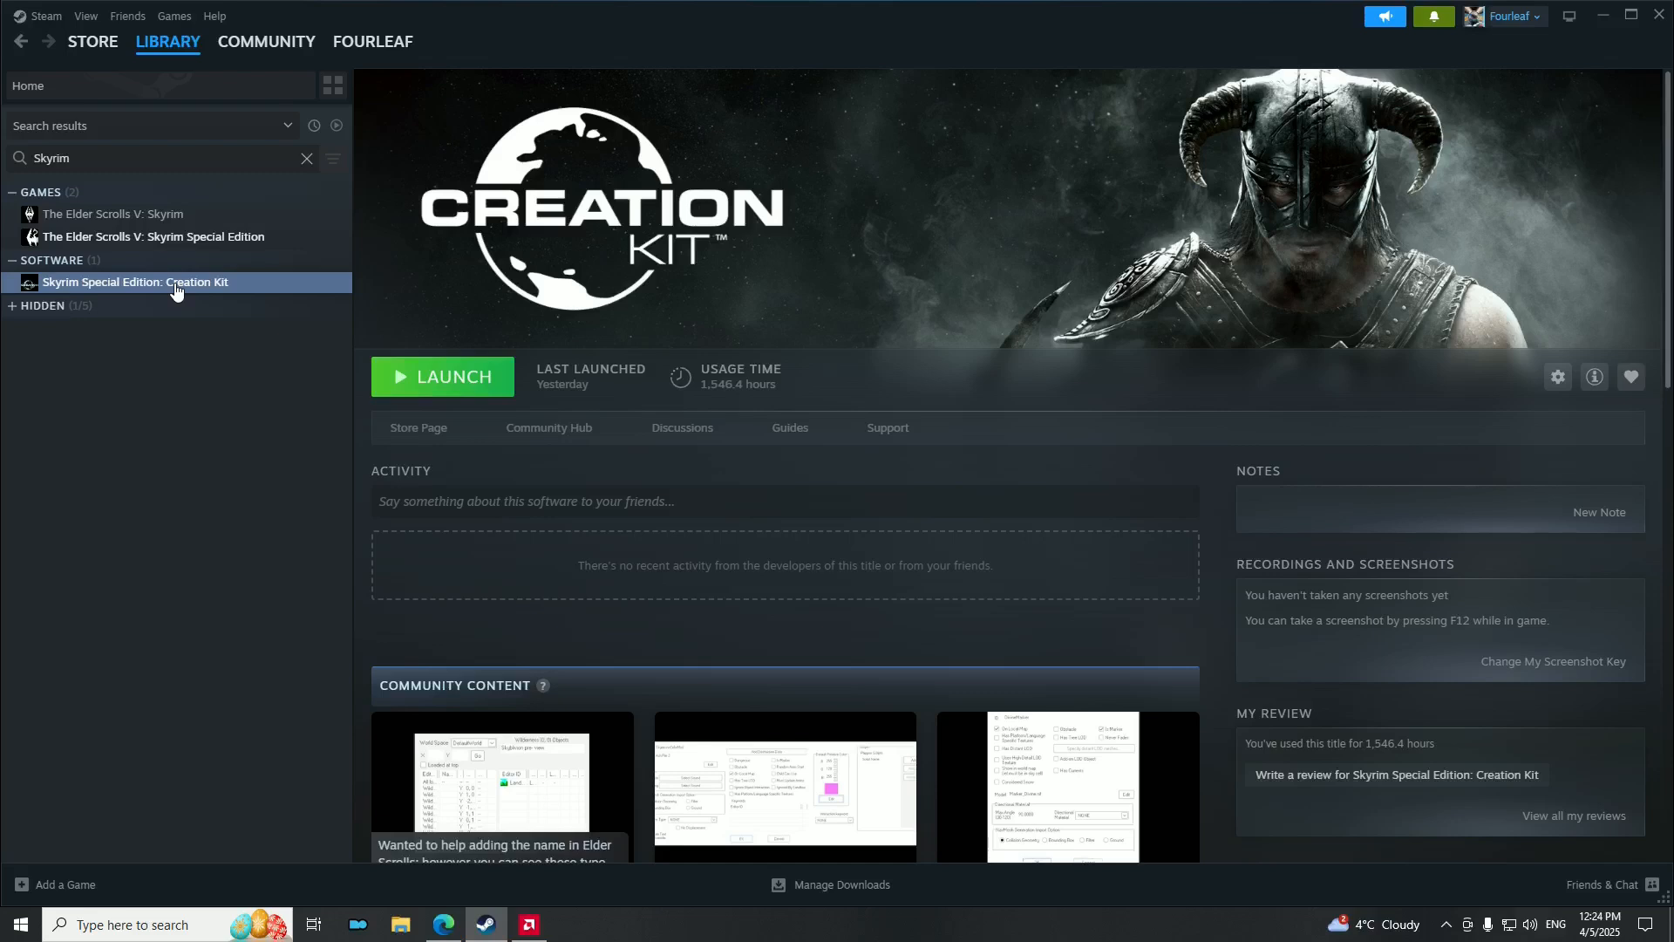
Launch Skyrim Special Edition: Creation Kit and collapse the WorldObjects category in the Object Window.
left_click(444, 386)
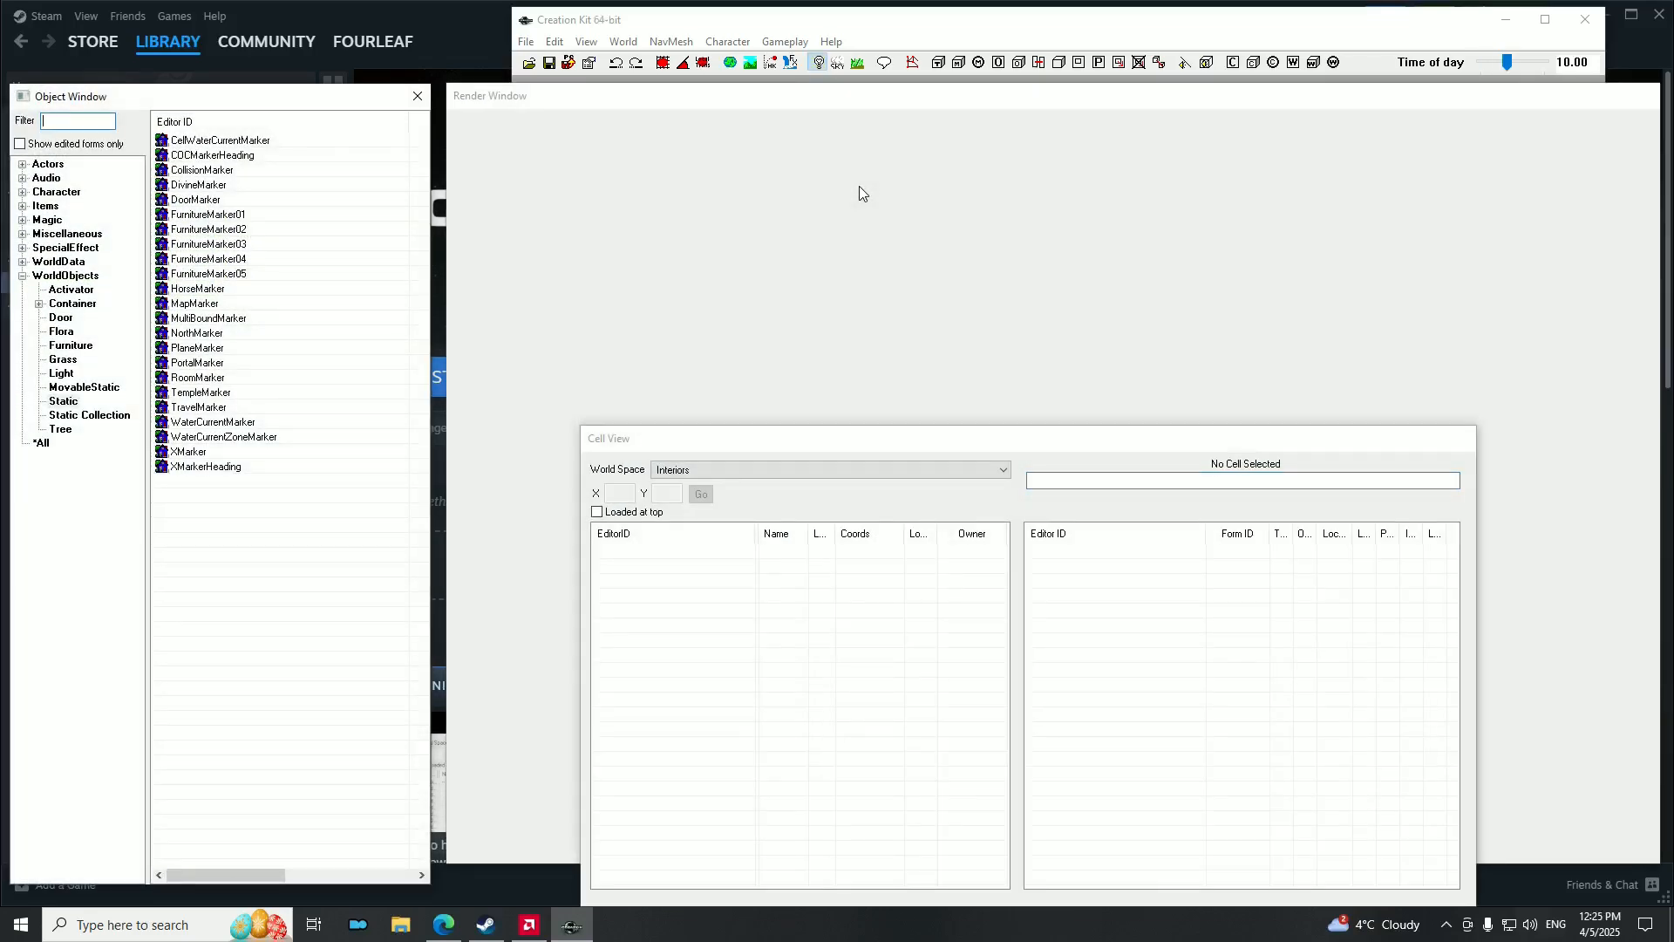
left_click(22, 276)
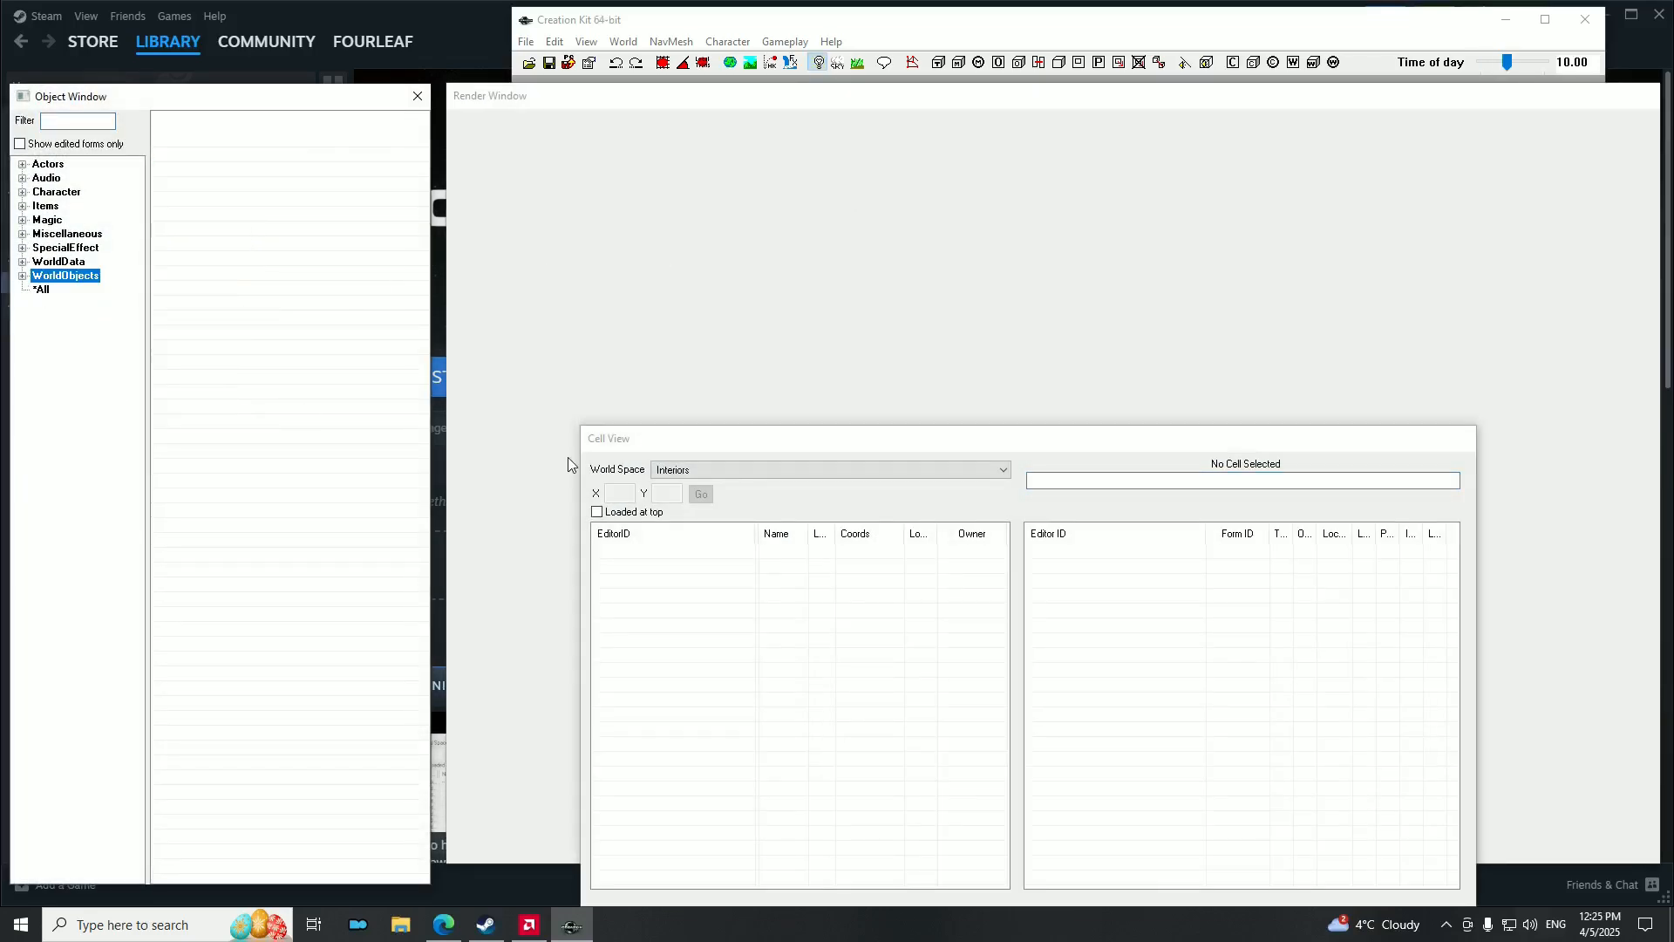
Resize and reposition the Render Window so it sits beside the Object Window, just below the main toolbar.
left_click(804, 106)
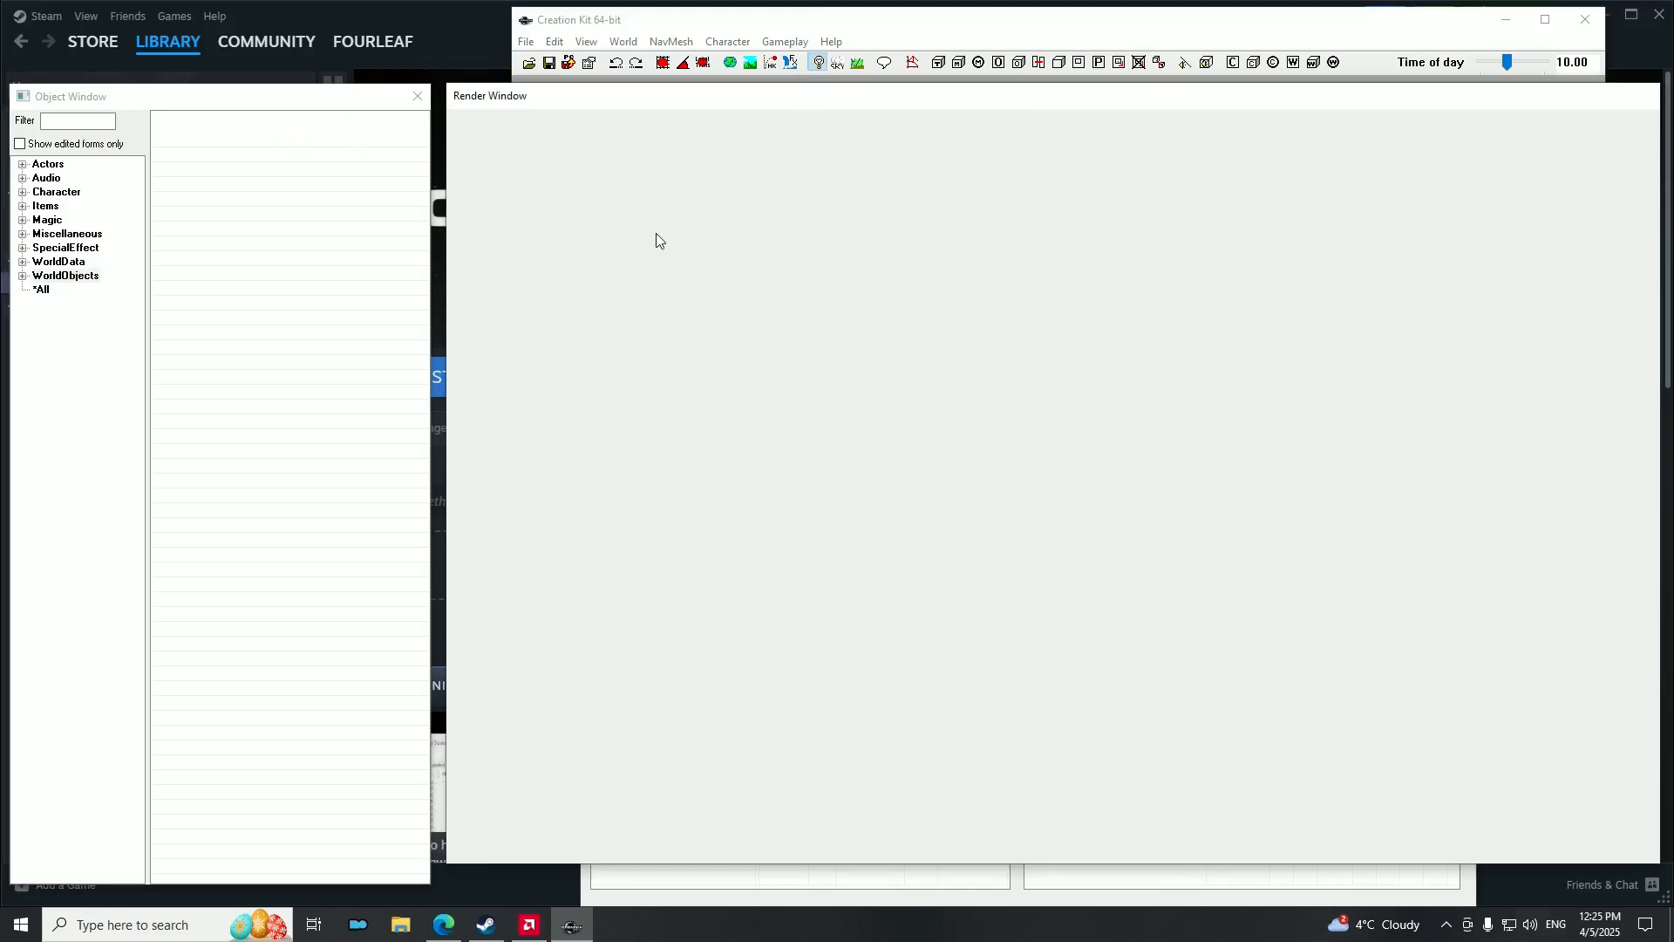
left_click_drag(445, 412, 616, 413)
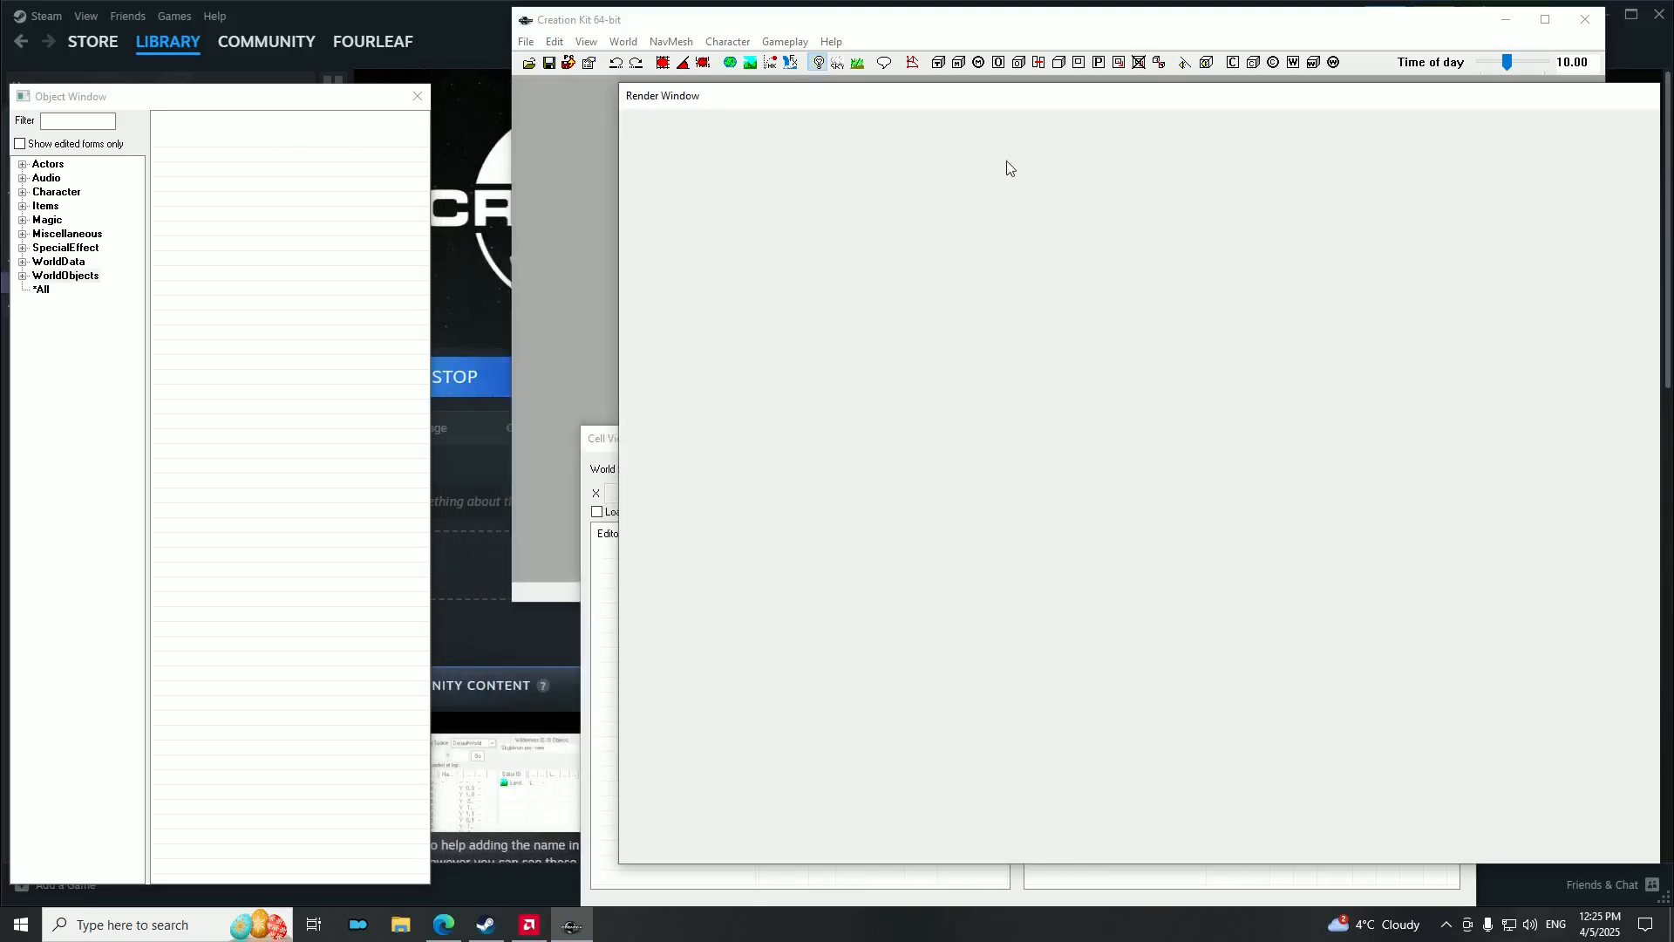
left_click_drag(1027, 104, 910, 113)
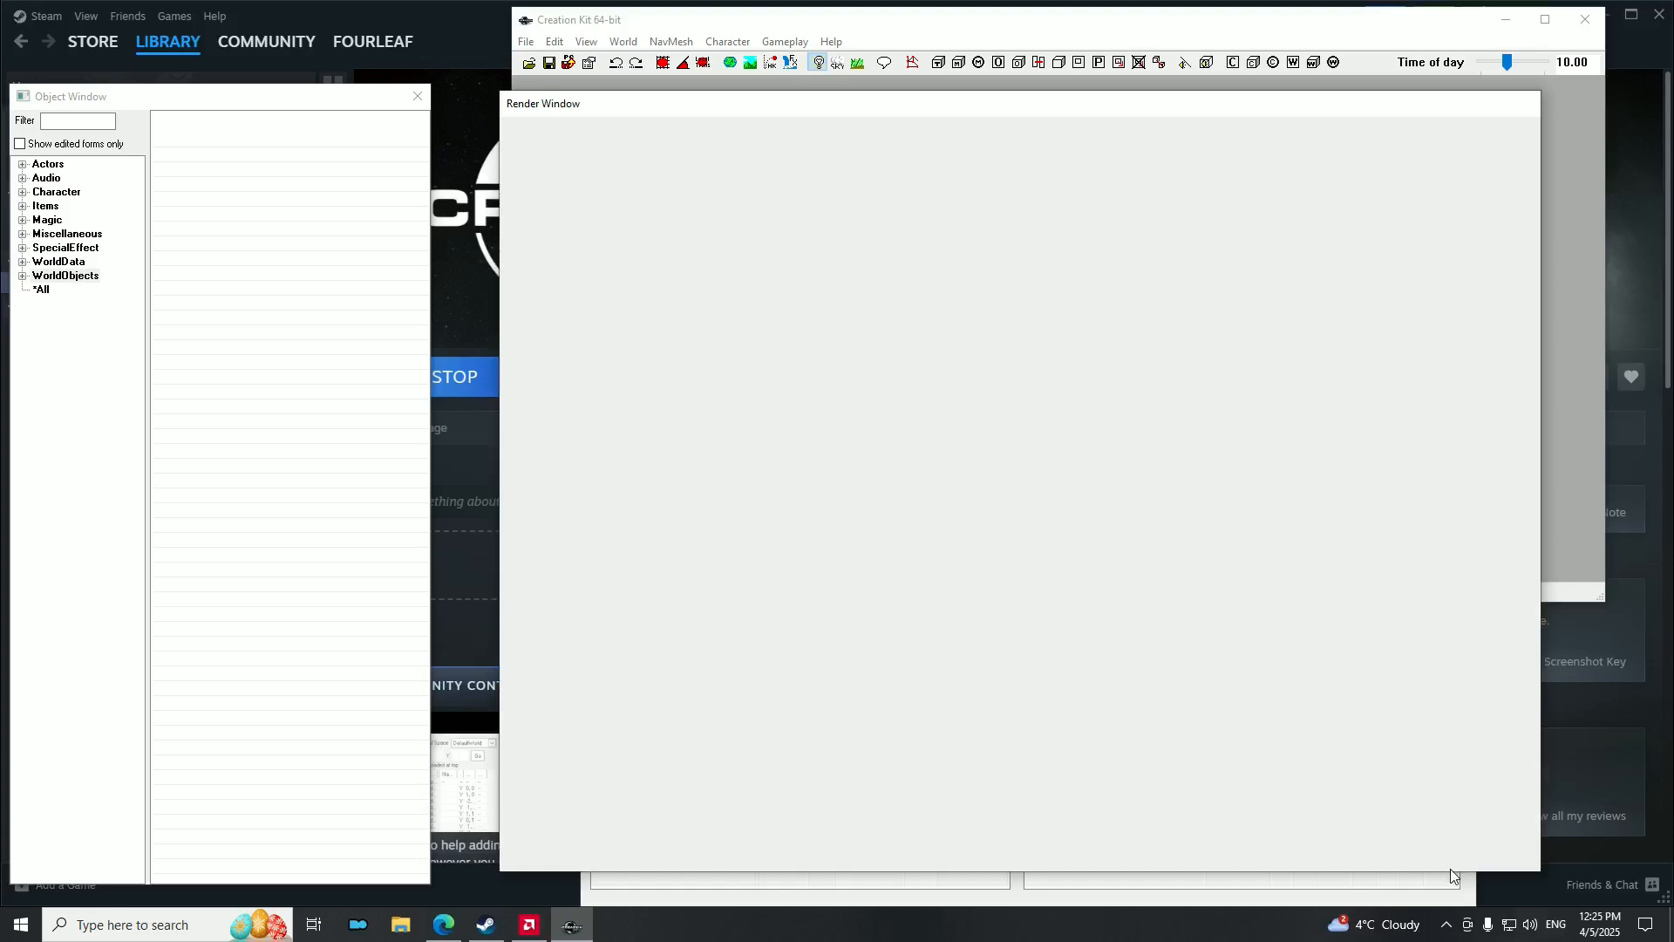
left_click_drag(1393, 873, 1365, 549)
left_click_drag(964, 112, 1001, 108)
left_click_drag(949, 554, 974, 897)
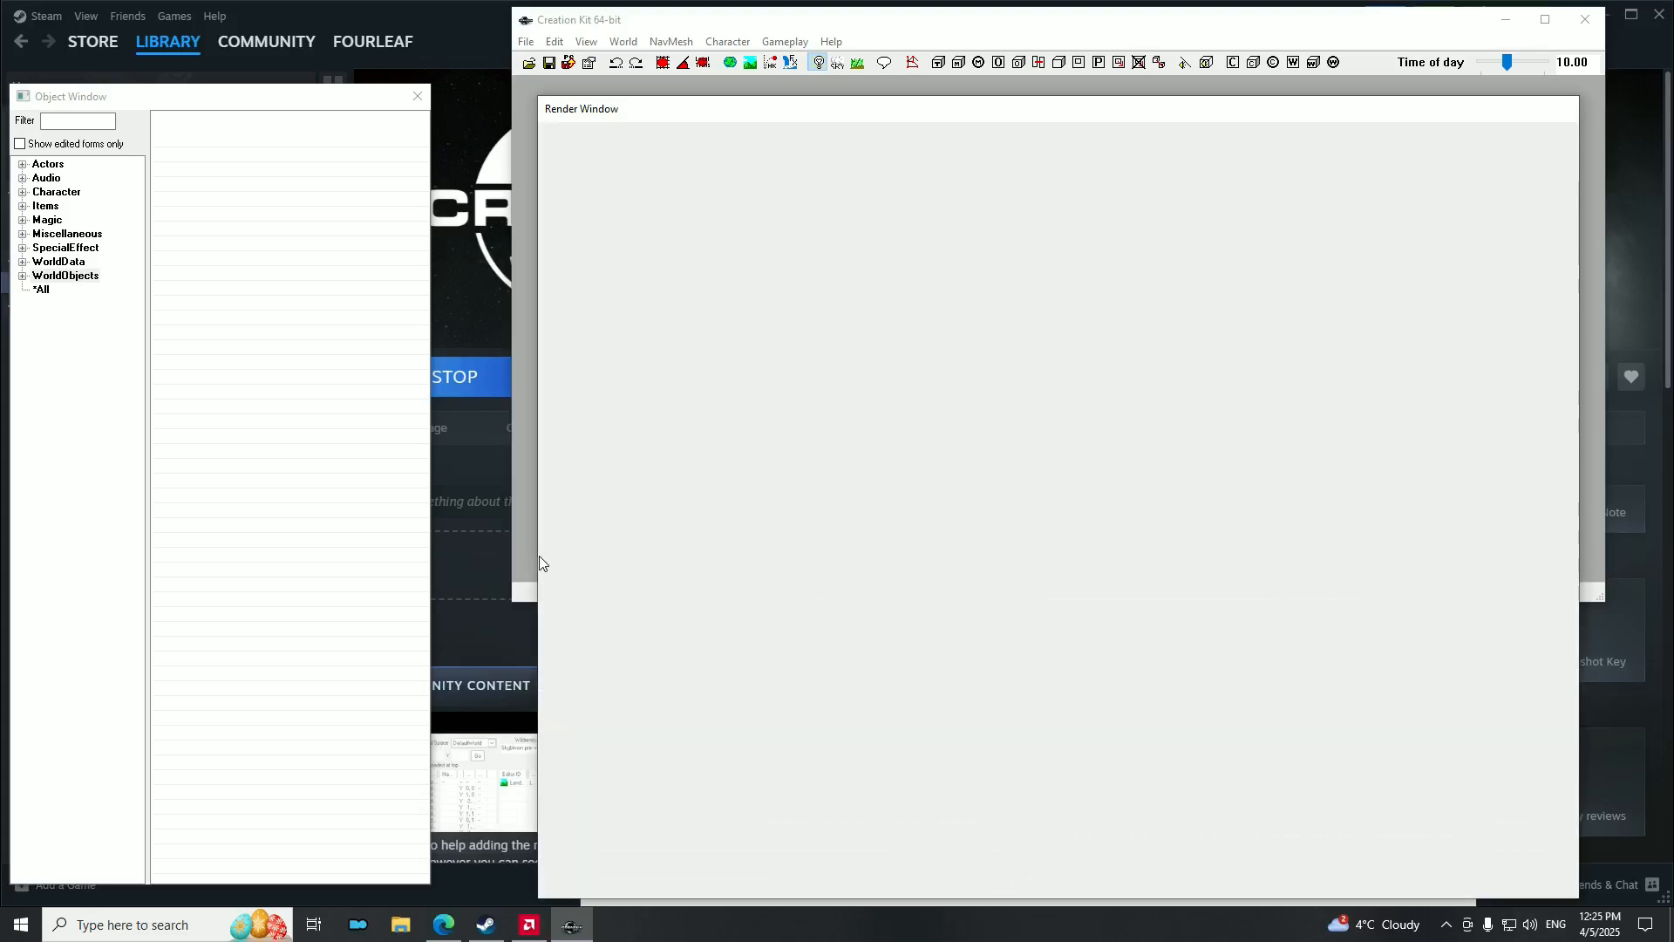
left_click_drag(538, 556, 452, 541)
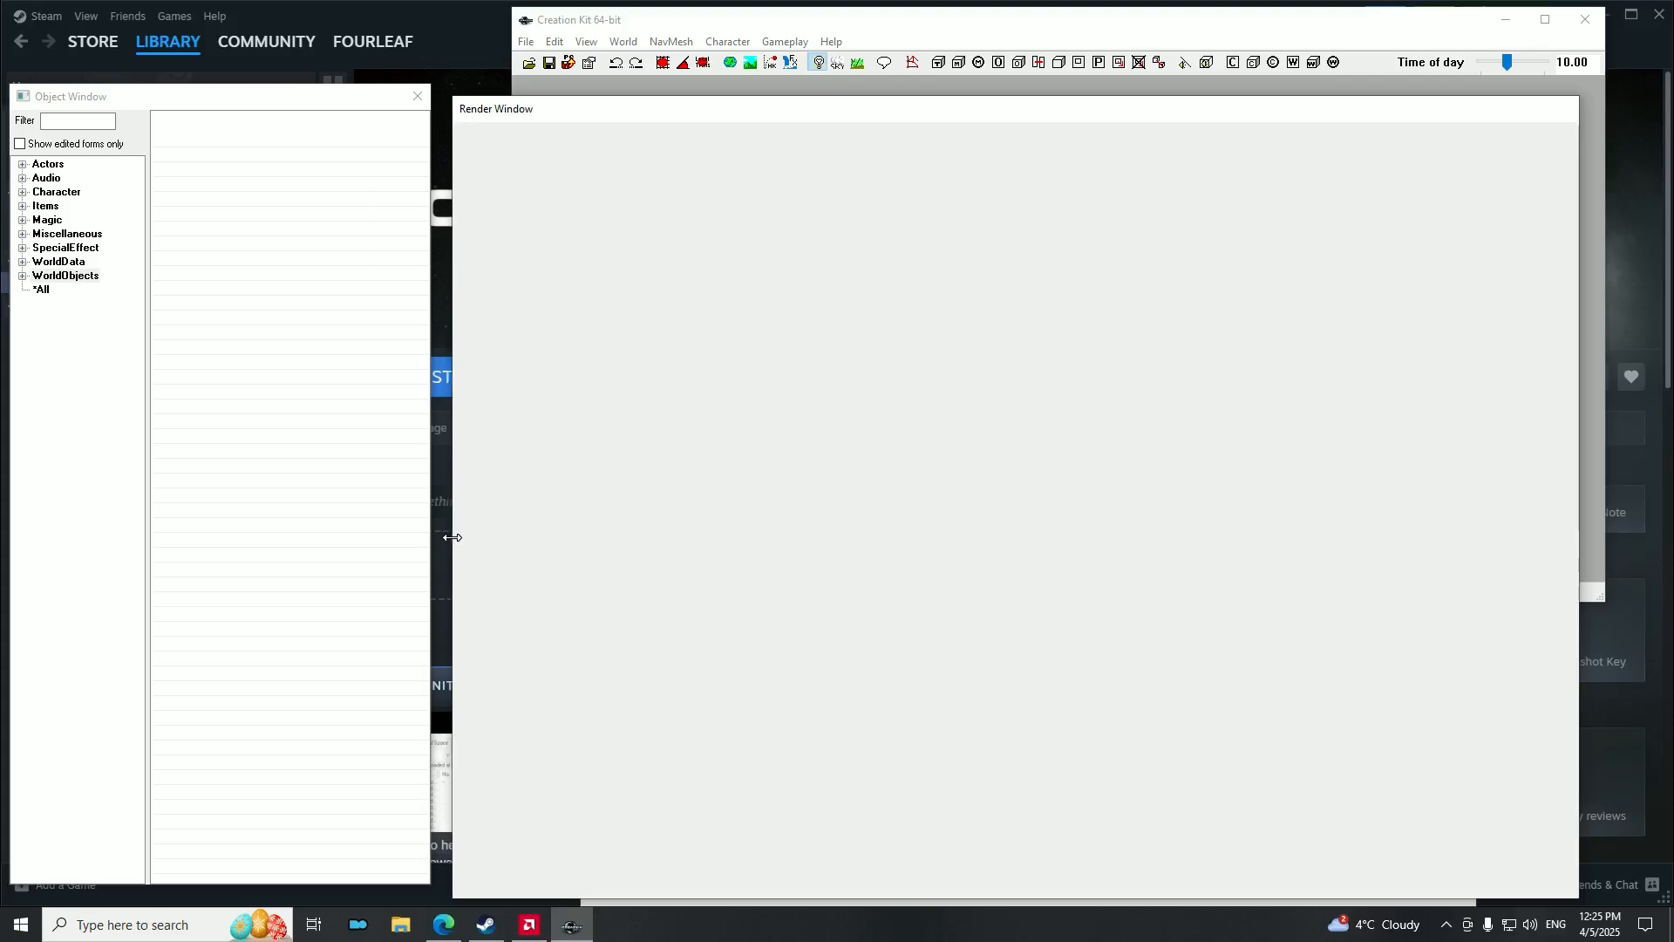
mouse_move(1100, 121)
left_mouse_down()
mouse_move(1154, 108)
mouse_move(1132, 115)
left_mouse_up()
left_click_drag(1614, 448, 1639, 449)
left_click_drag(485, 410, 461, 410)
left_click_drag(763, 111, 763, 104)
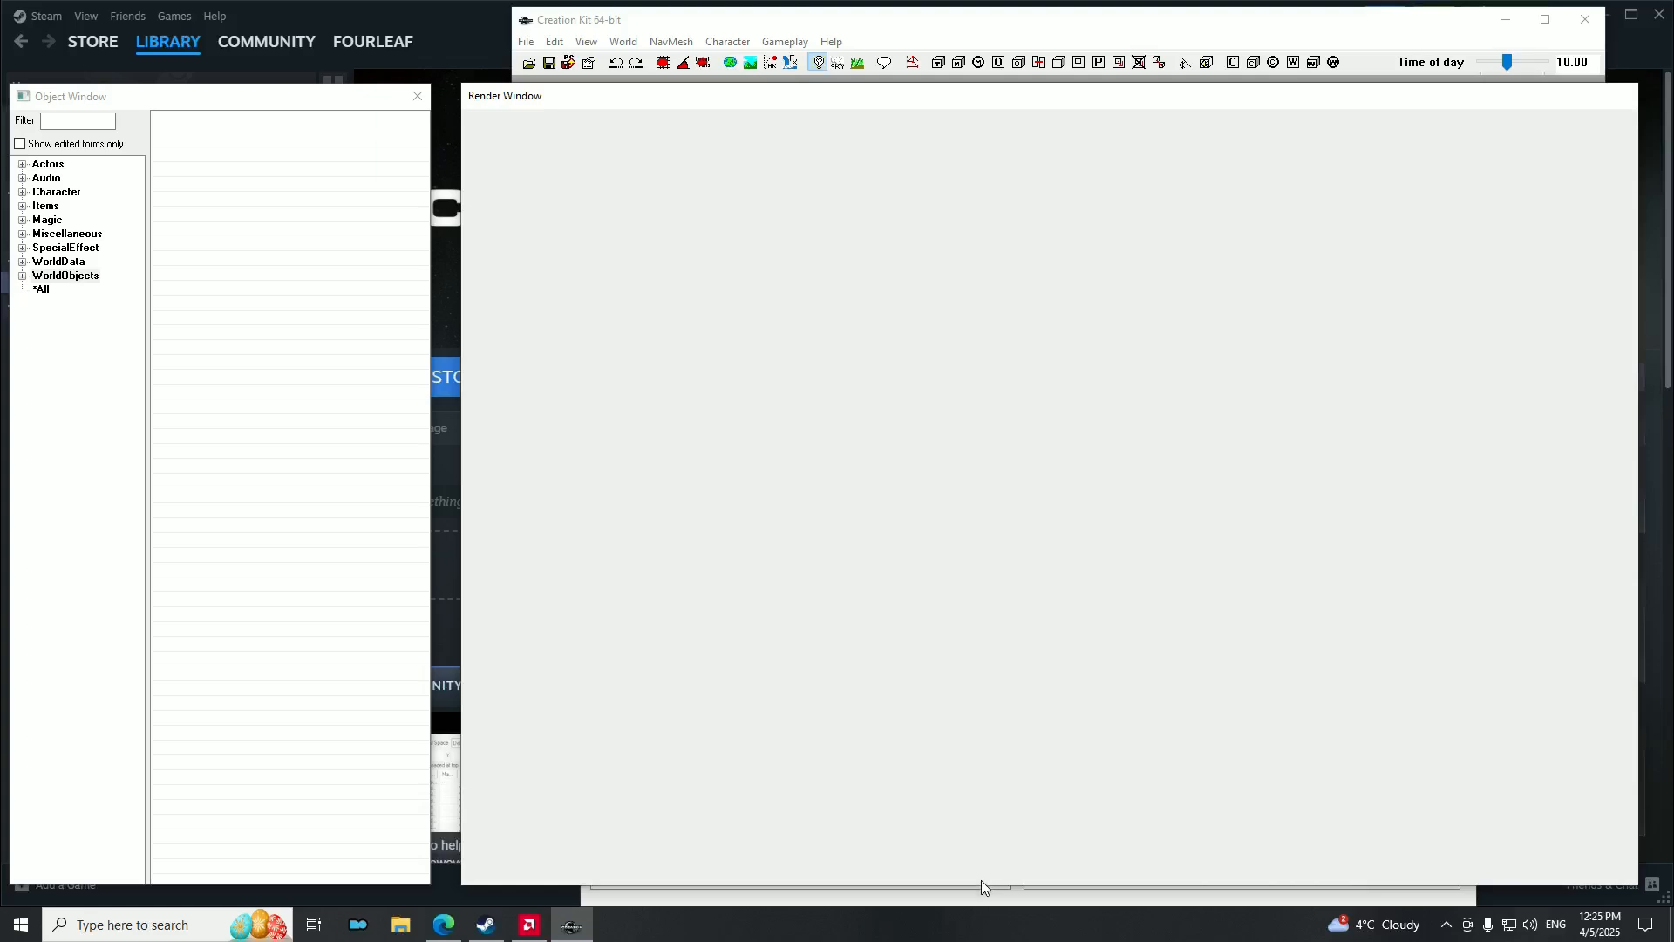
left_click_drag(976, 884, 973, 861)
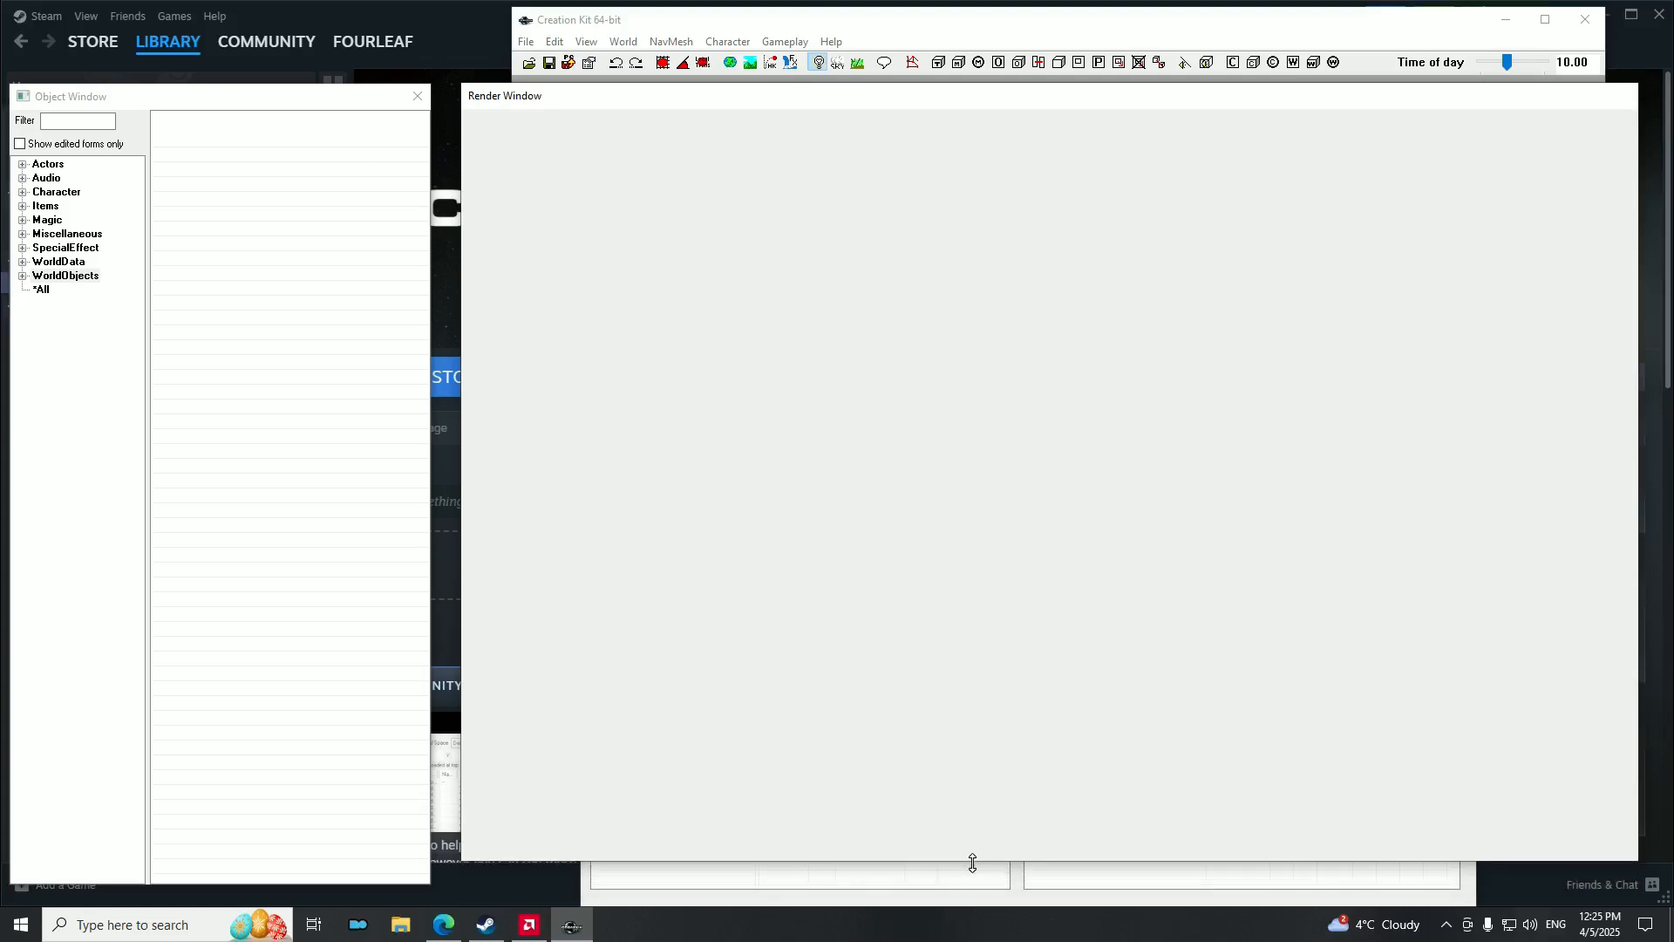
Shift the Object Window slightly closer to the Render Window and bring the Cell View in front of the Render Window.
left_click(176, 102)
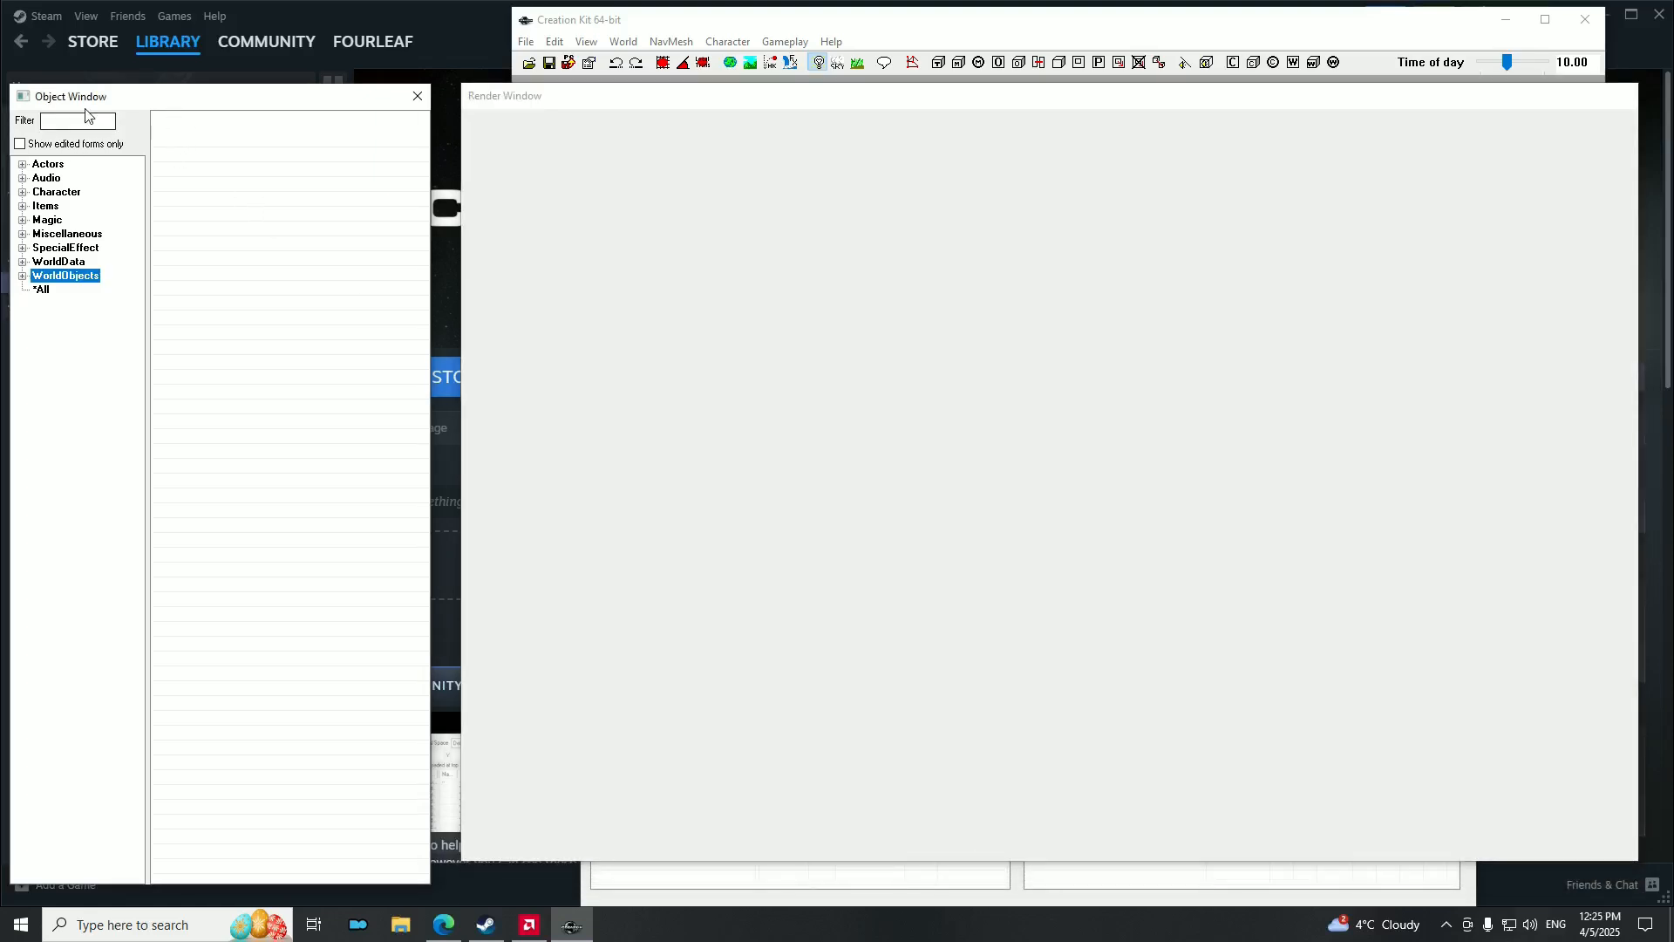
left_click_drag(116, 100, 129, 96)
left_click(647, 164)
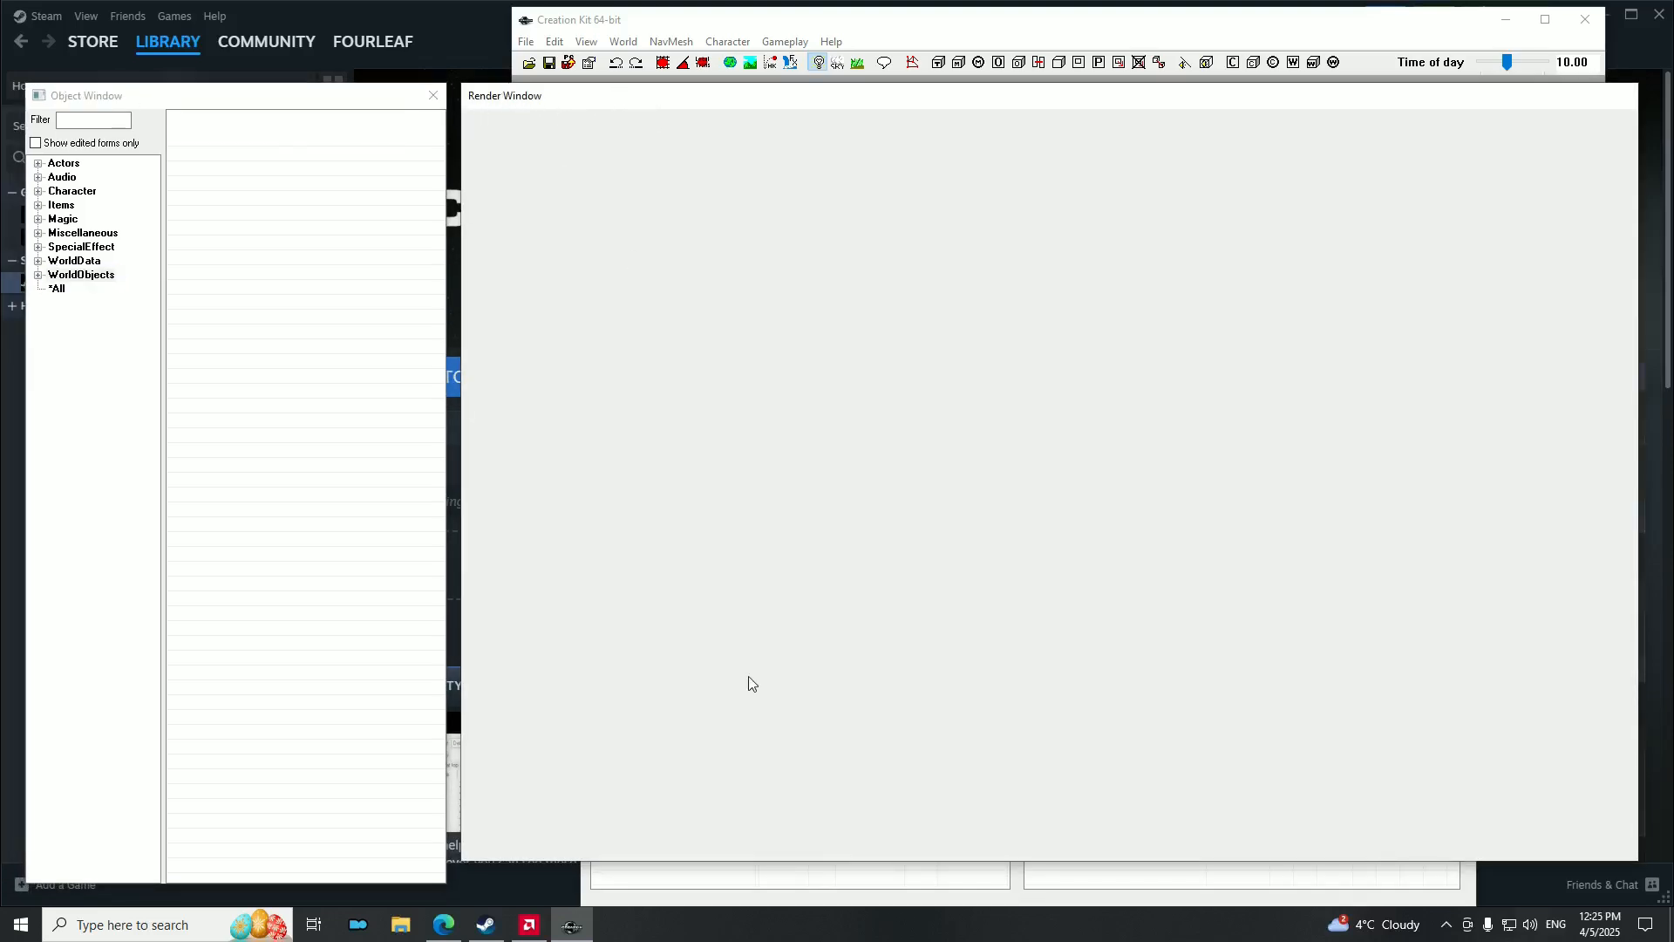
left_click(806, 903)
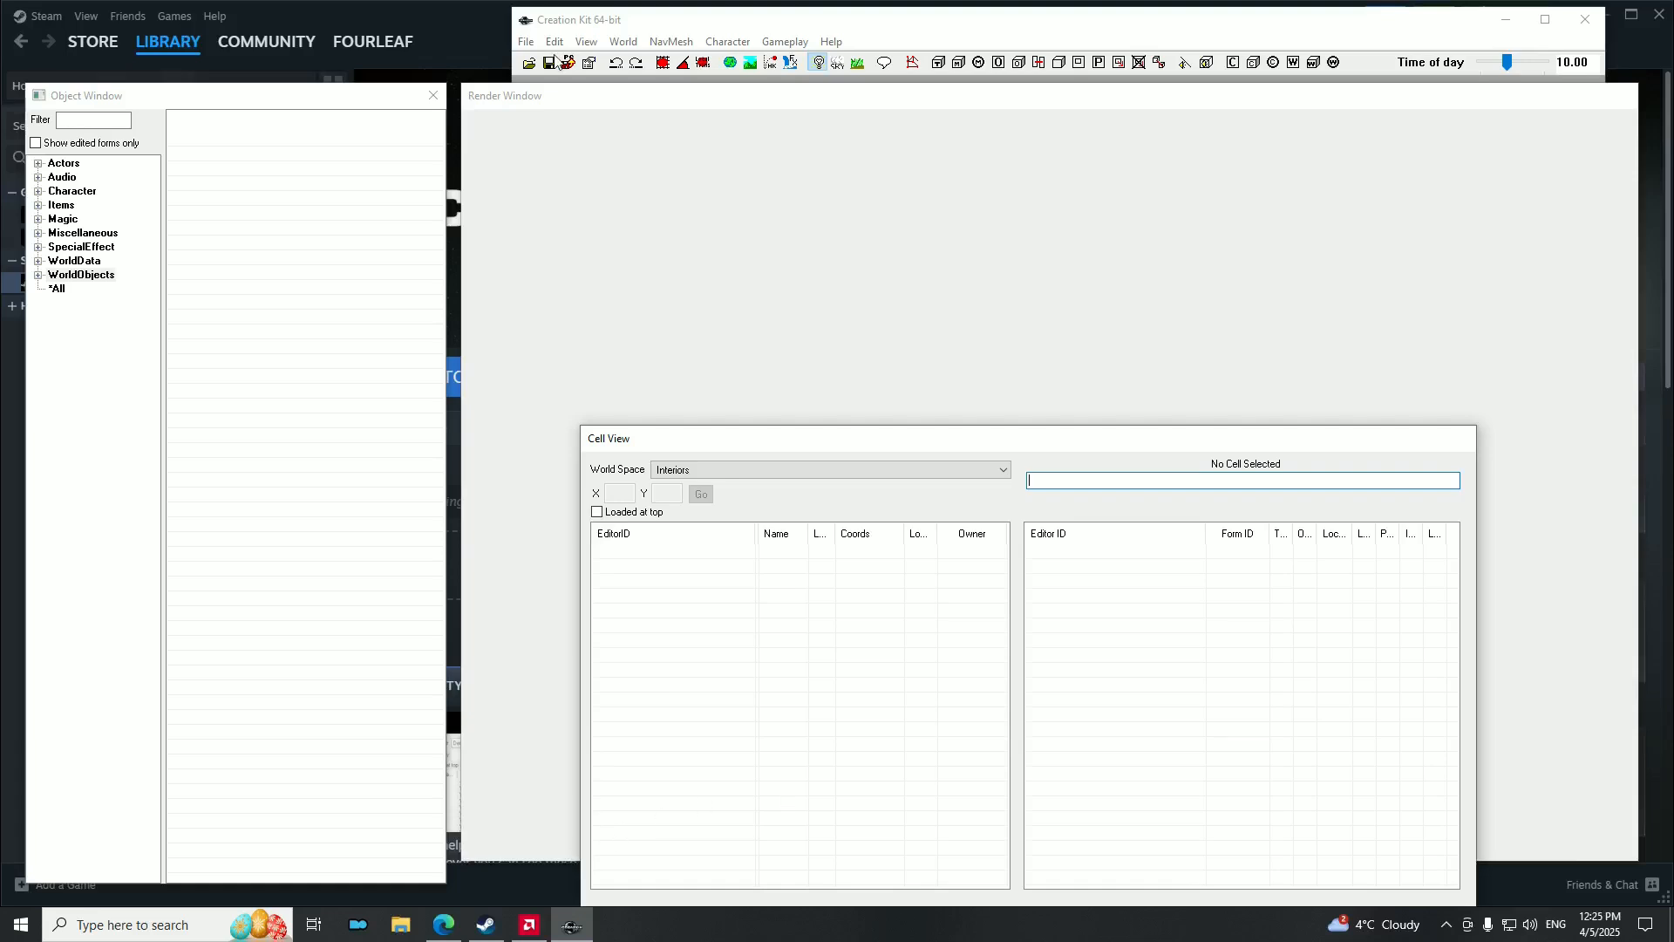
left_click(573, 106)
left_click(757, 901)
left_click(78, 101)
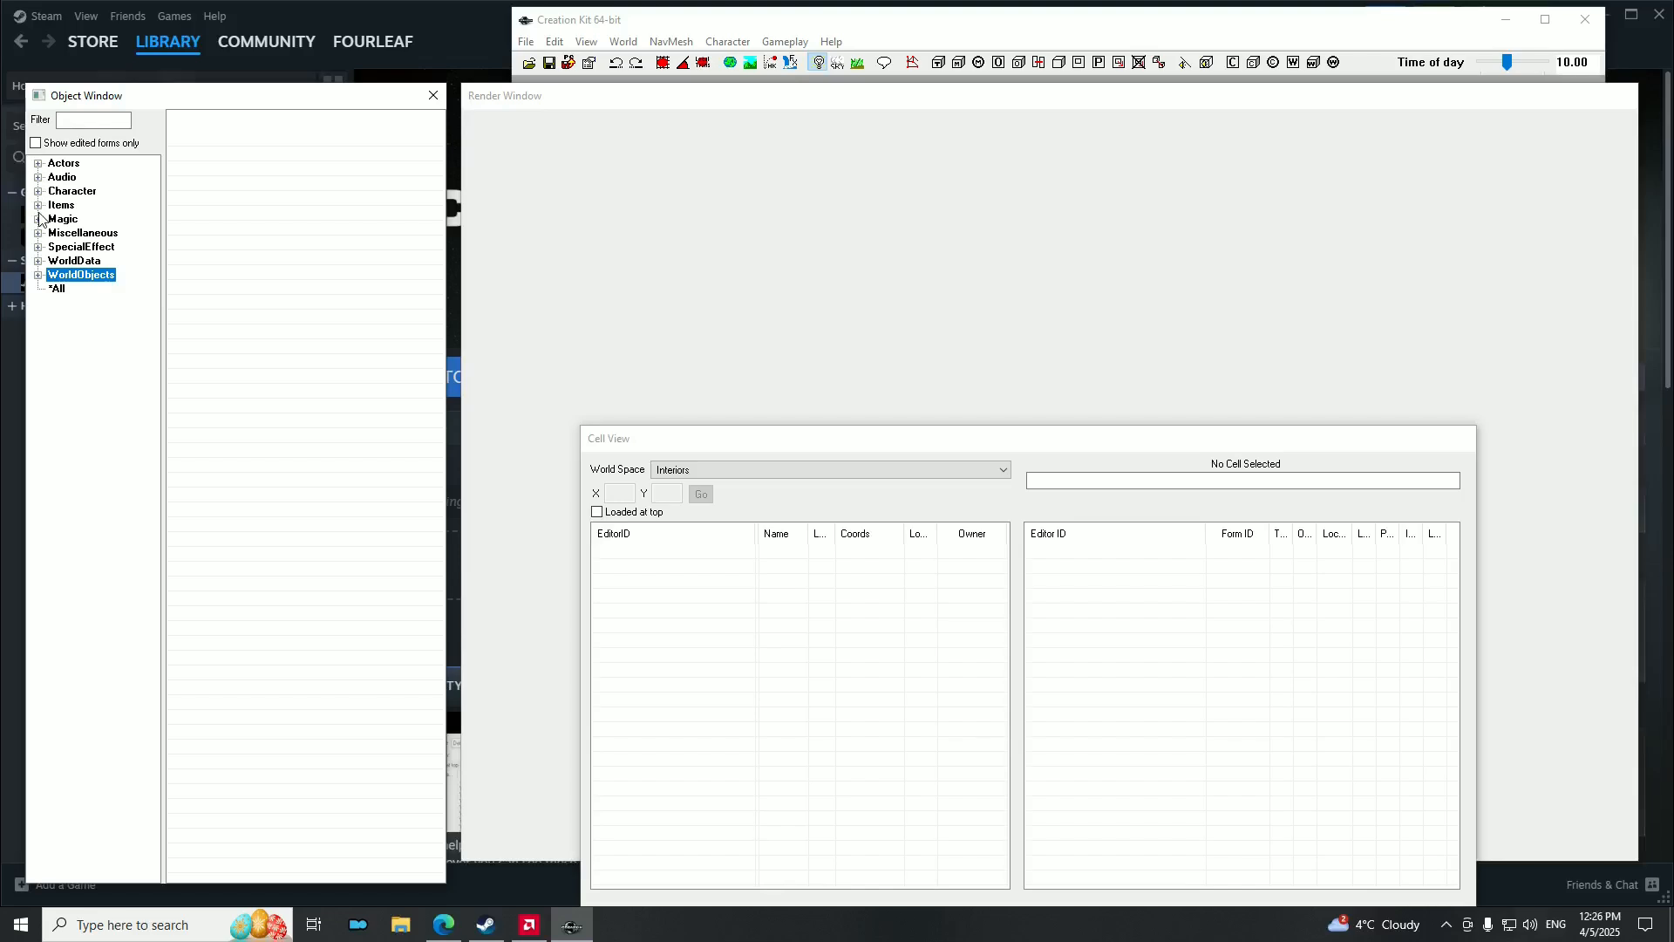
Expand the Items category and look through its Armor, Book, Ingredient, Key and Weapon lists before any master file is loaded.
left_click(38, 205)
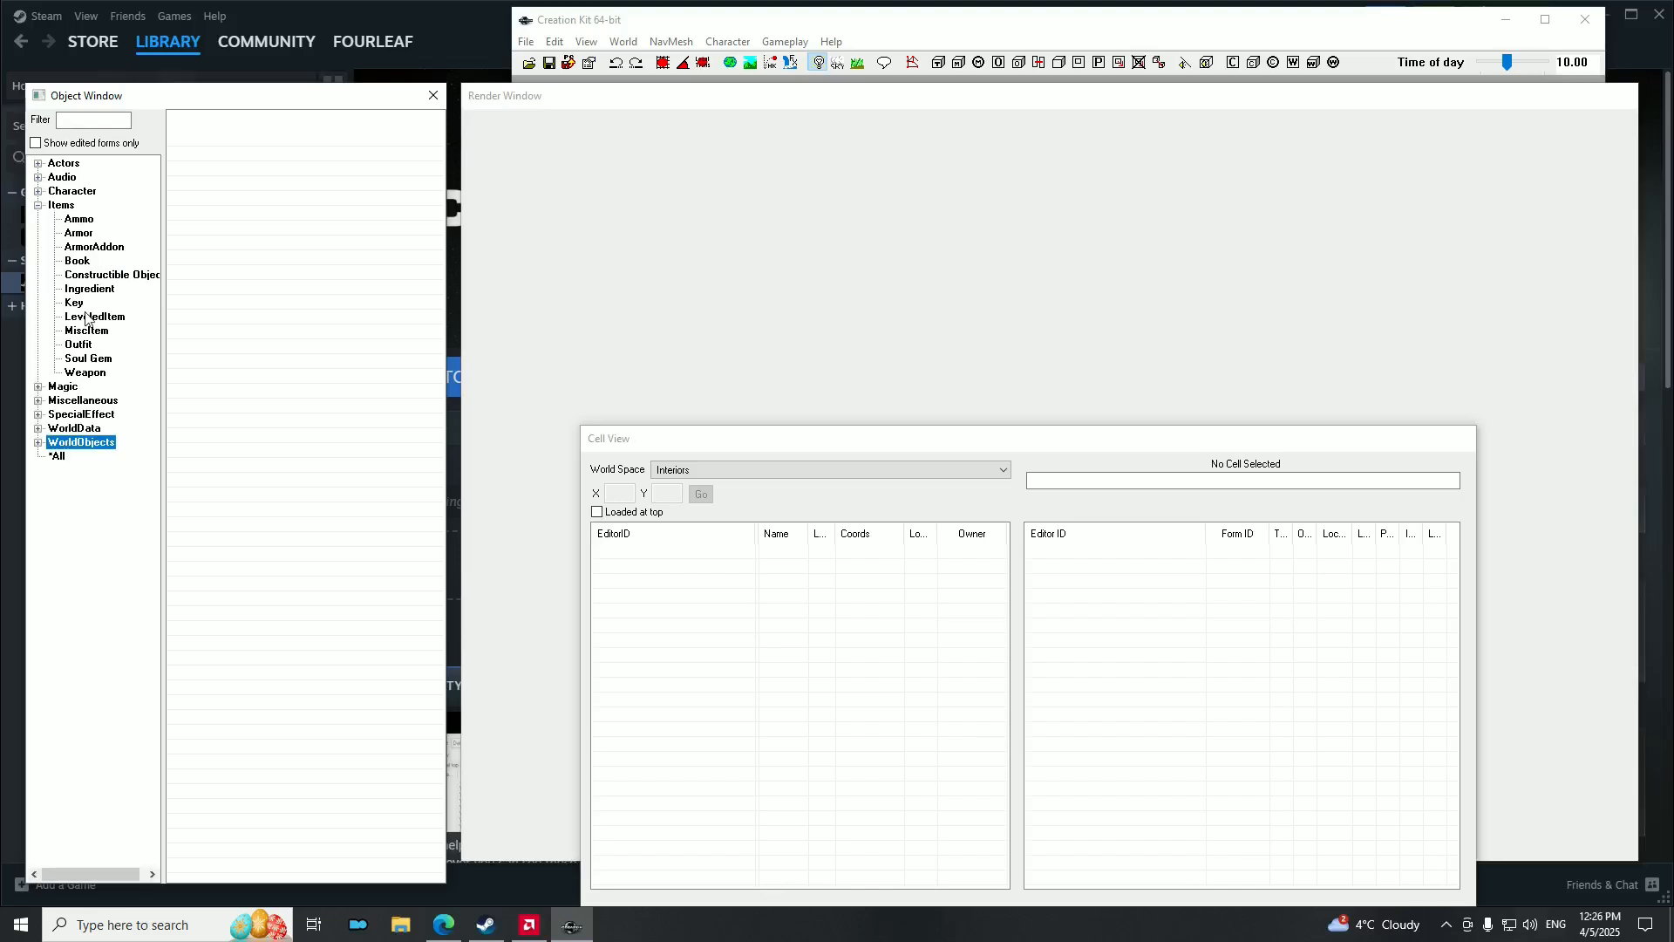
left_click(81, 232)
left_click(87, 262)
left_click(97, 292)
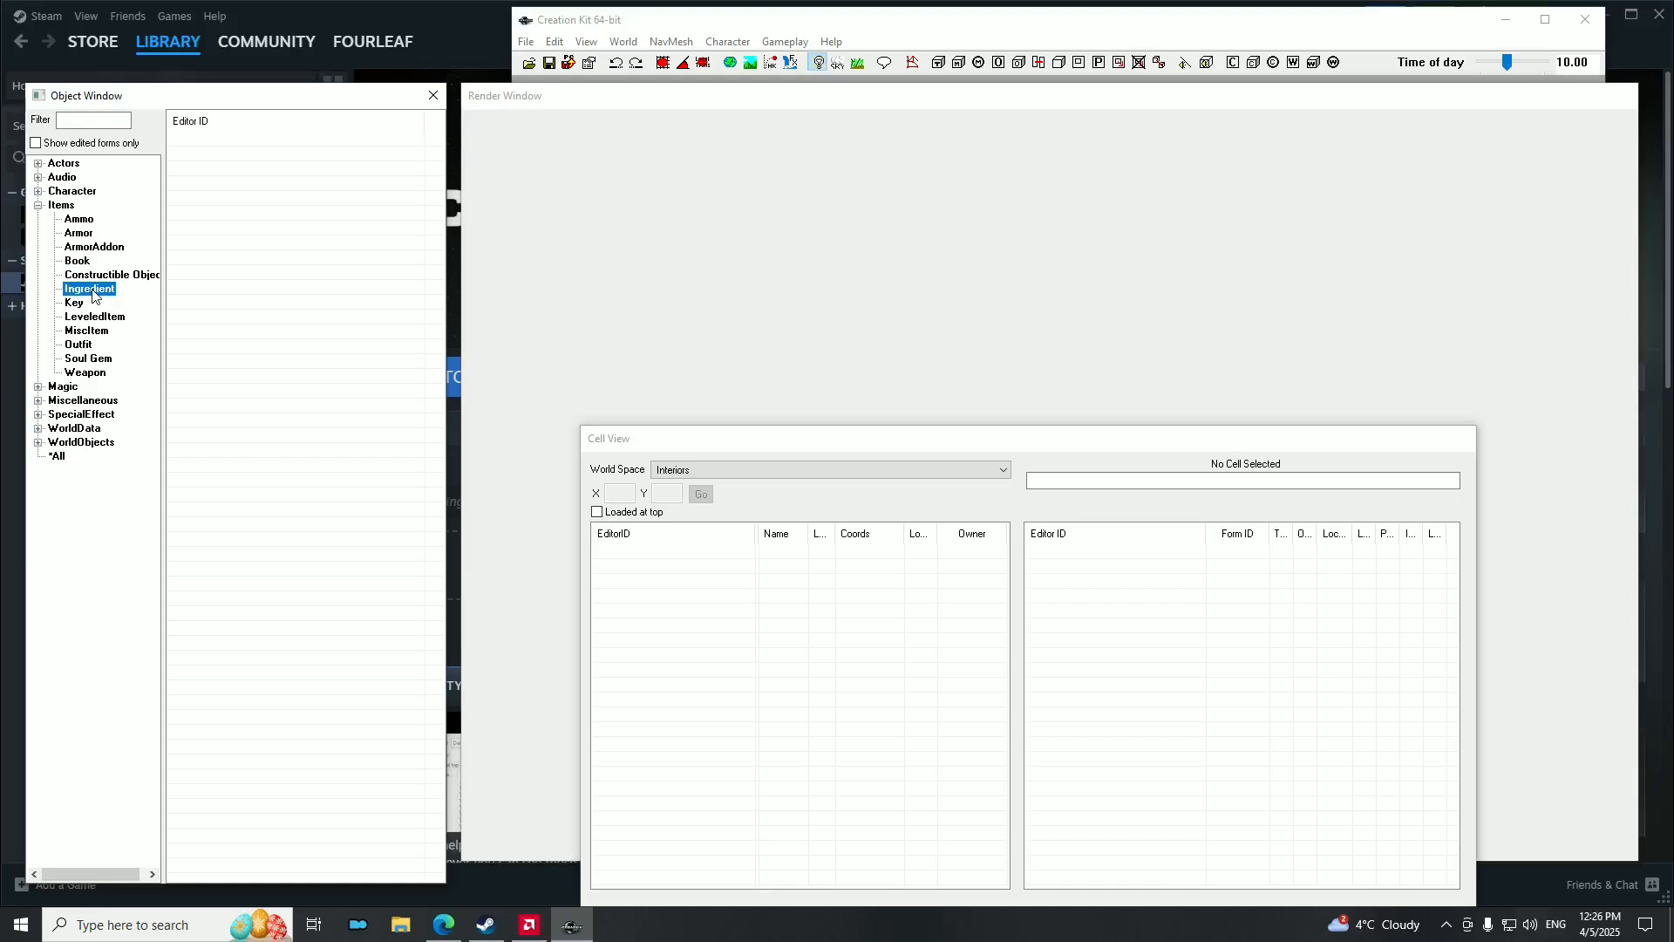
left_click(83, 304)
left_click(100, 373)
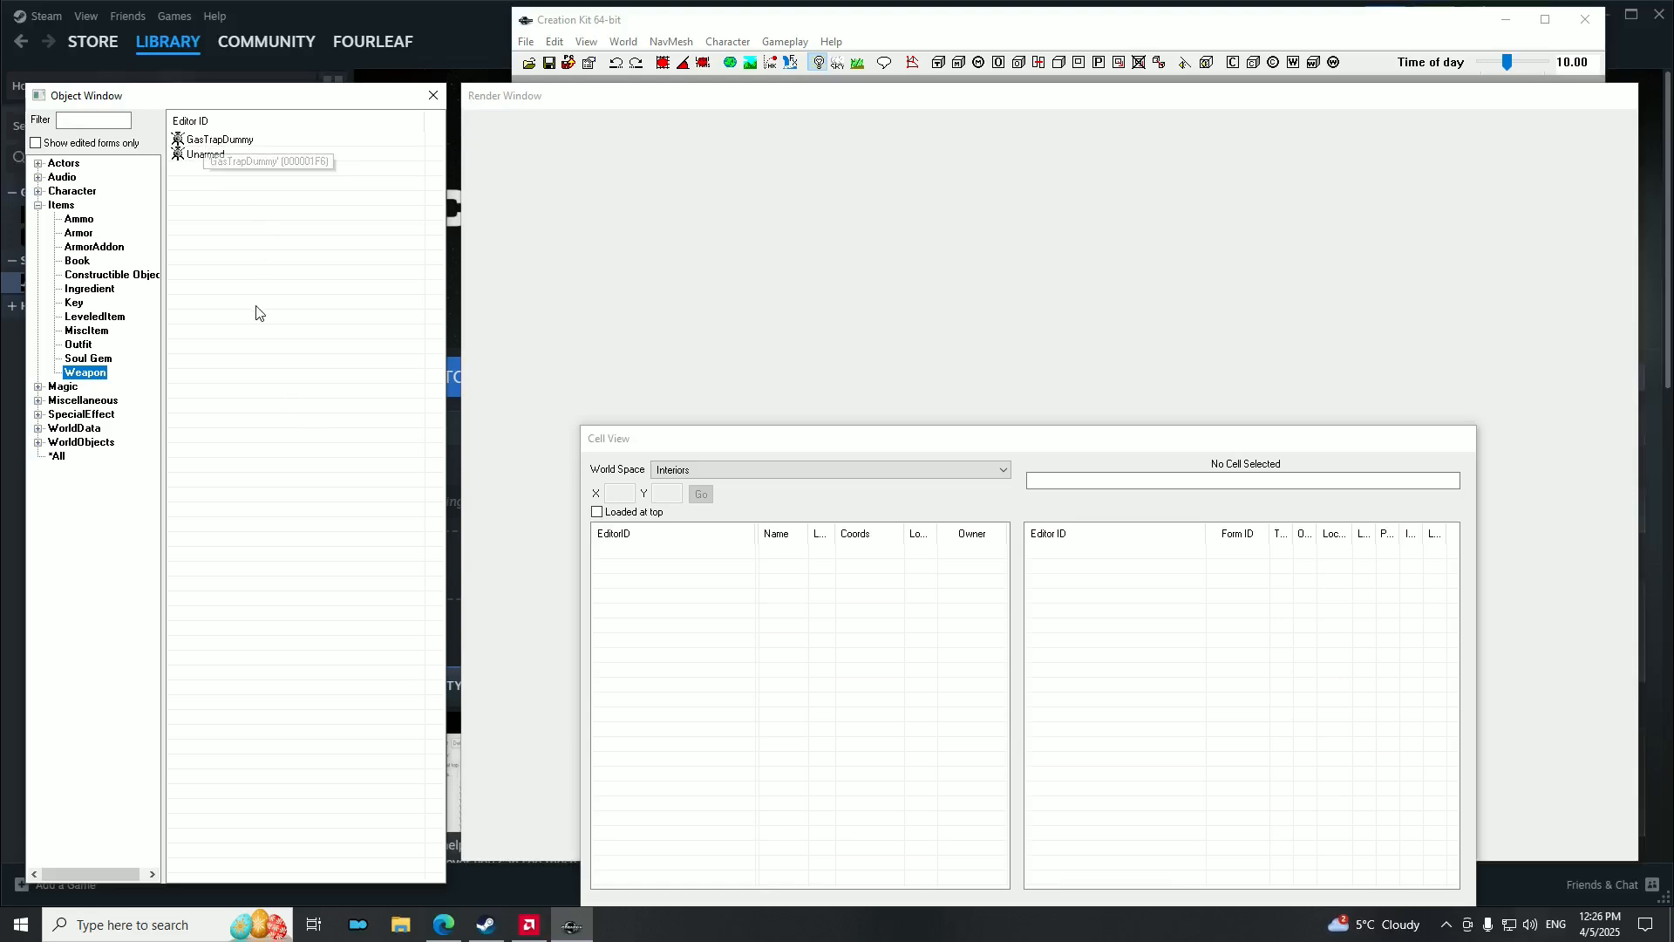
left_click(73, 234)
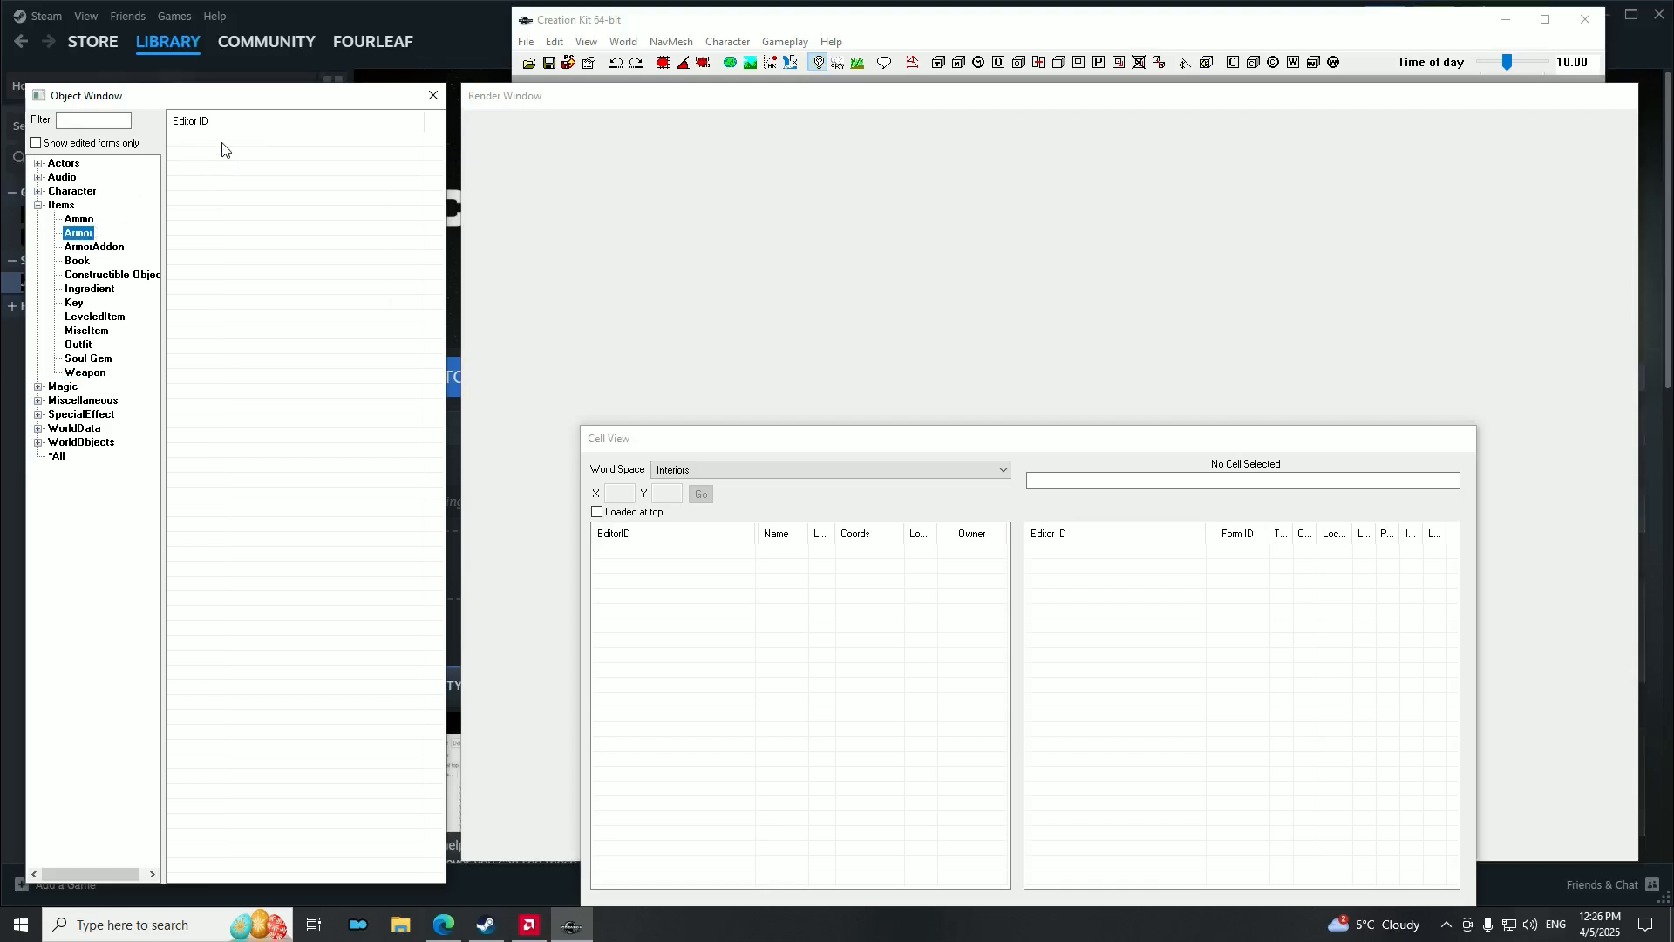
Open the plugin and master file selection and mark Skyrim.esm and Update.esm for loading.
left_click(530, 63)
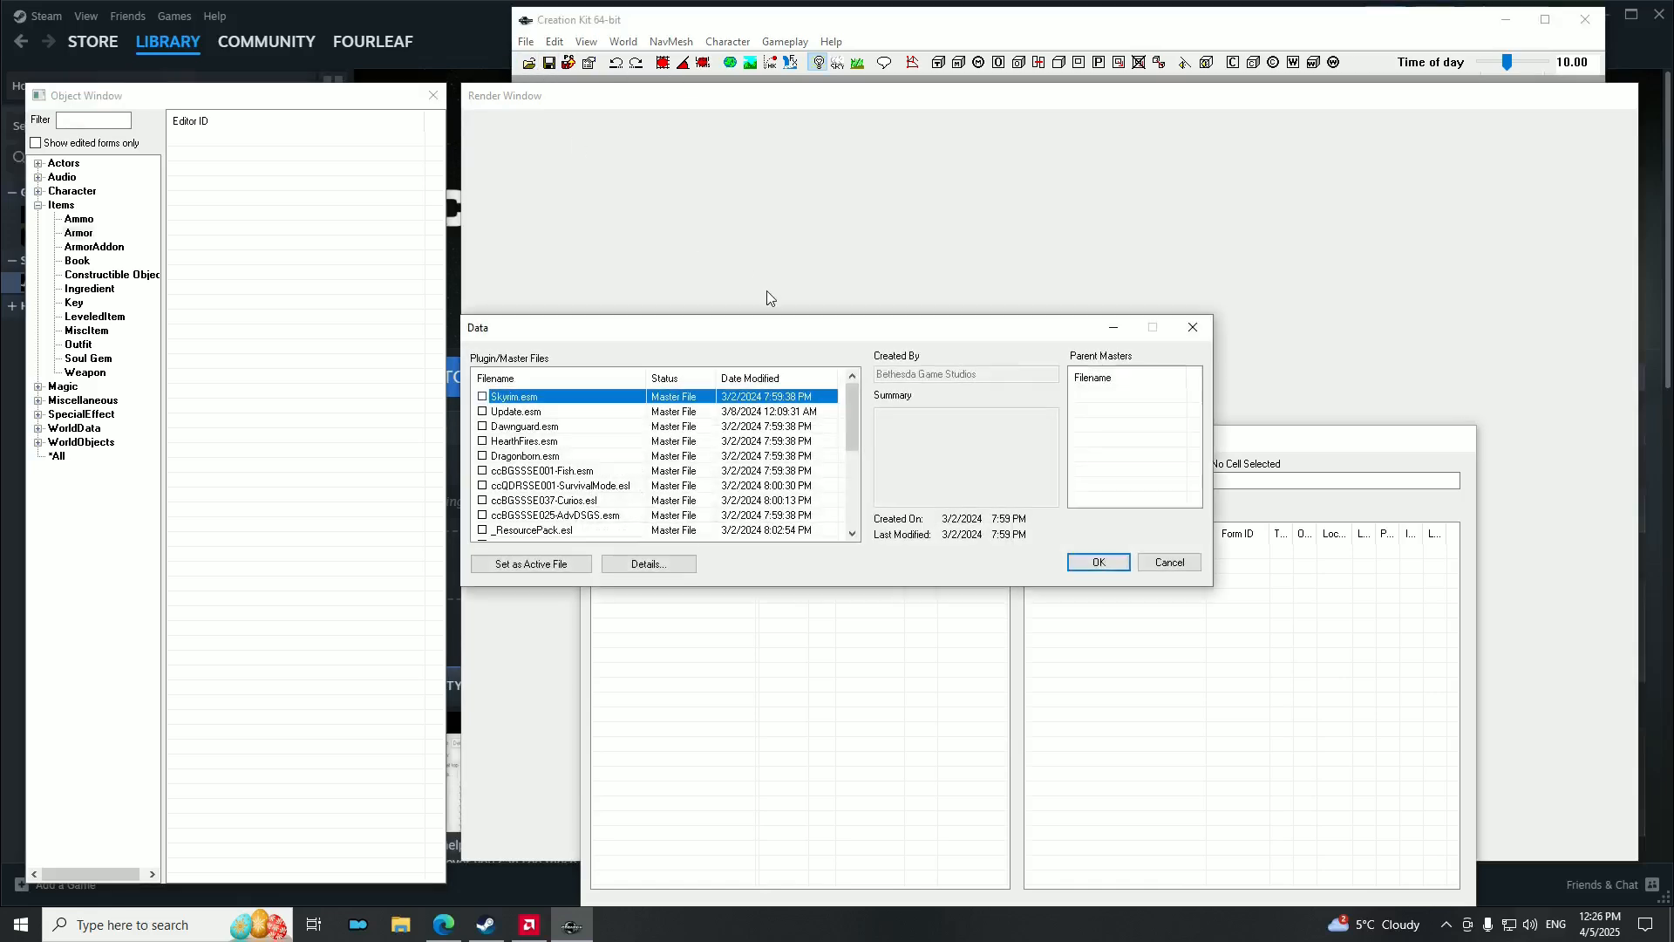
mouse_move(855, 406)
left_mouse_down()
mouse_move(854, 499)
mouse_move(855, 390)
left_mouse_up()
left_click(480, 398)
left_click(482, 397)
left_click(518, 415)
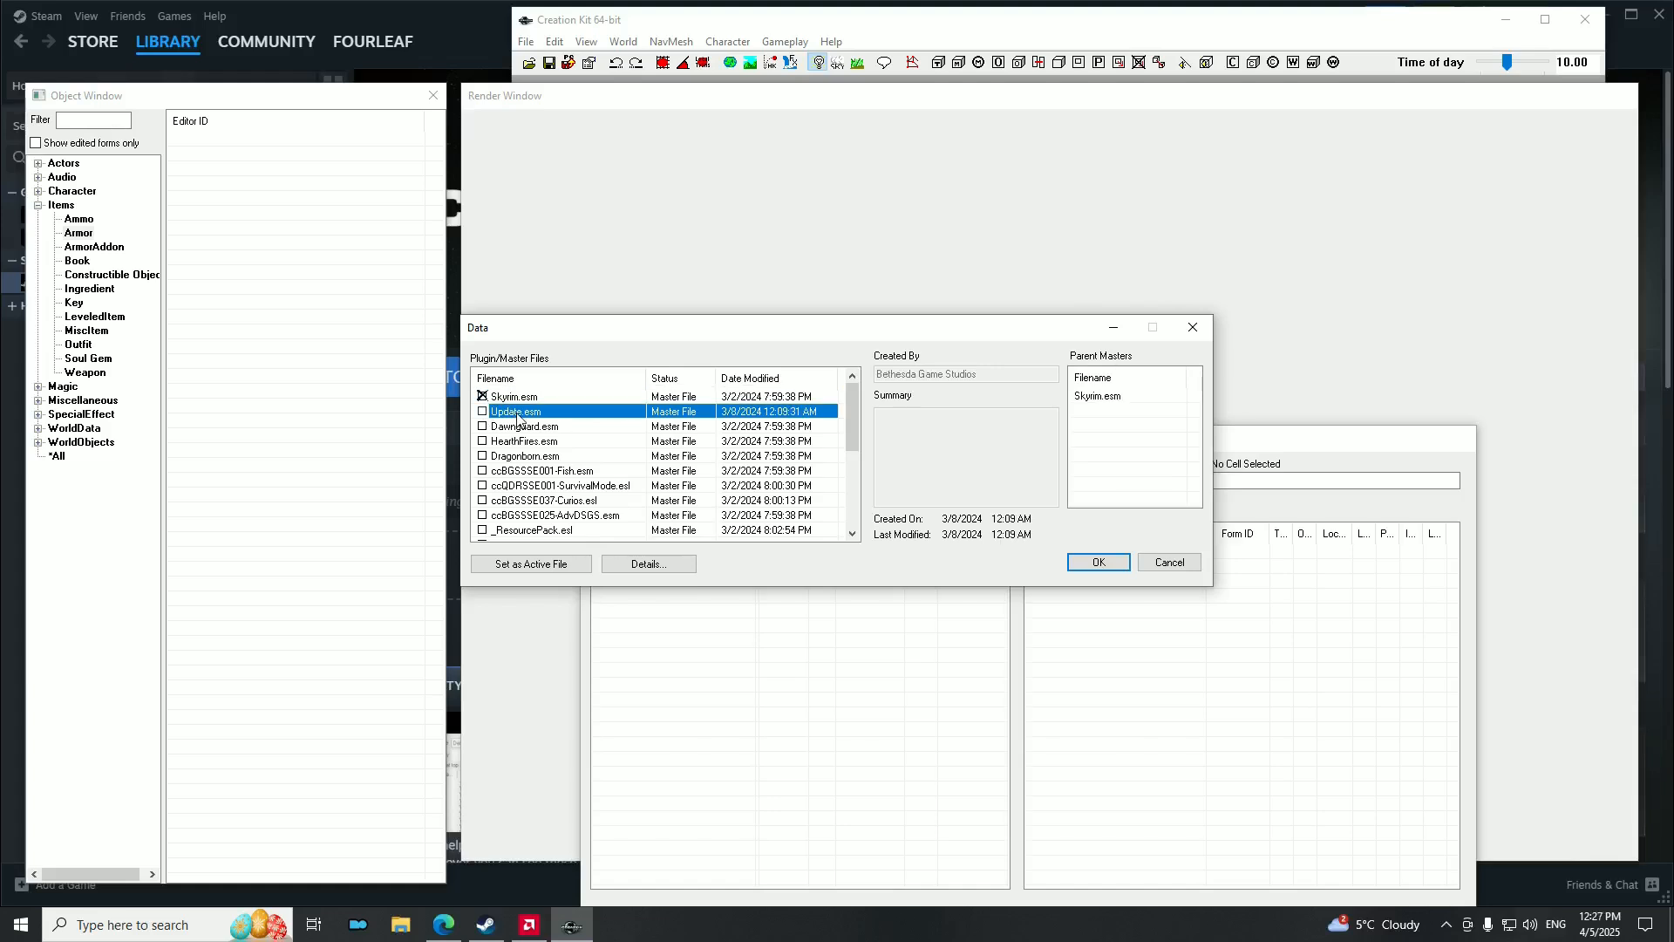
left_click(487, 398)
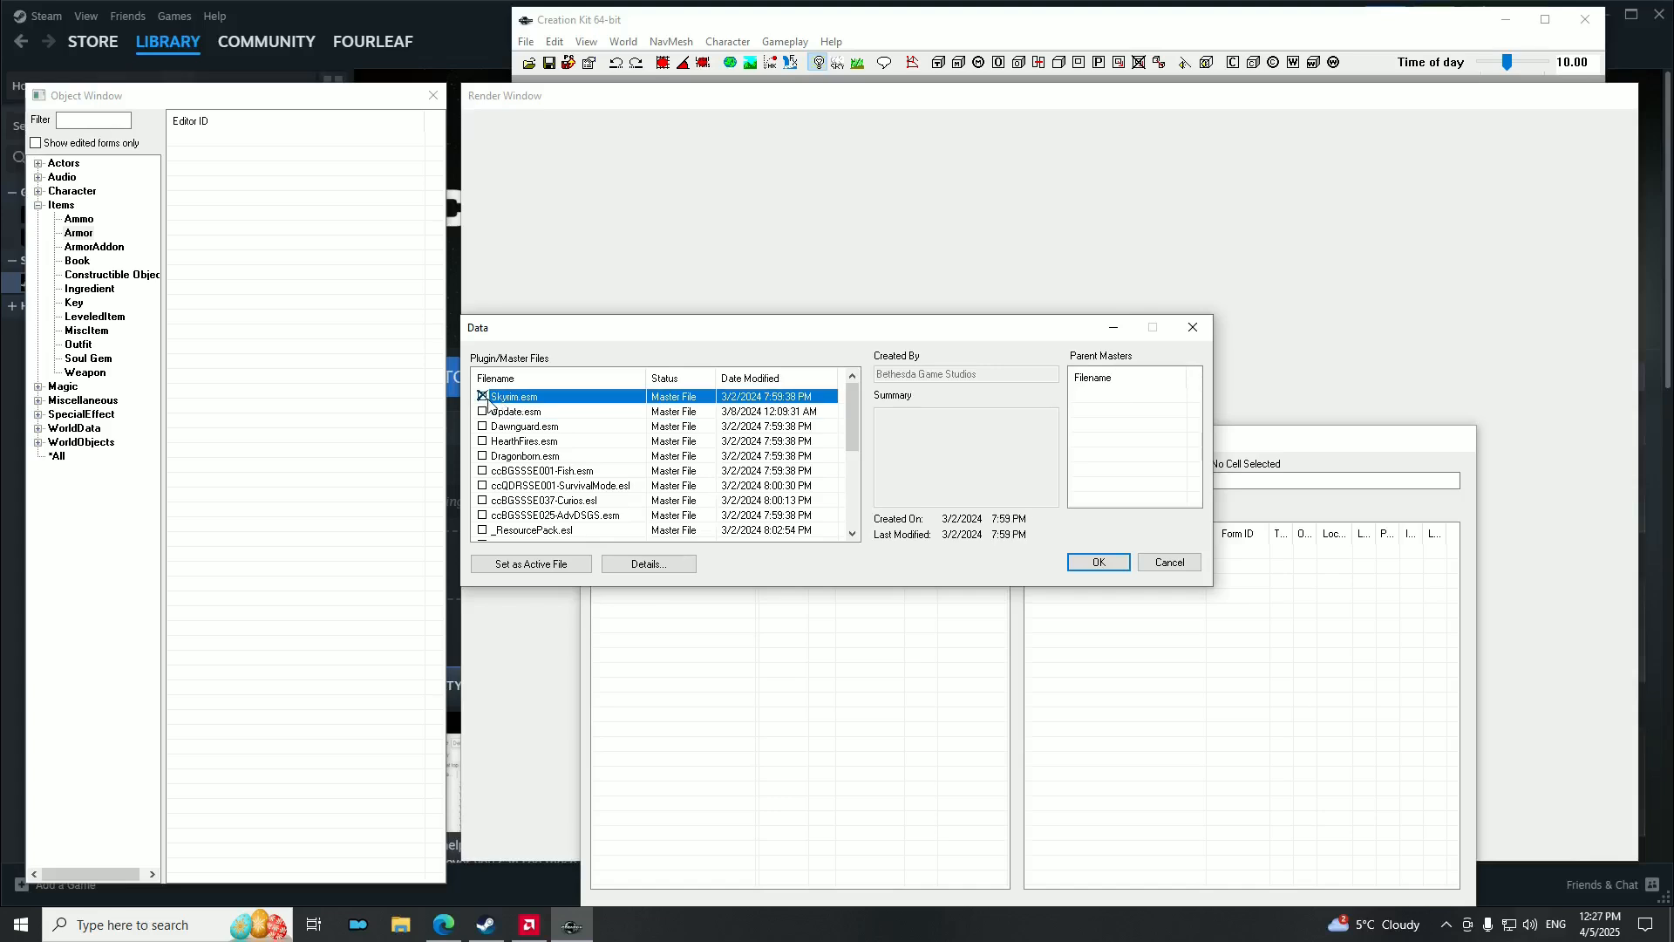
left_click(485, 415)
left_click(484, 413)
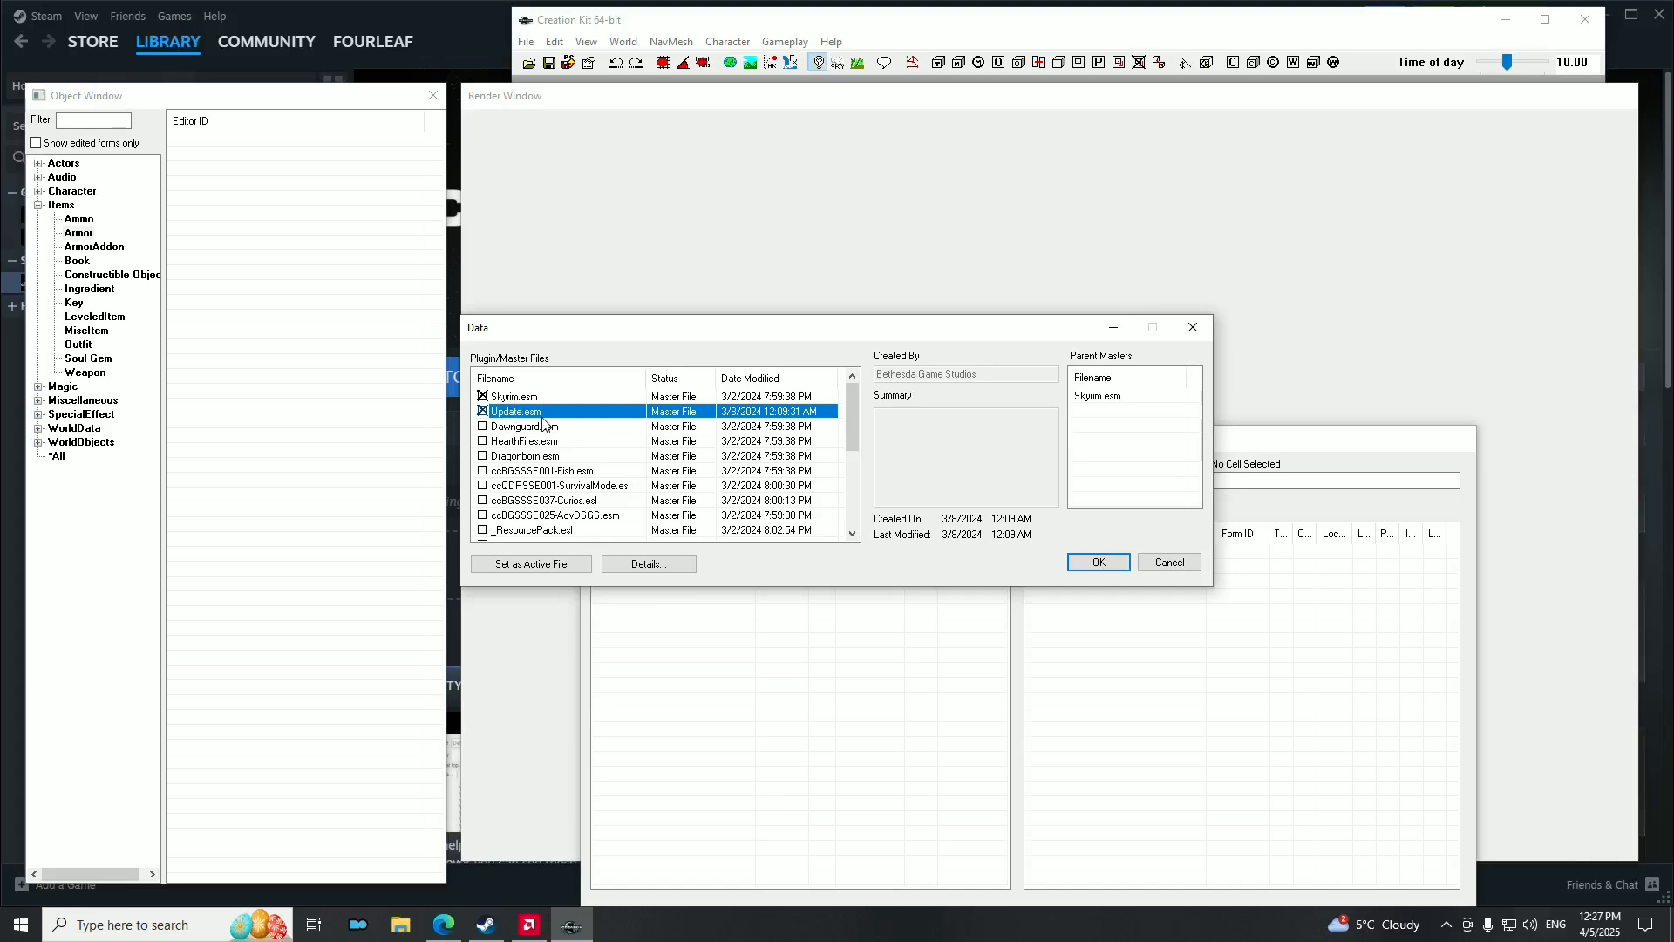
Compare the file details and parent masters of Skyrim.esm and Update.esm.
left_click(514, 398)
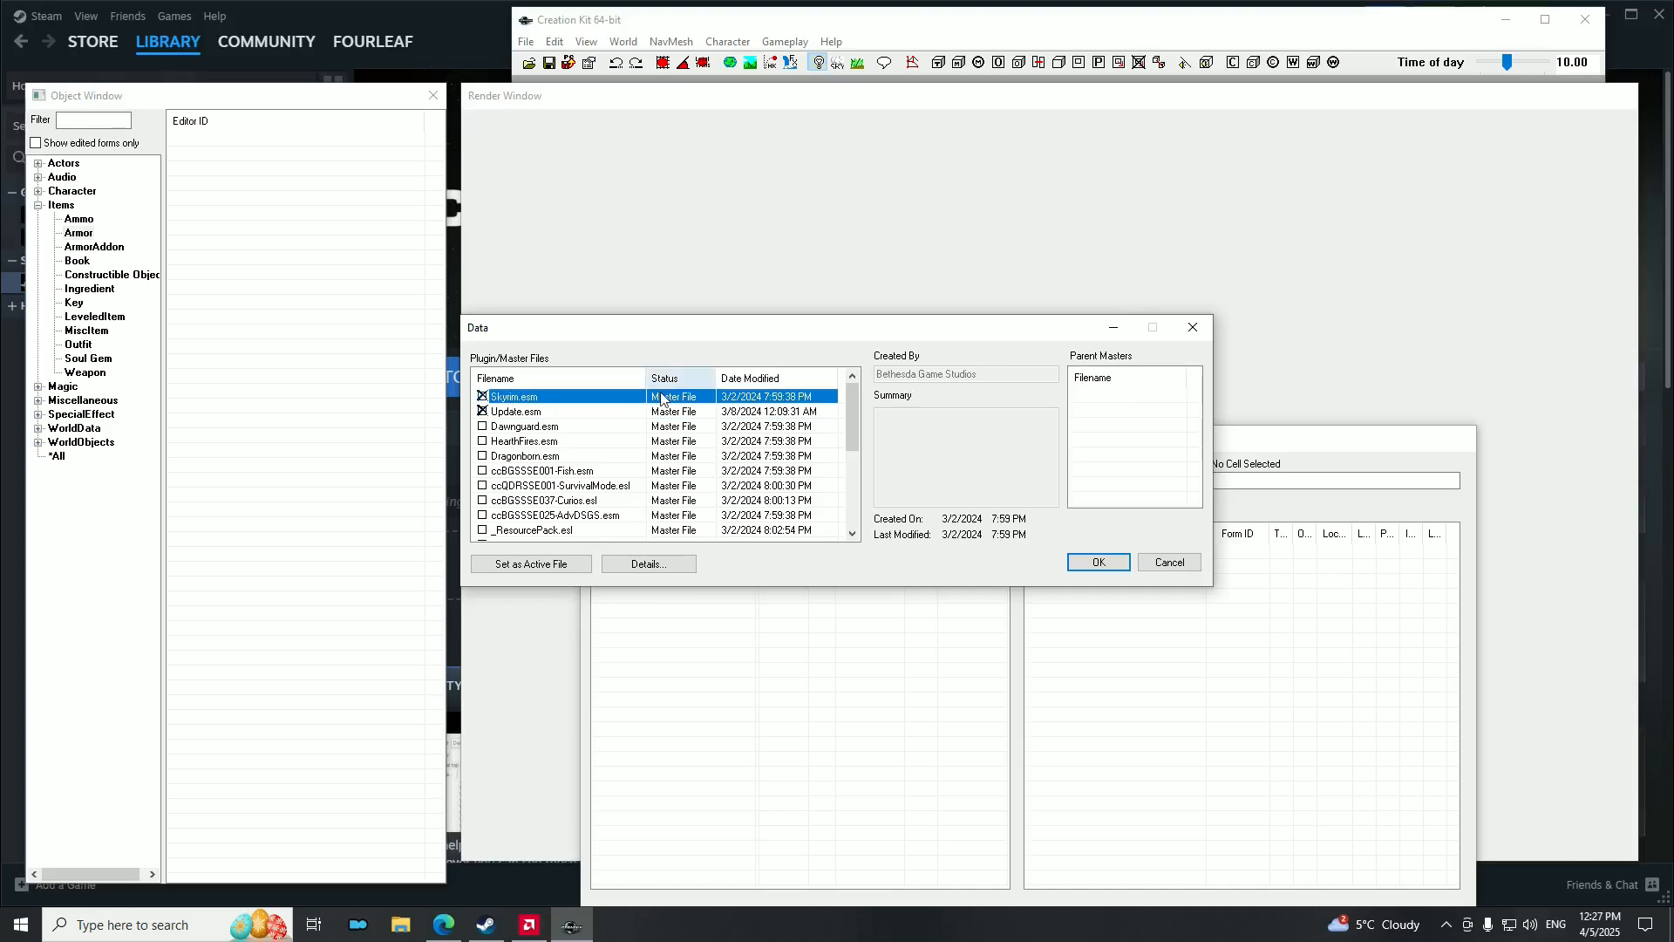
left_click(526, 413)
left_click(514, 397)
left_click(512, 413)
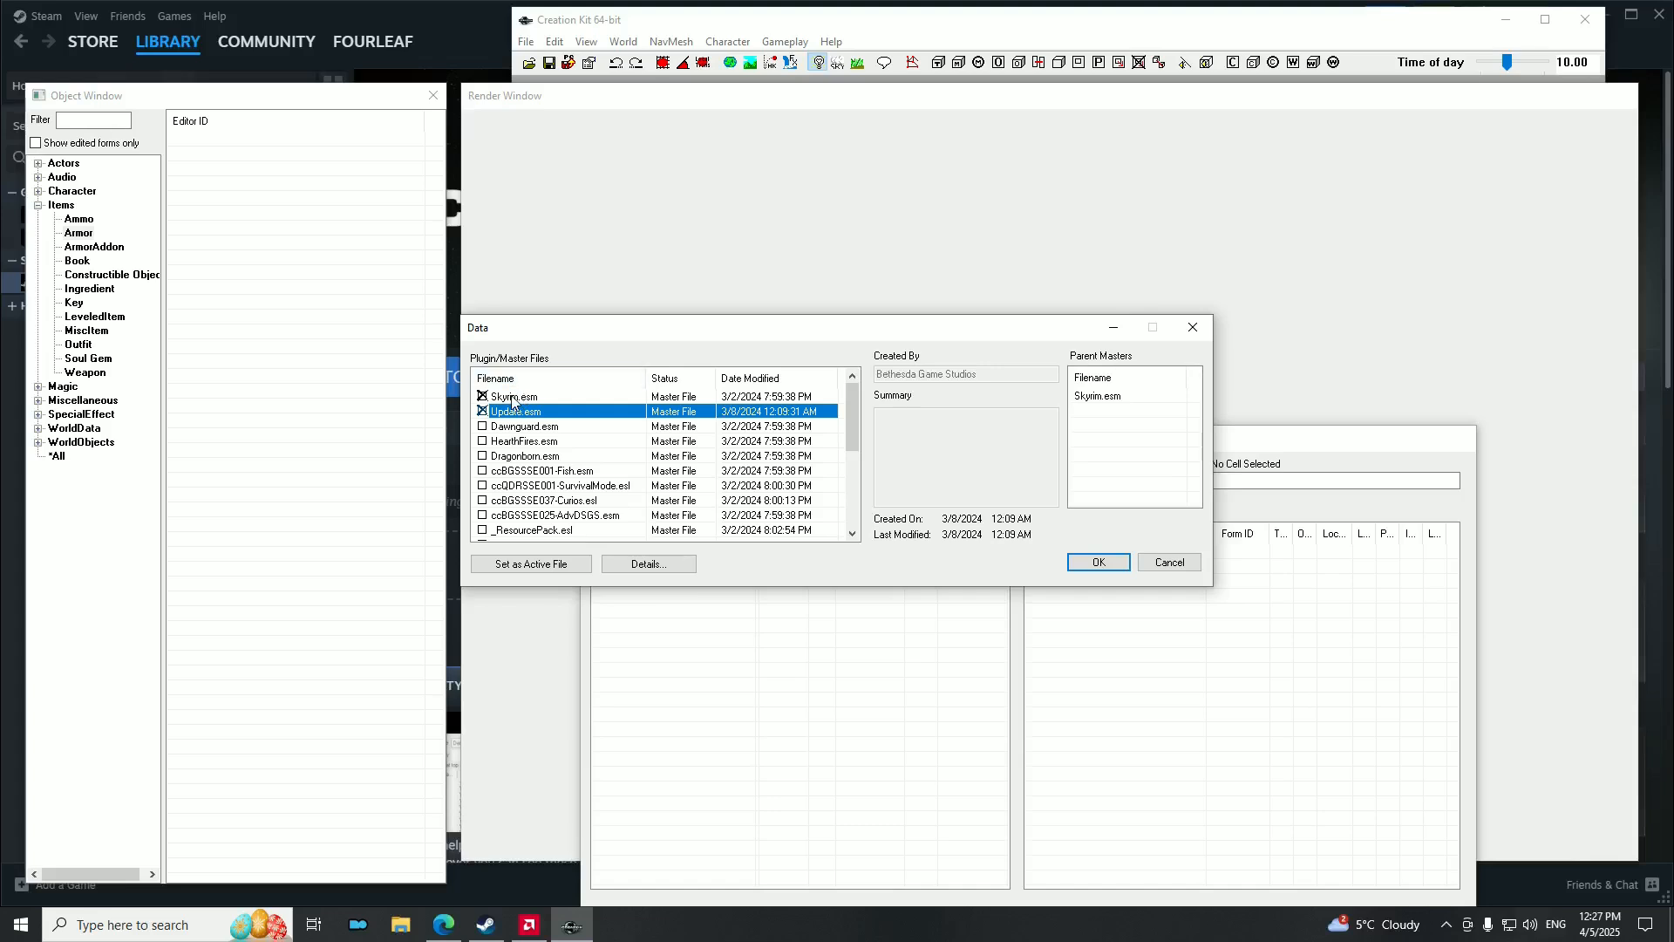
left_click(514, 397)
left_click(524, 414)
left_click(528, 398)
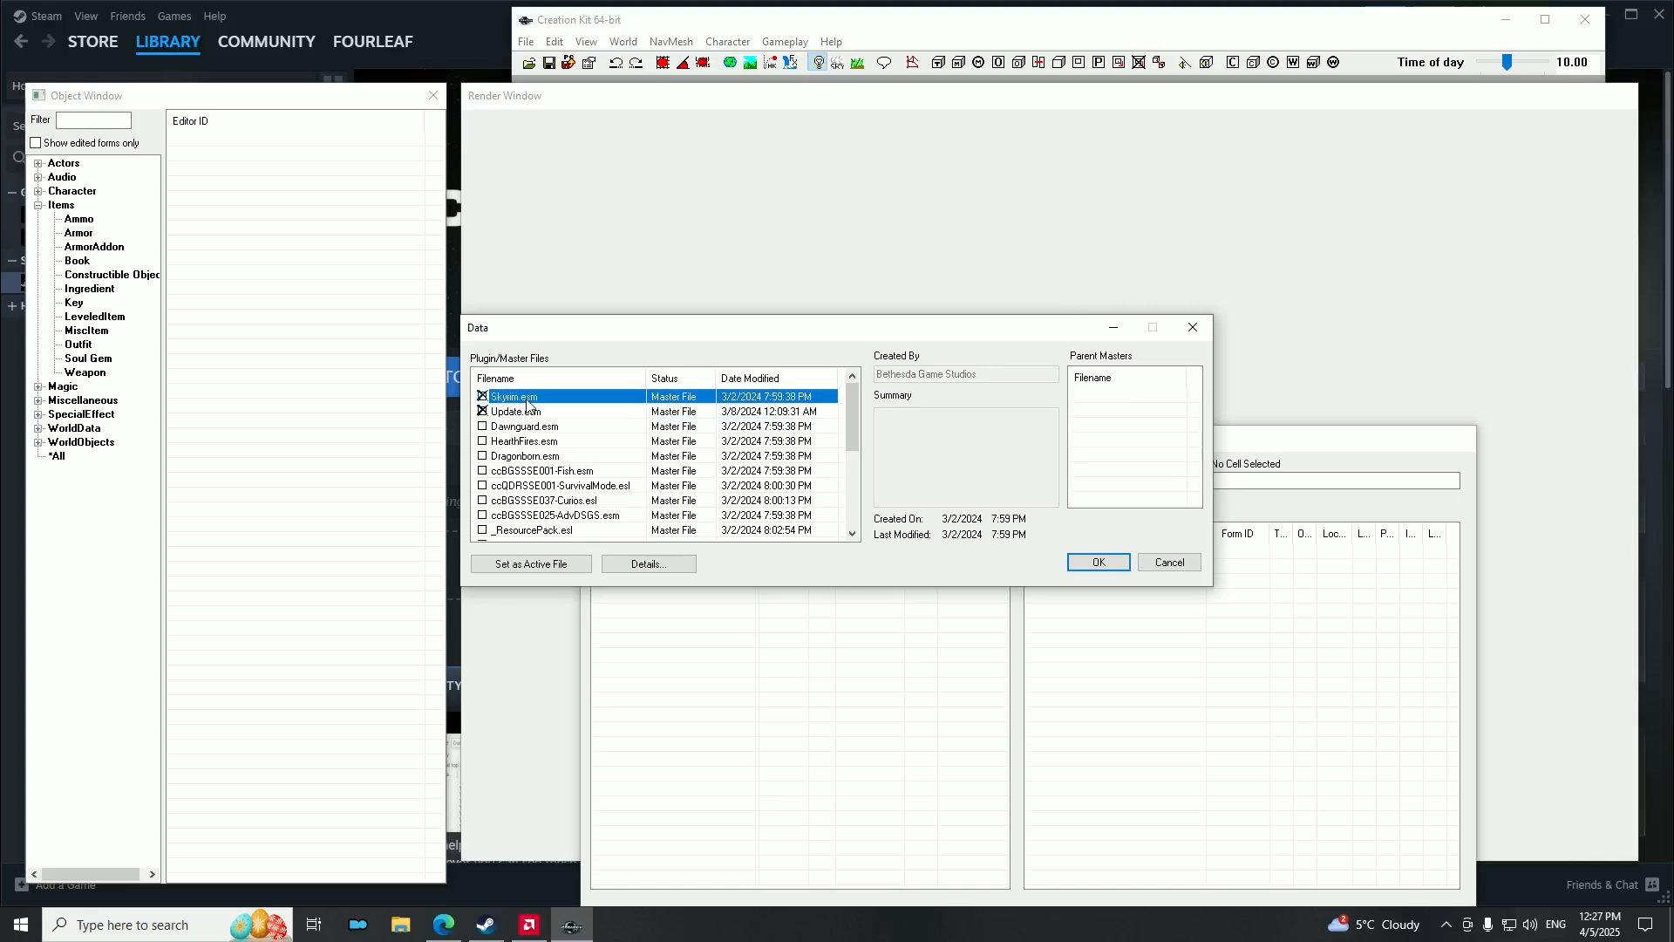
left_click(523, 413)
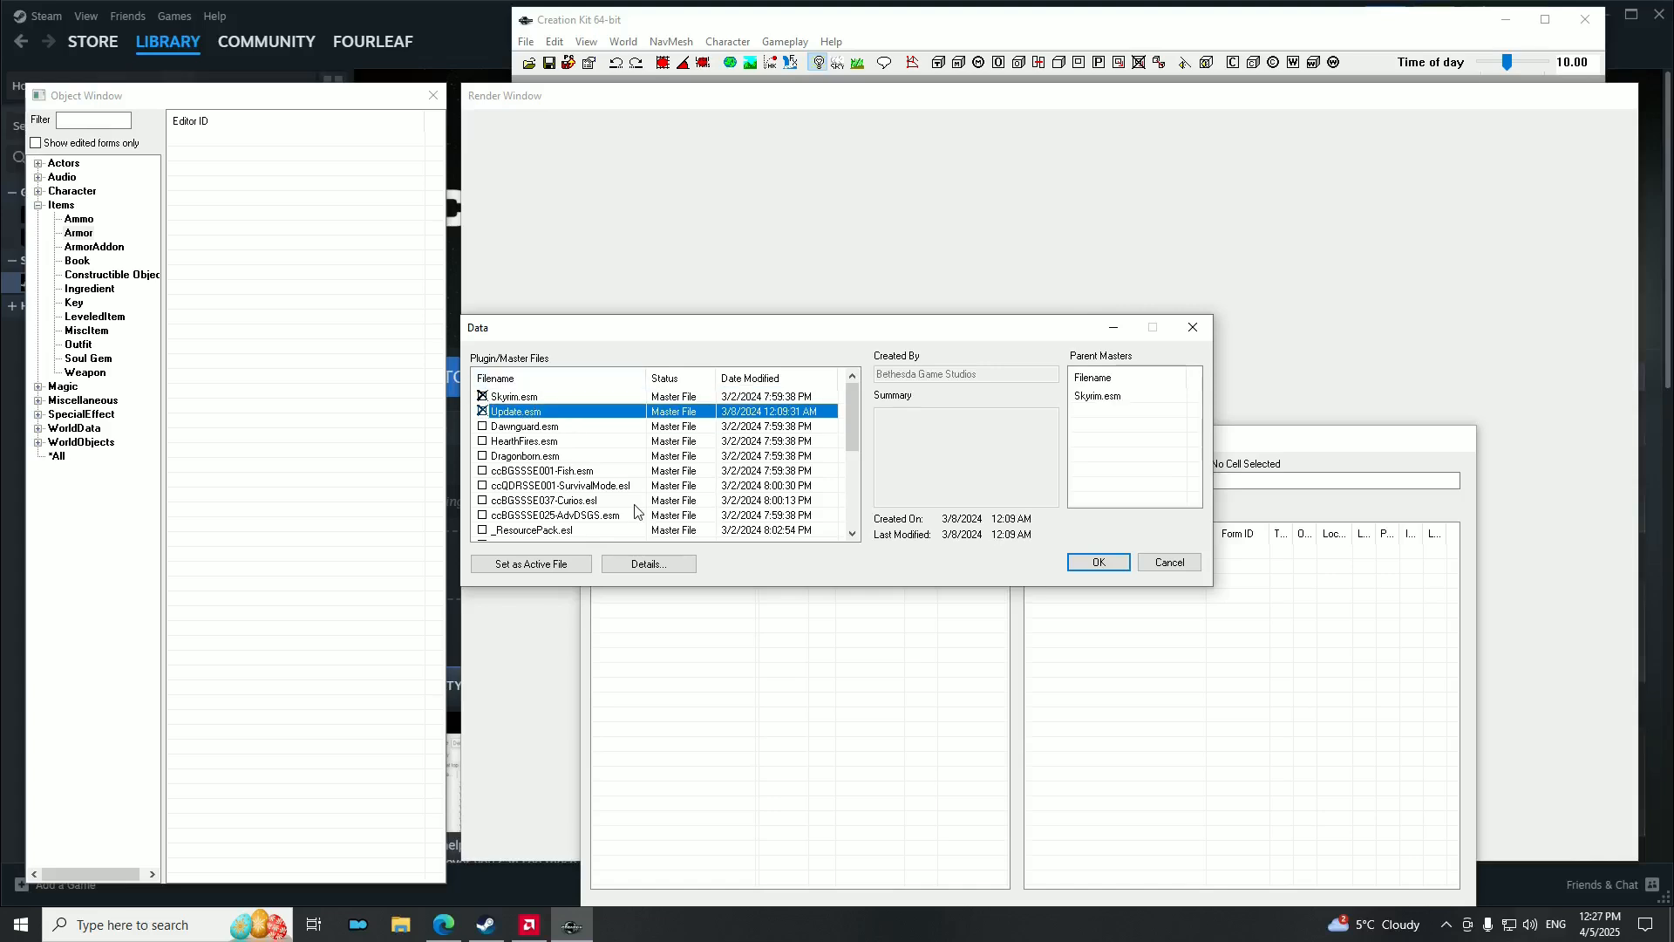
Load the marked master files, accept all warnings for this context, and bring the Render Window in front of the warnings list.
left_click(1119, 565)
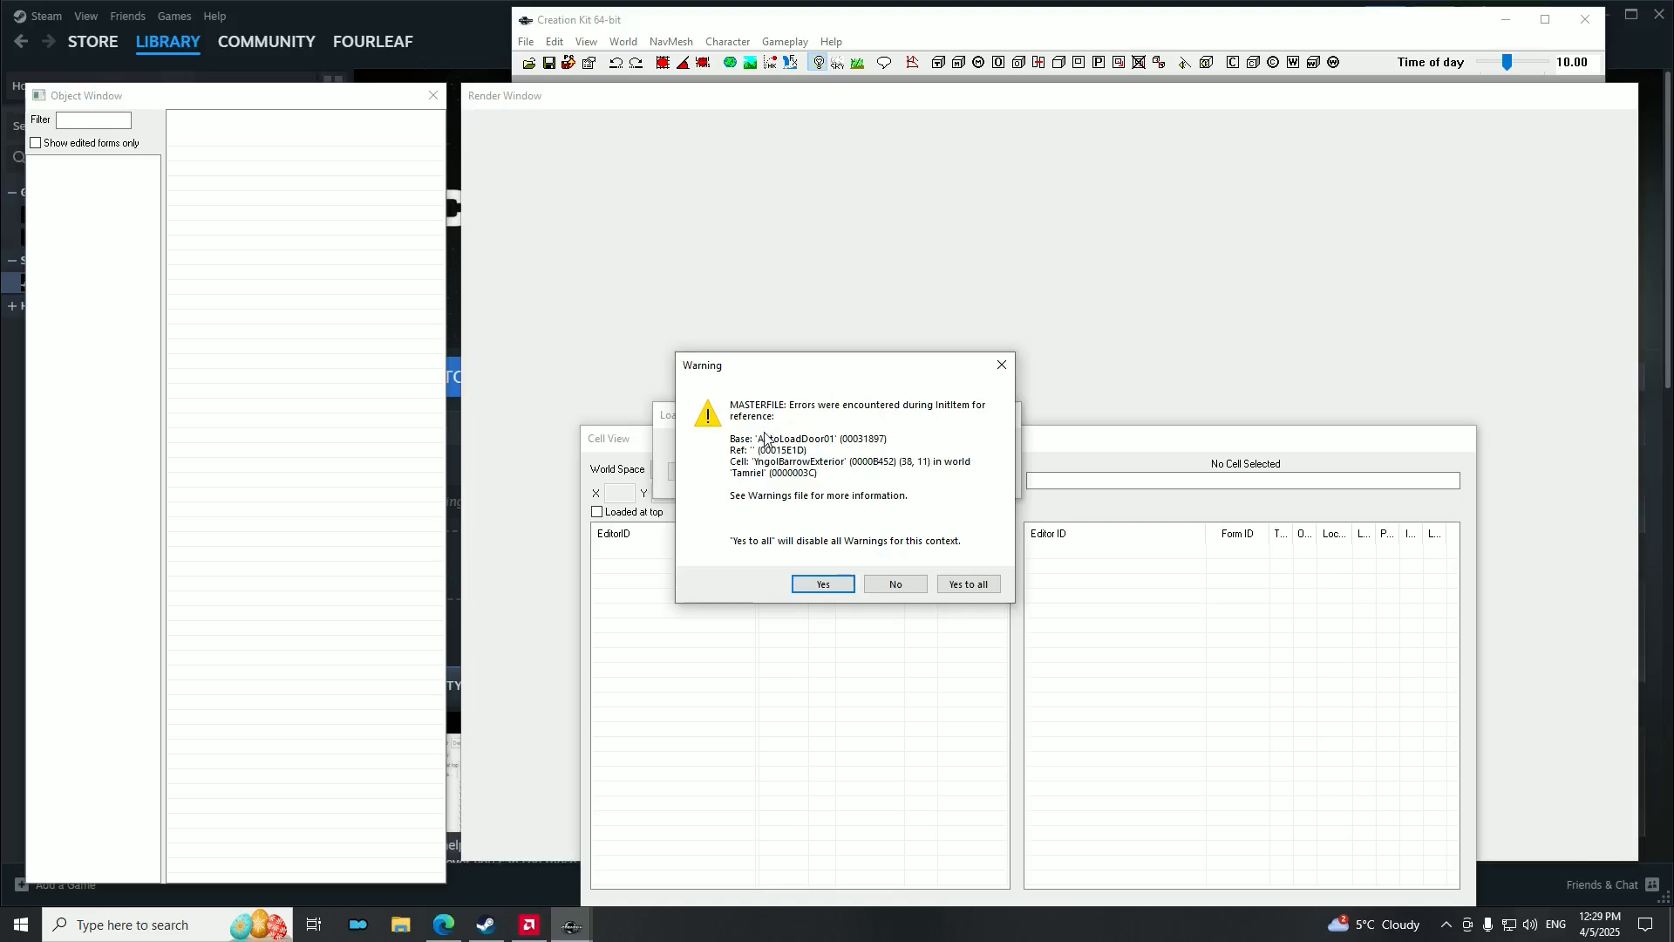
left_click(963, 589)
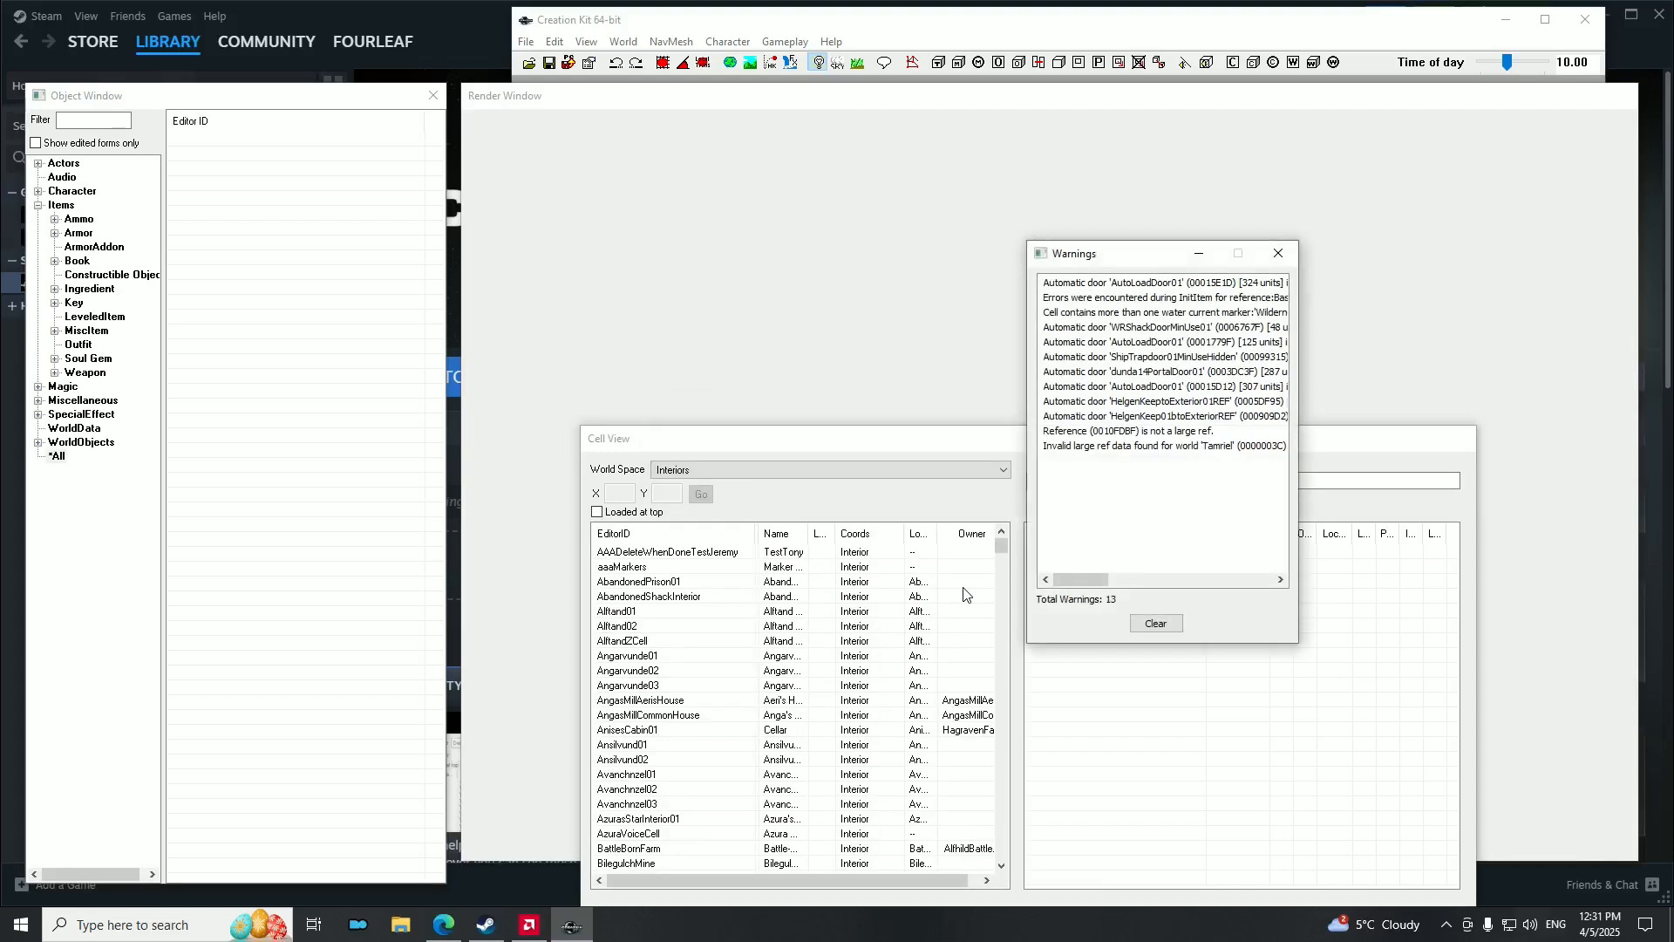
left_click(609, 104)
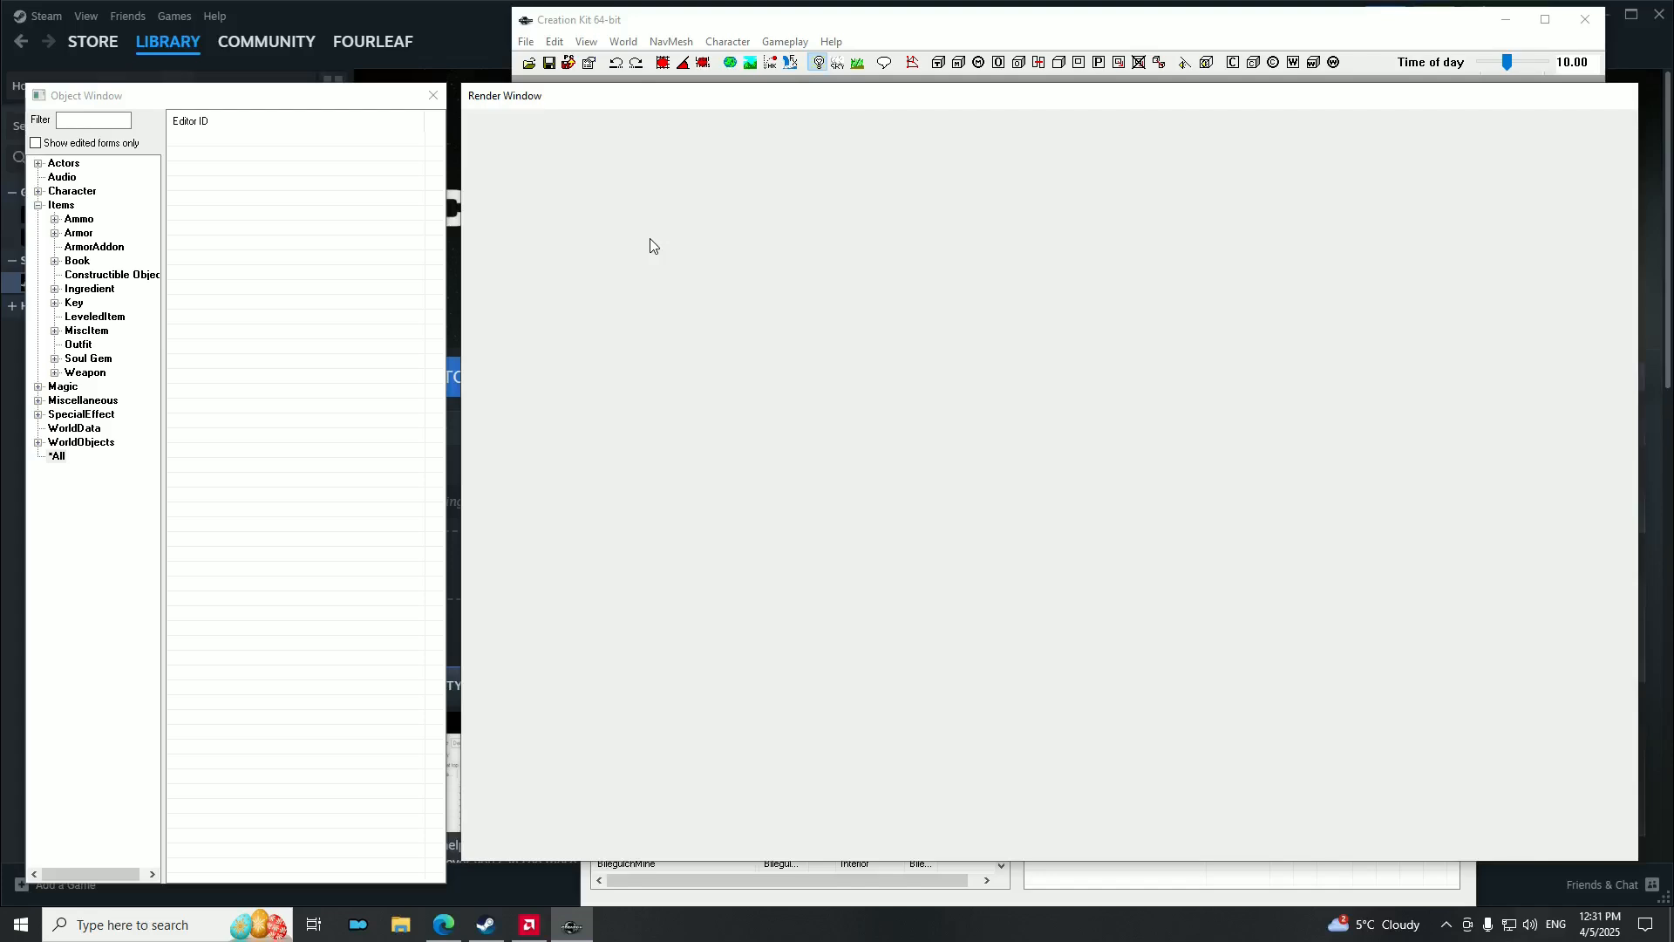
Look through the loaded Weapon and Armor lists under Items, and collapse the Items category.
left_click(38, 204)
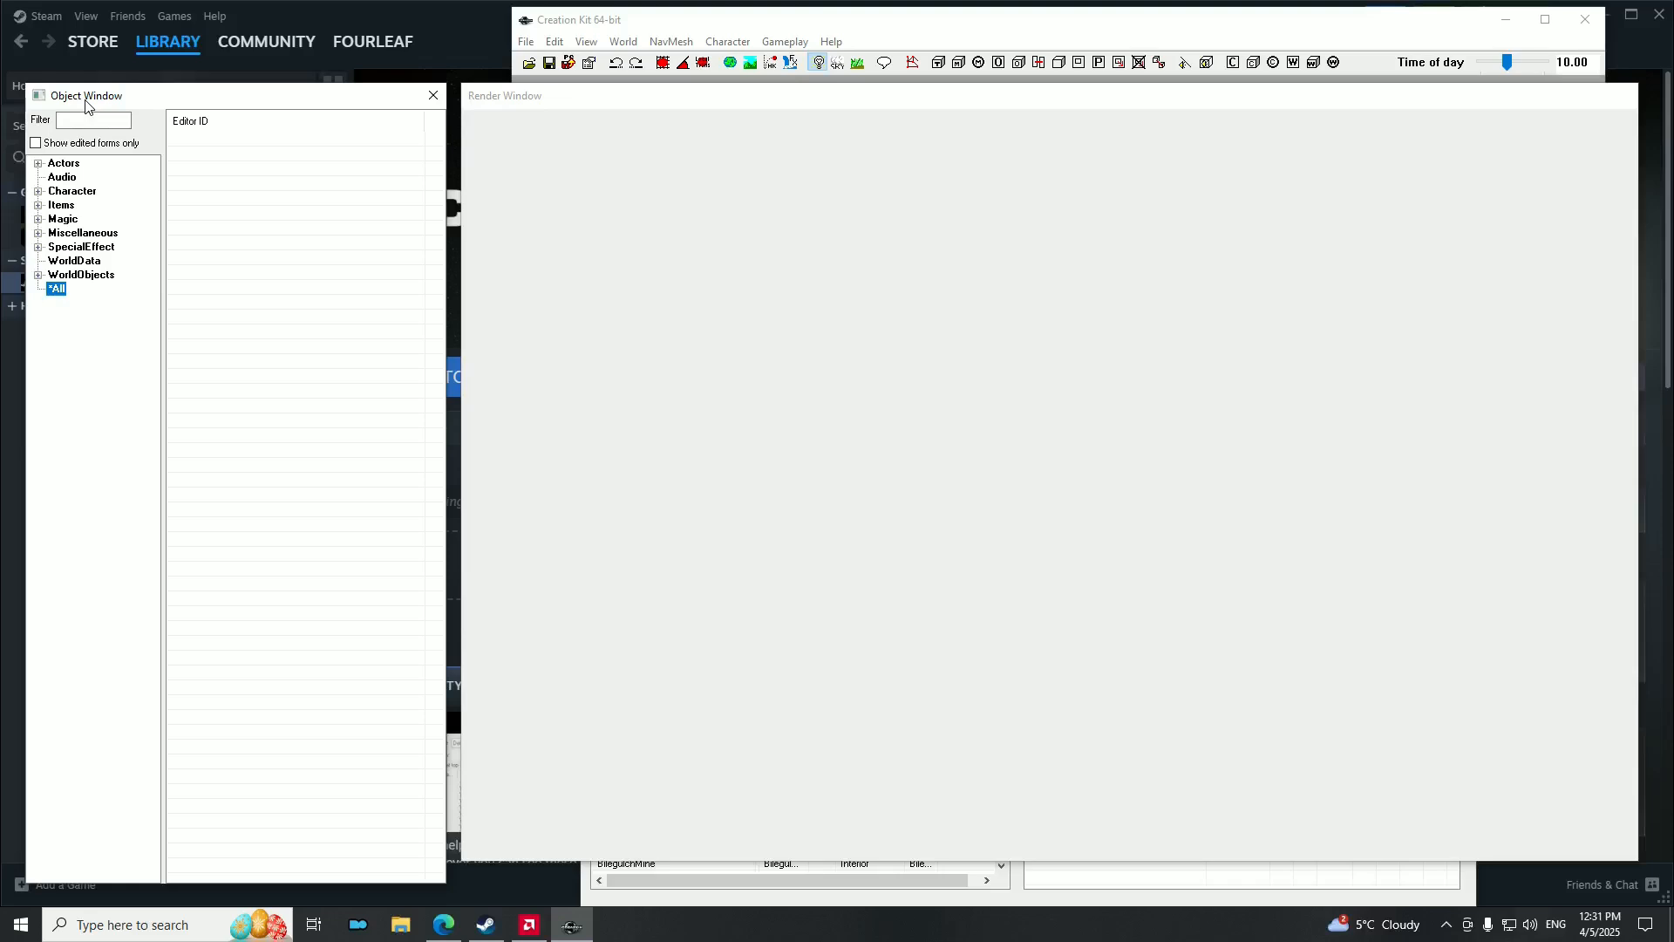
left_click(38, 206)
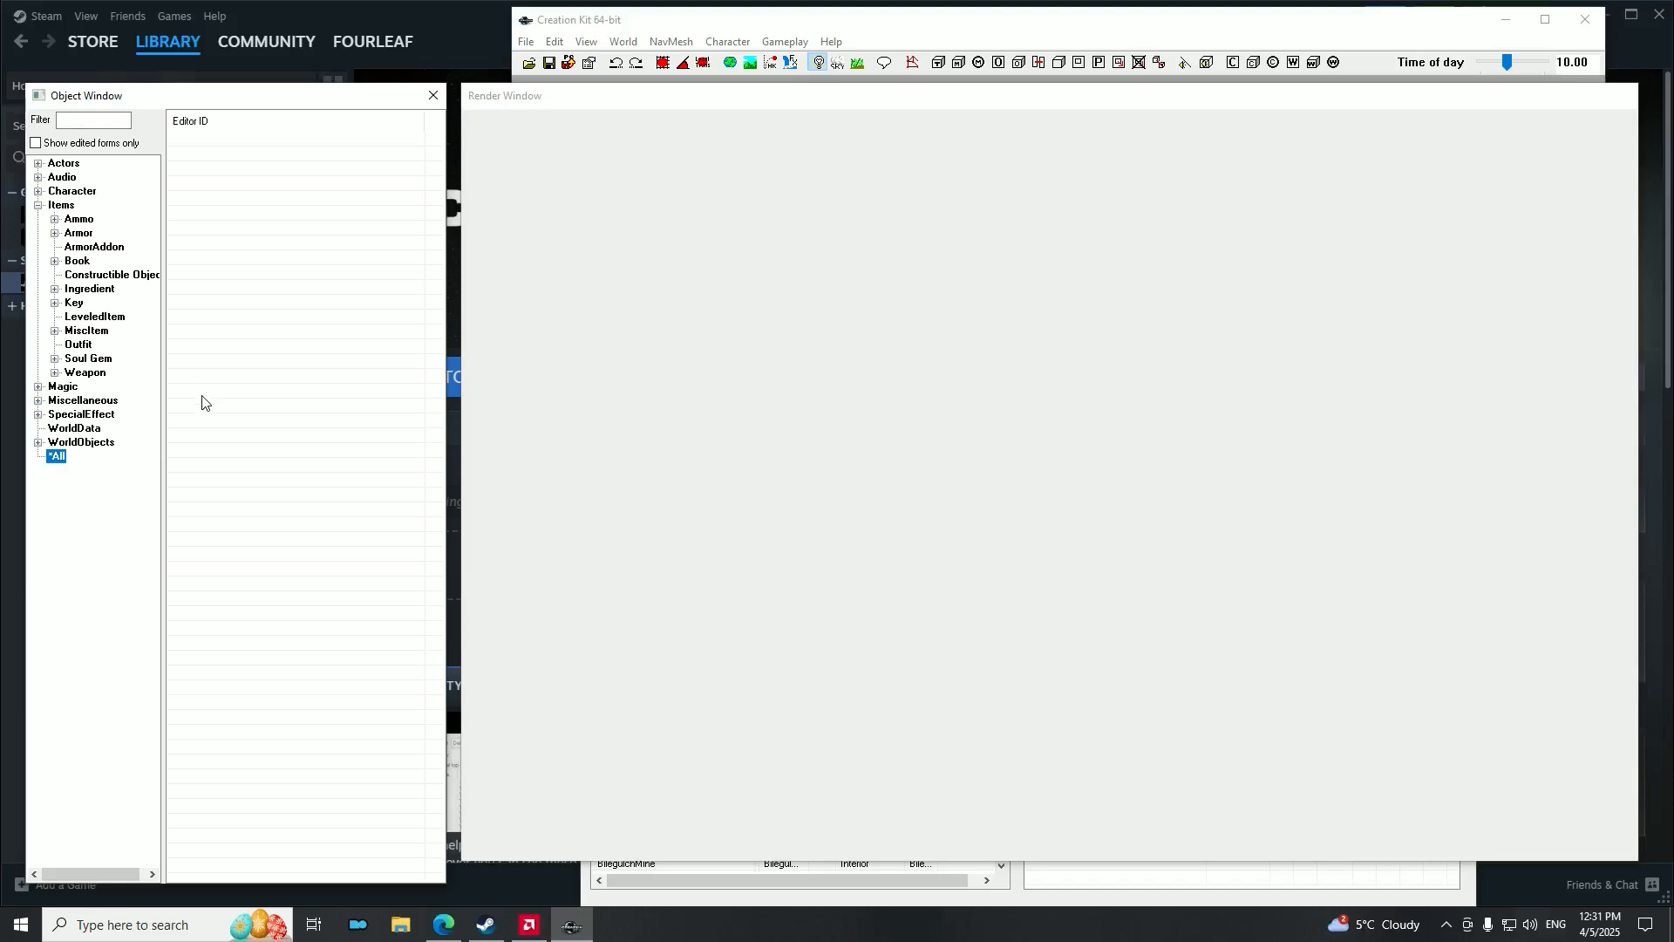
left_click(85, 373)
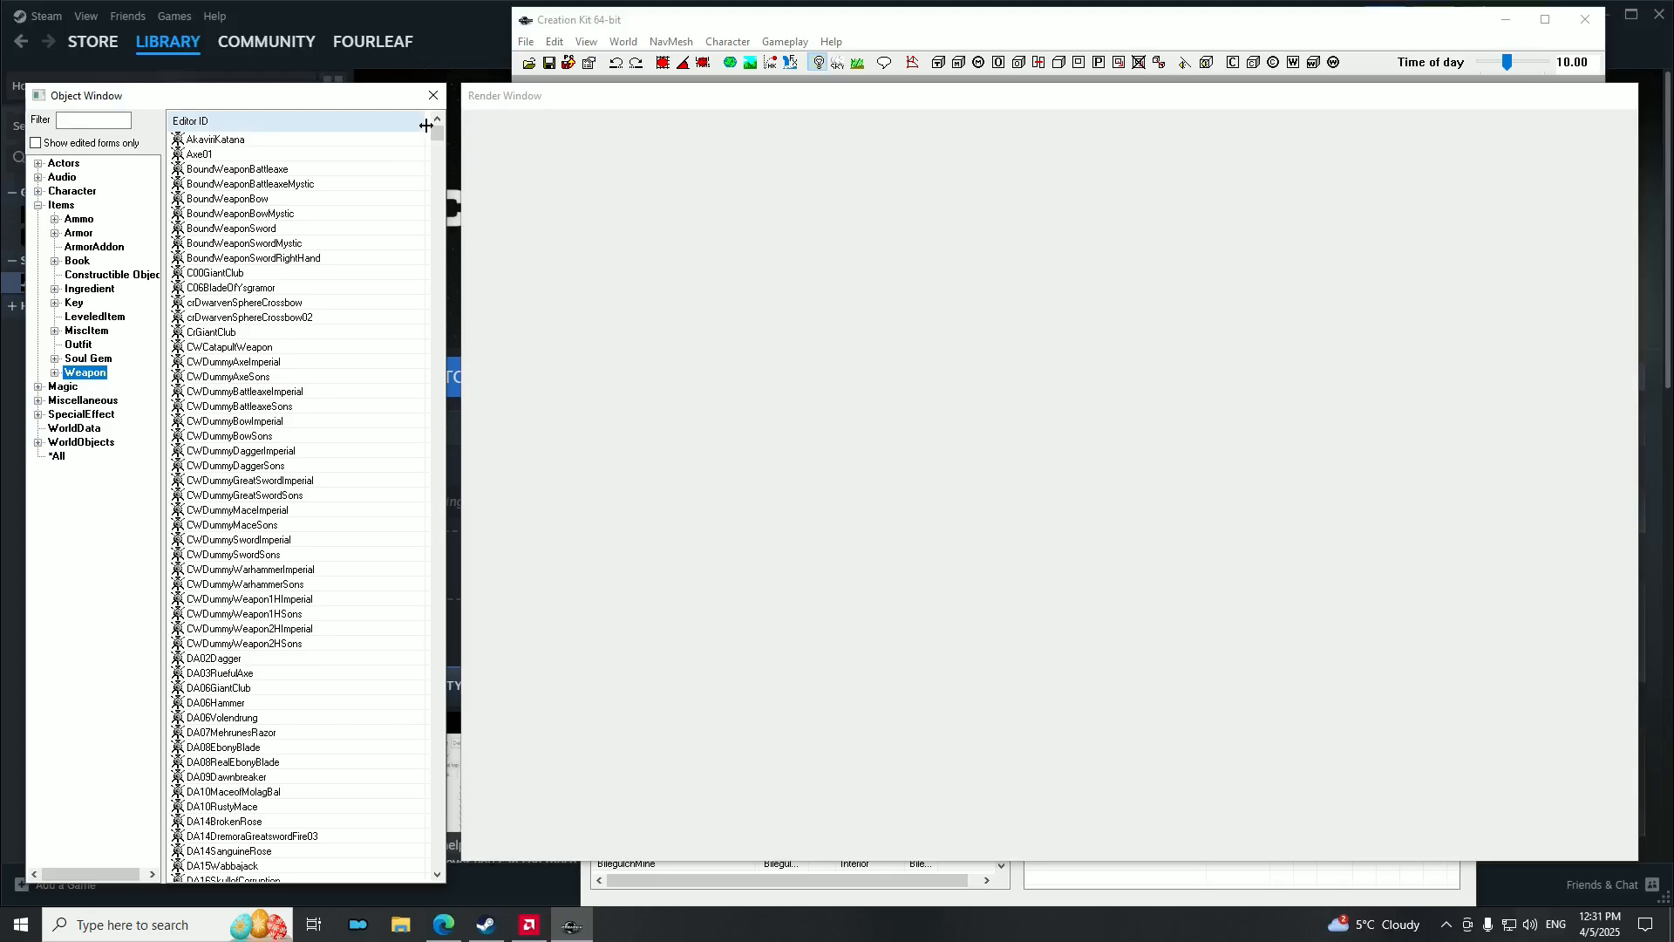
left_click_drag(438, 144, 436, 842)
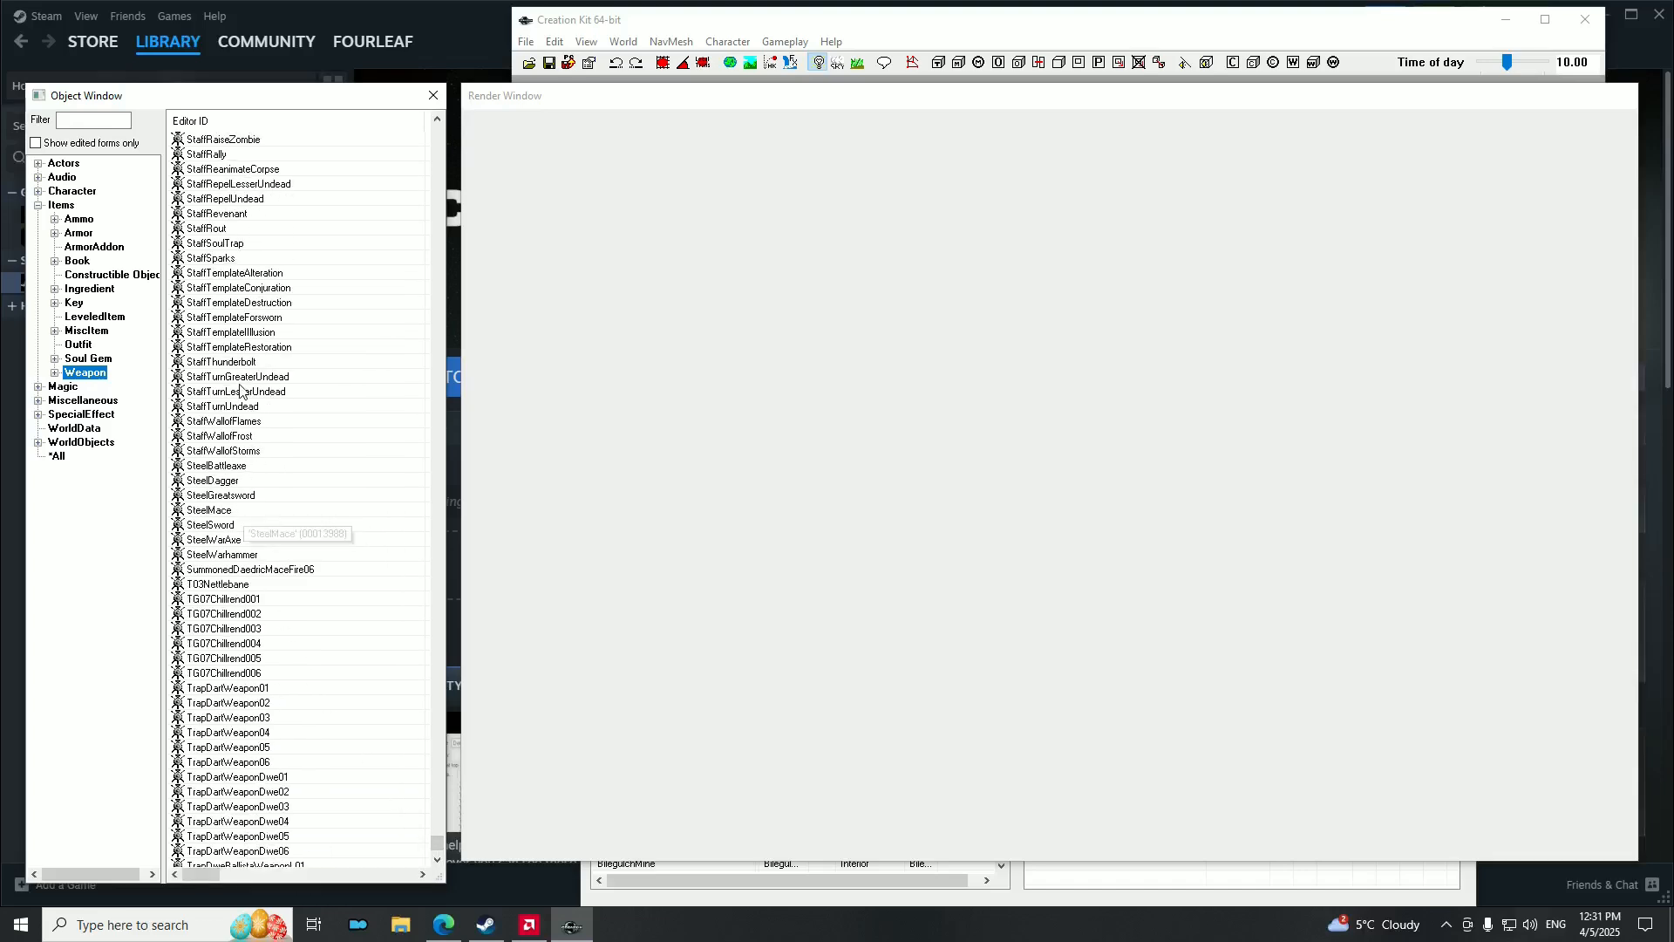
left_click_drag(443, 844, 436, 132)
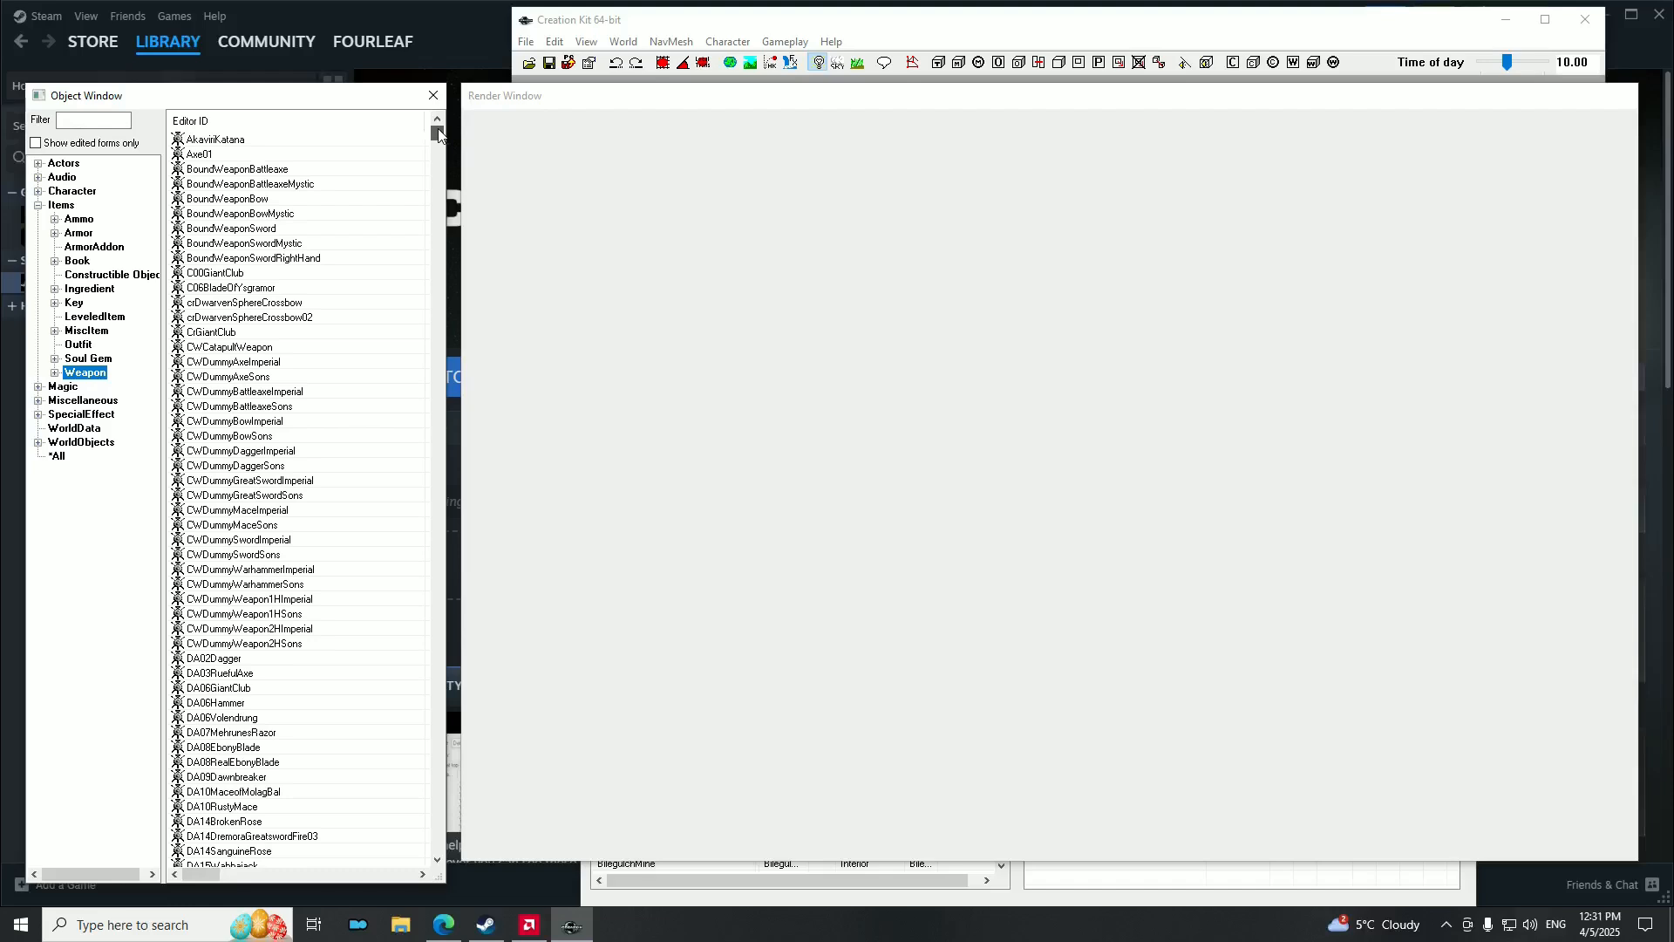
left_click(78, 234)
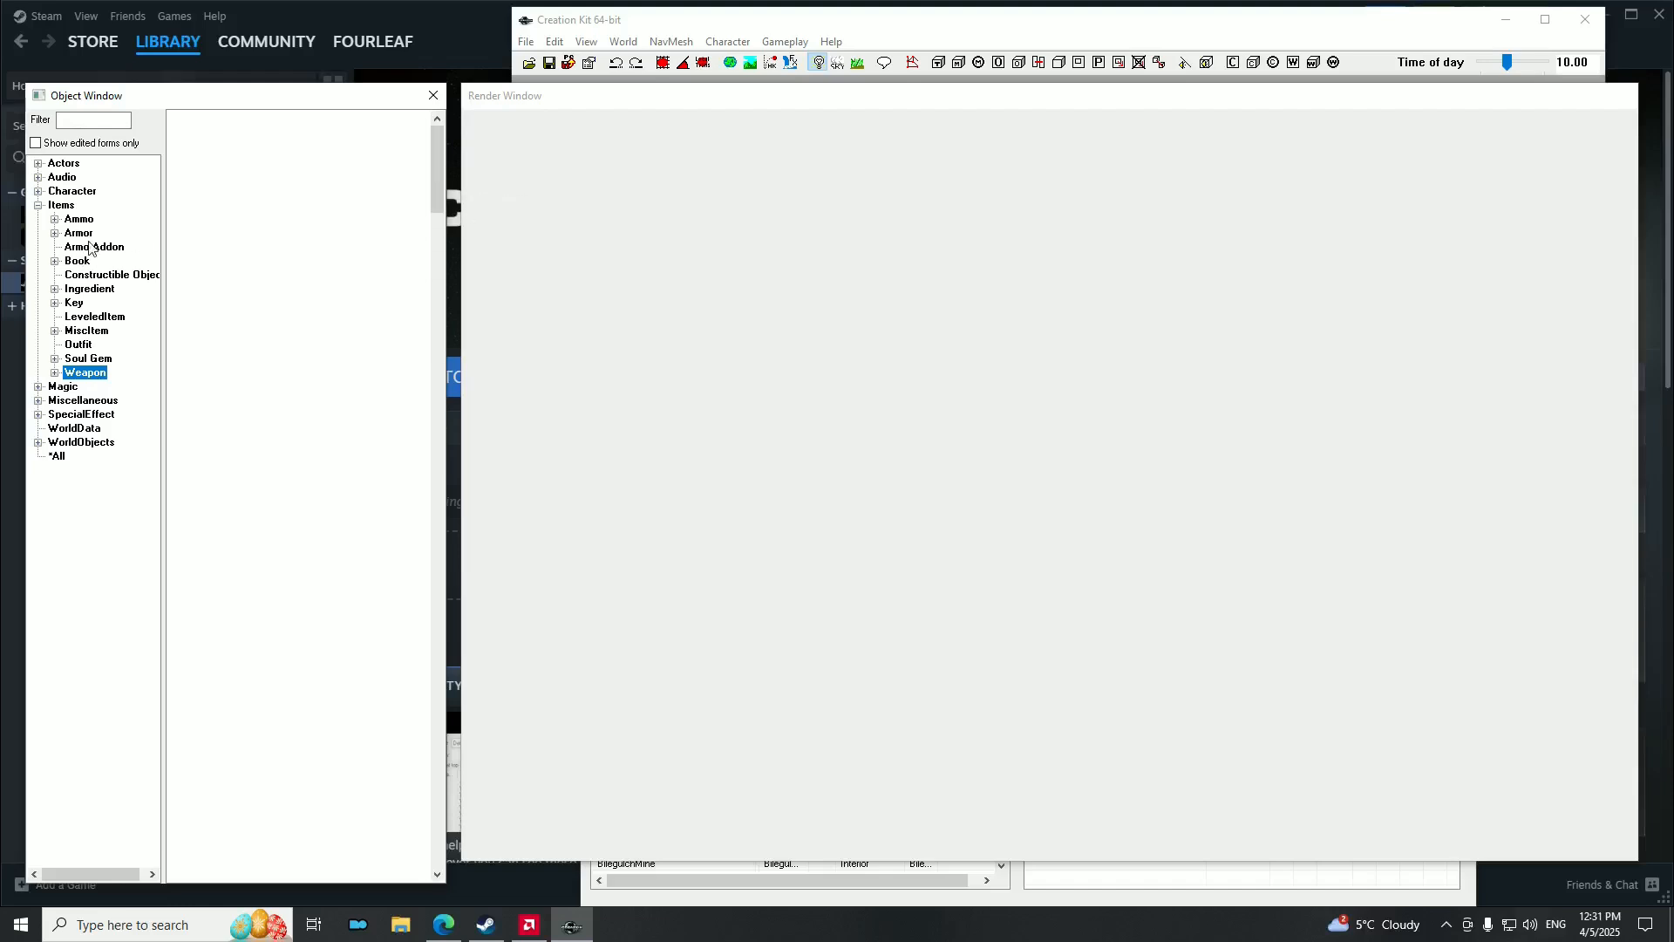
left_click_drag(435, 138, 437, 259)
left_click(39, 206)
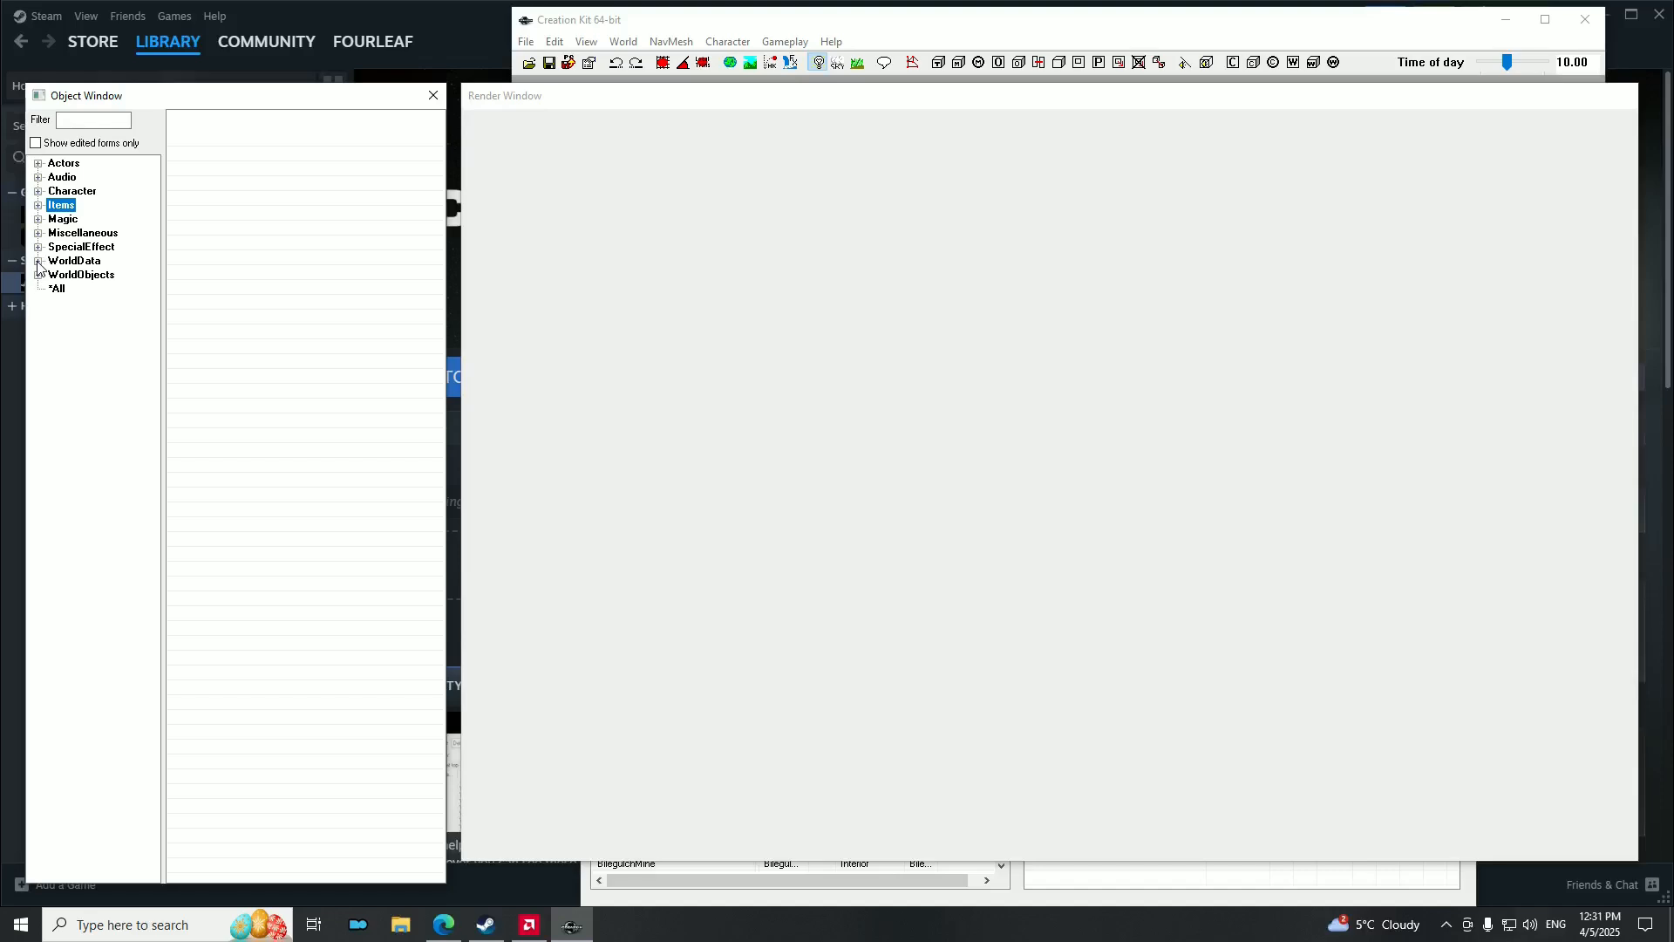
Look through the Climate and Lighting Template lists under WorldData, collapse WorldData, and glance at the Items subcategories.
left_click(38, 262)
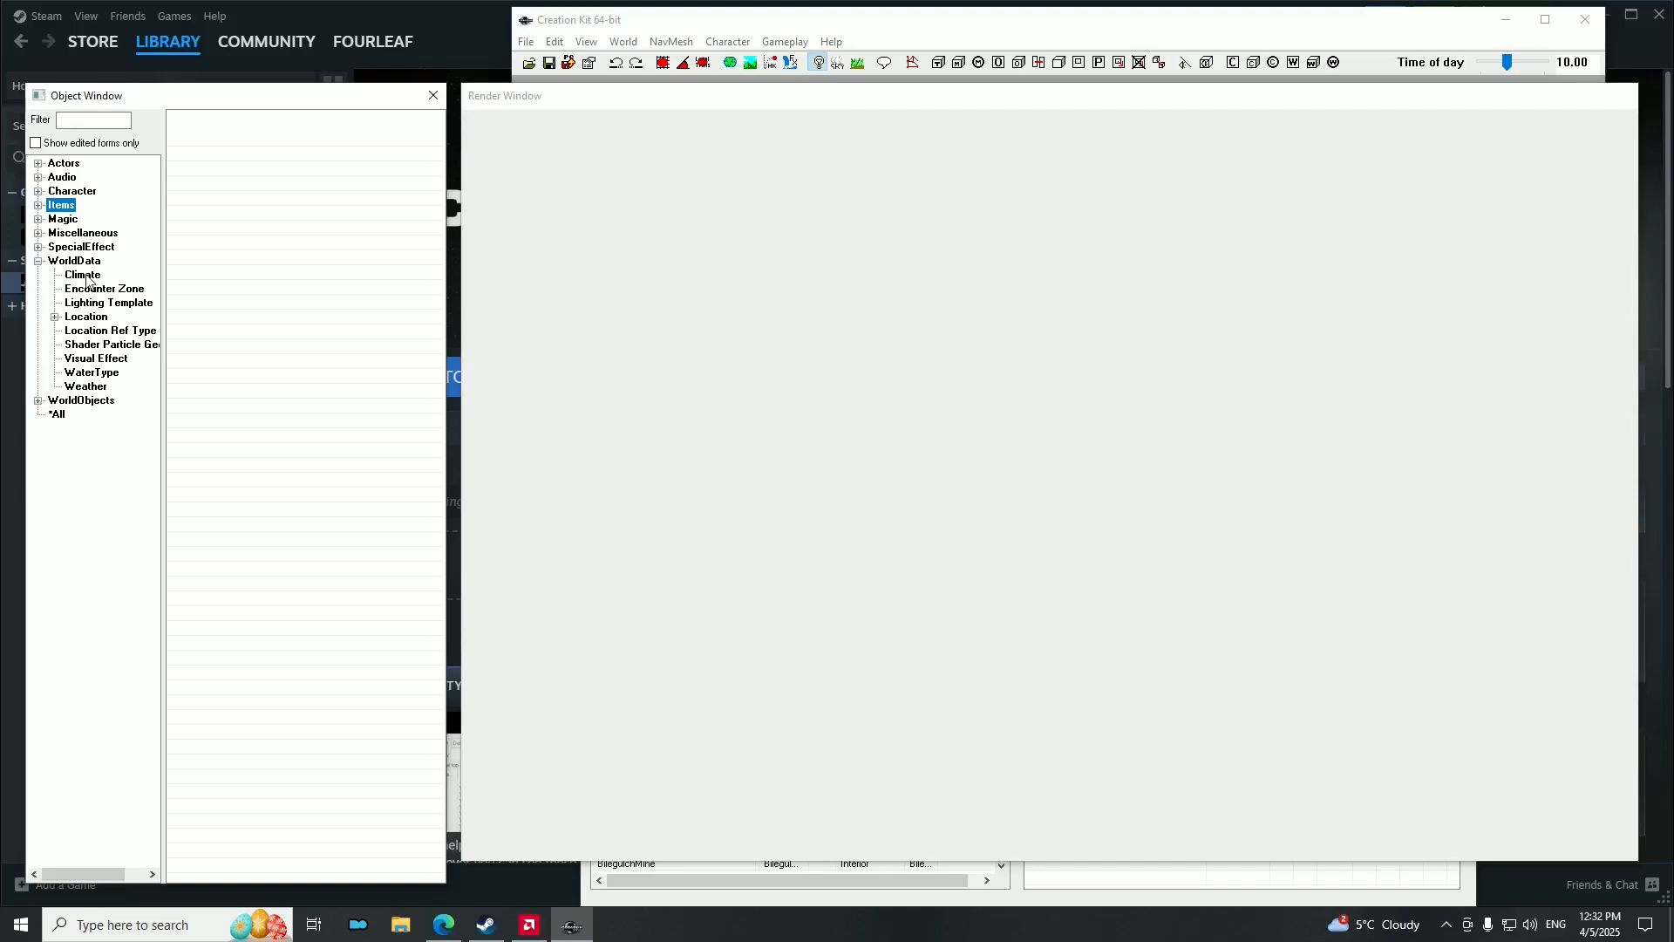
left_click(84, 276)
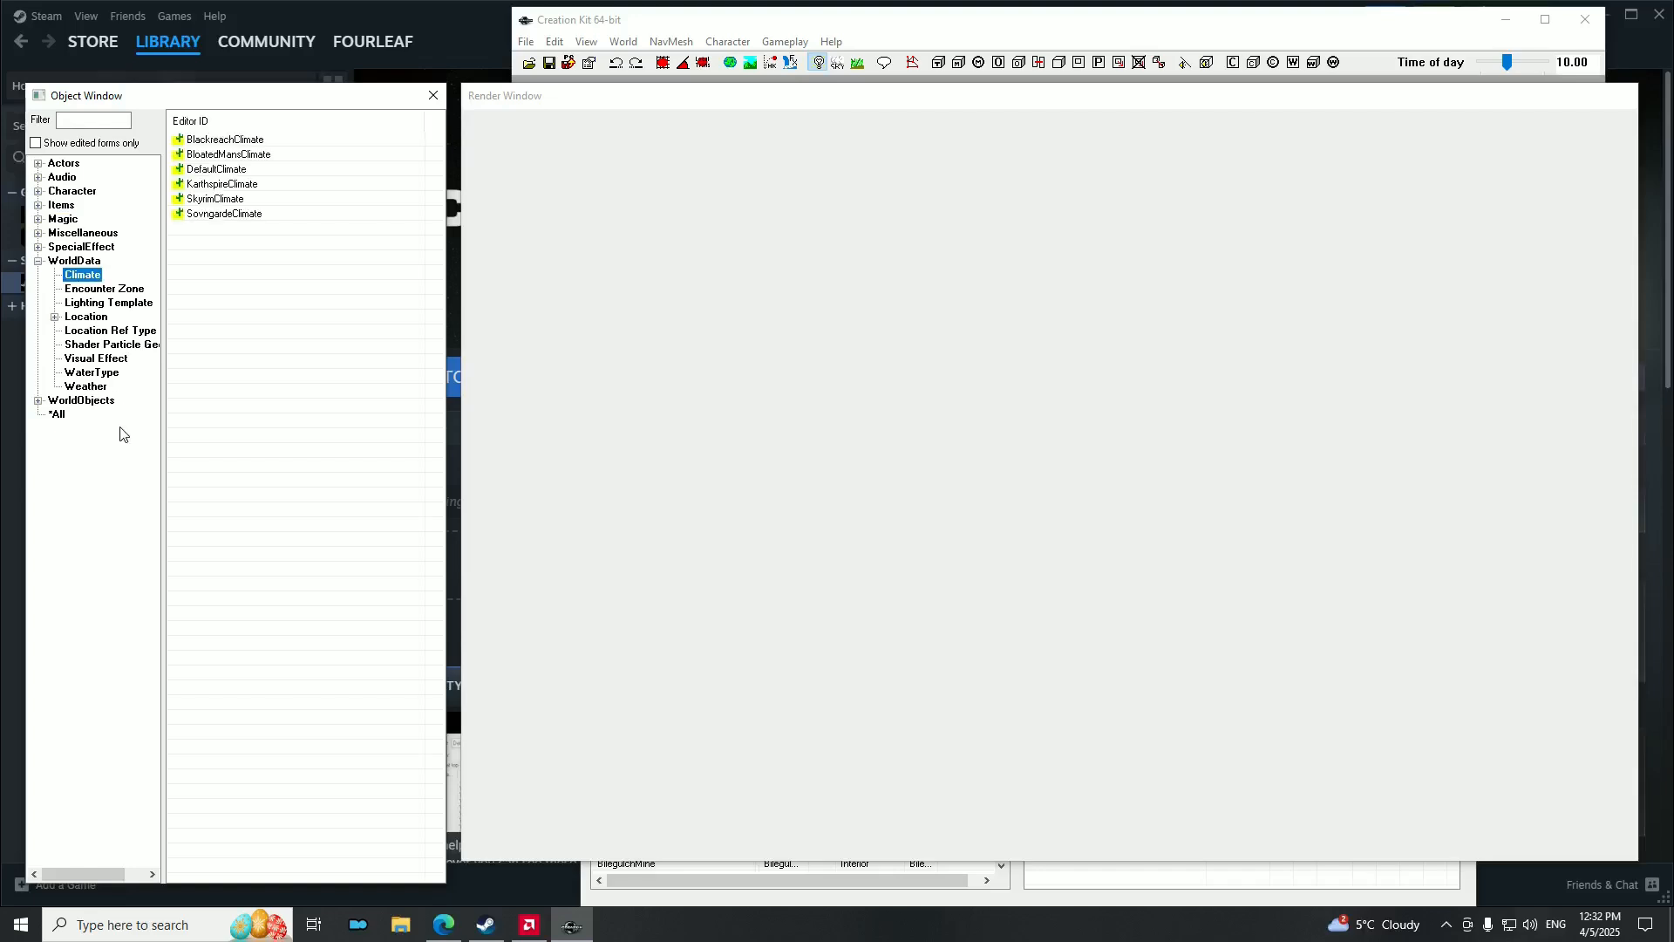
left_click(98, 305)
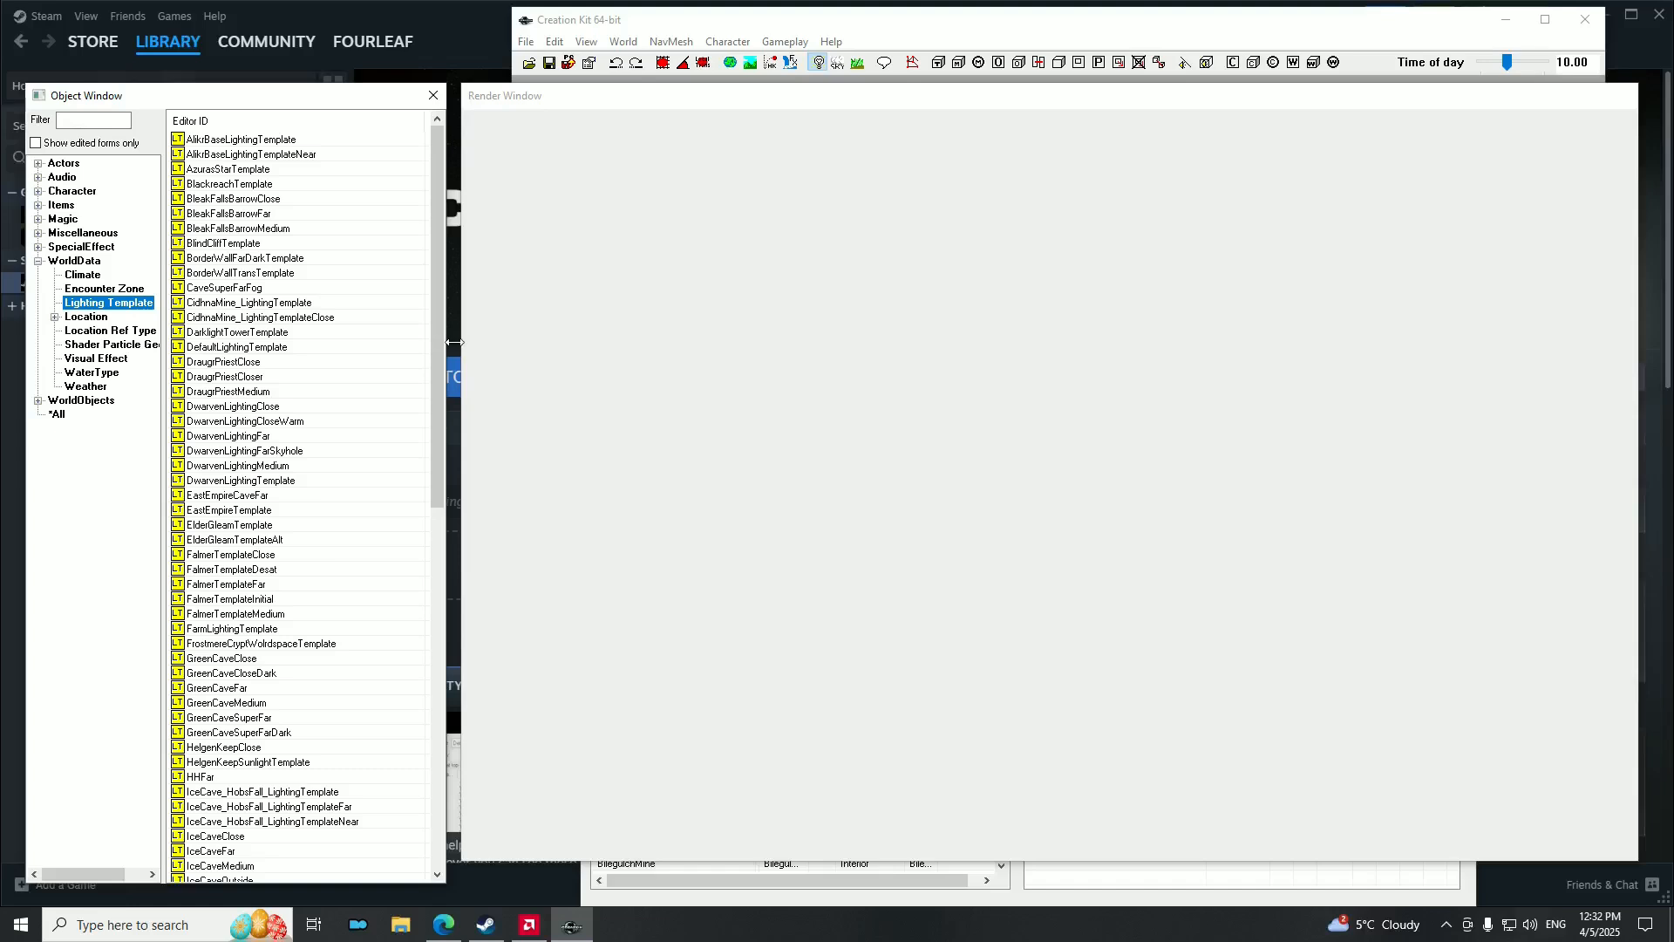
mouse_move(442, 342)
left_mouse_down()
mouse_move(428, 710)
mouse_move(427, 364)
mouse_move(455, 356)
left_mouse_up()
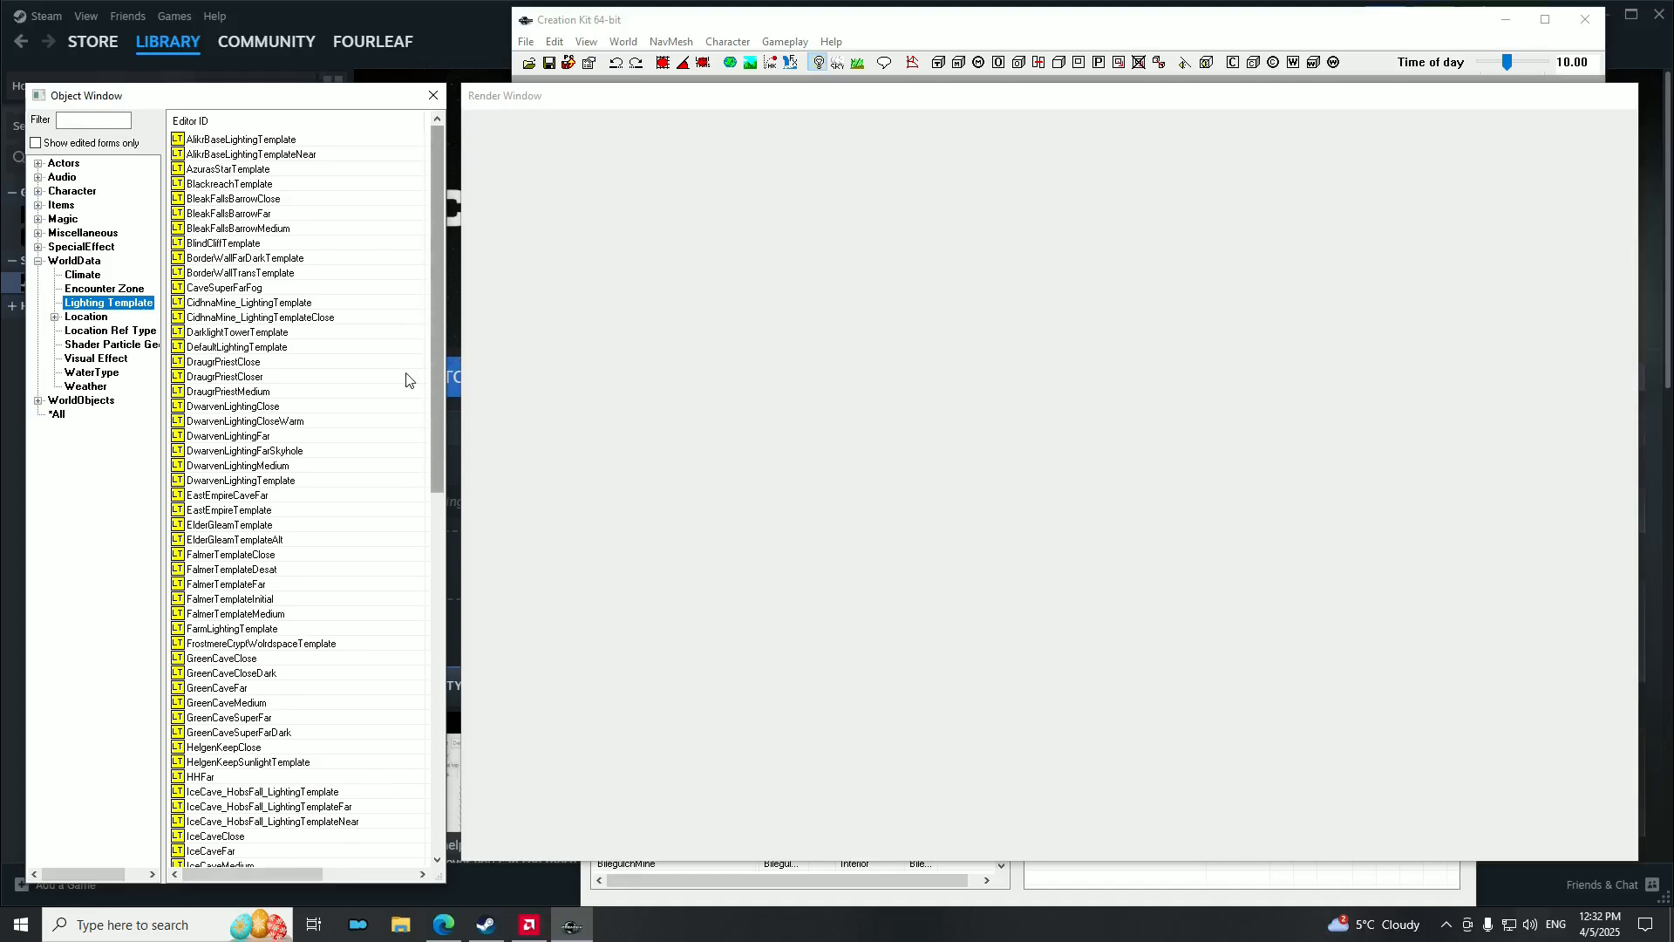
left_click(38, 261)
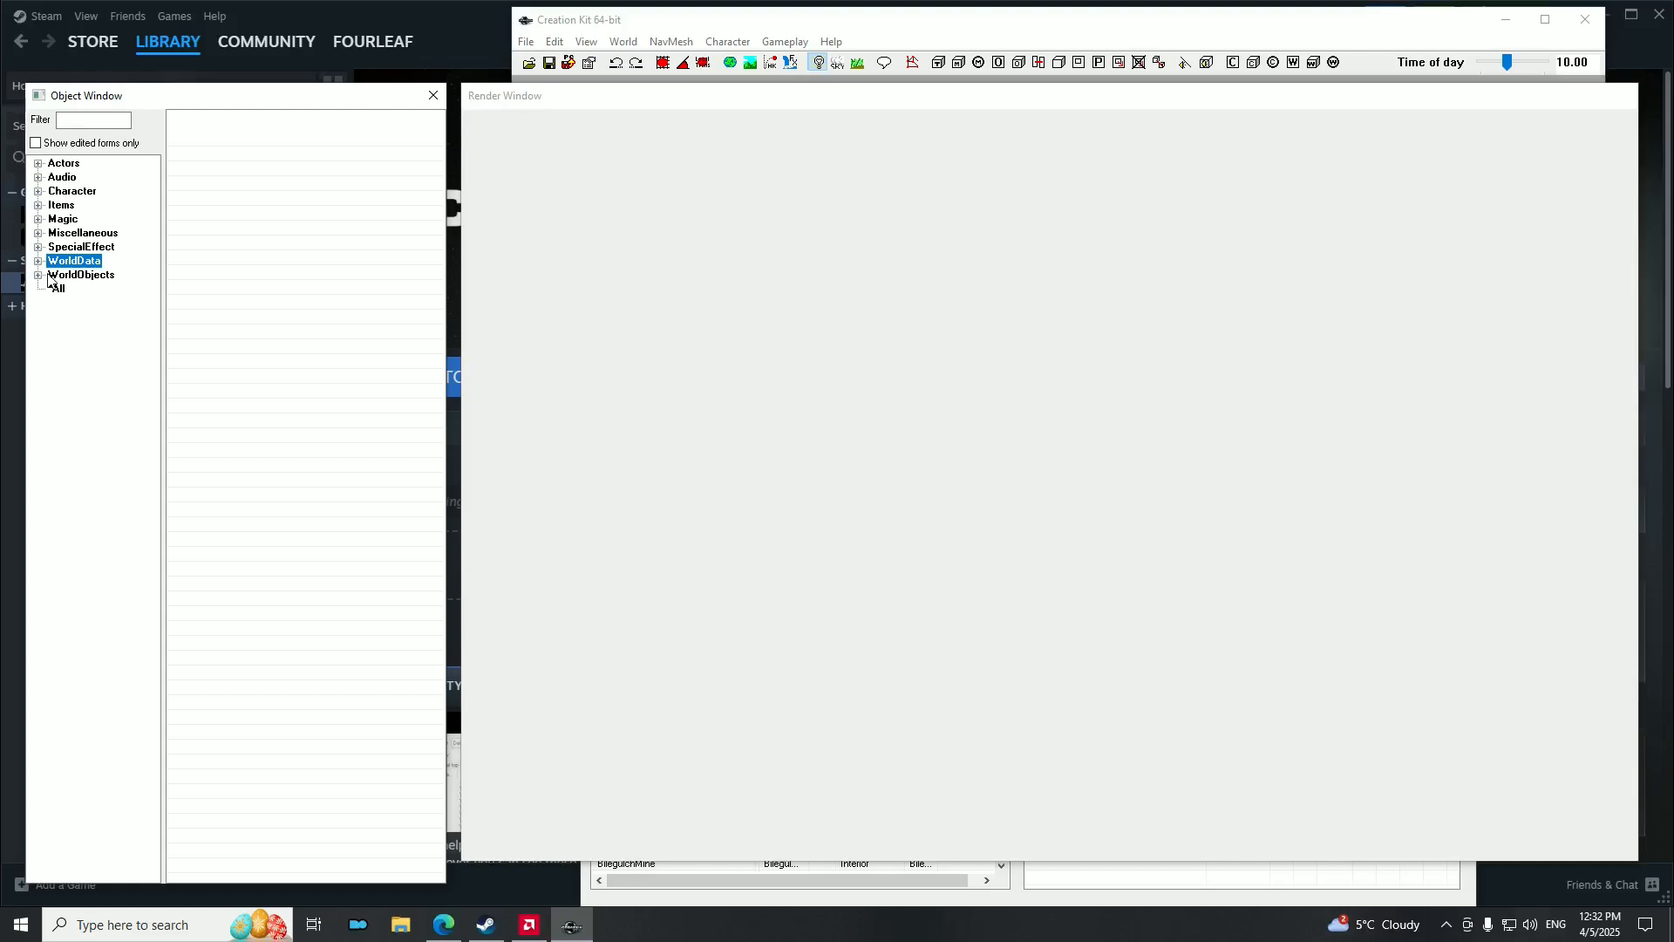
left_click(38, 206)
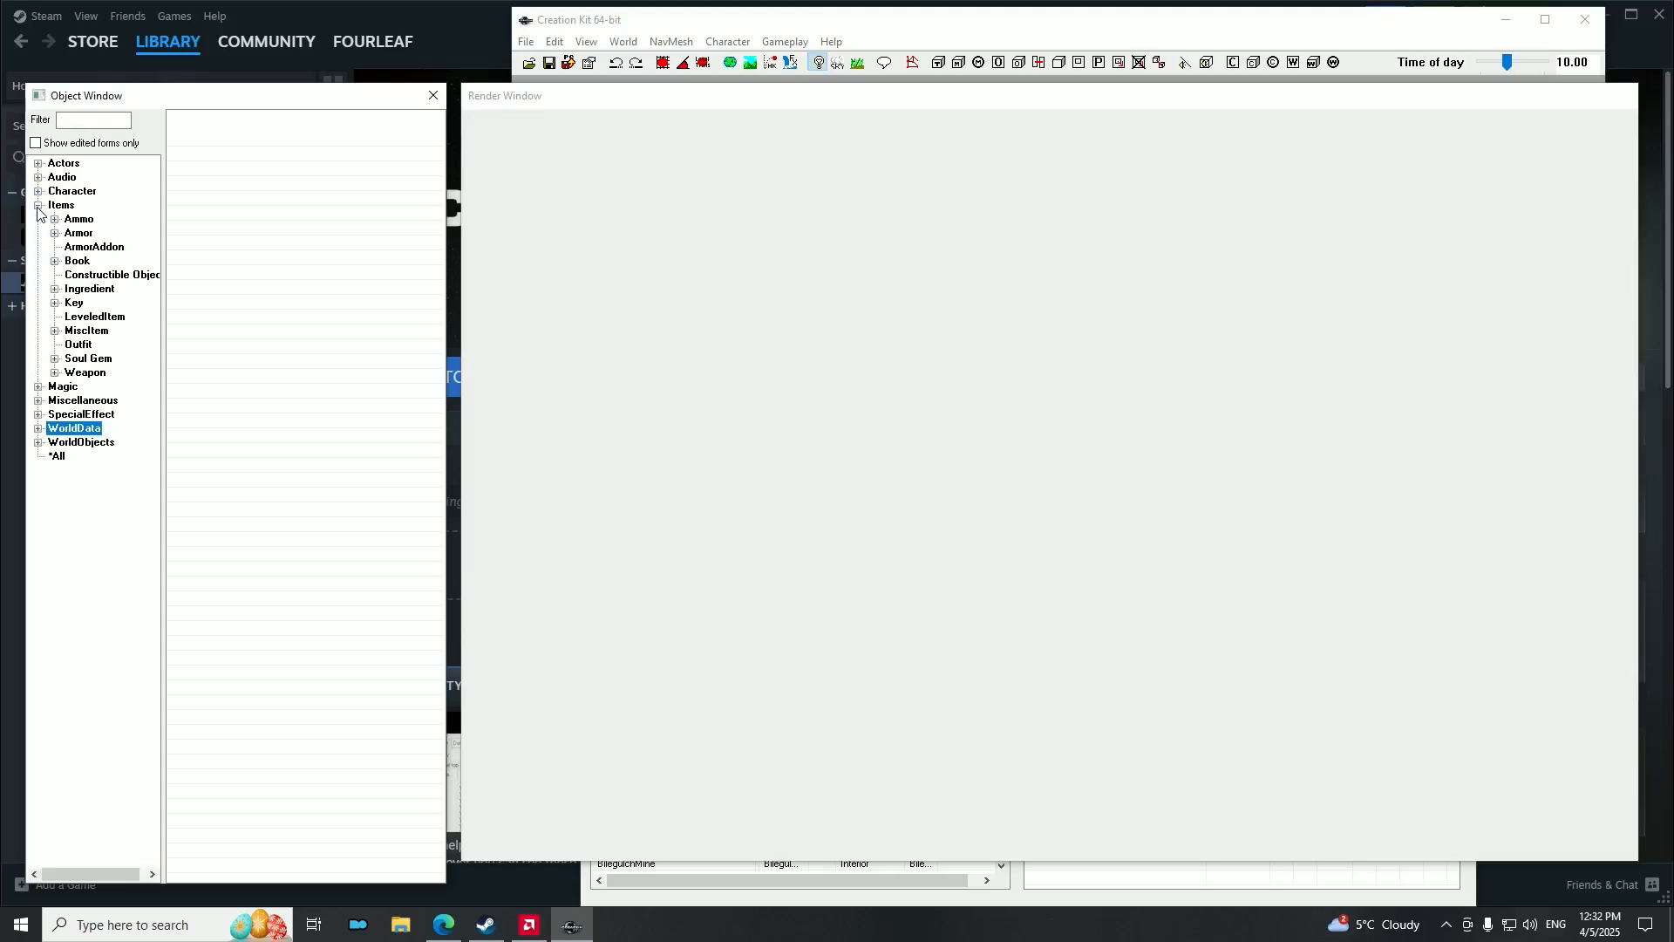
left_click(38, 206)
Bring the Cell View forward to view its interiors list, and return to the Render Window.
left_click(624, 106)
left_click(855, 906)
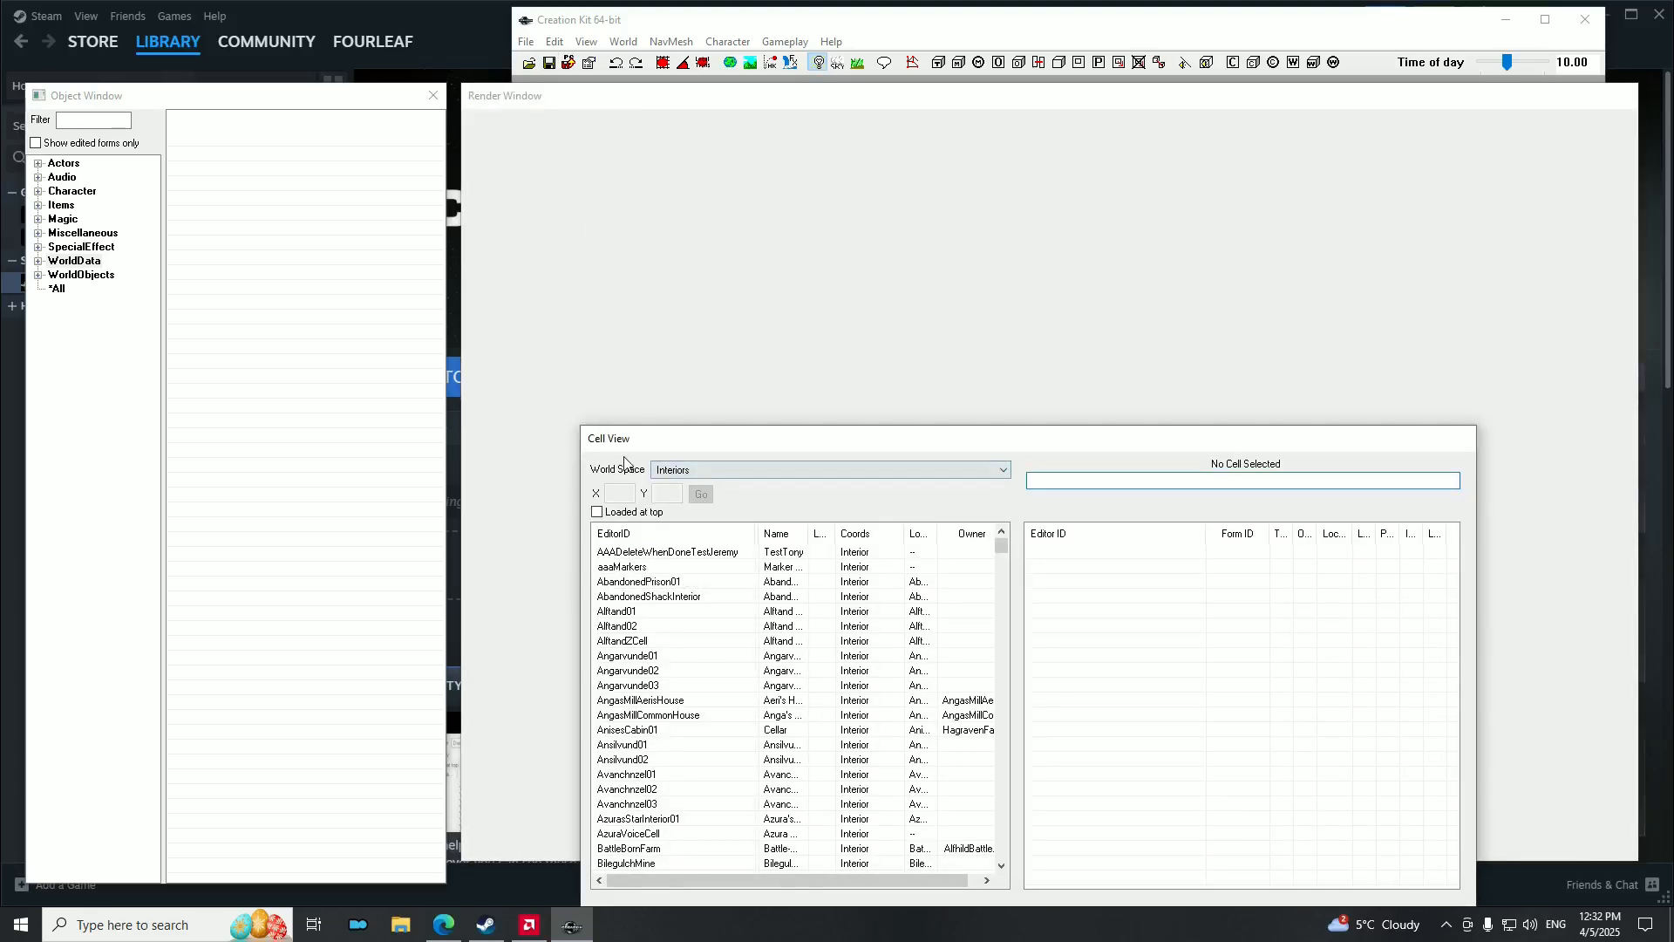
left_click(595, 105)
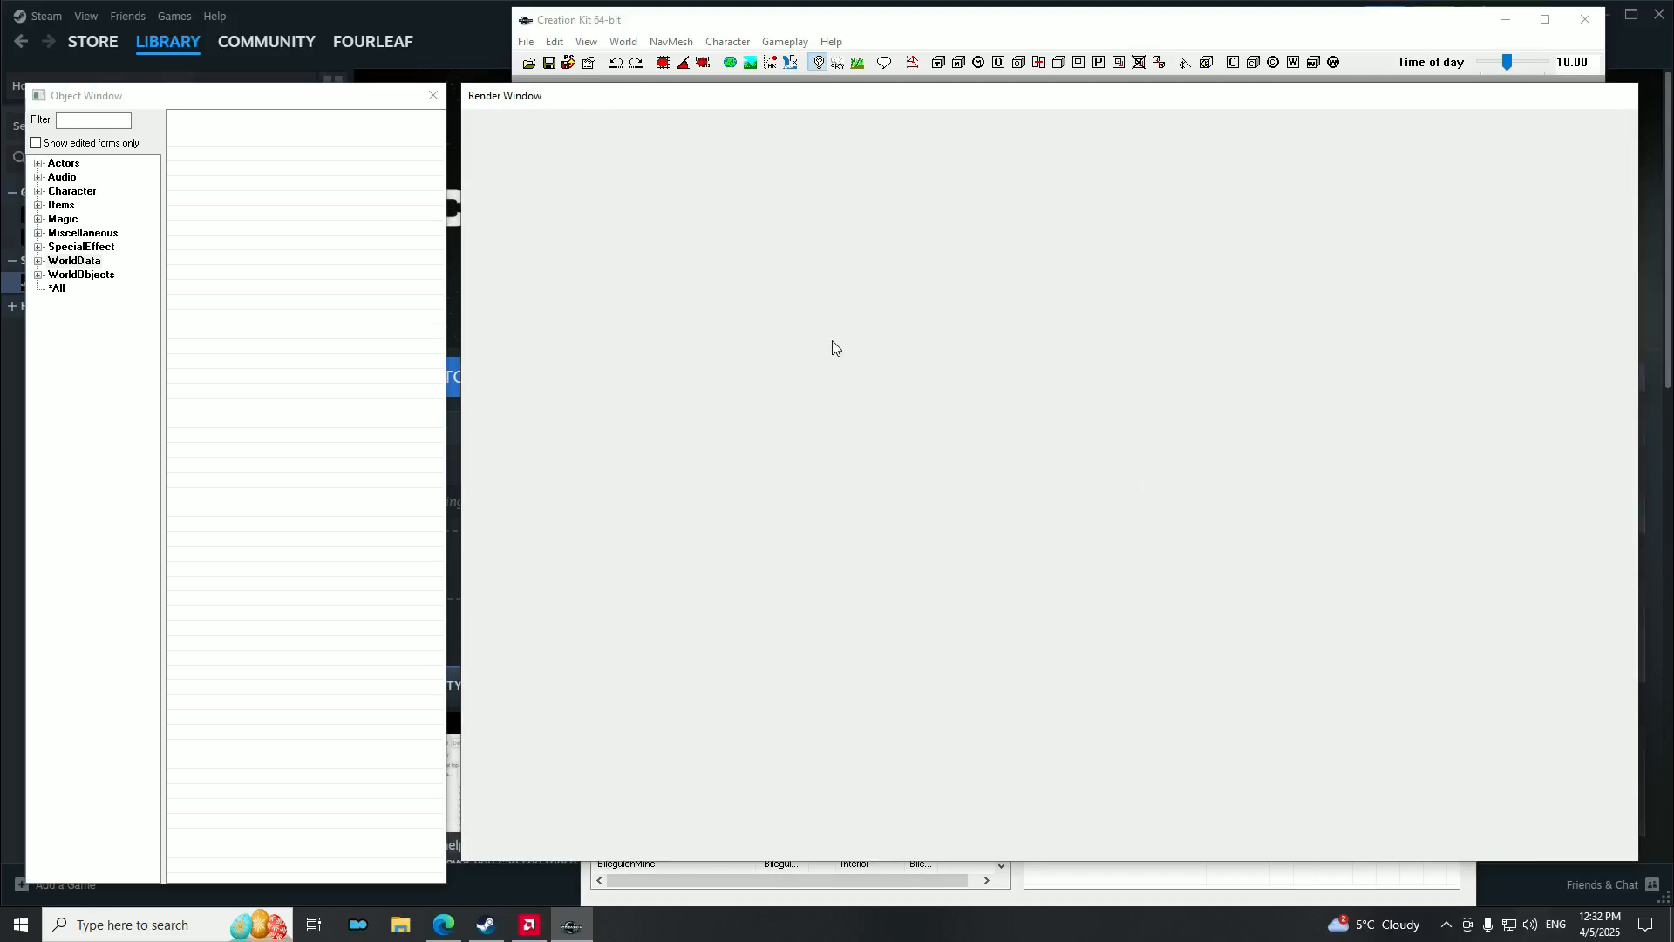
Load the RiverwoodSleepingGiantInn interior cell from the Cell View into the Render Window, accepting all warnings for each context.
left_click(876, 903)
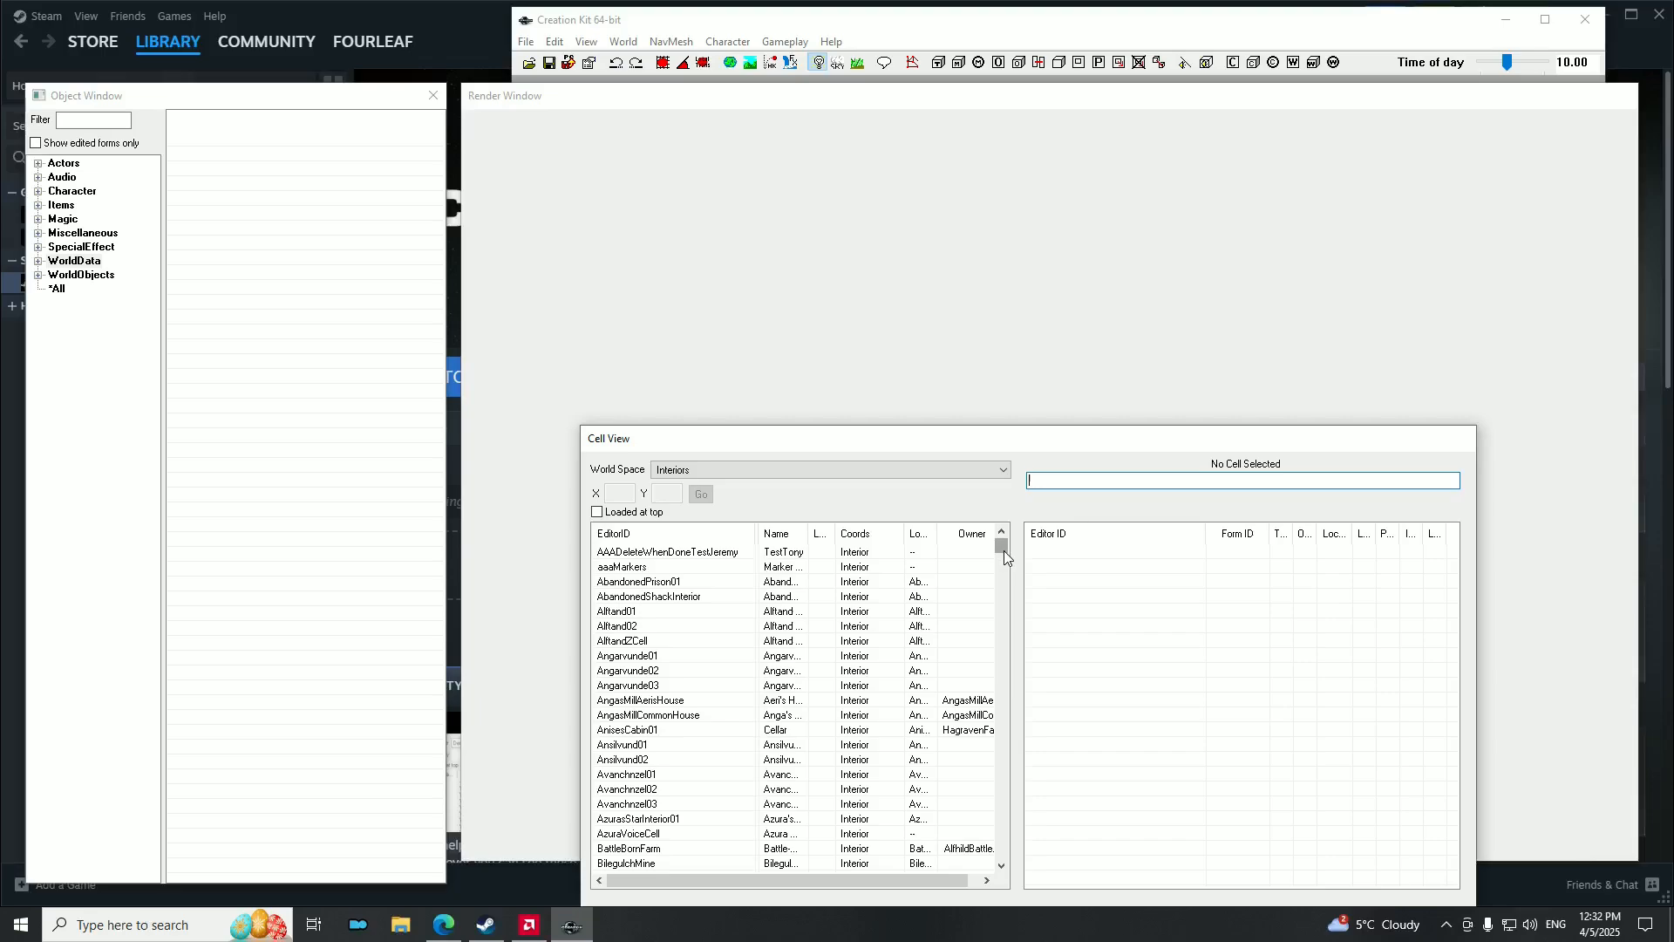
left_click_drag(1004, 552, 984, 764)
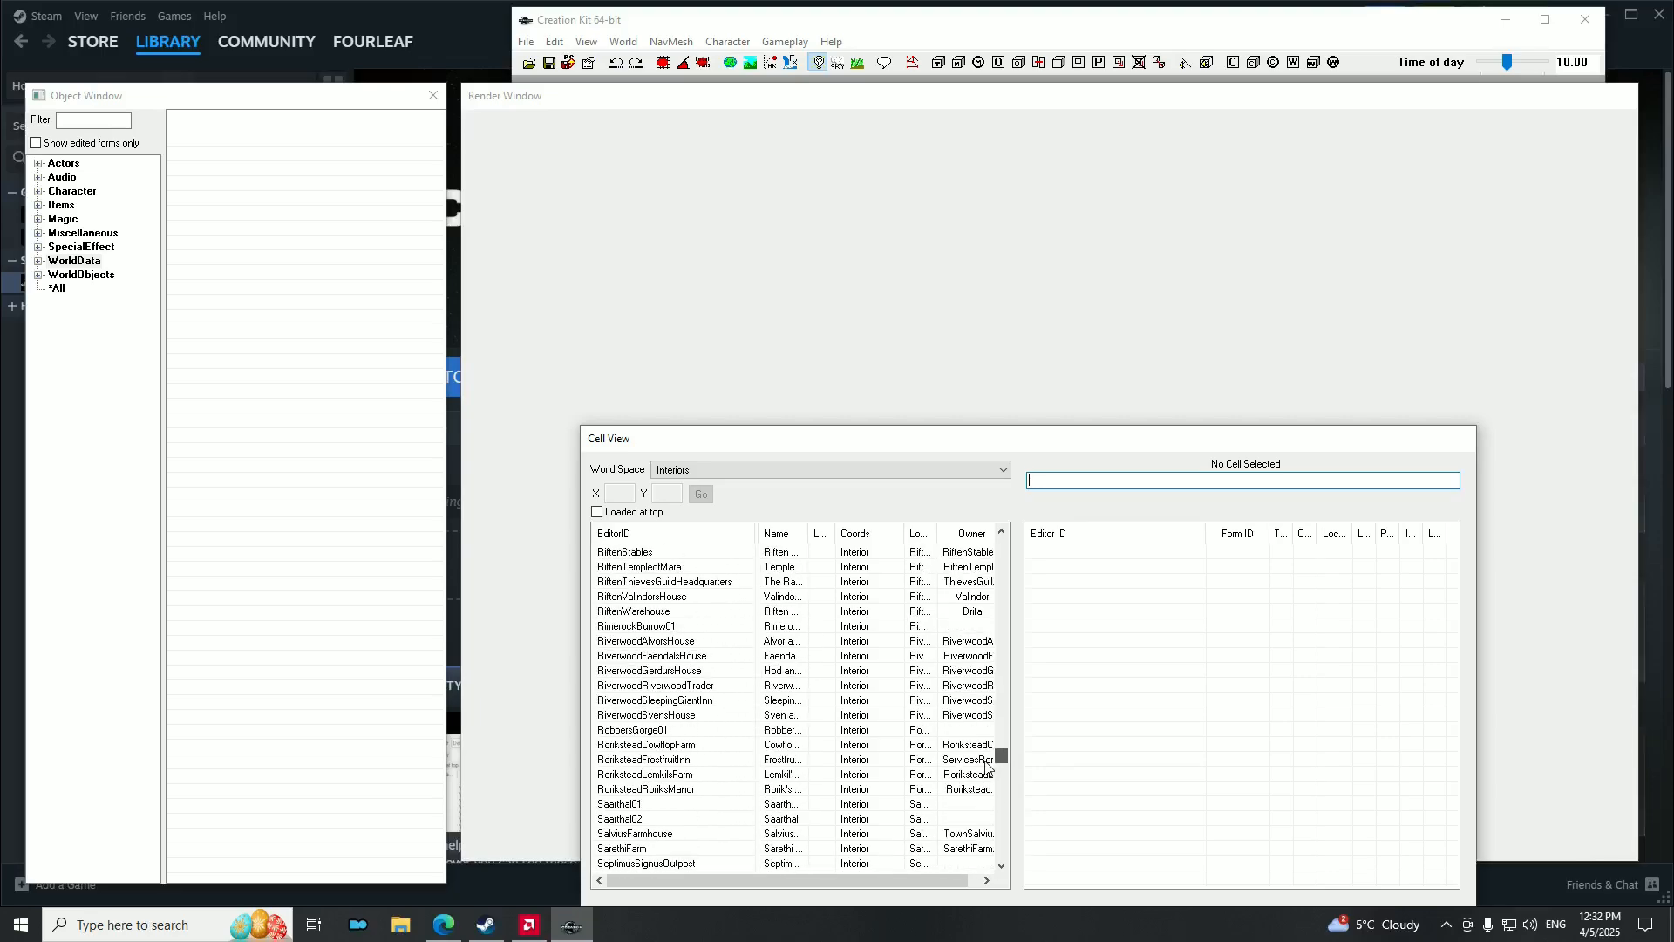
left_click(646, 702)
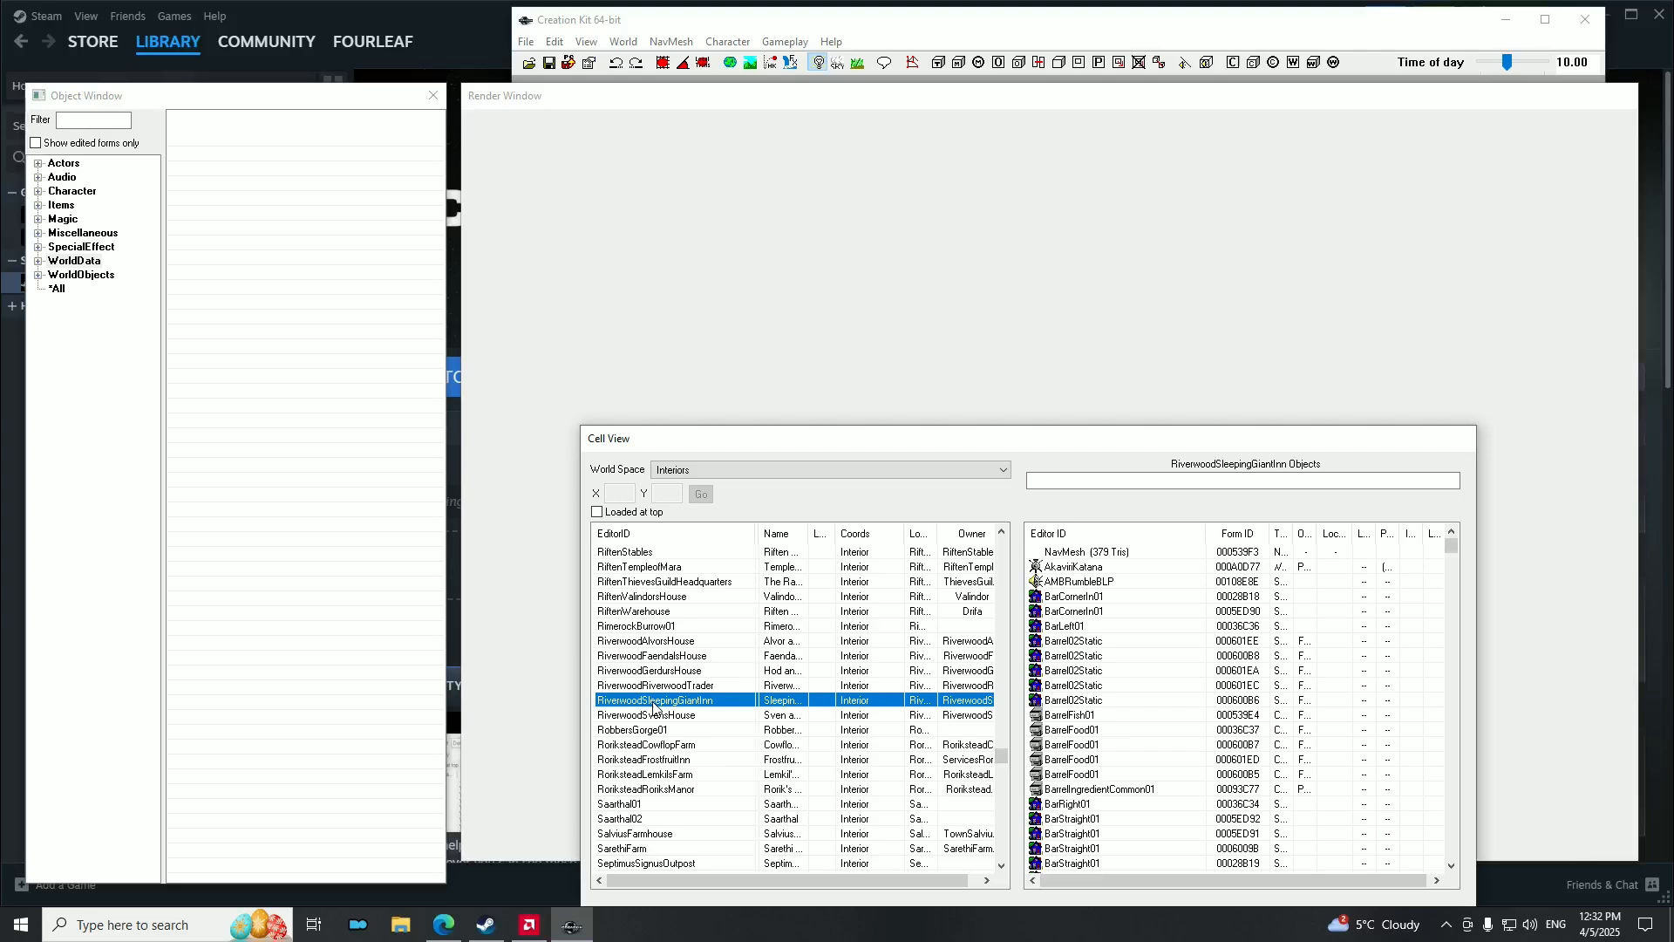
double_click(653, 702)
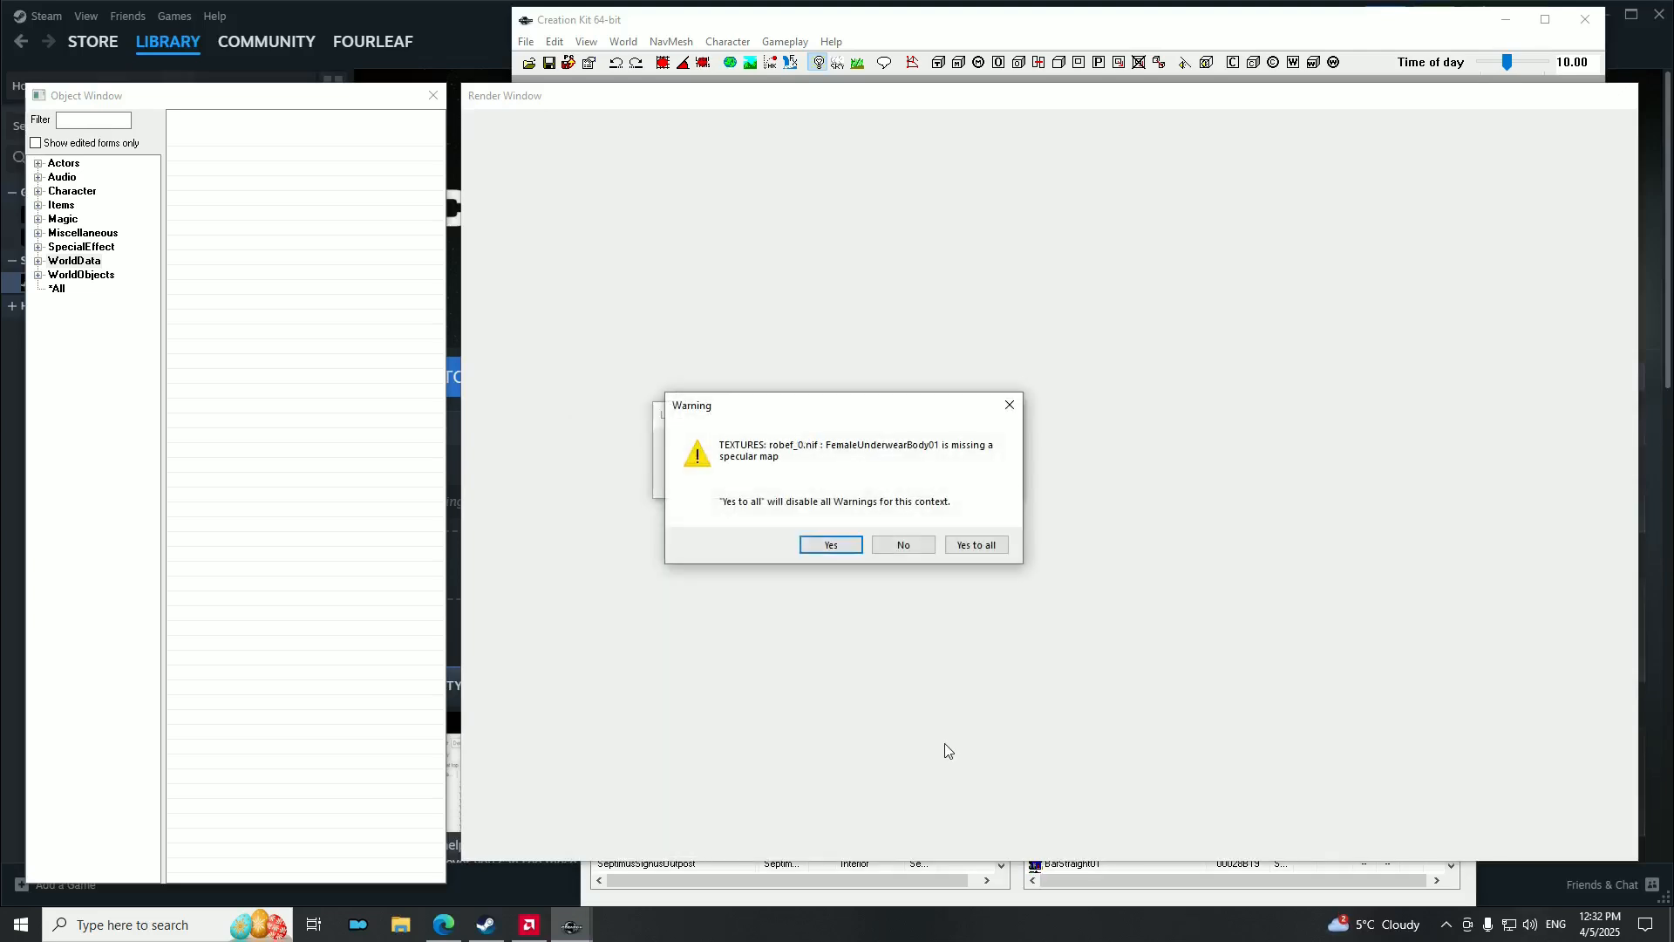
left_click(986, 549)
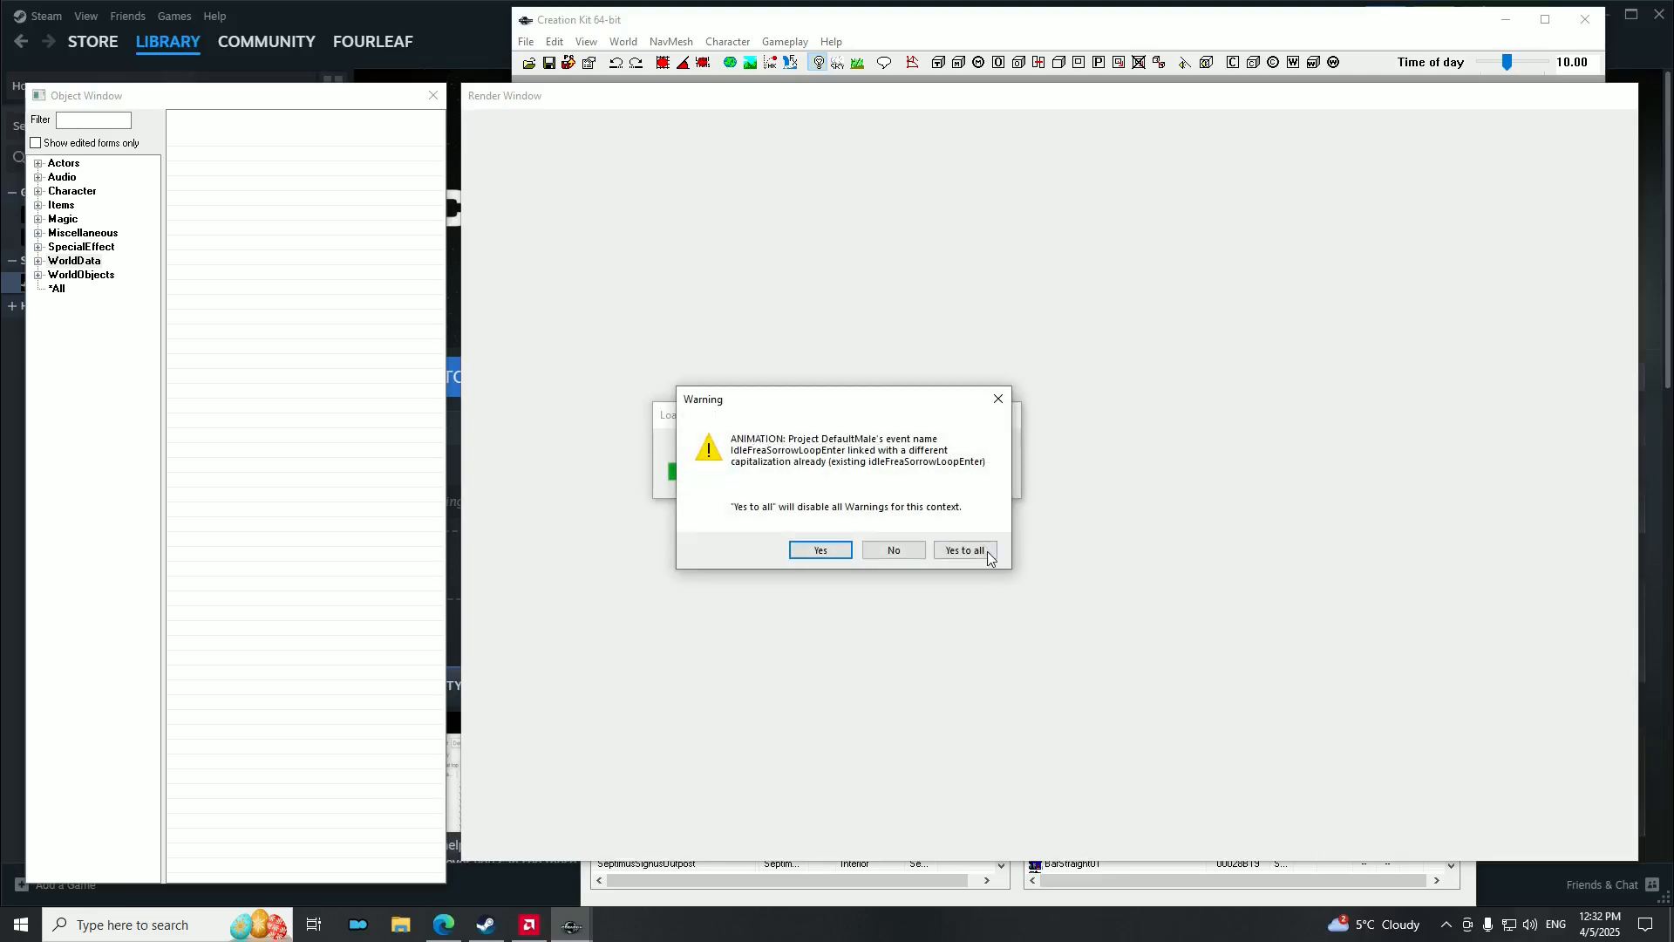
left_click(987, 552)
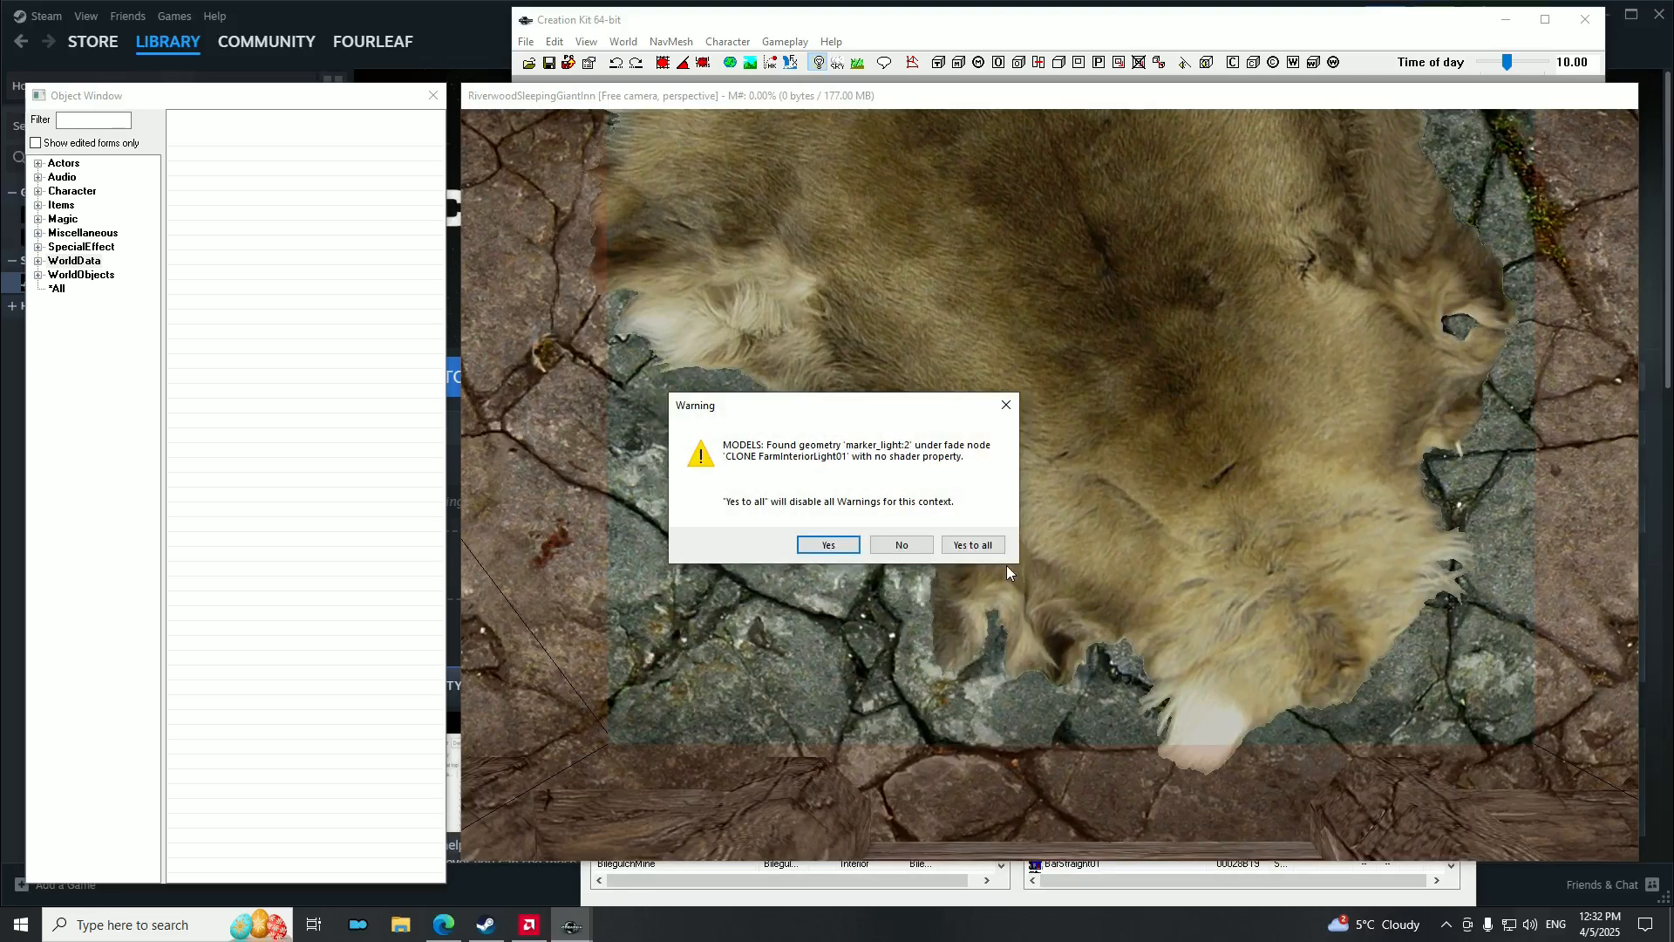
left_click(987, 549)
left_click(1078, 558)
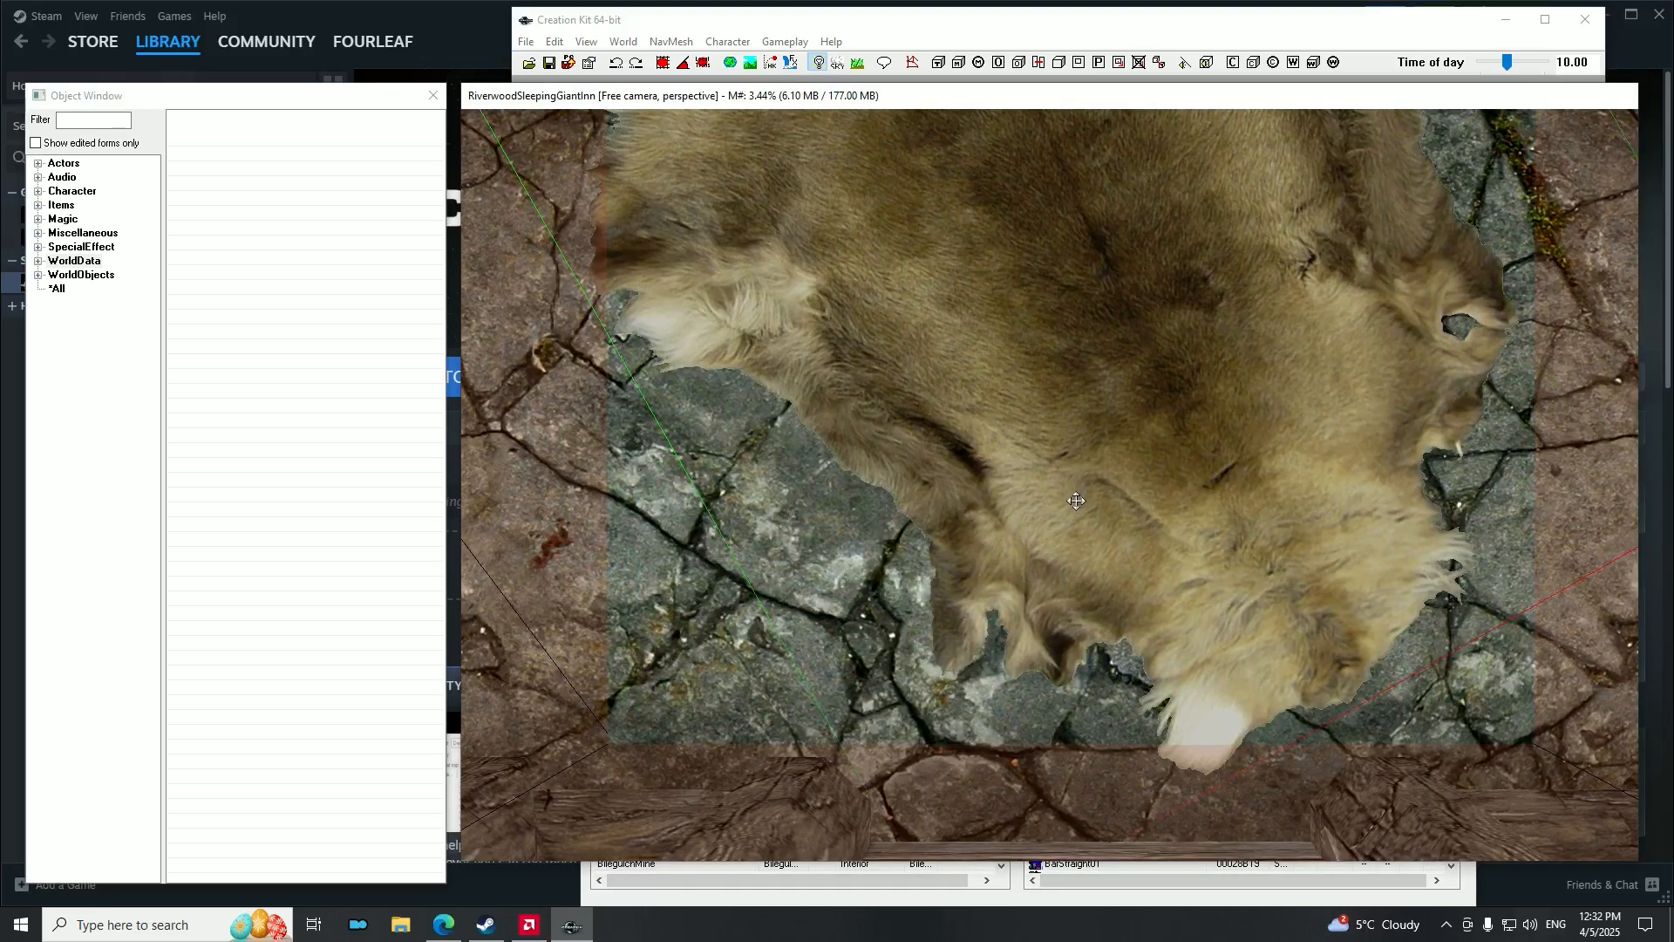
Examine the inn's main room from the seating area, comparing it with the markers shown and hidden.
scroll(1062, 475, "down", 10)
middle_click_drag(1058, 466, 1054, 414, "shift")
key("m")
scroll(905, 368, "up", 3)
left_click(1040, 427)
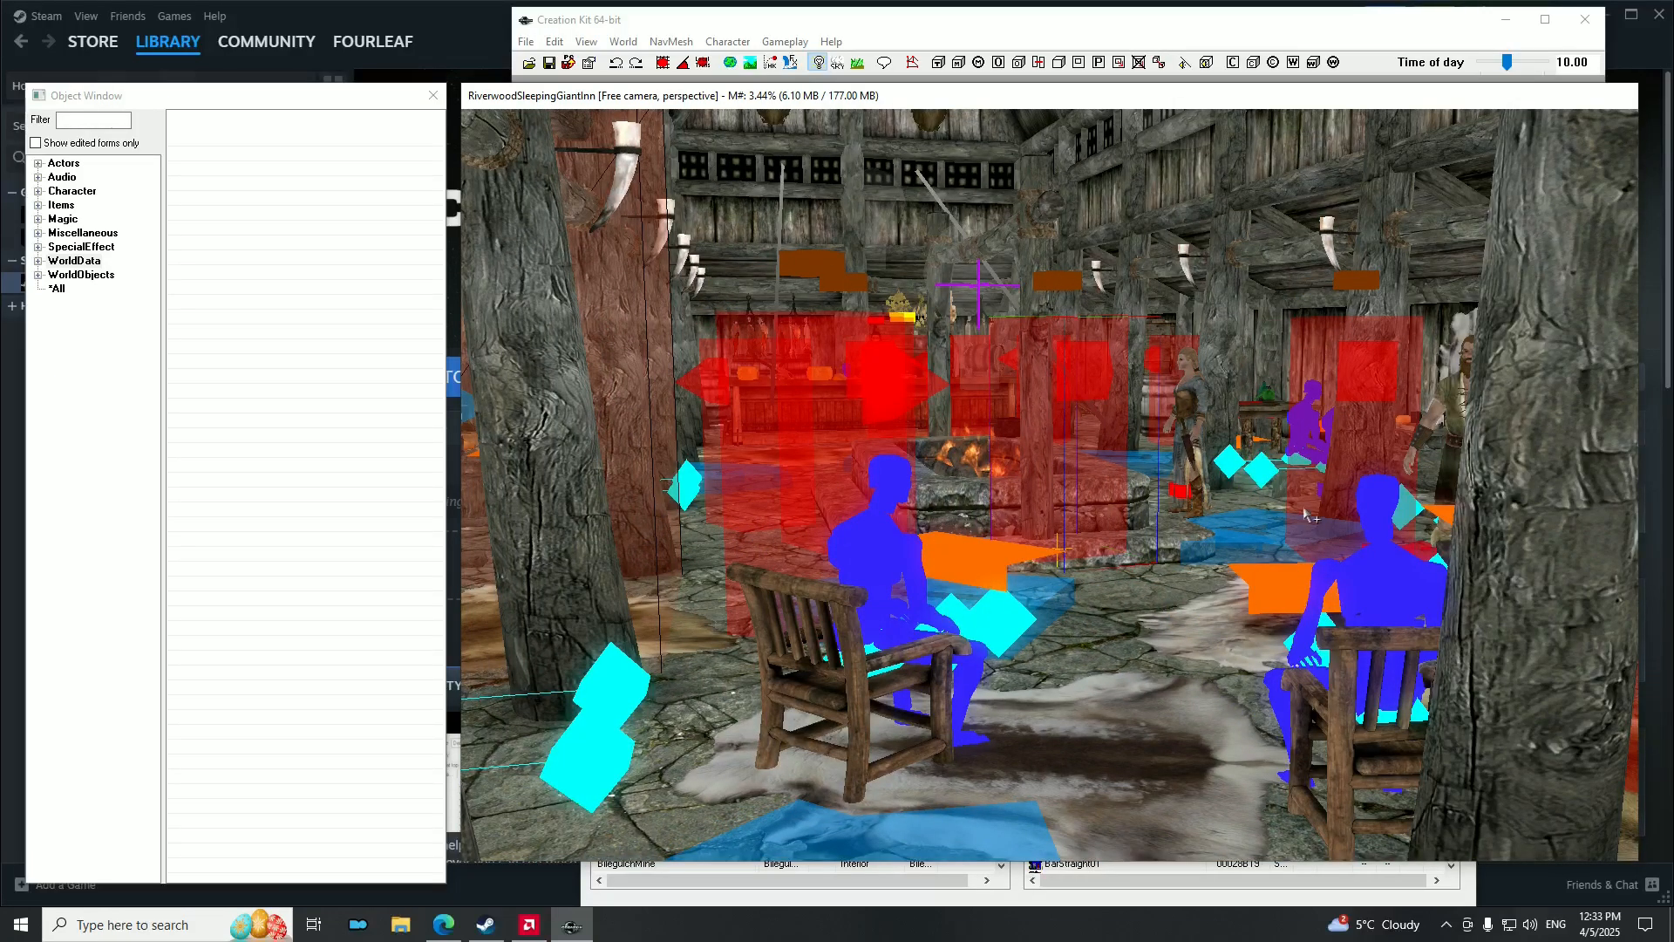
middle_click_drag(1196, 433, 1031, 374, "shift")
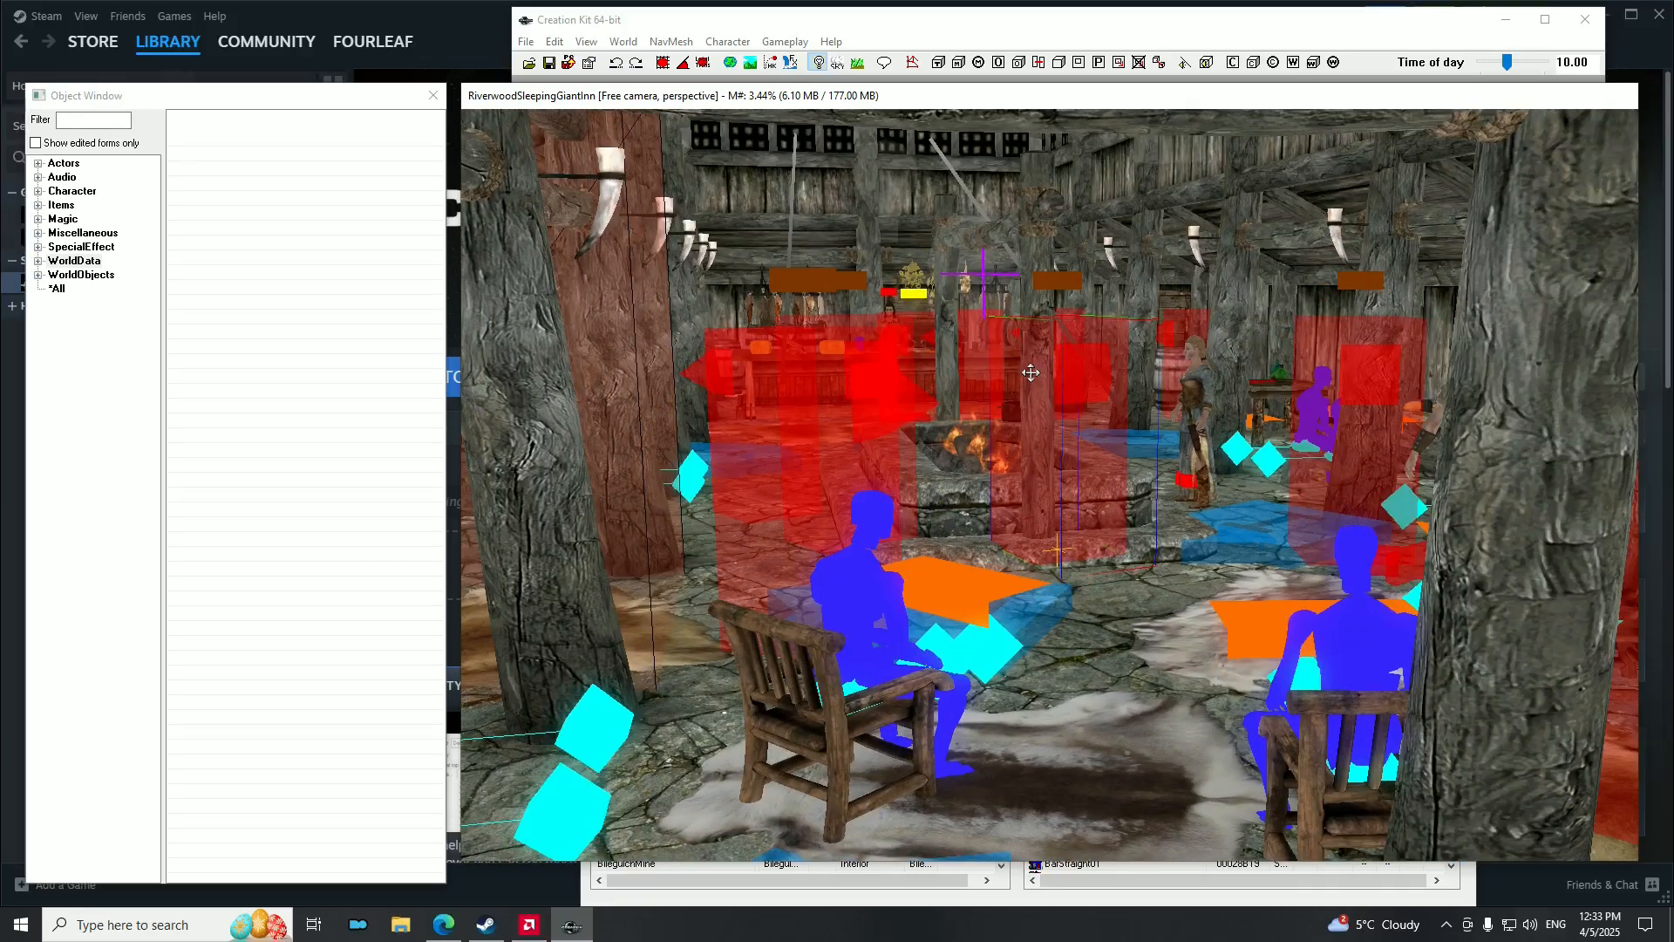
key("m")
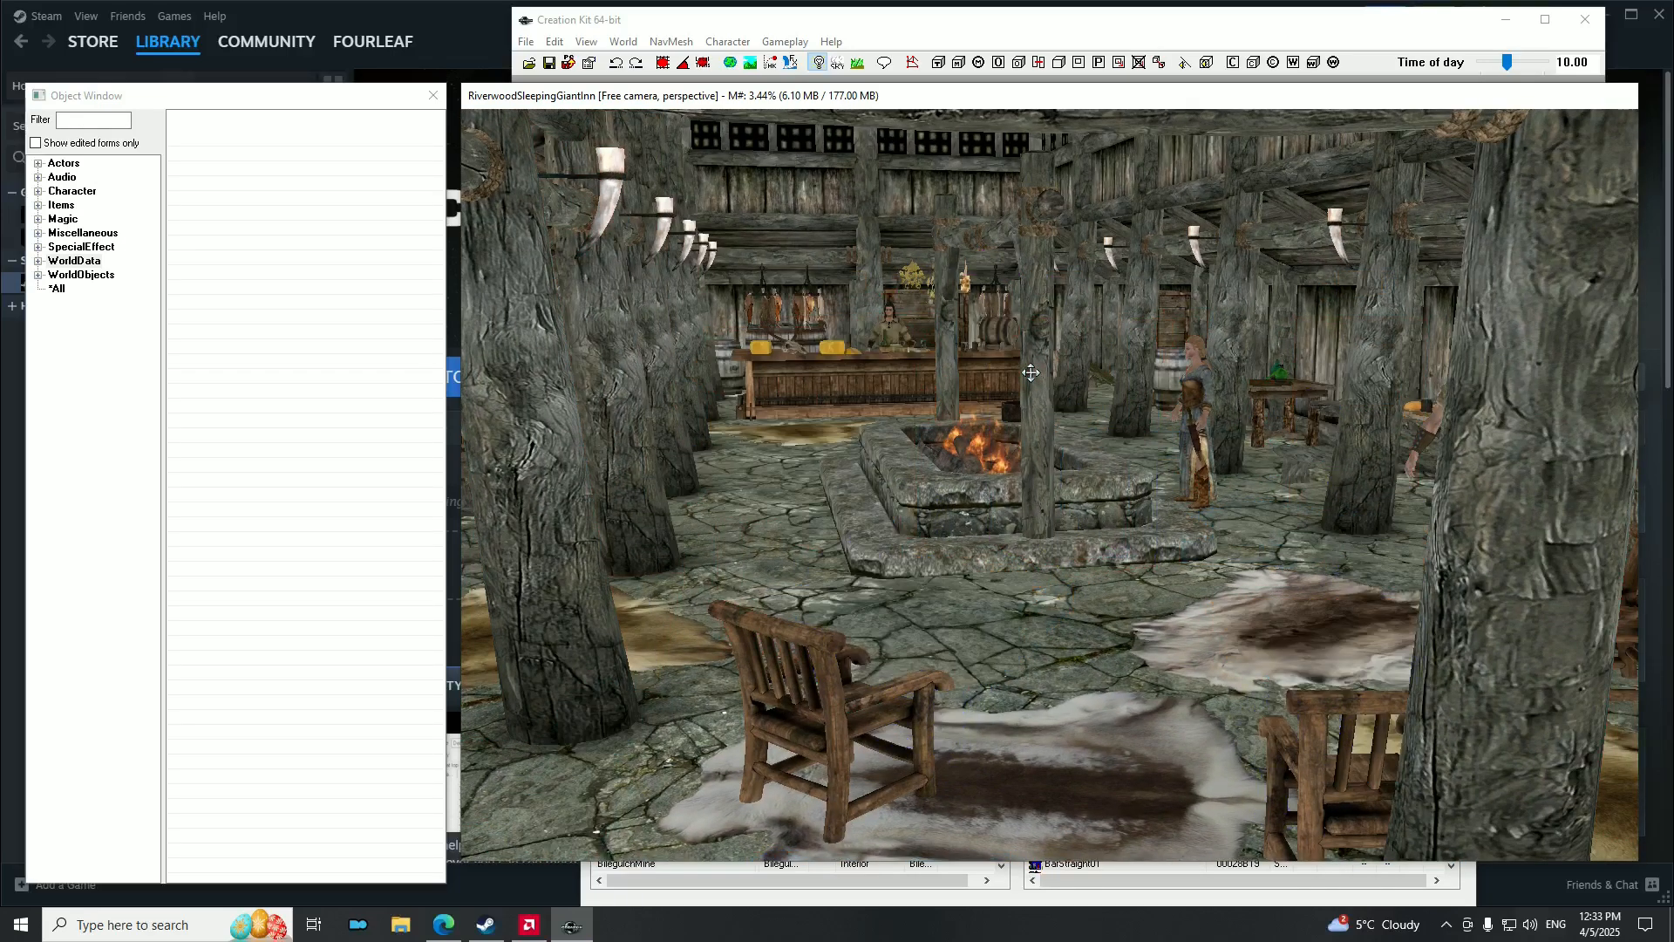
key("m")
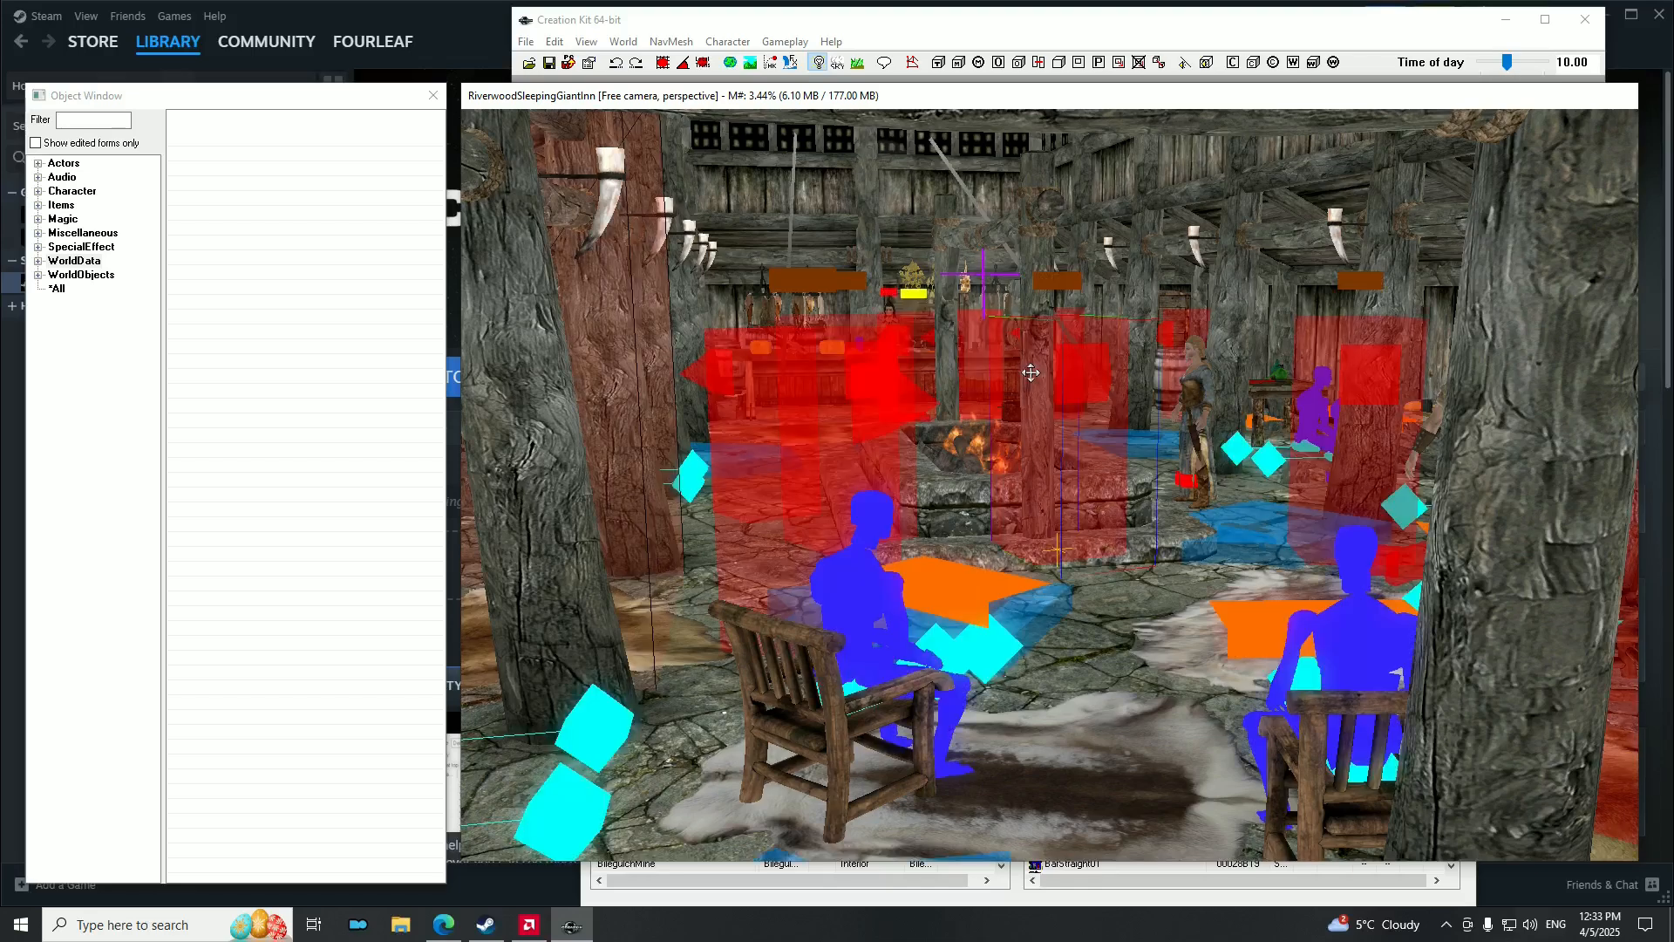
key("m")
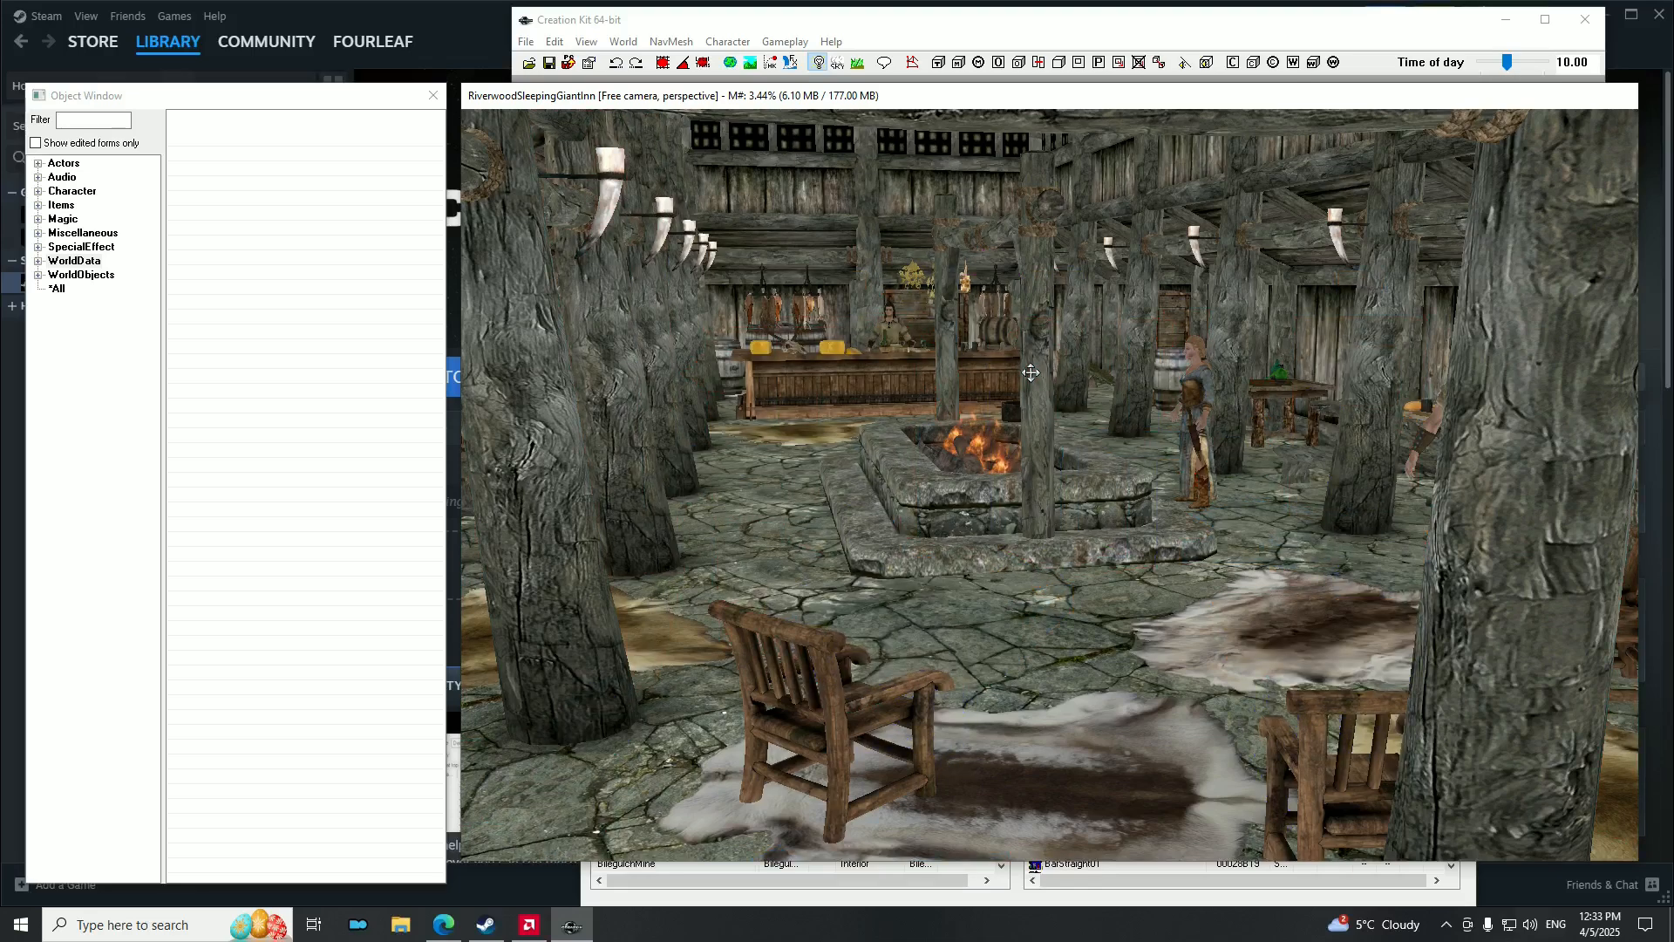
Inspect the fire pit area up close with the markers shown, and hide the markers again.
scroll(952, 375, "up", 5)
left_click(1031, 457)
key("shift")
key("m")
scroll(1041, 457, "down", 5)
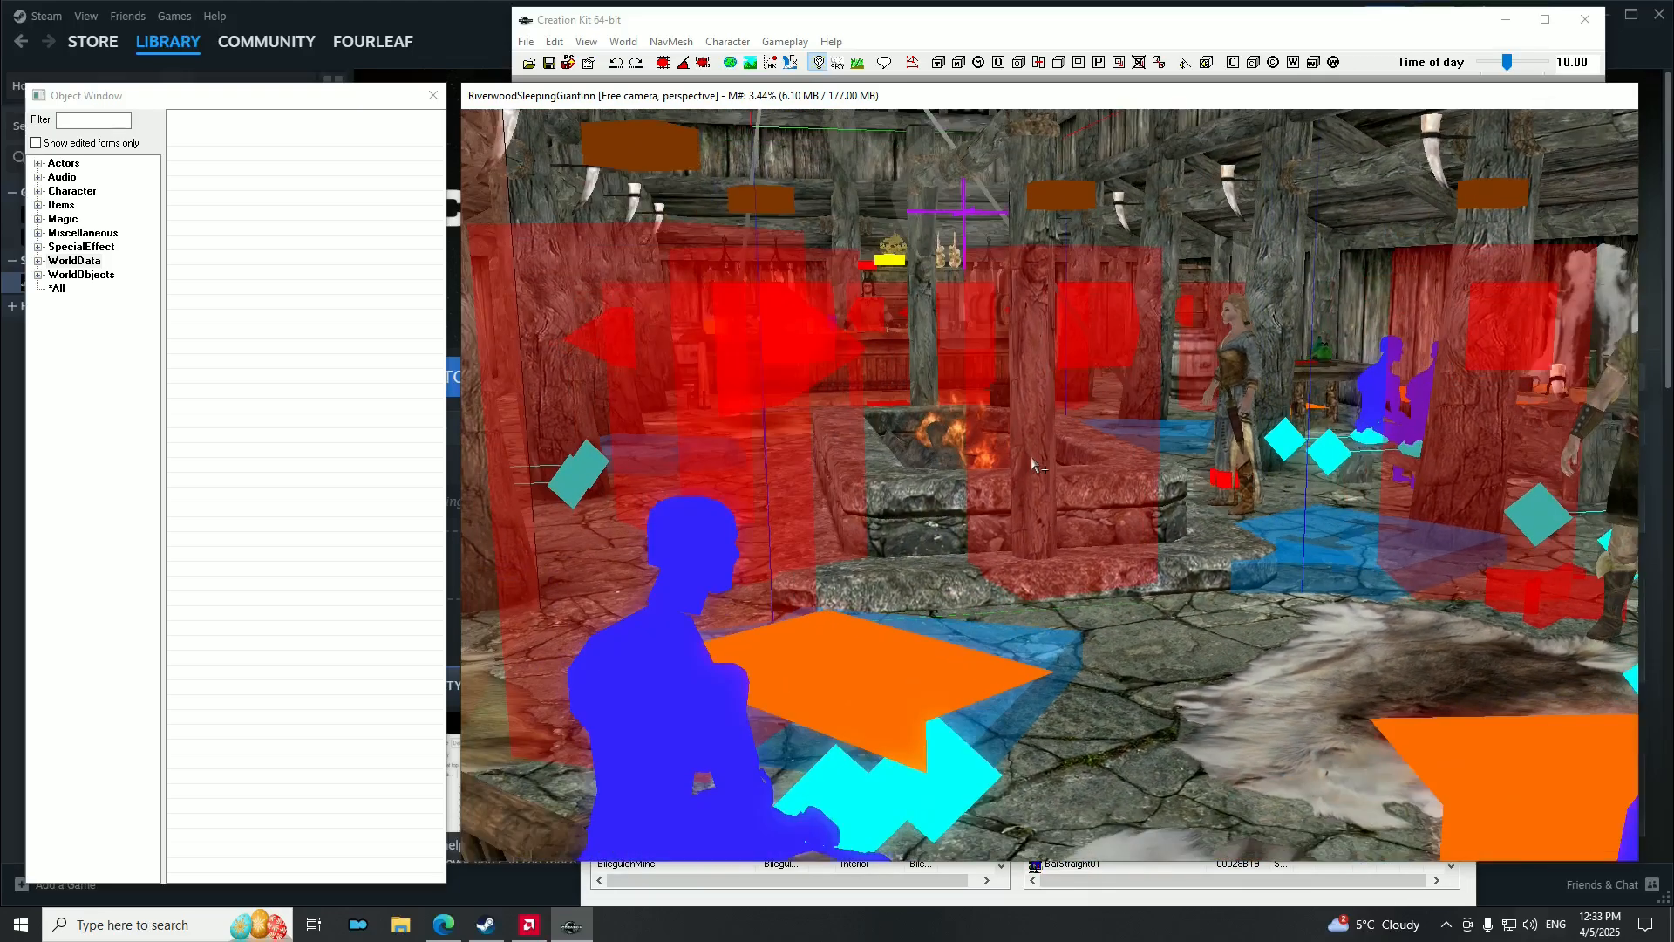
key("m")
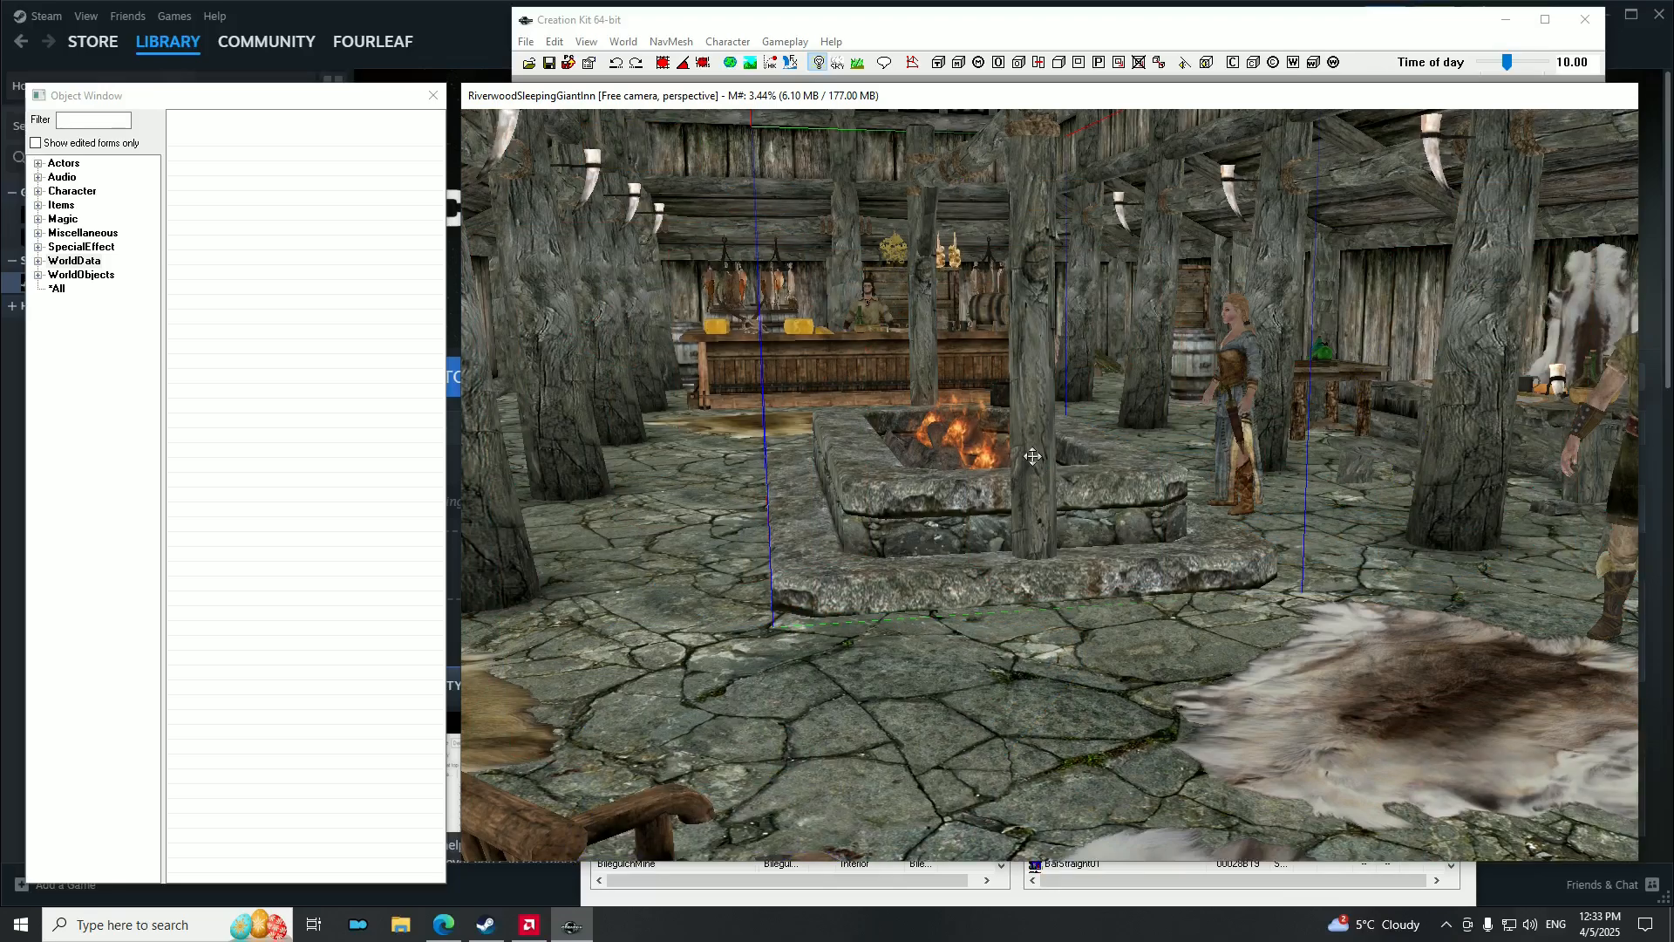
View the floor around the fire pit and bar, and turn off the bright light to show the cell's own lighting.
middle_click_drag(1006, 449, 1032, 461)
scroll(1031, 462, "up", 8)
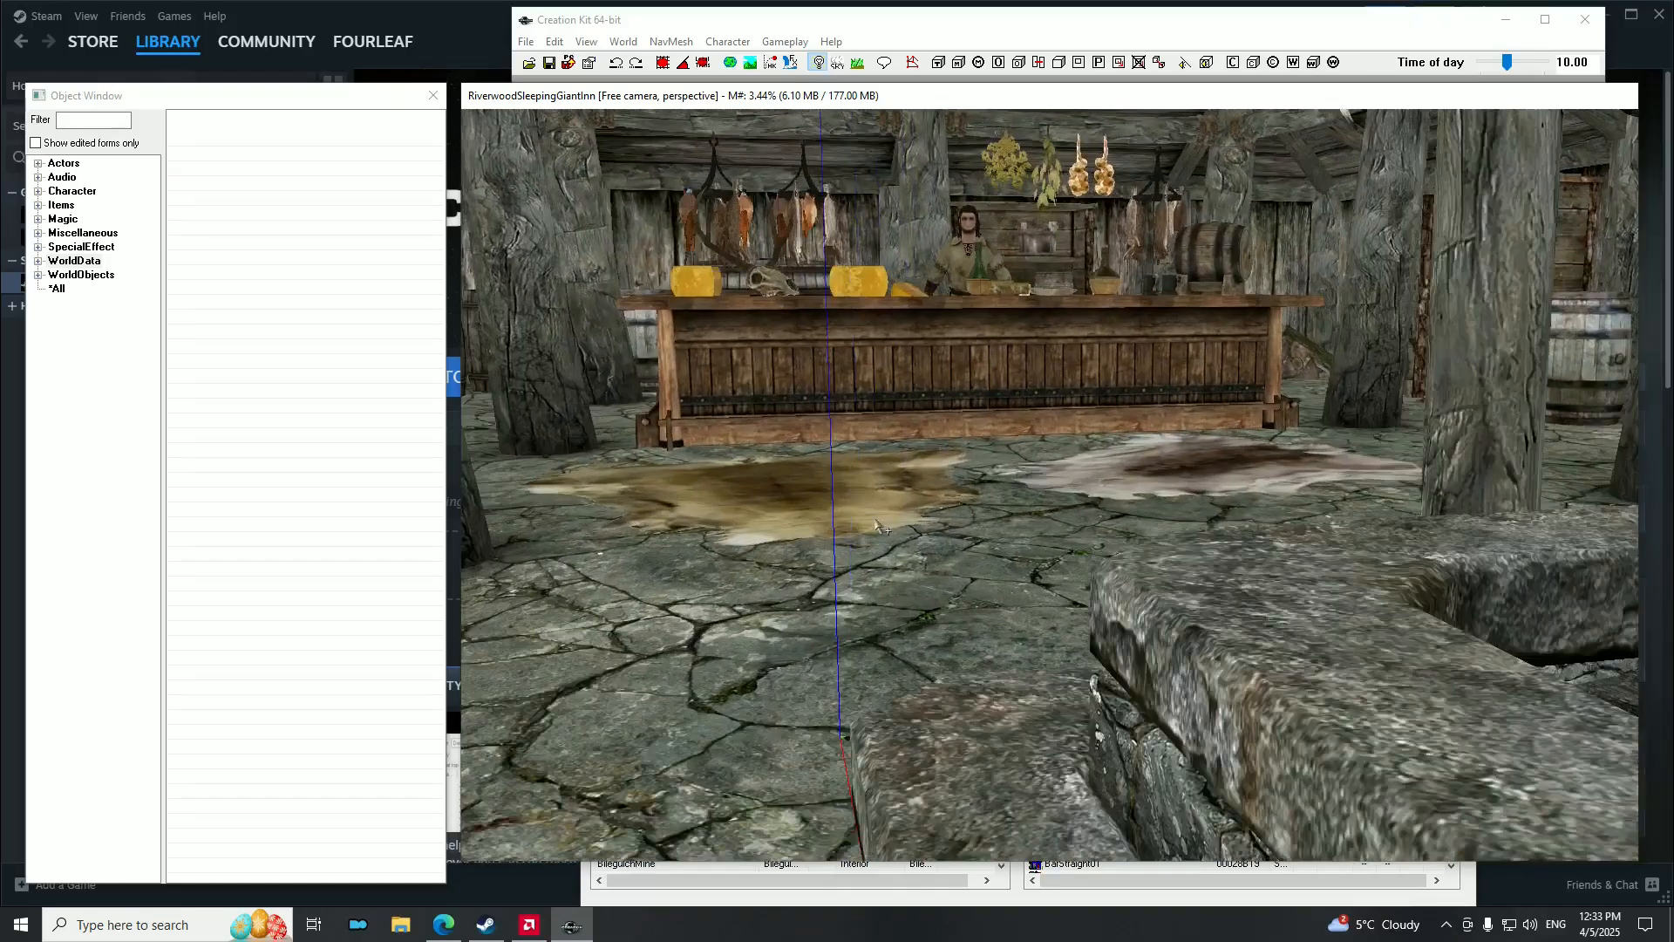
key("shift")
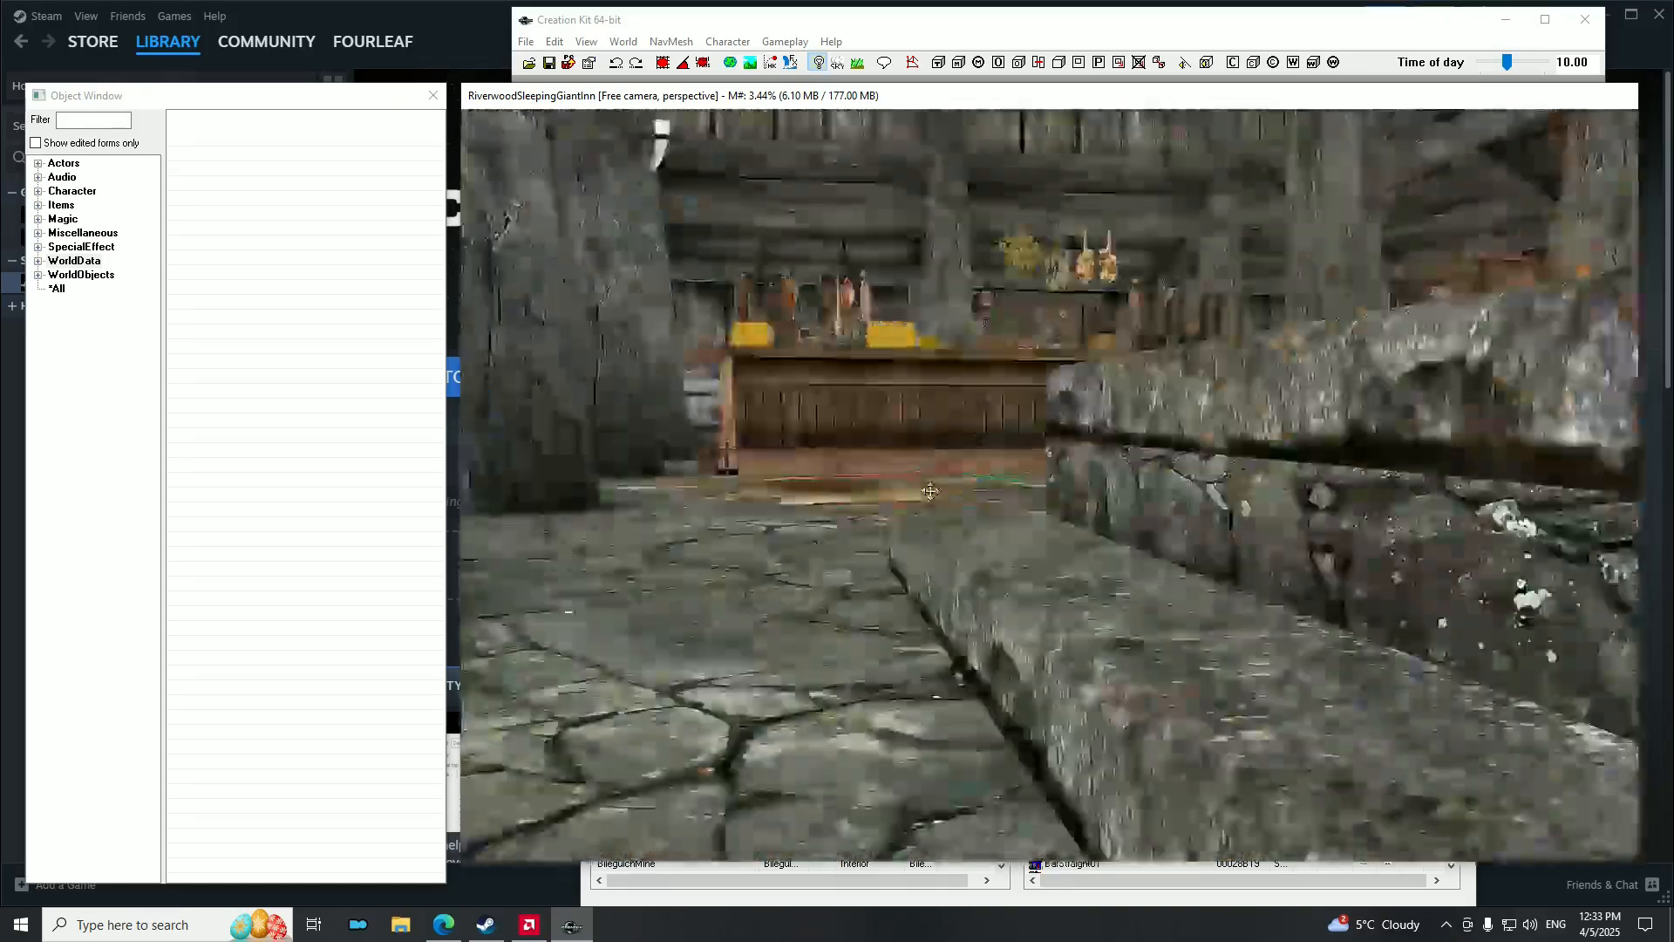
scroll(930, 491, "down", 5)
left_click(819, 64)
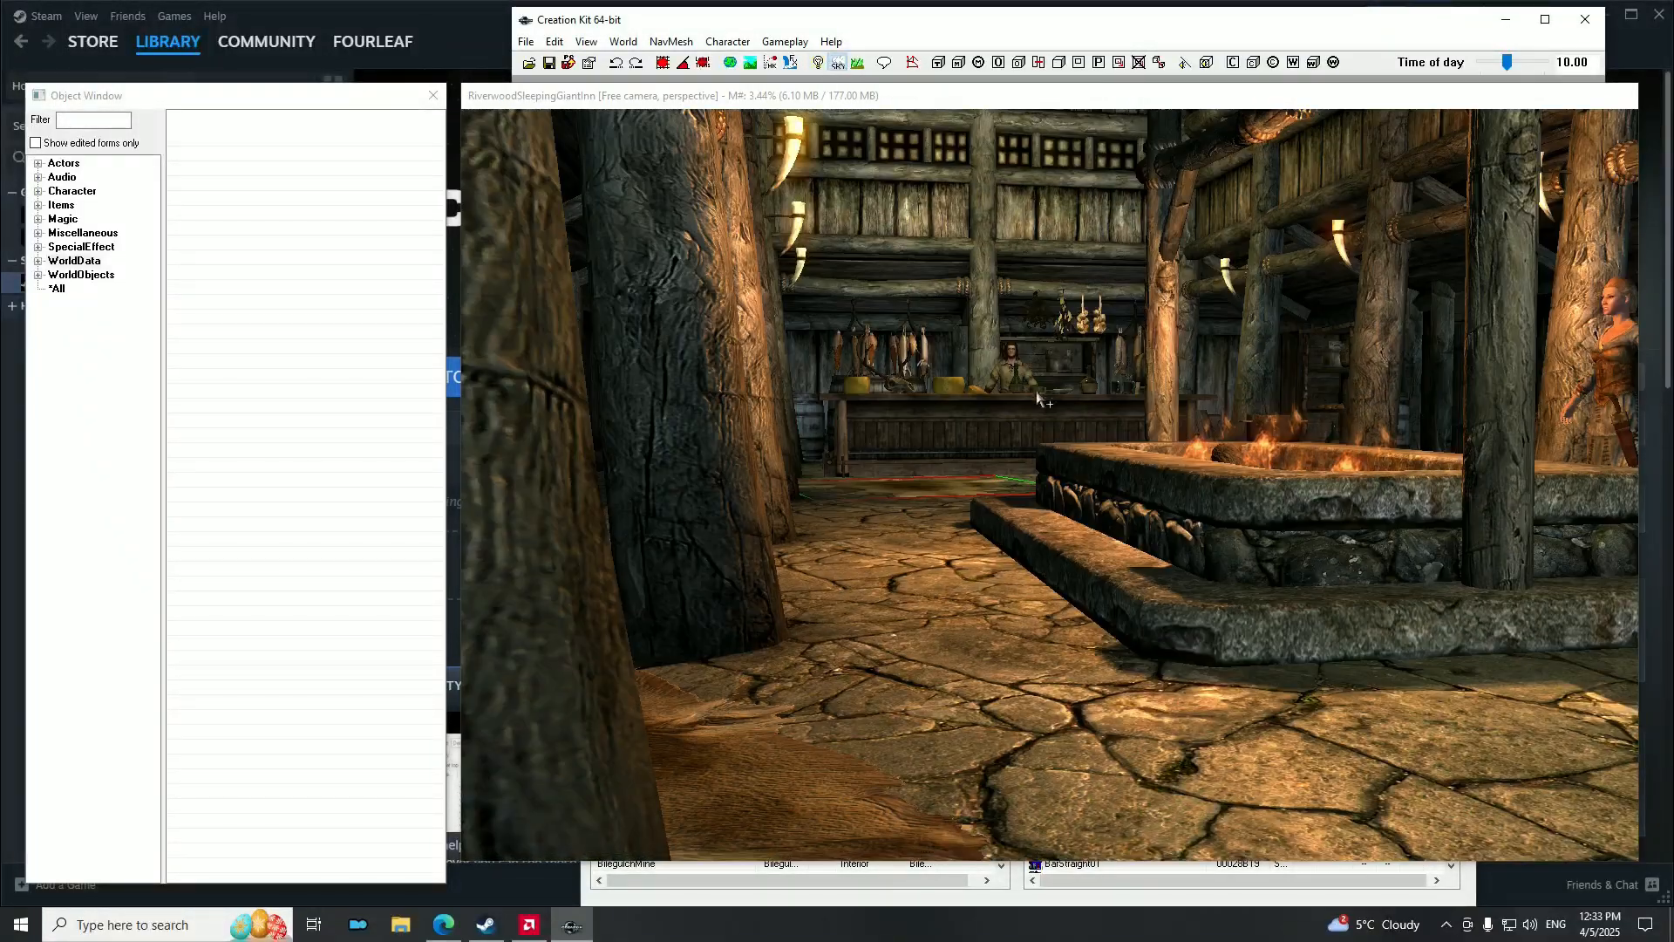
Examine the bar counter and the innkeeper behind it under the cell's own lighting.
key("shift")
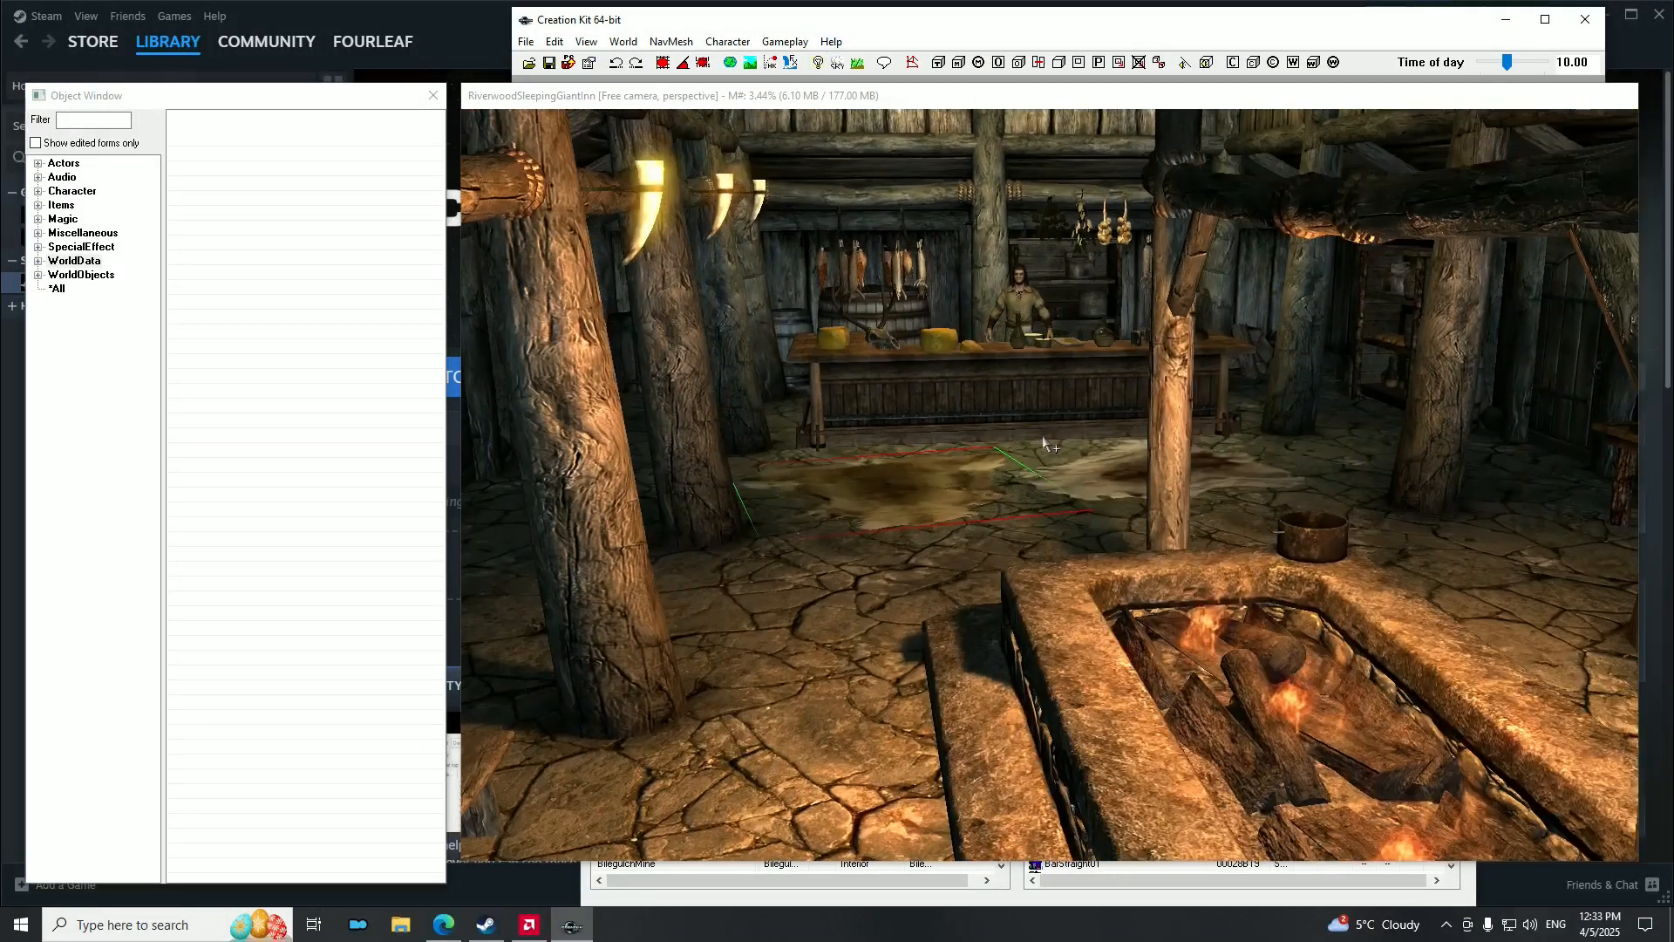
scroll(1046, 441, "up", 6)
left_click(988, 339)
scroll(1043, 474, "up", 2)
key("shift")
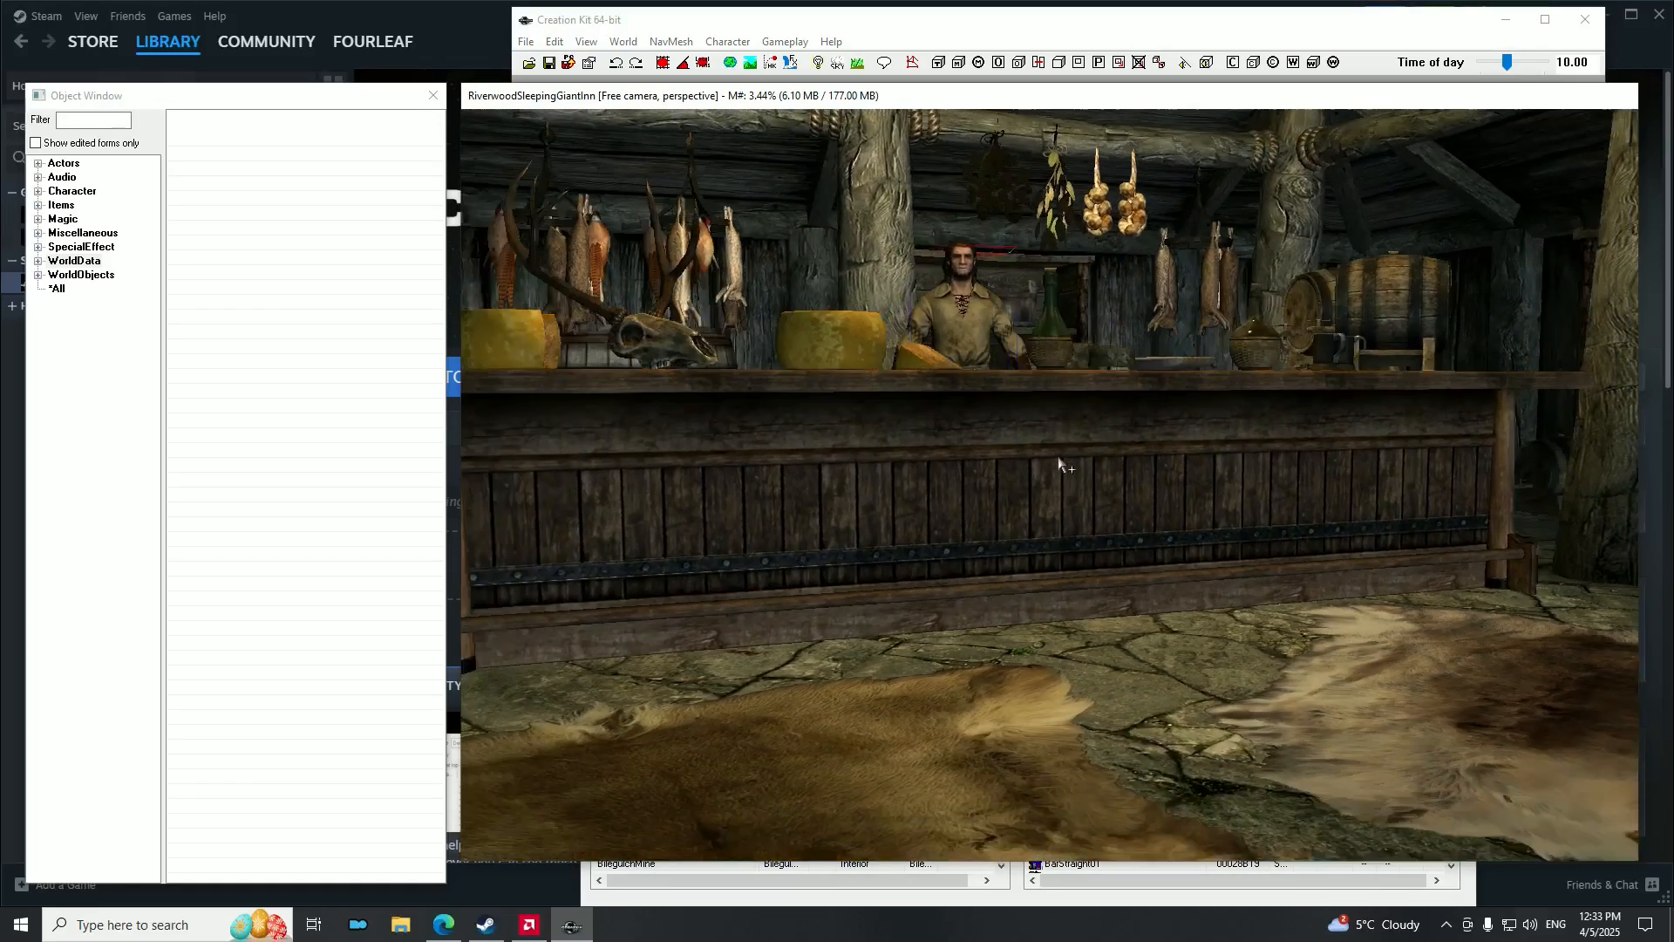
scroll(1050, 467, "down", 2)
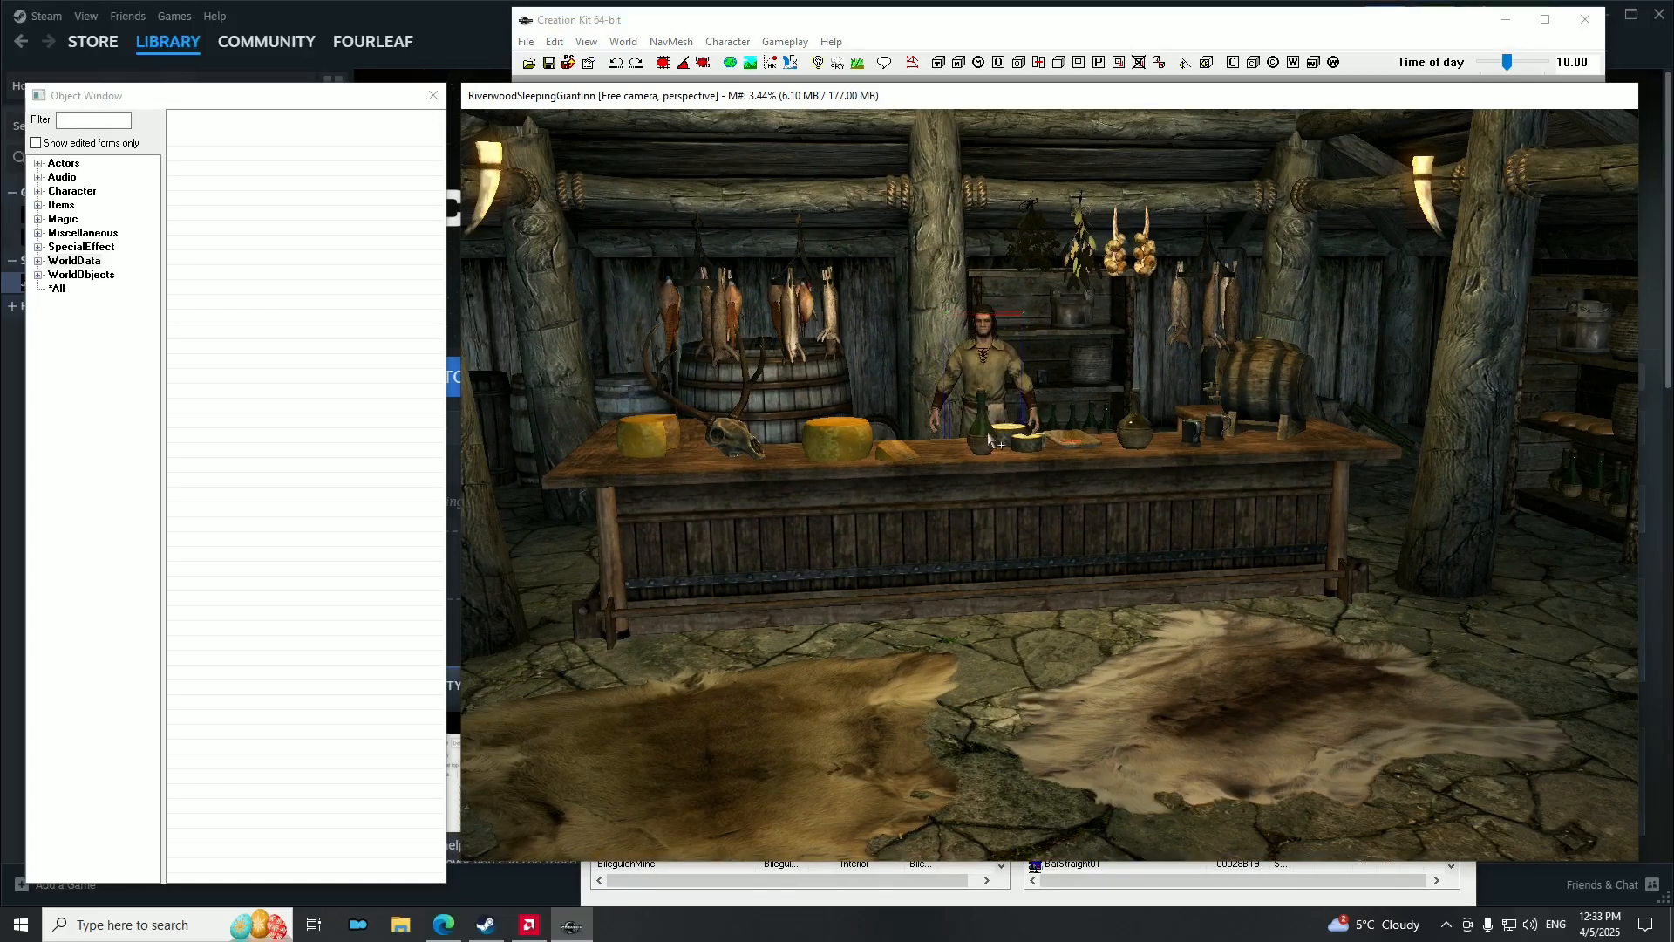
scroll(985, 471, "down", 5)
Examine the inn's structure from above and from outside its walls under the cell's own lighting.
key("shift")
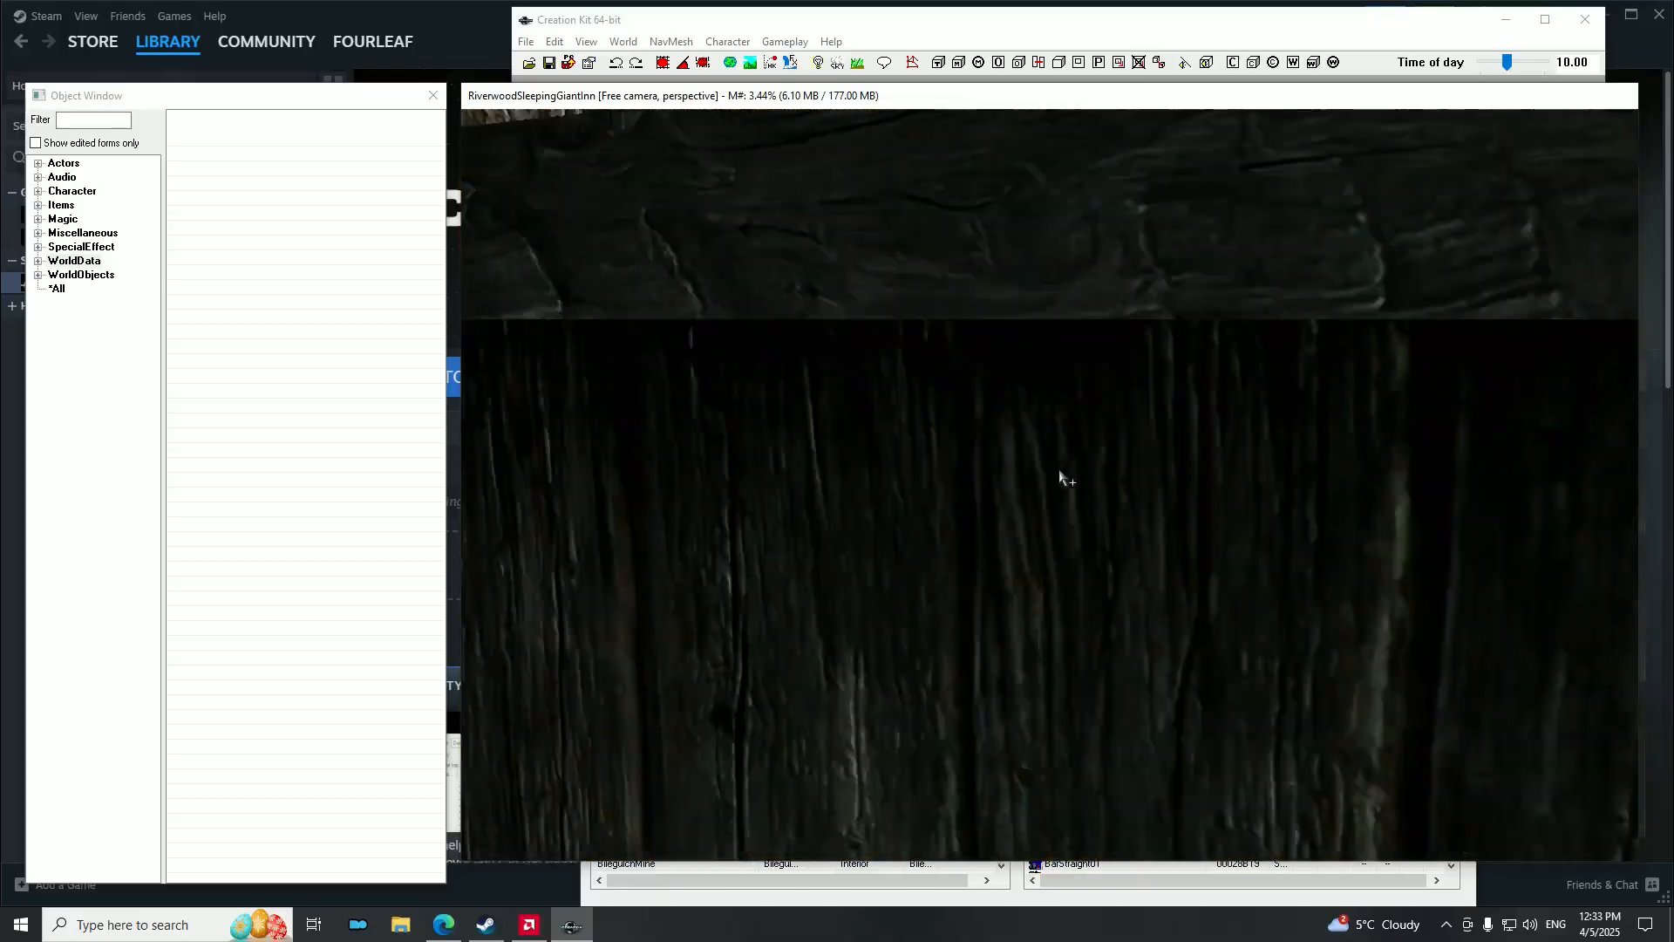
key("shift")
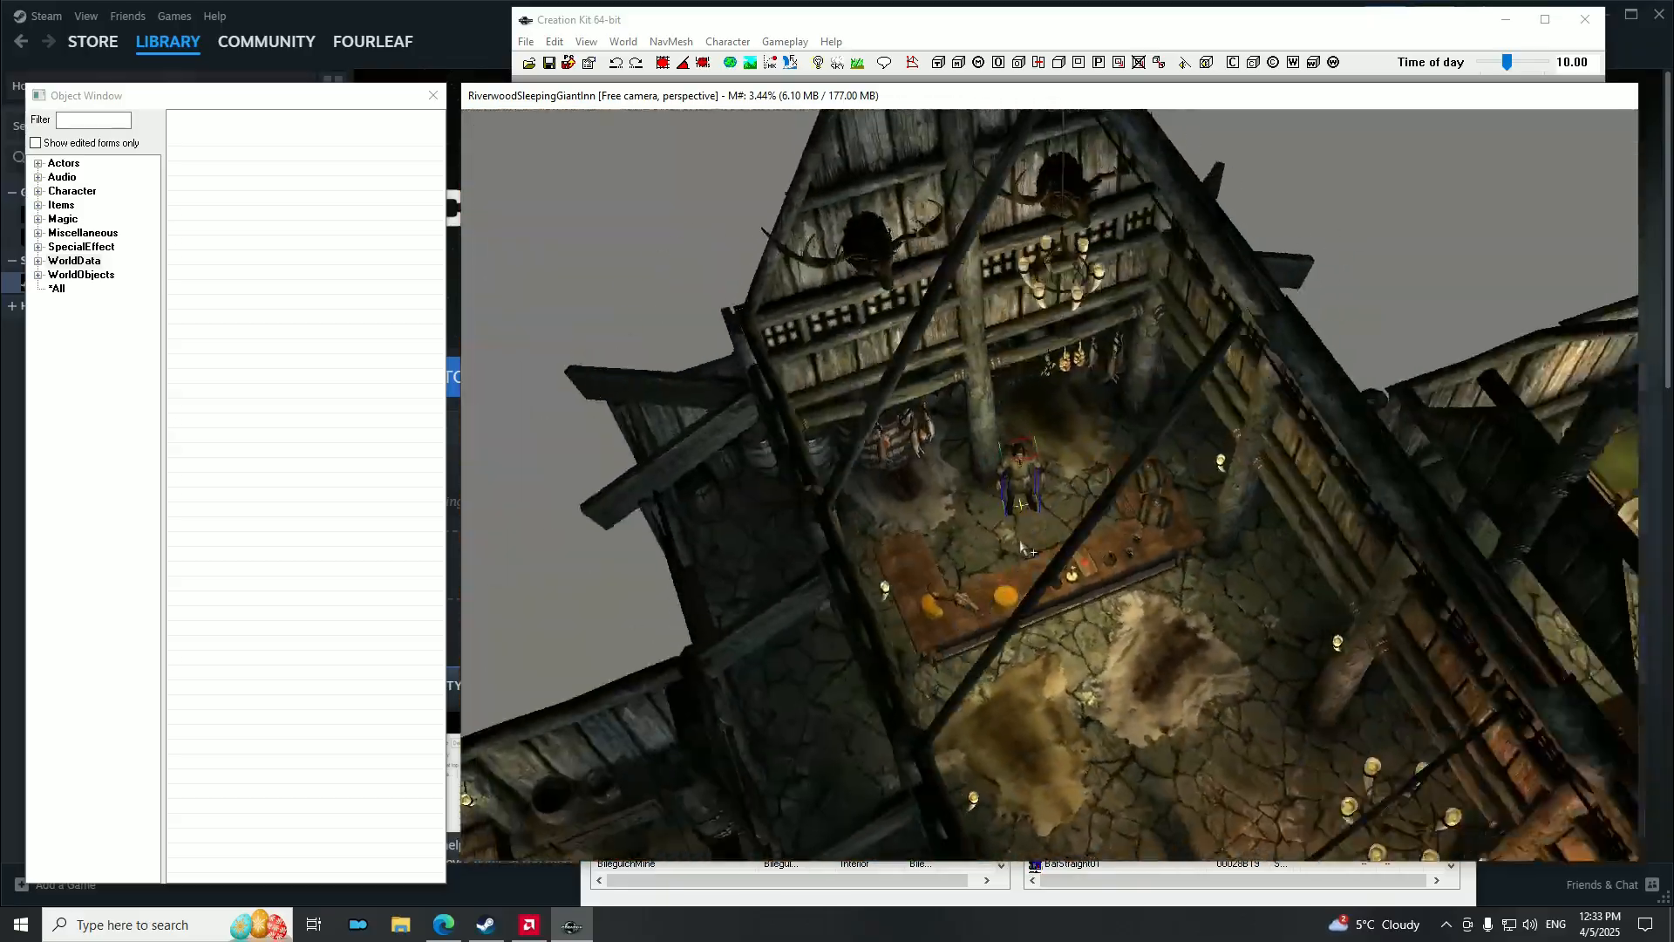
key("shift")
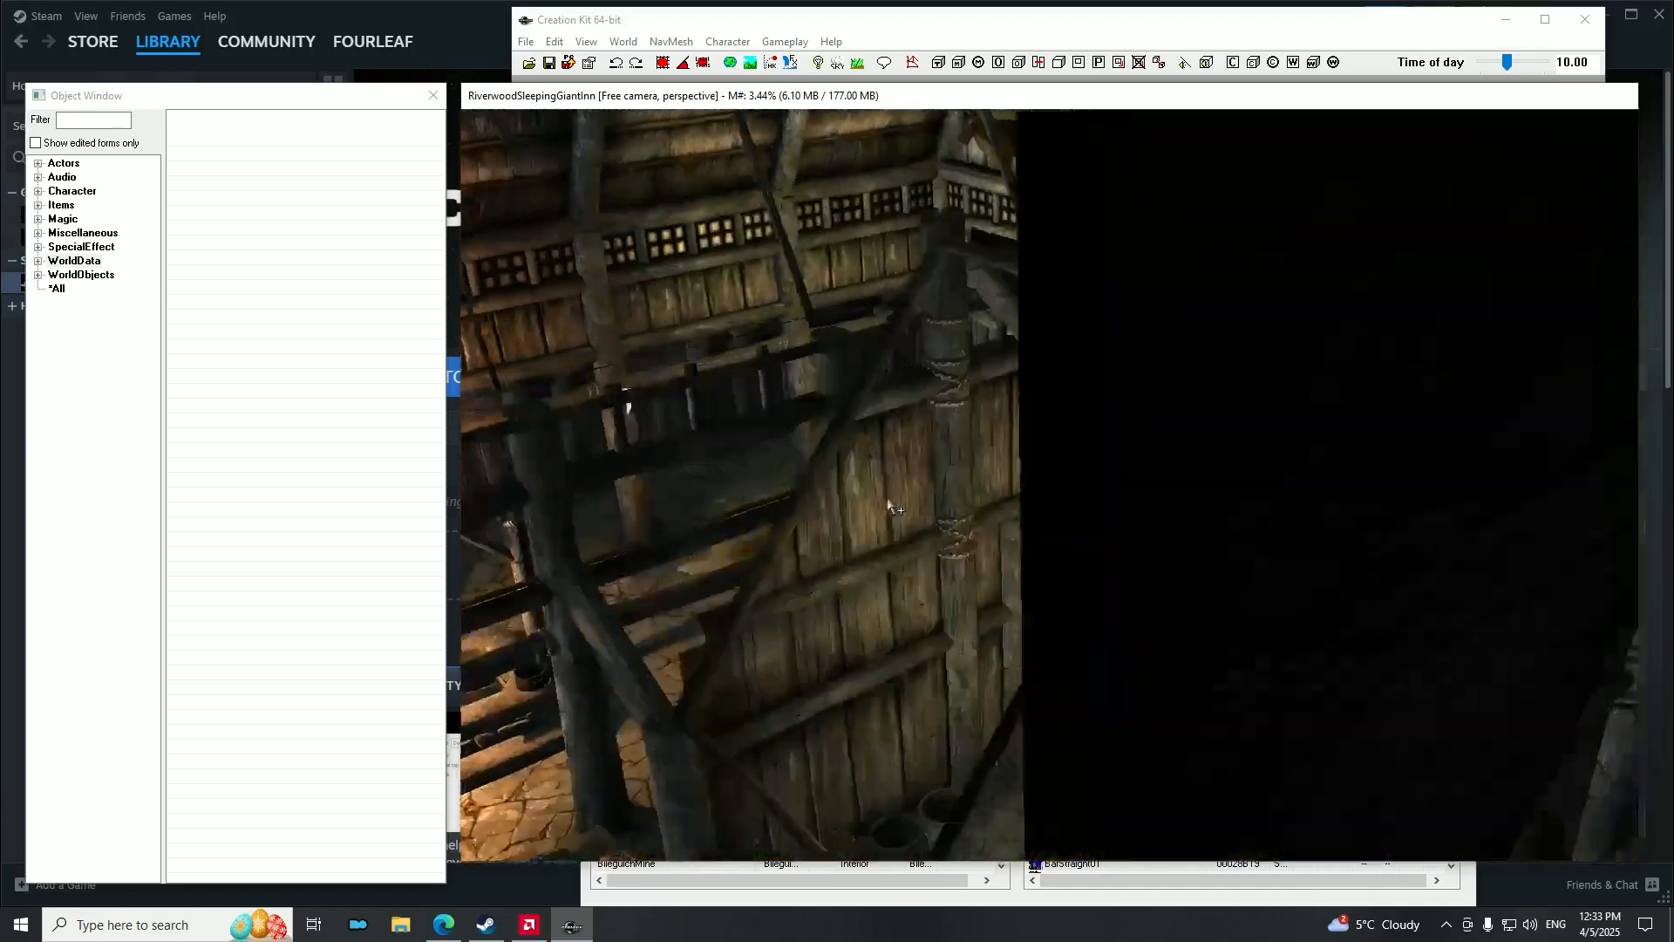
key("shift")
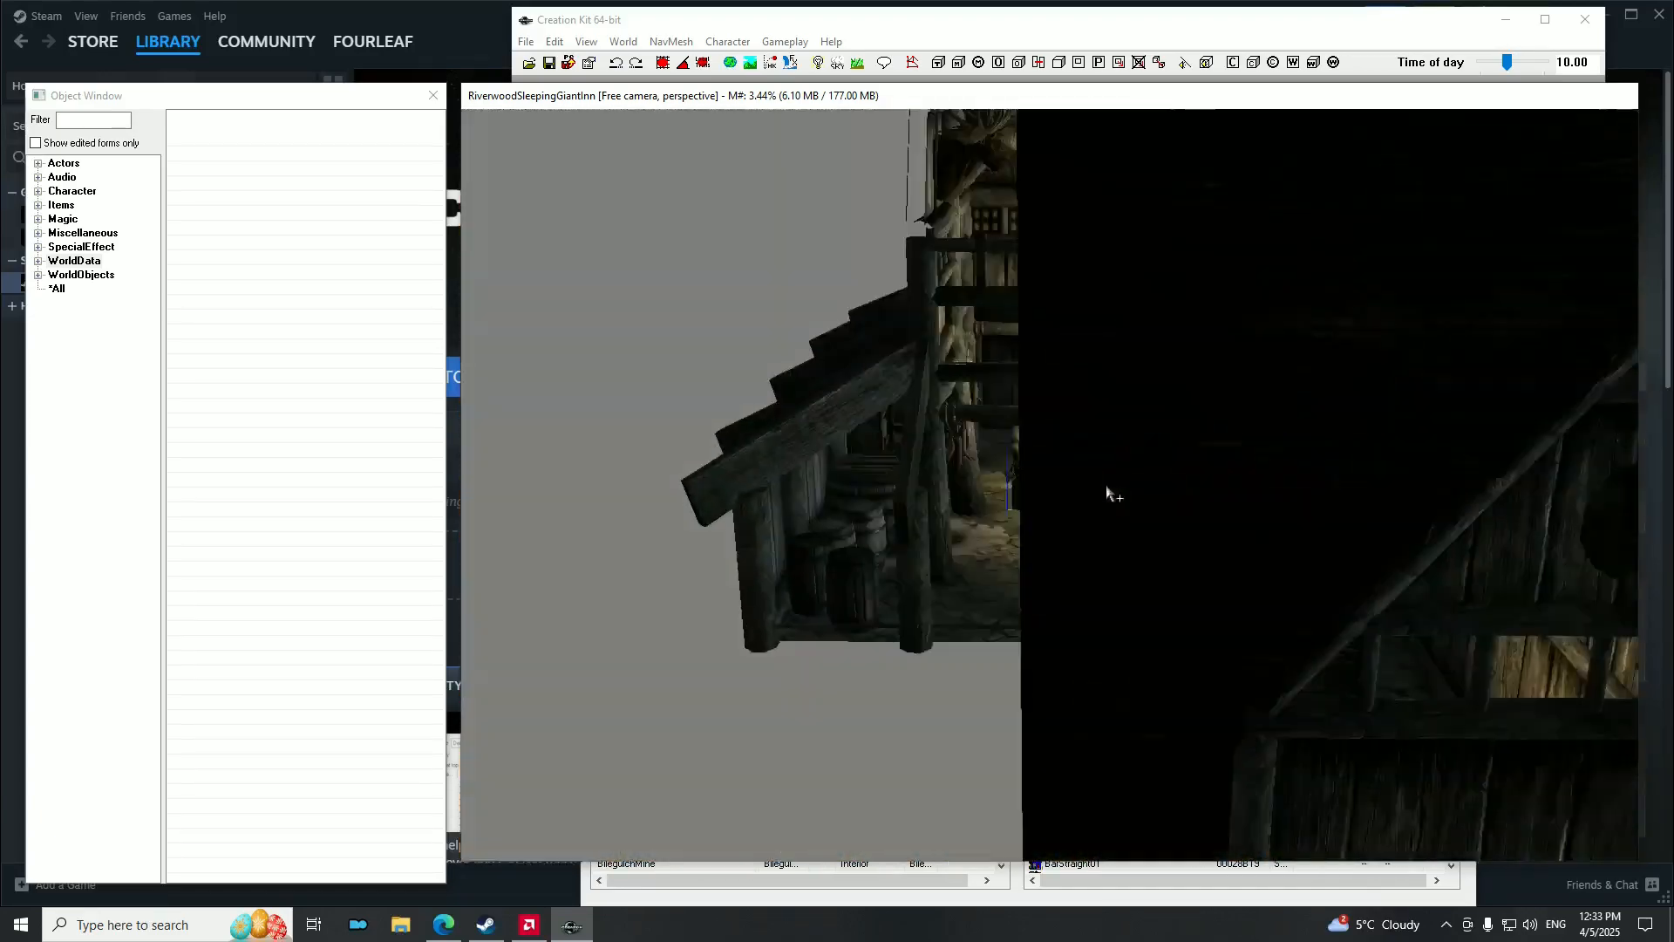
key("shift")
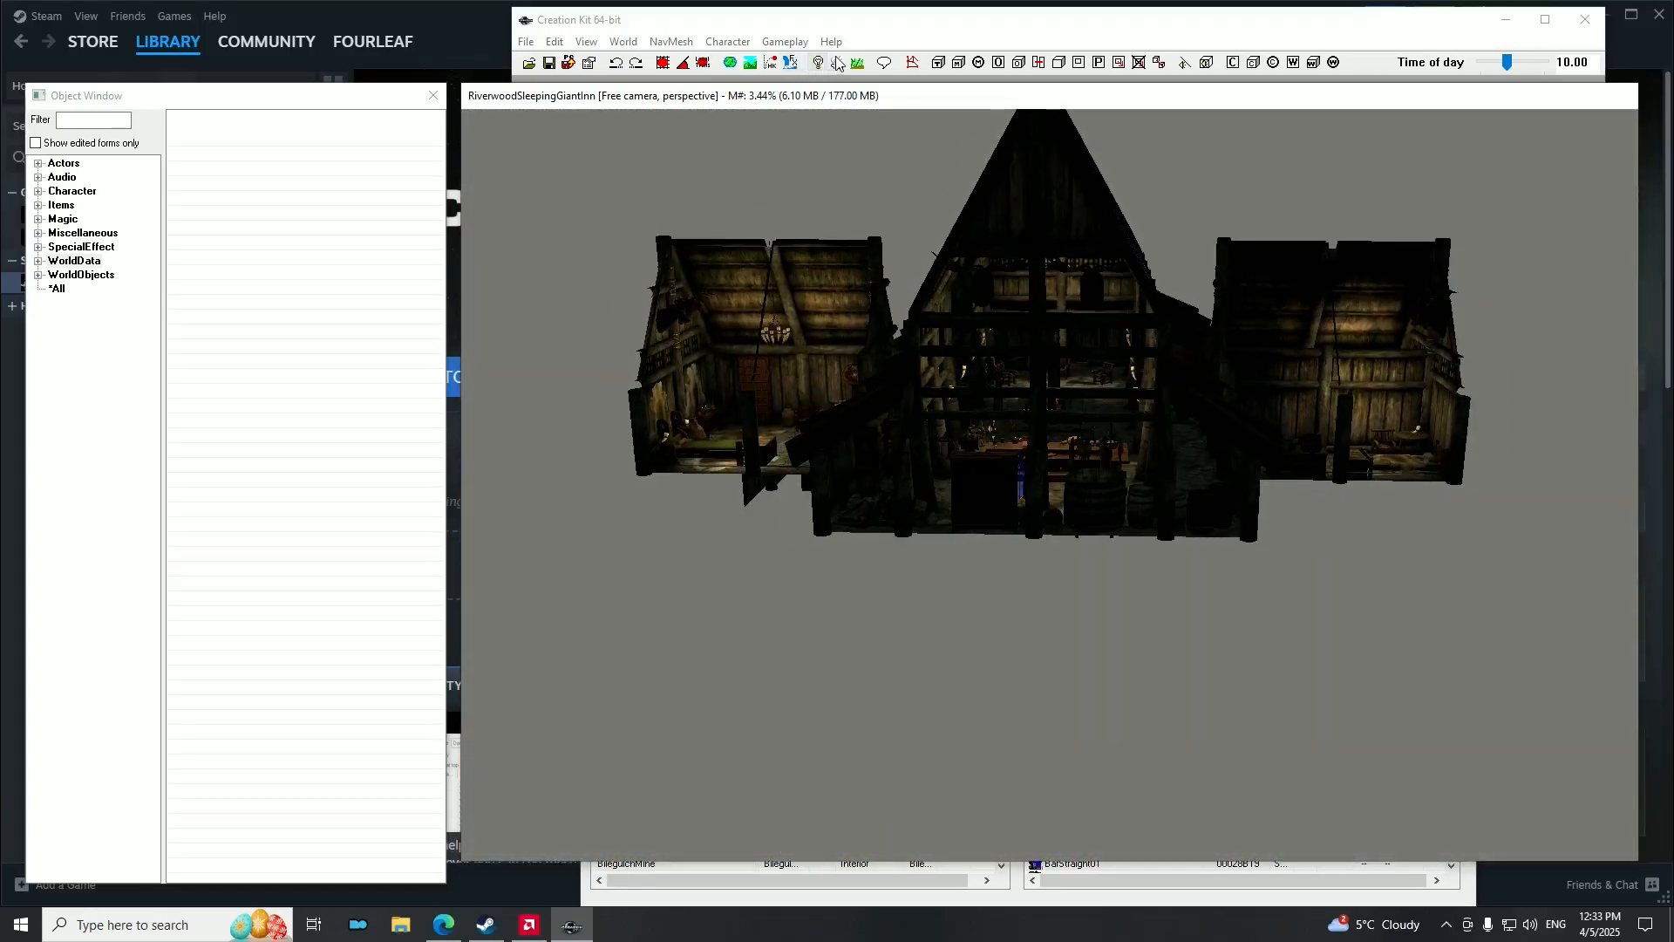
Turn the bright light back on and examine the whole inn model from outside.
left_click(820, 63)
key("shift")
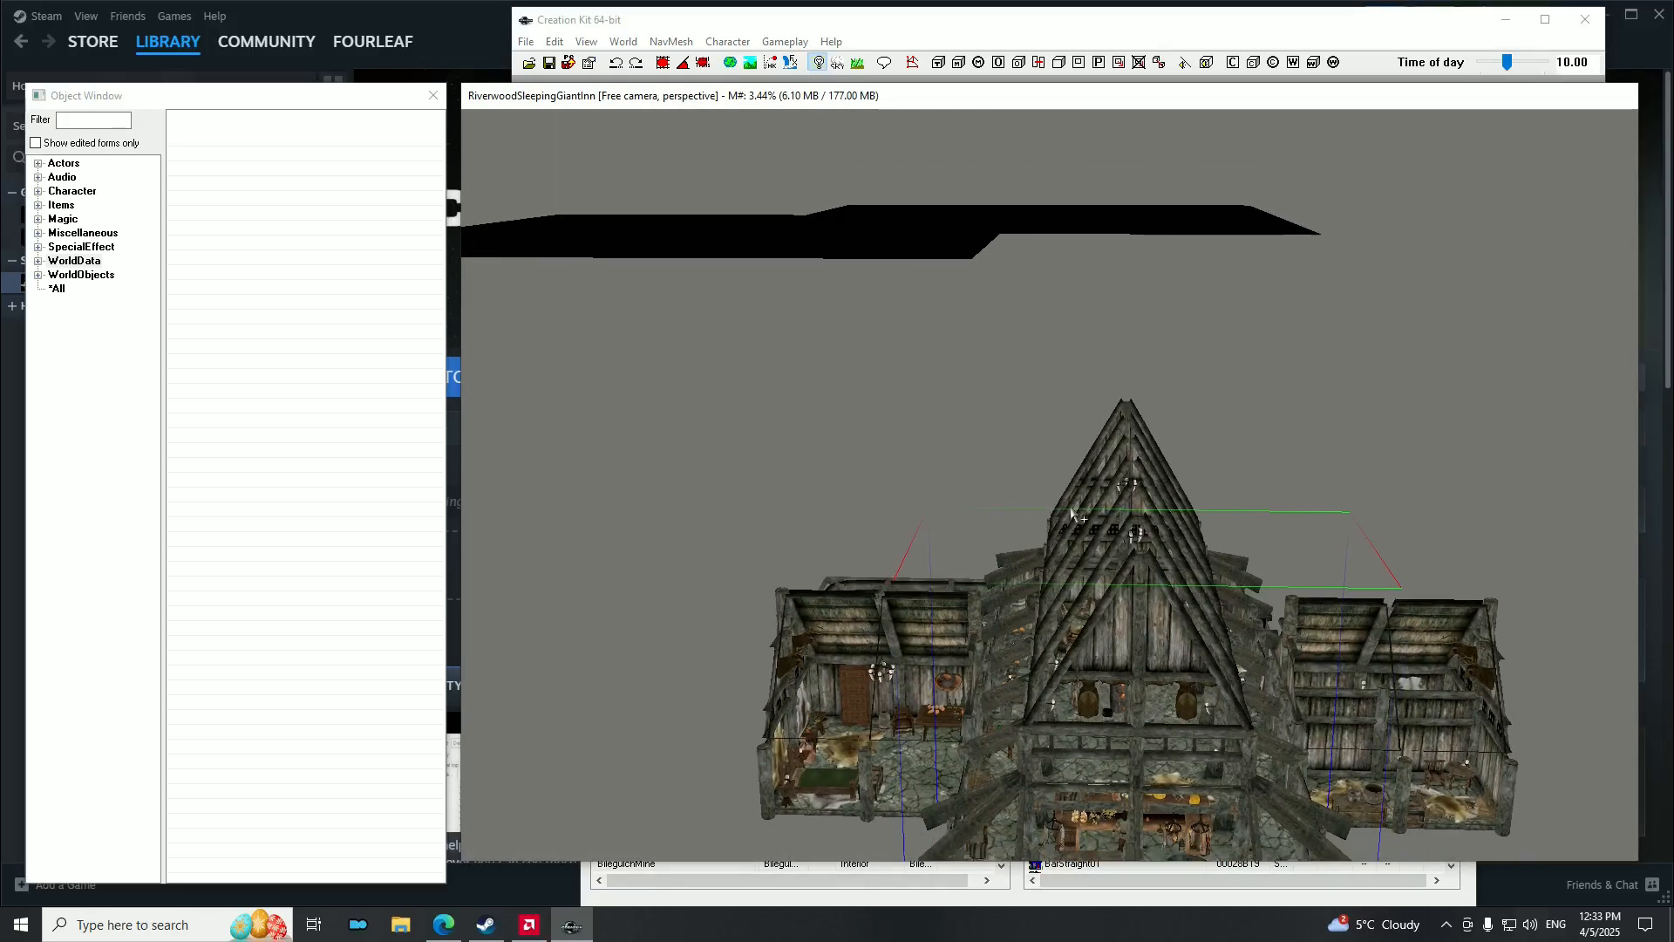
key("shift")
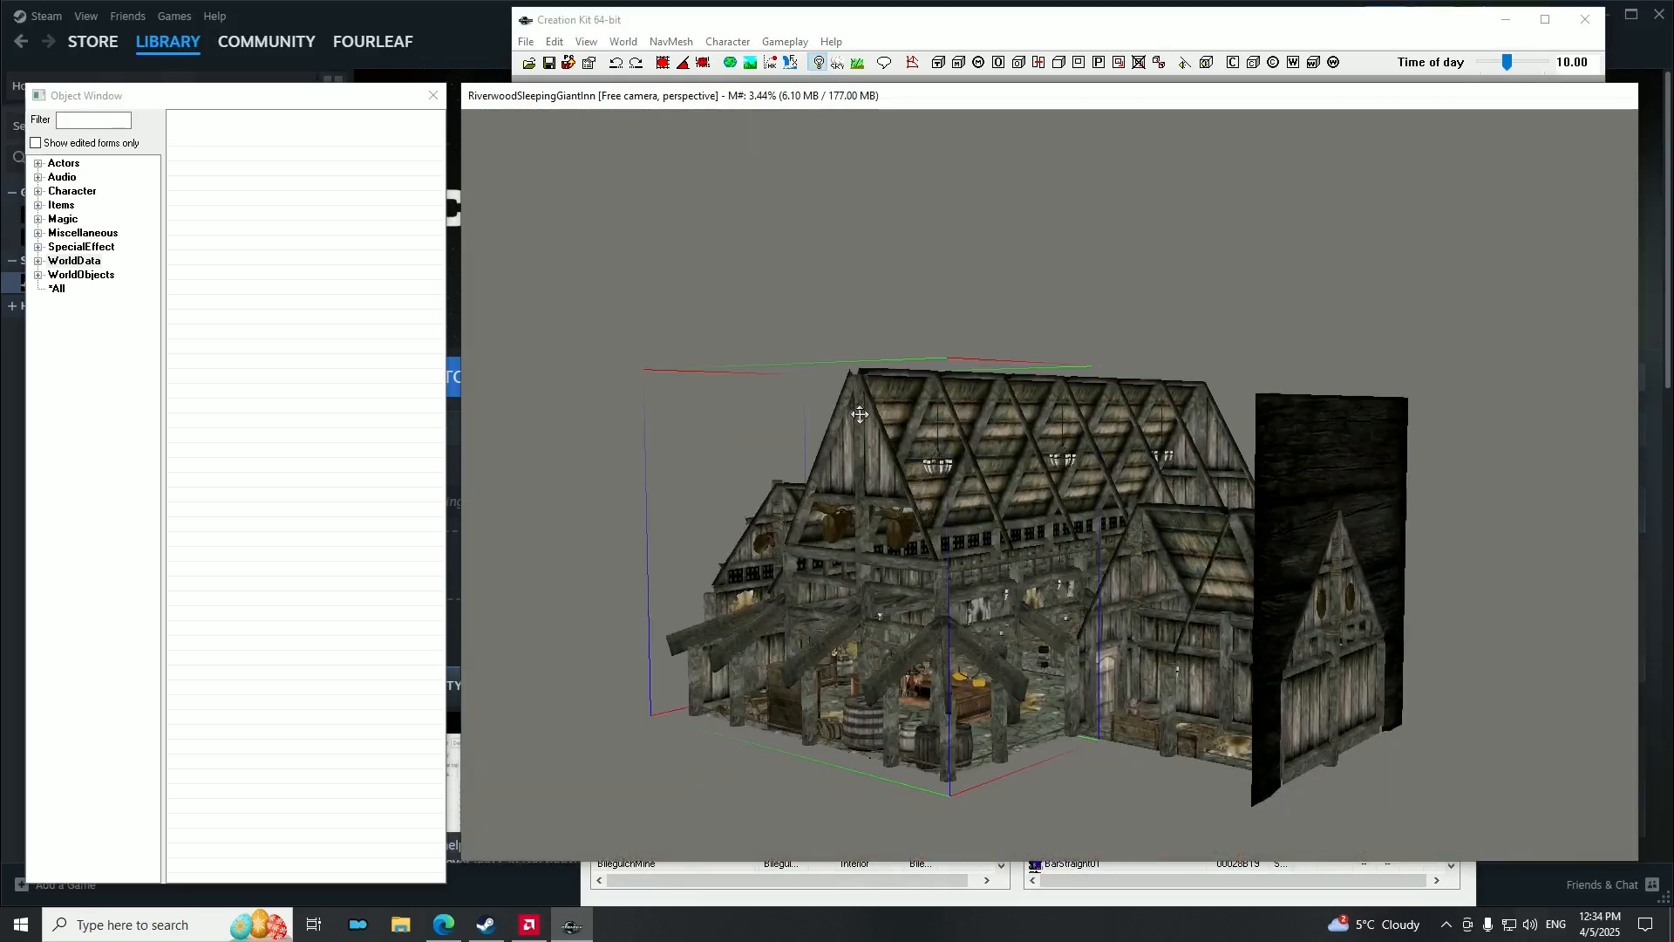
Examine the whole inn model from its gable ends, long side and above.
key("shift")
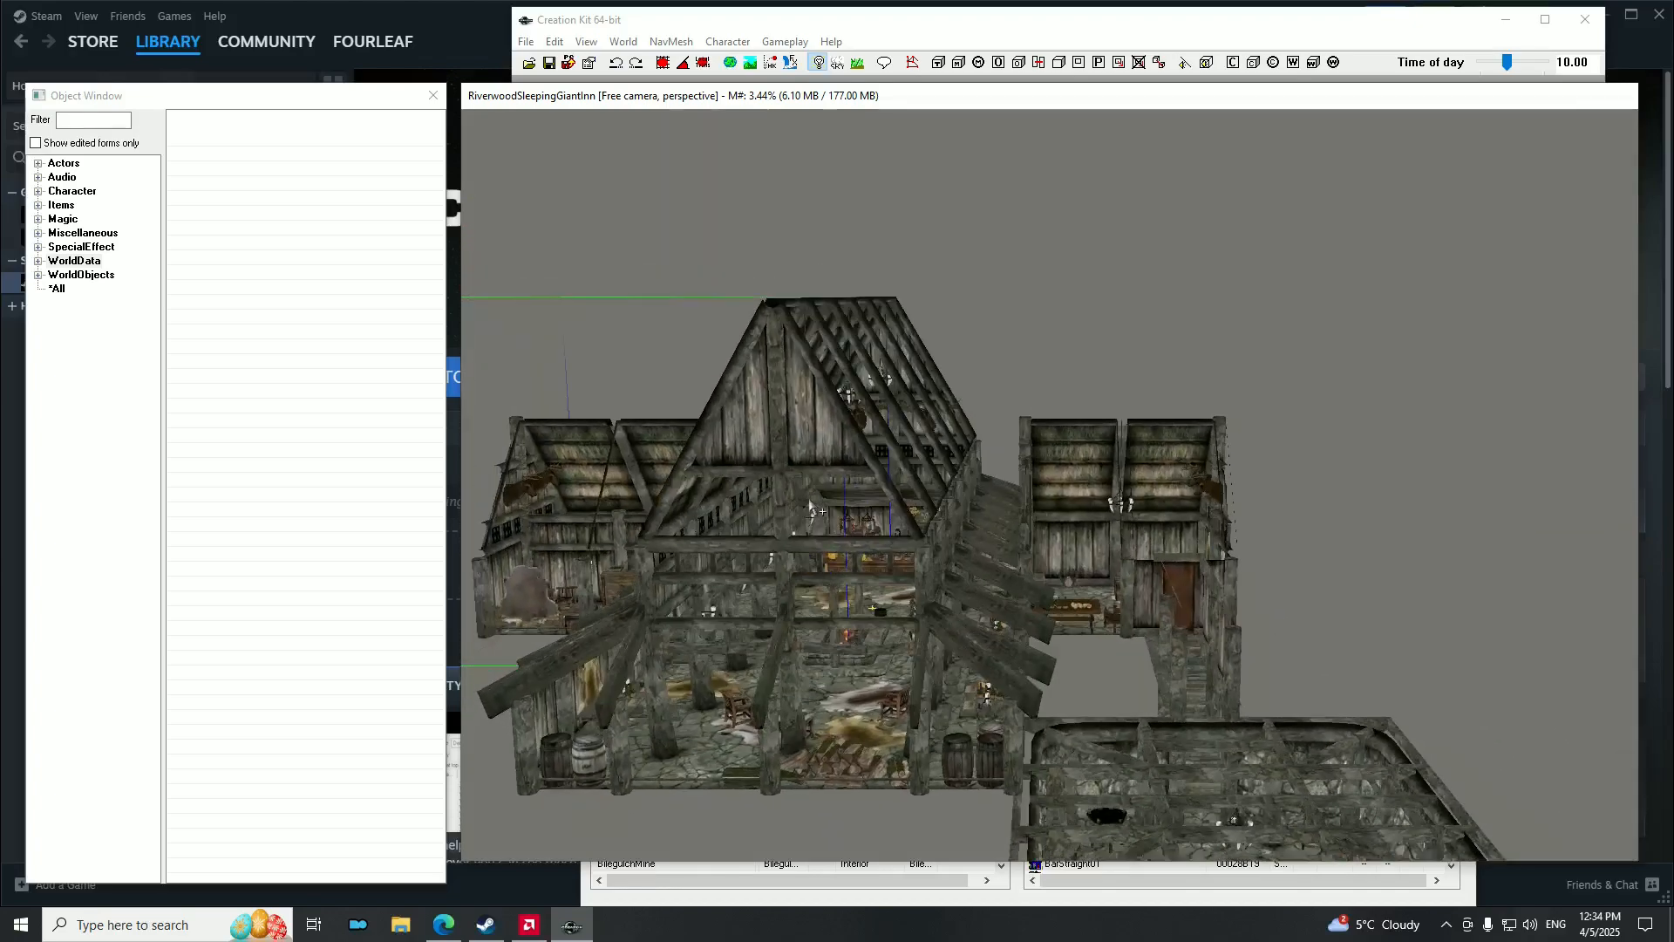
key("shift")
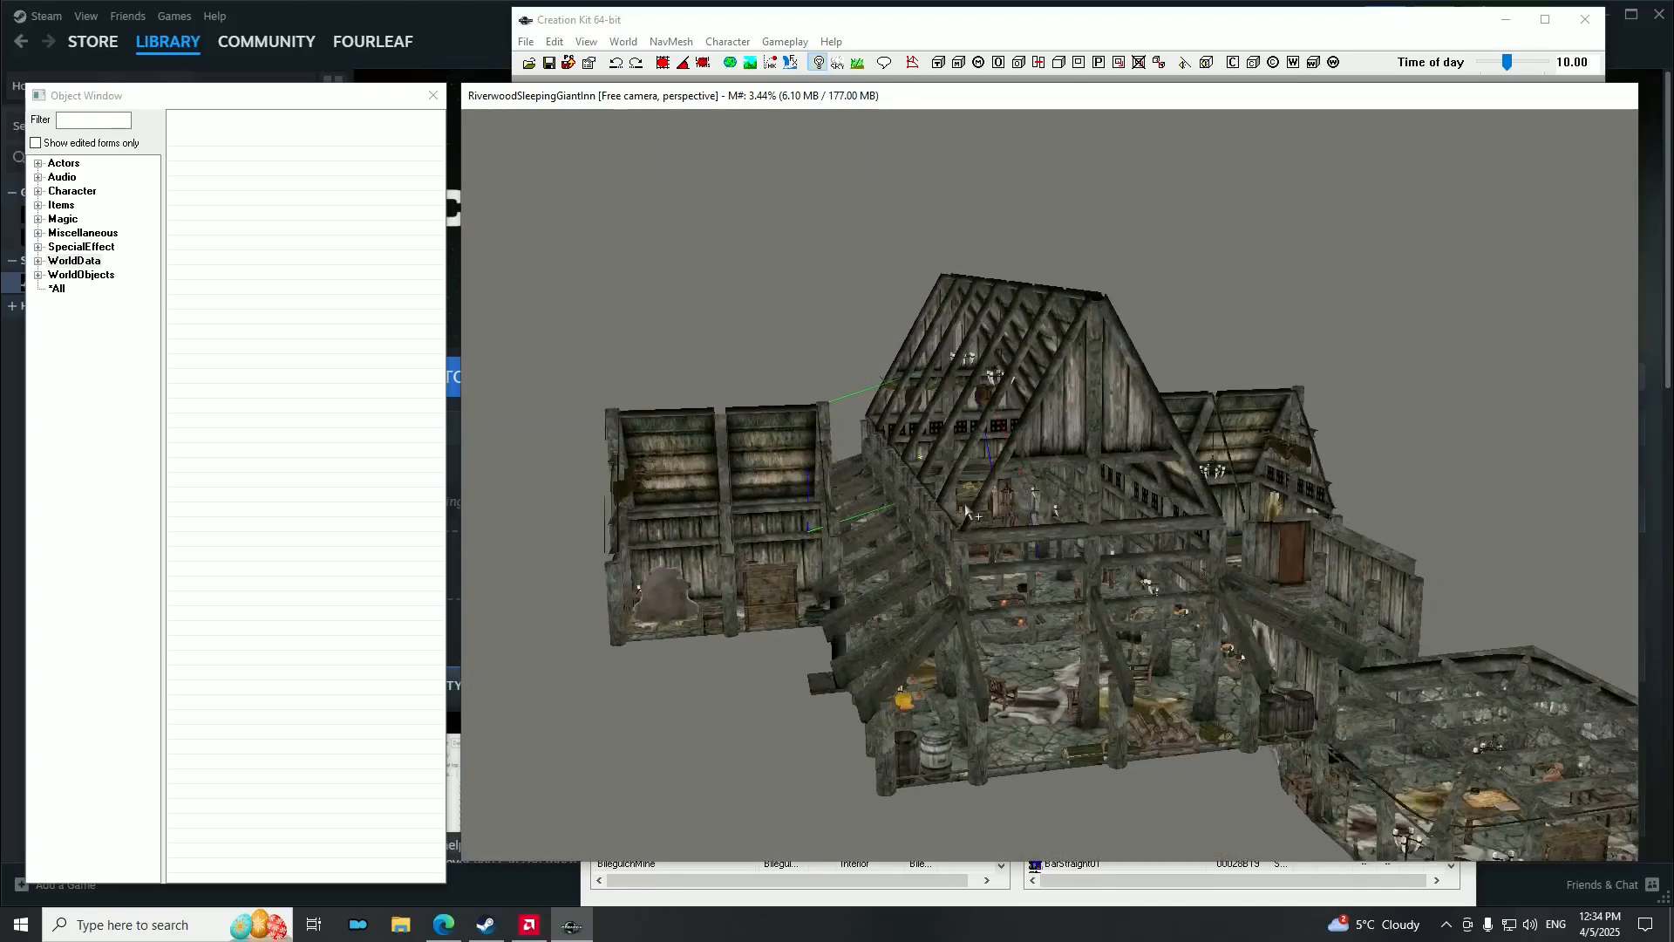
key("shift")
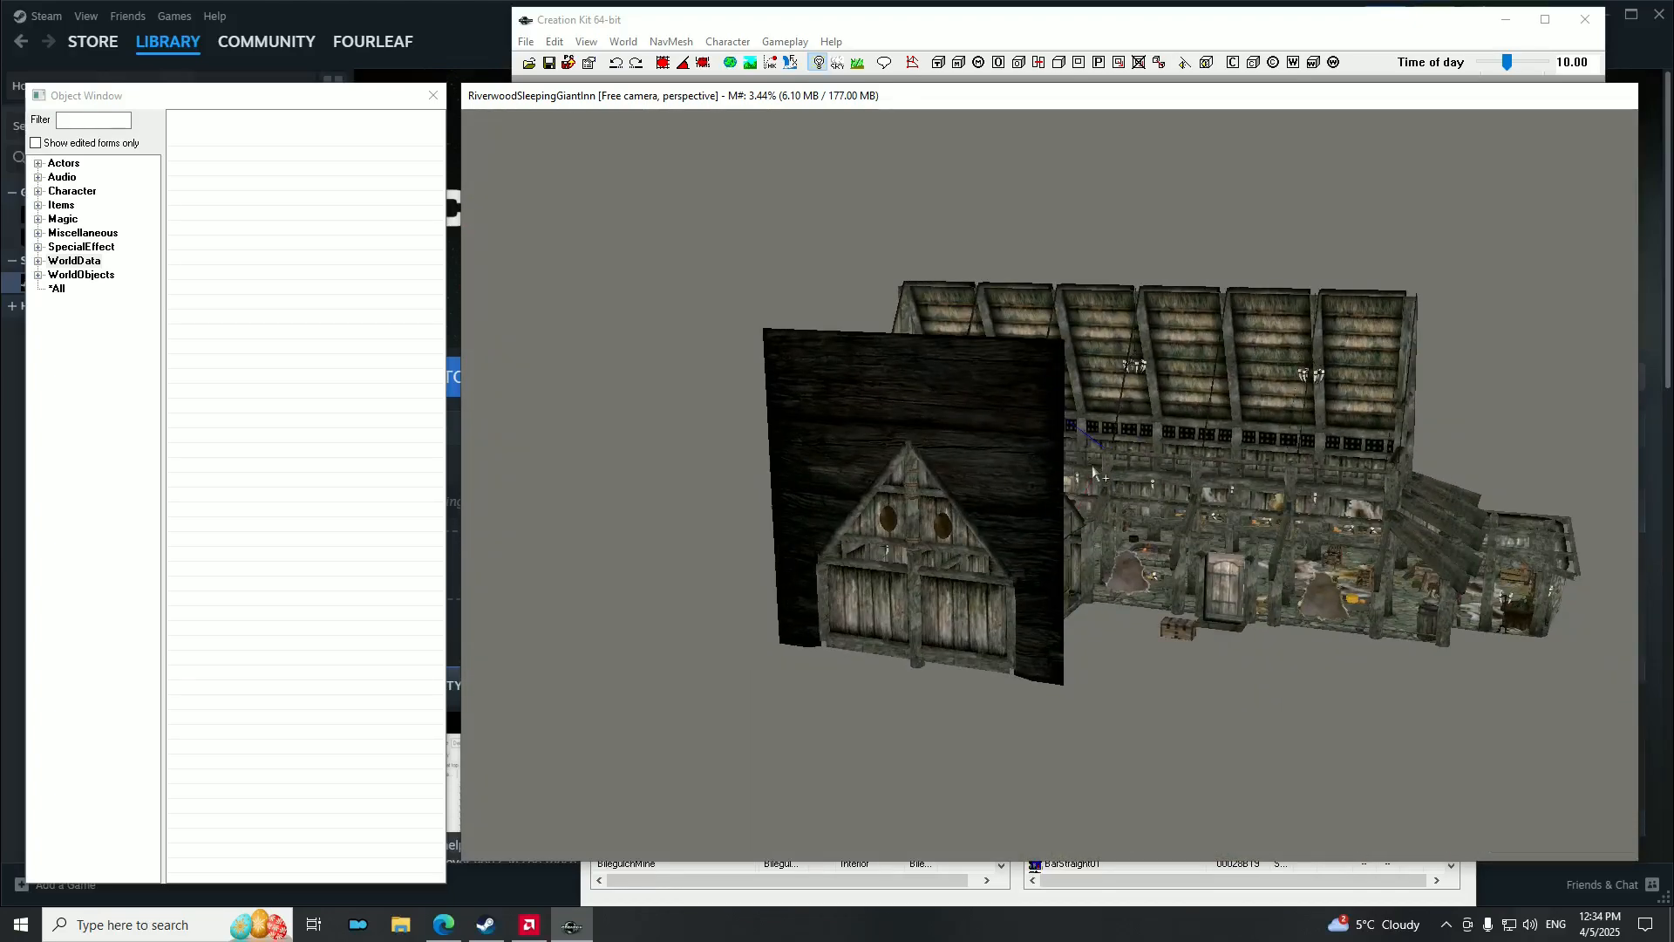
key("shift")
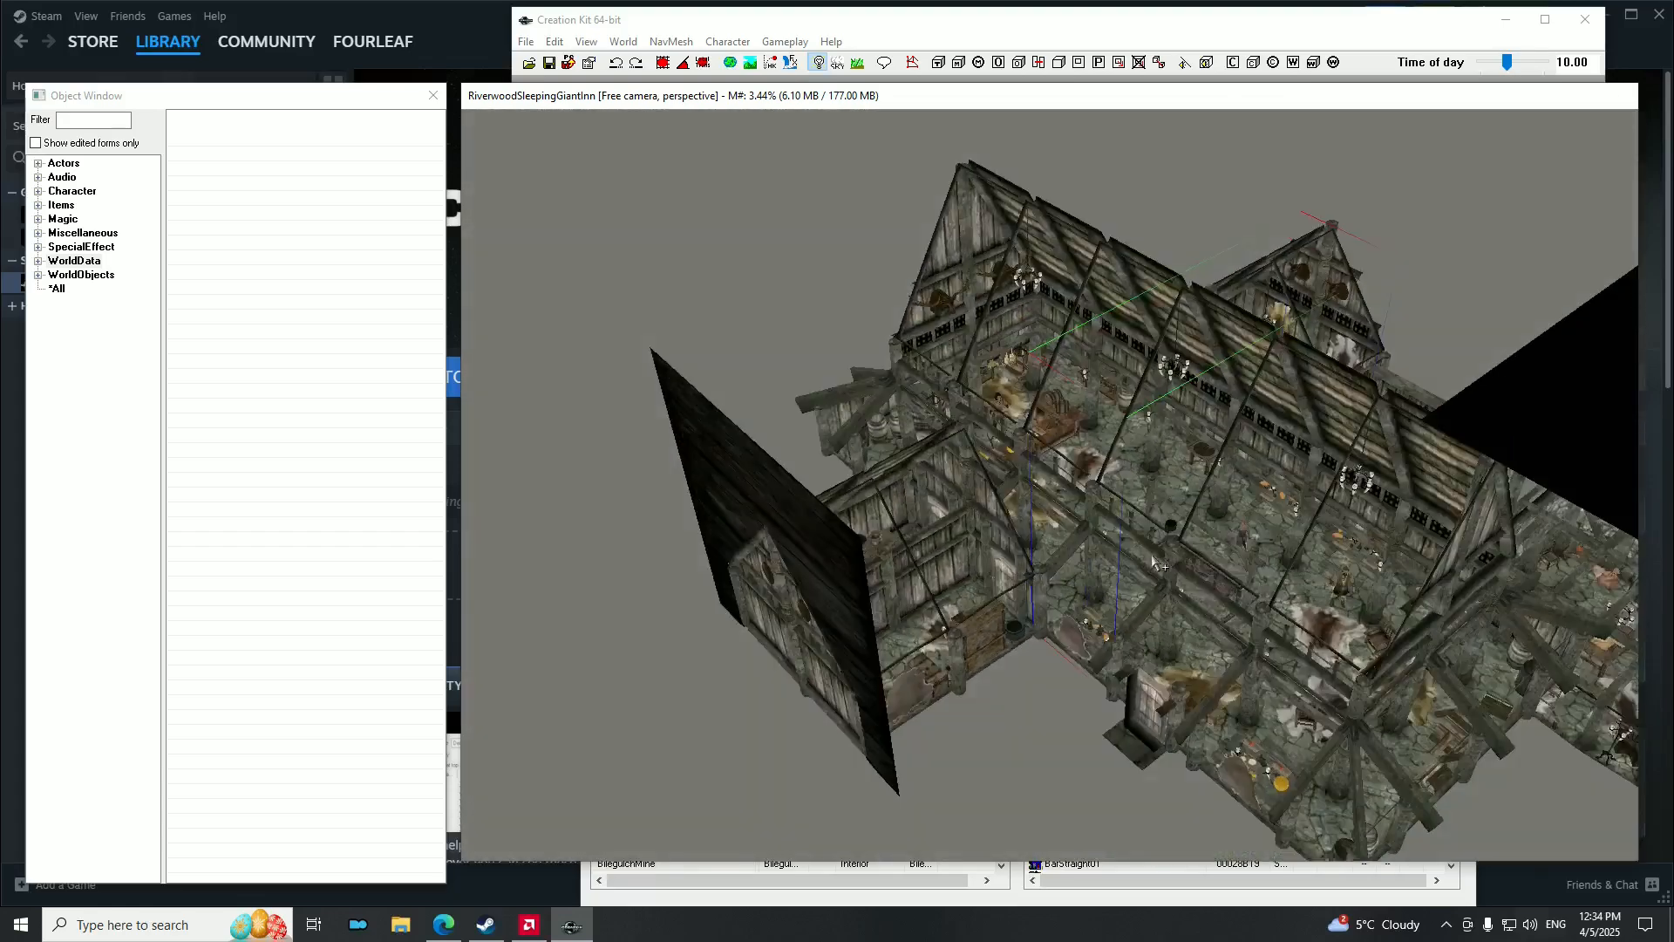
key("shift")
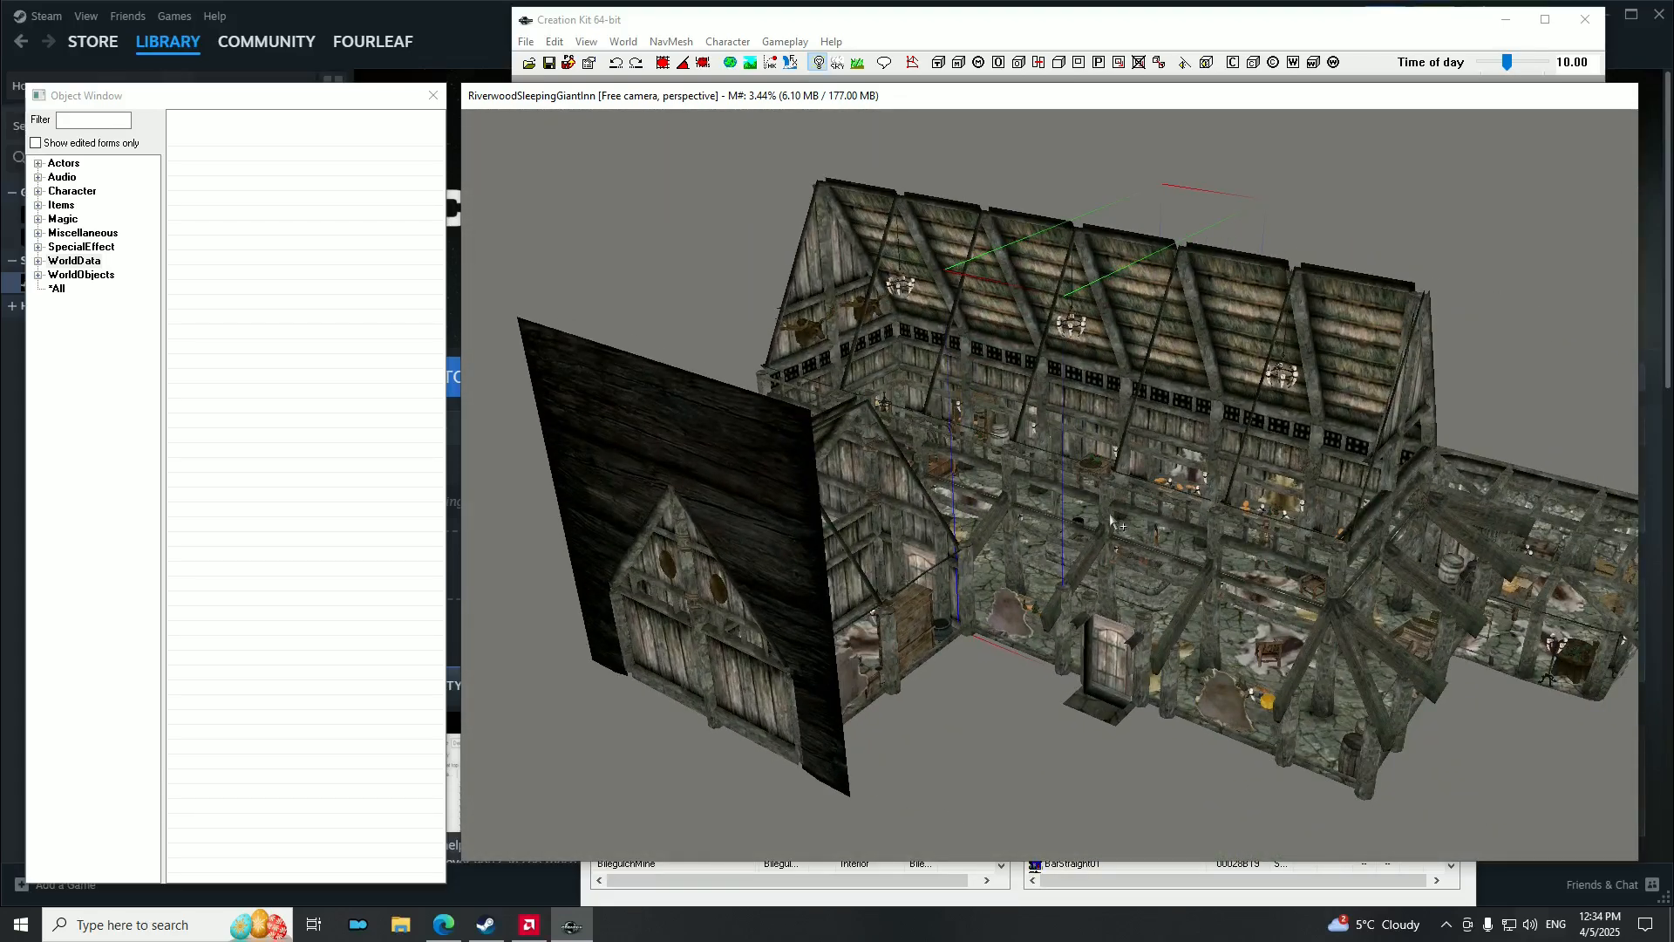
scroll(1061, 523, "up", 2)
middle_click_drag(1061, 526, 1039, 560)
key("shift")
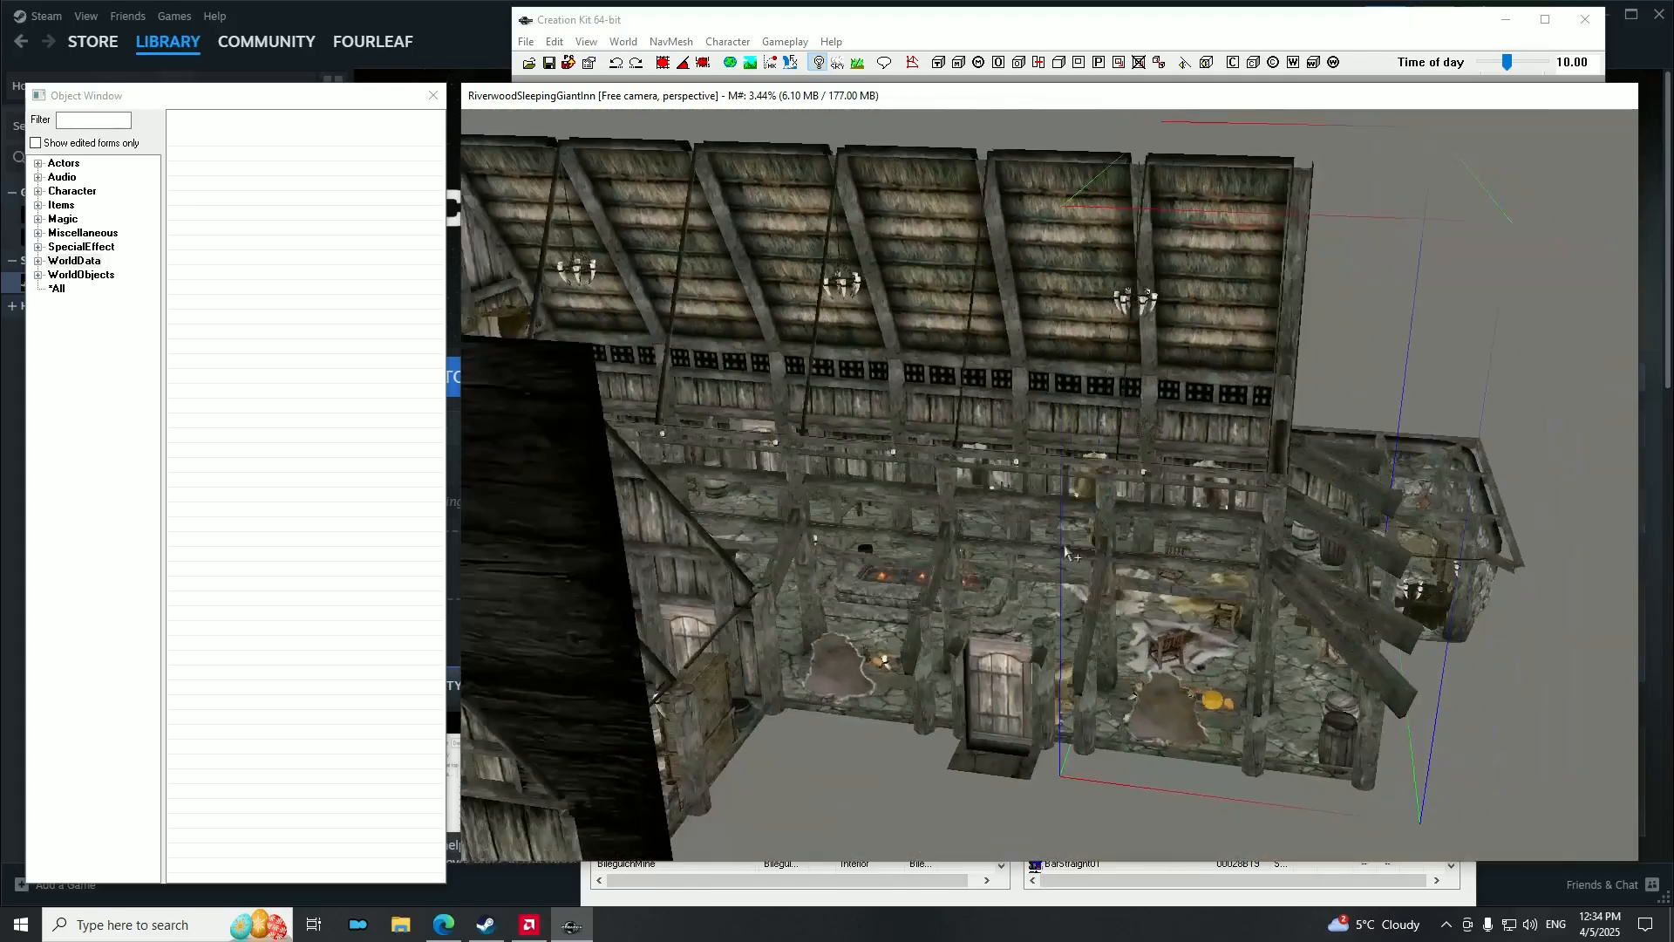
Examine the inn's corner with the barrels, chairs and hide rug up close from outside the walls.
scroll(1002, 616, "up", 3)
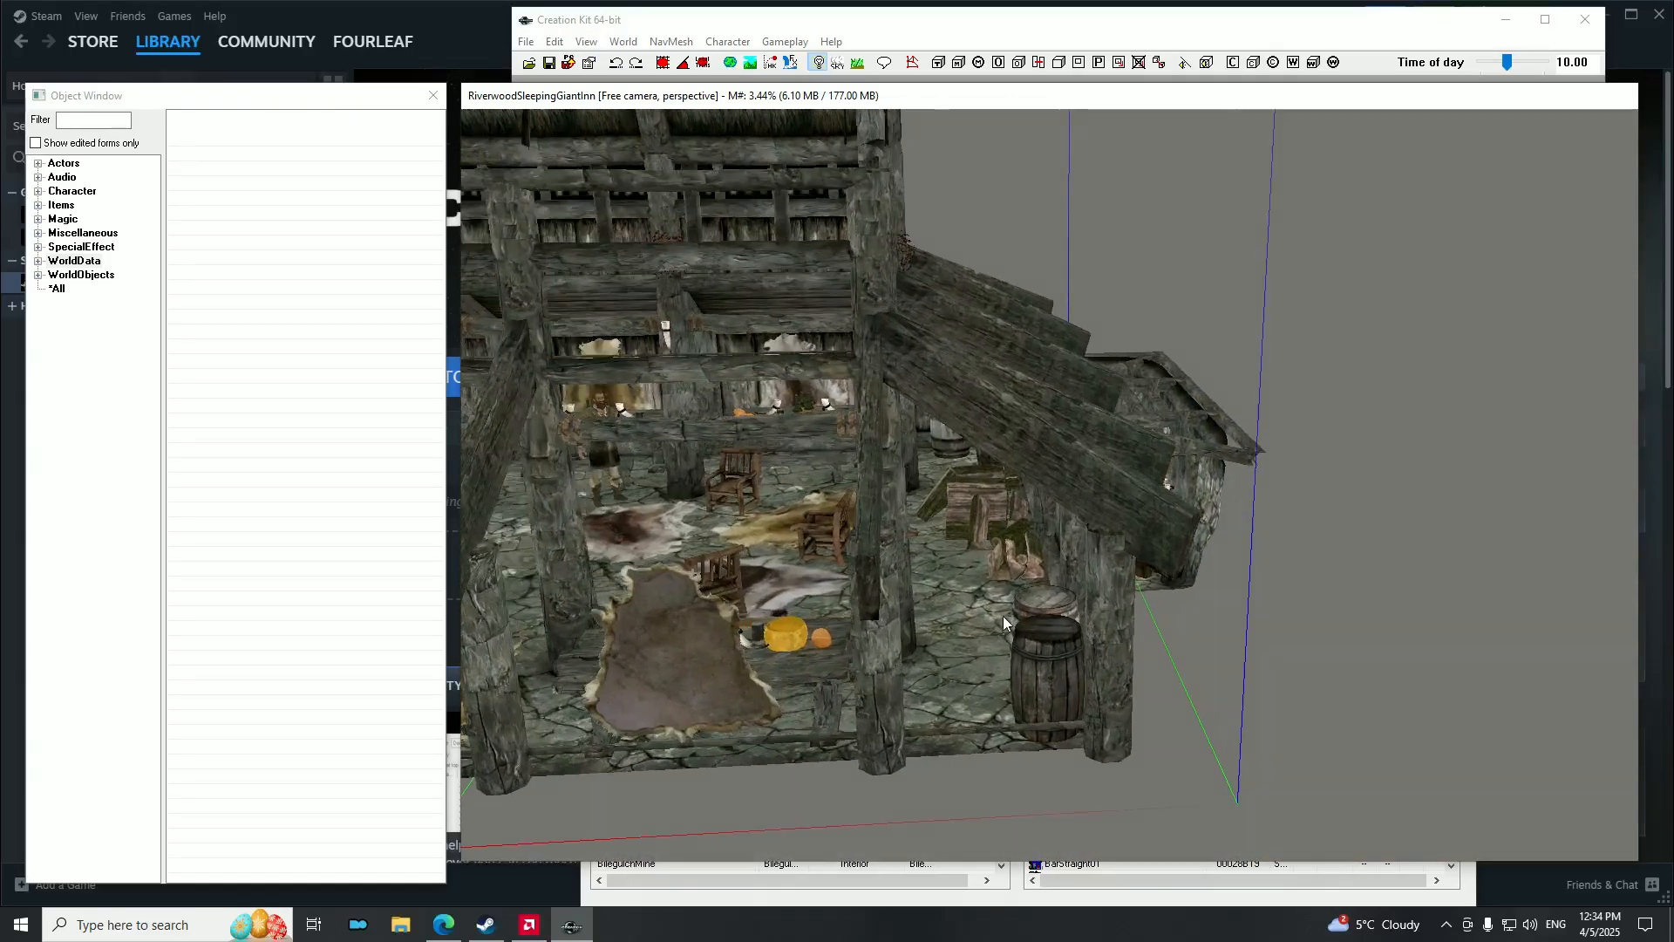
middle_click_drag(1003, 615, 1070, 558, "shift")
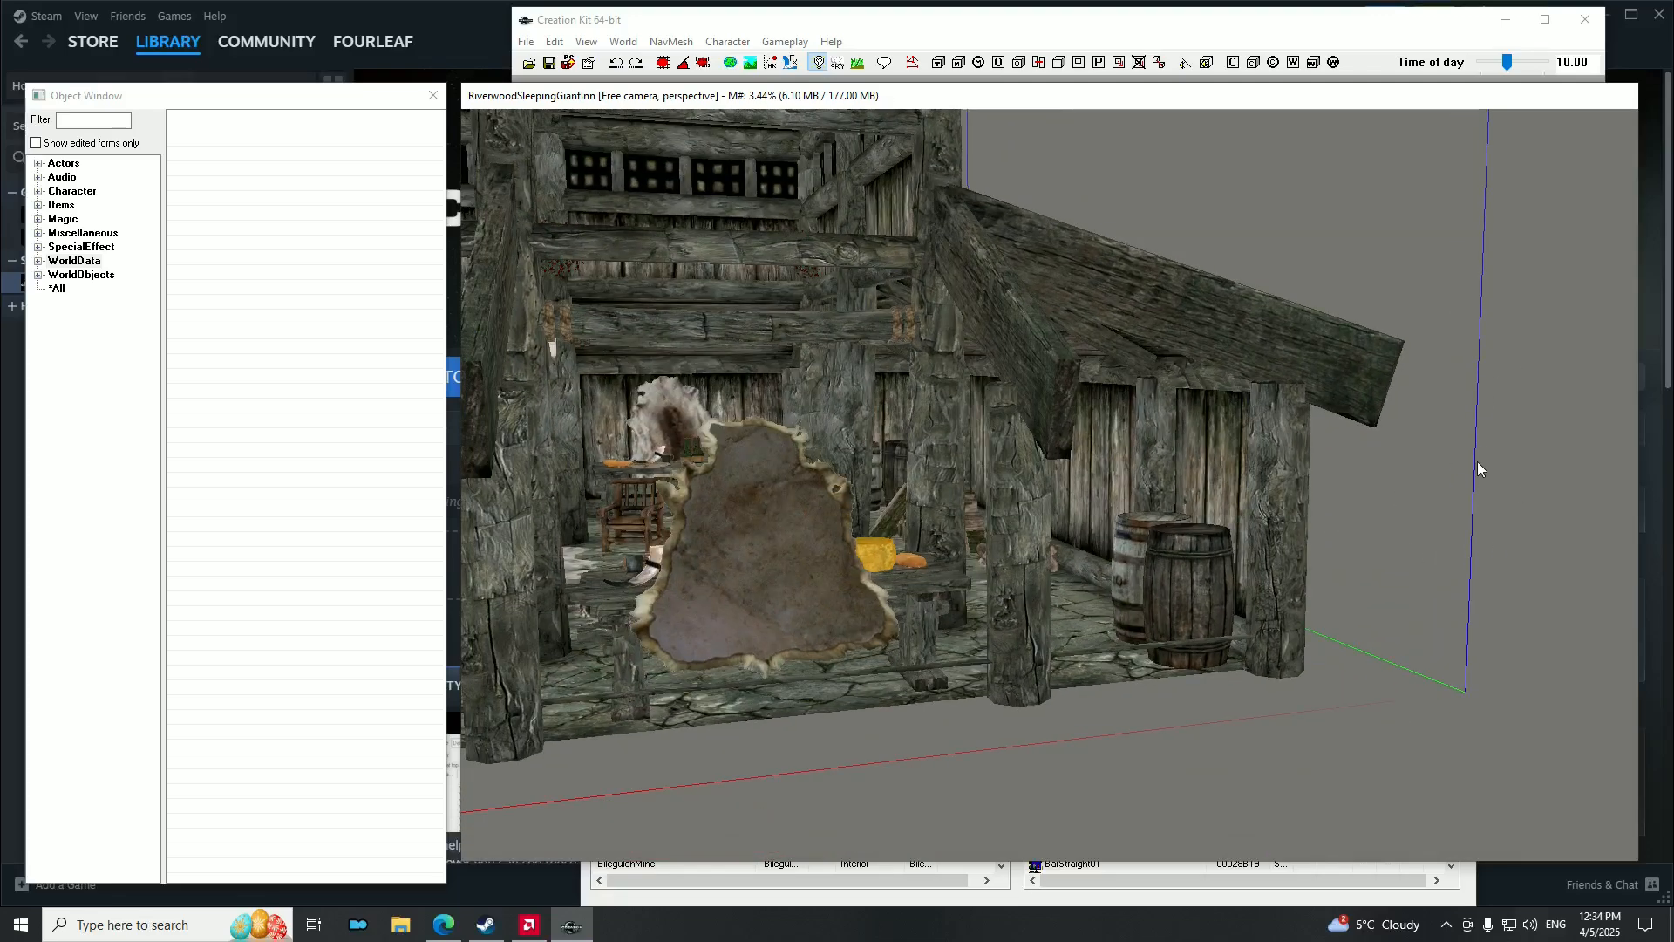
left_click(1184, 545)
scroll(1180, 514, "down", 3)
middle_click_drag(1181, 515, 990, 586, "shift")
scroll(949, 548, "up", 4)
scroll(989, 586, "down", 5)
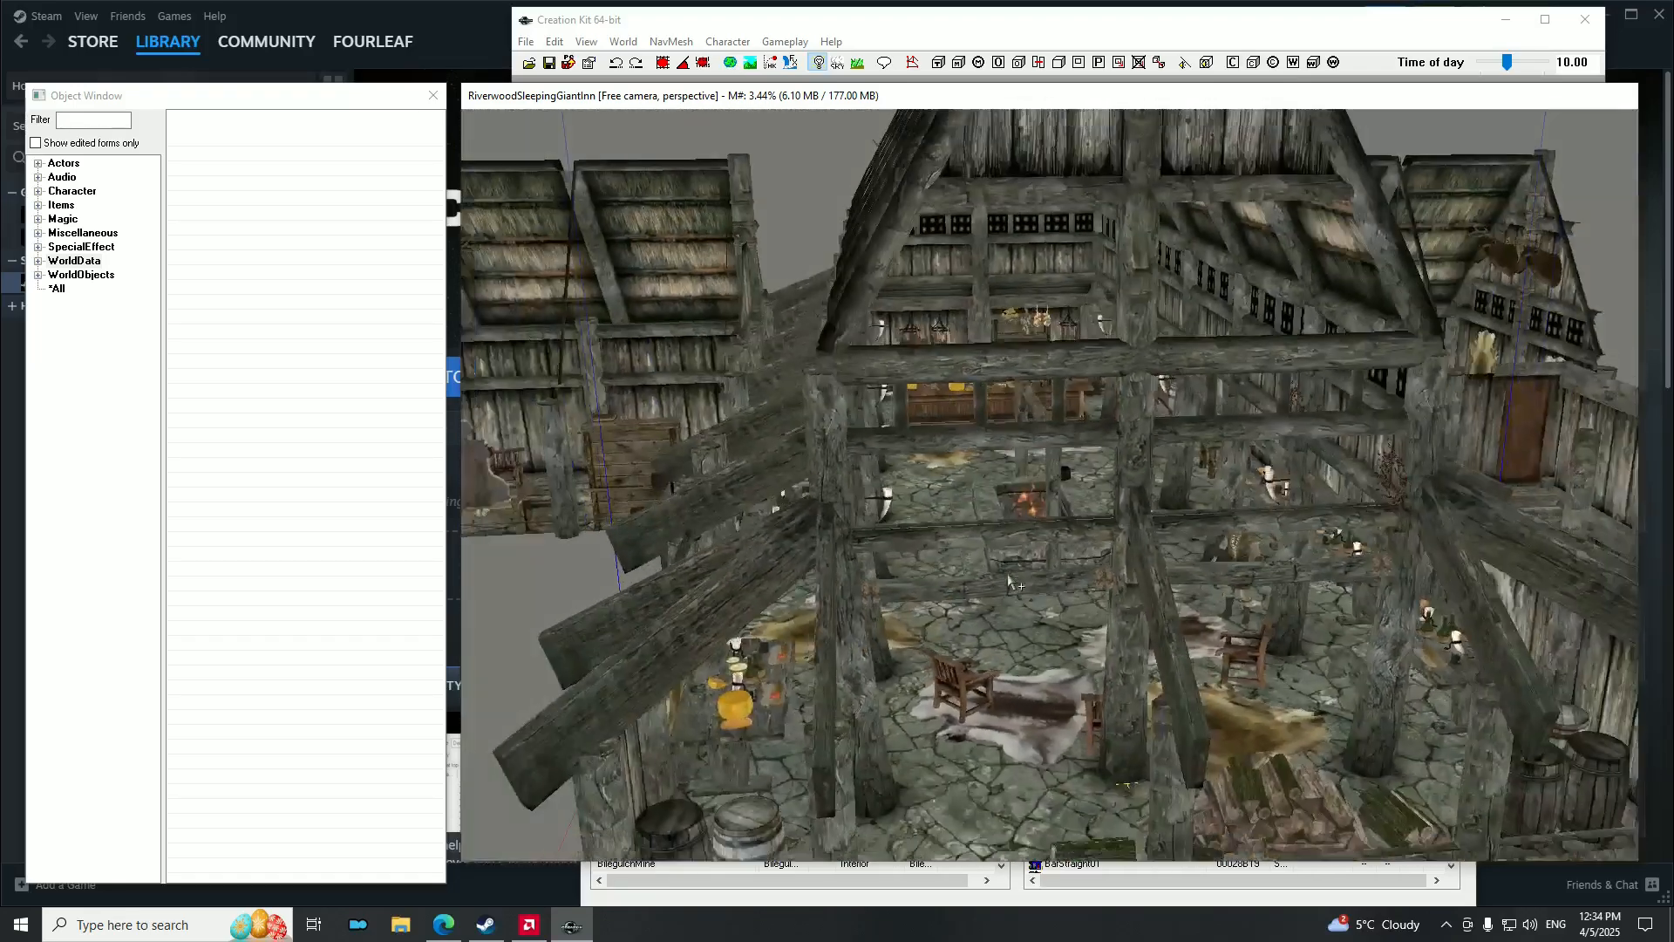
Examine the inn's bar end from outside, including the large barrels, and look through the beams into the main hall.
middle_click_drag(1029, 418, 1279, 530)
scroll(1279, 532, "up", 3)
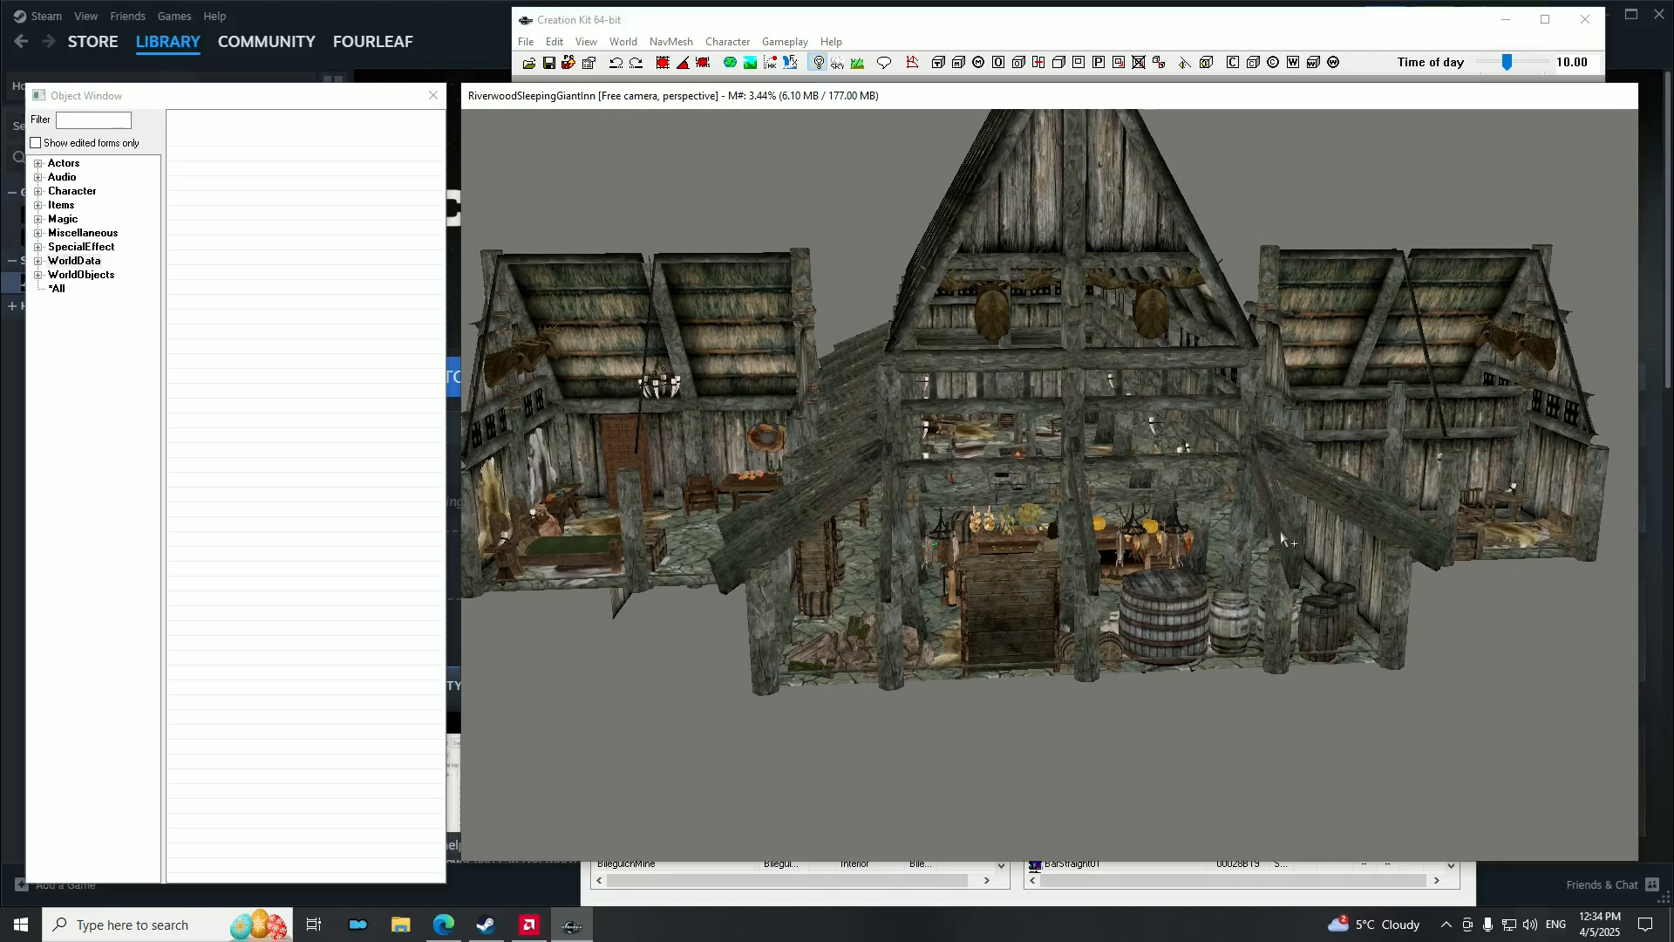
middle_click_drag(1145, 498, 1101, 515, "shift")
scroll(1050, 531, "up", 4)
scroll(1048, 531, "down", 8)
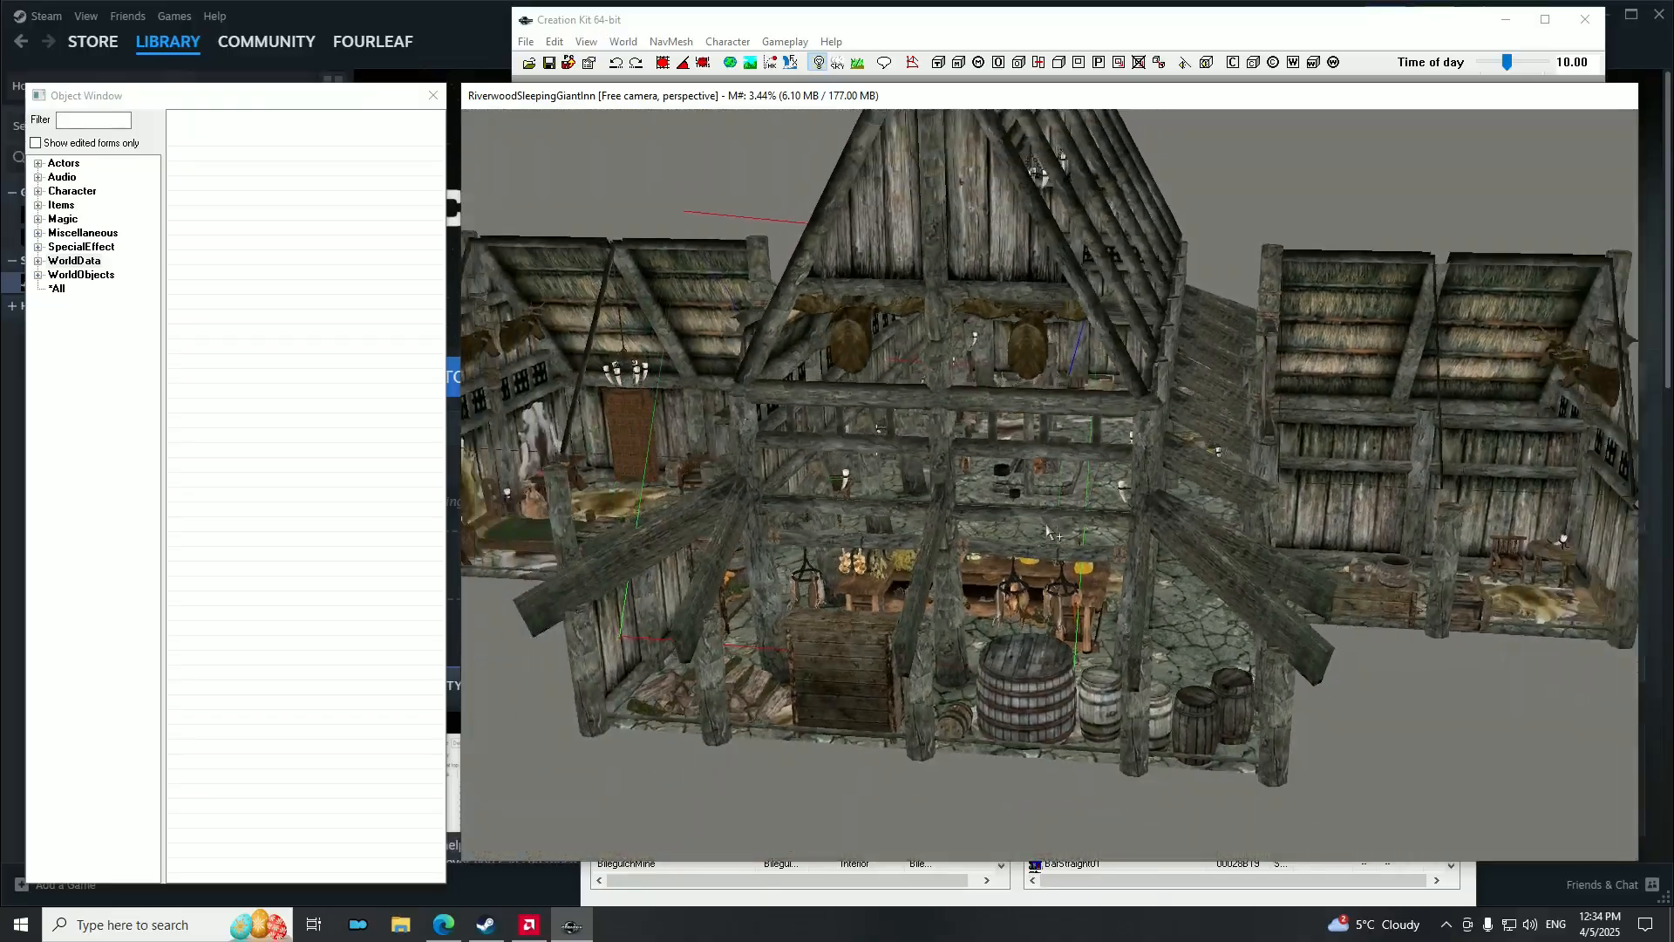
scroll(1049, 531, "up", 8)
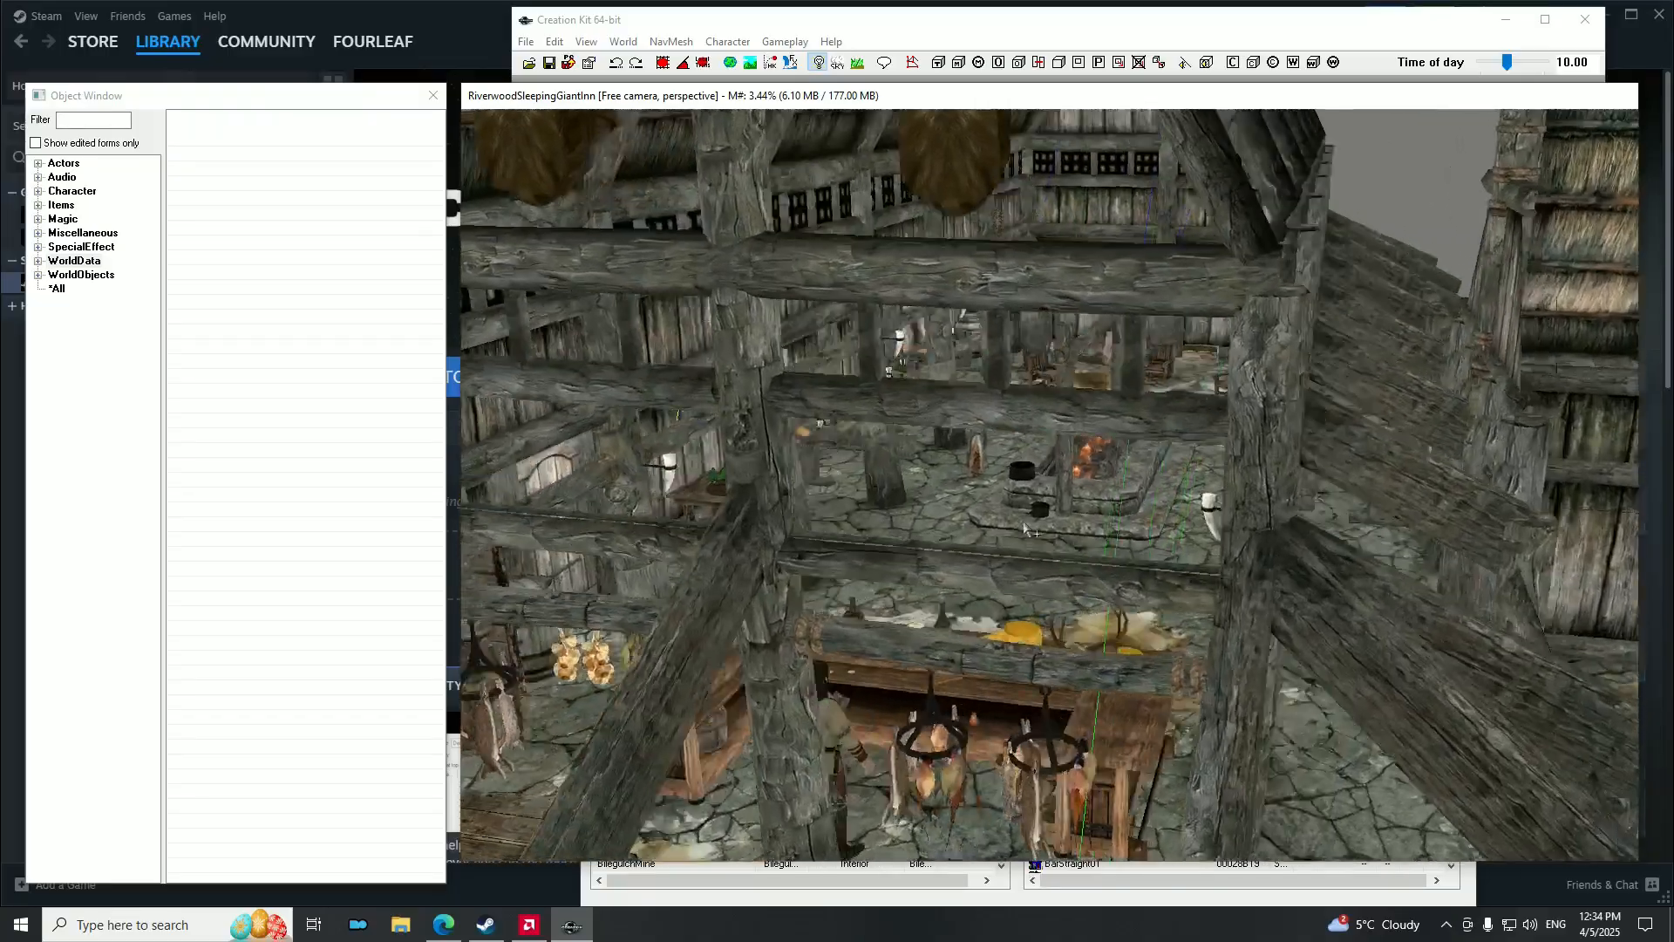
scroll(920, 519, "down", 10)
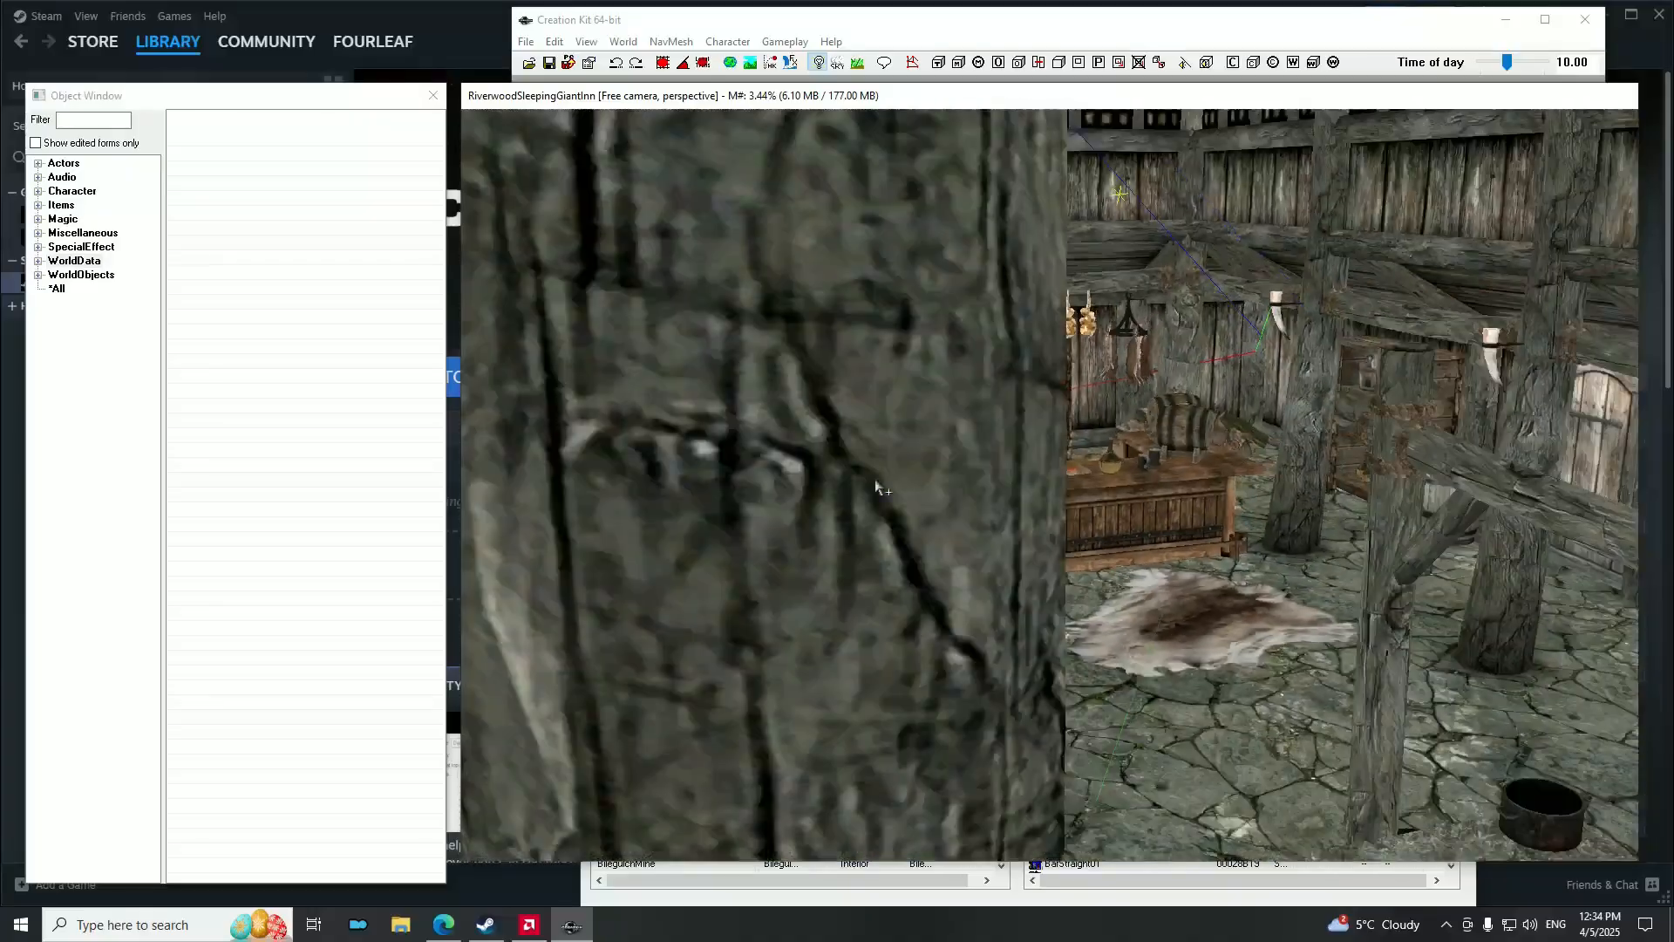
scroll(894, 473, "down", 10)
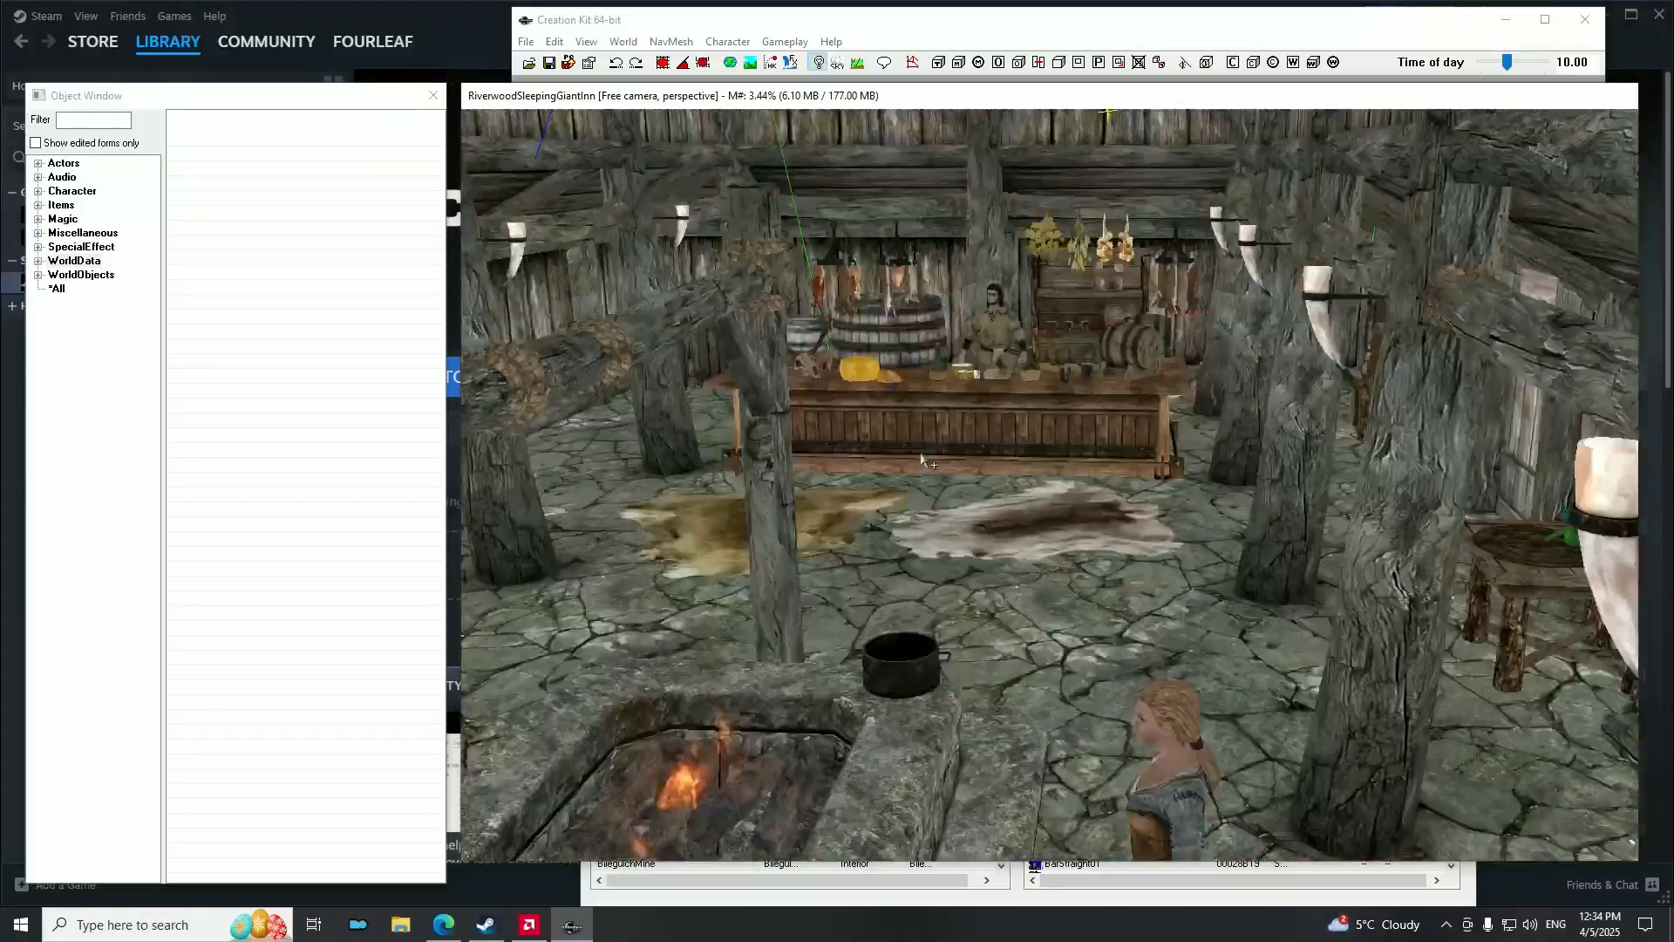
Frame the bar counter, the innkeeper and the fur rugs on the floor in front of it.
middle_click_drag(922, 459, 996, 474)
scroll(997, 473, "up", 3)
left_click(1193, 528)
middle_click_drag(1193, 529, 1092, 526)
scroll(1090, 540, "up", 4)
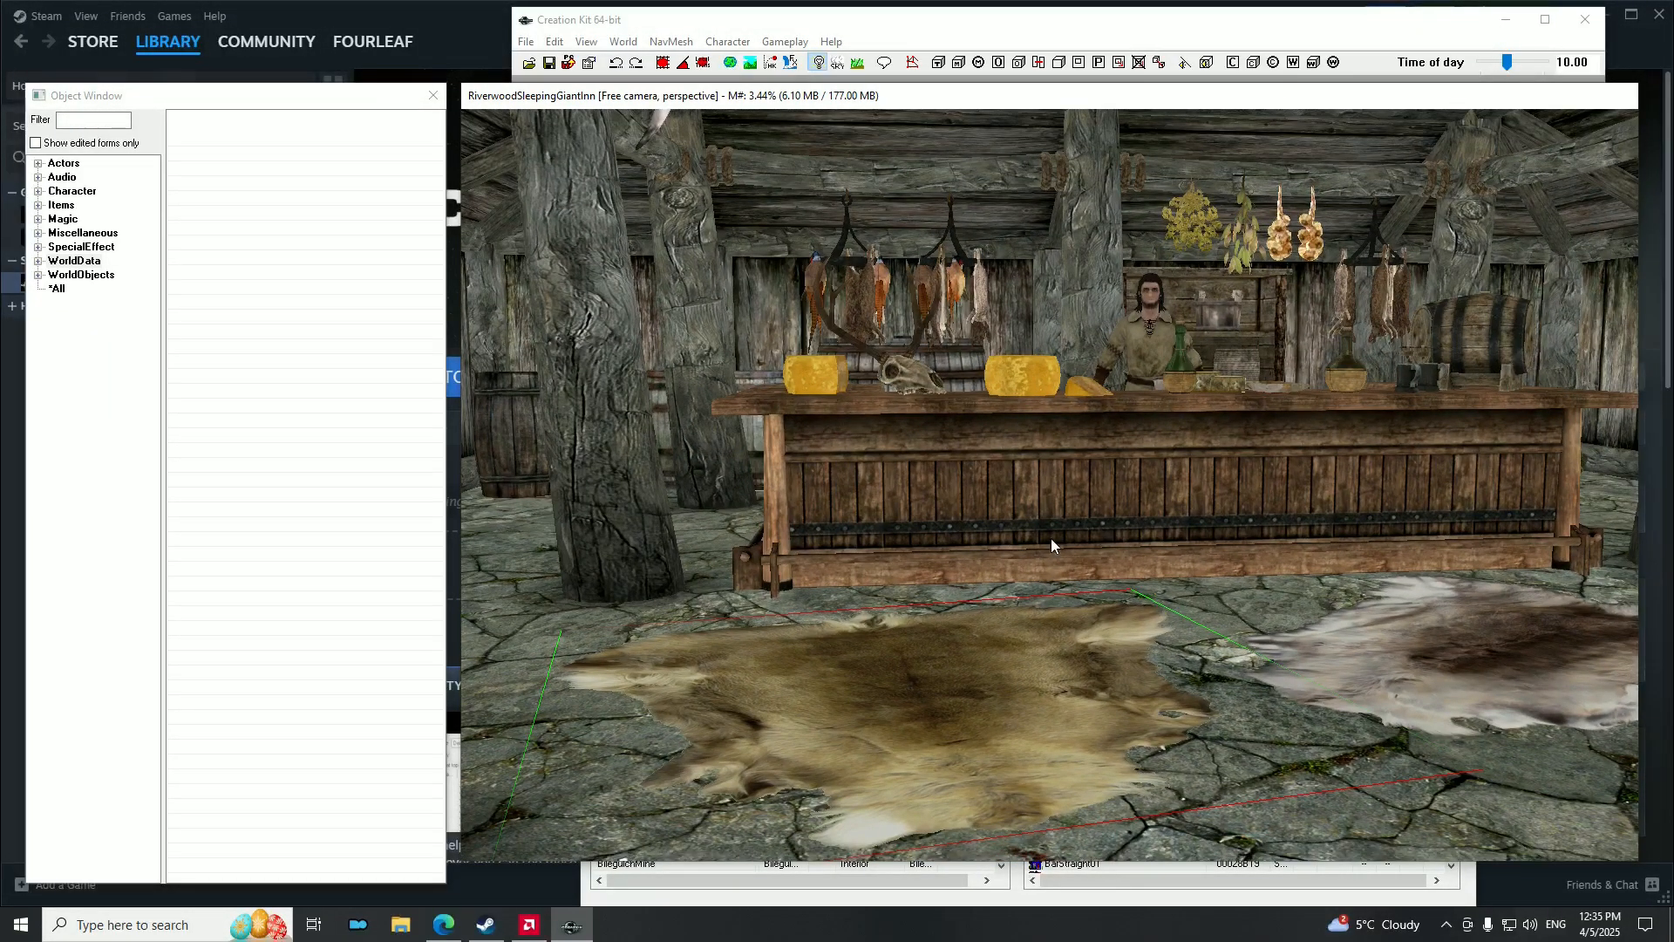
Expand the Actors category in the Object Window and list its Actor entries.
left_click(67, 260)
left_click(38, 163)
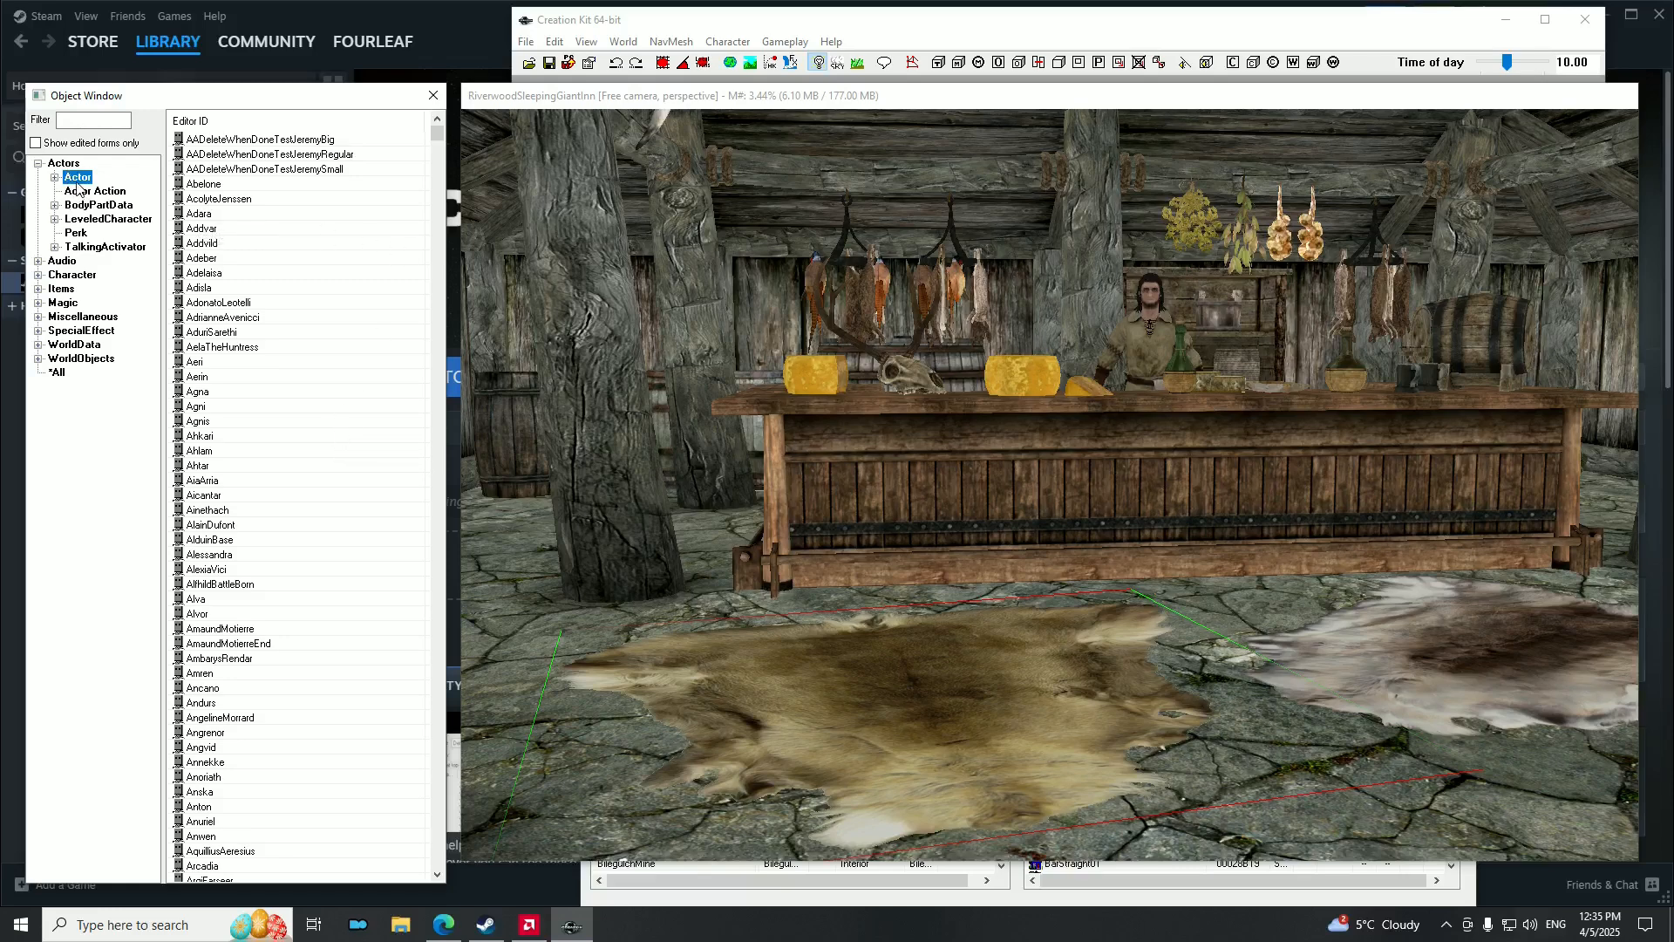
left_click(38, 164)
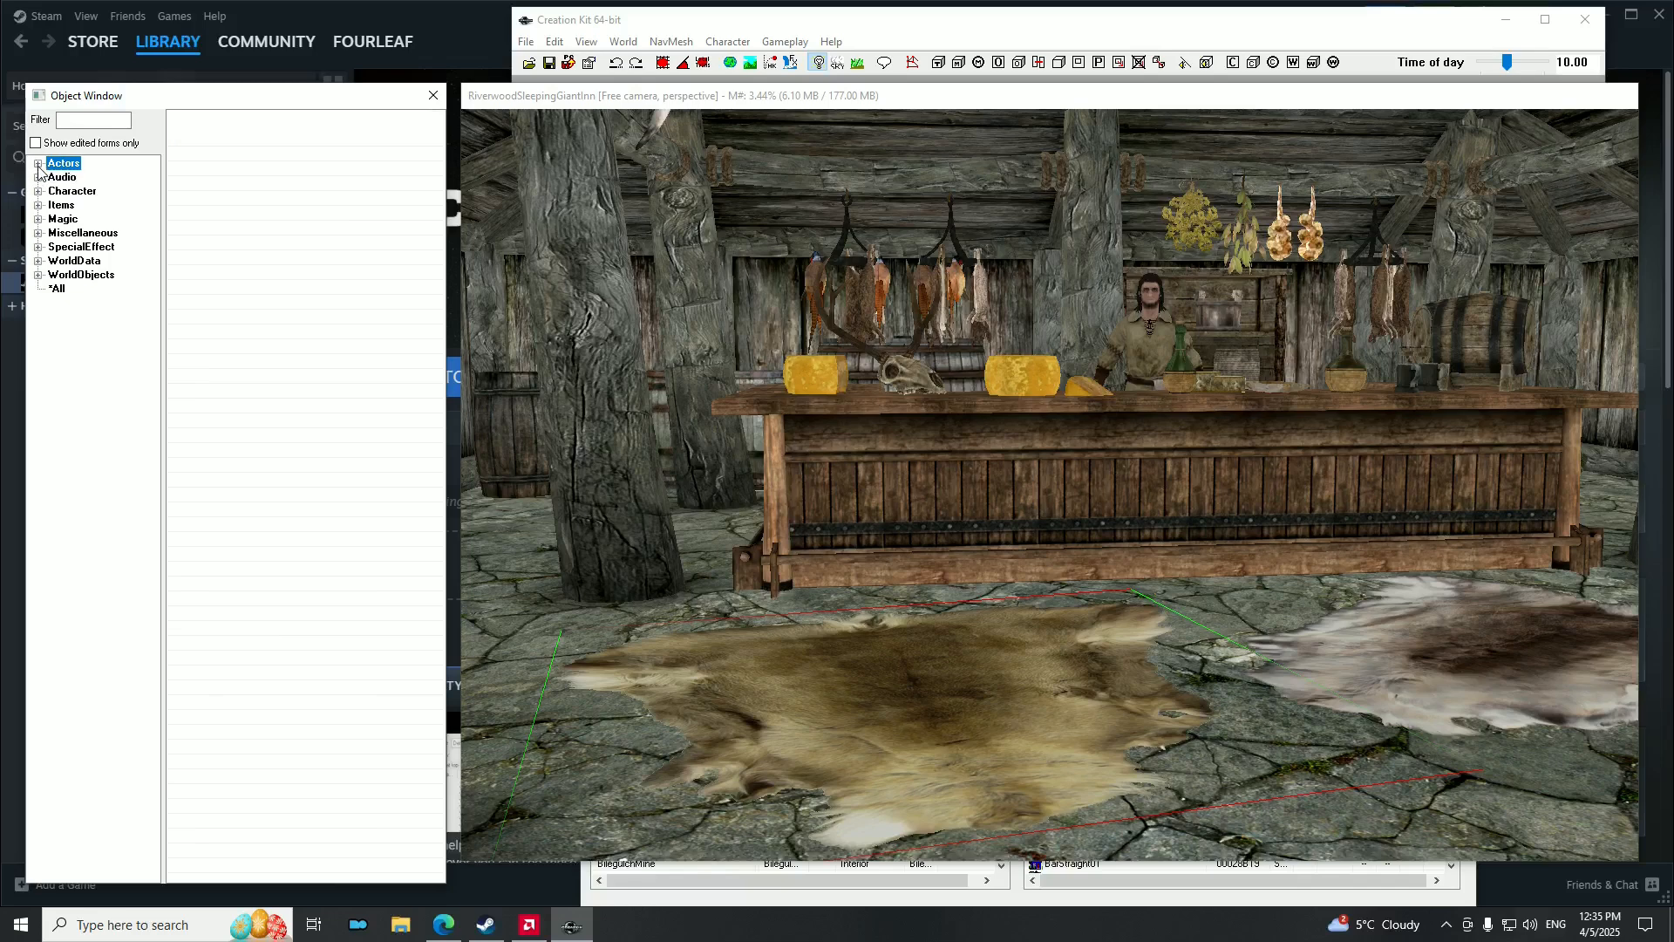
left_click(38, 164)
left_click(79, 177)
left_click_drag(437, 136, 435, 200)
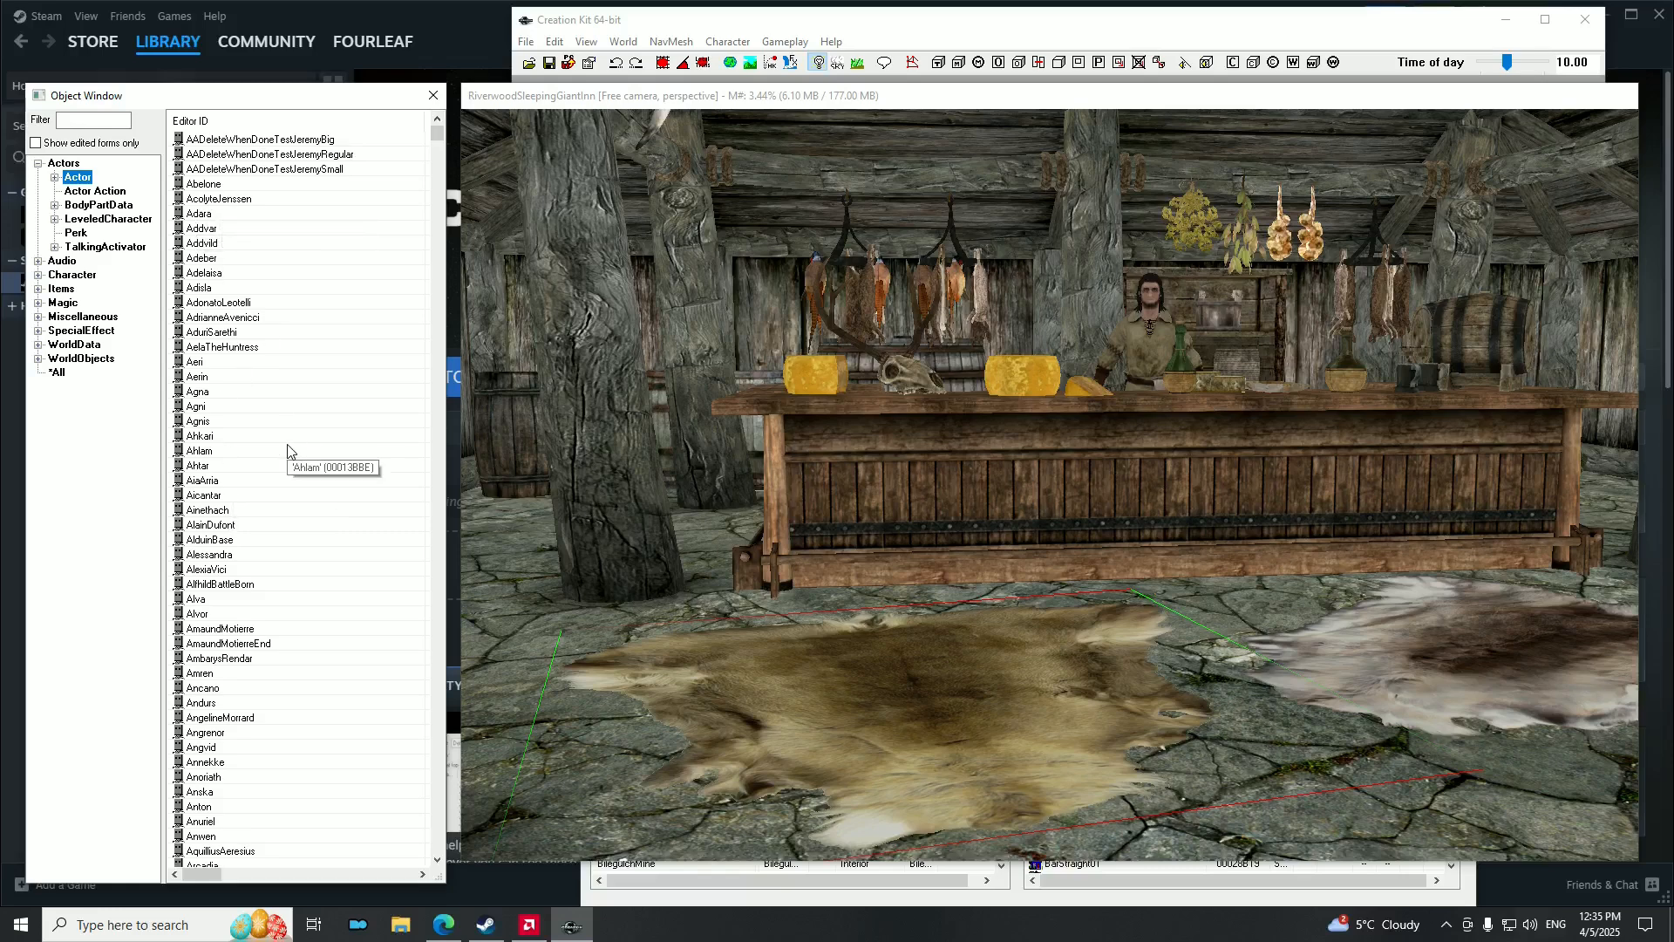
Create a new actor with the name Sinks in Water and the ID ModTutorialCharacter.
right_click(275, 201)
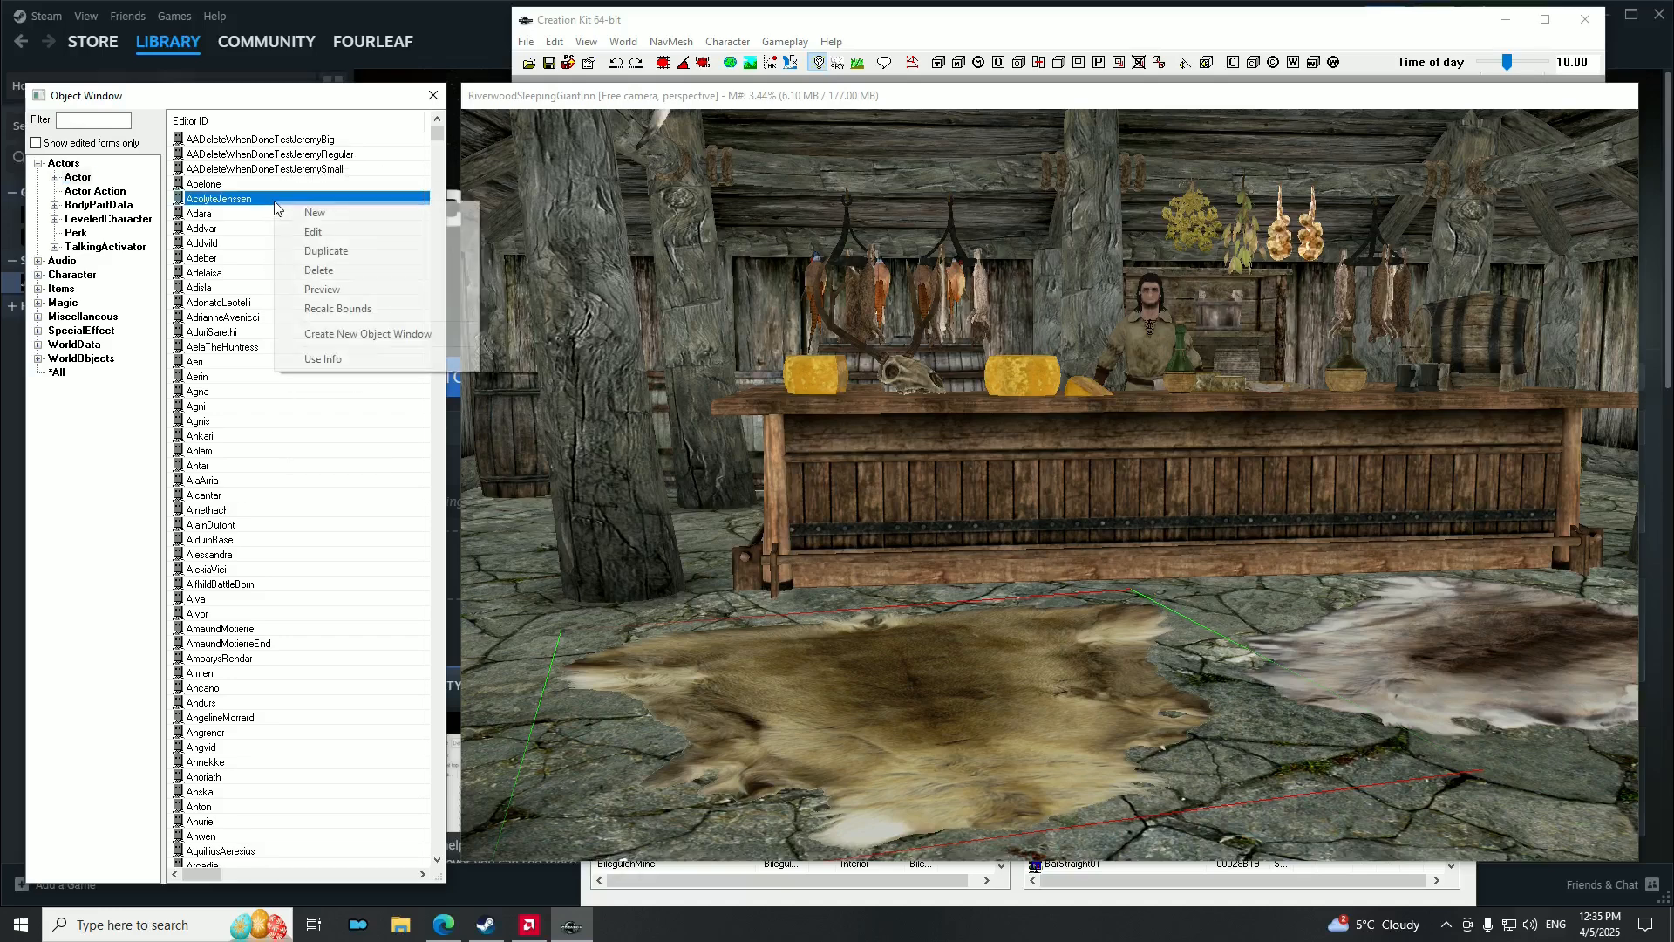
left_click(332, 216)
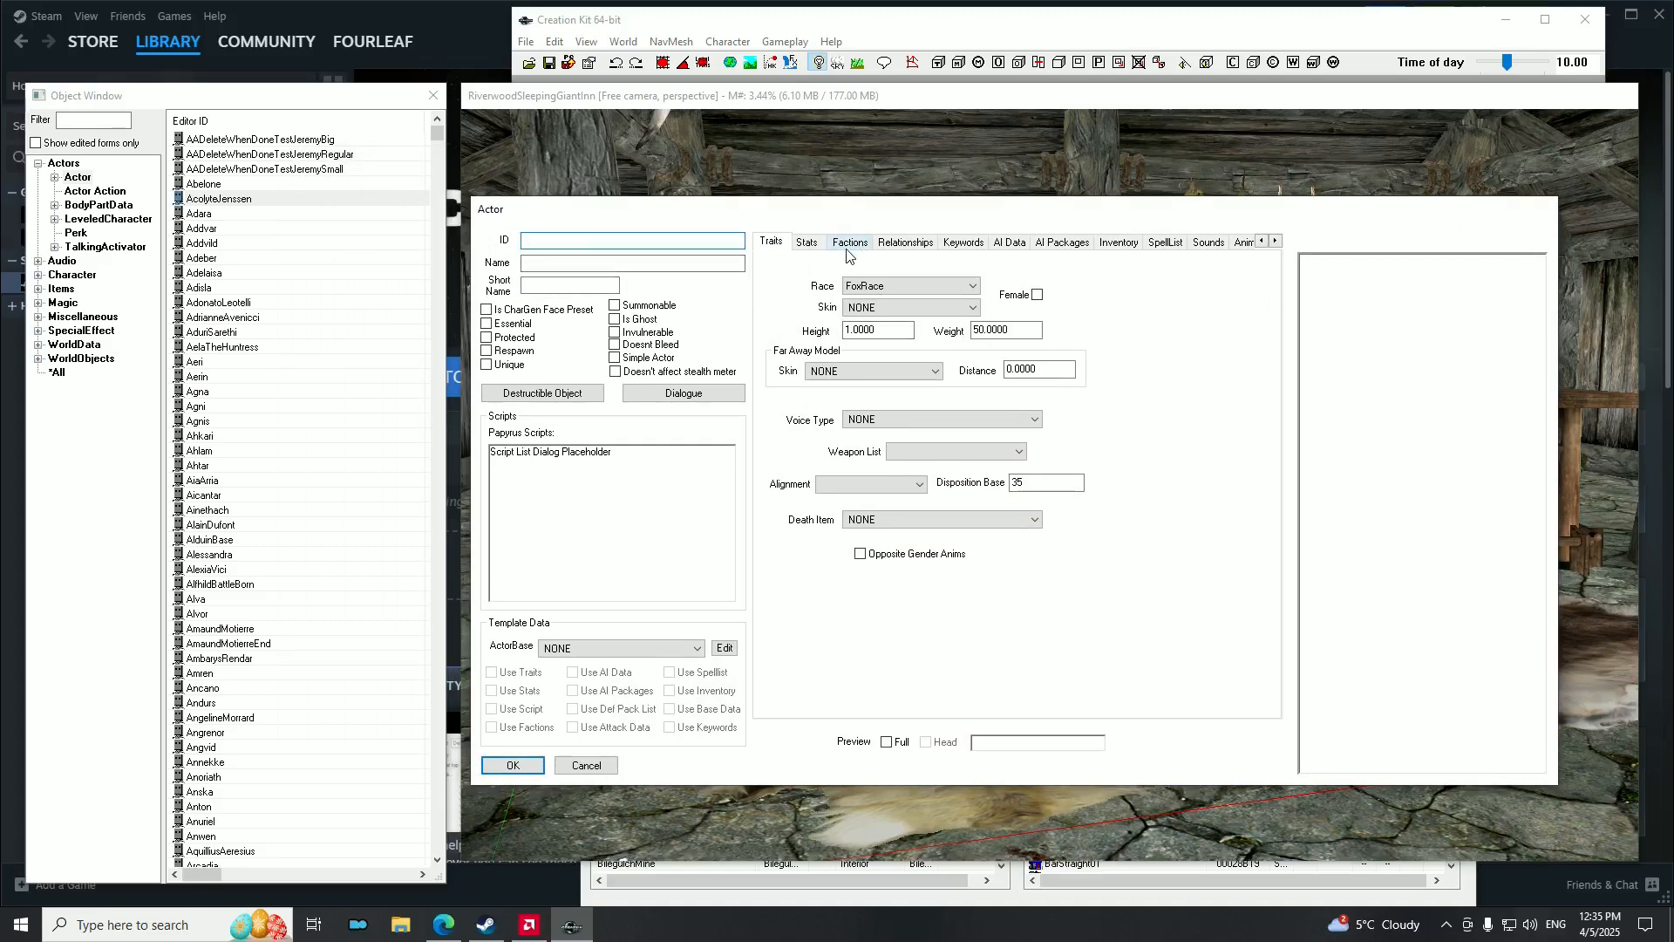
left_click(567, 263)
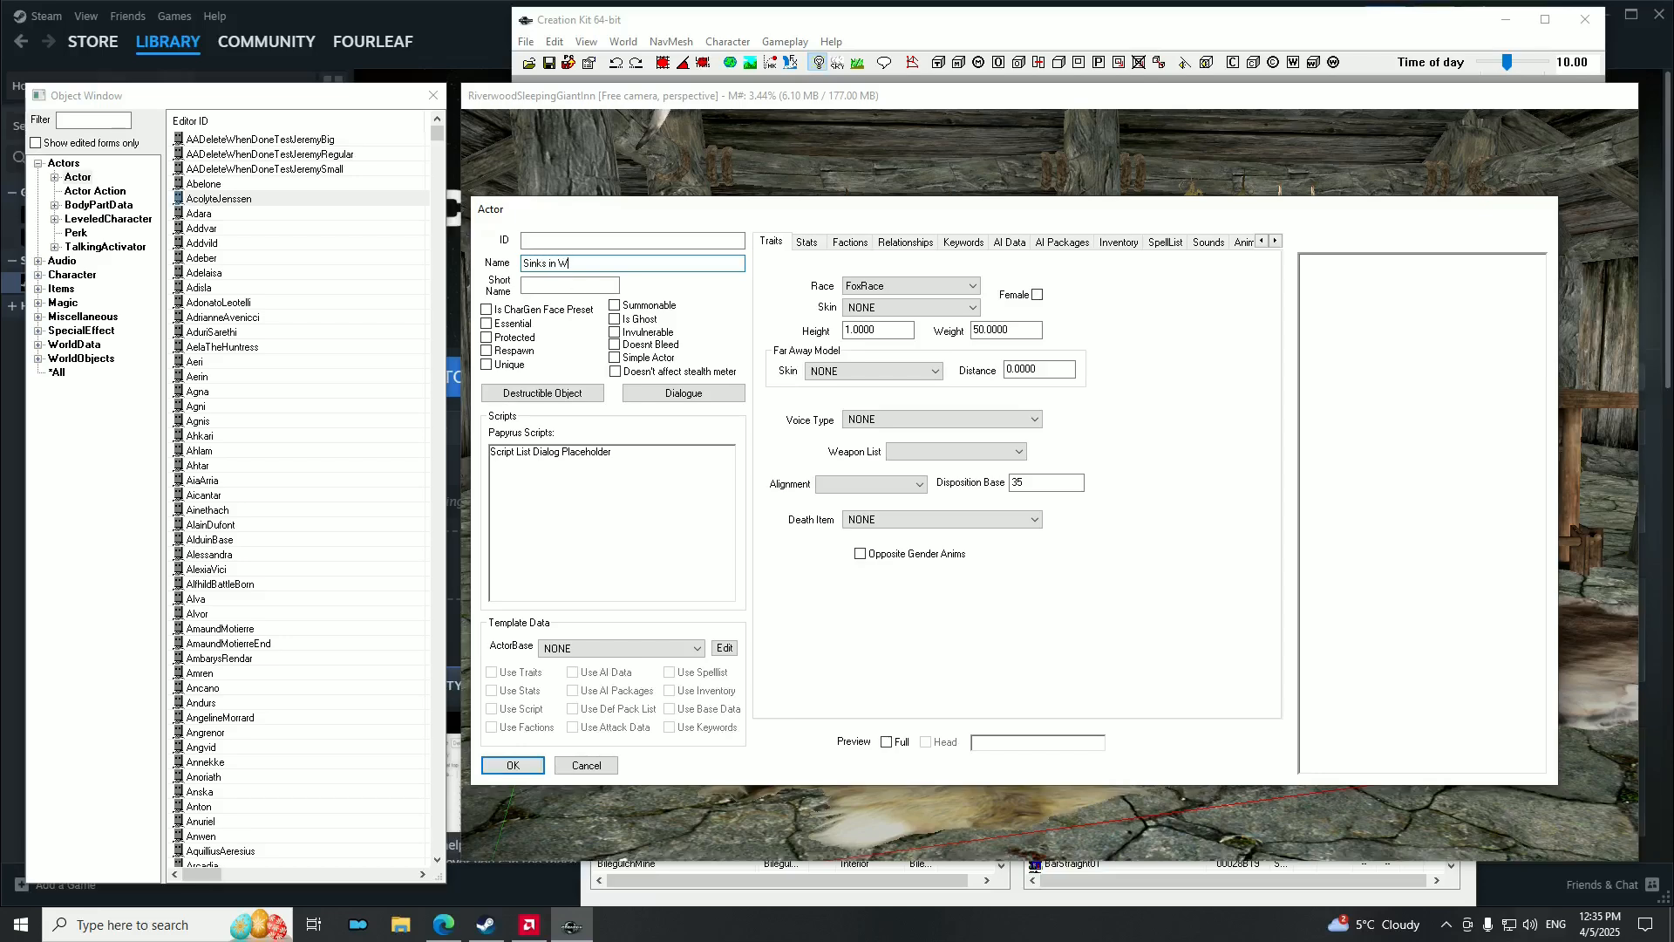
left_click_drag(620, 263, 515, 268)
left_click(608, 265)
left_click(634, 266)
left_click_drag(592, 266, 487, 273)
left_click(533, 240)
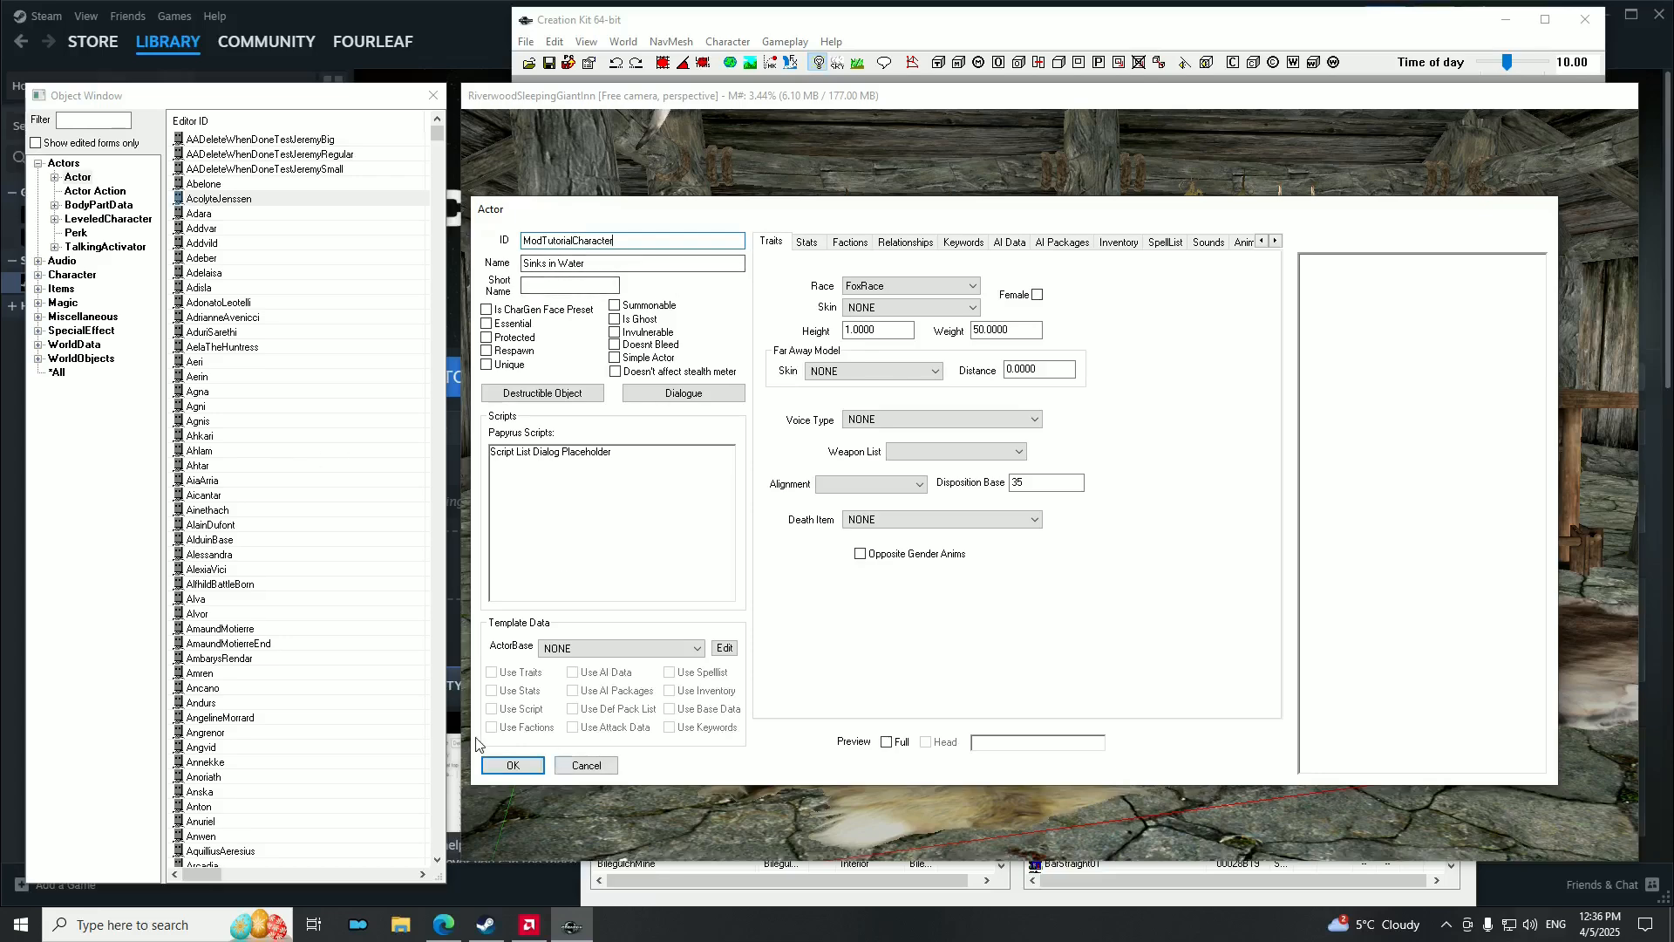
left_click(506, 766)
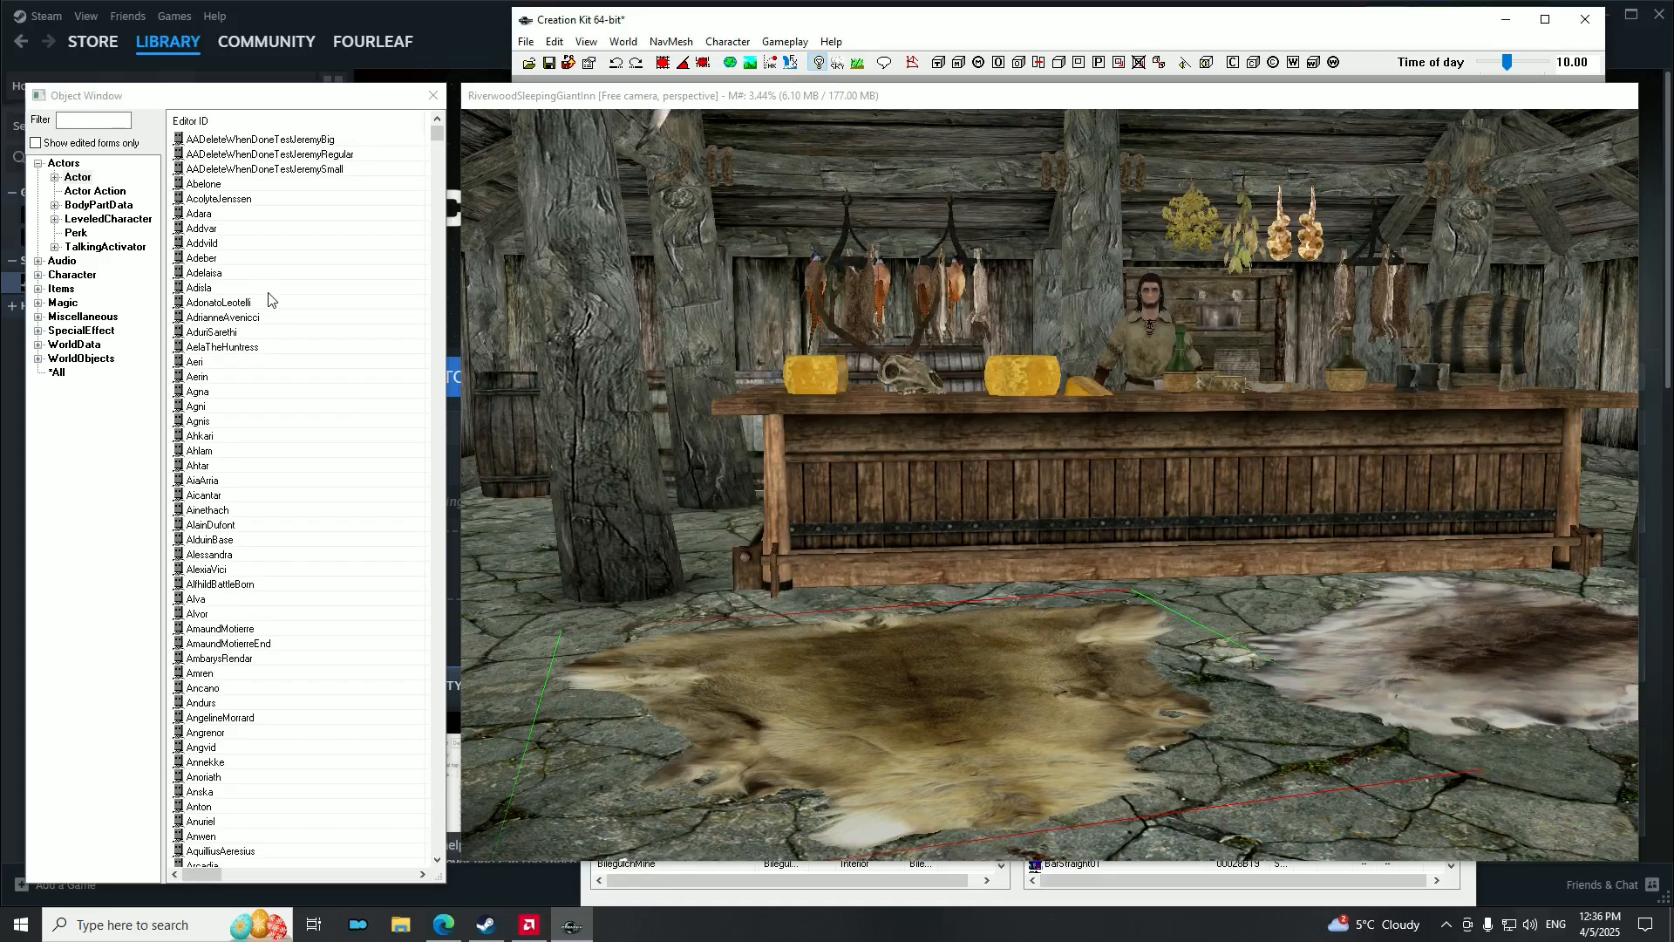
Look through the alphabetical actor list for ModTutorialCharacter and select it.
left_click(76, 121)
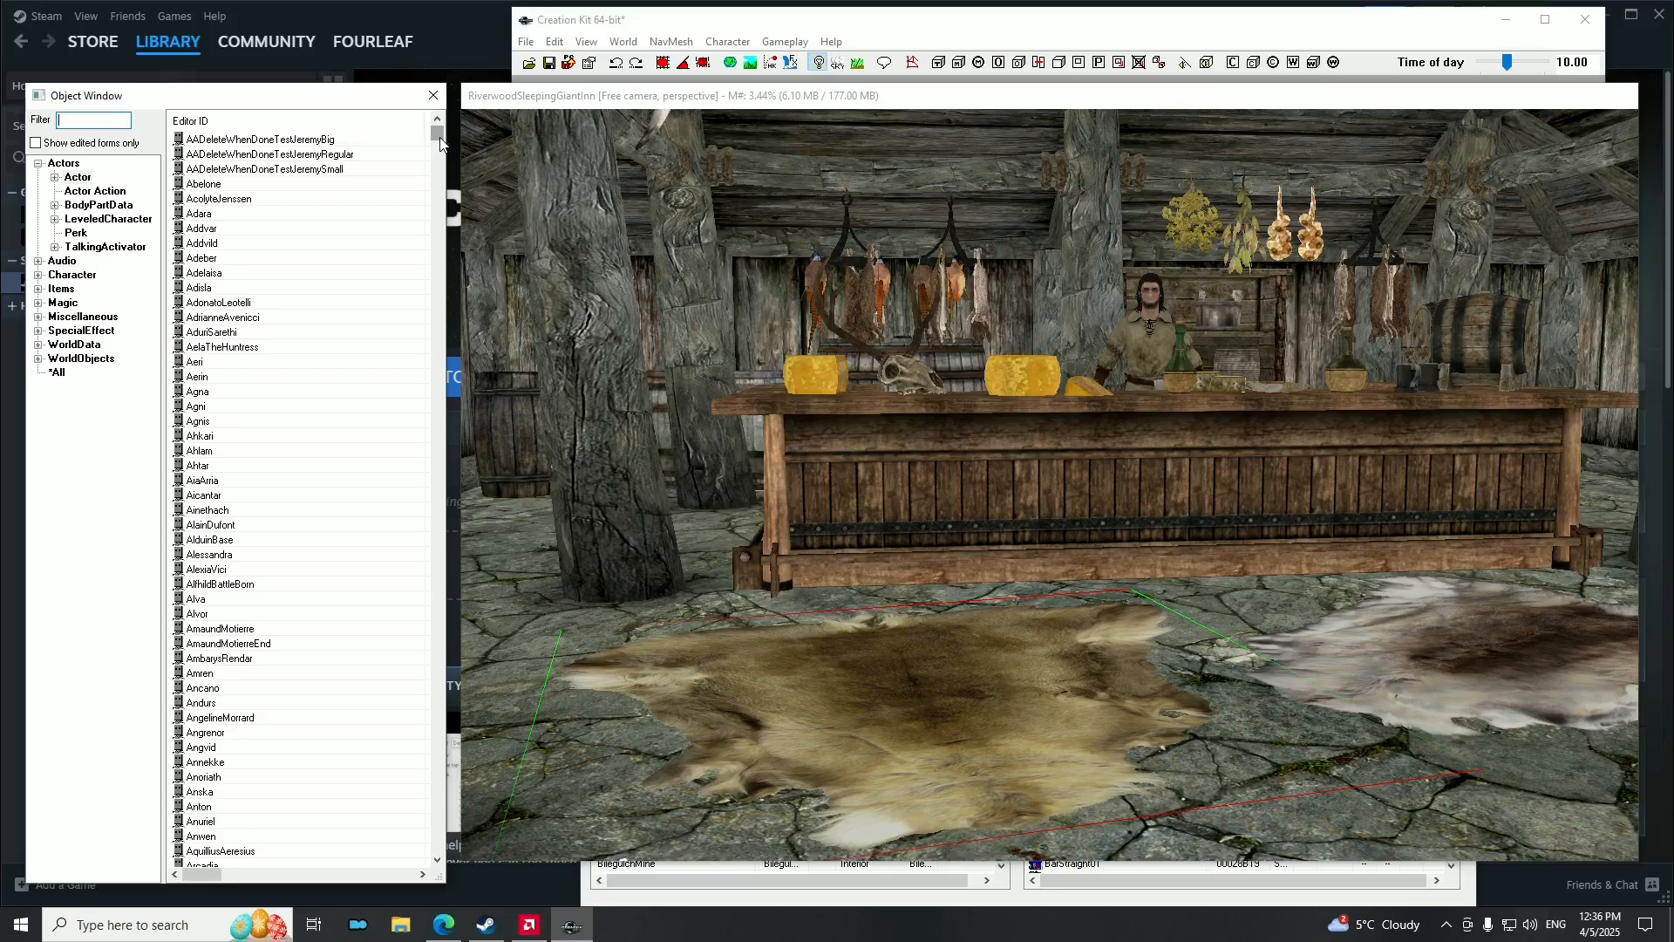
left_click_drag(440, 140, 431, 701)
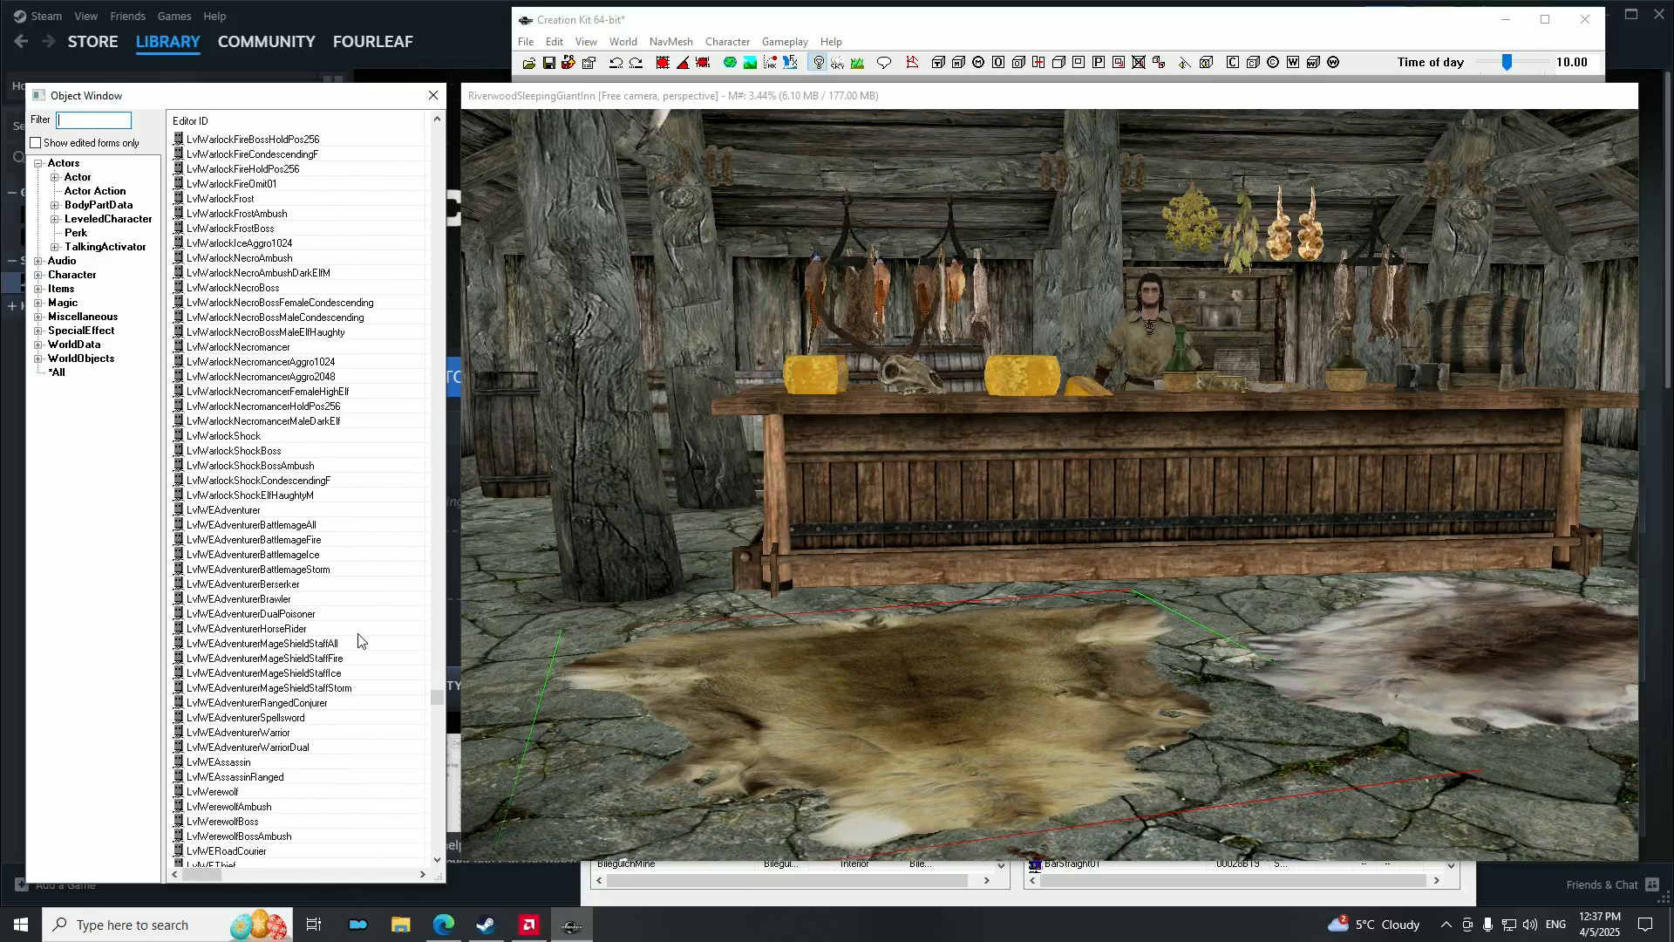
scroll(357, 642, "down", 14)
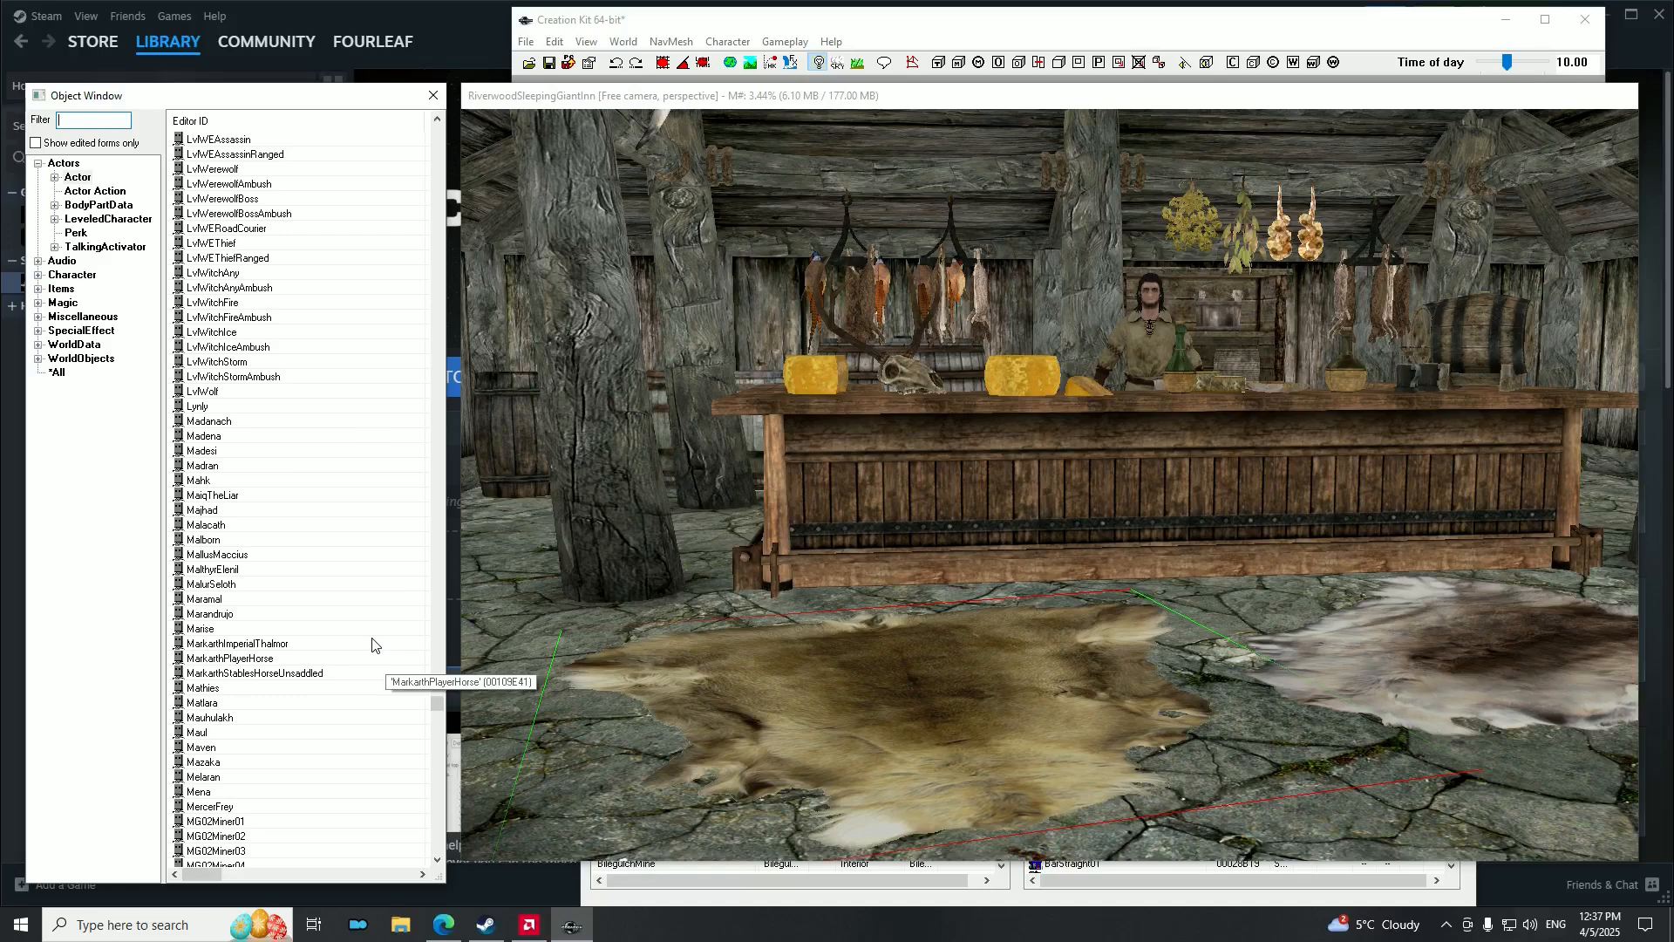
scroll(262, 453, "down", 4)
scroll(262, 454, "down", 20)
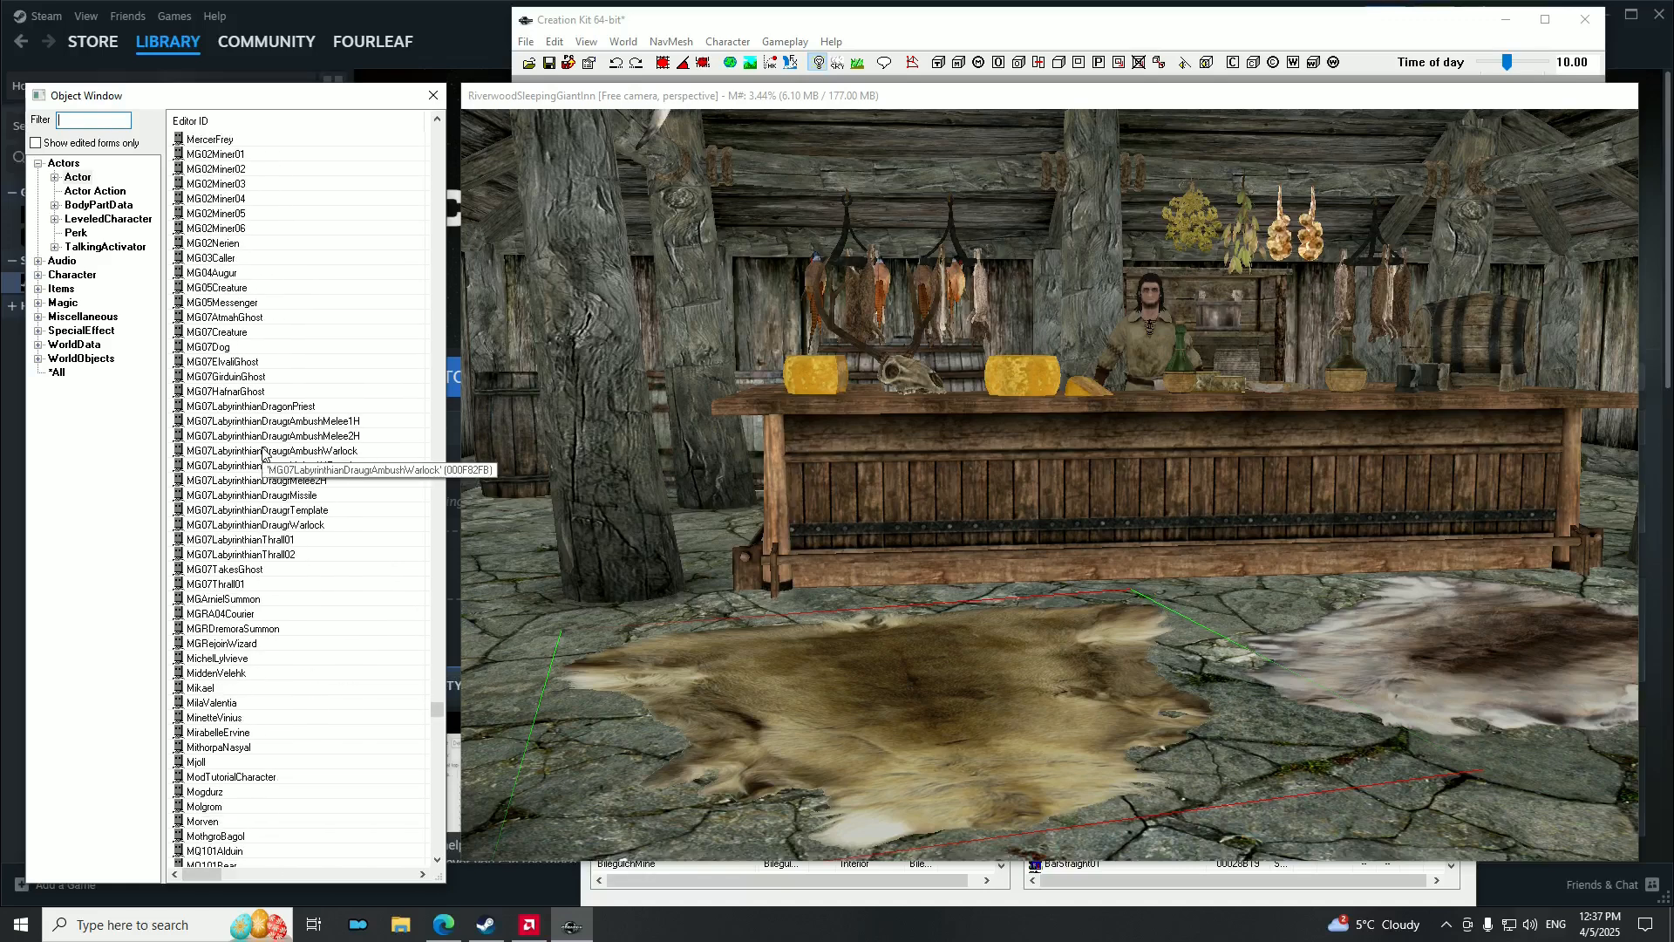
scroll(262, 453, "down", 20)
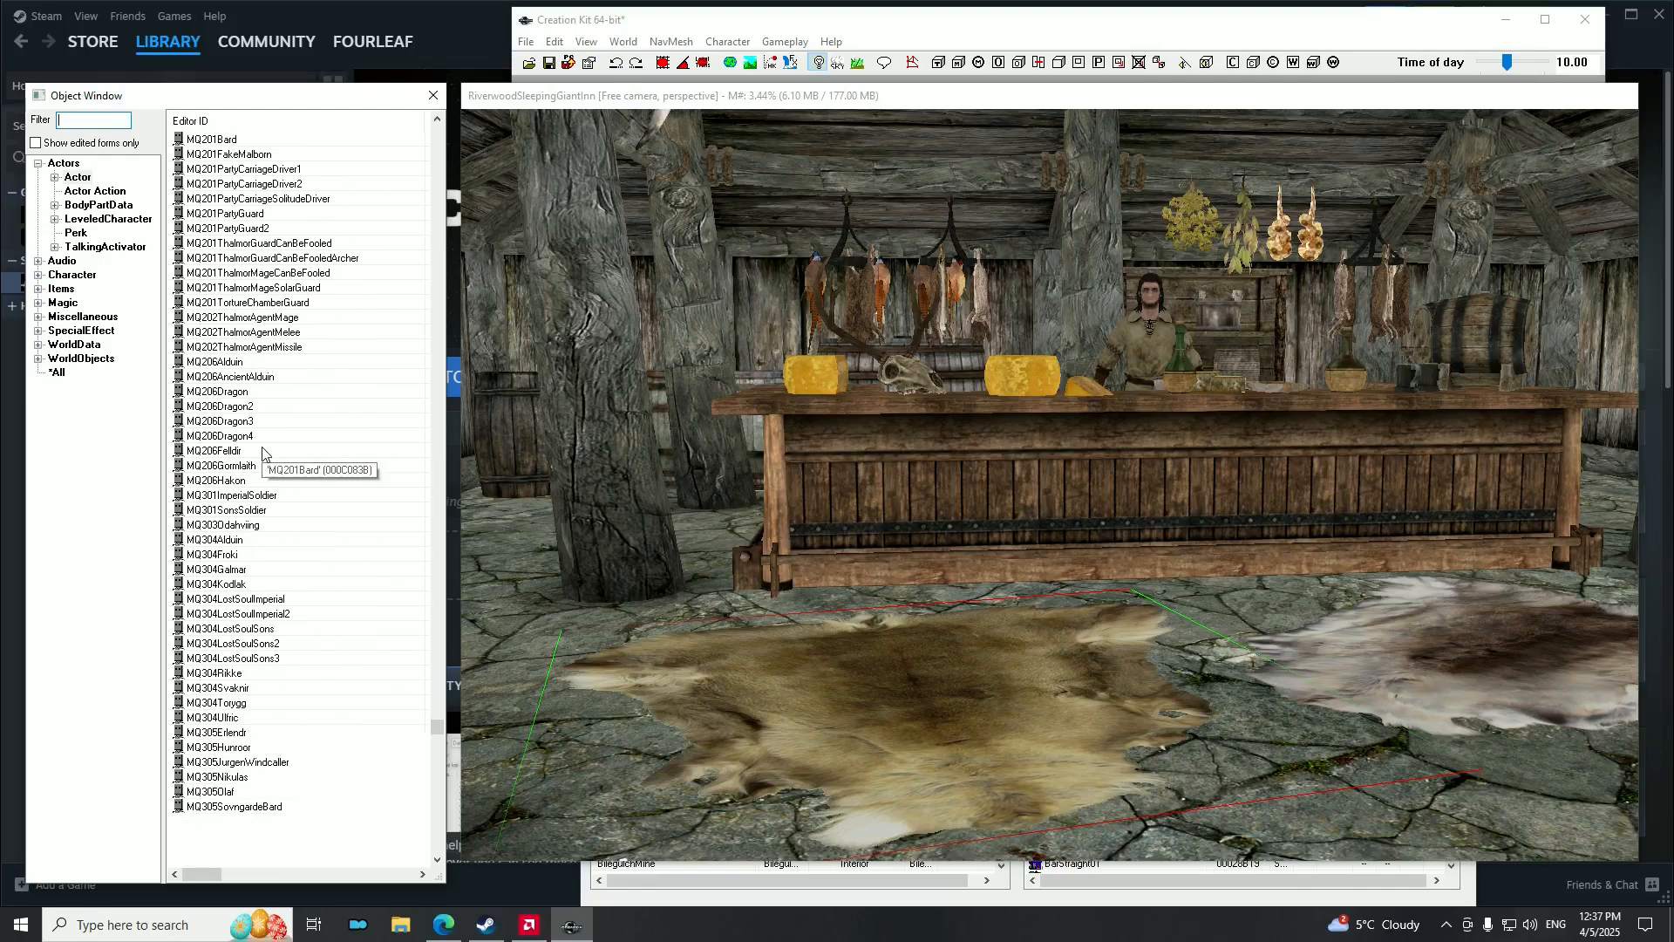
scroll(263, 454, "down", 11)
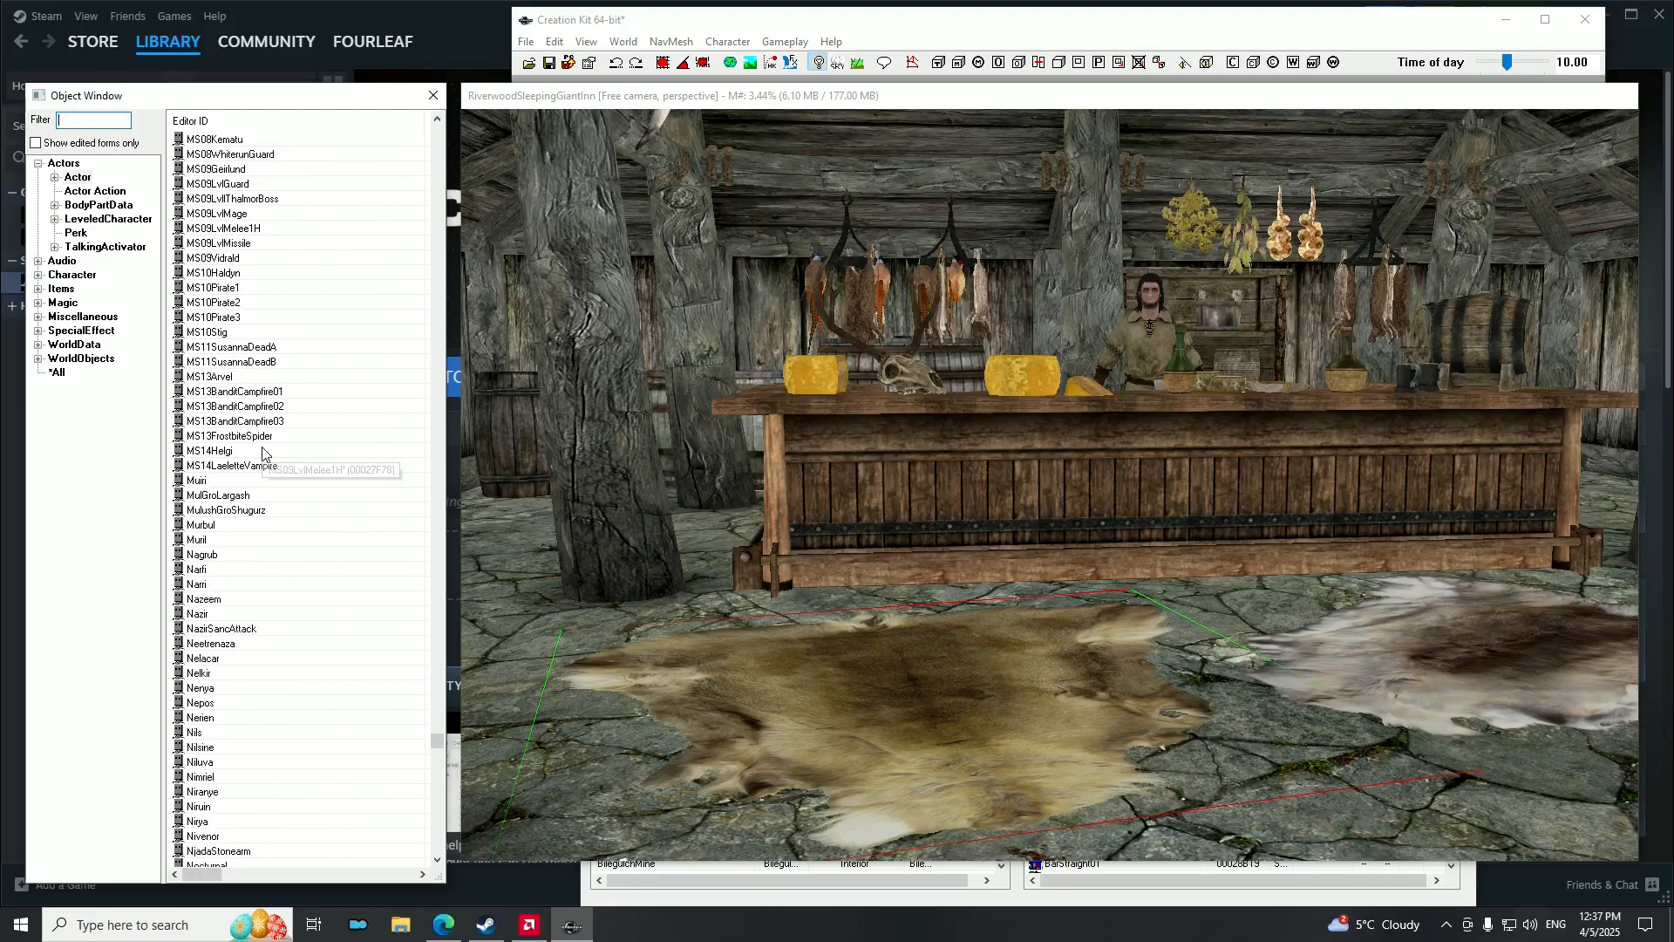
scroll(262, 452, "up", 20)
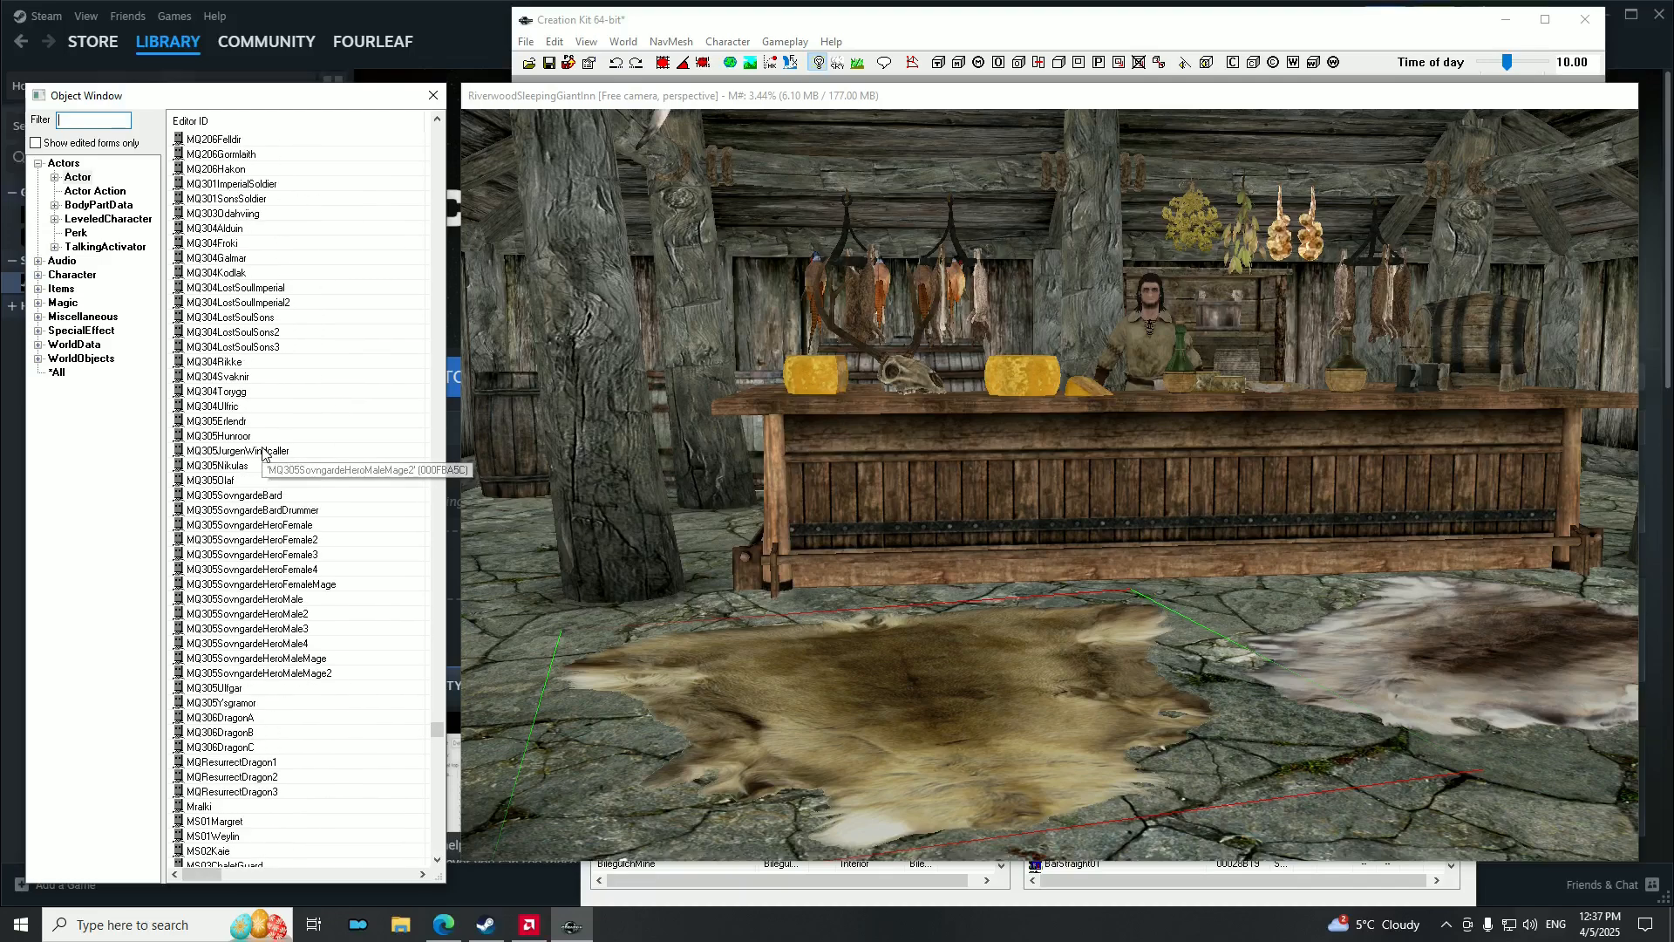
scroll(263, 453, "up", 20)
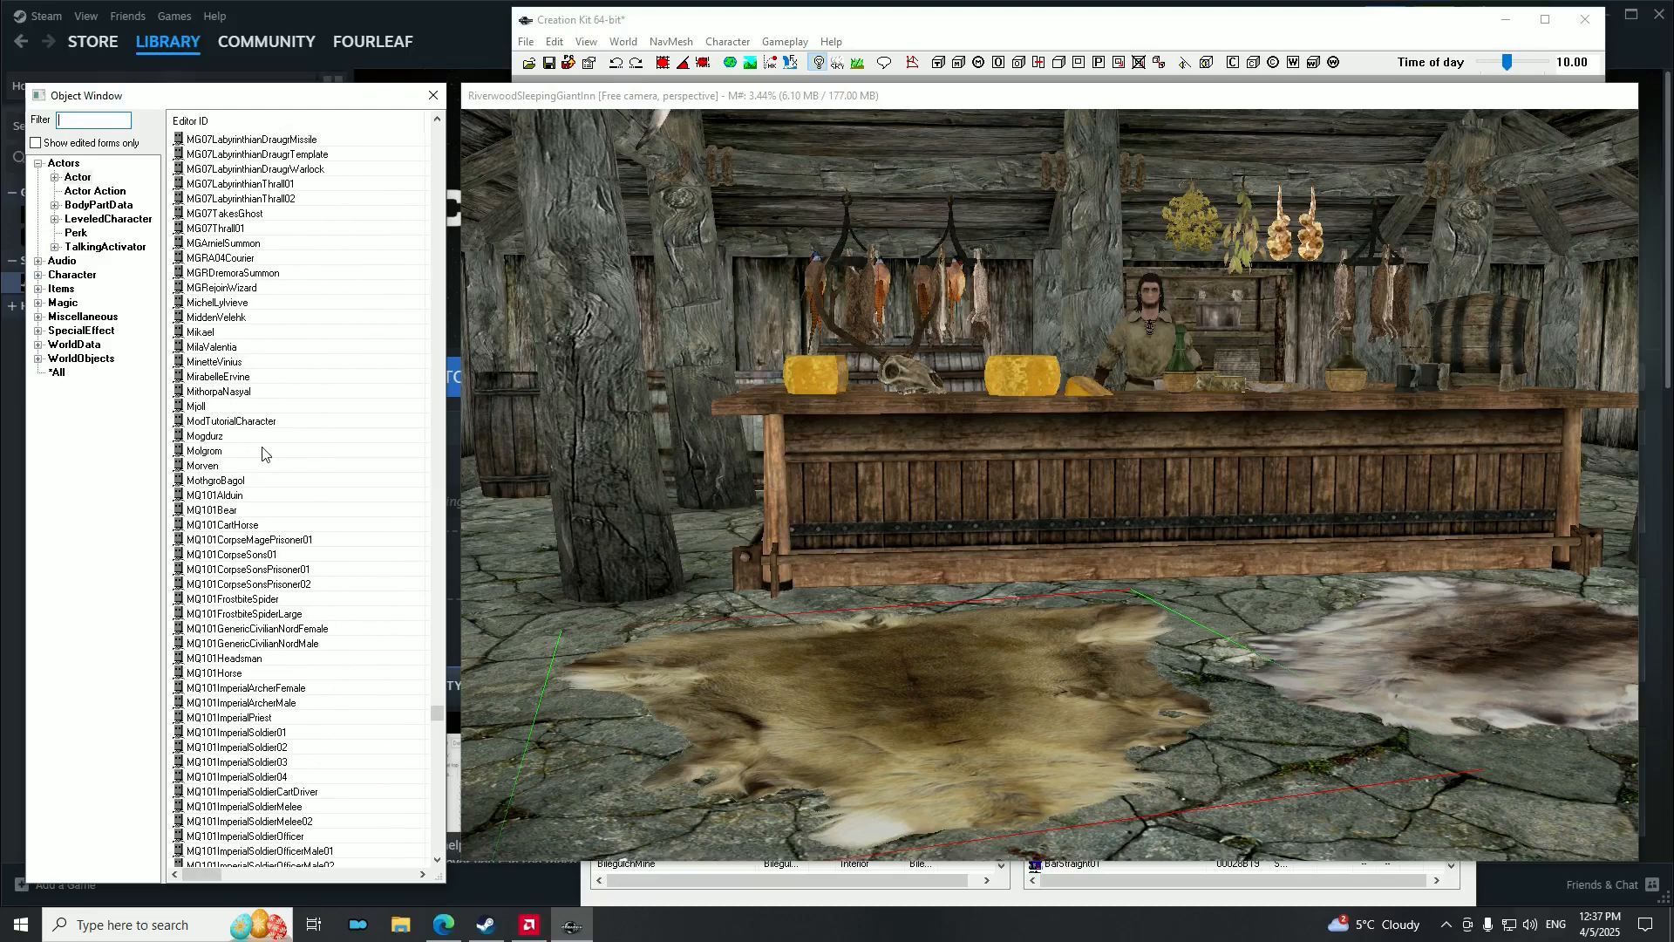
left_click(237, 422)
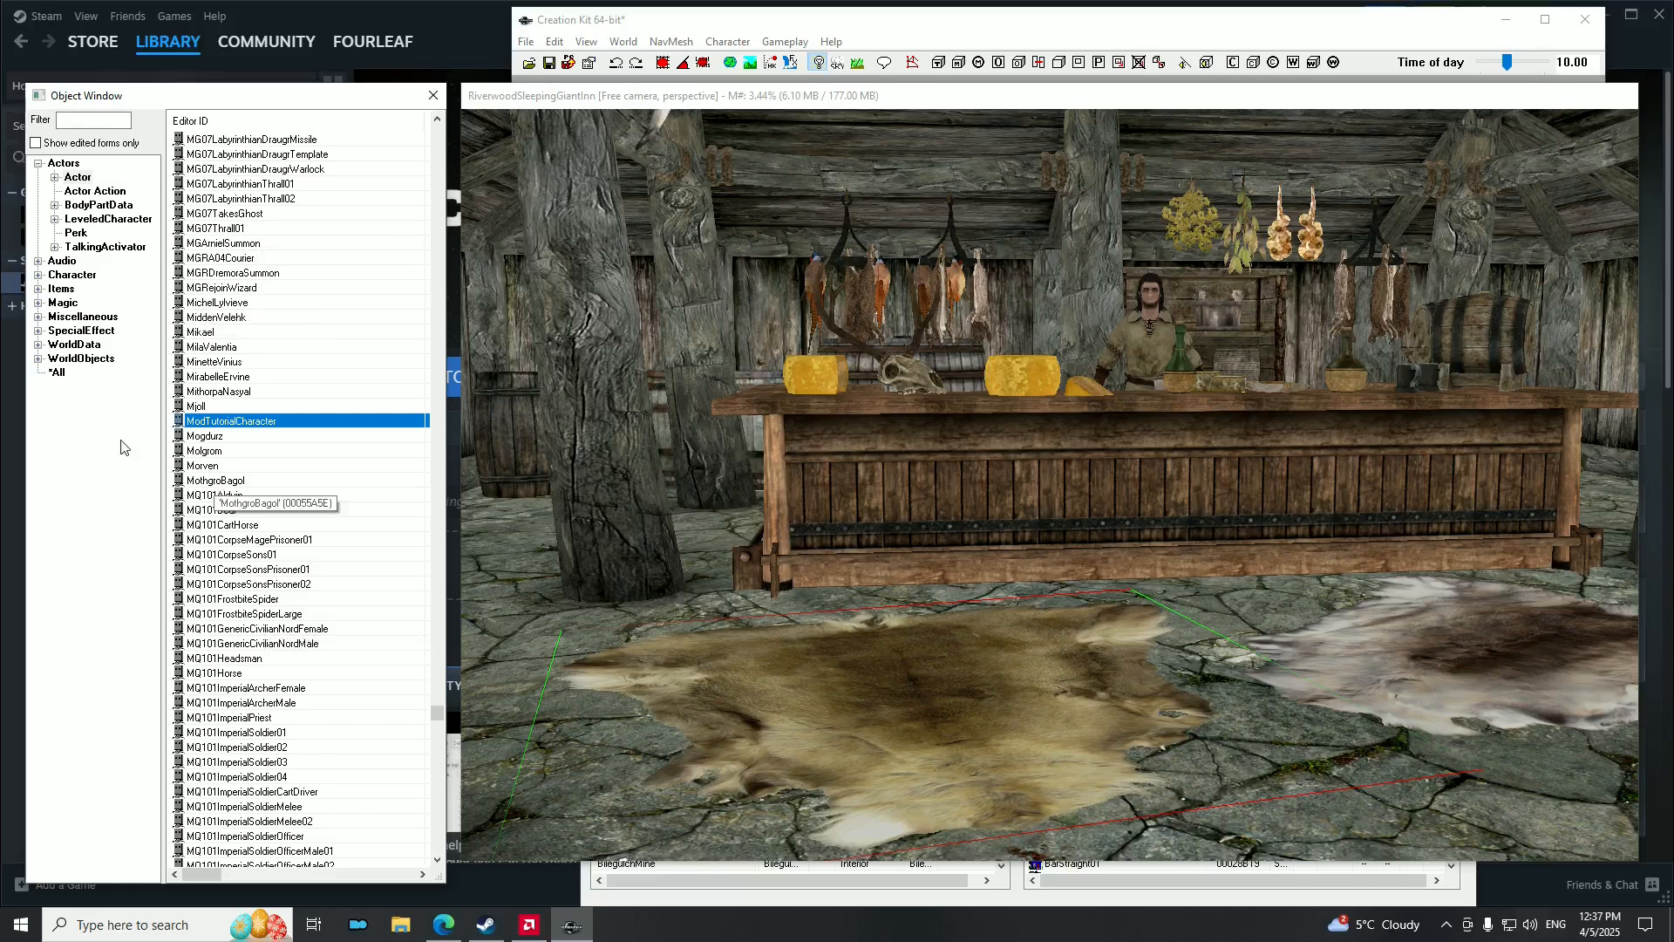
Filter the object list by Modtut and place ModTutorialCharacter on the brown fur rug in front of the bar.
left_click(73, 120)
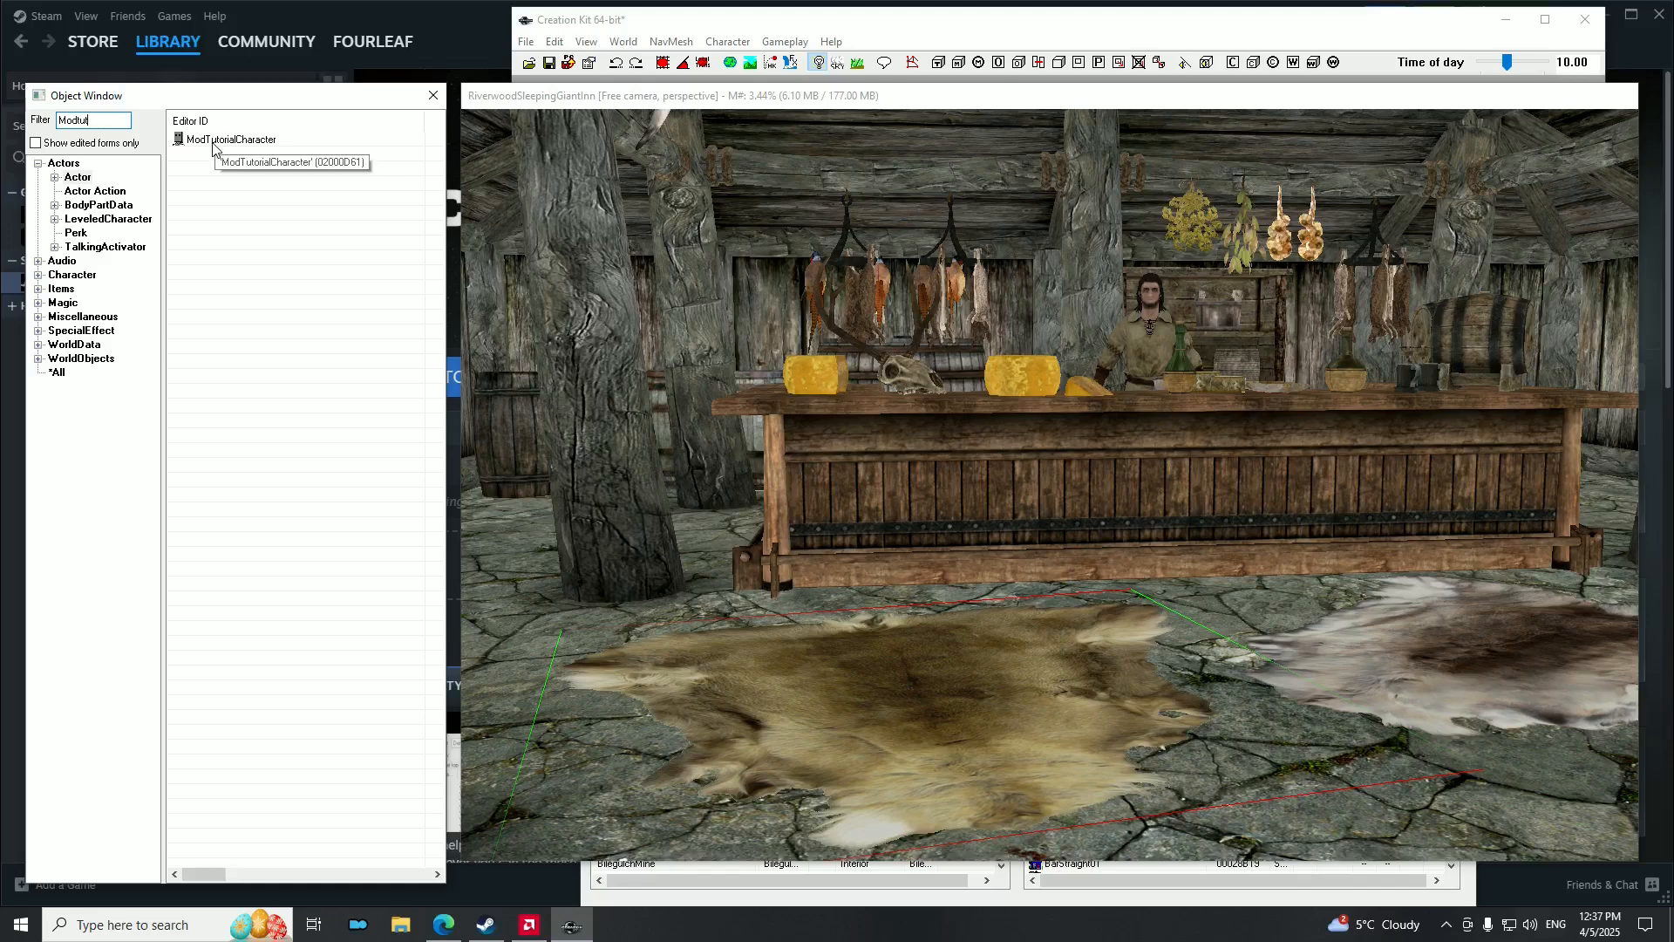
left_click_drag(212, 145, 870, 640)
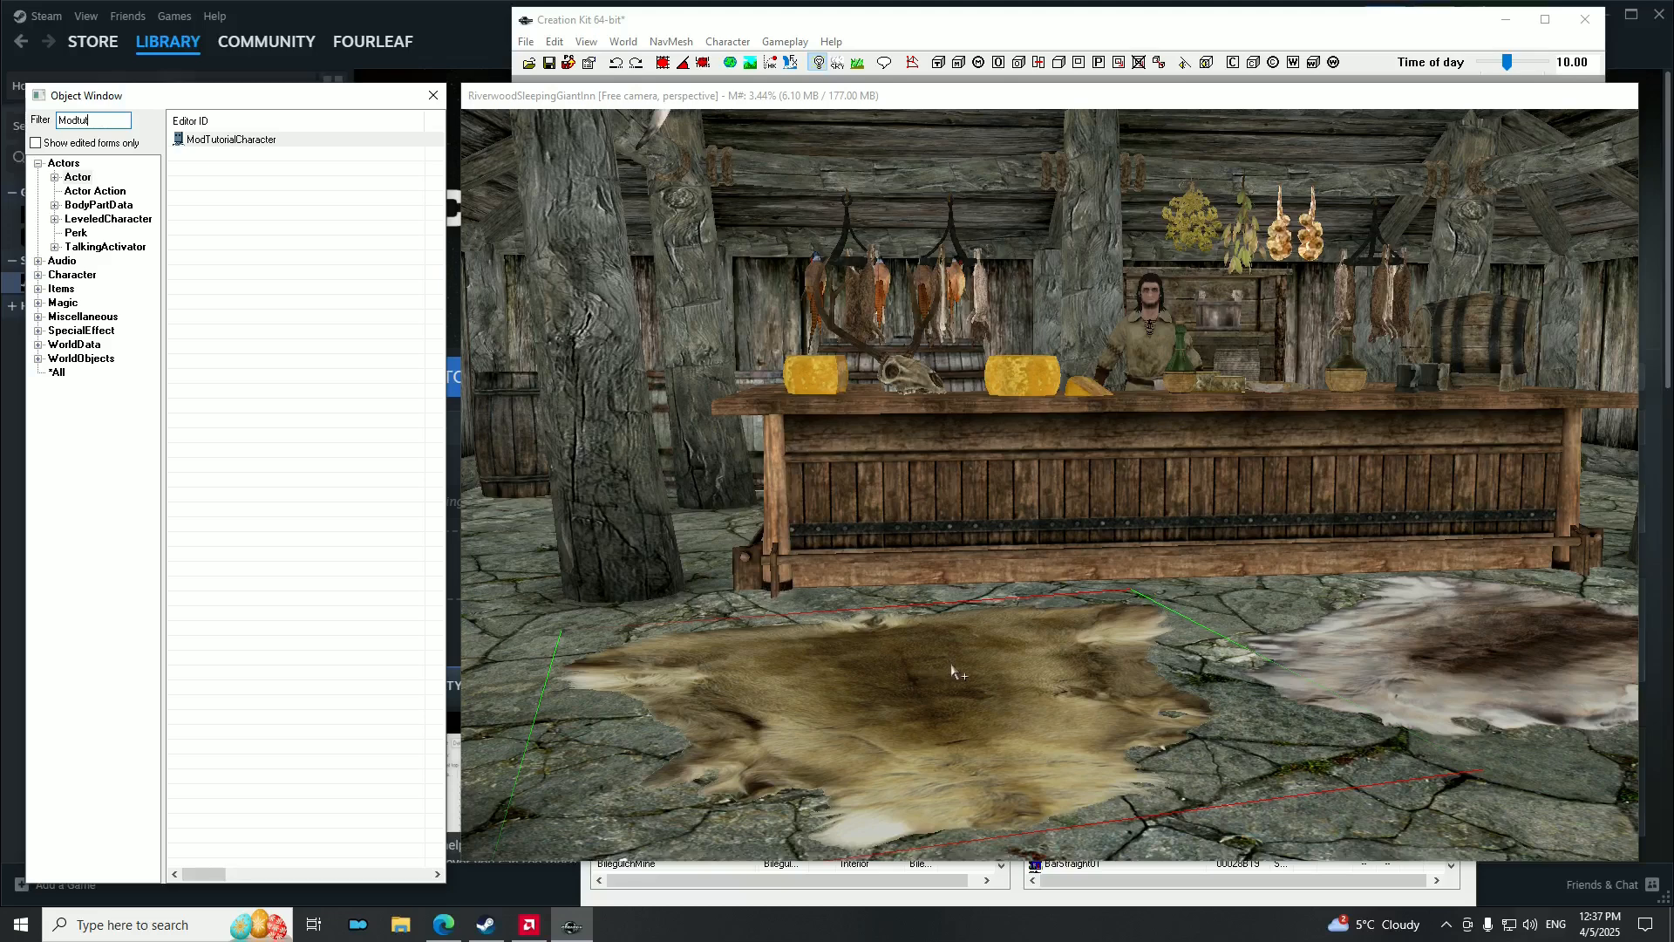
left_click_drag(951, 670, 951, 670)
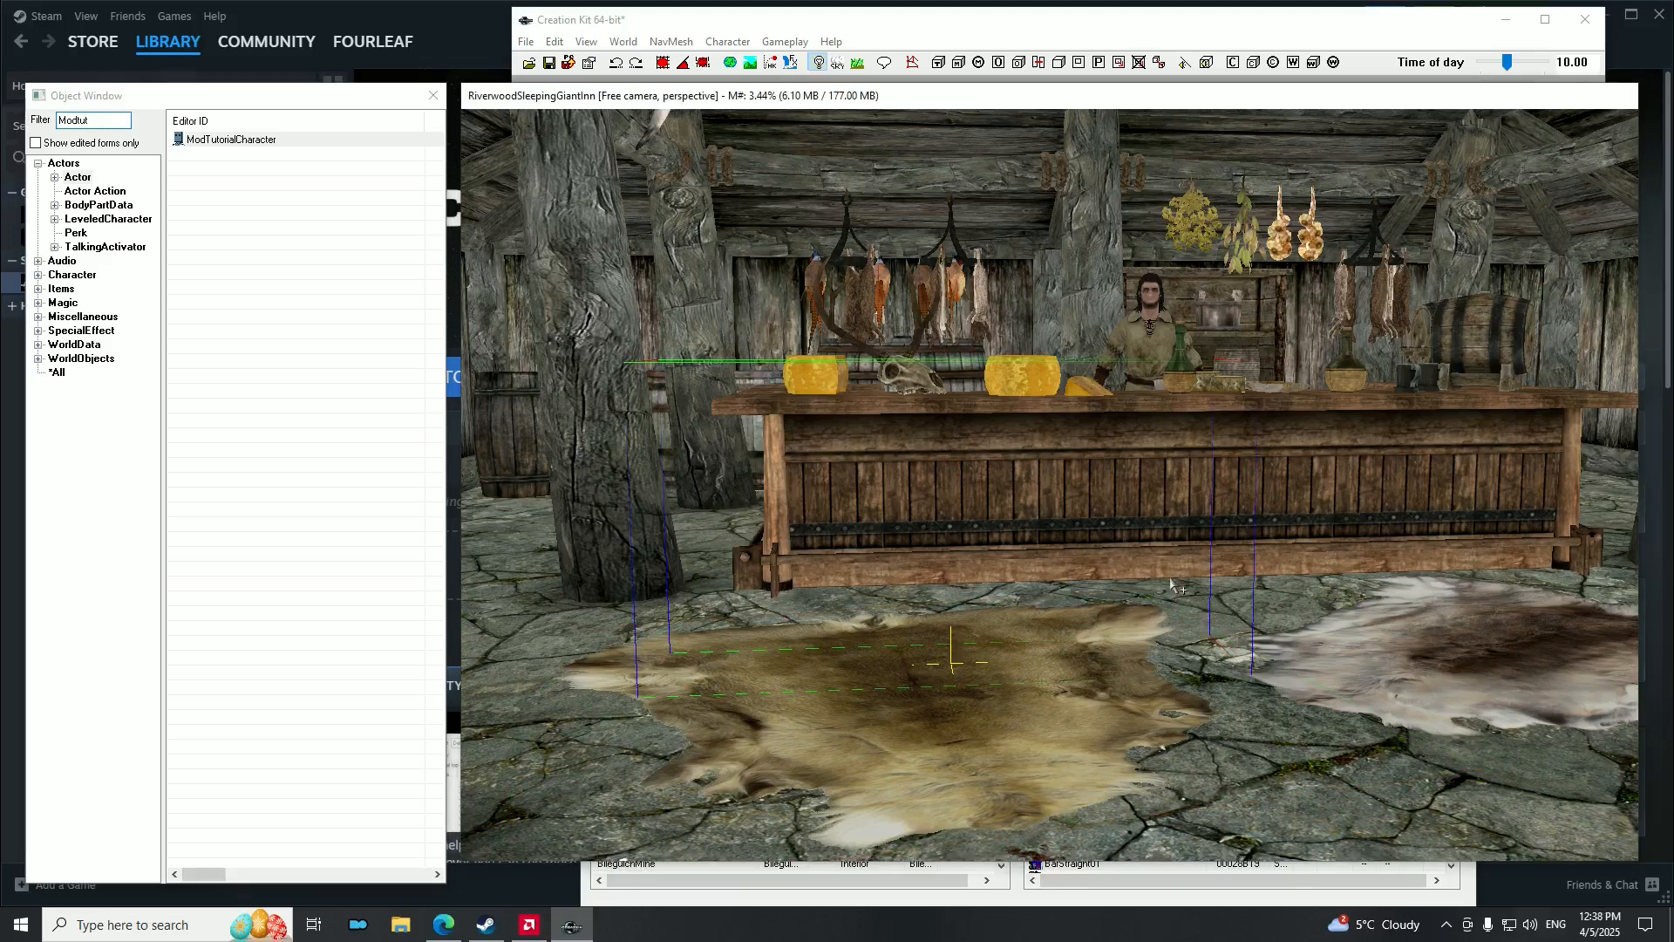
Delete the placed character from the inn and open ModTutorialCharacter's actor record for editing.
mouse_move(1000, 552)
middle_mouse_down("shift")
mouse_move(977, 554)
mouse_move(1013, 562)
middle_mouse_up("shift")
key("Delete")
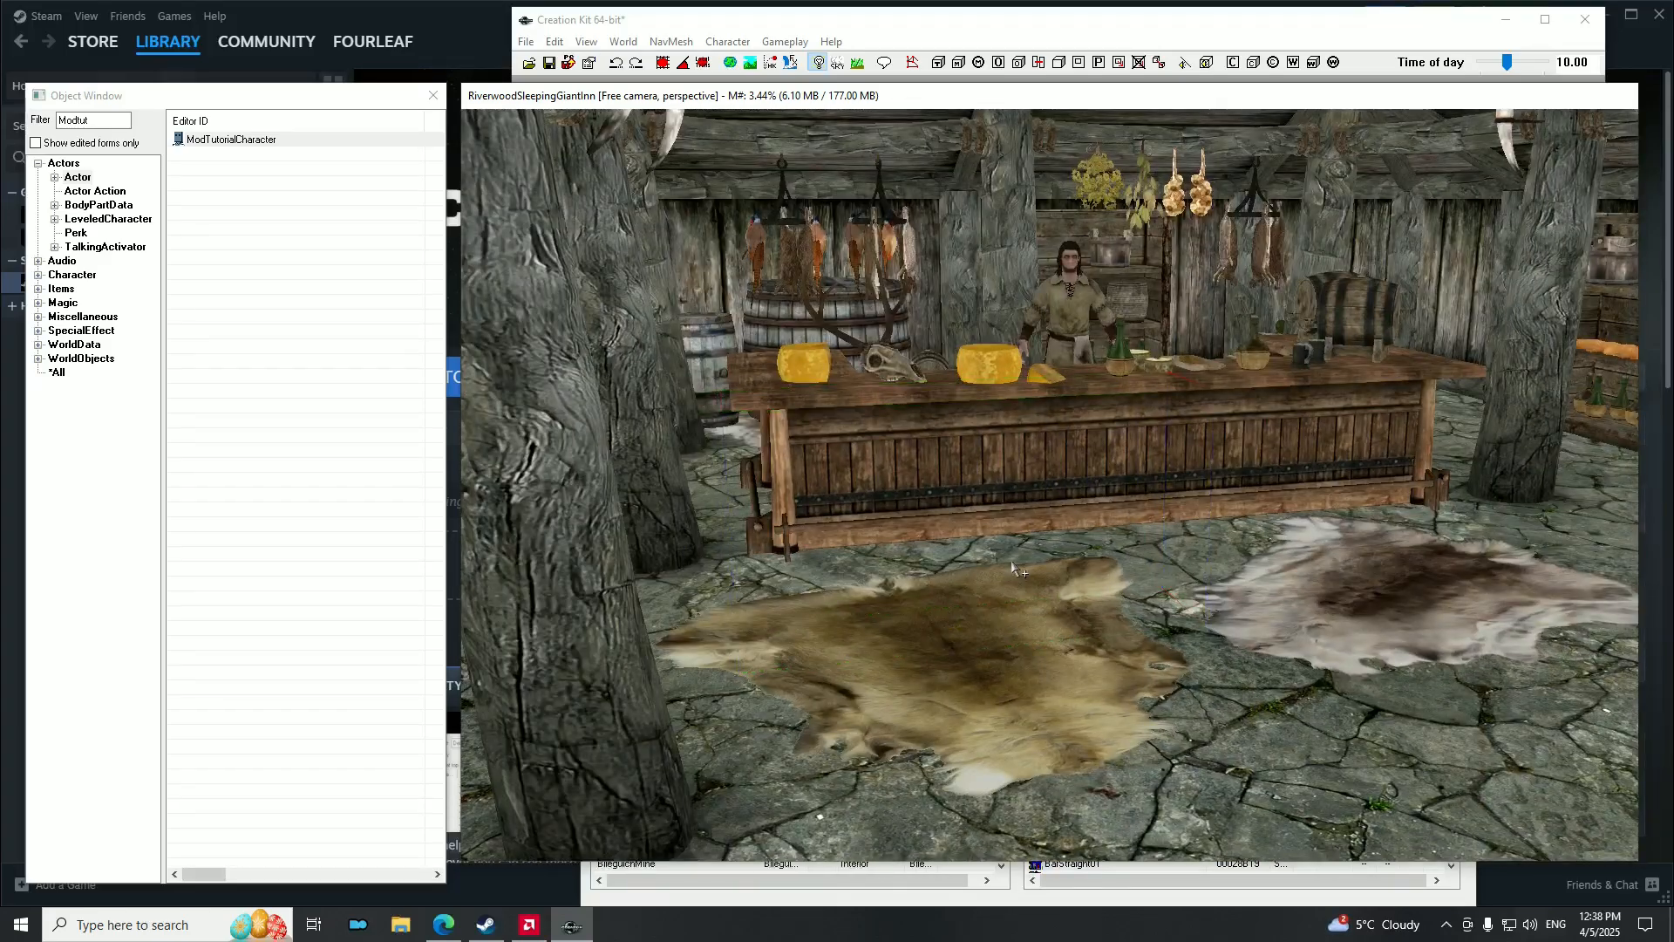
left_click(225, 141)
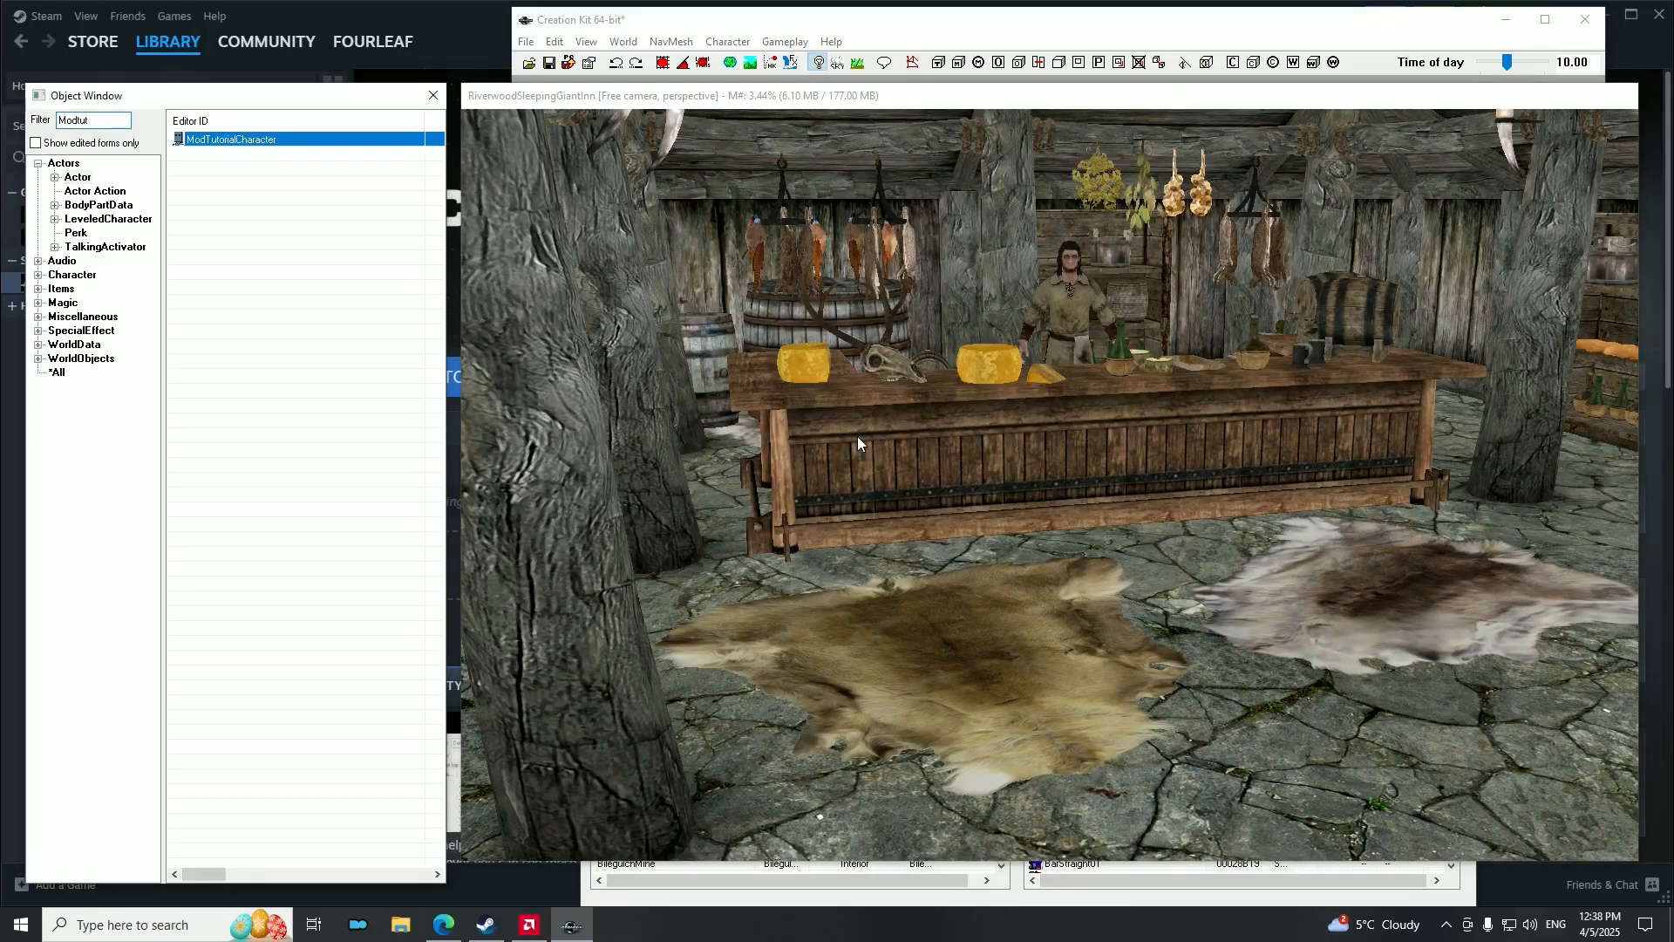
key("Delete")
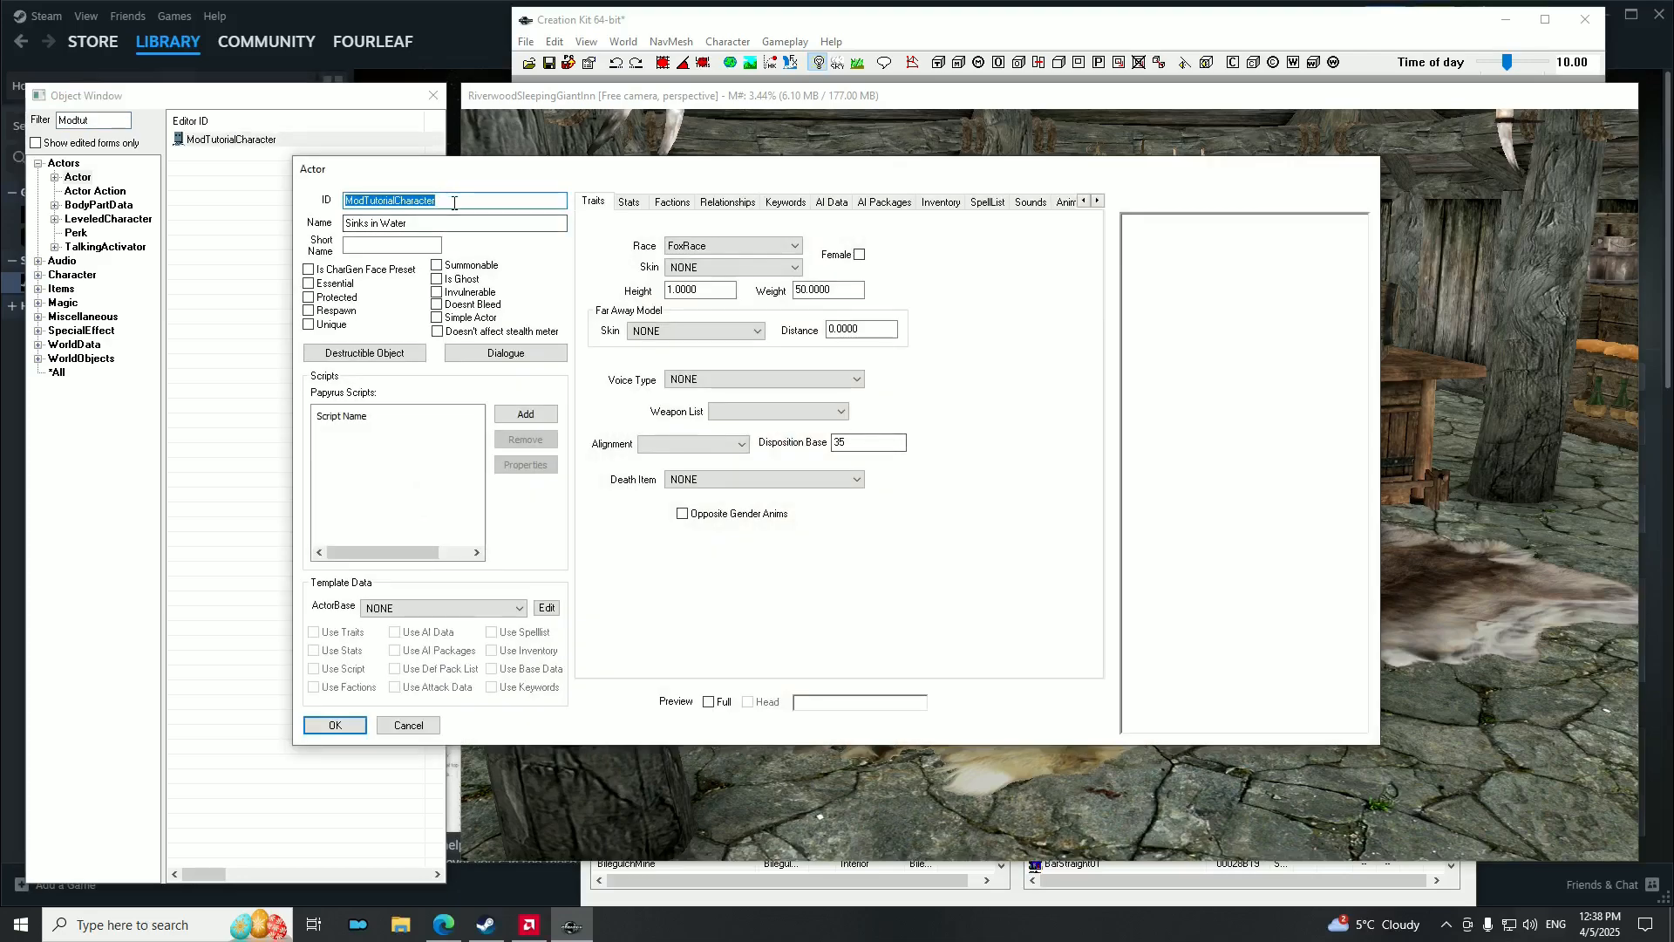
left_click(453, 202)
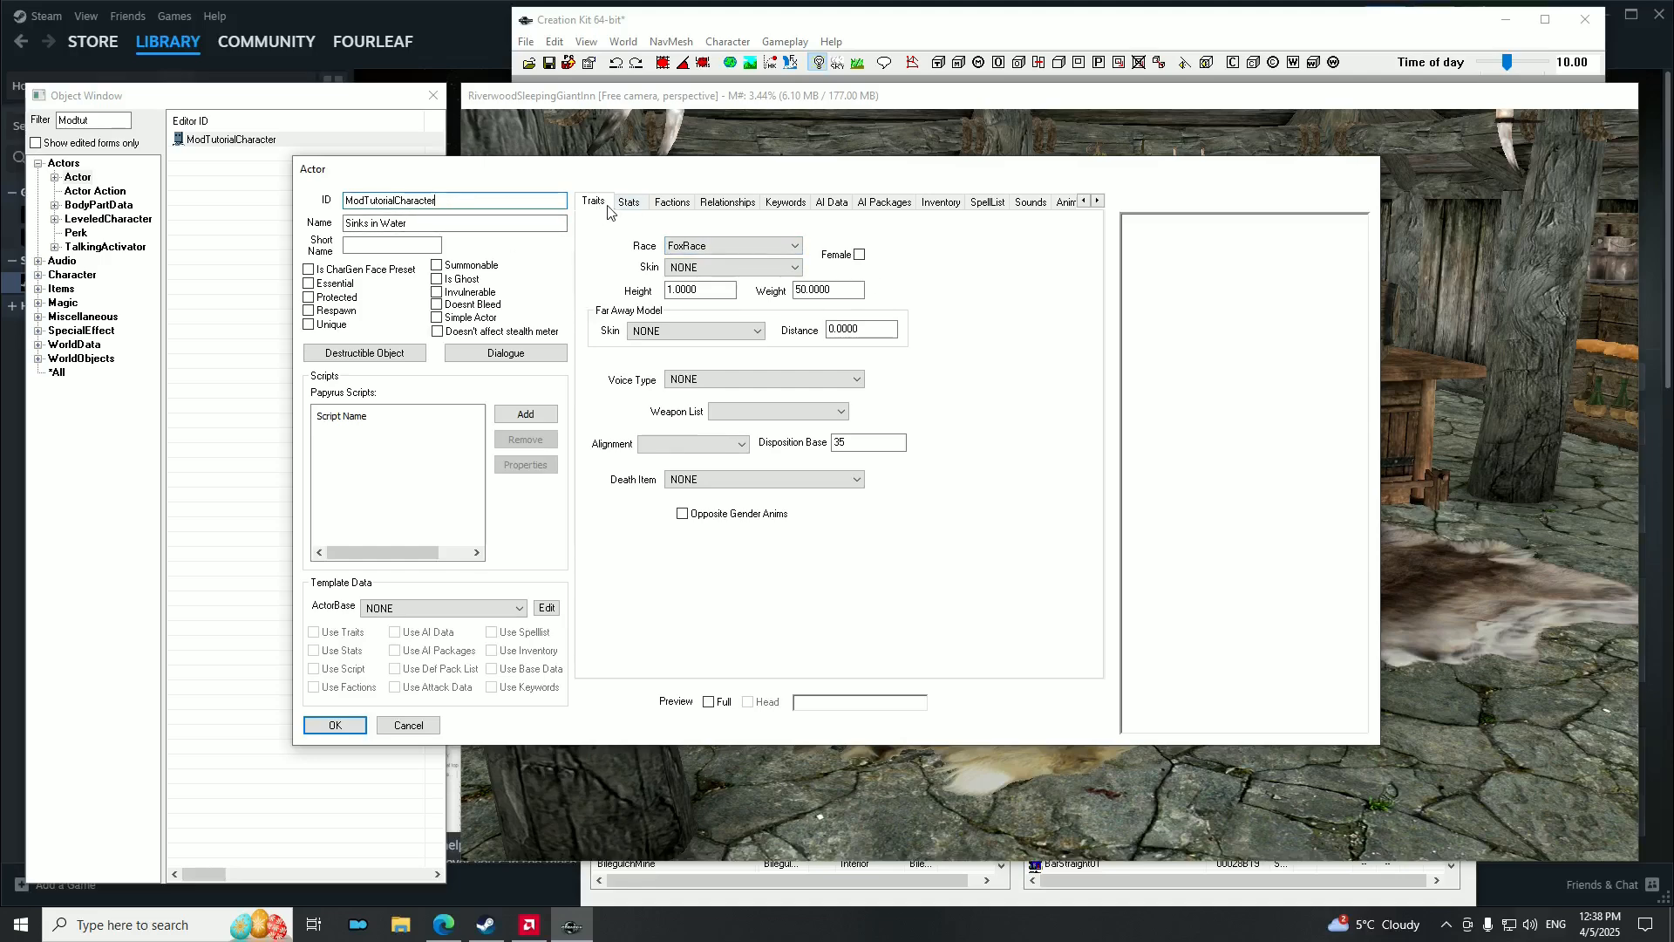
key("Tab")
Set the actor's race to ArgonianRace and turn on the full-body preview.
left_click(770, 246)
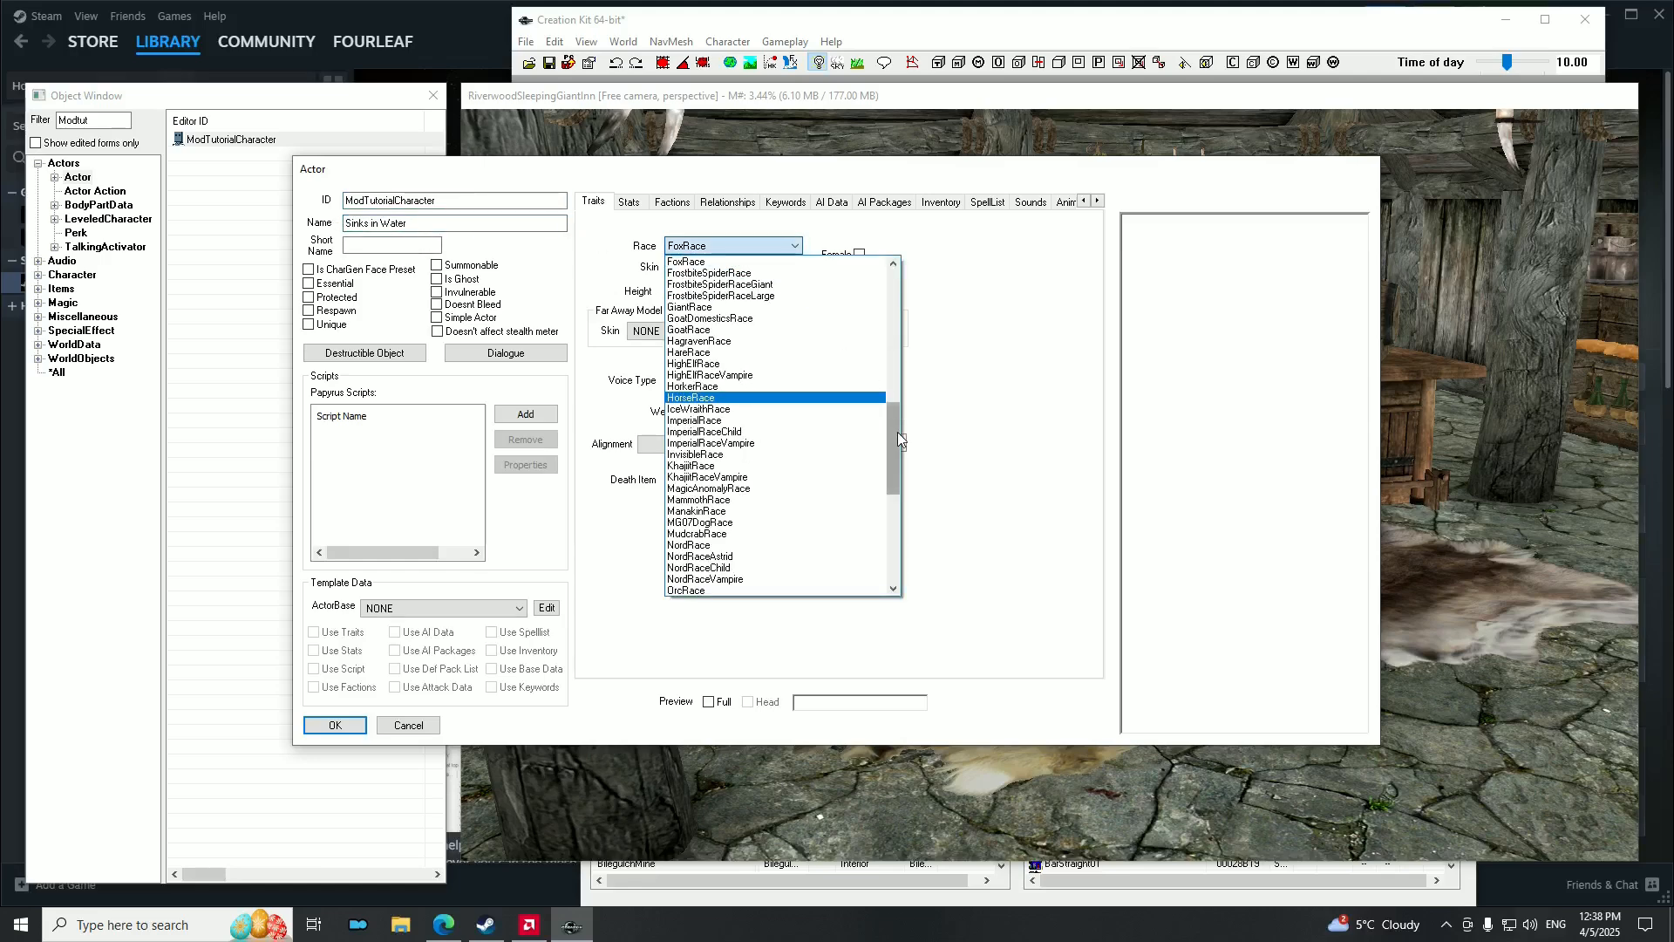
left_click_drag(894, 431, 892, 317)
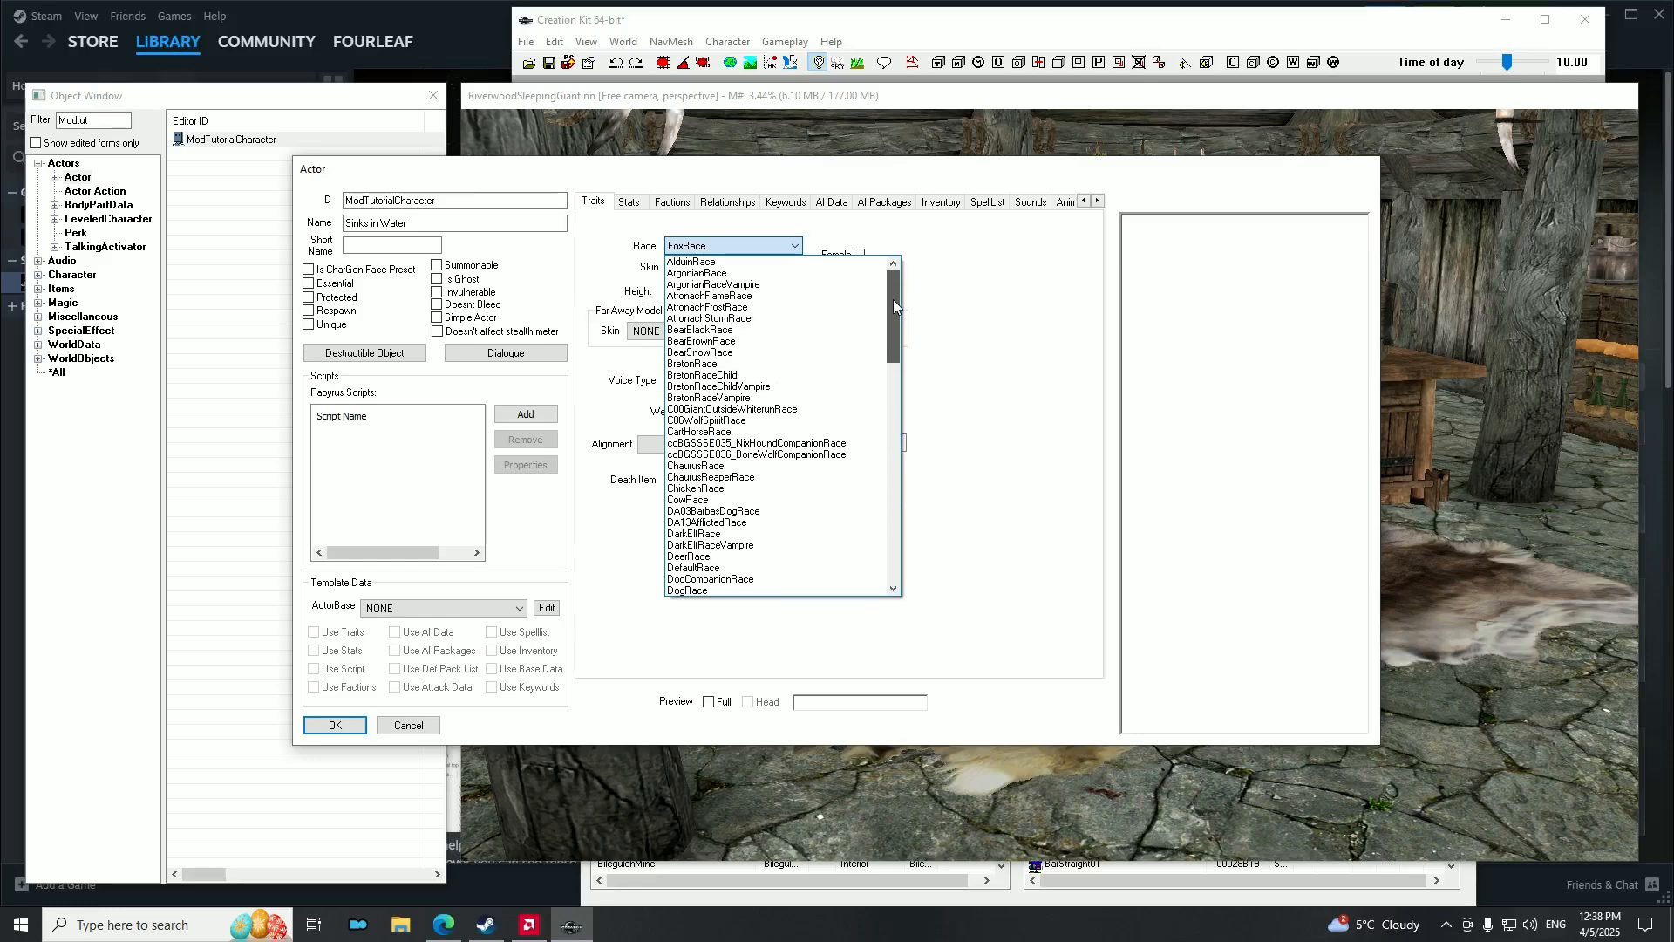
left_click(698, 272)
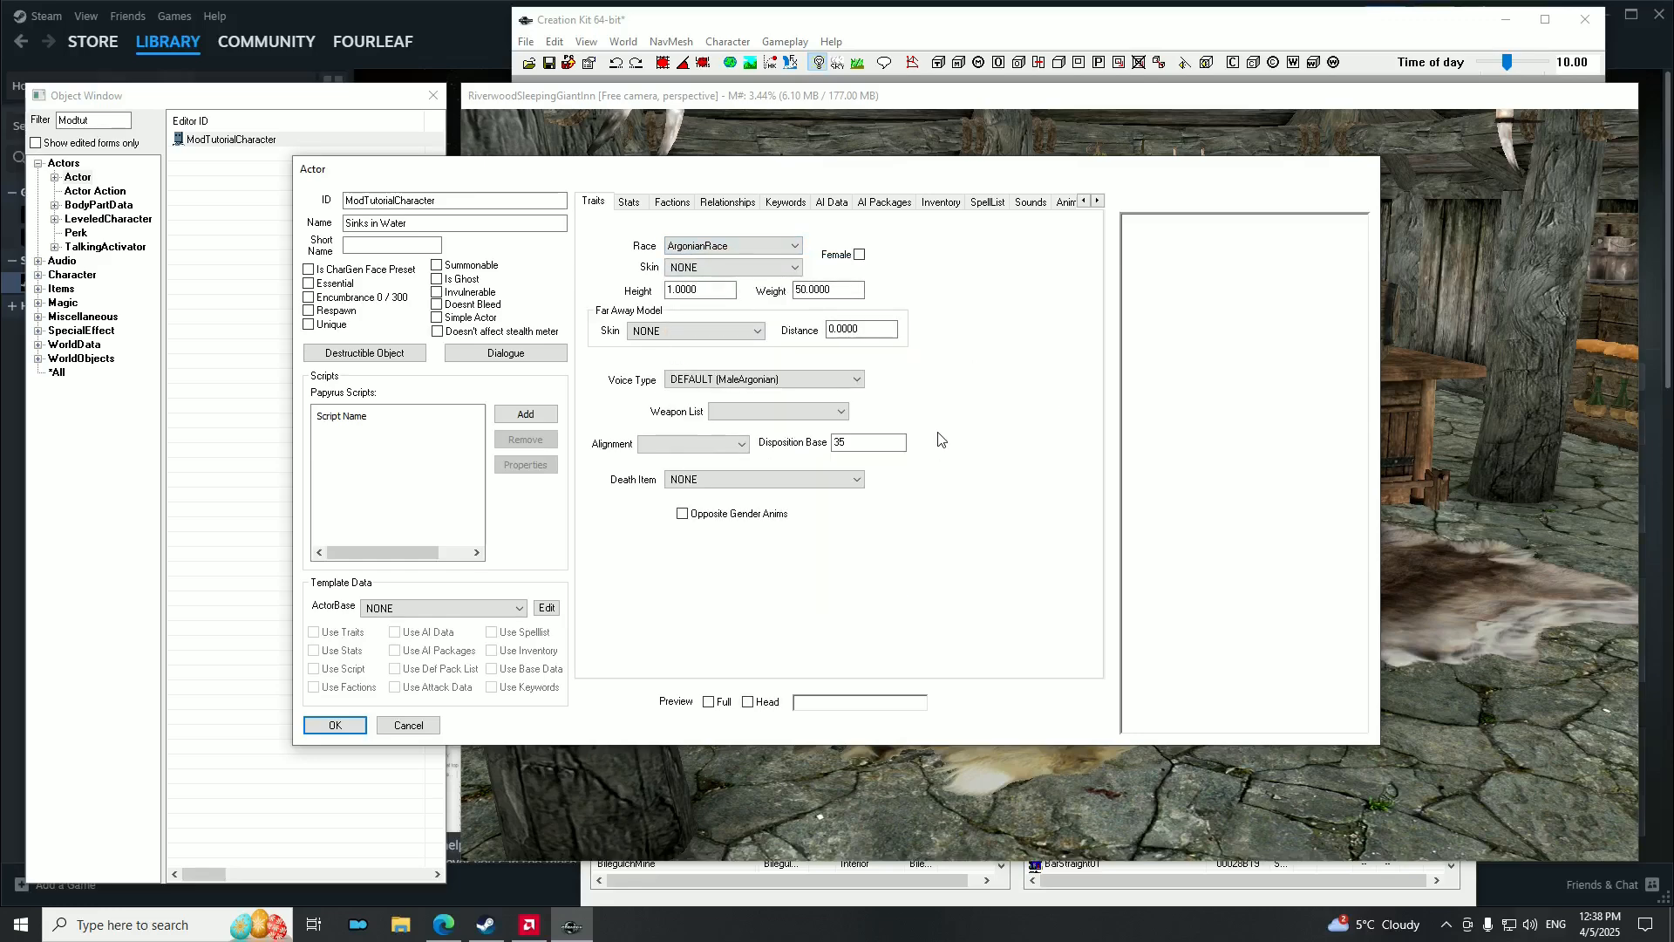
left_click(709, 702)
left_click_drag(1187, 454, 1059, 315)
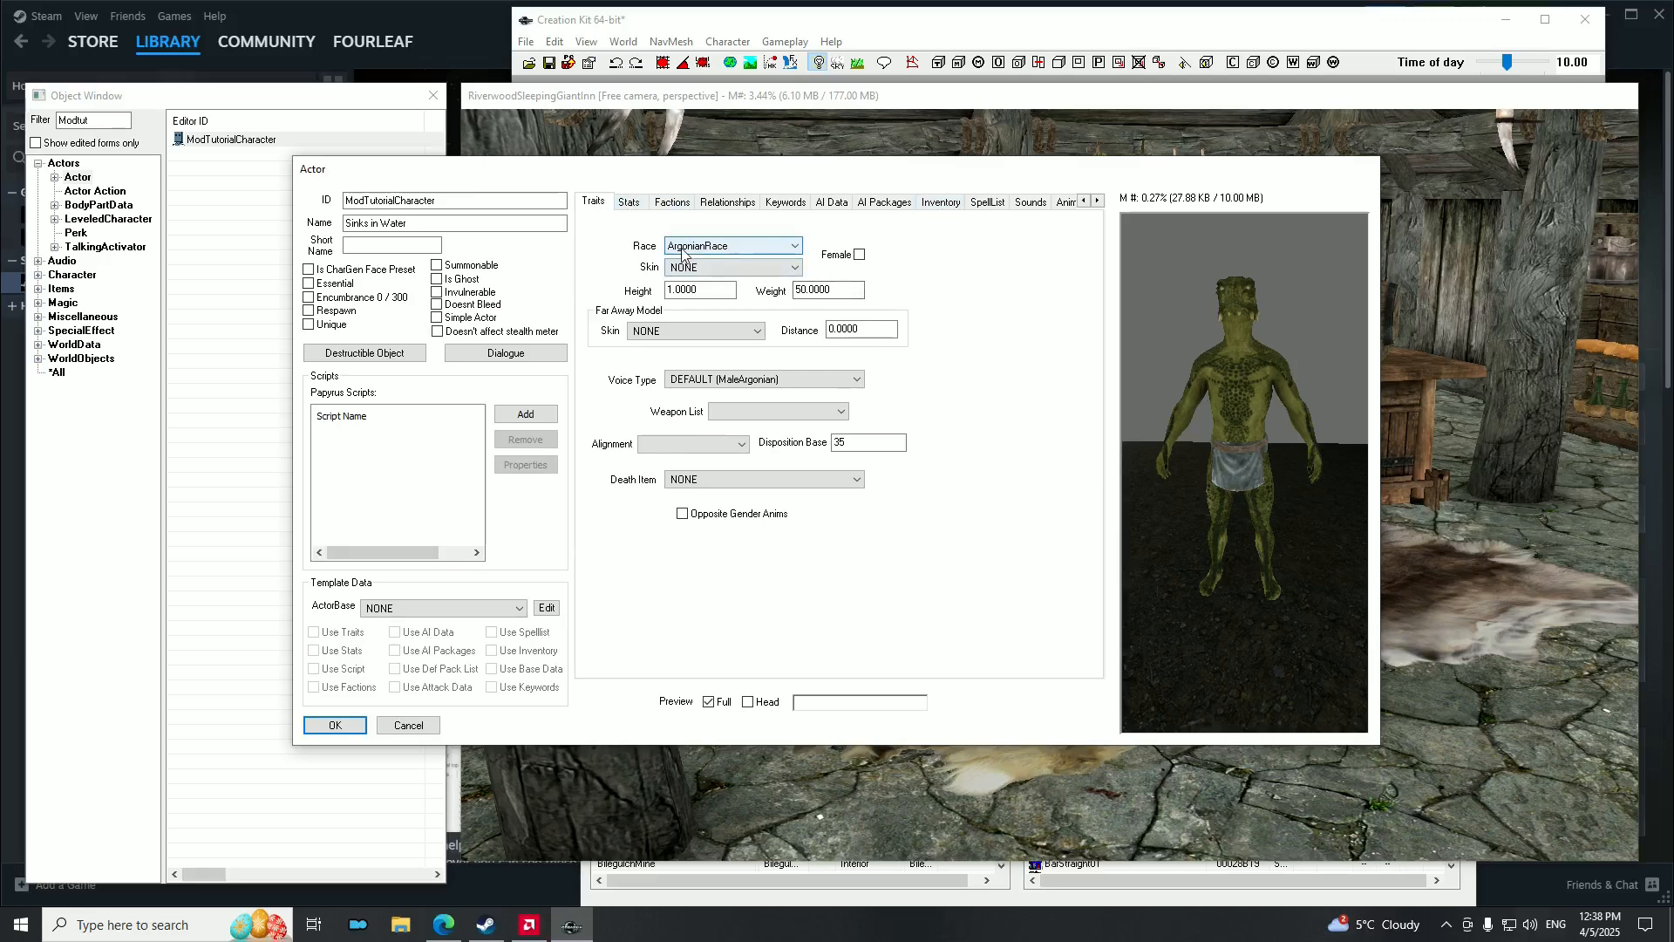
Try WoodElfRace and BretonRace in the preview, and return the actor's race to ArgonianRace.
left_click(737, 248)
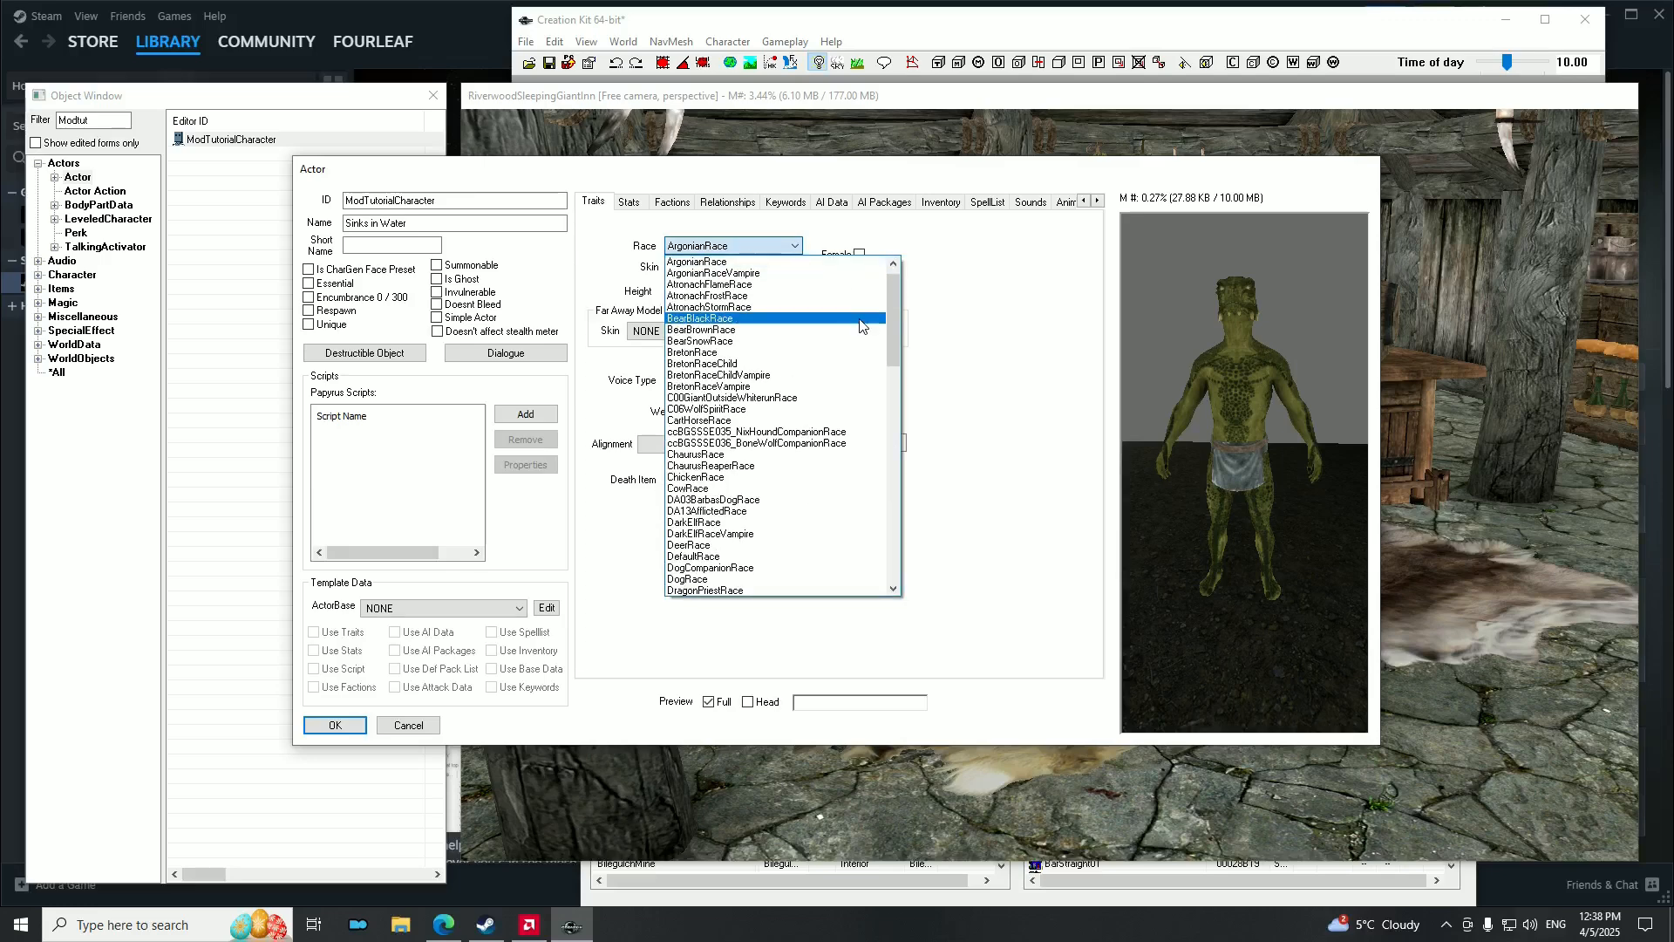
left_click_drag(895, 315, 902, 545)
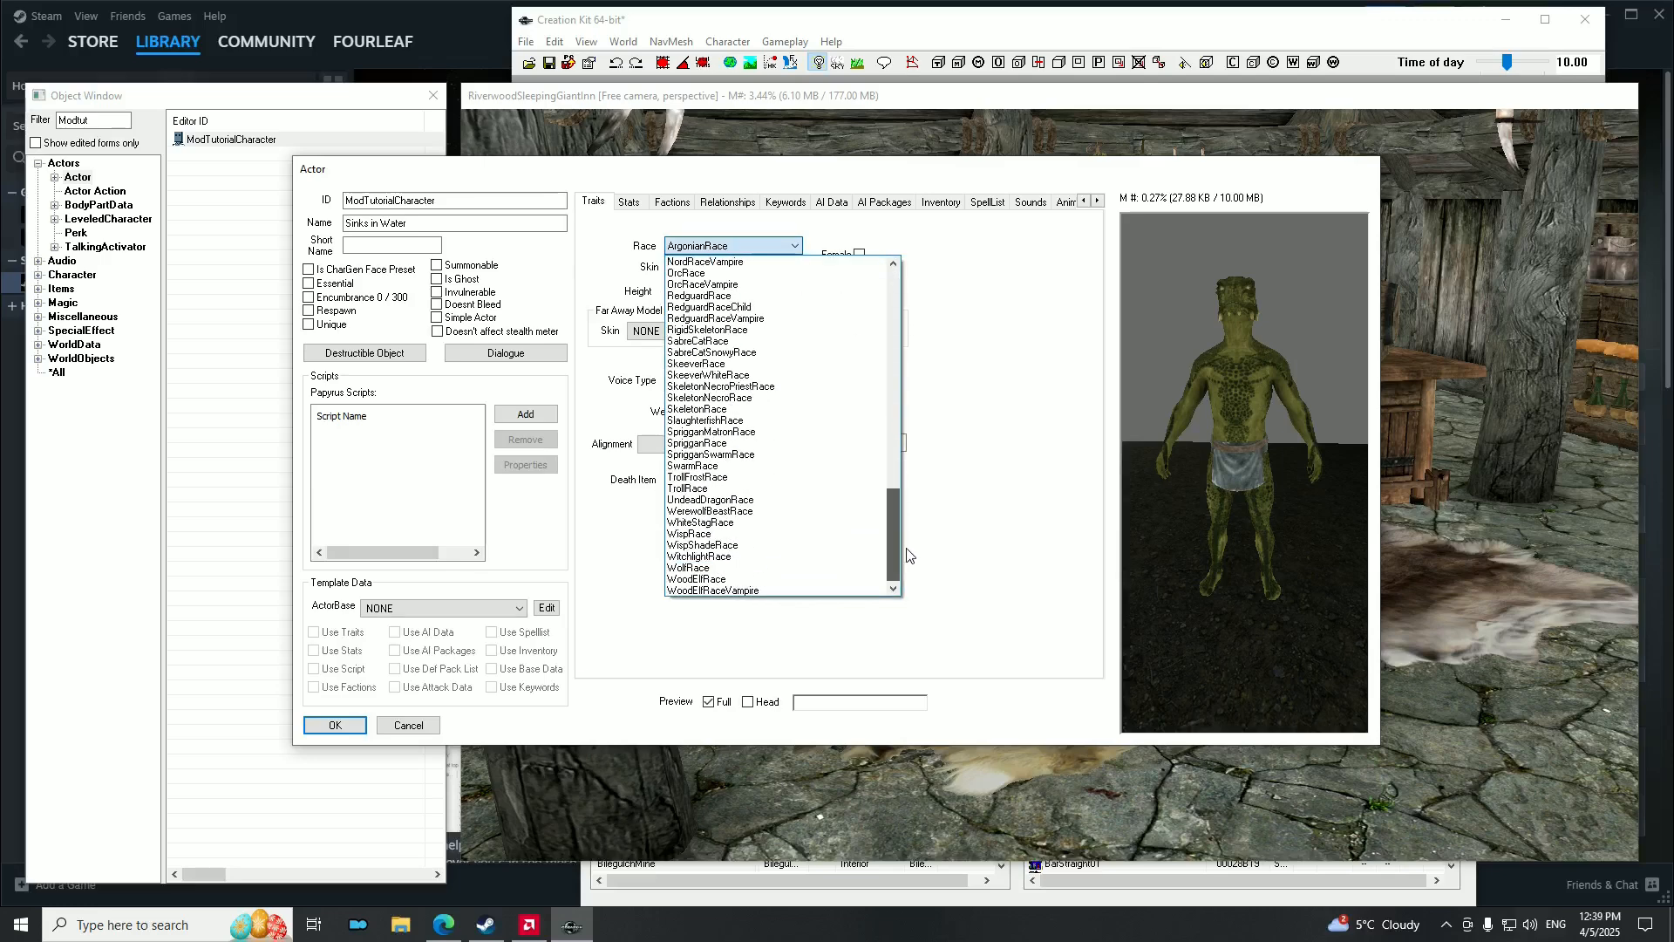
left_click(765, 581)
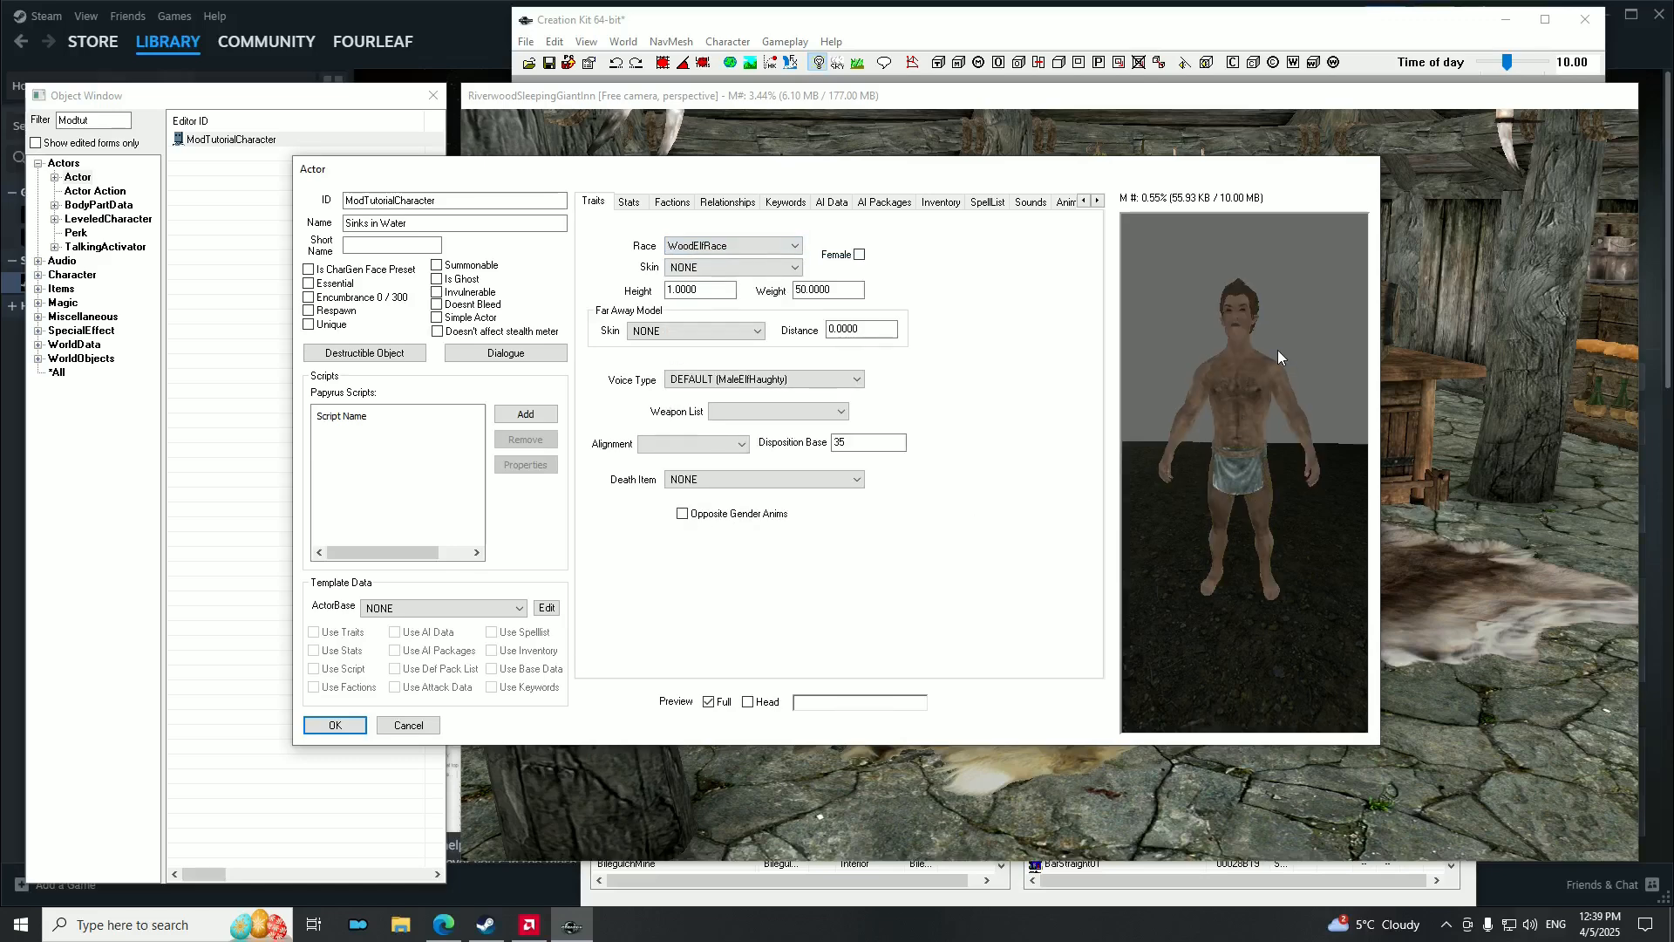
left_click(795, 245)
left_click_drag(898, 523, 911, 298)
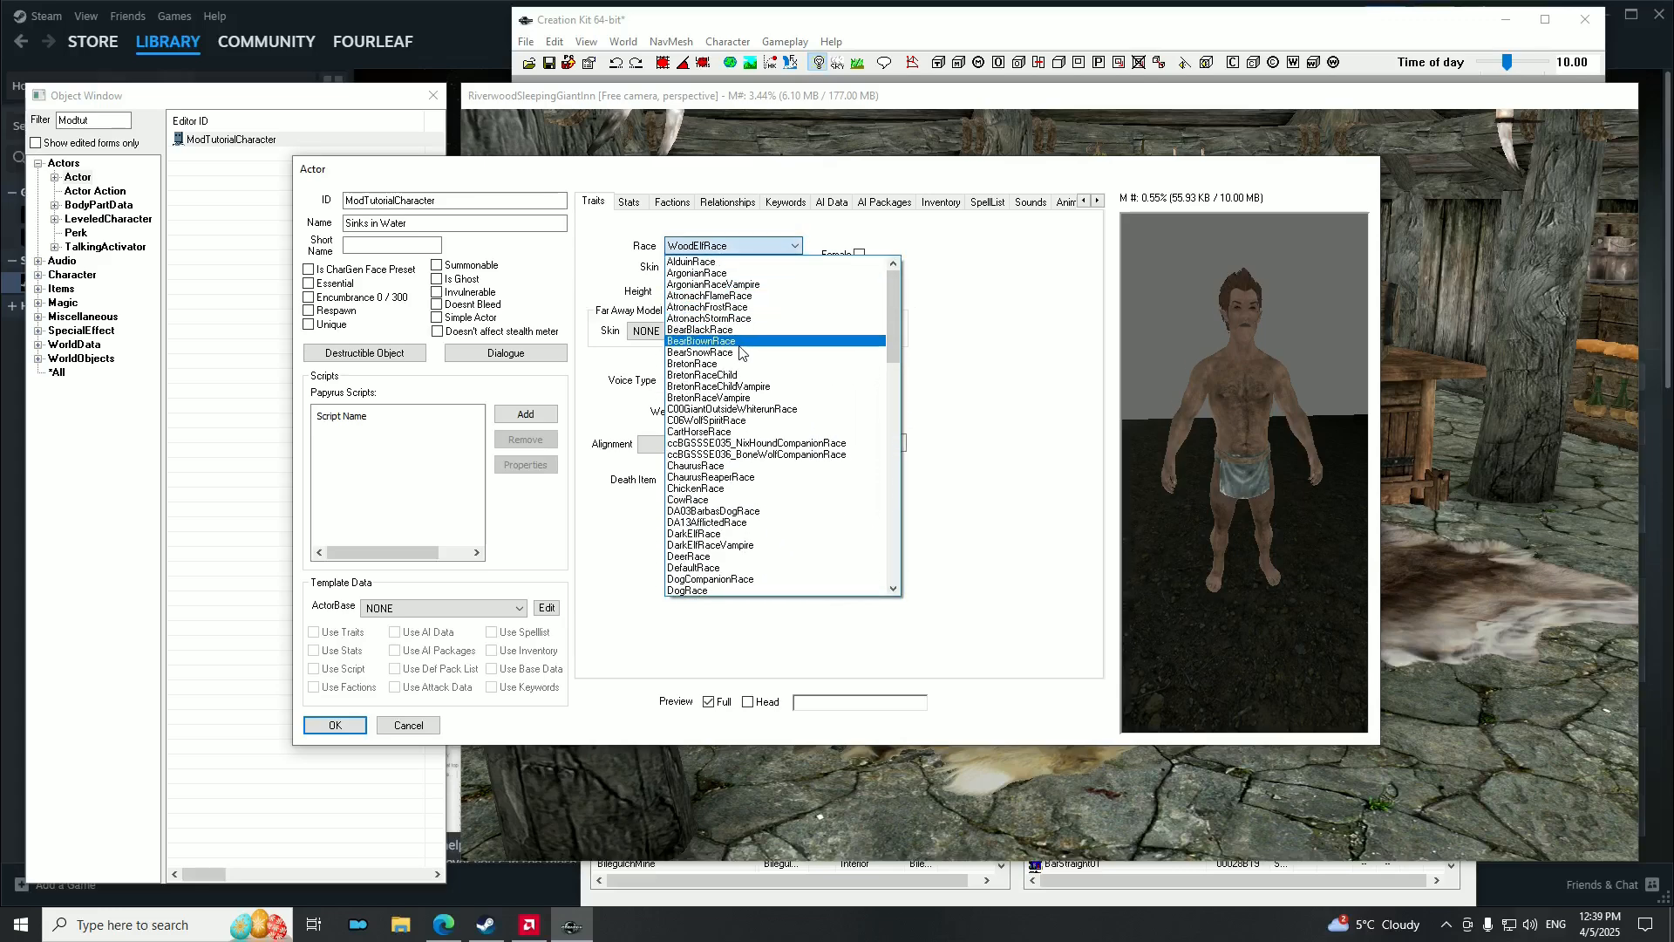
left_click(785, 363)
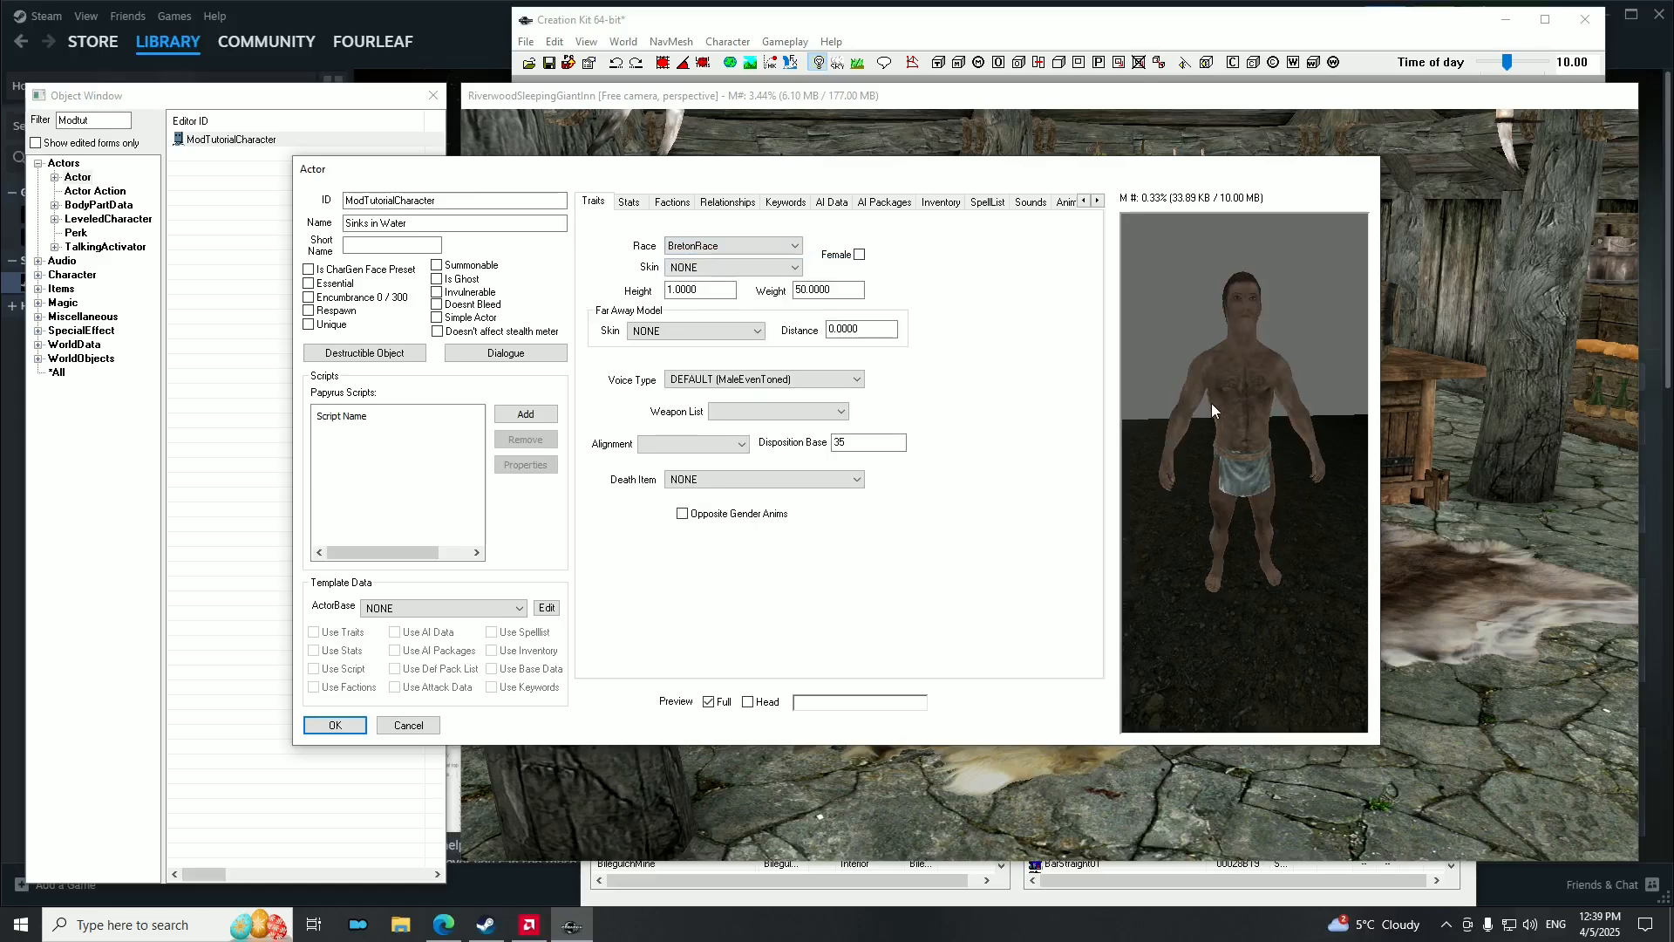
left_click(794, 245)
left_click_drag(894, 384, 897, 321)
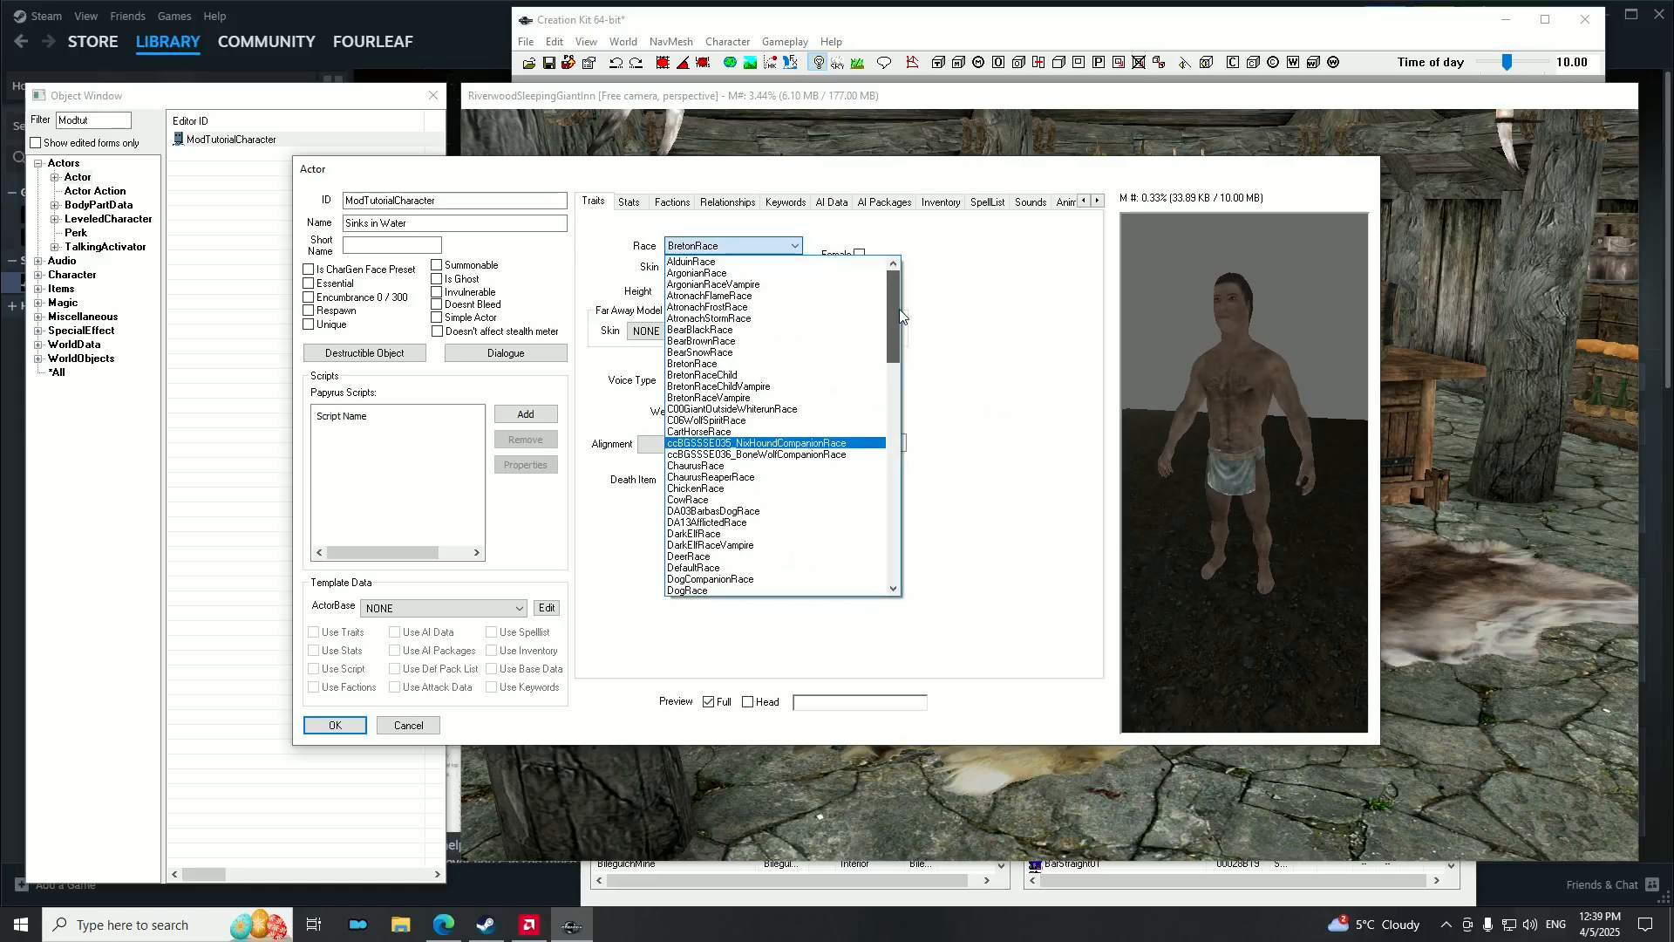
left_click(697, 273)
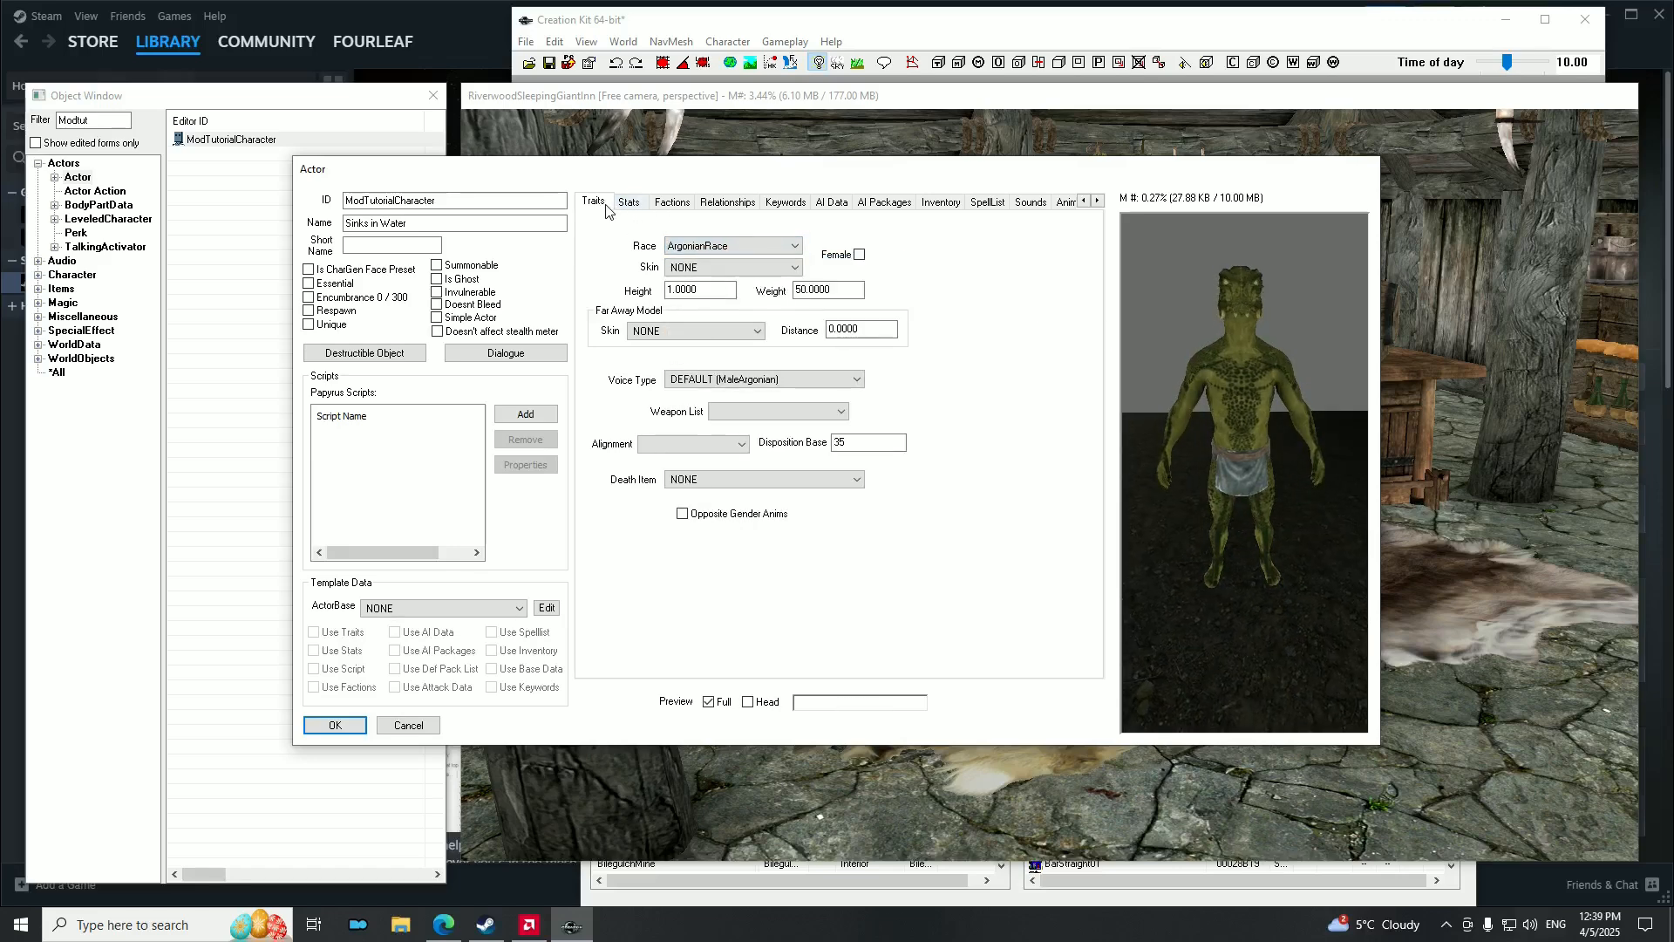
Set the actor's default outfit to FarmClothesOutfit01 and refresh the full-body preview to show it.
left_click(941, 205)
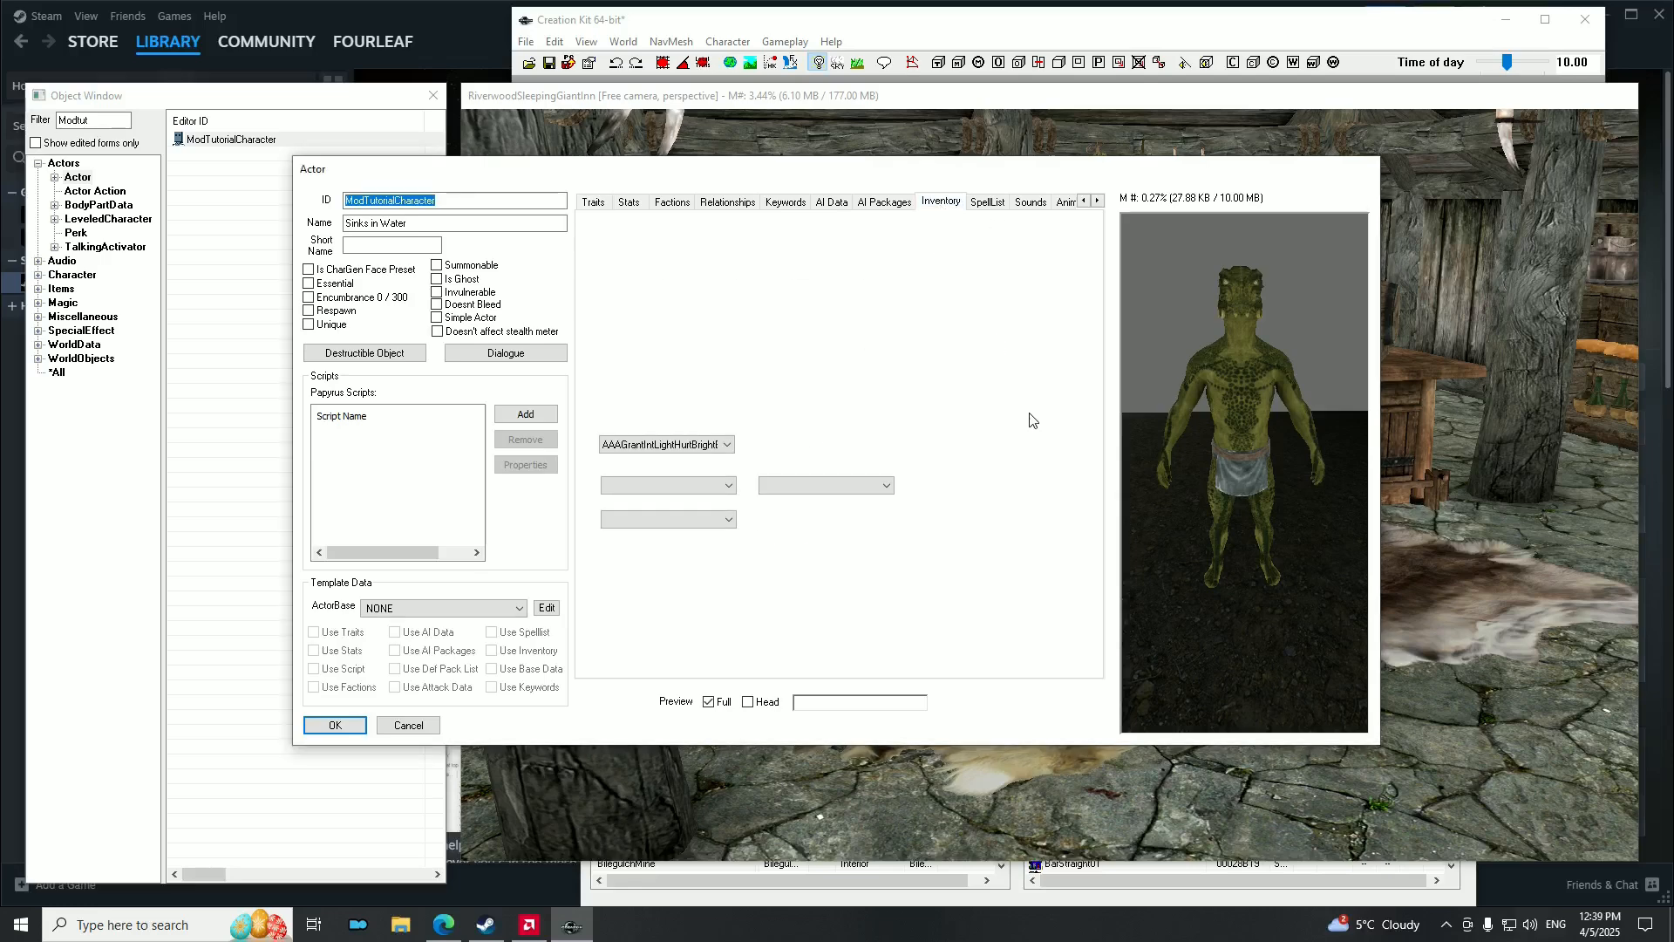
left_click(696, 240)
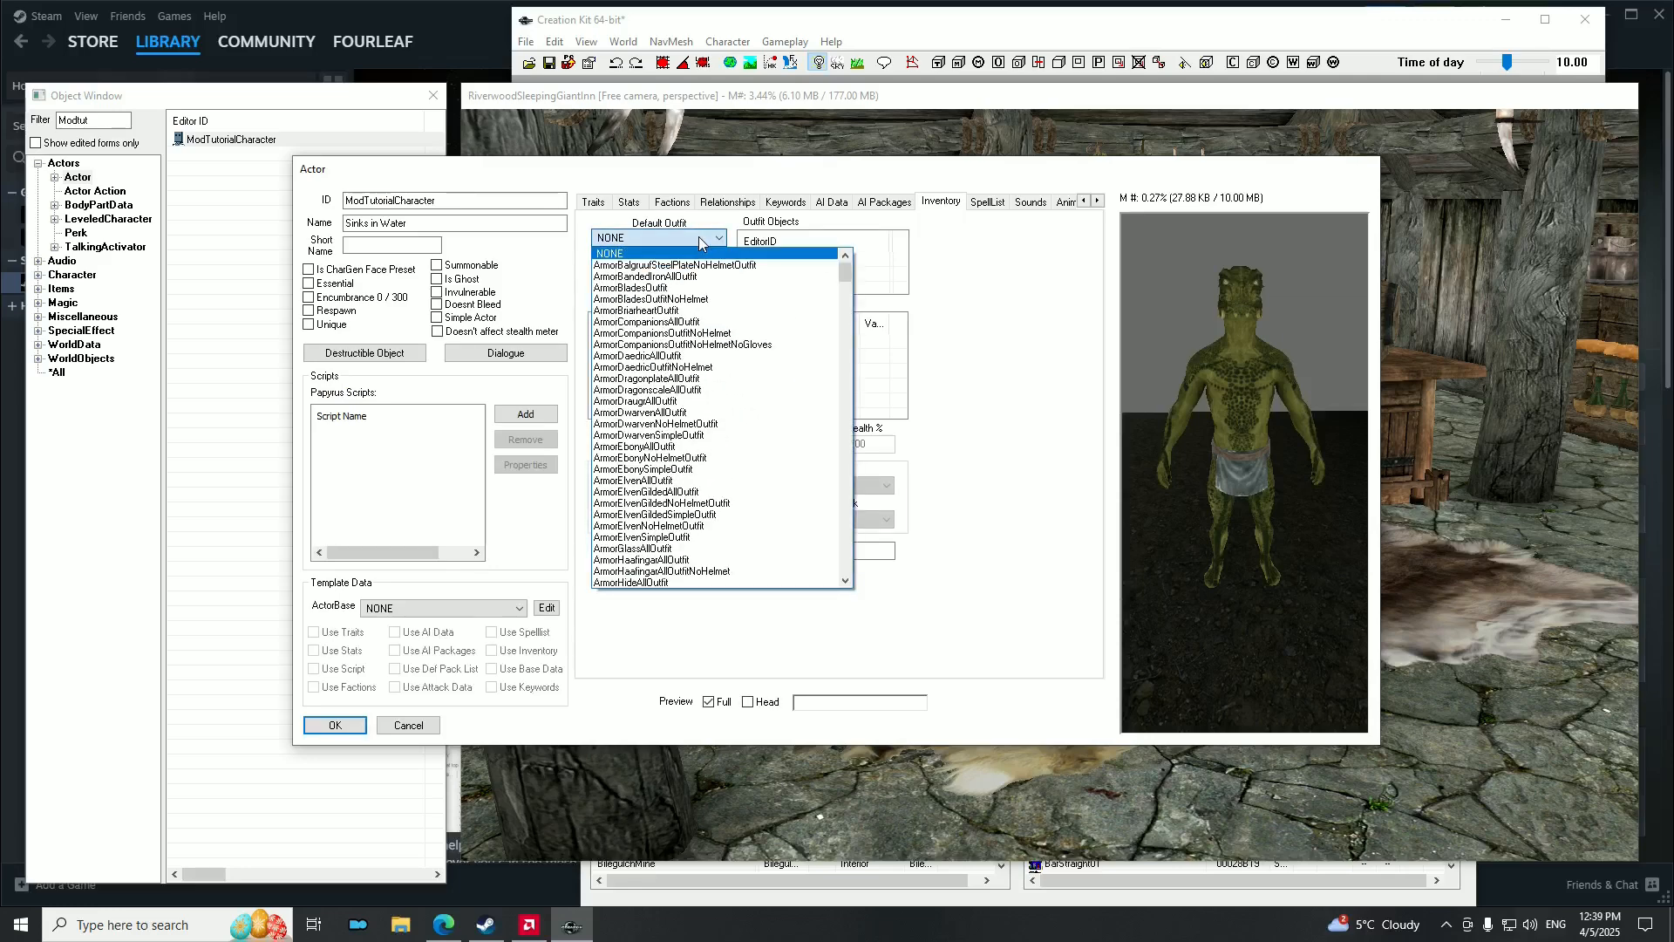
left_click(975, 281)
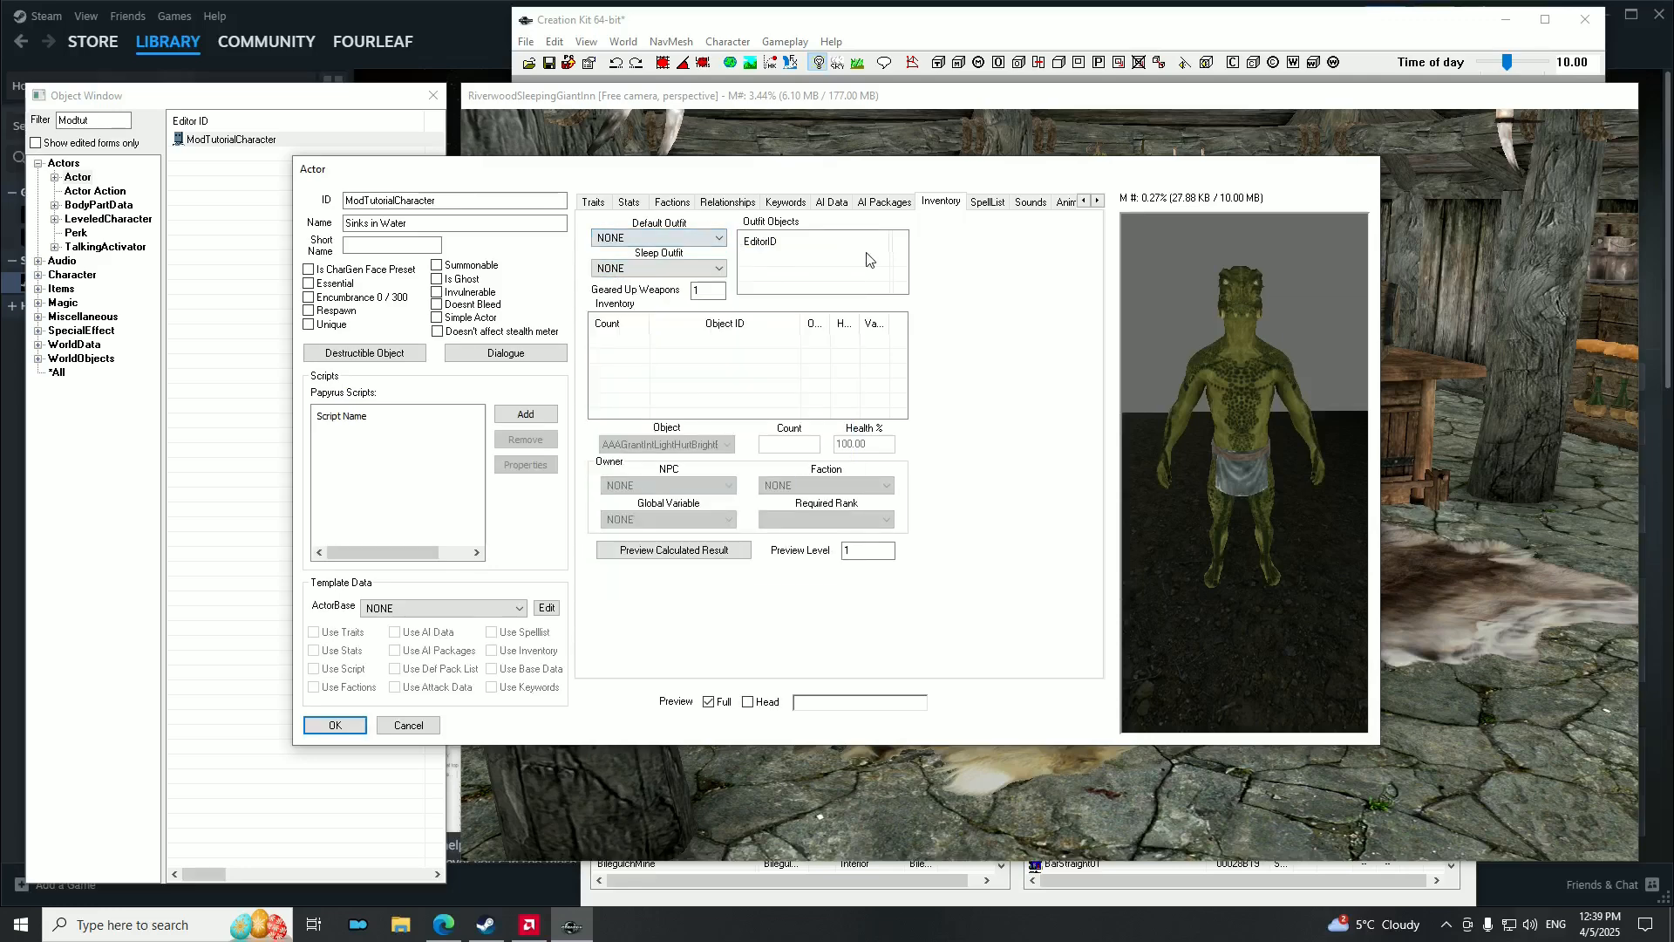
left_click(637, 241)
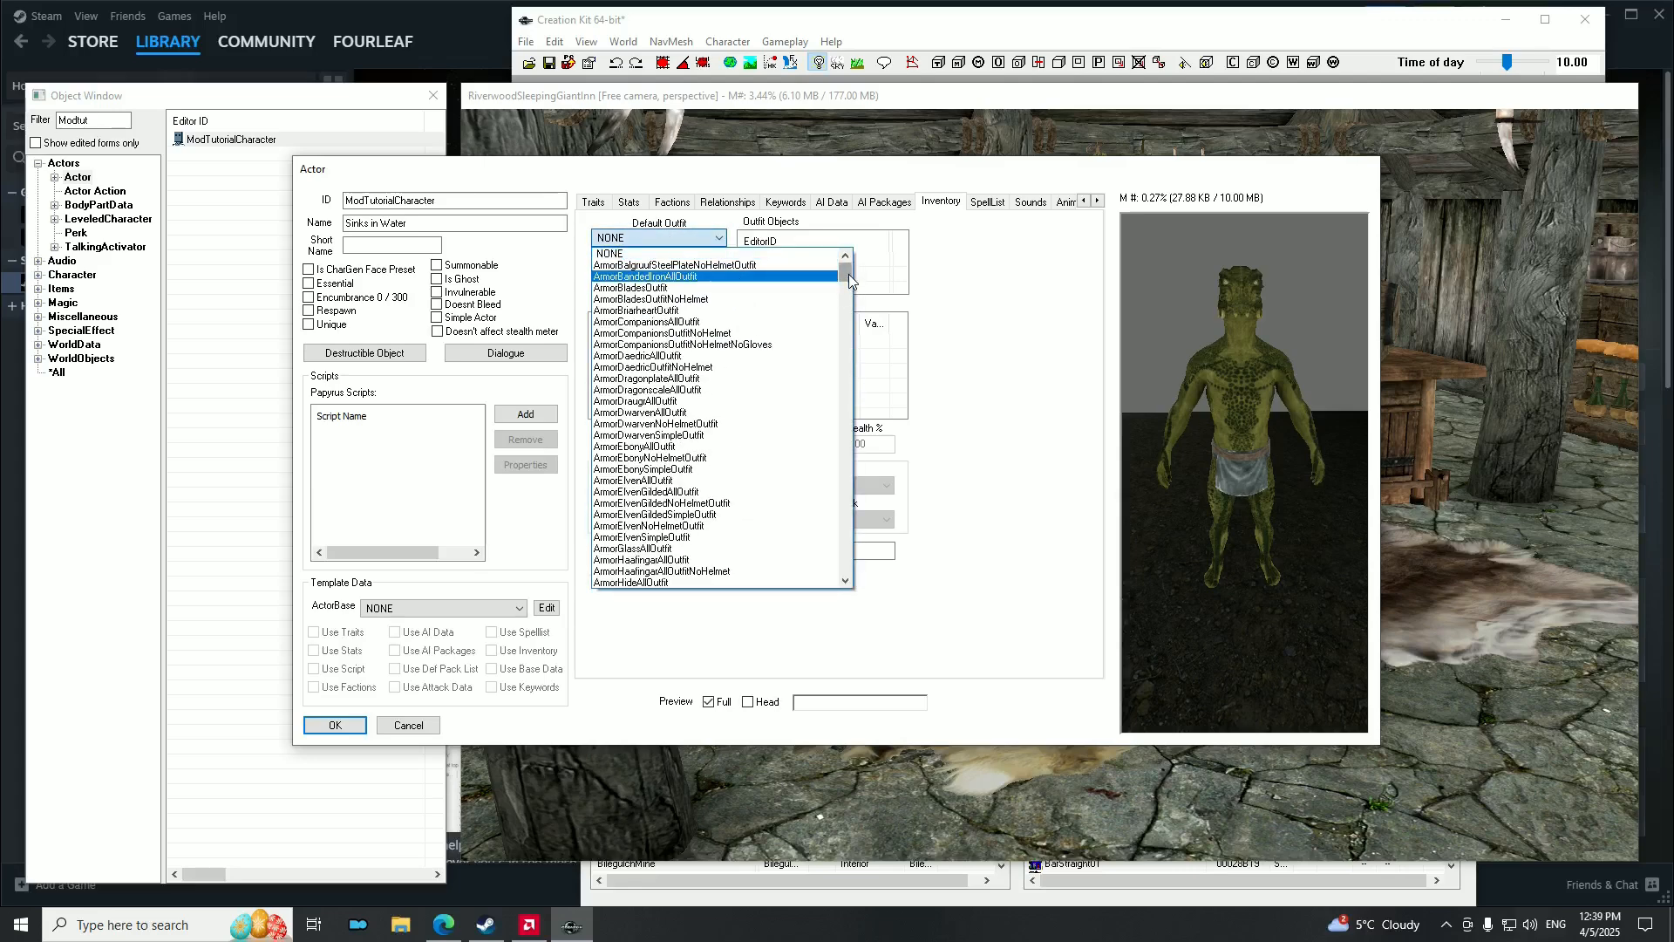
left_click_drag(848, 280, 850, 349)
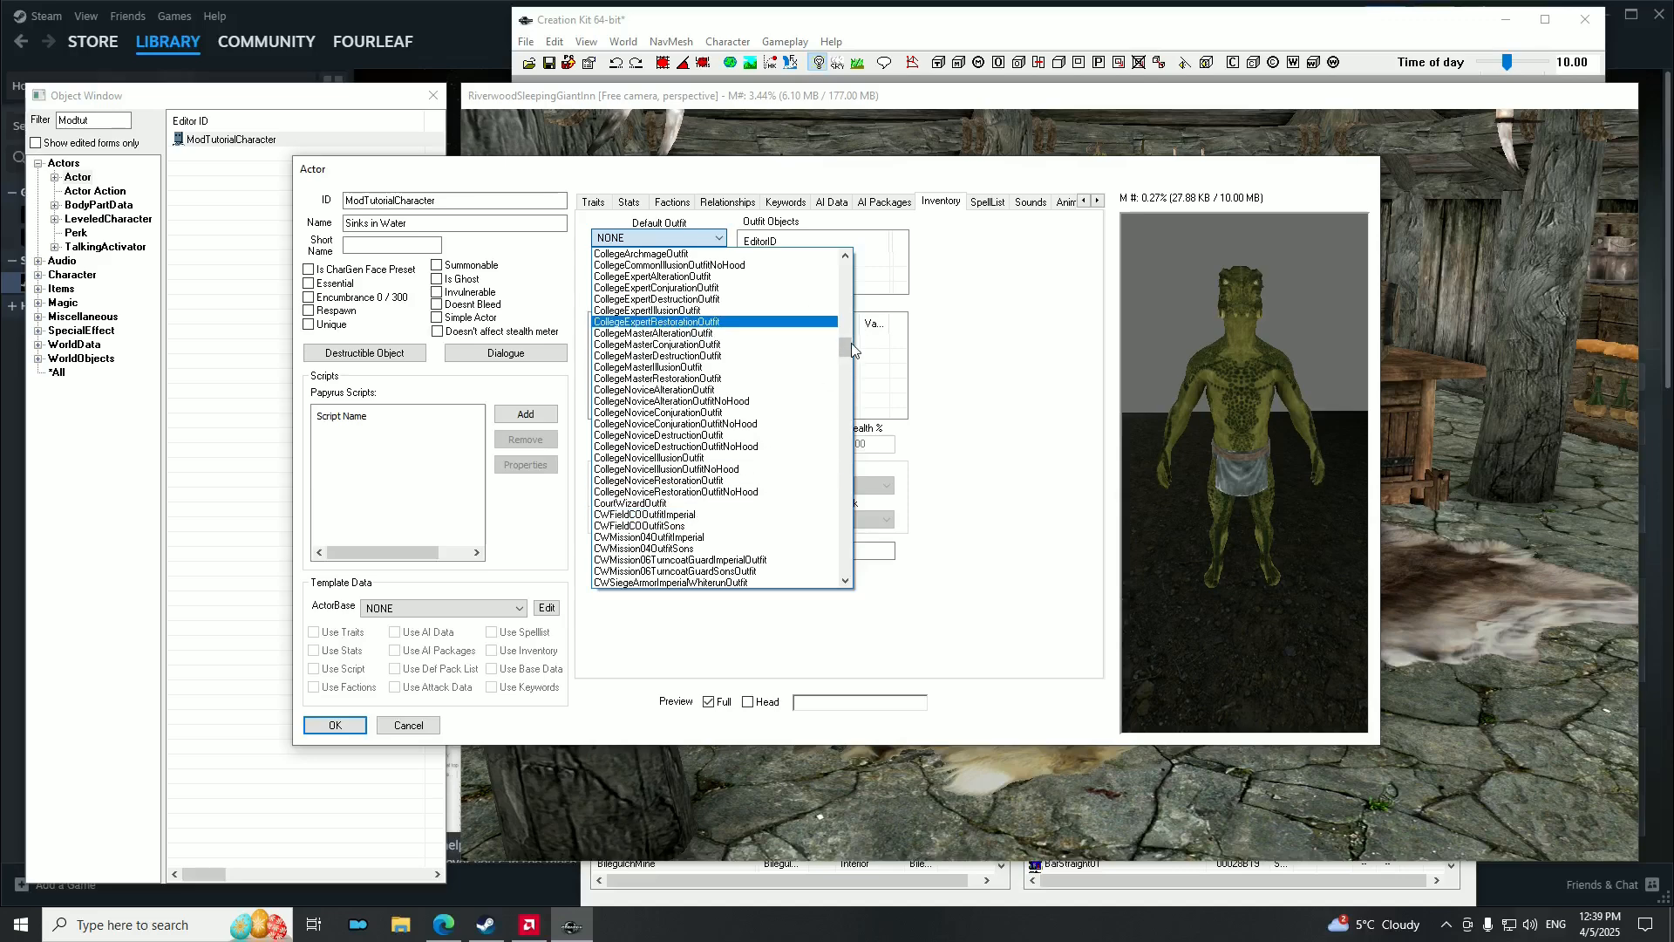
left_click(642, 232)
left_click(642, 232)
key("f")
key("f")
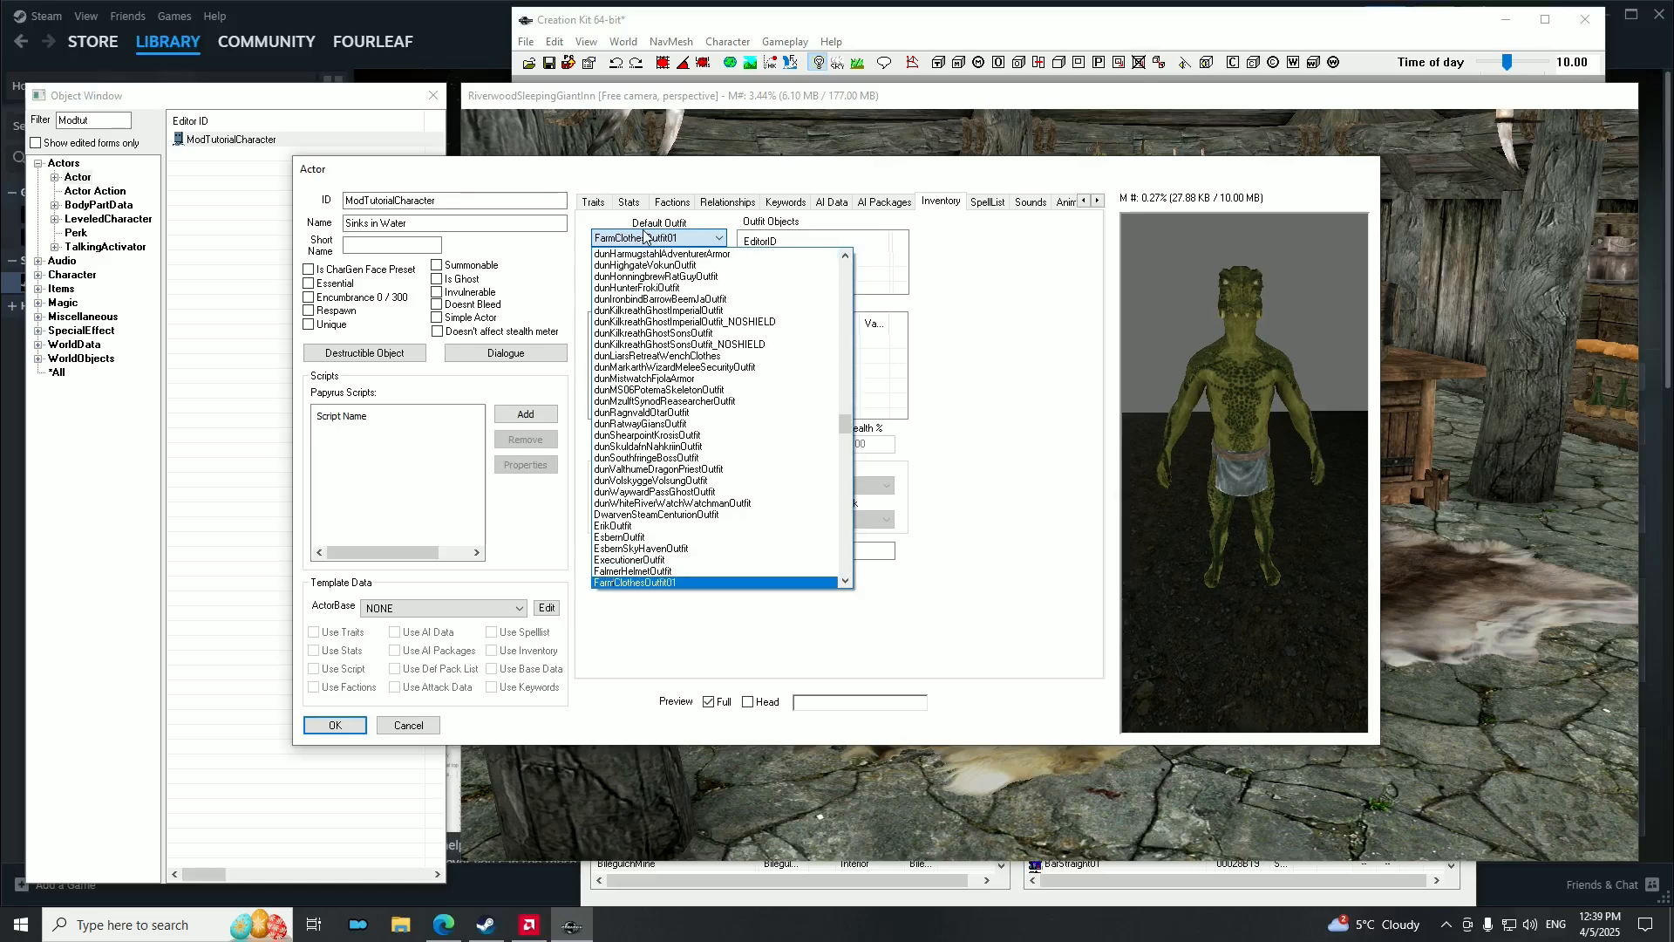
left_click(644, 235)
left_click(748, 702)
left_click(708, 702)
left_click_drag(1330, 410, 1232, 416)
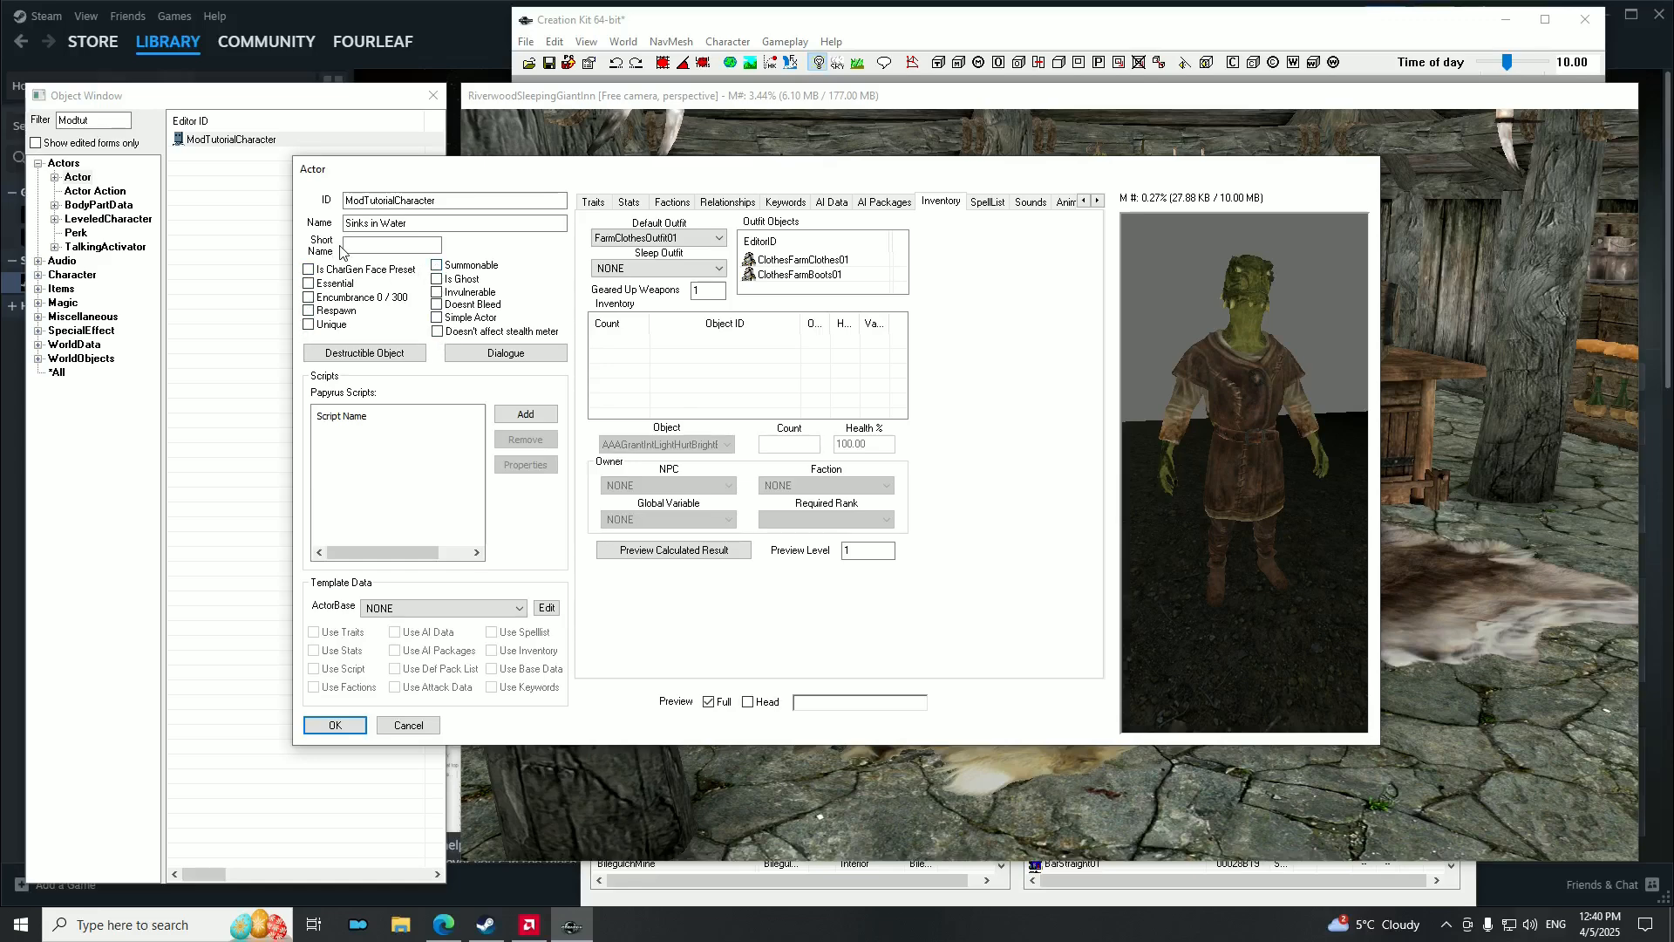
Flag the actor as Unique and Essential, check the model in the preview, and save the actor record.
left_click_drag(420, 225, 338, 224)
left_click(371, 315)
left_click(322, 324)
left_click(310, 284)
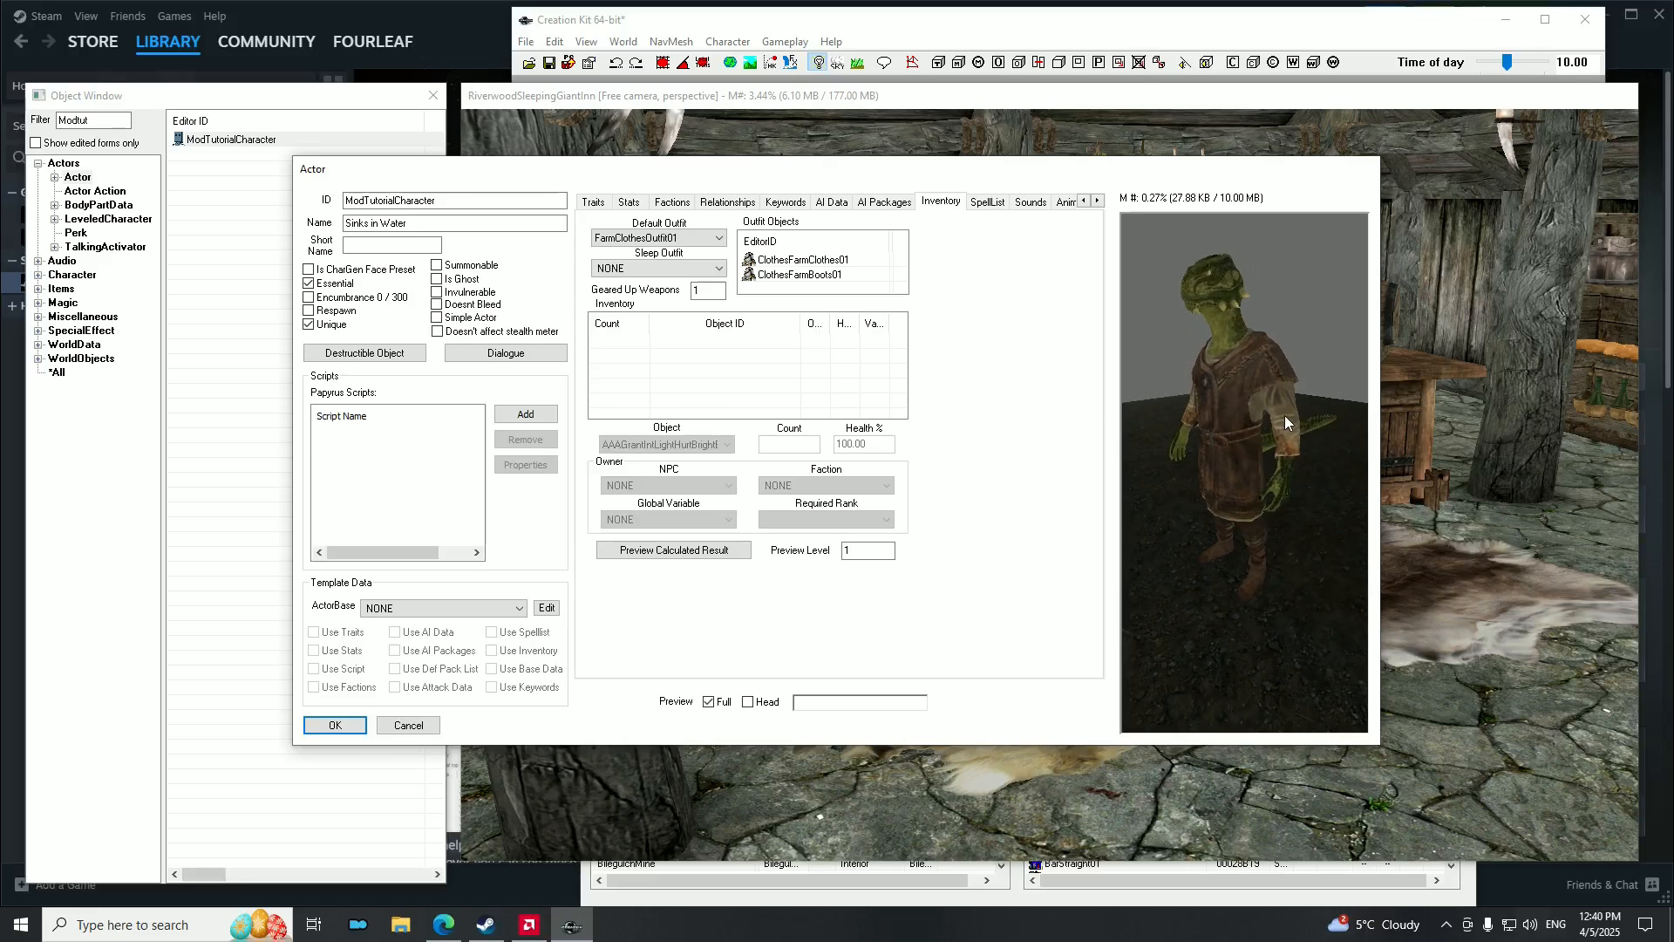
left_click_drag(1225, 403, 1184, 392)
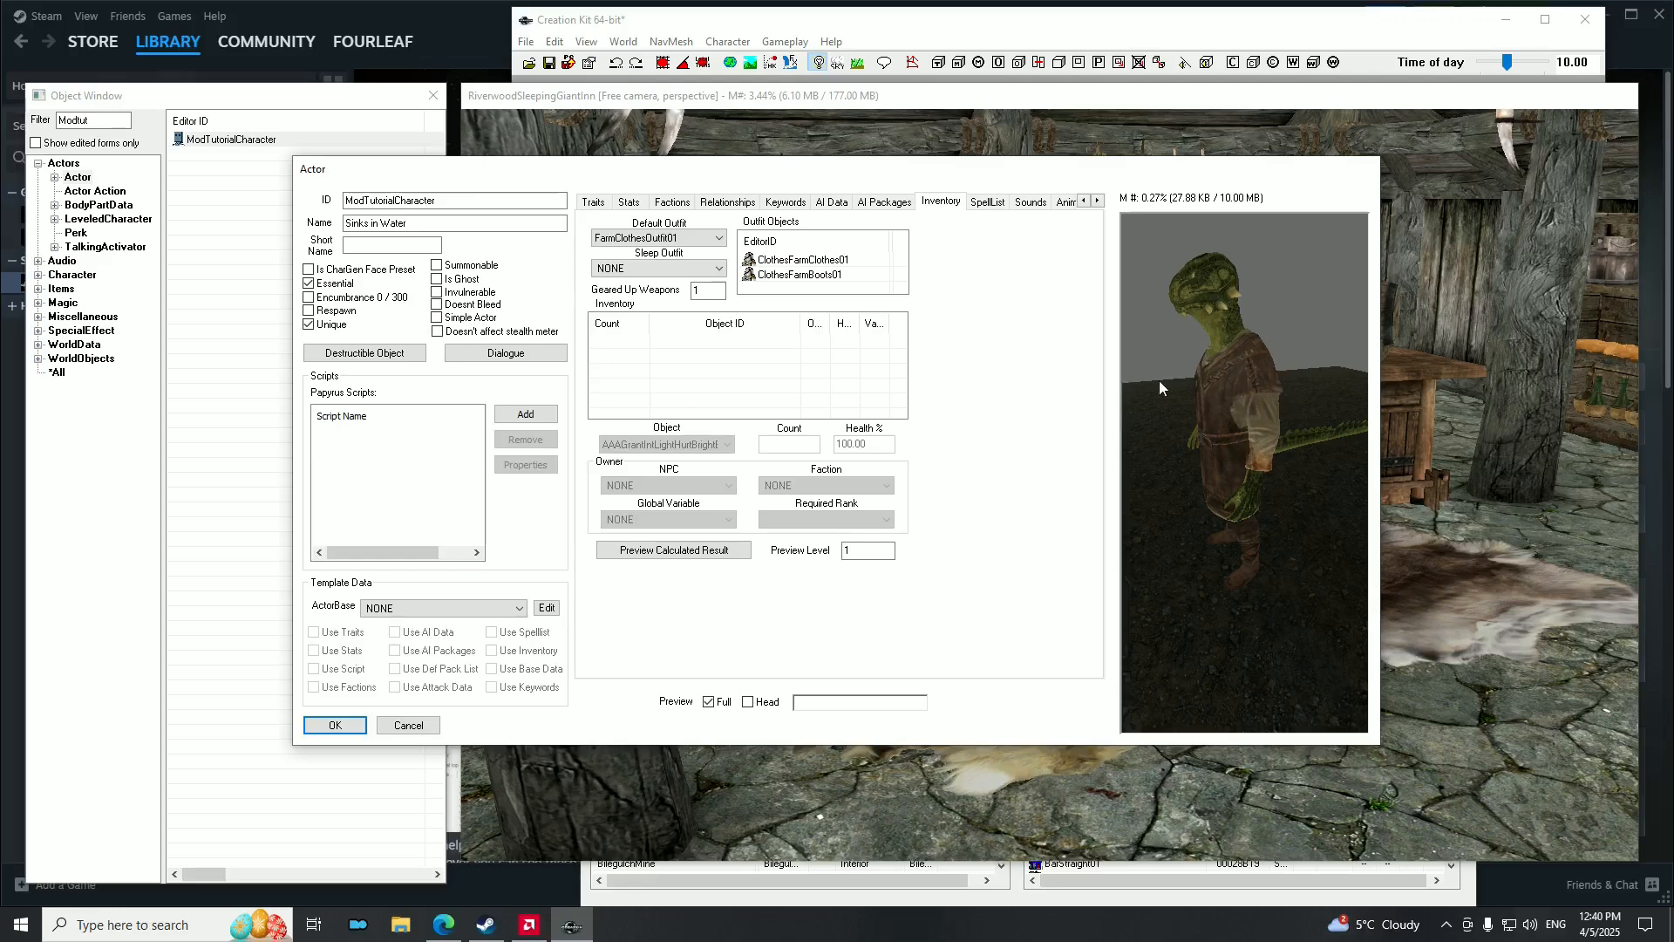
mouse_move(1209, 389)
left_mouse_down()
mouse_move(1353, 405)
mouse_move(1180, 421)
mouse_move(1224, 427)
mouse_move(1224, 412)
mouse_move(1193, 417)
left_mouse_up()
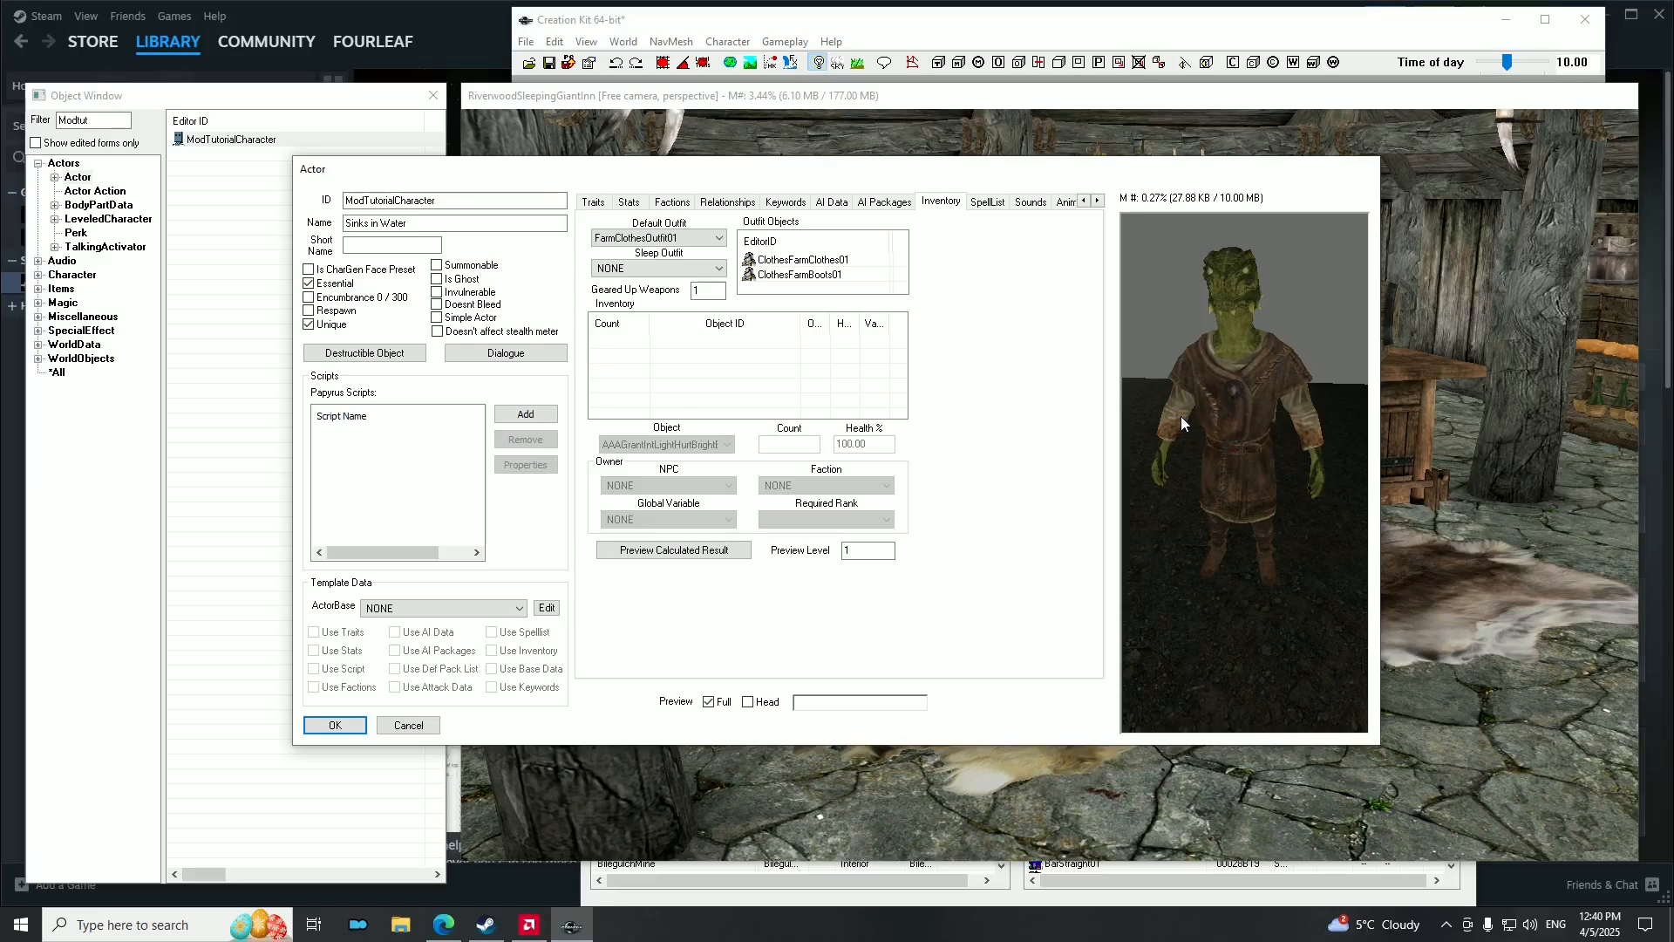
left_click_drag(1254, 460, 1170, 396)
mouse_move(1268, 405)
left_mouse_down()
mouse_move(1321, 406)
mouse_move(1288, 405)
left_mouse_up()
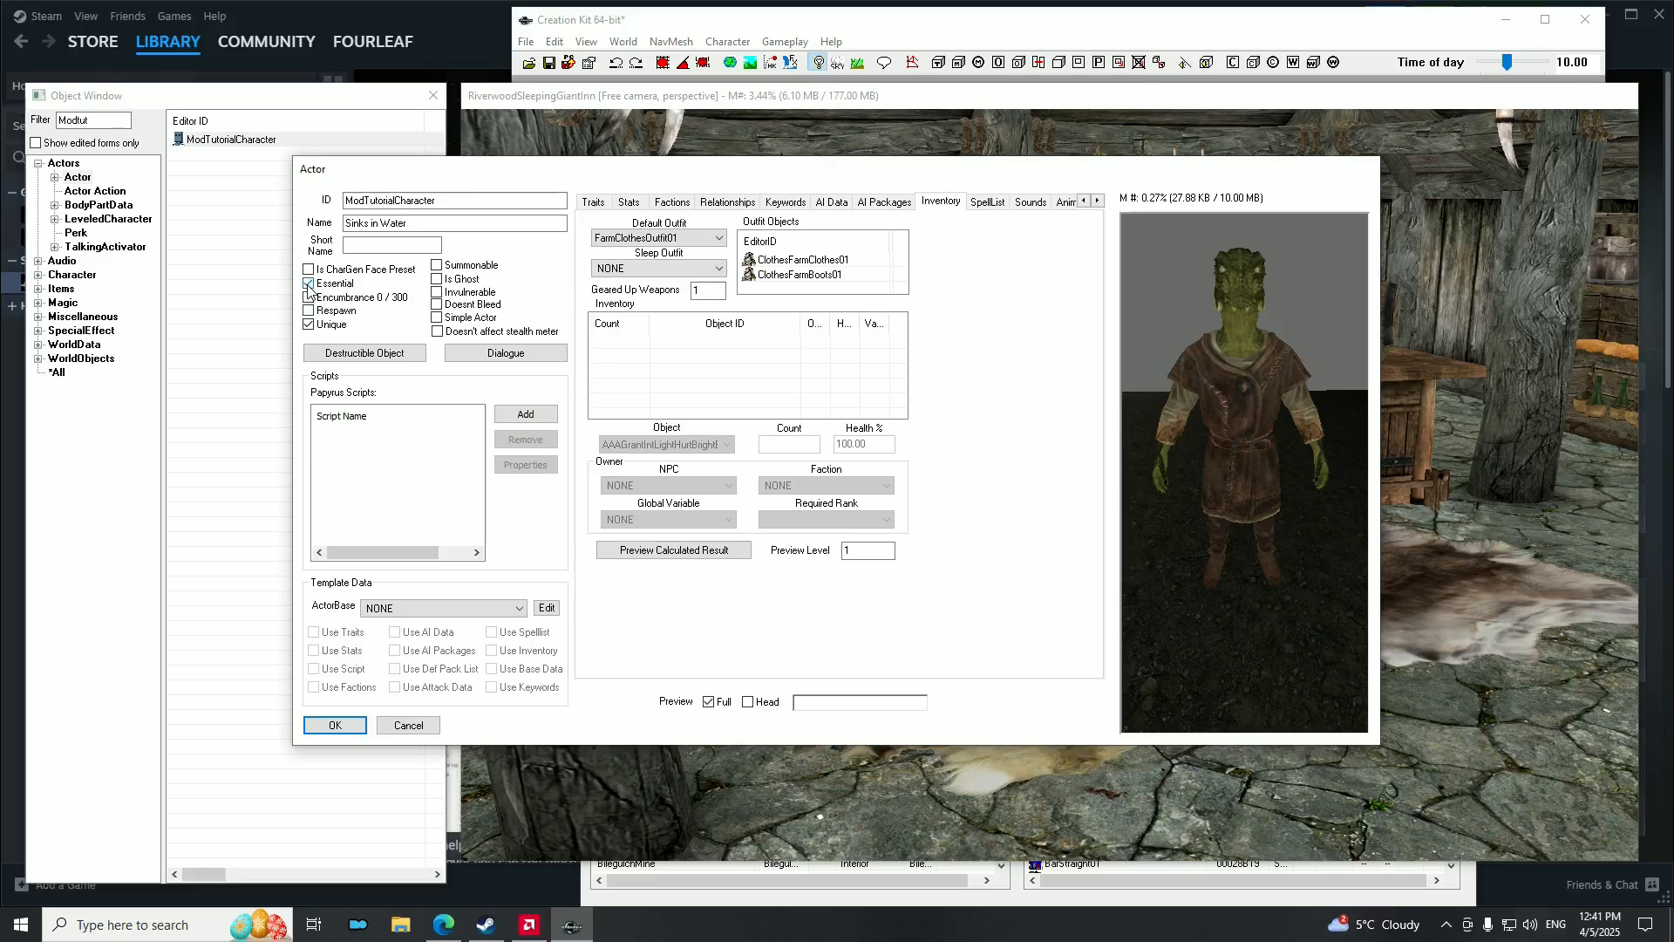
mouse_move(1201, 415)
left_mouse_down()
mouse_move(1342, 442)
mouse_move(1230, 462)
mouse_move(1049, 446)
mouse_move(1215, 431)
left_mouse_up()
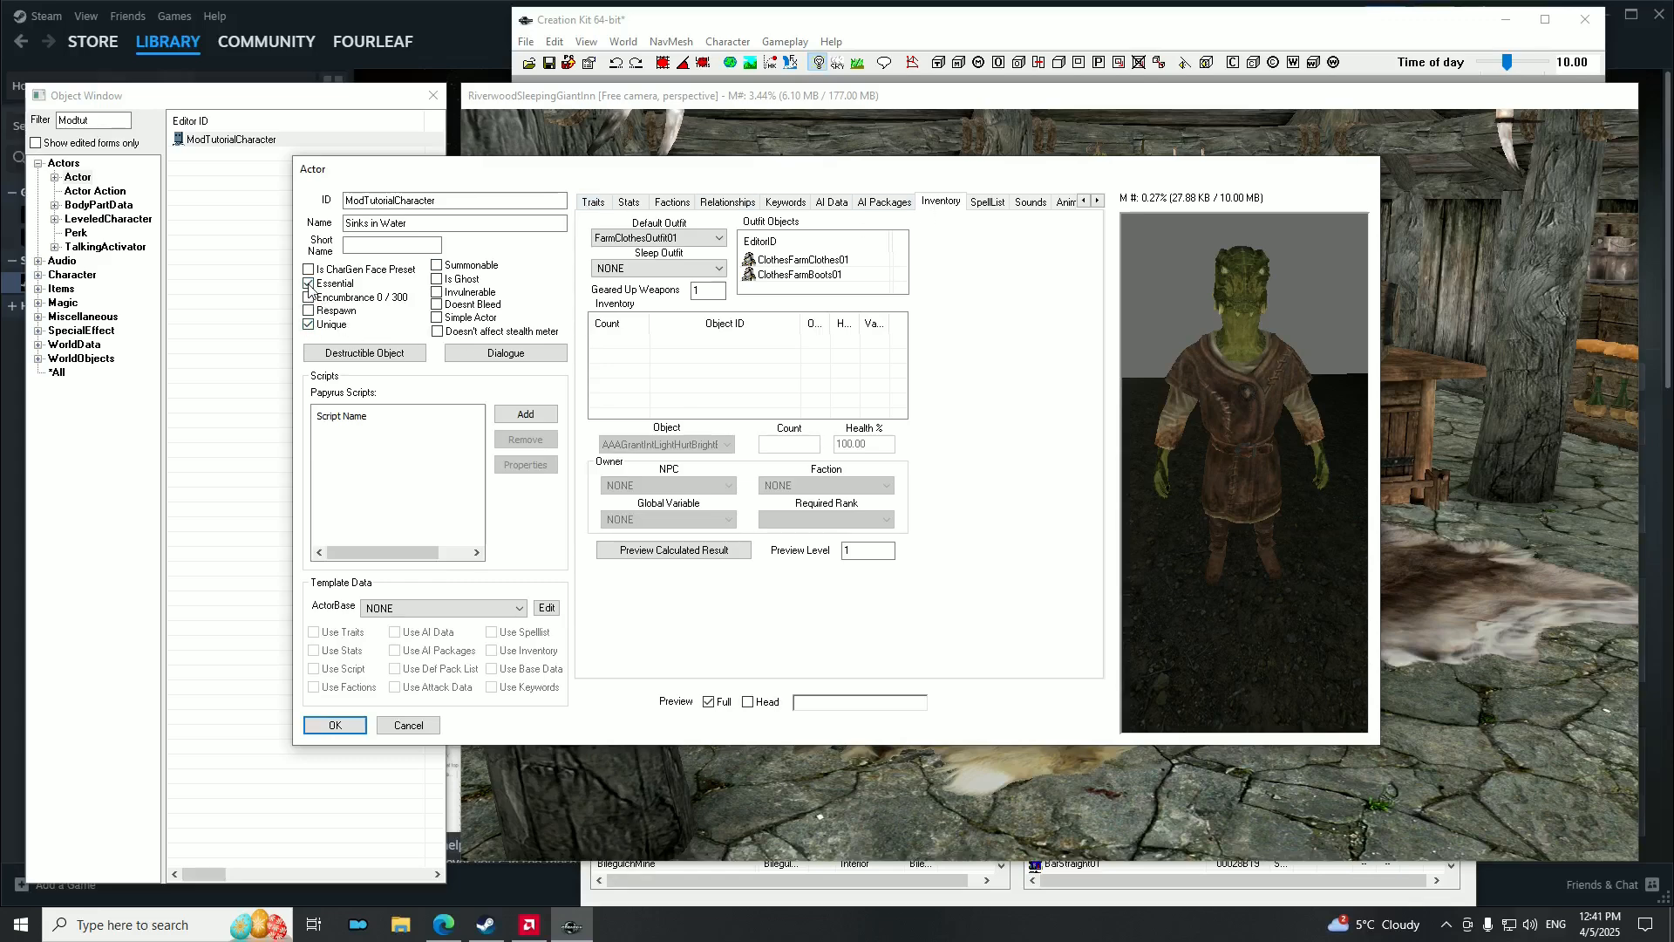
left_click(332, 727)
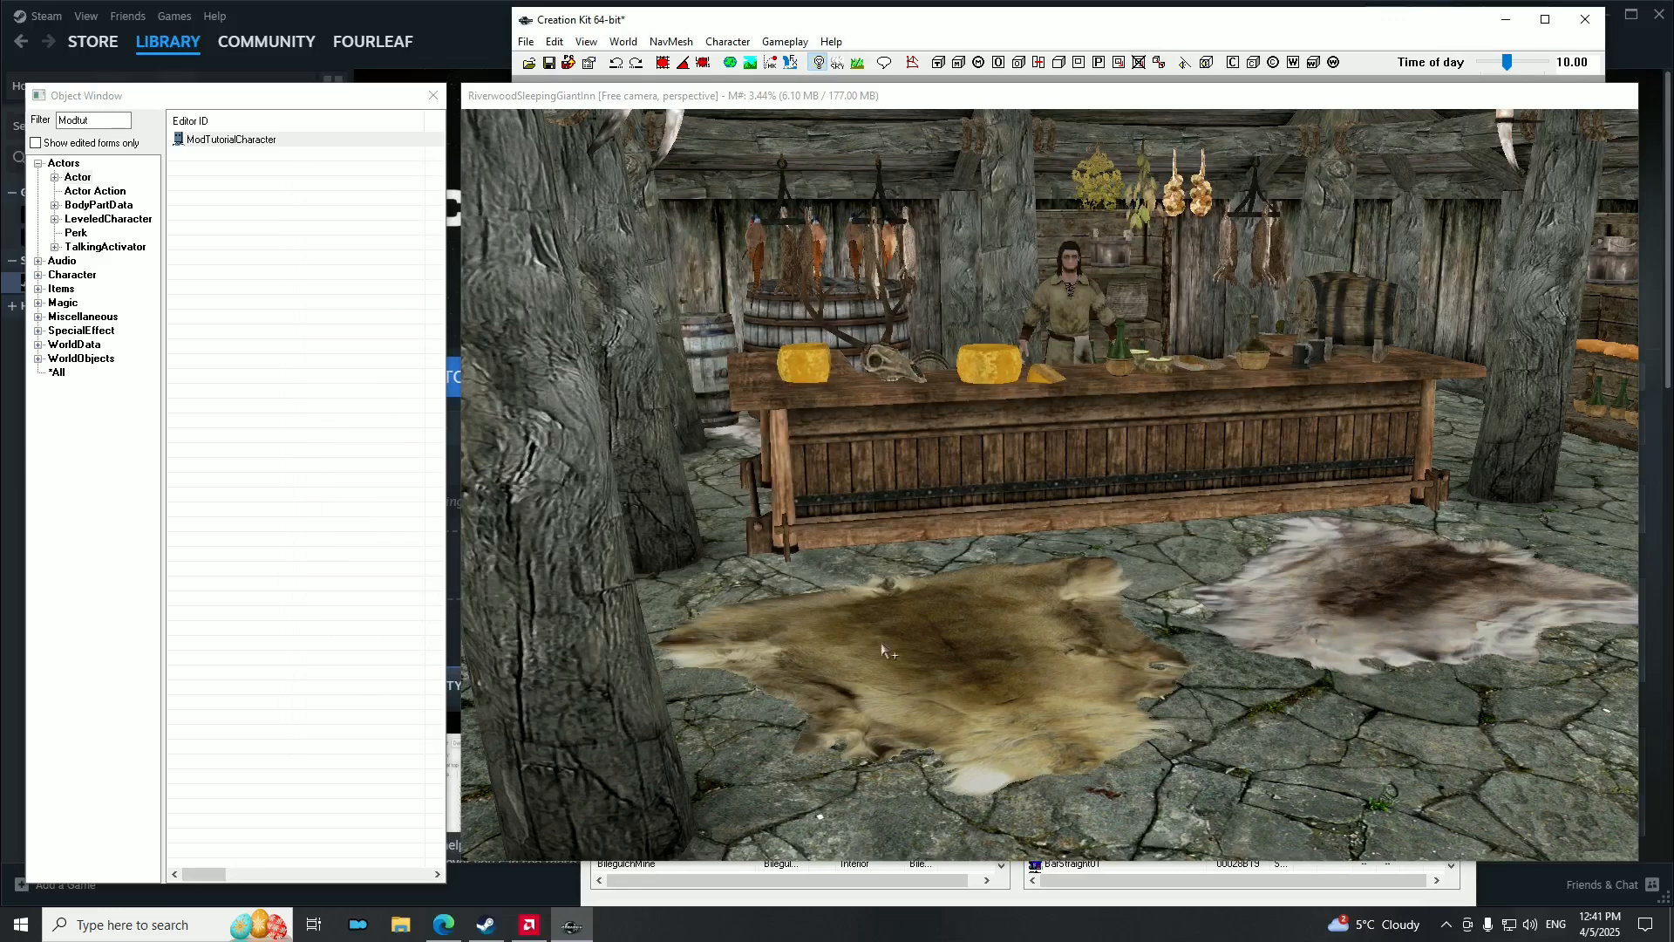
Place ModTutorialCharacter on the brown fur rug in front of the bar and rotate it to face away from the bar.
left_click_drag(209, 141, 1140, 631)
scroll(997, 450, "up", 2)
scroll(999, 446, "down", 1)
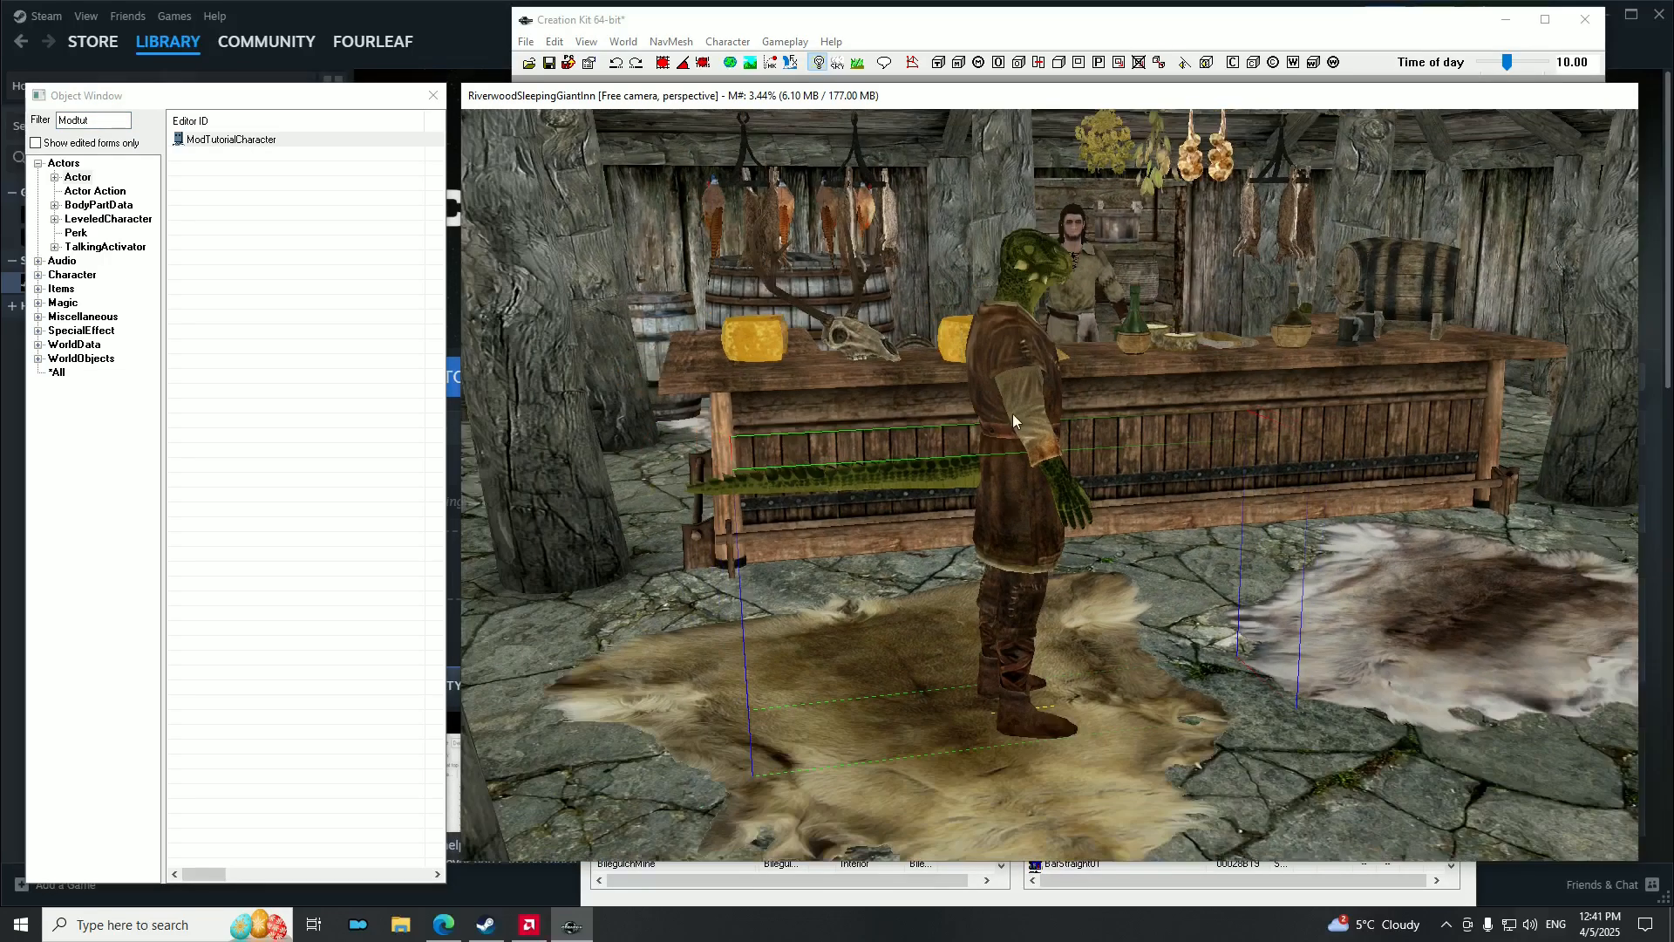
middle_click_drag(1025, 408, 964, 436, "shift")
right_click_drag(963, 436, 1050, 533)
mouse_move(1049, 535)
middle_mouse_down("shift")
mouse_move(1081, 490)
mouse_move(1033, 523)
middle_mouse_up("shift")
scroll(1080, 491, "down", 1)
scroll(1077, 507, "up", 1)
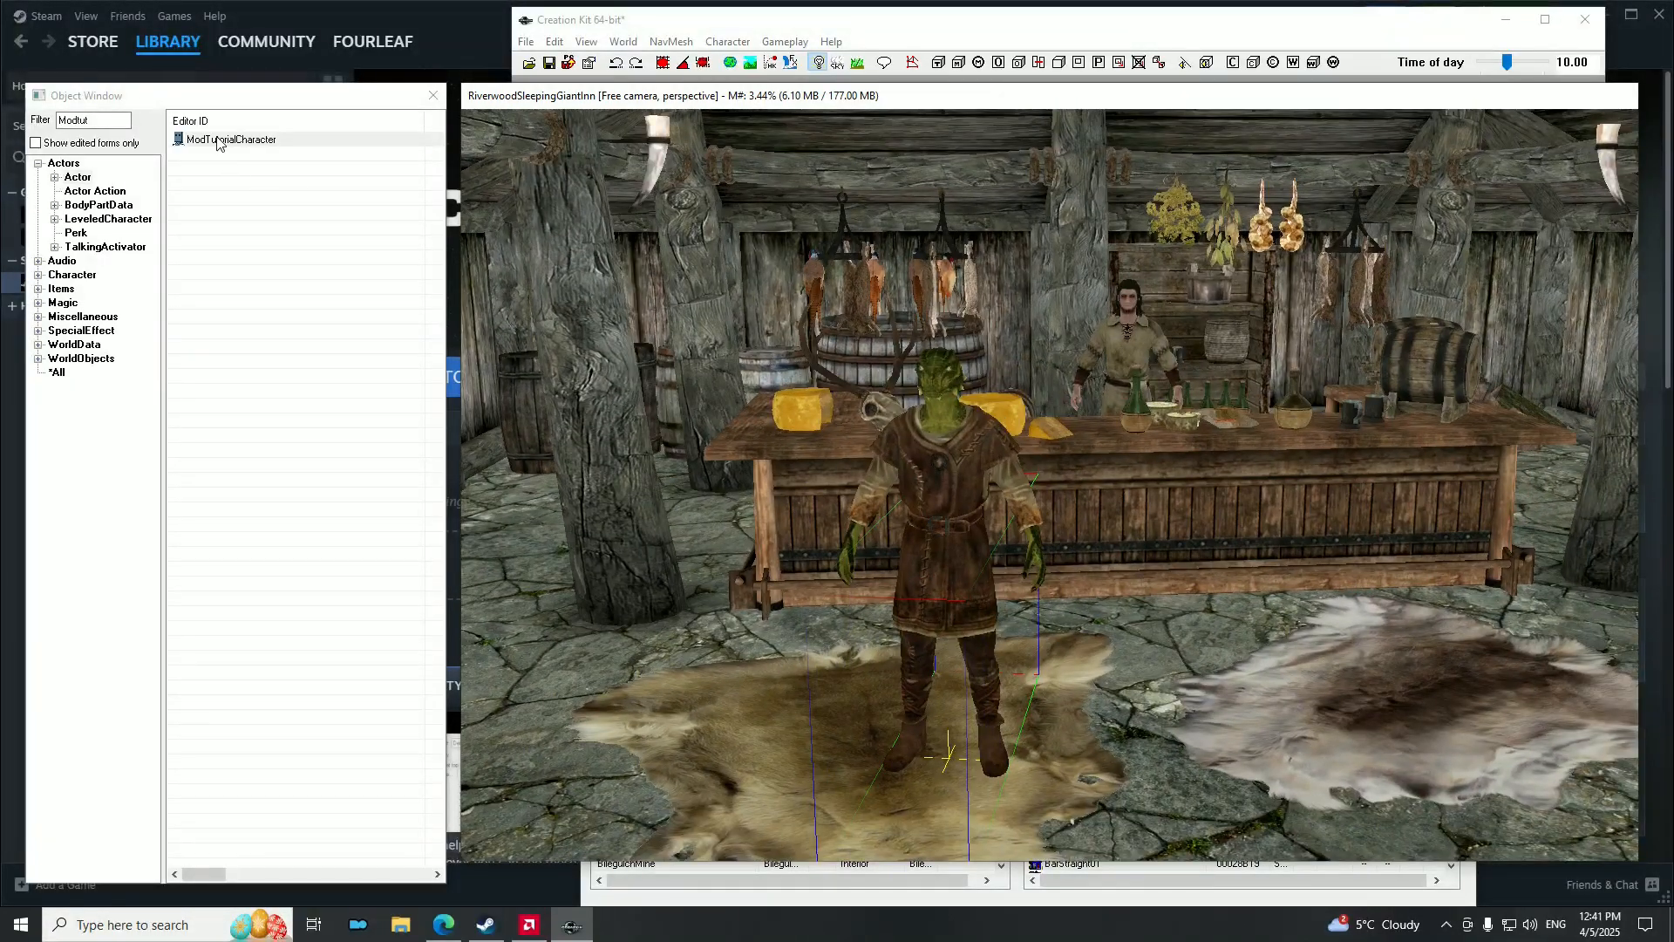
Switch the render view to the cell's own lighting and inspect the placed character from several distances.
scroll(939, 558, "up", 2)
mouse_move(938, 572)
middle_mouse_down("shift")
mouse_move(988, 568)
mouse_move(889, 553)
mouse_move(956, 560)
middle_mouse_up("shift")
scroll(925, 558, "down", 2)
scroll(926, 558, "up", 4)
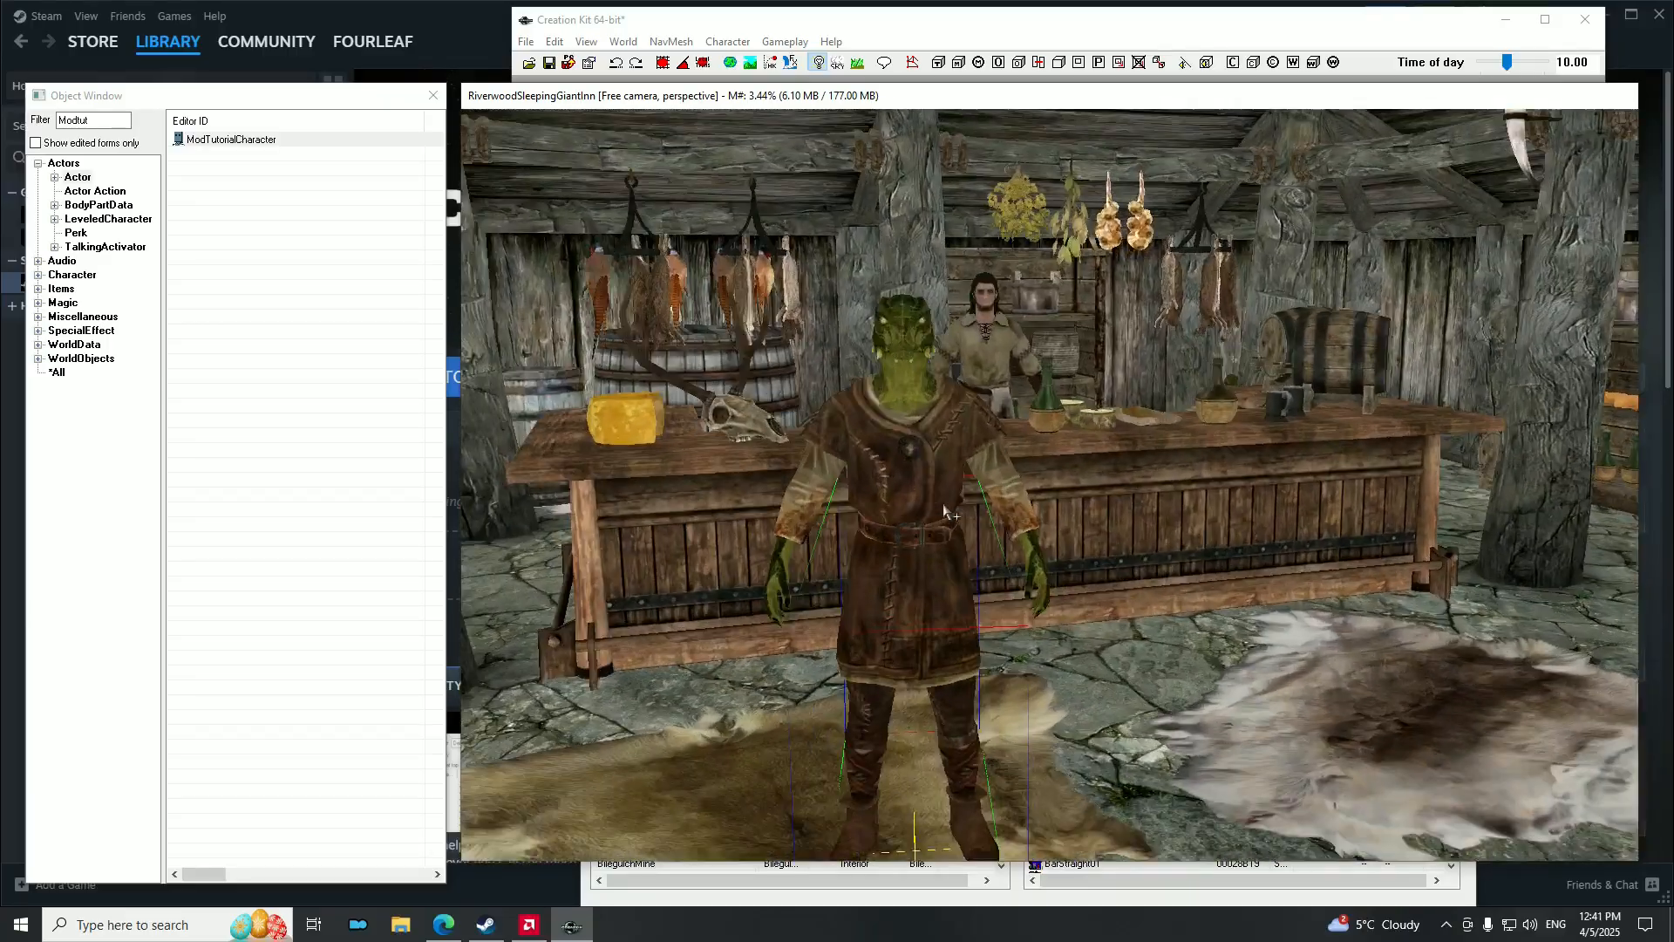
scroll(919, 545, "down", 2)
middle_click_drag(920, 545, 922, 499, "shift")
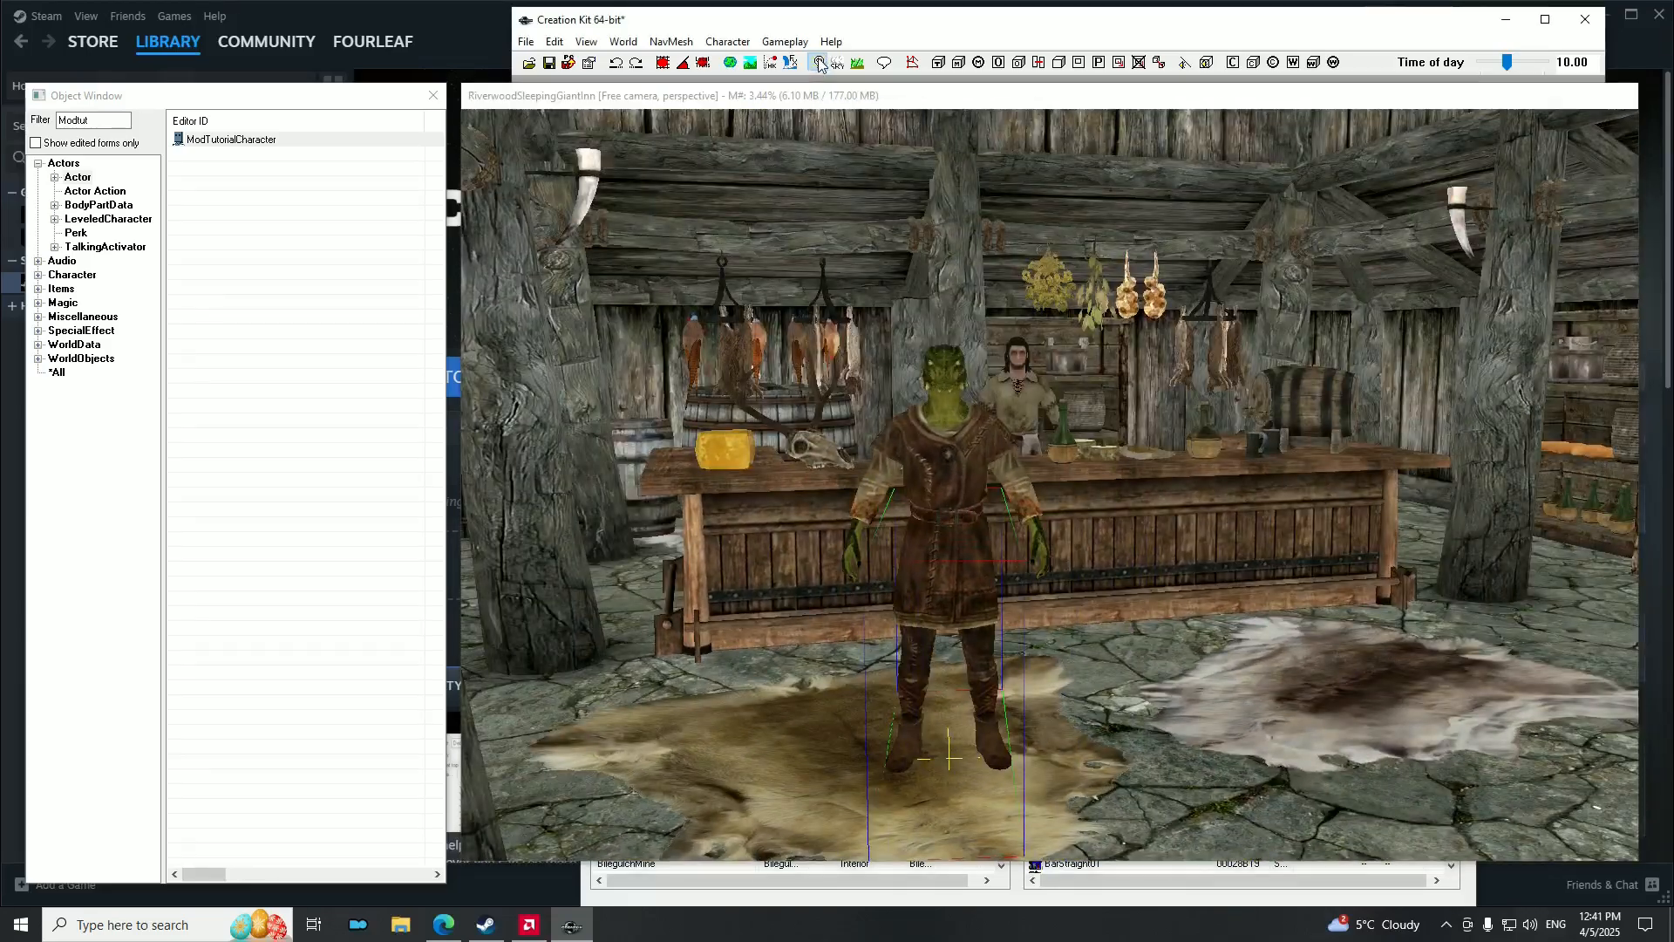
left_click(819, 63)
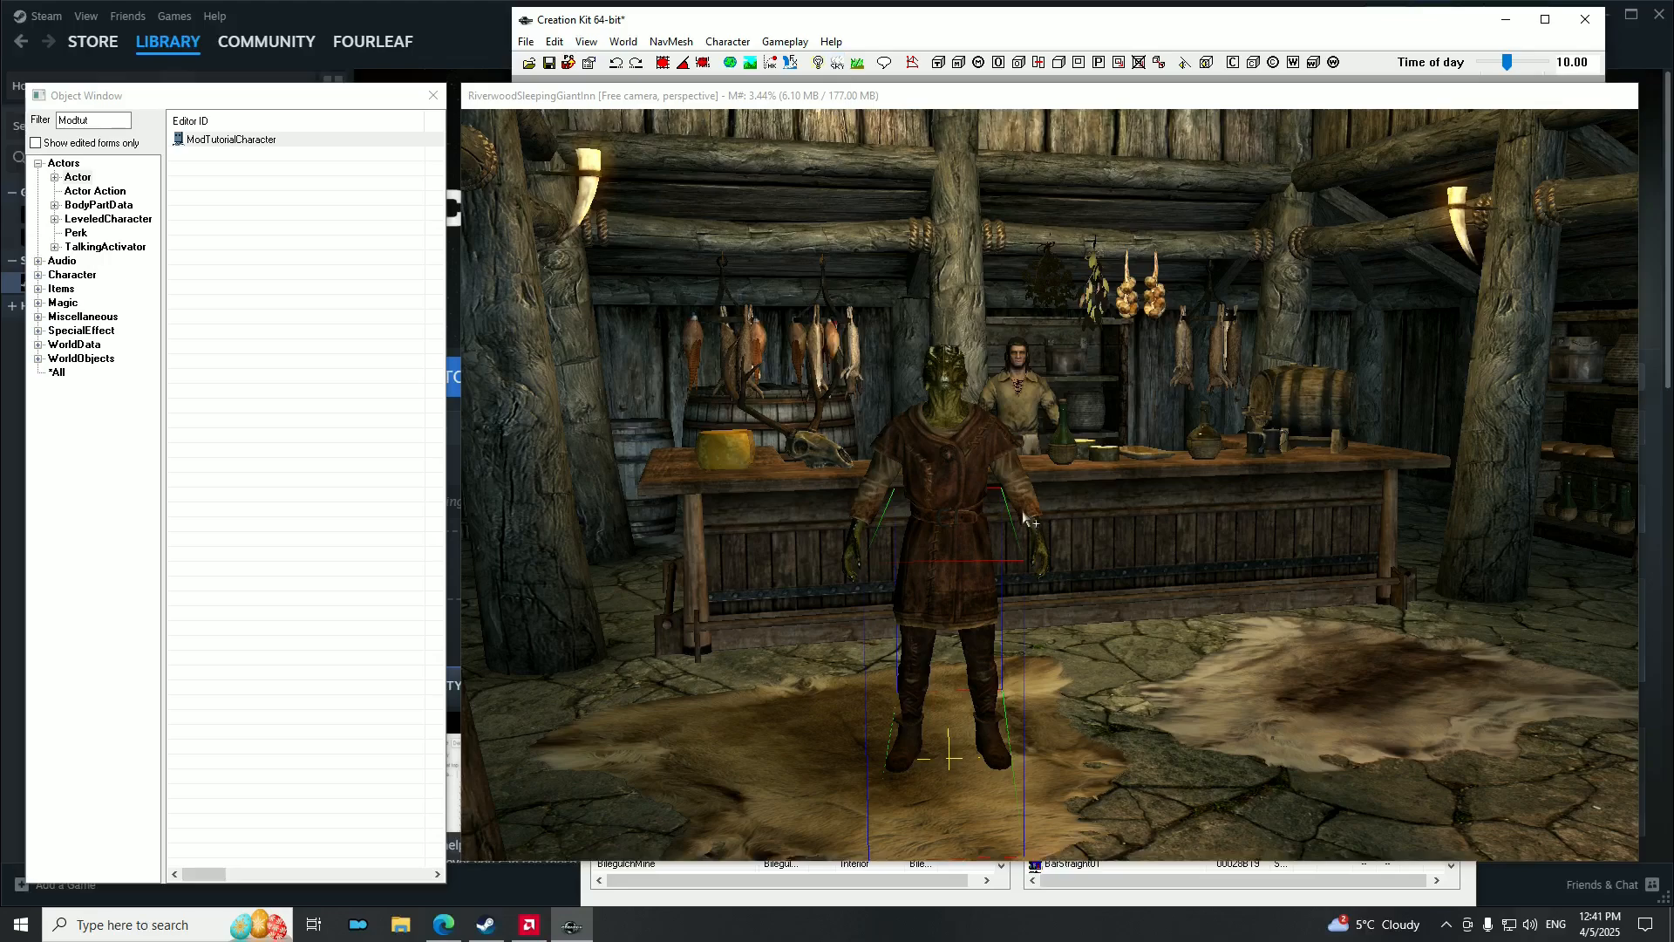
scroll(896, 462, "up", 2)
mouse_move(896, 459)
middle_mouse_down("shift")
mouse_move(852, 467)
mouse_move(903, 469)
middle_mouse_up("shift")
scroll(902, 469, "down", 2)
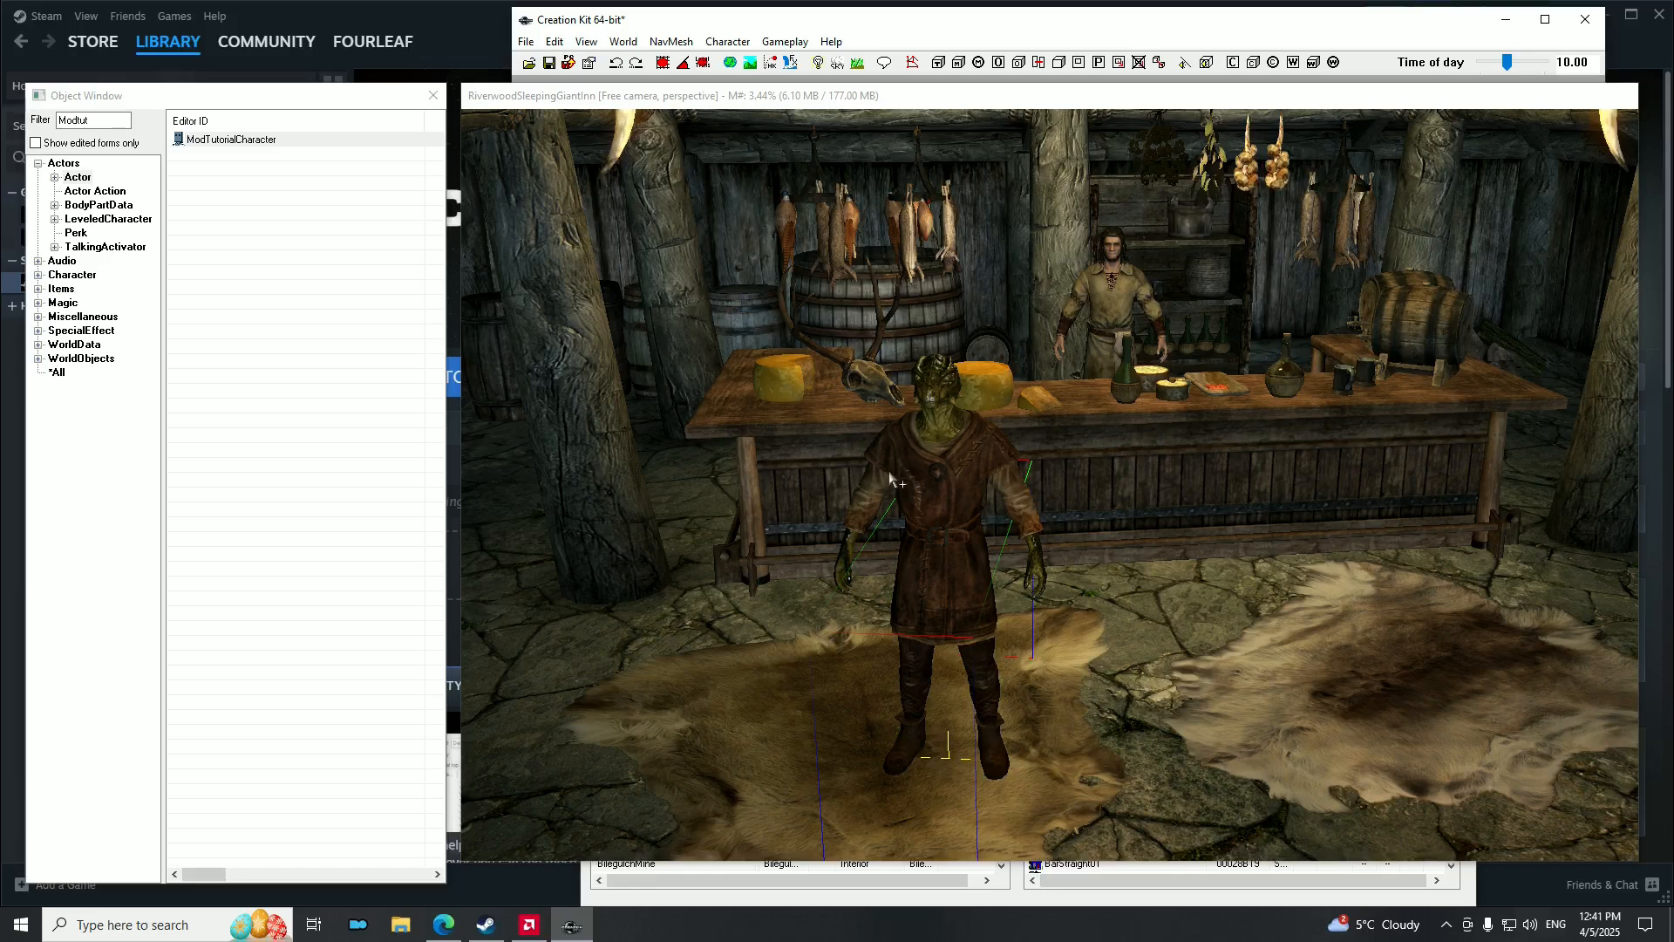
Collapse the Actors category in the Object Window and clear the Modtut filter.
left_click(38, 164)
left_click_drag(108, 120, 6, 137)
key("BackSpace")
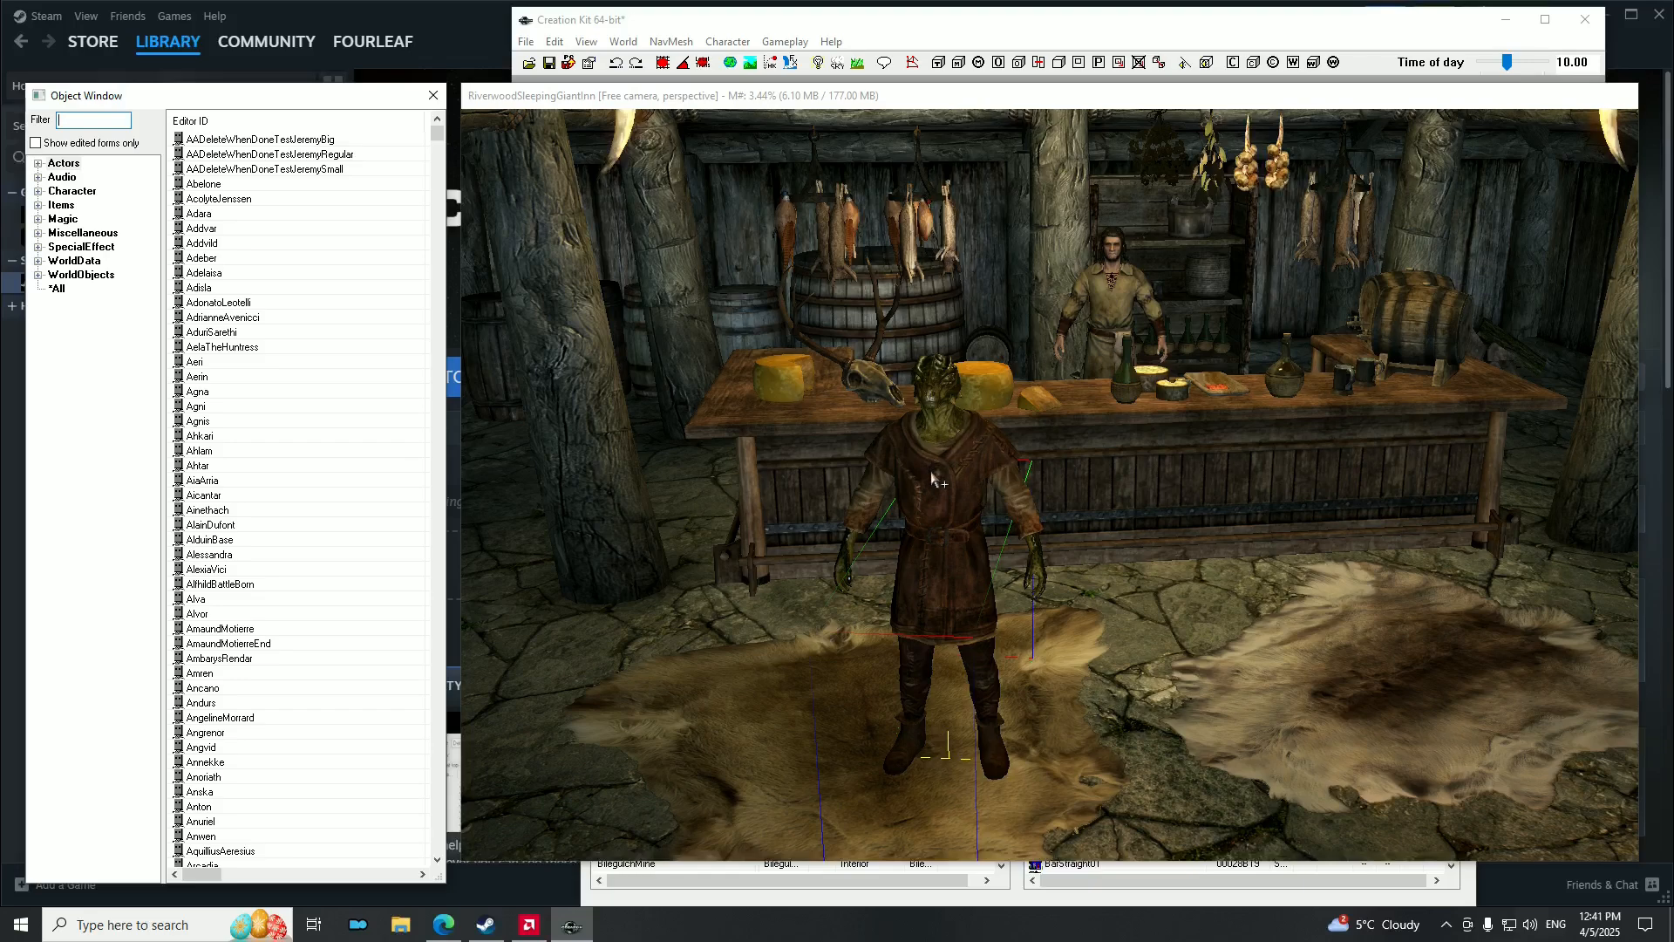
List the Book records in the Items category and filter them by book.
scroll(933, 477, "up", 5)
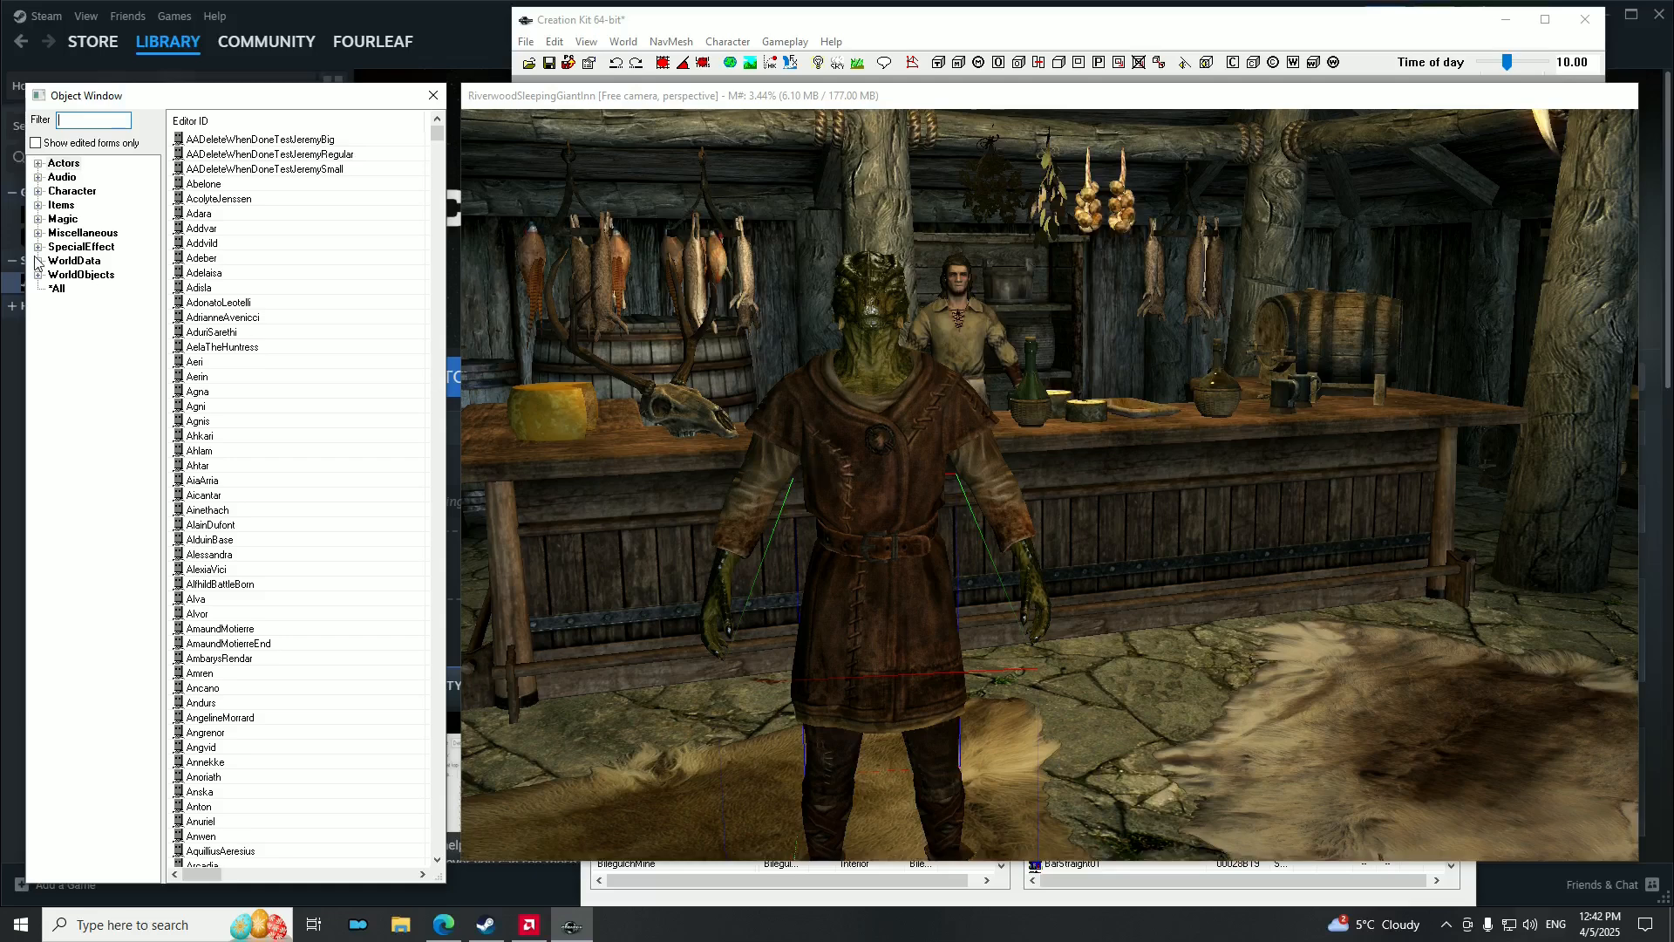
left_click(38, 204)
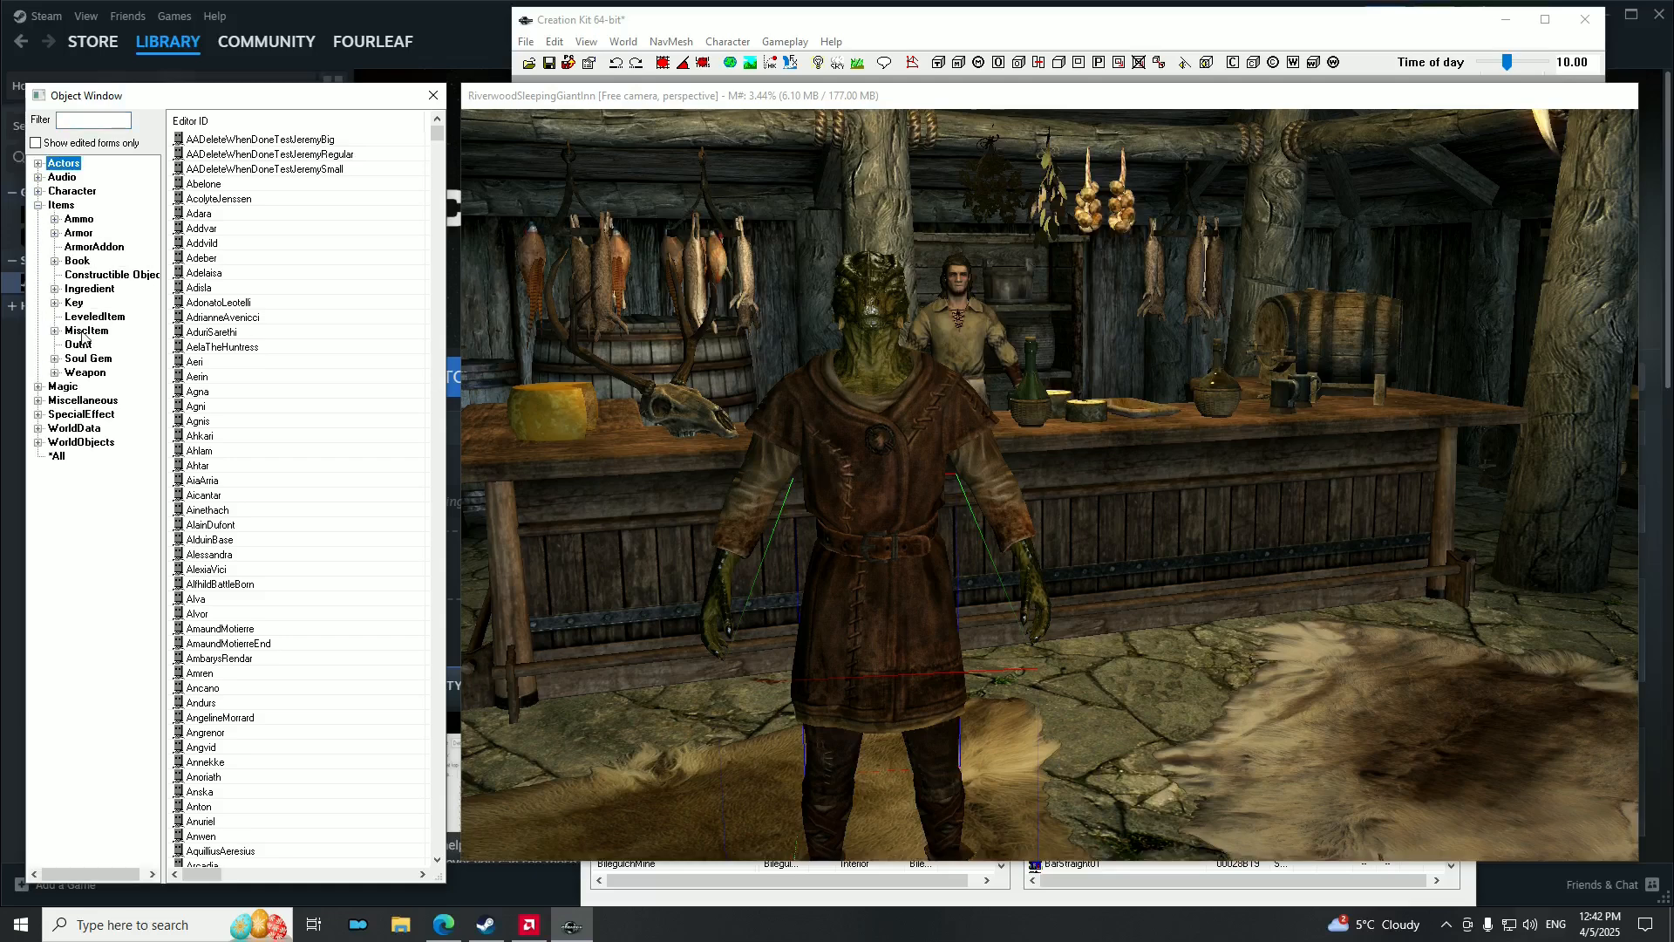
left_click(77, 261)
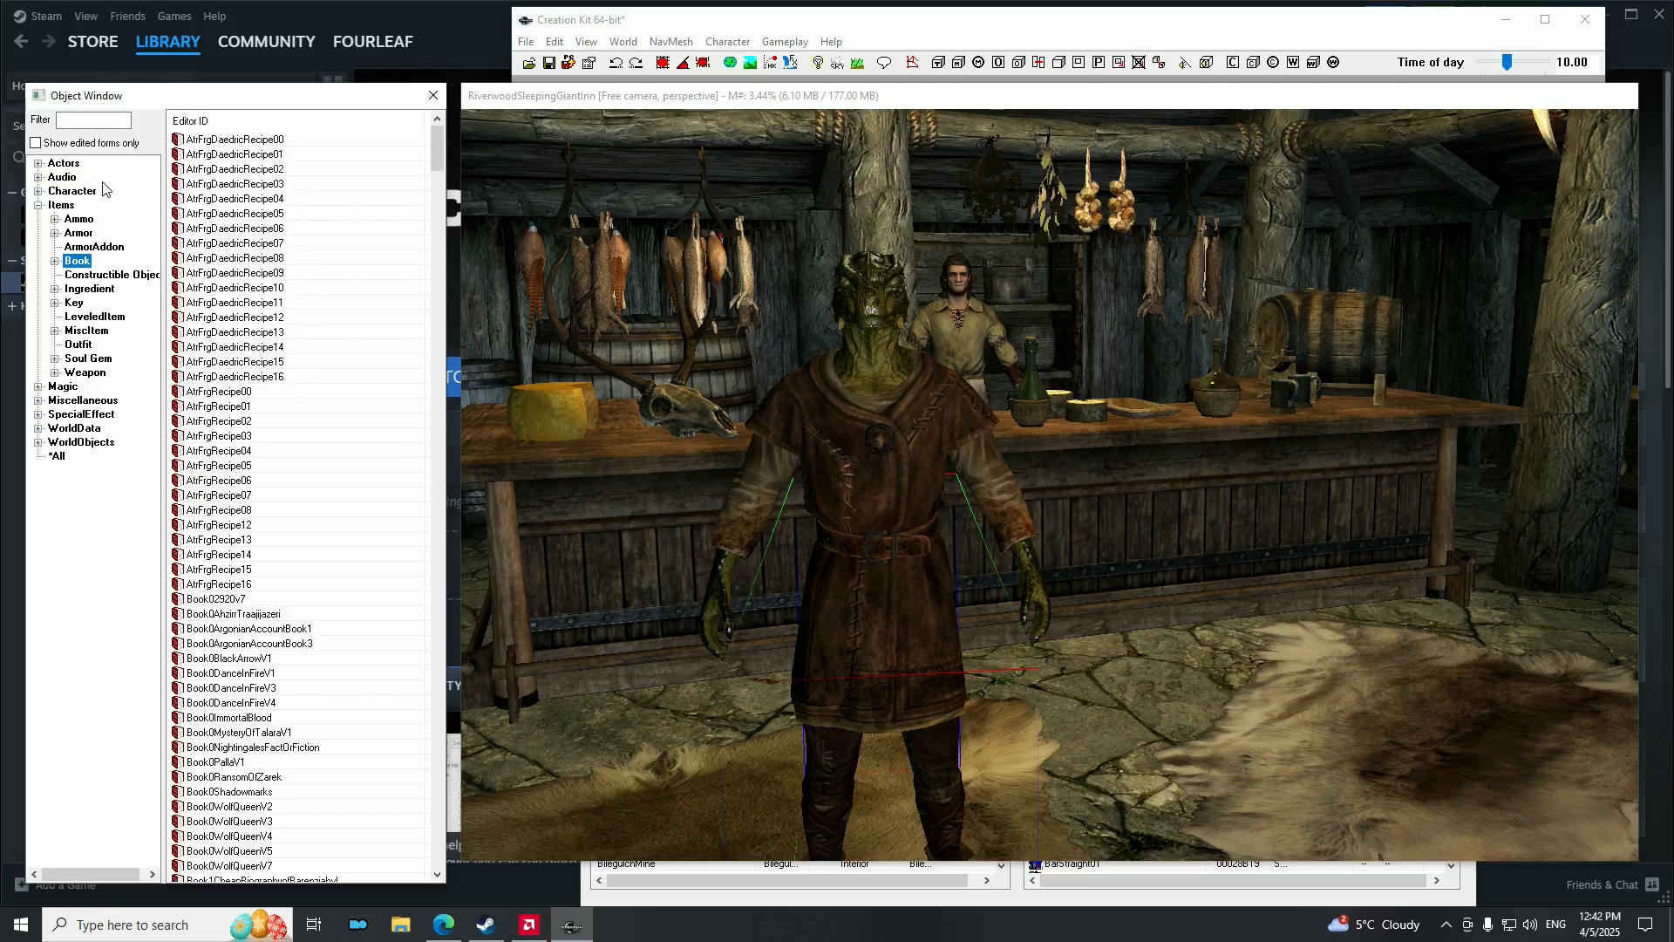
left_click(106, 121)
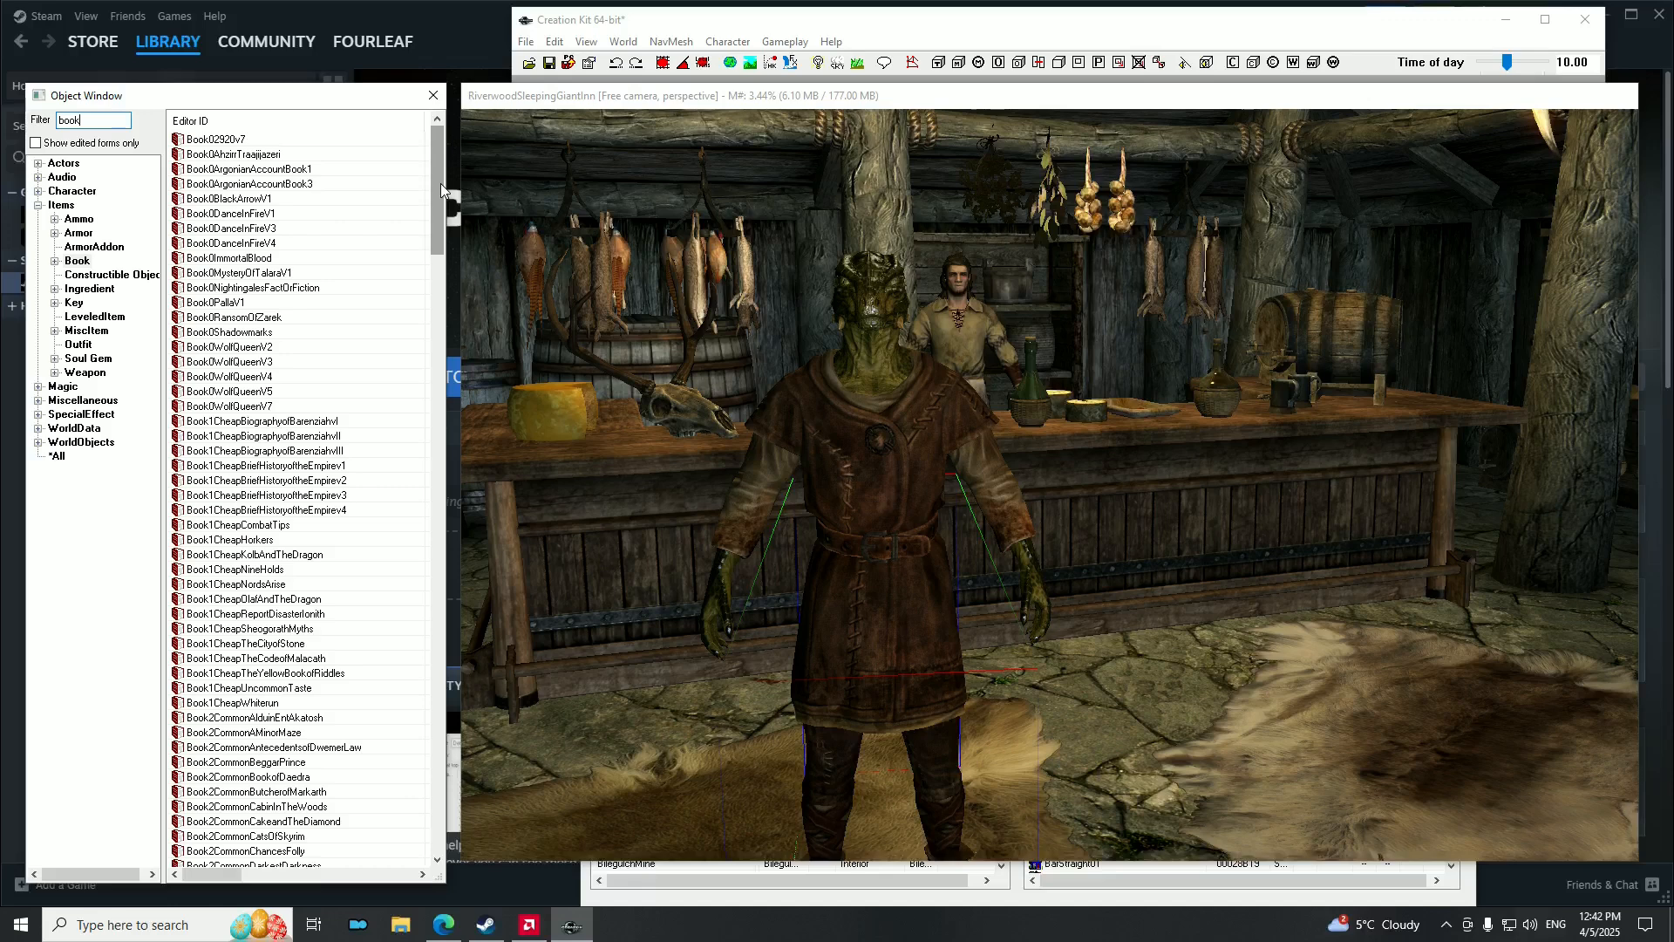
left_click(219, 214)
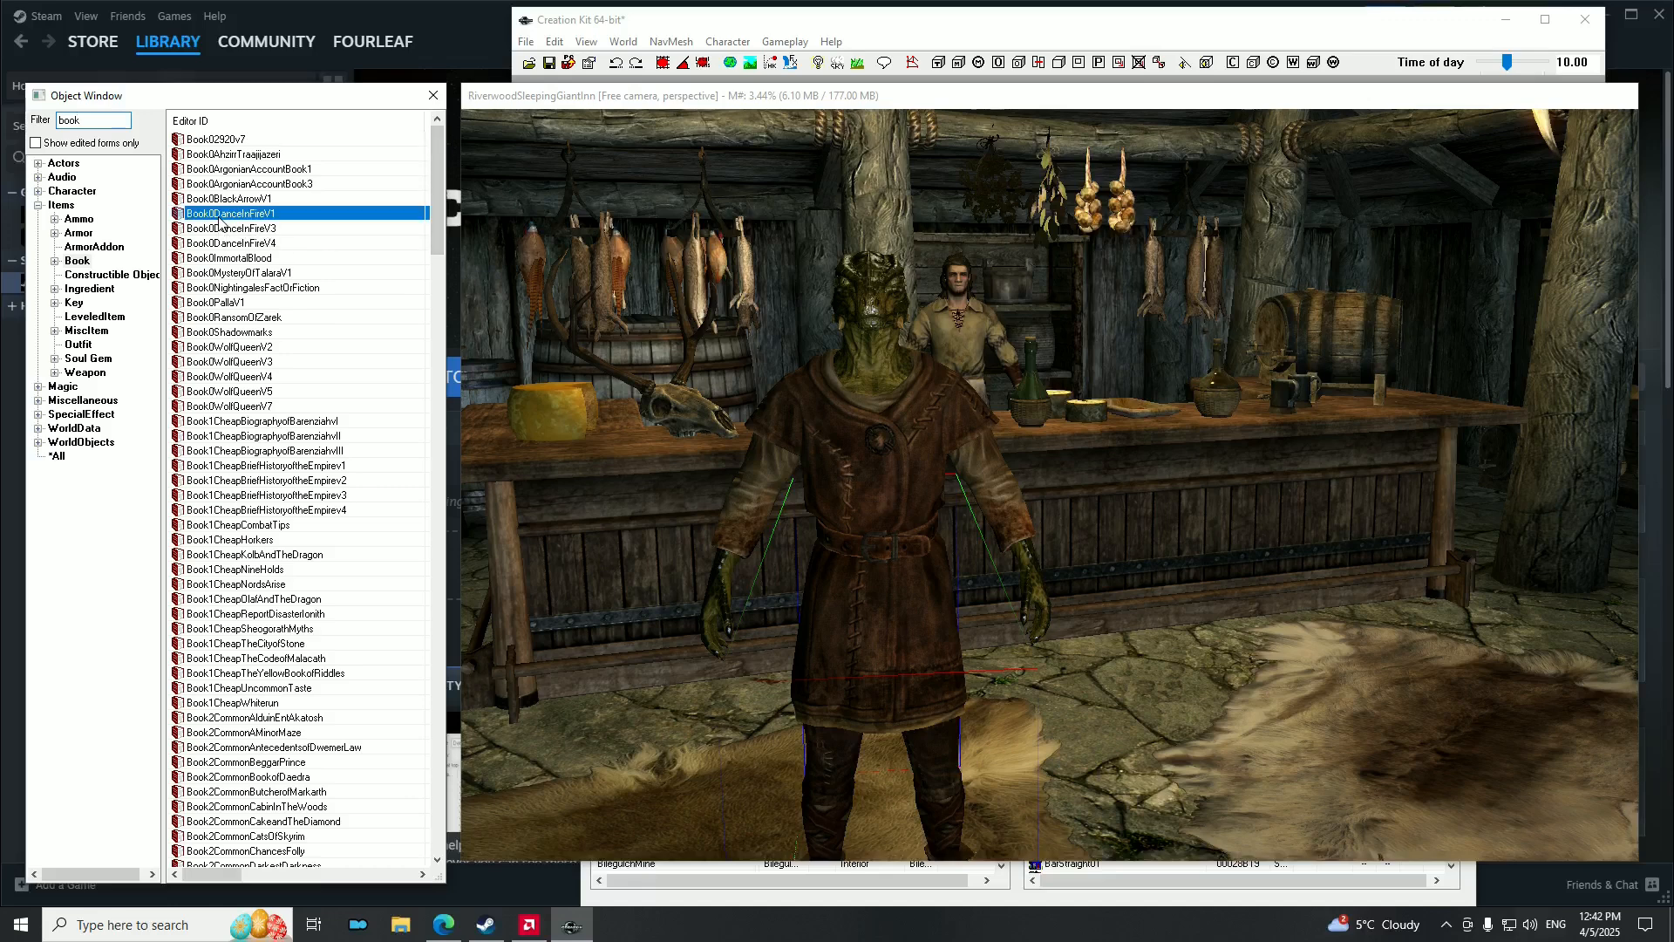
Duplicate the Book0DanceInFireV1 record.
mouse_move(438, 184)
left_mouse_down()
mouse_move(455, 652)
mouse_move(425, 170)
left_mouse_up()
mouse_move(438, 154)
left_mouse_down()
mouse_move(437, 185)
mouse_move(434, 152)
left_mouse_up()
left_click(215, 201)
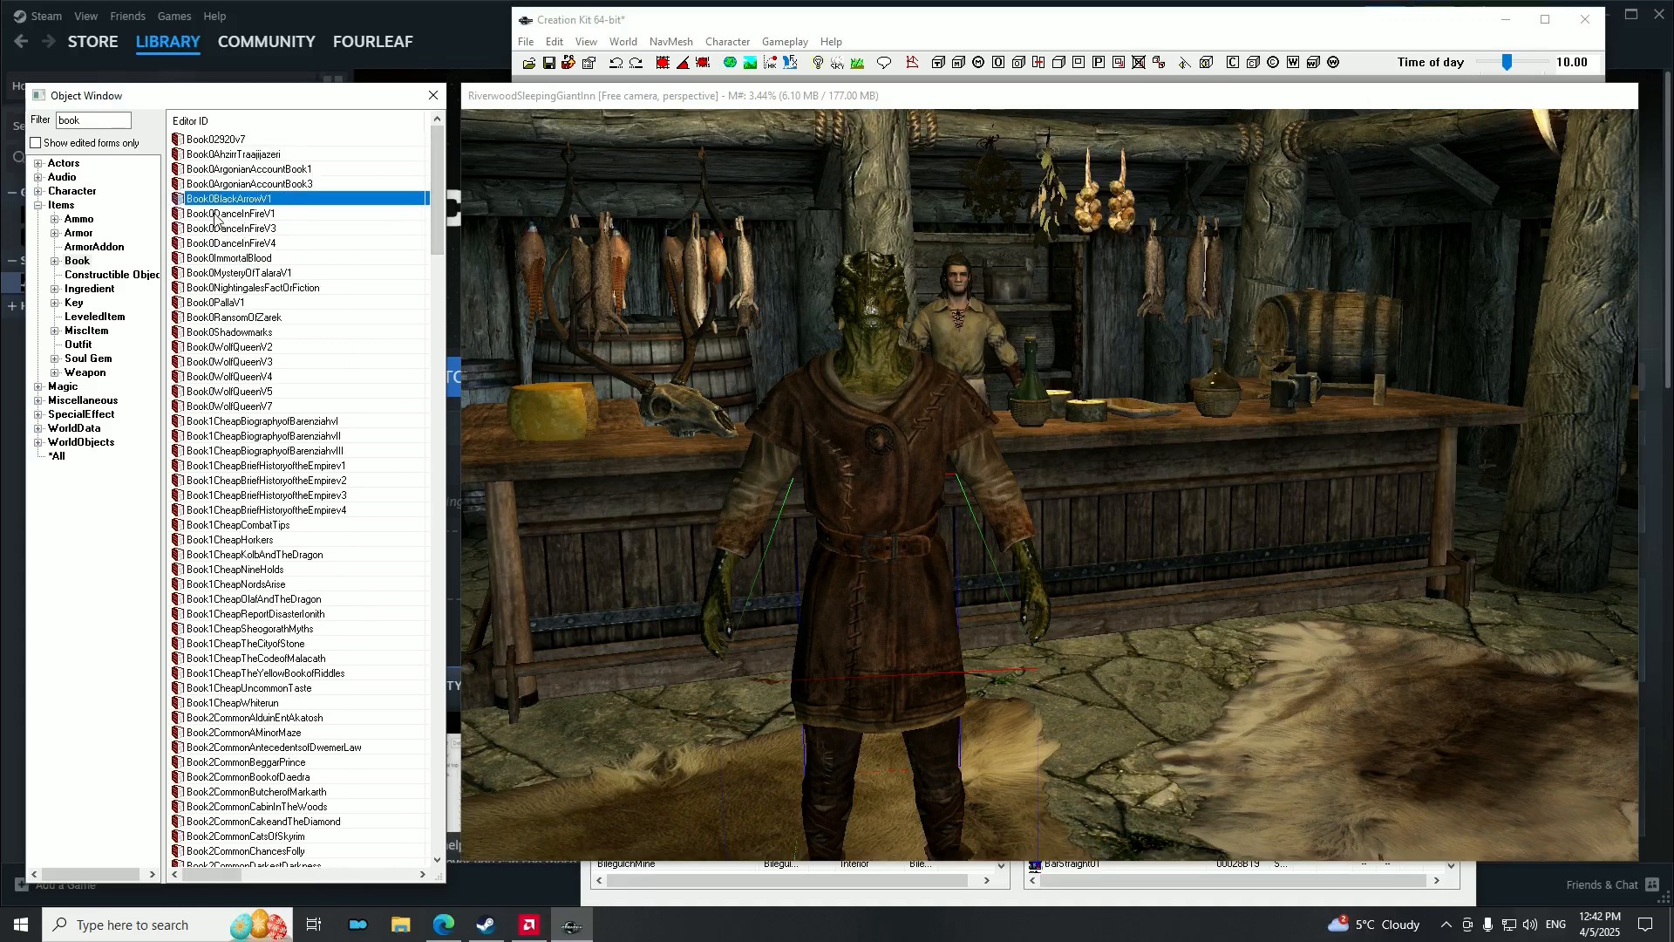
left_click(214, 214)
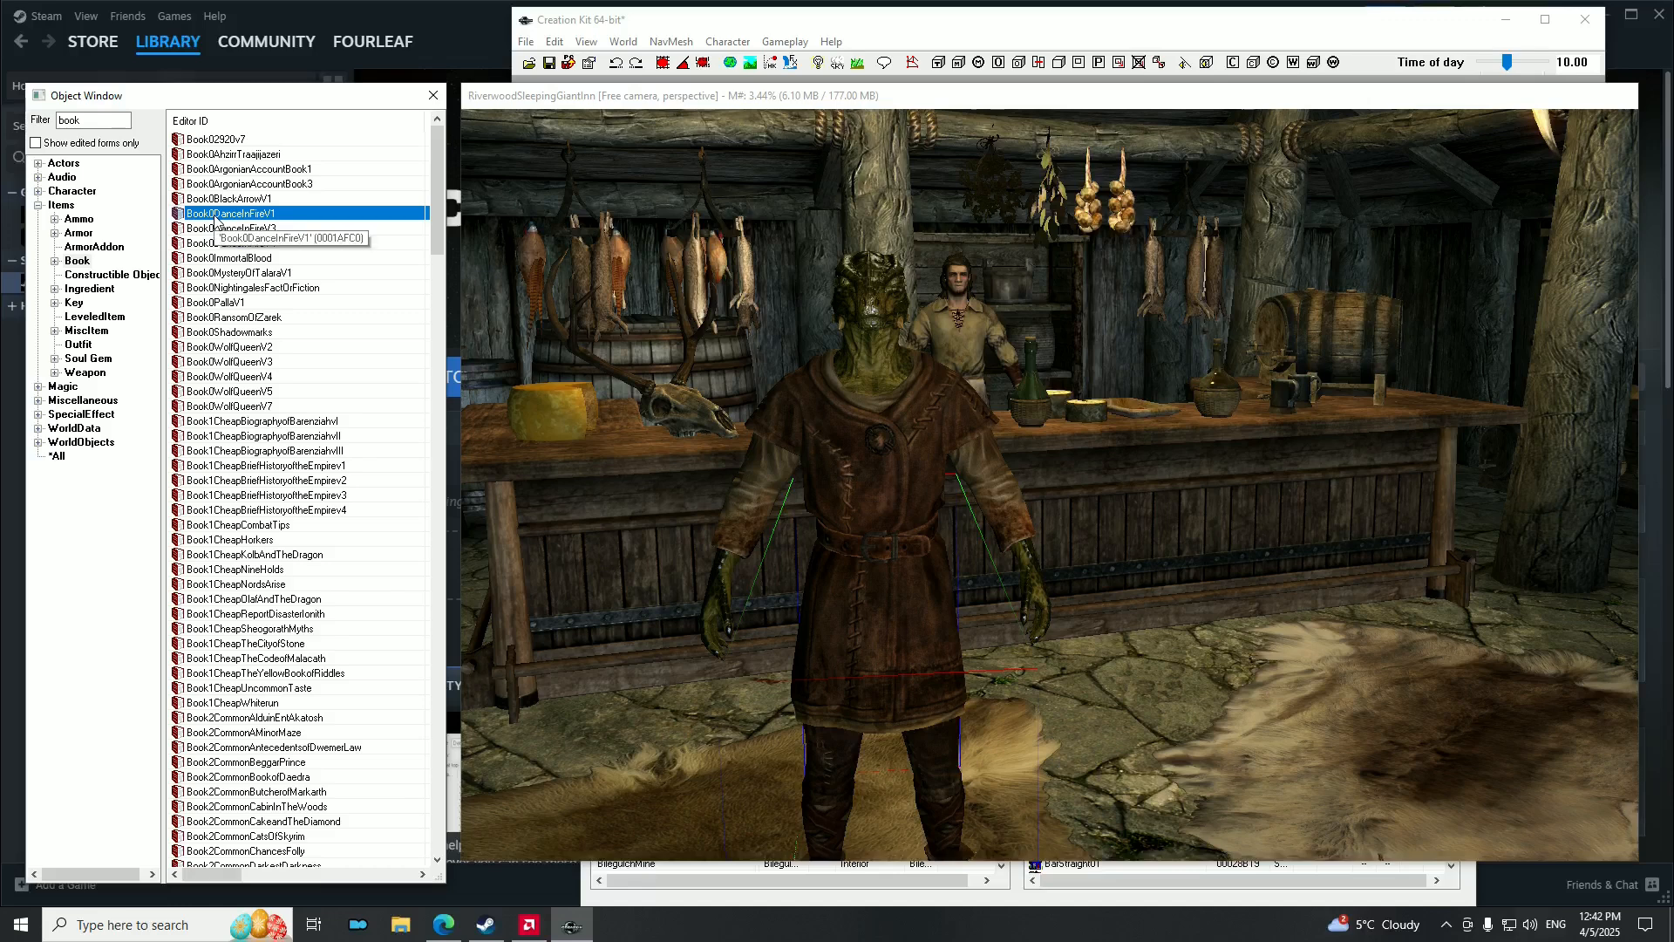
key("Up")
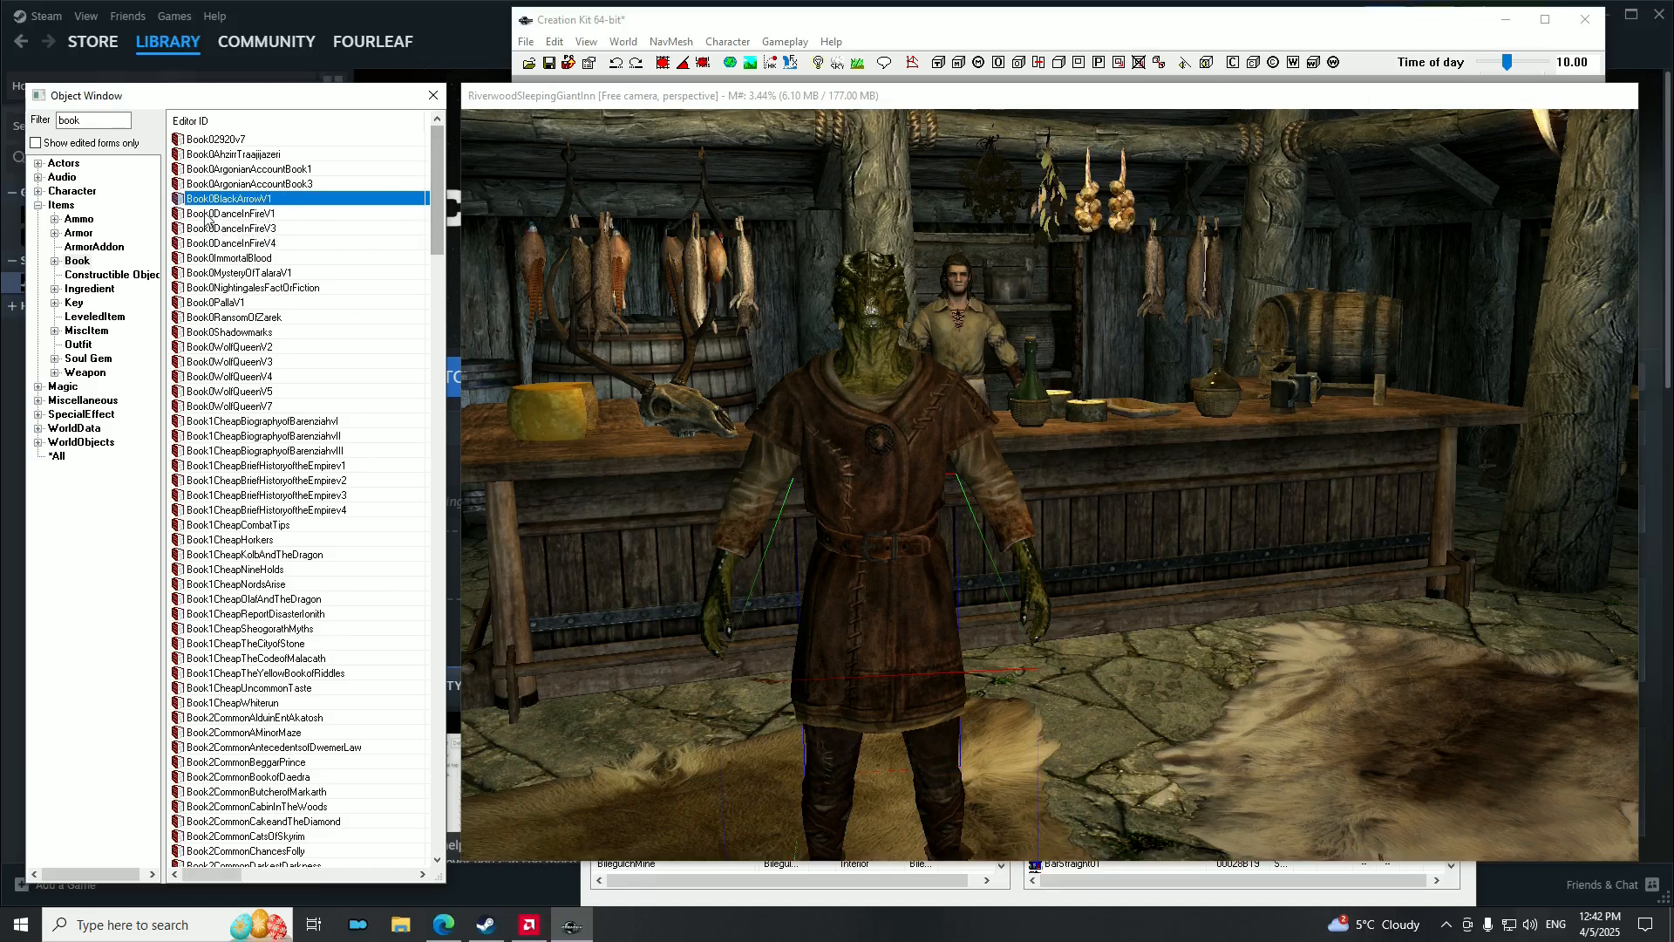
left_click(223, 217)
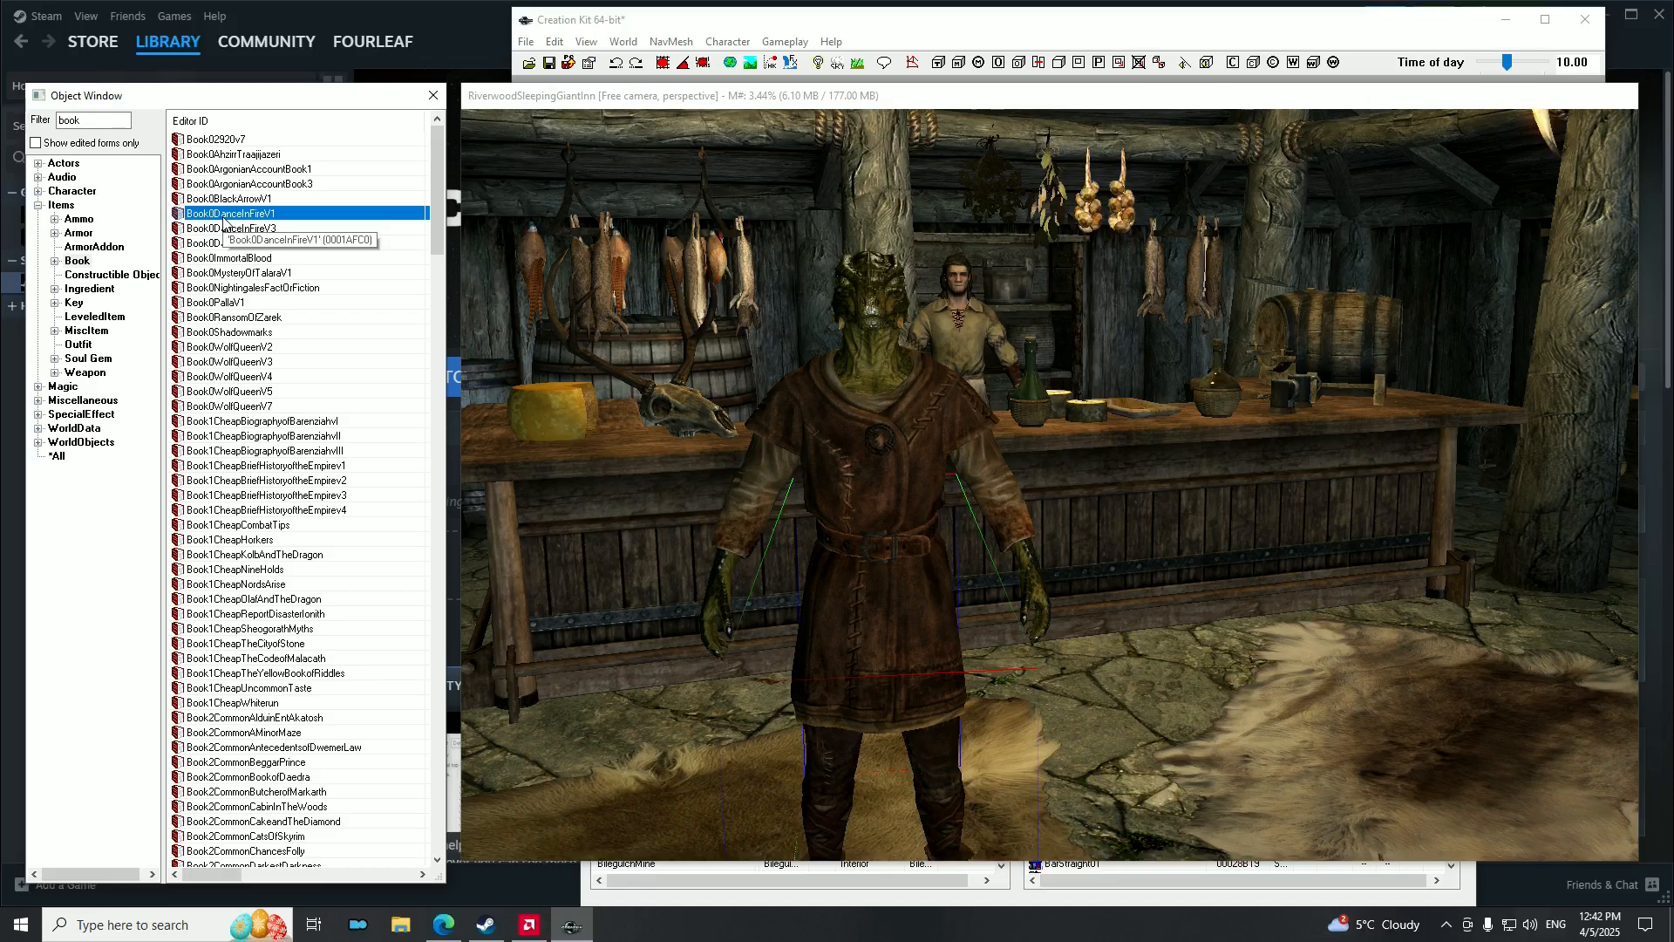
right_click(223, 218)
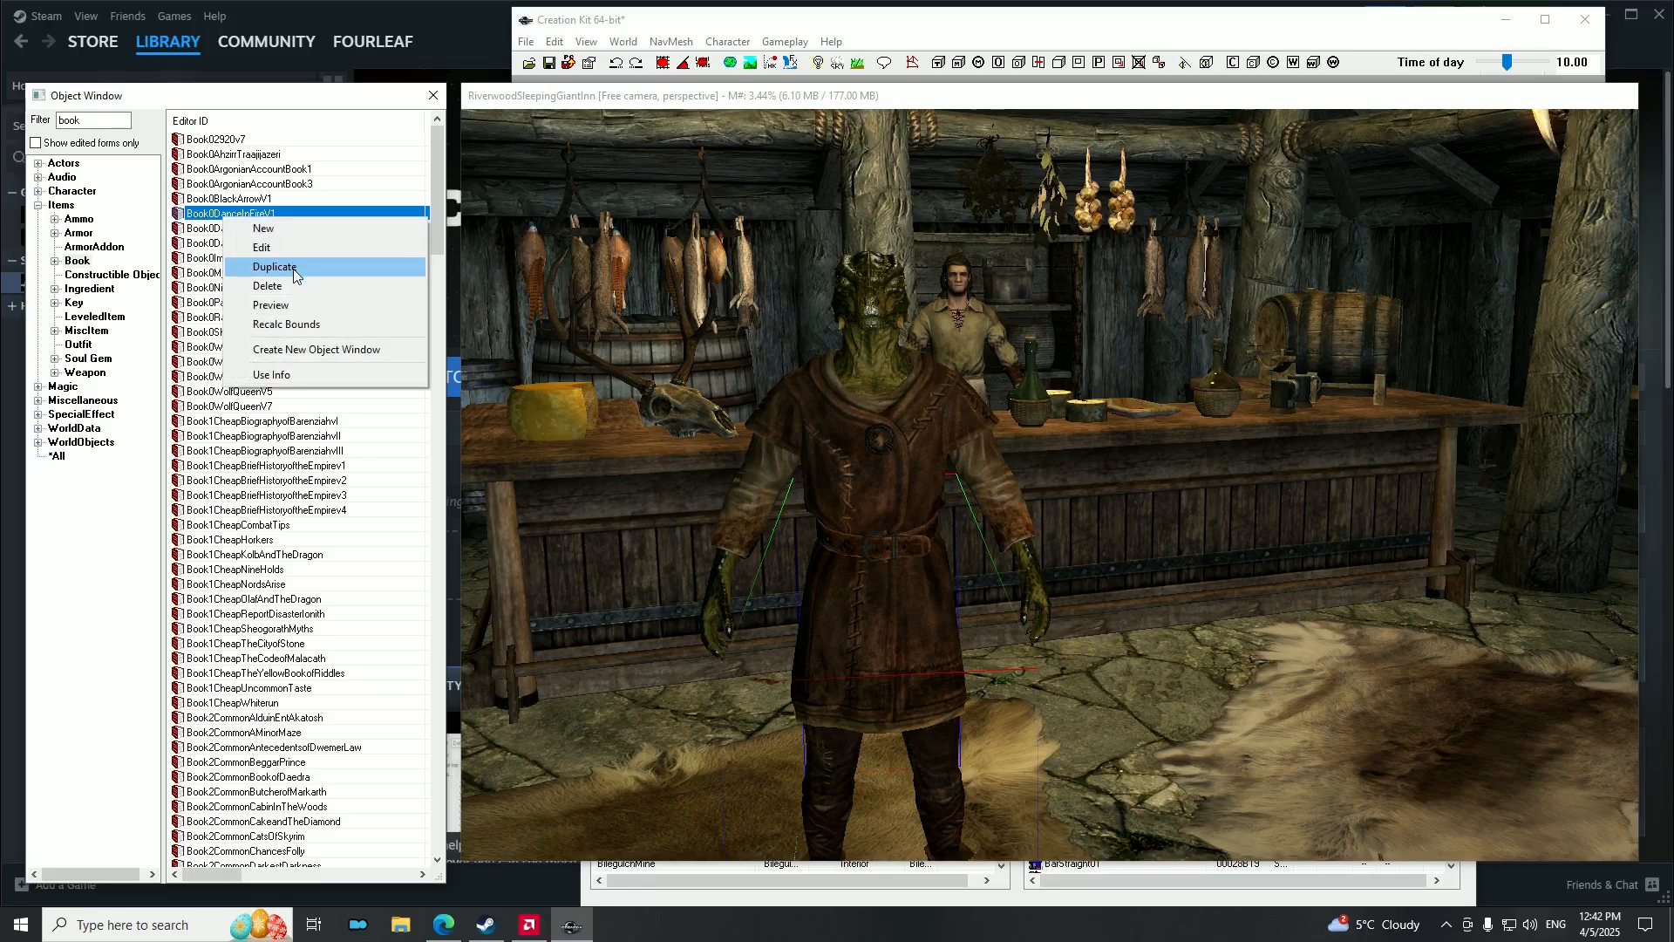
left_click(207, 211)
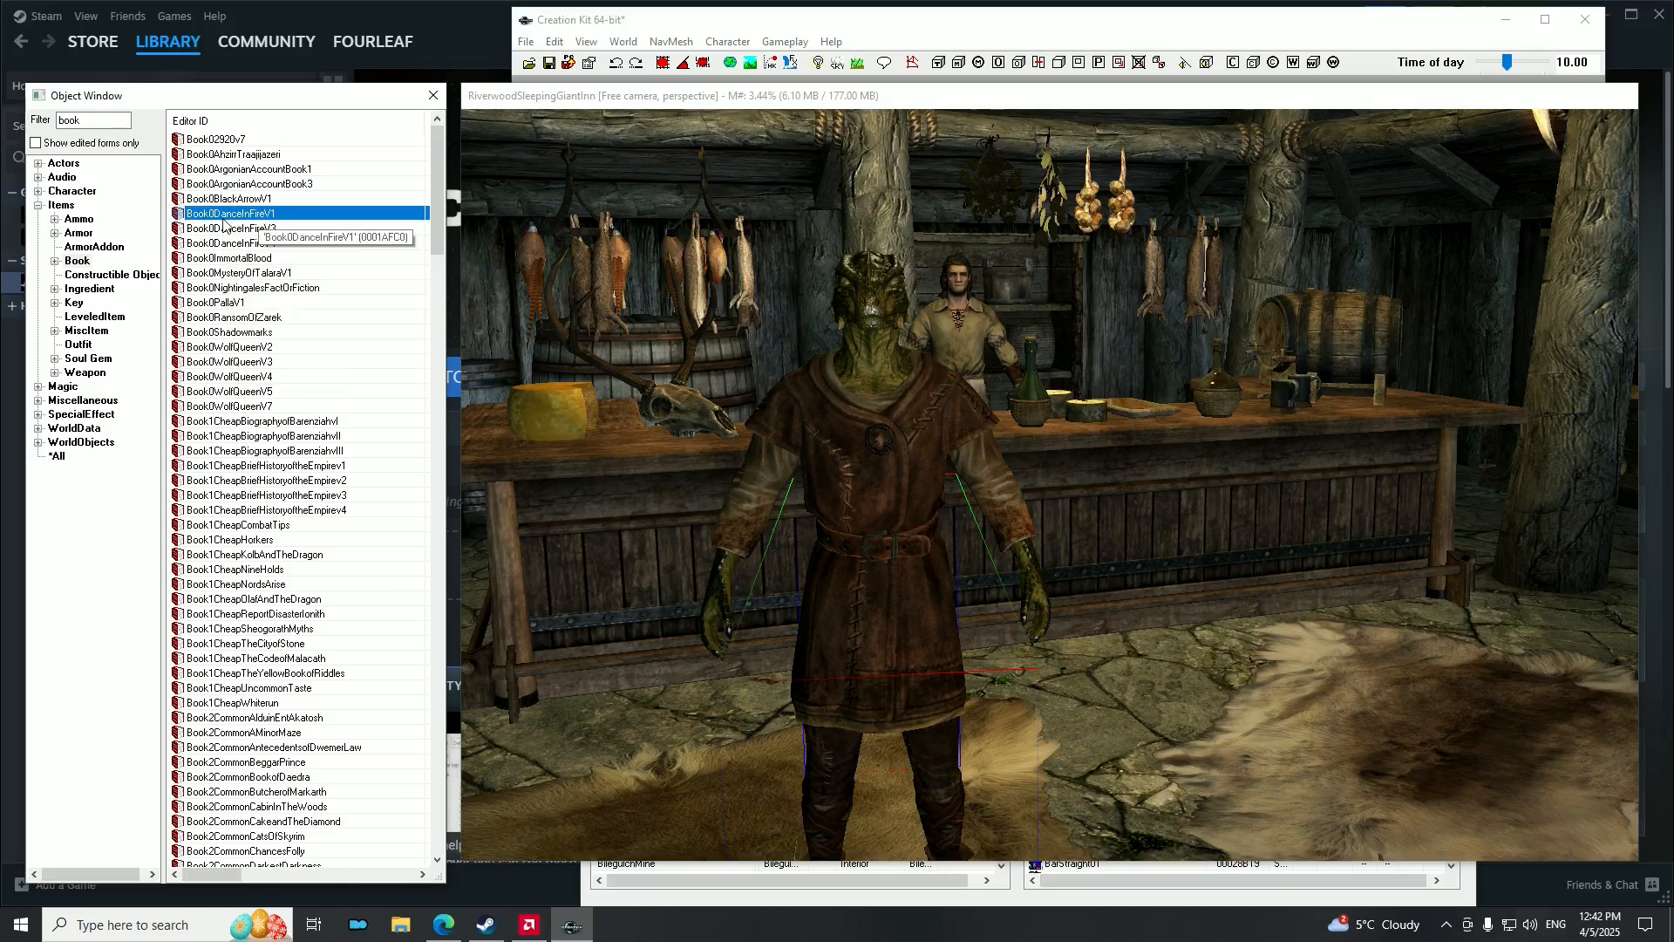
right_click(225, 223)
left_click(302, 267)
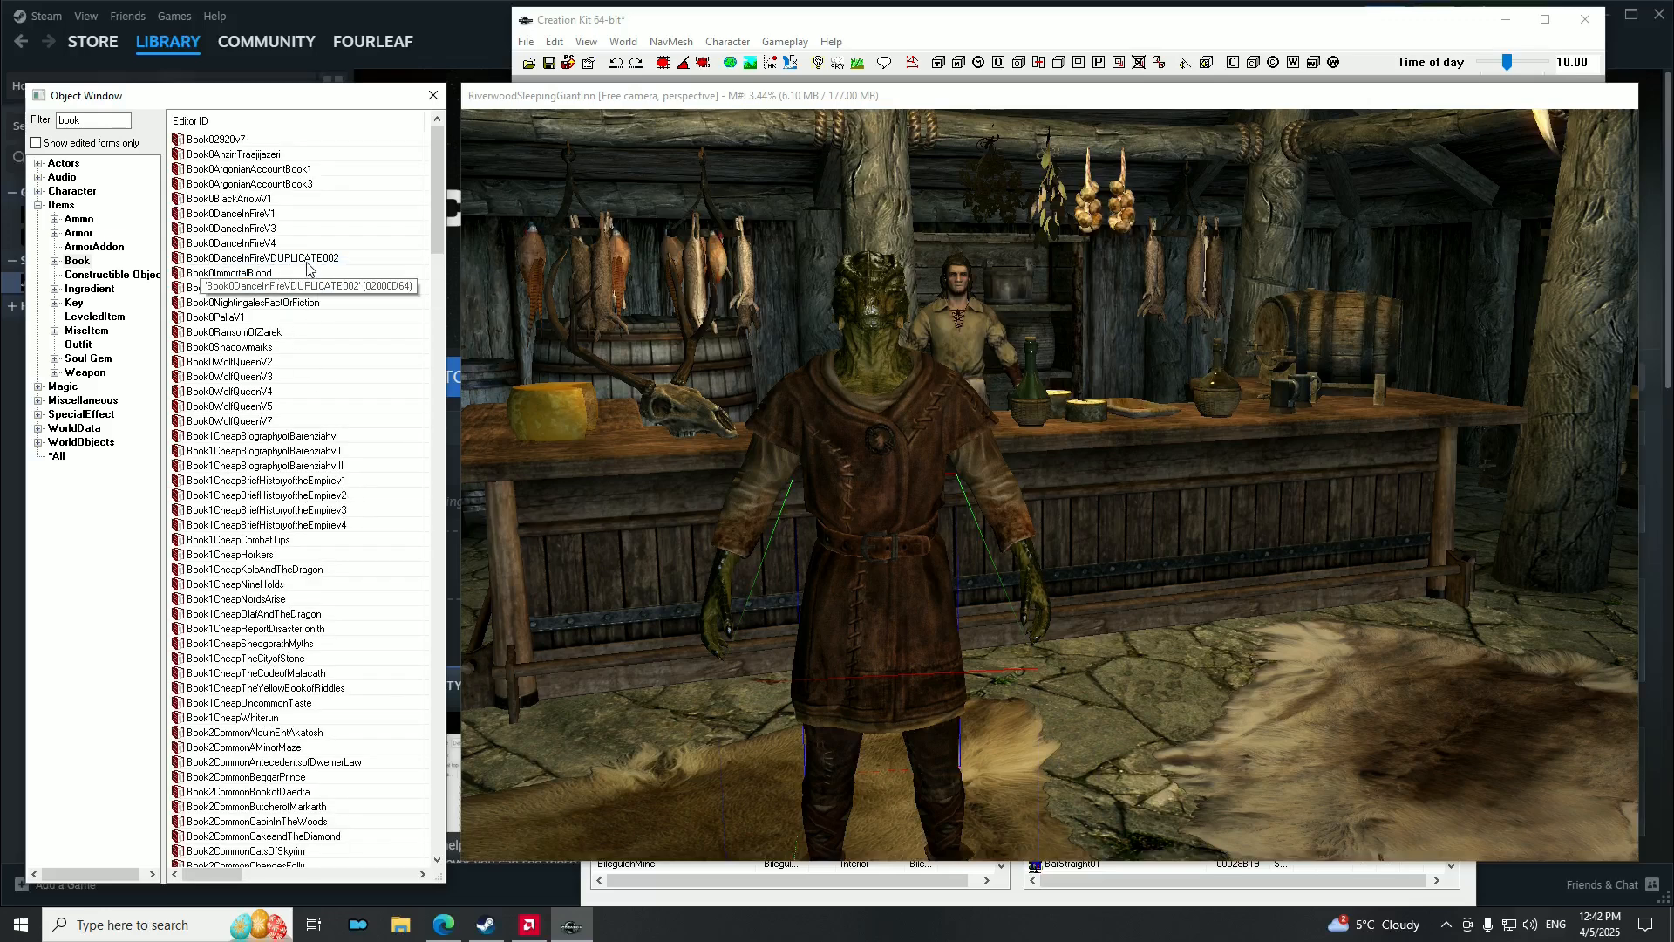
Open the duplicated Dance in Fire book record and set its name to Sinks in Water's Tome.
left_click(288, 260)
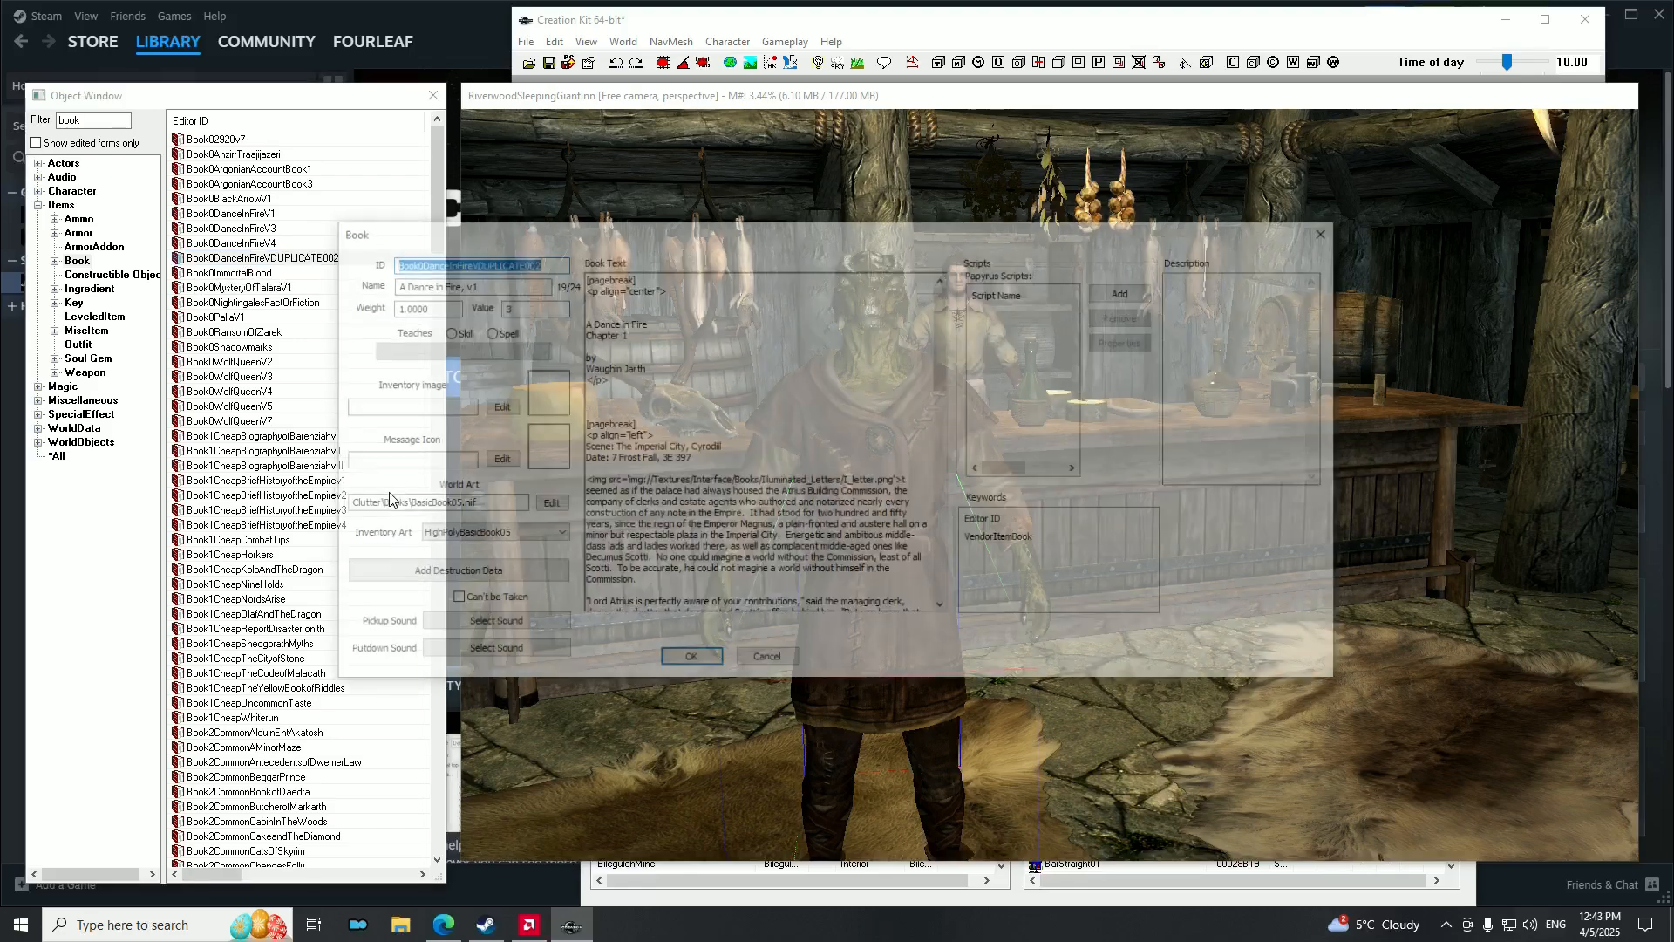
left_click(545, 262)
left_click_drag(684, 236, 722, 222)
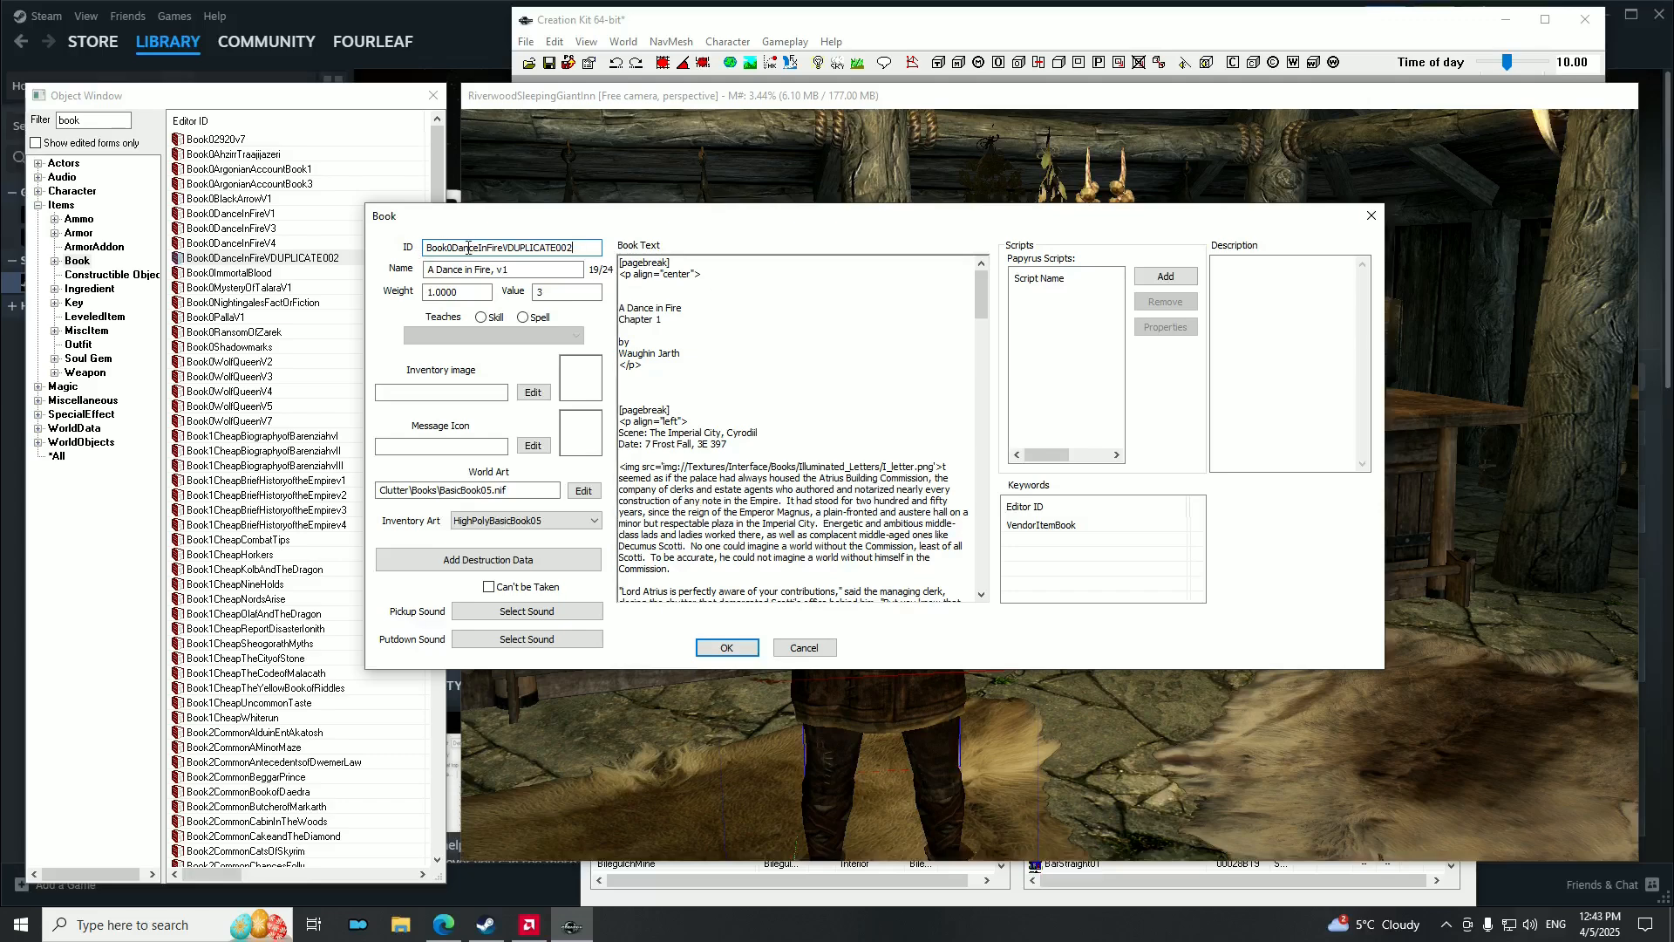
left_click_drag(521, 270, 415, 273)
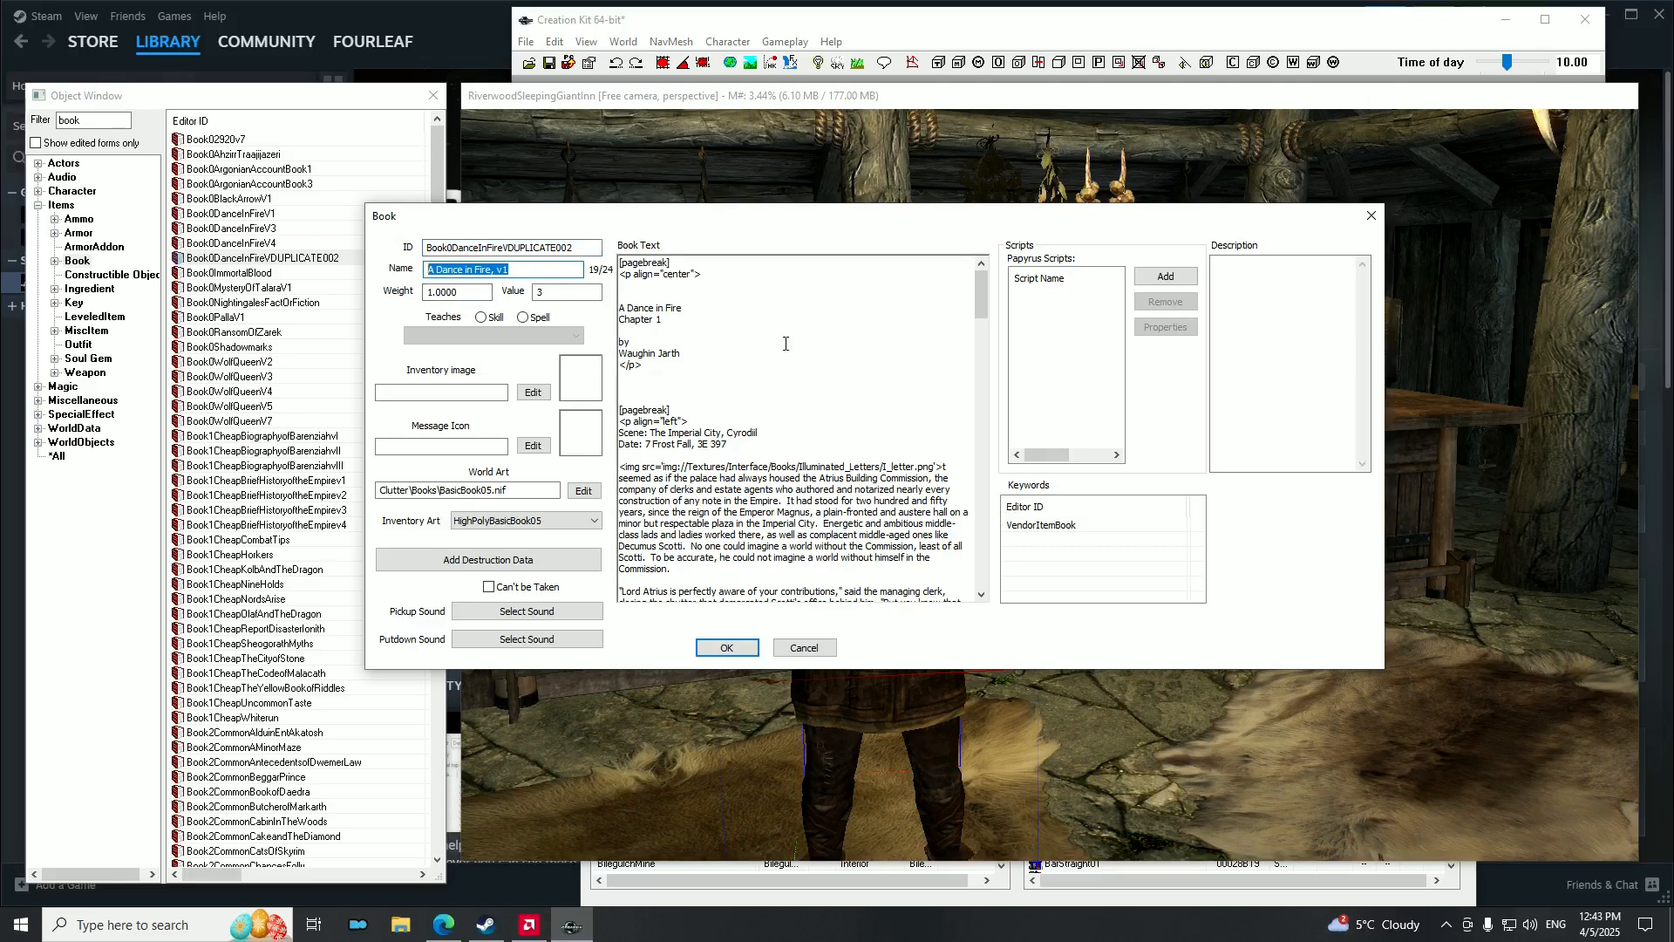
type("Sb")
type("nks in Wate")
type("r's book")
type("ome")
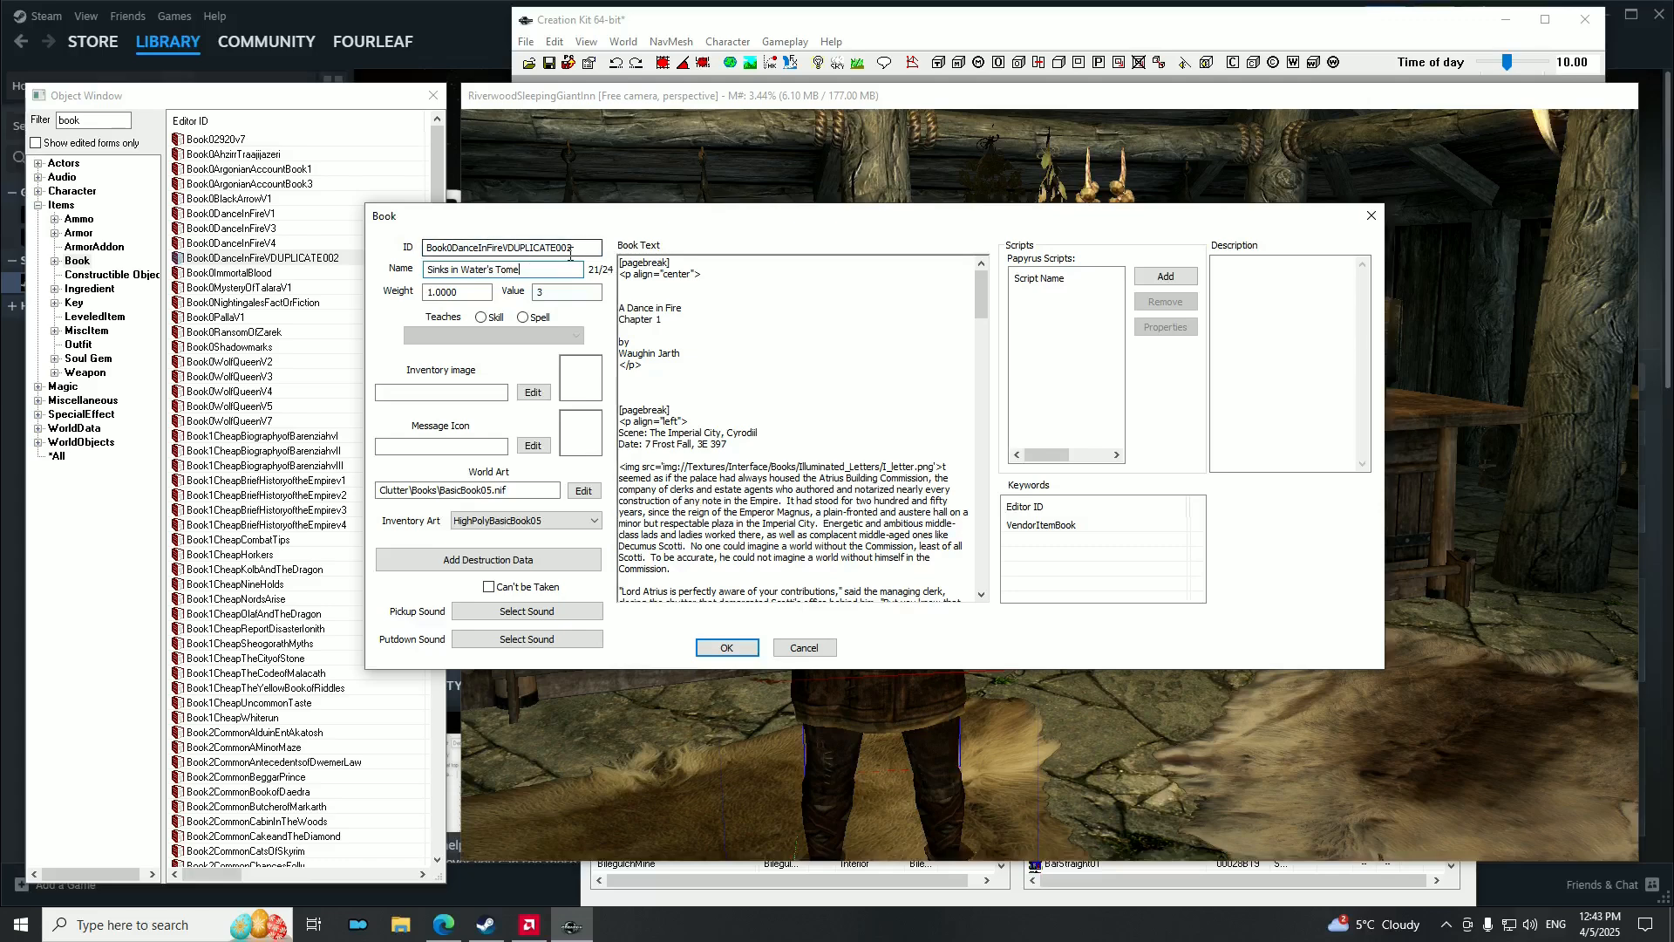
Set the duplicated book's ID to ModTutorialBook.
left_click_drag(589, 249, 424, 247)
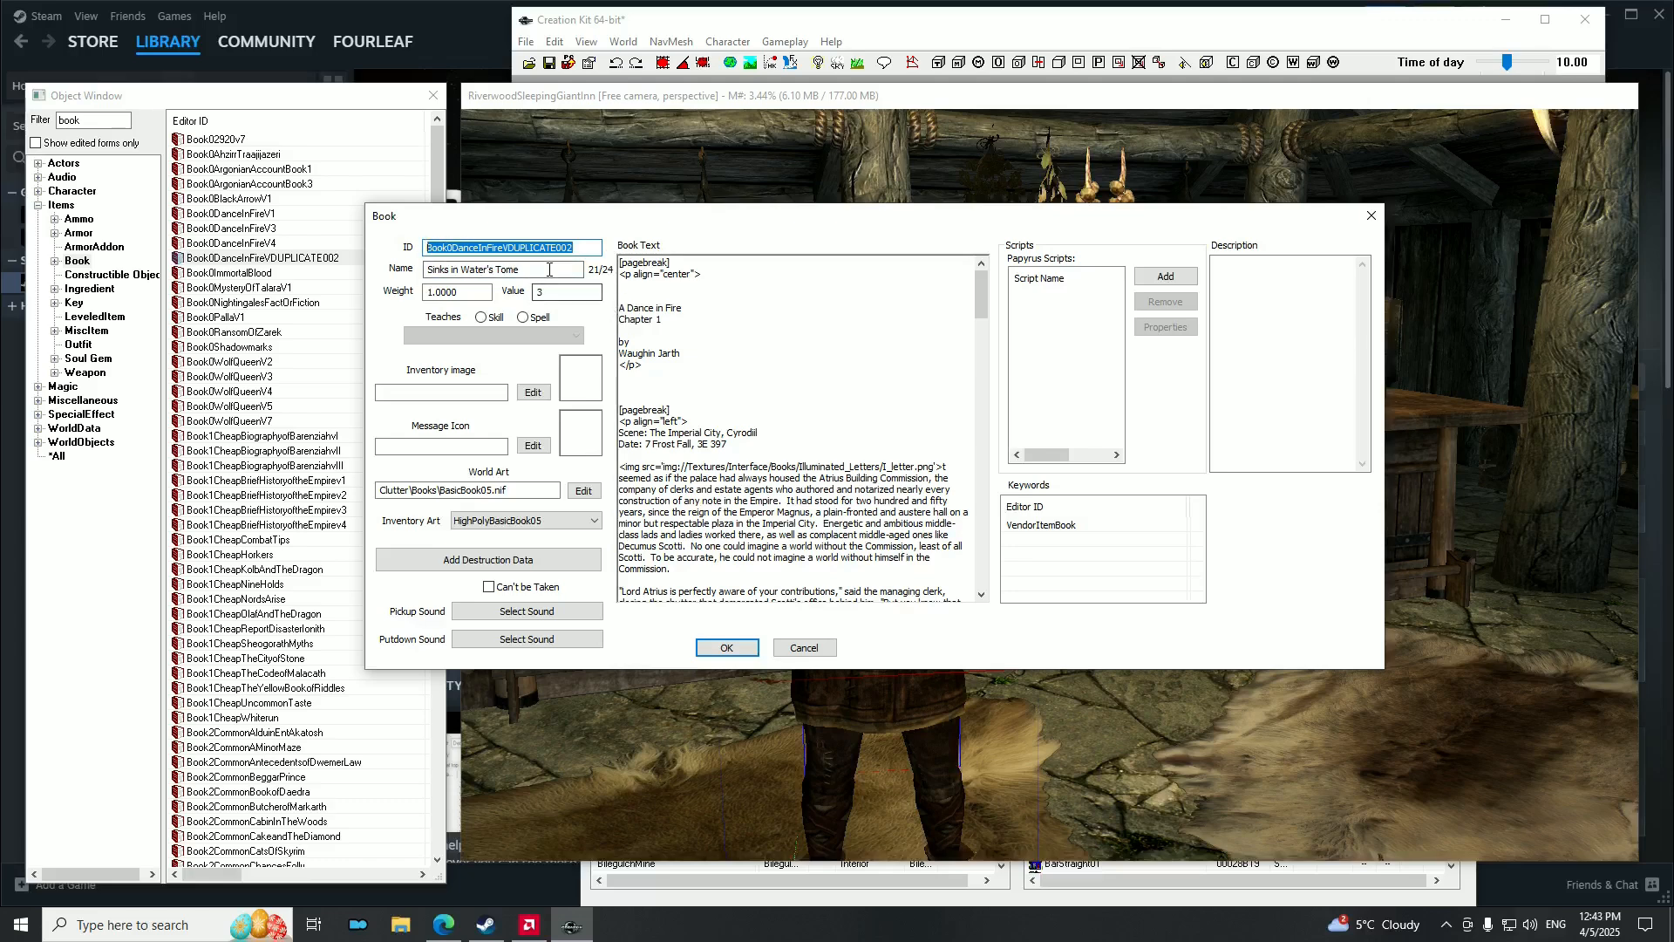
left_click_drag(548, 269, 421, 270)
left_click_drag(588, 249, 424, 248)
type("ModTutorialBook")
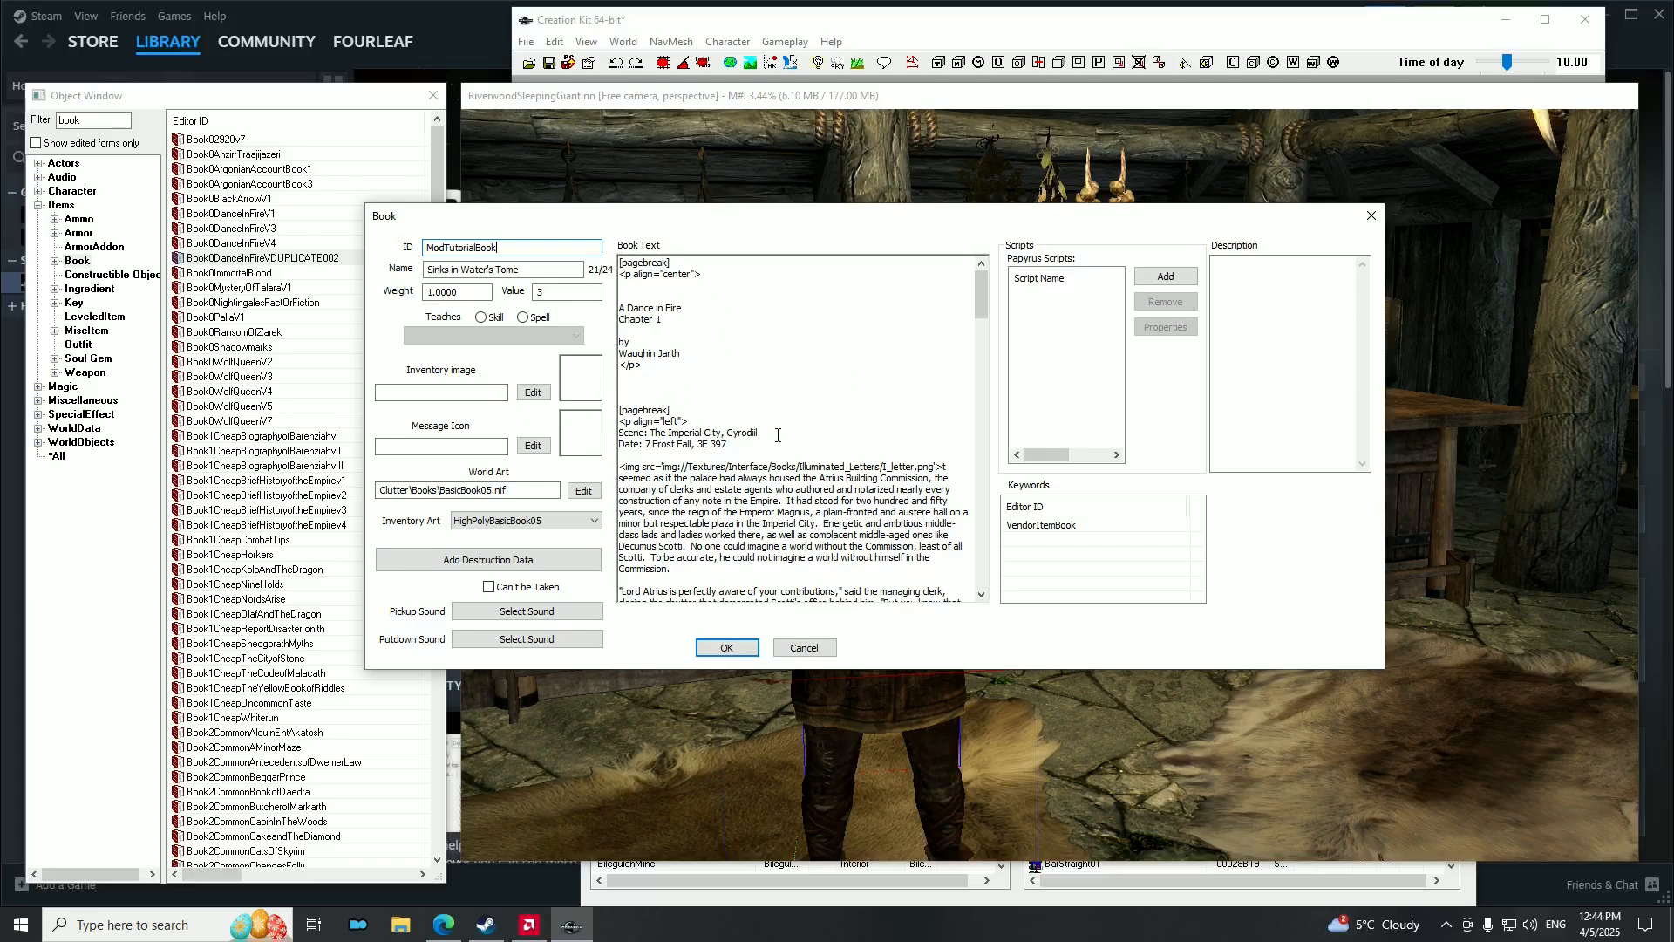
Read through the book text from beginning to end and review the book's ID and name.
scroll(981, 322, "down", 6)
scroll(985, 318, "up", 4)
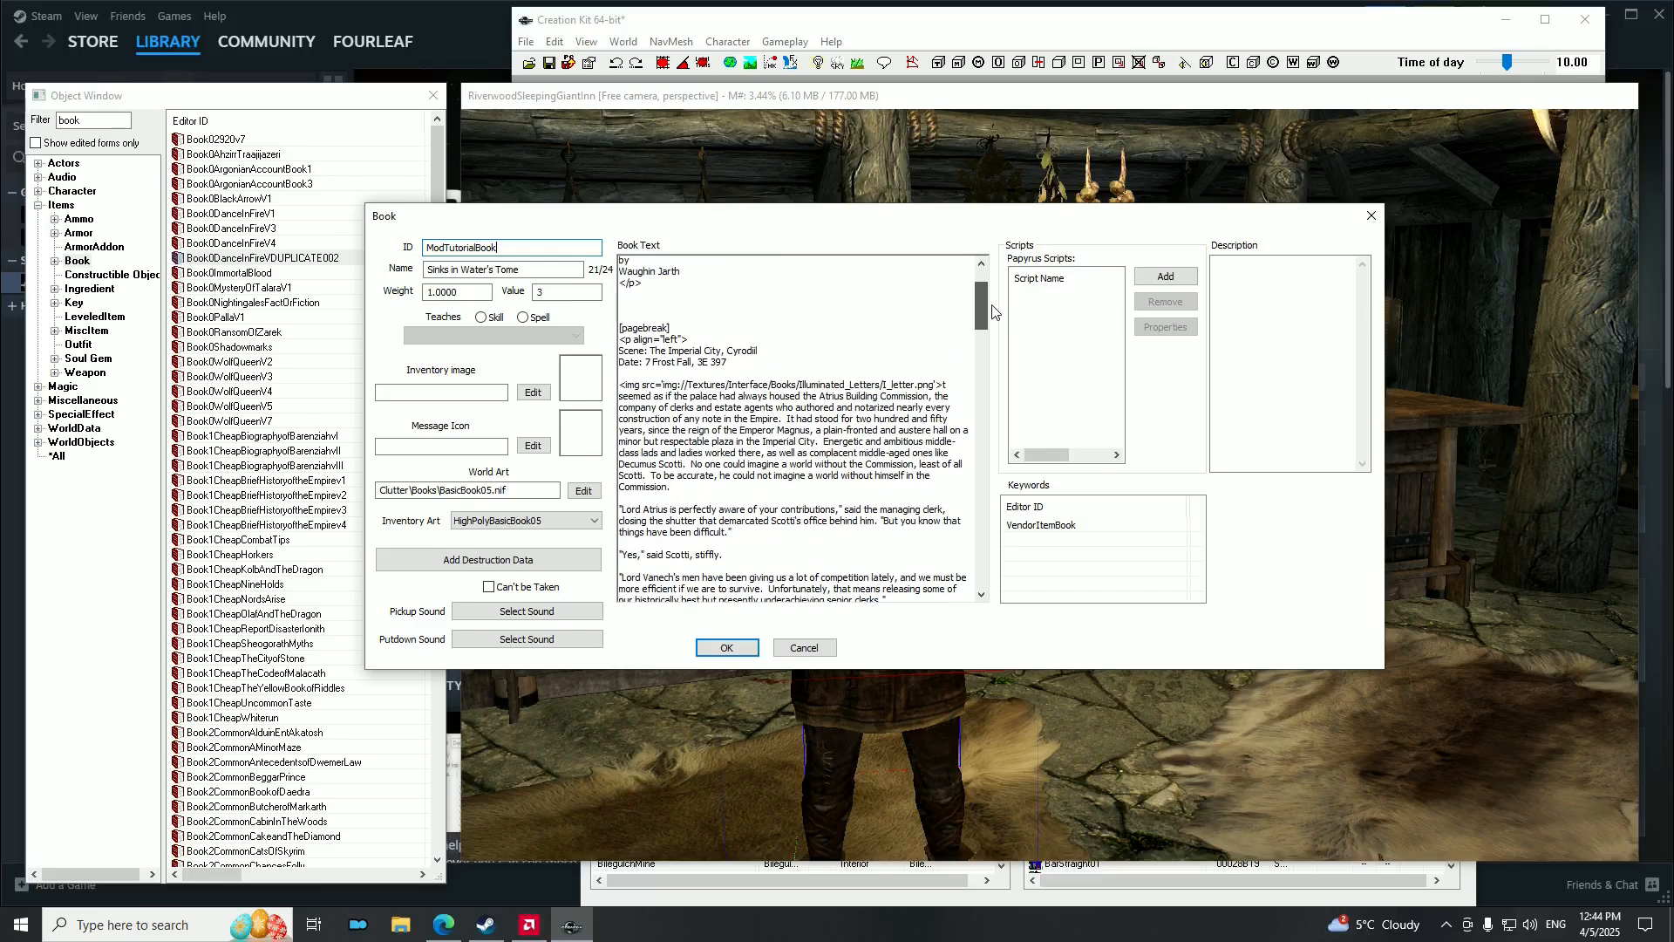
mouse_move(992, 310)
left_mouse_down()
mouse_move(998, 449)
mouse_move(979, 569)
mouse_move(971, 301)
left_mouse_up()
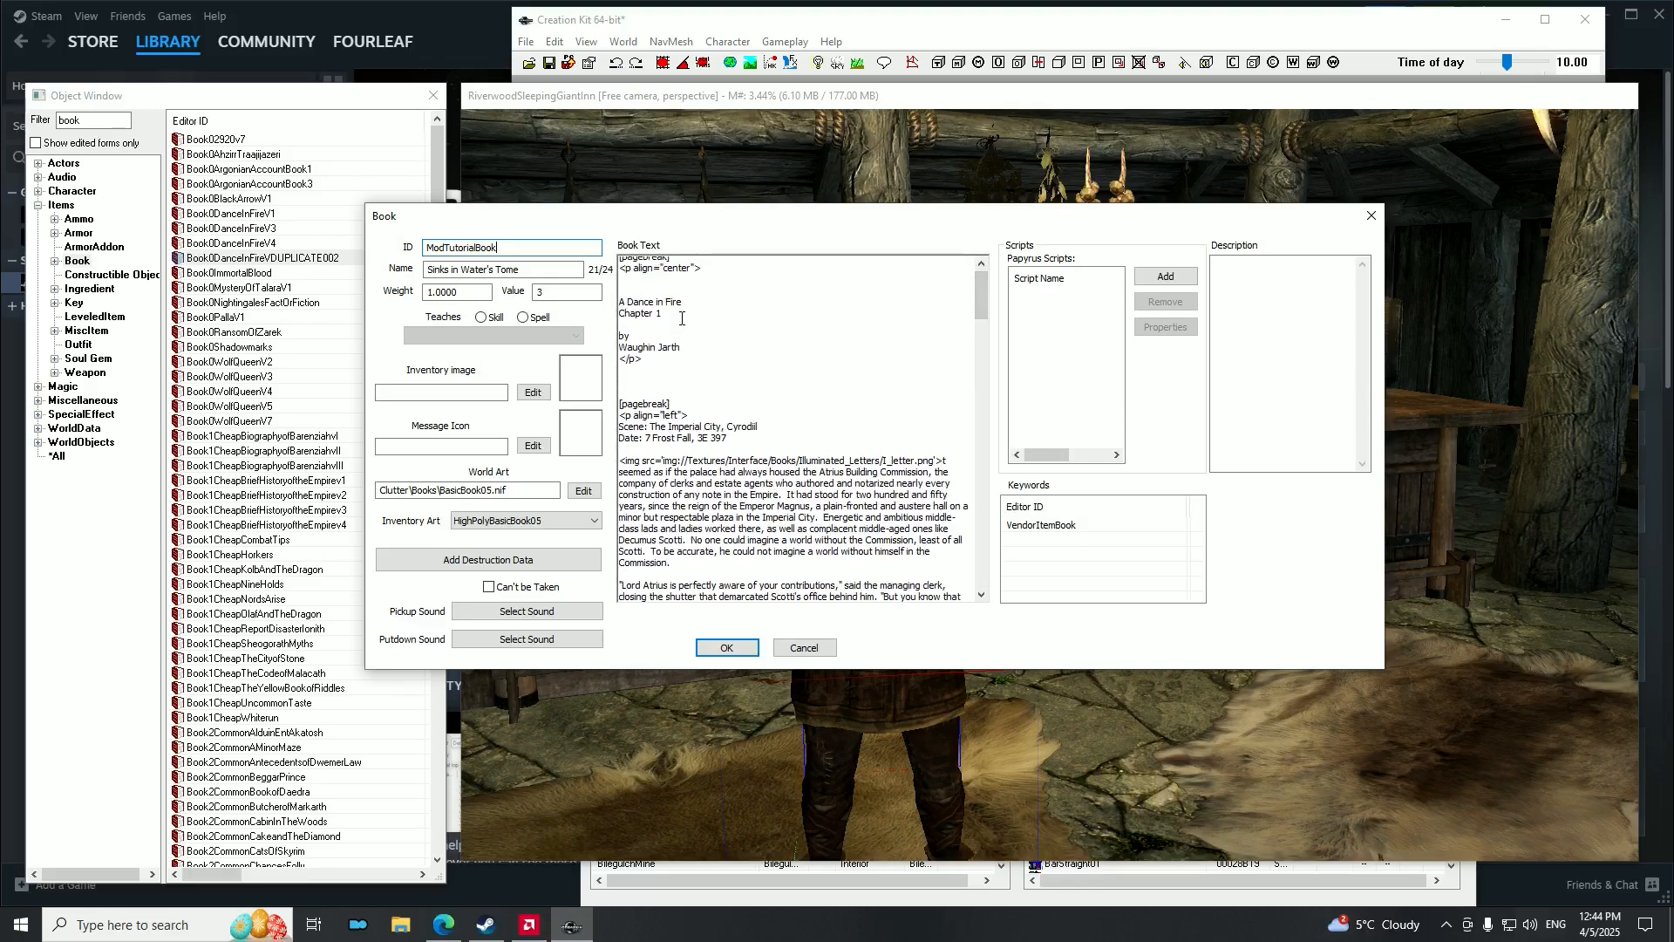
scroll(703, 356, "up", 1)
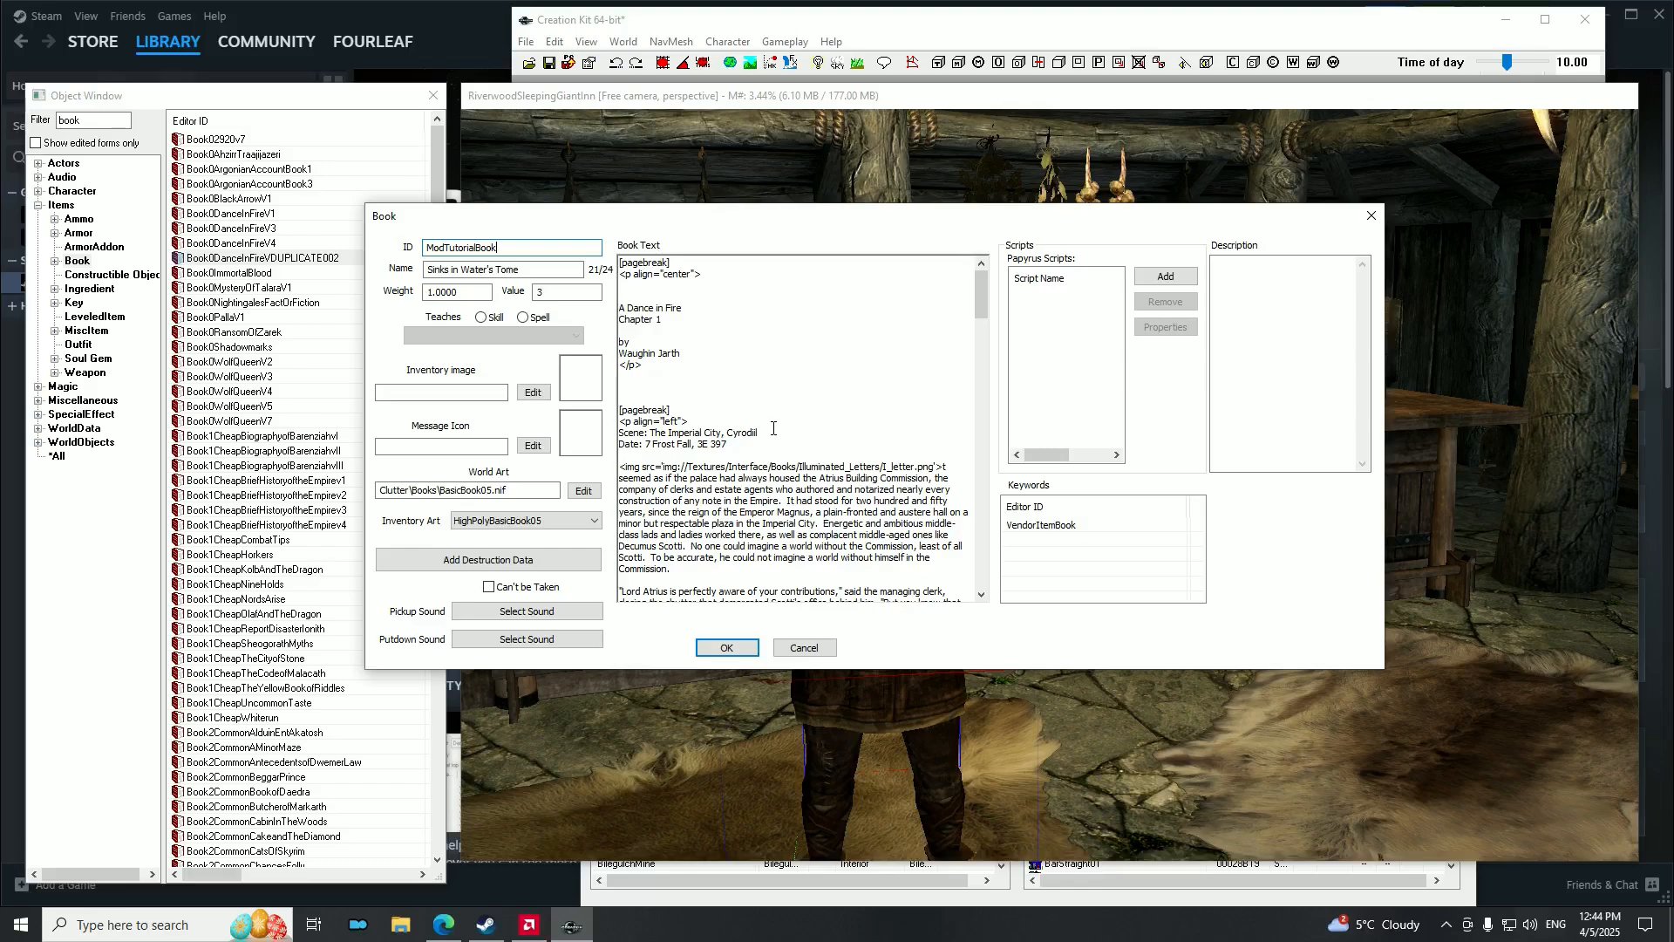
left_click_drag(980, 298, 980, 558)
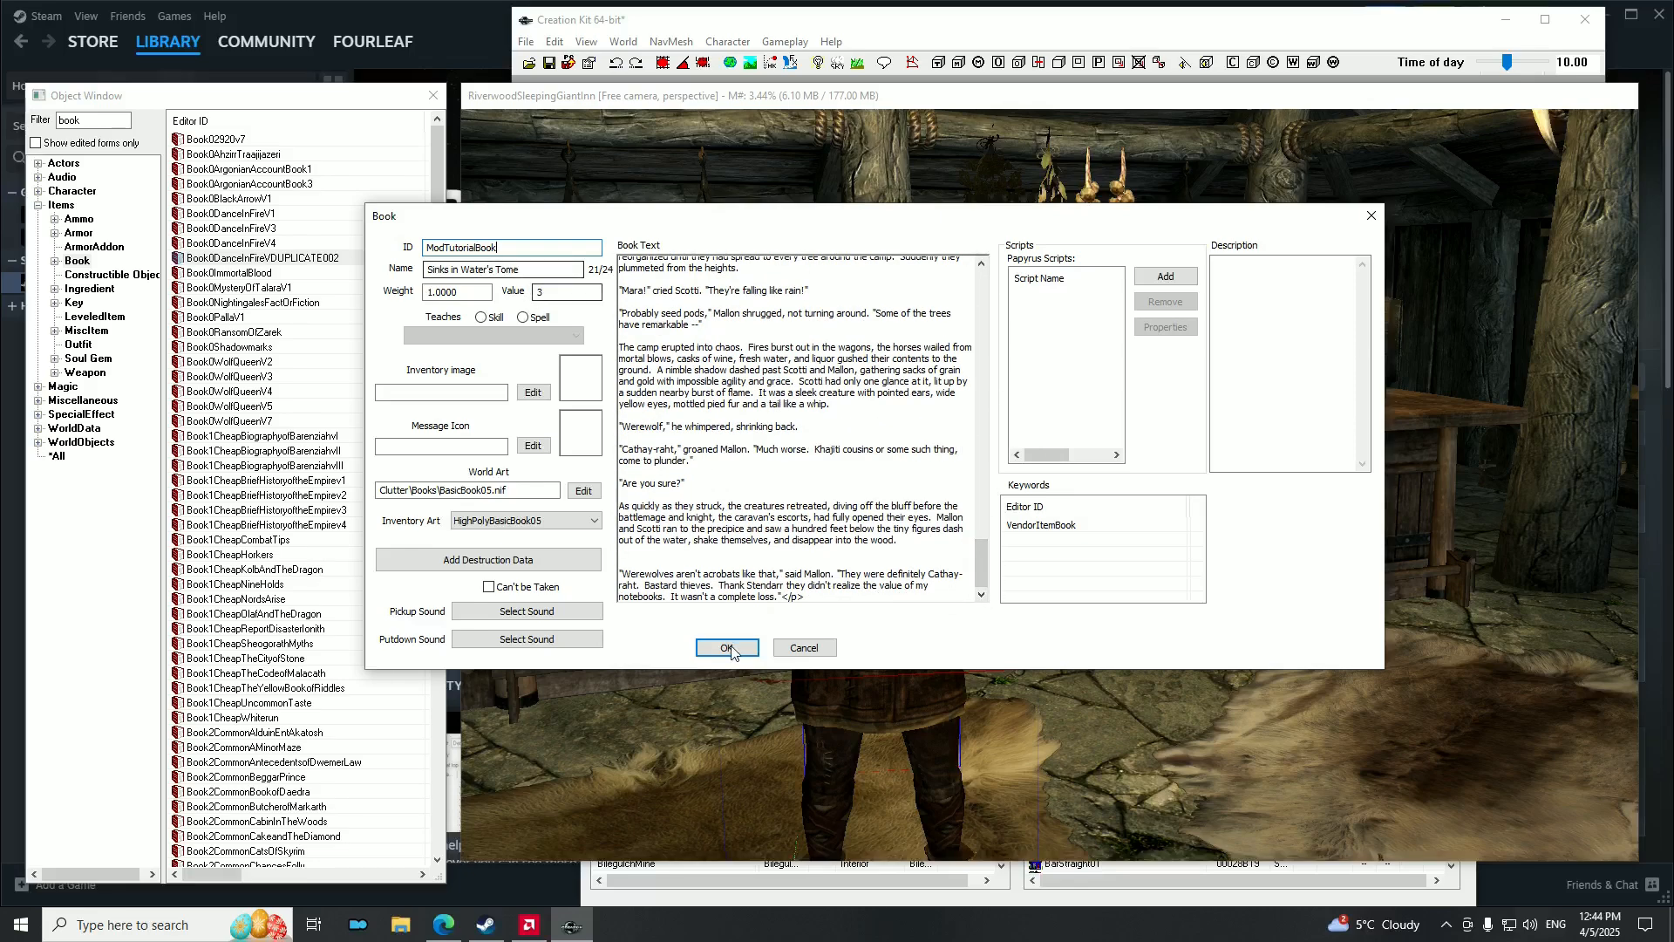
left_click_drag(510, 252, 422, 249)
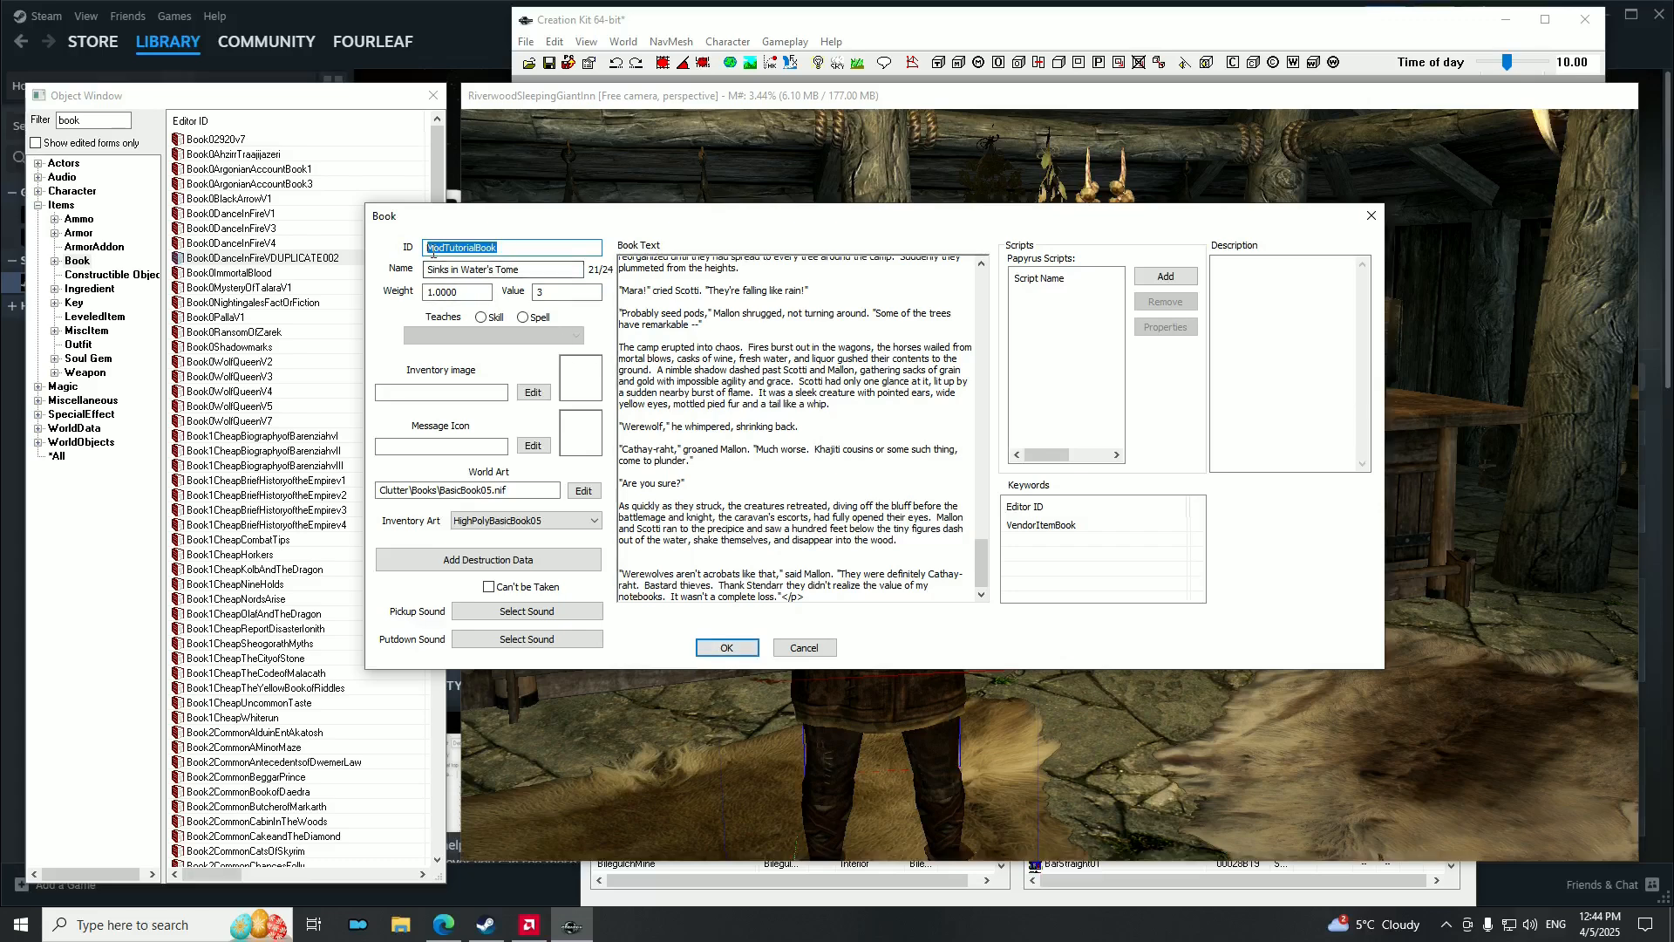
left_click(545, 270)
left_click_drag(546, 271, 425, 272)
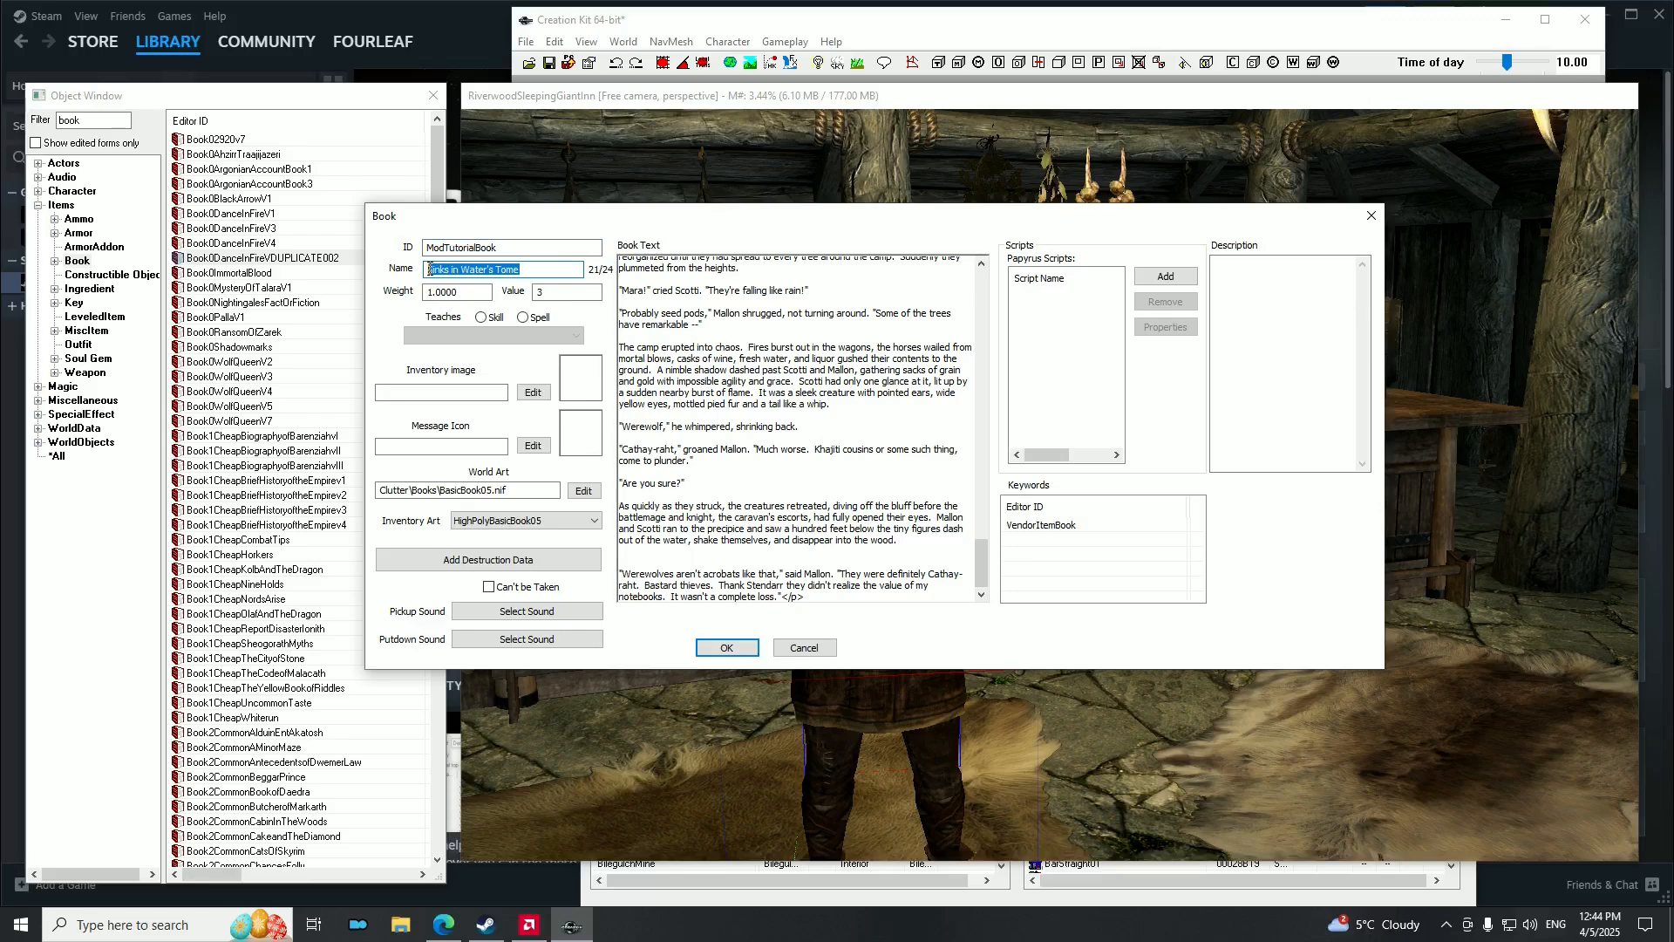
left_click(553, 271)
left_click_drag(551, 271, 424, 270)
left_click(556, 270)
left_click(470, 521)
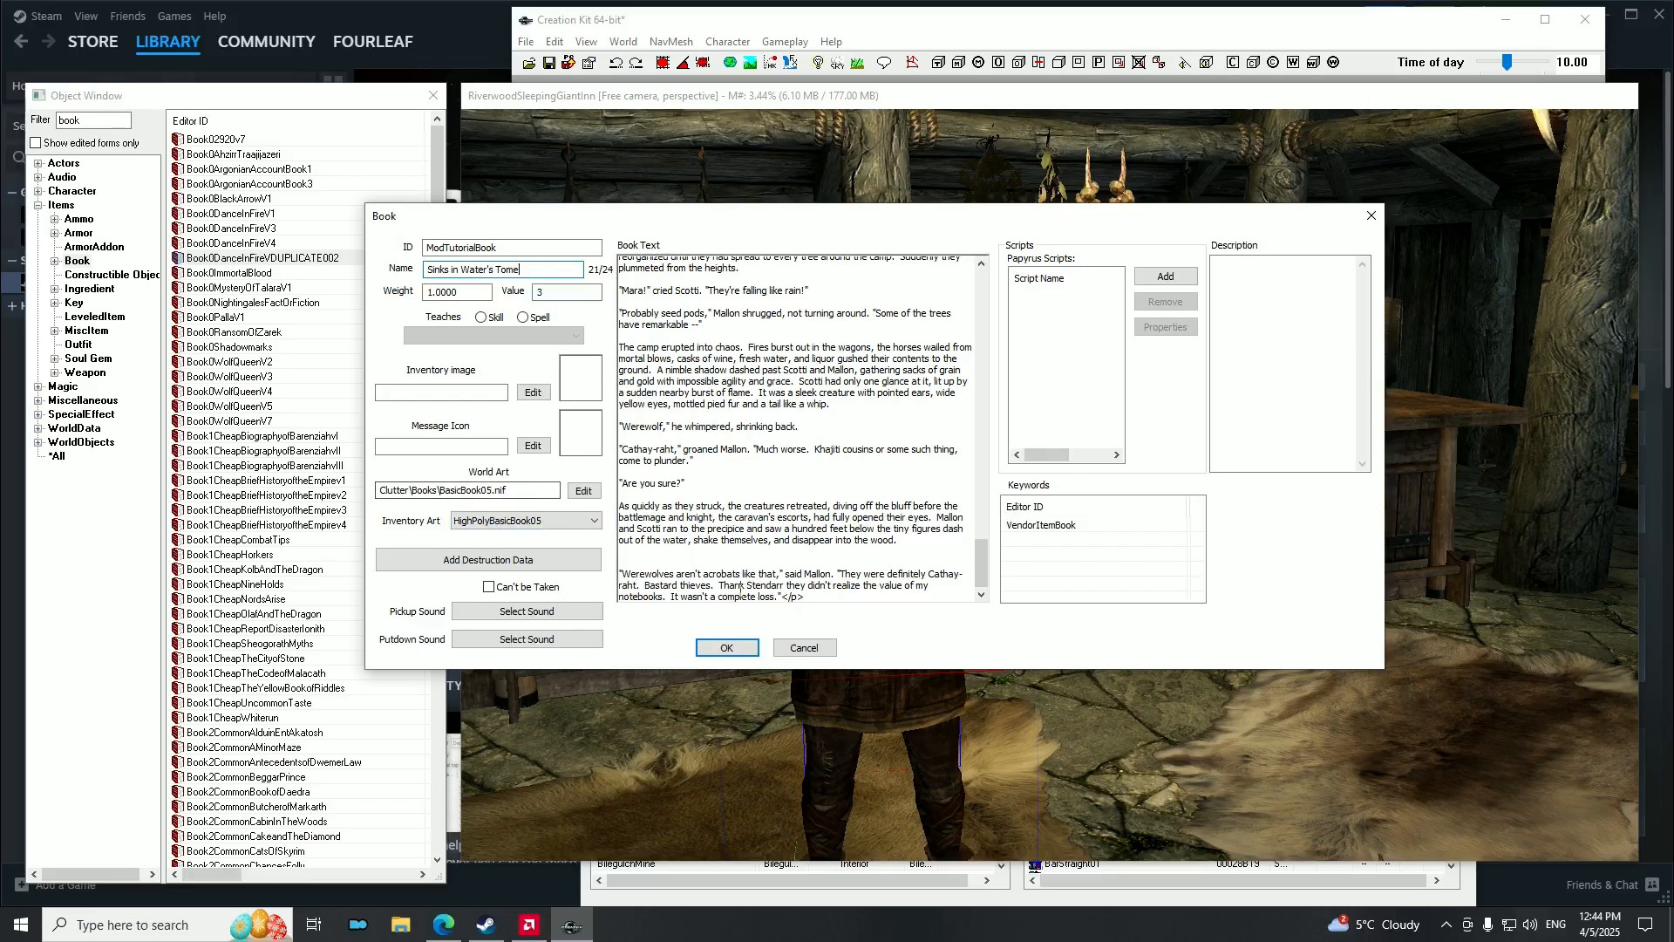
Save the book record, renaming the existing form instead of creating a new one, and accept the rename.
left_click(727, 647)
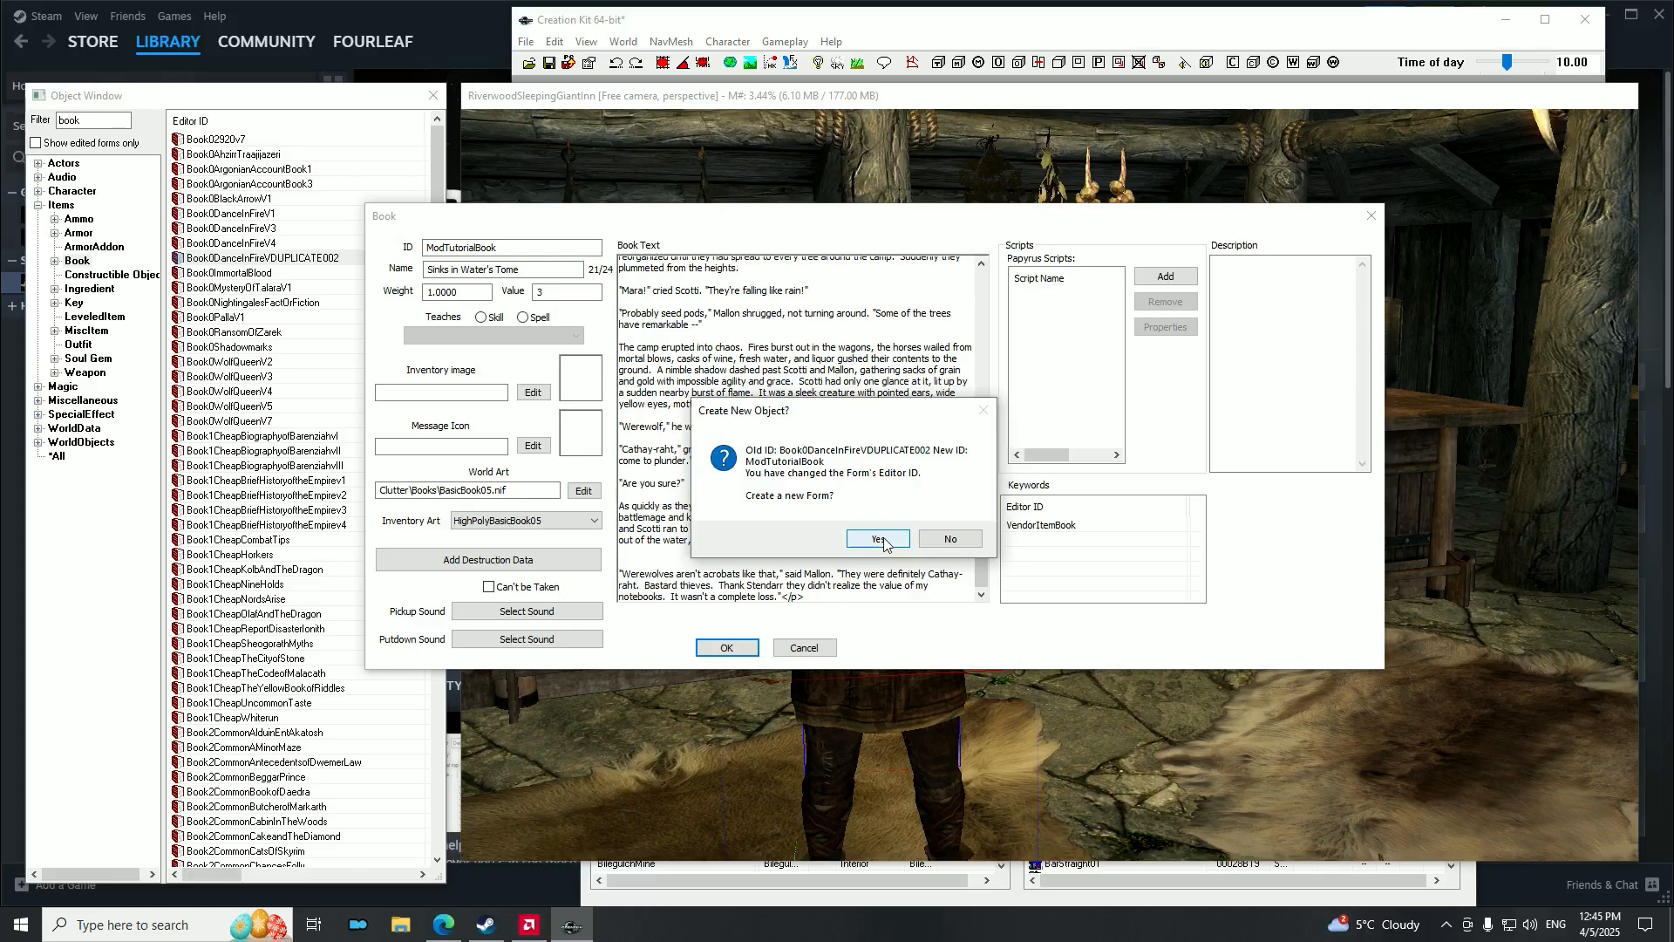
left_click(951, 541)
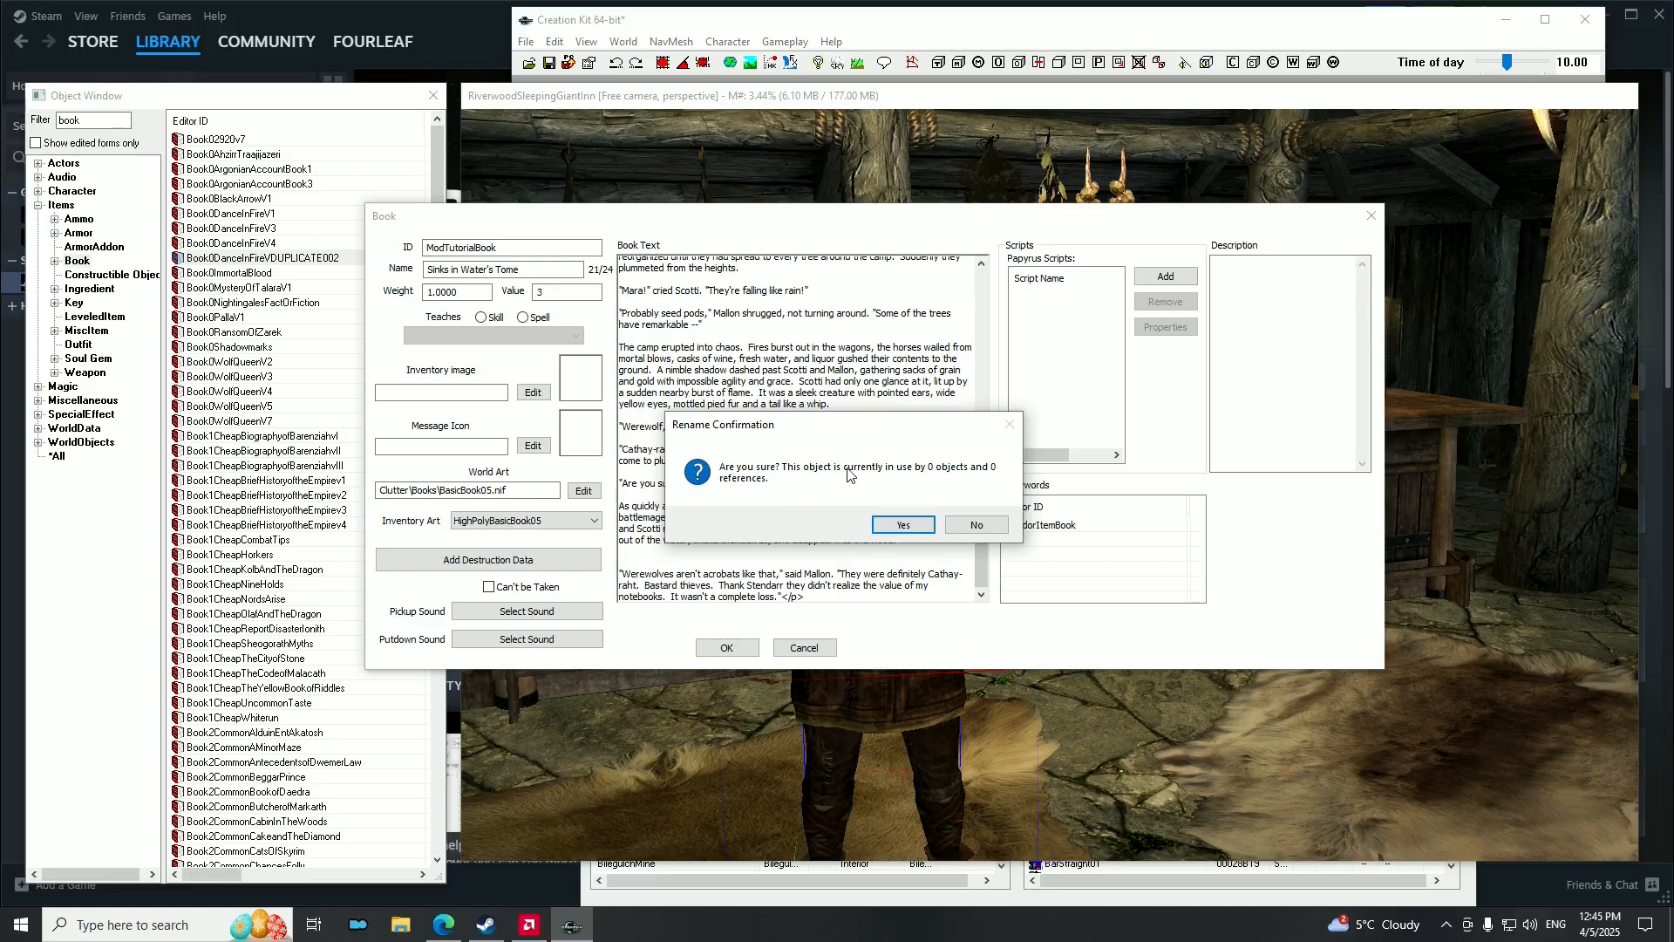
left_click(904, 525)
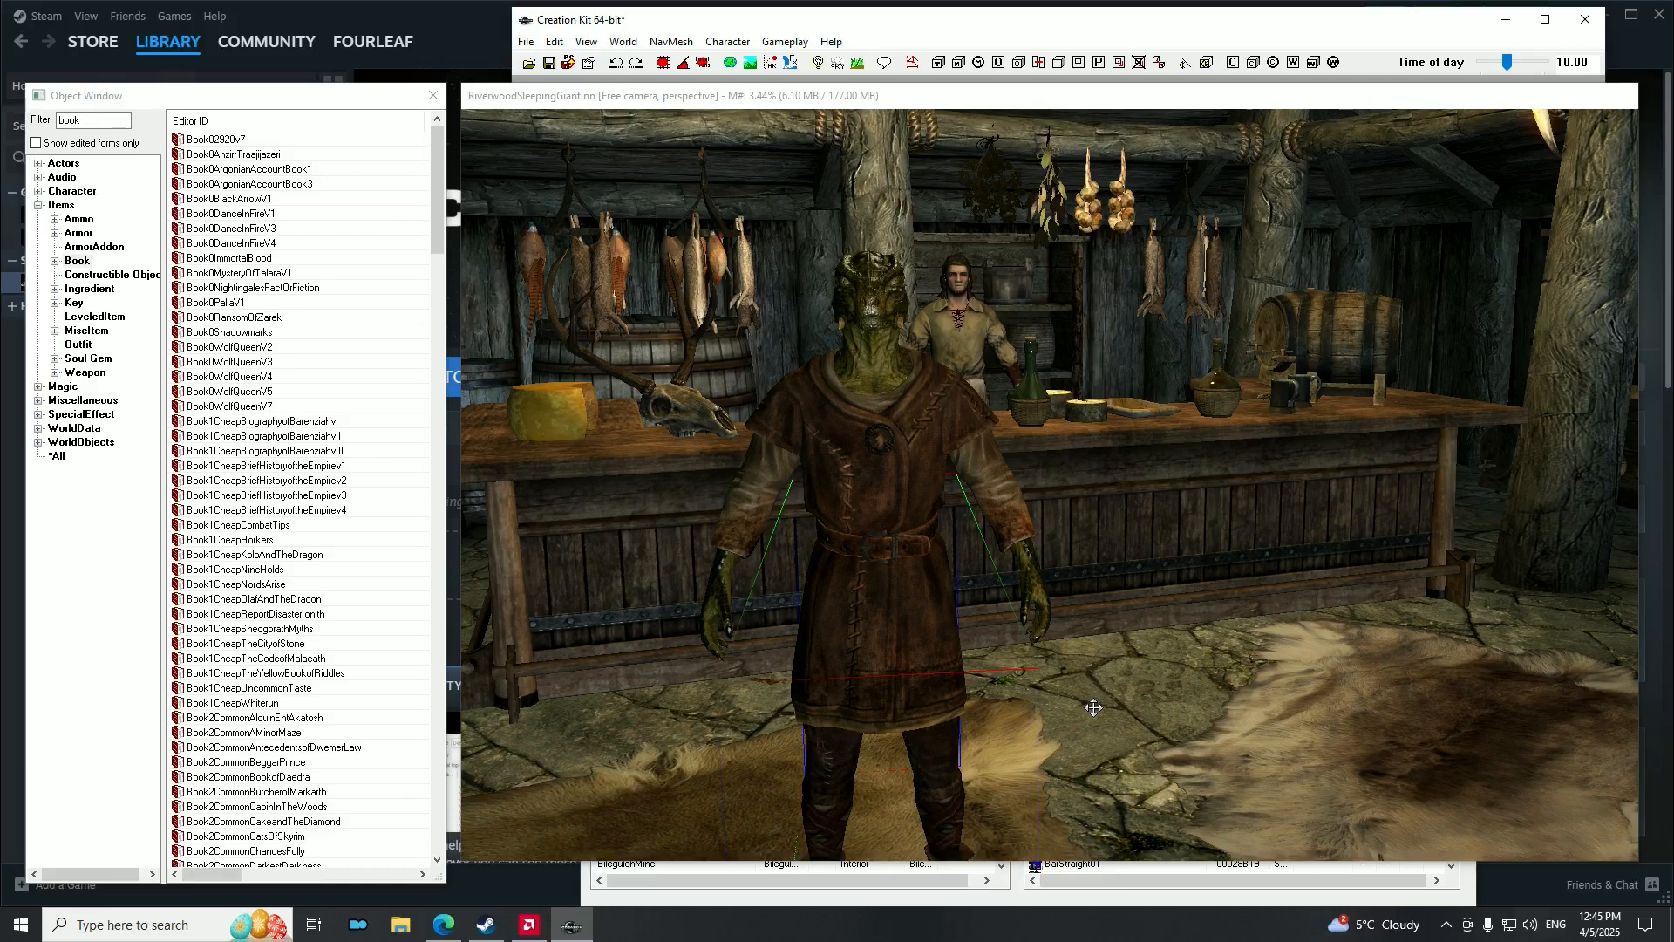
Filter the full object list by Modtutorial and select the ModTutorialBook record.
double_click(96, 120)
type("Mod")
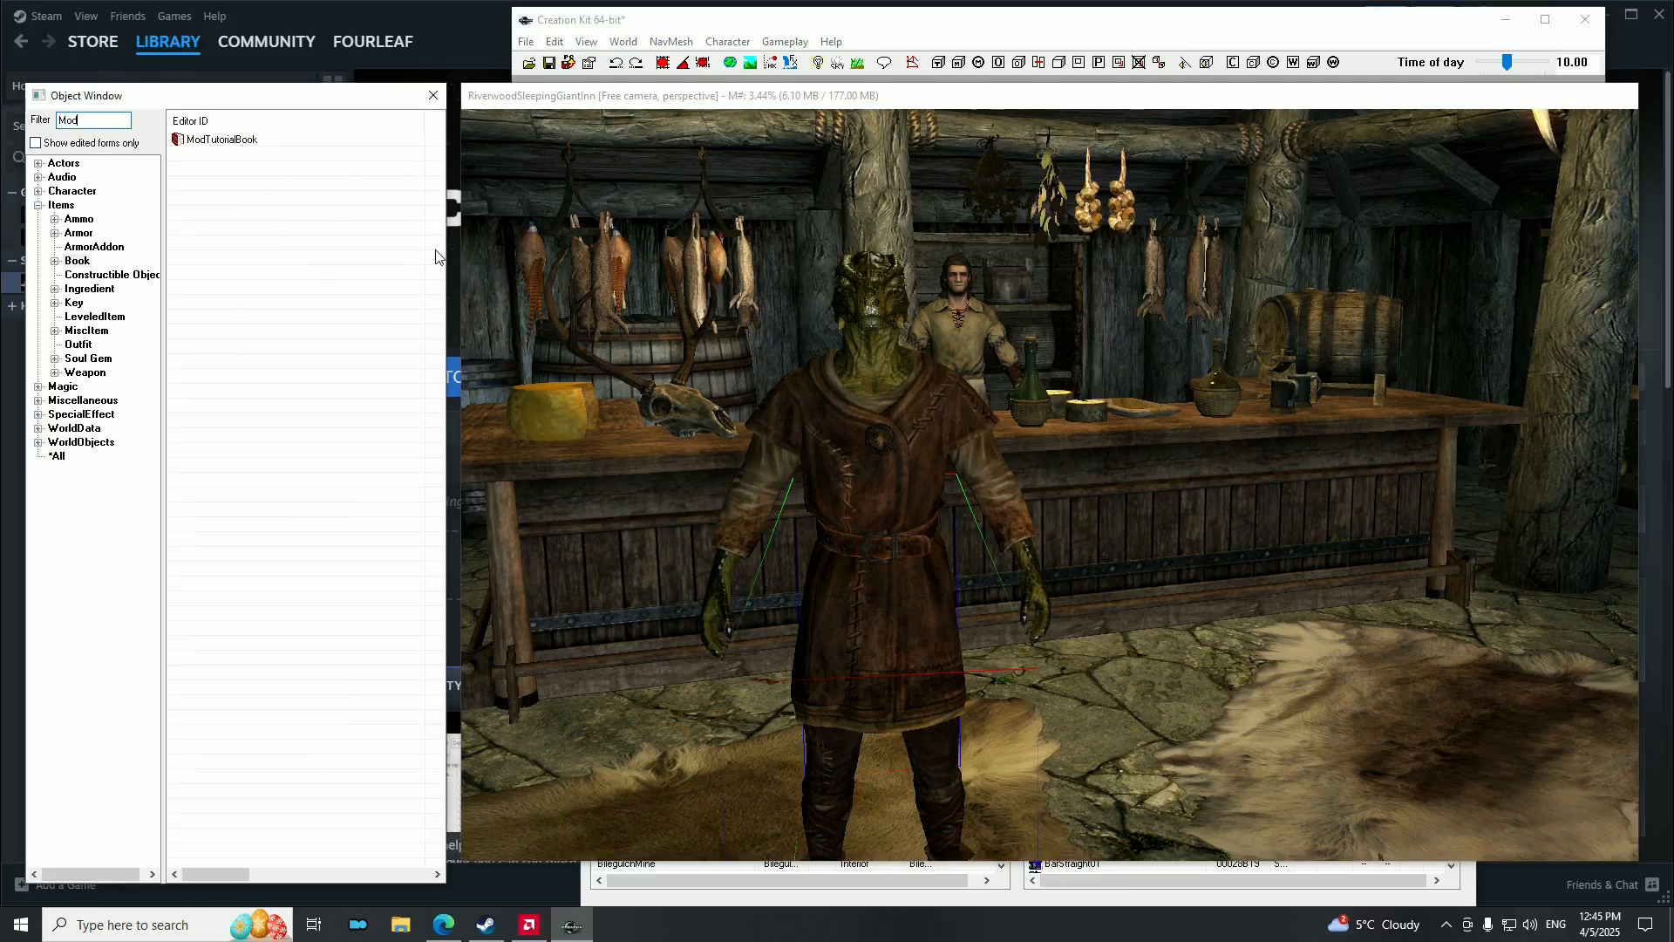
key("shift")
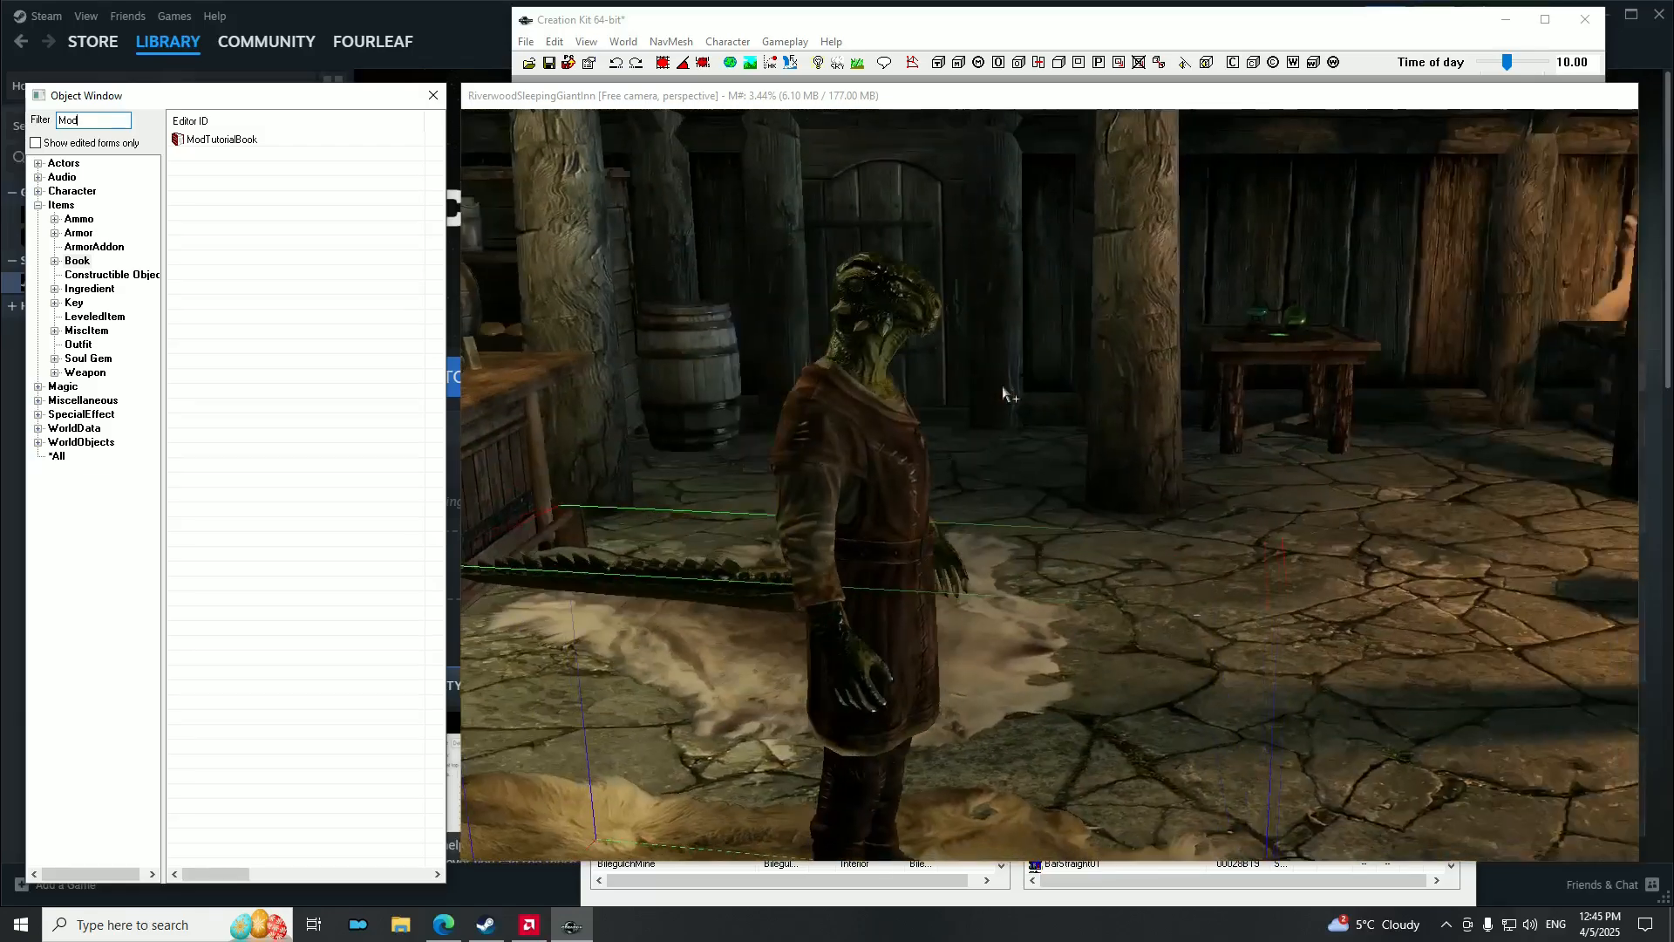
key("shift")
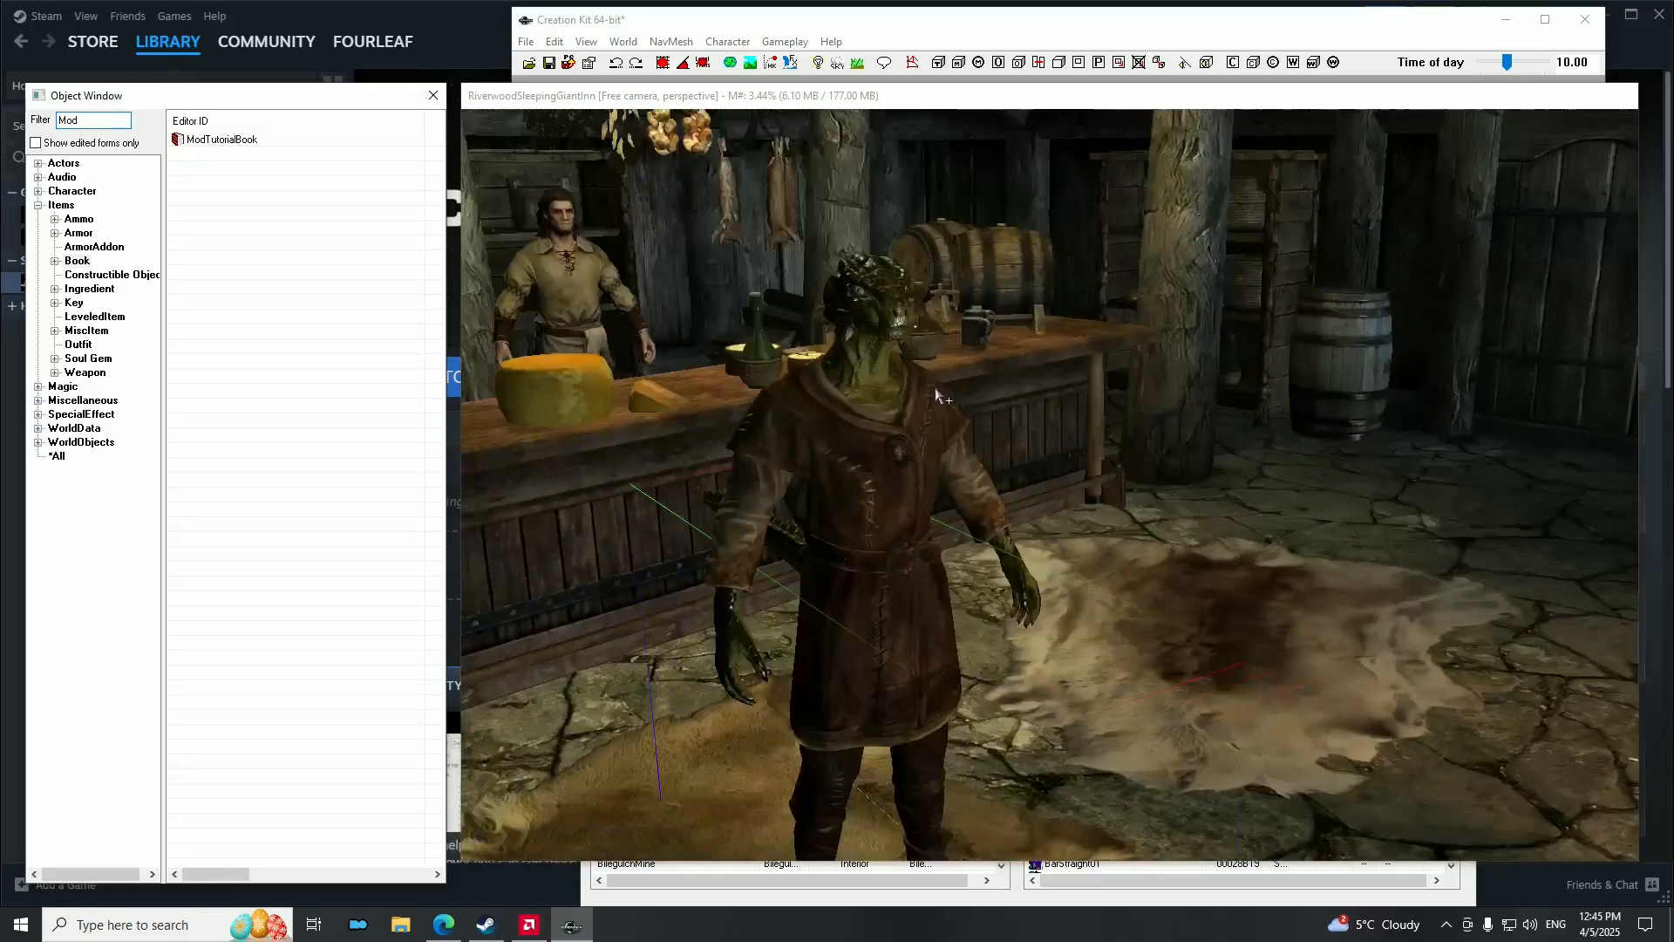
left_click(58, 456)
left_click(93, 120)
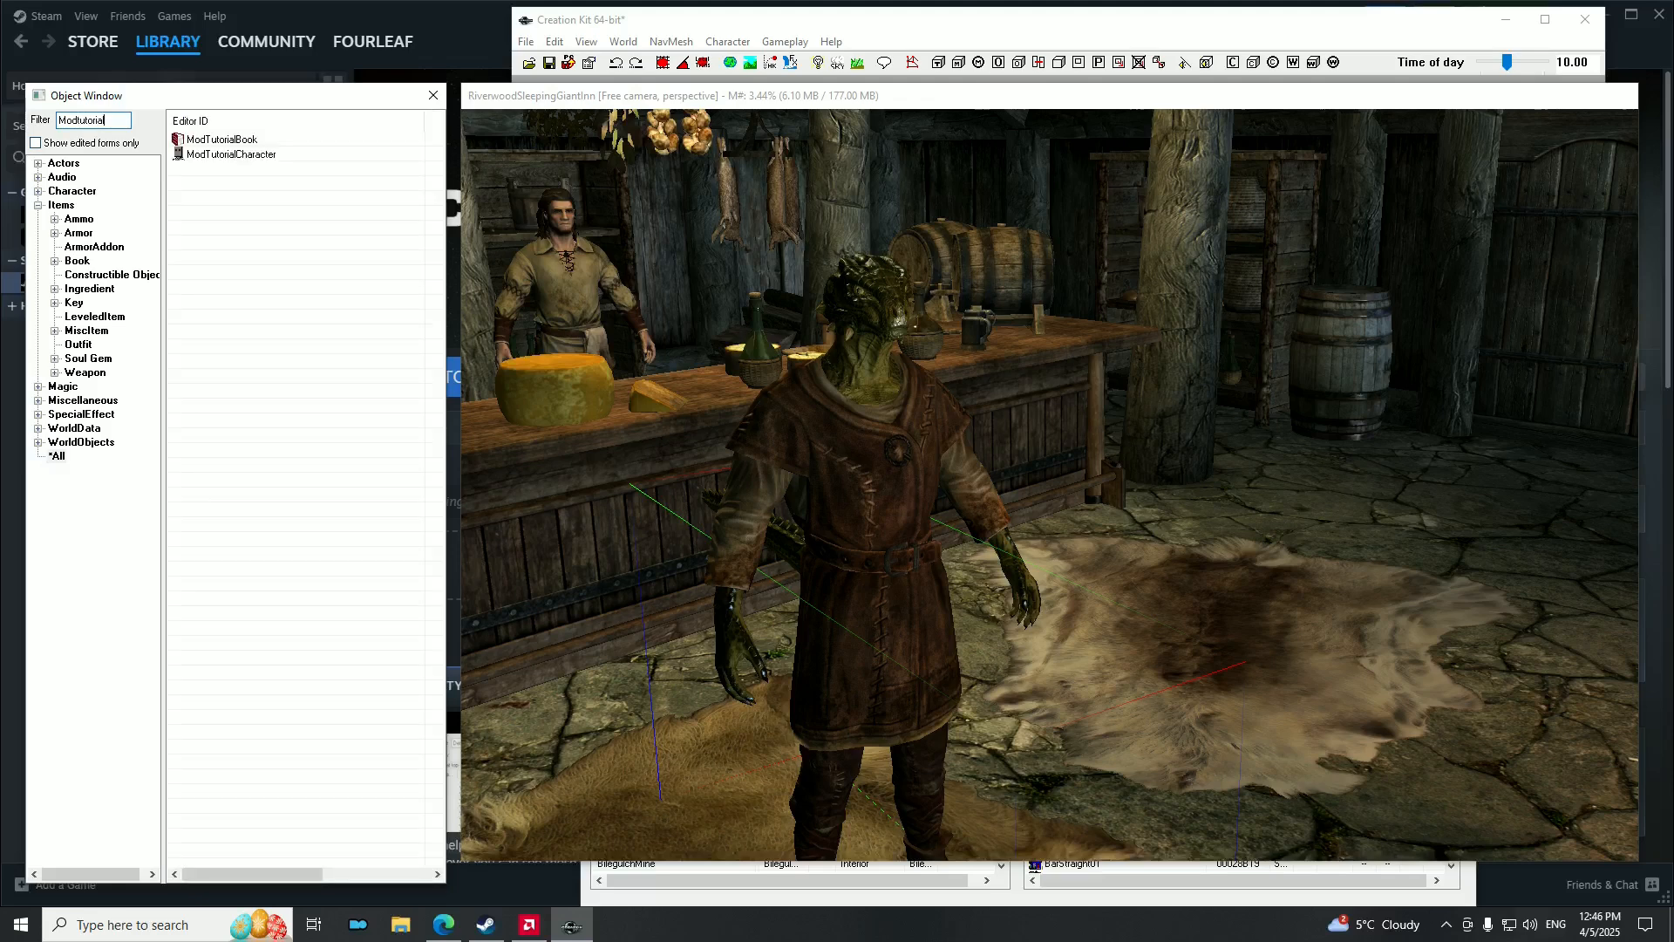
left_click(225, 155)
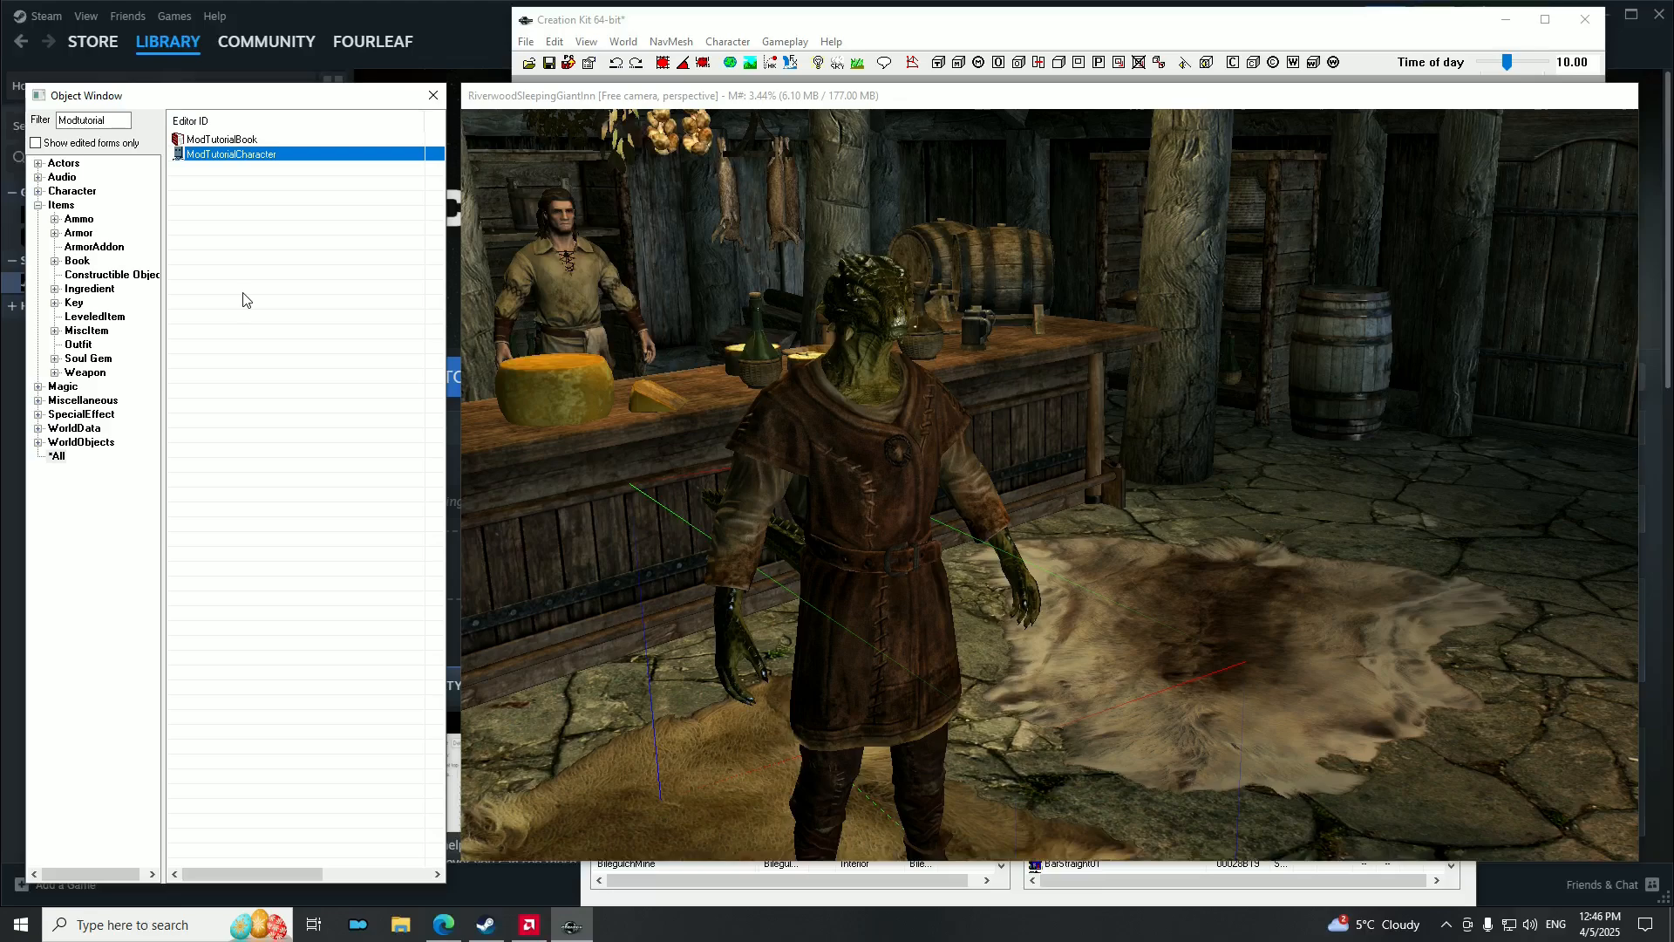
left_click(218, 142)
Place the ModTutorialBook object on the inn's wooden table beside the chair, in front of the bread loaves.
left_click(822, 447)
key("shift")
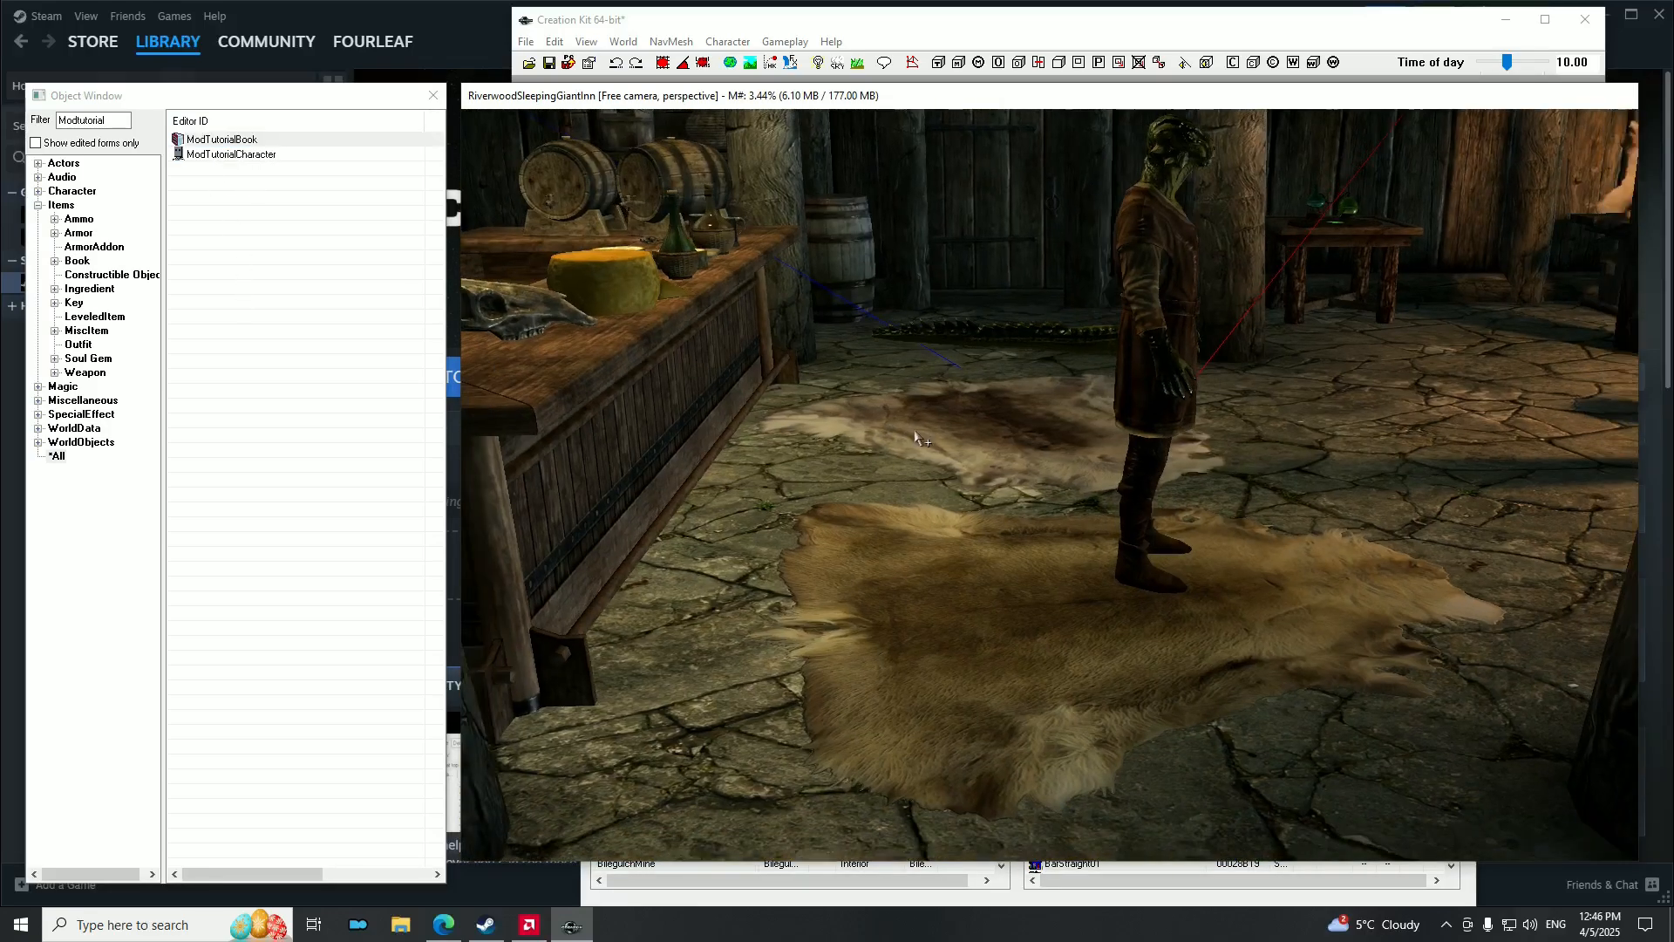
scroll(909, 476, "up", 5)
key("shift")
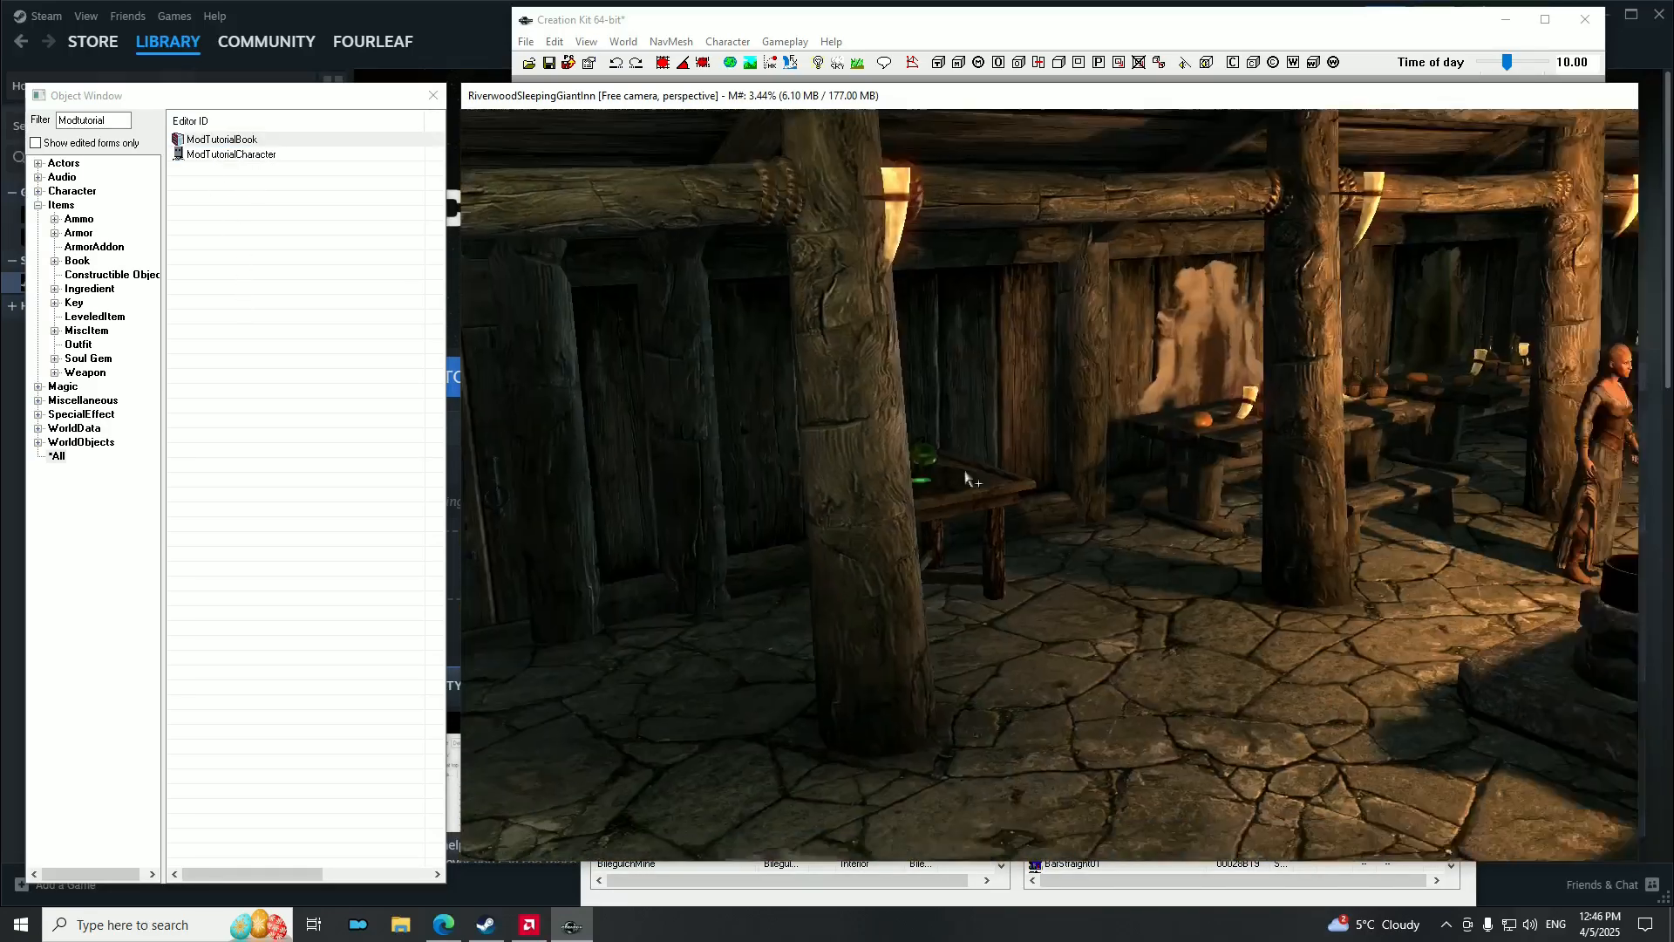
scroll(1013, 485, "down", 4)
key("shift")
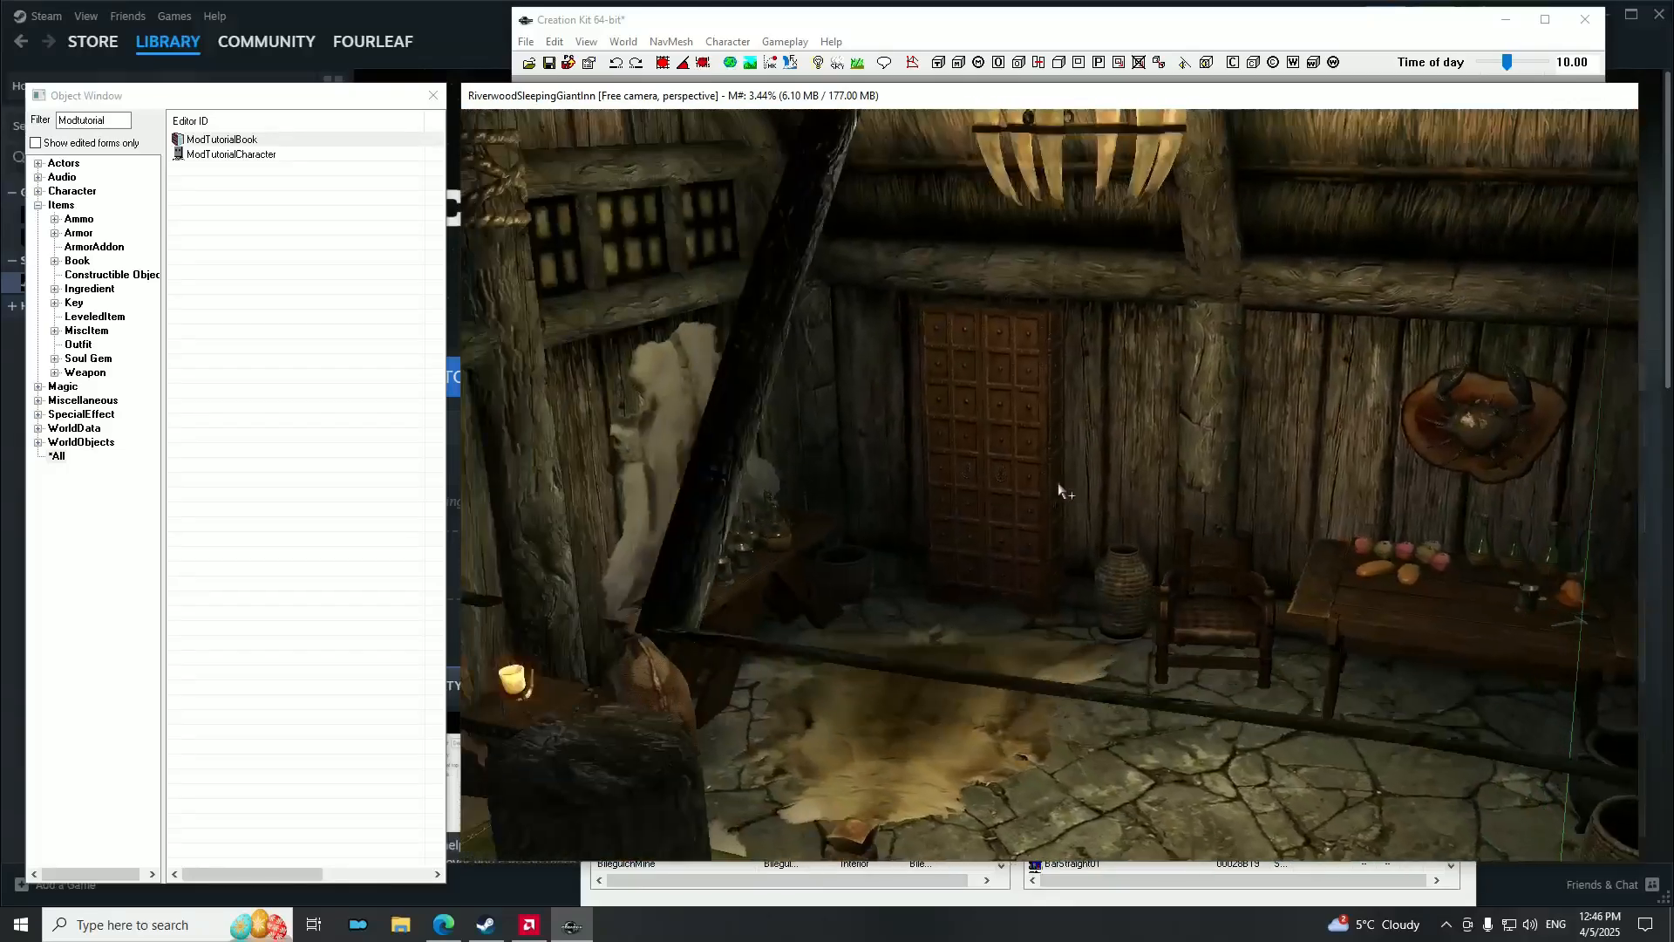
scroll(1046, 482, "up", 4)
key("shift")
left_click(1010, 577)
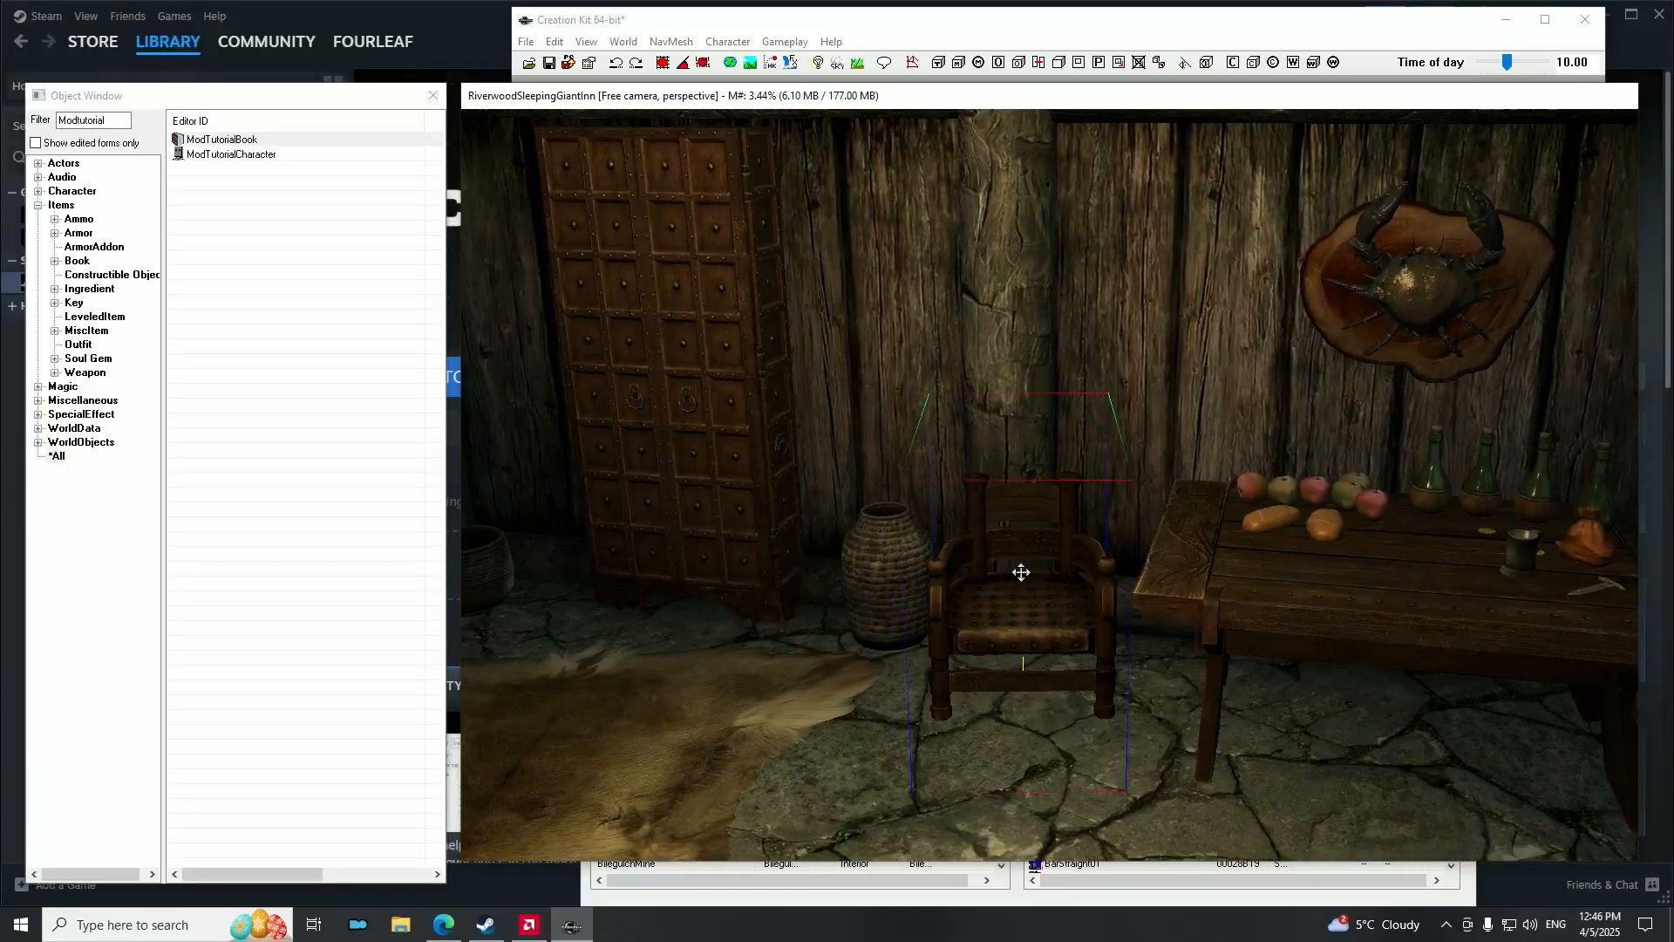
key("shift")
key("shift")
scroll(1002, 568, "up", 4)
key("shift")
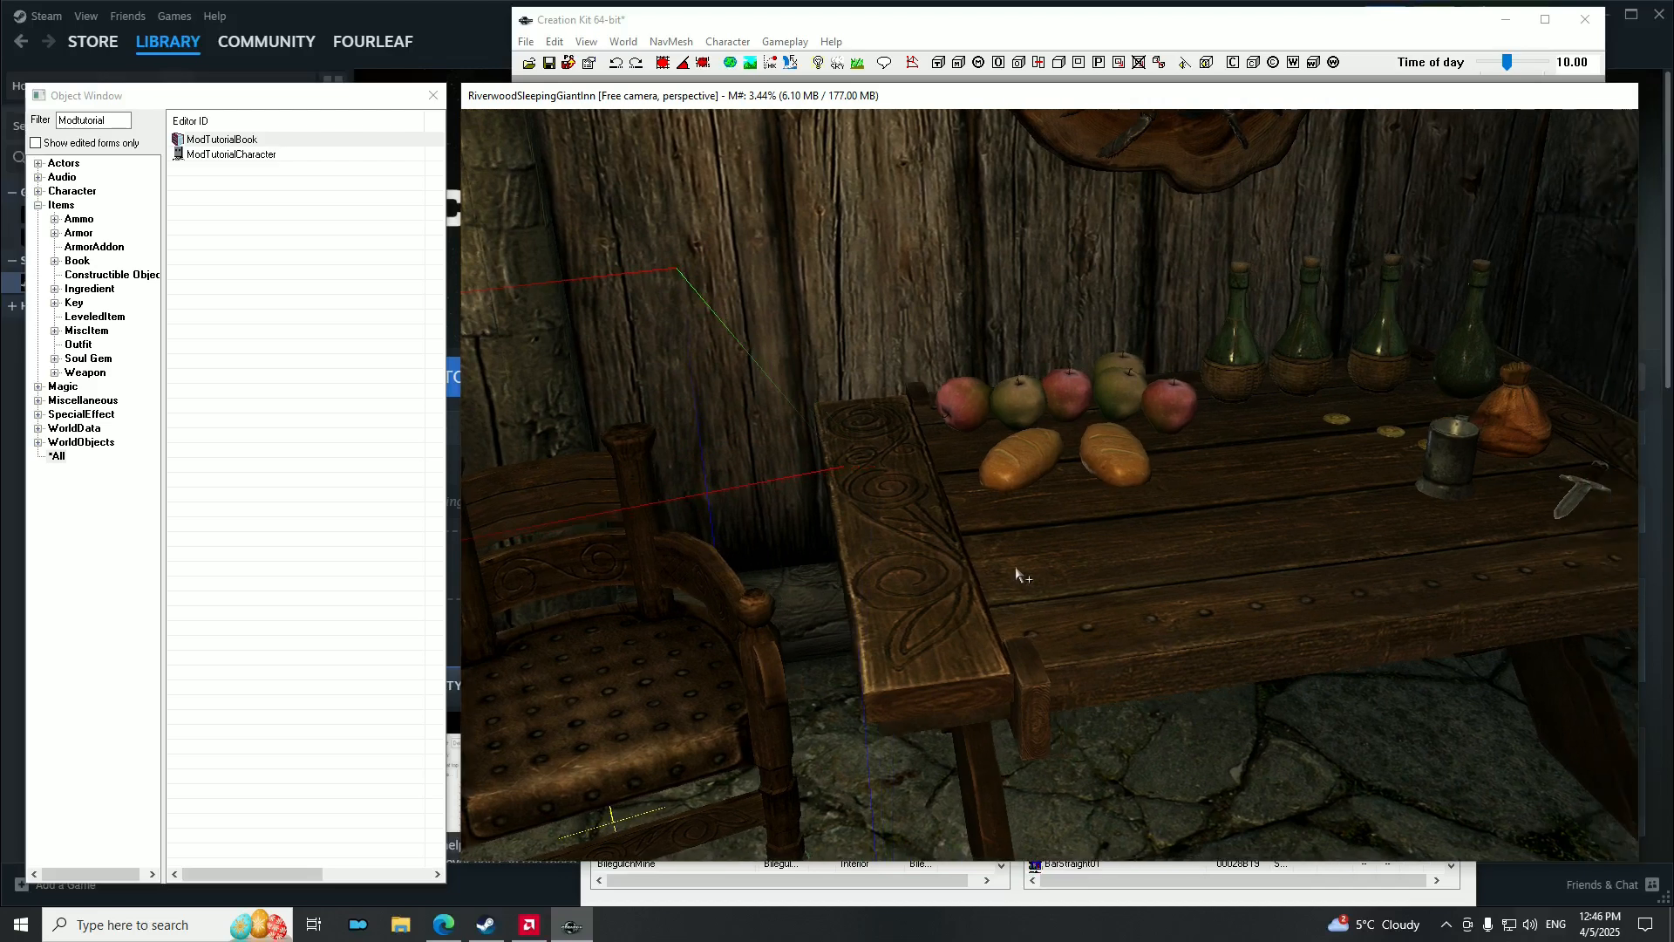
left_click_drag(187, 142, 1159, 497)
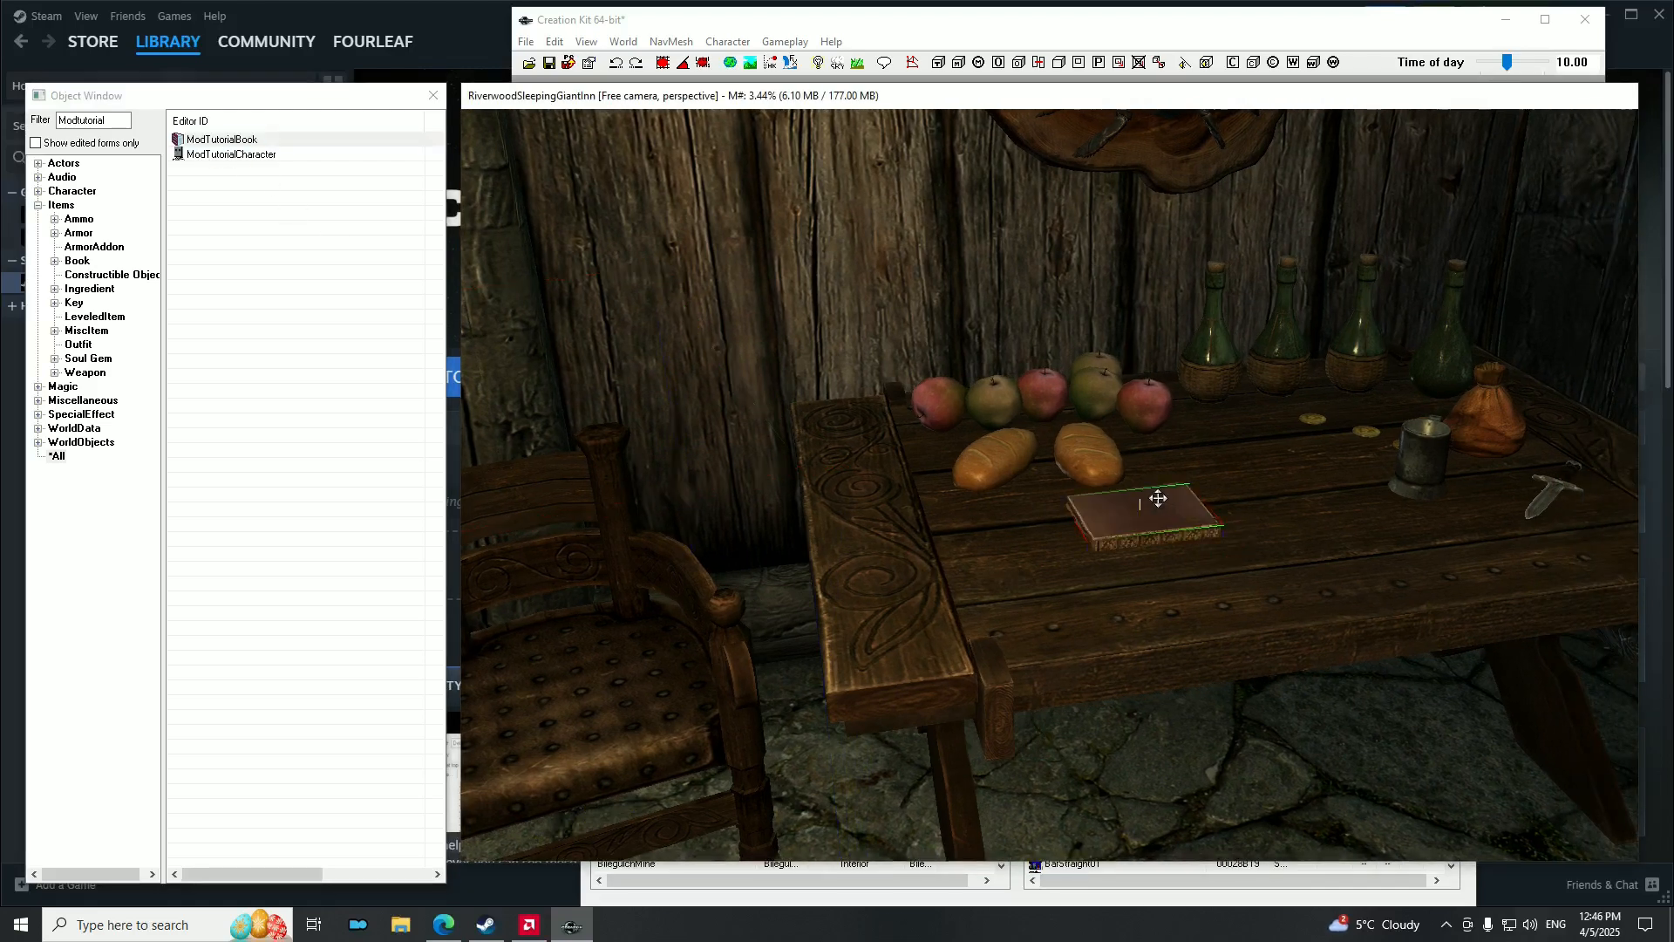
Move the placed book toward the table's carved end and rotate it about the vertical axis.
scroll(1192, 549, "up", 4)
left_click_drag(920, 650, 1062, 572)
key("z")
right_click_drag(1090, 576, 1194, 578)
right_click_drag(1057, 535, 1065, 571)
mouse_move(1065, 571)
middle_mouse_down("shift")
mouse_move(1131, 546)
mouse_move(1078, 542)
mouse_move(1084, 598)
mouse_move(1063, 548)
middle_mouse_up("shift")
scroll(1064, 539, "up", 5)
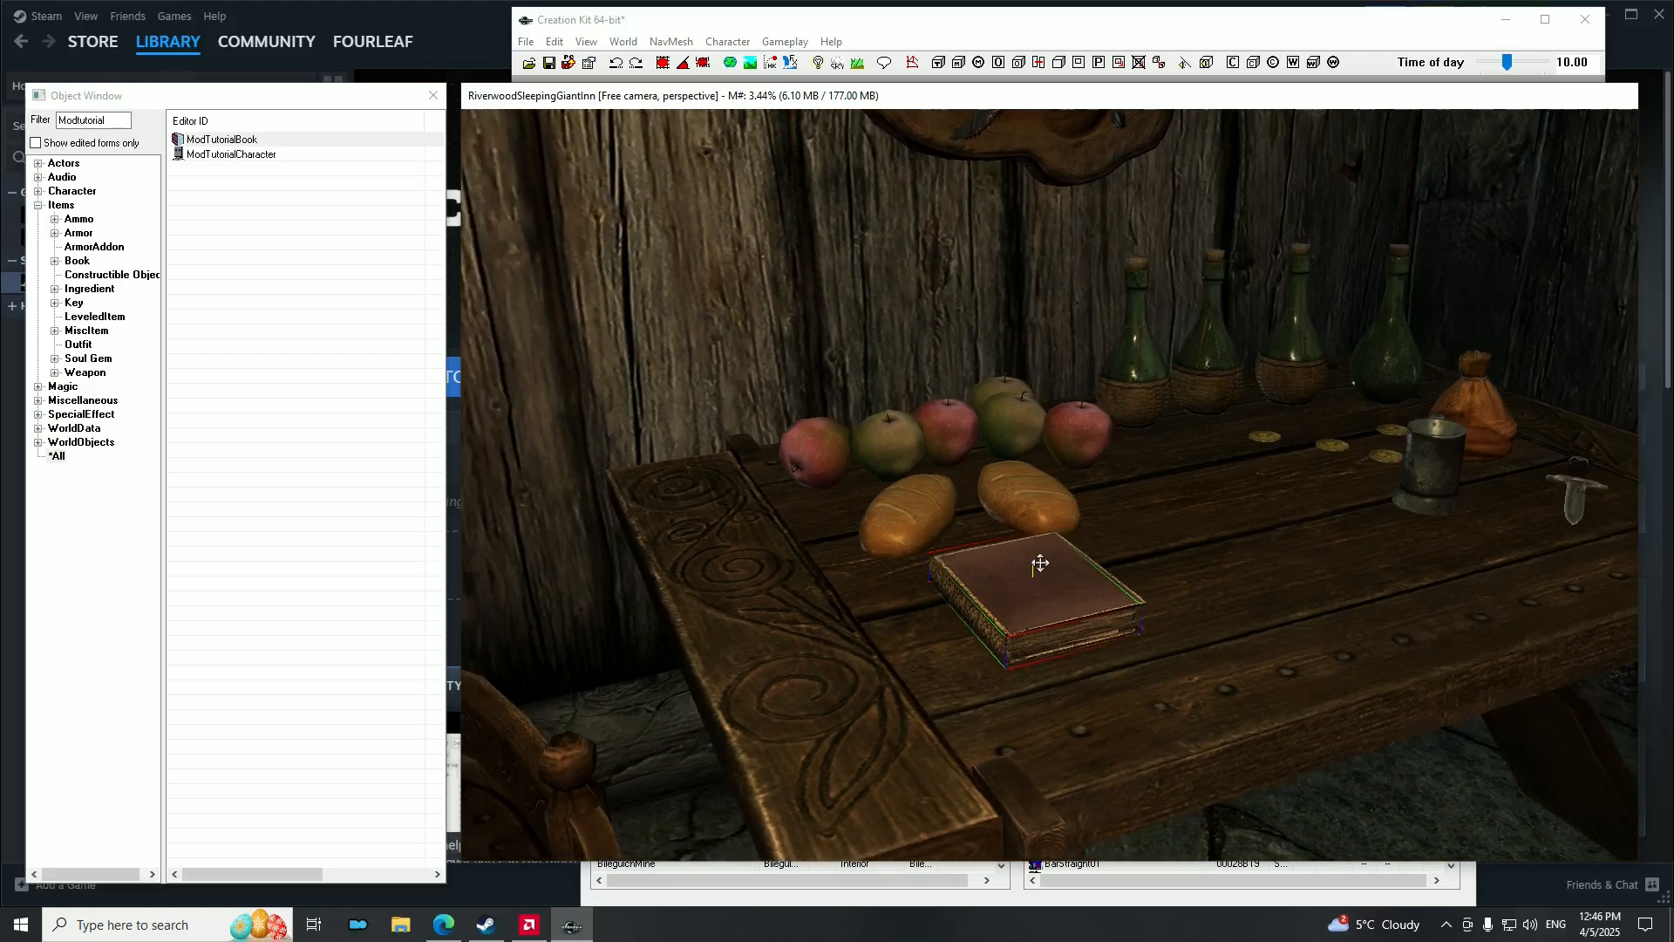
middle_click_drag(1040, 563, 1039, 562, "shift")
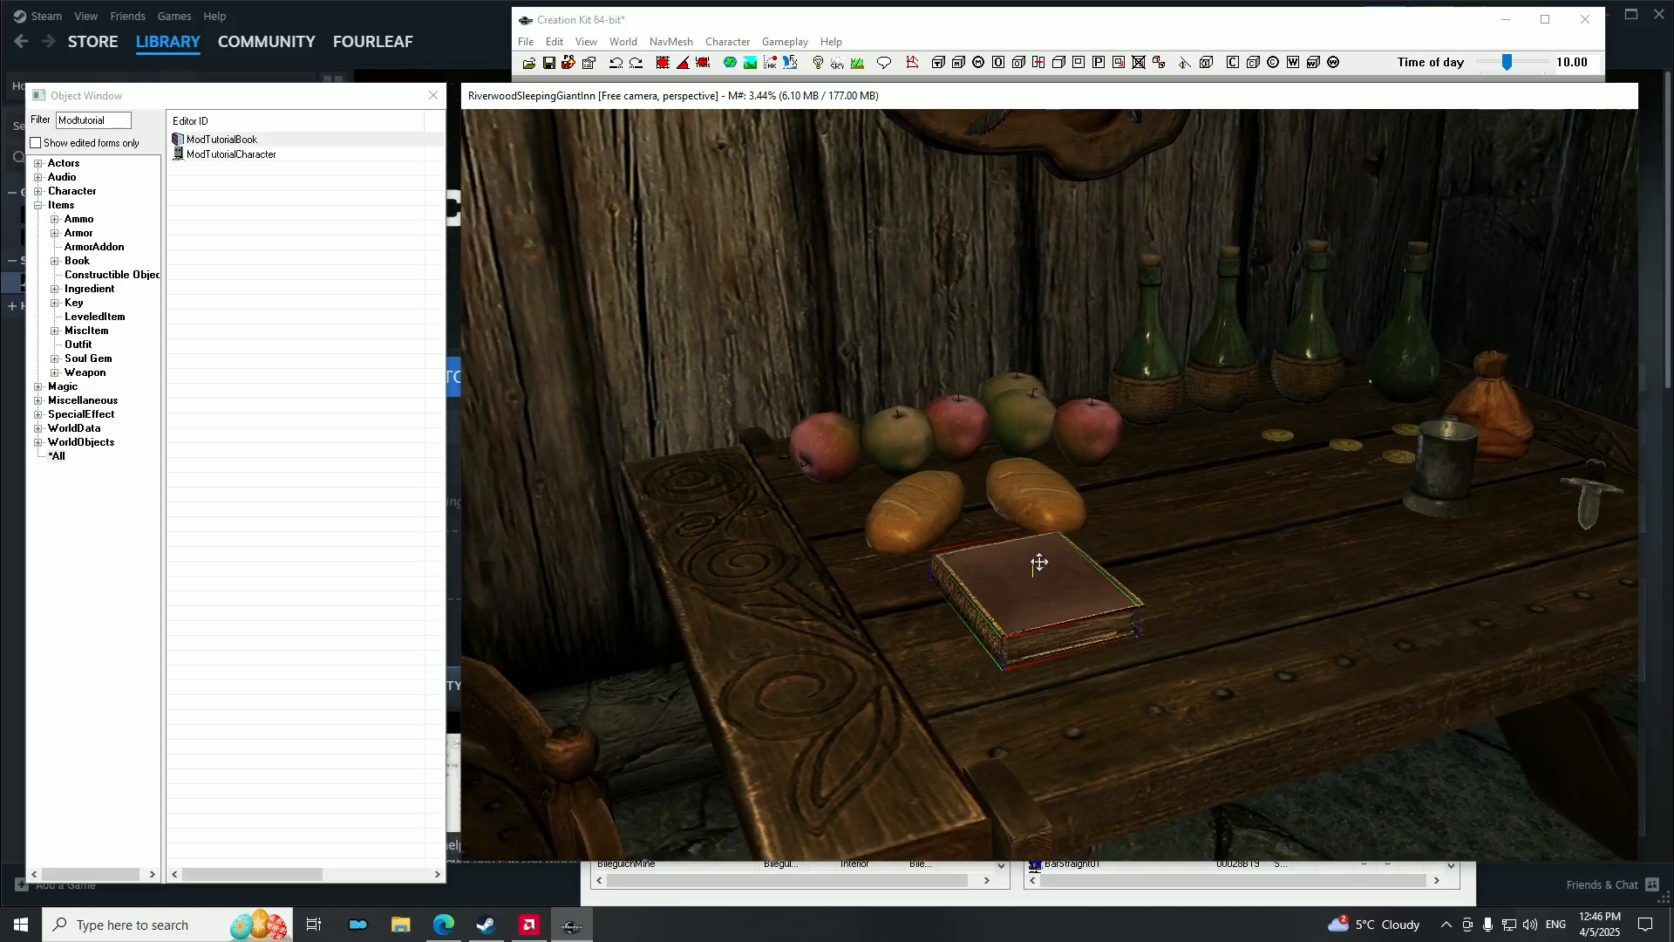
Fine-tune the book's position along individual axes, bringing it closer to the bread loaves on the tabletop.
key("z")
mouse_move(1056, 596)
left_mouse_down()
mouse_move(1056, 361)
mouse_move(1058, 626)
mouse_move(998, 563)
mouse_move(1125, 704)
mouse_move(940, 536)
mouse_move(1055, 632)
mouse_move(1000, 513)
mouse_move(1063, 623)
mouse_move(1036, 599)
left_mouse_up()
key("x")
middle_click_drag(1037, 599, 1036, 366)
key("y")
mouse_move(1058, 505)
left_mouse_down()
mouse_move(1186, 480)
mouse_move(895, 505)
mouse_move(1133, 476)
mouse_move(997, 492)
mouse_move(1103, 493)
mouse_move(1103, 428)
mouse_move(1103, 475)
mouse_move(903, 504)
mouse_move(1133, 471)
mouse_move(929, 482)
mouse_move(1077, 482)
mouse_move(1053, 476)
left_mouse_up()
key("z")
key("y")
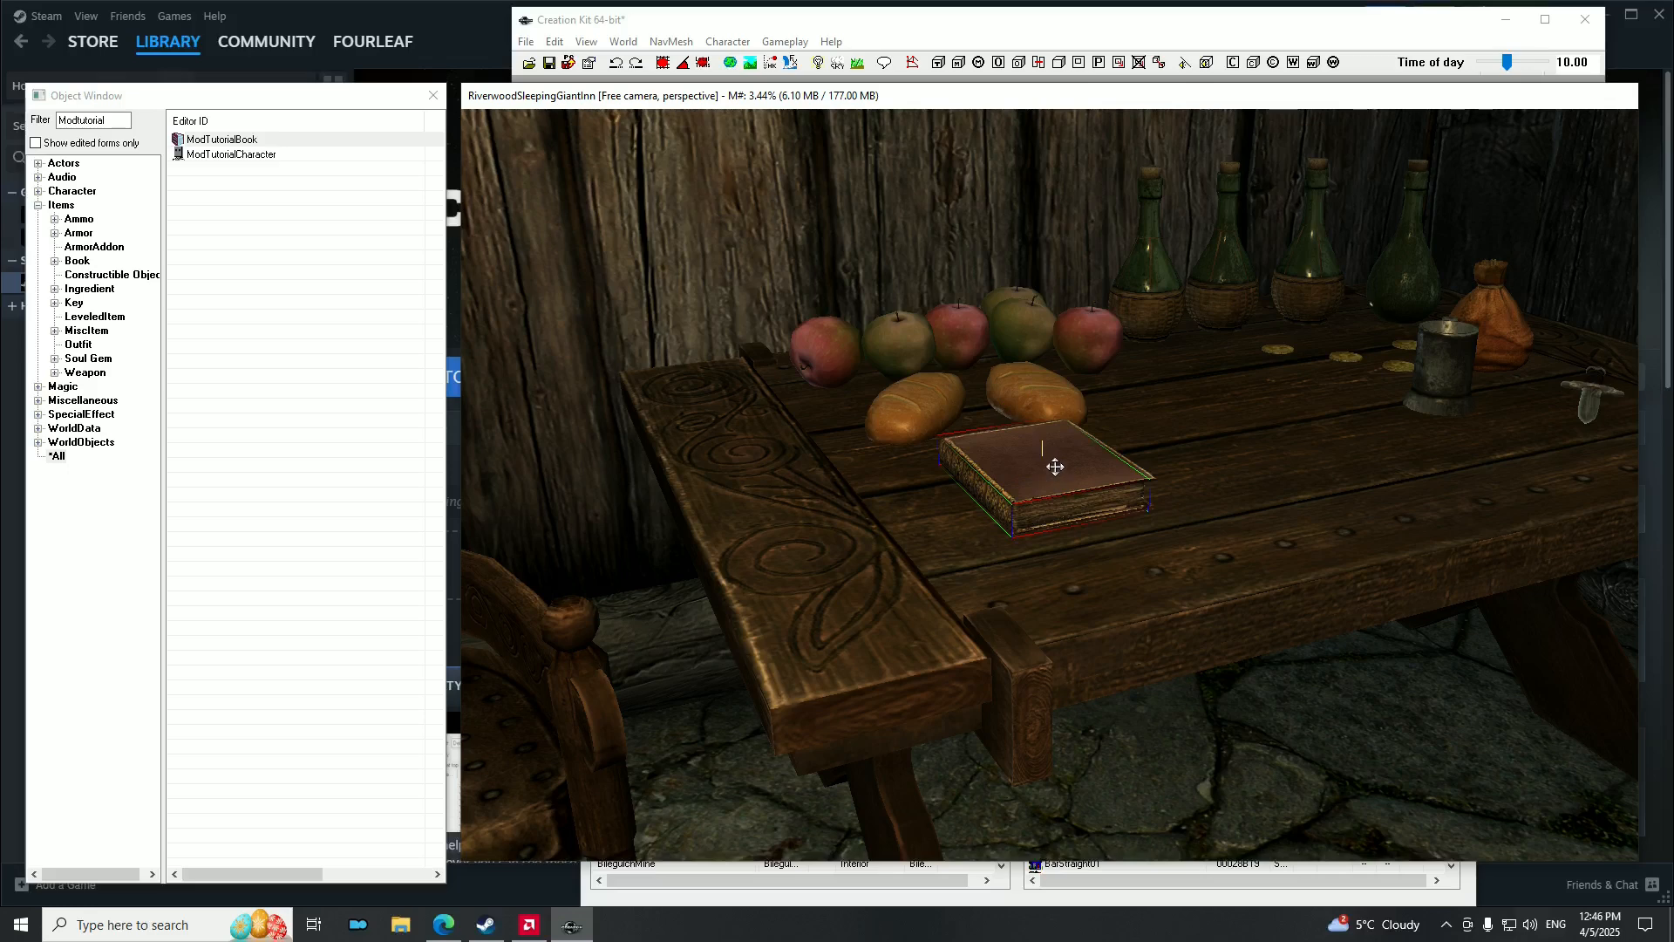
left_click_drag(1054, 470, 1046, 436)
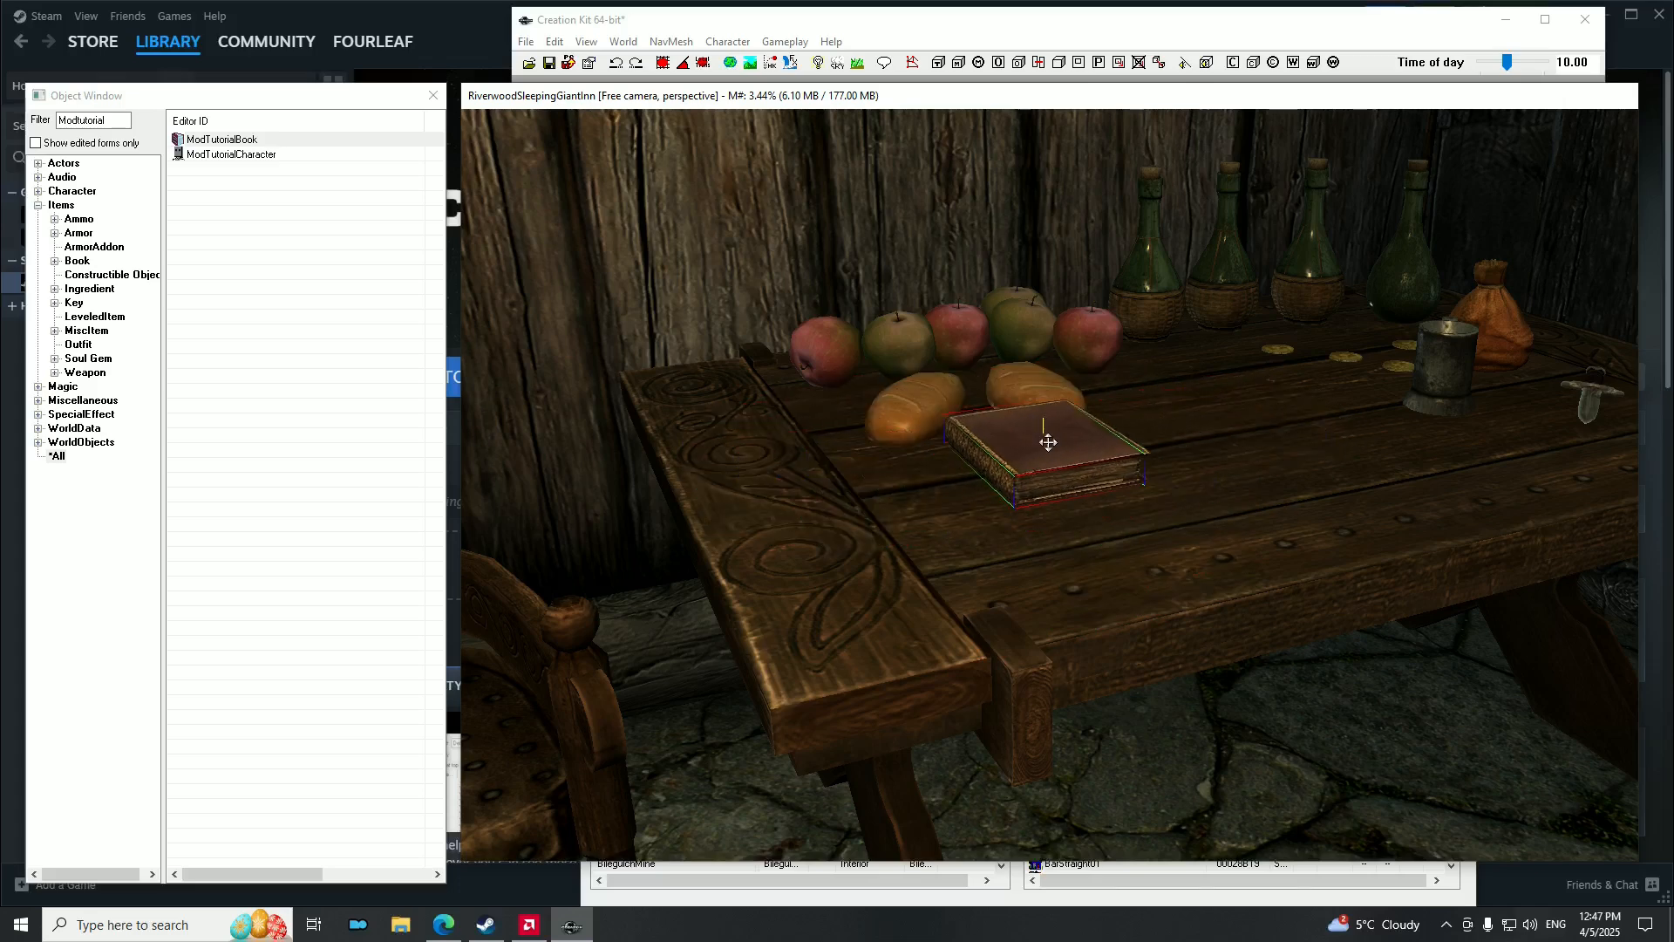
right_click_drag(1043, 425, 1043, 426)
mouse_move(1050, 422)
middle_mouse_down("shift")
mouse_move(1096, 430)
mouse_move(1054, 445)
middle_mouse_up("shift")
left_click_drag(1054, 445, 1081, 435)
Run the Havok simulation so the book settles flat on the tabletop, and switch the simulation off again.
middle_click_drag(1082, 435, 1070, 361, "shift")
scroll(1076, 366, "up", 6)
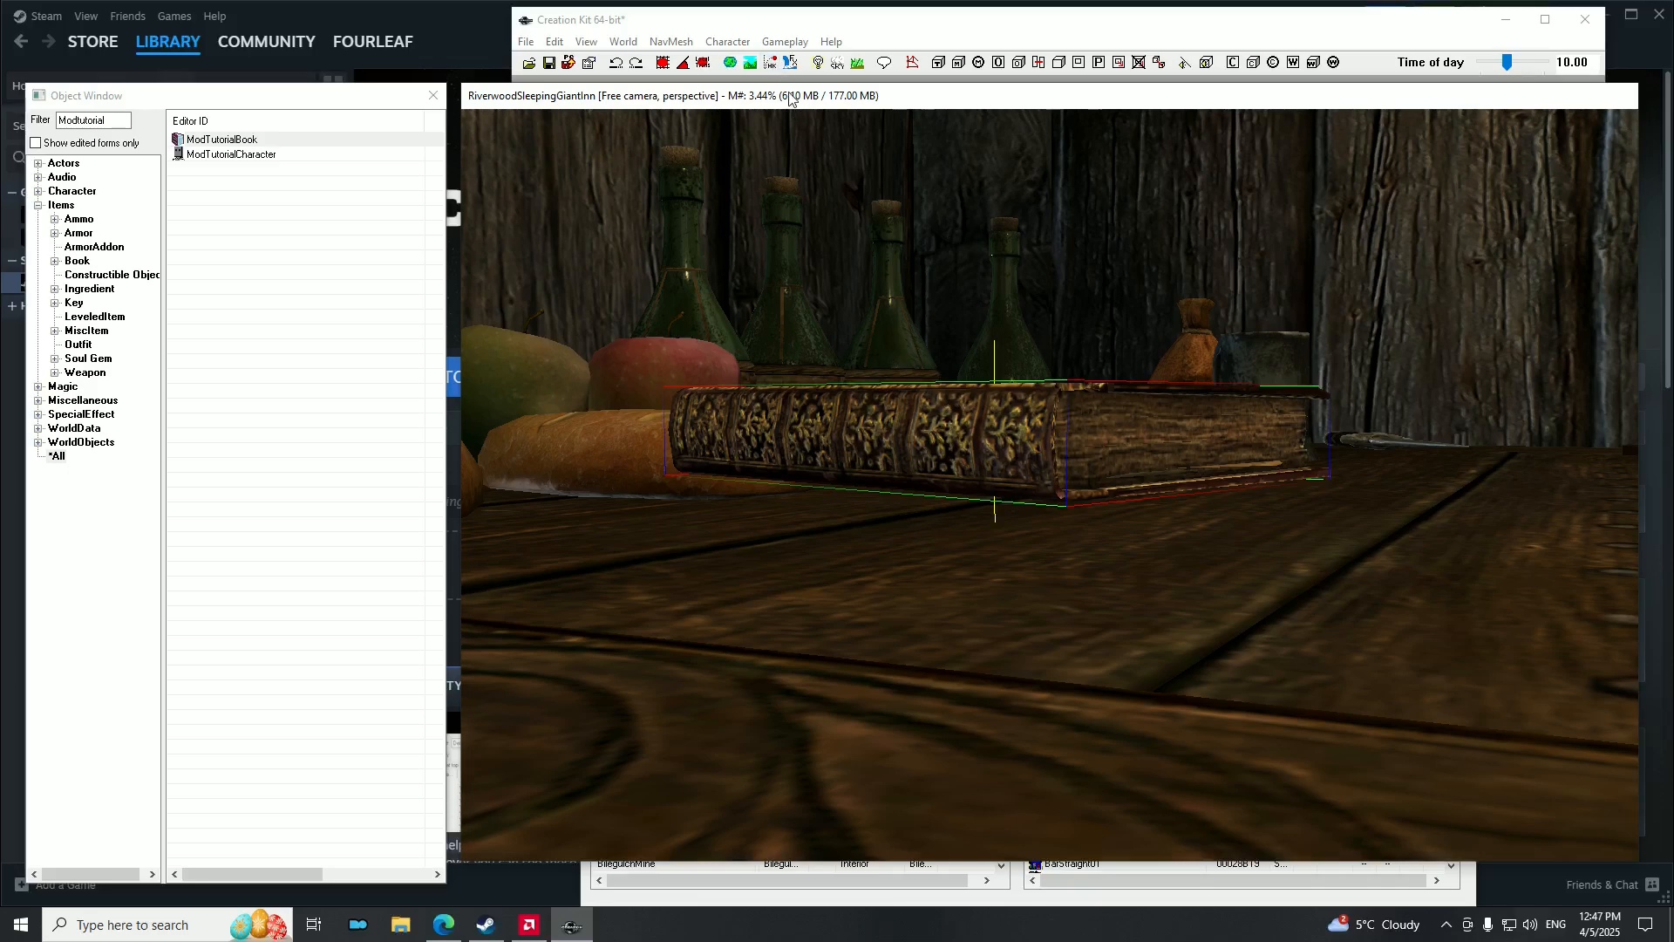
left_click(772, 62)
scroll(1046, 471, "down", 5)
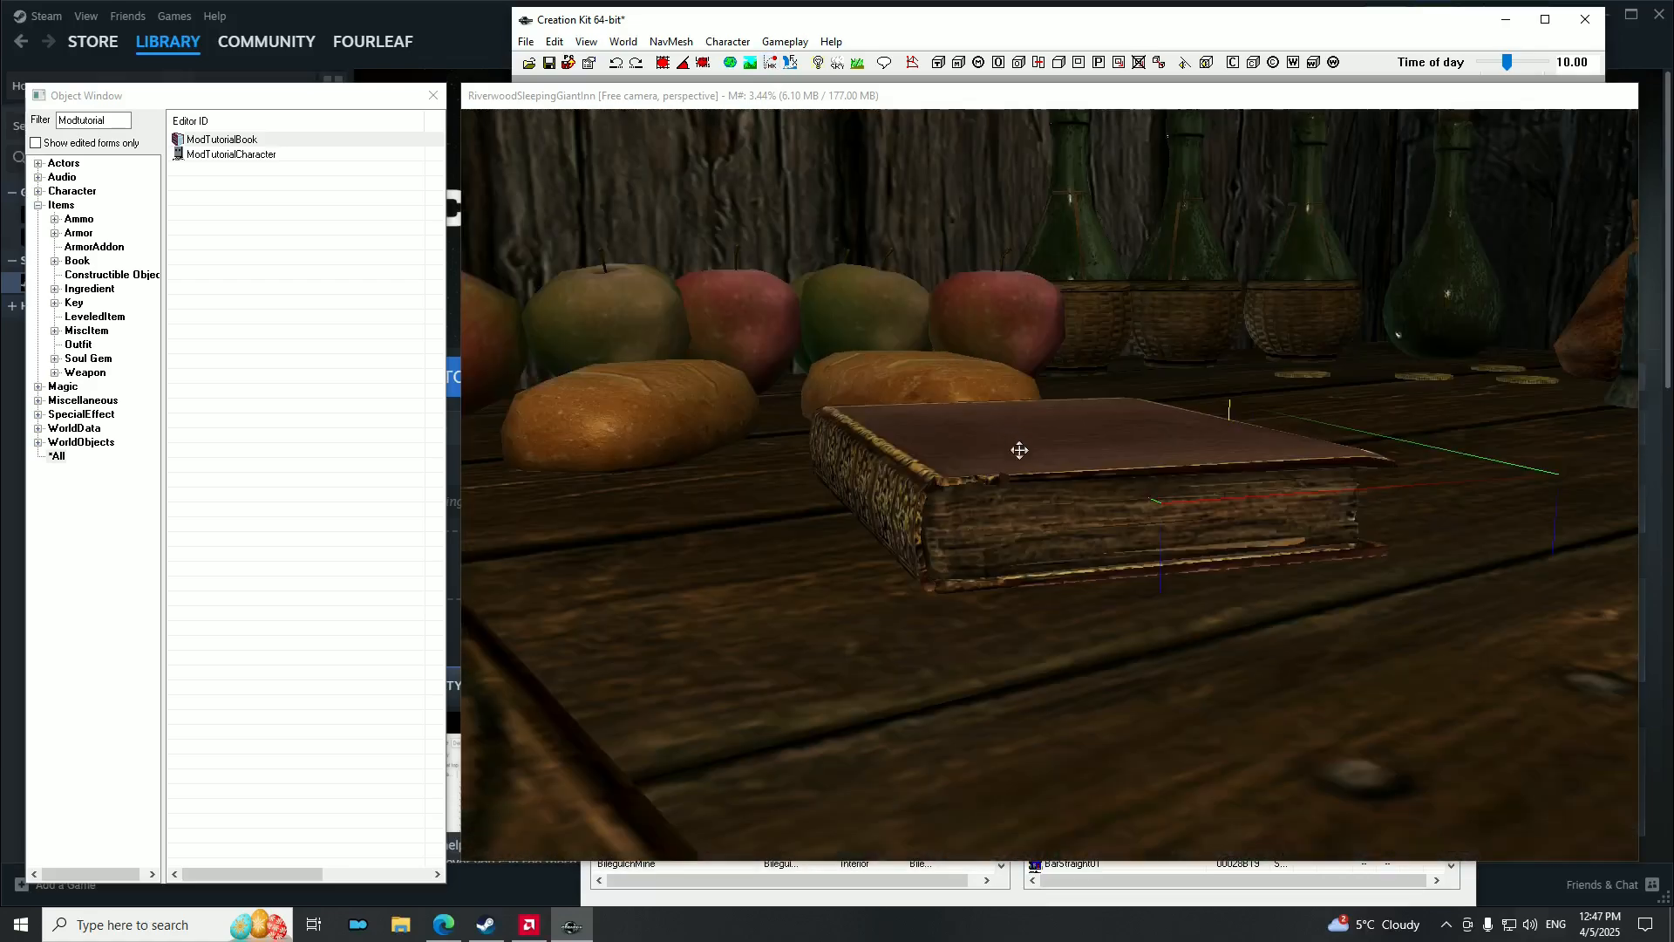
scroll(1011, 458, "up", 5)
left_click_drag(1214, 514, 1215, 467)
middle_click_drag(1215, 468, 1151, 475, "shift")
left_click(771, 64)
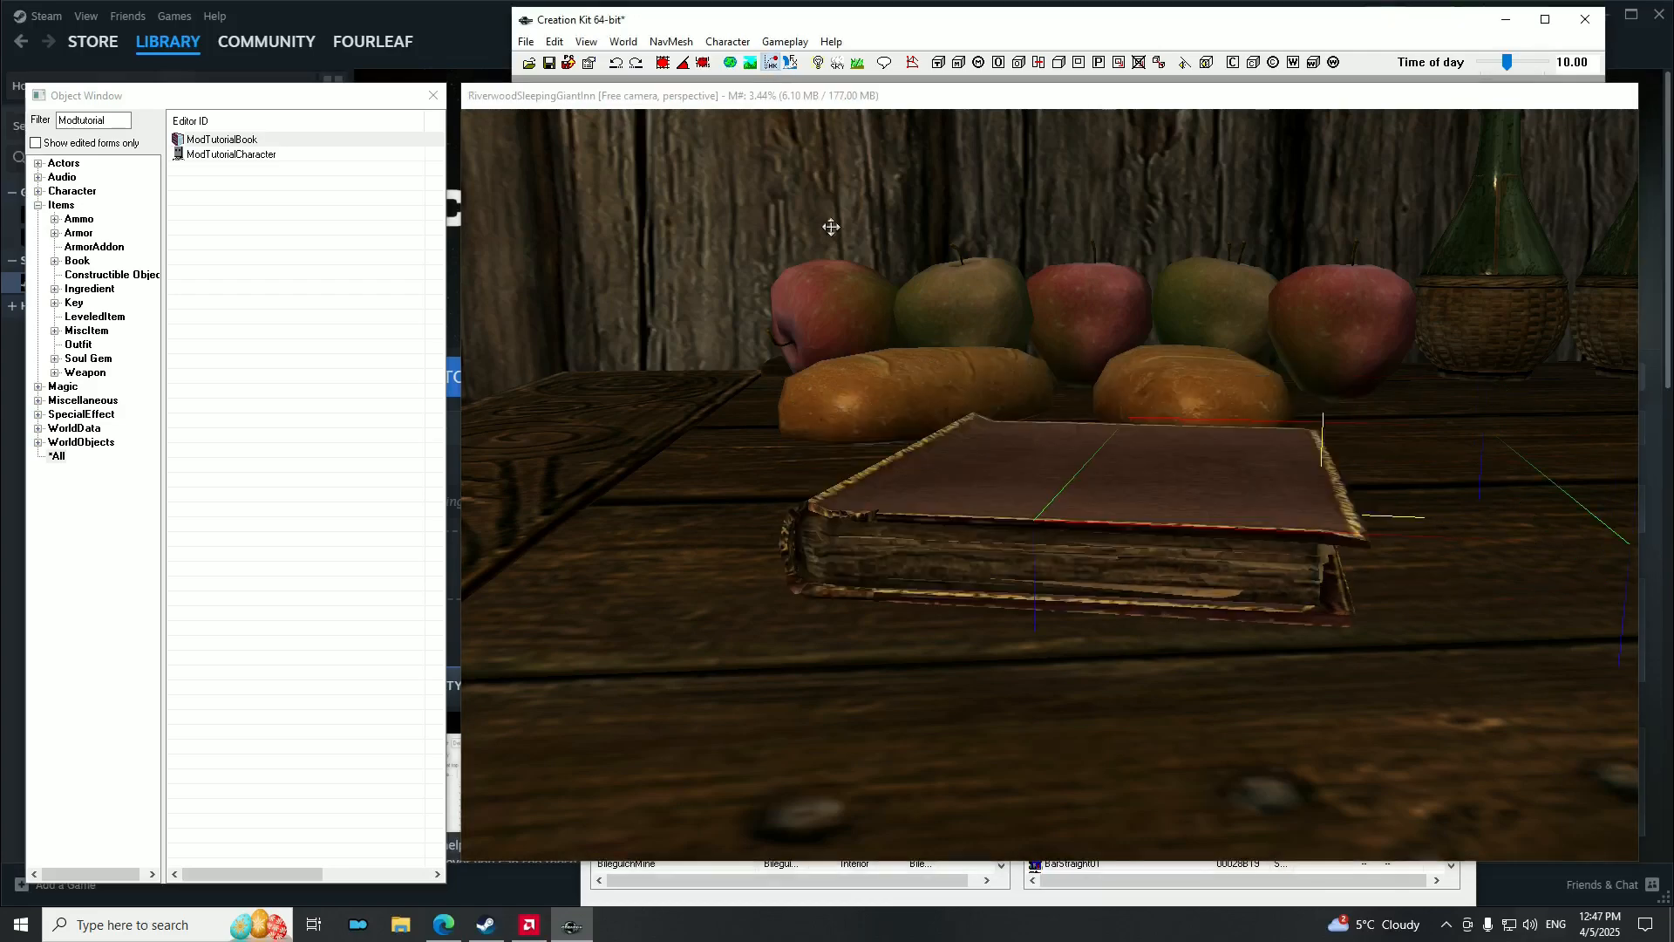
scroll(1064, 415, "down", 5)
mouse_move(1064, 415)
middle_mouse_down("shift")
mouse_move(1088, 433)
mouse_move(1042, 414)
middle_mouse_up("shift")
left_click(775, 66)
left_click(1188, 442)
scroll(1181, 442, "up", 4)
scroll(1181, 441, "down", 5)
middle_click_drag(1181, 442, 1146, 445, "shift")
left_click(966, 460)
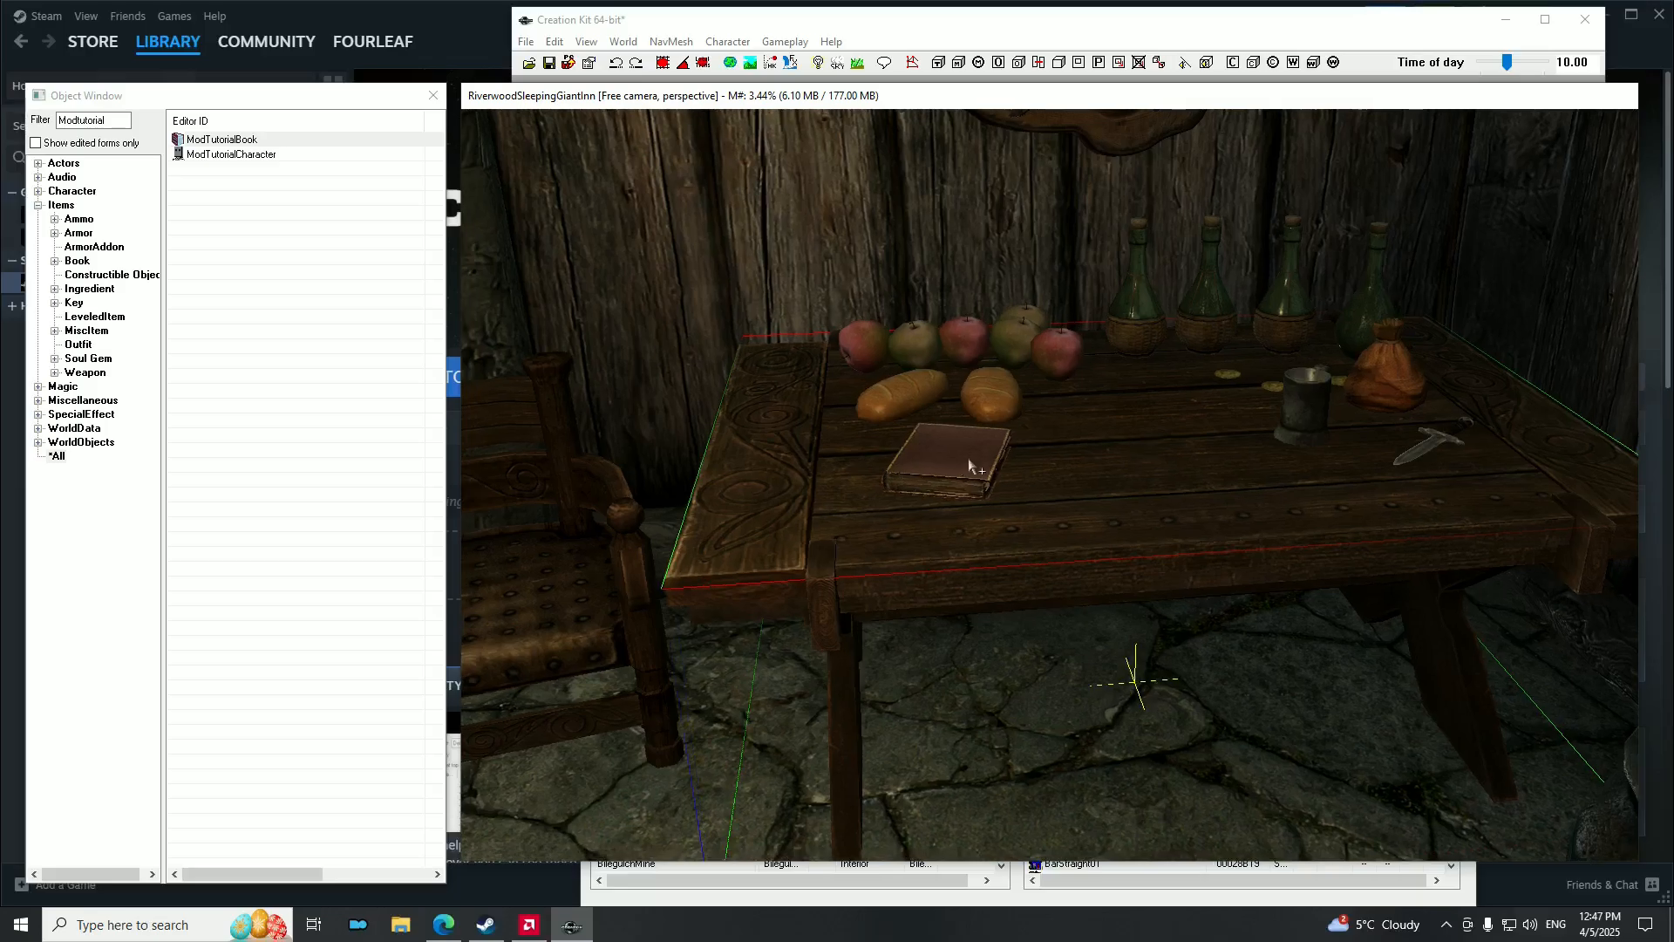
Look back across the inn from the table to the Argonian actor in front of the bar counter.
middle_click_drag(954, 459, 865, 447, "shift")
scroll(1045, 478, "down", 8)
scroll(730, 450, "down", 4)
middle_click_drag(730, 450, 811, 437, "shift")
scroll(811, 437, "up", 3)
left_click(629, 398)
mouse_move(629, 397)
middle_mouse_down("shift")
mouse_move(605, 407)
mouse_move(638, 399)
middle_mouse_up("shift")
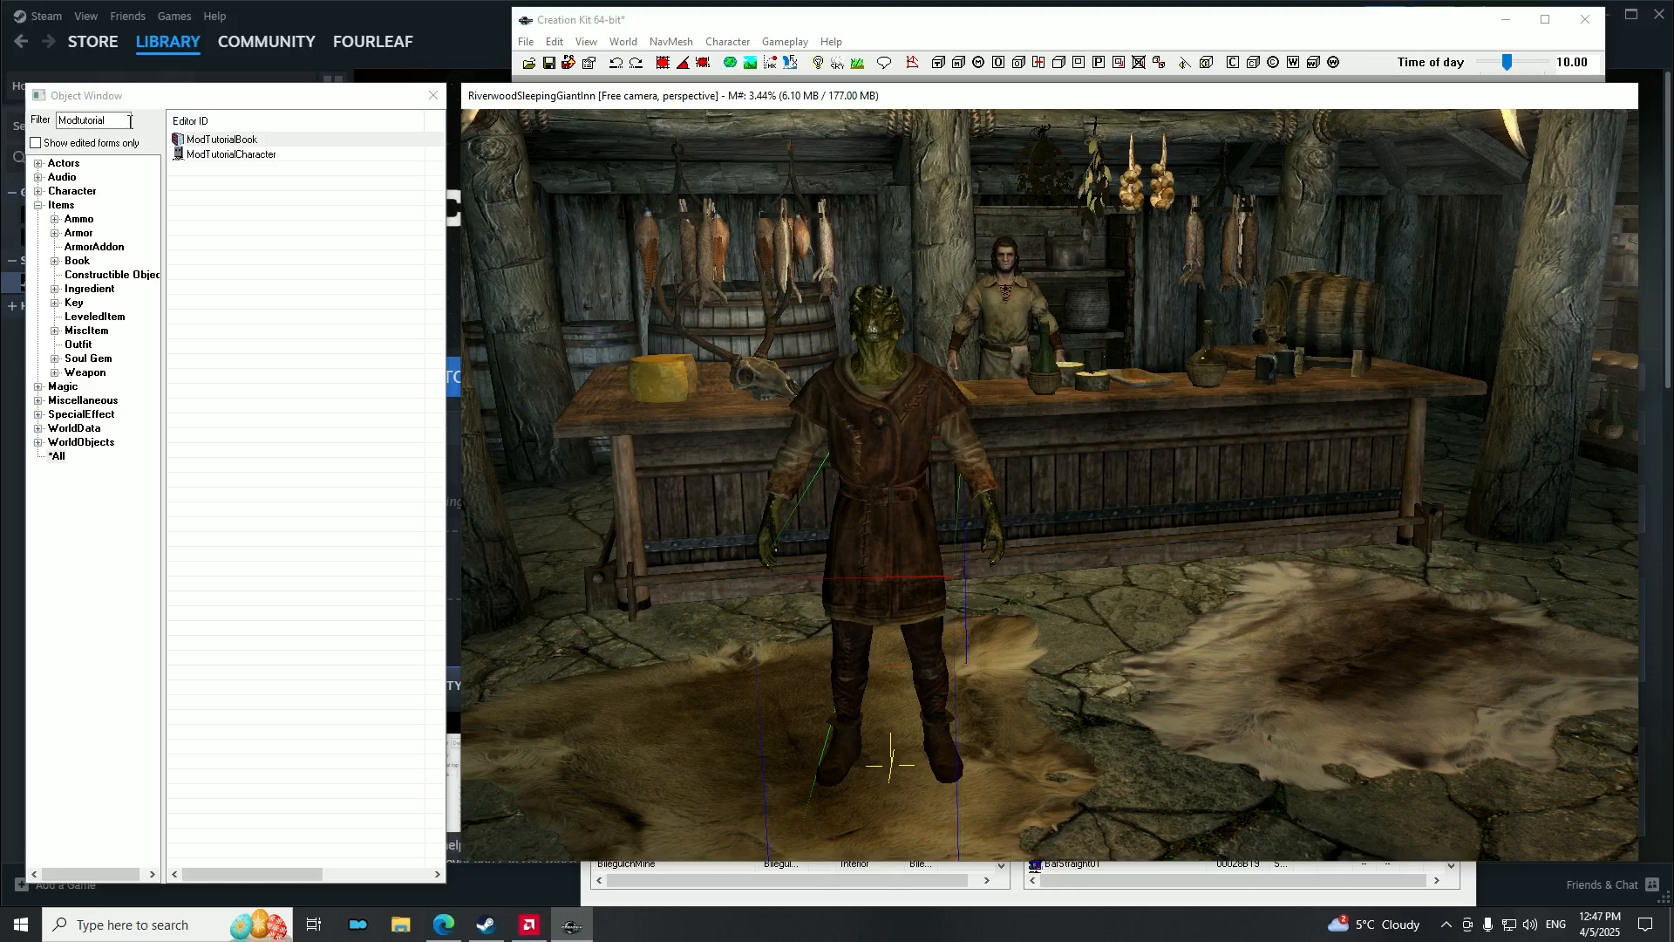
Clear the object filter, list the Quest records in the Character category and browse through them.
left_click_drag(131, 122, 49, 125)
key("BackSpace")
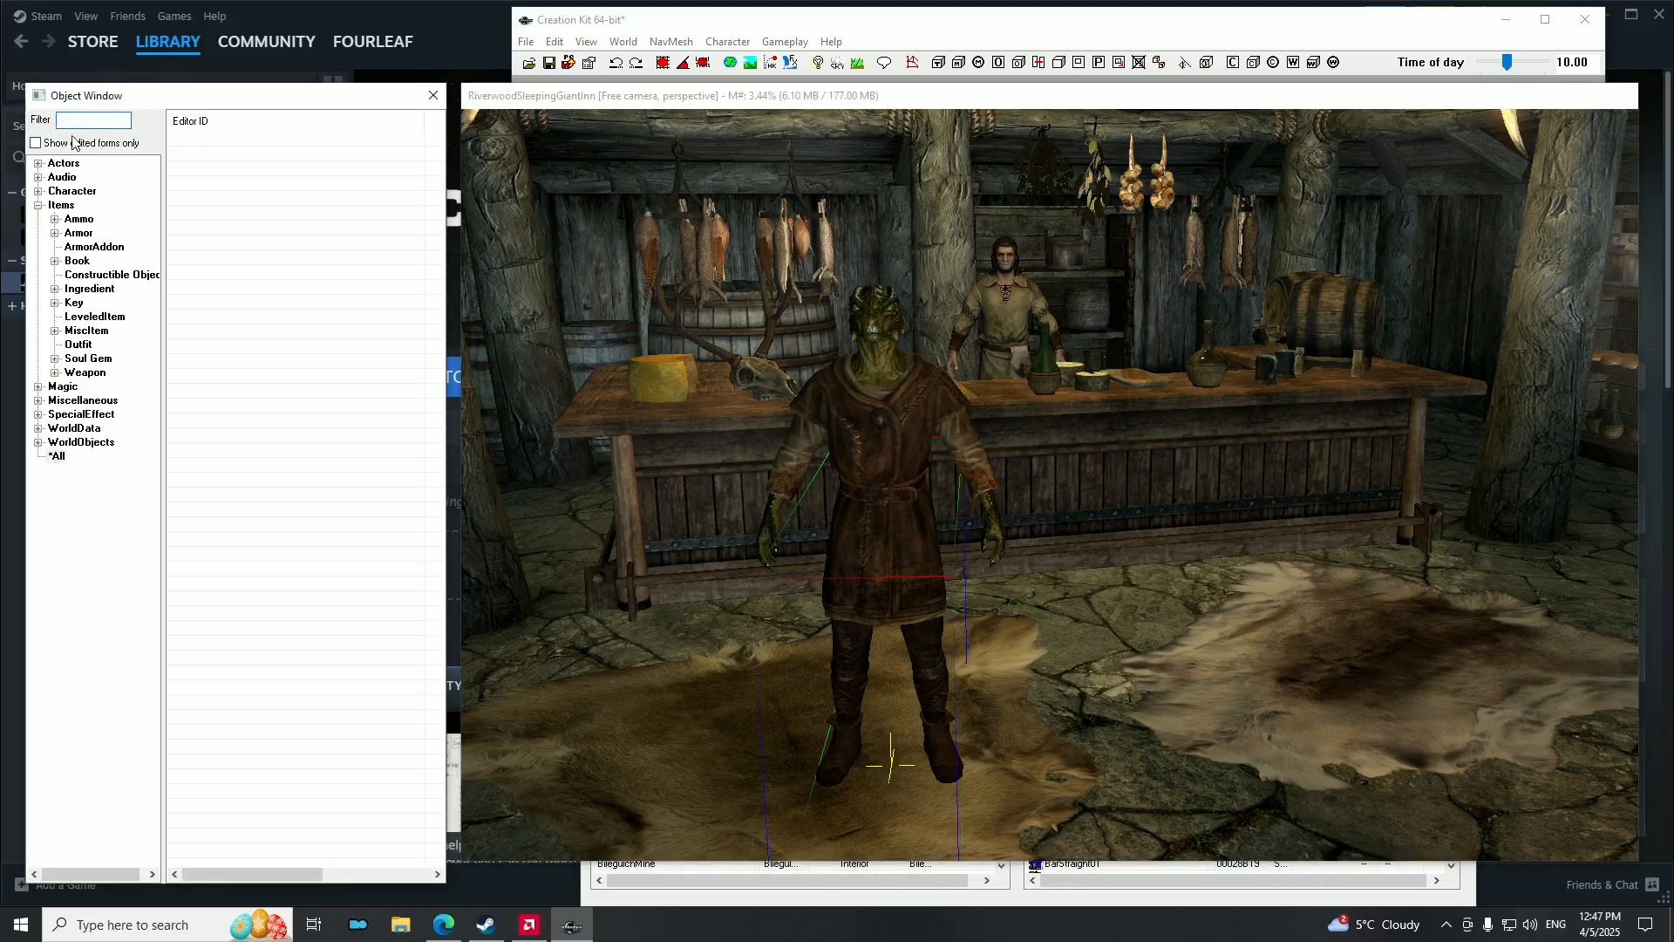
left_click(39, 207)
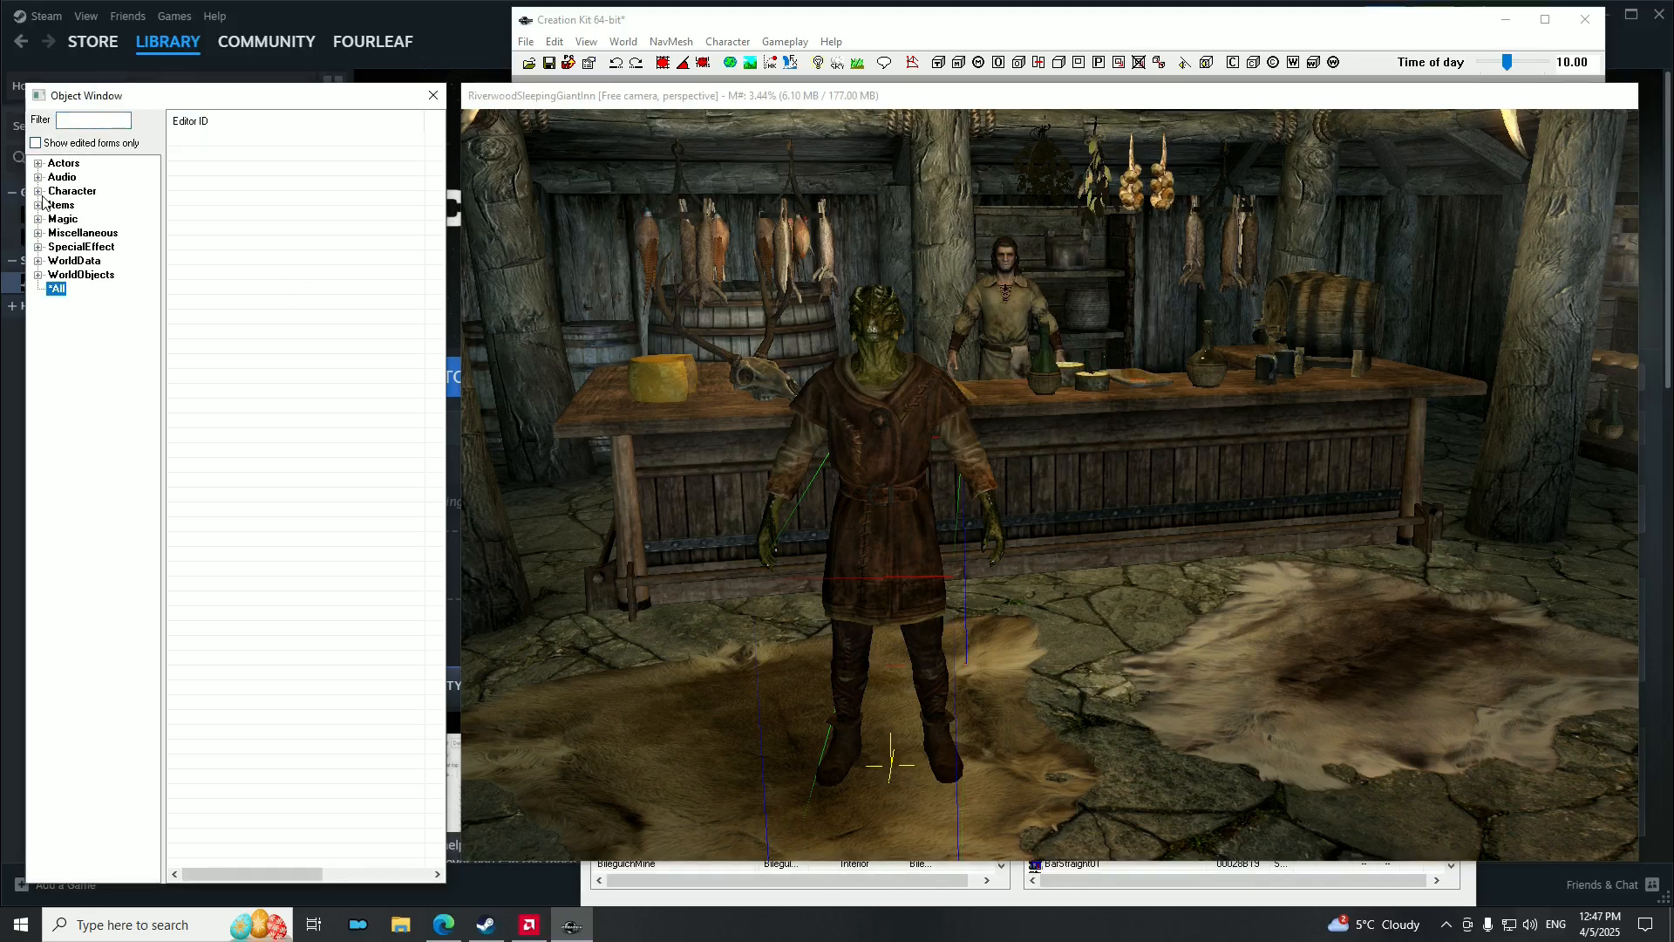
left_click(38, 191)
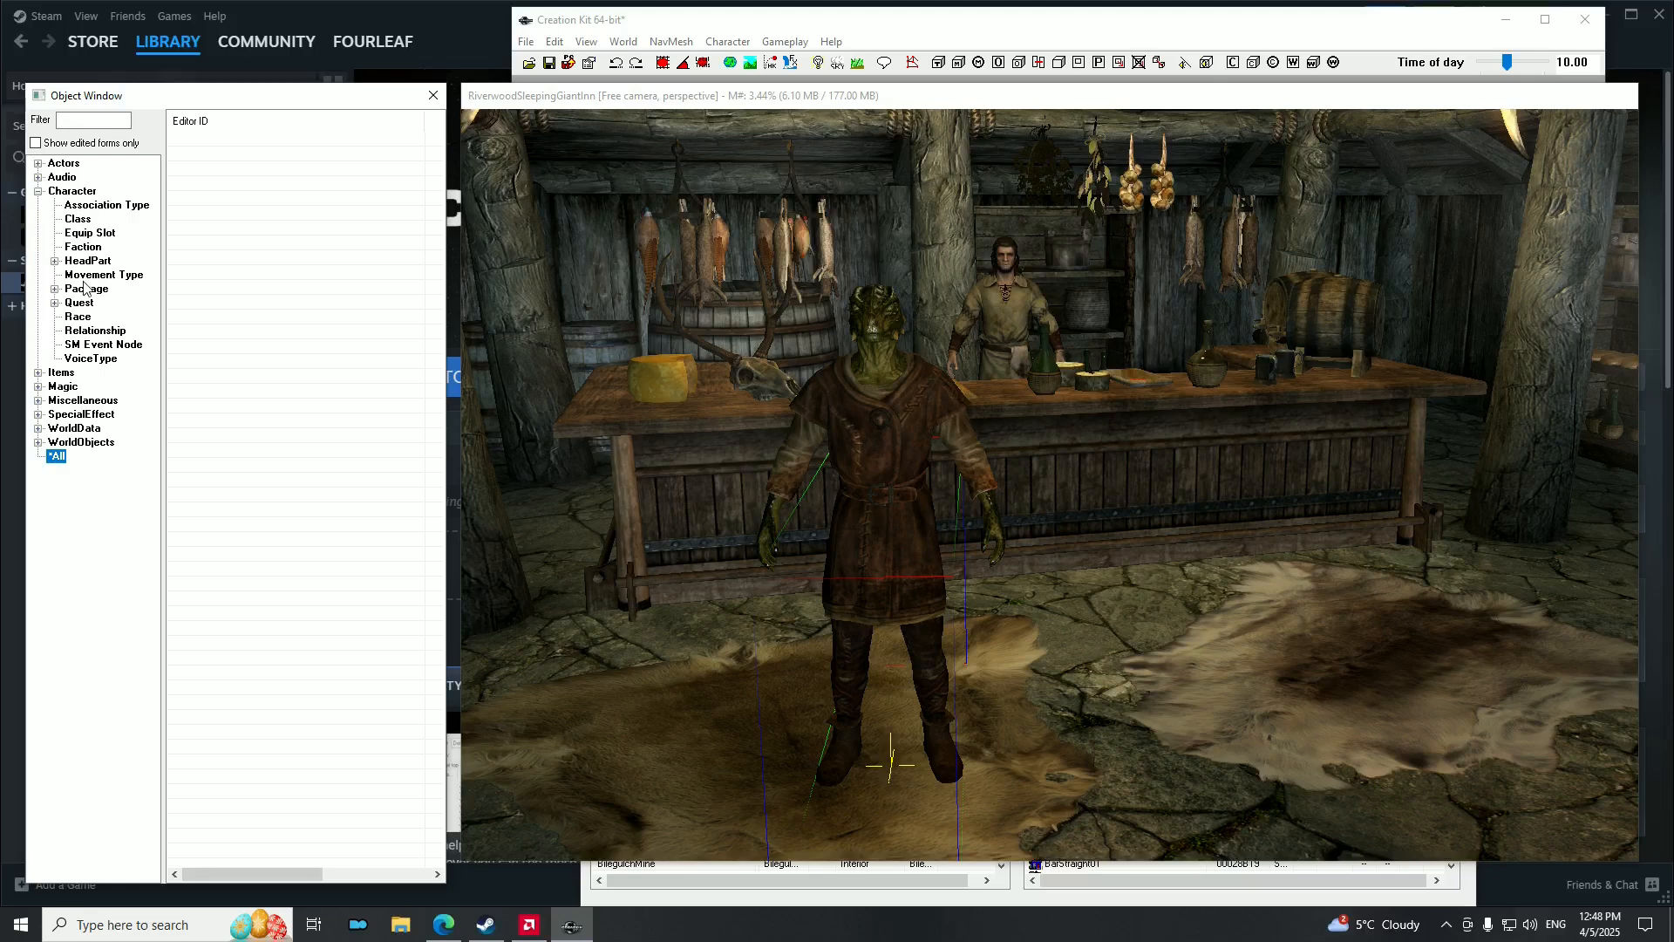
left_click(79, 305)
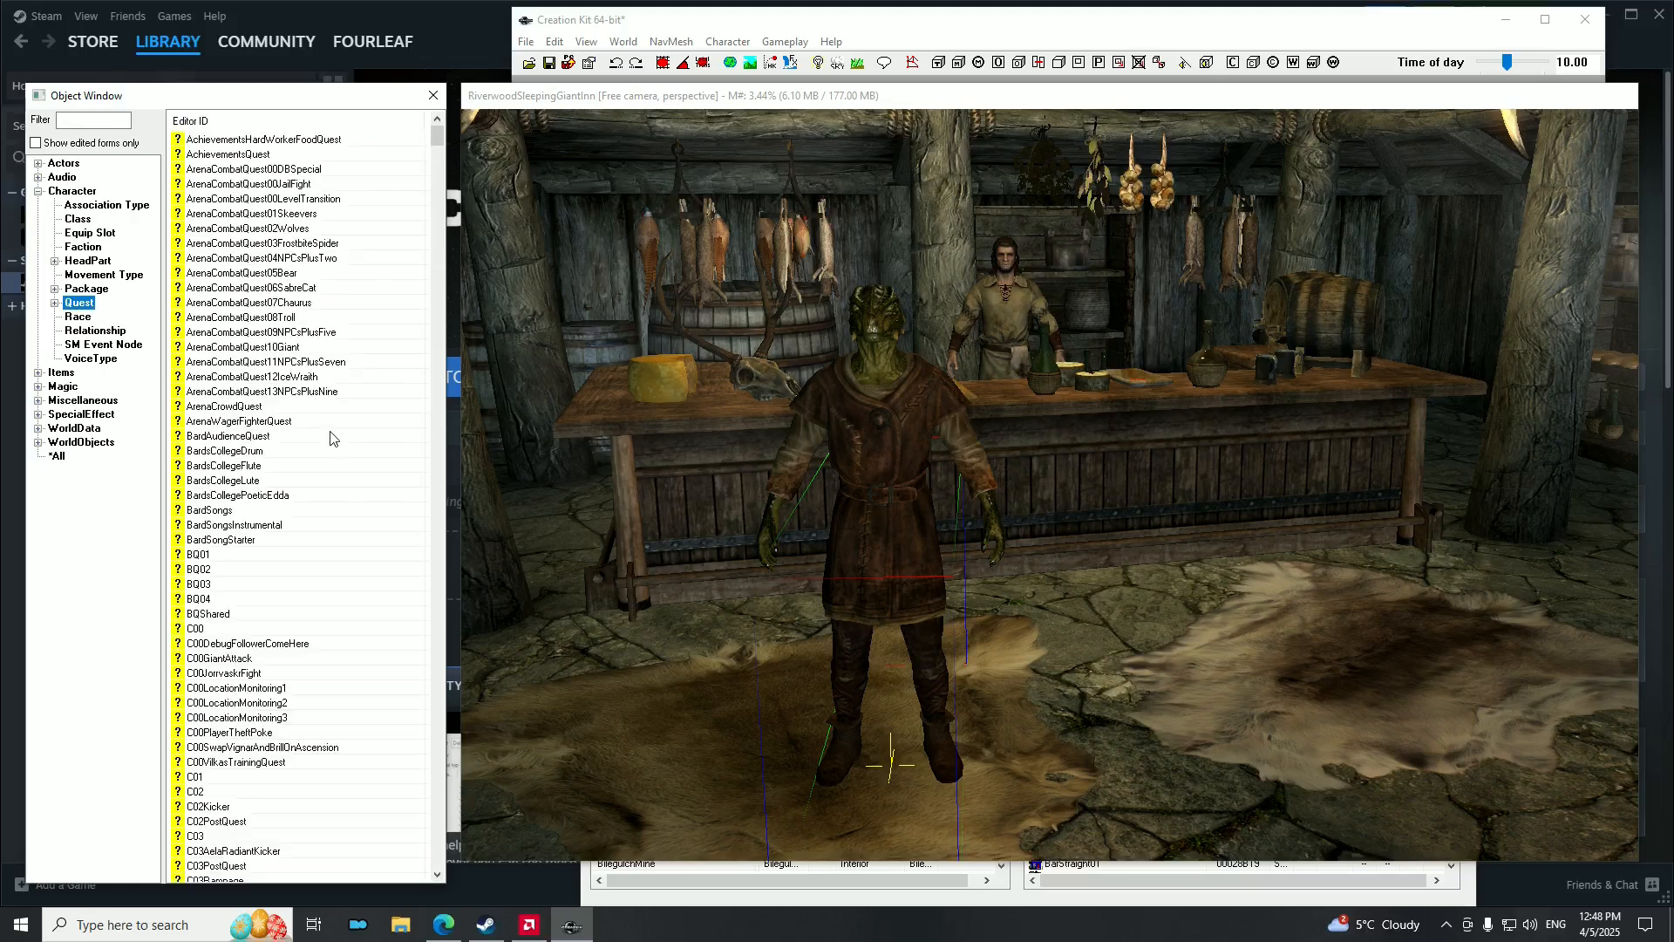
mouse_move(438, 144)
left_mouse_down()
mouse_move(438, 835)
mouse_move(451, 586)
mouse_move(436, 132)
left_mouse_up()
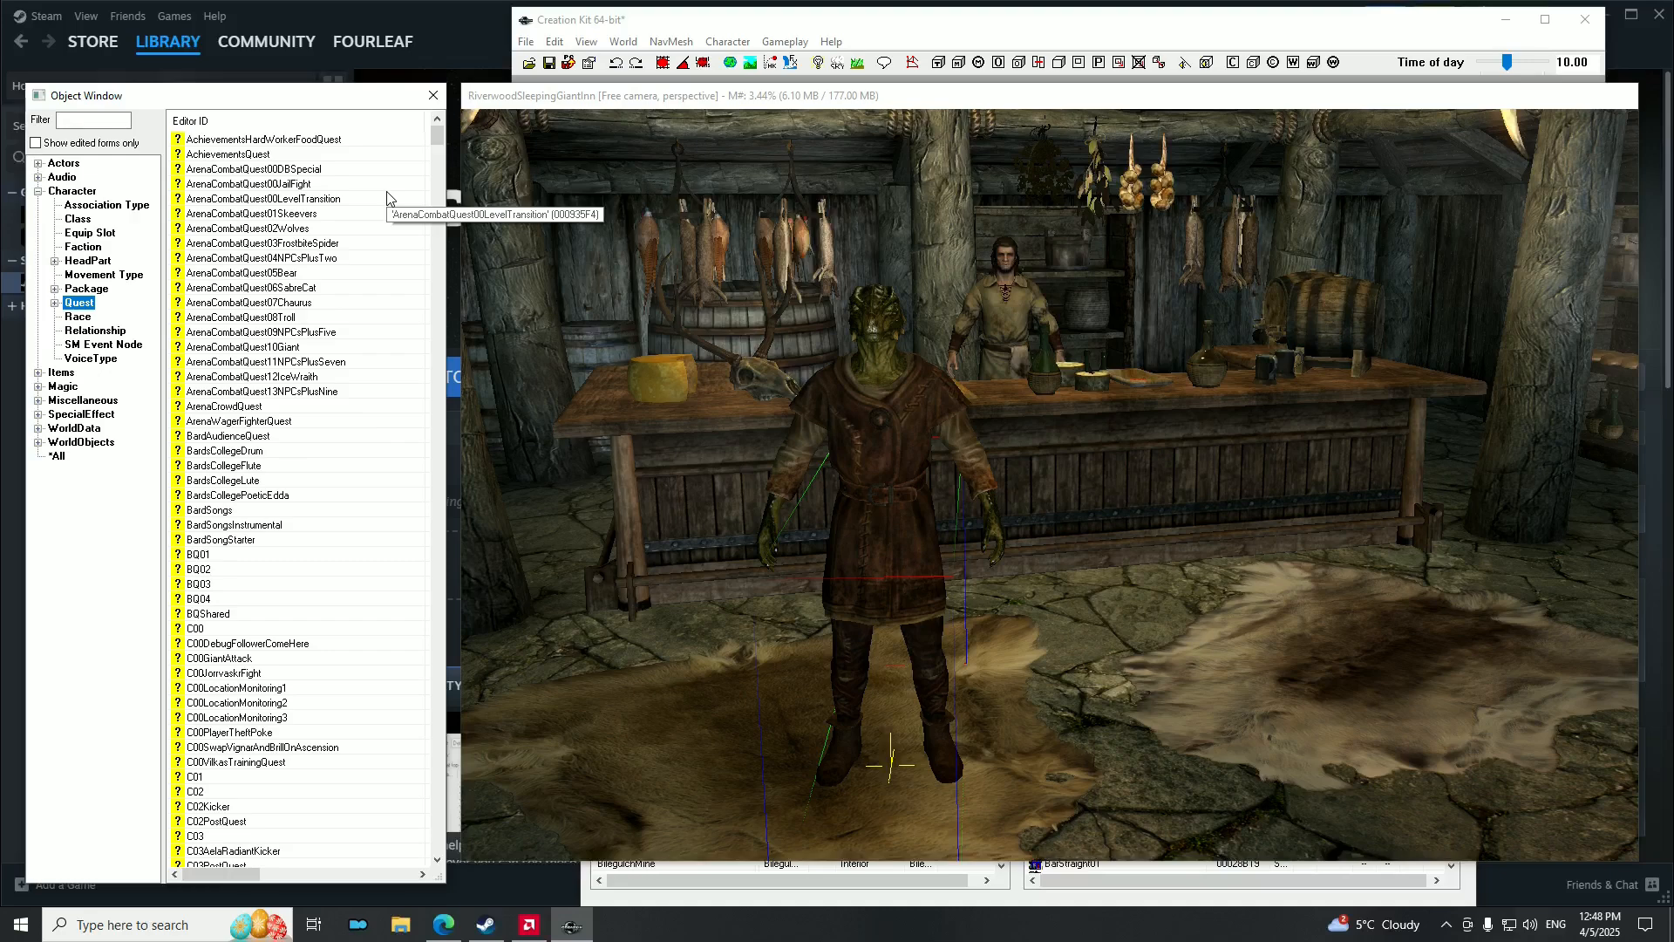
left_click_drag(438, 139, 441, 183)
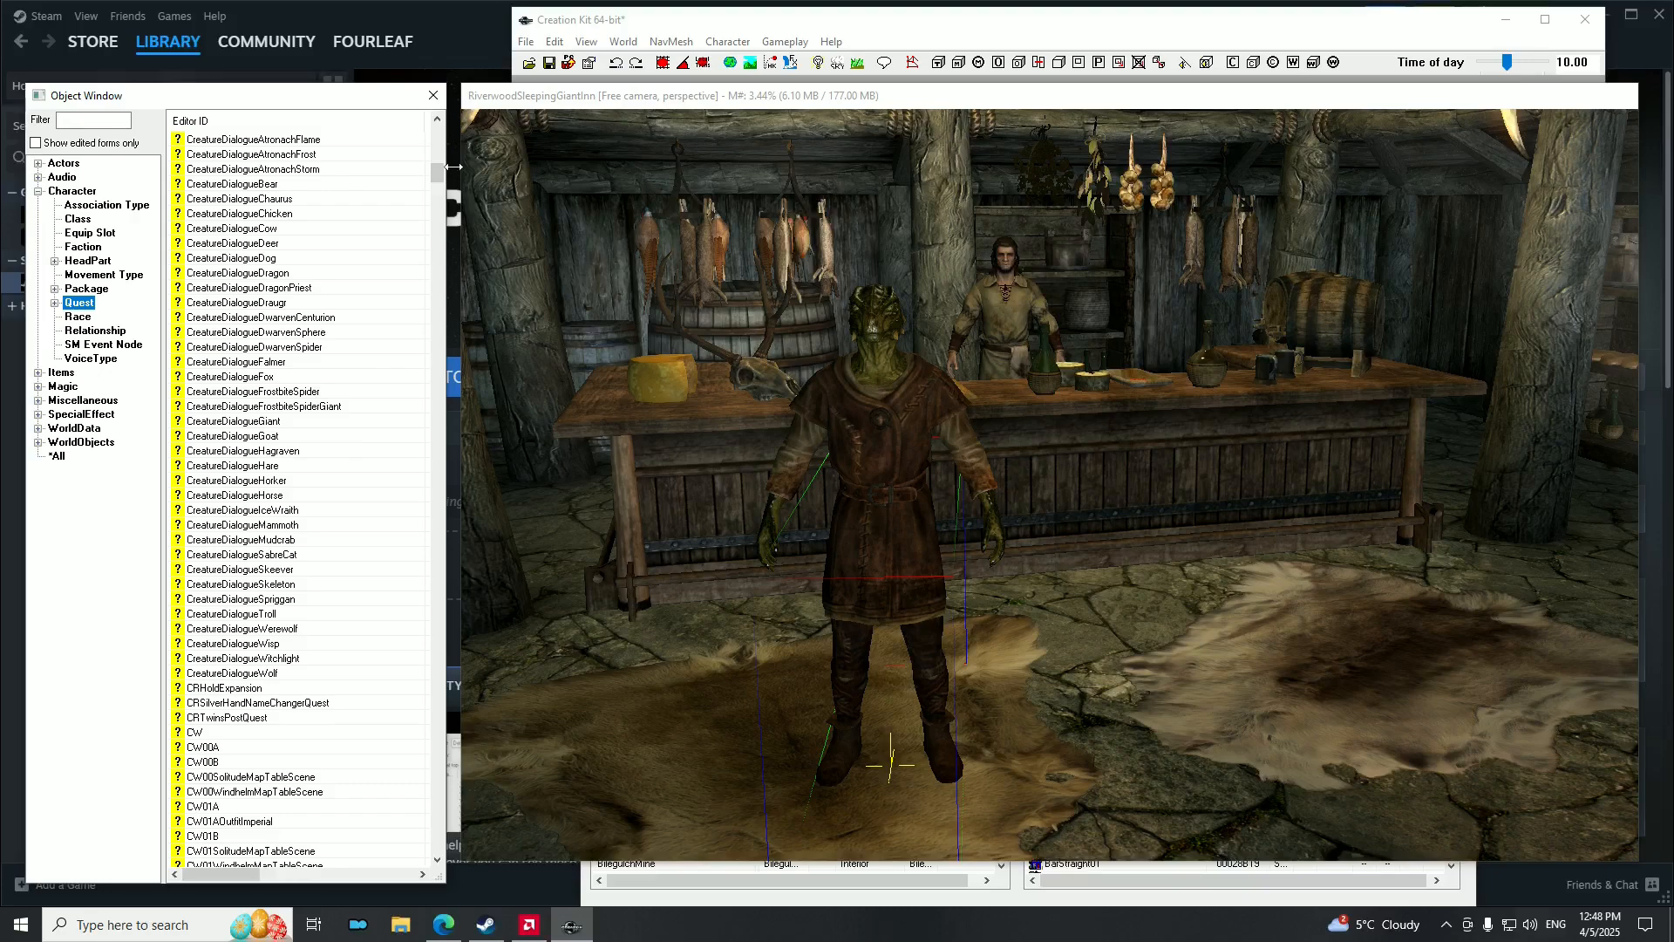
left_click_drag(435, 171, 434, 131)
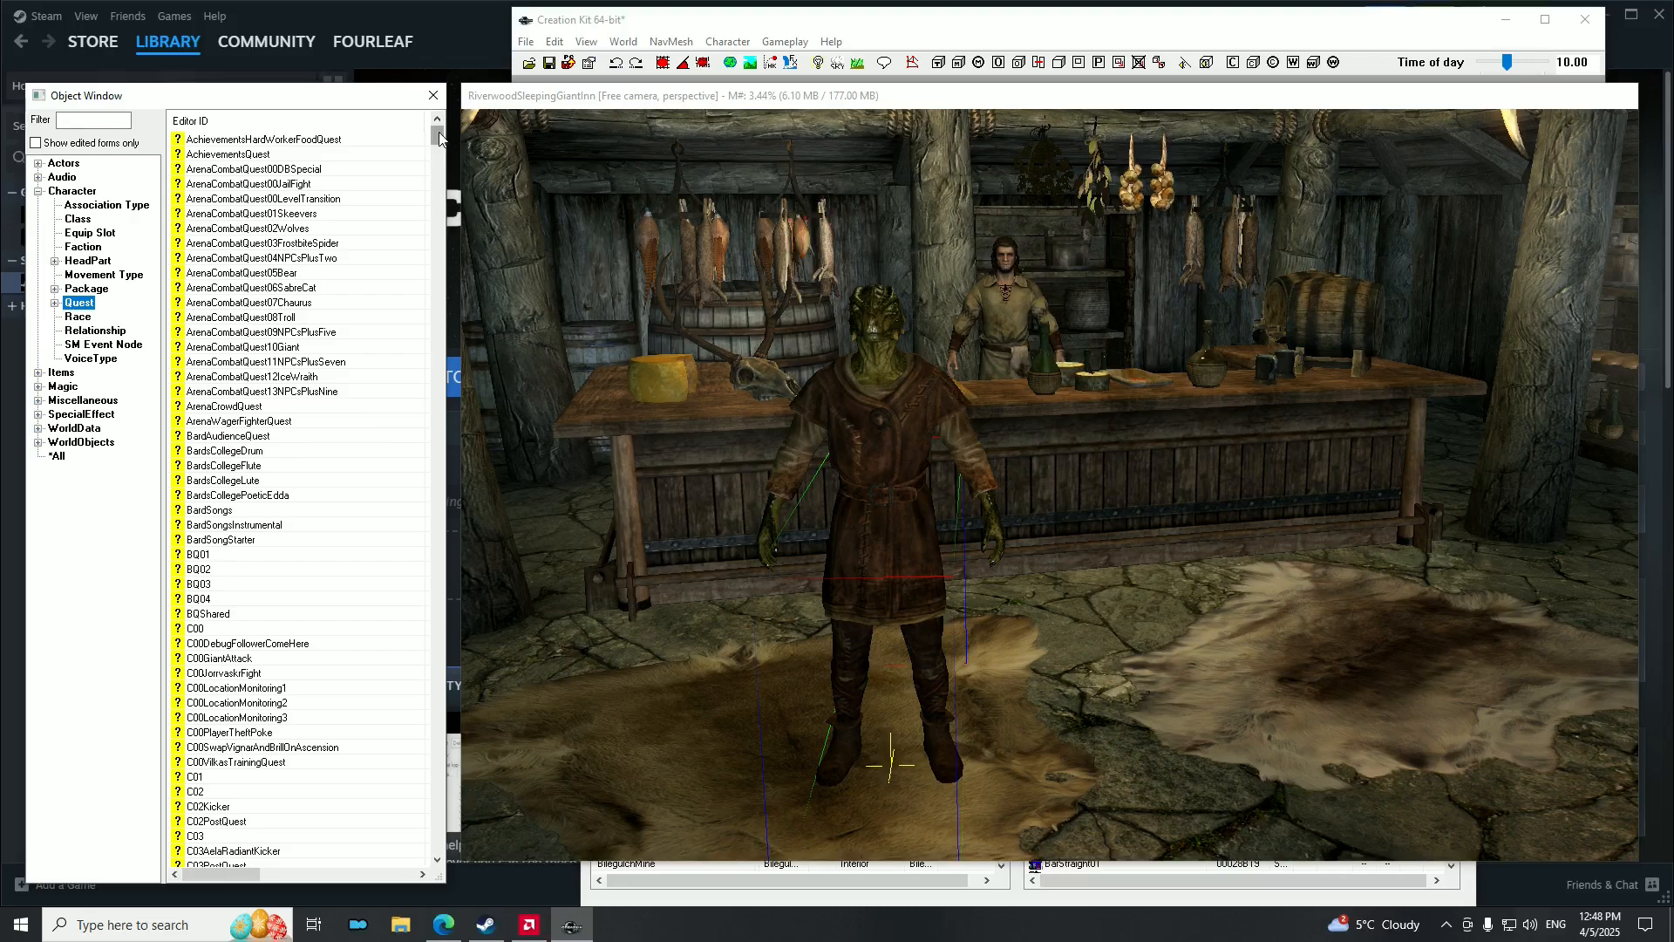
Create a new quest record and set its quest name to Missing Amulet.
left_click(844, 359)
key("shift")
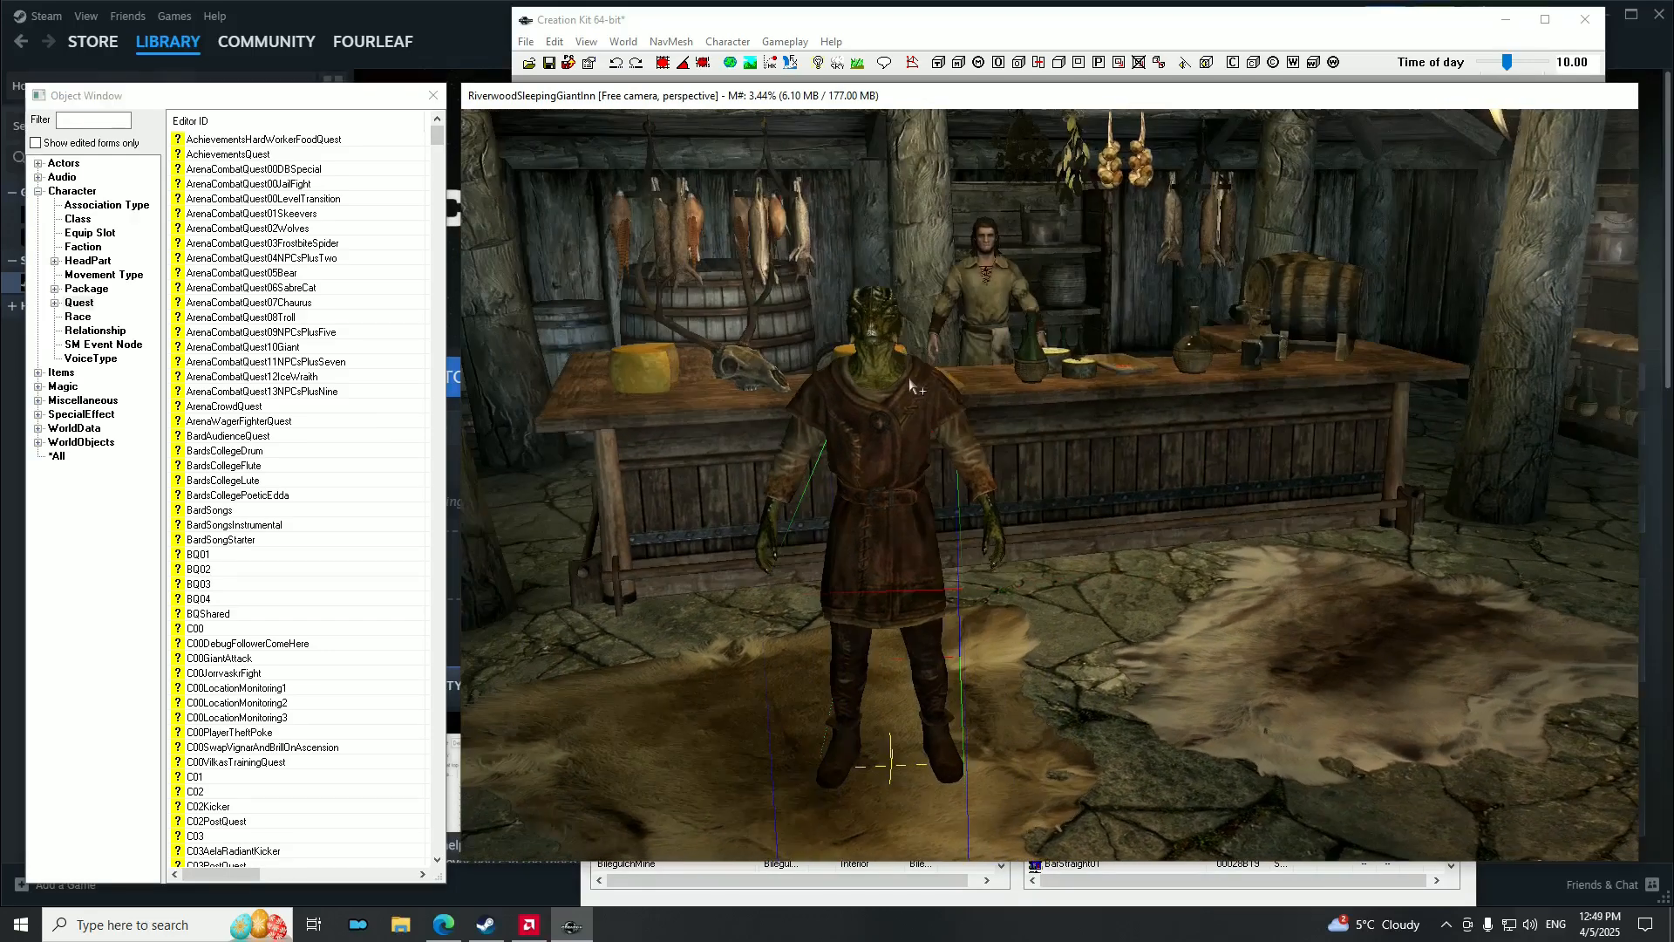
right_click(259, 140)
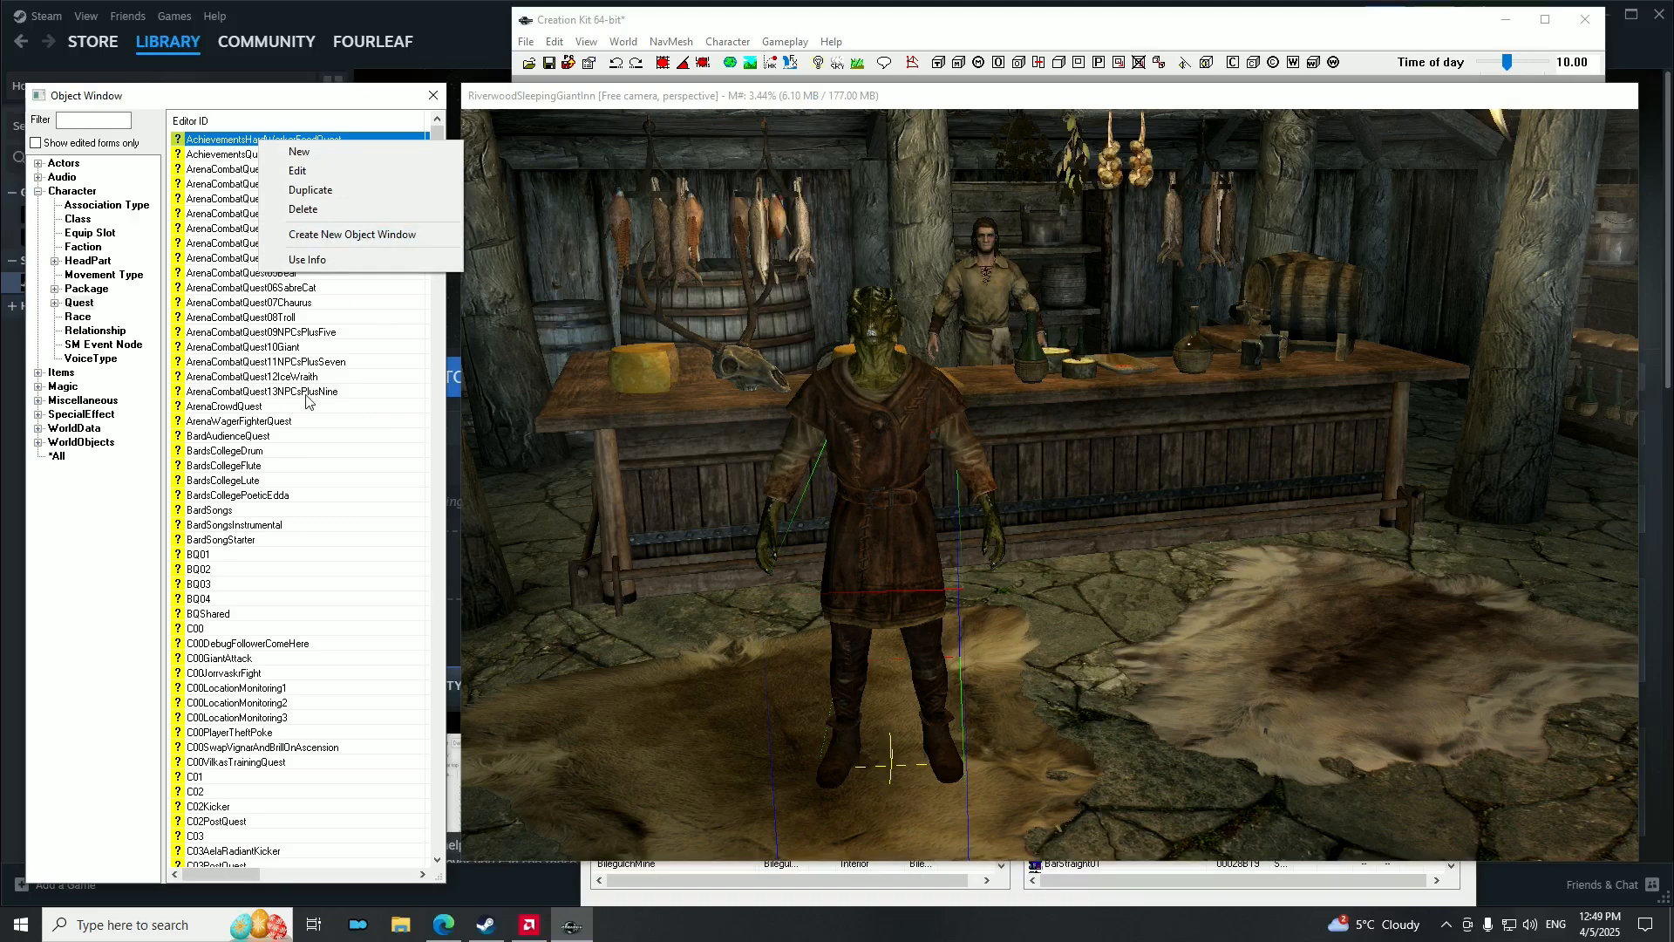
left_click(328, 154)
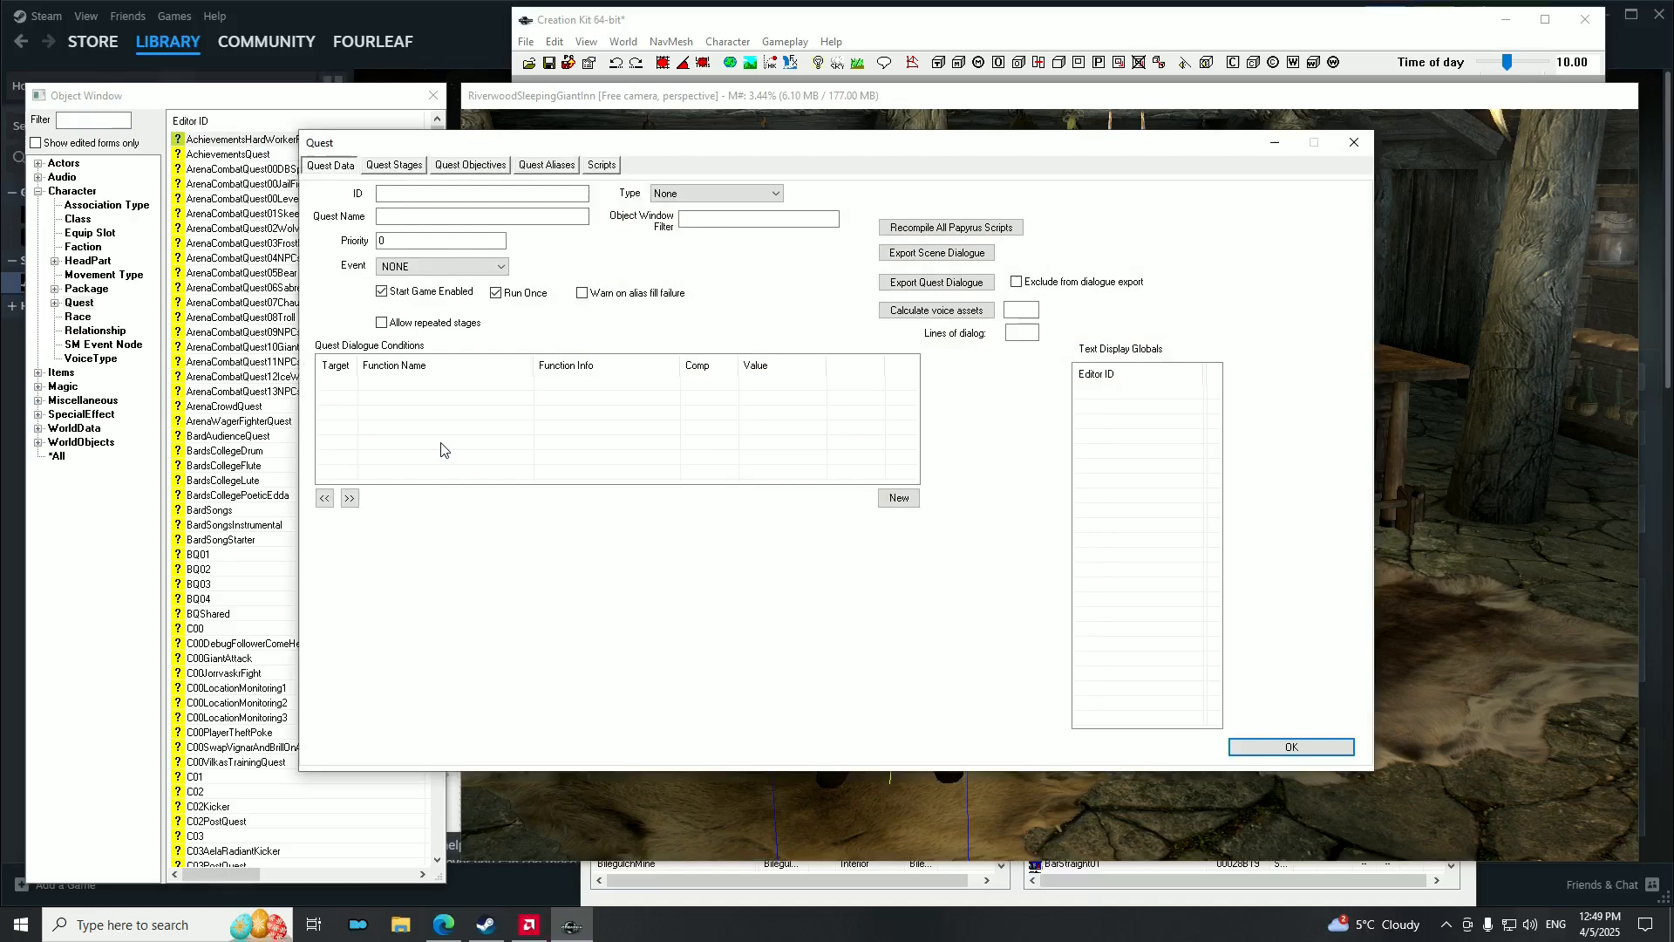
left_click_drag(444, 151, 557, 212)
left_click(503, 276)
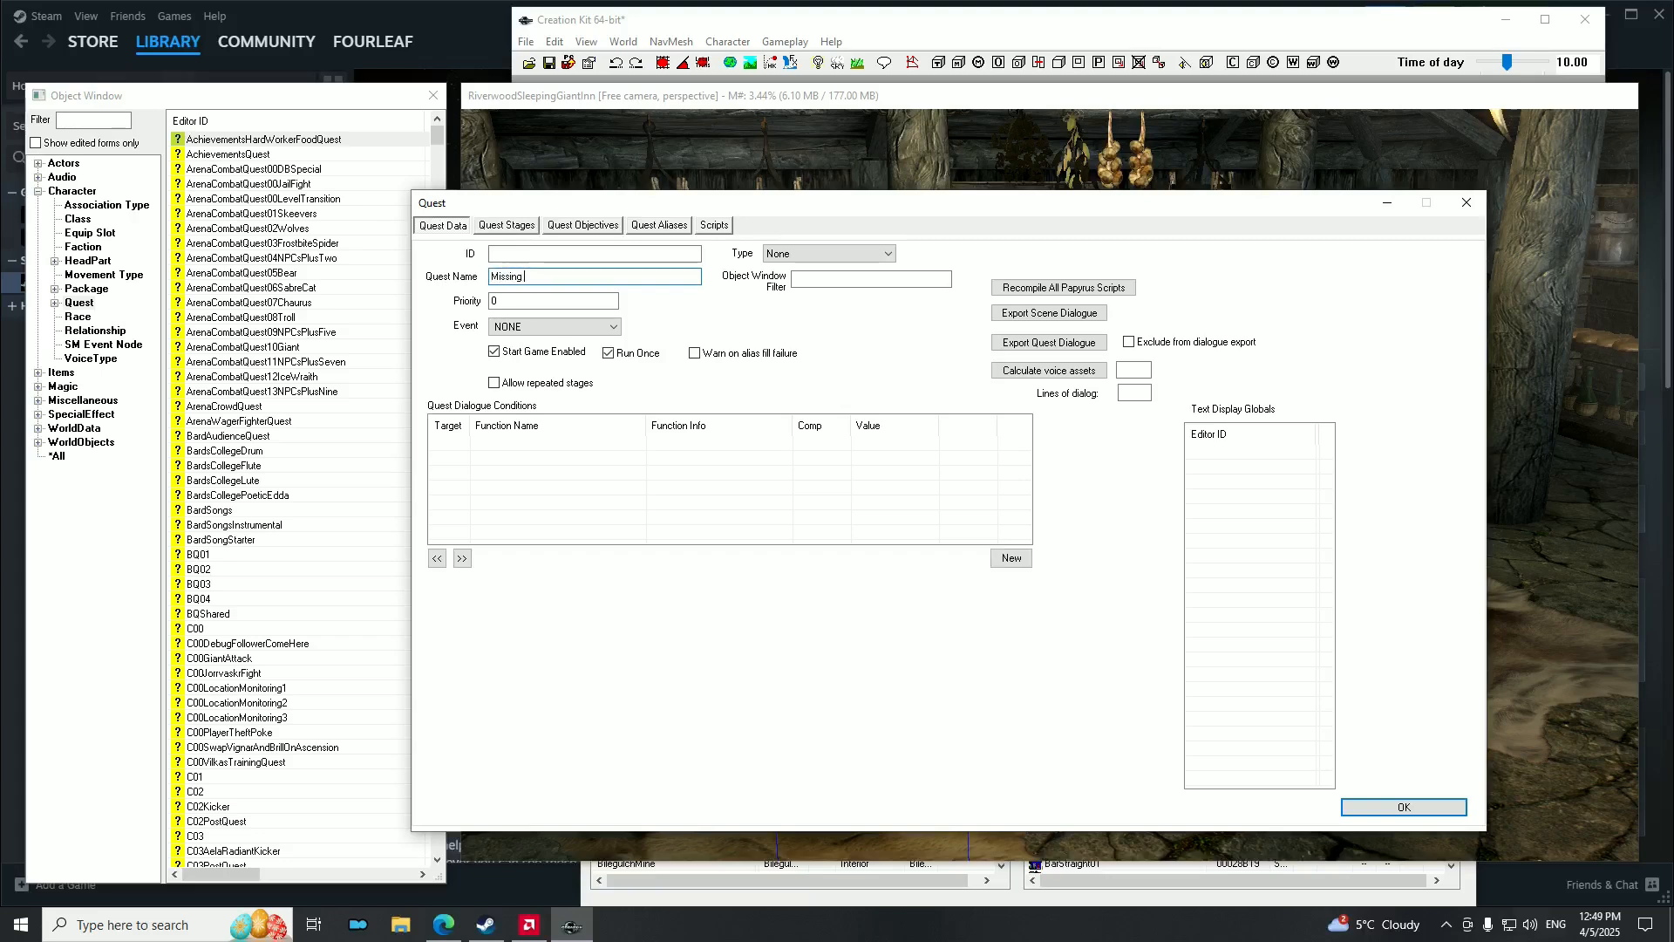
type("Missing Amulet")
Set the new quest's ID to ModTutorialQuest and its priority to 60, and save the record.
left_click(539, 259)
type("ModTuto")
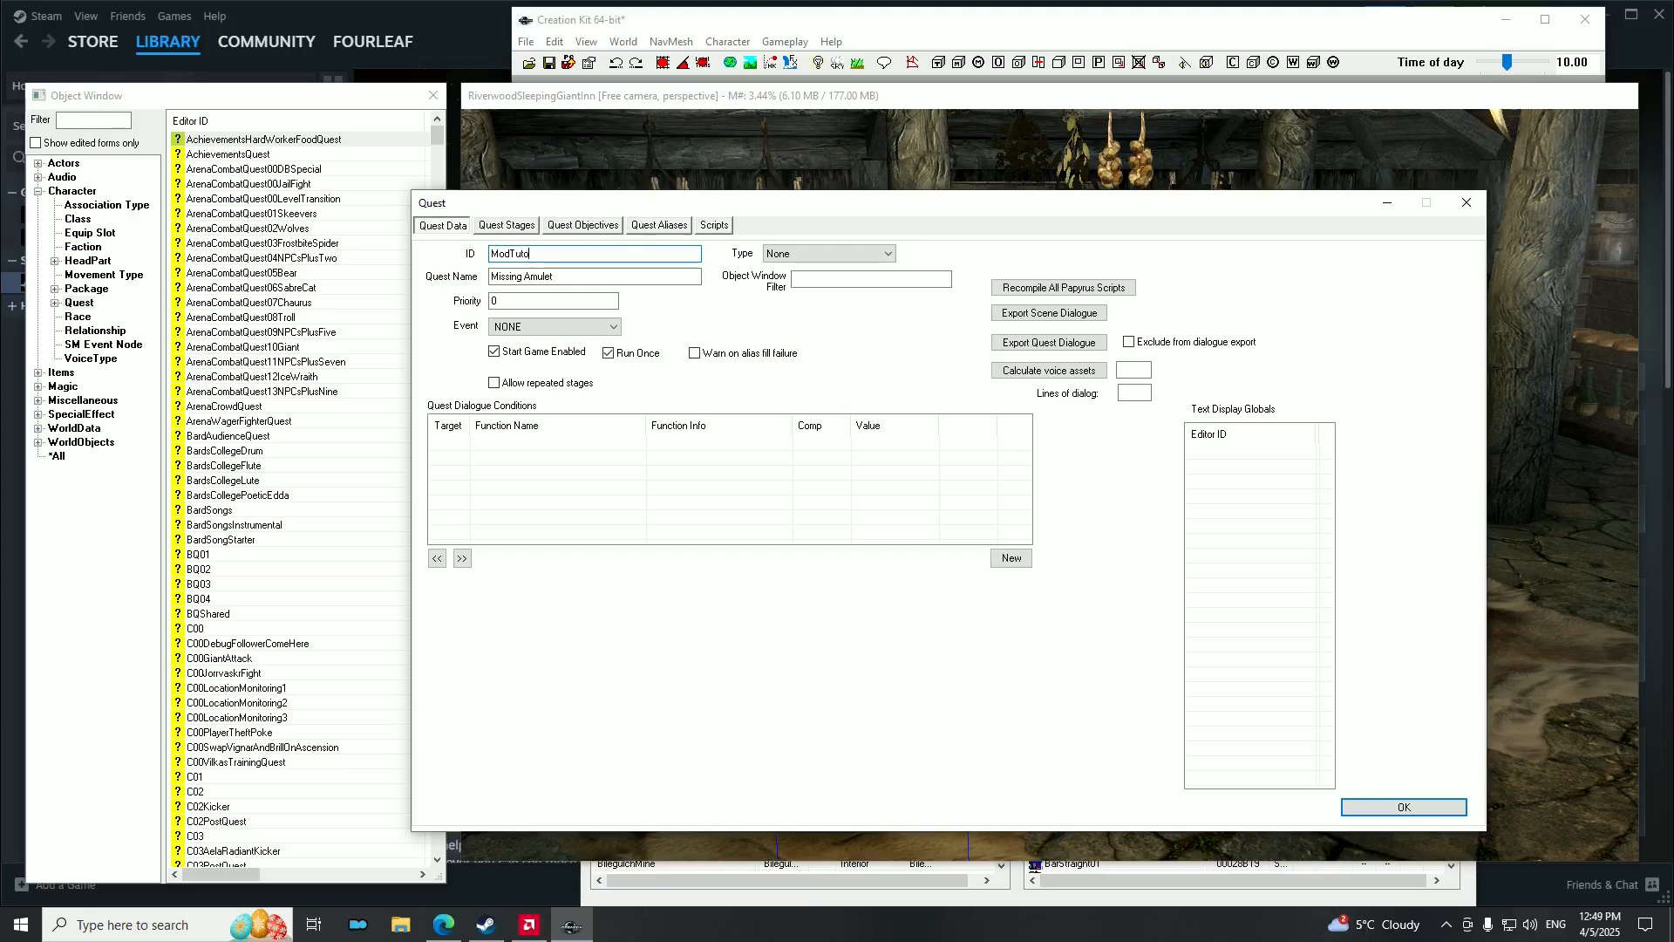
type("rialQues")
key("BackSpace")
type("d")
key("Tab")
key("Tab")
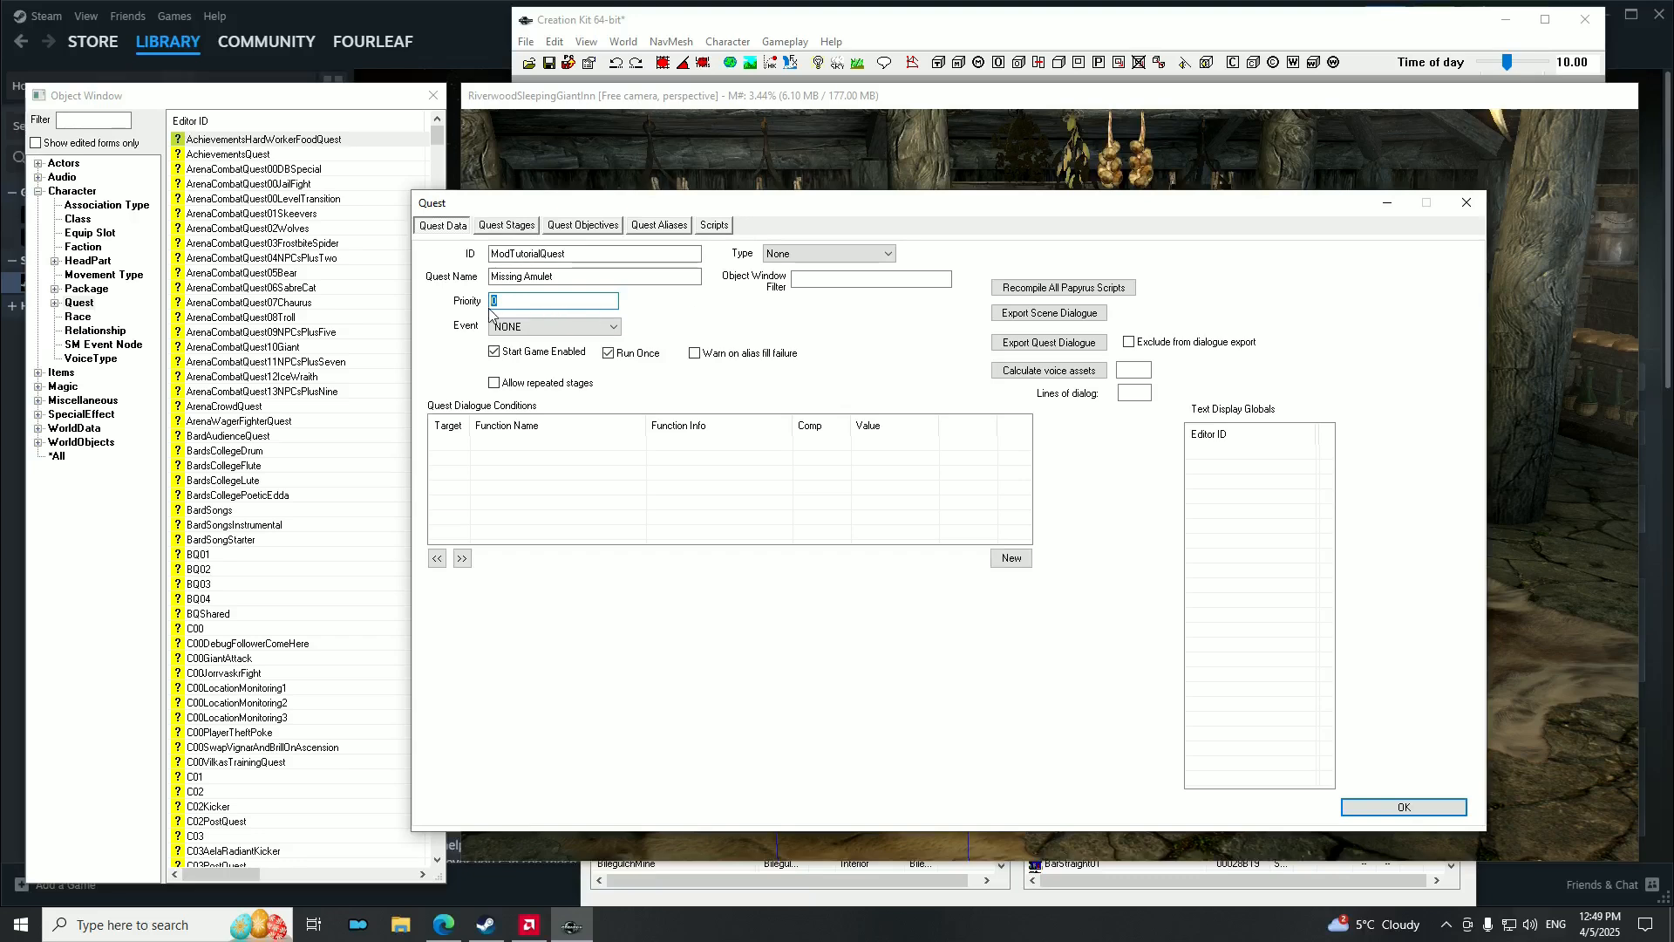
type("60")
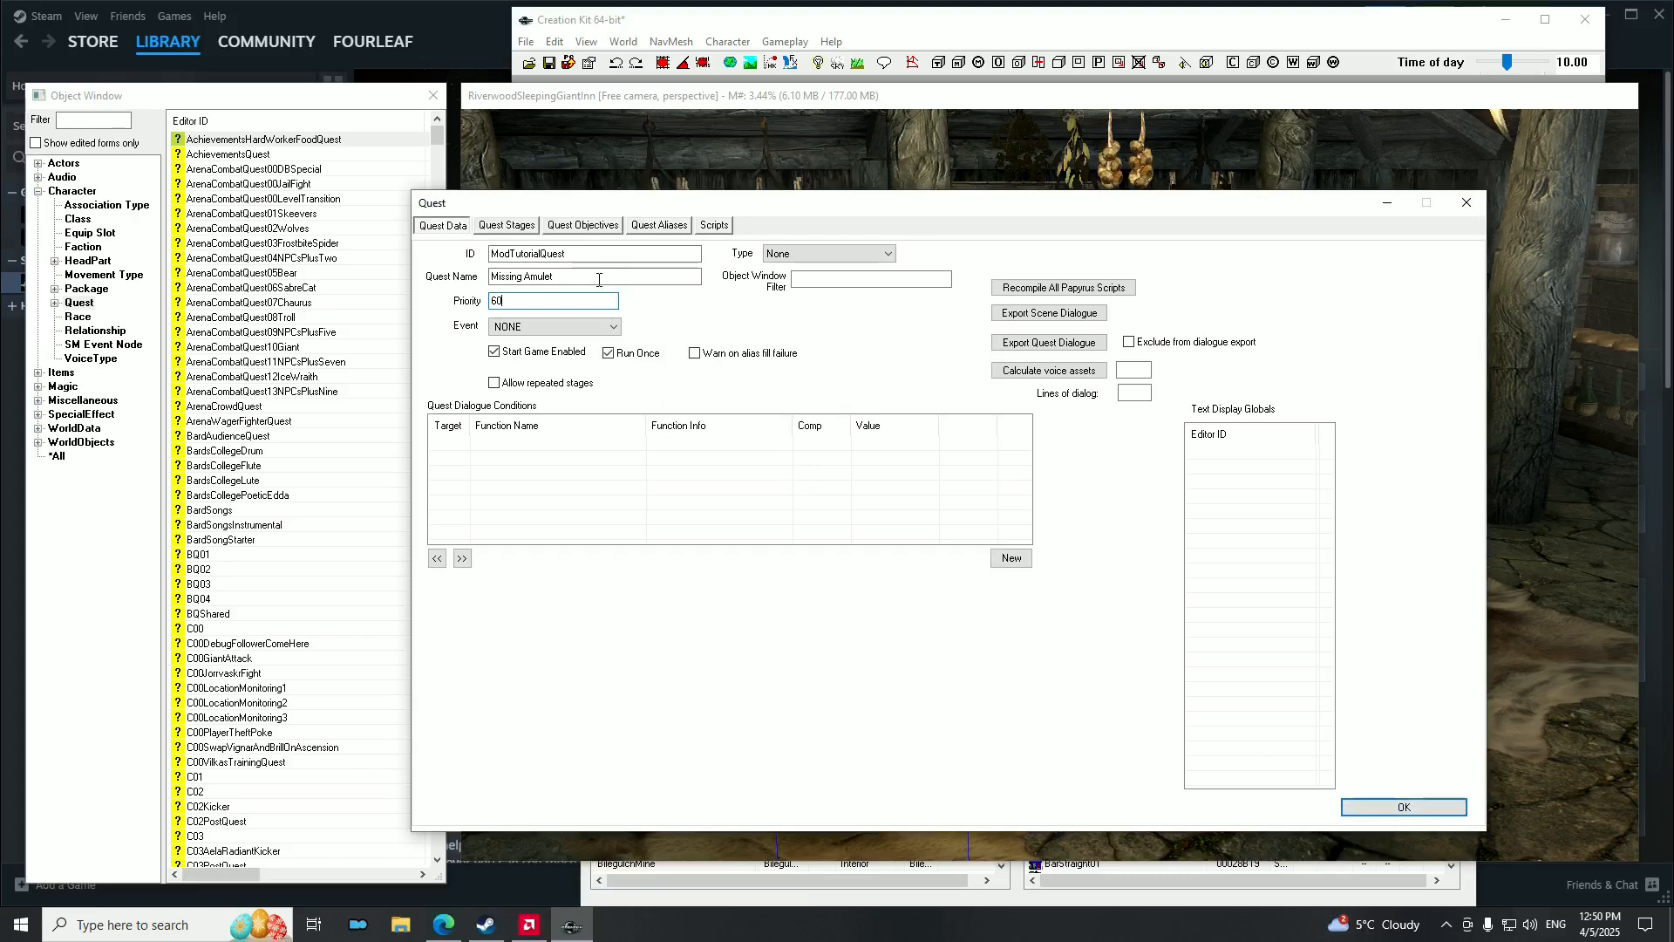
left_click(1398, 806)
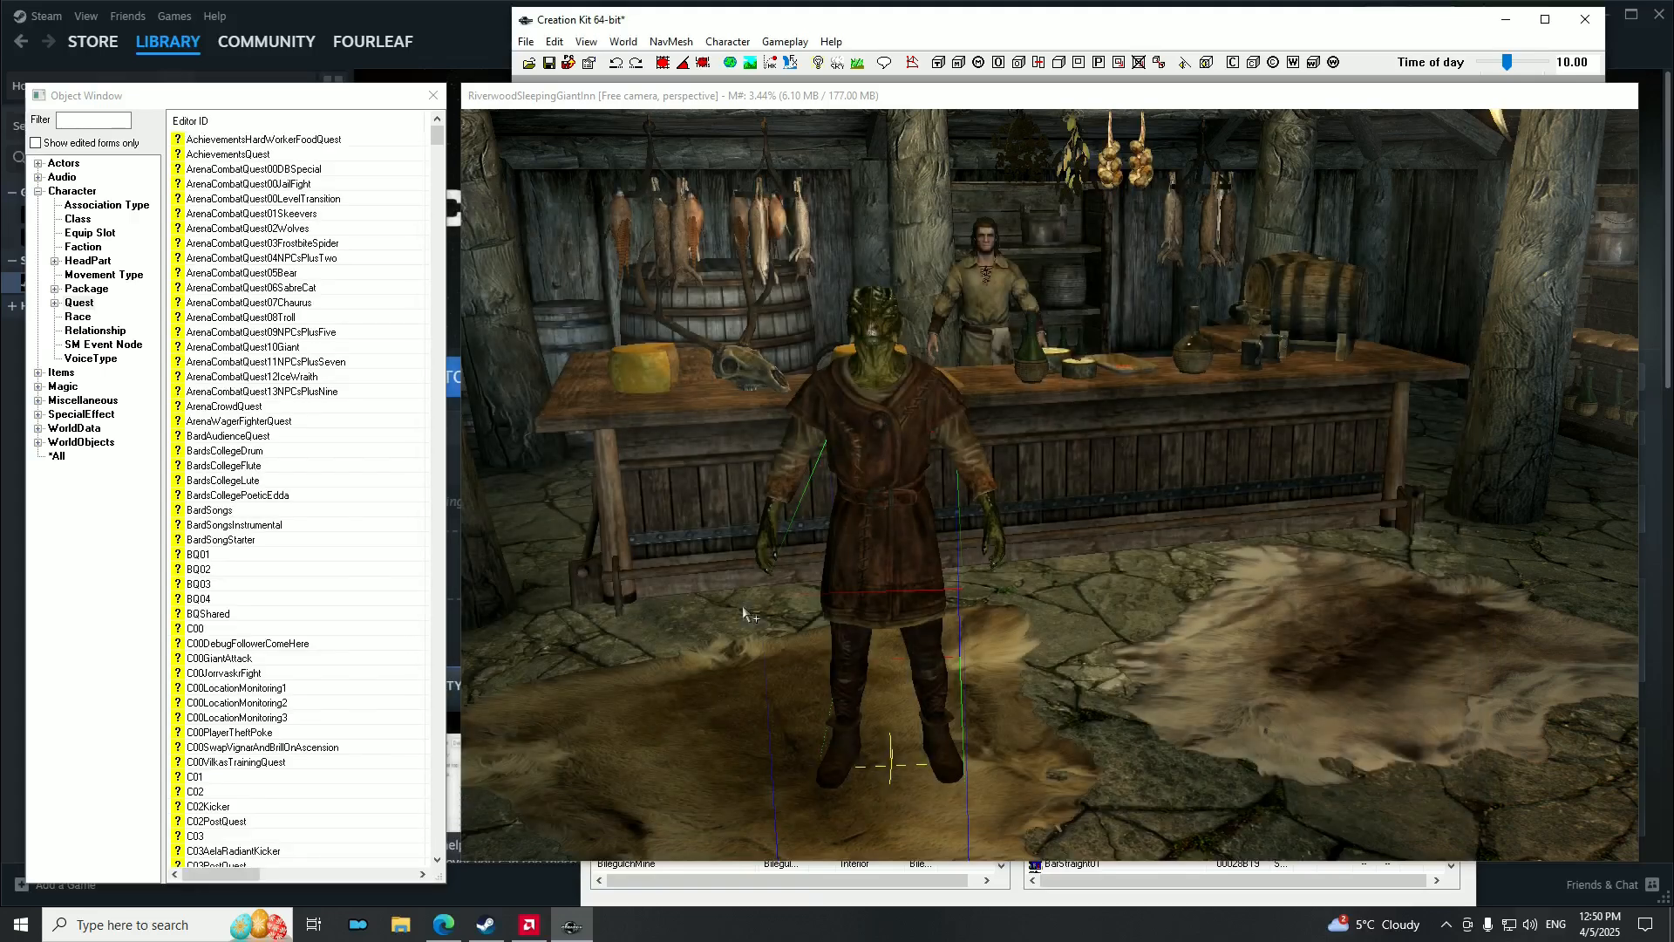
Filter the quest records by Mod, reopen ModTutorialQuest for editing and show its quest stages.
left_click(77, 122)
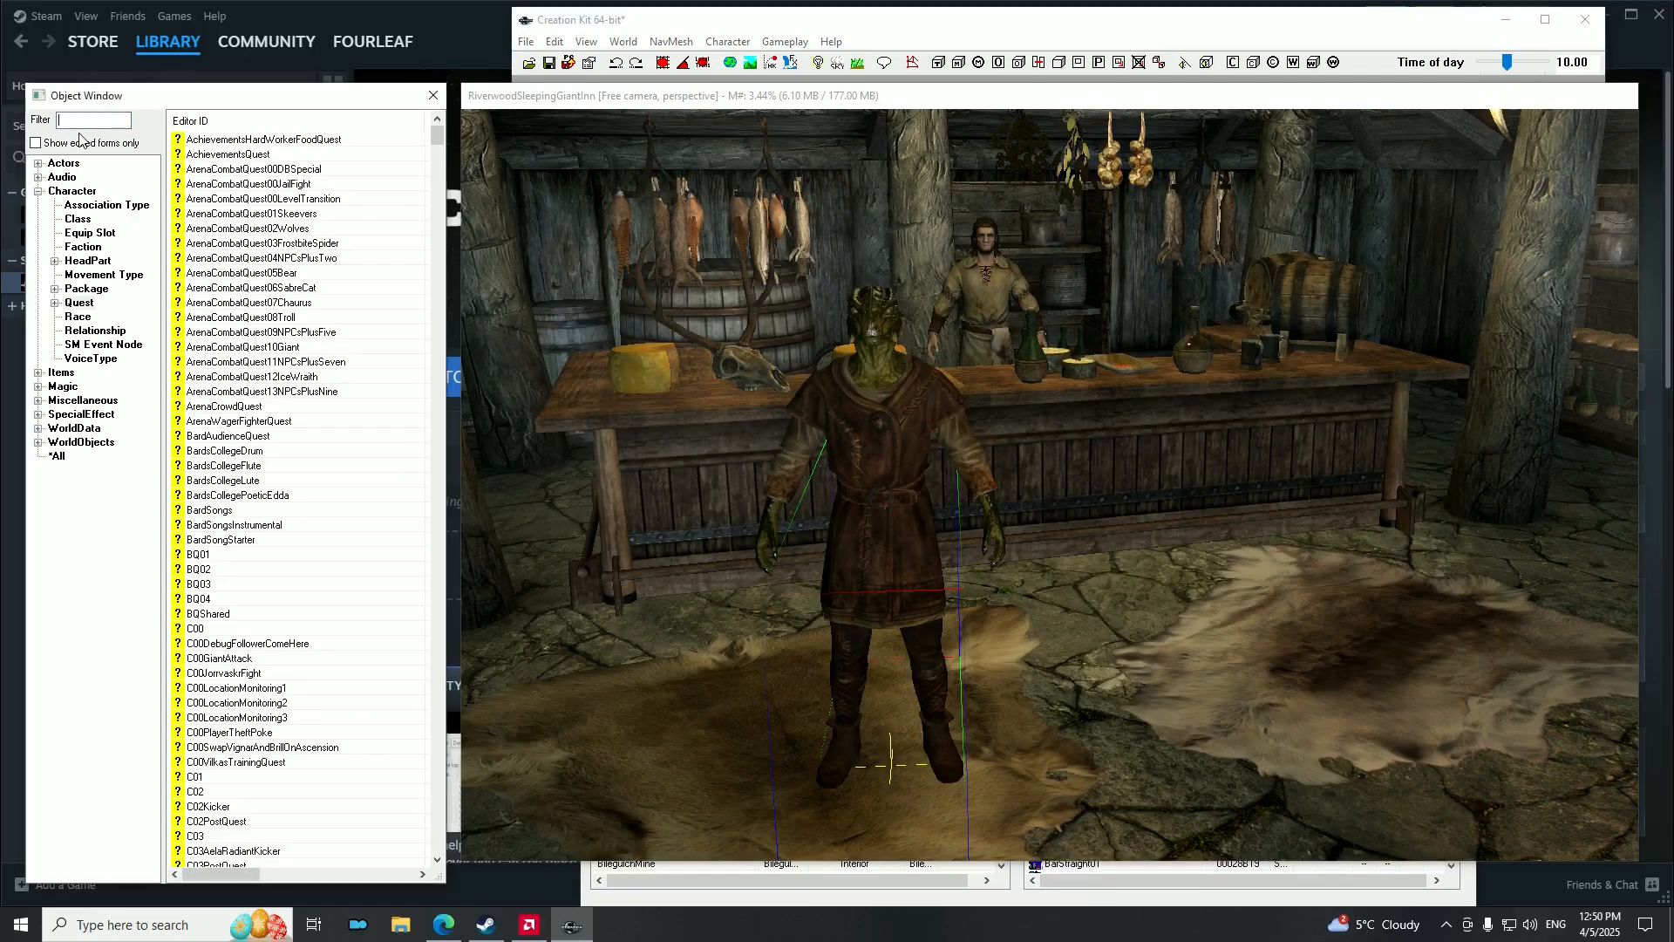
type("Mod")
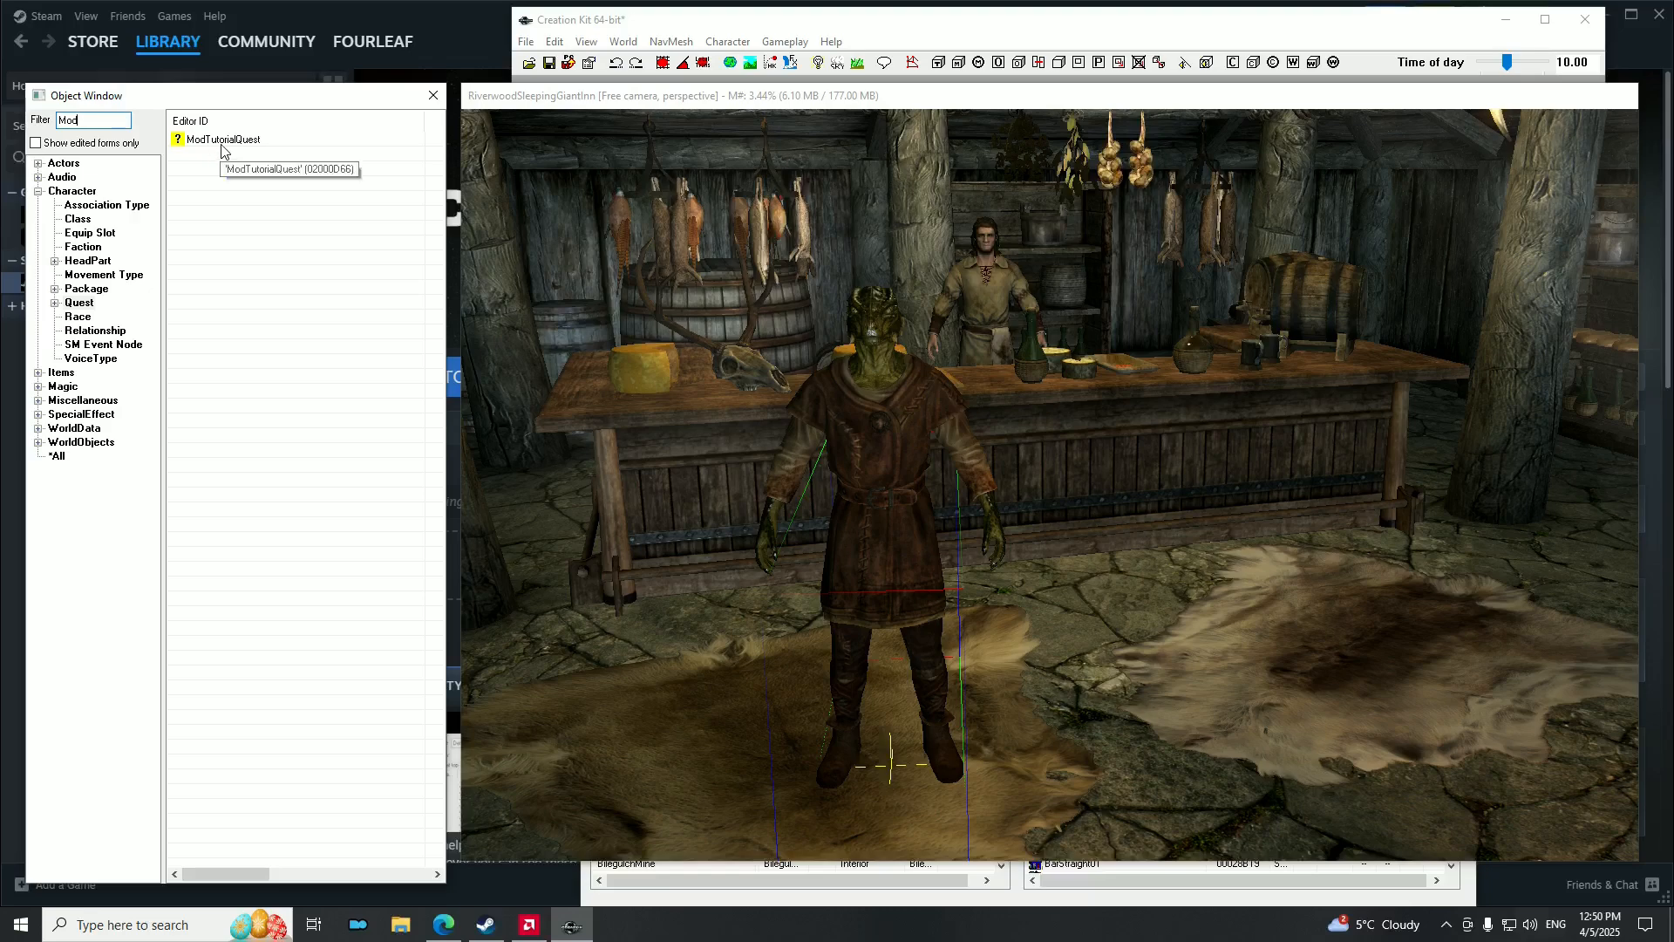
double_click(222, 142)
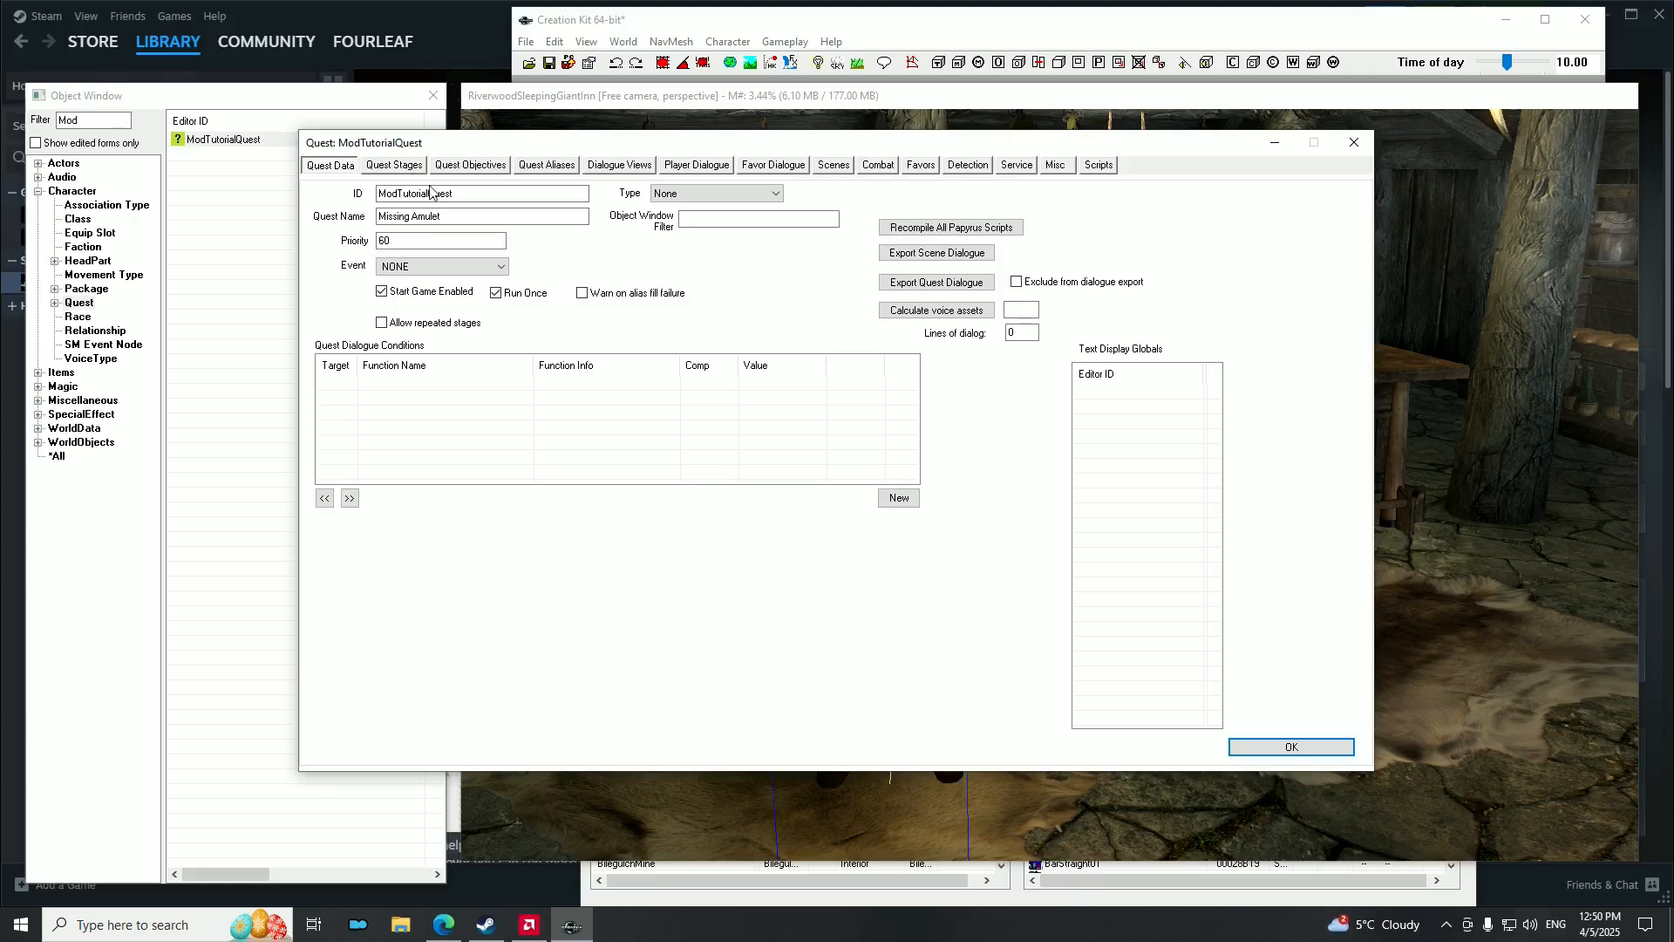
left_click_drag(636, 155, 799, 172)
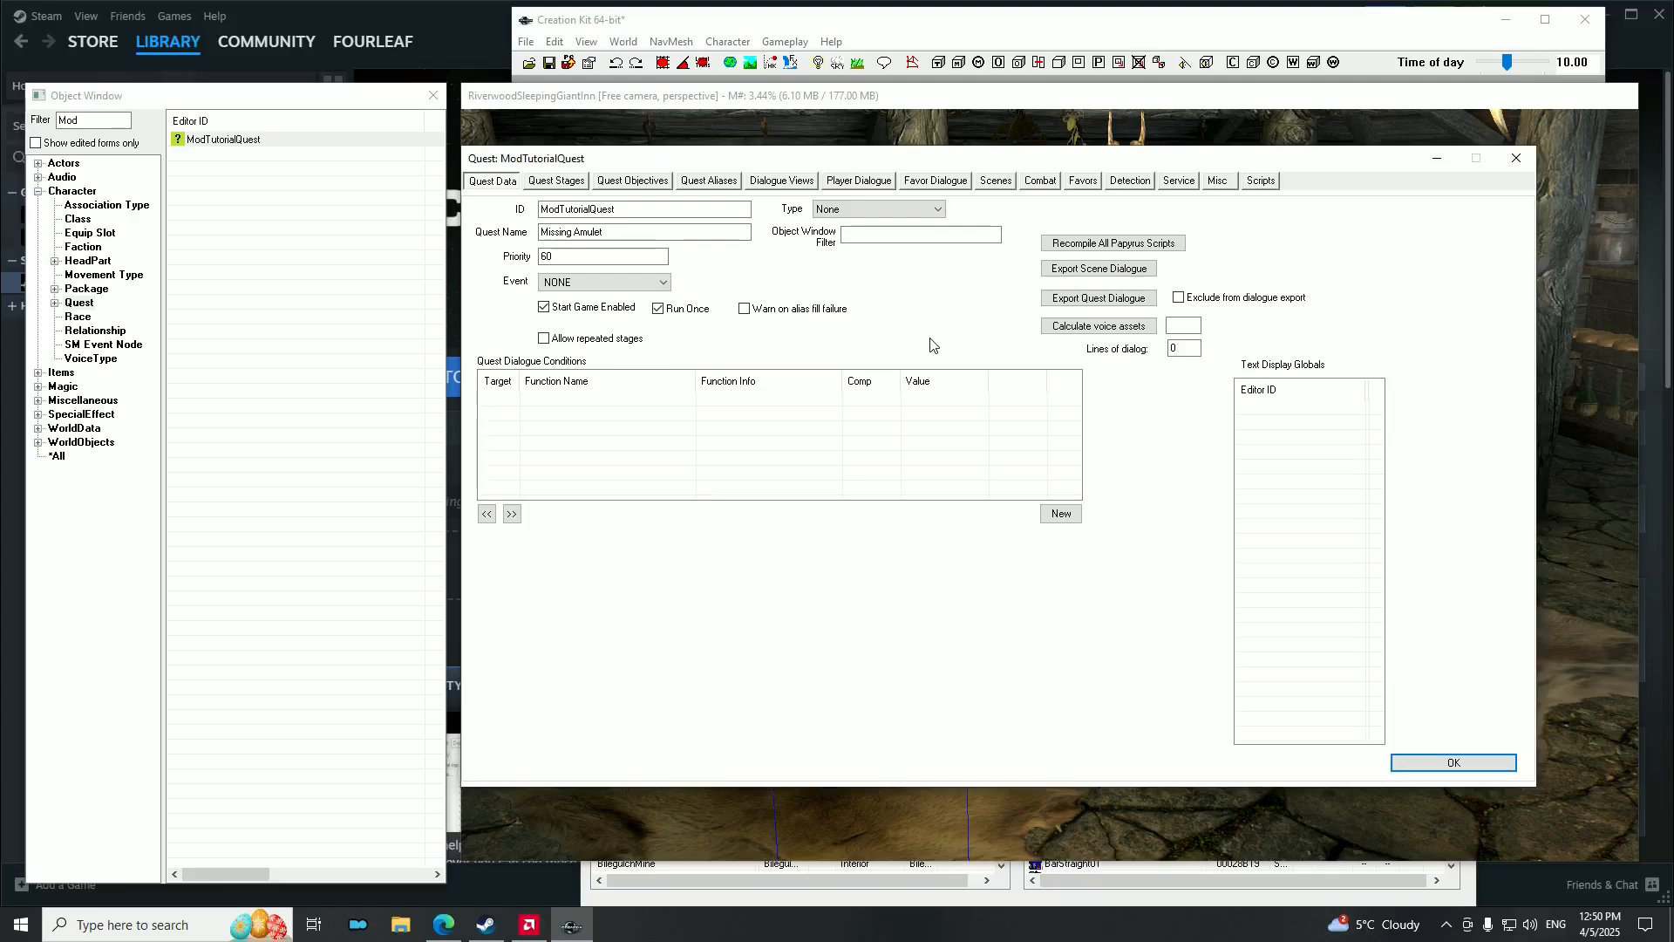
left_click(556, 180)
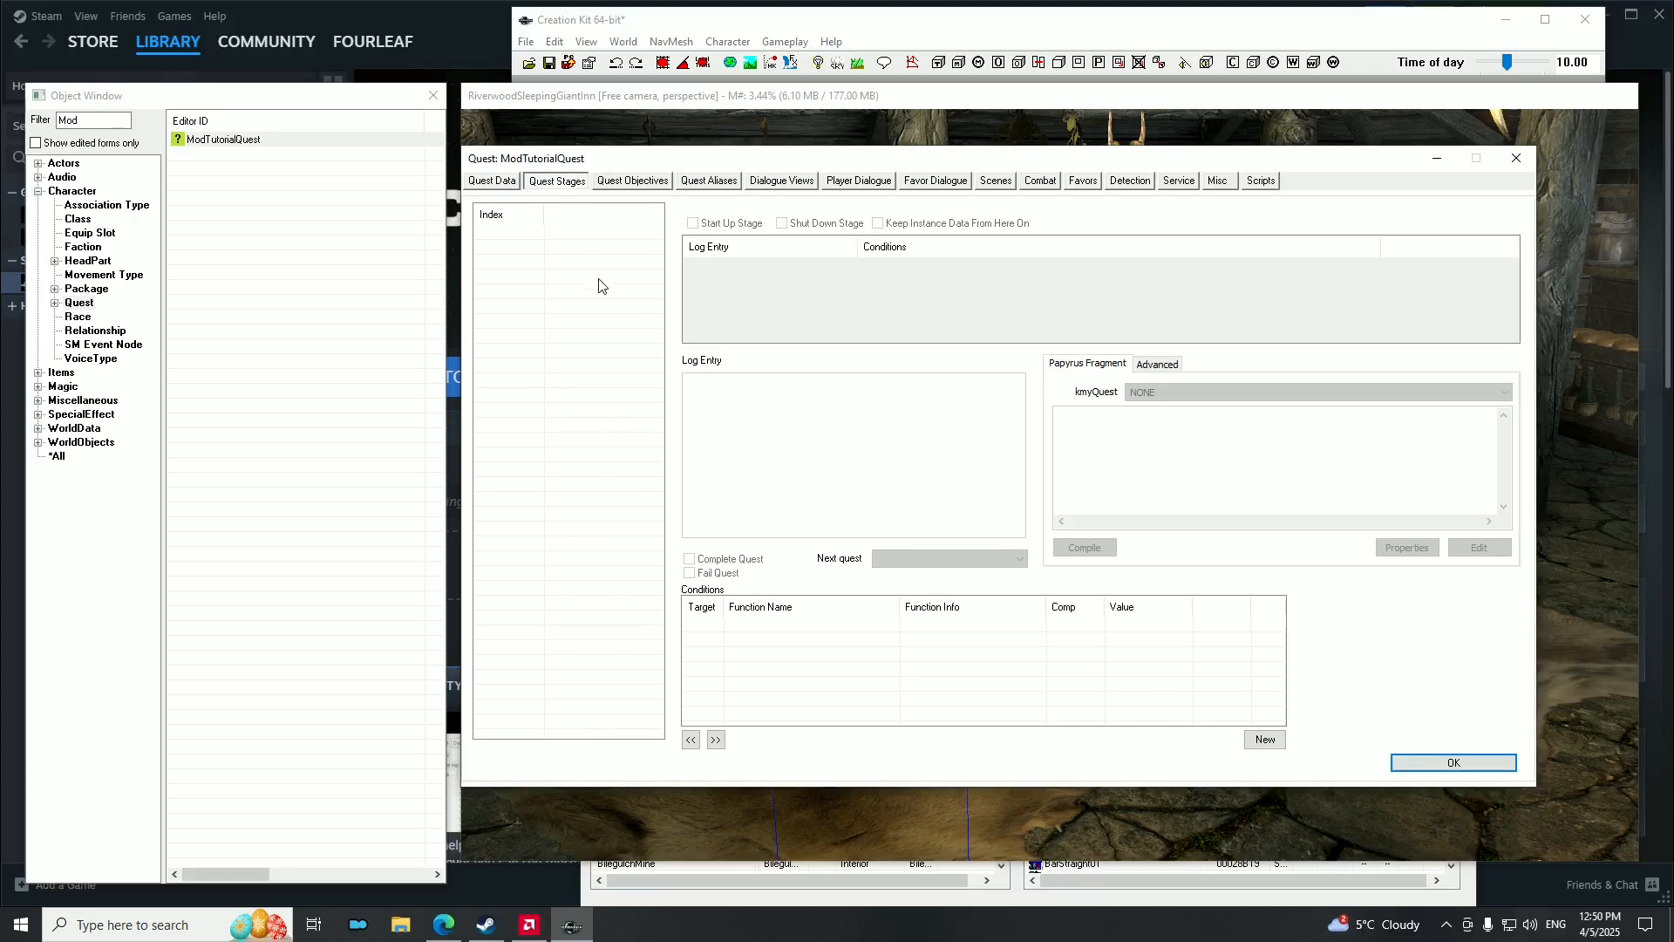
Add two quest stages with indexes 0 and 10 to ModTutorialQuest.
left_click(494, 183)
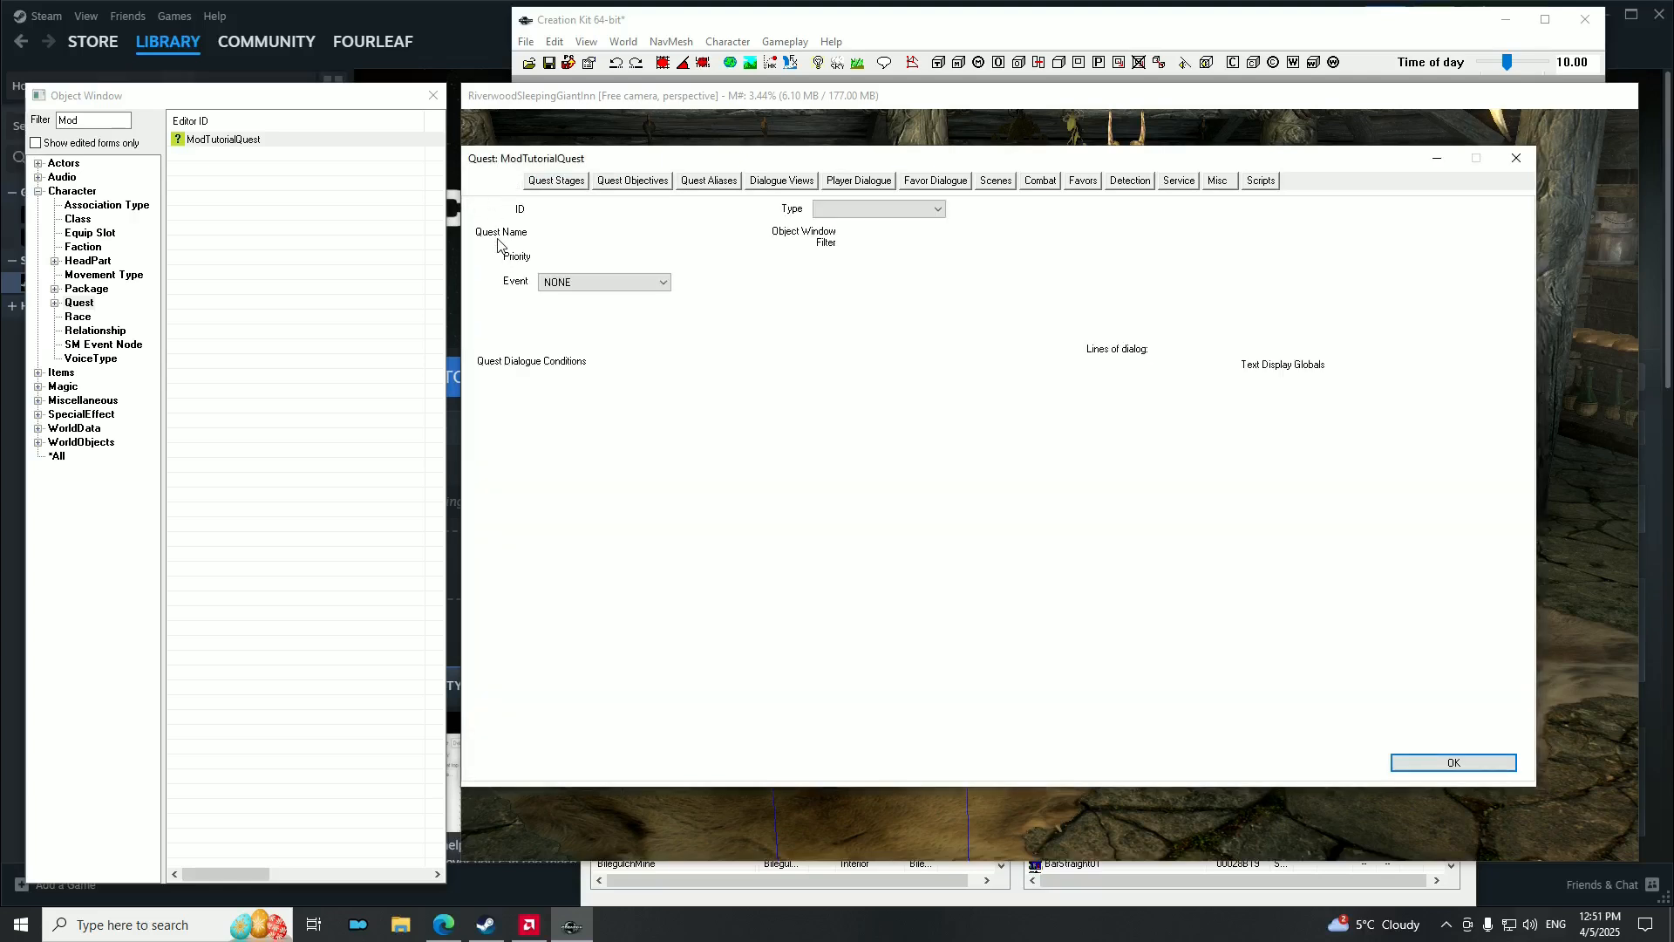
left_click(553, 181)
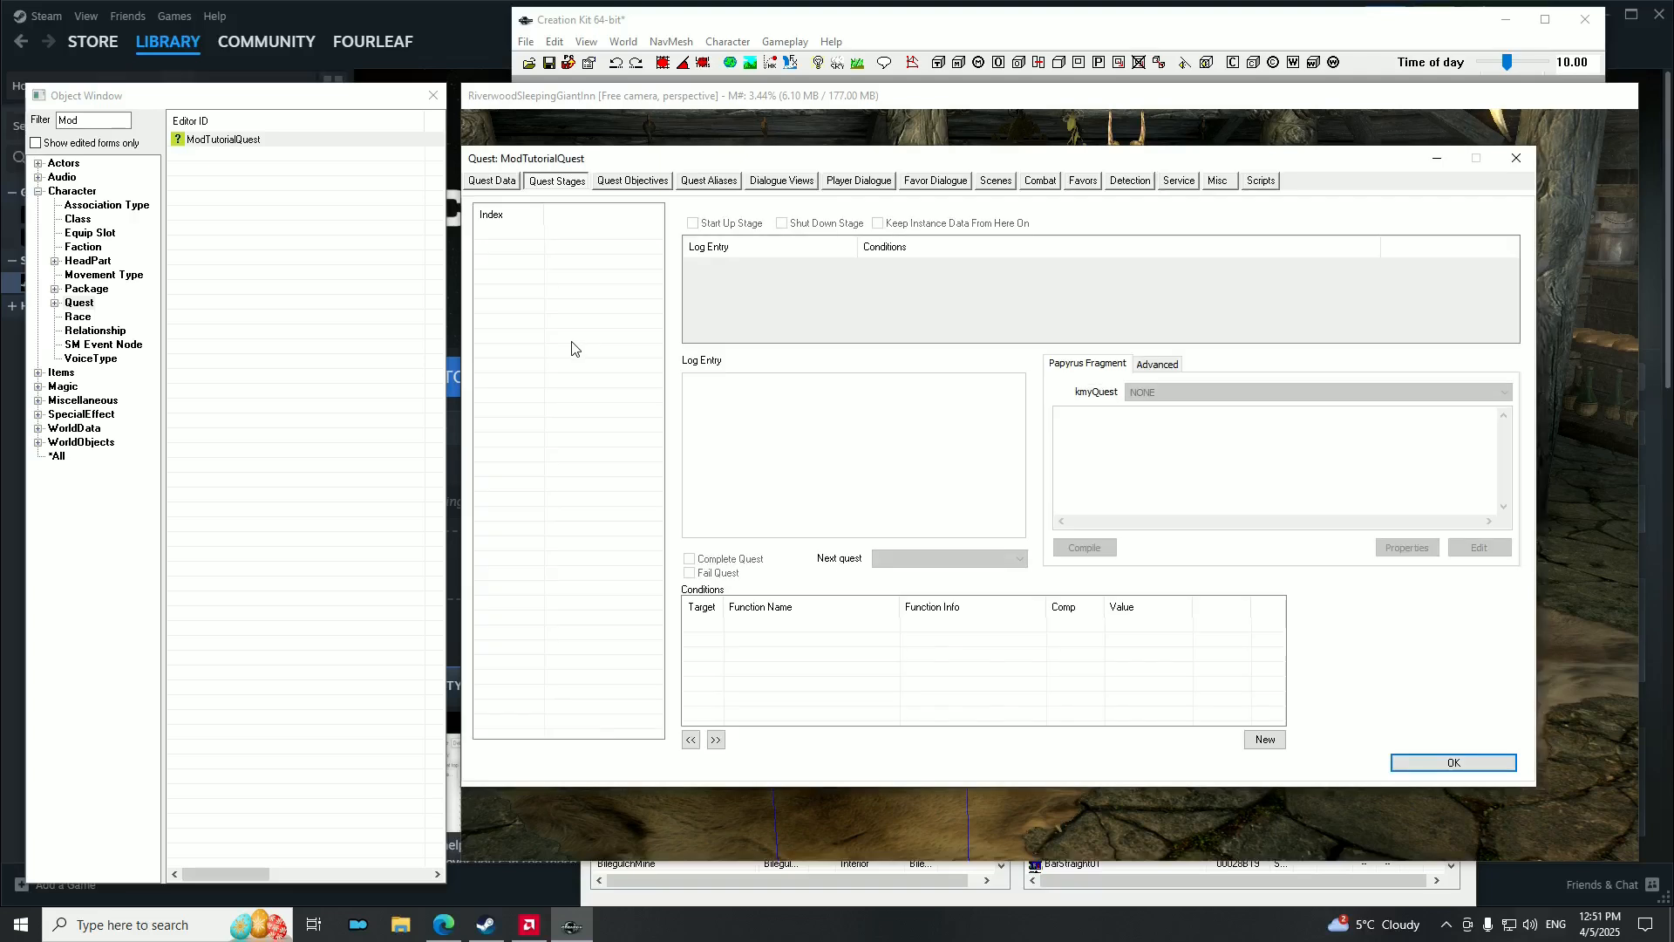
right_click(511, 277)
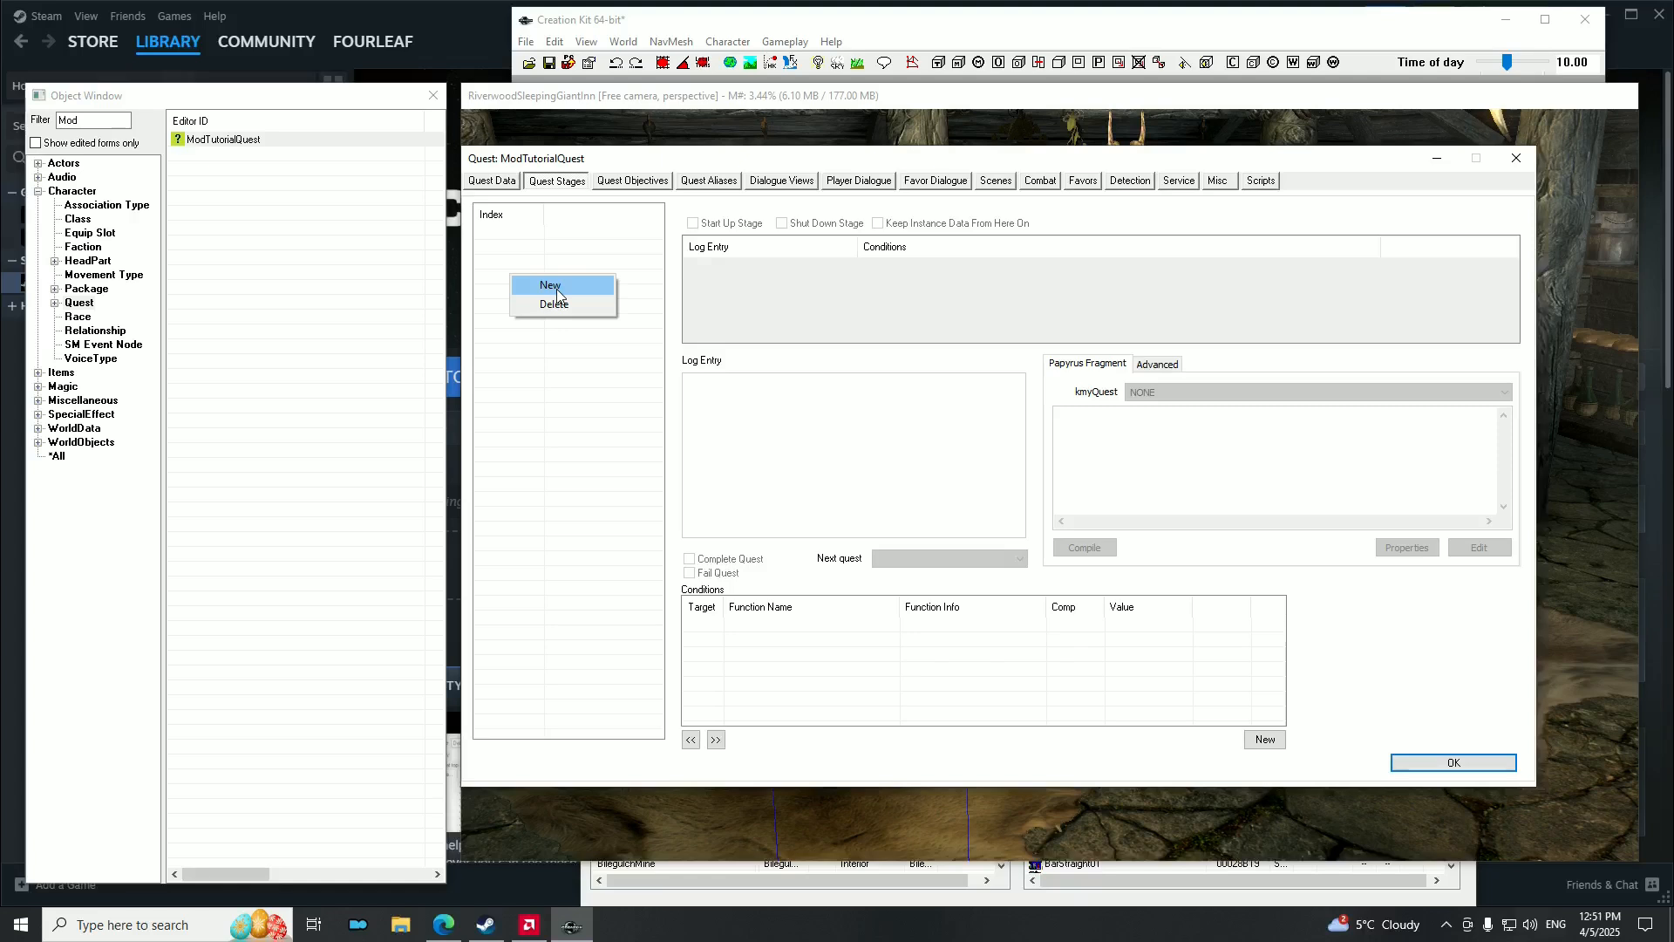
left_click(542, 247)
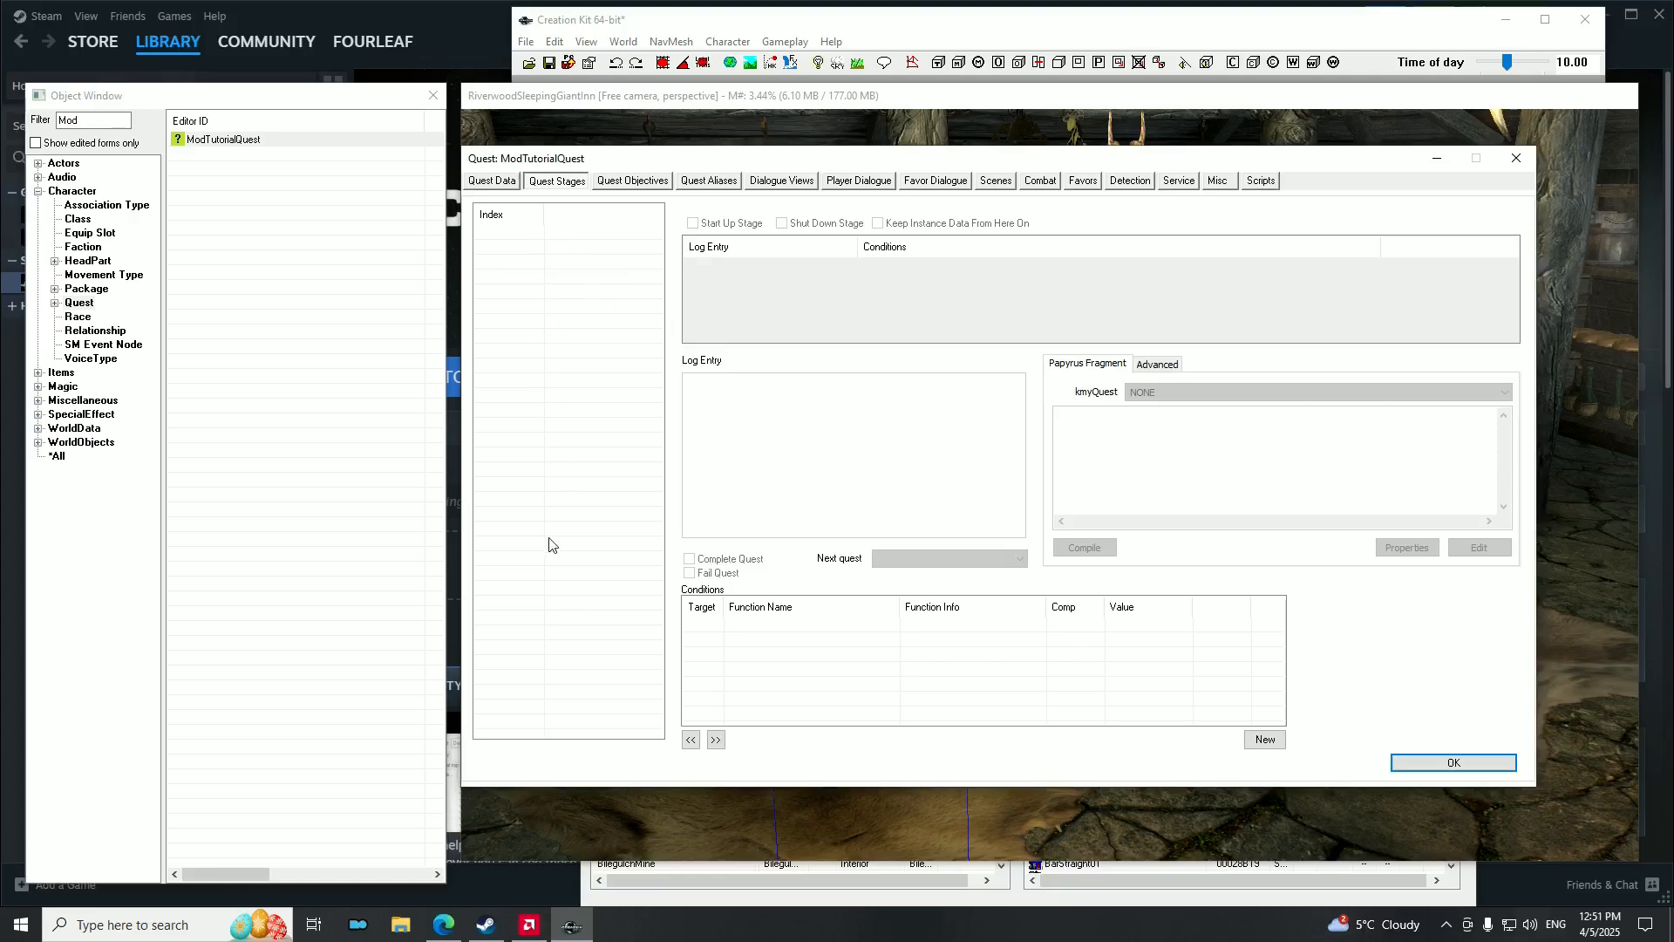
right_click(512, 256)
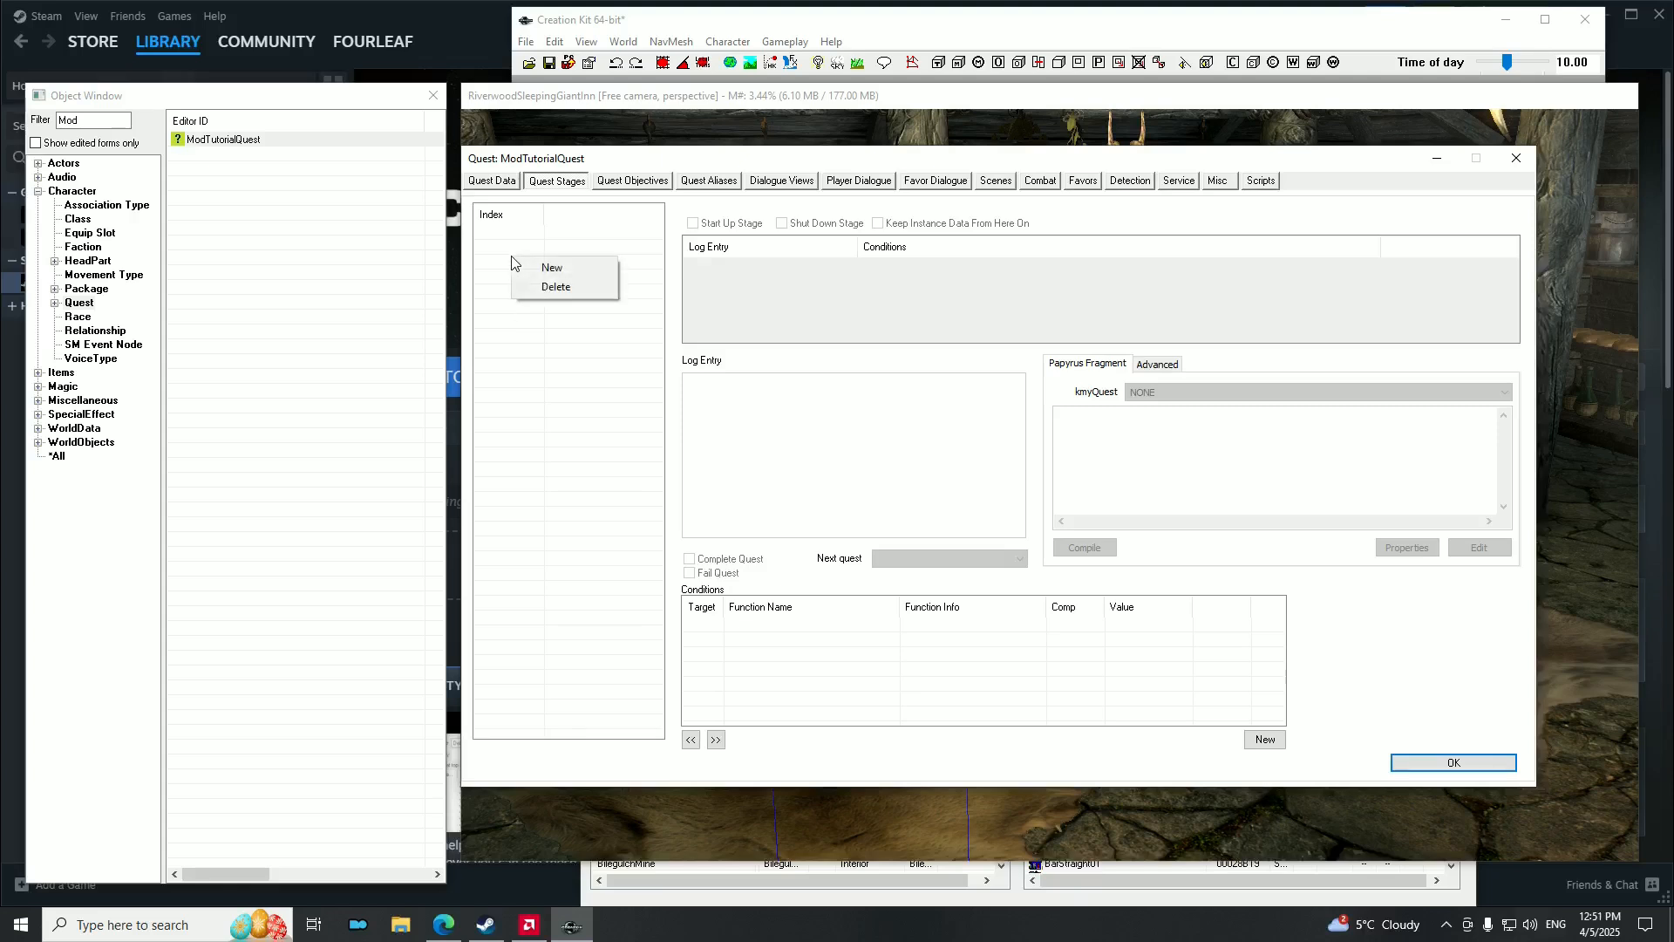
left_click(585, 272)
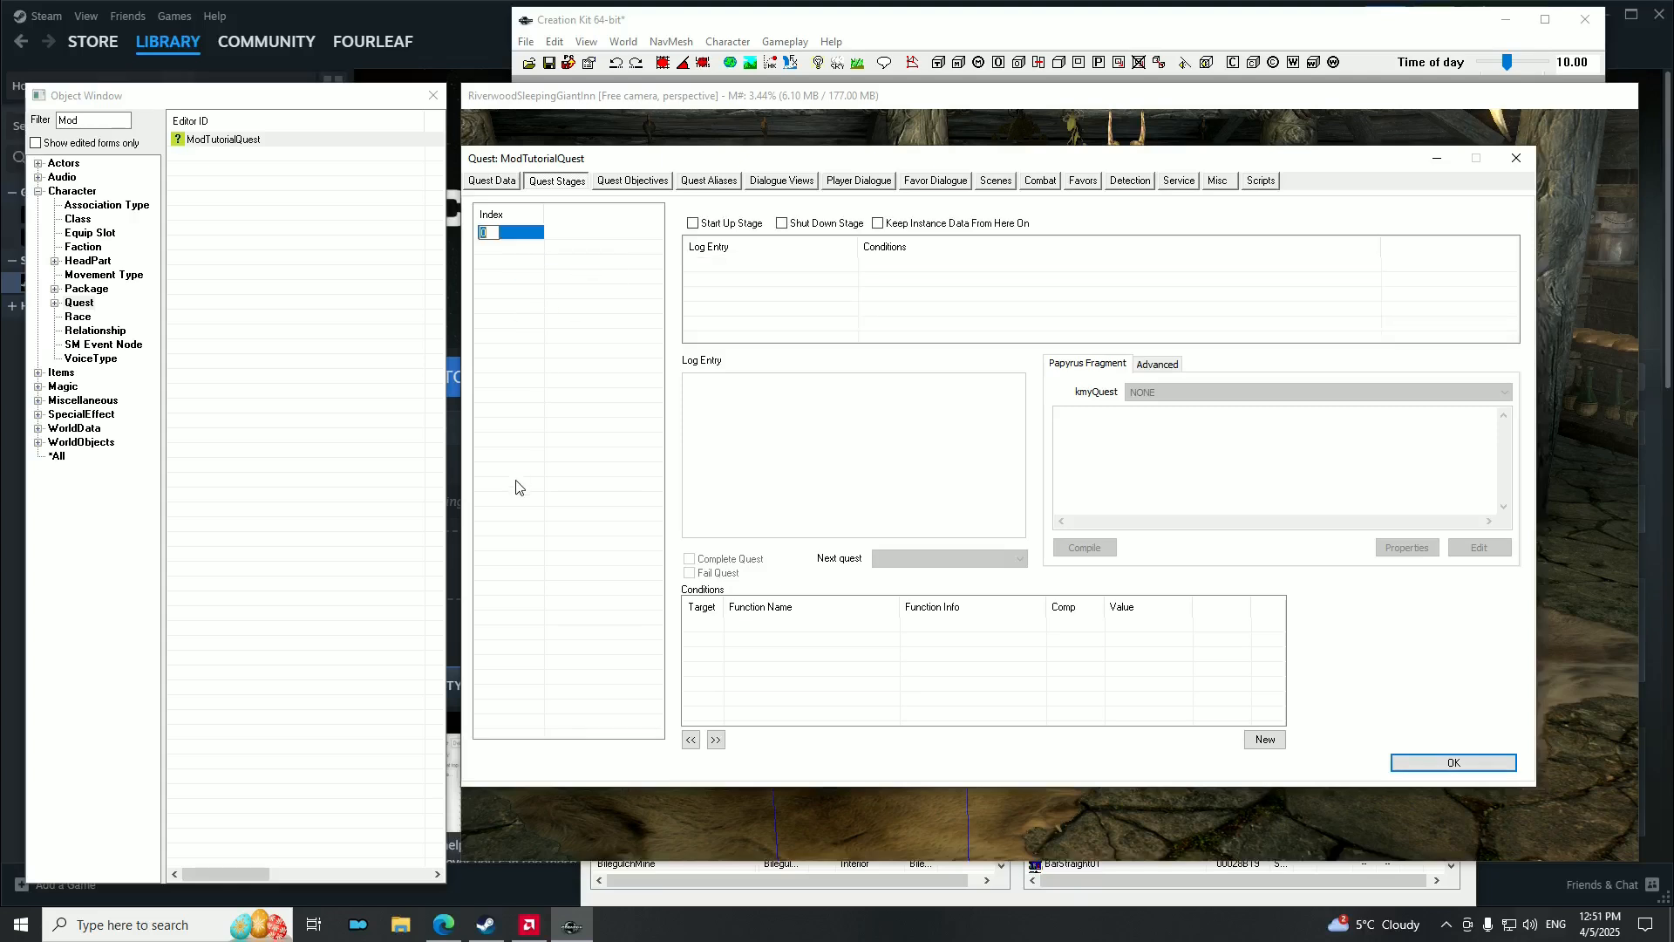
right_click(510, 280)
left_click(558, 288)
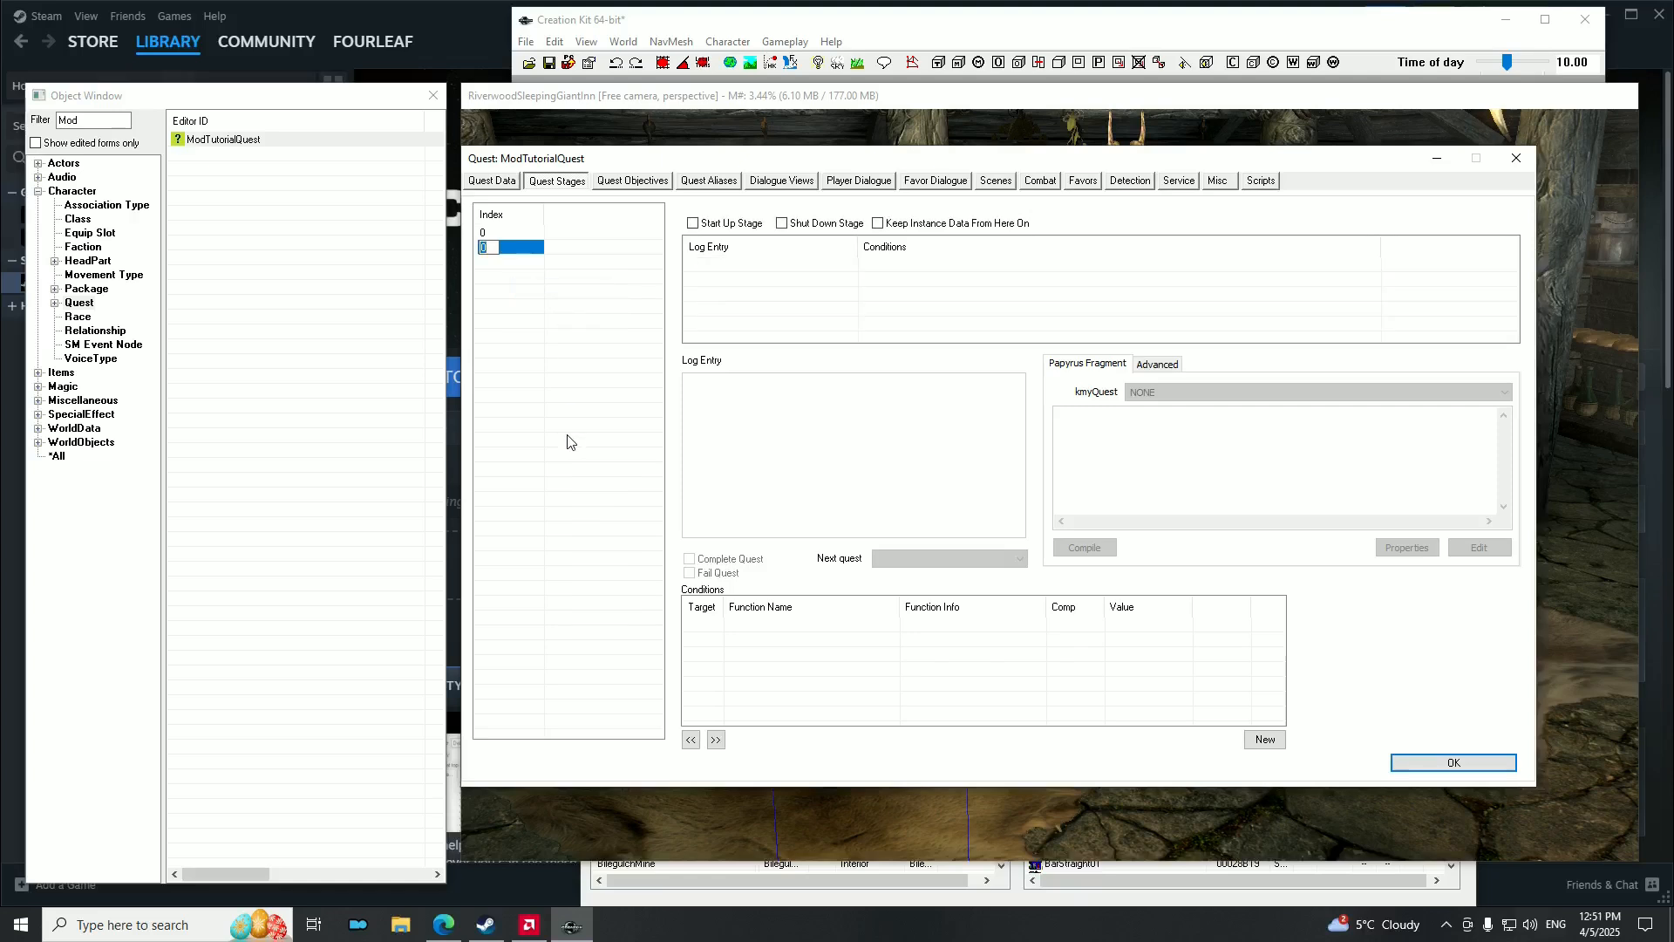
type("10")
Add two more quest stages with indexes 20 and 30.
right_click(506, 280)
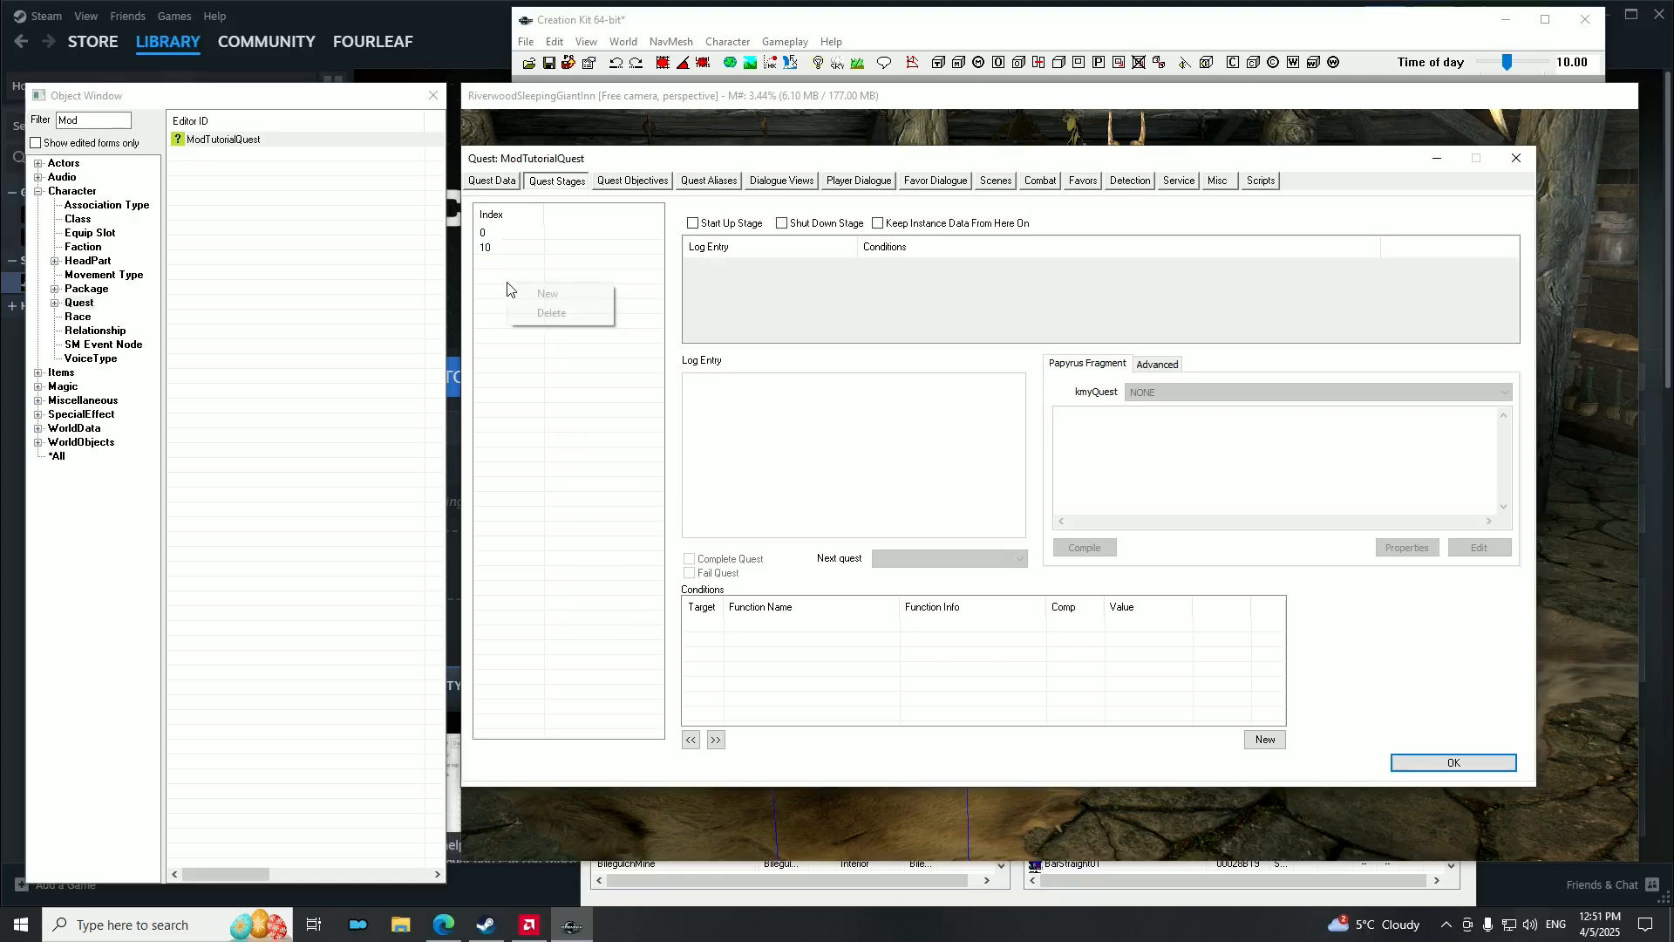
left_click(555, 289)
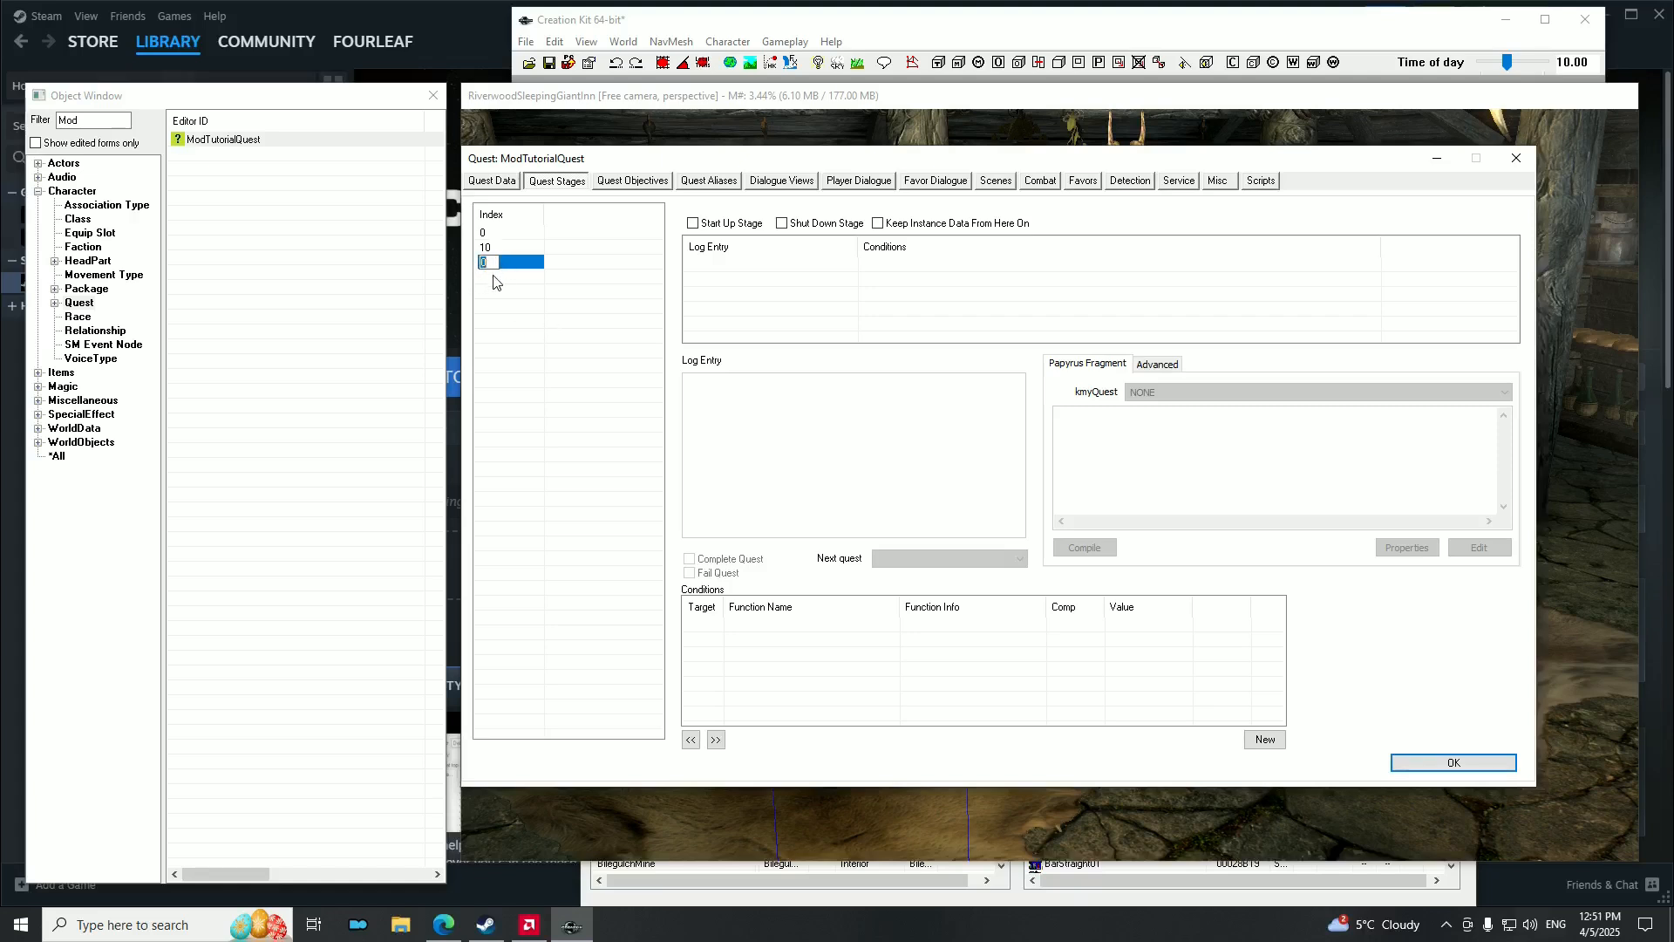
type("20")
right_click(501, 295)
left_click(550, 309)
type("30")
Add another quest stage with index 40.
right_click(527, 307)
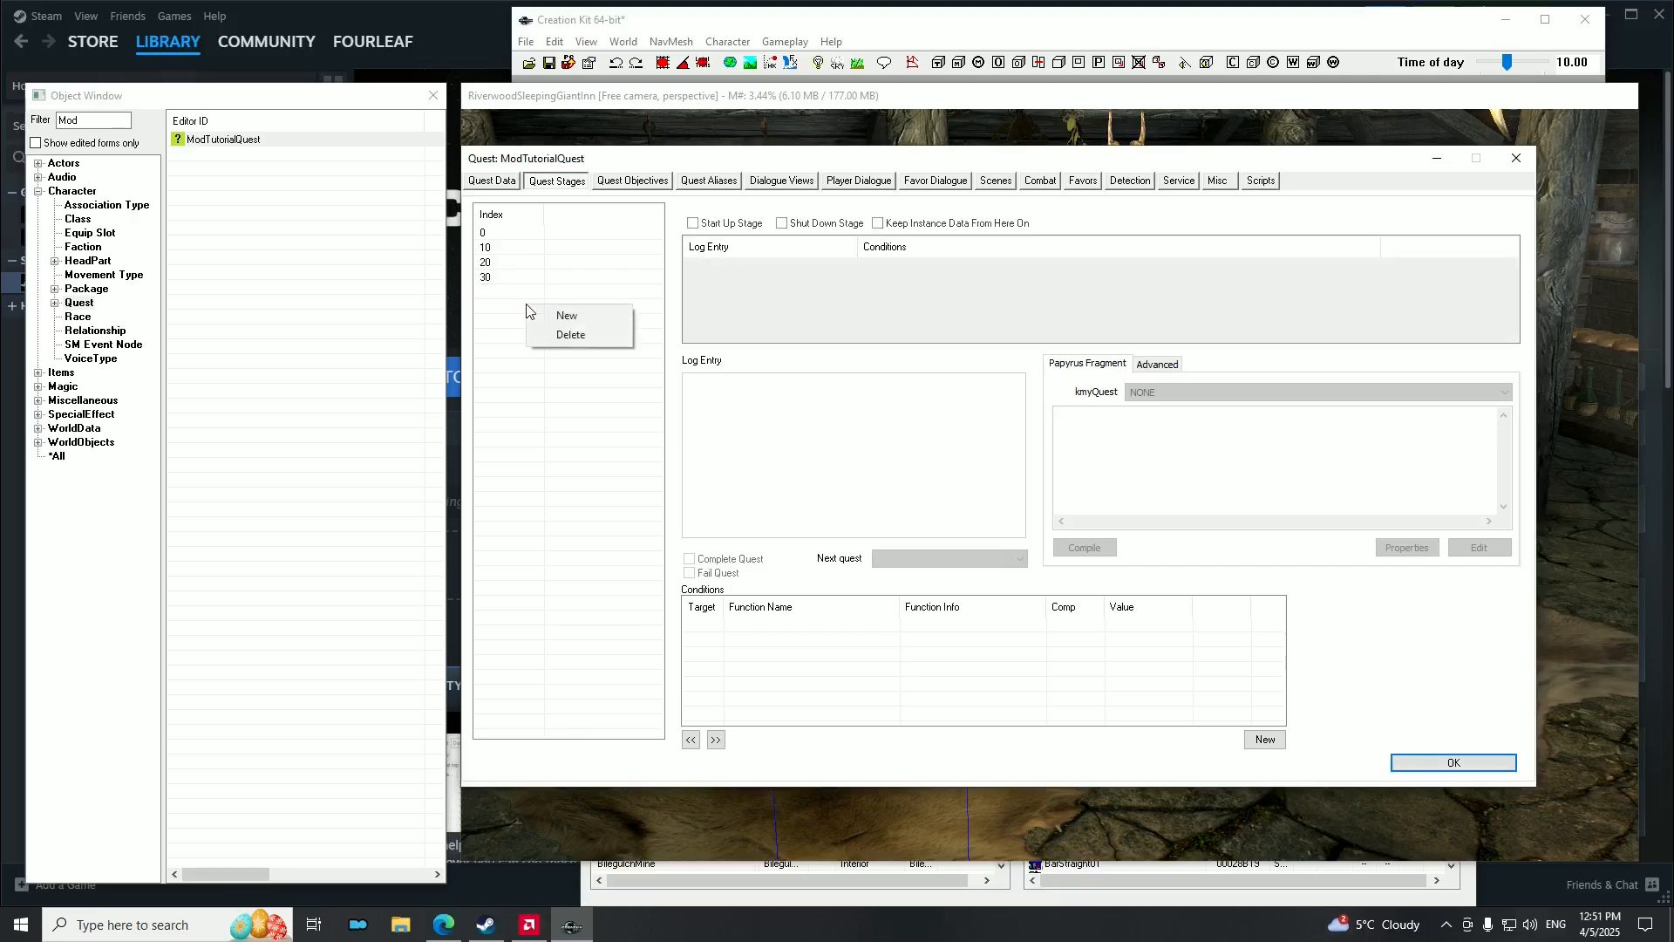
left_click(573, 321)
type("40")
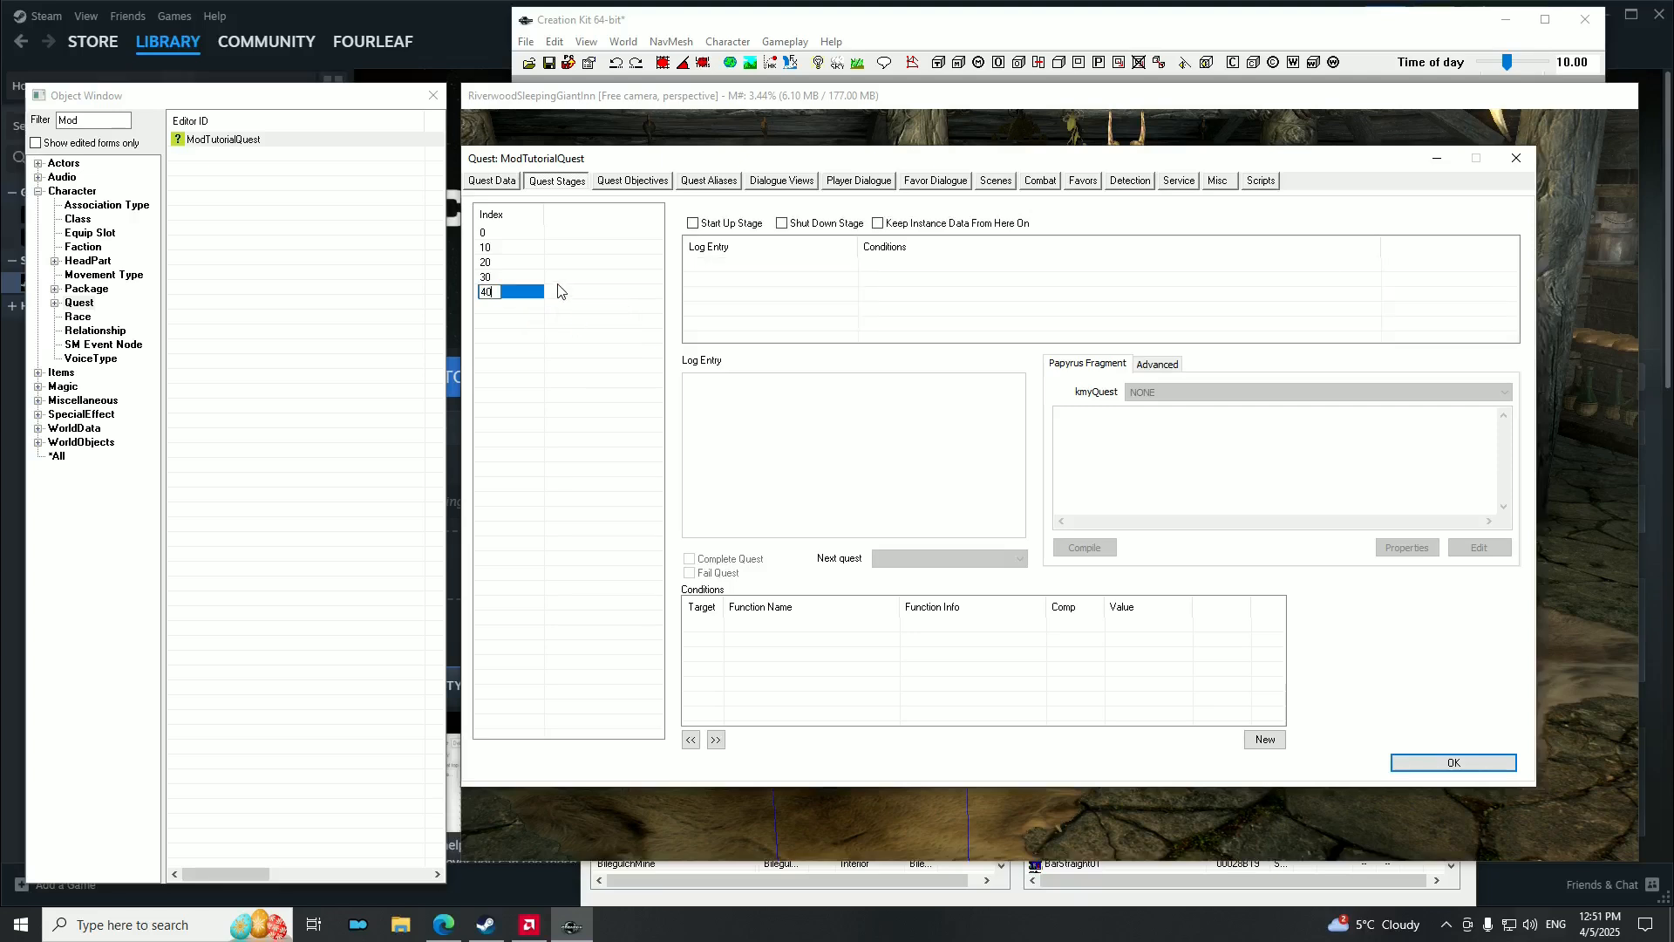
left_click(527, 354)
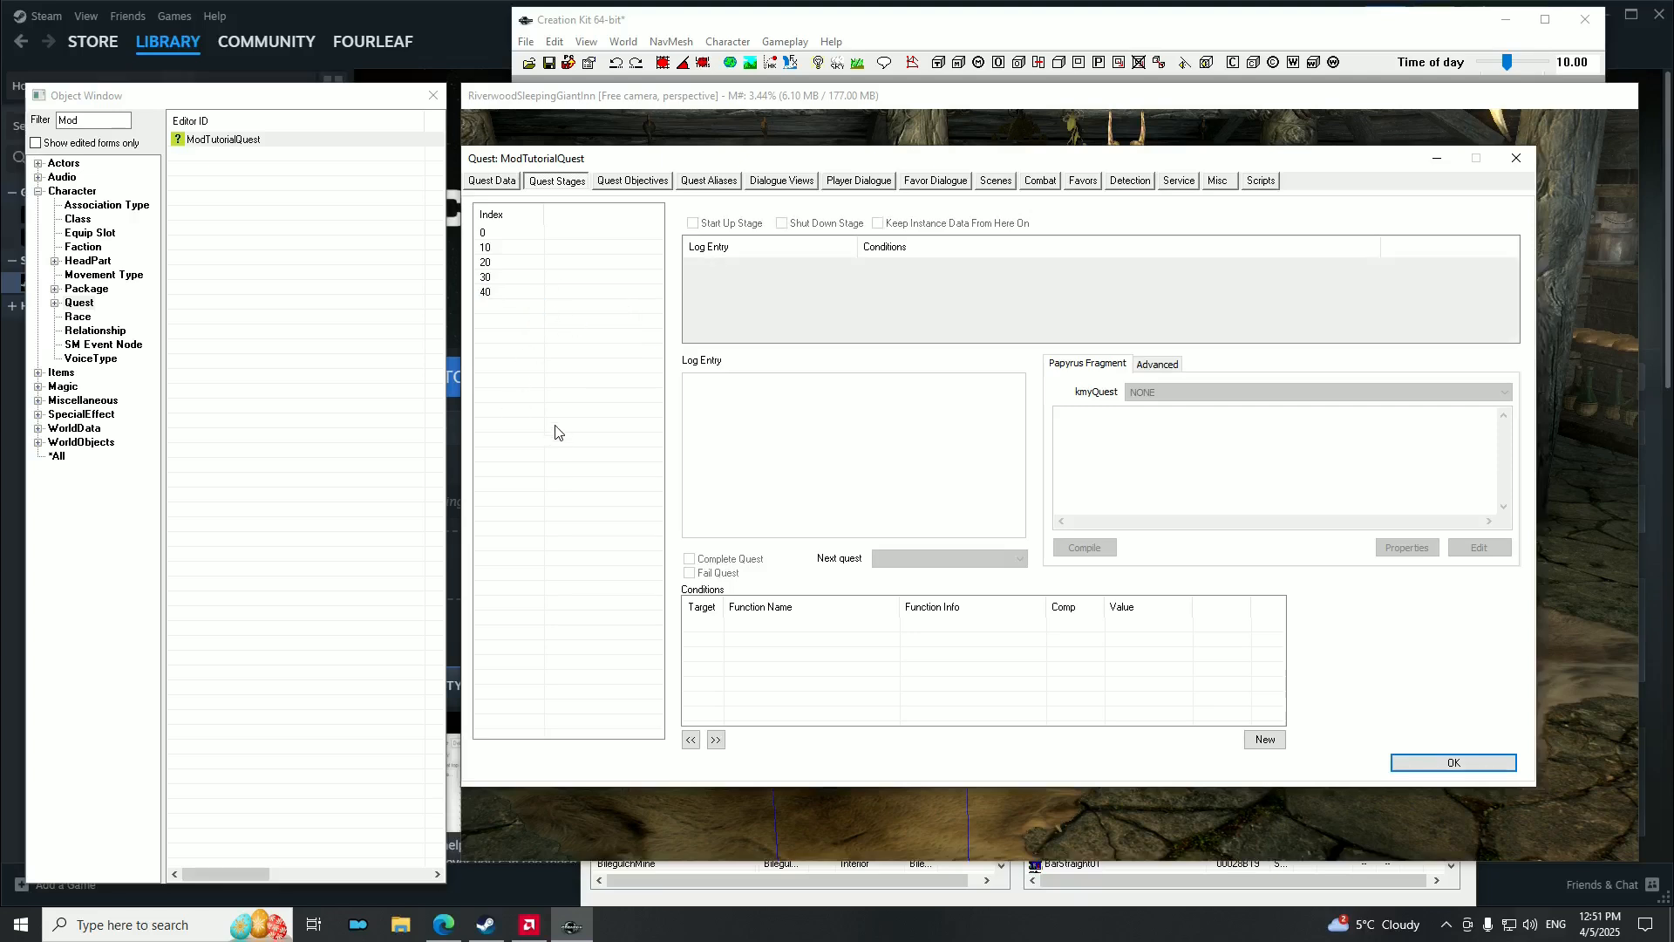
Add a log entry to stage 10 reading "Sinks in Water promised me a reward if I can find their missing amulet.".
left_click(501, 250)
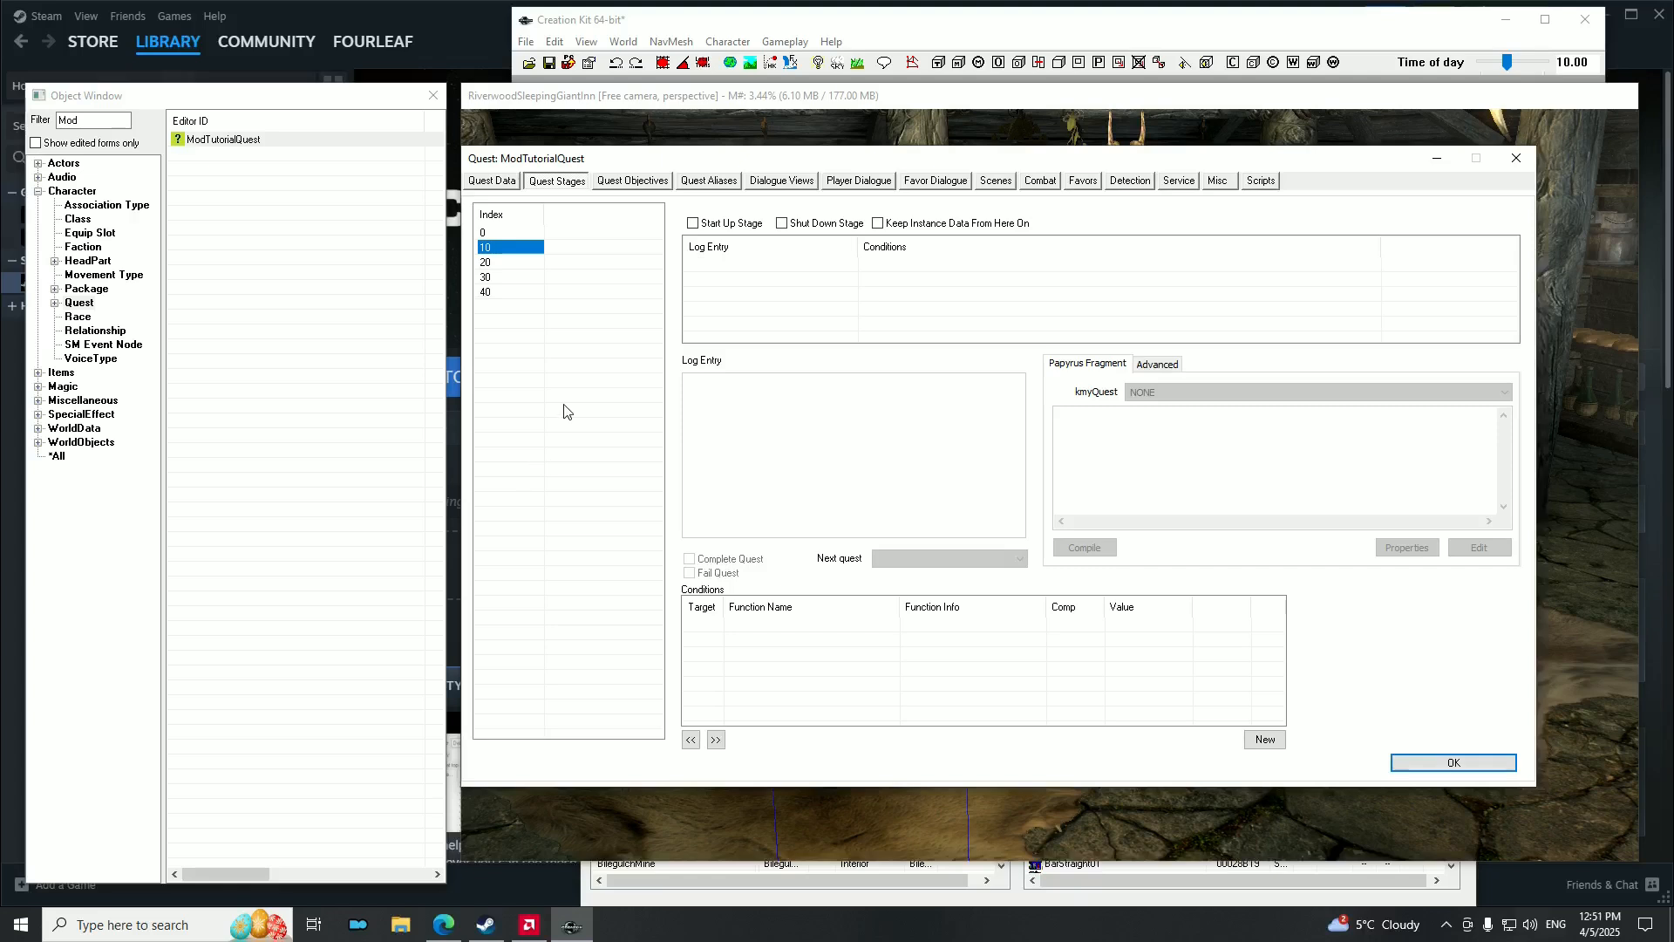
right_click(739, 291)
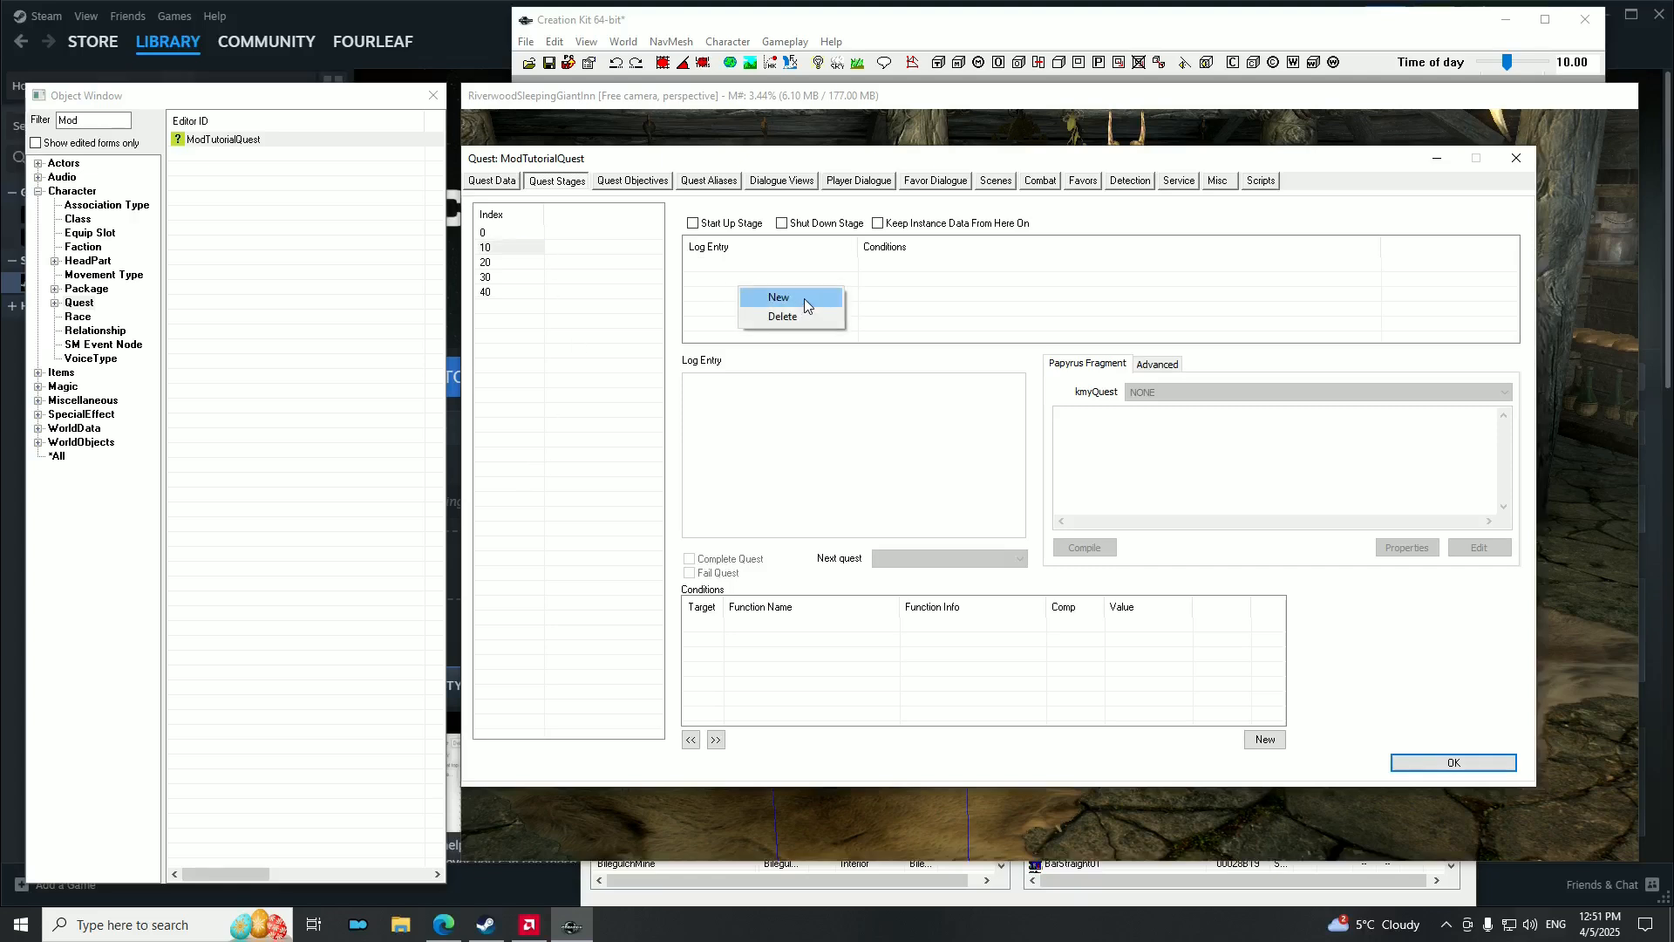
left_click(503, 249)
left_click(503, 249)
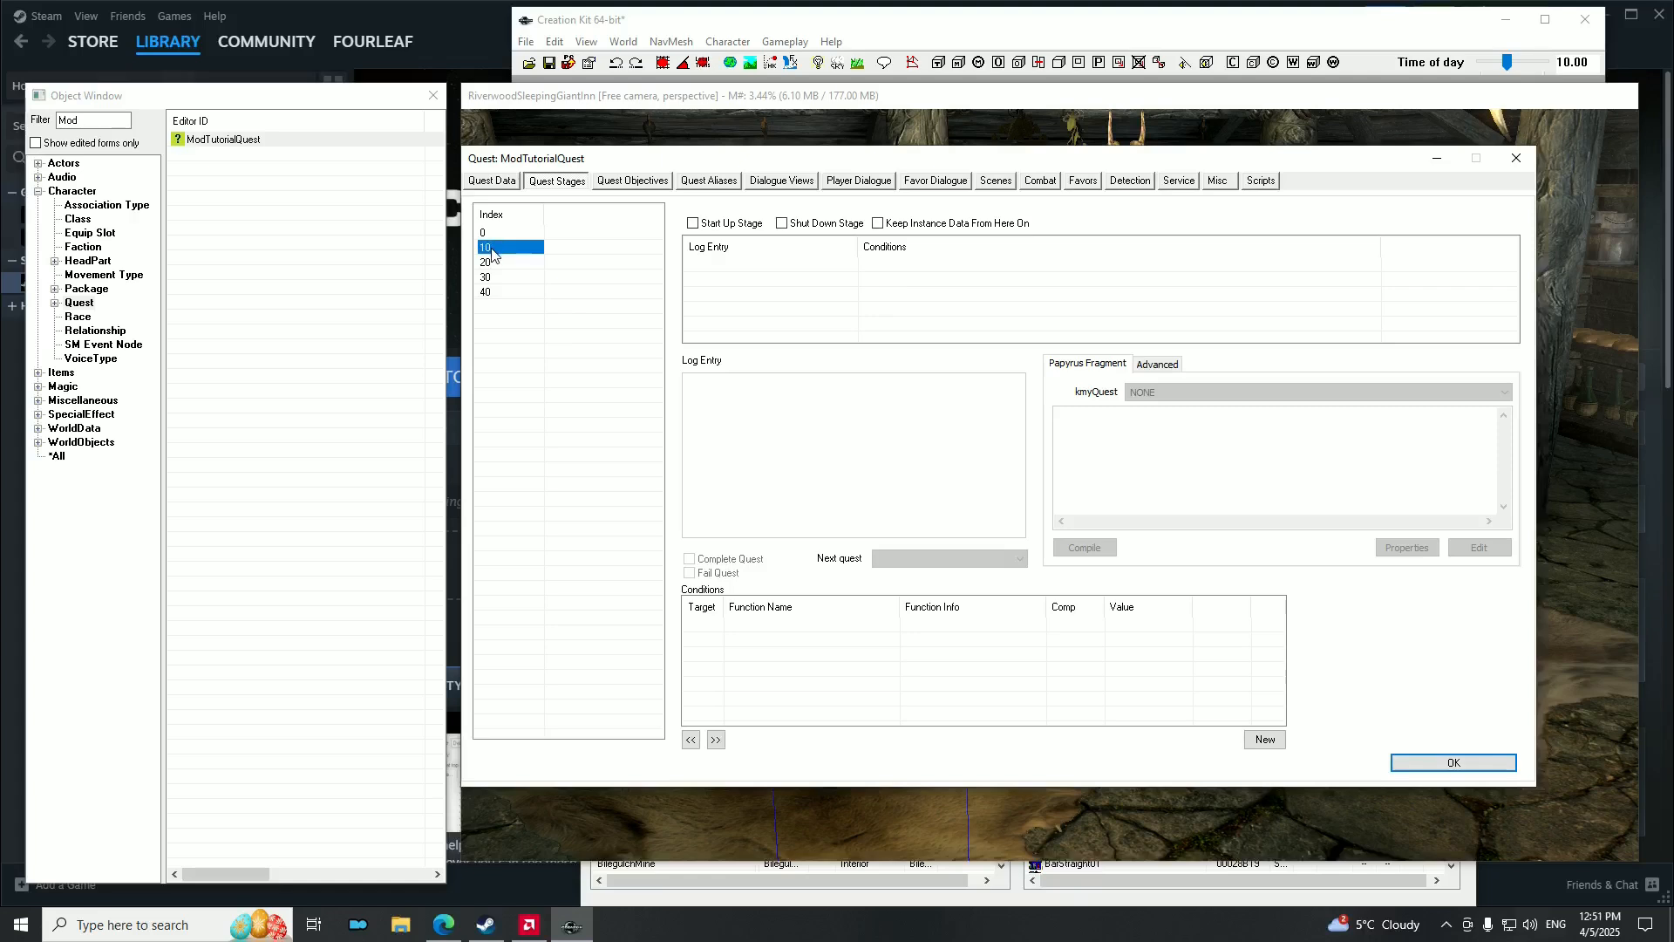
right_click(727, 284)
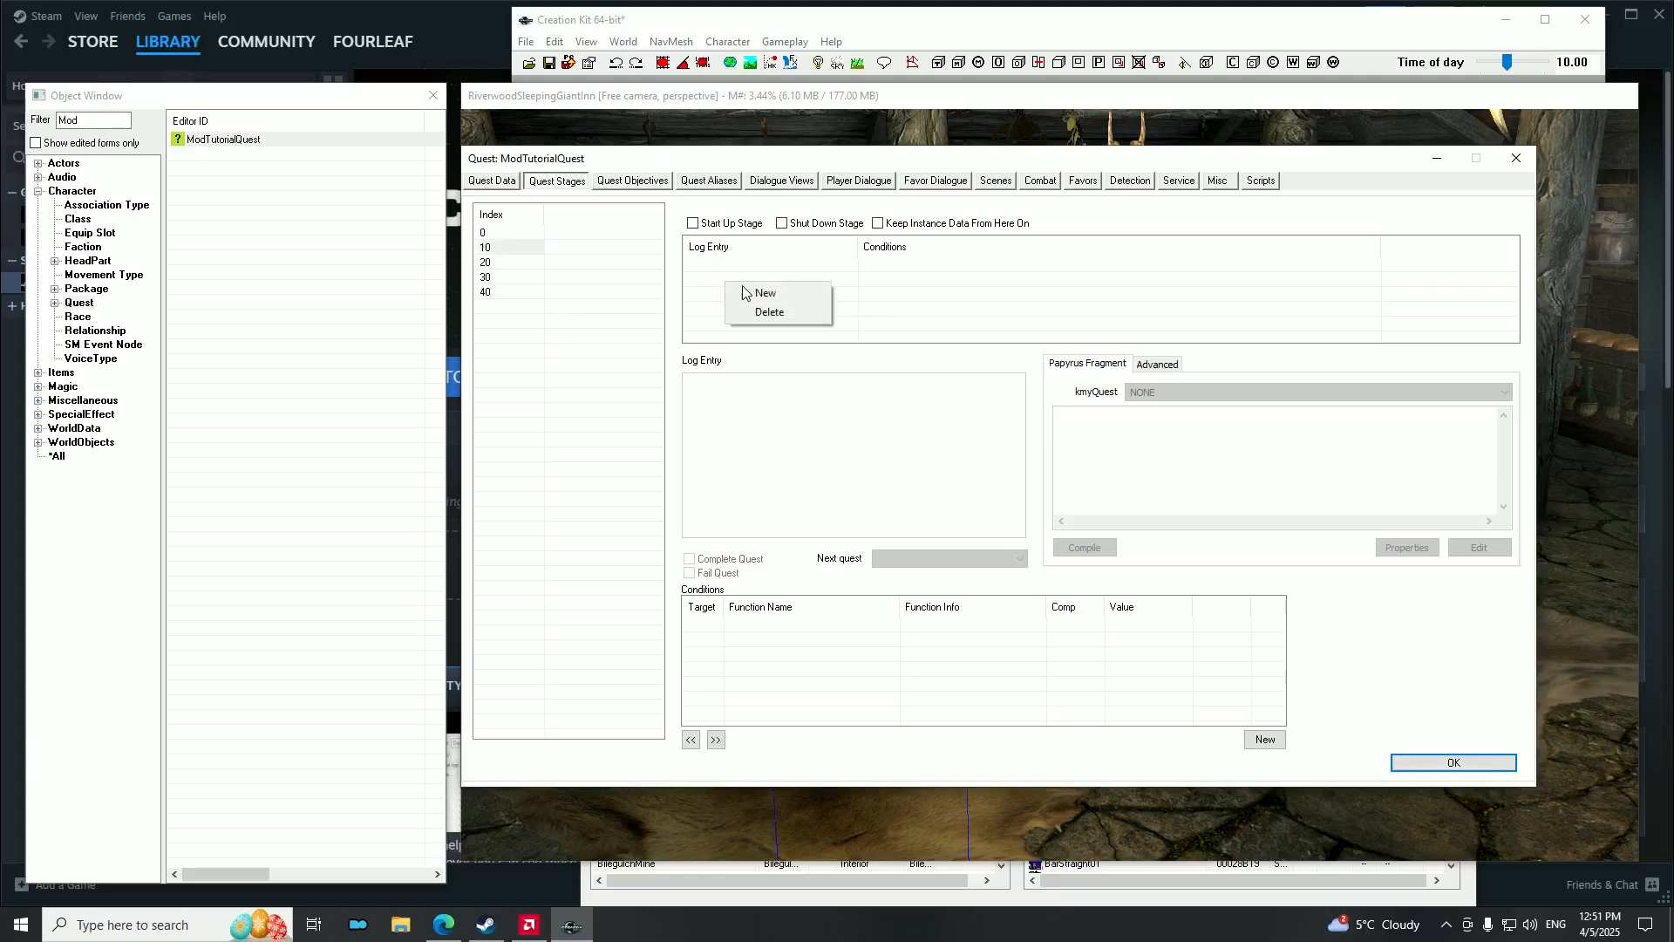
left_click(792, 294)
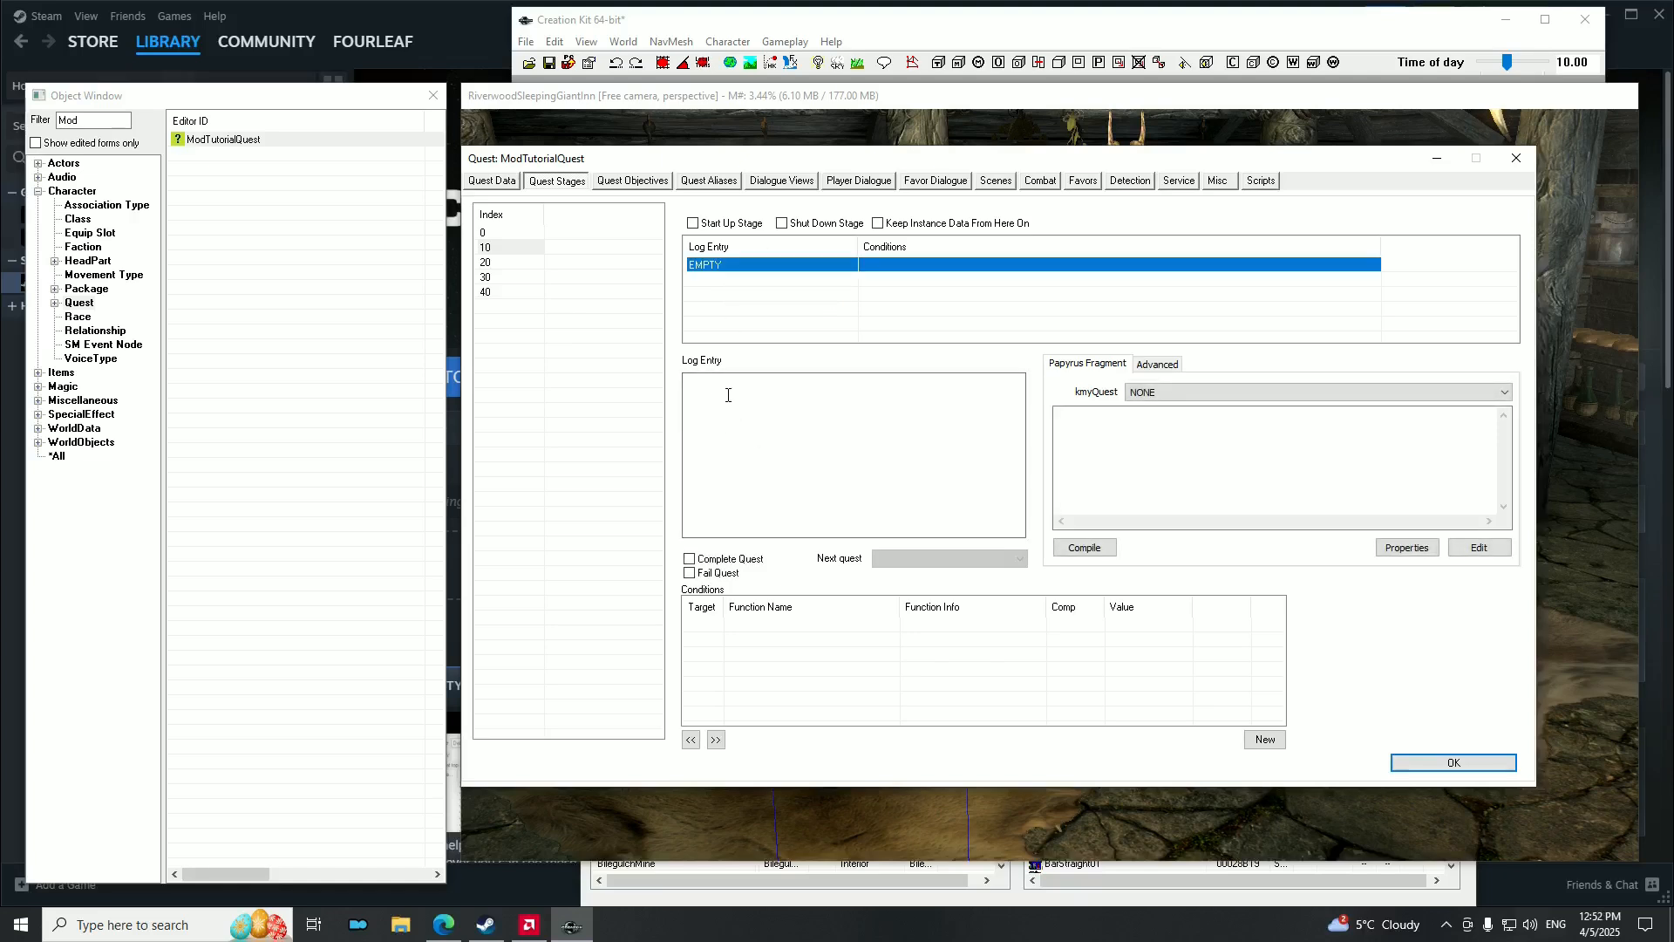
left_click(728, 394)
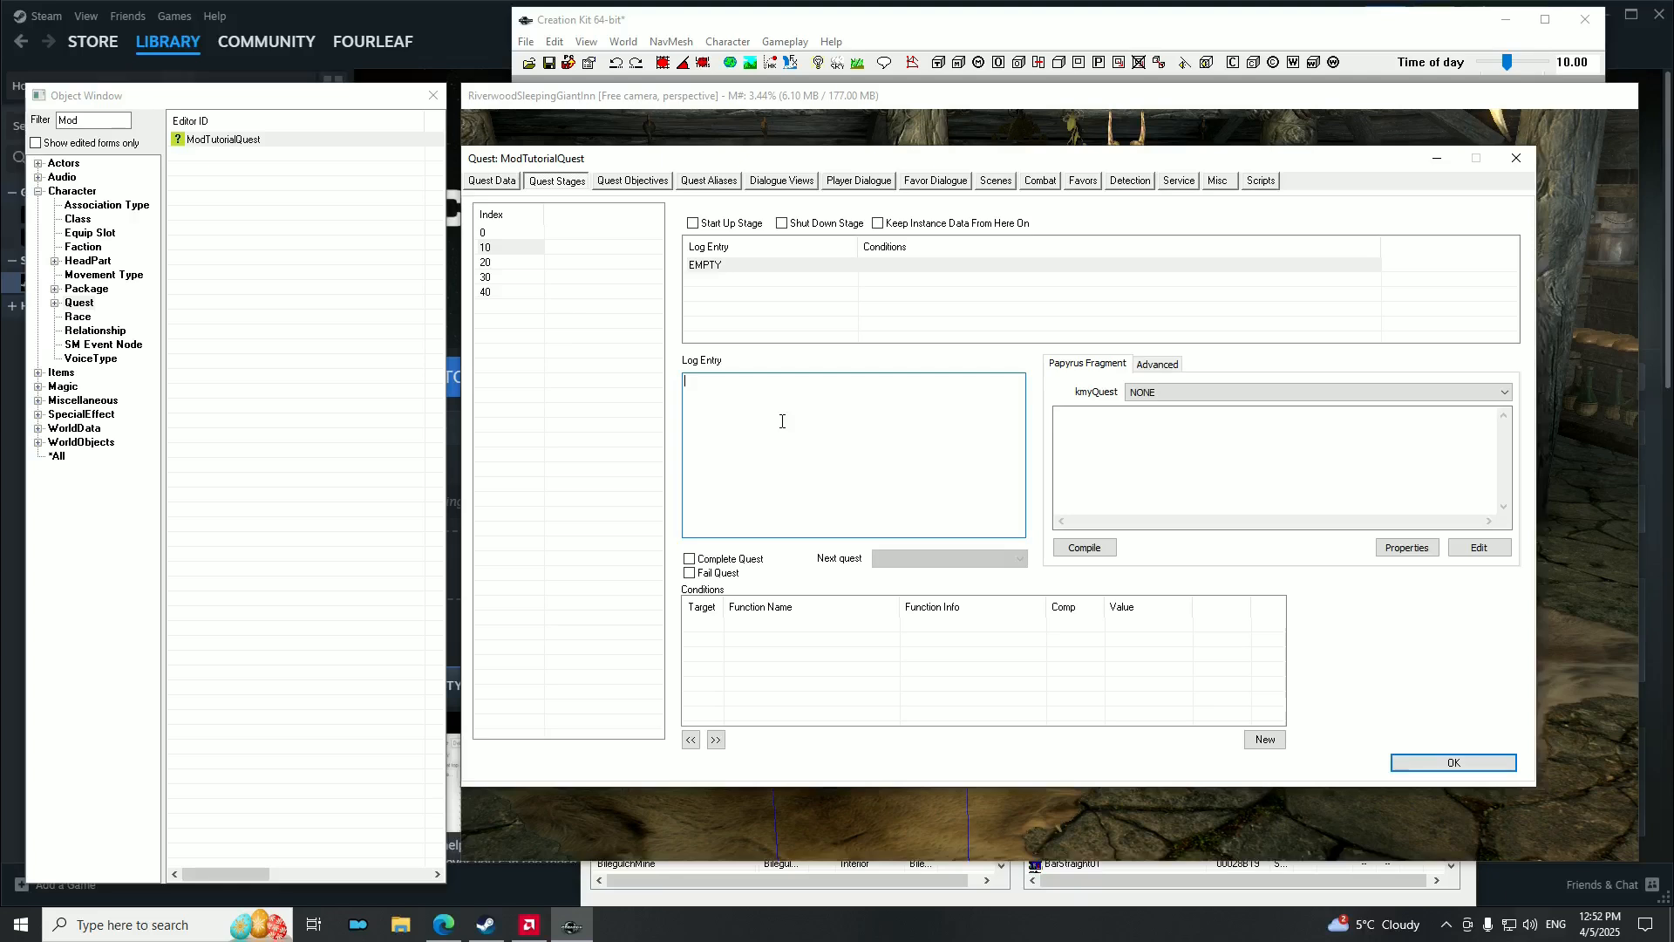
type("MSinks in Water asked")
key("BackSpace")
key("BackSpace")
key("BackSpace")
key("BackSpace")
key("BackSpace")
type("prm")
key("BackSpace")
key("BackSpace")
type("omised me a reward if I can find let missing")
Add a log entry to stage 20 reading "I have found the missing amulet, and should return to Sinks in Water for my reward.".
left_click(502, 234)
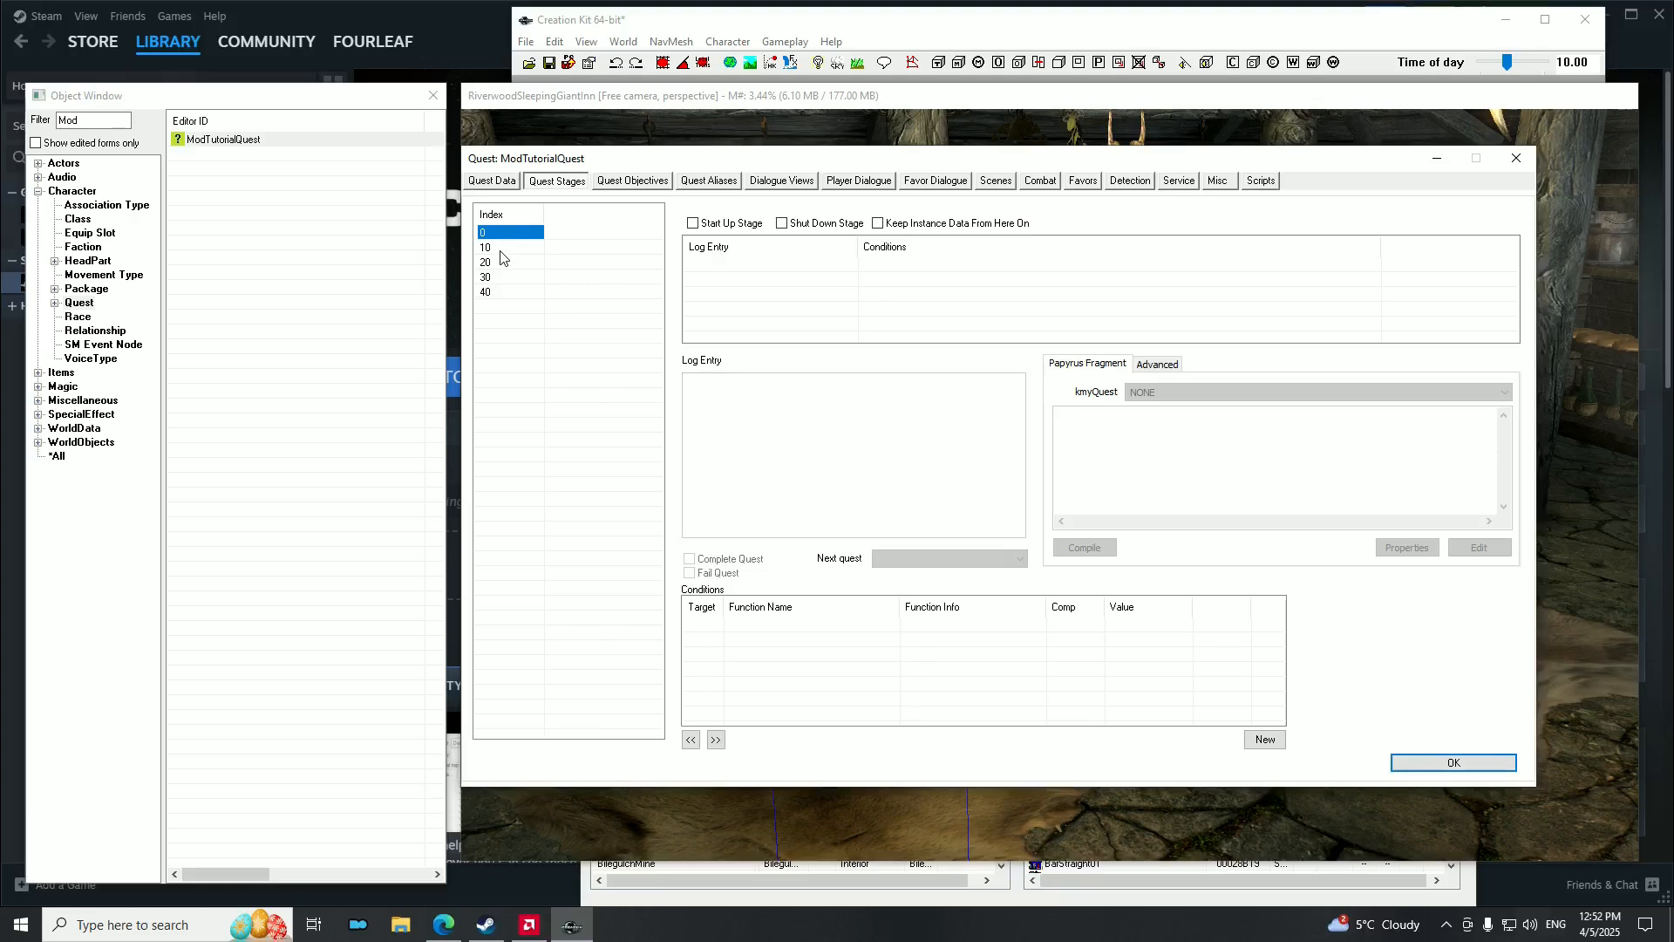
left_click(496, 248)
left_click(494, 262)
right_click(788, 281)
left_click(855, 292)
left_click(788, 411)
type("I havc")
key("BackSpace")
key("BackSpace")
key("BackSpace")
type("the ")
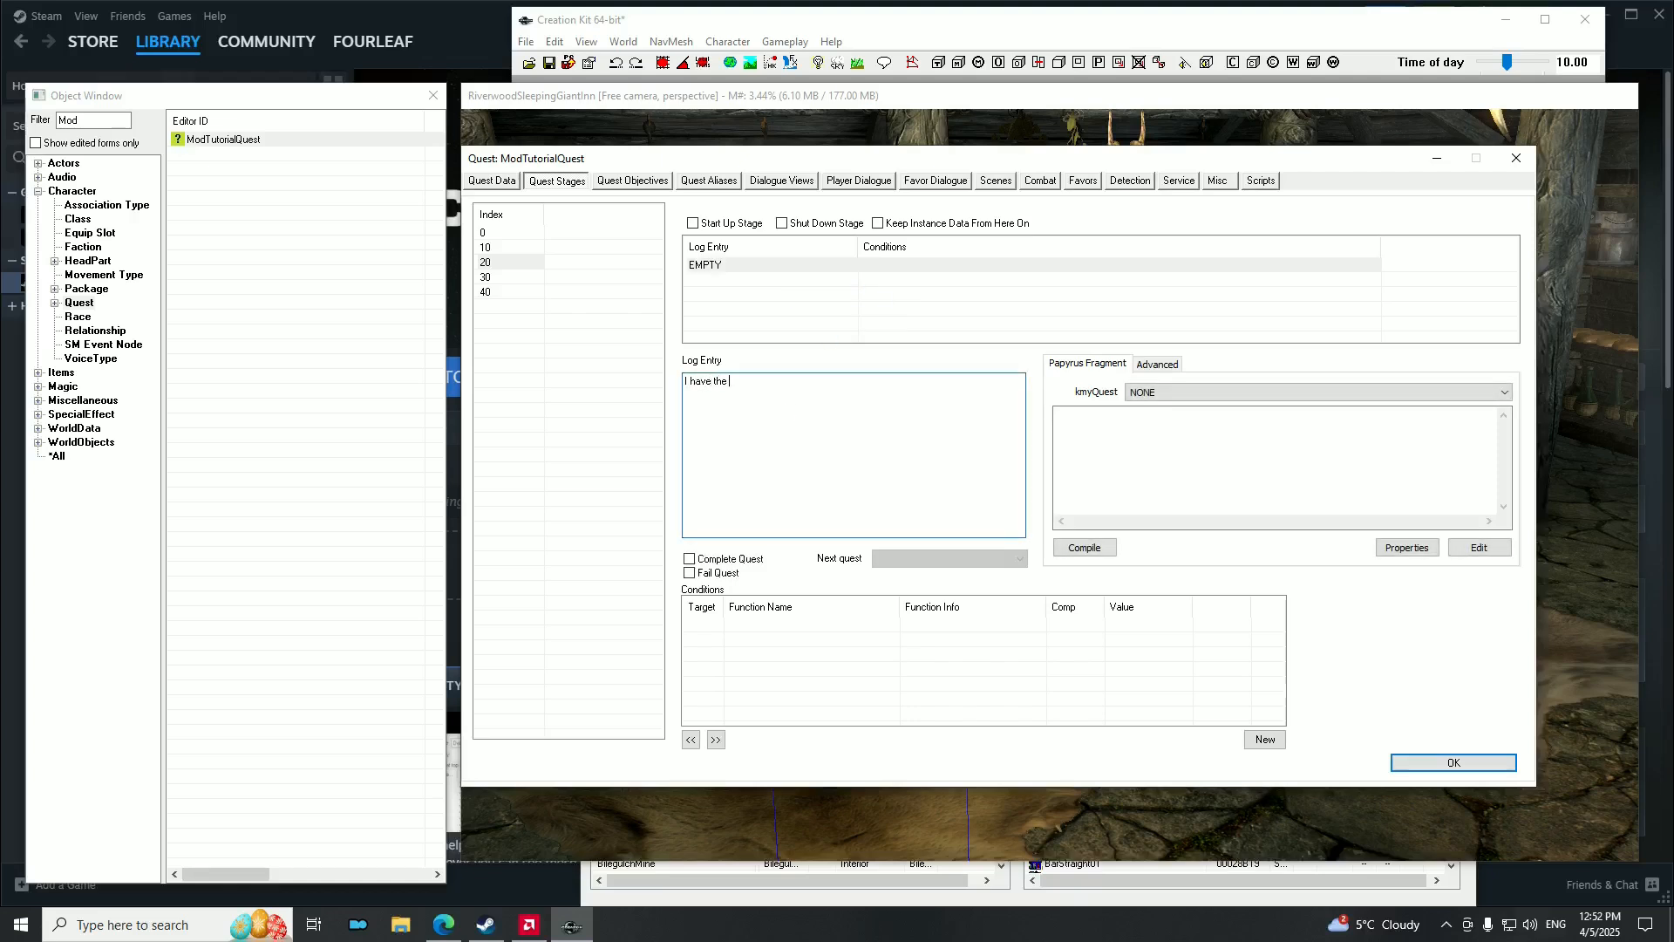
type("missing amulet, and can re")
key("BackSpace")
key("BackSpace")
type("colled")
key("BackSpace")
key("BackSpace")
key("BackSpace")
key("BackSpace")
key("BackSpace")
key("BackSpace")
key("BackSpace")
key("BackSpace")
key("BackSpace")
key("BackSpace")
key("BackSpace")
key("BackSpace")
key("BackSpace")
key("BackSpace")
key("BackSpace")
key("BackSpace")
key("BackSpace")
key("BackSpace")
key("BackSpace")
key("BackSpace")
type("found the missing amulet, and should return to Sinks in Water for my rewrad")
key("BackSpace")
key("BackSpace")
key("BackSpace")
key("BackSpace")
type("ard")
Add a log entry to stage 30 beginning "I completed Sinks in Water's task and got".
left_click(496, 278)
right_click(717, 277)
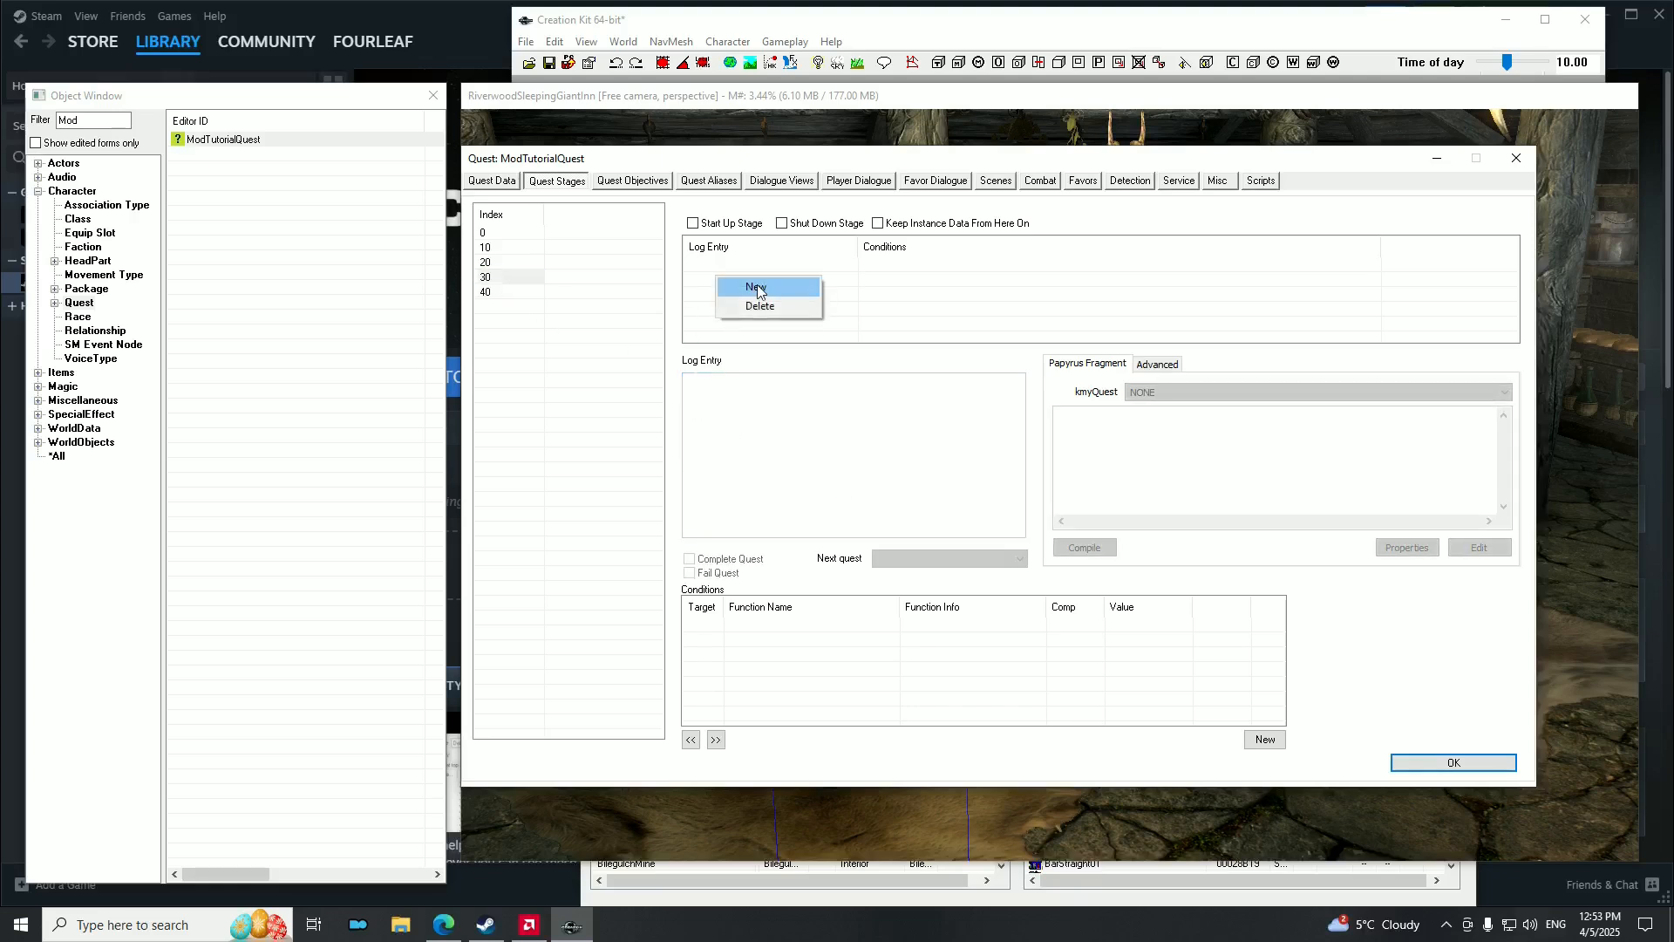
left_click(760, 288)
left_click(751, 415)
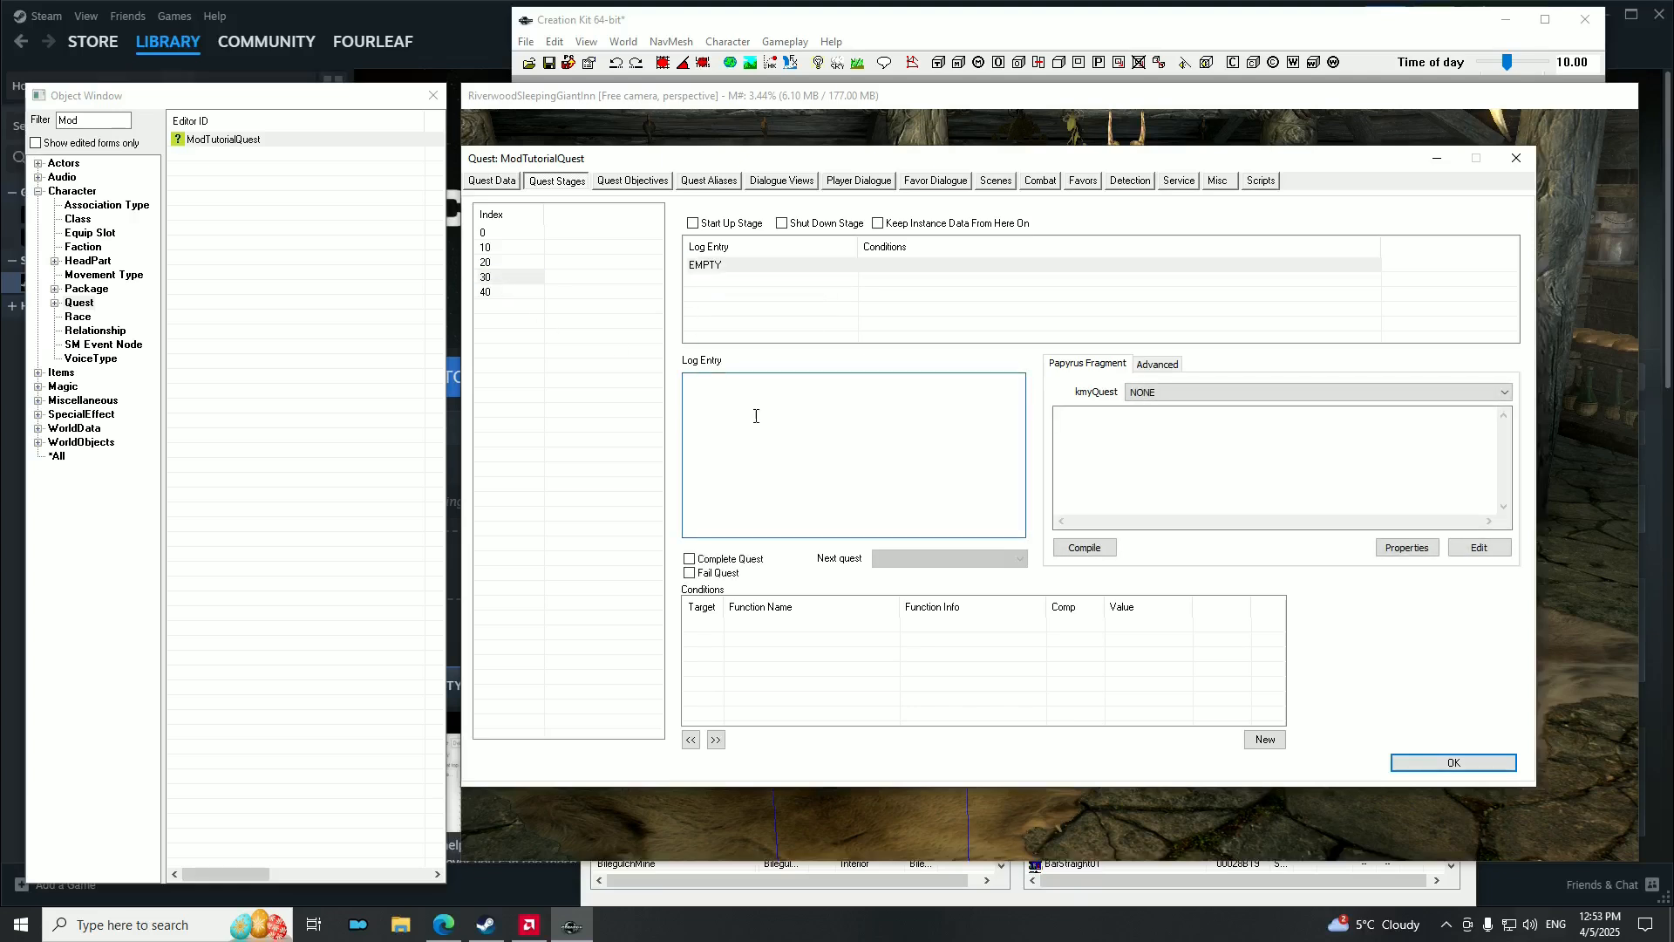
type("I completed Sinks in Water's task and got my")
key("BackSpace")
key("BackSpace")
Delete quest stage 40 from the stage index.
left_click(498, 295)
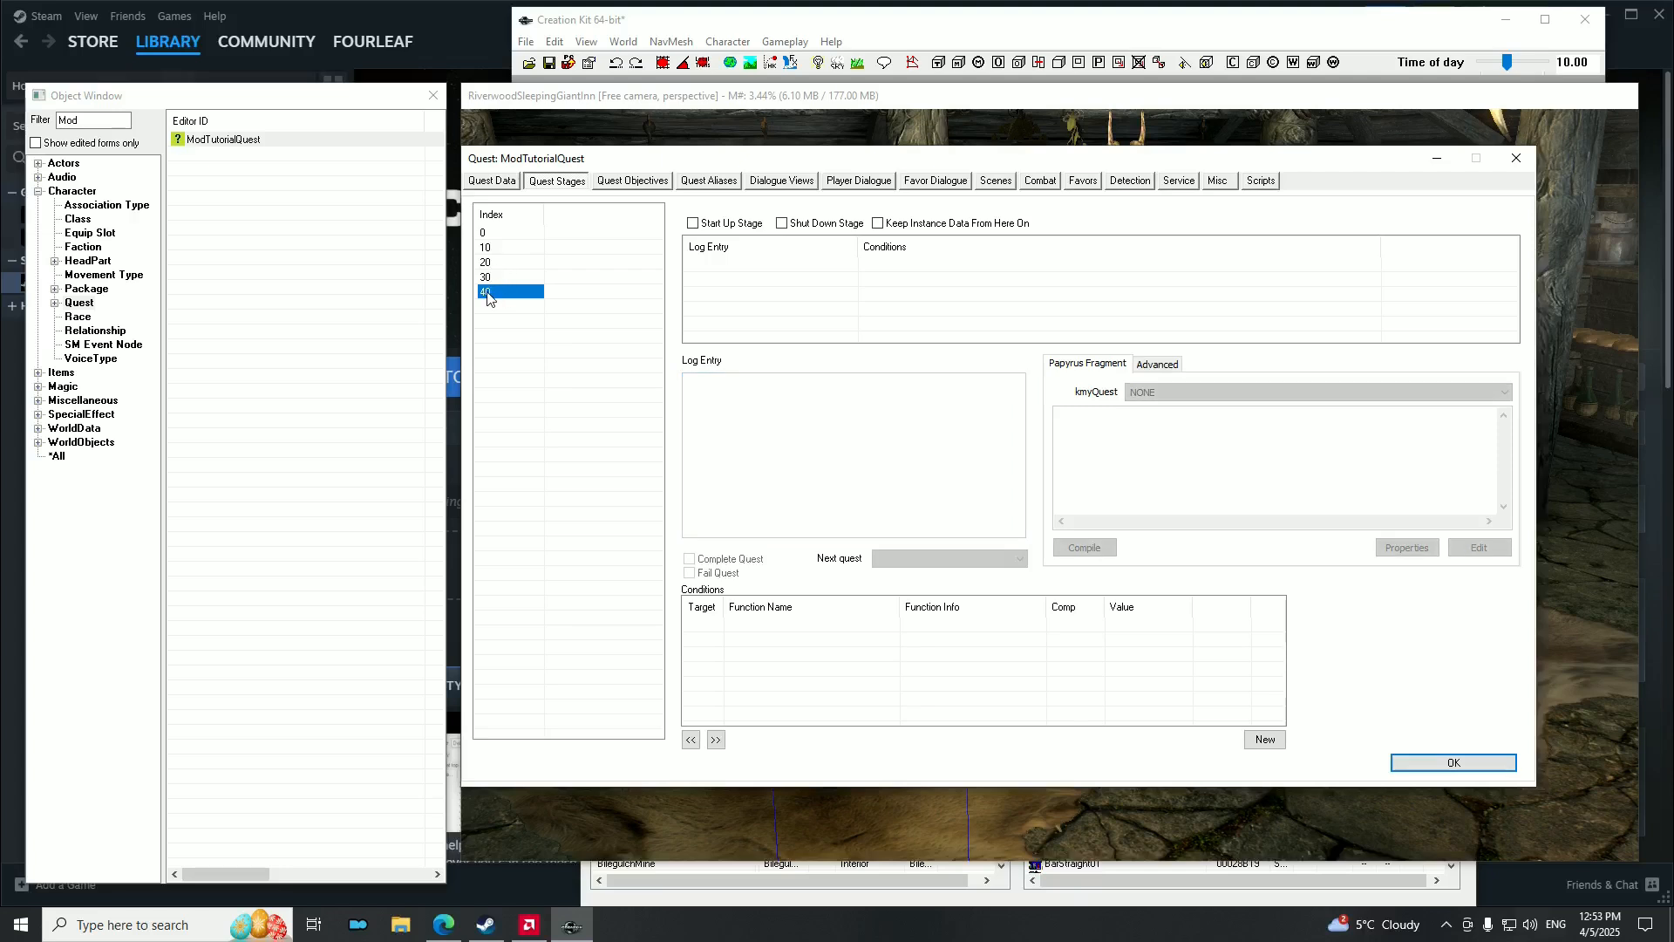
right_click(488, 296)
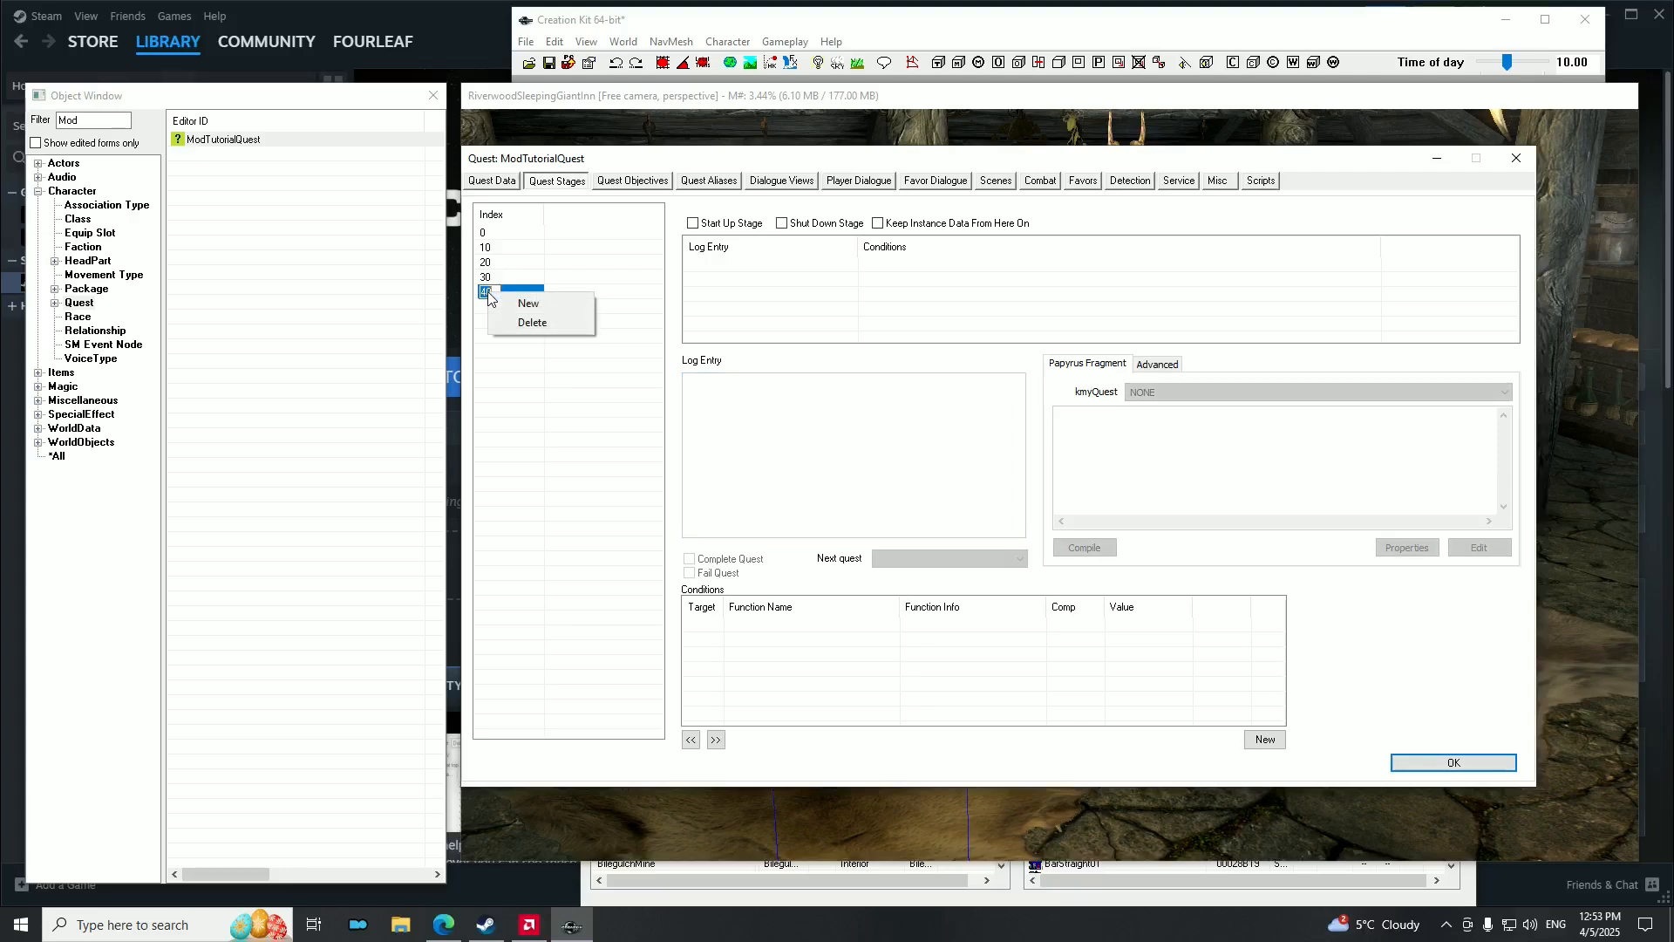
left_click(521, 323)
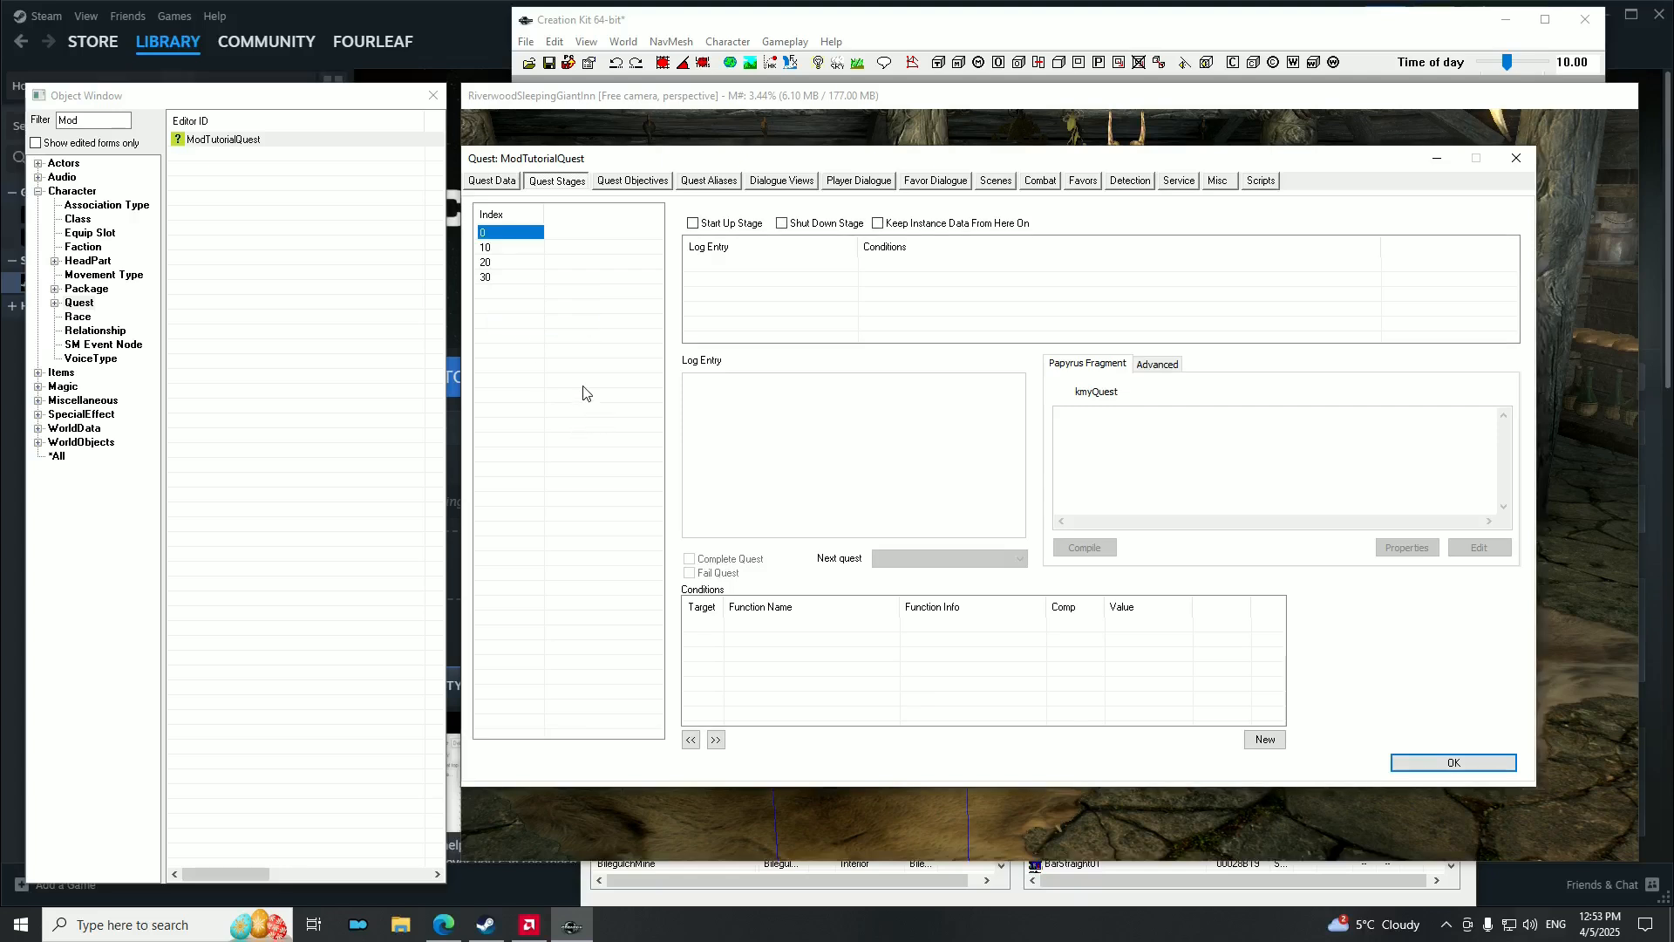
Review the log entries of quest stages 0, 10, 20 and 30.
left_click(504, 249)
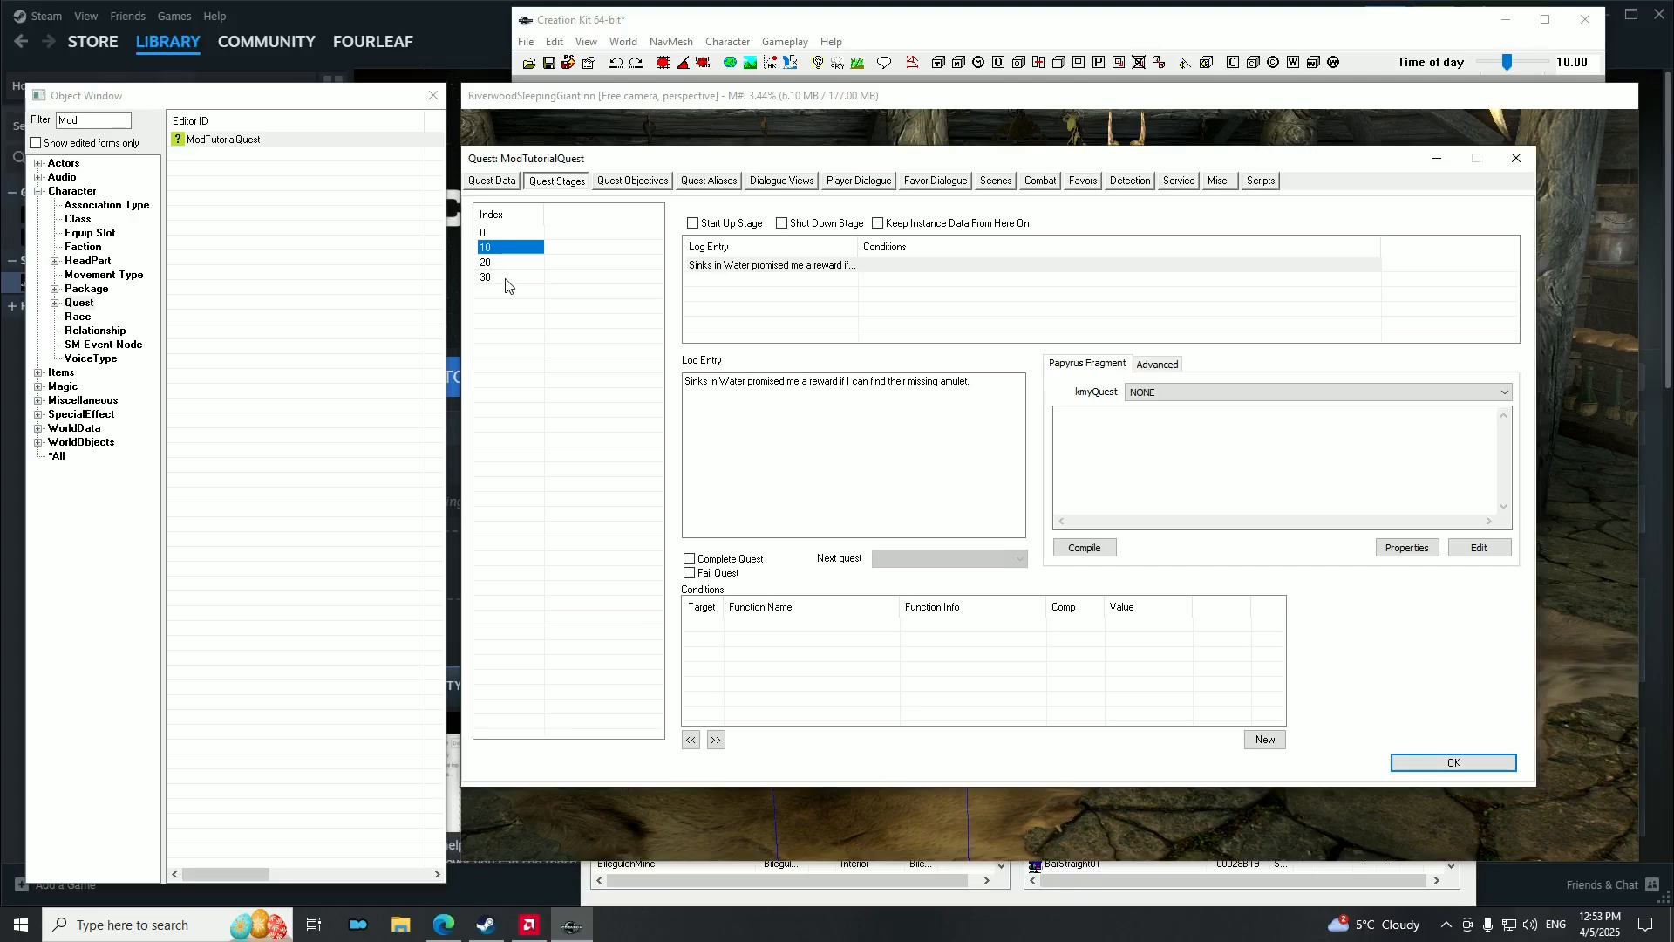
left_click(490, 263)
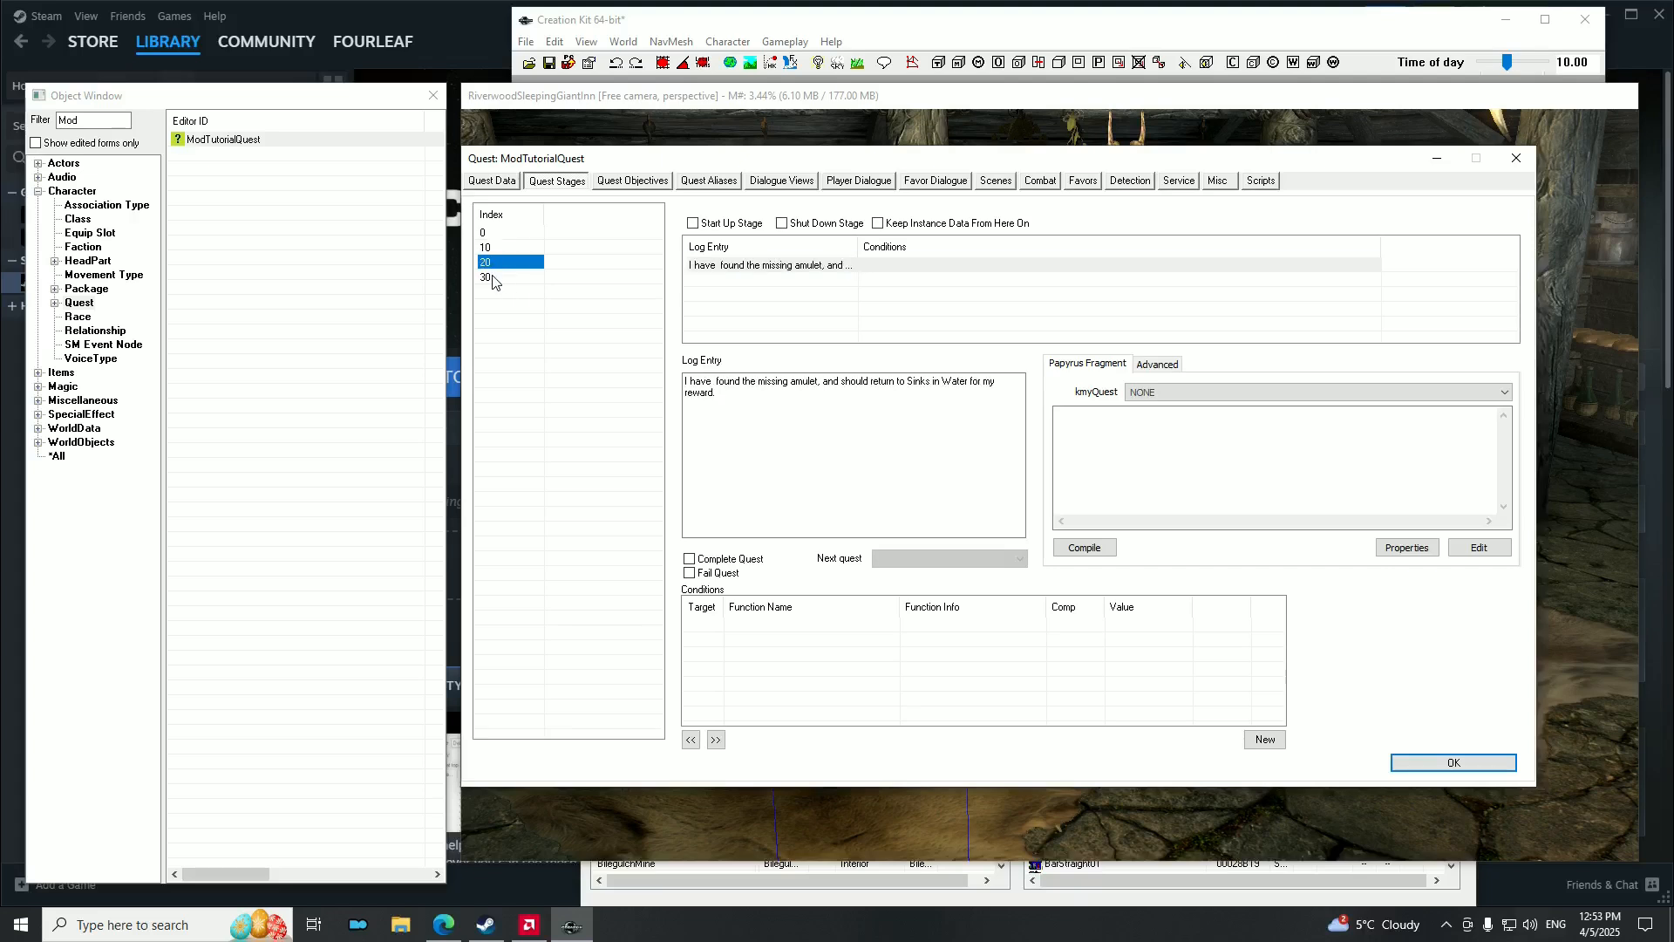
left_click(494, 279)
left_click(490, 234)
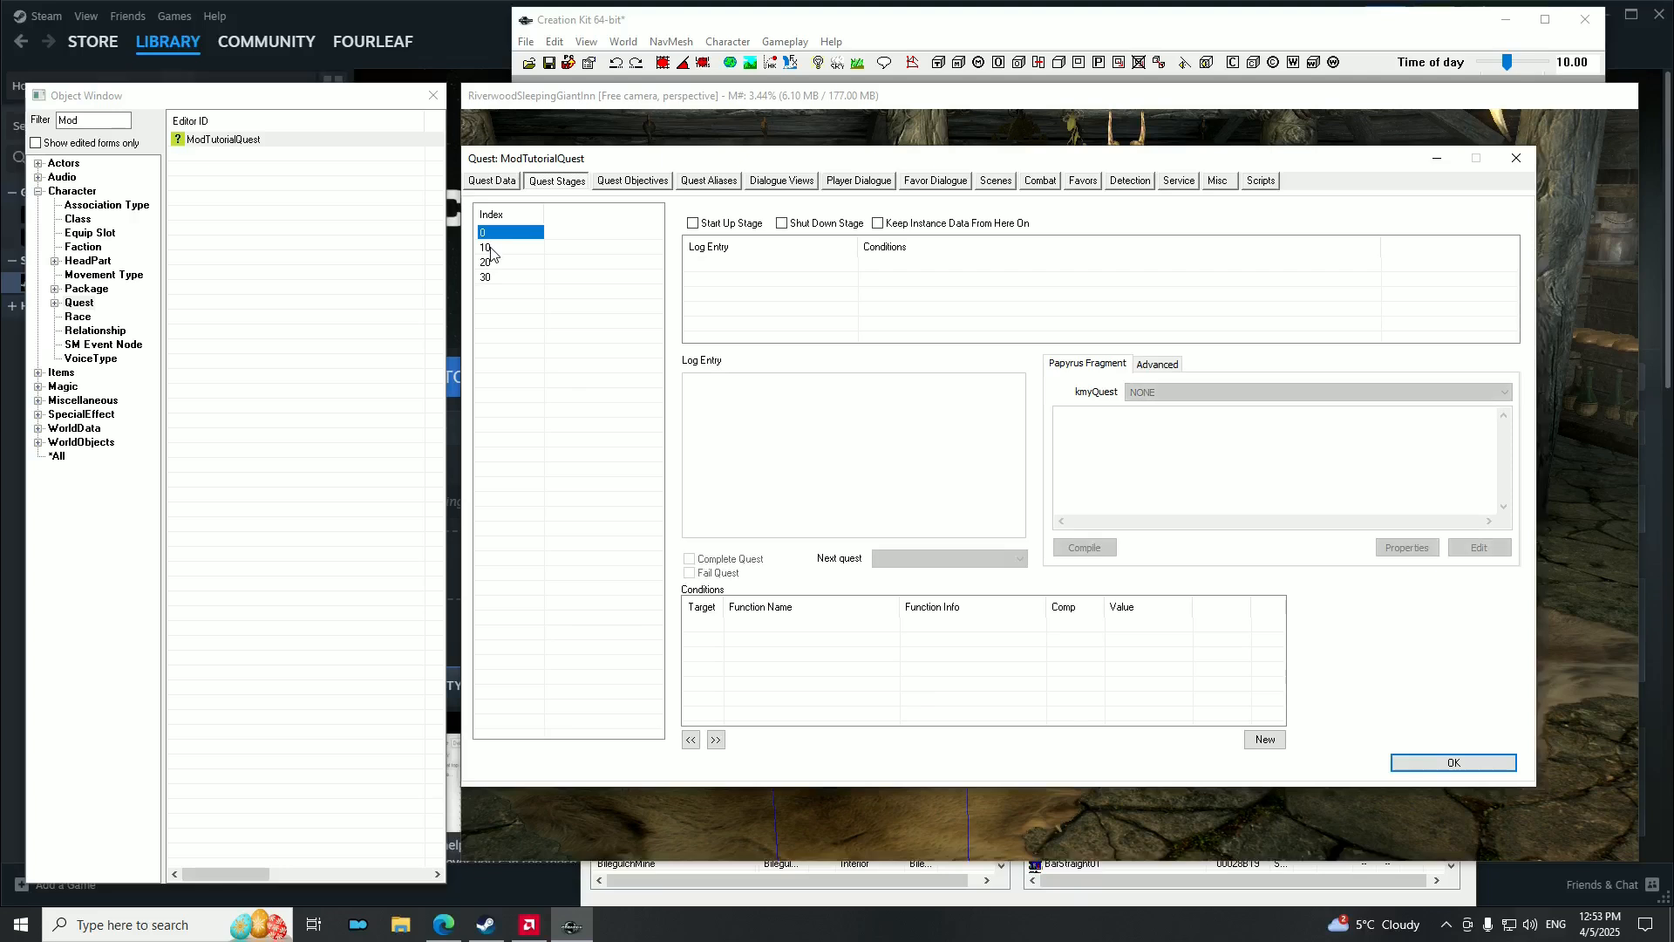
left_click(491, 249)
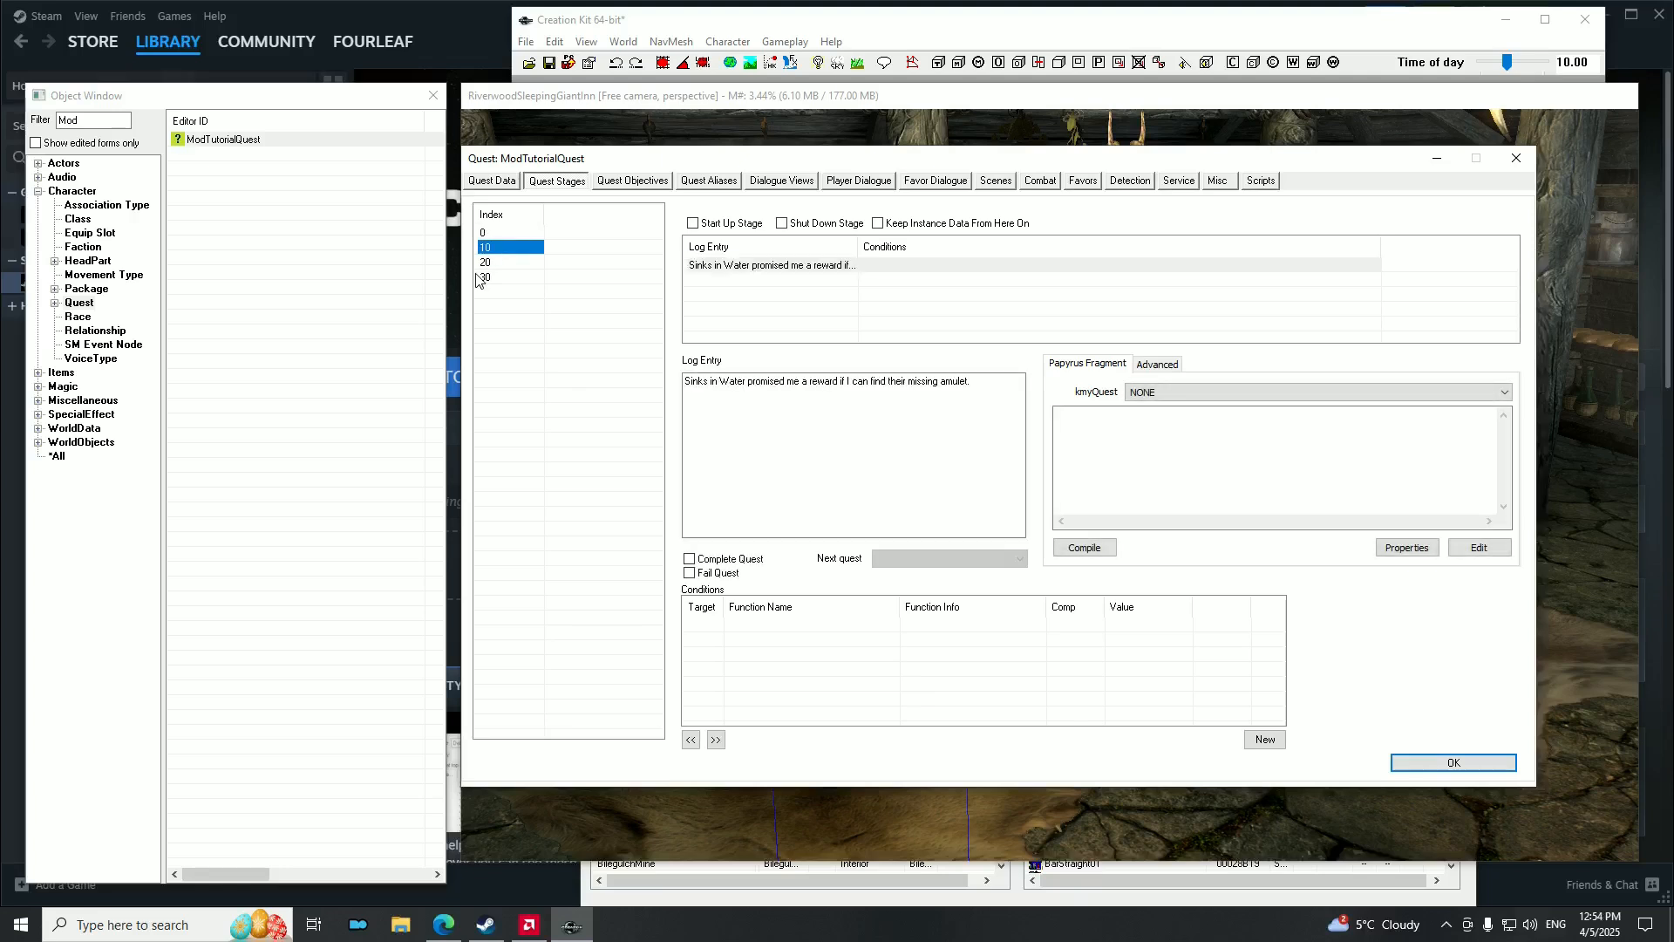
left_click(489, 233)
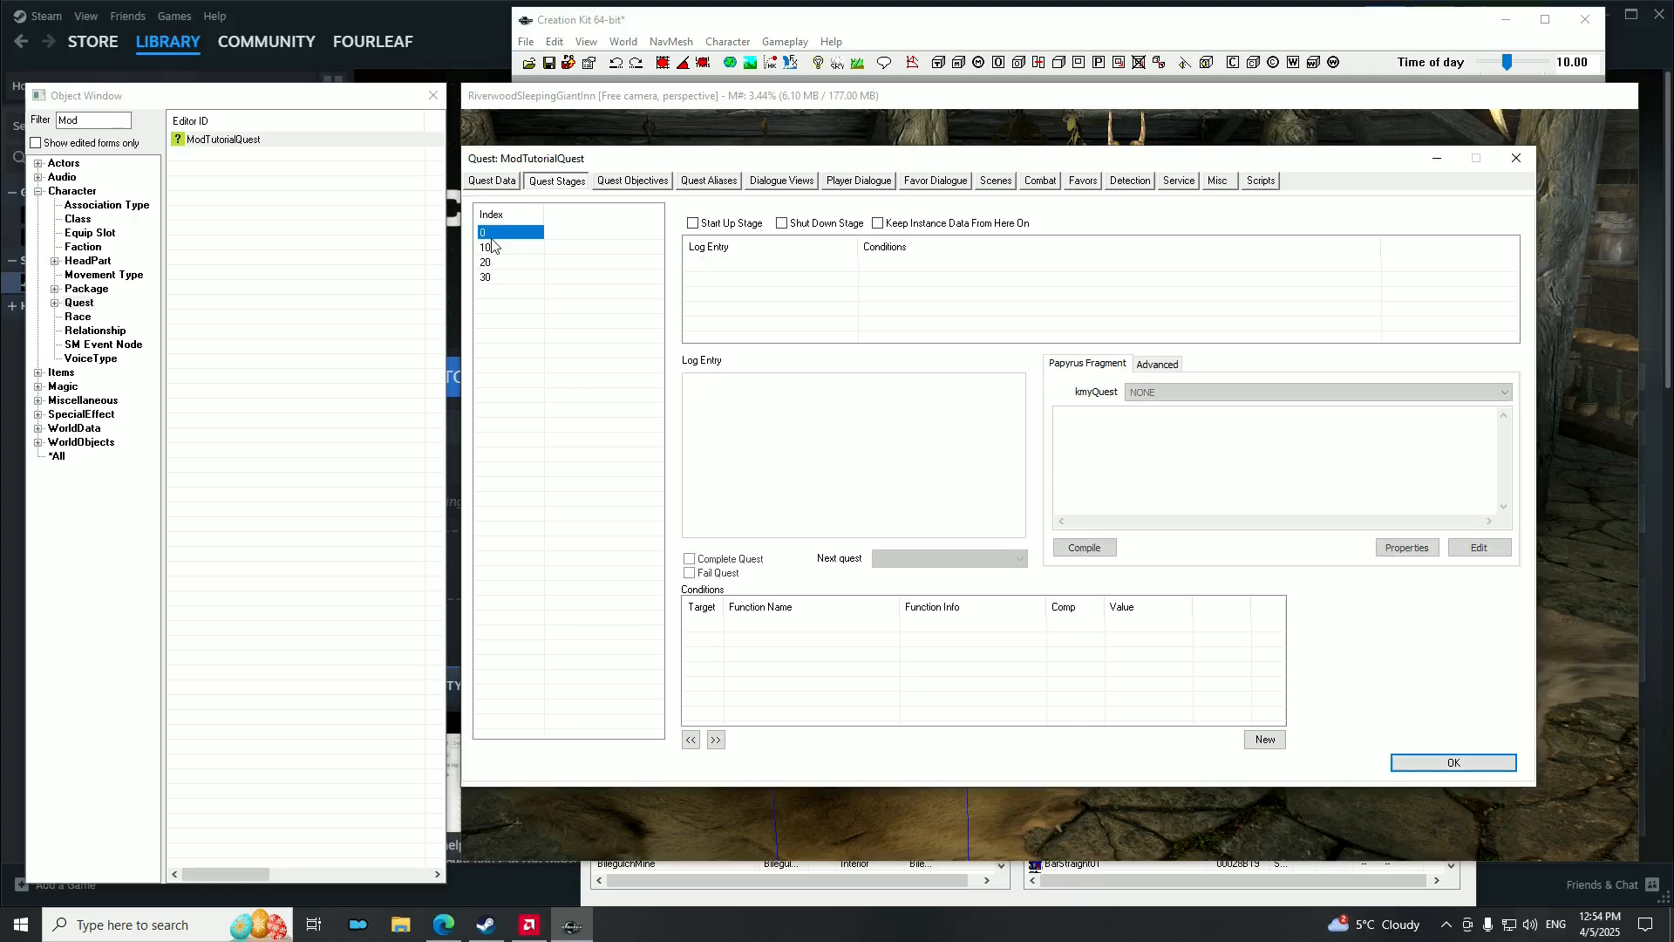
Move the quest window aside to view the Argonian in the inn, and return to stage 10's log entry.
left_click_drag(666, 157, 702, 548)
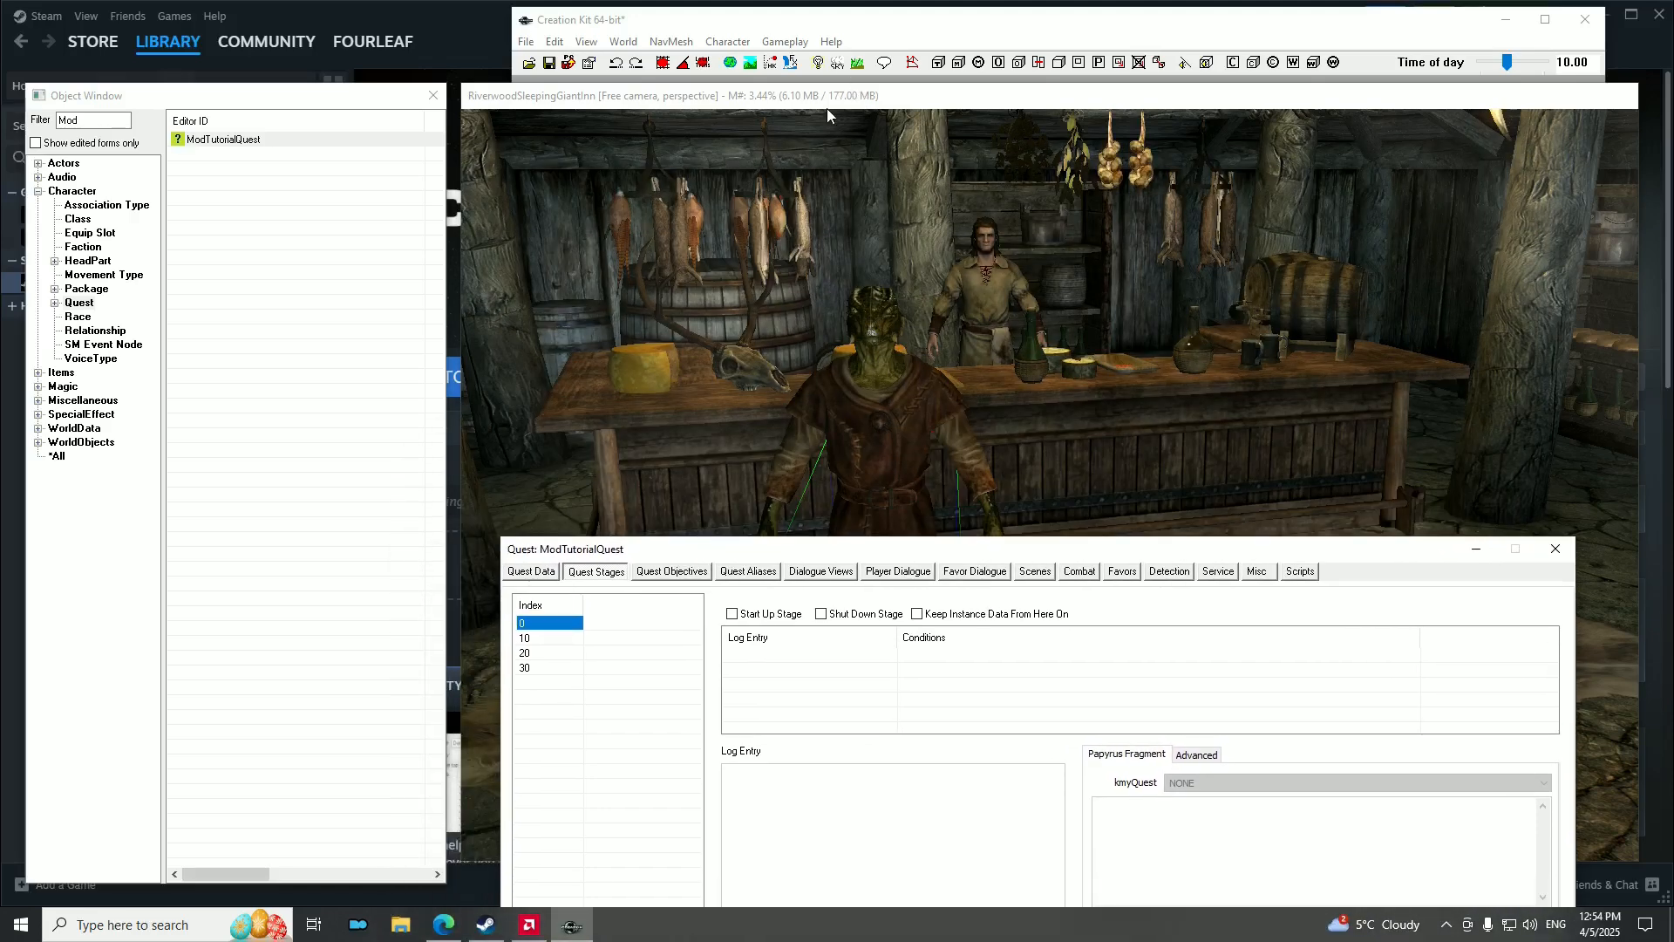
left_click(826, 108)
scroll(880, 400, "down", 2)
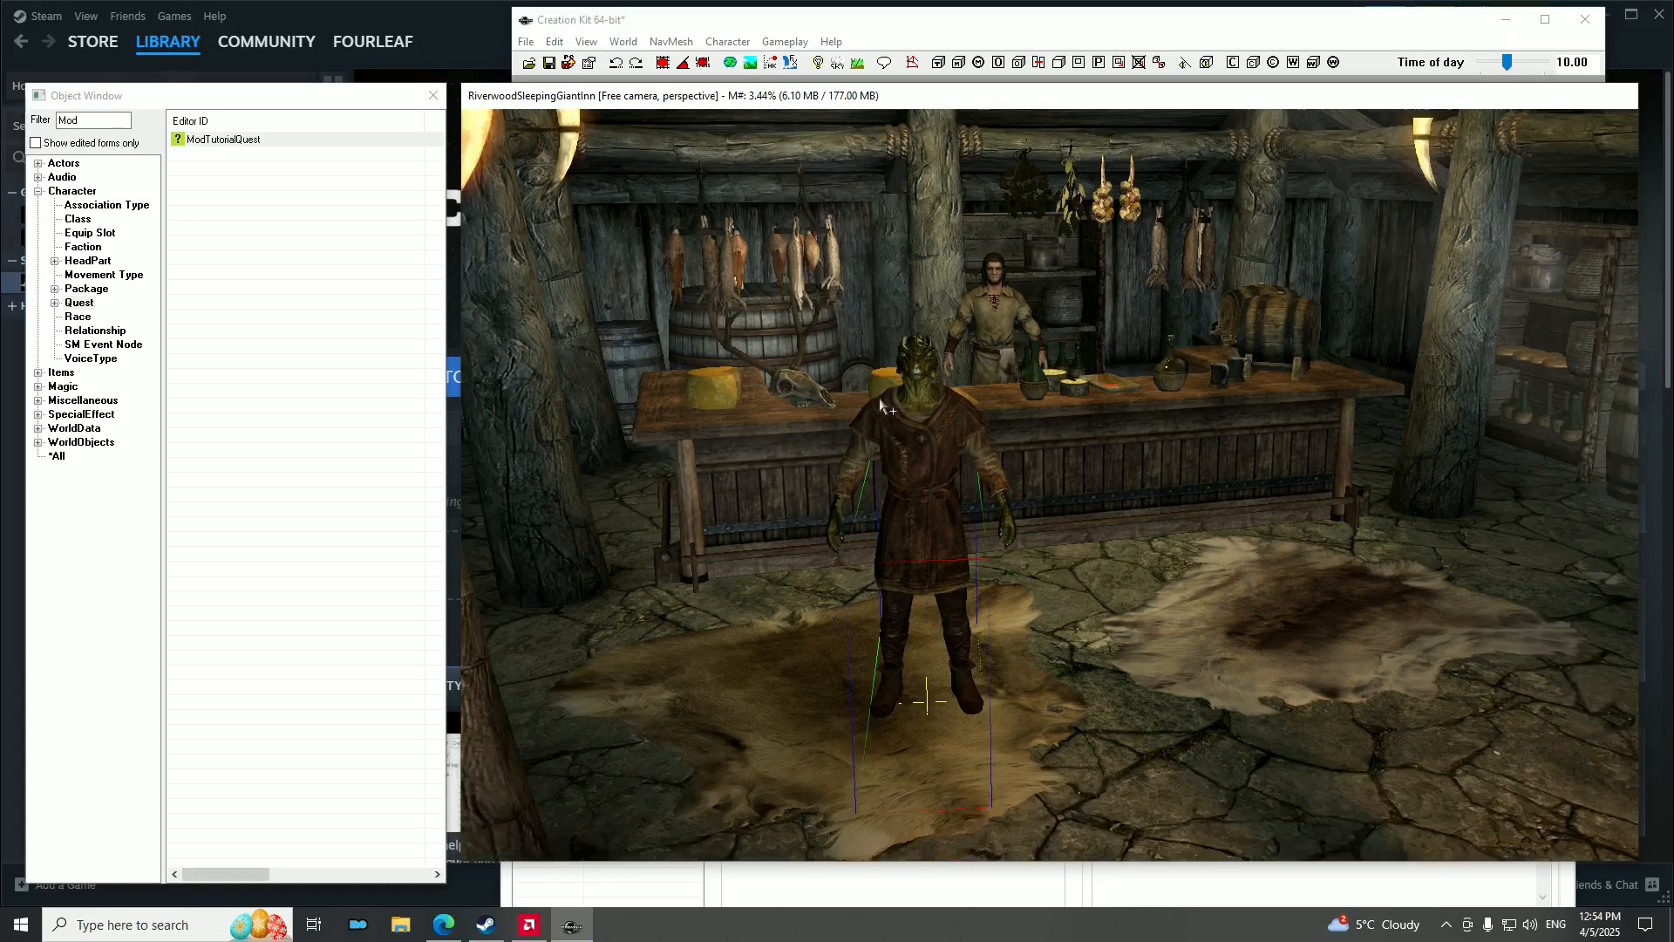
scroll(880, 399, "up", 1)
left_click(914, 893)
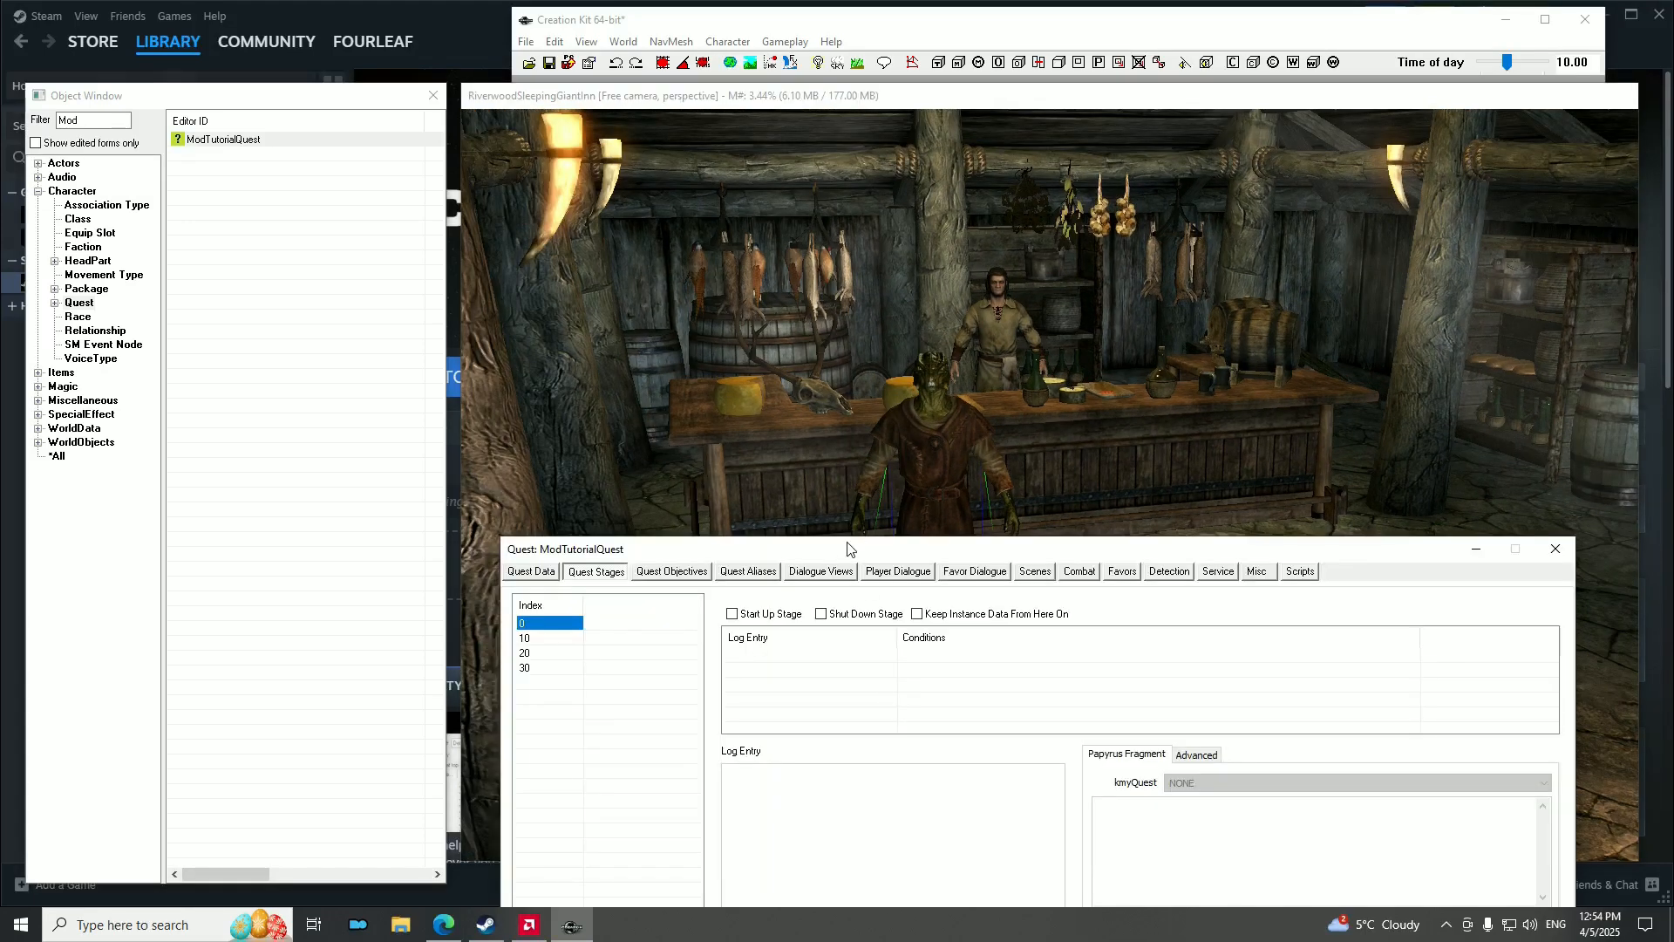
left_click_drag(847, 547, 853, 212)
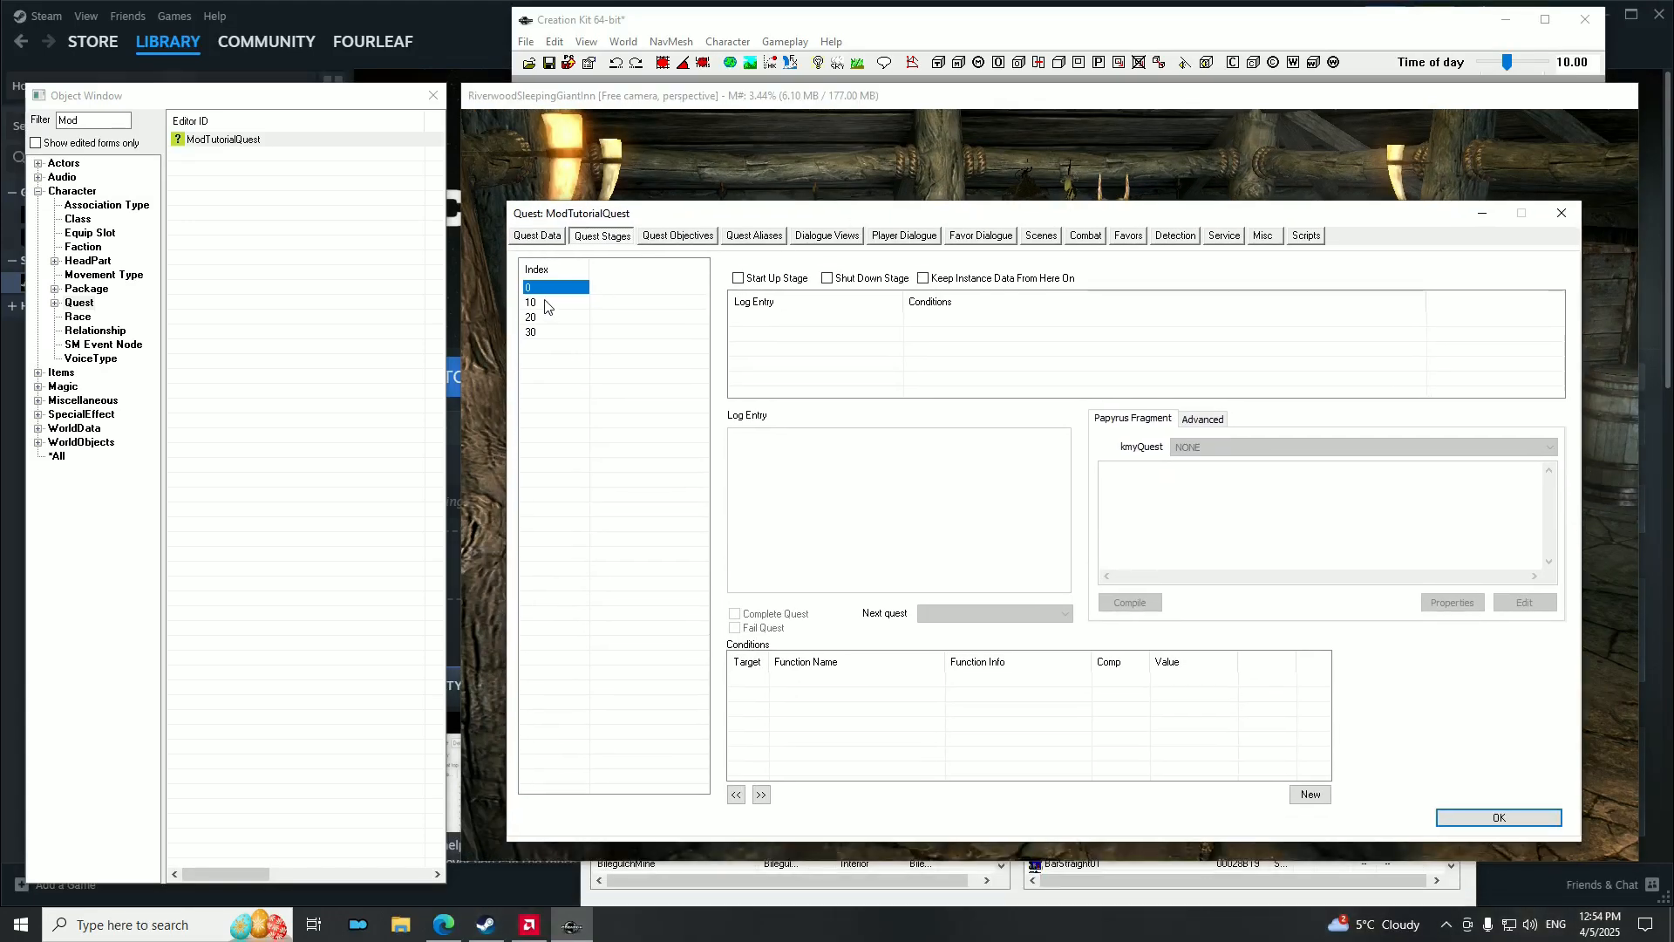
left_click(546, 302)
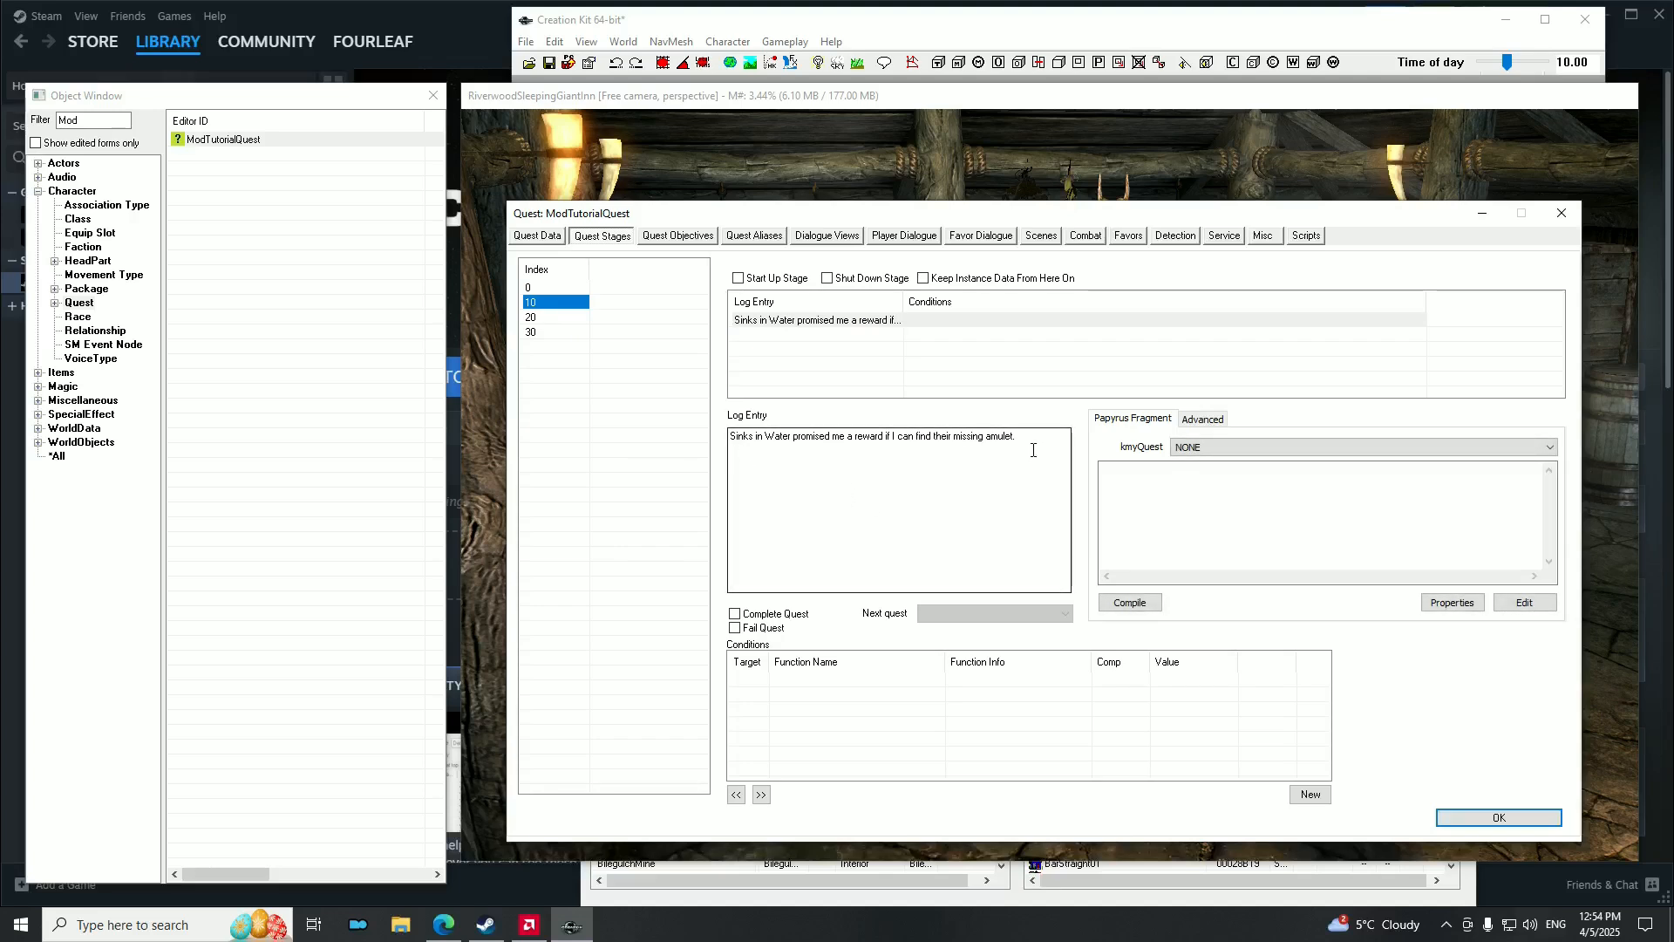
Review the log entries of quest stages 10 and 20.
left_click_drag(790, 438, 711, 442)
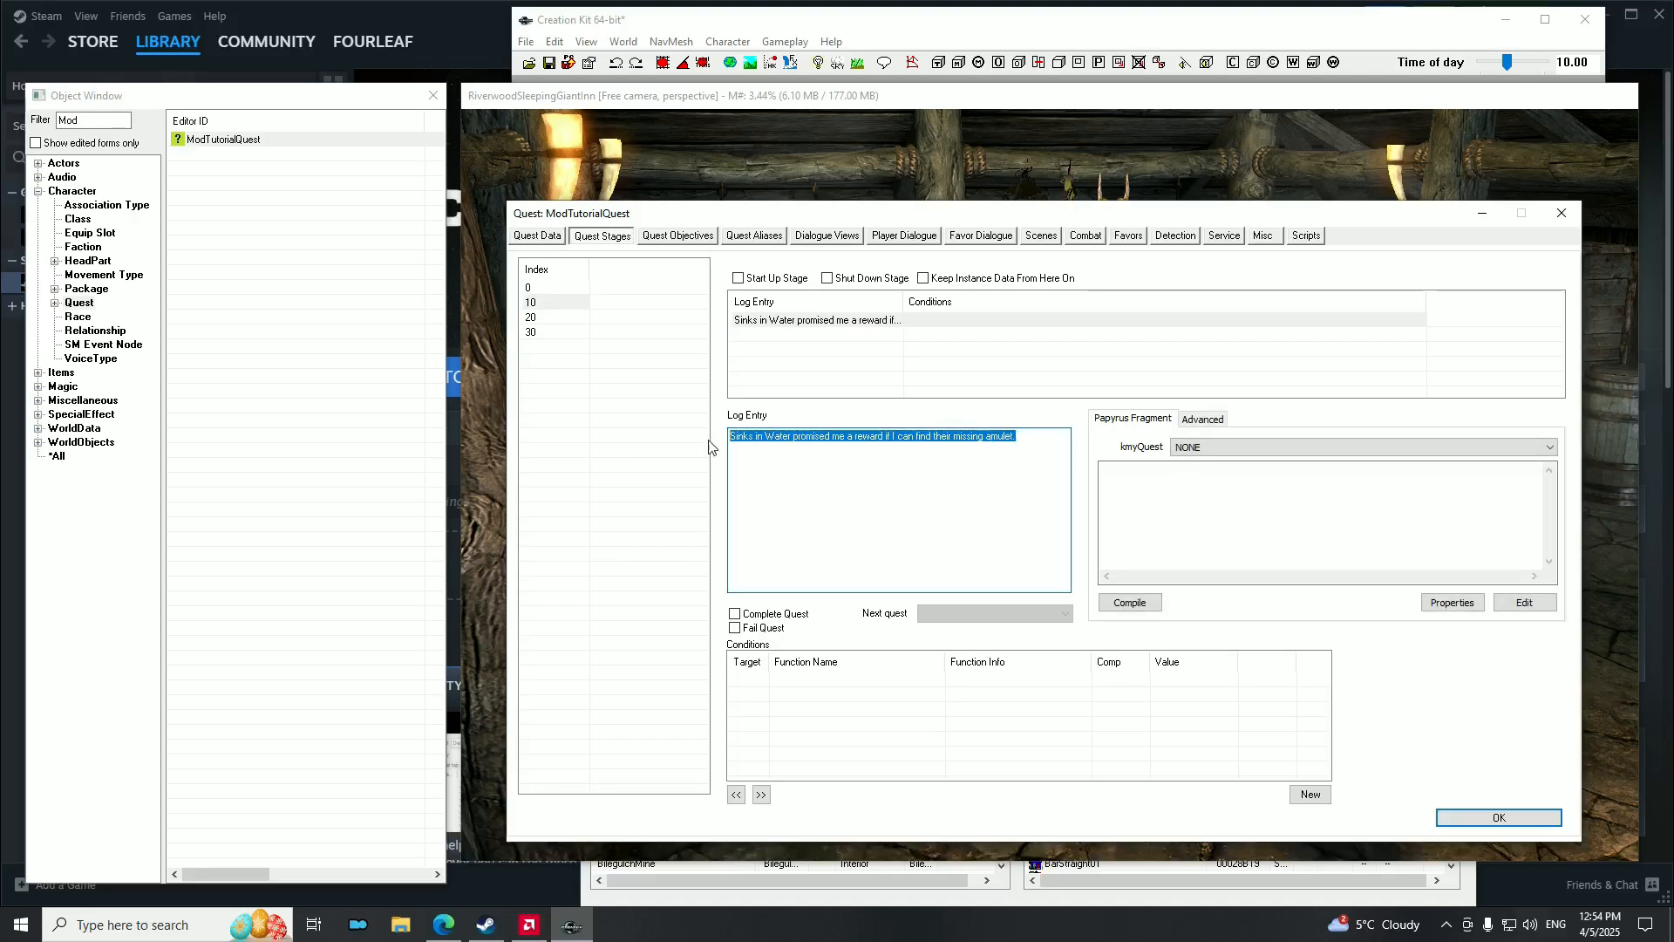
left_click(881, 539)
left_click_drag(1043, 447, 725, 441)
left_click(531, 317)
left_click_drag(731, 435, 890, 585)
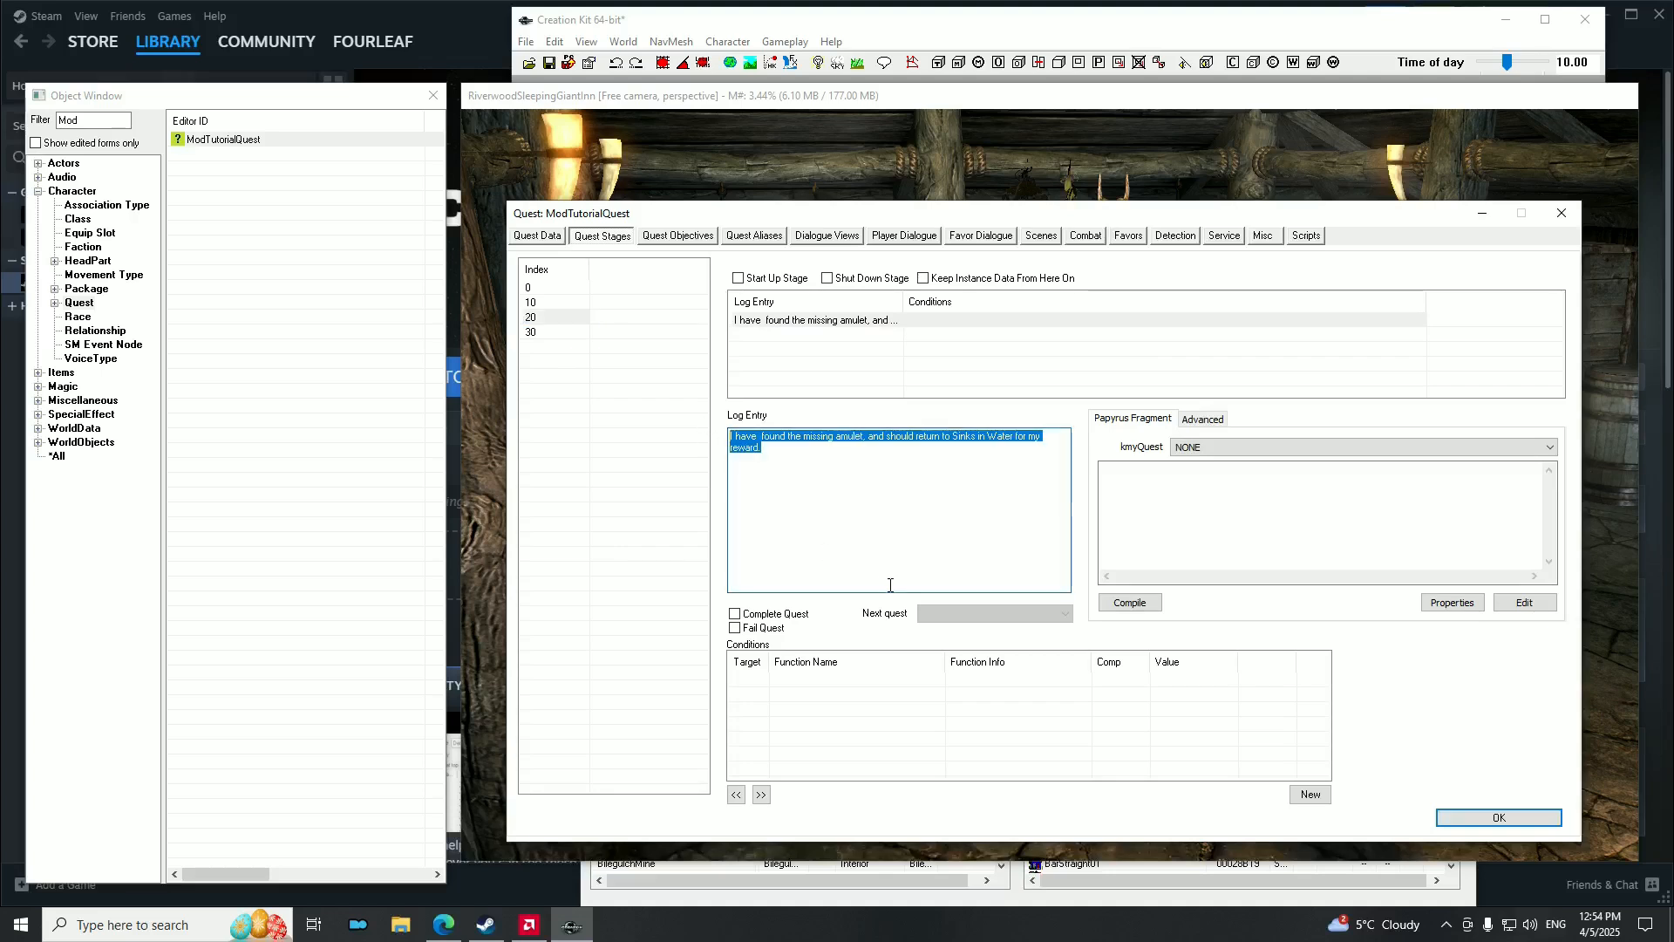
left_click(803, 482)
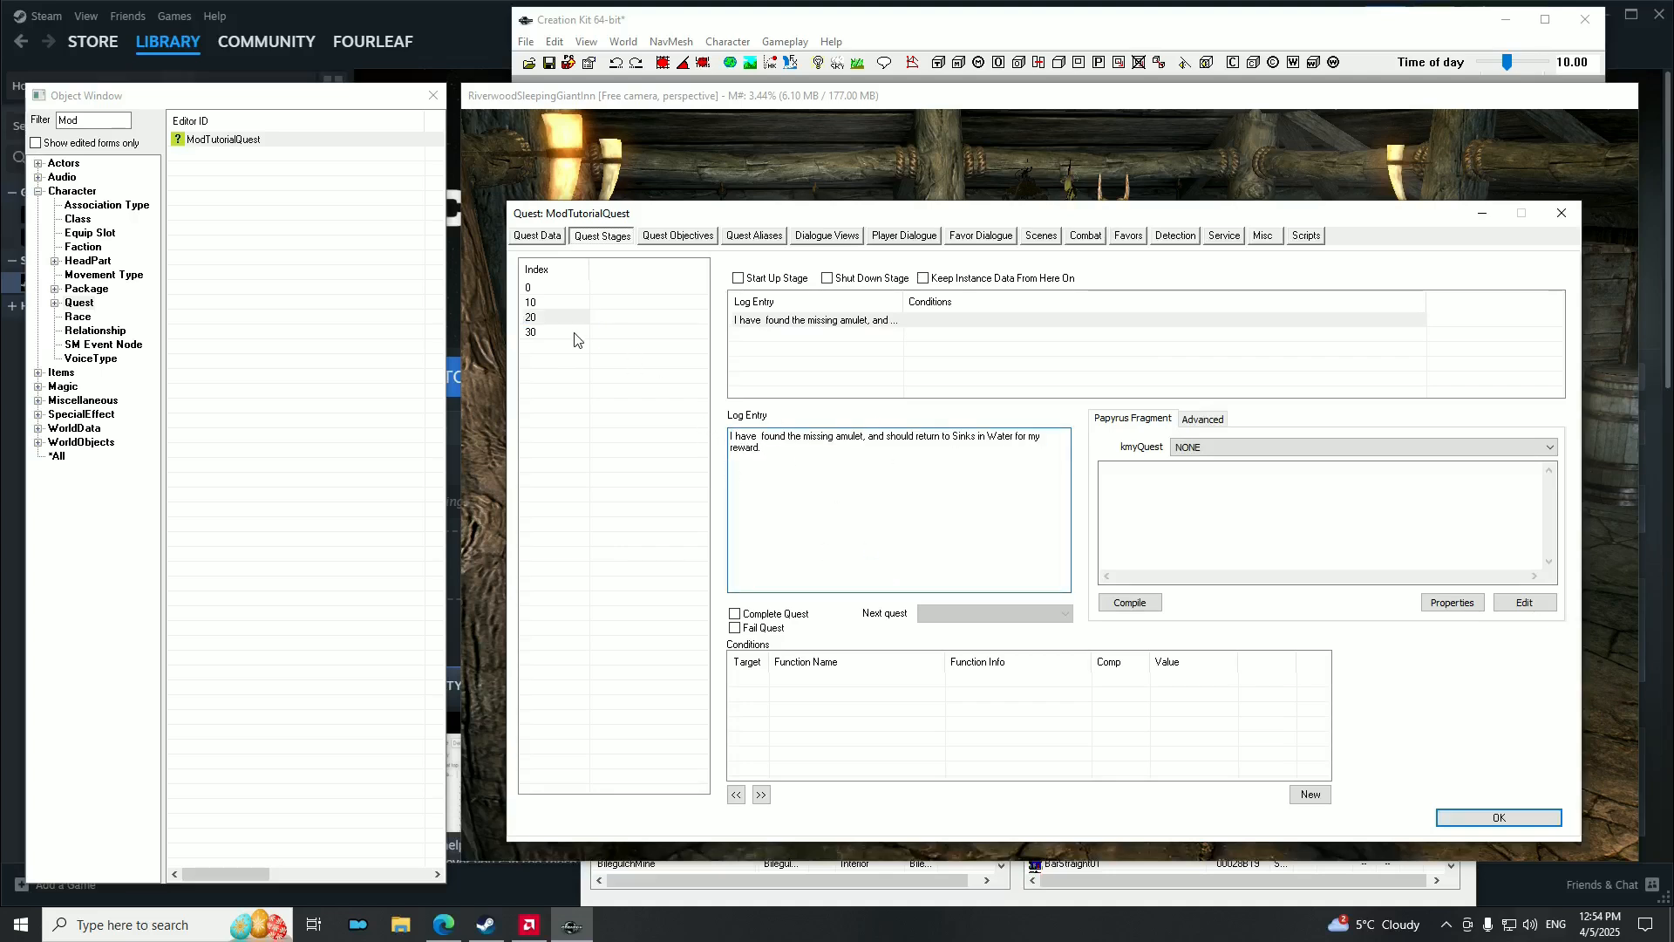
Read through stage 30's log entry and flag that stage as completing the quest.
left_click(537, 332)
left_click_drag(963, 444, 724, 435)
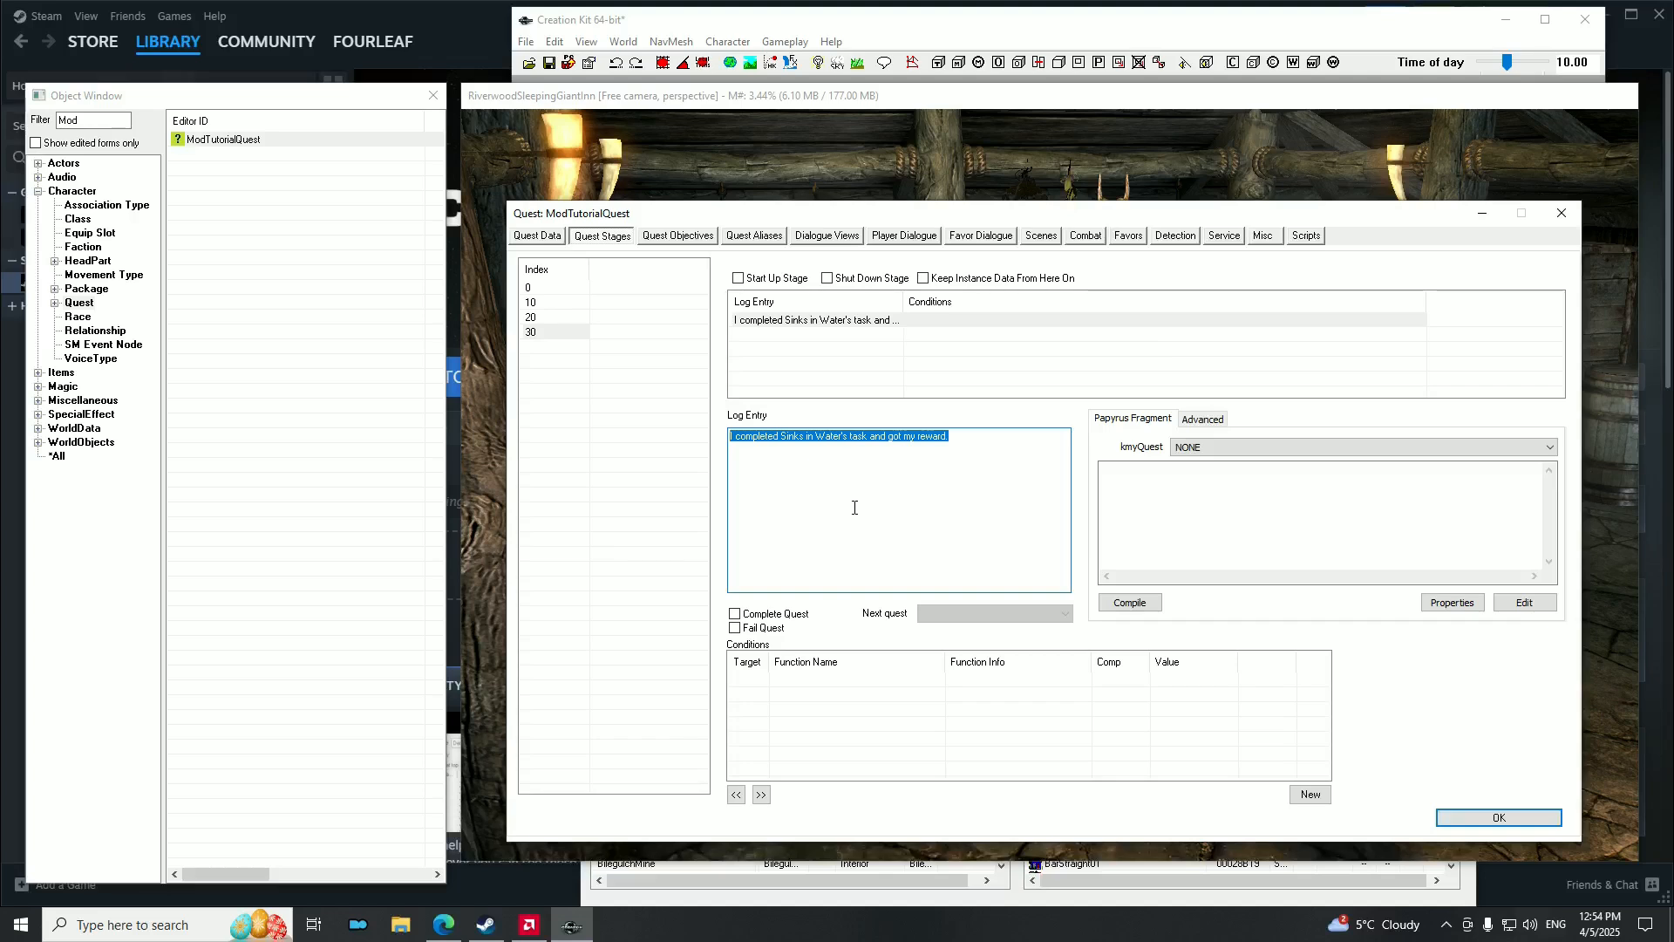
left_click(735, 615)
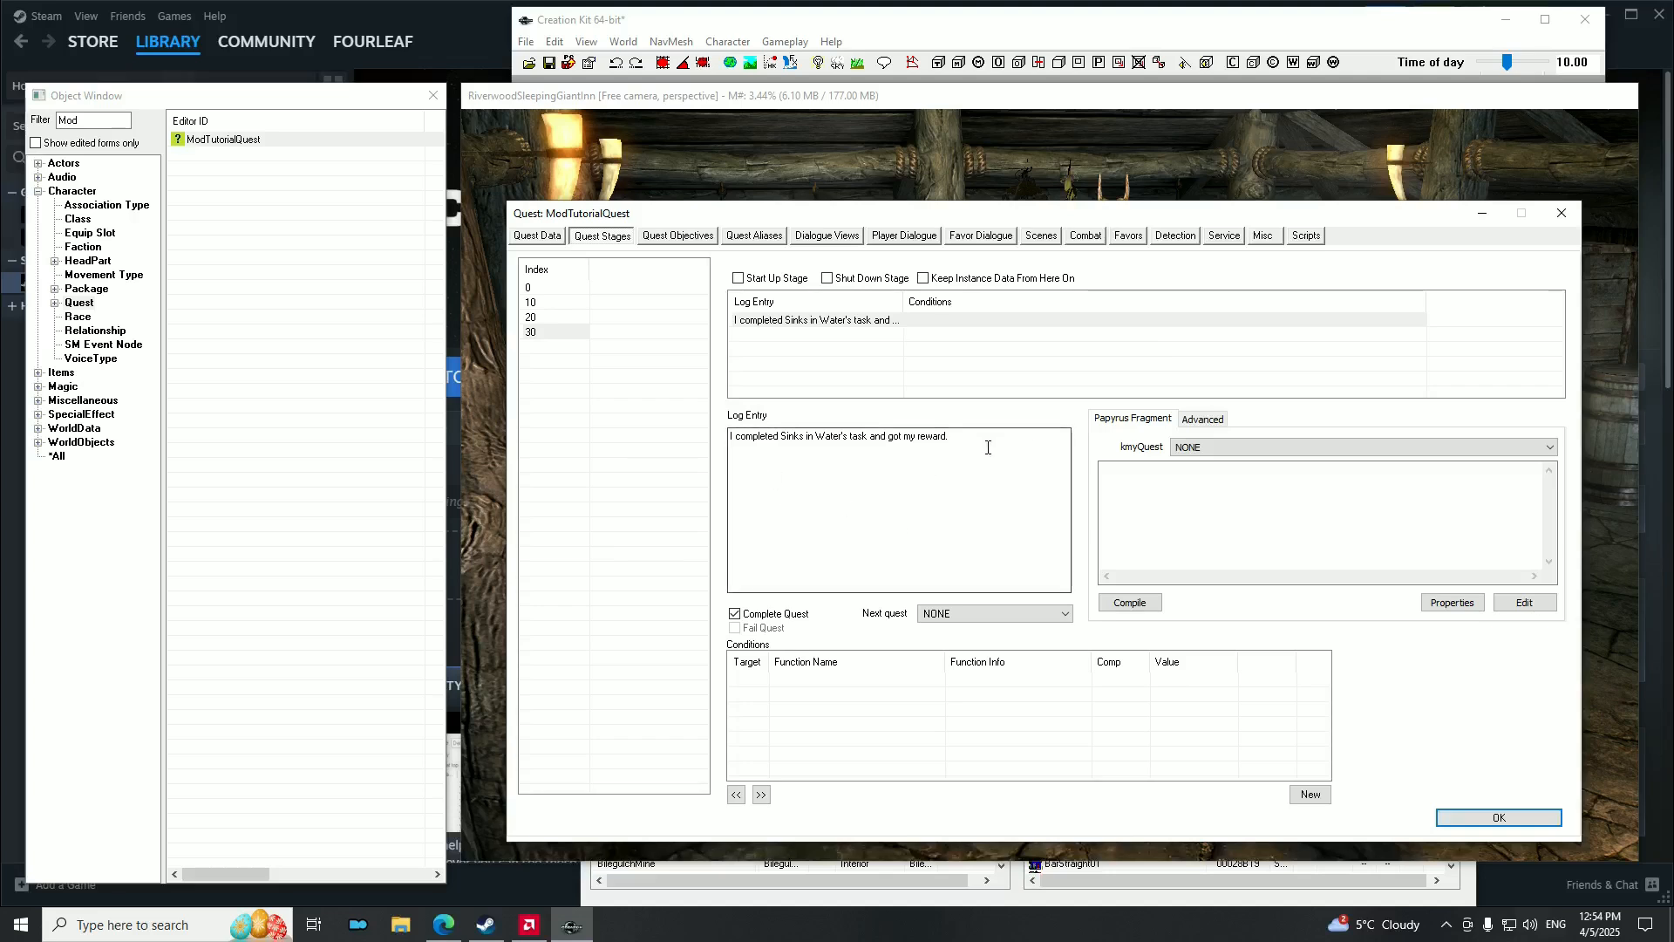
Go back over the log entries of stages 10, 20 and 30 and look at the quest objectives list.
left_click(546, 302)
left_click(550, 317)
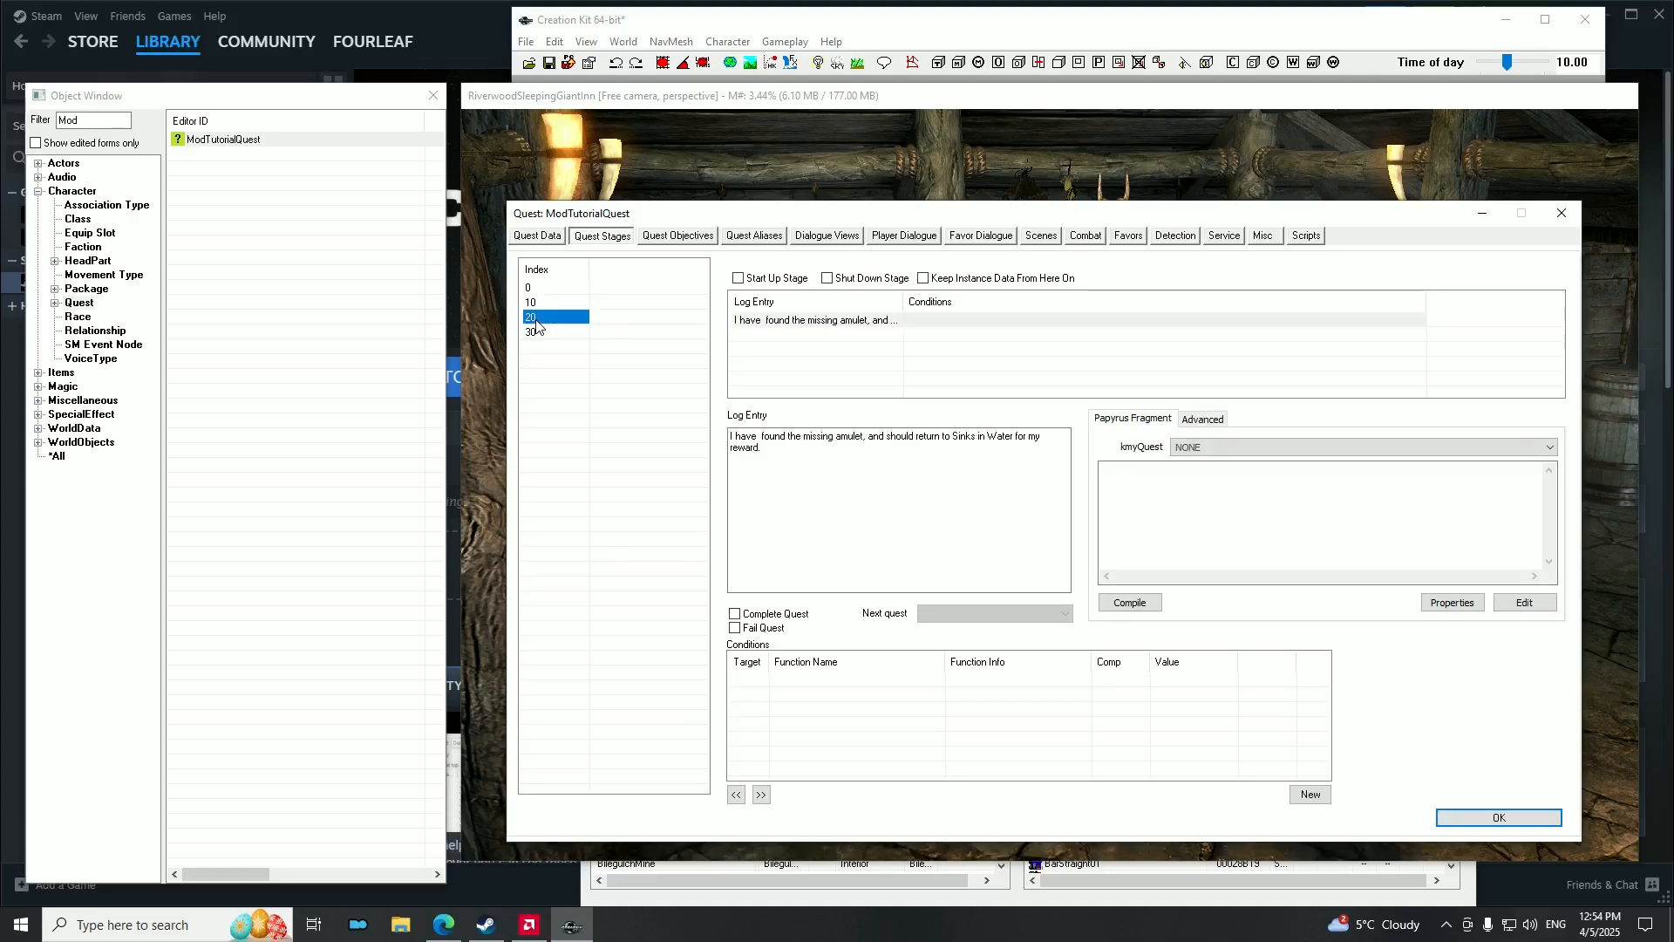
left_click(545, 332)
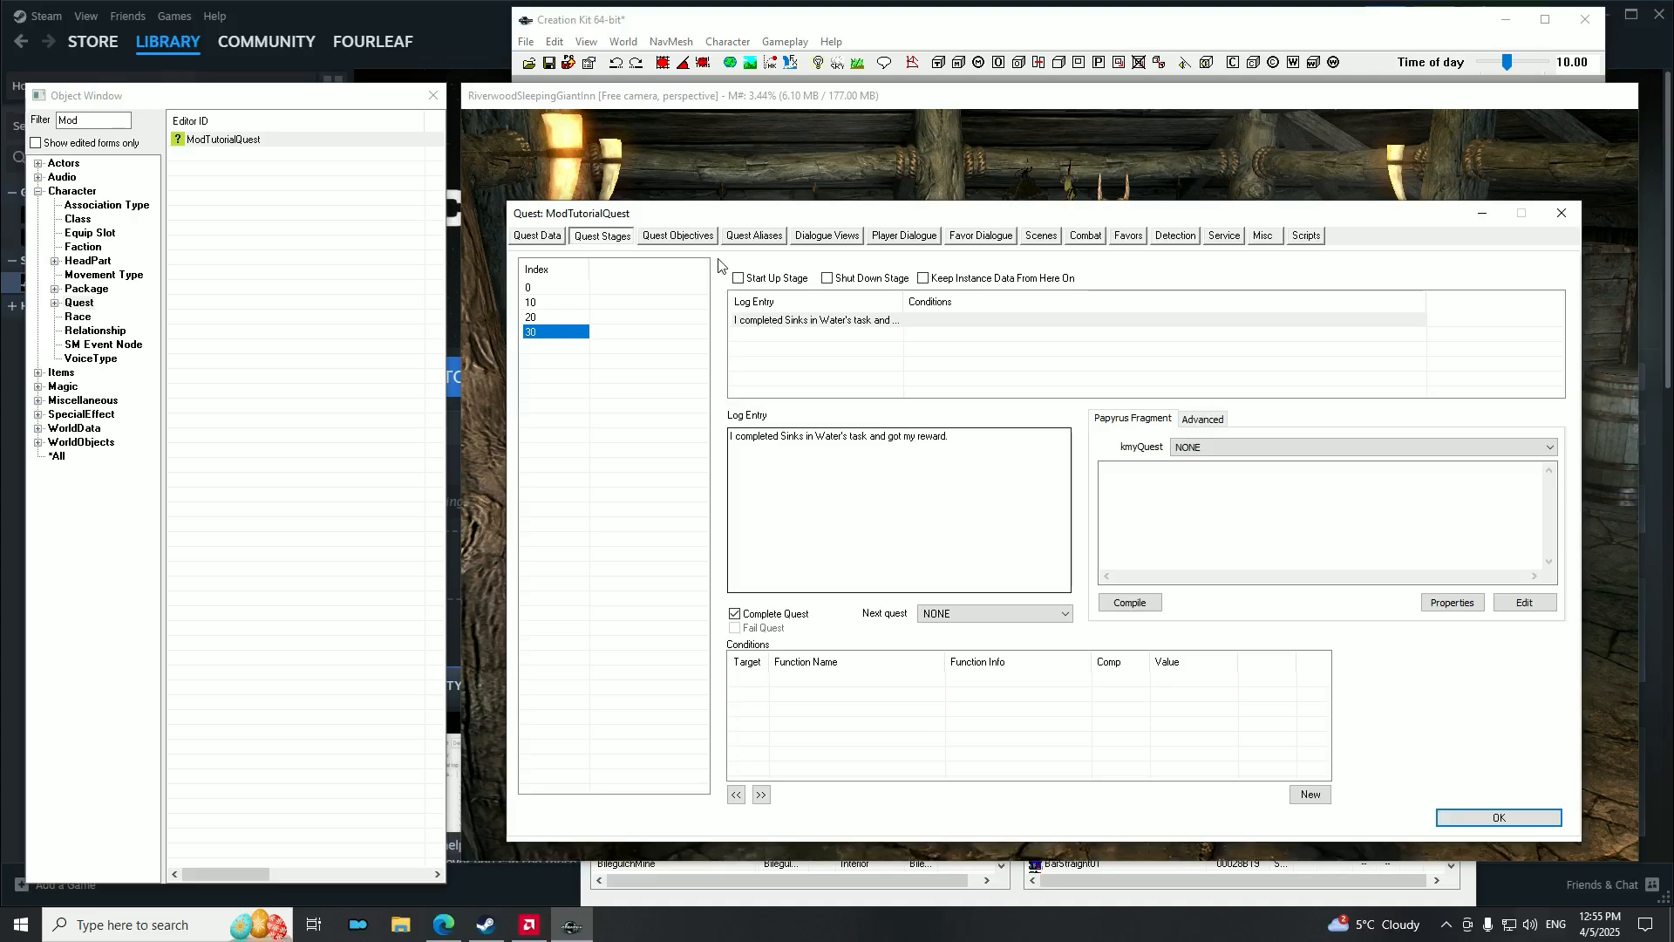
left_click(679, 235)
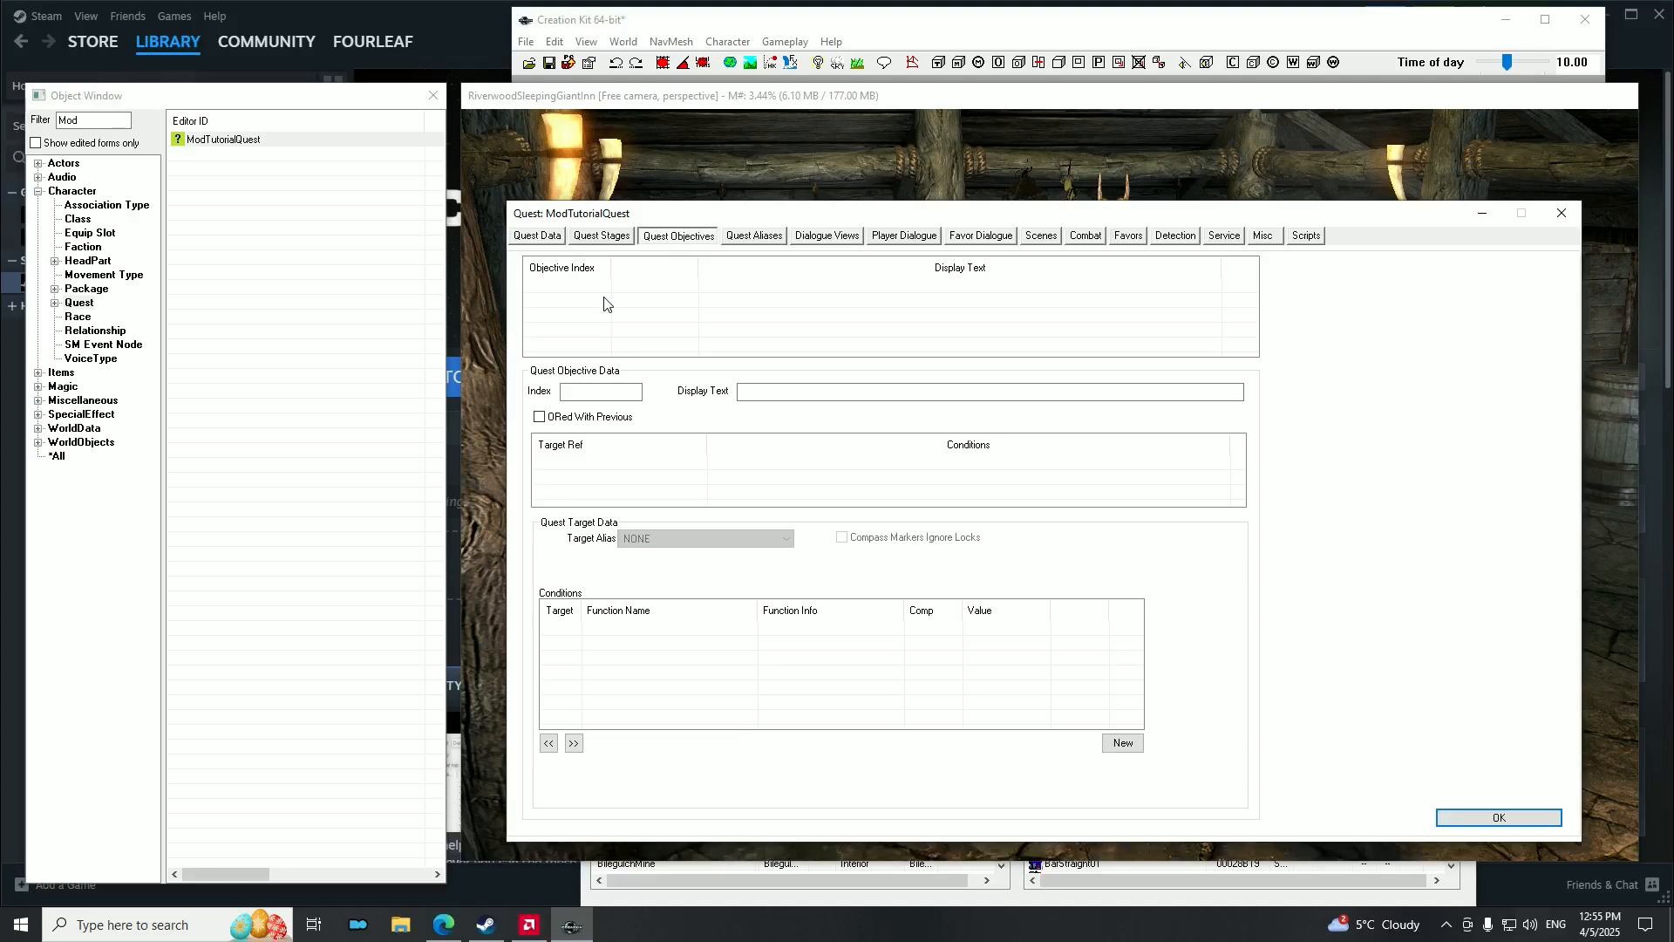
left_click(610, 237)
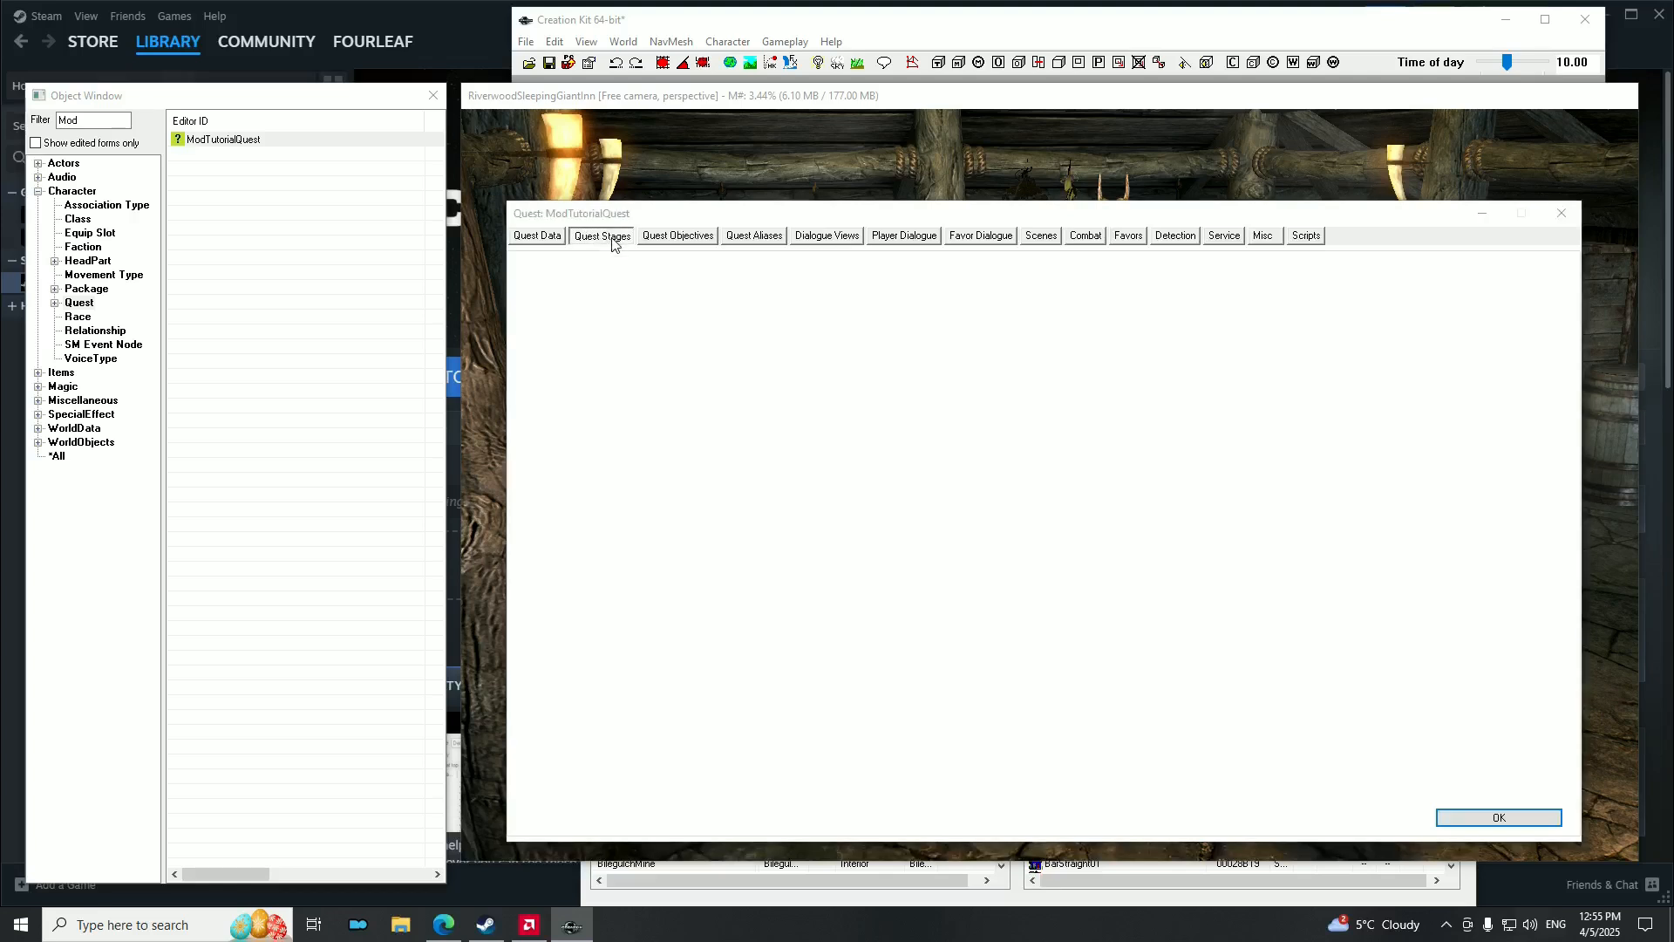
left_click(556, 302)
left_click(547, 317)
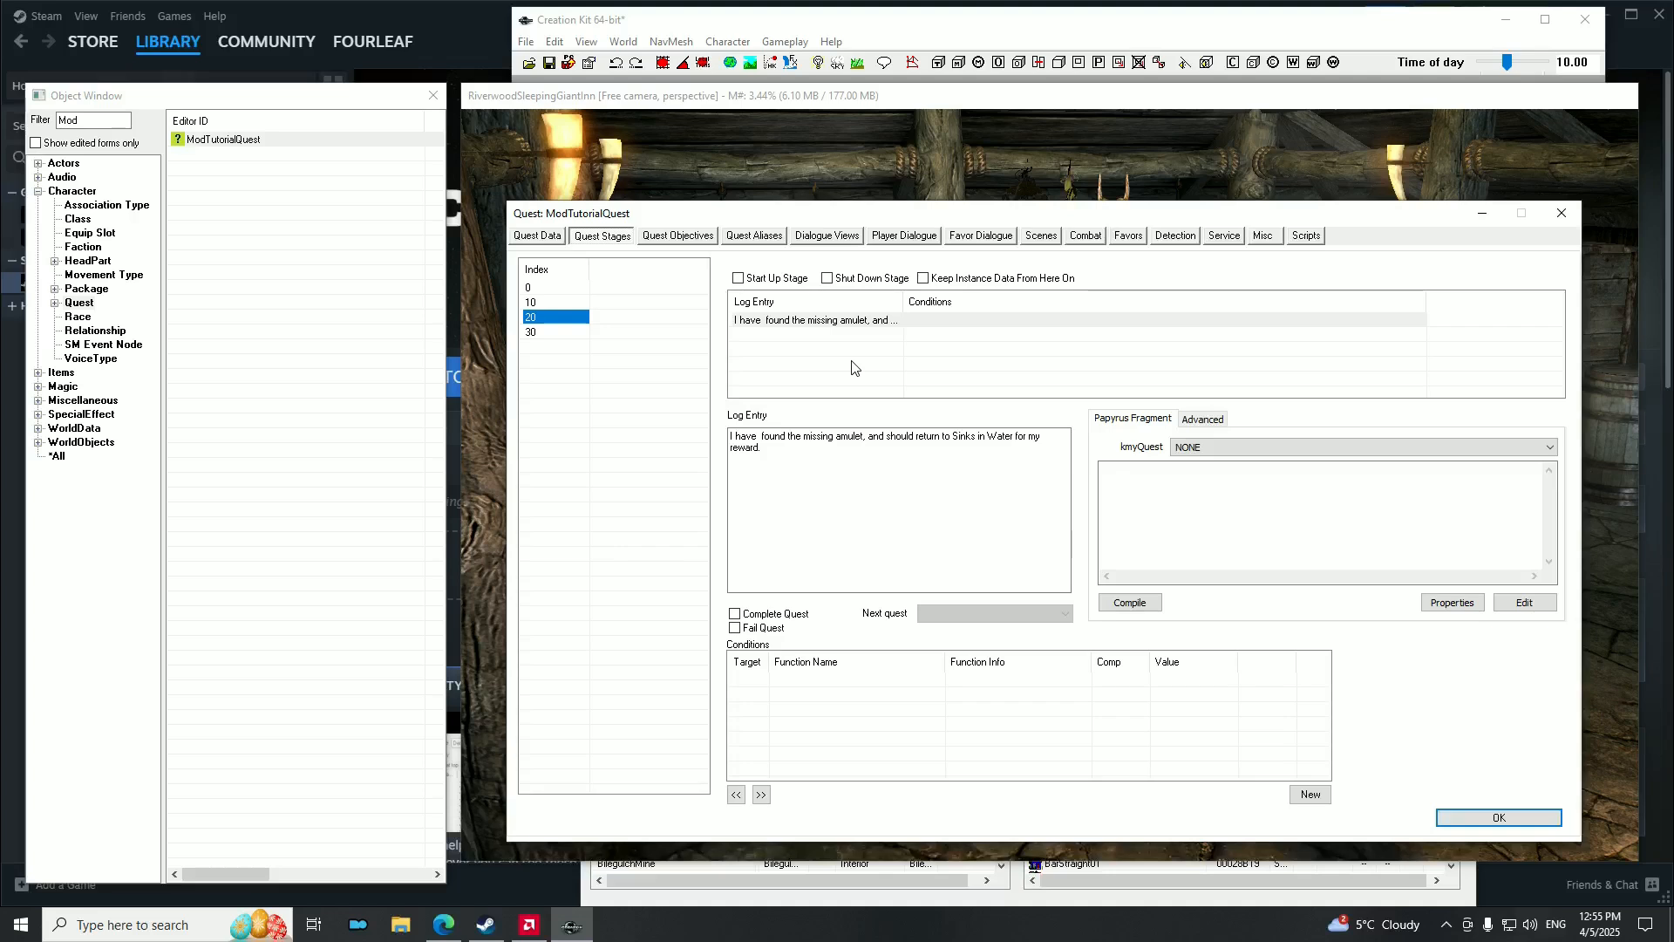
Add two quest objectives with indices 0 and 10.
left_click(675, 238)
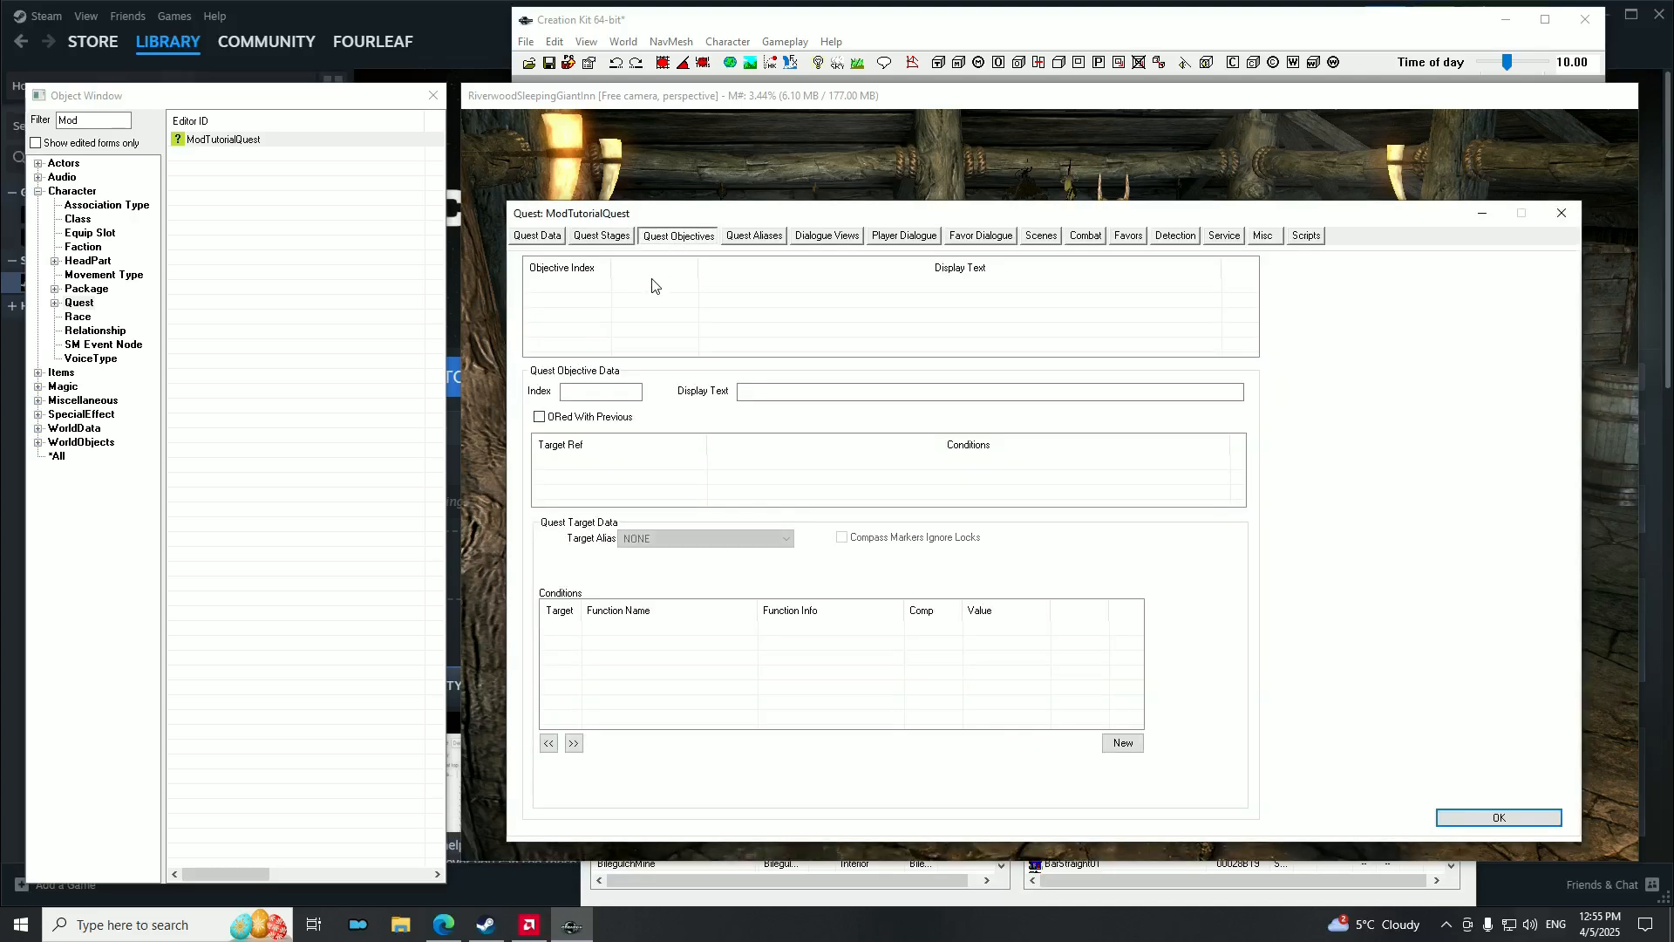
right_click(598, 314)
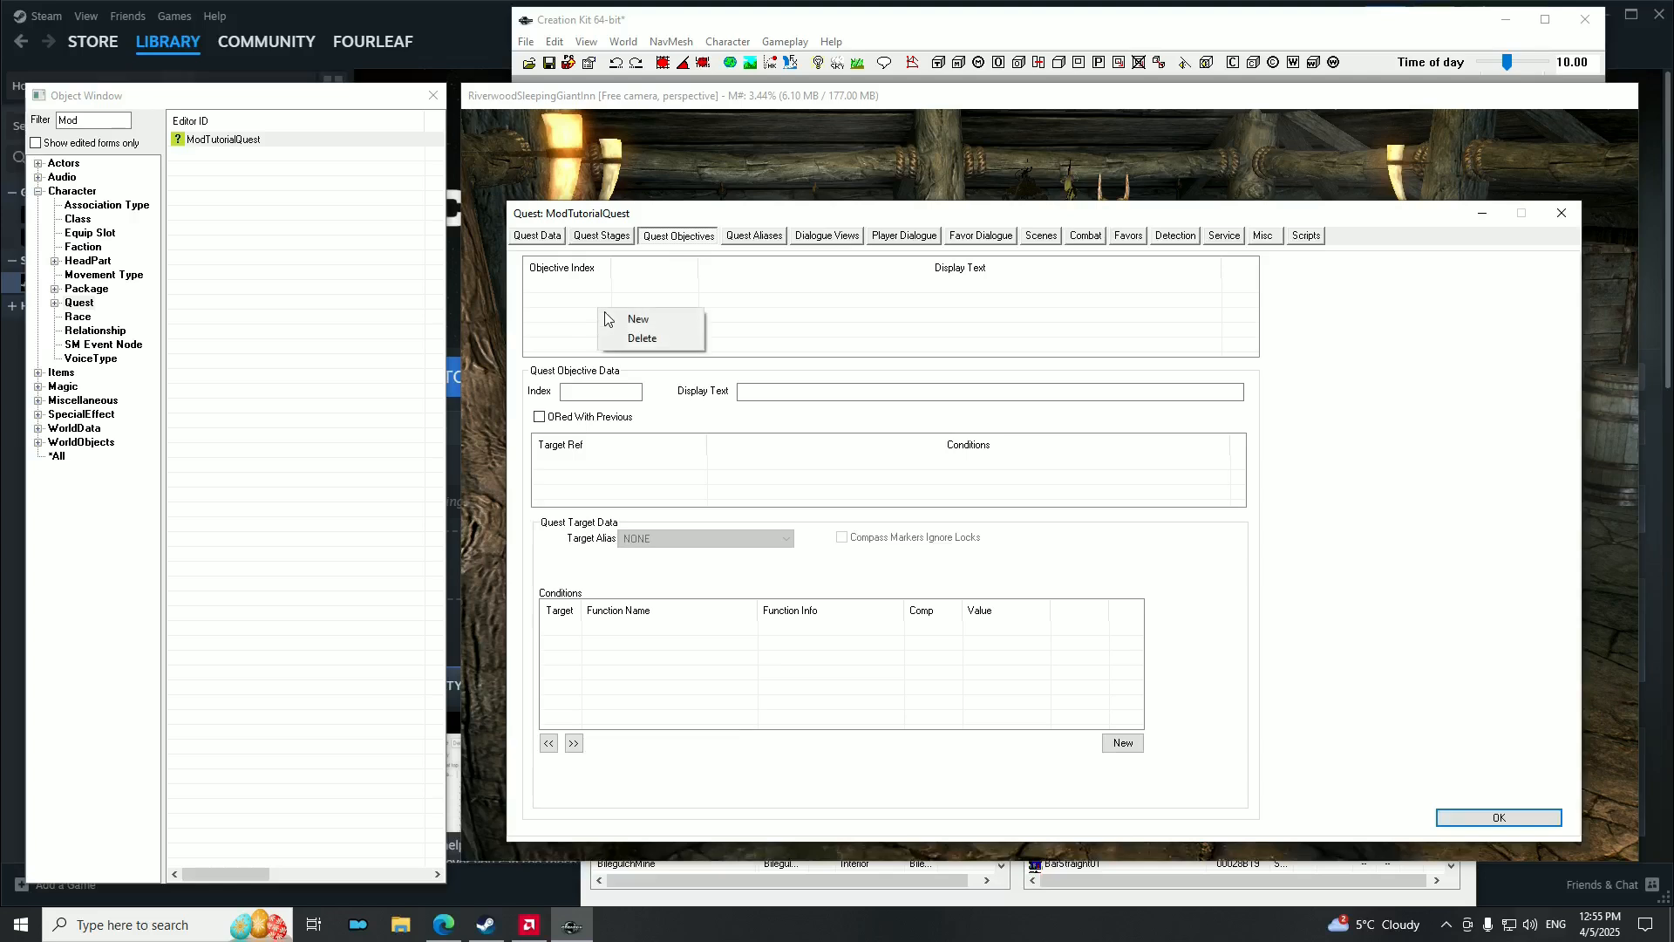
left_click(642, 318)
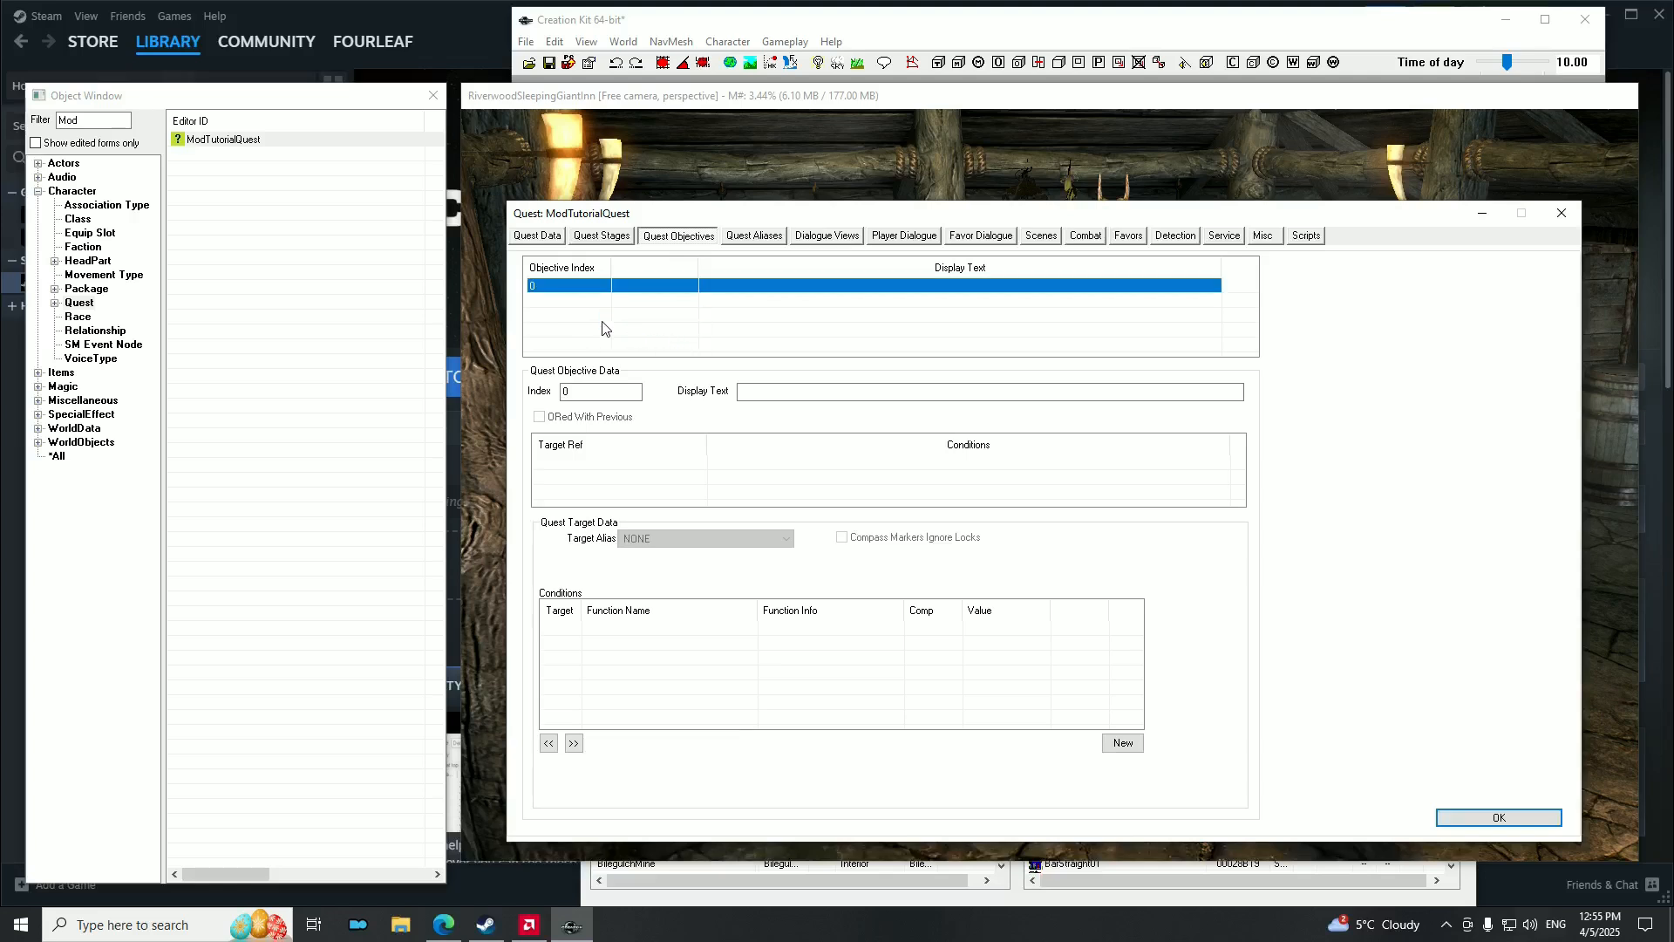
right_click(569, 316)
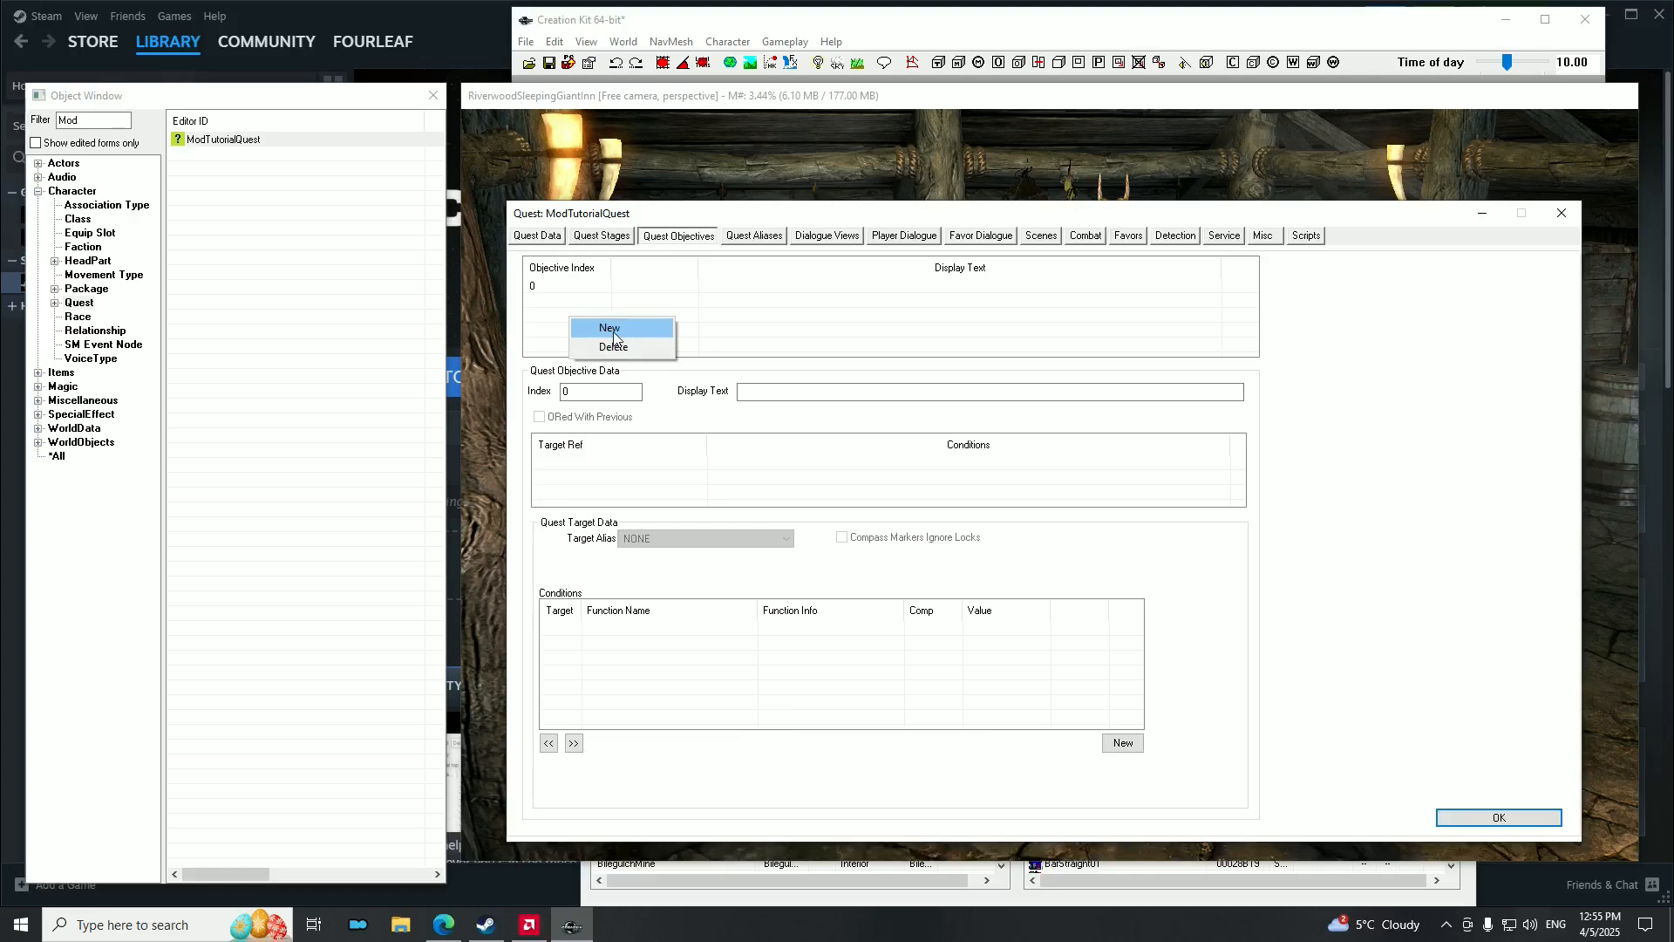
left_click(611, 331)
left_click_drag(610, 393, 537, 389)
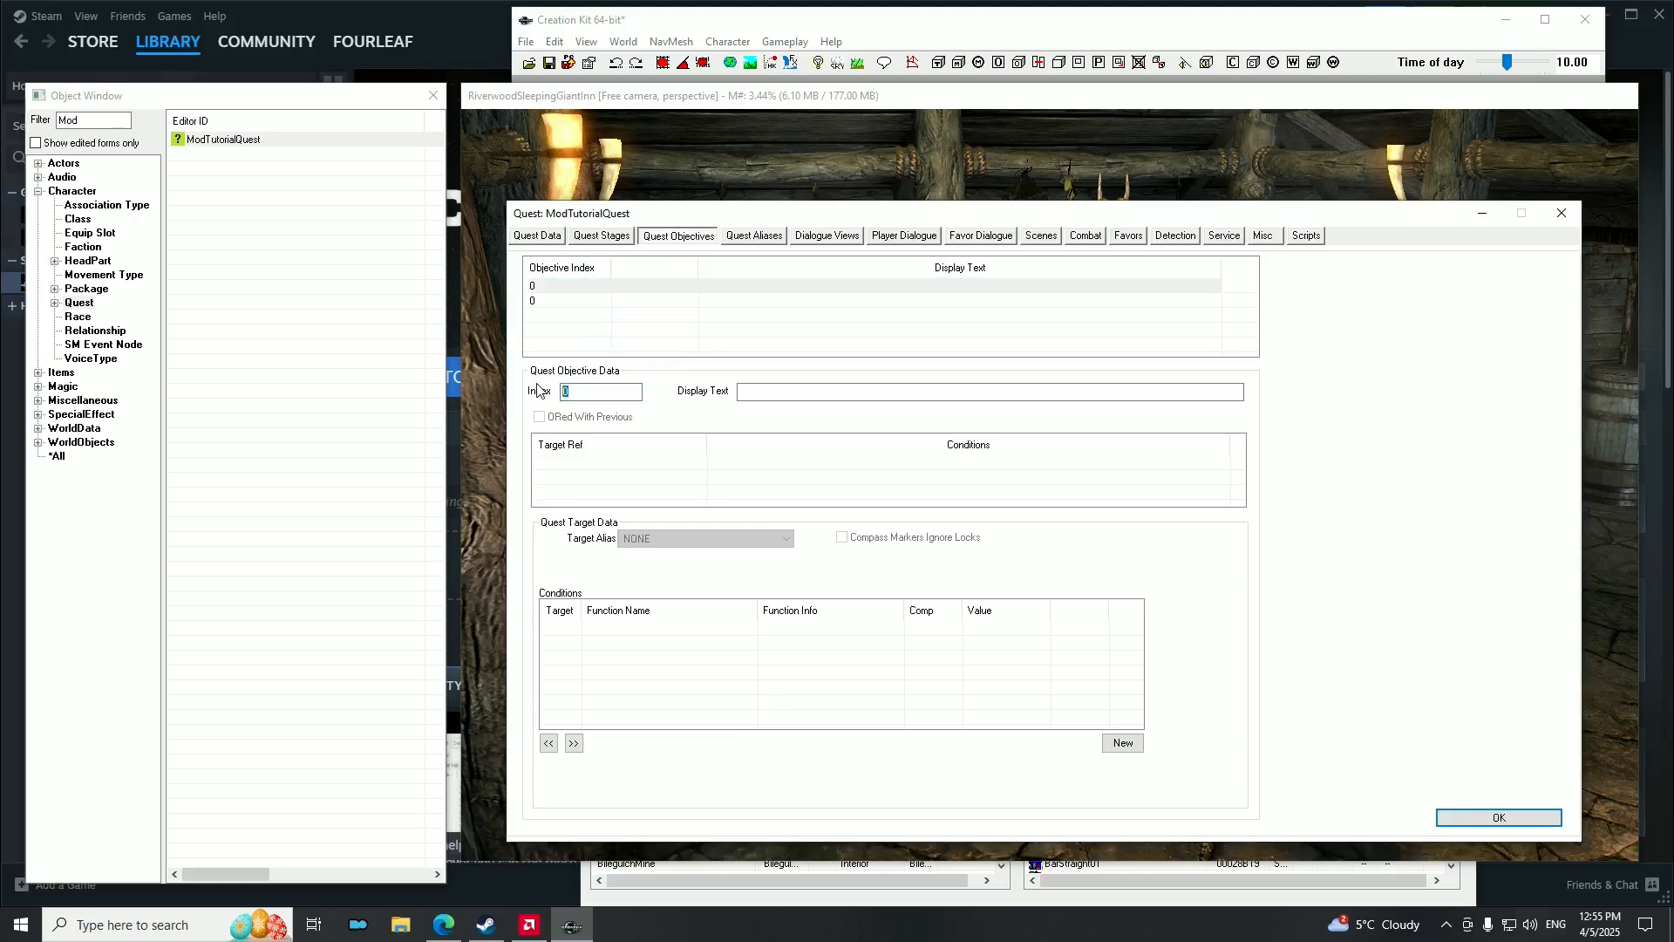
type("10")
Add two more quest objectives with indices 20 and 30.
right_click(543, 321)
left_click(599, 334)
key("Tab")
type("20")
right_click(578, 345)
left_click(609, 351)
left_click_drag(610, 394, 541, 398)
type("30")
left_click(642, 334)
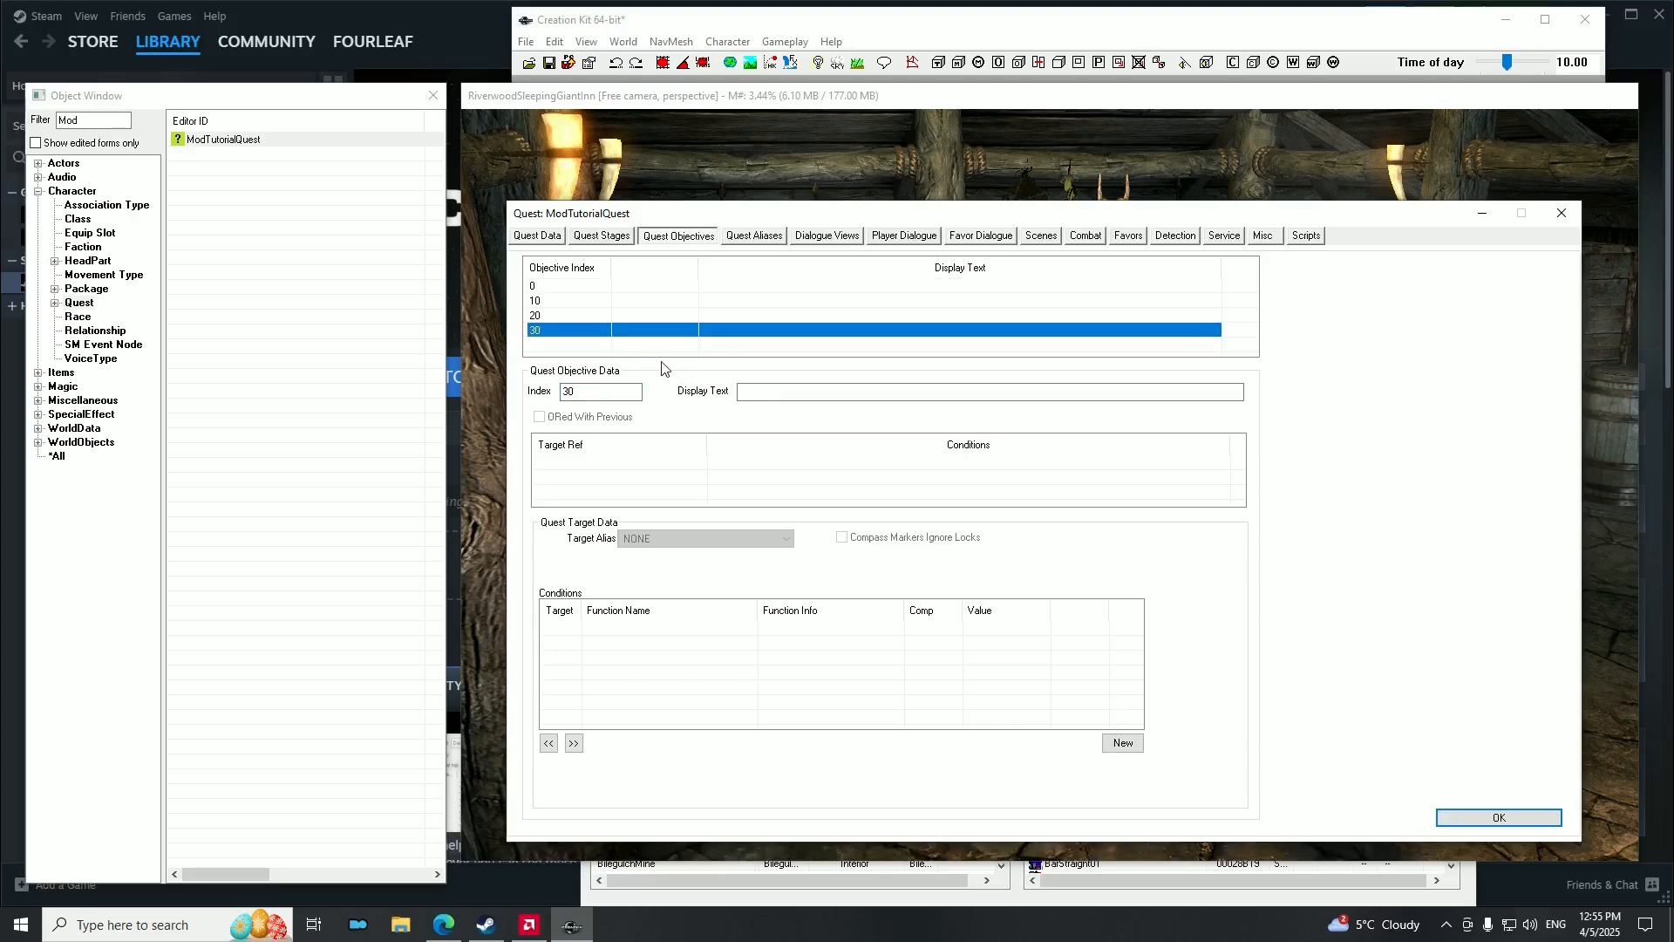
Check stage 10's log entry and give objective 10 the display text "Find the missing amulet".
left_click(555, 307)
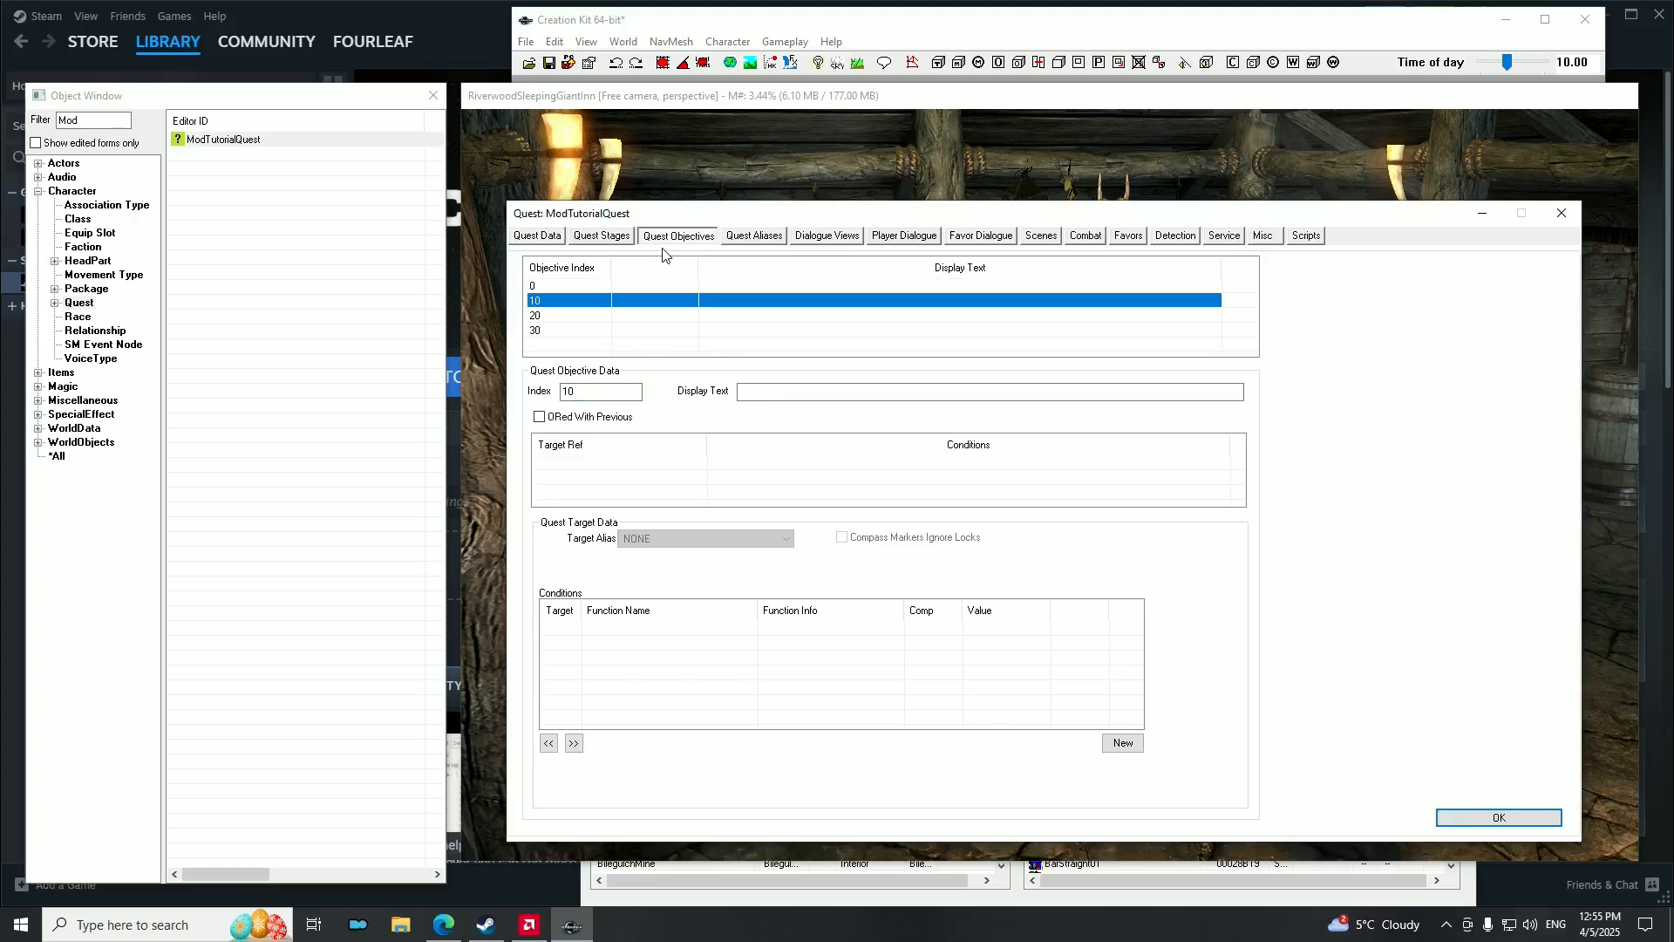
left_click(601, 236)
left_click(537, 303)
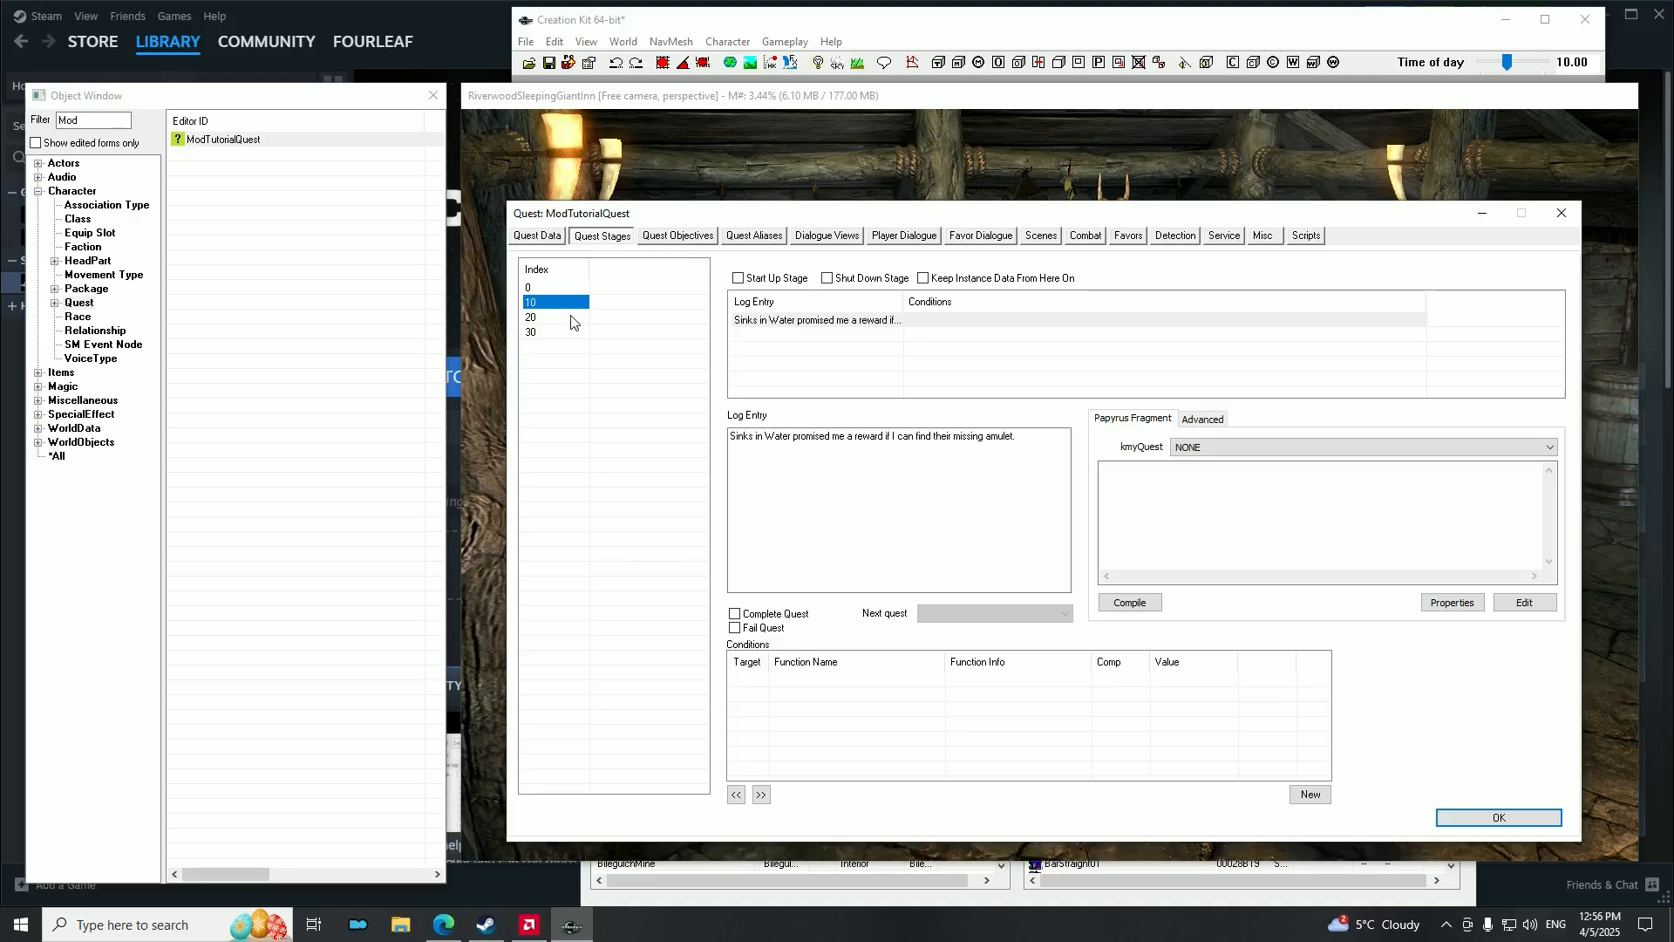
left_click(1002, 445)
left_click_drag(1017, 435, 730, 436)
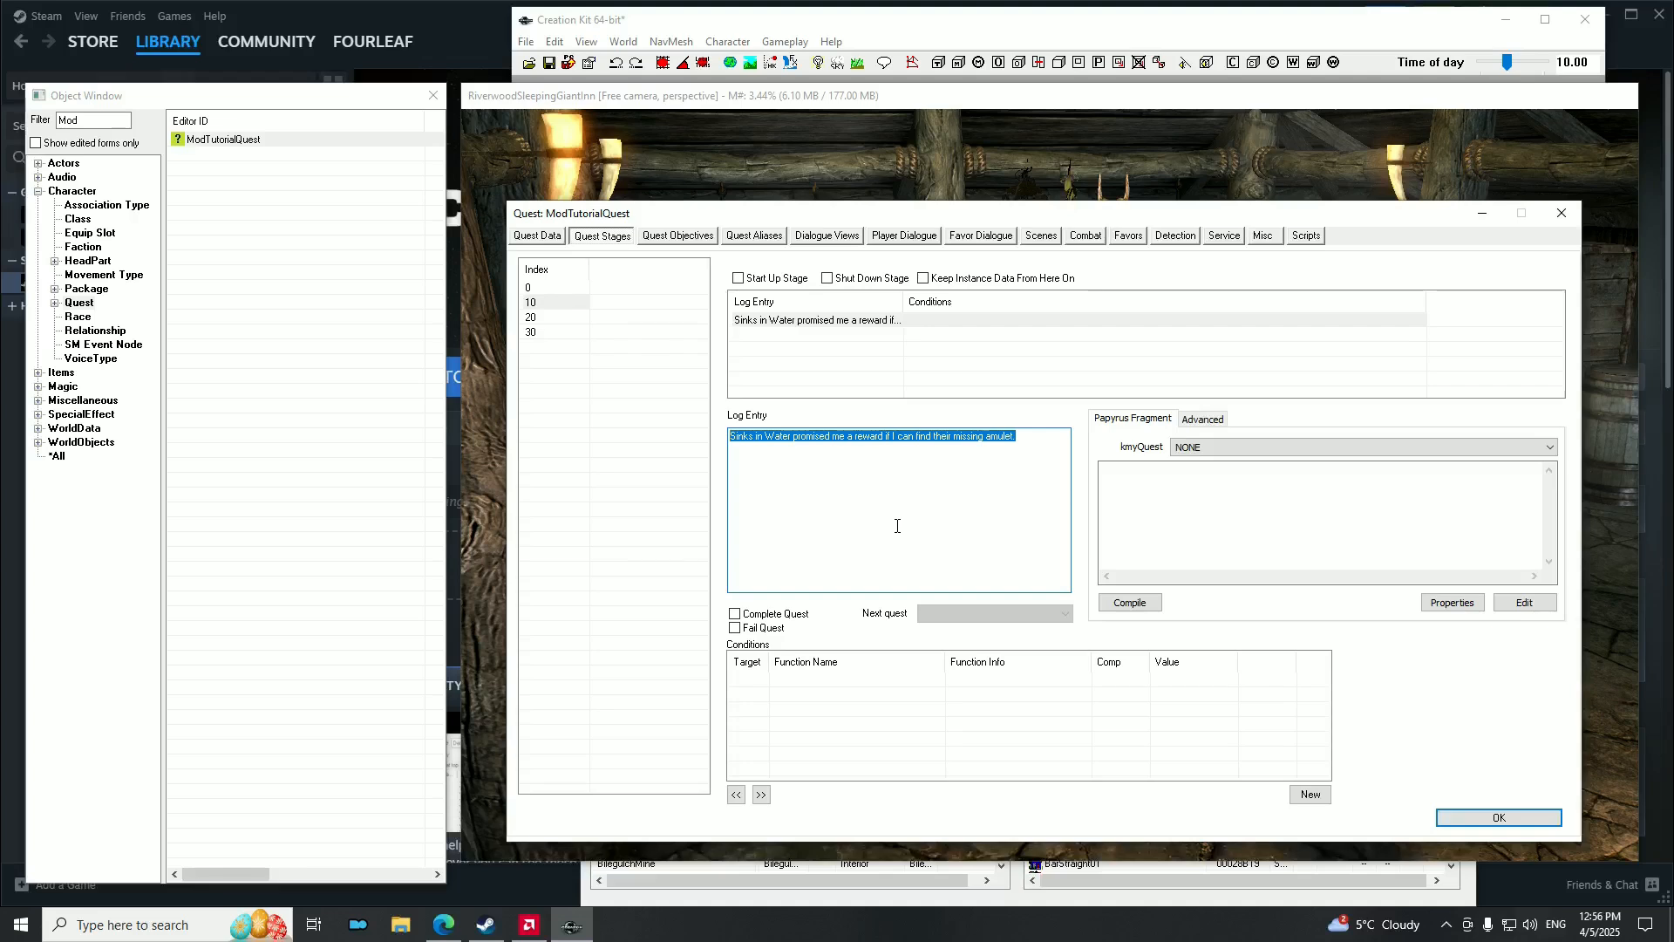
left_click(676, 237)
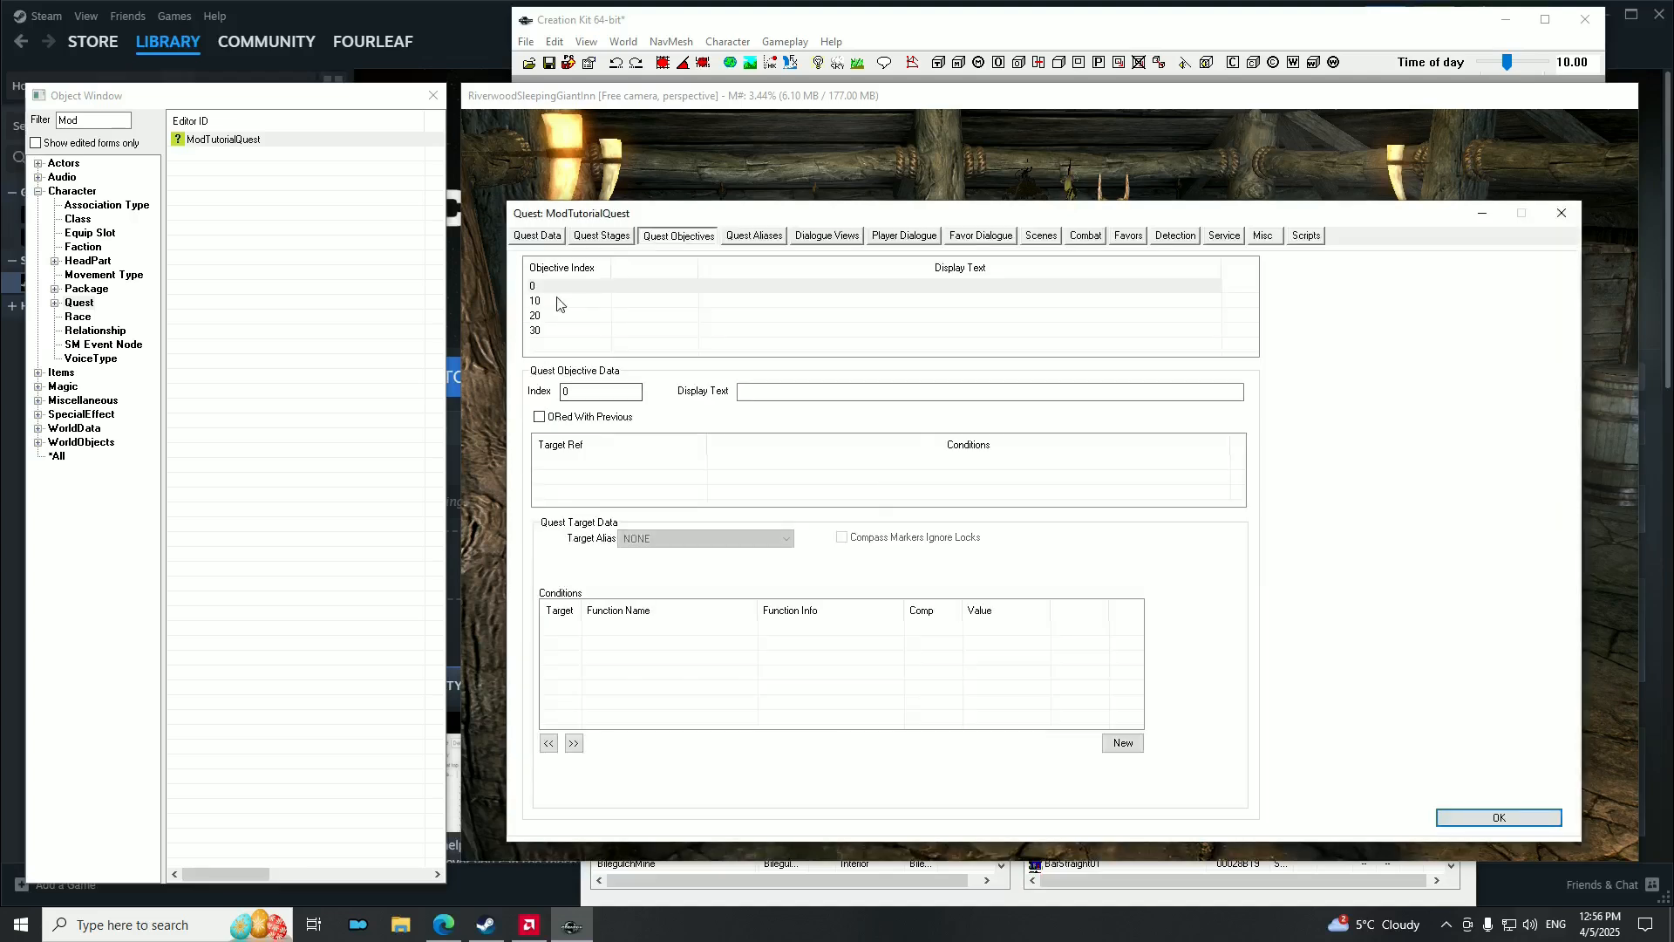
left_click(778, 393)
type("Find the missing amulet")
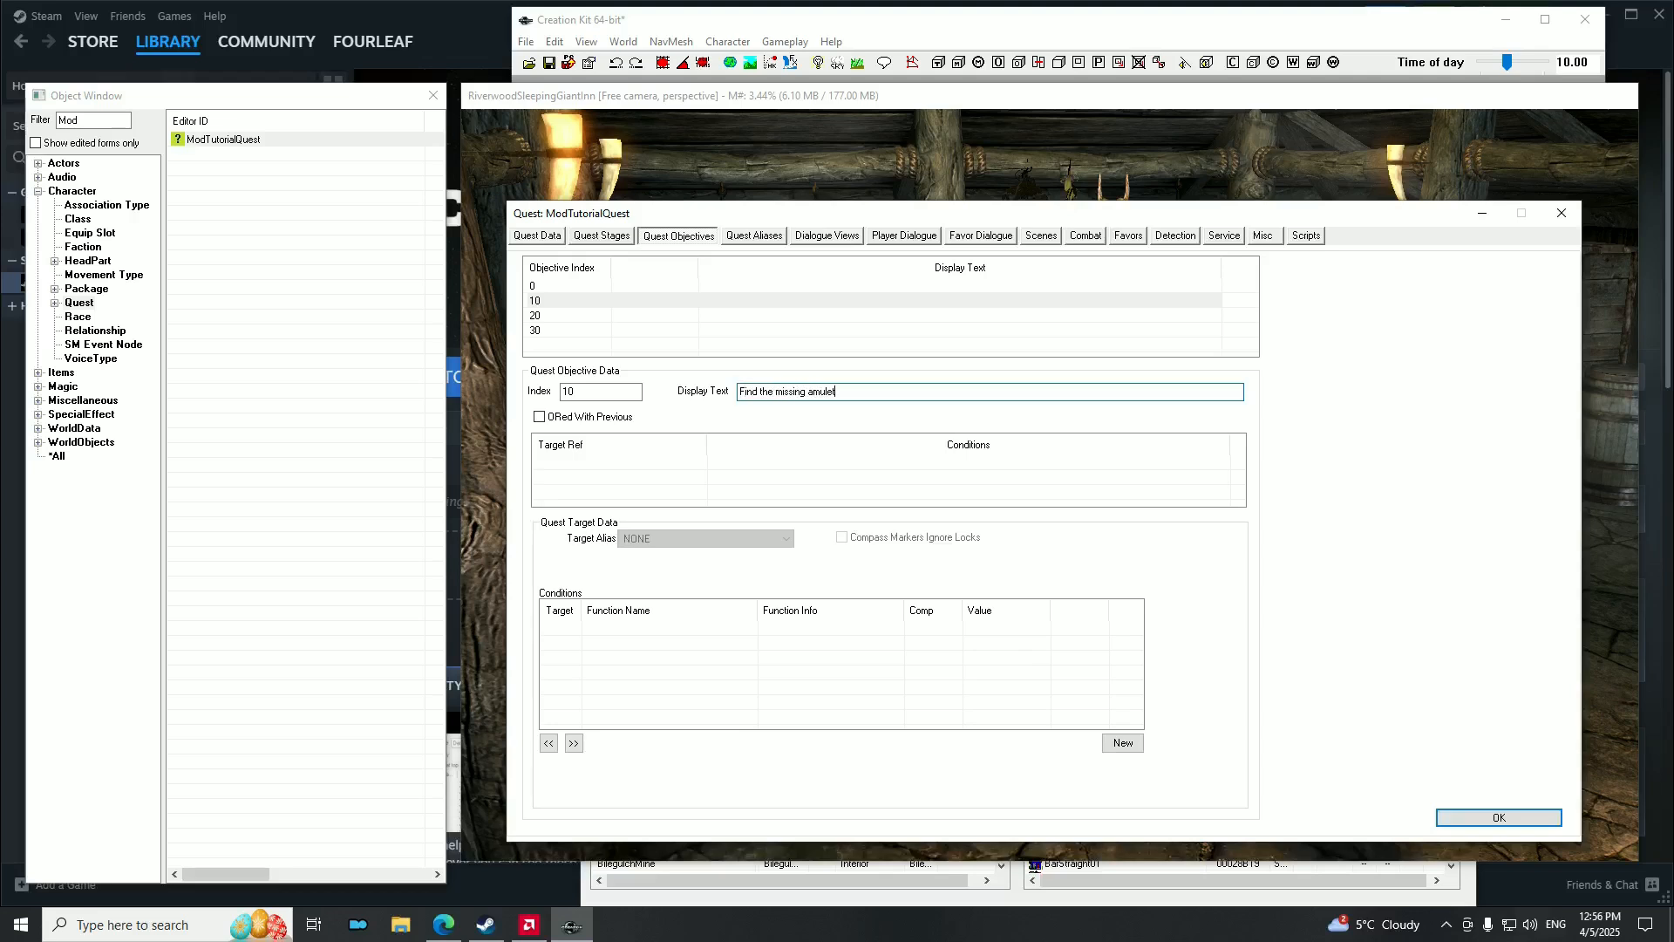
Give objective 20 the display text "Return the Amulet to Sinks in Water".
left_click(556, 315)
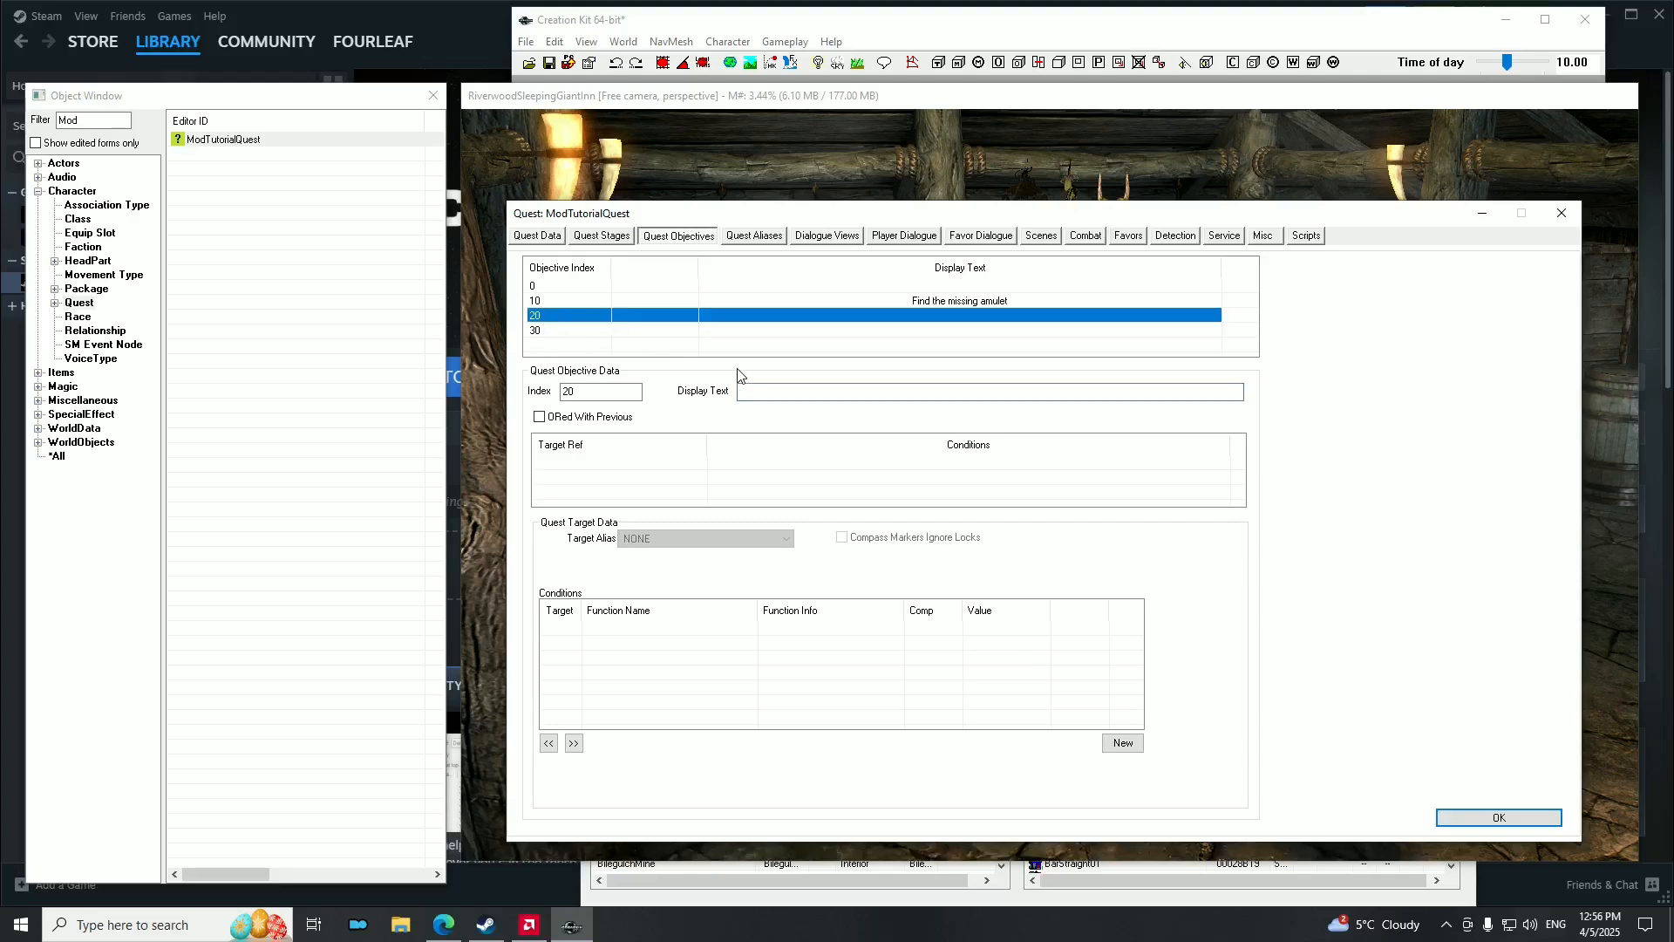
left_click(791, 395)
type("Return the Amulet")
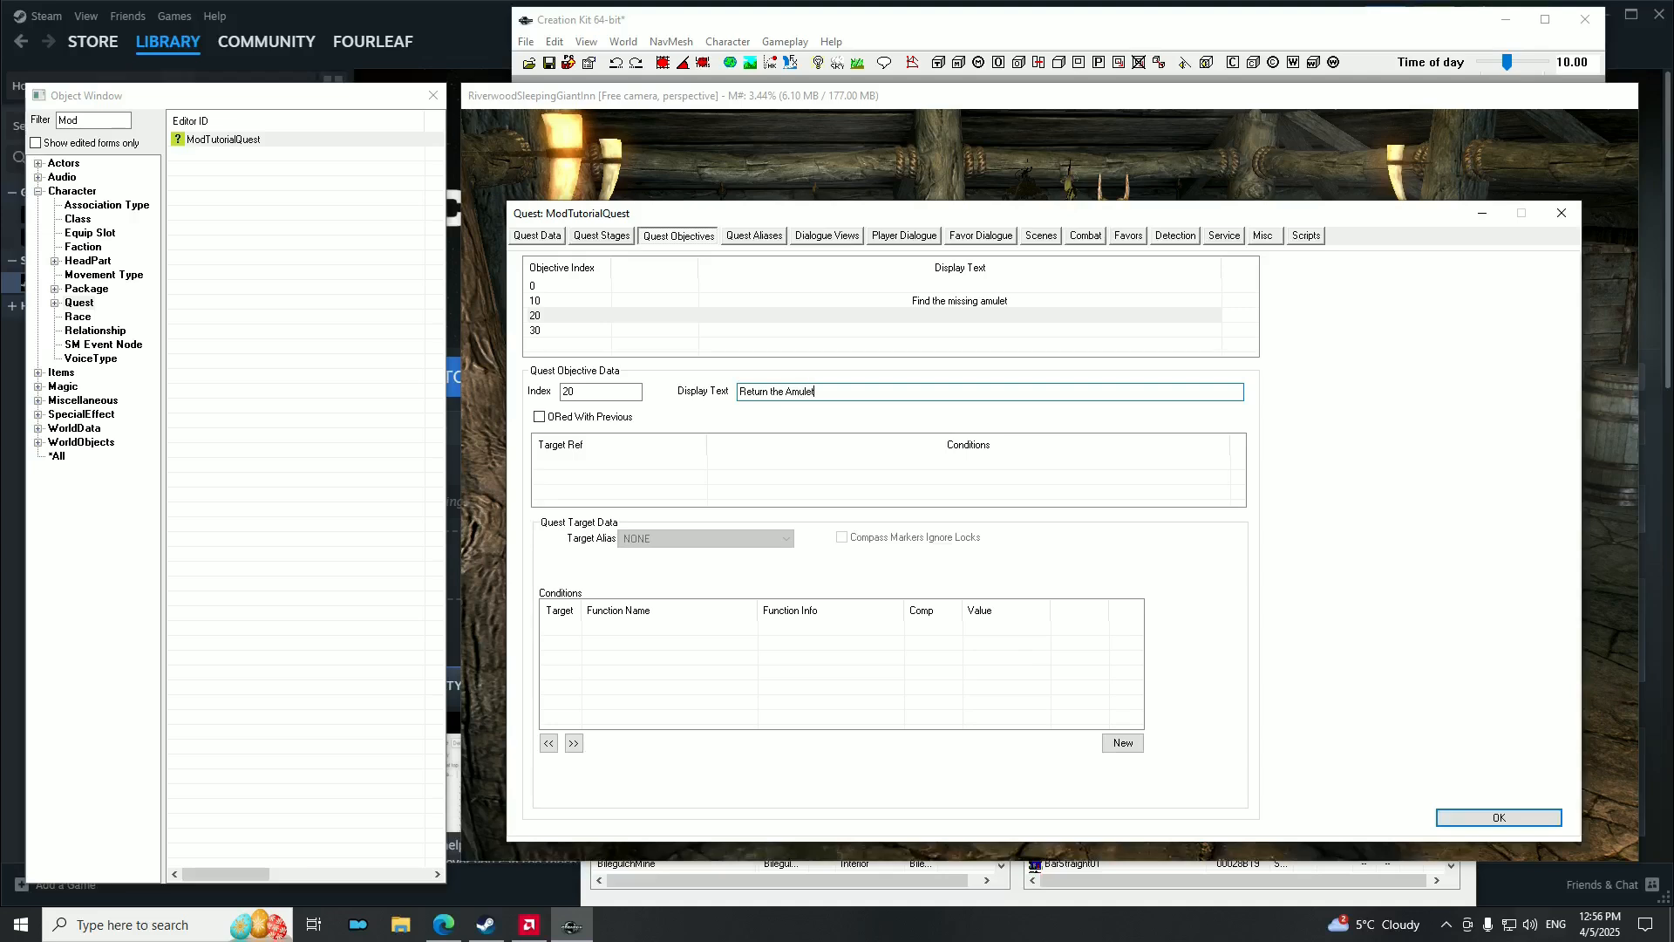
type(" to Sinks in Water")
Delete objective 30 from the quest objectives and check the entries for objectives 10 and 20.
left_click(563, 331)
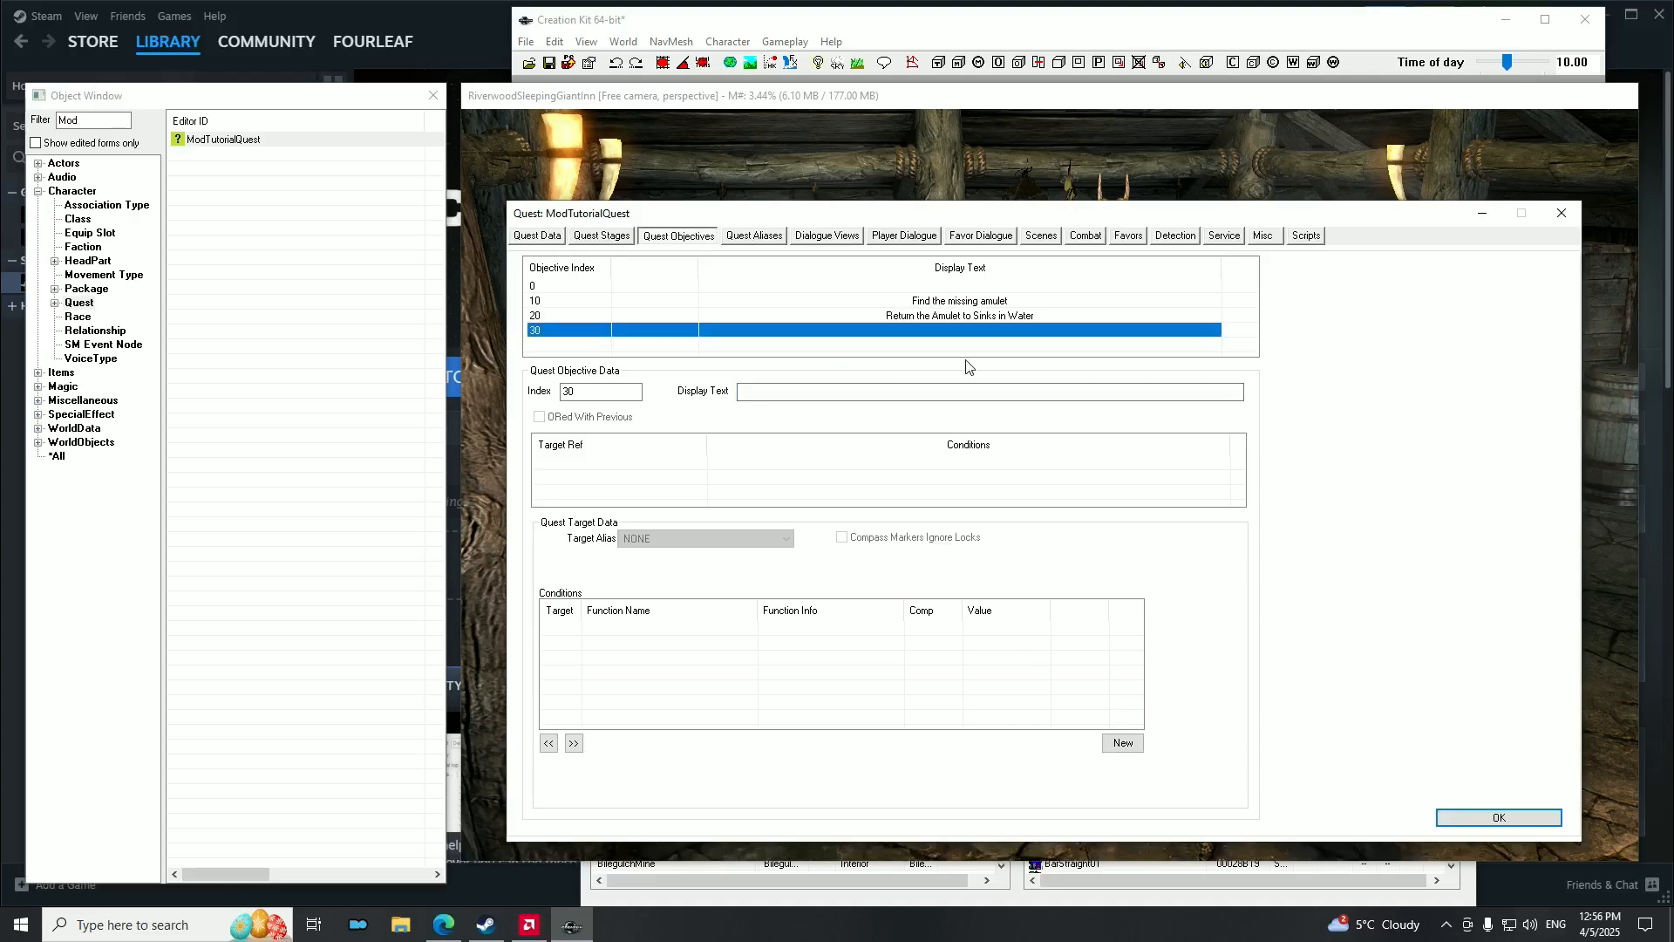
left_click(558, 315)
left_click(555, 331)
left_click(594, 238)
left_click(668, 236)
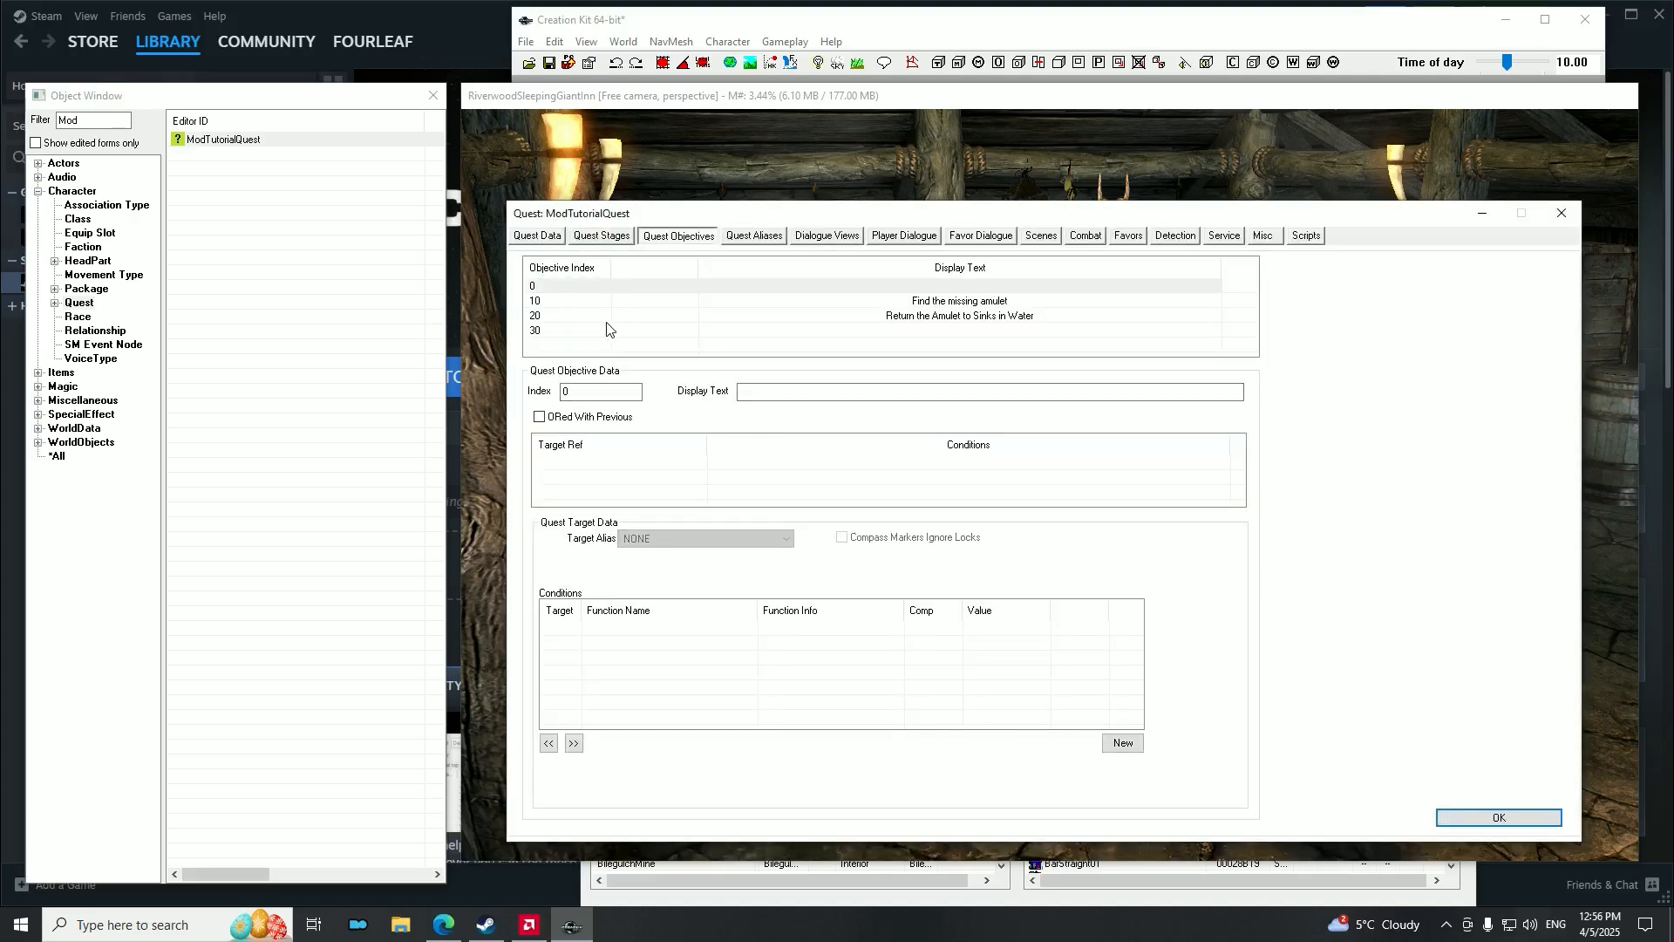
left_click(565, 331)
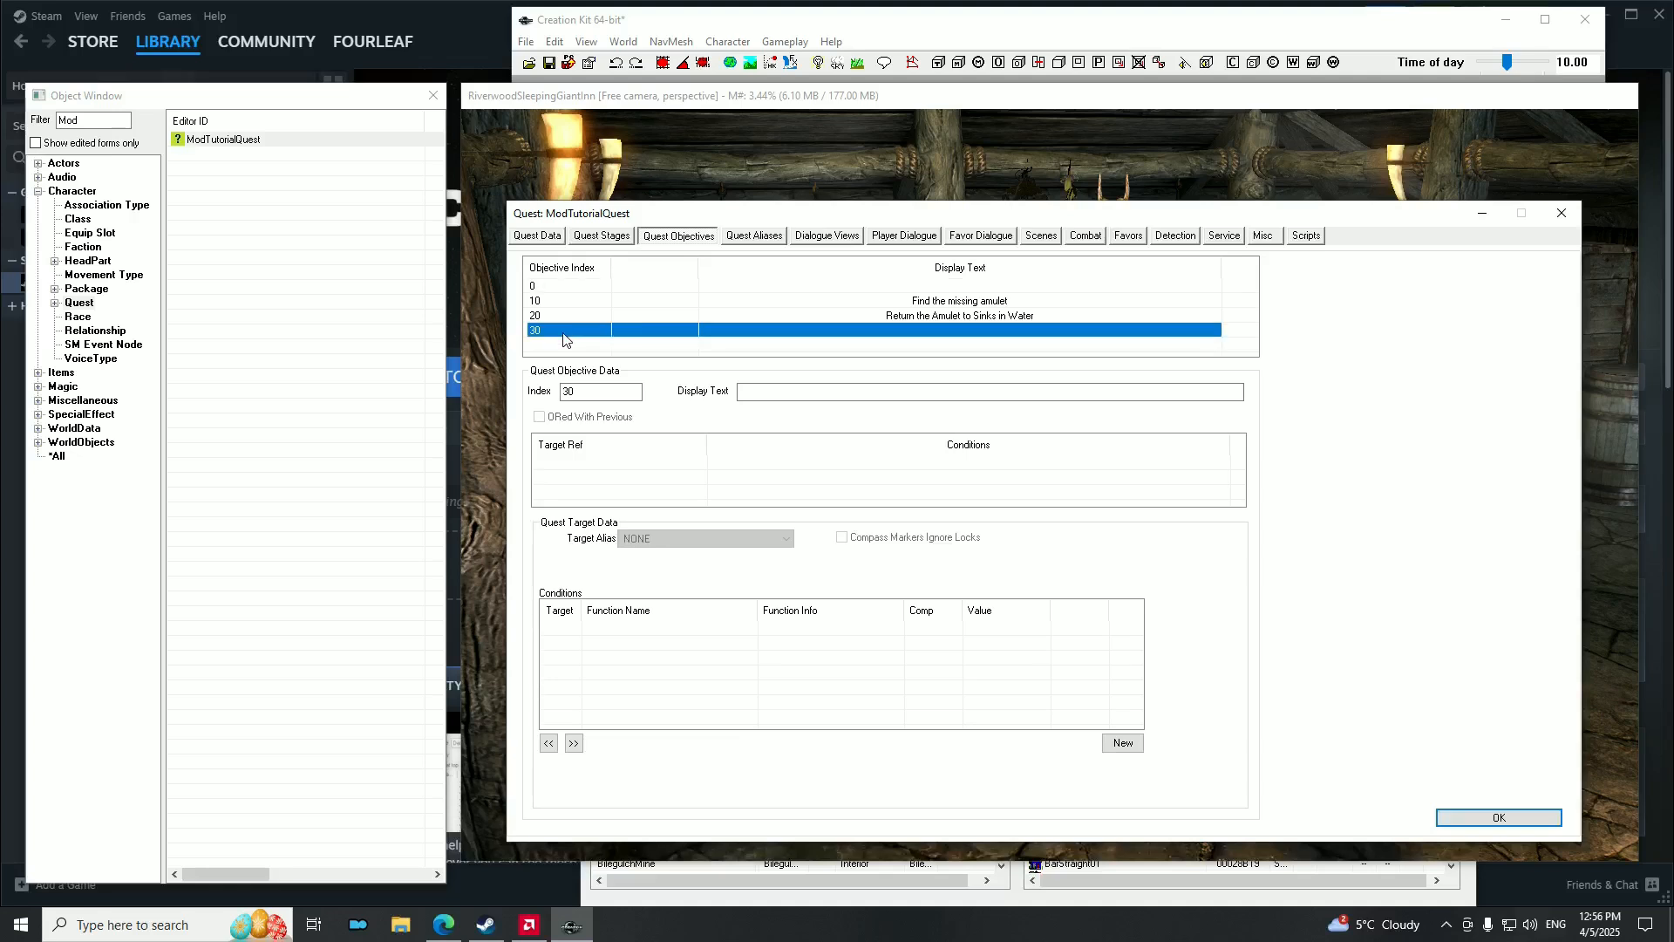
key("Delete")
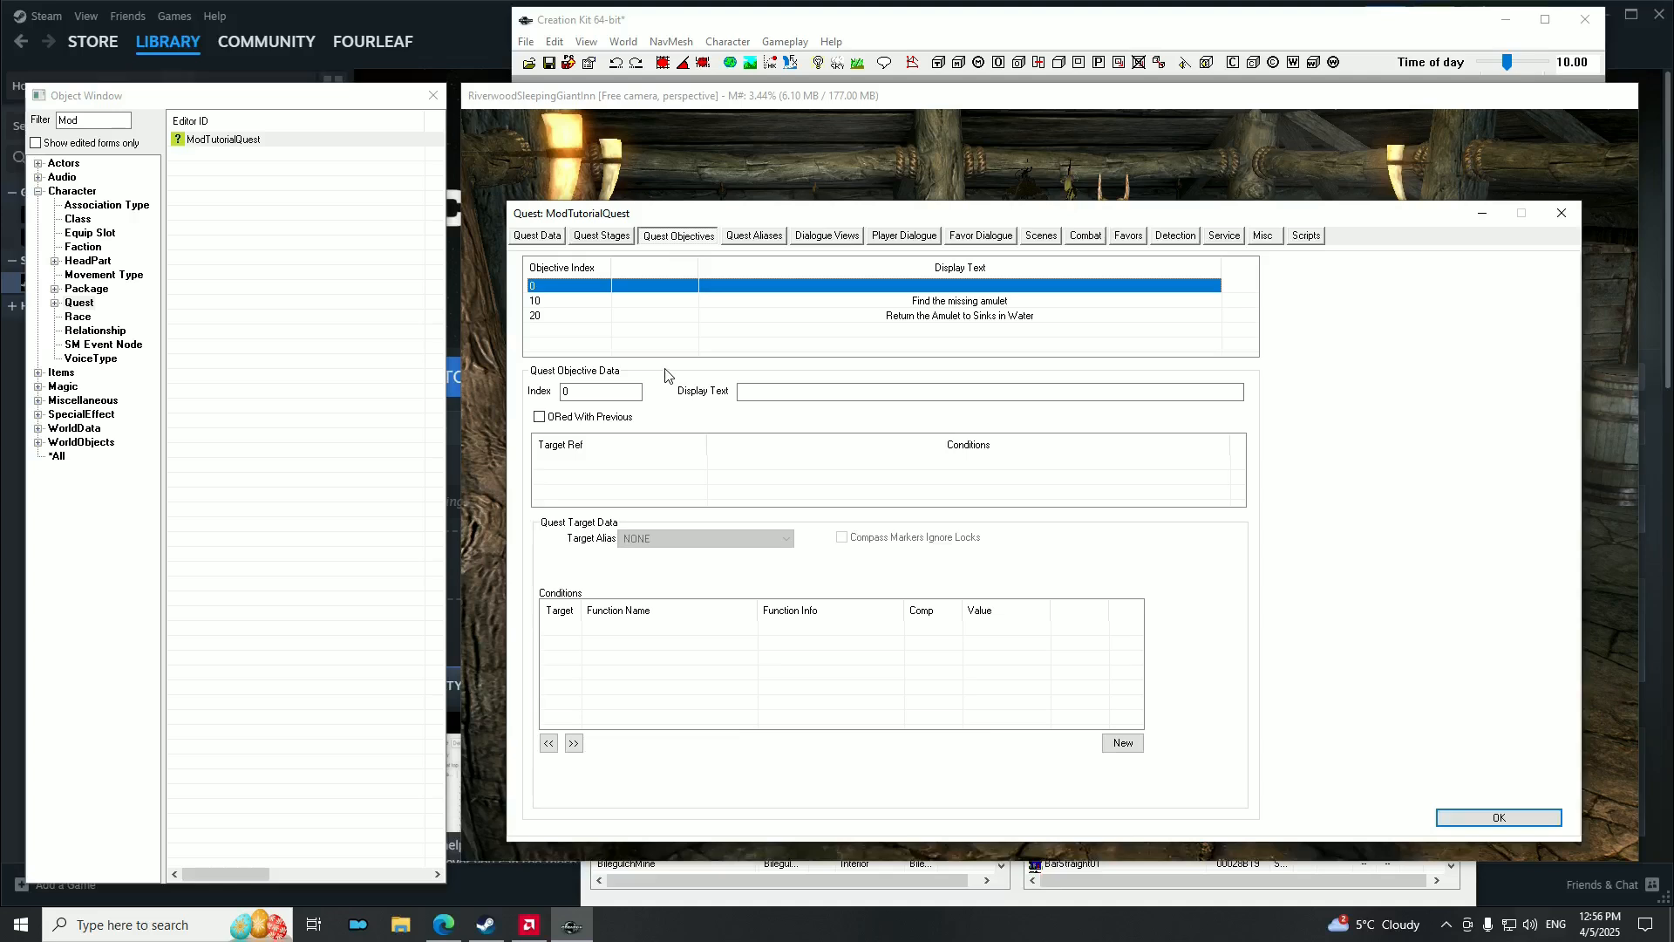
left_click(608, 302)
left_click(594, 318)
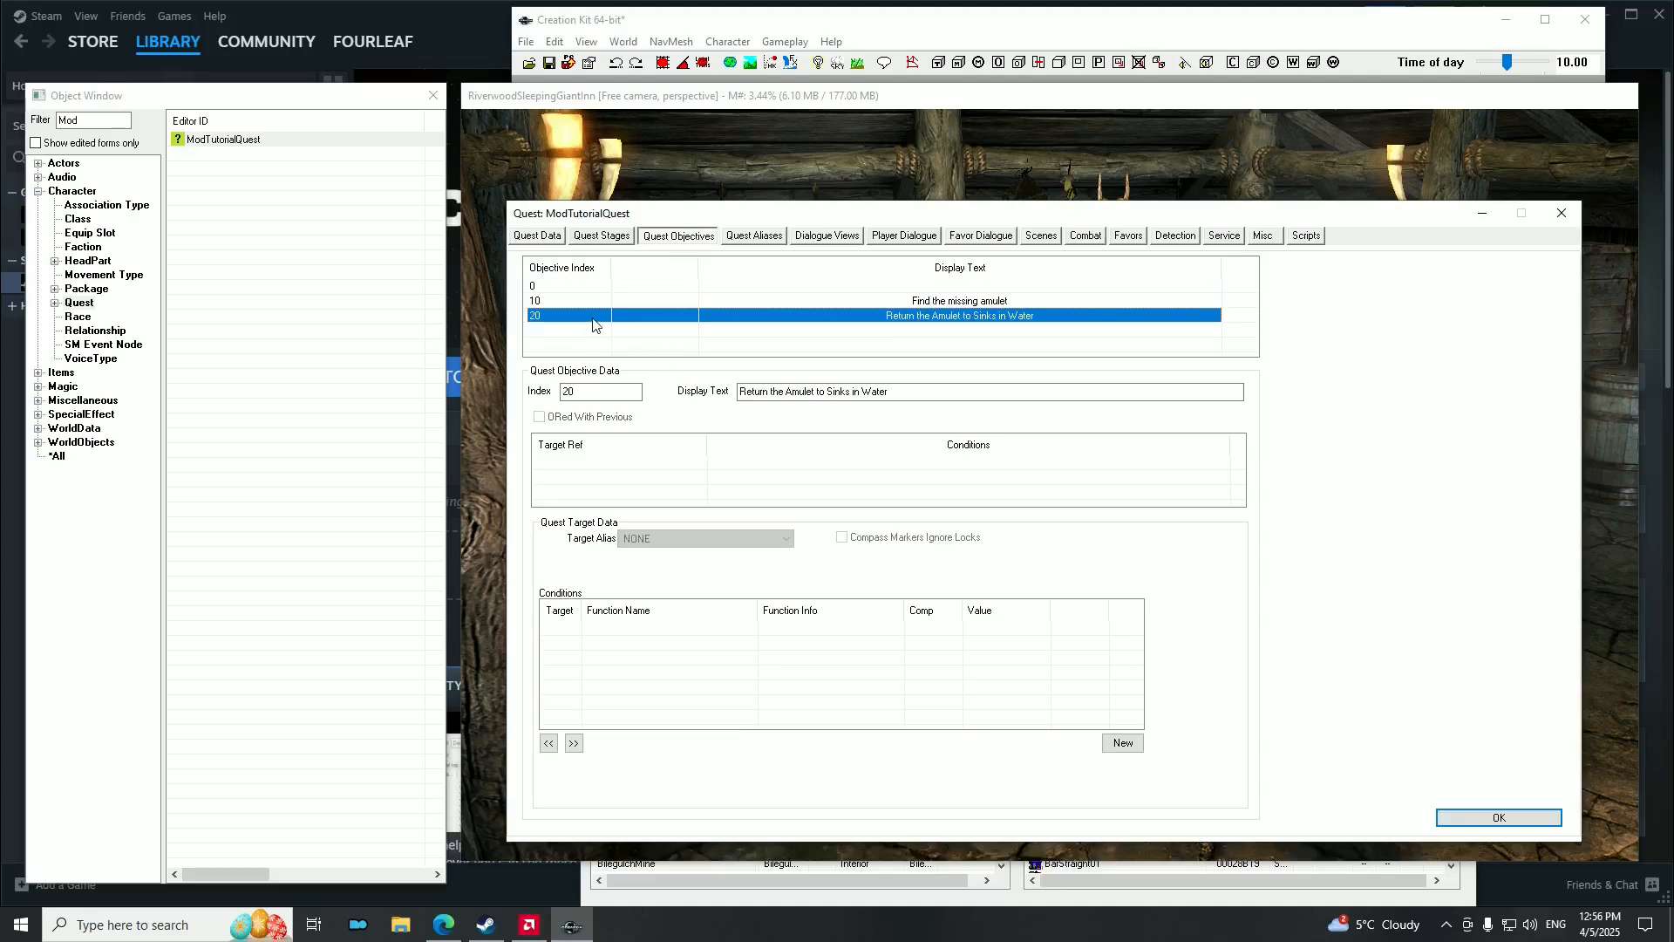
Add a reference alias named "Sinks in Water" to the quest's aliases.
left_click(754, 236)
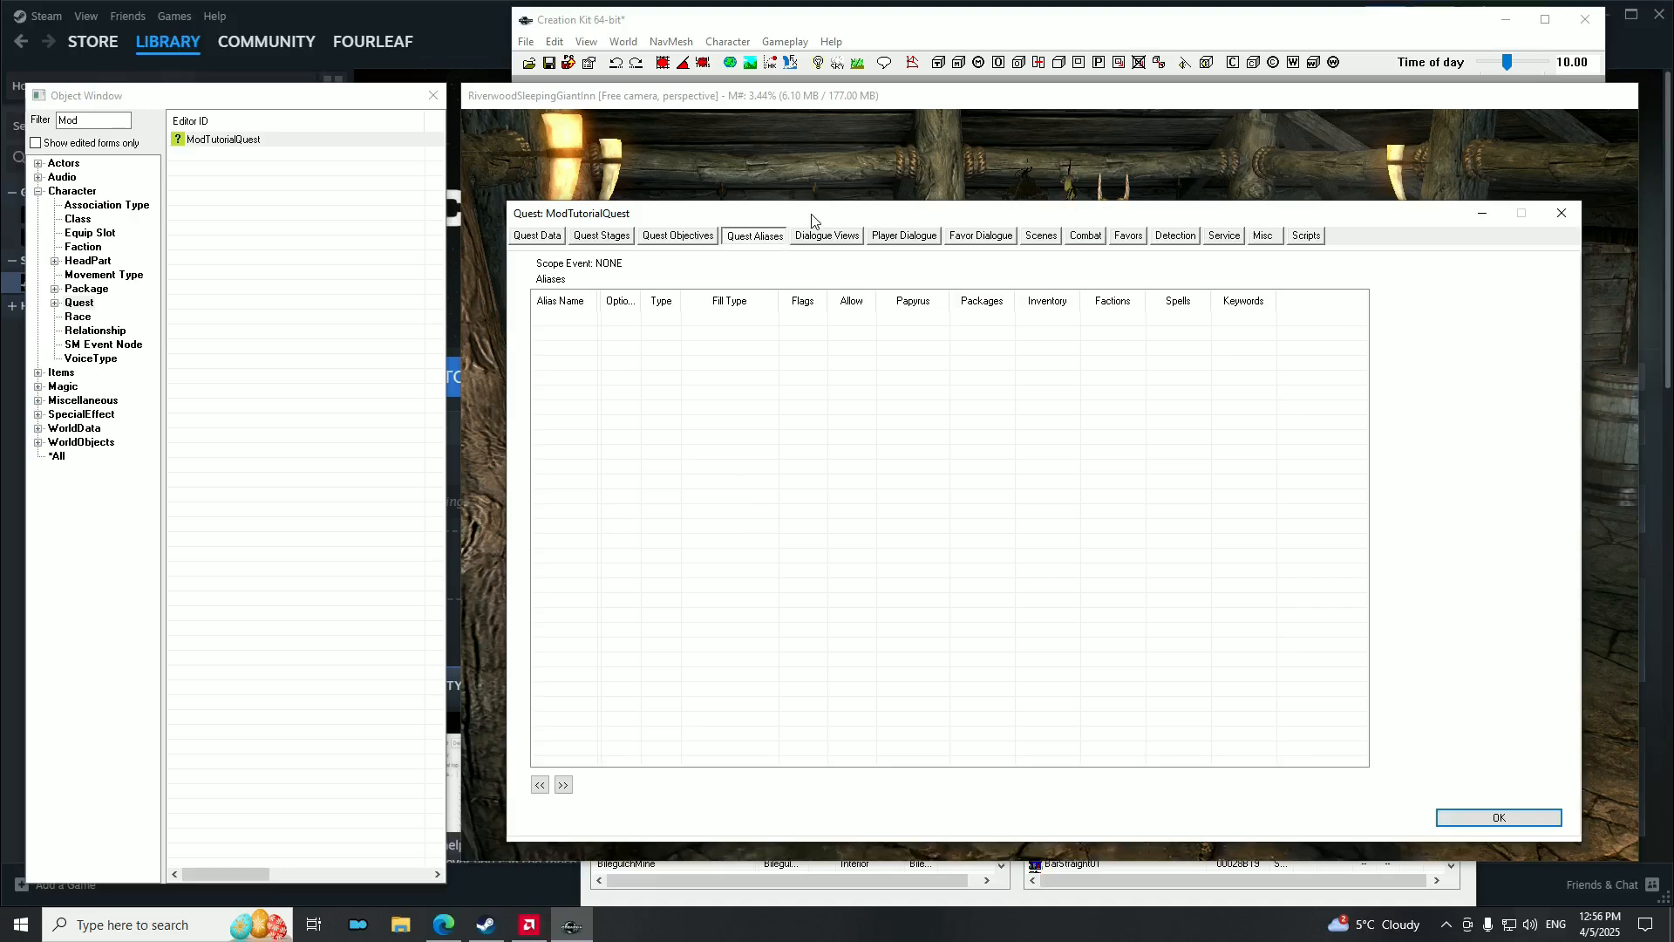
left_click_drag(811, 213, 806, 168)
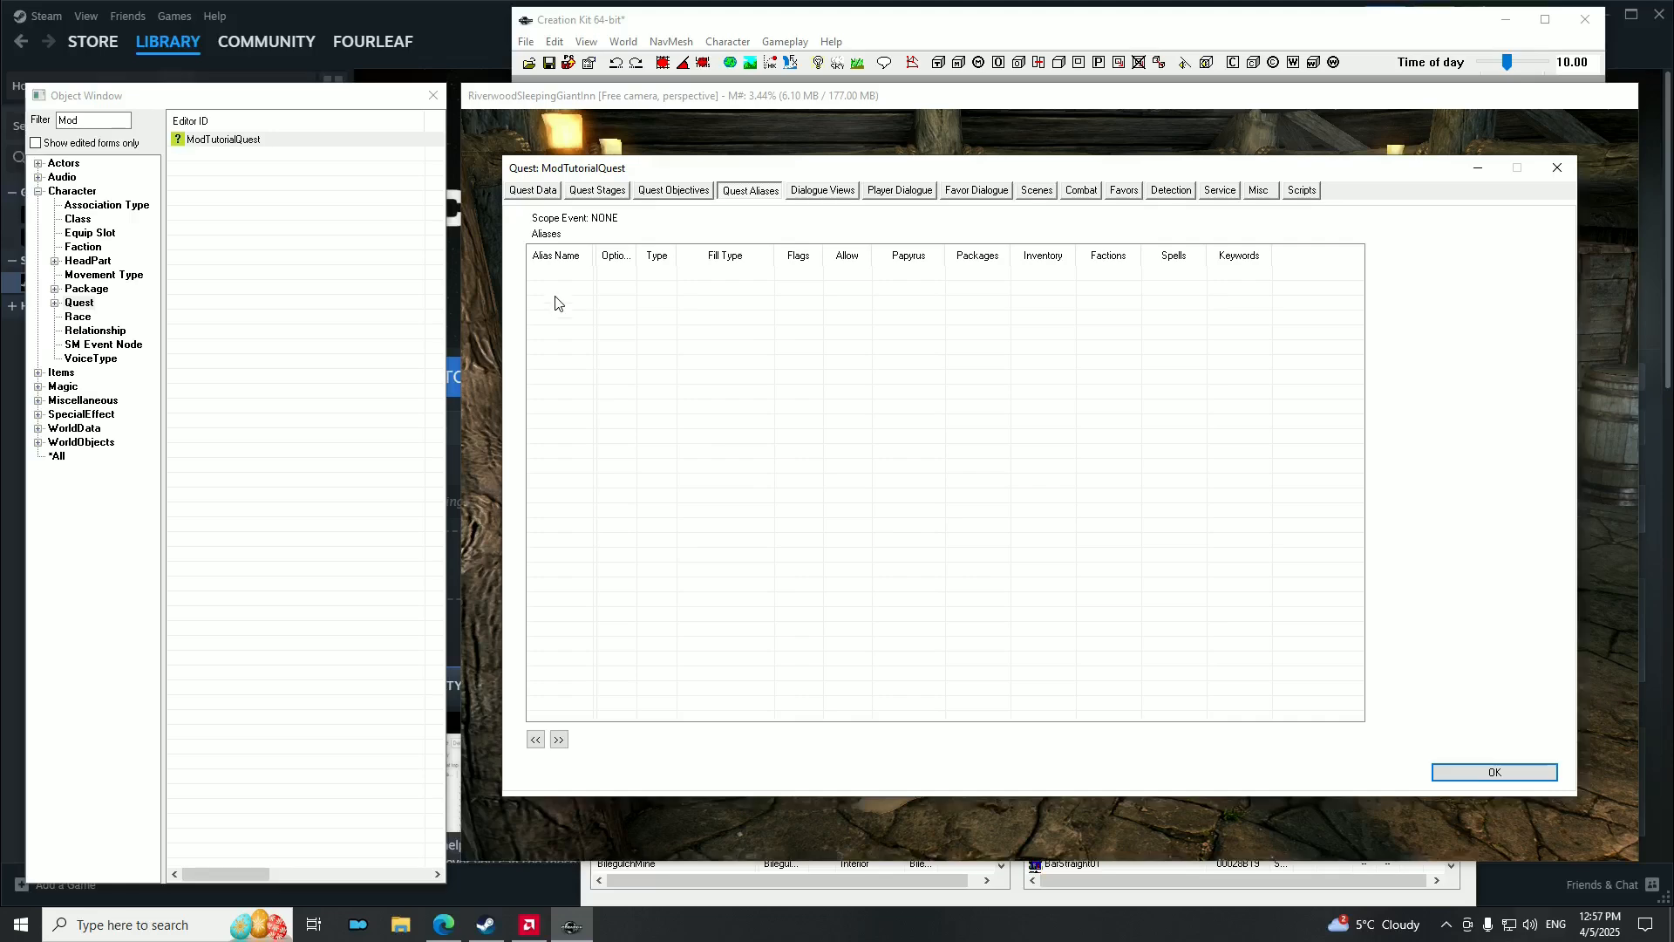
right_click(558, 301)
left_click(625, 311)
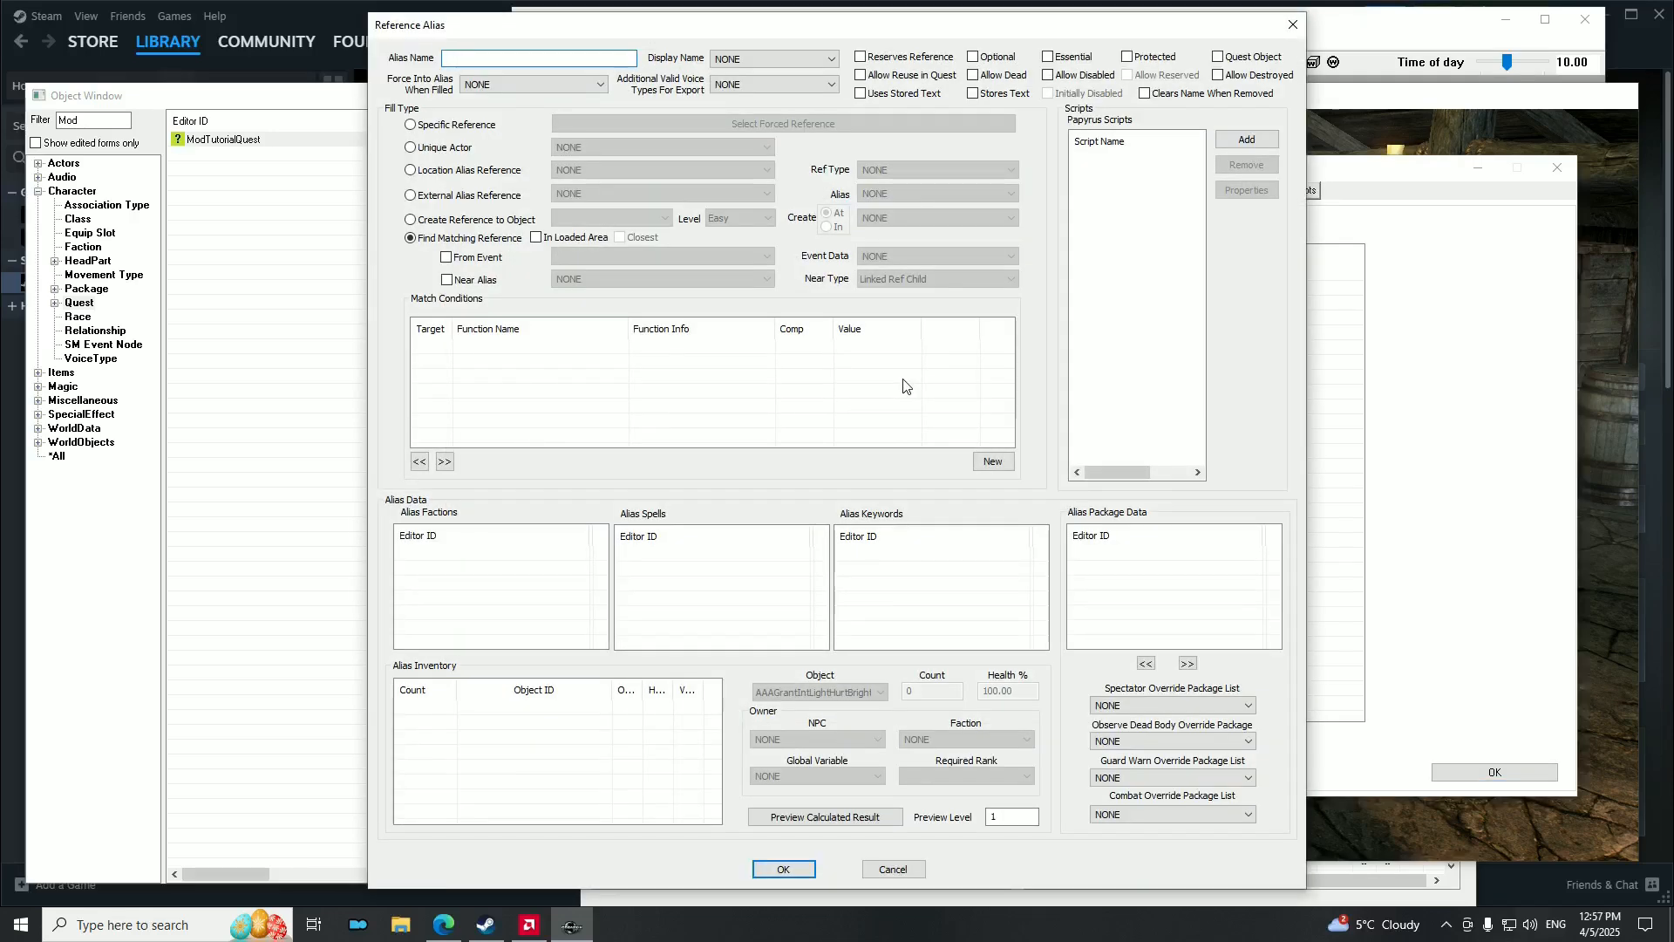
left_click_drag(718, 32, 789, 374)
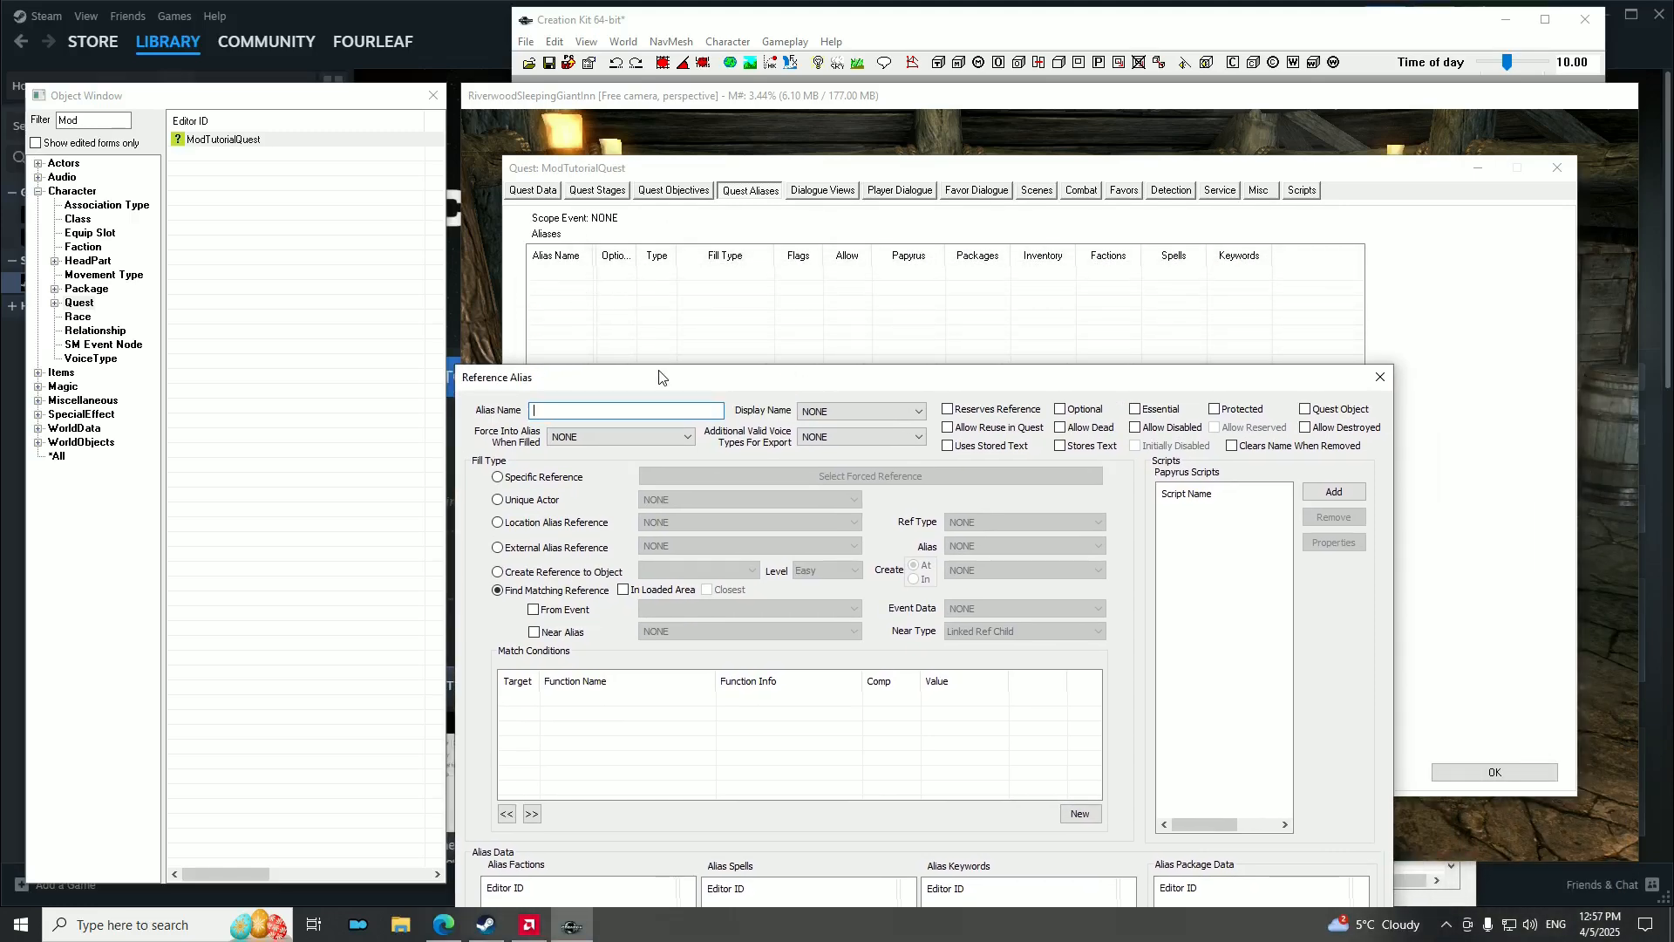
left_click_drag(668, 378, 743, 184)
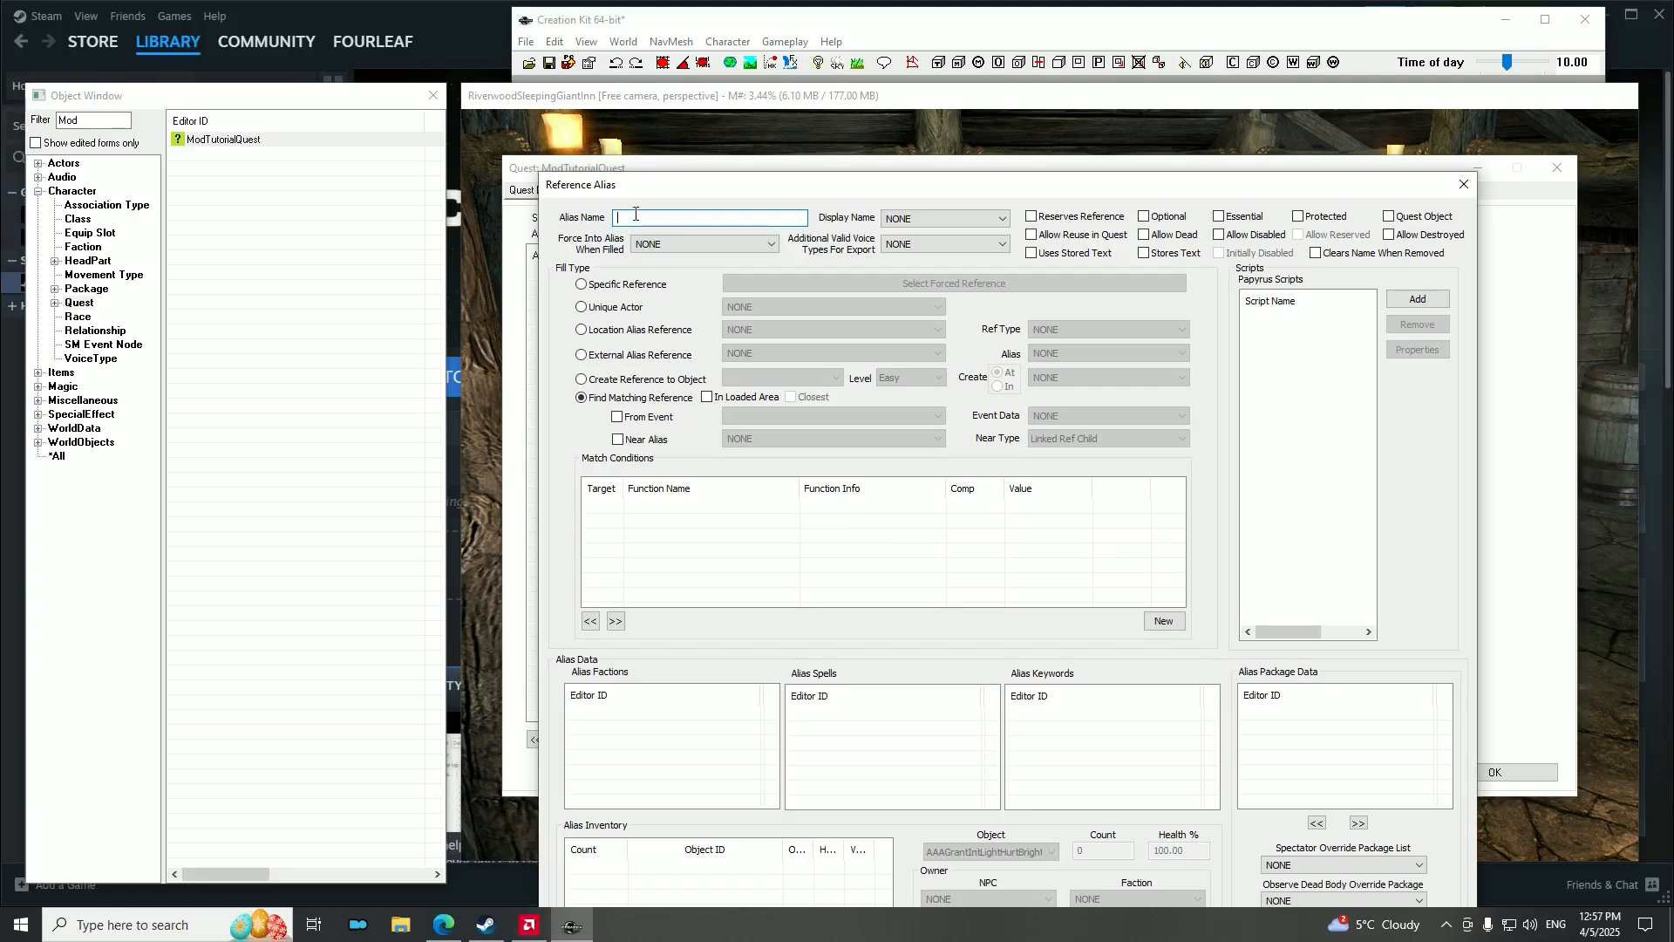
type("Sinks in Water")
left_click_drag(724, 185, 713, 126)
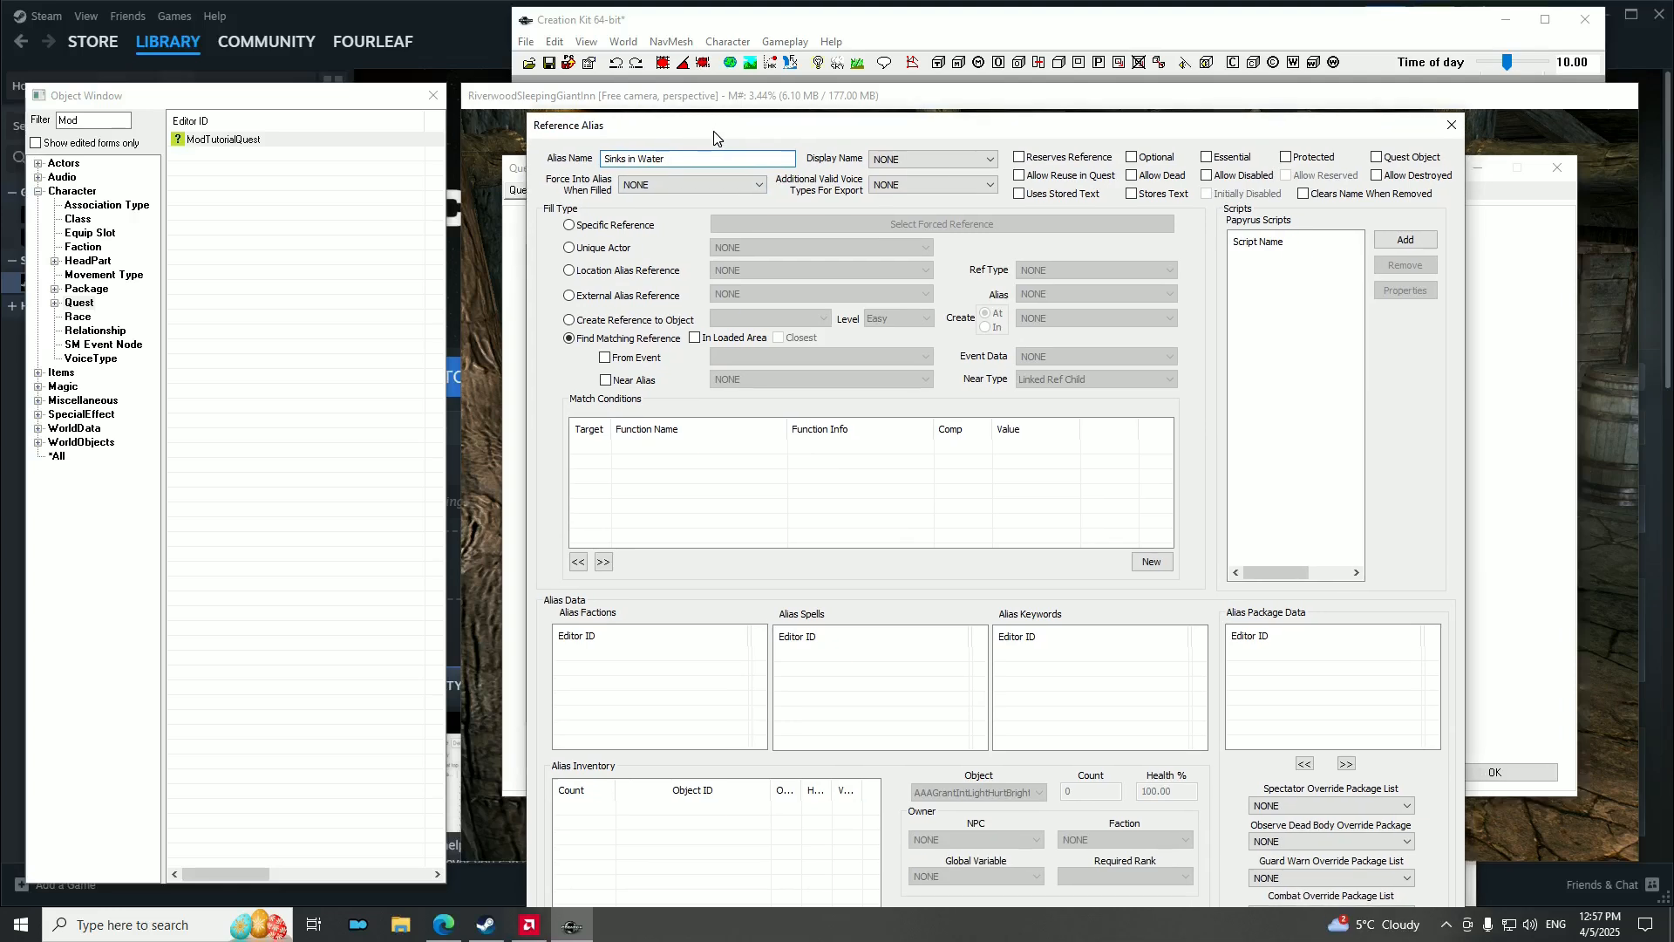
Fill the Sinks in Water alias with the unique actor ModTutorialCharacter and save the alias.
key("ctrl+a")
left_click(567, 226)
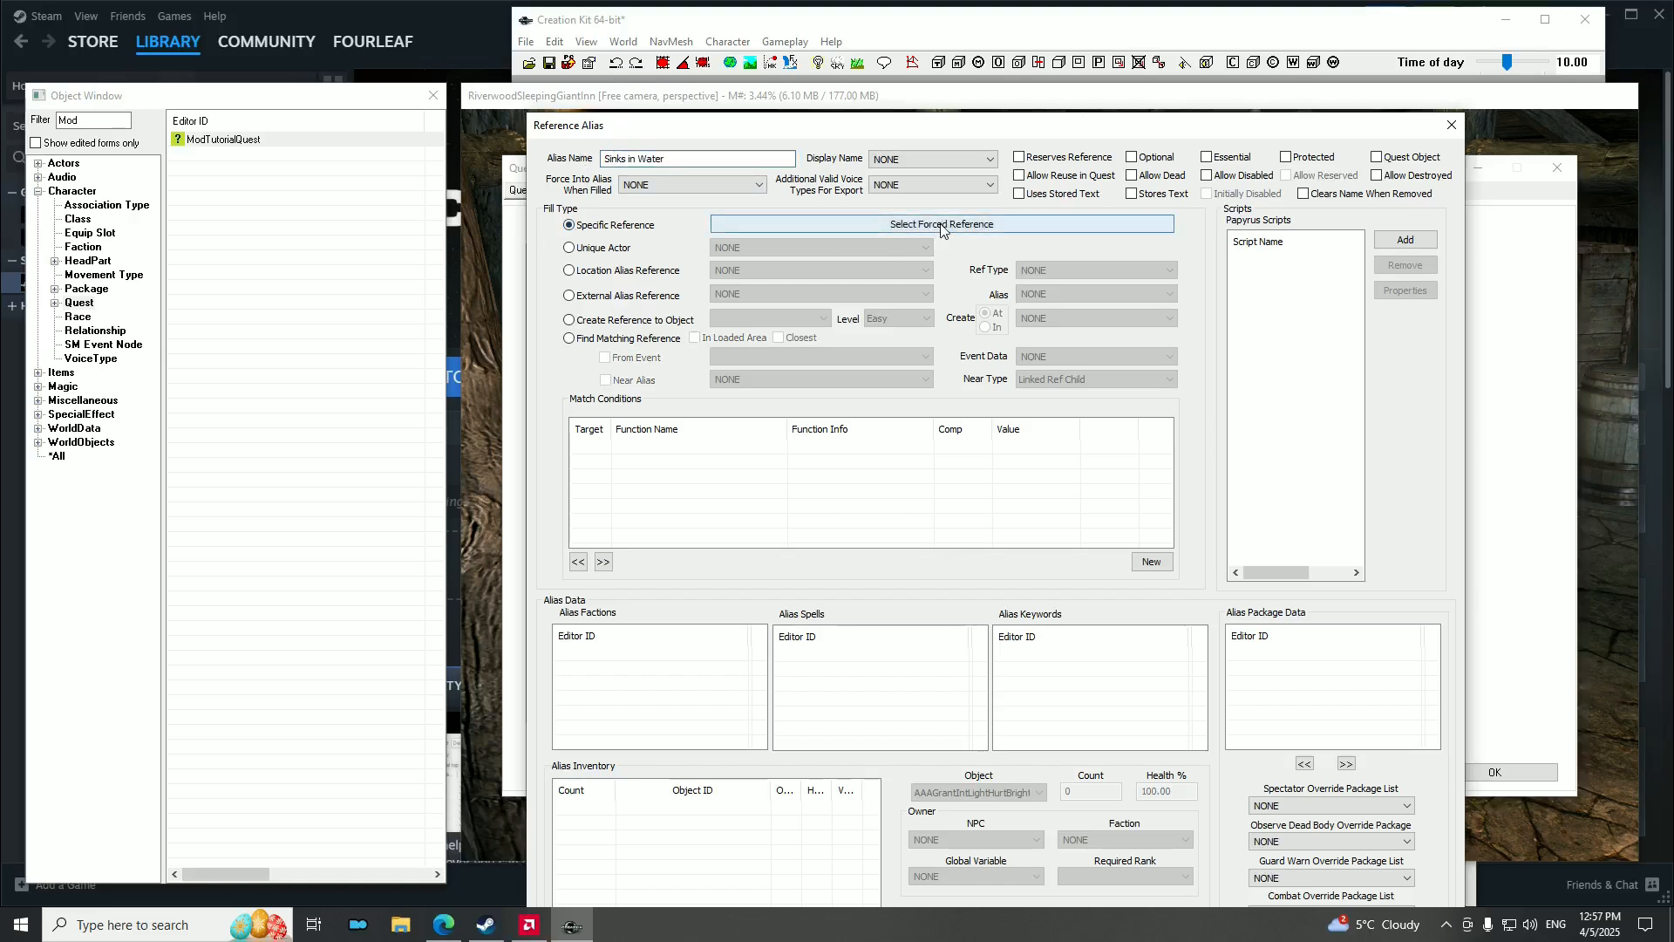
left_click(569, 248)
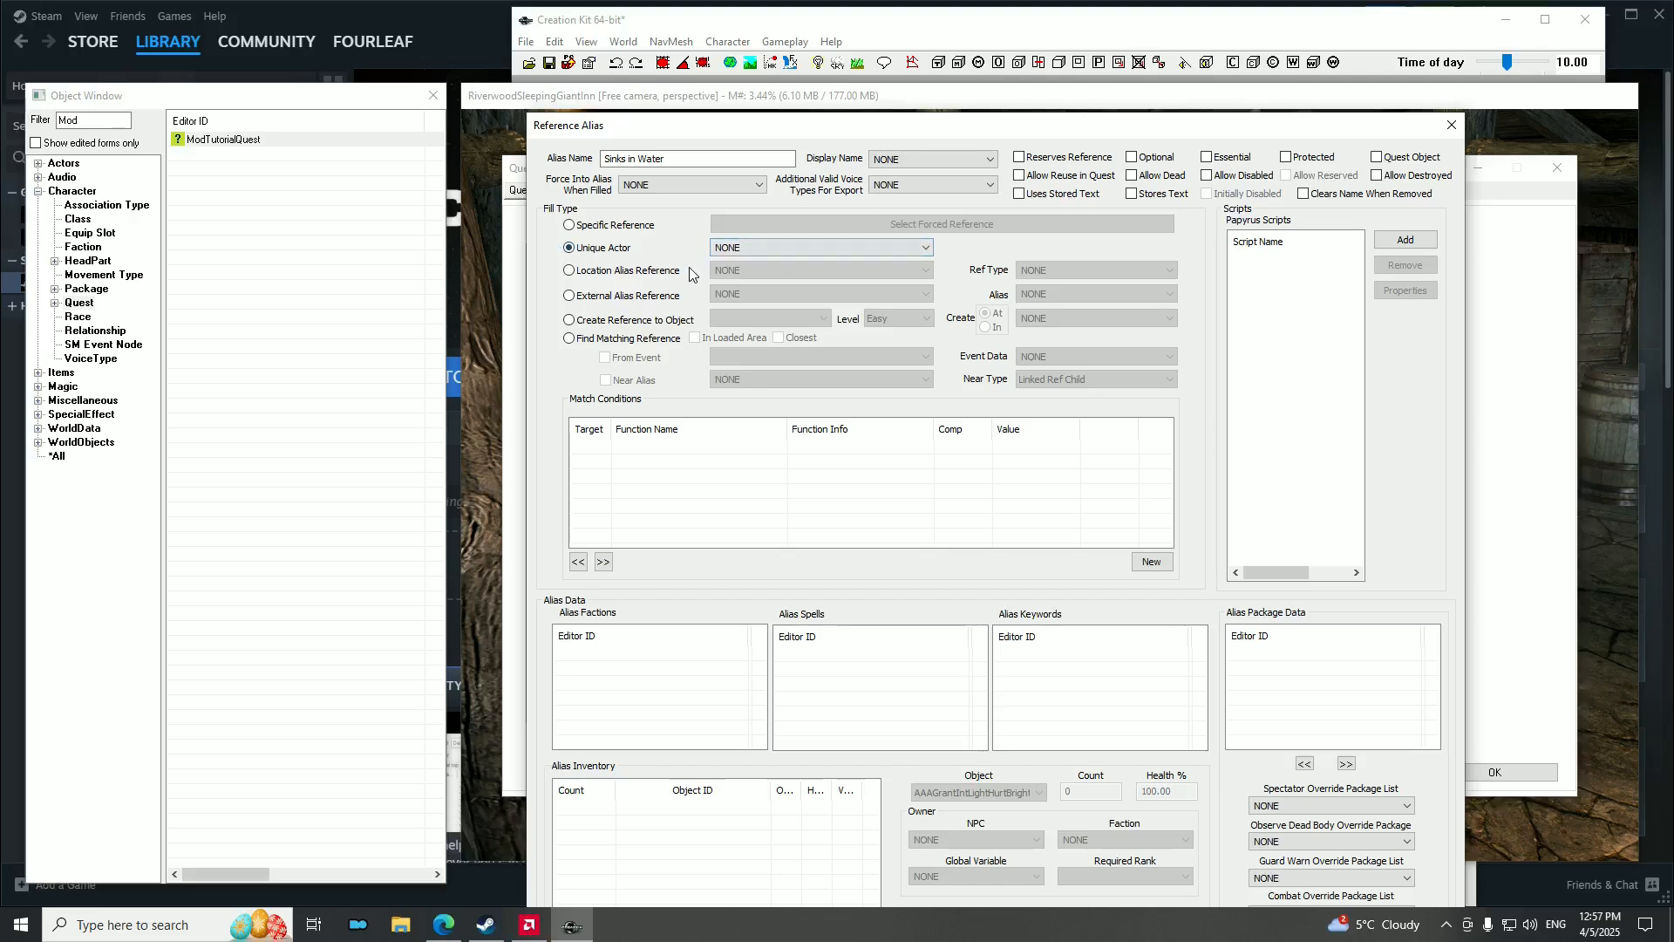
left_click(783, 248)
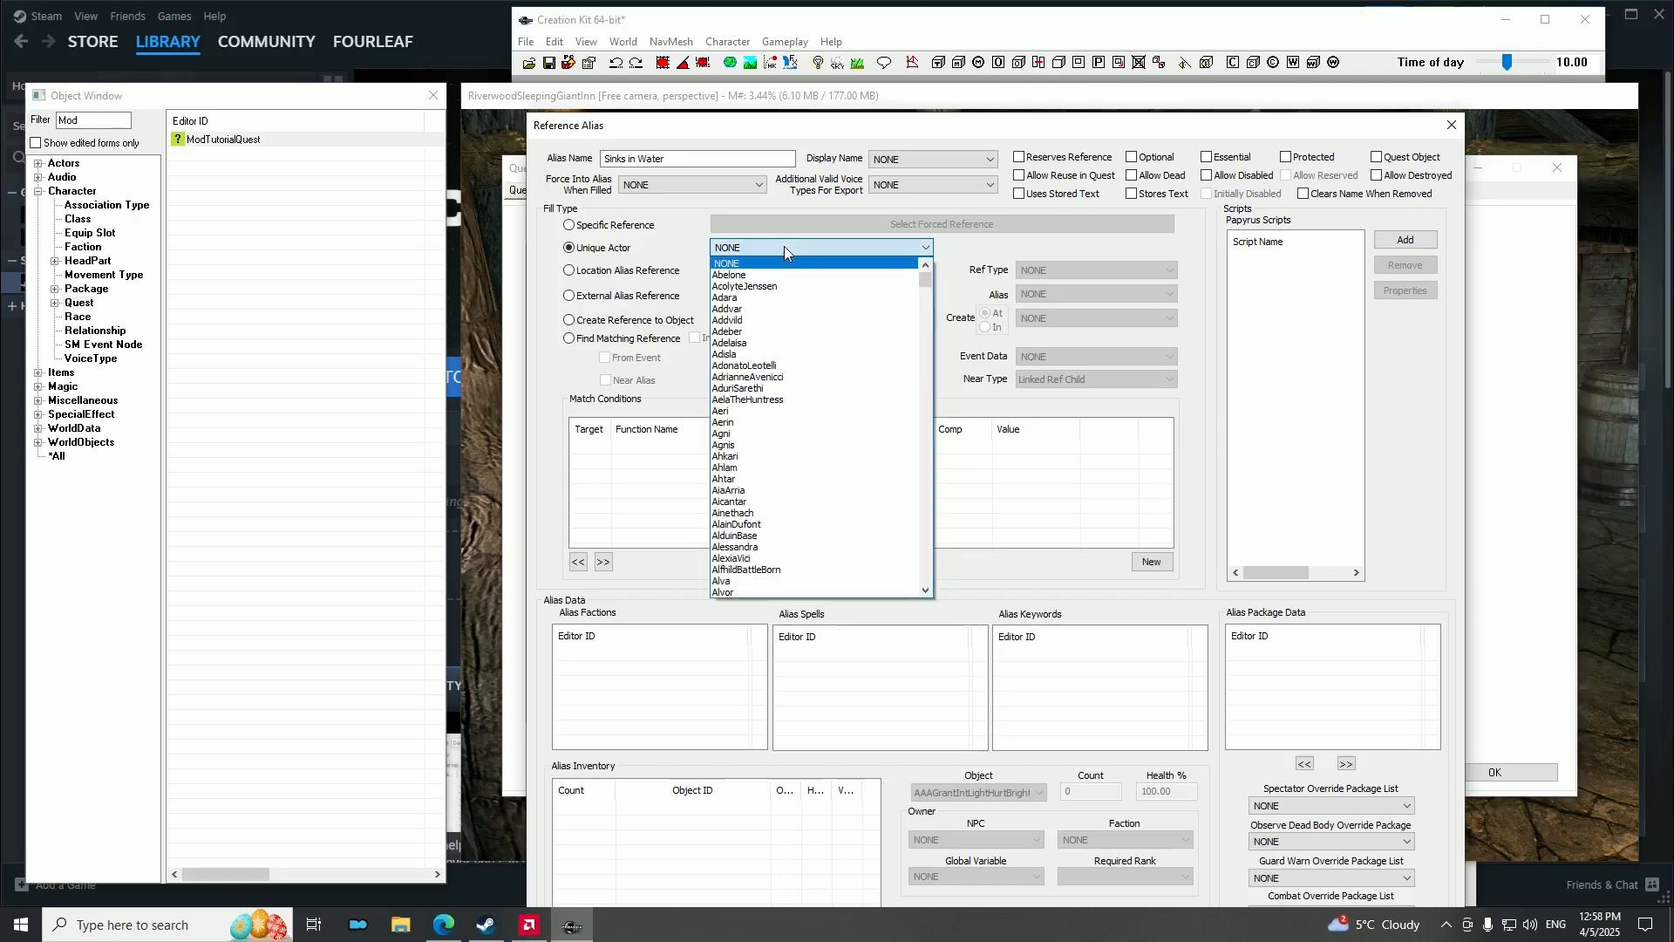
type("mod")
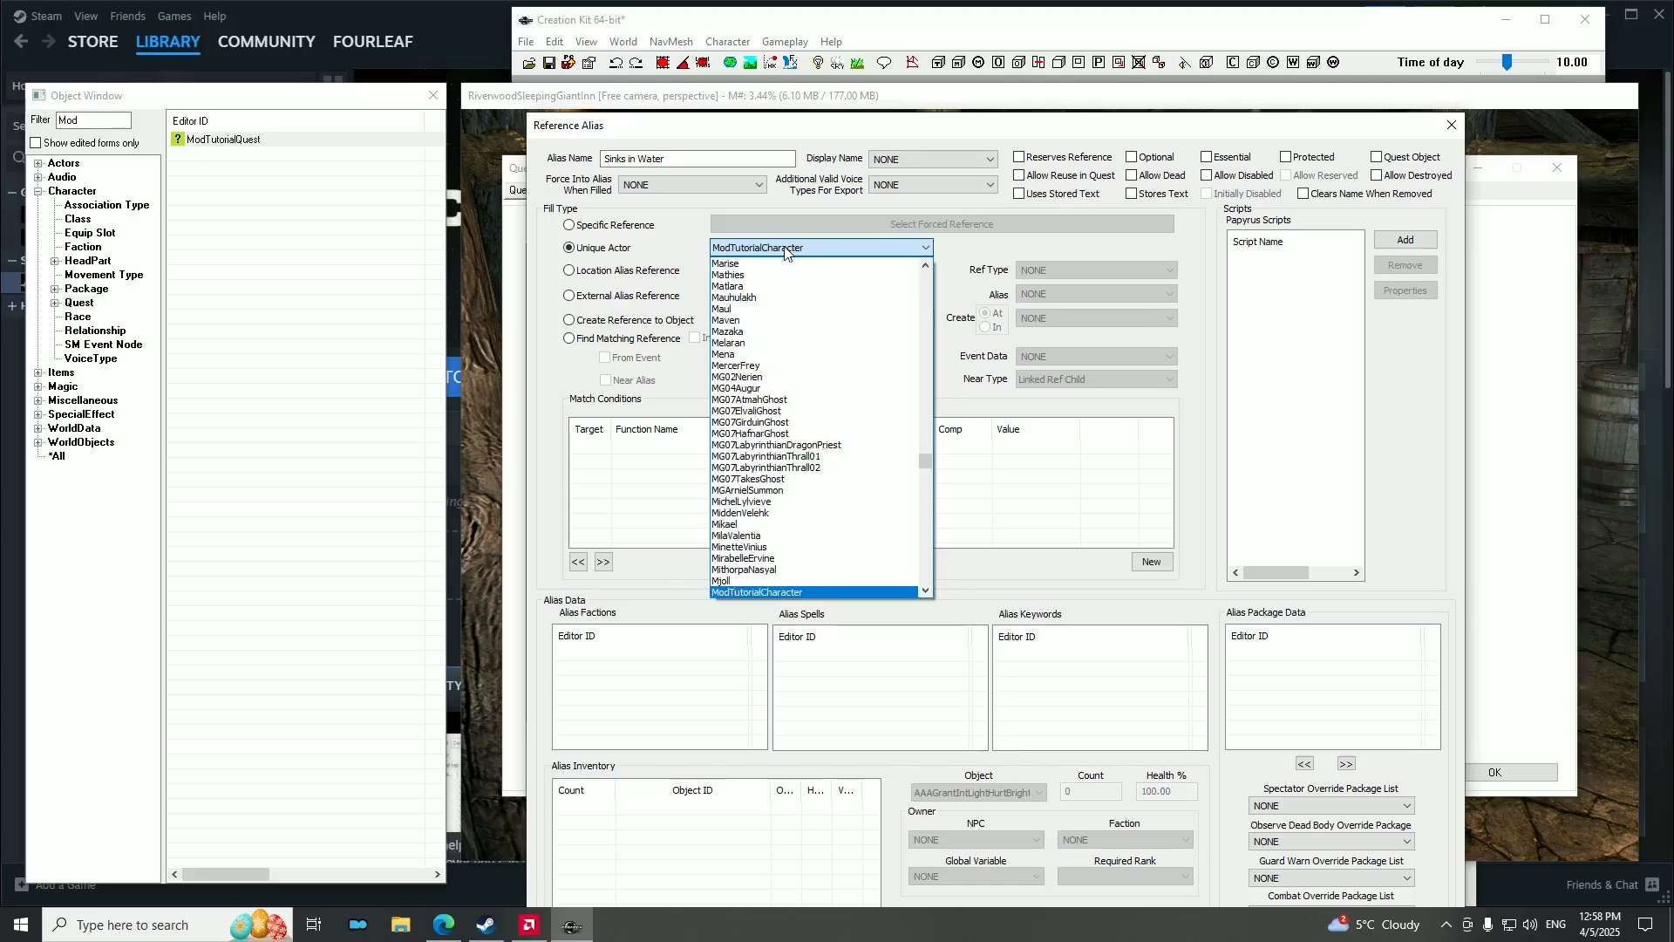
left_click(785, 249)
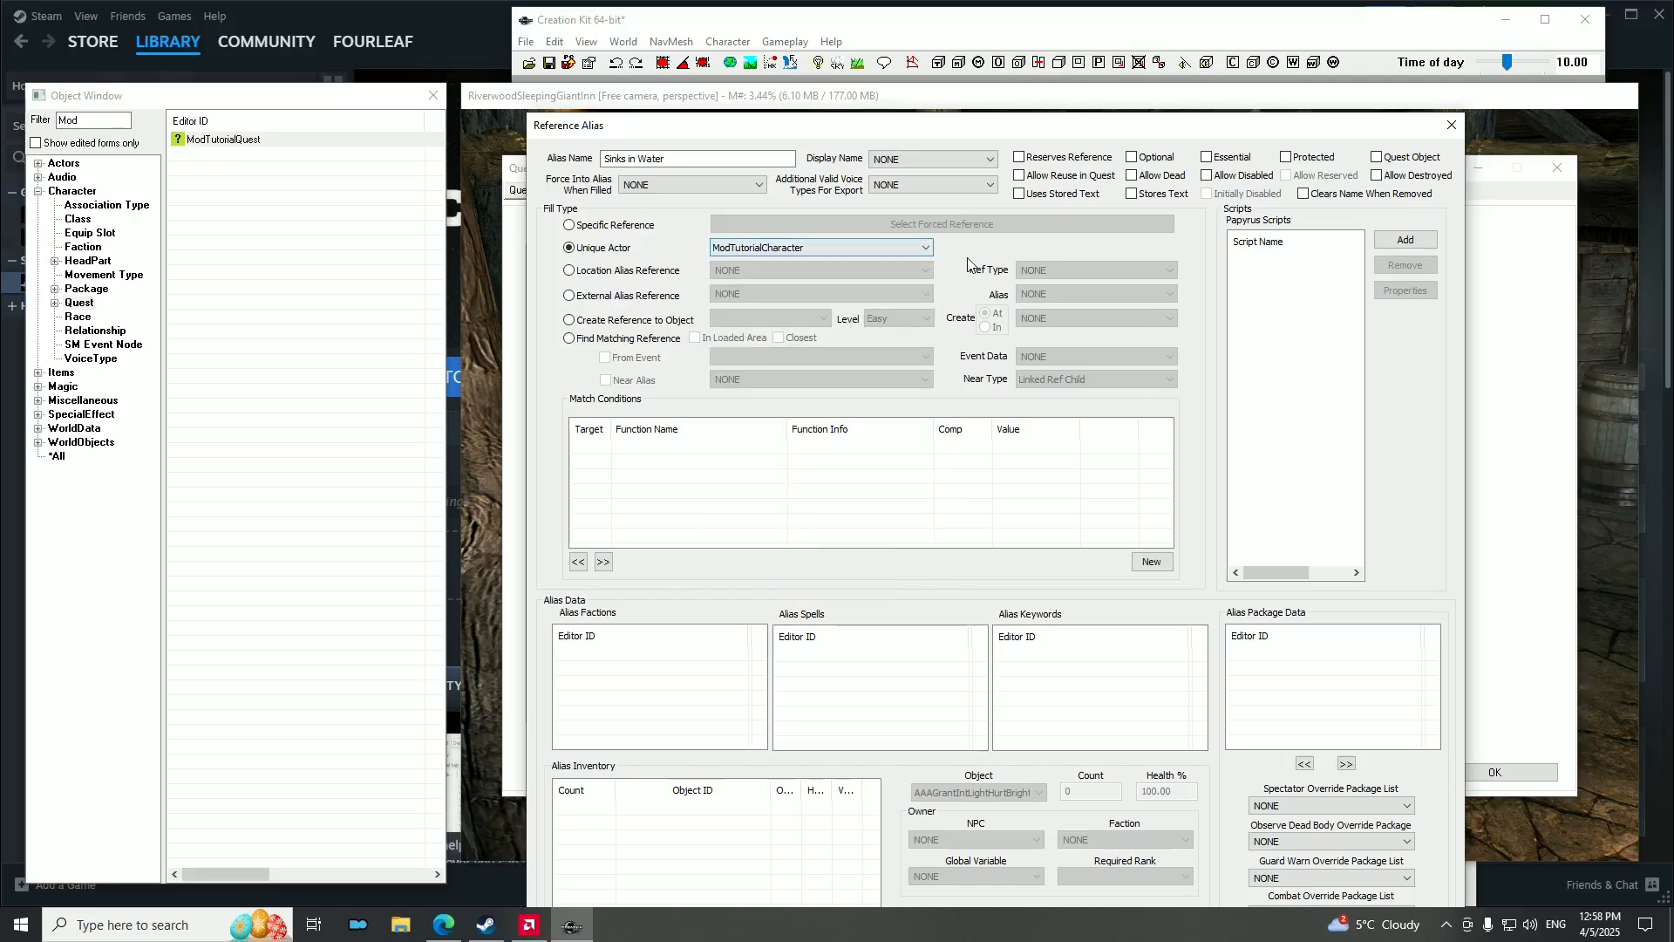
left_click_drag(950, 132, 906, 45)
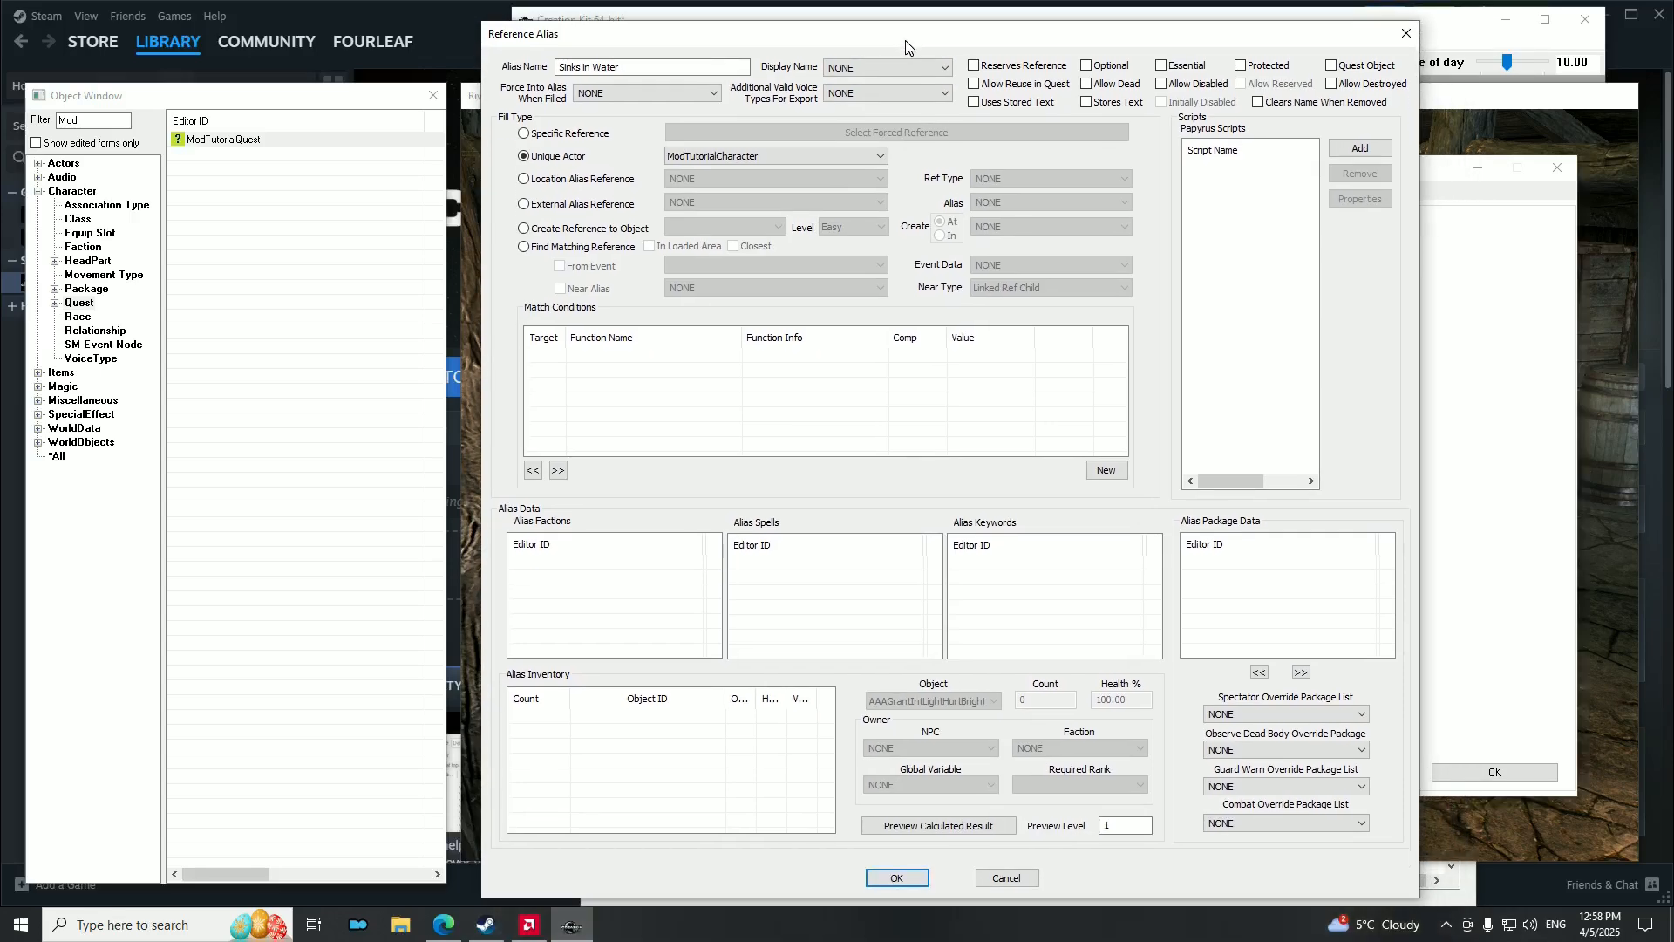
left_click(898, 878)
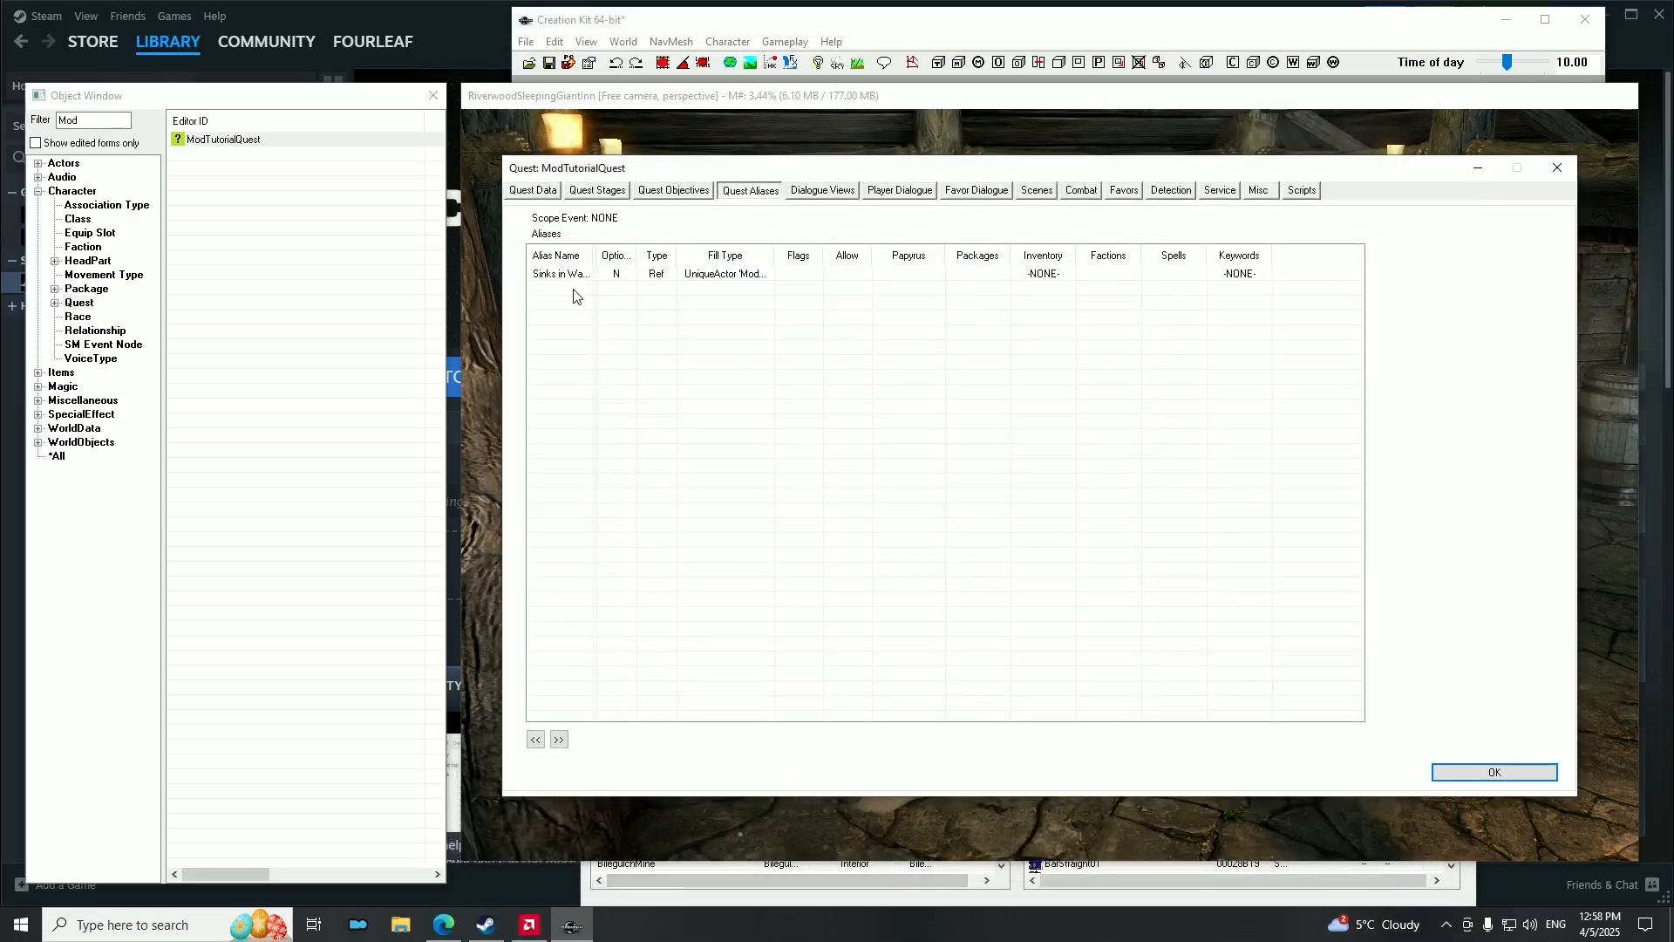
left_click_drag(595, 254, 601, 254)
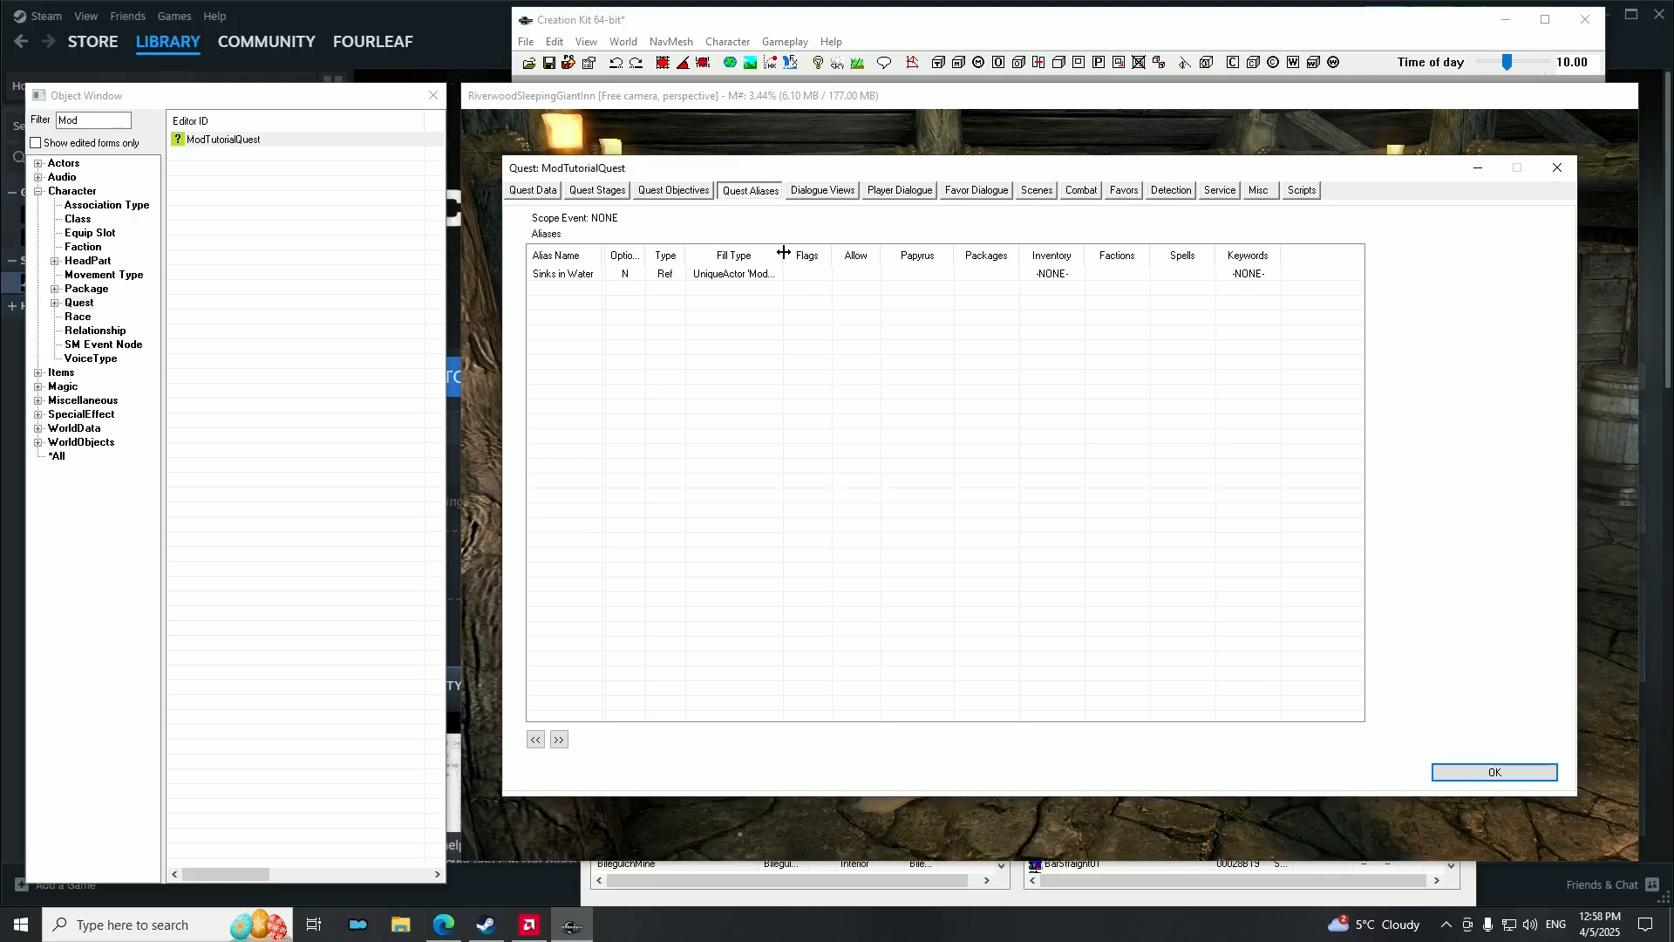
Add a second reference alias named "Sinks in Water Book" to the quest.
right_click(561, 296)
left_click(615, 305)
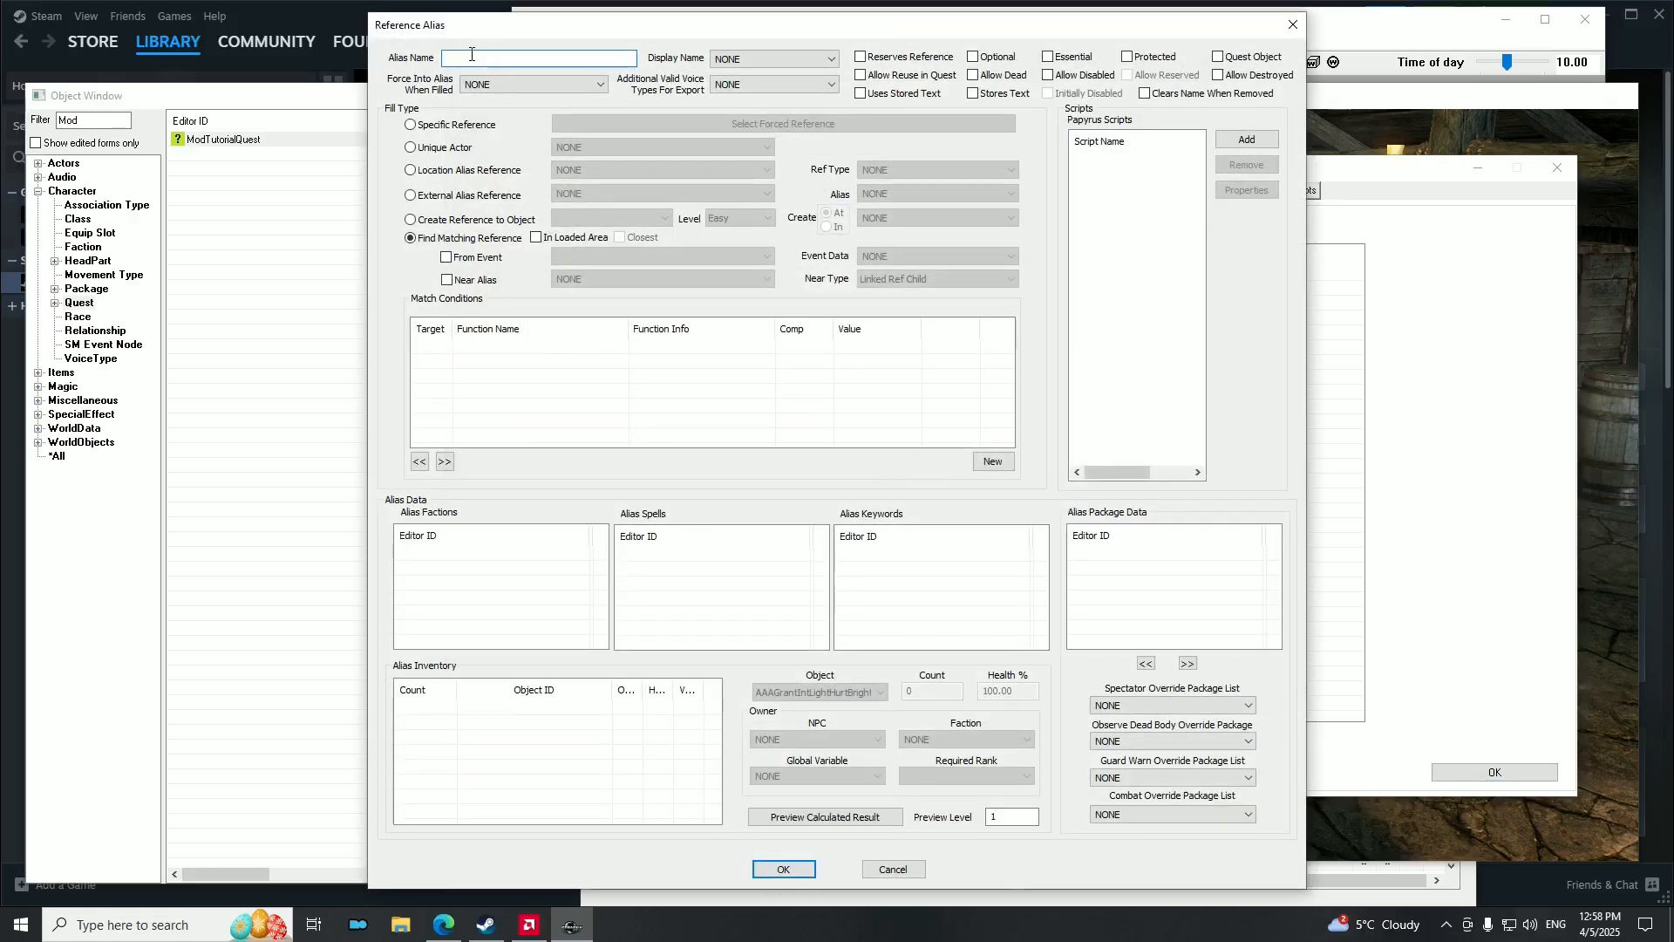
type("Mod")
key("BackSpace")
key("BackSpace")
key("BackSpace")
type("Sinks in Water Book")
Fill the book alias with a specific reference to the ModTutorialBook placed on the inn table and save the alias.
left_click(410, 124)
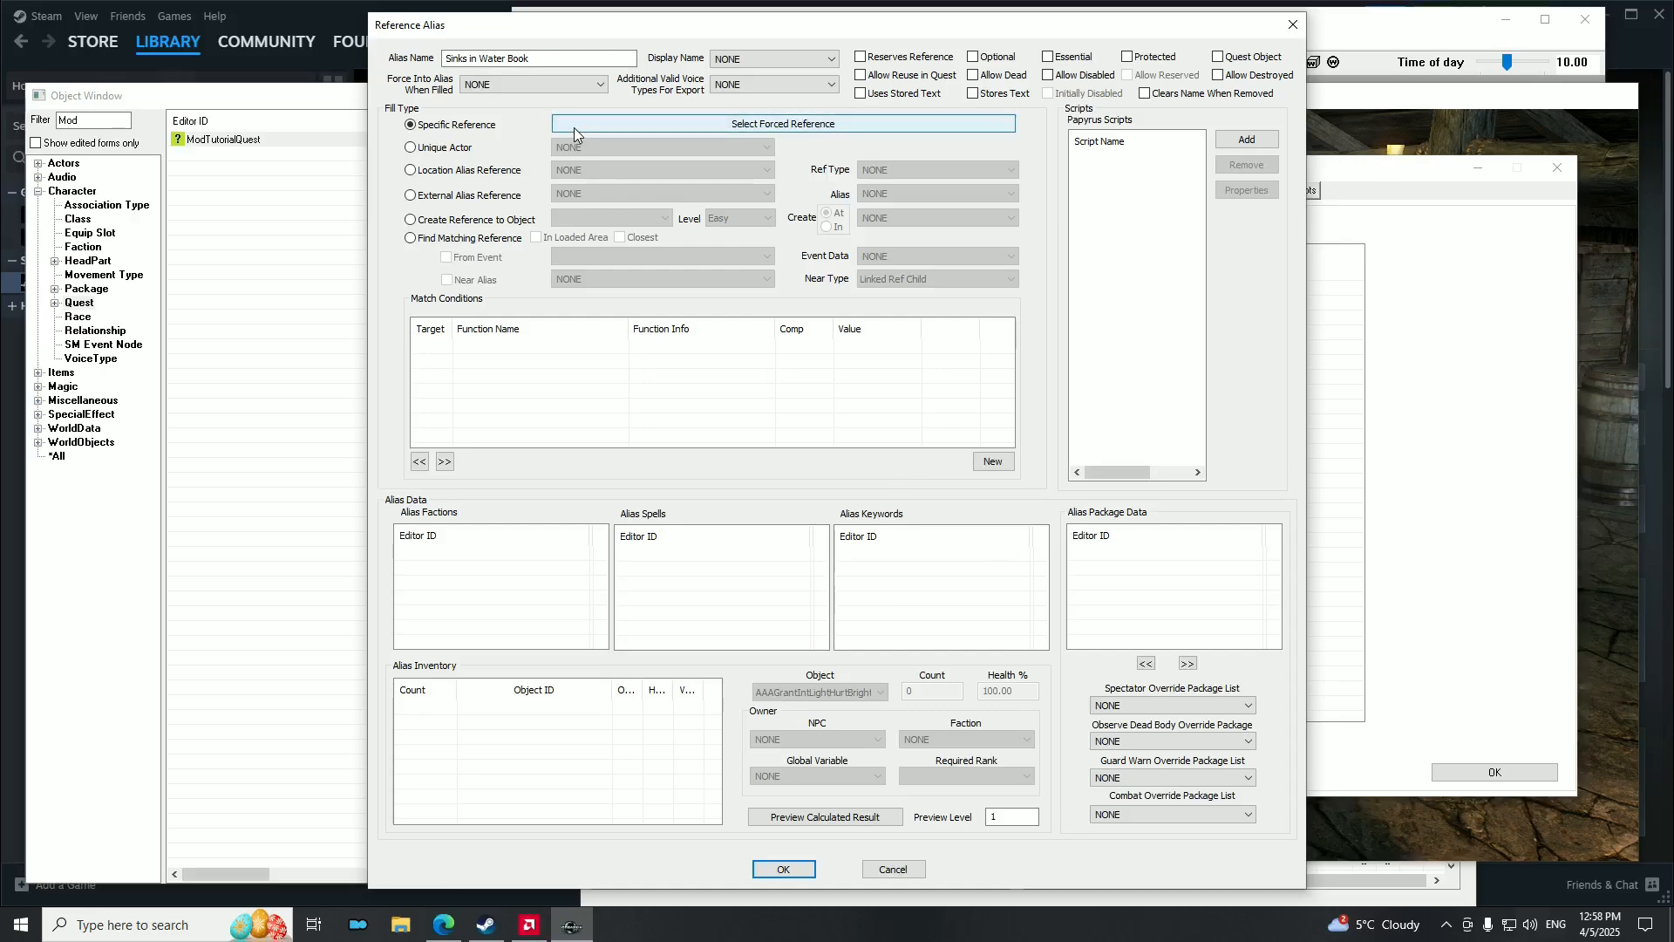
left_click(703, 126)
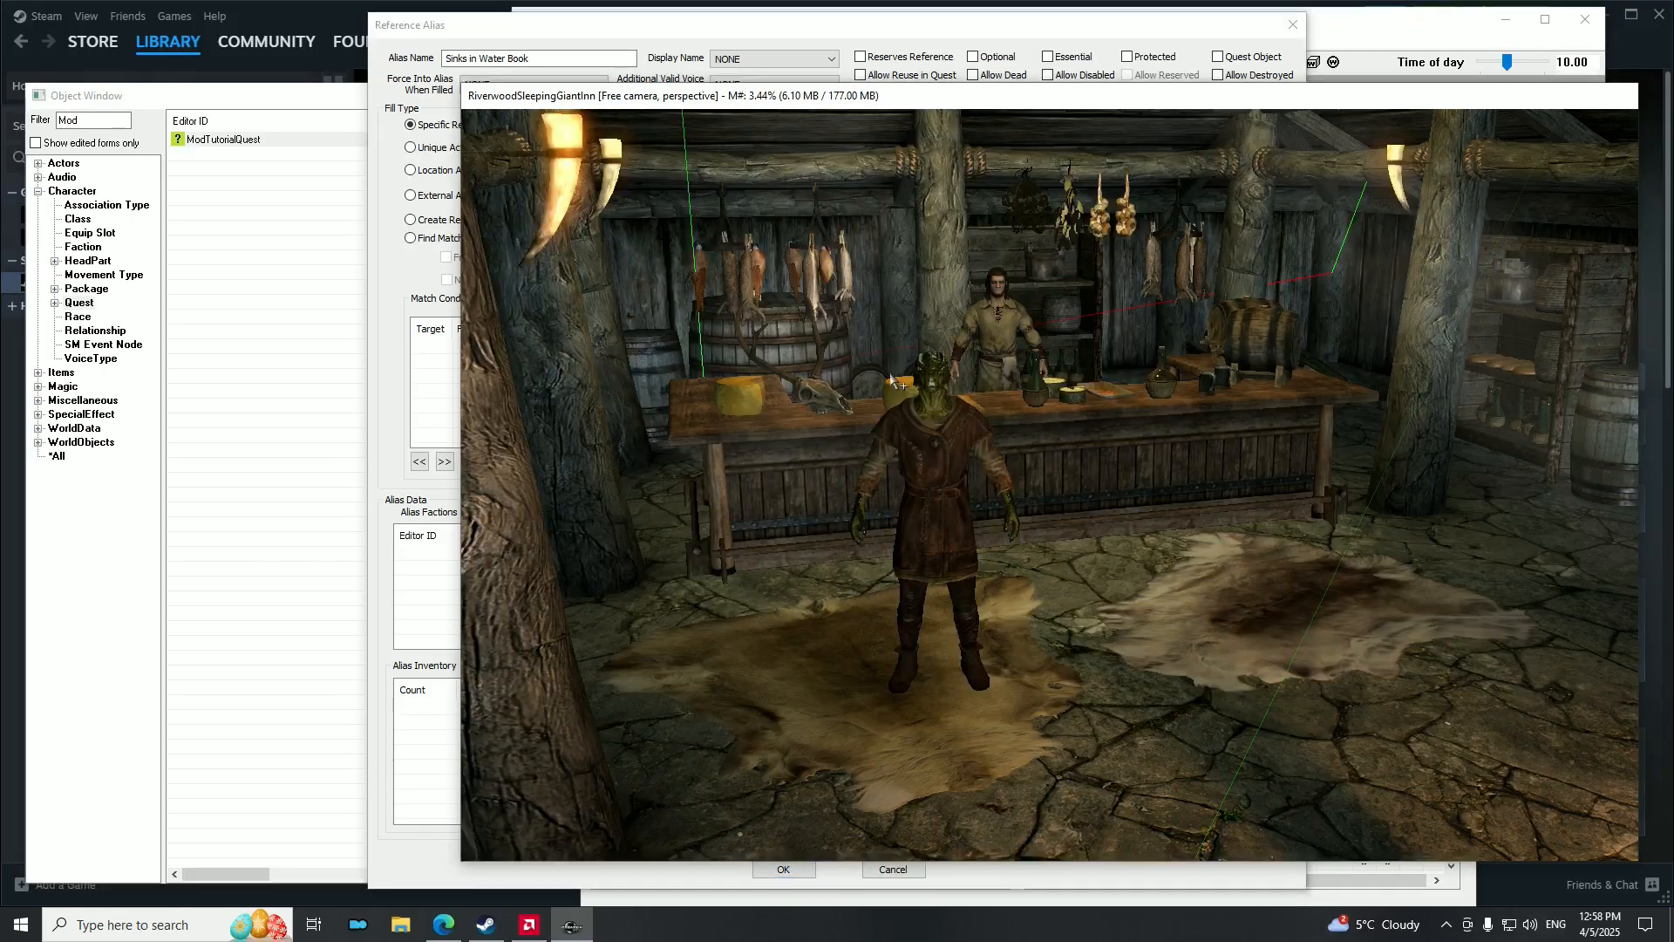
middle_click_drag(895, 382, 966, 375, "shift")
scroll(1359, 390, "up", 5)
left_click(928, 353)
scroll(966, 375, "up", 3)
left_click(758, 30)
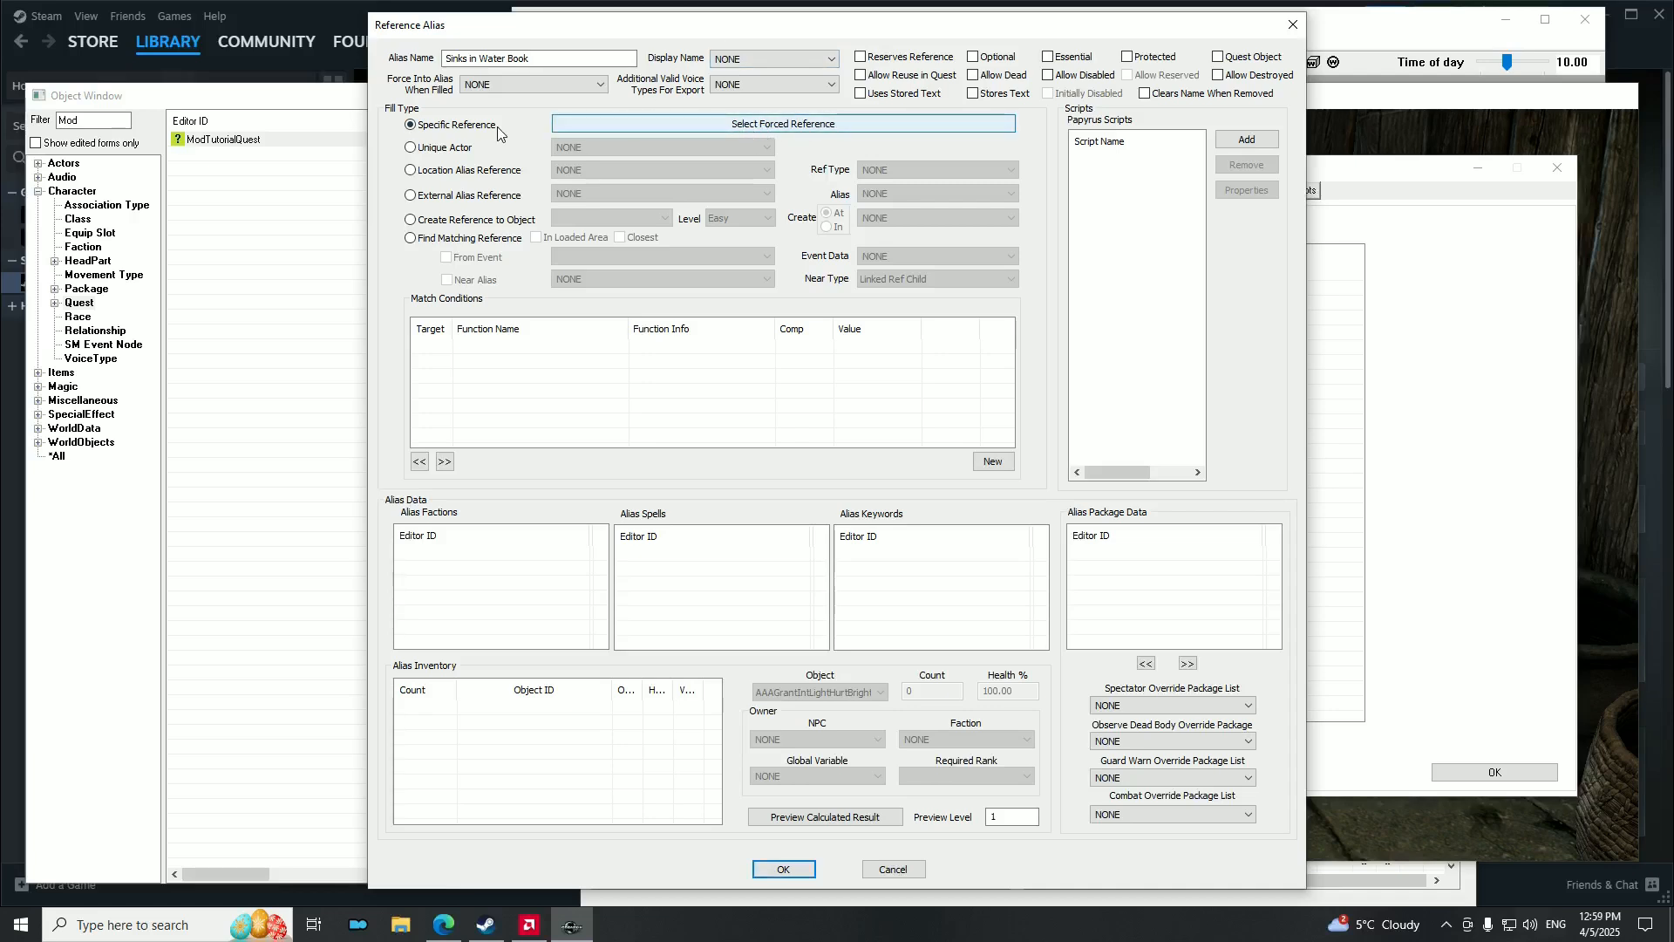
left_click(802, 128)
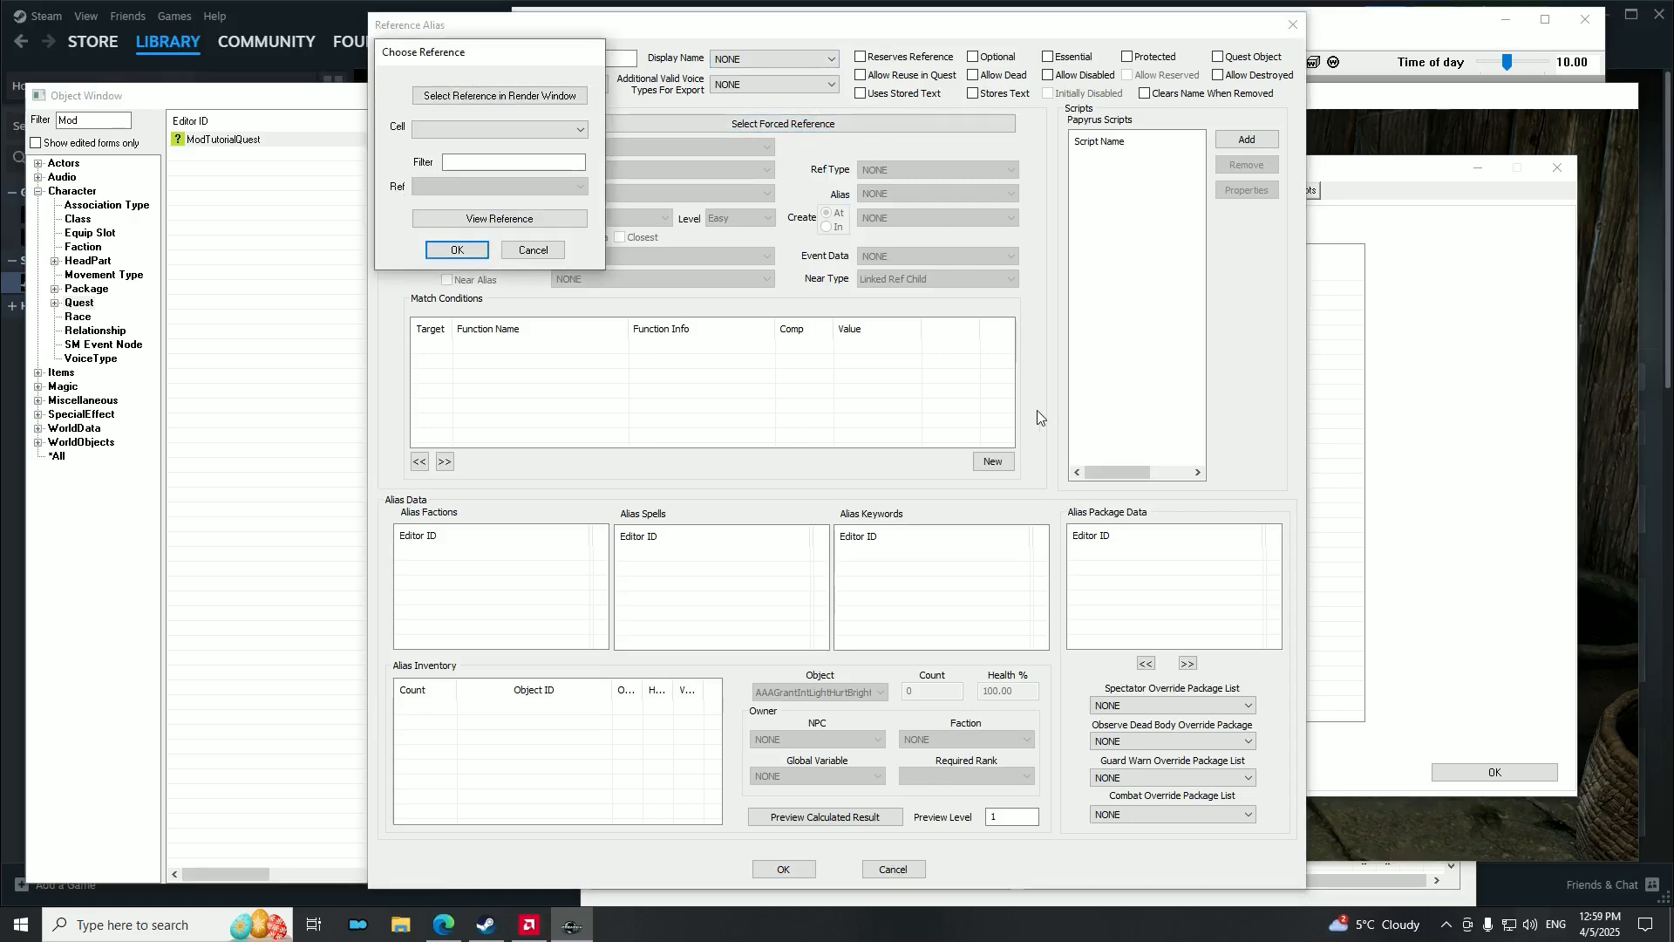
left_click_drag(512, 54, 741, 303)
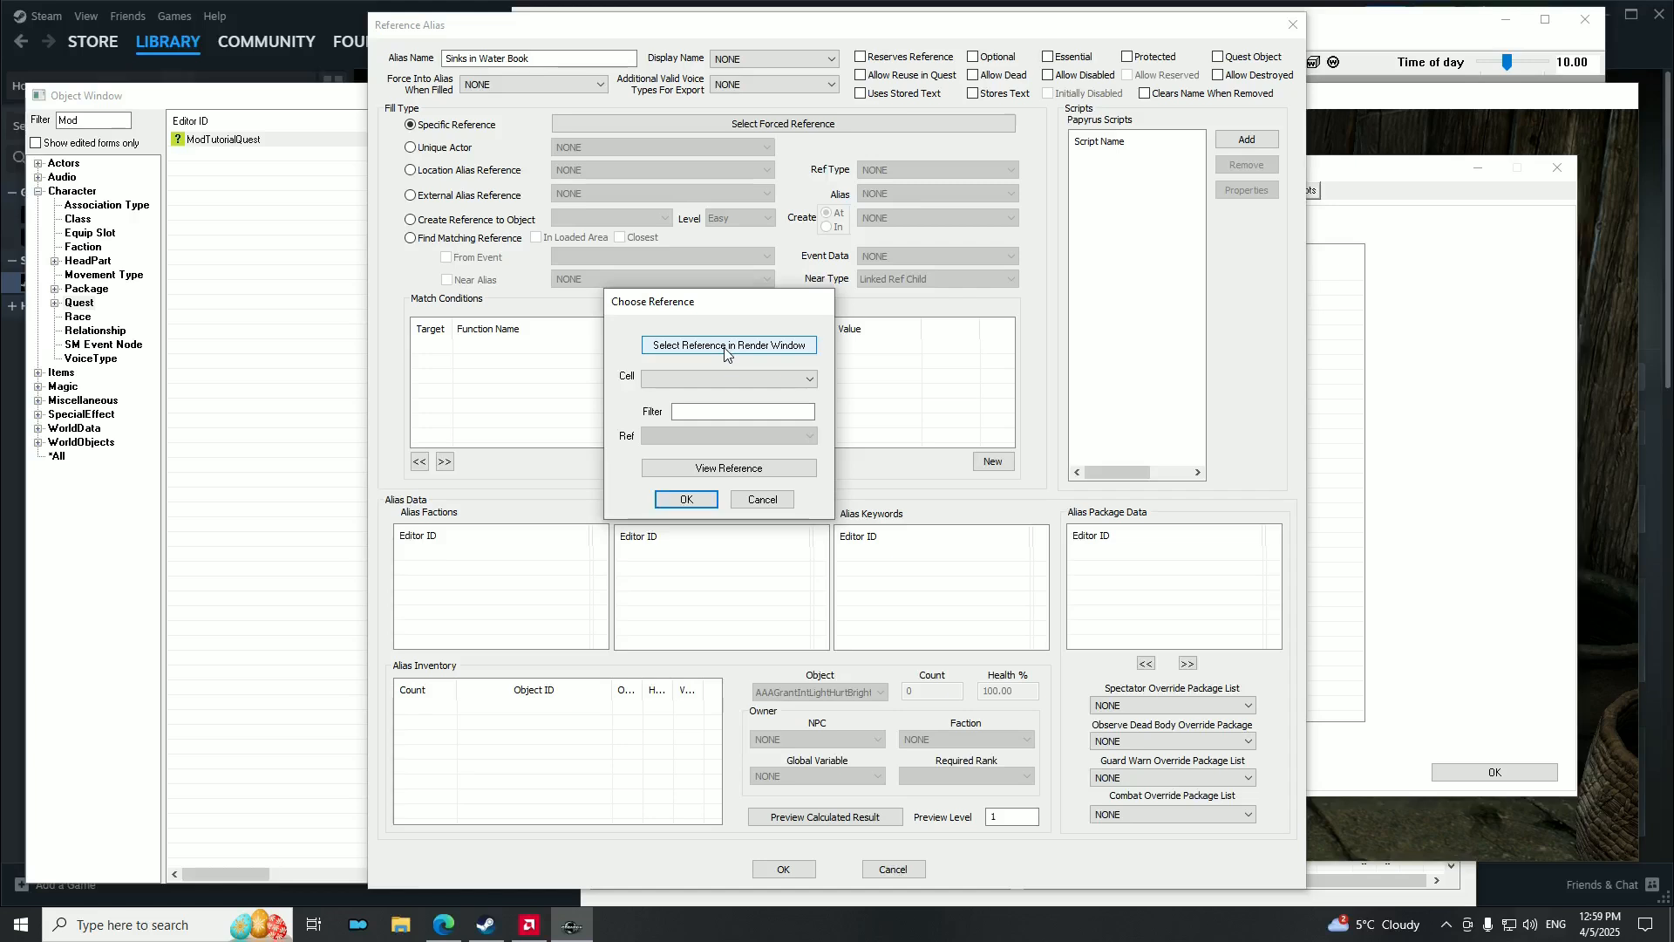
left_click(725, 345)
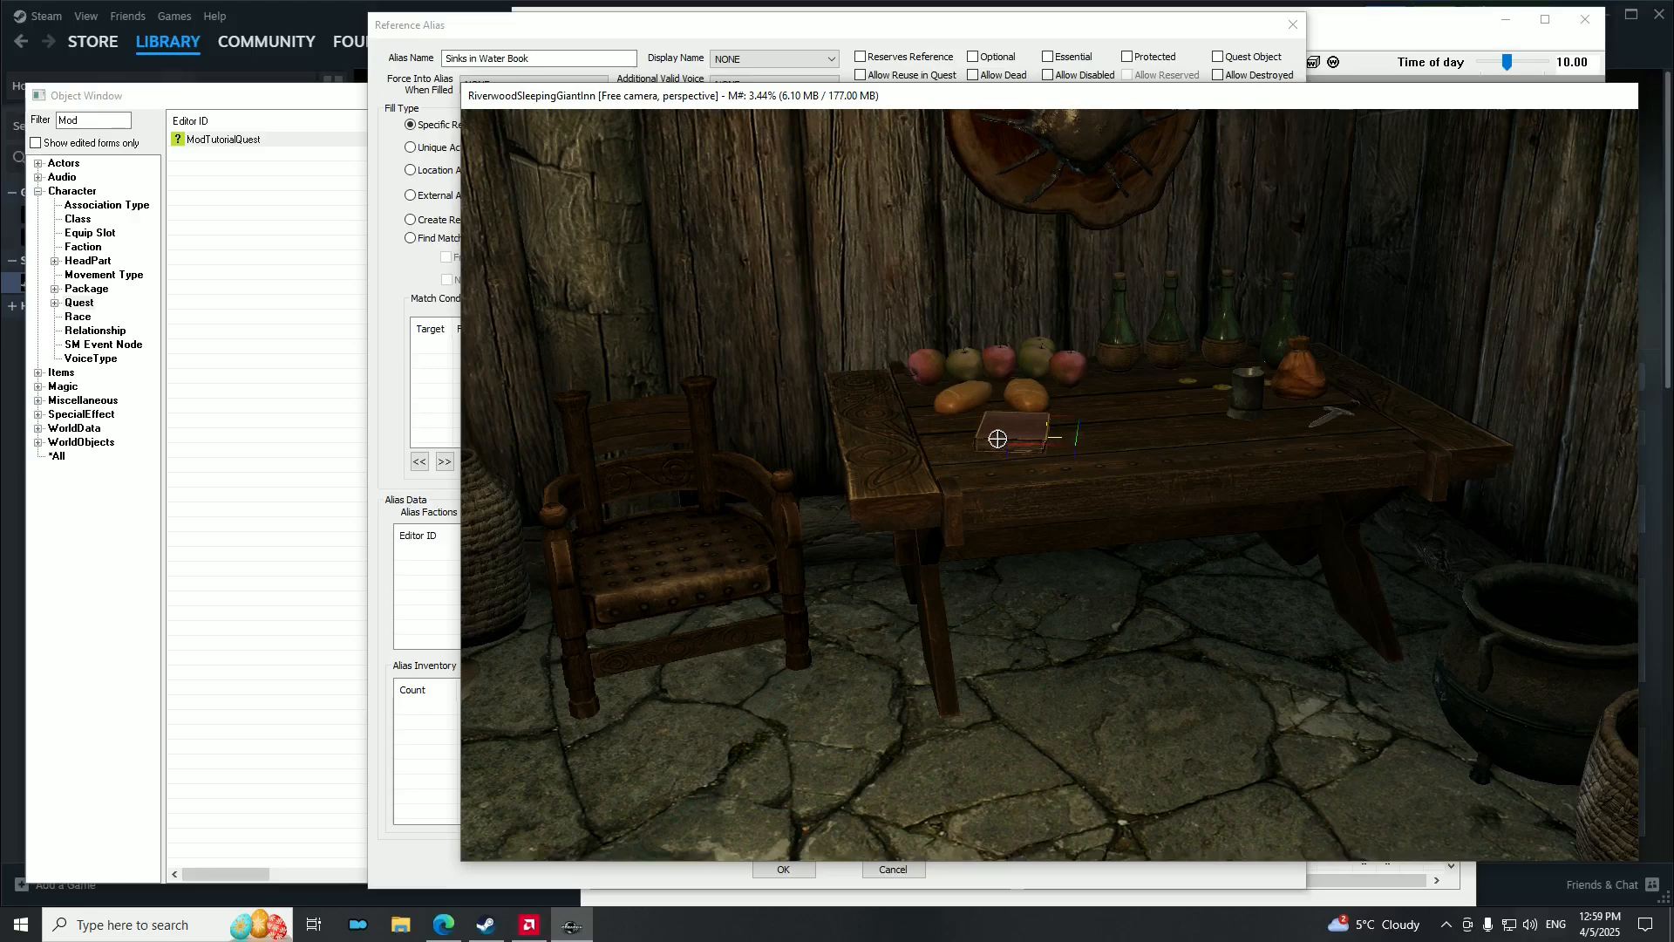
scroll(1001, 436, "up", 2)
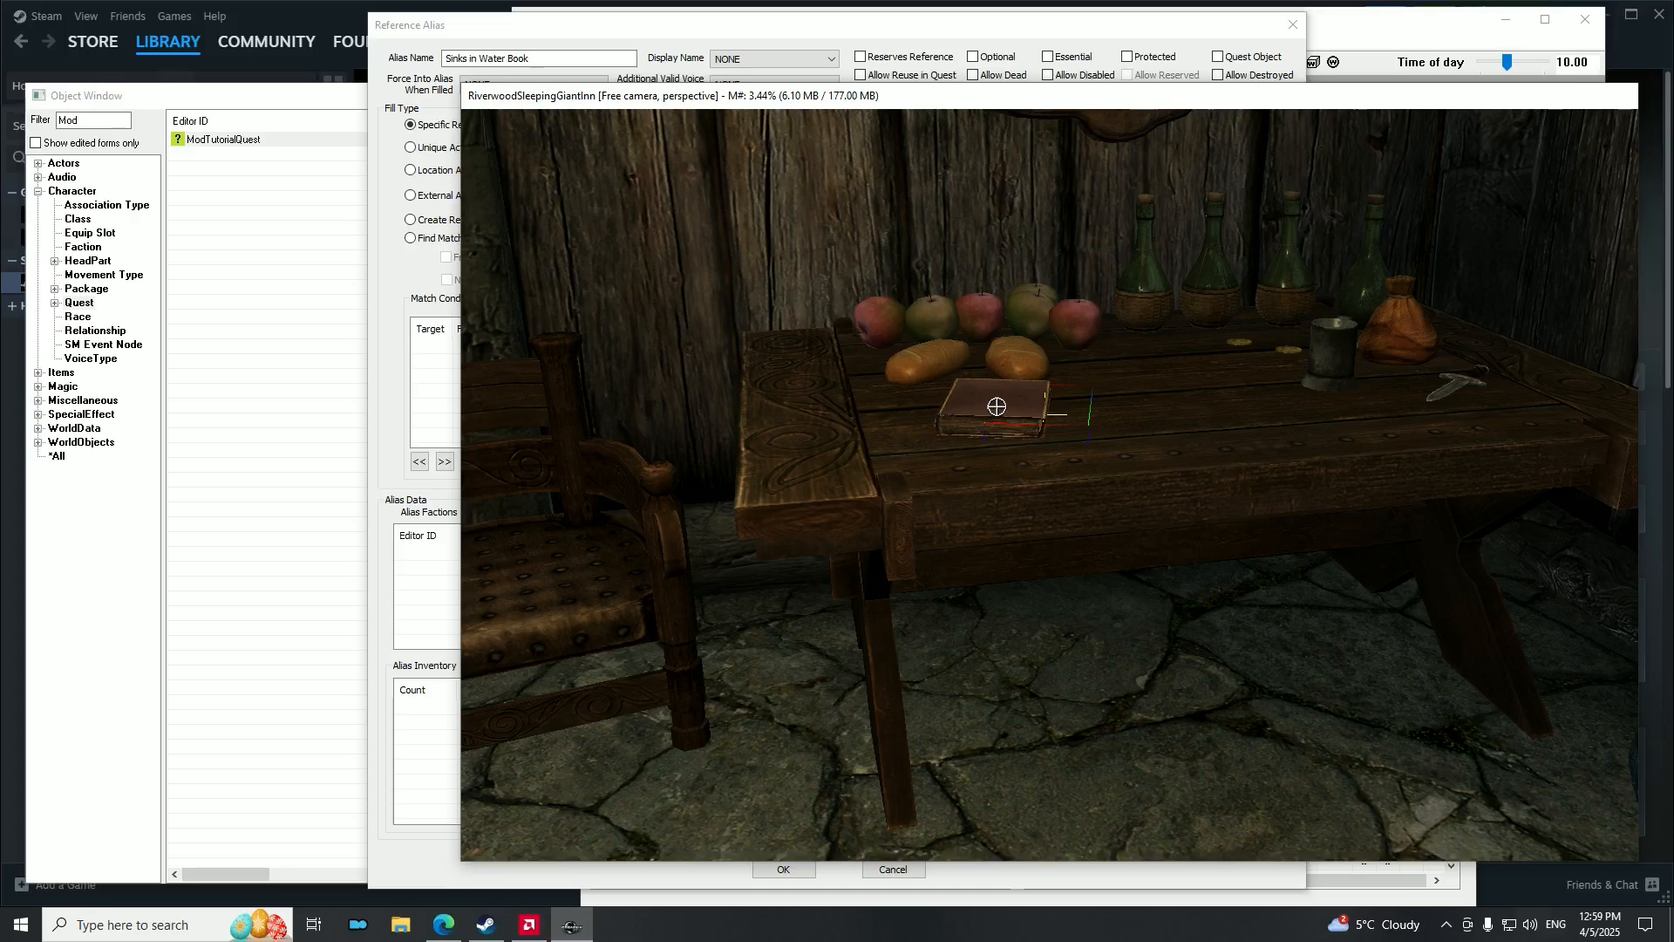
double_click(997, 407)
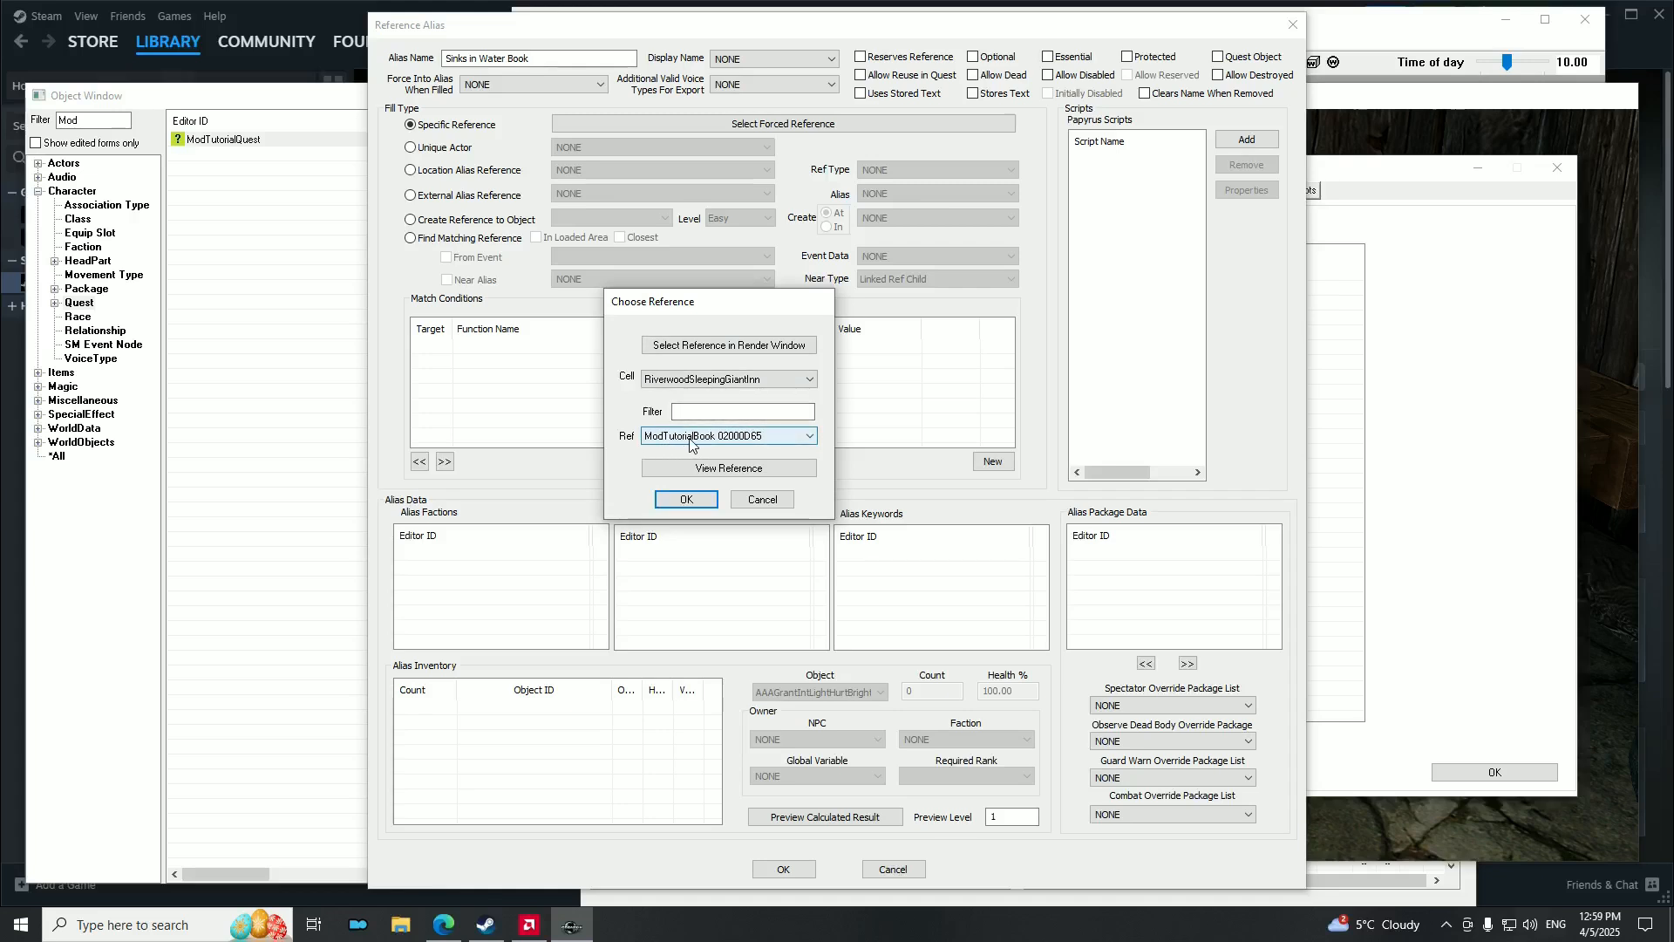
left_click(686, 500)
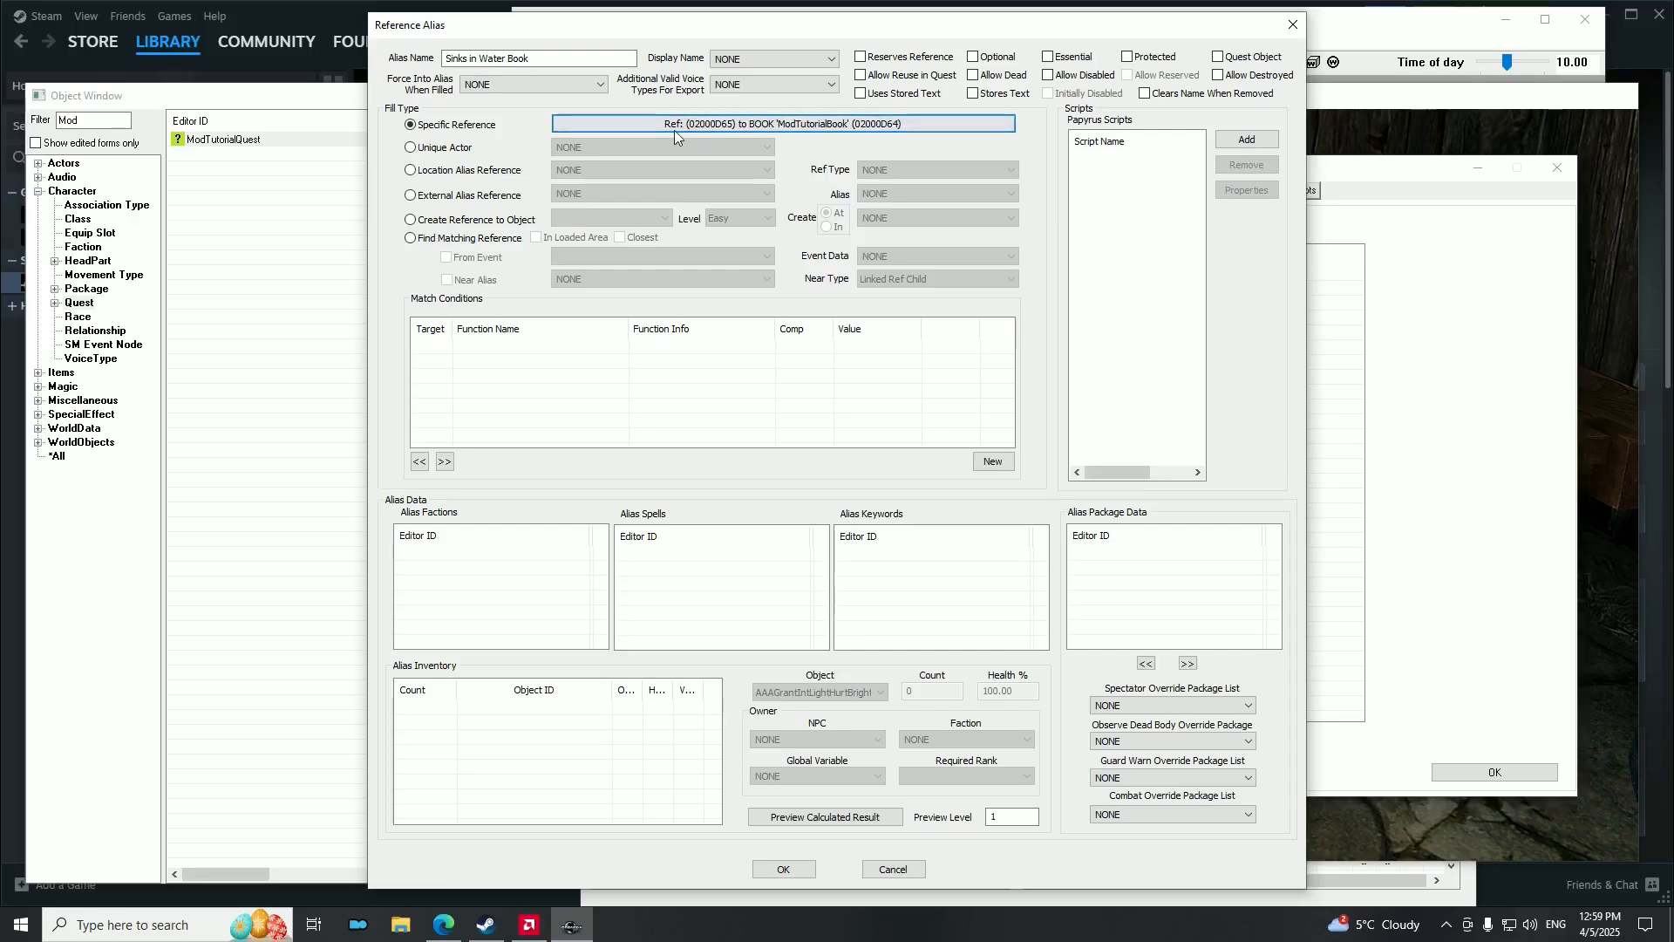
left_click(784, 869)
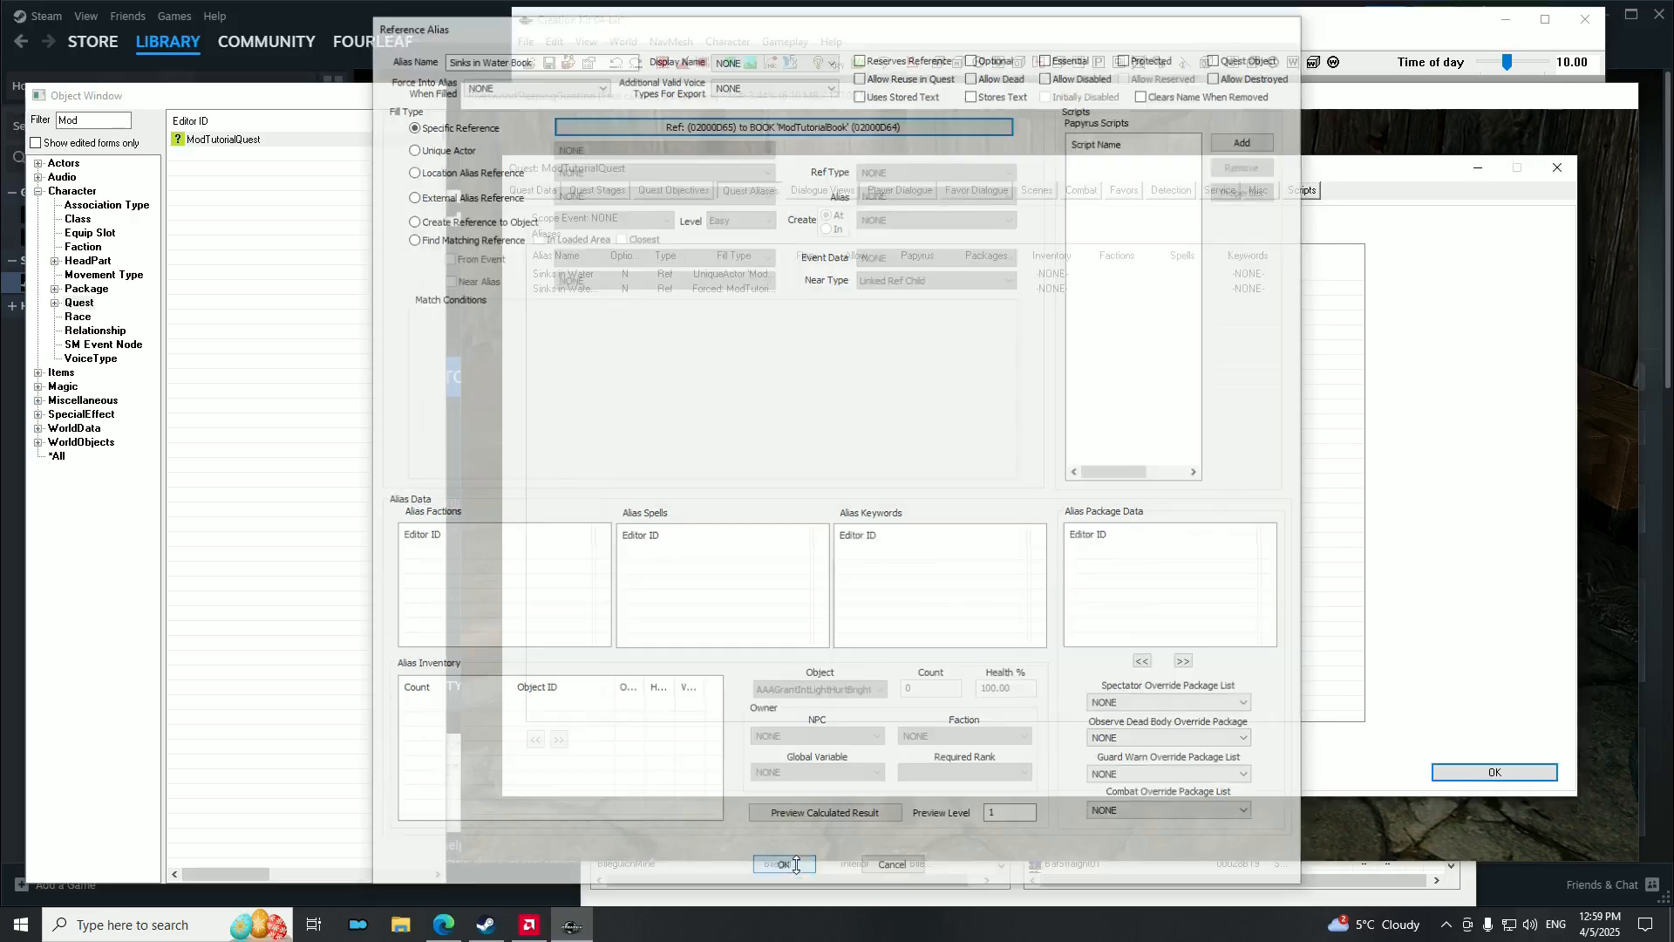
Widen the alias name column and check the Sinks in Water and Sinks in Water Book entries.
left_click_drag(619, 259, 658, 259)
left_click(586, 275)
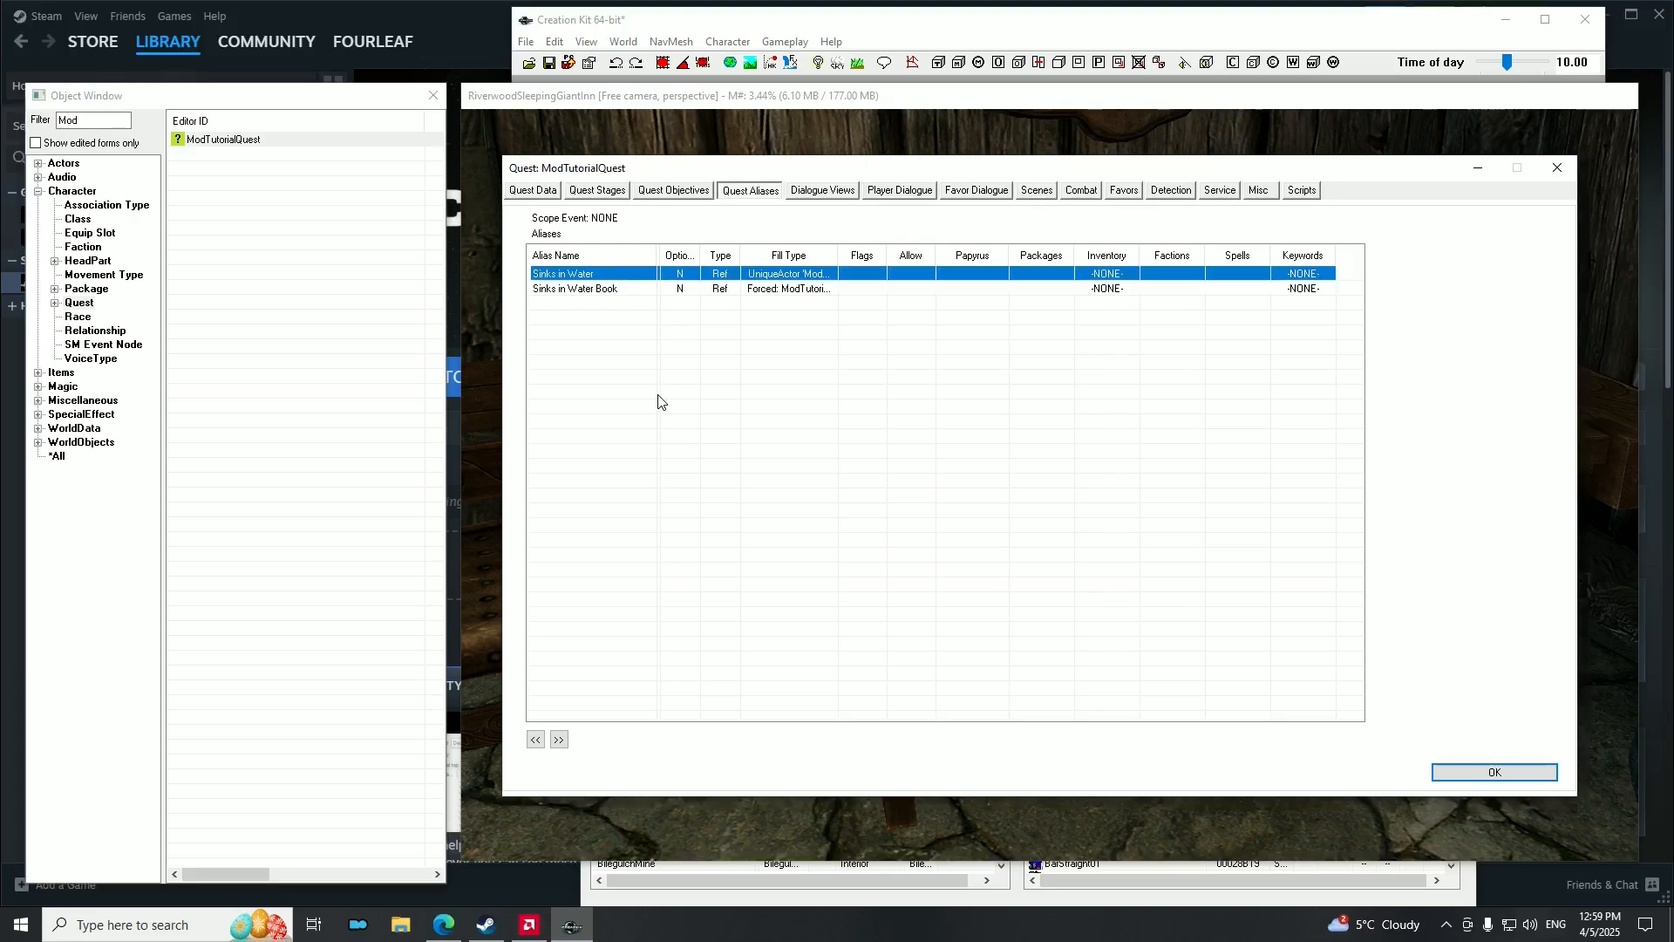
left_click(588, 290)
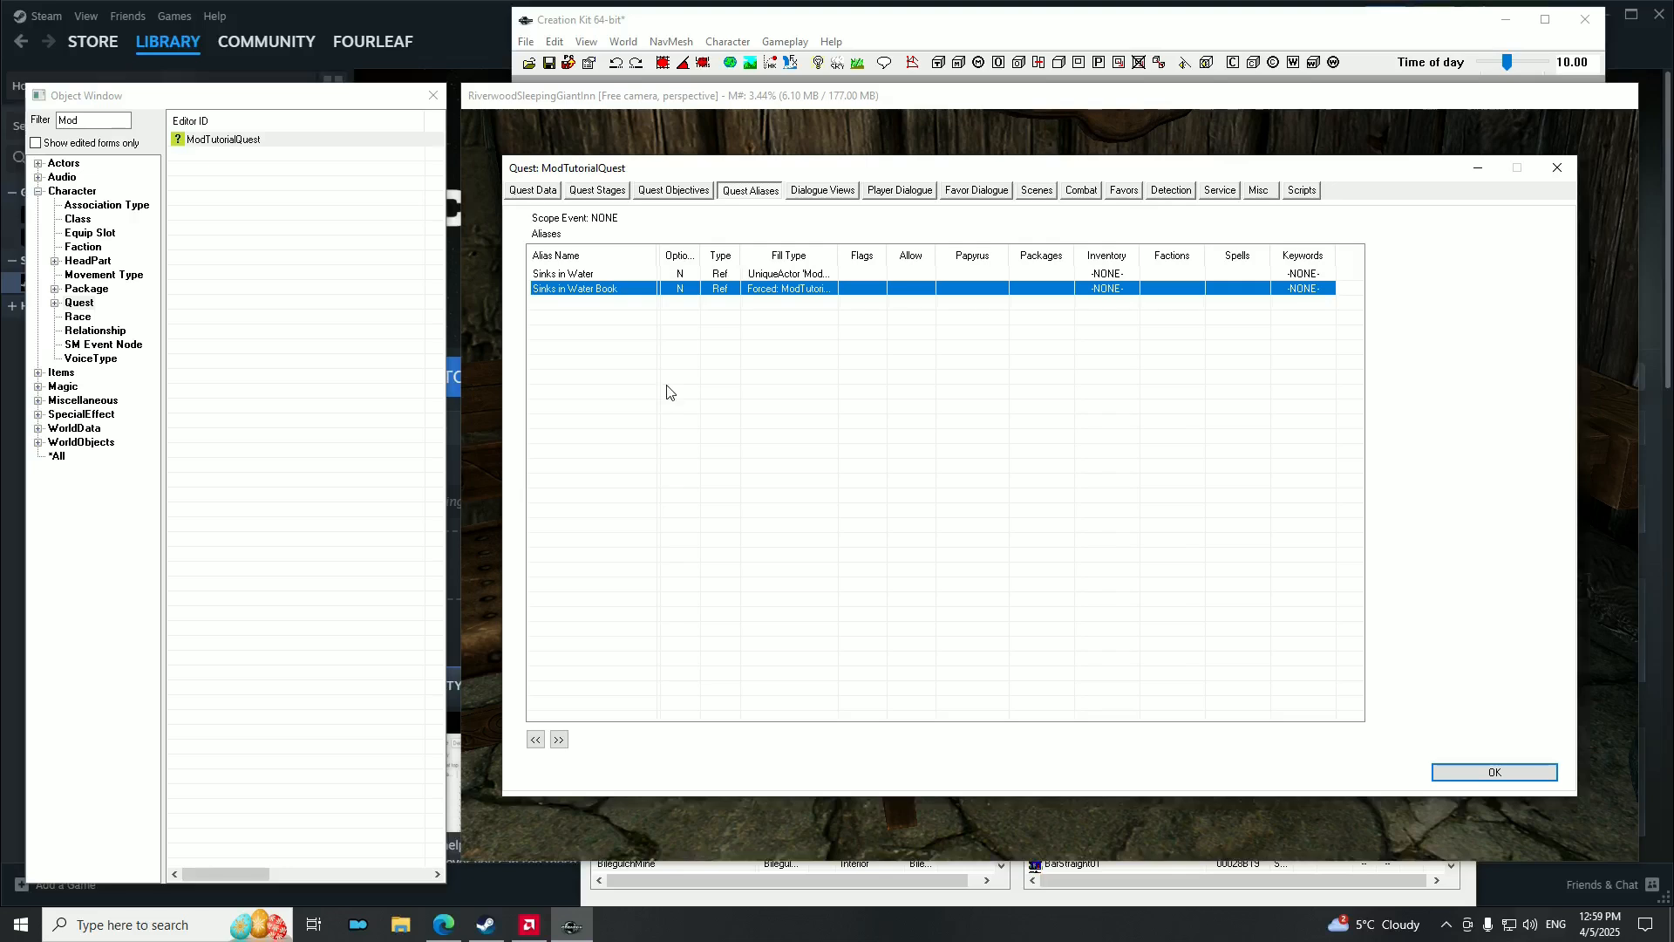
Create a dialogue view for the quest with the ID ModTutorialQuest_SinksWaterView.
left_click(825, 193)
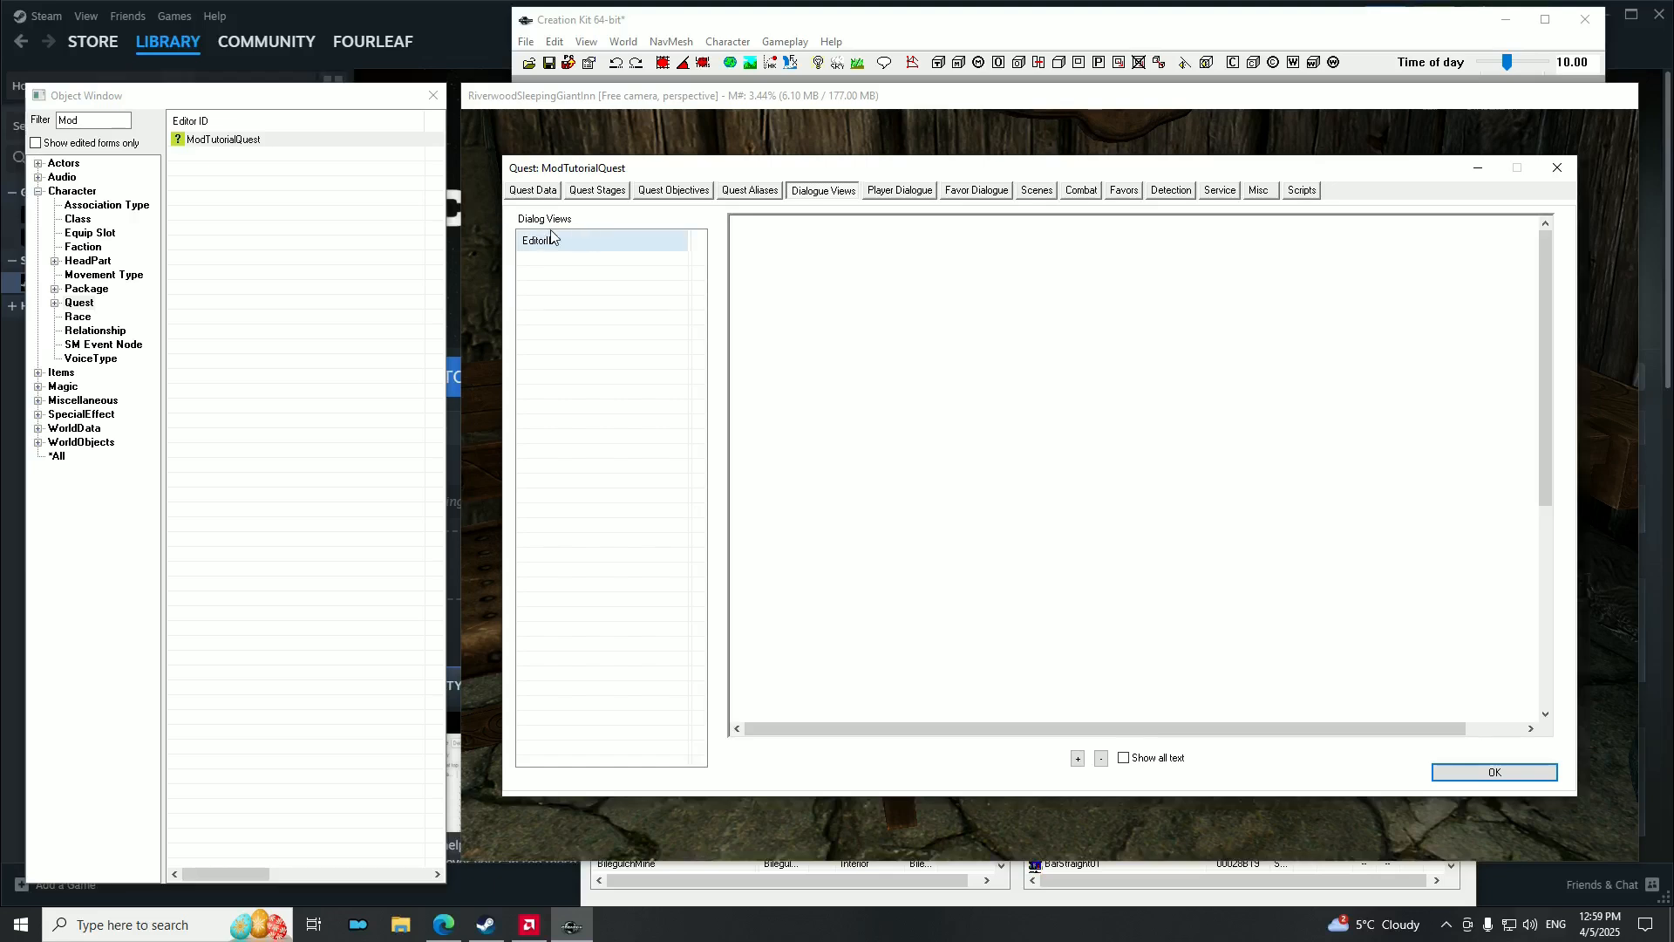
right_click(549, 288)
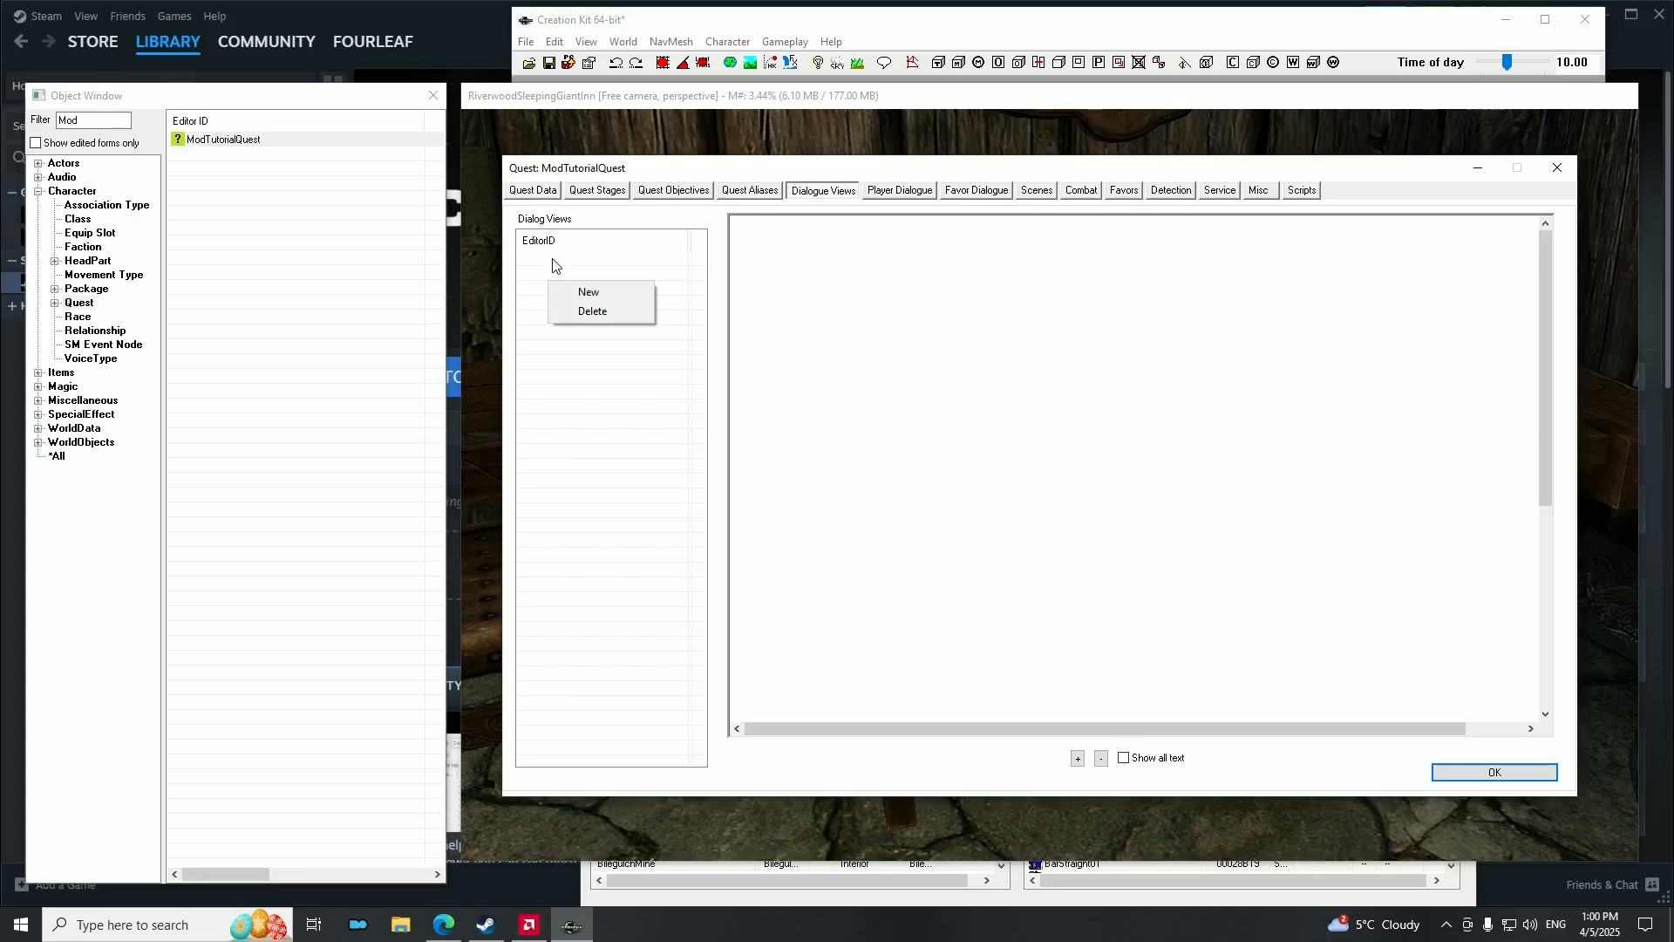
left_click(557, 265)
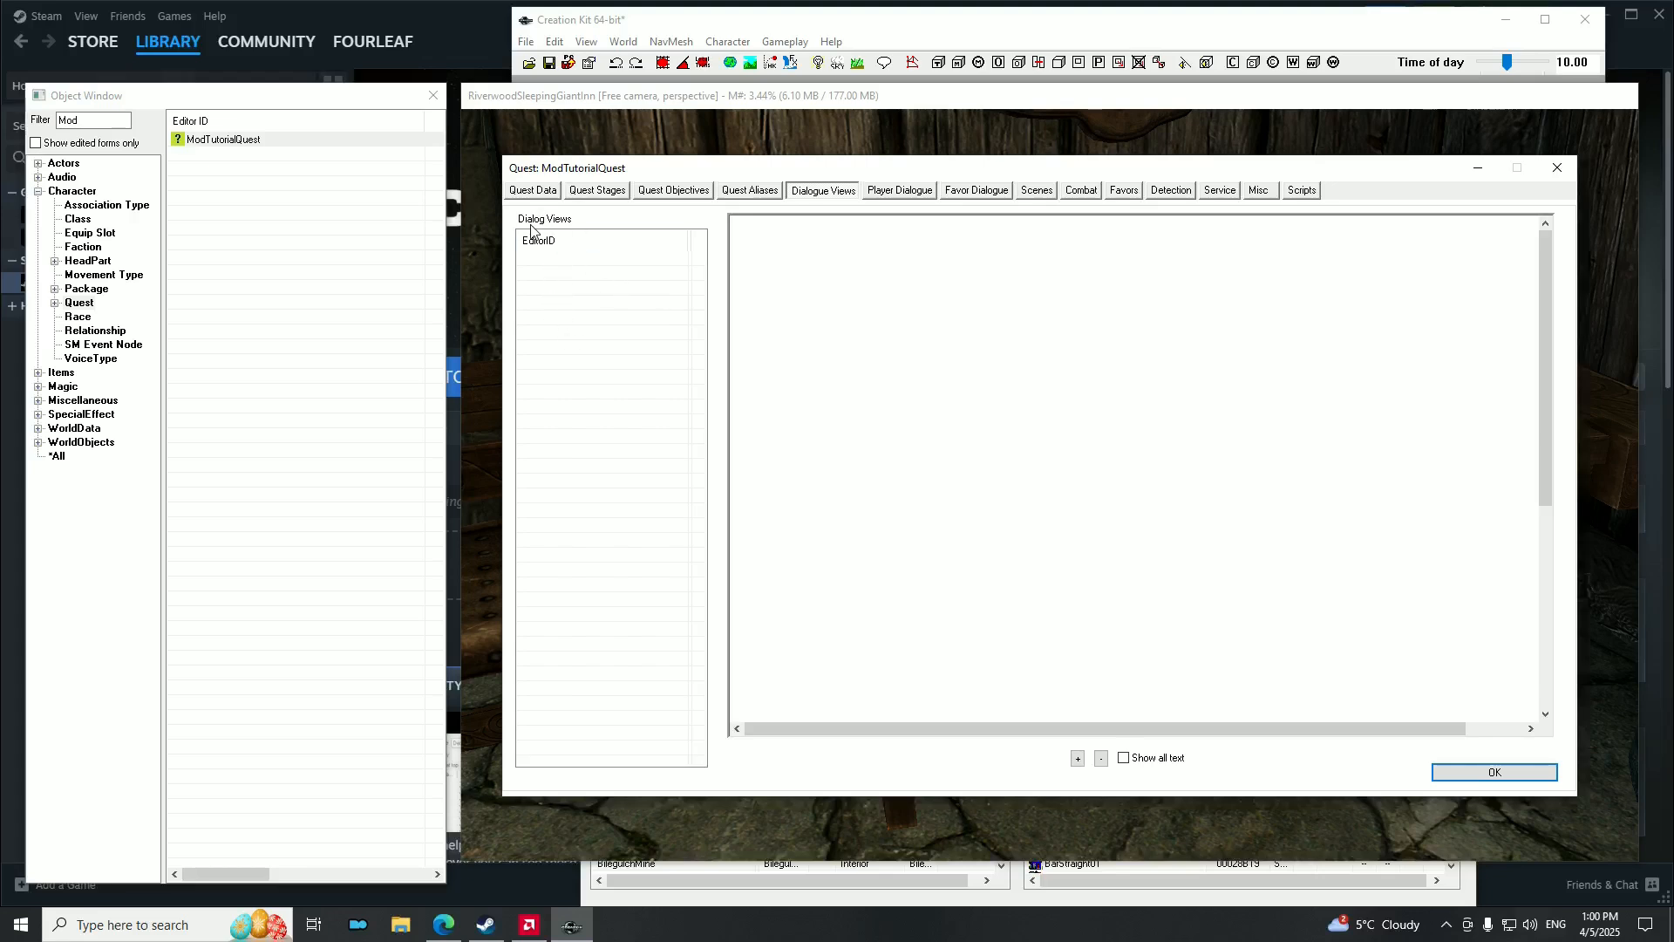
right_click(542, 307)
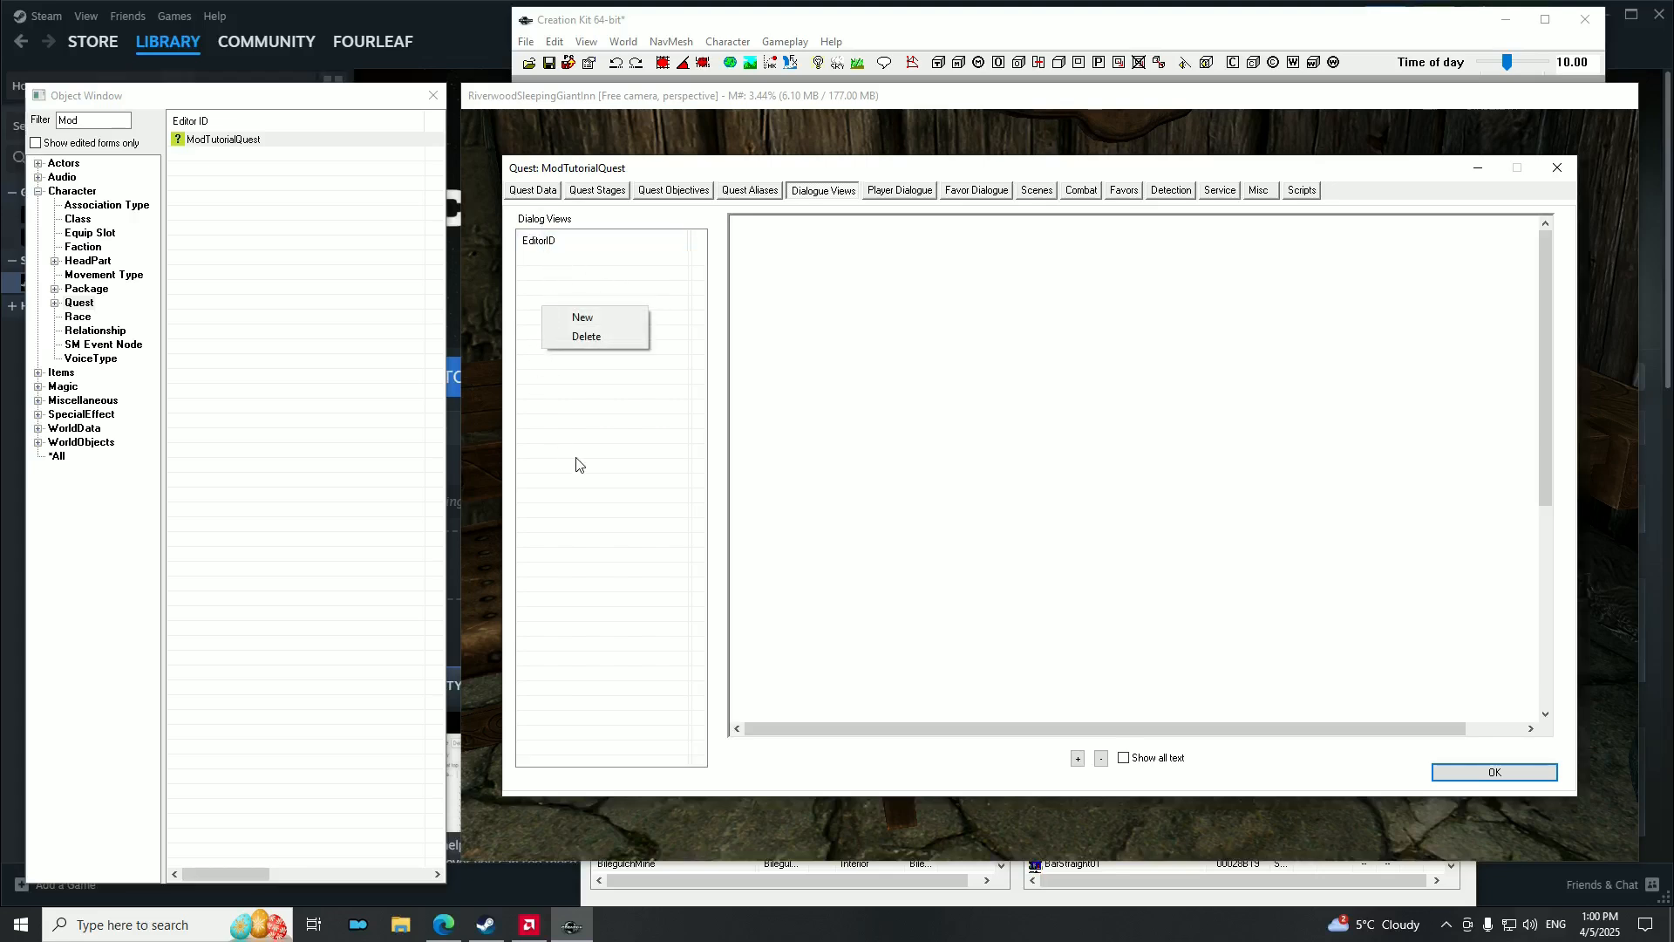
left_click(600, 321)
left_click_drag(625, 187, 787, 343)
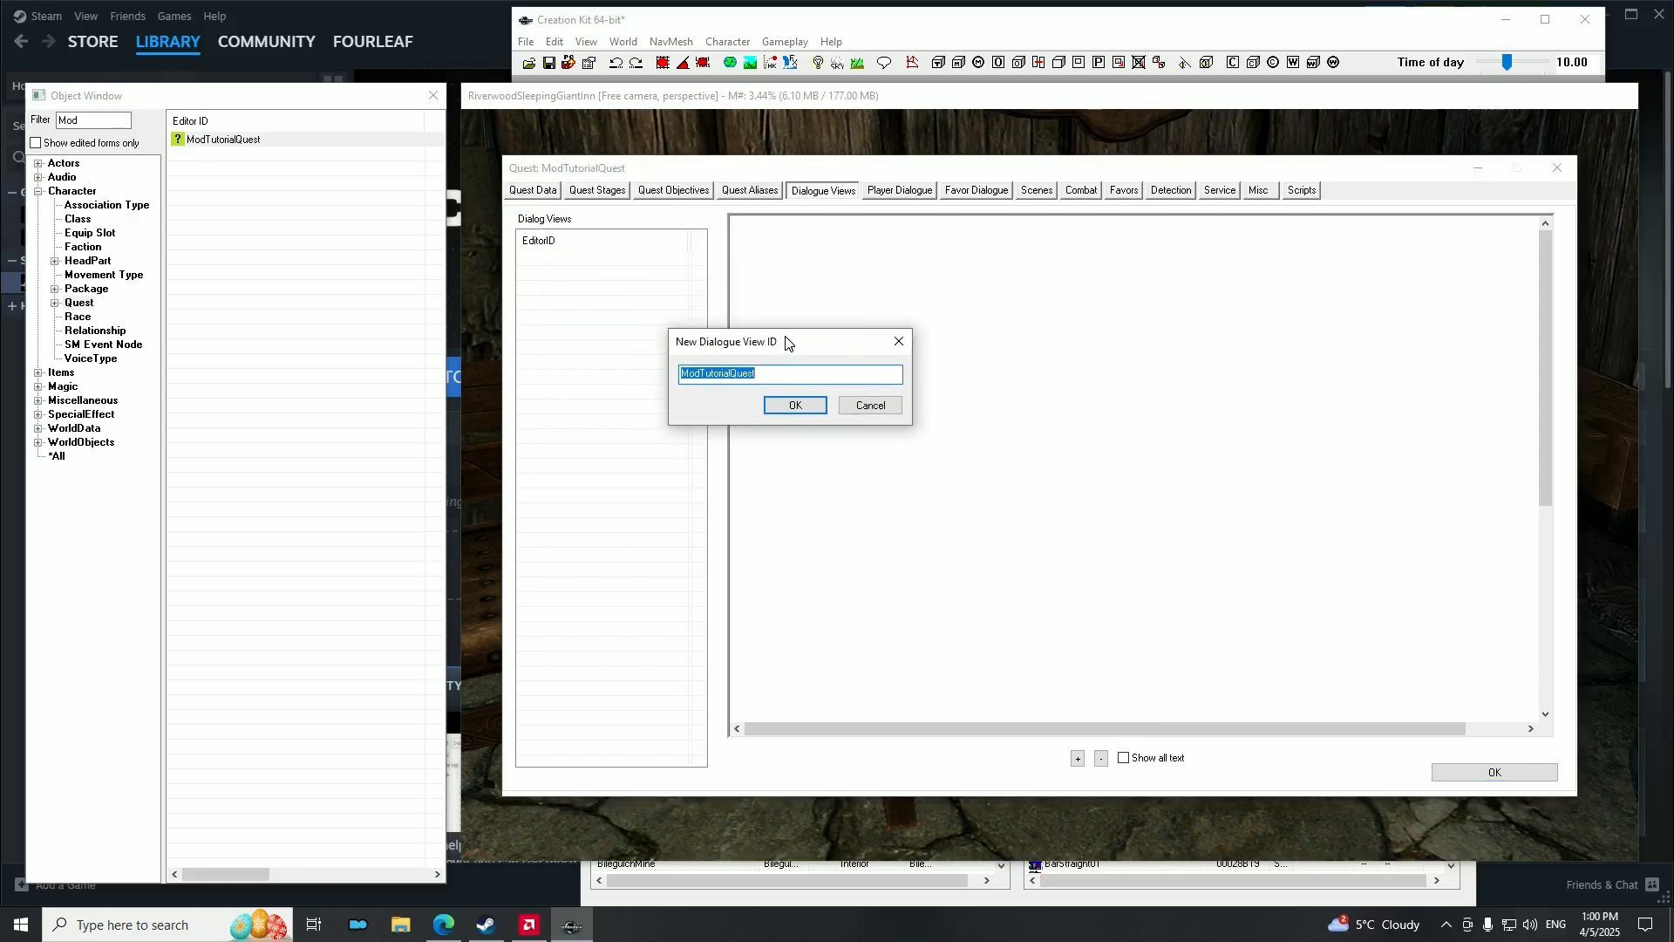
left_click(777, 380)
type("_SIn")
key("BackSpace")
key("BackSpace")
type("inksWaterView")
key("shift+Left")
key("shift+Left")
key("shift+Left")
key("shift+Left")
left_click(839, 372)
left_click_drag(682, 375, 856, 373)
left_click(844, 373)
left_click(792, 404)
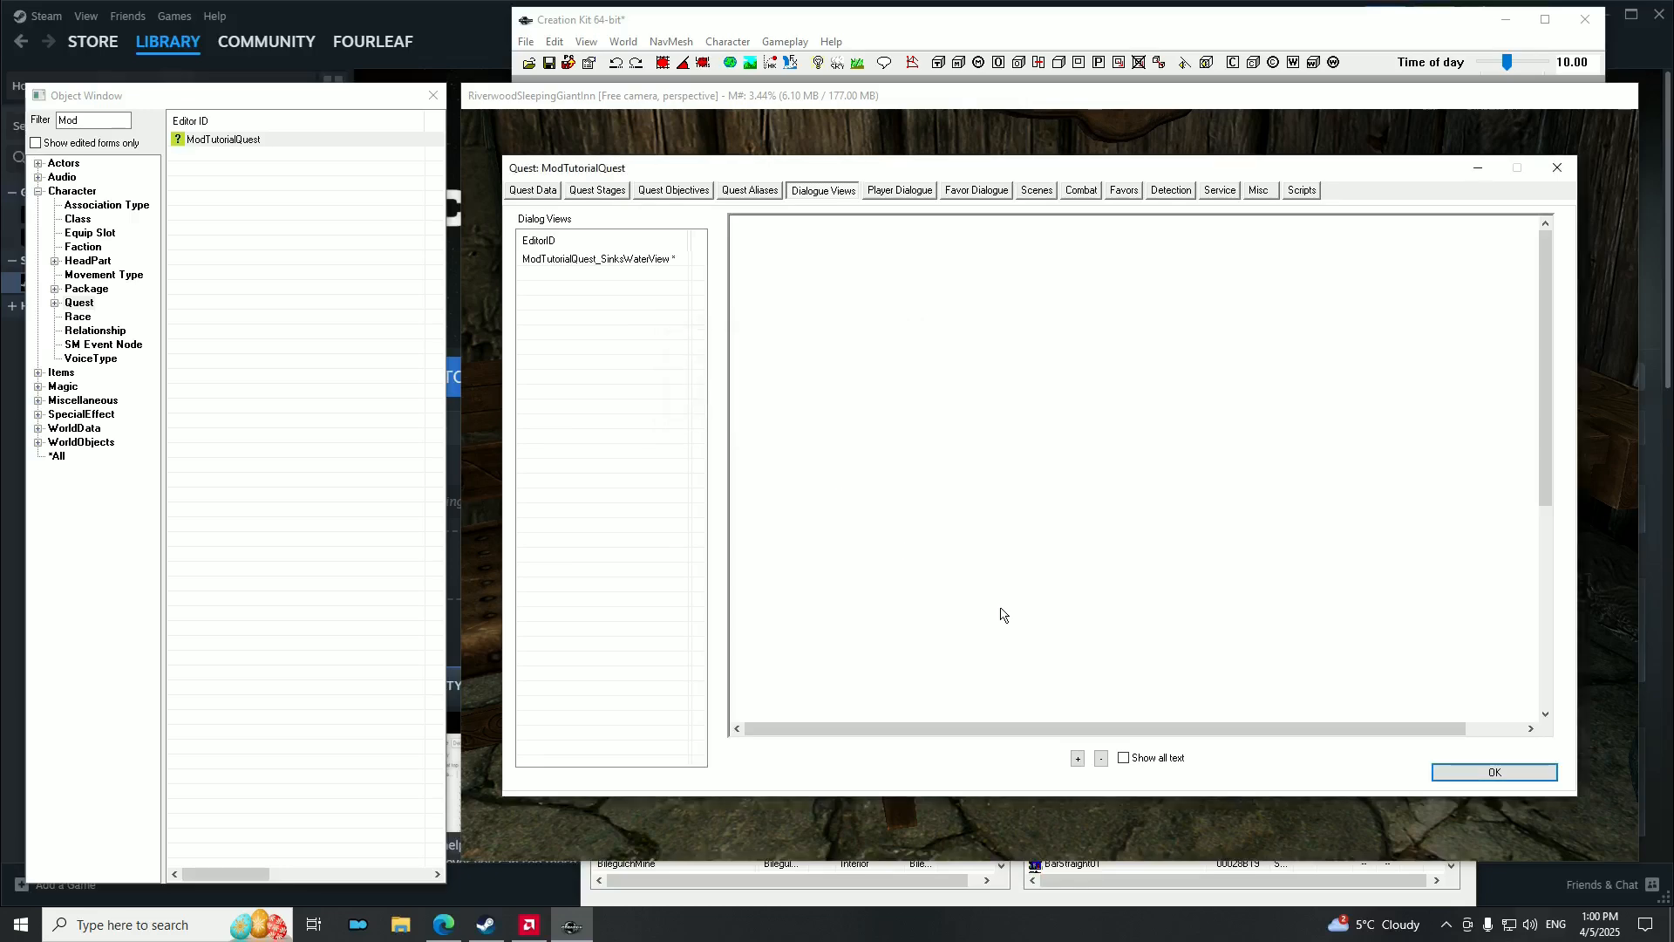
Create the branch ModTutorialQuest_MeetingSinksBranch in the SinksWater view, with starting topic ModTutorialQuest_MeetingSinksBranchTopic, and place it near the view's upper left corner.
left_click(589, 260)
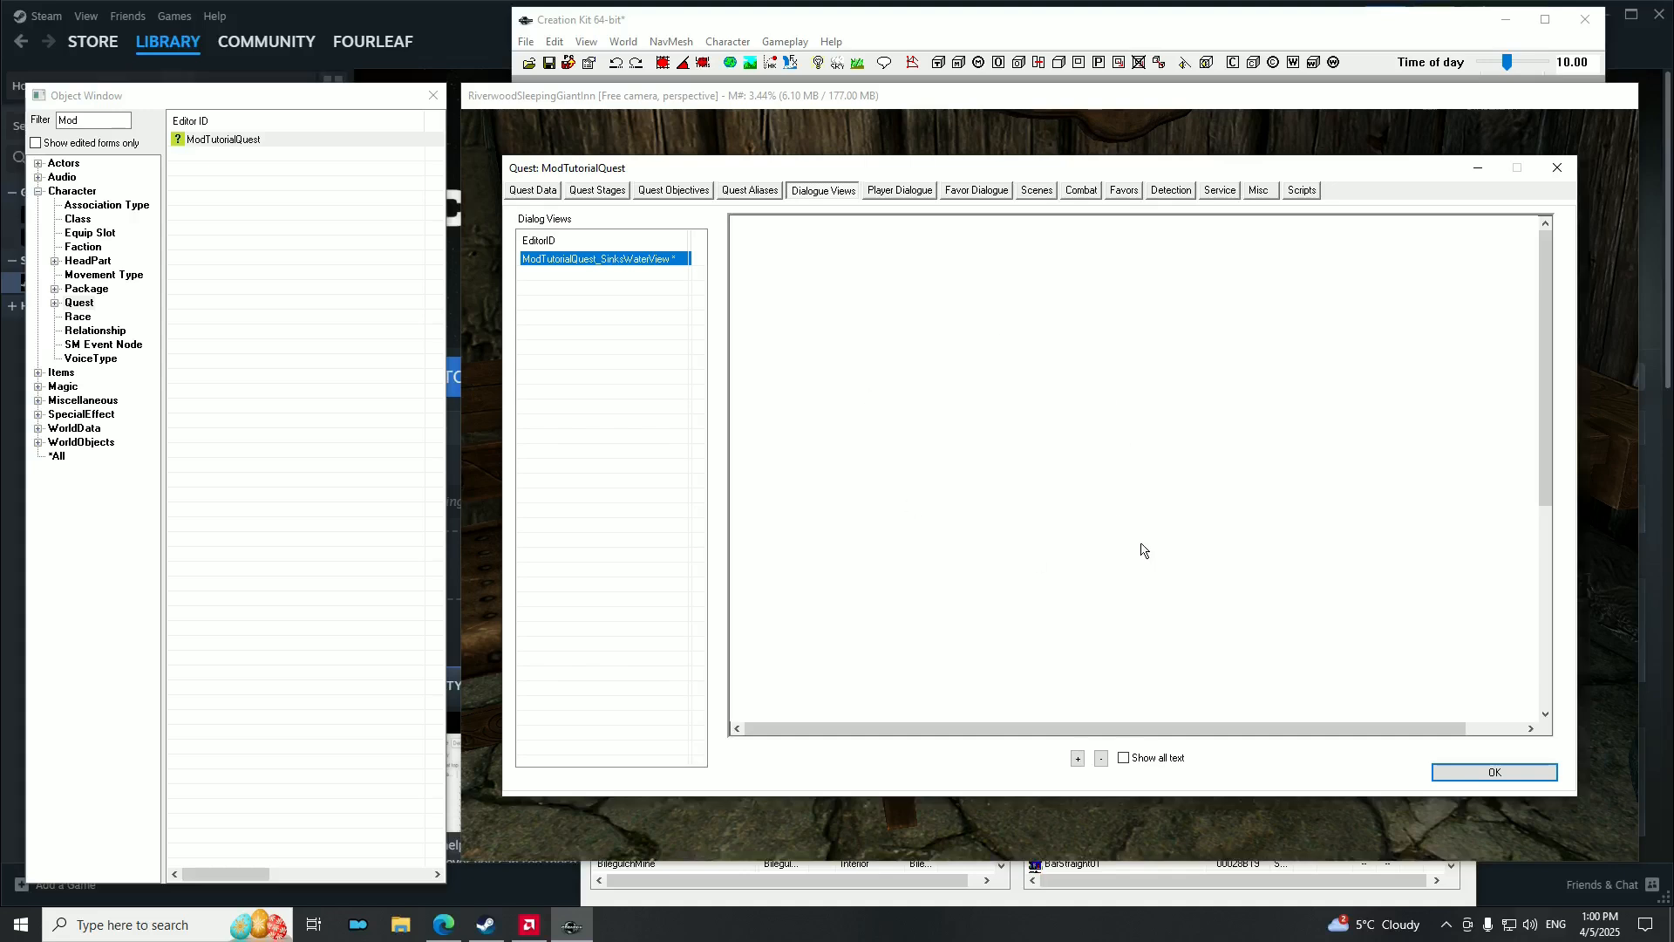
right_click(785, 287)
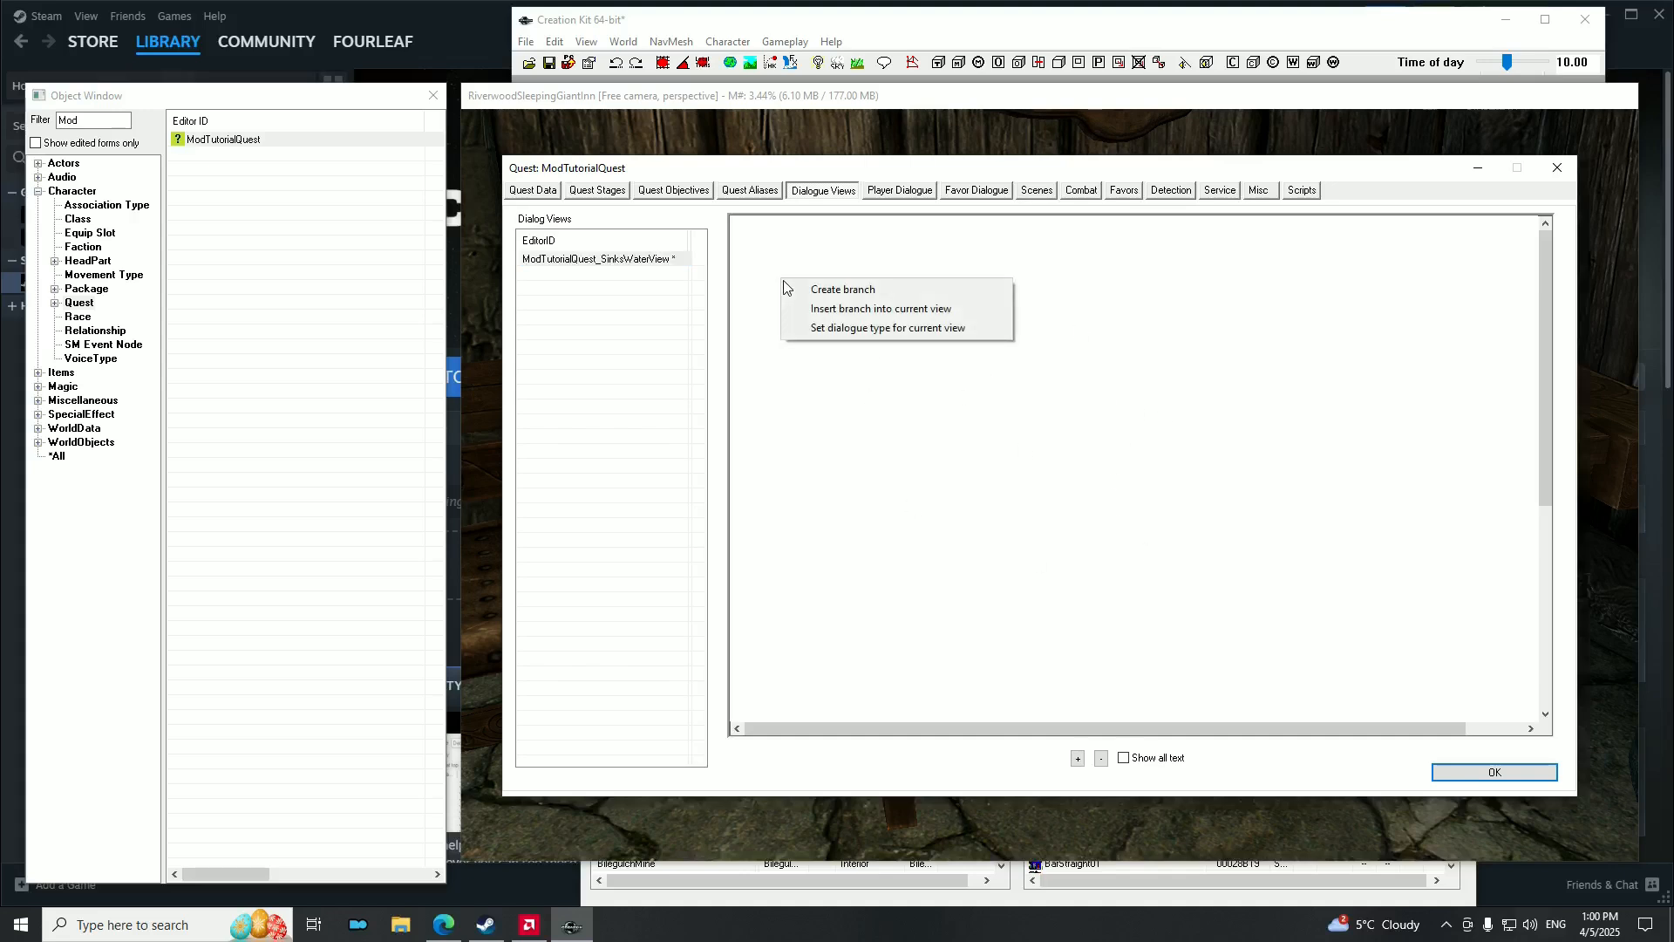
left_click(828, 455)
right_click(837, 356)
left_click(839, 277)
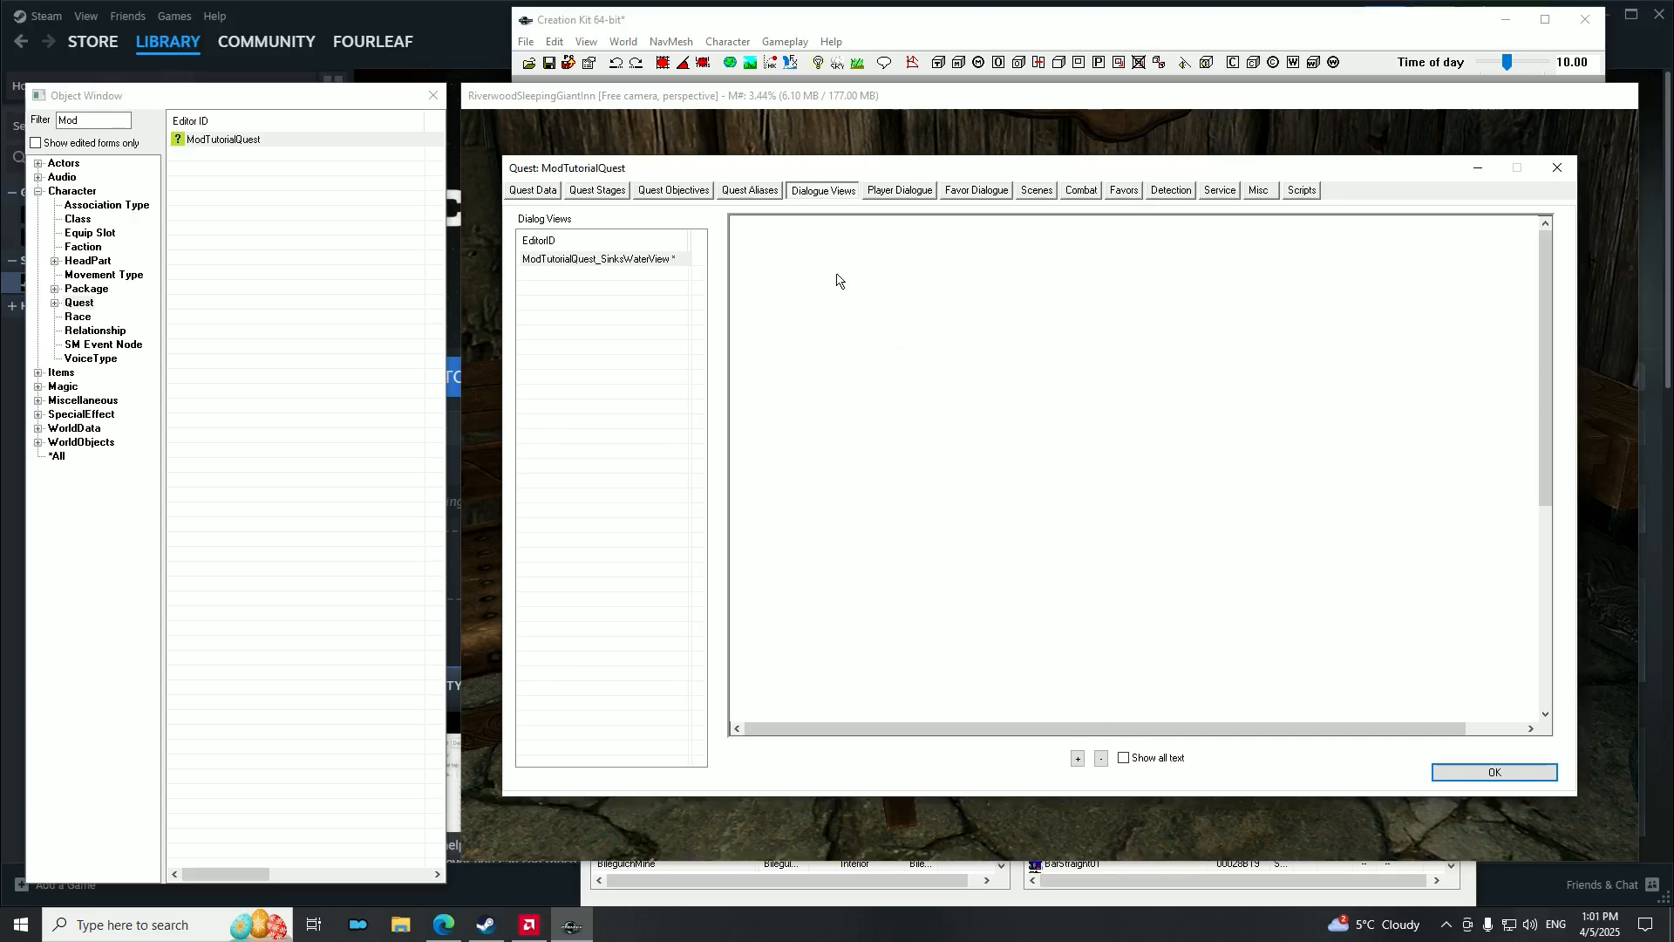
right_click(810, 324)
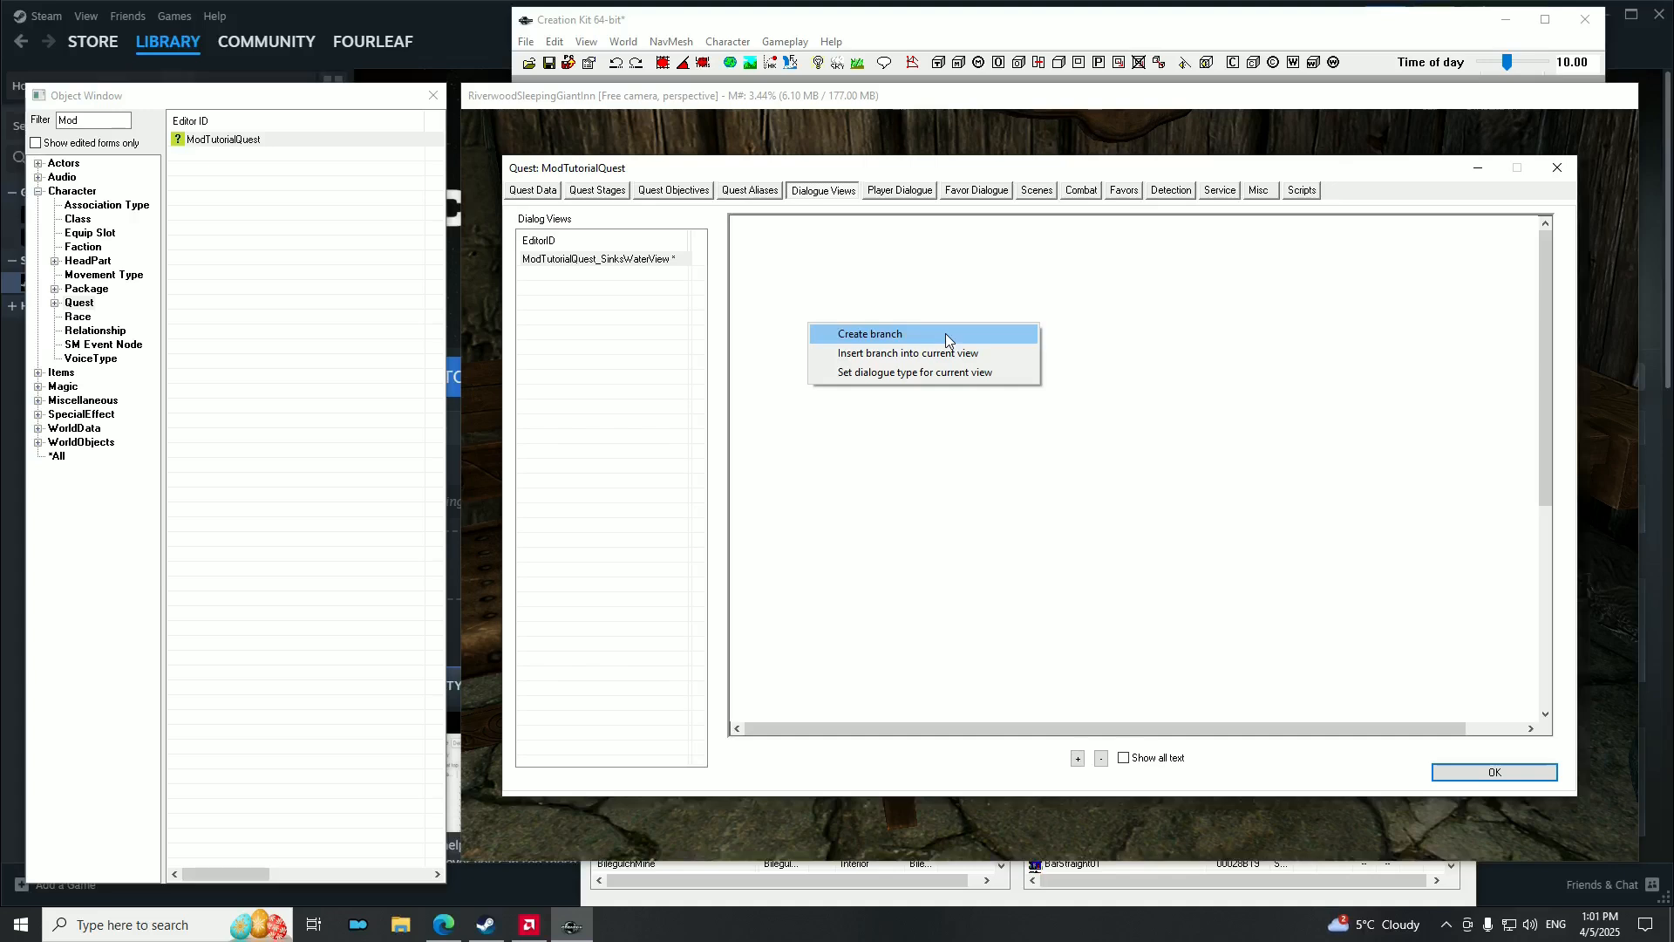
left_click(946, 335)
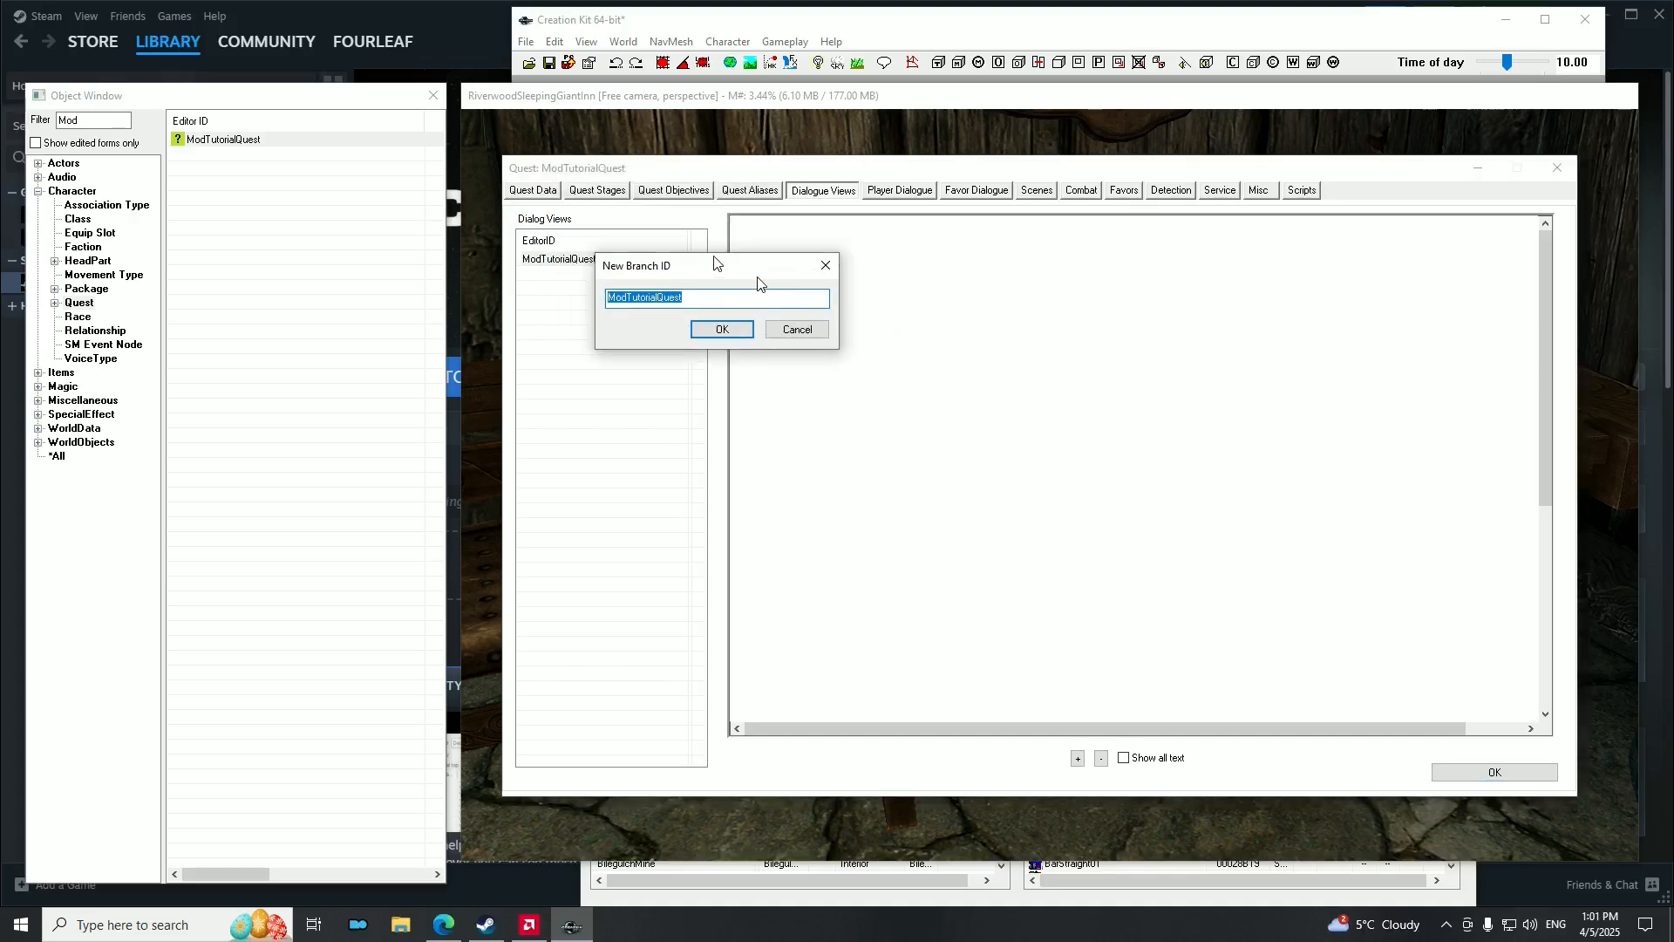
left_click(910, 367)
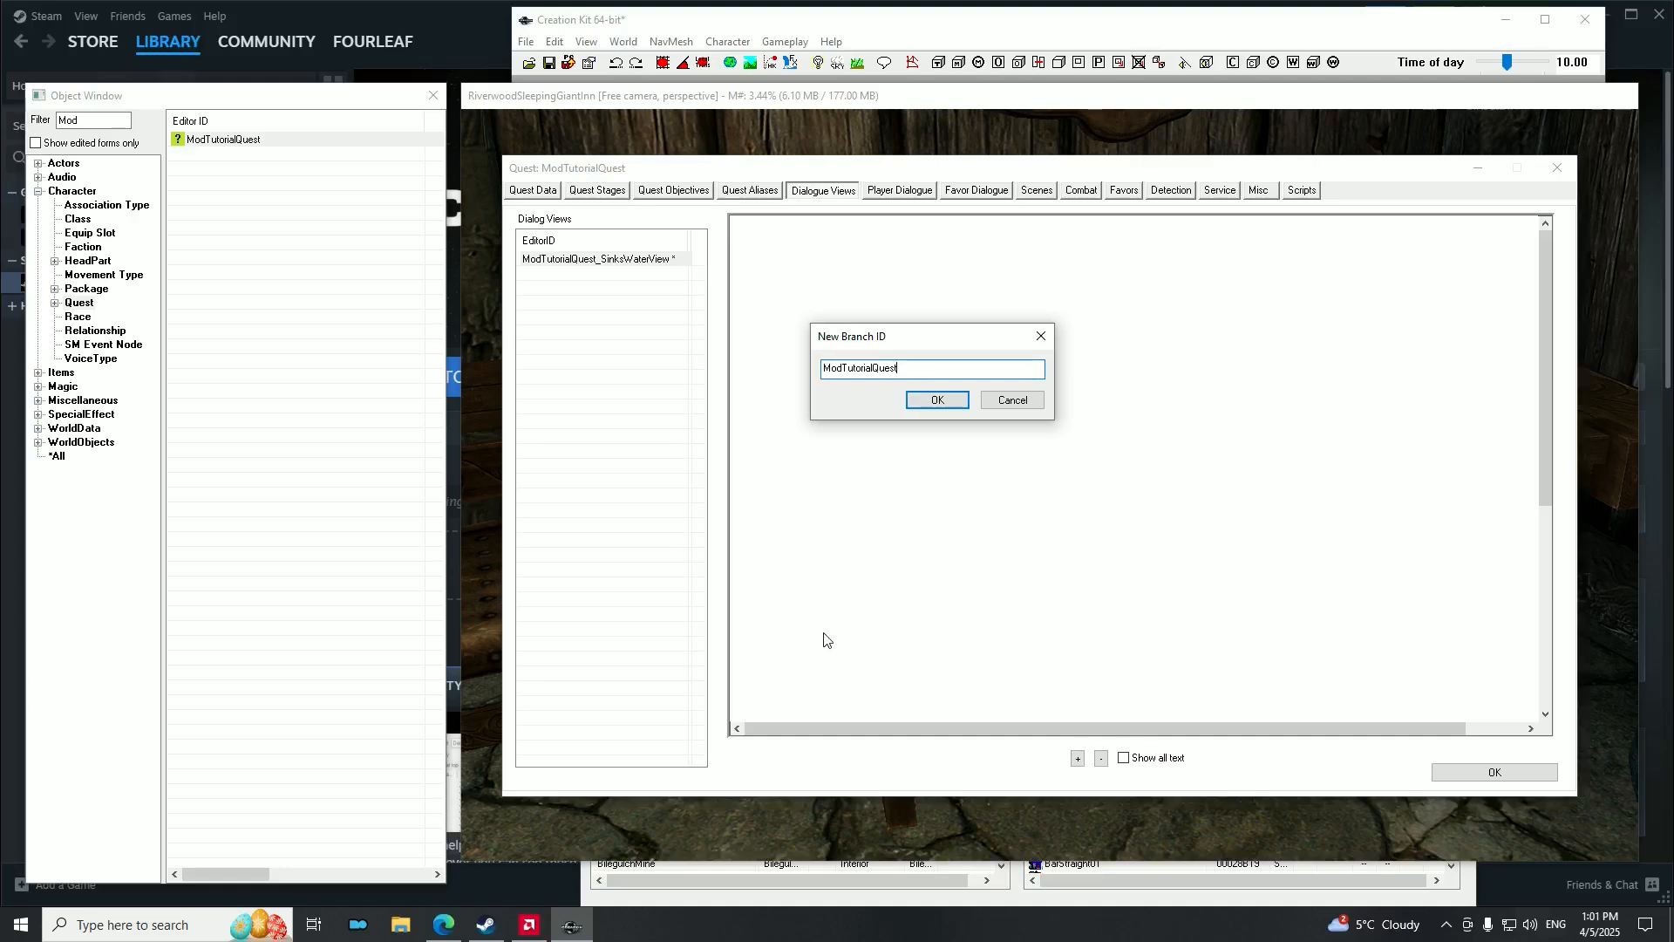
type("_MeetingSinksBranch")
key("Return")
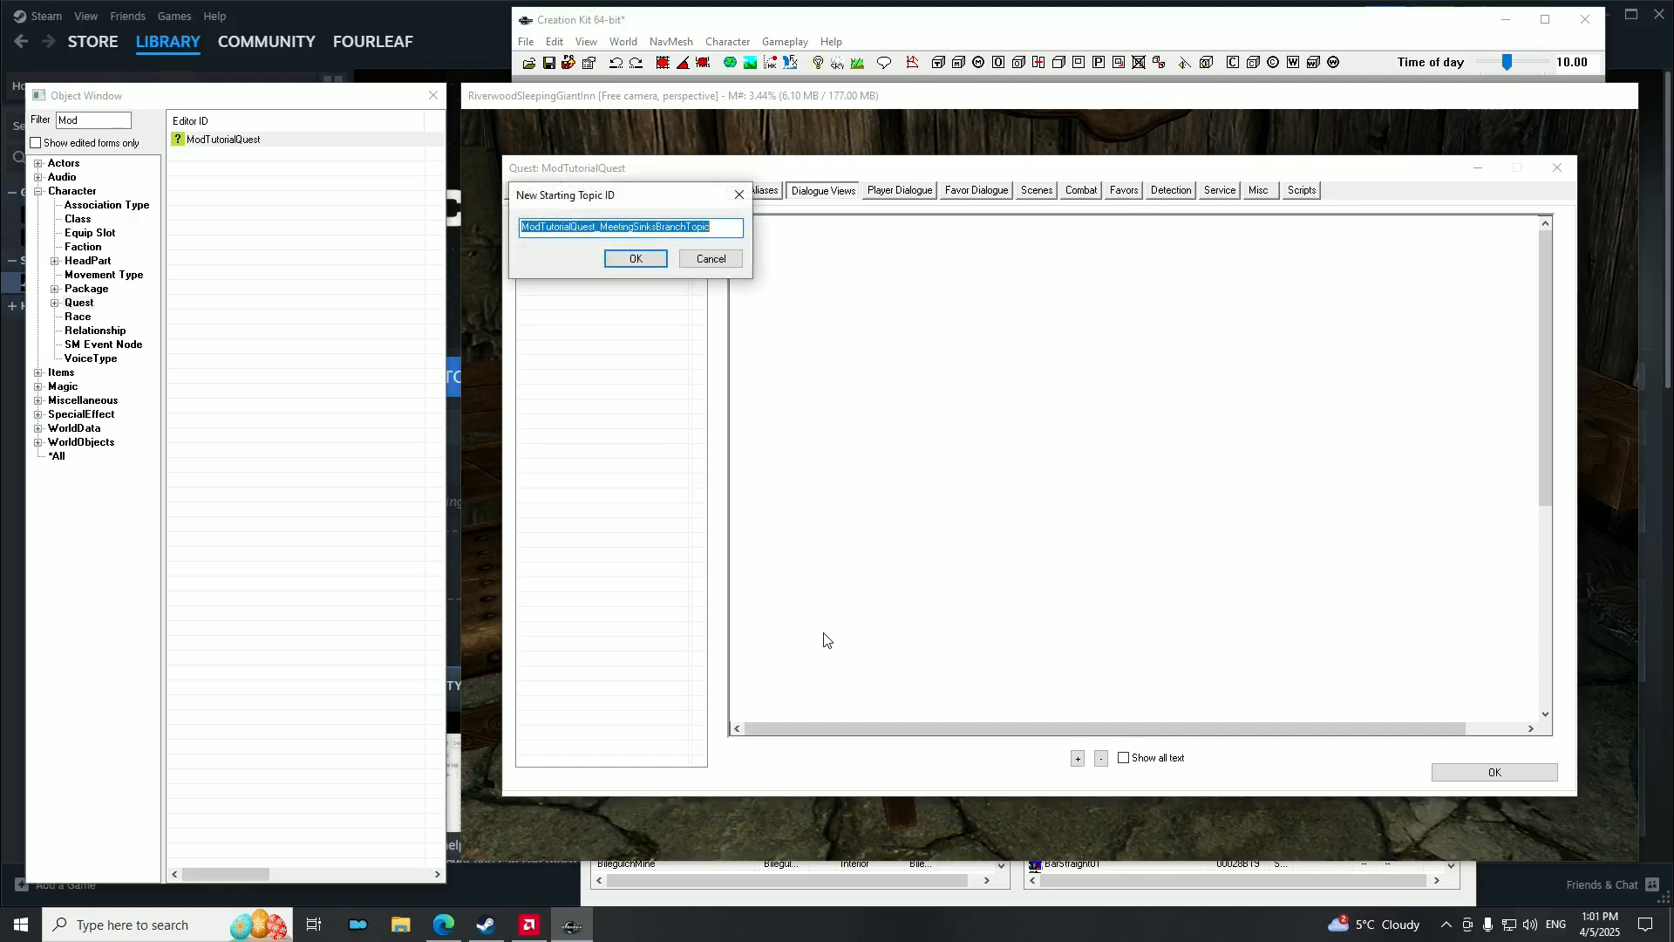
left_click(634, 261)
left_click_drag(986, 400, 888, 298)
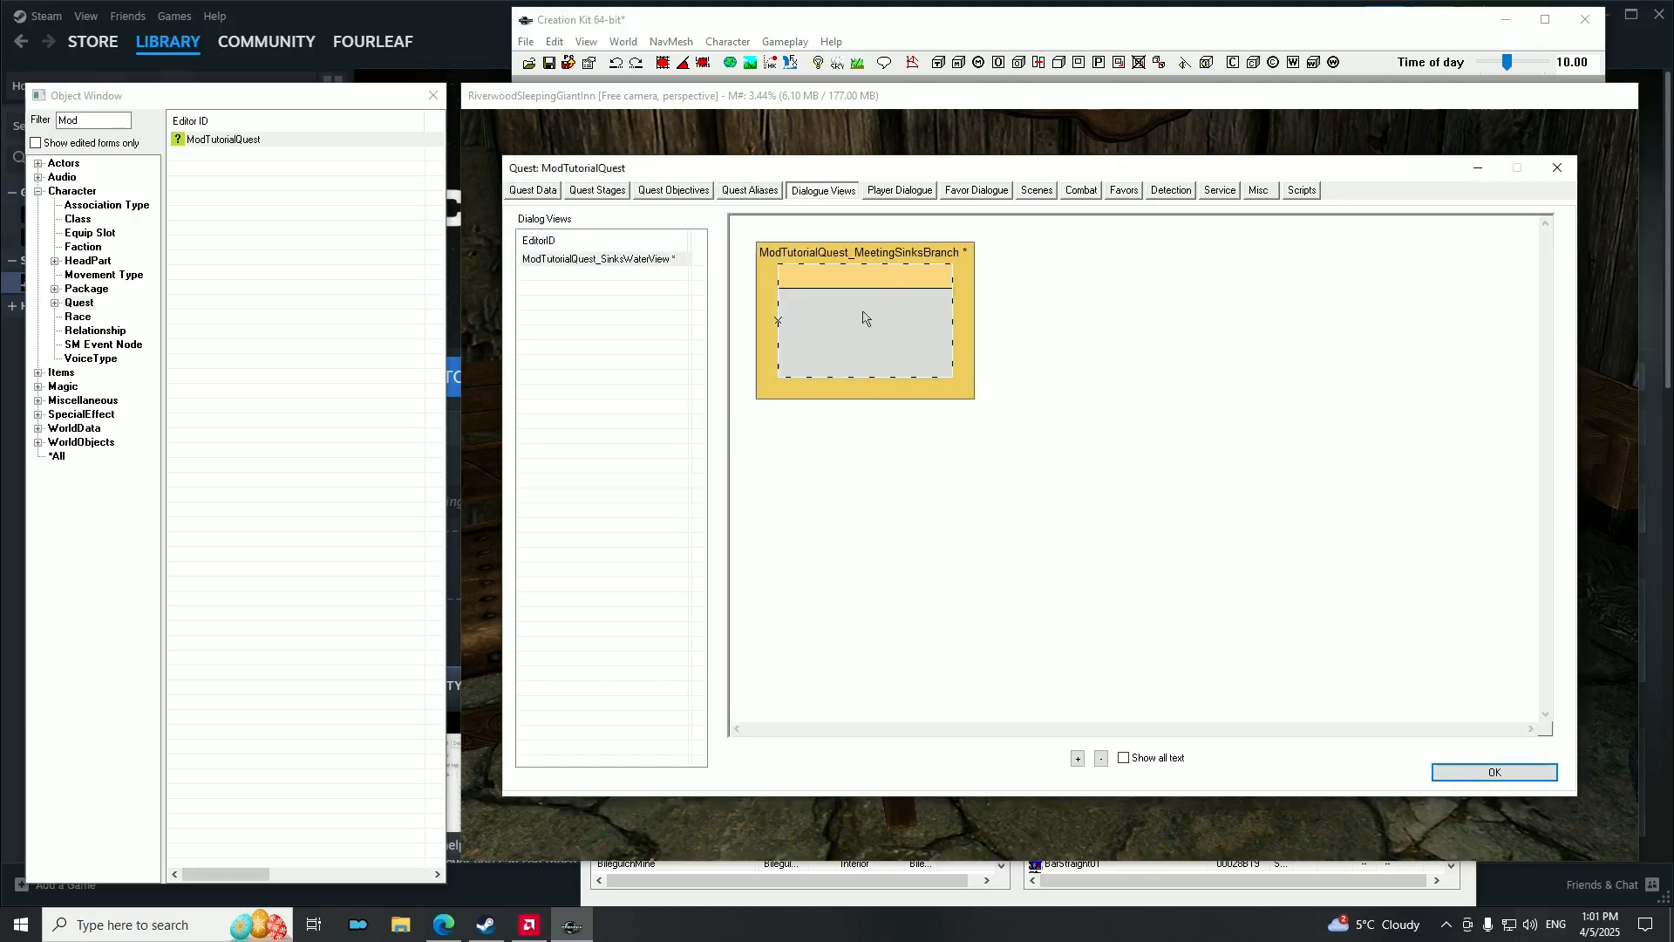
Create a second branch with the ID ModTutorialQuestReturningSinksBranch in the SinksWater view and align it directly below the MeetingSinks branch.
right_click(837, 486)
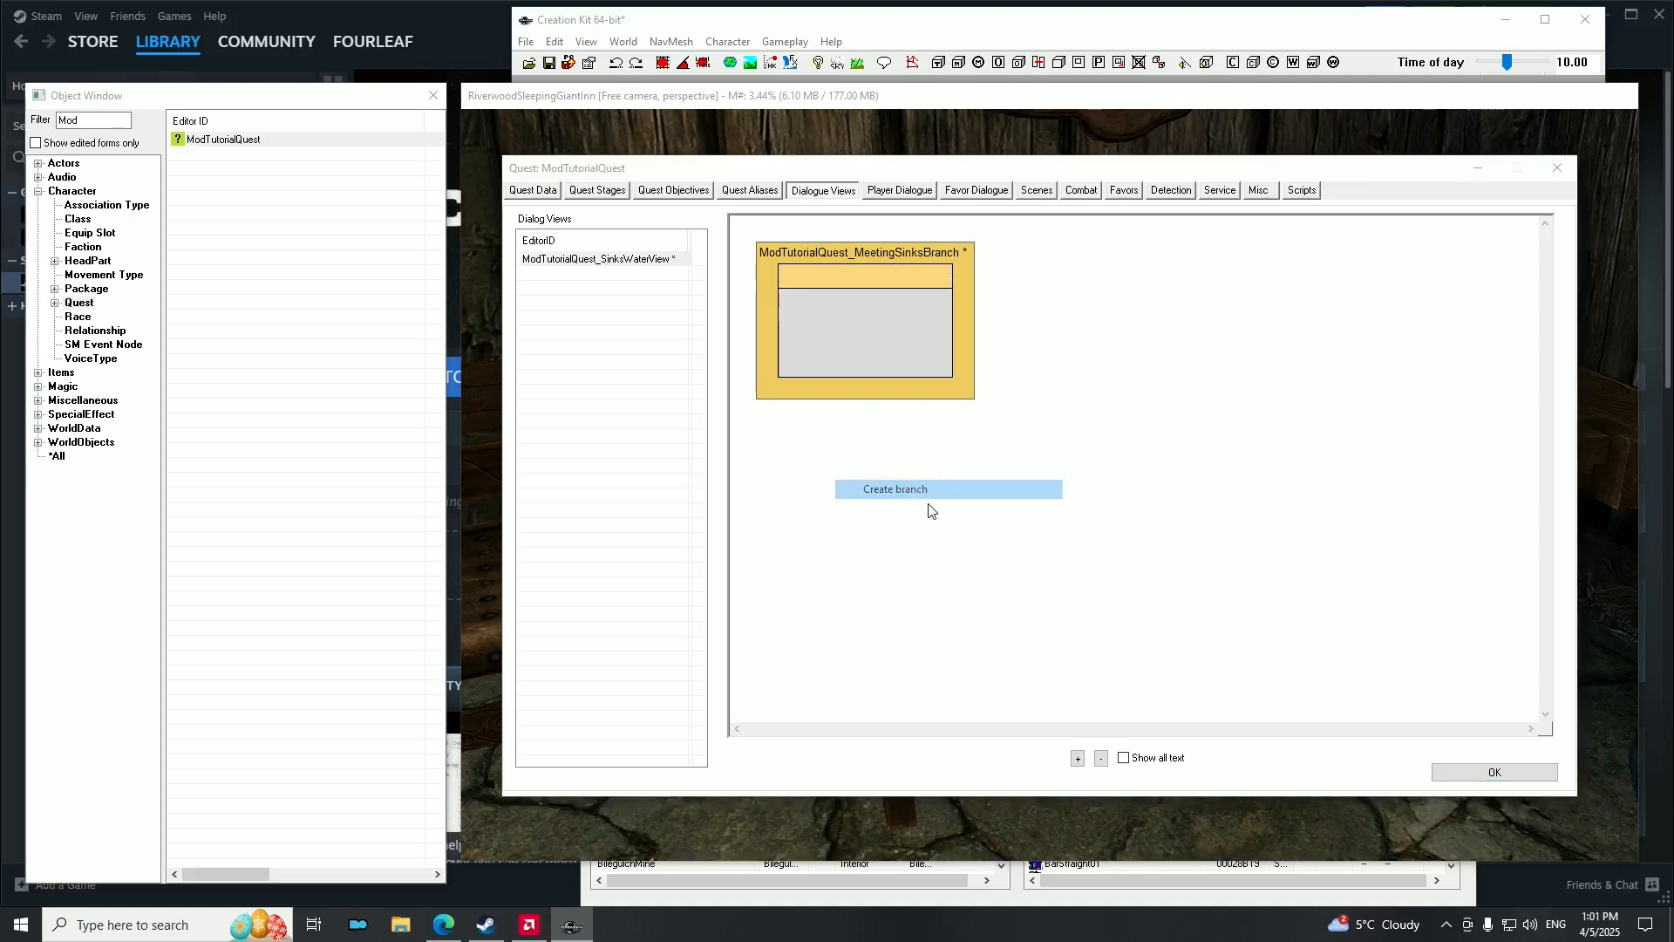
left_click(916, 488)
left_click_drag(634, 200, 942, 478)
left_click(926, 505)
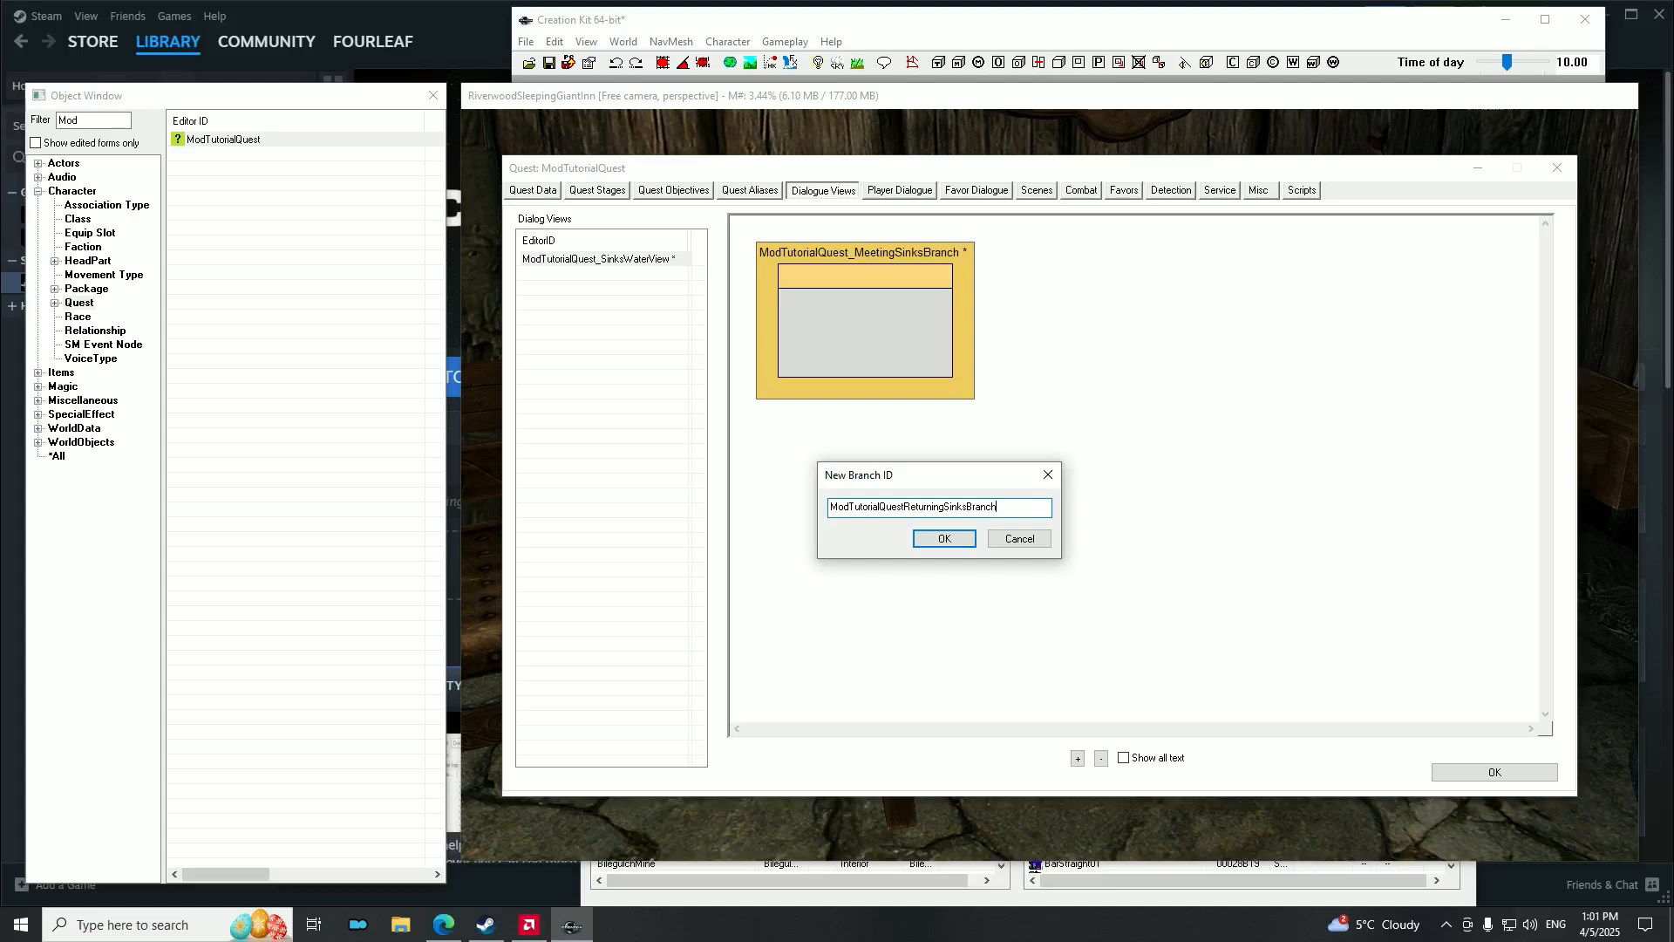
key("Return")
left_click(614, 260)
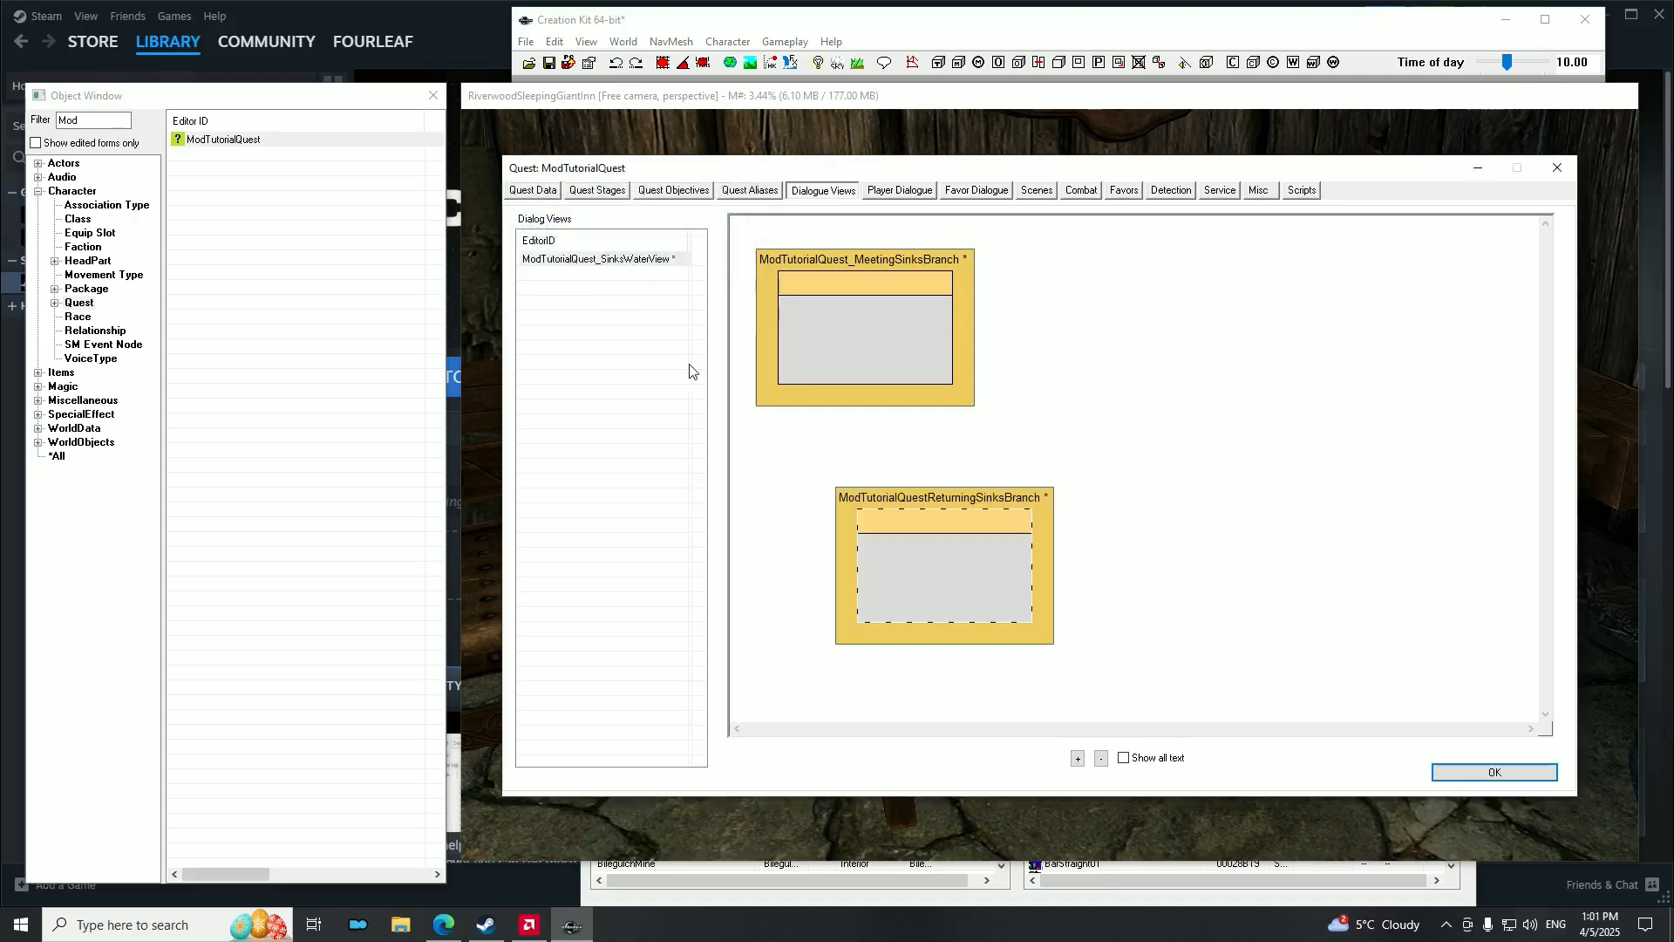
left_click_drag(964, 515, 899, 465)
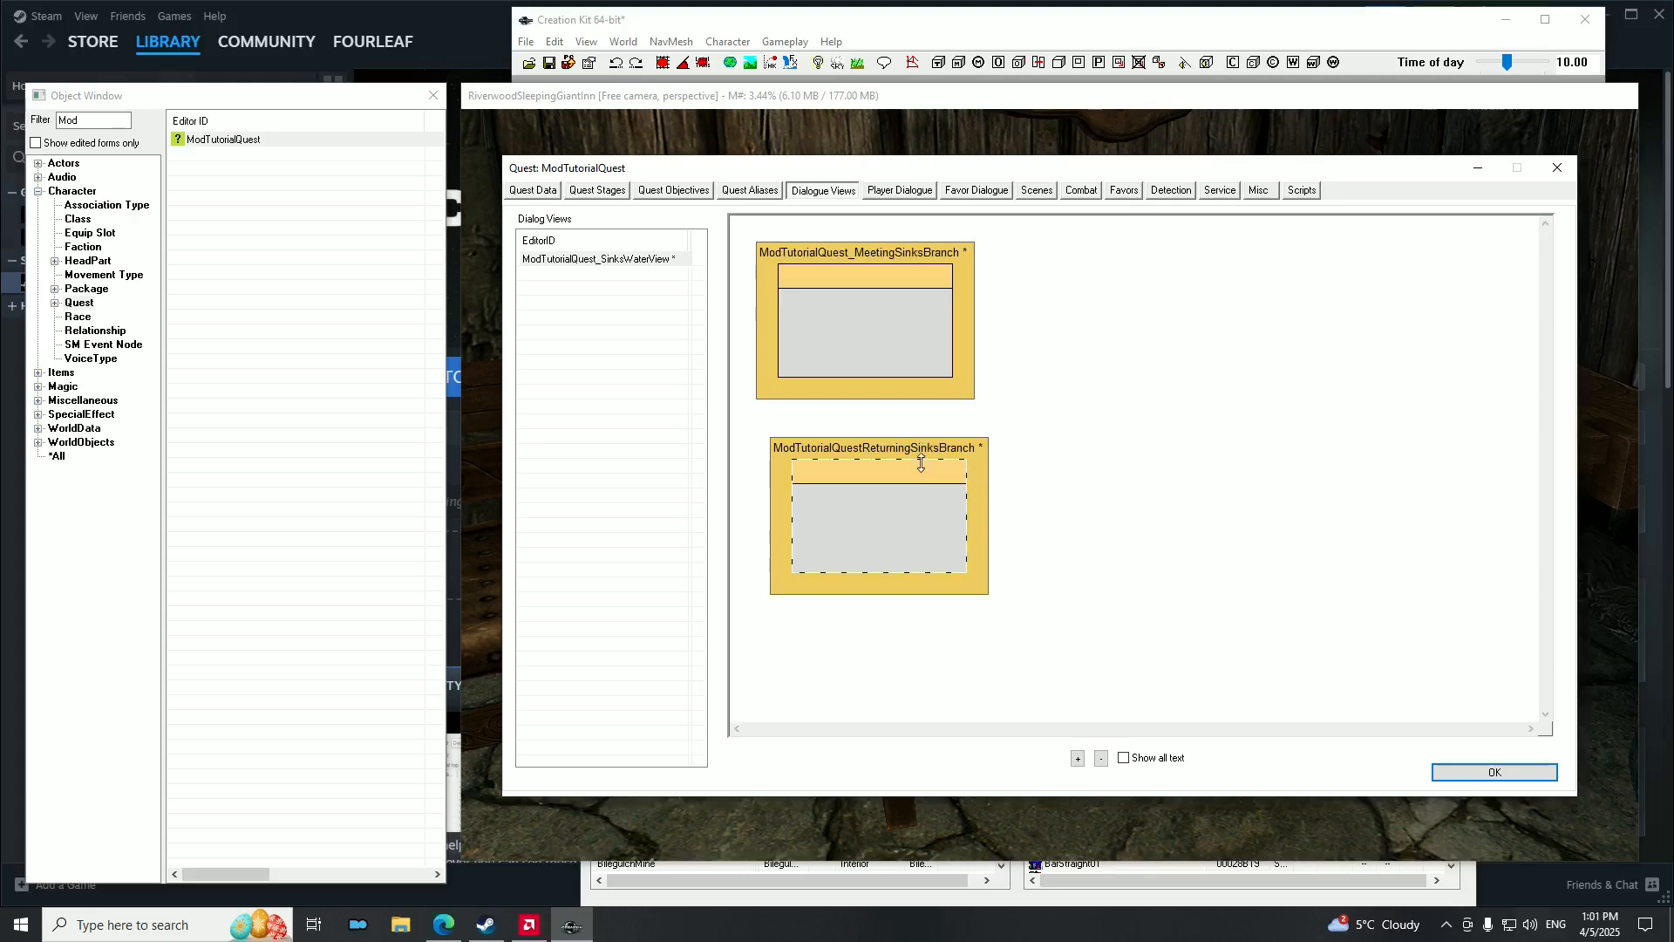
left_click_drag(921, 463, 906, 463)
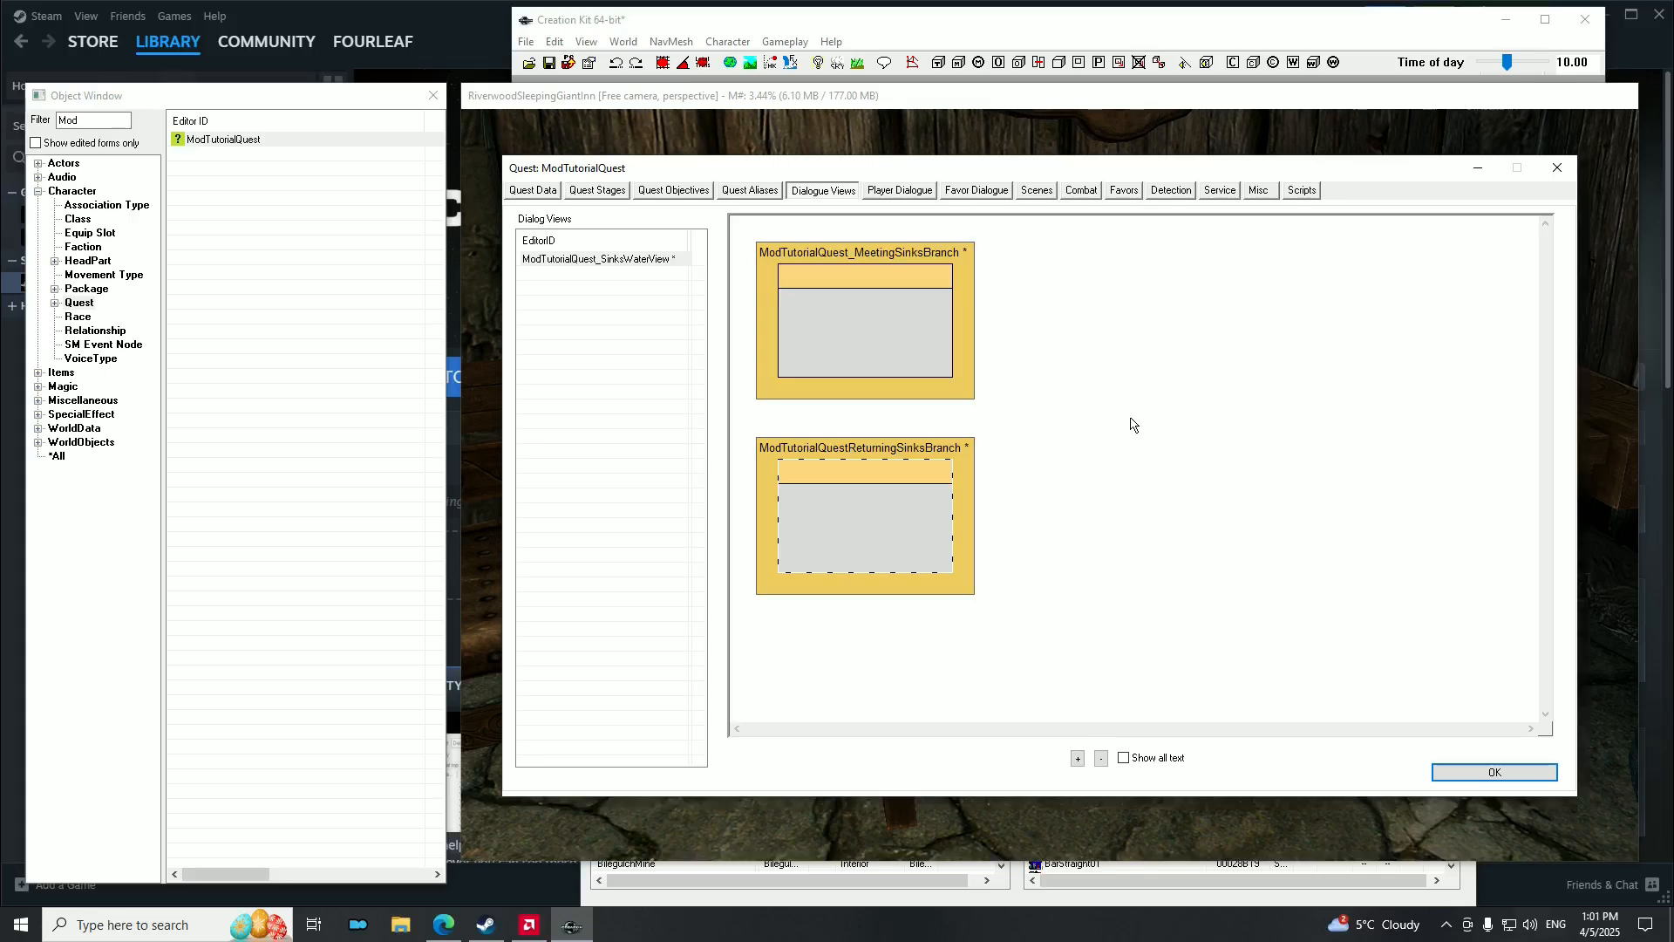
left_click(829, 333)
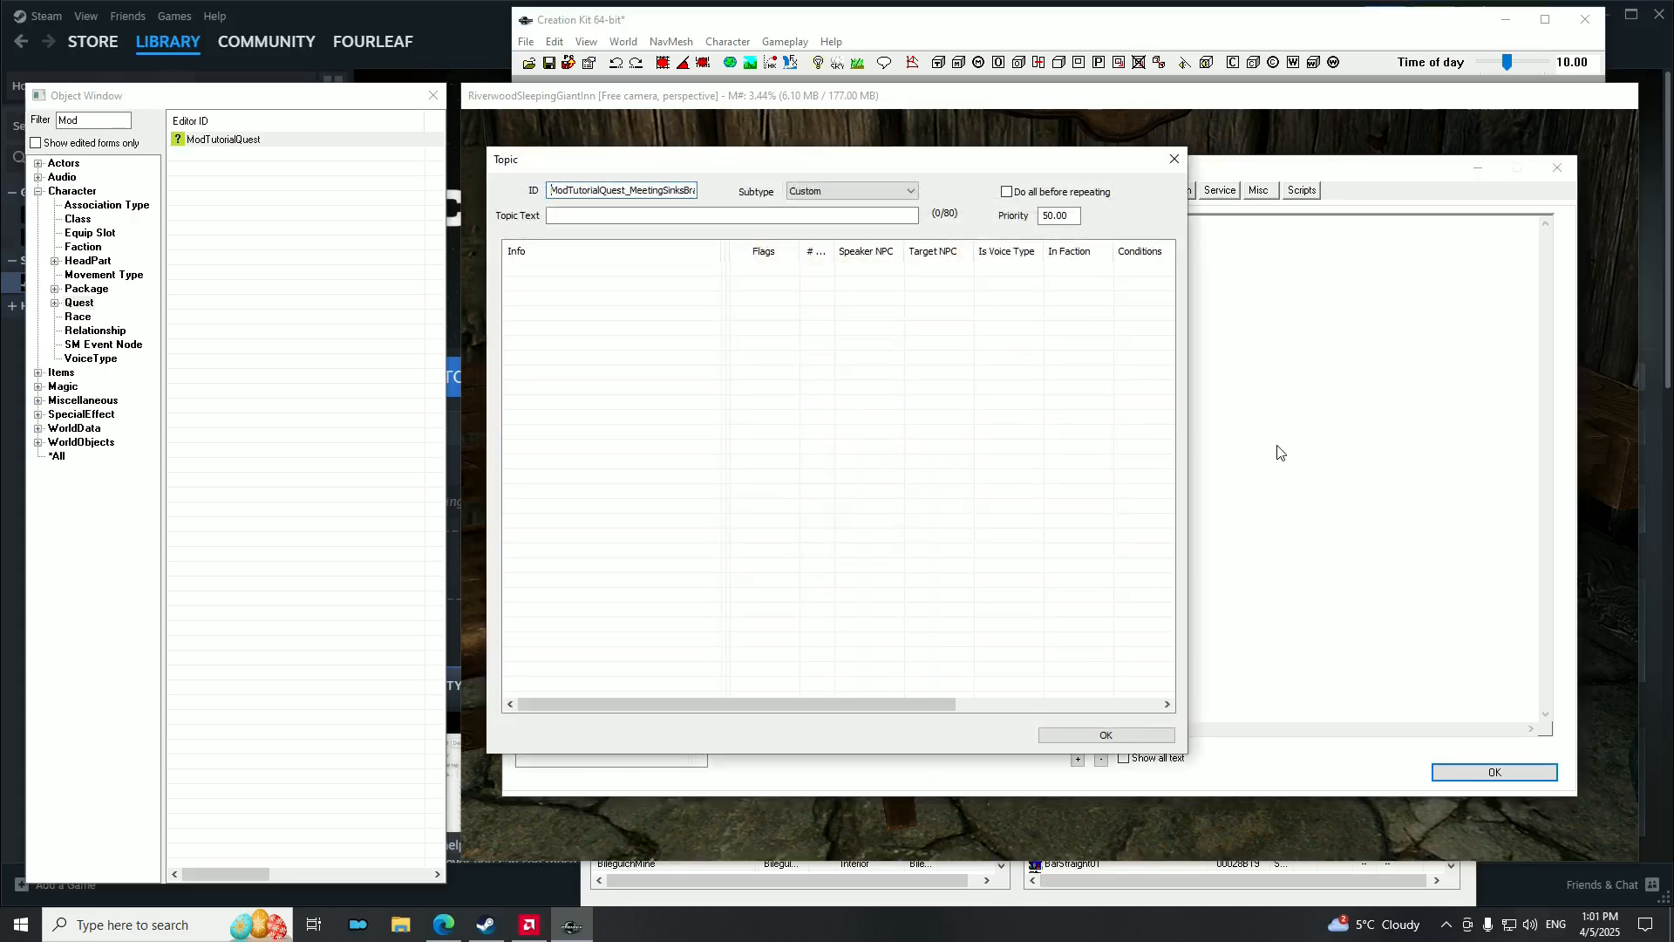
left_click_drag(629, 159, 807, 256)
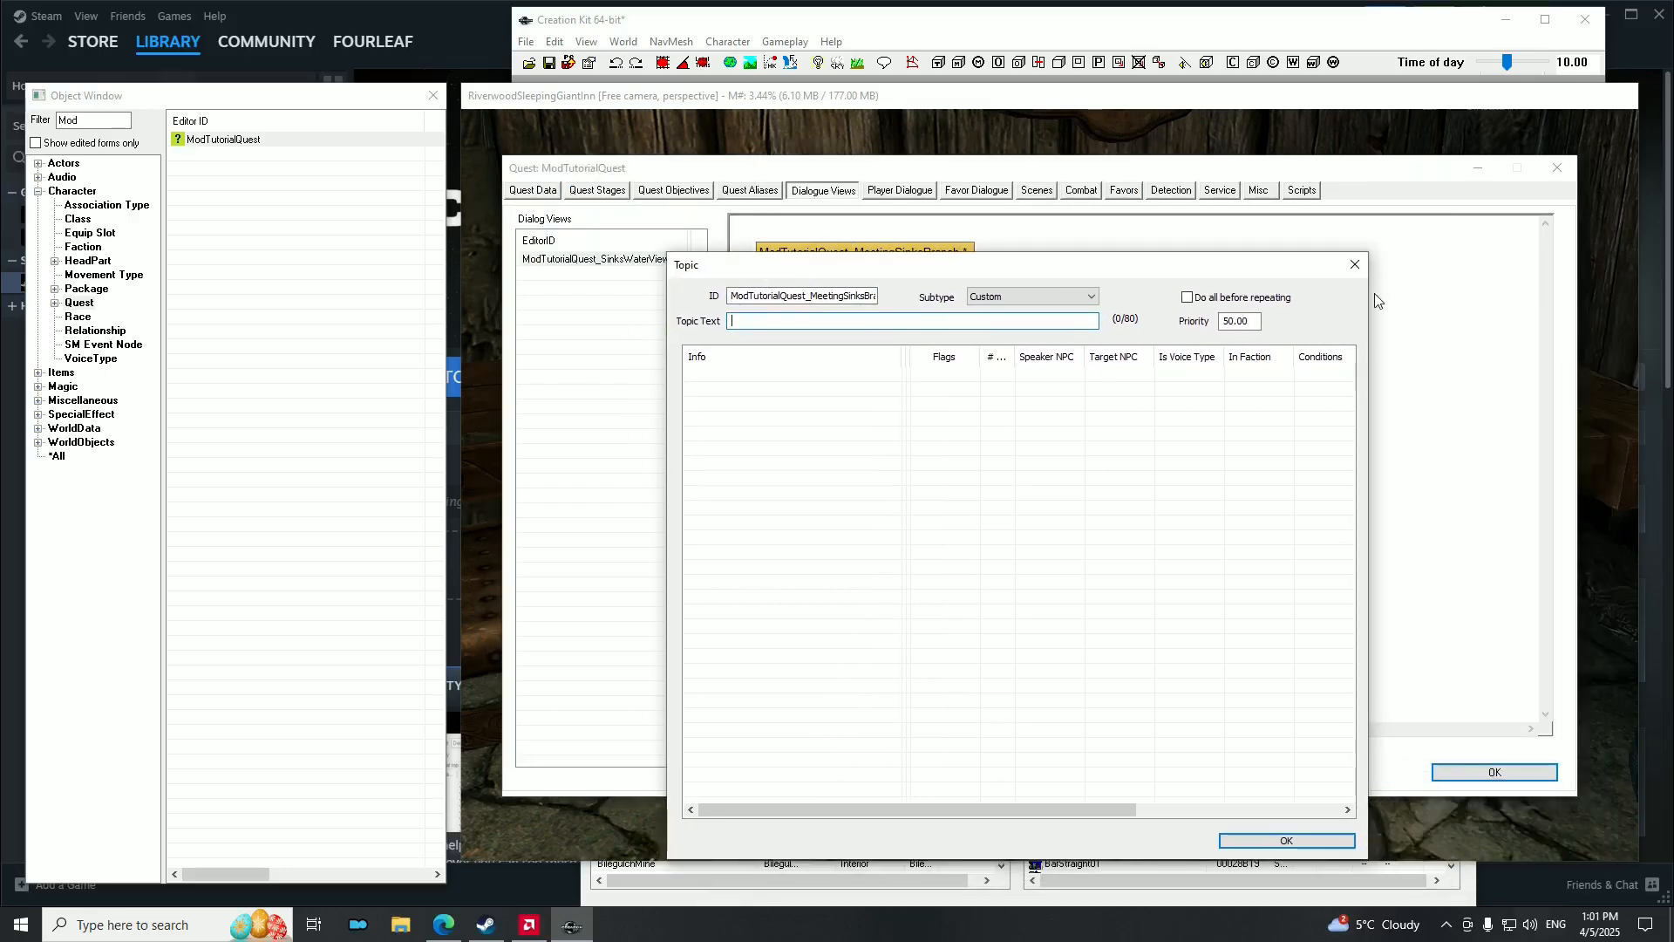
left_click(1354, 258)
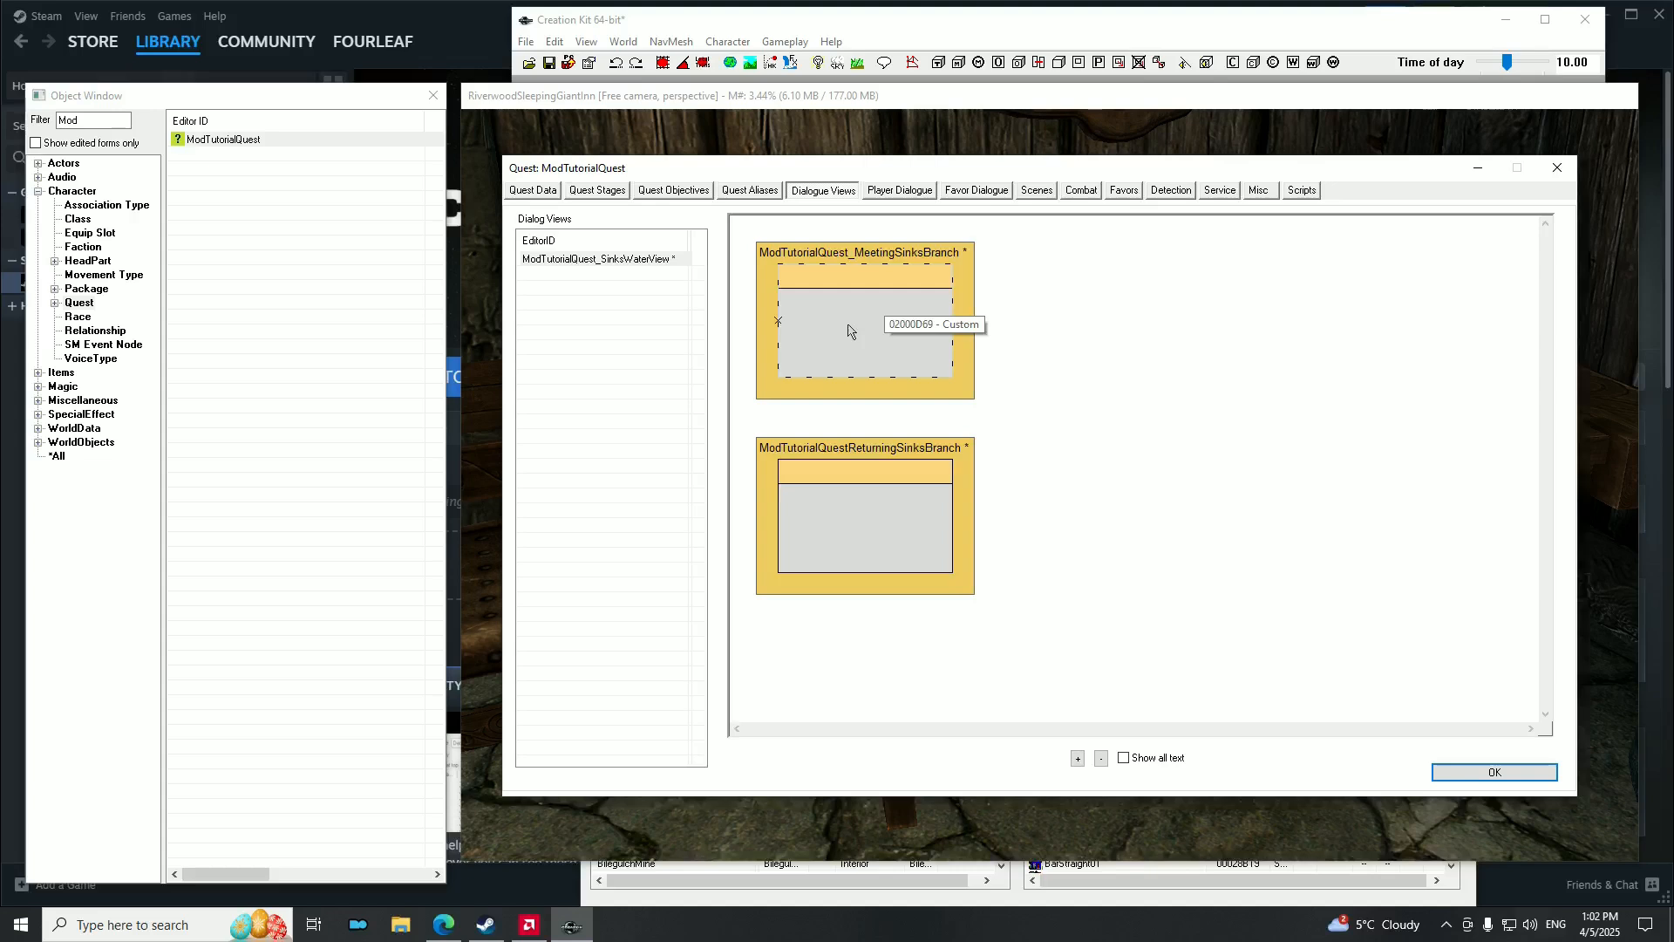
left_click(880, 475)
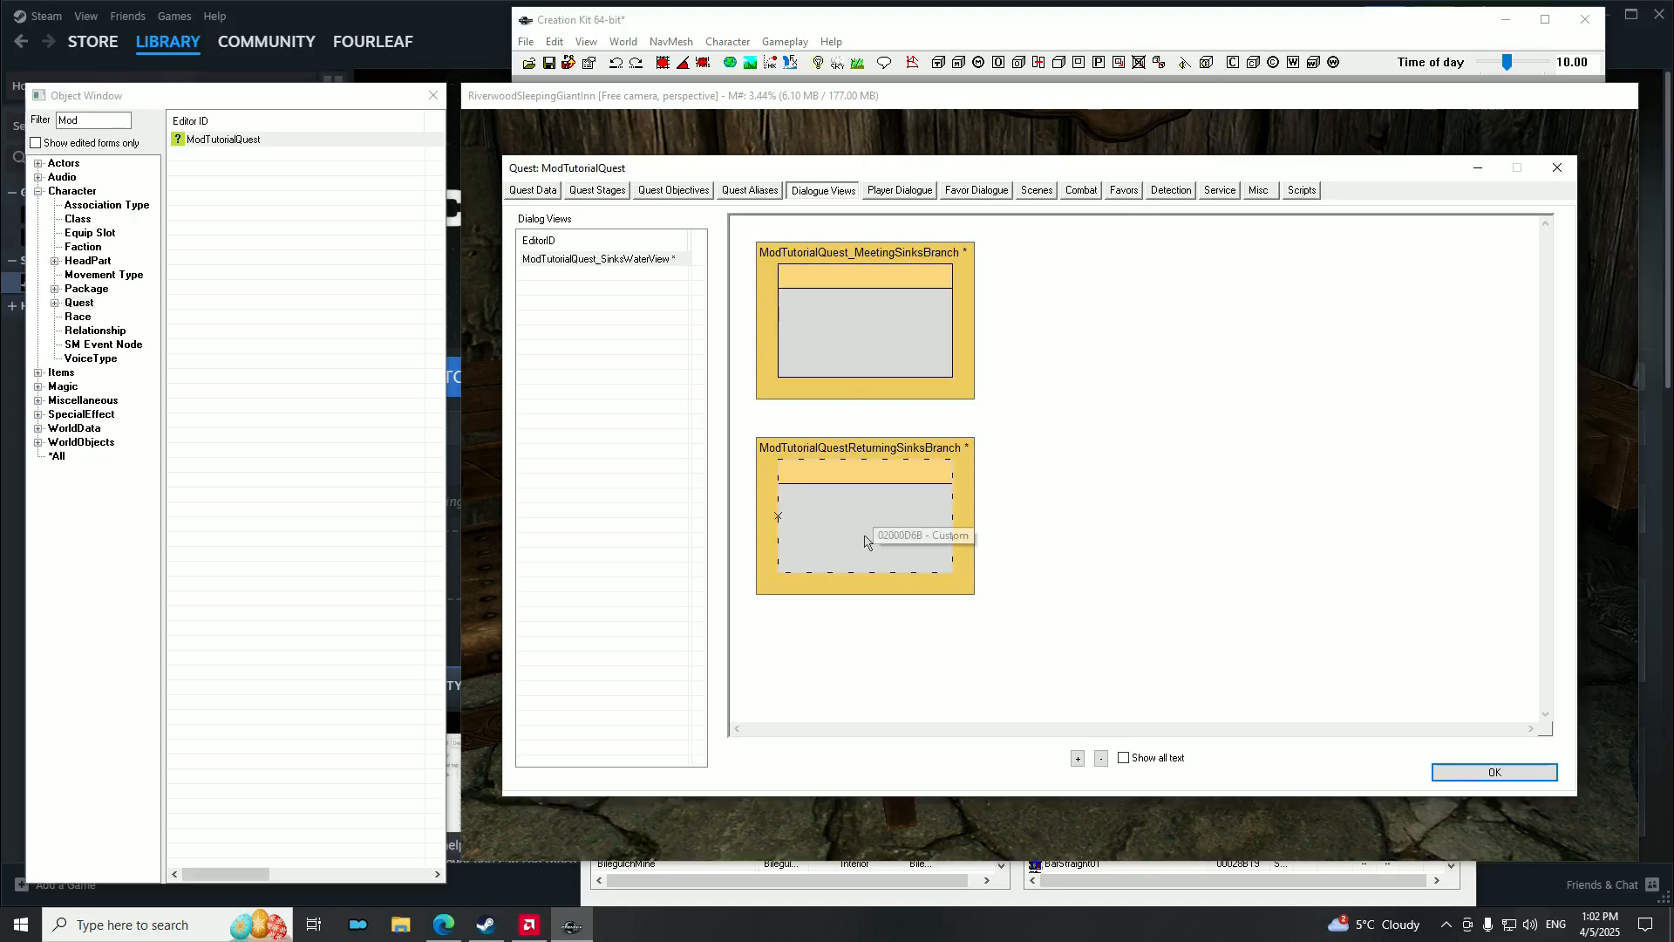
left_click(873, 331)
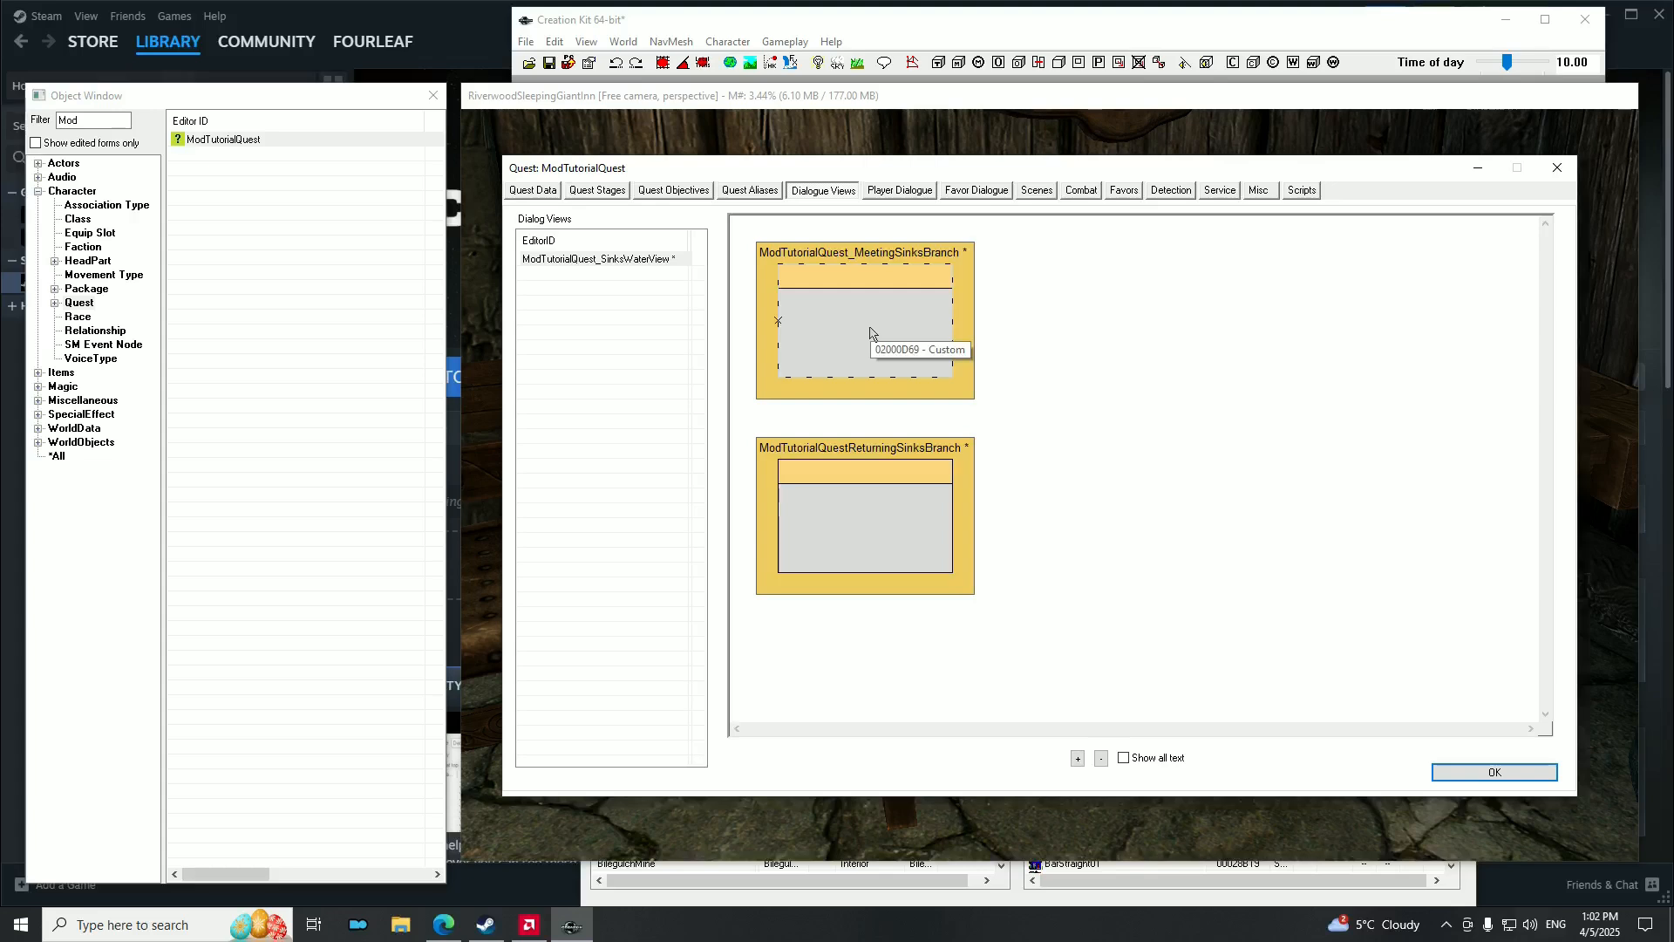
Set the topic text of the MeetingSinks branch's starting topic to "You look like you could use some help.".
double_click(869, 328)
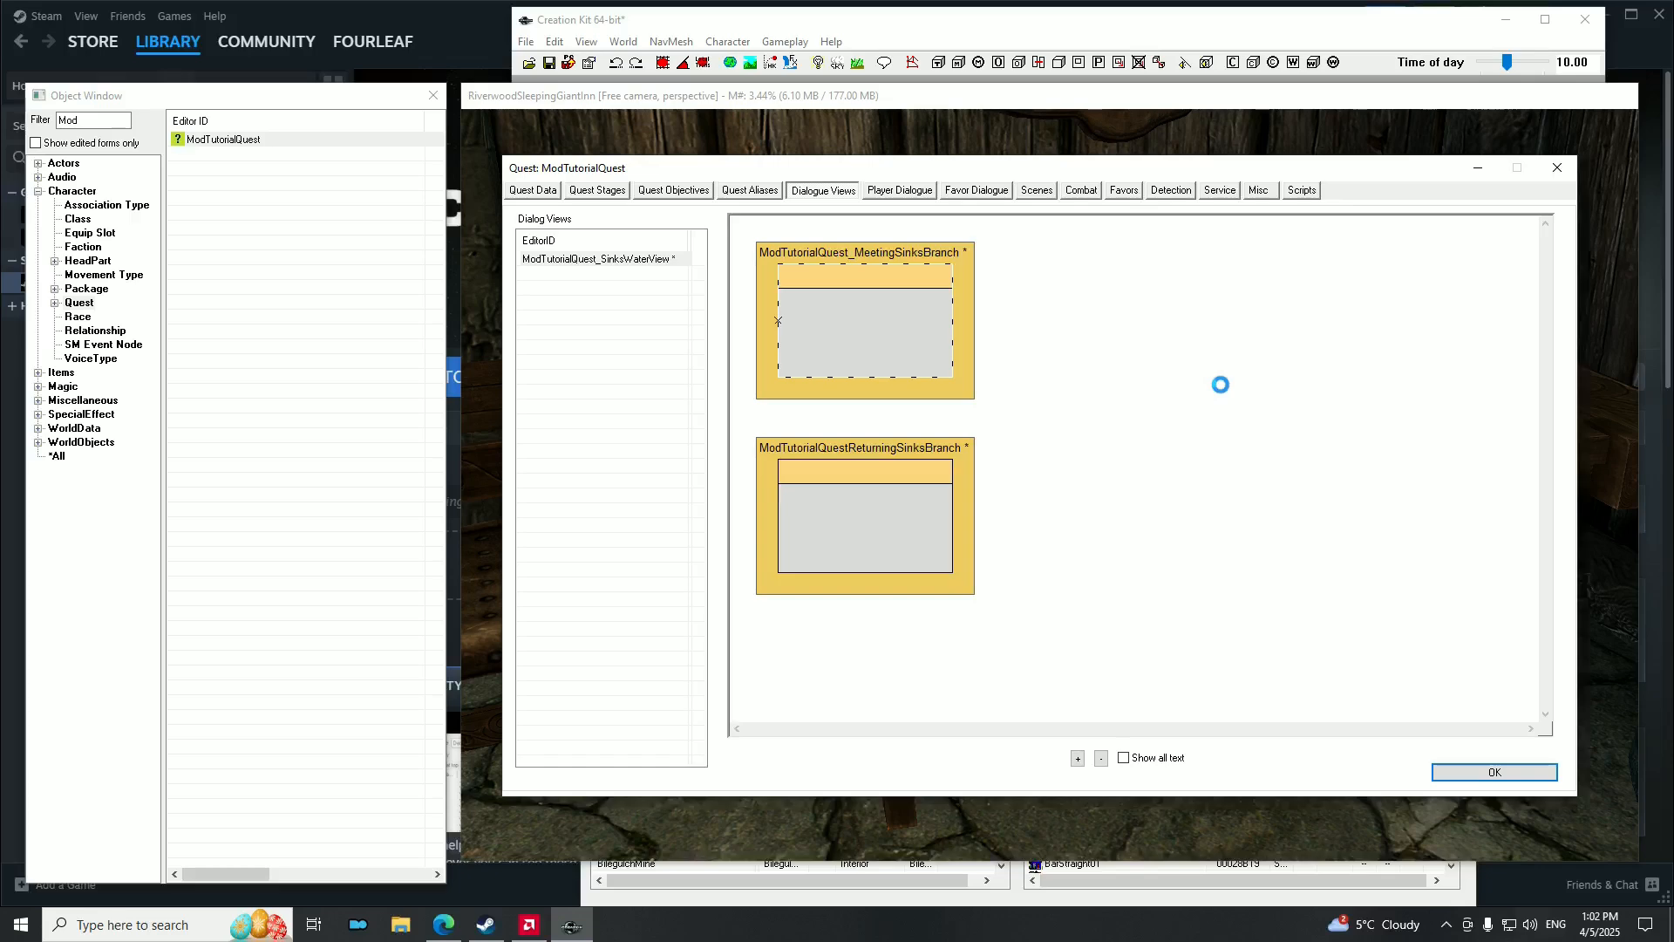
left_click_drag(773, 164, 1026, 235)
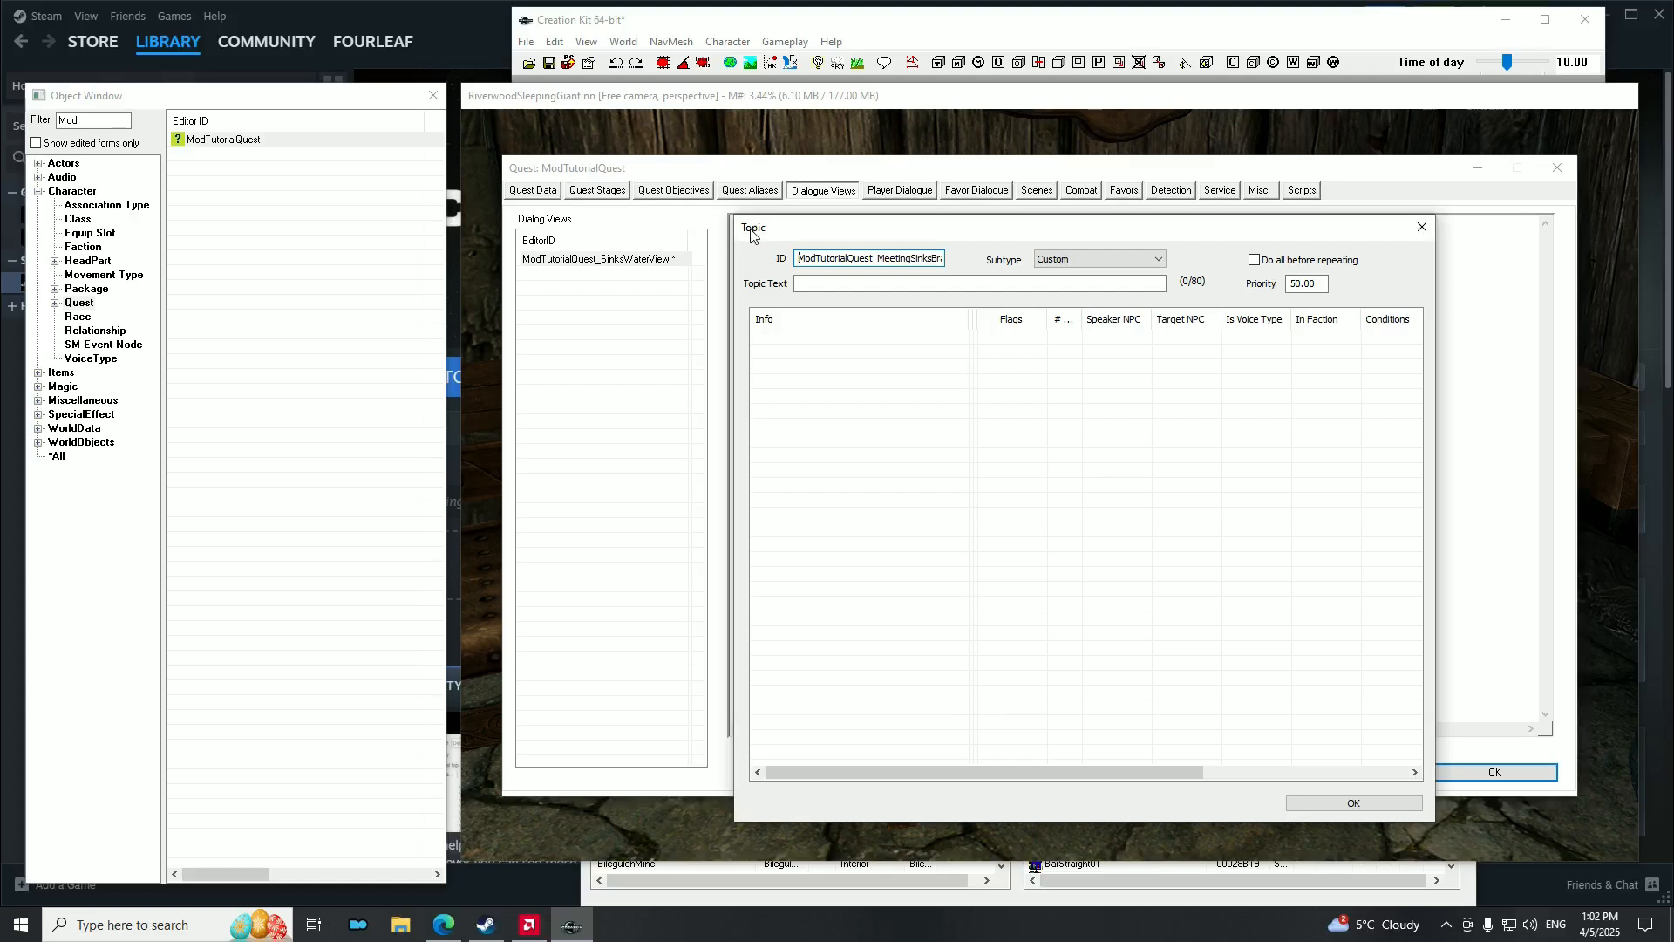
left_click_drag(913, 230, 898, 293)
left_click_drag(1001, 307, 959, 224)
key("Tab")
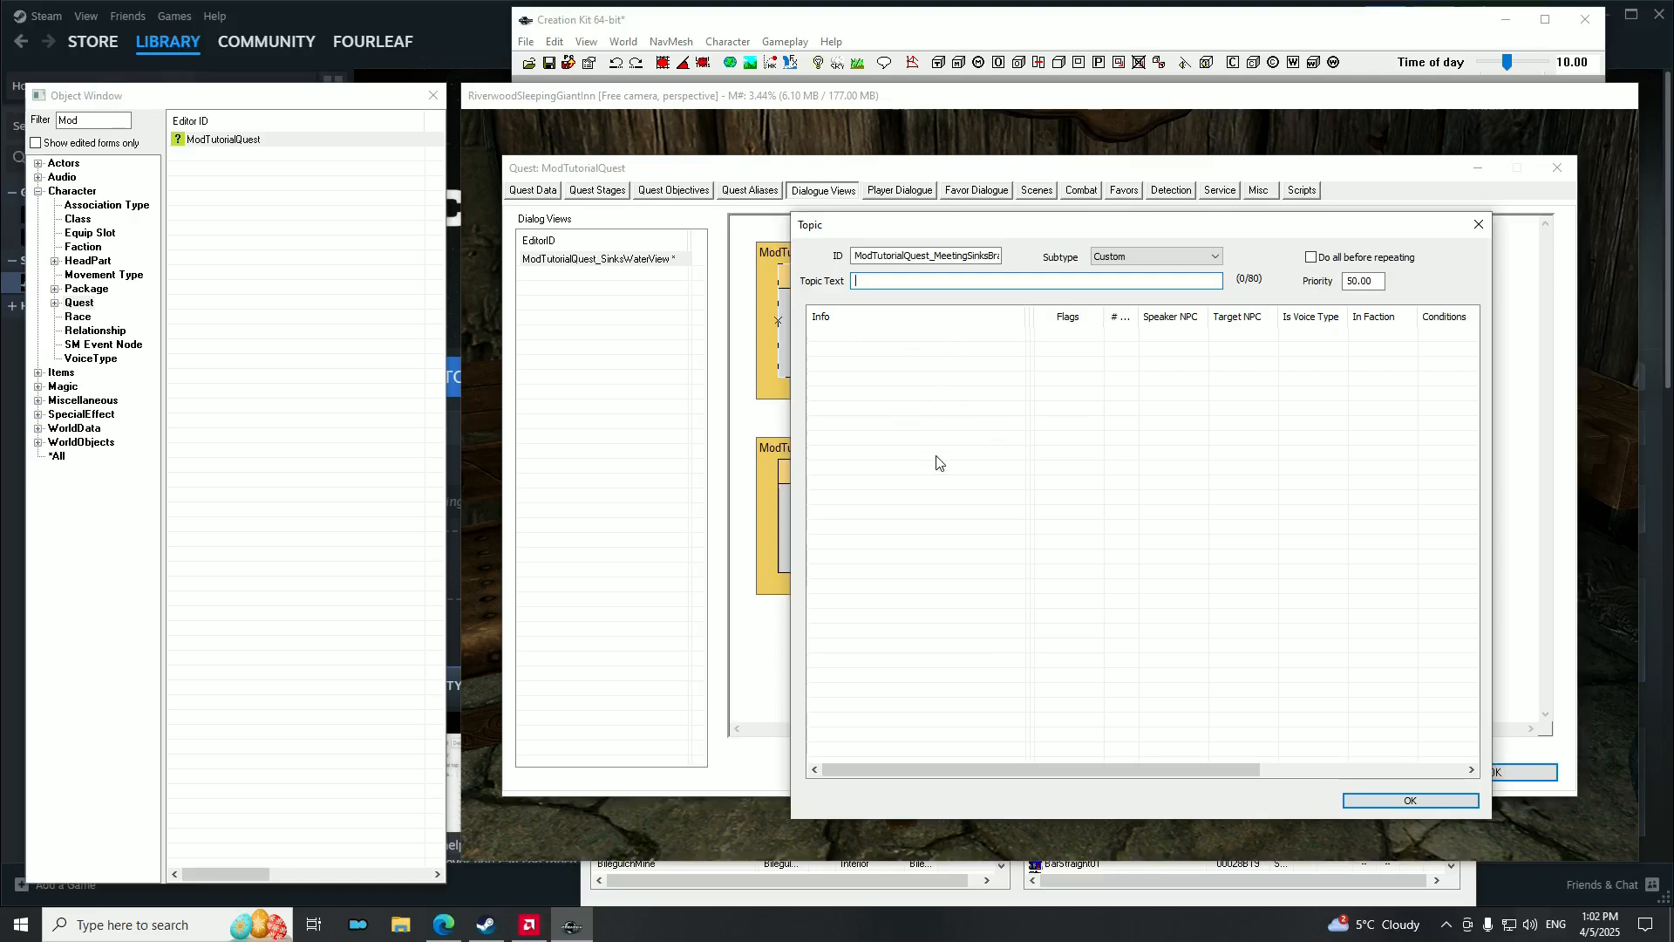
left_click_drag(959, 234, 1052, 270)
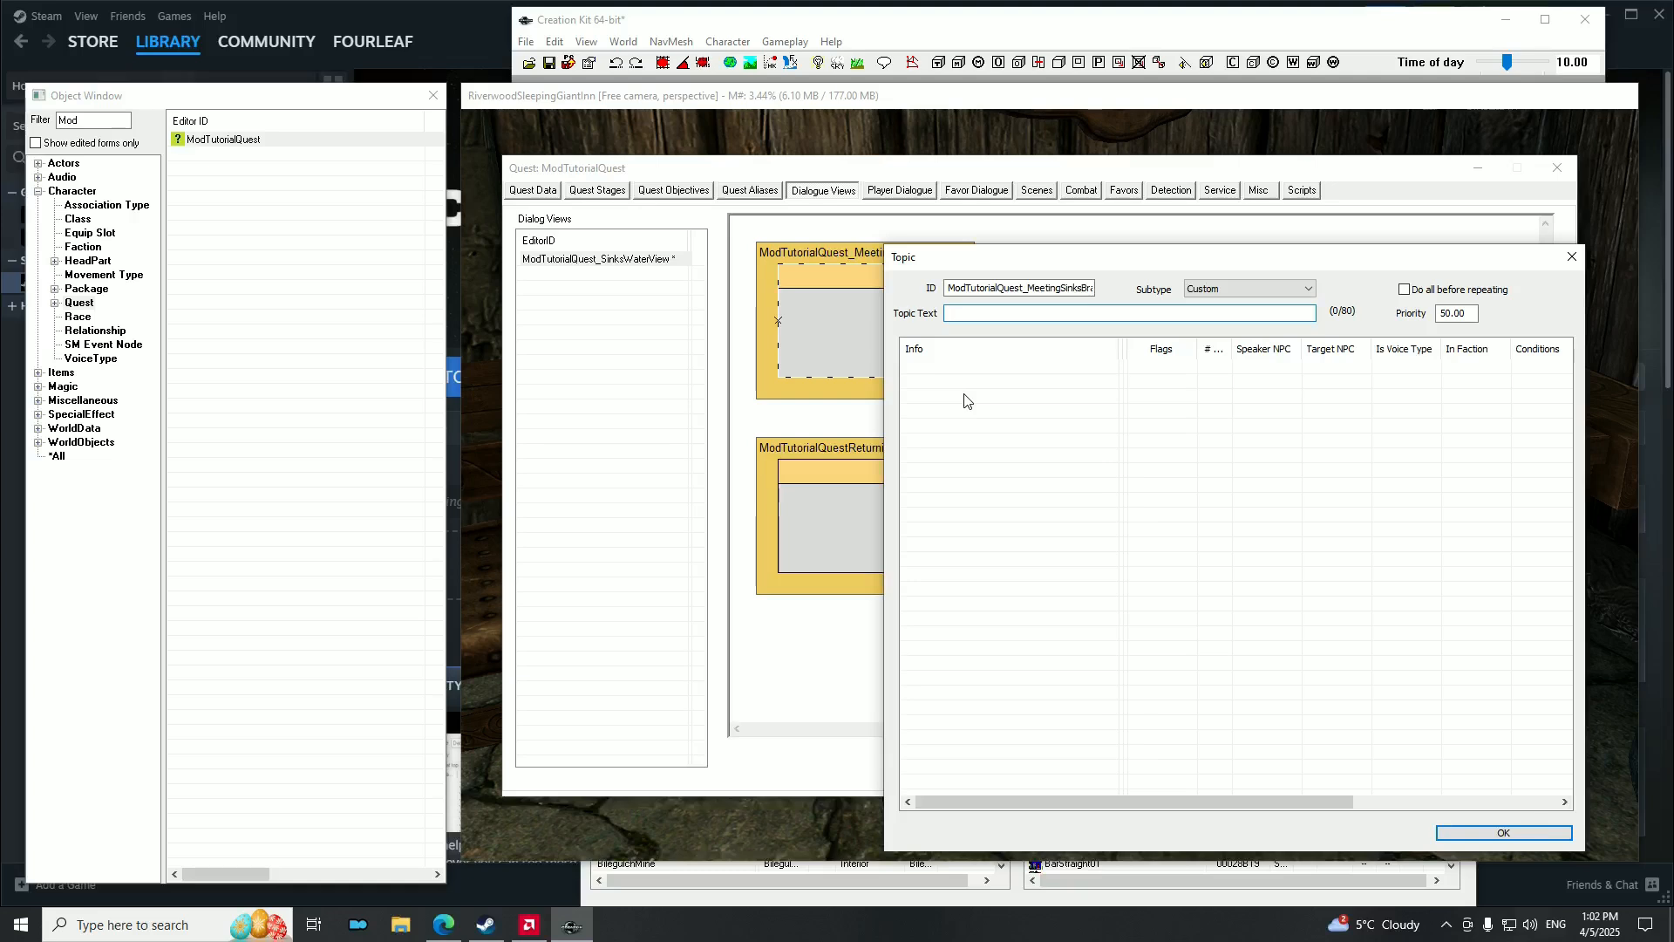
left_click_drag(981, 258, 1082, 258)
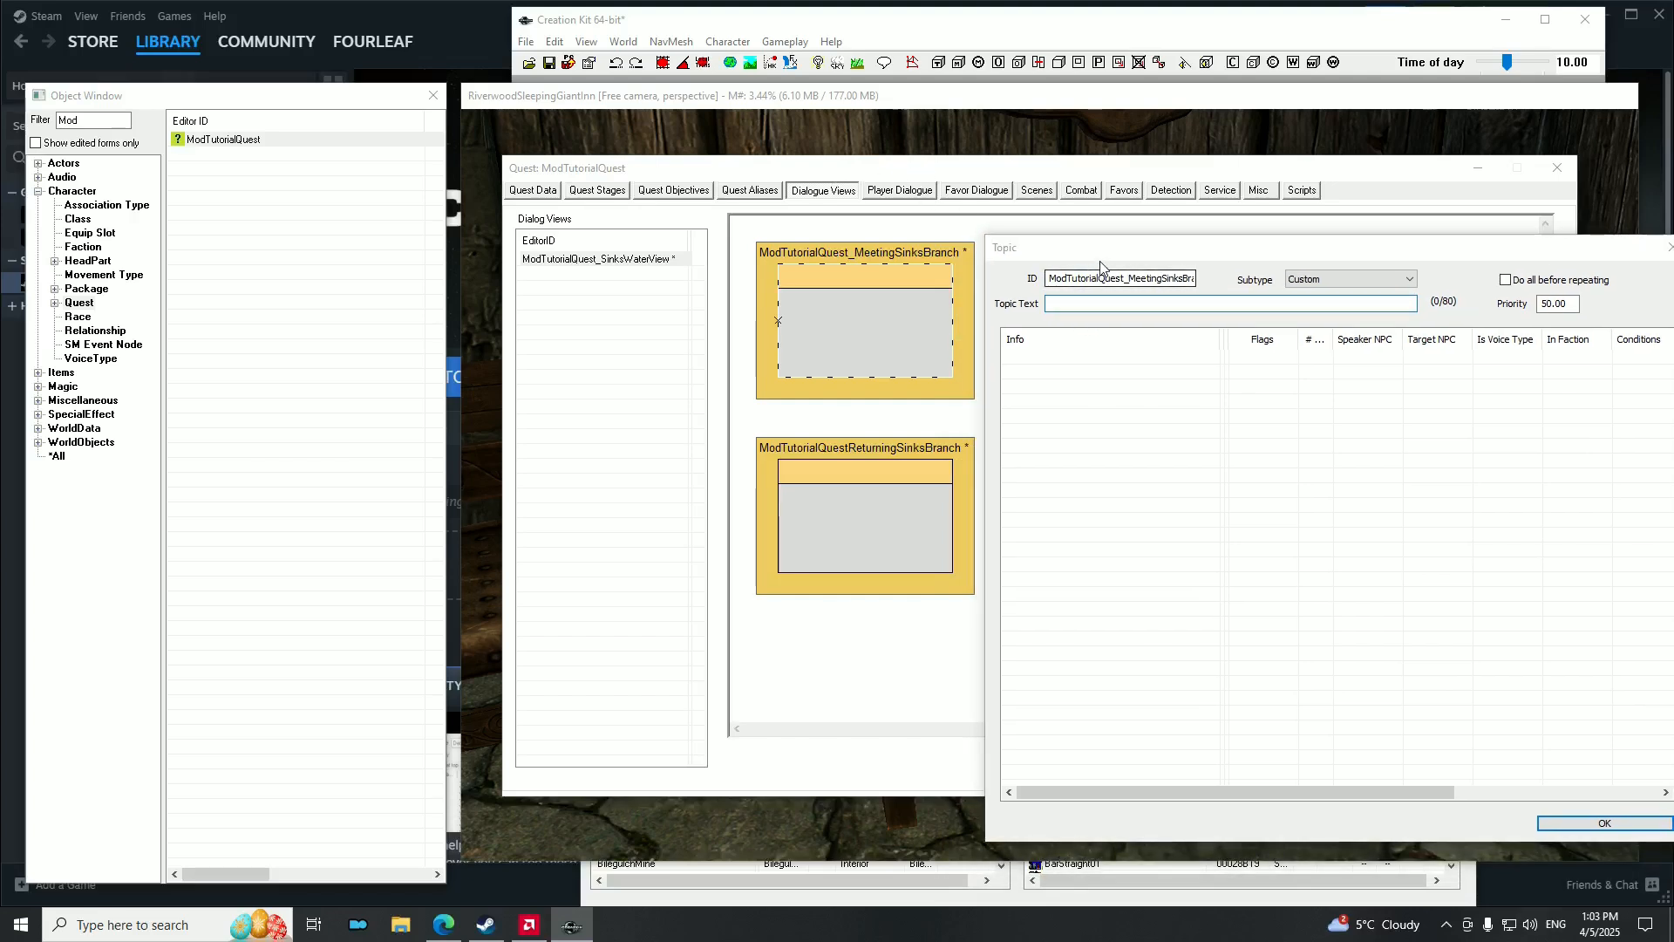
left_click_drag(1105, 254, 873, 322)
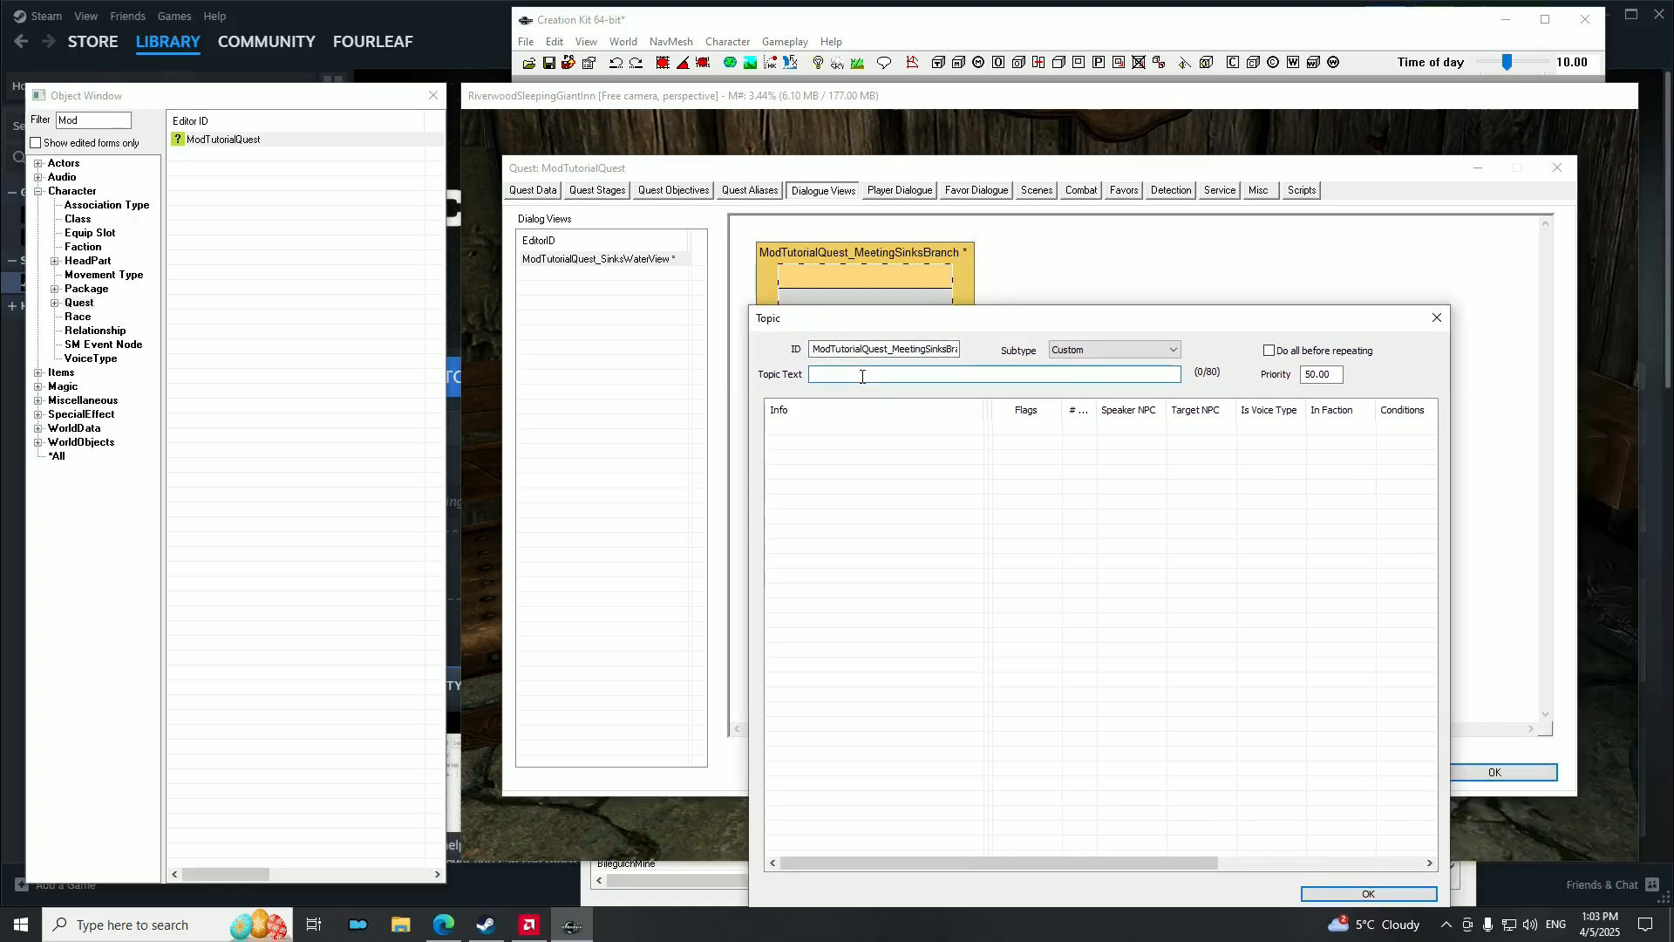
type("You look like you could use some help.")
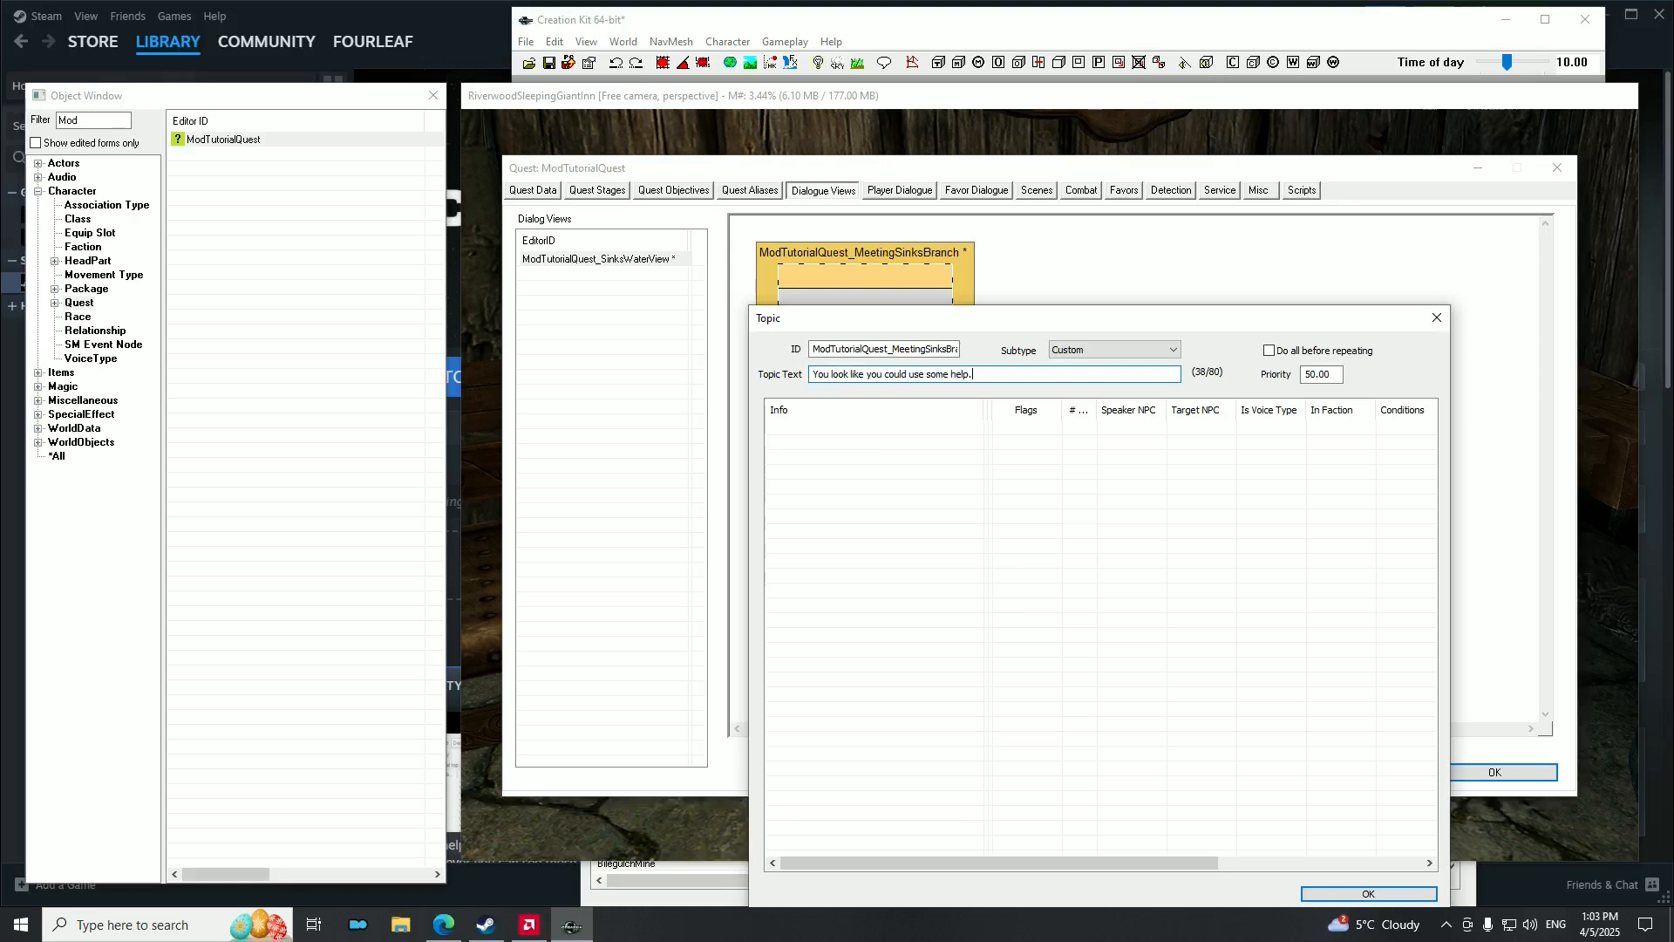
Add the response "Yes! Please you must help me find my missing book." to the starting topic and save the topic info and topic.
left_click_drag(1049, 314, 1270, 185)
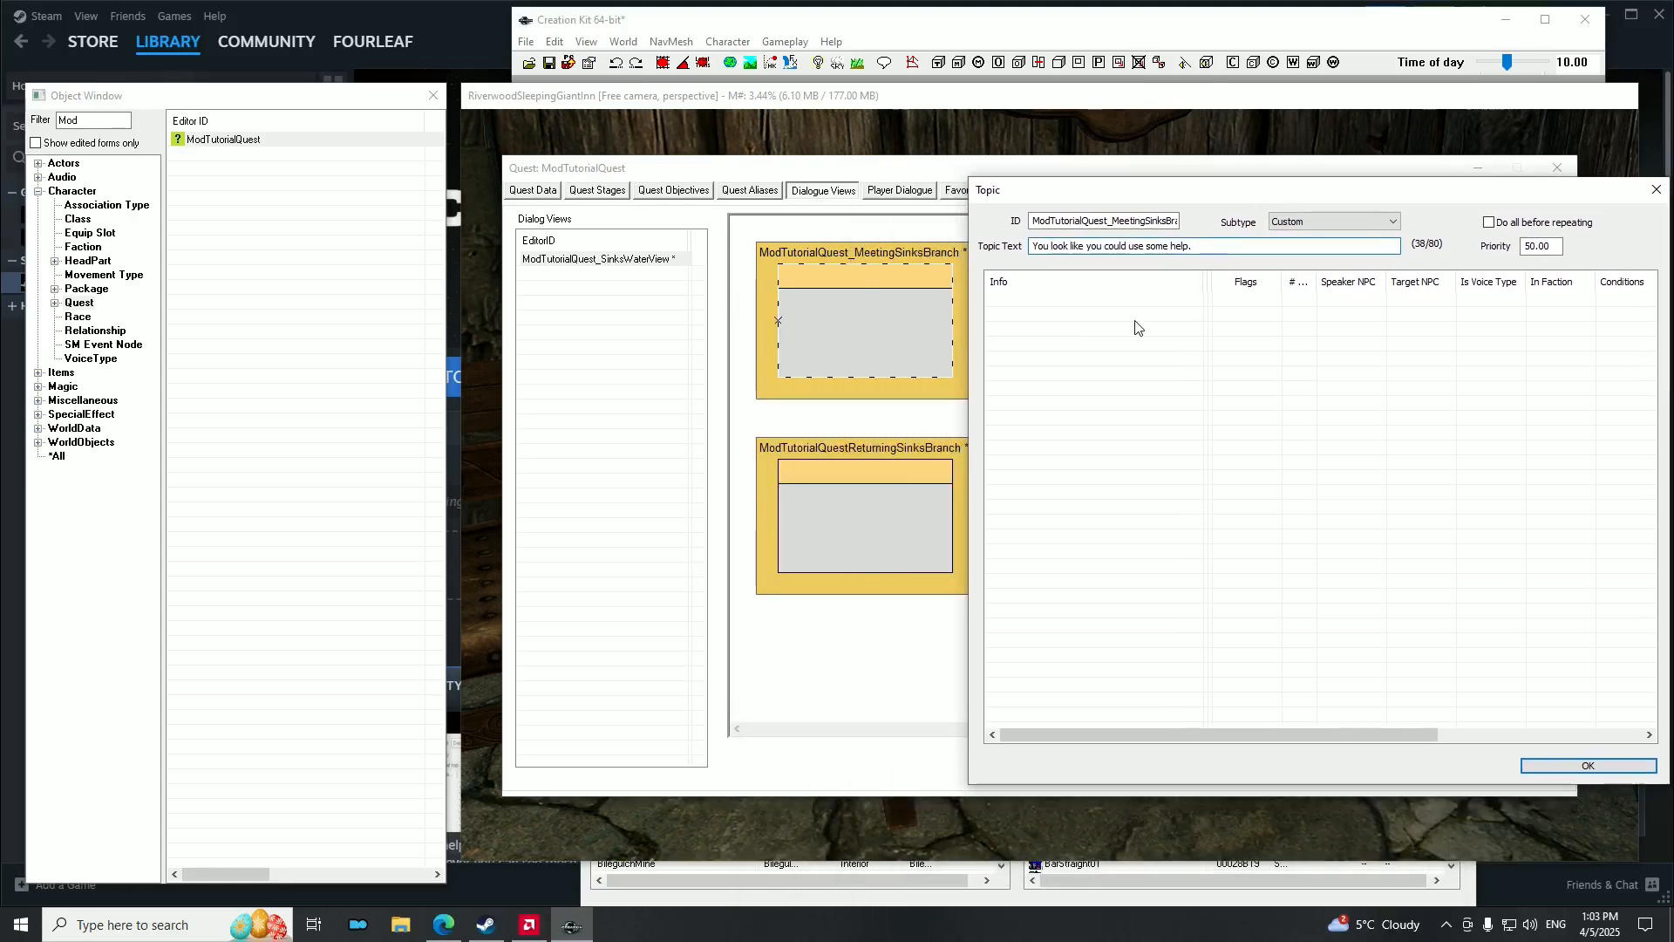
right_click(1029, 321)
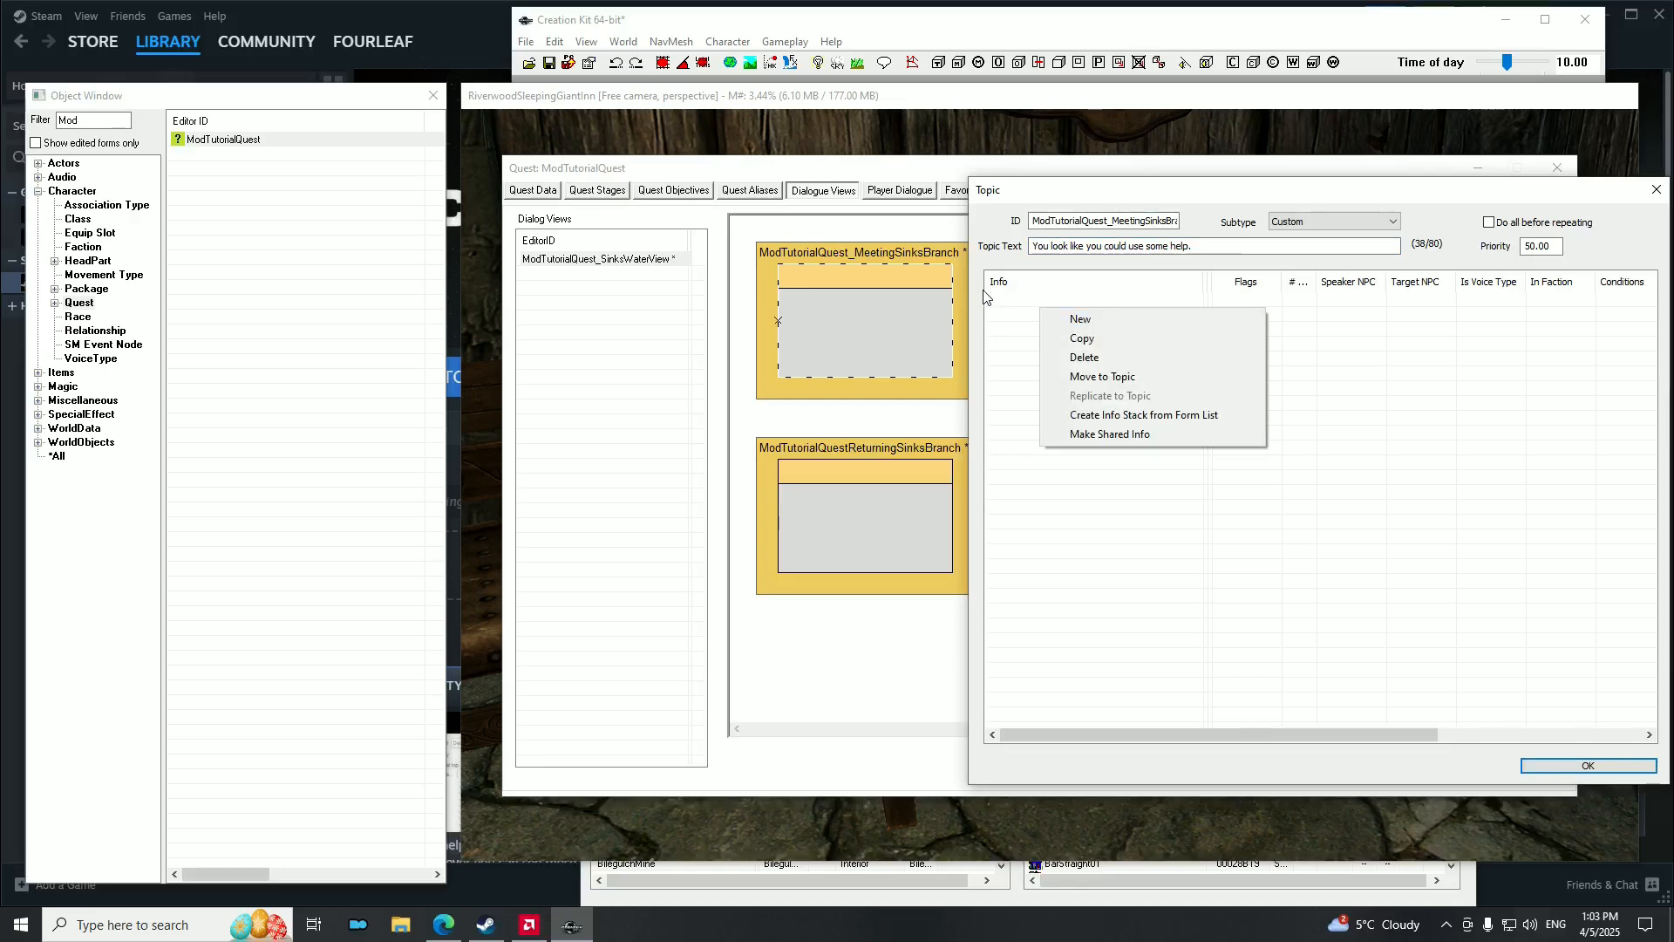
left_click(1080, 318)
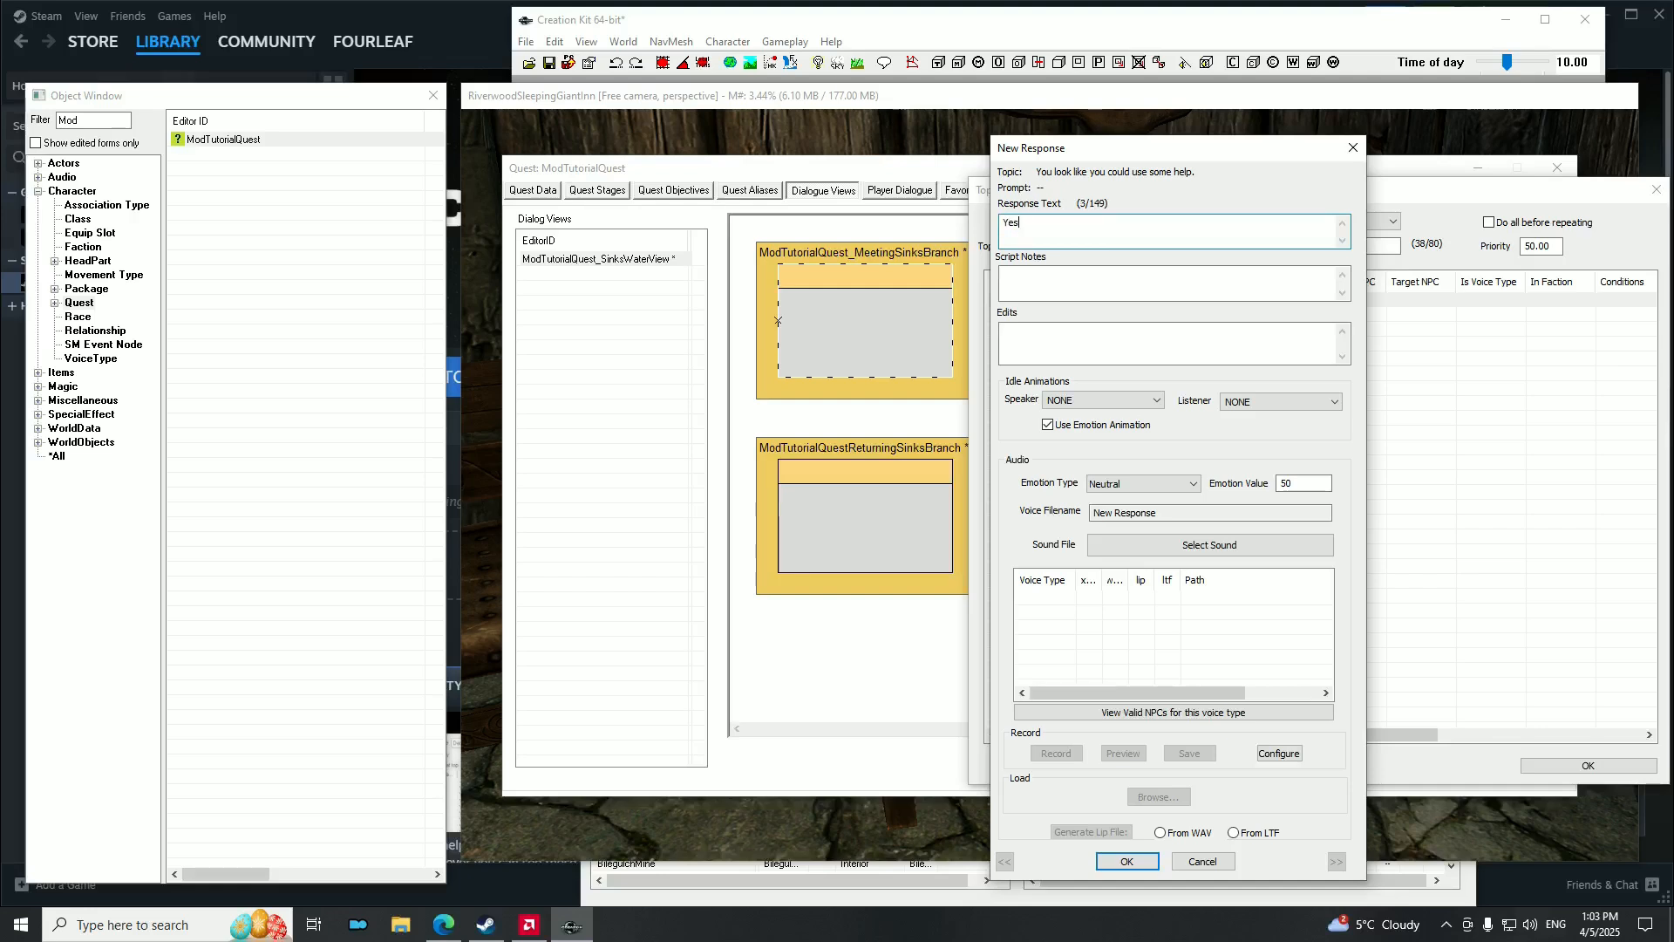
type("PLease")
key("BackSpace")
key("BackSpace")
key("BackSpace")
type("lease you must help me find my missing book")
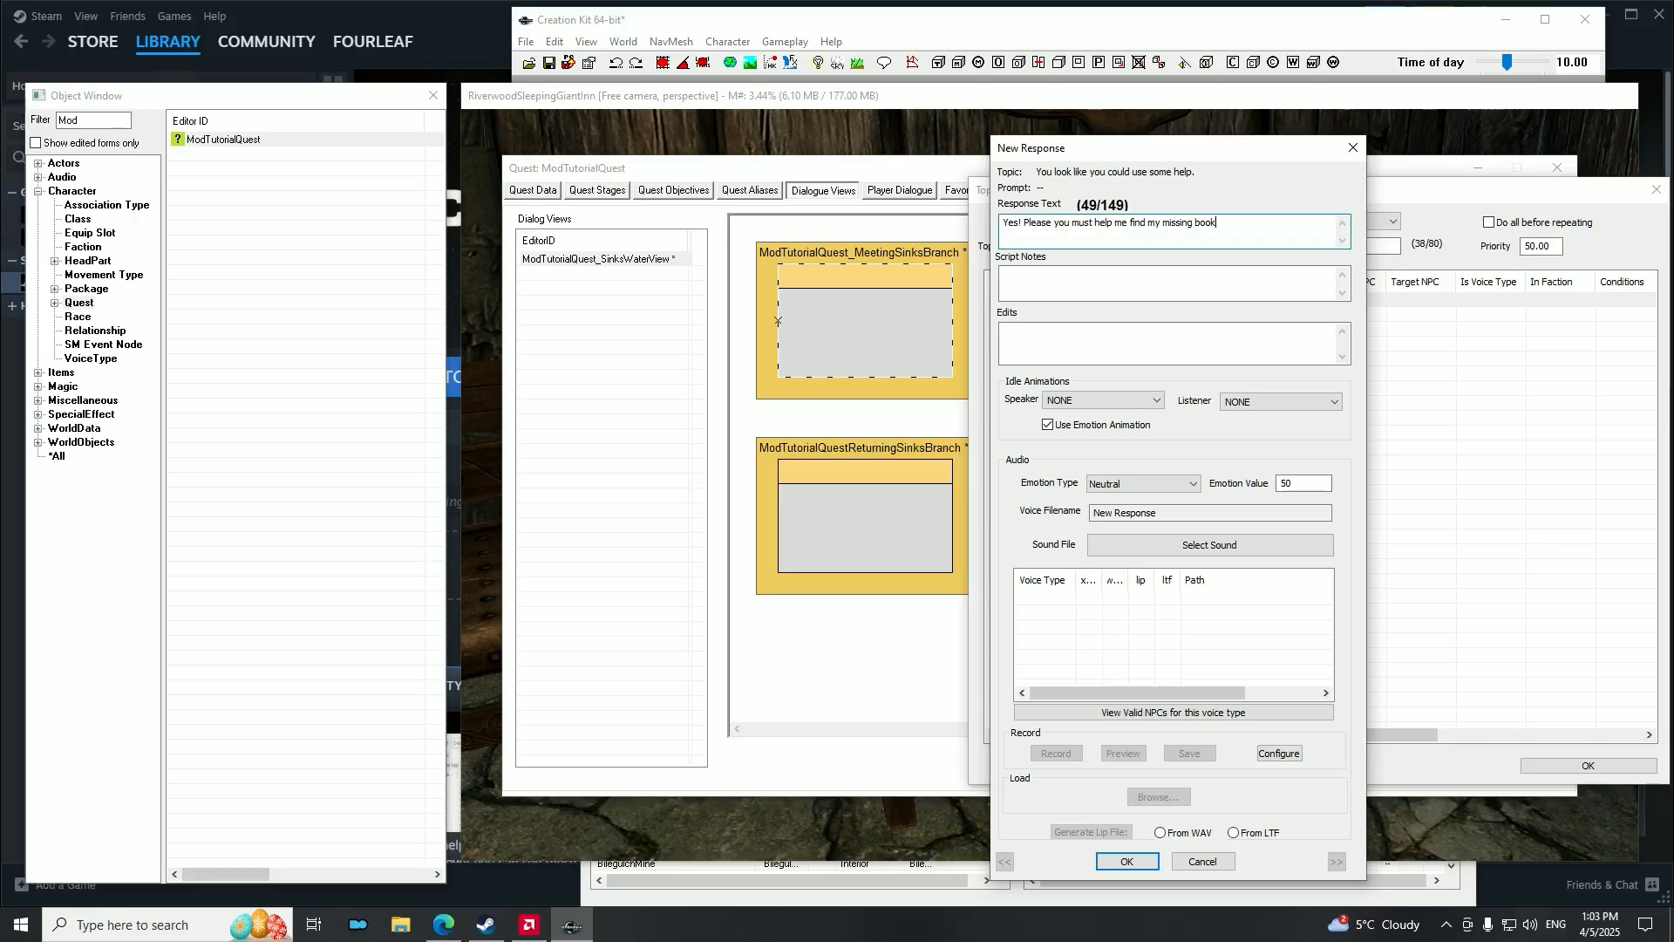
type(".")
left_click(1127, 860)
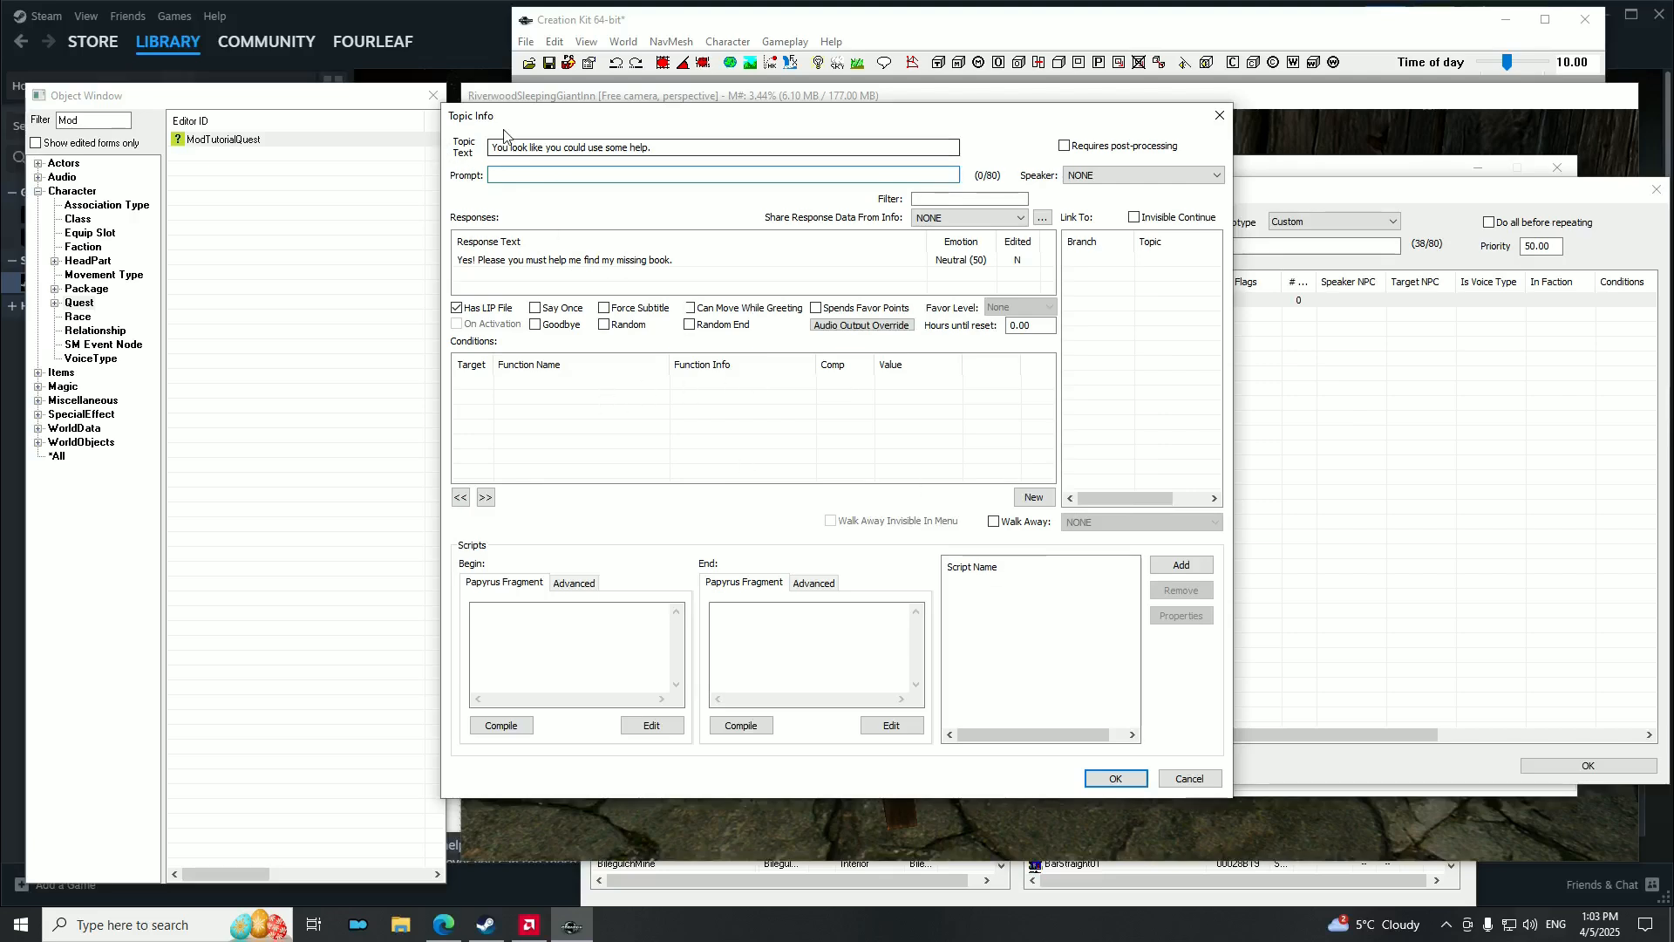
left_click_drag(546, 127, 706, 192)
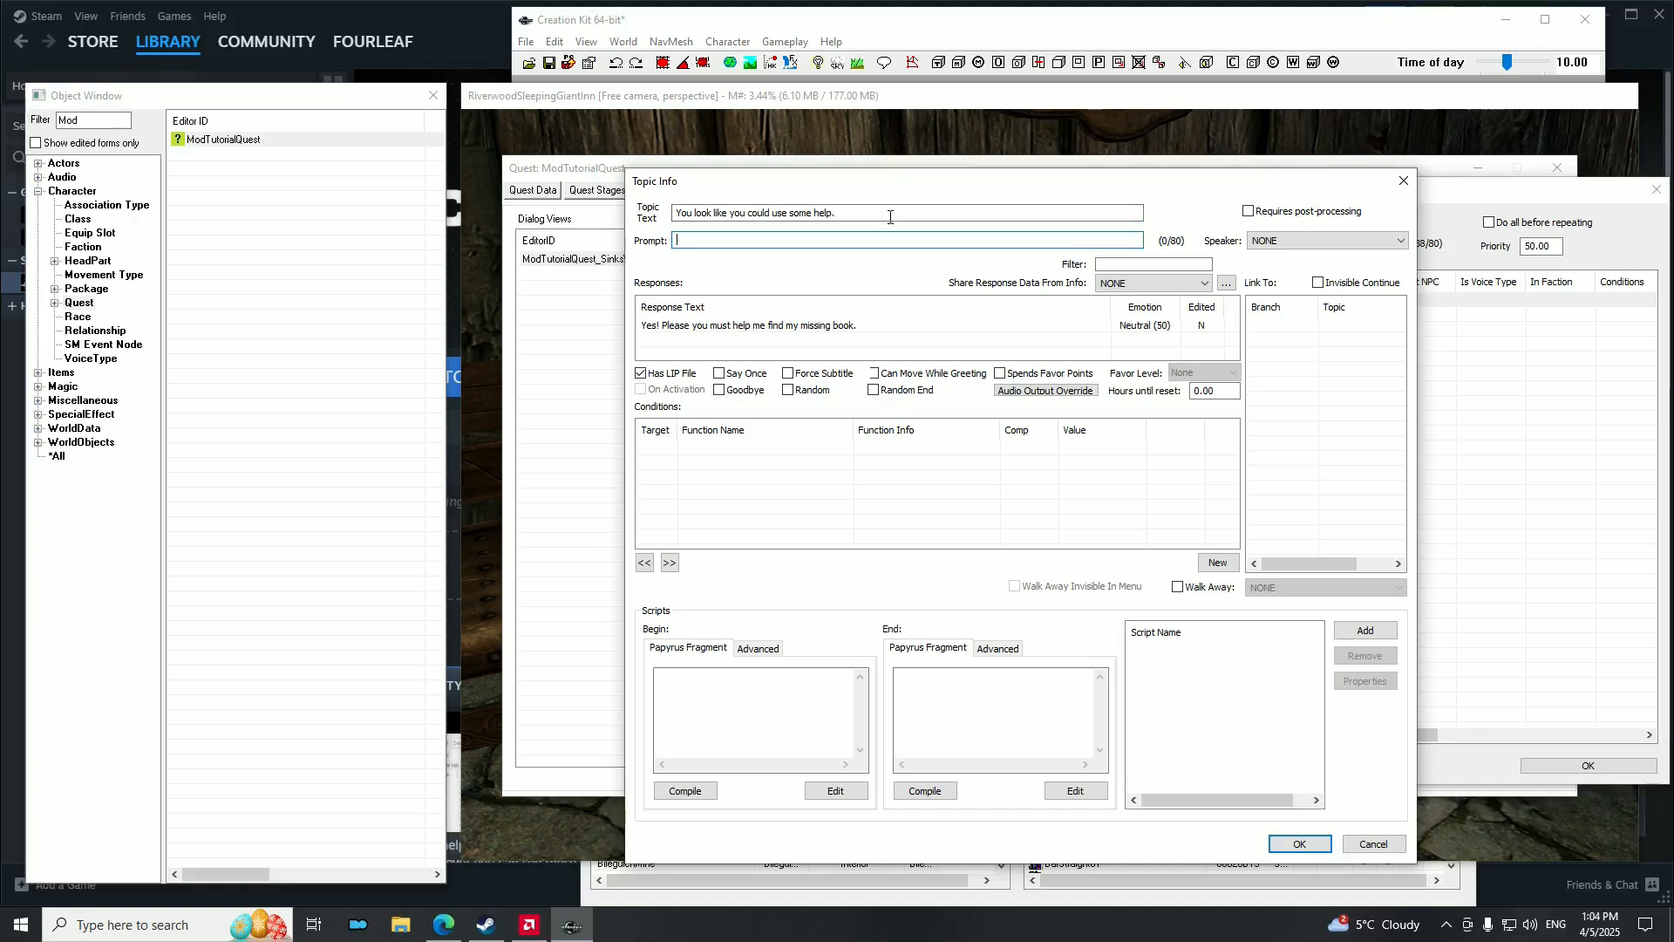
left_click_drag(872, 182, 796, 103)
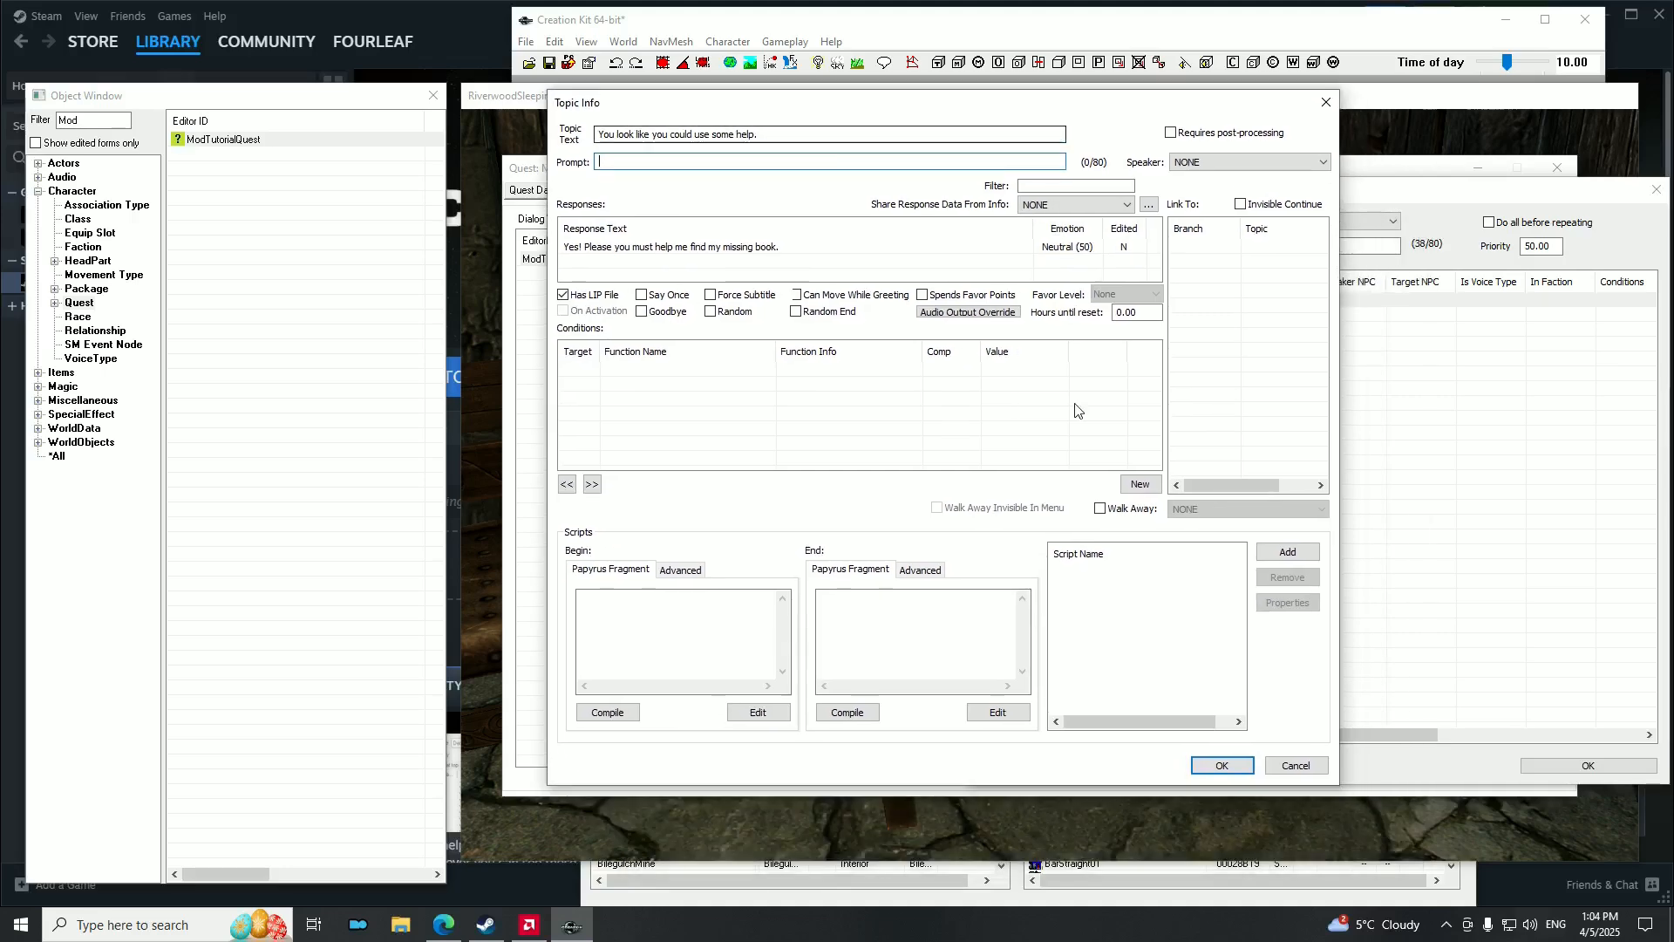
left_click(1221, 764)
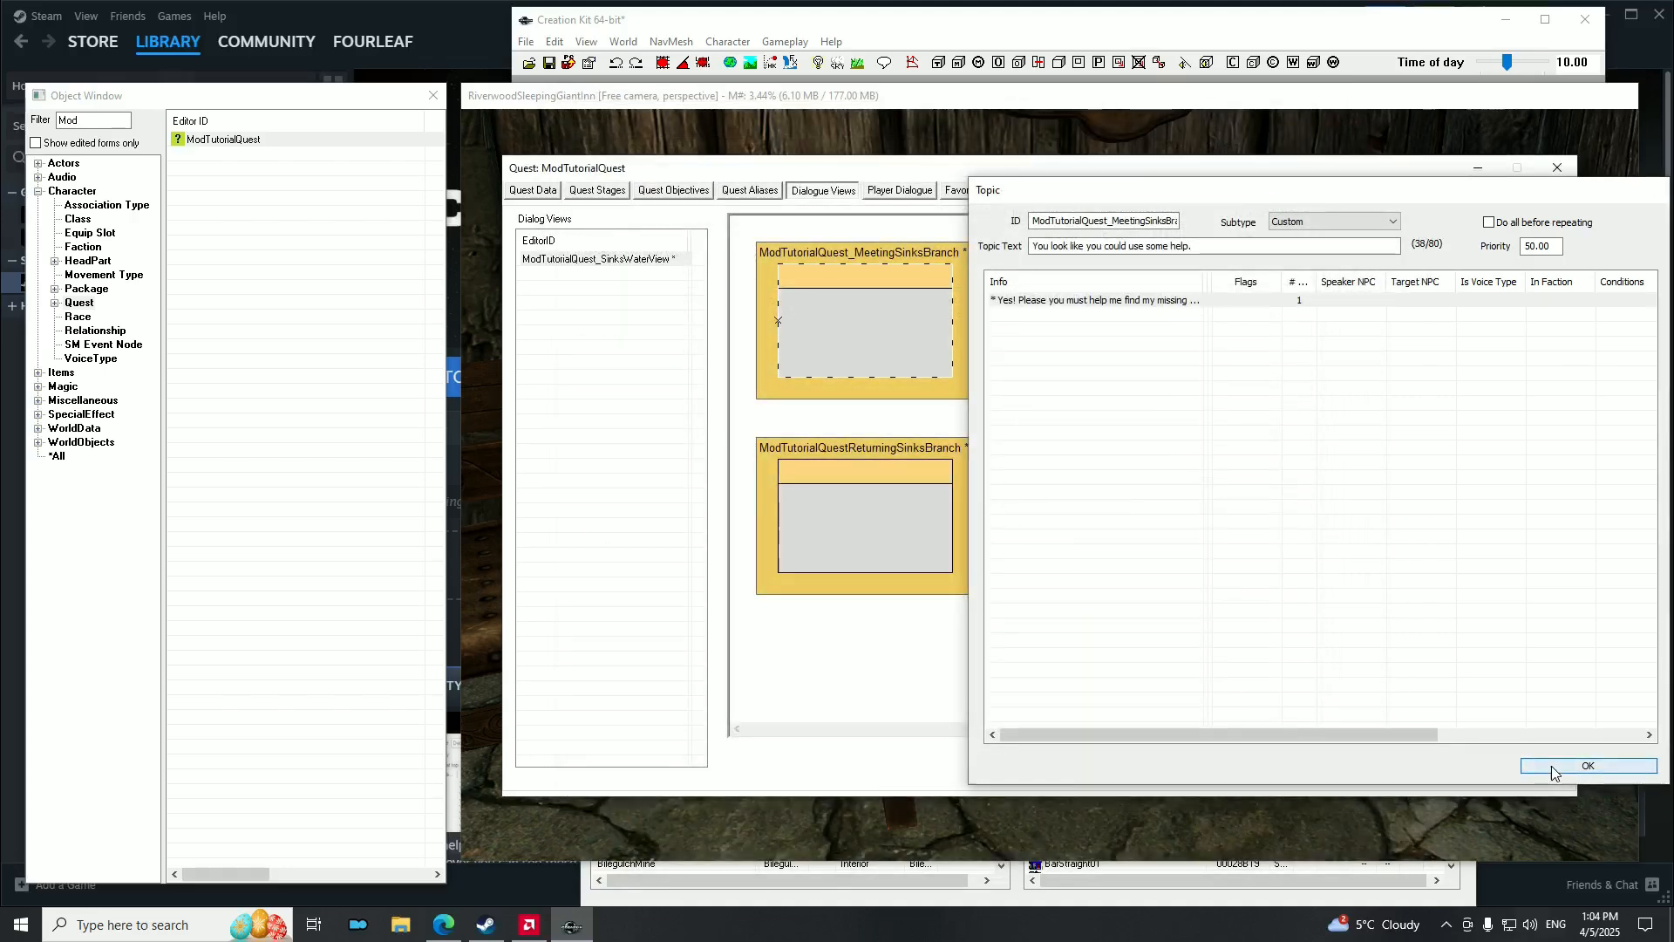
left_click(1582, 765)
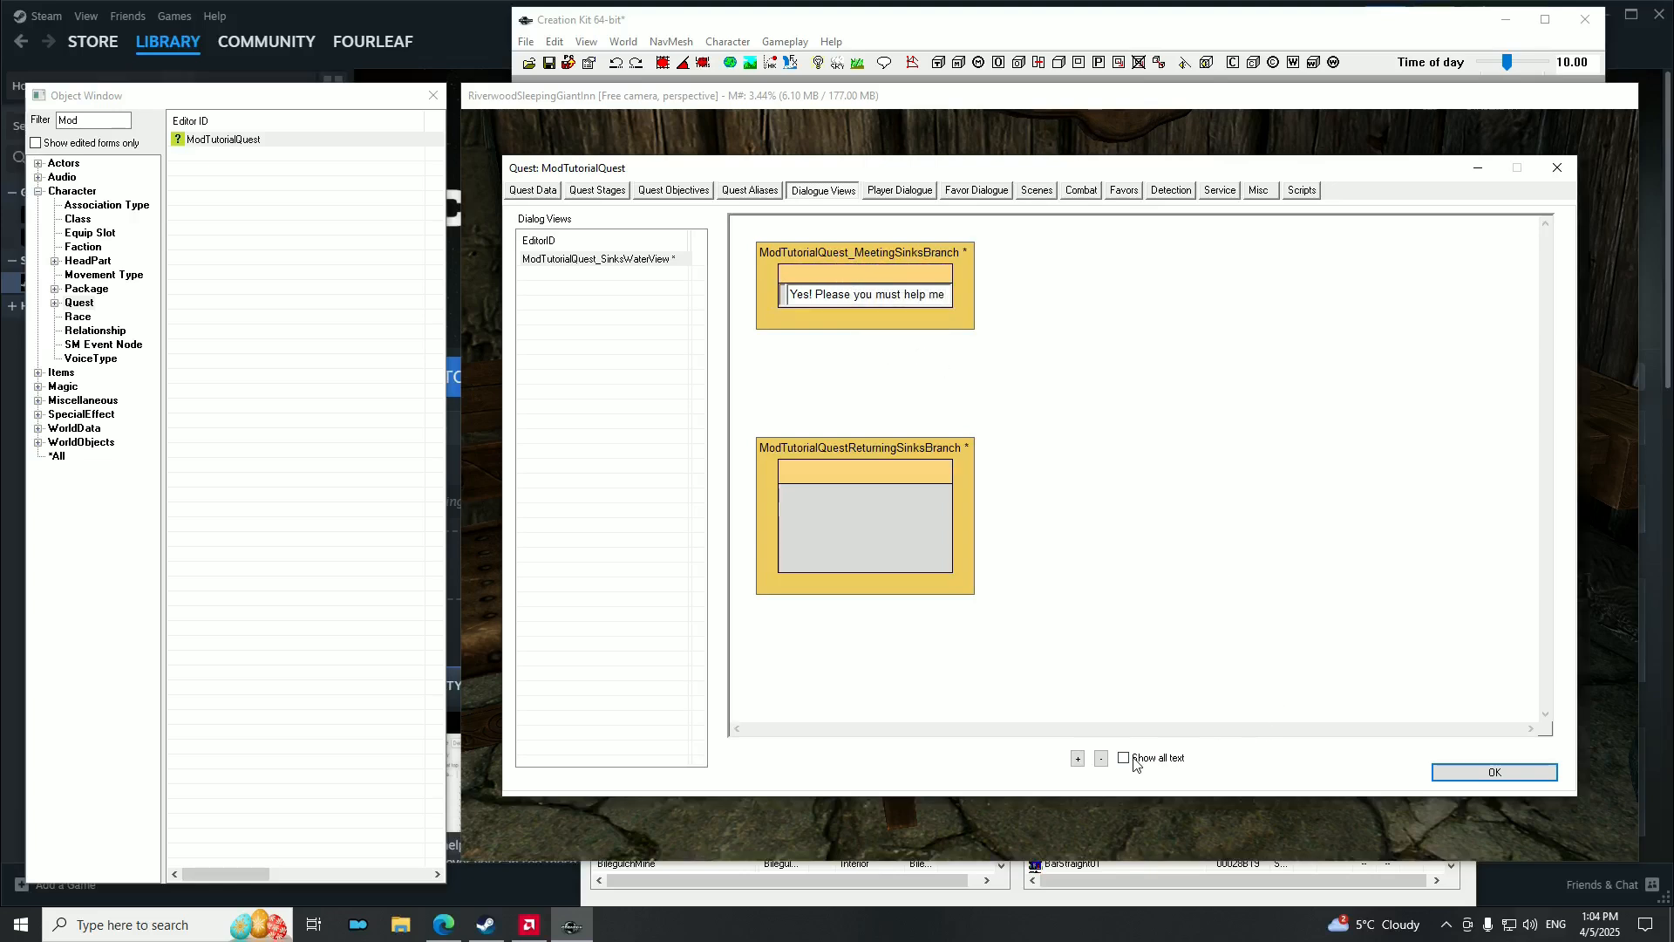
Show all text in the dialogue view and widen the MeetingSinks topic box to fit its topic ID and text.
left_click(850, 301)
left_click(1124, 758)
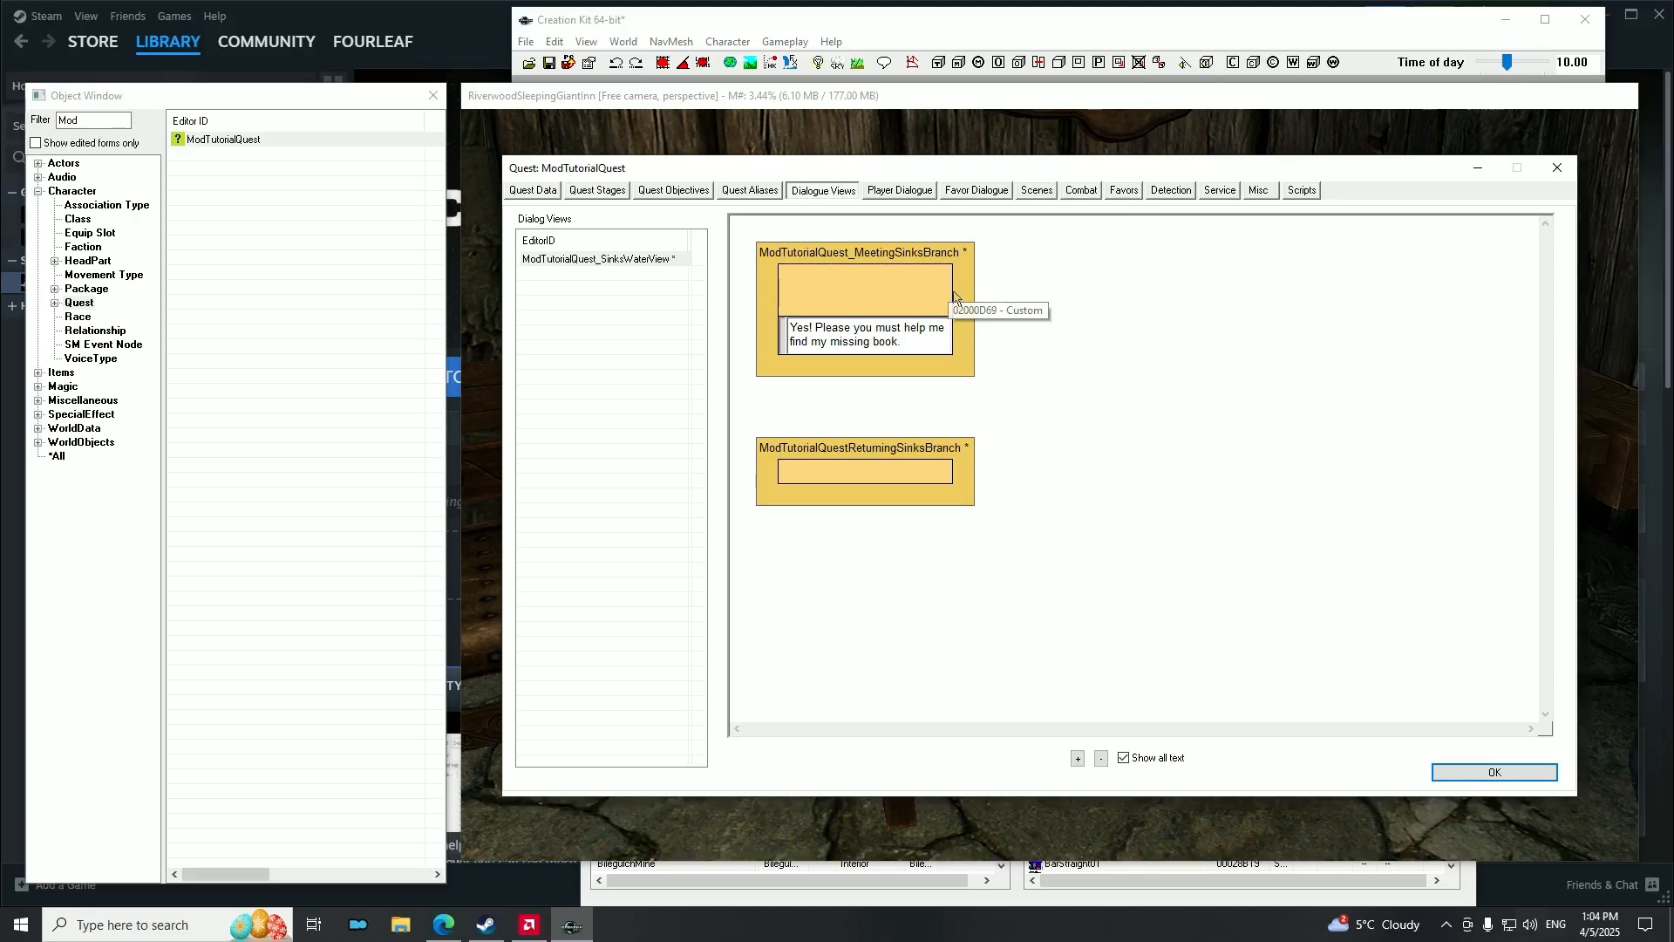
left_click_drag(952, 291, 1016, 297)
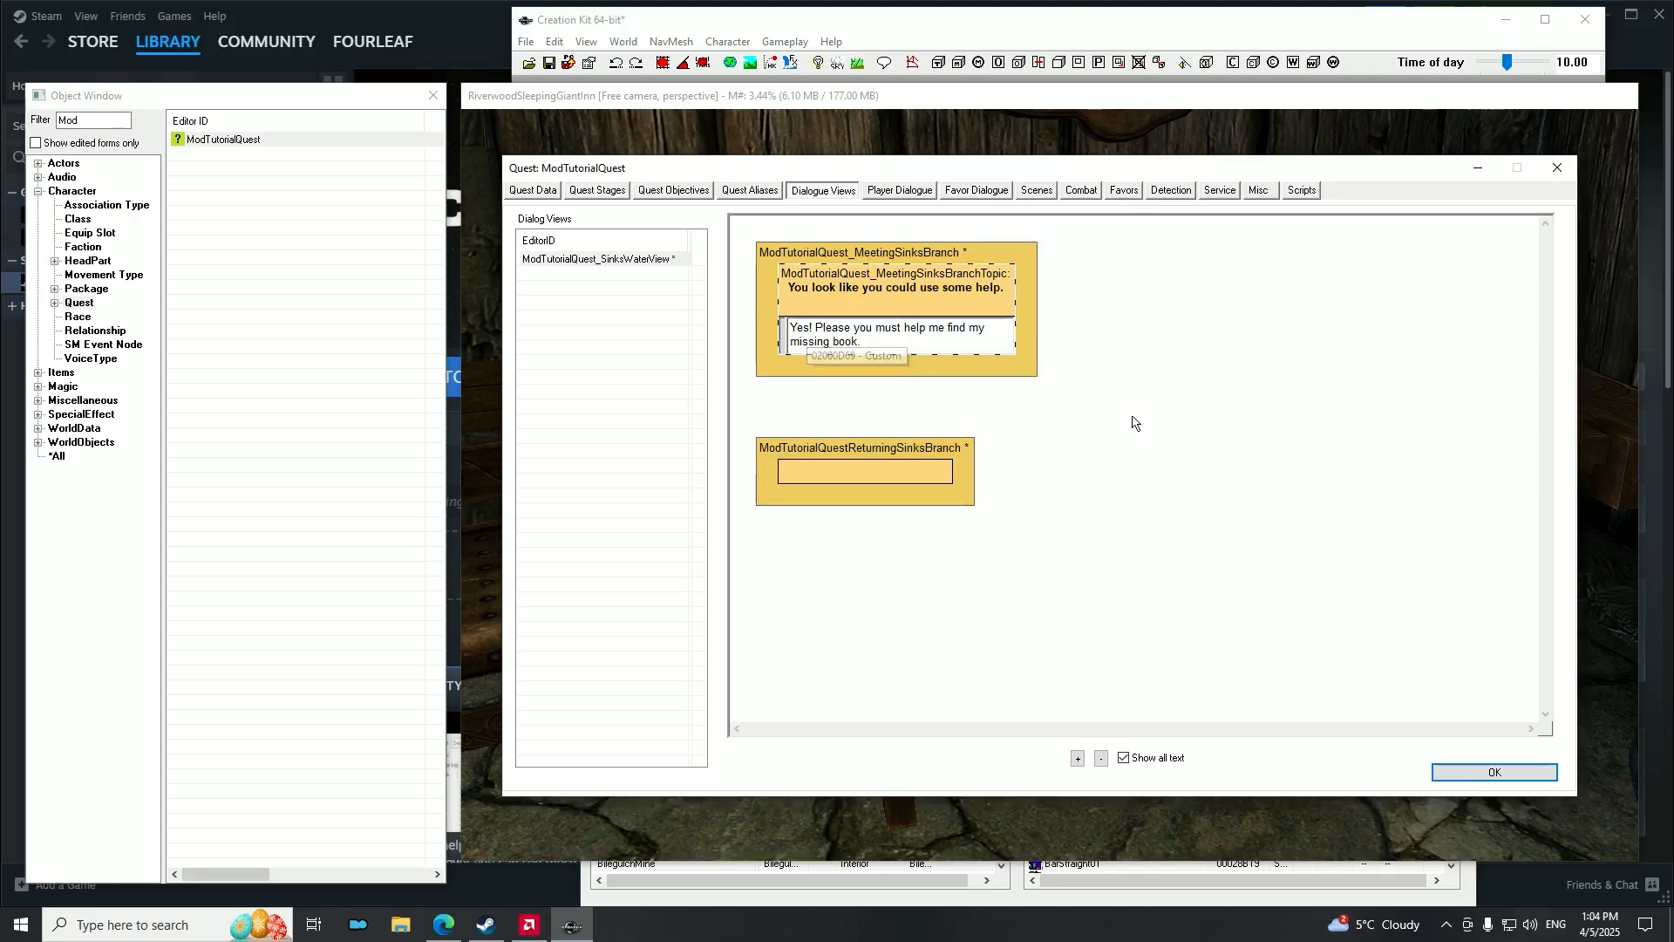
left_click(1105, 355)
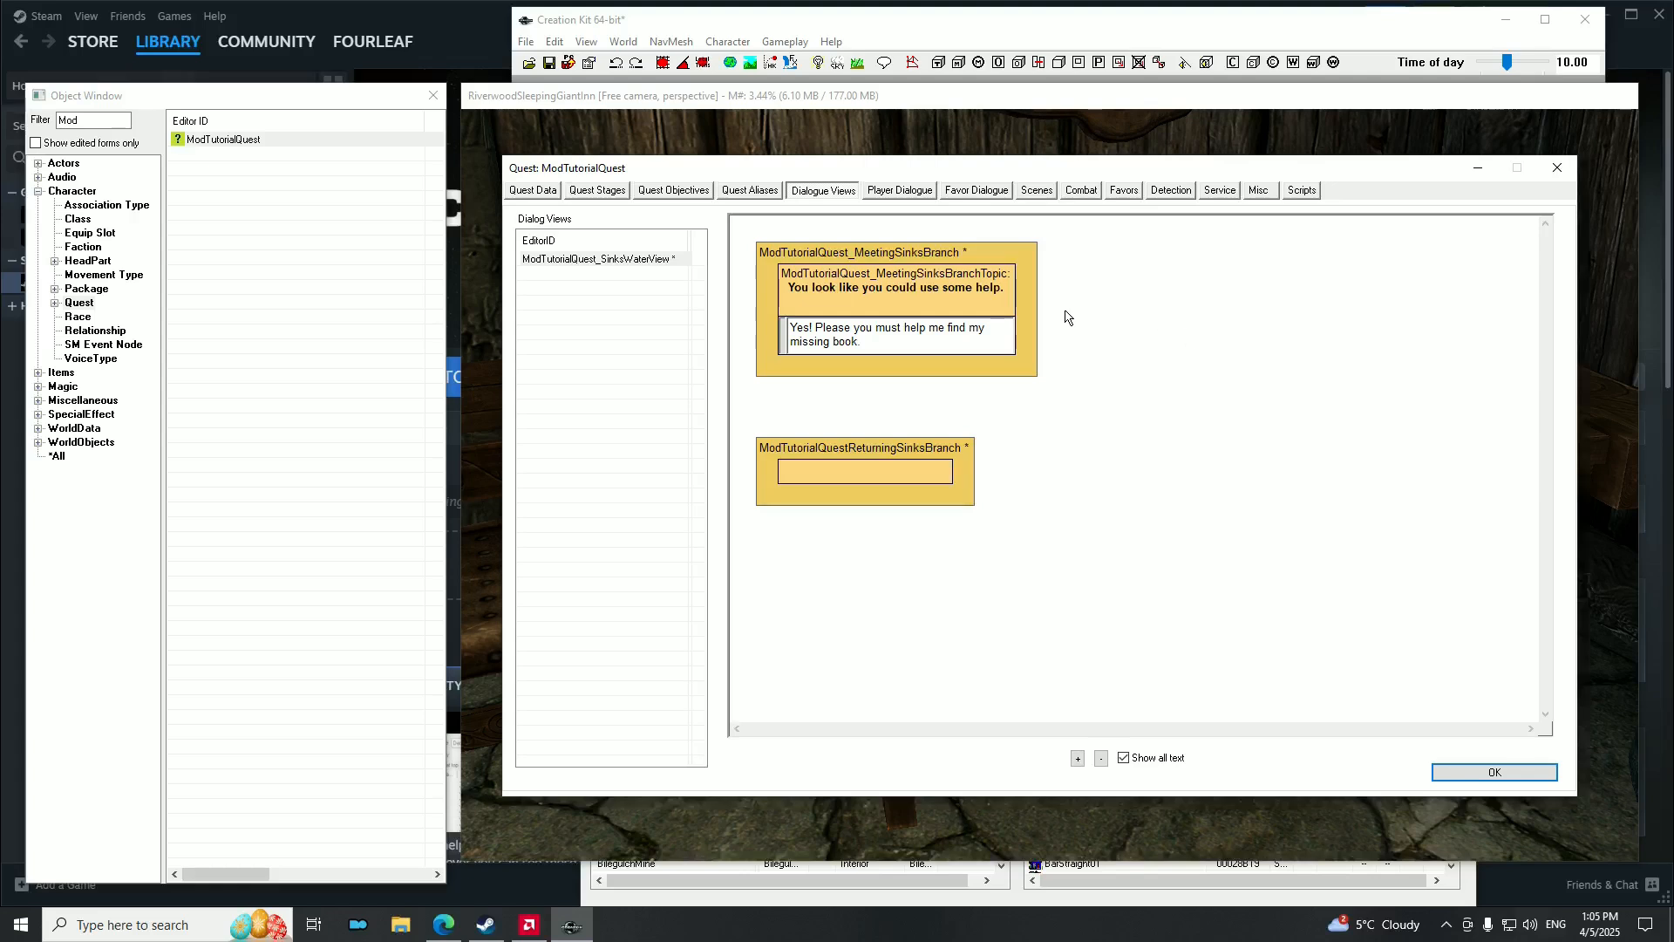
Add a topic to the MeetingSinks branch with the ID ModTutorialQuestMeetingSinksYes and the topic text "Sure I can do that.".
right_click(1026, 337)
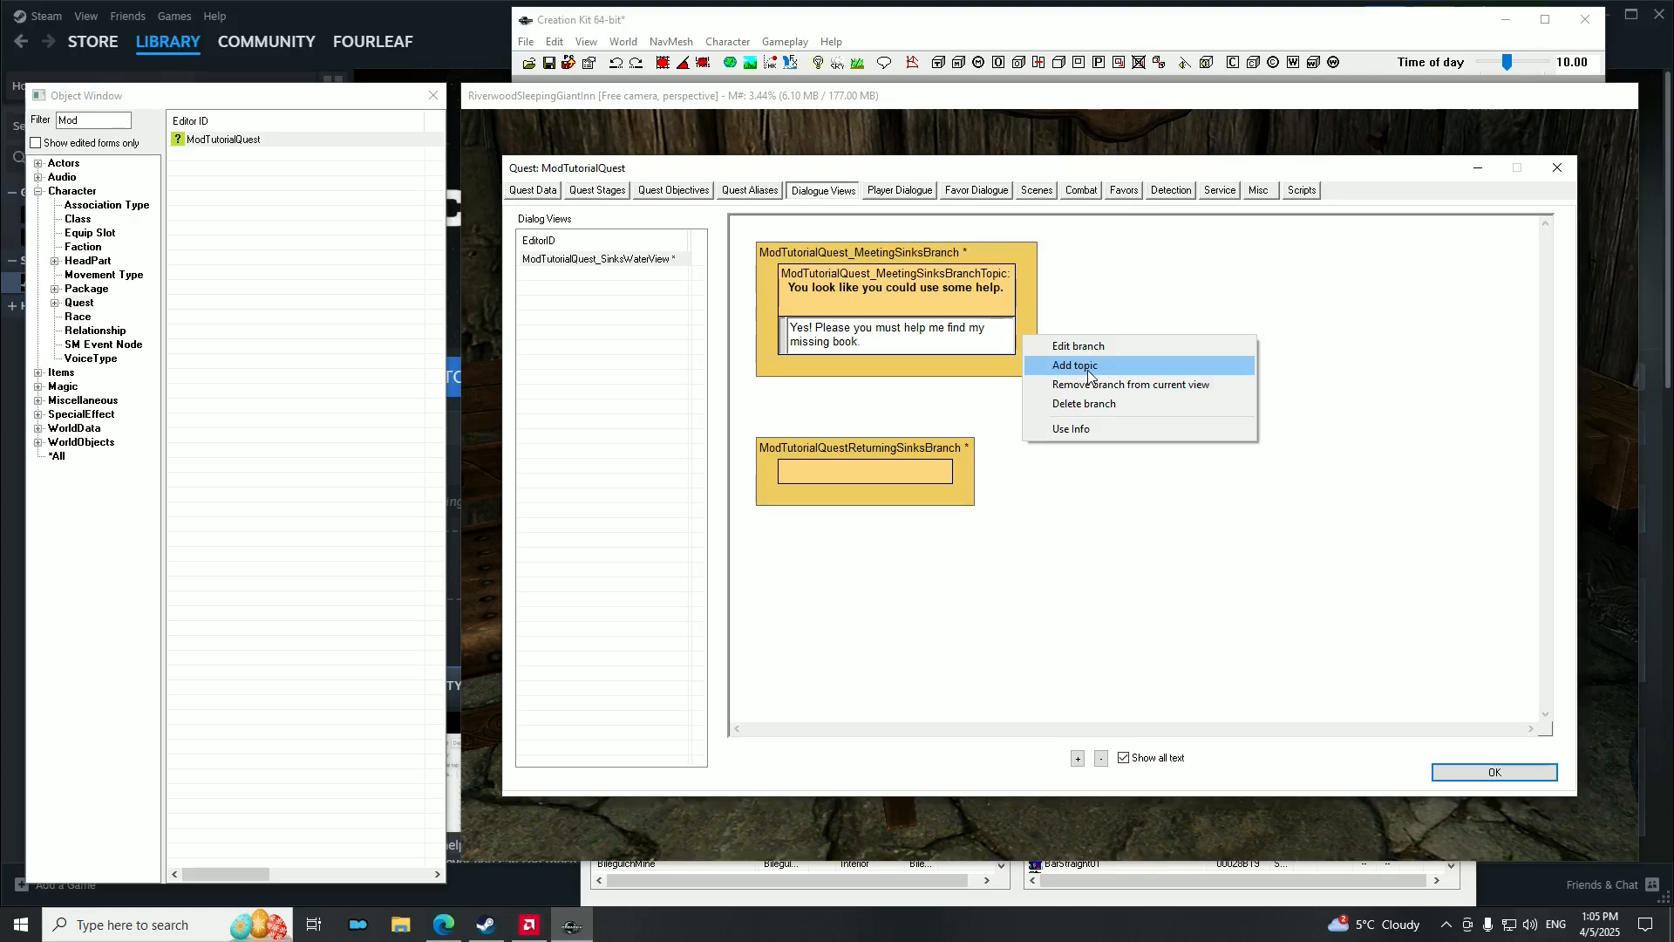
left_click(1113, 292)
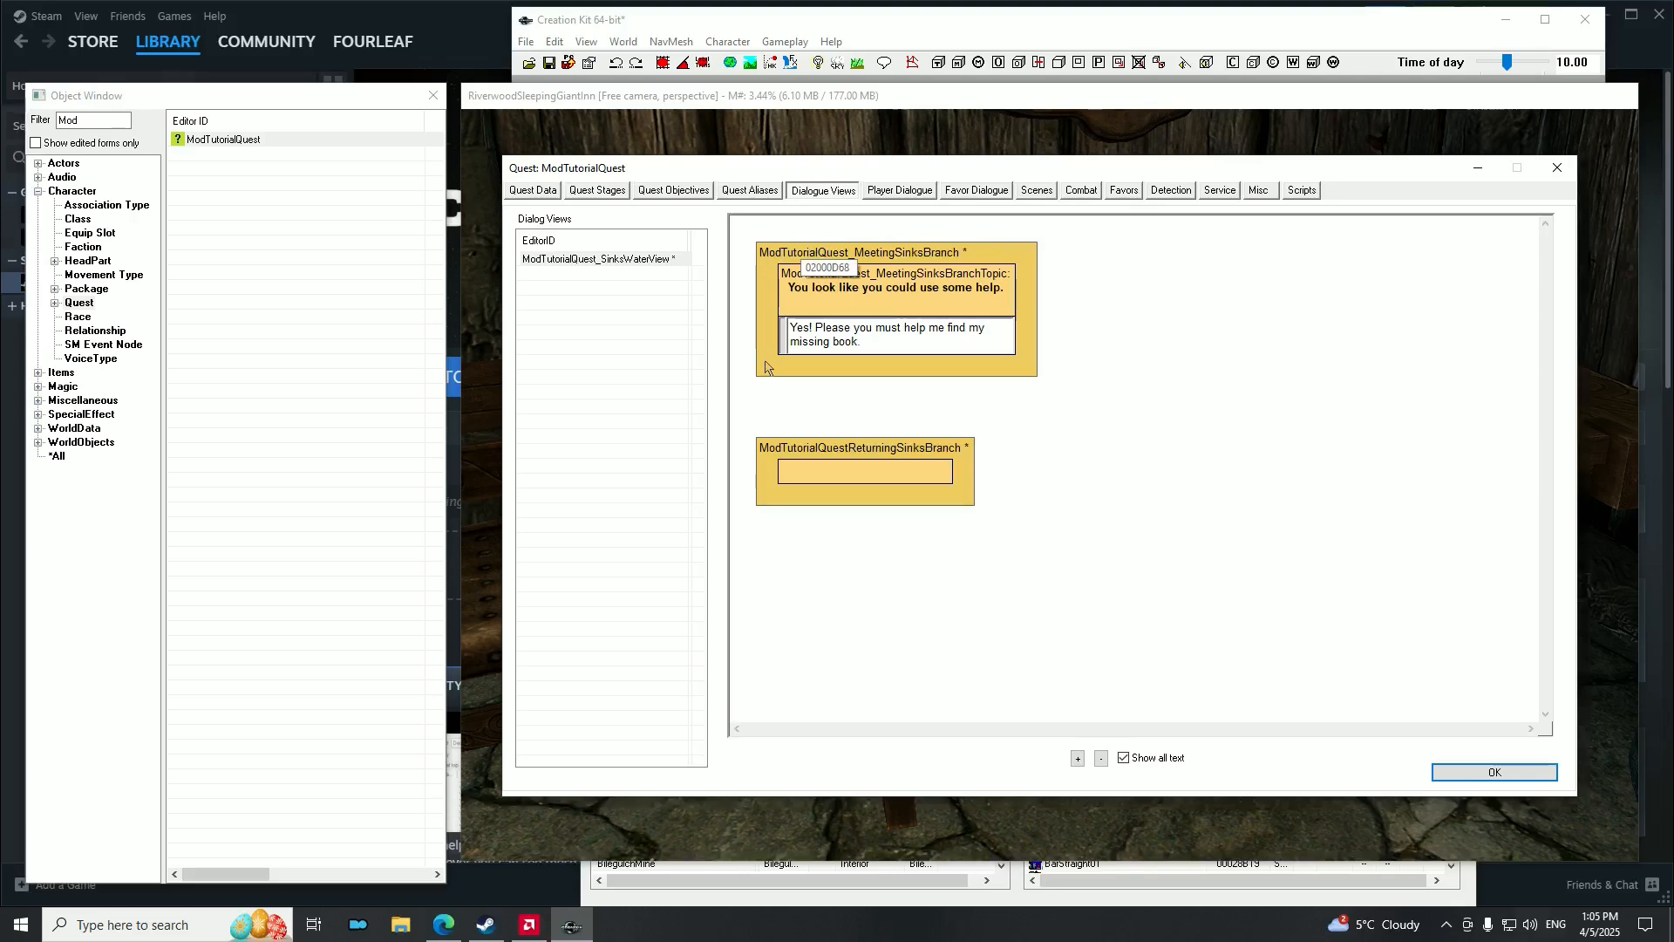
right_click(1017, 365)
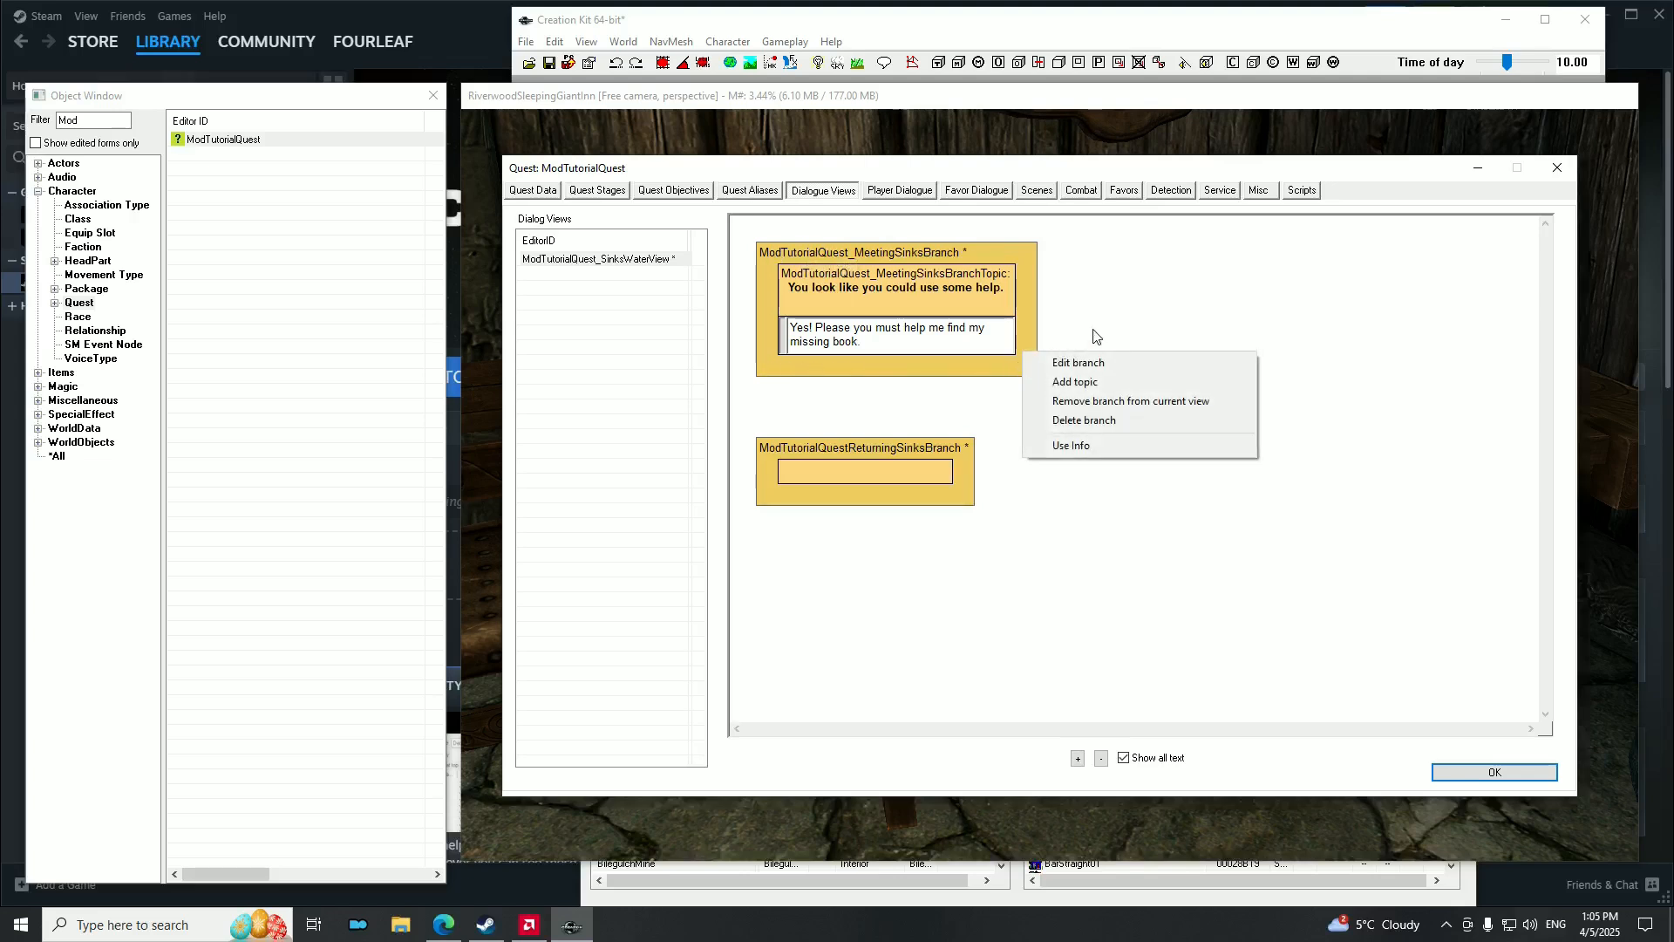
left_click(1086, 381)
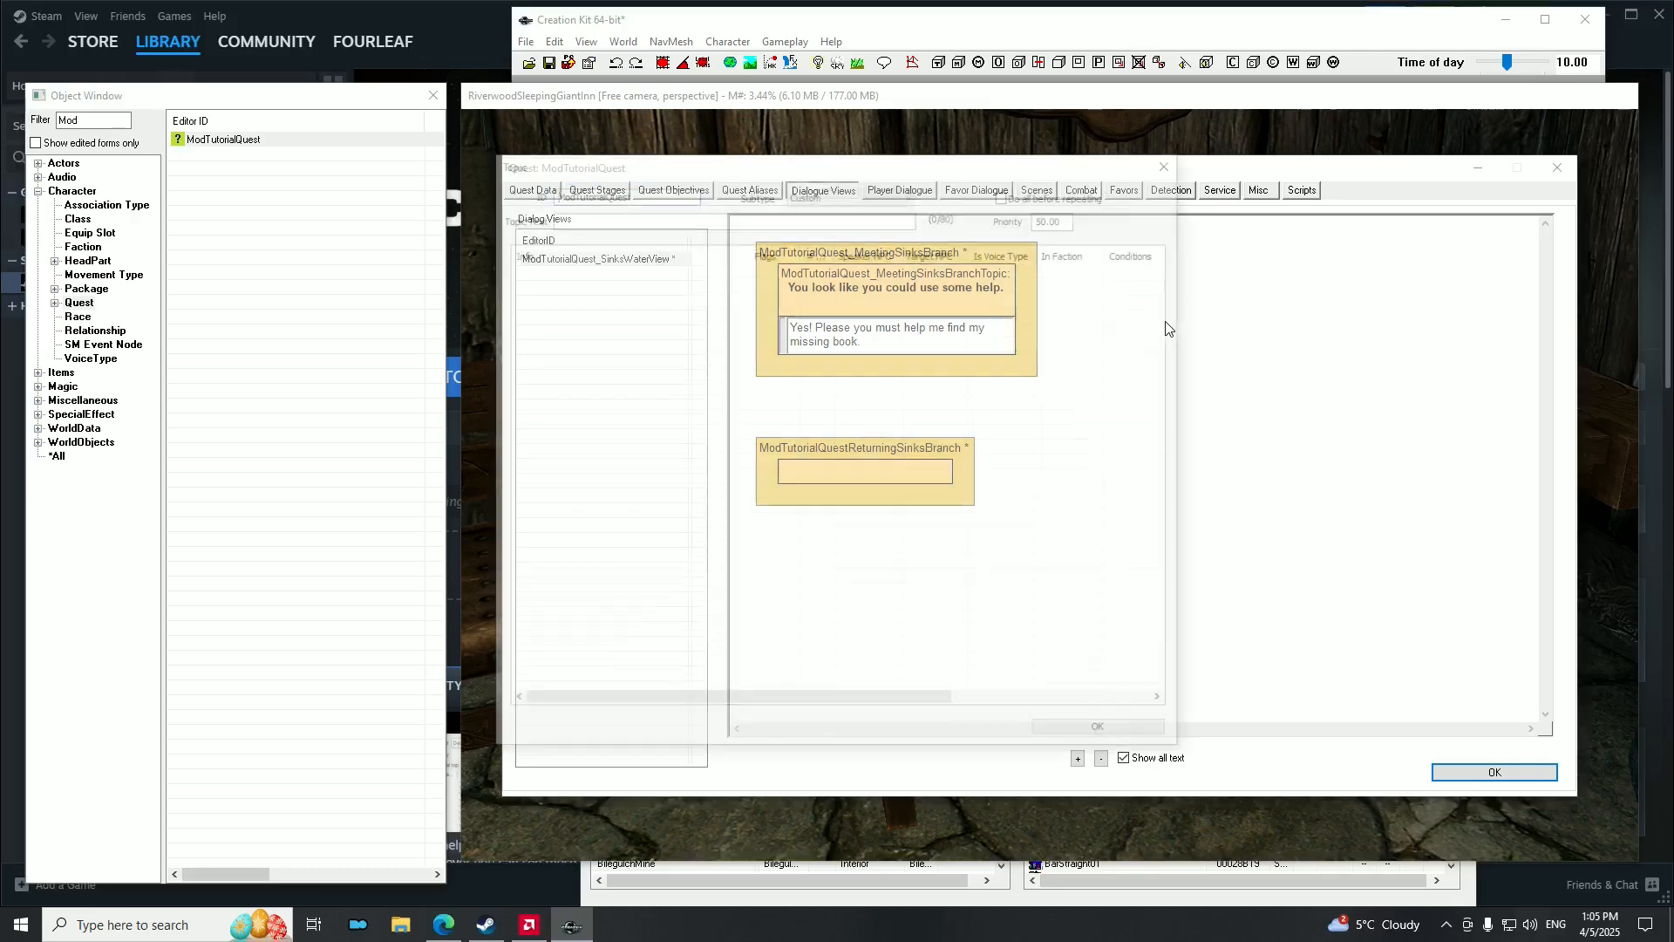
left_click_drag(934, 268, 1229, 307)
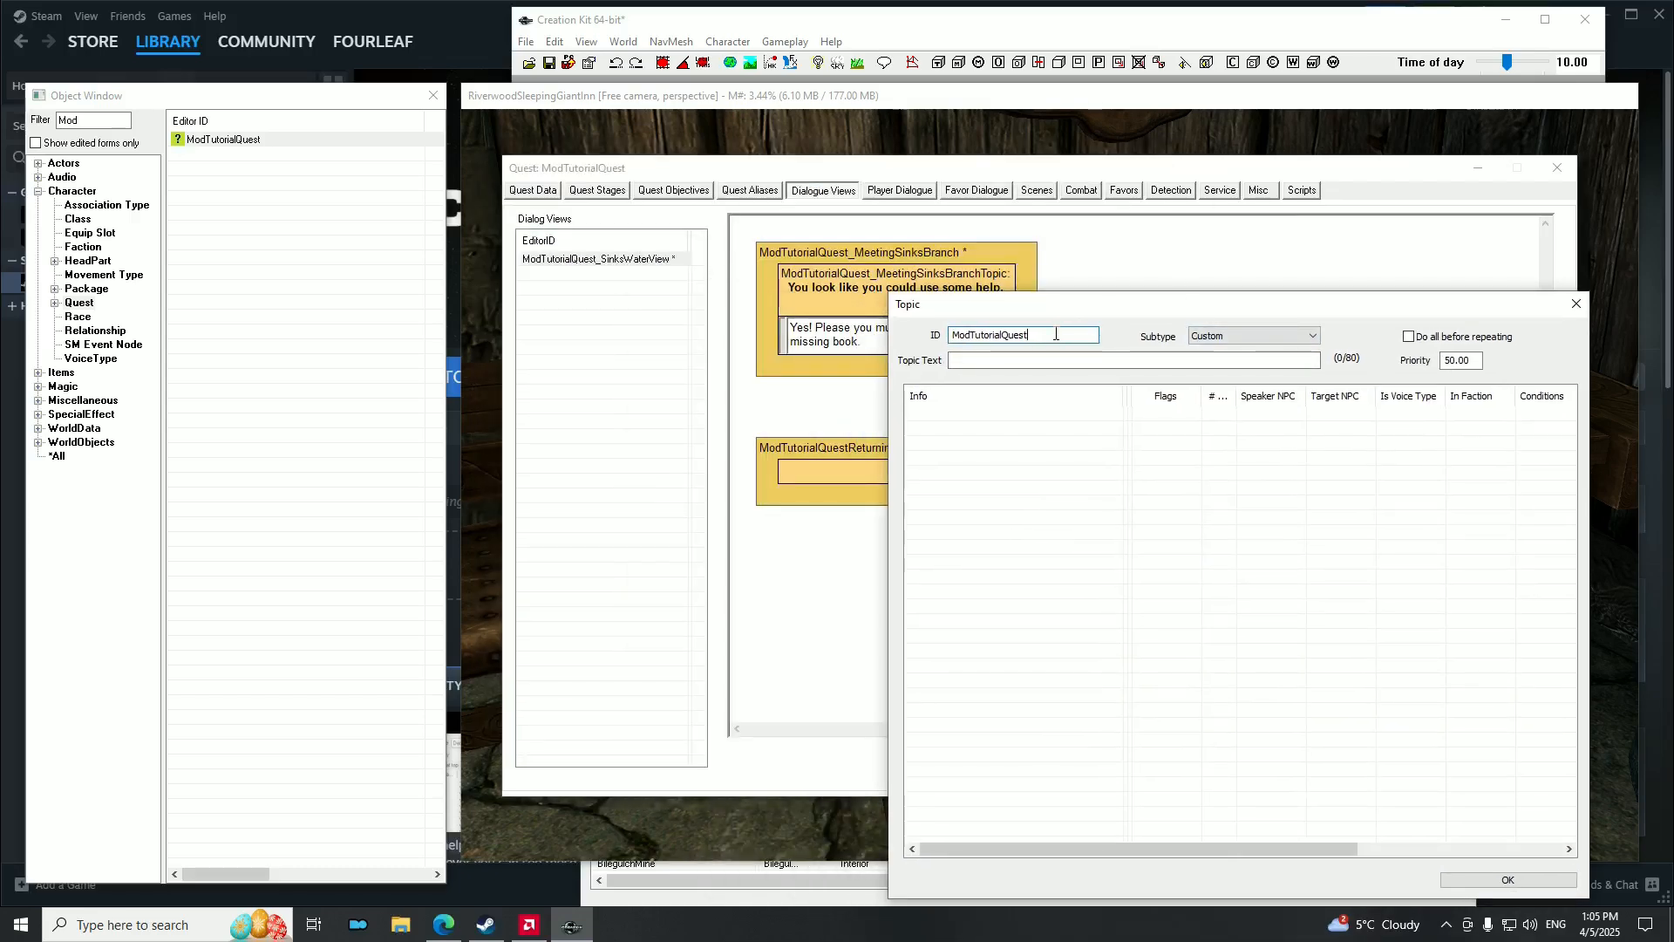
left_click_drag(1118, 310, 1206, 272)
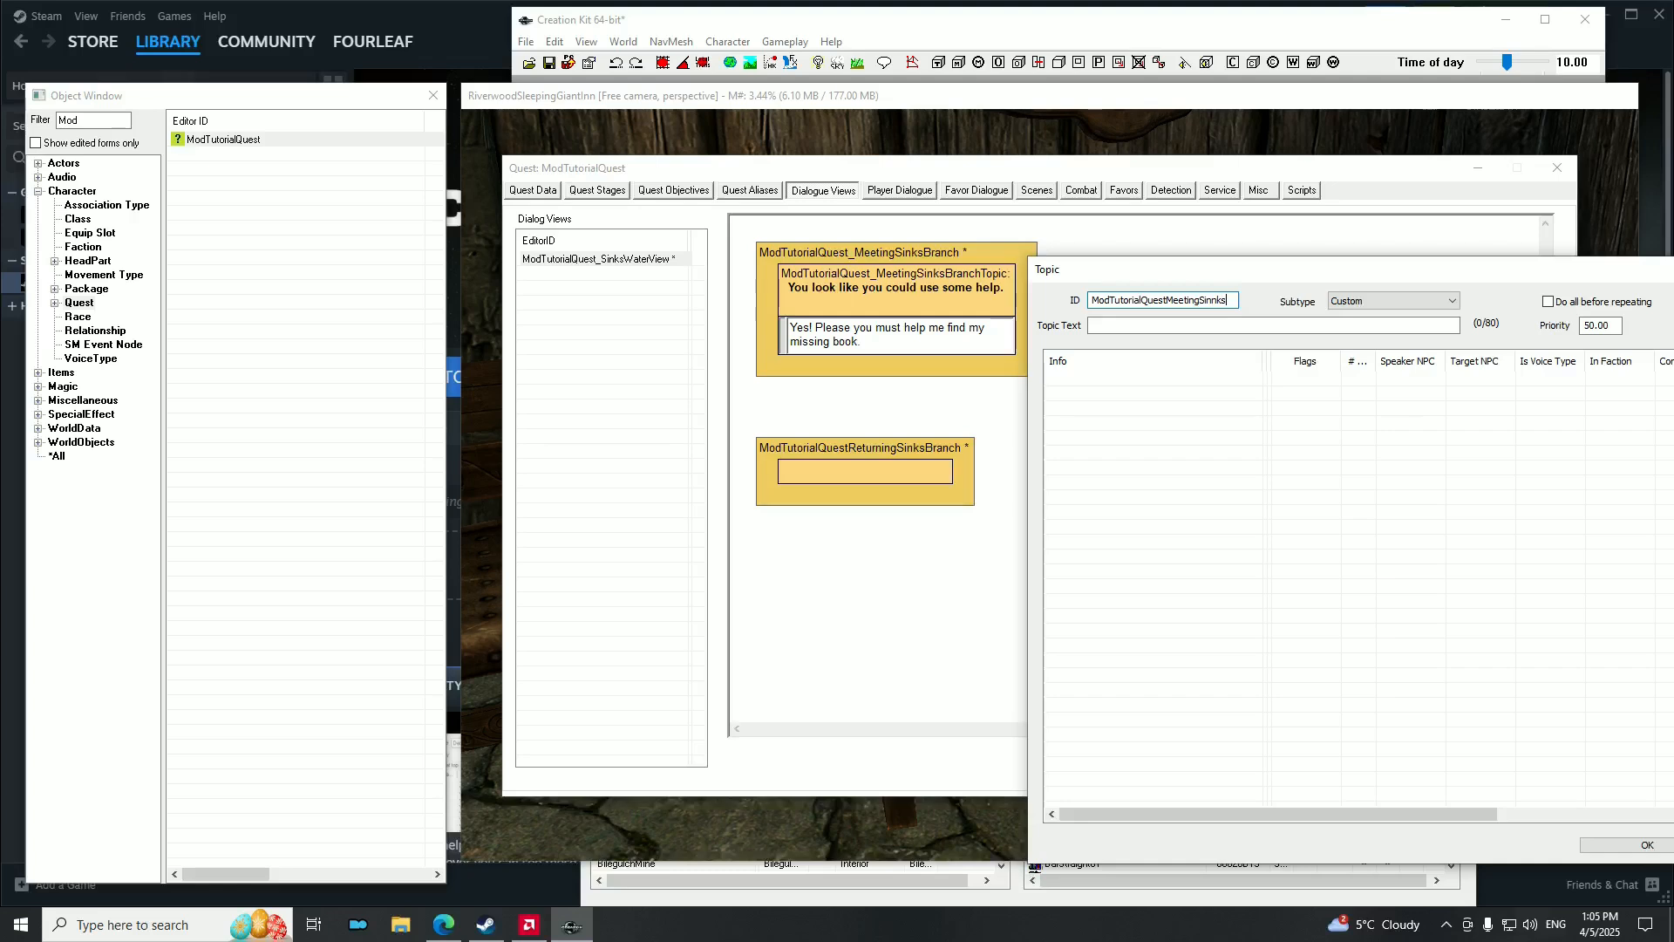
type("YEs")
left_click(1142, 325)
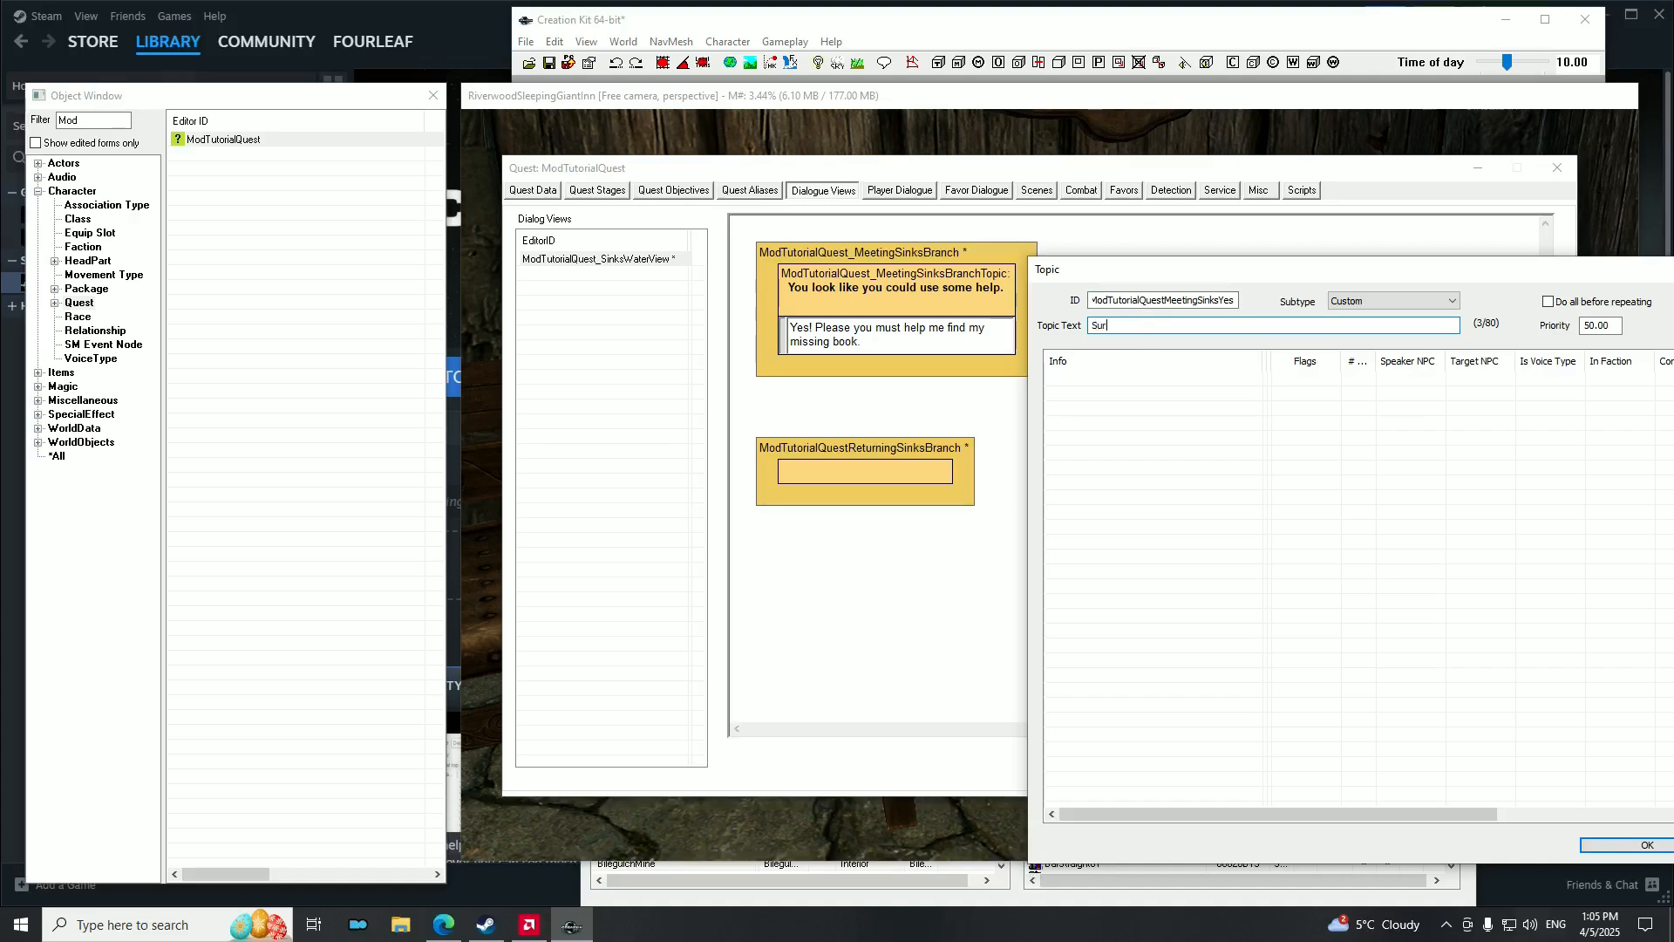
type("Sure I can do that.")
Add the response "Thank you adventurer!" to the new topic and save the topic info.
right_click(1100, 413)
left_click(1136, 422)
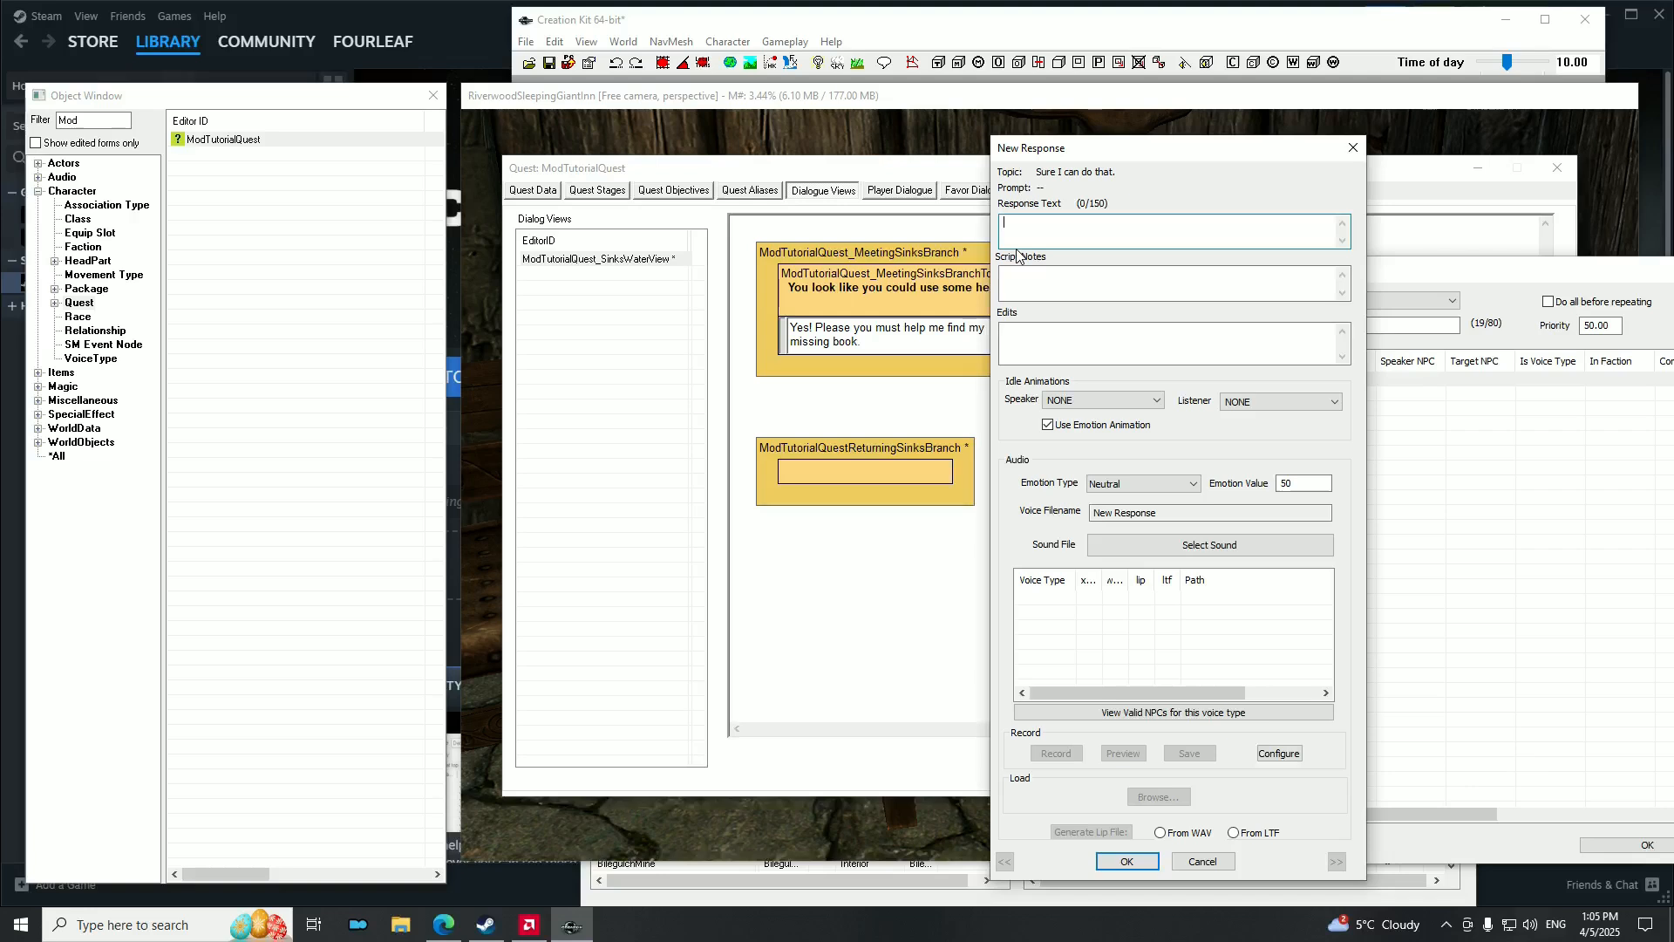
type("Gr")
type("Thanks you ade")
key("Delete")
left_click(1120, 230)
left_click(1127, 861)
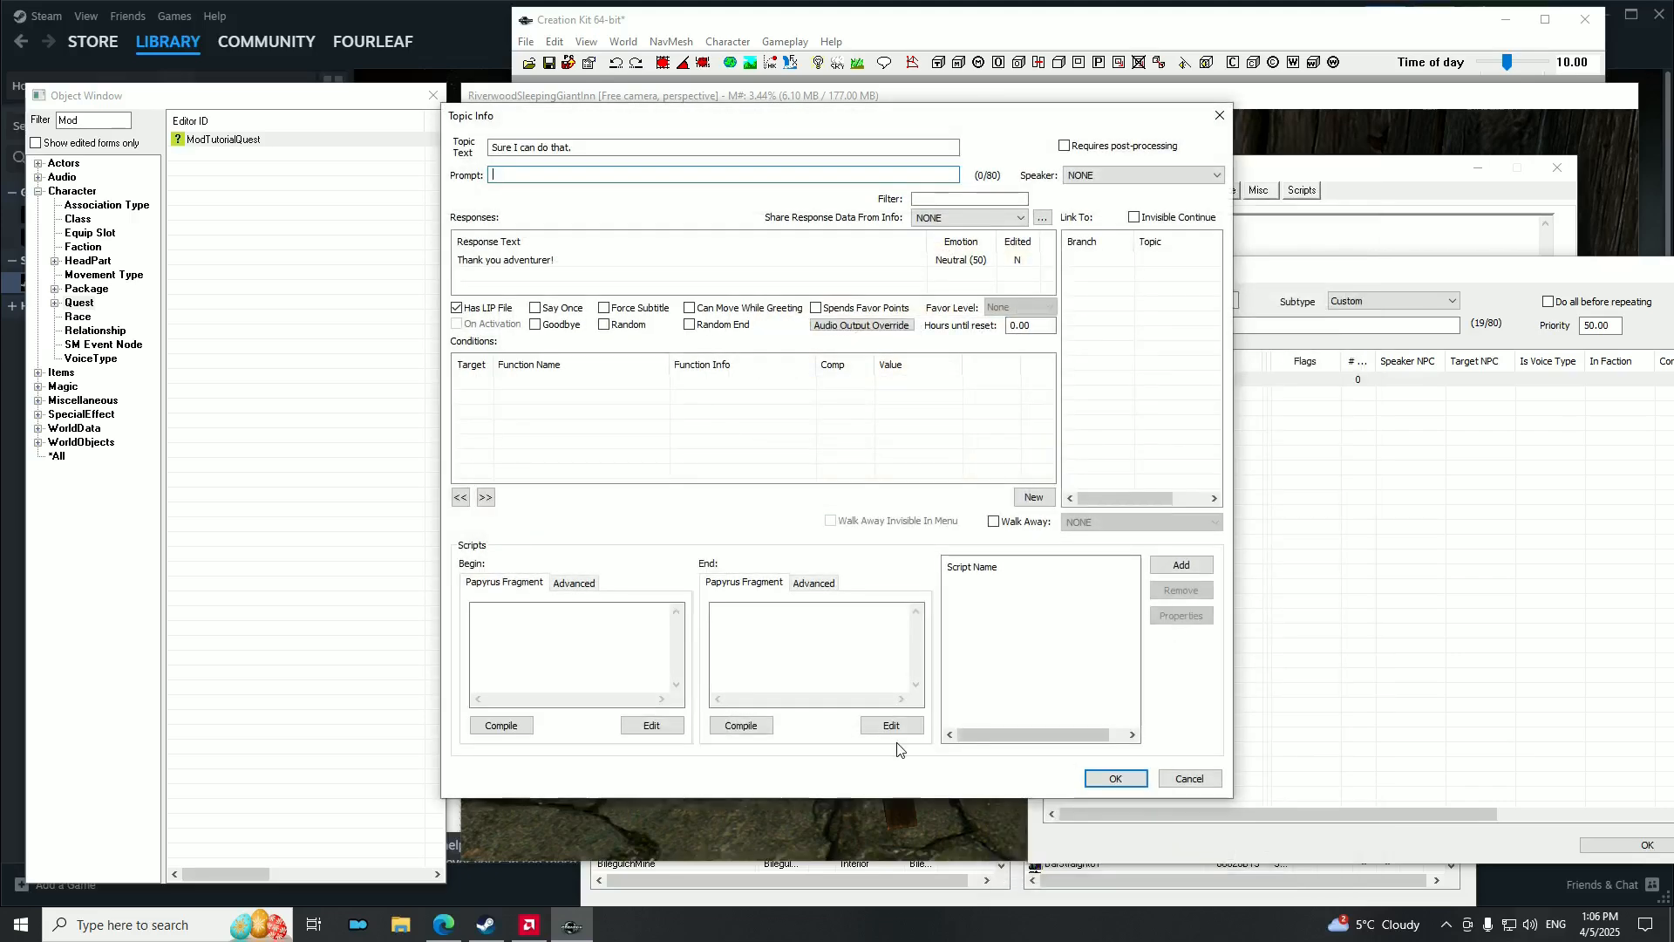
left_click(1109, 777)
Place the "Sure I can do that." topic beside the MeetingSinks starting topic and link the starting topic's response to it.
left_click_drag(1128, 379, 1295, 291)
left_click_drag(1181, 280, 1190, 294)
left_click(957, 292)
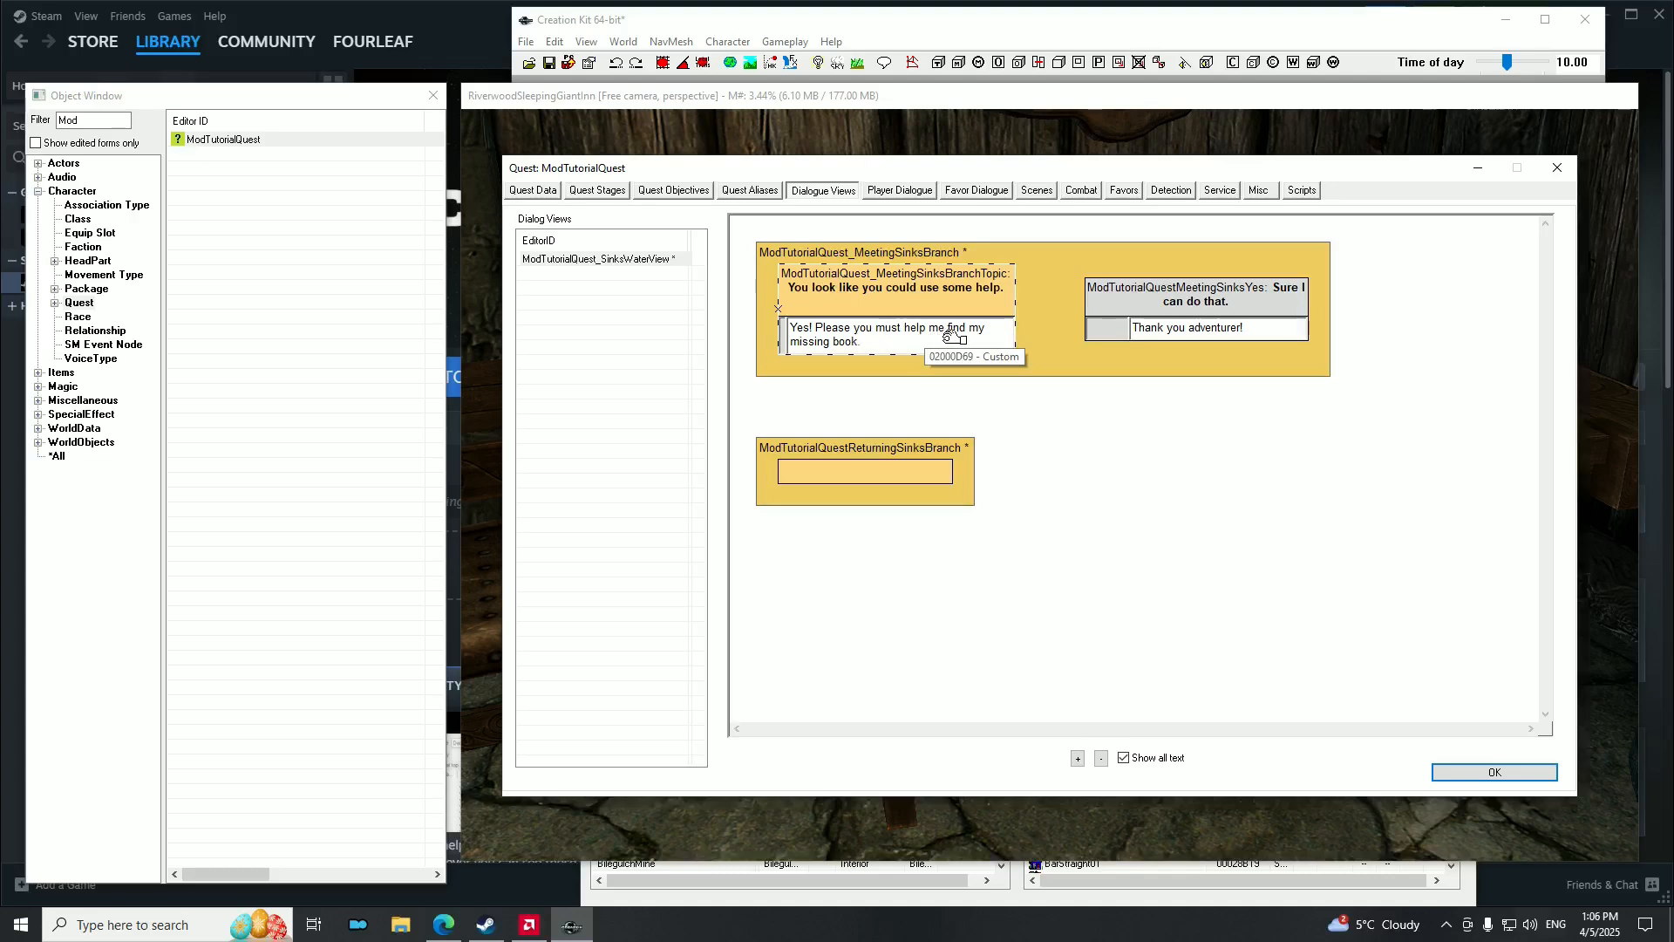
left_click_drag(934, 334, 1092, 311)
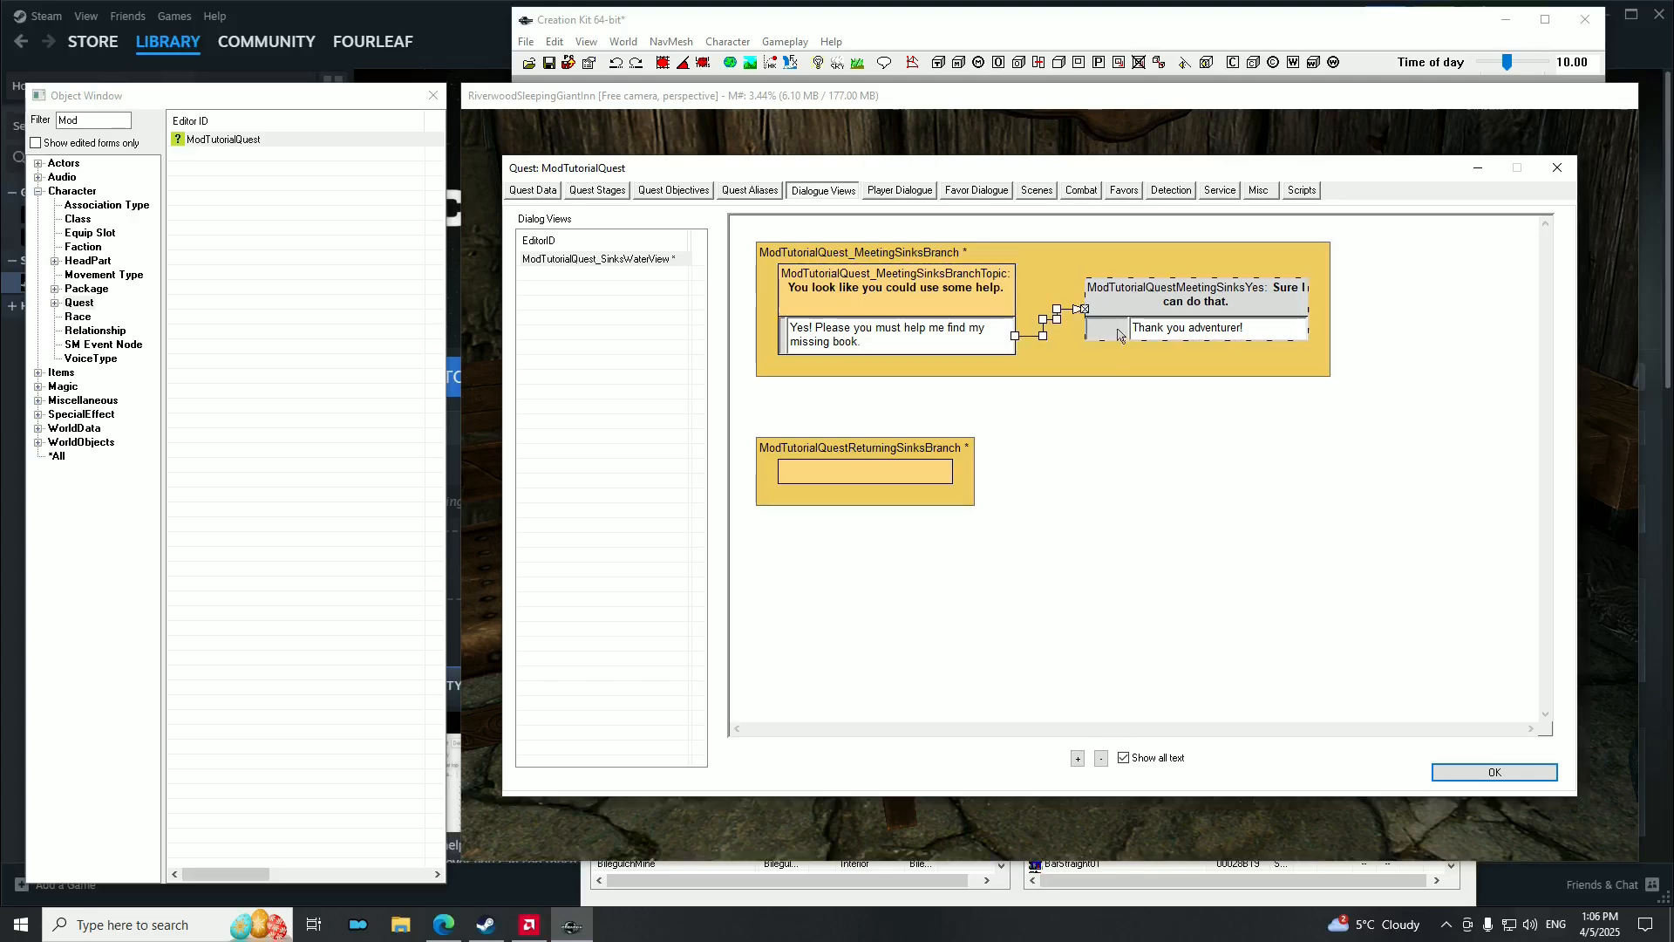
left_click(1196, 612)
left_click(1221, 297)
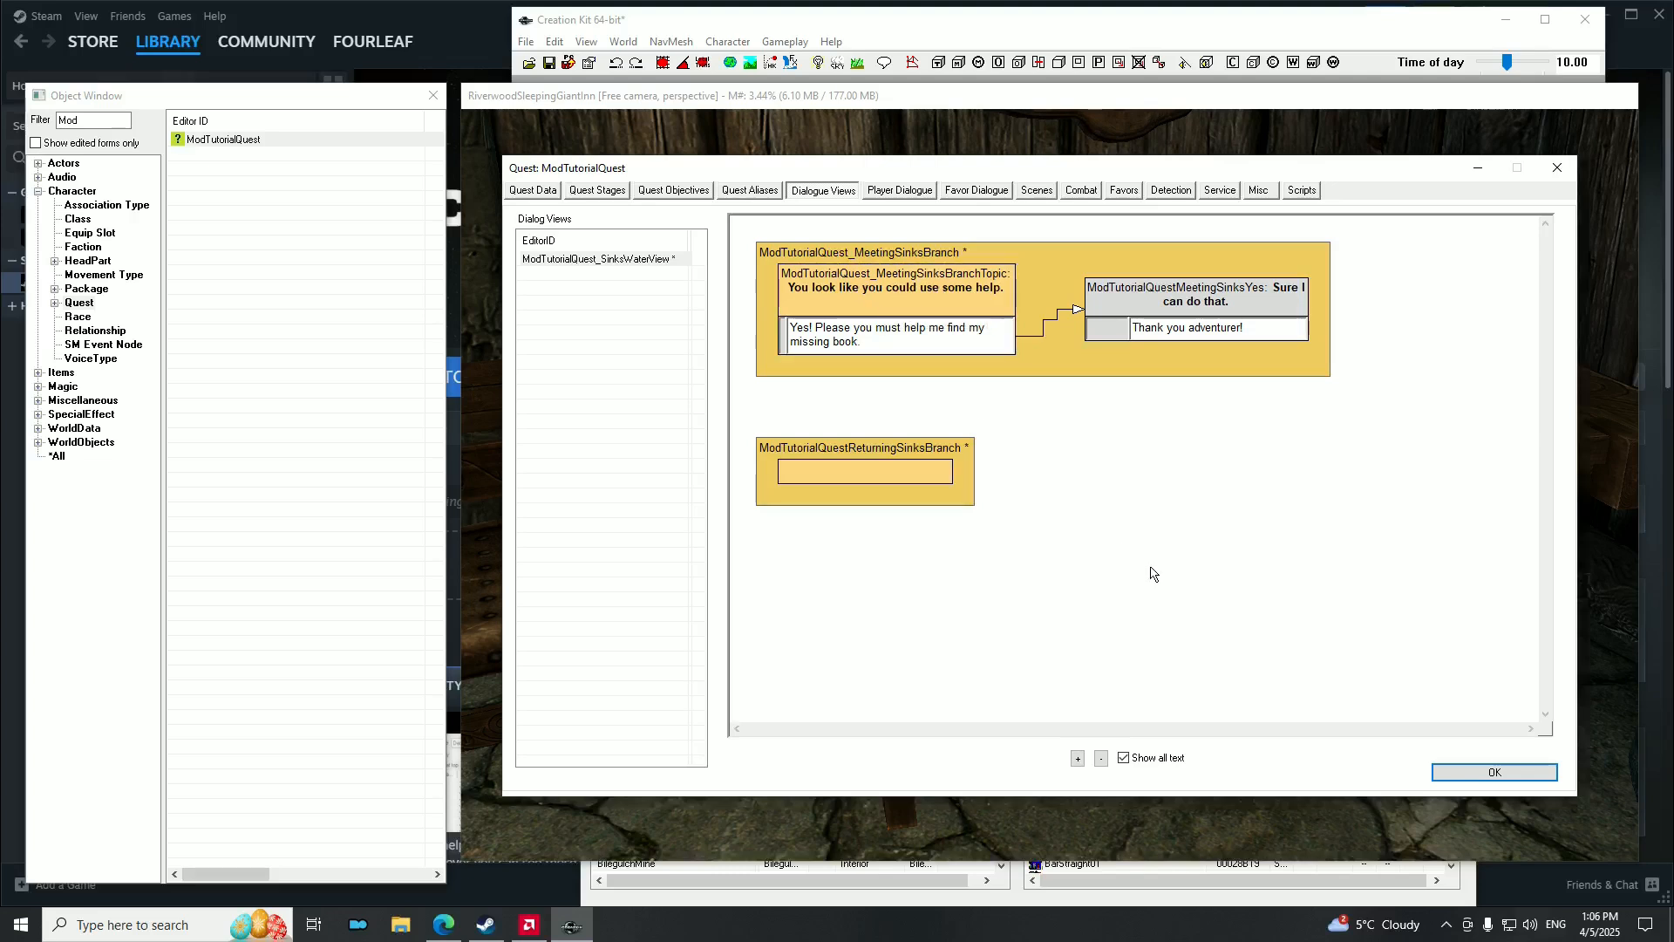
Set the topic text of the ReturningSinks branch's starting topic to "I have found your book.".
double_click(862, 471)
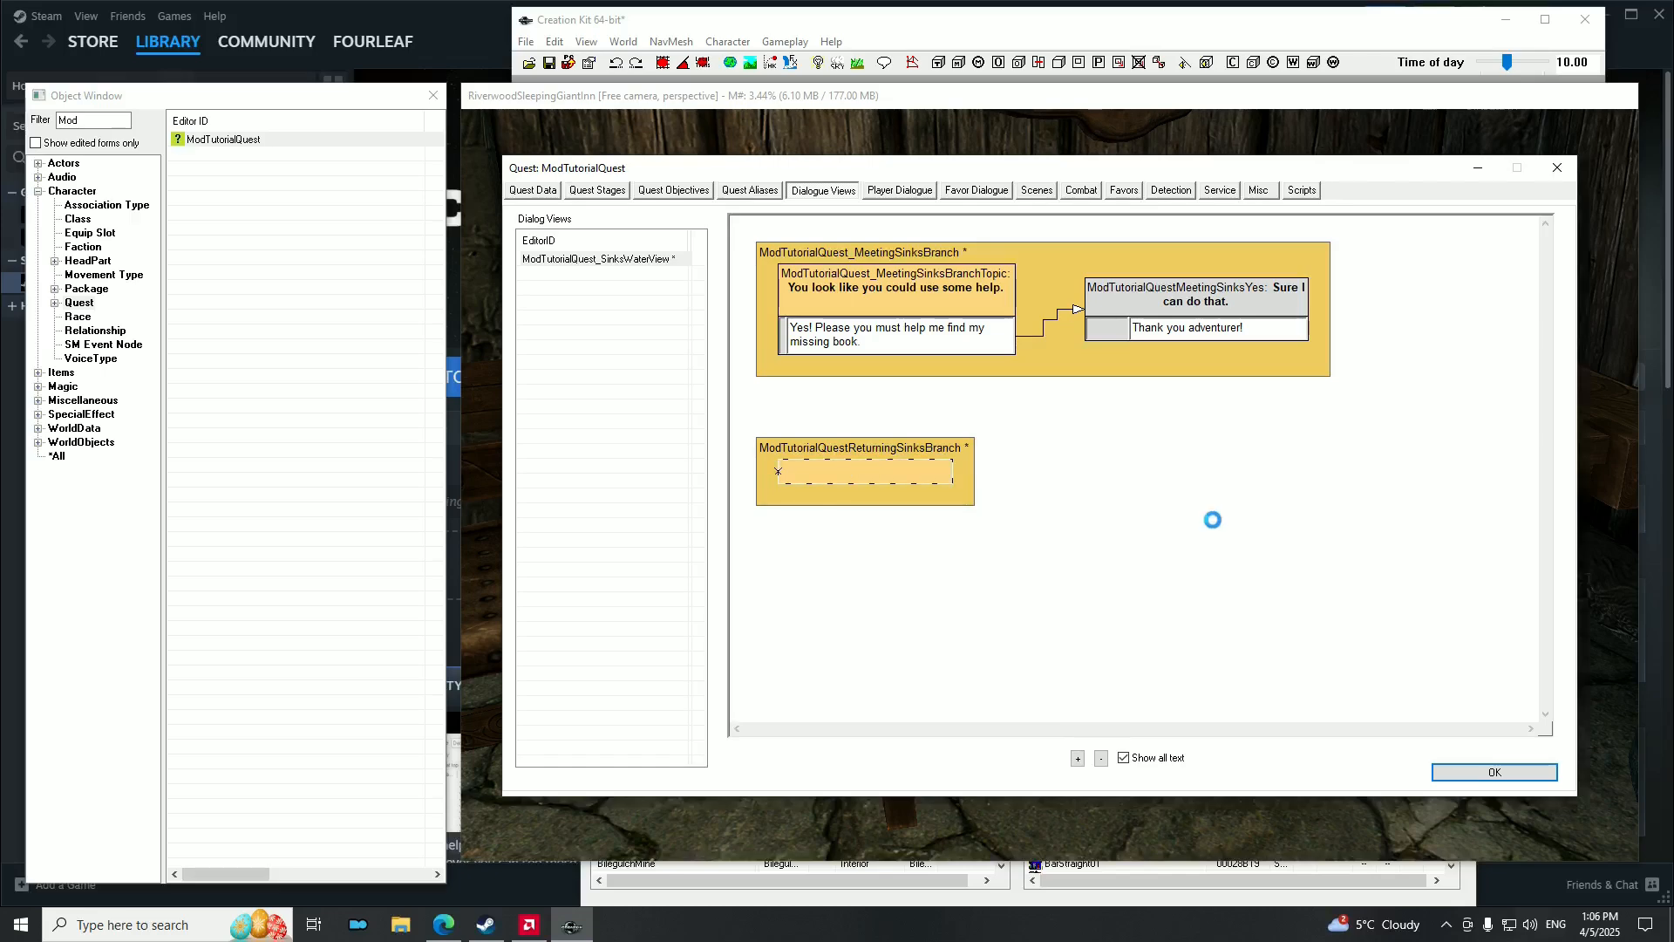
left_click_drag(709, 160, 1169, 247)
left_click(1057, 303)
type("I have found your book.")
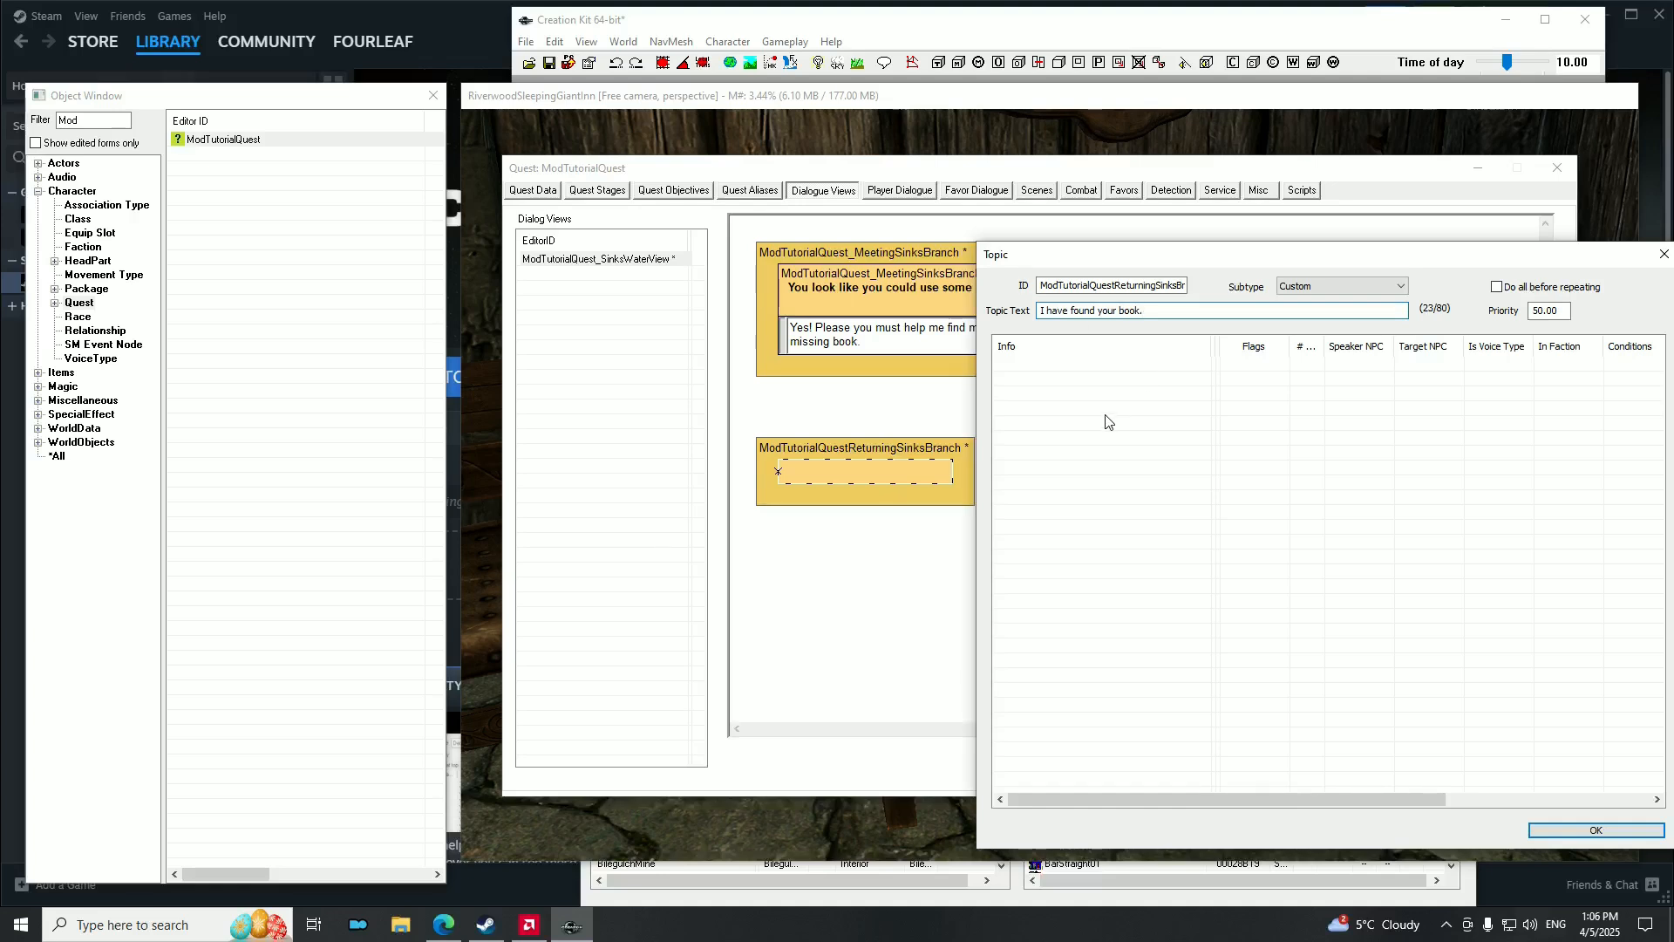
Add the response "Ohh thank you!" to the ReturningSinks topic, save it, and move its box slightly up towards the MeetingSinks branch.
right_click(1172, 415)
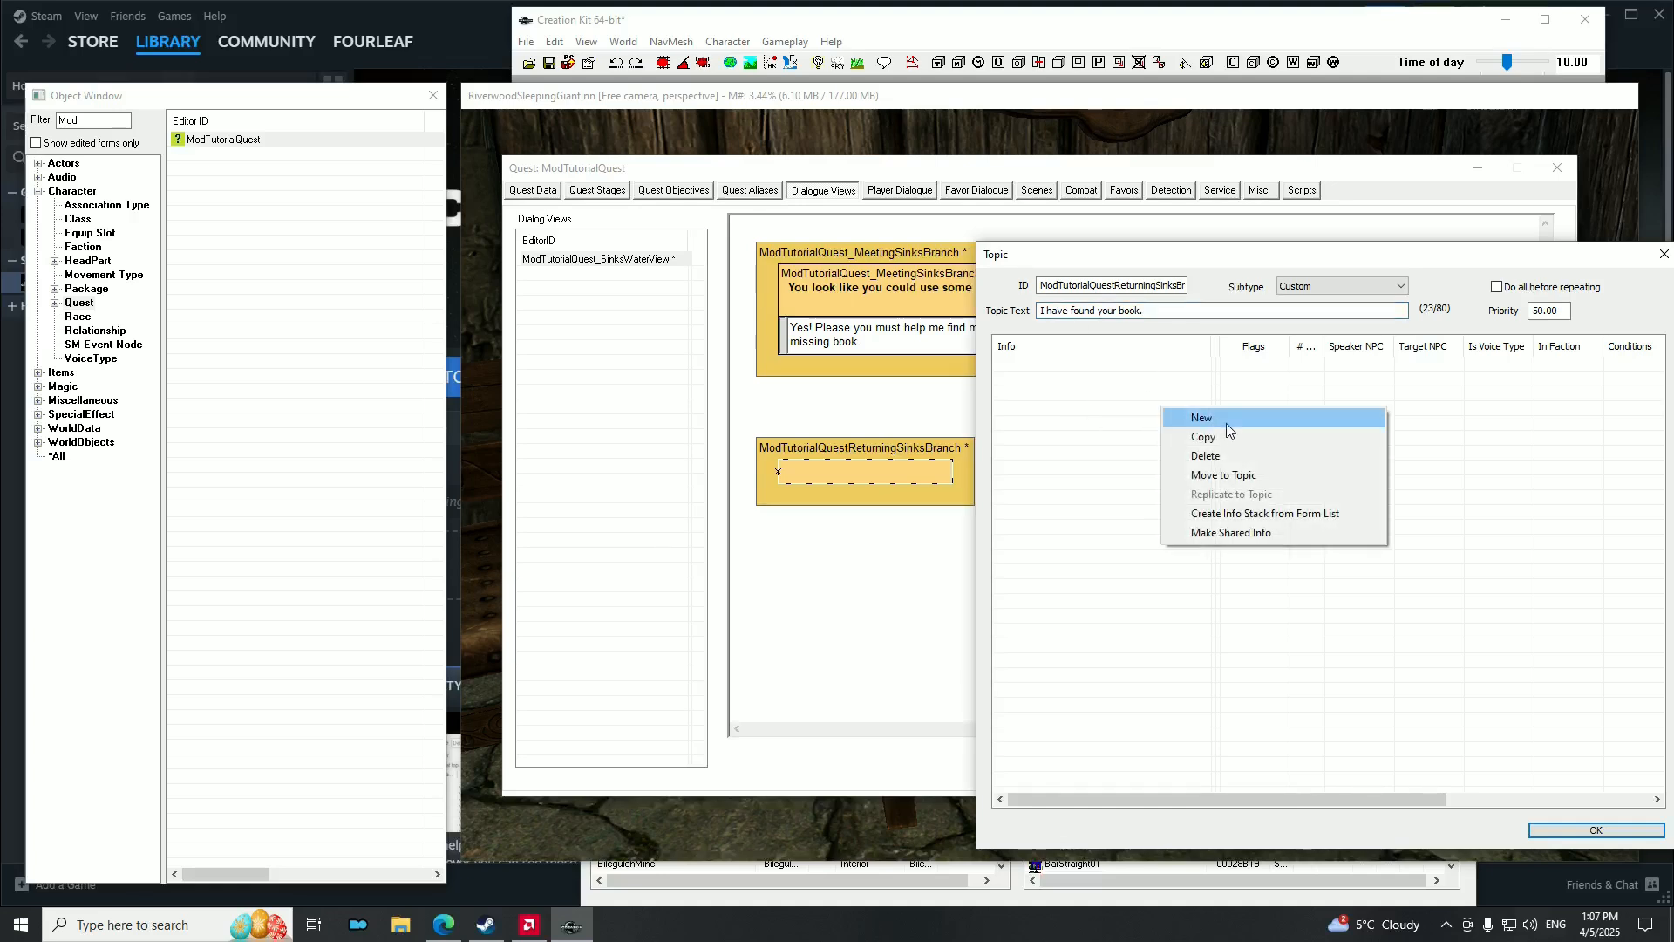
left_click(1201, 418)
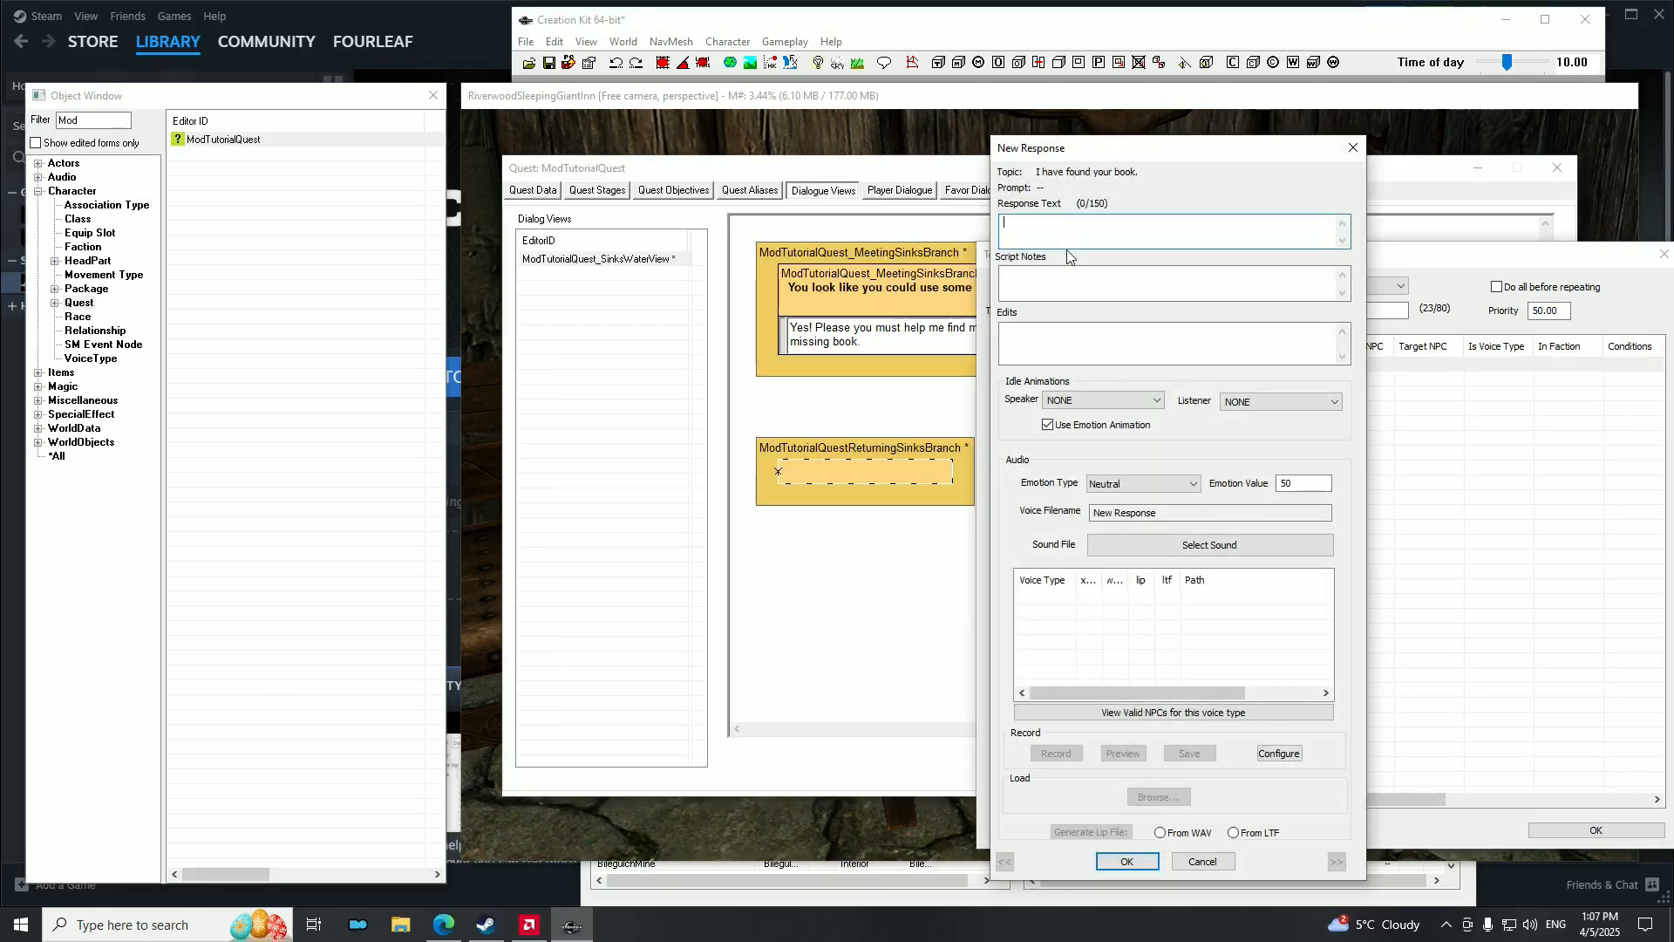
type("Mhh thank you!")
key("Return")
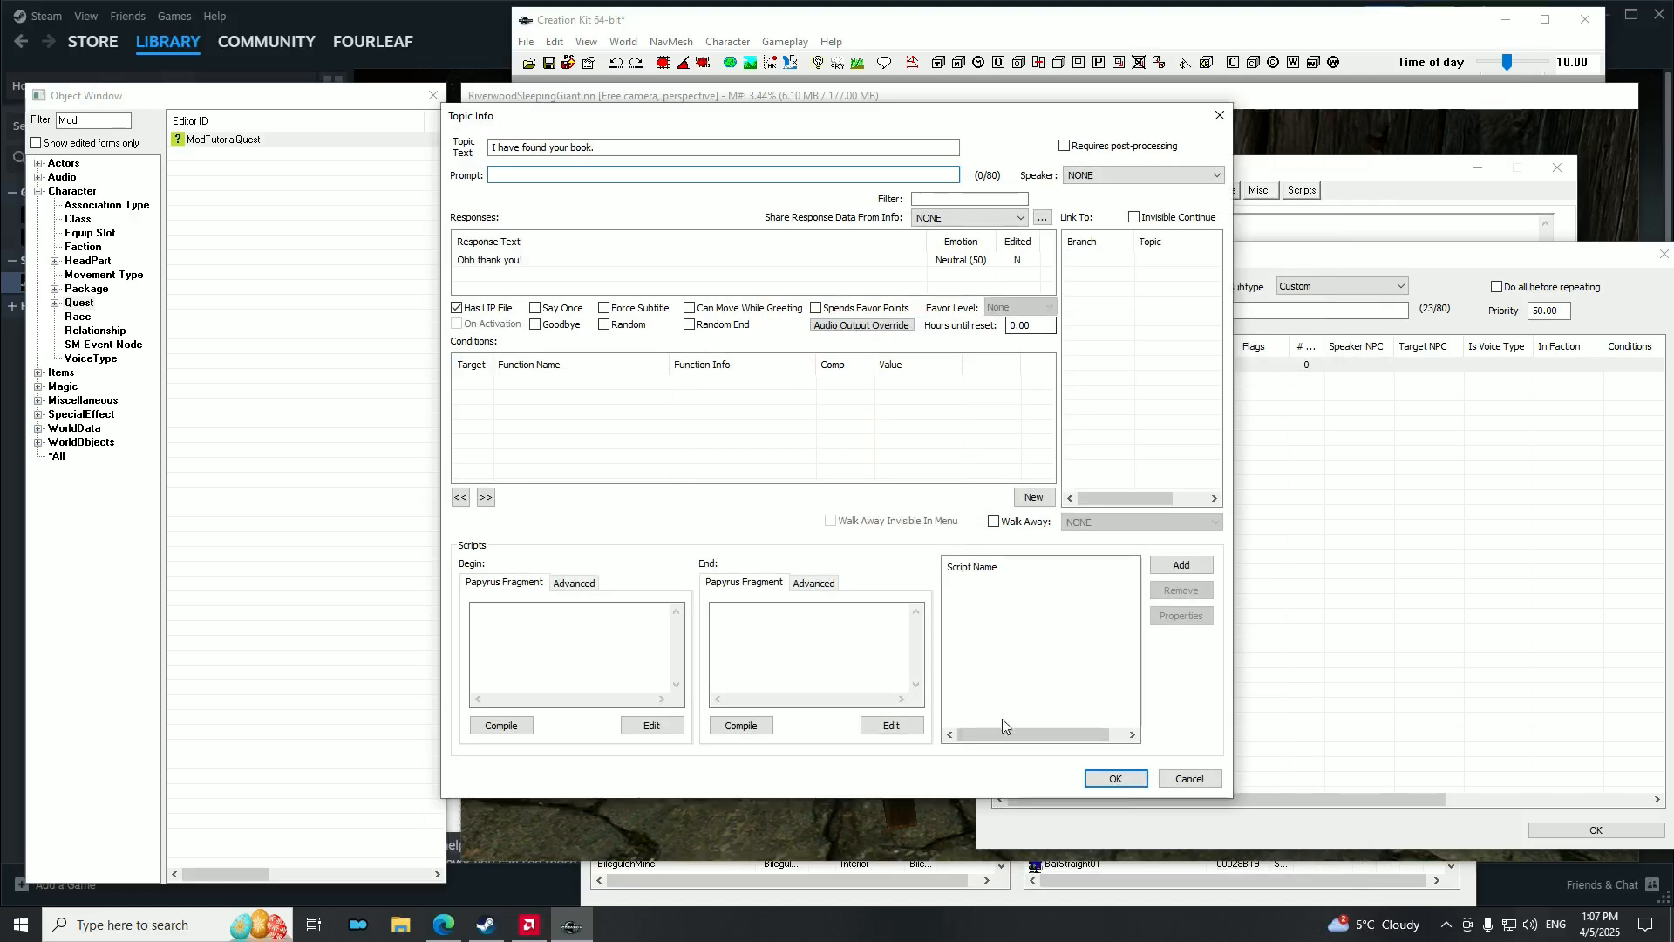
left_click(1115, 778)
left_click(1595, 829)
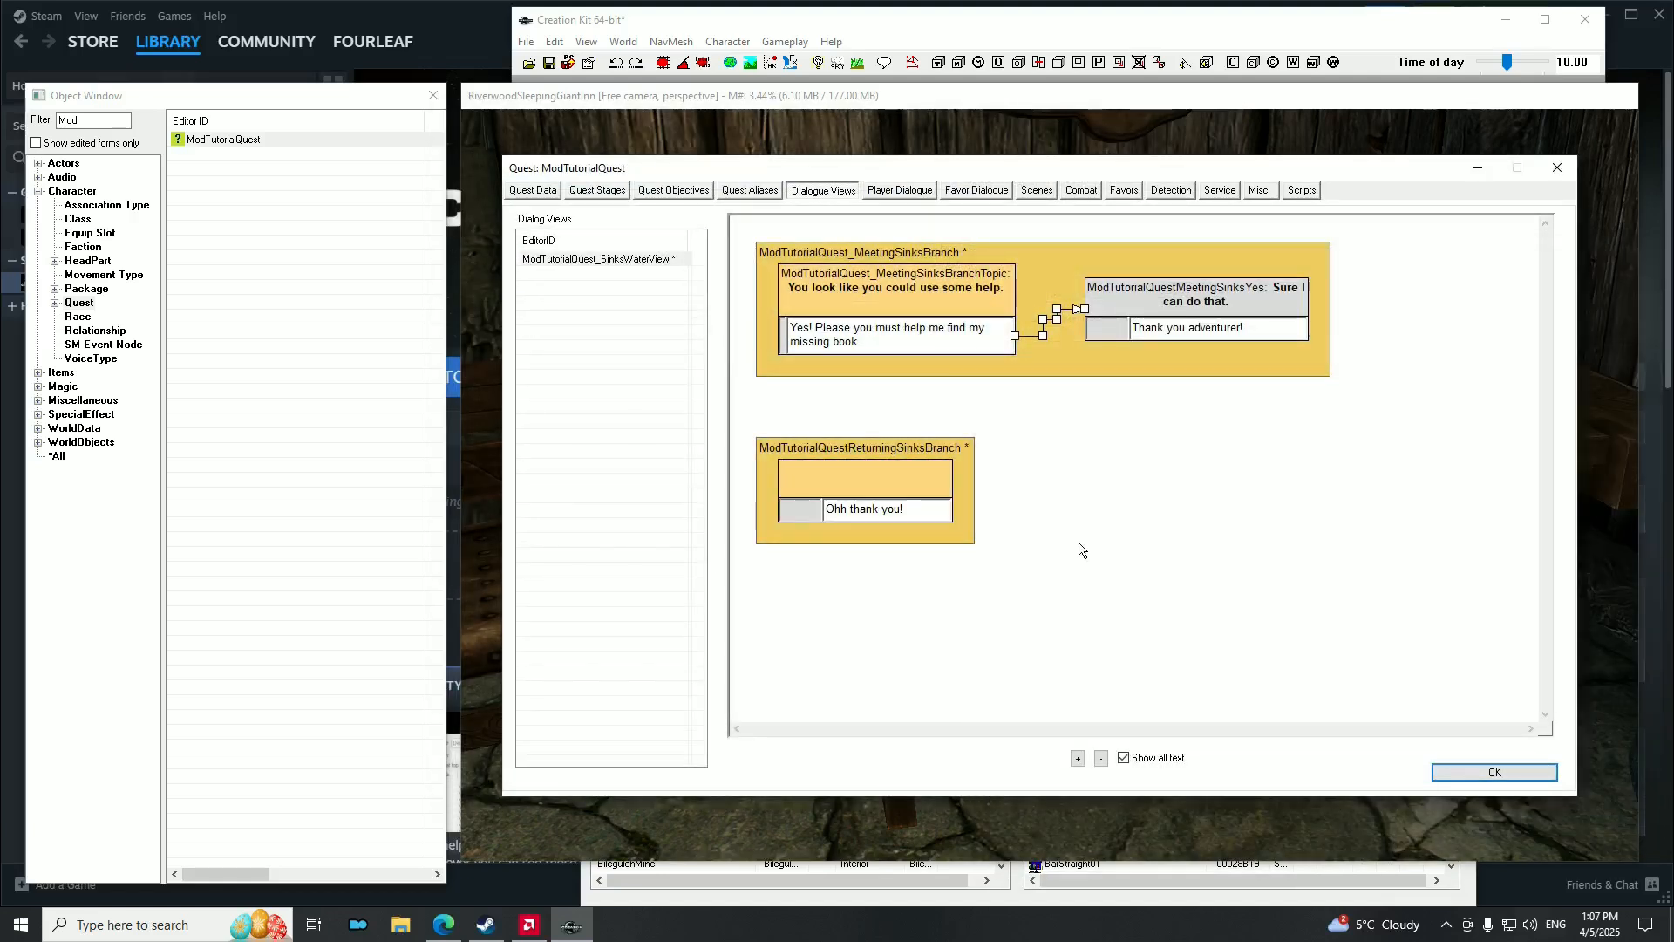
left_click(953, 475)
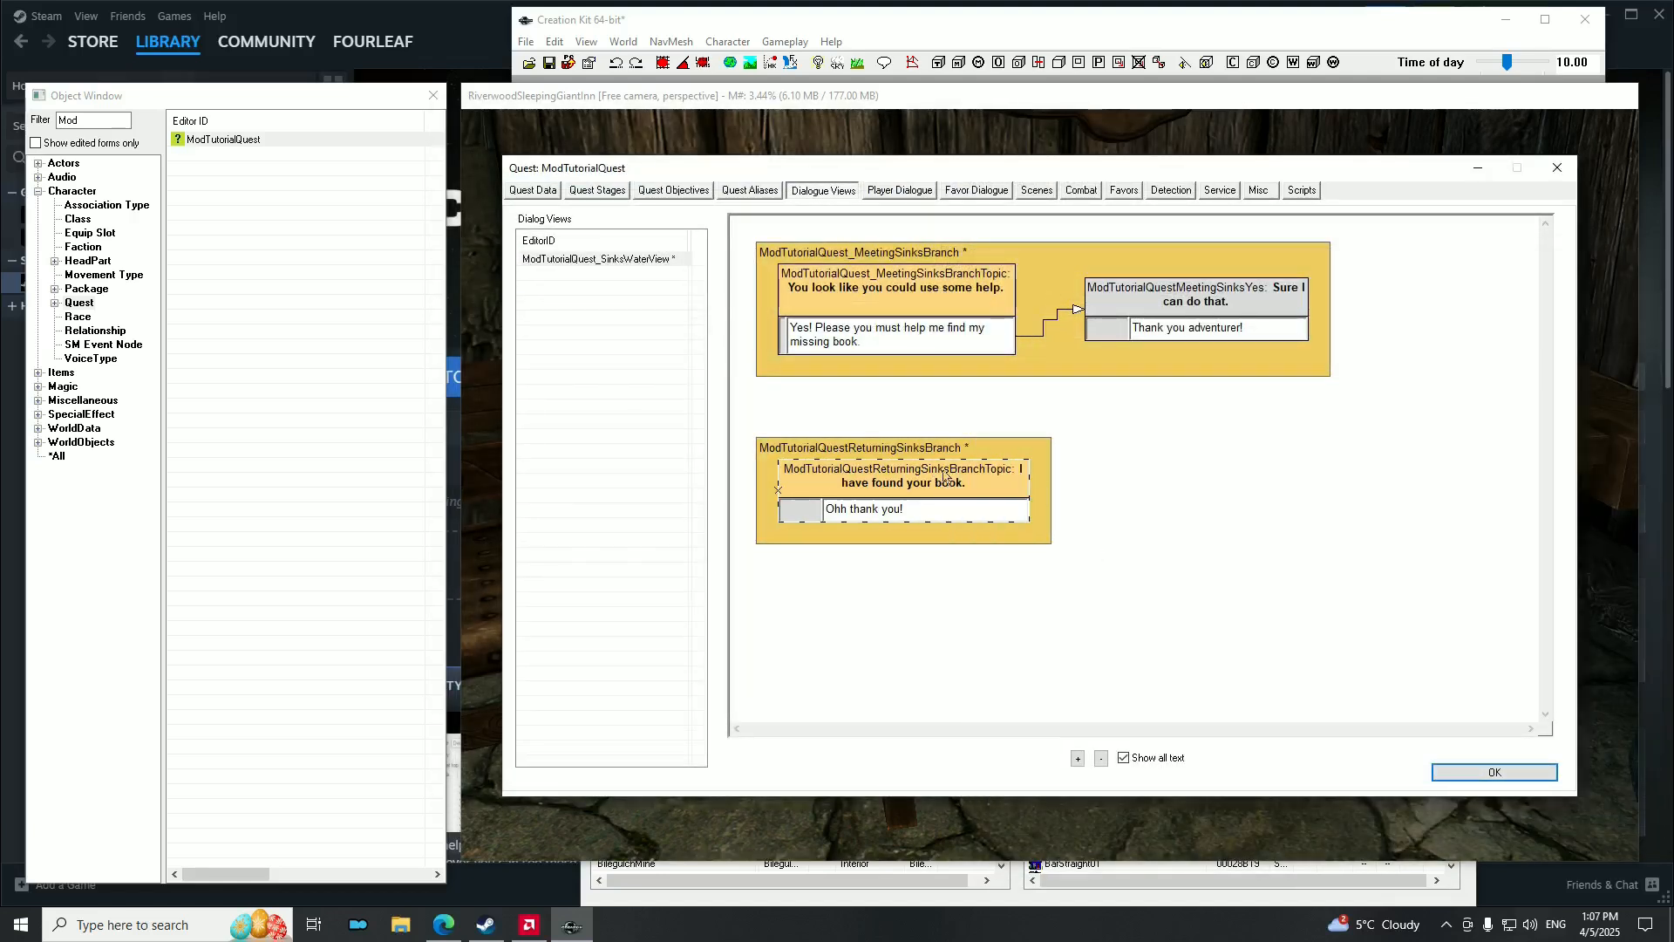
left_click_drag(950, 475, 951, 461)
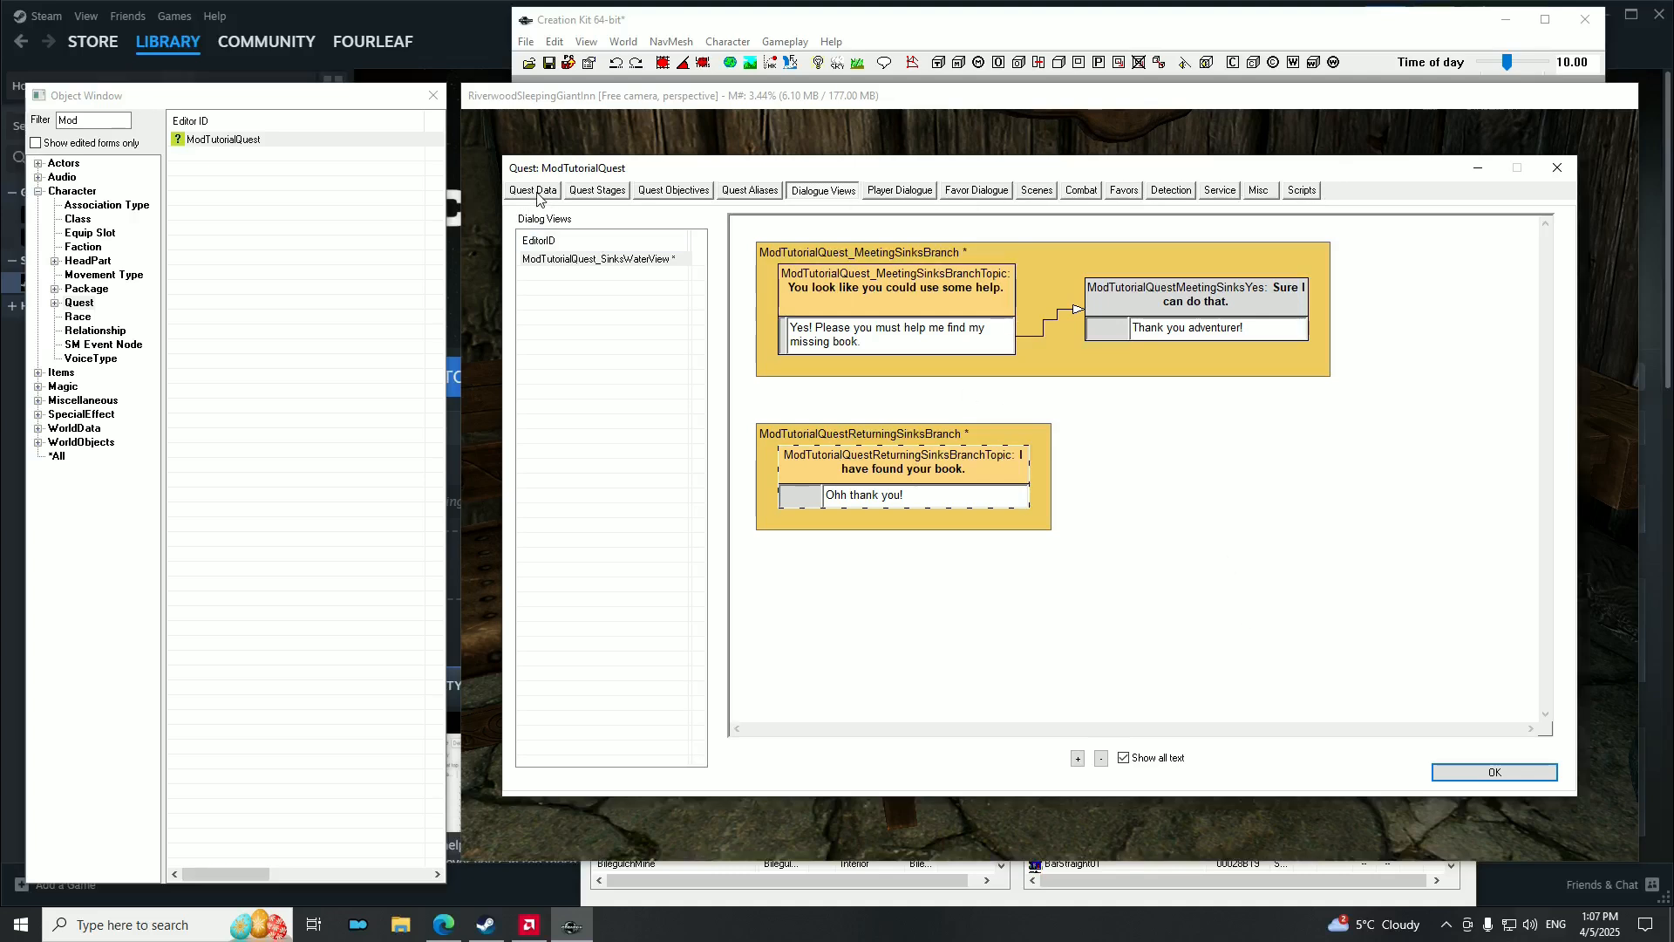
Review quest stages 10, 20 and 30 and the quest objectives.
left_click(597, 190)
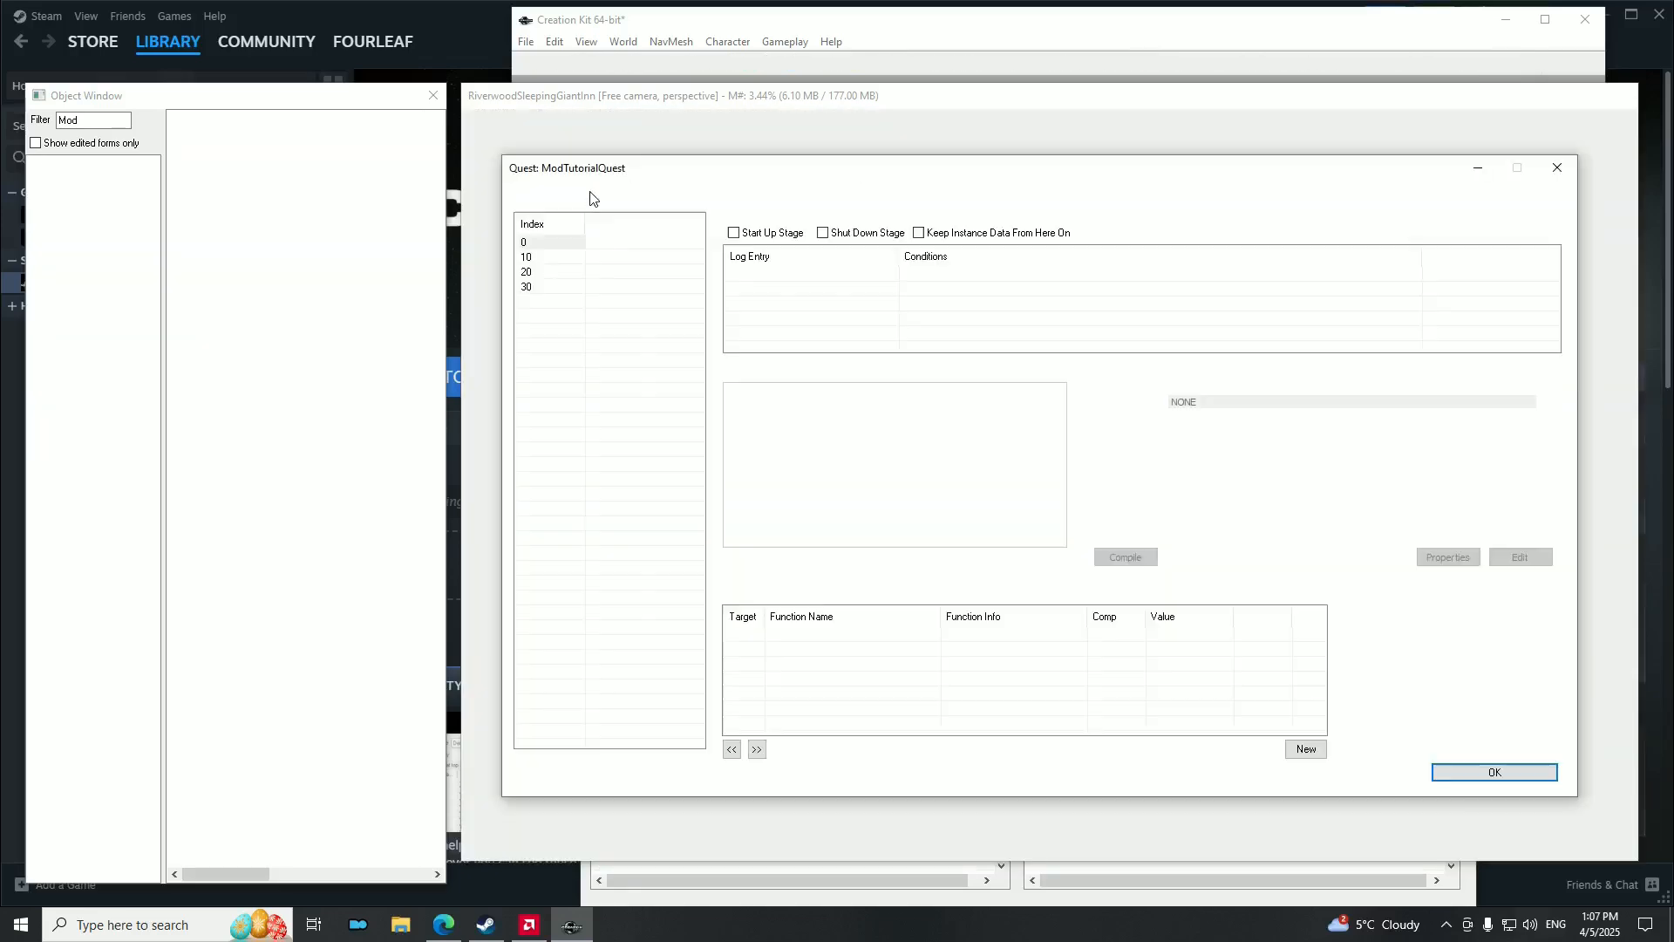
left_click(530, 257)
left_click(529, 272)
left_click(529, 287)
left_click(674, 190)
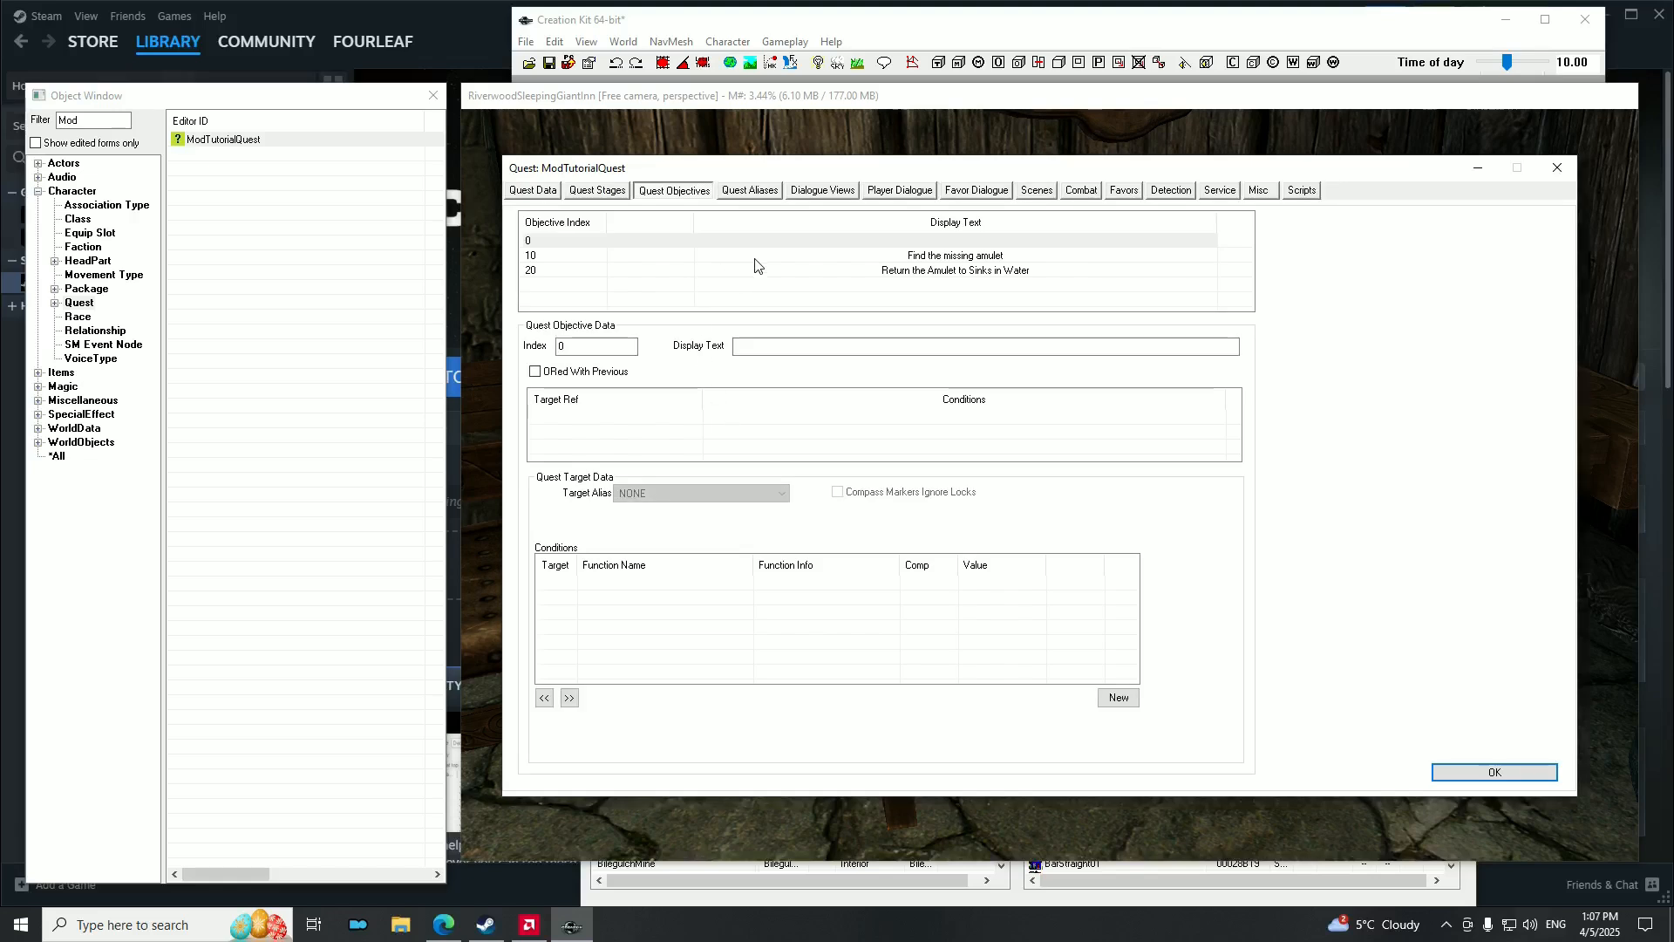
Review the two quest aliases, widening the Alias Name column to read their full names.
left_click(741, 190)
left_click(567, 274)
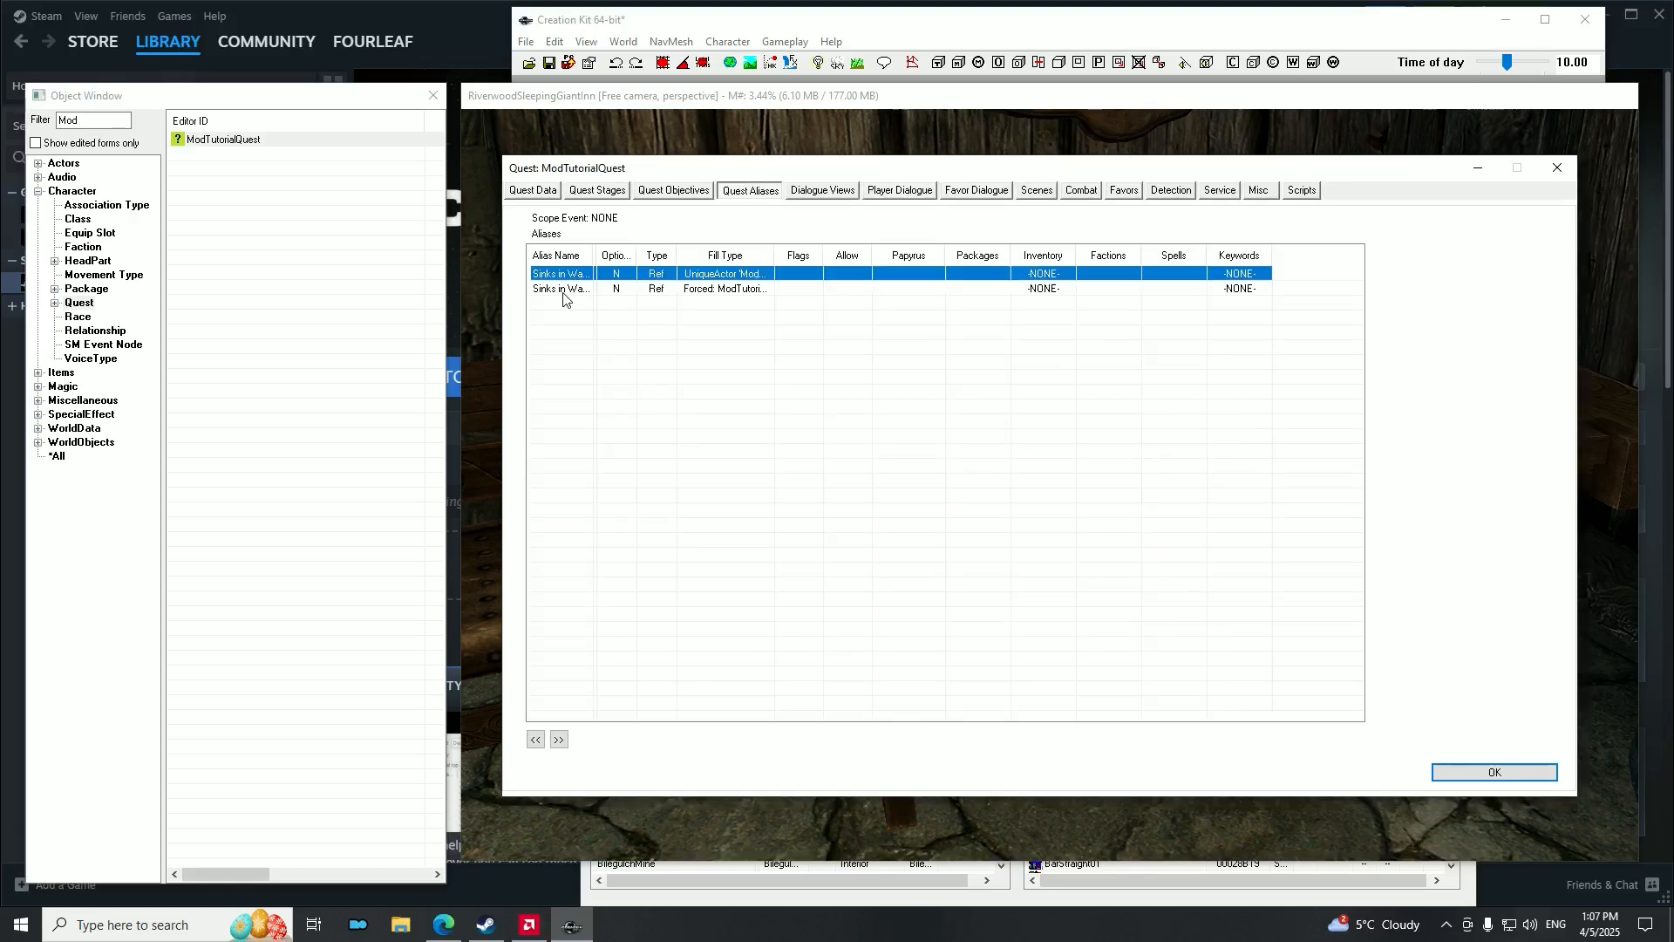
left_click(572, 288)
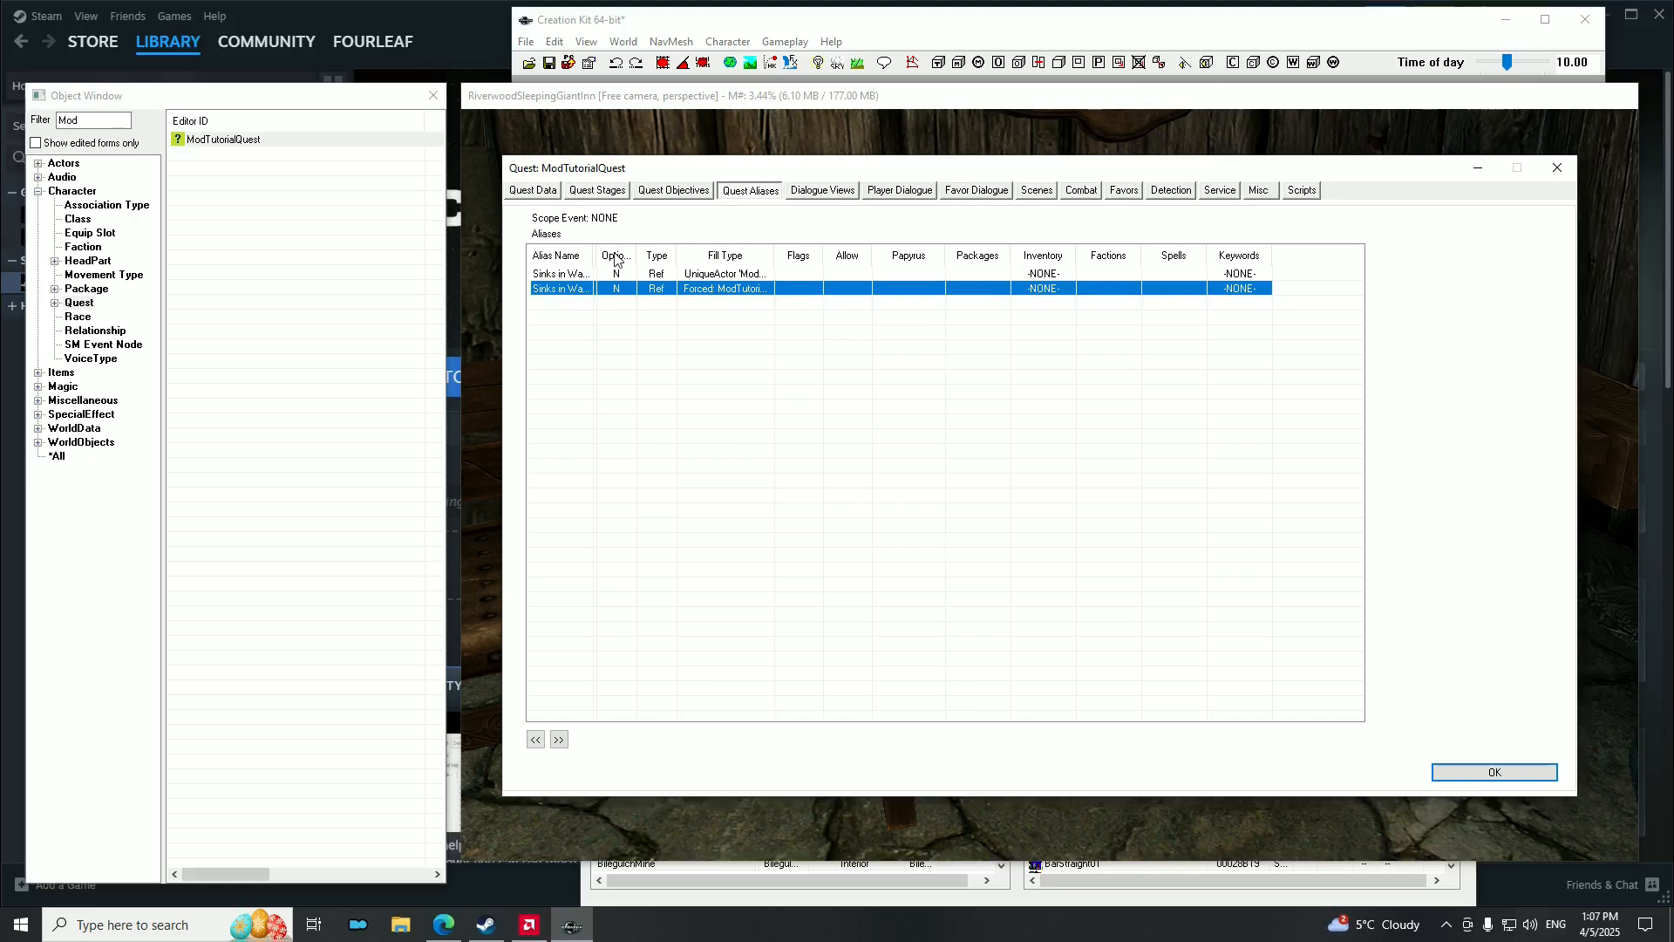
left_click_drag(596, 256, 640, 256)
left_click(591, 274)
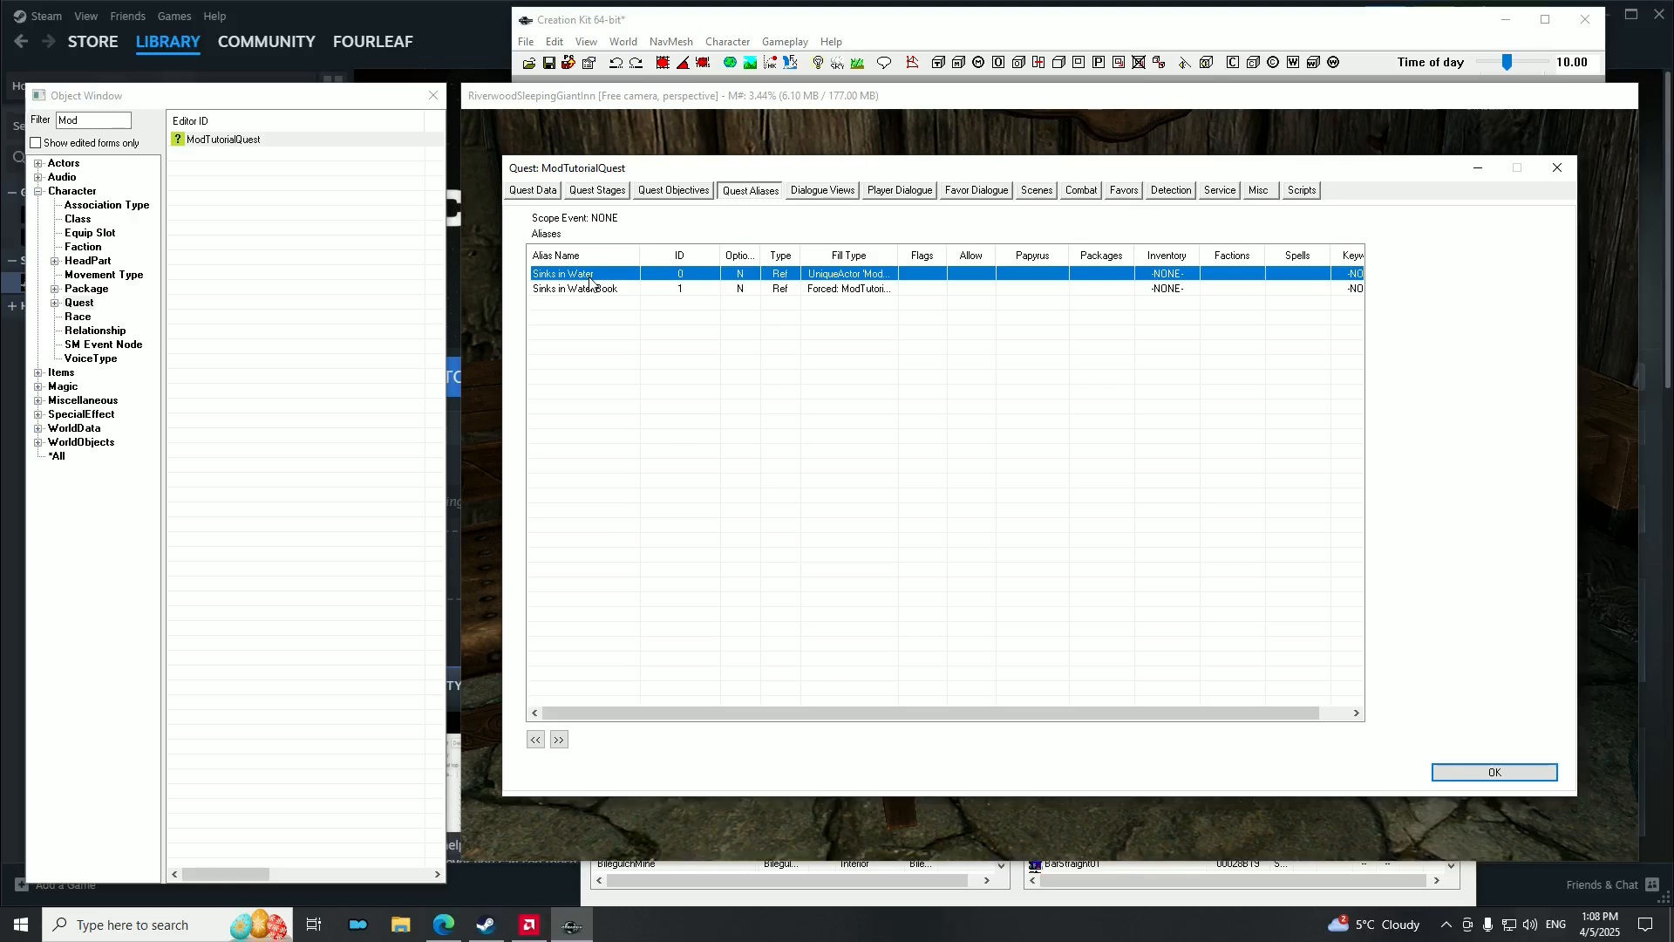
left_click(593, 291)
left_click(591, 279)
left_click(590, 287)
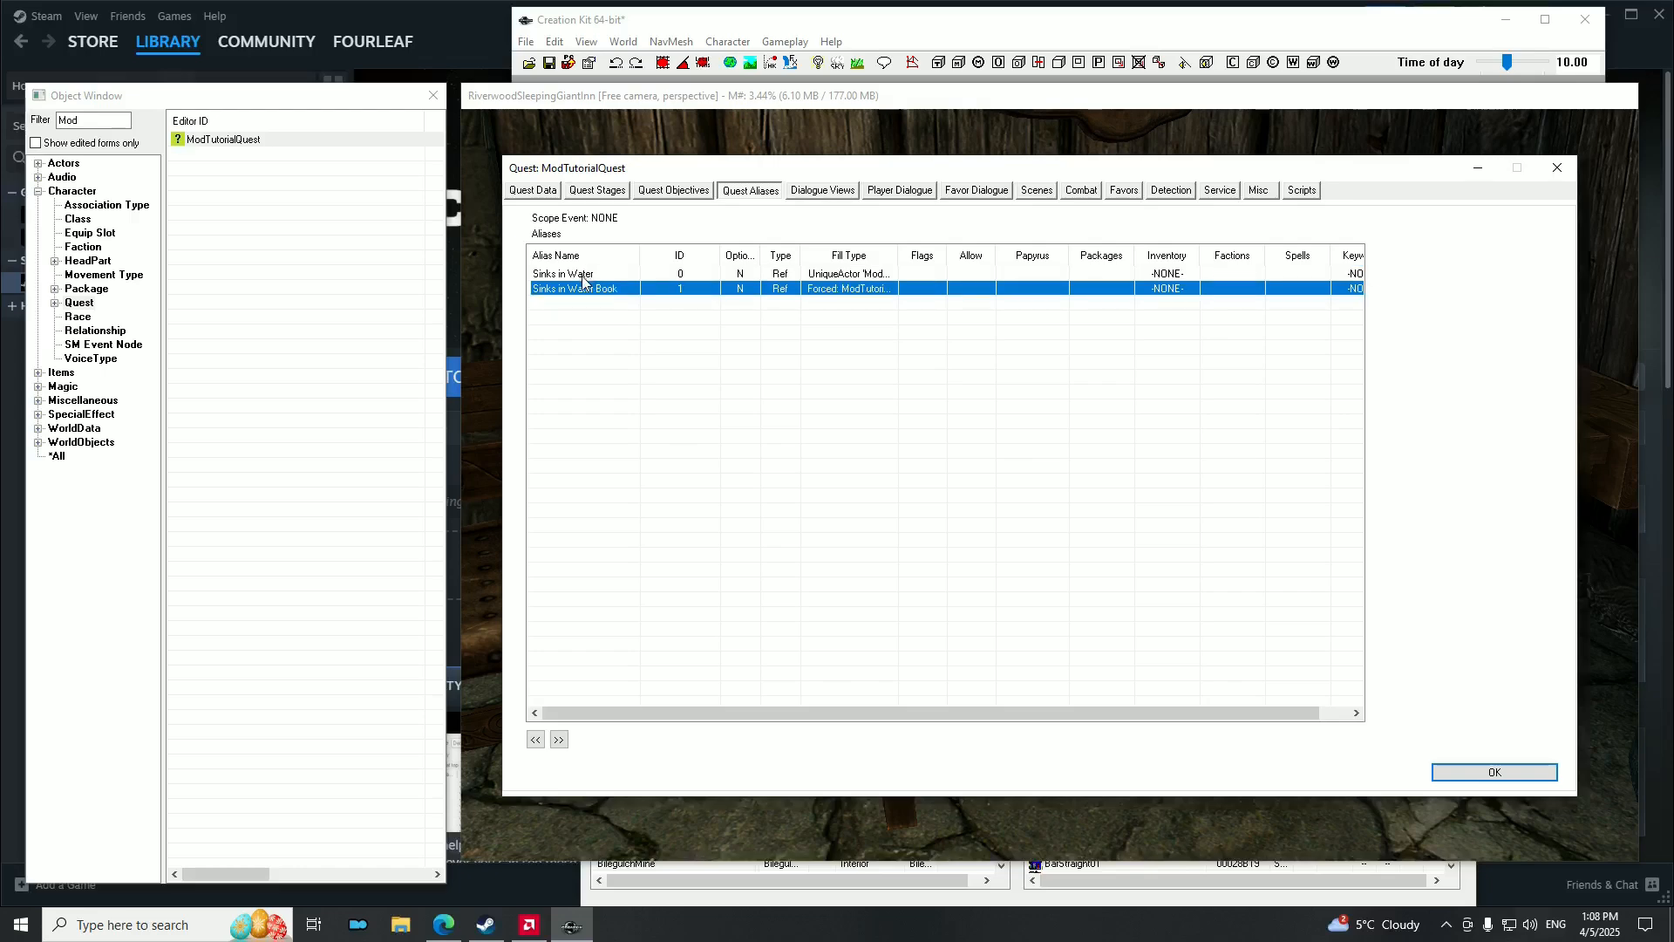
left_click(584, 275)
Reopen the ModTutorialQuest_SinksWaterView dialogue view and review the topics and responses of both branches.
left_click(803, 192)
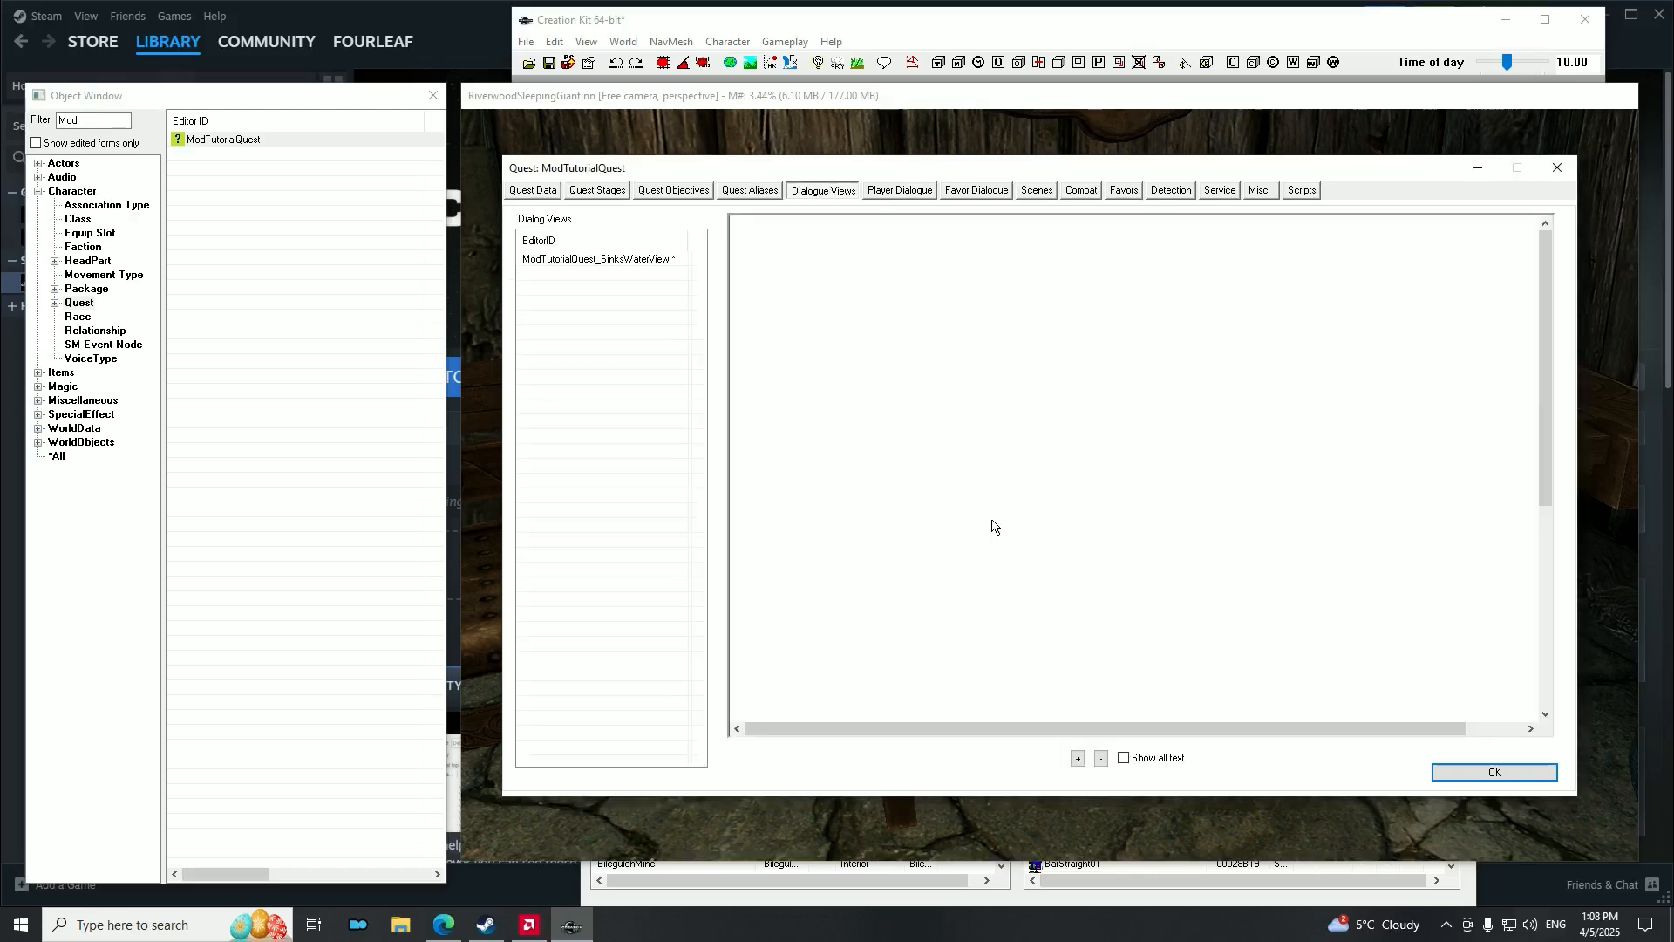
left_click(602, 259)
left_click(870, 290)
left_click(1188, 547)
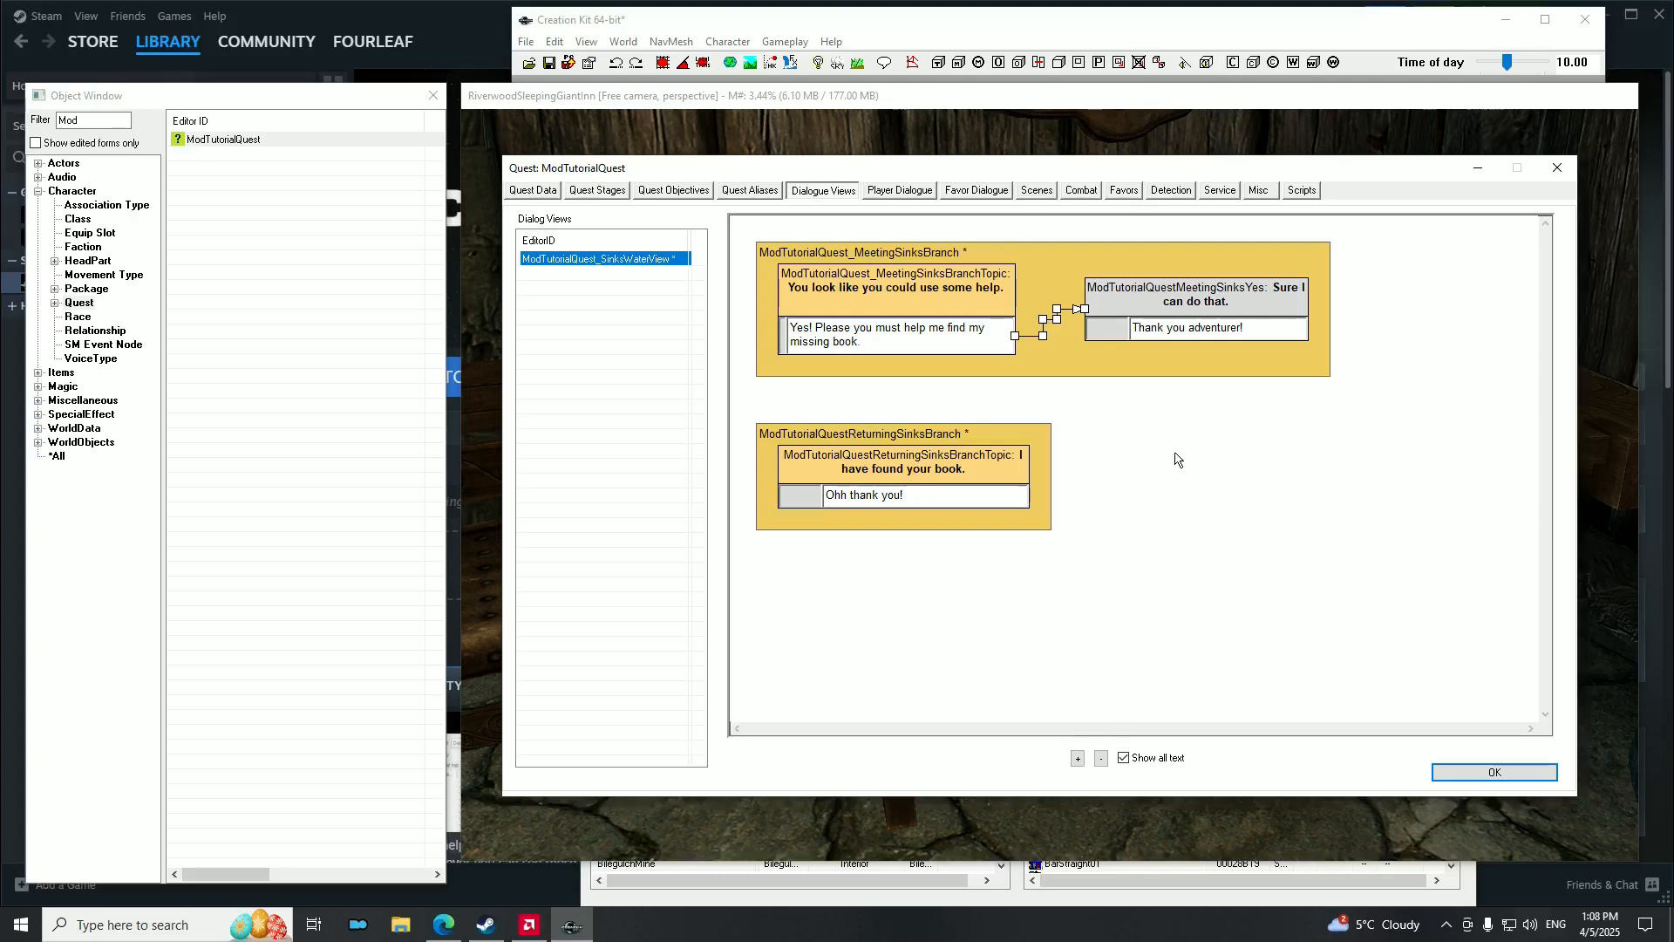
left_click(888, 296)
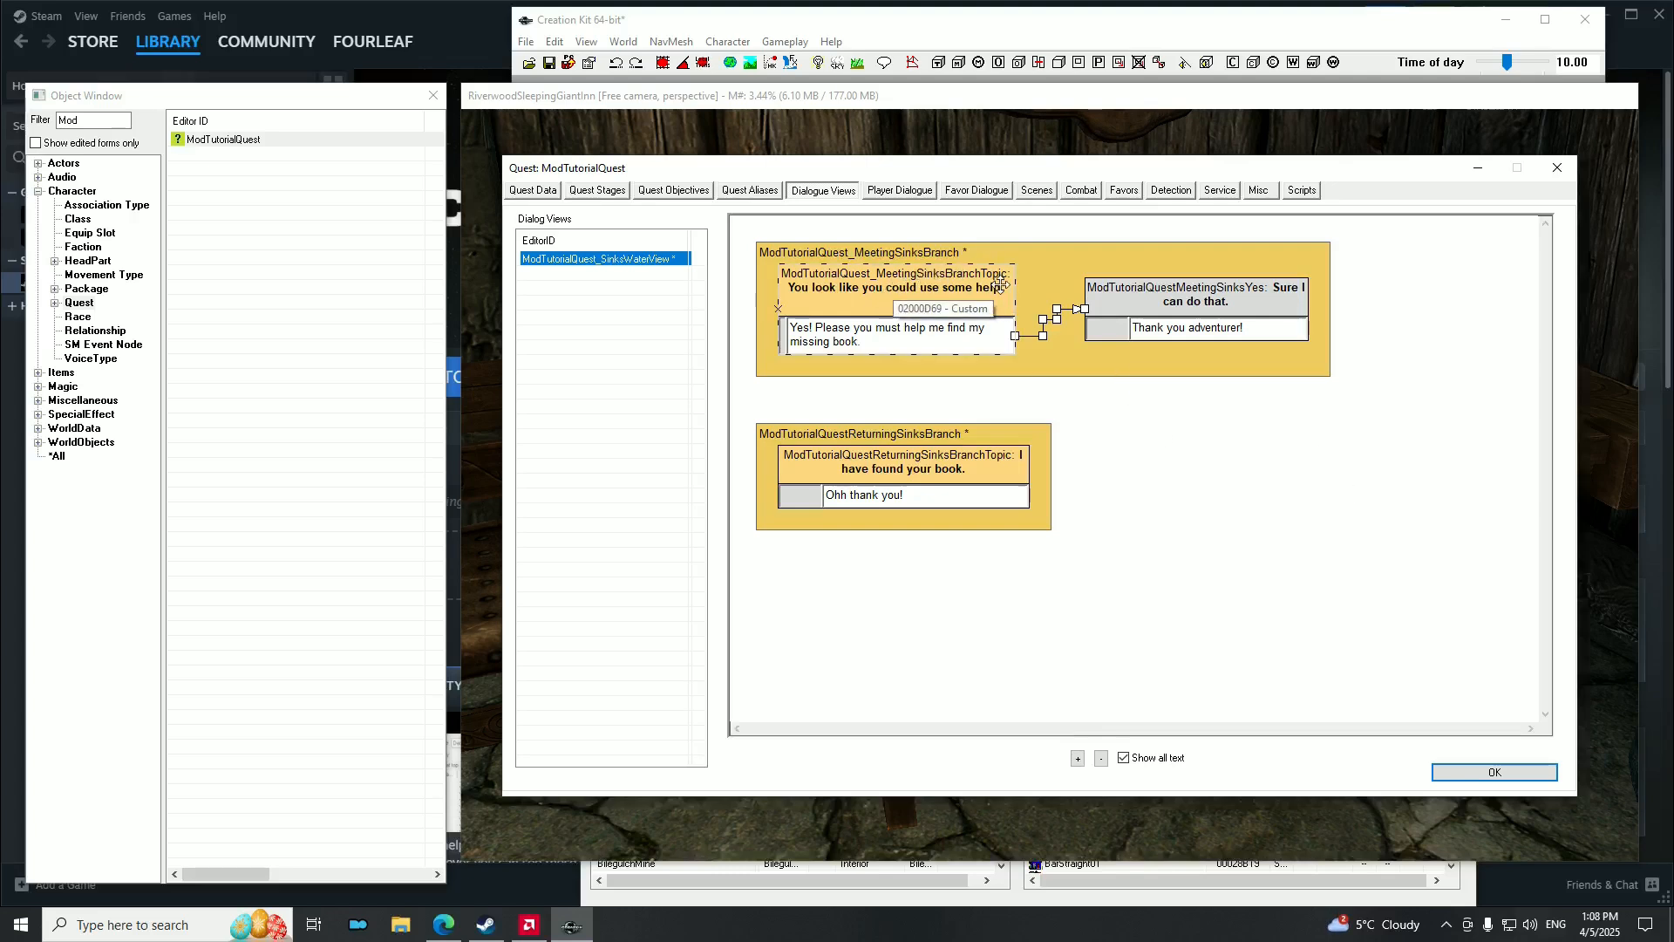
left_click(892, 460)
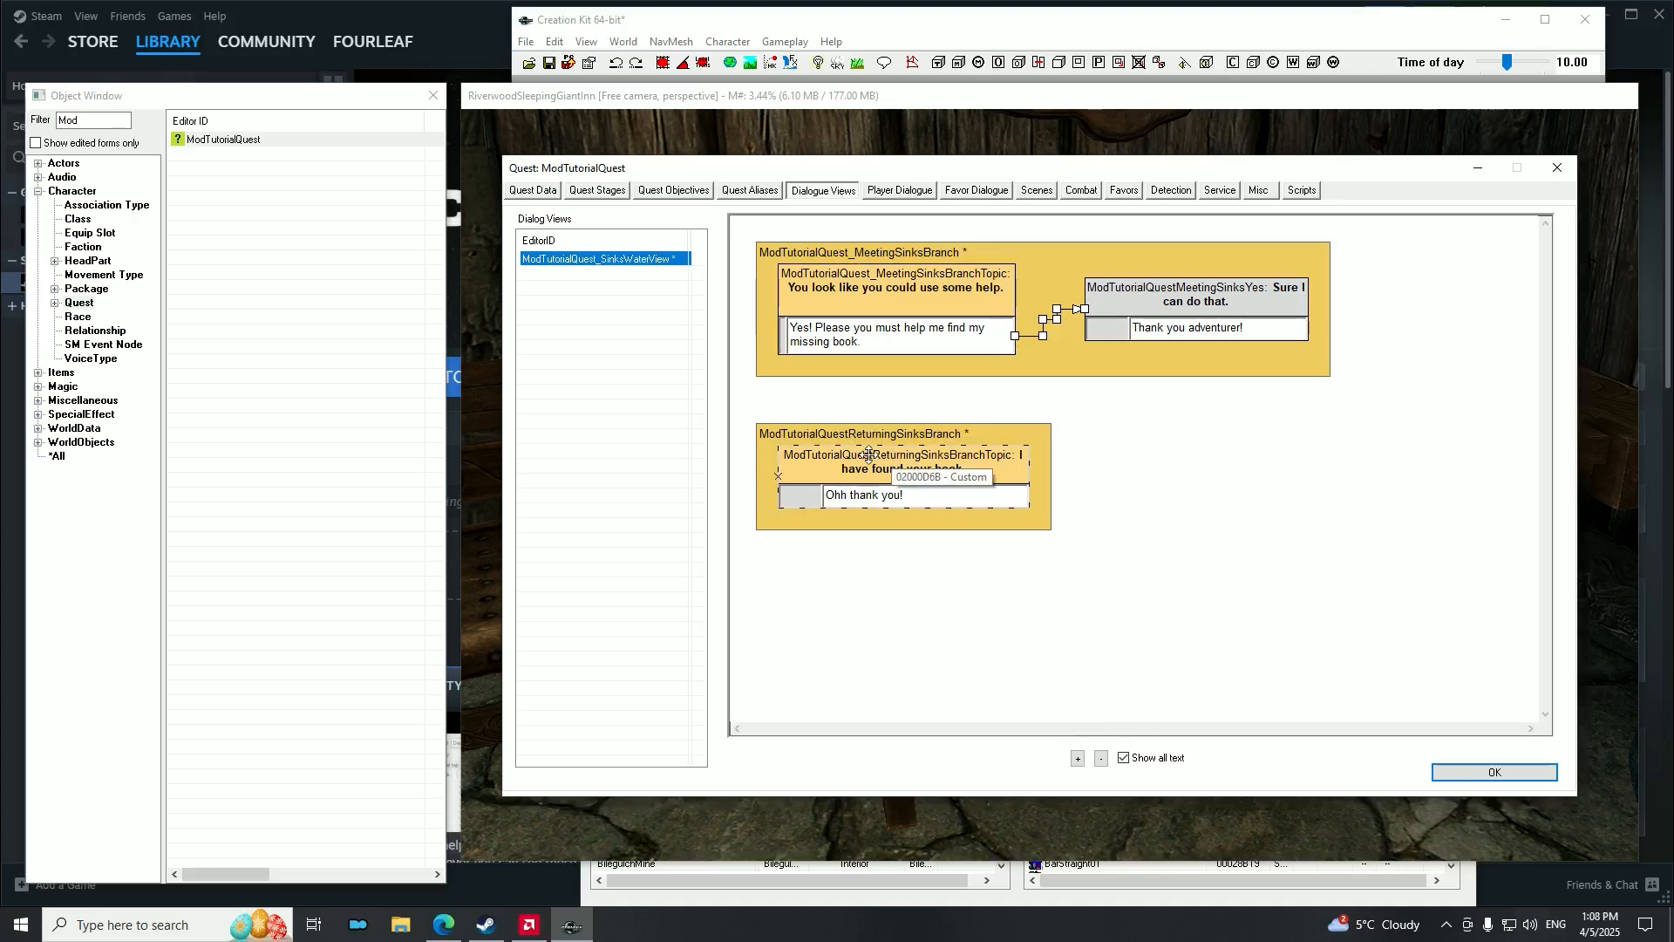
left_click(1114, 470)
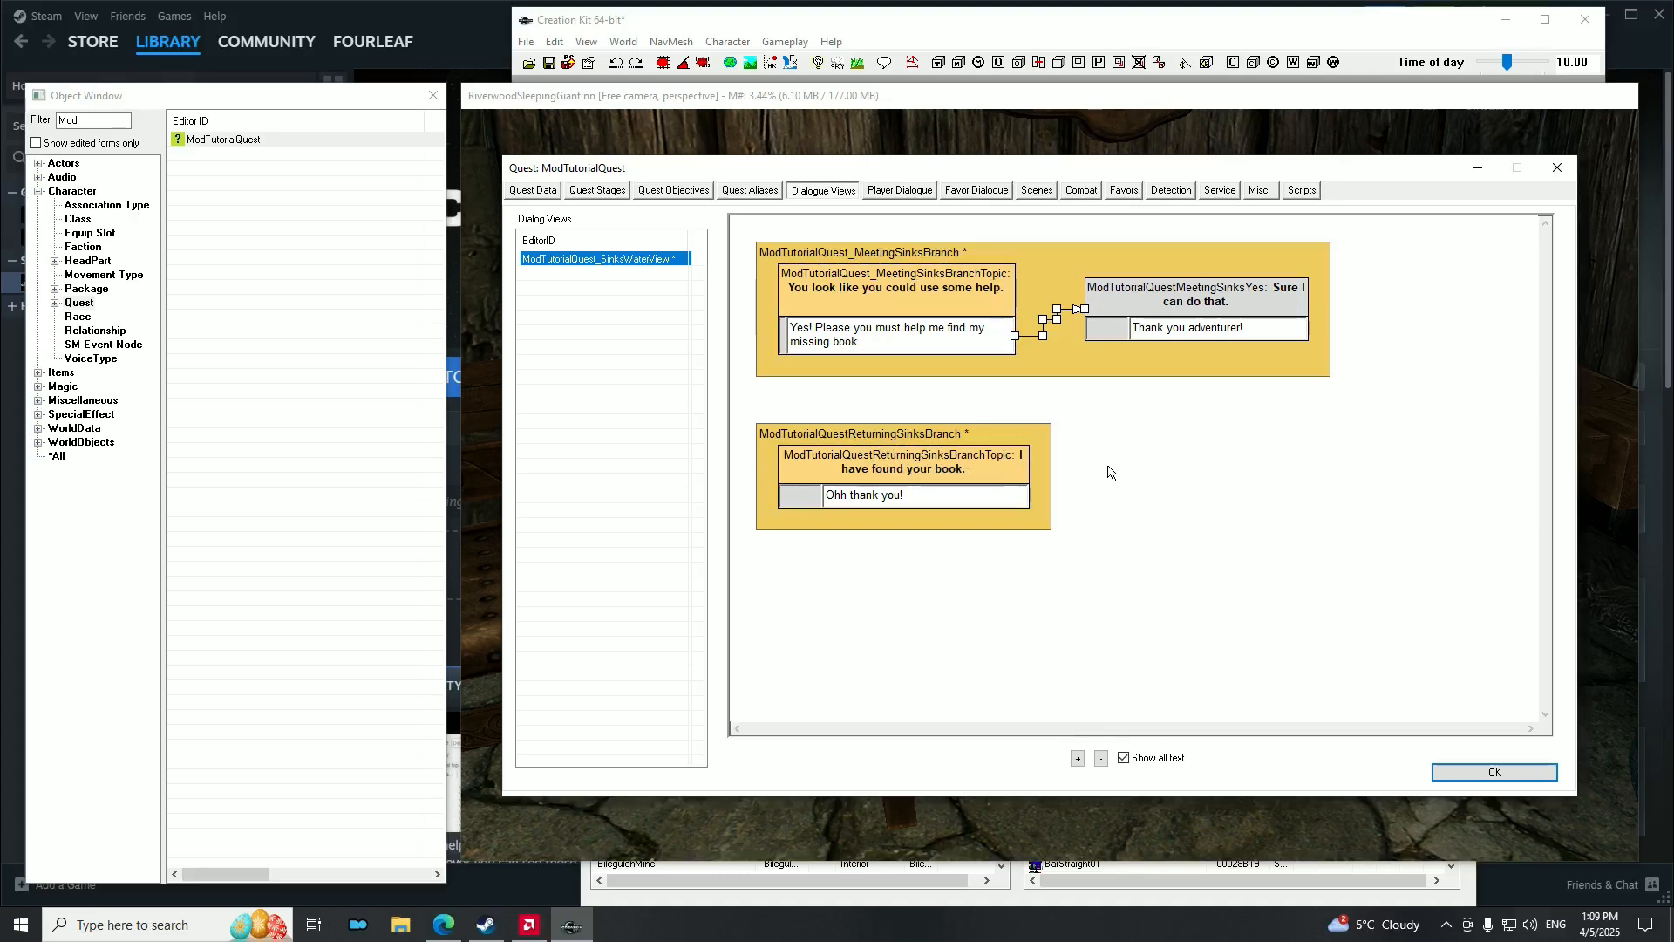
left_click(874, 347)
left_click(1160, 444)
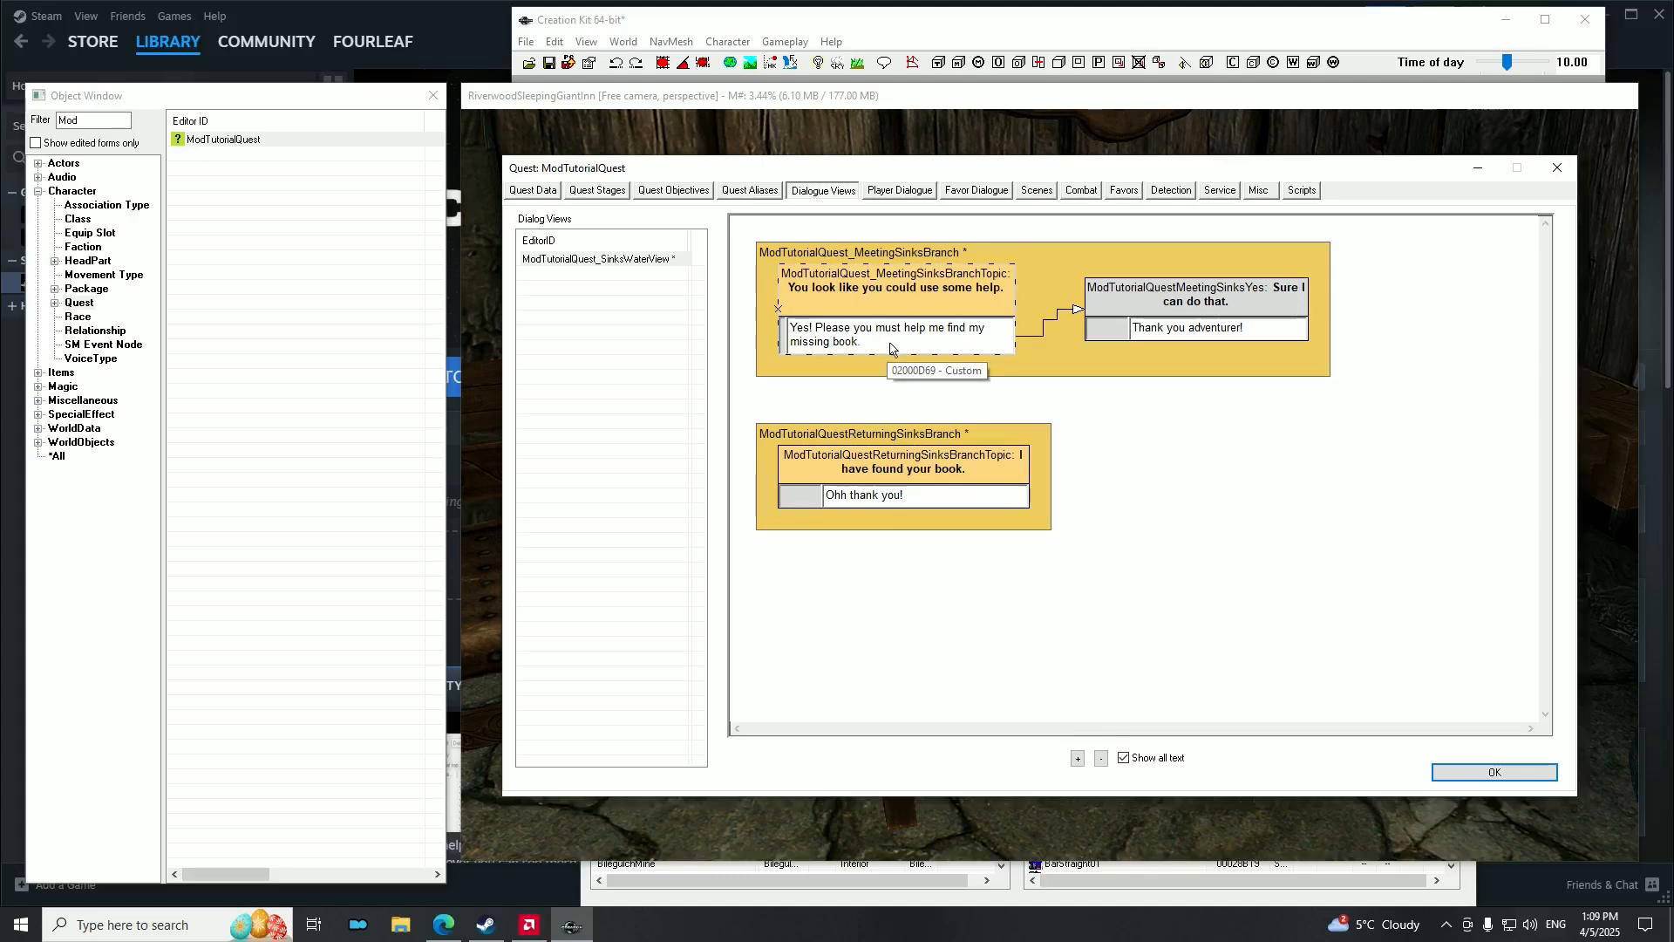
Examine the log entries of quest stages 10, 20 and 30.
left_click(608, 191)
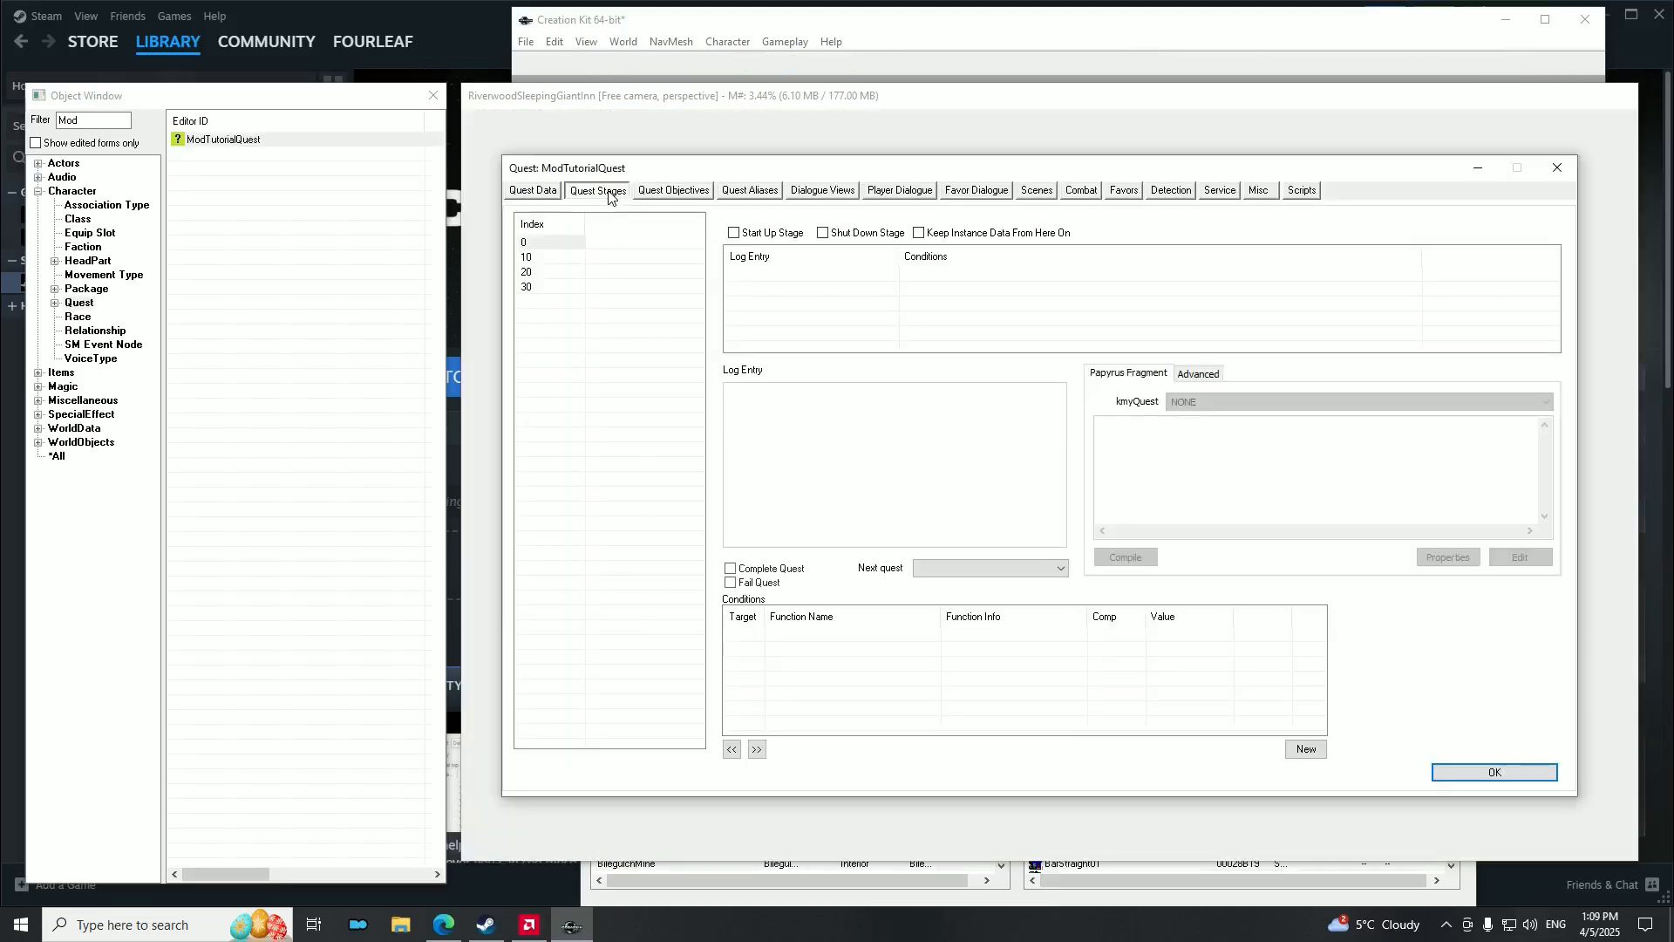
left_click(553, 258)
left_click(550, 272)
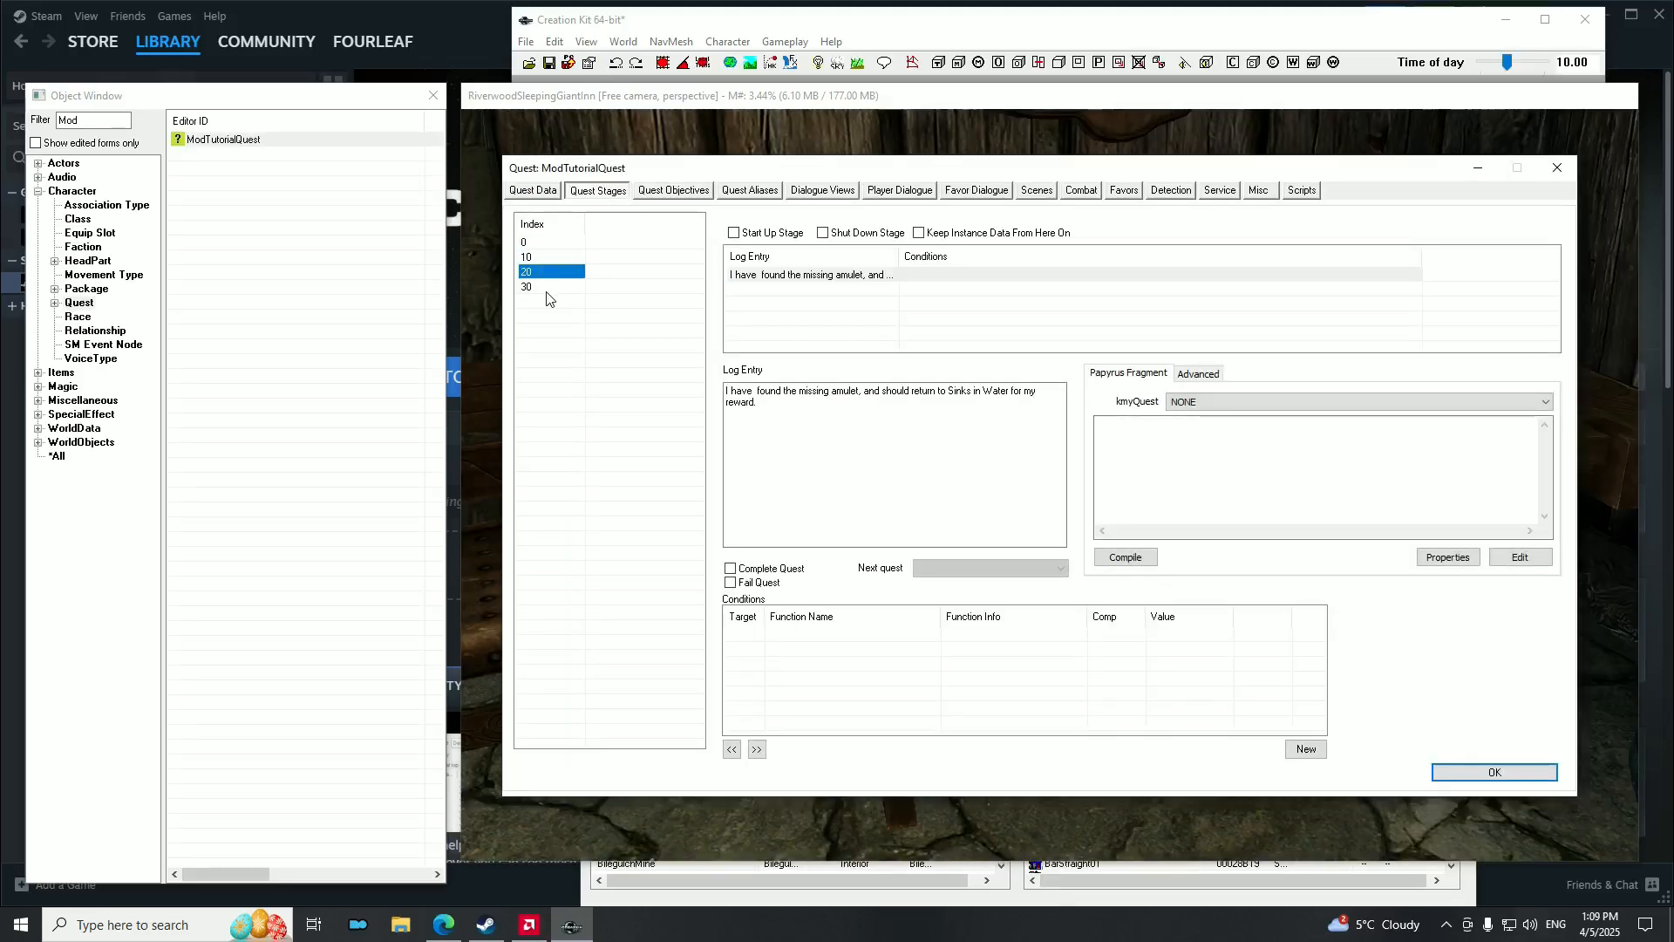
left_click(550, 288)
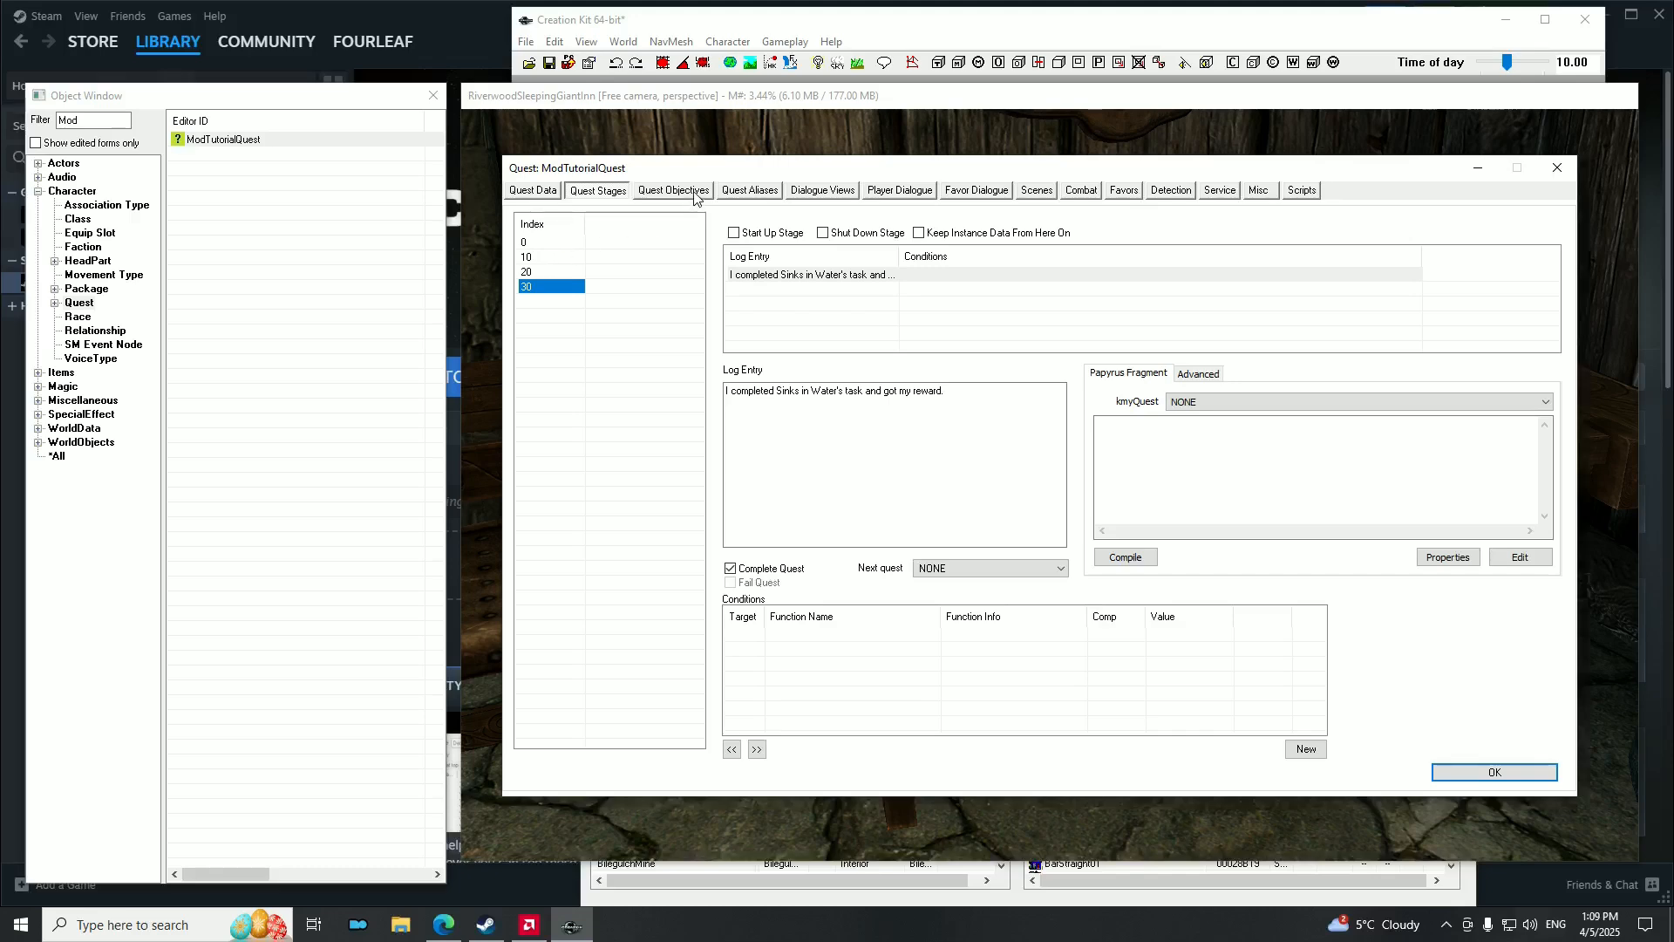
Open the response "Yes! Please you must help me find my missing book." from the ModTutorialQuest_SinksWaterView dialogue view for editing.
left_click(833, 191)
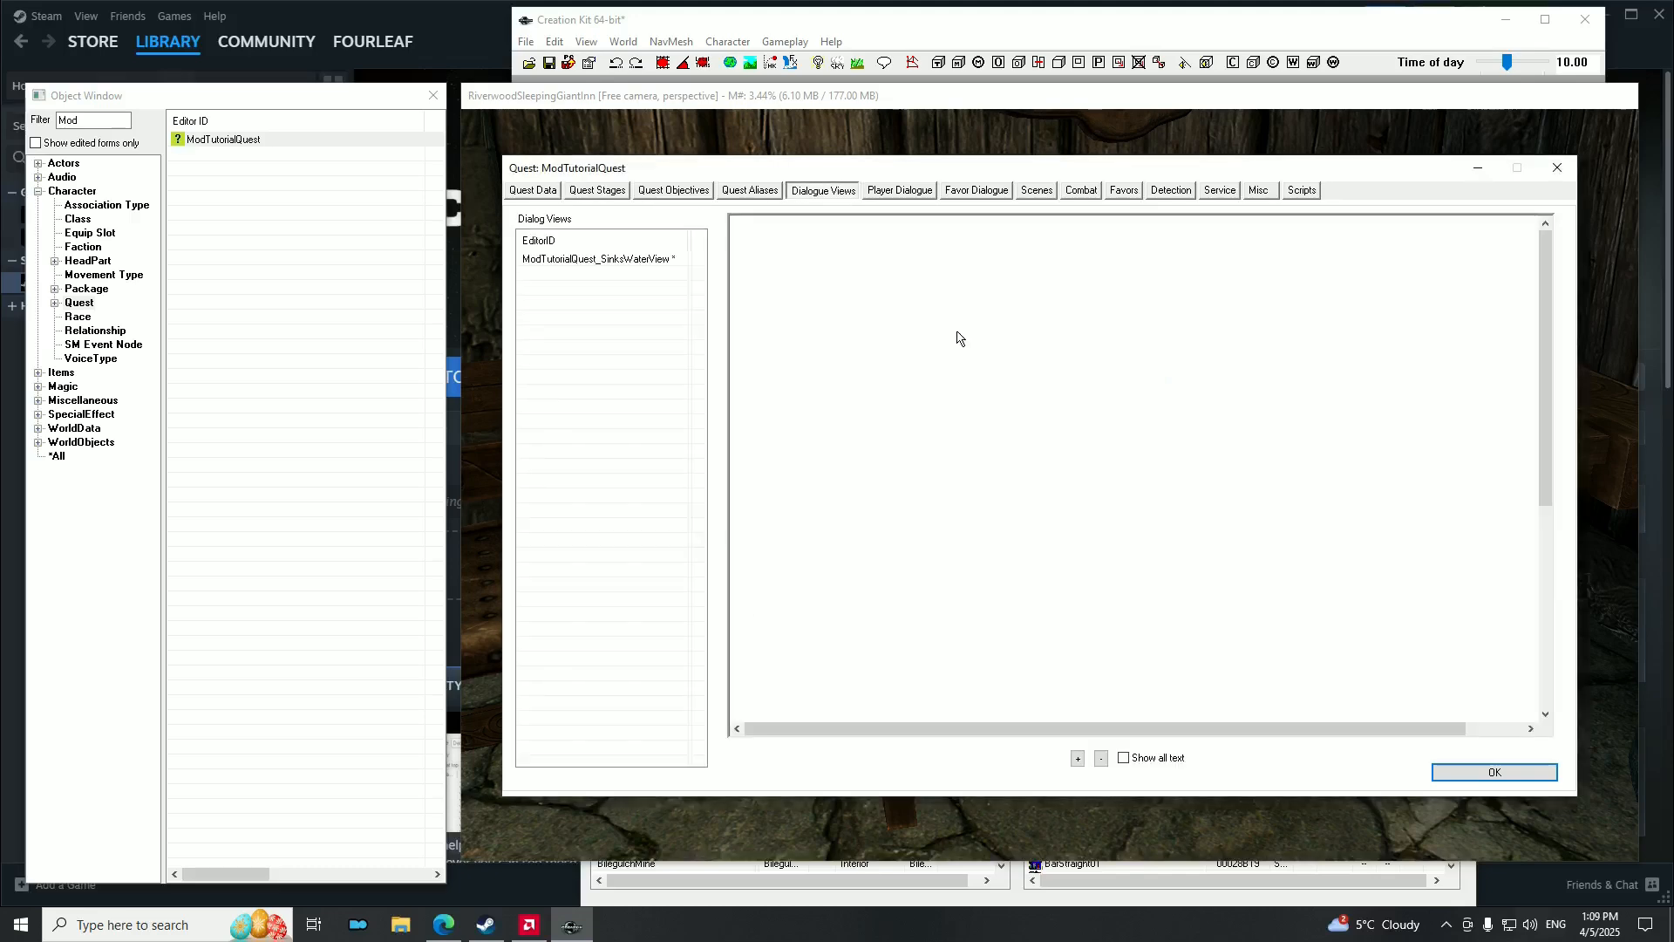
left_click(654, 261)
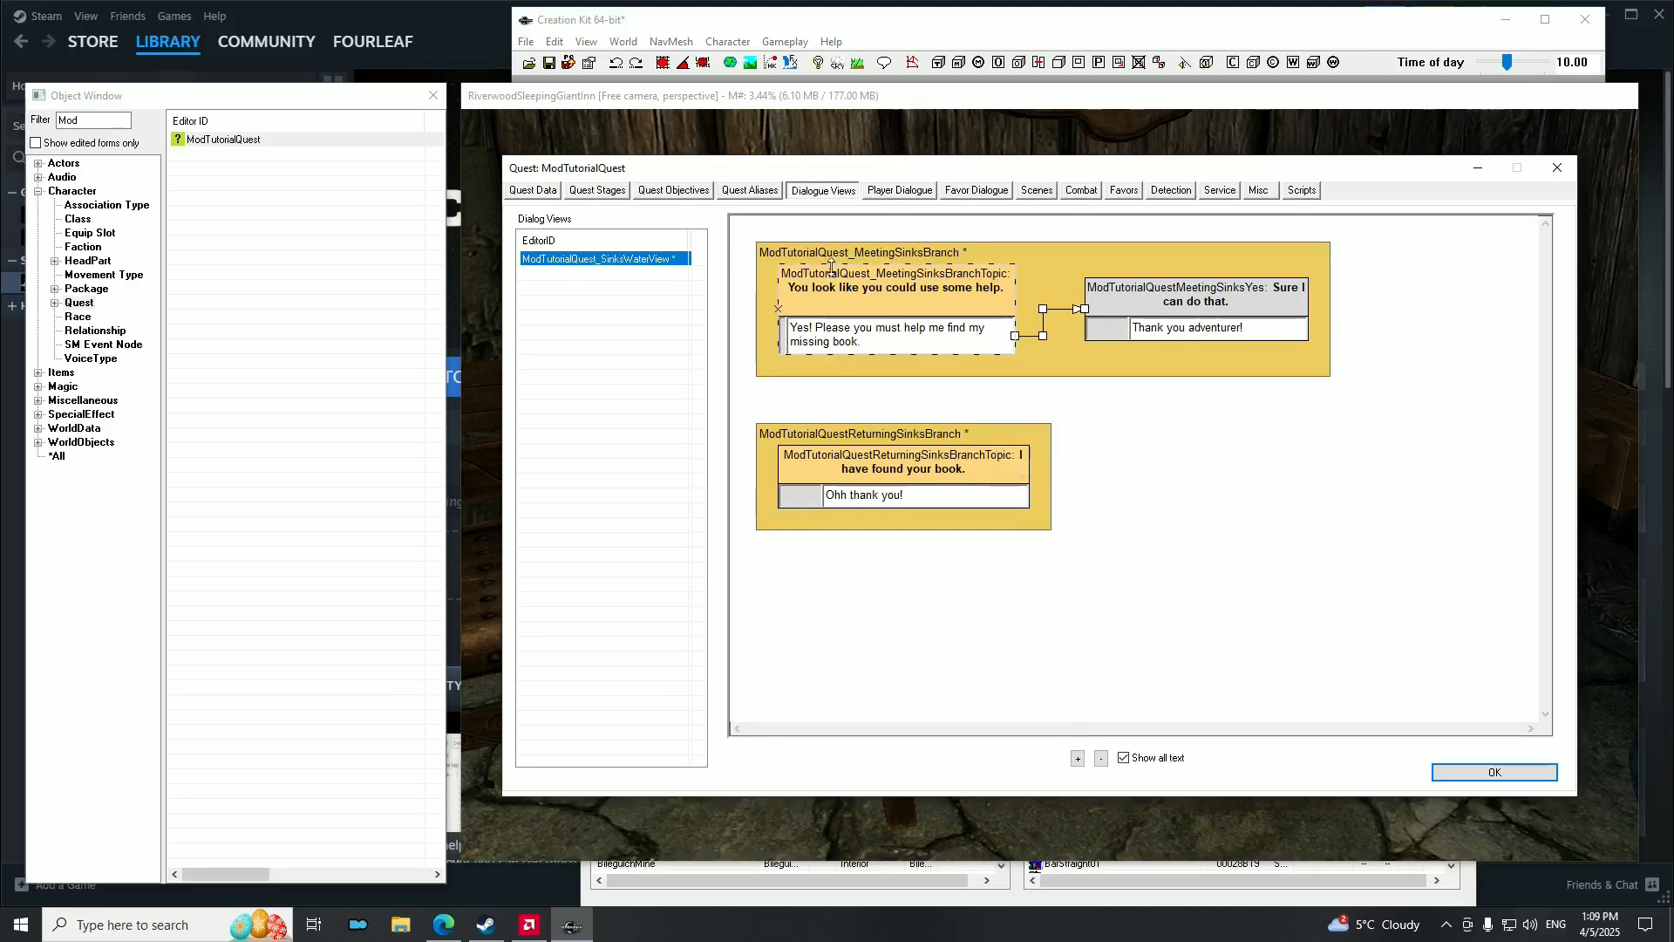
double_click(884, 335)
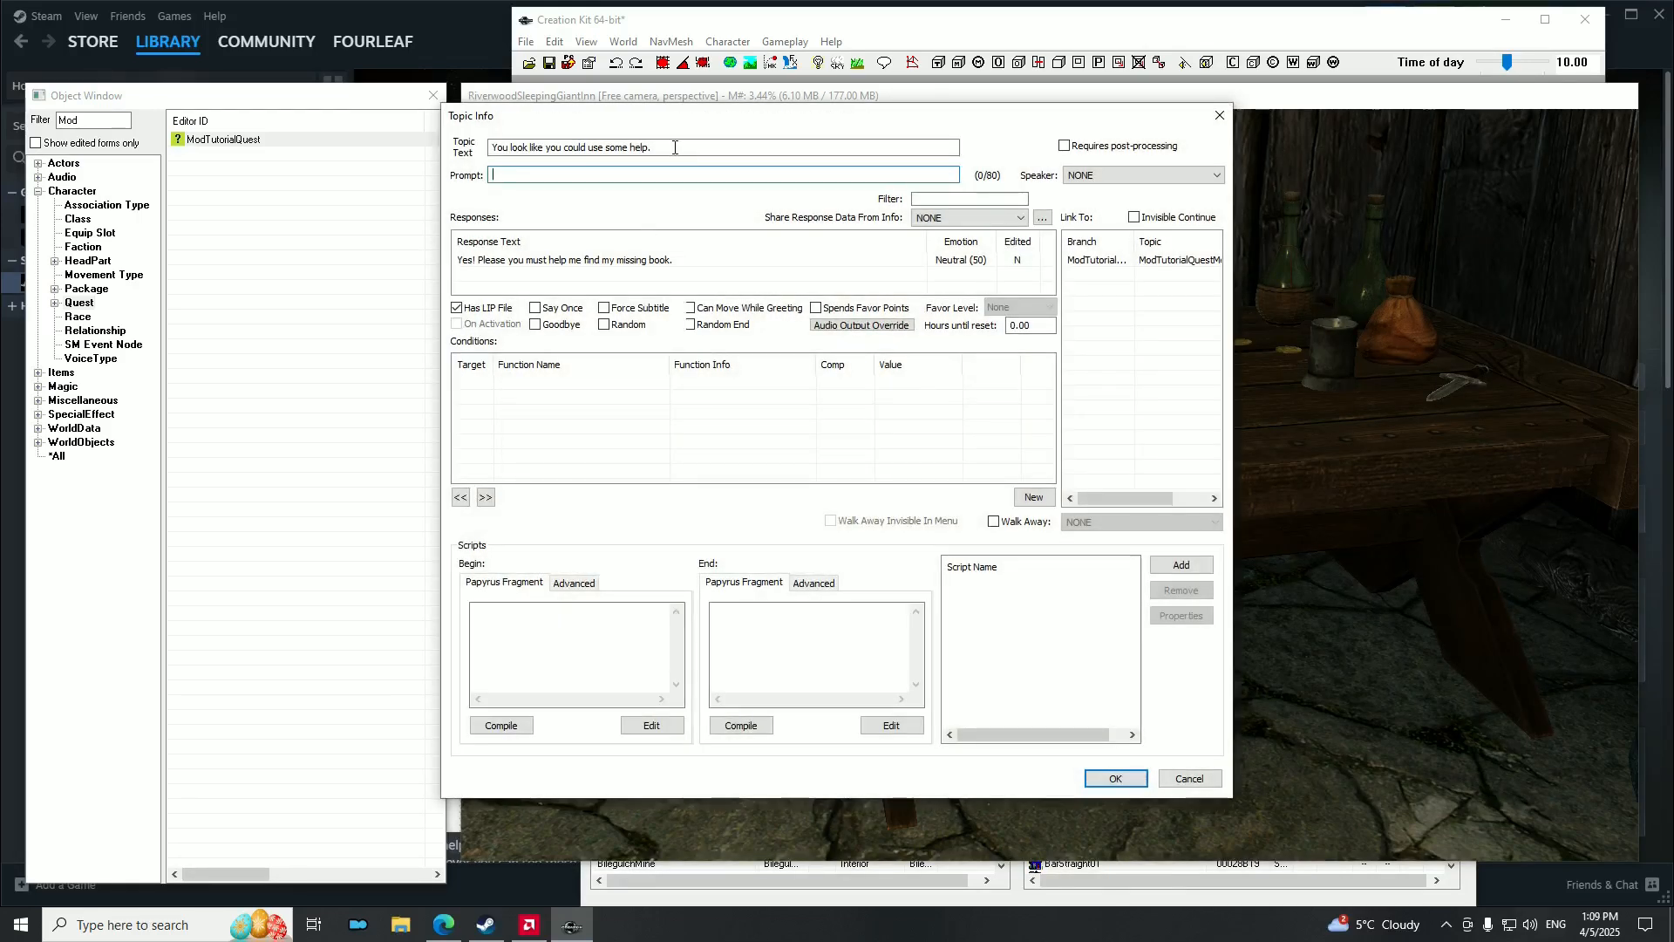
left_click_drag(687, 124, 750, 167)
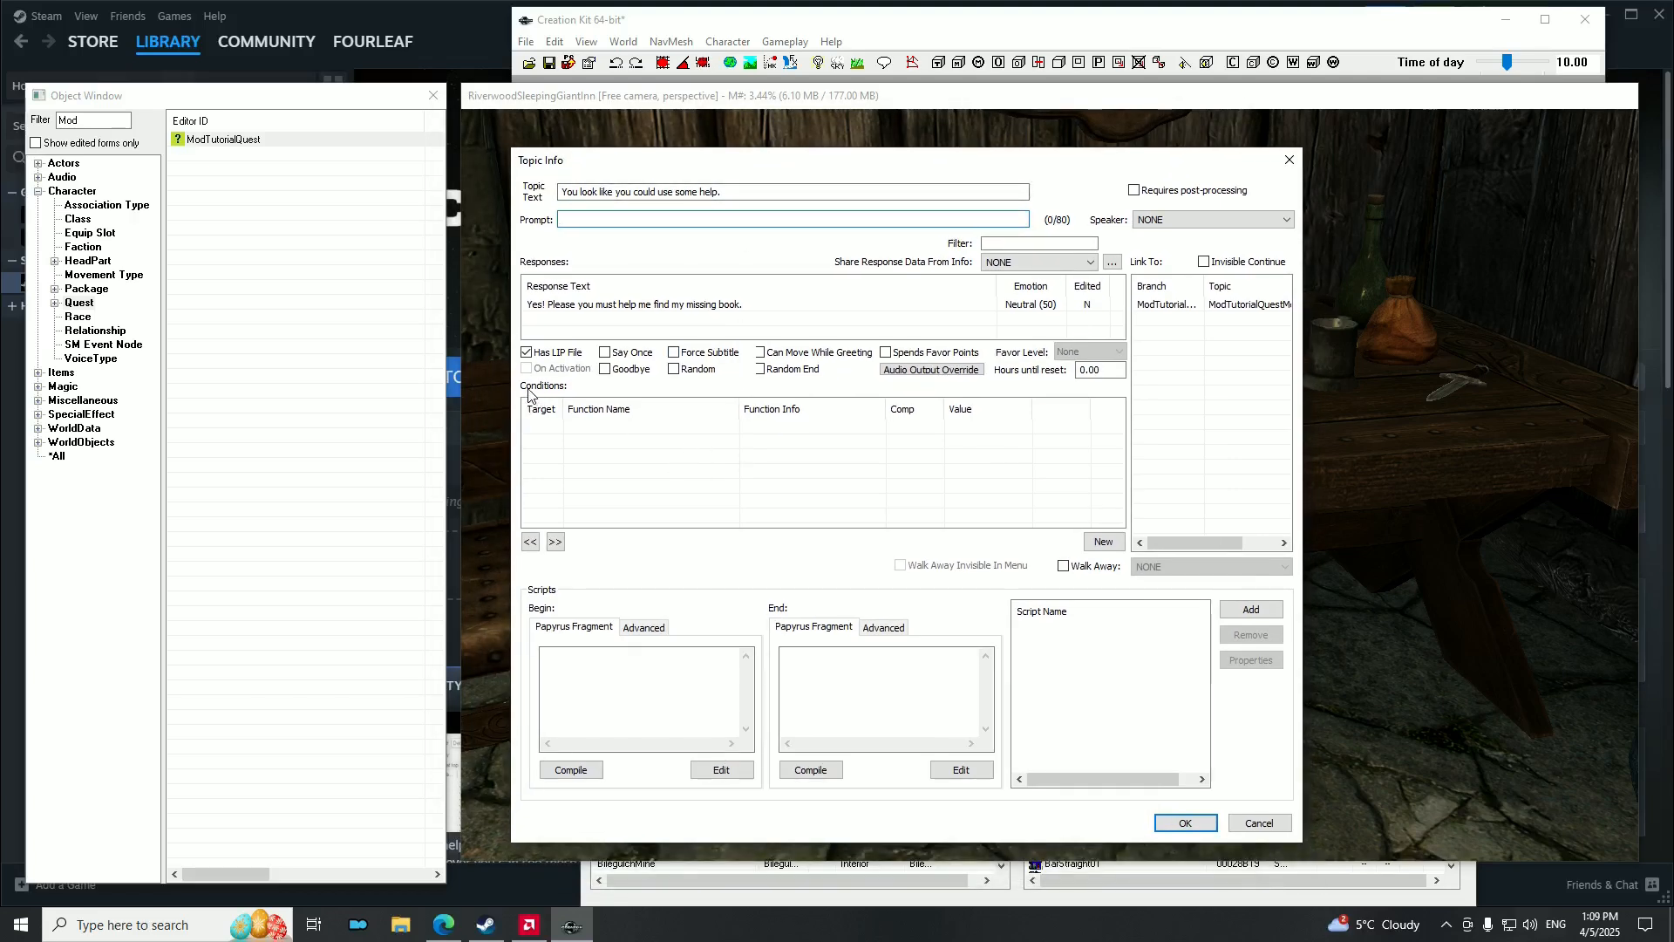
right_click(688, 460)
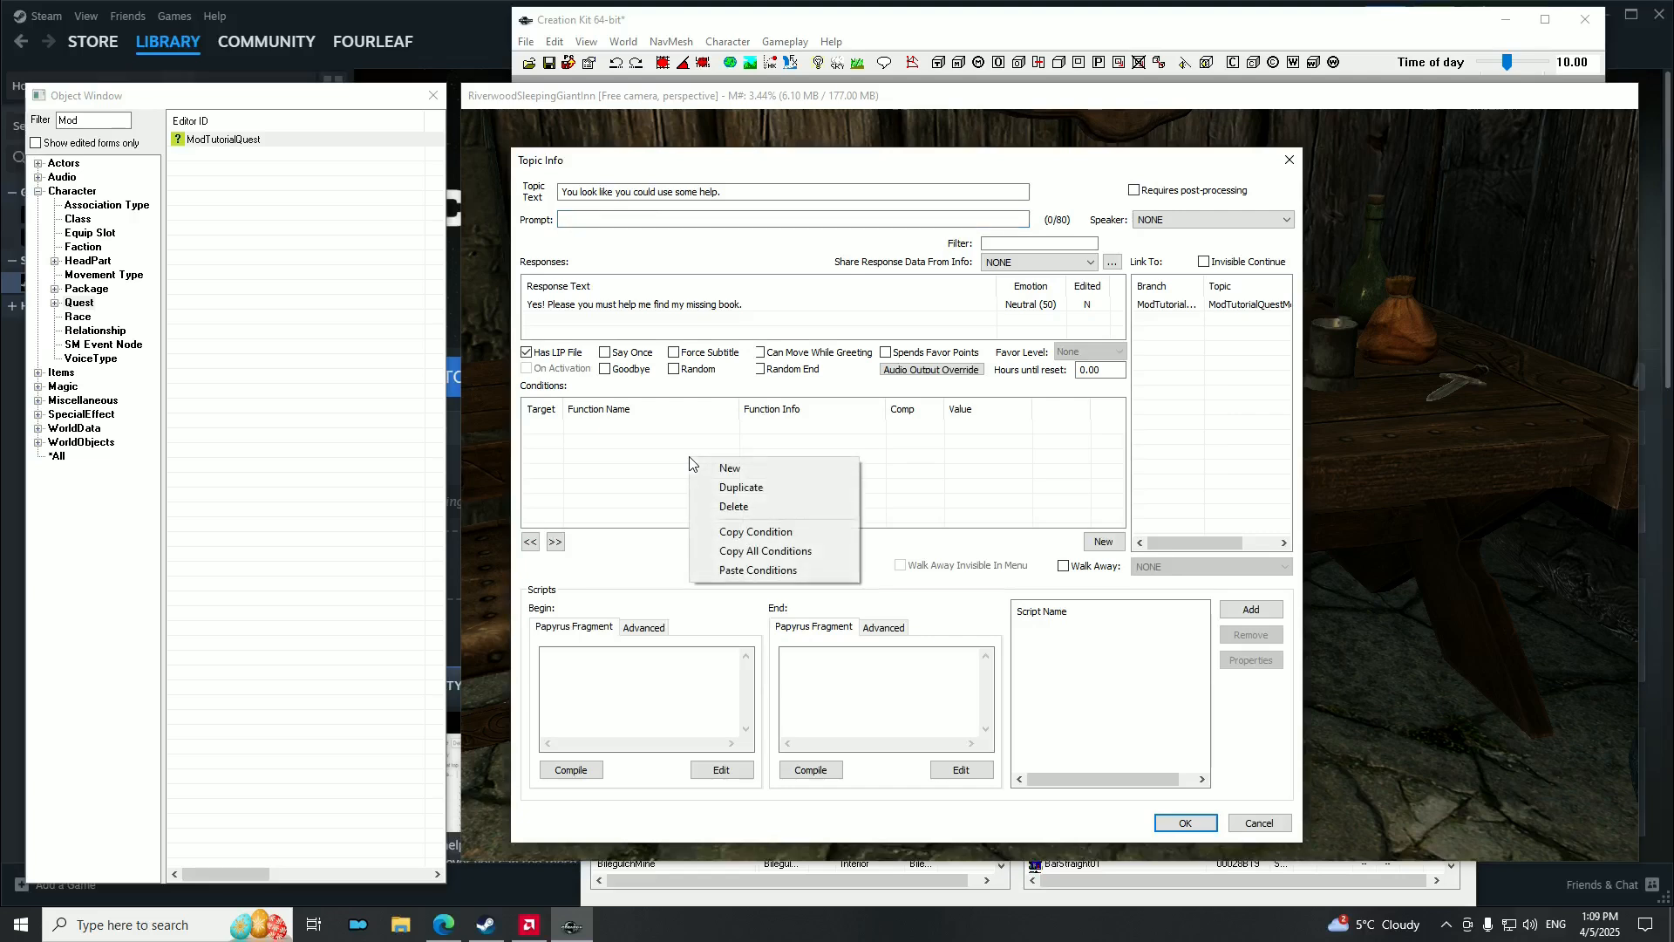
left_click(760, 467)
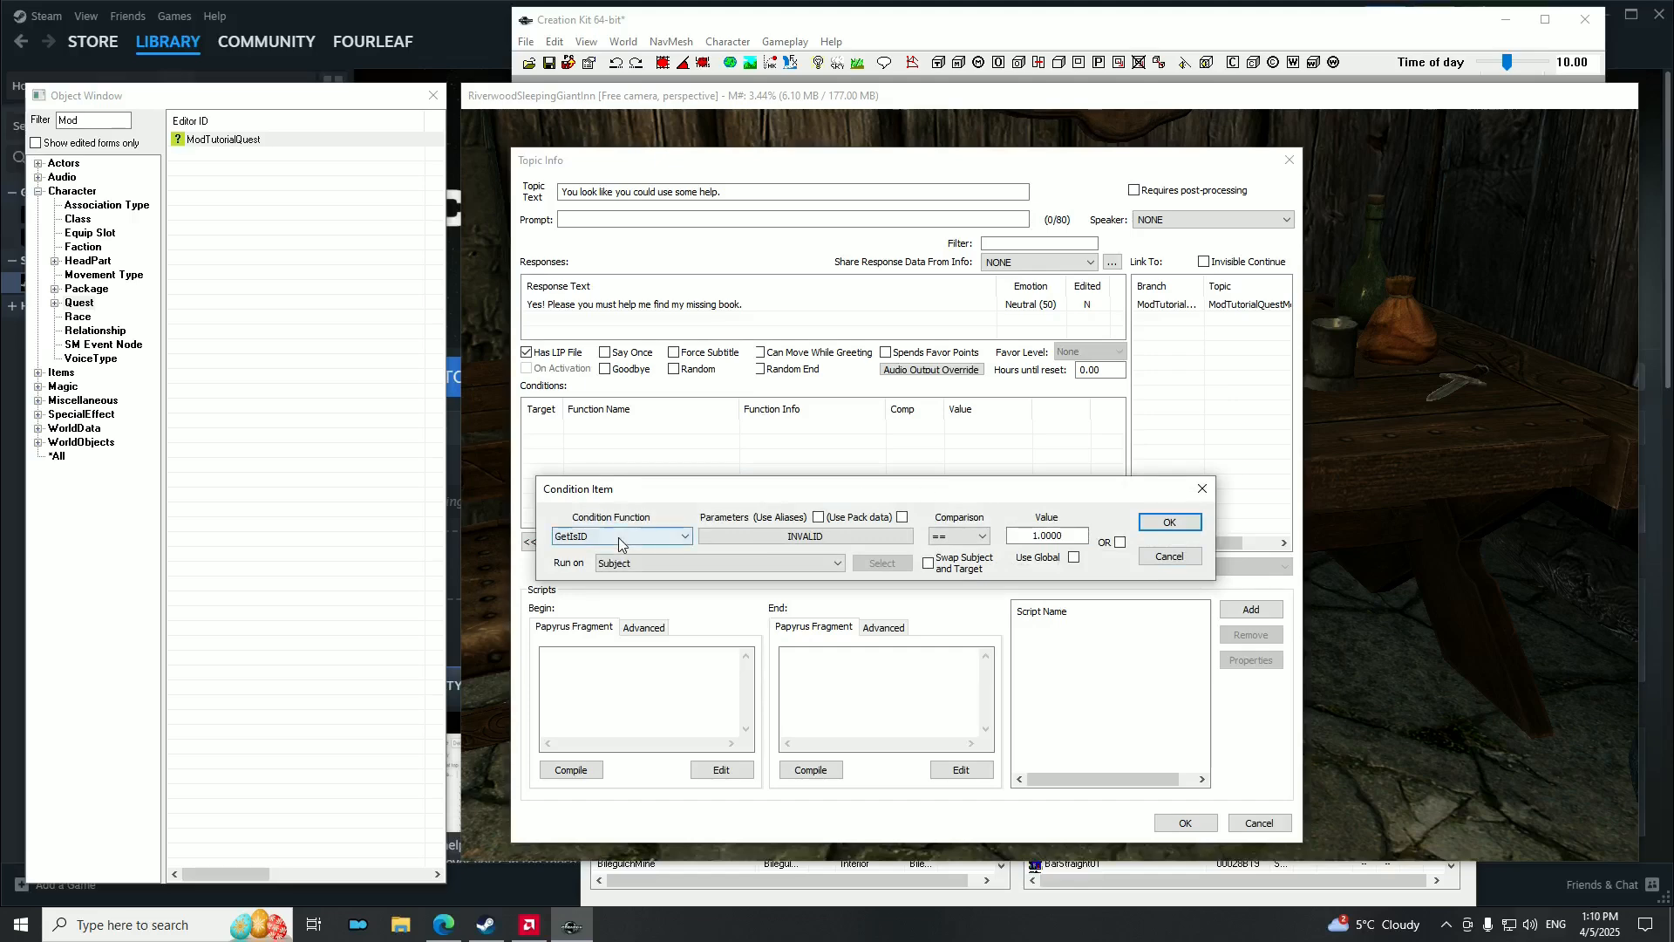
left_click(672, 546)
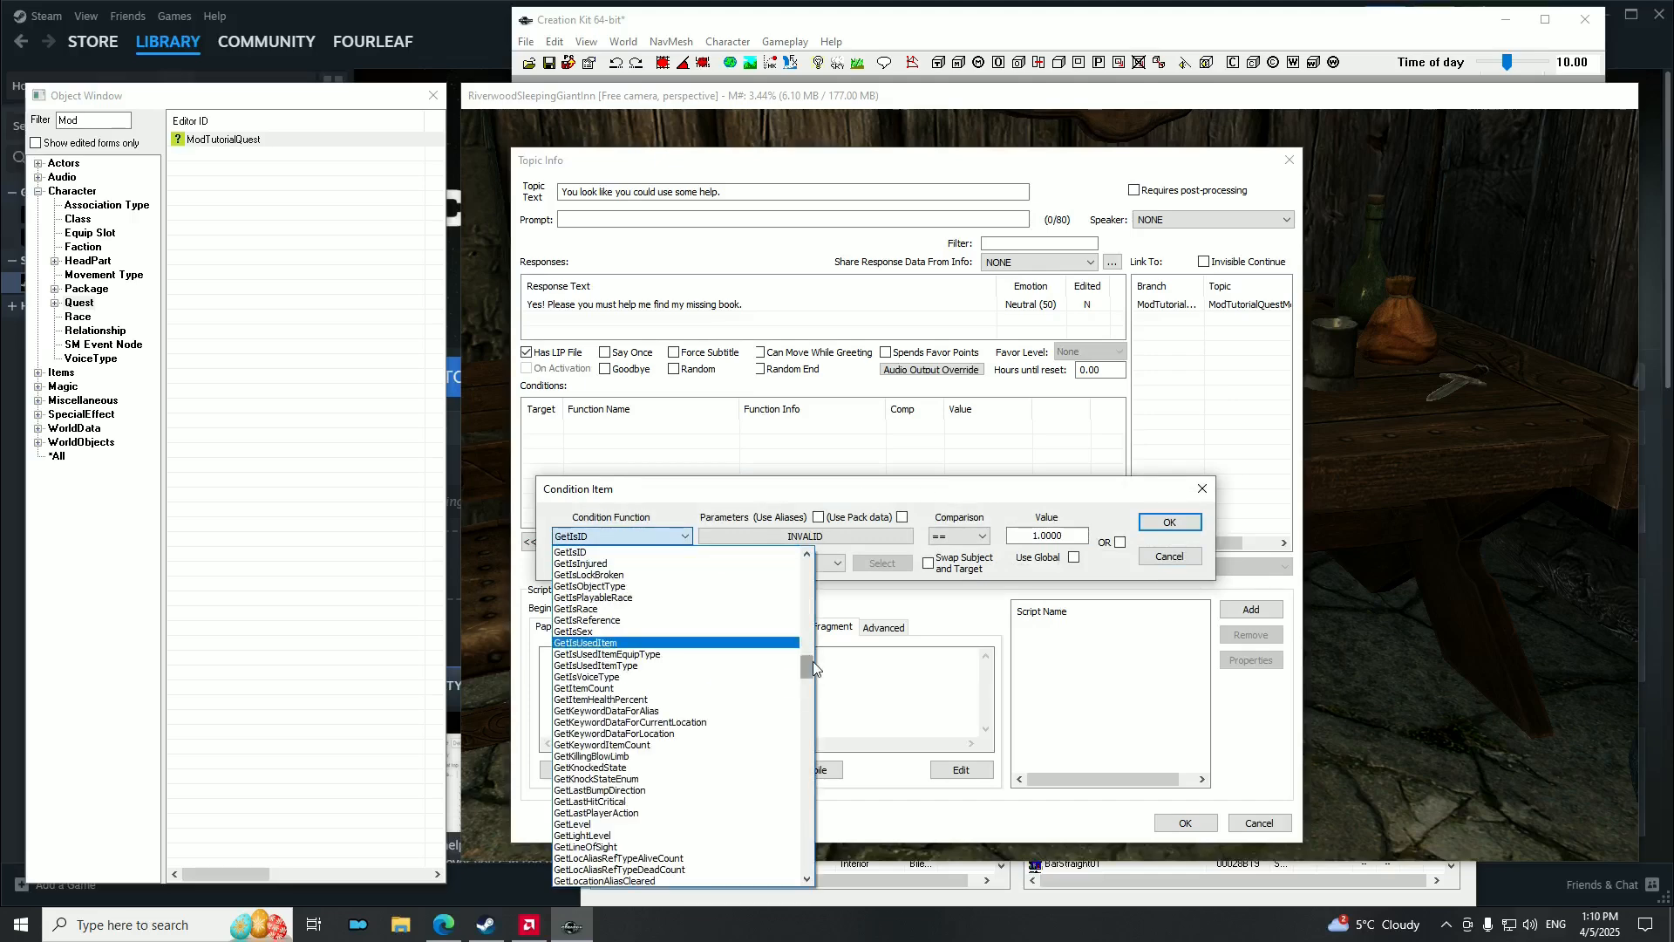
left_click(1203, 488)
left_click(1203, 489)
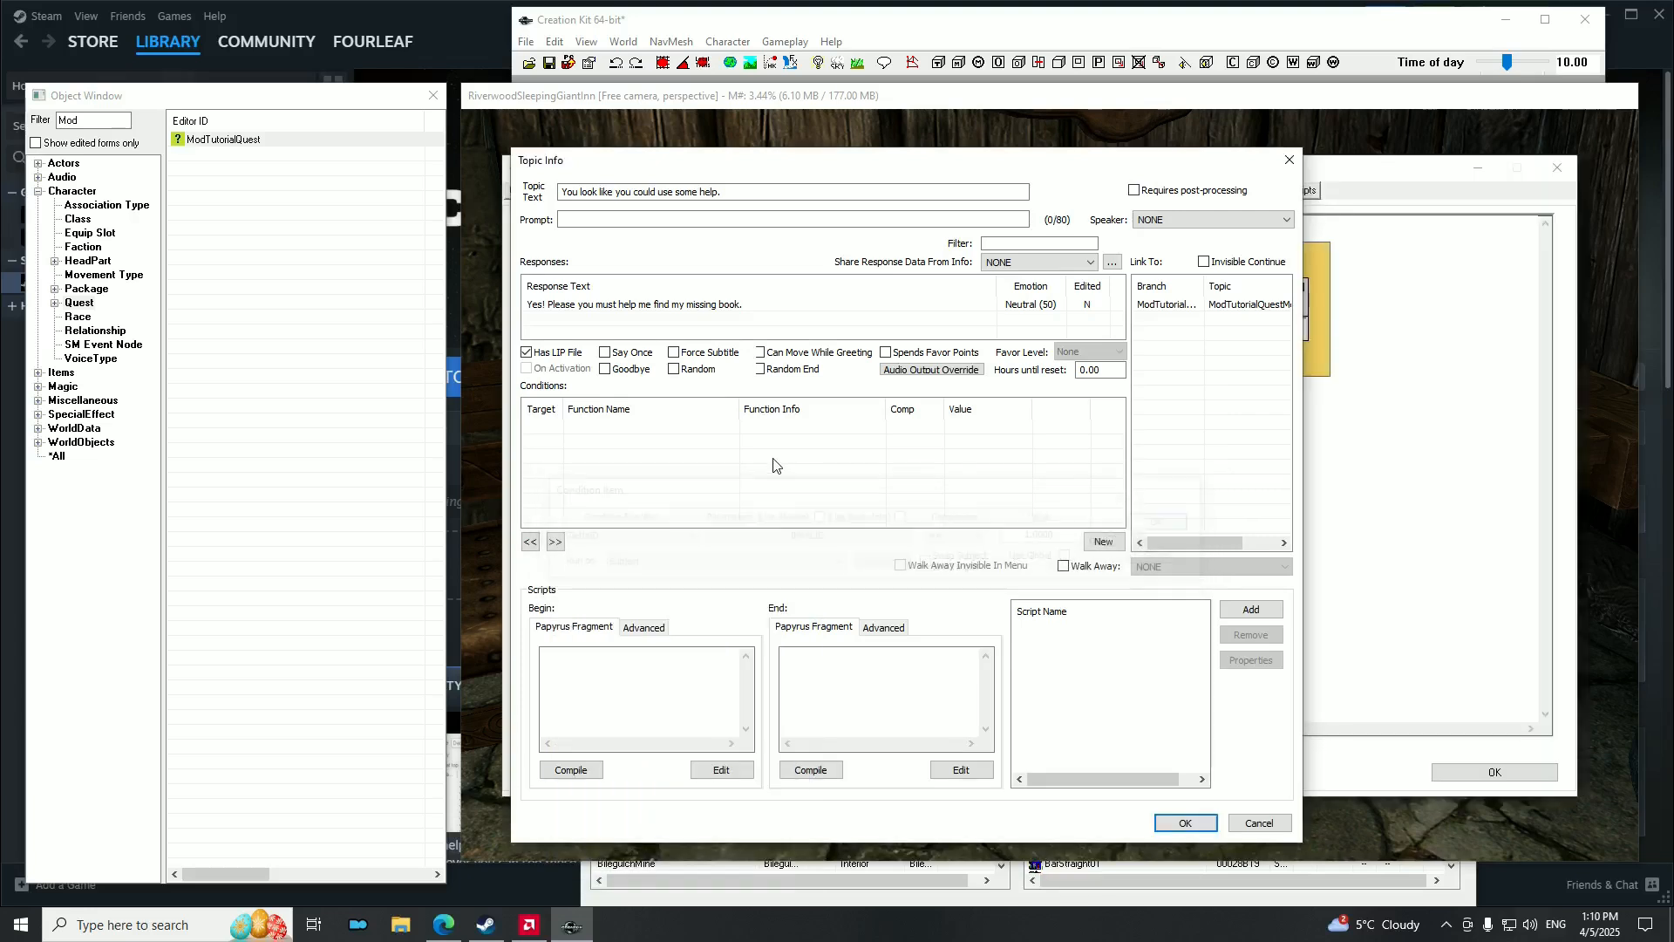
Start a new condition on the missing-book response, using the GetIsID function run on Subject.
right_click(715, 459)
left_click(793, 474)
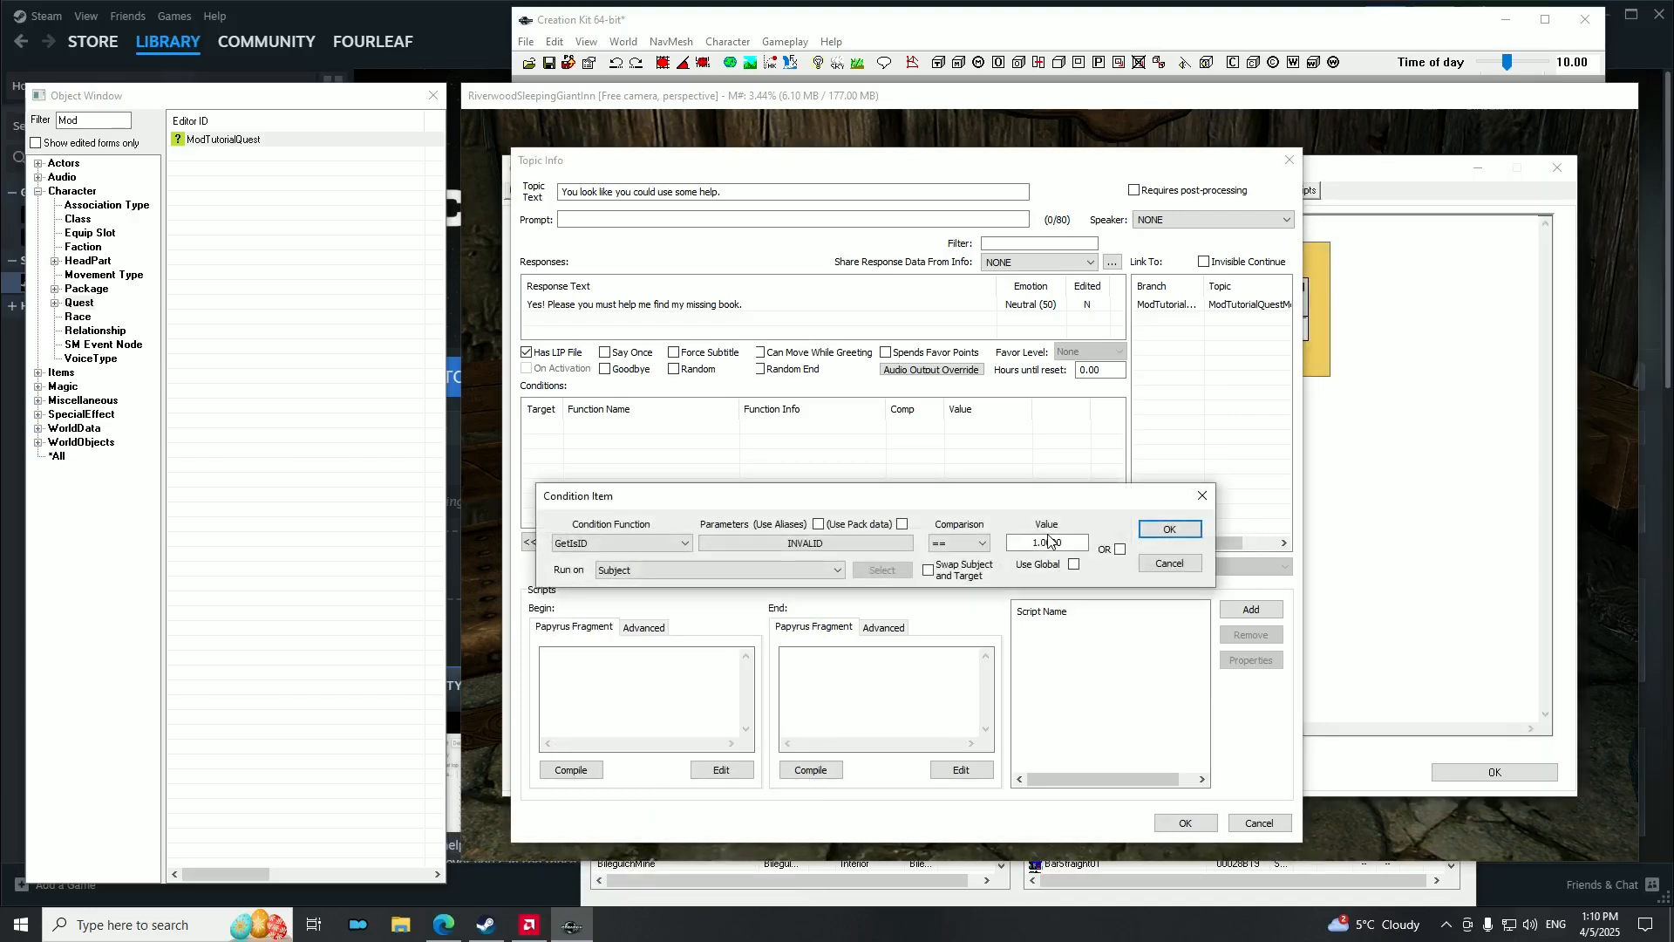
left_click(681, 547)
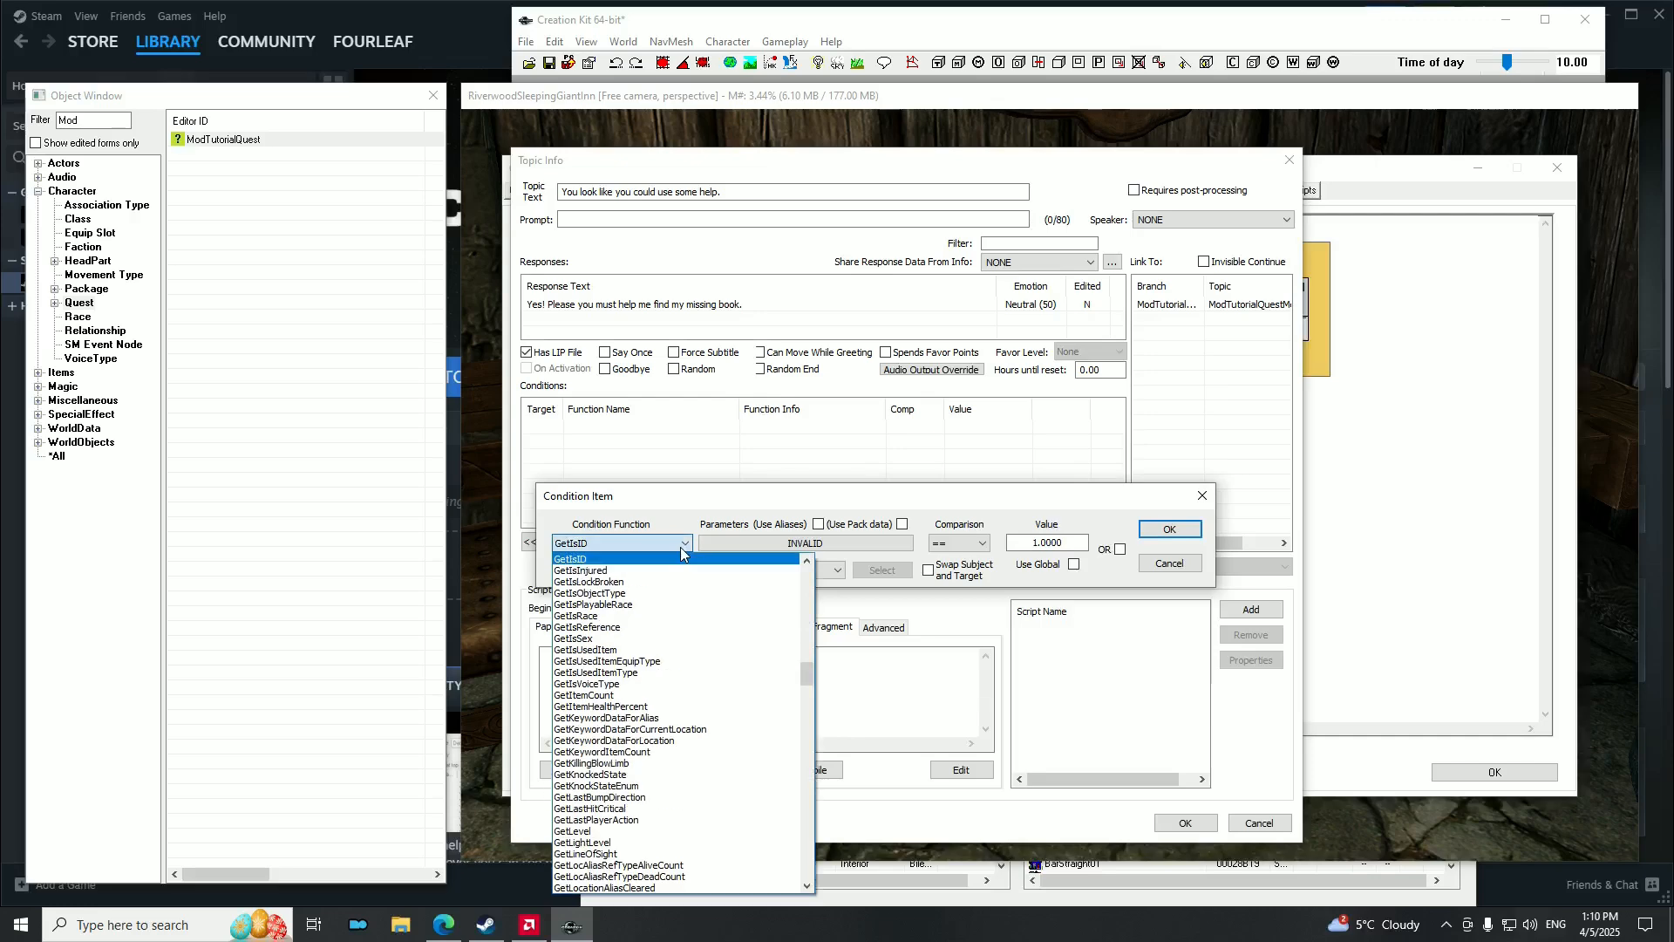
left_click_drag(809, 684, 767, 578)
left_click(599, 541)
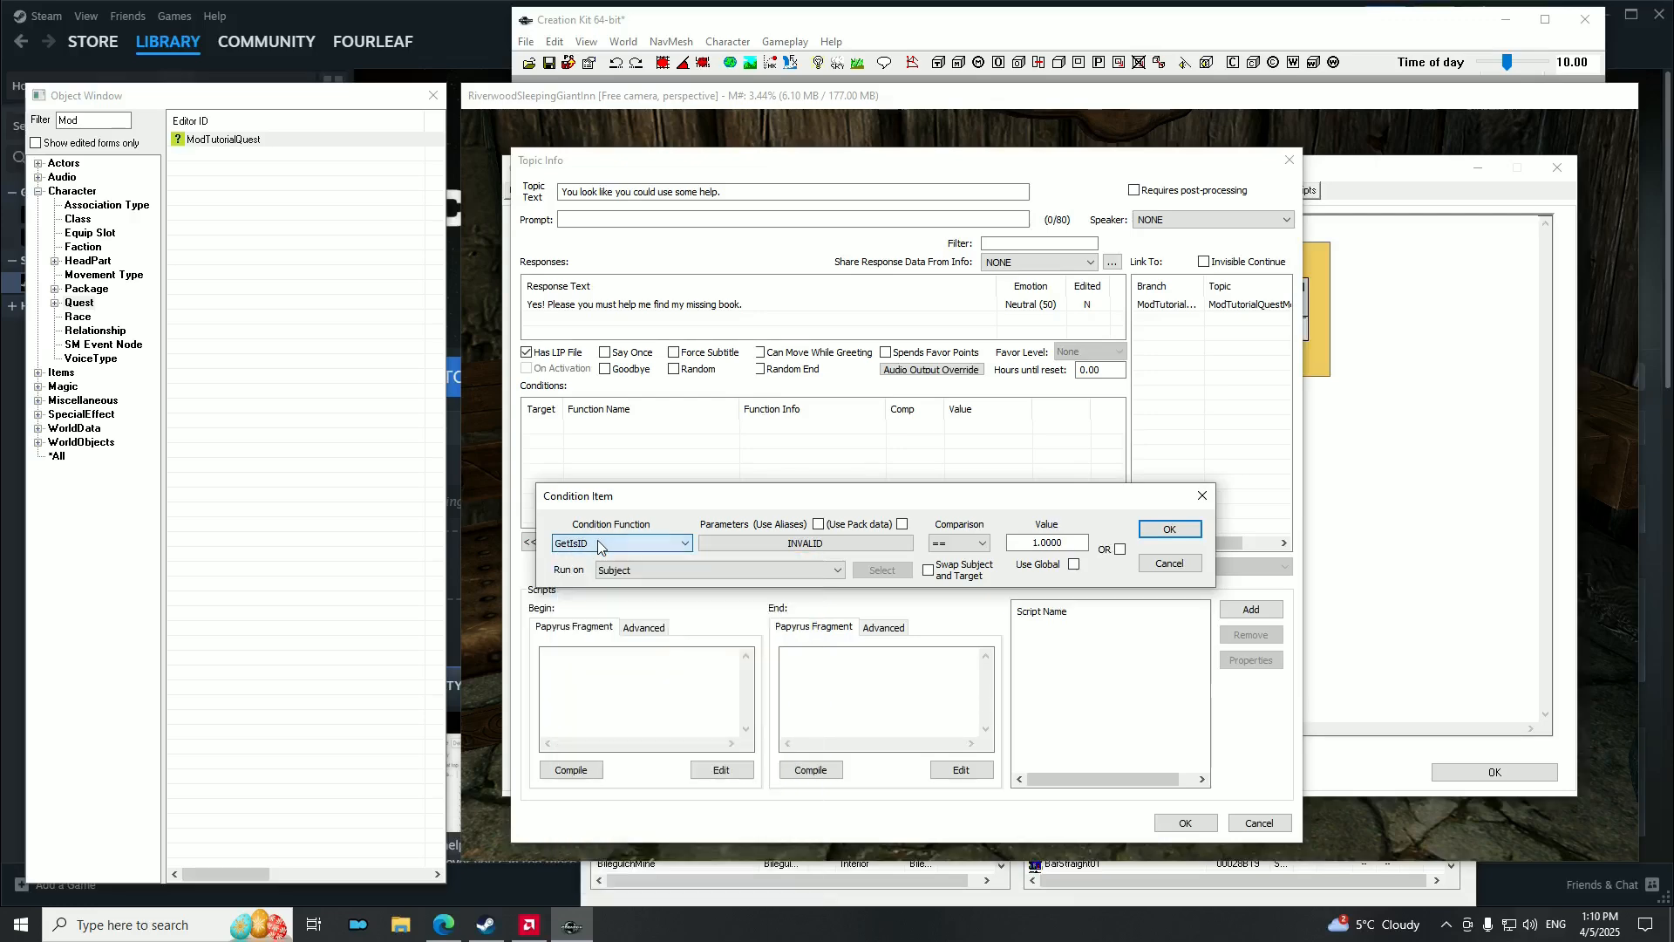
Set the GetIsID condition's ObjectID parameter to the actor ModTutorialCharacter.
left_click(772, 545)
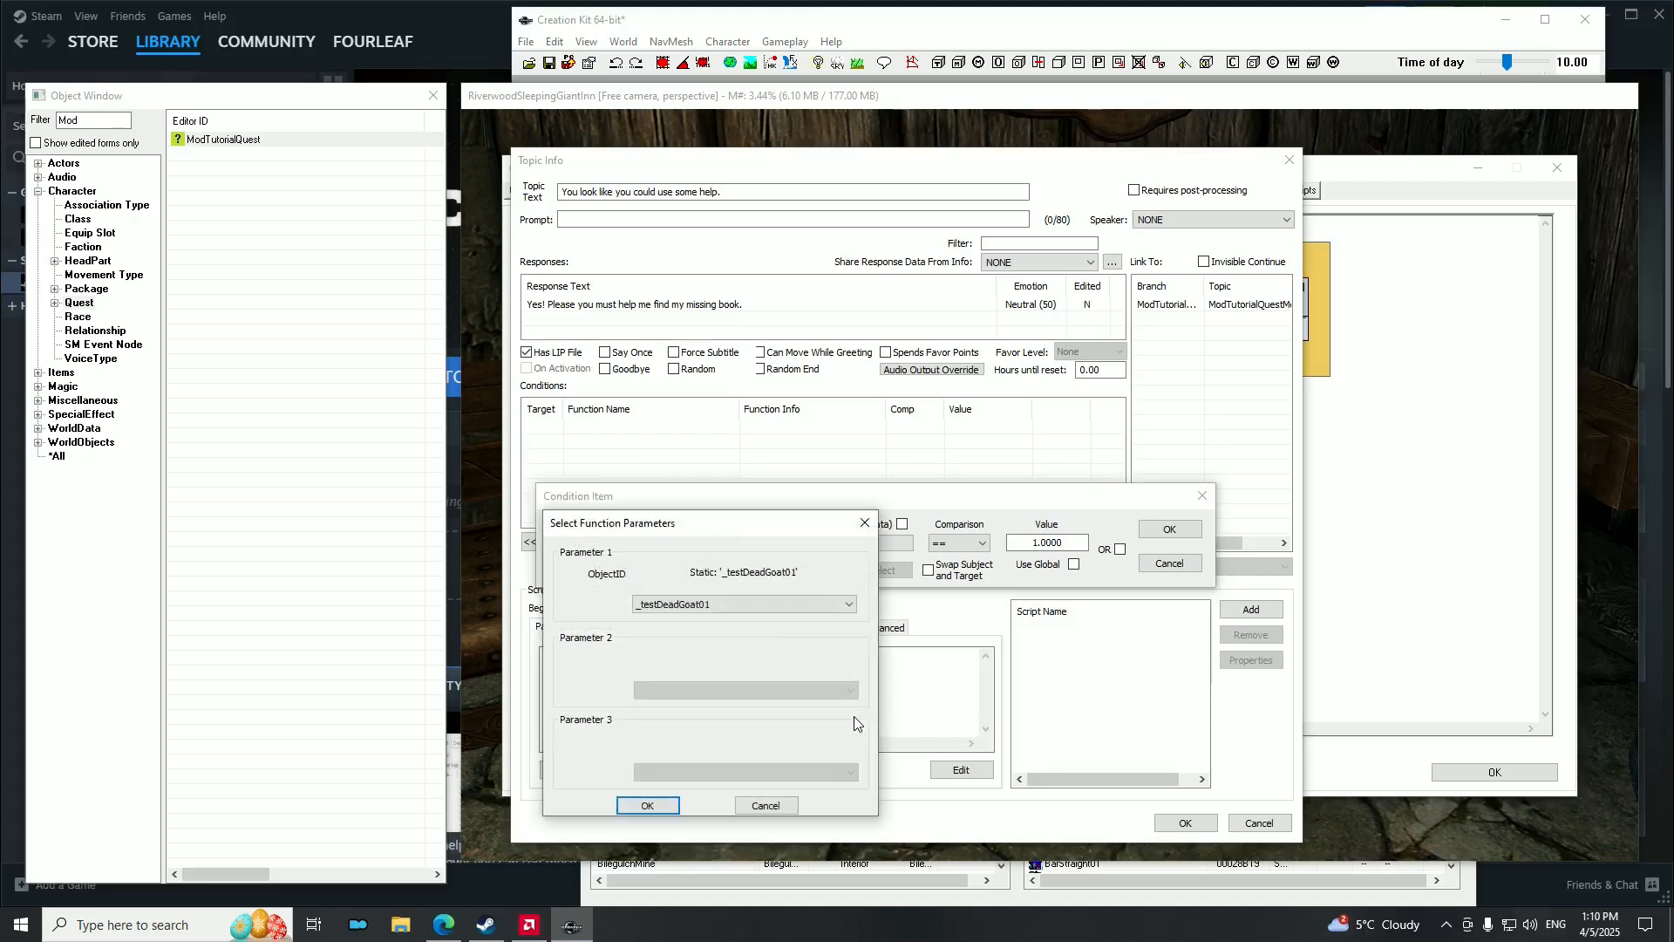
left_click(723, 609)
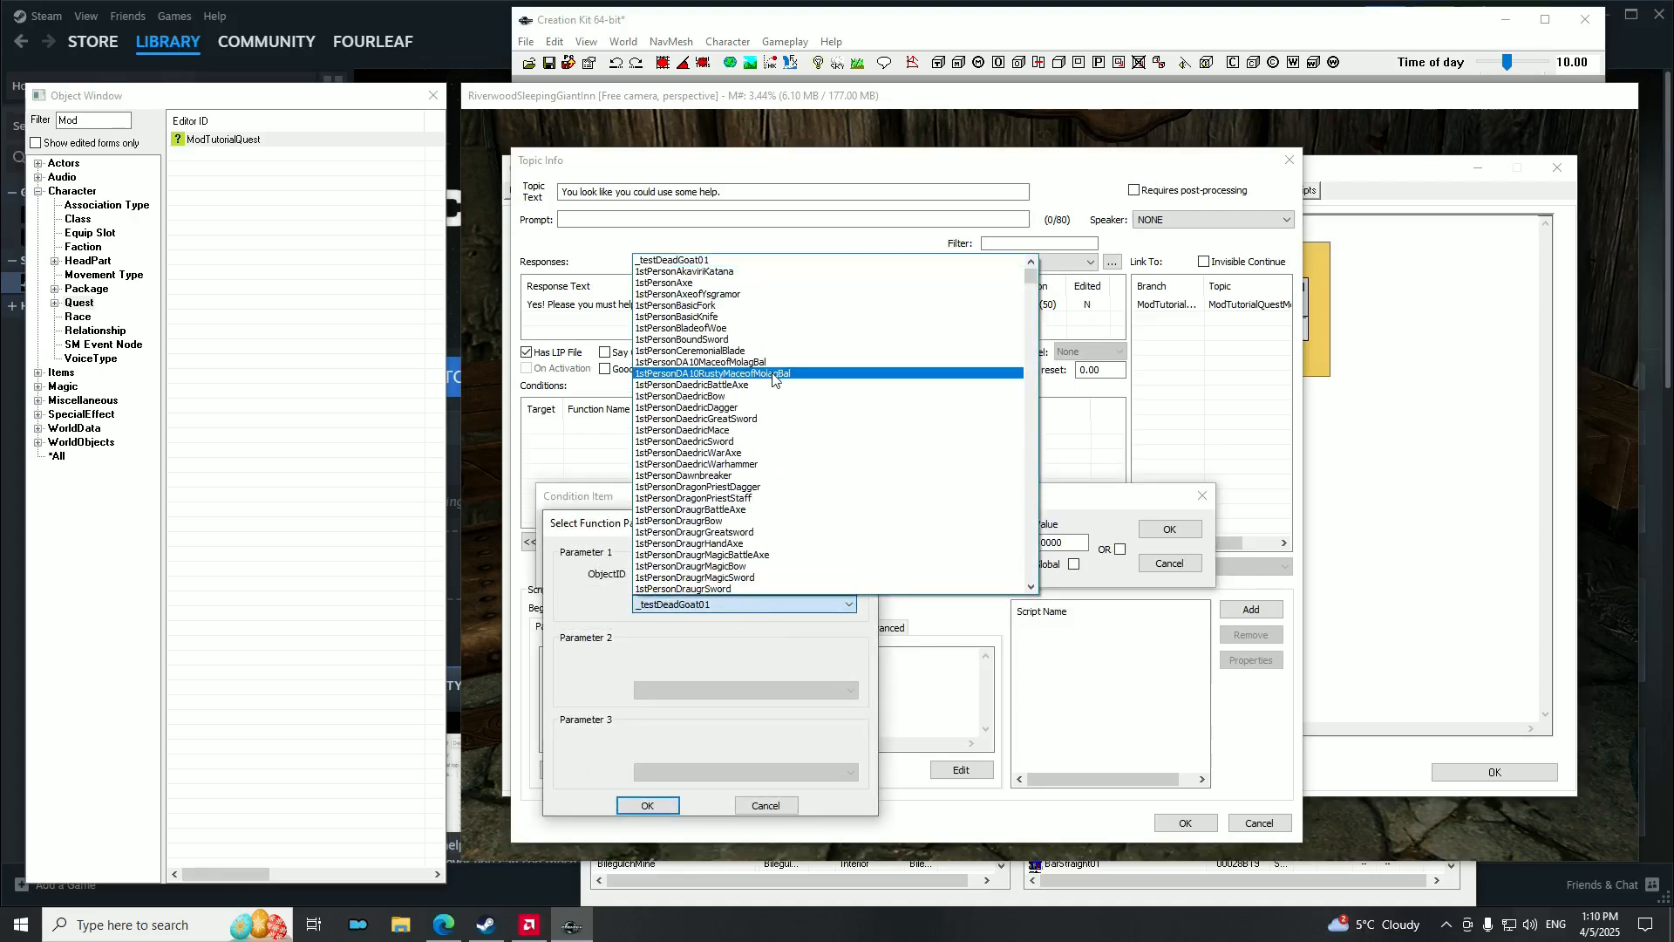
type("ModTutorialBook")
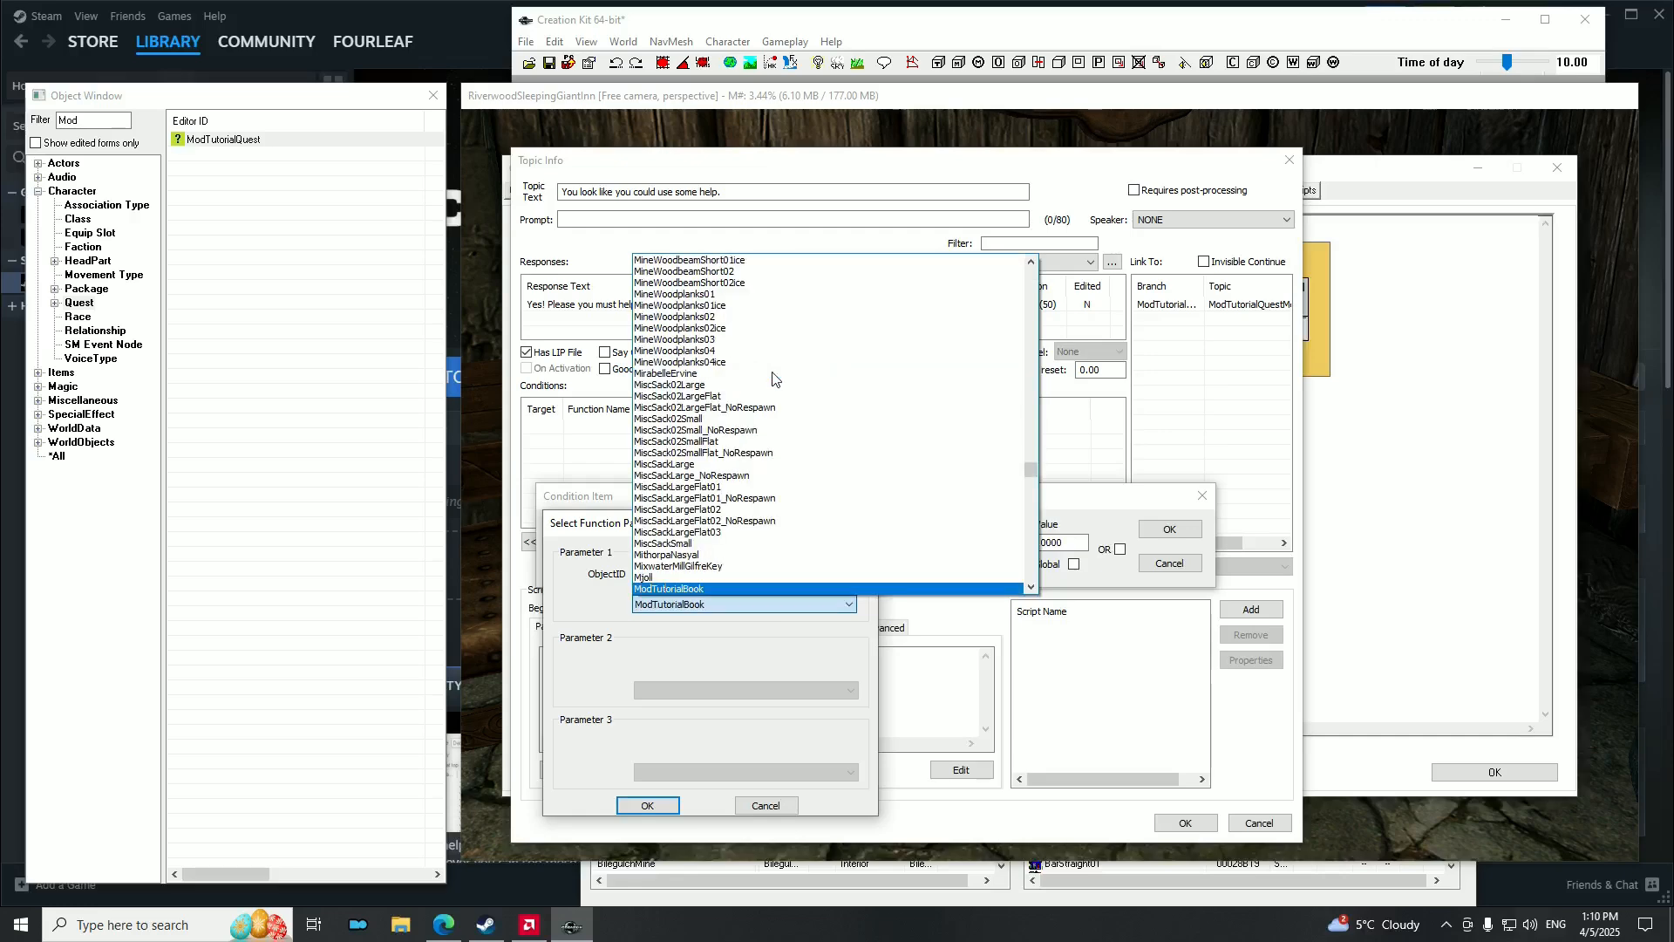
scroll(732, 541, "down", 1)
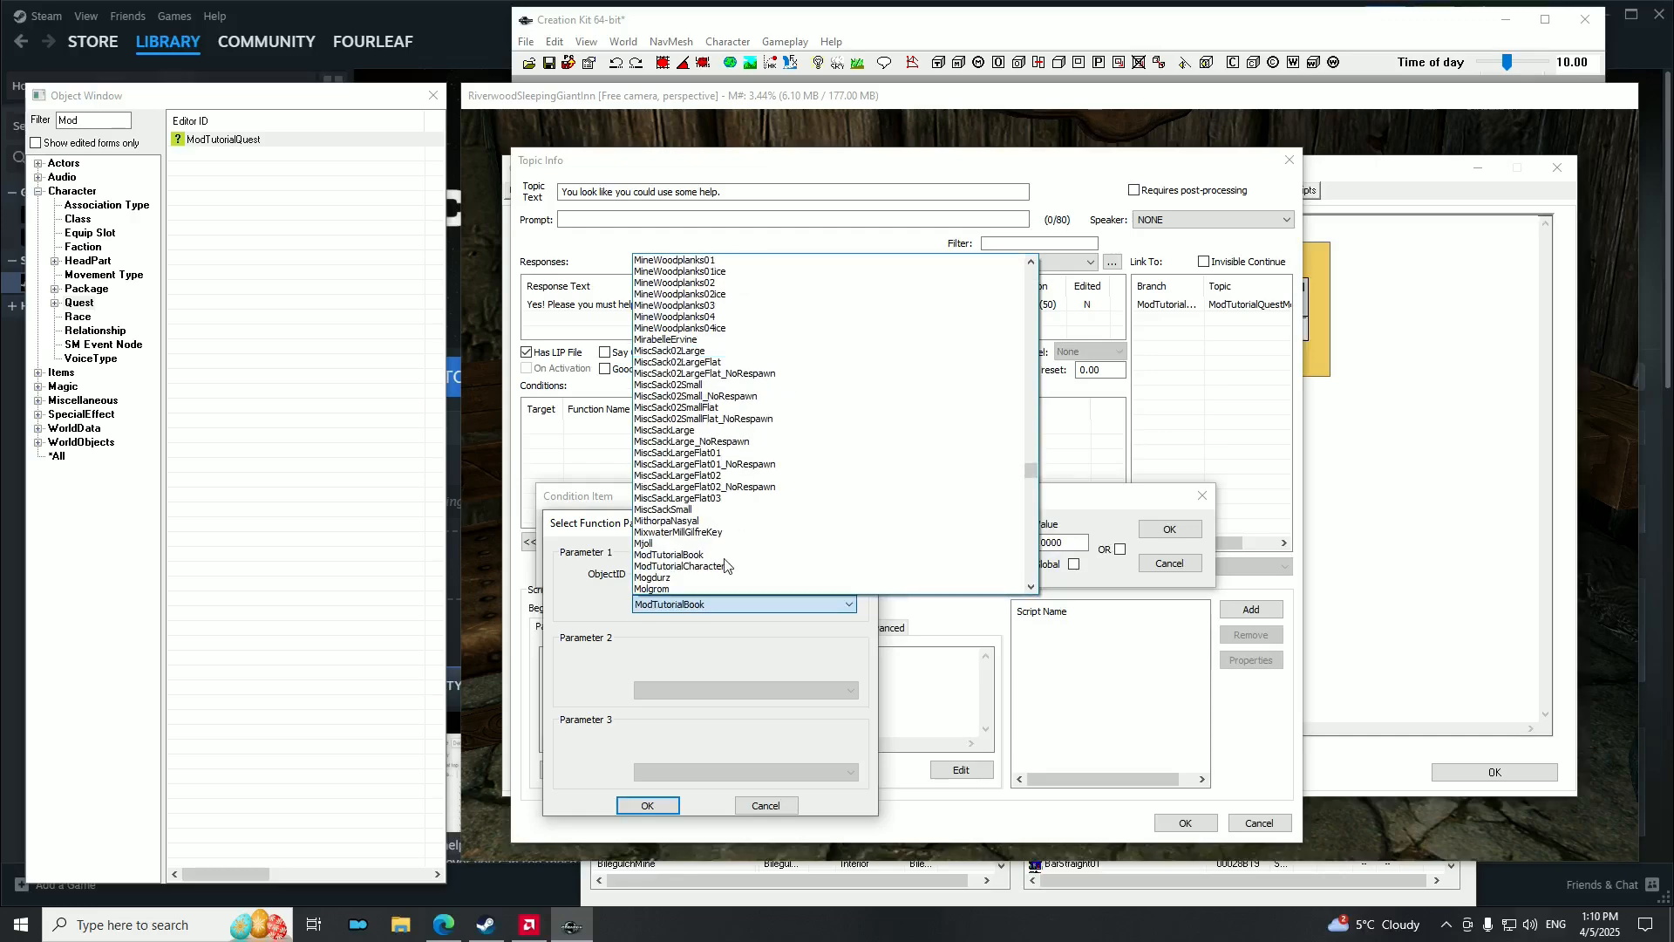
left_click(720, 567)
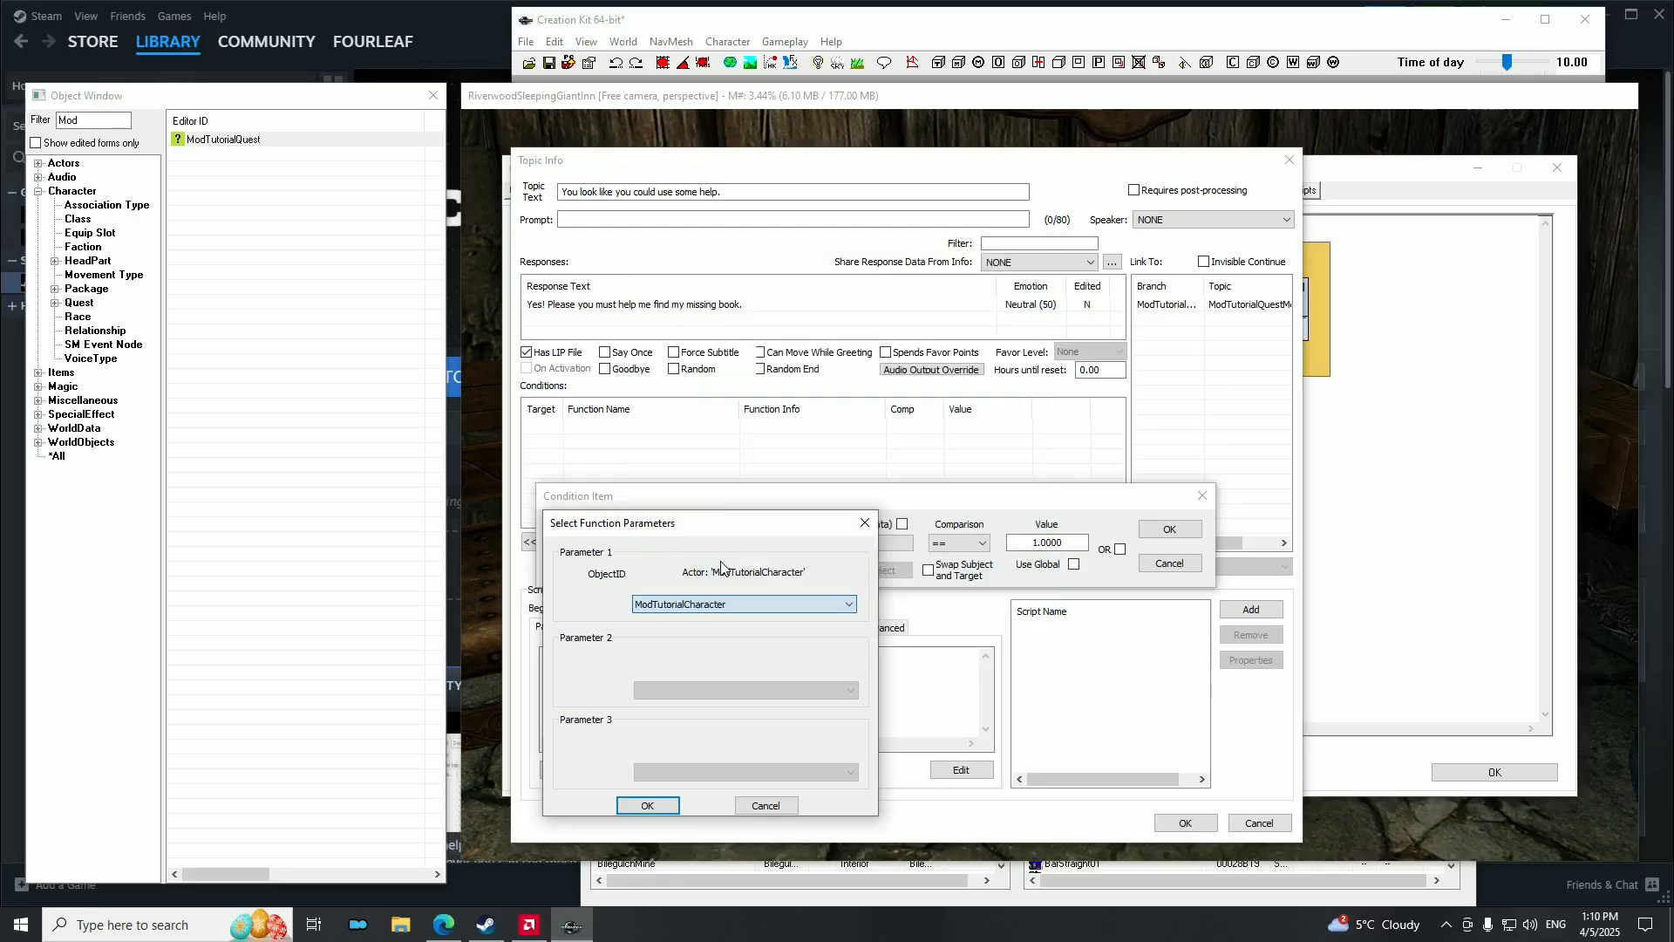
Finish the GetIsID condition for ModTutorialCharacter with comparison == and value 1.
left_click(659, 805)
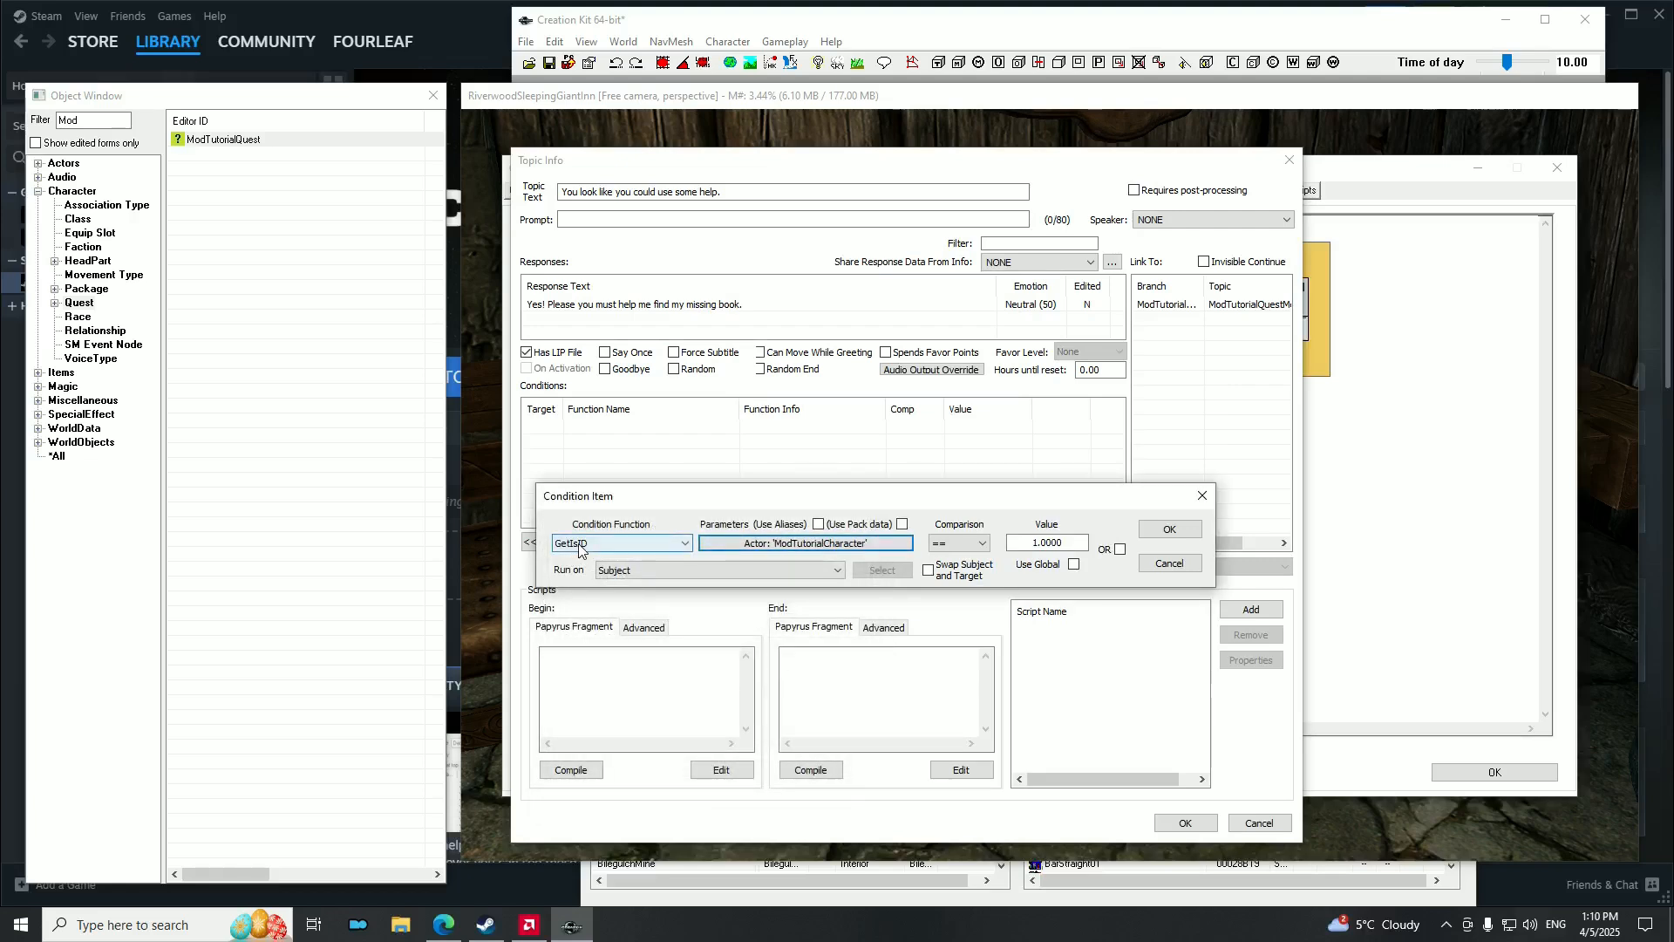
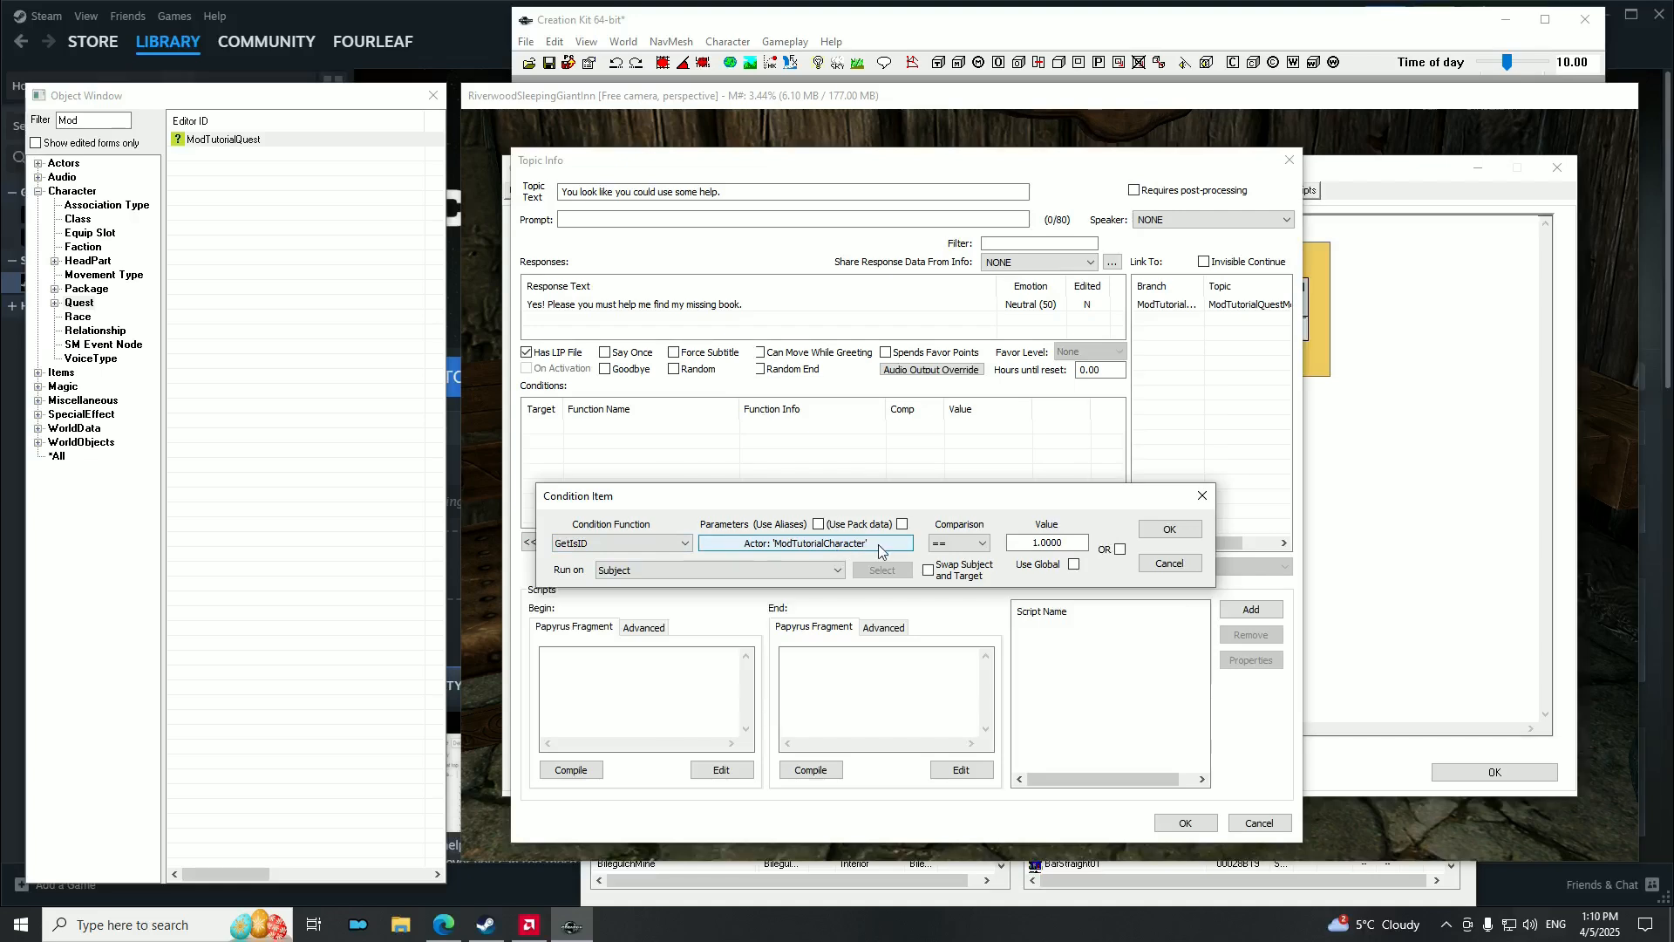
left_click(980, 544)
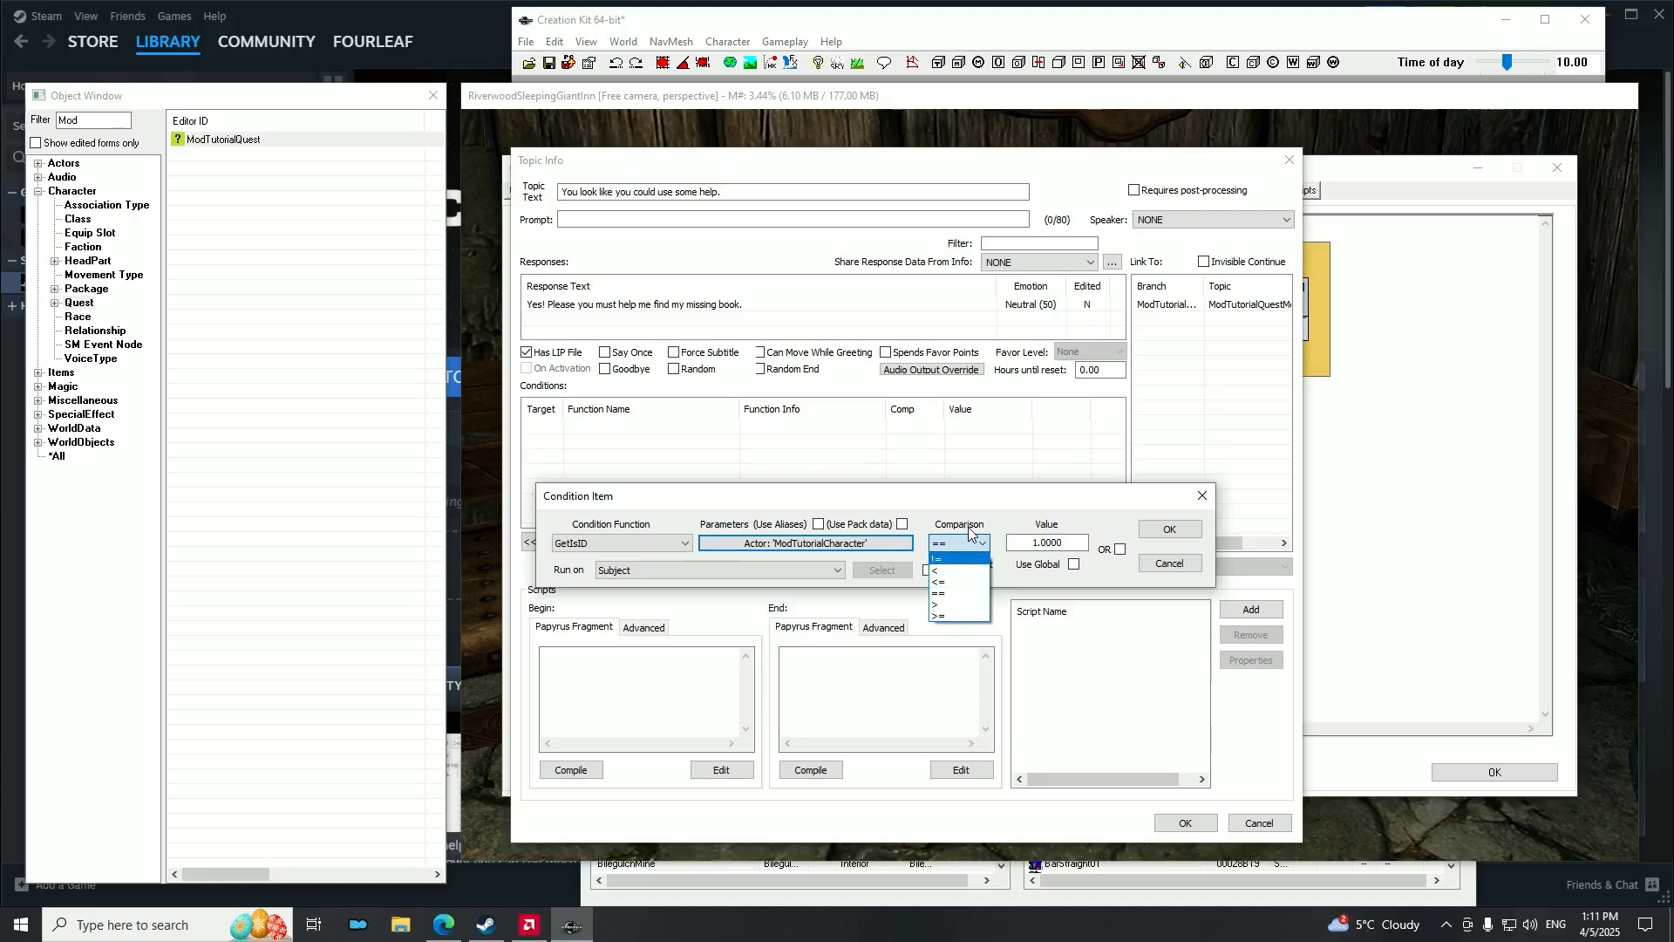
left_click(950, 598)
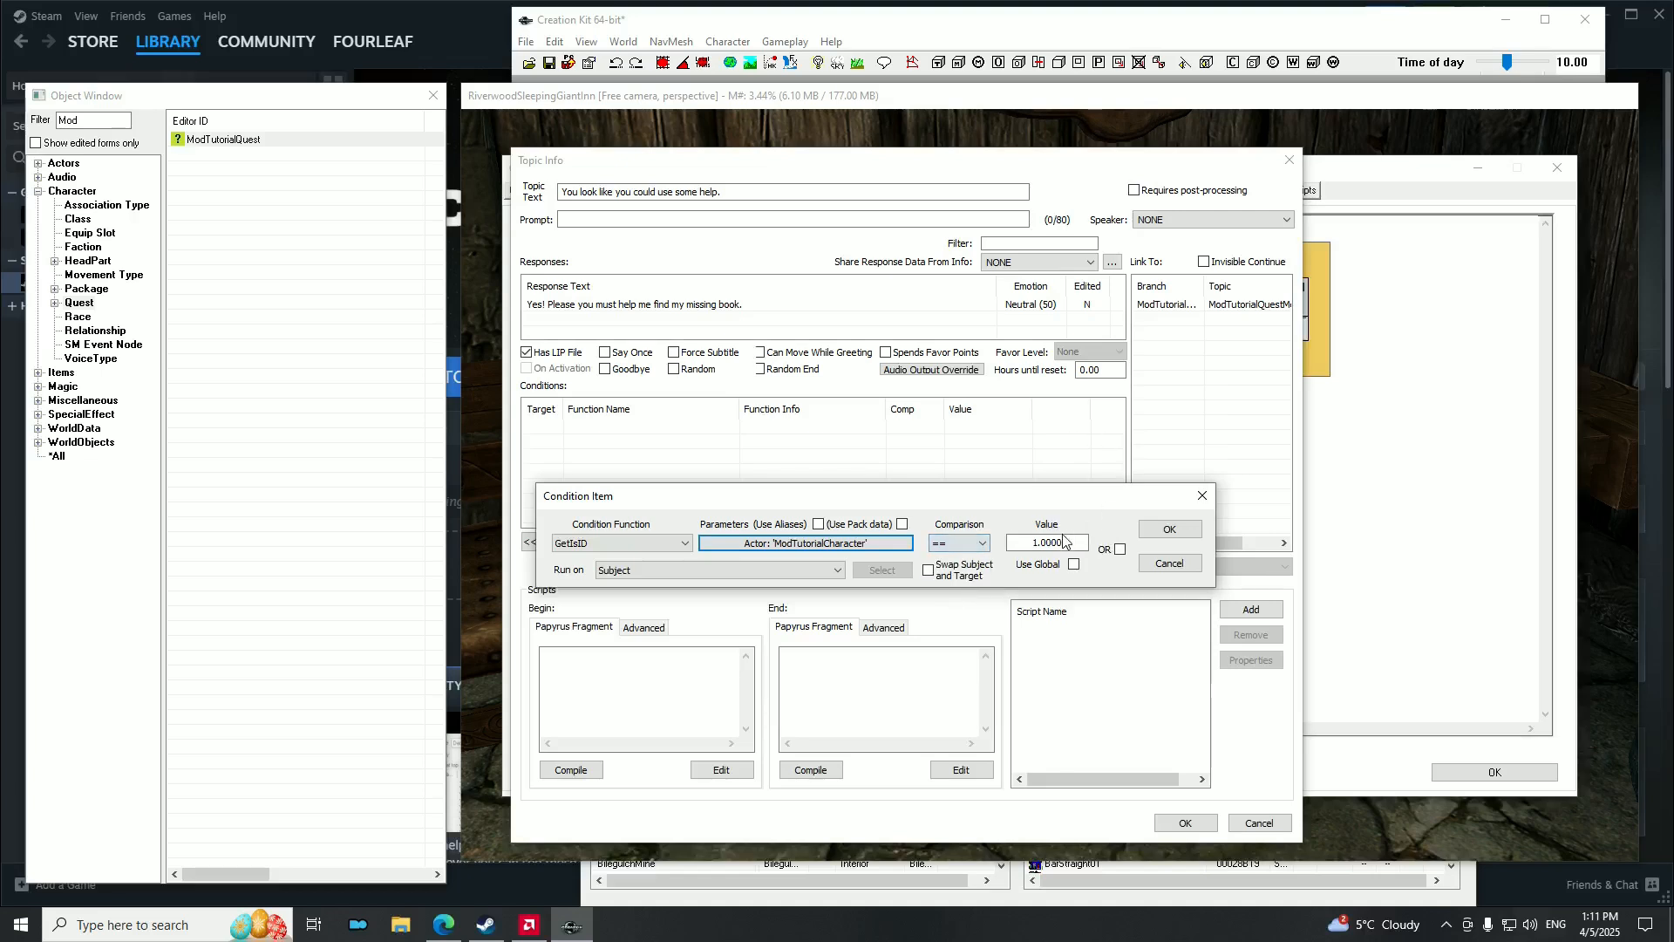
double_click(1046, 542)
left_click(1080, 543)
left_click(1162, 532)
Reopen the GetIsID condition and set its value to 0.
double_click(822, 428)
double_click(1068, 497)
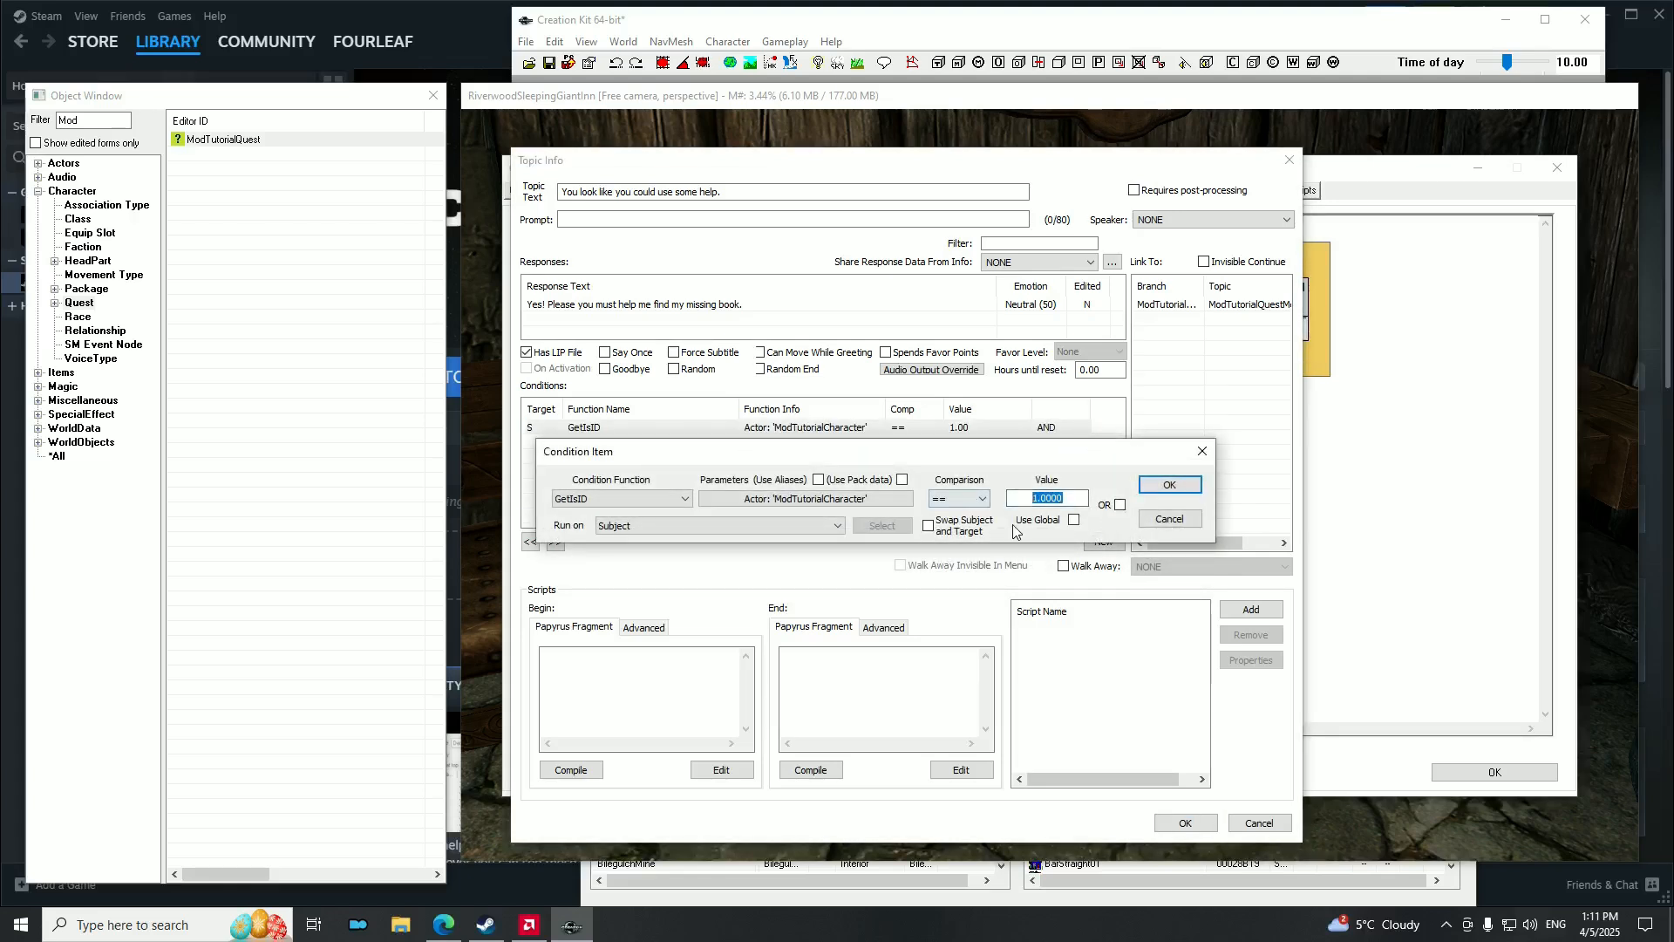
type("0")
key("Return")
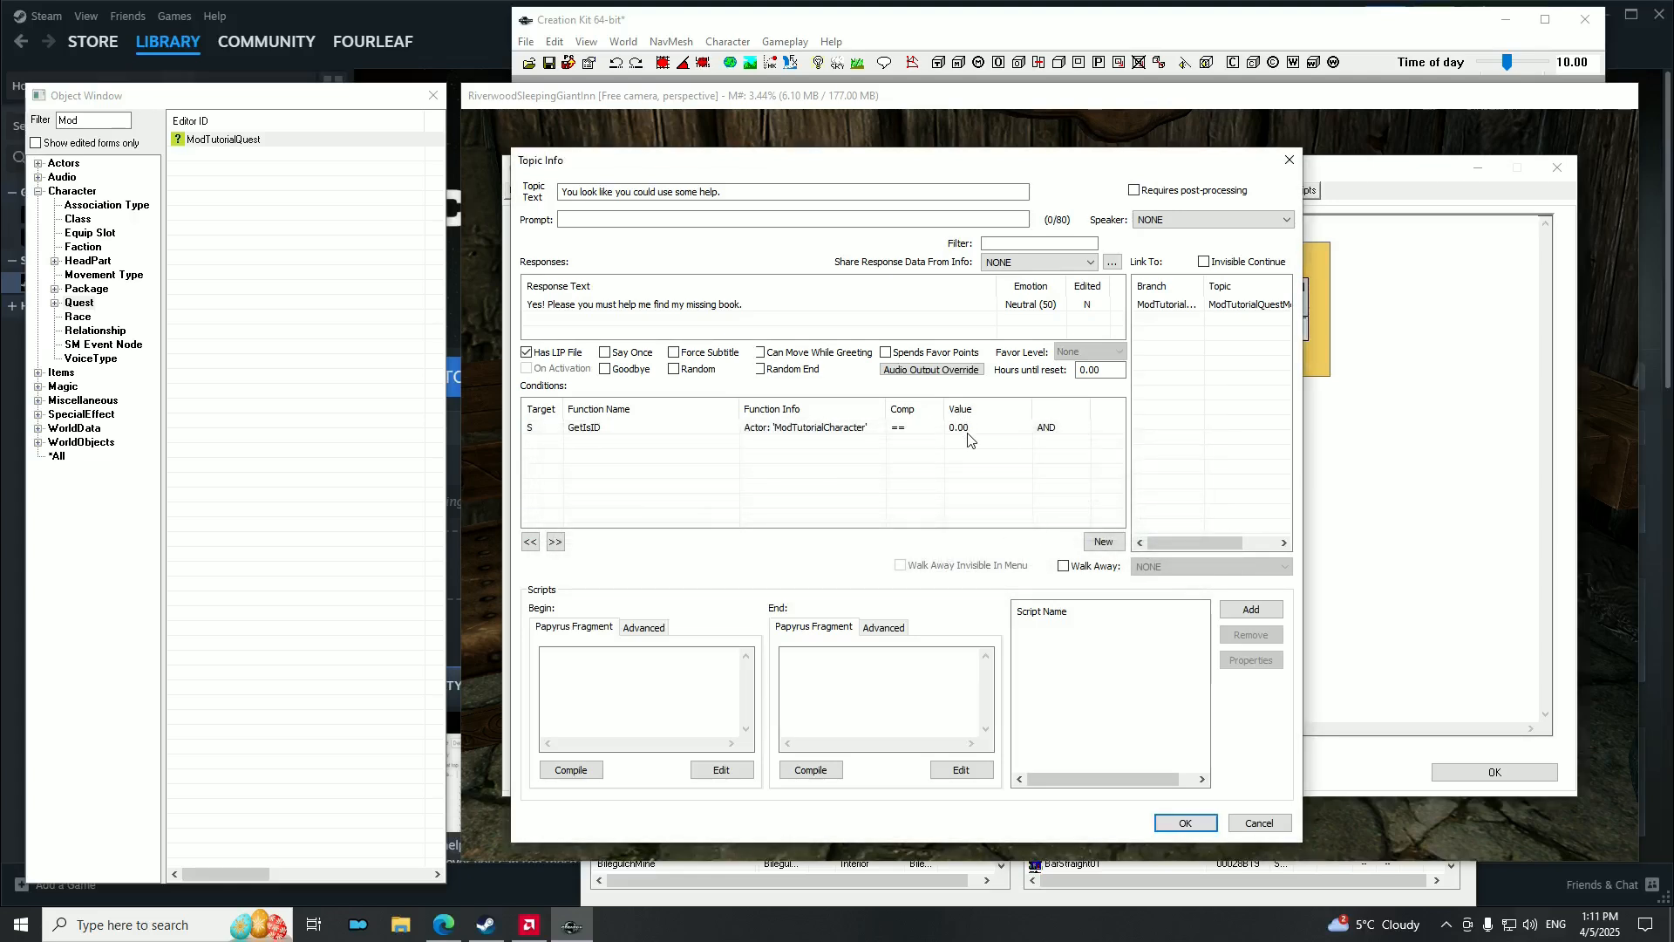
Set the GetIsID condition's value back to 1.
left_click(963, 438)
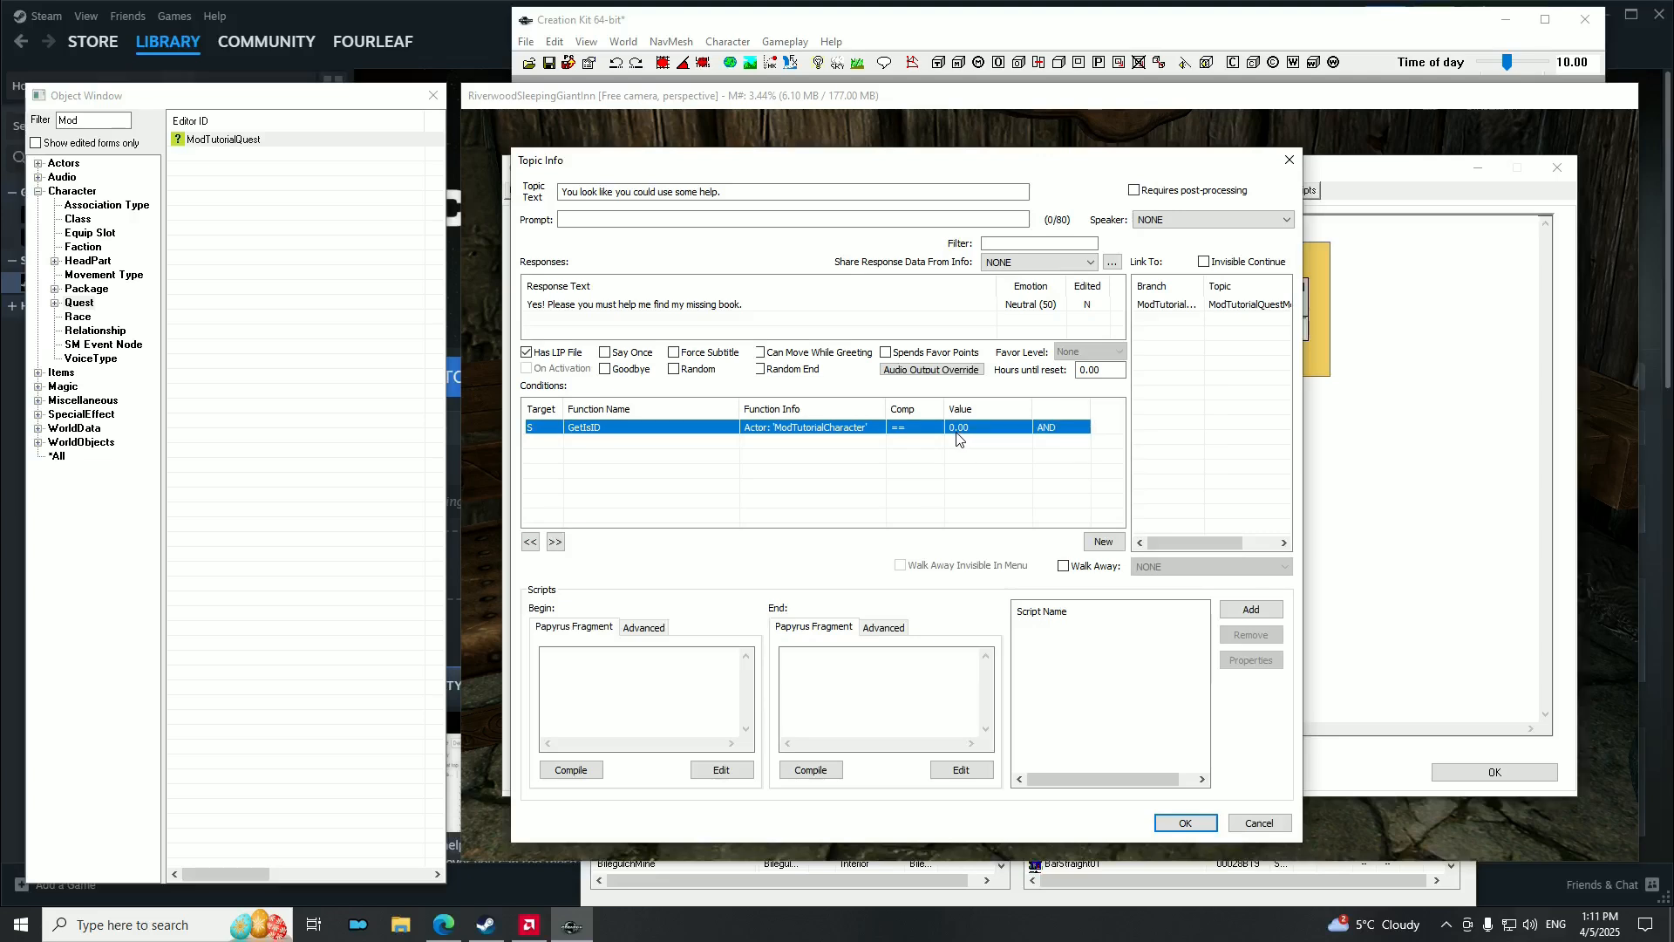
double_click(828, 435)
double_click(1047, 497)
type("1")
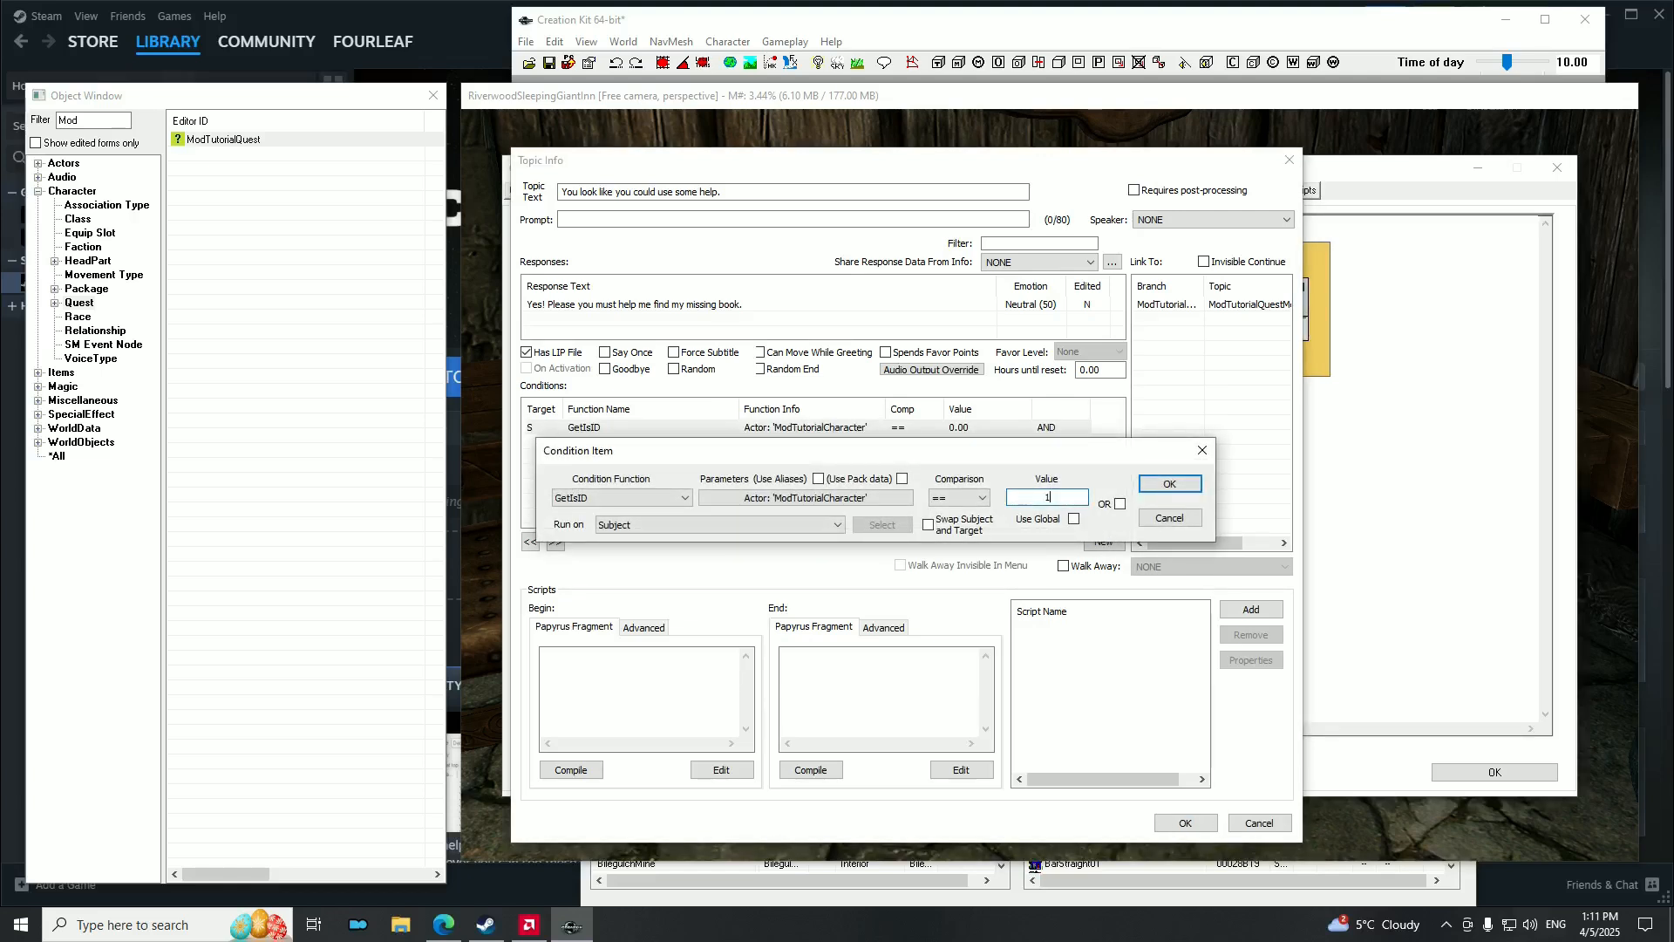
key("Return")
Add a second condition to the "Yes! Please you must help me find my missing book." response, using the GetStage function.
right_click(661, 447)
left_click(689, 454)
left_click(649, 532)
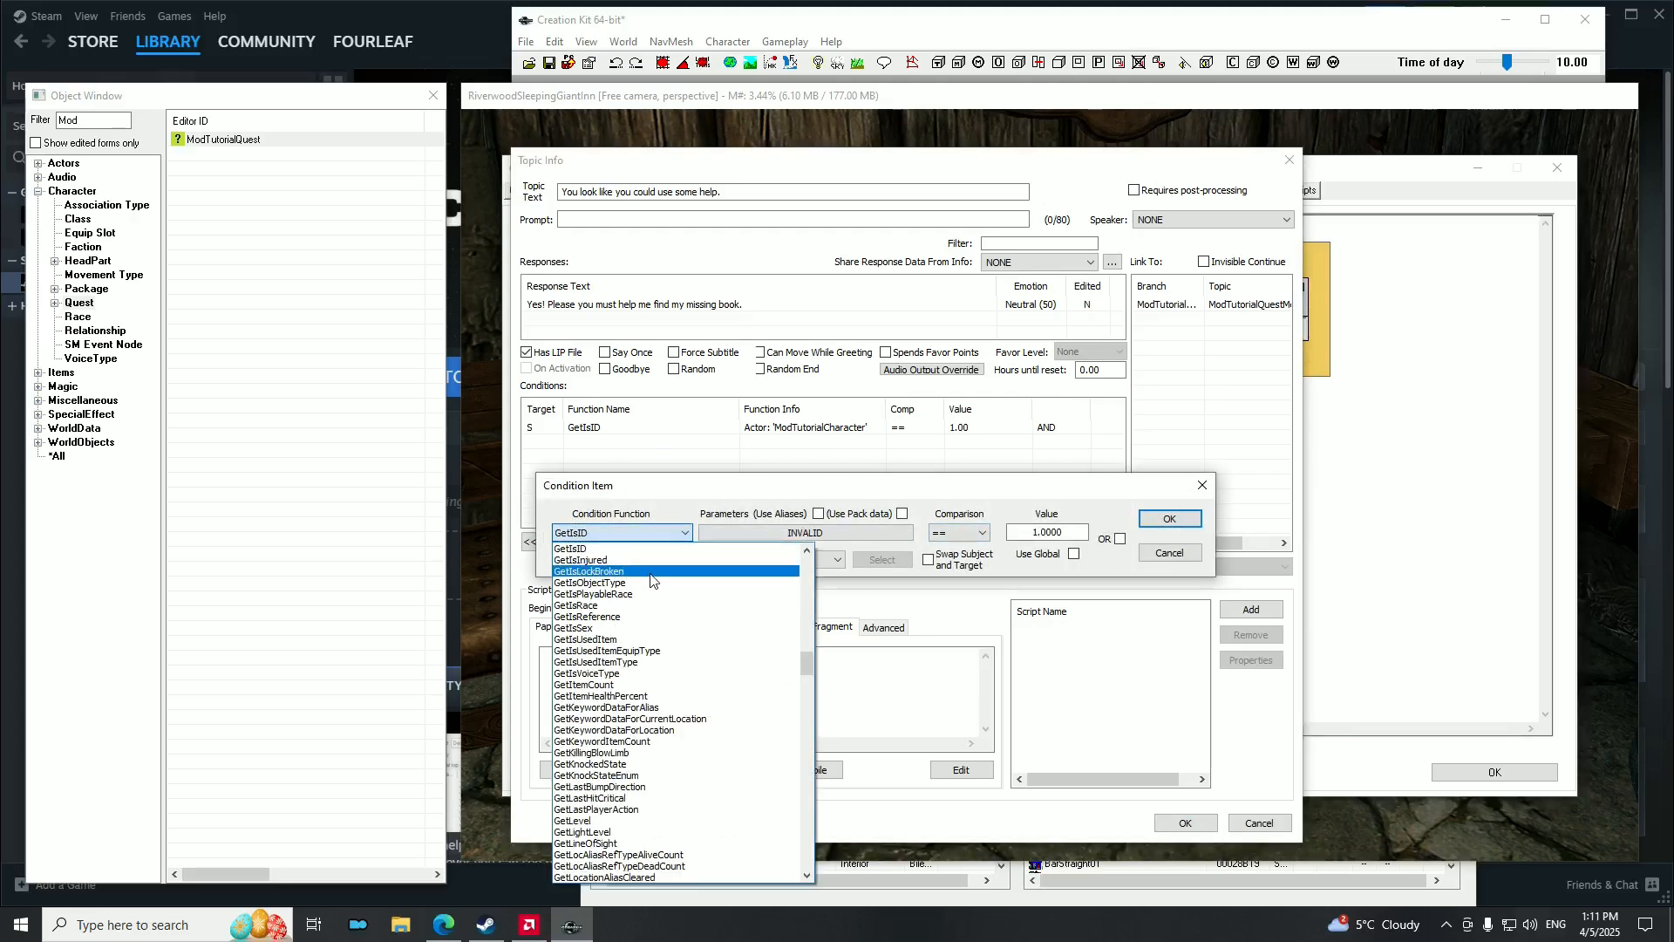
type("getstage")
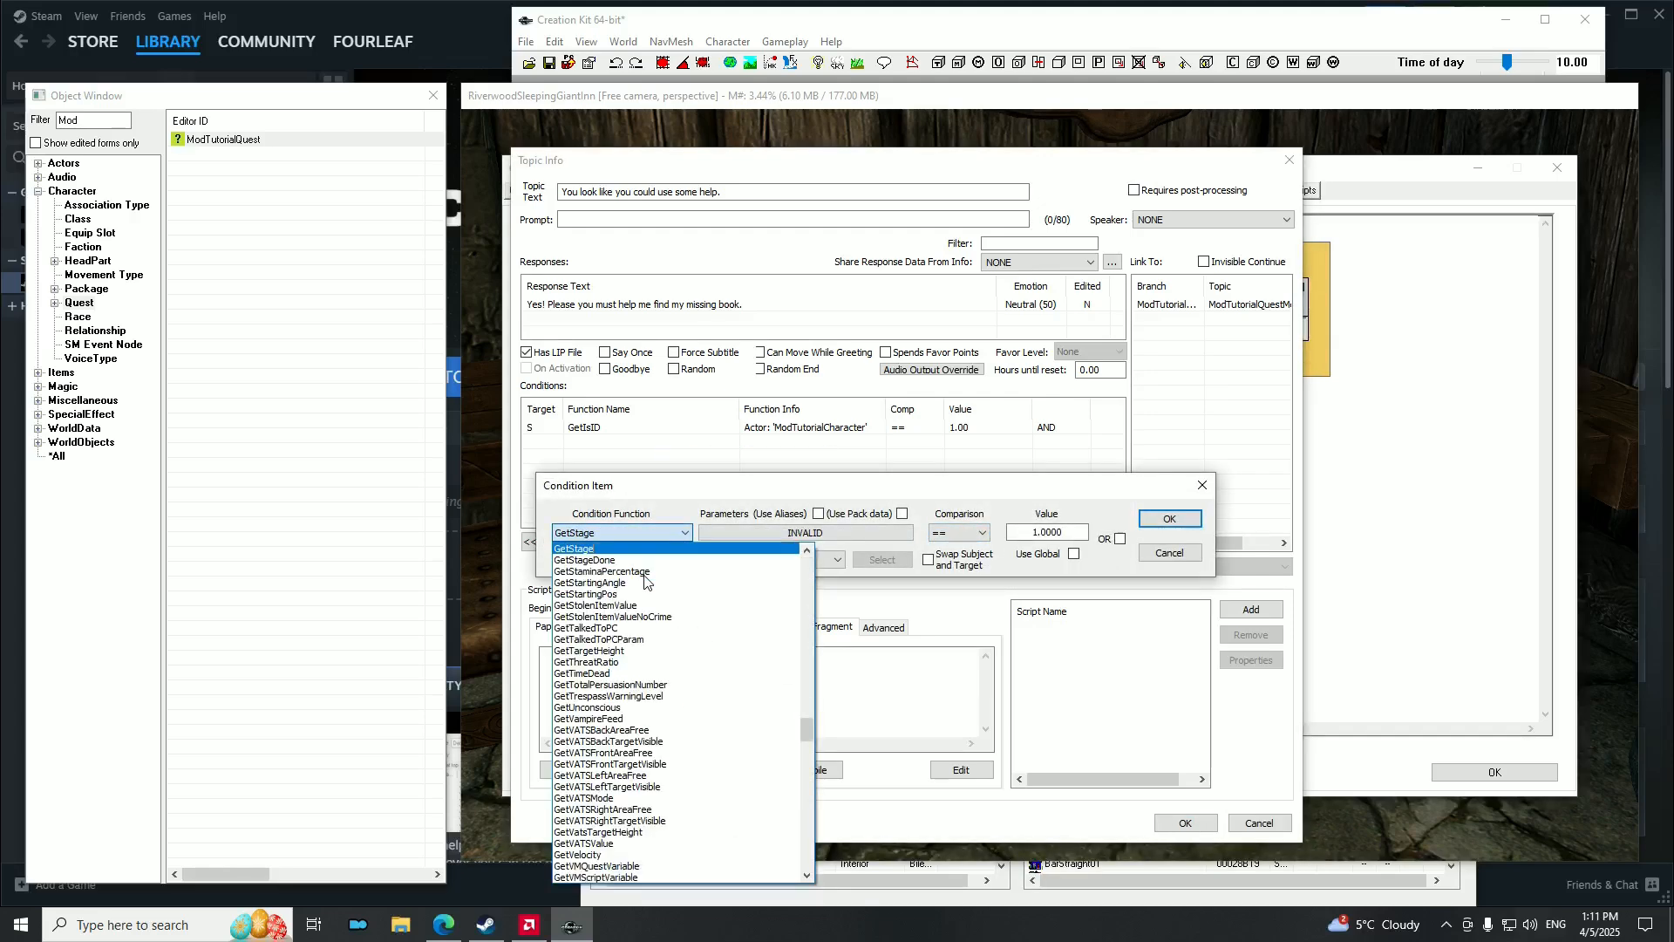
key("Return")
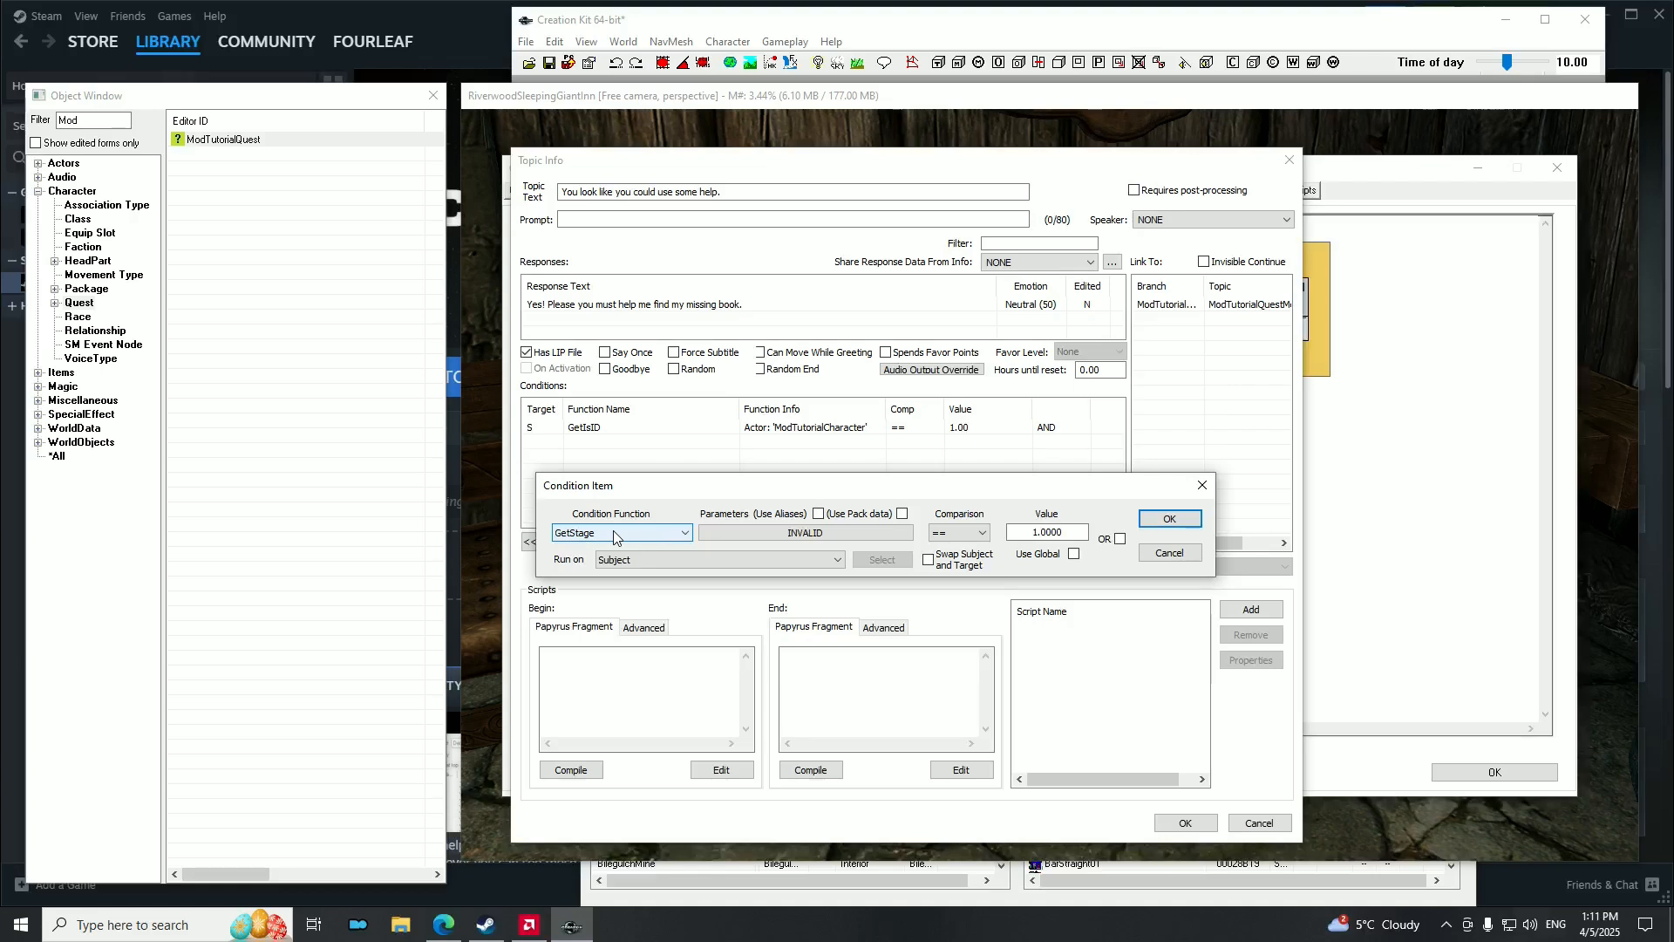
left_click(912, 178)
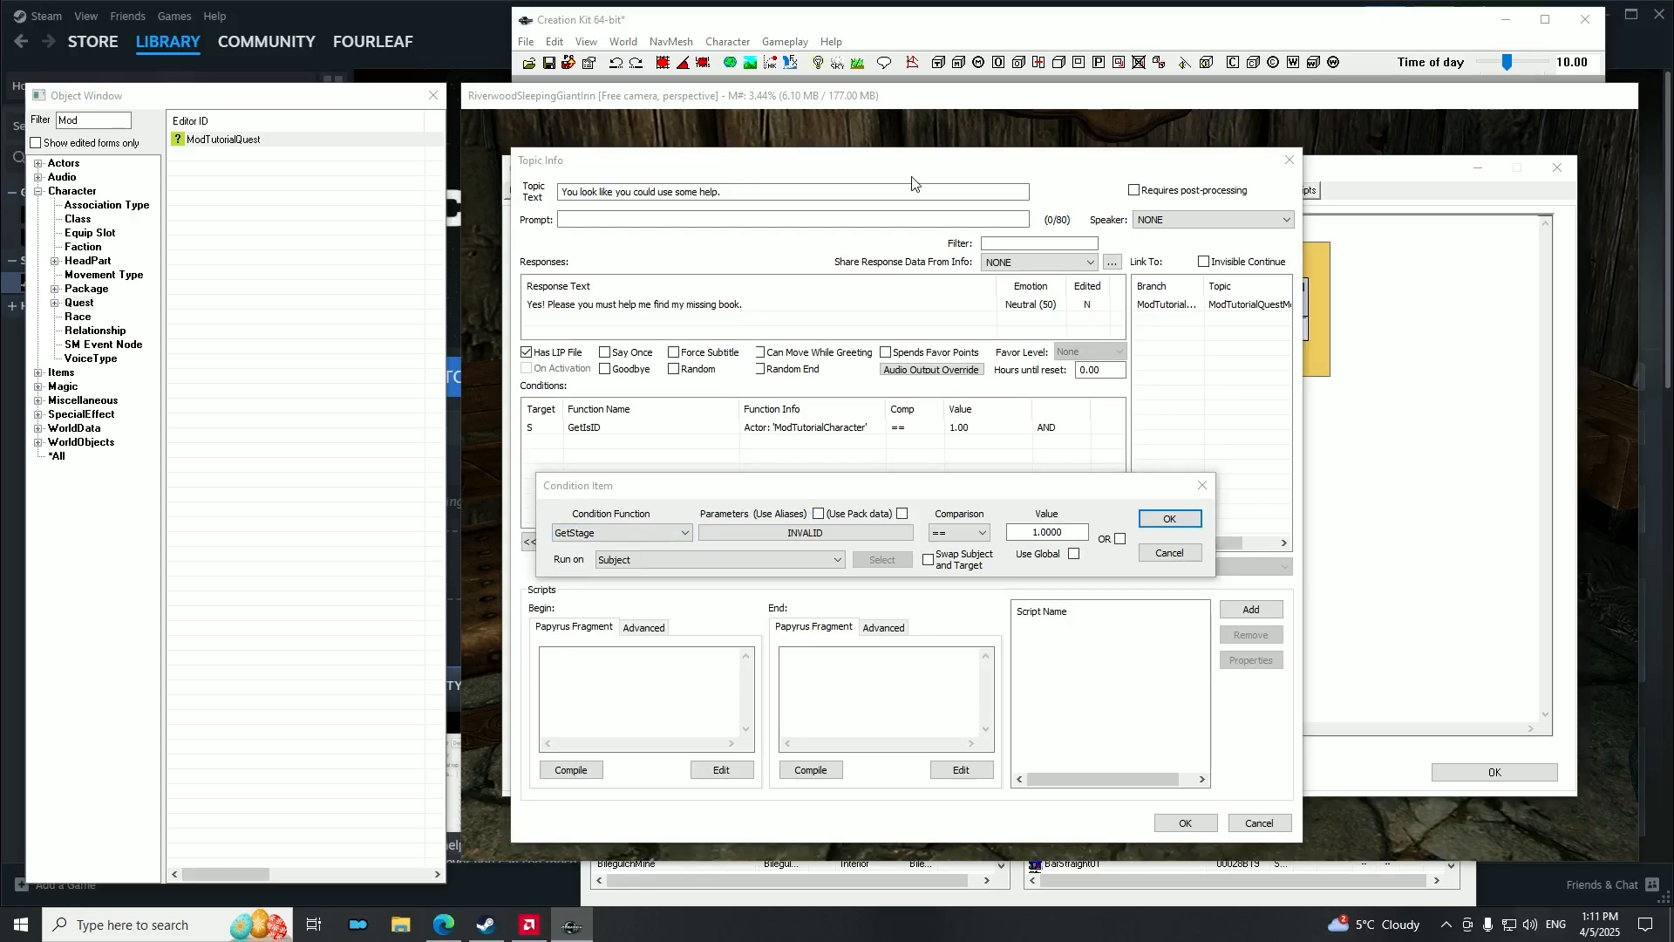
Choose ModTutorialQuest as the quest parameter of the GetStage condition.
left_click(811, 532)
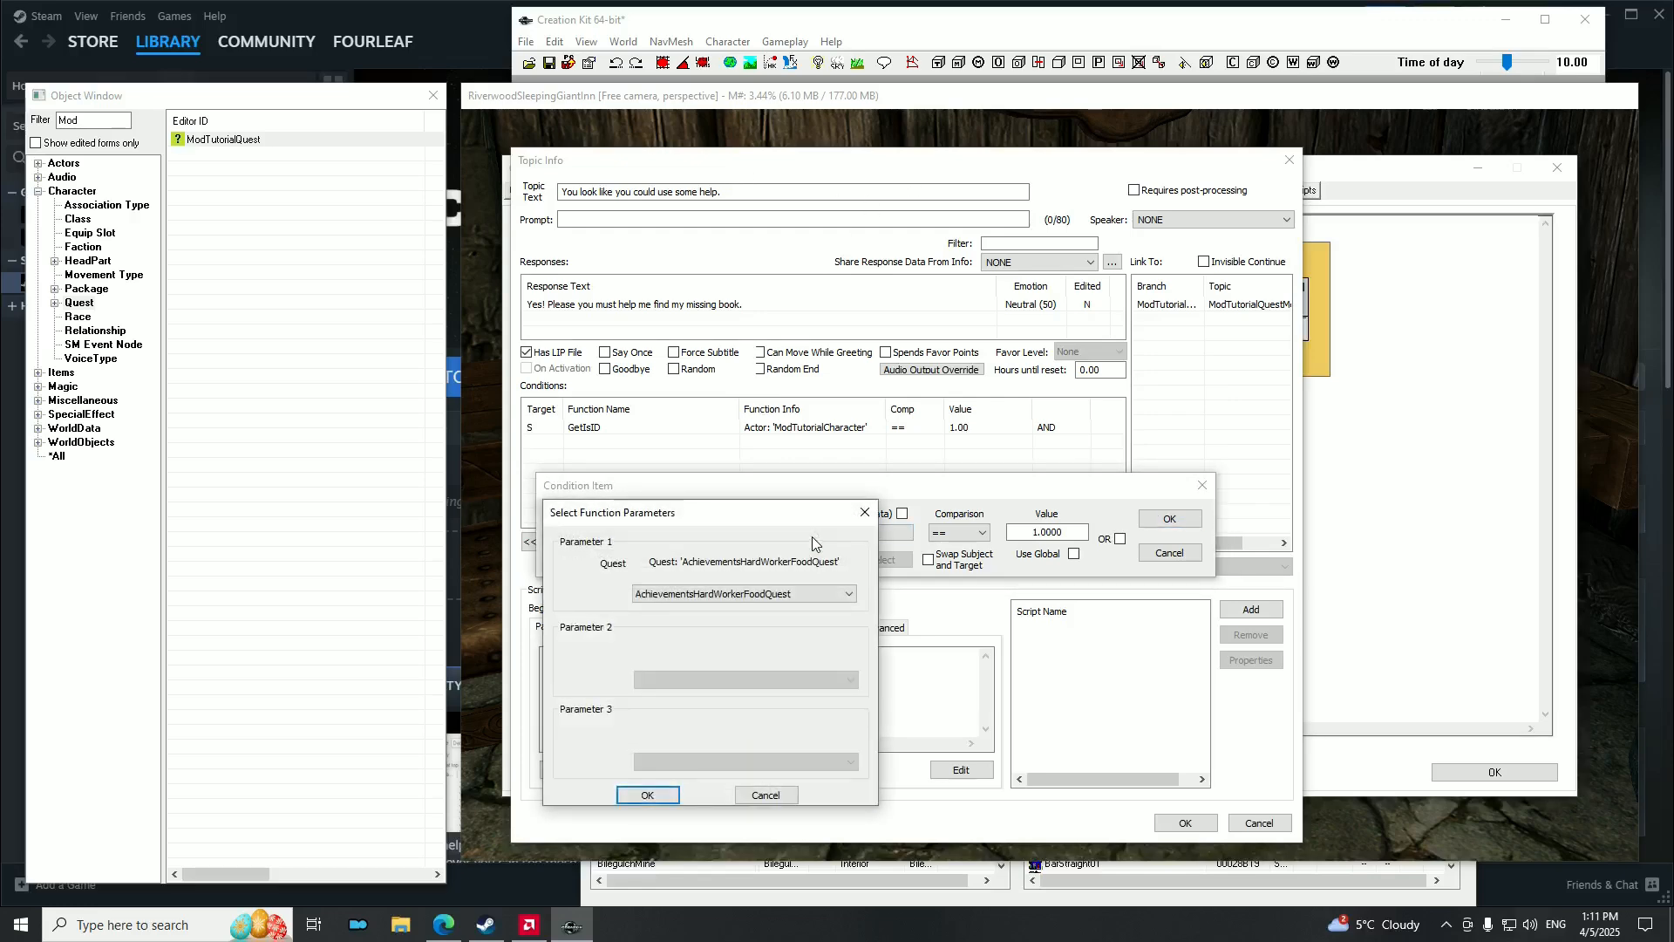
left_click(796, 600)
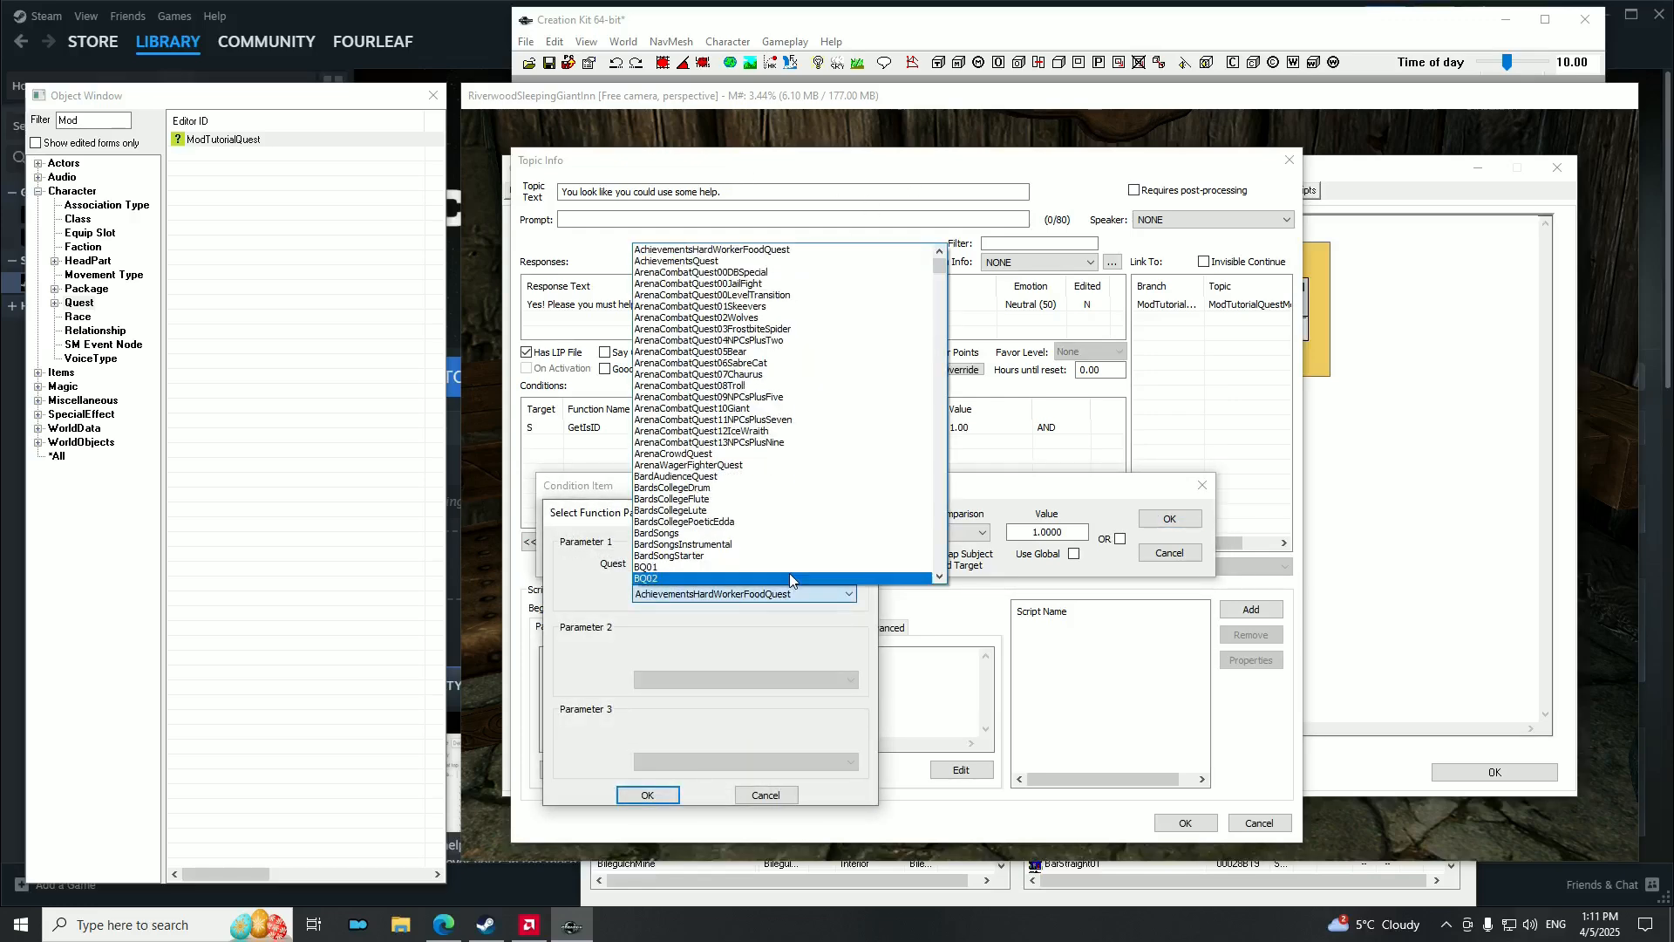
left_click(754, 798)
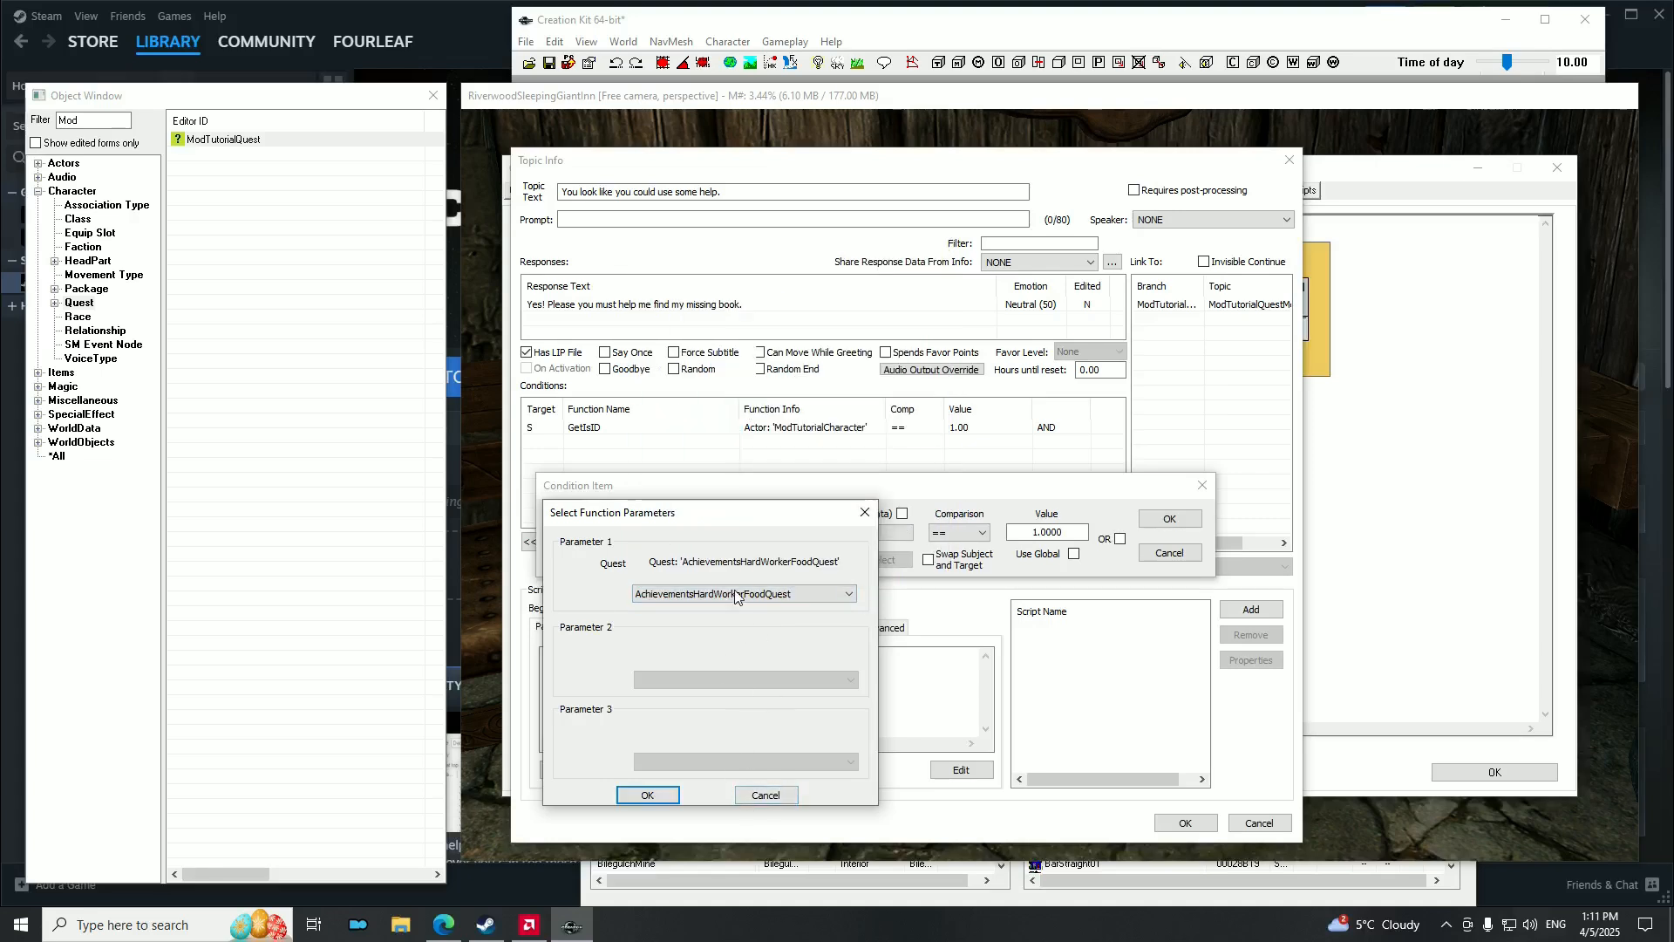
left_click_drag(697, 513, 771, 569)
left_click(938, 568)
left_click(749, 594)
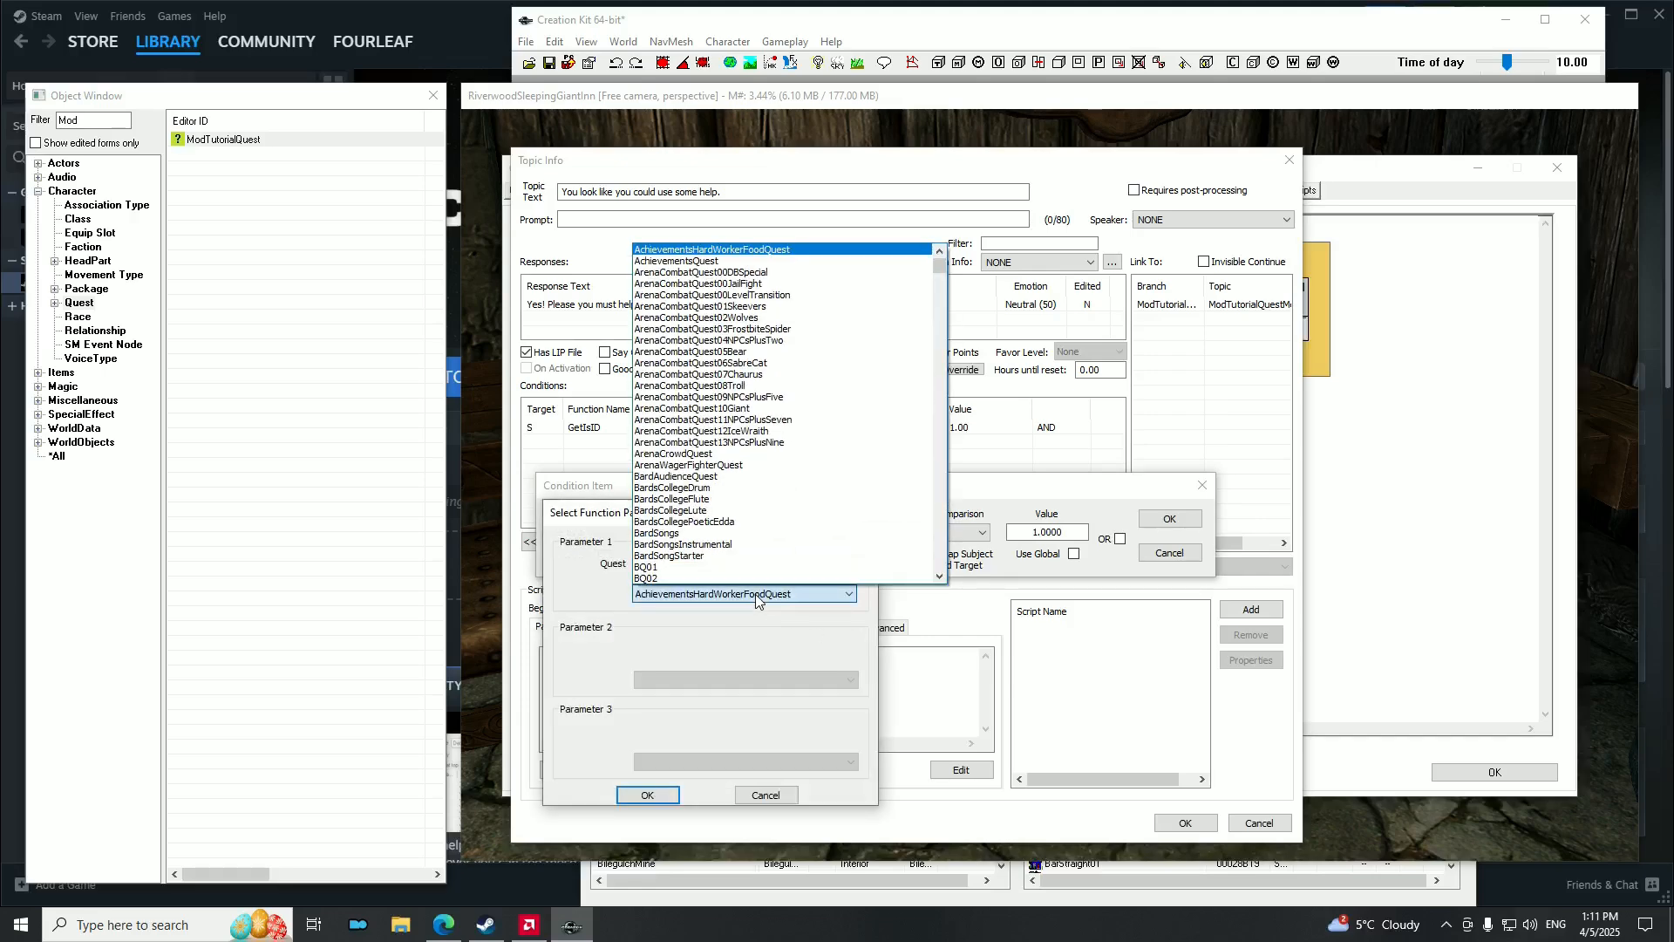
type("mod")
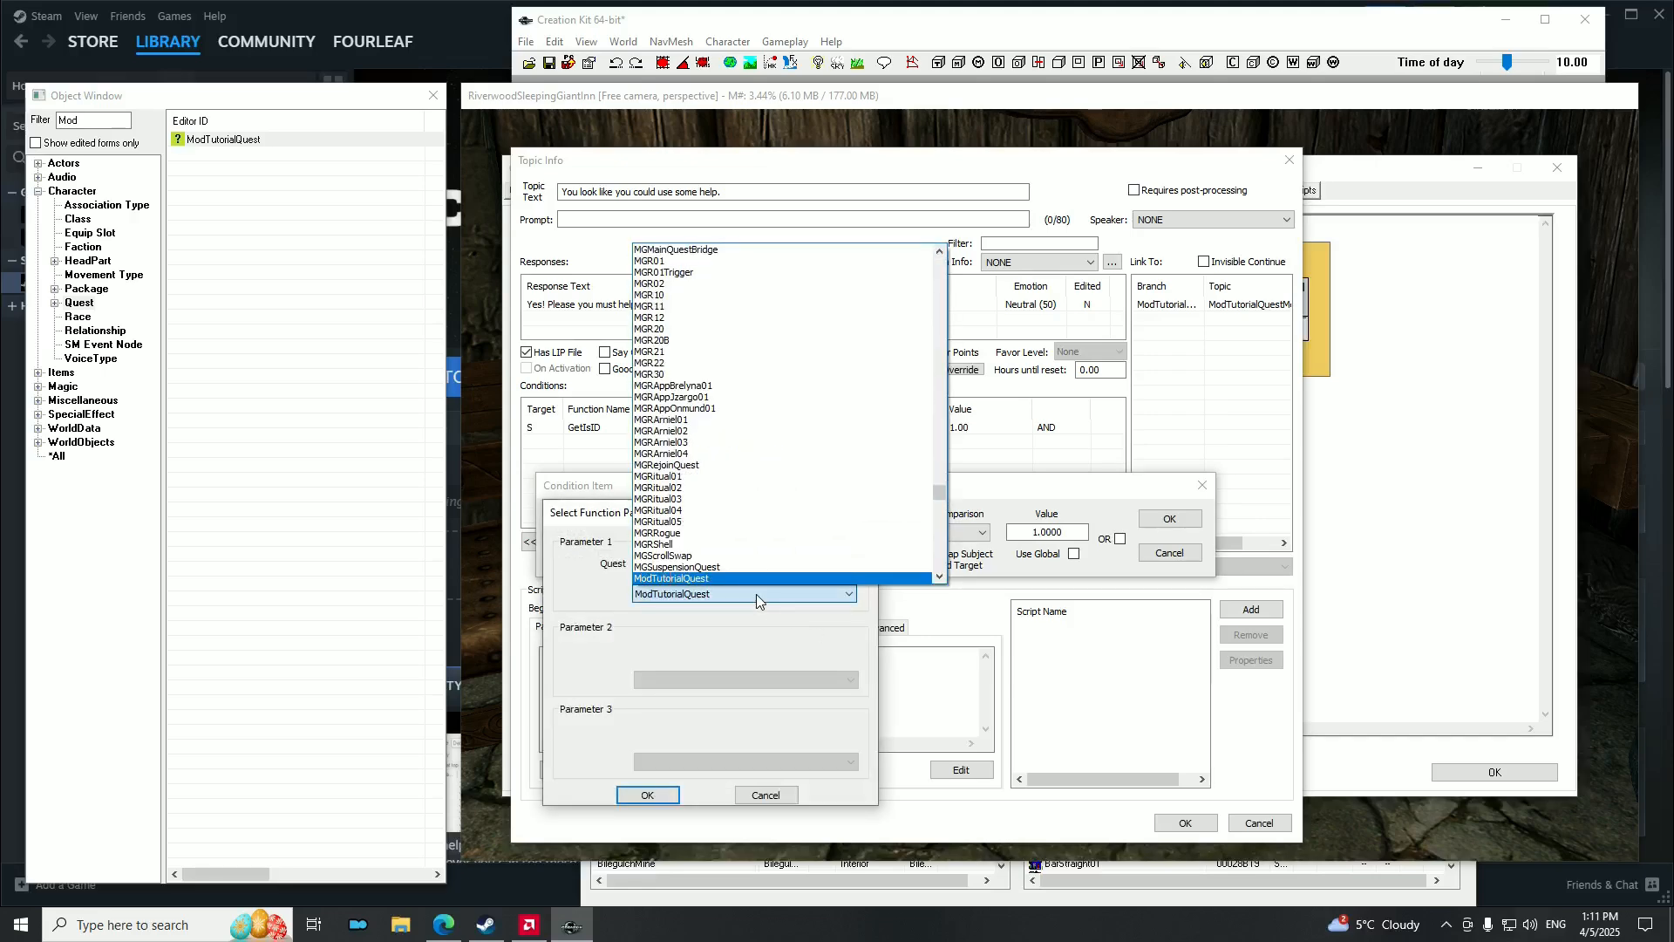
key("Return")
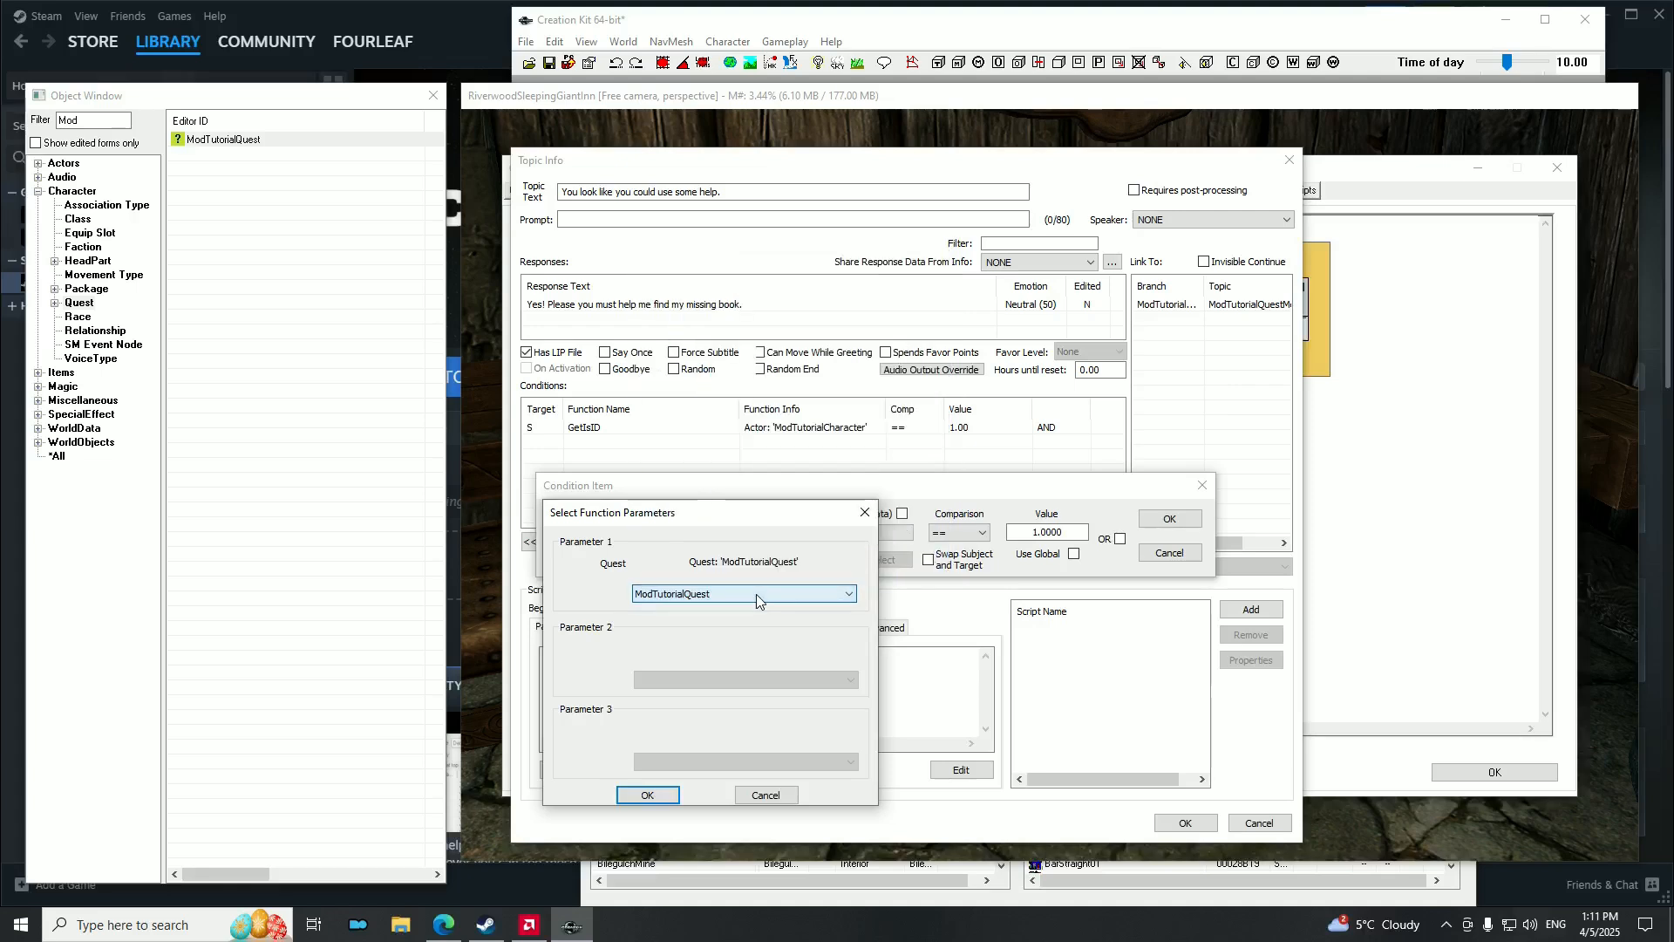
left_click(647, 795)
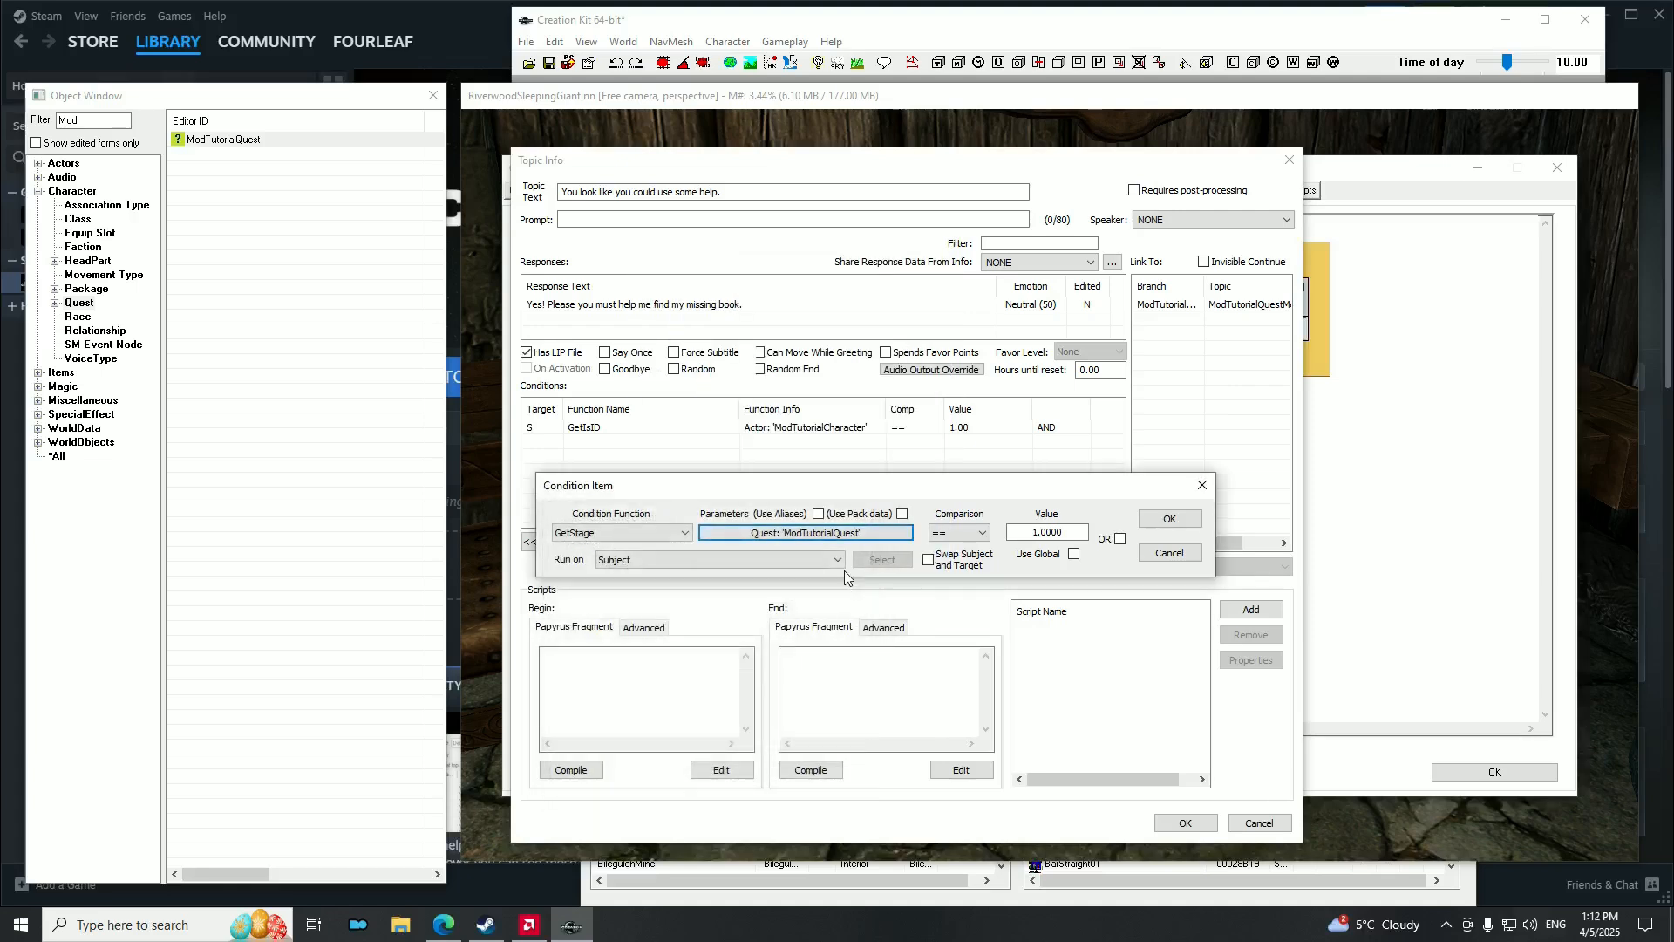
Make the GetStage condition require a stage < 10, and save the condition and the topic info.
left_click(977, 541)
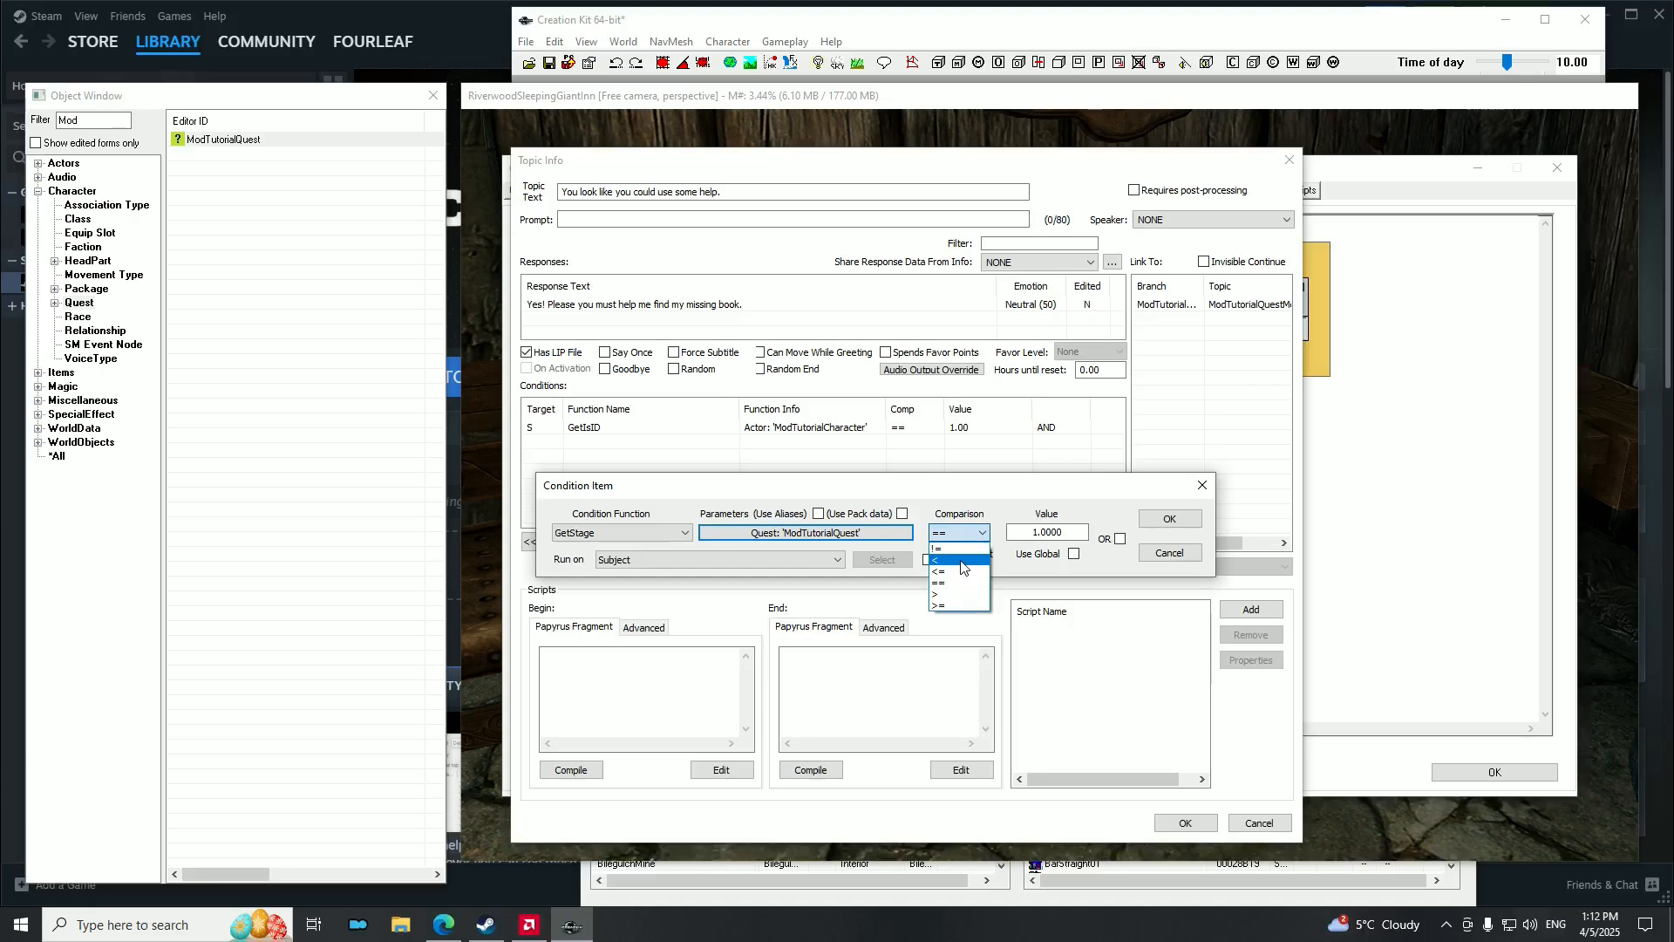
left_click(961, 561)
key("Tab")
type("10")
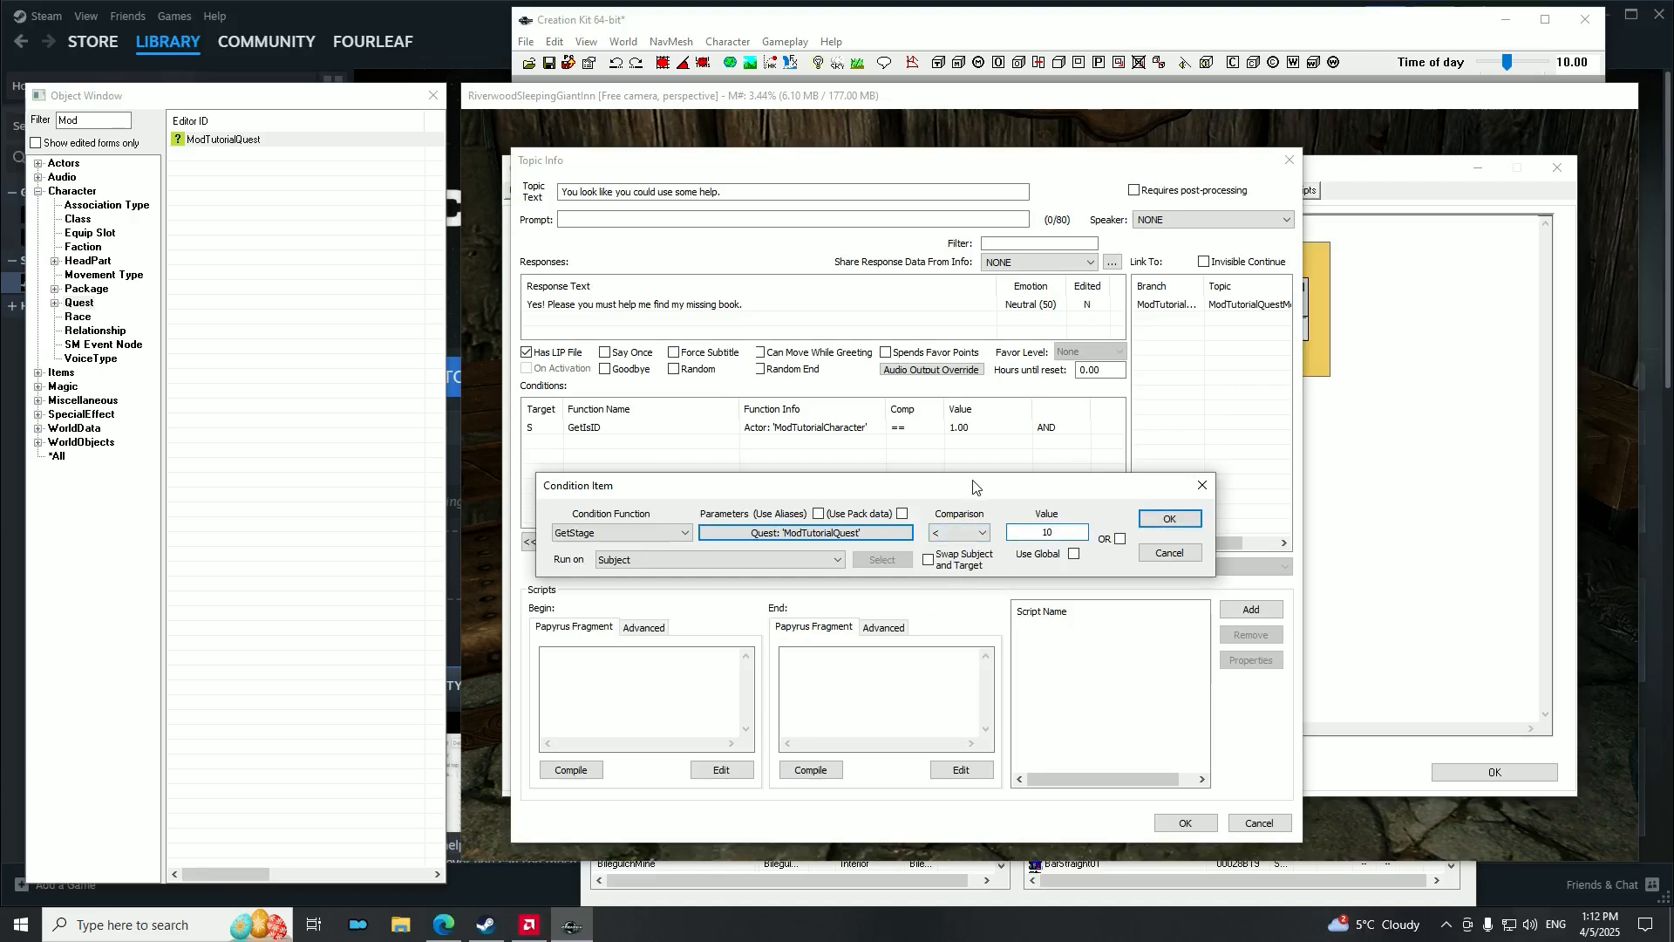
left_click(1153, 519)
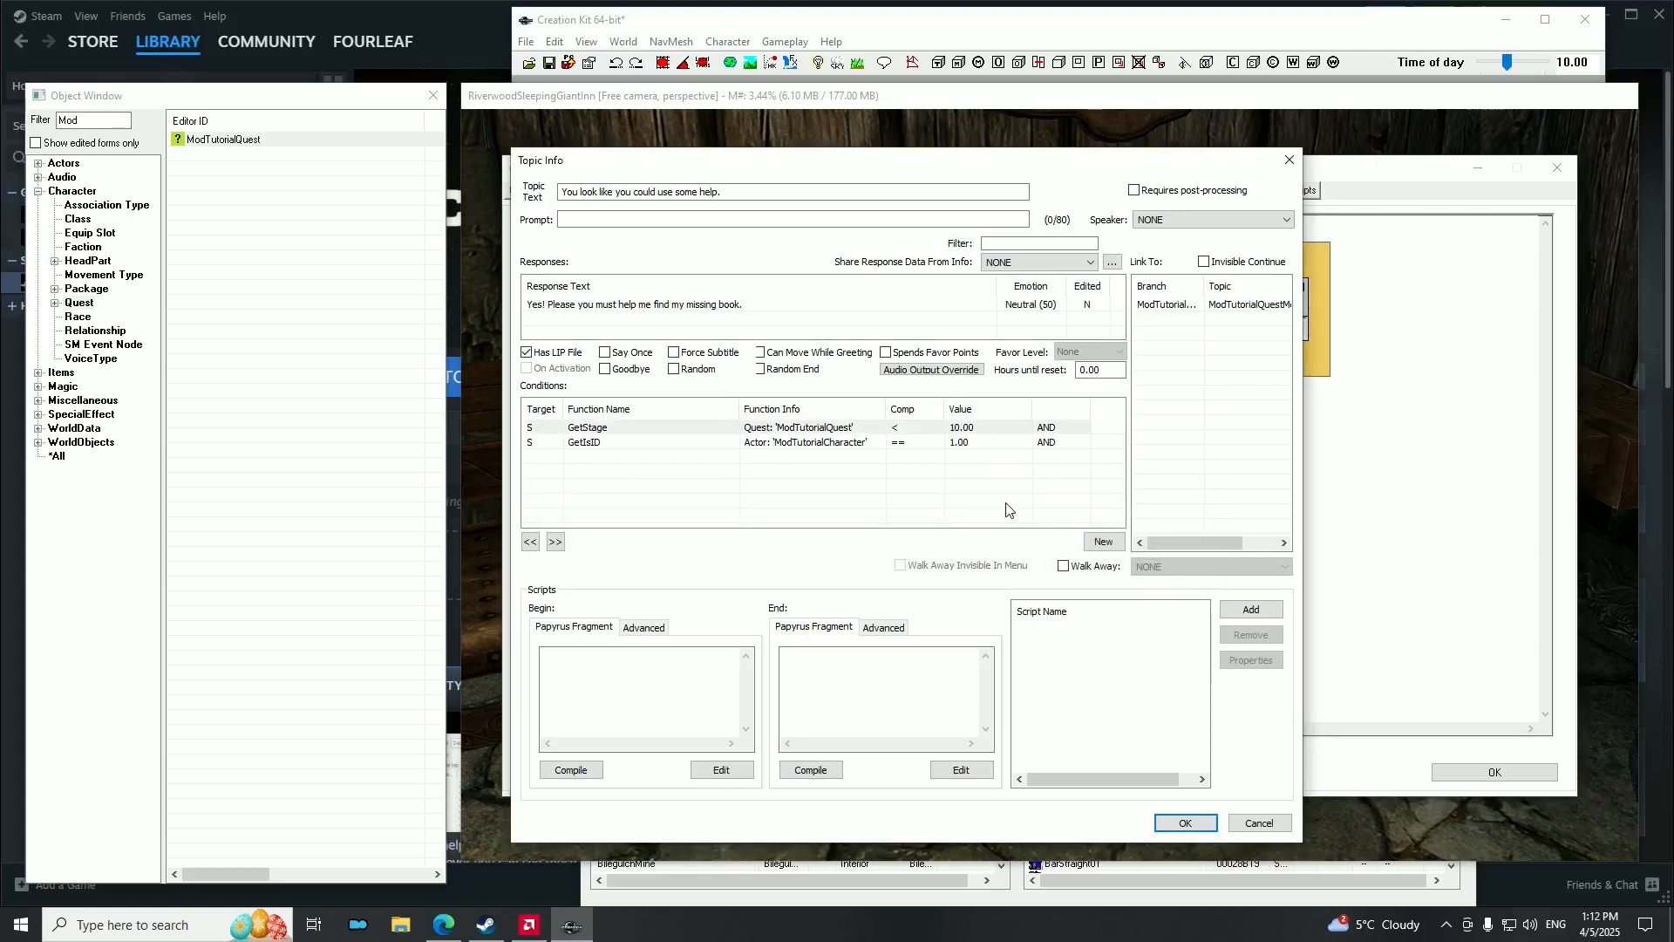
left_click(797, 429)
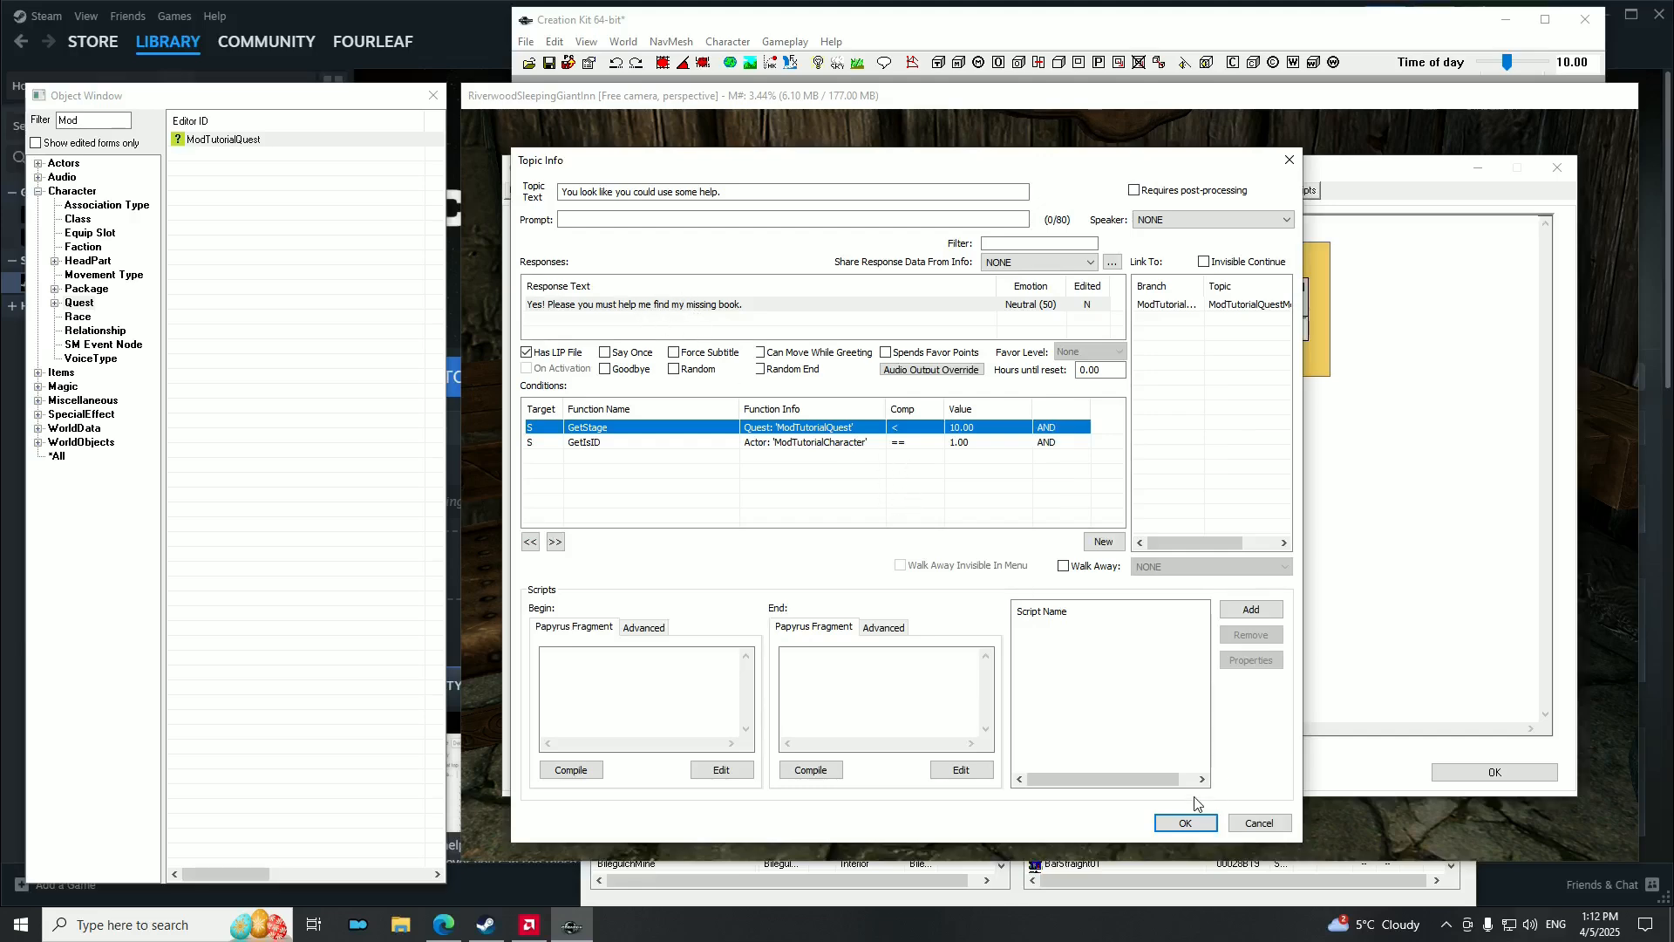
left_click(1184, 822)
left_click(1166, 337)
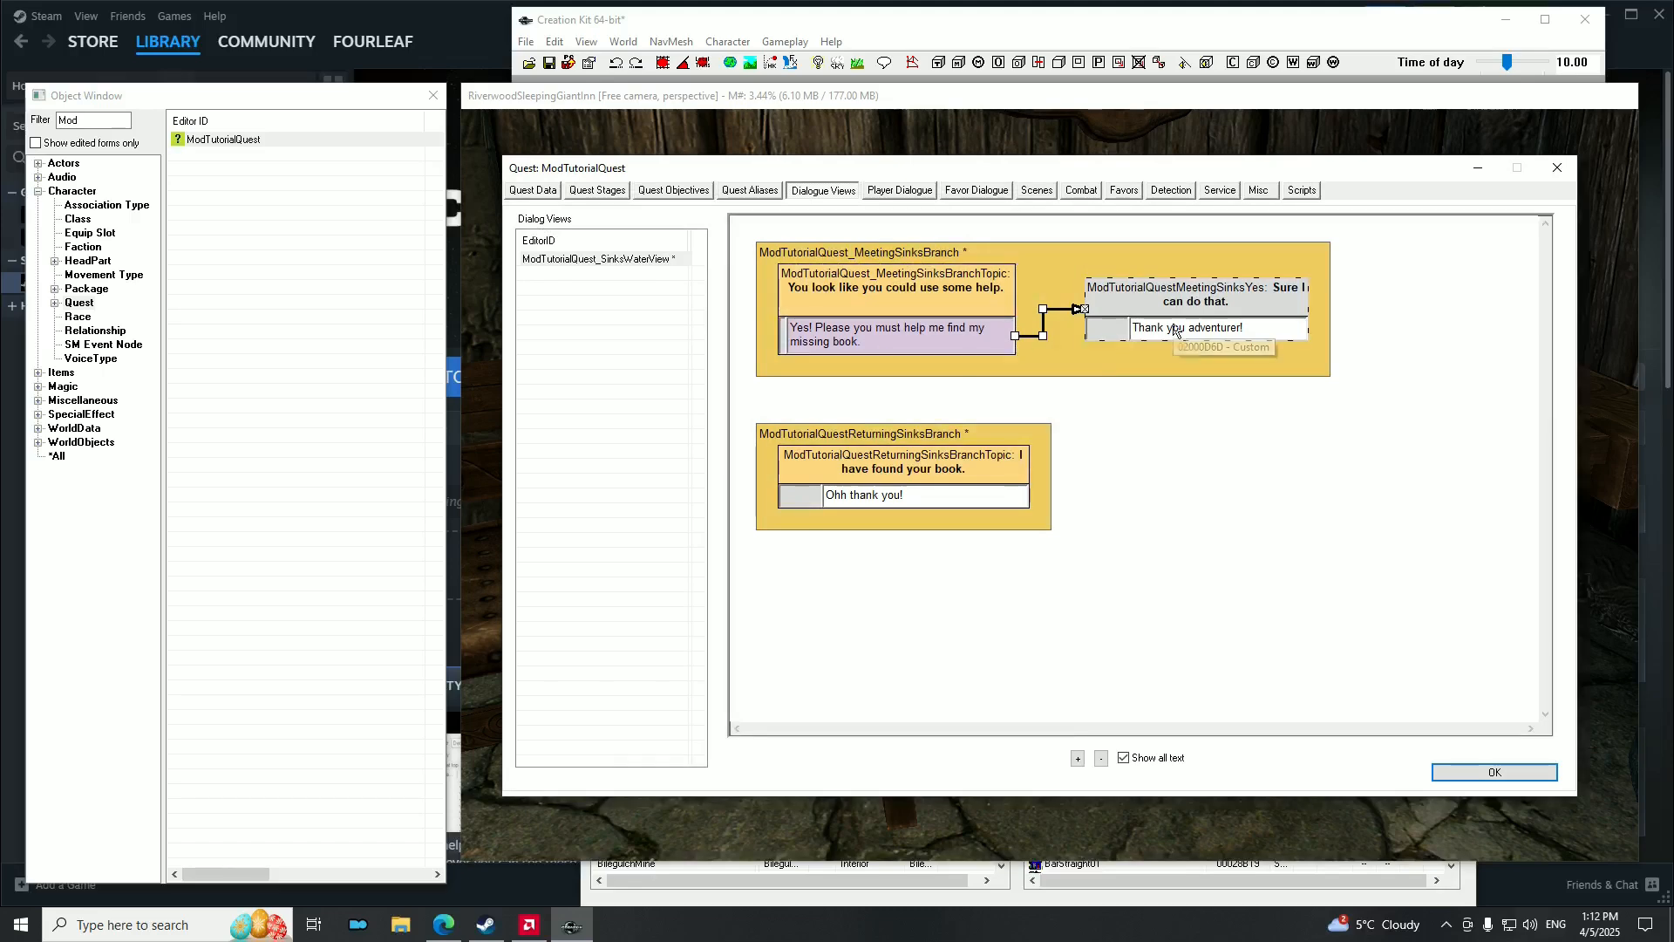
double_click(1166, 337)
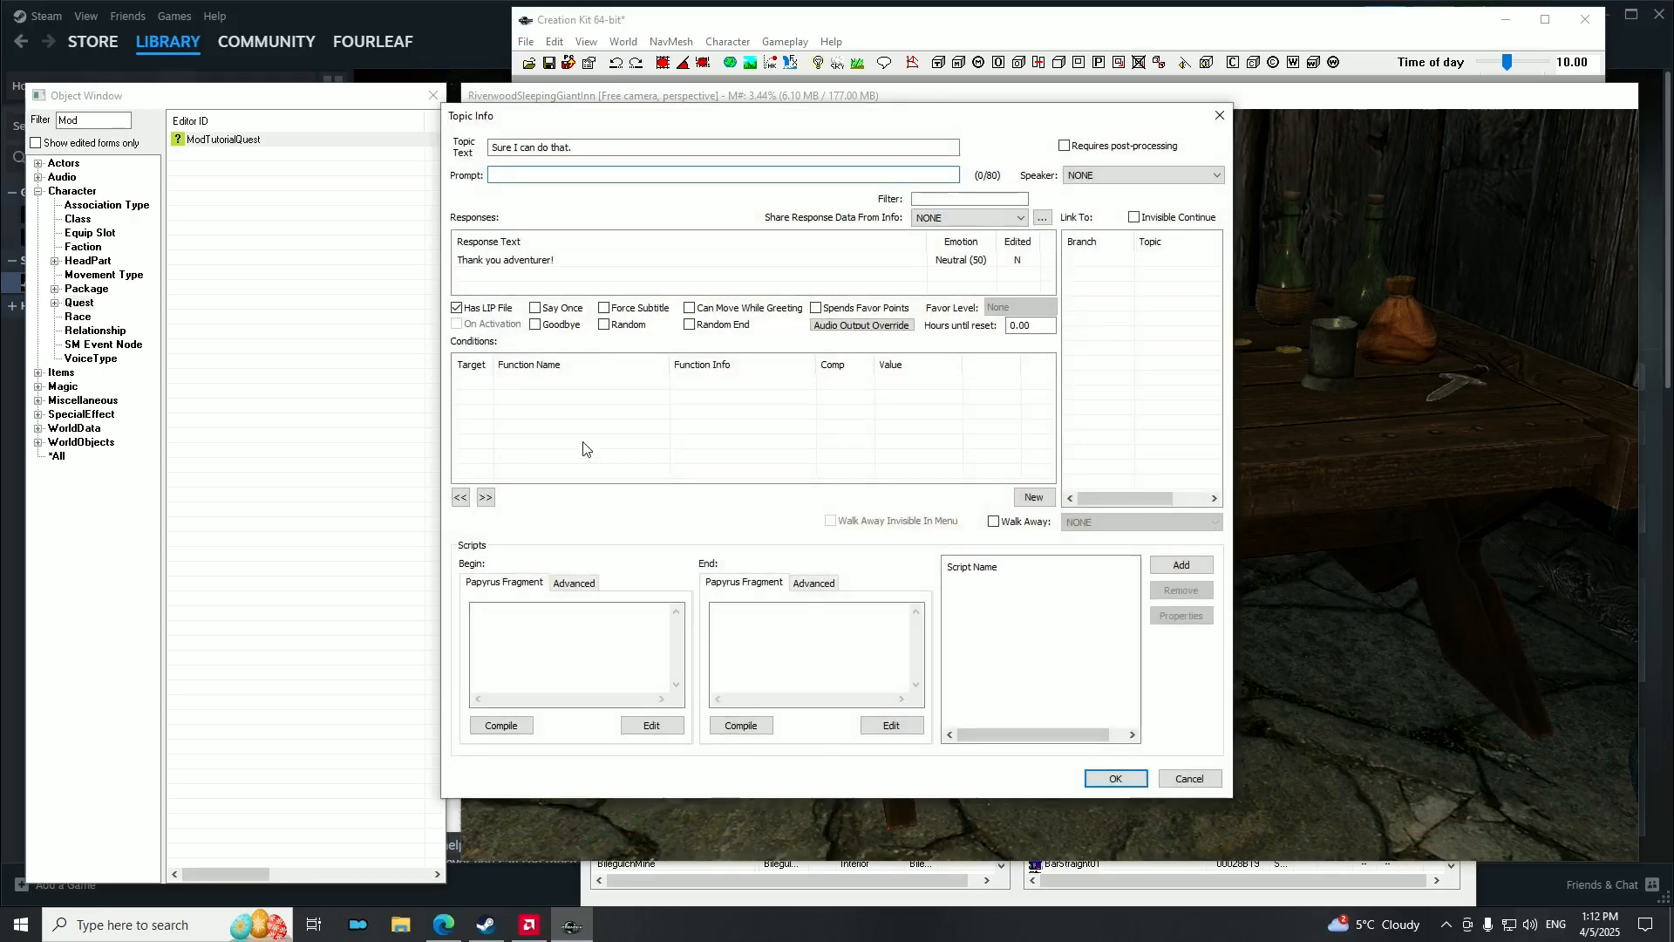
right_click(549, 417)
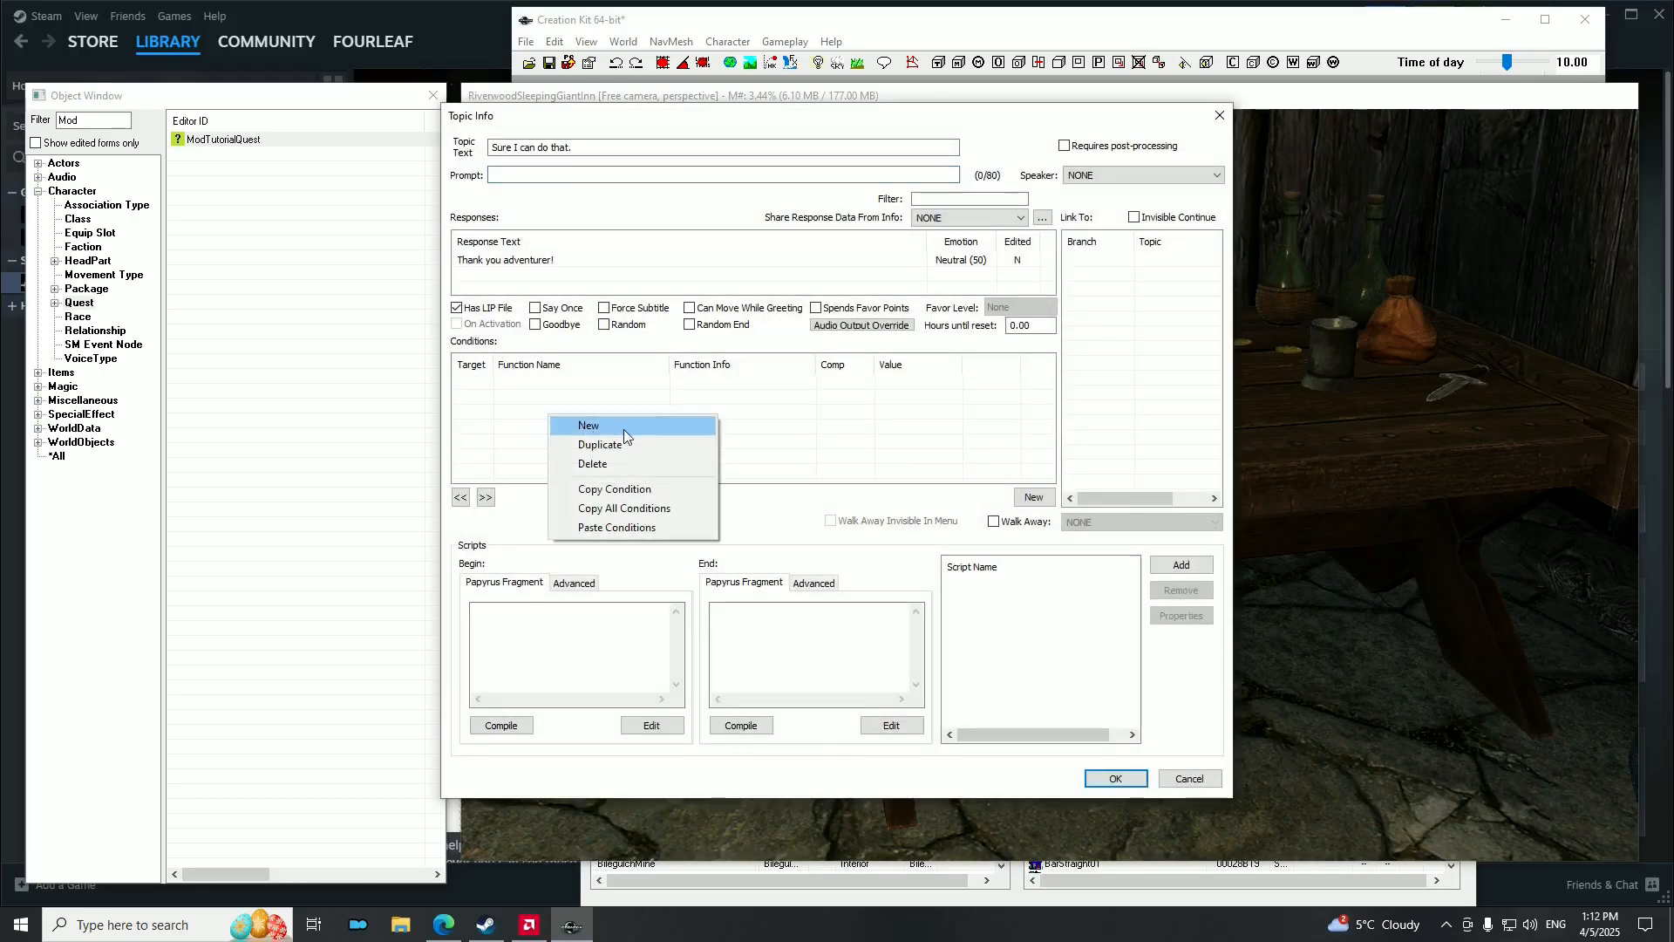
left_click(1219, 117)
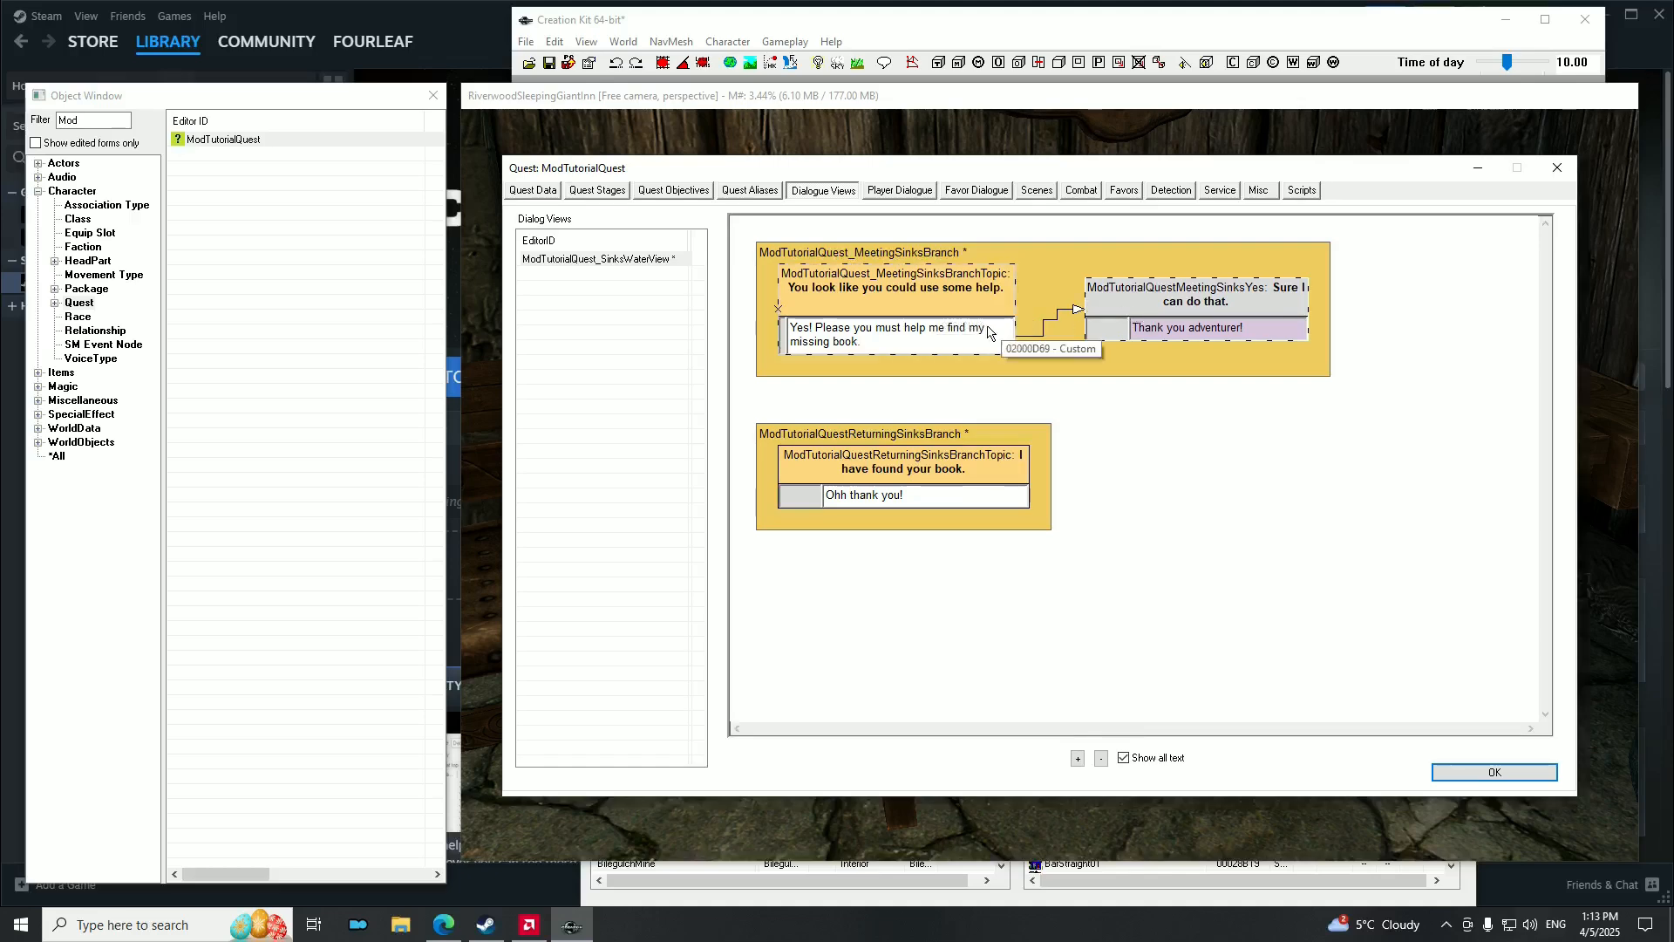
Add a GetIsID condition for the actor ModTutorialCharacter, == 1, to the "Thank you adventurer!" response.
double_click(1169, 329)
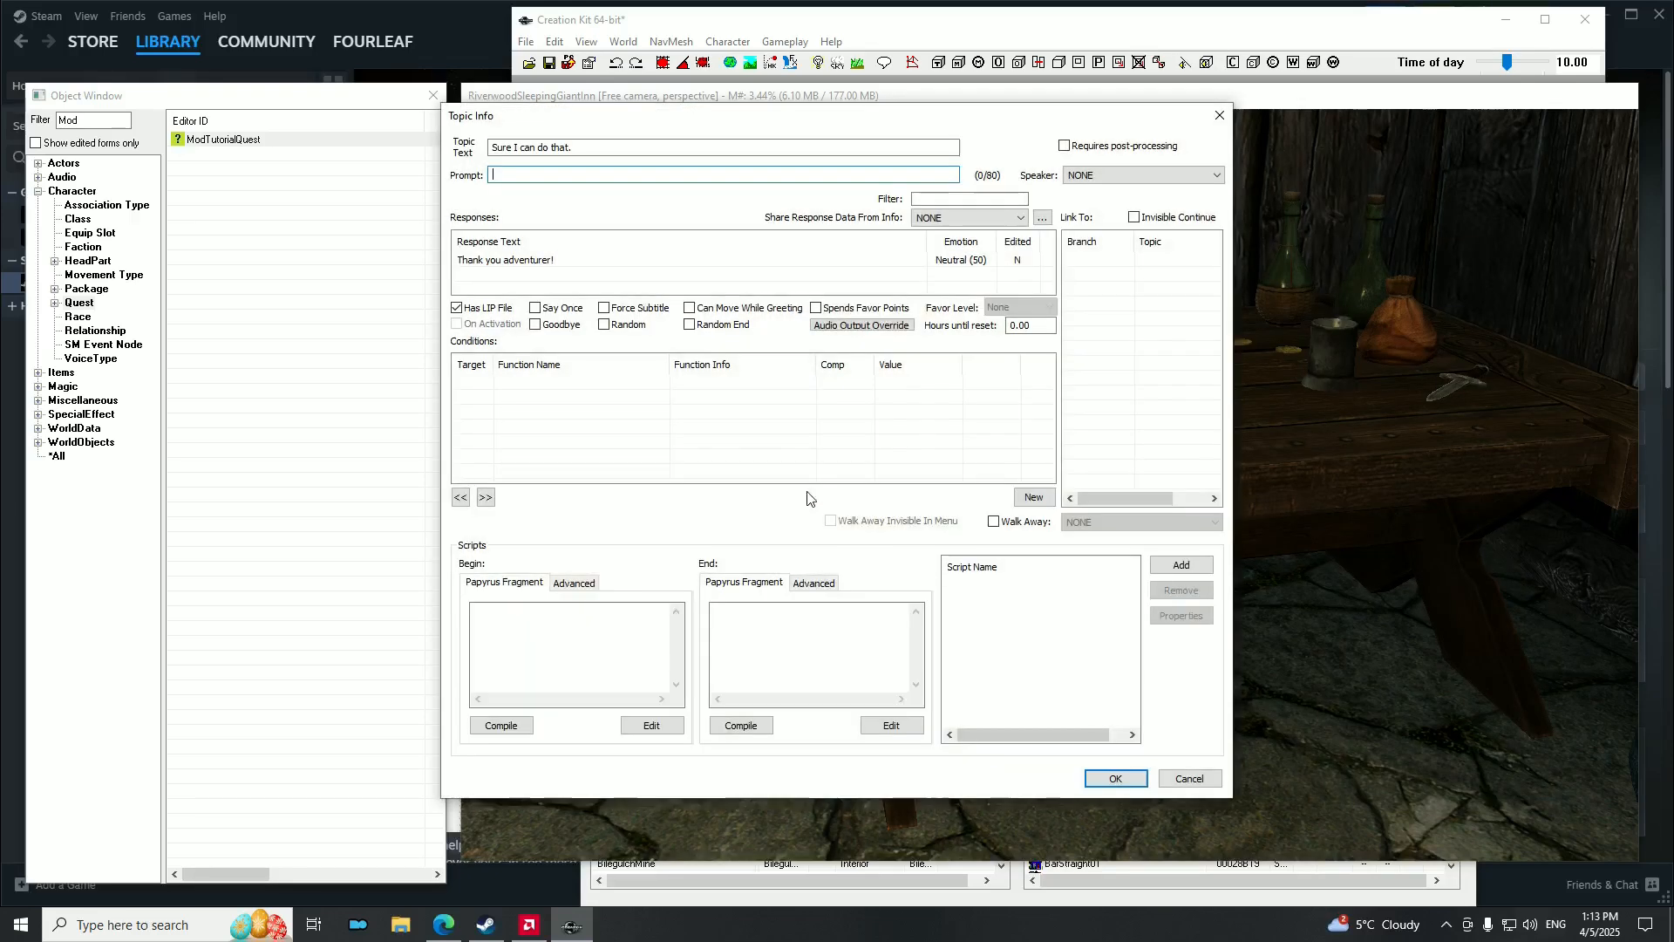
right_click(682, 438)
left_click(715, 453)
left_click(728, 513)
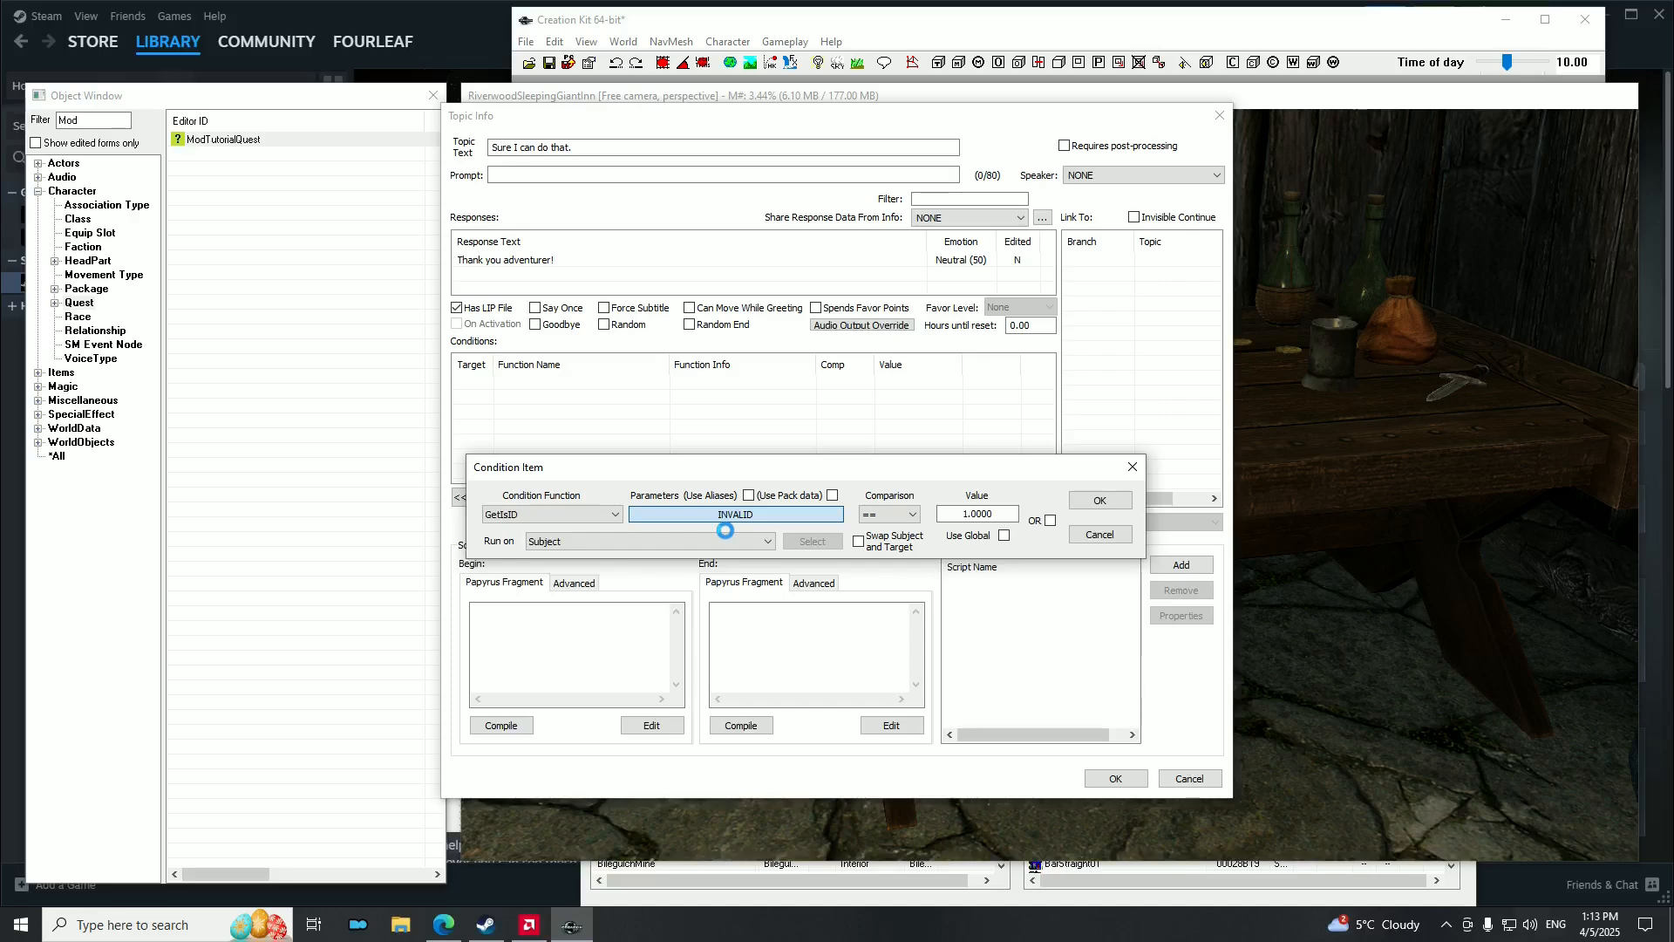
left_click(666, 579)
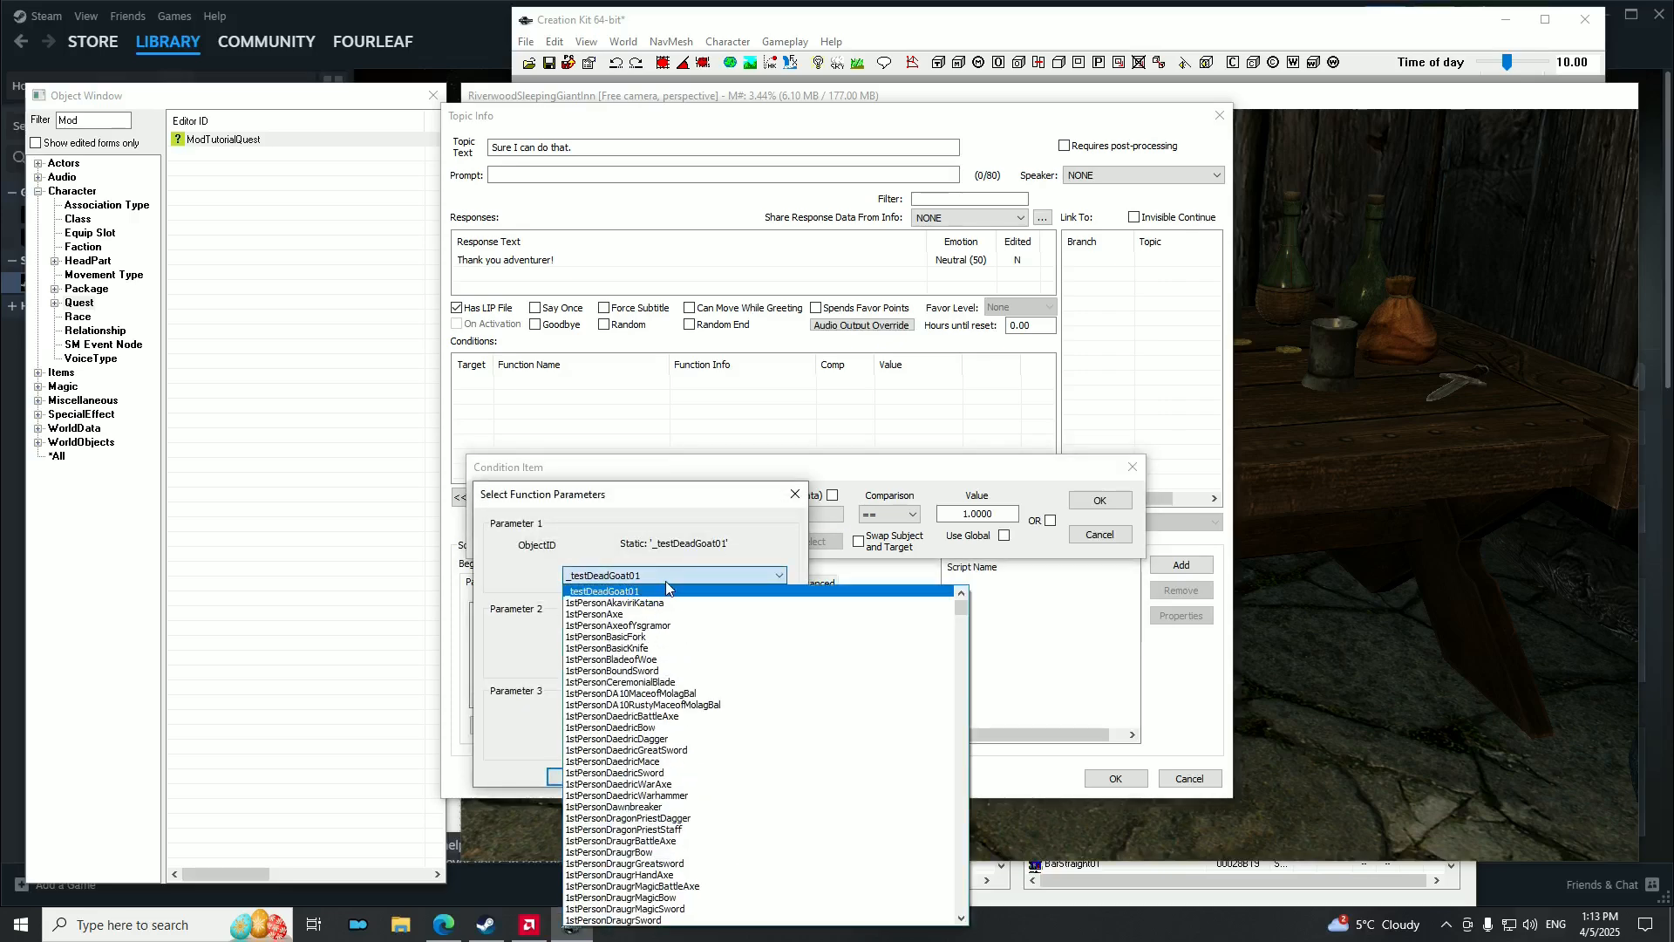
type("mod")
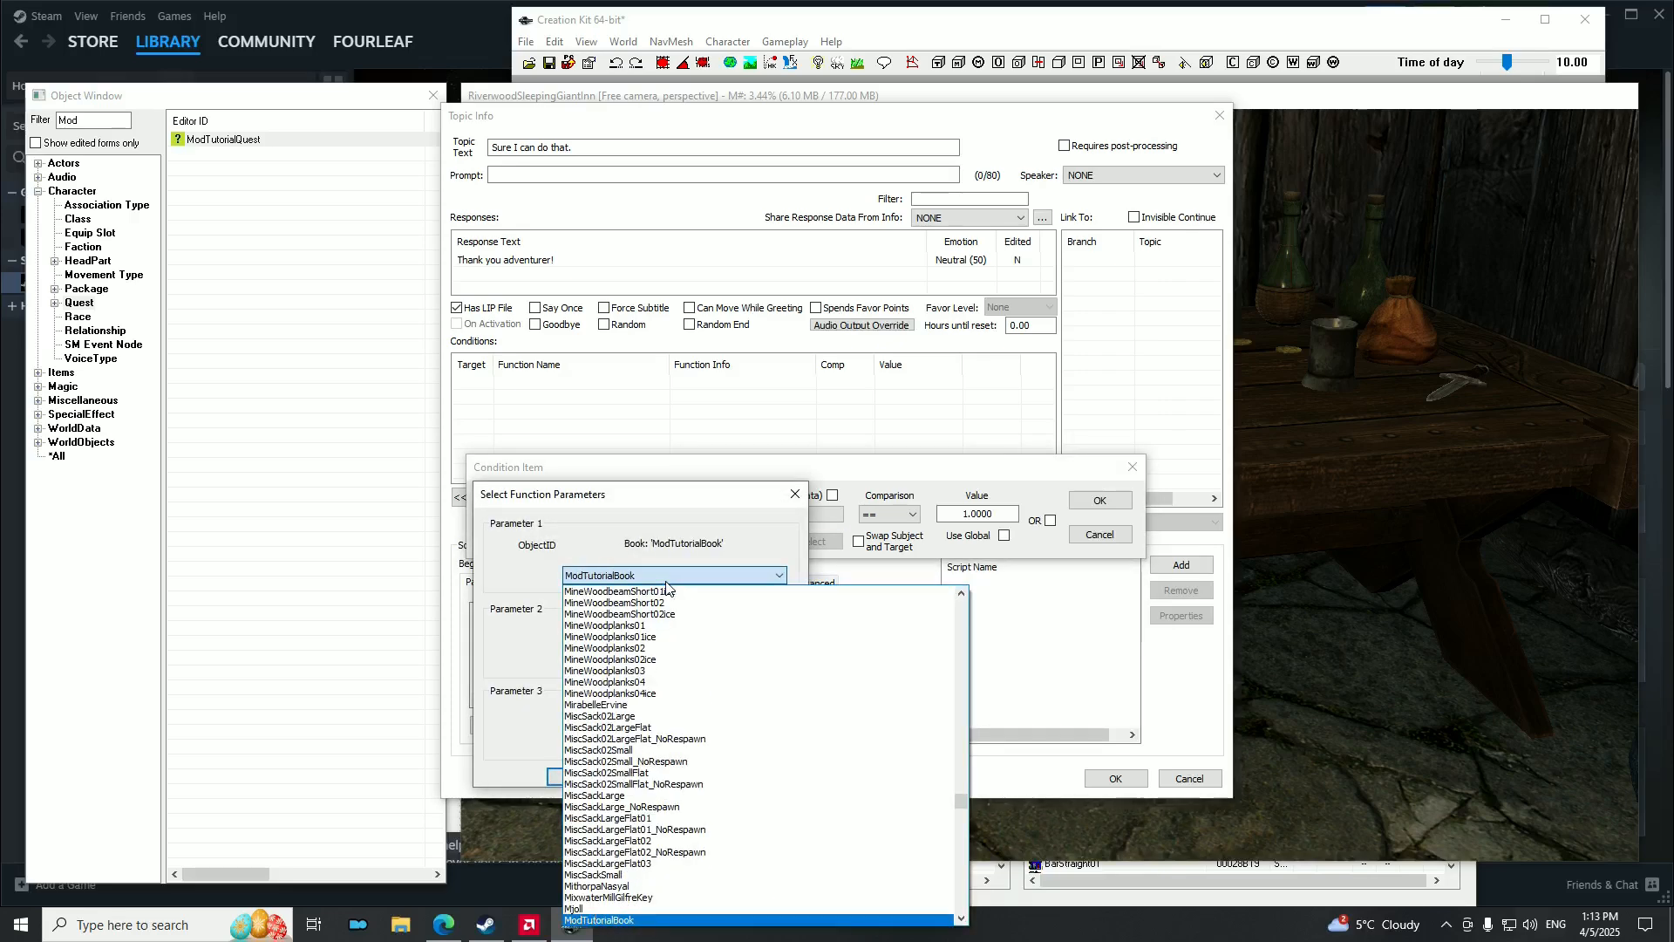
scroll(689, 767, "down", 1)
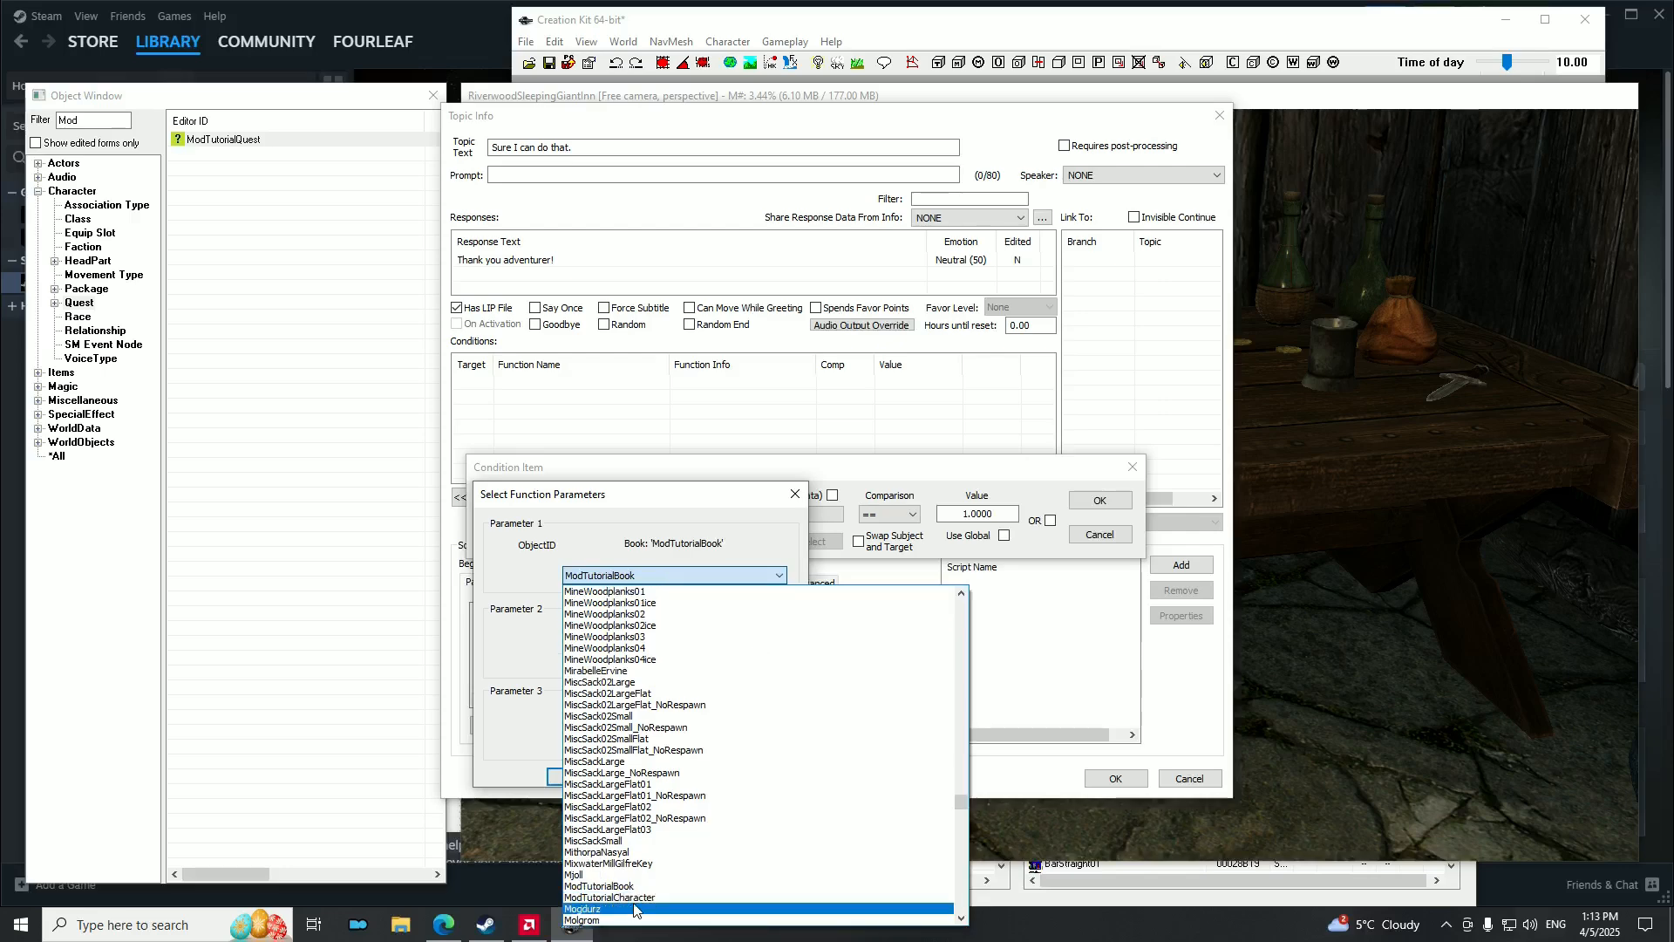
left_click(634, 907)
left_click(592, 779)
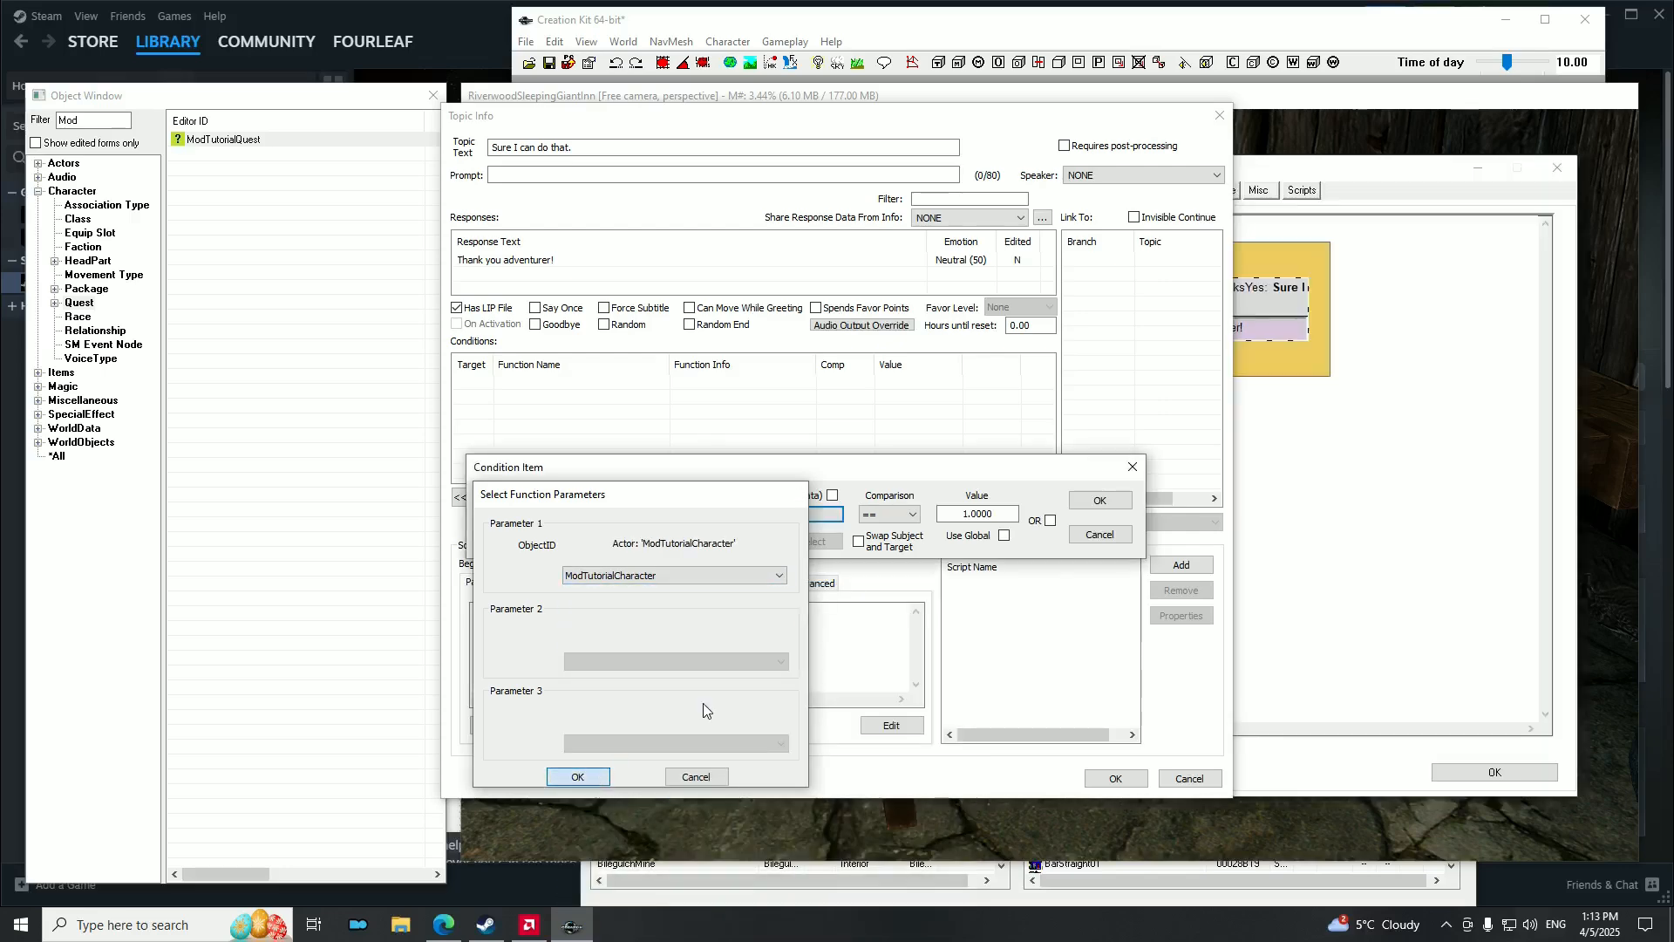
left_click(1099, 500)
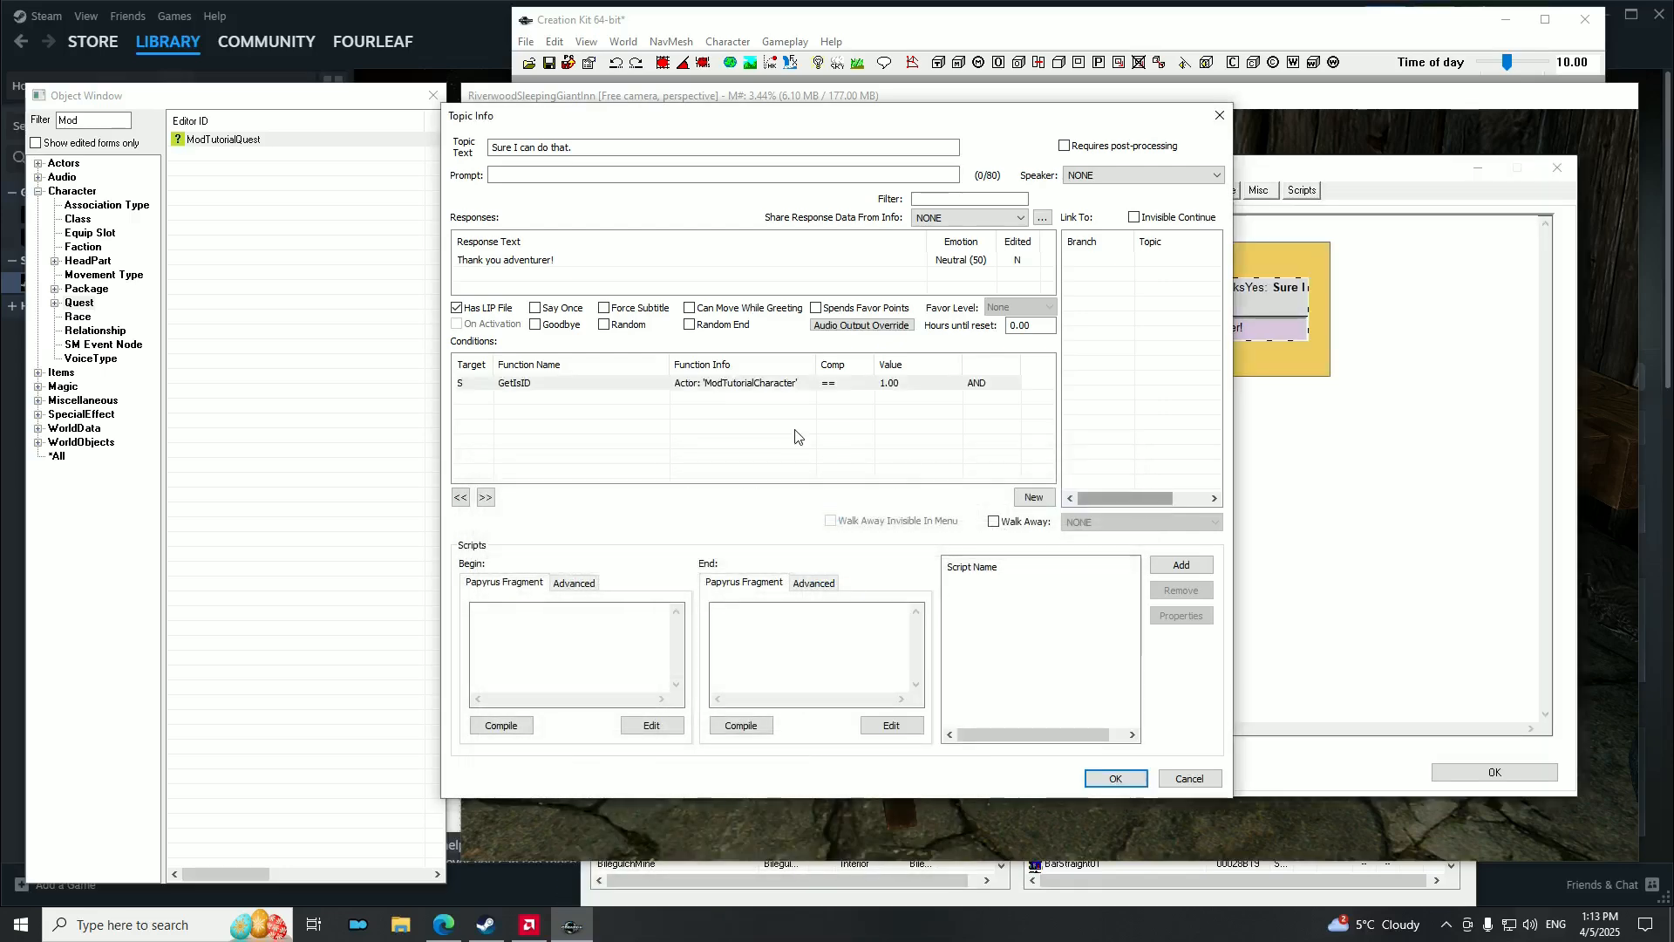
left_click(740, 387)
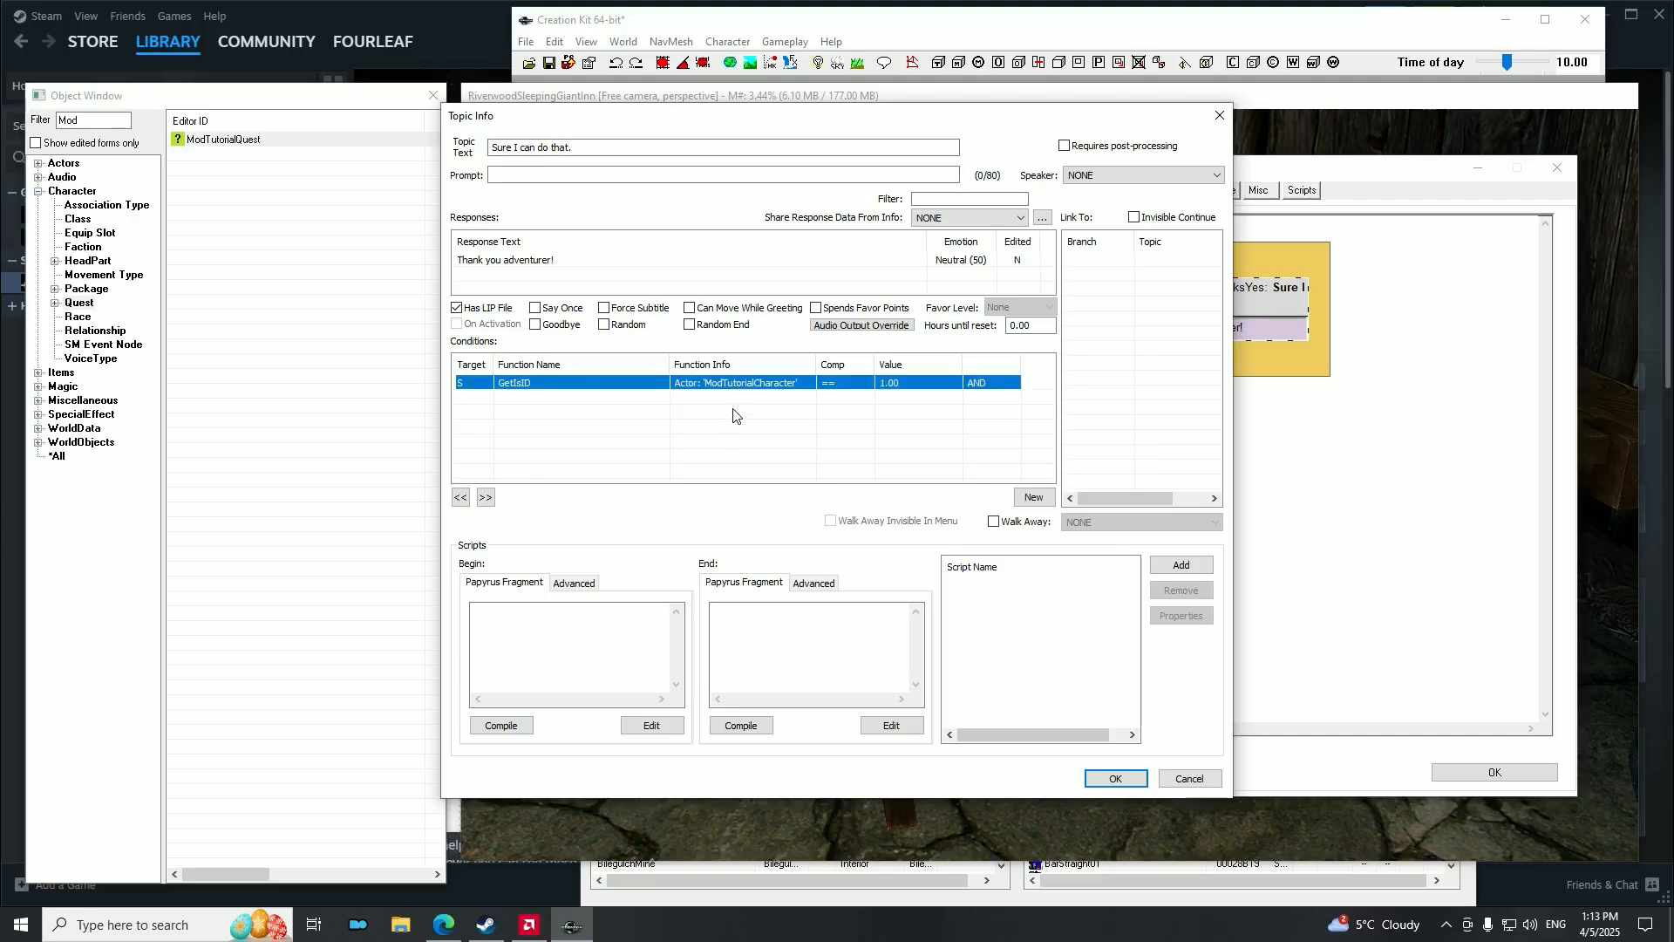
Save the "Thank you adventurer!" topic info and add a GetIsID condition for the actor ModTutorialCharacter, == 1, to the "Ohh thank you!" response.
left_click(741, 401)
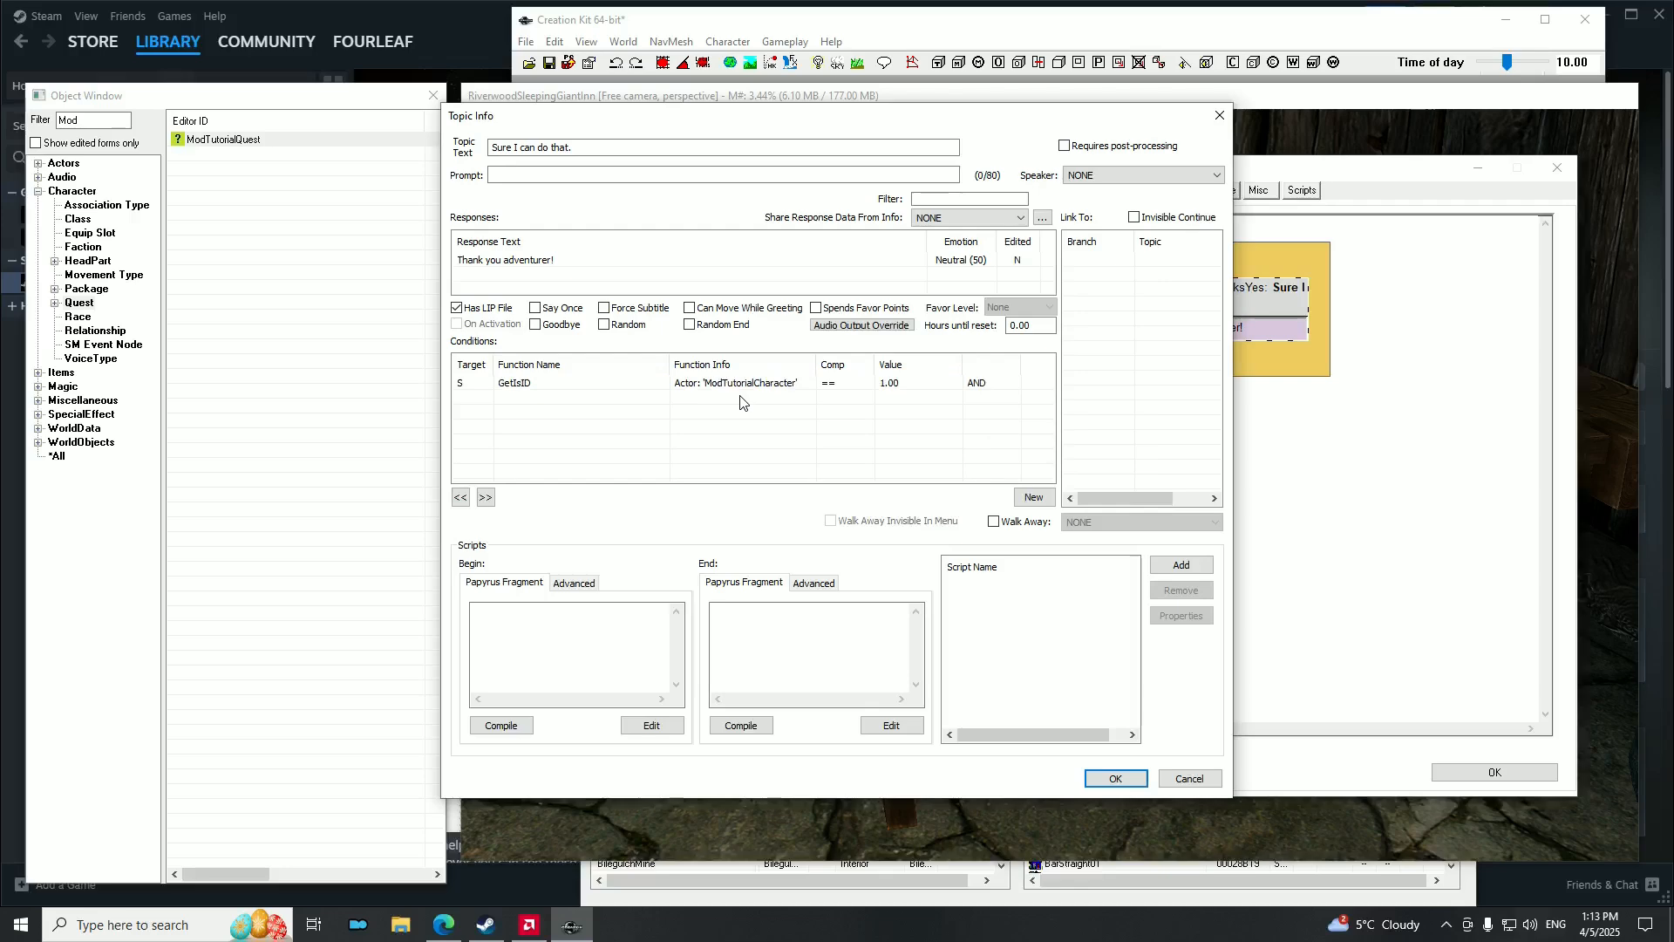
left_click(1103, 778)
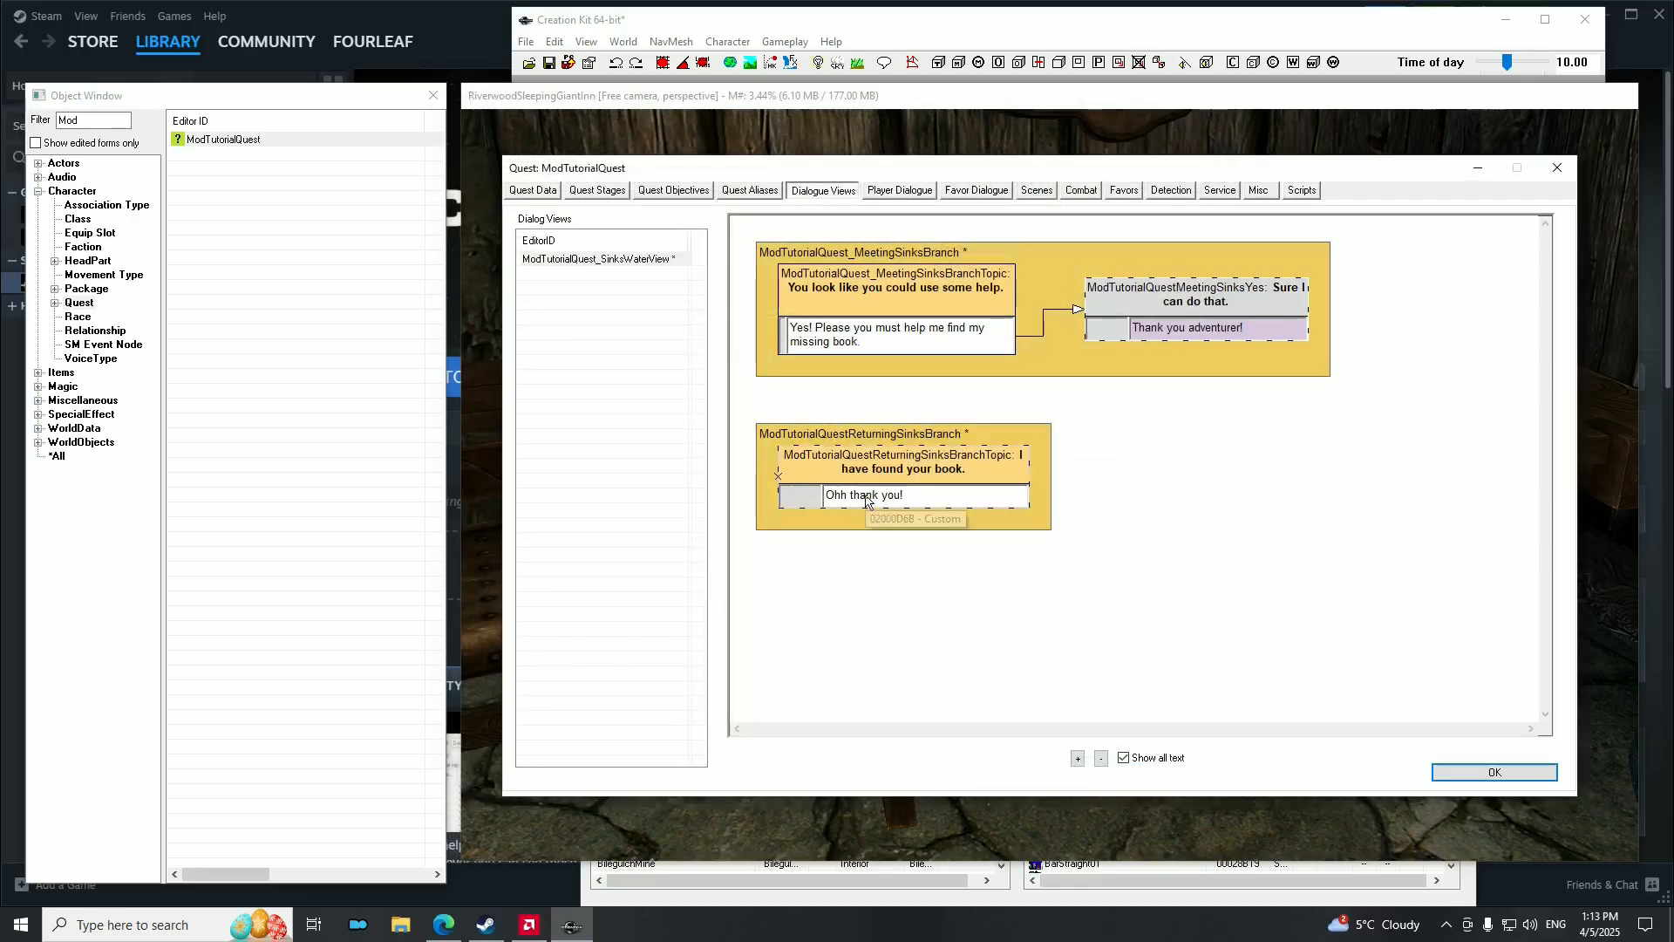
double_click(866, 501)
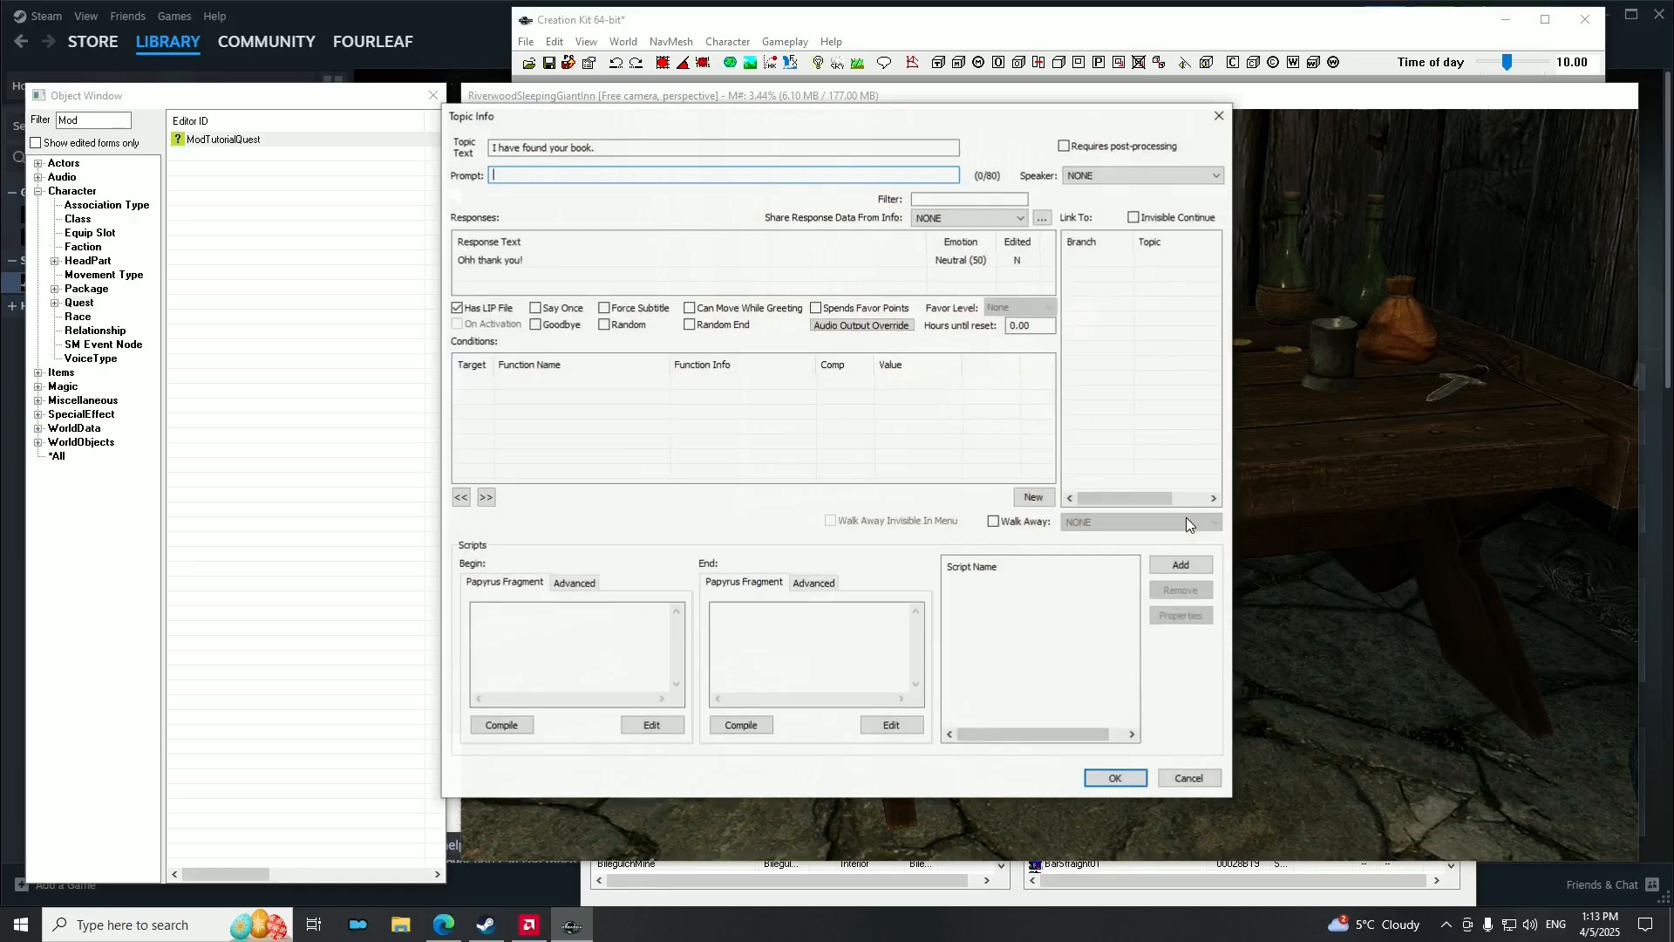
right_click(555, 399)
left_click(586, 414)
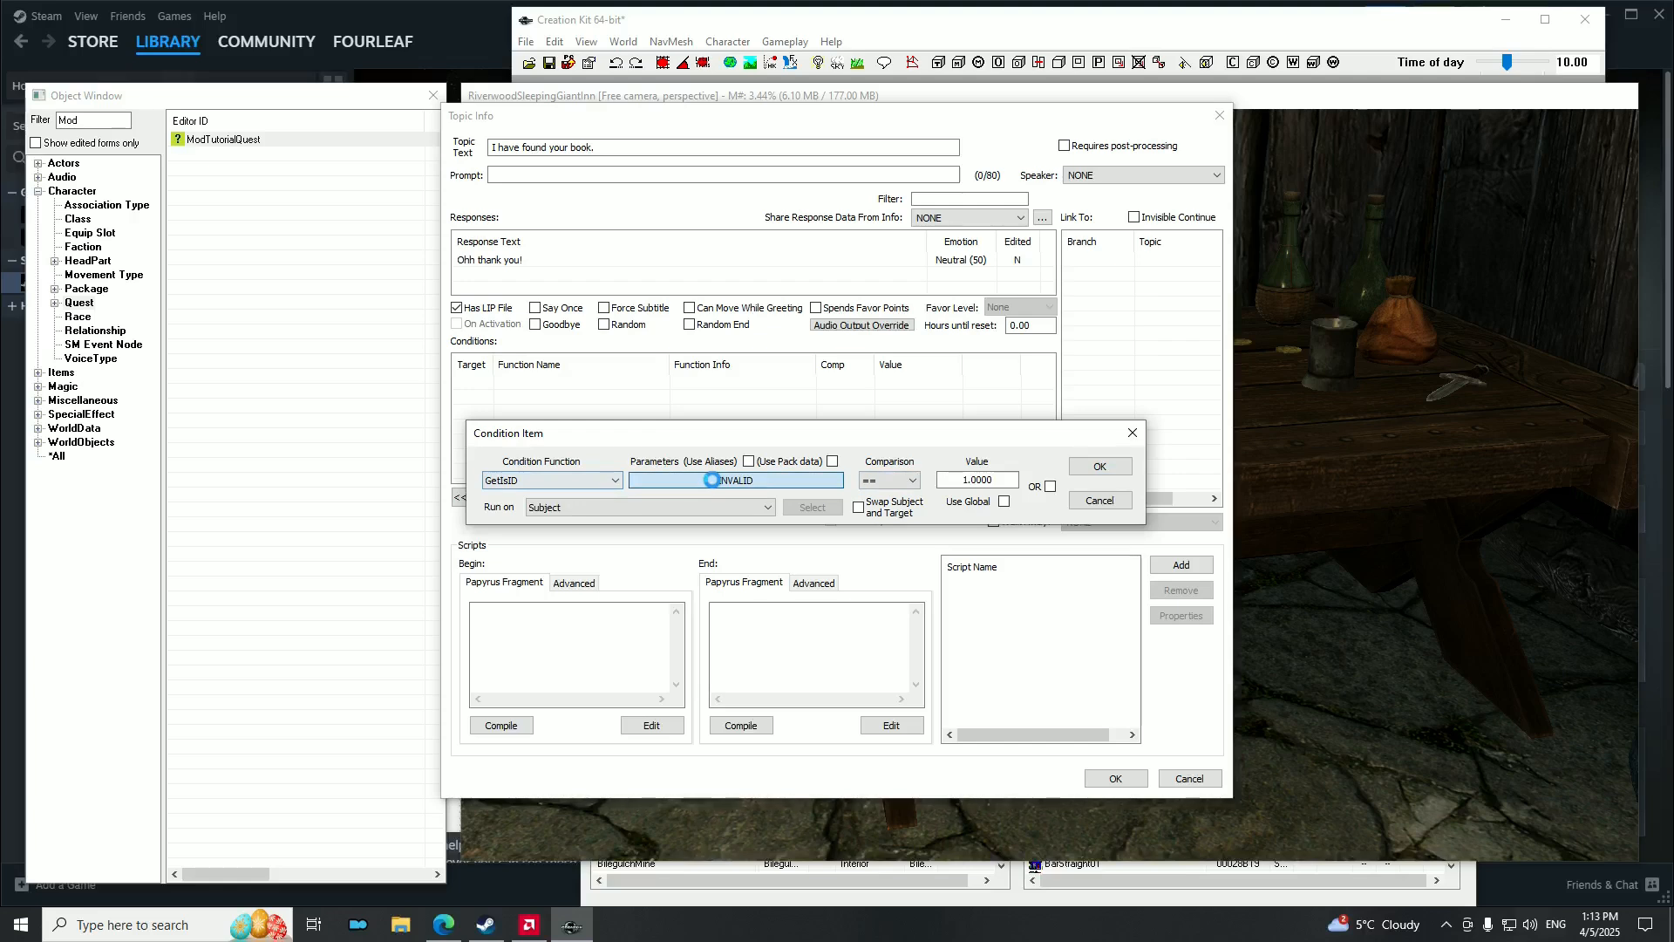
left_click(661, 540)
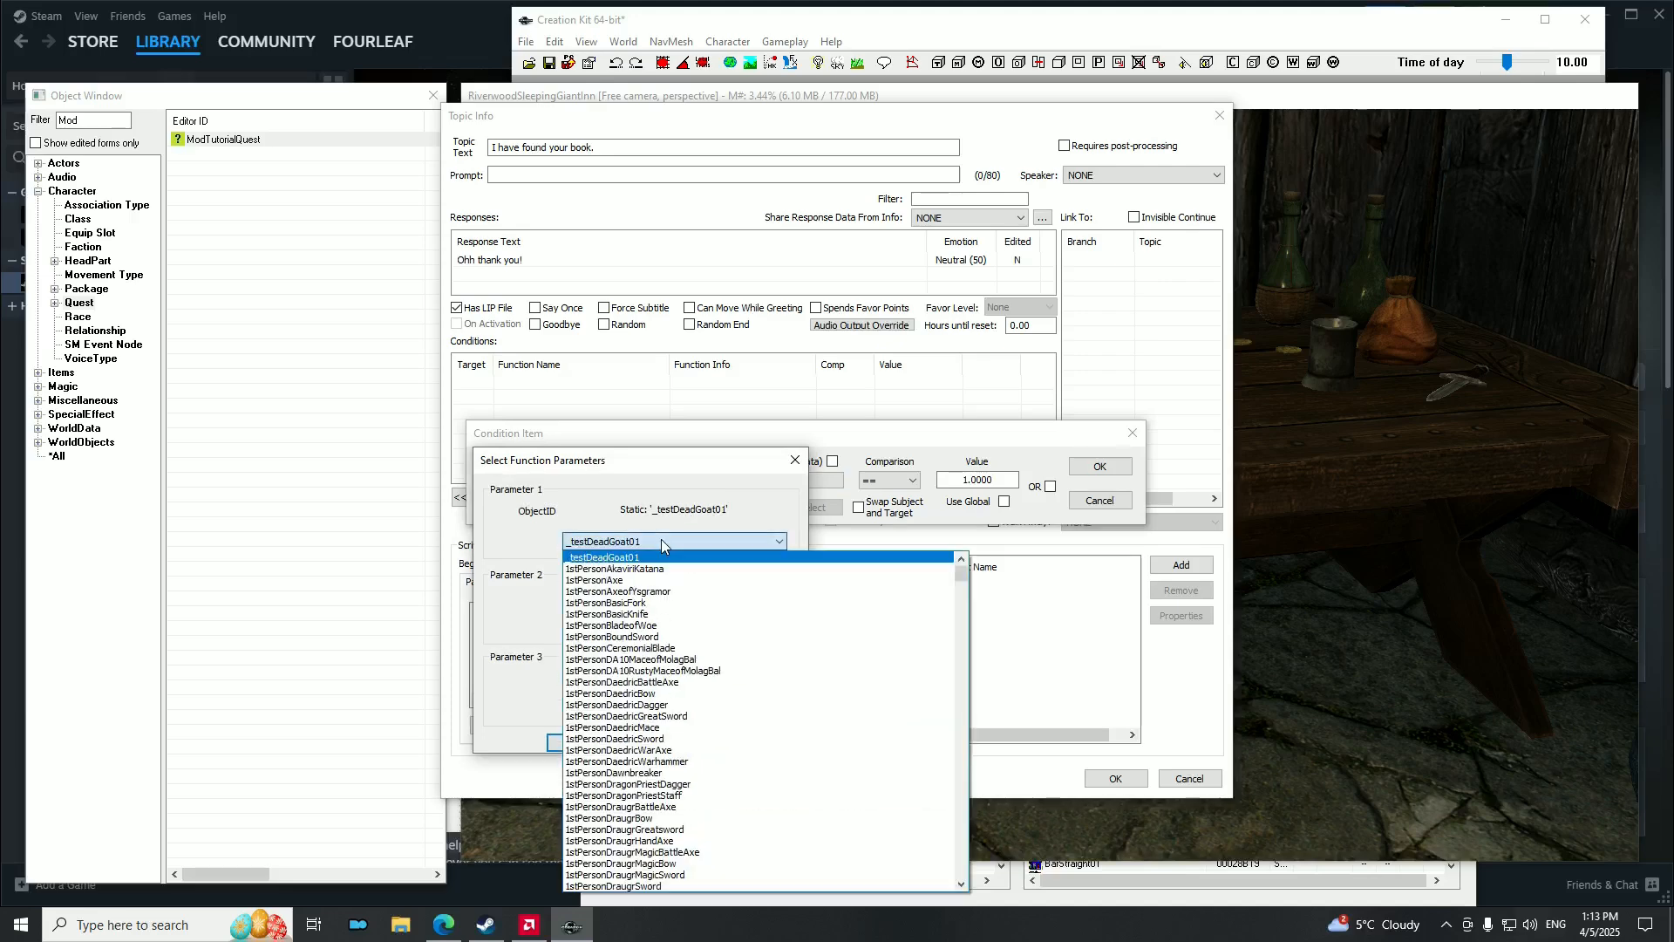
type("mod")
scroll(711, 750, "down", 1)
left_click(611, 863)
left_click(565, 742)
left_click(1099, 466)
Add a second condition to the "Ohh thank you!" response, using the GetStage function.
right_click(717, 443)
left_click(745, 452)
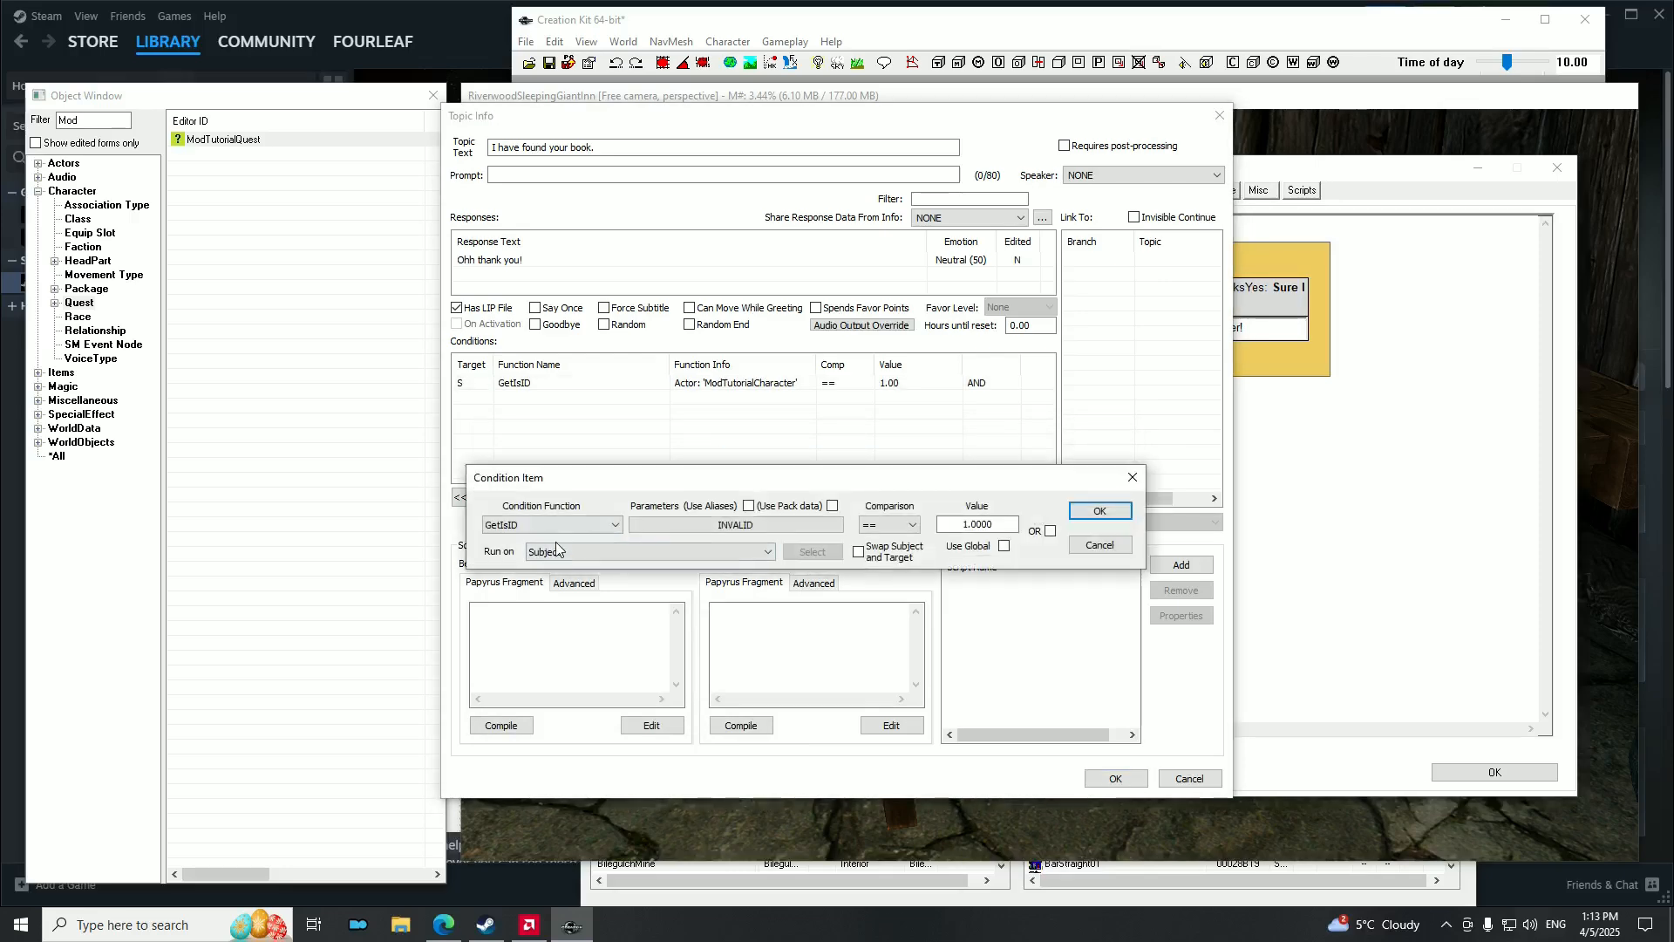
left_click(563, 524)
type("GetStage")
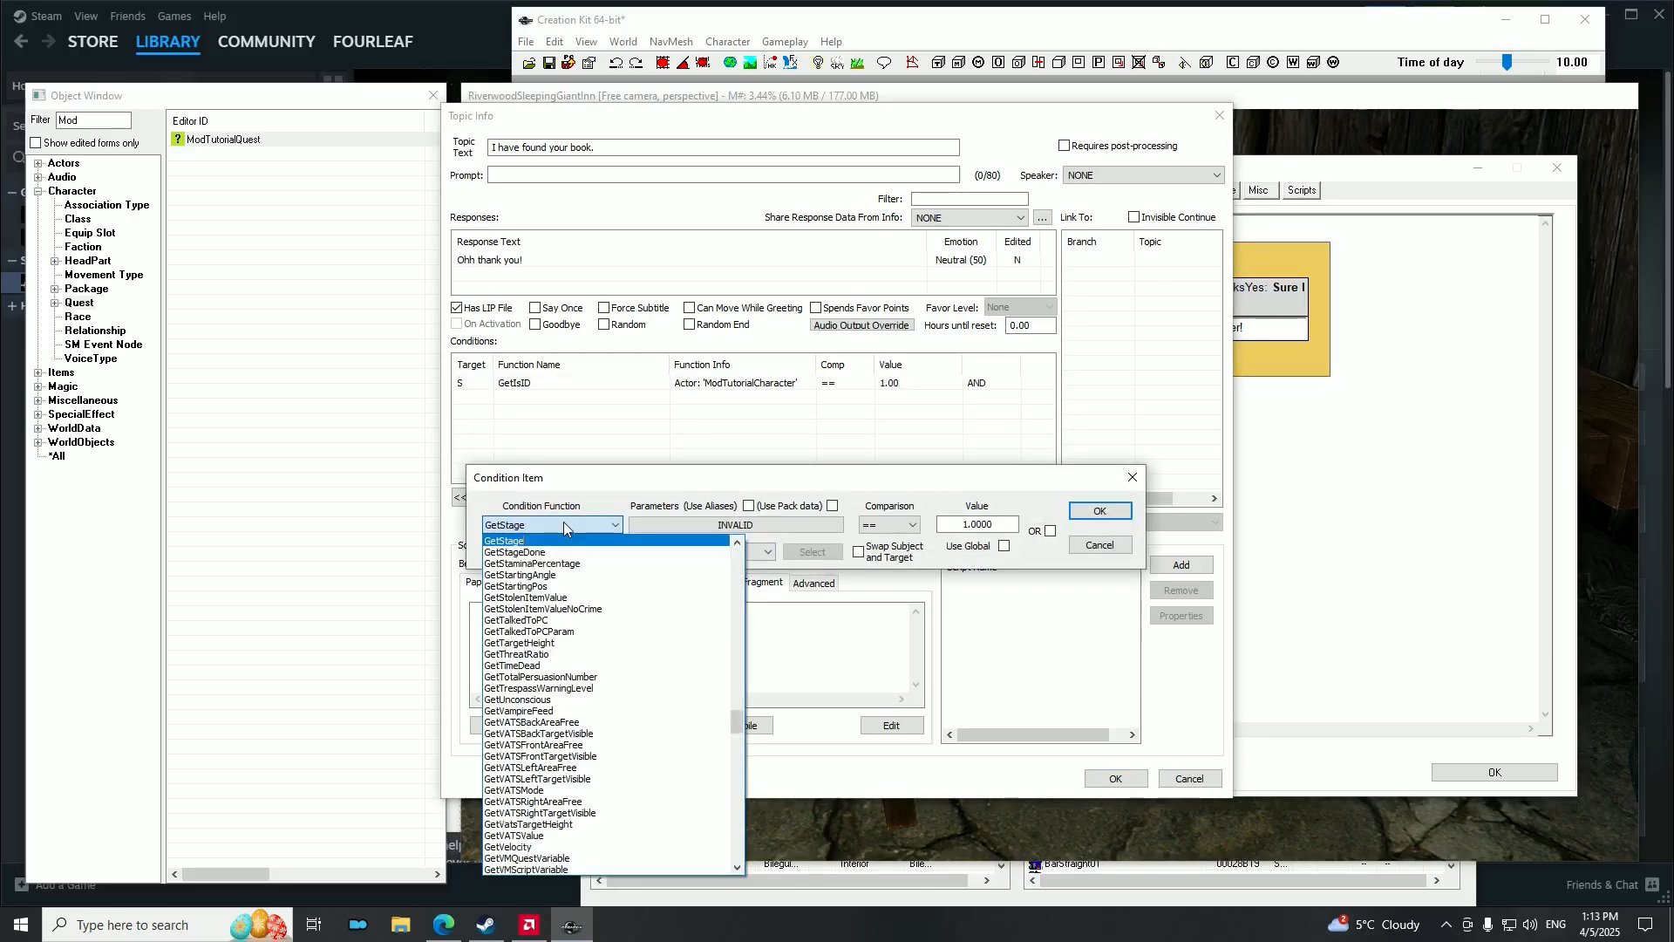
key("Return")
Choose ModTutorialQuest as the quest parameter of the "Ohh thank you!" response's GetStage condition.
left_click(708, 526)
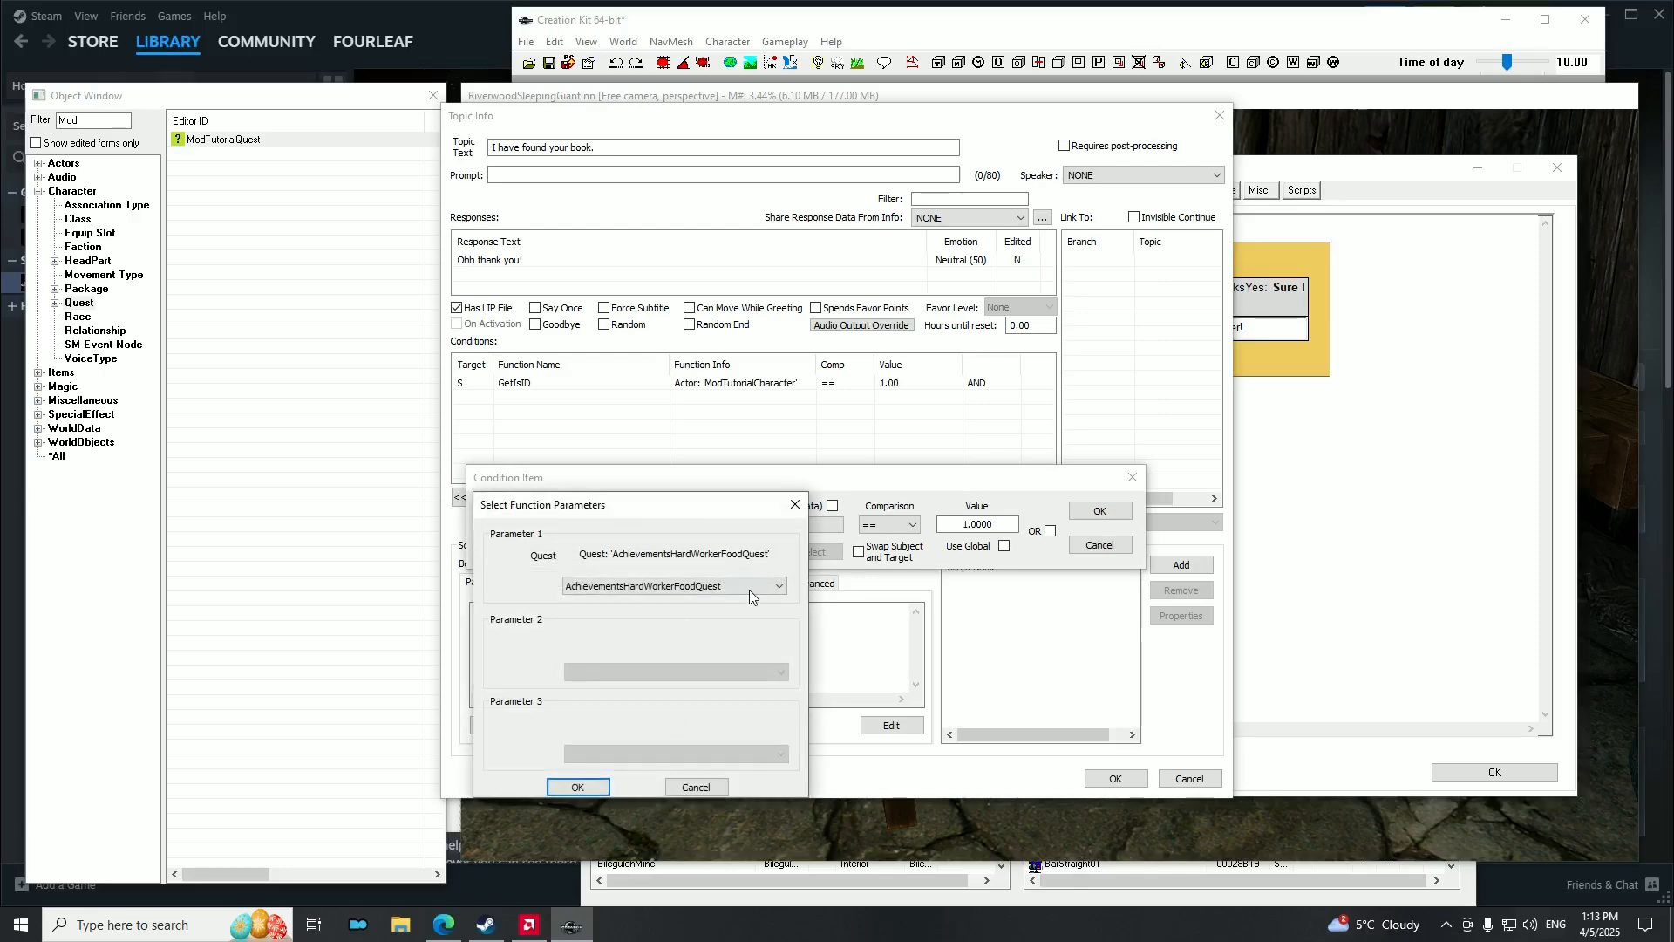
left_click(749, 590)
type("ModTutorialQuest")
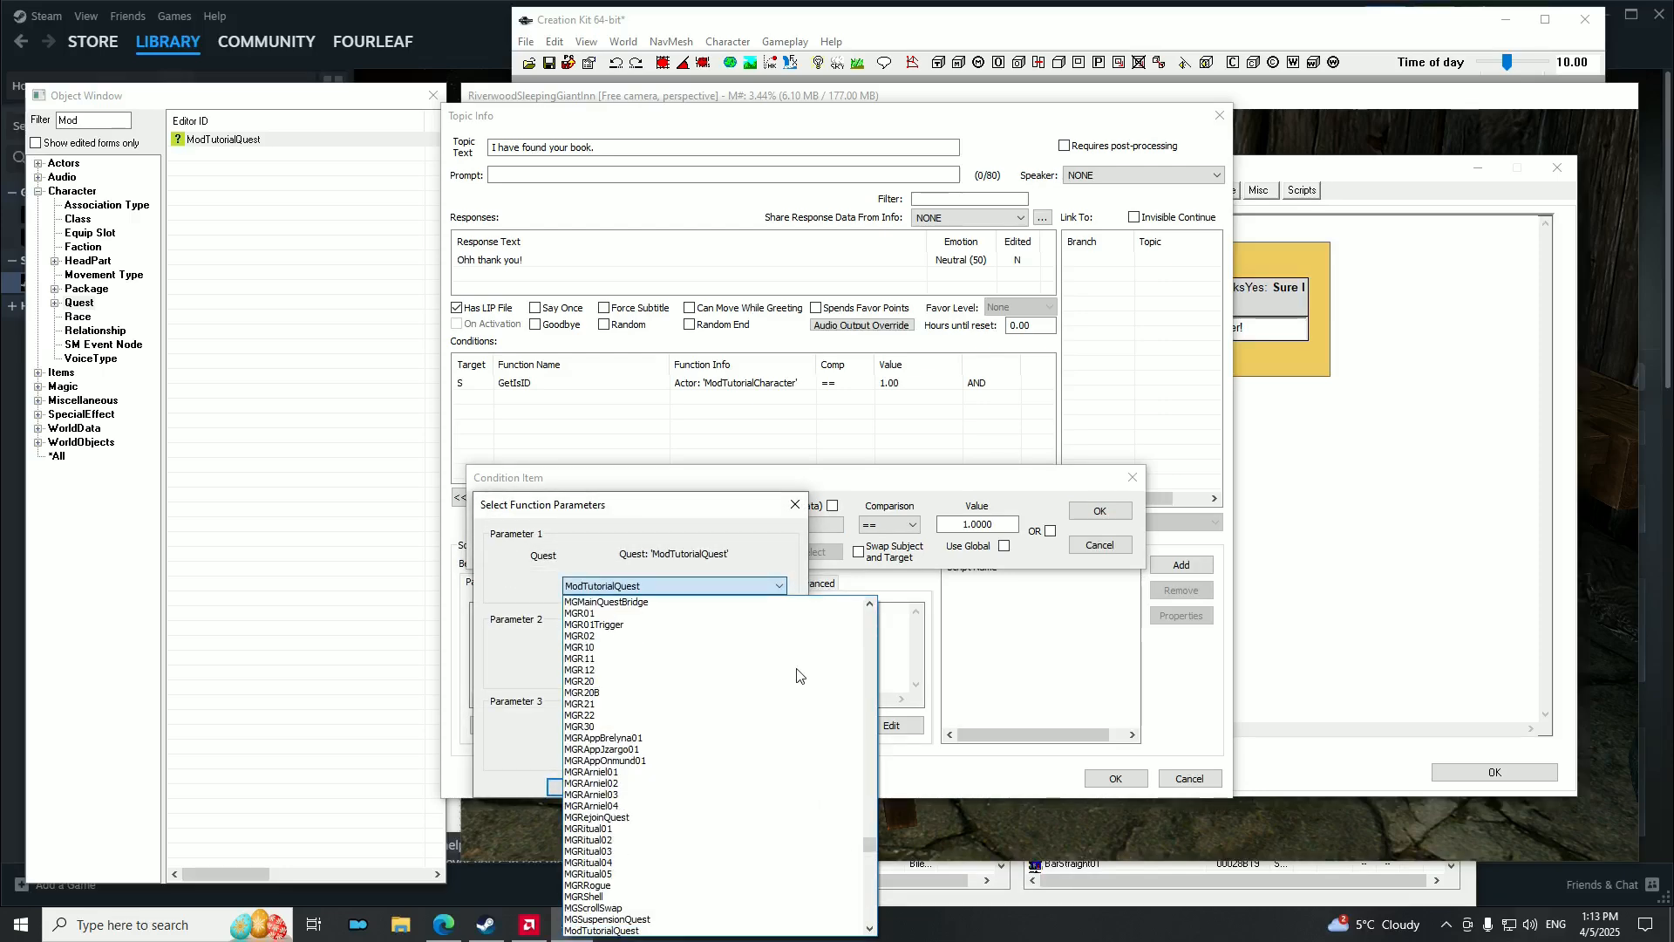
left_click(601, 929)
left_click(596, 791)
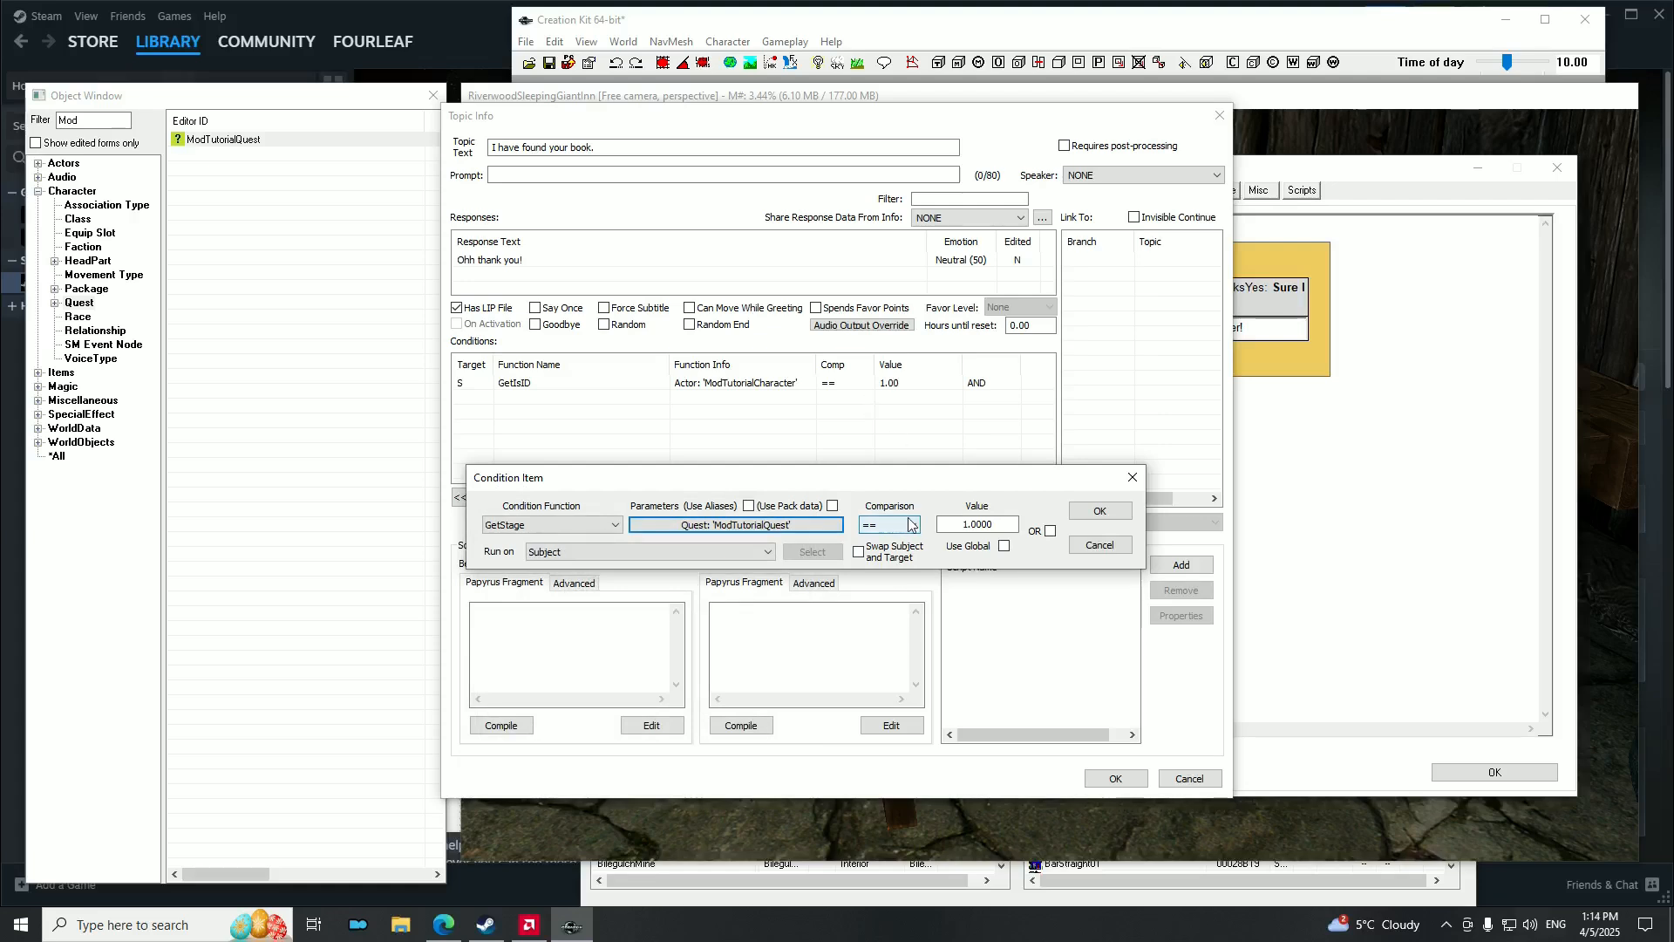
Make the GetStage condition require a stage == 20, and save the condition and the topic info.
double_click(1011, 524)
type("20")
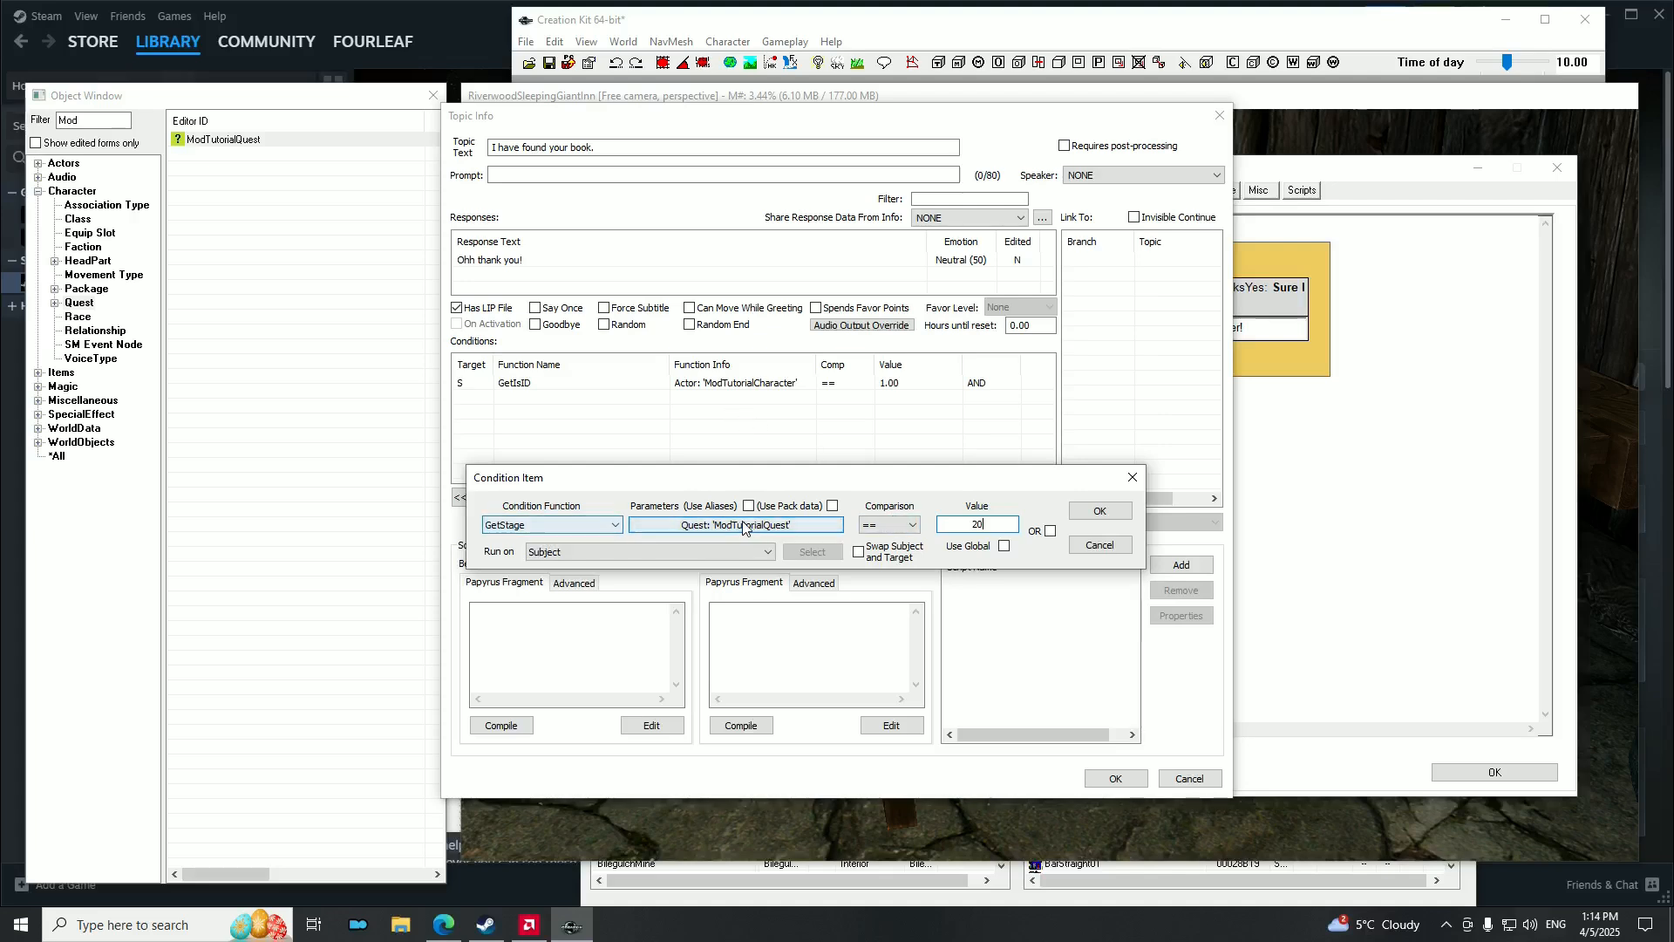
left_click(898, 524)
left_click(905, 575)
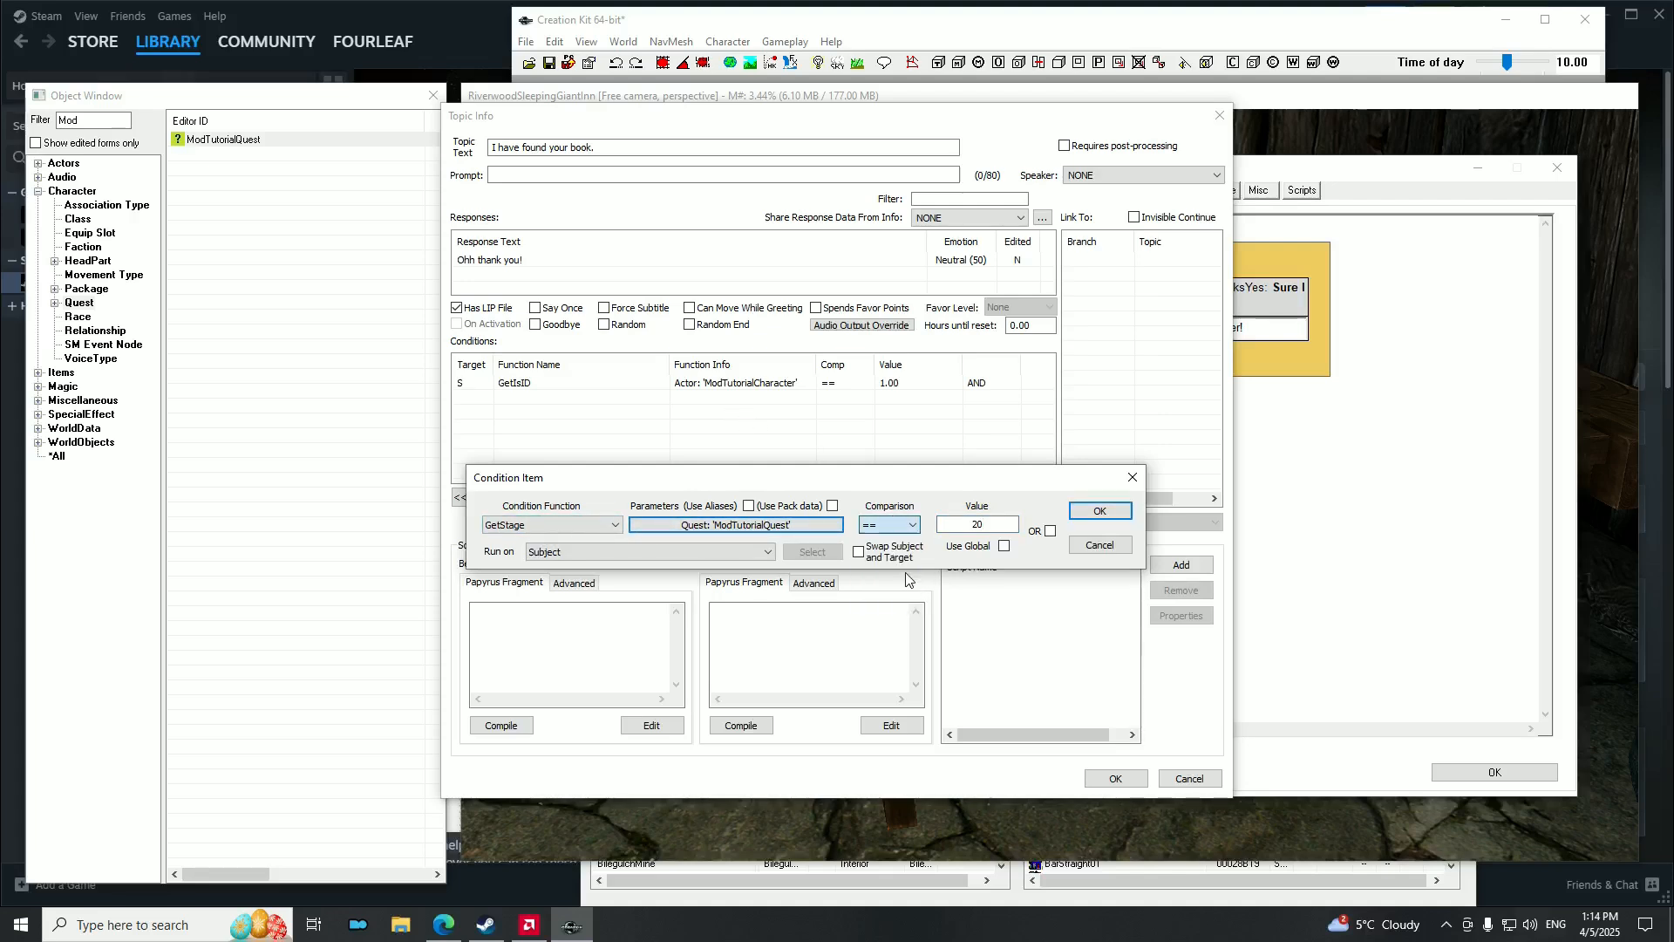
left_click(1100, 512)
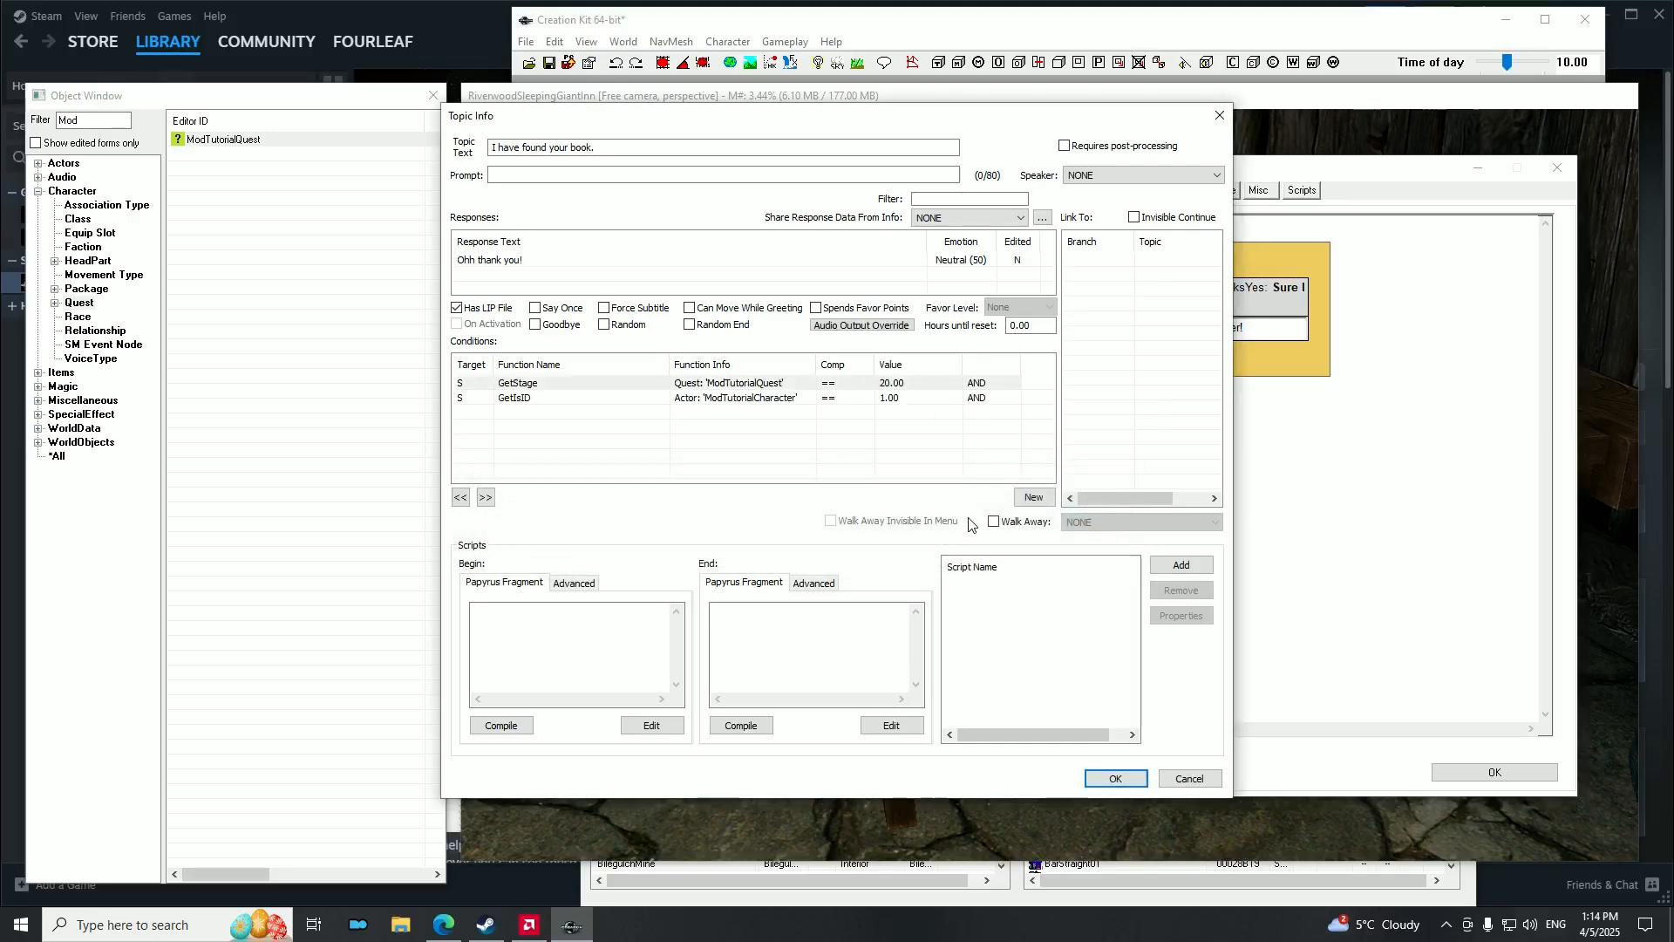
left_click(1115, 779)
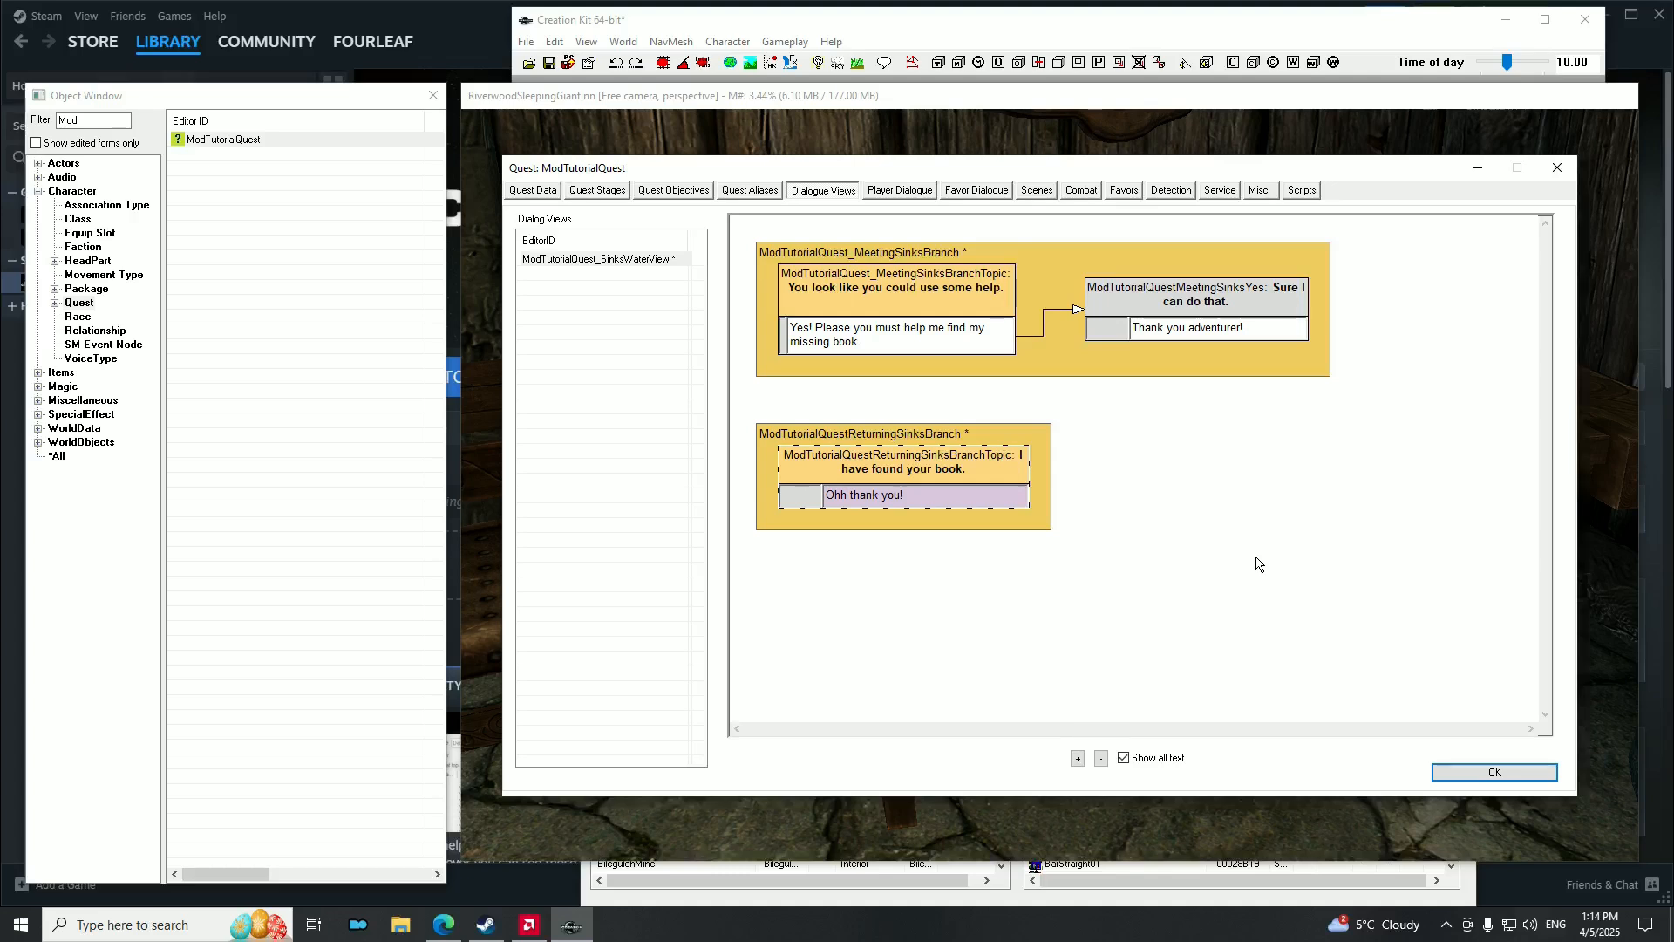
Accept the quest's changes and save the plugin under the file name ModTutorialQuest.
left_click(1472, 772)
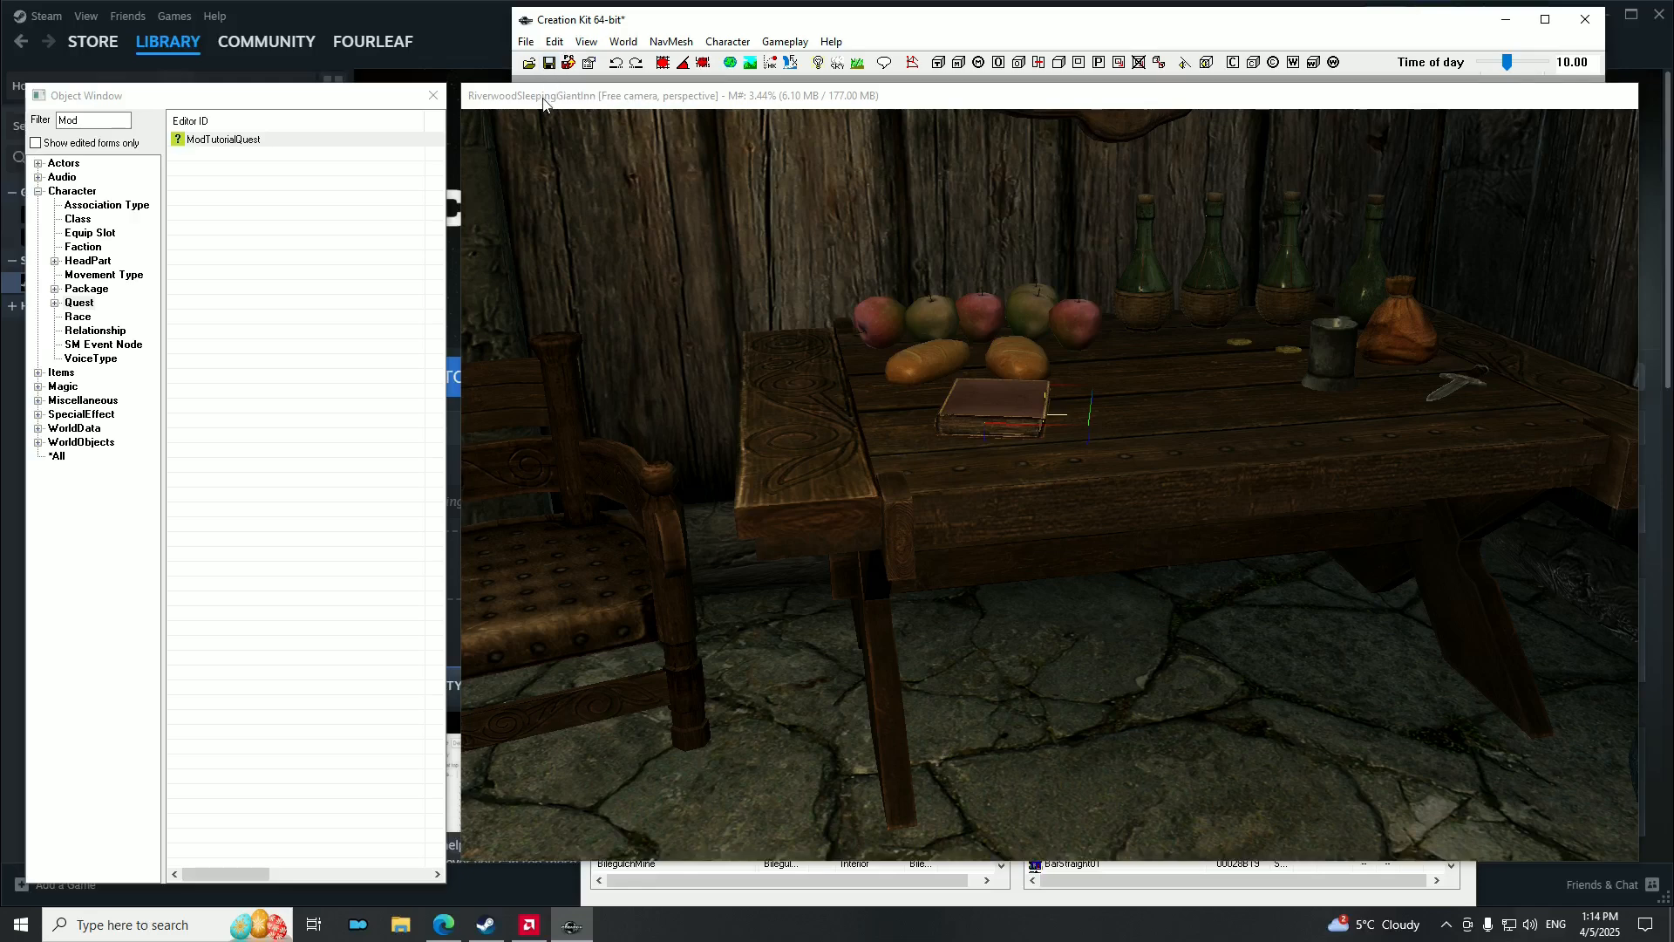
left_click(551, 66)
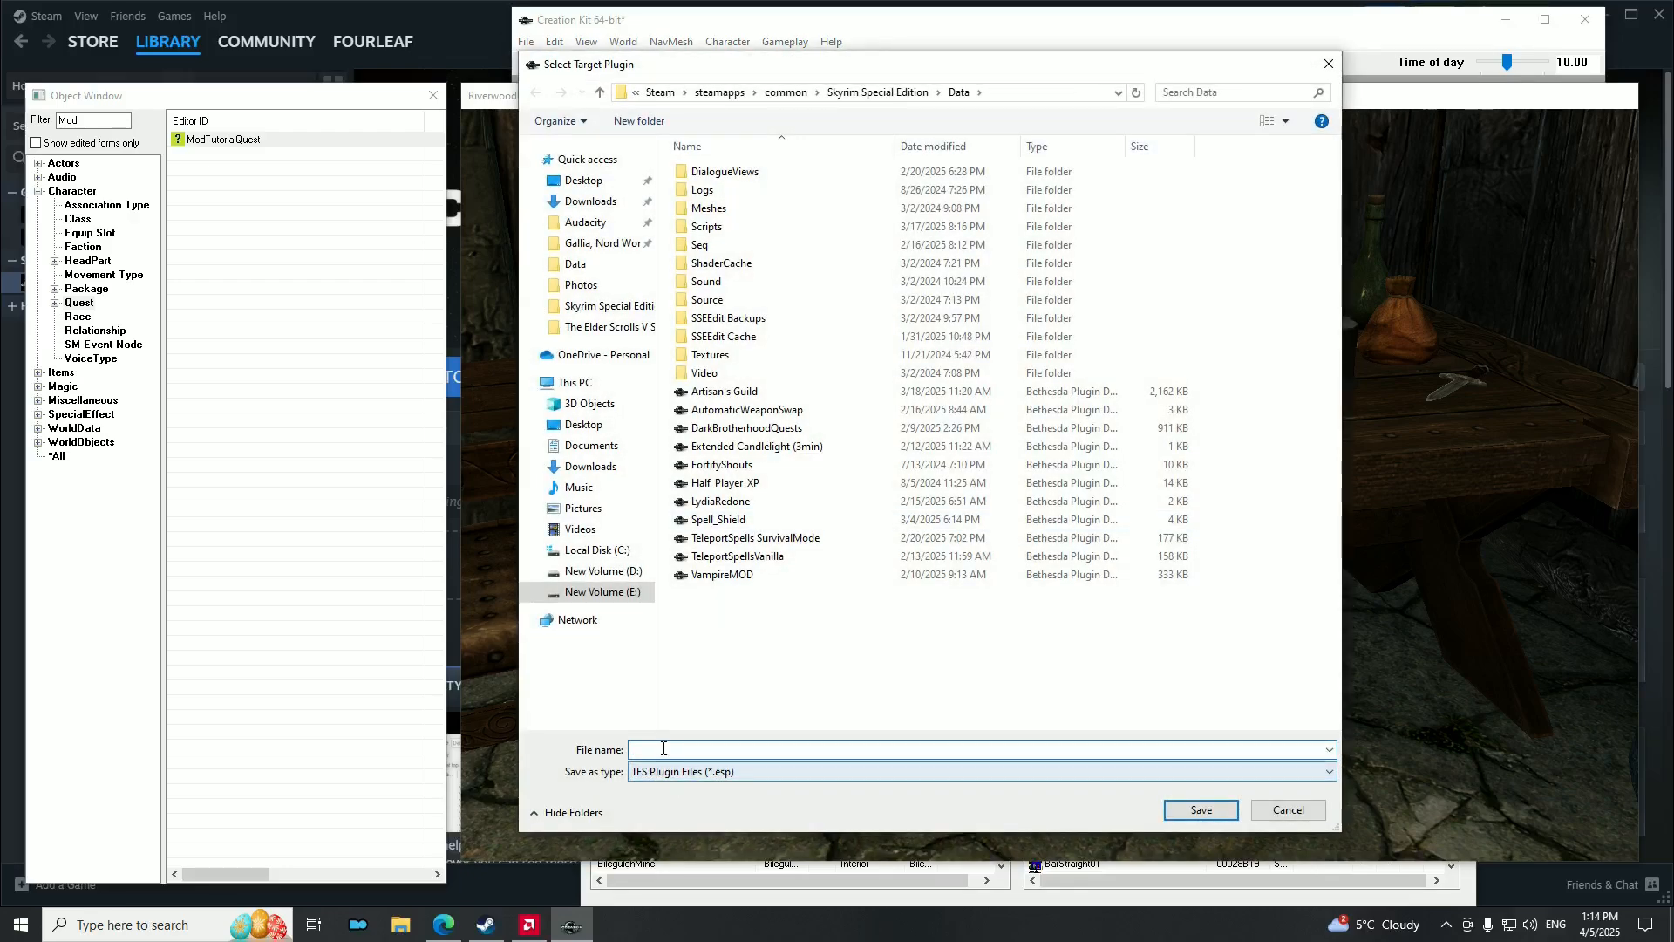
type("Mo")
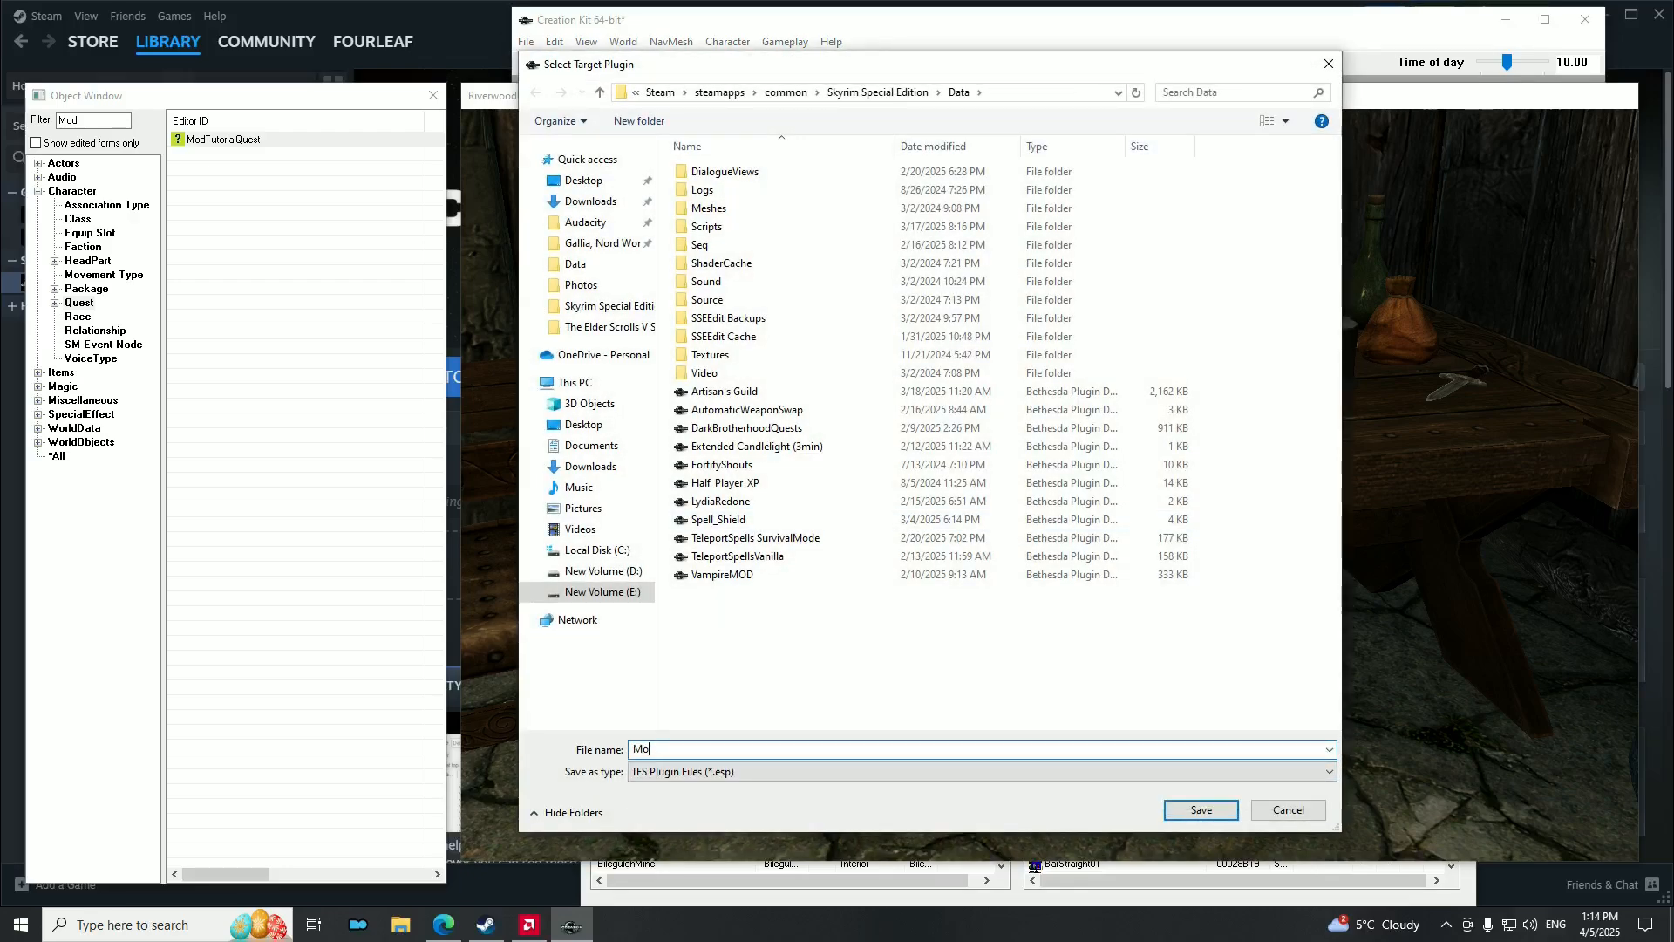
type("dTuuto")
key("BackSpace")
key("BackSpace")
type("torialQuest")
key("Return")
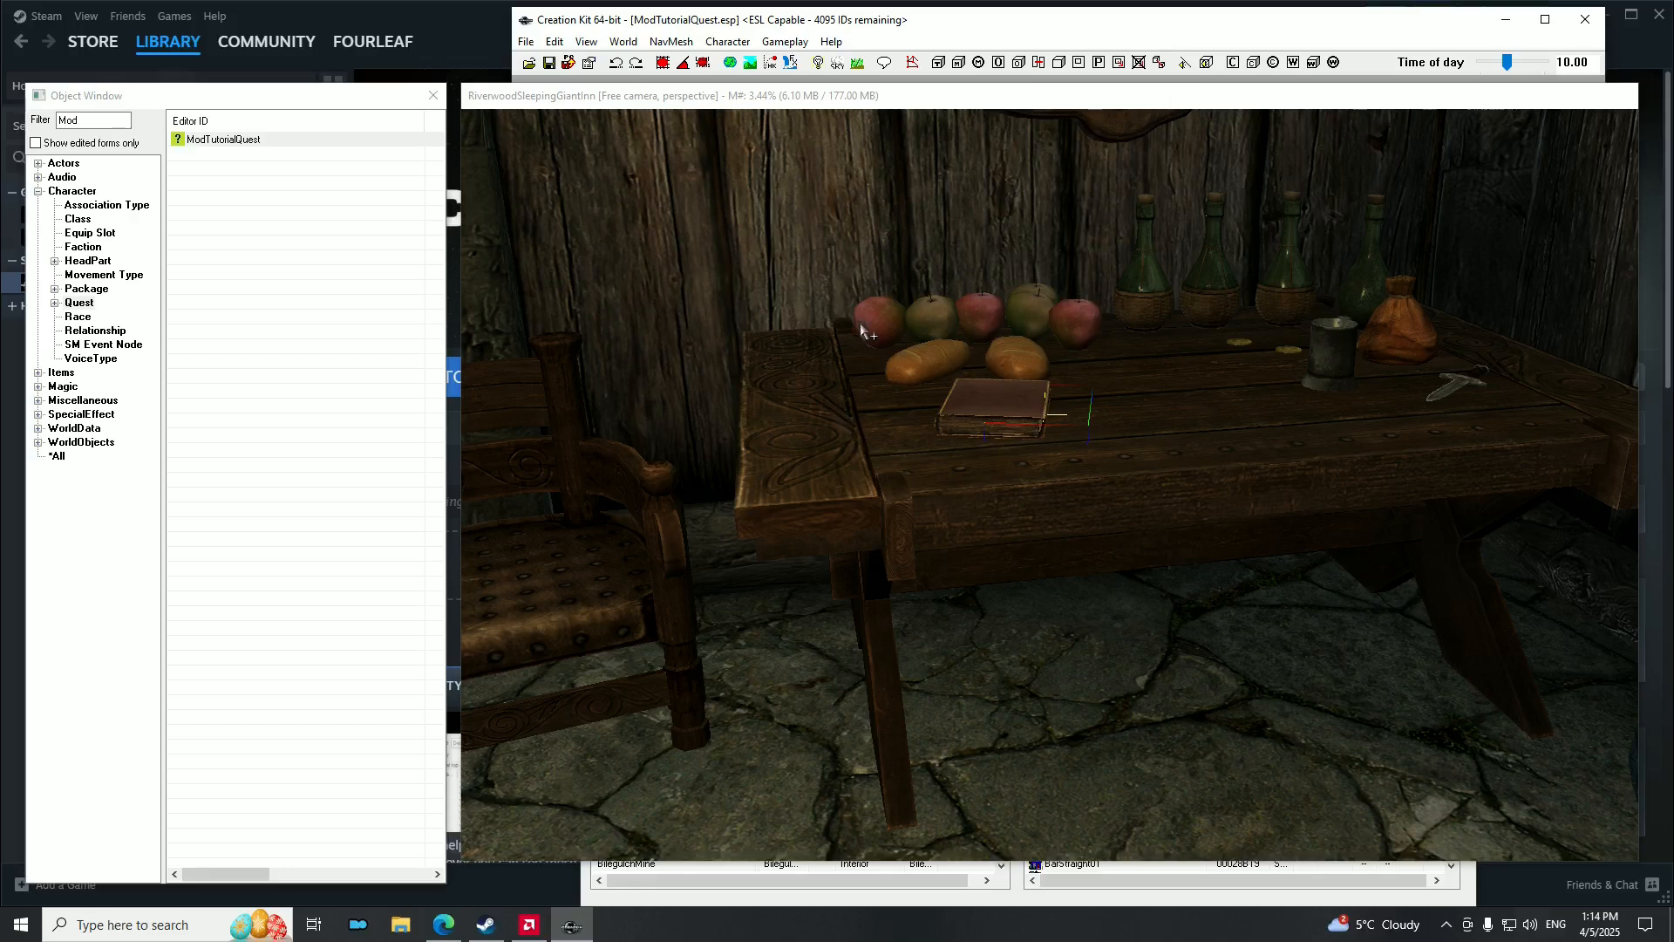
Examine the book on the table and the quest character standing in the RiverwoodSleepingGiantInn cell.
scroll(986, 462, "down", 3)
left_click(1010, 426)
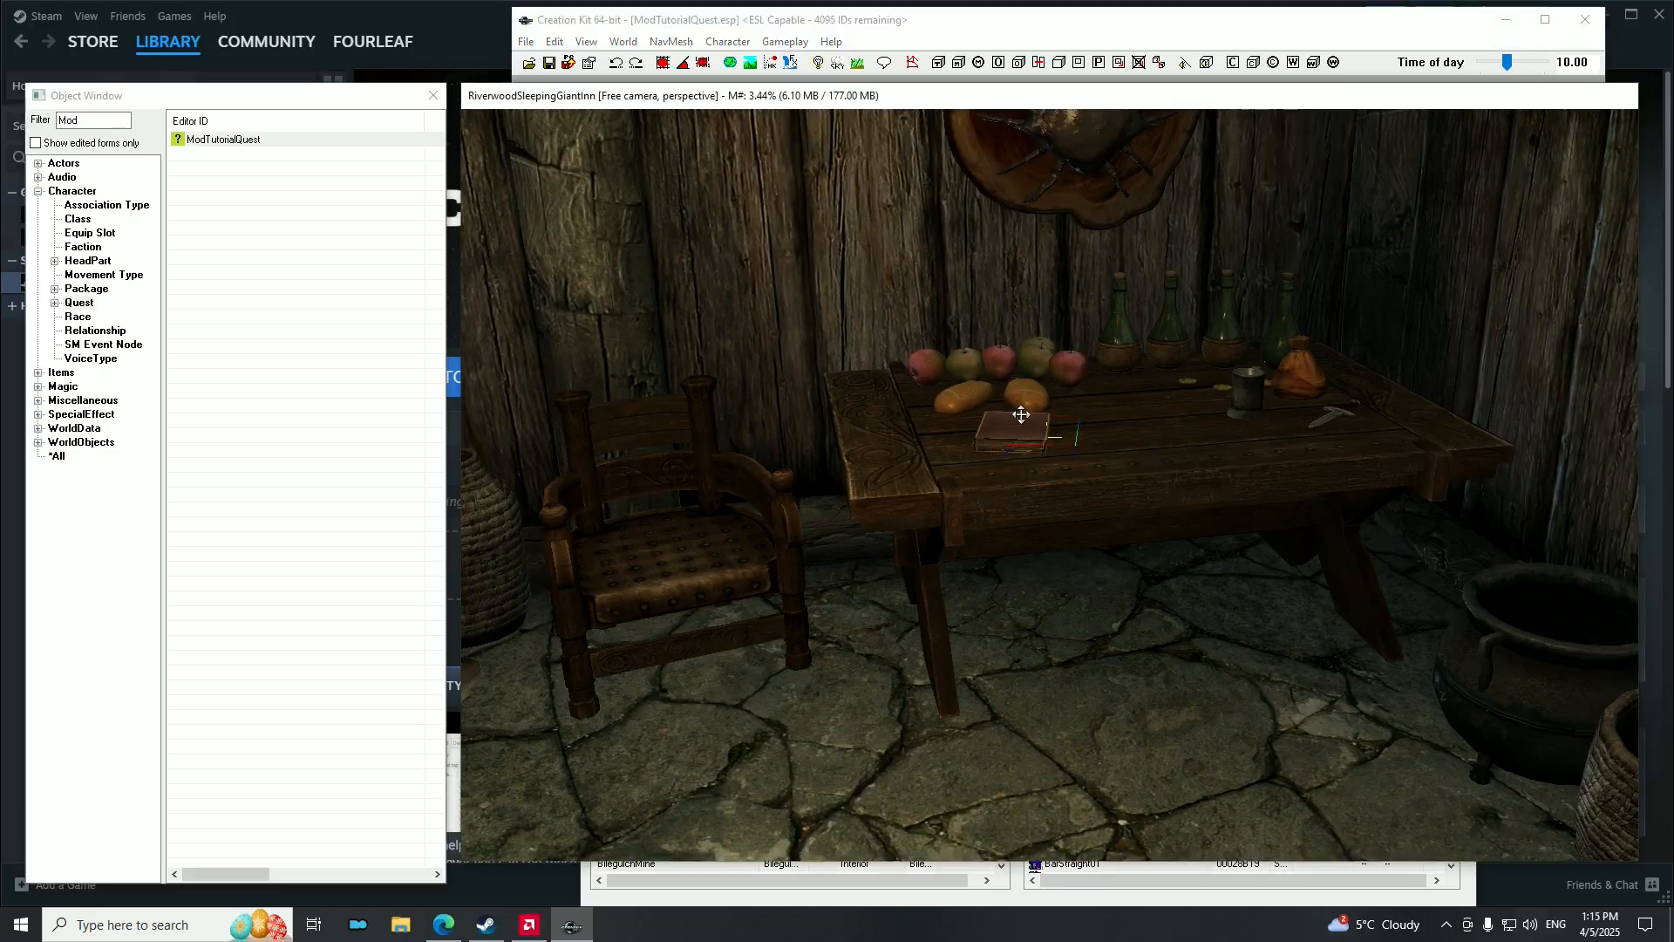
middle_click_drag(1026, 391, 912, 419, "shift")
scroll(1074, 397, "down", 3)
scroll(926, 391, "up", 4)
scroll(926, 391, "down", 5)
scroll(912, 418, "up", 4)
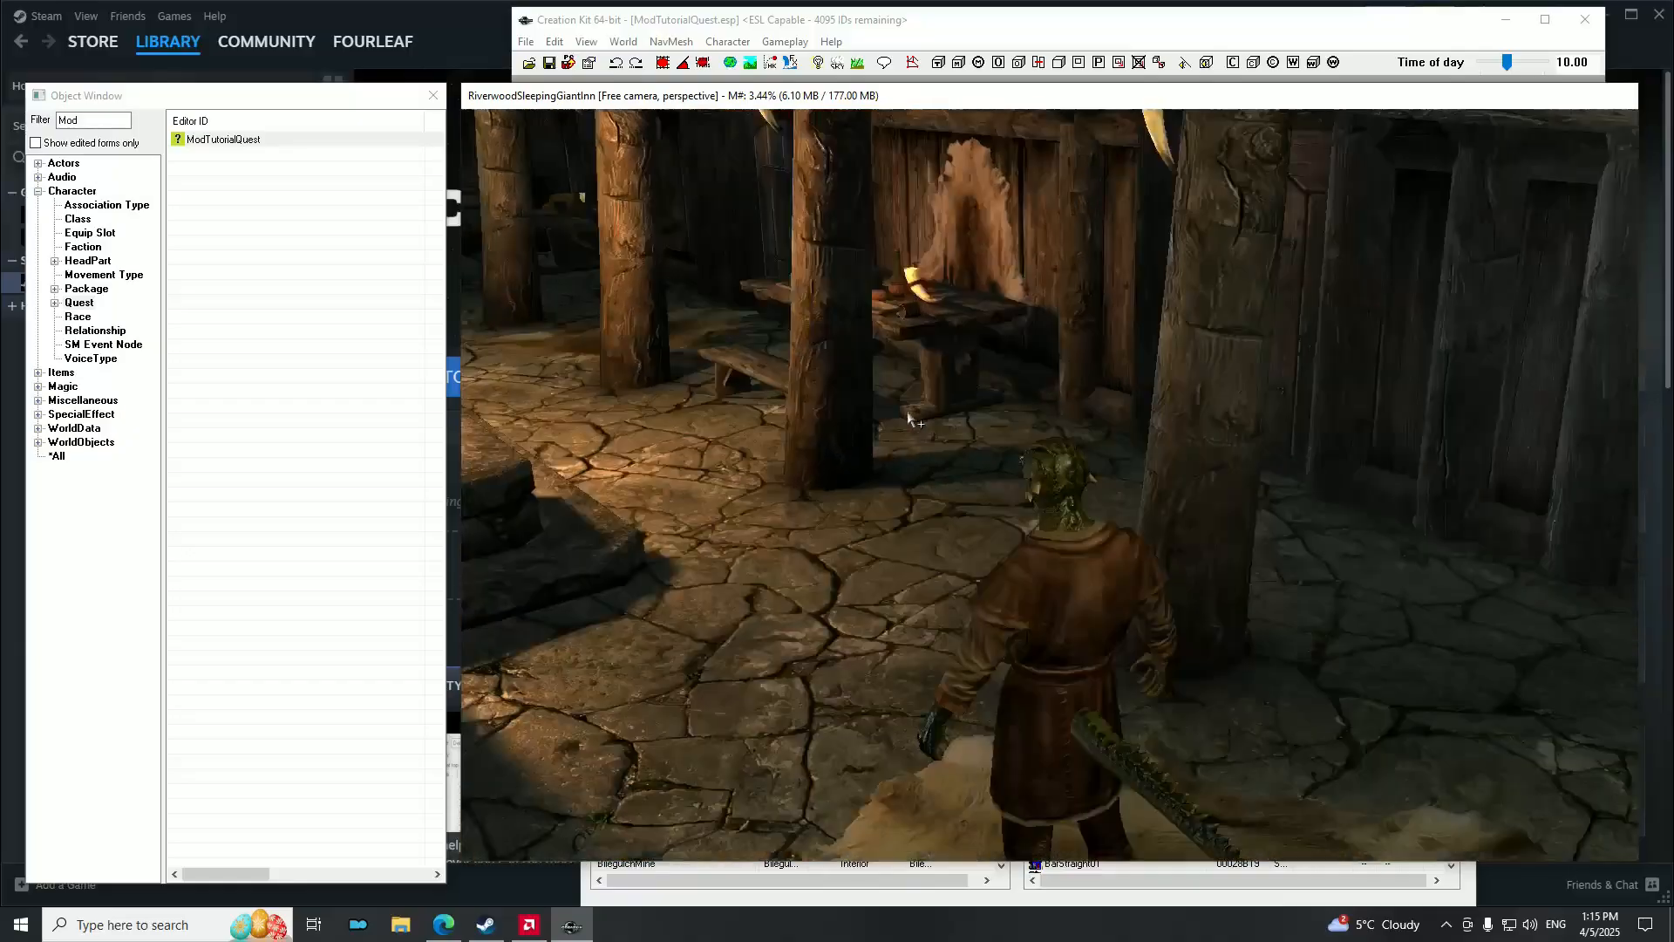
left_click(995, 556)
scroll(995, 556, "down", 1)
mouse_move(995, 555)
middle_mouse_down("shift")
mouse_move(1247, 500)
mouse_move(1204, 542)
mouse_move(900, 548)
mouse_move(1281, 527)
mouse_move(942, 529)
mouse_move(995, 523)
mouse_move(977, 530)
middle_mouse_up("shift")
scroll(1112, 538, "down", 5)
scroll(1121, 539, "down", 2)
scroll(948, 530, "down", 2)
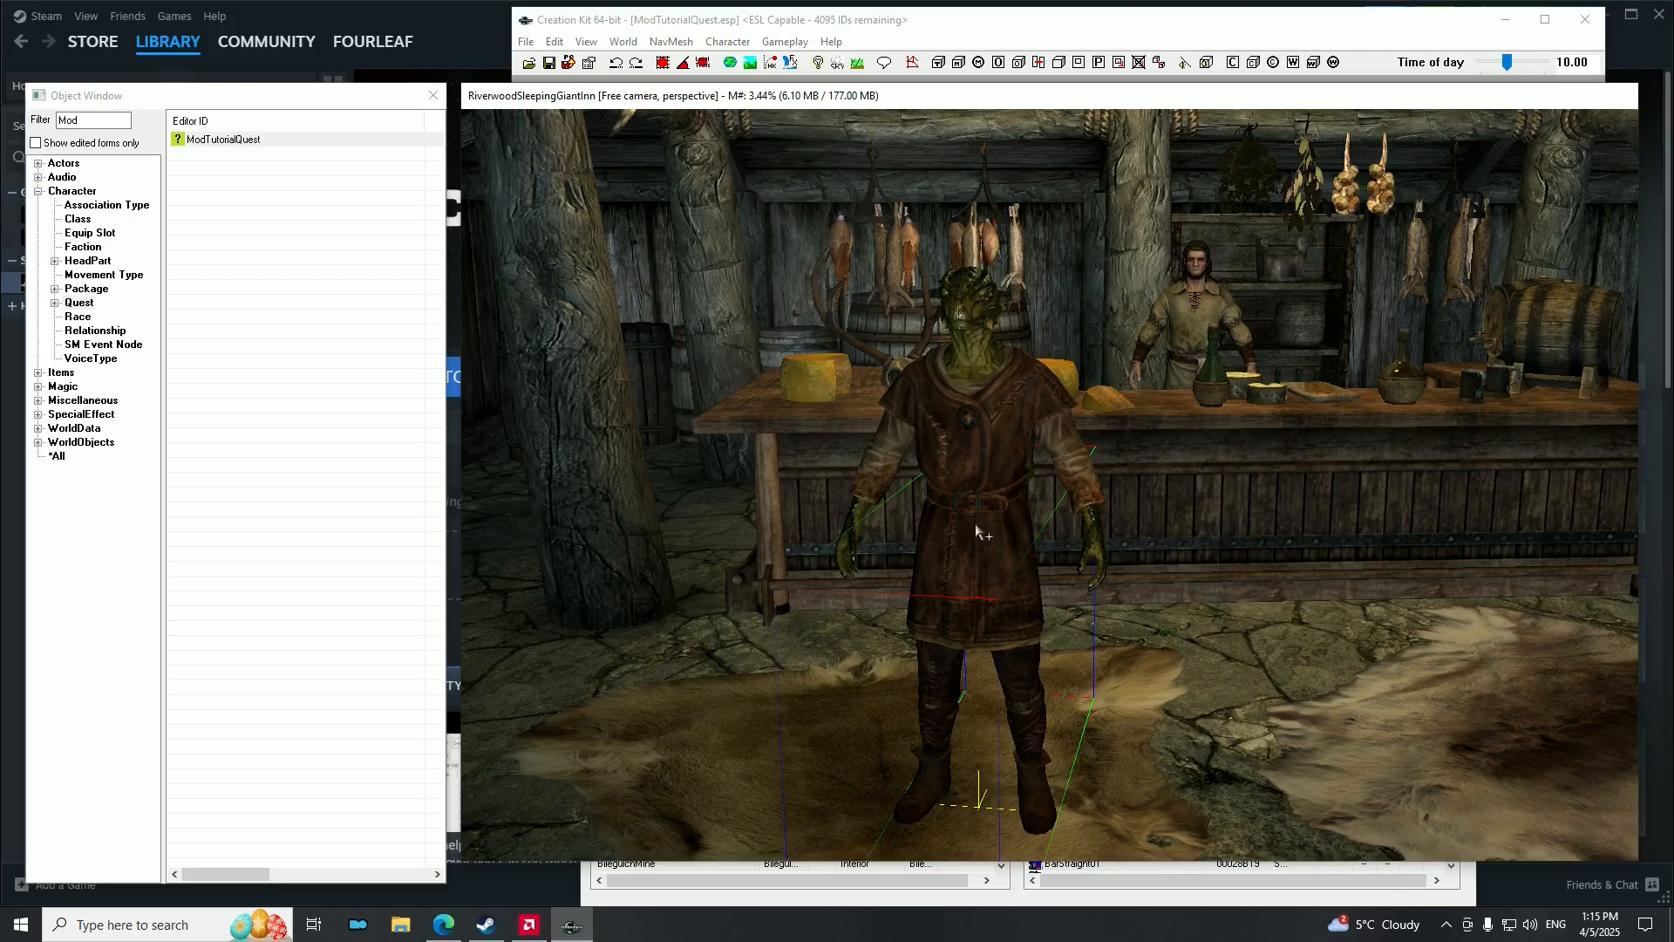
left_click(978, 434)
Reopen ModTutorialQuest and review the topics and responses in the ModTutorialQuest_SinksWaterView dialogue view.
double_click(222, 141)
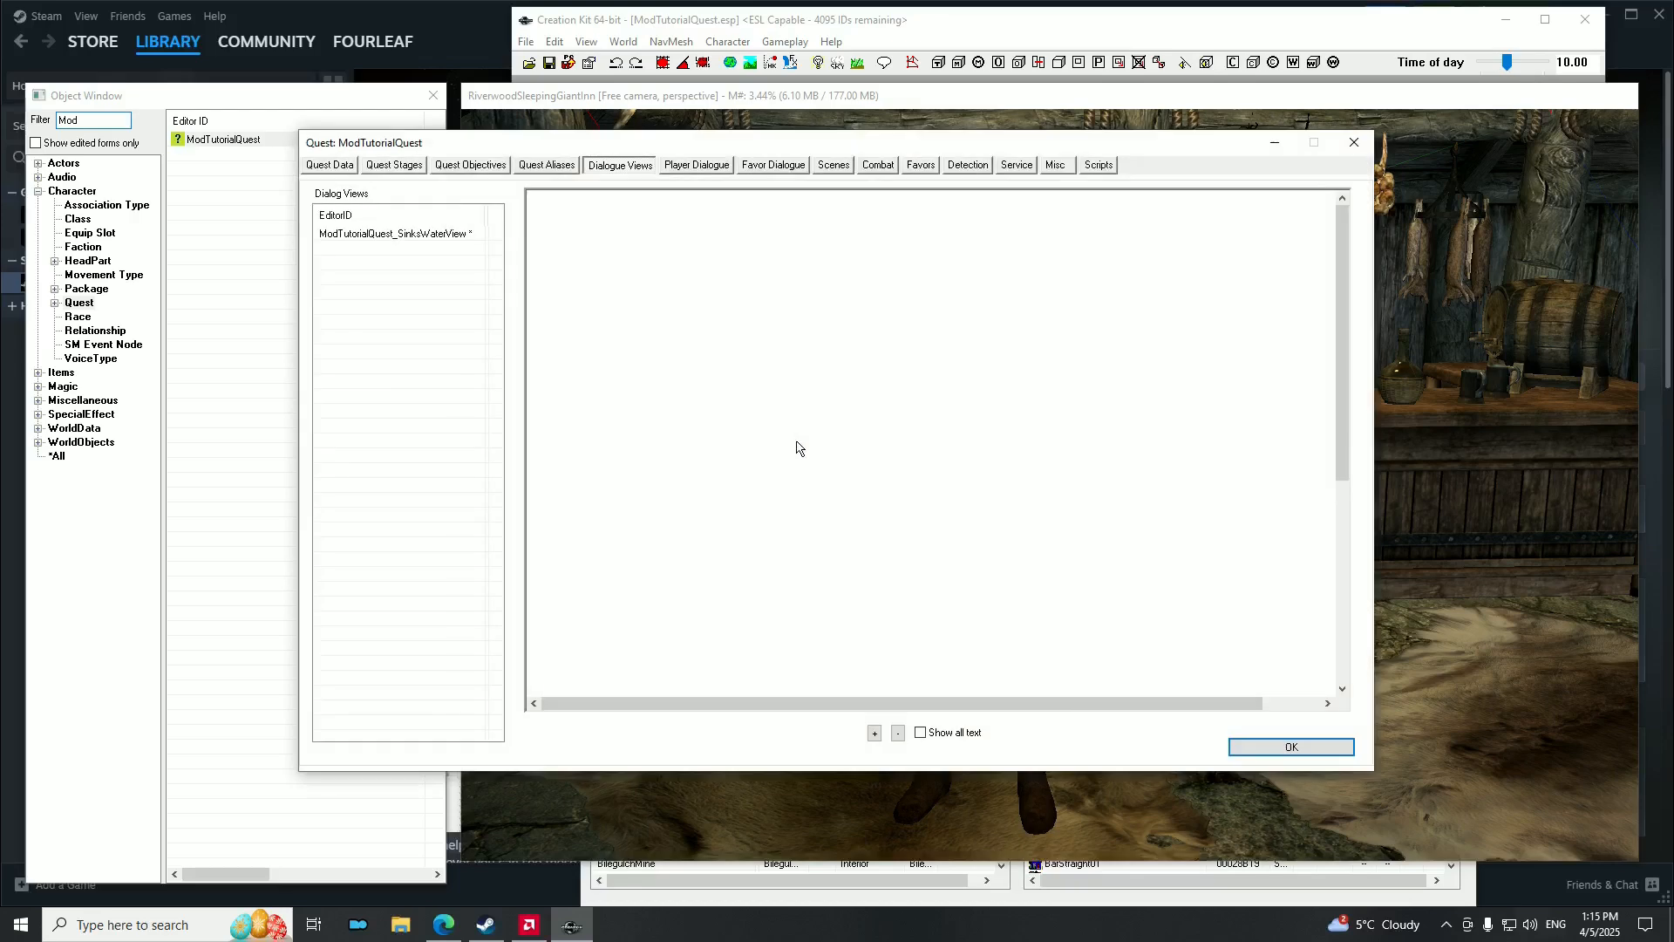
left_click(384, 242)
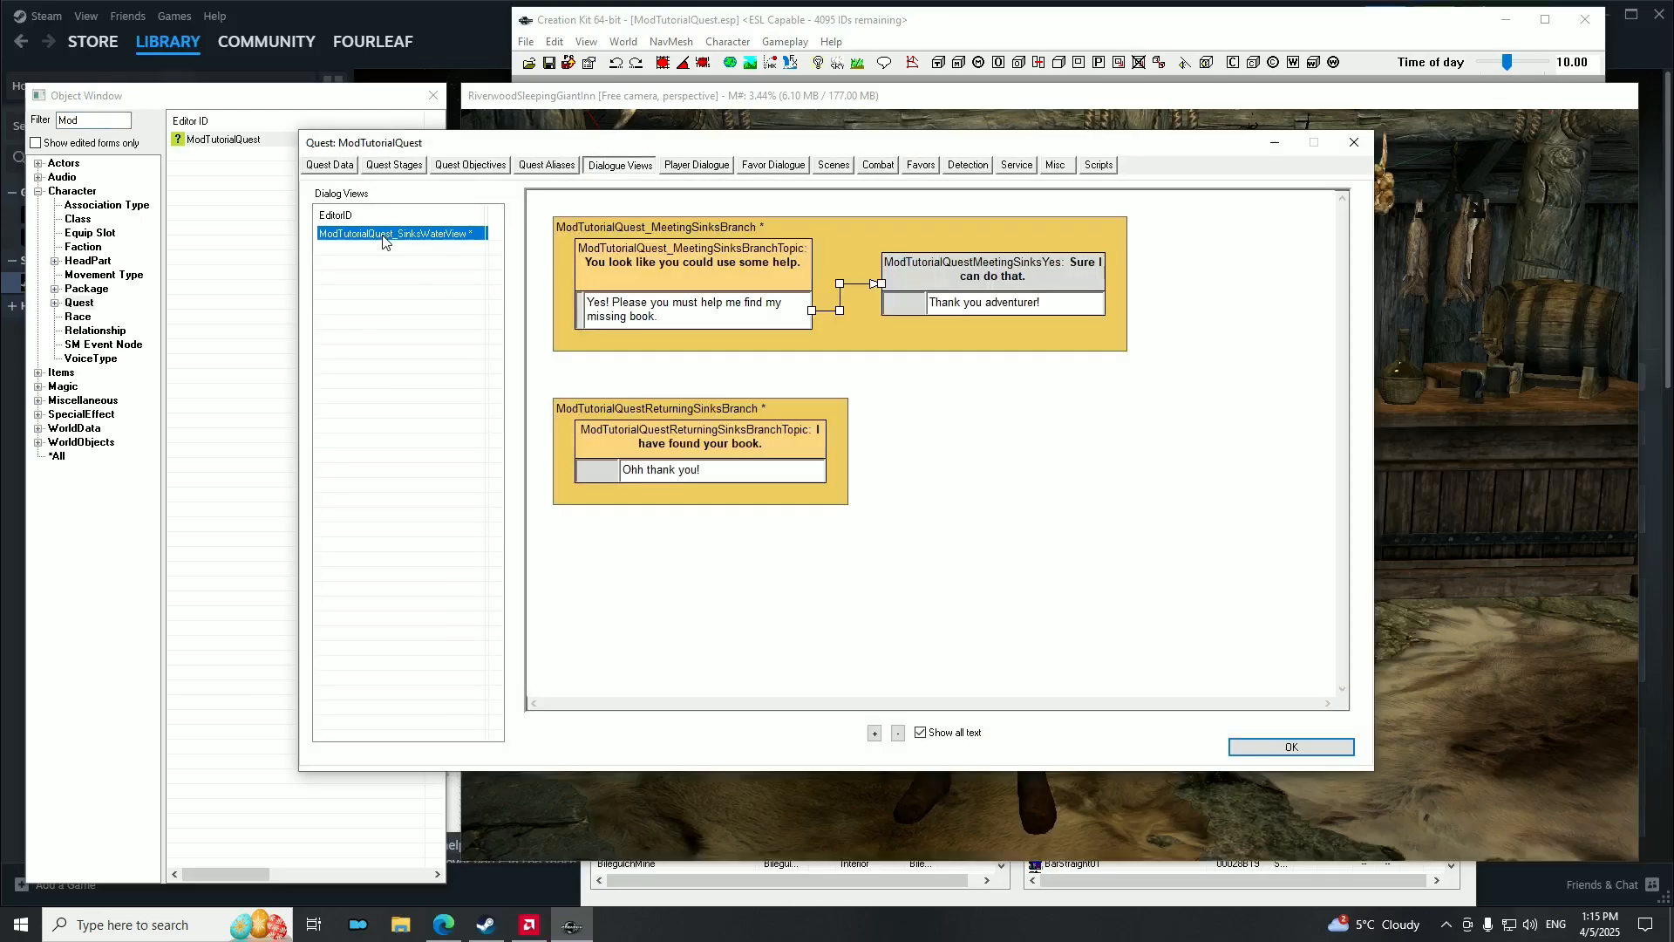
left_click_drag(835, 150, 1009, 198)
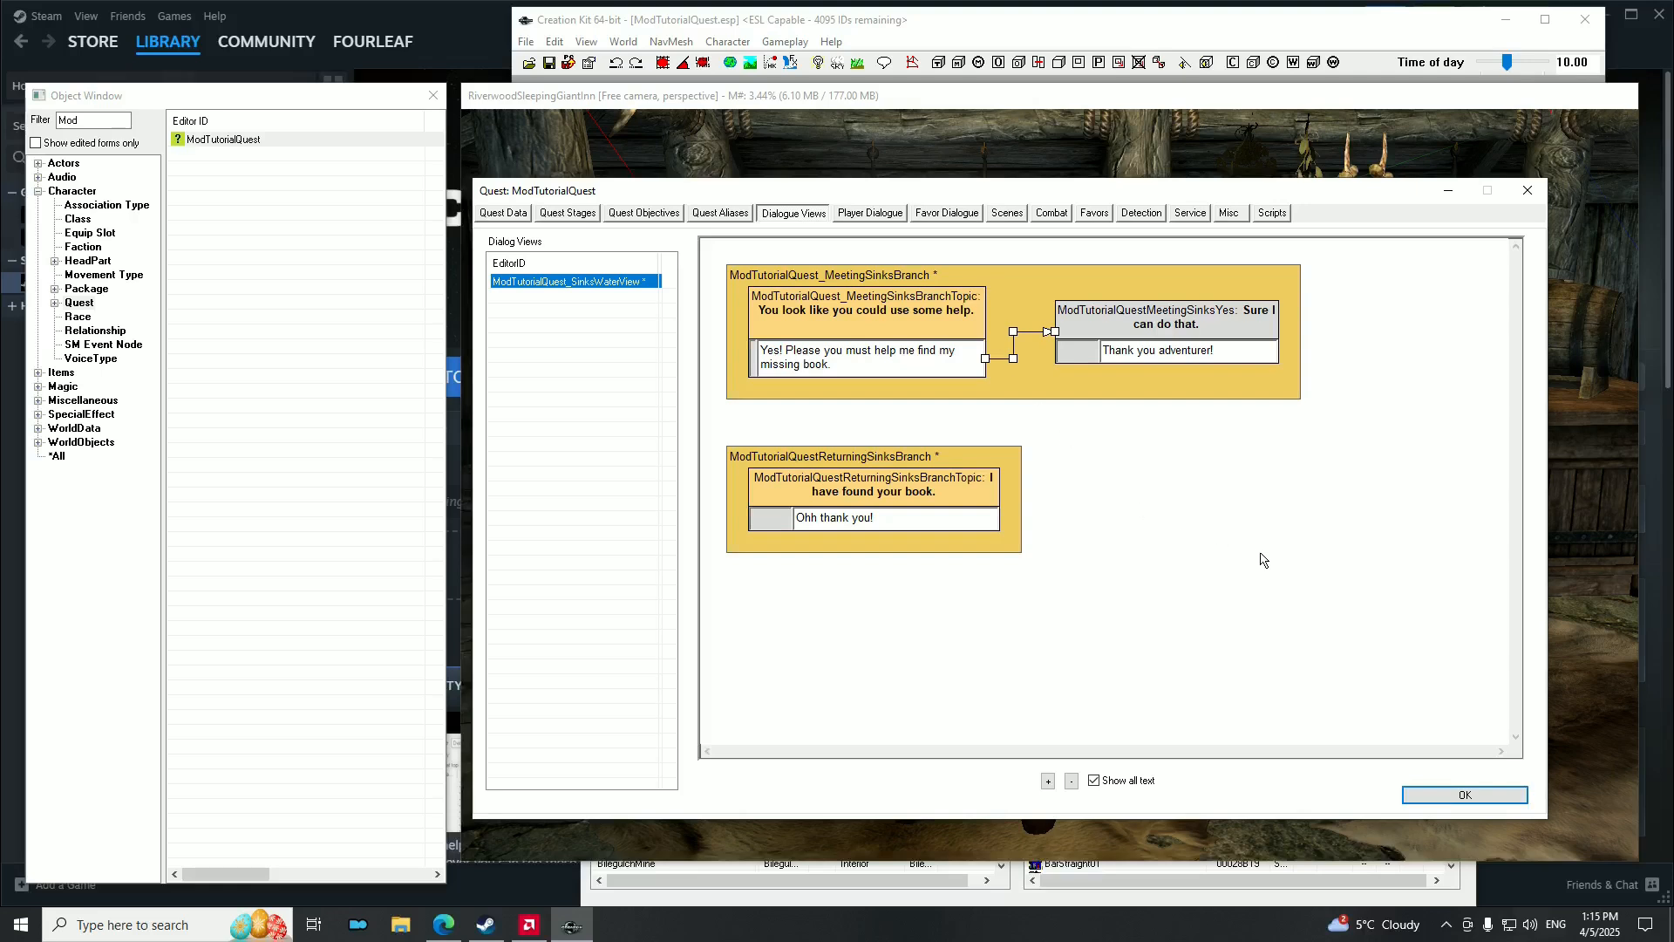
left_click(796, 315)
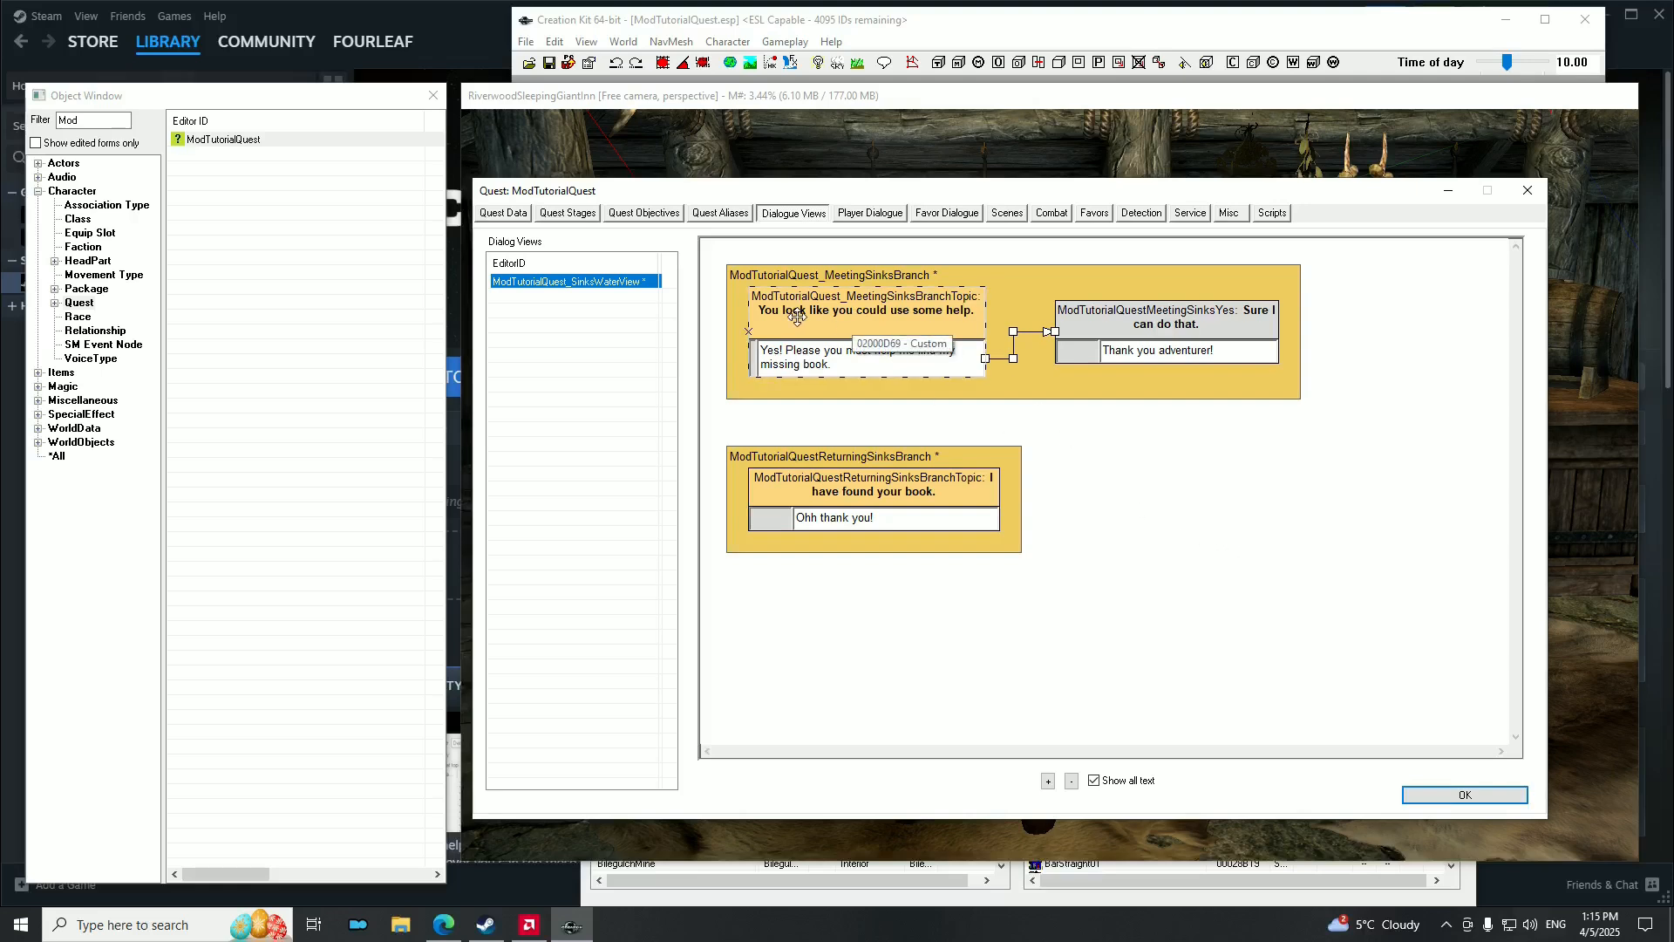
left_click(863, 521)
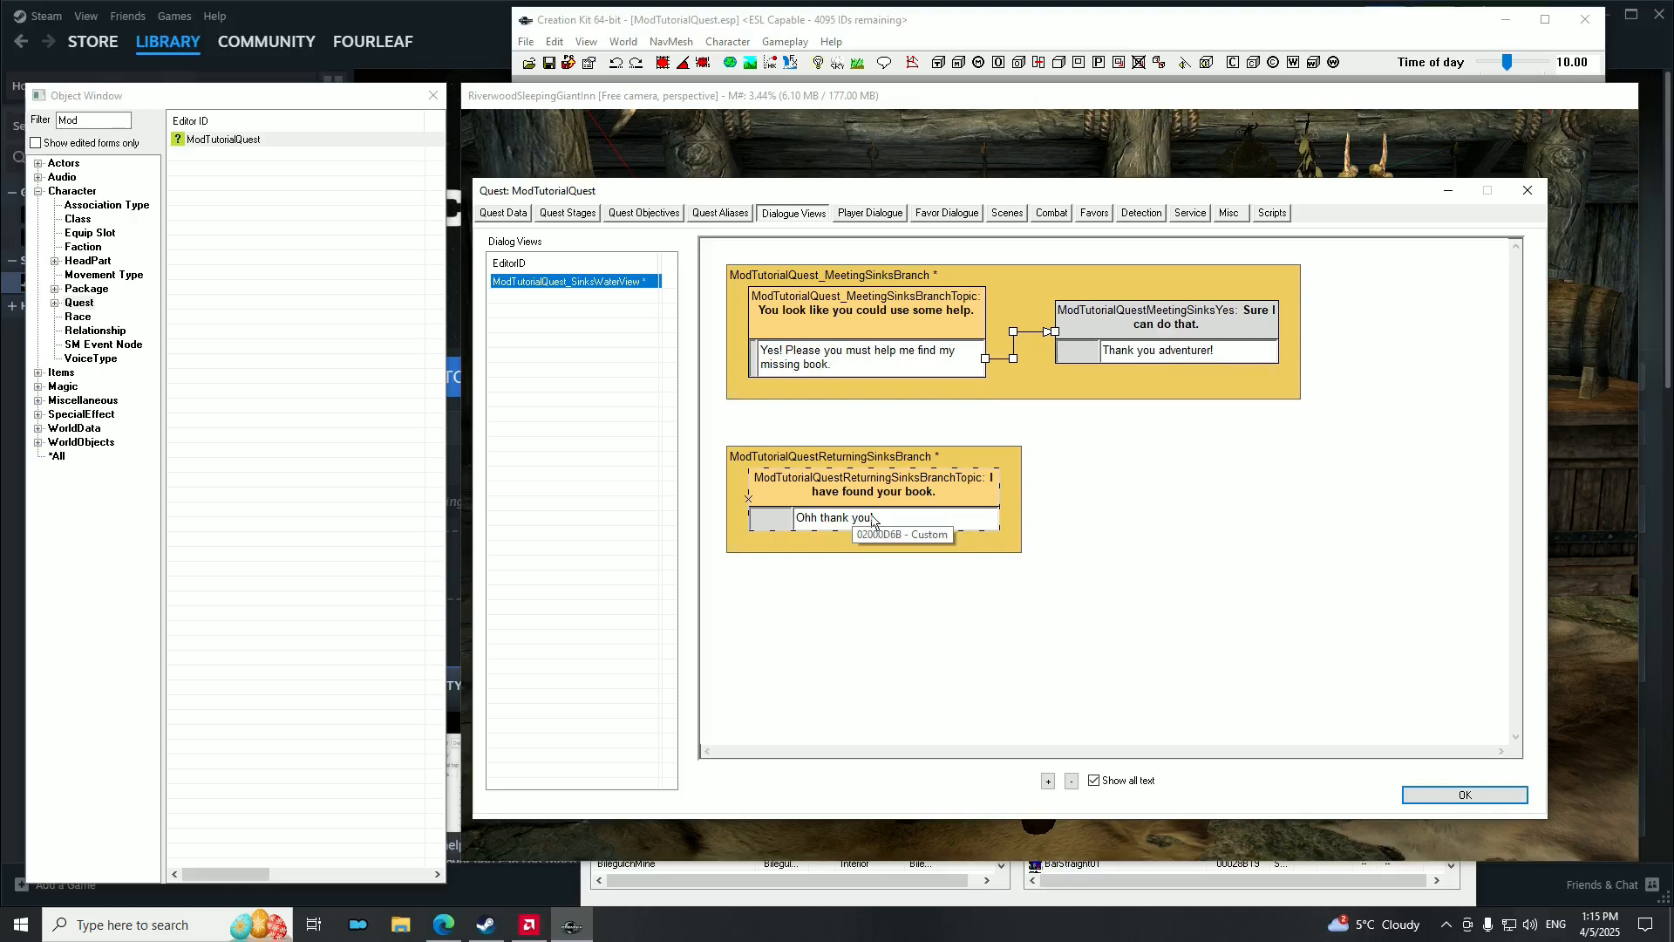
left_click(1159, 353)
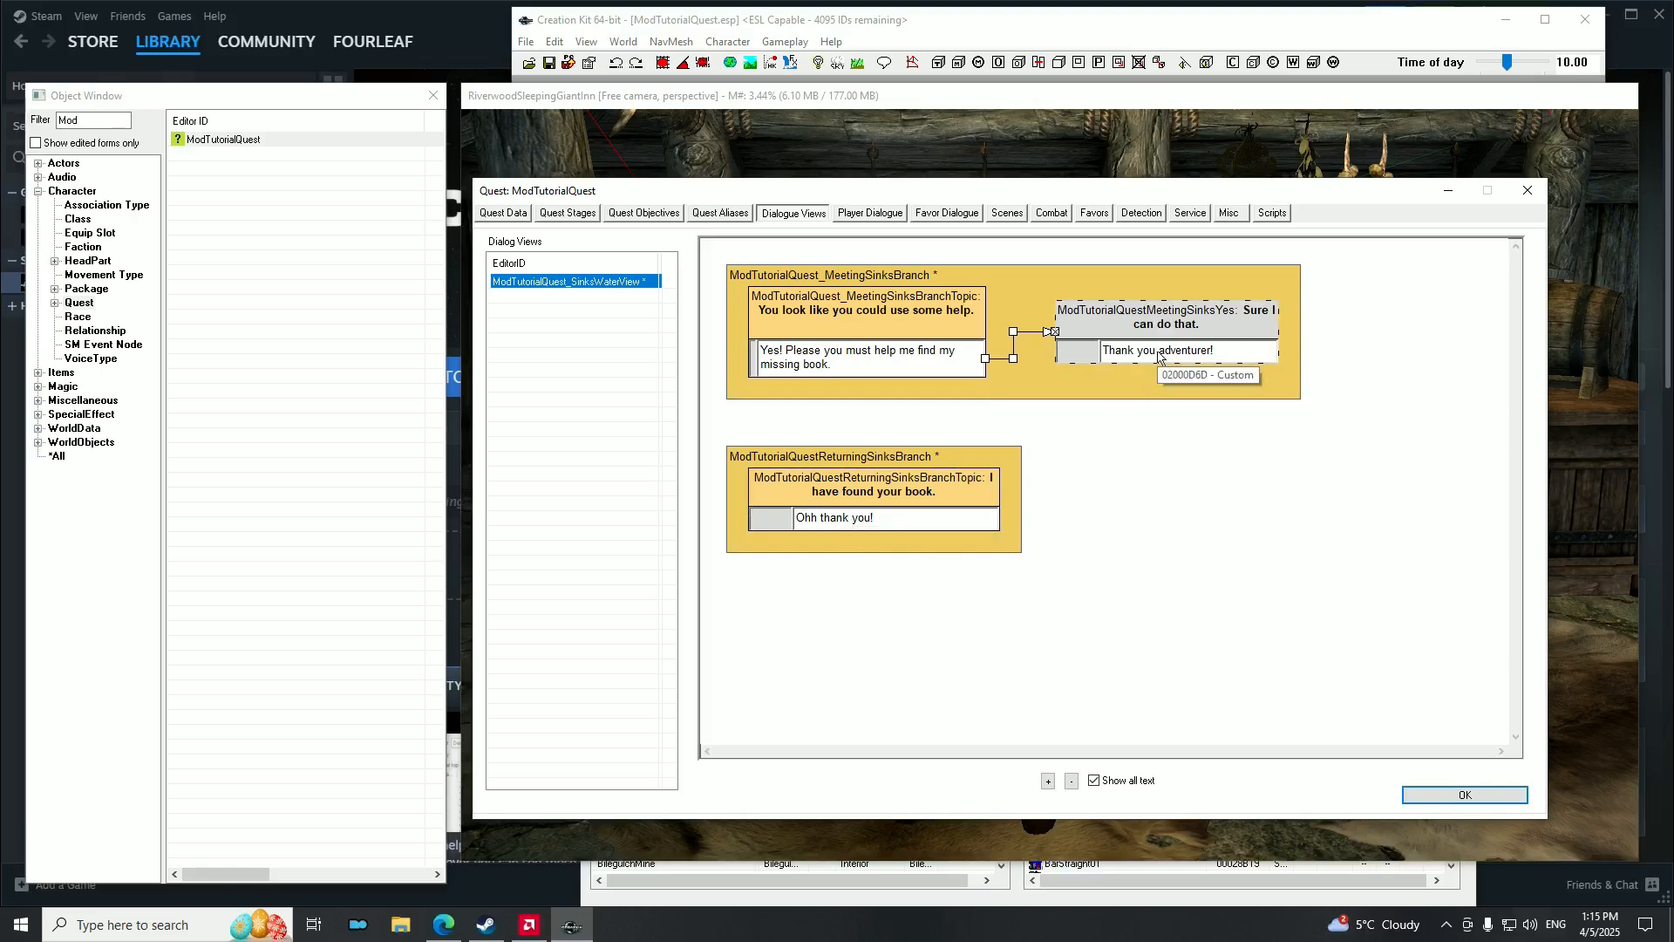
left_click(783, 318)
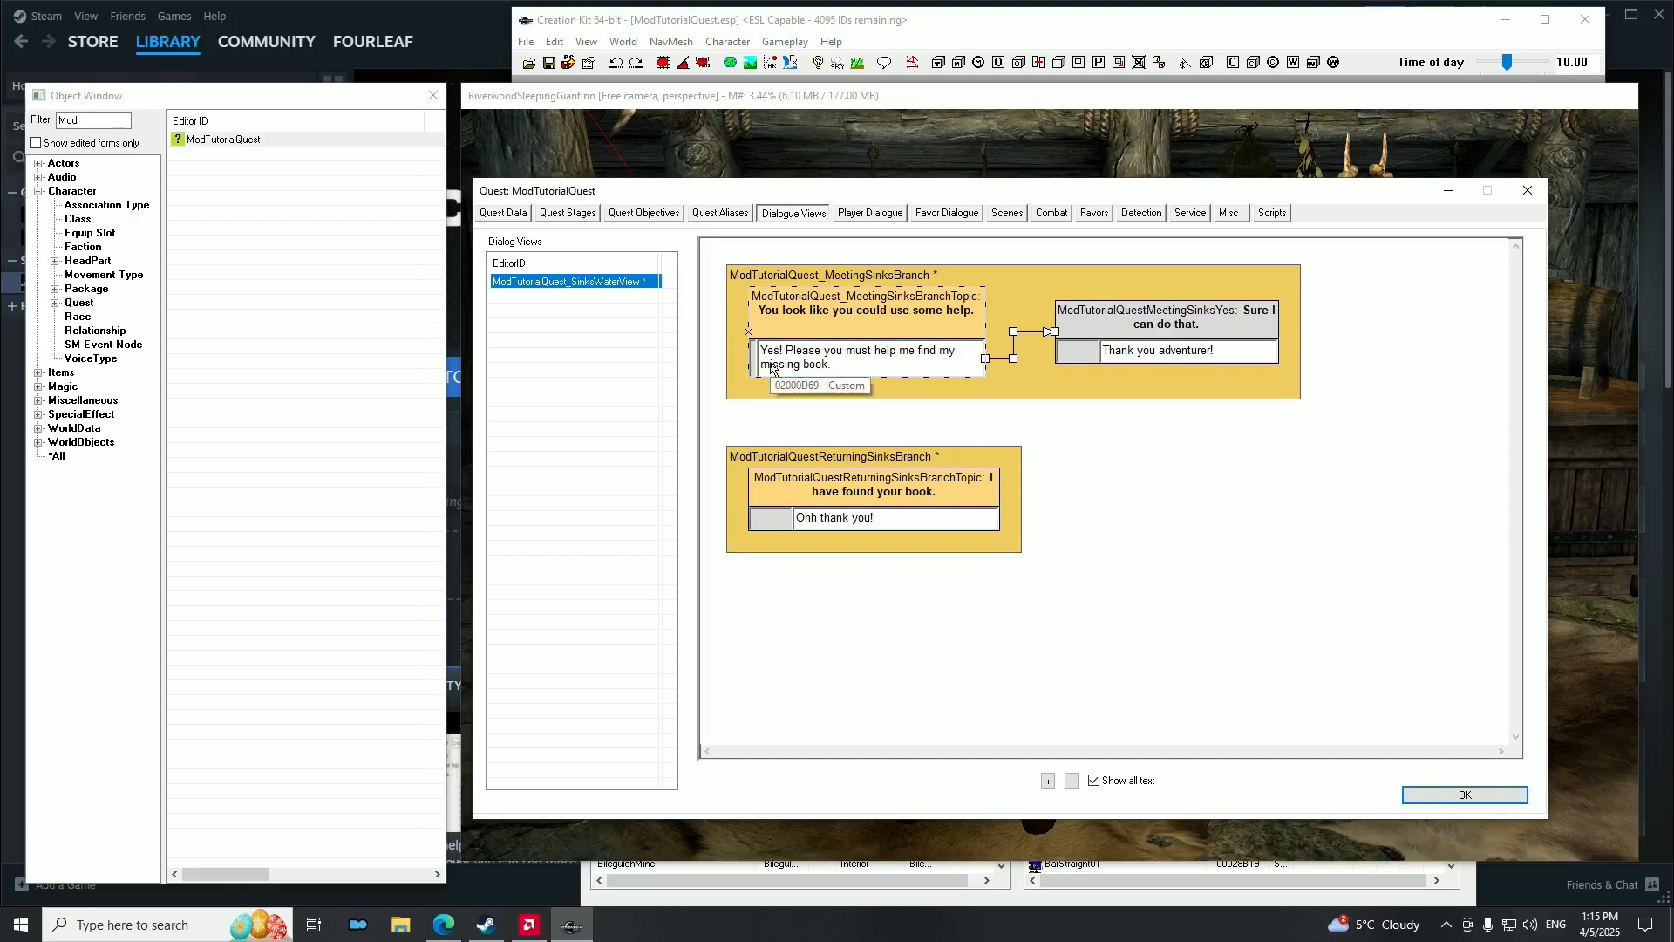
left_click(1196, 336)
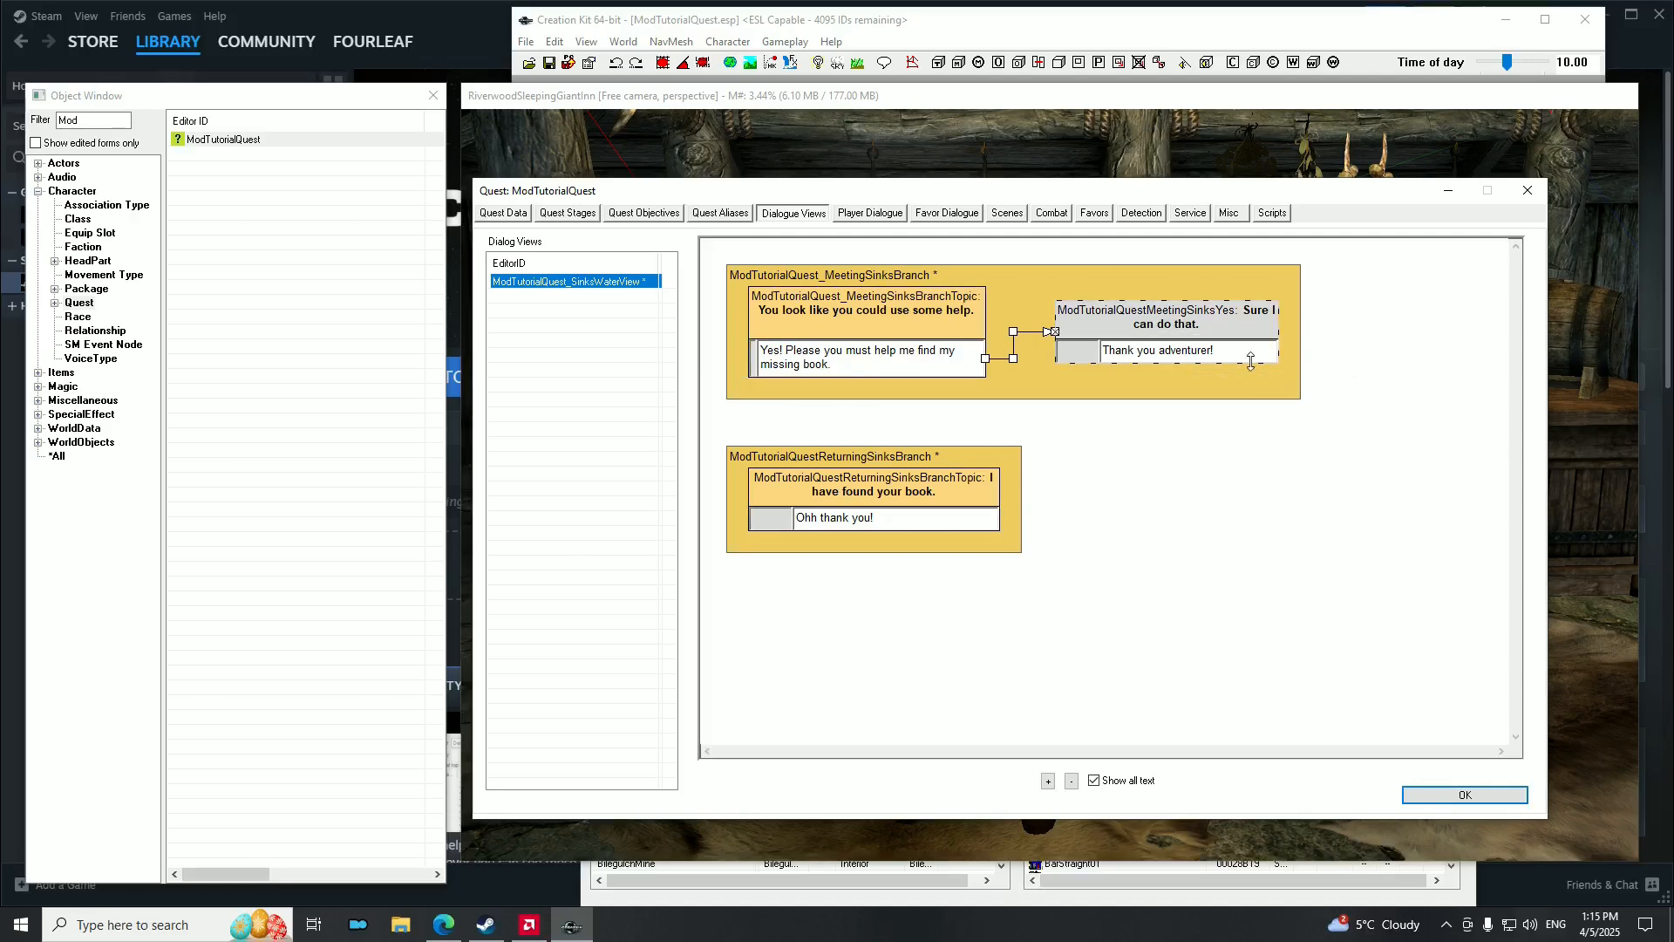
Inspect the End script fragment of the "Thank you adventurer!" response, and close its topic info without changes.
double_click(1191, 353)
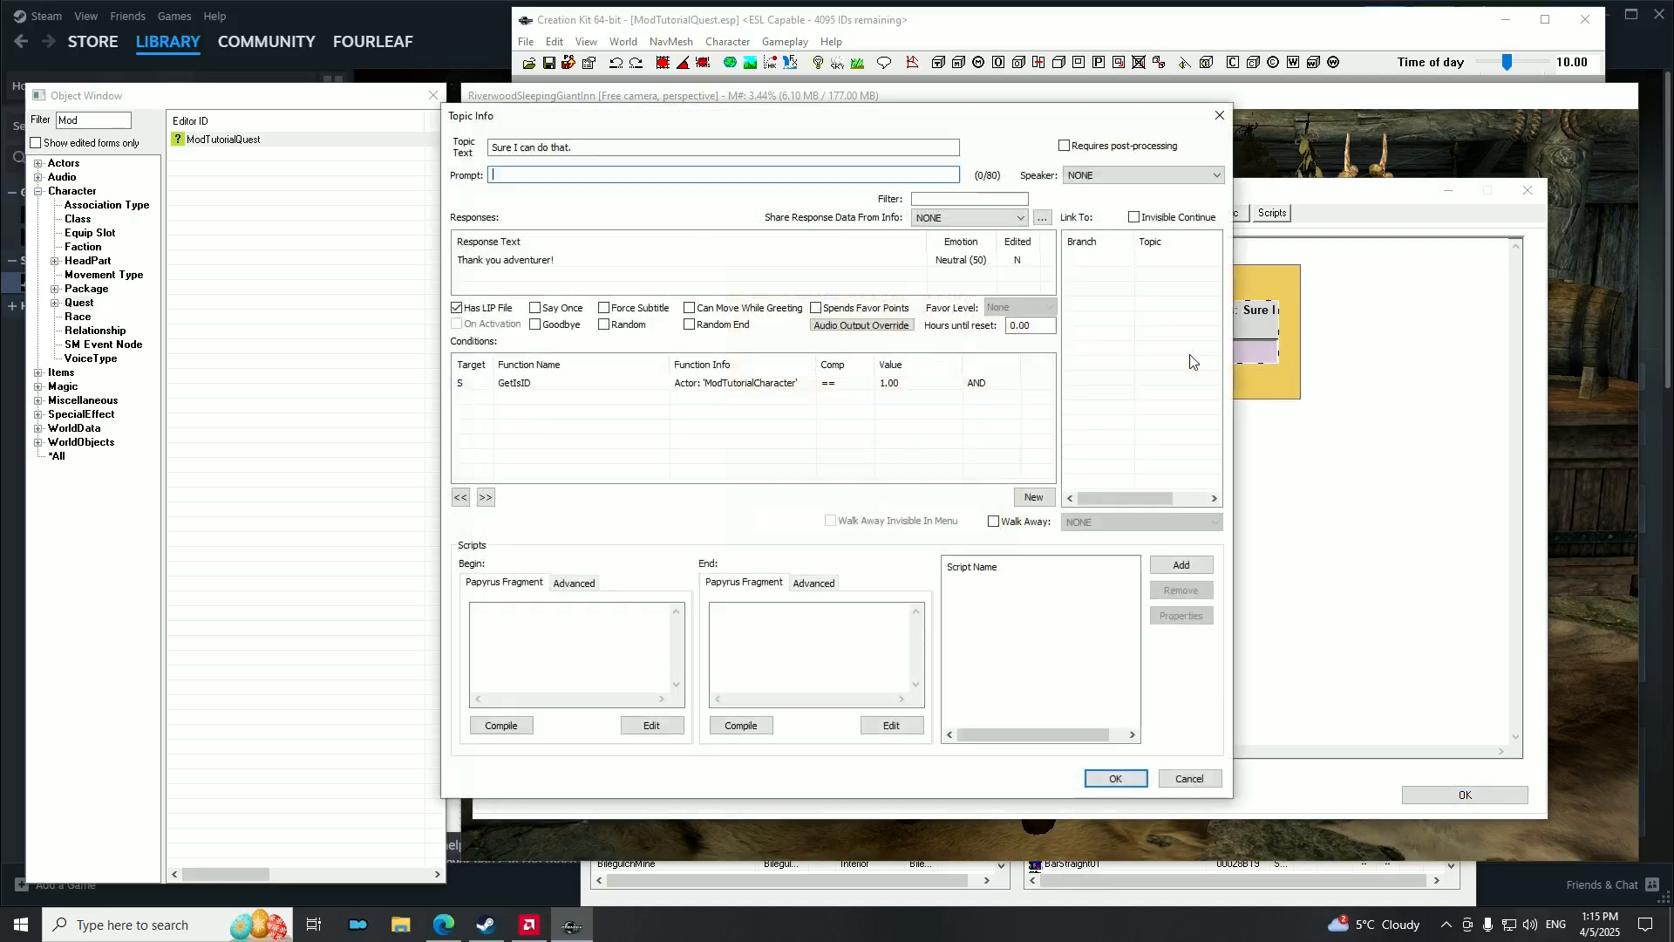
left_click(796, 665)
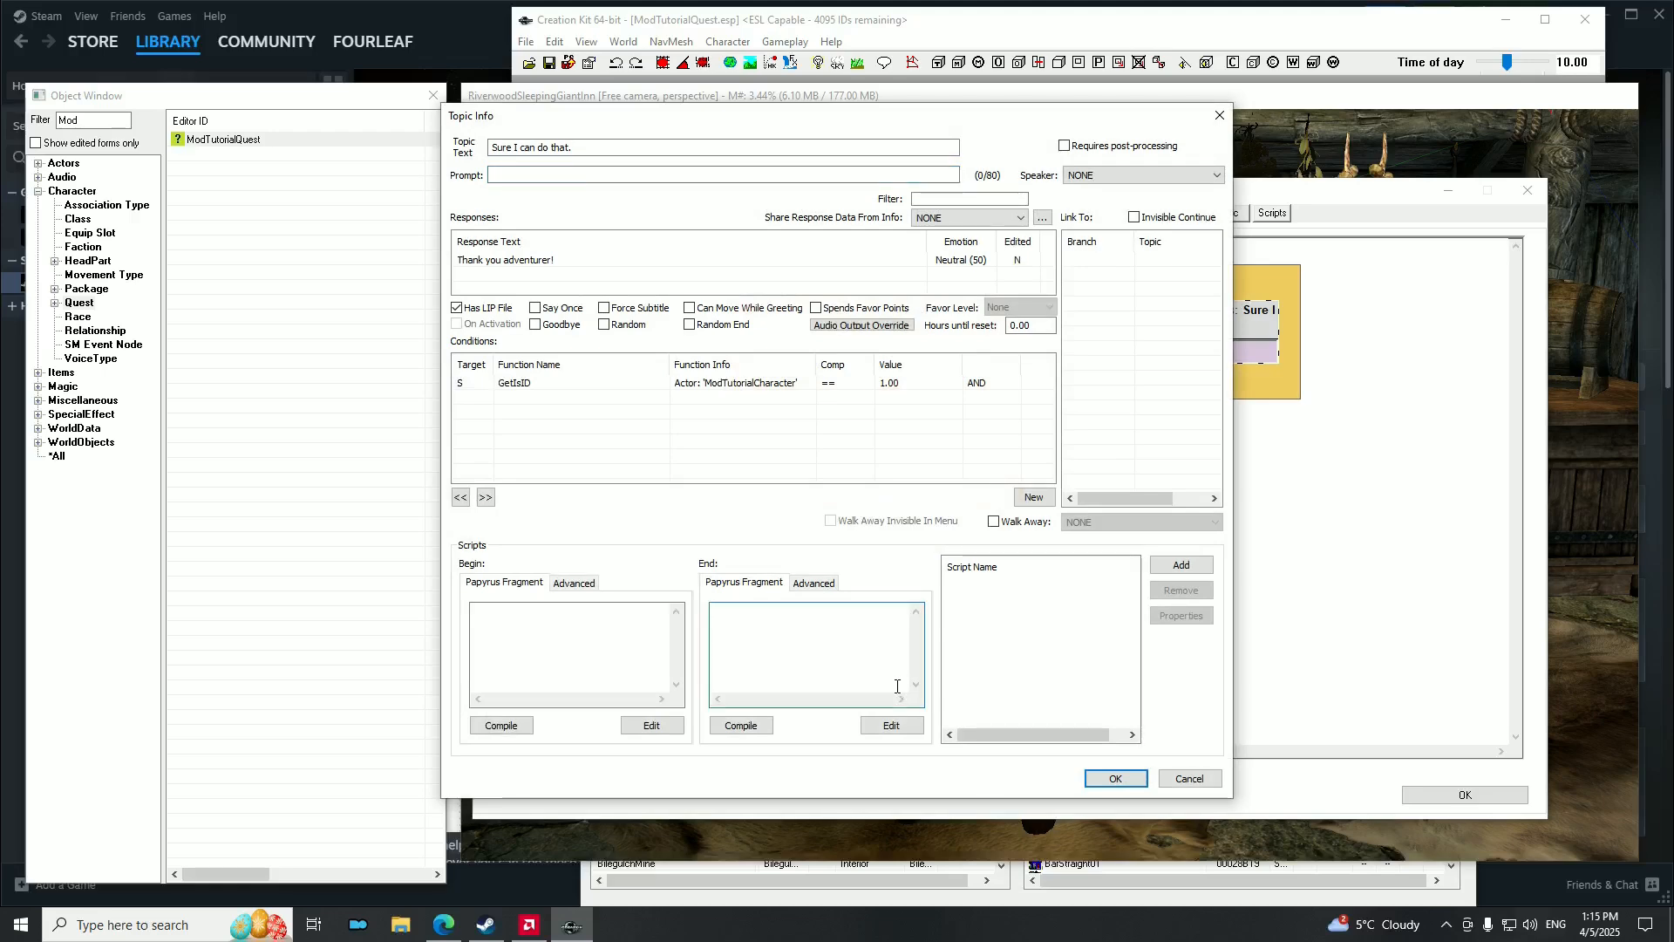
left_click_drag(820, 116, 937, 309)
left_click(1335, 308)
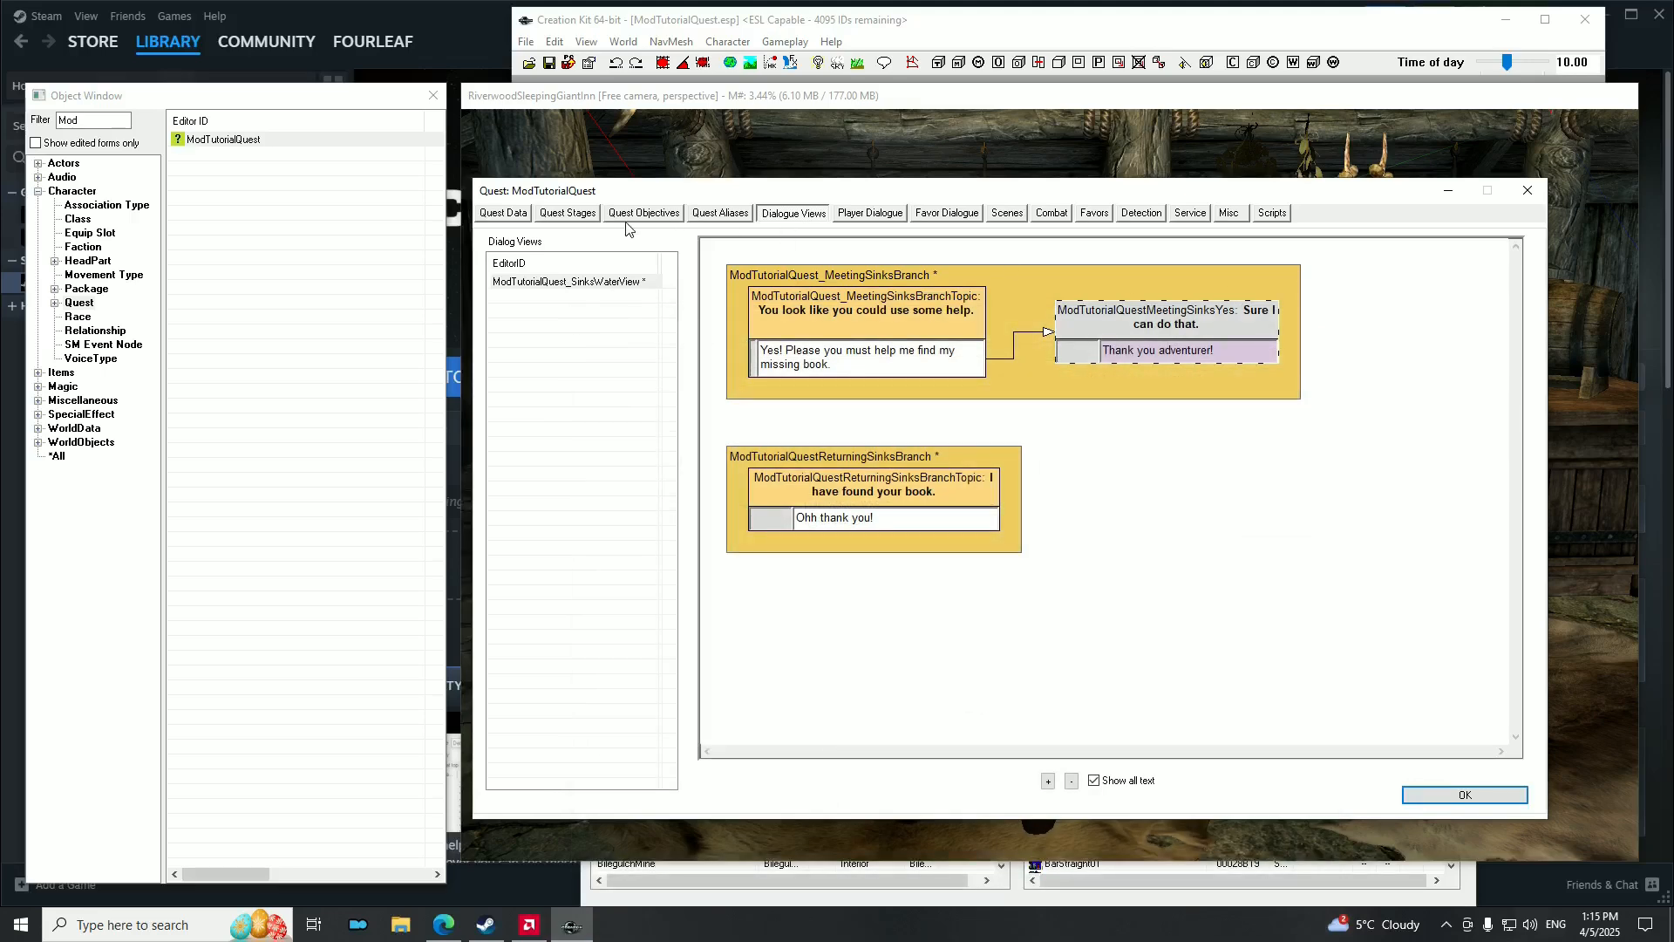
Review the log entries of stages 20, 30 and 10 in the quest's stage list.
left_click(571, 216)
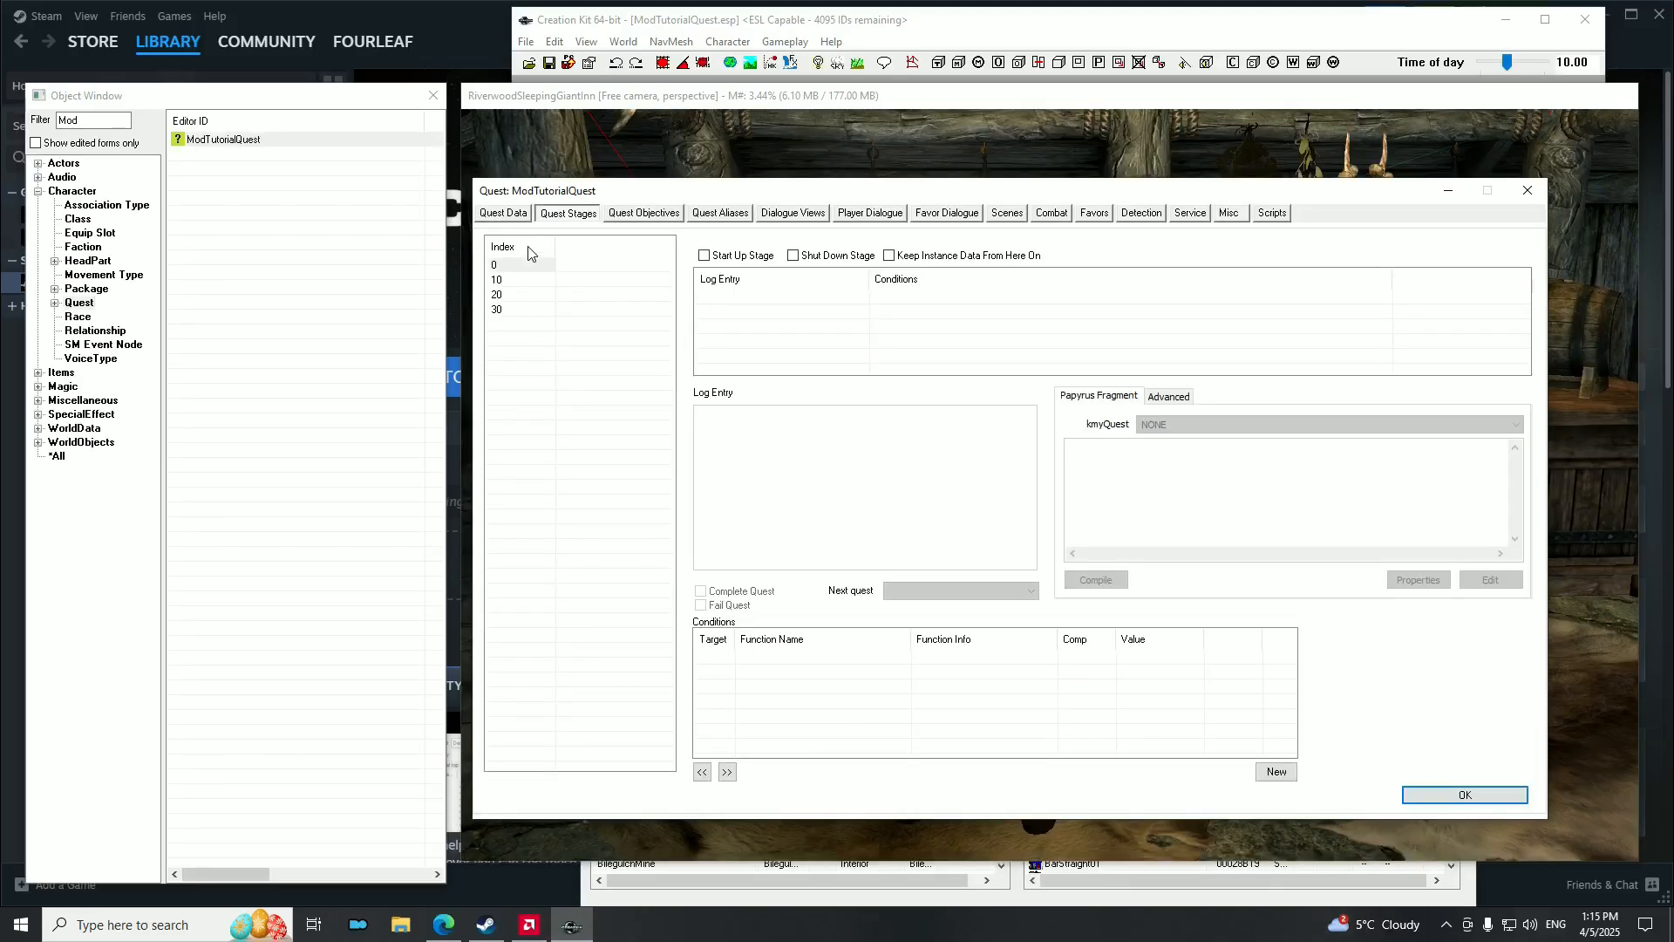
left_click(518, 294)
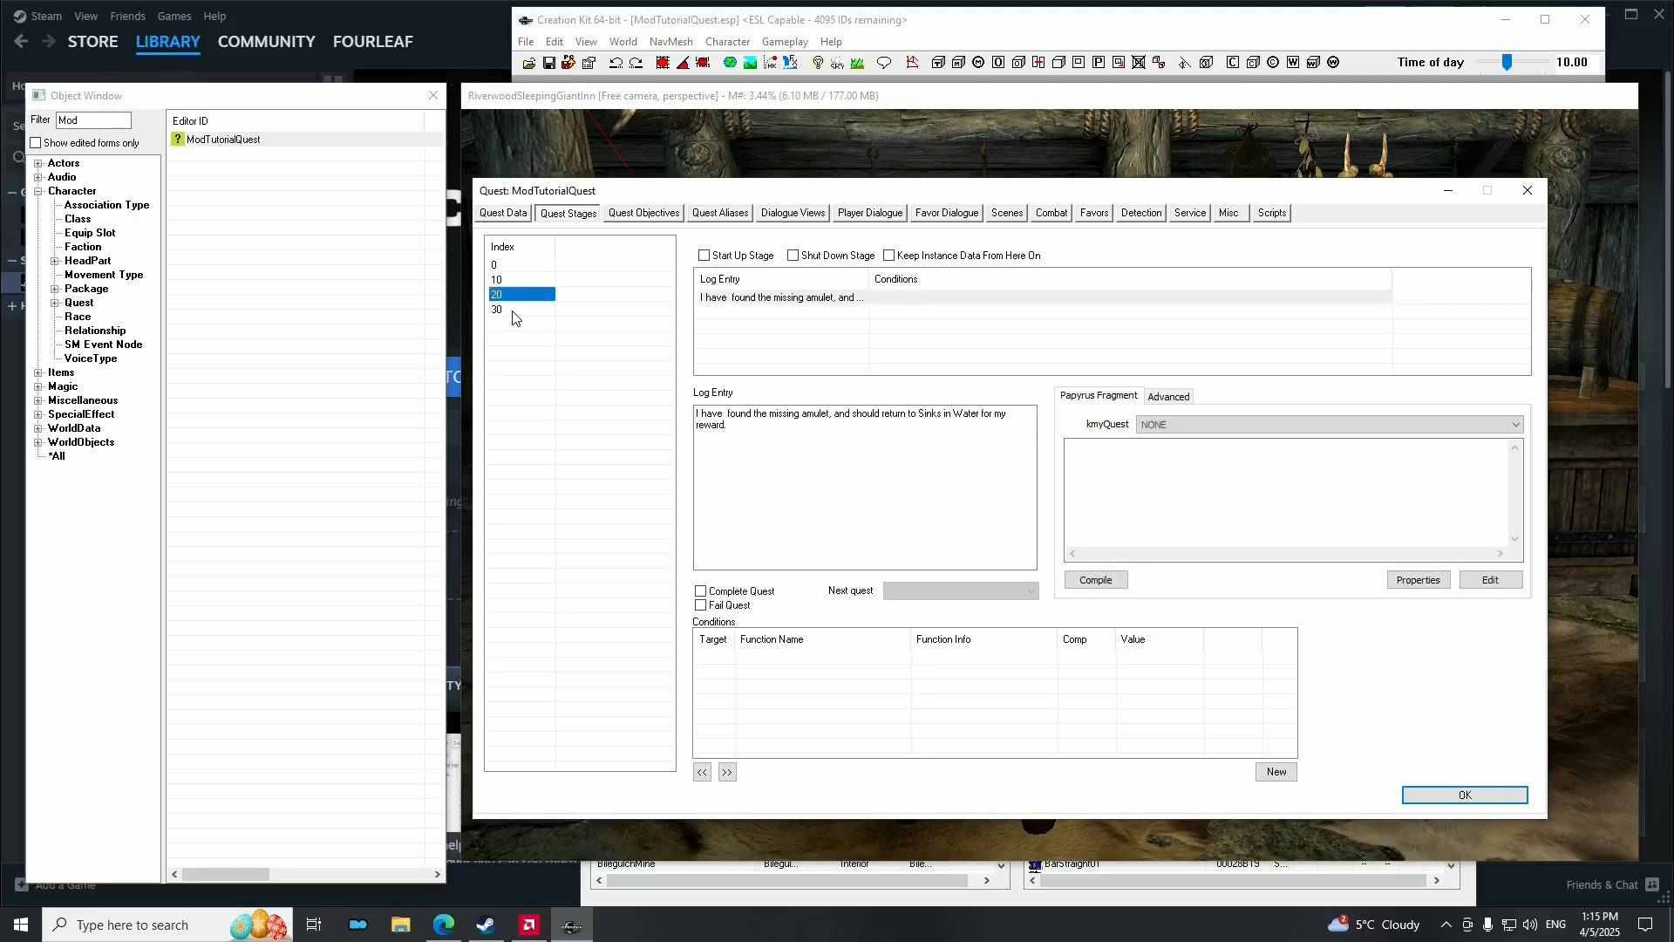
left_click(512, 310)
left_click(510, 284)
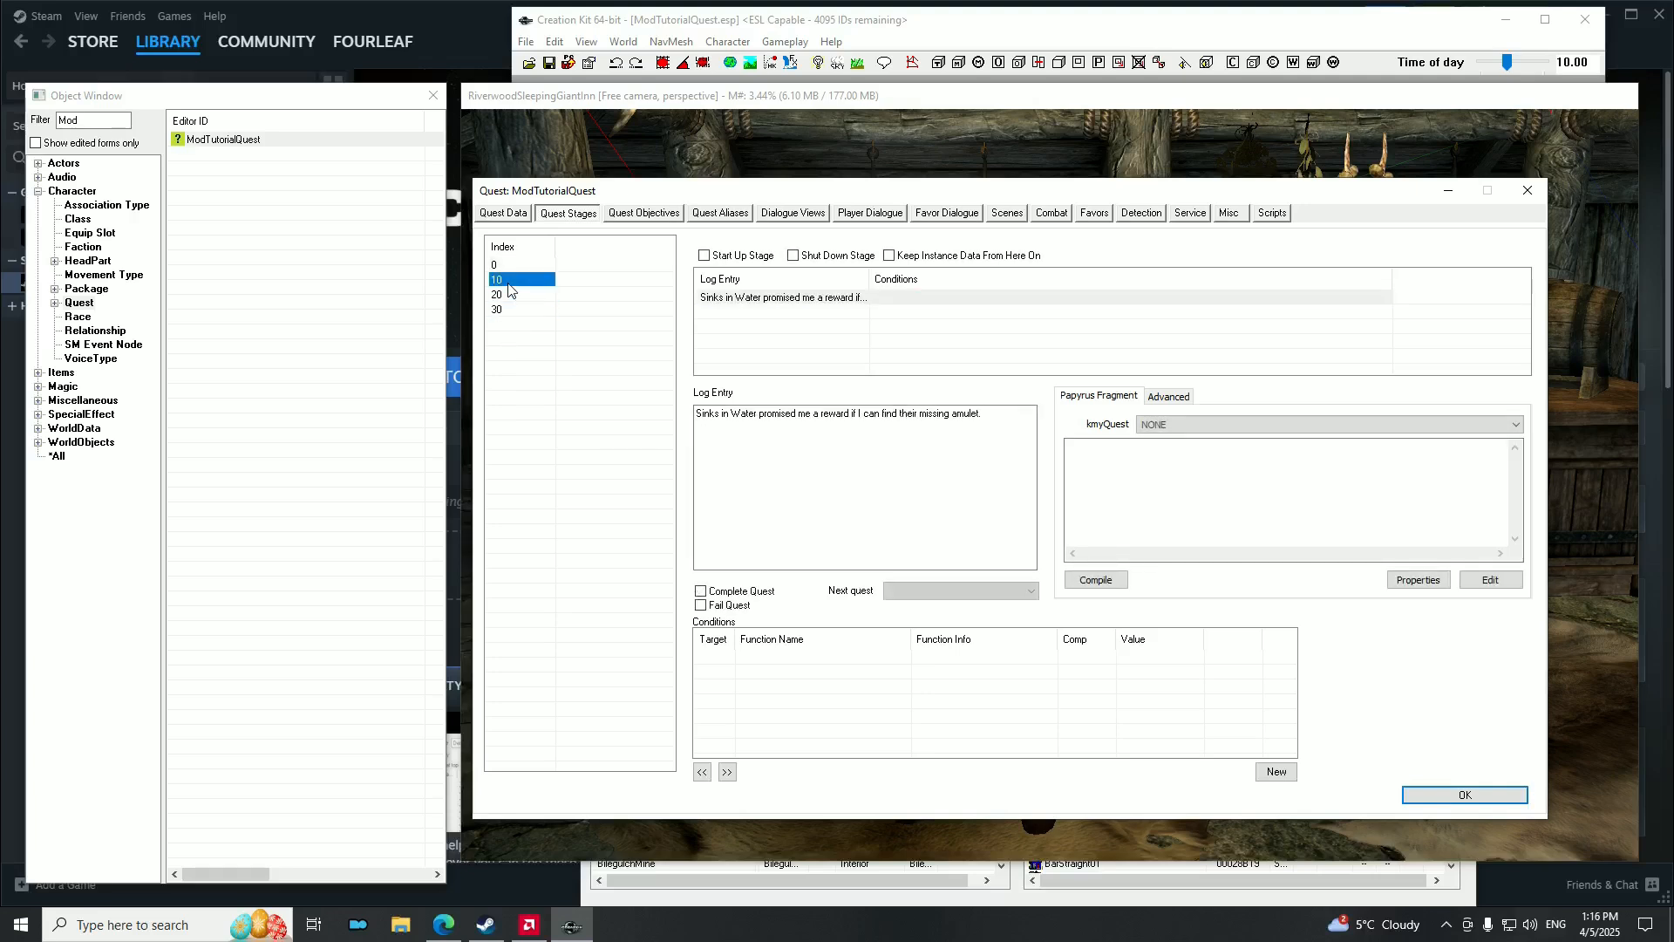
Examine the full log entry text of stage 10 in the quest's stage list.
left_click(510, 294)
left_click(513, 283)
left_click(511, 288)
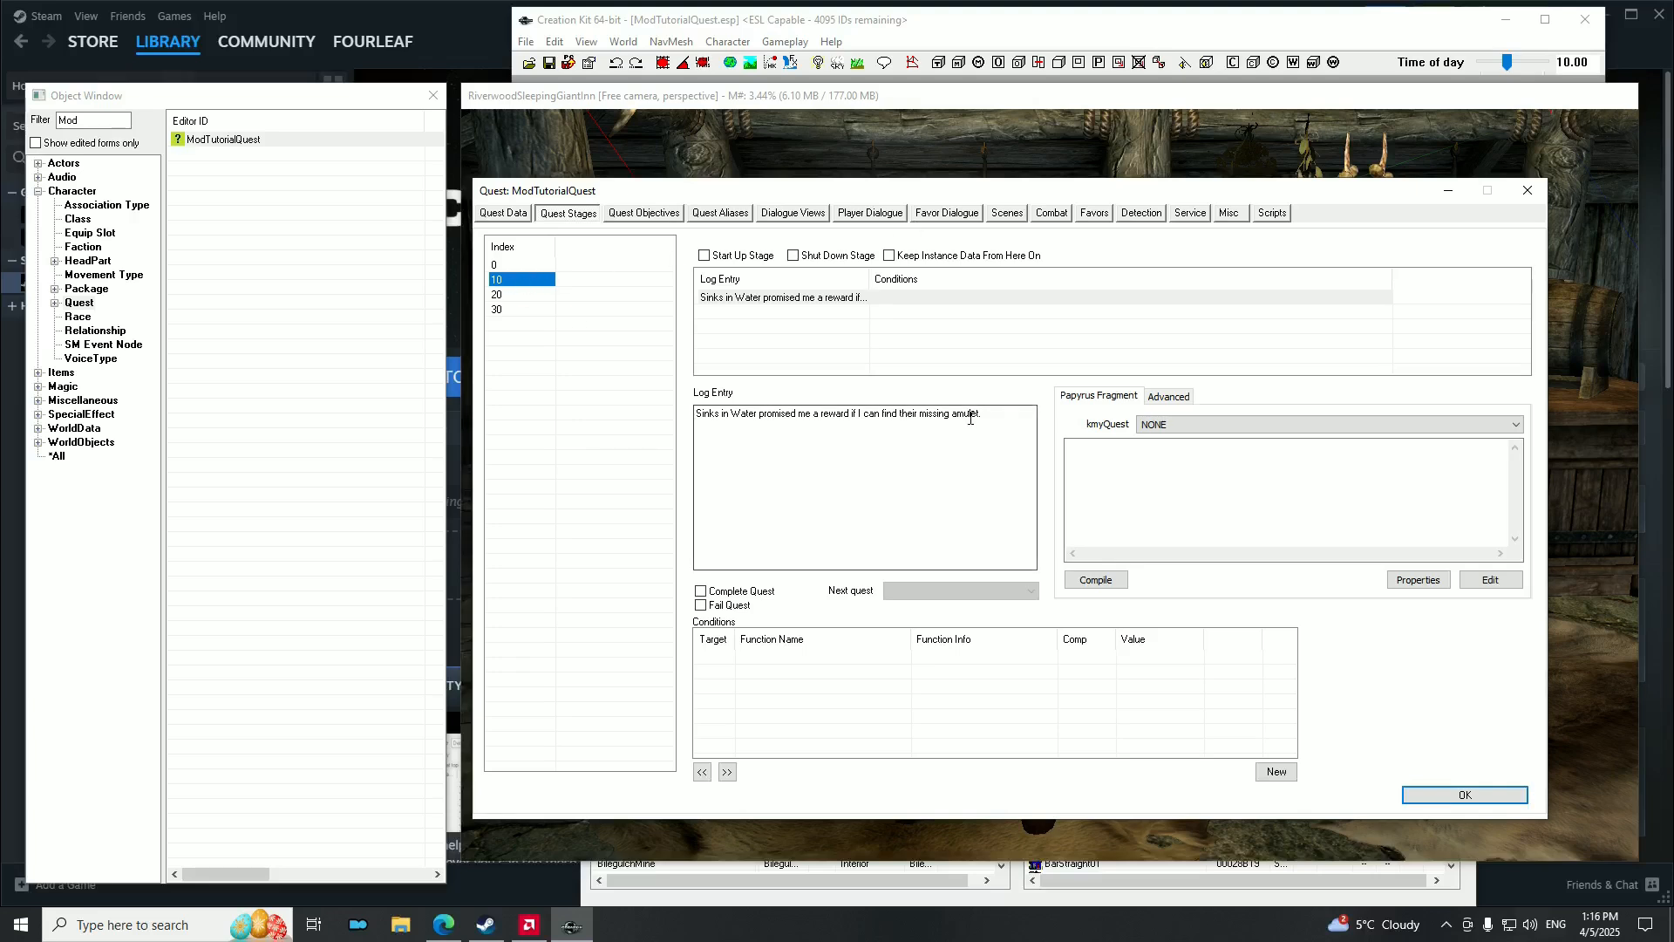
left_click_drag(995, 415, 687, 418)
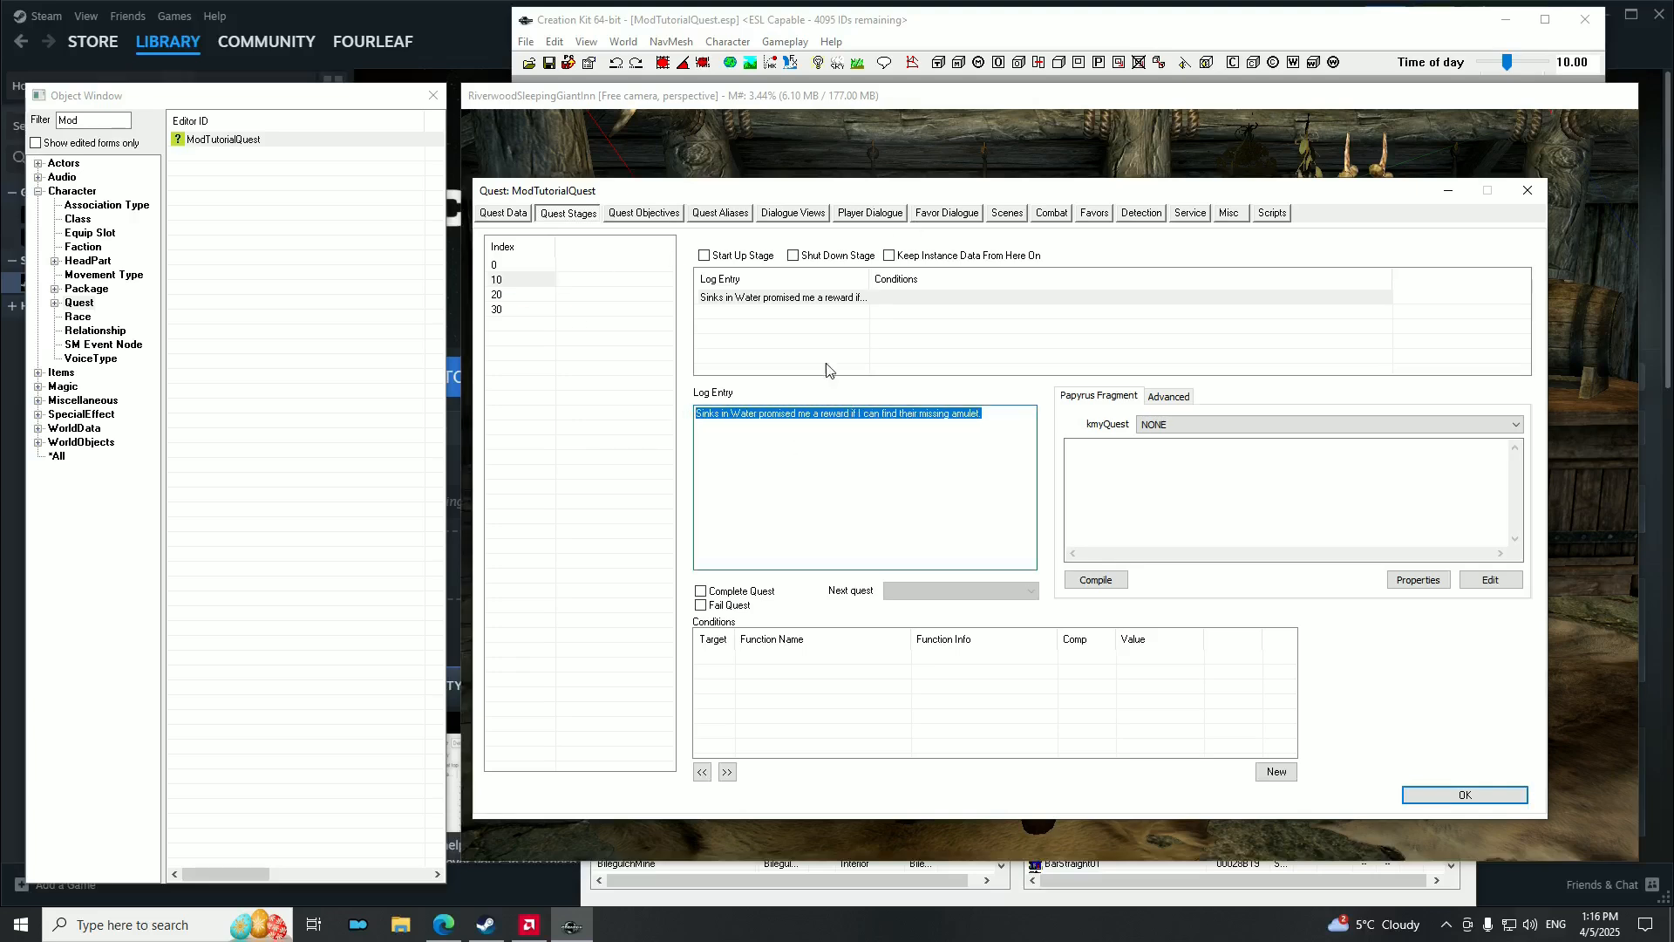
Enter GetOwningQuest().SetStage(10) in the End script fragment of the "Thank you adventurer!" response in the ModTutorialQuest_SinksWaterView dialogue view.
left_click(720, 214)
left_click(802, 214)
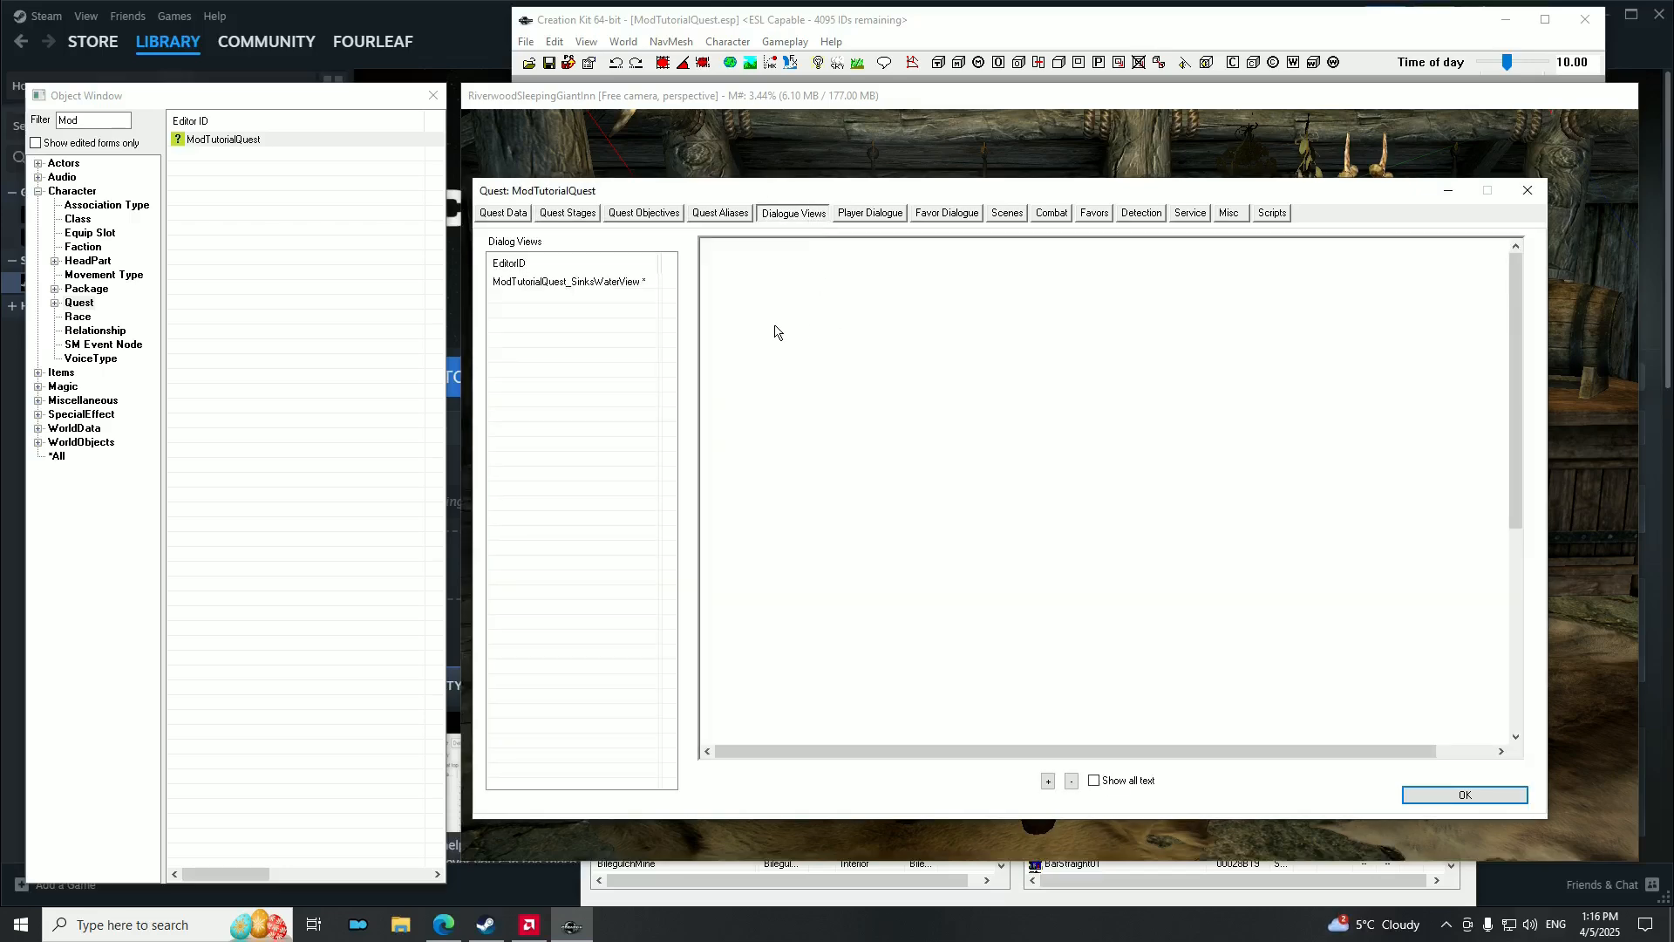
left_click(606, 282)
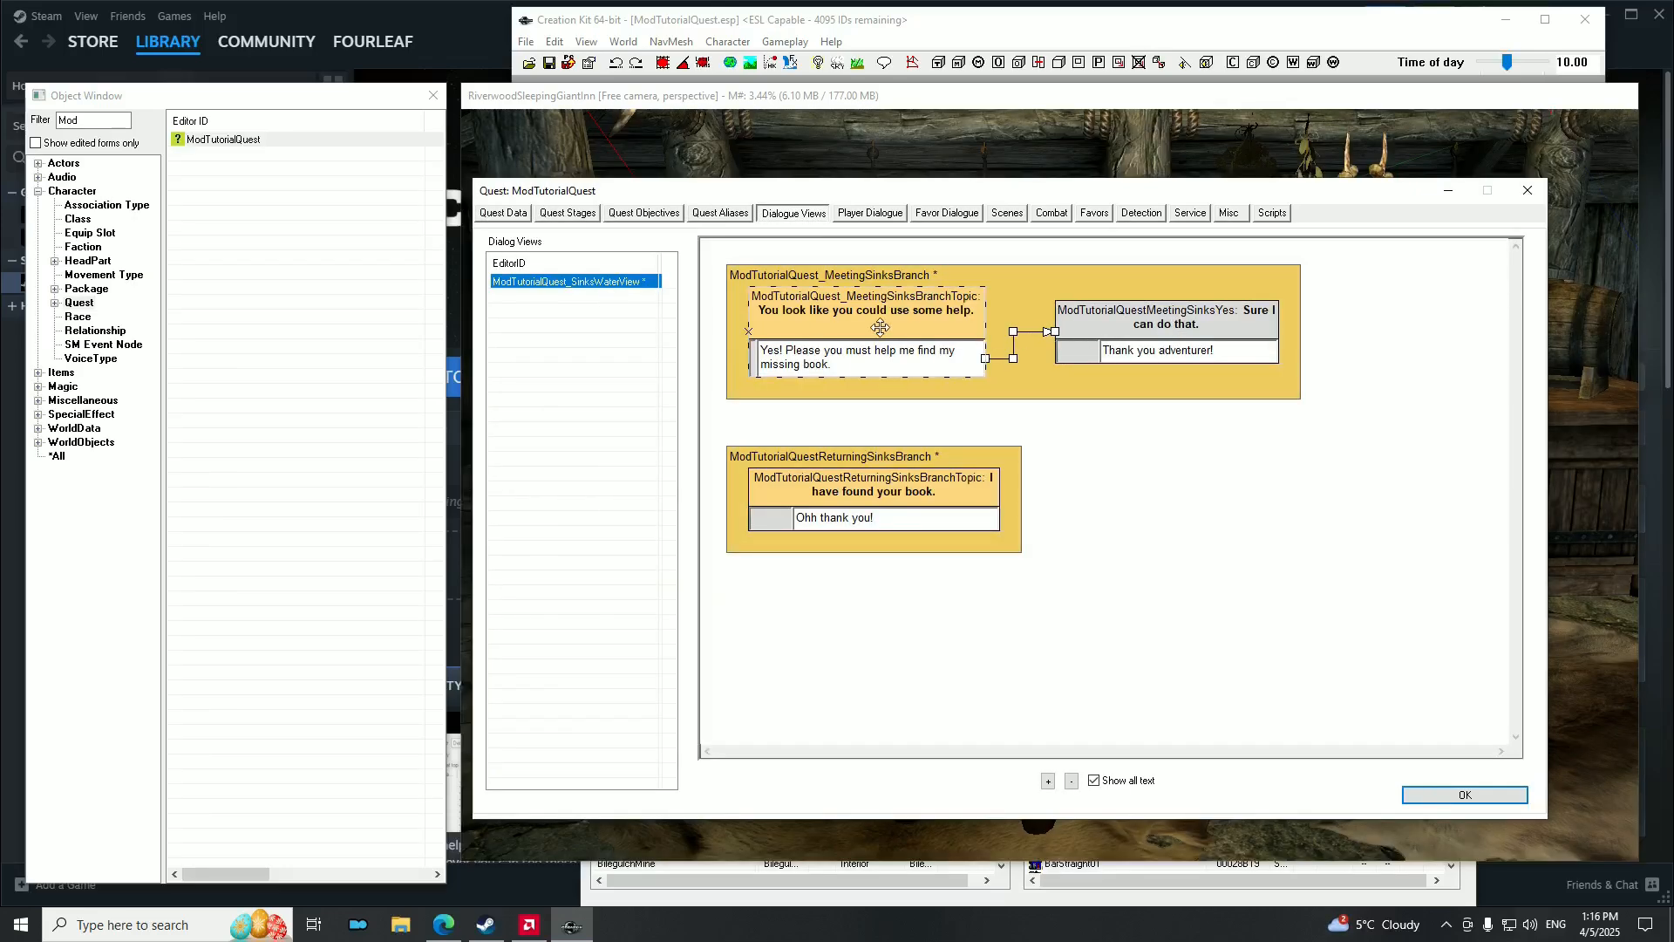
left_click(1168, 363)
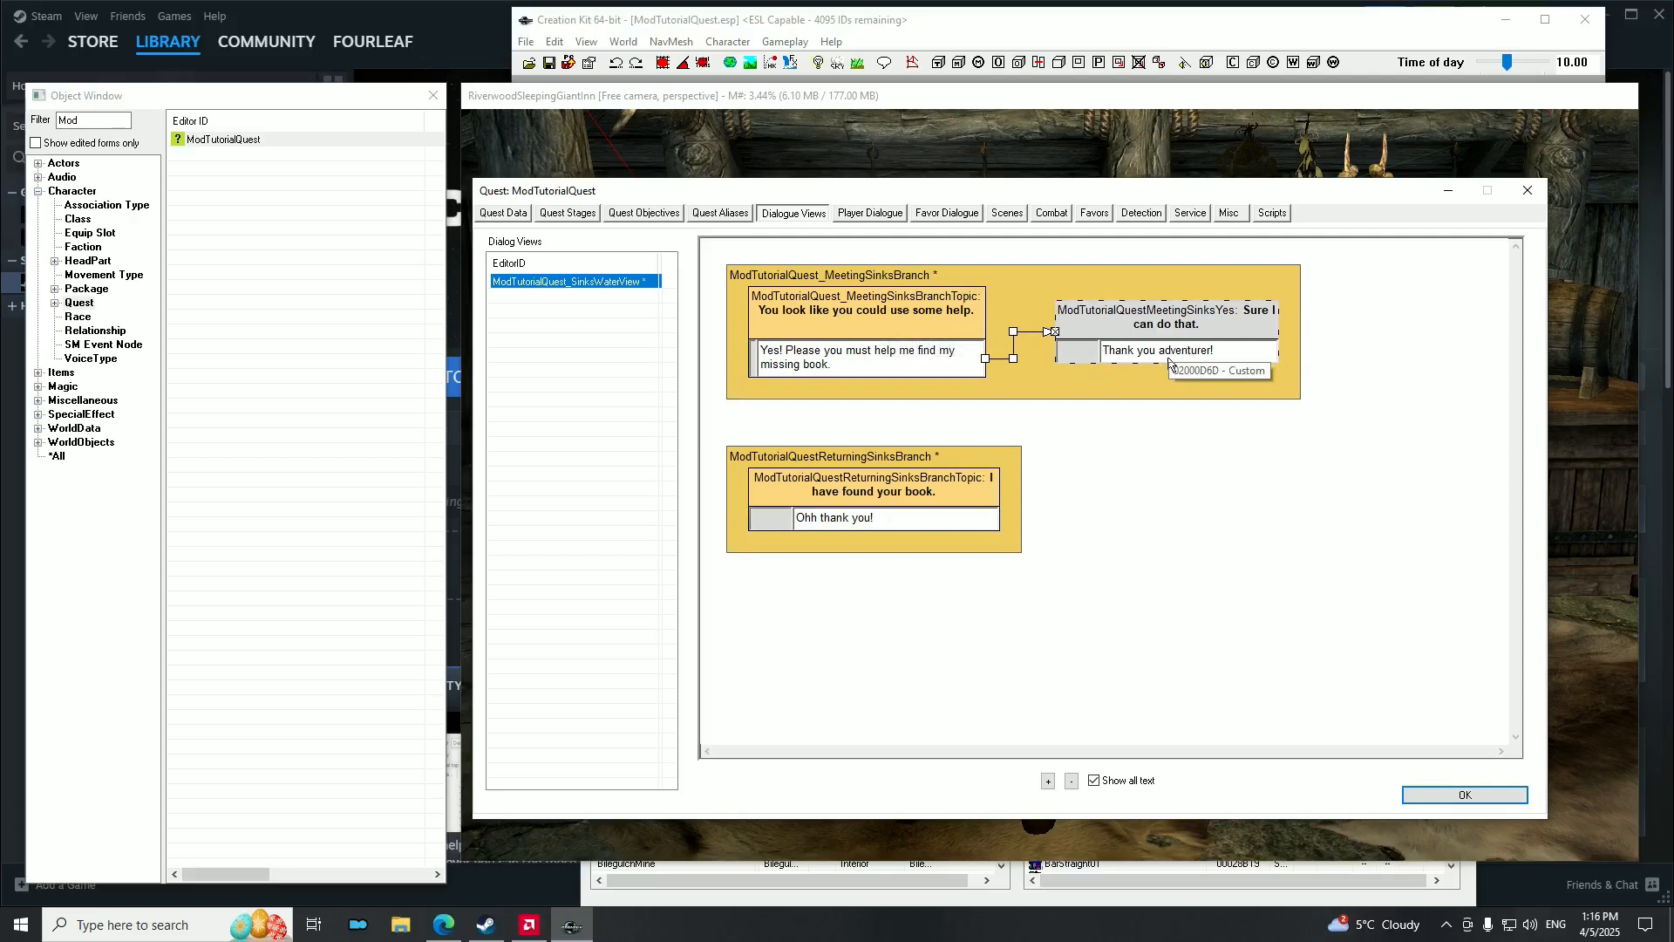
double_click(1170, 363)
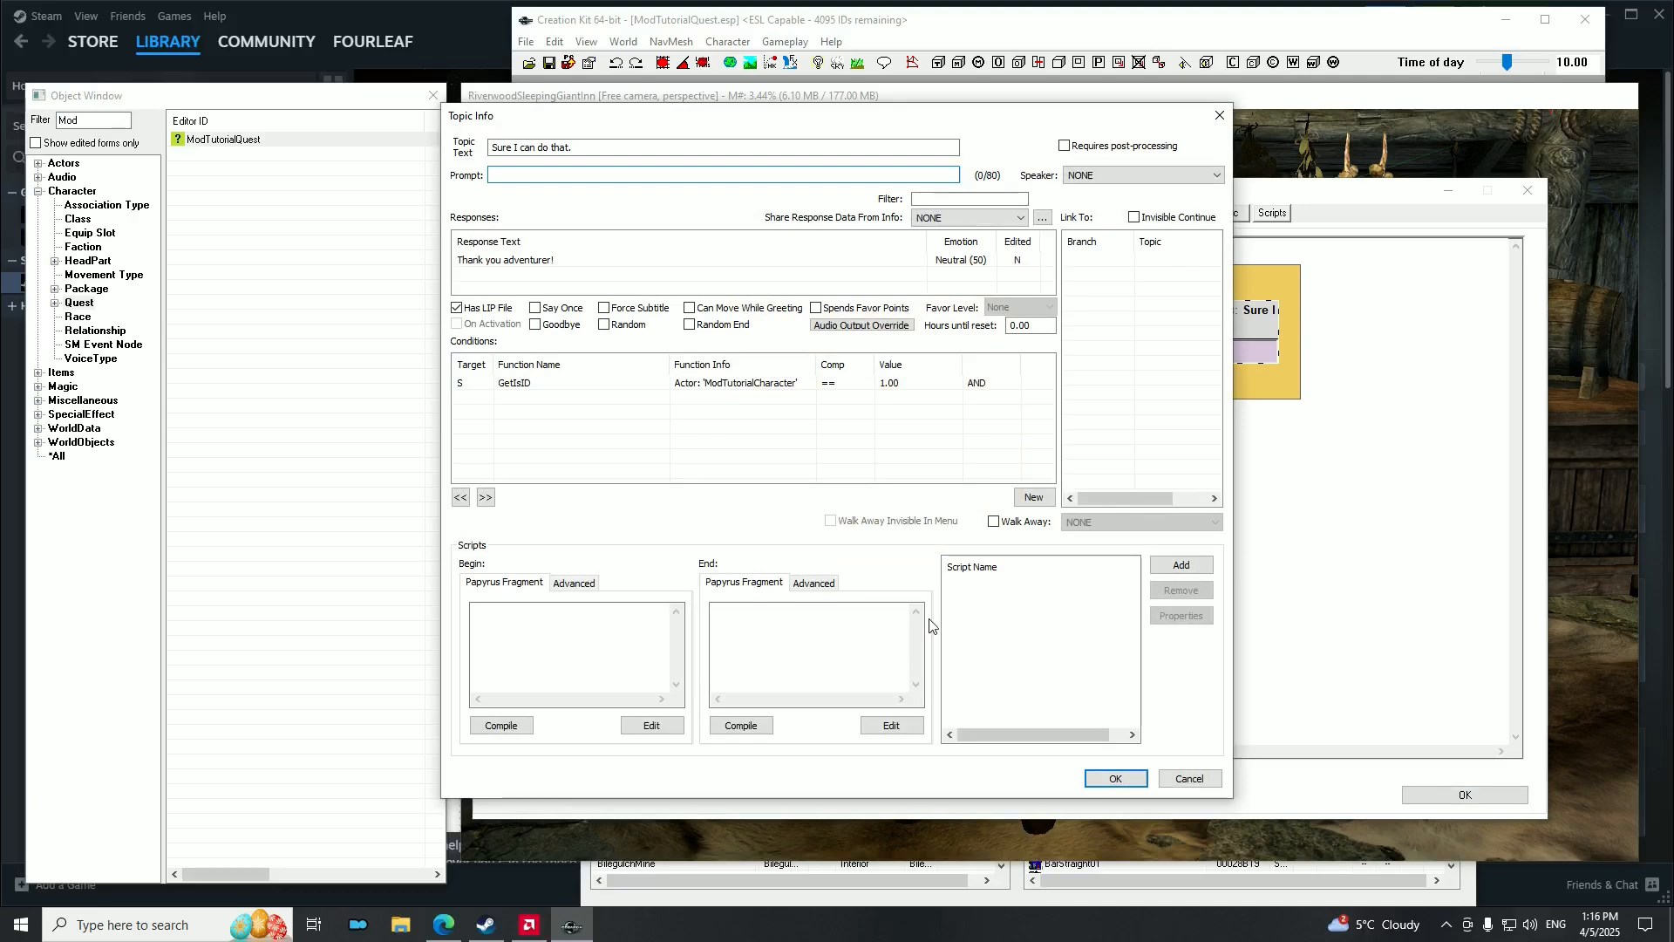
left_click(720, 655)
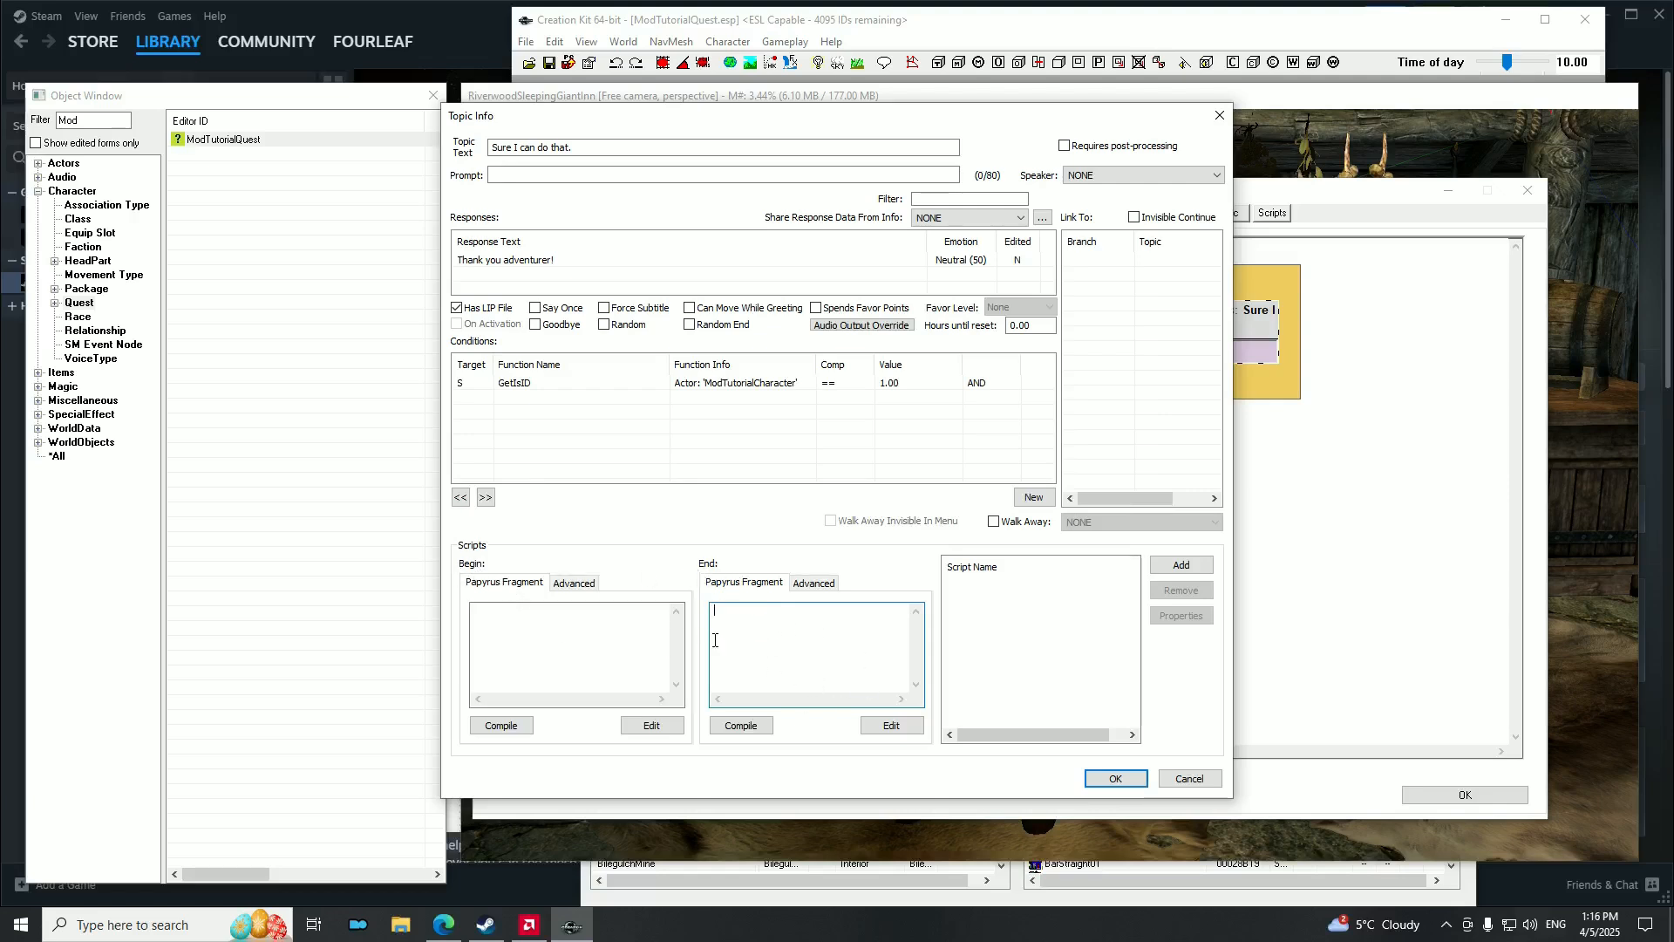
type("OwningQuest().SetStage(10)")
left_click_drag(854, 610, 709, 613)
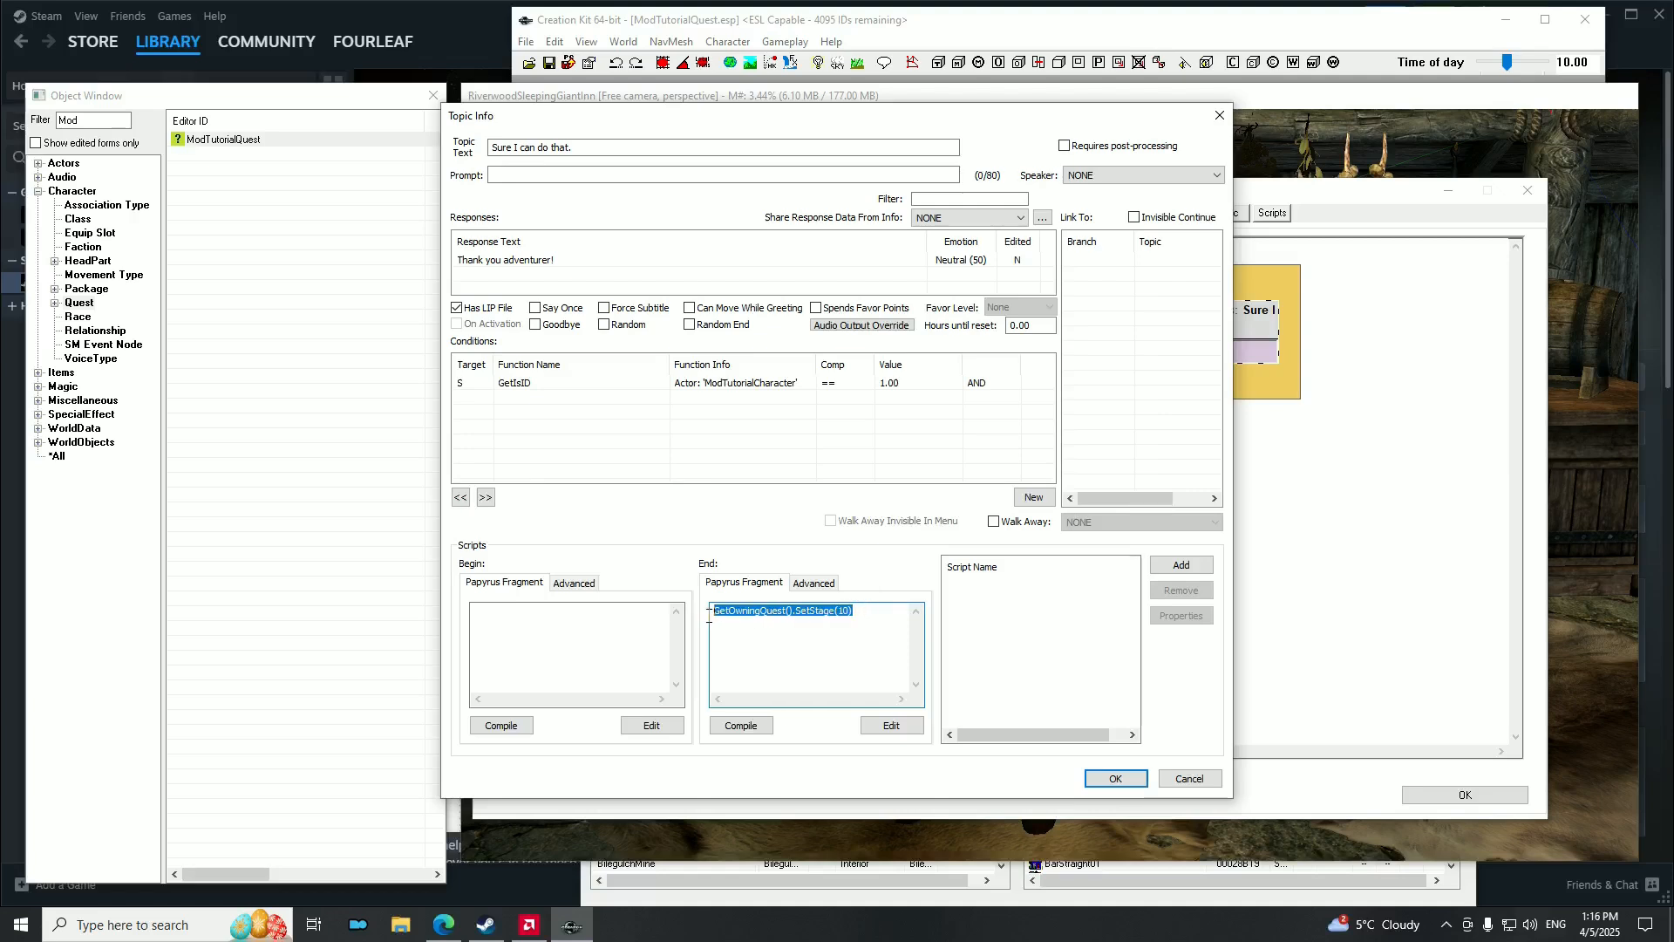
left_click(784, 645)
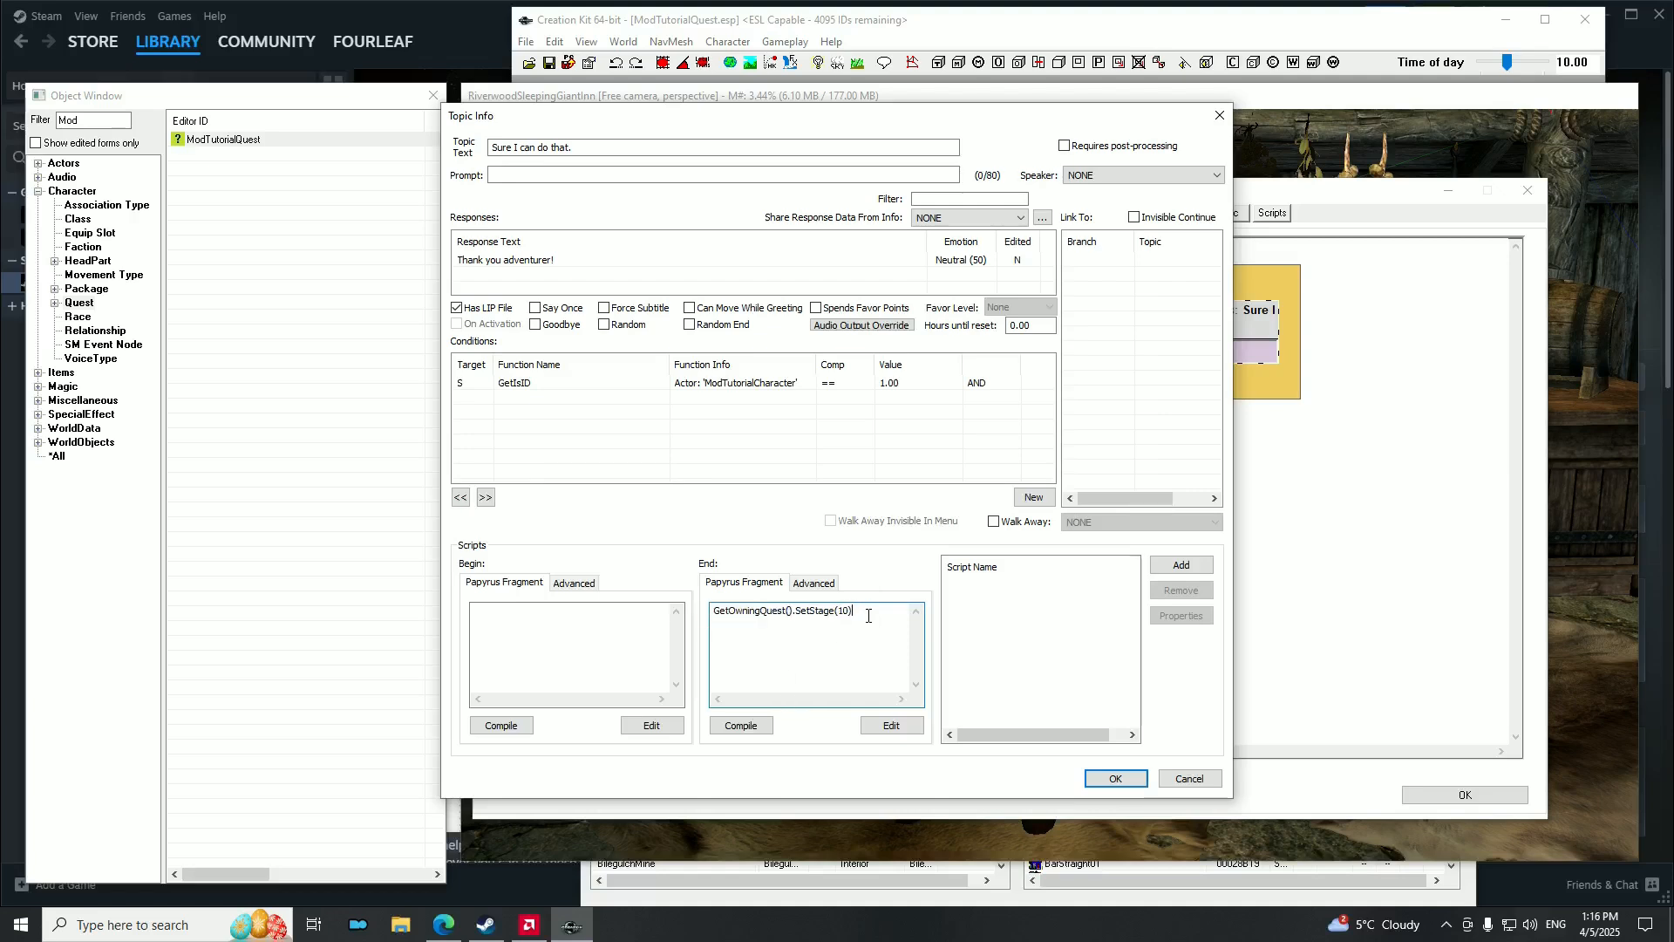
Add GetOwningQuest().SetObjectiveDisplayed(10) as a second line of the End fragment, and accept the topic info.
left_click(875, 613)
key("Return")
type("GetOwningQur")
type("st().SetObjectivesDisplayed(10)")
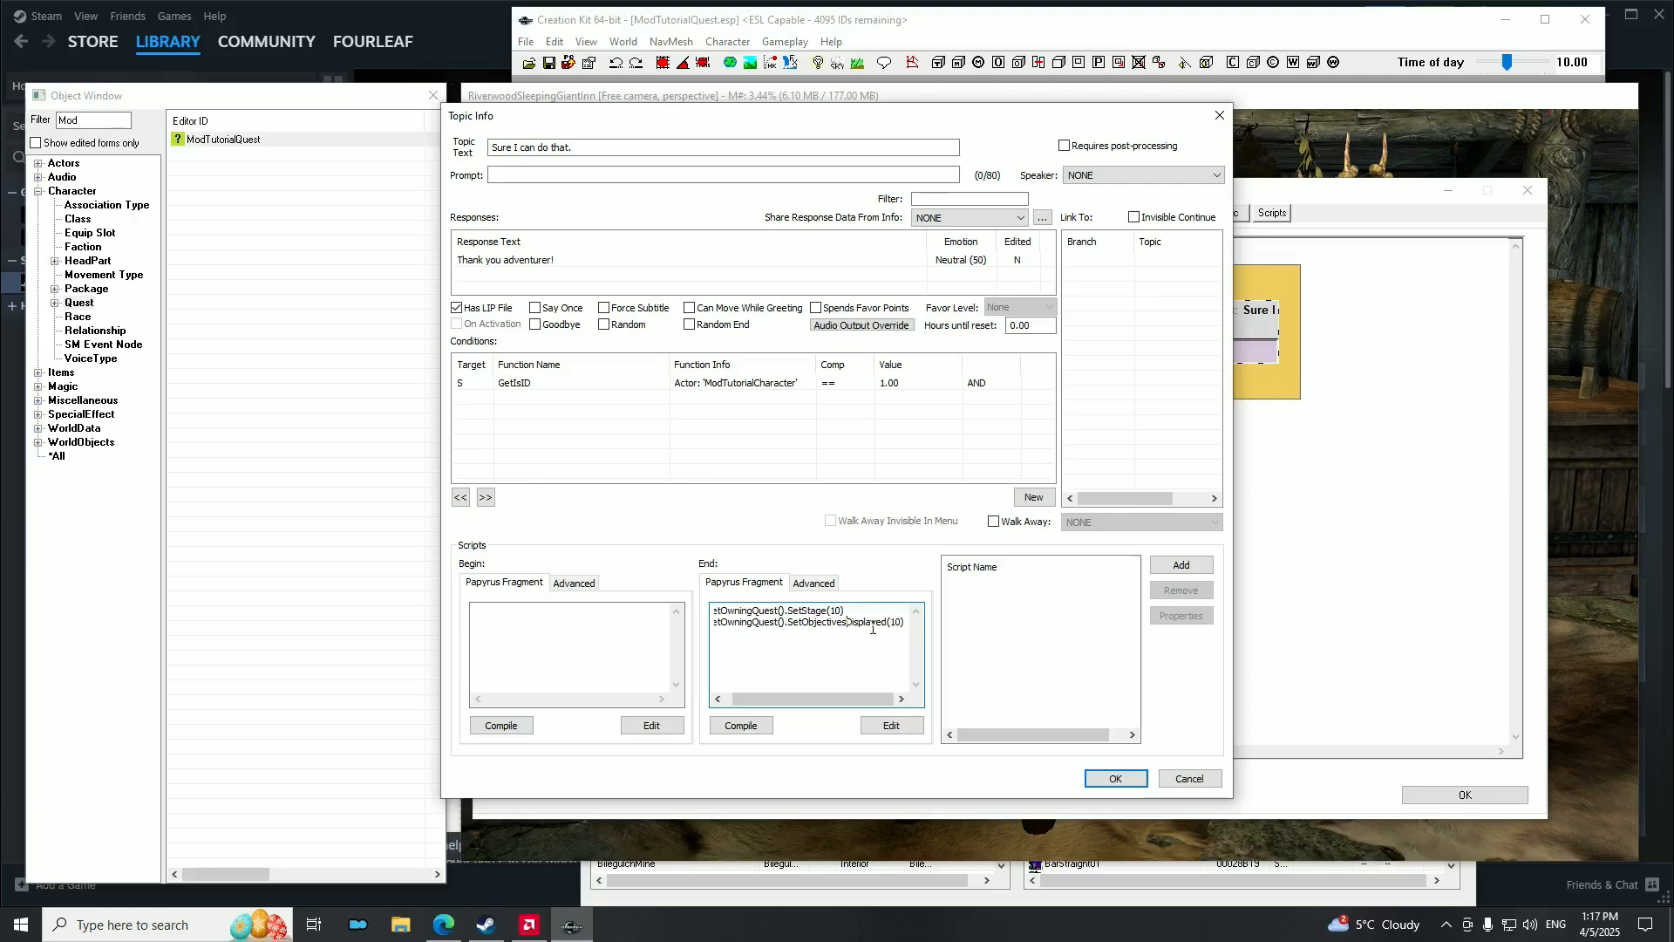
key("BackSpace")
key("Tab")
left_click(903, 623)
key("Return")
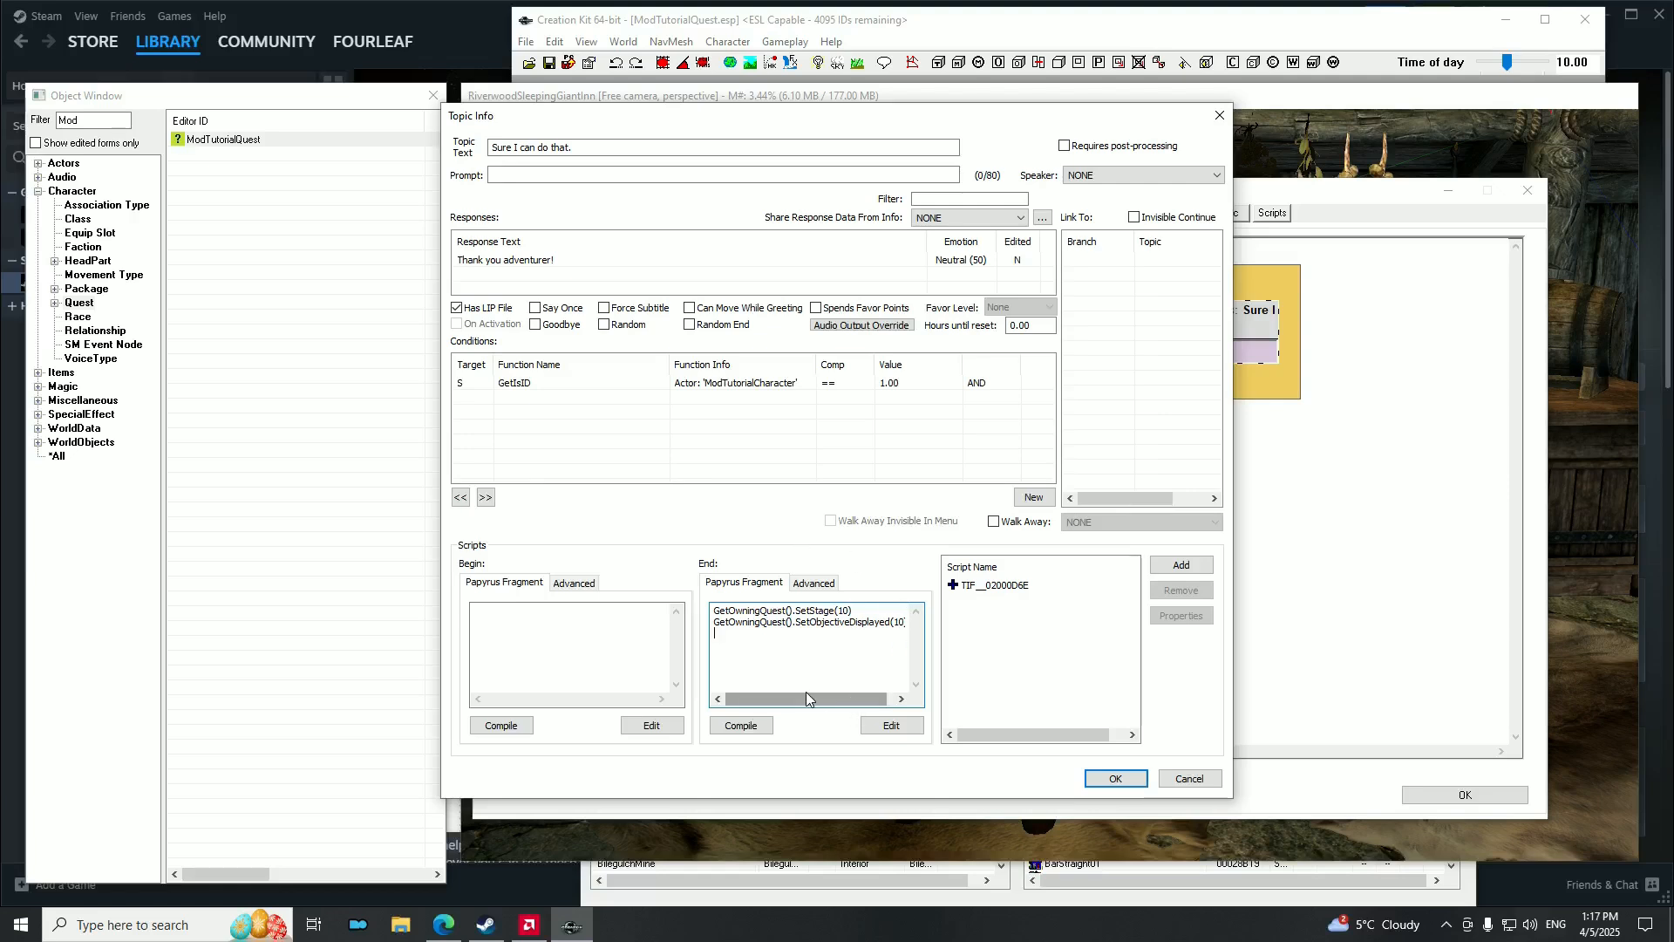
left_click_drag(792, 694, 803, 702)
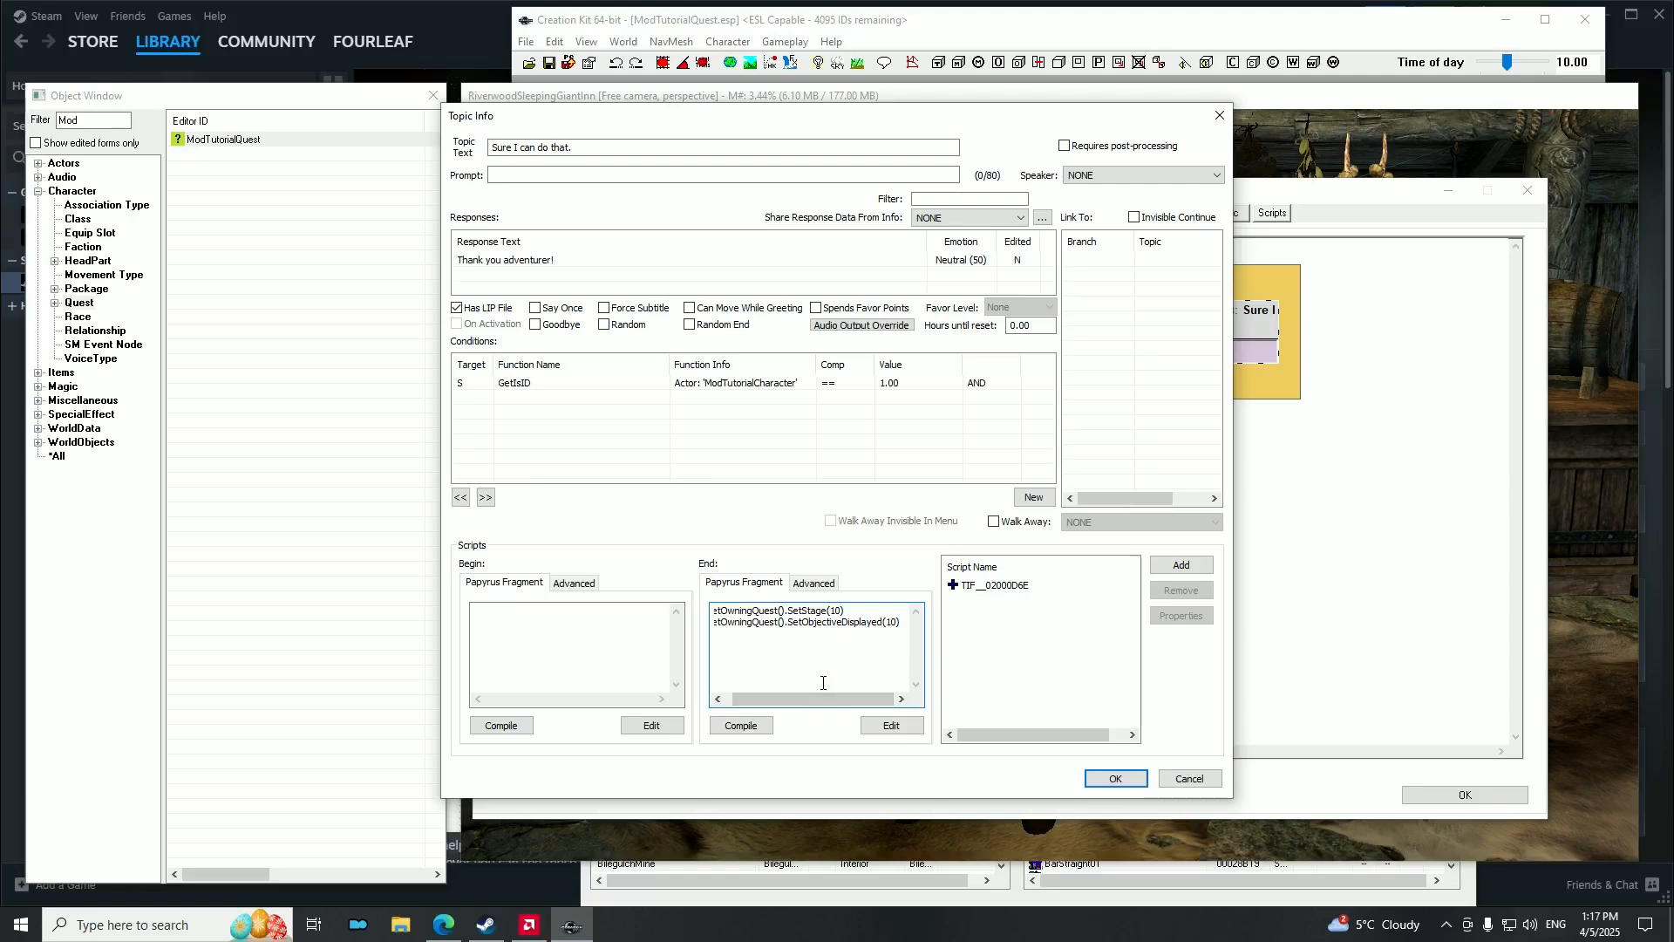
left_click(1103, 781)
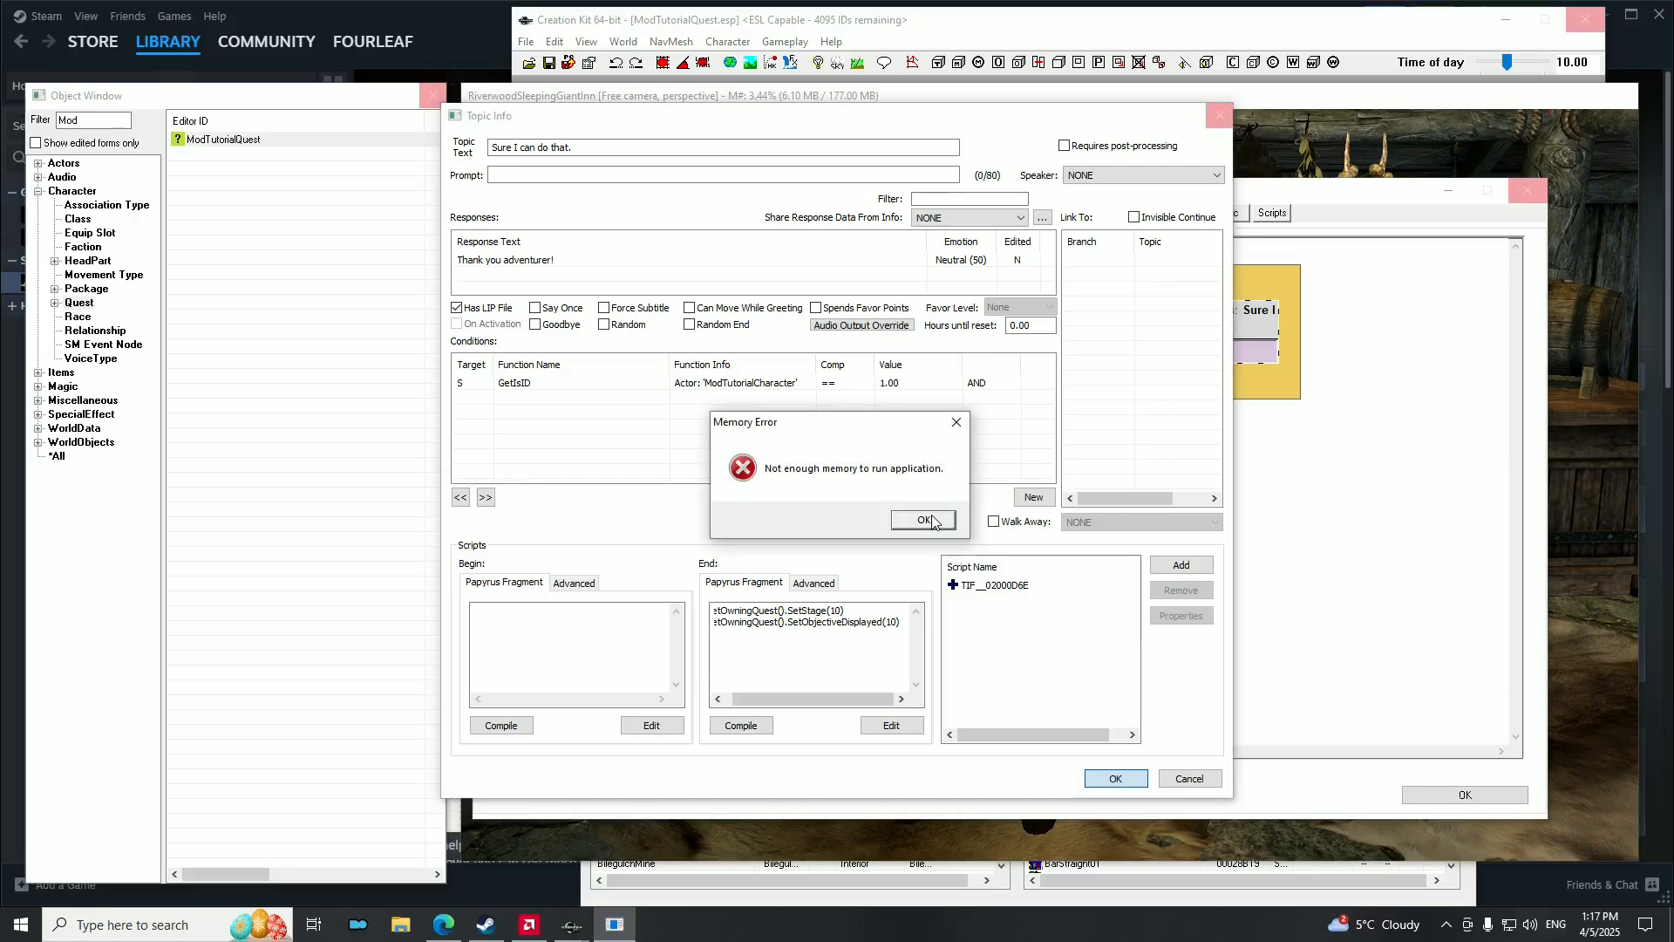
left_click(925, 520)
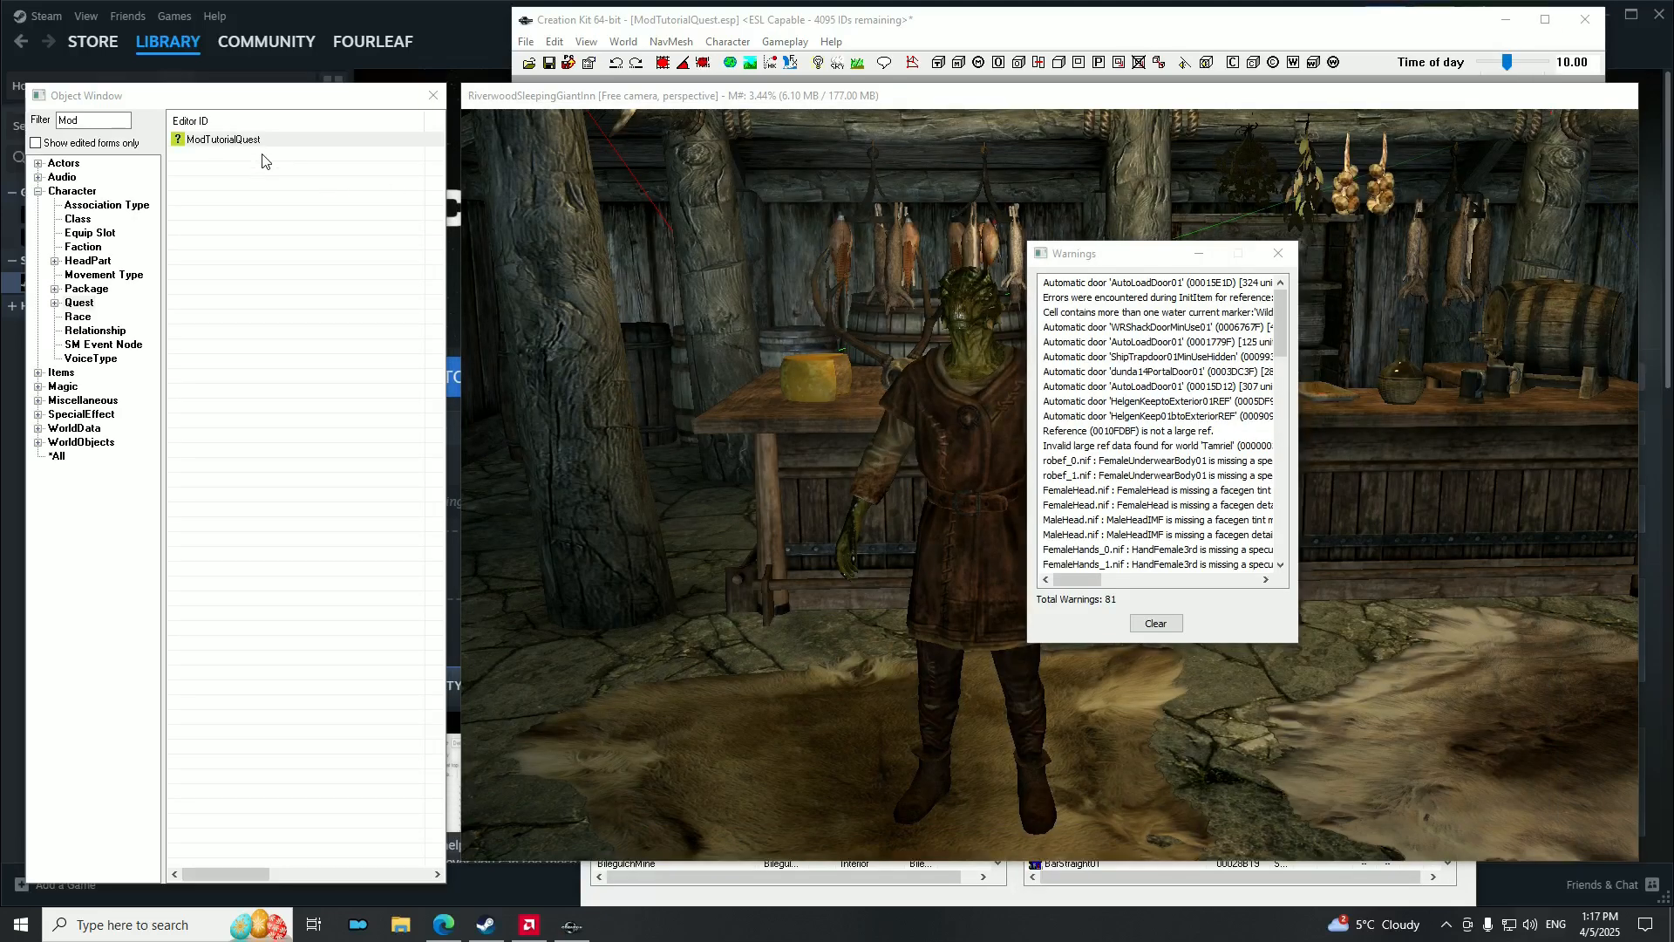
Reopen the "Thank you adventurer!" response, try to compile its End fragment, and accept the topic info.
double_click(206, 141)
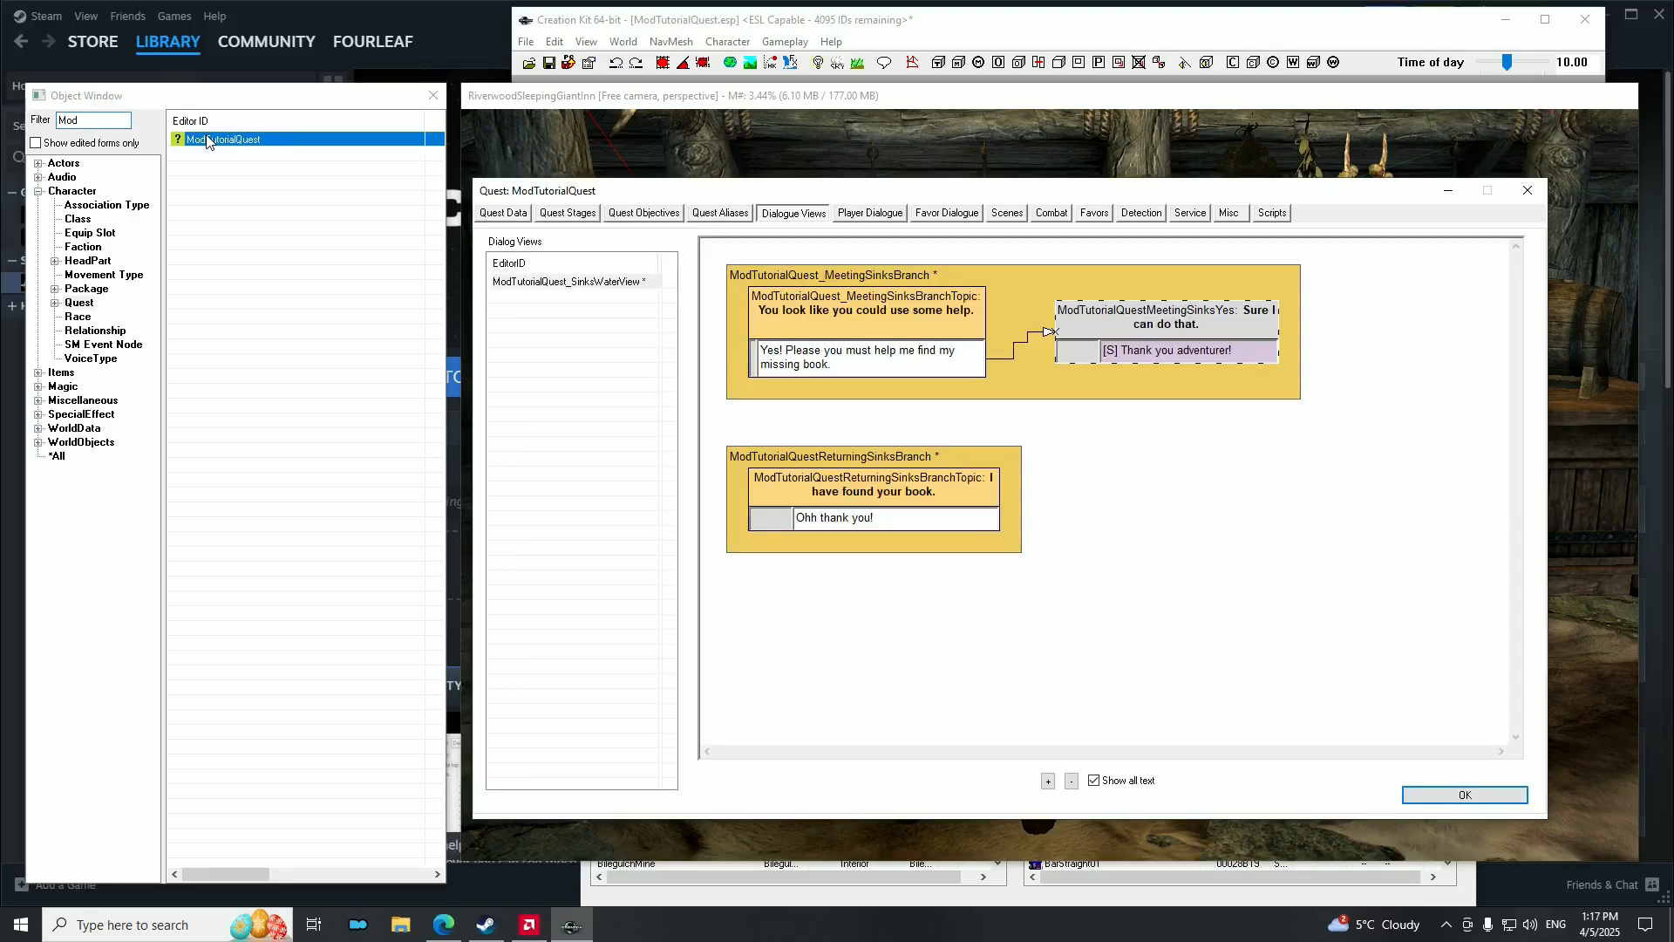
double_click(1146, 352)
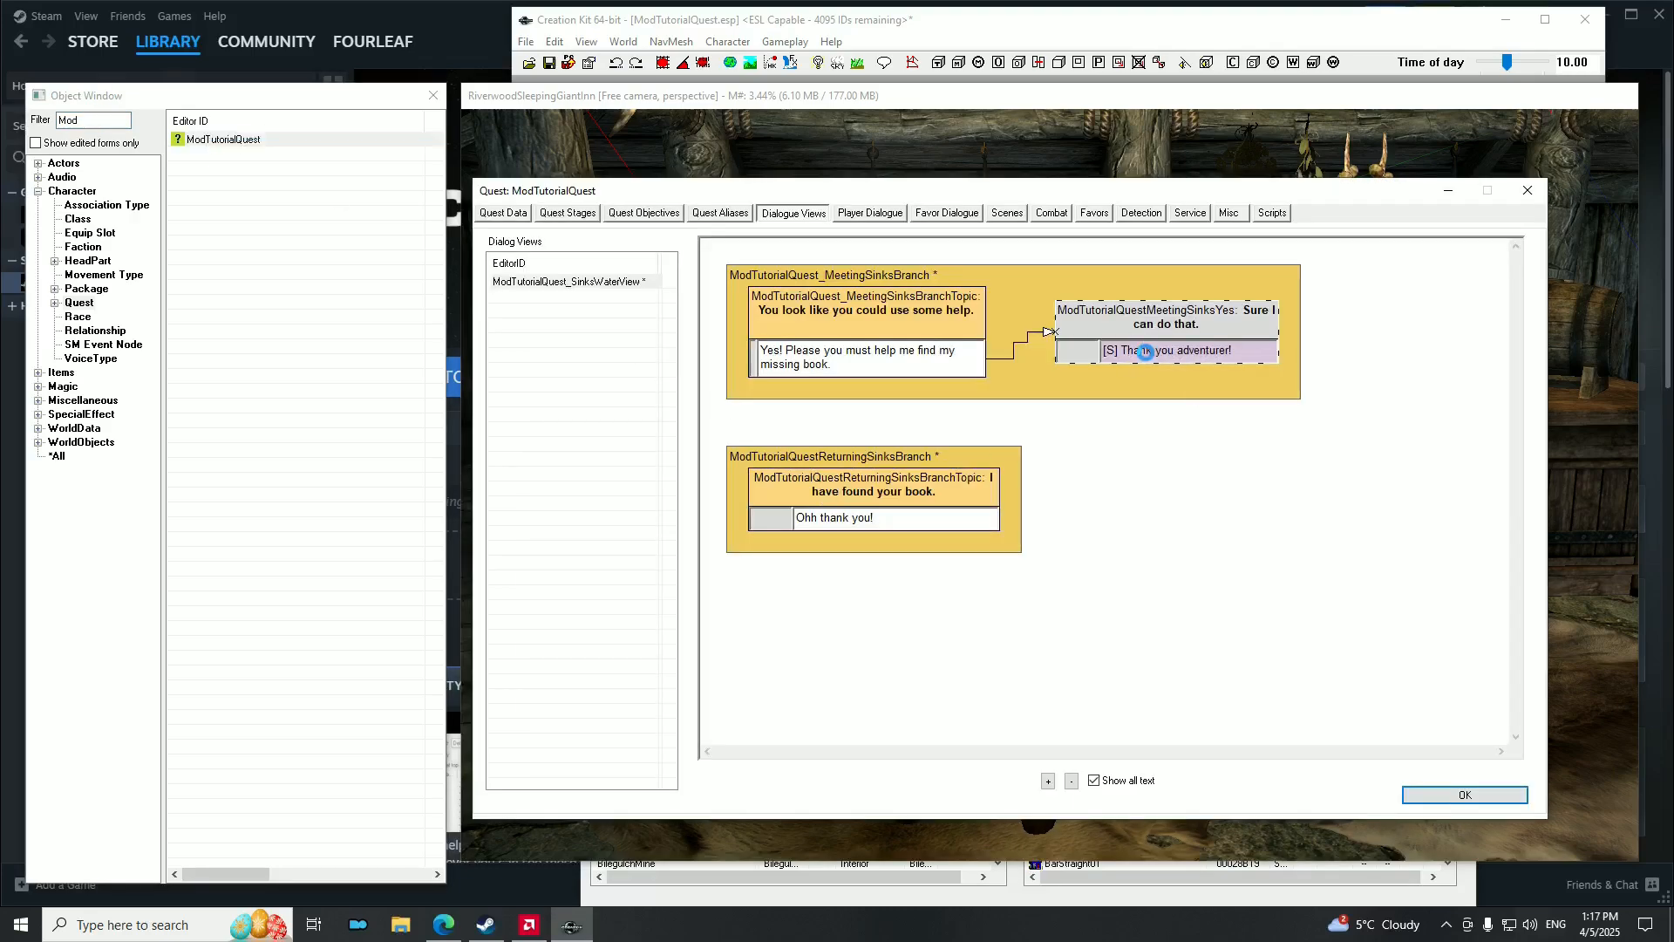
mouse_move(842, 700)
left_mouse_down()
mouse_move(897, 700)
mouse_move(851, 704)
left_mouse_up()
left_click(754, 726)
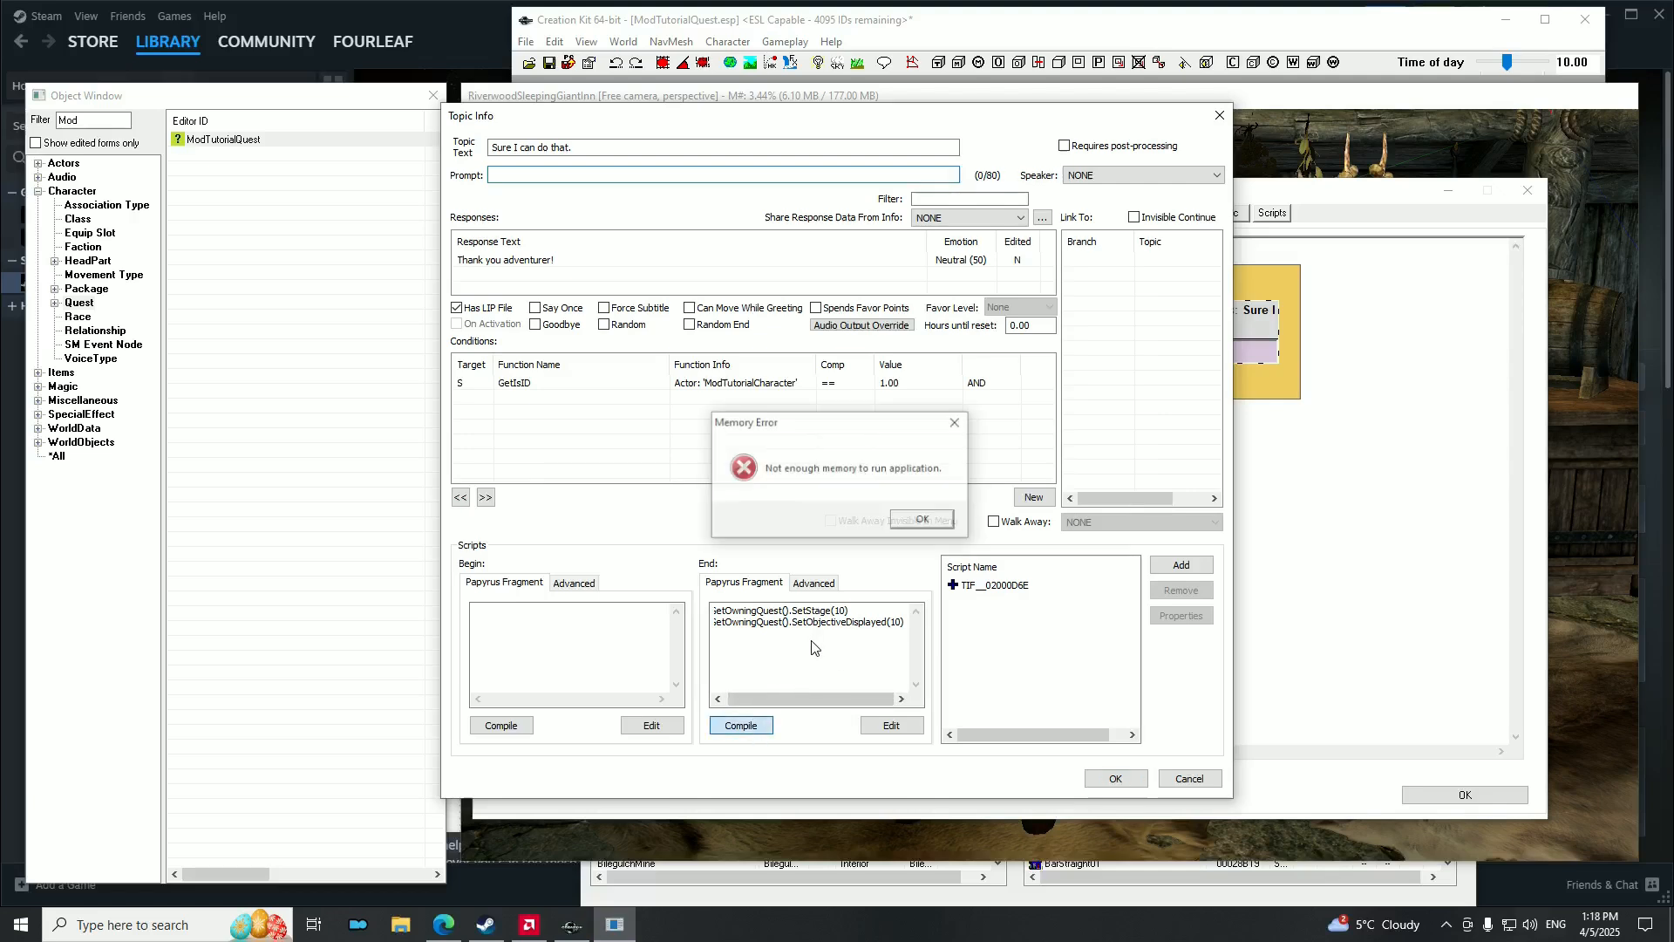
left_click(923, 521)
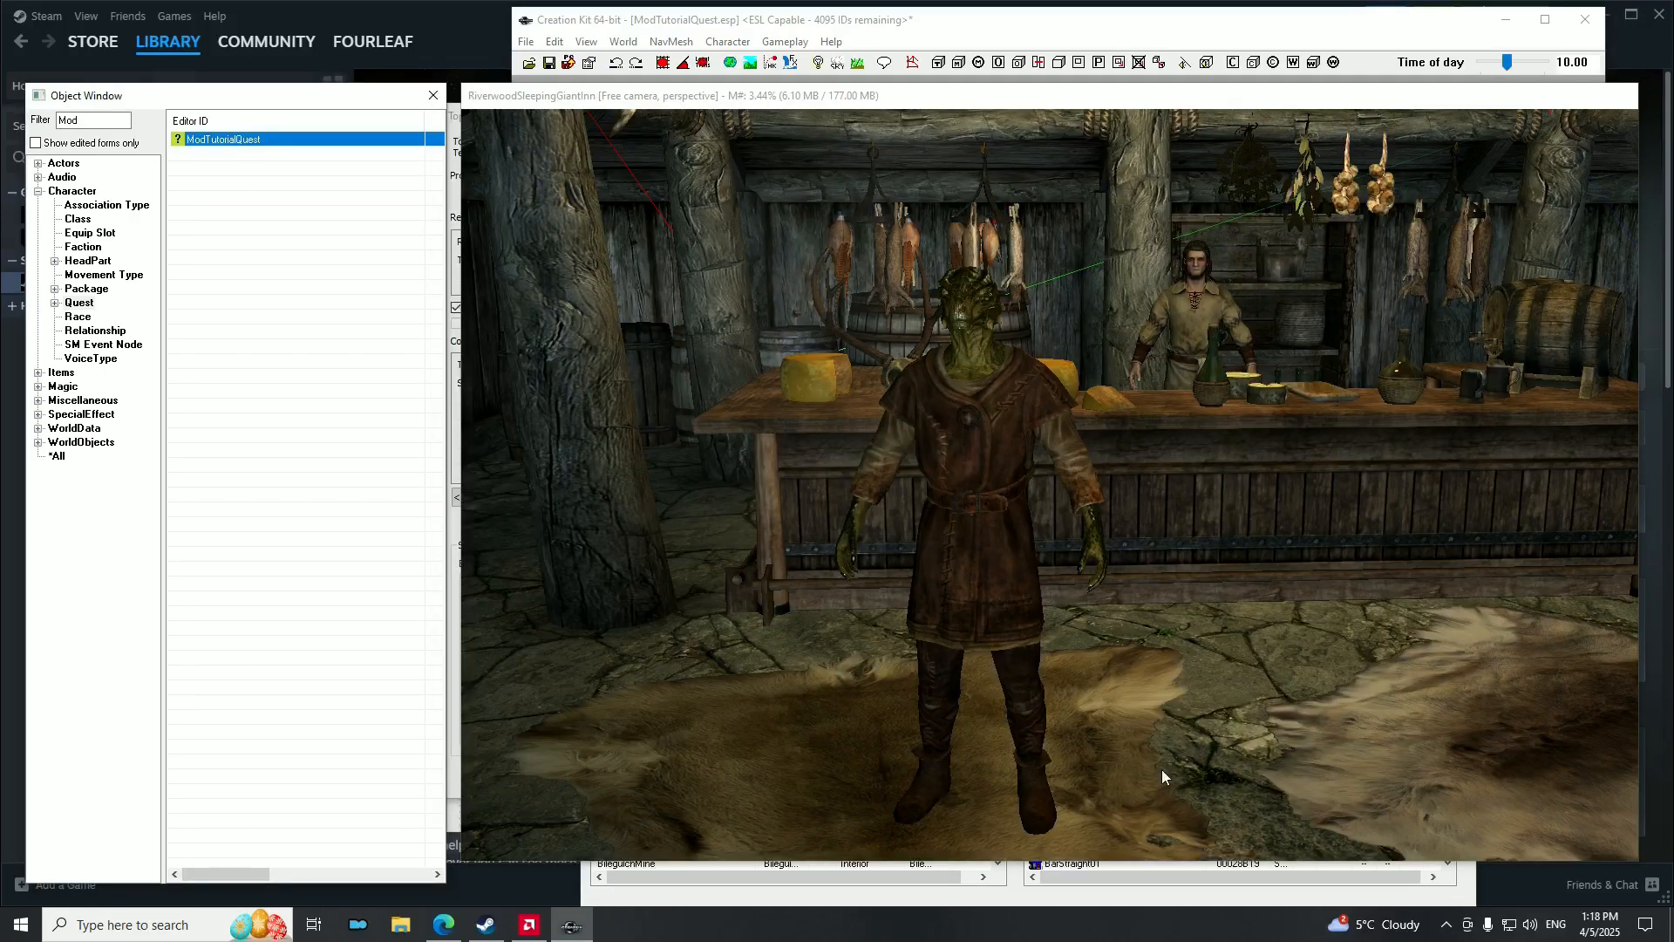
left_click_drag(507, 102, 557, 239)
left_click(579, 124)
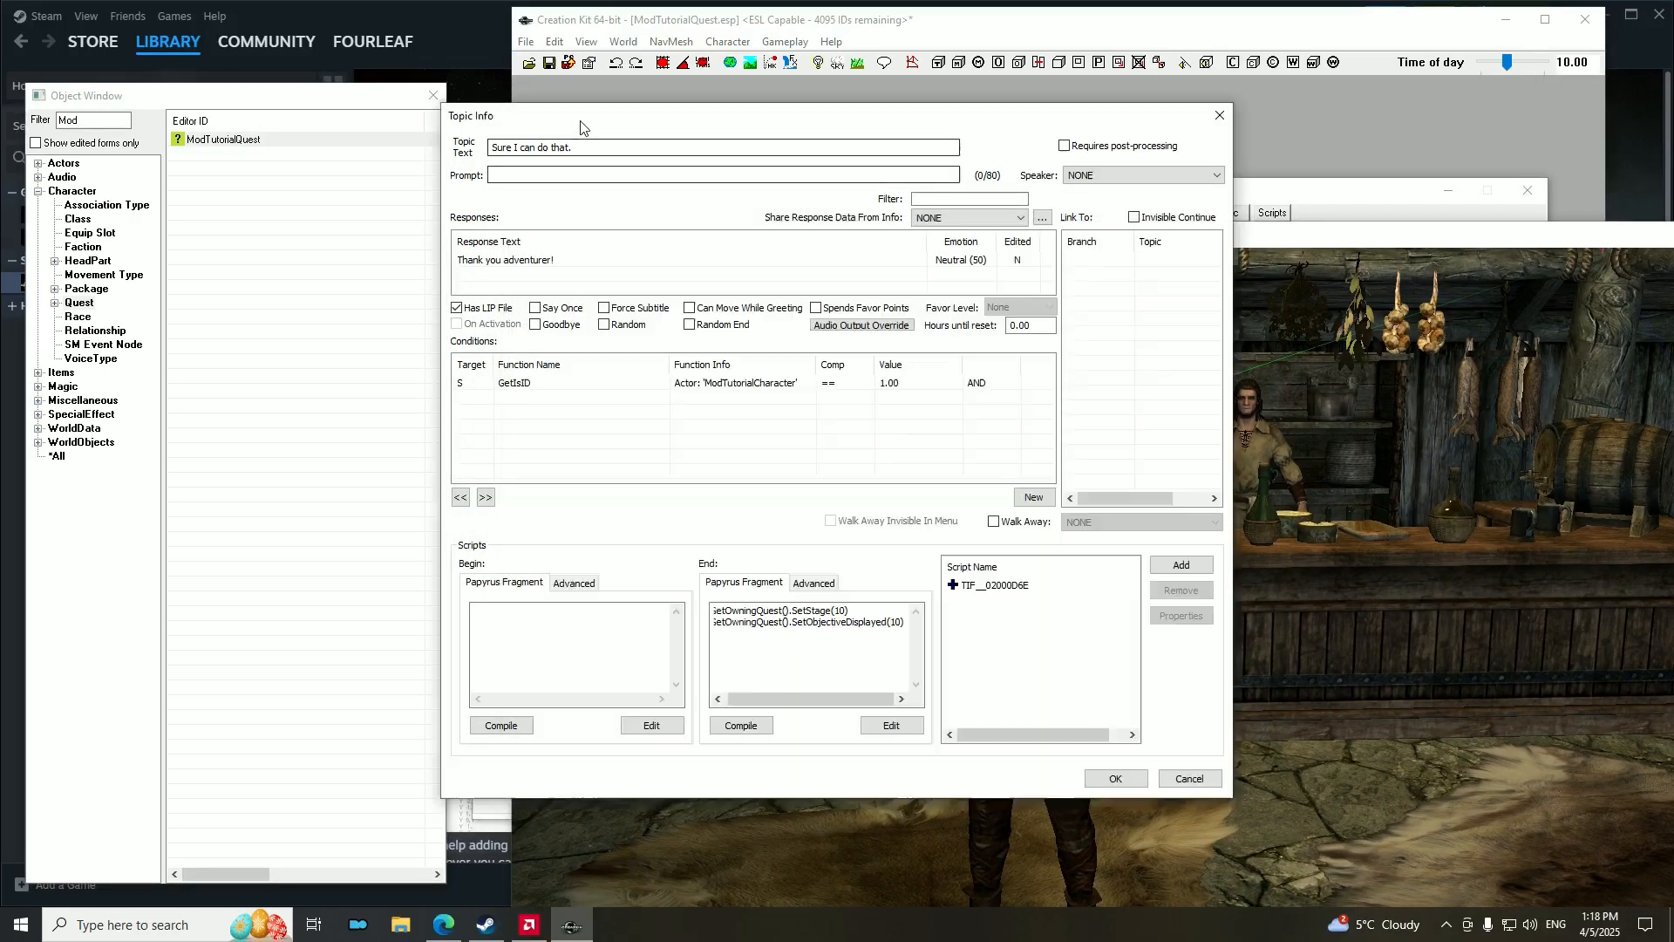
left_click(1126, 777)
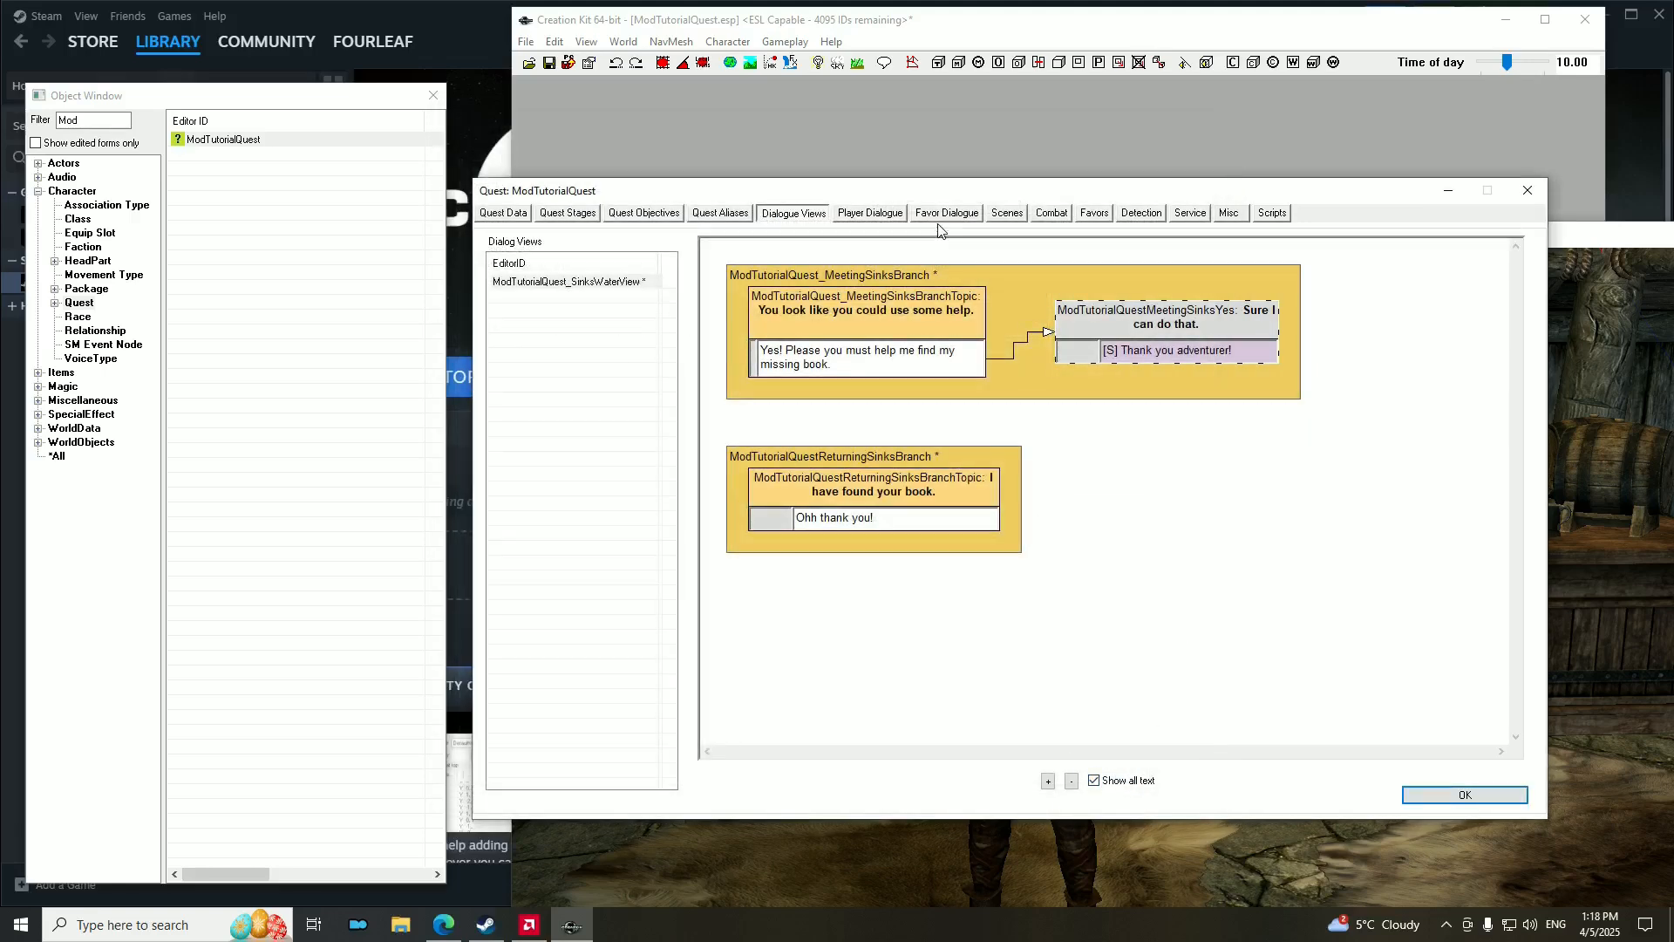
Rearrange the quest and render windows, bringing the ModTutorialQuest window in front of the inn view.
left_click(1527, 190)
left_click_drag(1556, 234, 1555, 115)
left_click_drag(788, 114, 763, 296)
left_click_drag(774, 190, 519, 228)
left_click_drag(1376, 288, 1386, 107)
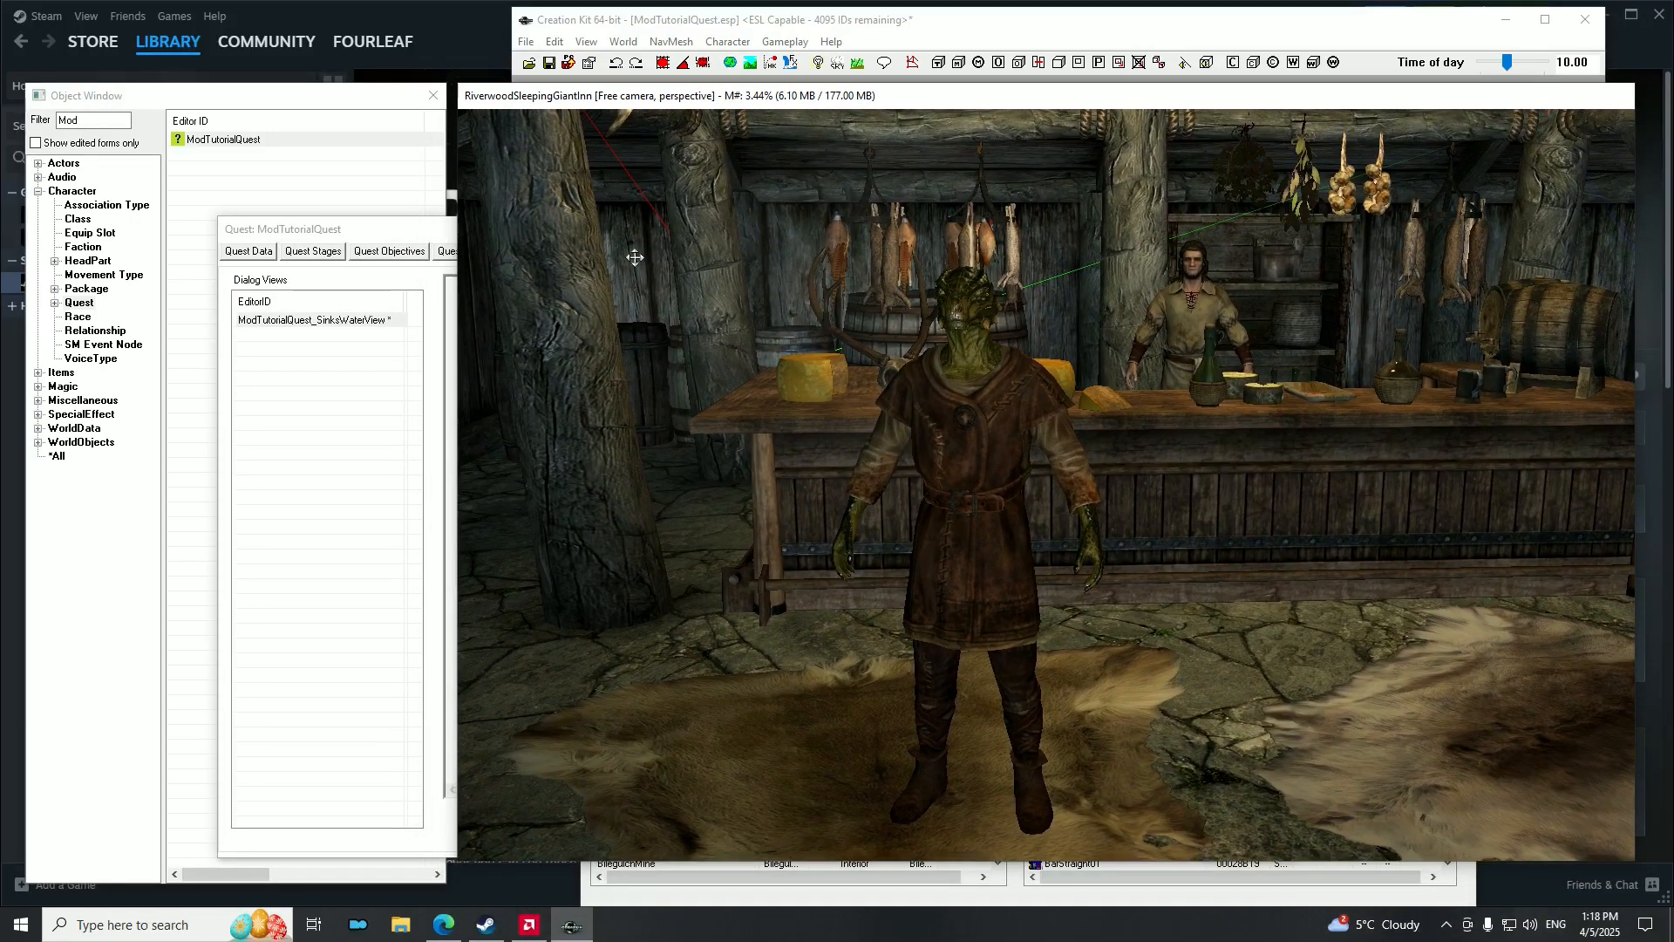
left_click(444, 237)
left_click_drag(684, 234, 739, 174)
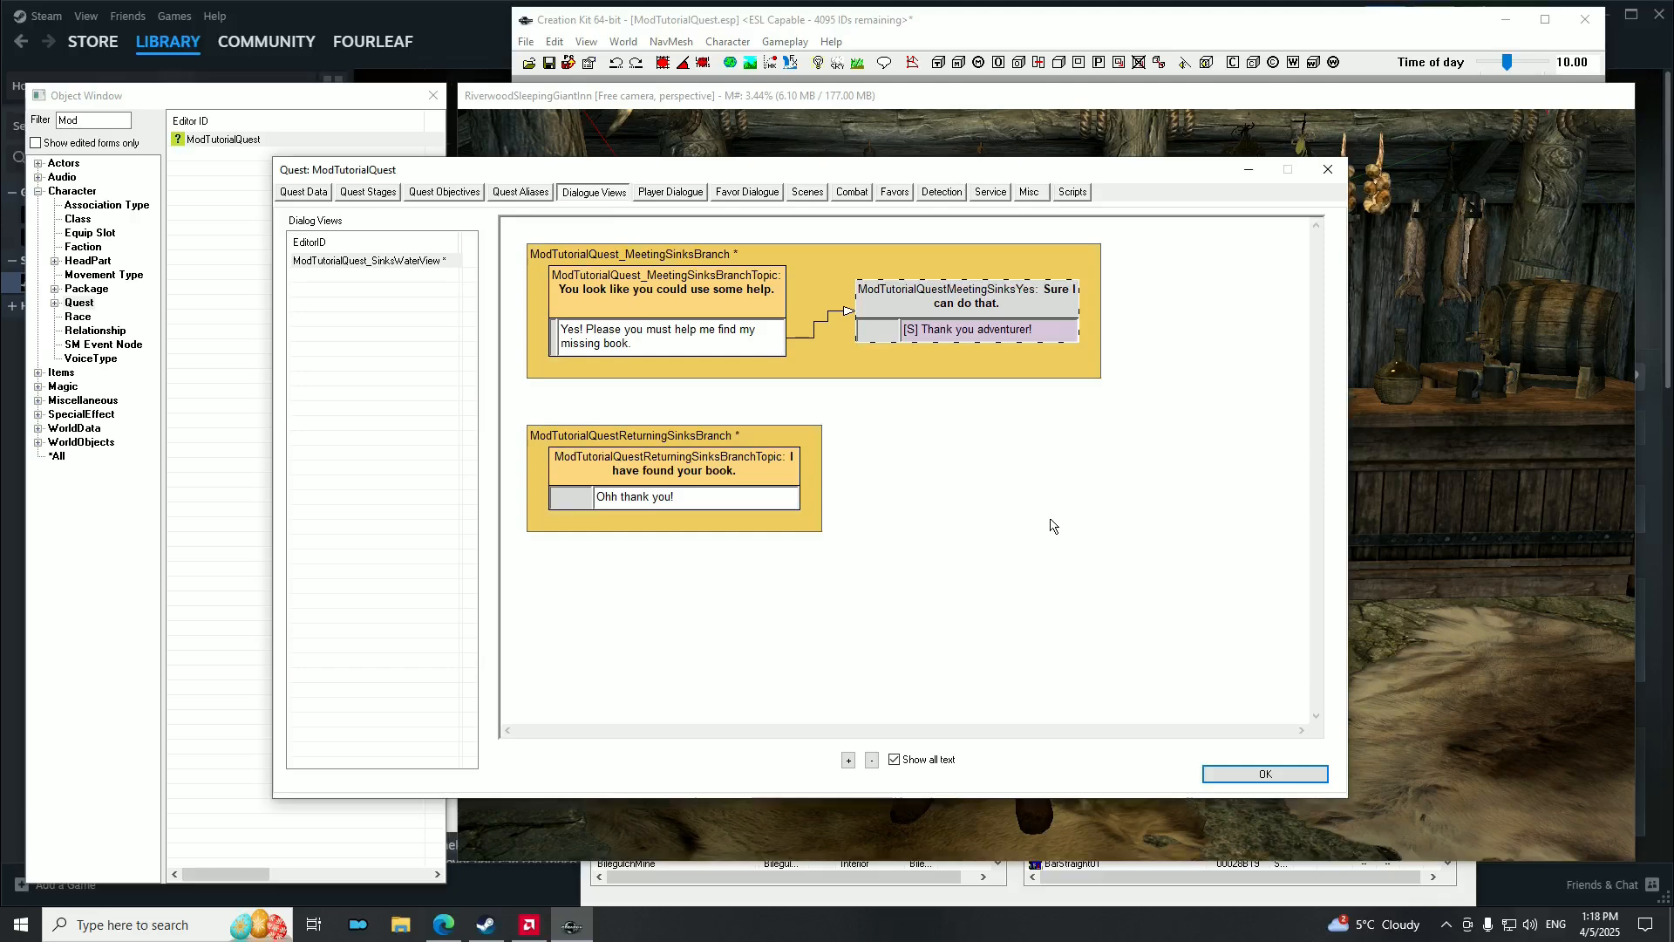
Review the log entries and empty Papyrus fragments of stages 10 and 20 in ModTutorialQuest.
left_click(373, 194)
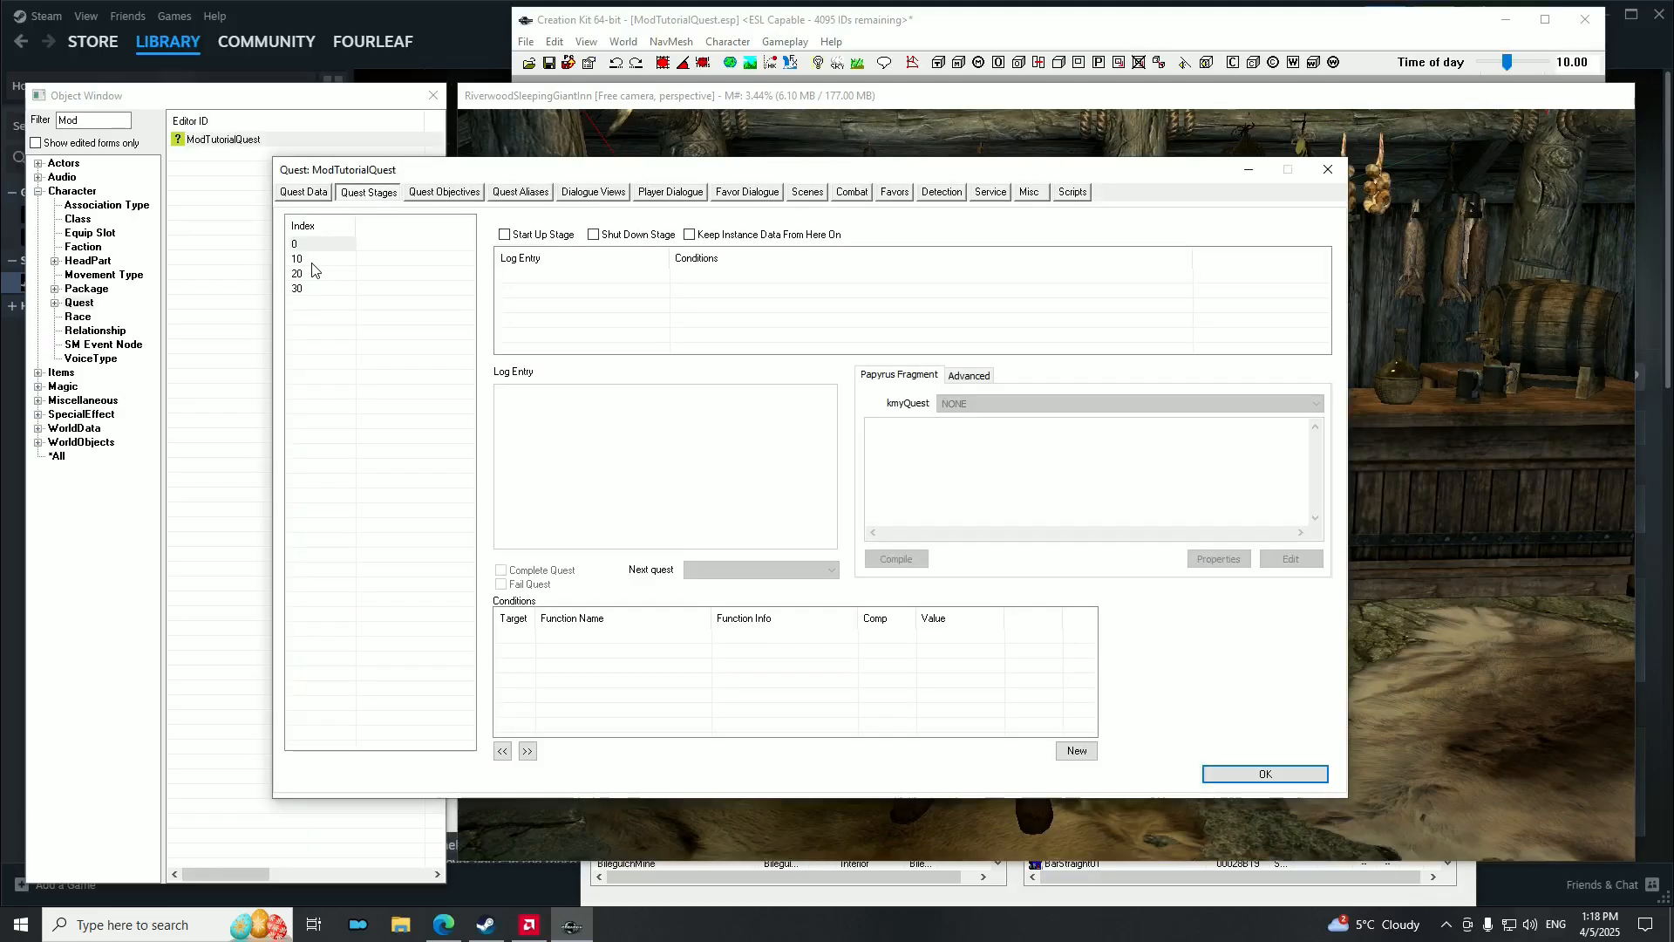
left_click(312, 259)
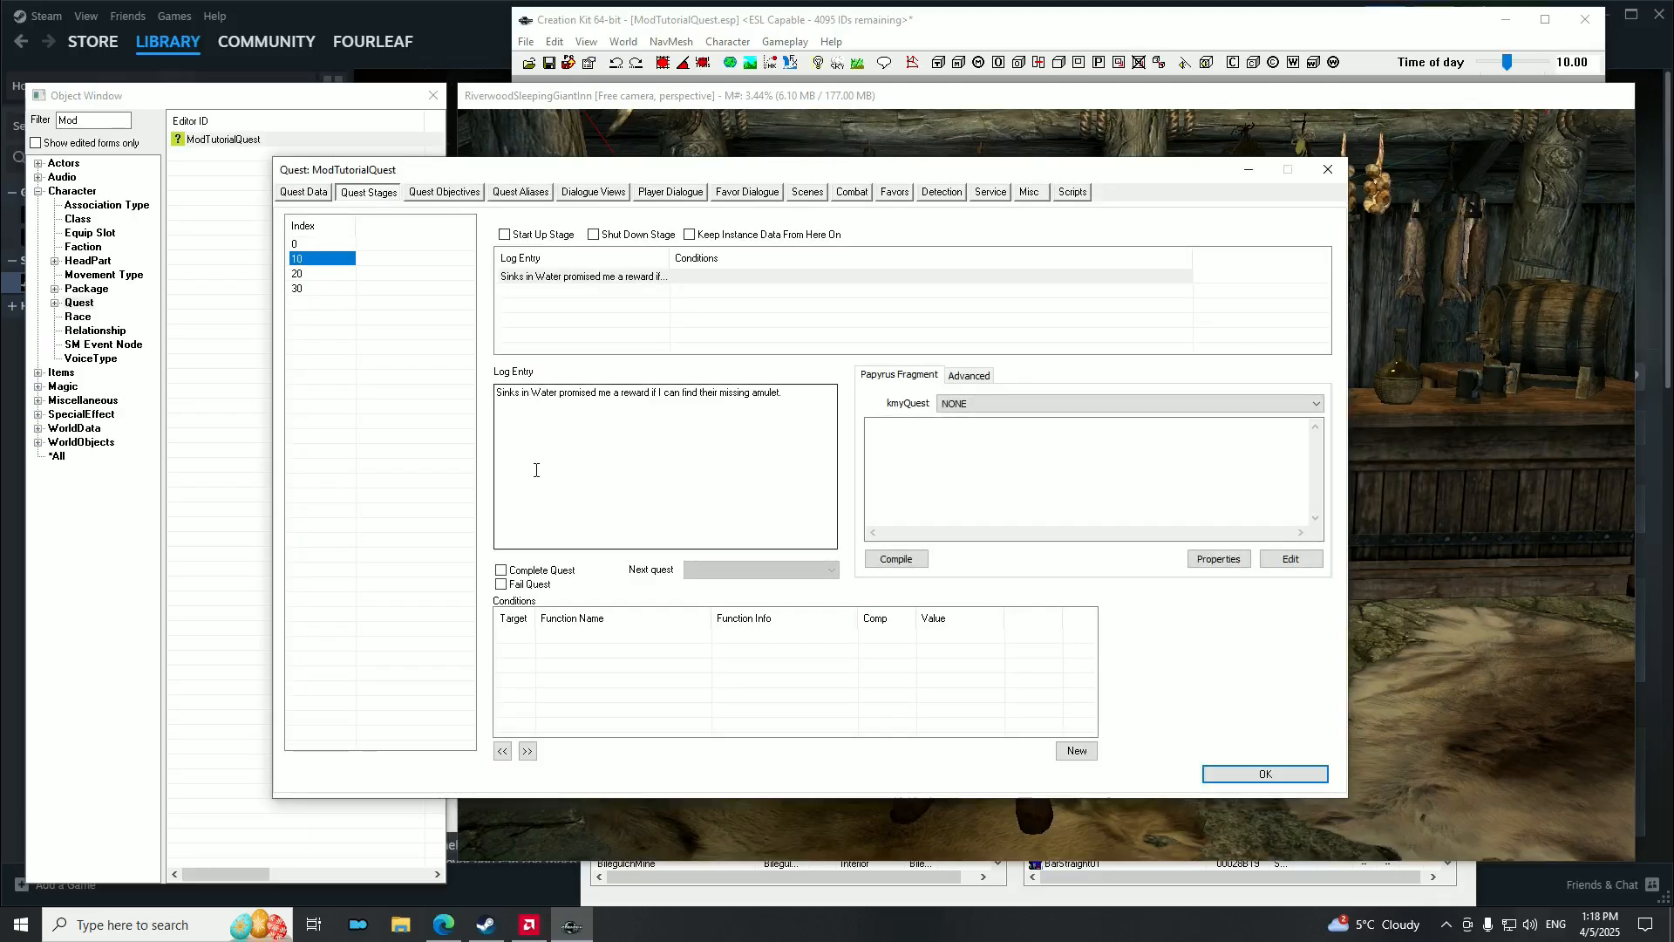
key("Down")
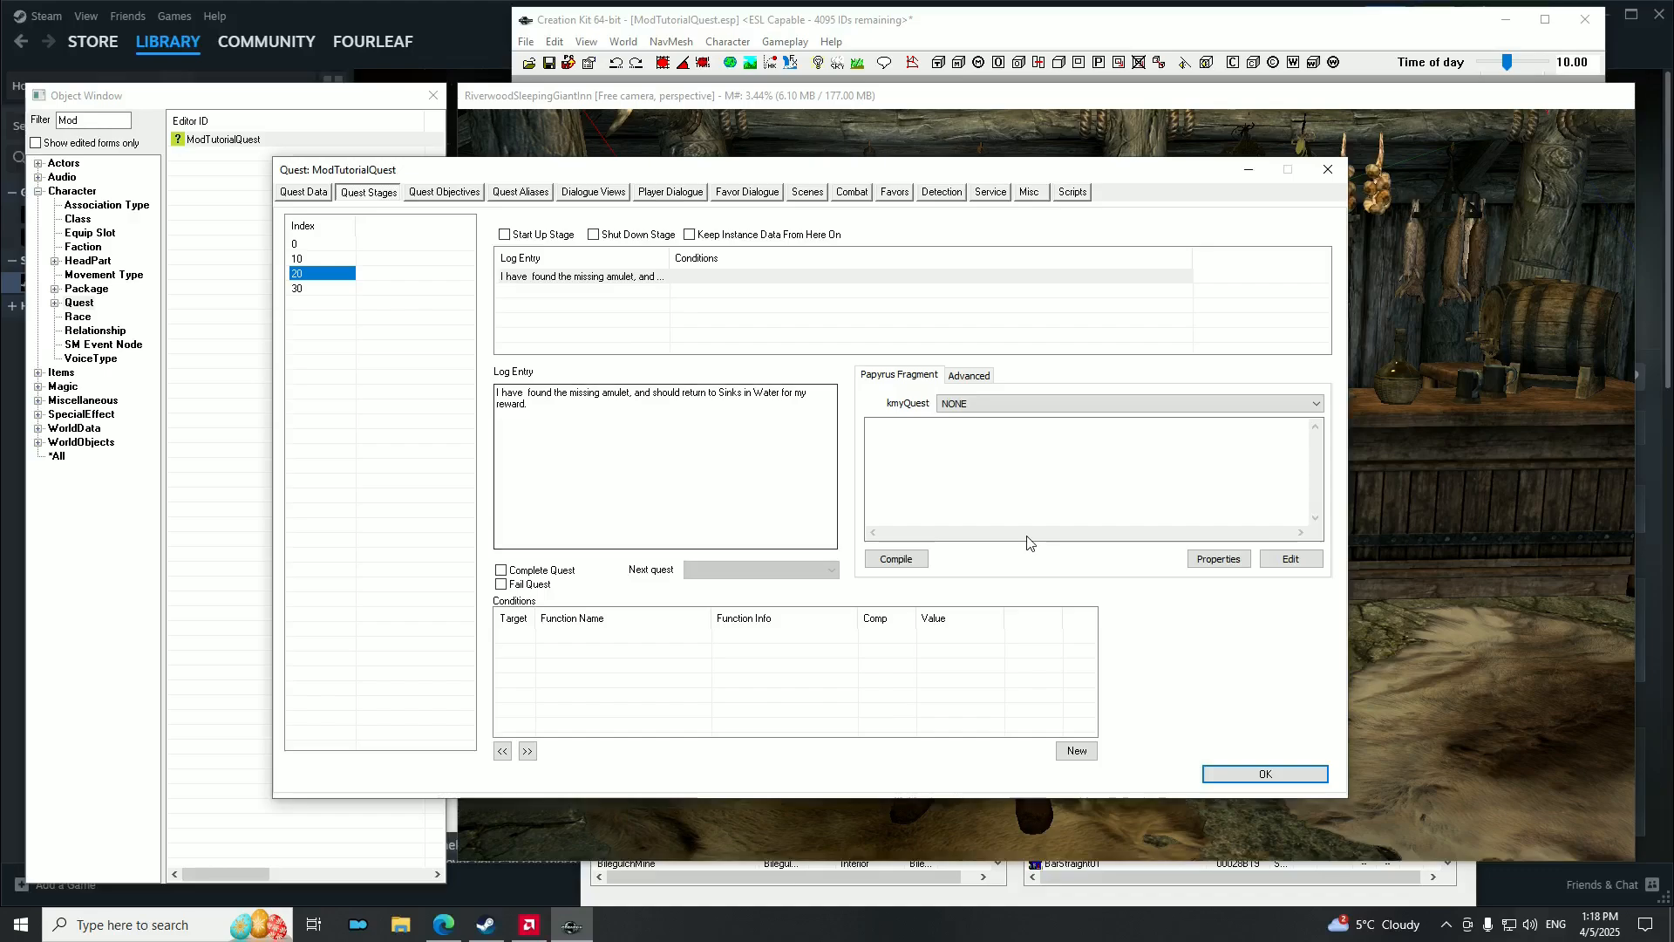
left_click(1266, 774)
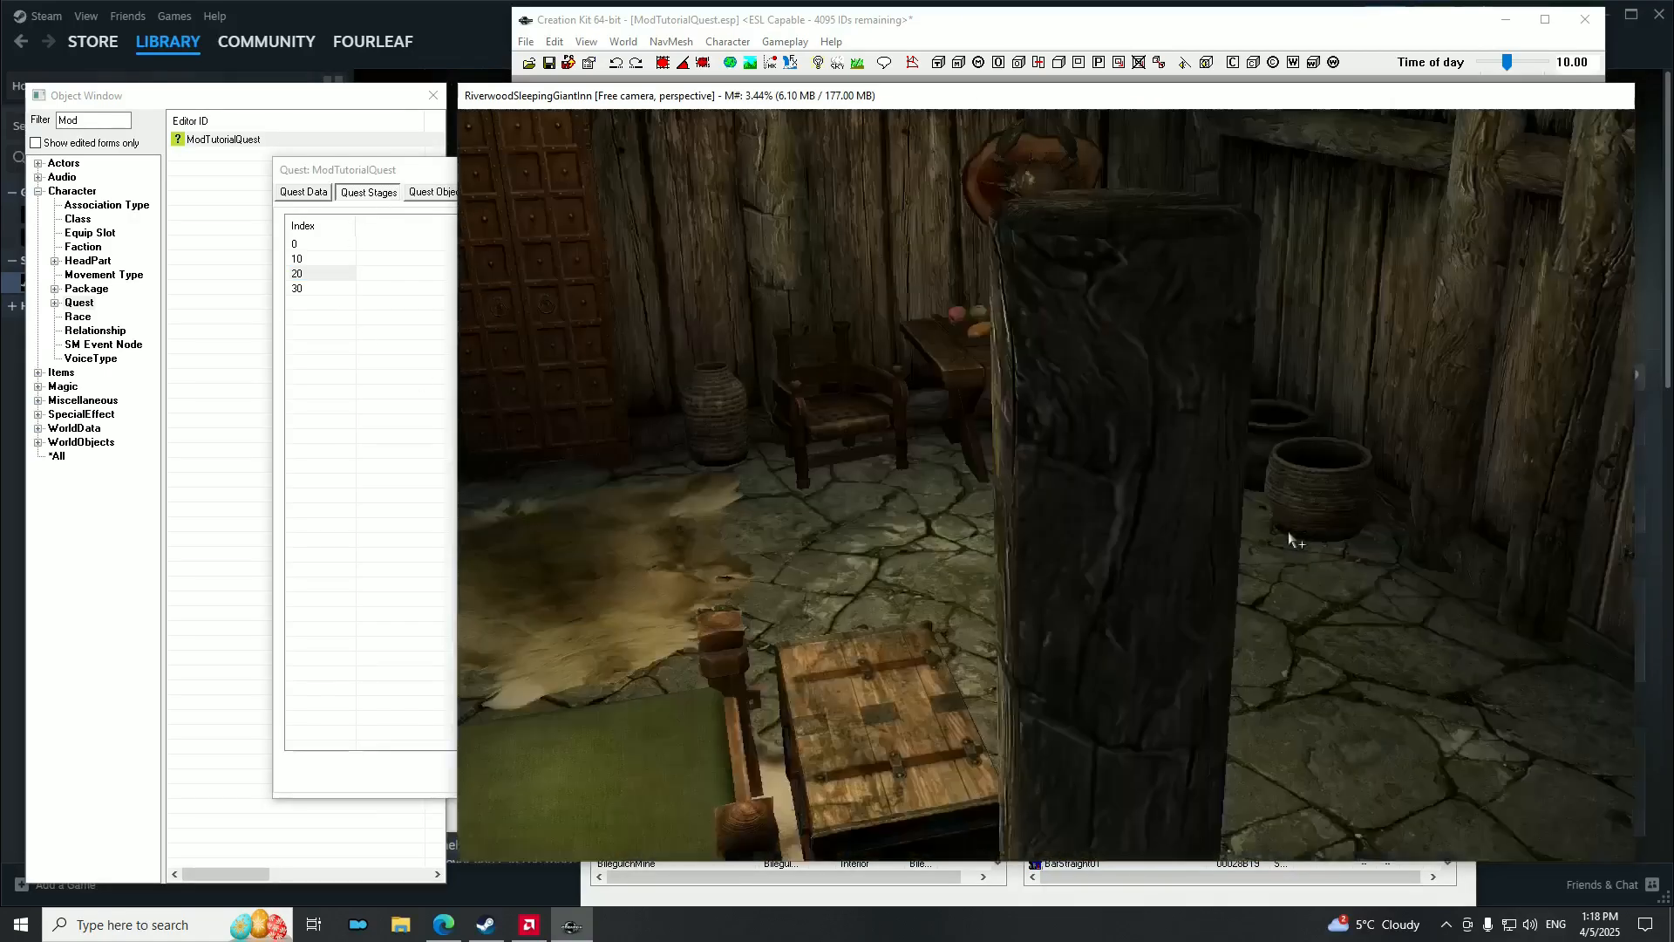
Locate the quest book on the table in the inn and open its reference properties.
scroll(1290, 538, "up", 4)
middle_click_drag(1293, 542, 1113, 546)
scroll(1125, 562, "up", 3)
left_click(1090, 358)
scroll(1090, 357, "up", 4)
middle_click_drag(1087, 370, 1038, 440)
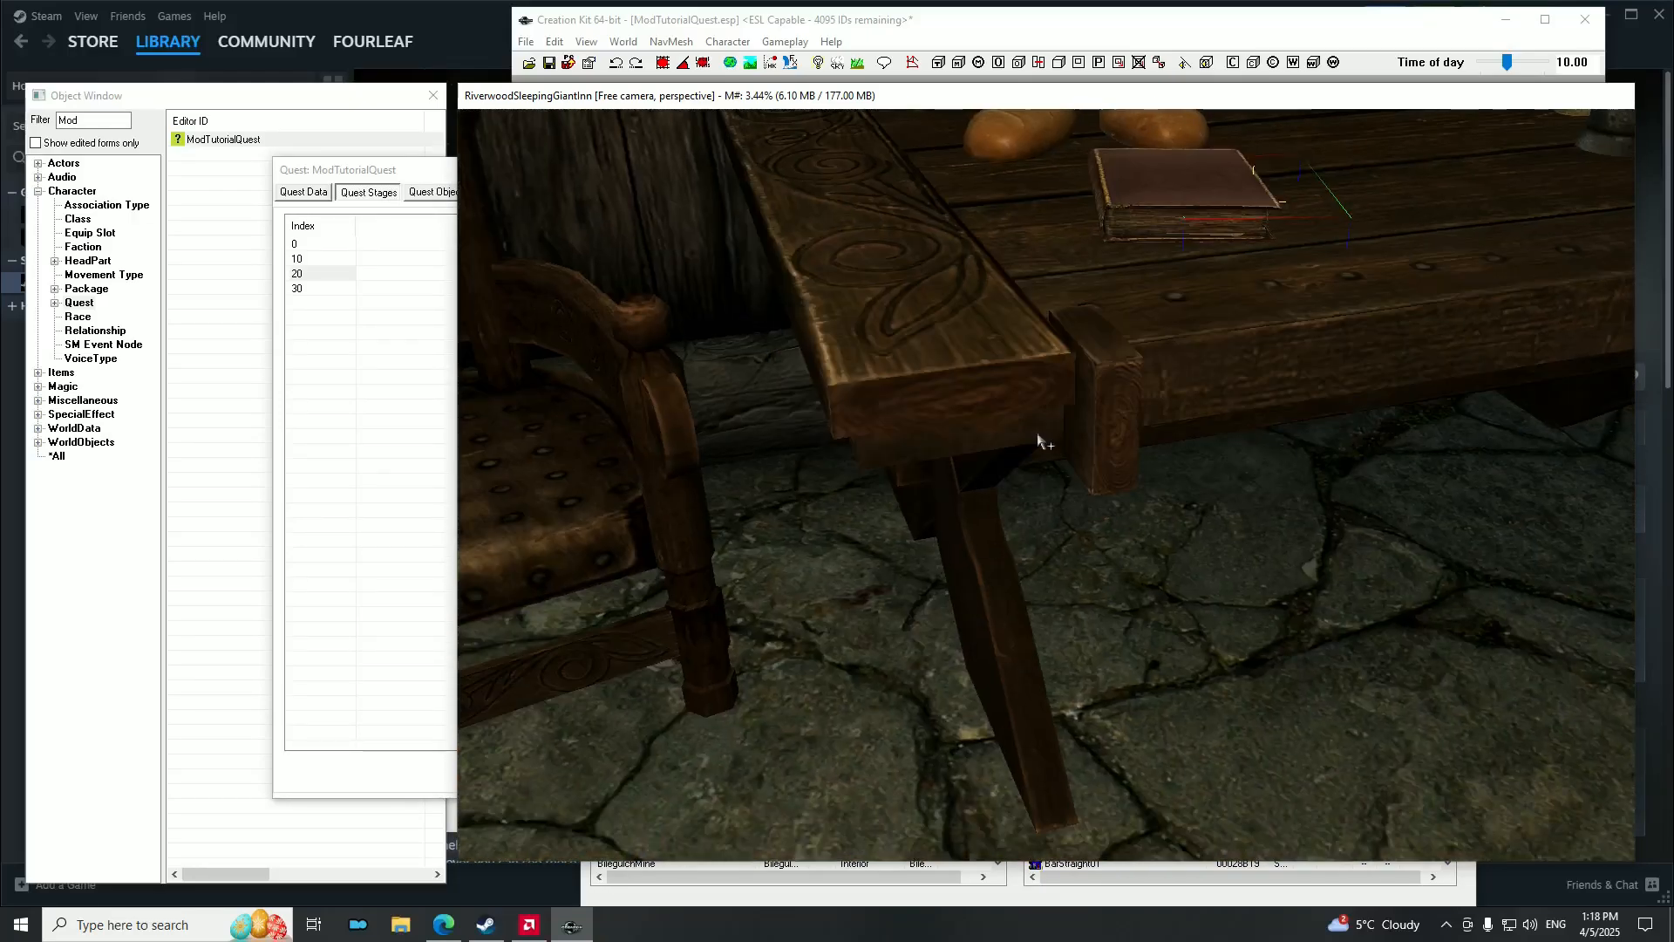
scroll(1112, 394, "down", 5)
middle_click_drag(1112, 392, 1084, 345, "shift")
scroll(1107, 347, "up", 4)
middle_click_drag(964, 360, 964, 373, "shift")
double_click(964, 372)
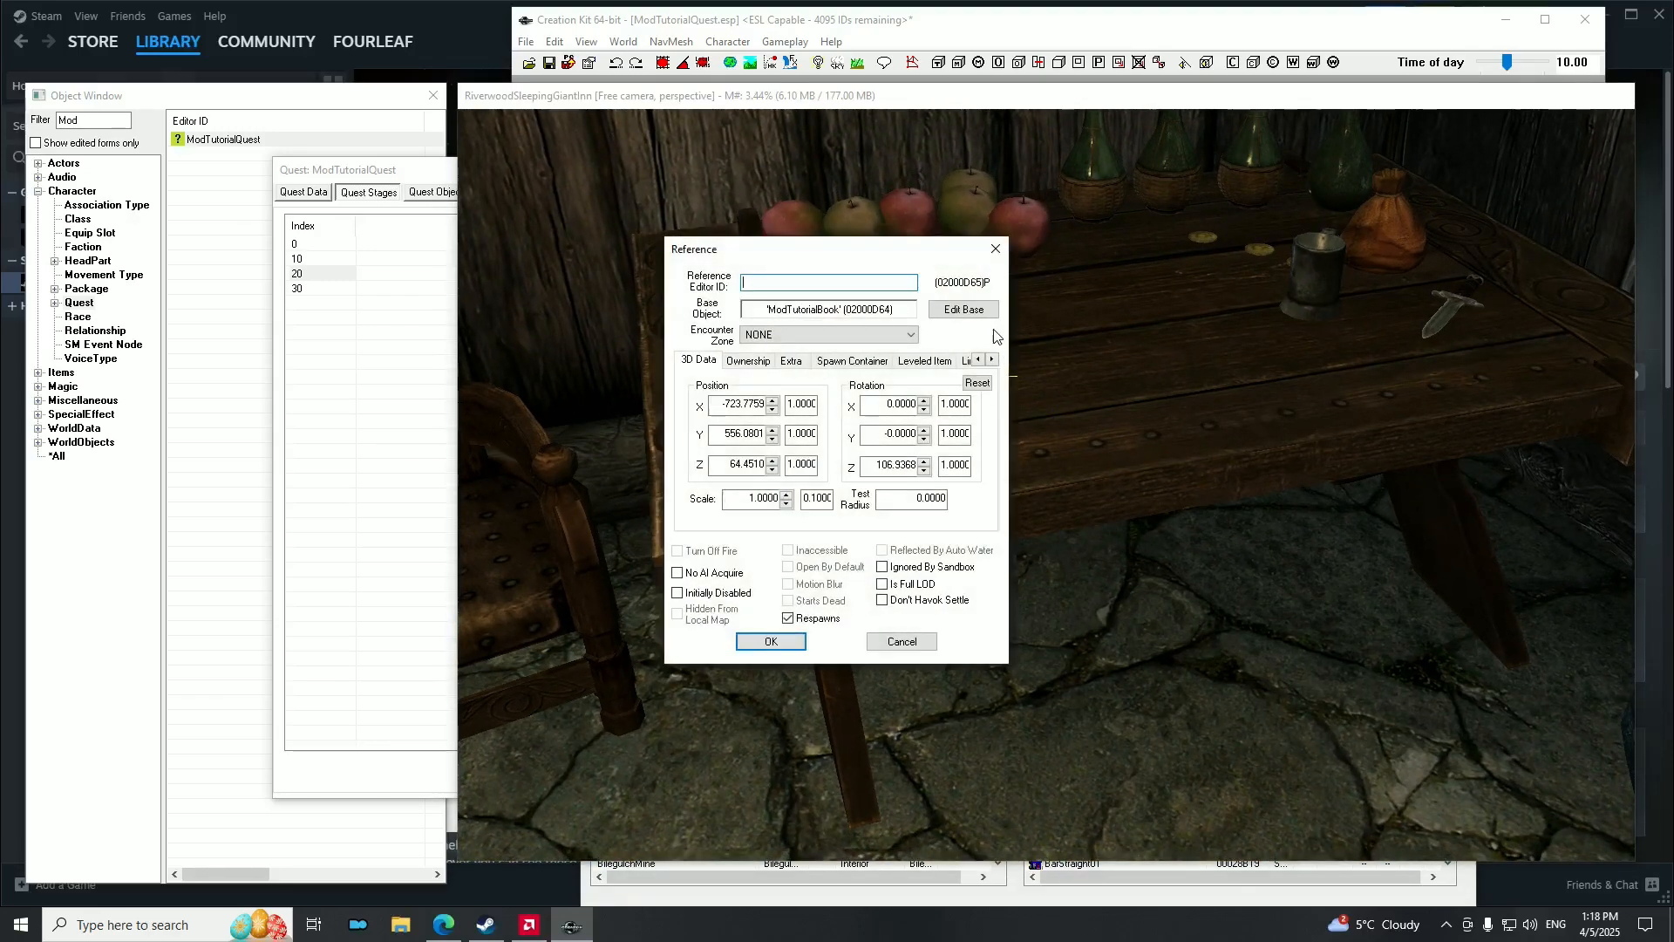
Display the scripts attached to the ModTutorialBook reference.
left_click(992, 359)
left_click(992, 359)
left_click(992, 359)
left_click(992, 359)
left_click(992, 359)
left_click(992, 359)
left_click(992, 359)
left_click(993, 359)
left_click(890, 360)
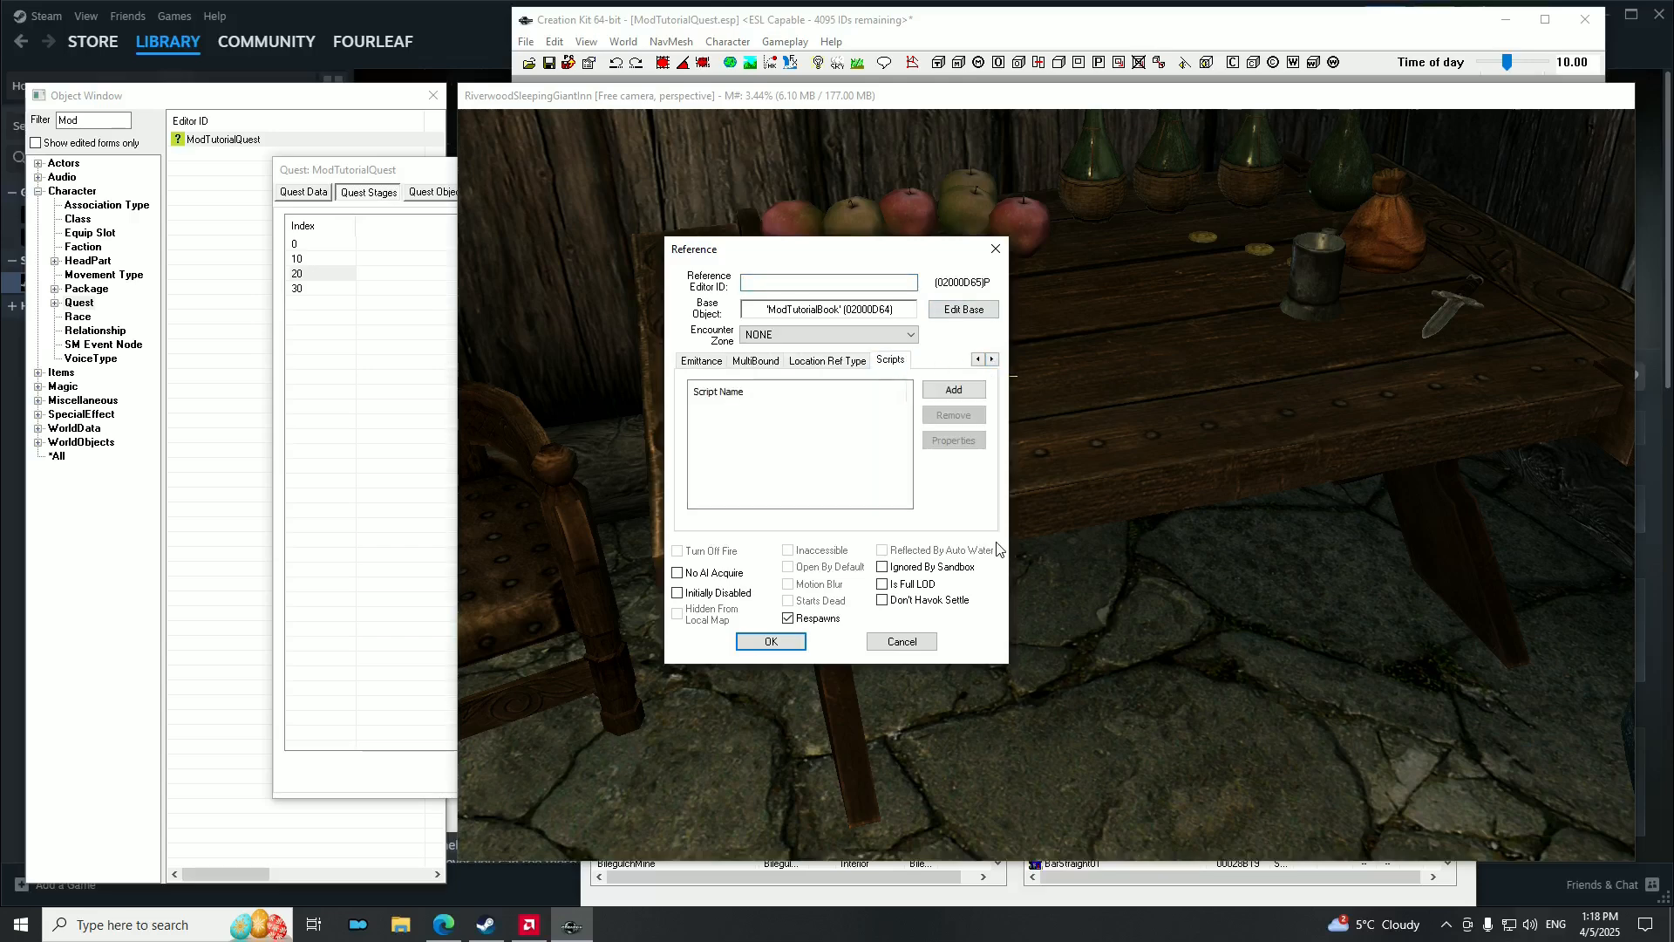
Close and reopen the ModTutorialBook reference, and browse its property categories back to the attached scripts.
left_click(995, 249)
double_click(930, 369)
left_click(979, 360)
left_click(979, 359)
left_click(980, 360)
left_click(979, 359)
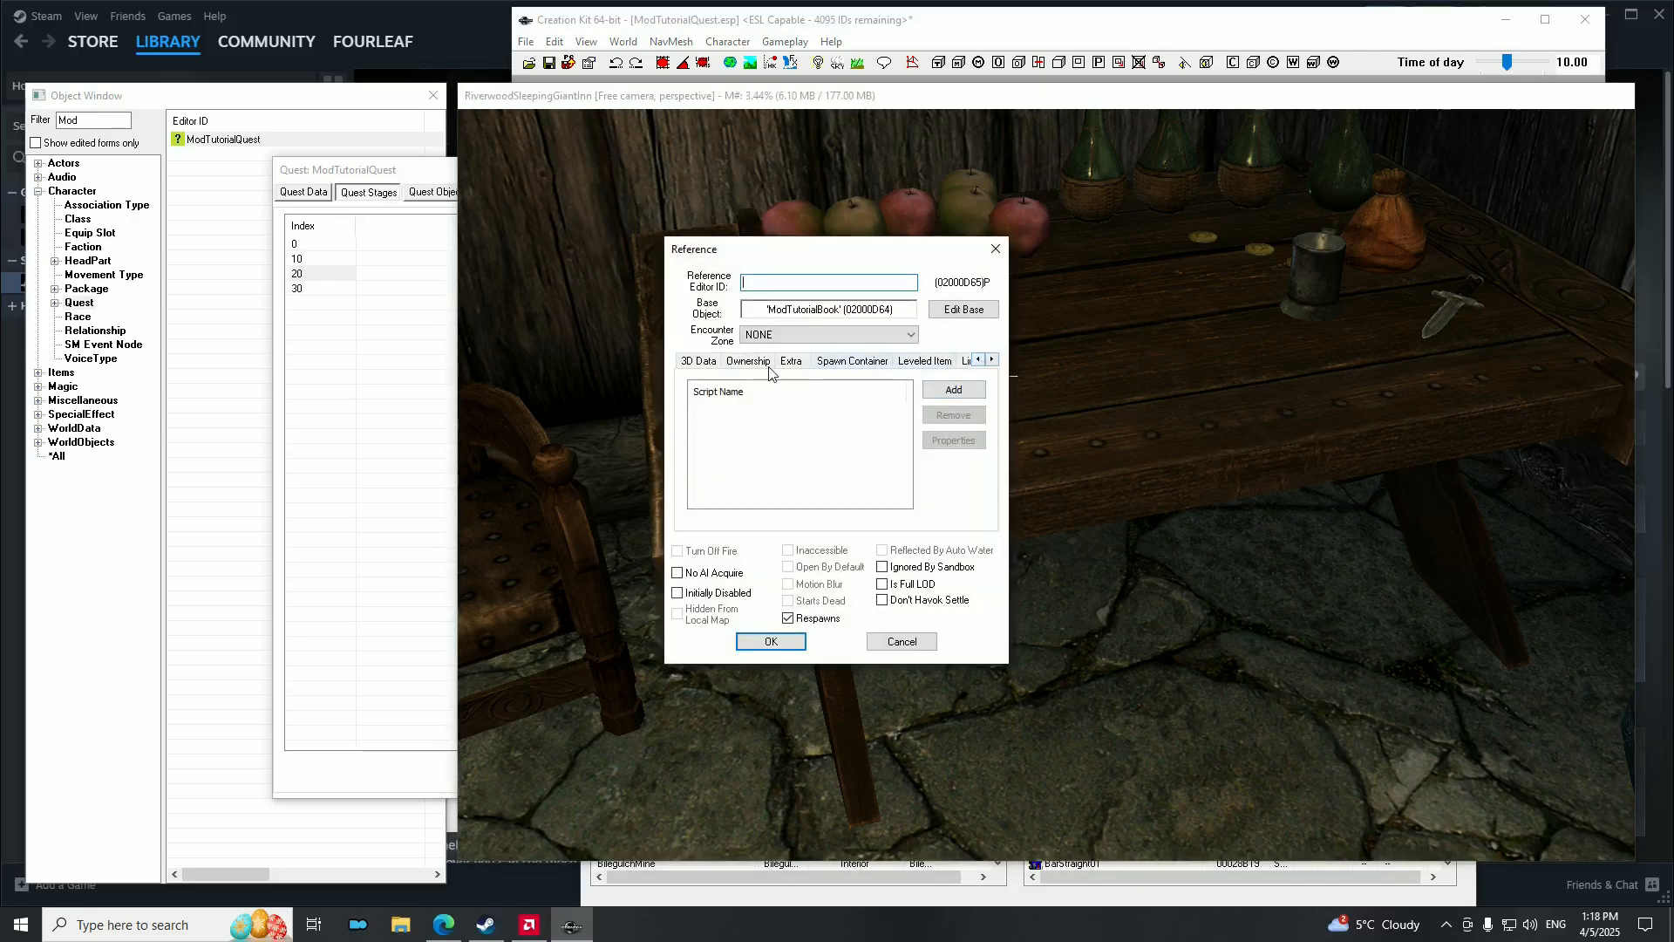
left_click(991, 360)
left_click(991, 360)
left_click(992, 360)
left_click(993, 360)
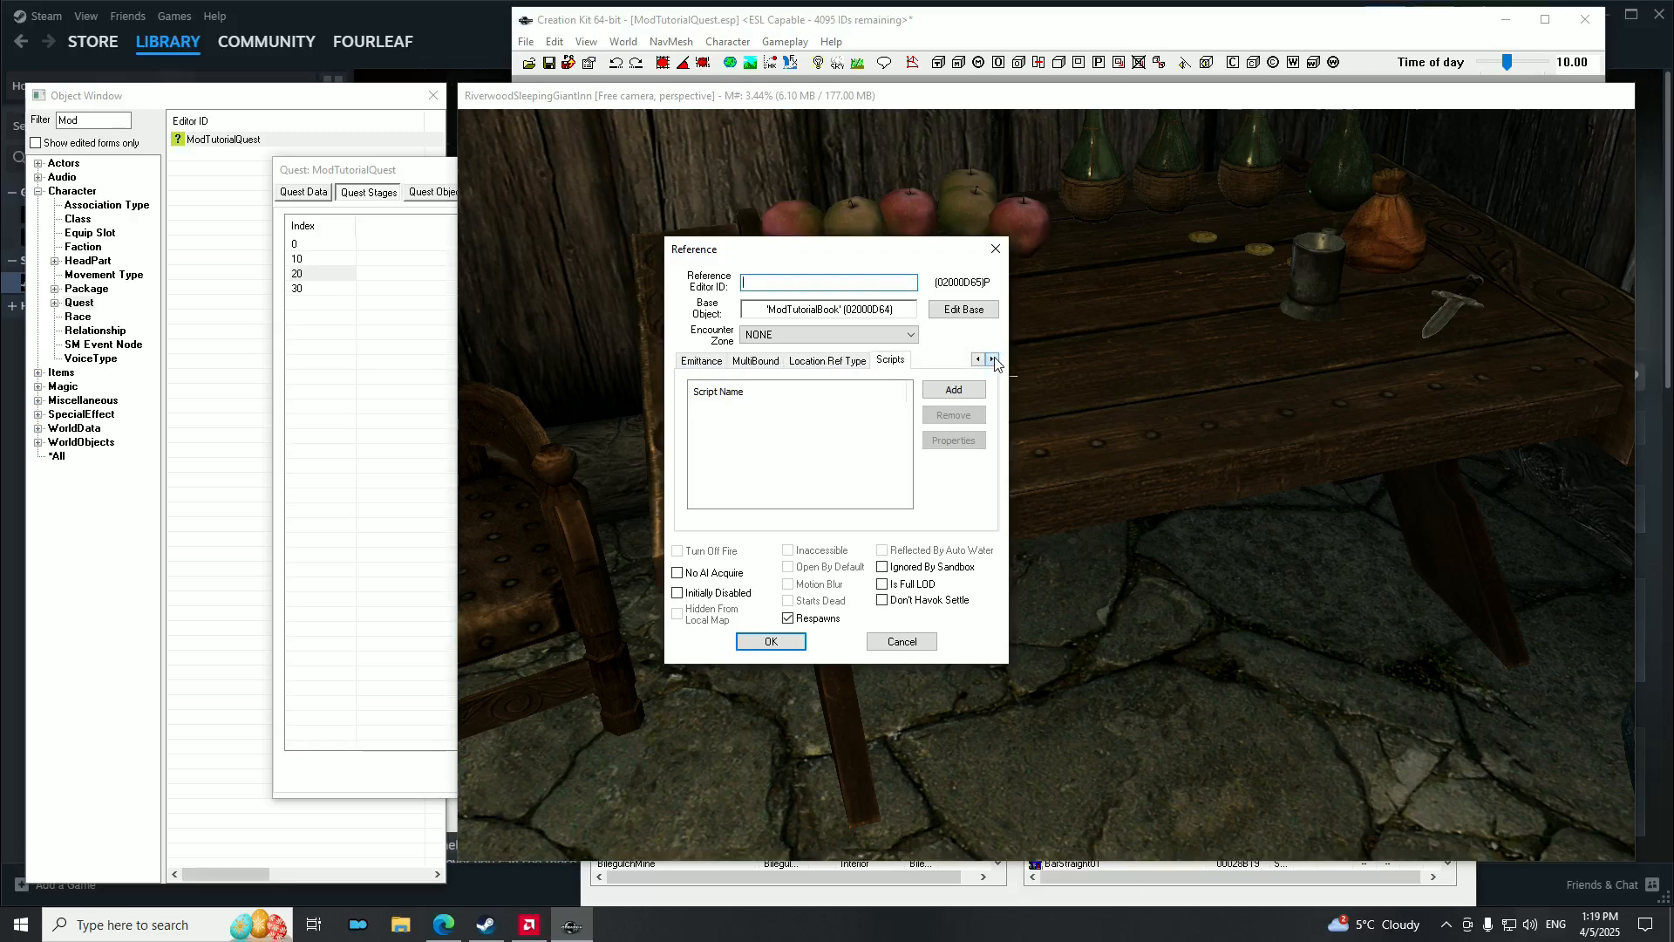
Start a new script for the ModTutorialBook reference and name it ModTutorialBookScript.
left_click(953, 389)
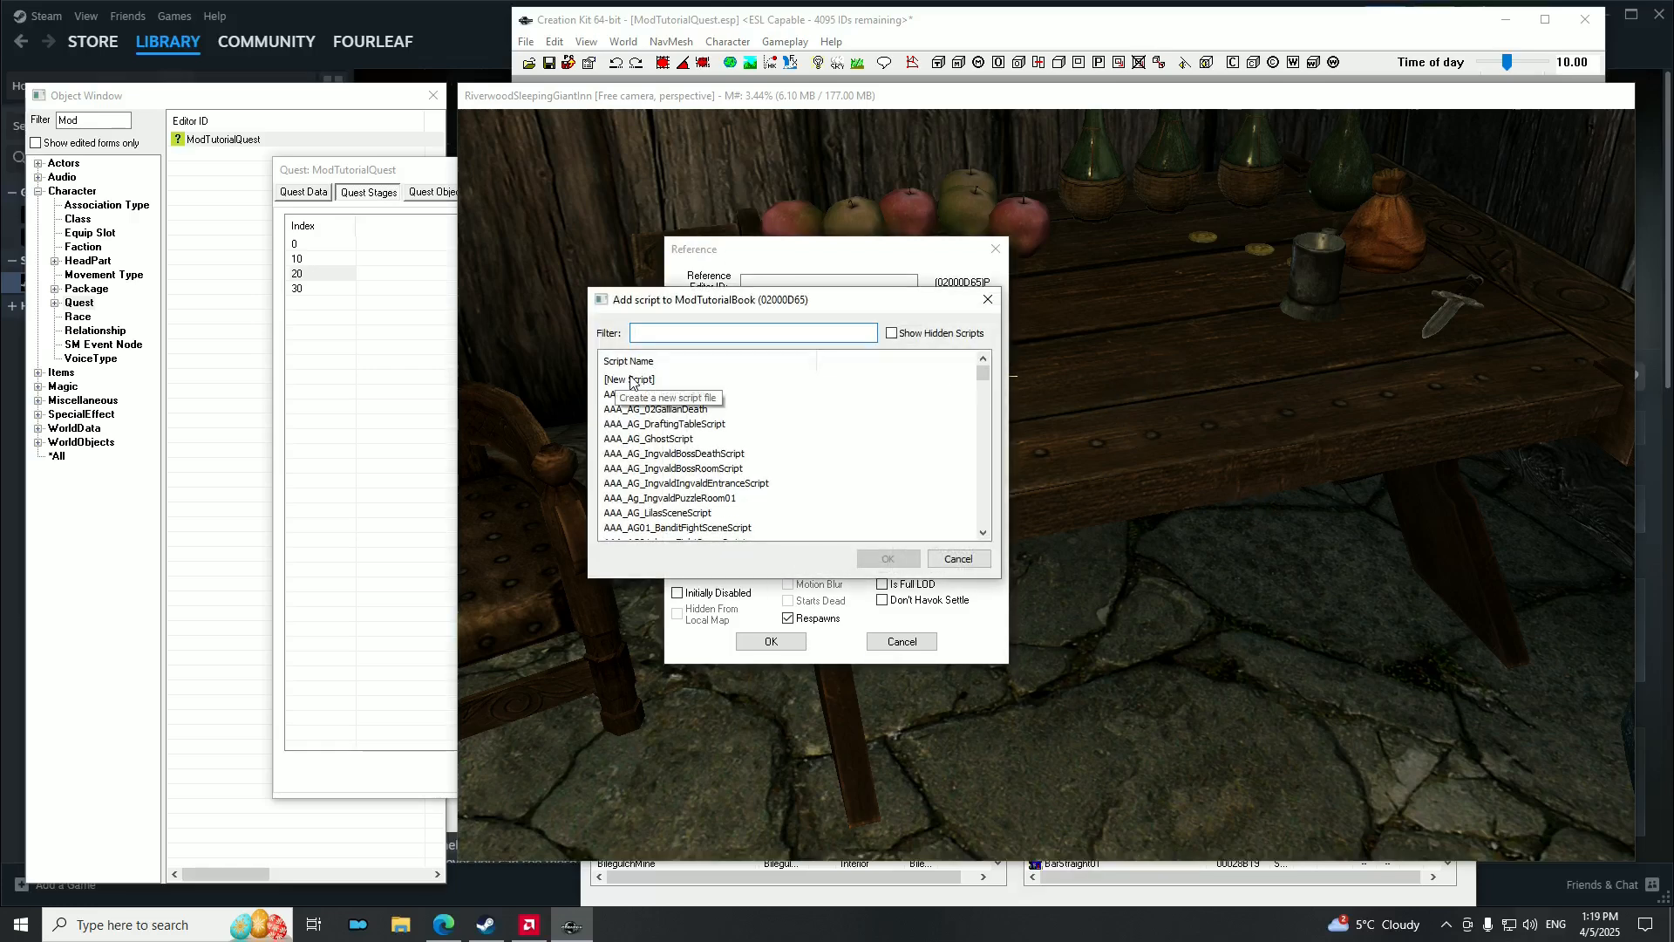
left_click(631, 380)
left_click(886, 558)
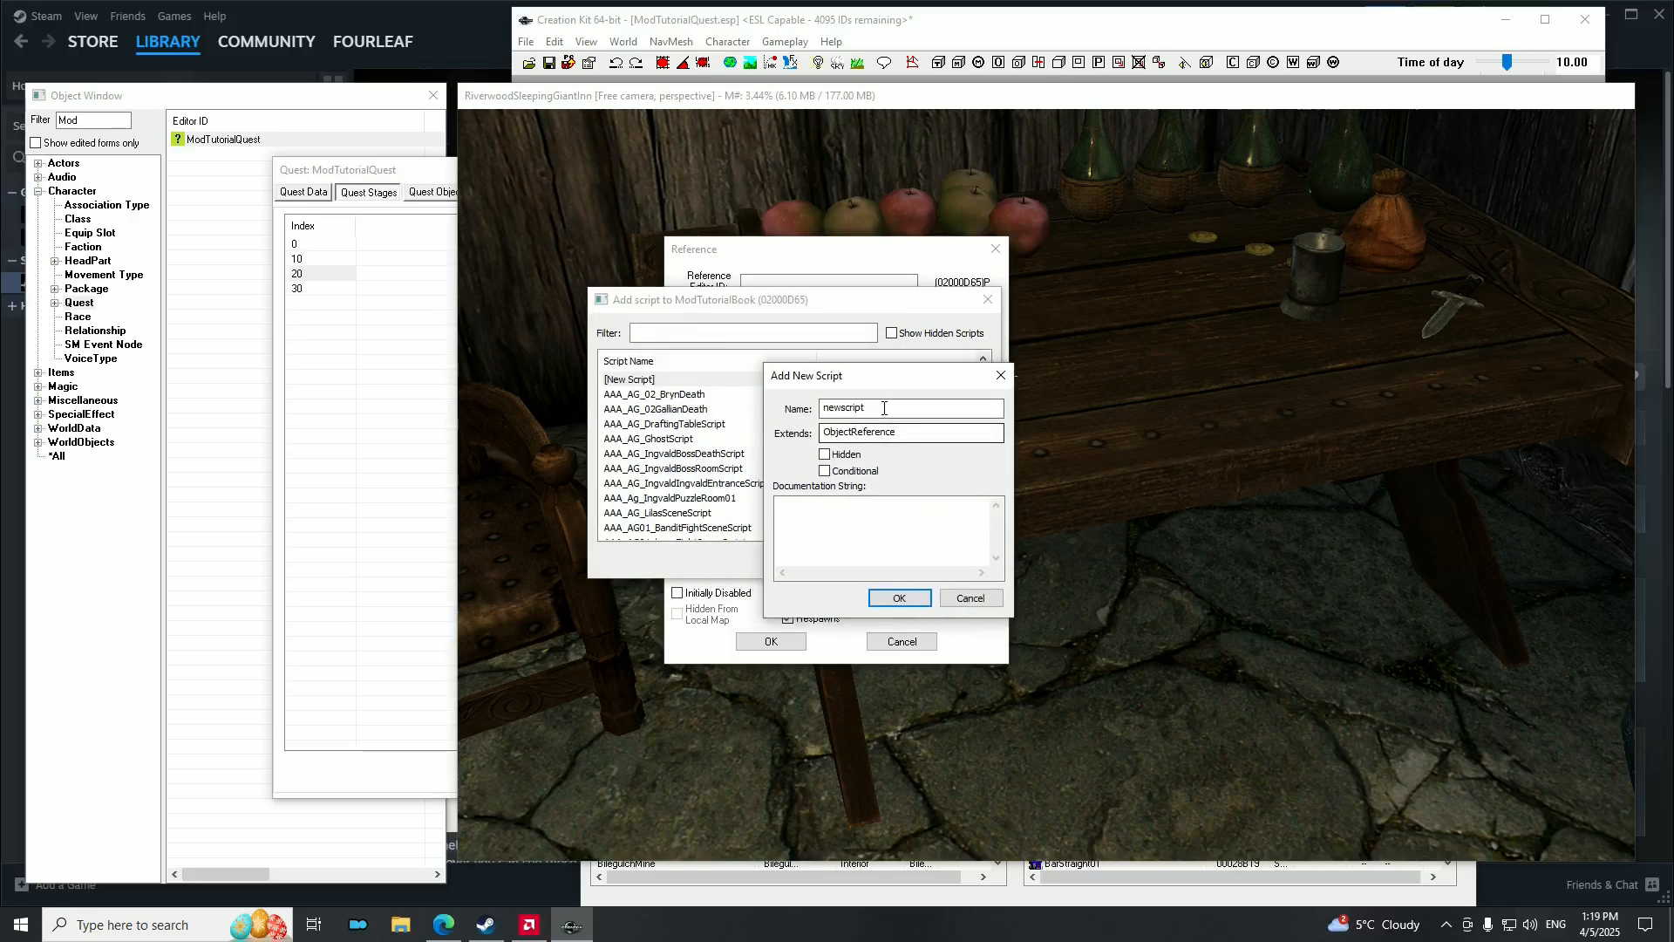
double_click(884, 409)
type("ModTutorialBookSc")
Enter the script documentation "This Script lives on the ModTutorialBook and triggers stage 20 when the player picks up the book".
left_click(816, 519)
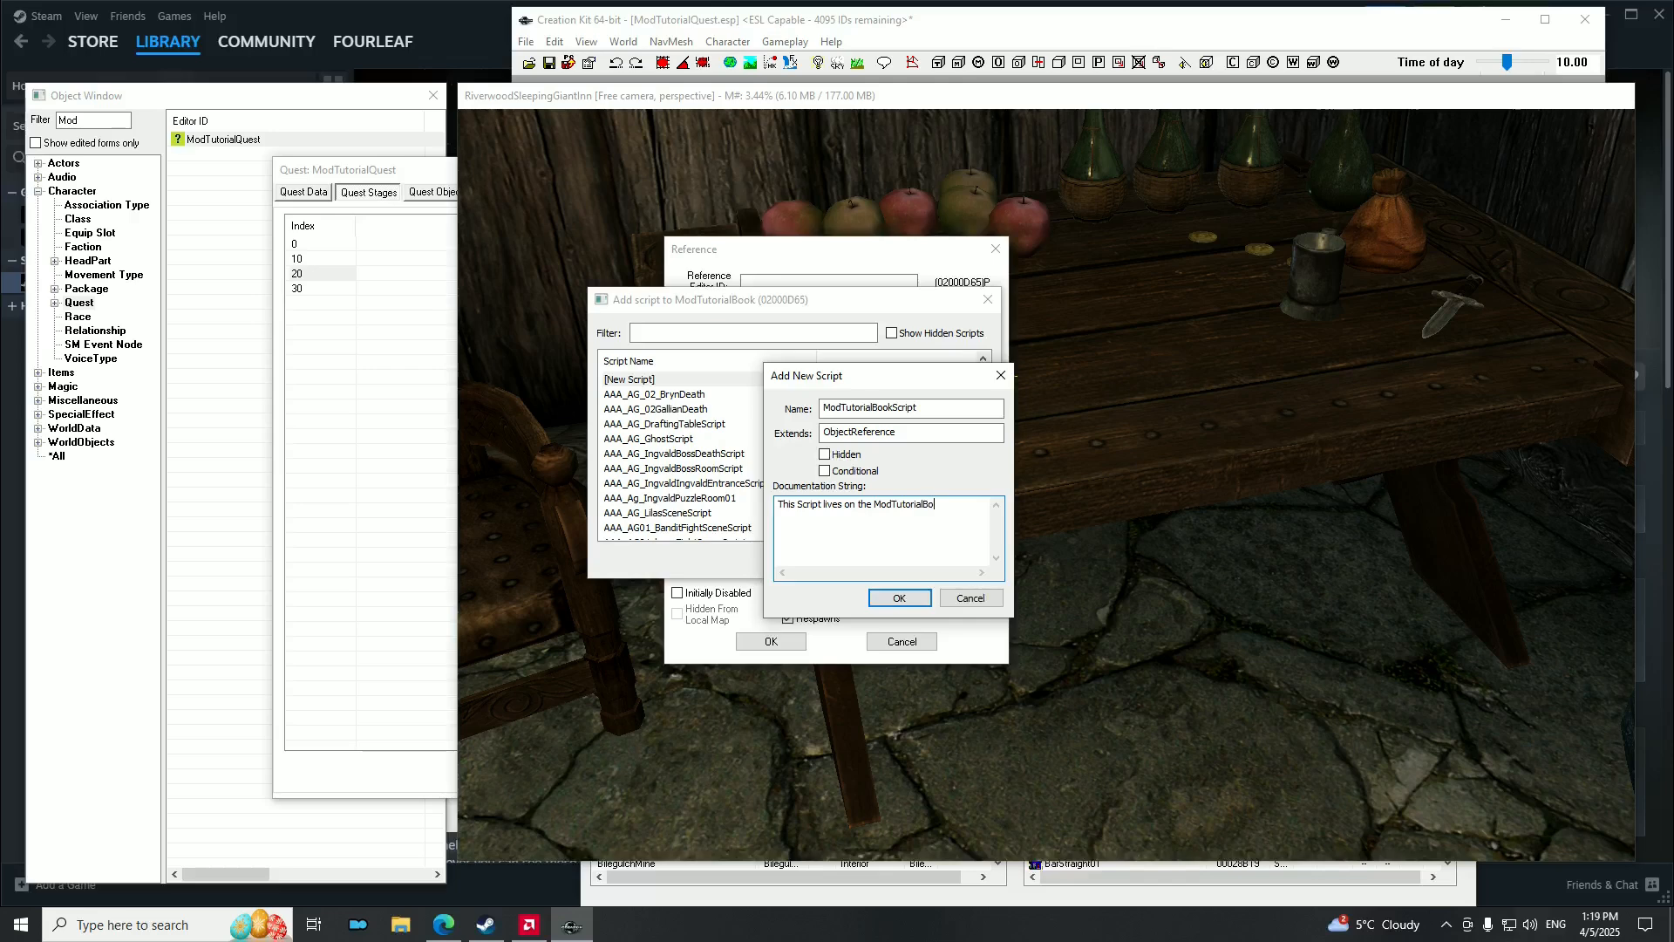
type("ggers the")
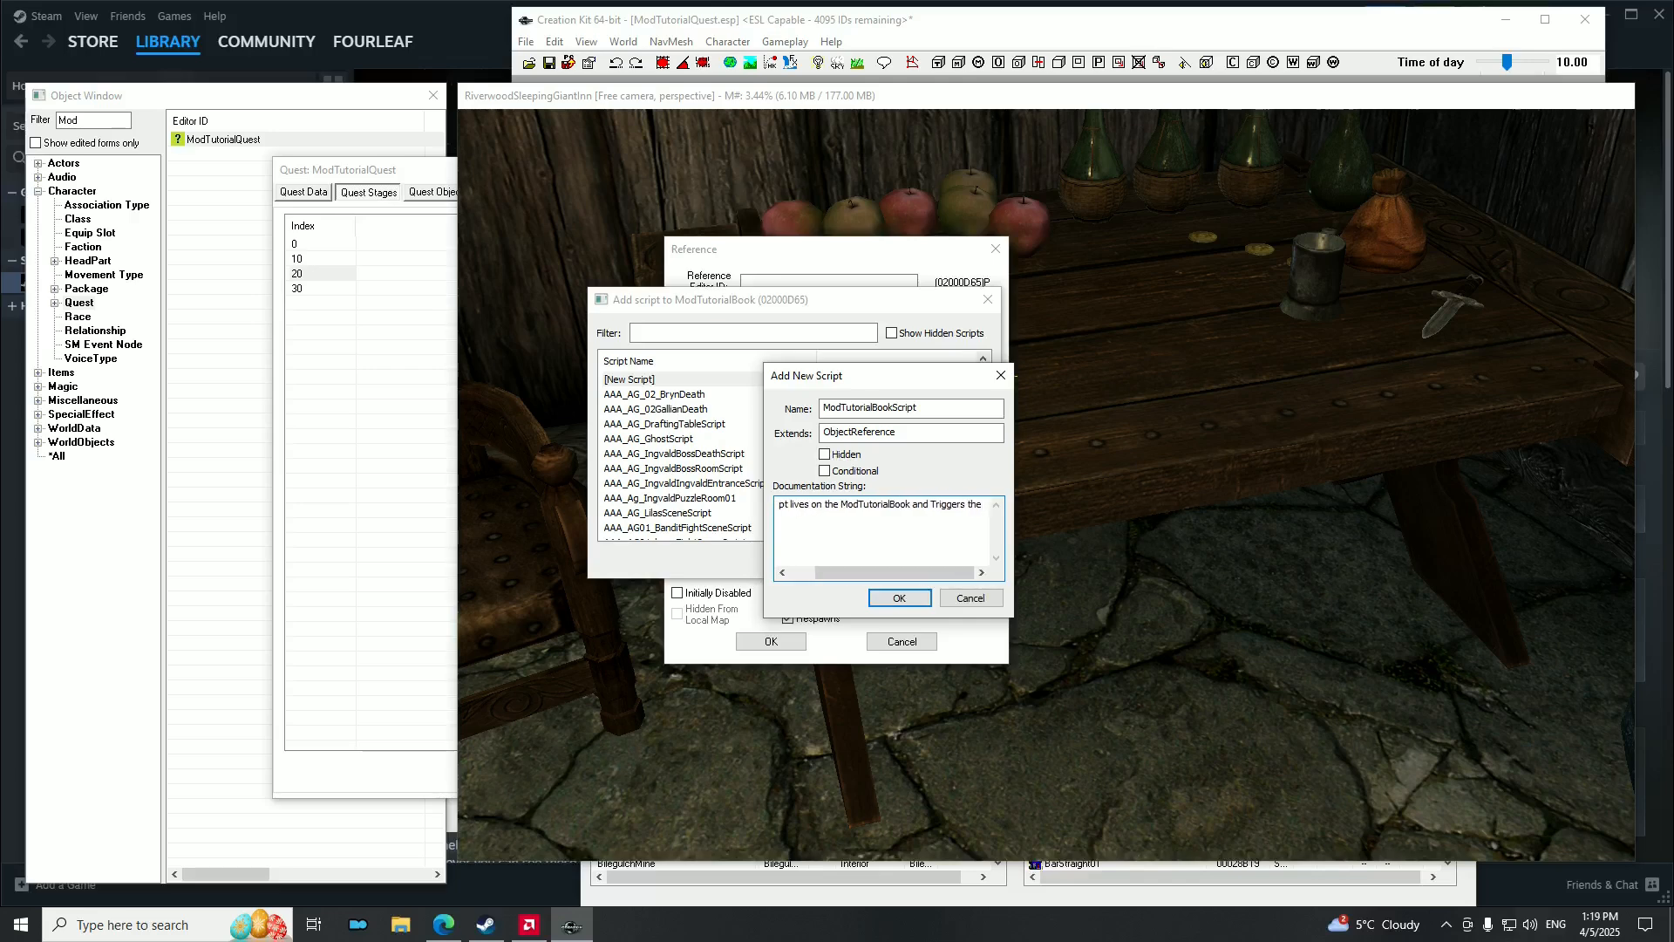
key("Delete")
type("t")
key("Right")
type("age ")
type("20 when the pla")
type("yer pic")
type("ick")
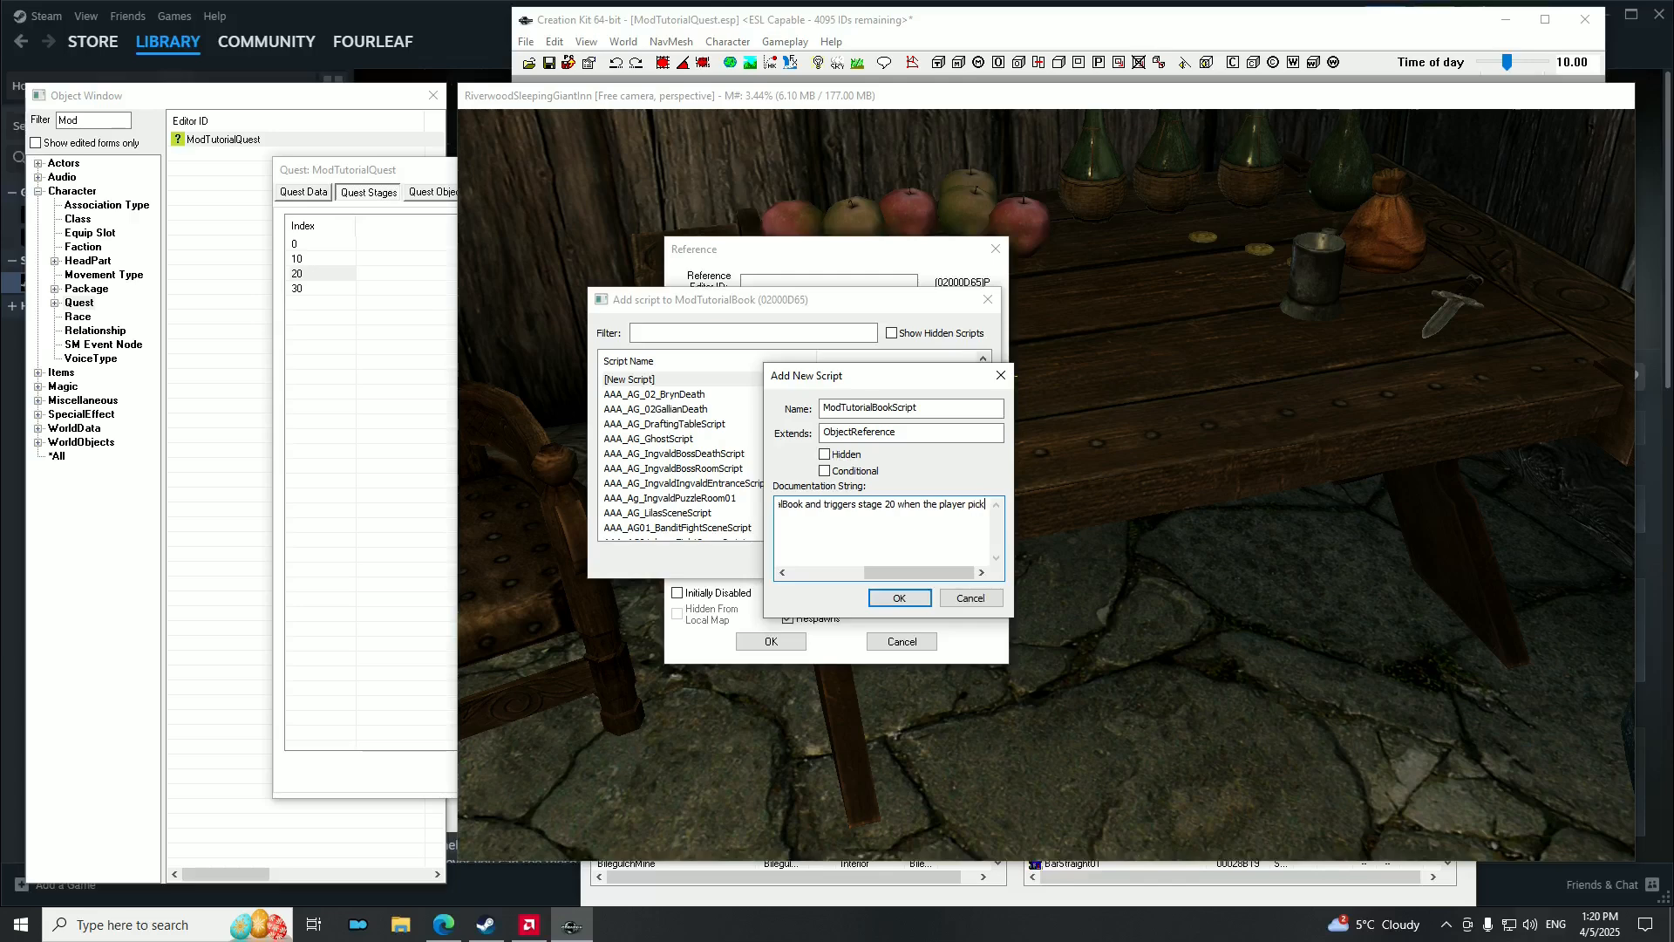
type("s up the book")
key("Return")
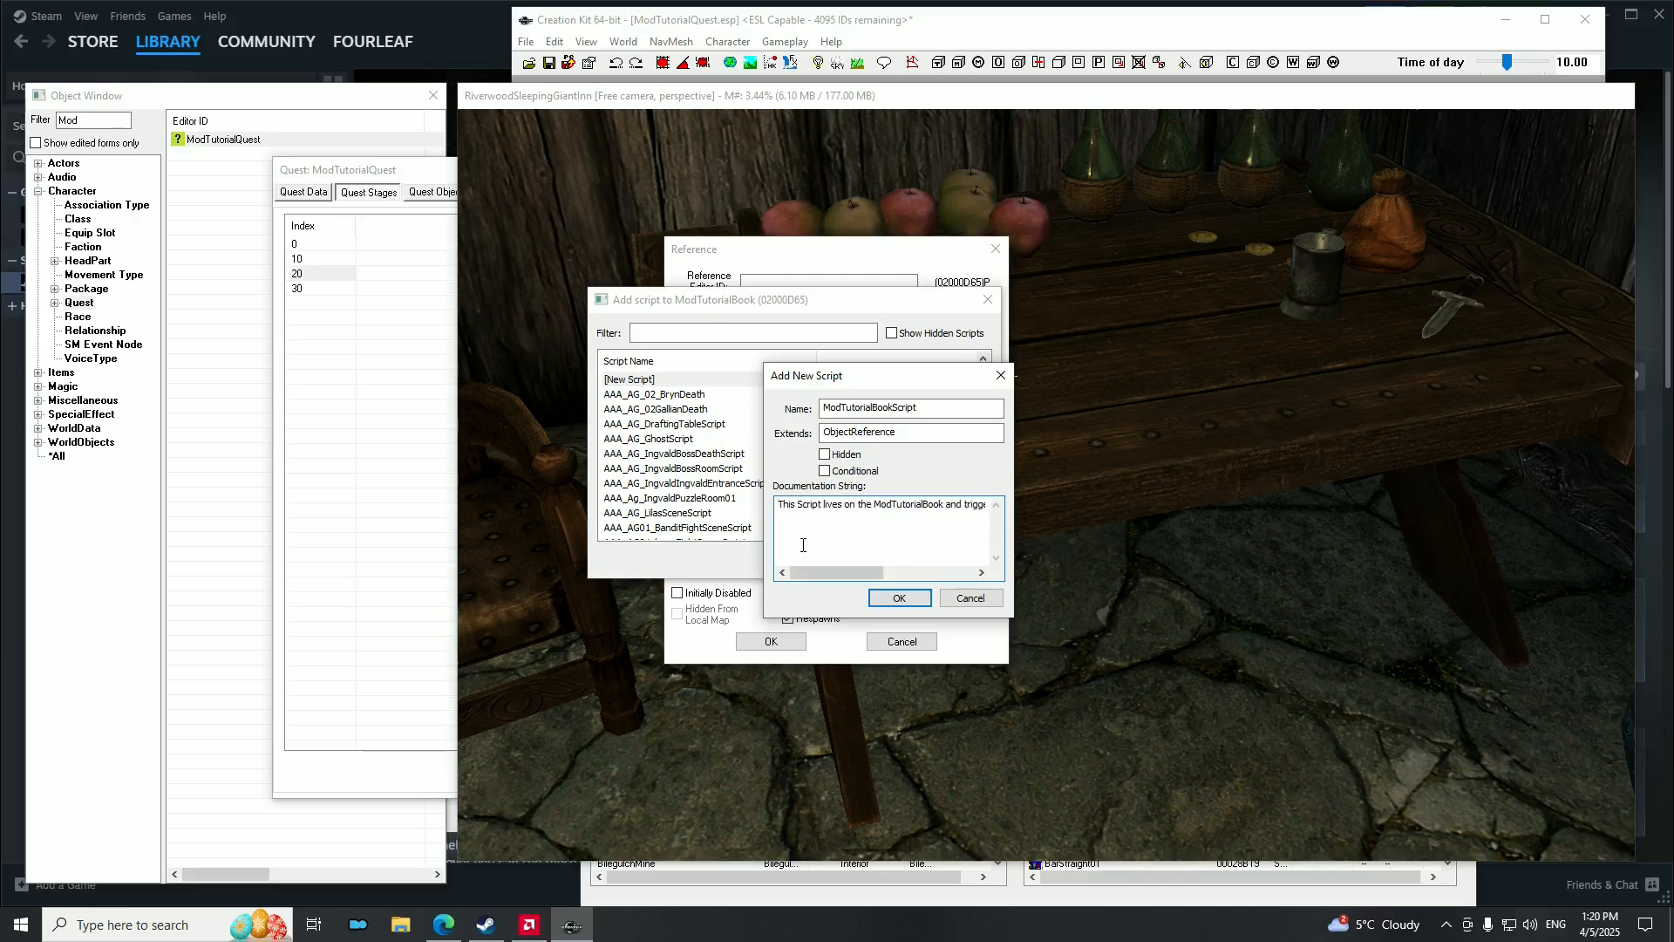
key("BackSpace")
Try to create ModTutorialBookScript and attach it to the book reference, accepting all warnings.
left_click(898, 598)
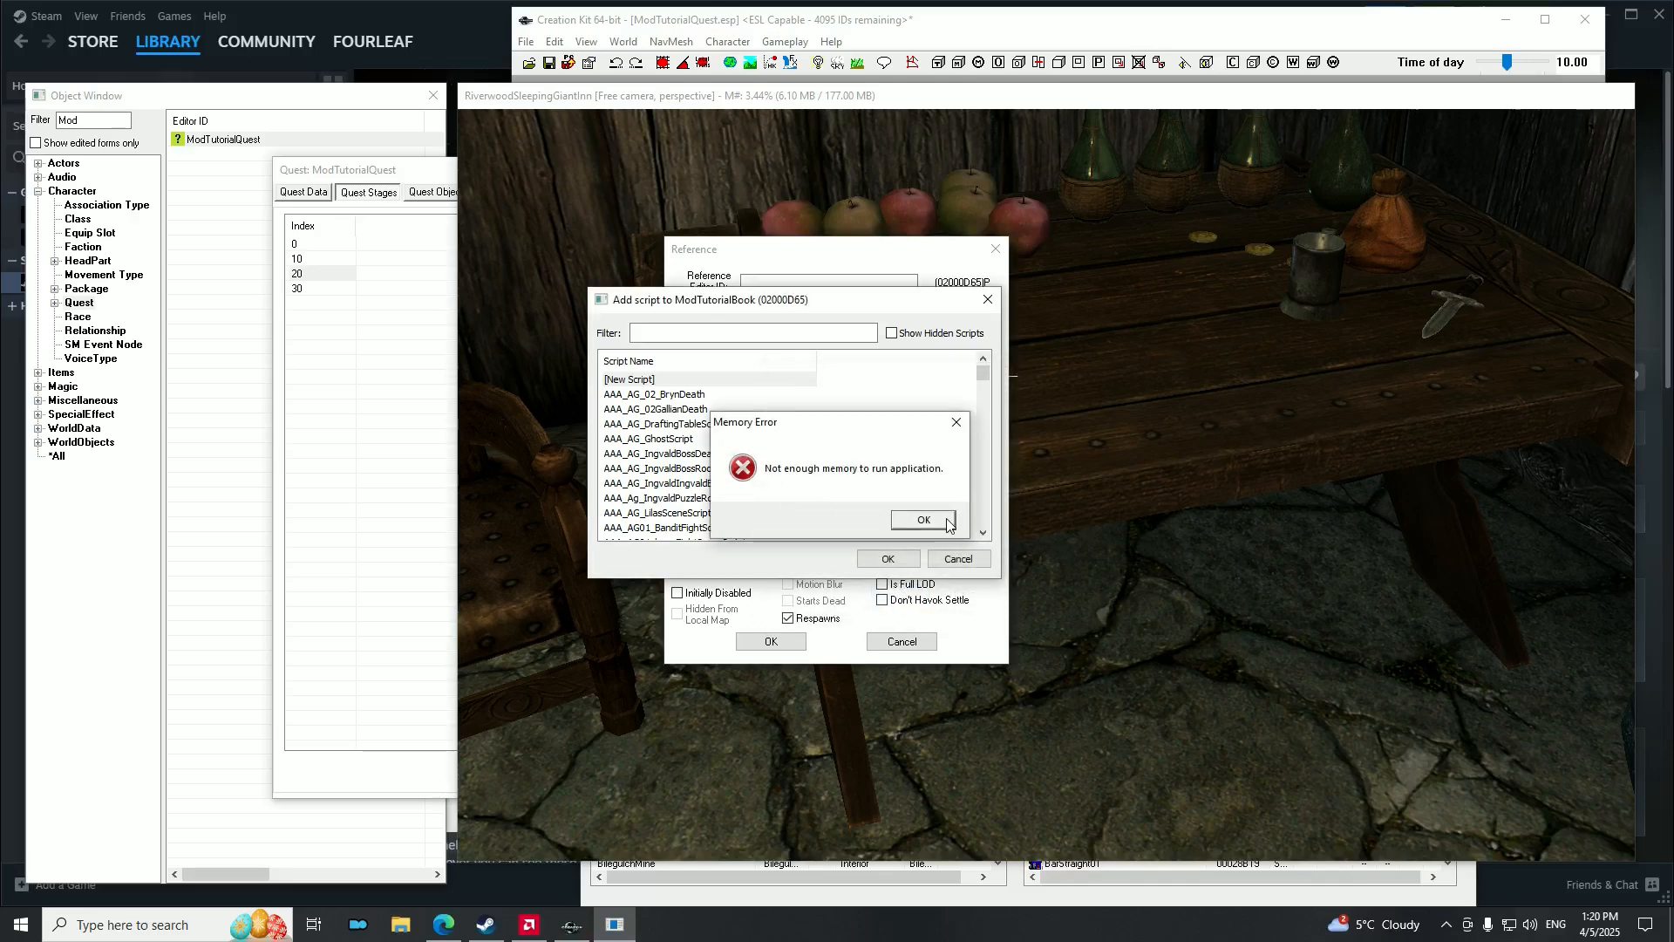
left_click(932, 524)
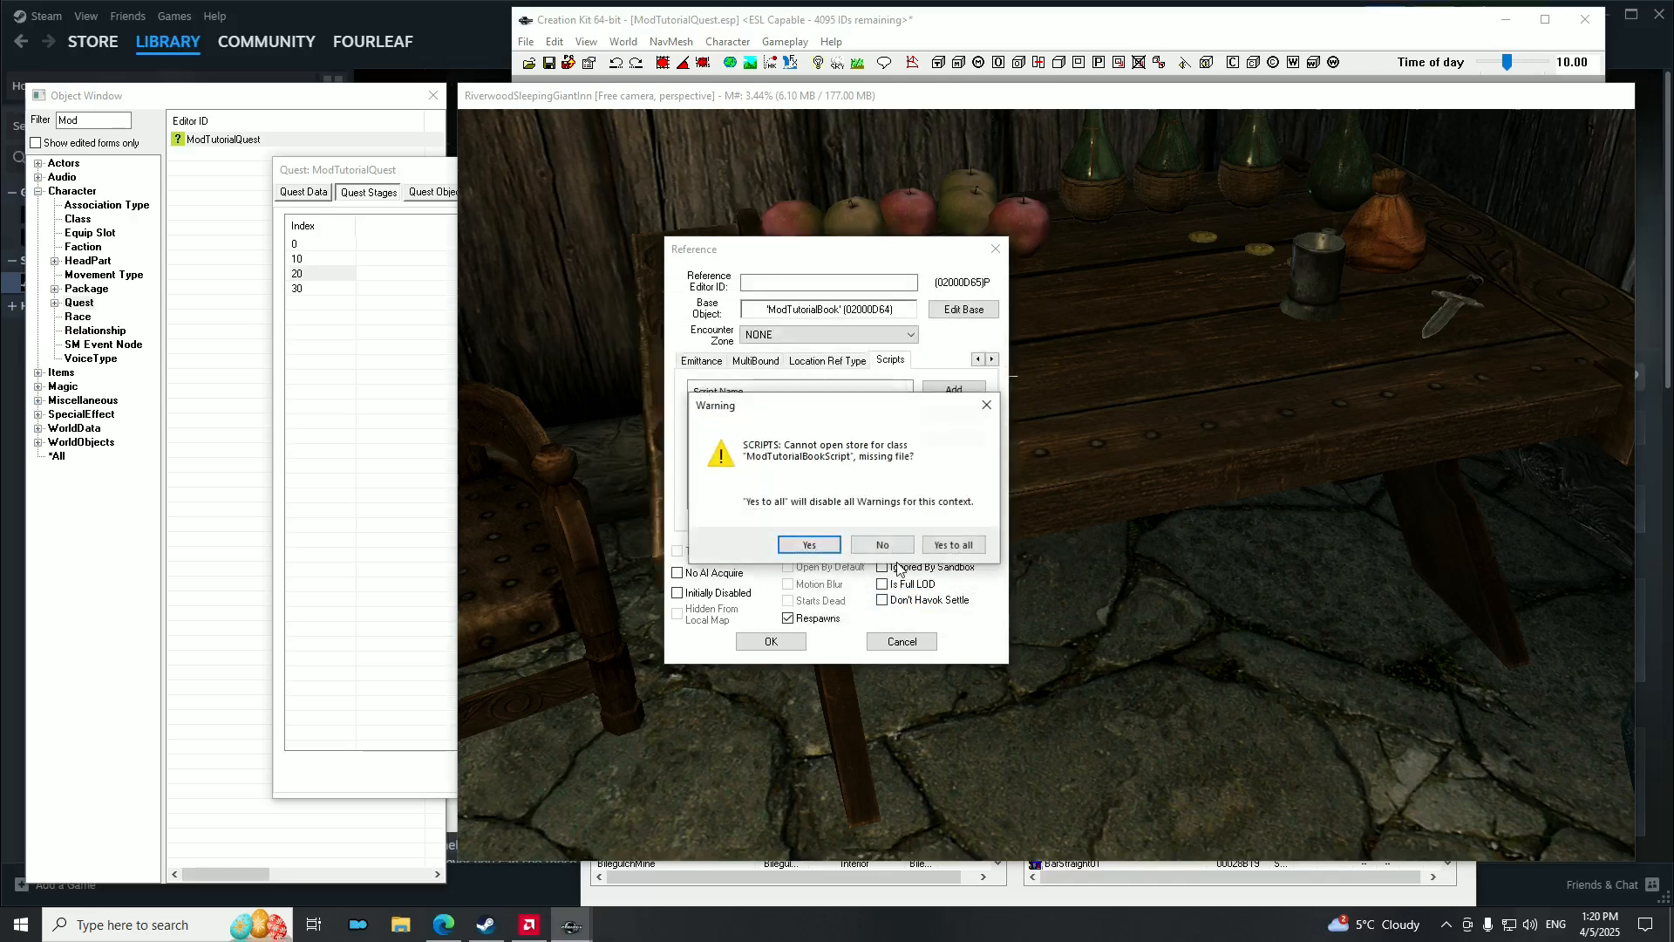
left_click(957, 550)
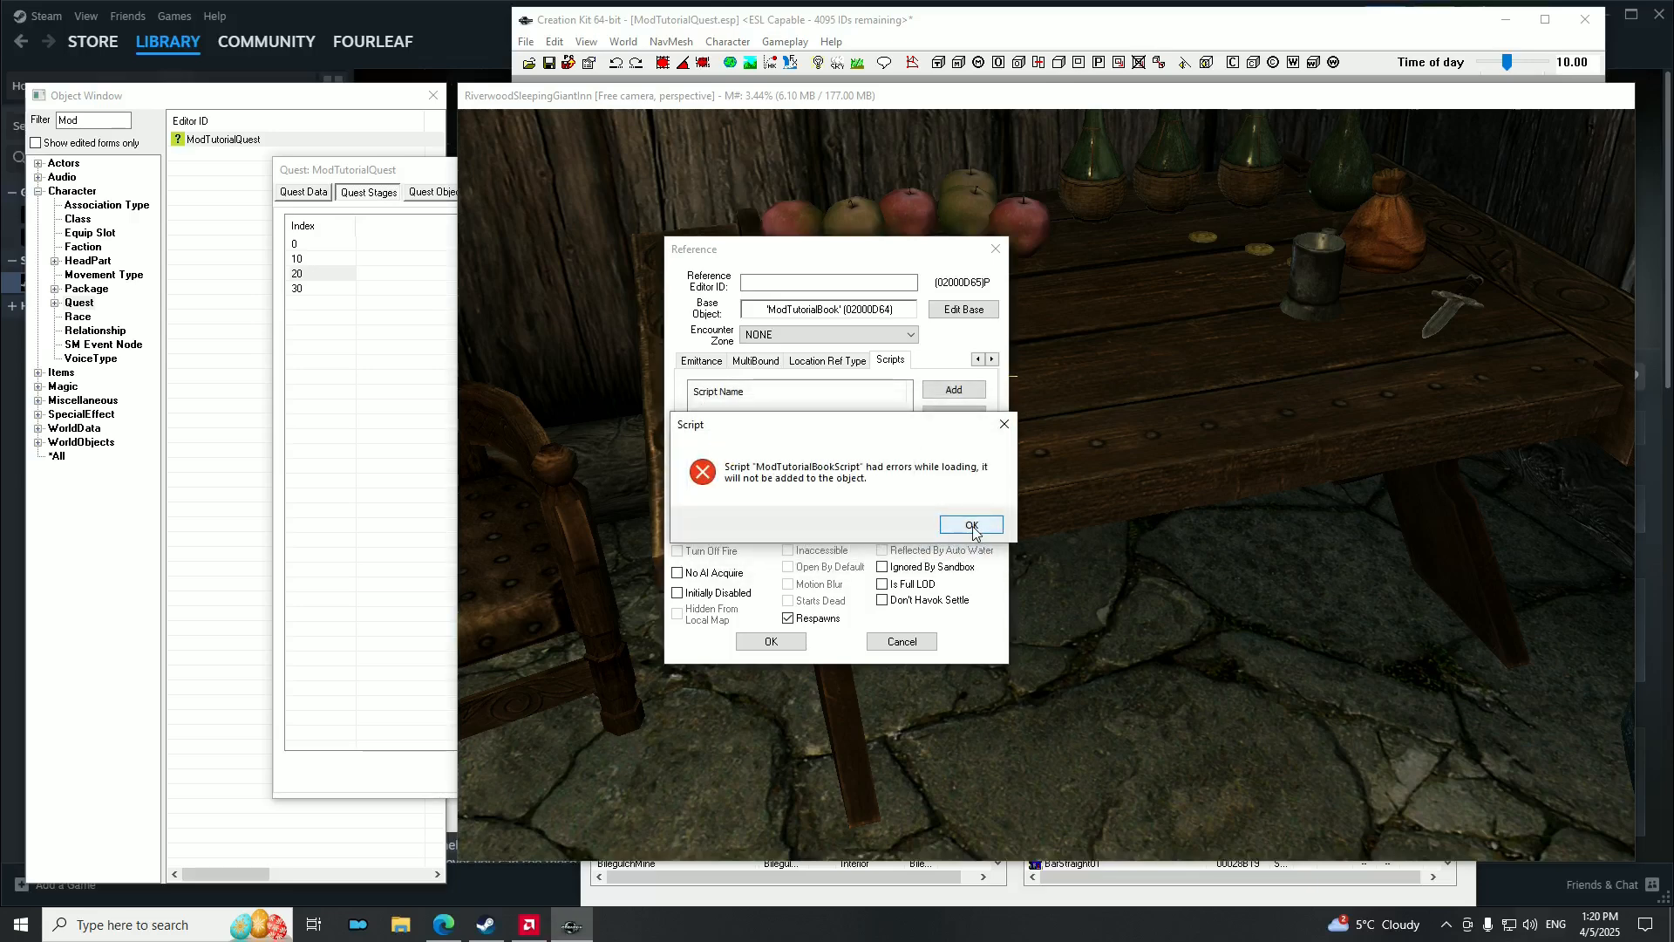
left_click(972, 526)
Try to attach a new test script named ksdhfksd to the book reference, and leave the reference without saving changes.
left_click(956, 391)
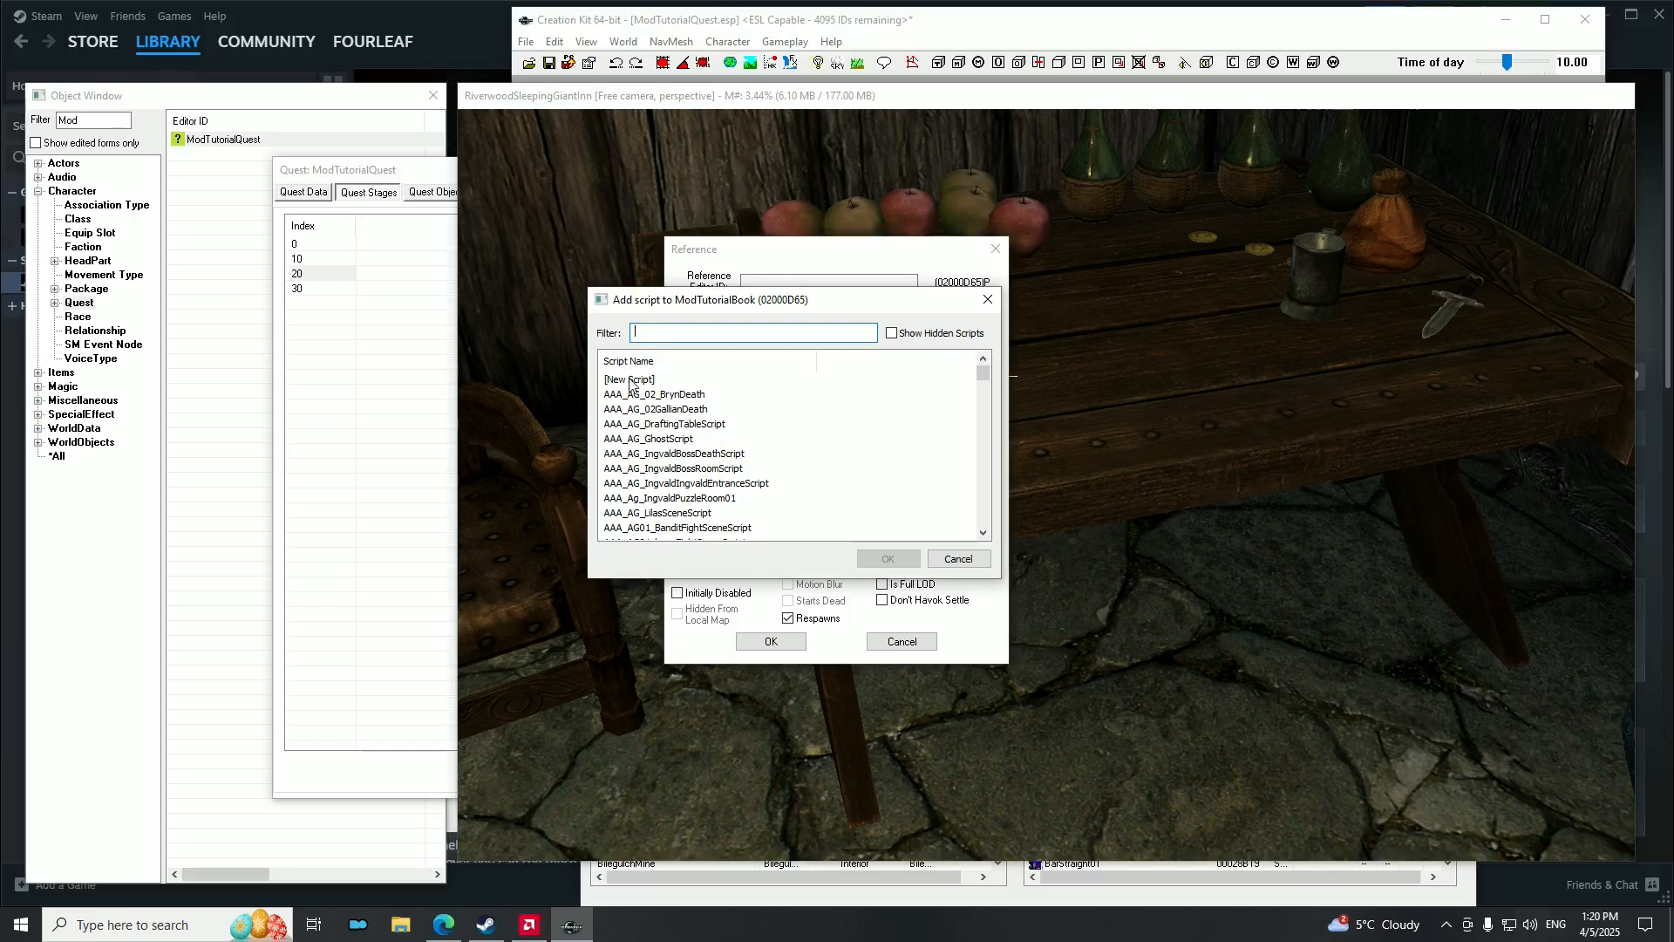
left_click(645, 381)
left_click(890, 559)
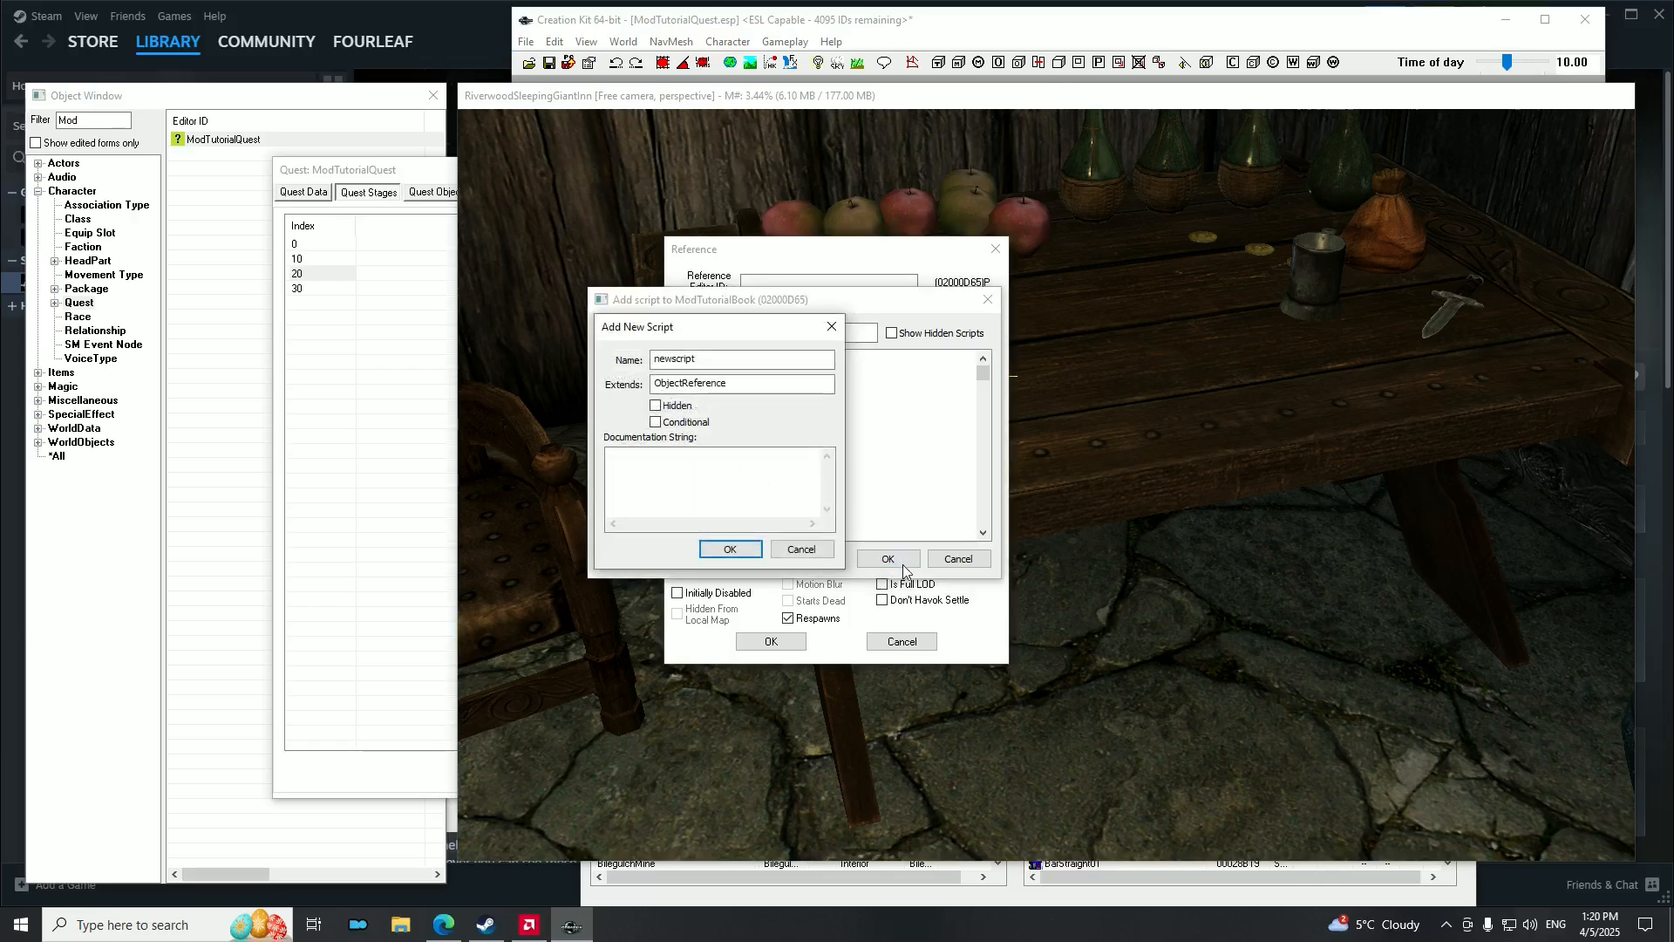
type("ksdhfksd")
left_click(731, 550)
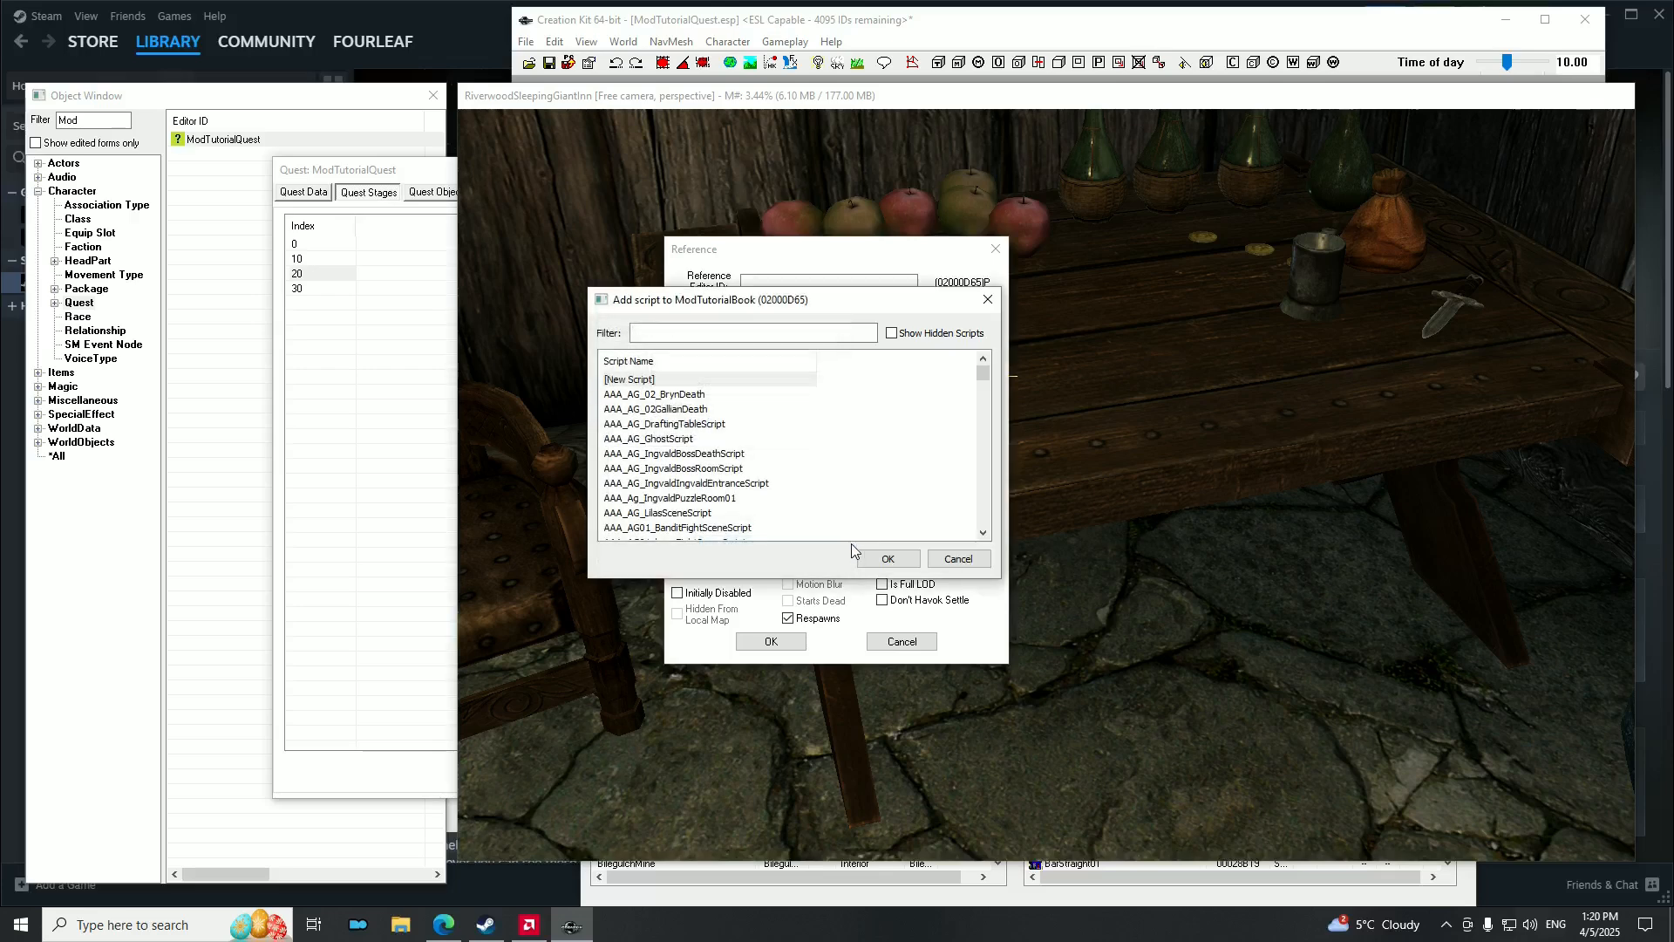
left_click(882, 559)
left_click(925, 522)
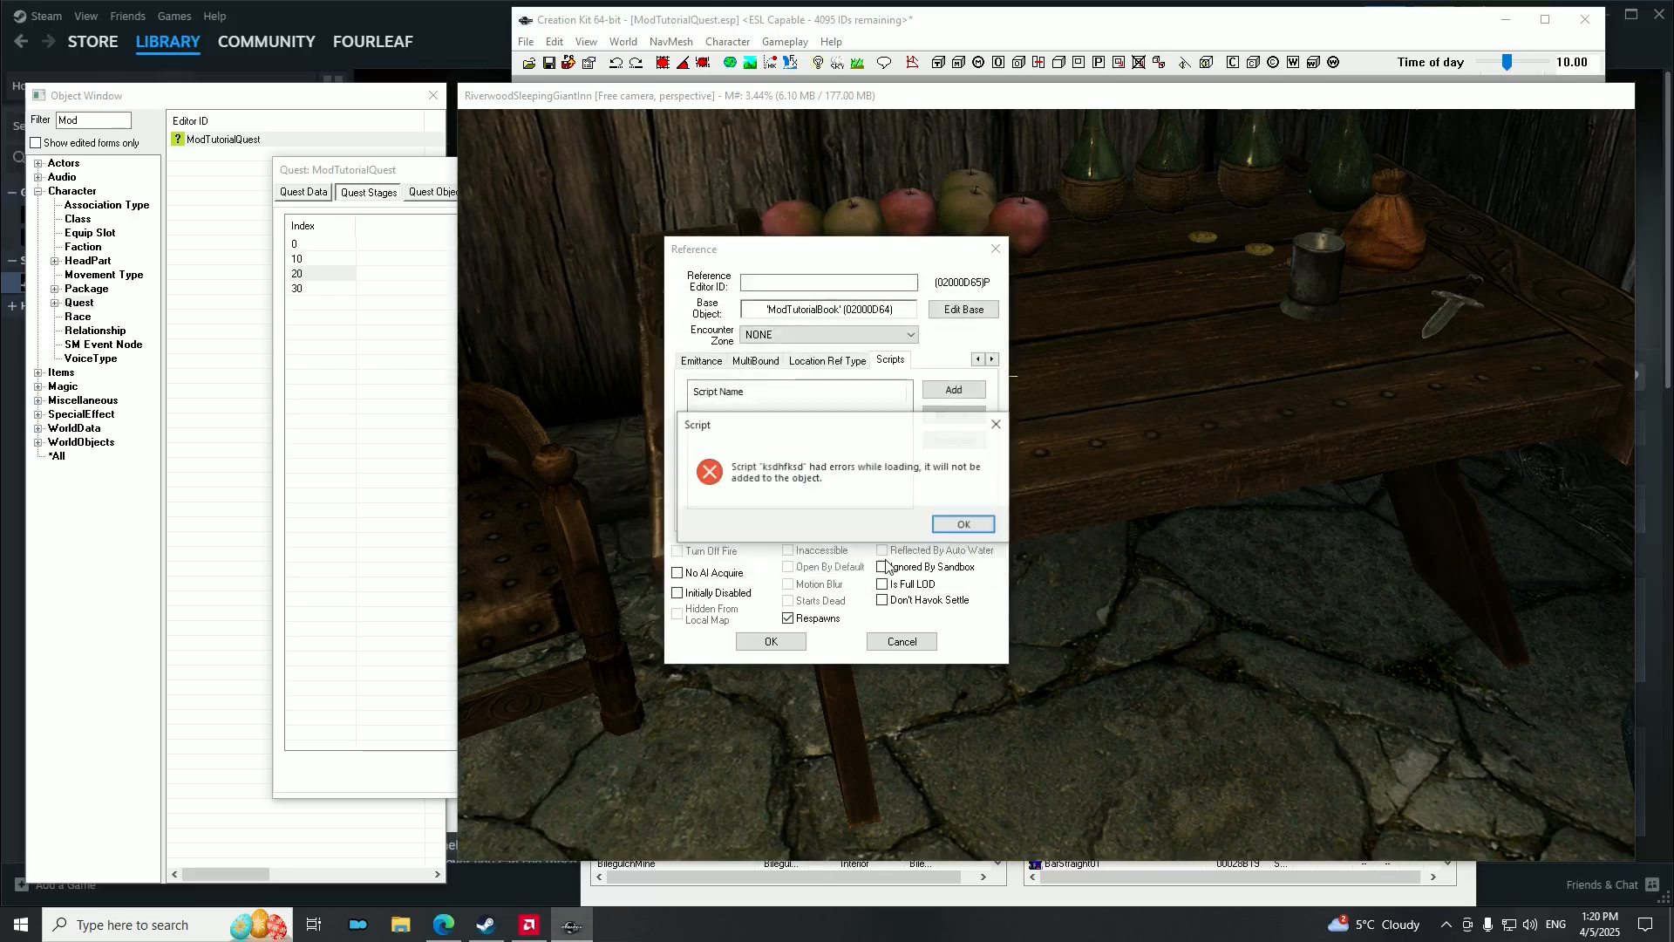
left_click(964, 525)
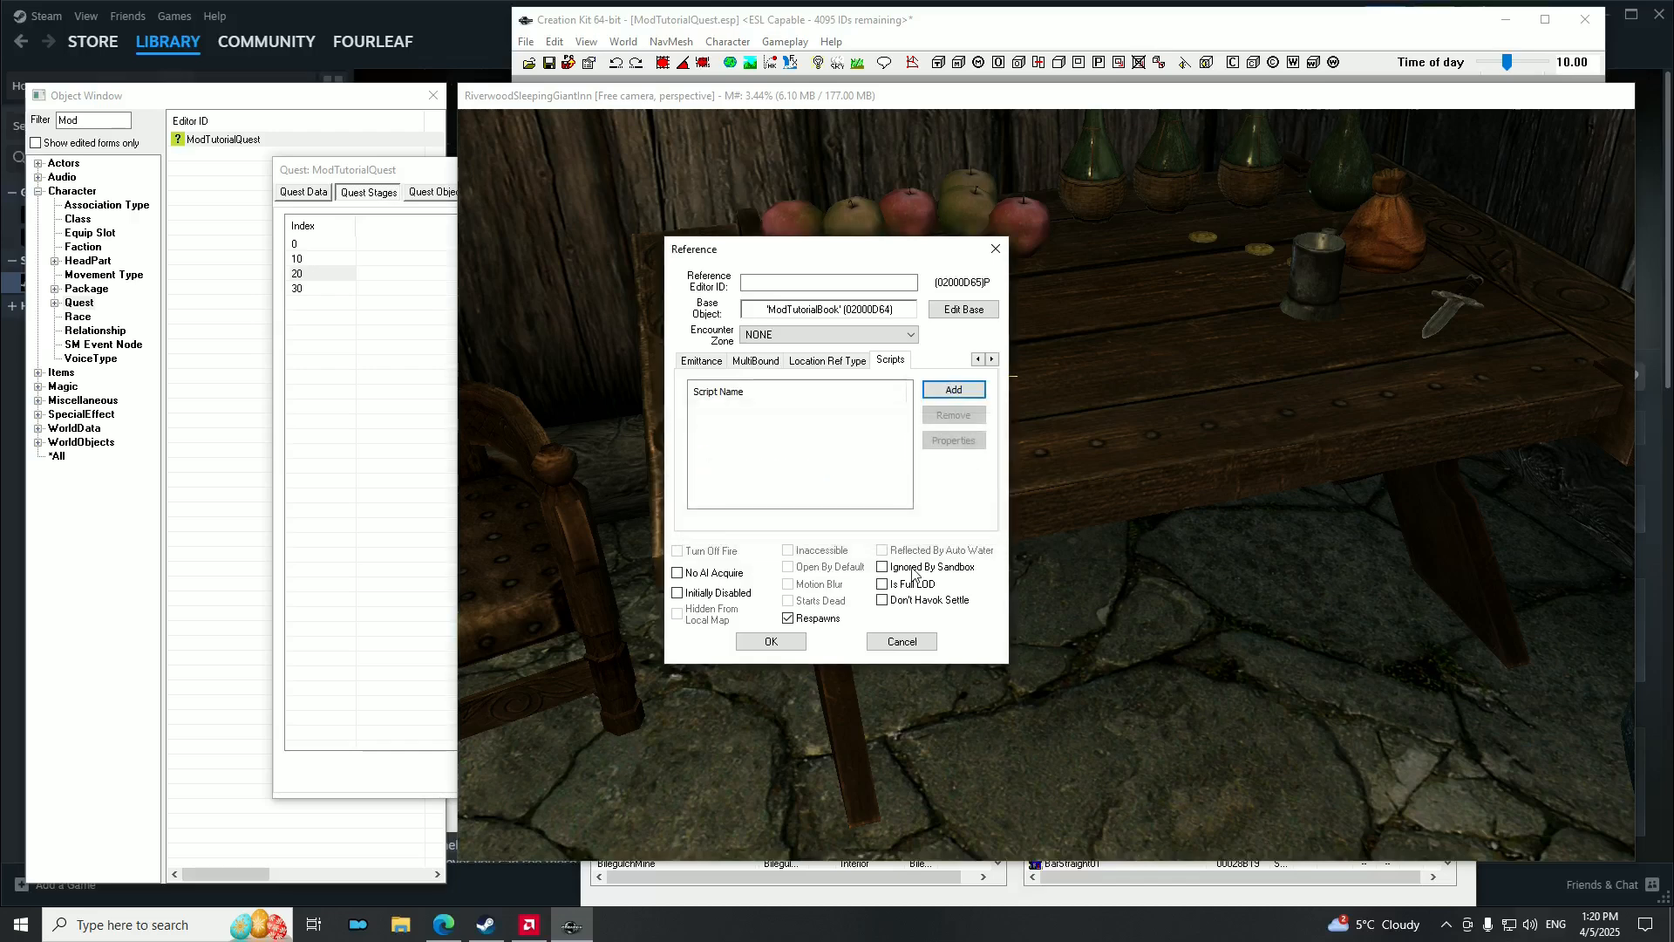
left_click(898, 639)
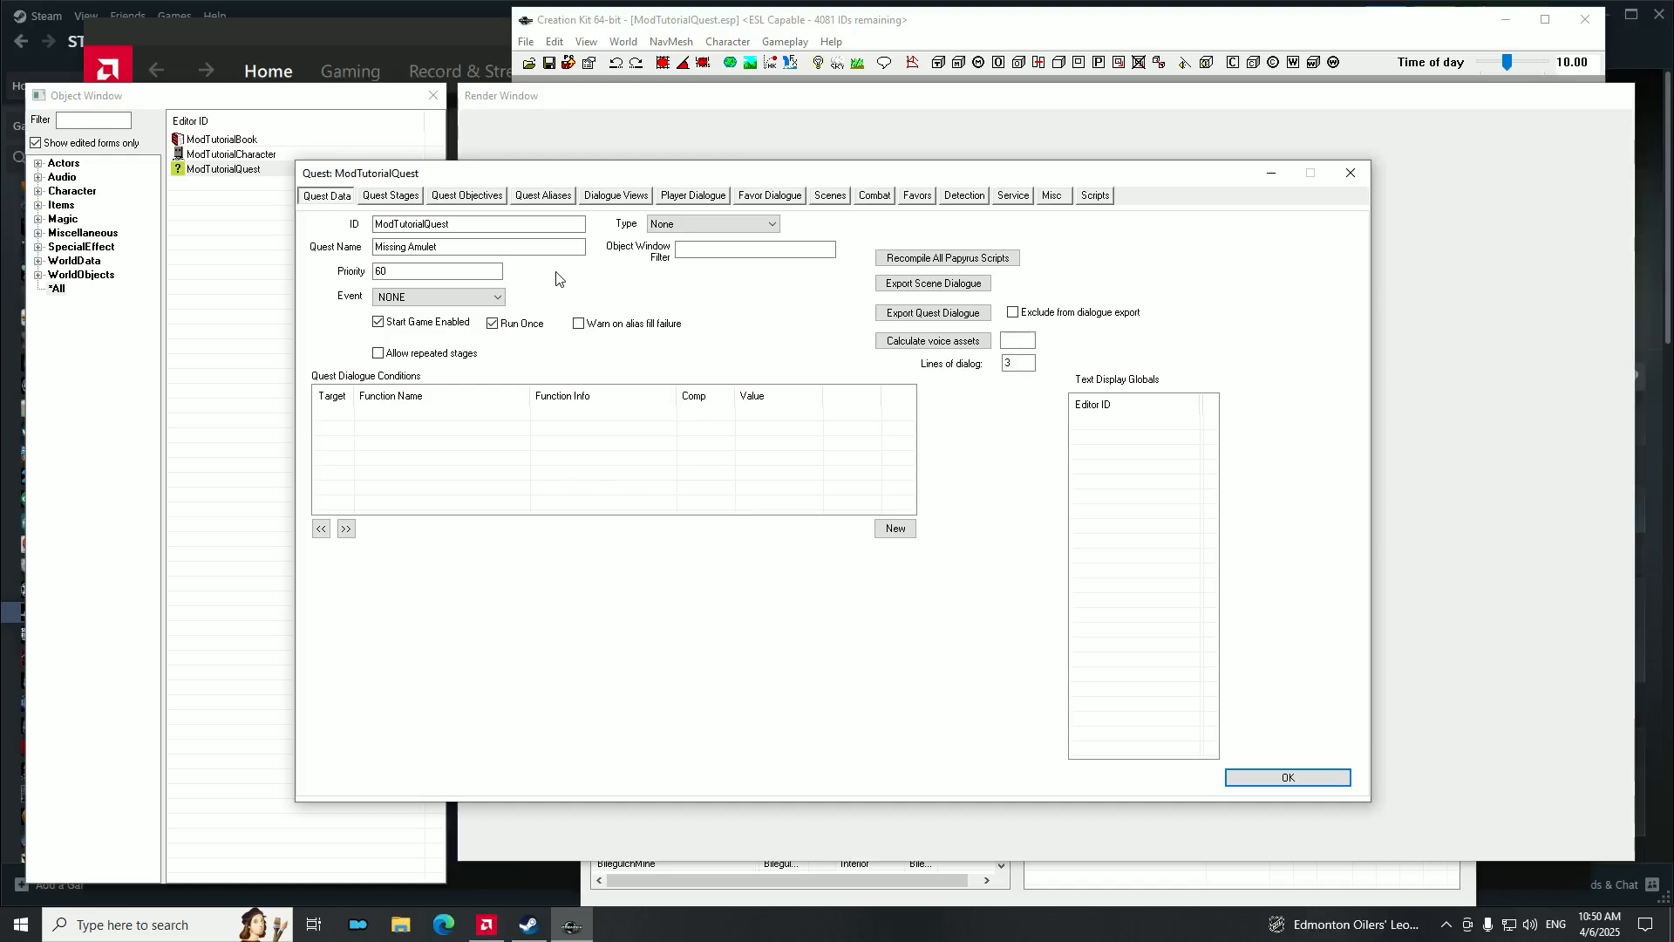
Replace the word Amulet with Book in the quest name of ModTutorialQuest.
left_click_drag(459, 245, 398, 252)
key("BackSpace")
type("Book")
View the quest objectives, check the active ModTutorialQuest.esp and its masters in the data file list, and cancel the file selection.
left_click(463, 198)
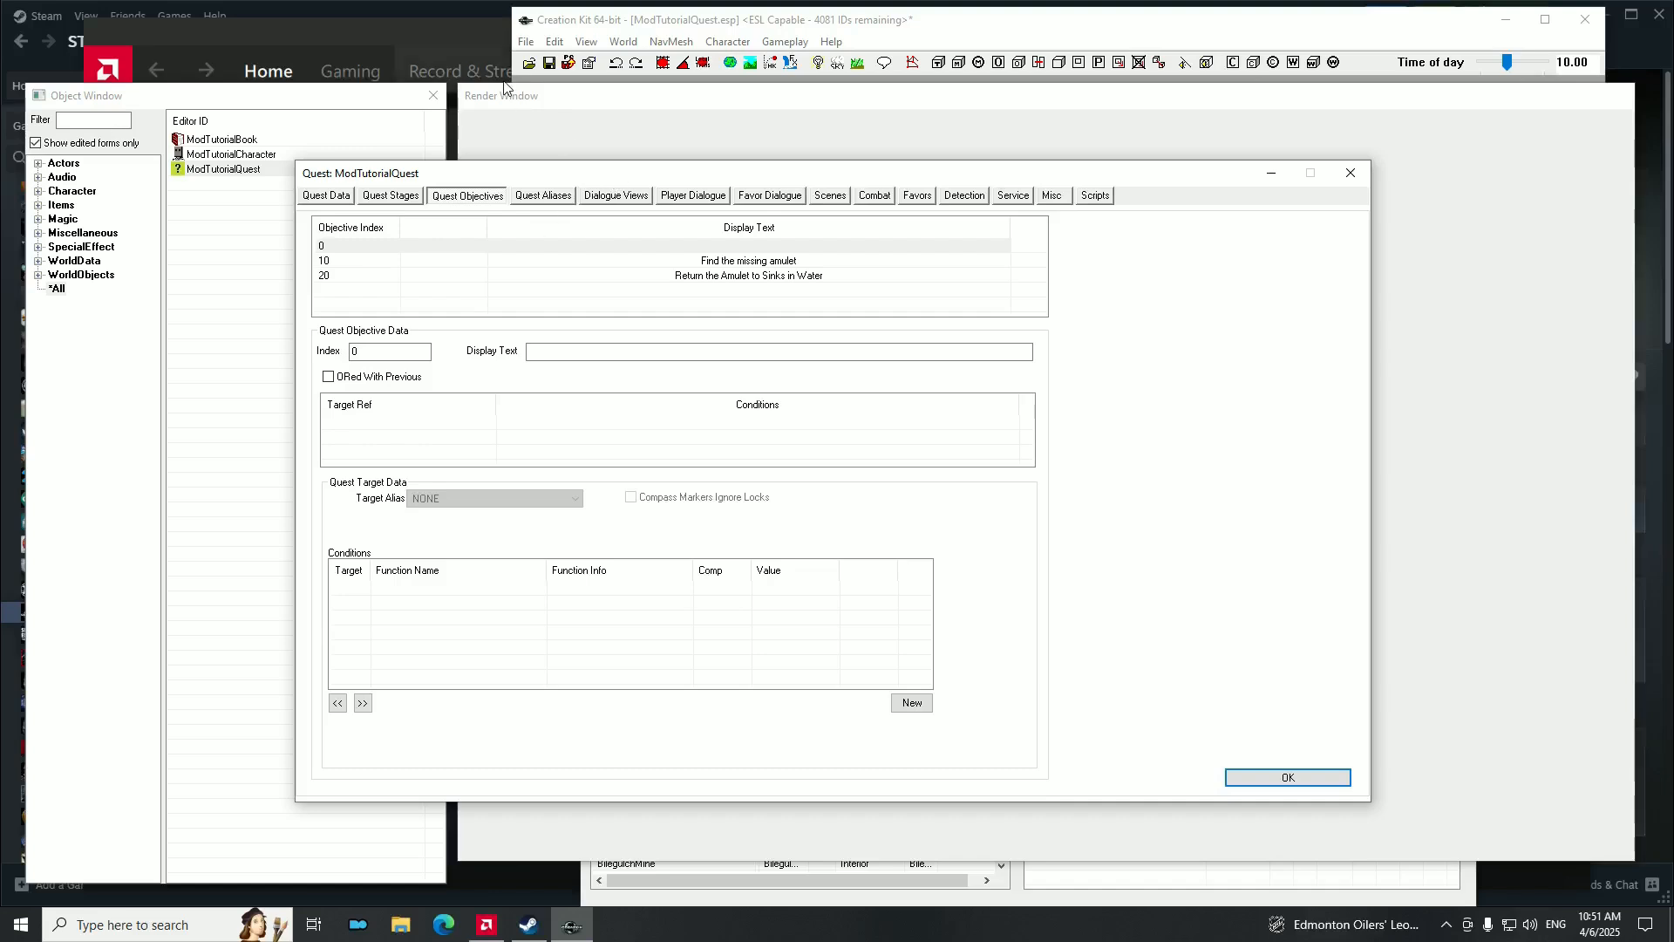
left_click(529, 66)
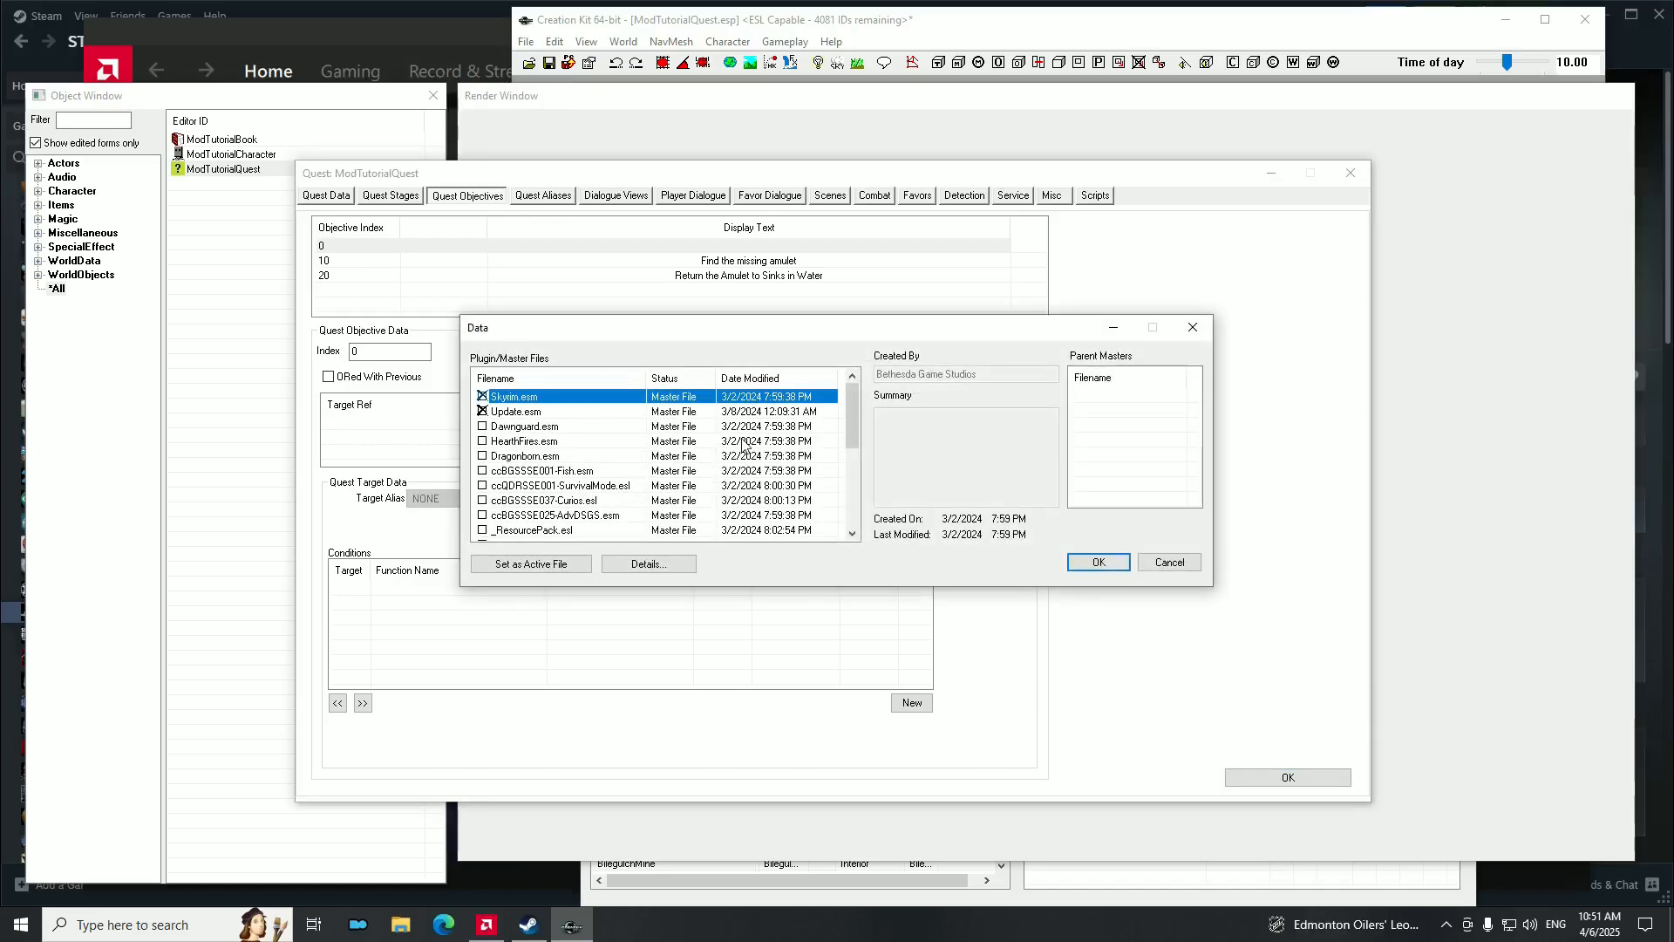
left_click_drag(853, 407, 852, 482)
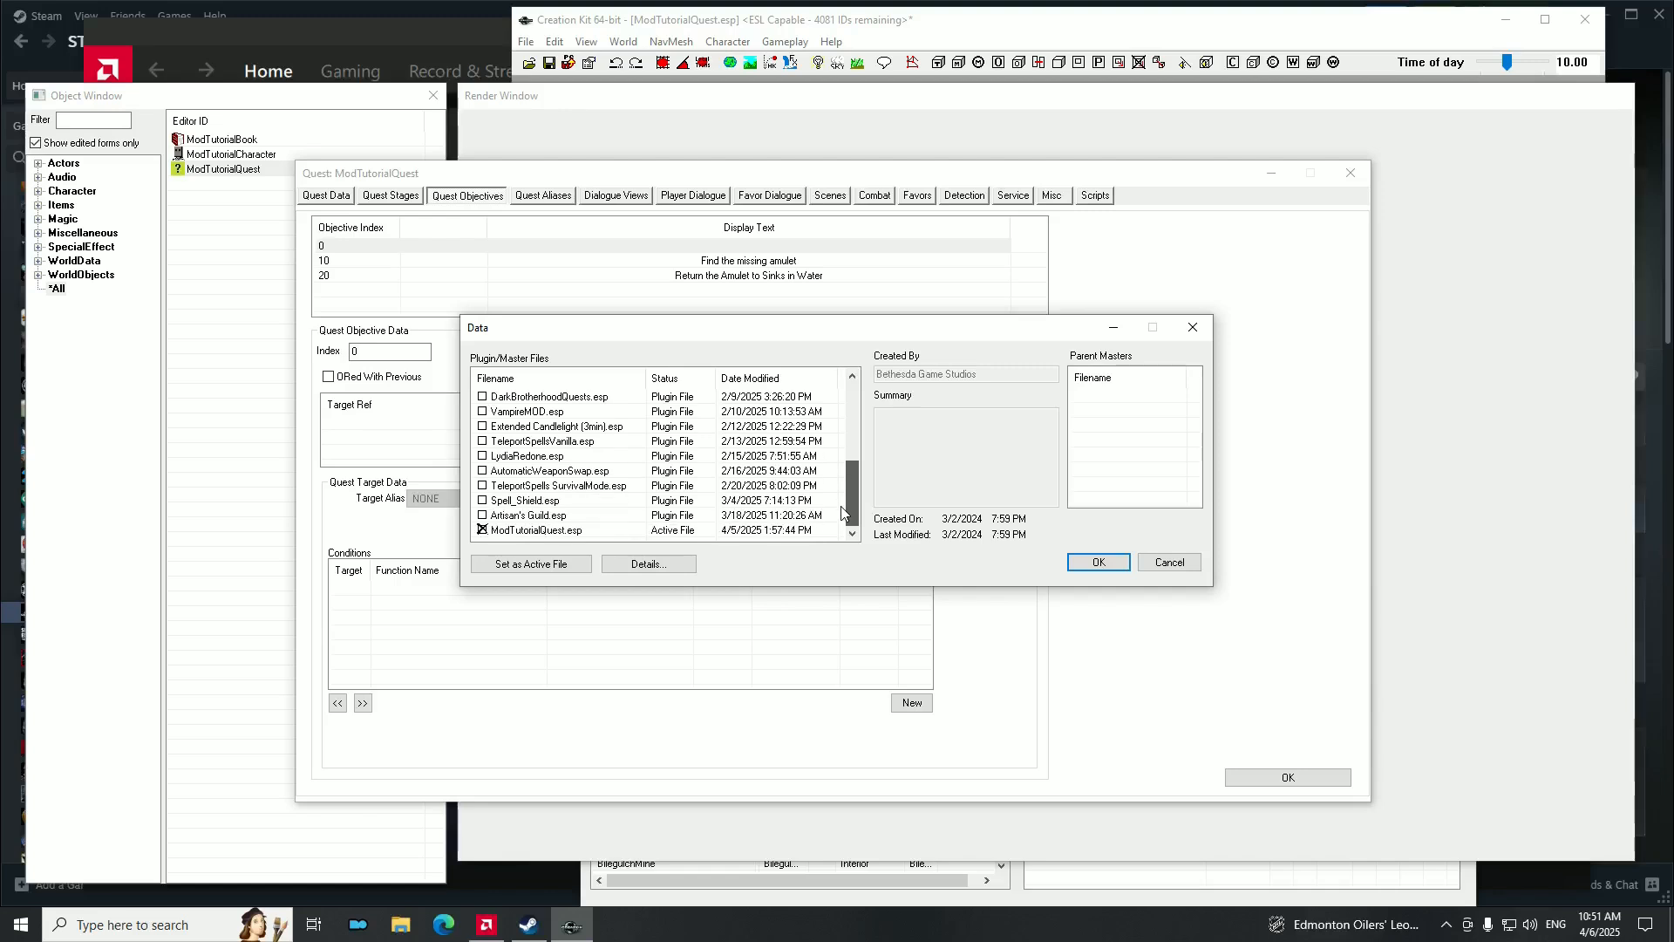
left_click(515, 531)
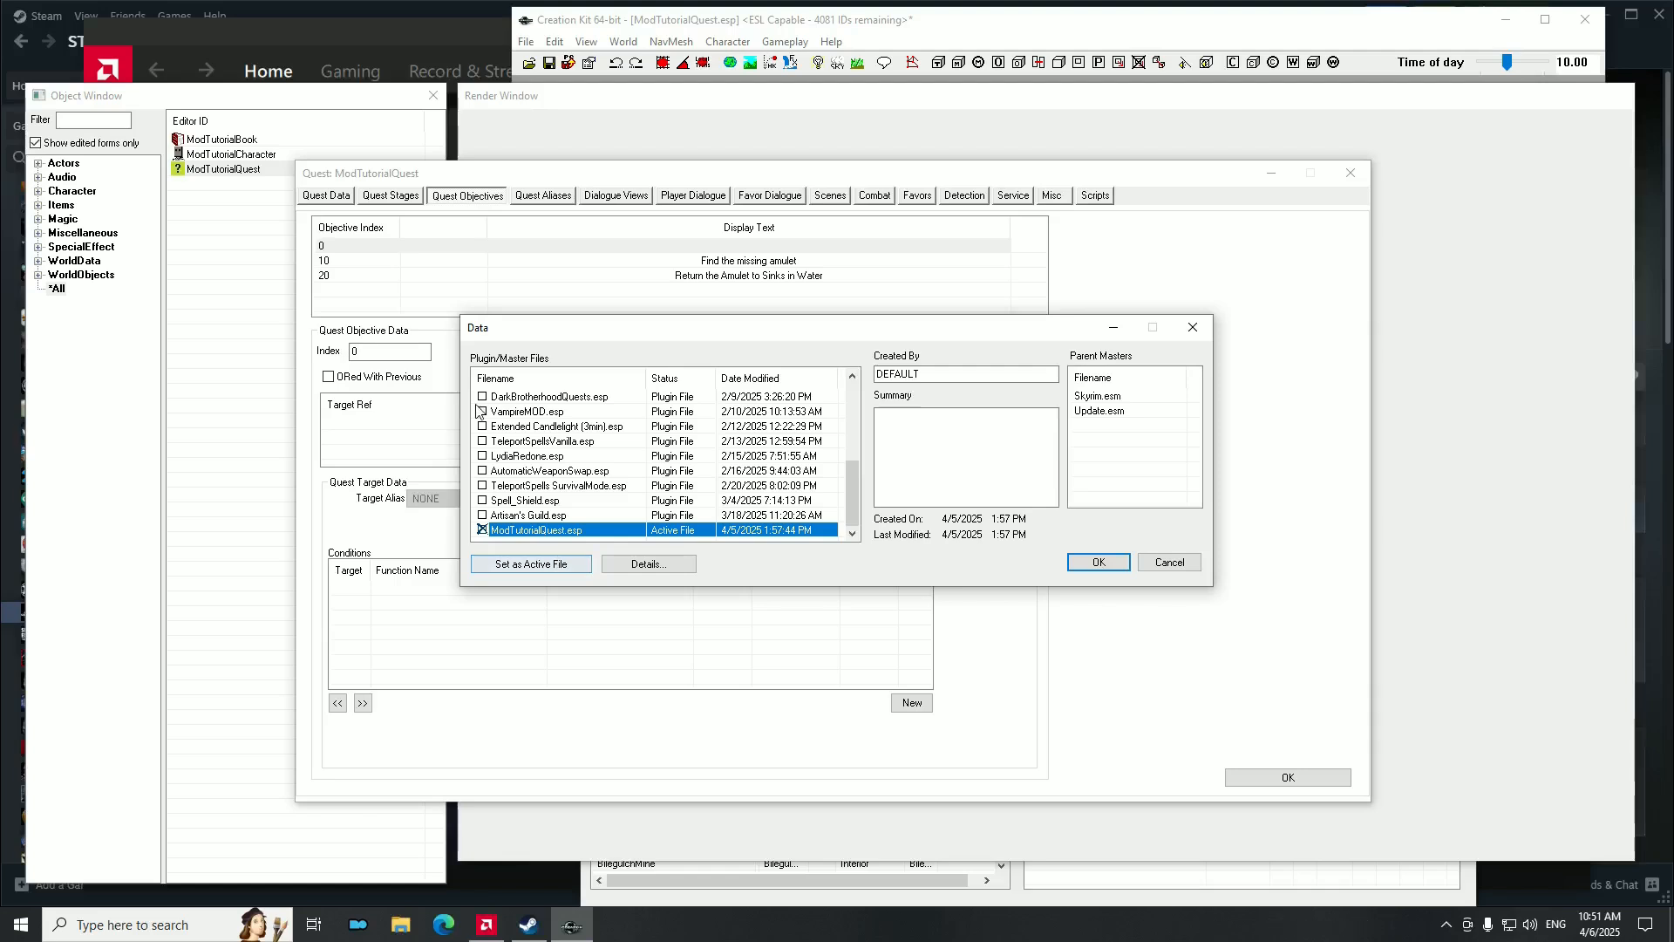
left_click(551, 565)
scroll(494, 417, "down", 4)
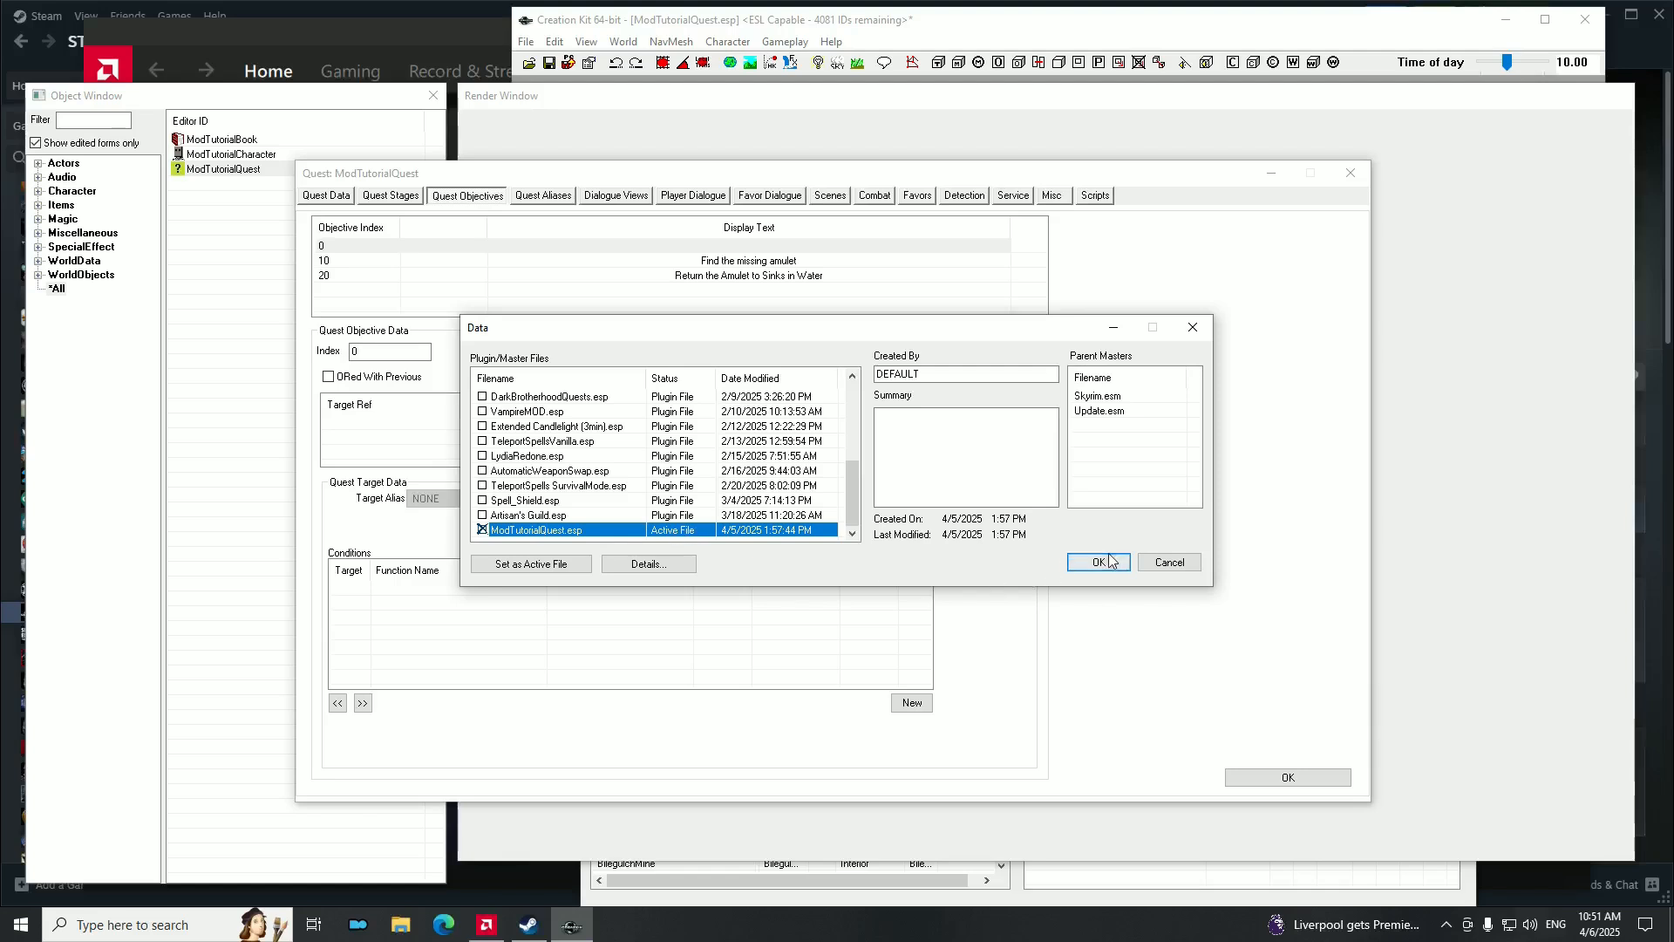
scroll(608, 499, "up", 3)
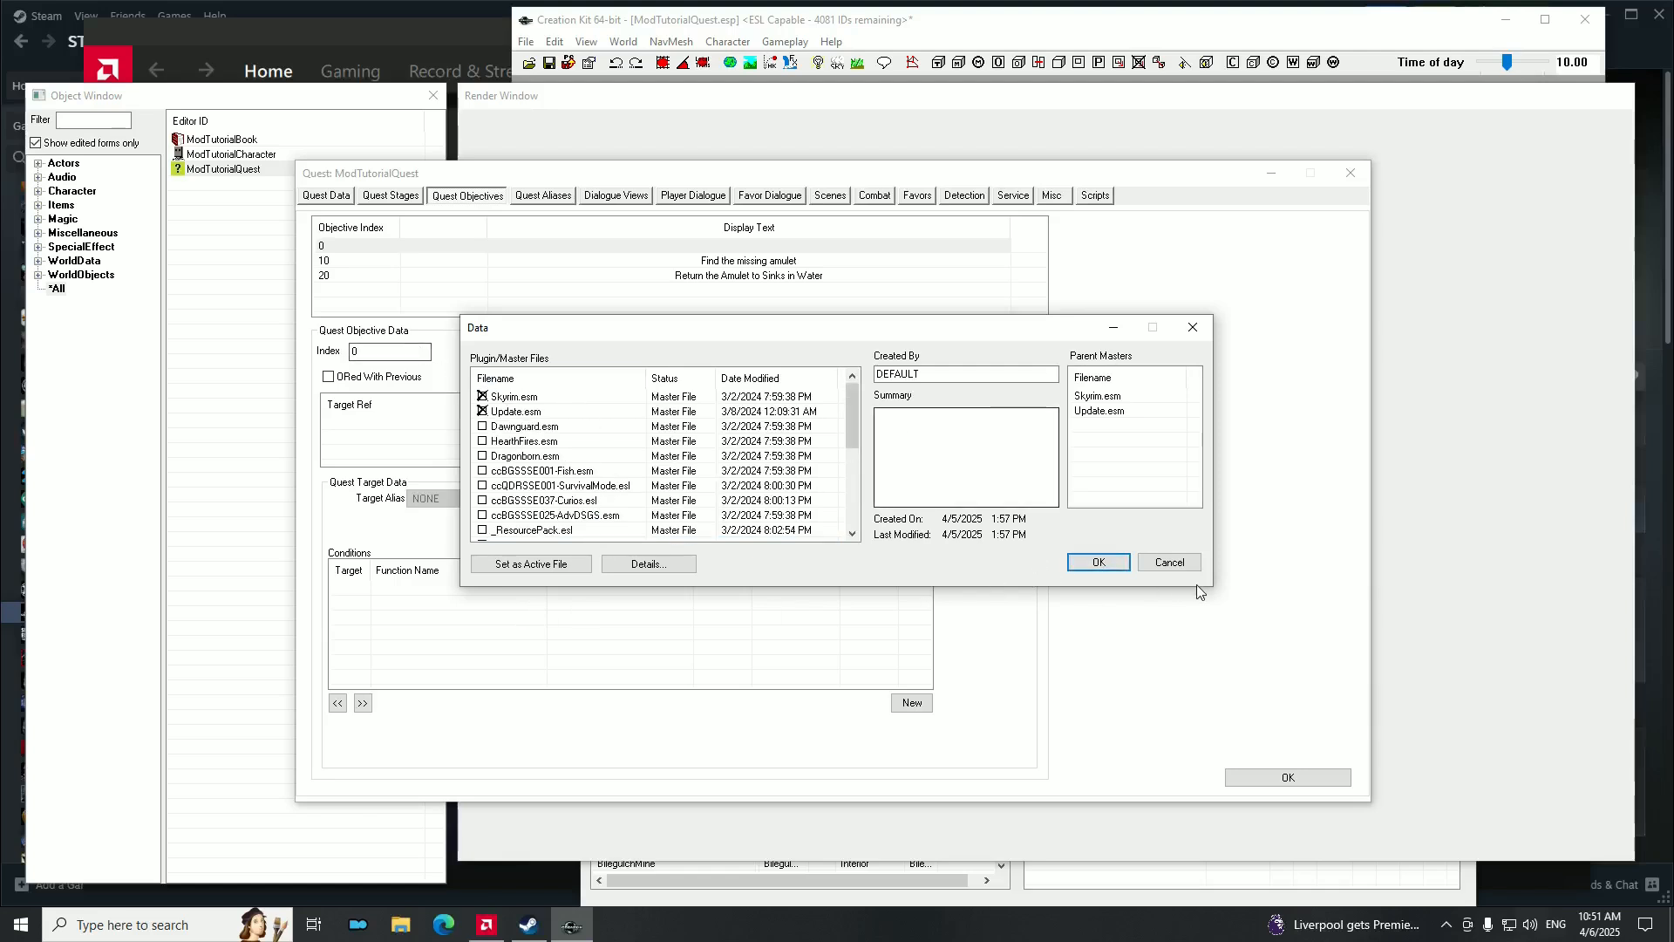
left_click(1170, 562)
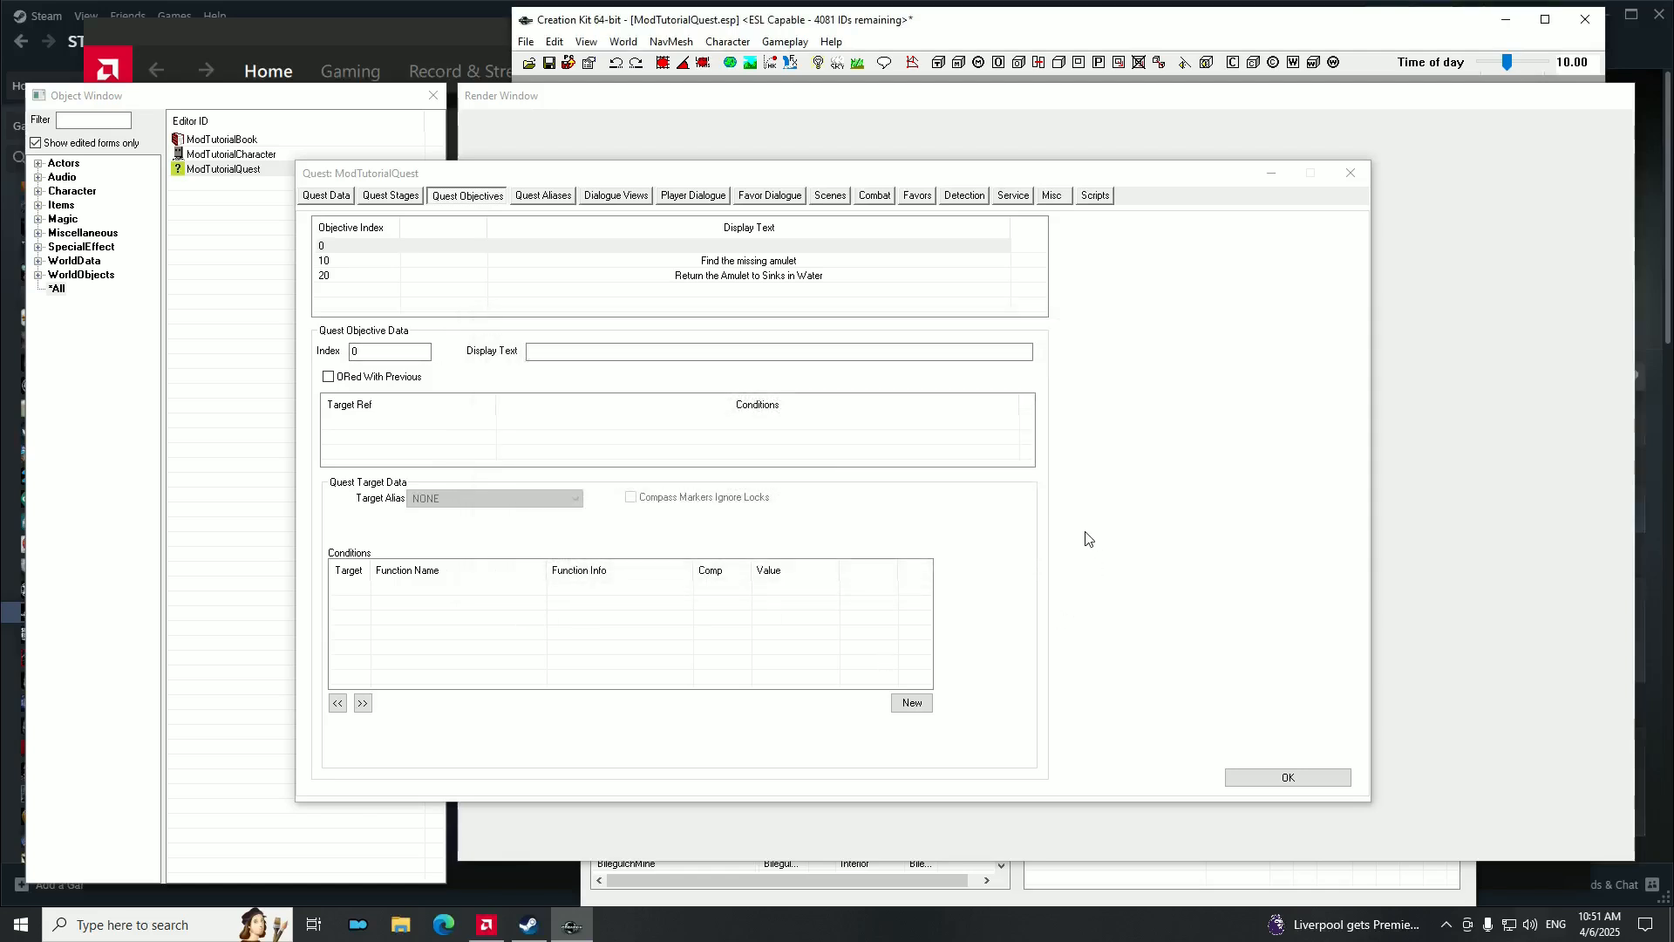
Look over the stages of ModTutorialQuest and the list of interior cells.
left_click(403, 195)
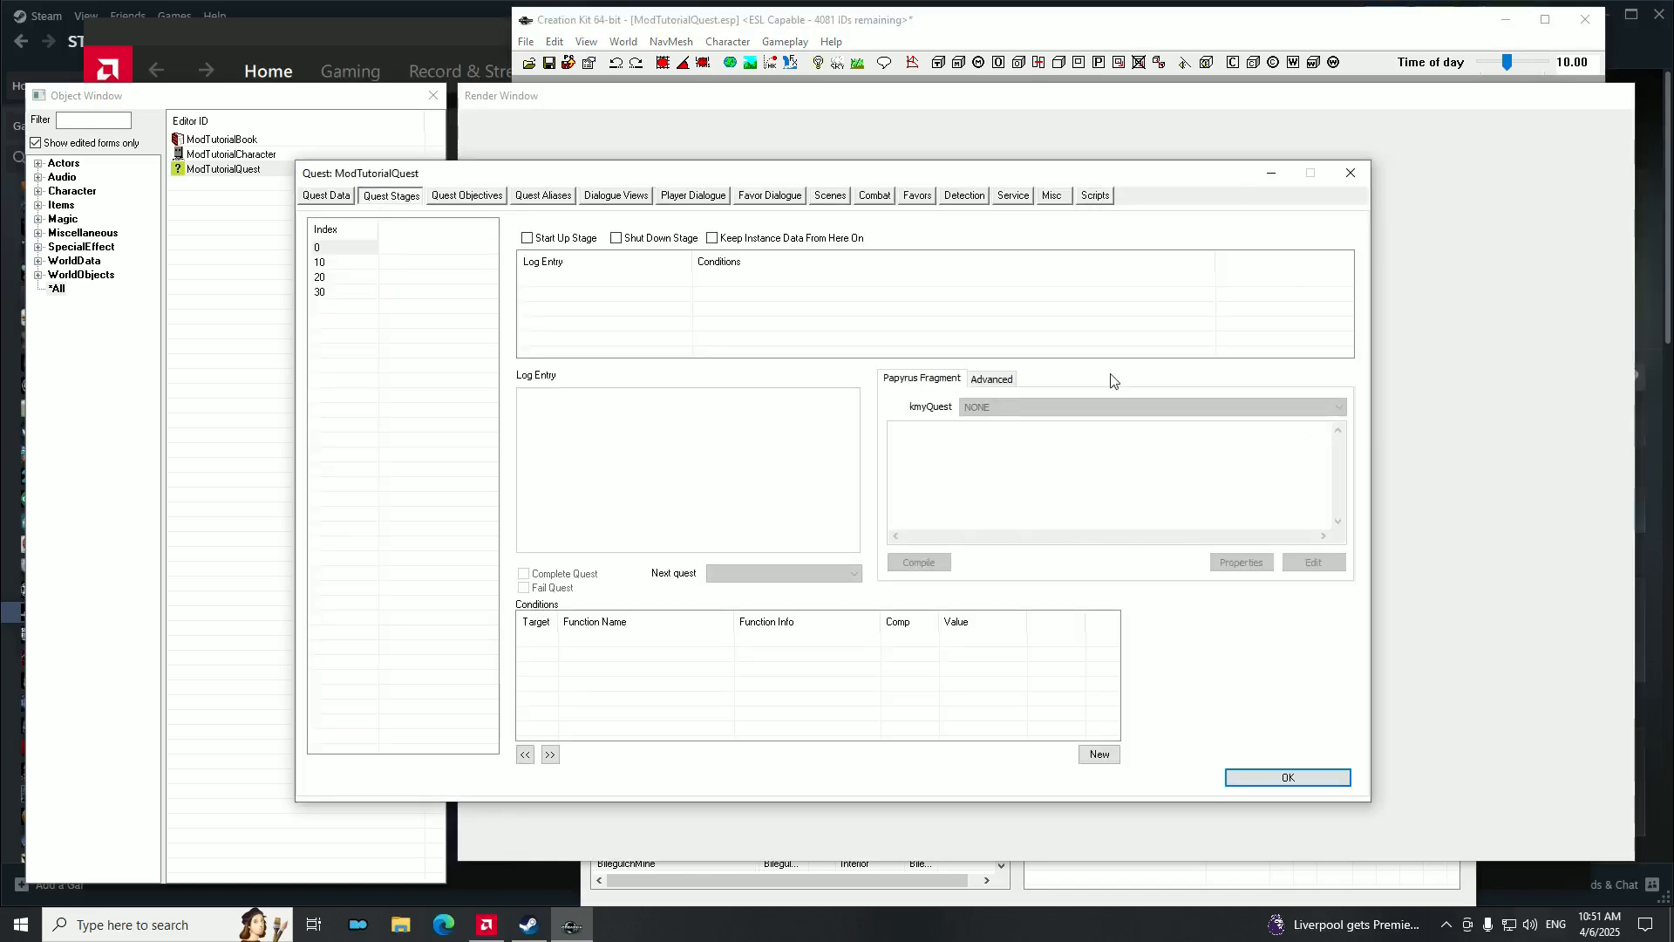
left_click(954, 887)
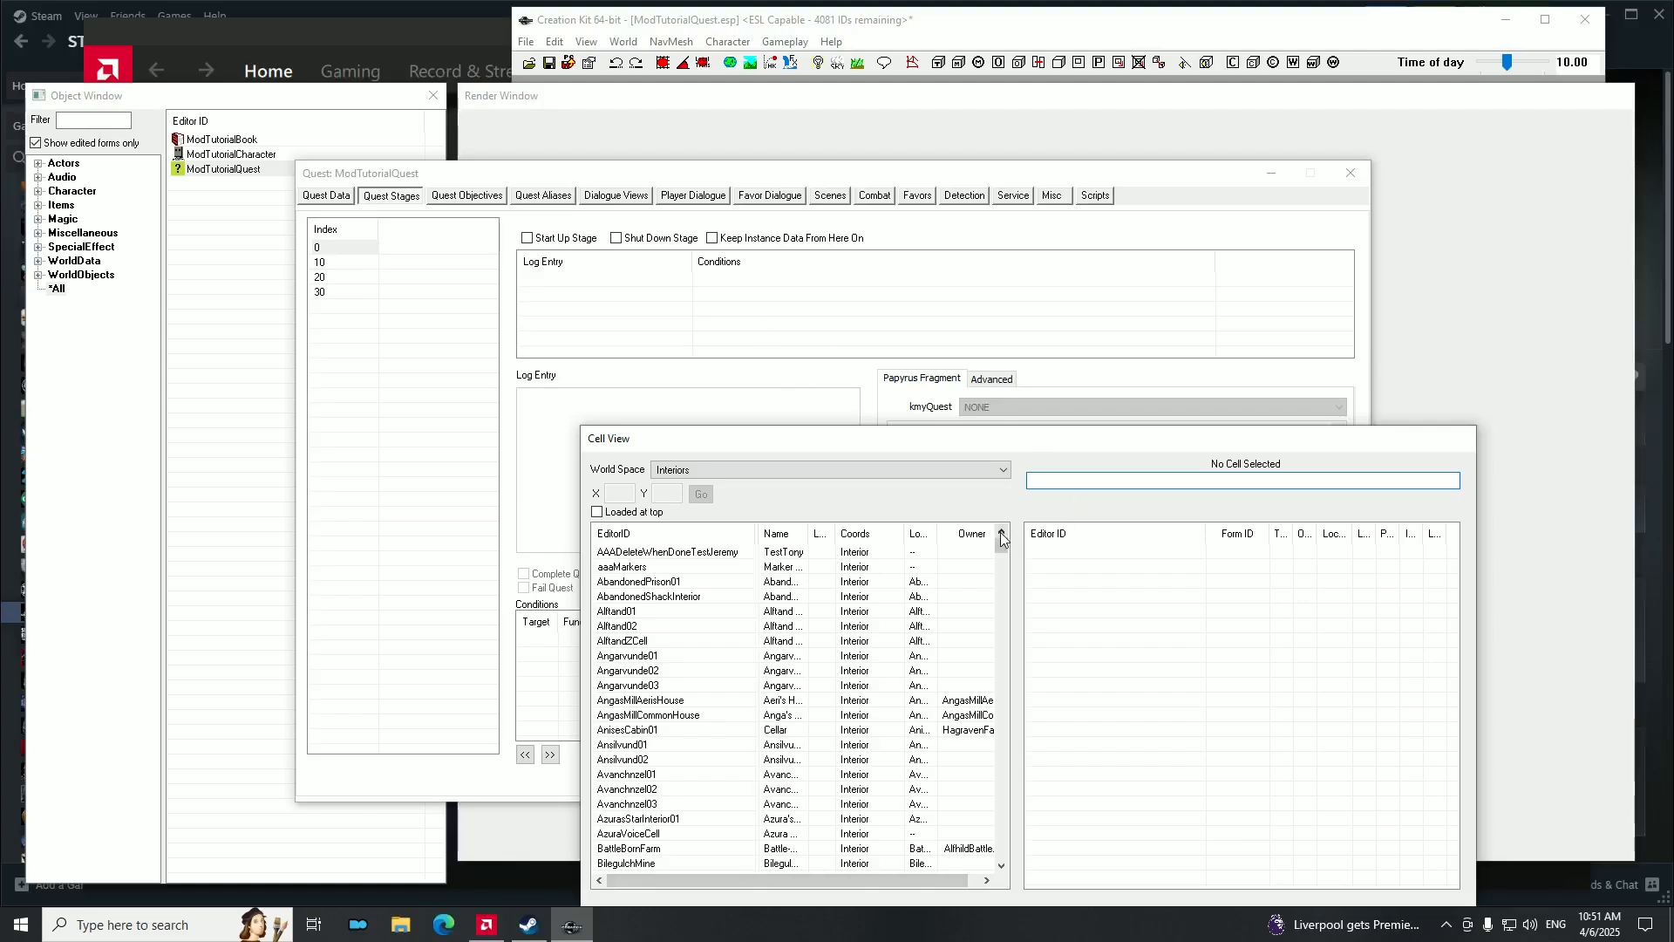
left_click(657, 172)
Review the SetStage and SetObjectiveDisplayed calls in the end fragment of the "Thank you adventurer!" response in ModTutorialQuest_SinksWaterView.
left_click(616, 195)
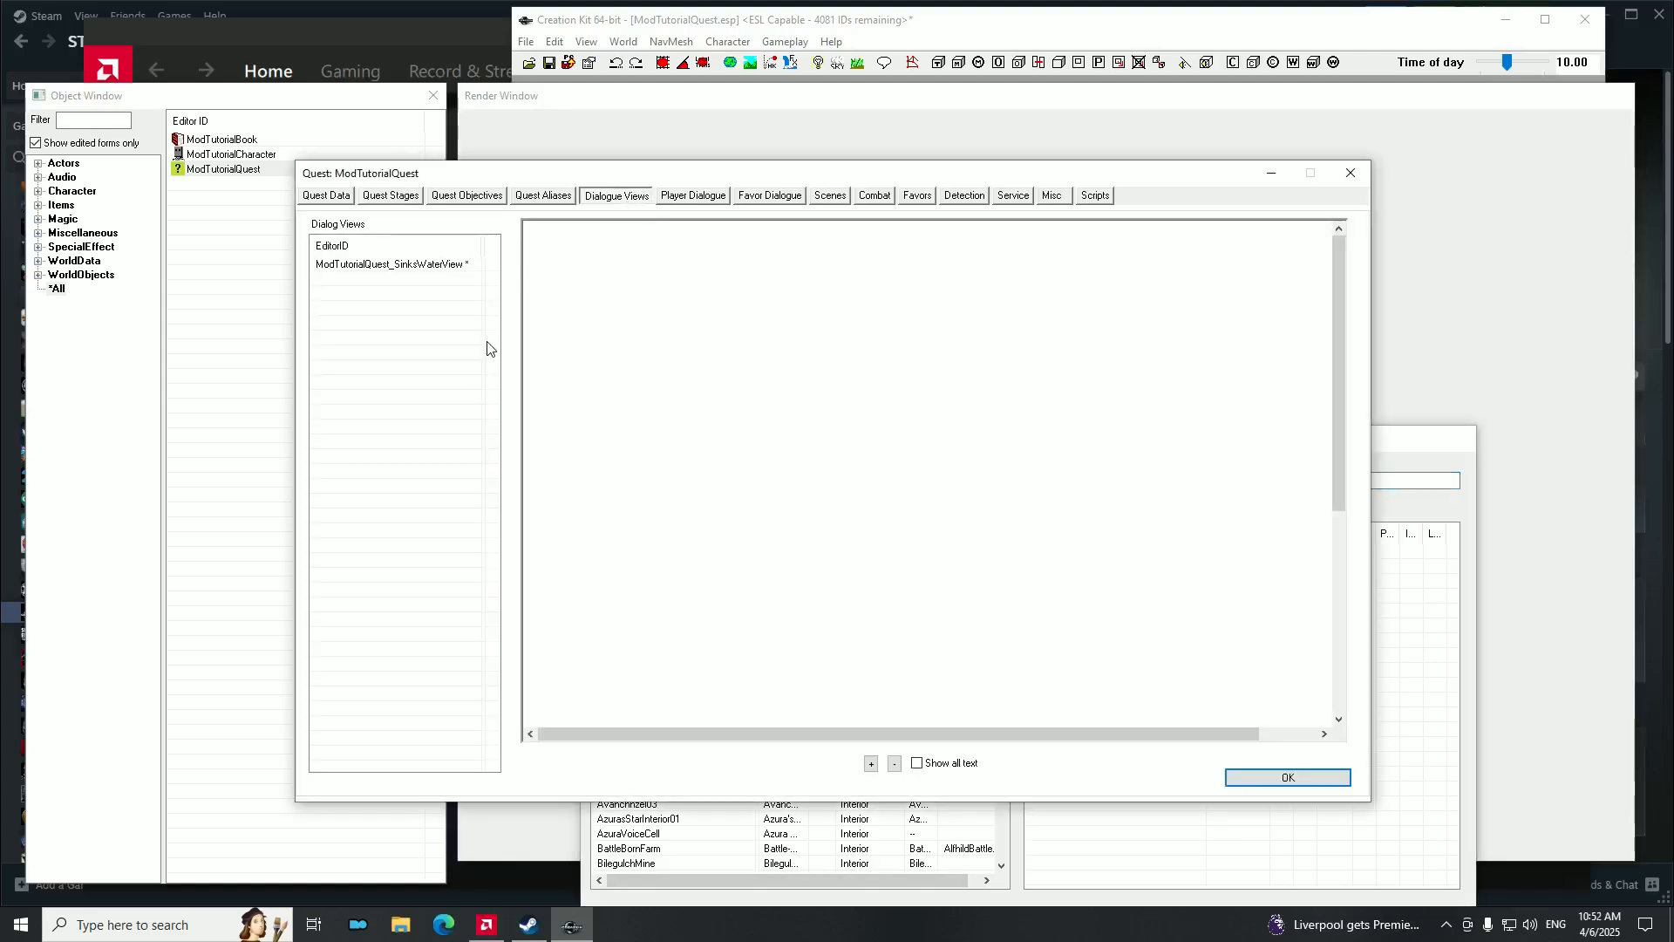
left_click(419, 266)
double_click(1042, 335)
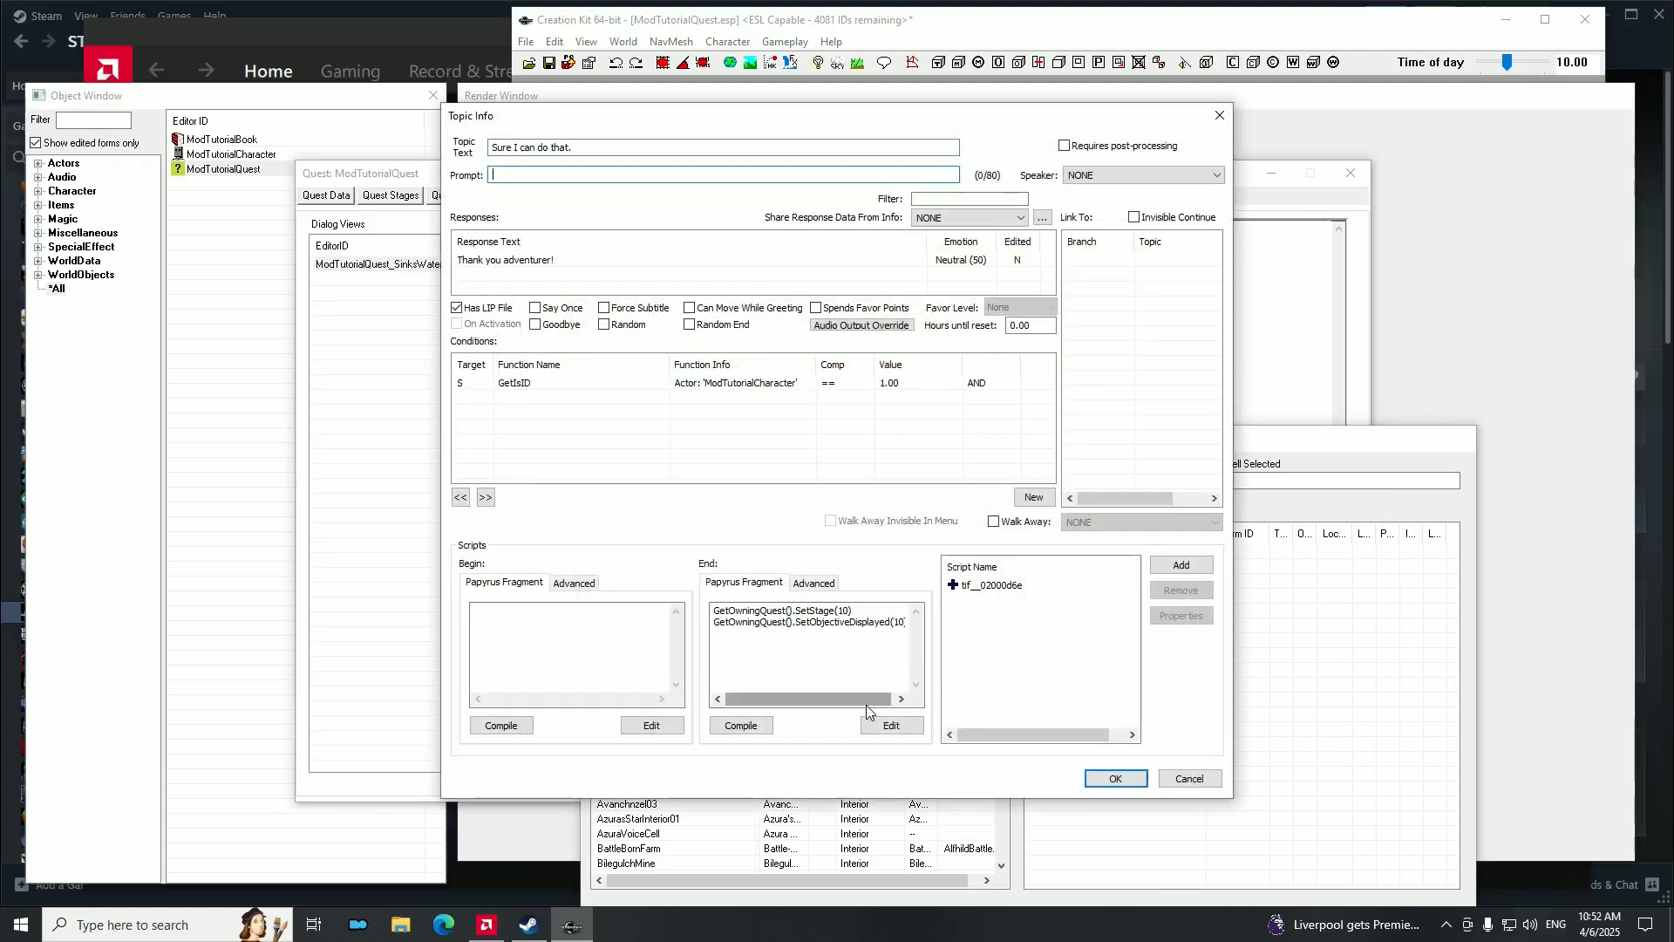
left_click_drag(809, 695, 770, 685)
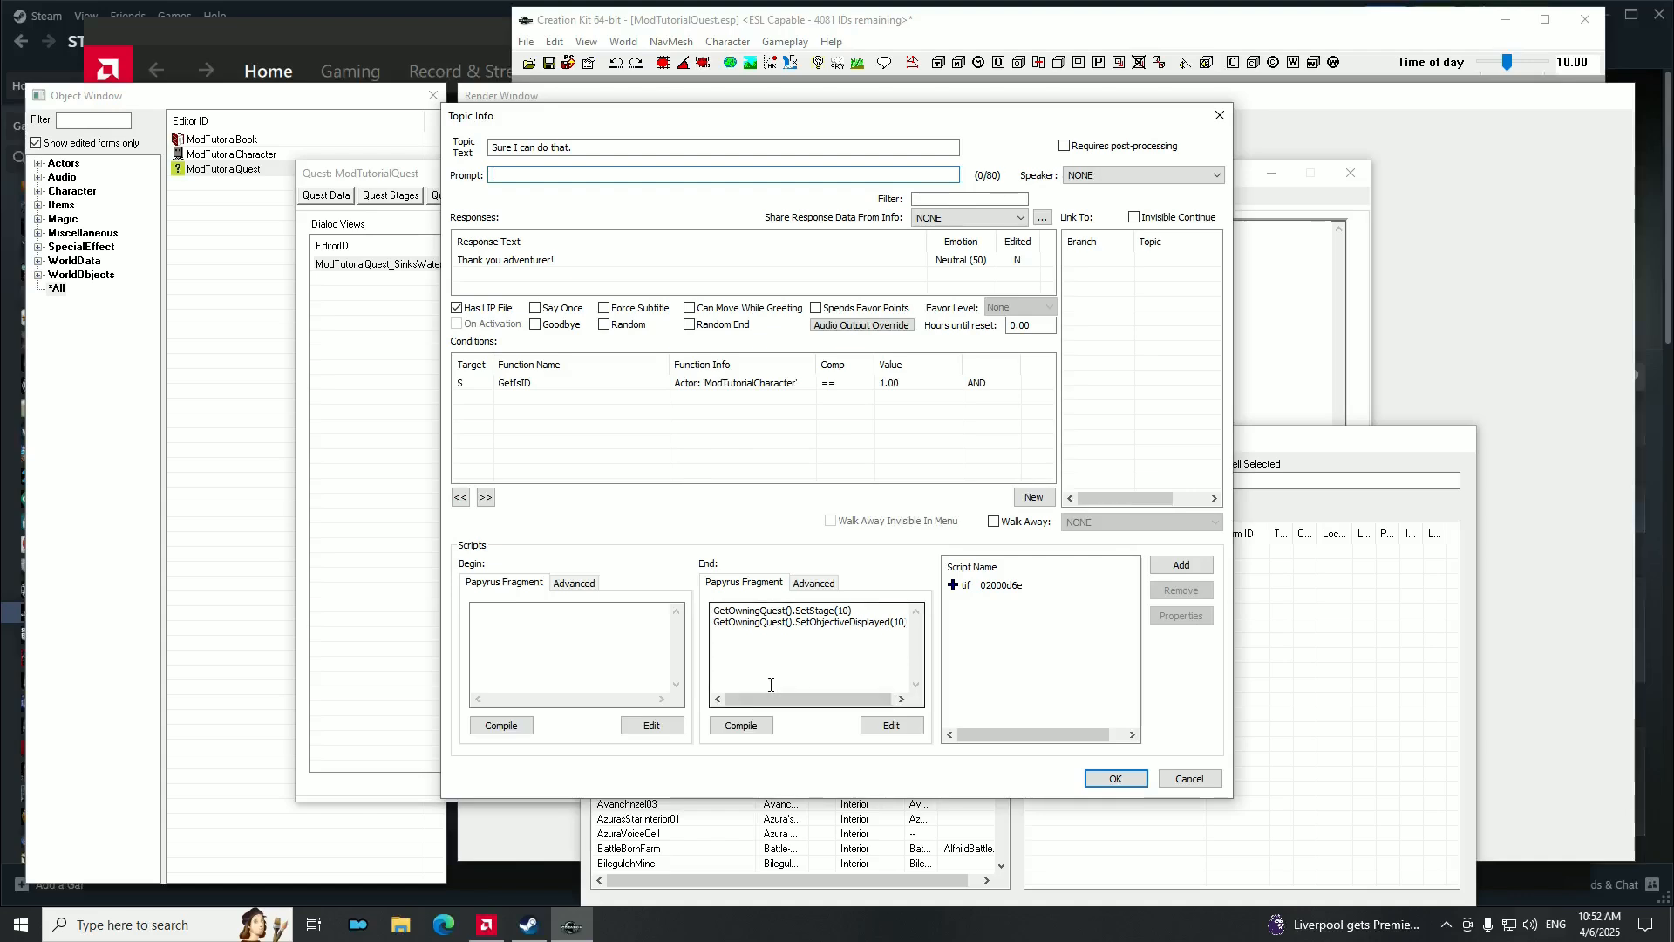
left_click_drag(769, 701, 849, 700)
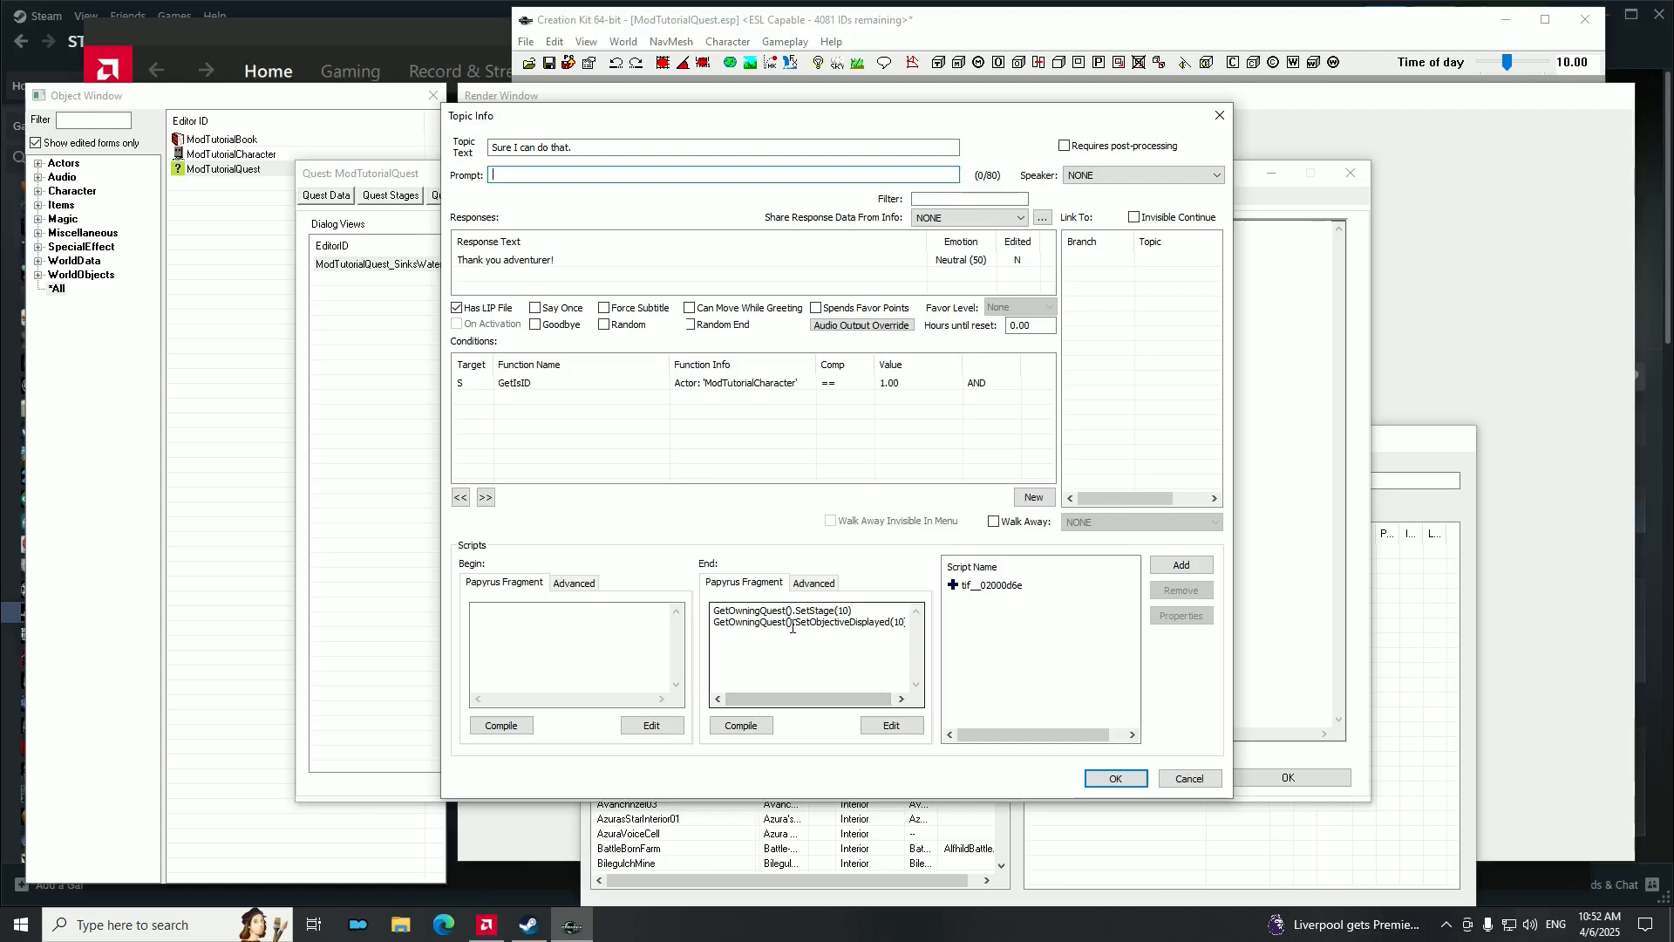
left_click_drag(808, 693, 810, 693)
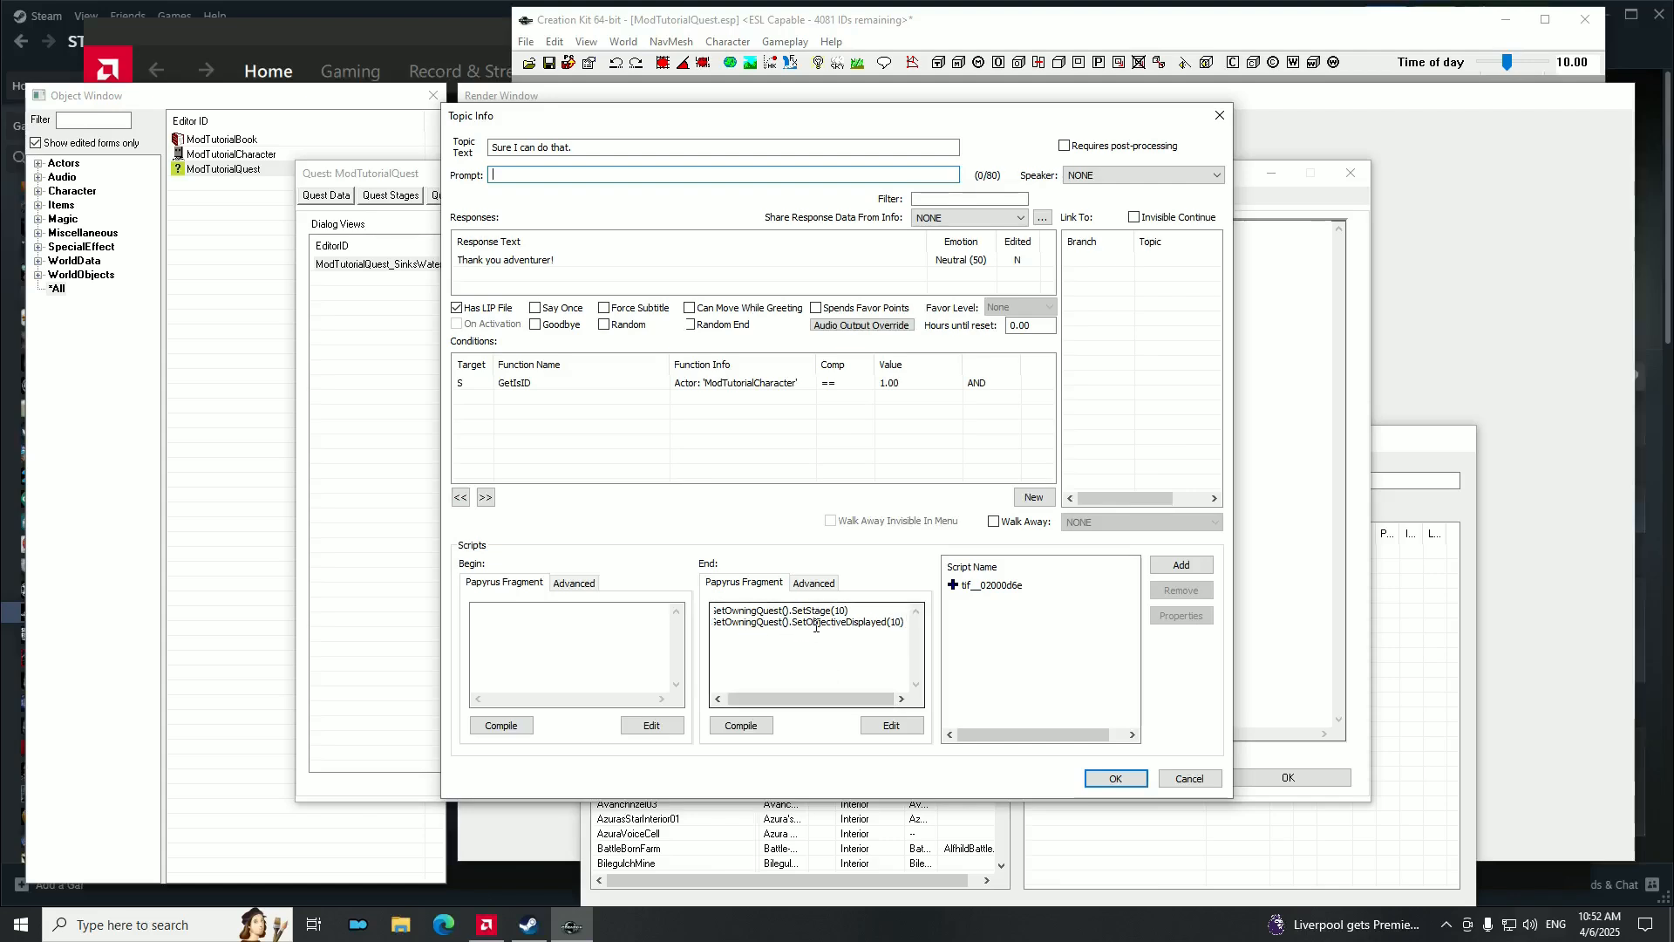
left_click_drag(813, 624, 867, 626)
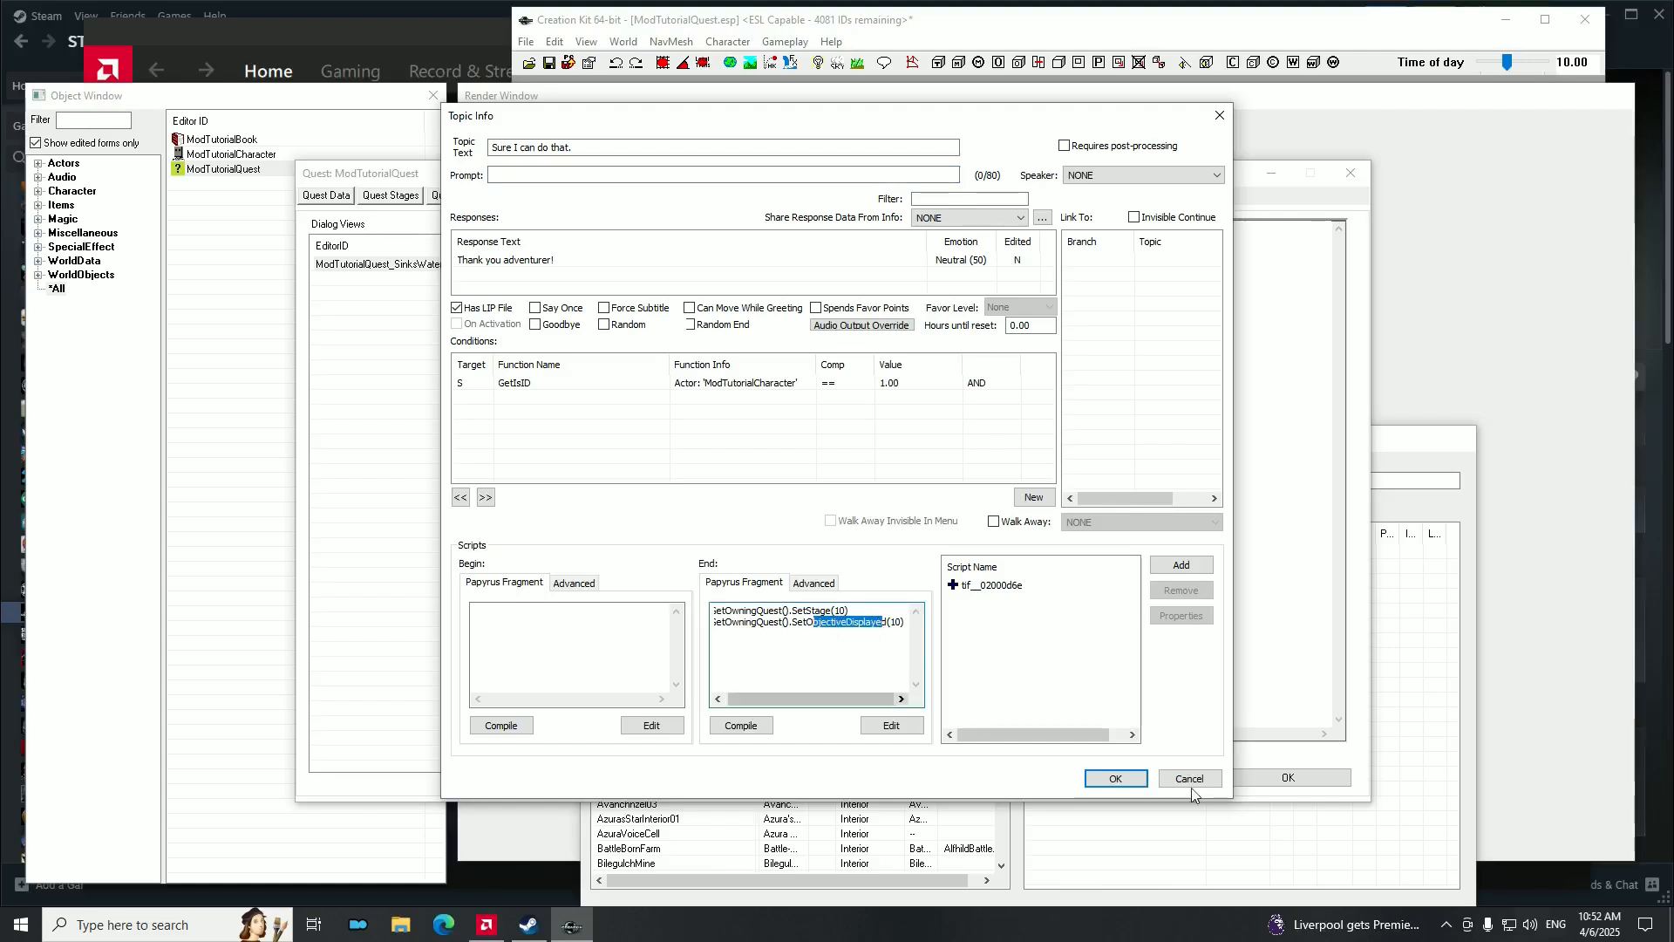
left_click(1116, 779)
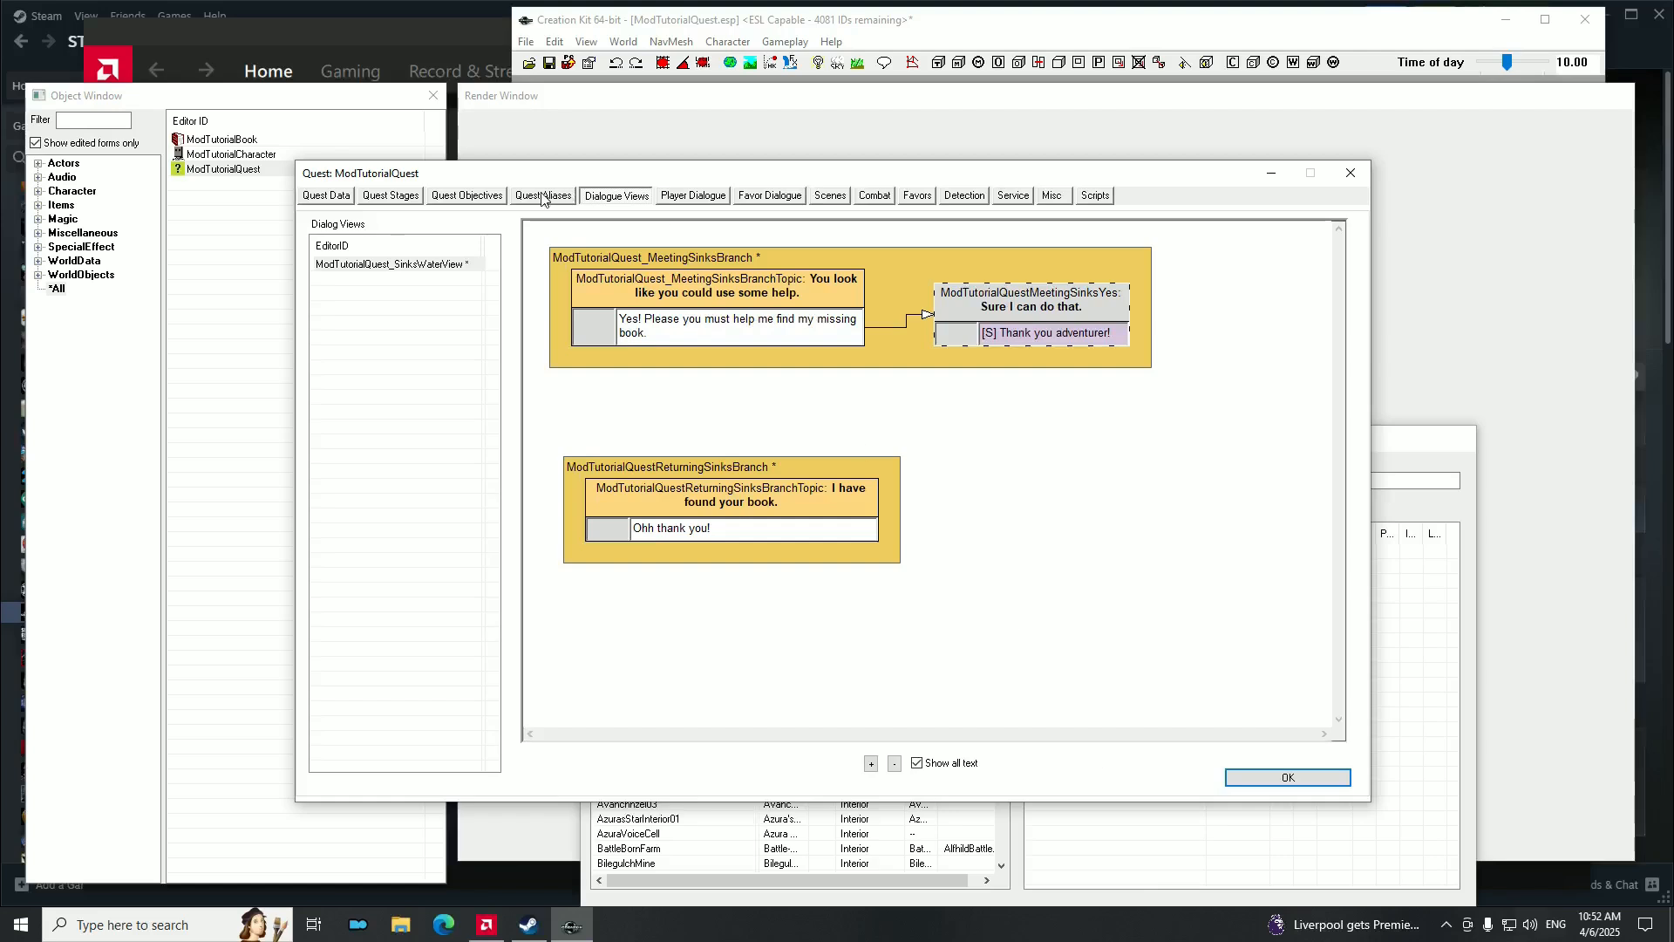
Review quest objectives 0 and 10, and reopen the "Thank you adventurer!" response in the dialogue view.
left_click(462, 196)
left_click(340, 246)
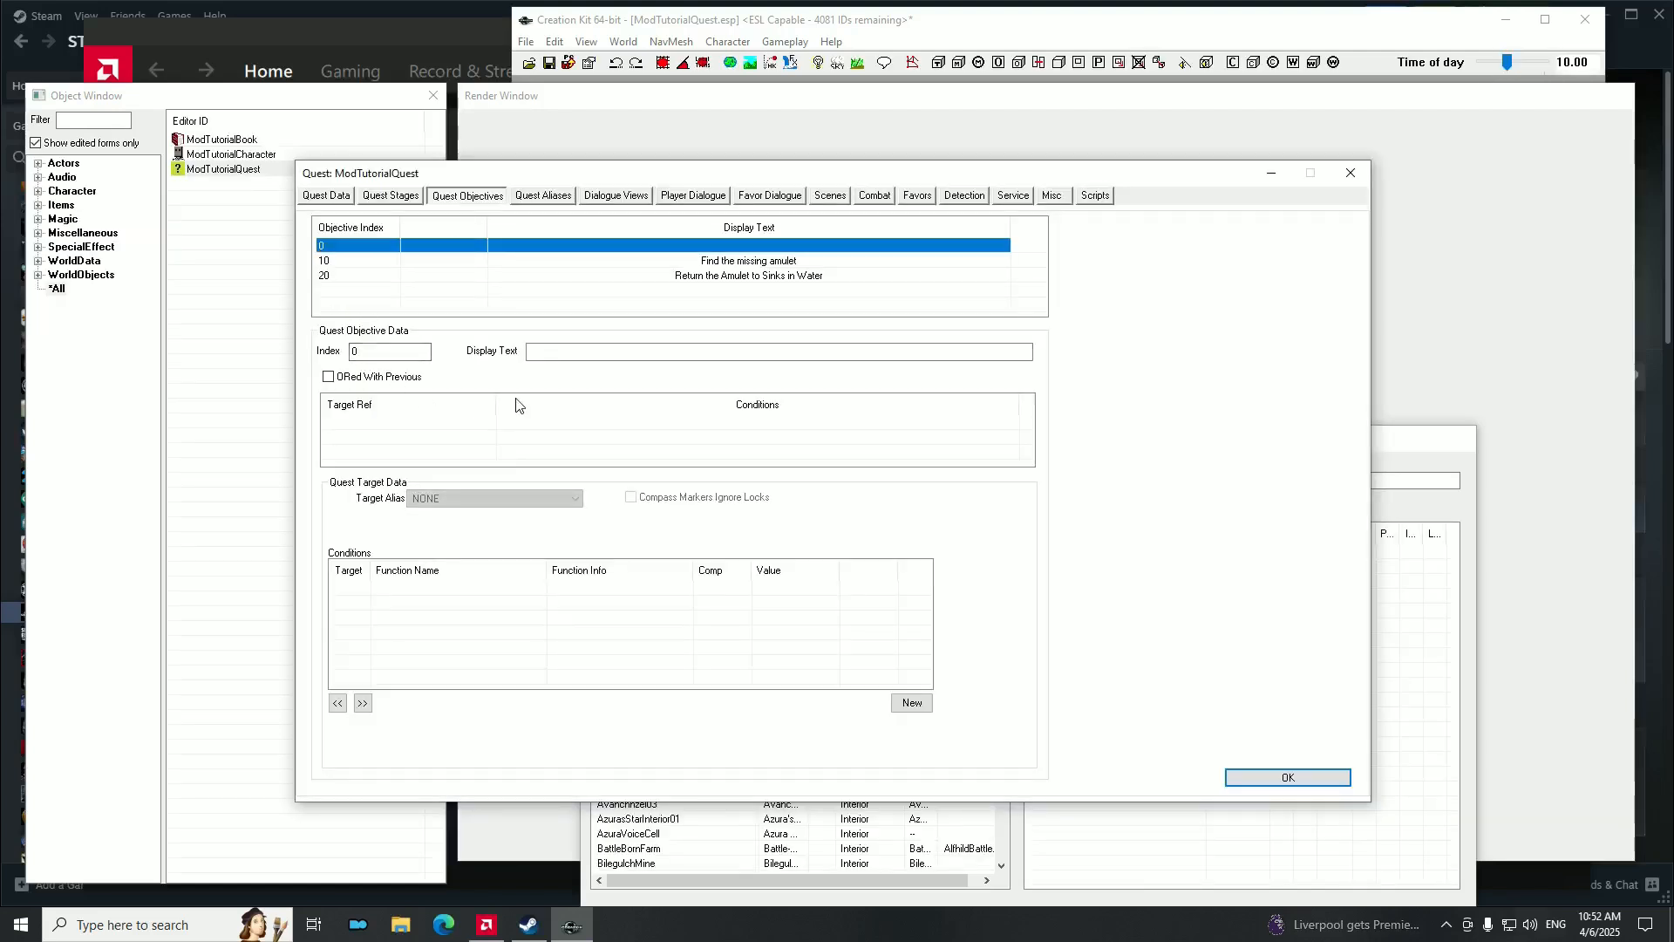
left_click(353, 260)
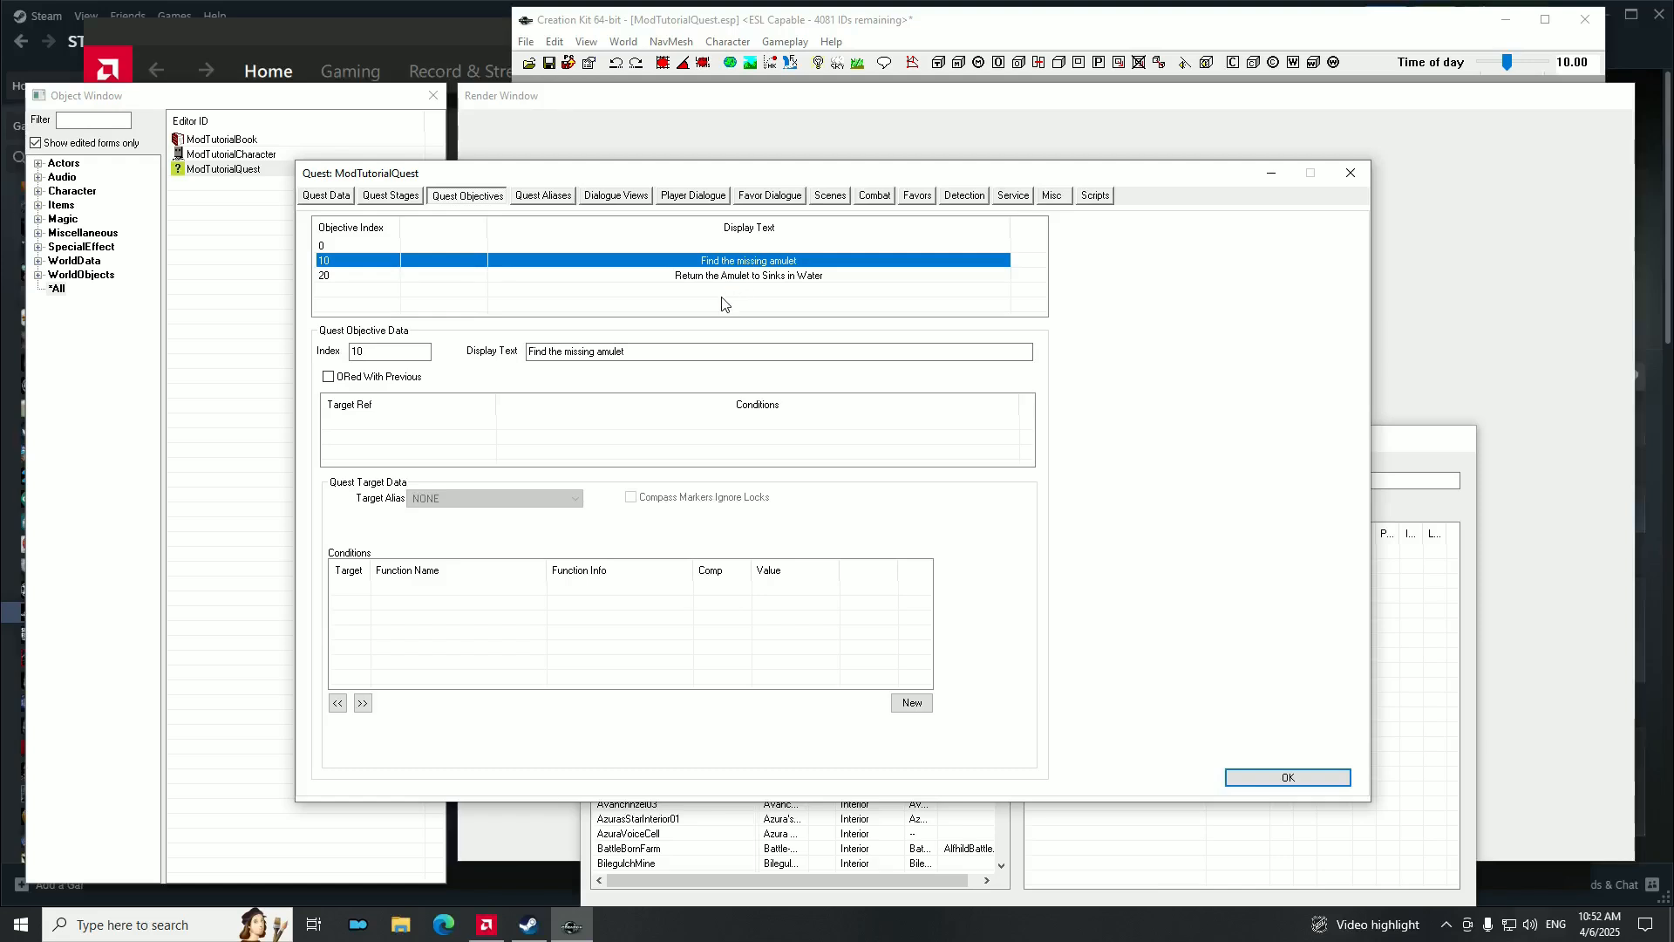
left_click(617, 196)
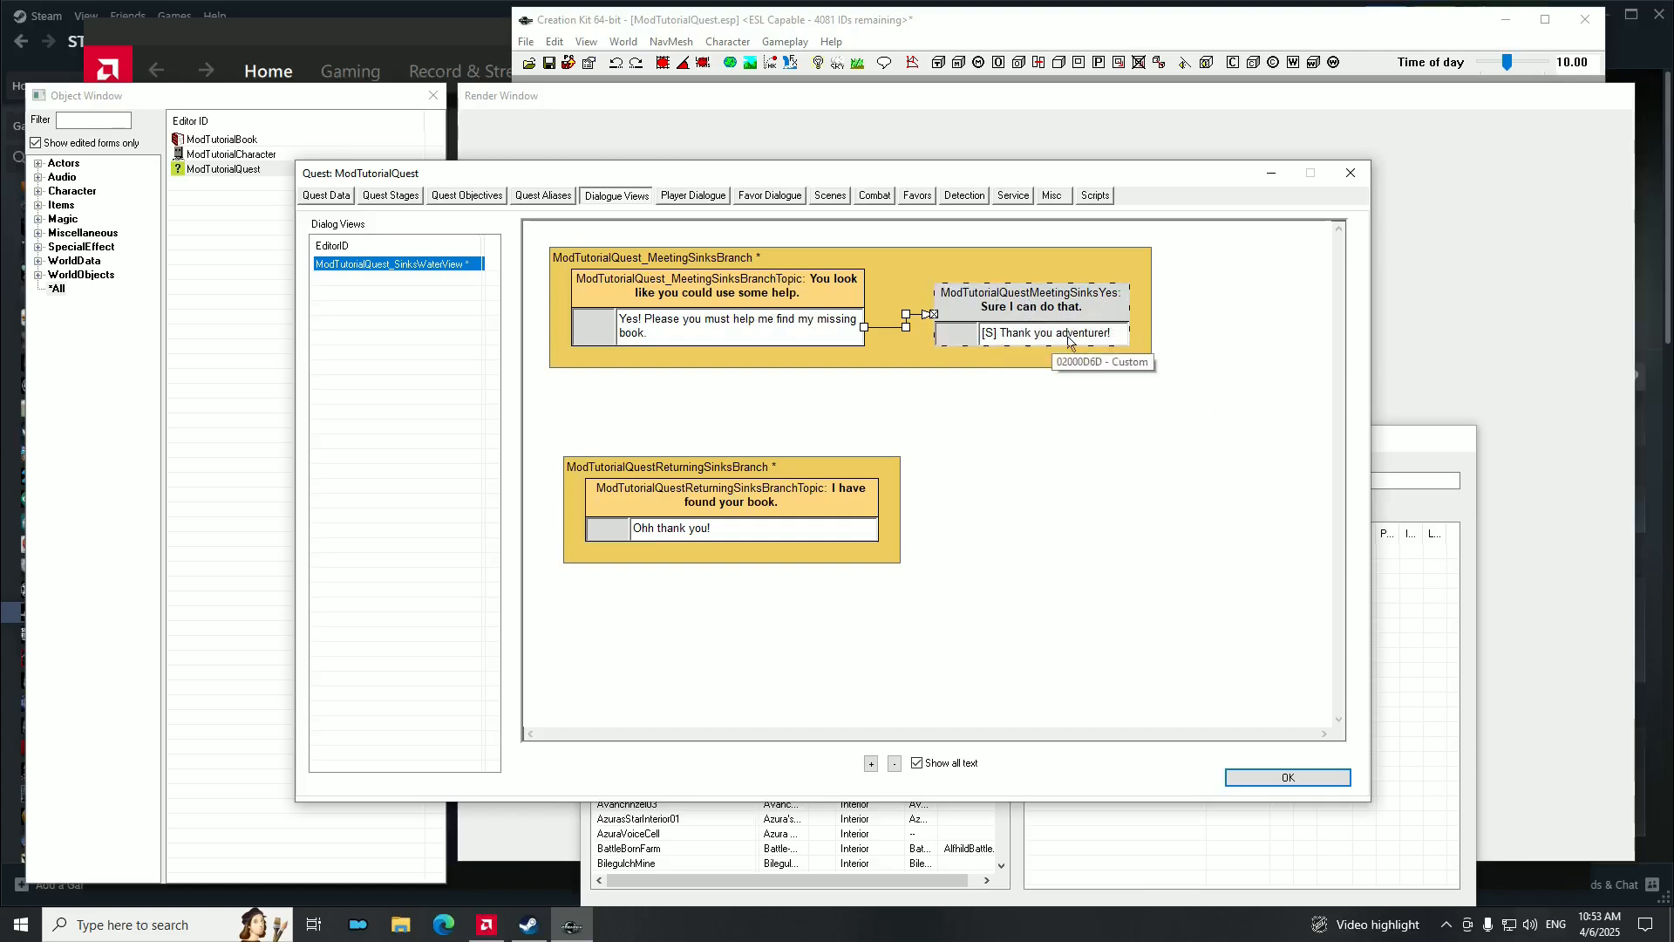
double_click(1100, 342)
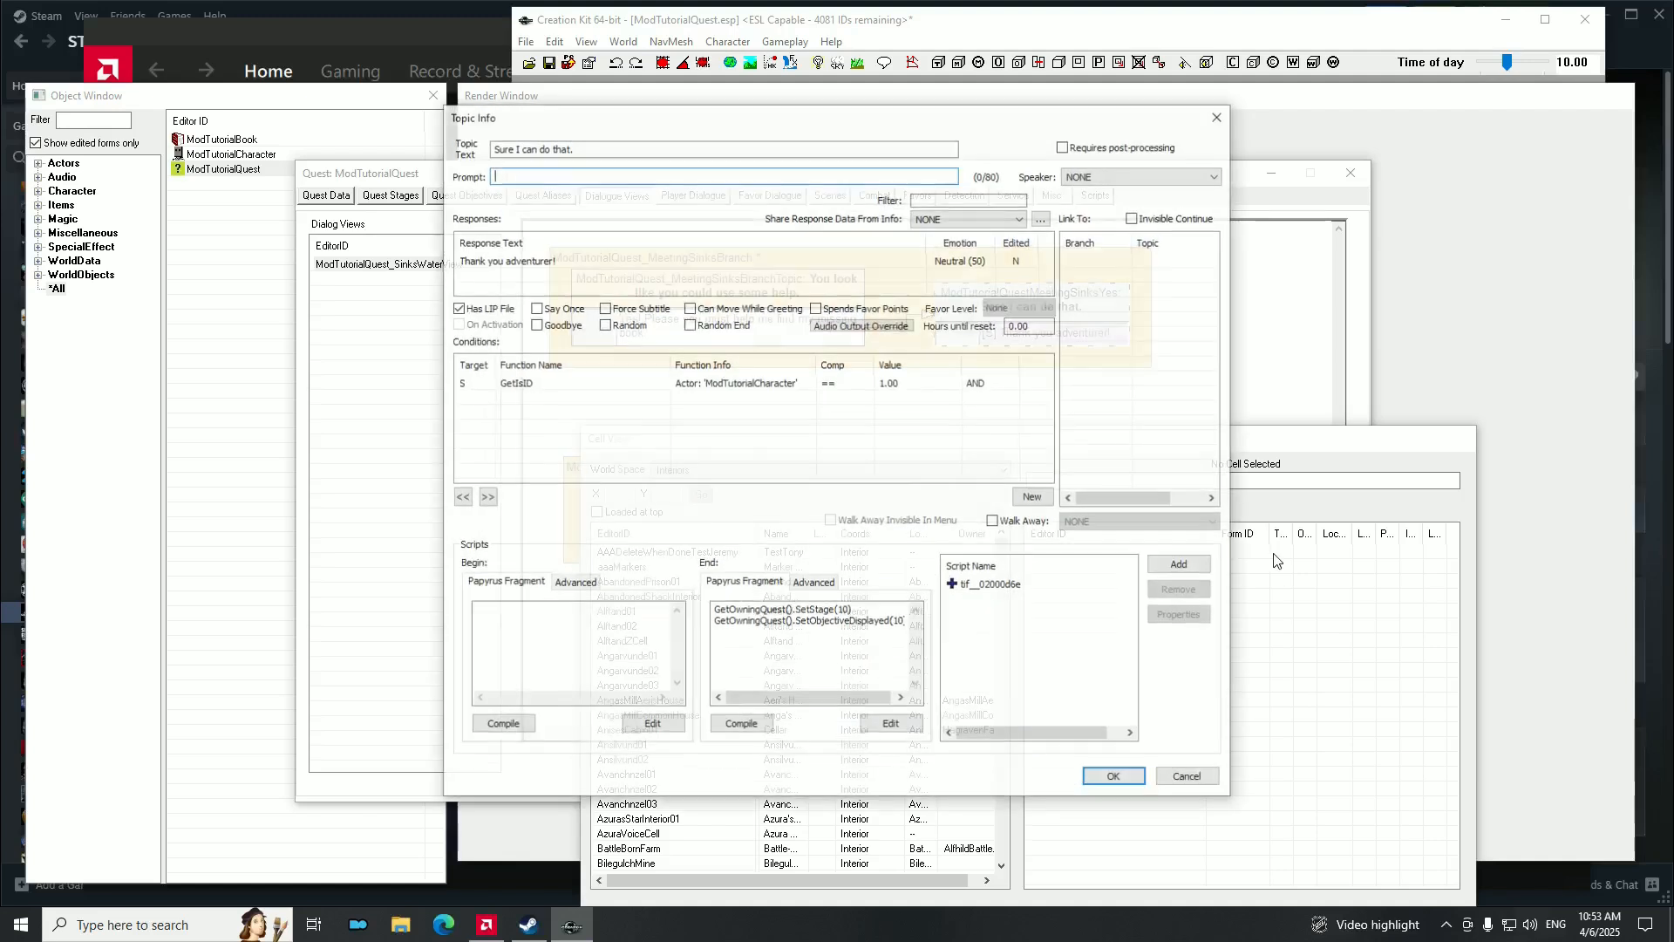
Mark the "Thank you adventurer!" response as Goodbye and accept the topic info.
left_click(535, 325)
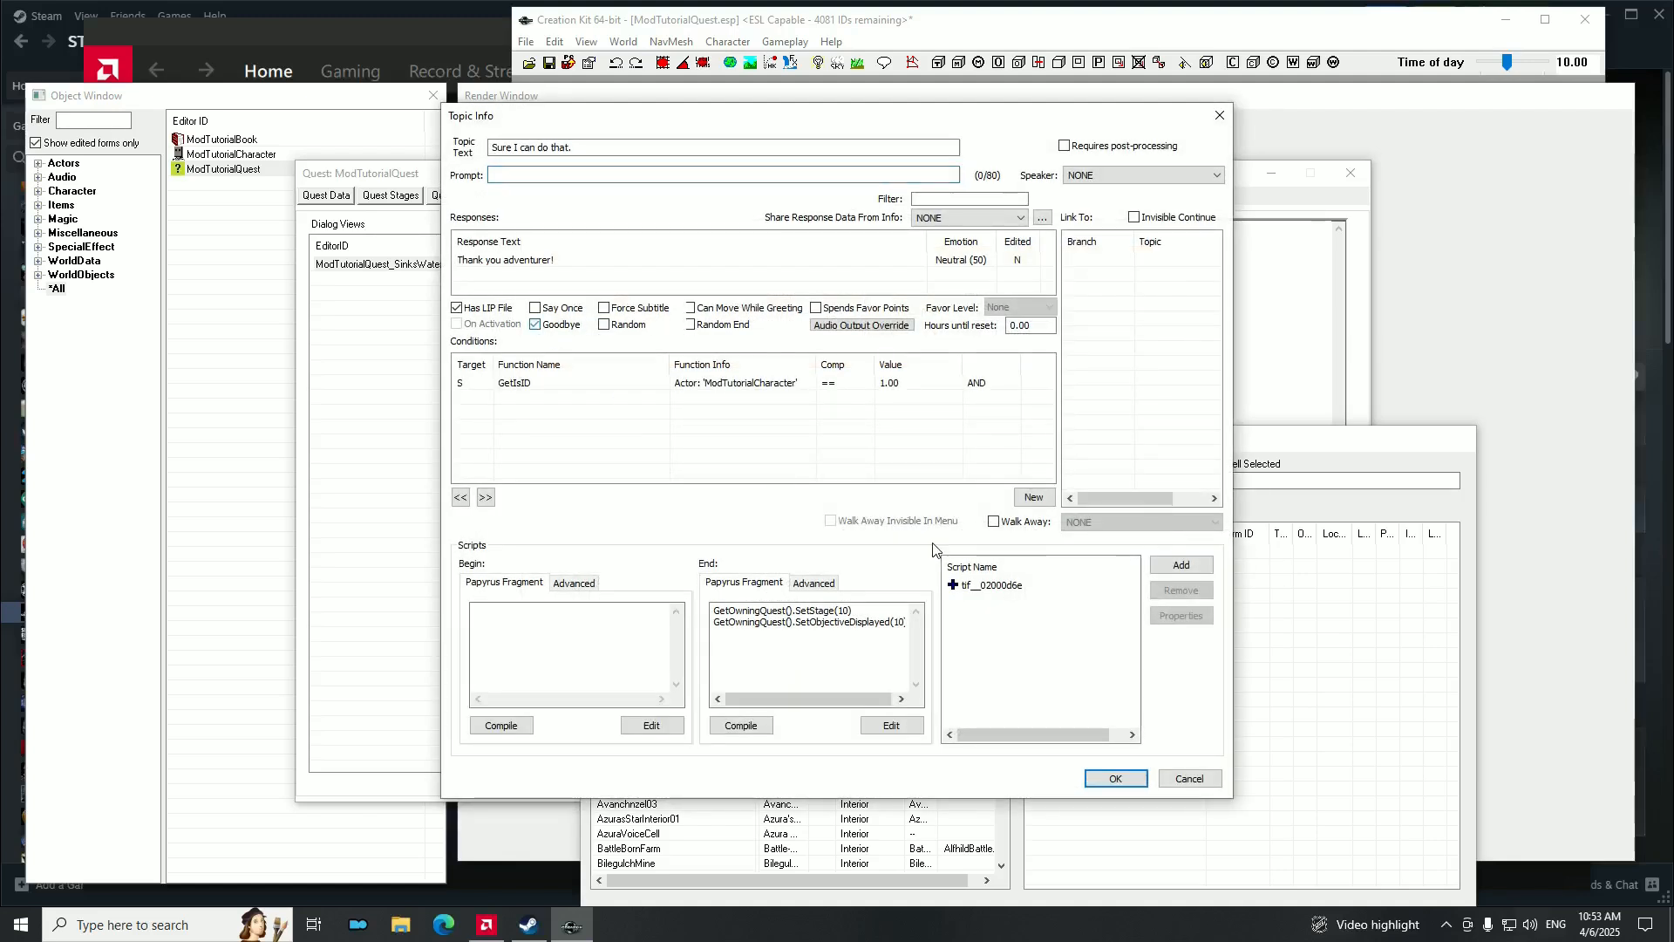
left_click(1115, 779)
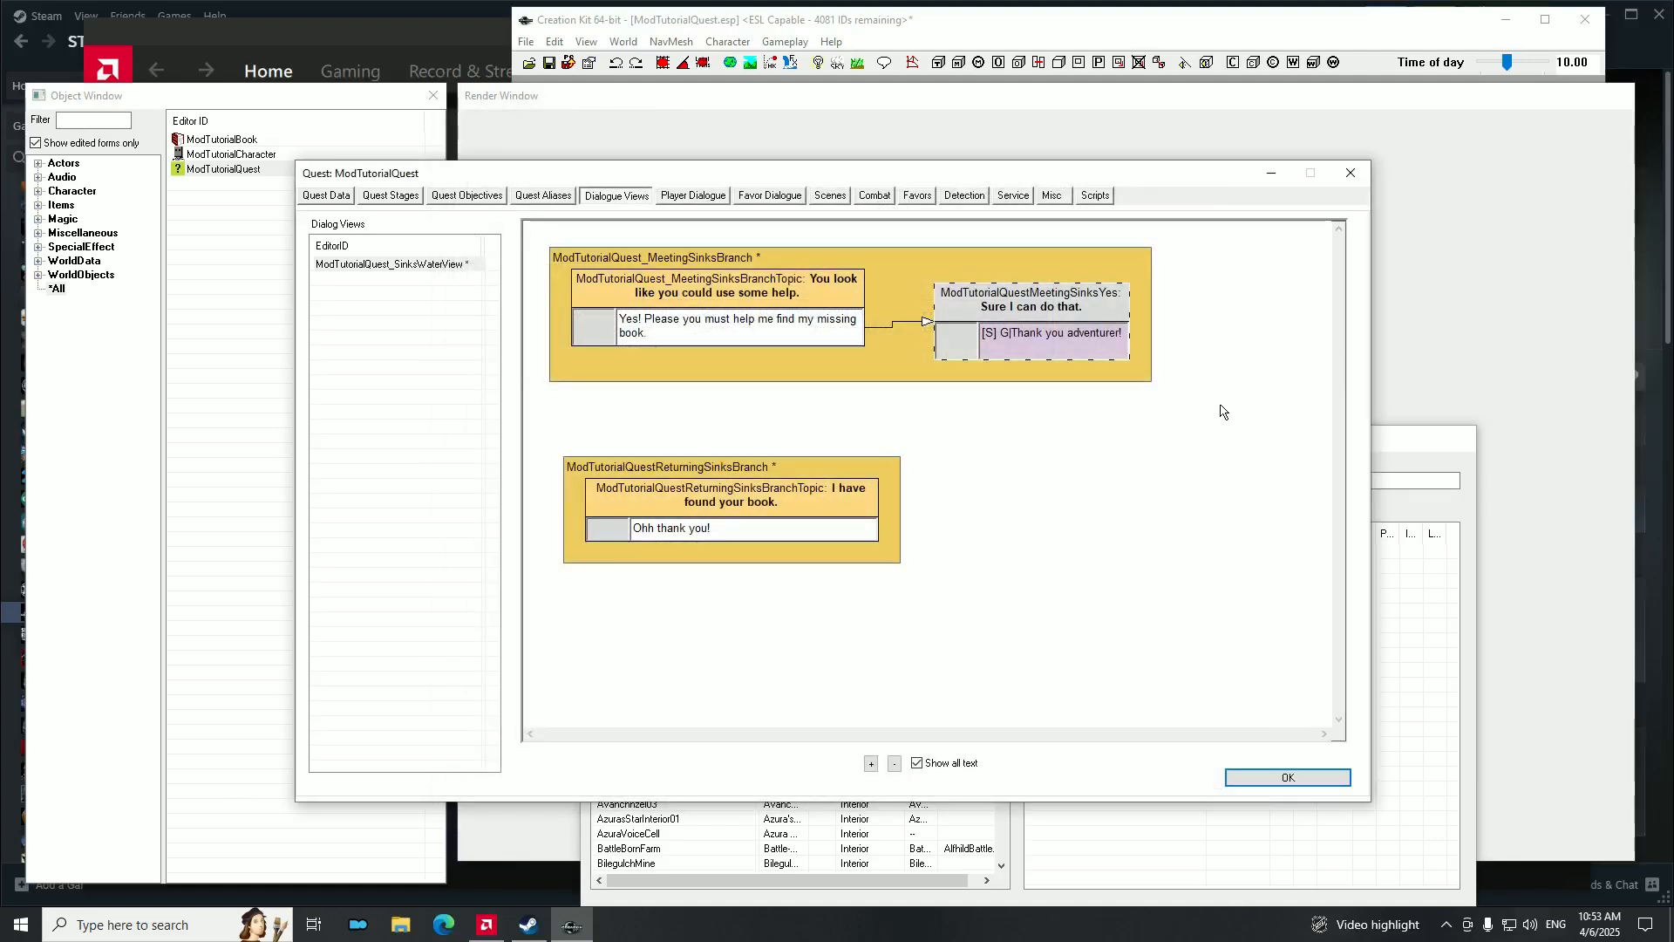
Review the log entry of quest stage 10 and the display text of quest objective 10.
left_click(404, 197)
left_click(331, 262)
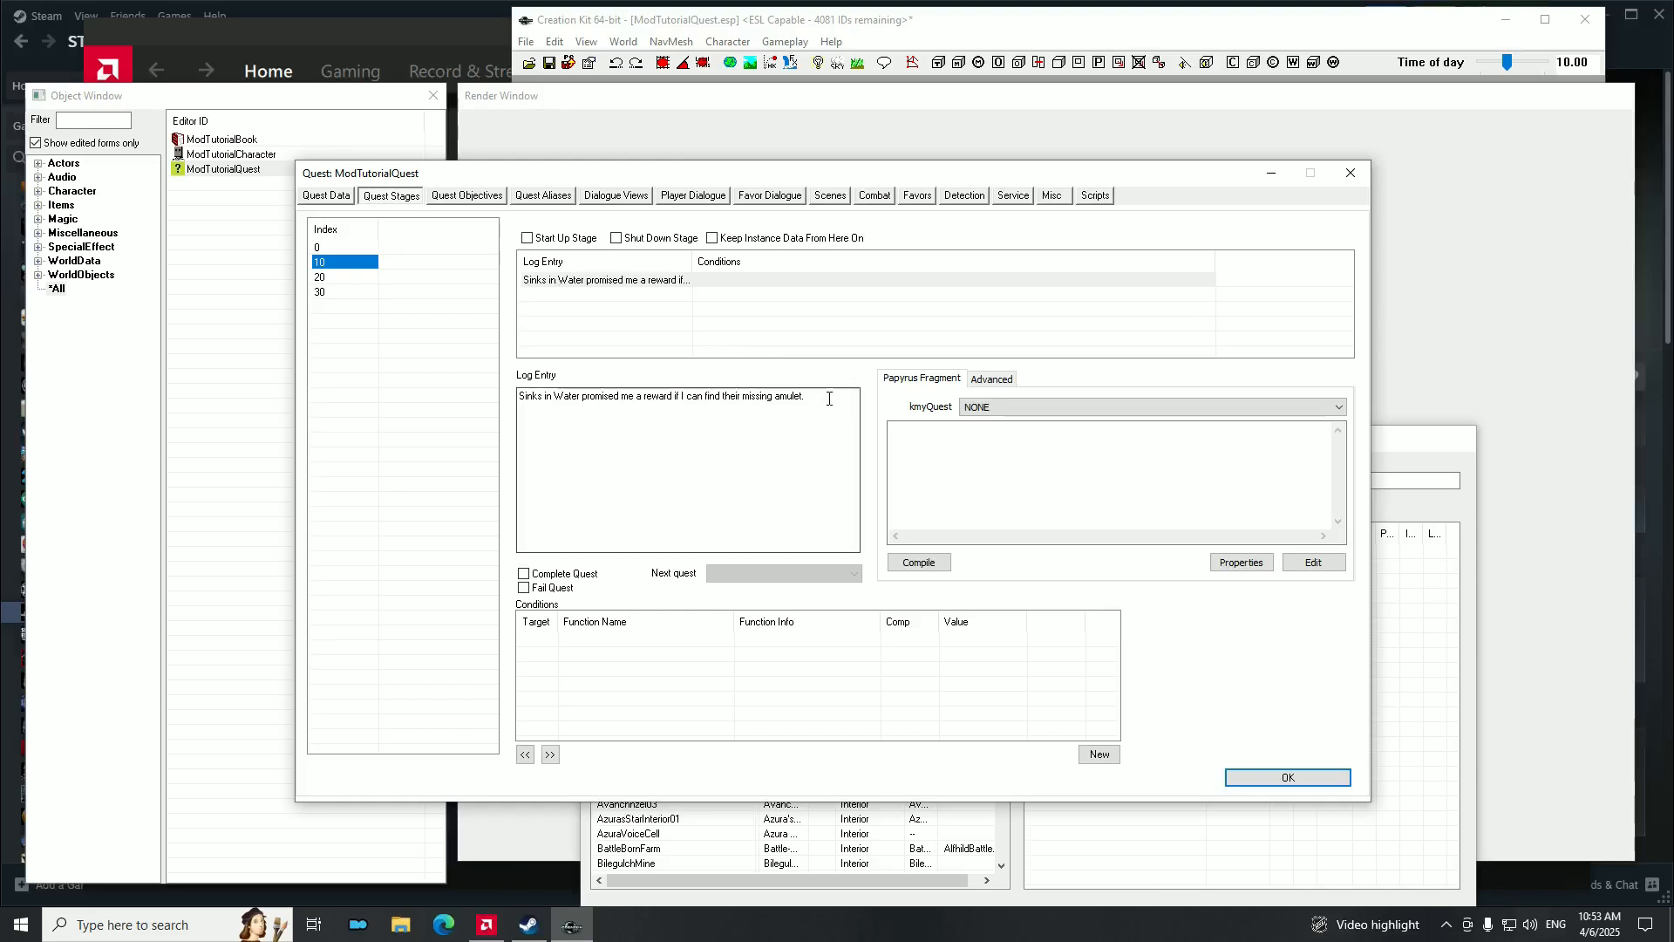
left_click_drag(829, 397, 518, 408)
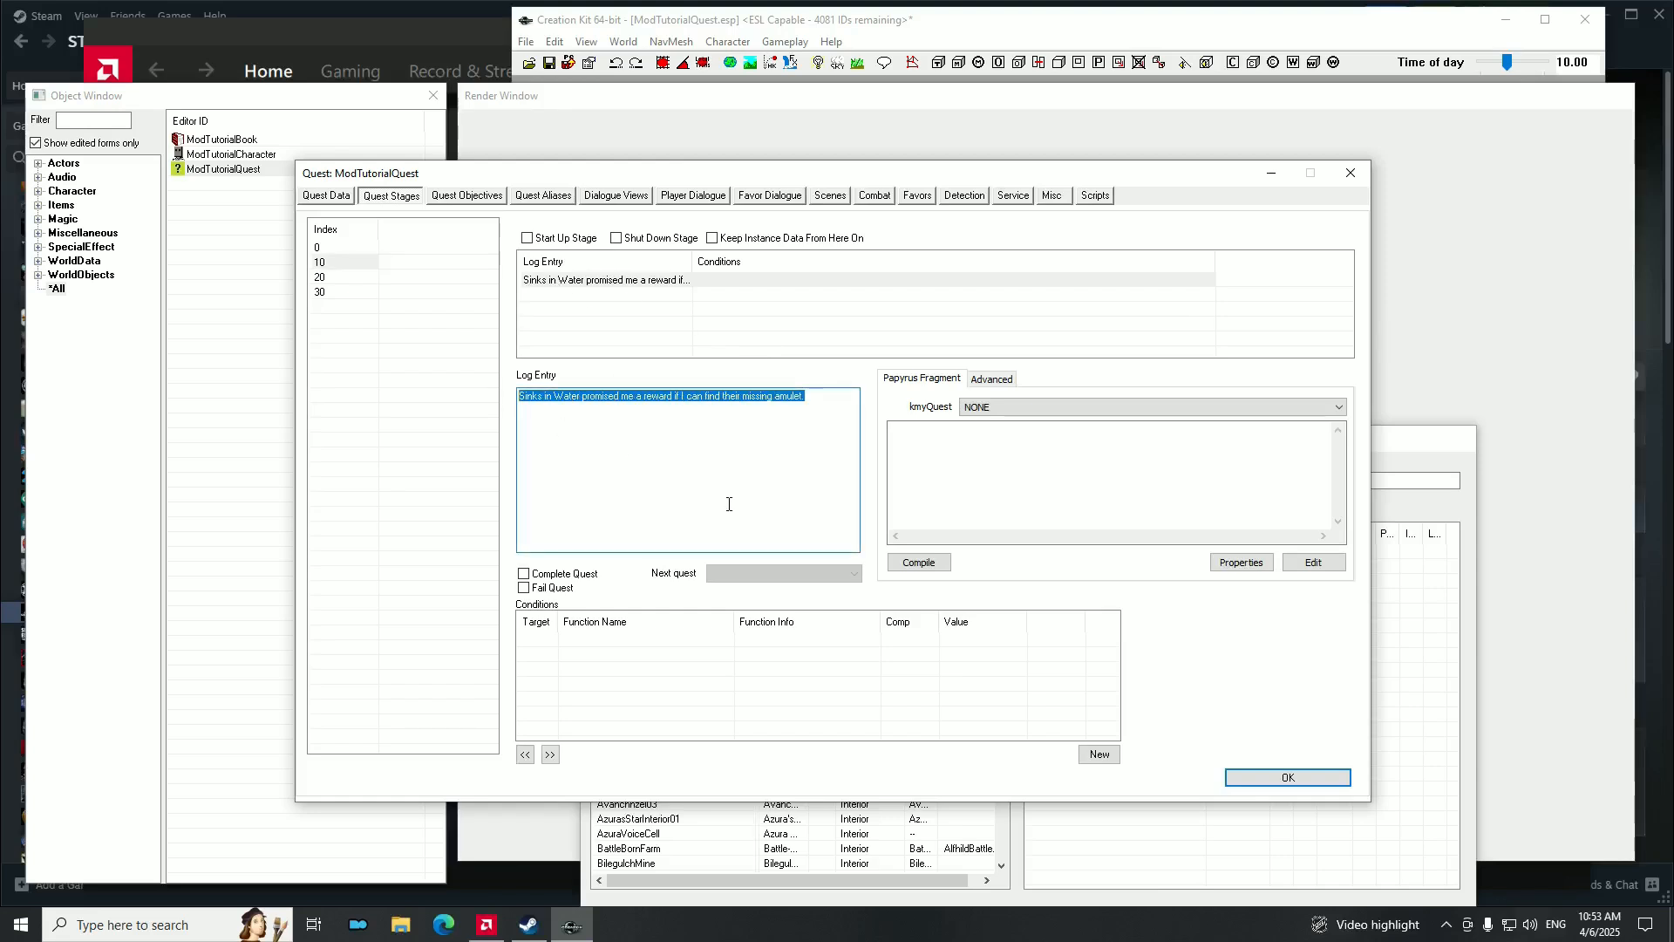
left_click(468, 196)
left_click(328, 262)
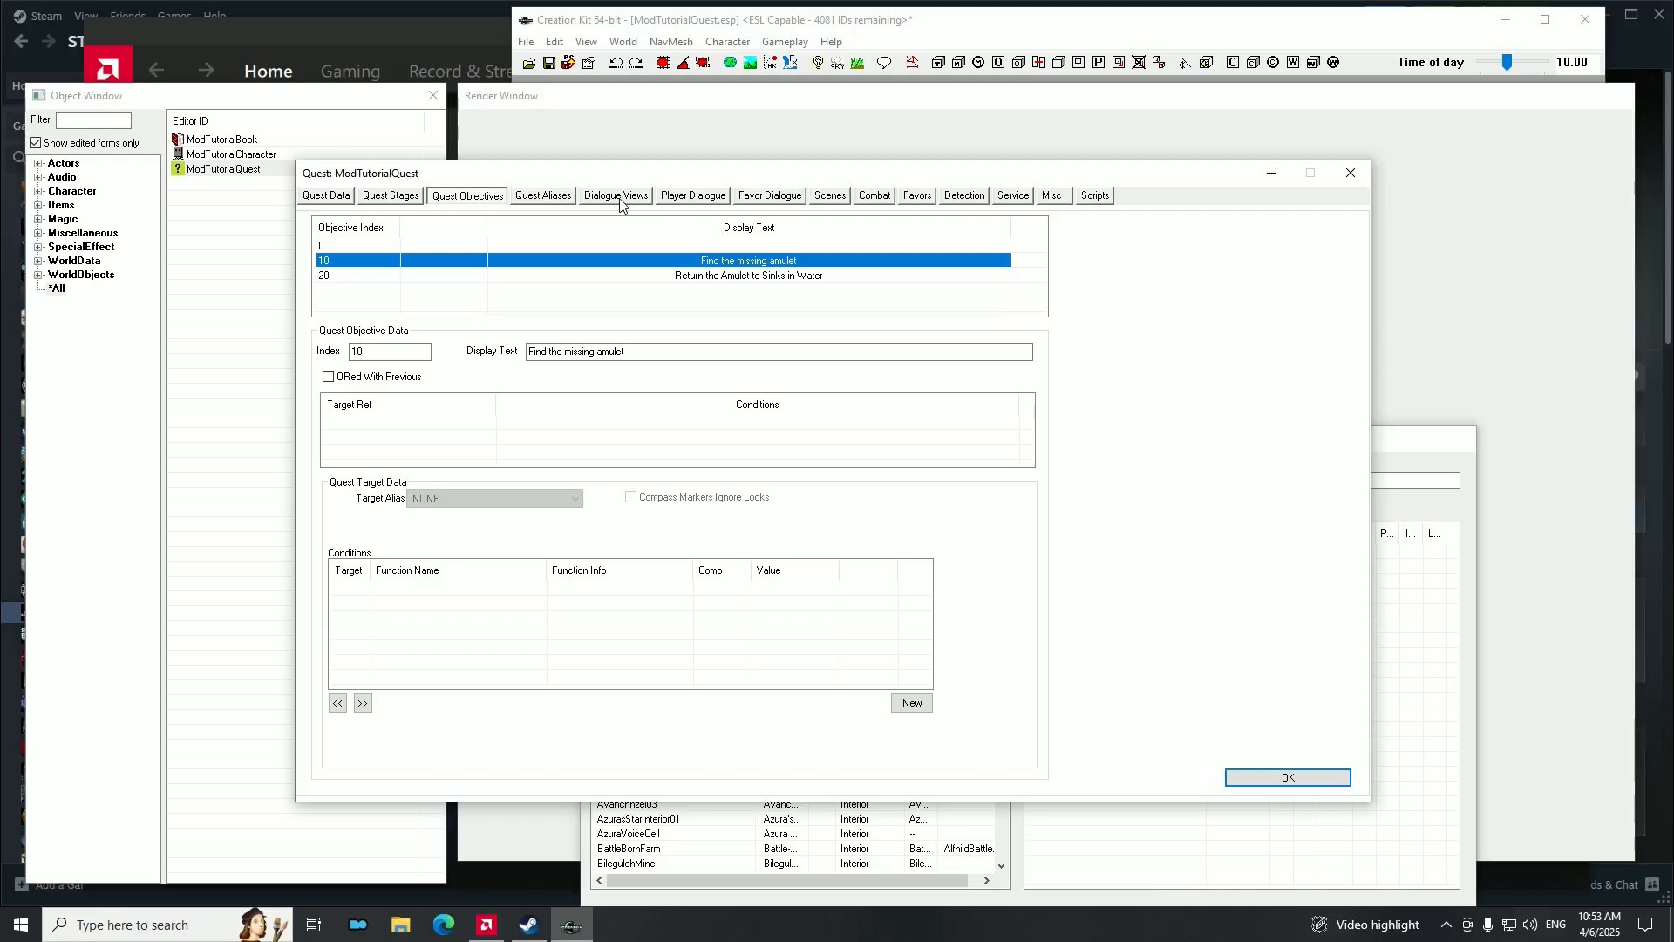
Load the interior cell RiverwoodSleepingGiantInn into the render view, accepting all loading warnings.
left_click(1494, 598)
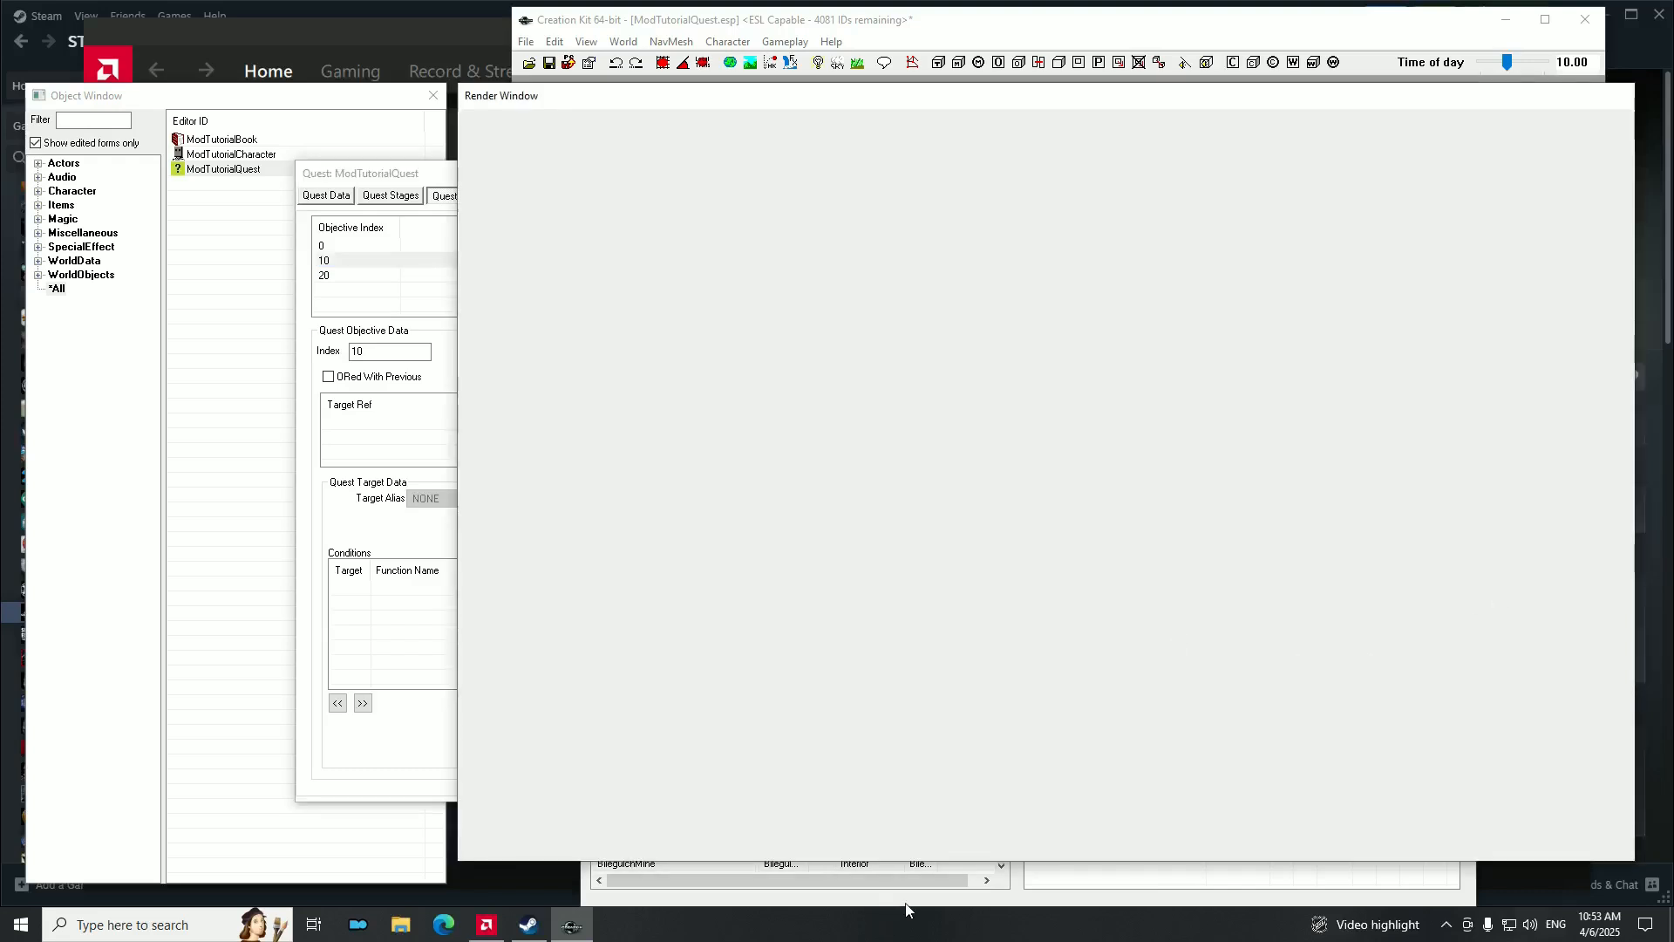
left_click(930, 882)
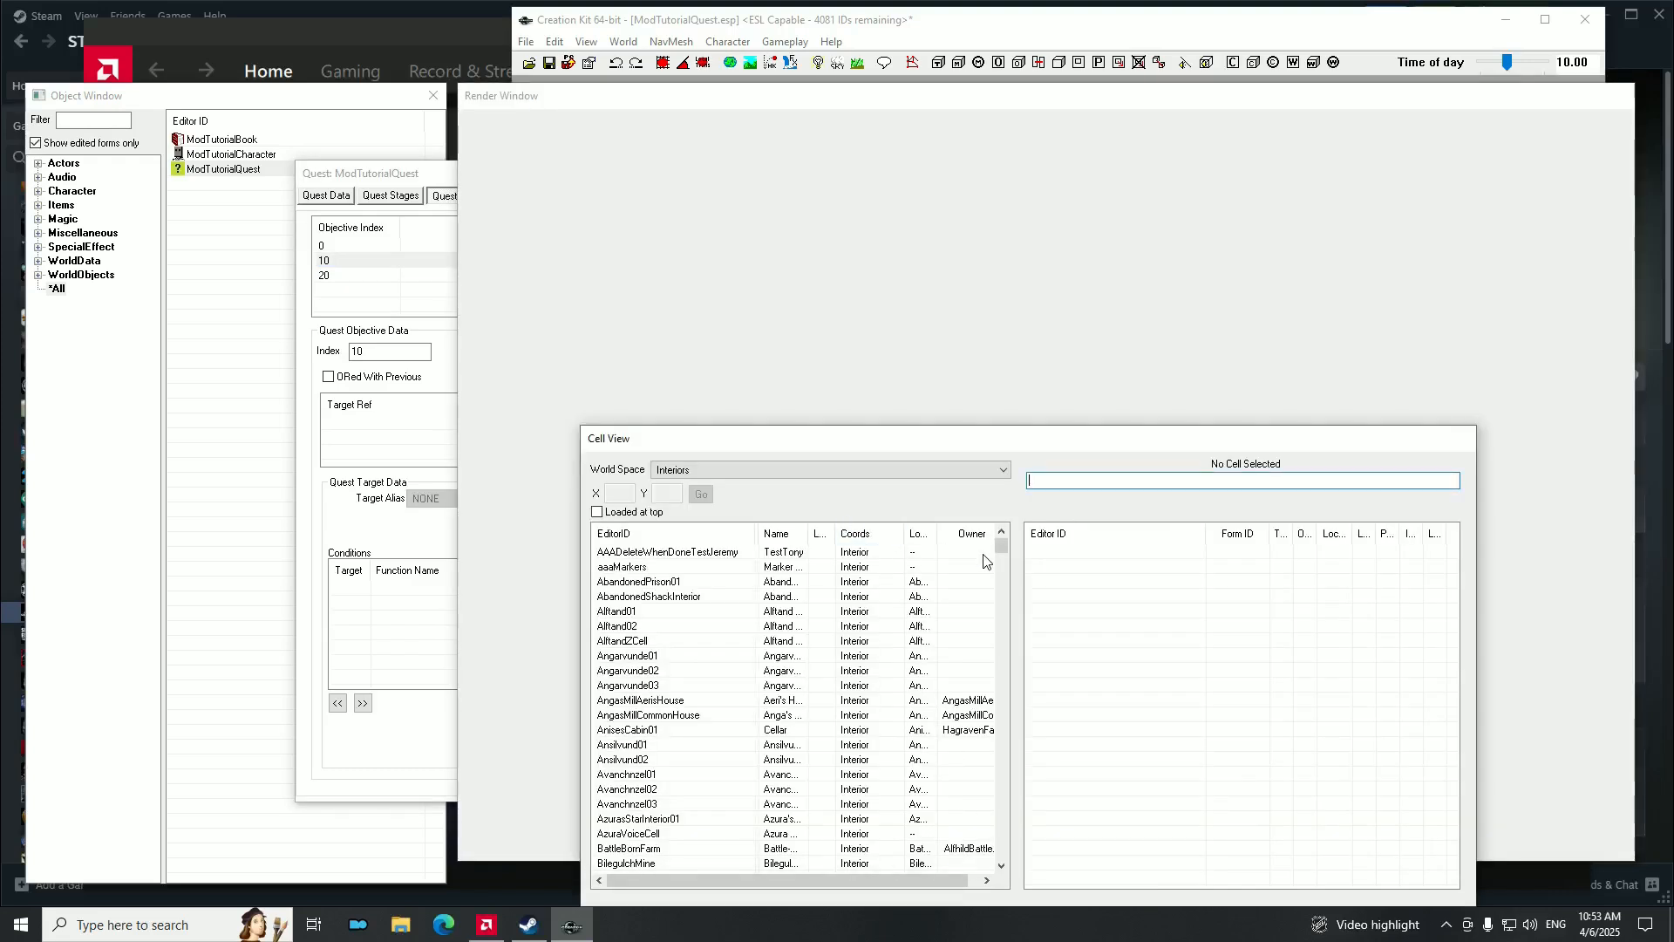
left_click_drag(1004, 542, 977, 761)
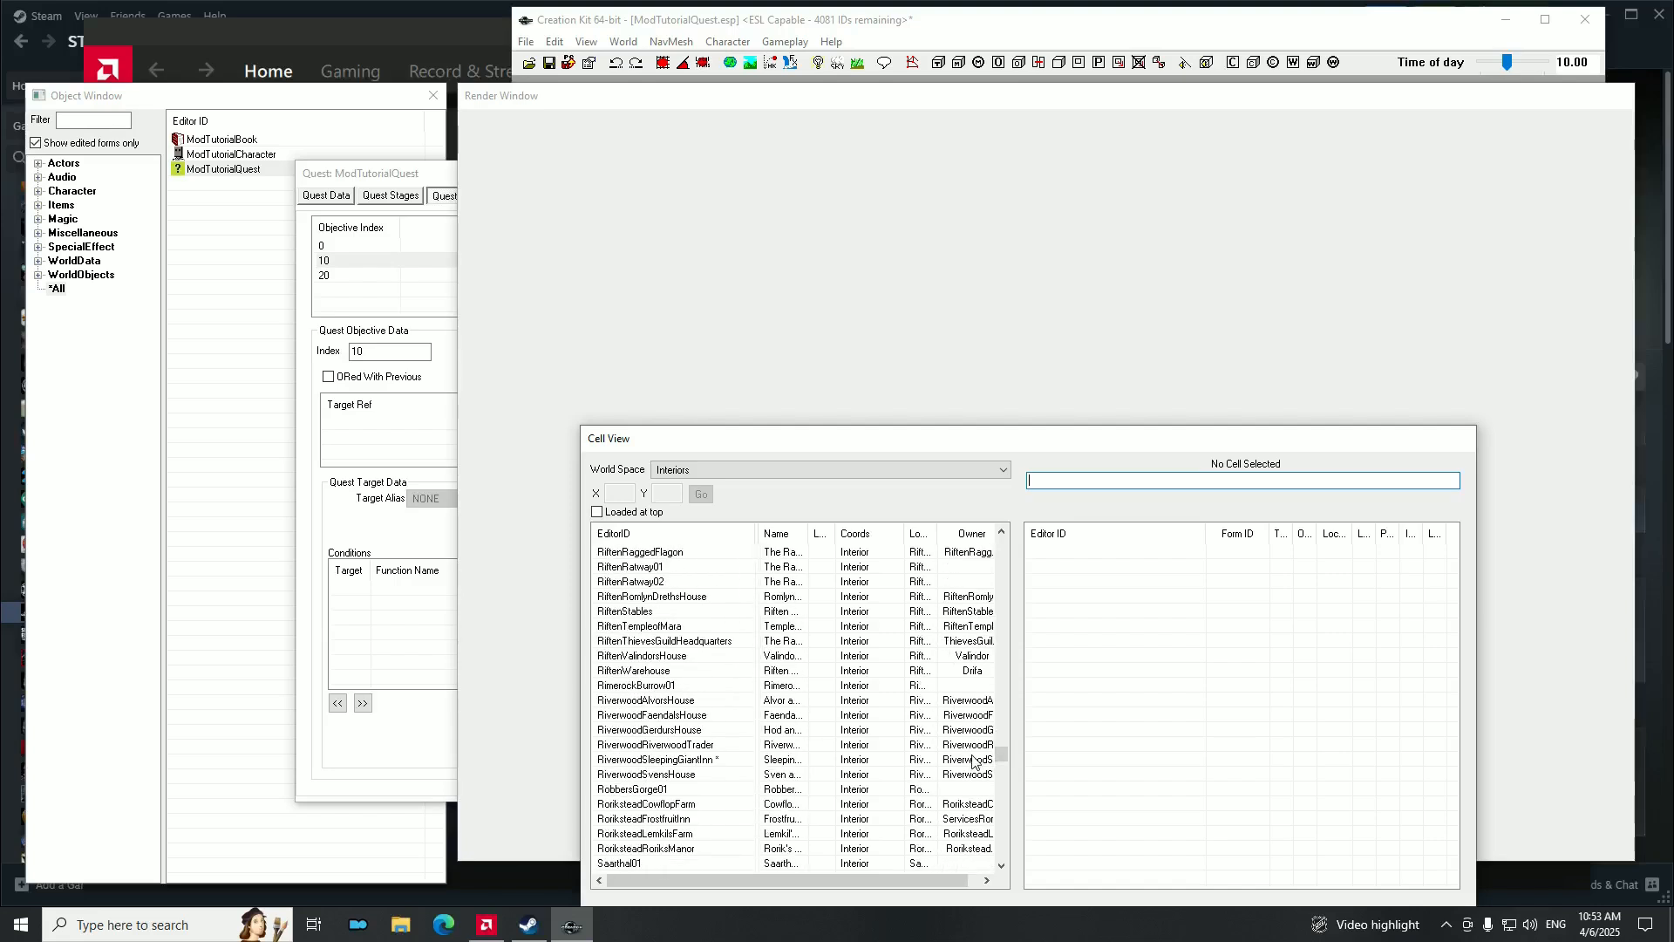
double_click(656, 759)
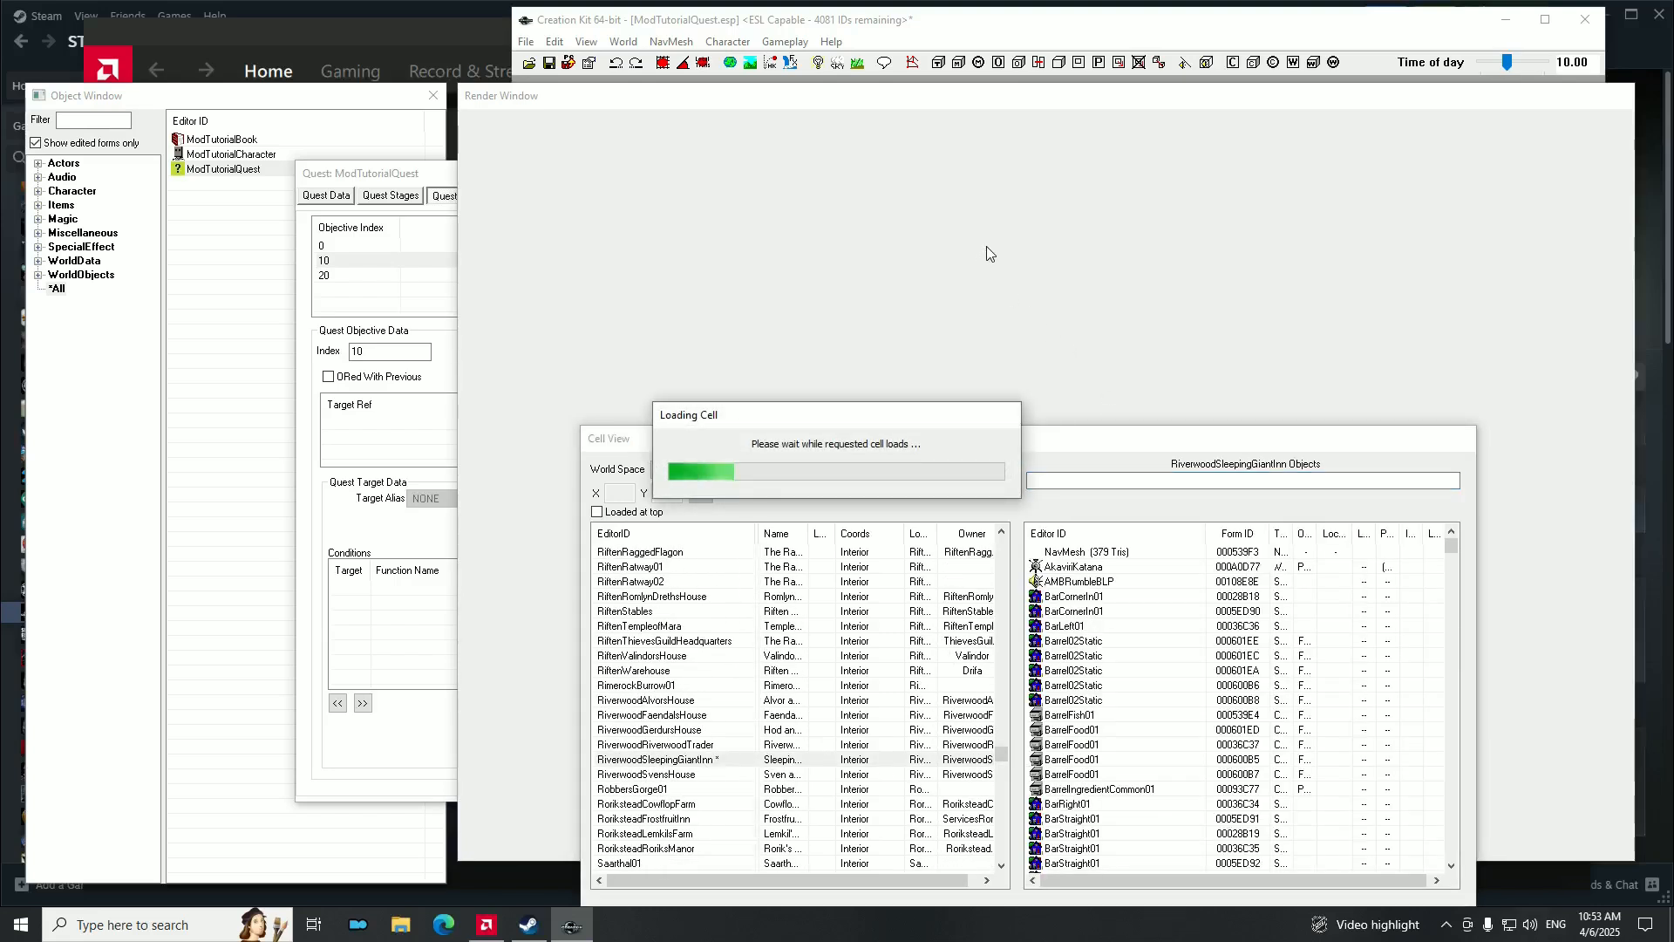
left_click(966, 544)
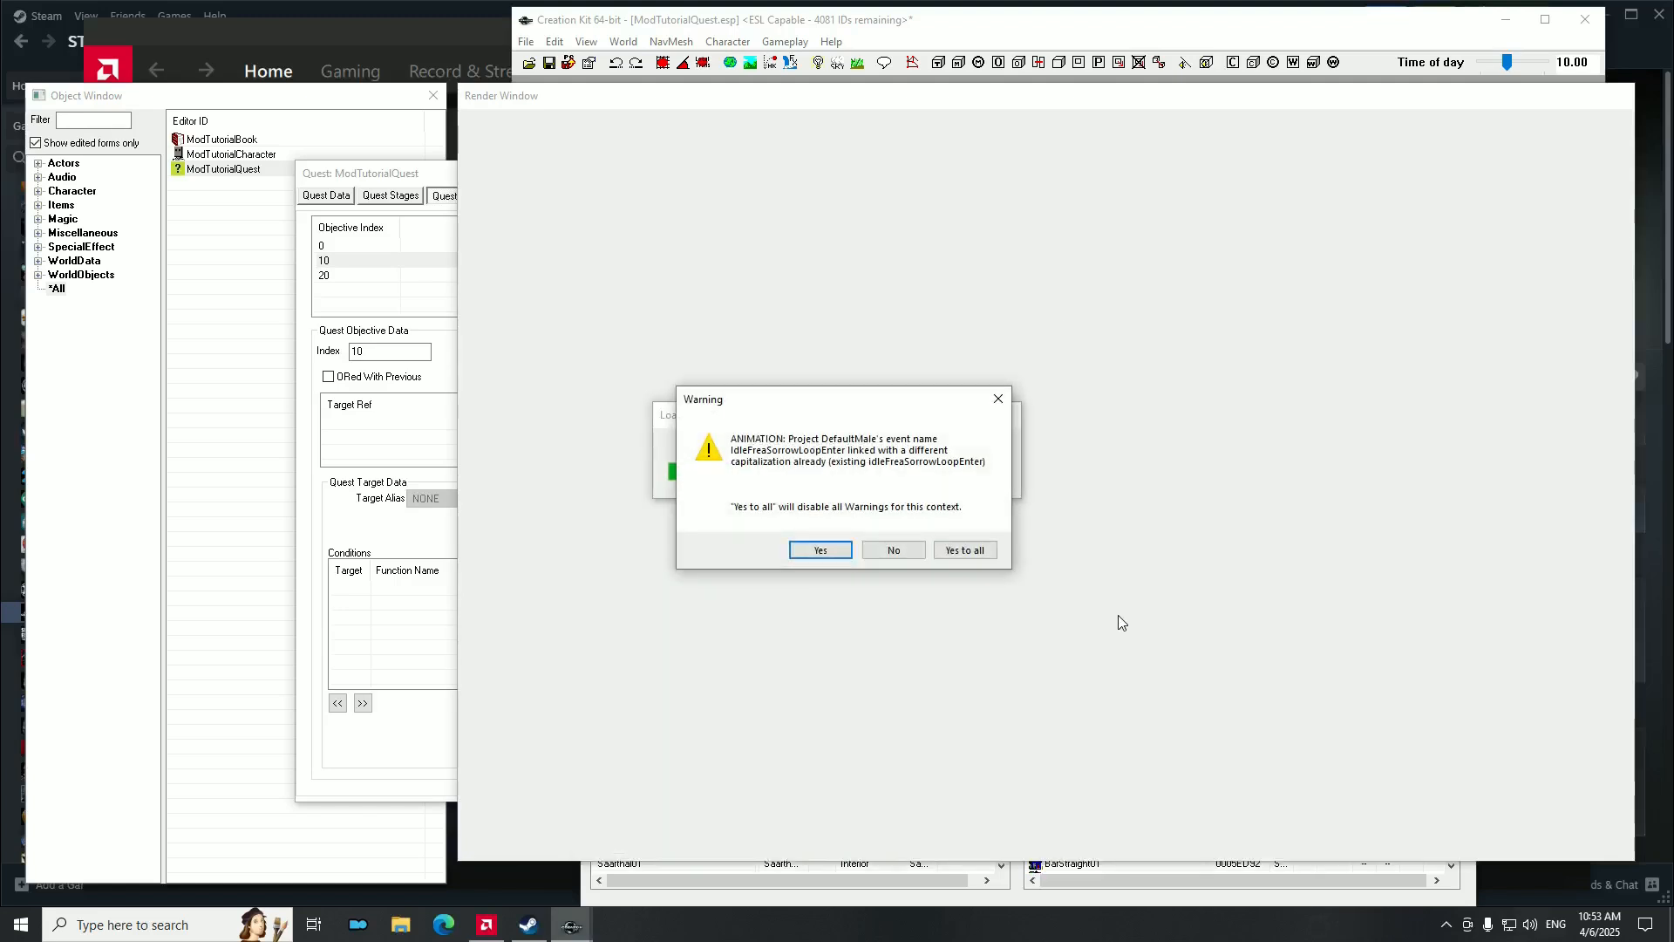
left_click(963, 550)
left_click(966, 546)
Locate the quest book on the inn's table and open its reference properties.
scroll(946, 509, "down", 5)
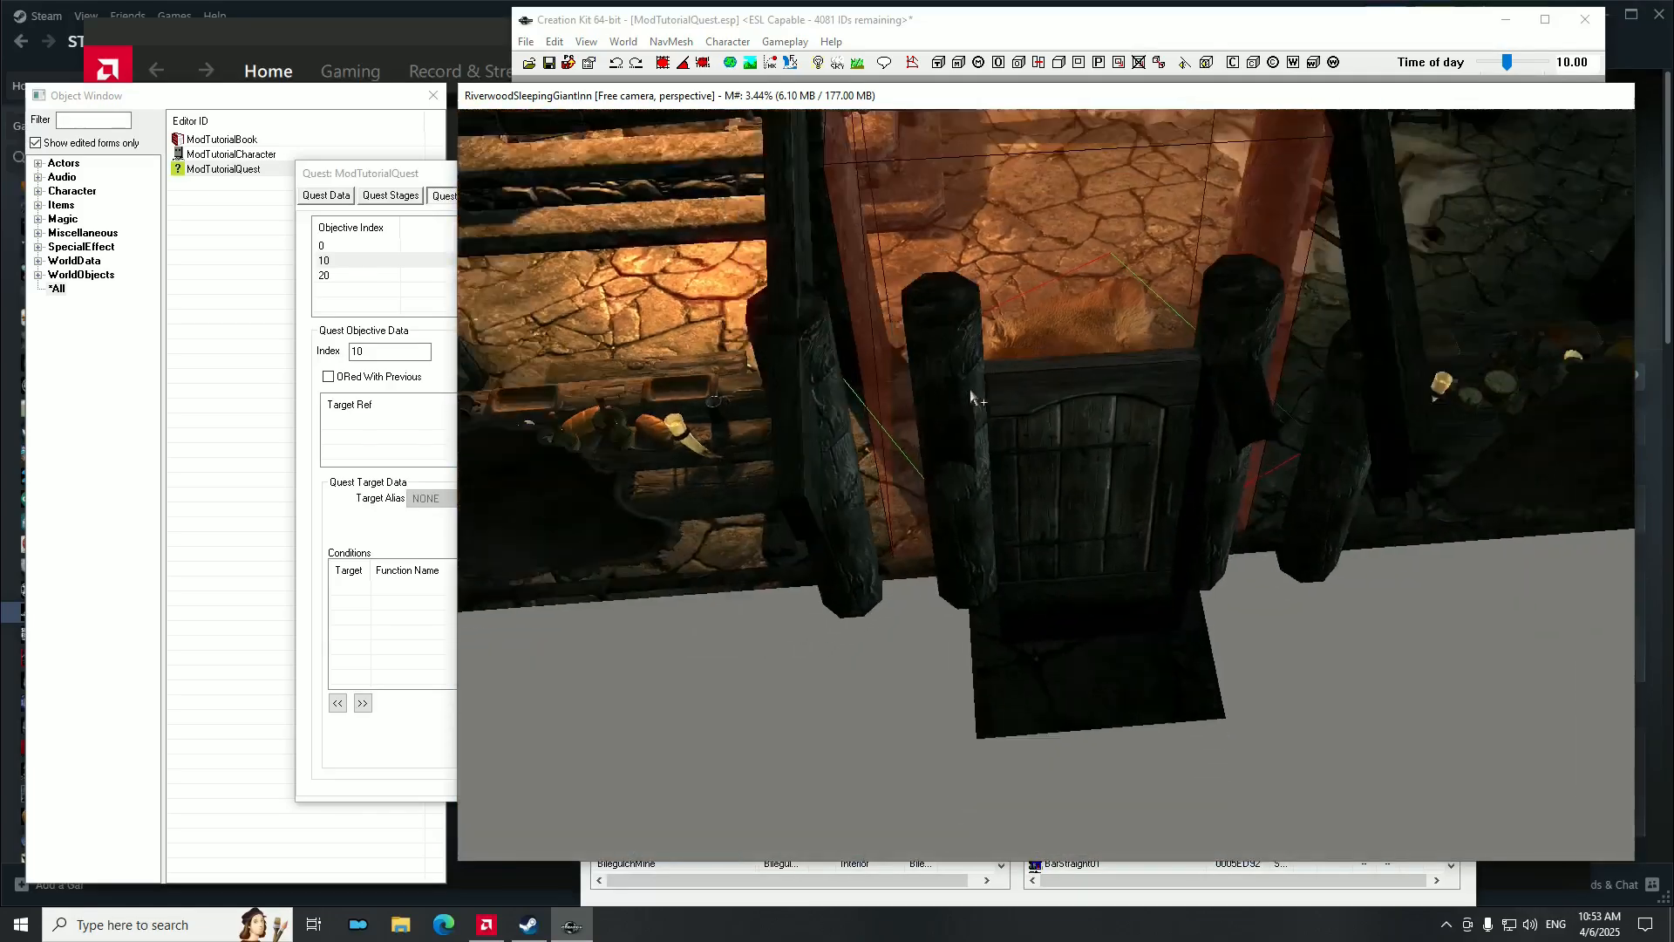
key("m")
key("shift")
key("shift")
scroll(1218, 351, "up", 6)
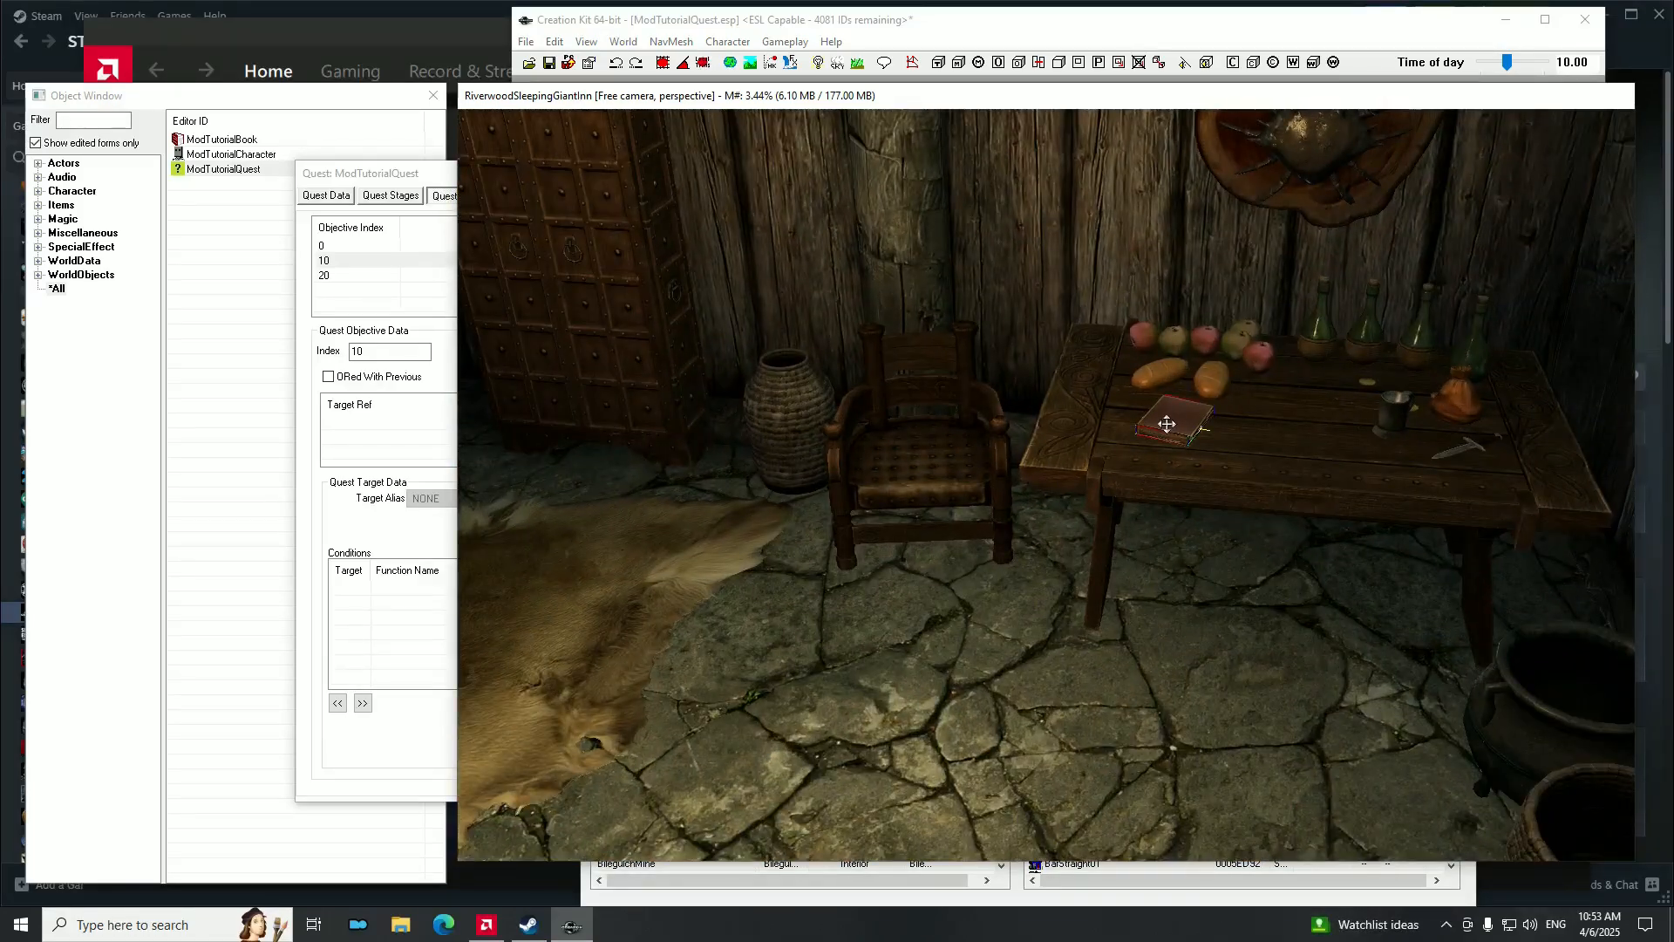
scroll(1166, 424, "down", 6)
key("shift")
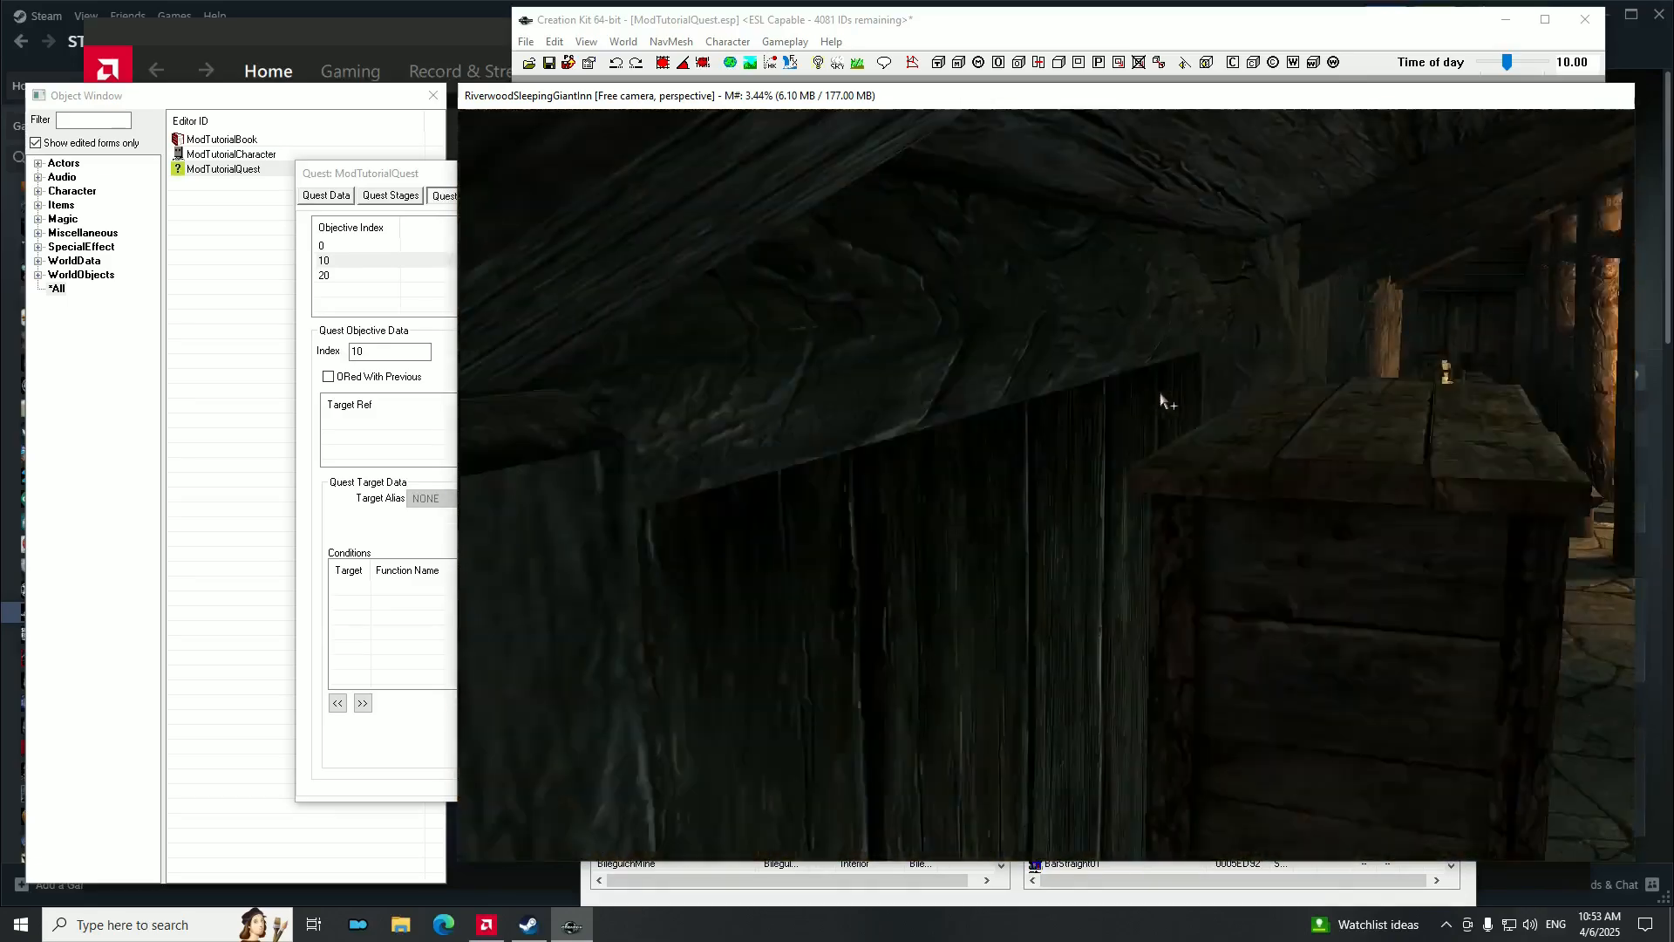
key("shift")
scroll(1188, 434, "up", 6)
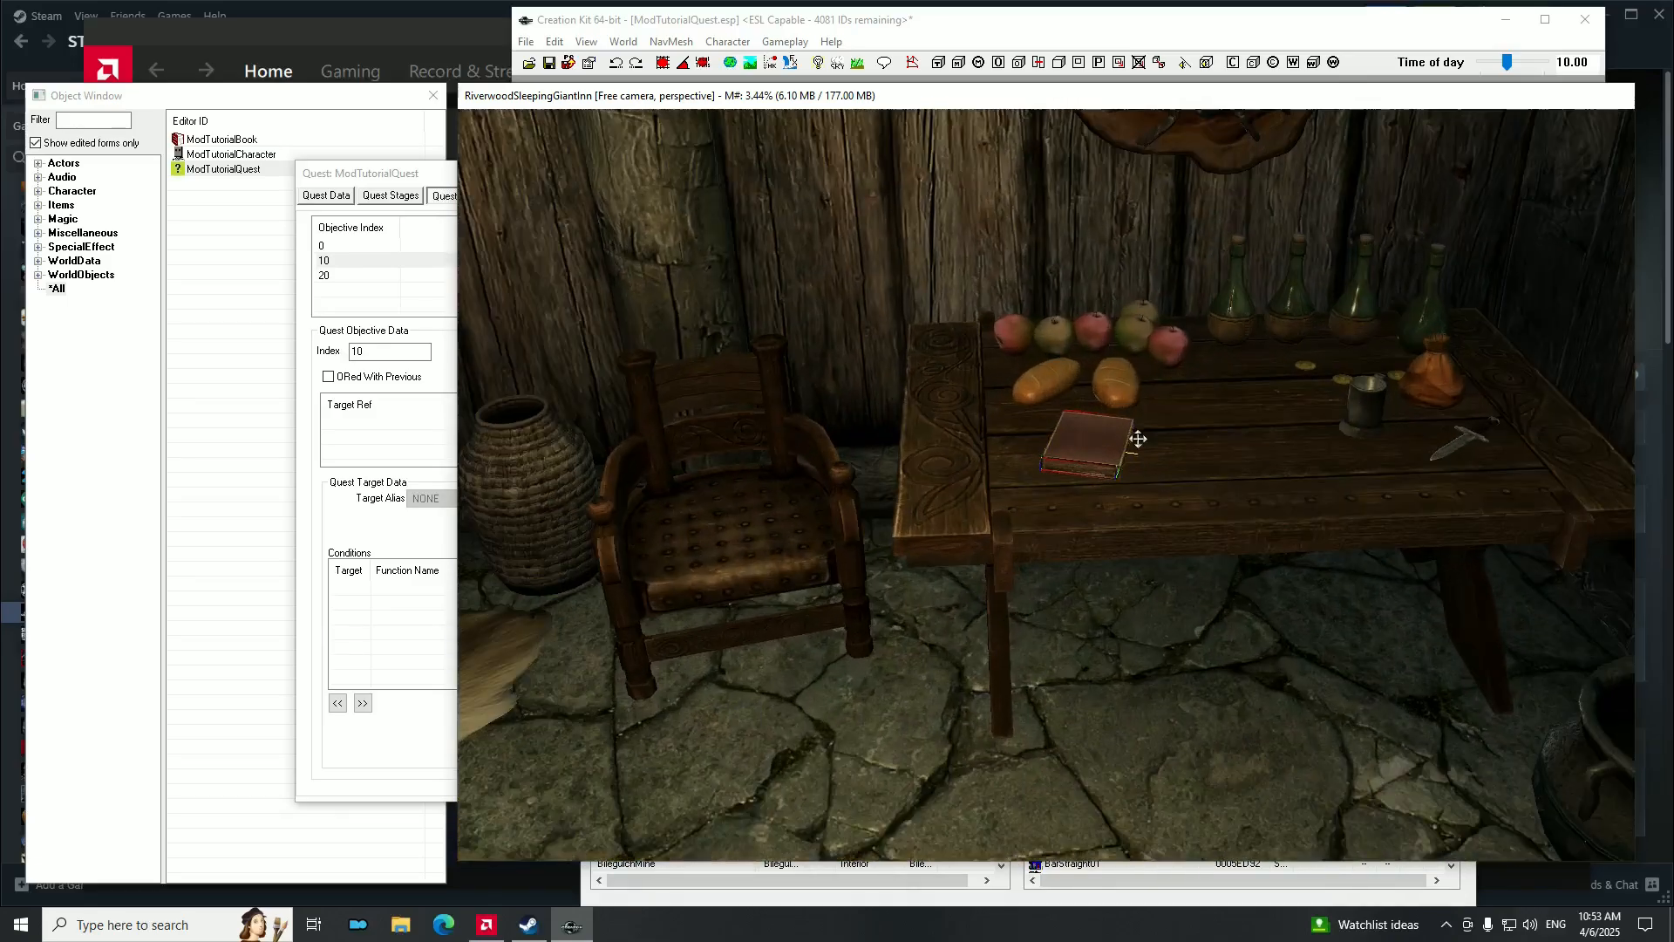
scroll(1138, 440, "up", 5)
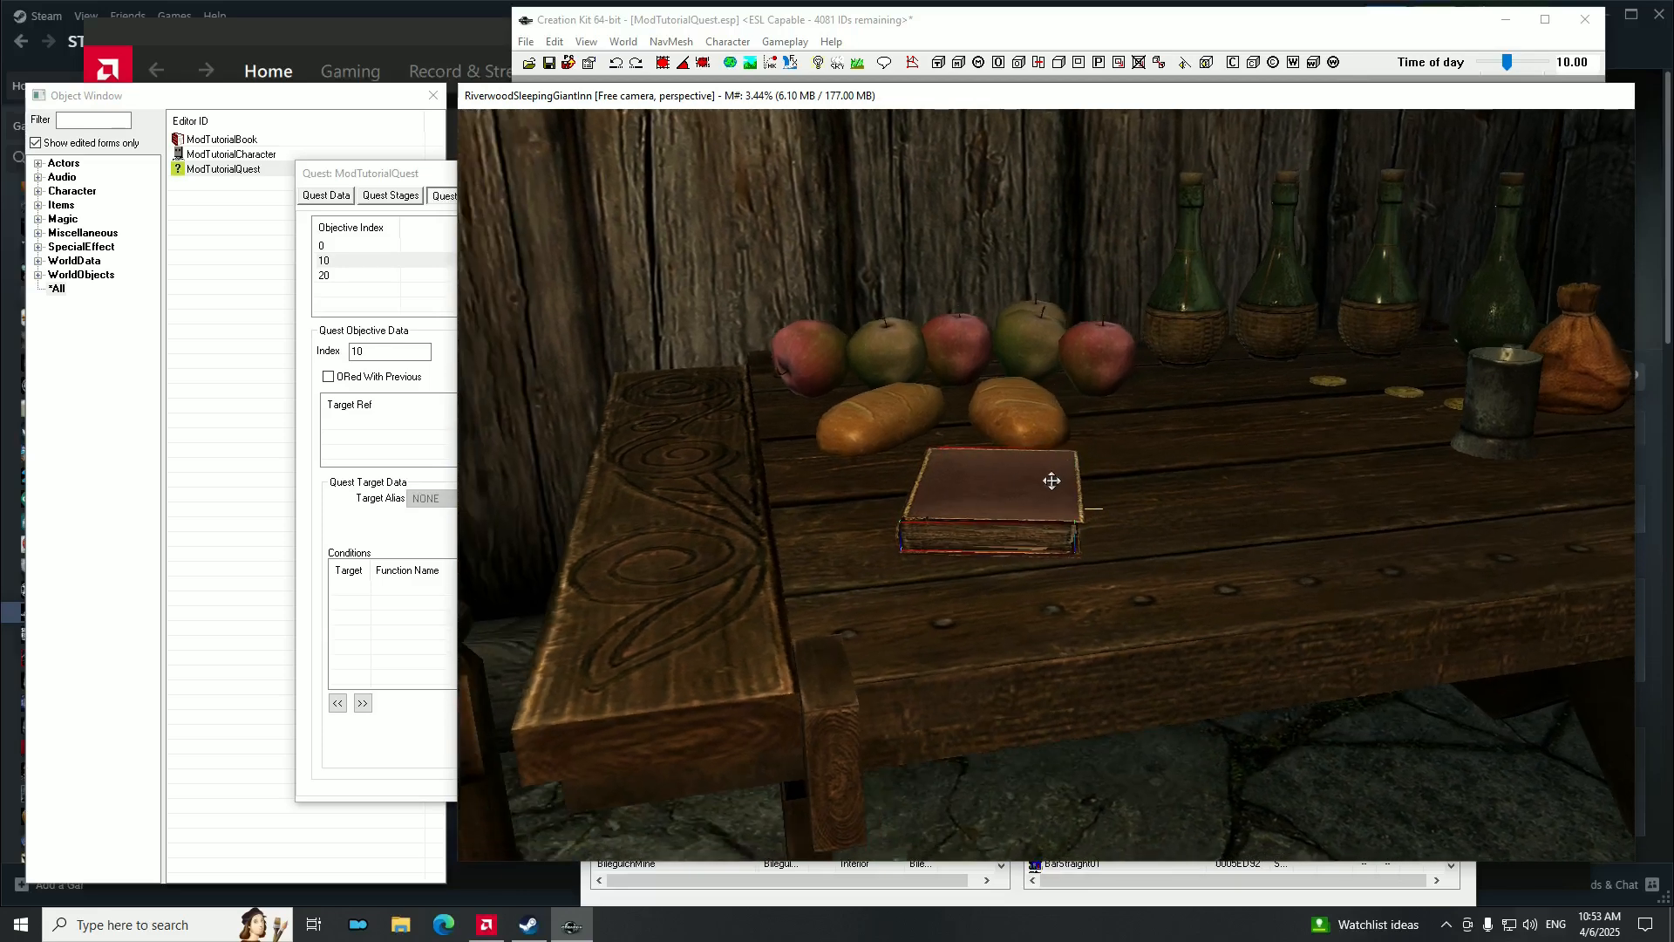
double_click(1052, 481)
Show the scripts attached to the ModTutorialBook reference.
left_click(977, 360)
left_click(977, 361)
left_click(977, 360)
left_click(977, 360)
left_click(977, 361)
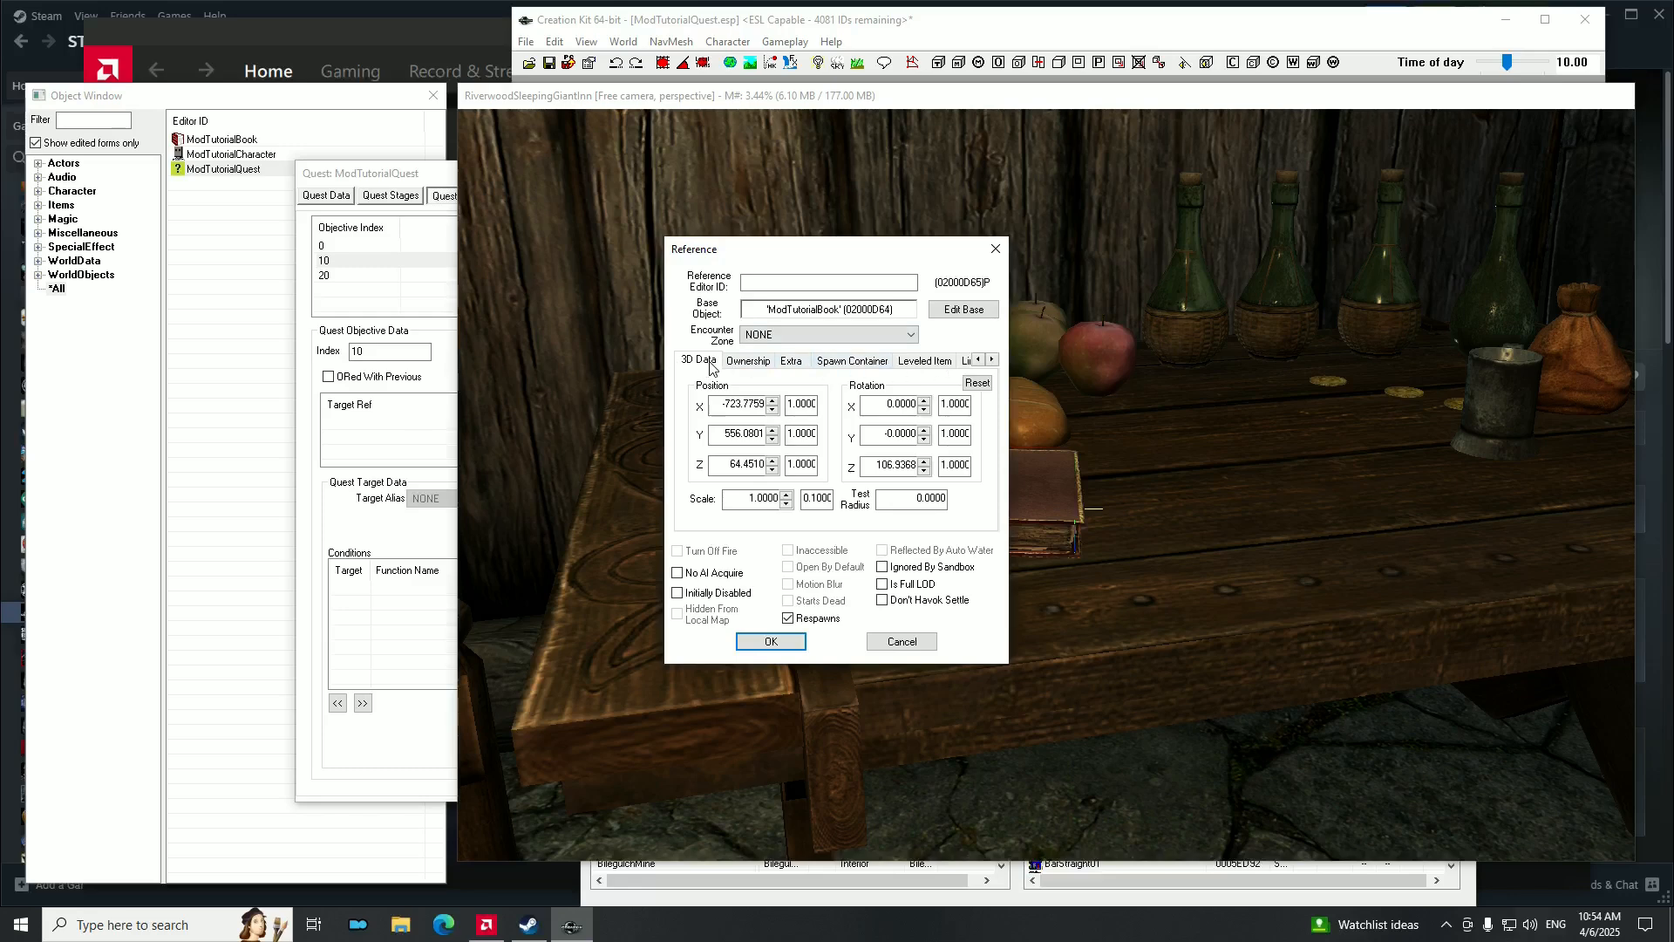
left_click(992, 360)
left_click(991, 361)
left_click(992, 360)
left_click(991, 360)
left_click(992, 360)
left_click(991, 360)
left_click(991, 360)
left_click(894, 361)
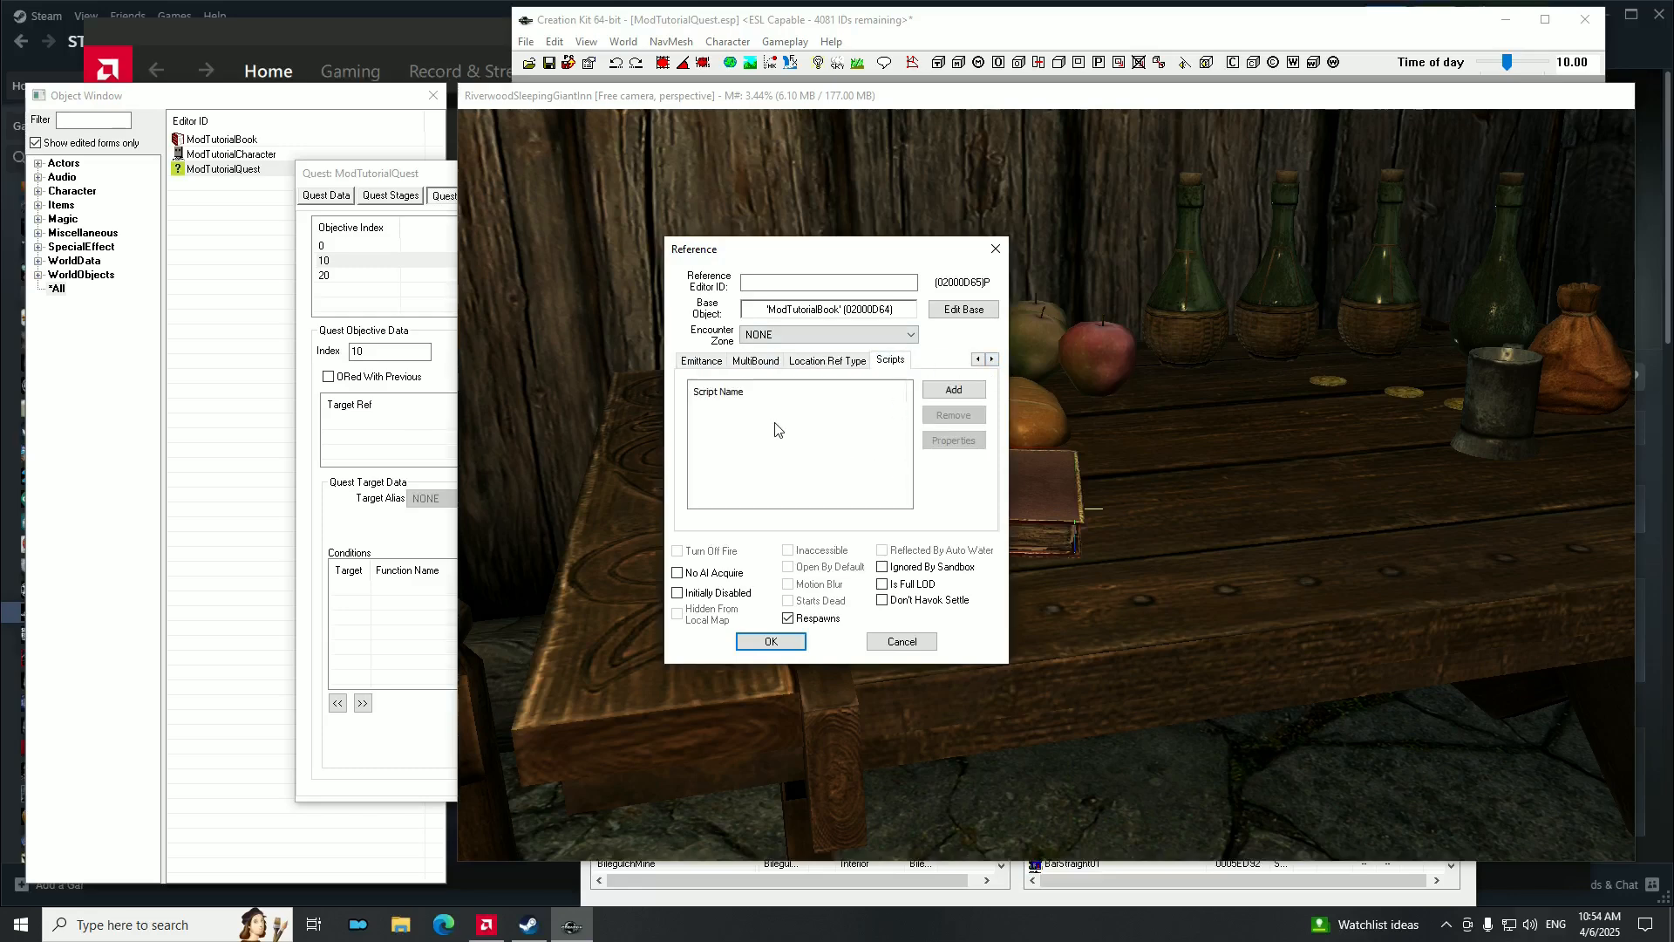
Add a new script named ModTutorialBookScript02, extending ObjectReference, to the book reference.
left_click(954, 390)
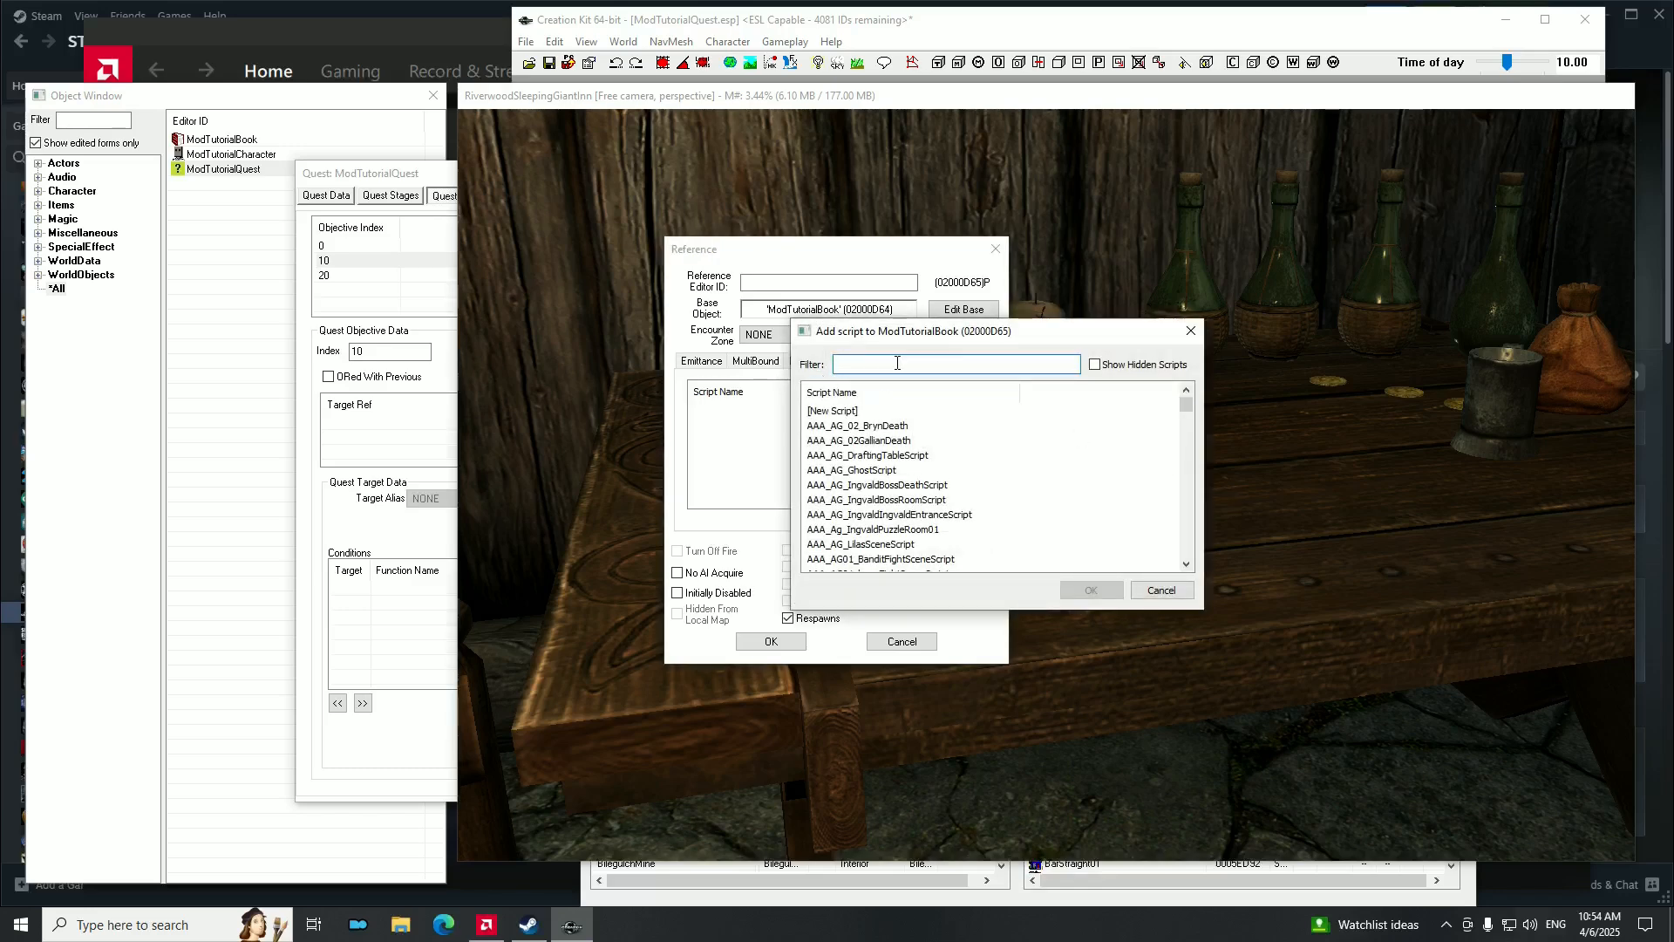
left_click(1090, 591)
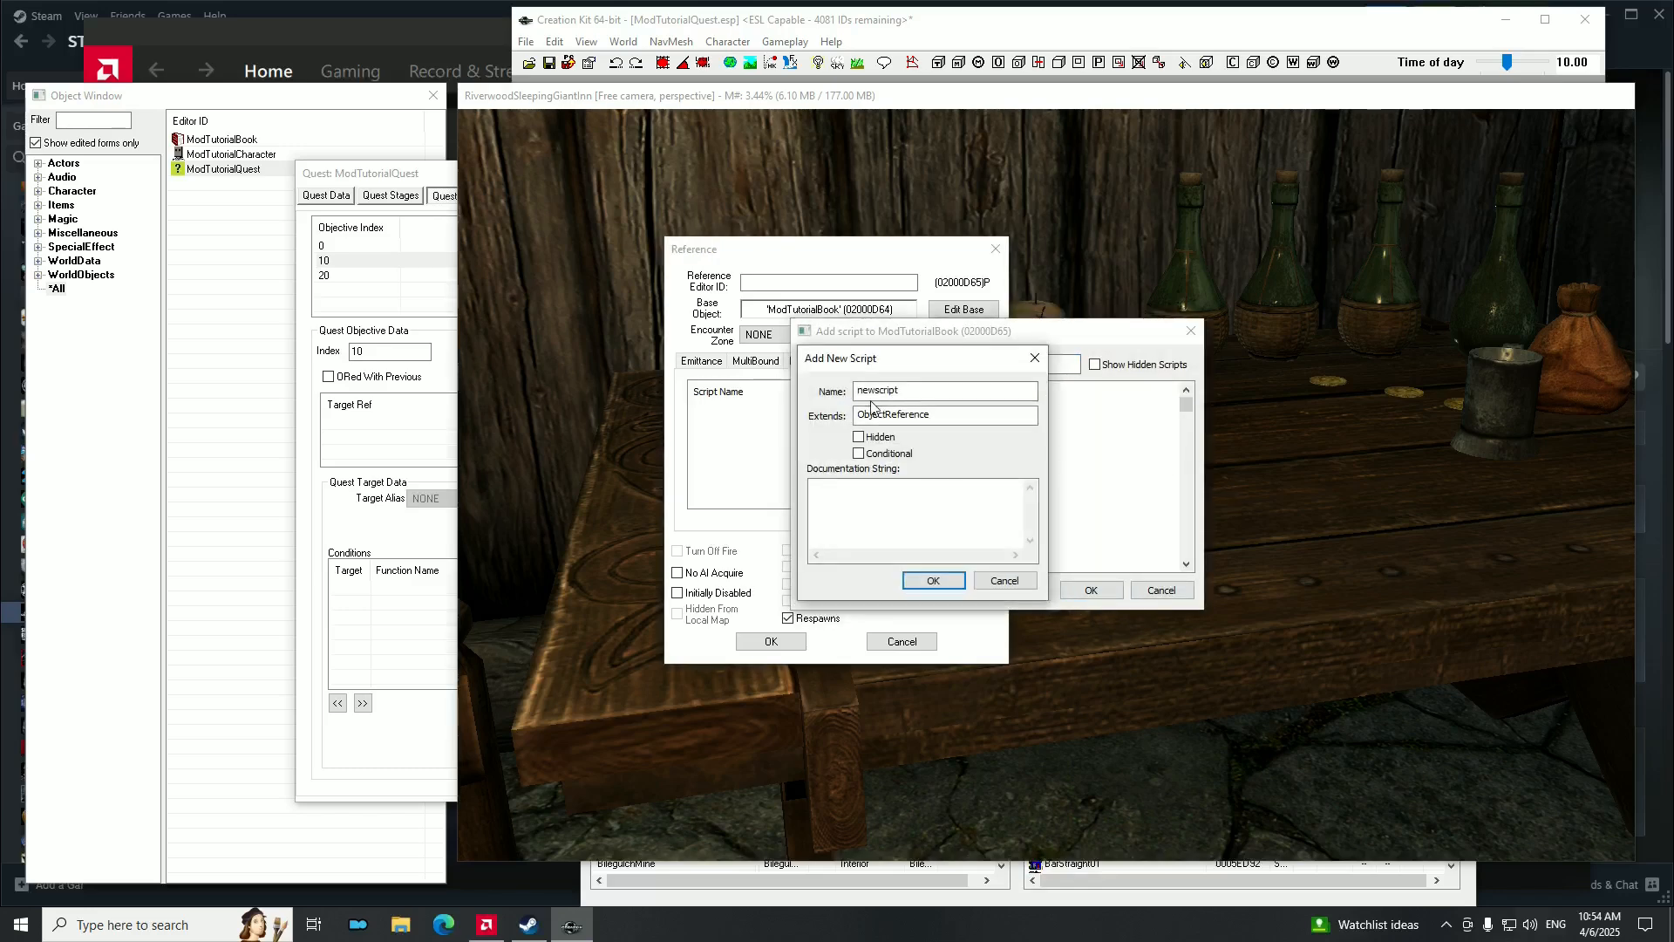
type("ModTutorialBookScrip")
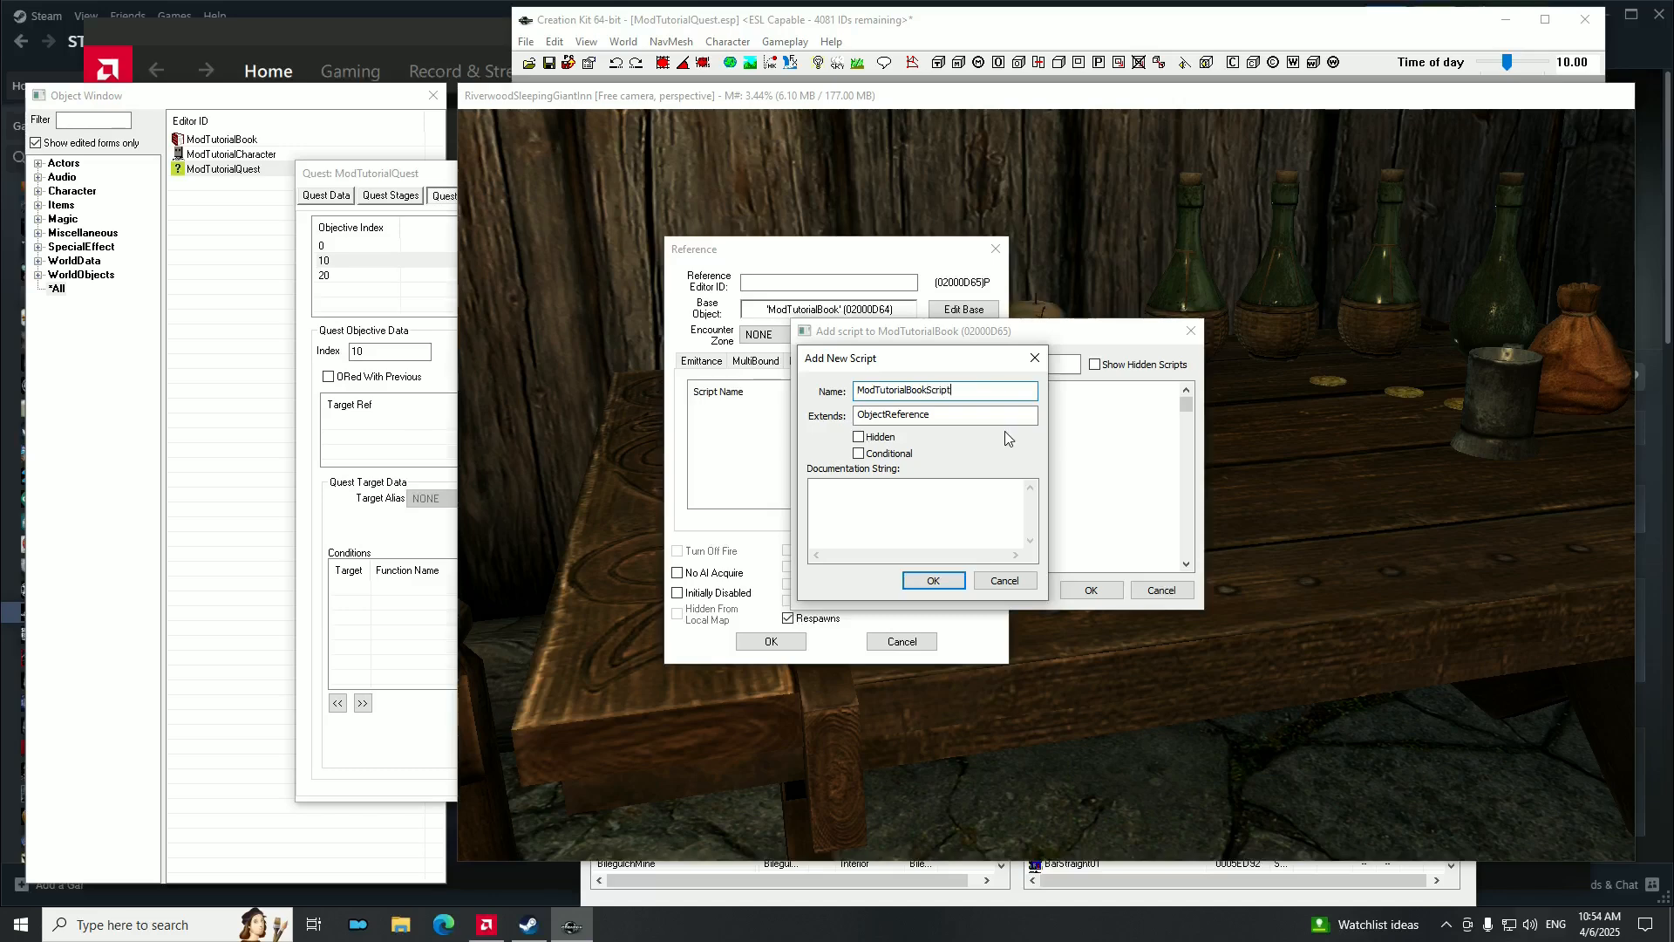
left_click(931, 580)
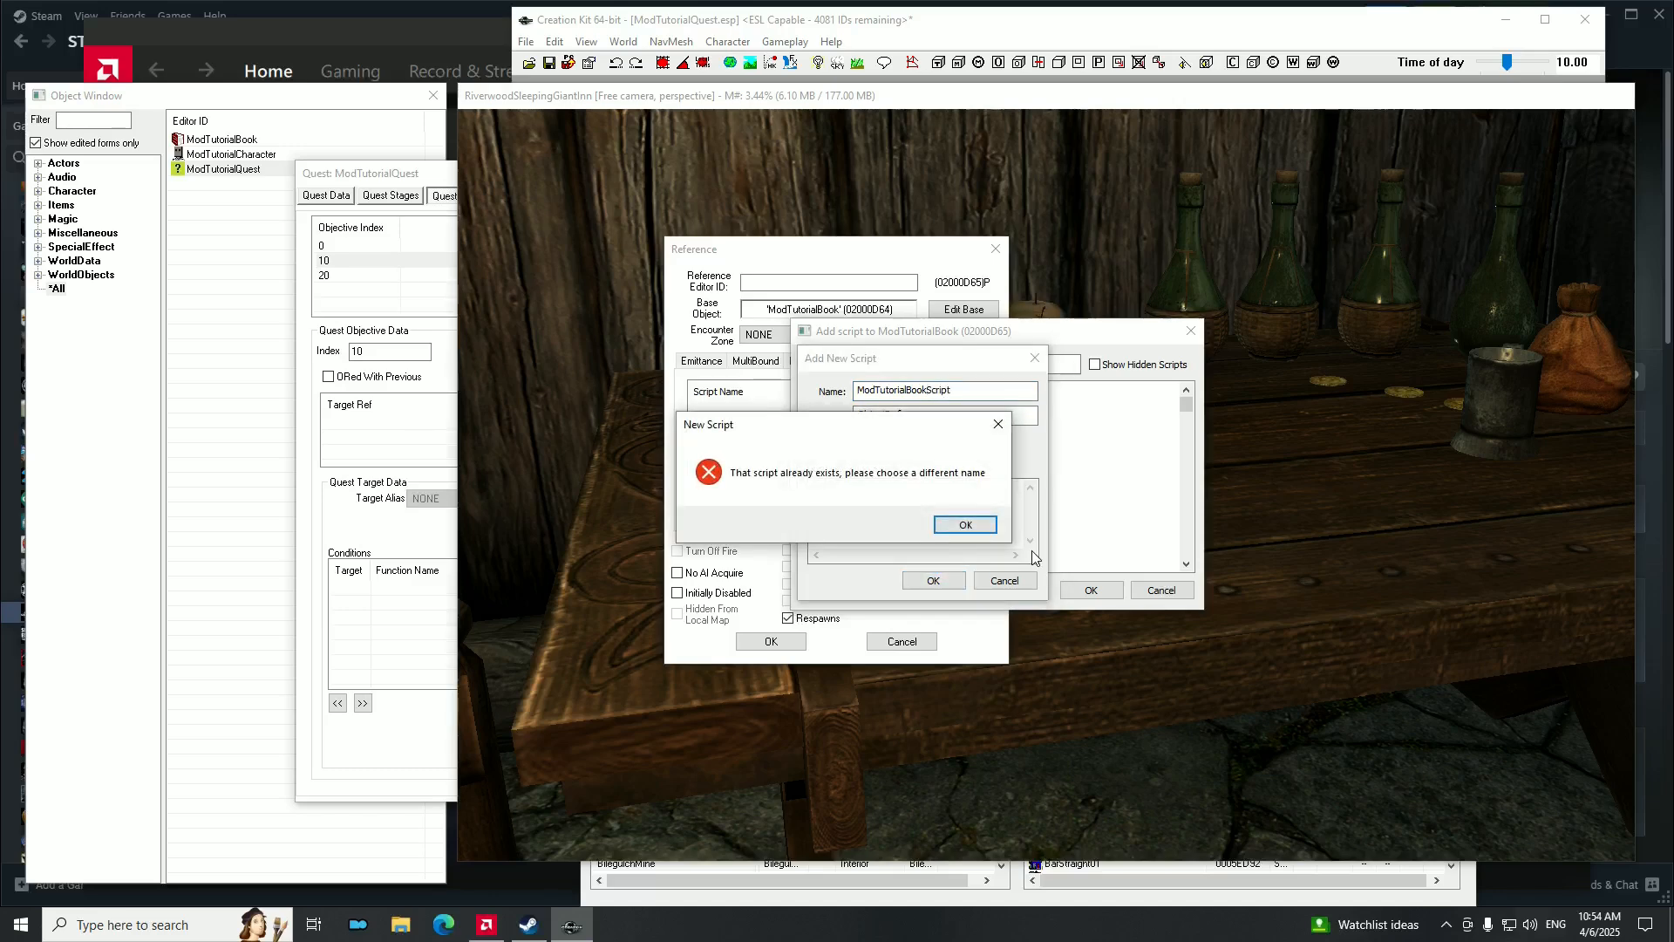
left_click(963, 524)
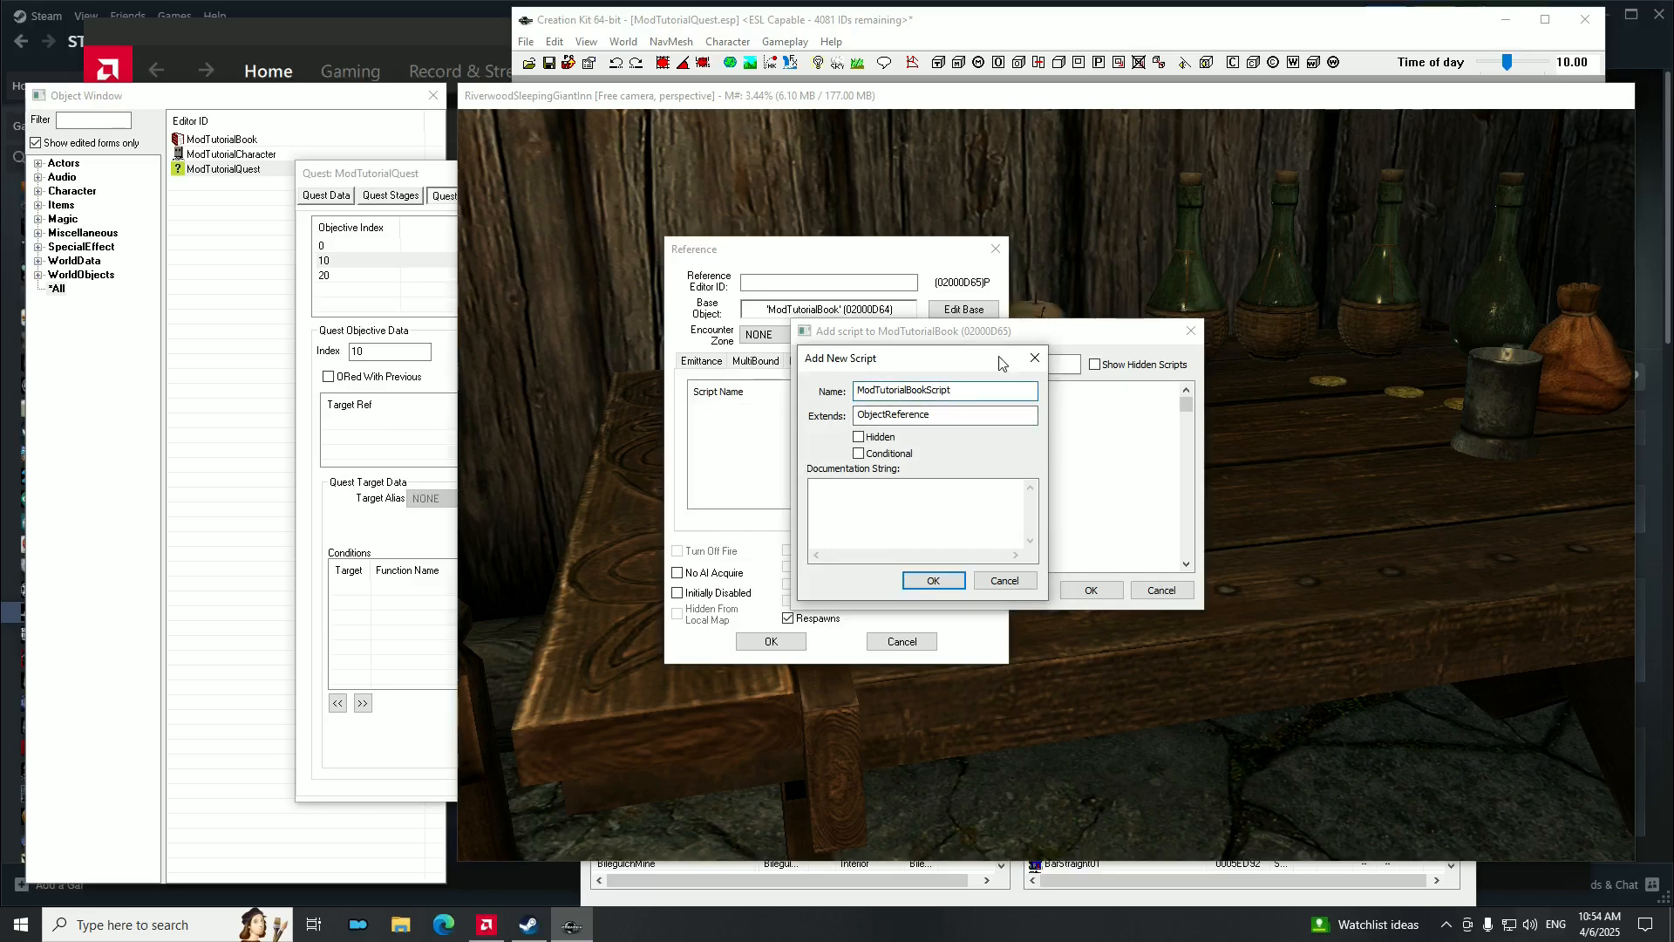
type("02")
type("02")
left_click(941, 579)
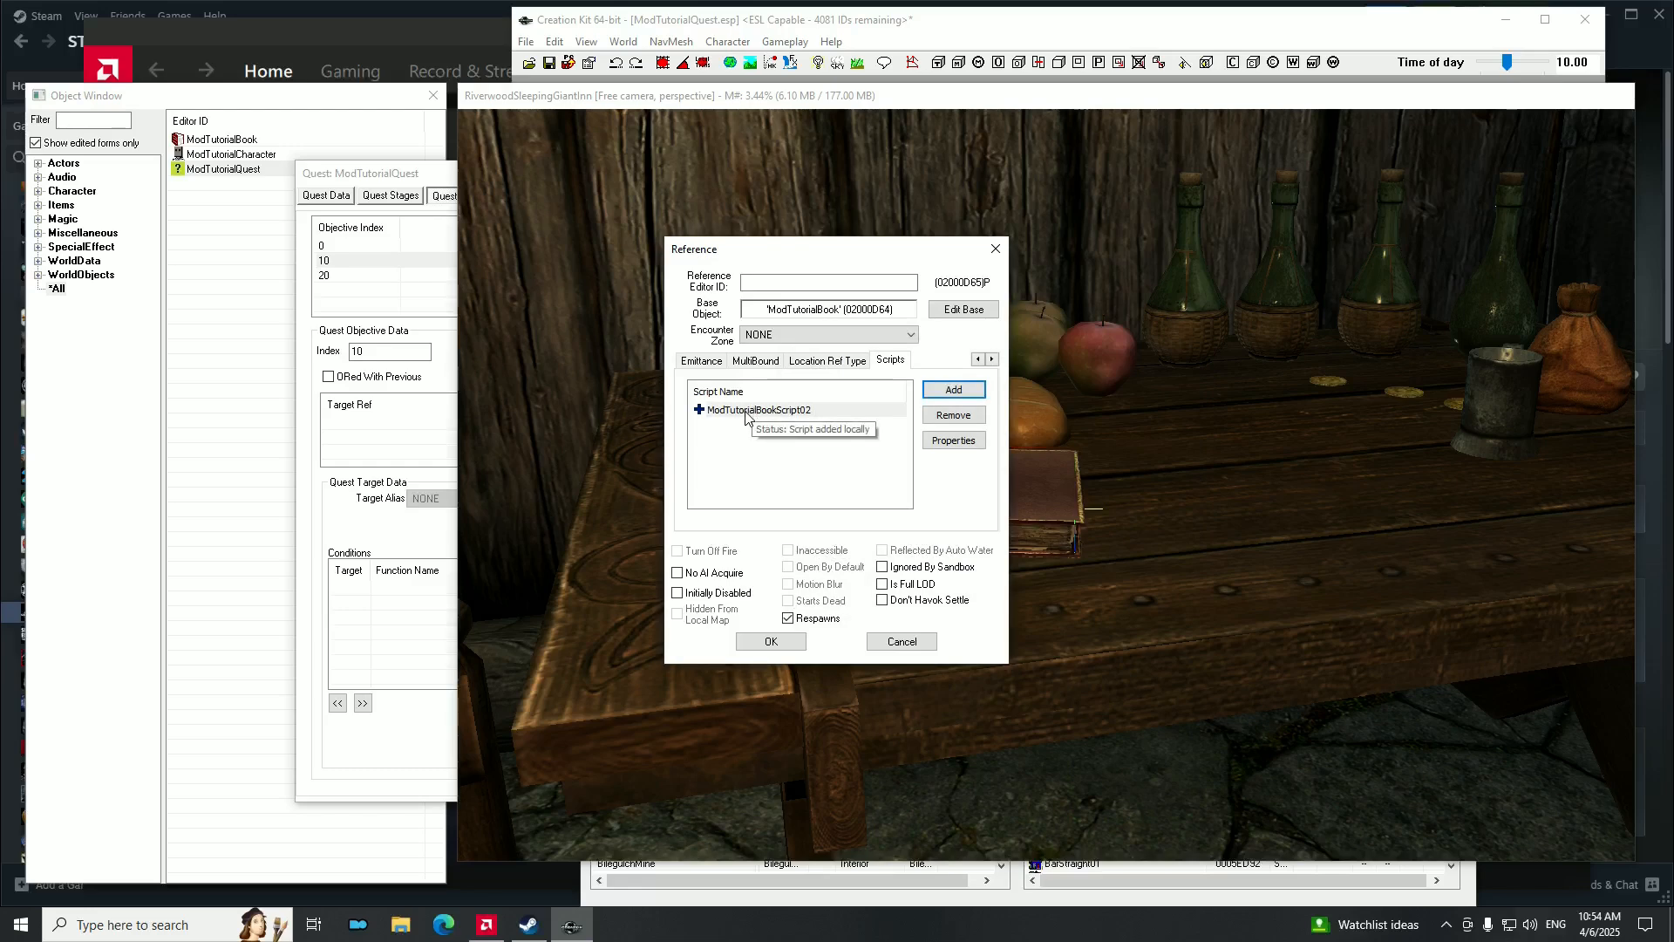
Open the source code of ModTutorialBookScript02 for editing.
left_click(746, 416)
right_click(745, 416)
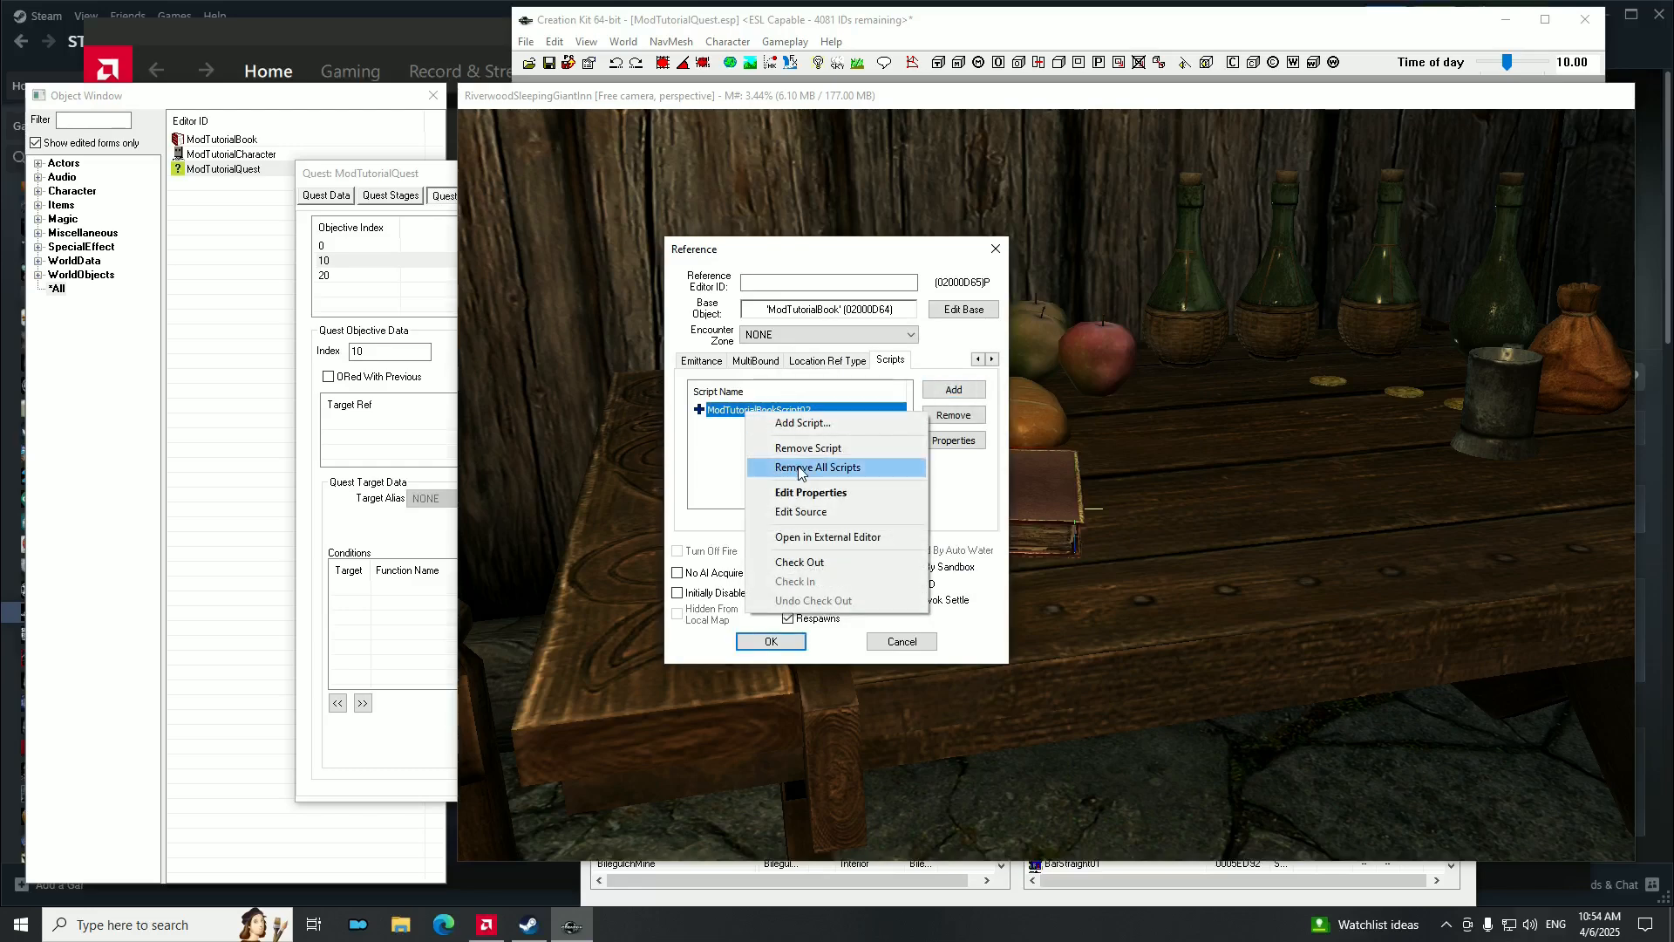
left_click(970, 482)
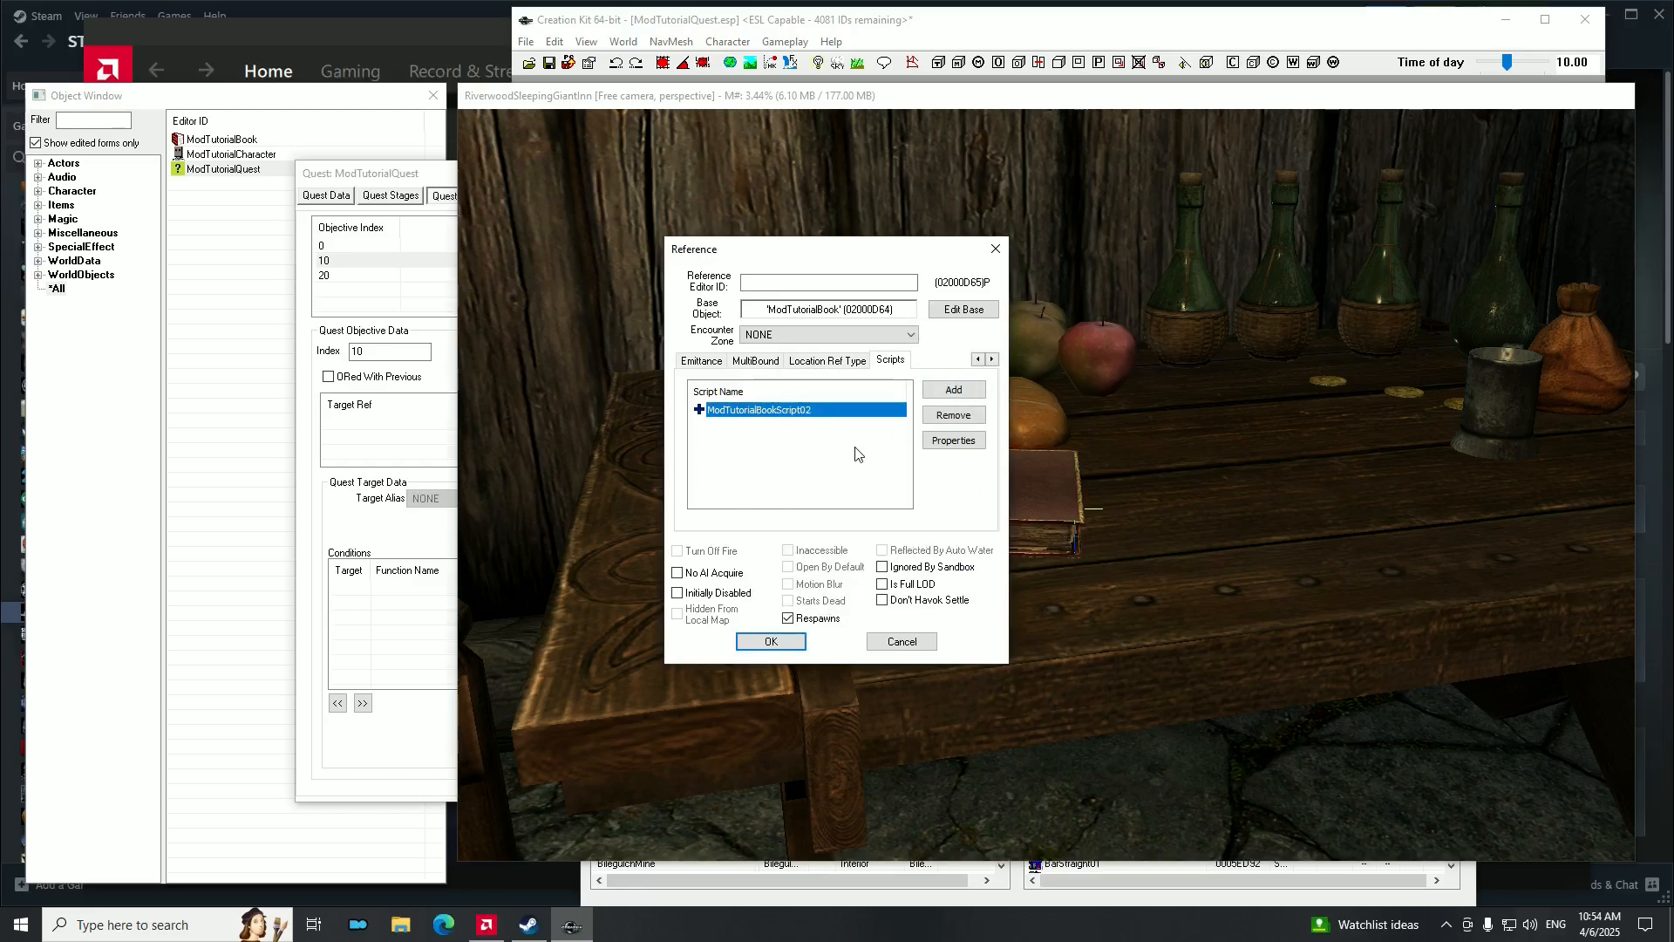
right_click(755, 417)
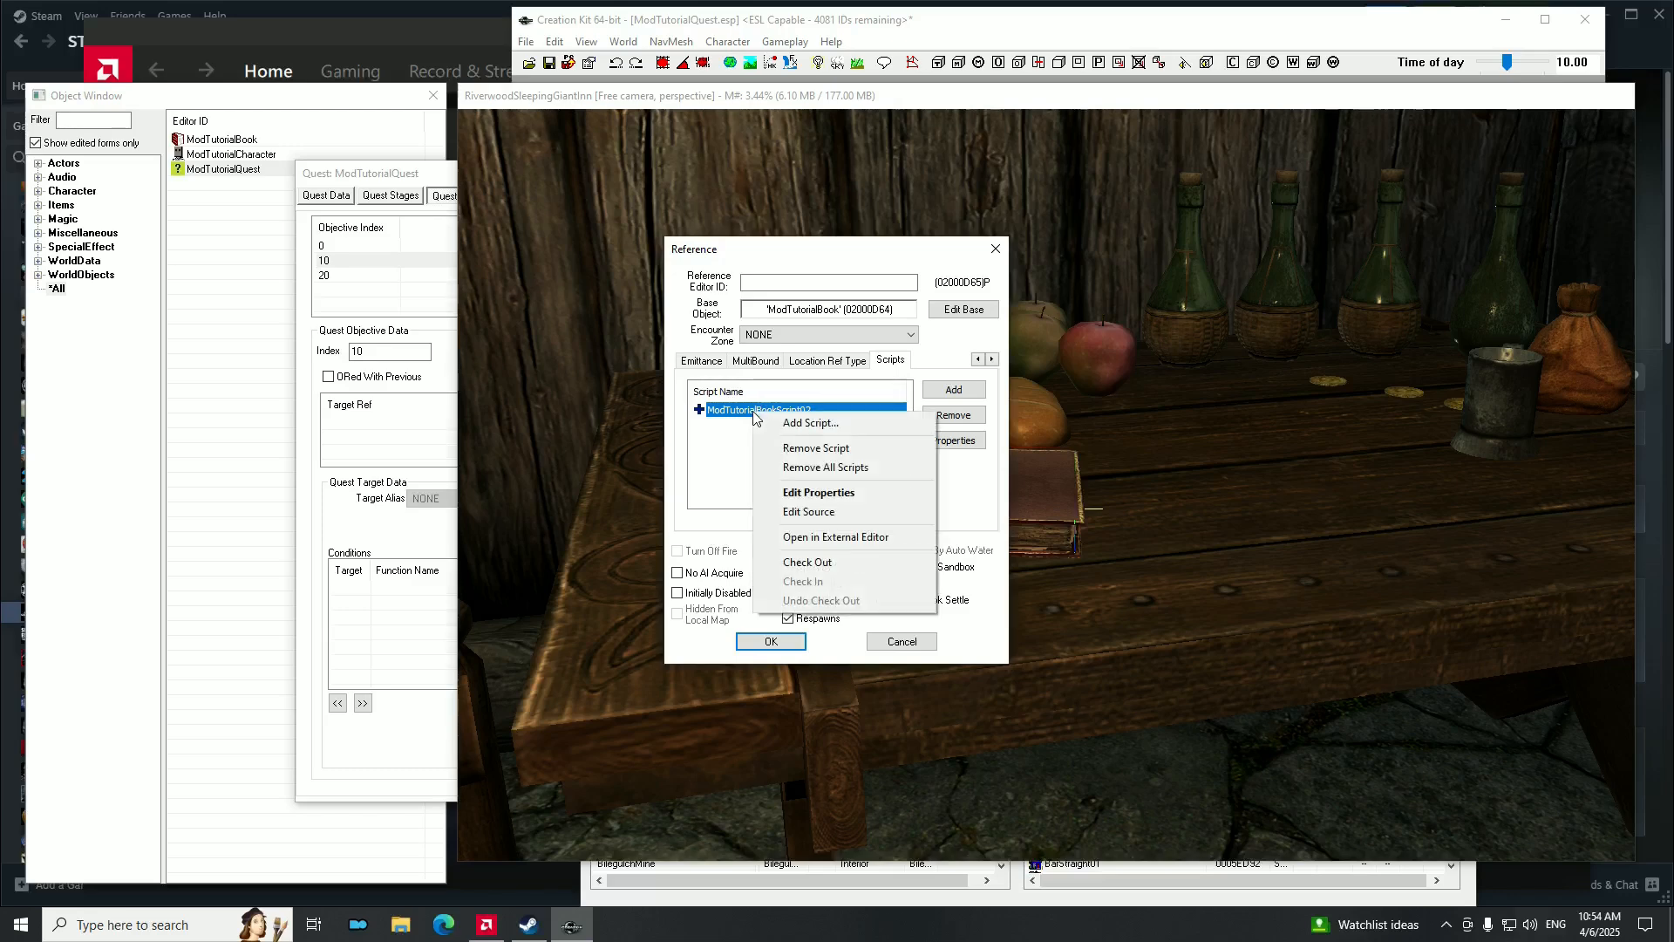
left_click(830, 511)
left_click(868, 159)
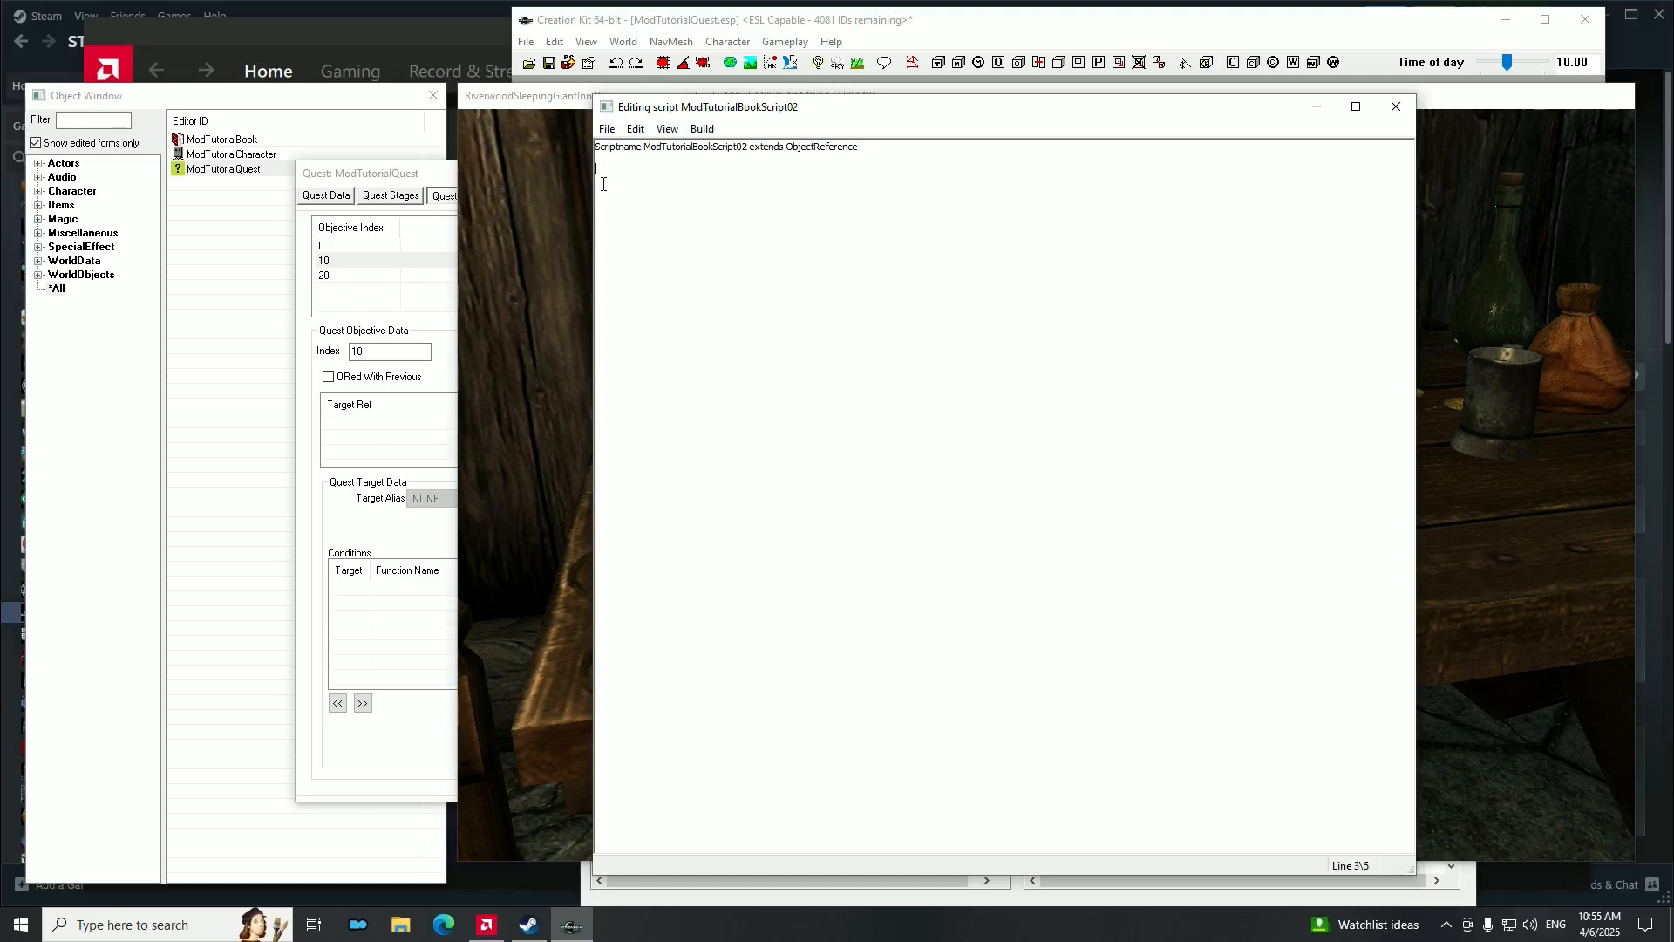
Start an onContainerChanged event below the script name, with ObjectReference akNewContainer as its first parameter.
type("Event on")
type("ContainerCha")
type("nged(ObjectRefere")
type("nce")
type(", akNew")
type("Container")
type(" O")
left_click(831, 186)
left_click(788, 169)
key("BackSpace")
Add ObjectReference akoldContainer as the event's second parameter and close the declaration.
left_click(861, 170)
type(",")
type(" ObjectR")
type("eference")
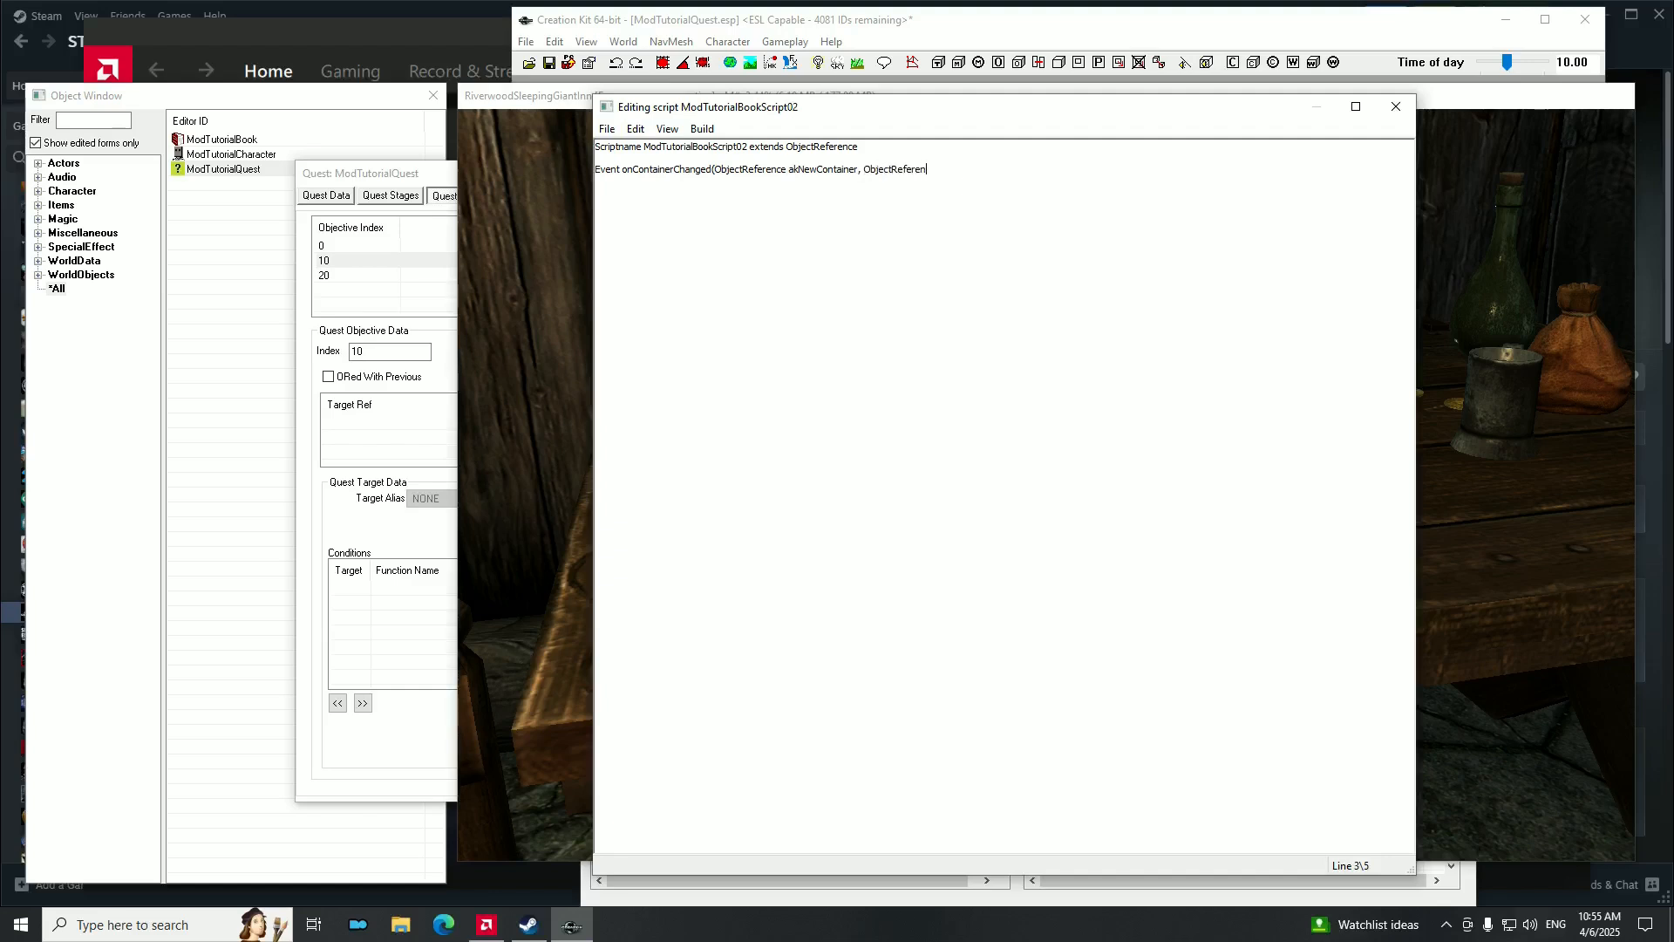
type(" akoldContainer)")
Add the condition "If akNewContainer == Game.GetPlayer()" inside the event.
key("Return")
type("If akNew")
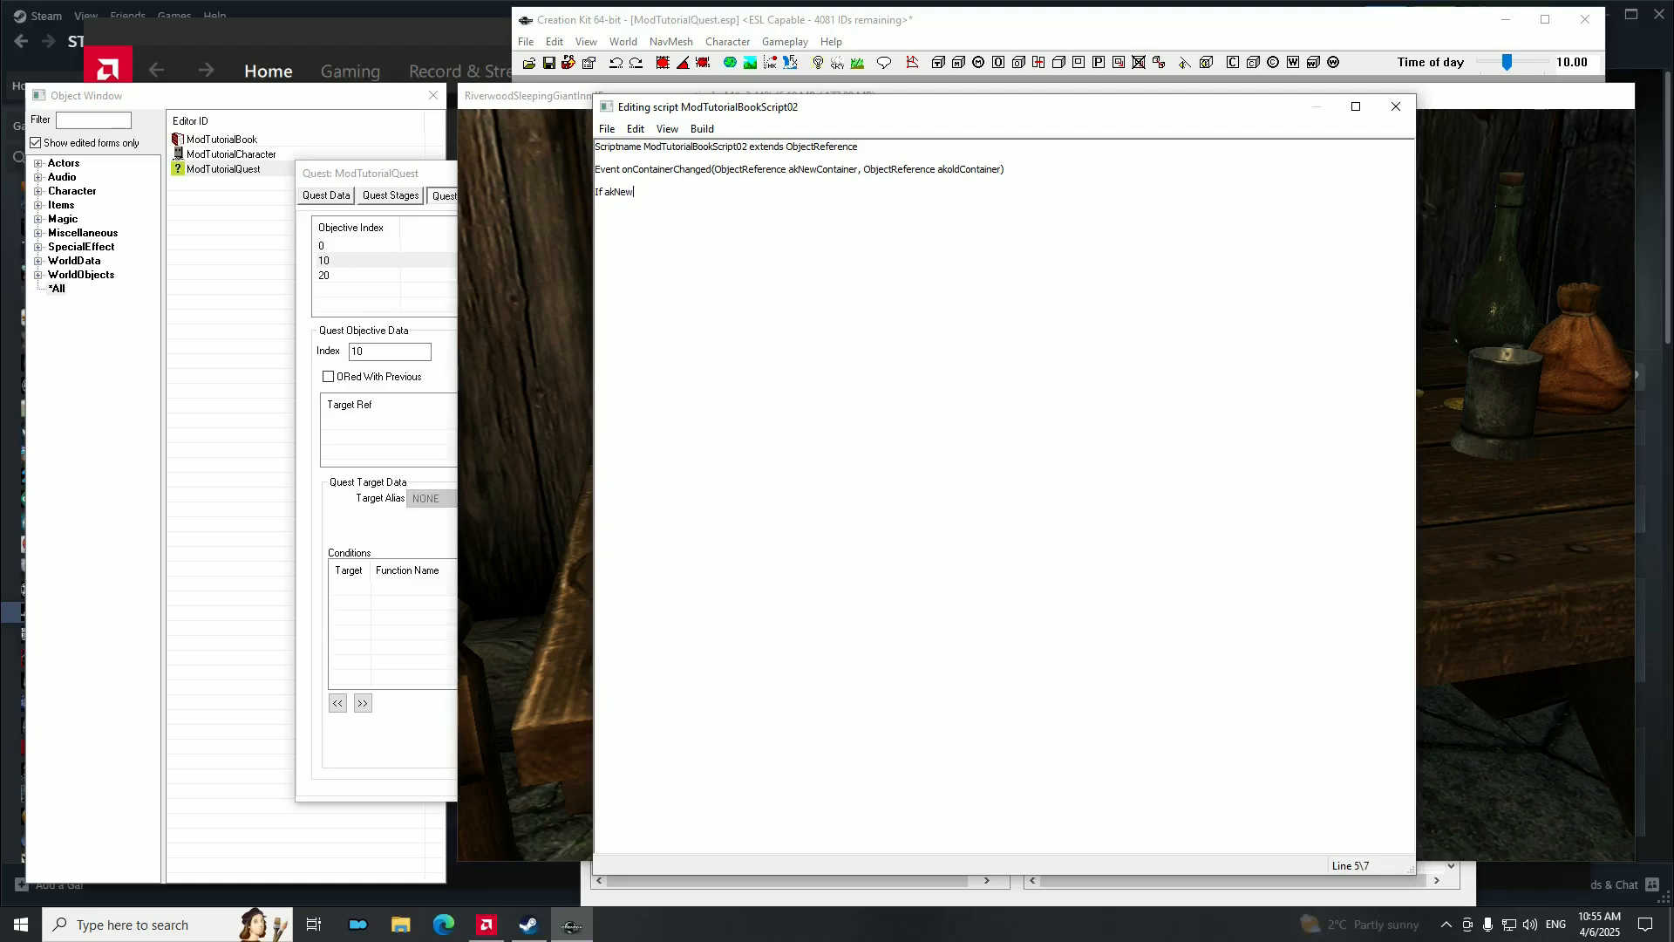
type("Container == Game.GetPlyaer(")
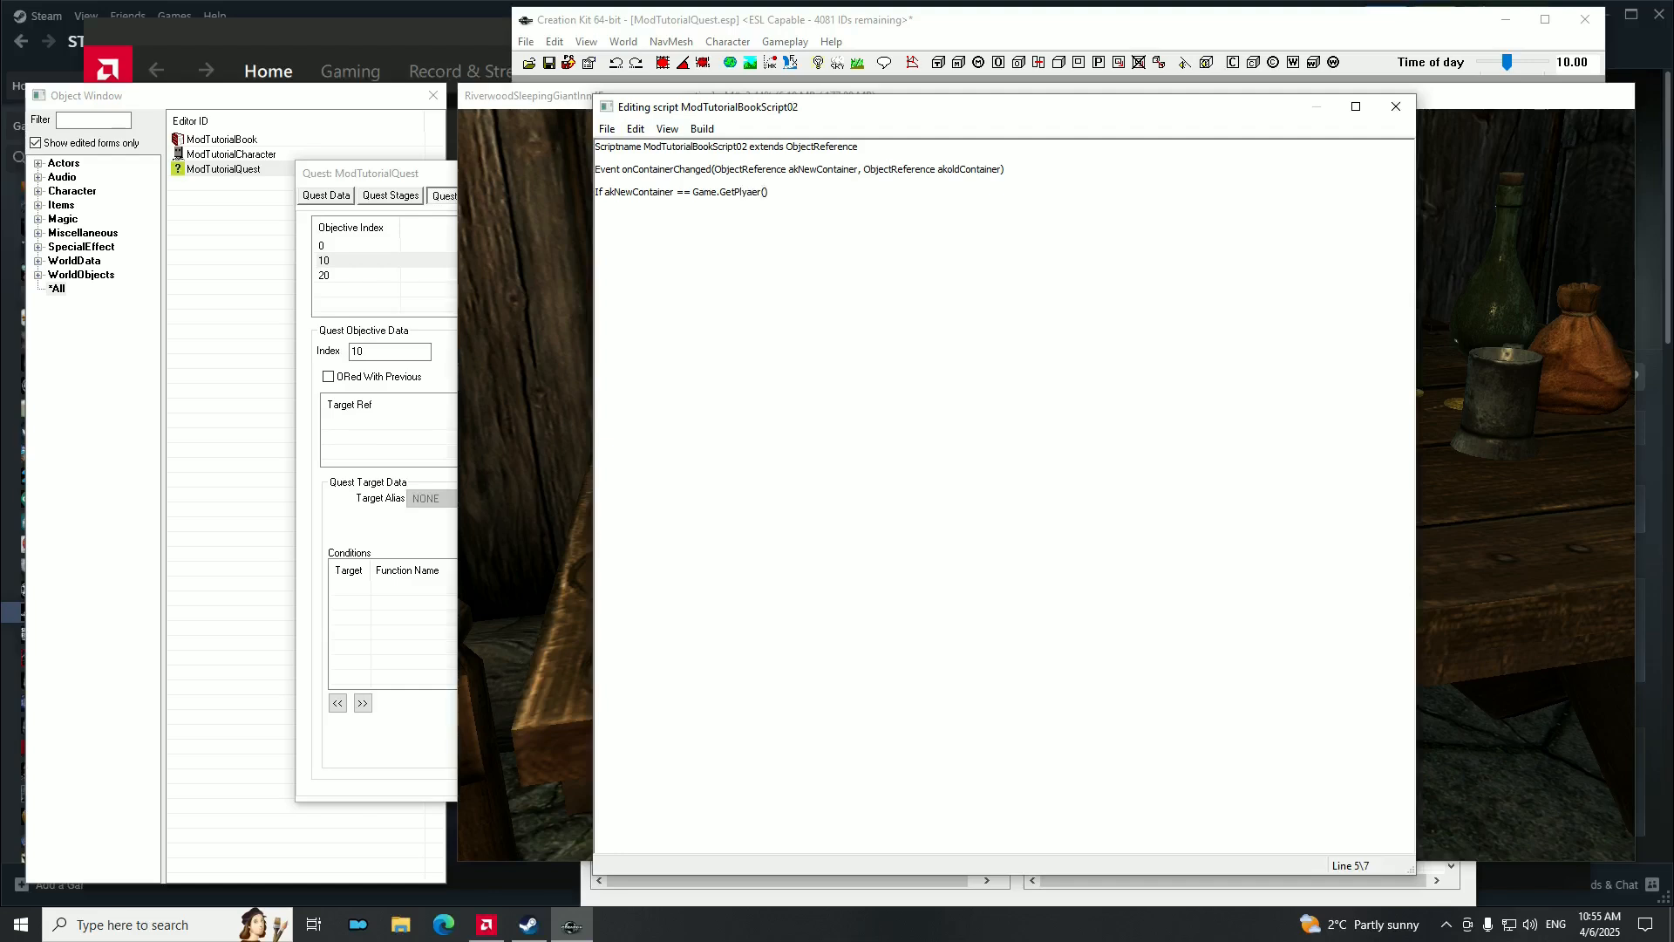
key("BackSpace")
key("BackSpace")
key("BackSpace")
key("BackSpace")
type("eye")
left_click(746, 194)
key("BackSpace")
type("a")
Add the calls ModTutorialQuest.SetStage(20) and ModTutorialQuest.SetObjectiveDisplayed(20) under the condition.
left_click(773, 197)
type("ModTutorialQuest.SetStage(20)")
key("Return")
type("ModTutorialQuest")
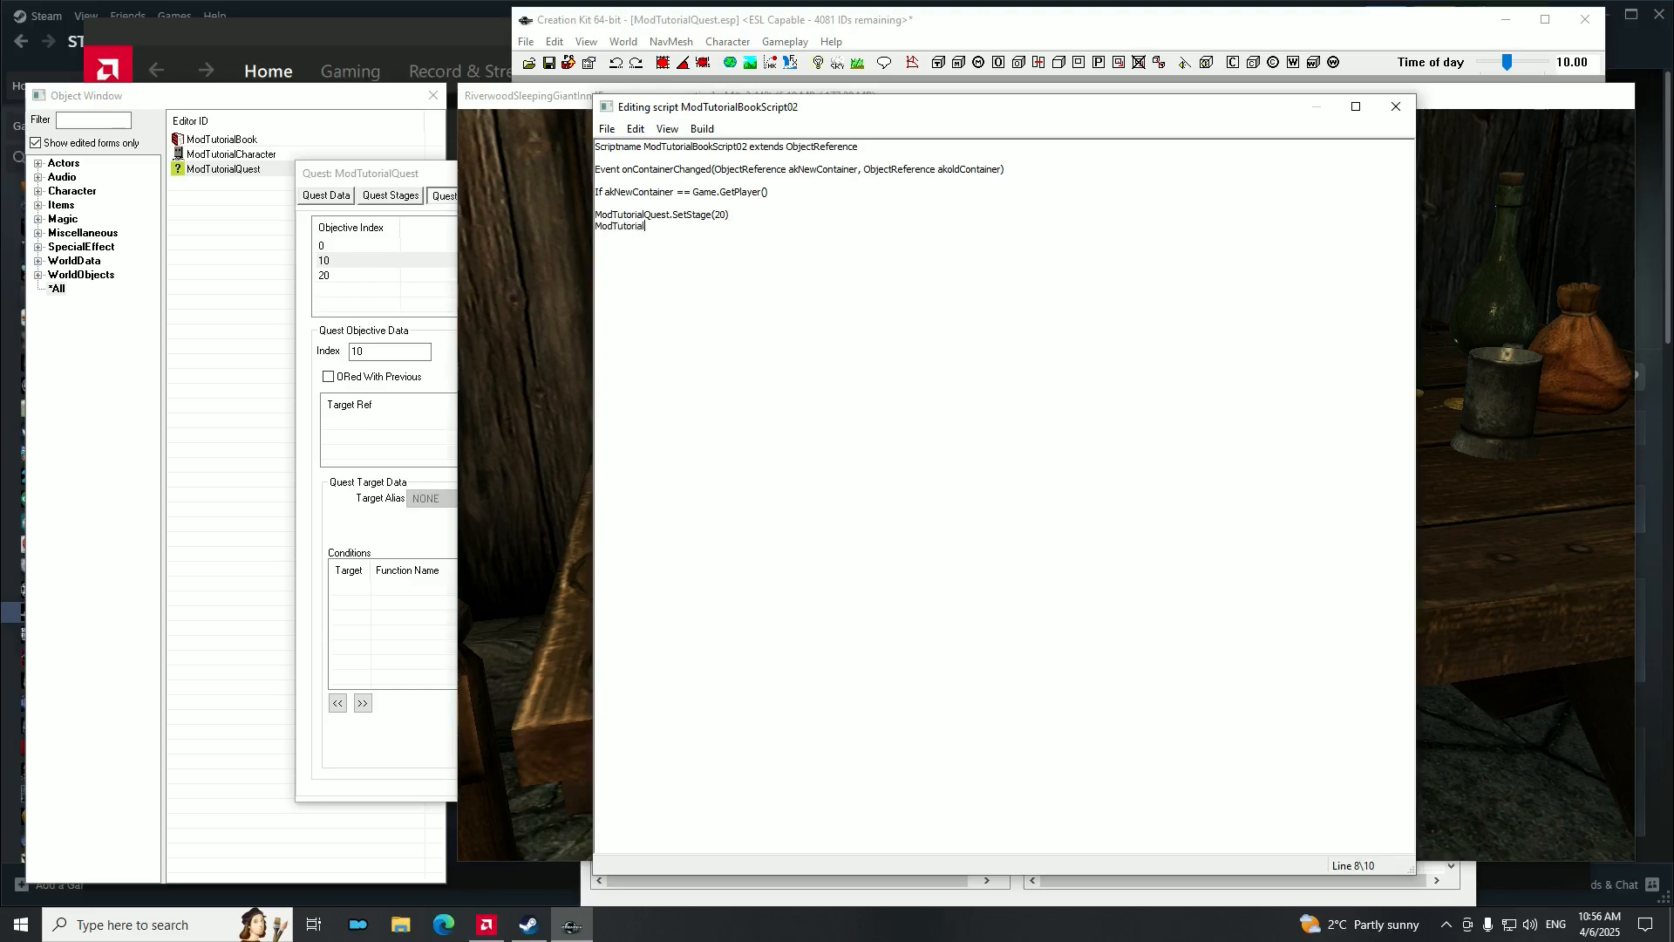
type(".Se")
type("tObjectiveDi")
type("spla")
type("yed")
type("(20) ")
type("Mo")
key("BackSpace")
Duplicate the ModTutorialQuest.SetObjectiveDisplayed(20) line directly below itself.
left_click_drag(787, 228, 611, 228)
left_click(597, 236)
left_click(599, 205)
left_click_drag(793, 225, 597, 230)
key("ctrl+c")
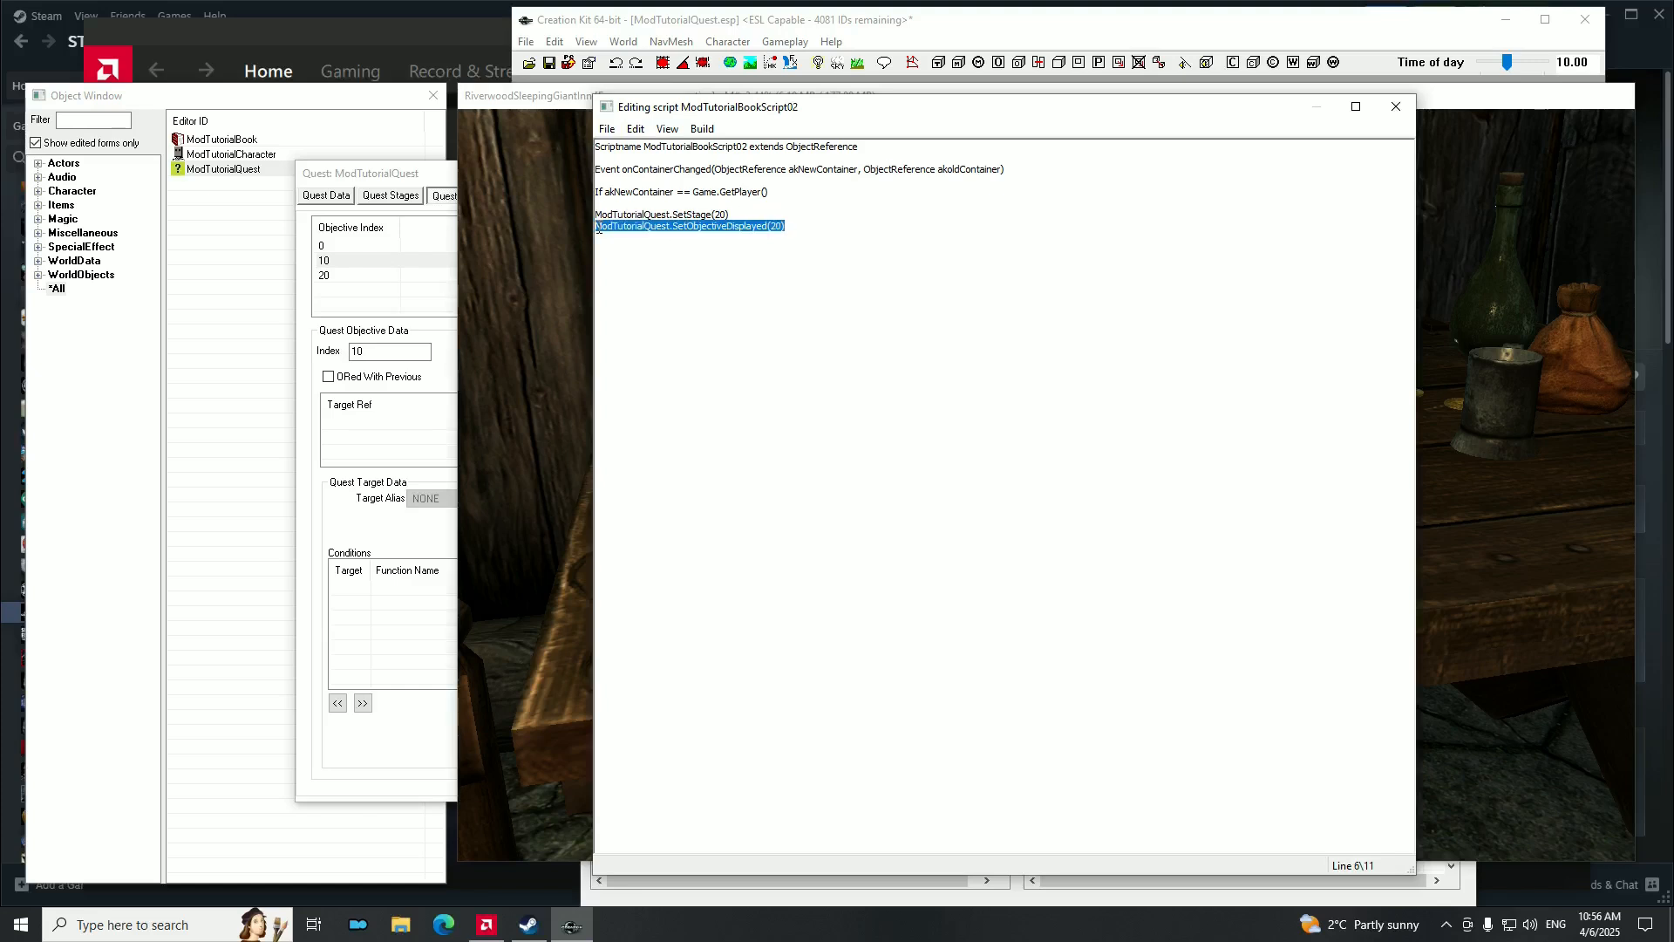
left_click(809, 231)
key("ctrl+v")
Change the duplicated line to ModTutorialQuest.SetObjectiveCompleted(10).
key("BackSpace")
key("BackSpace")
key("BackSpace")
key("BackSpace")
key("BackSpace")
key("BackSpace")
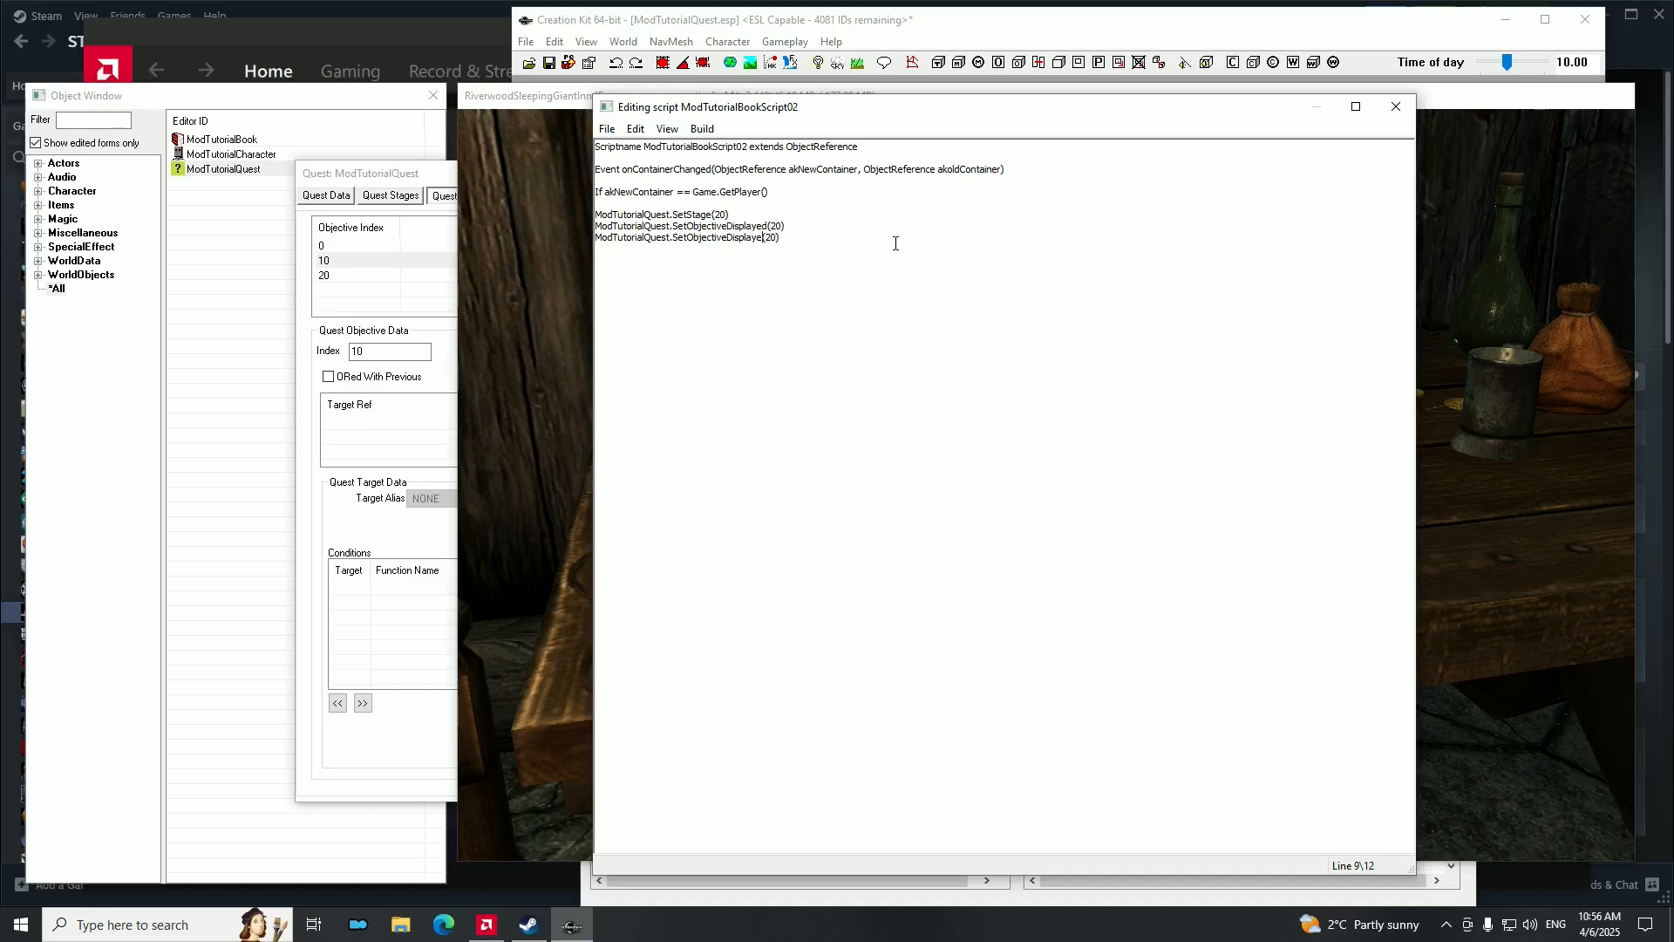
key("BackSpace")
key("BackSpace")
key("BackSpace")
type("Completed")
key("BackSpace")
type("1")
Close the condition and the event with endif and endEvent.
key("Return")
key("Return")
type("endif ")
type("endEv")
type("ent")
Review the onContainerChanged event name and its akNewContainer parameter in the script.
left_click_drag(875, 116, 804, 145)
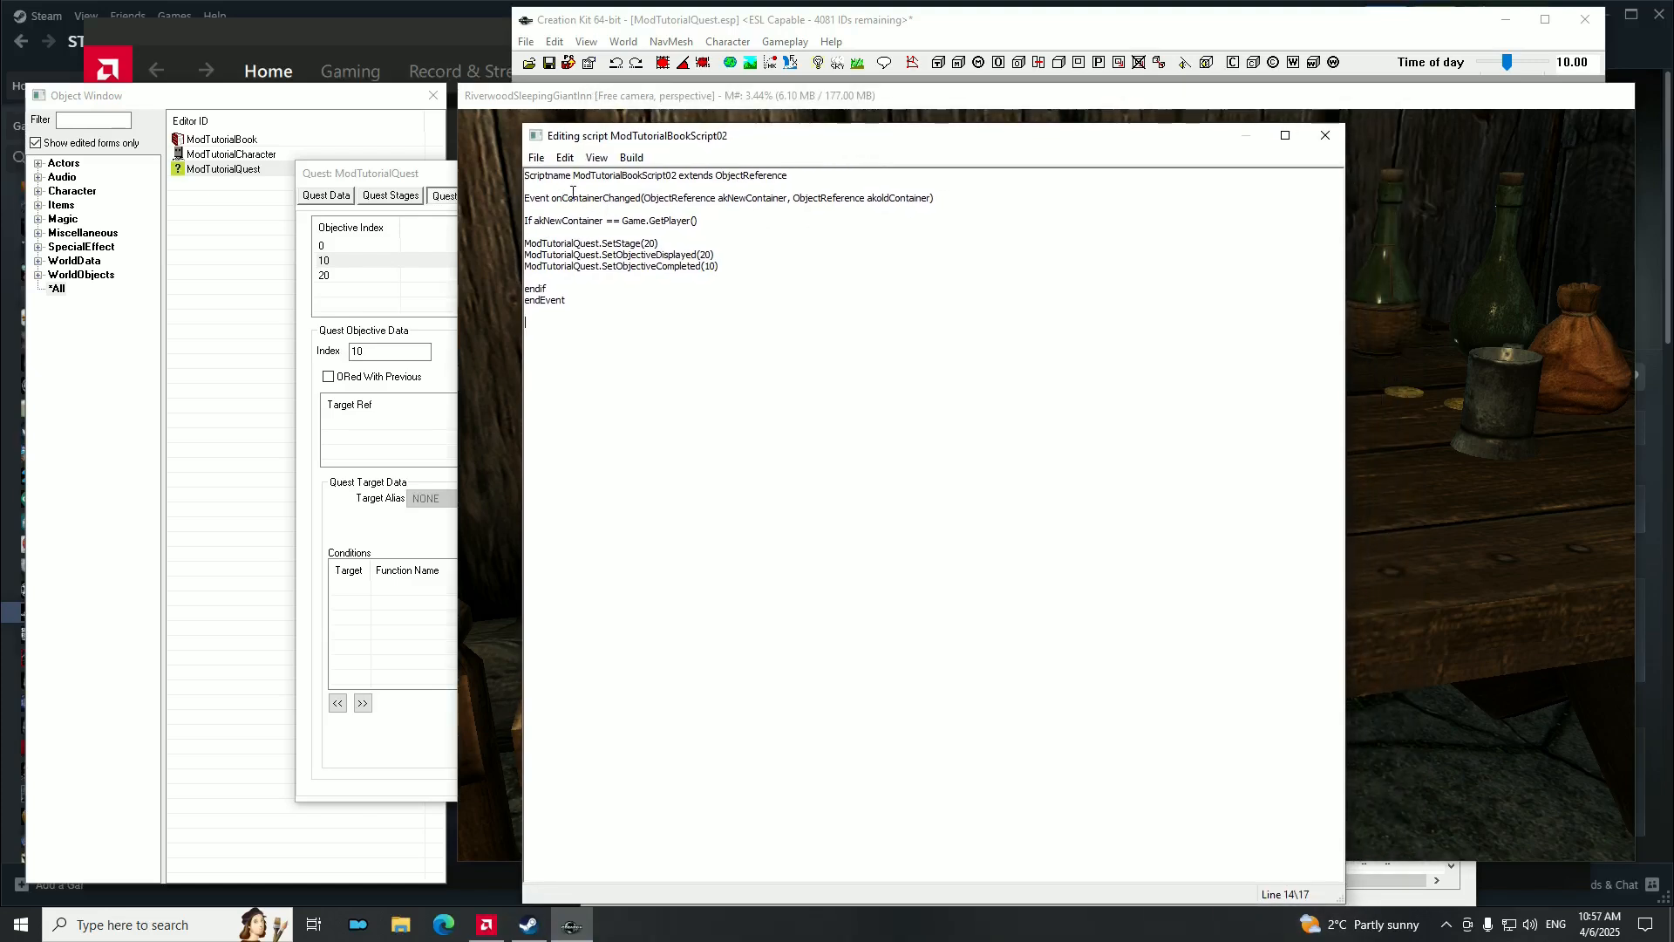
left_click_drag(558, 198, 637, 198)
left_click(642, 196)
left_click_drag(641, 196, 558, 204)
left_click(557, 199)
left_click_drag(558, 199, 645, 202)
left_click_drag(562, 200, 635, 202)
left_click(753, 203)
left_click_drag(744, 203, 775, 201)
Correct the capitalization of the event's second parameter to akOldContainer.
left_click(882, 201)
key("BackSpace")
type("O")
left_click_drag(529, 222, 614, 222)
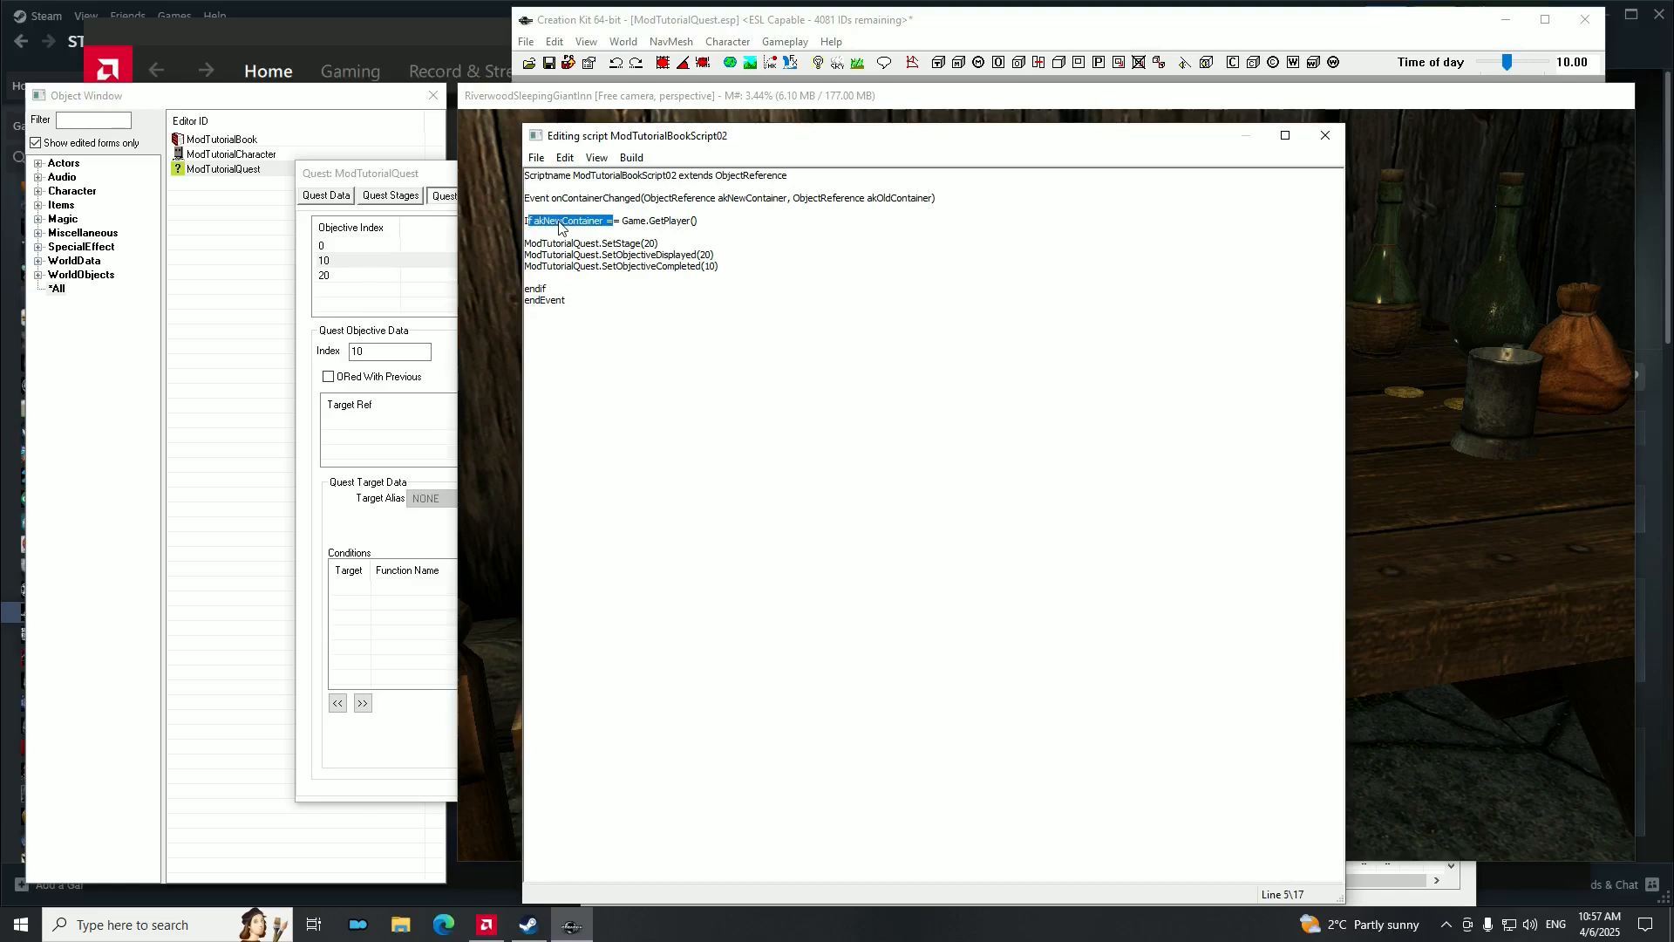
Add the comment "; player's inventory" after the Game.GetPlayer() condition in the script.
left_click_drag(634, 220, 702, 222)
left_click(704, 221)
type("; playerès")
key("BackSpace")
key("BackSpace")
type("'s invet")
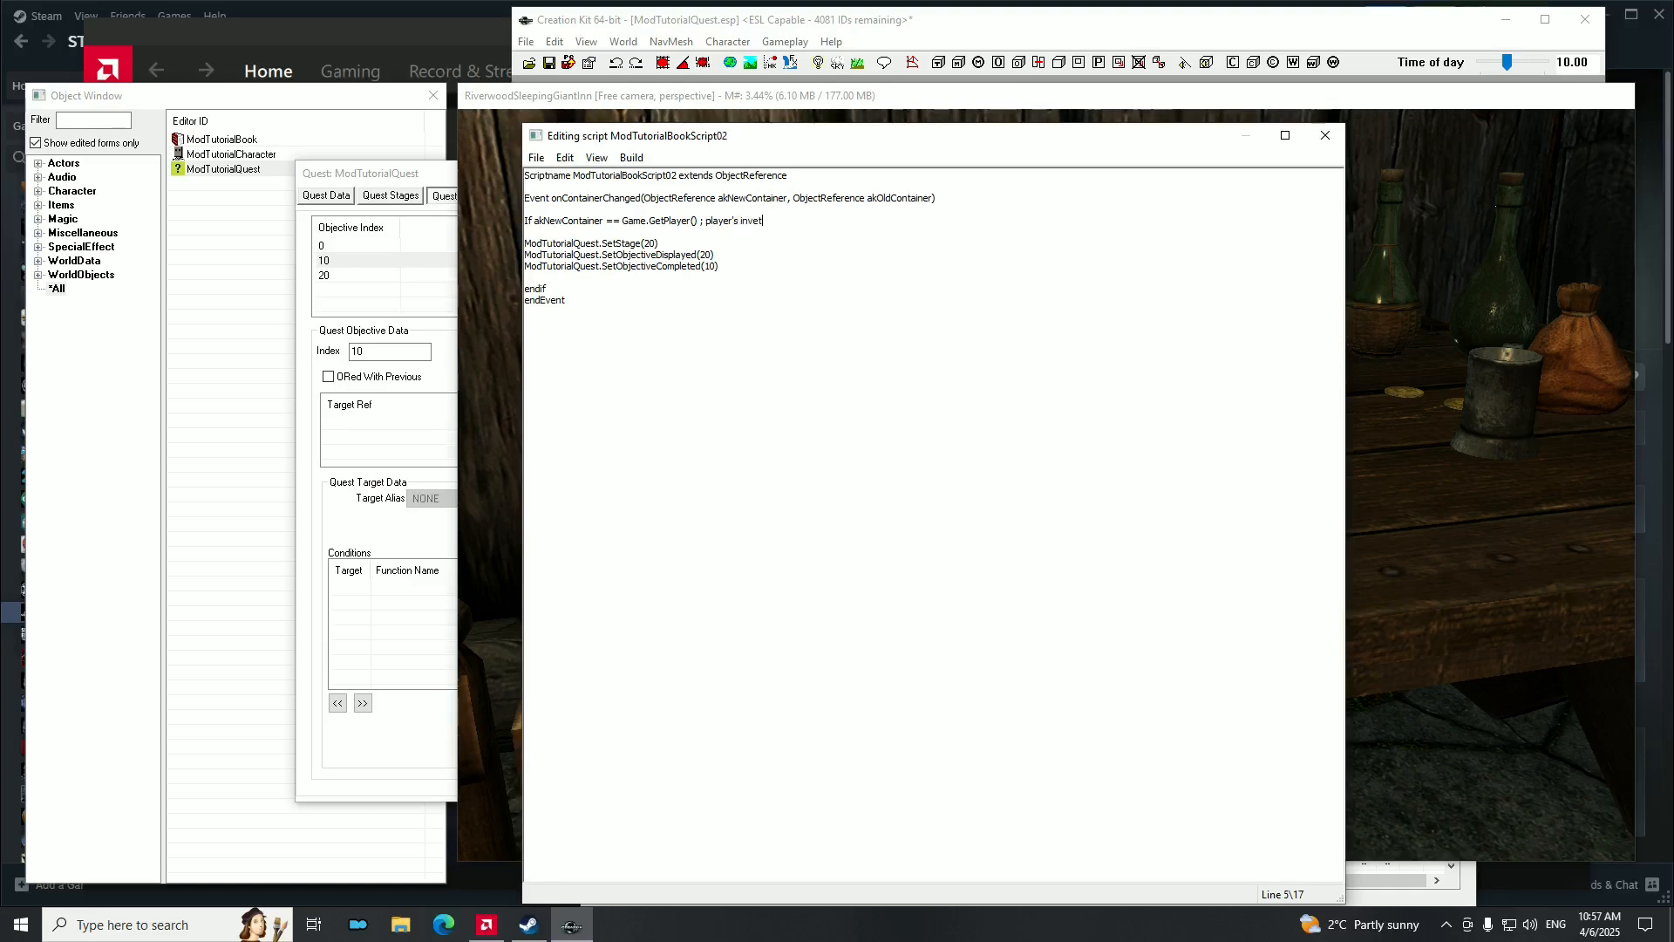
type("n")
key("BackSpace")
key("BackSpace")
type("ntory")
Review the SetStage, SetObjectiveDisplayed and SetObjectiveCompleted calls on ModTutorialQuest.
double_click(528, 244)
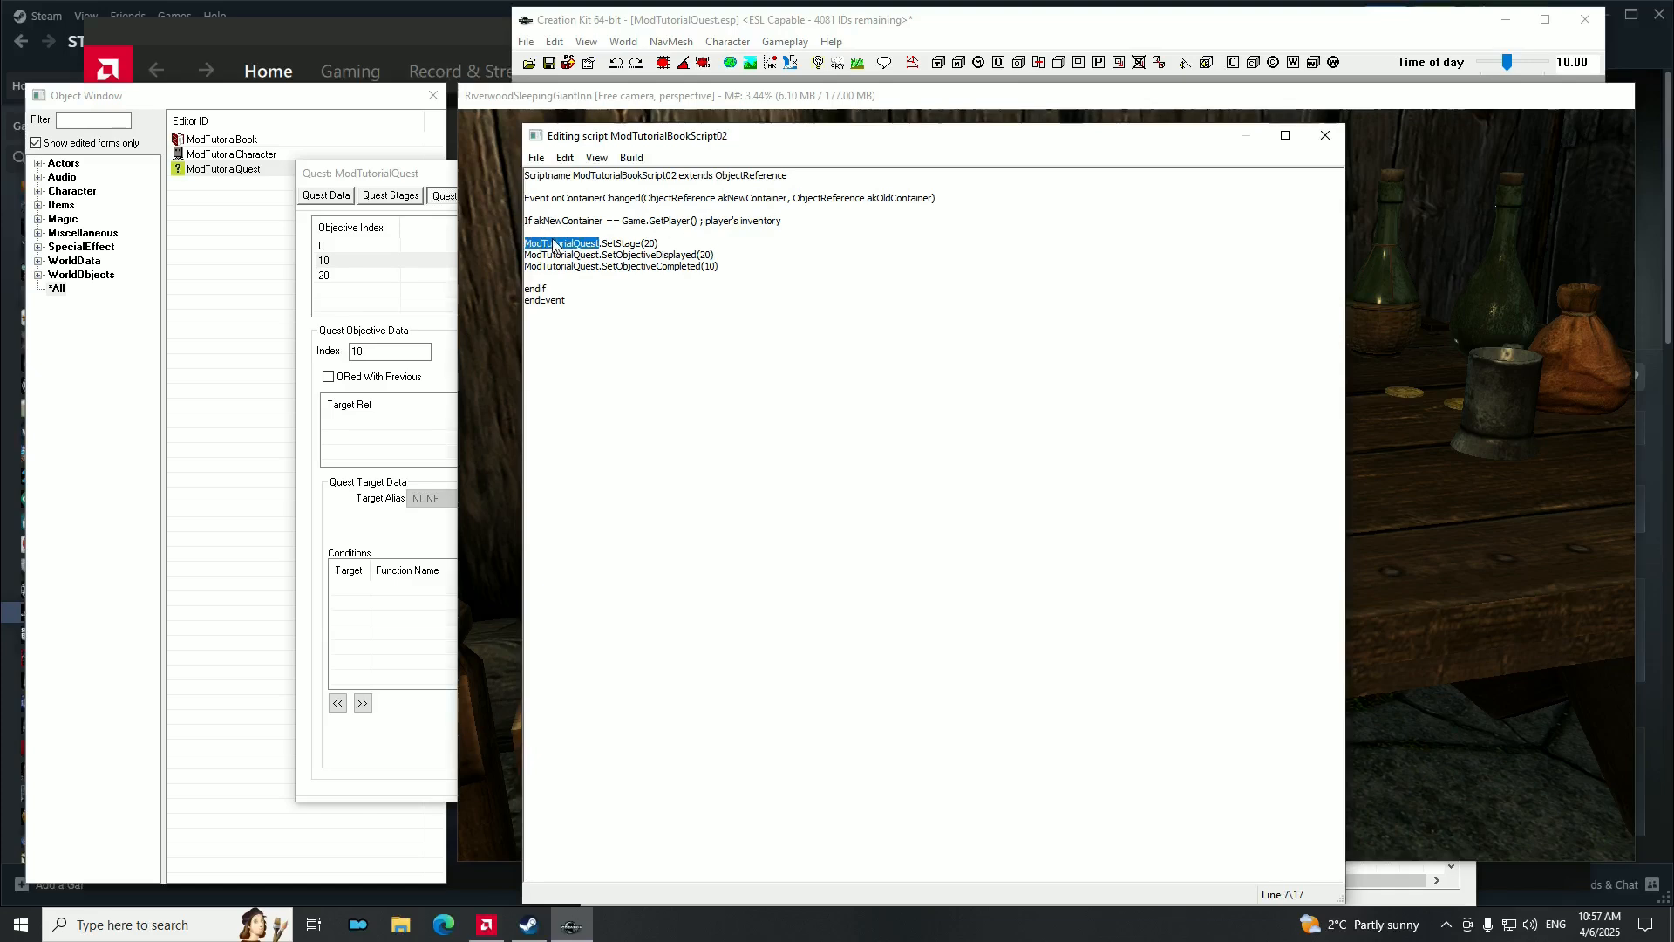
left_click(623, 242)
left_click_drag(624, 255, 725, 259)
left_click(790, 325)
left_click_drag(617, 266, 722, 266)
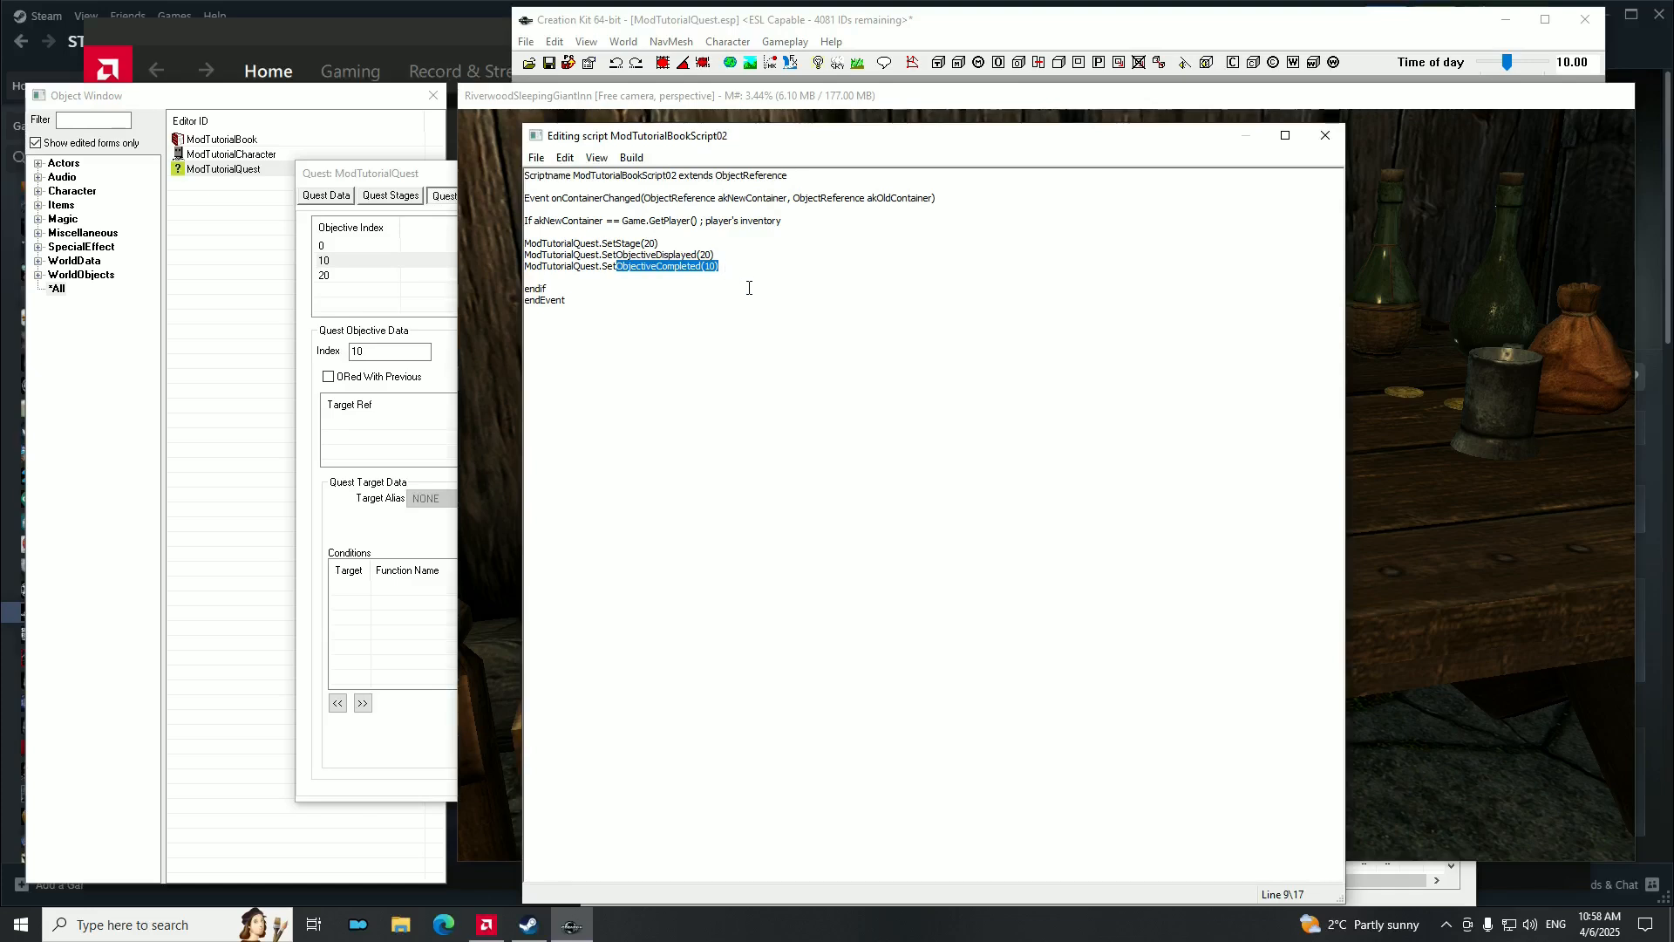
Add blank lines below endEvent, and try to save the script, declining to save it without a successful compilation.
left_click(598, 304)
key("Return")
key("Return")
left_click_drag(838, 135, 830, 110)
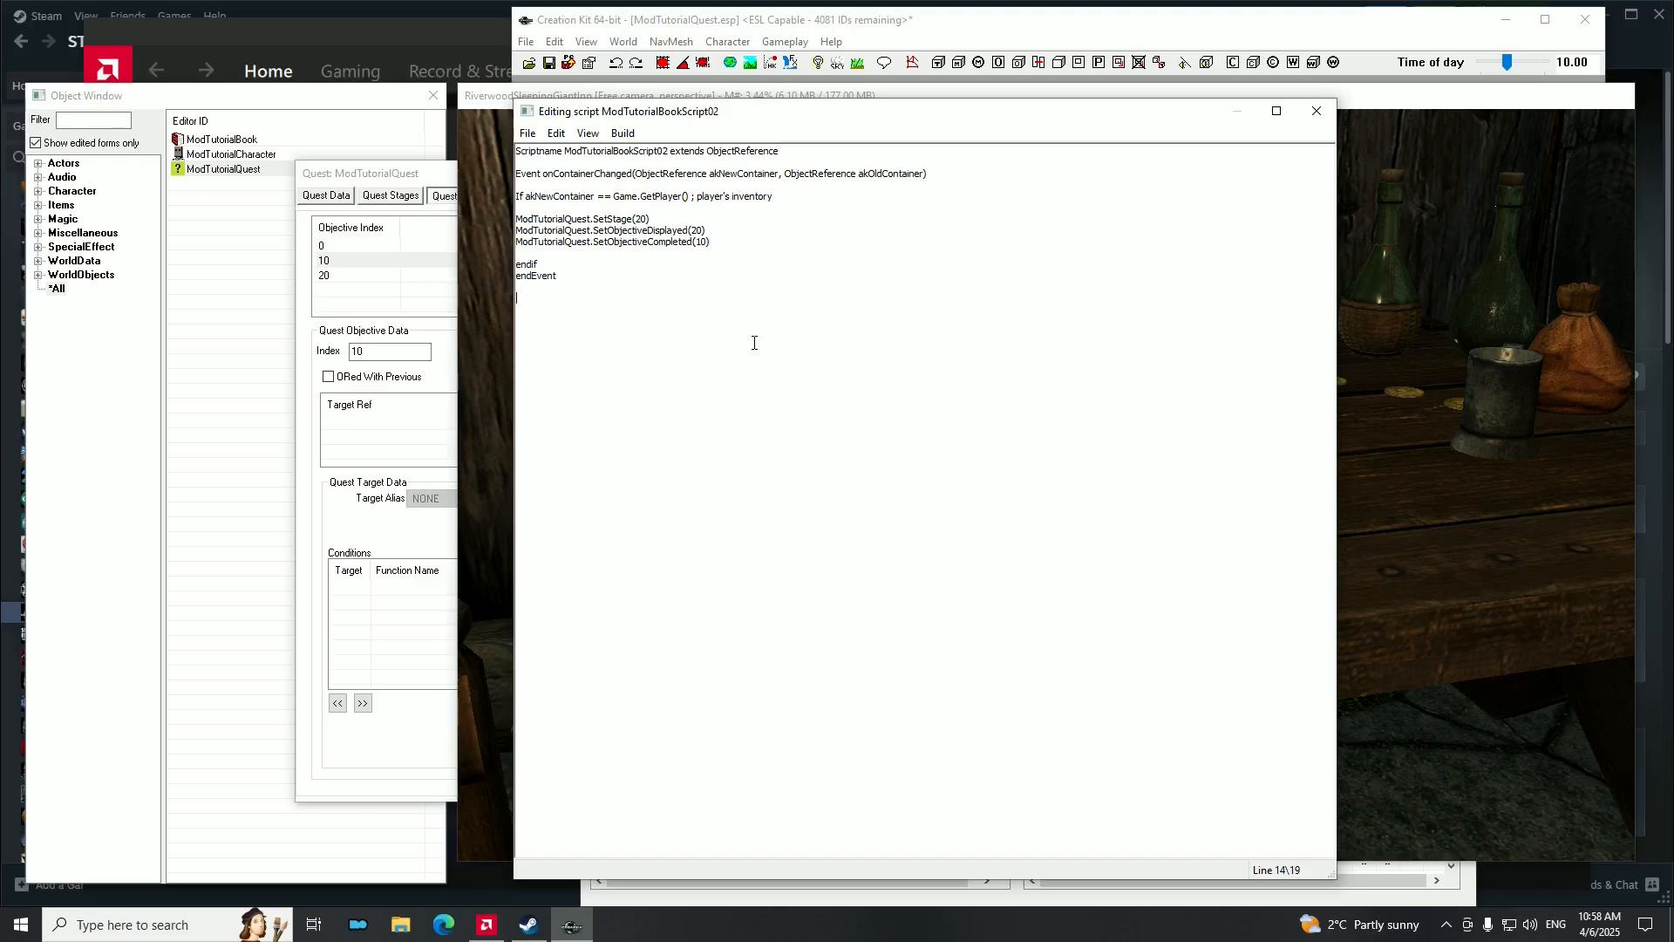
left_click(527, 132)
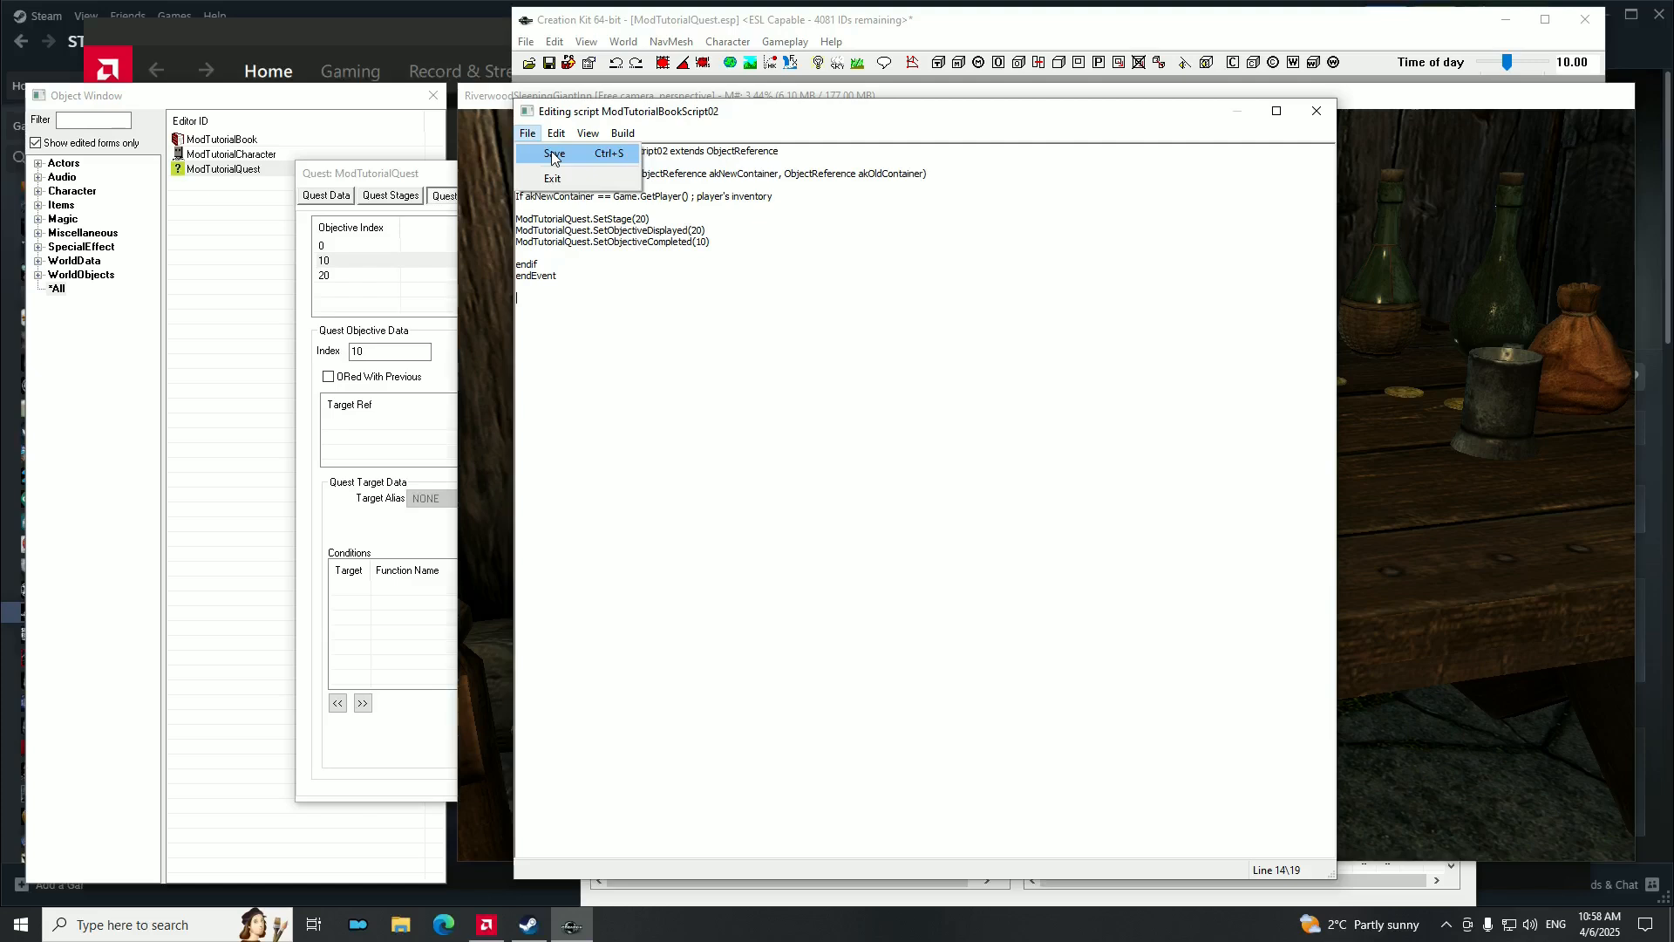
left_click(553, 154)
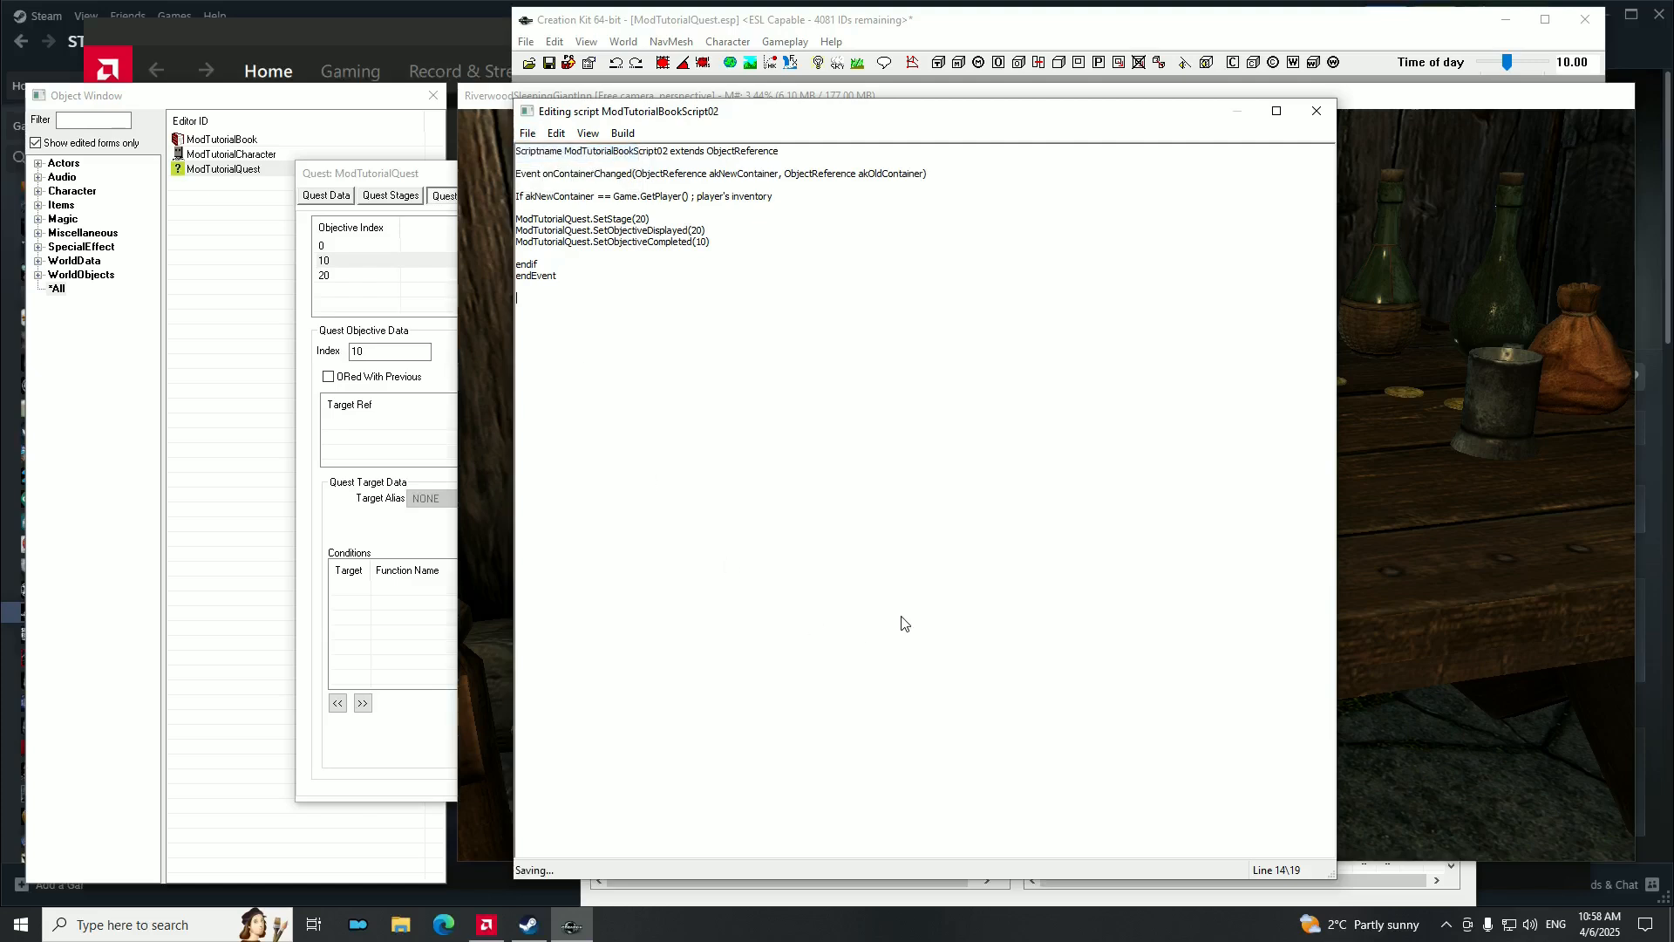
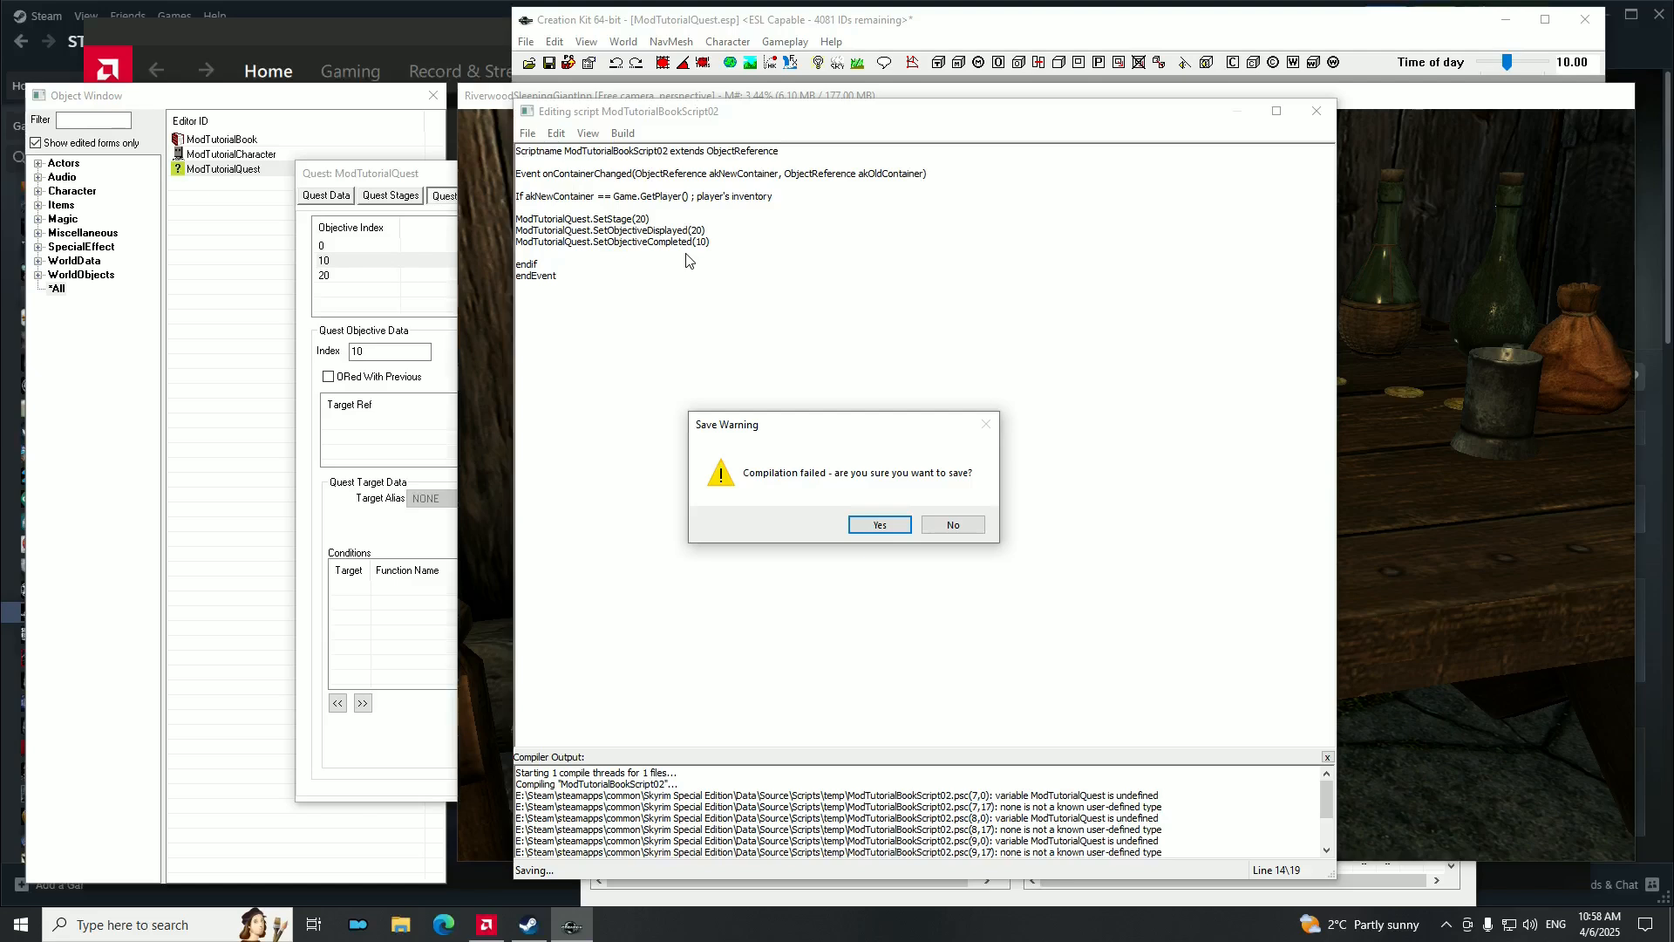
left_click(975, 526)
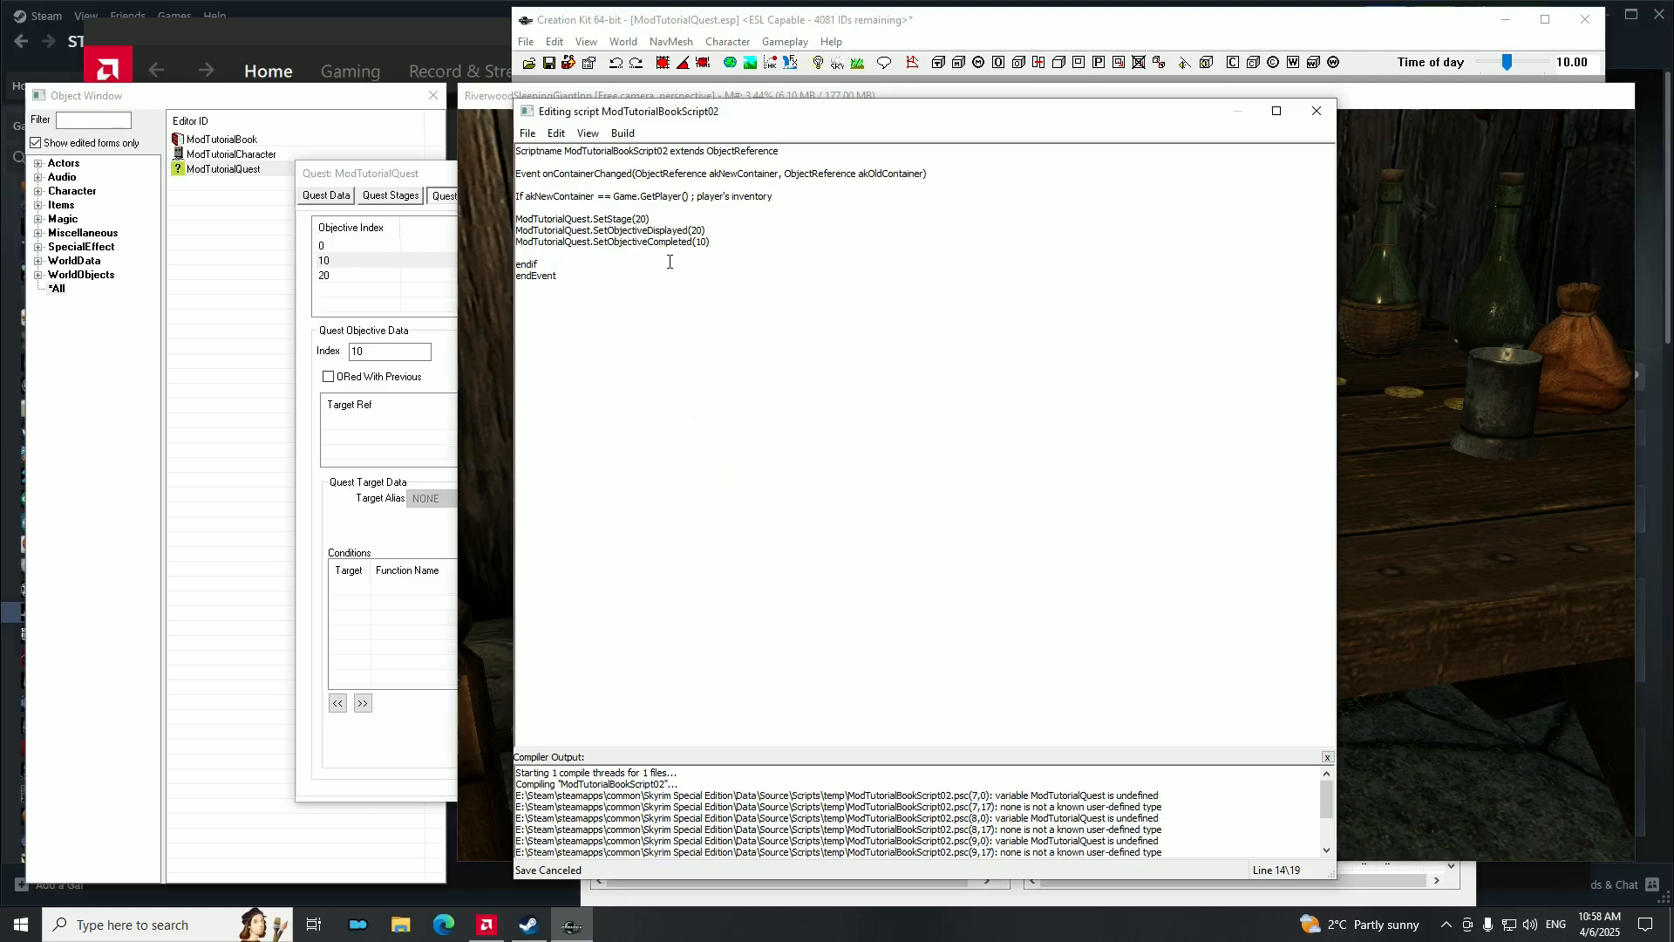
Declare the quest property below endEvent with the line "Quest Property ModTutorialQuest Auto".
left_click_drag(516, 218, 593, 245)
left_click(535, 311)
left_click_drag(523, 219, 592, 218)
left_click(540, 316)
type("Quest Property")
type("ModTutorialQues")
left_click_drag(656, 298, 583, 298)
triple_click(583, 298)
left_click(660, 297)
key("BackSpace")
key("BackSpace")
key("BackSpace")
key("BackSpace")
key("BackSpace")
key("BackSpace")
key("BackSpace")
key("BackSpace")
key("BackSpace")
key("BackSpace")
key("BackSpace")
key("BackSpace")
key("BackSpace")
key("BackSpace")
key("BackSpace")
type("Quers")
type("A")
key("BackSpace")
key("BackSpace")
key("BackSpace")
key("BackSpace")
key("BackSpace")
type("ModTutorialQuest Auto")
left_click_drag(660, 298, 683, 299)
left_click(683, 302)
left_click_drag(686, 302, 516, 298)
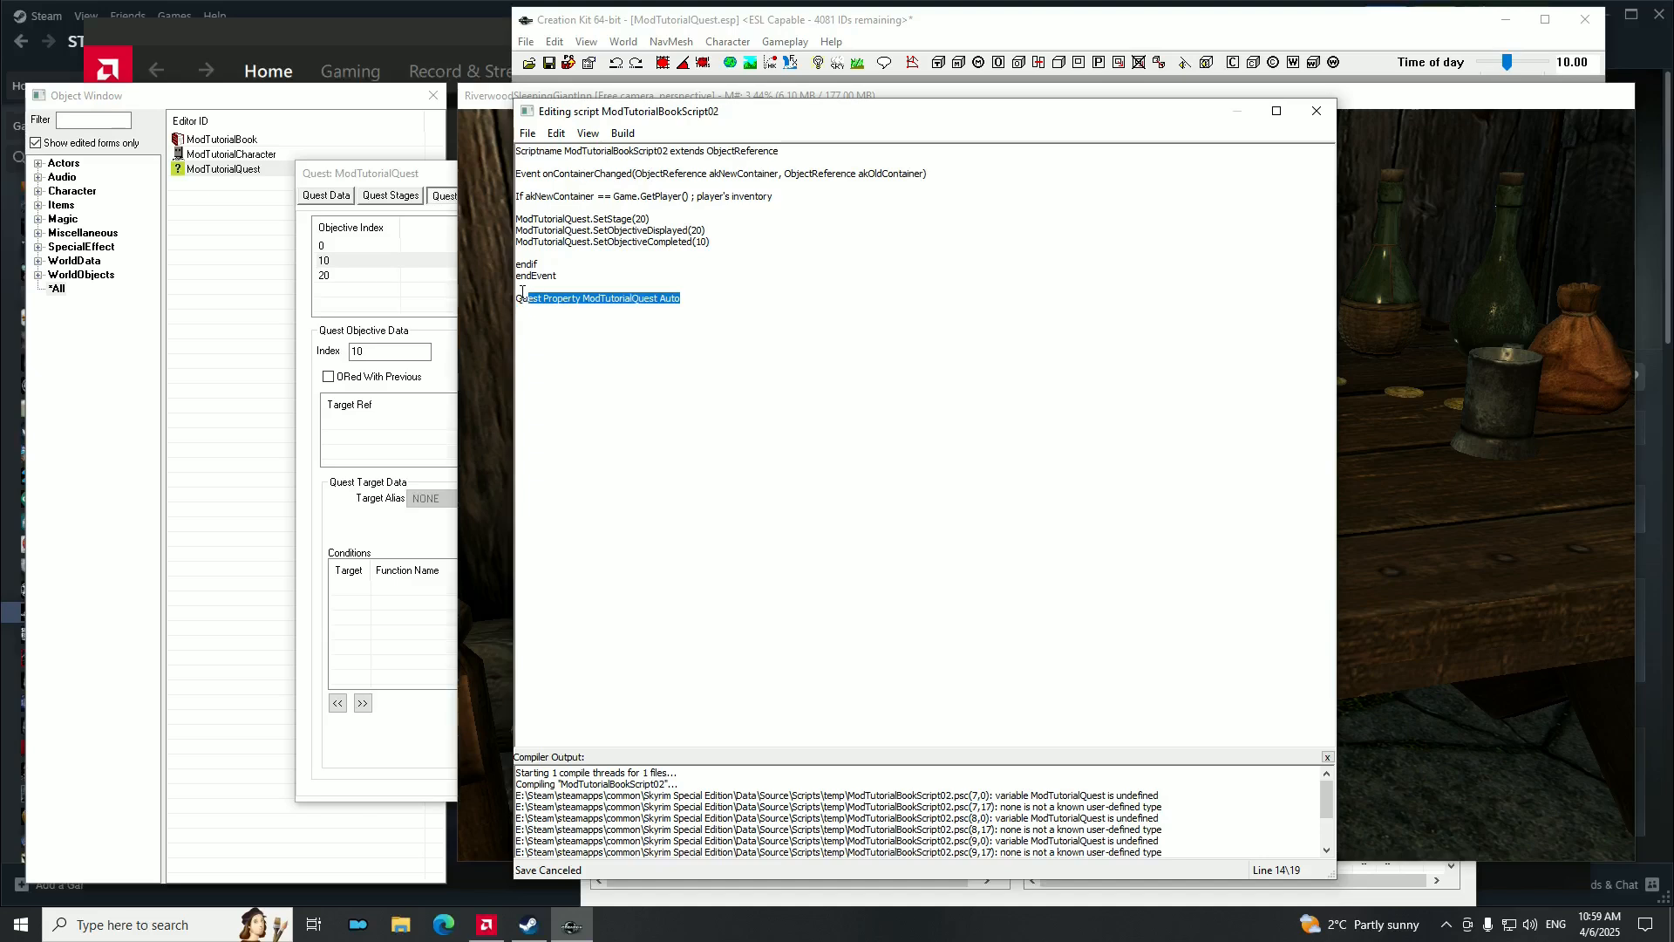
left_click(685, 297)
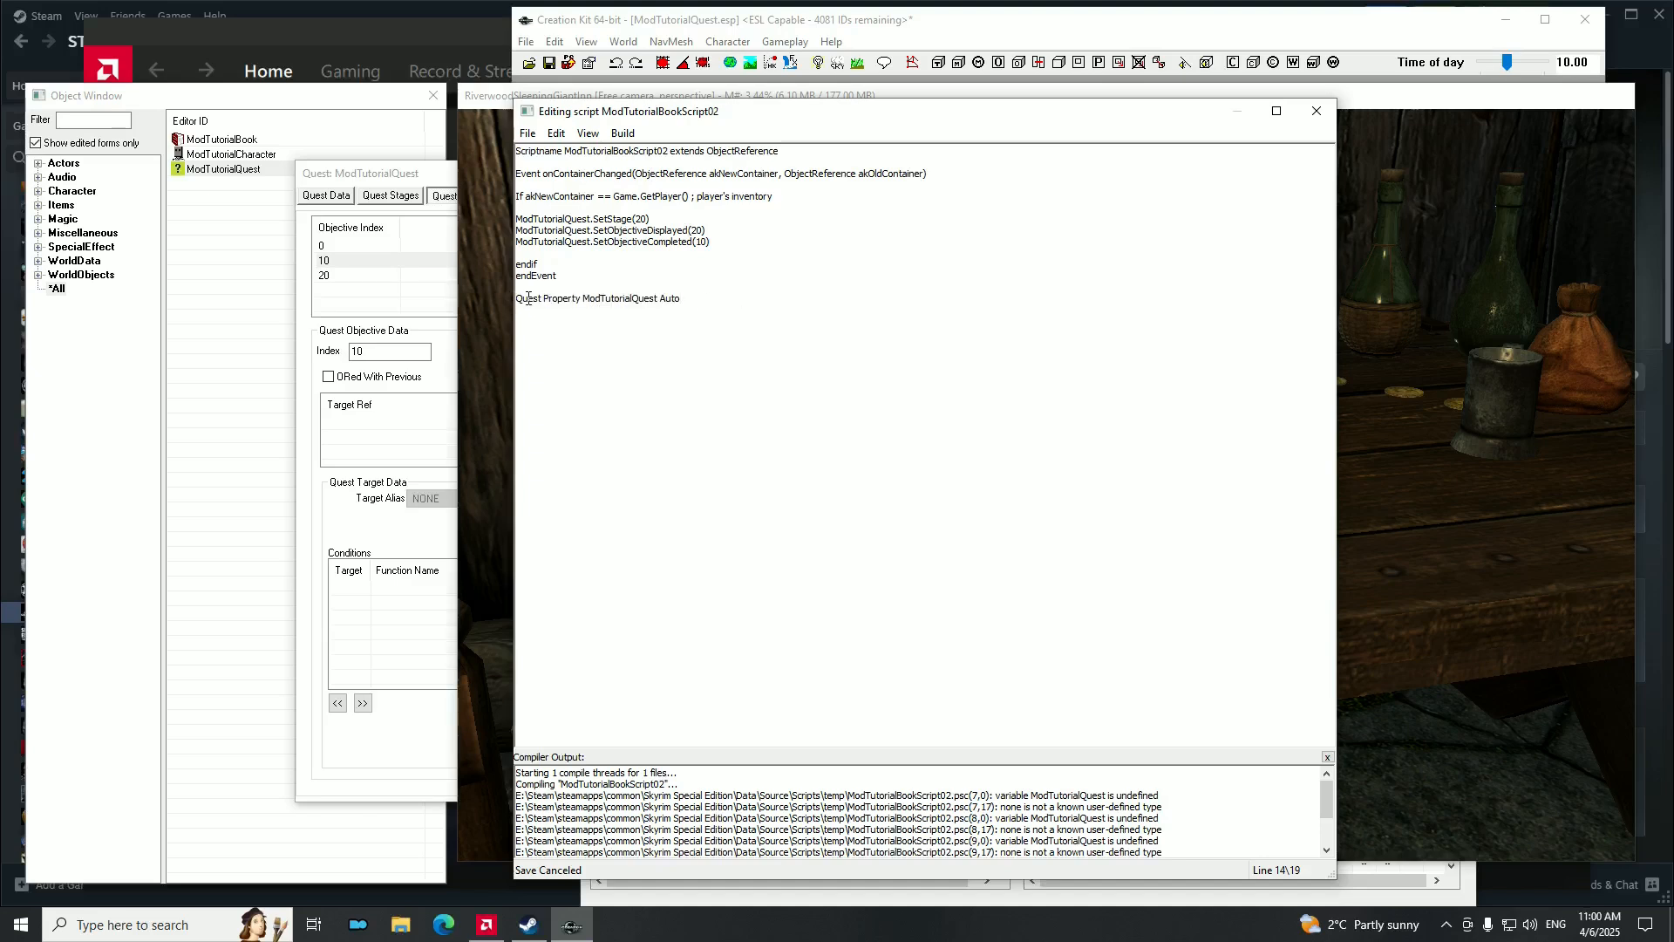
Move the Quest Property line from below endEvent to just under the Scriptname line.
left_click_drag(517, 297, 688, 297)
key("ctrl+c")
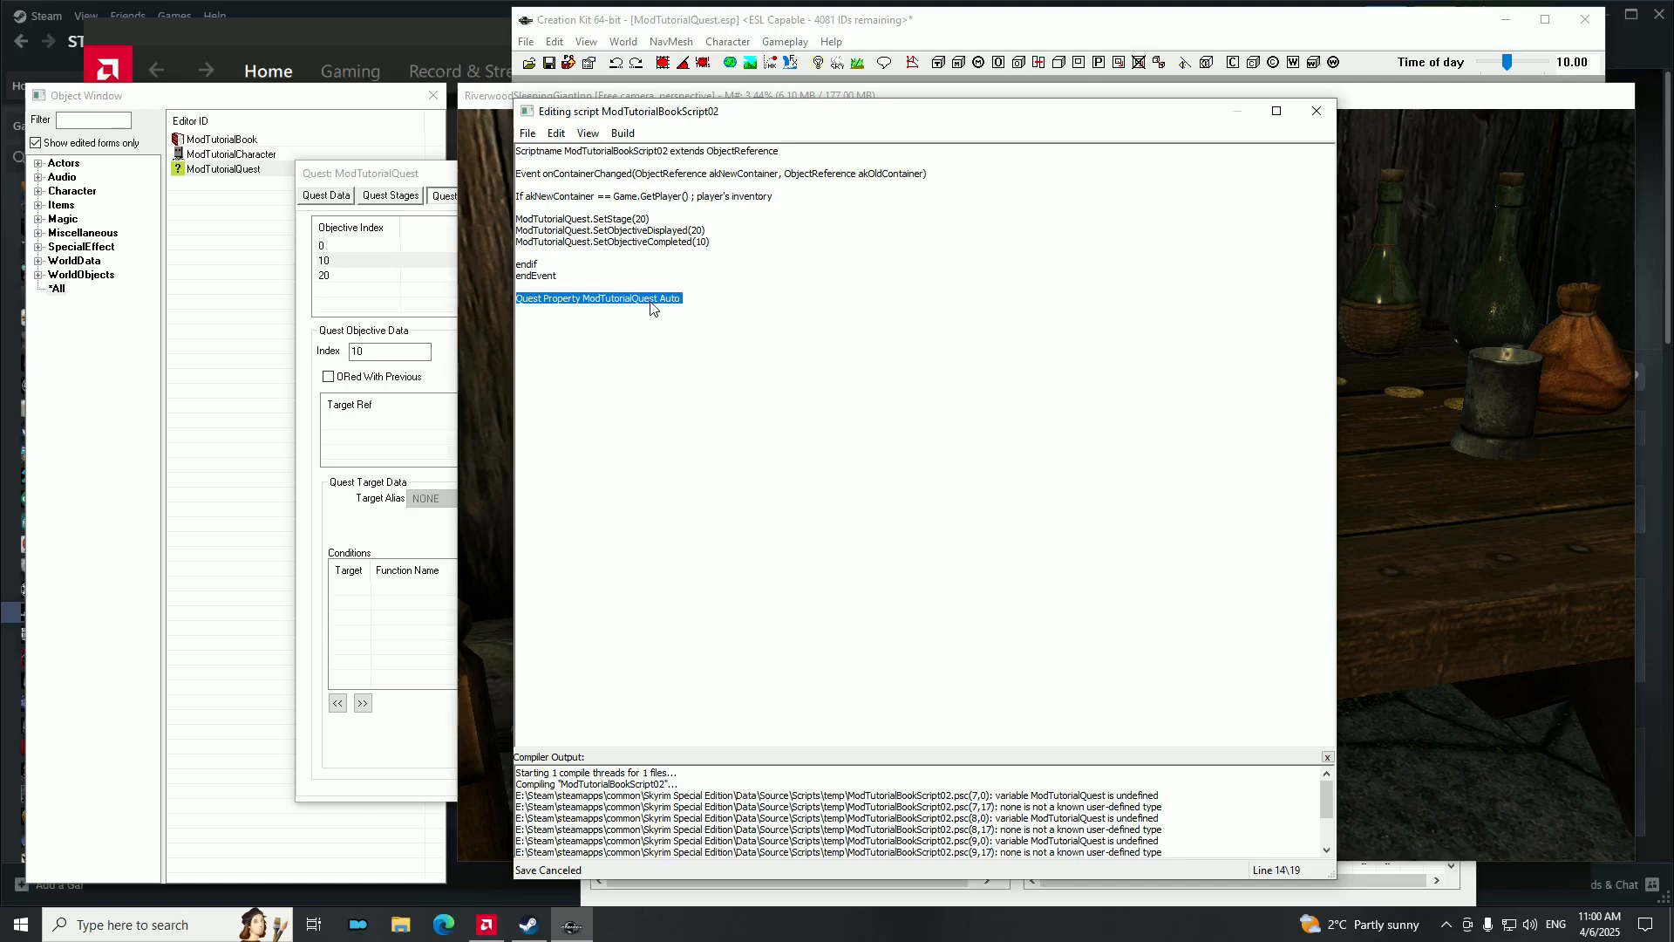
left_click(789, 152)
key("Return")
key("Return")
key("ctrl+v")
key("Return")
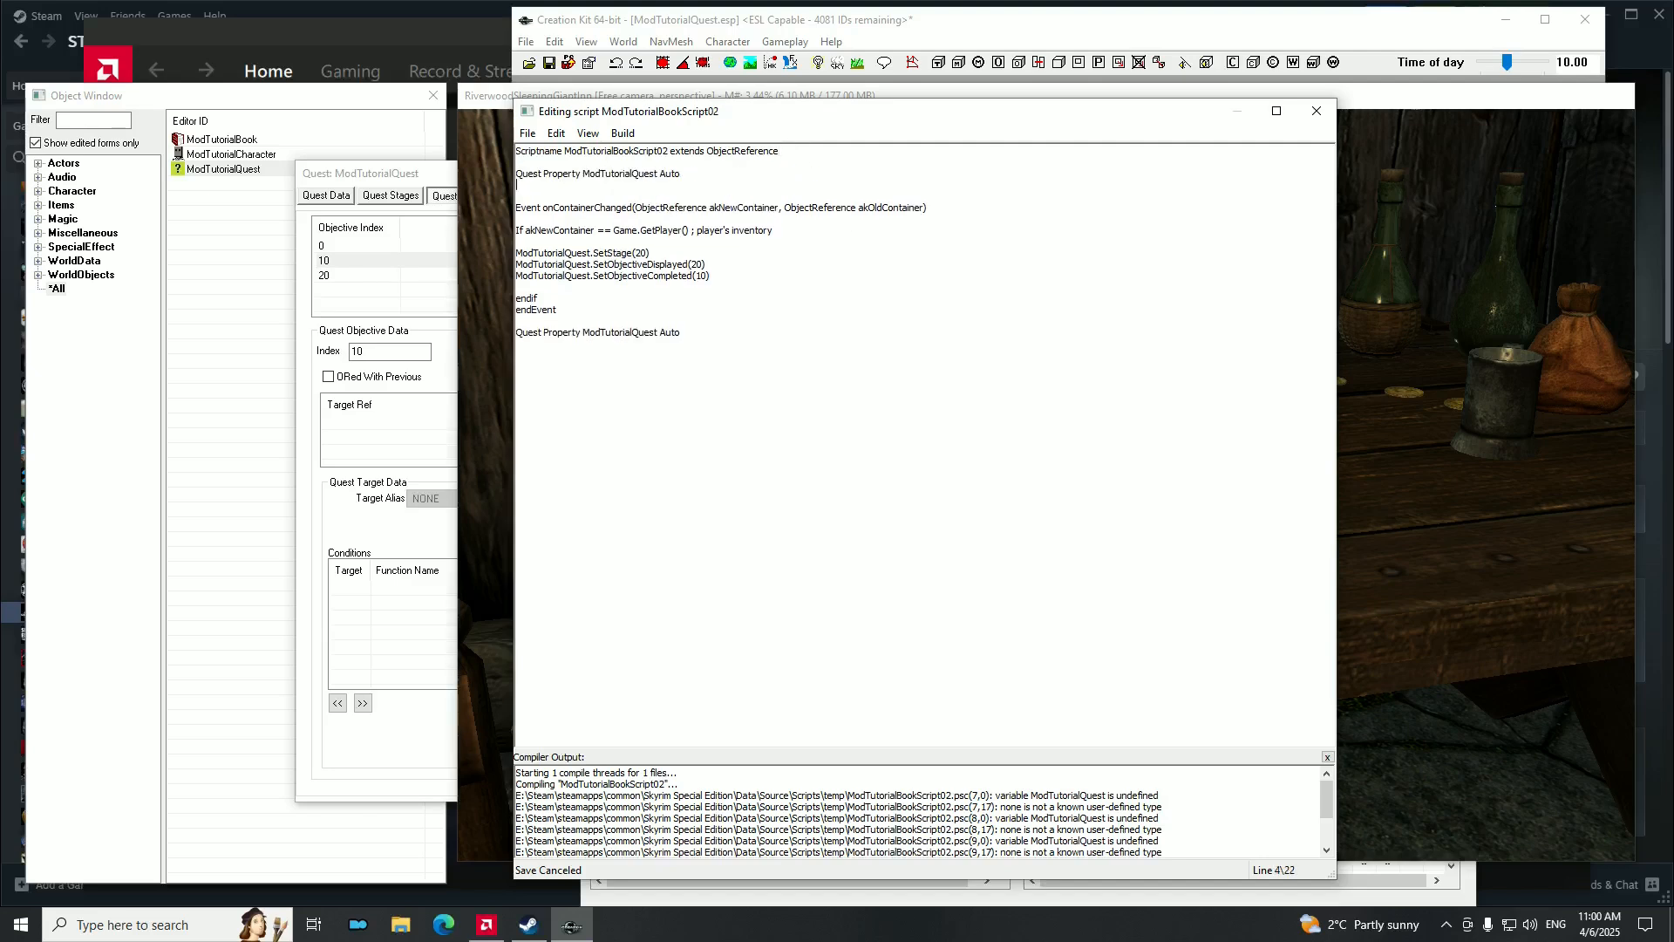
left_click_drag(694, 344, 516, 336)
key("BackSpace")
Move the Quest Property line back below endEvent and remove the surplus blank lines around it and under the Scriptname line.
left_click_drag(550, 184, 516, 173)
key("ctrl+c")
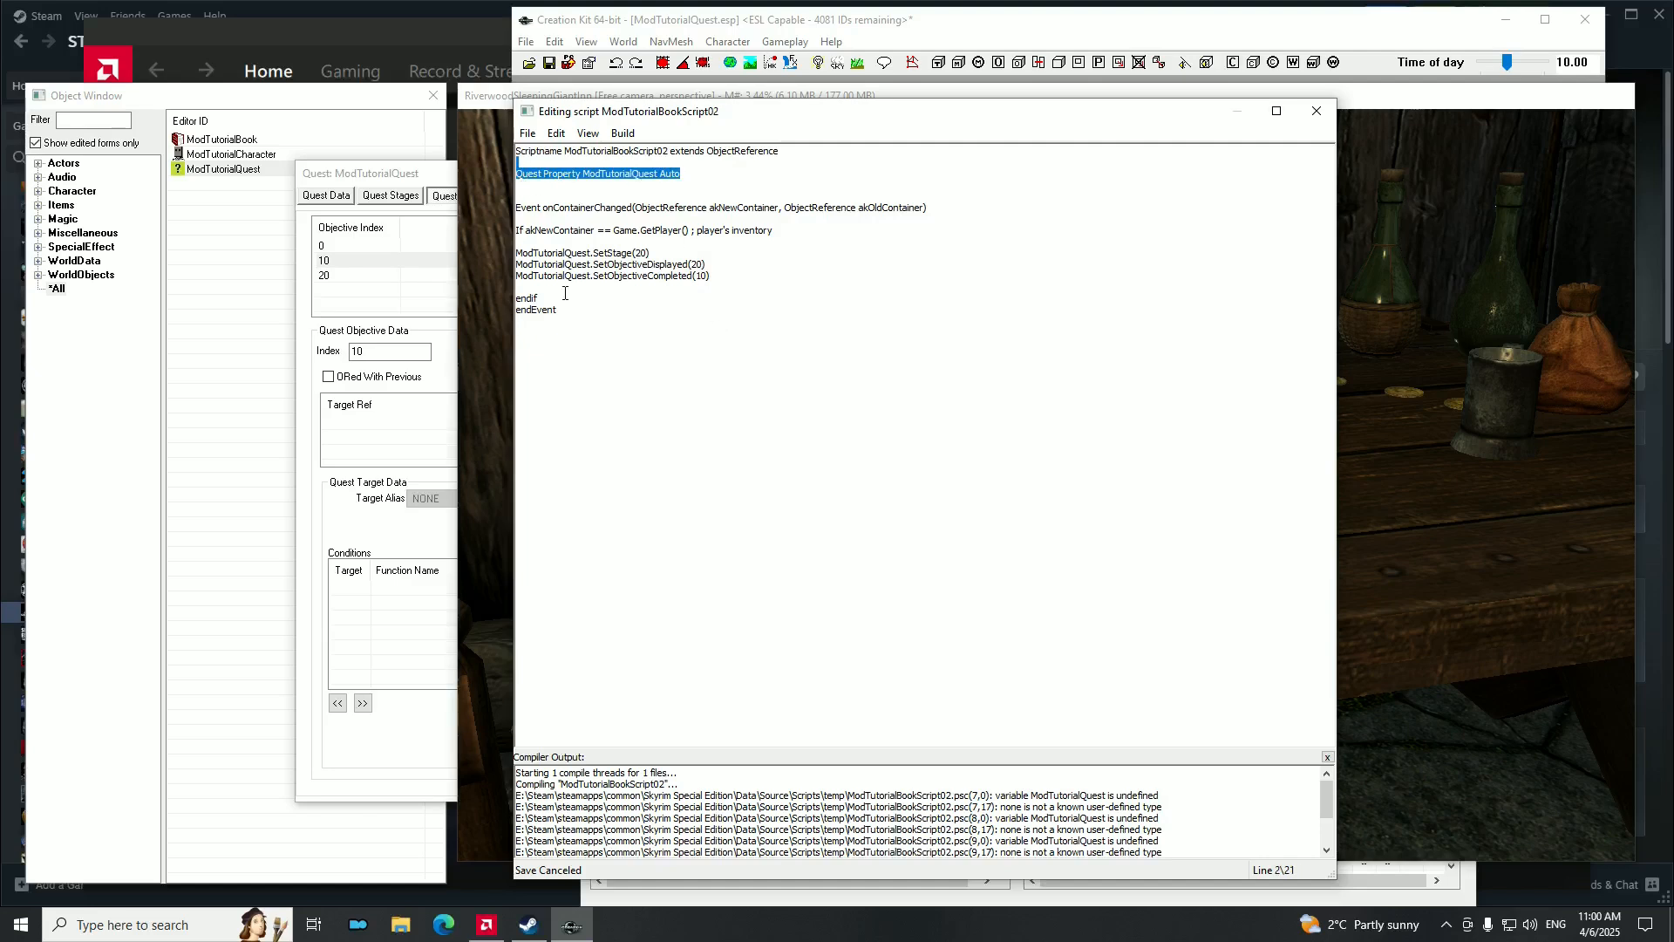
left_click(532, 344)
key("Return")
key("ctrl+v")
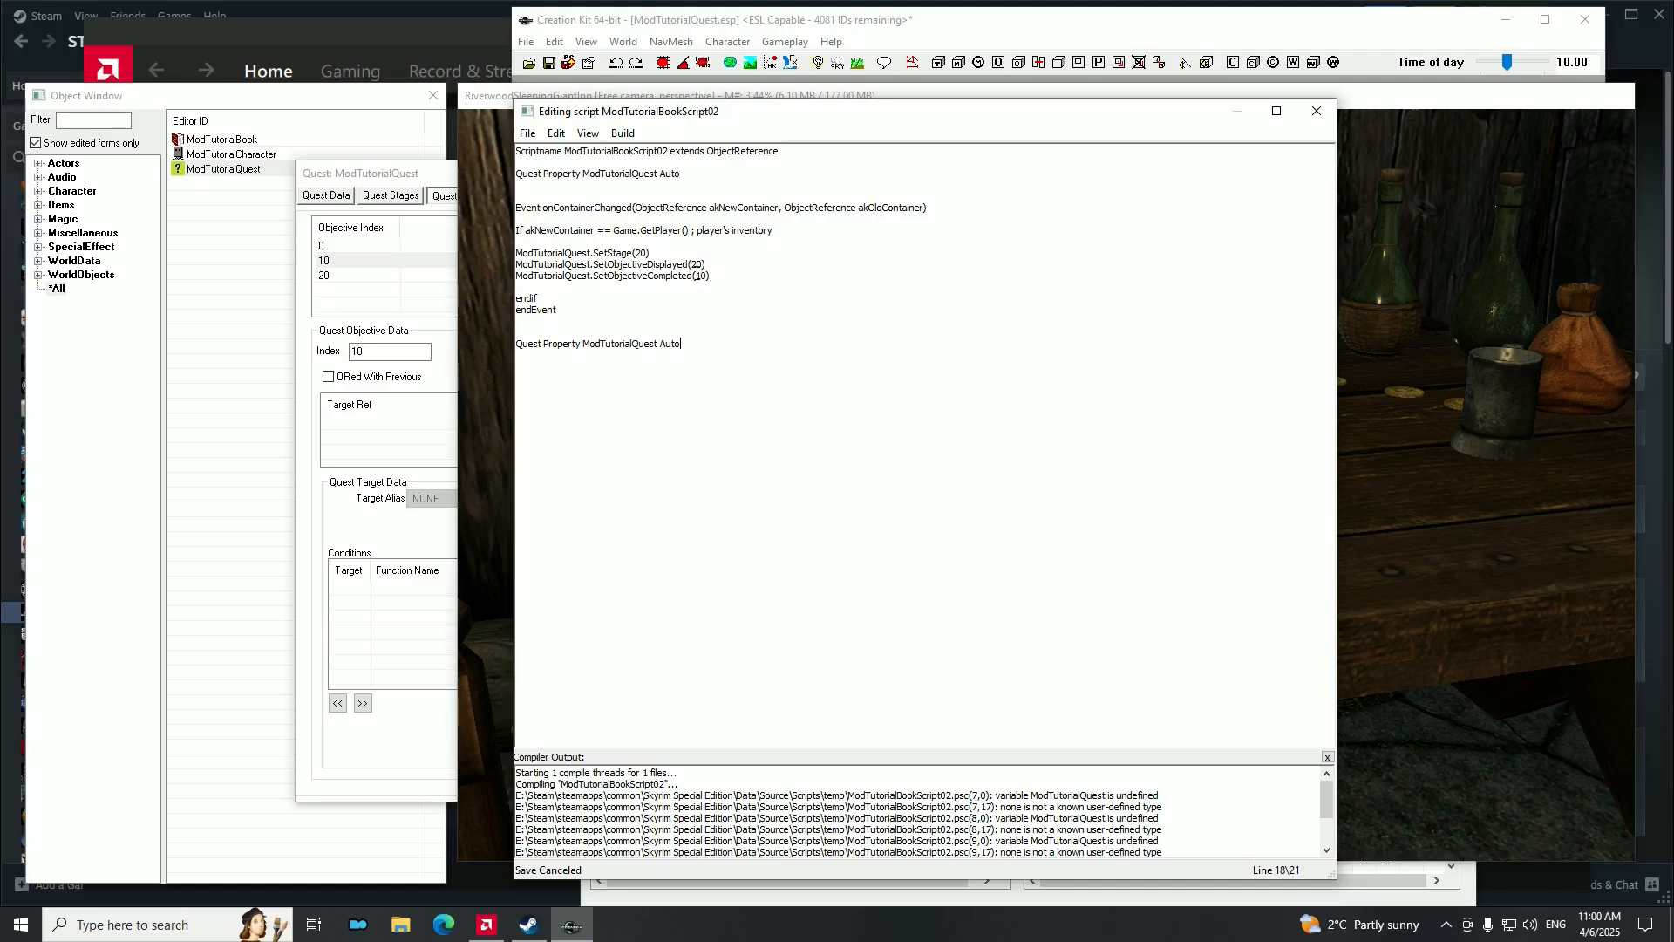
left_click_drag(697, 187, 523, 177)
left_click(551, 181)
left_click_drag(698, 179, 511, 174)
key("BackSpace")
key("BackSpace")
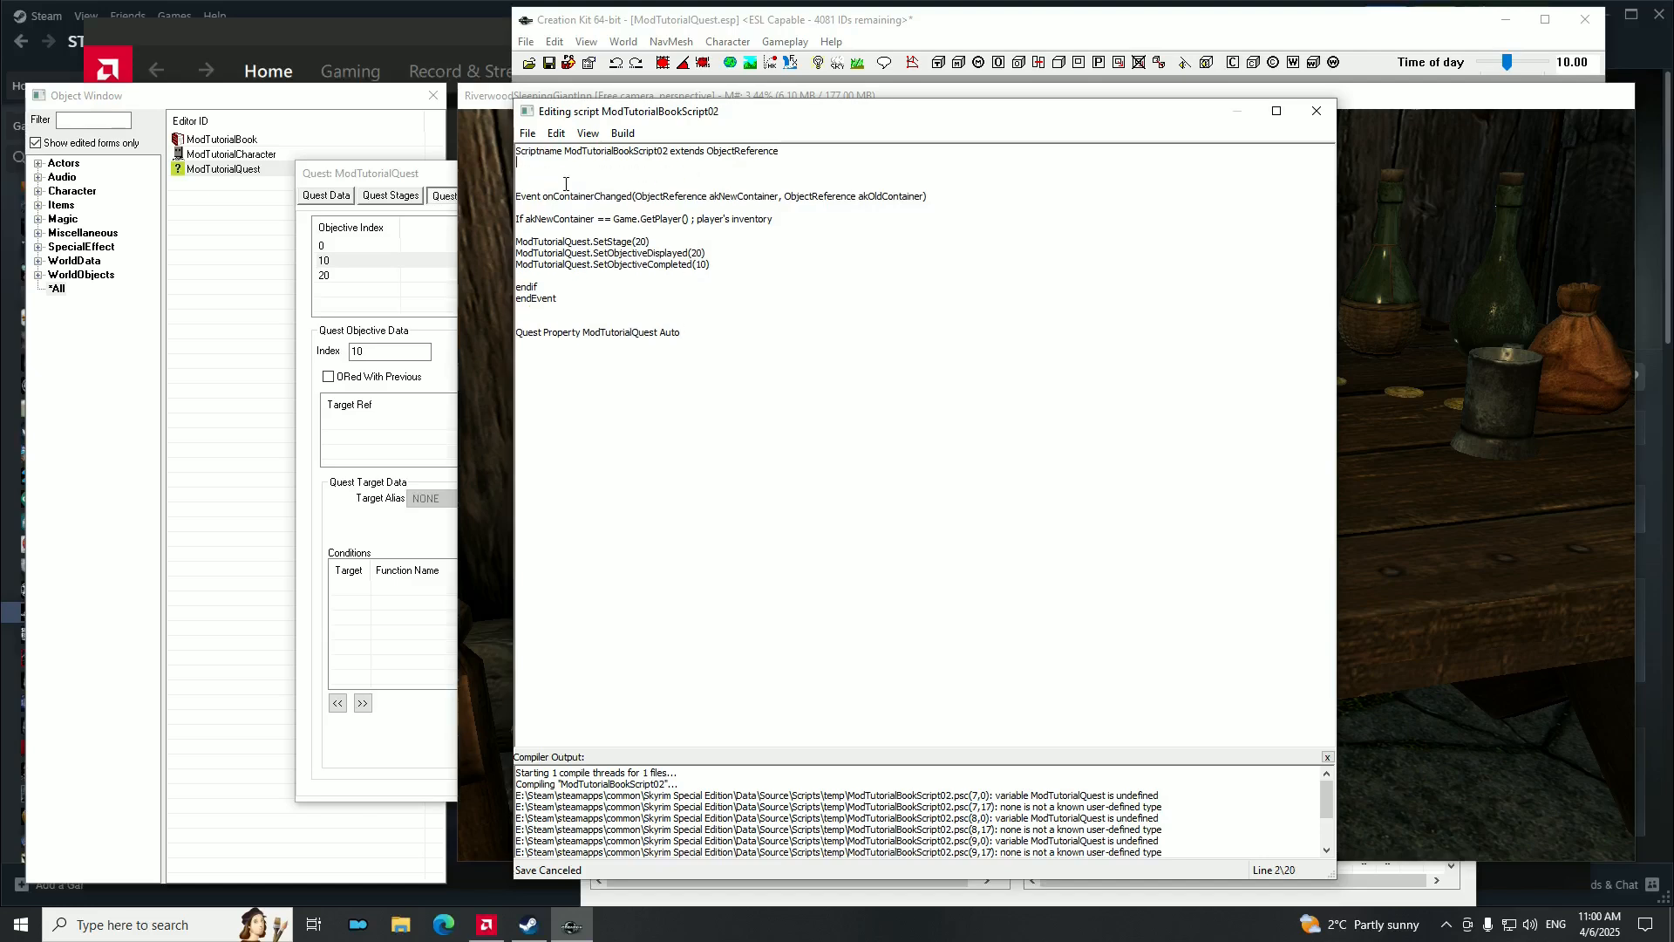
key("BackSpace")
key("BackSpace")
left_click(553, 287)
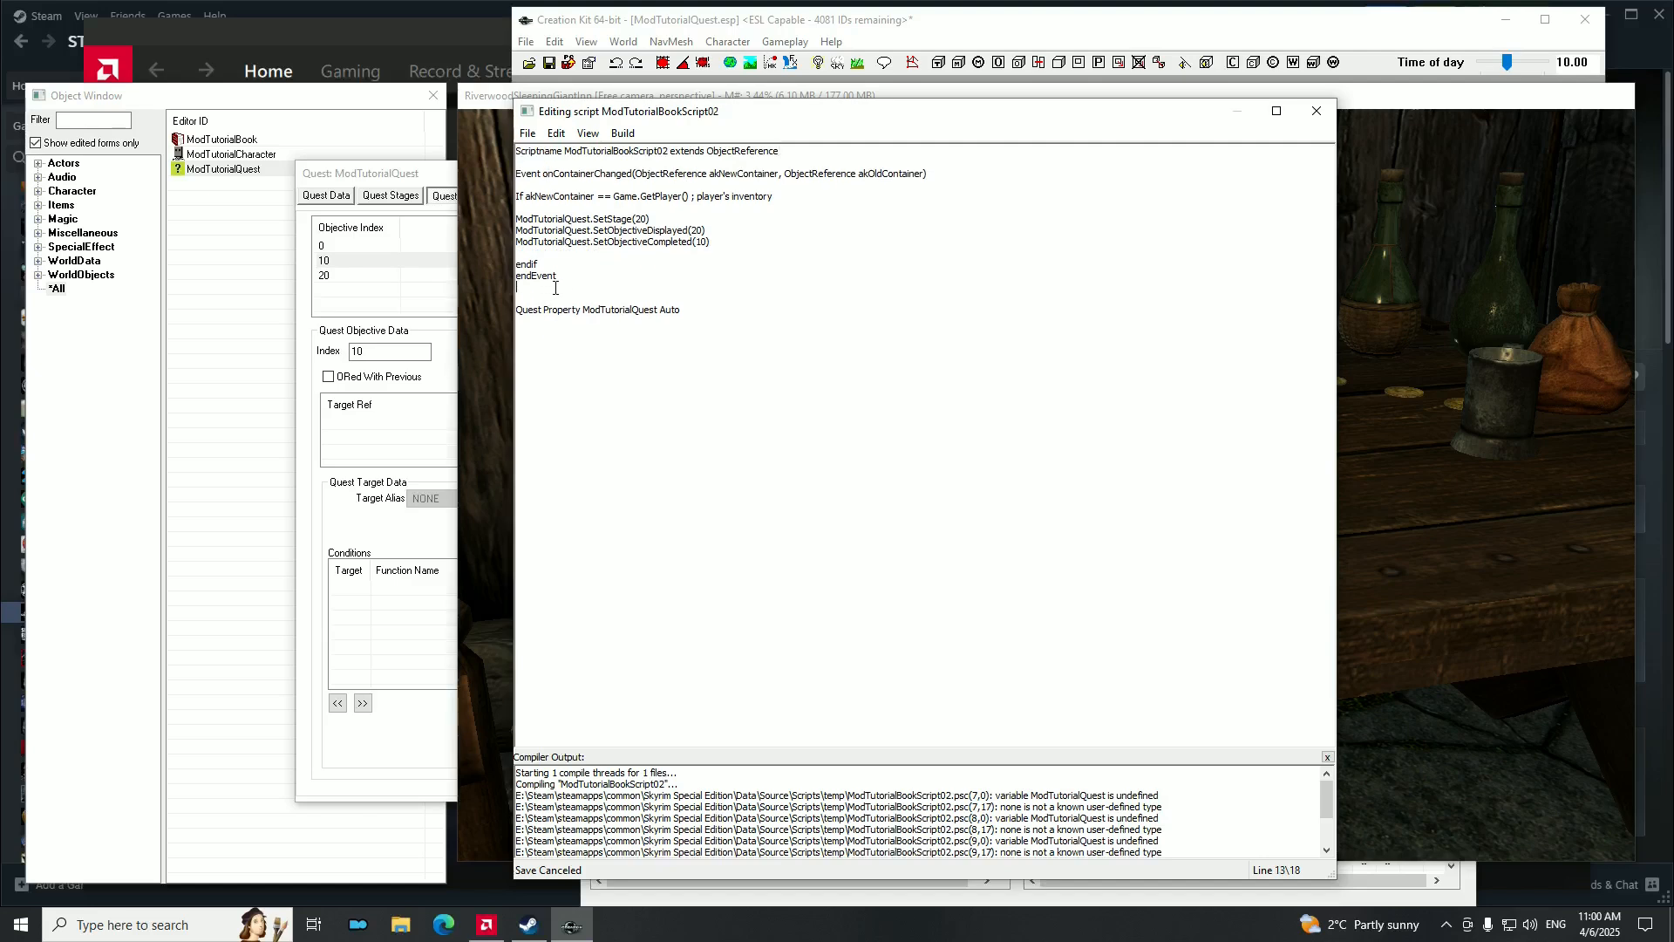
key("BackSpace")
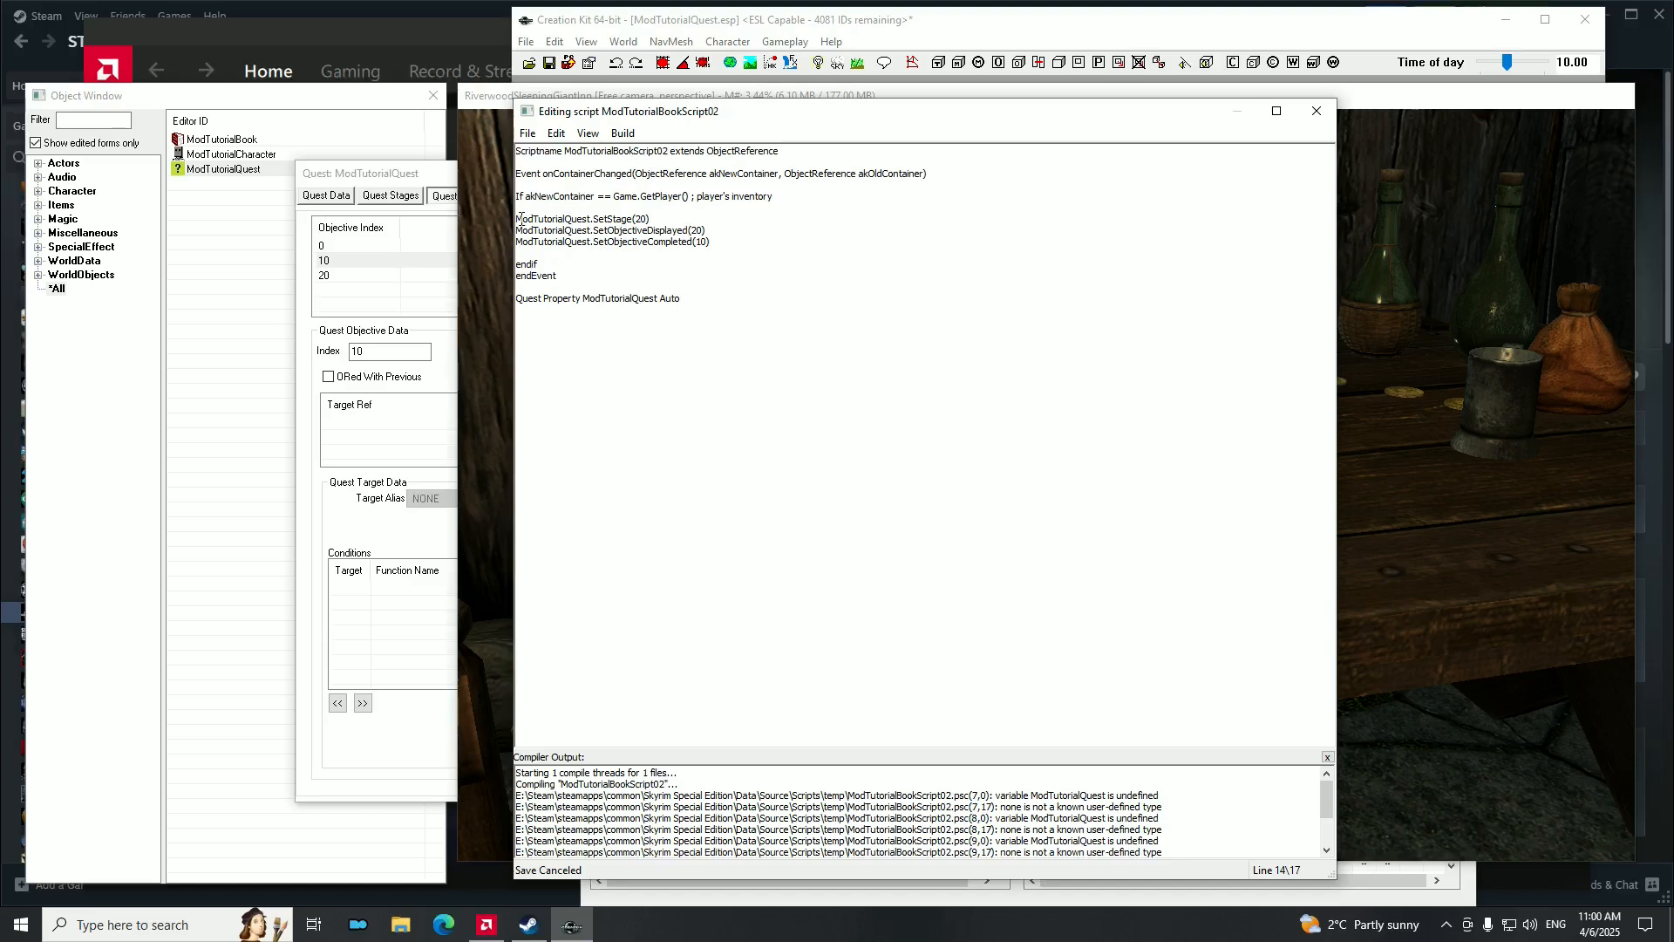
Save and compile ModTutorialBookScript02, check the compiler output, and close the script editor.
left_click_drag(518, 219, 591, 213)
left_click(590, 217)
key("shift+End")
left_click(514, 218, "shift")
left_click(773, 265)
key("ctrl+s")
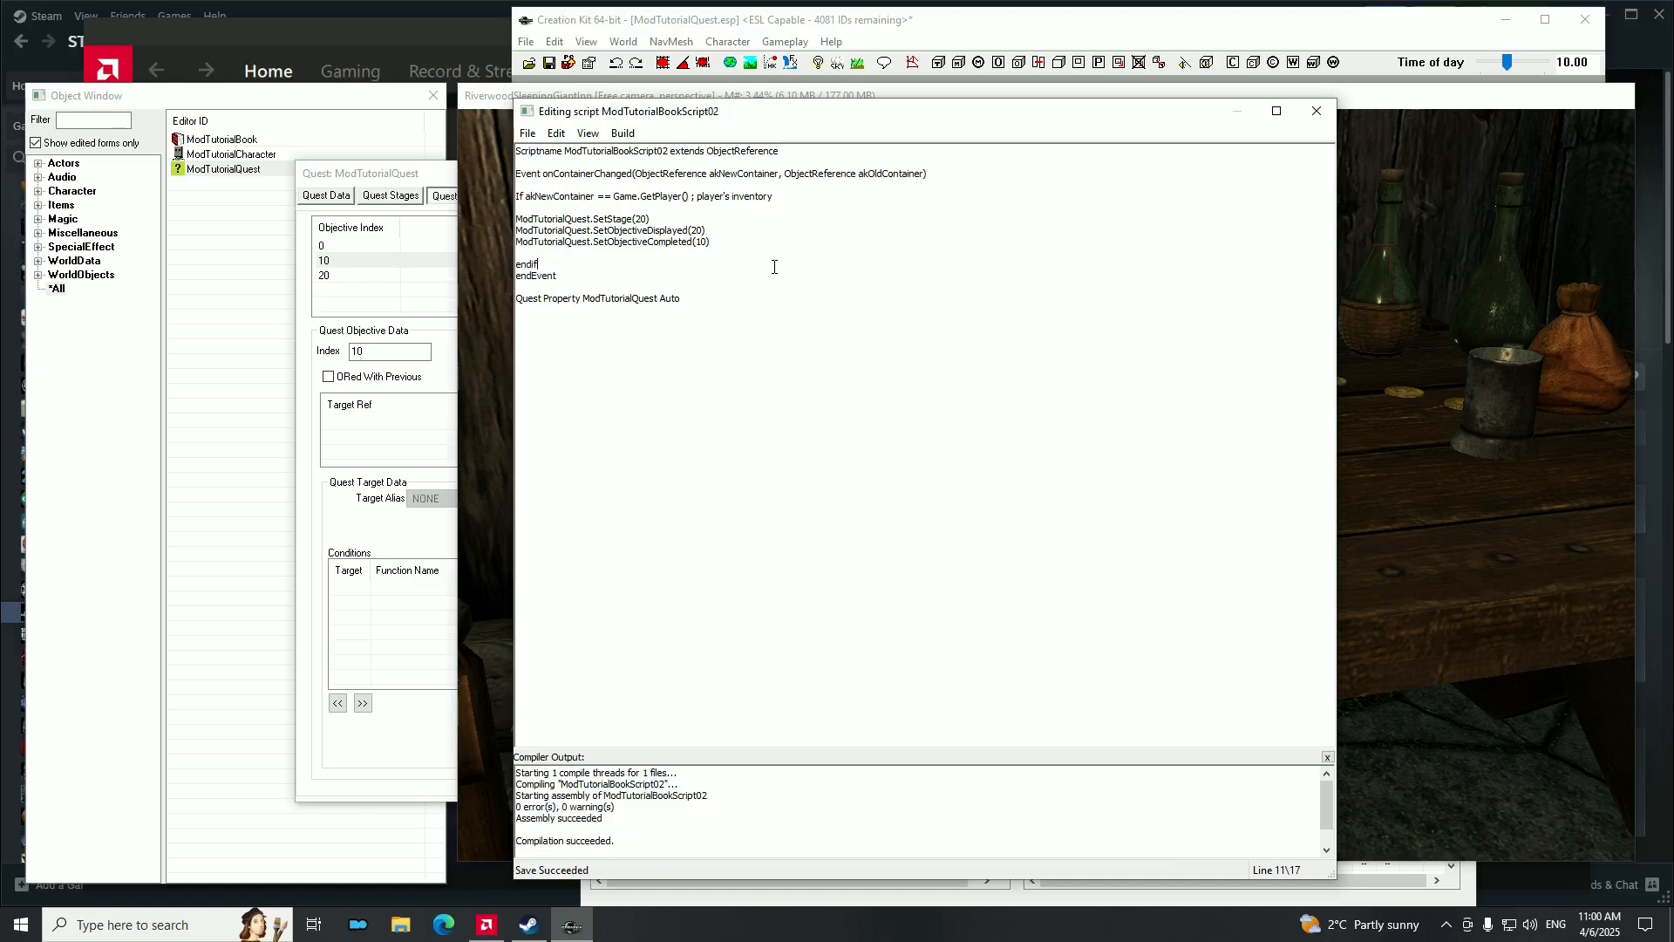
left_click(527, 134)
left_click(558, 154)
left_click_drag(521, 840, 635, 840)
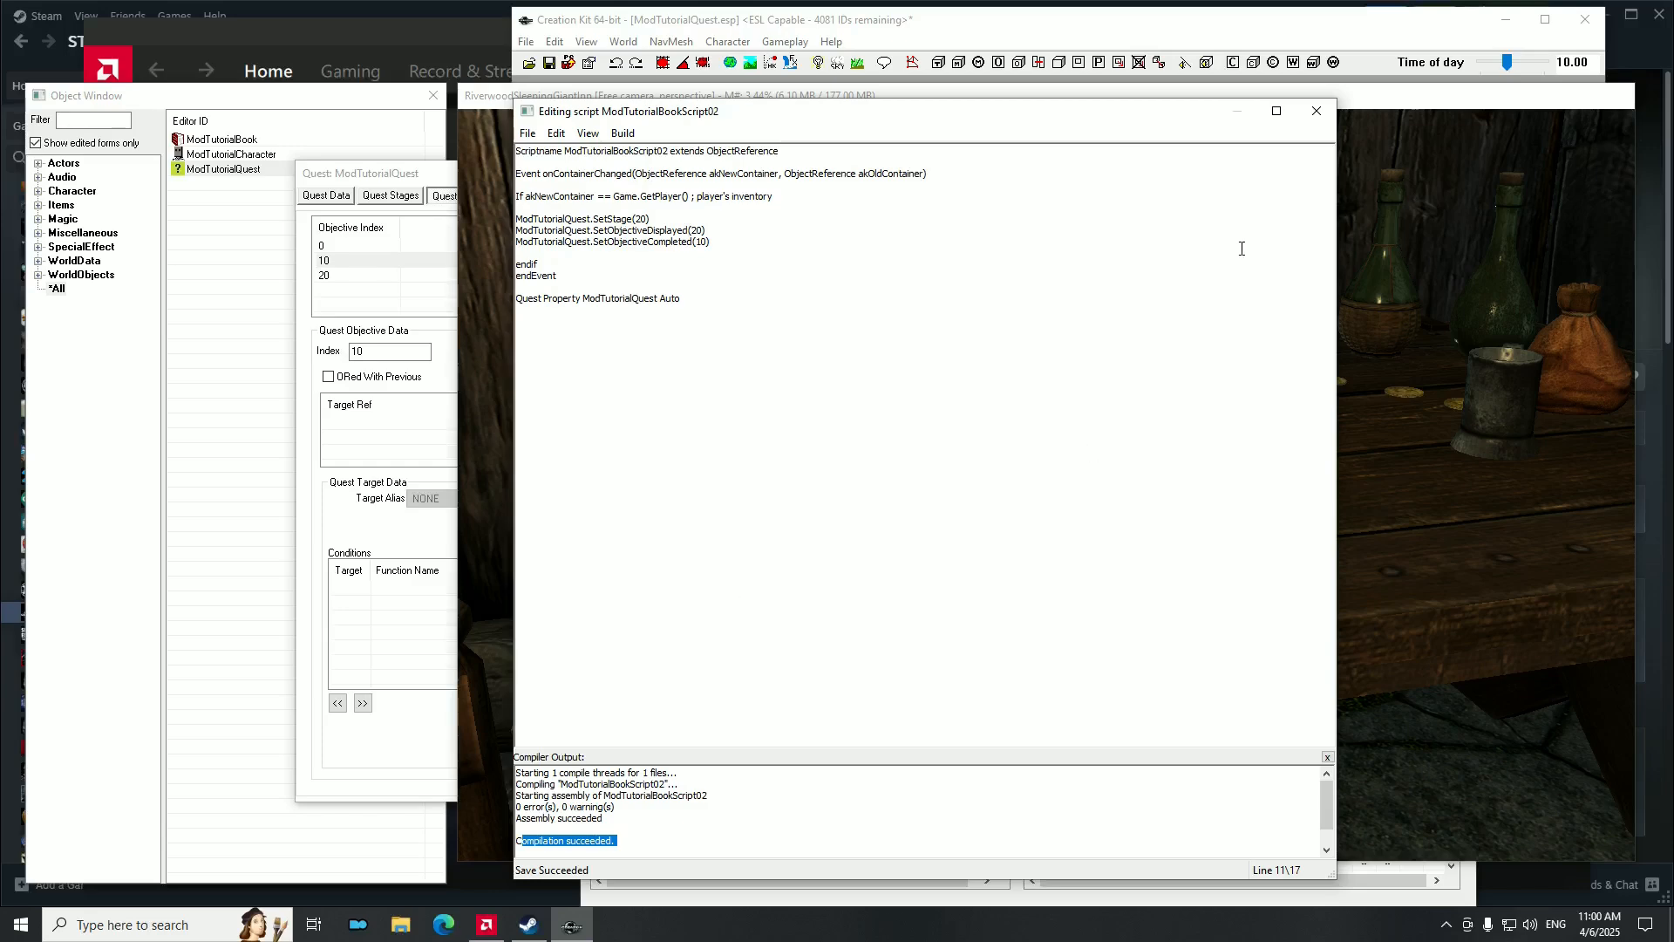
left_click(1316, 112)
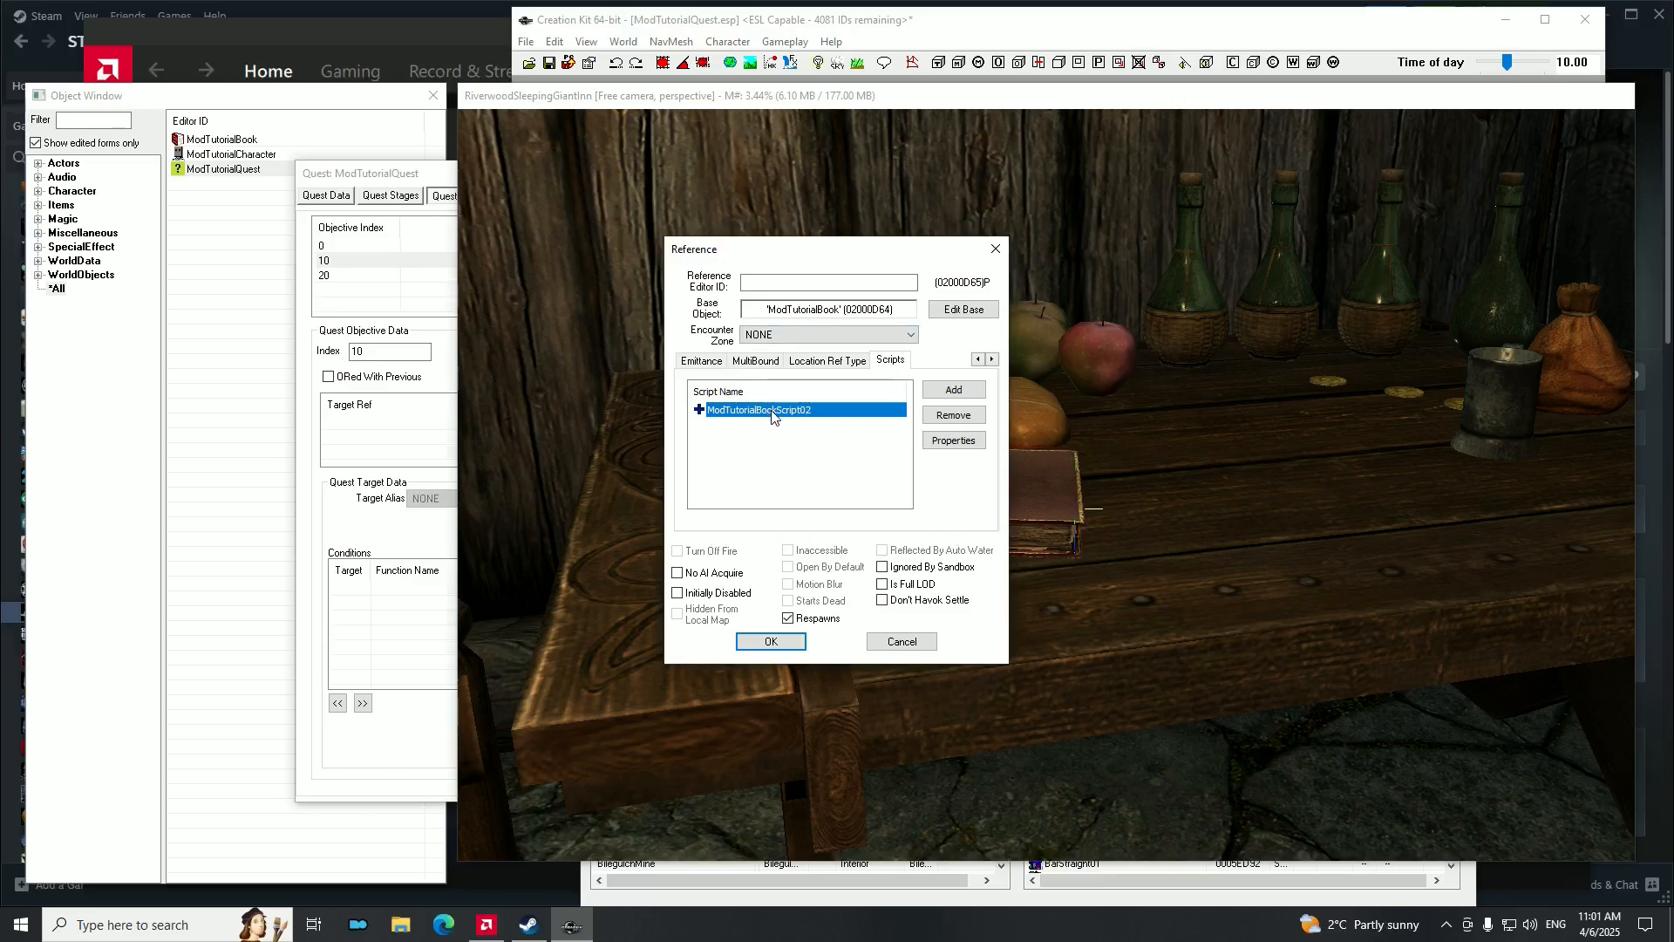
Set the script's ModTutorialQuest property on the book reference to the ModTutorialQuest quest and confirm.
left_click(953, 440)
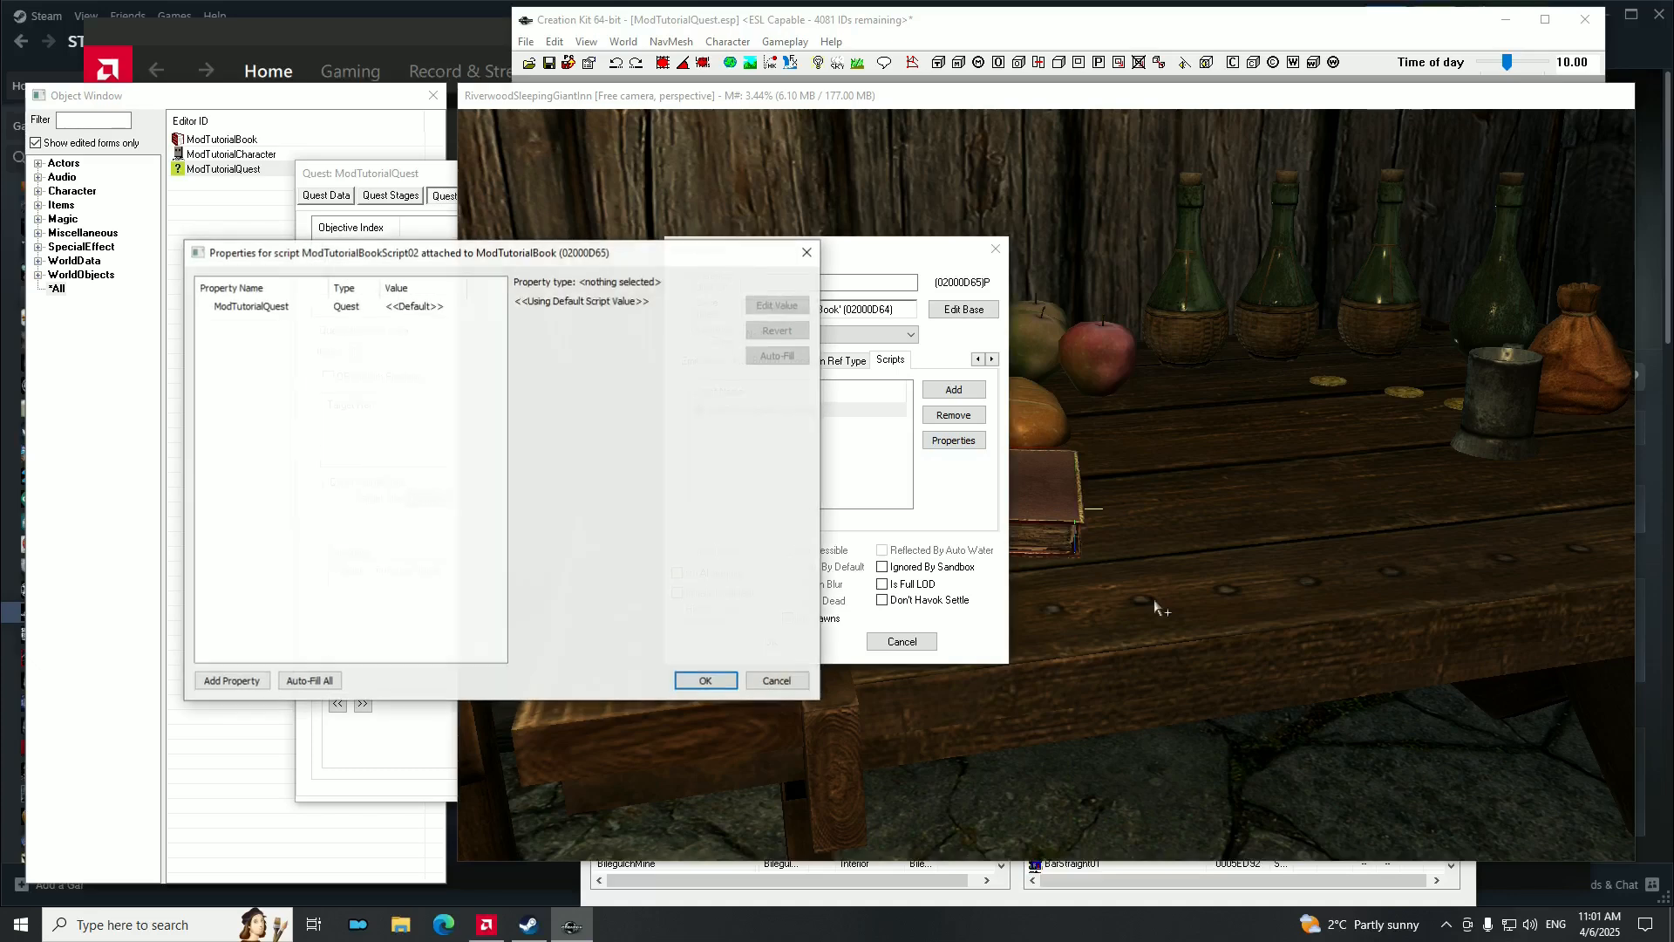
left_click(262, 306)
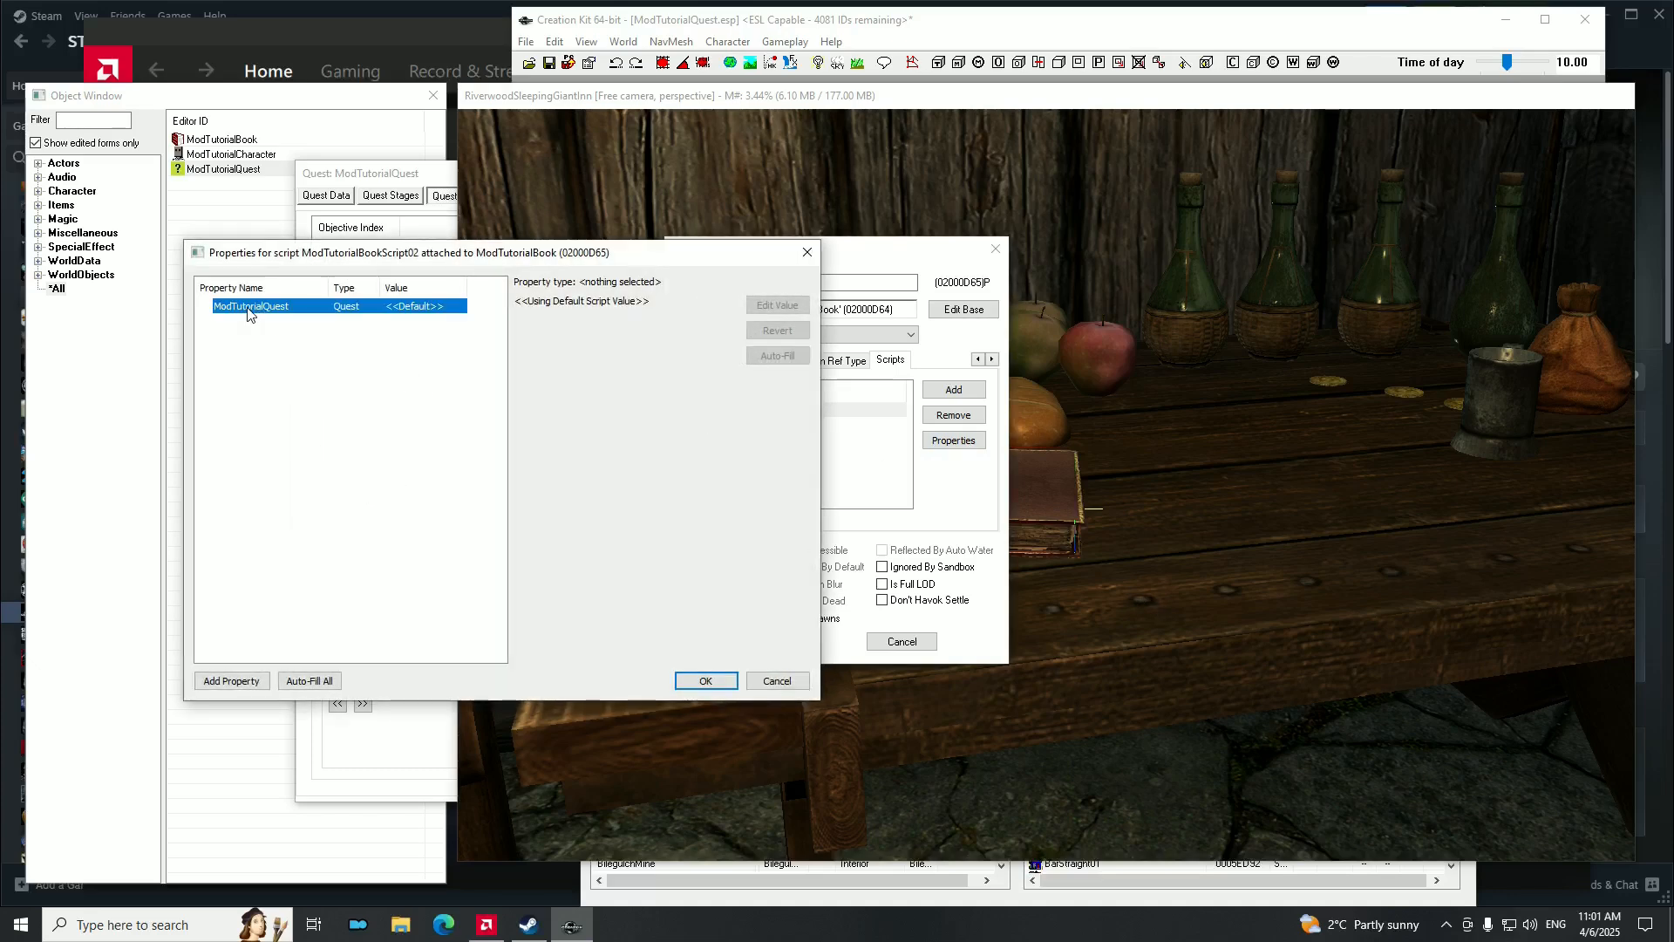
left_click(776, 307)
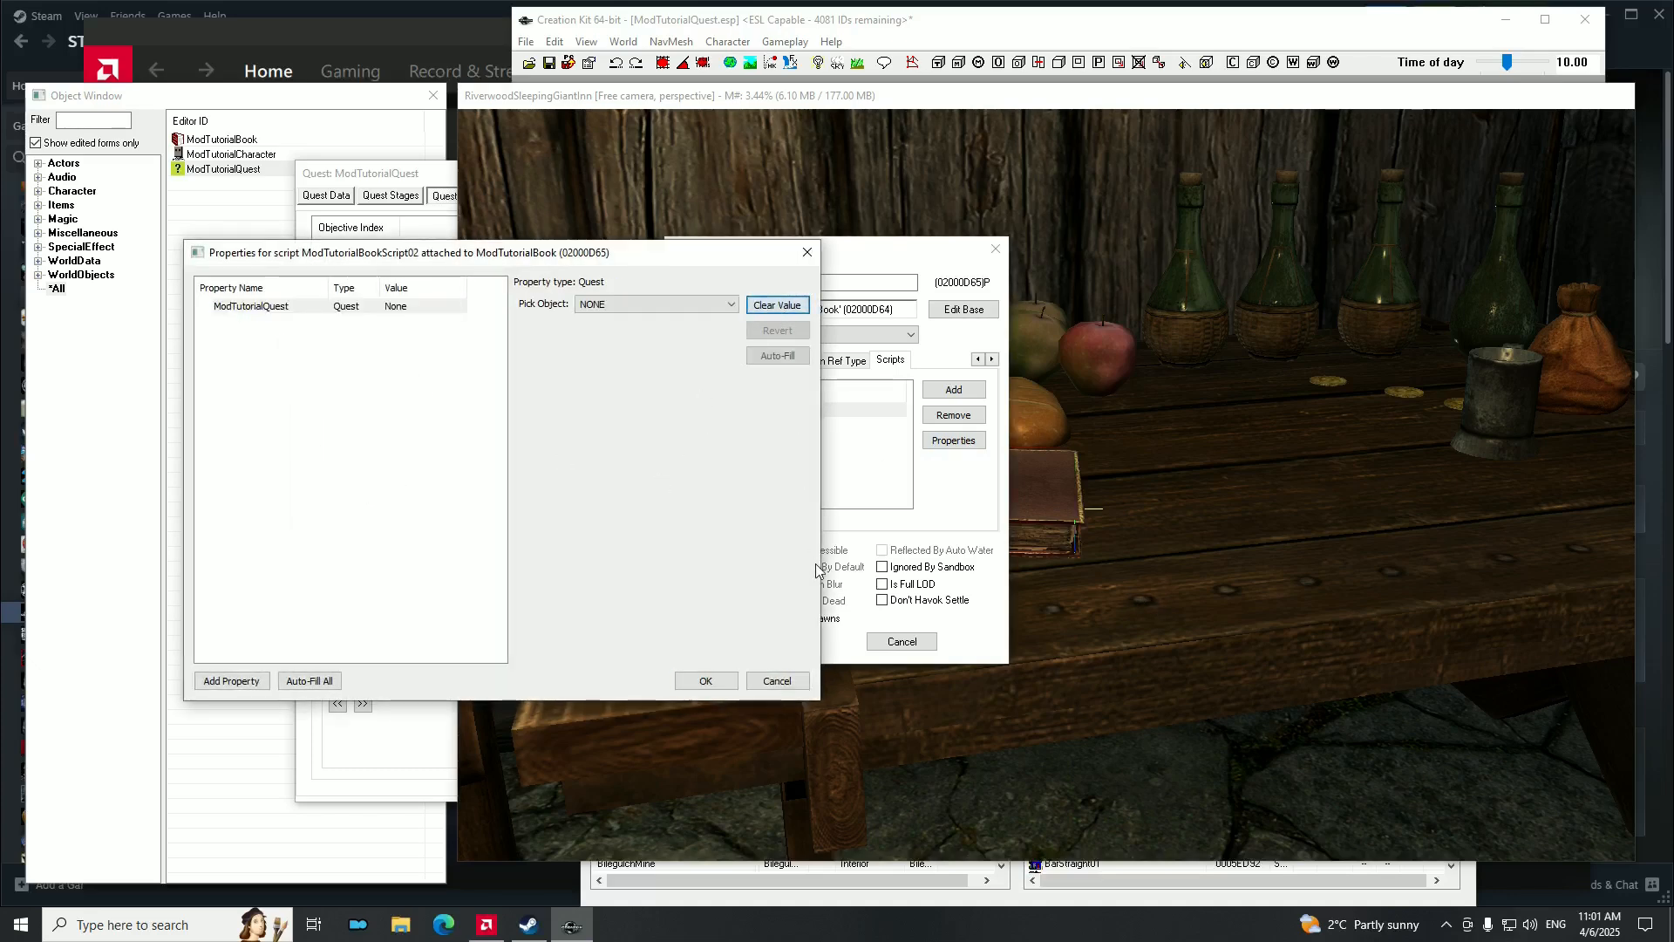
left_click(728, 306)
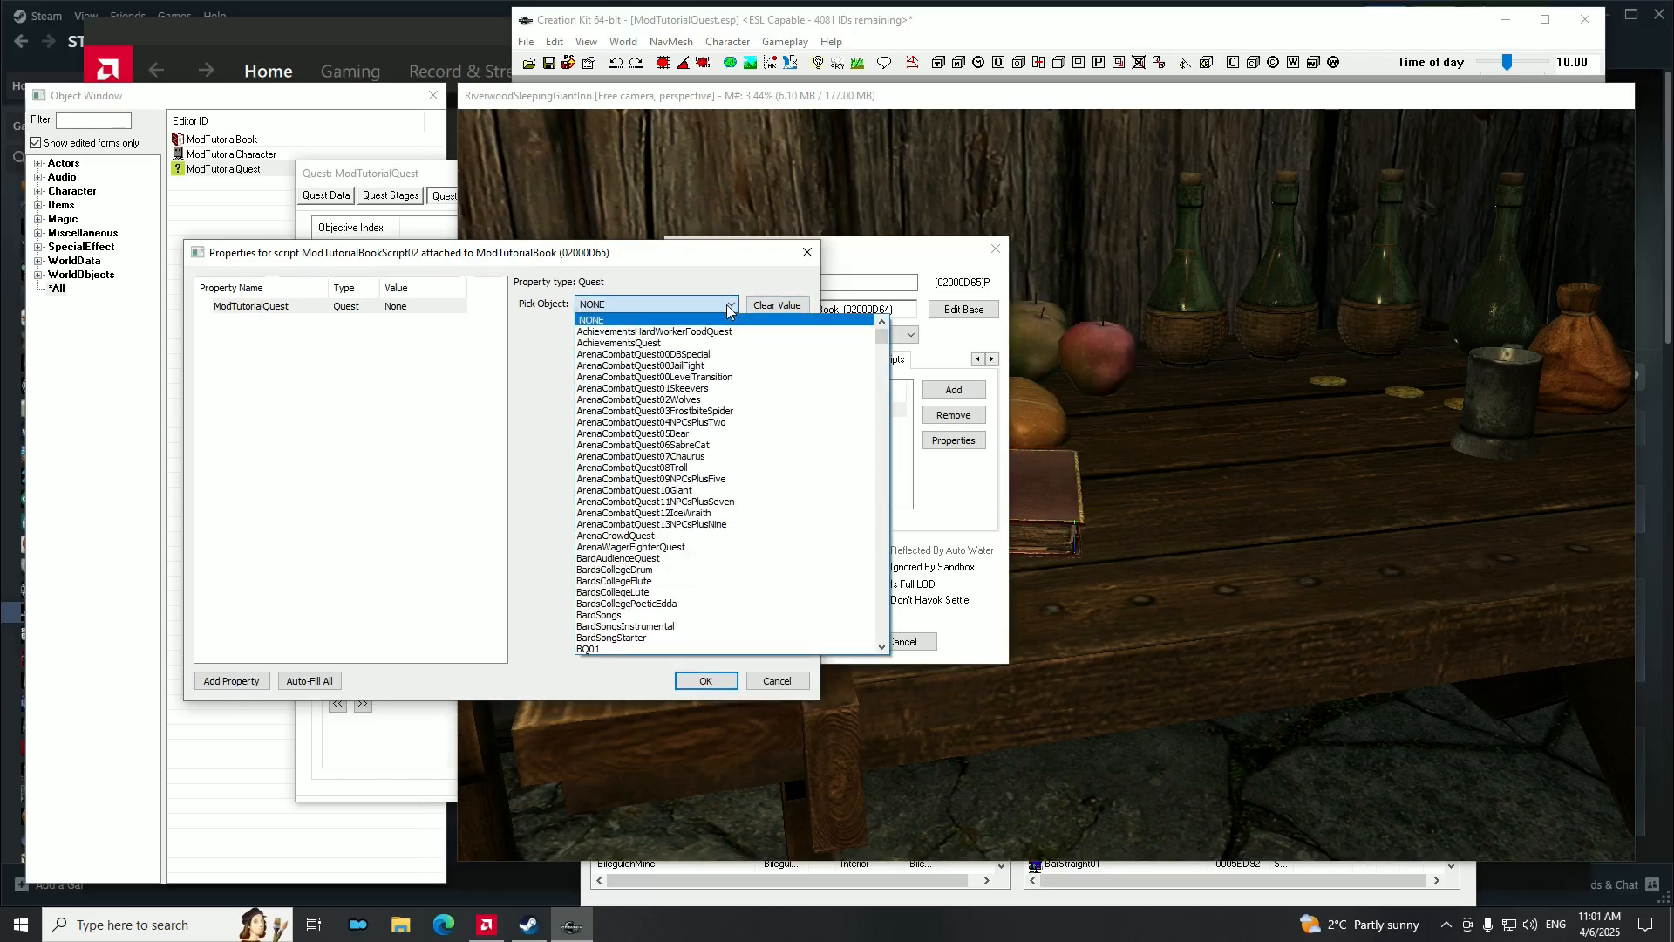
type("mo")
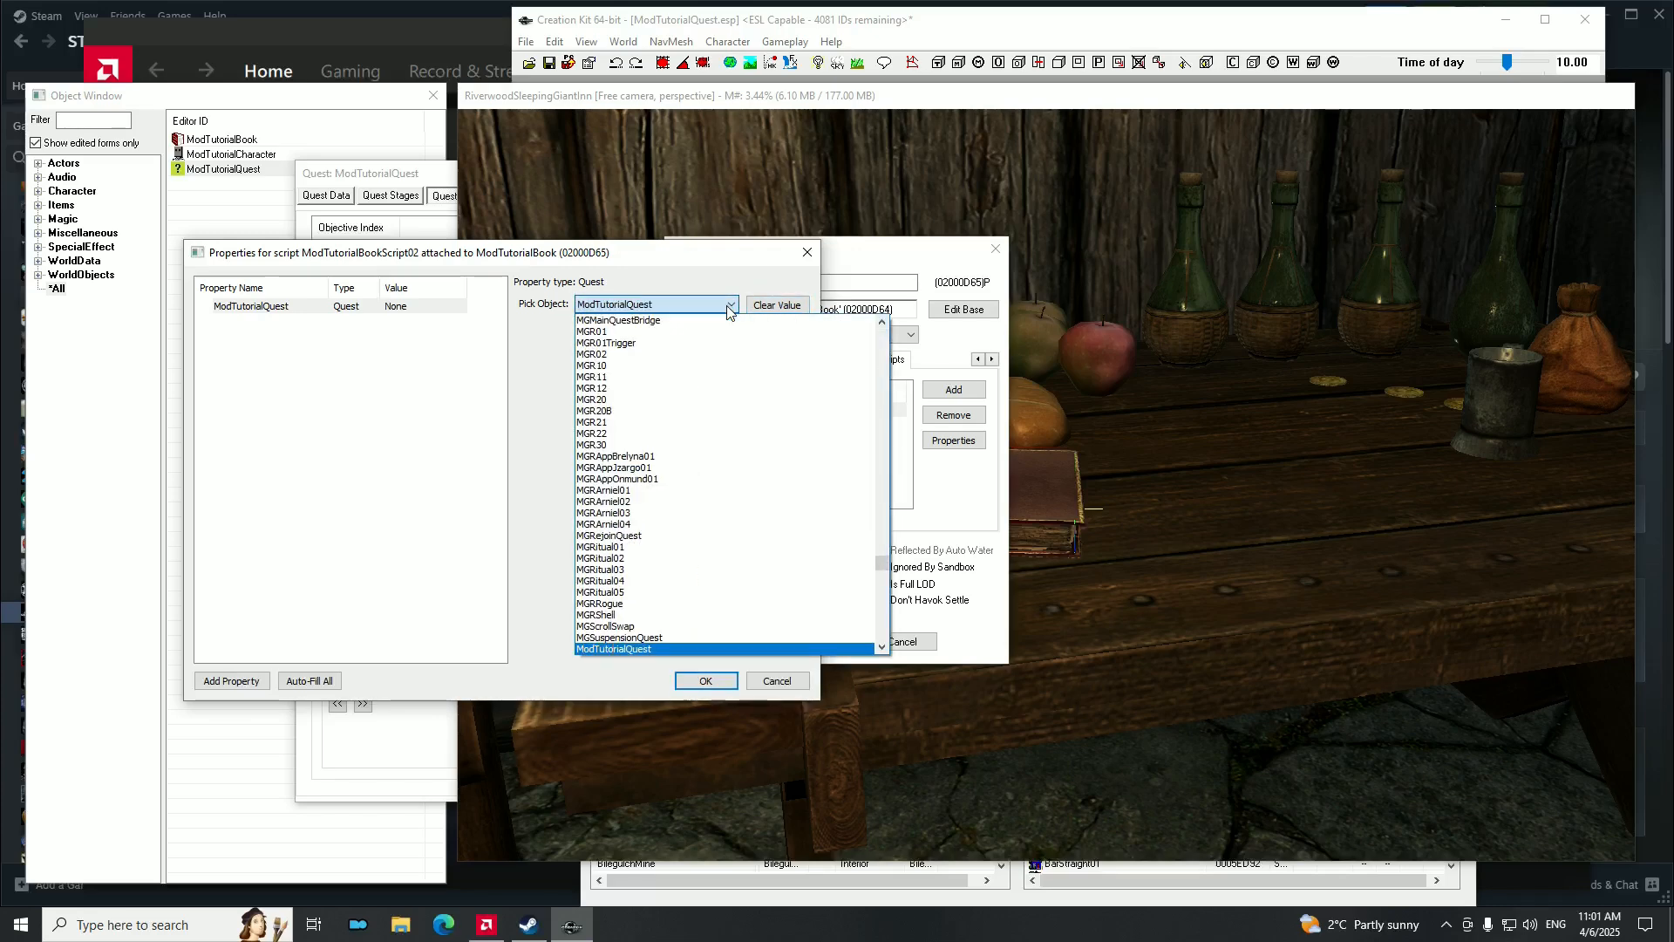
left_click(729, 305)
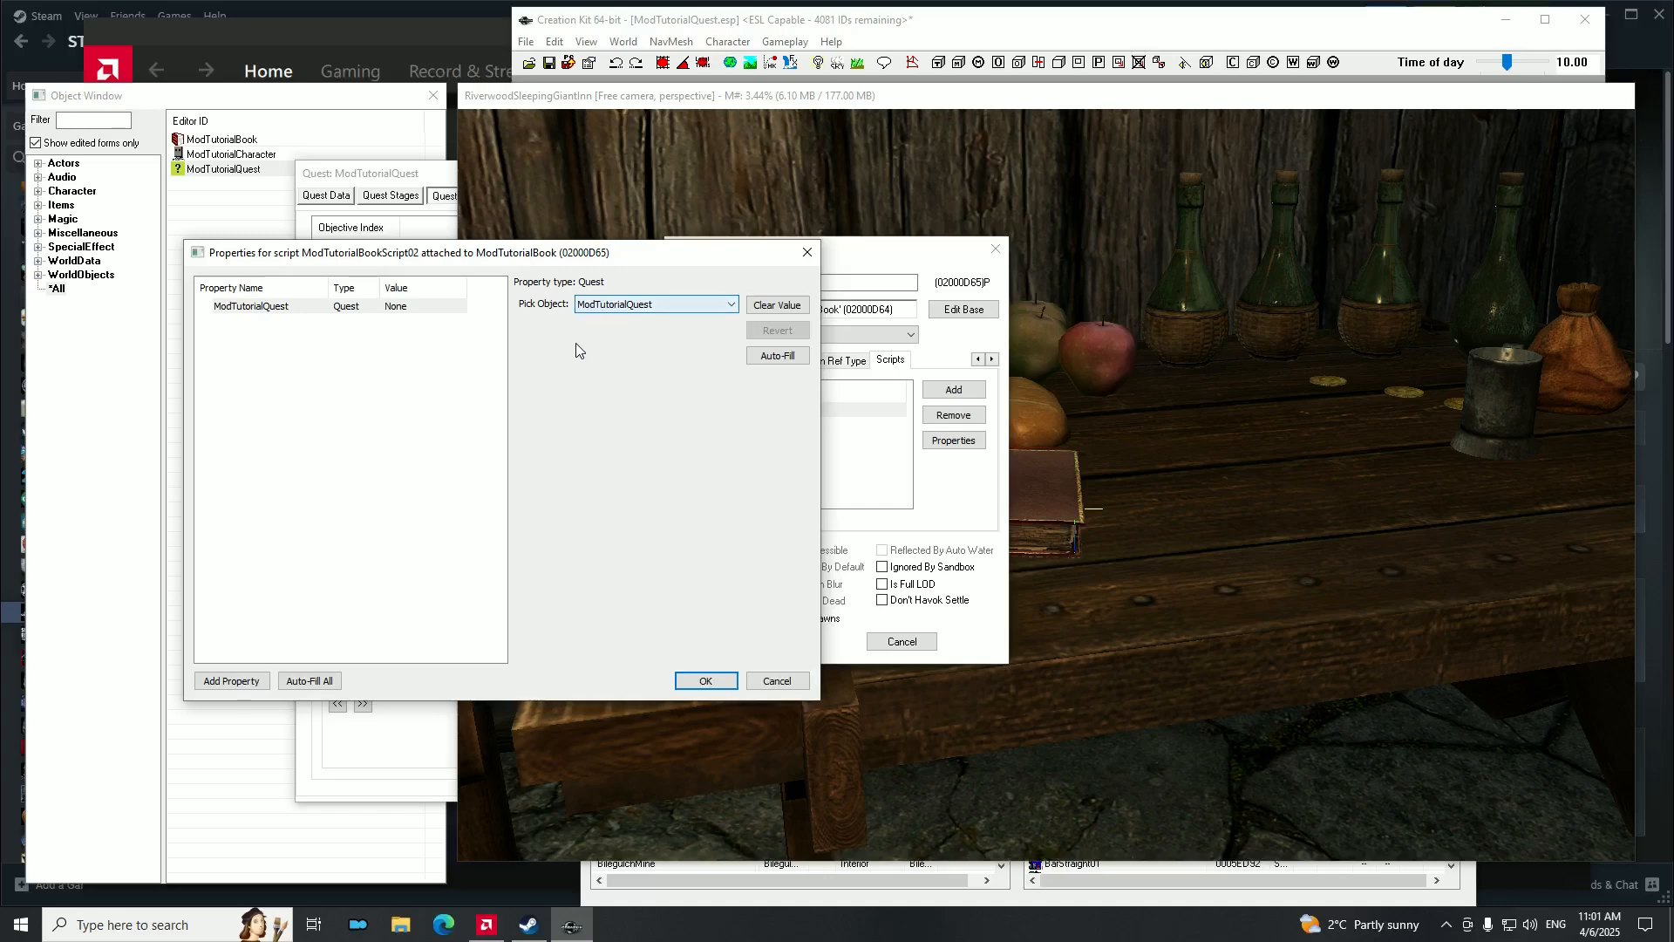
left_click(722, 679)
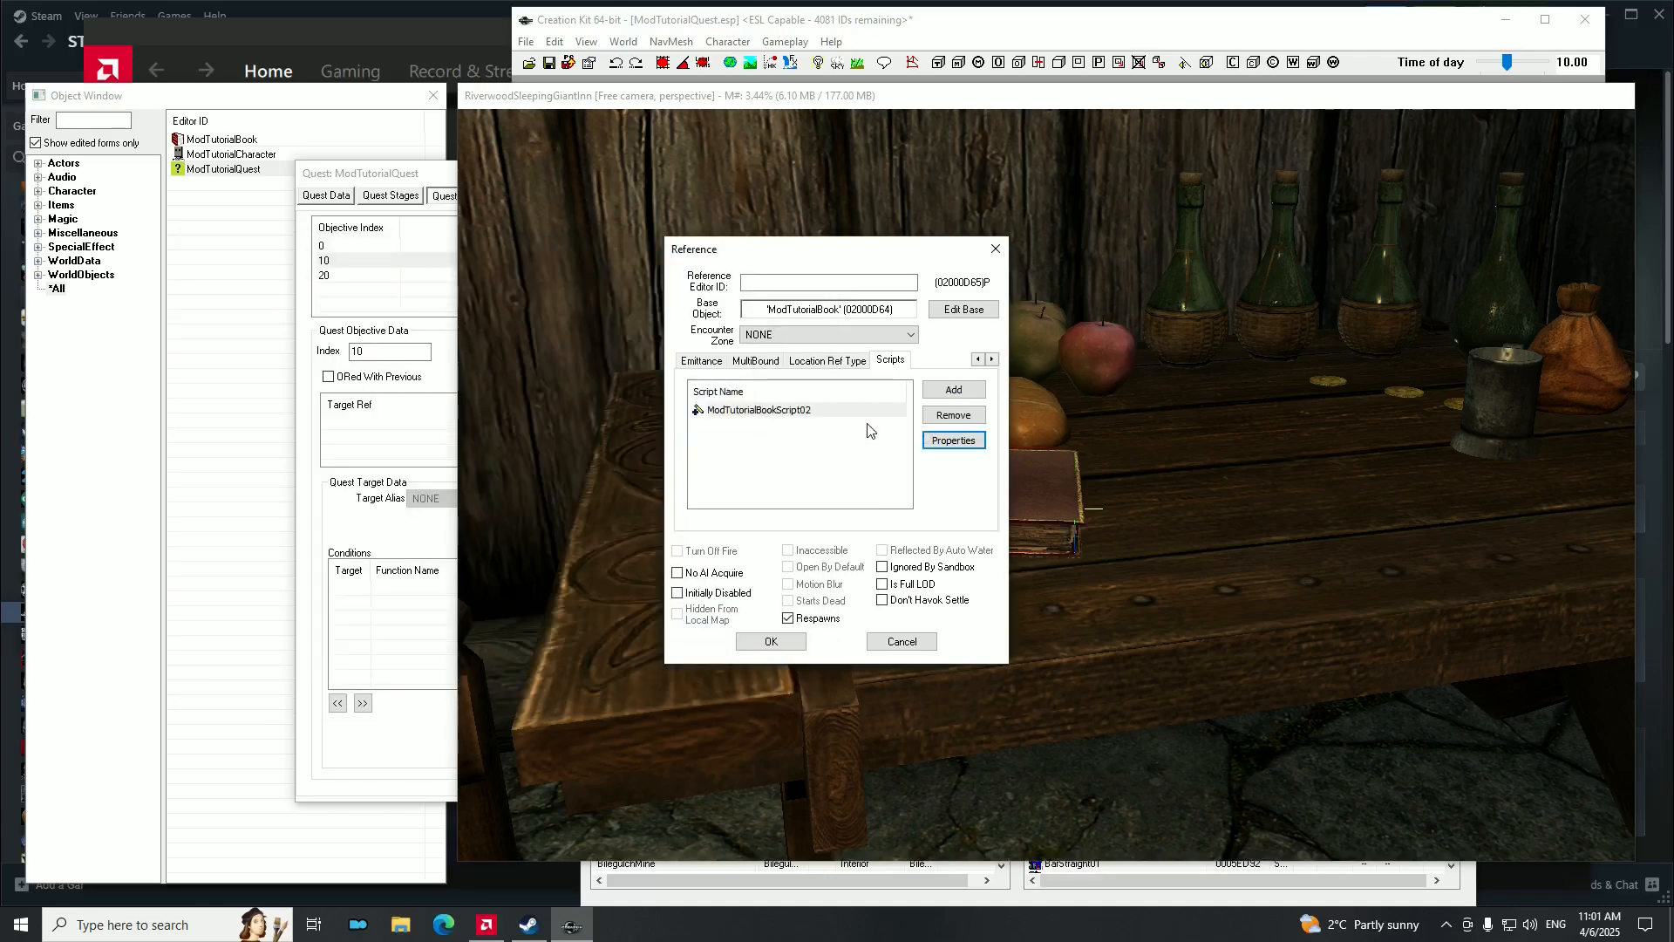
Reopen the source of ModTutorialBookScript02, review its Quest Property line, and close the editor.
right_click(771, 413)
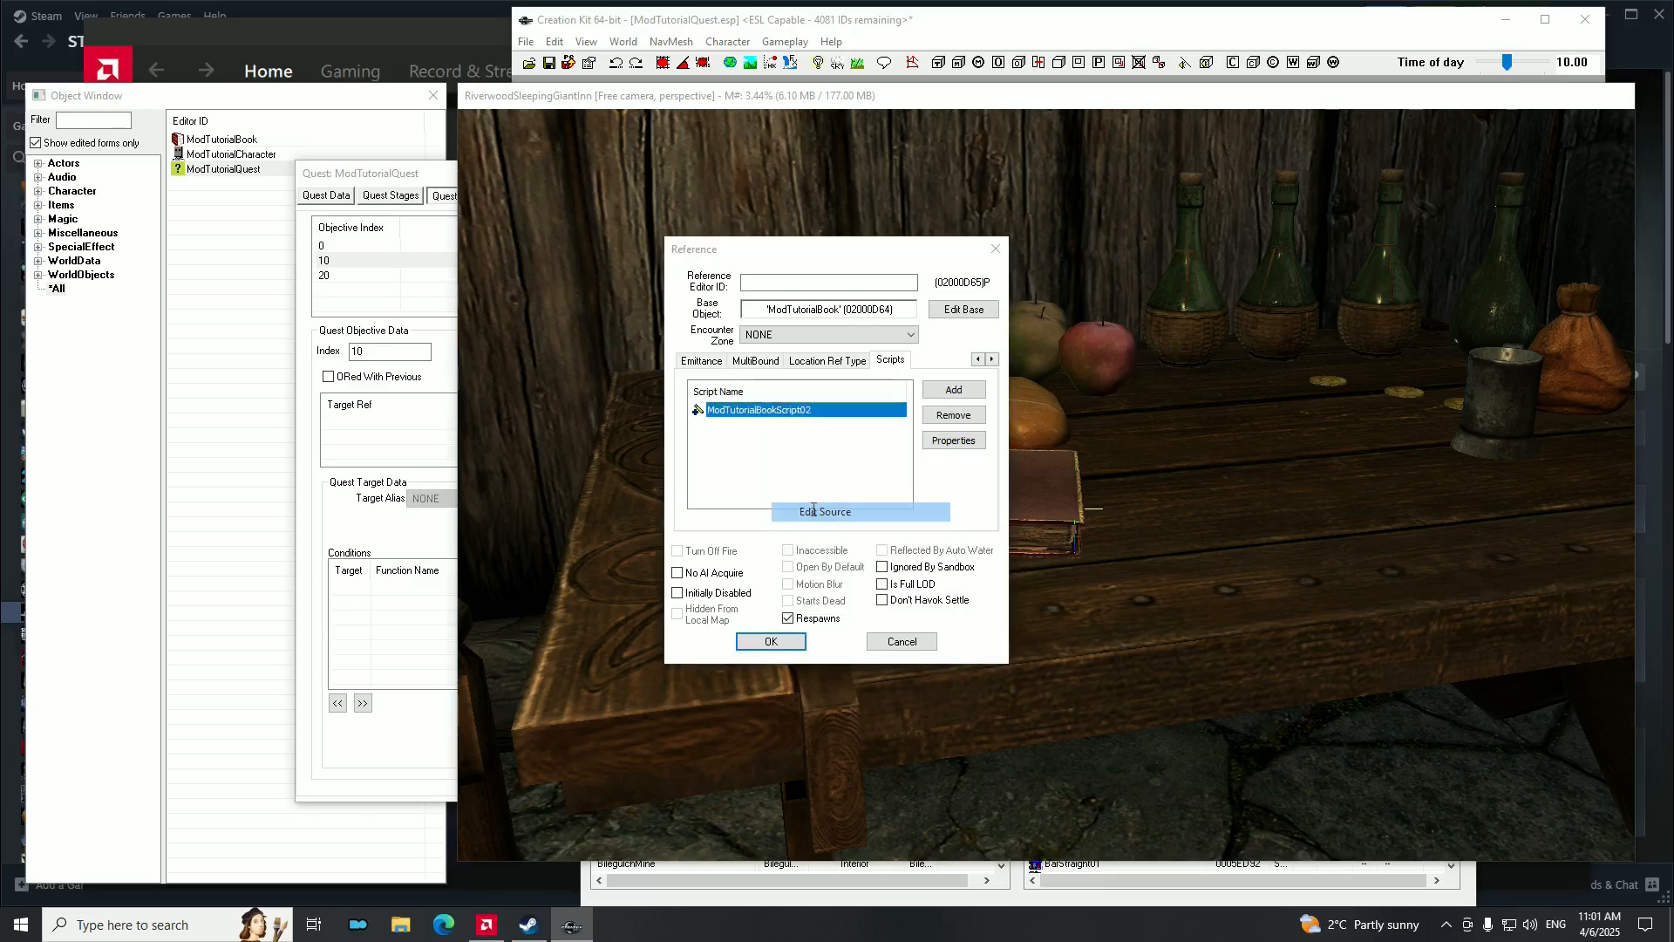
left_click(820, 513)
mouse_move(521, 298)
left_mouse_down()
mouse_move(671, 299)
mouse_move(518, 301)
left_mouse_up()
left_click(656, 299)
left_click(541, 301)
left_click(702, 302)
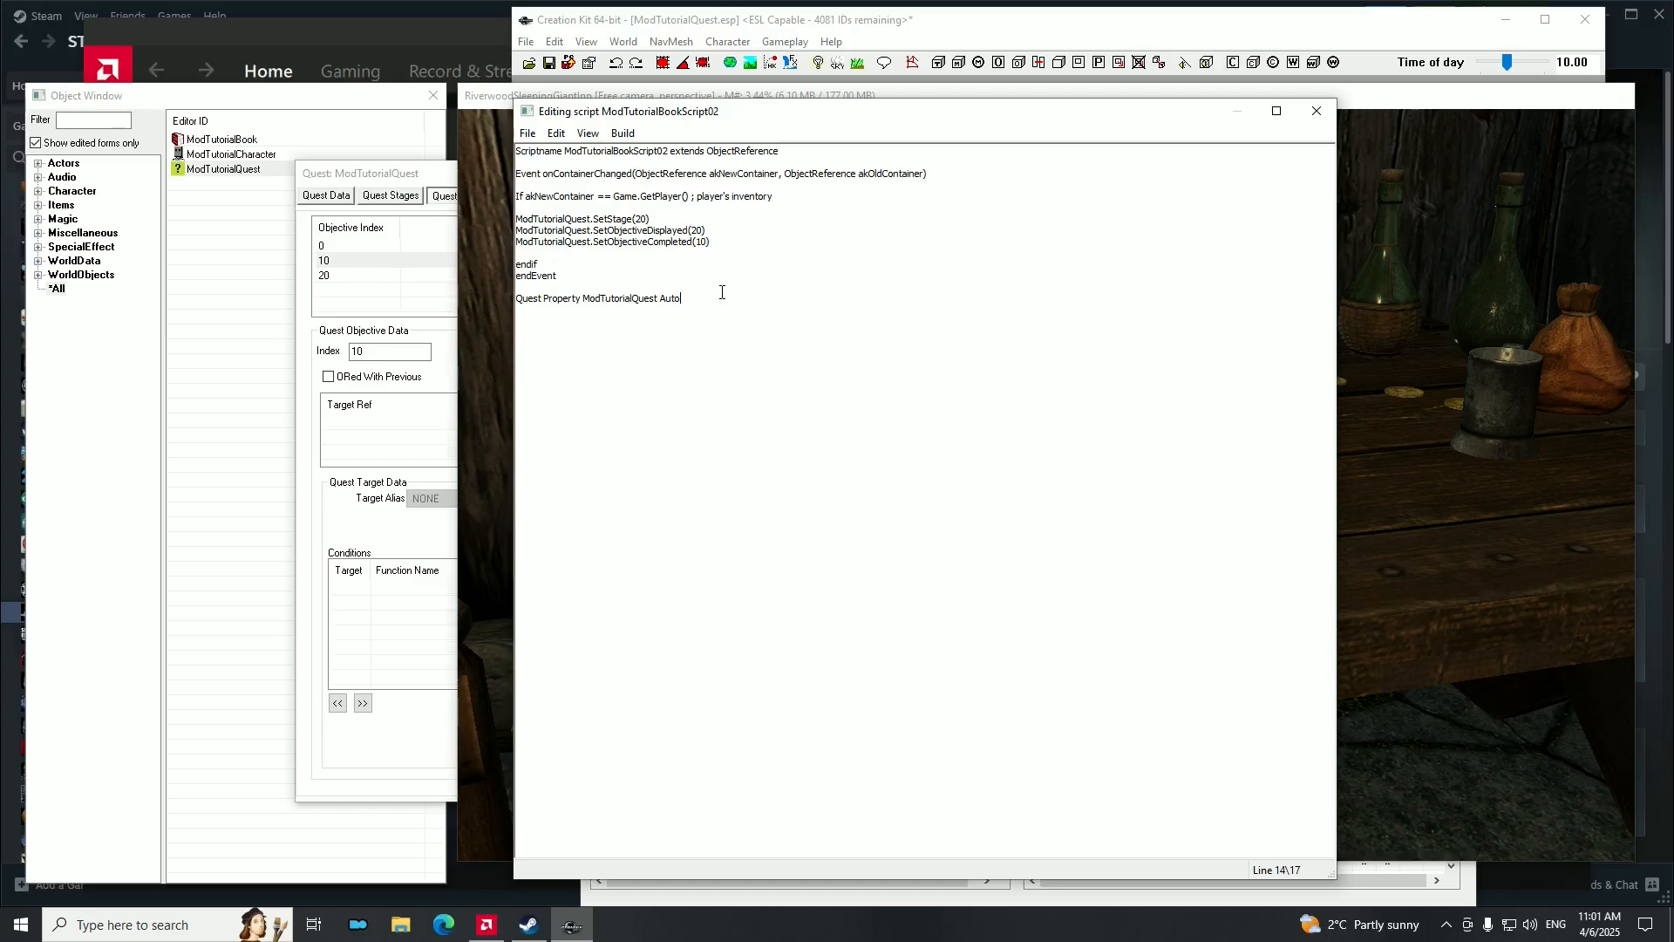
left_click(1316, 111)
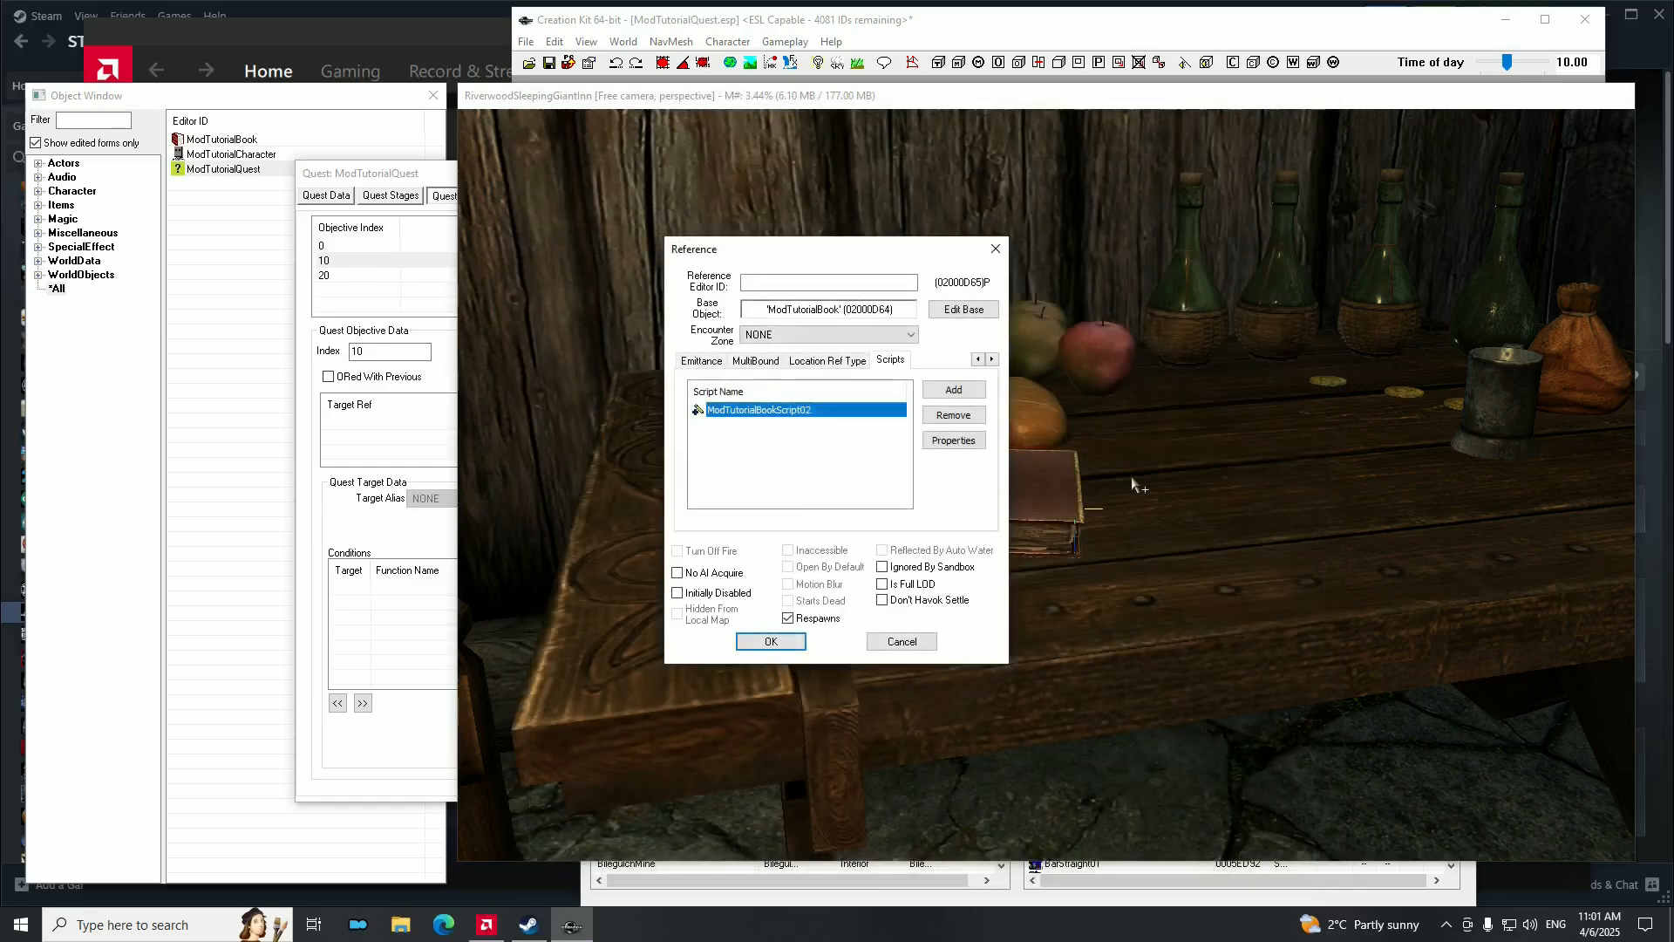
Check the ModTutorialQuest property of ModTutorialBookScript02, browse its selectable quests, and confirm the properties and the book reference.
left_click(955, 442)
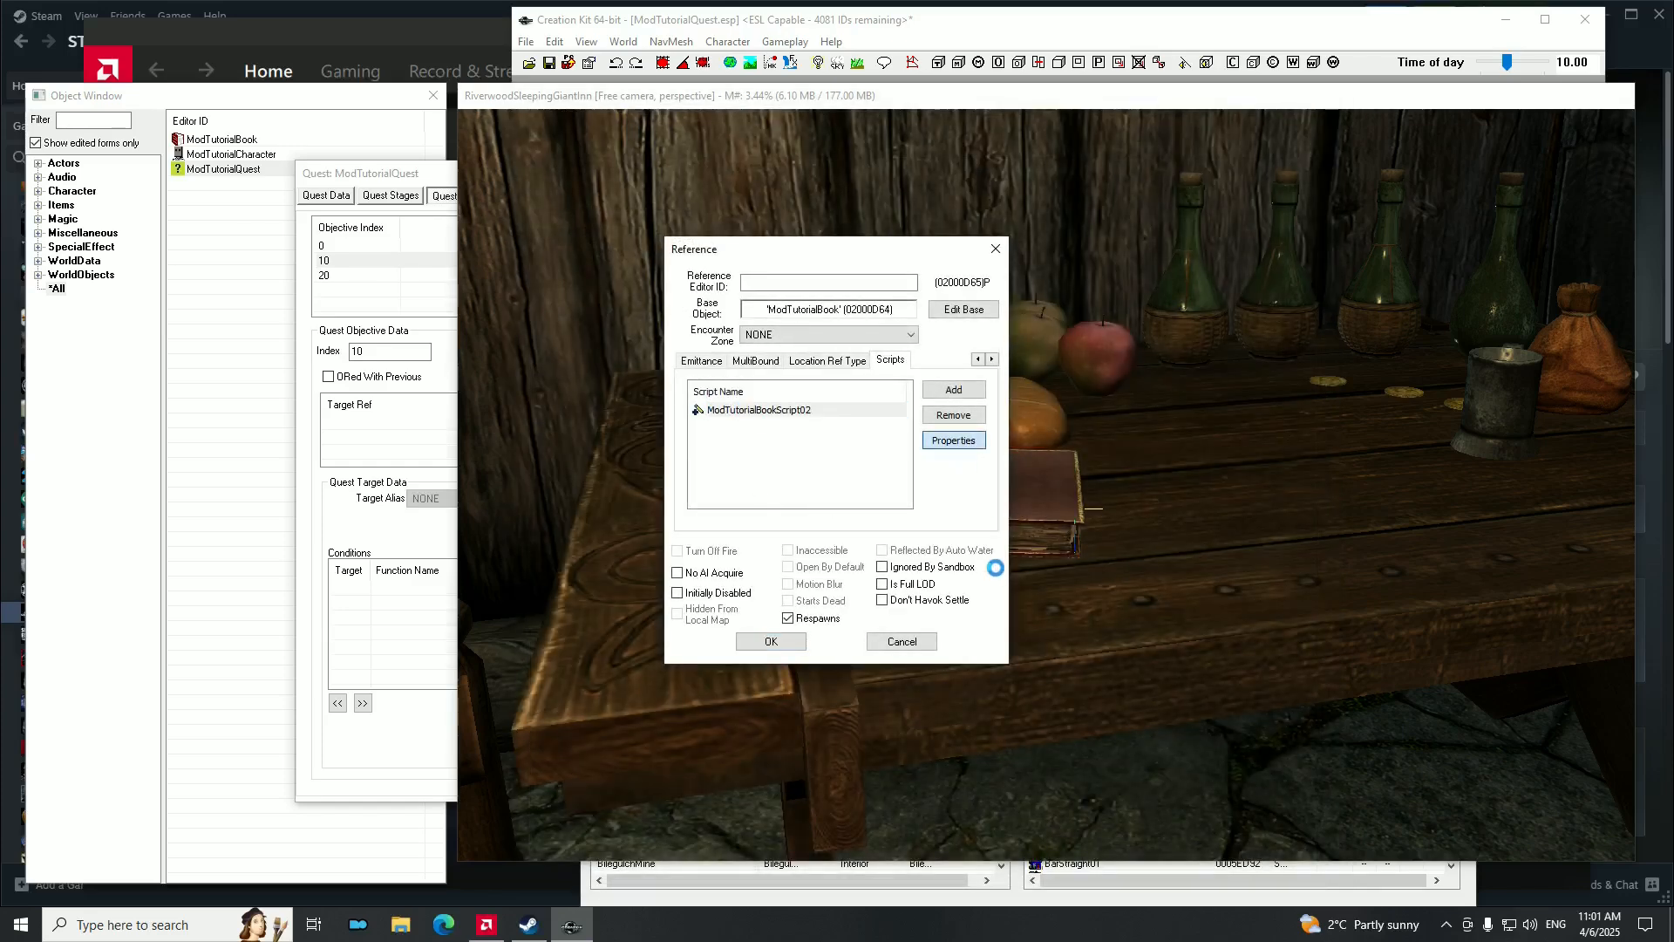
left_click(275, 310)
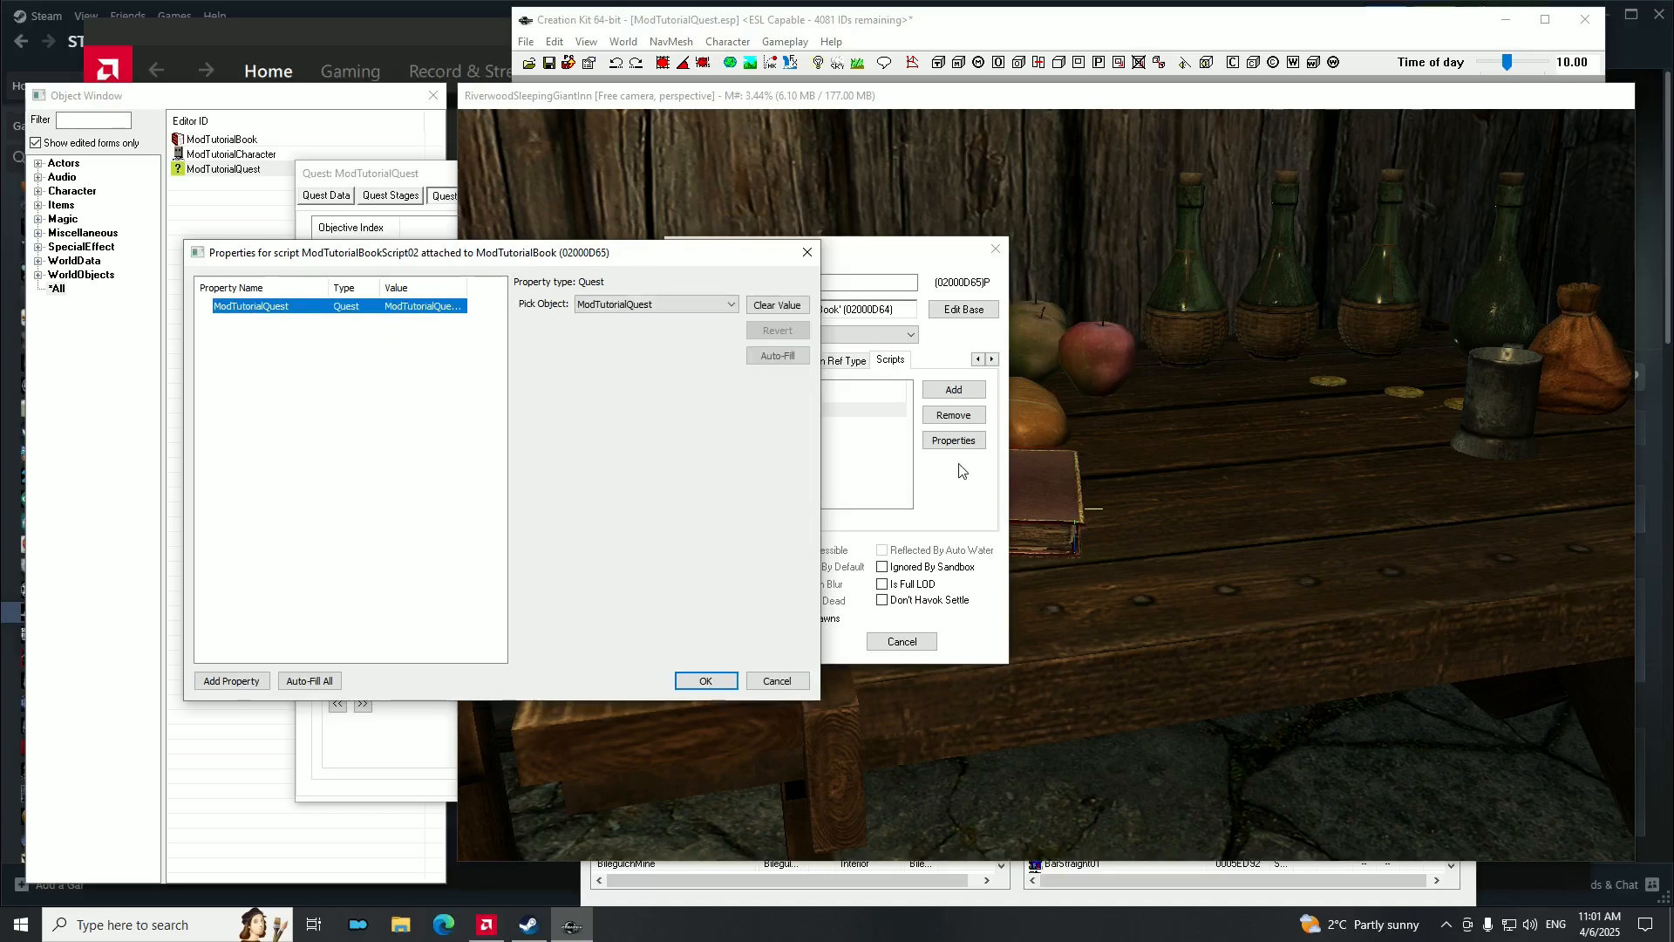
left_click(643, 305)
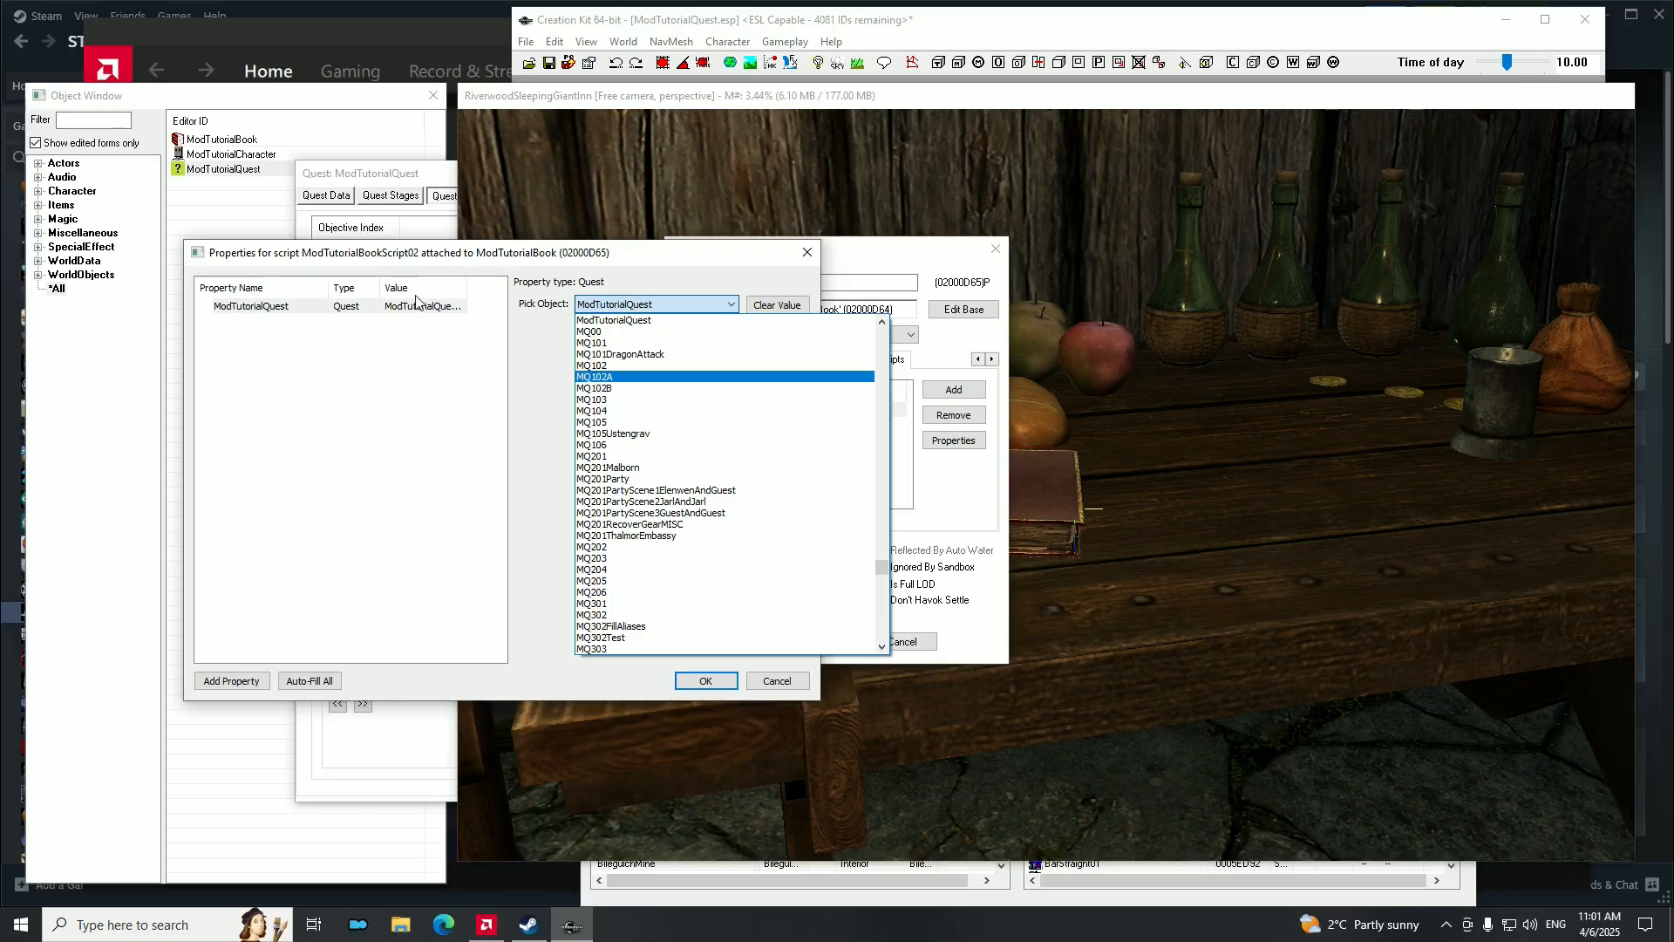
left_click_drag(885, 573, 883, 418)
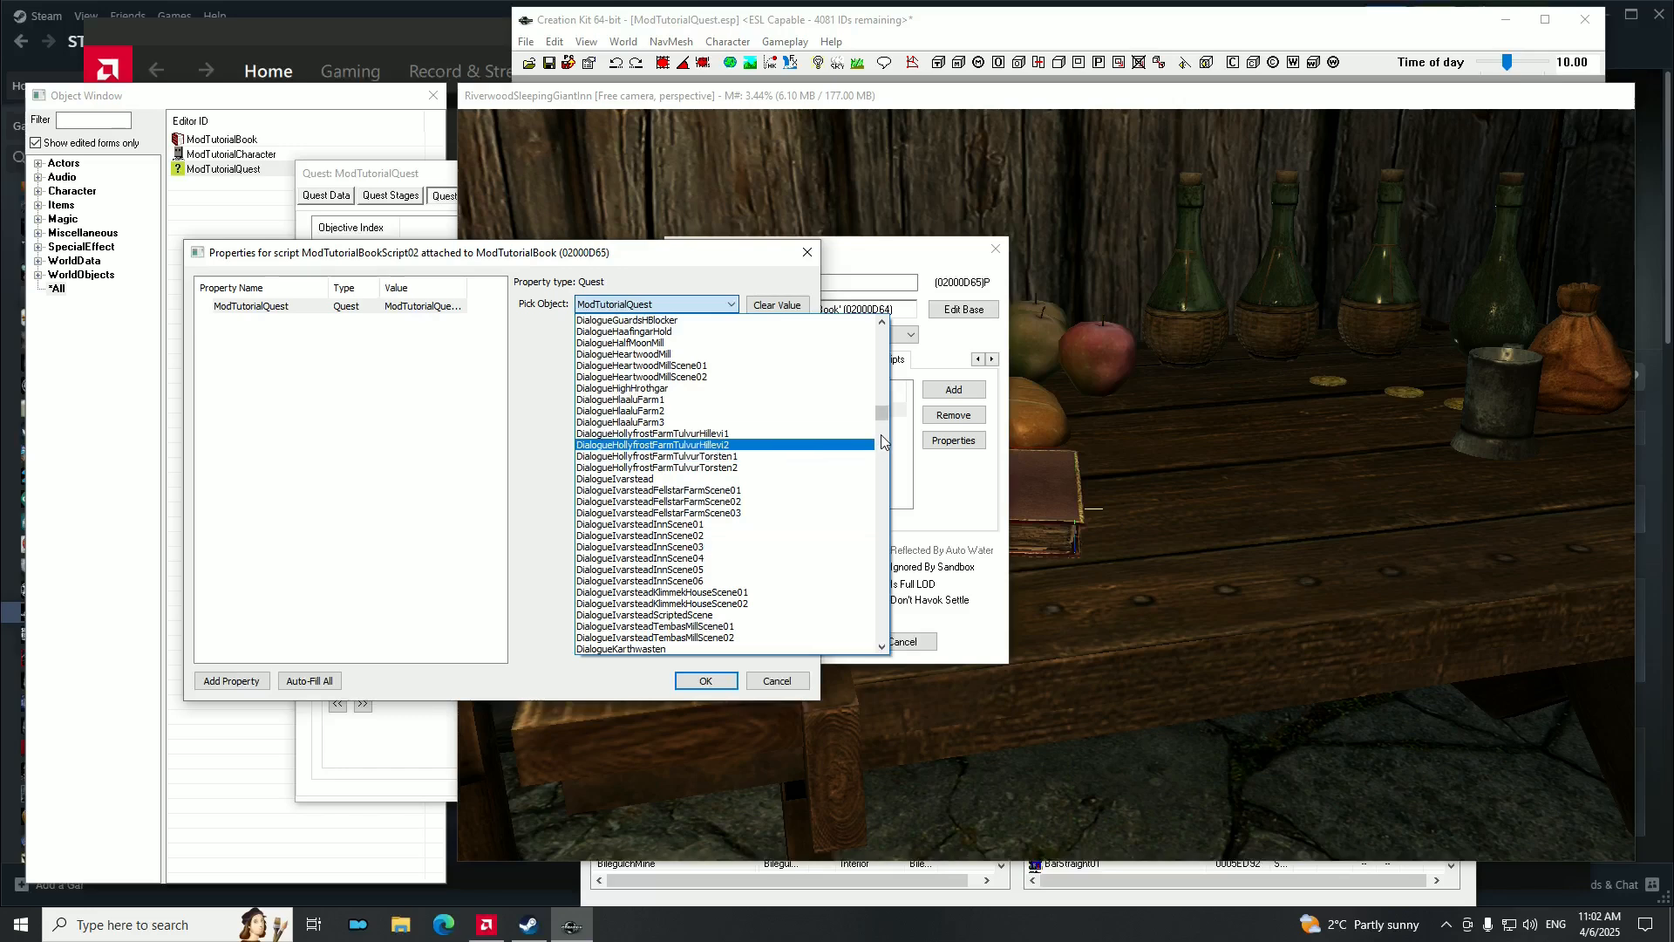
scroll(866, 415, "up", 20)
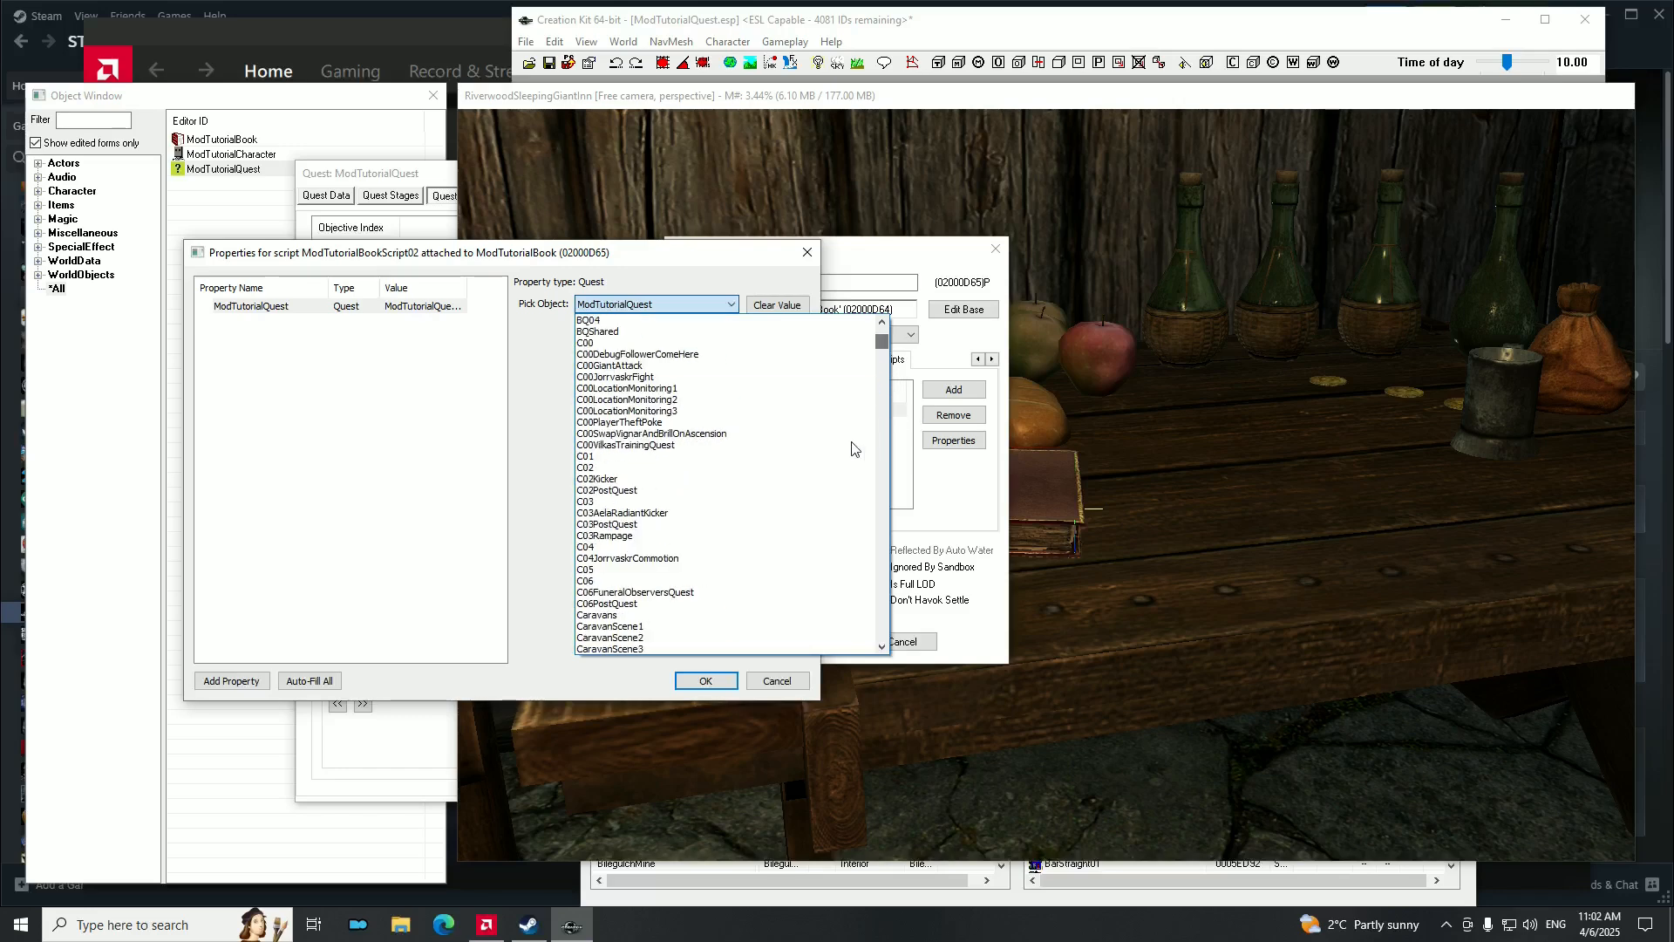
left_click(669, 305)
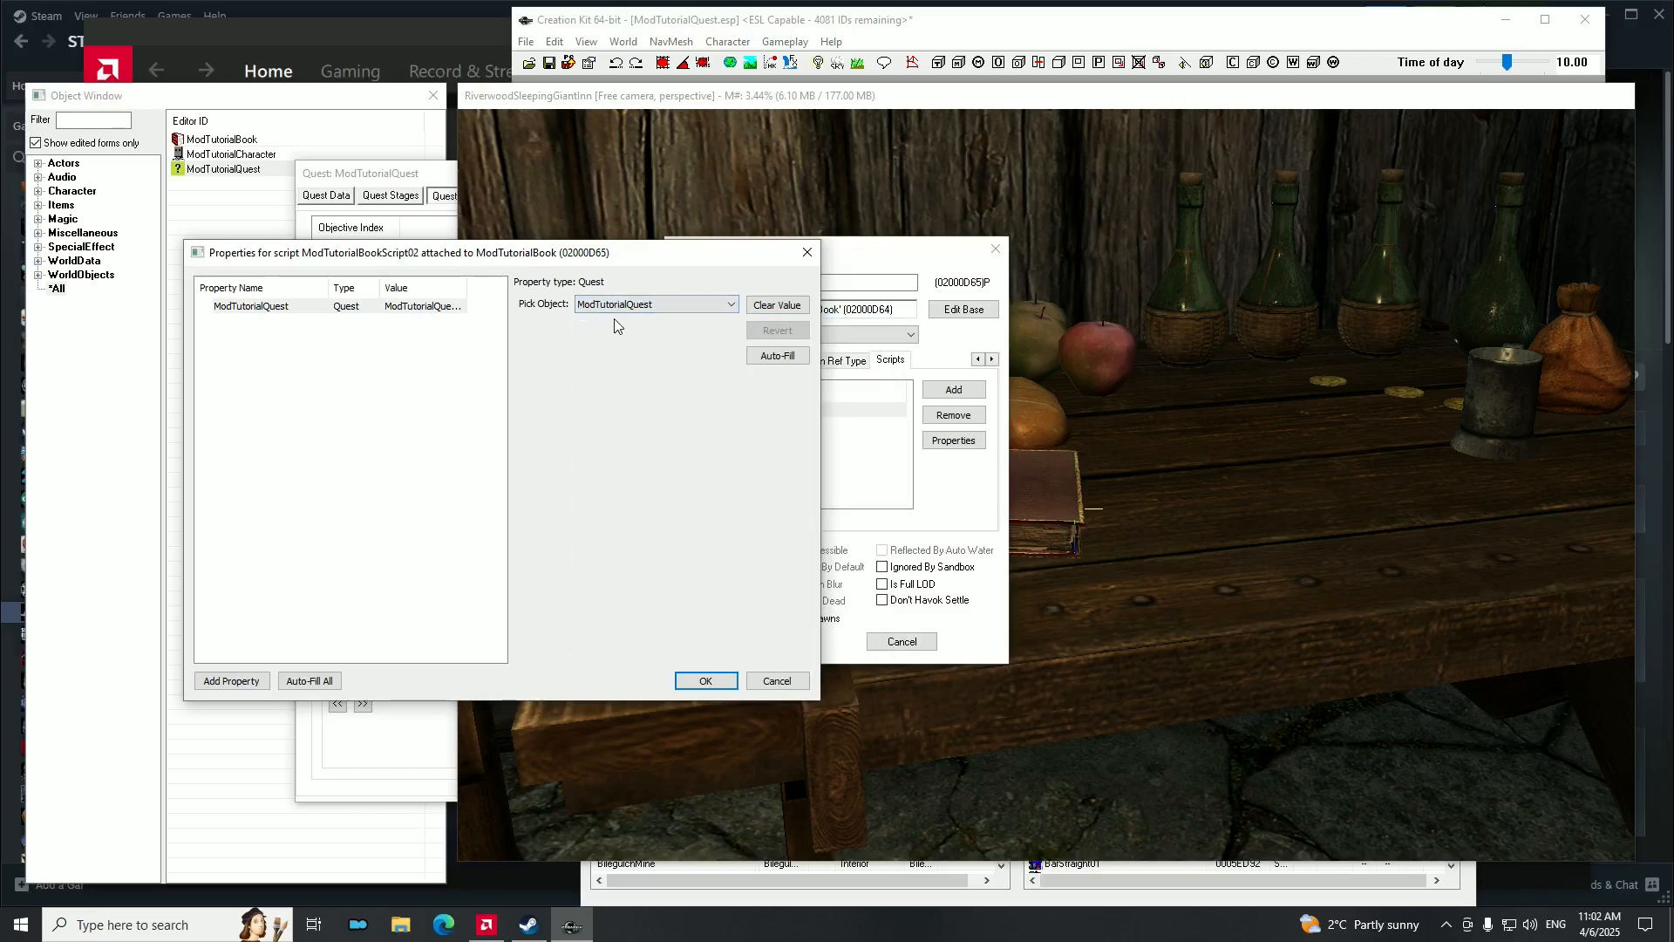
left_click(708, 682)
left_click(764, 640)
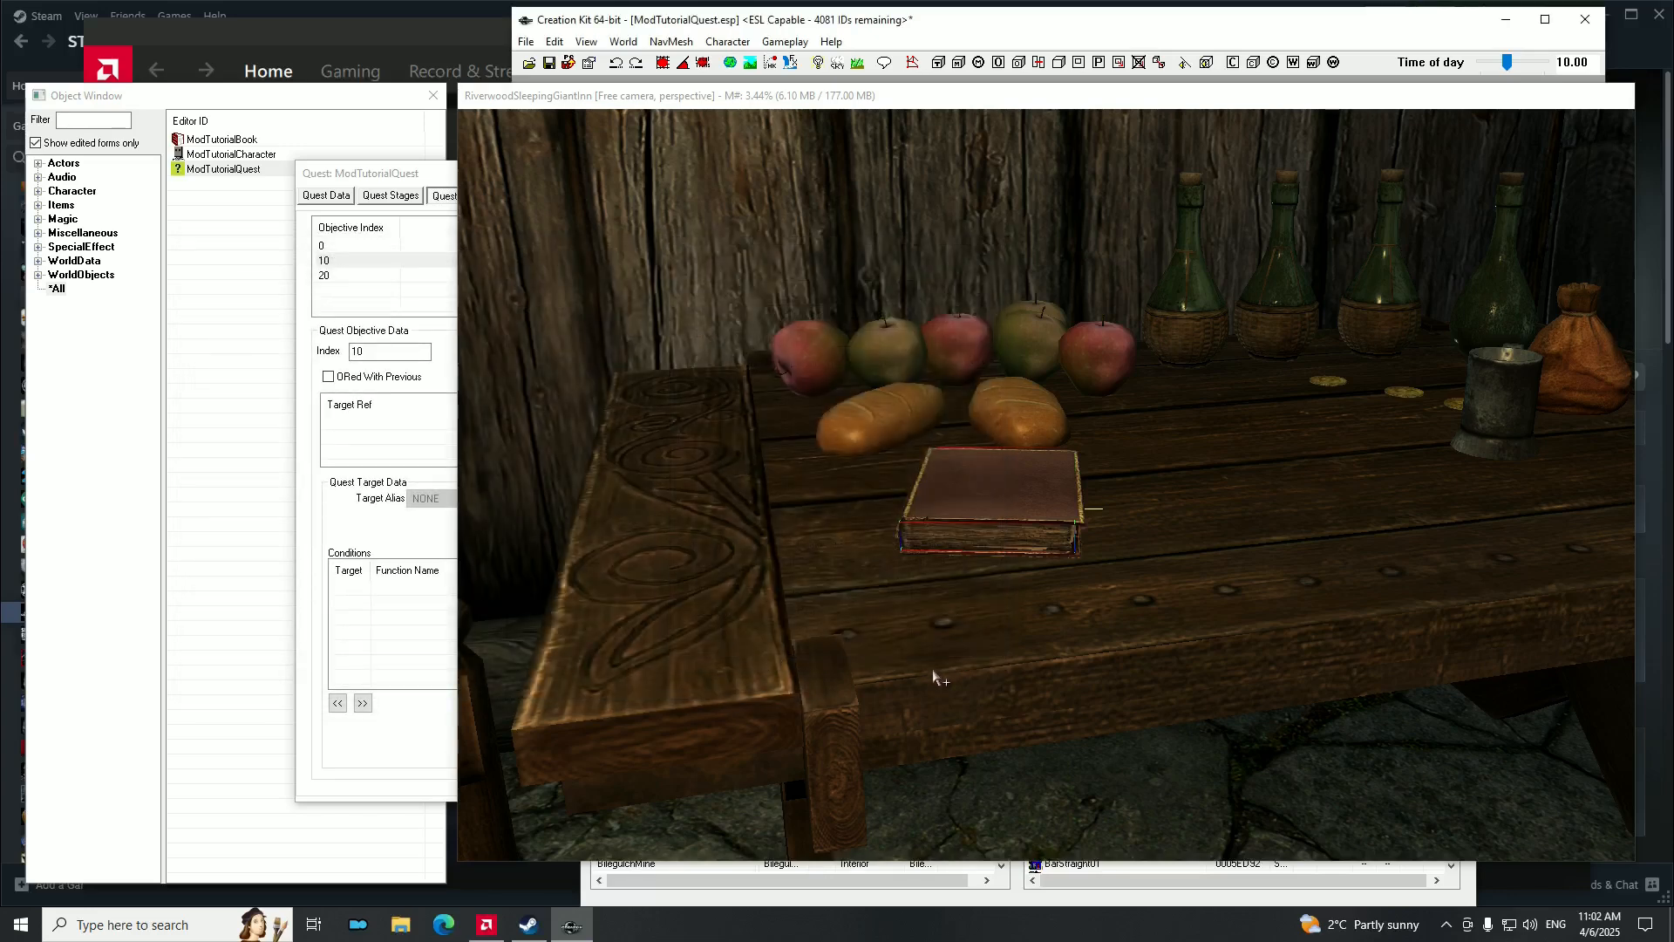
Review ModTutorialQuest's SinksWaterView dialogue view, objectives page and the log entries of stages 20 and 30.
left_click(440, 171)
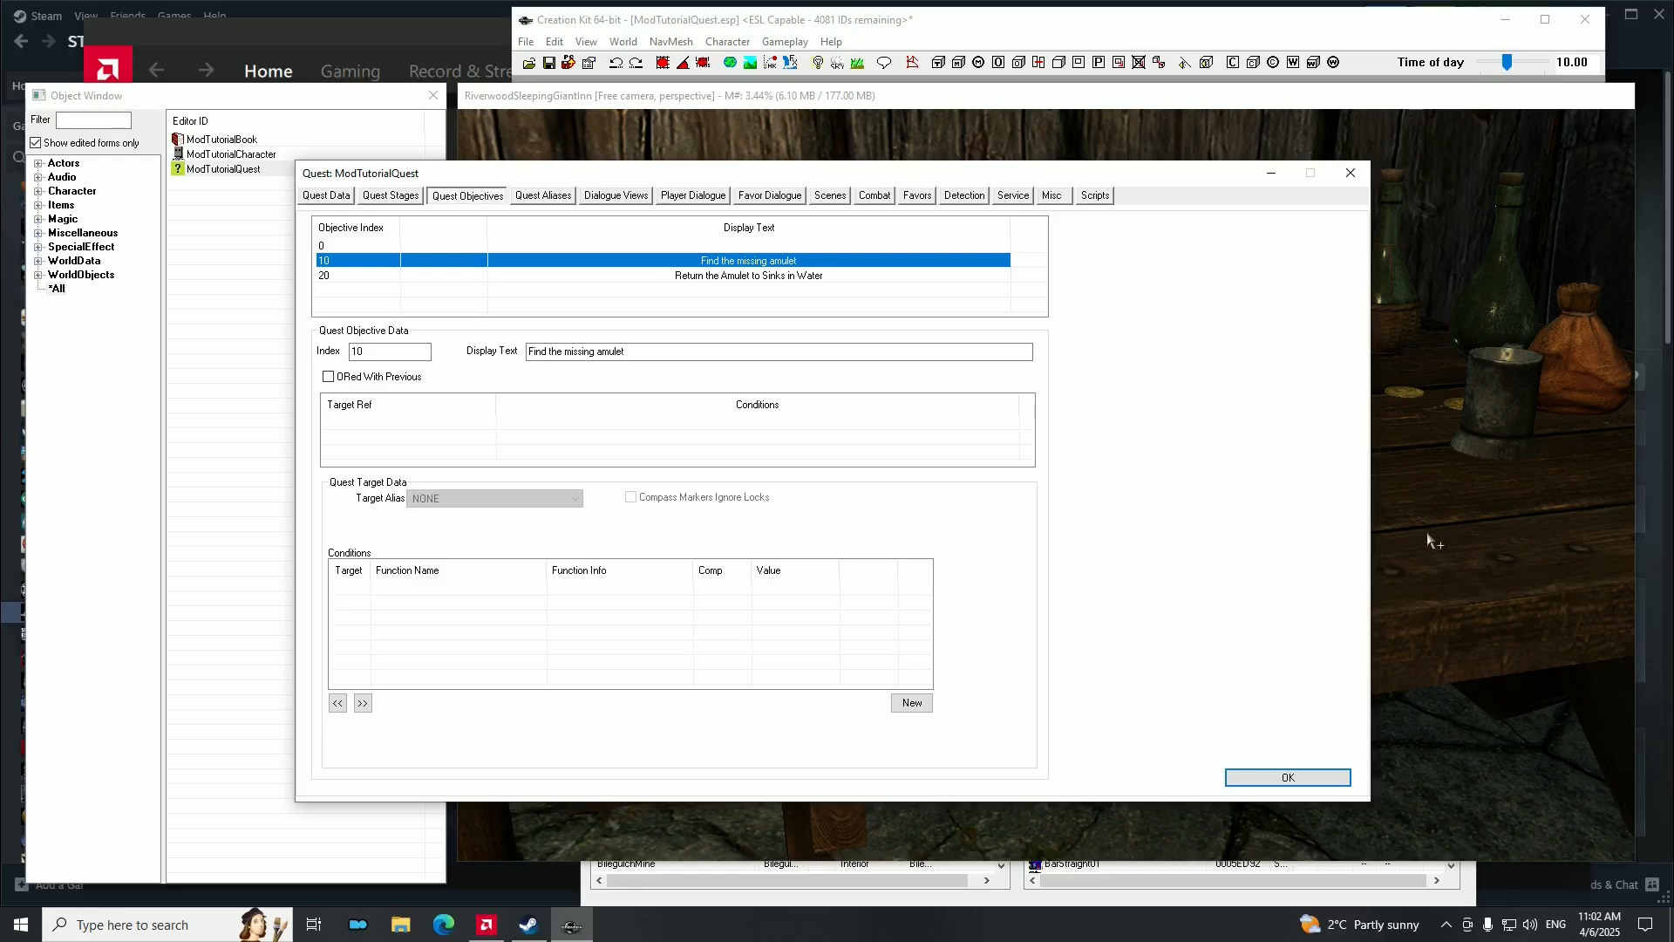
left_click(631, 195)
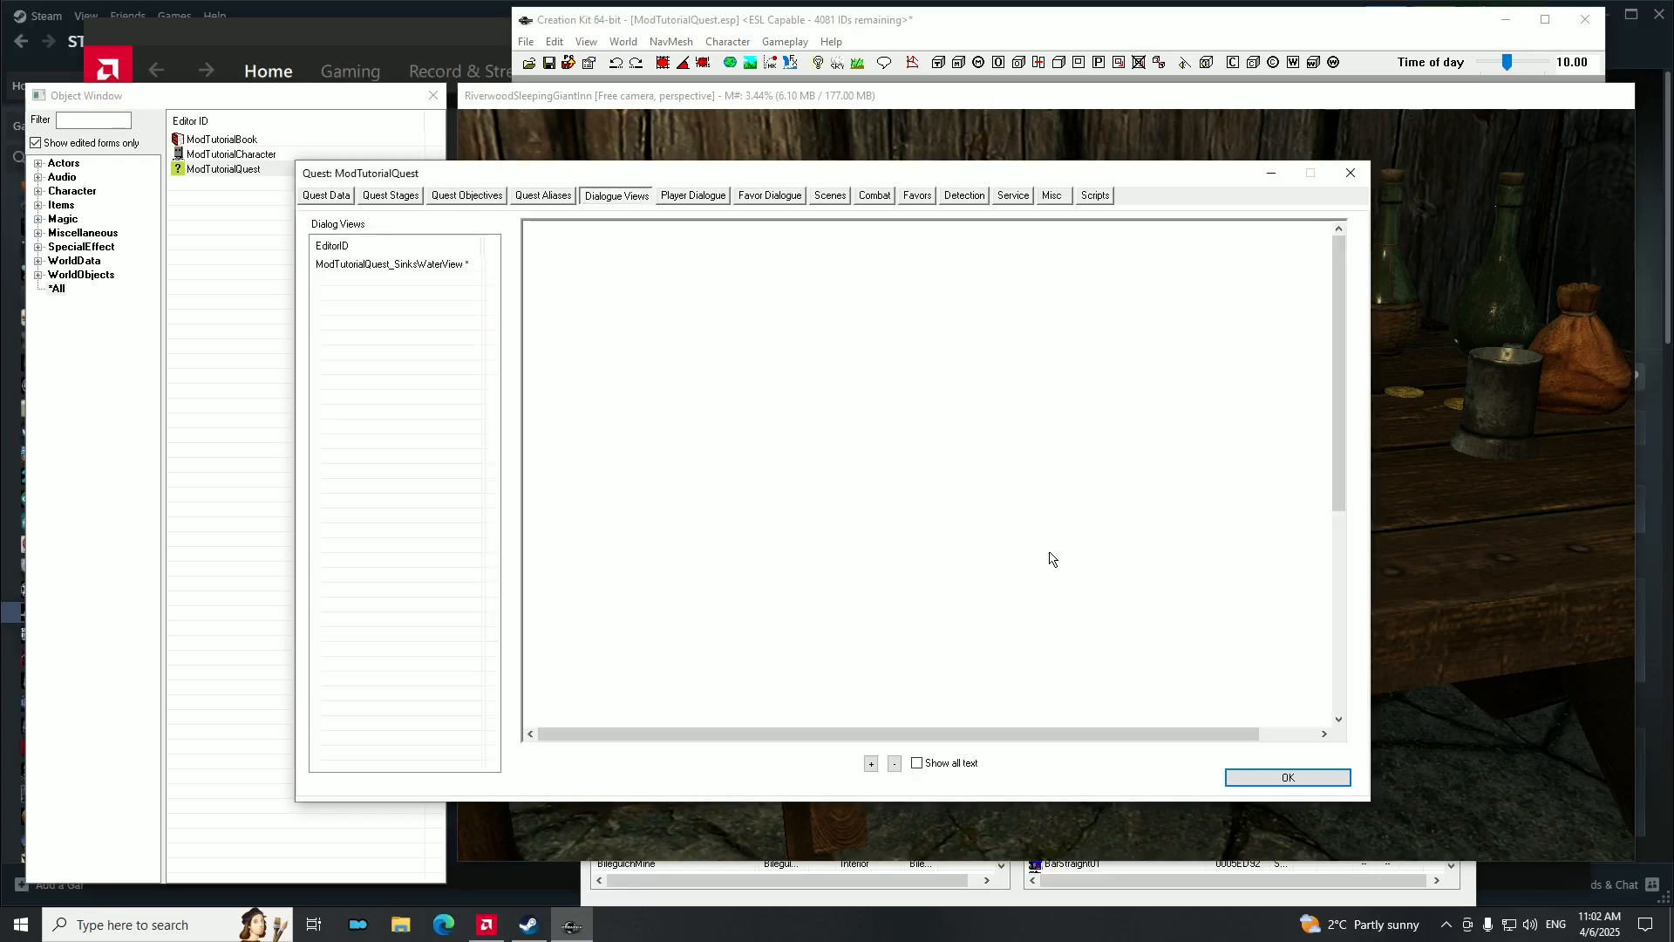
left_click(421, 263)
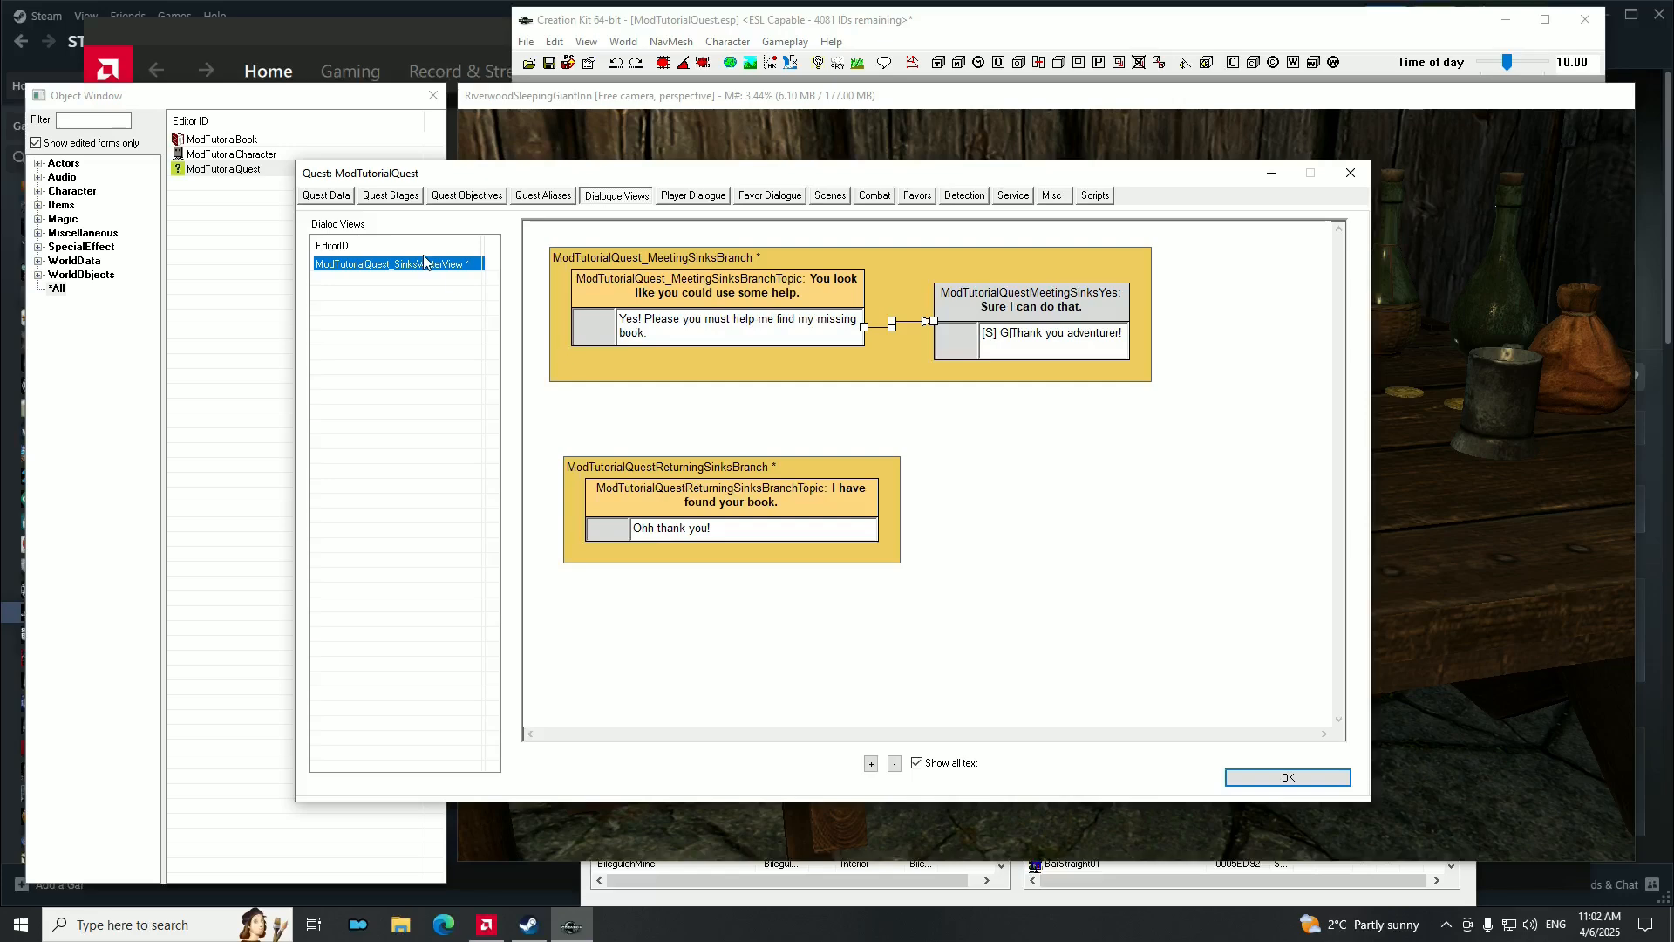
left_click(413, 197)
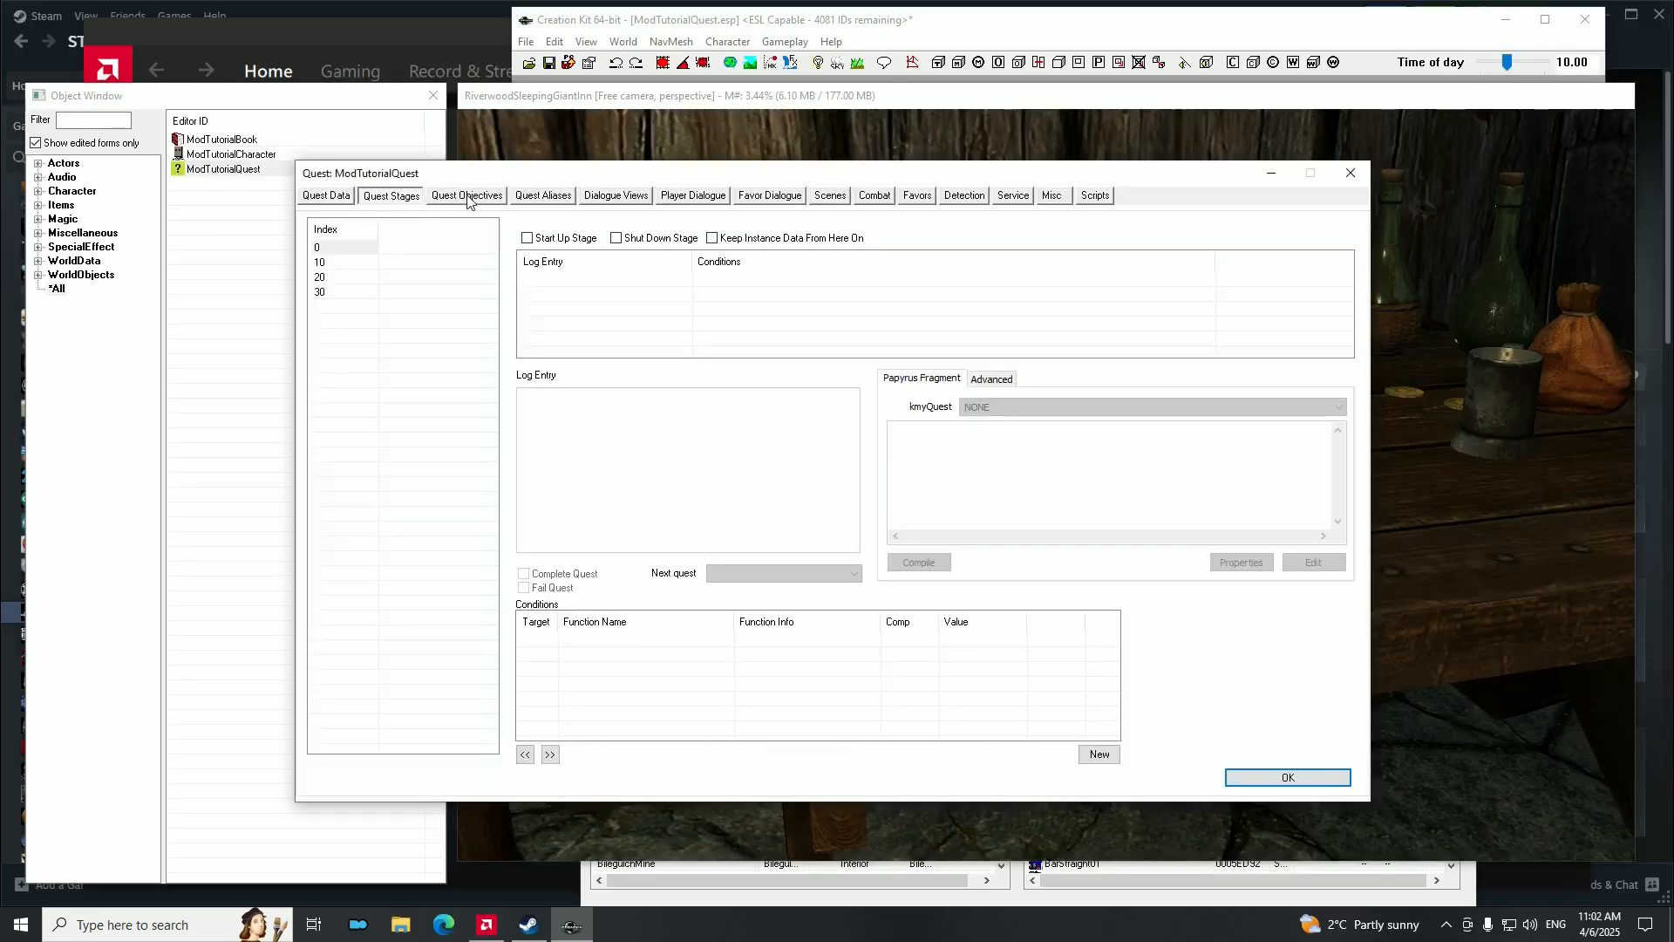
left_click(468, 197)
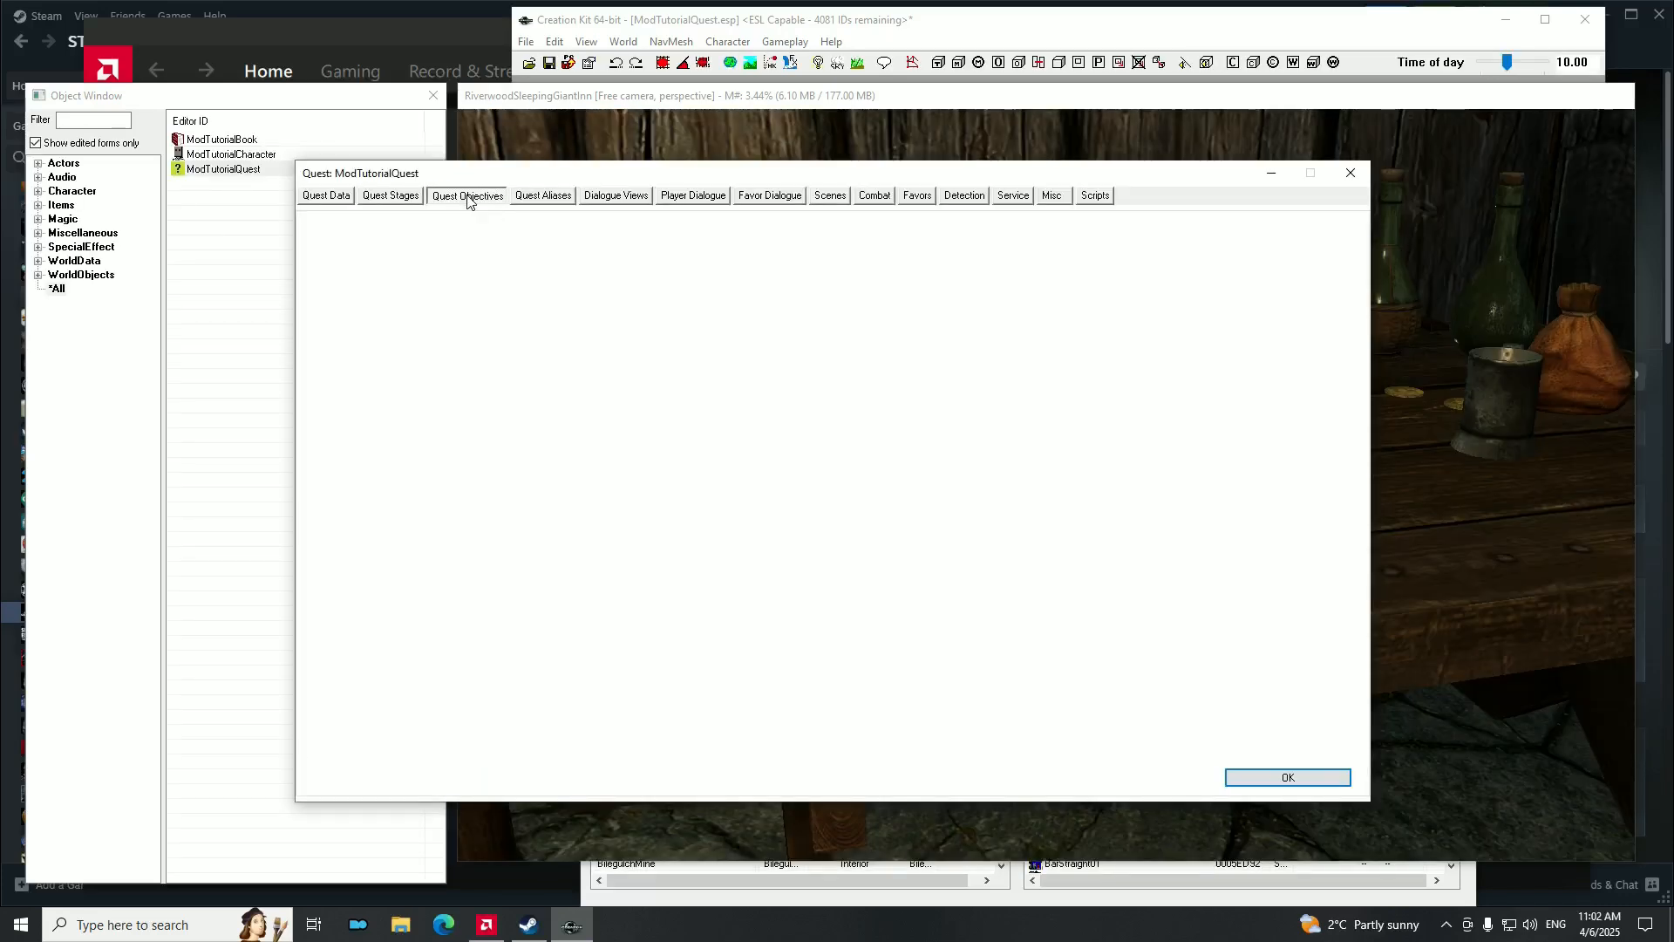
left_click(398, 197)
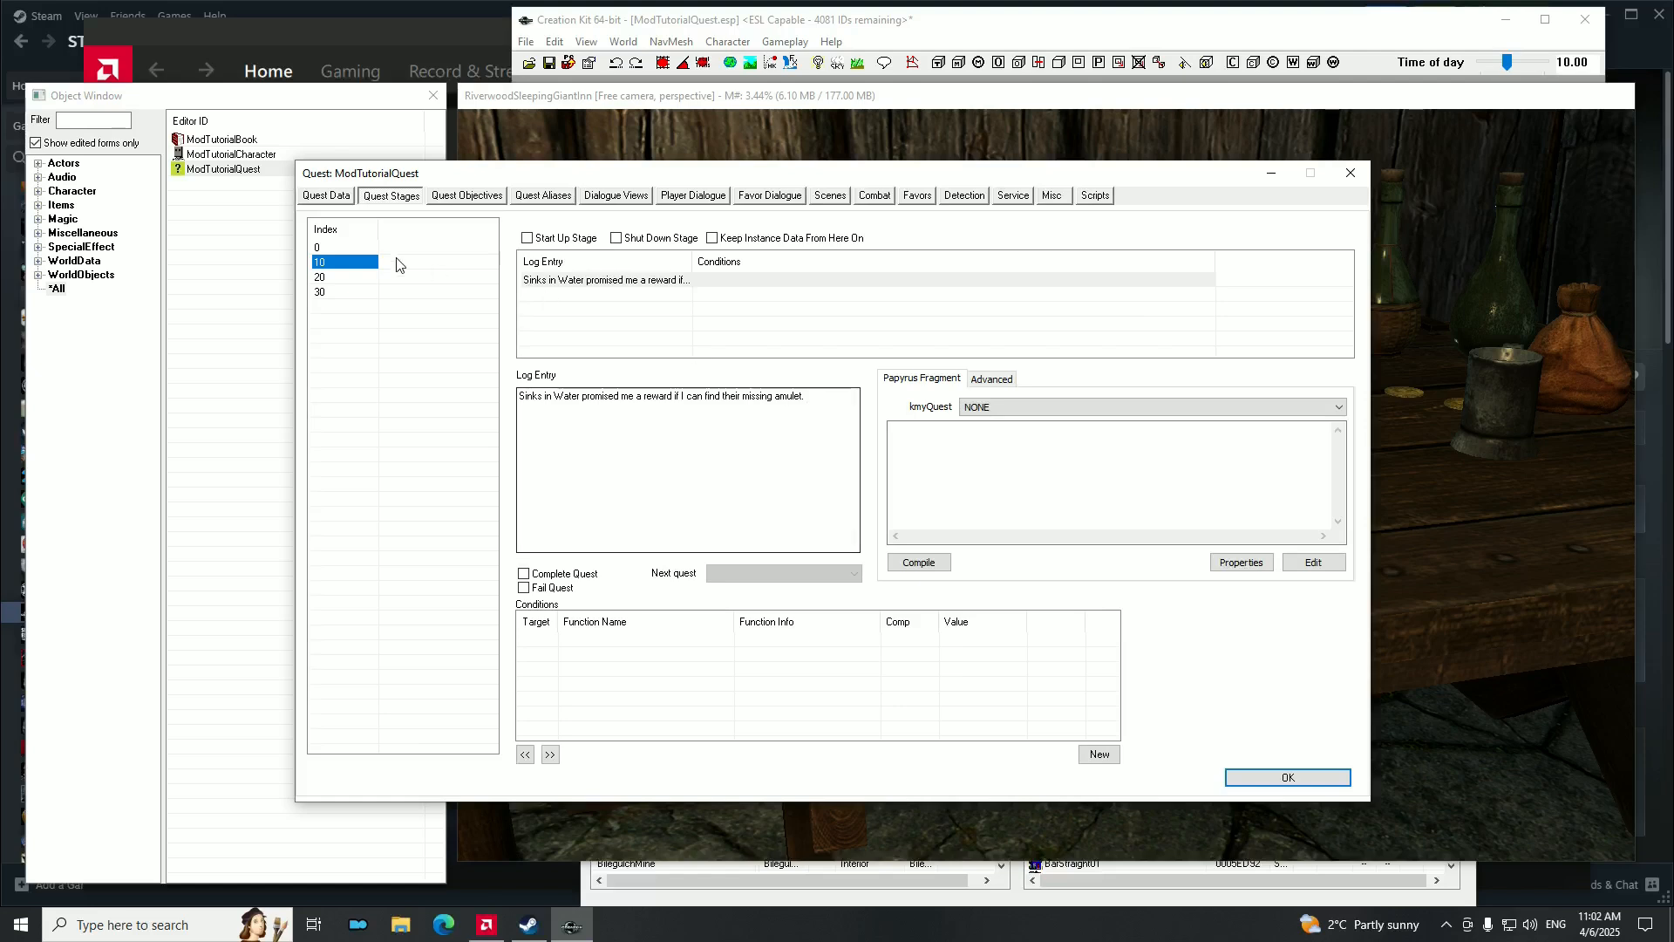
left_click(349, 277)
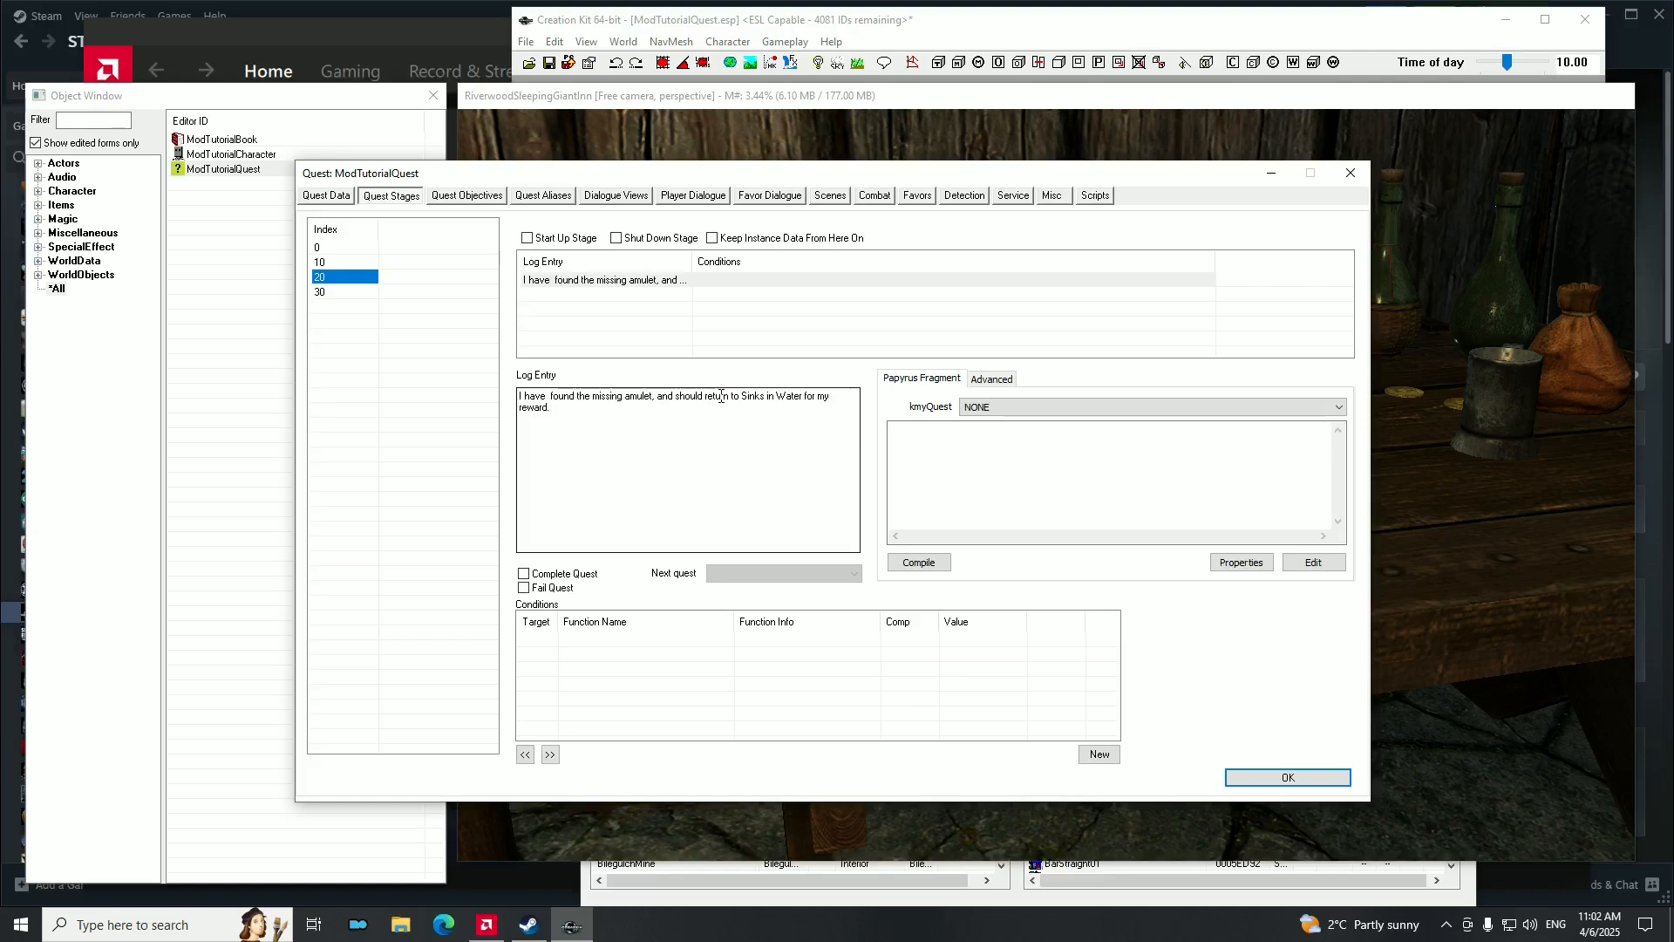
left_click_drag(704, 397, 762, 514)
left_click(614, 423)
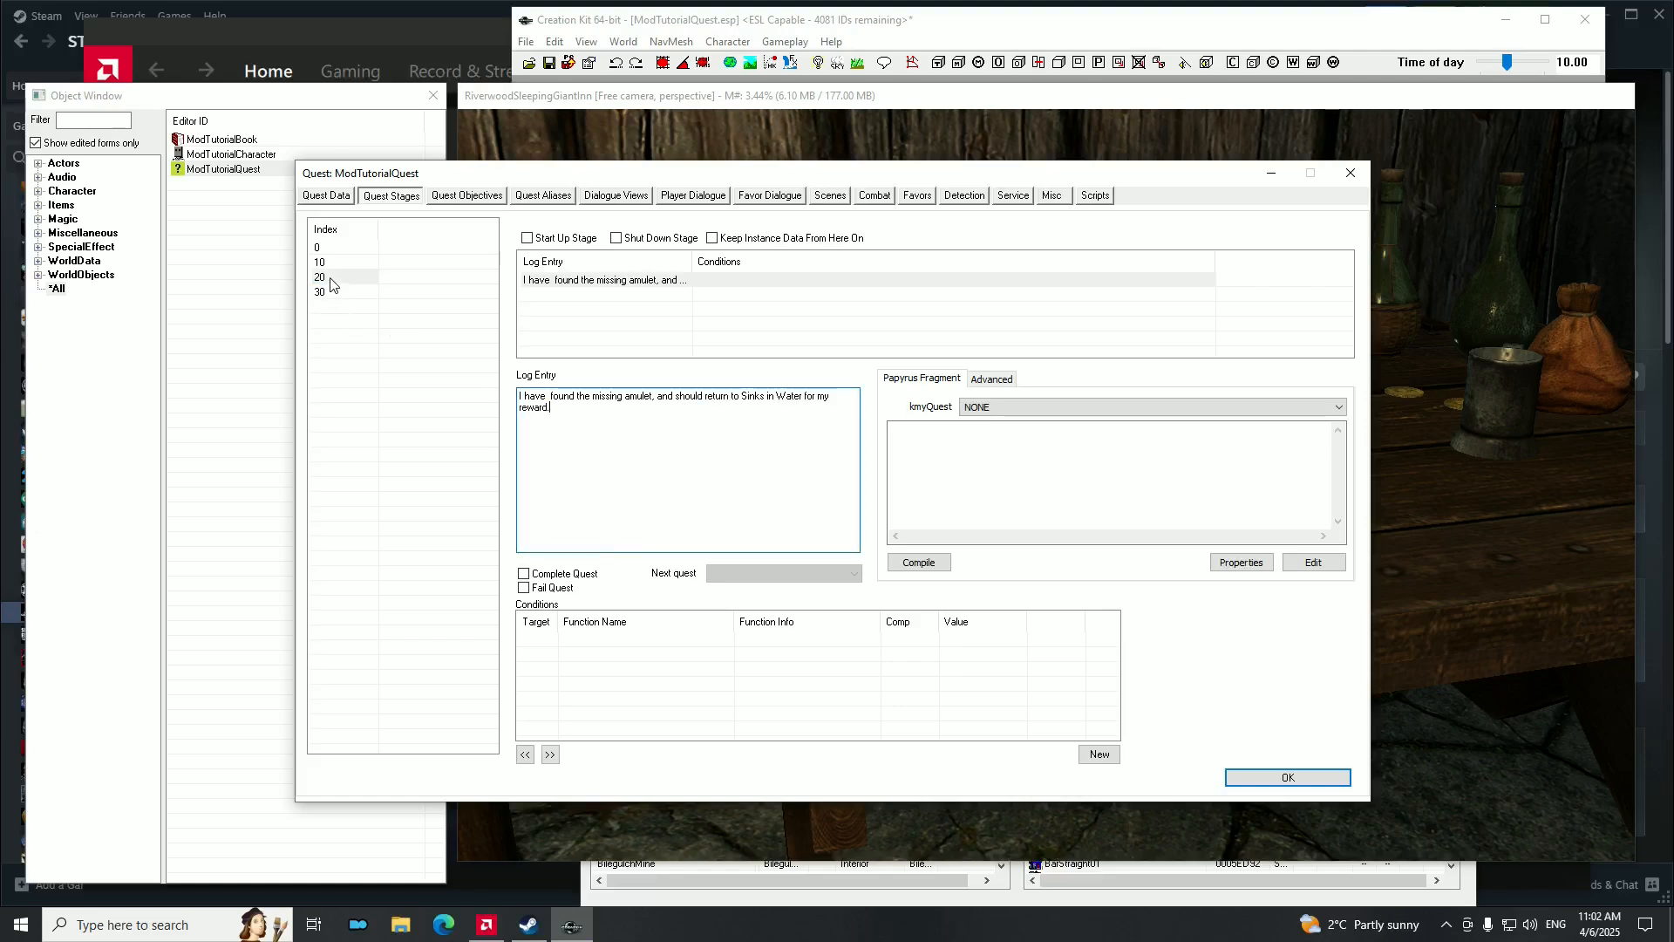
left_click(323, 292)
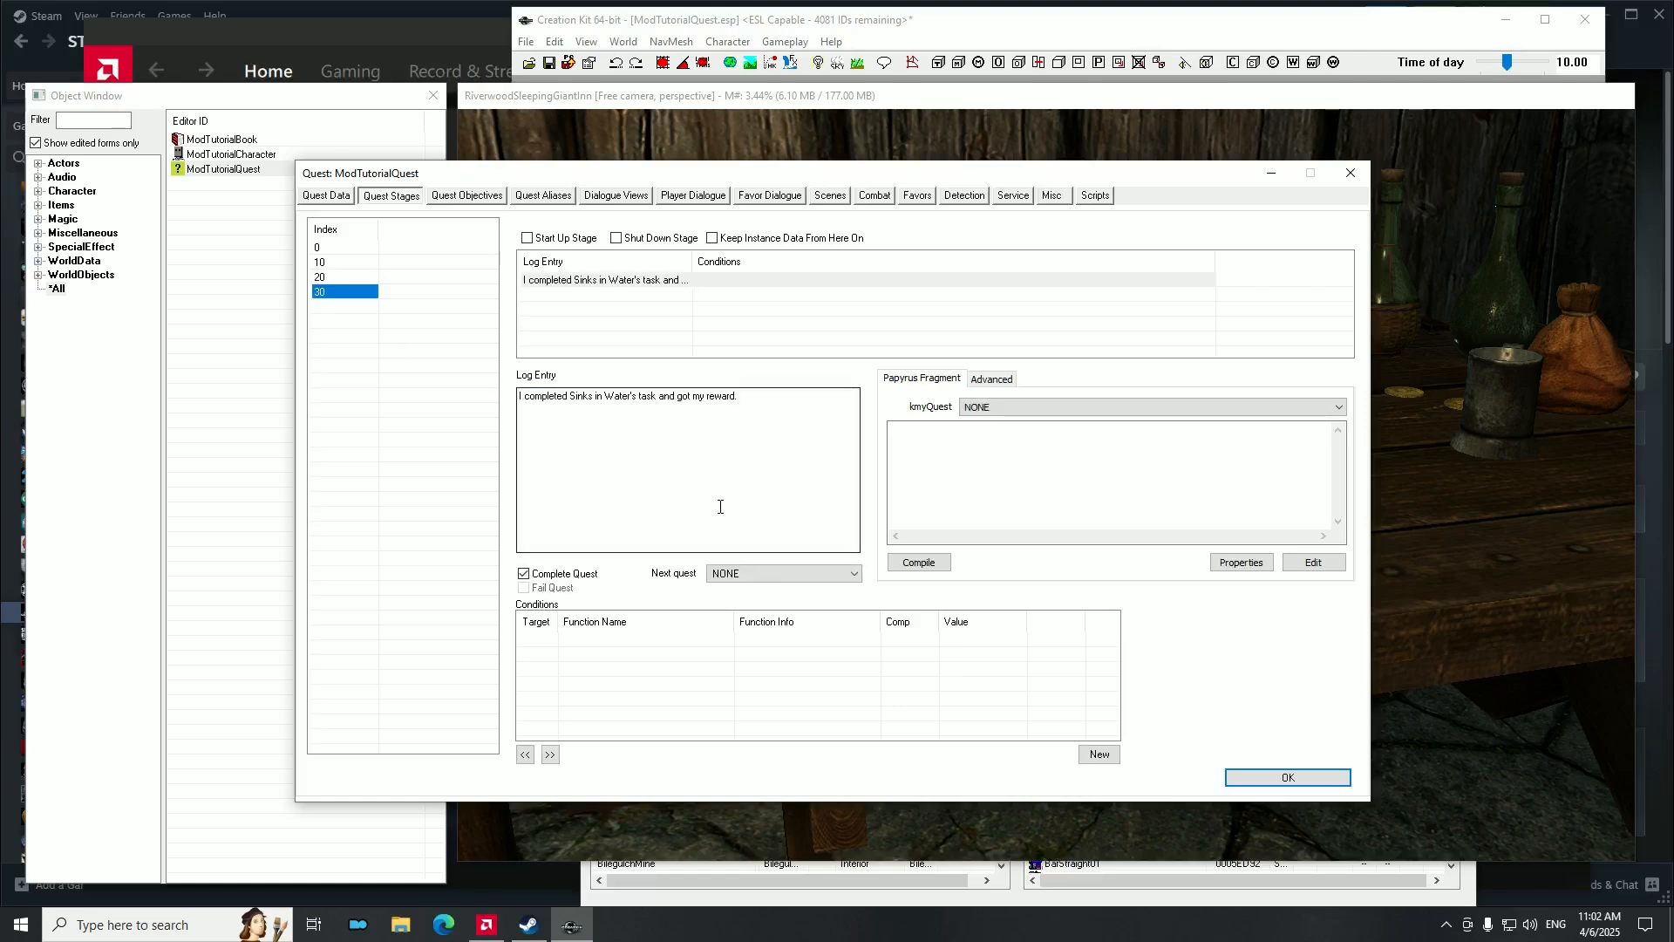
In the "Ohh thank you!" response of the SinksWaterView dialogue, script the End fragment with GetOwningQuest().SetStage(30).
left_click(617, 195)
left_click(388, 264)
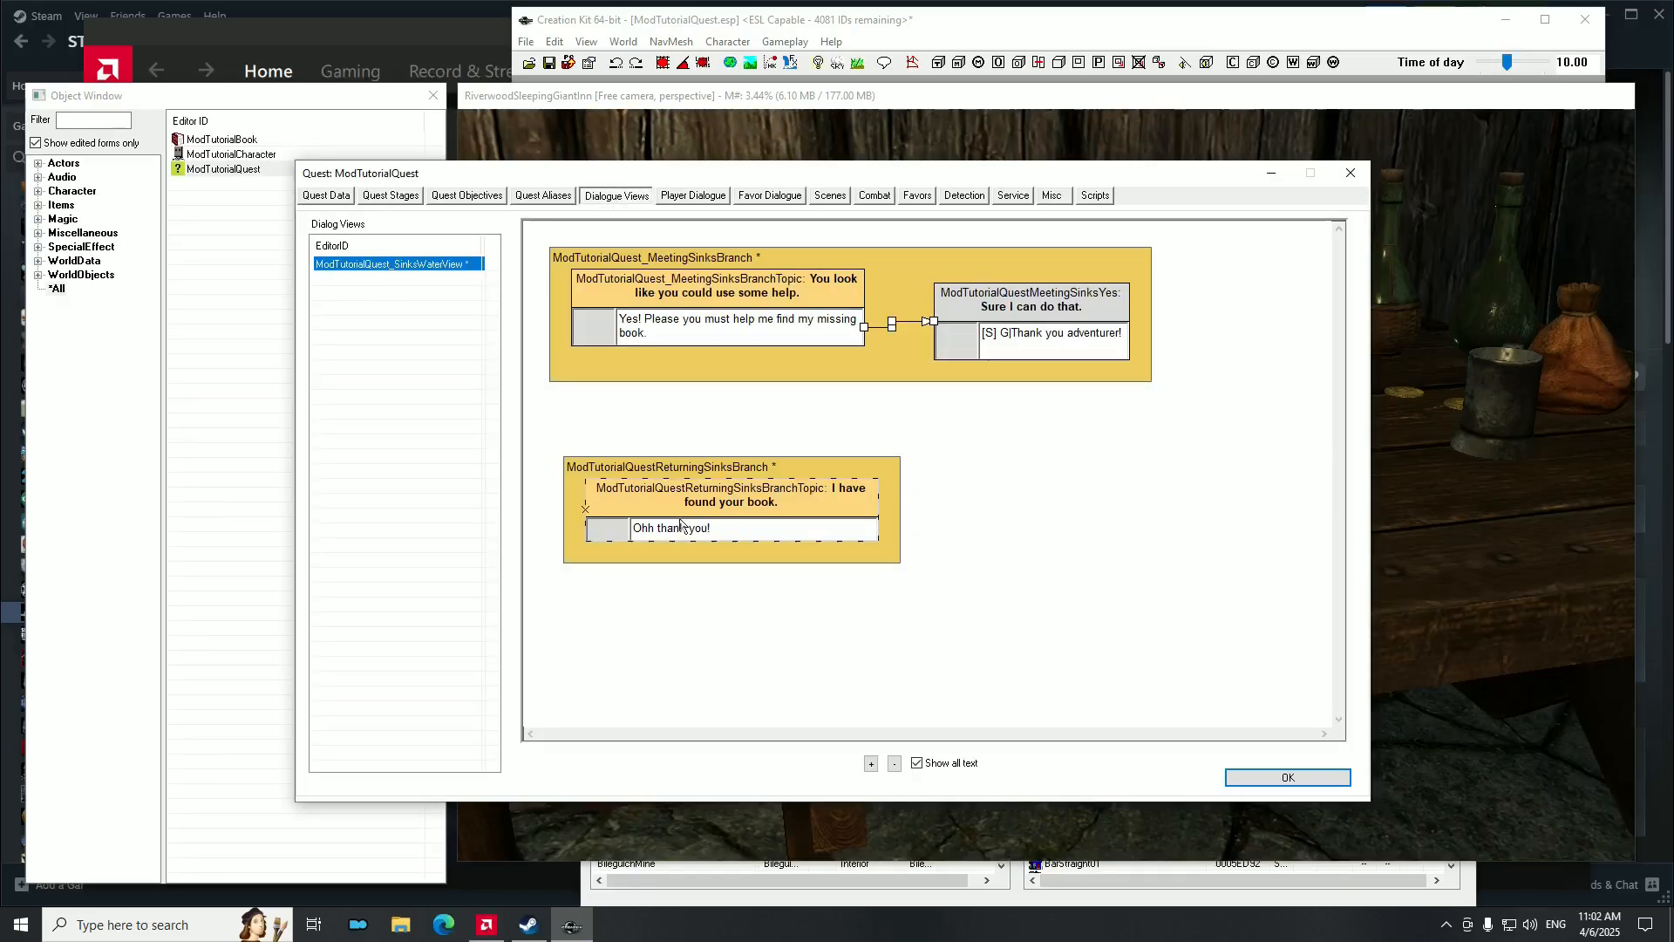
left_click(737, 534)
double_click(734, 530)
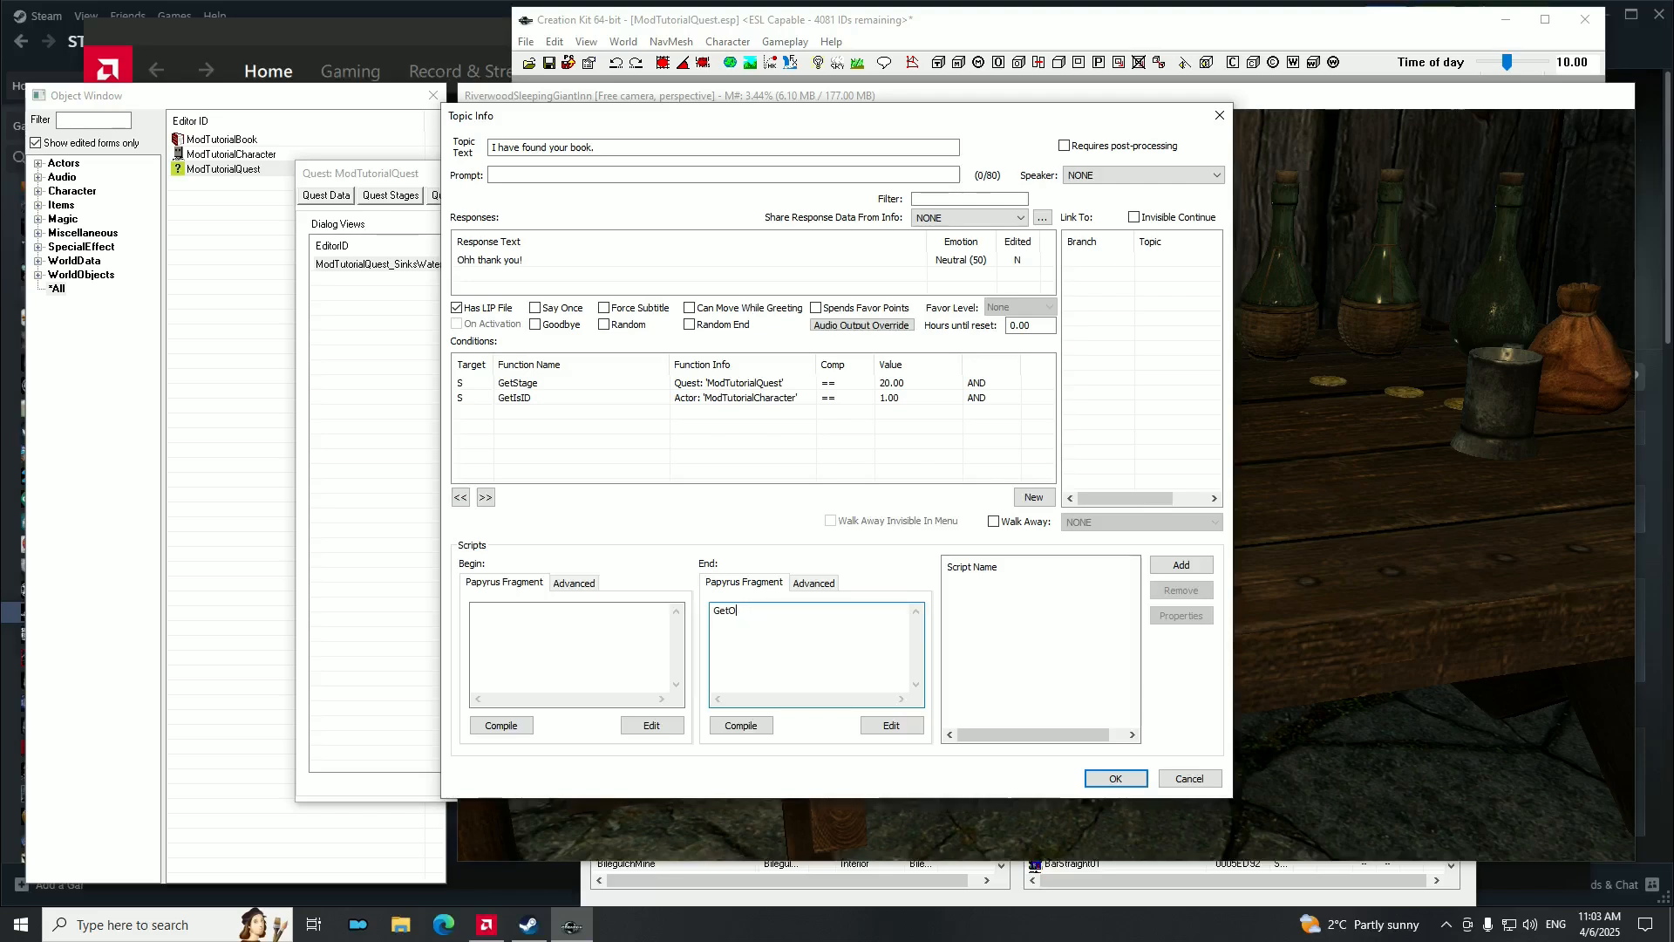
type("ng")
type("Quest()")
type(".SetStage(30) Ge")
Add a second line to the End fragment that calls SetObjectiveCompleted(20) on the owning quest.
type("tOW")
type("ningQuest().SetObjective")
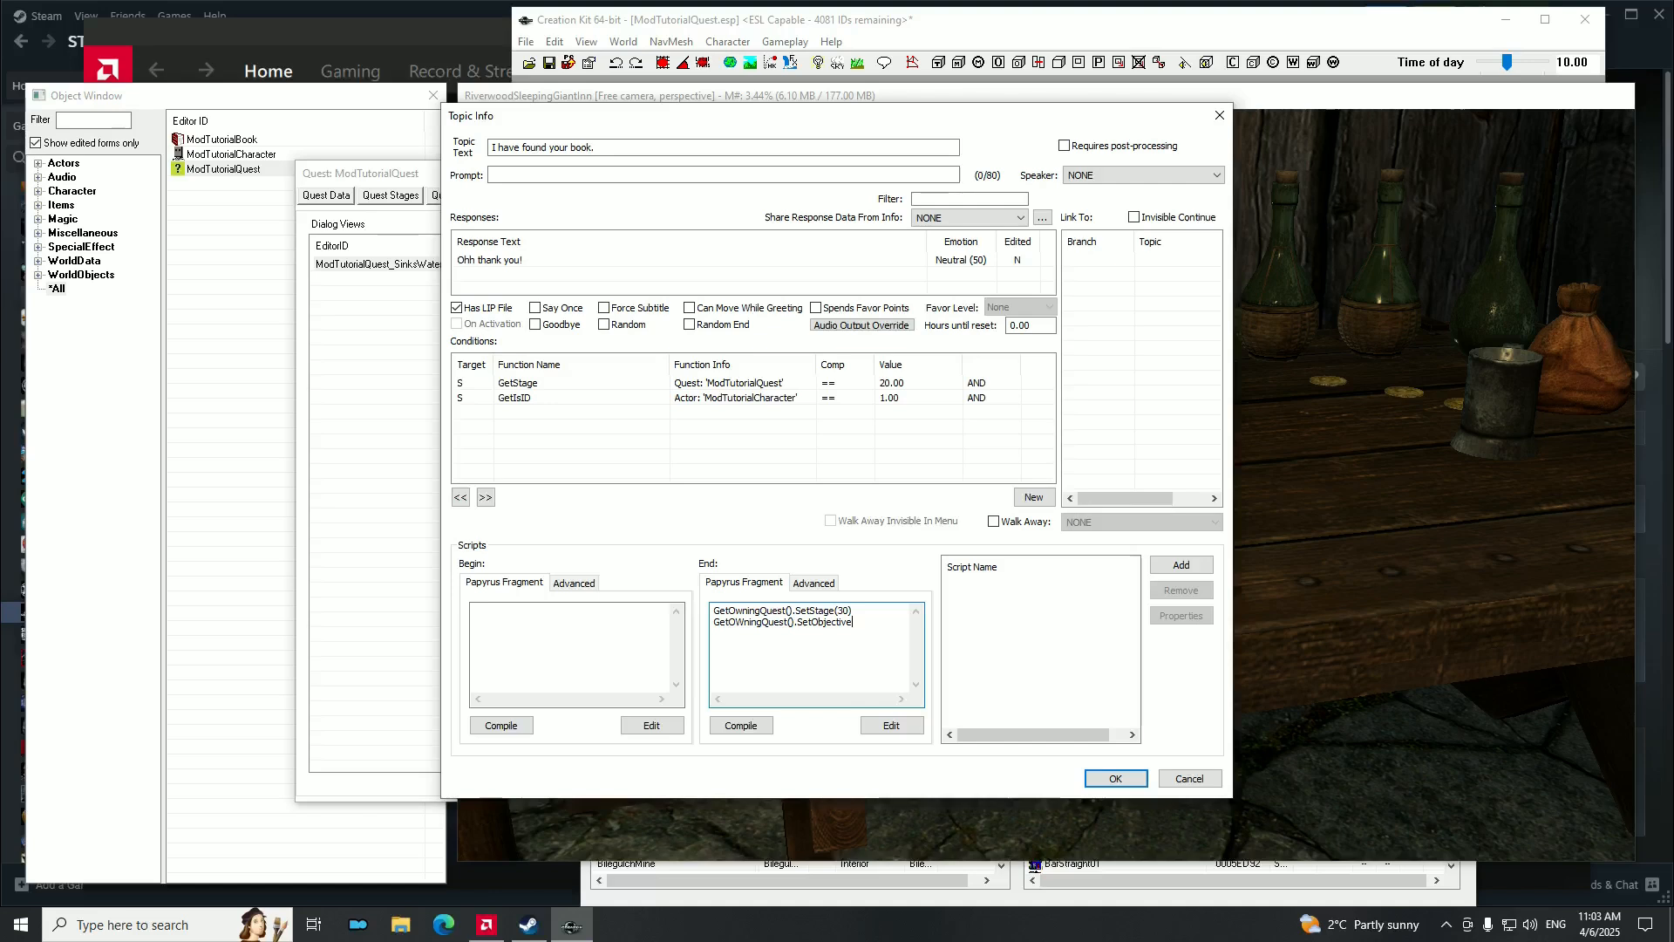
type("Displaued")
key("BackSpace")
key("BackSpace")
key("BackSpace")
key("BackSpace")
key("BackSpace")
key("BackSpace")
key("BackSpace")
key("BackSpace")
key("BackSpace")
key("BackSpace")
type("Completed(20)")
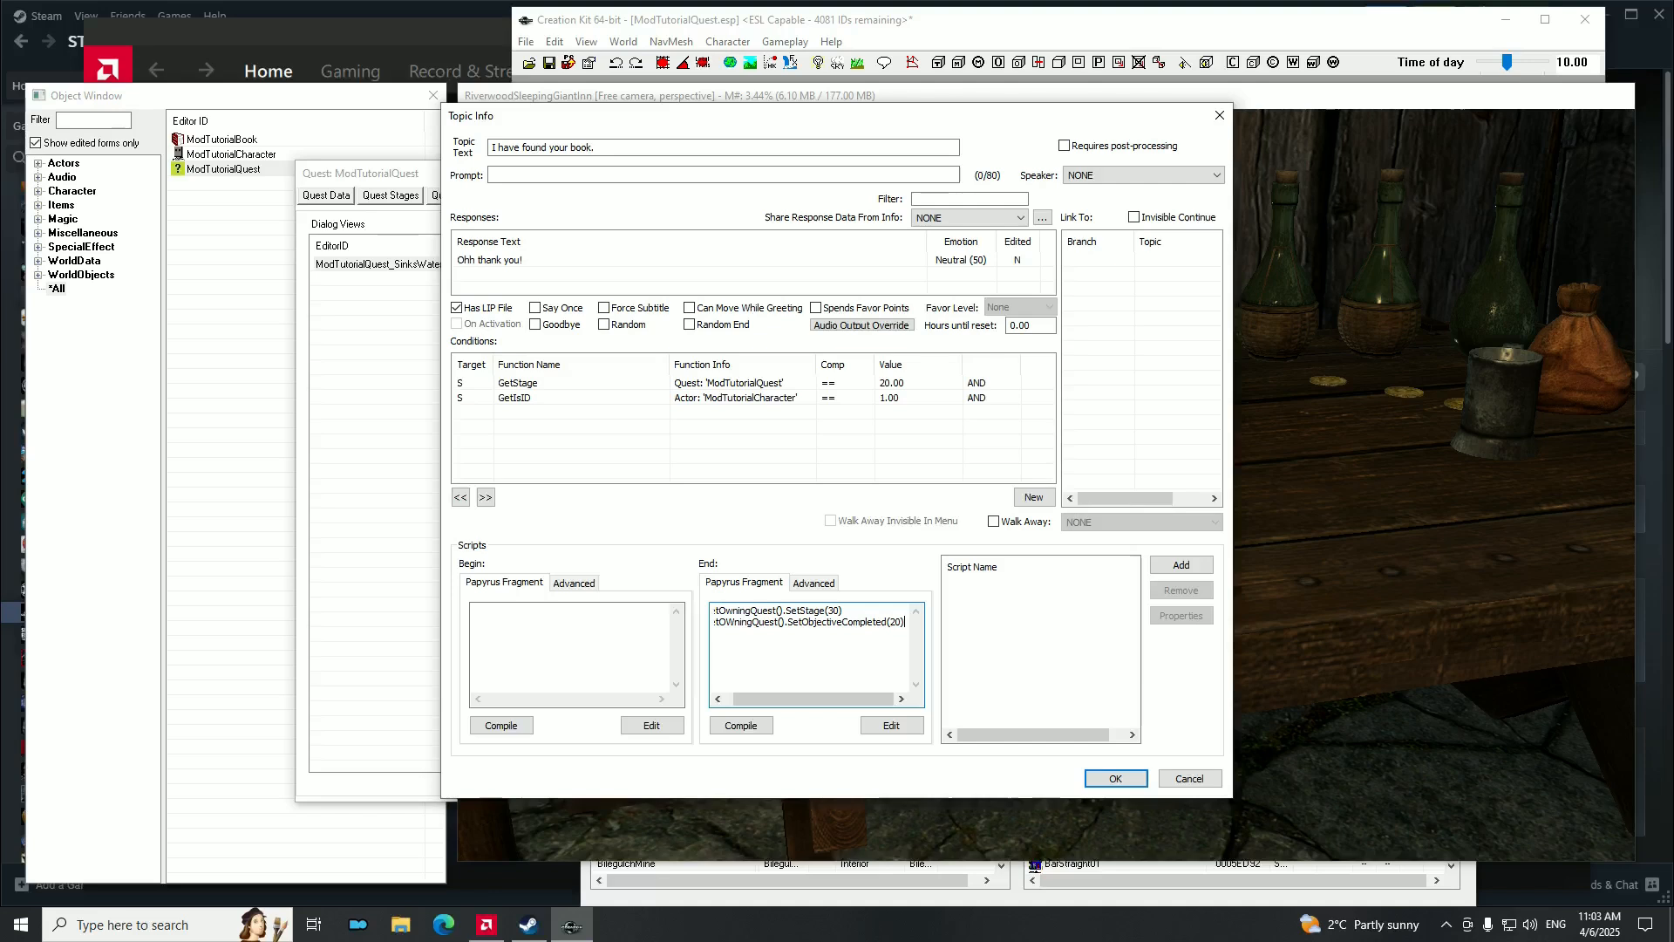
Correct the second line's spelling to GetOwningQuest, compile the End fragment, and confirm the topic info.
left_click_drag(851, 701, 842, 701)
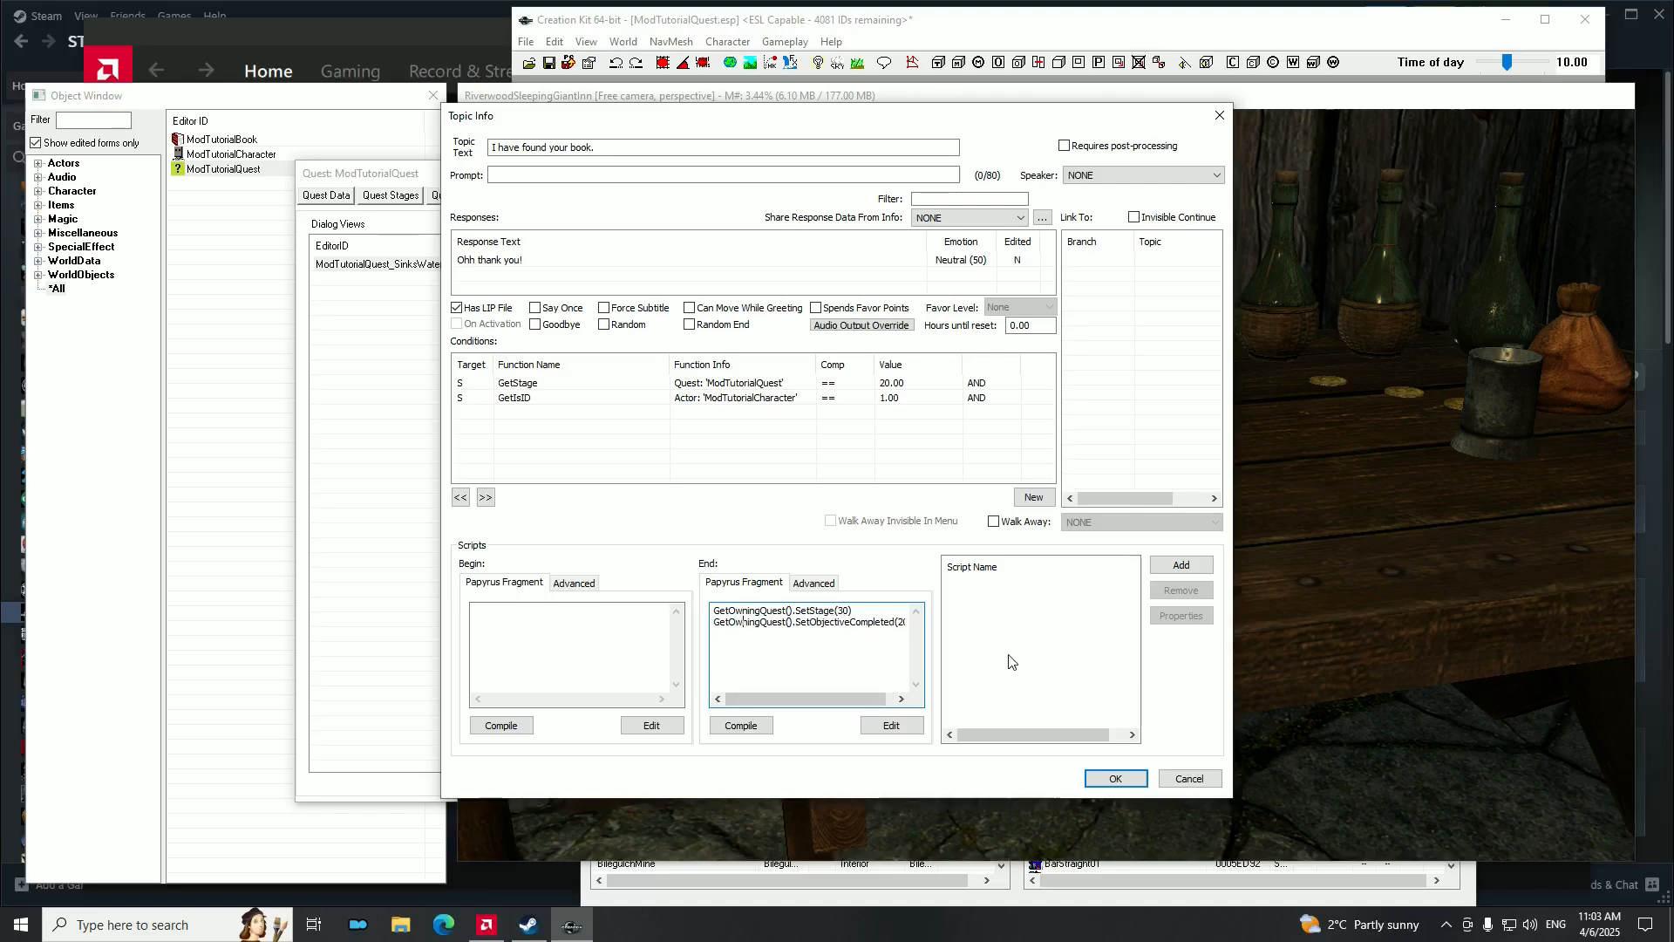
left_click(748, 727)
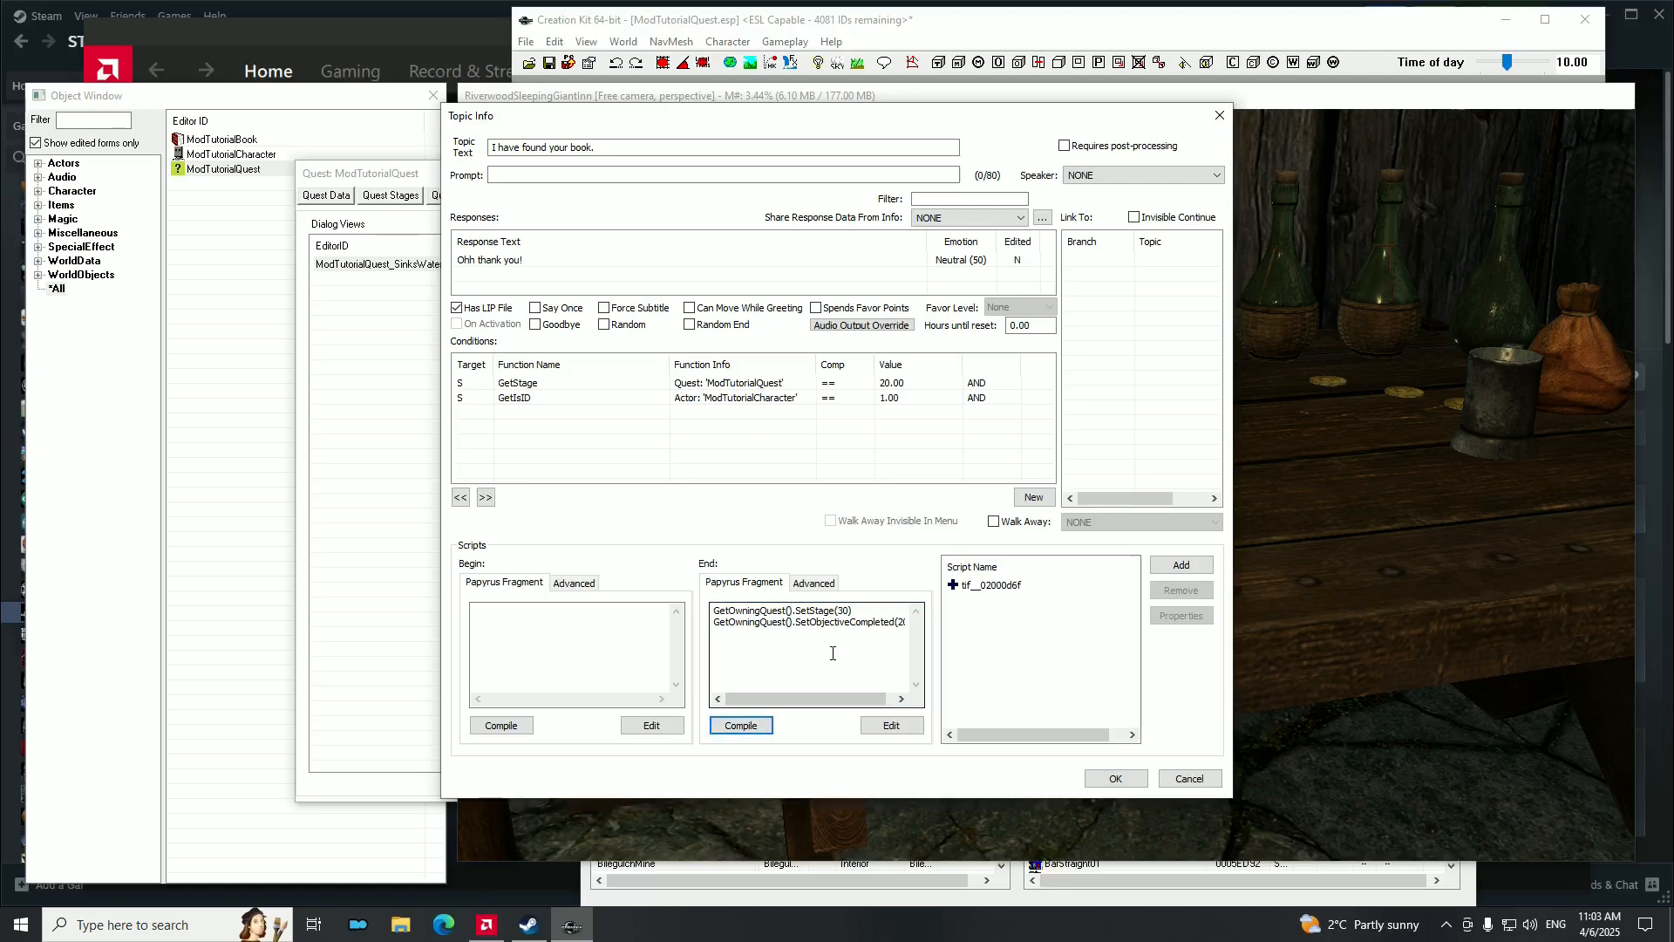
left_click_drag(804, 699, 890, 703)
left_click(1115, 779)
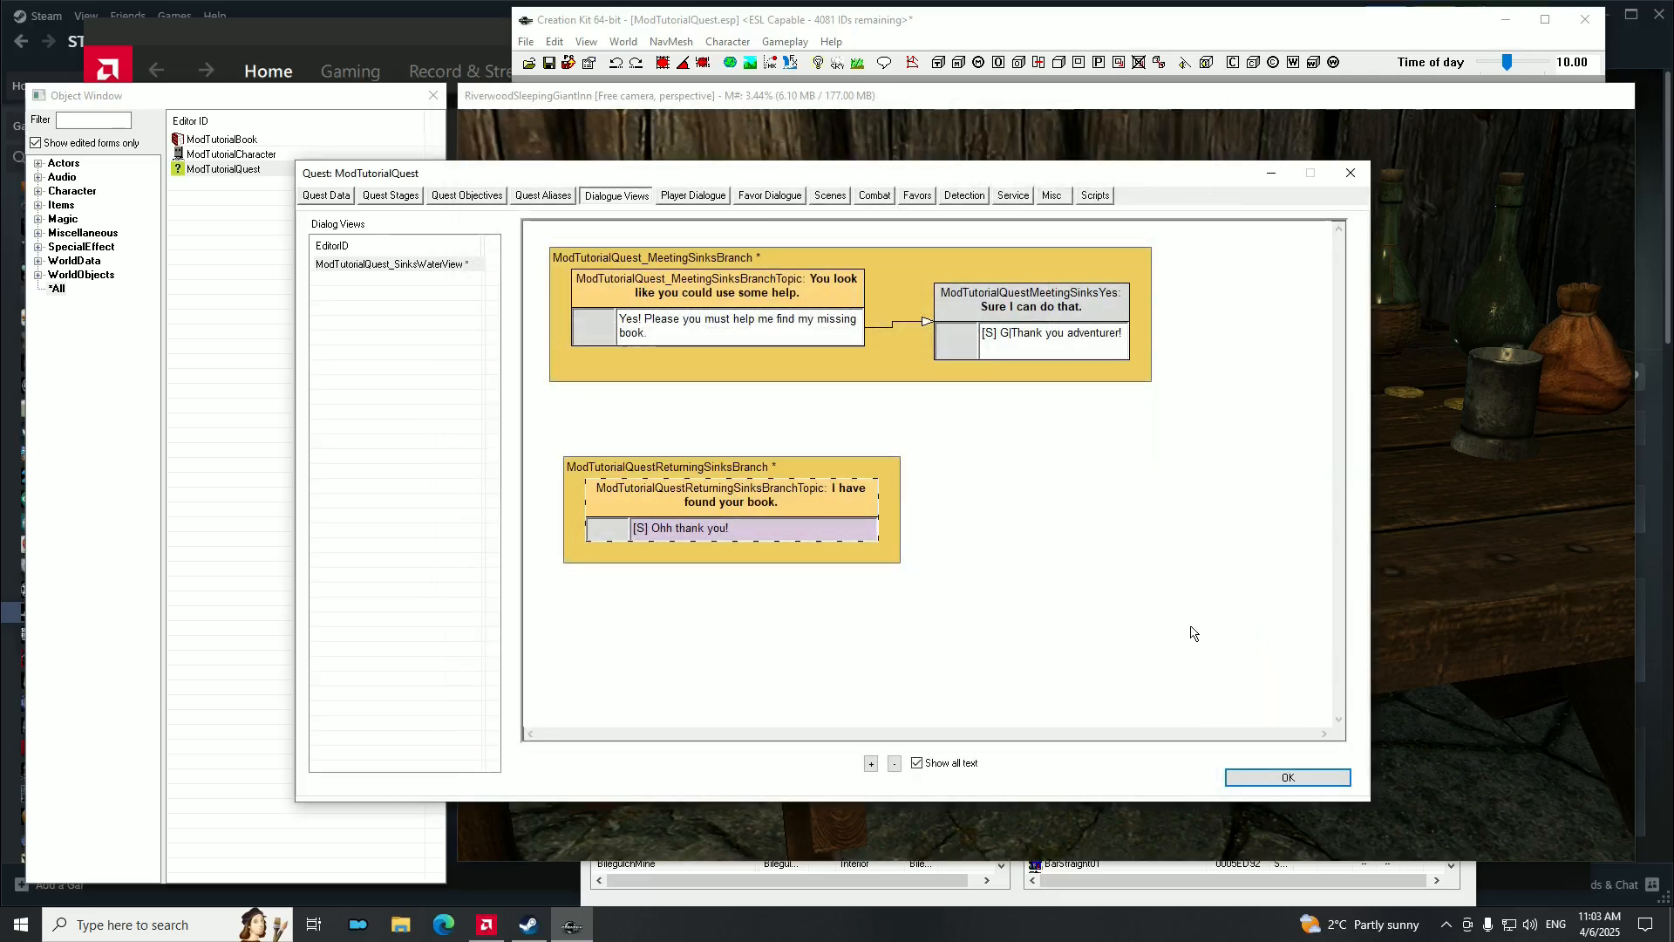
Flag the "Ohh thank you!" response as Goodbye and confirm the topic info.
left_click(1034, 349)
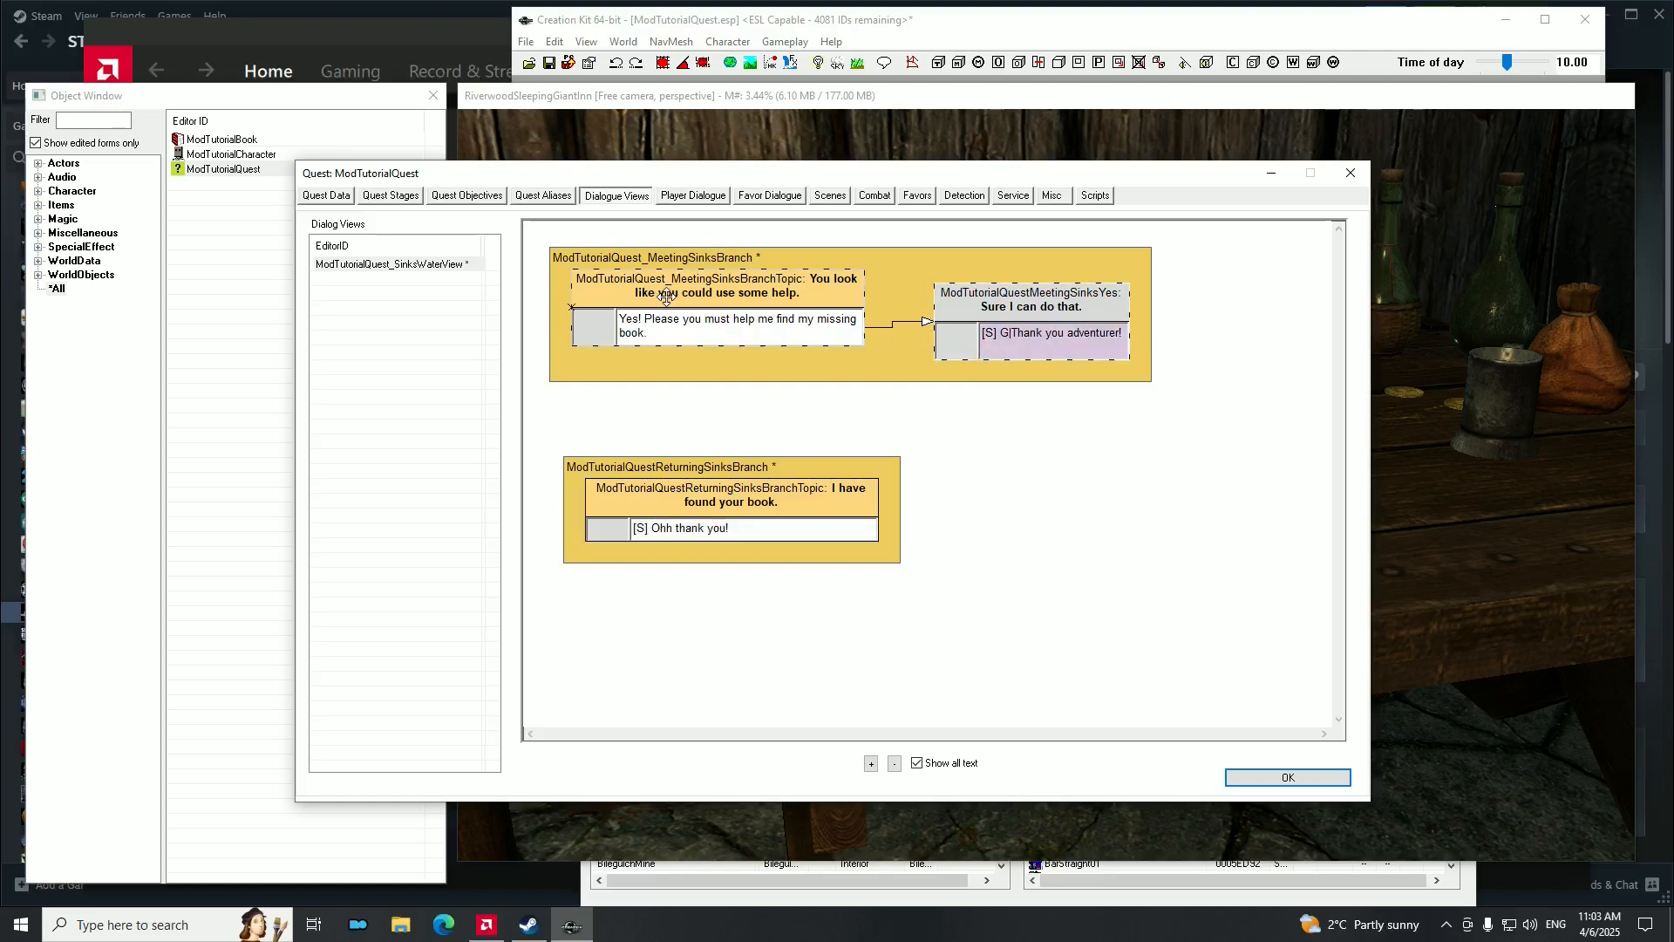
left_click(732, 533)
left_click(1010, 340)
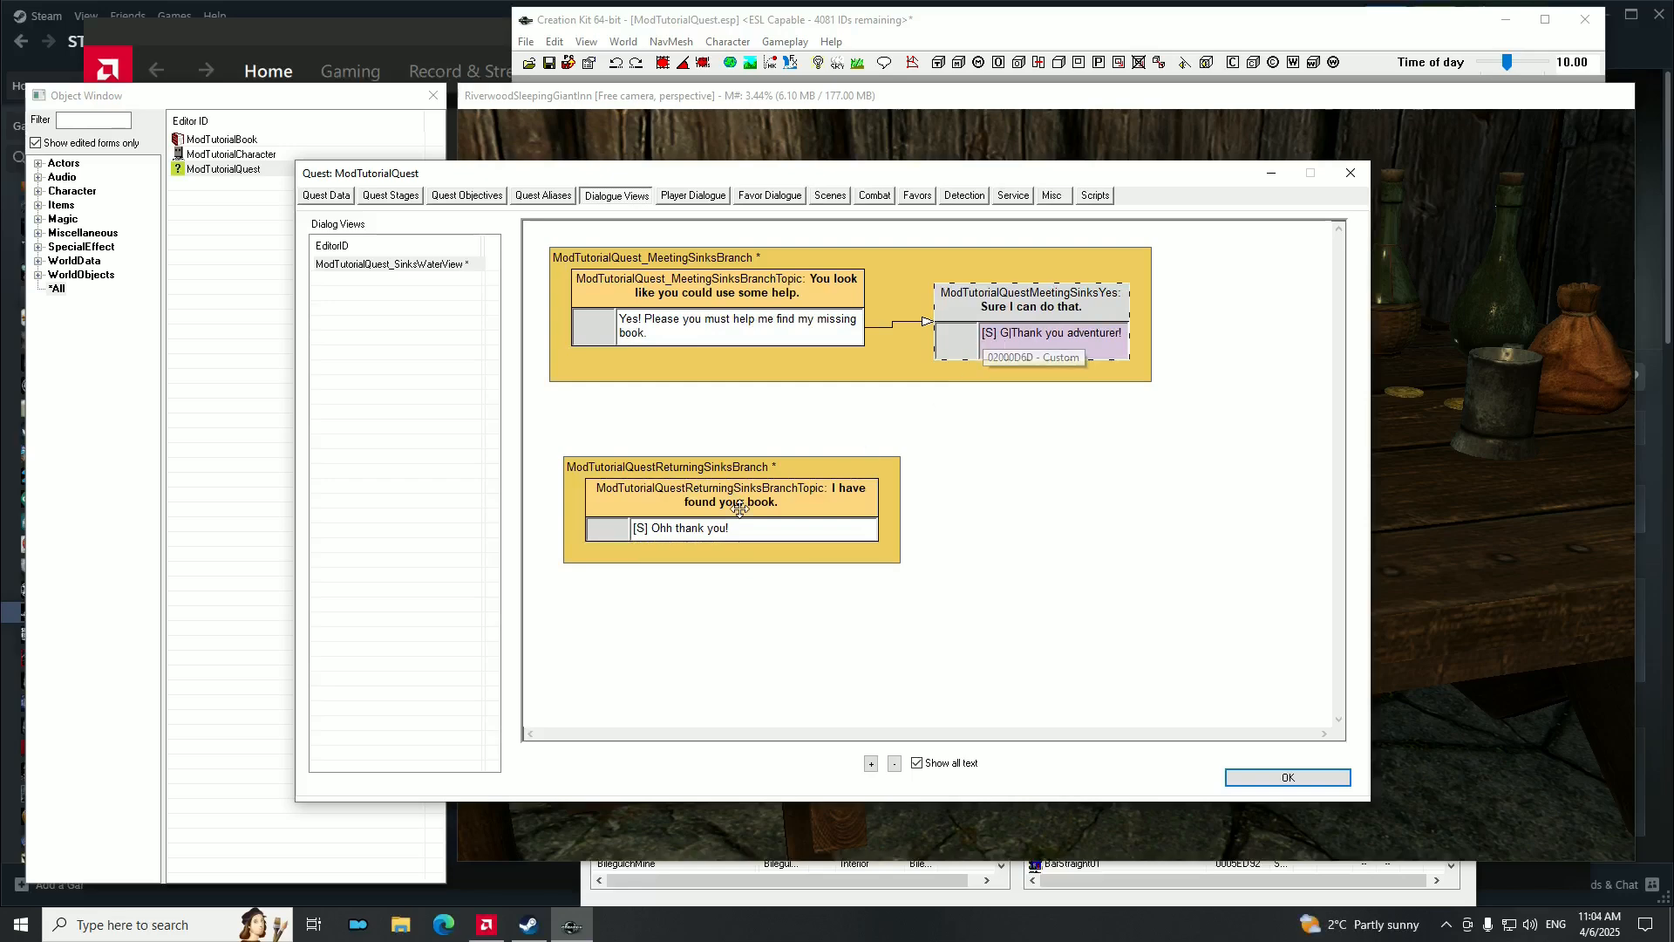
double_click(705, 534)
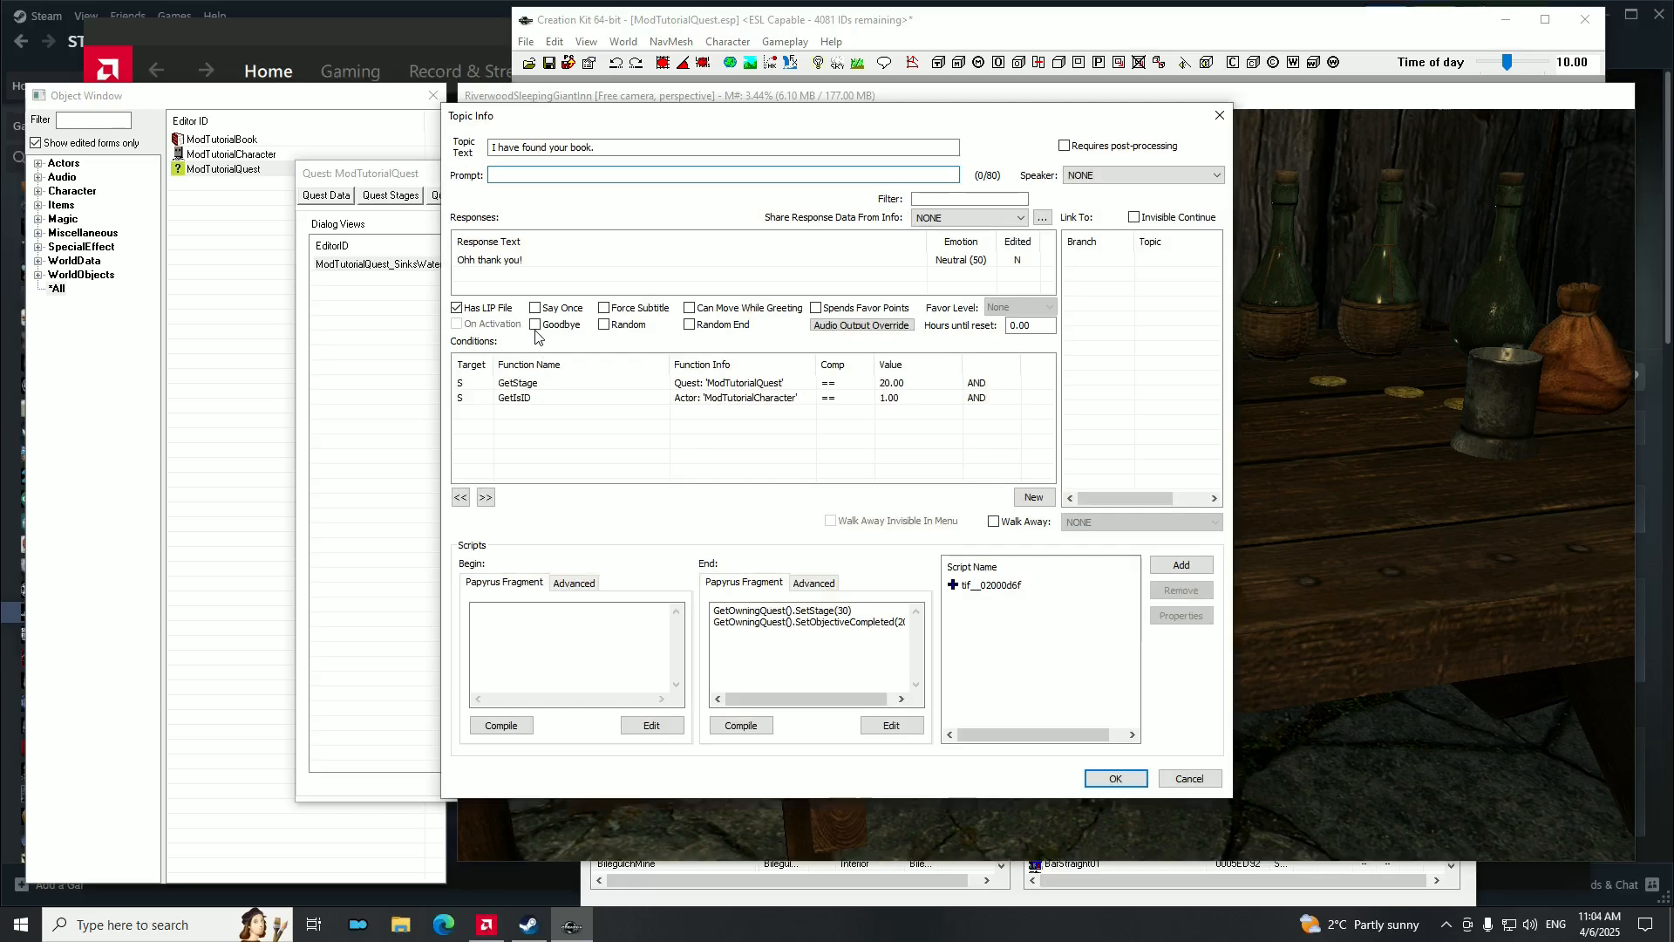
left_click(1101, 776)
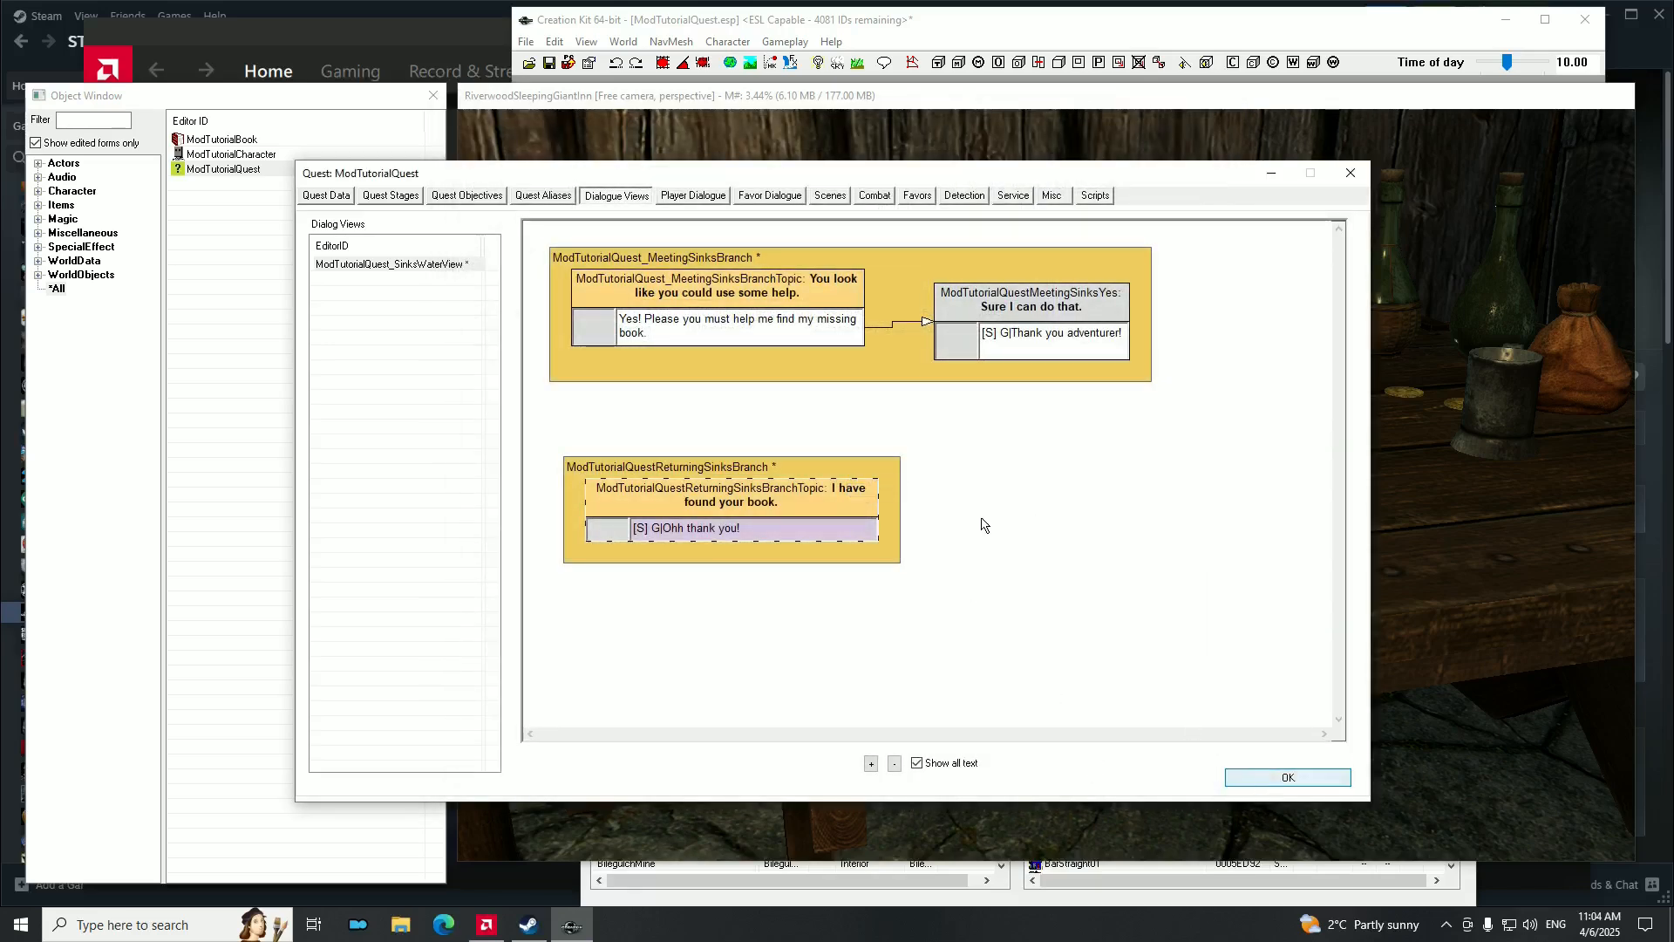
Change the display text of quest objective 10 to "Find the missing book".
left_click(500, 199)
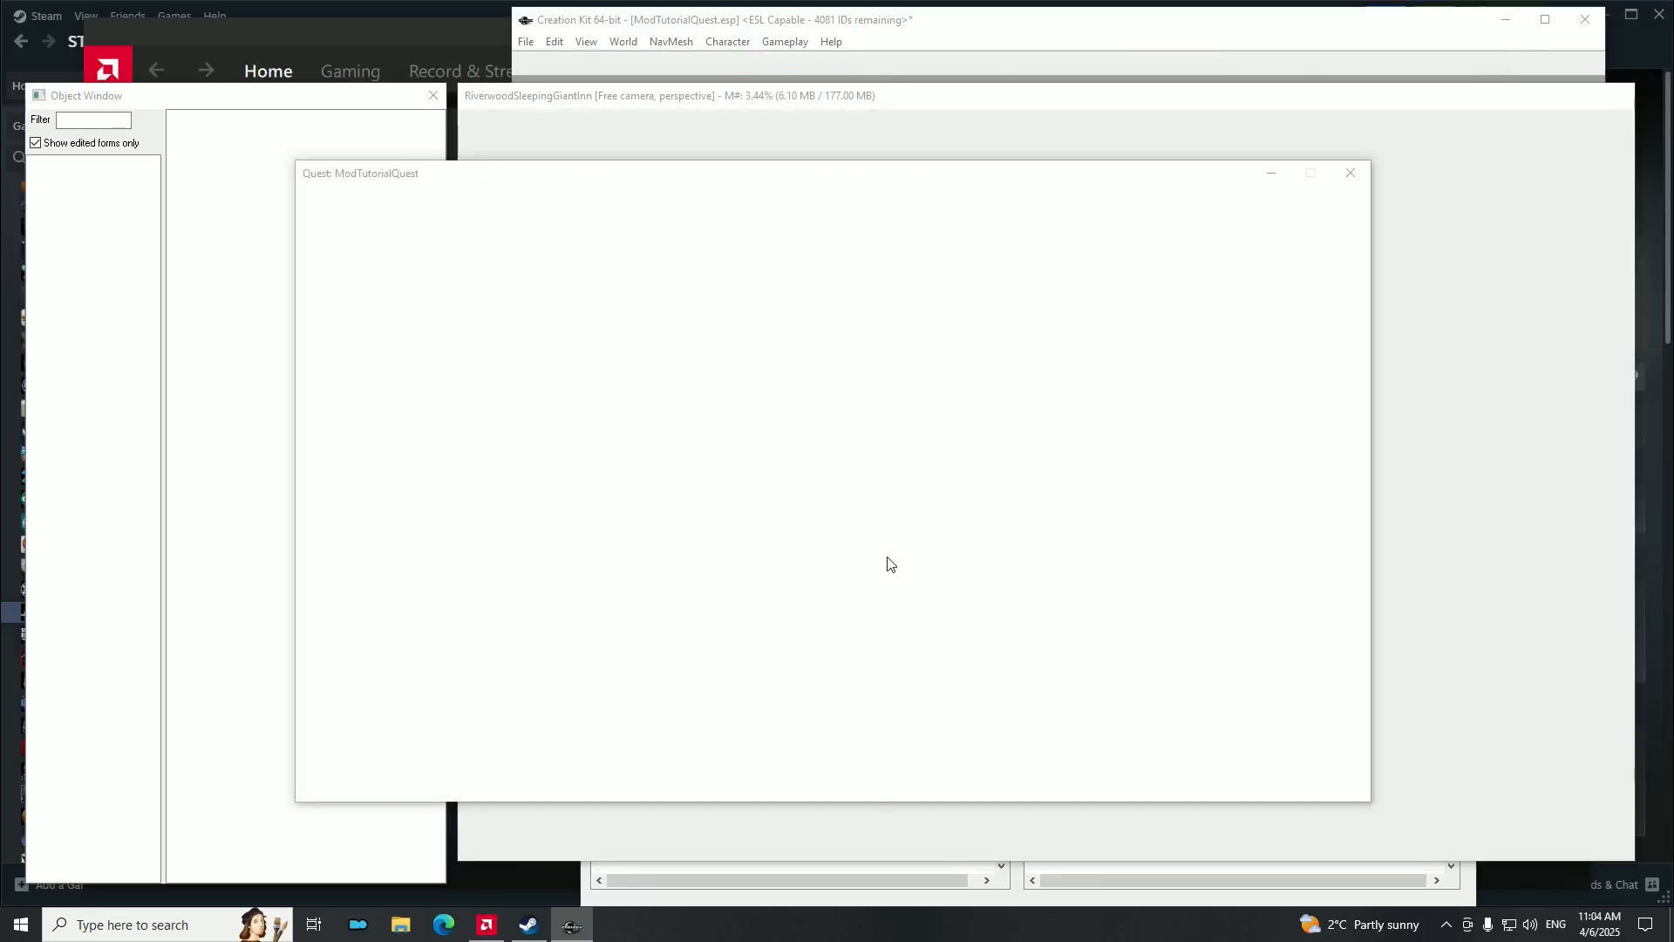
left_click(349, 261)
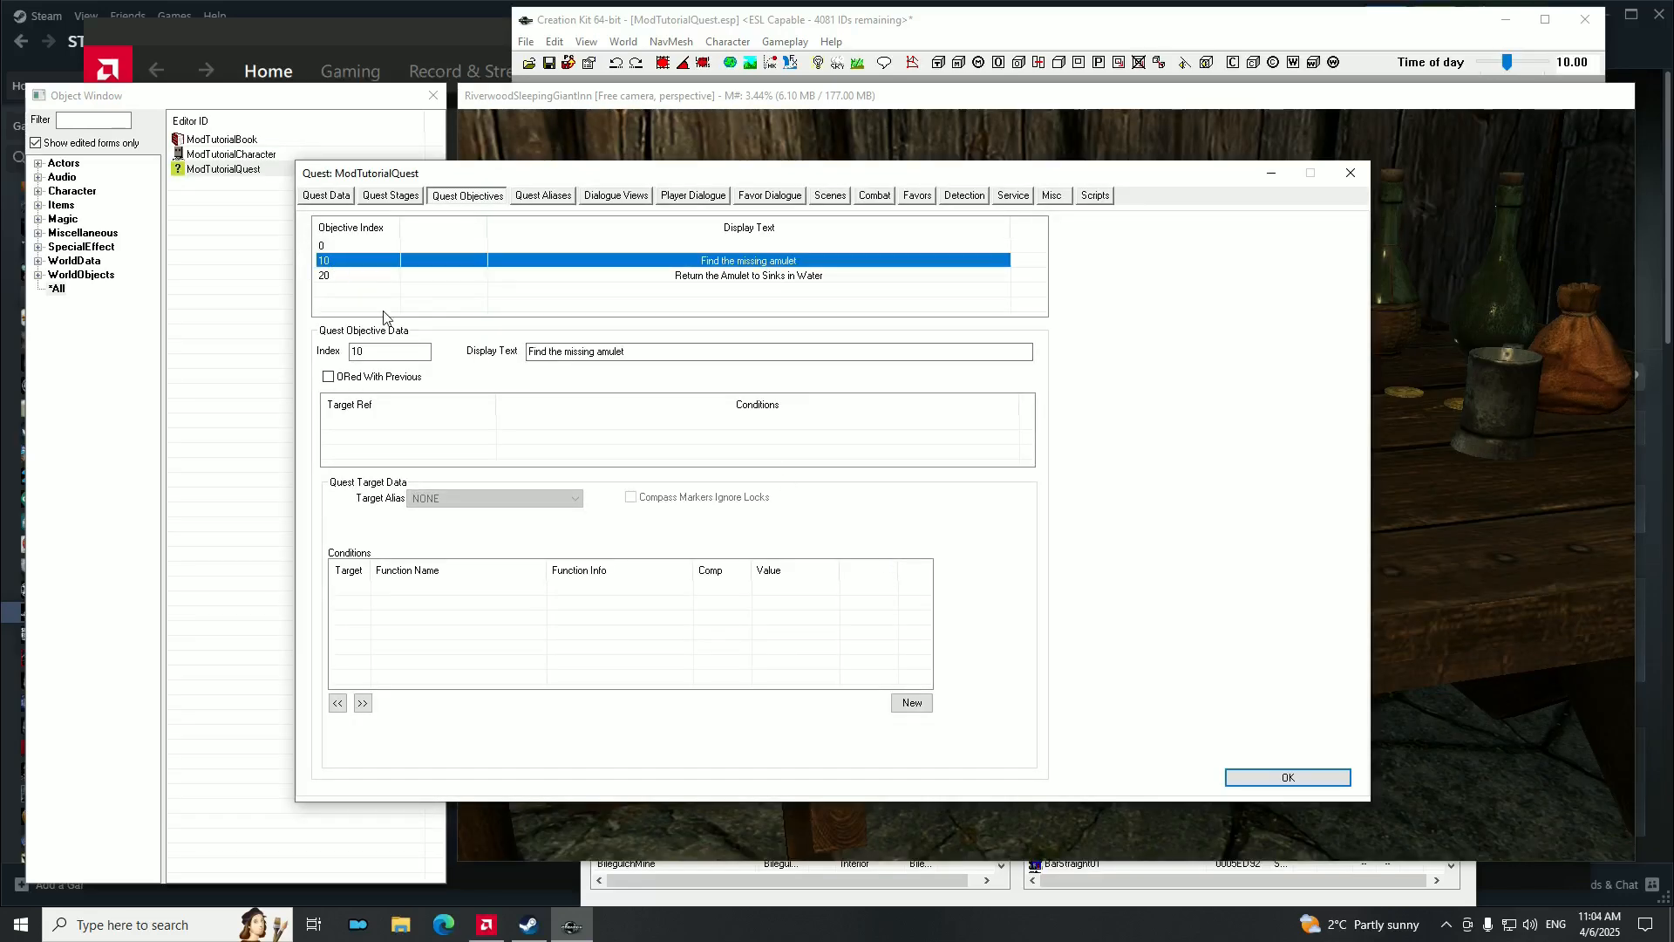
left_click(703, 276)
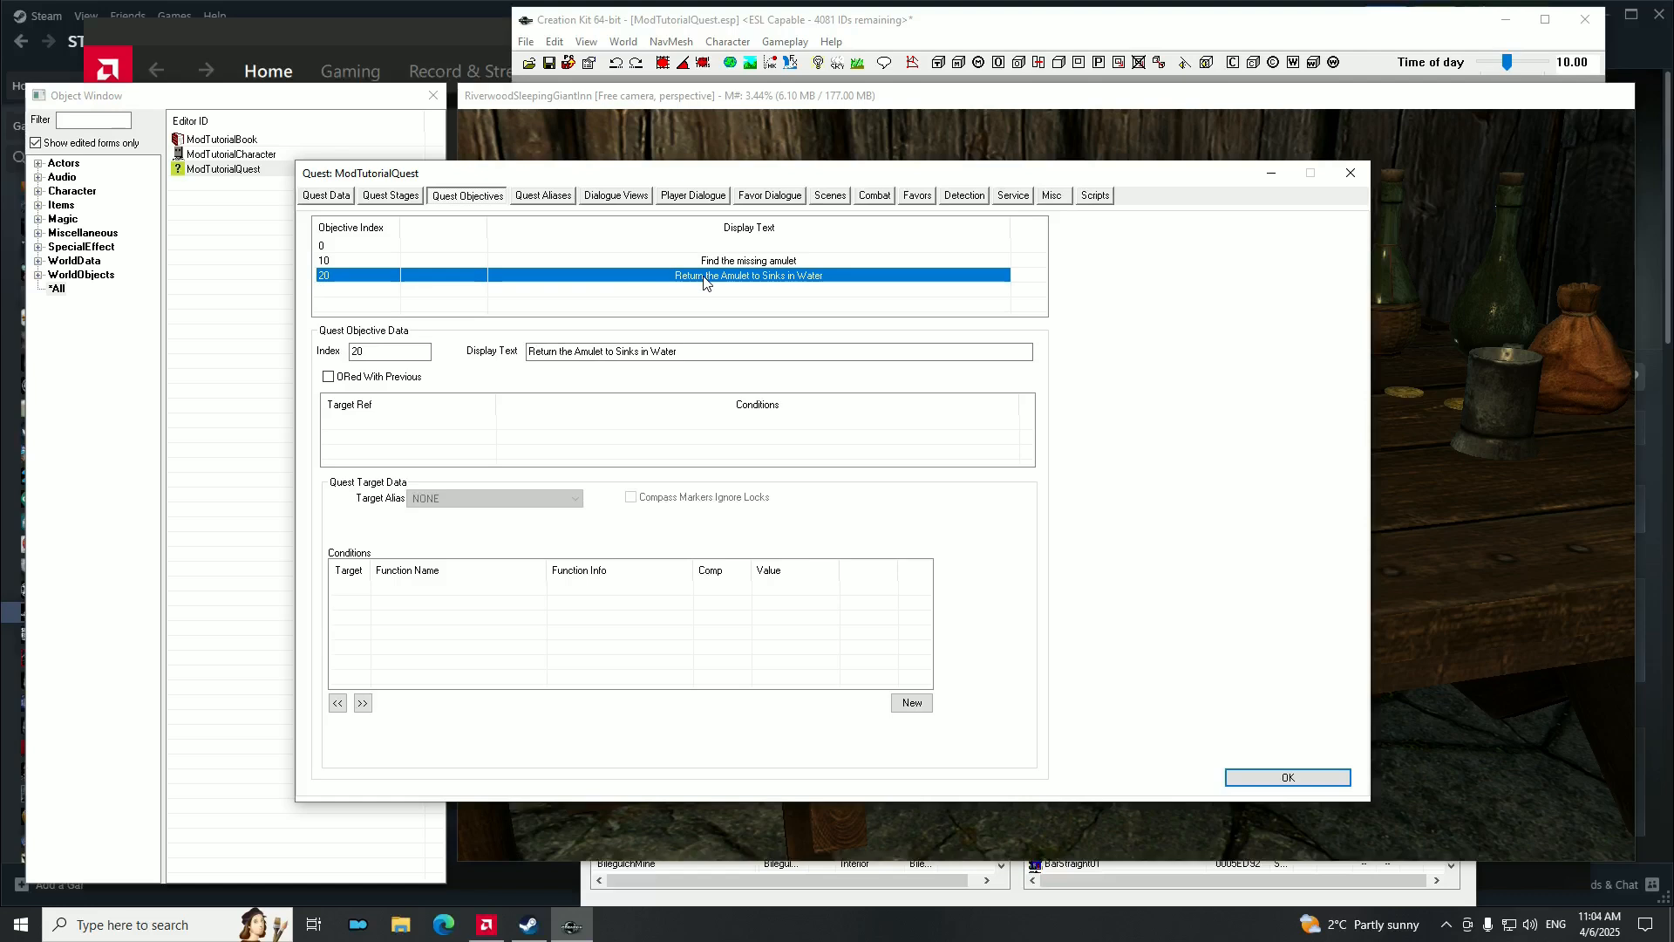
left_click(701, 262)
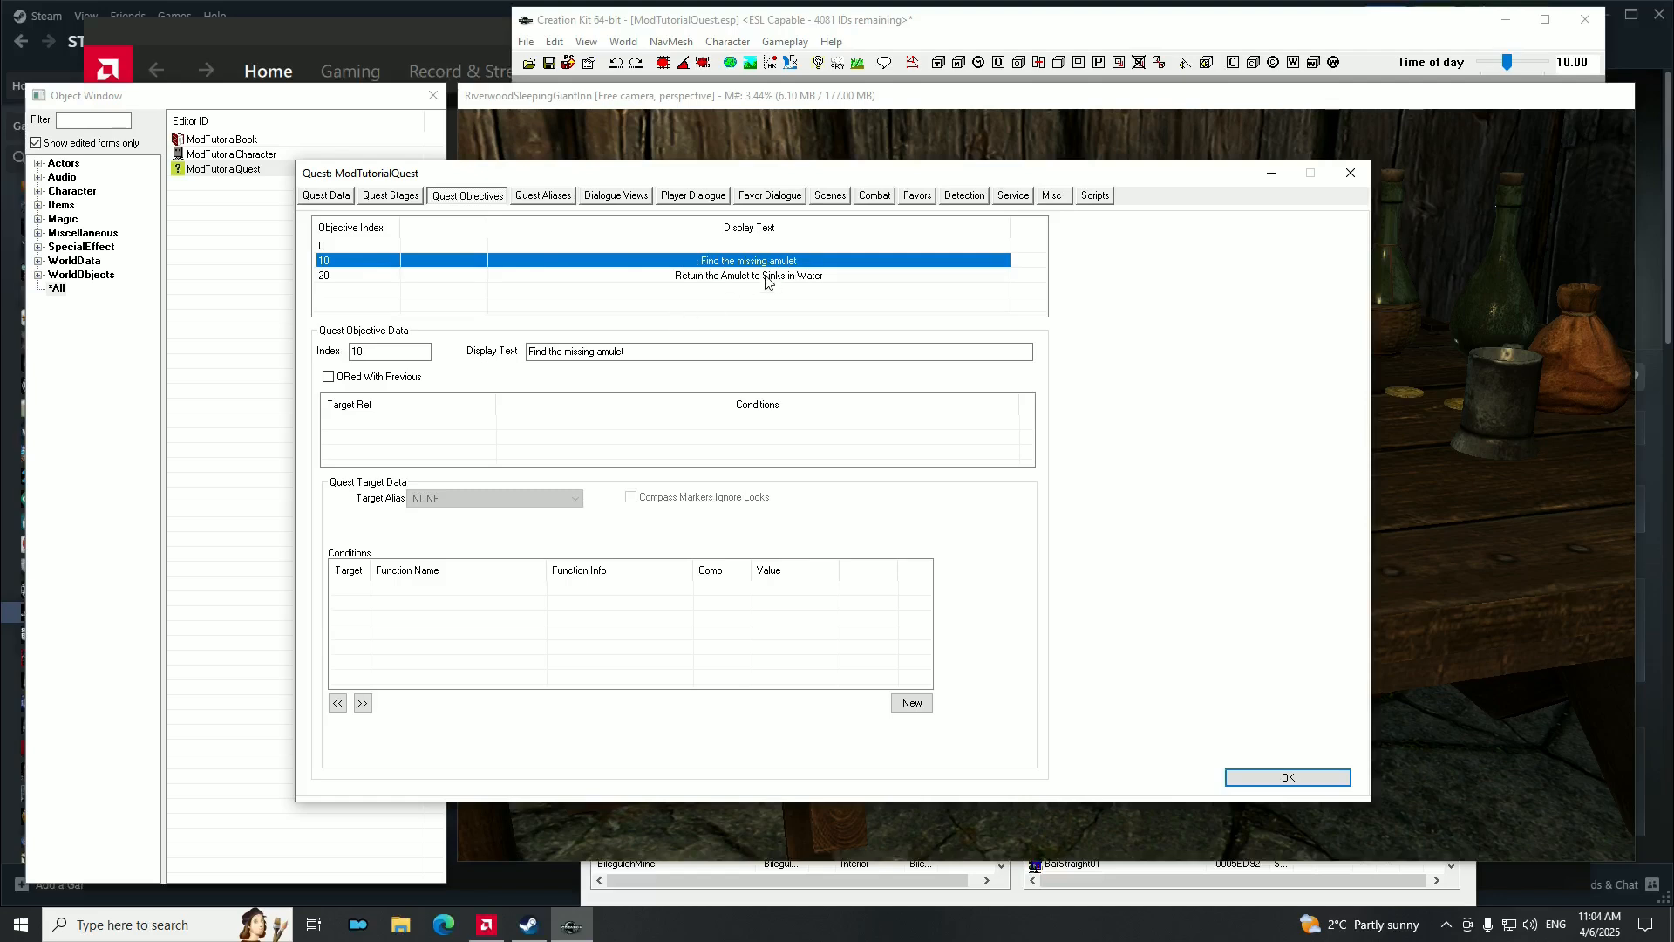
double_click(596, 353)
key("BackSpace")
type("book")
left_click(765, 261)
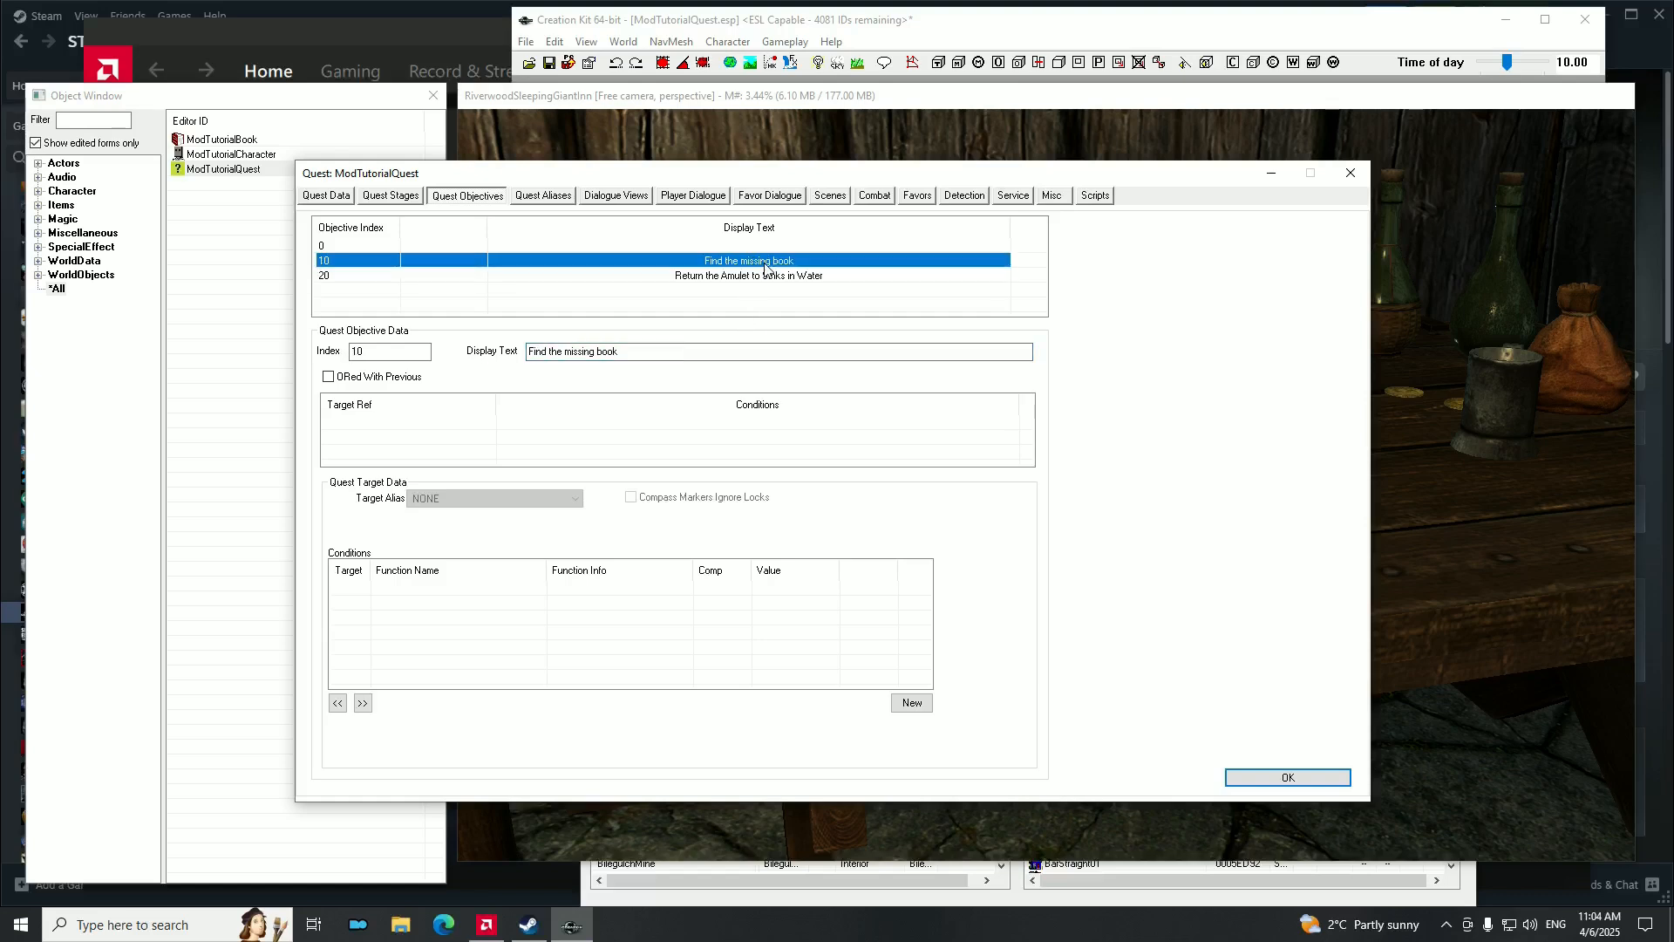
Add a target to quest objective 10 and set its target alias to Sinks in Water Book.
left_click(665, 347)
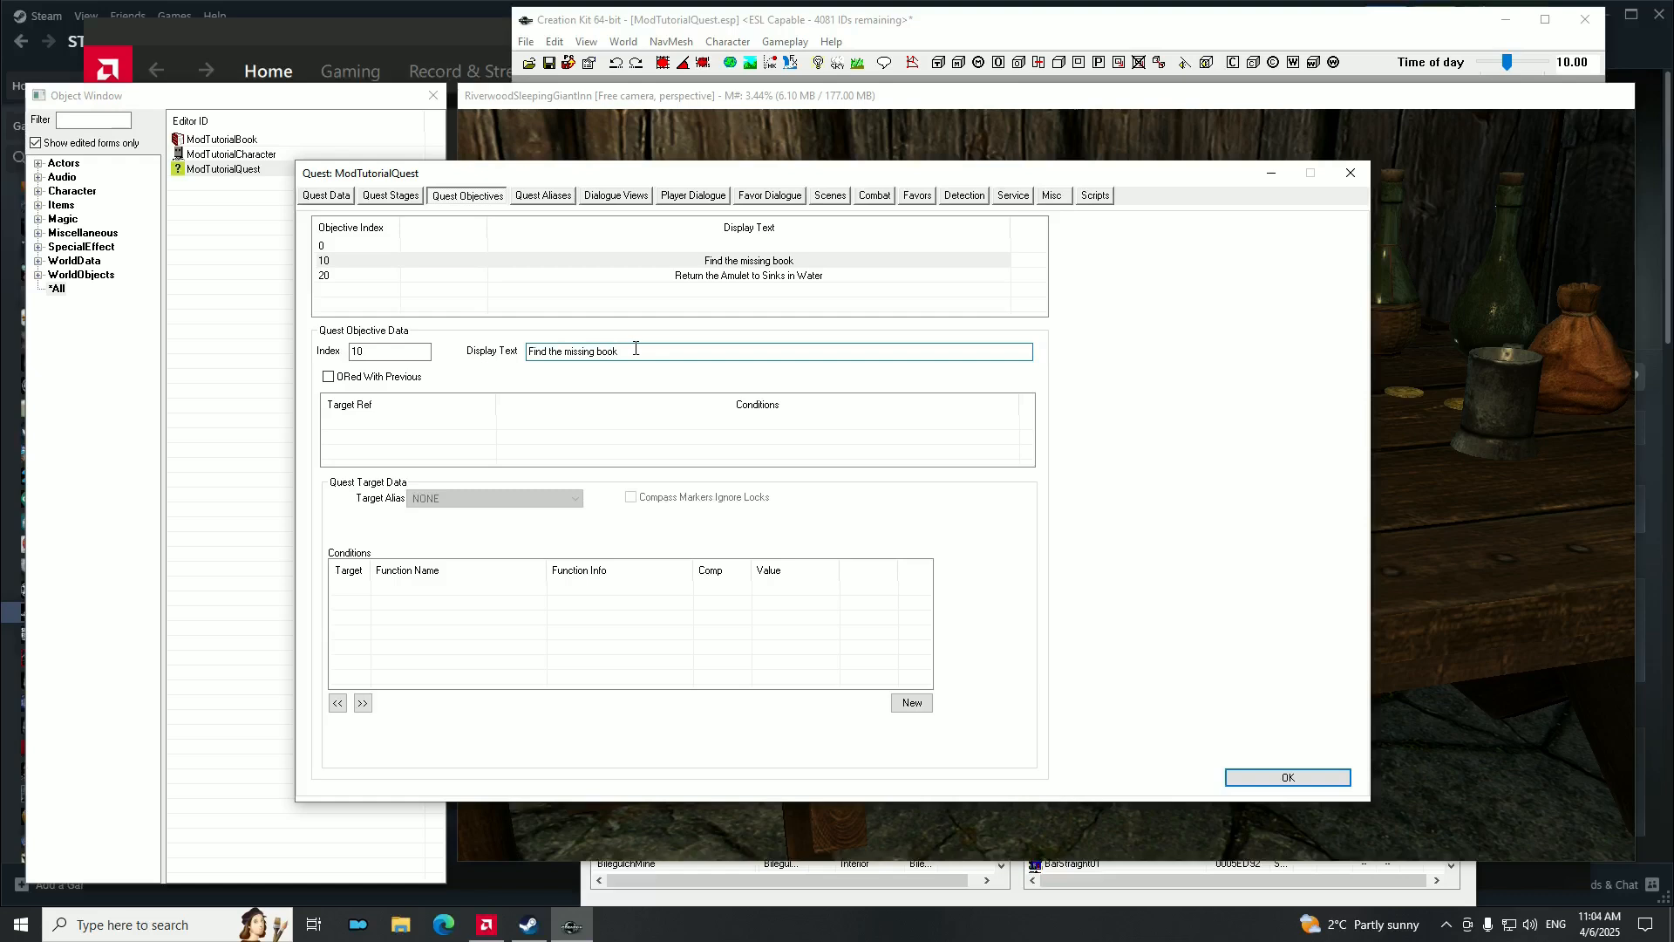
right_click(346, 431)
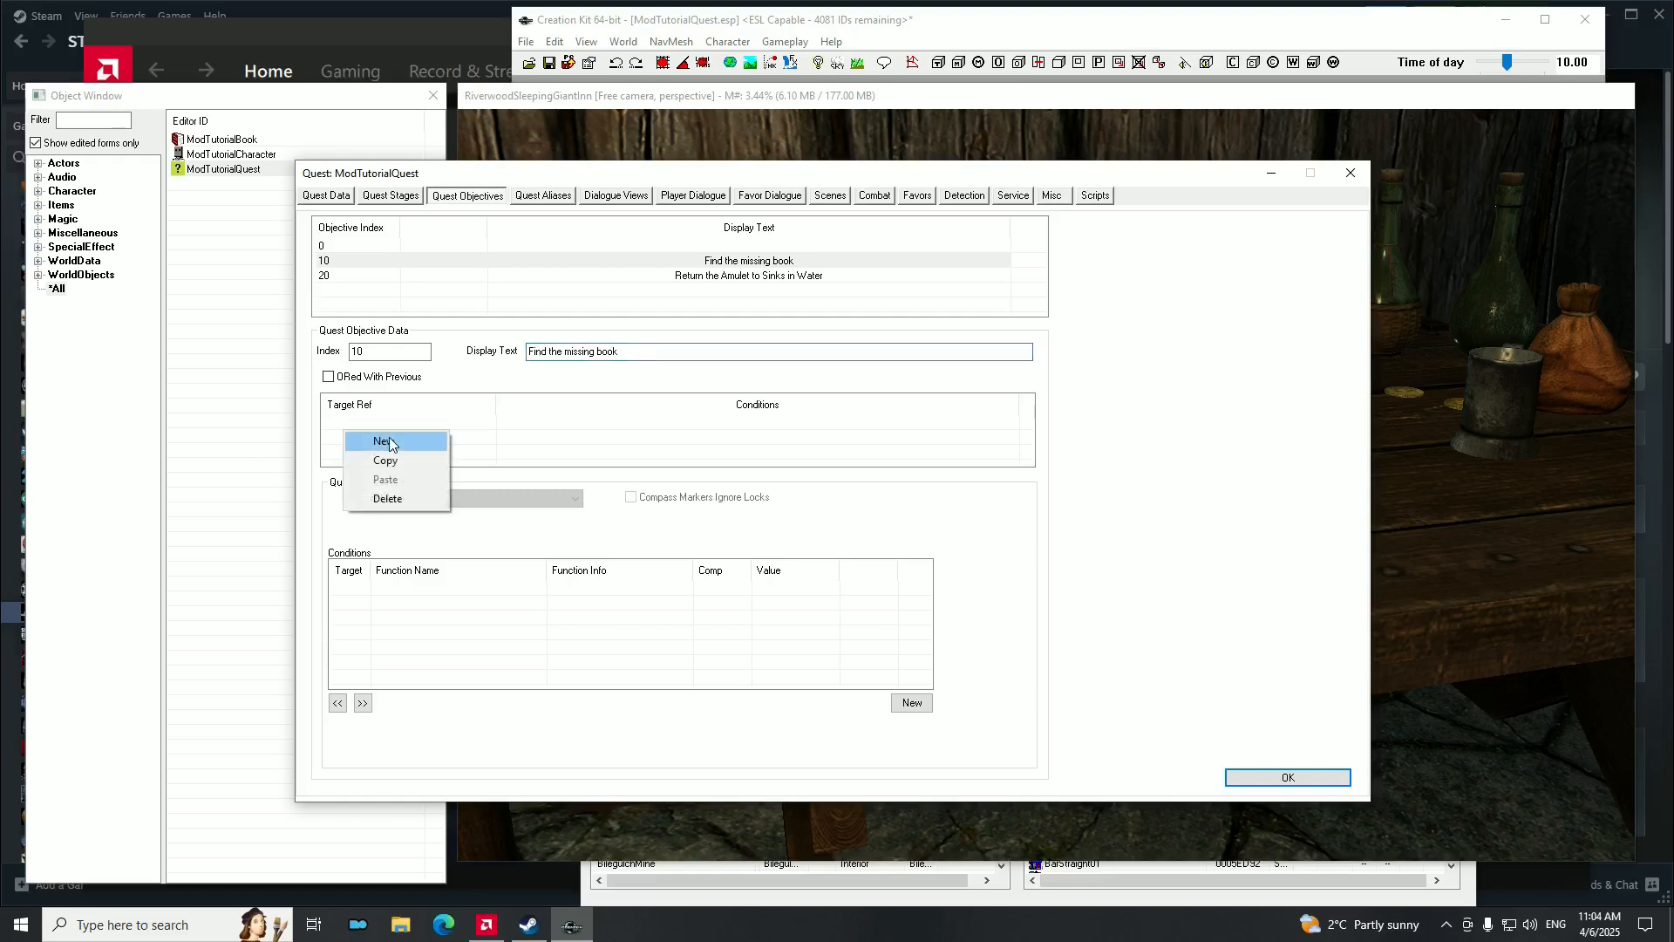
left_click(390, 442)
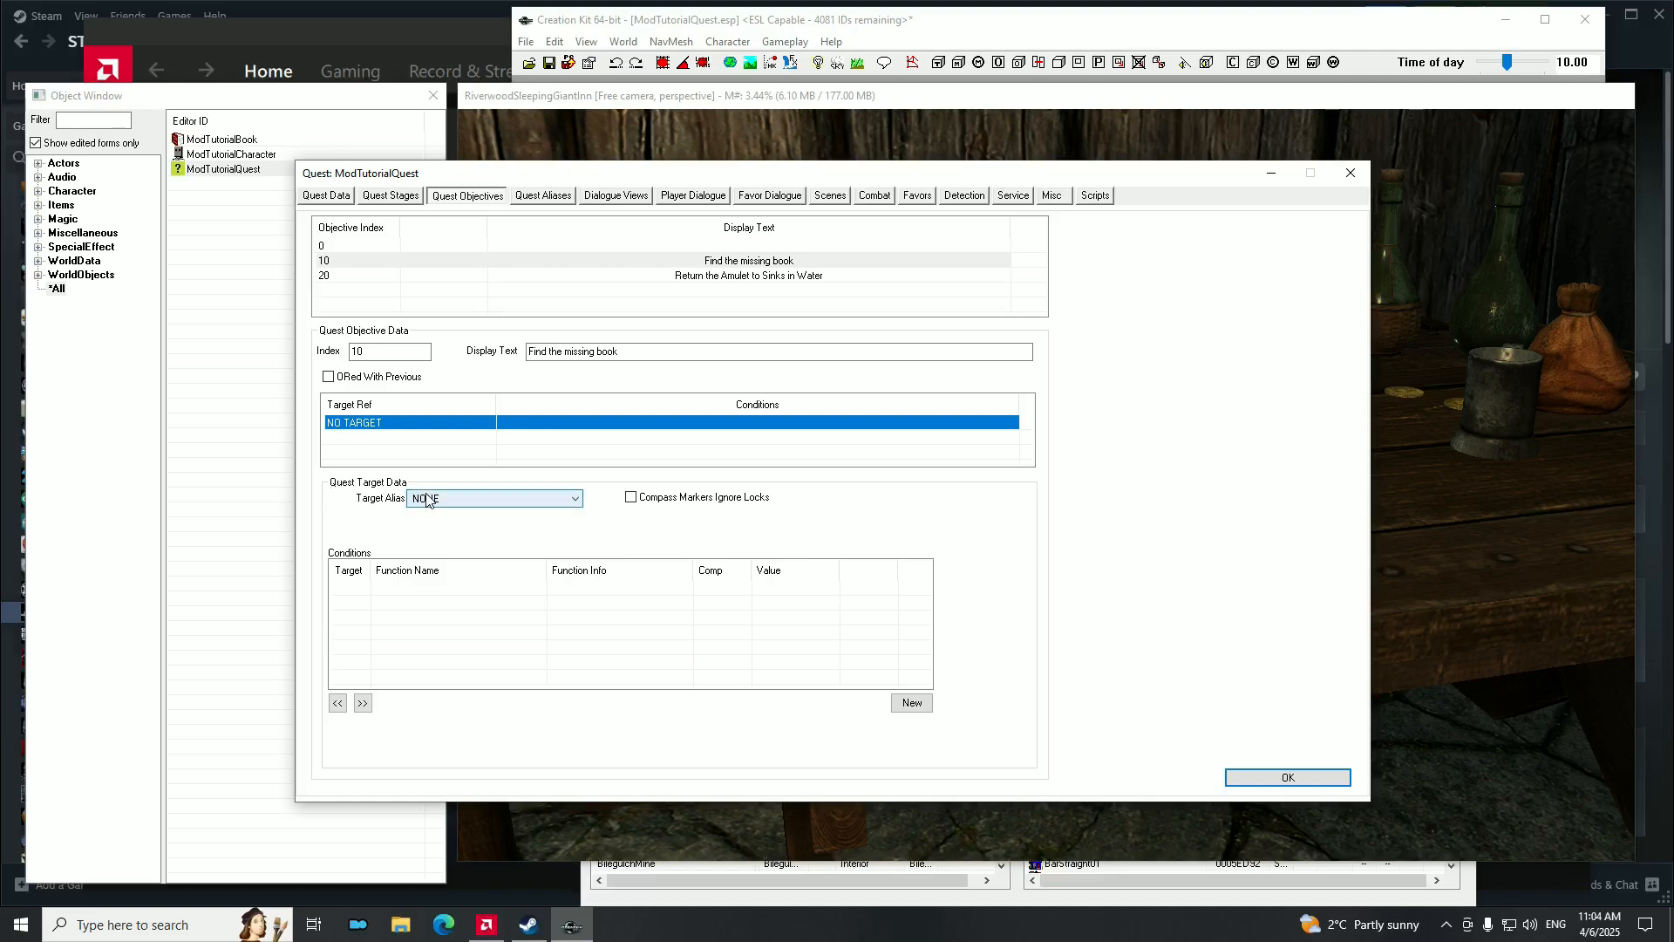
left_click(505, 505)
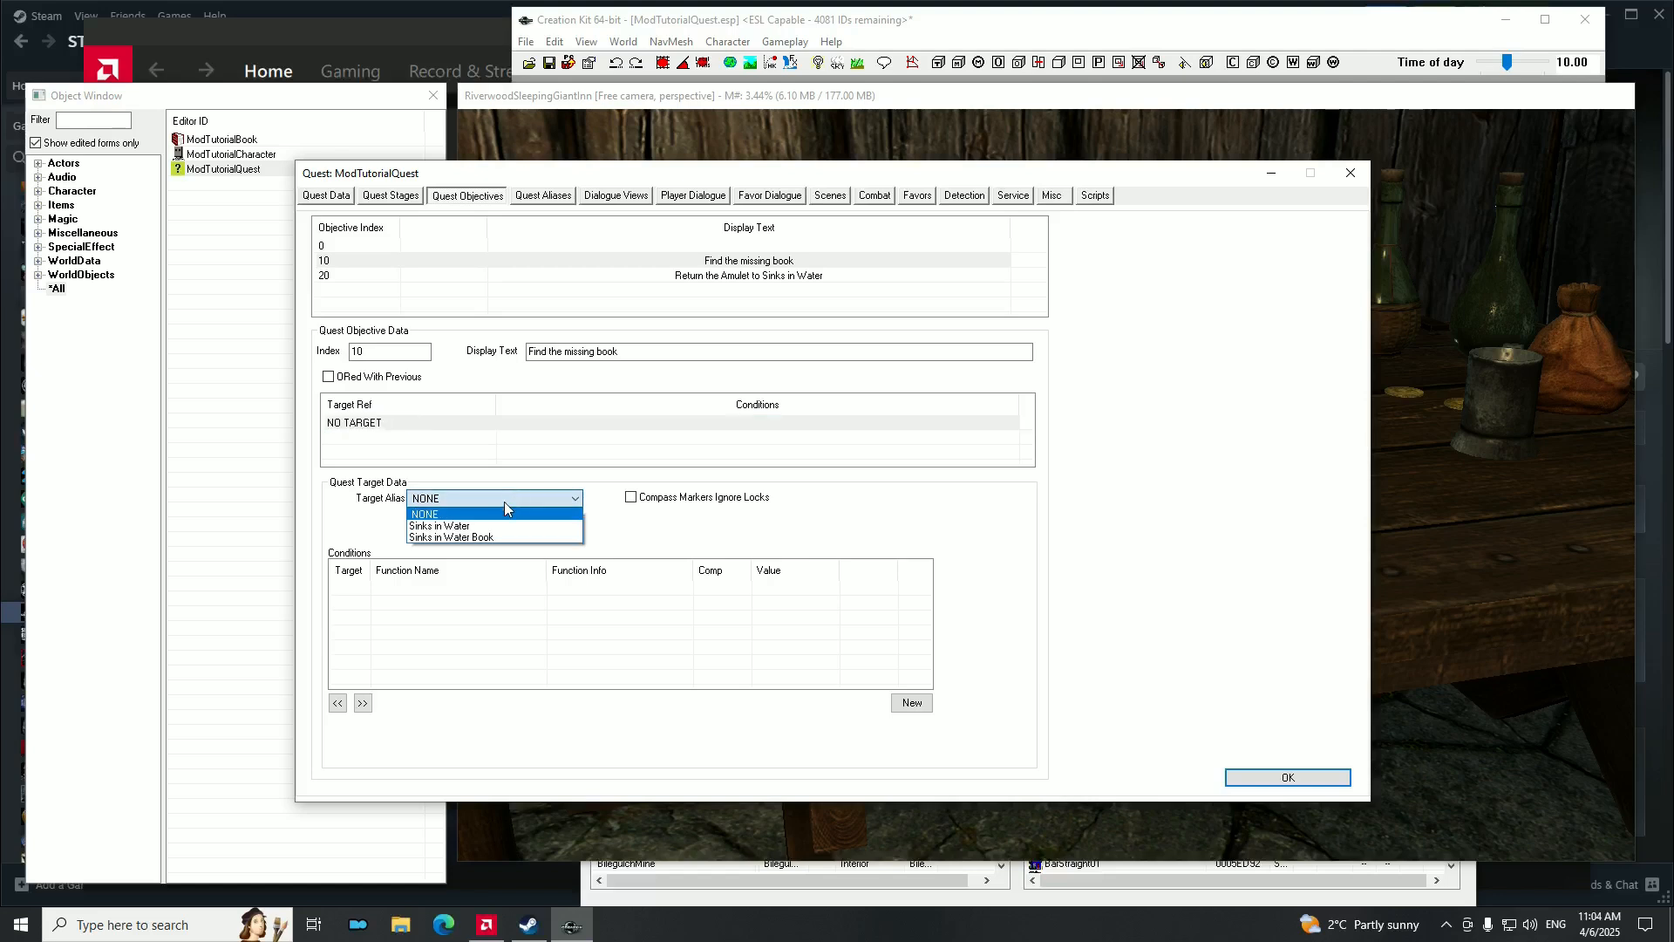
left_click(464, 537)
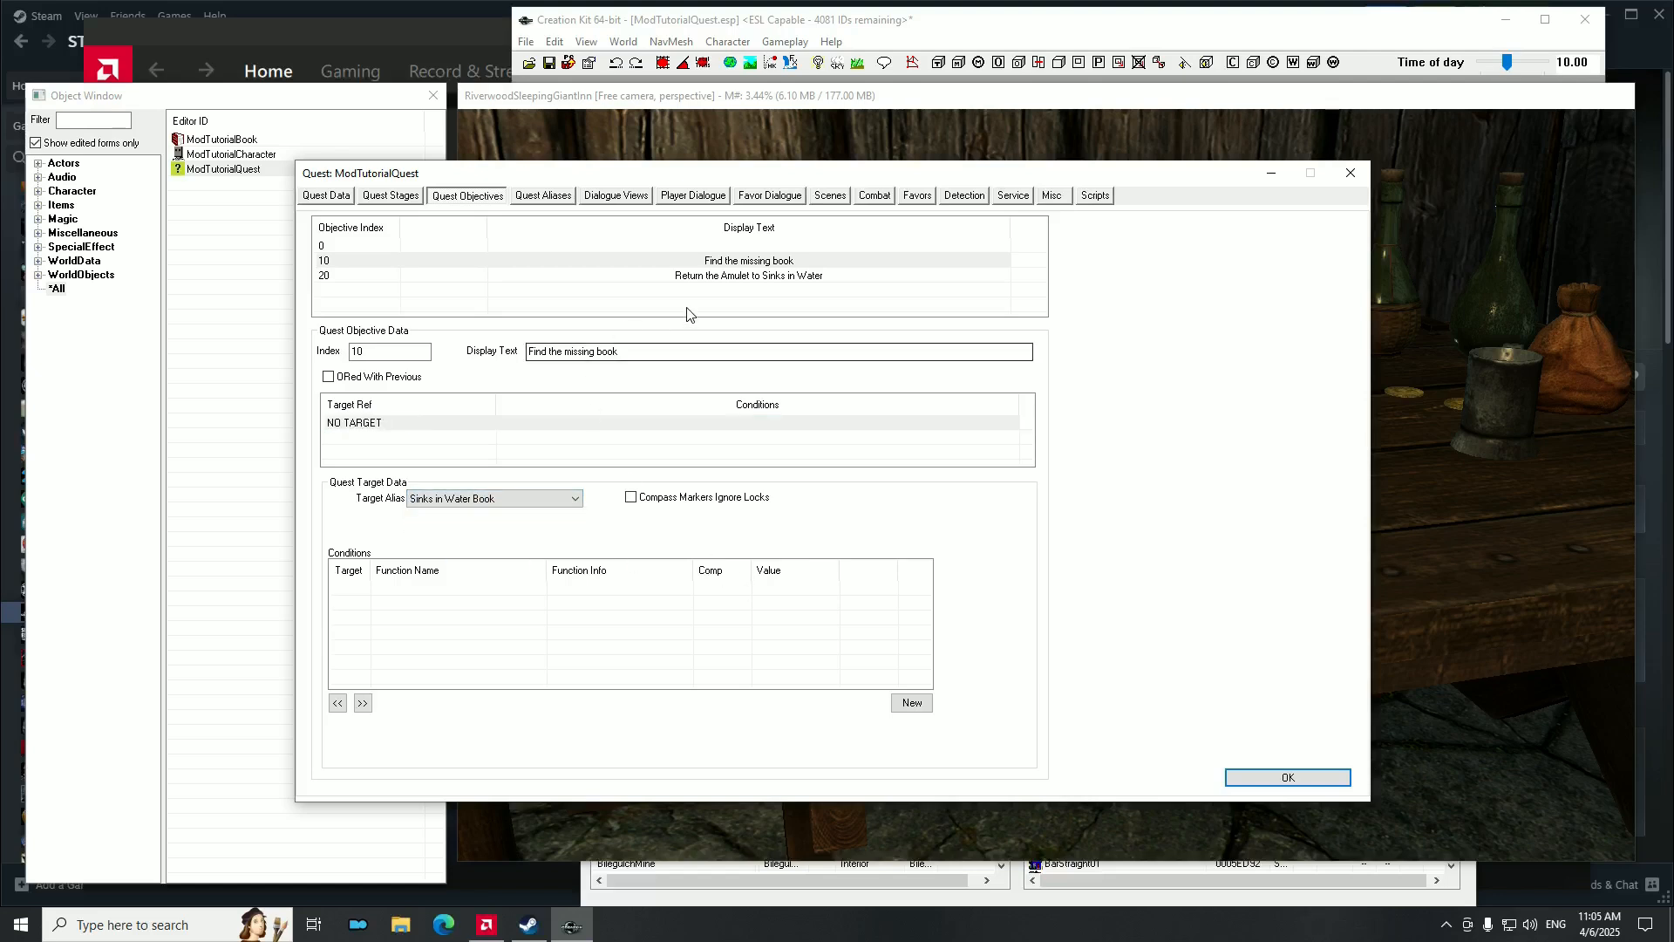
Add a target to quest objective 20 and set its target alias to Sinks in Water.
left_click(723, 277)
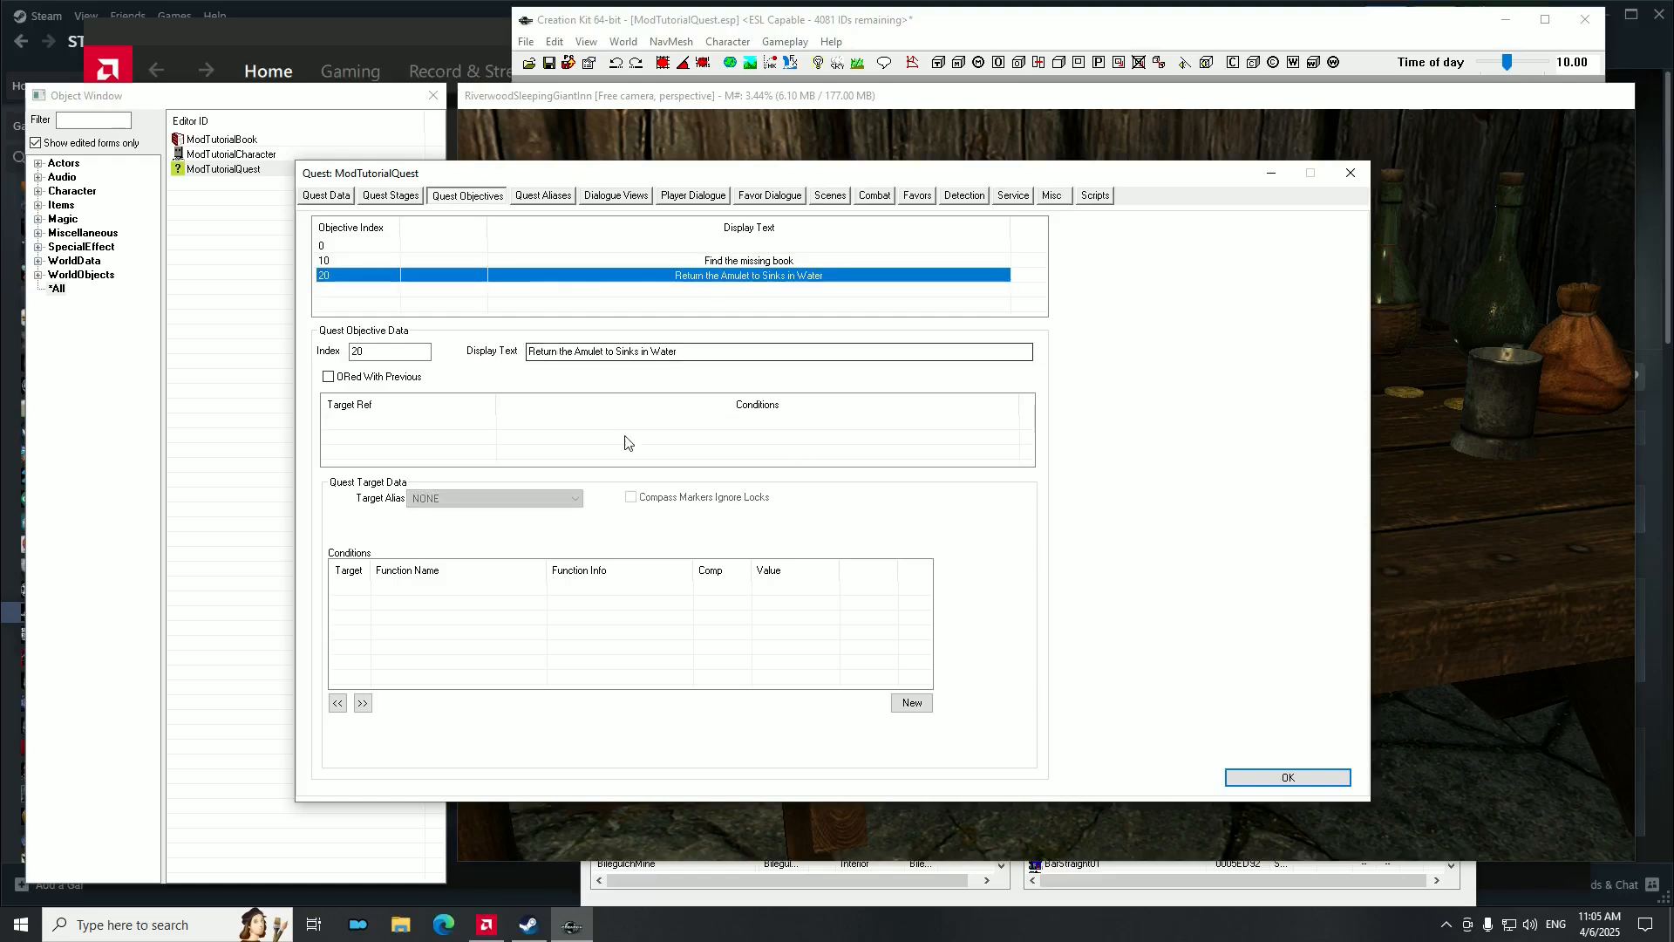
right_click(374, 431)
left_click(431, 442)
left_click(491, 497)
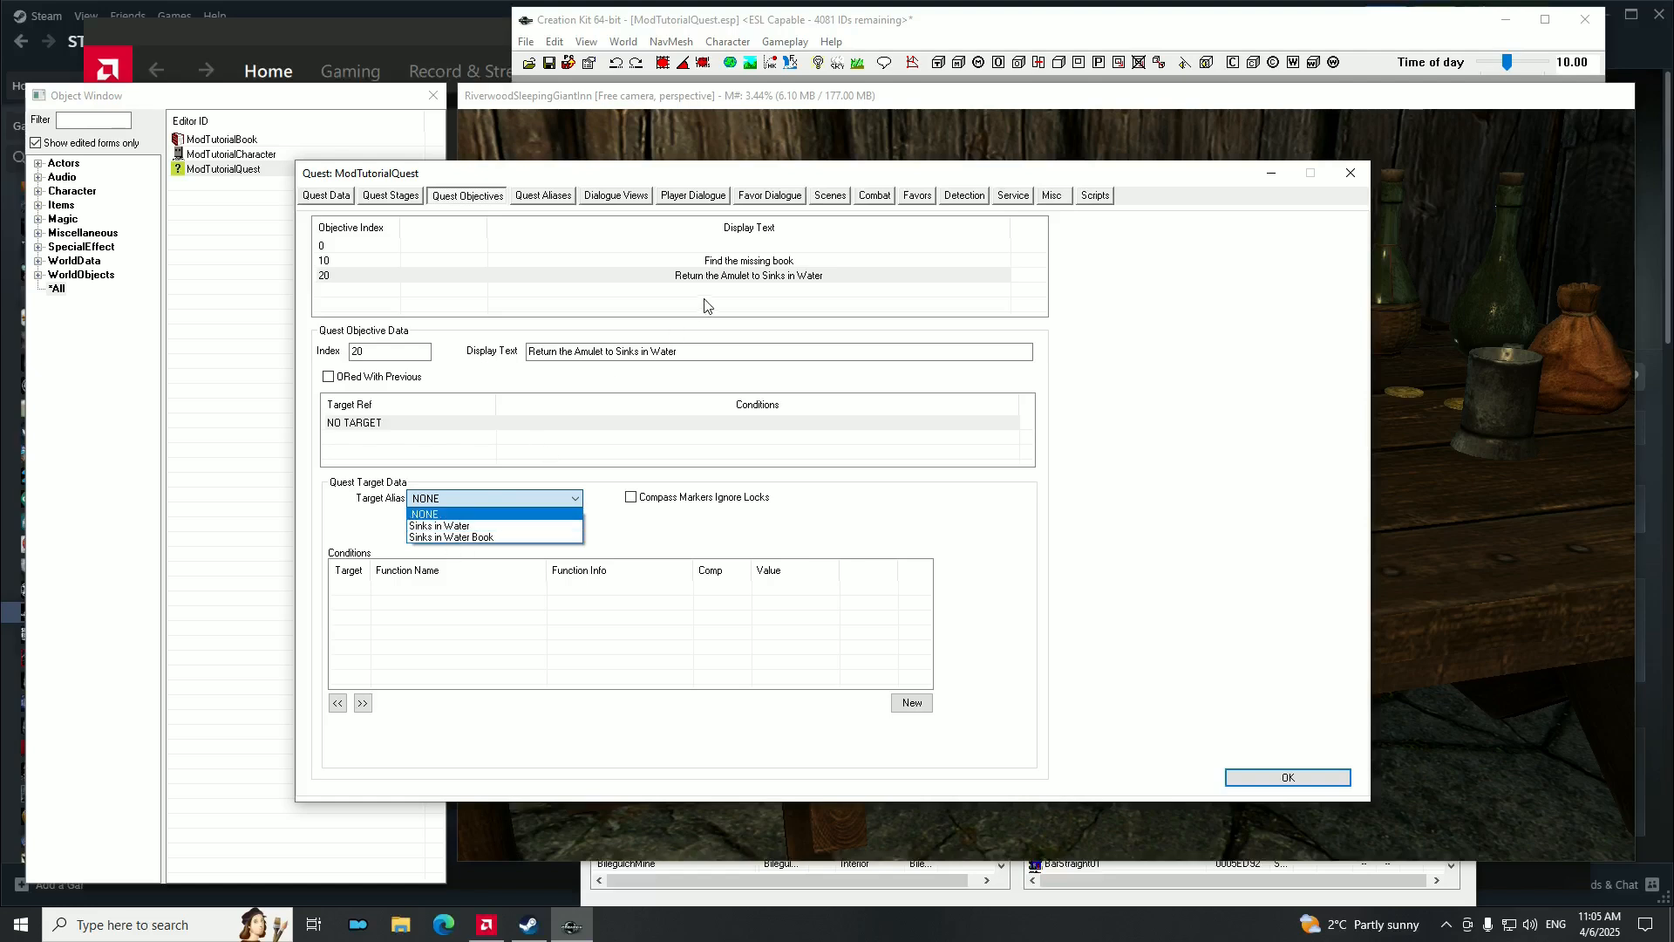
left_click(439, 526)
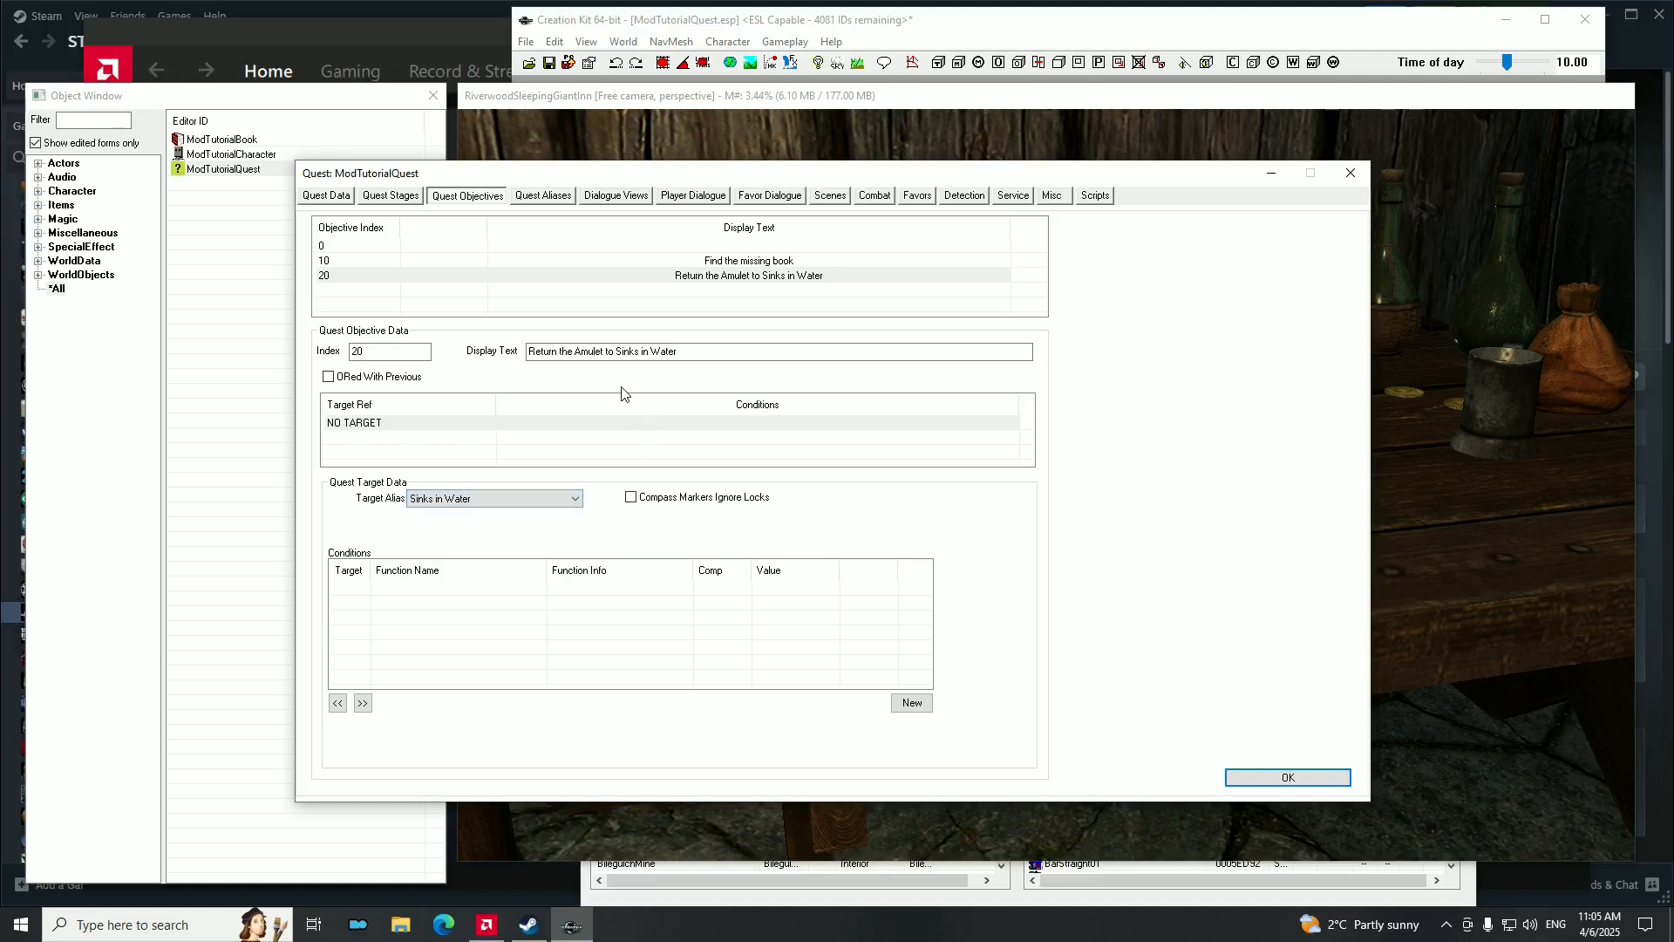
Change the display text of objective 20 to "Return the book to Sinks in Water", and save the quest and plugin.
left_click(603, 350)
key("BackSpace")
key("BackSpace")
key("BackSpace")
key("BackSpace")
key("BackSpace")
key("BackSpace")
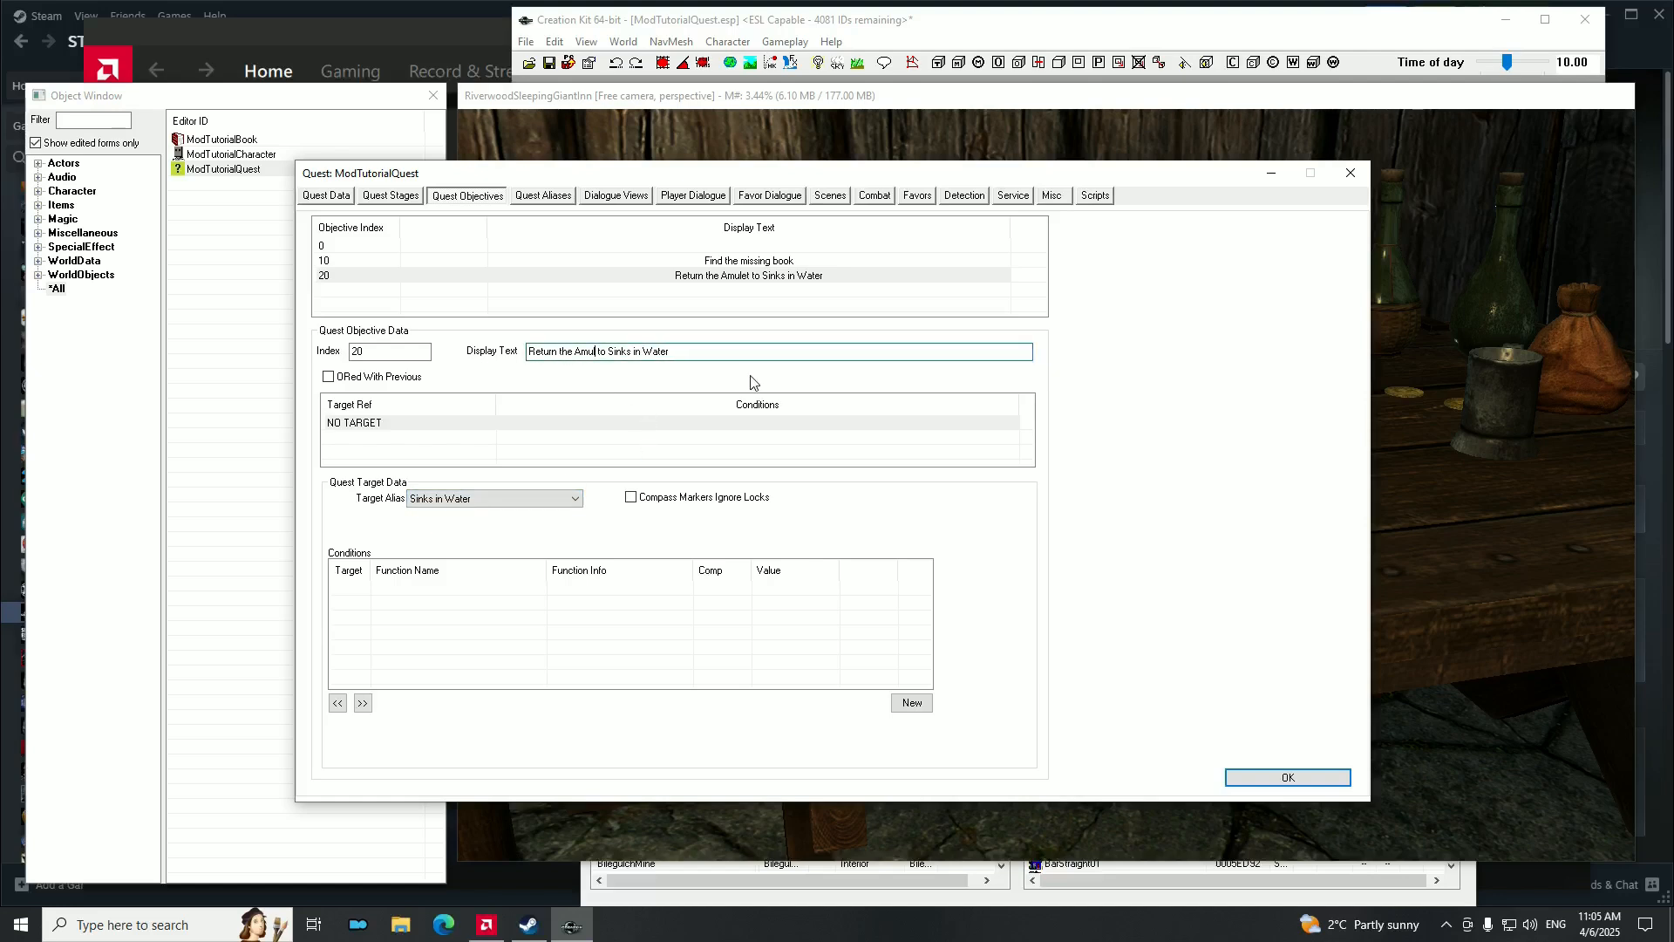
type("Book")
key("BackSpace")
key("BackSpace")
key("BackSpace")
key("BackSpace")
type("book")
left_click(781, 277)
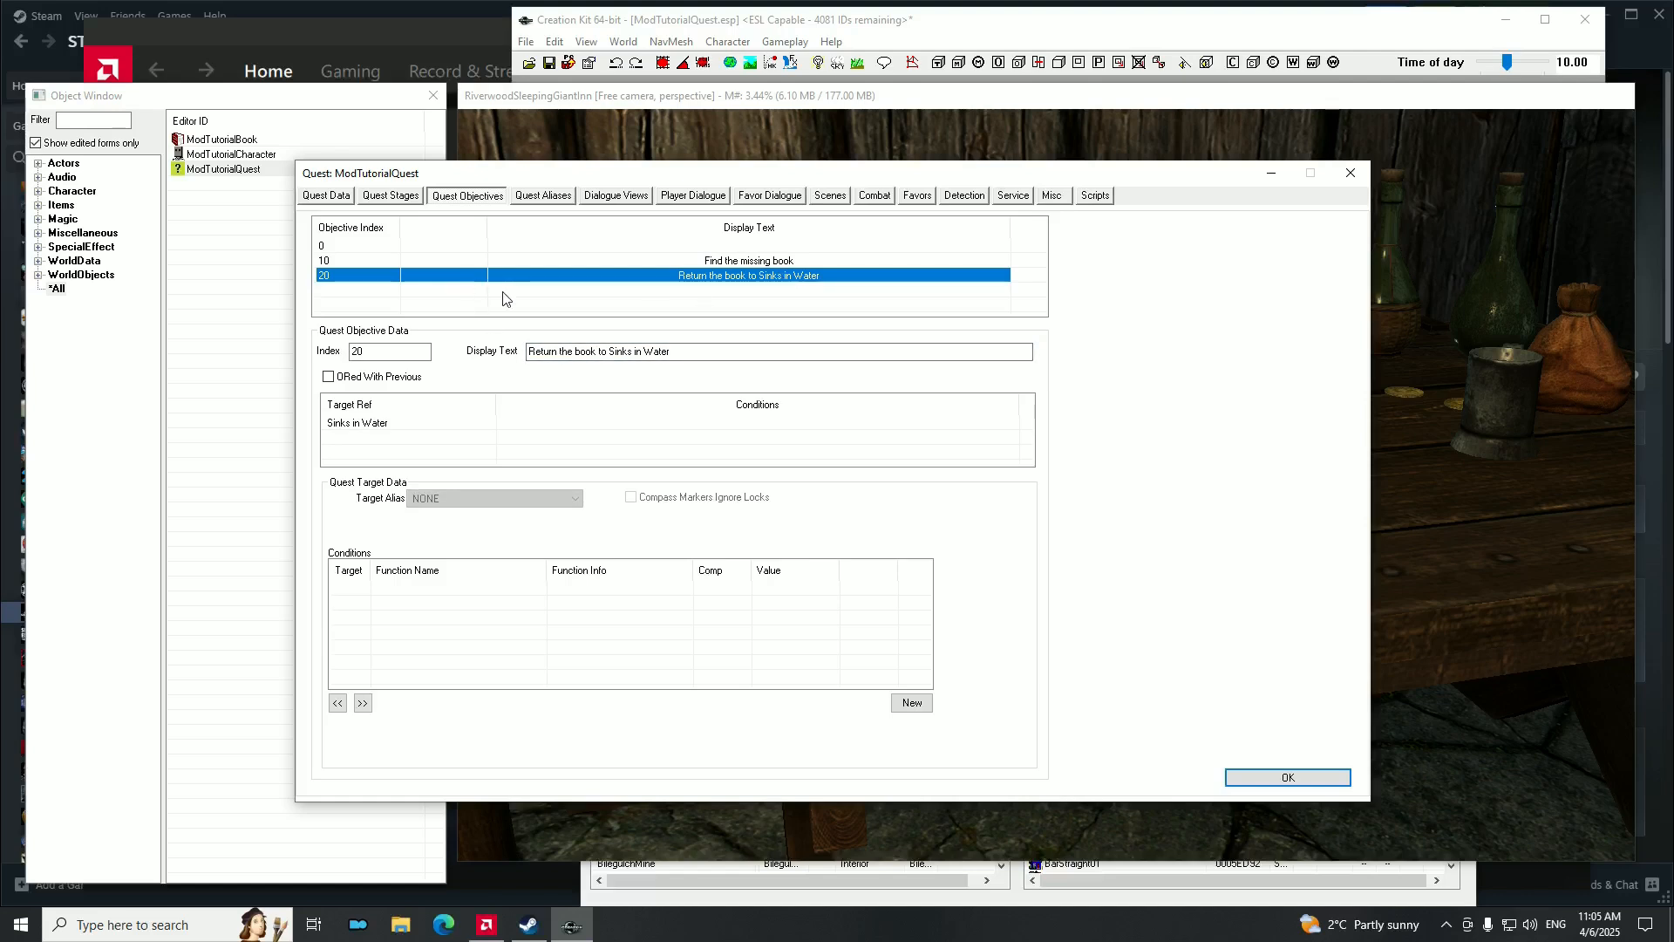
left_click(1264, 784)
left_click(548, 62)
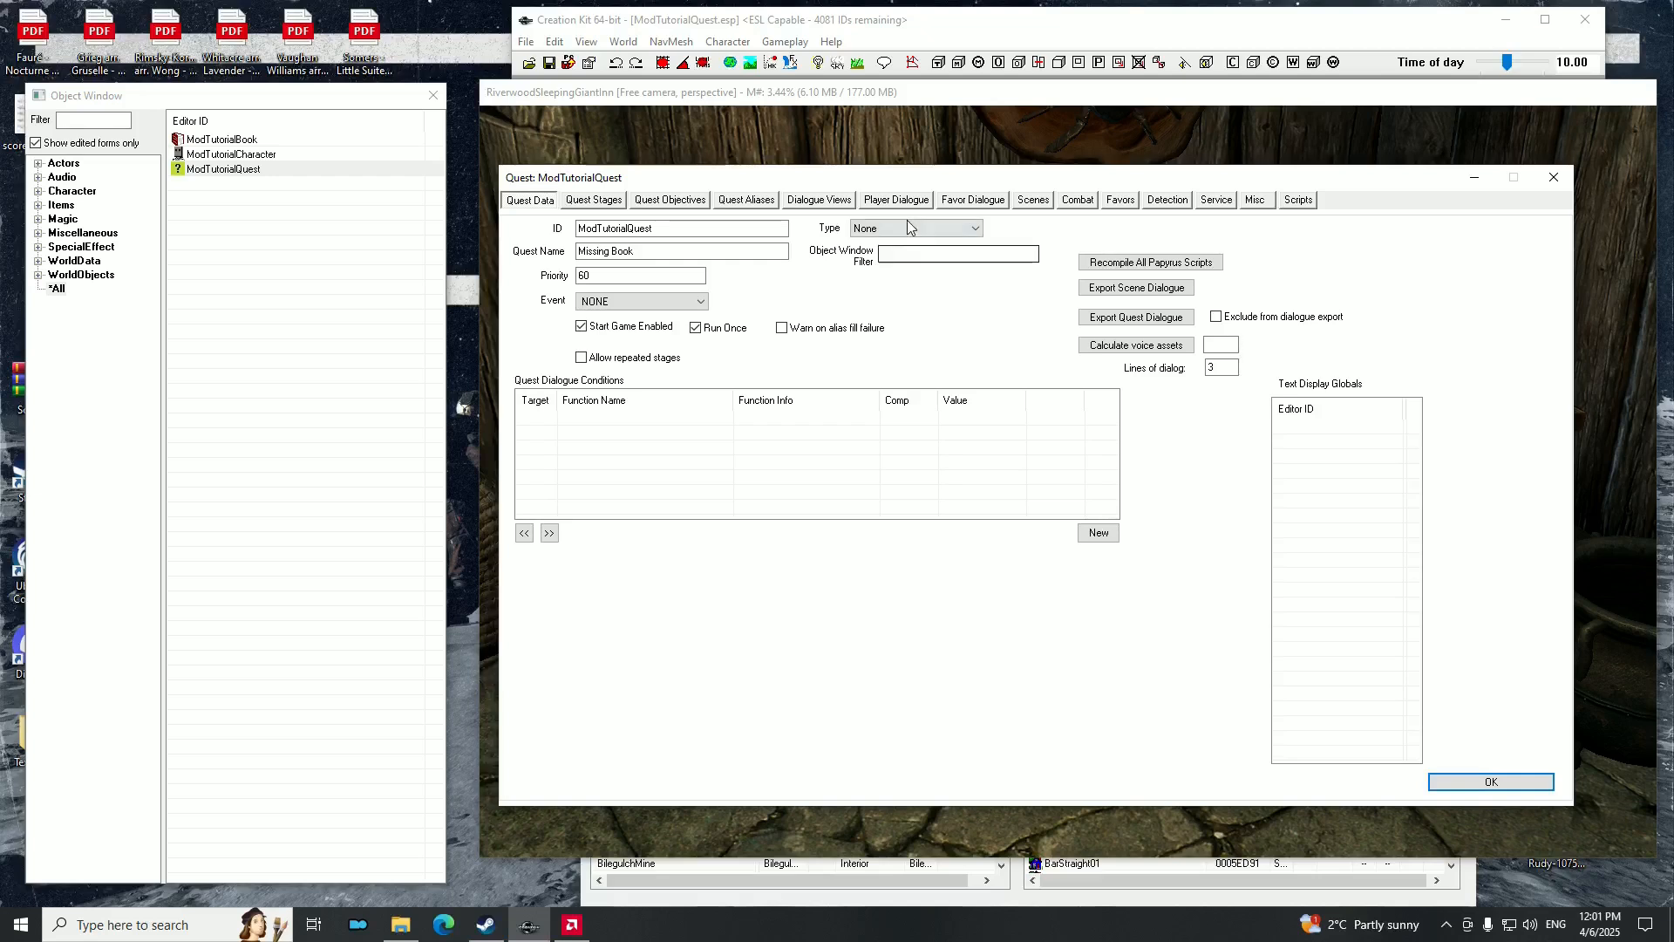
Open the topic info of the "Ohh thank you!" response in the ModTutorialQuest_SinksWaterView dialogue view.
left_click(594, 200)
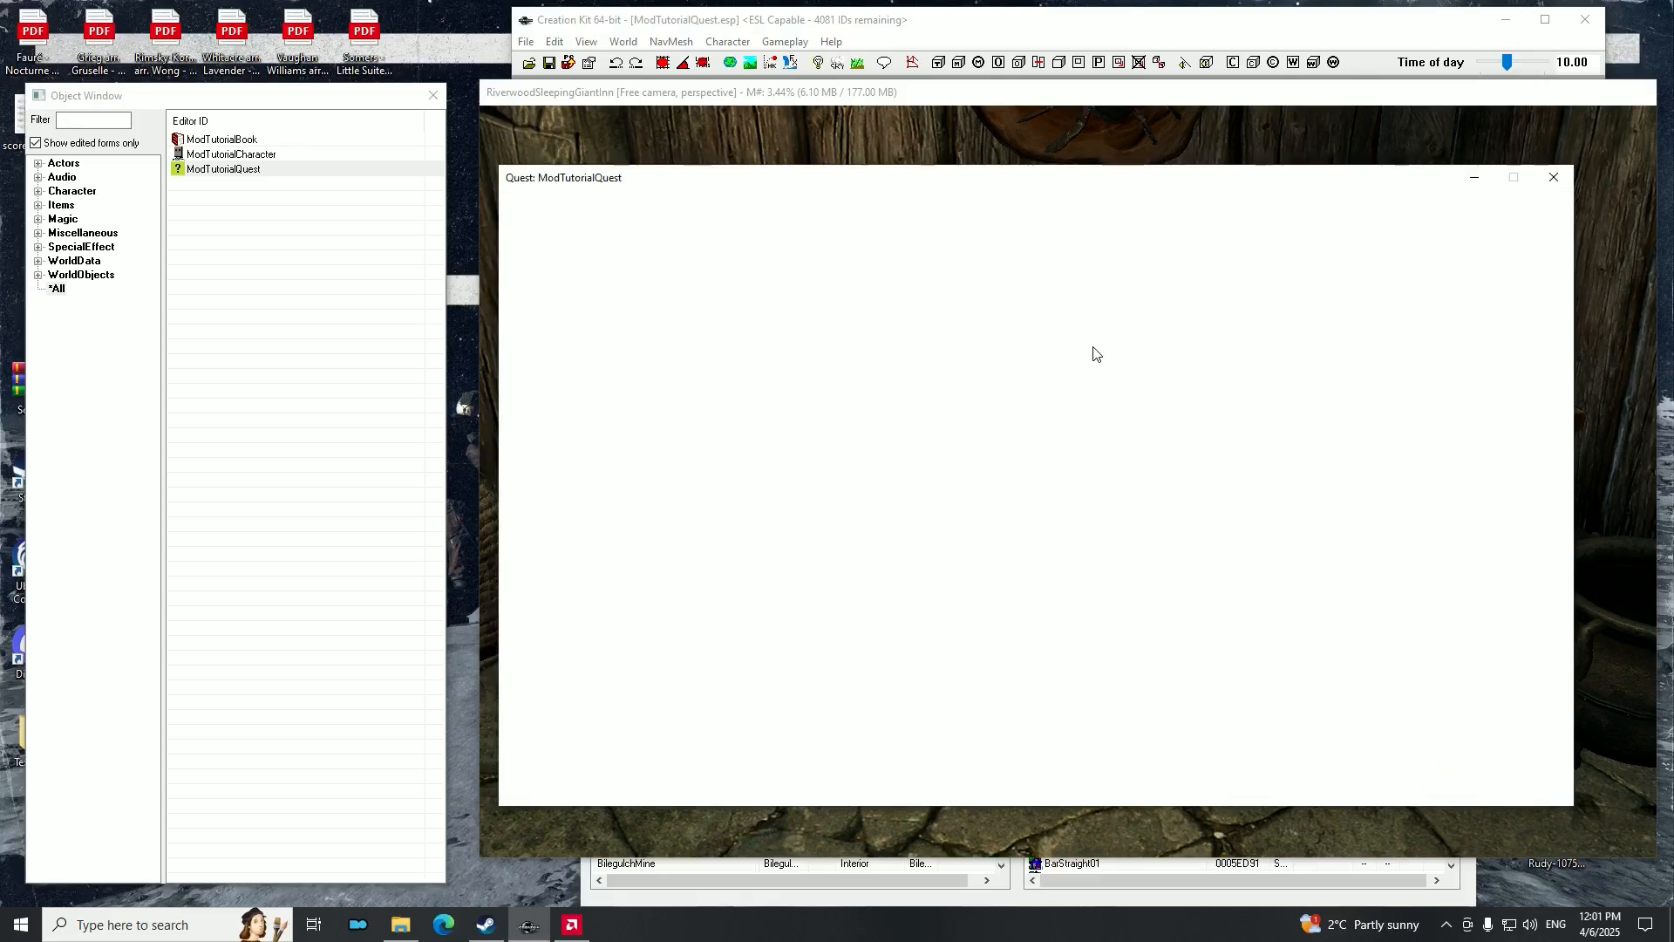
left_click(533, 296)
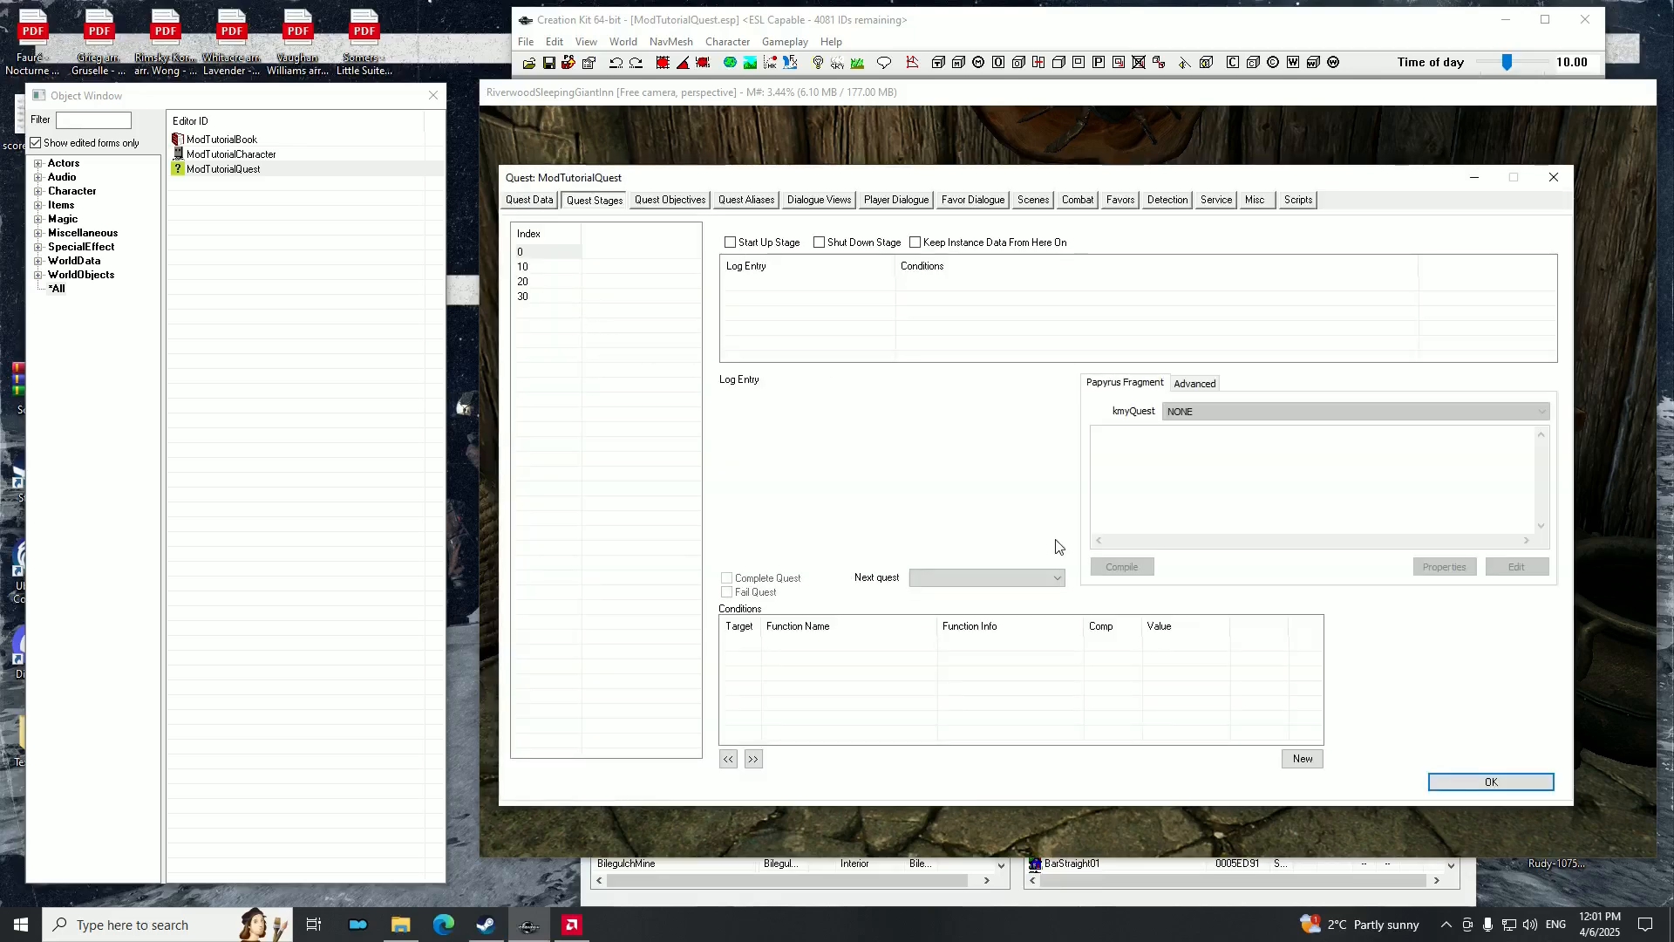
left_click(819, 200)
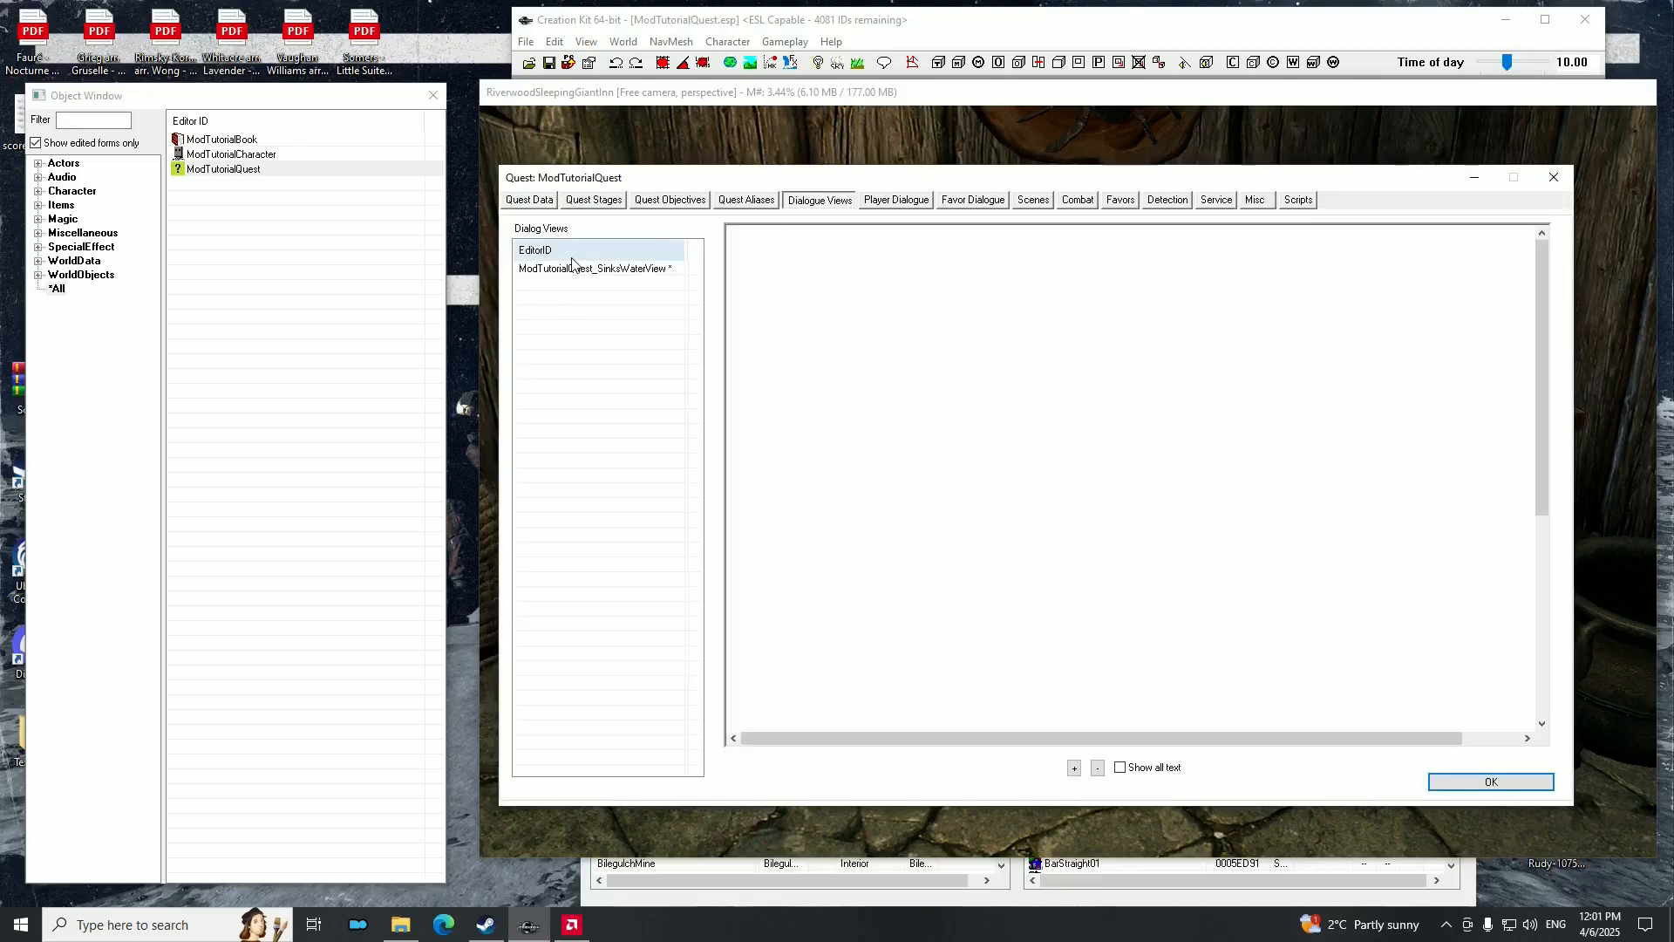
left_click(589, 270)
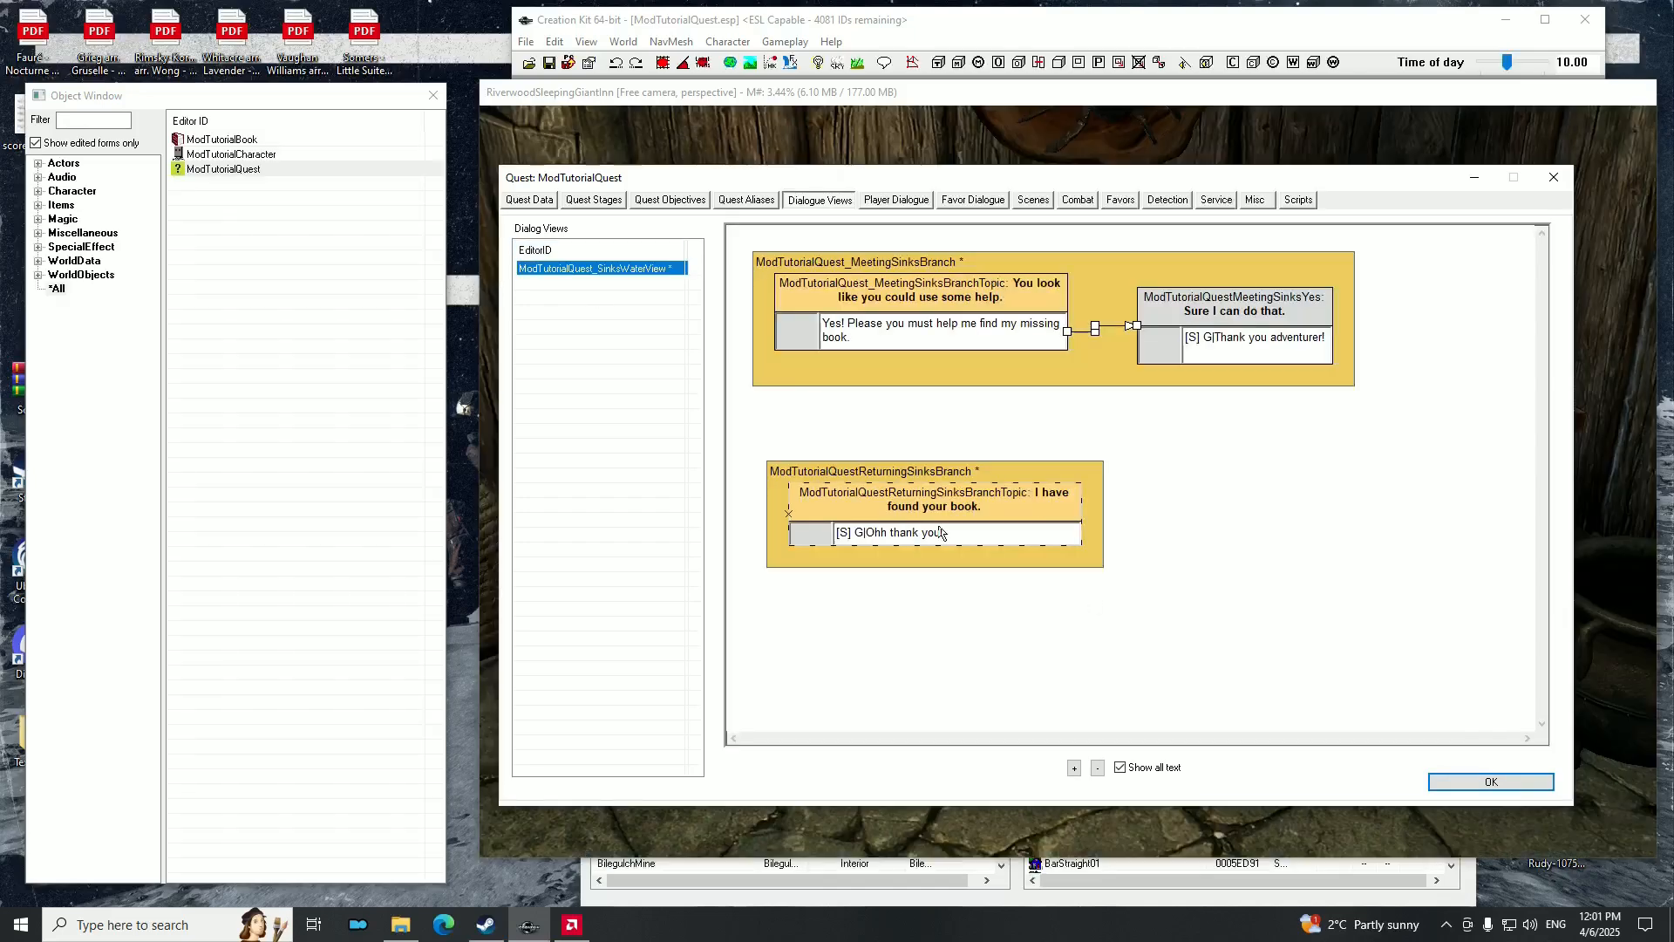
left_click_drag(1094, 177, 1093, 160)
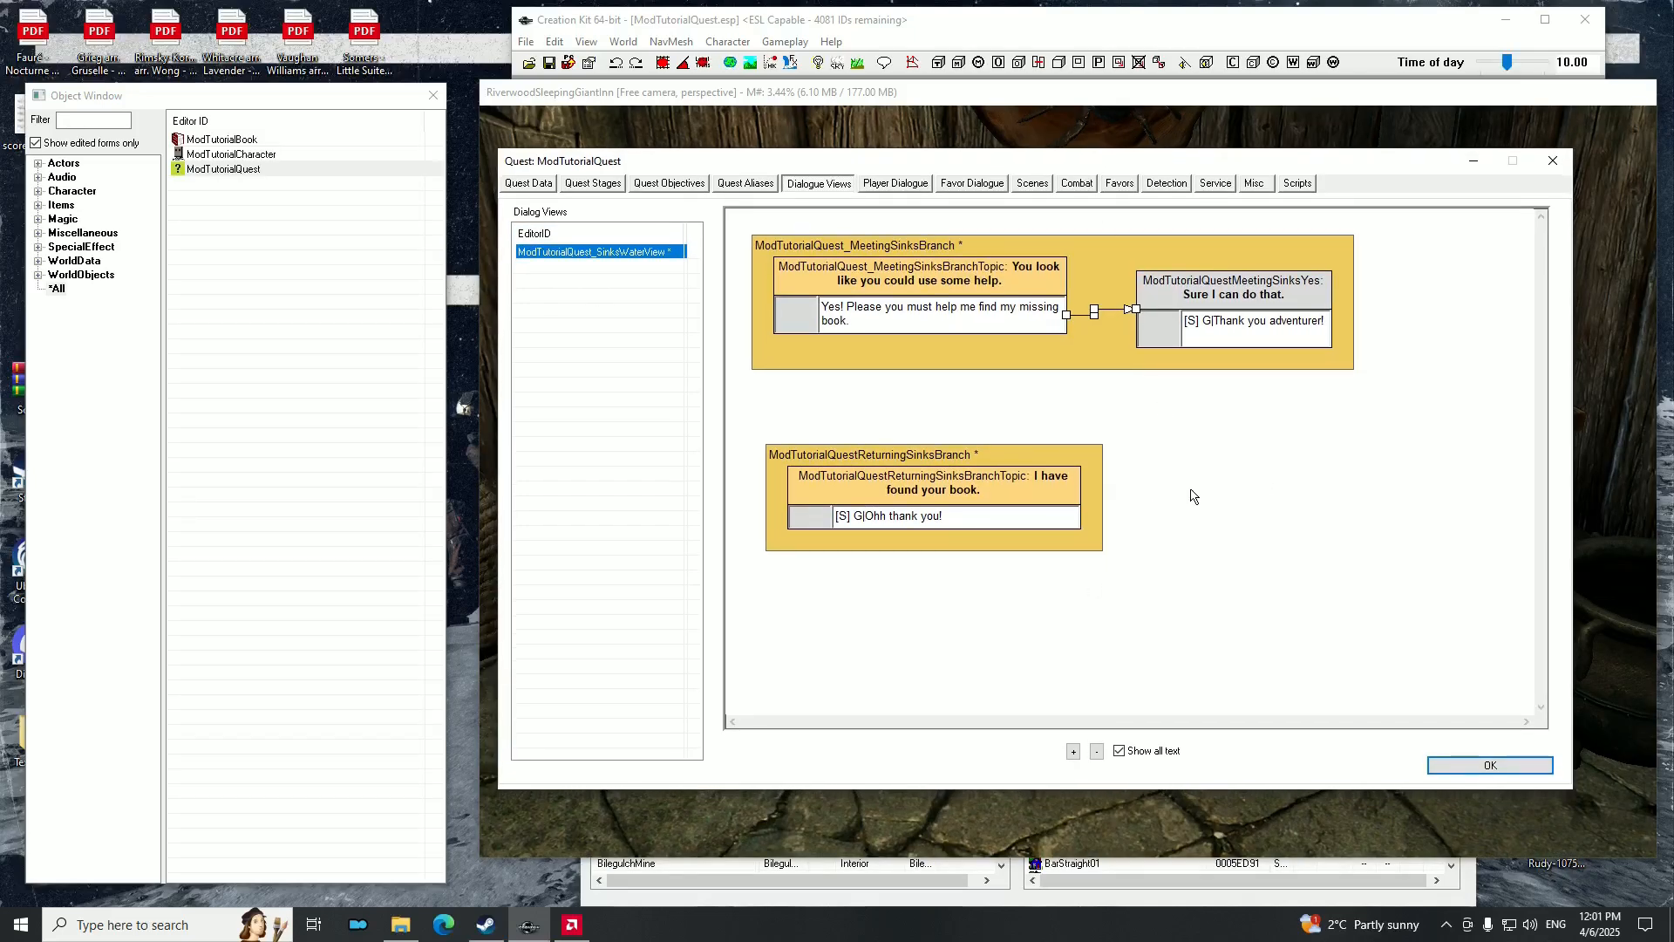
double_click(955, 519)
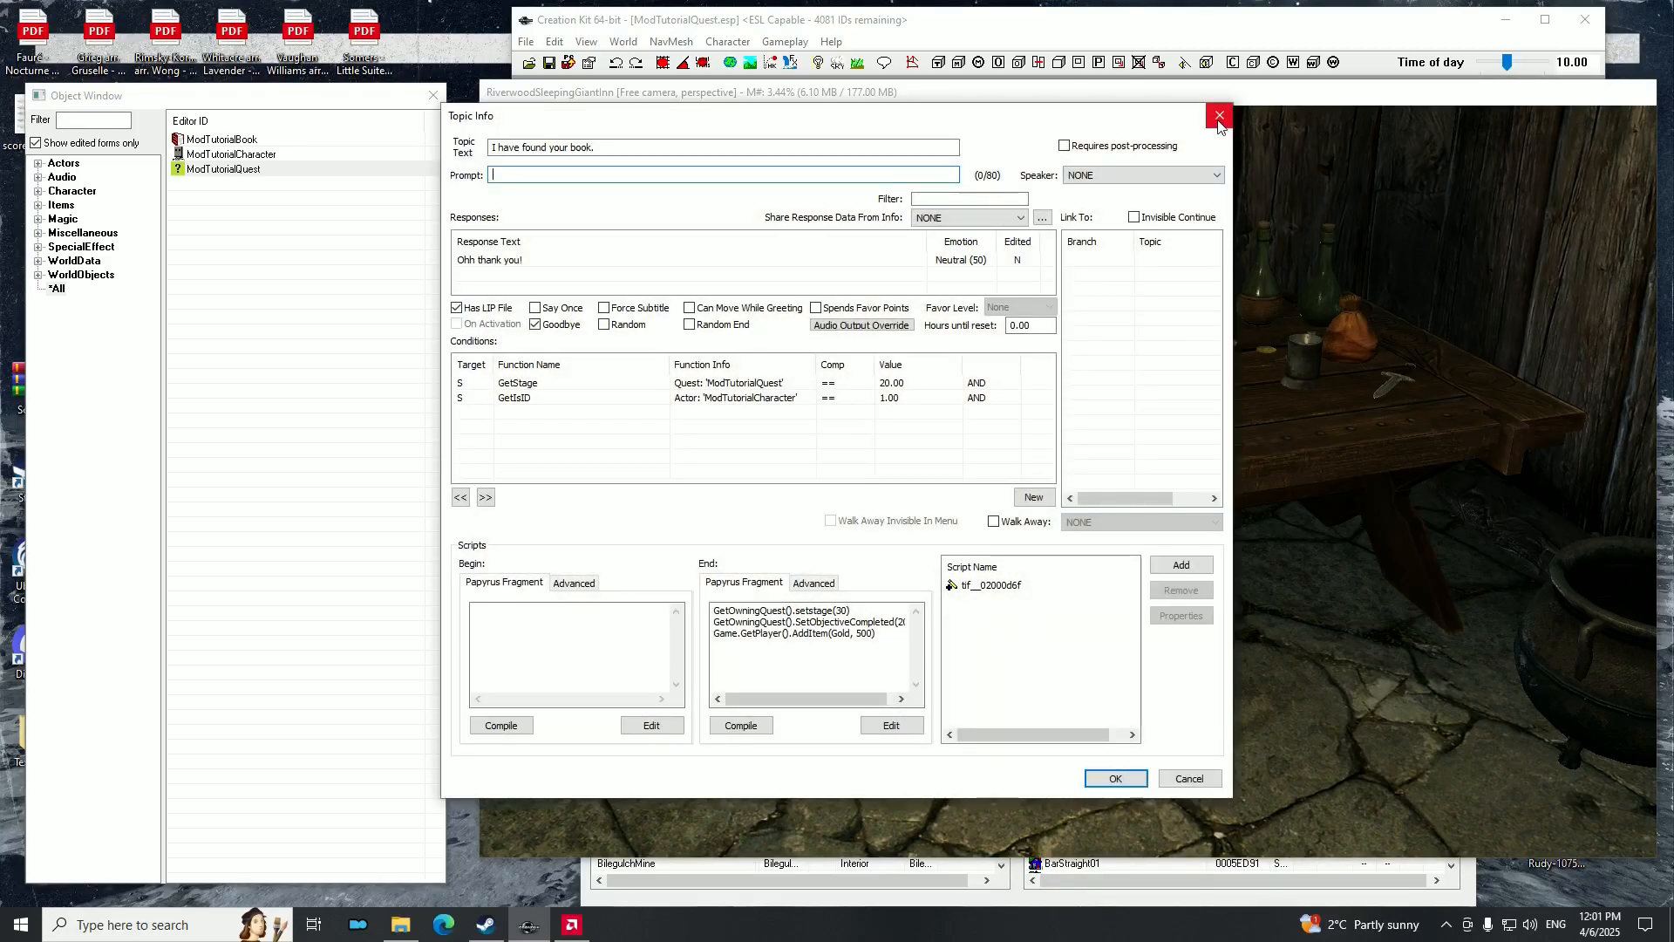
left_click(1218, 115)
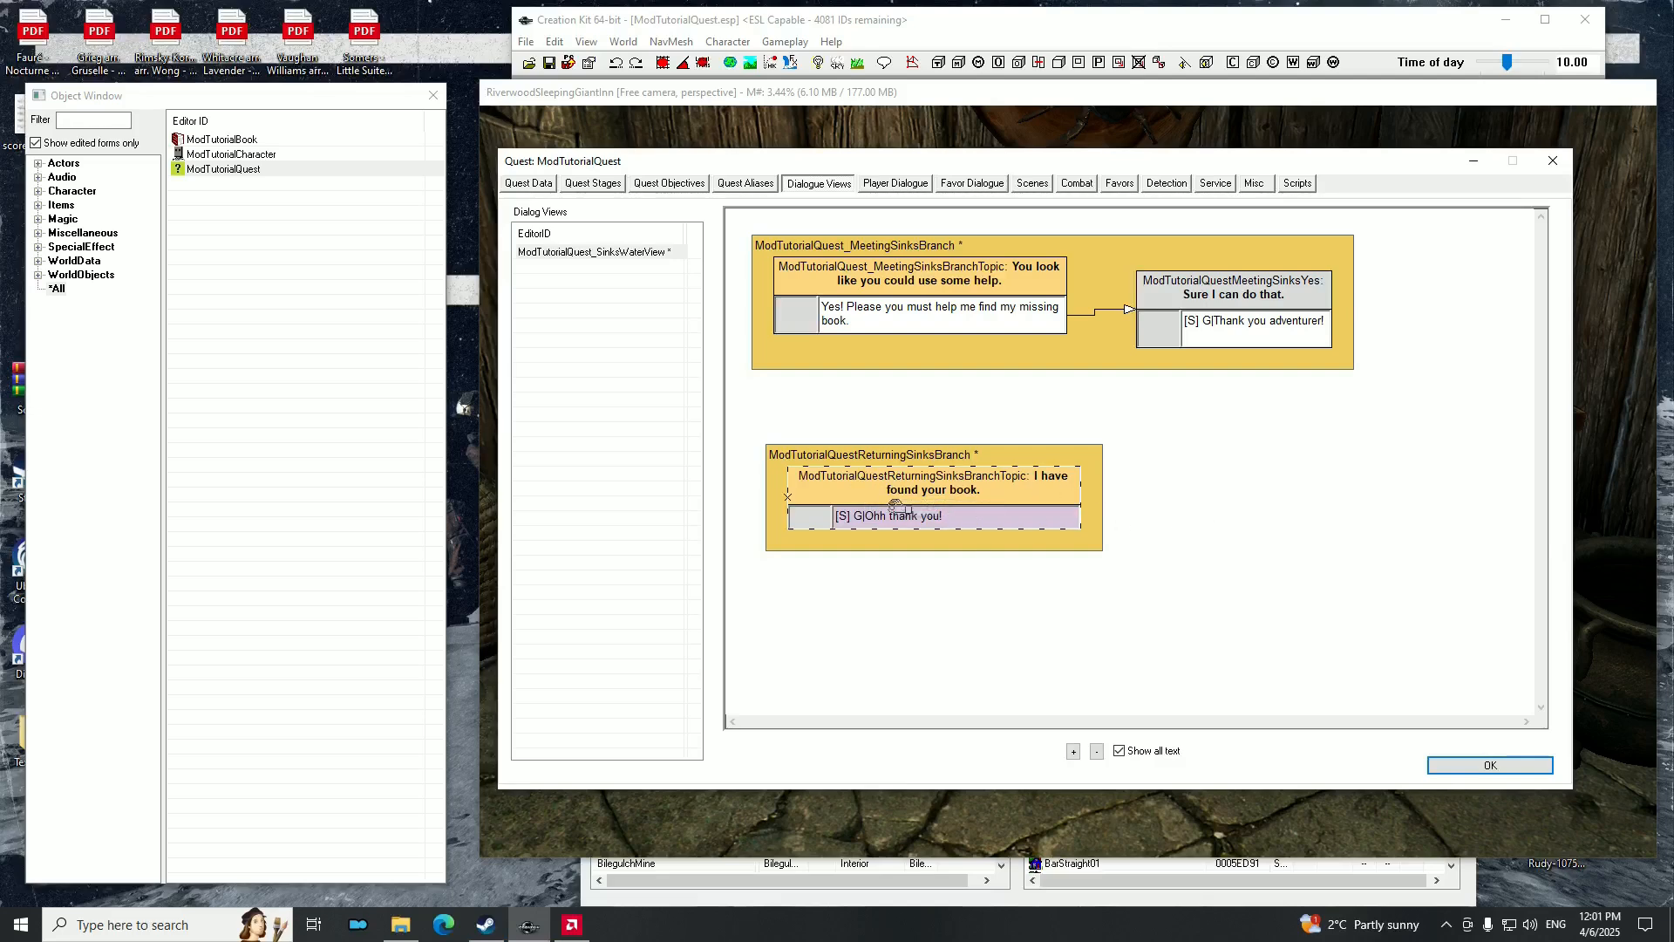
double_click(974, 515)
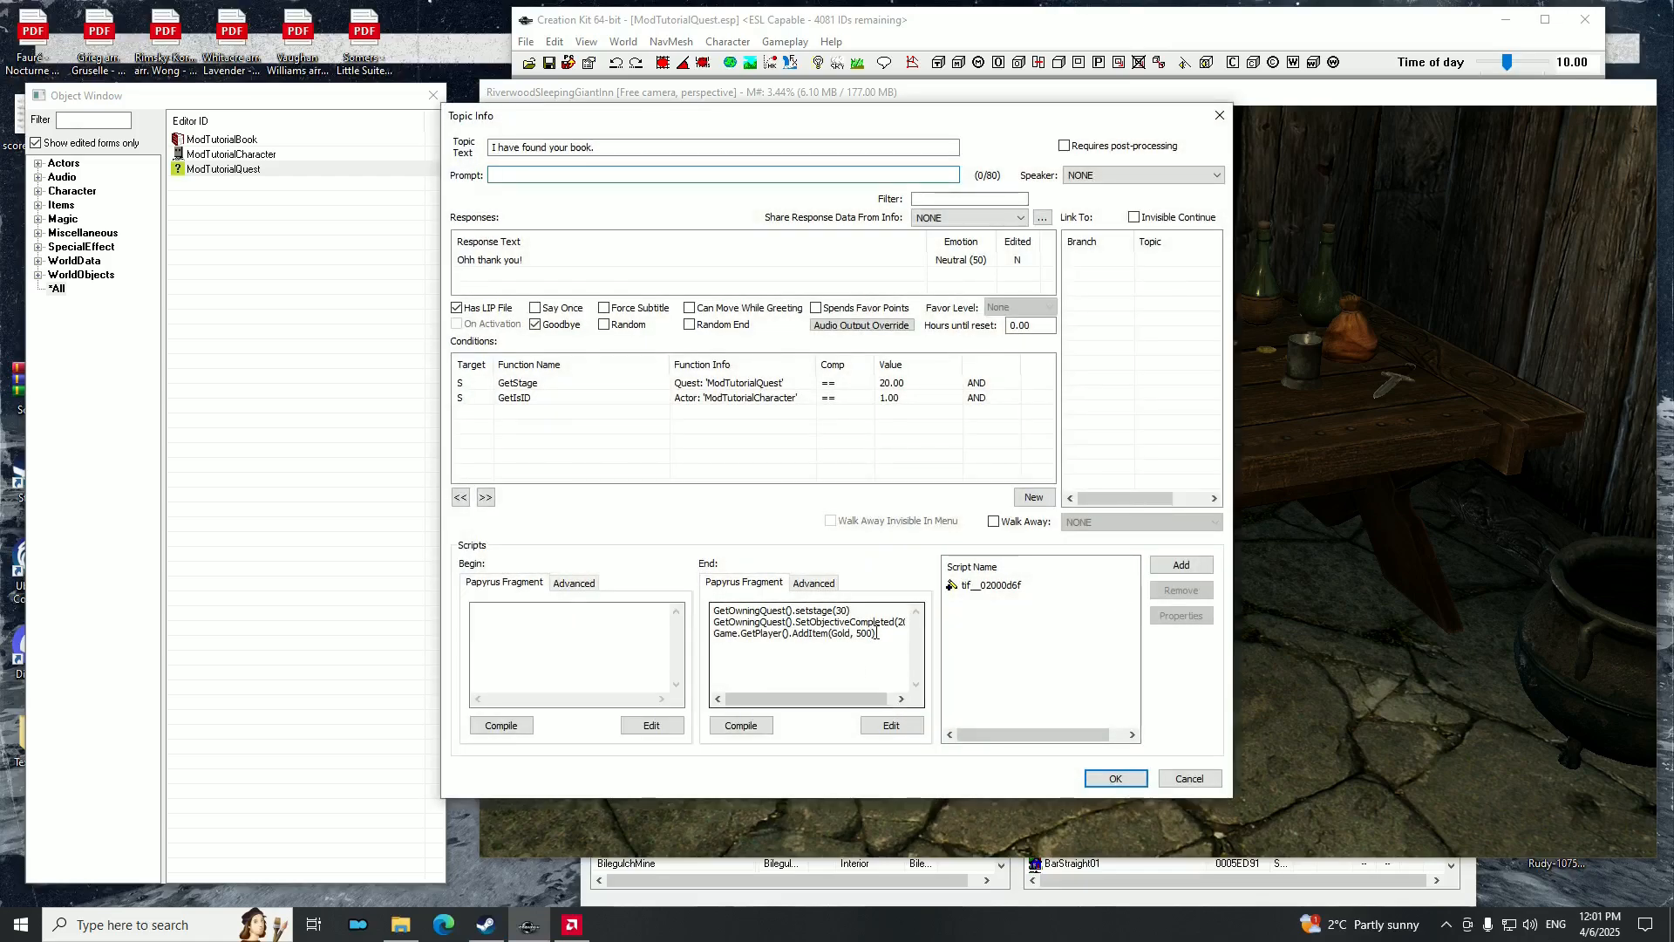
Remove the Game.GetPlayer().AddItem(Gold, 500) line from the End fragment and compile the fragment.
left_click_drag(878, 634, 725, 637)
left_click(856, 662)
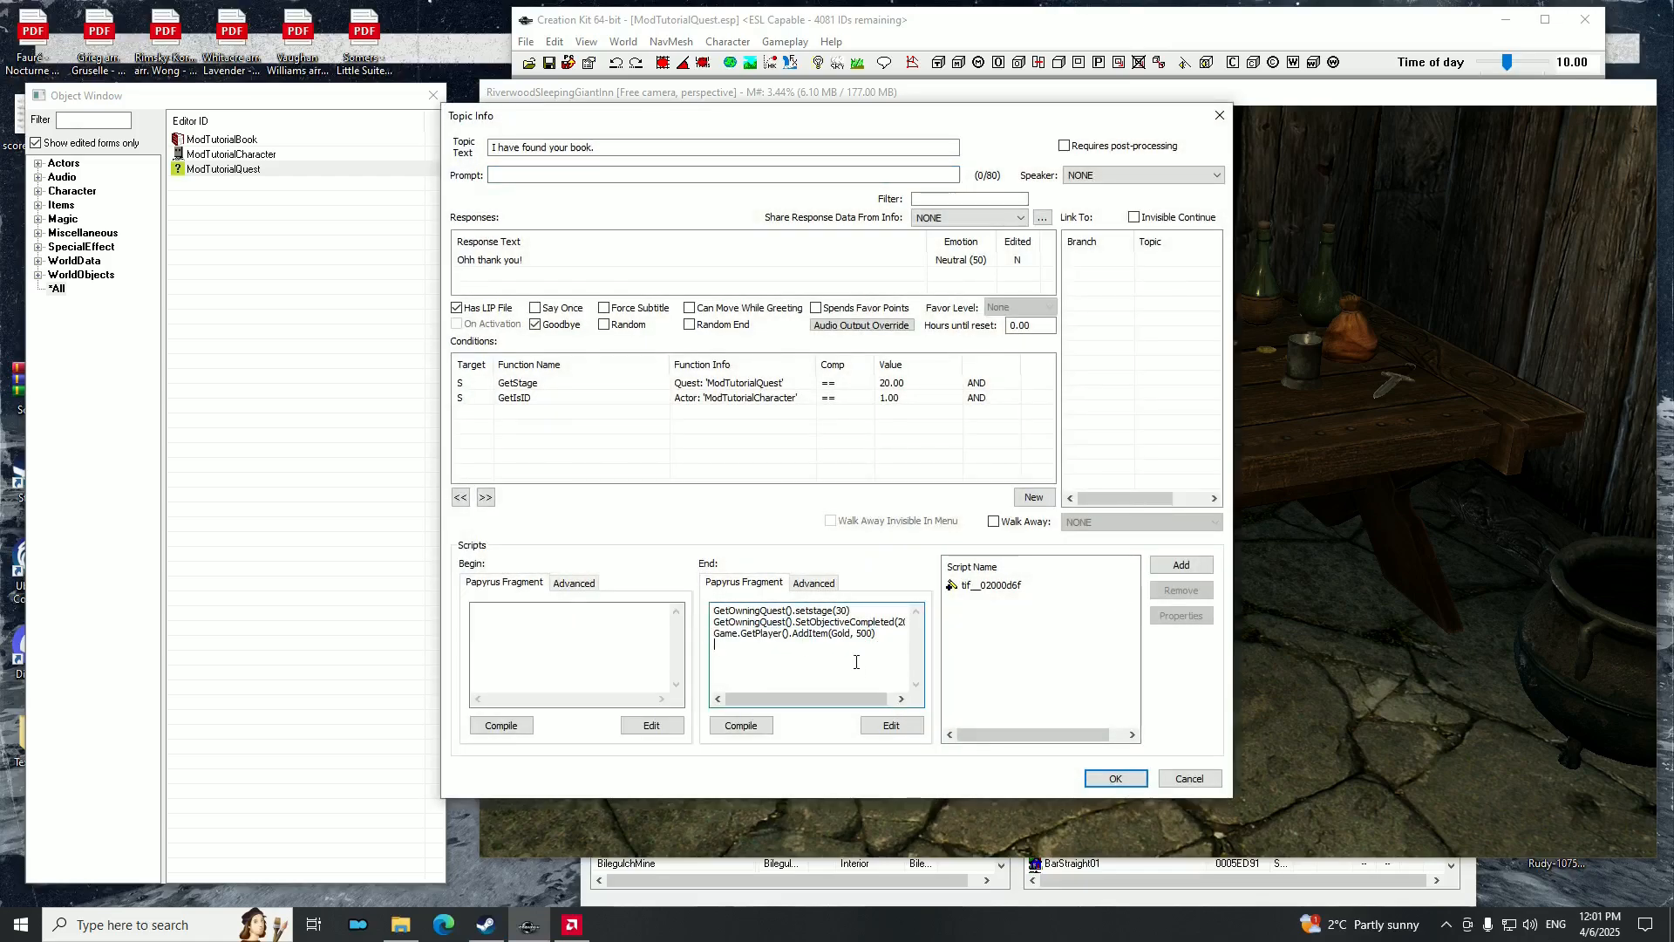
left_click_drag(879, 634, 824, 635)
left_click(770, 646)
left_click_drag(877, 634, 717, 639)
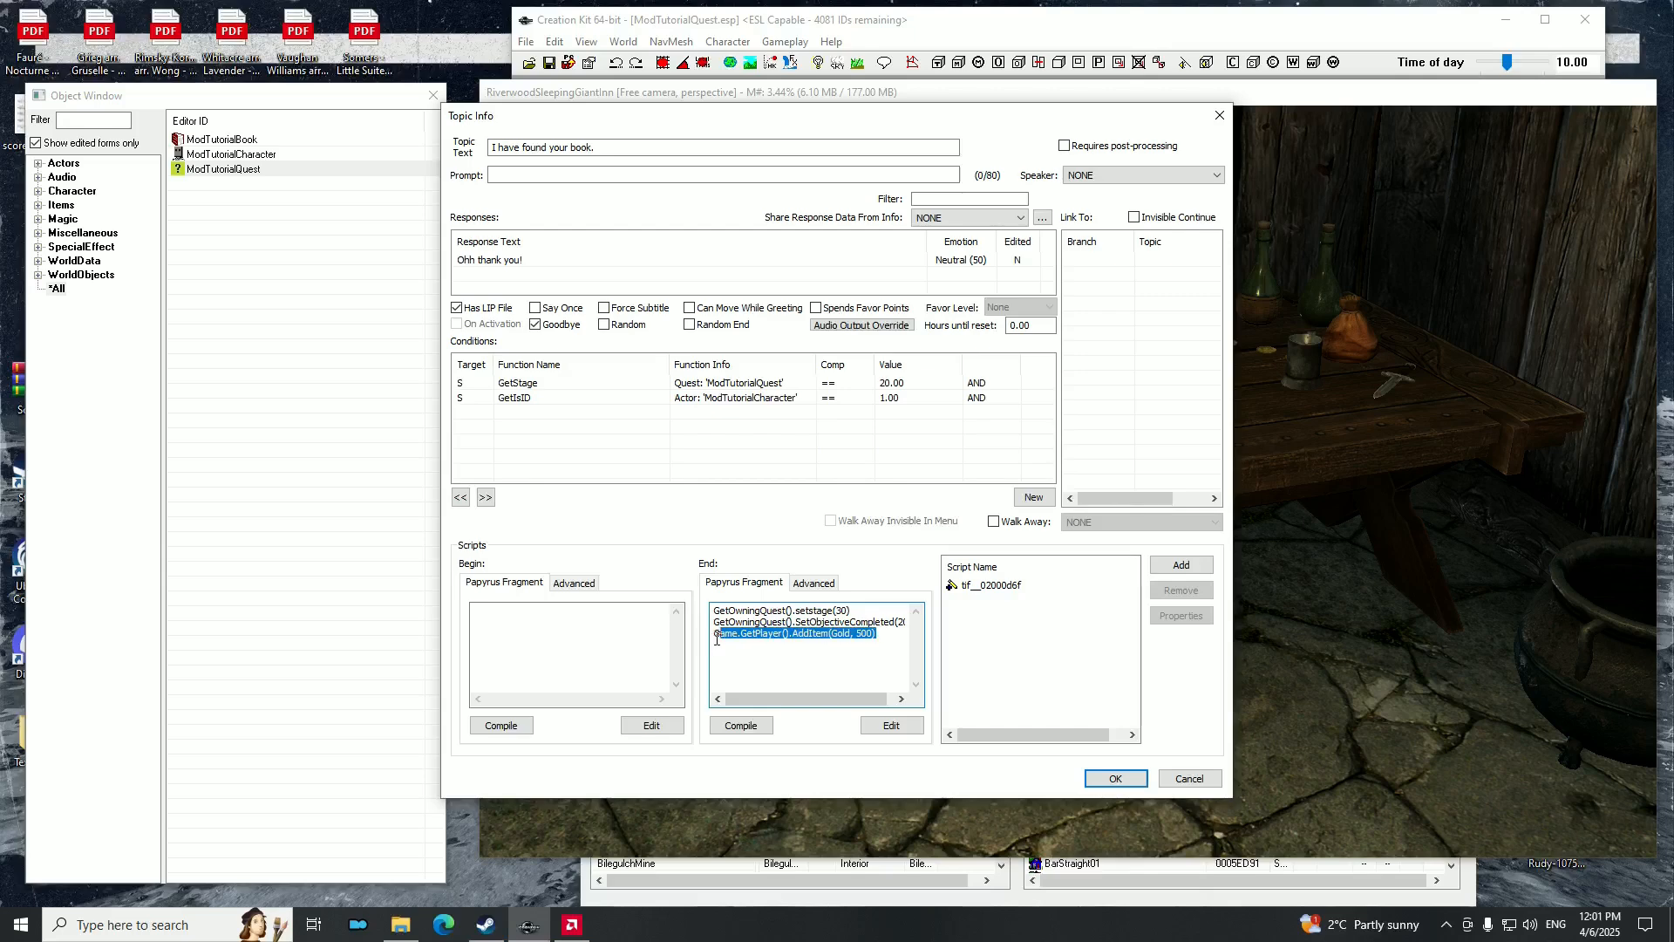
key("BackSpace")
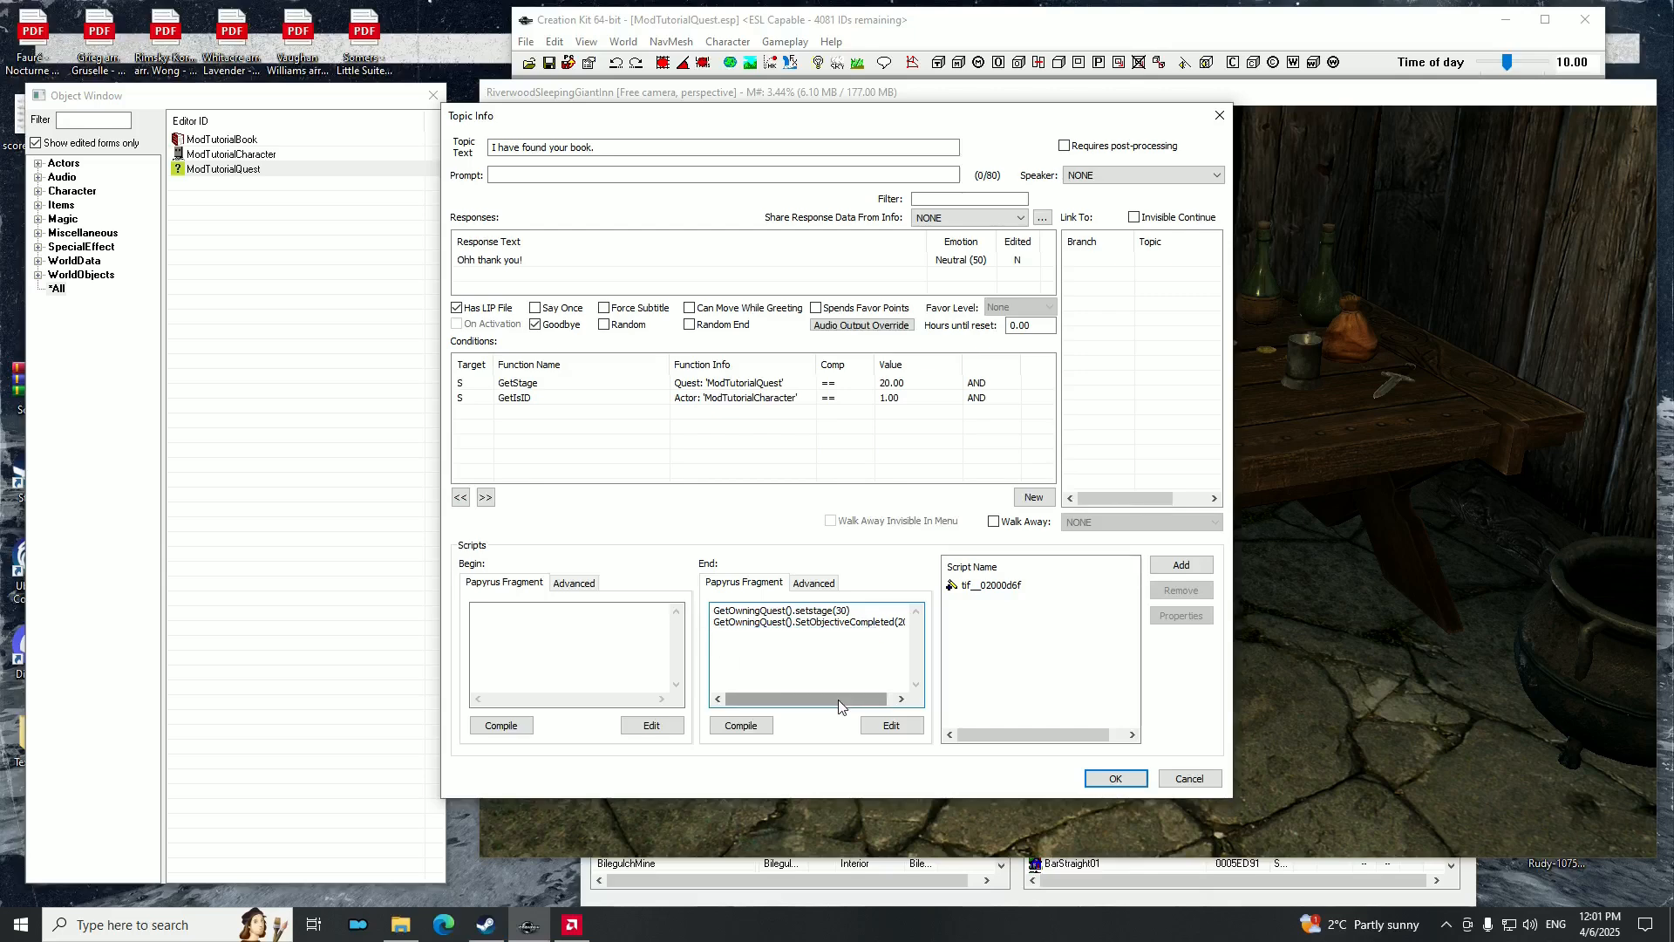
left_click(741, 726)
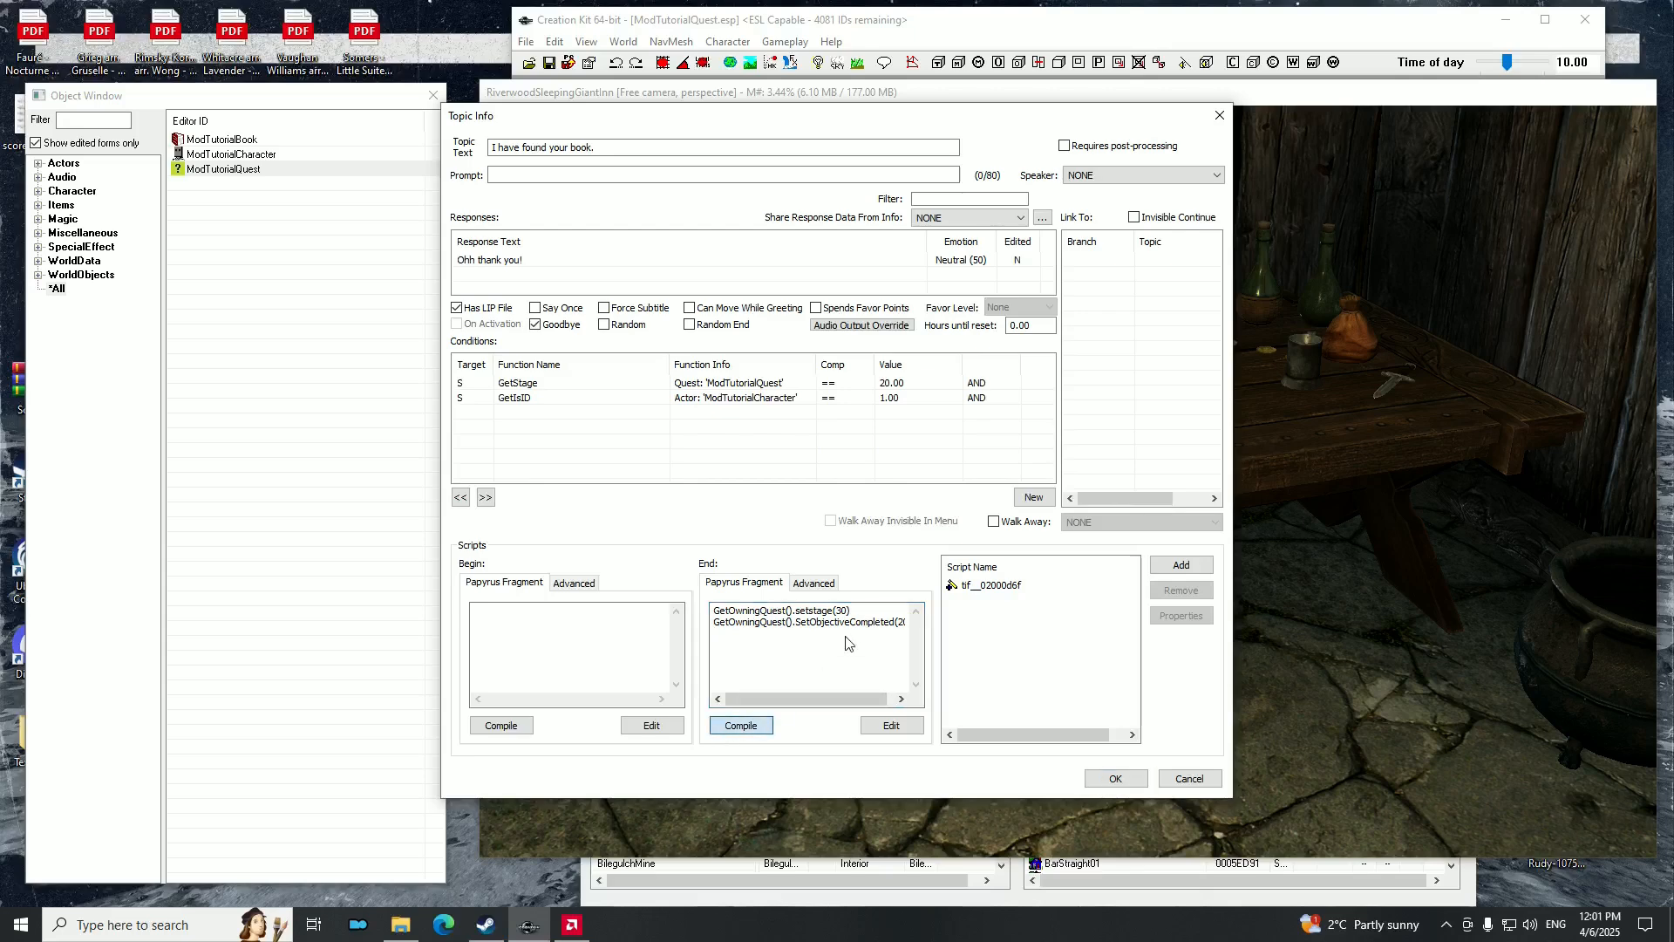
Try to delete the MiscObject Gold property line from the tif__02000d6f script source, and close the editor discarding the edit.
left_click(724, 639)
right_click(996, 585)
left_click(1042, 685)
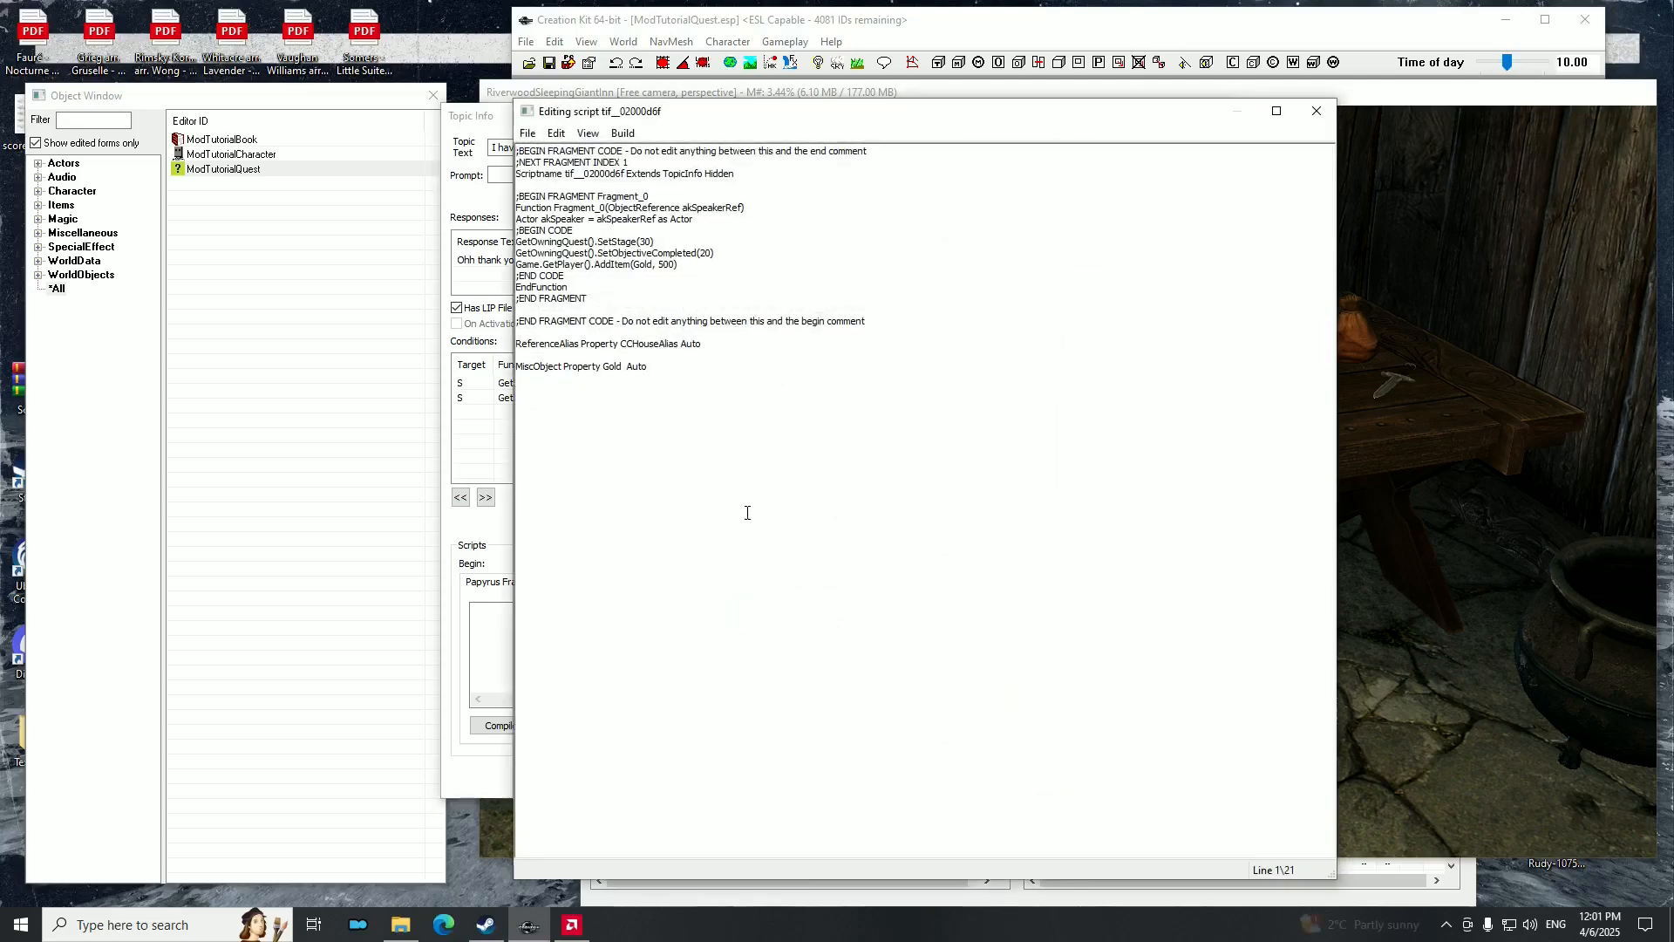
left_click_drag(661, 367, 521, 381)
key("Delete")
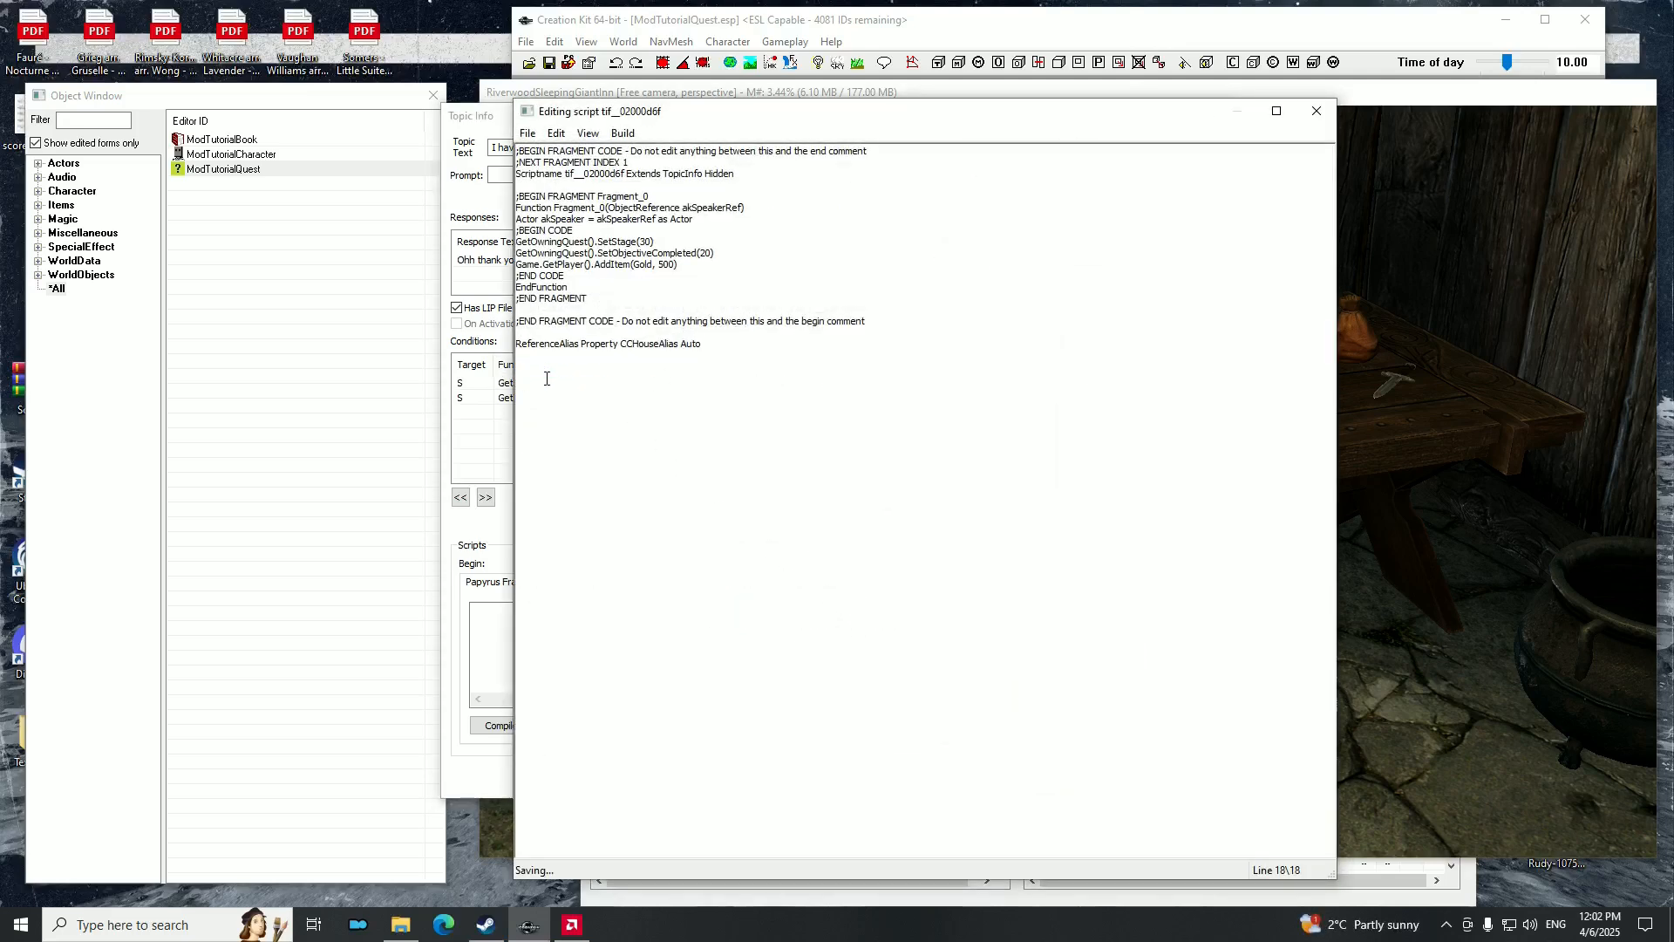
left_click(1059, 524)
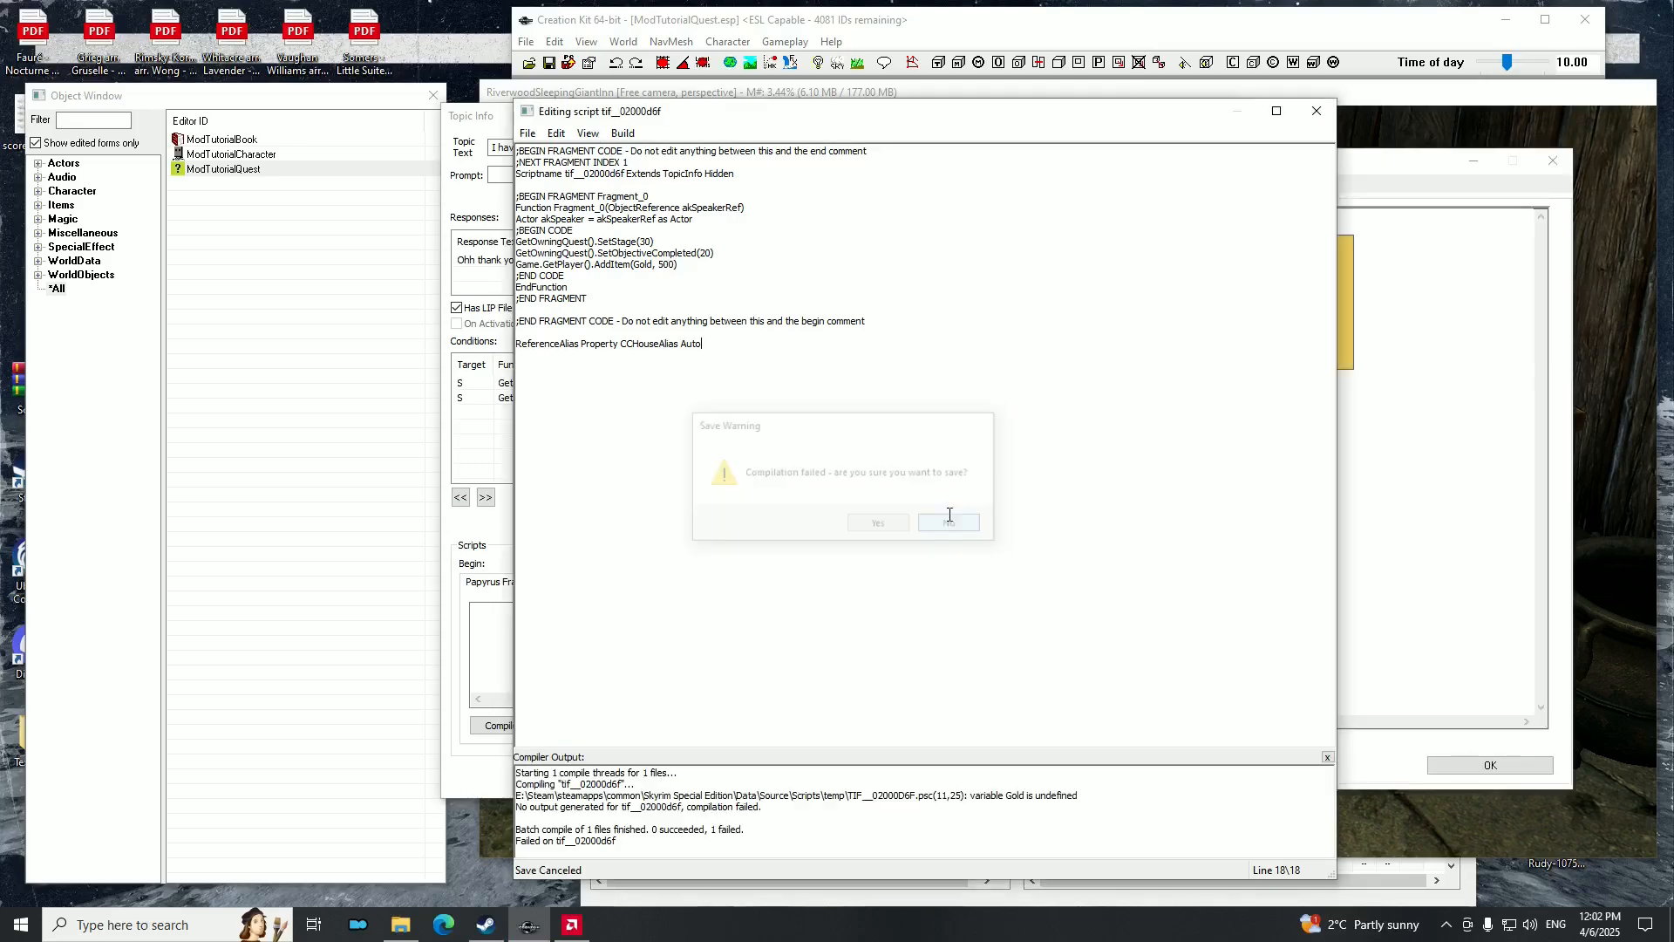
left_click(1312, 110)
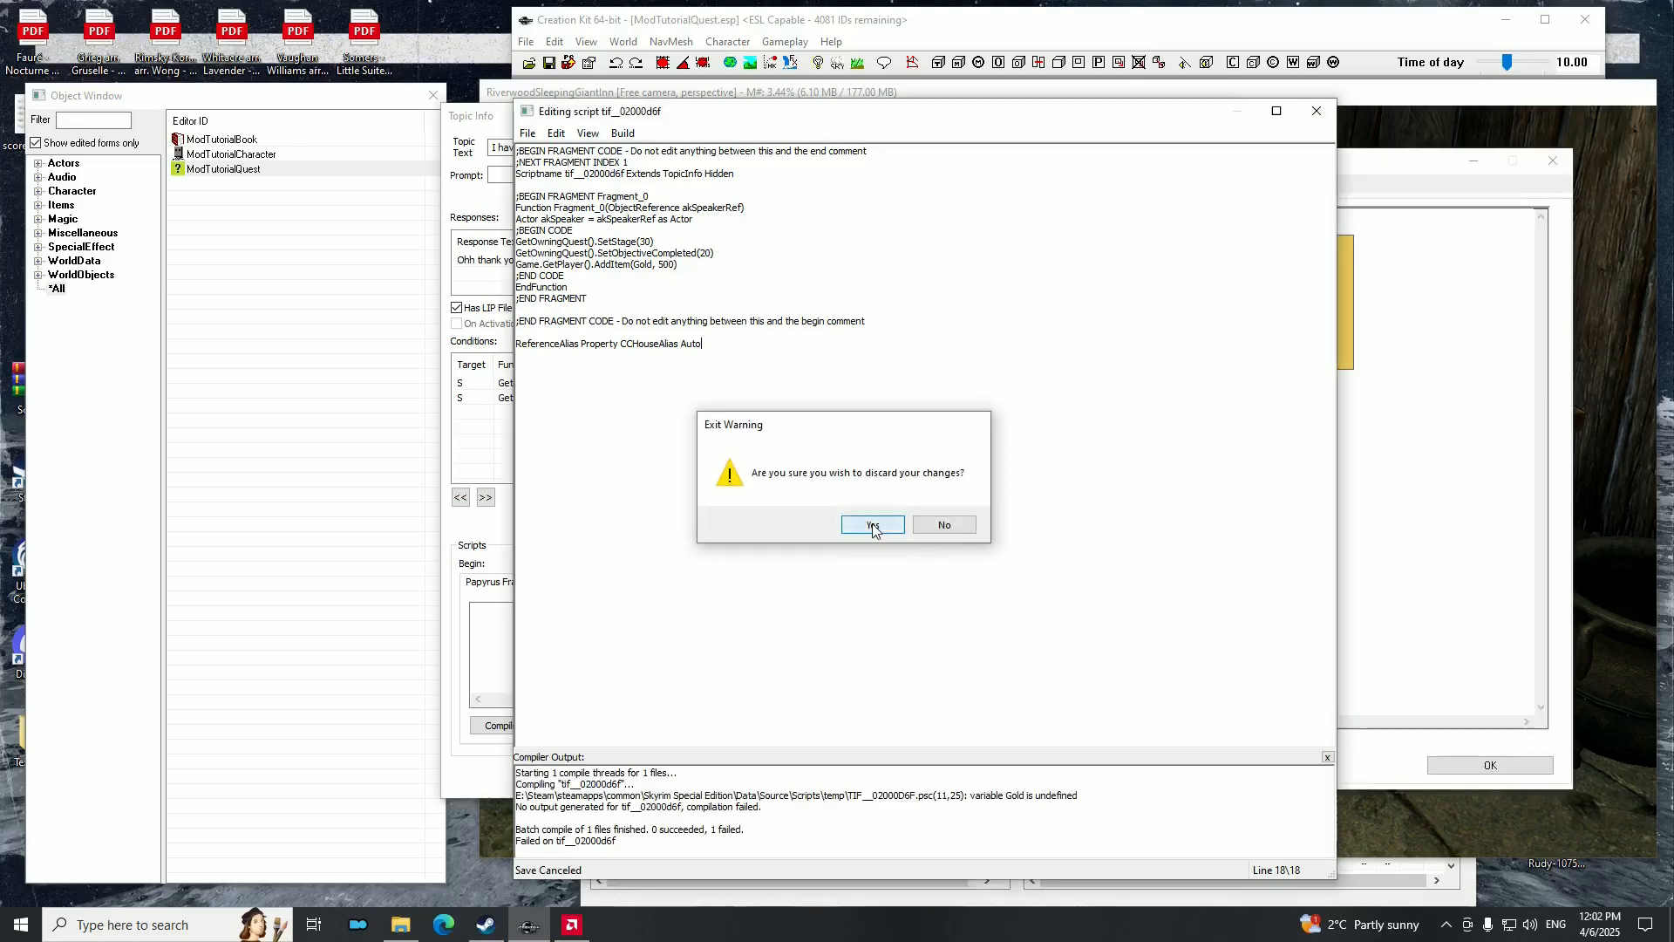
left_click(872, 525)
Add the line Game.GetPlayer().AddItem(Gold, 500) as the third line of the End fragment.
left_click(773, 651)
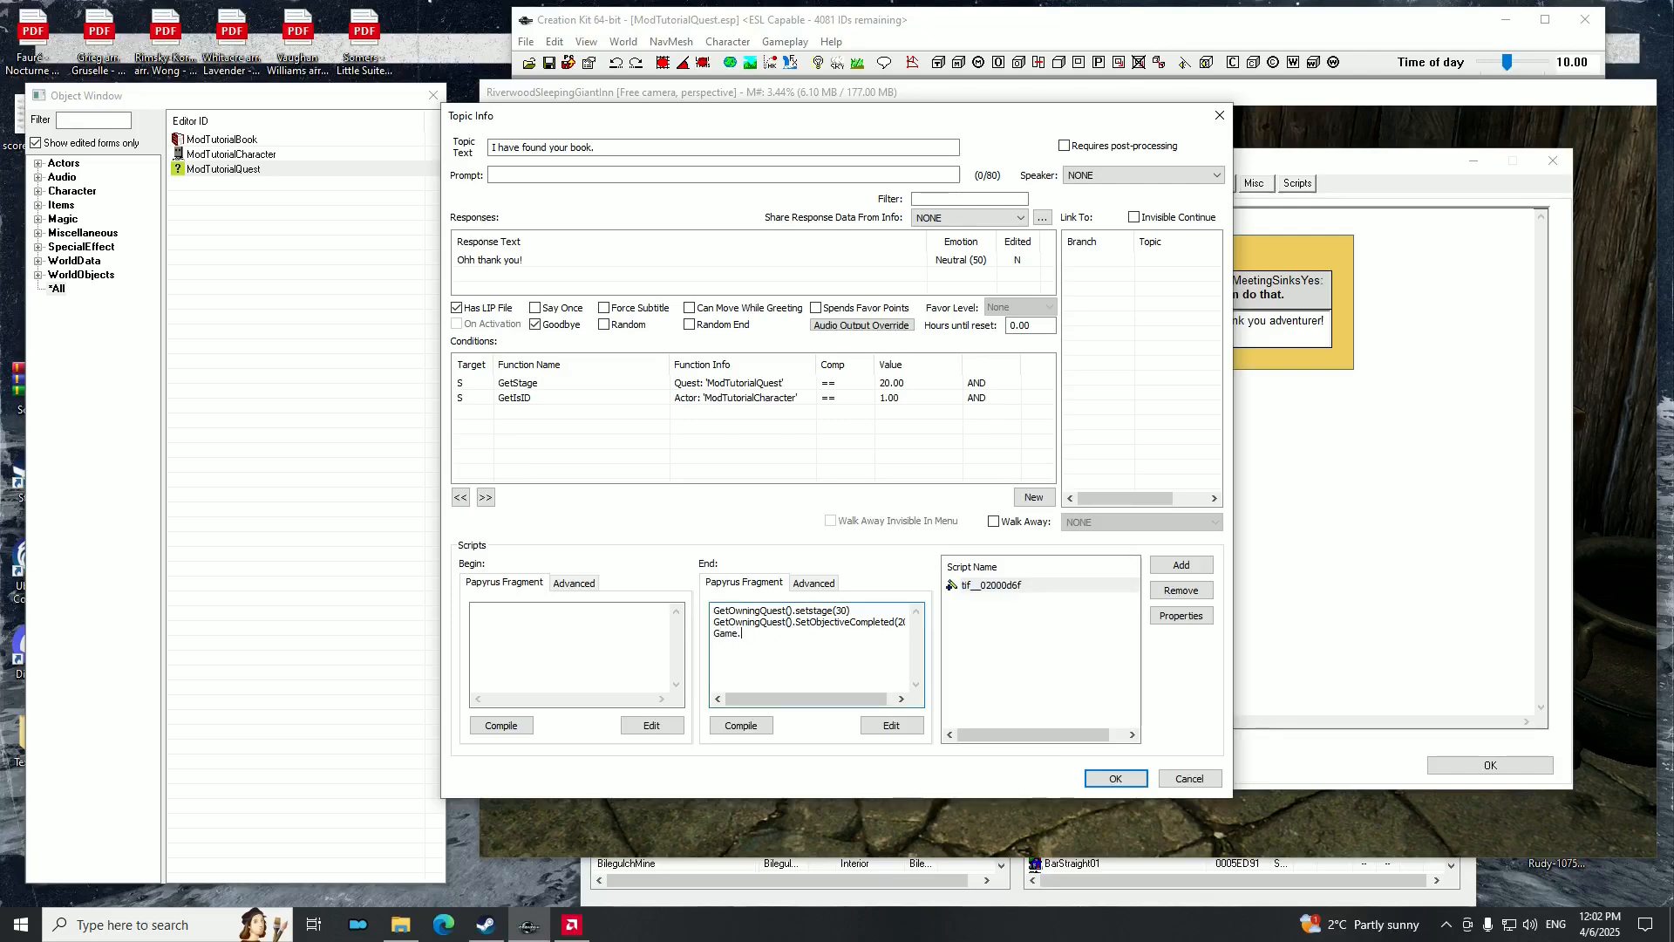
type("Game.GetPlayer")
type("00)")
Examine the parts of the AddItem line: the player reference, the function, the Gold item and the amount.
left_click_drag(715, 634, 777, 634)
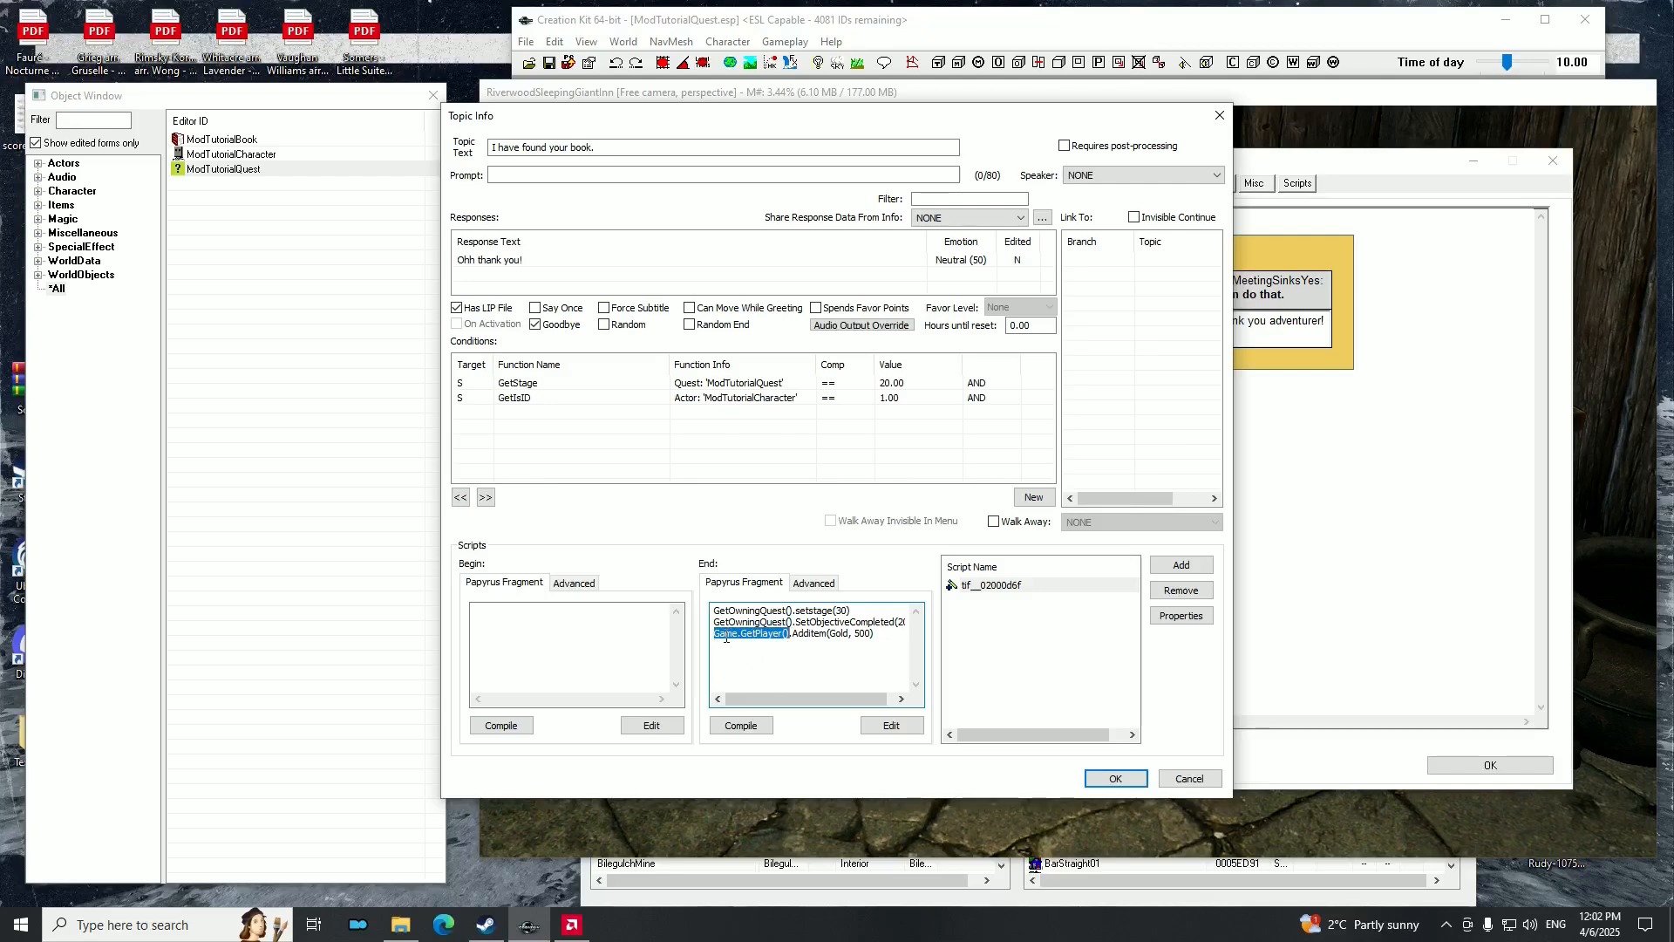
left_click(790, 636)
left_click_drag(794, 635, 820, 637)
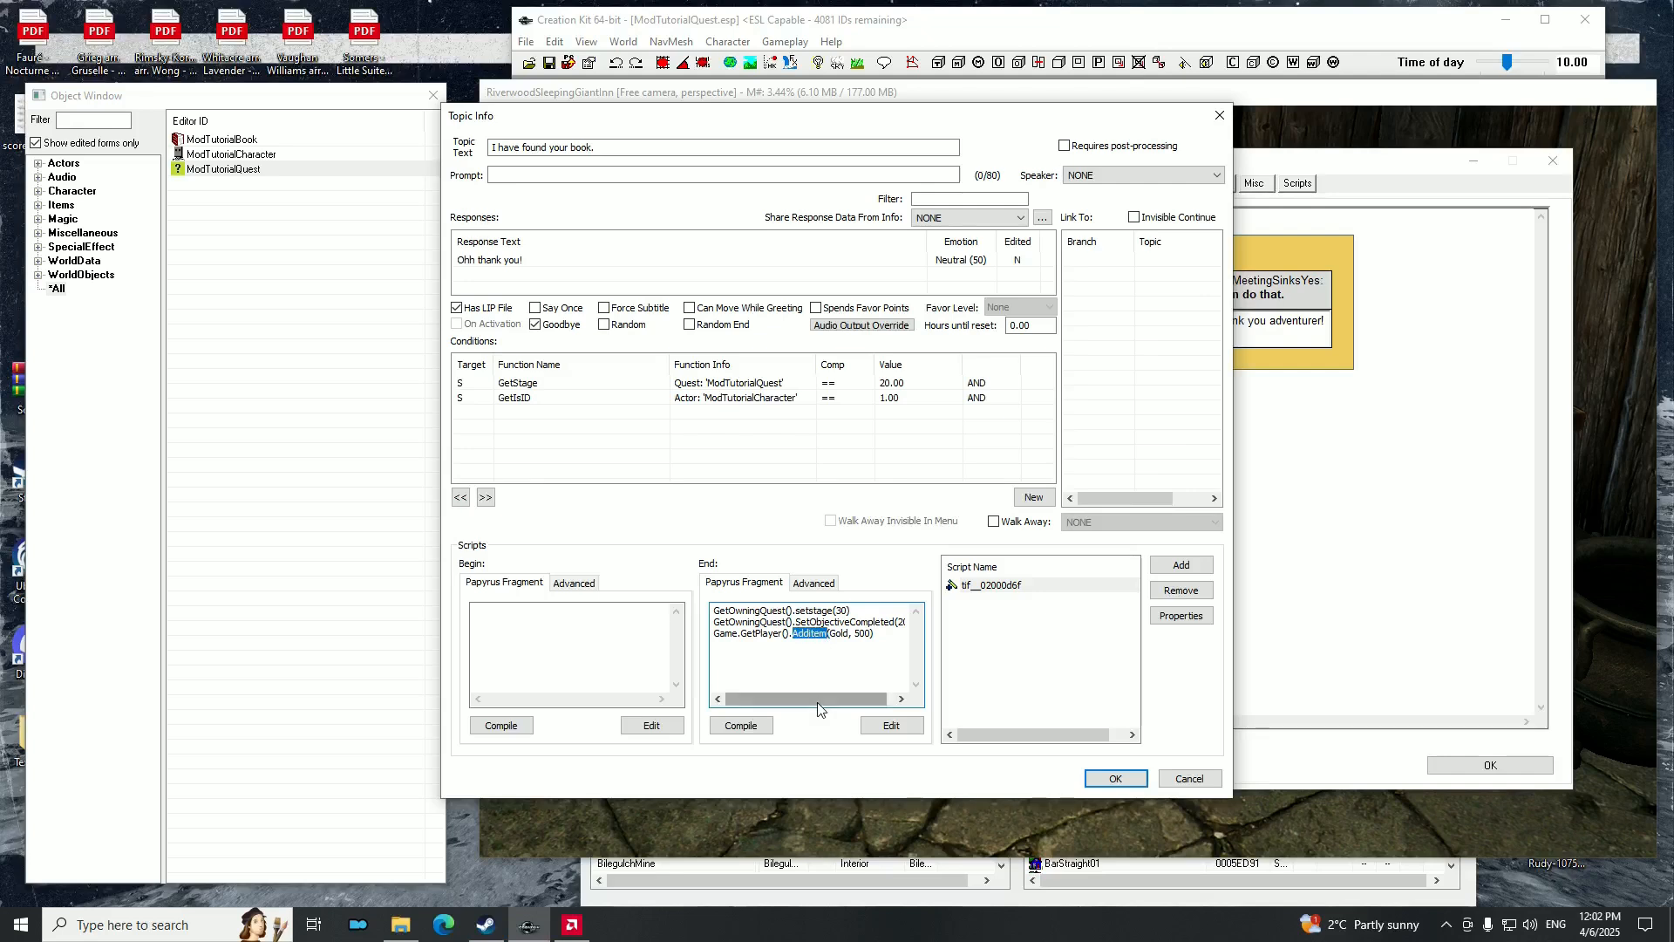
left_click_drag(829, 636, 851, 637)
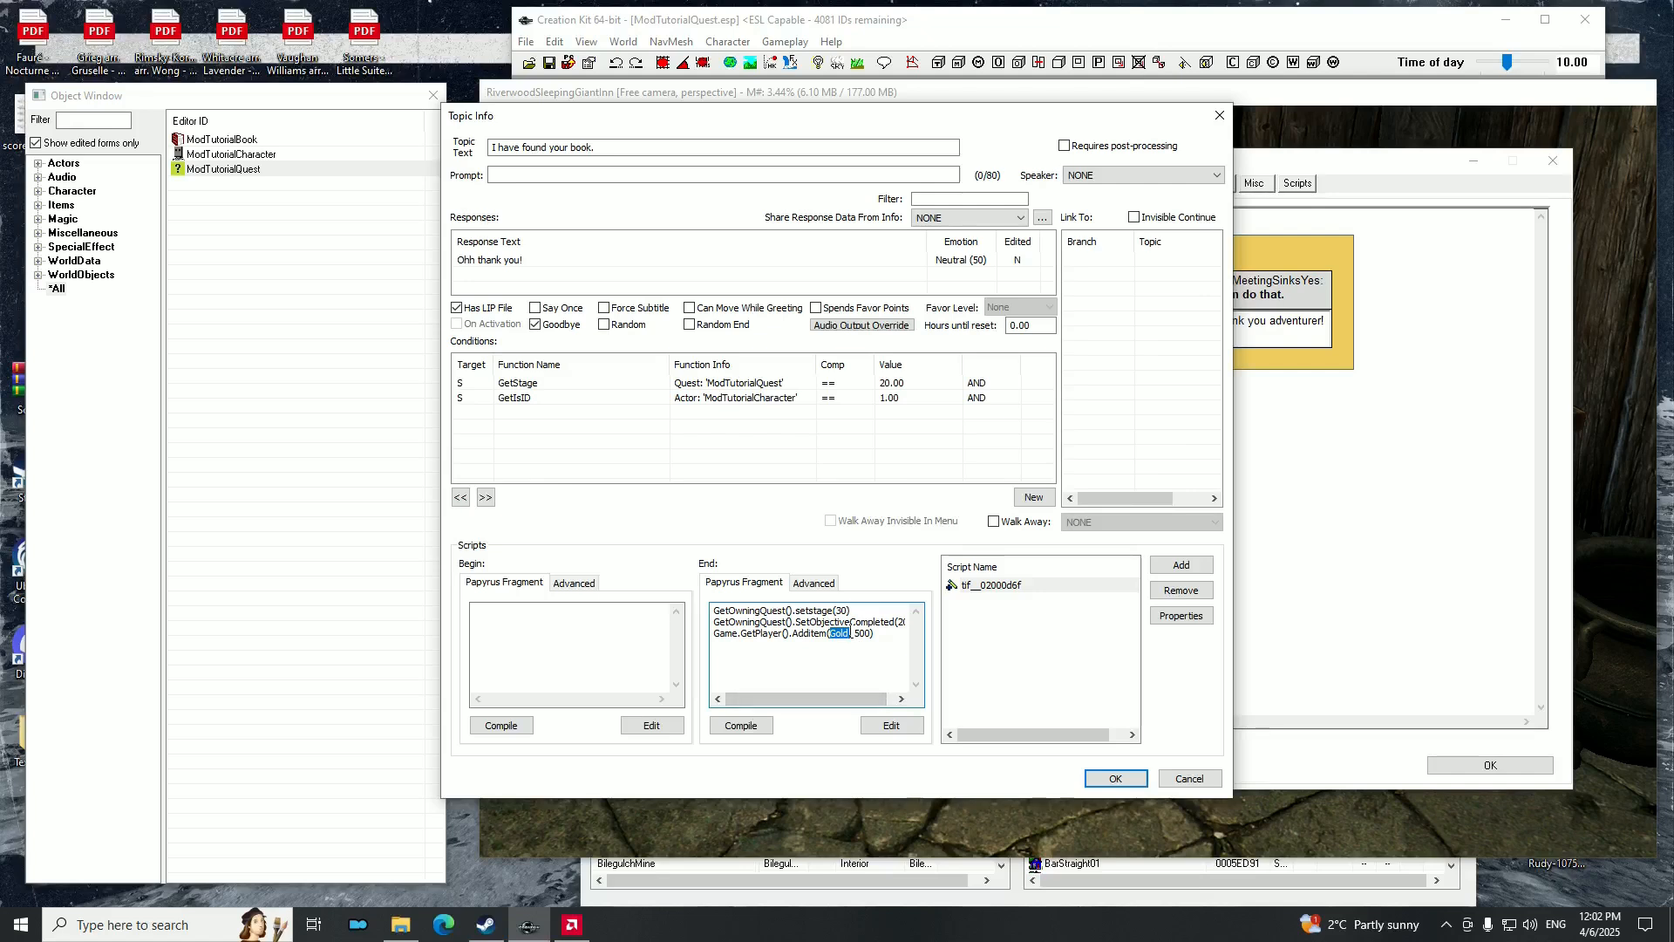
left_click_drag(854, 633, 867, 634)
left_click(878, 634)
mouse_move(821, 699)
left_mouse_down()
mouse_move(903, 693)
mouse_move(796, 708)
left_mouse_up()
left_click_drag(840, 638, 829, 635)
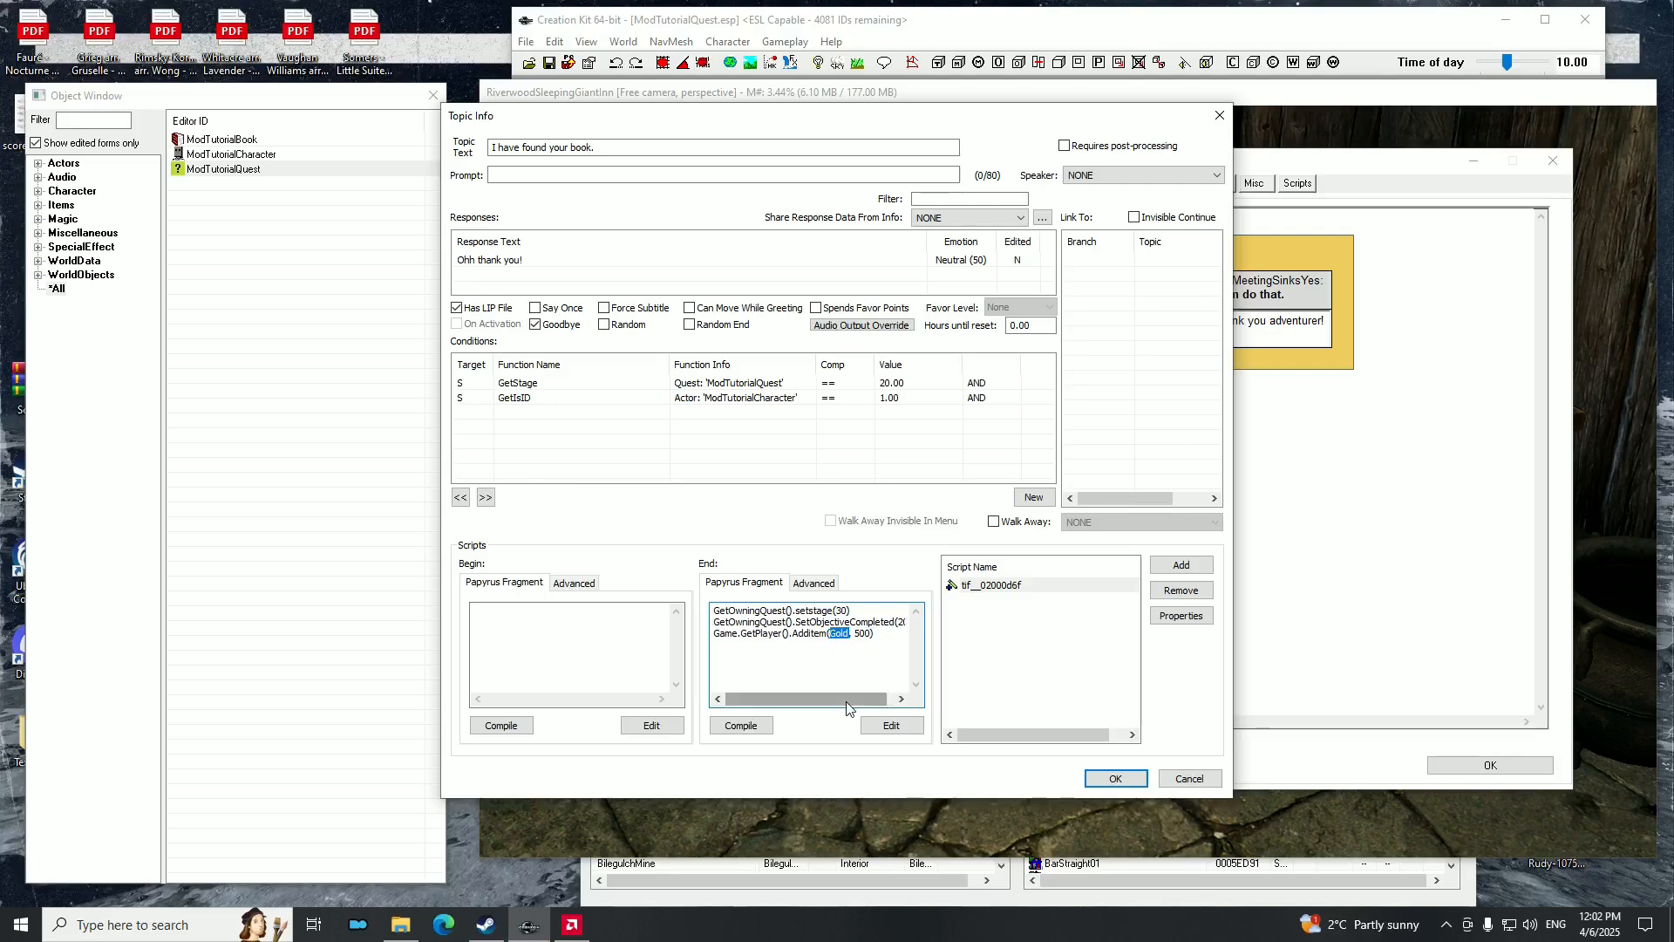
left_click(882, 642)
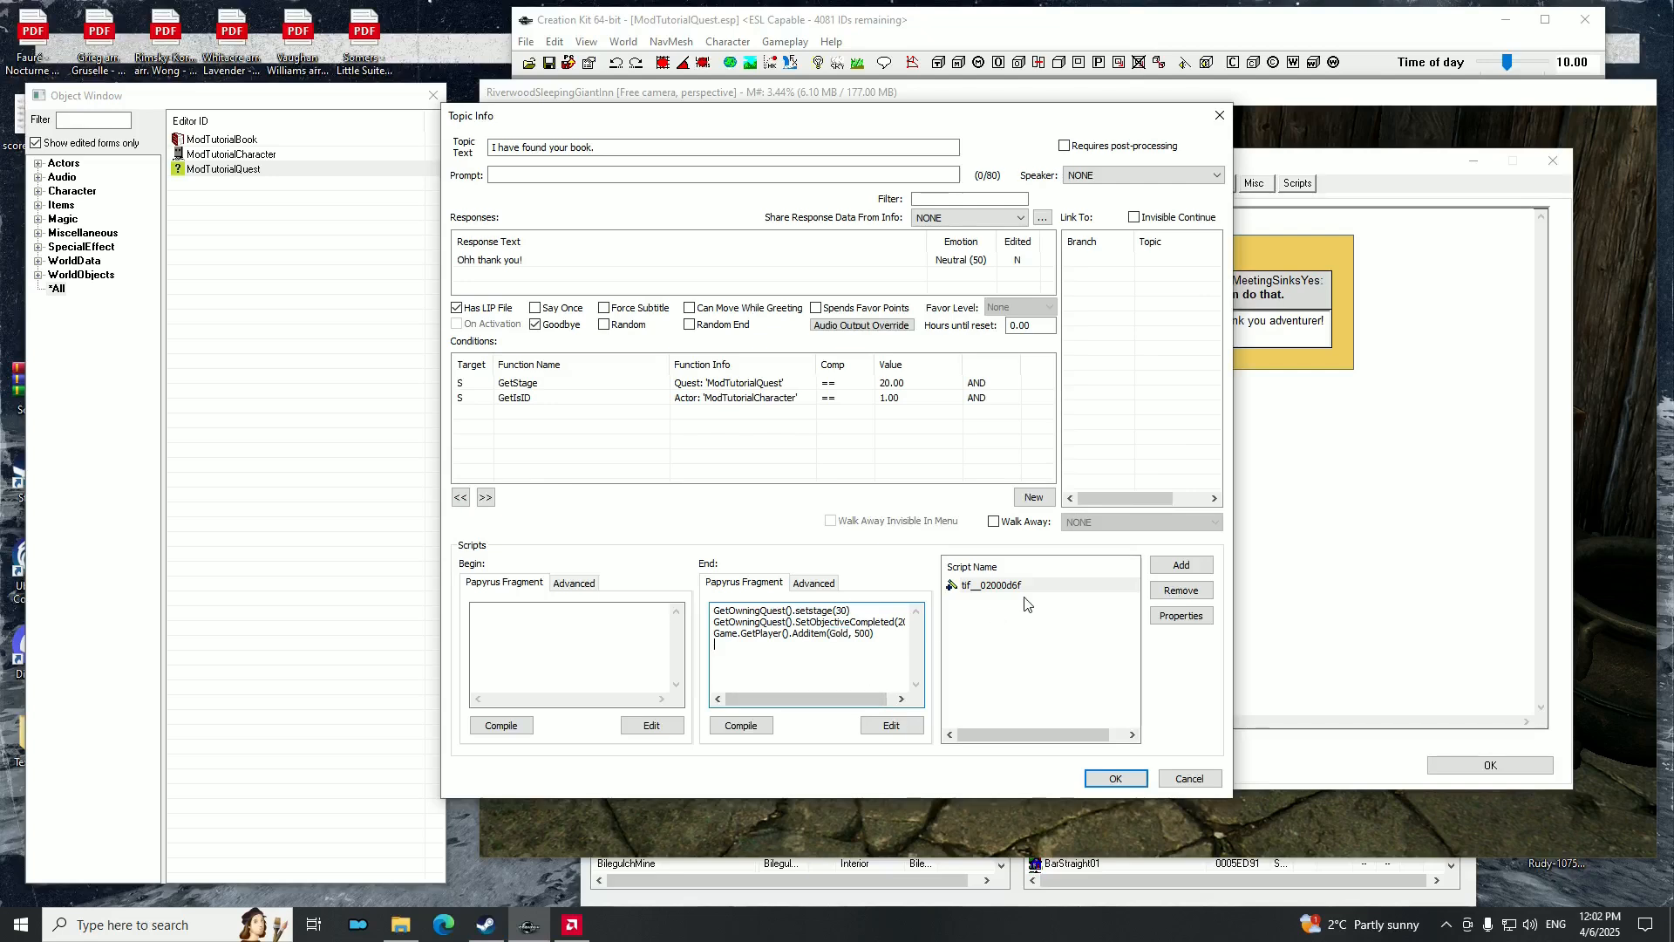
Open the properties of the tif__02000d6f script and select its Gold property.
left_click(1008, 587)
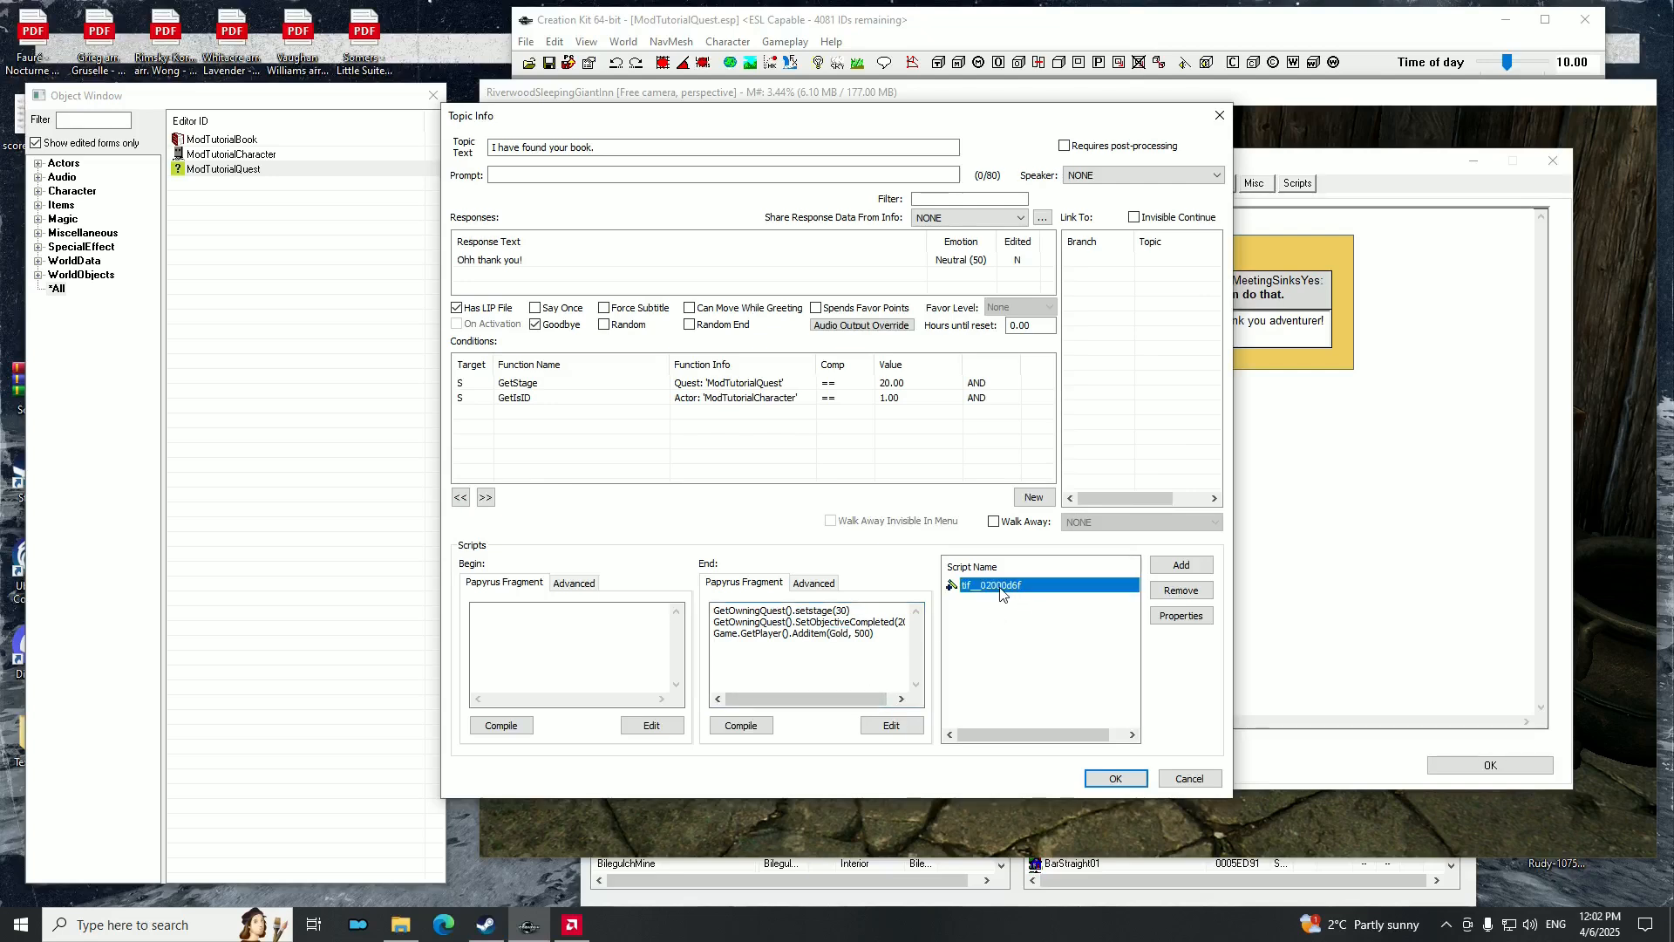
left_click(1180, 617)
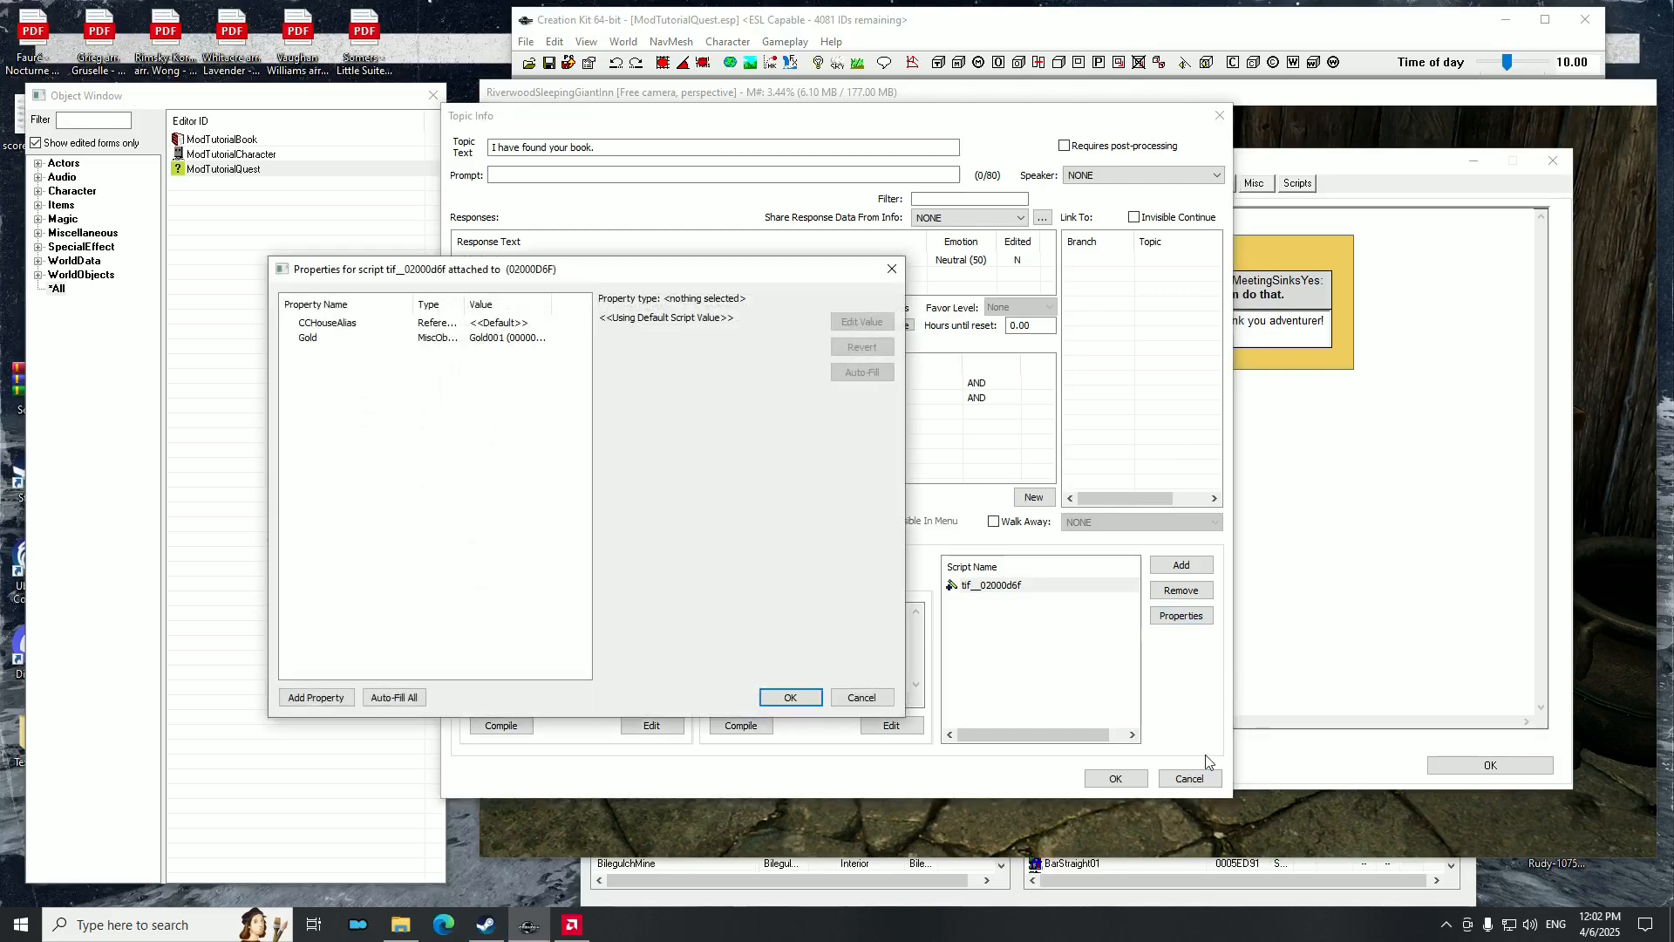
left_click(437, 337)
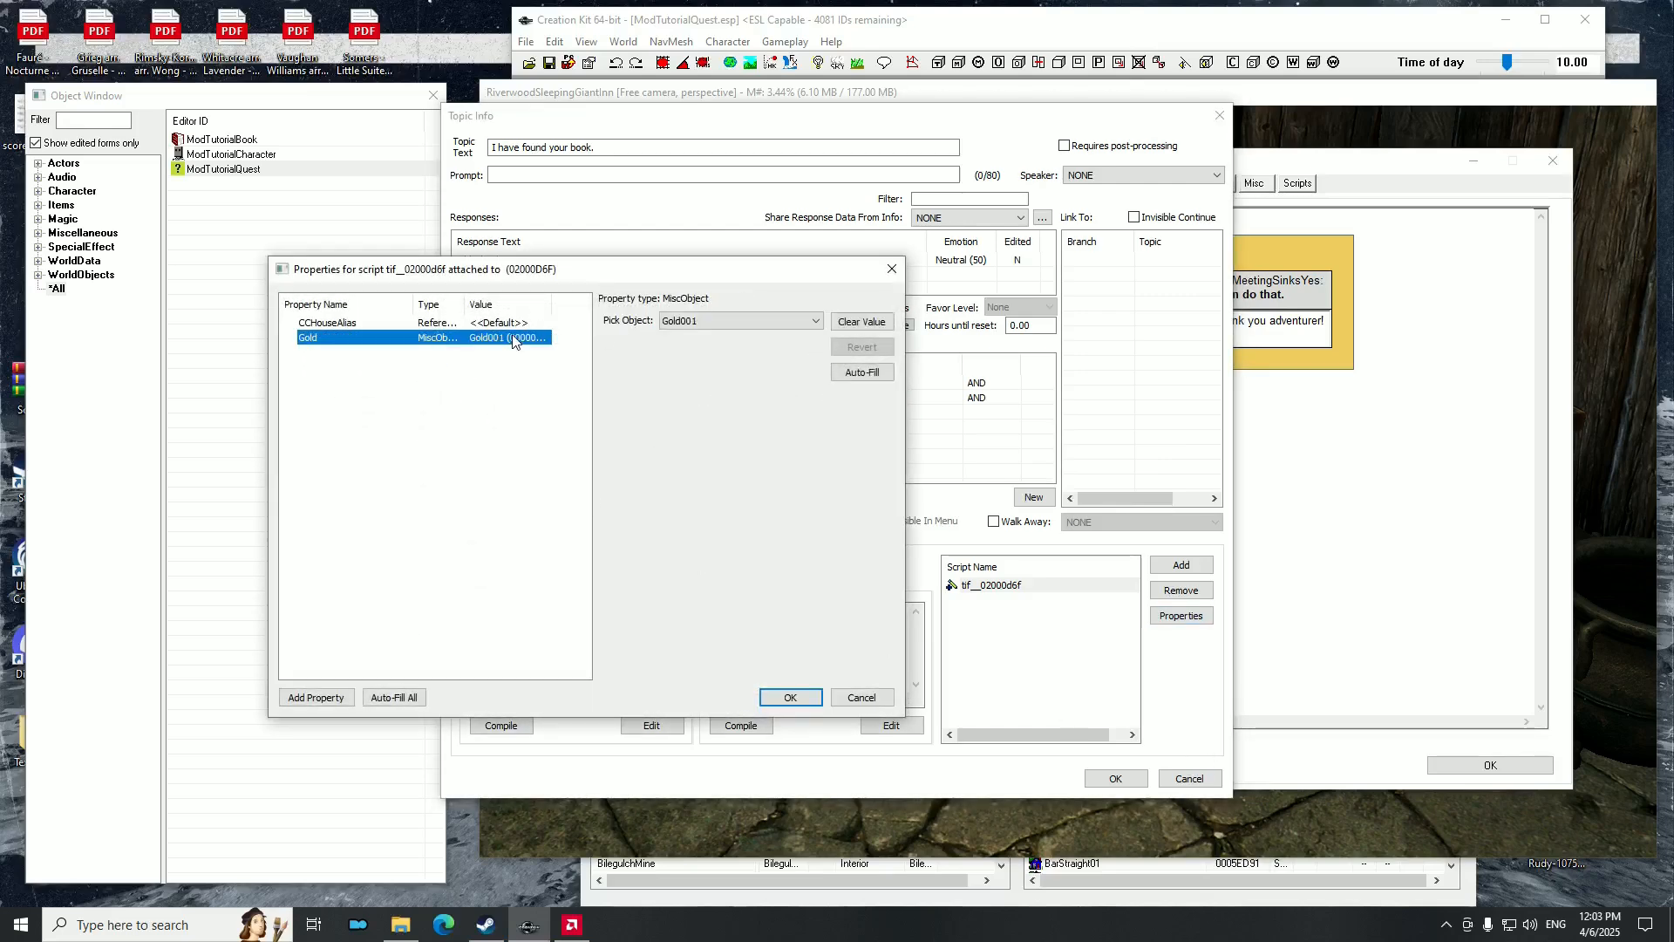
Fill in a new script property of type MiscObject named Gold, and cancel without adding it.
left_click(318, 696)
left_click_drag(441, 297, 797, 376)
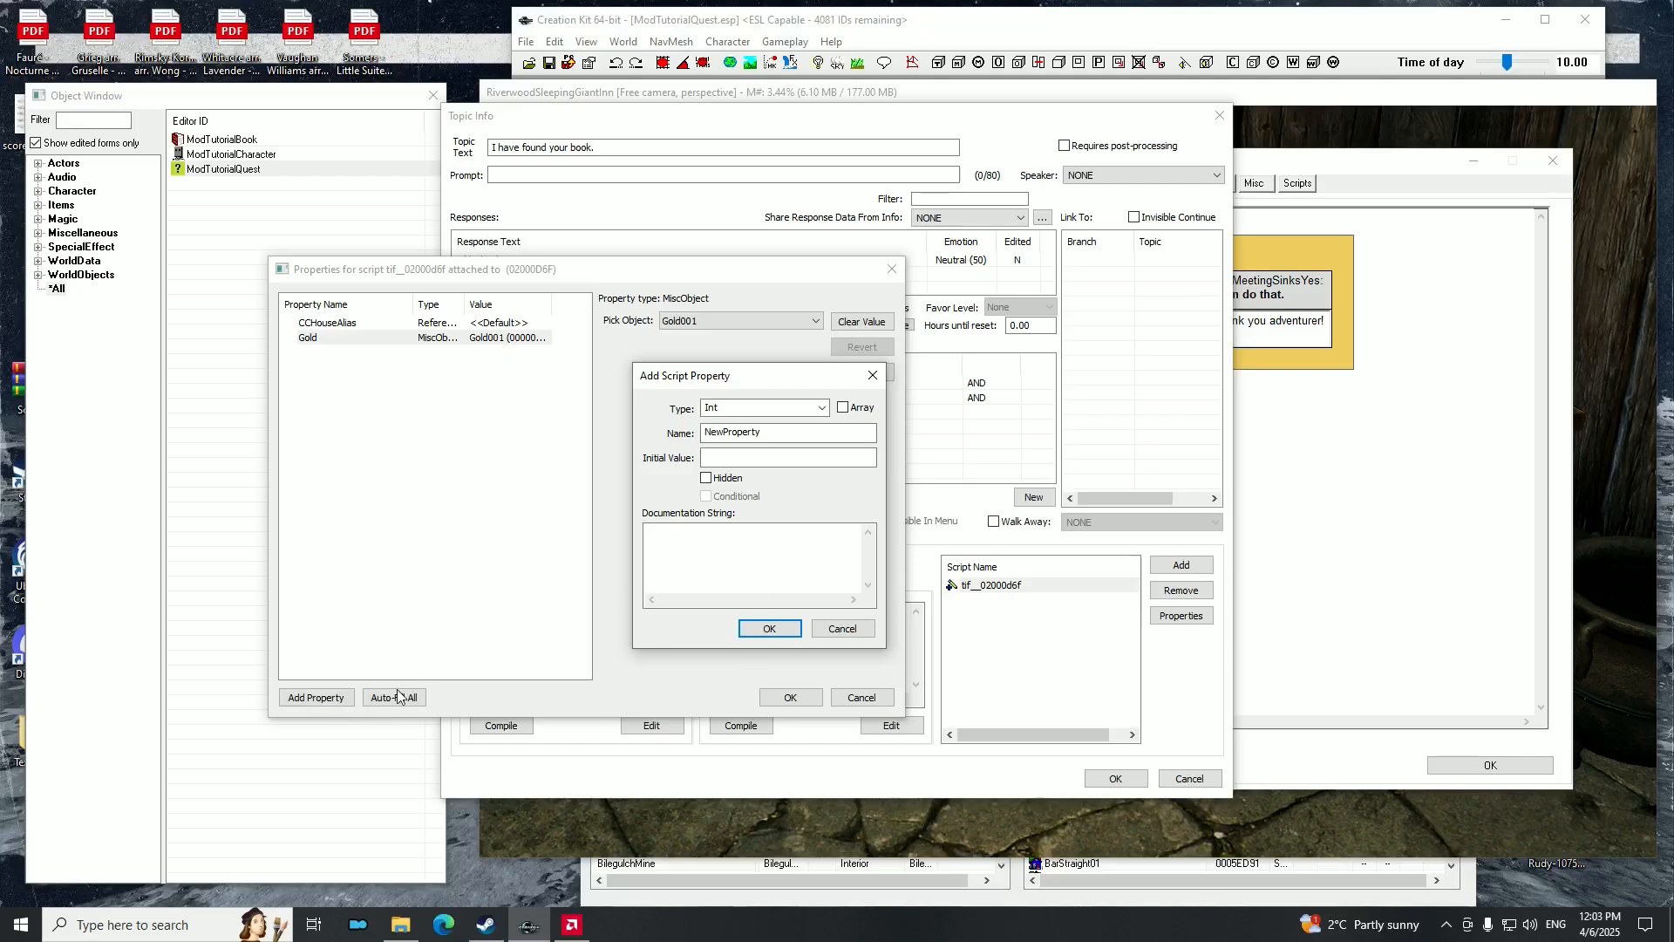
left_click(746, 460)
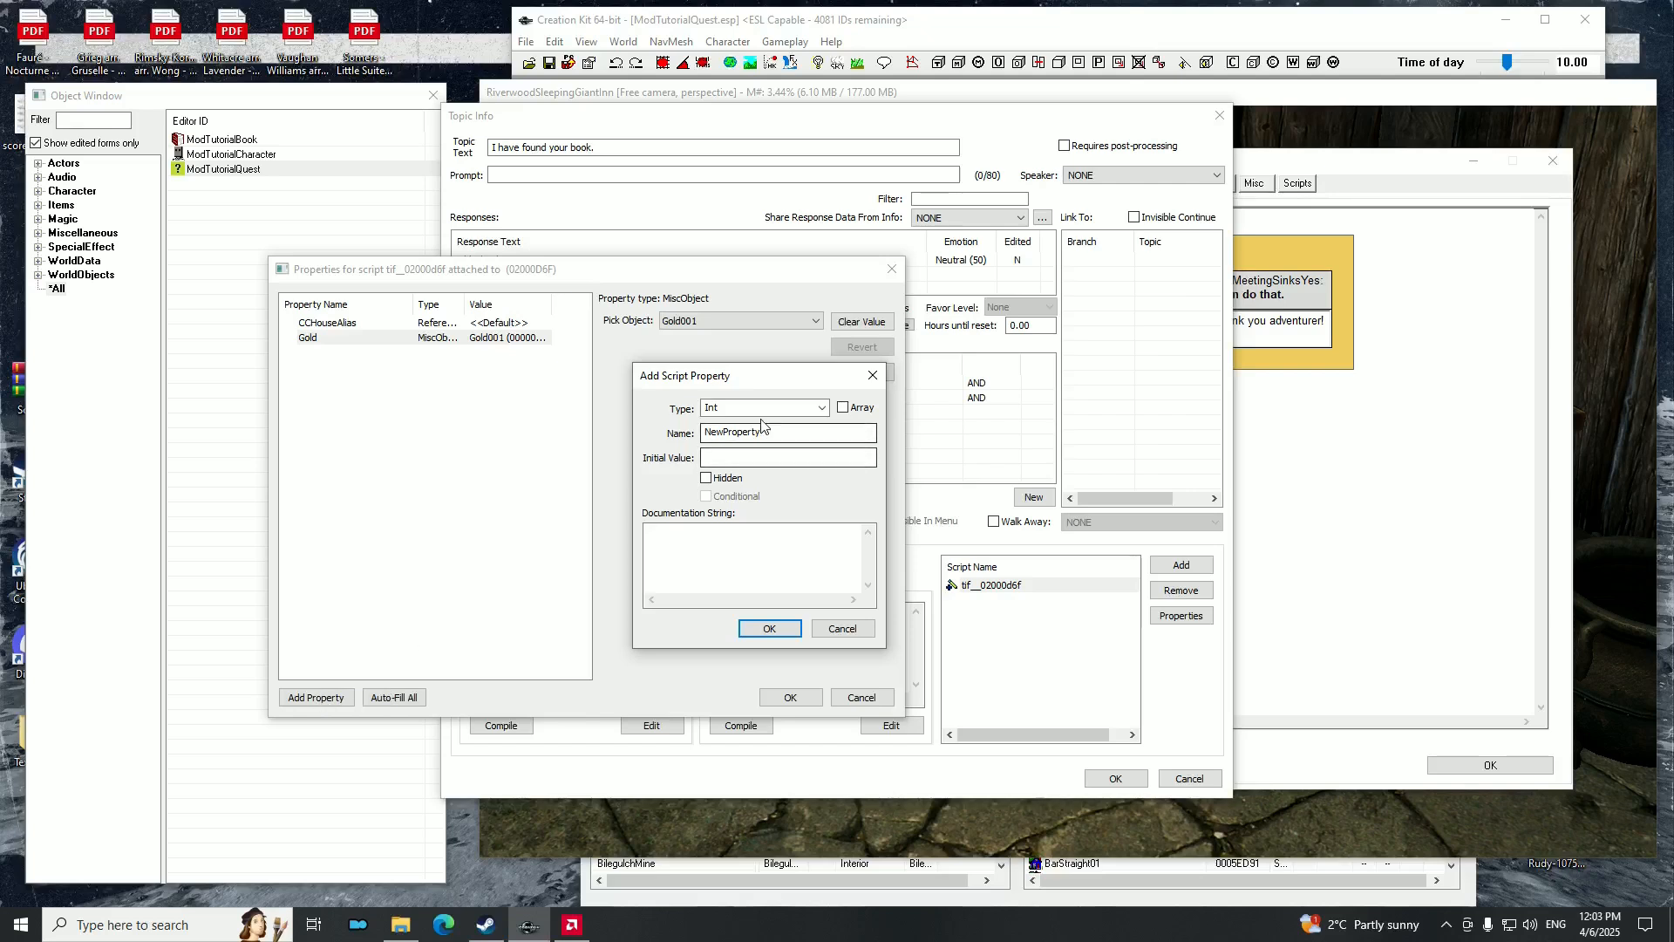
left_click(821, 407)
left_click_drag(825, 579, 814, 611)
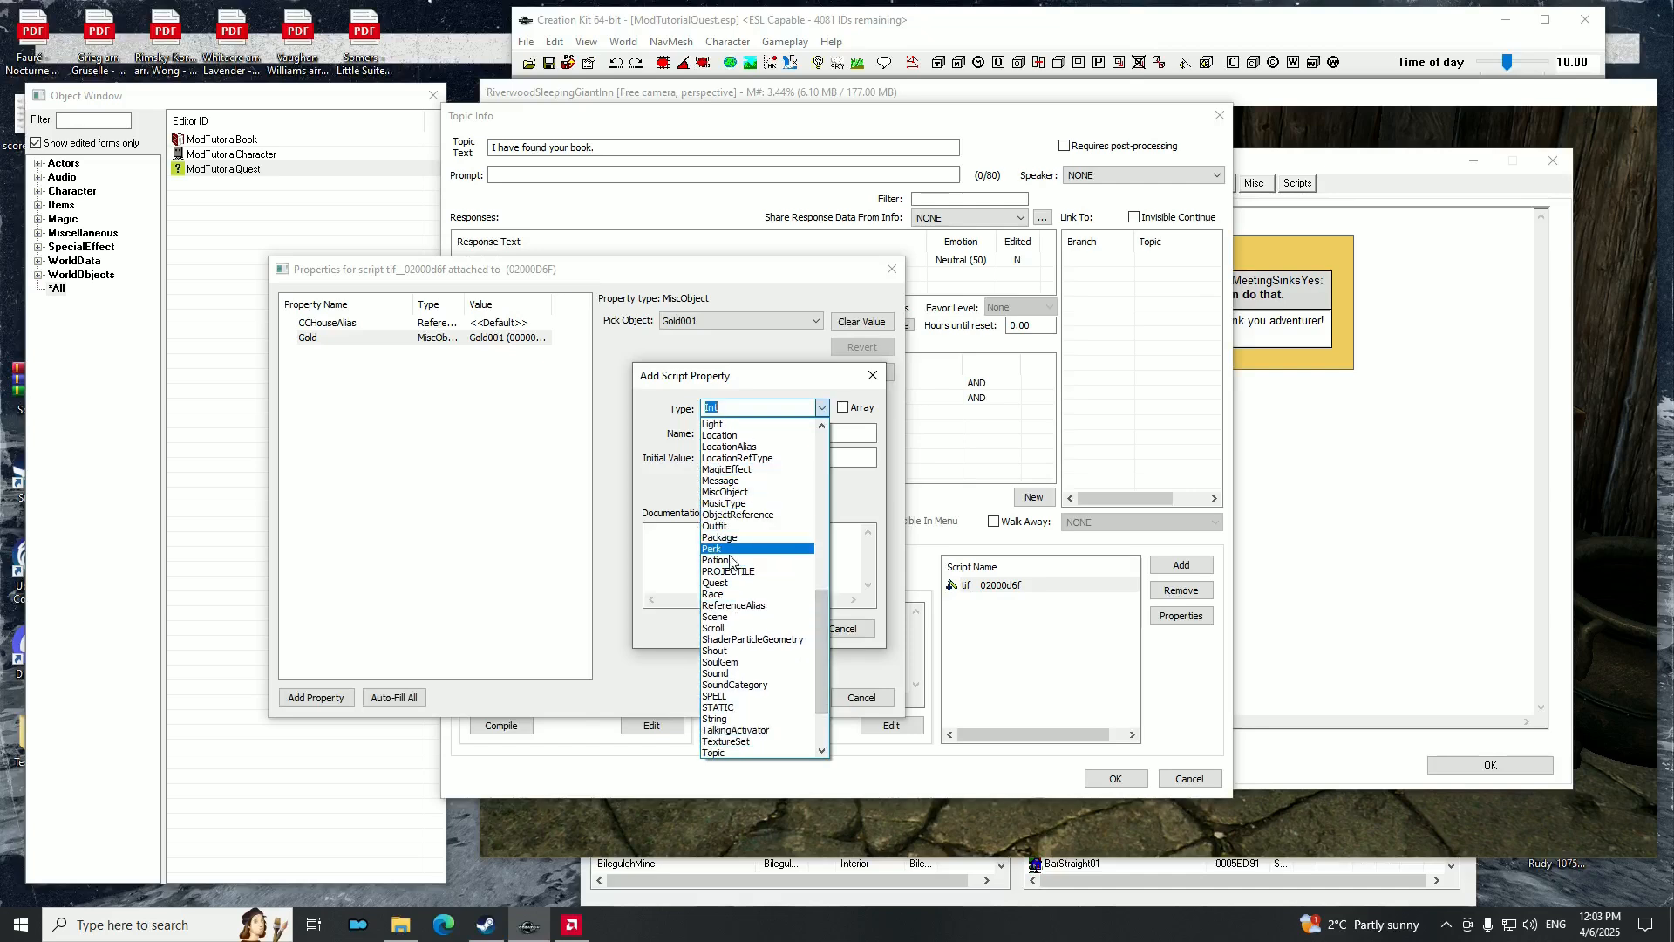
left_click_drag(820, 604, 823, 553)
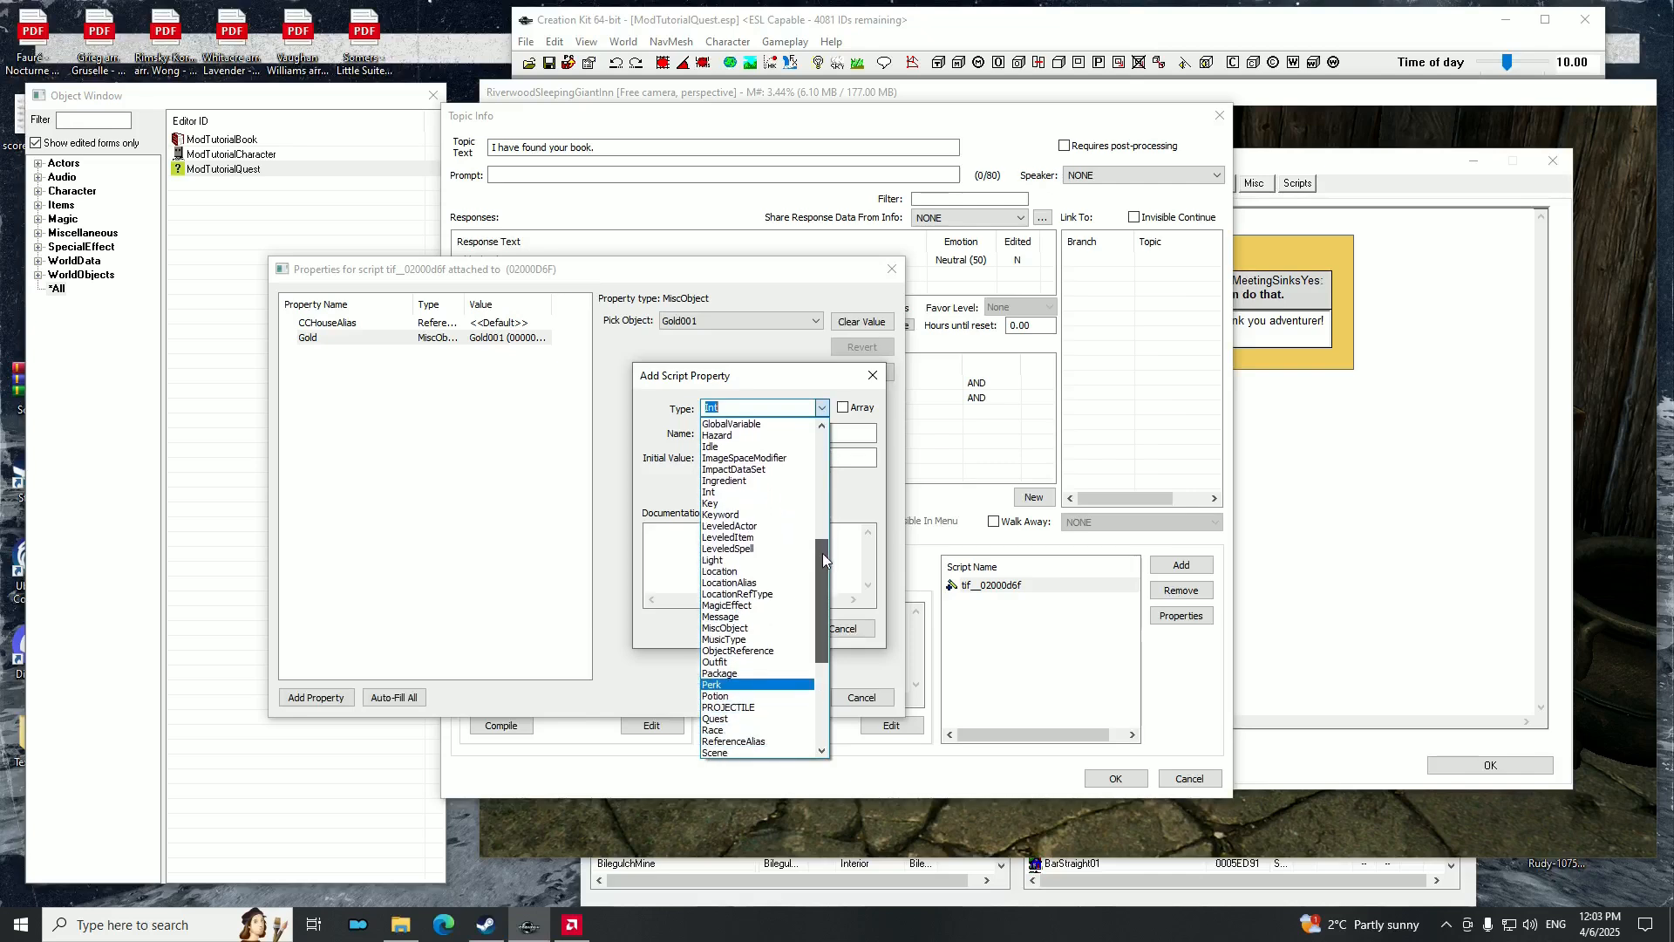
left_click(731, 628)
double_click(703, 438)
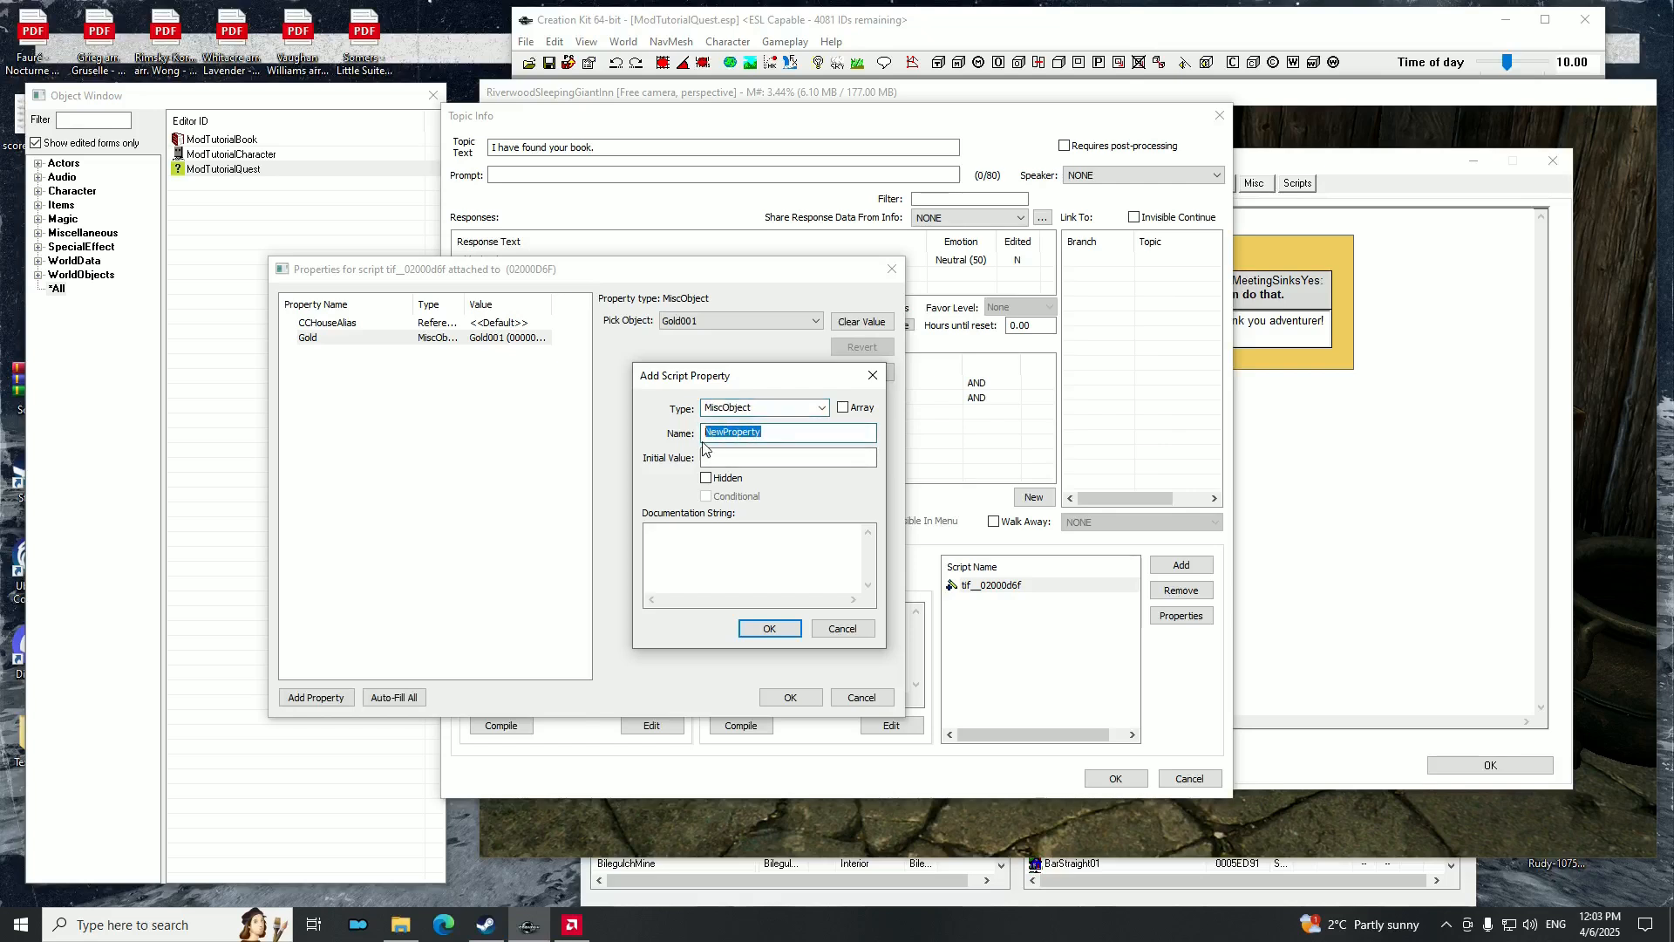
type("Gold")
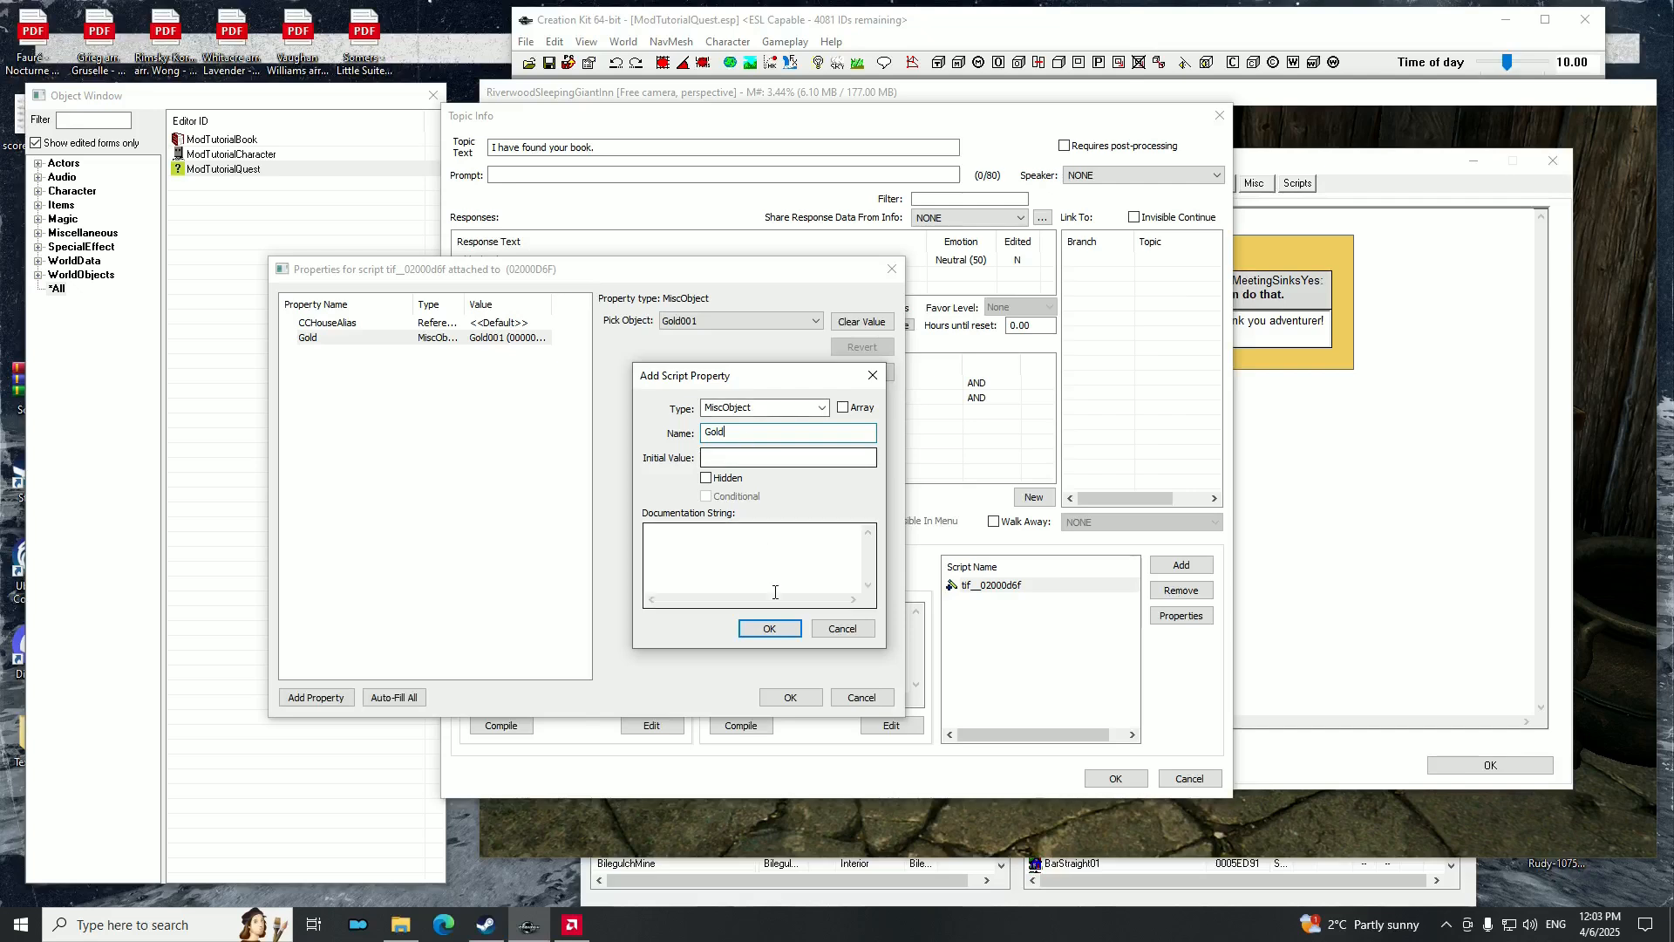
left_click(842, 627)
Assign the object Gold001 to the Gold property and accept the script properties.
left_click(309, 339)
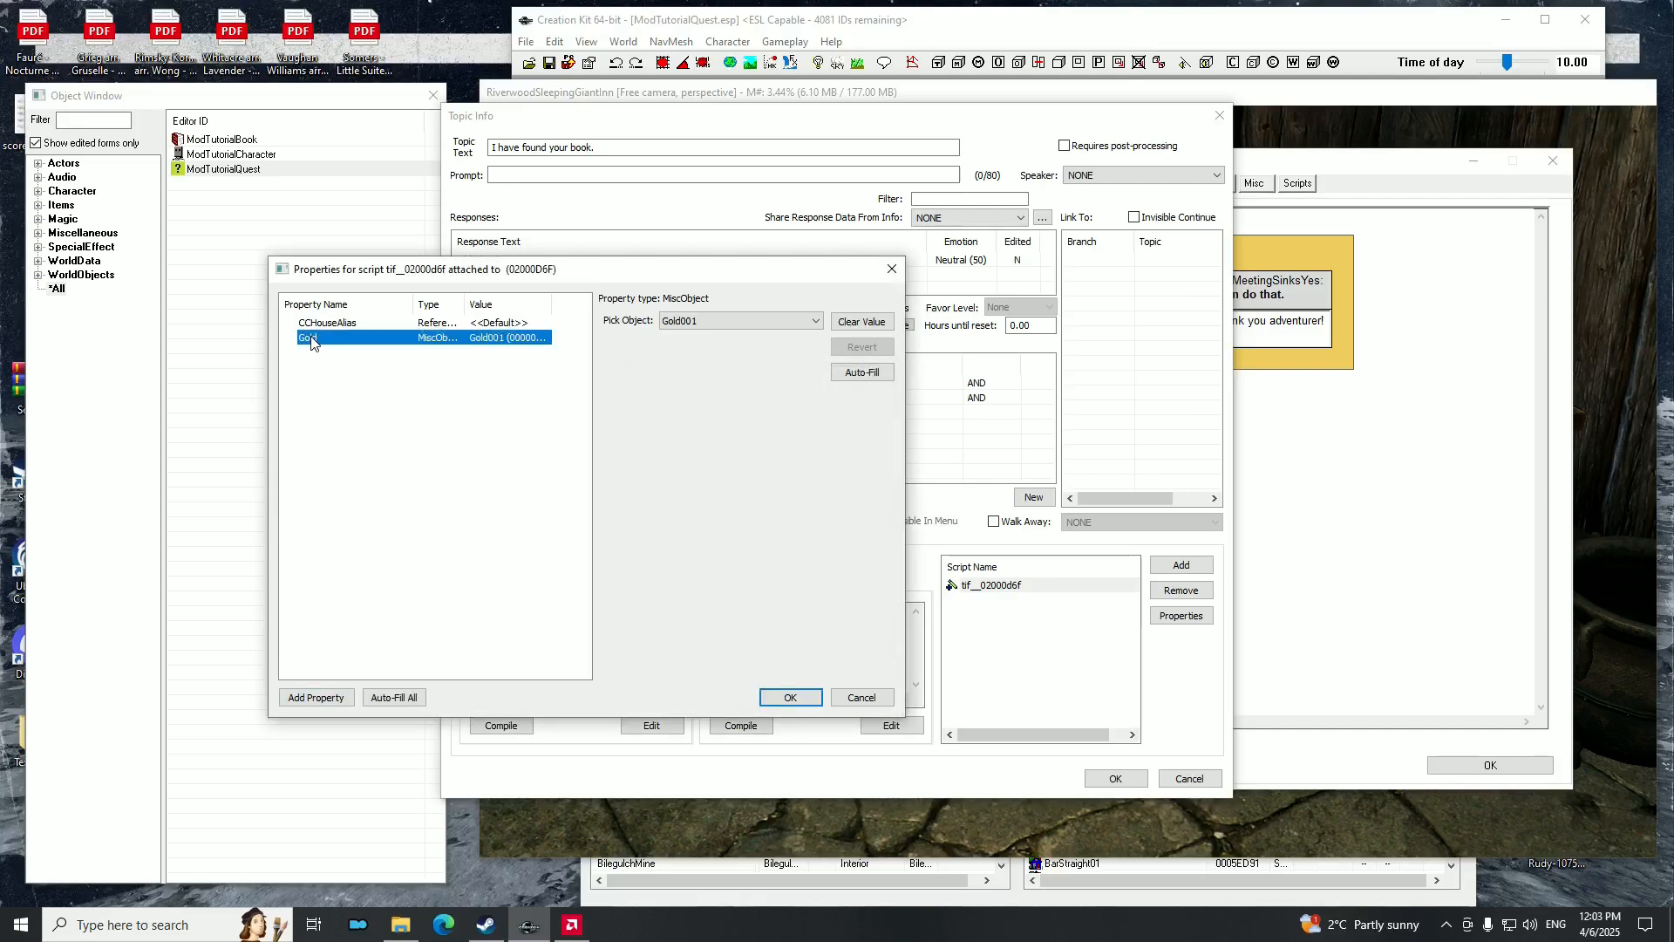
left_click(699, 321)
left_click_drag(882, 520, 872, 349)
left_click(689, 337)
left_click(475, 322)
left_click(460, 338)
left_click(771, 319)
type("g")
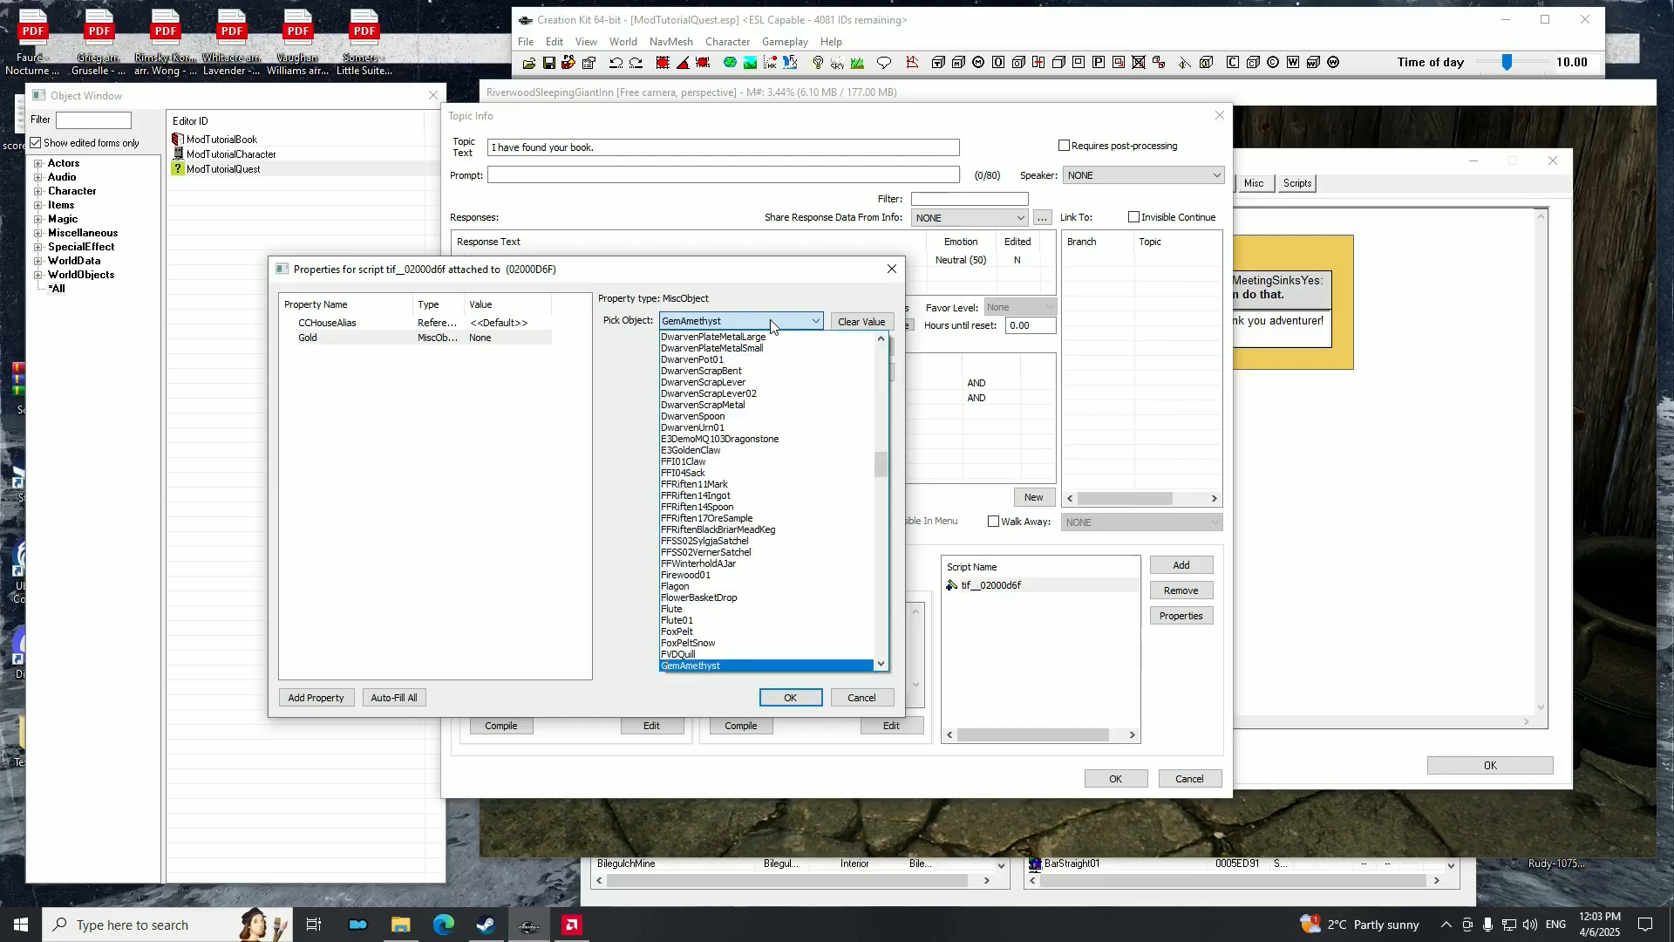
type("old001")
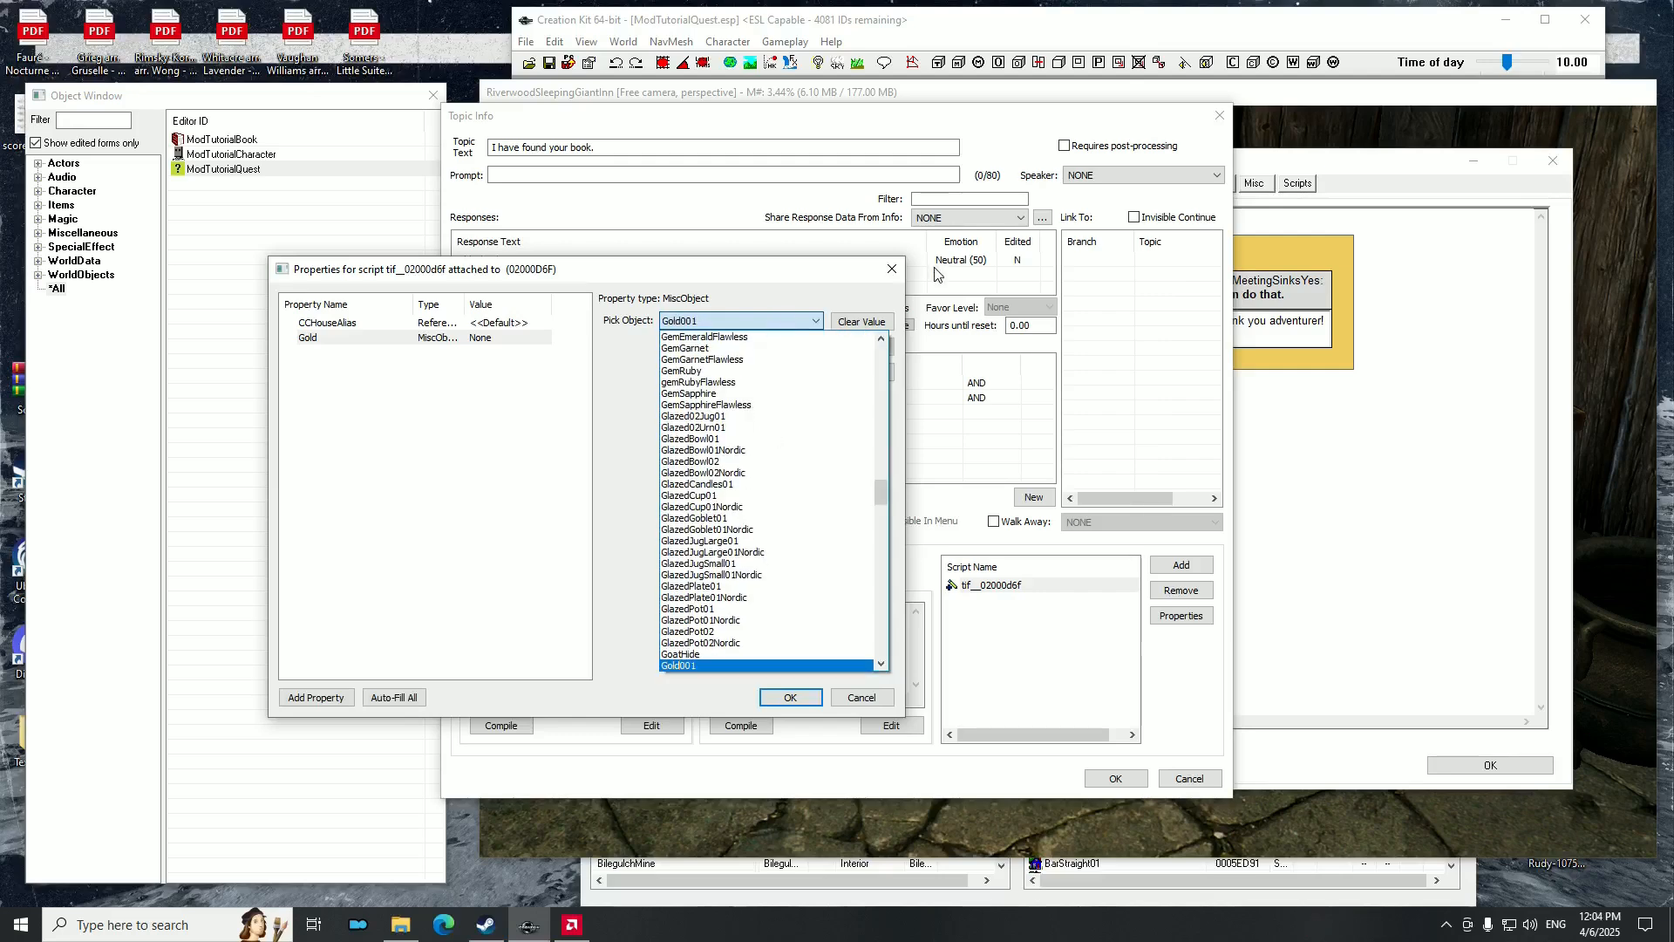
key("Return")
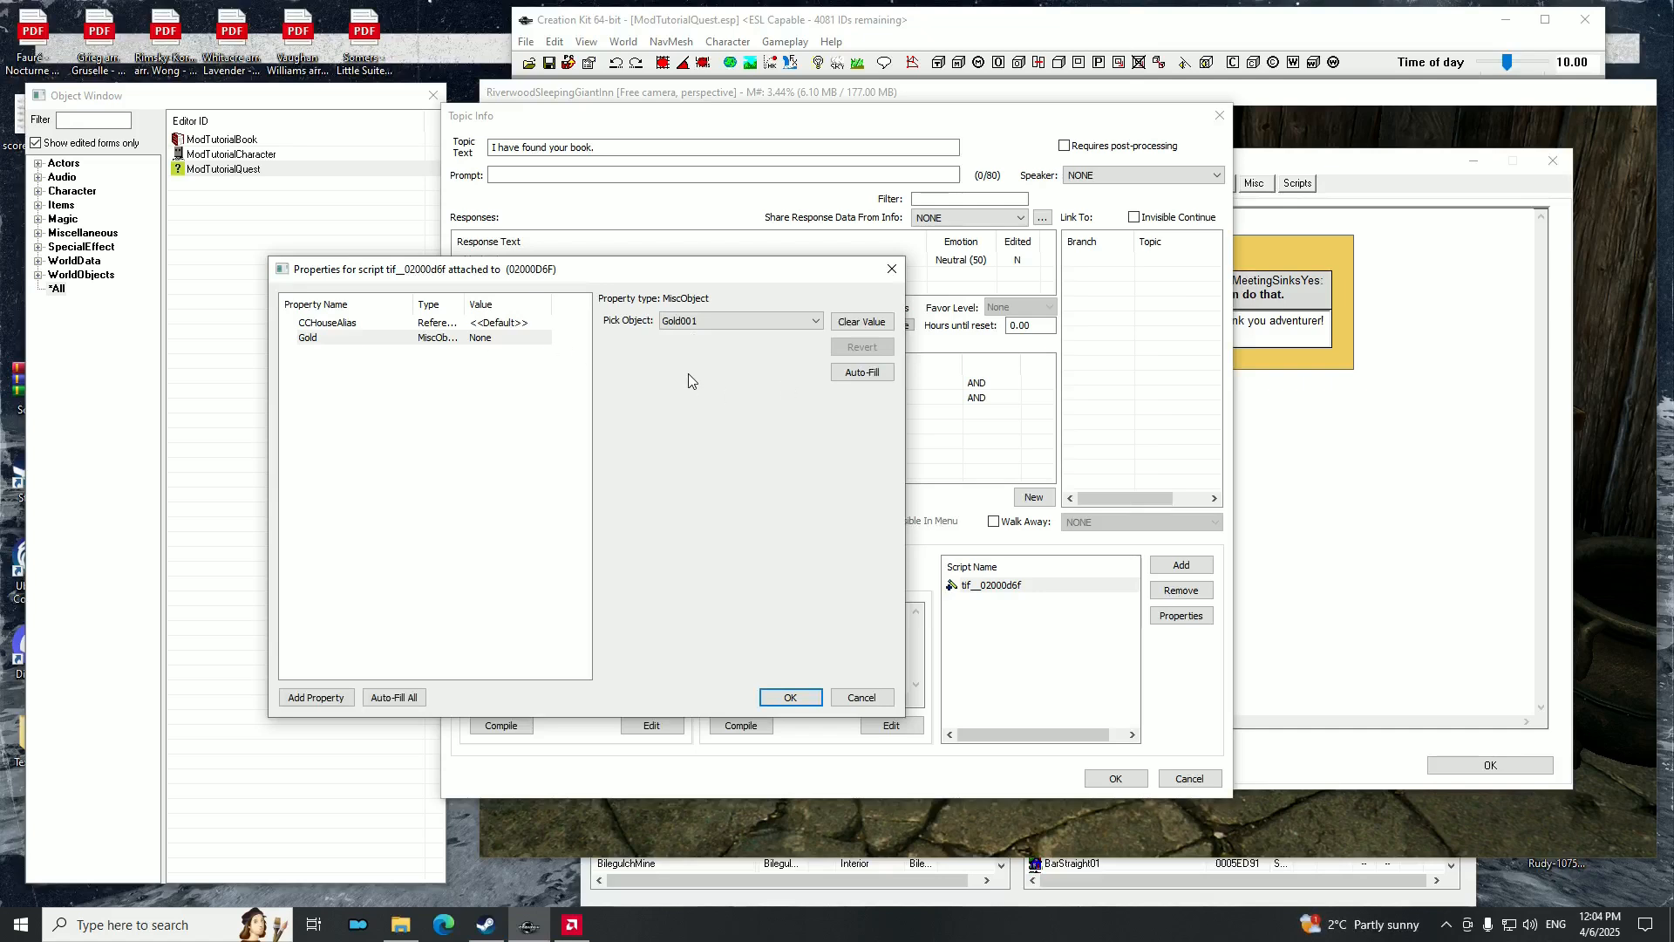
left_click(790, 697)
Compile the End fragment of the returning dialogue, and accept the topic info and the quest.
left_click(747, 729)
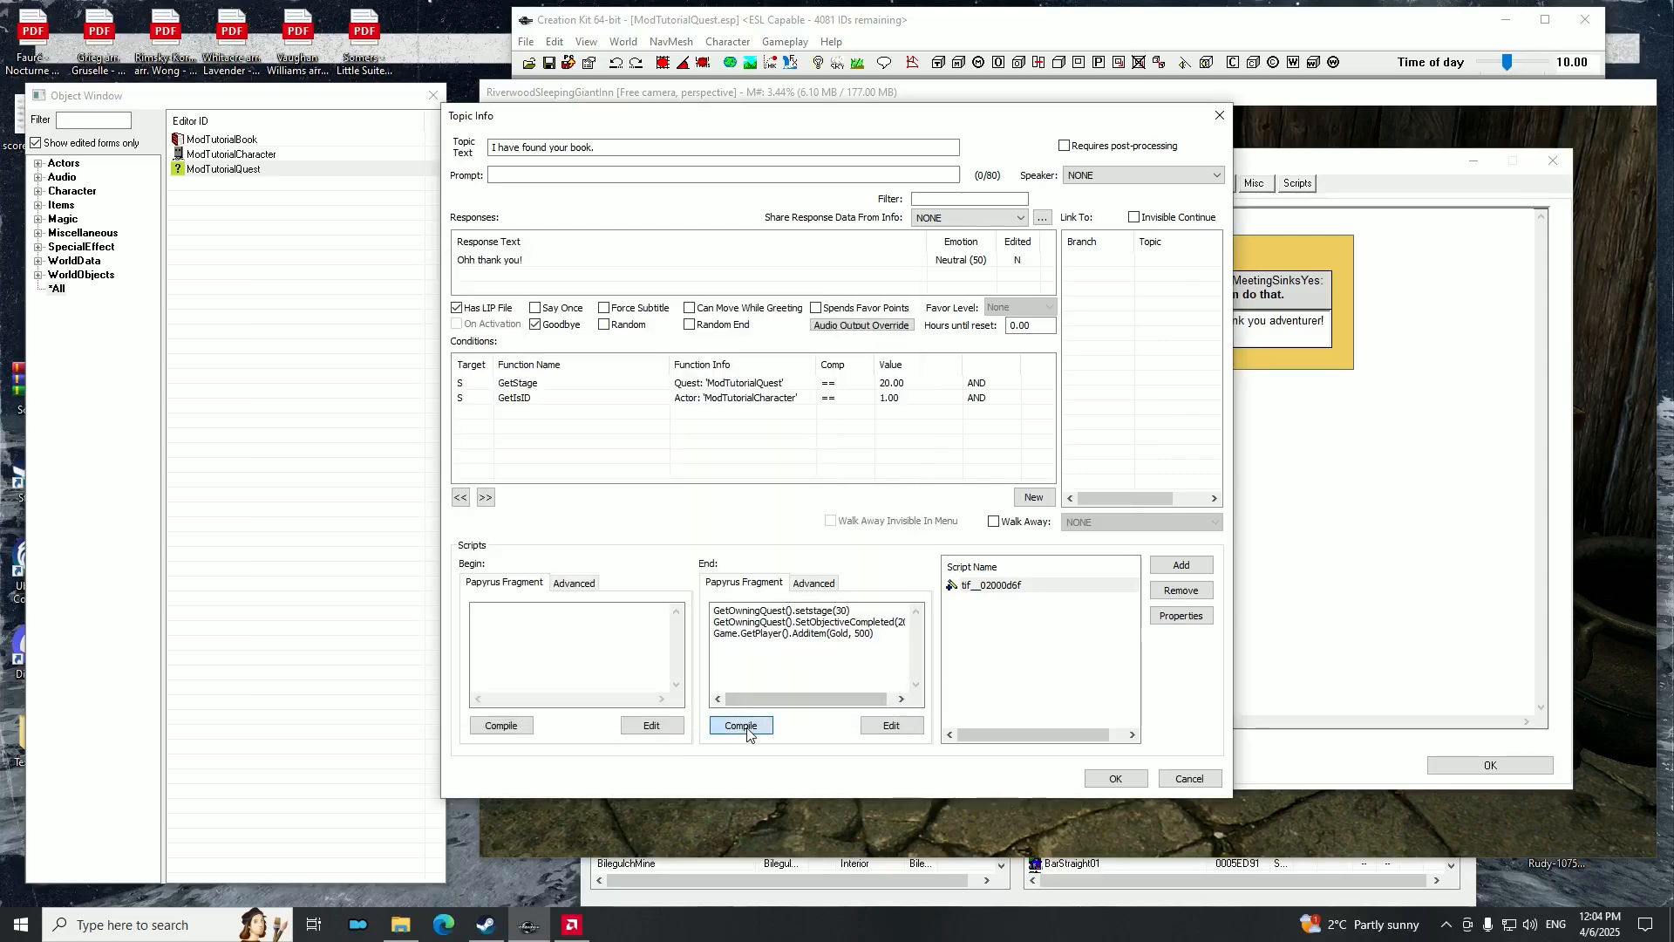
left_click(821, 660)
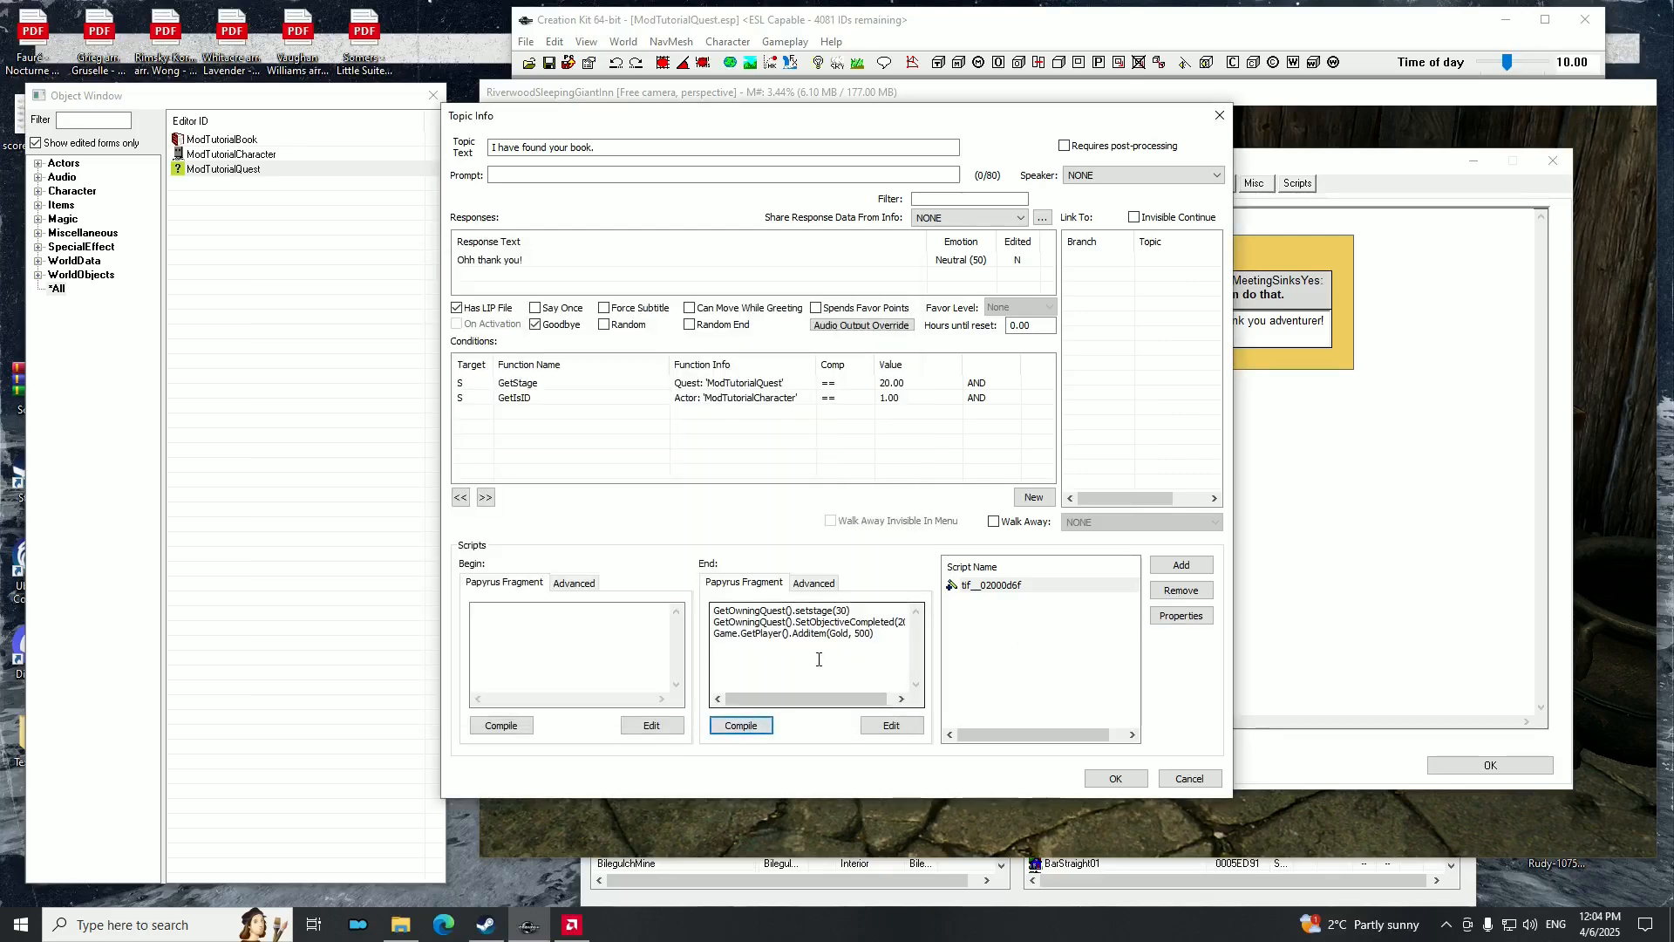
left_click(1113, 777)
left_click(1490, 765)
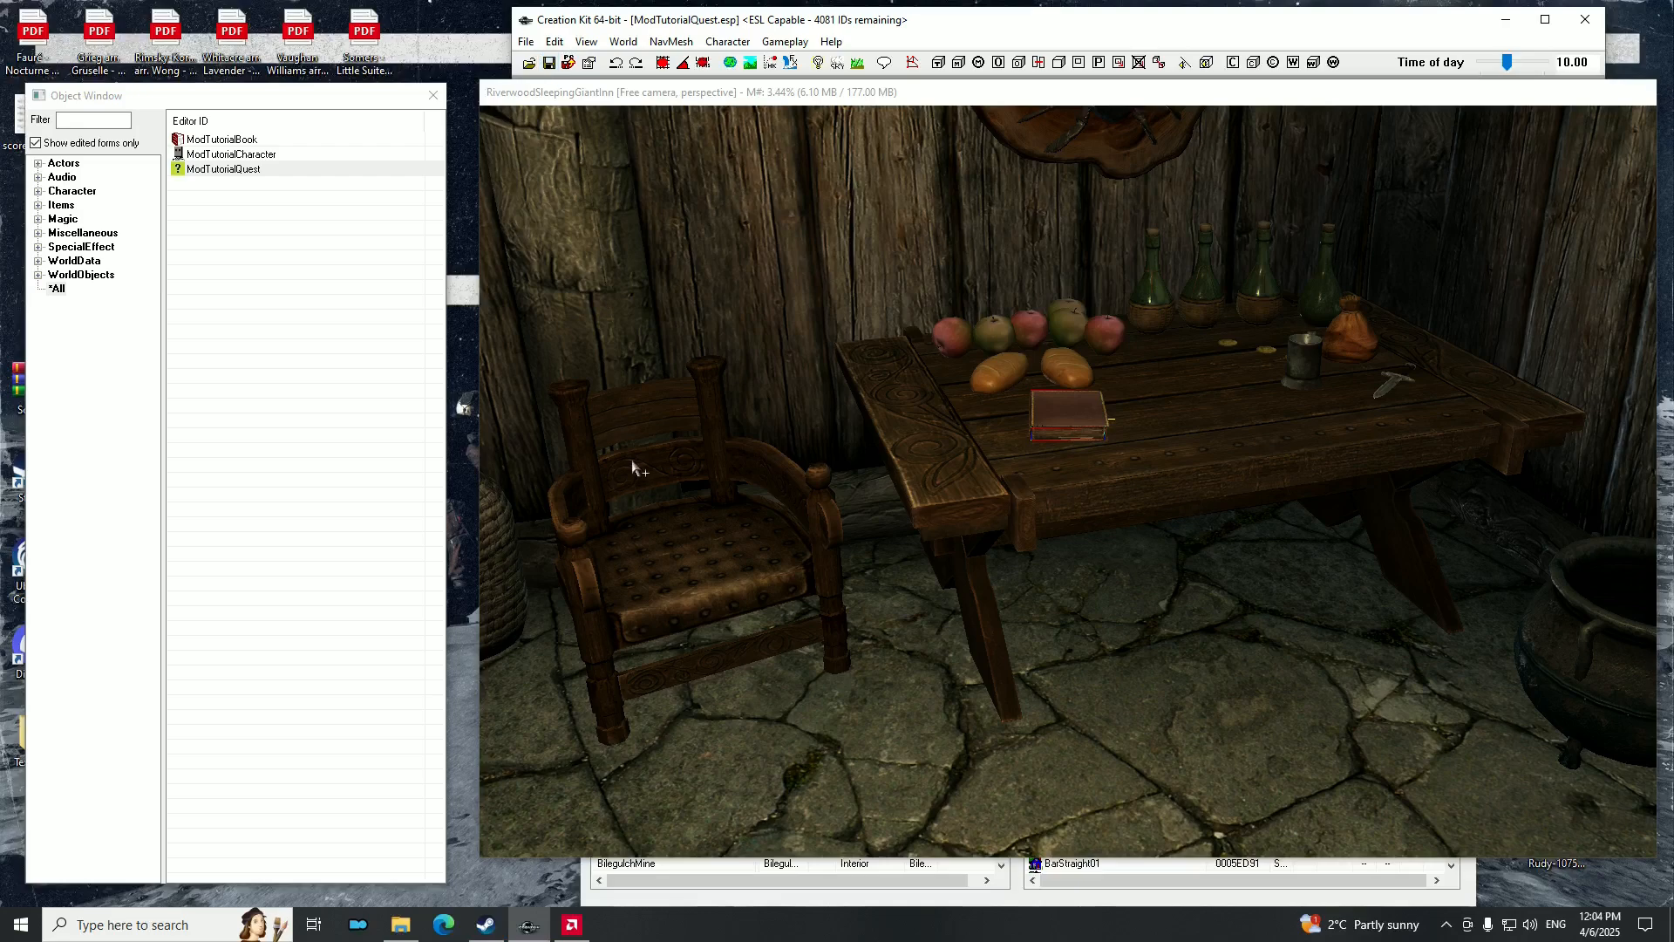
Look around the Sleeping Giant Inn from the book on the table to the quest character by the bar counter.
scroll(1027, 513, "down", 5)
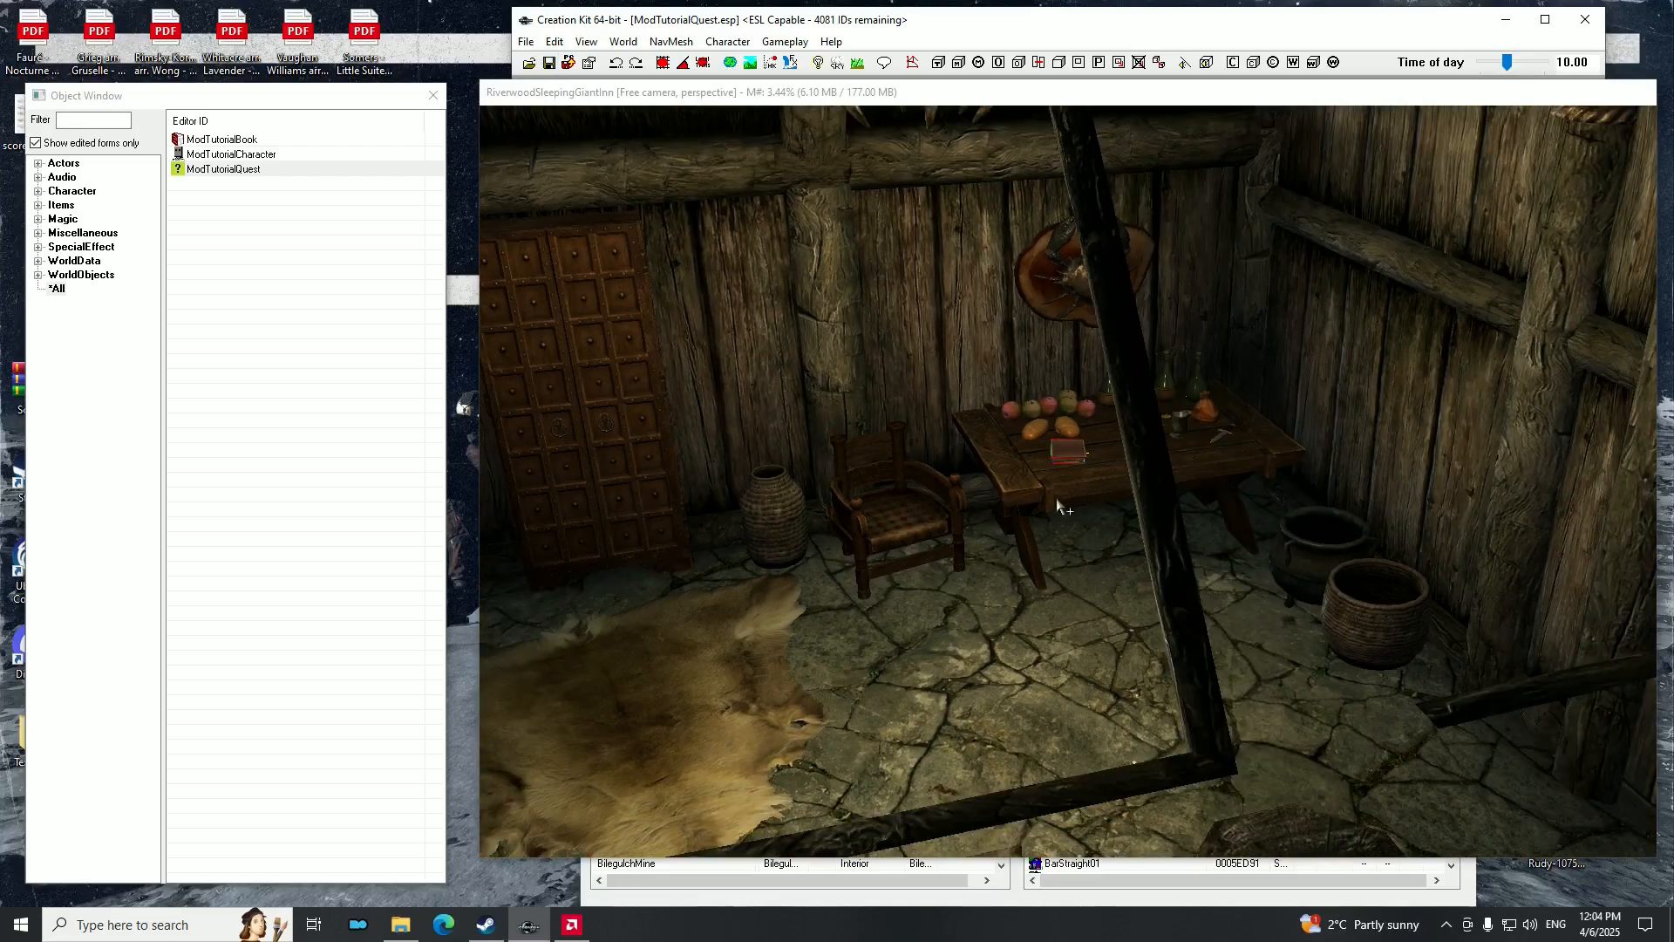
middle_click_drag(1079, 474, 953, 493)
scroll(968, 502, "up", 5)
left_click(1074, 562)
middle_click_drag(1074, 561, 1087, 523, "shift")
scroll(1324, 546, "down", 5)
scroll(1084, 520, "up", 2)
scroll(1085, 520, "down", 3)
scroll(1077, 521, "up", 2)
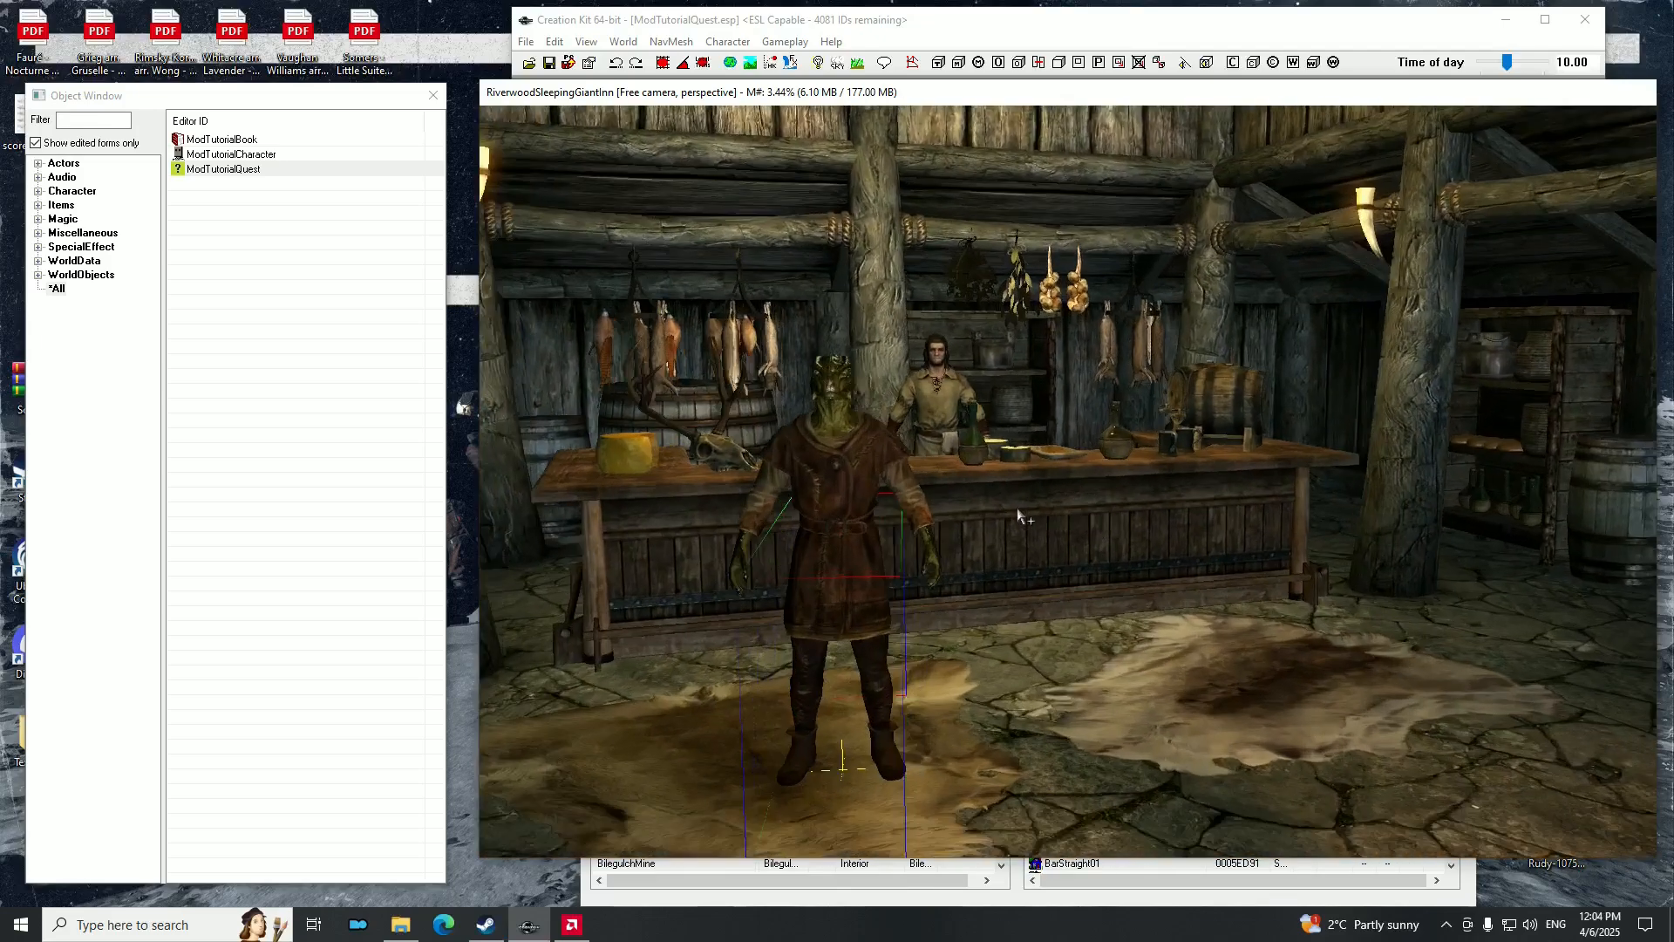
Reopen ModTutorialQuest and review its stages and objectives.
double_click(224, 169)
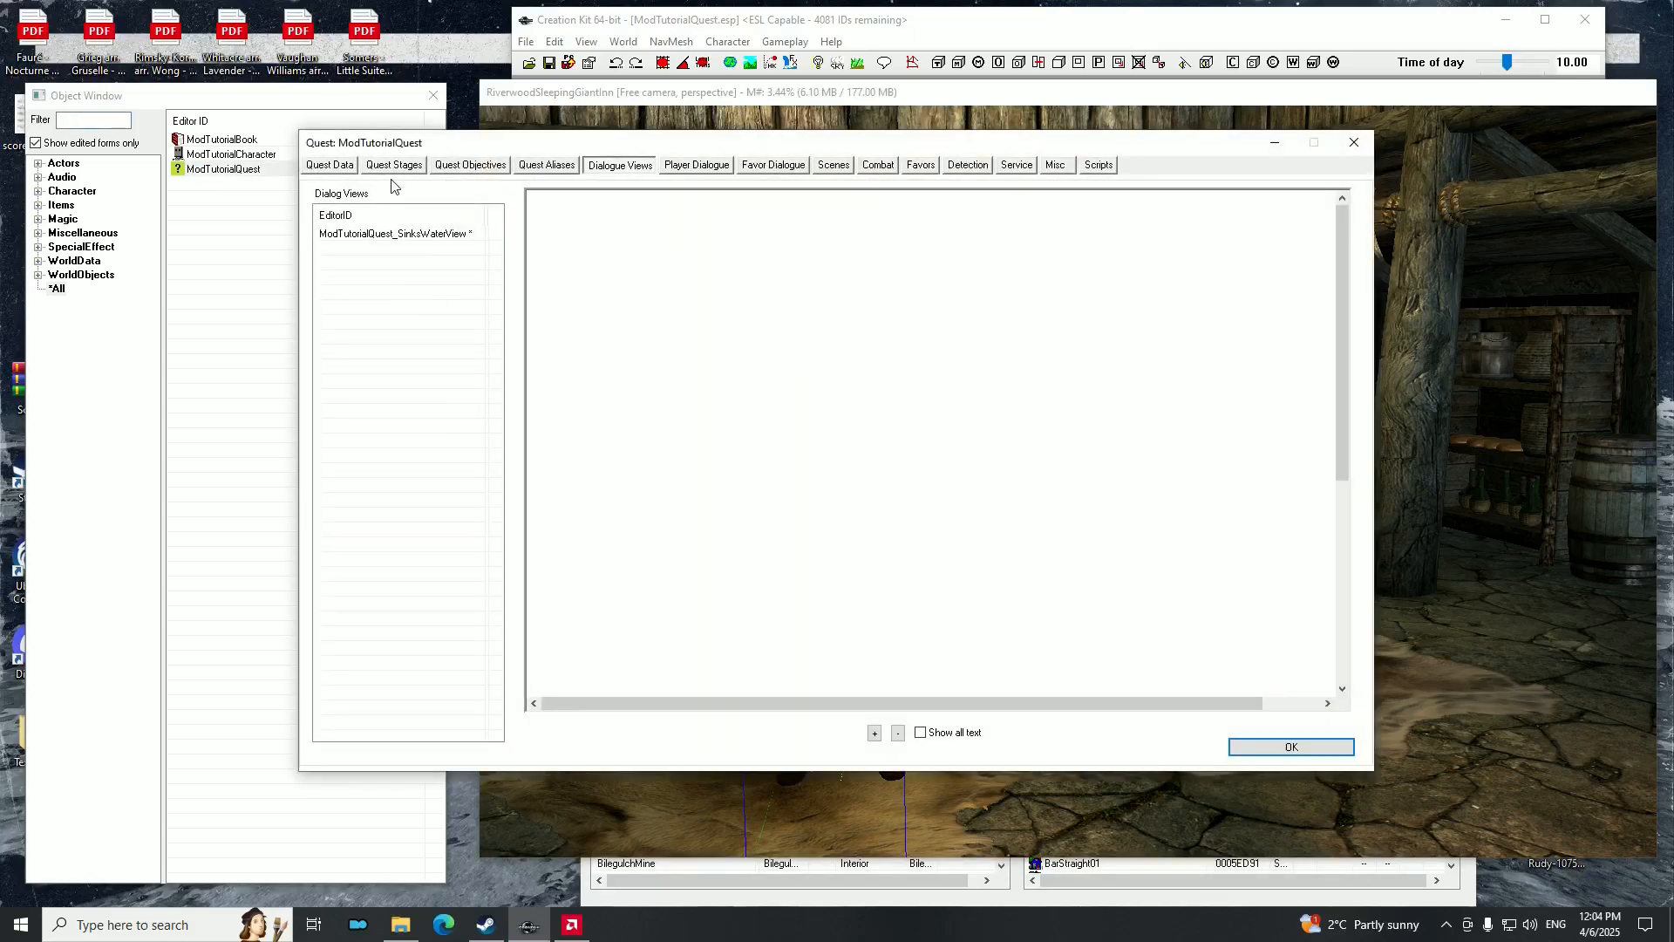
left_click(395, 166)
left_click(336, 231)
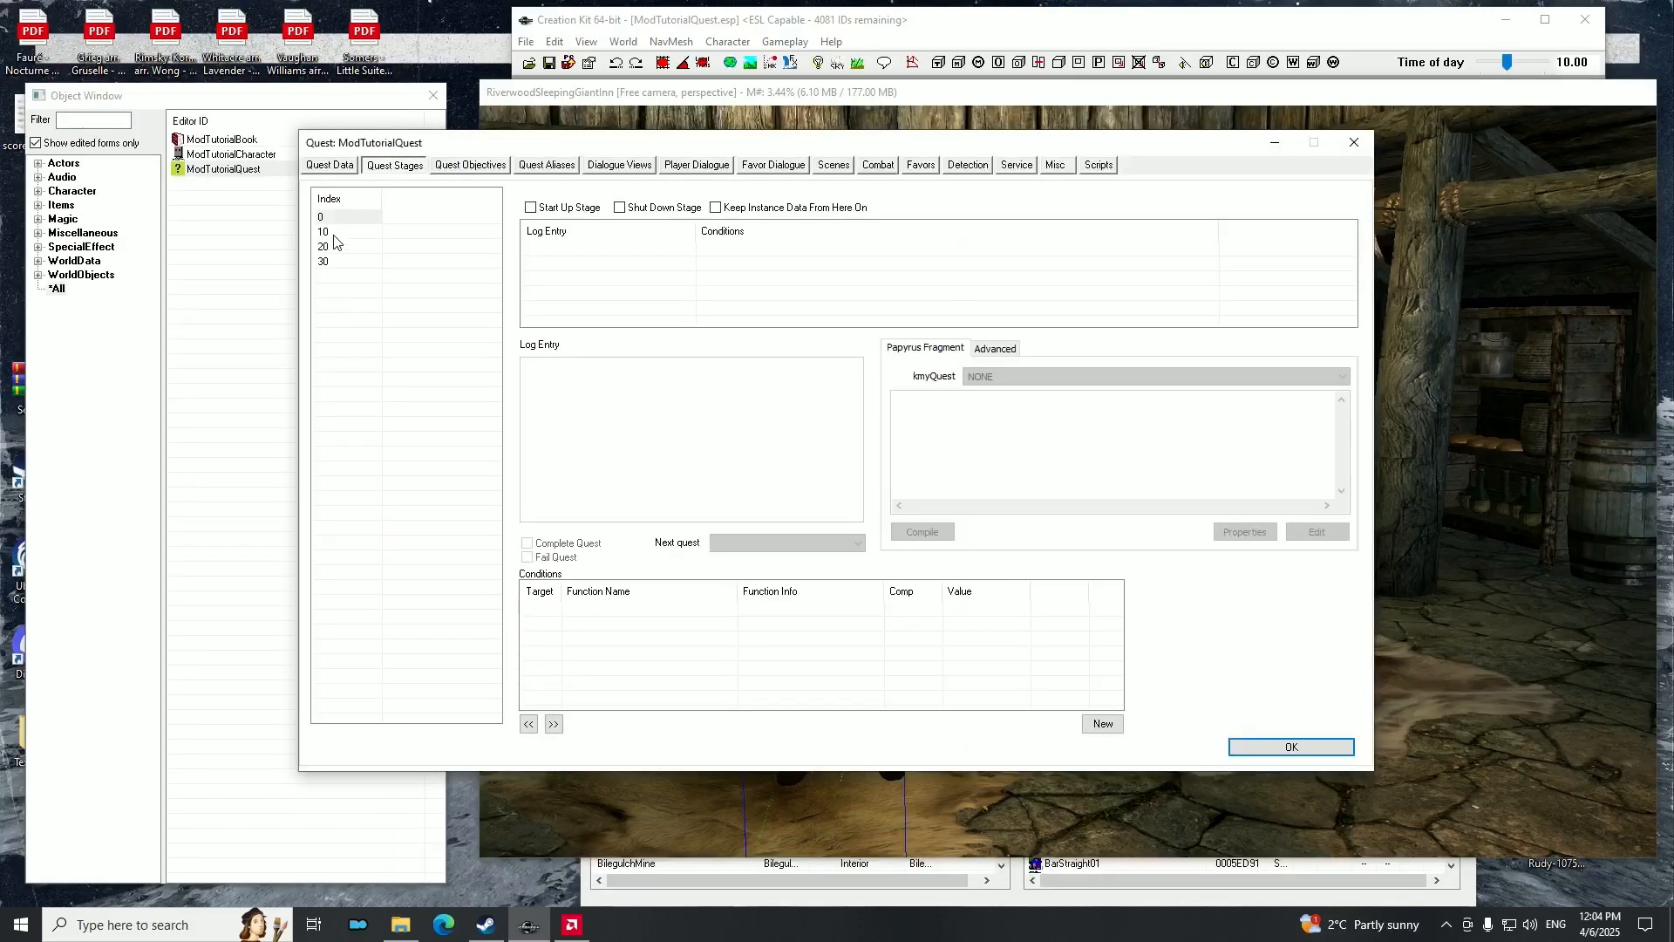
left_click(471, 166)
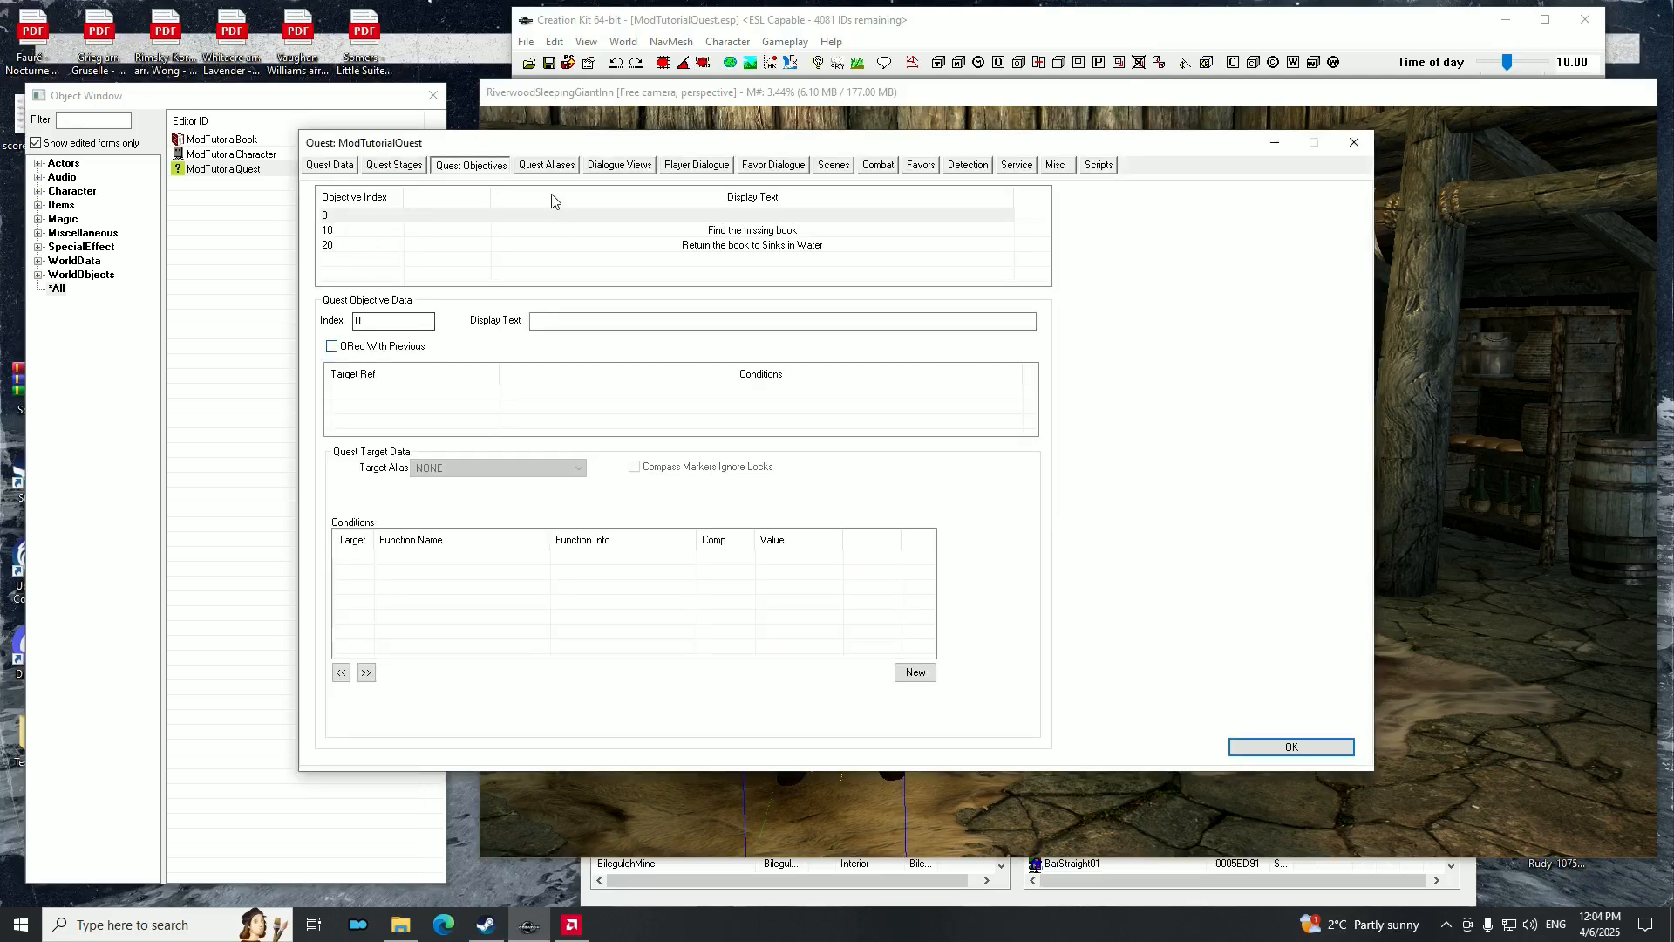
Examine the stage and objective calls in the End fragment of the "Sure I can do that." topic in the SinksWaterView dialogue view.
left_click(620, 165)
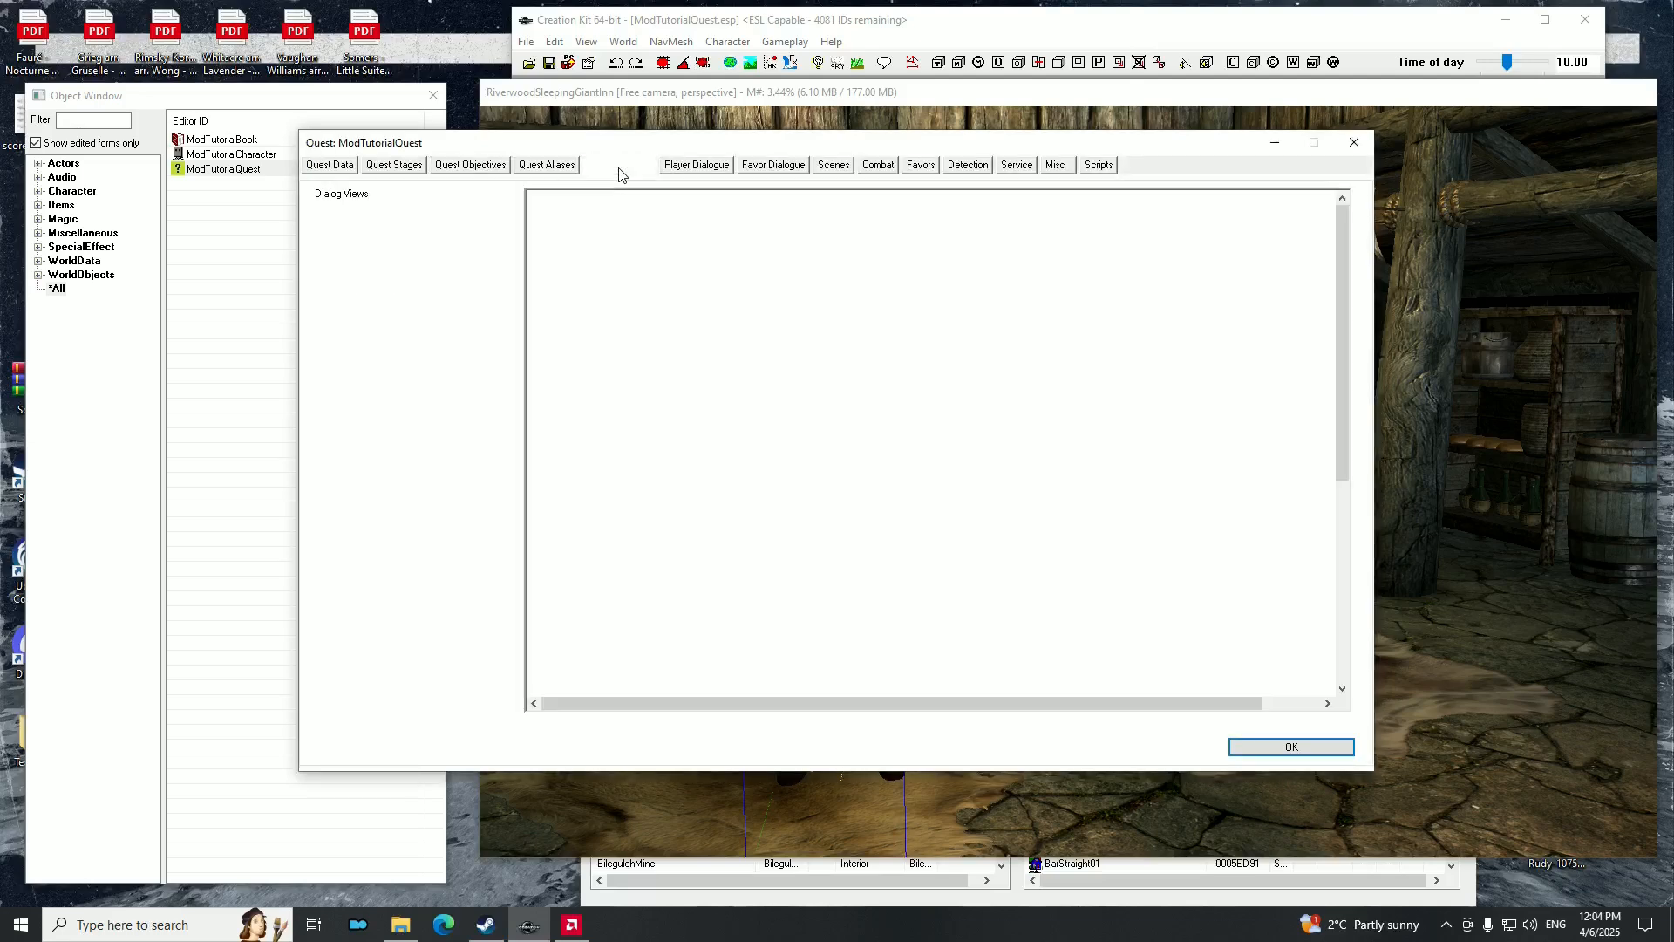
left_click(409, 234)
double_click(1091, 312)
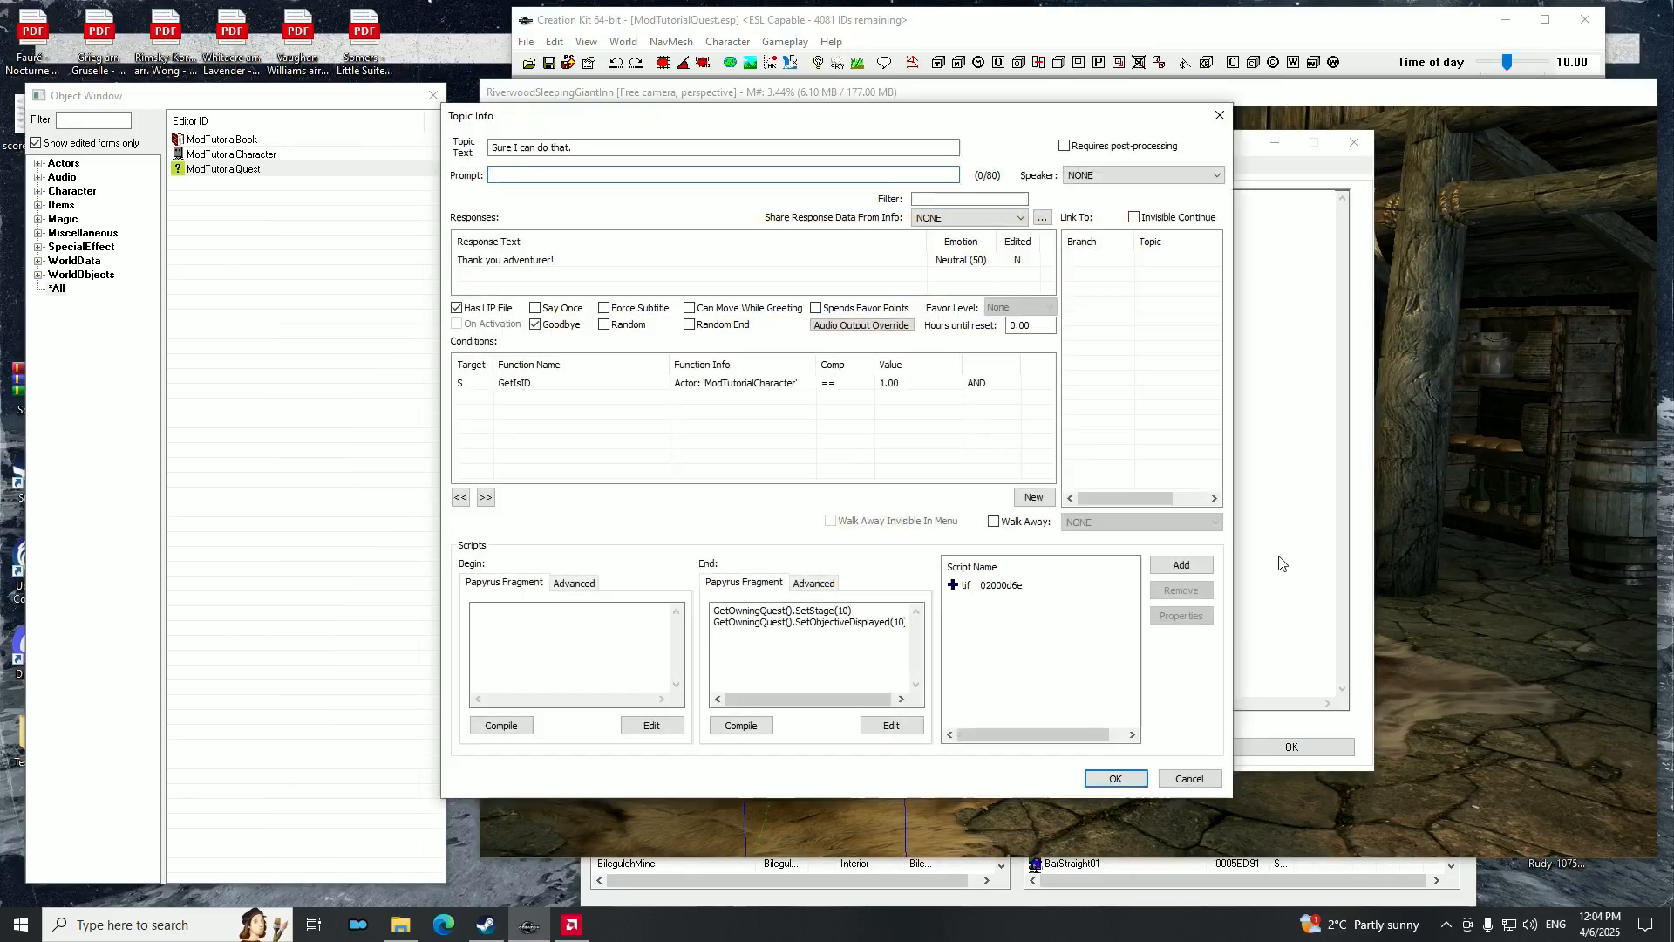
left_click_drag(820, 698, 771, 689)
left_click_drag(867, 621, 736, 609)
left_click_drag(849, 698, 890, 695)
left_click(890, 621)
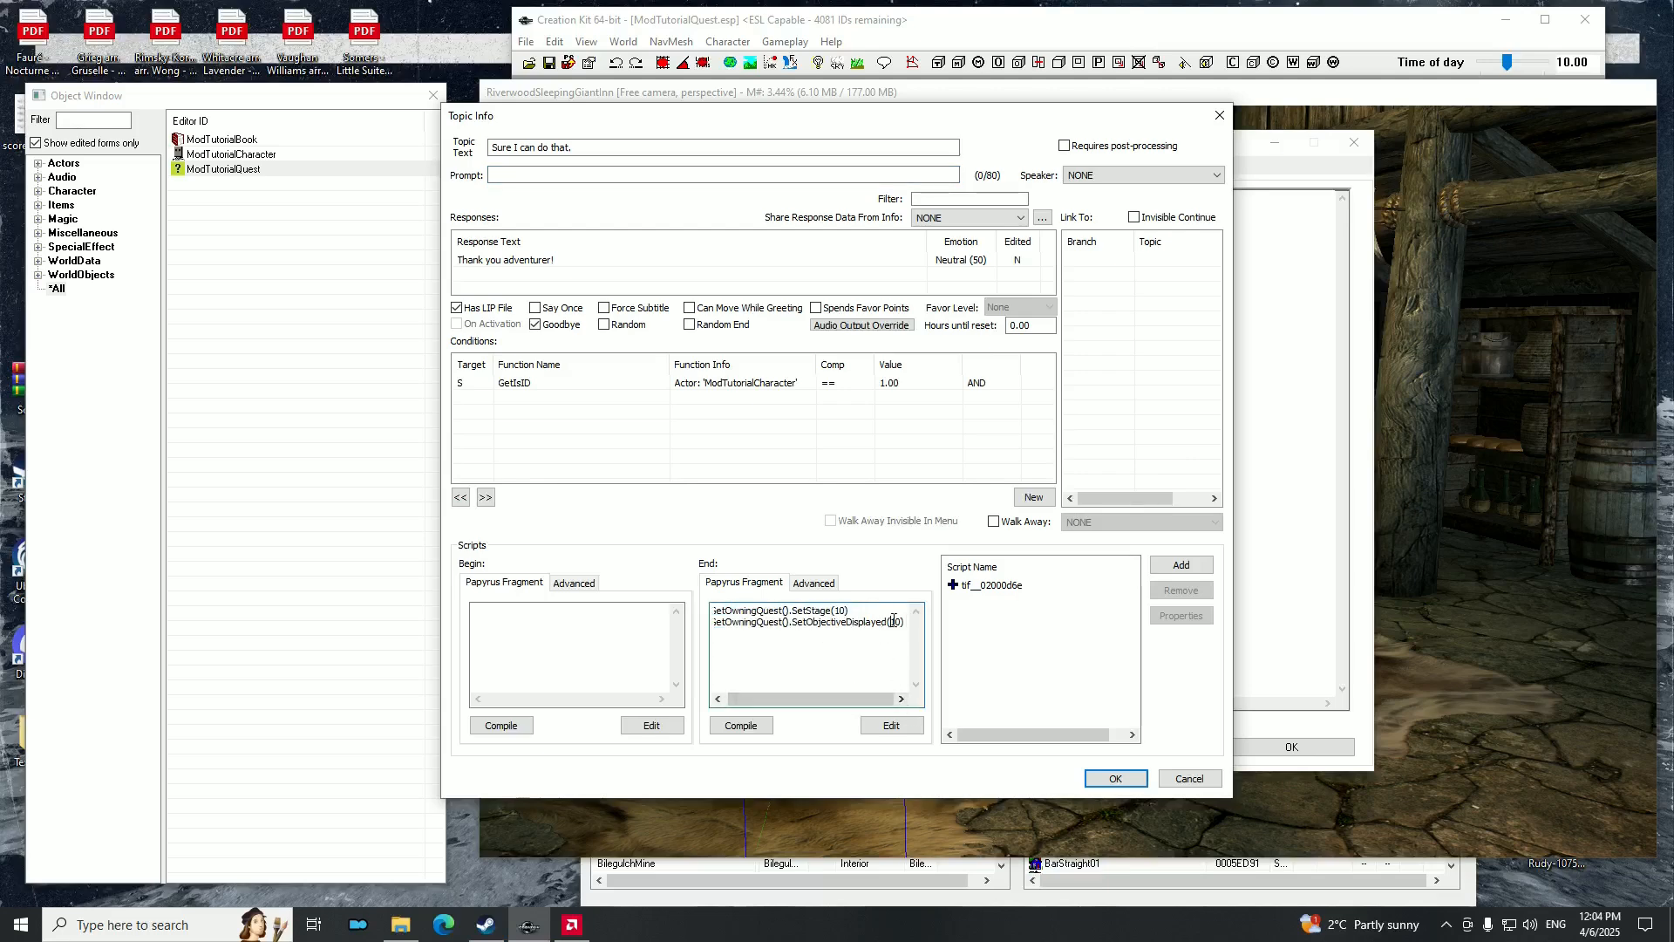
left_click(1116, 777)
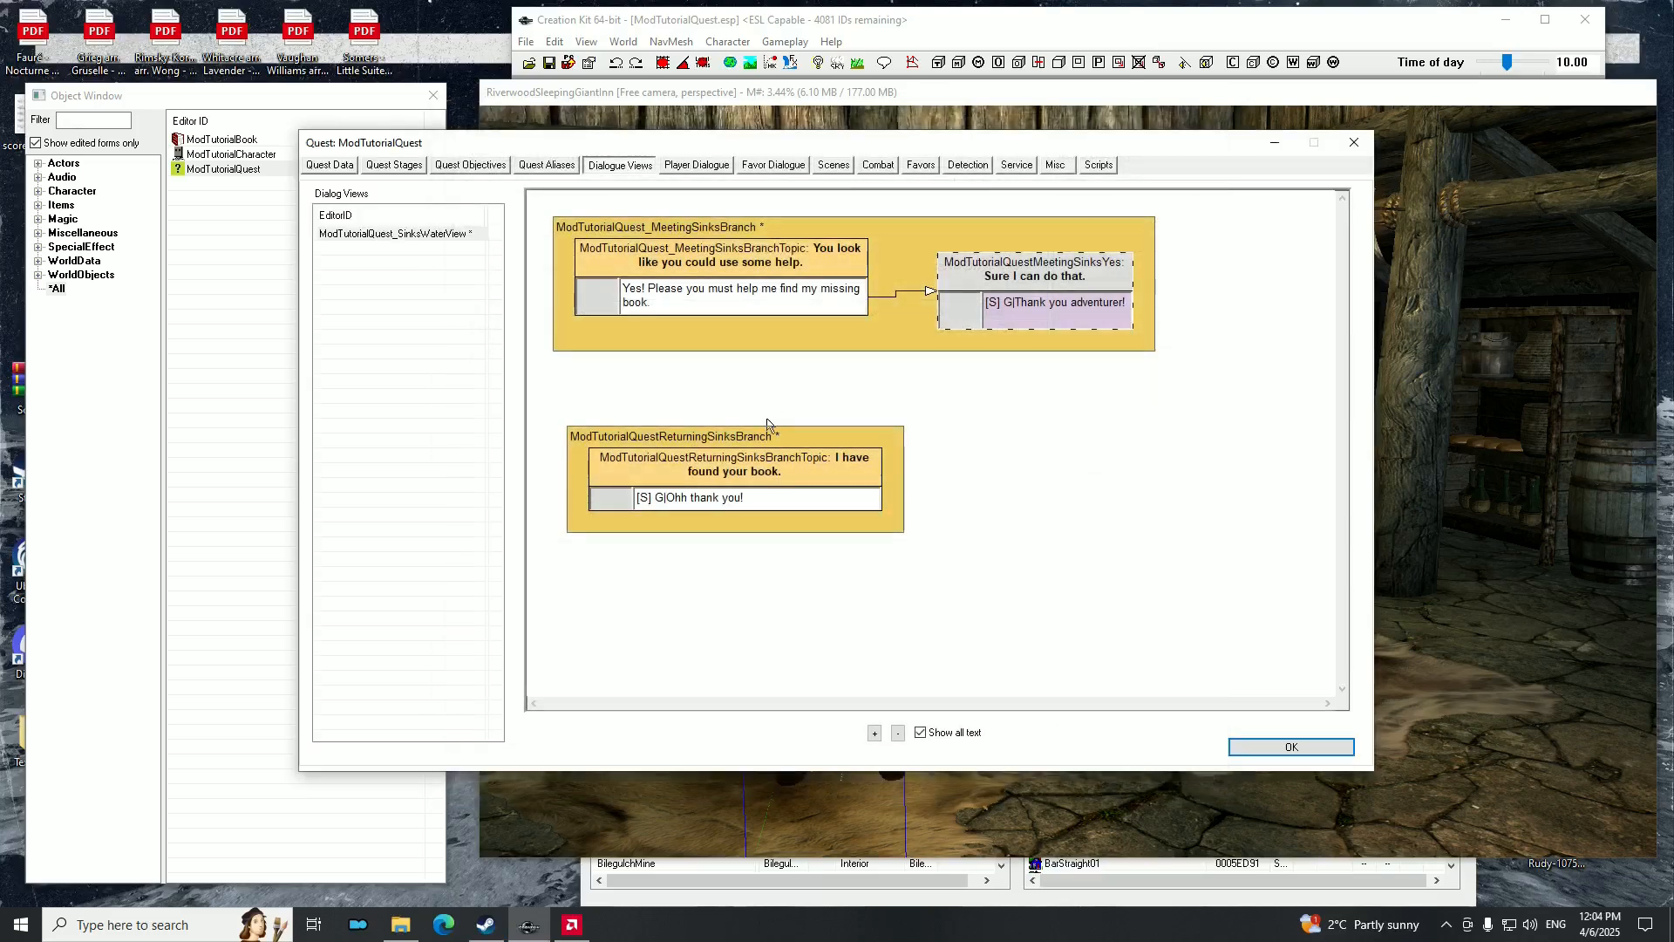
Review the End fragment of the "I have found your book." topic and close its topic info.
double_click(707, 502)
left_click_drag(796, 698, 851, 699)
left_click(1128, 783)
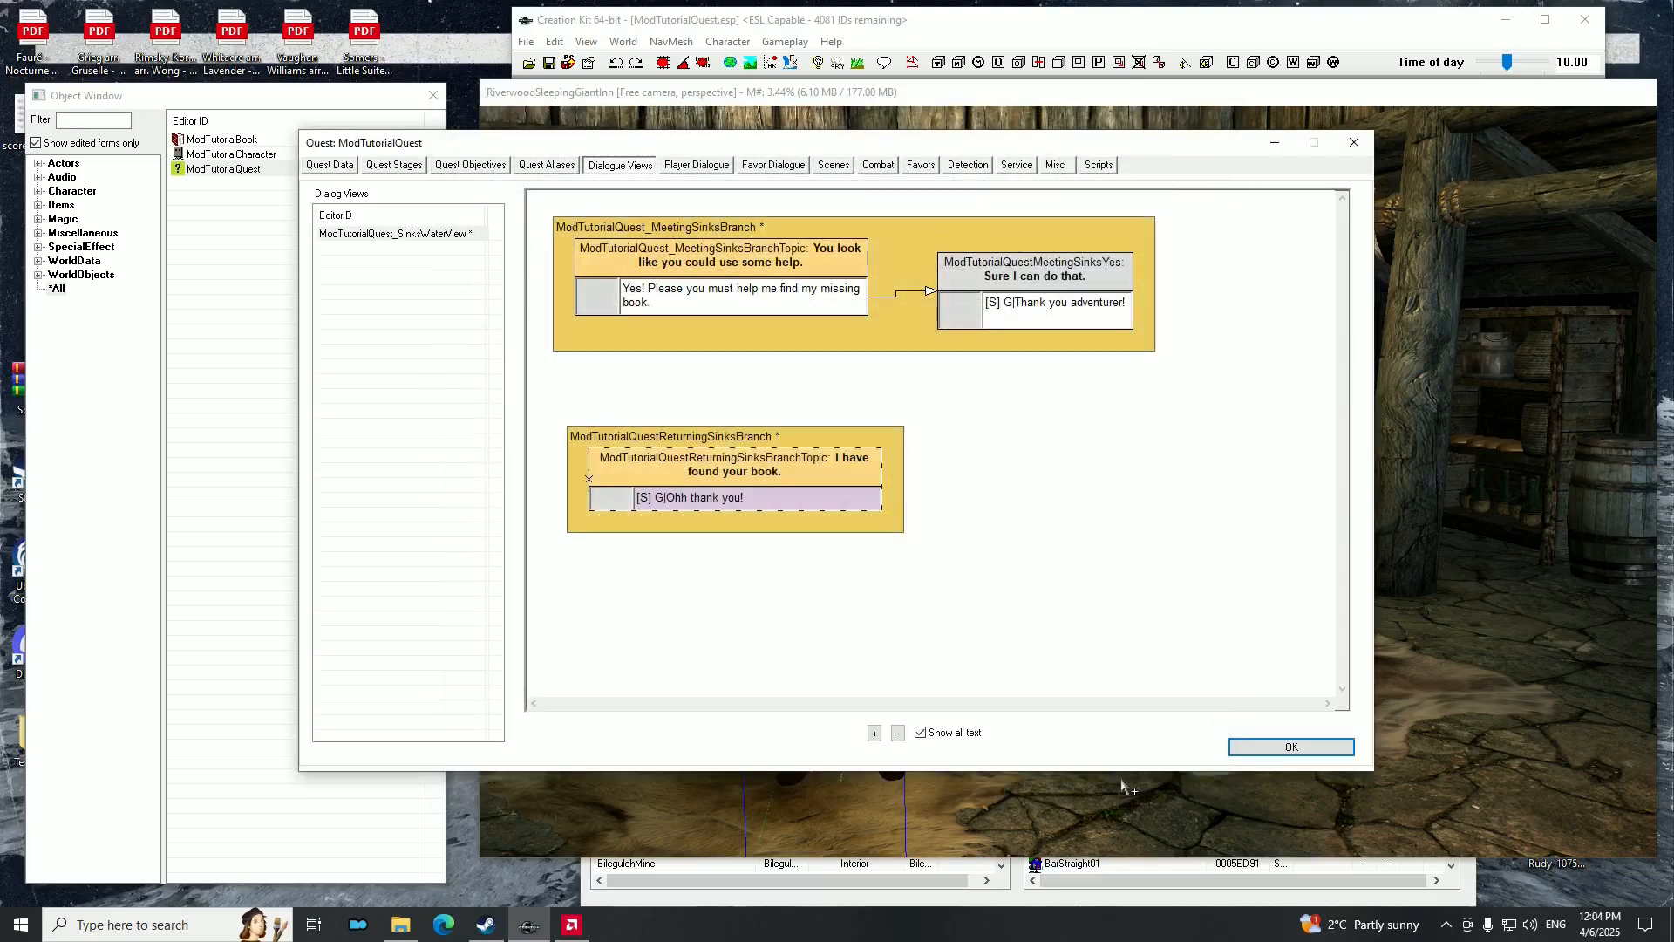
Accept and close the ModTutorialQuest window, and save the plugin.
left_click(1289, 747)
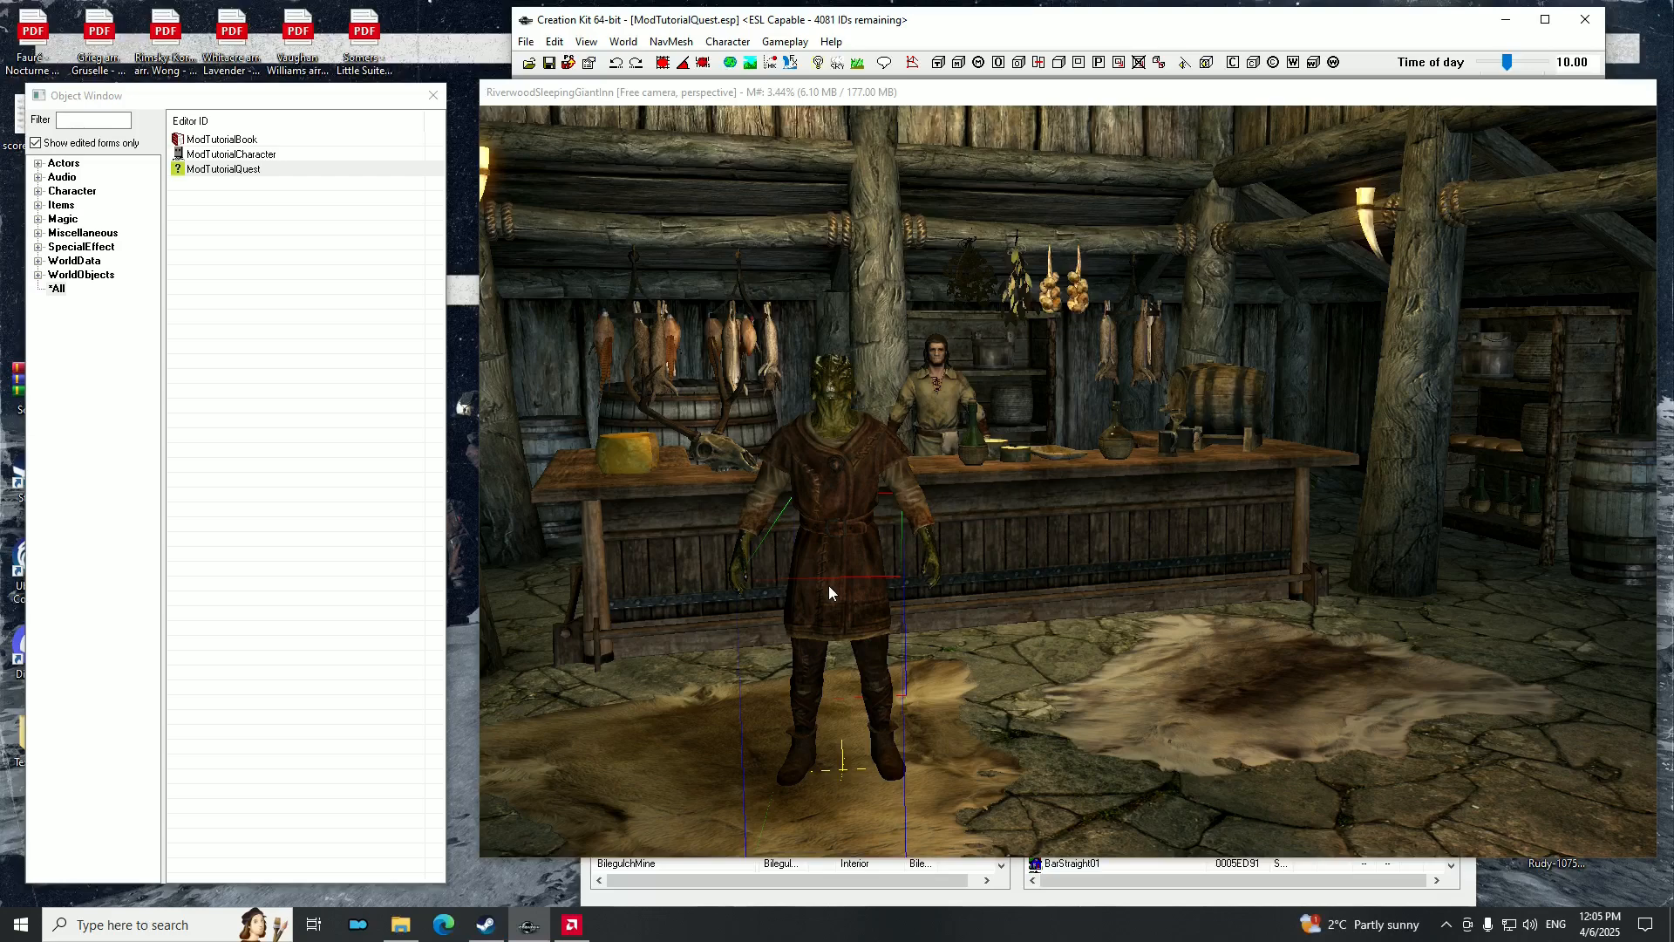
key("ctrl+s")
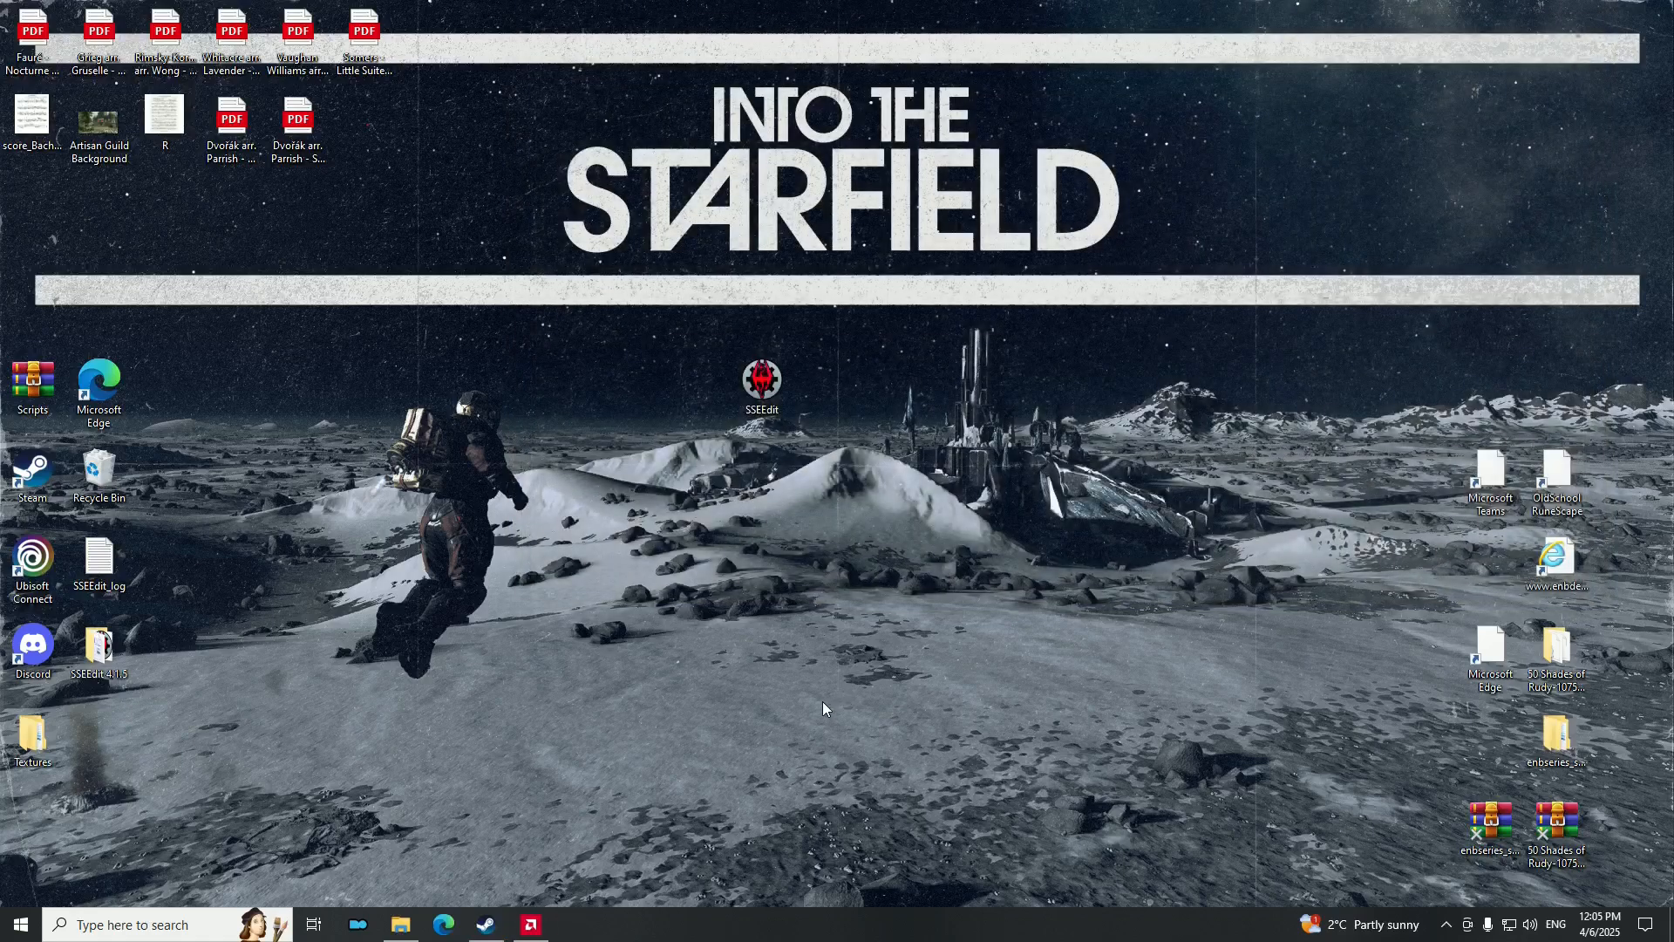
Launch SSEEdit from the desktop.
mouse_move(754, 402)
left_mouse_down()
mouse_move(713, 452)
mouse_move(759, 396)
left_mouse_up()
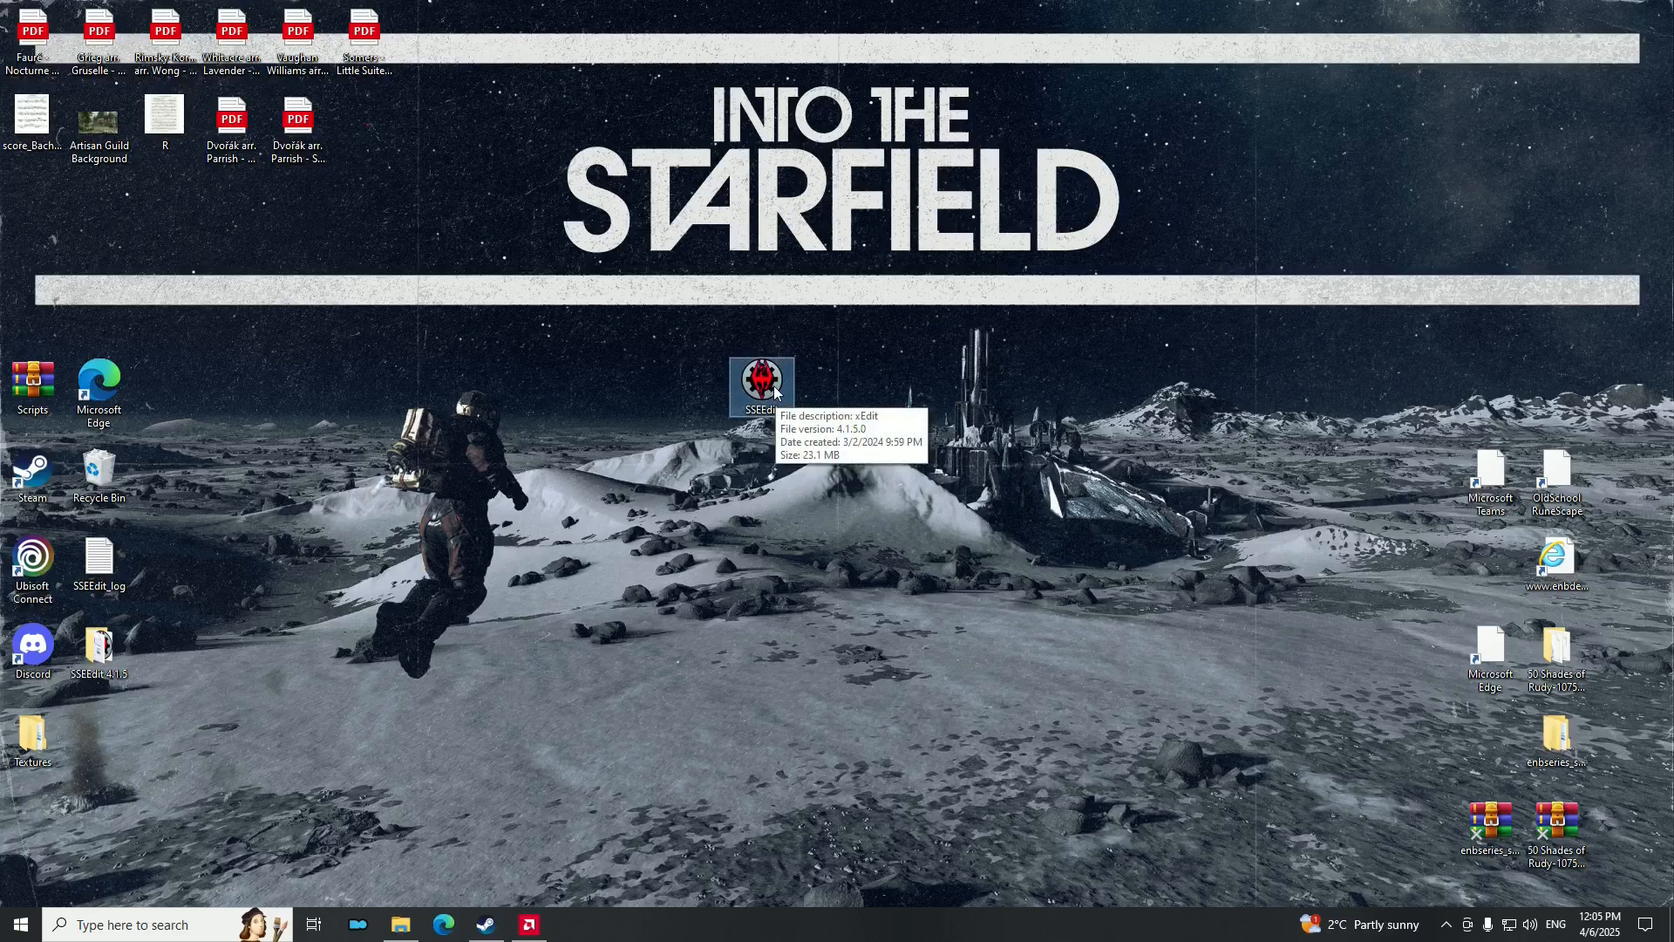
left_click_drag(584, 281, 966, 546)
left_click_drag(616, 305, 903, 536)
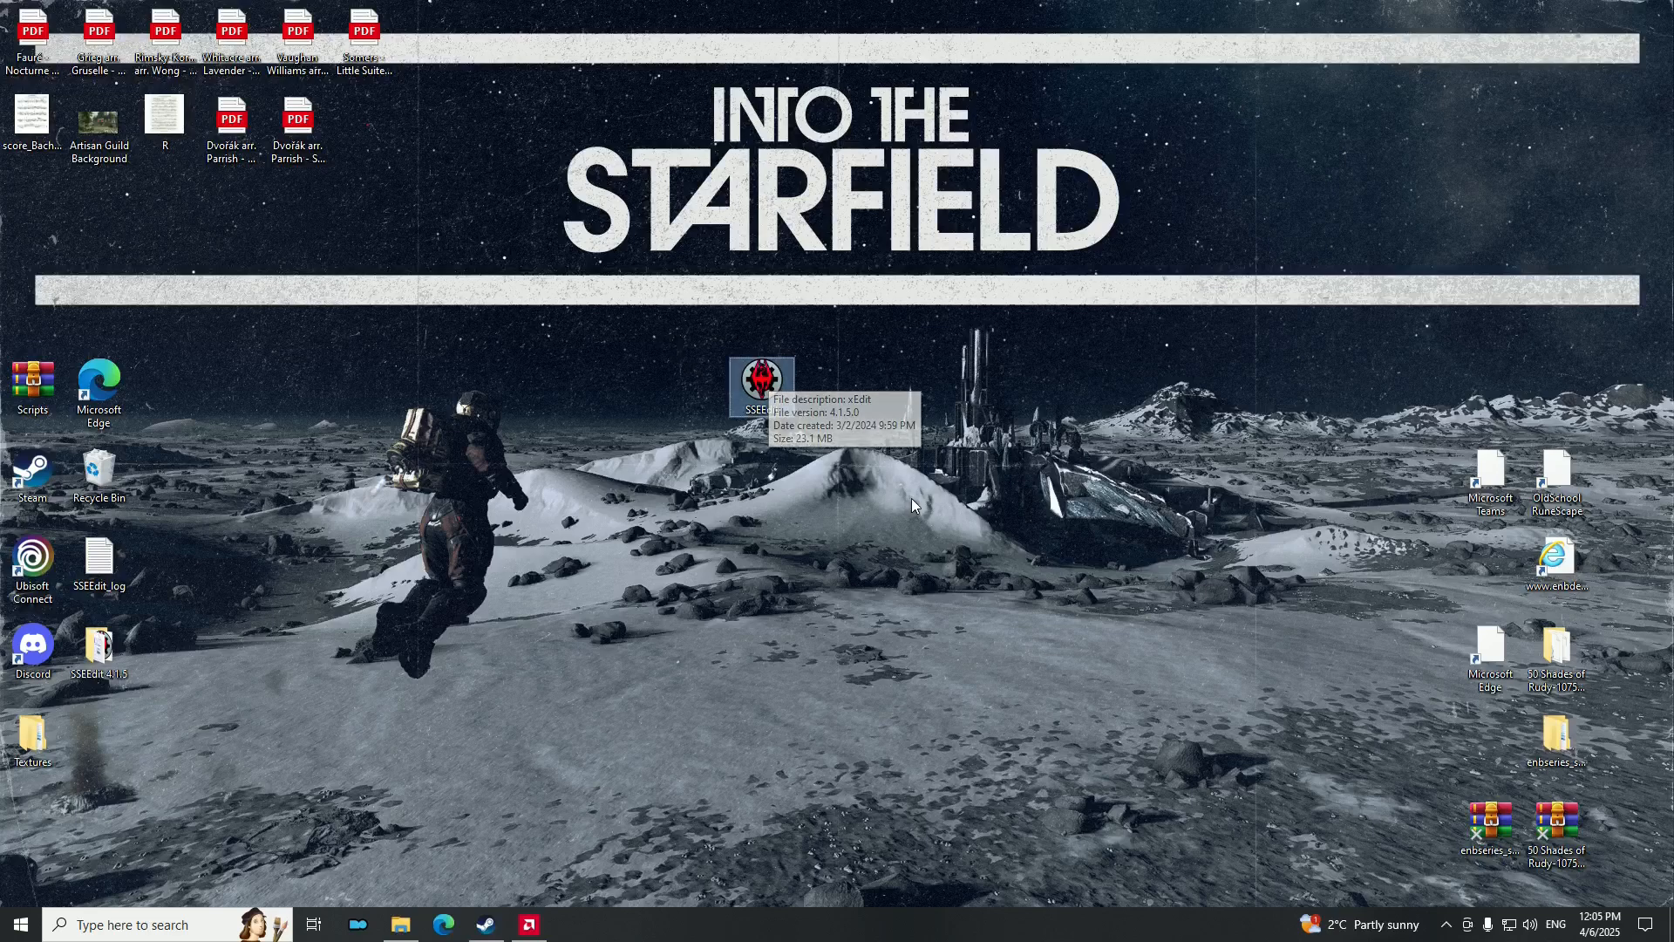
left_click_drag(631, 291, 924, 509)
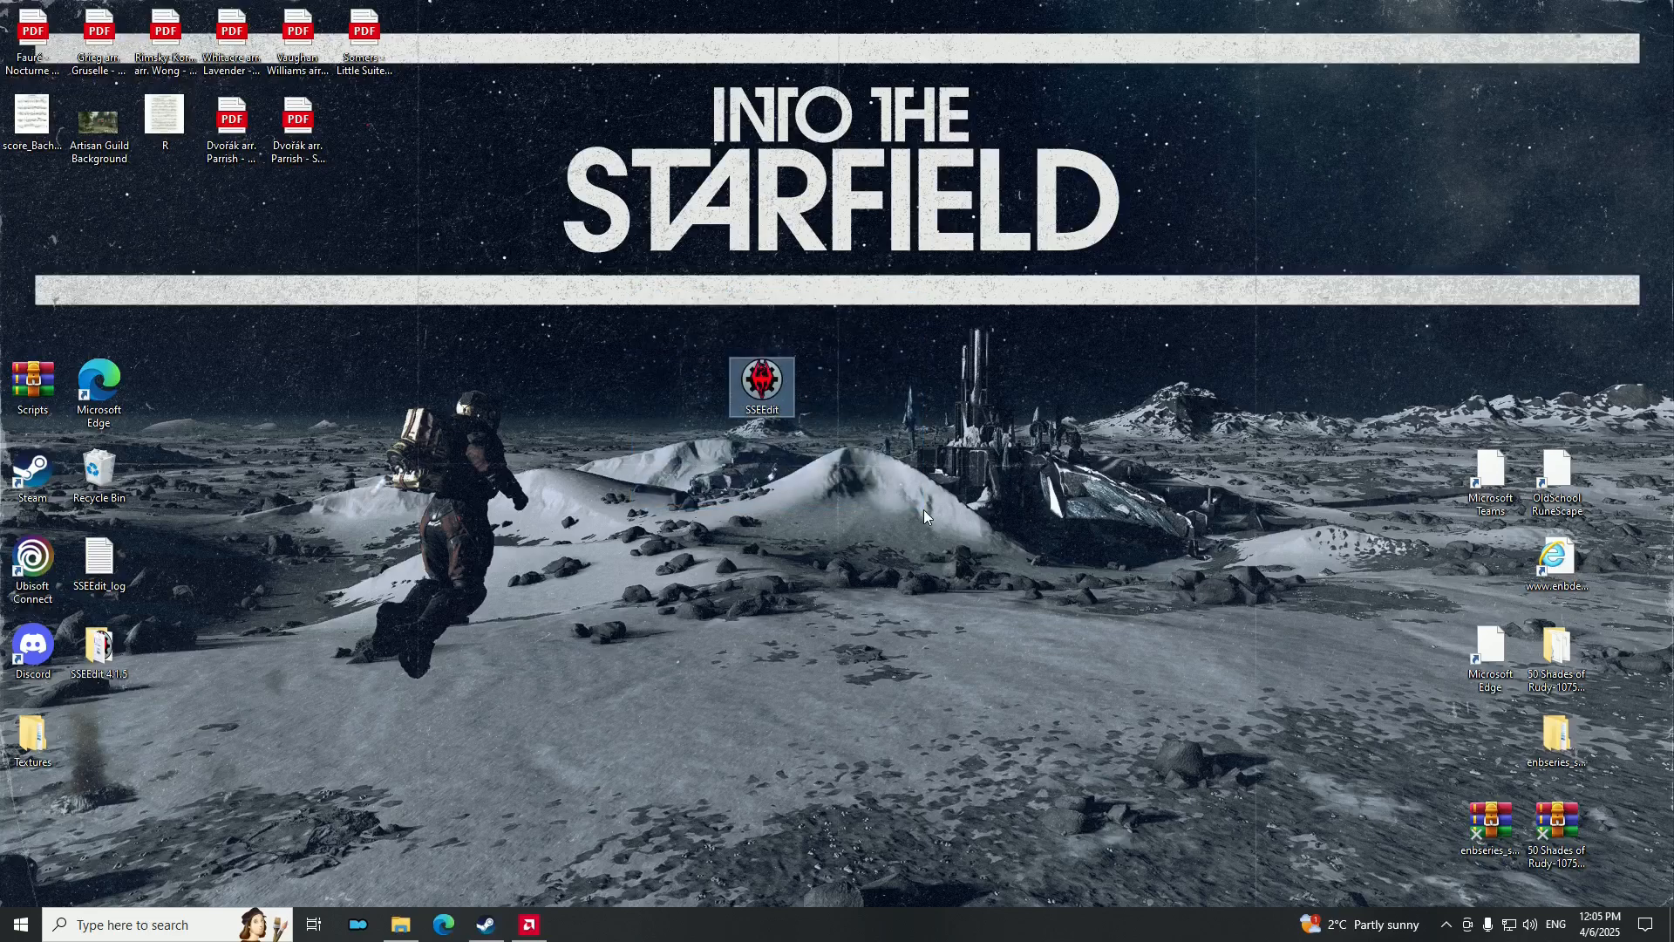
double_click(776, 387)
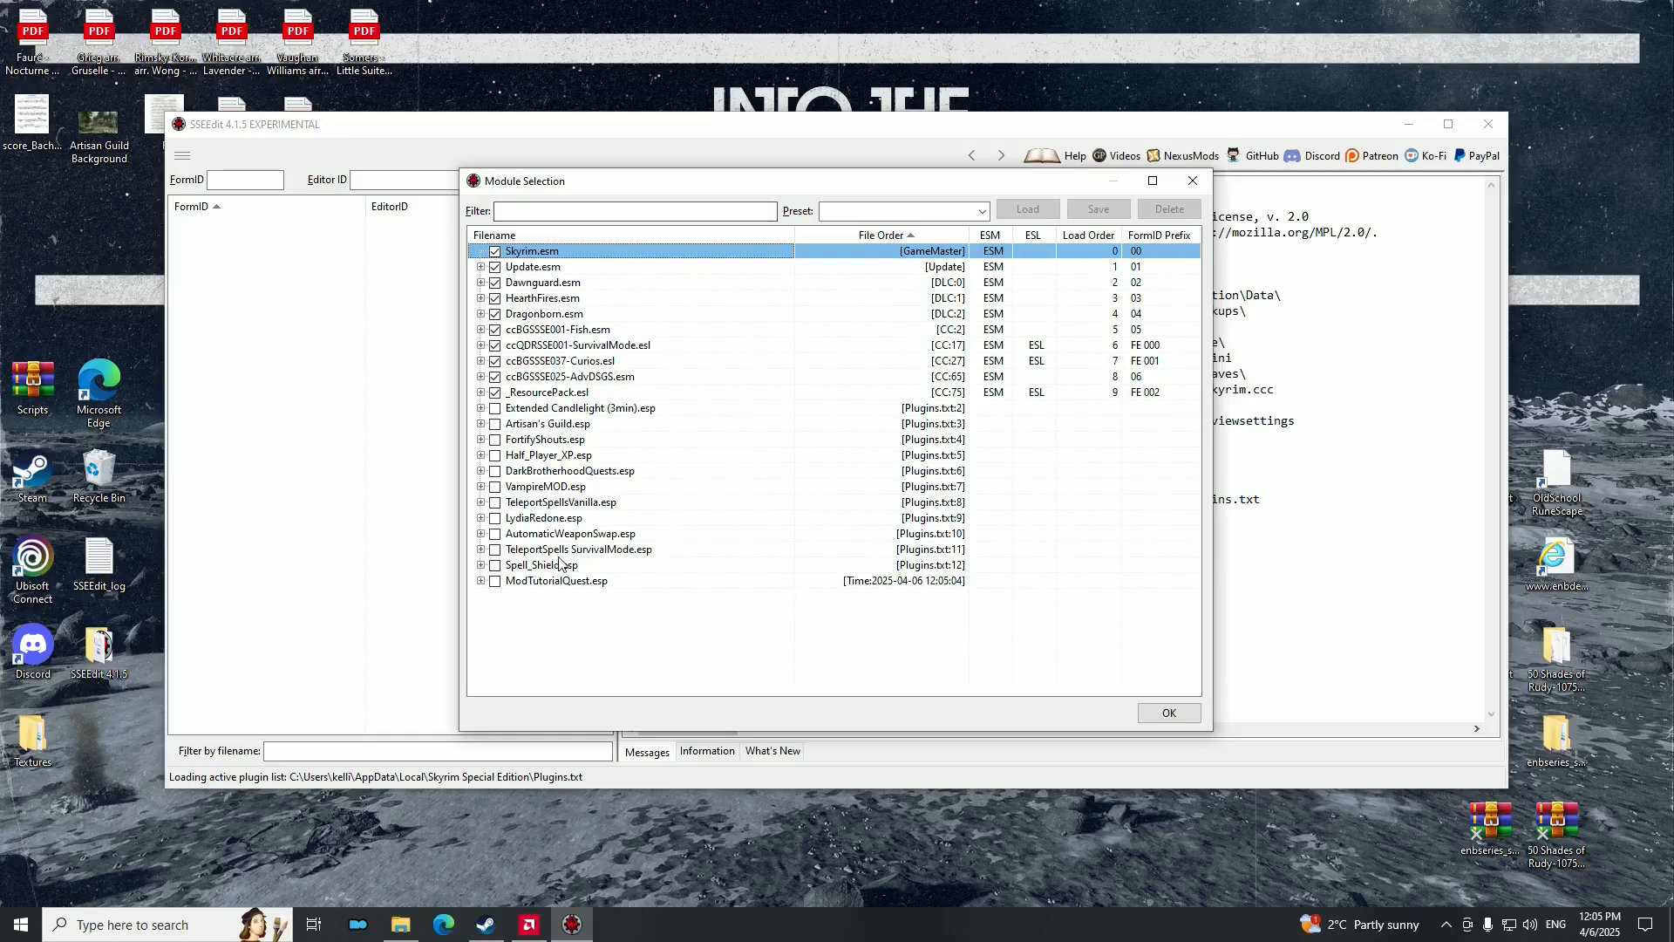
Deselect all modules in the module selection, tick only ModTutorialQuest.esp, and load it.
right_click(520, 626)
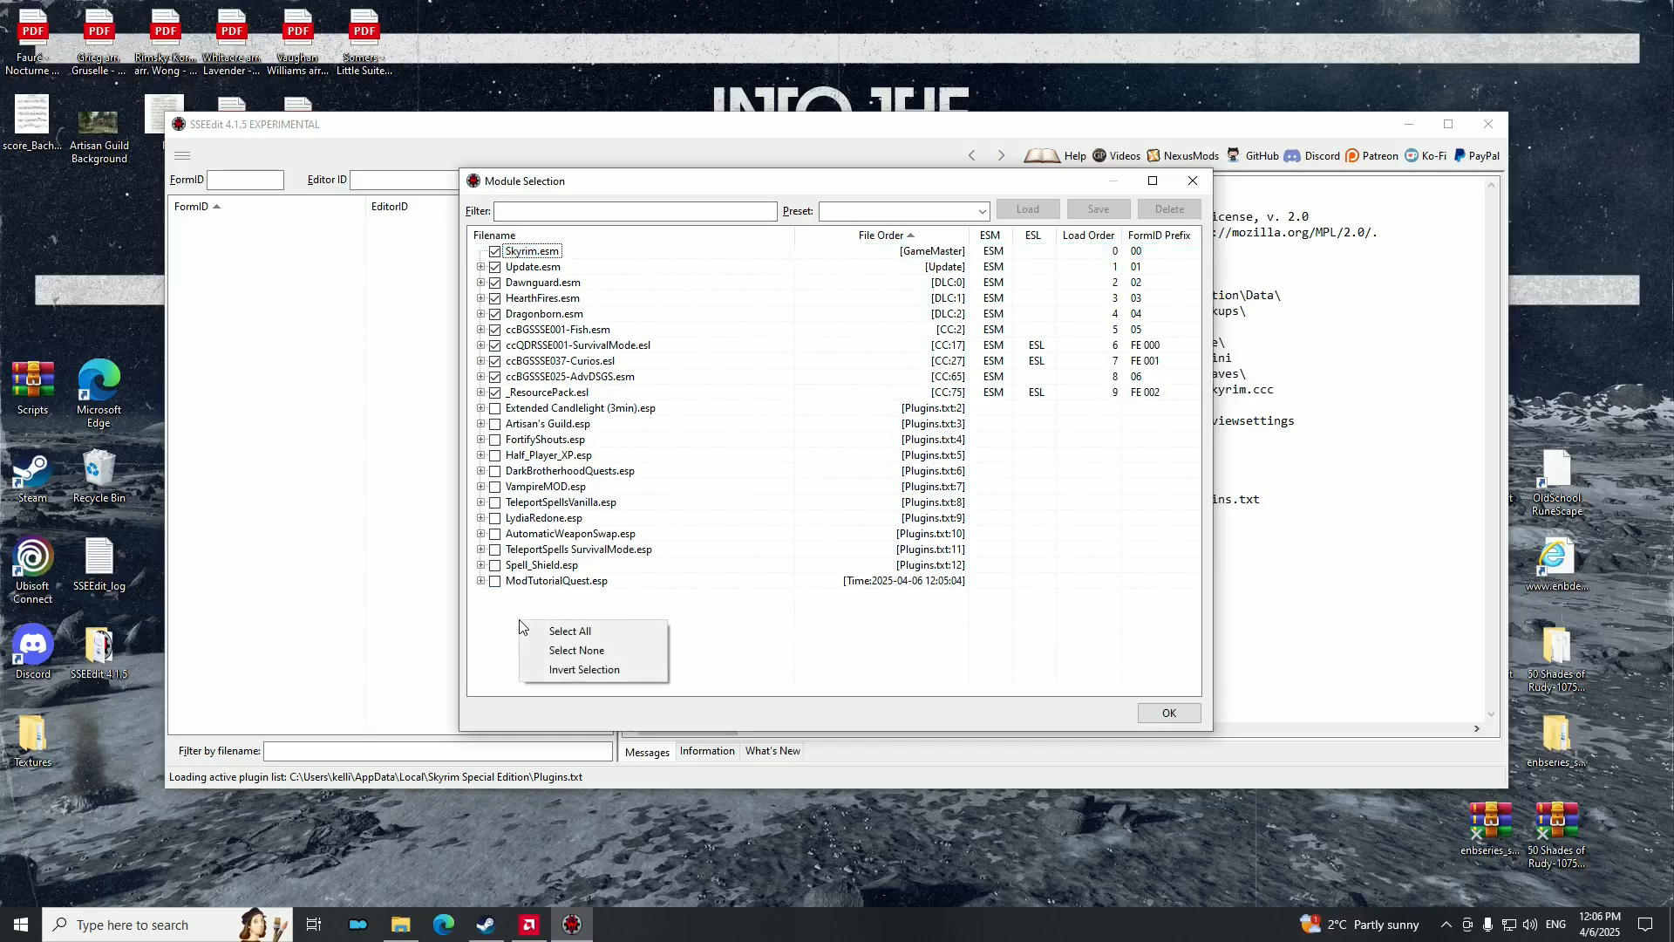
left_click(614, 652)
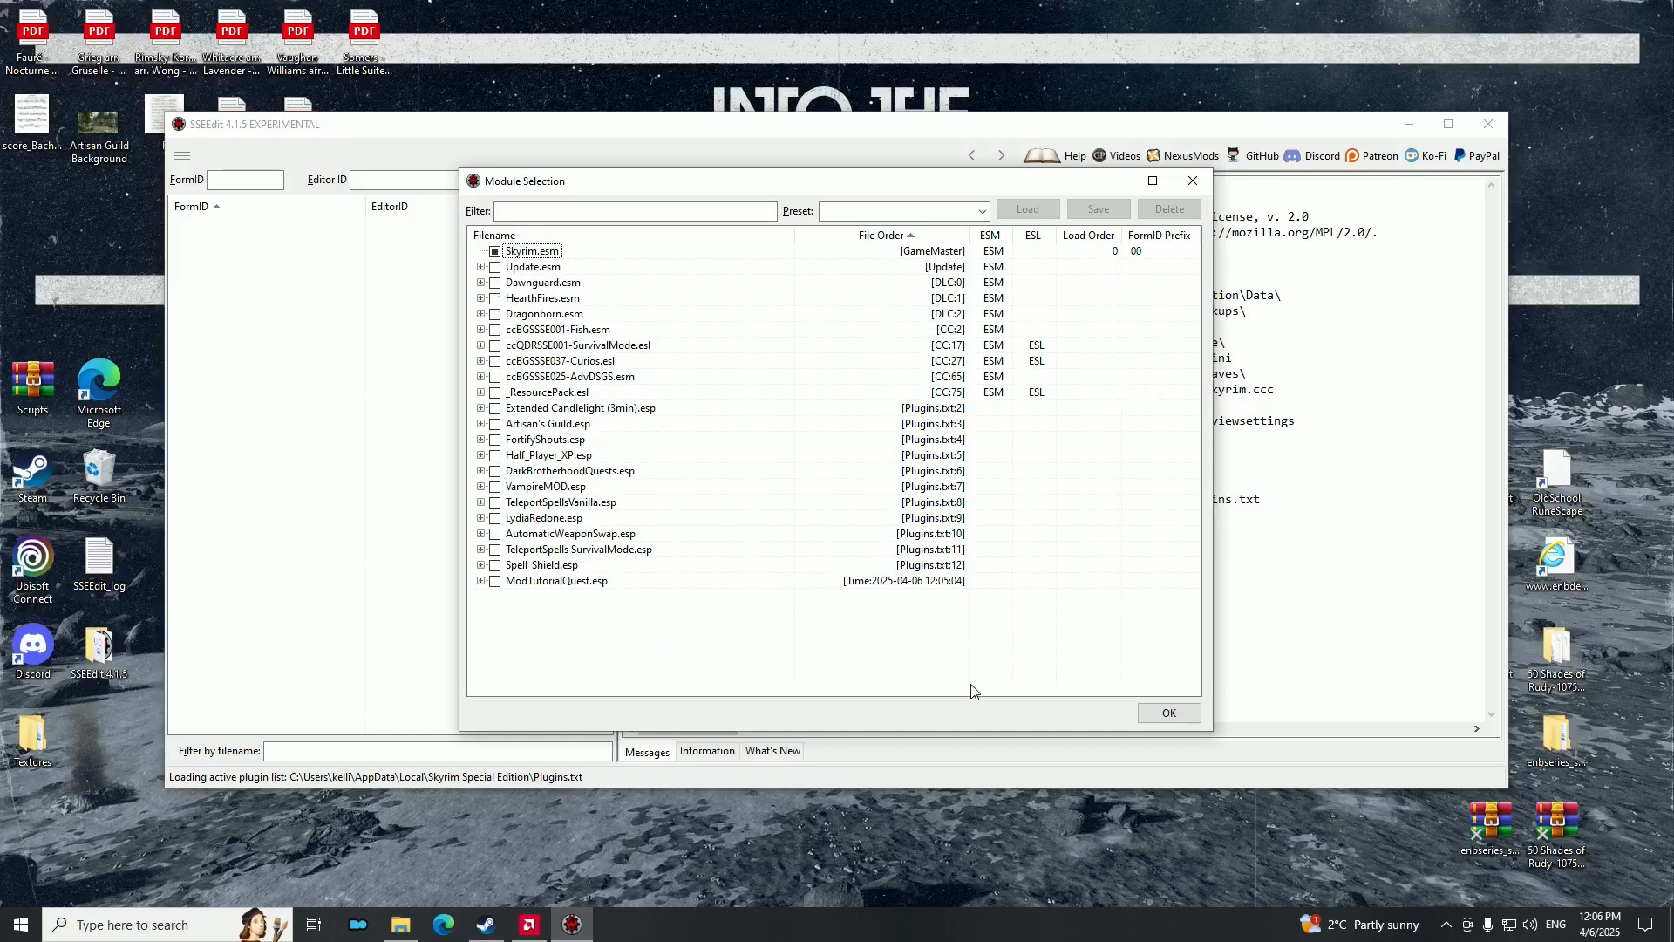
left_click(495, 581)
left_click(1162, 715)
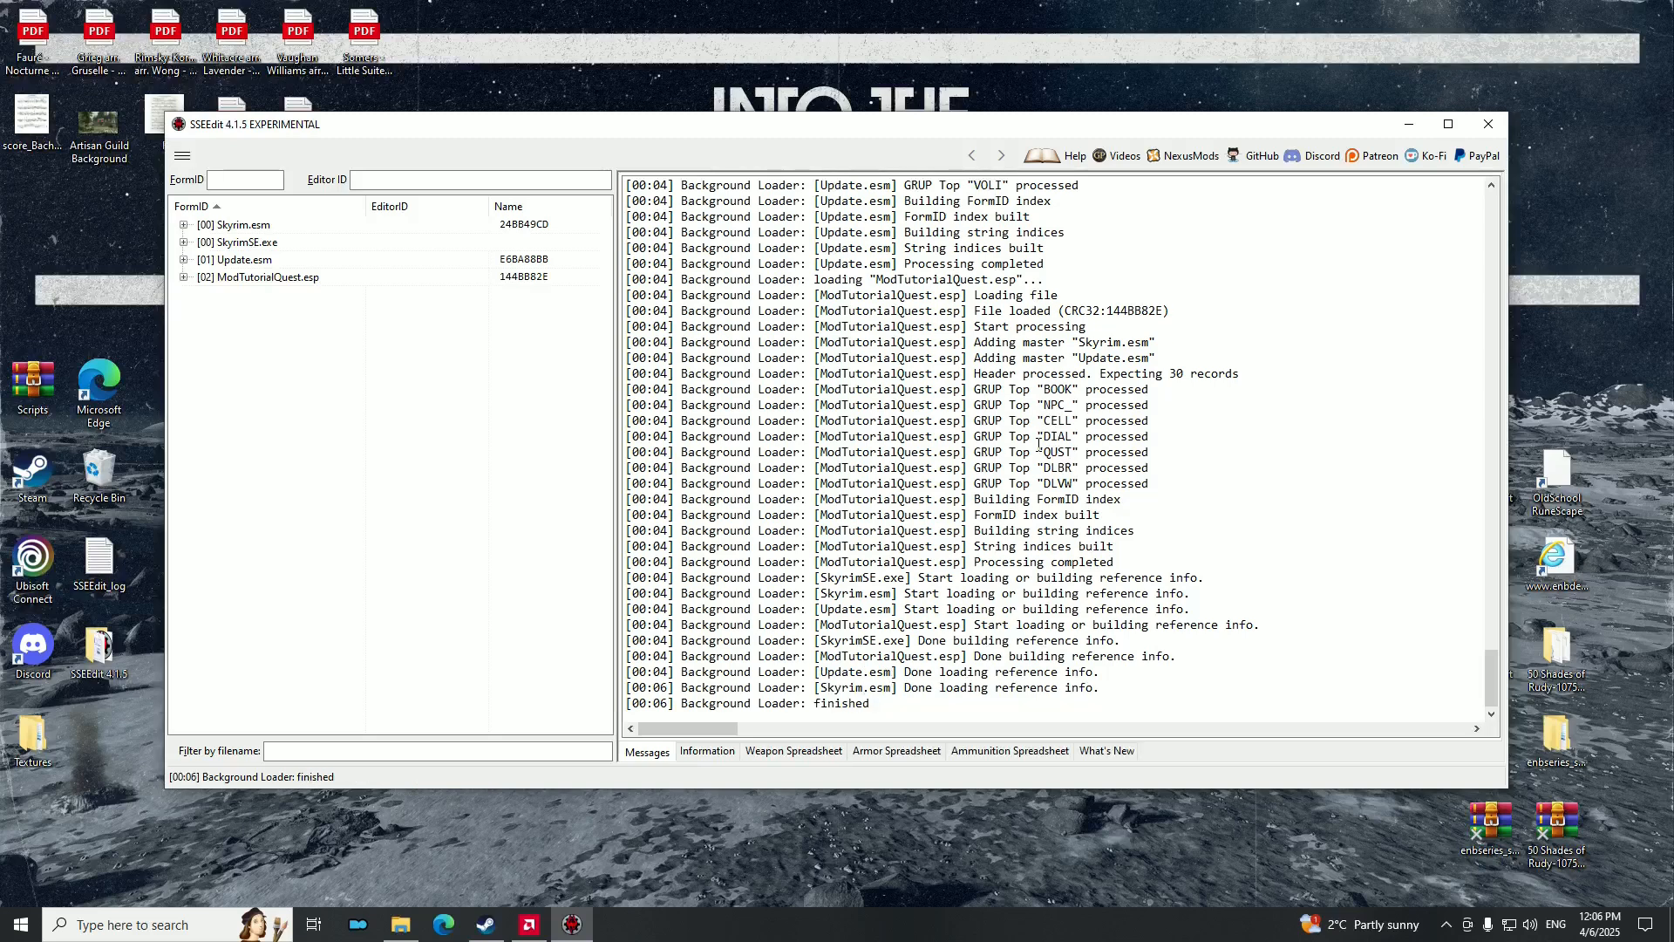
left_click_drag(813, 705, 871, 703)
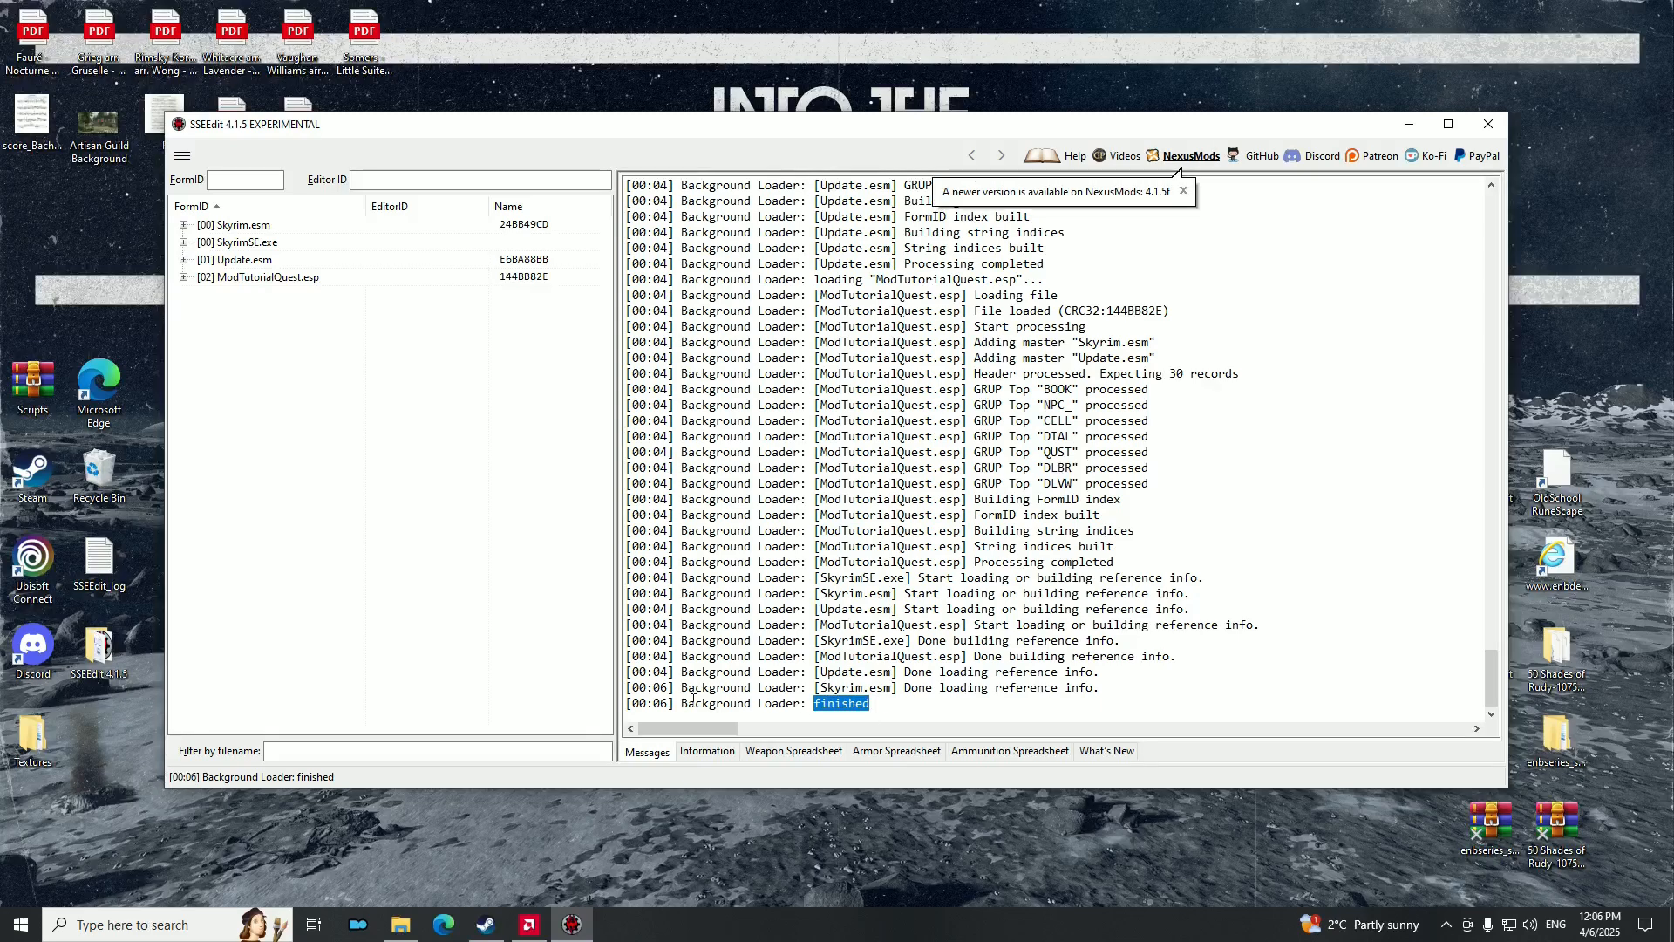
left_click_drag(678, 703, 891, 706)
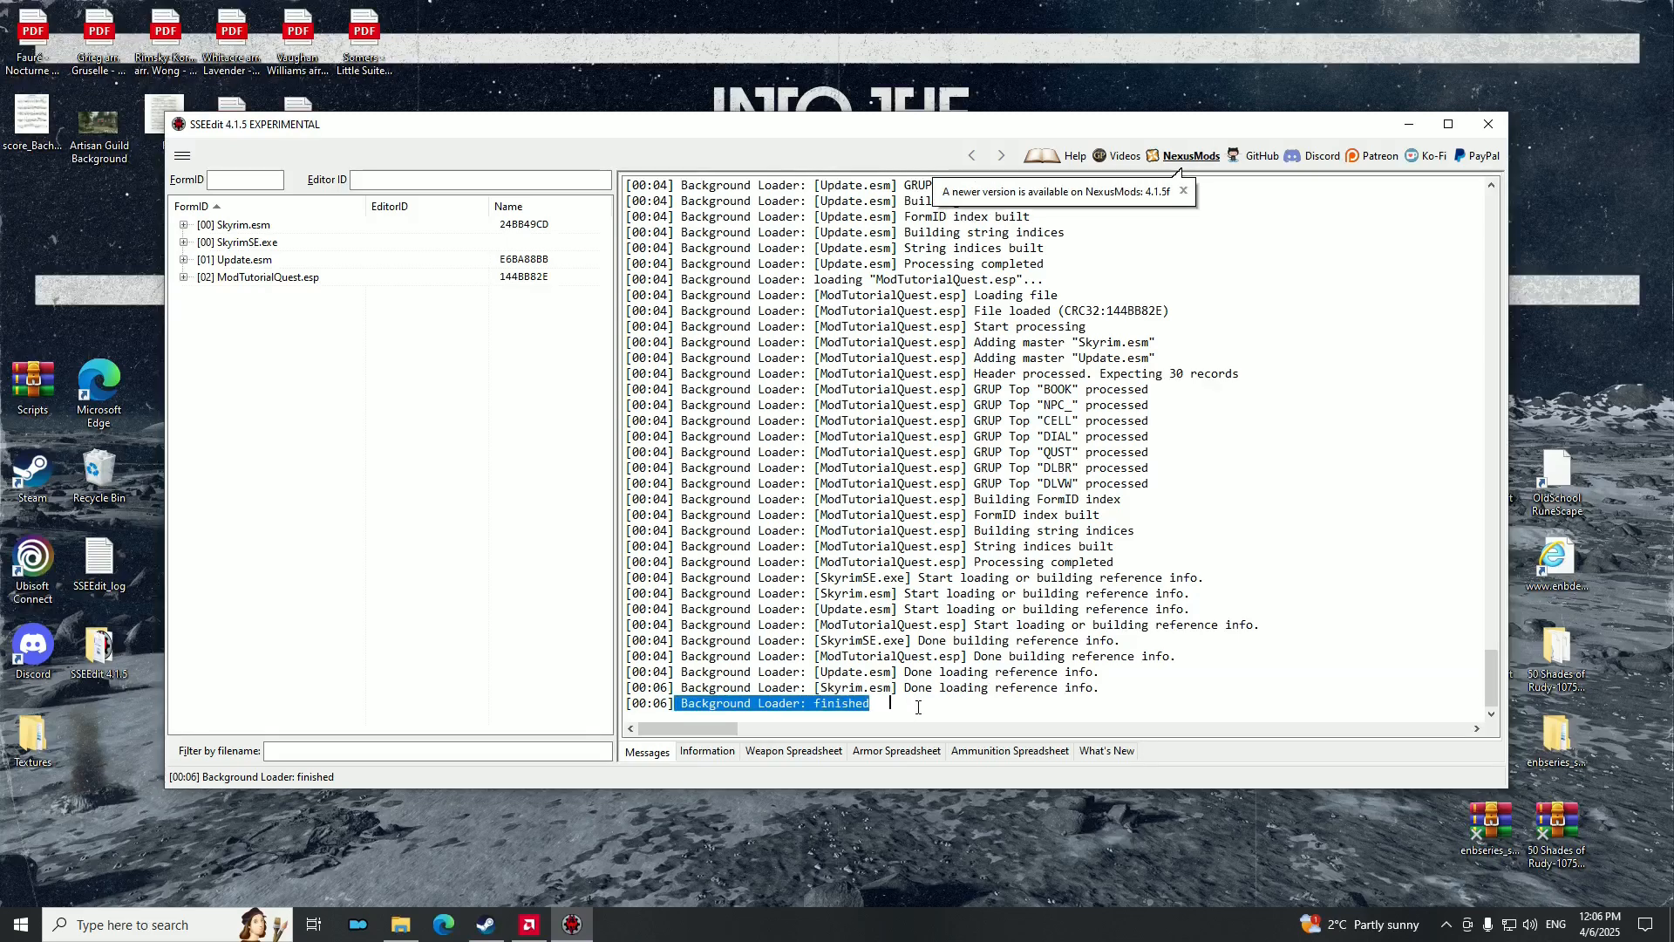
left_click(917, 707)
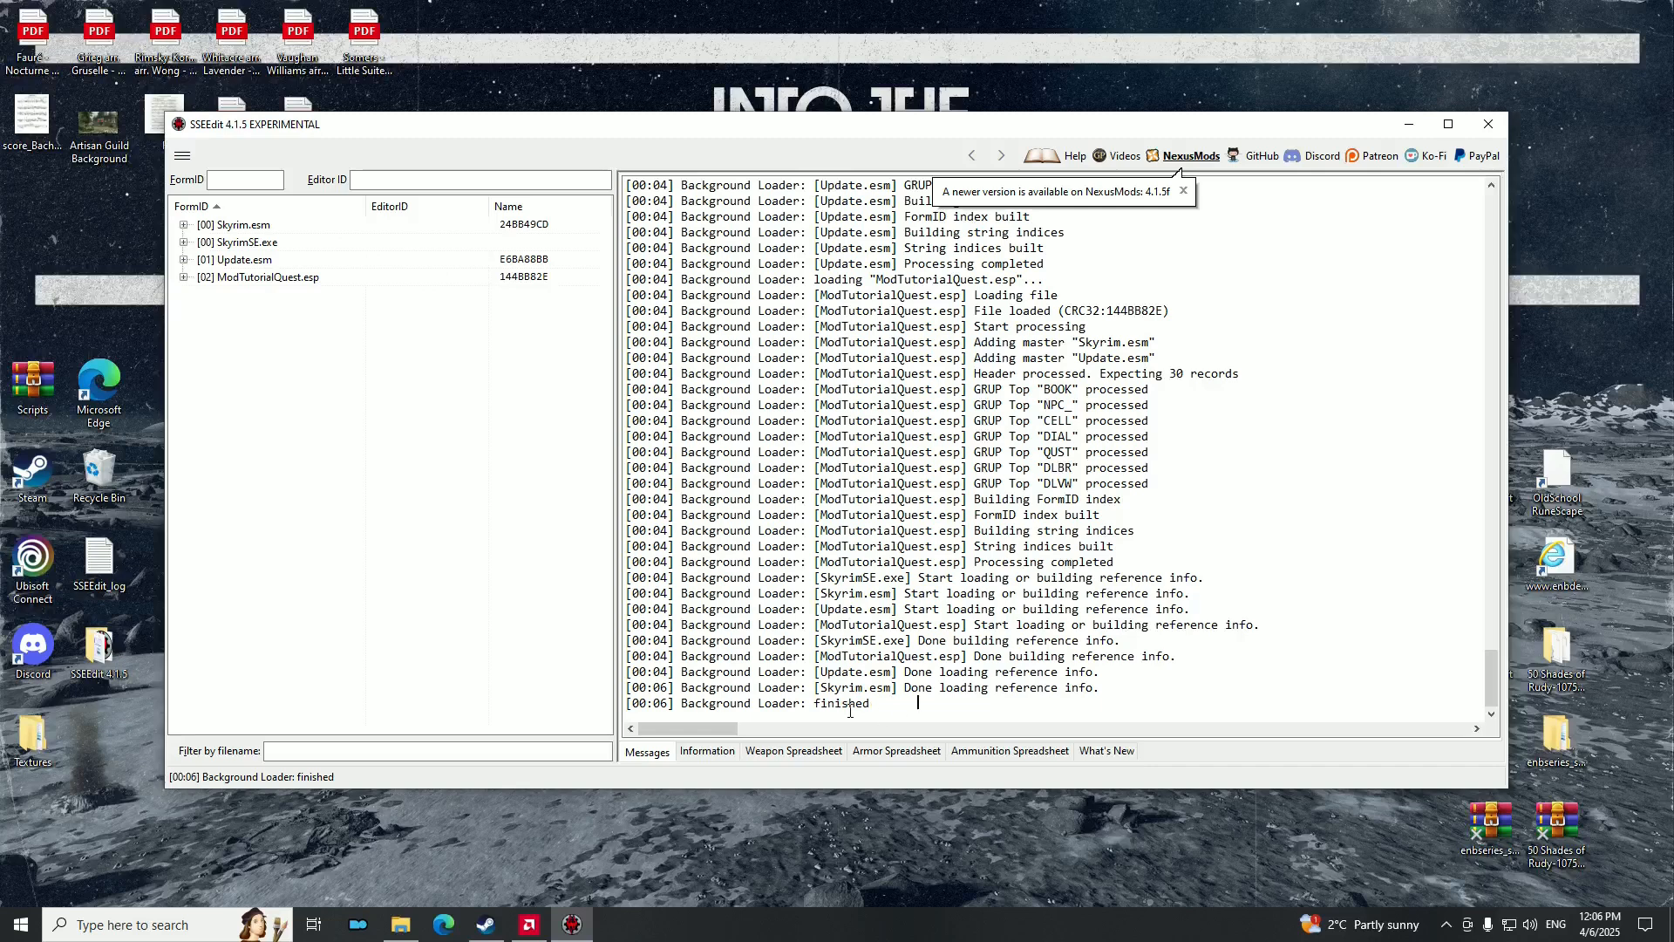
Create a SEQ file for ModTutorialQuest.esp and close SSEEdit.
right_click(240, 281)
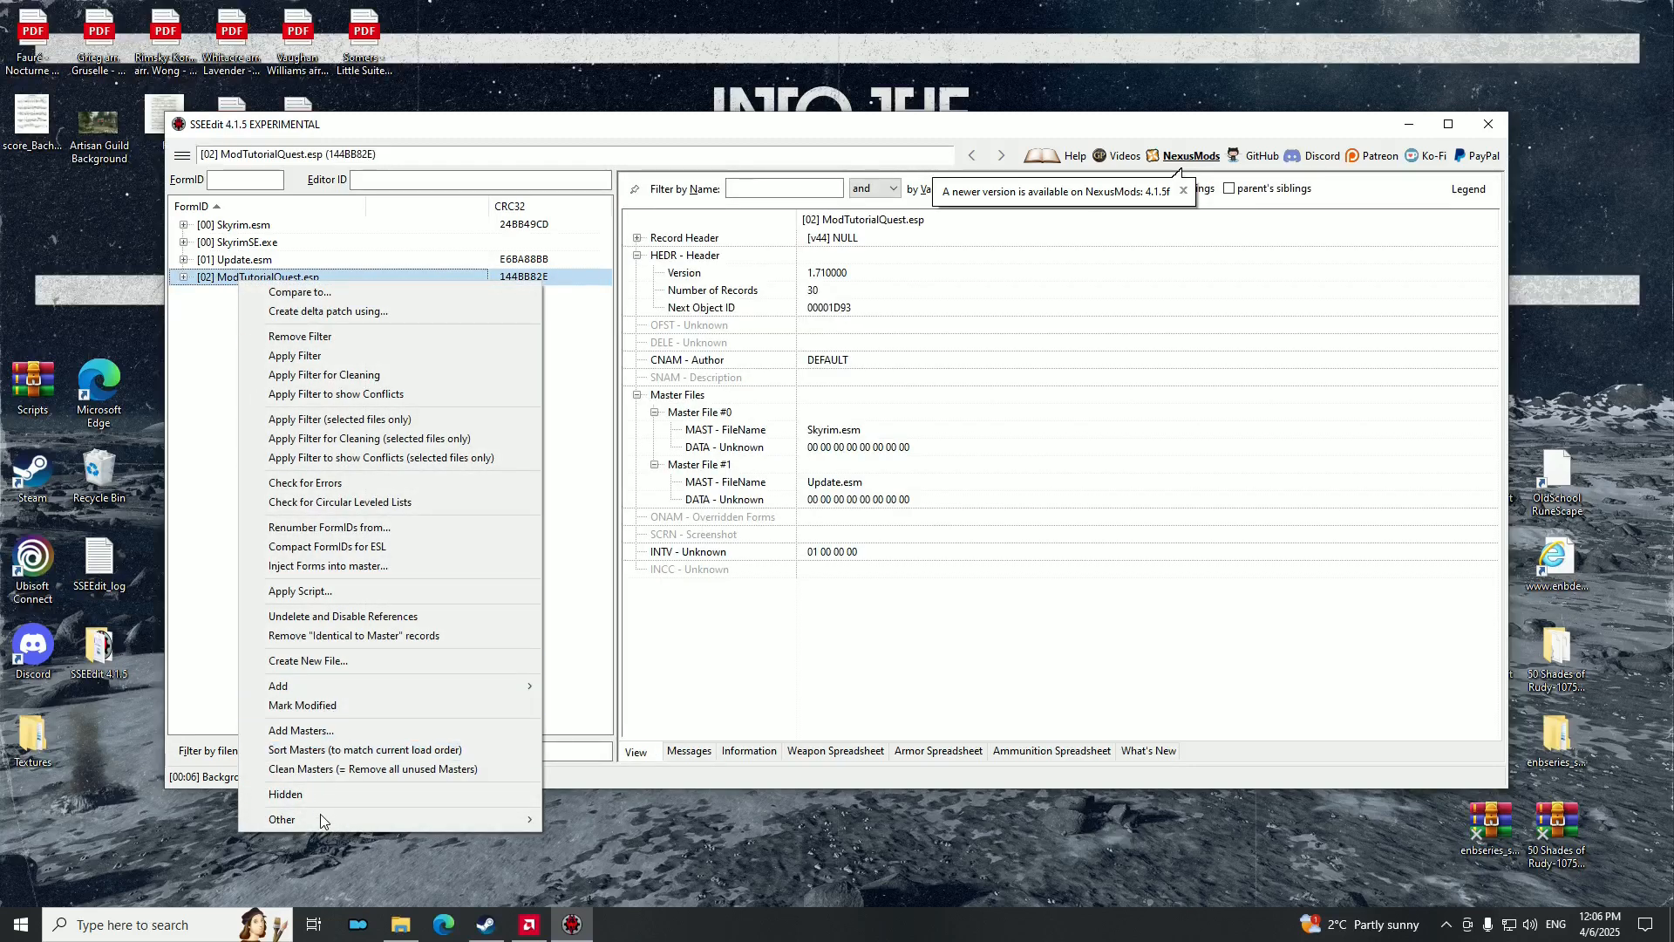
mouse_move(322, 818)
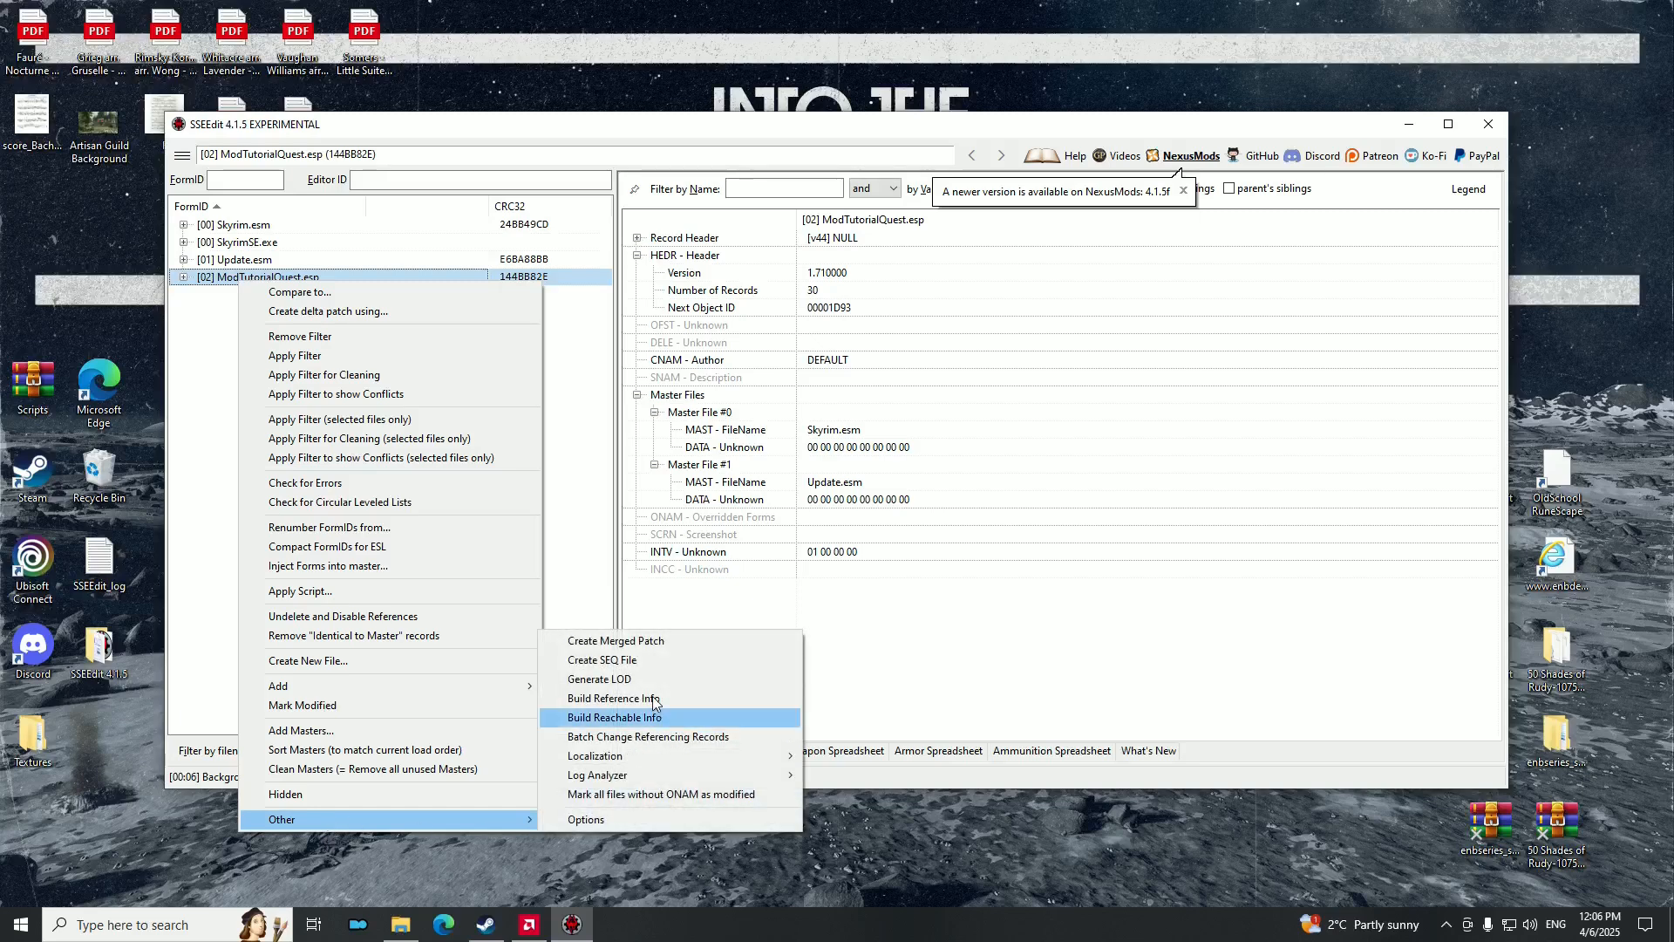
left_click(642, 659)
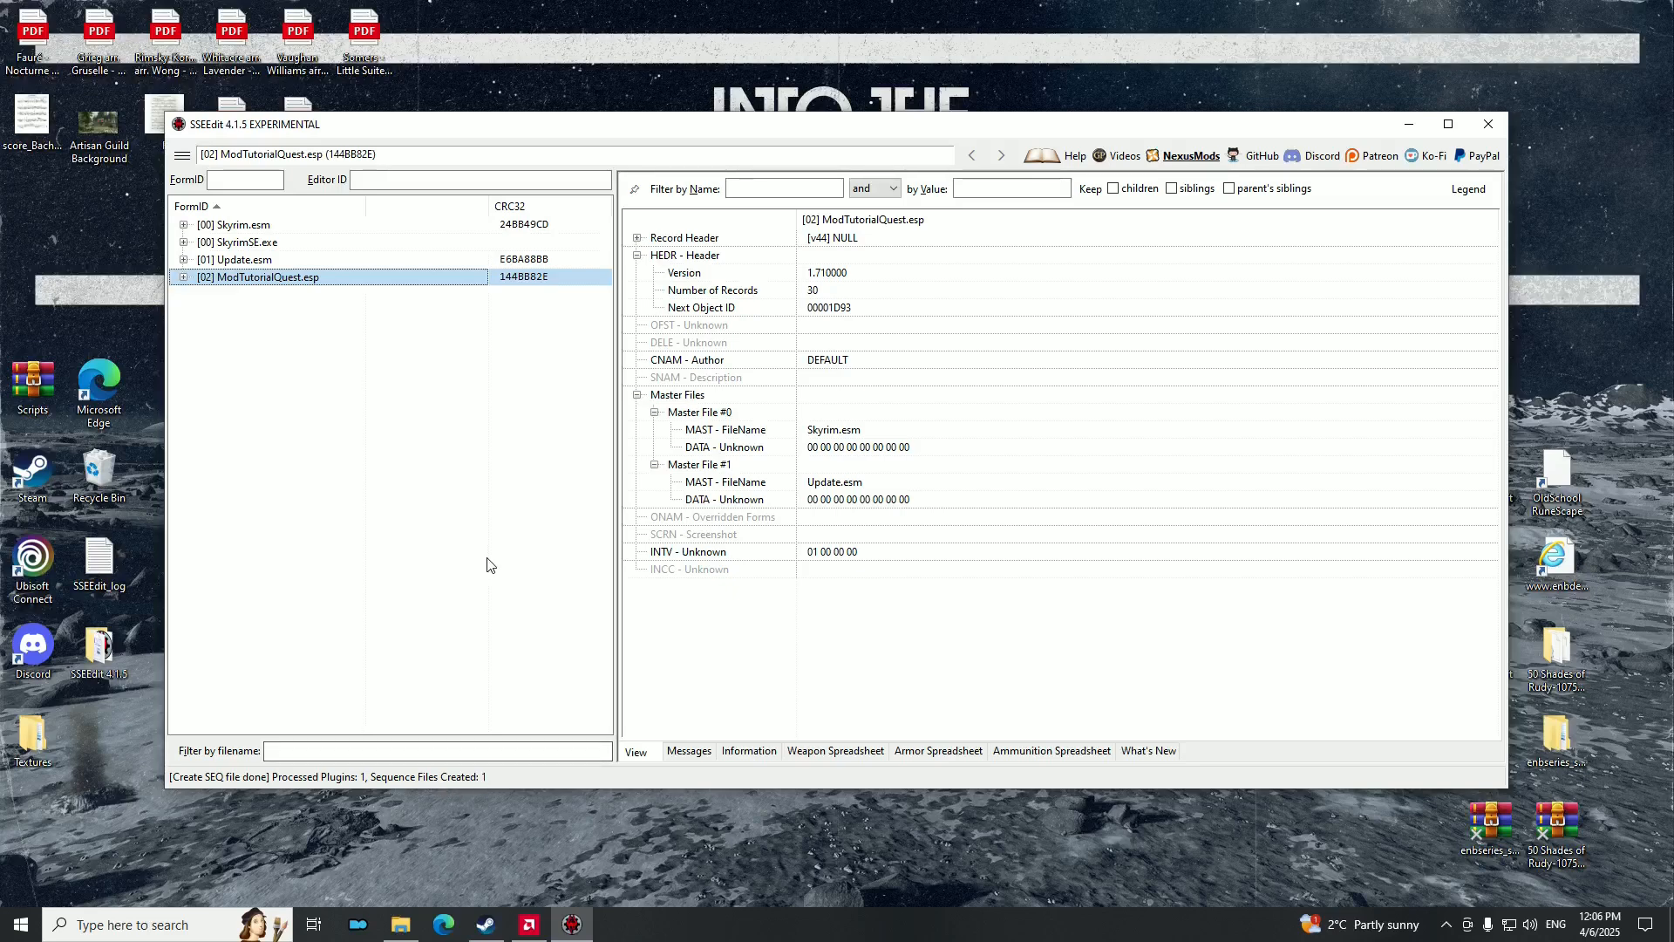
left_click(1488, 124)
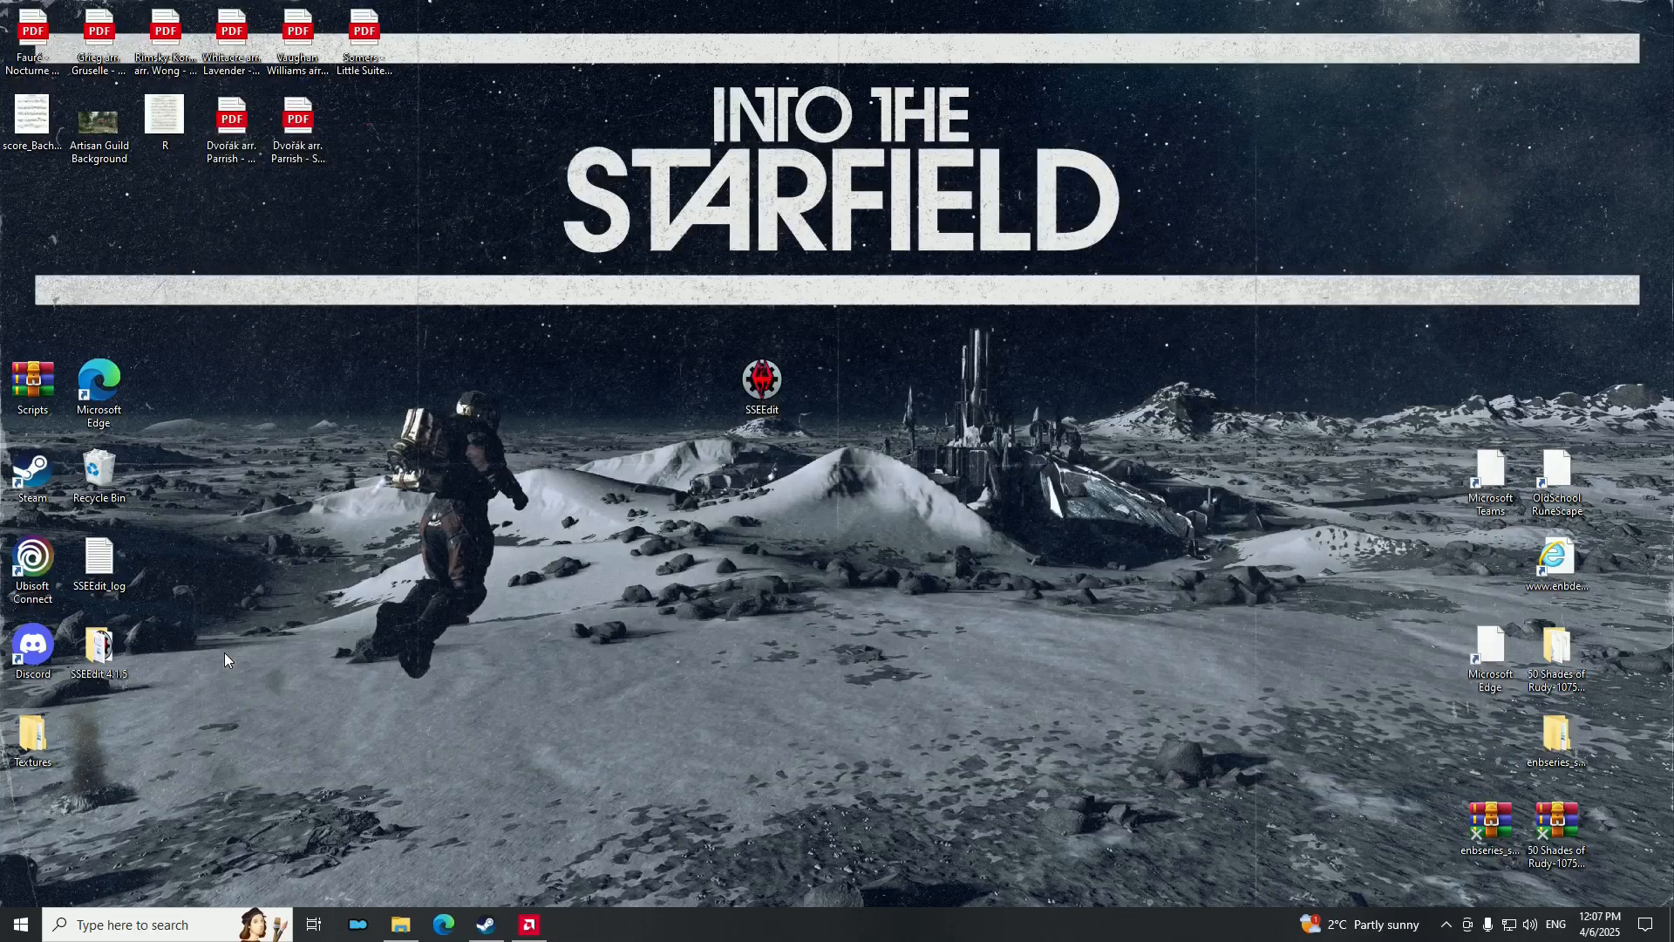
Switch to File Explorer and delete the old ModTutorialQuest WinRAR archive from Skyrim Special Edition's Data folder.
left_click(400, 925)
left_click(58, 280)
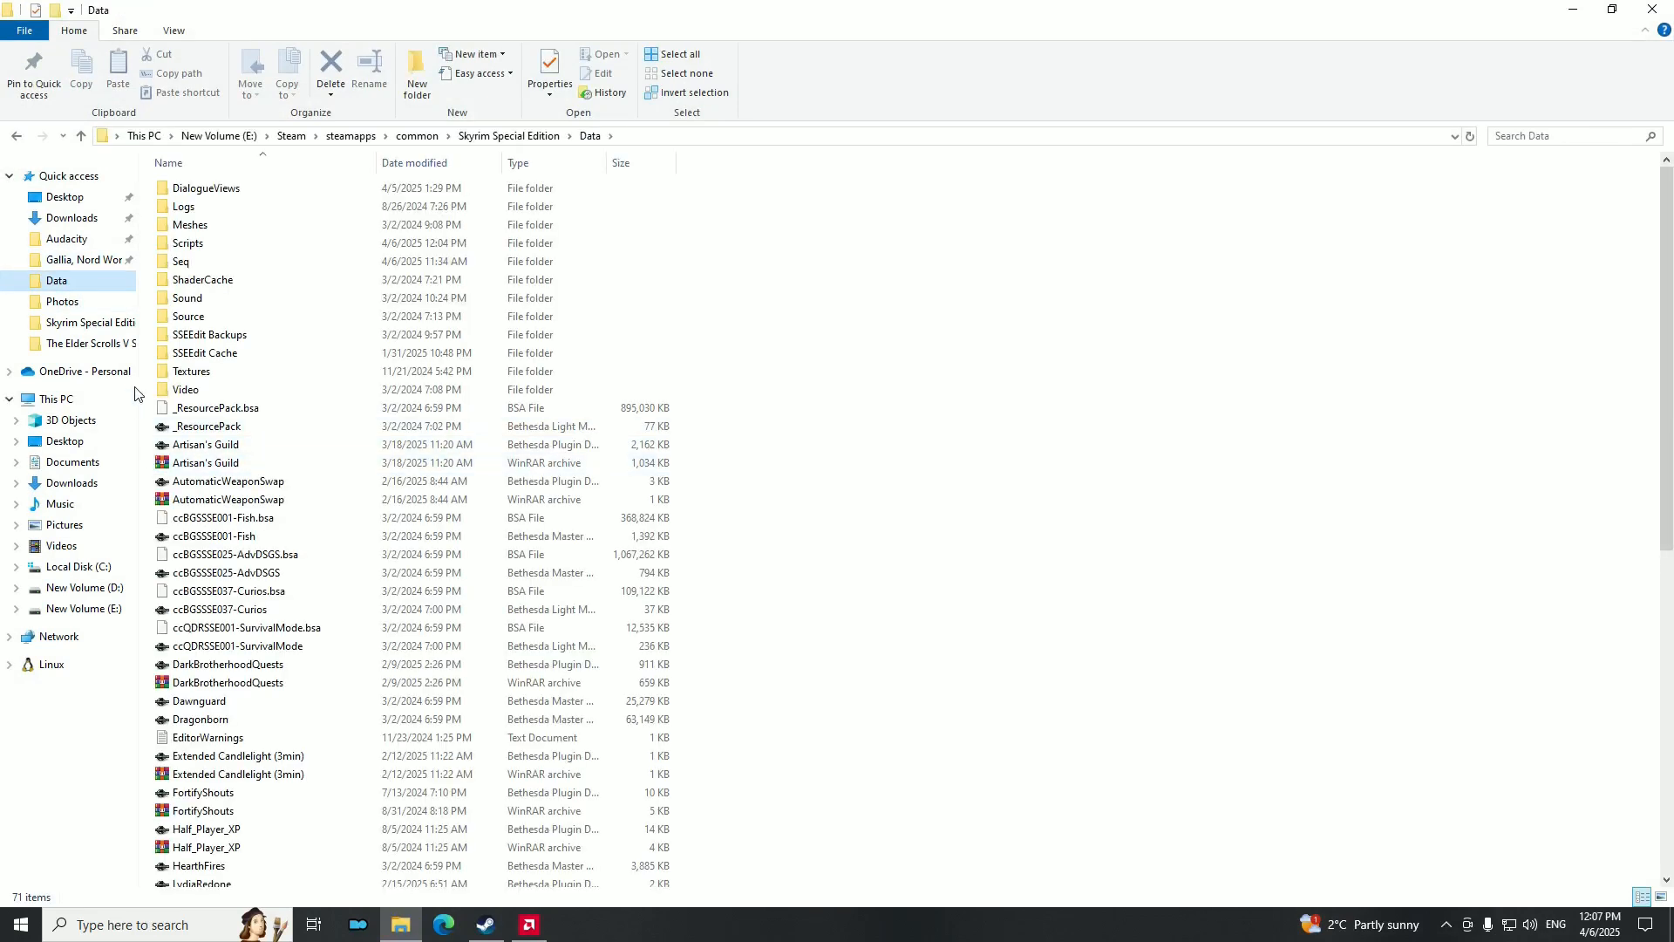
scroll(273, 466, "down", 2)
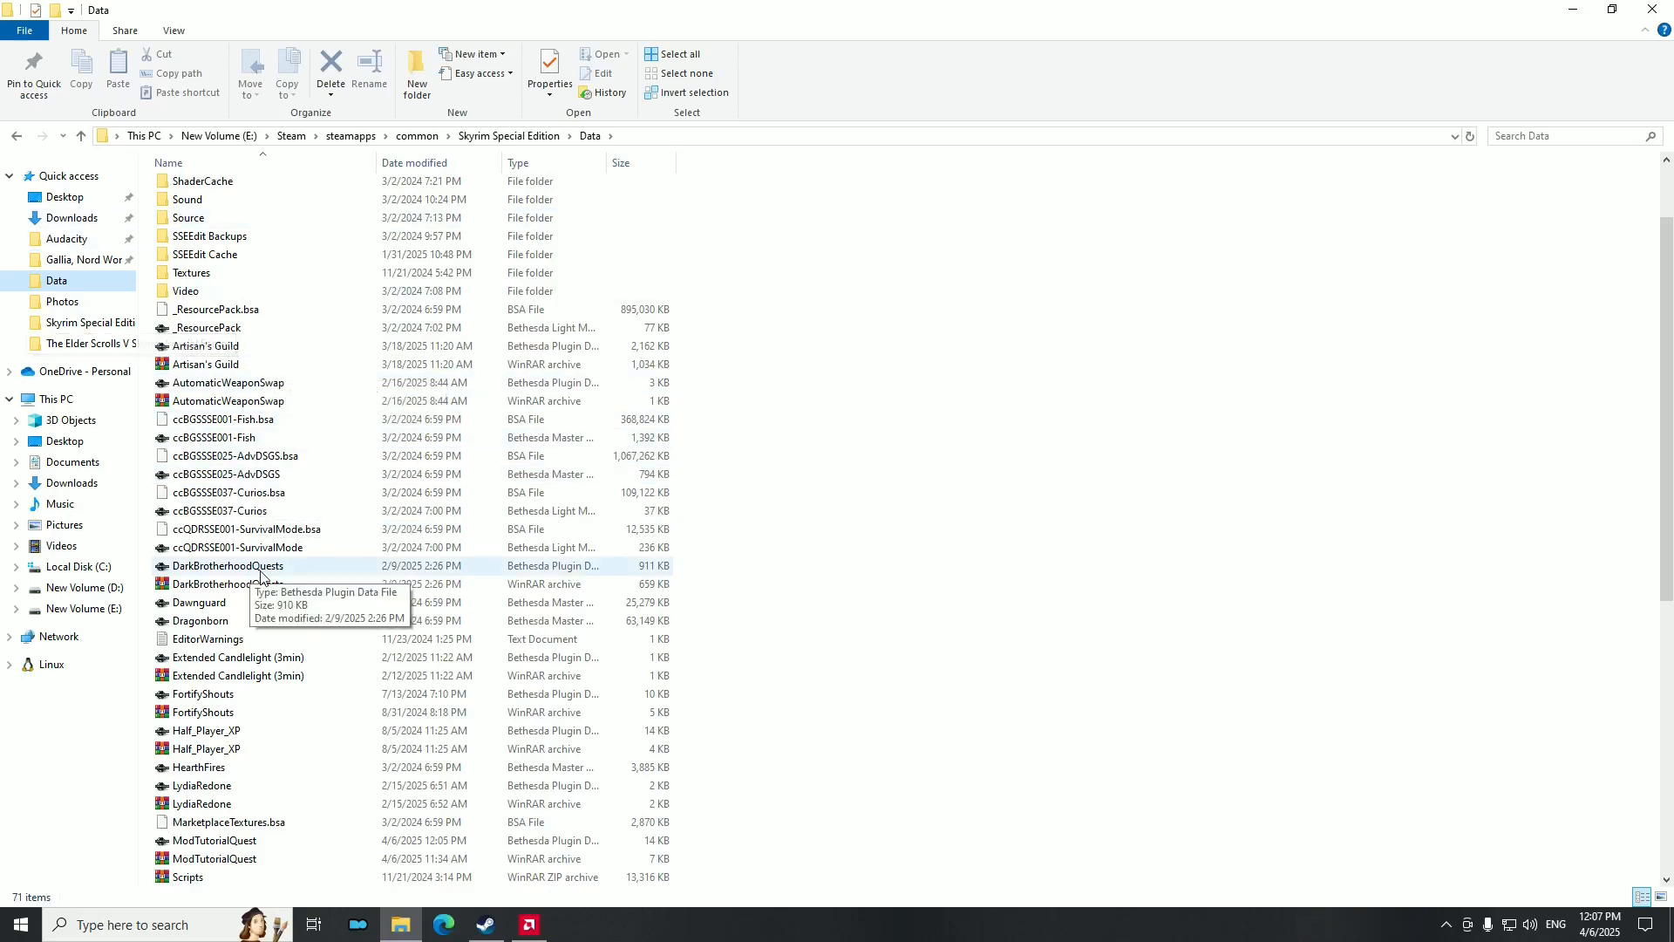
scroll(264, 576, "down", 3)
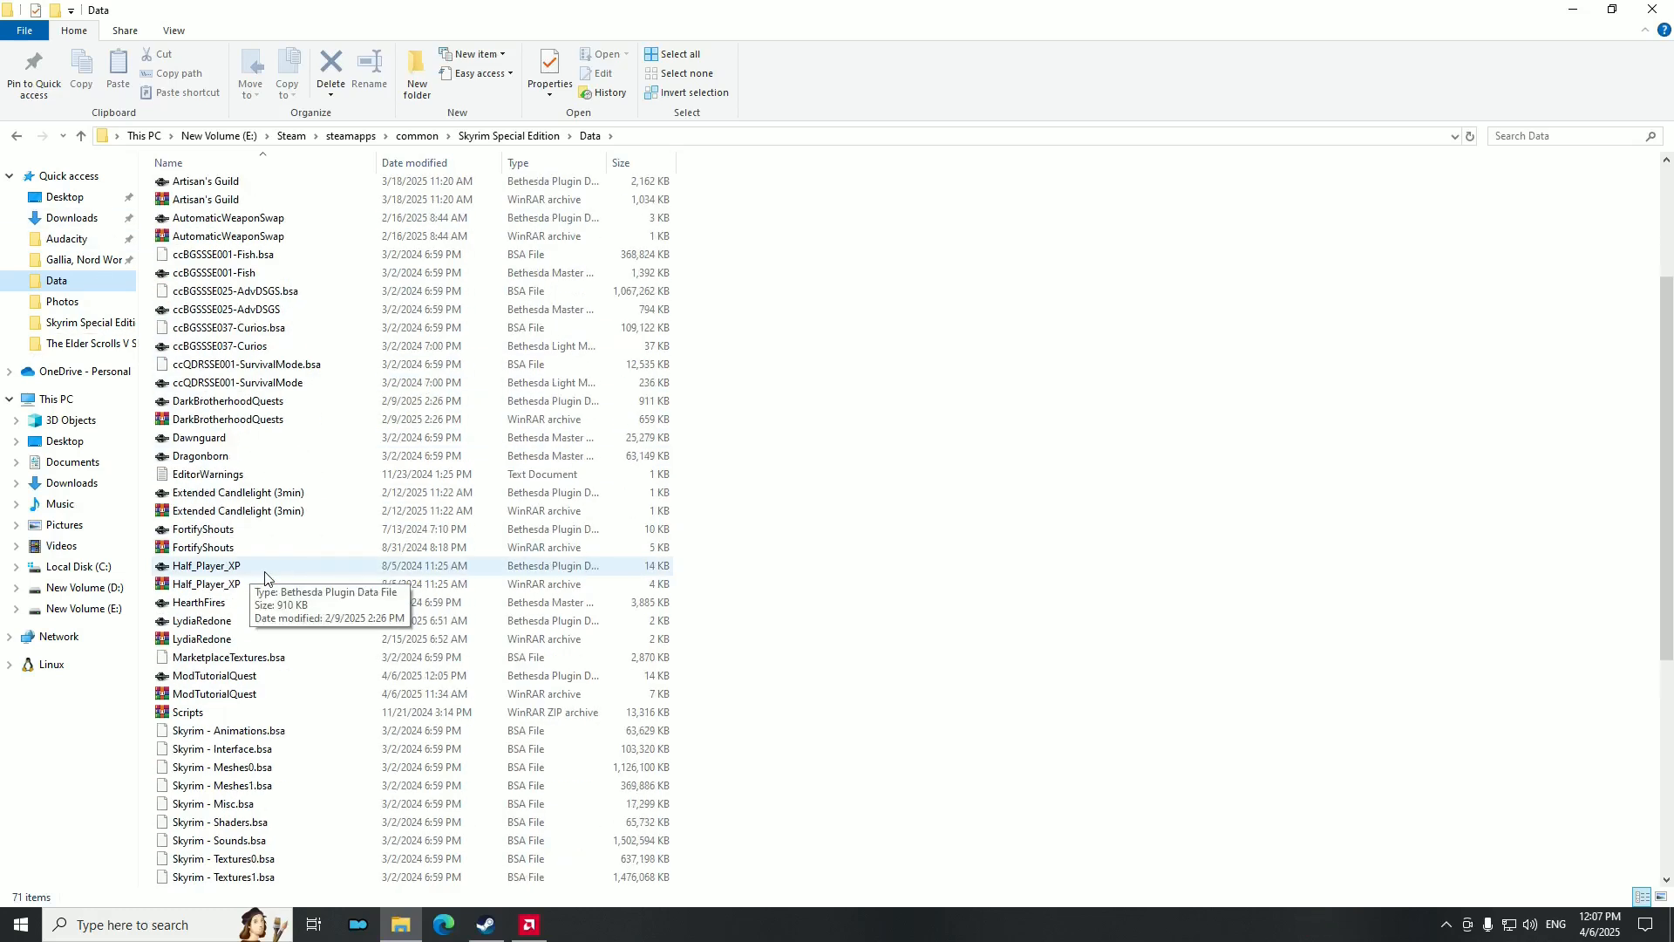
left_click(220, 700)
key("Delete")
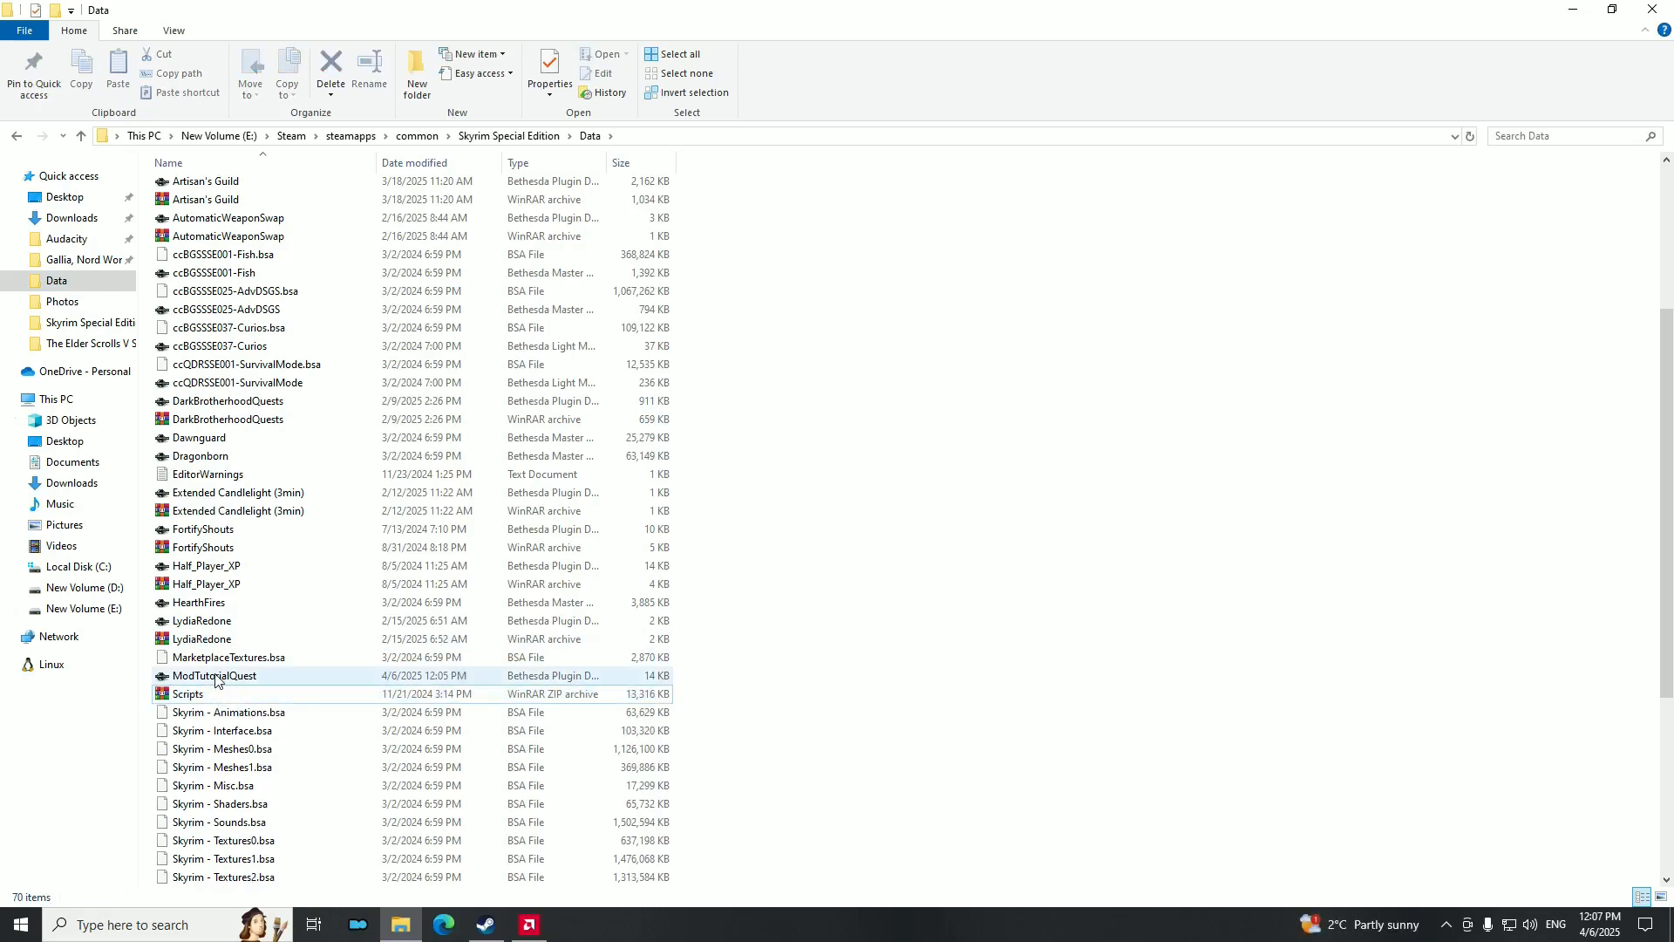
Compress the ModTutorialQuest plugin into a new WinRAR archive of the same name in the Data folder.
right_click(216, 674)
left_click(383, 443)
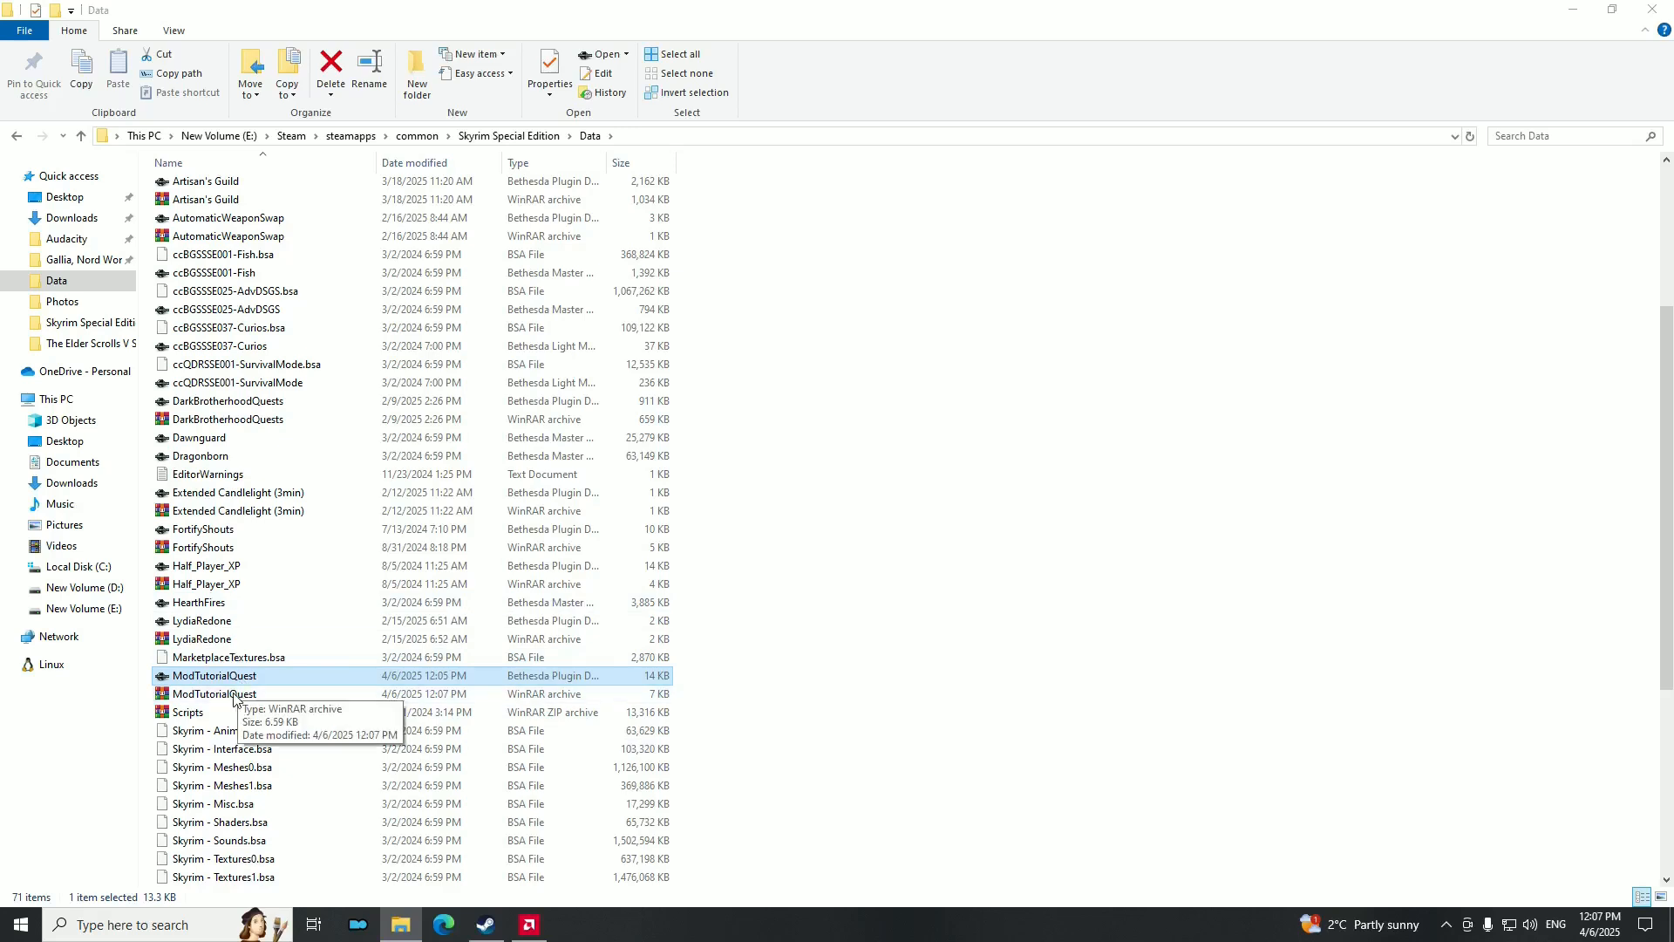
left_click(261, 695)
Try to open Mod Organizer, closing the File Explorer window between attempts.
left_click(358, 924)
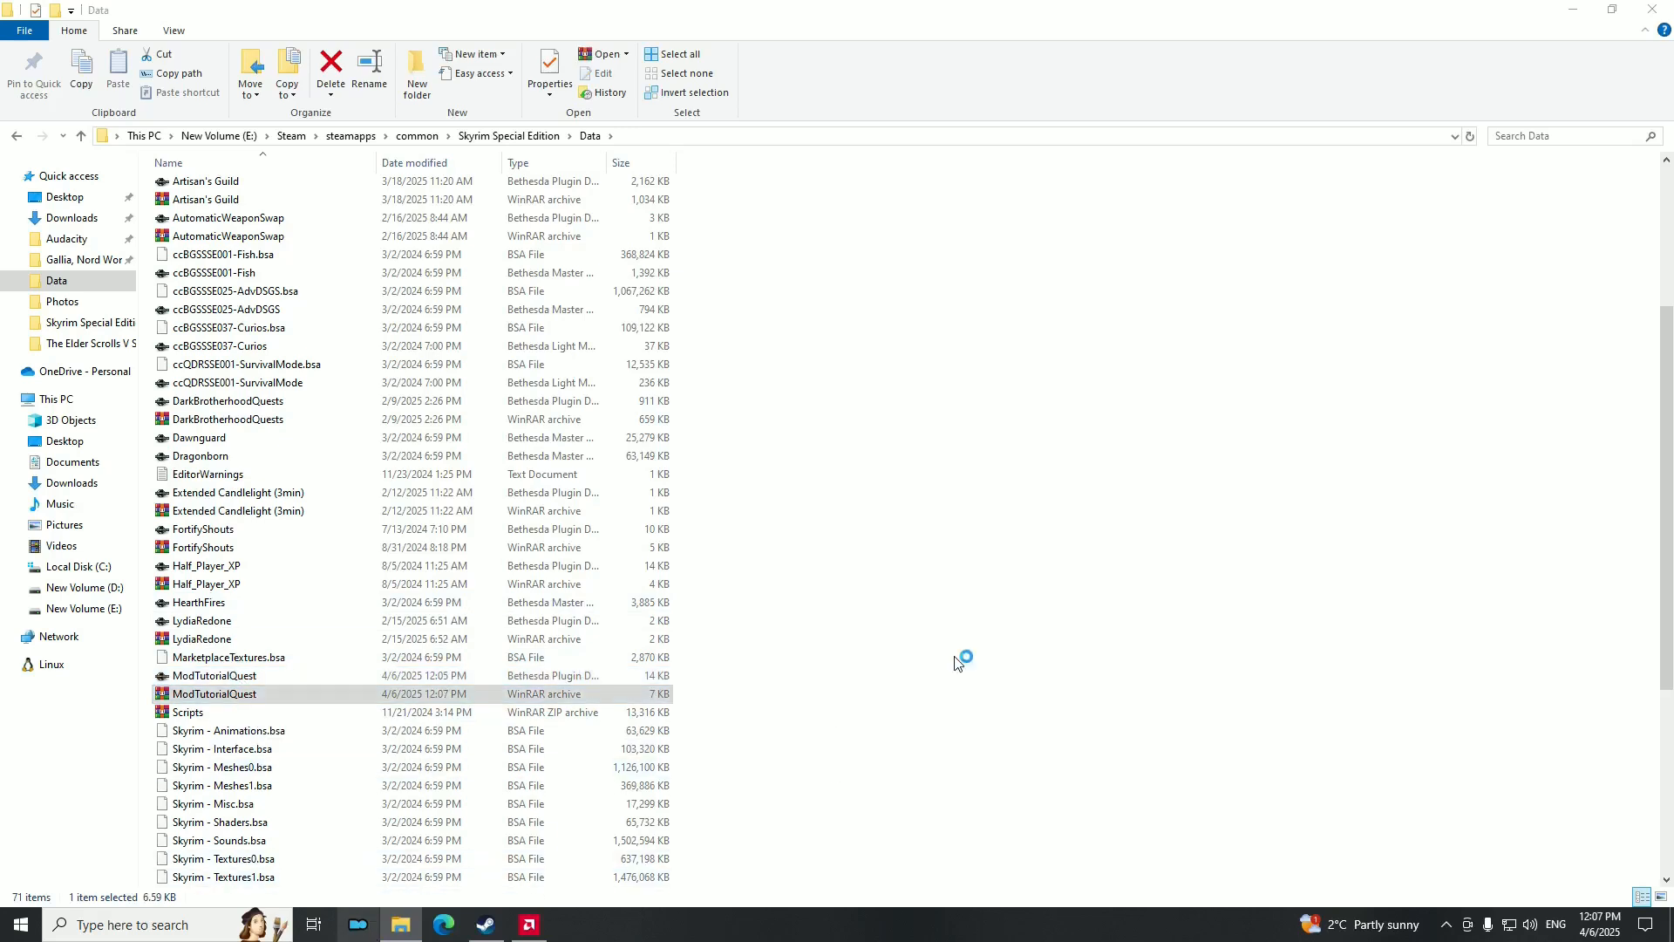
left_click(929, 468)
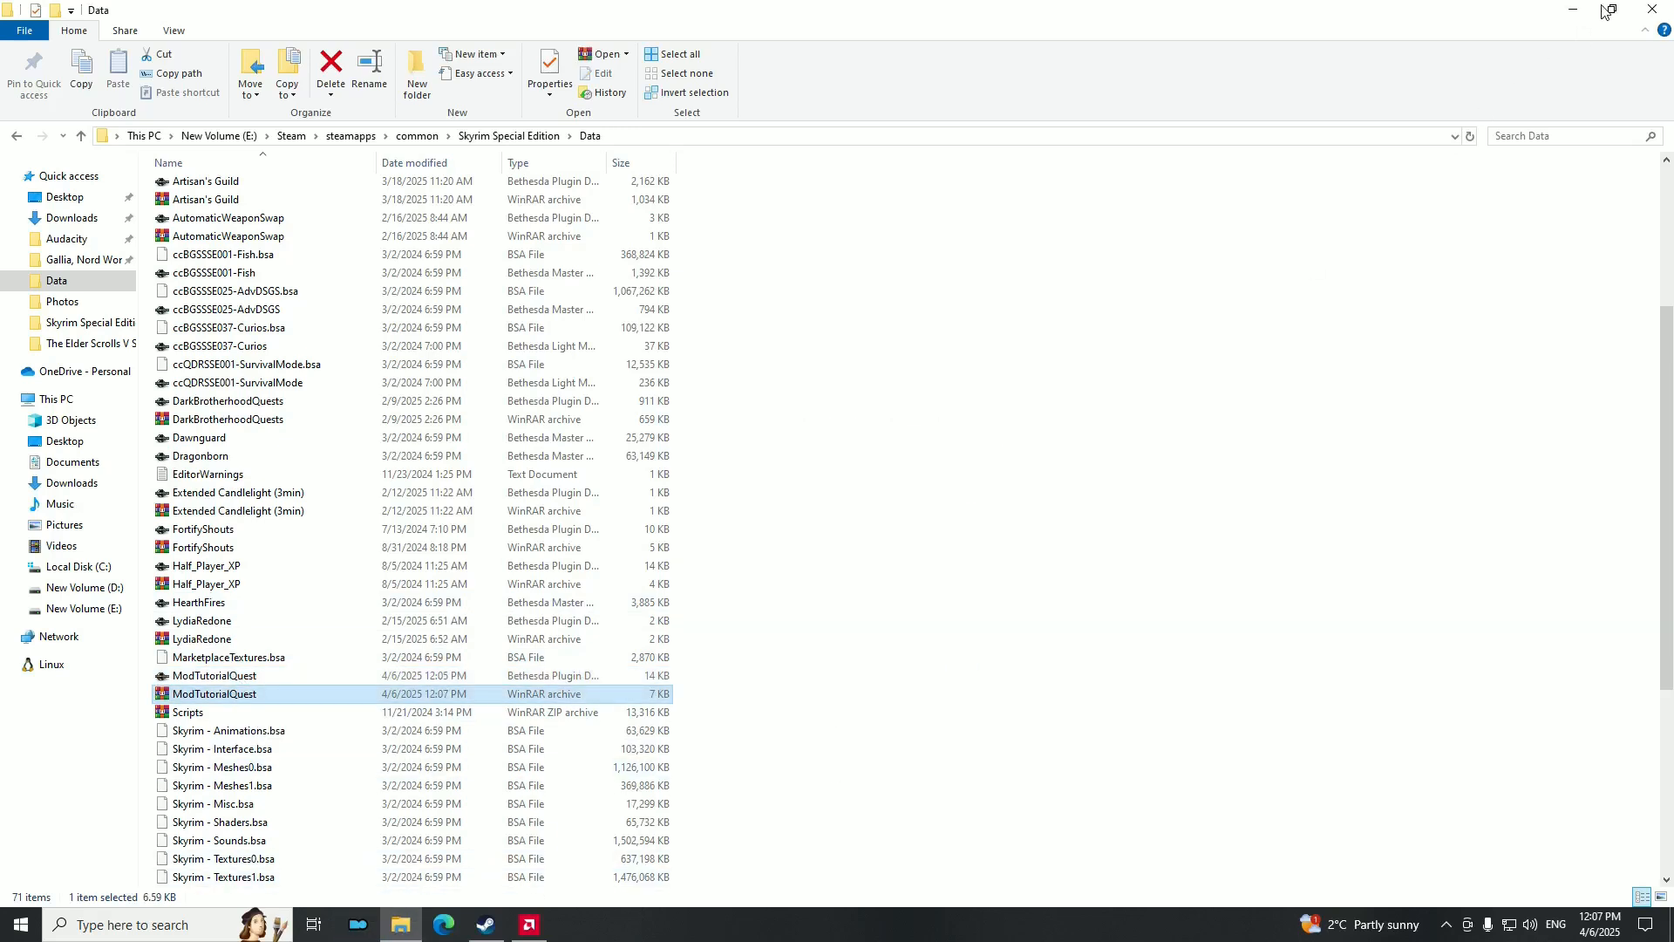
left_click(1573, 10)
left_click(358, 924)
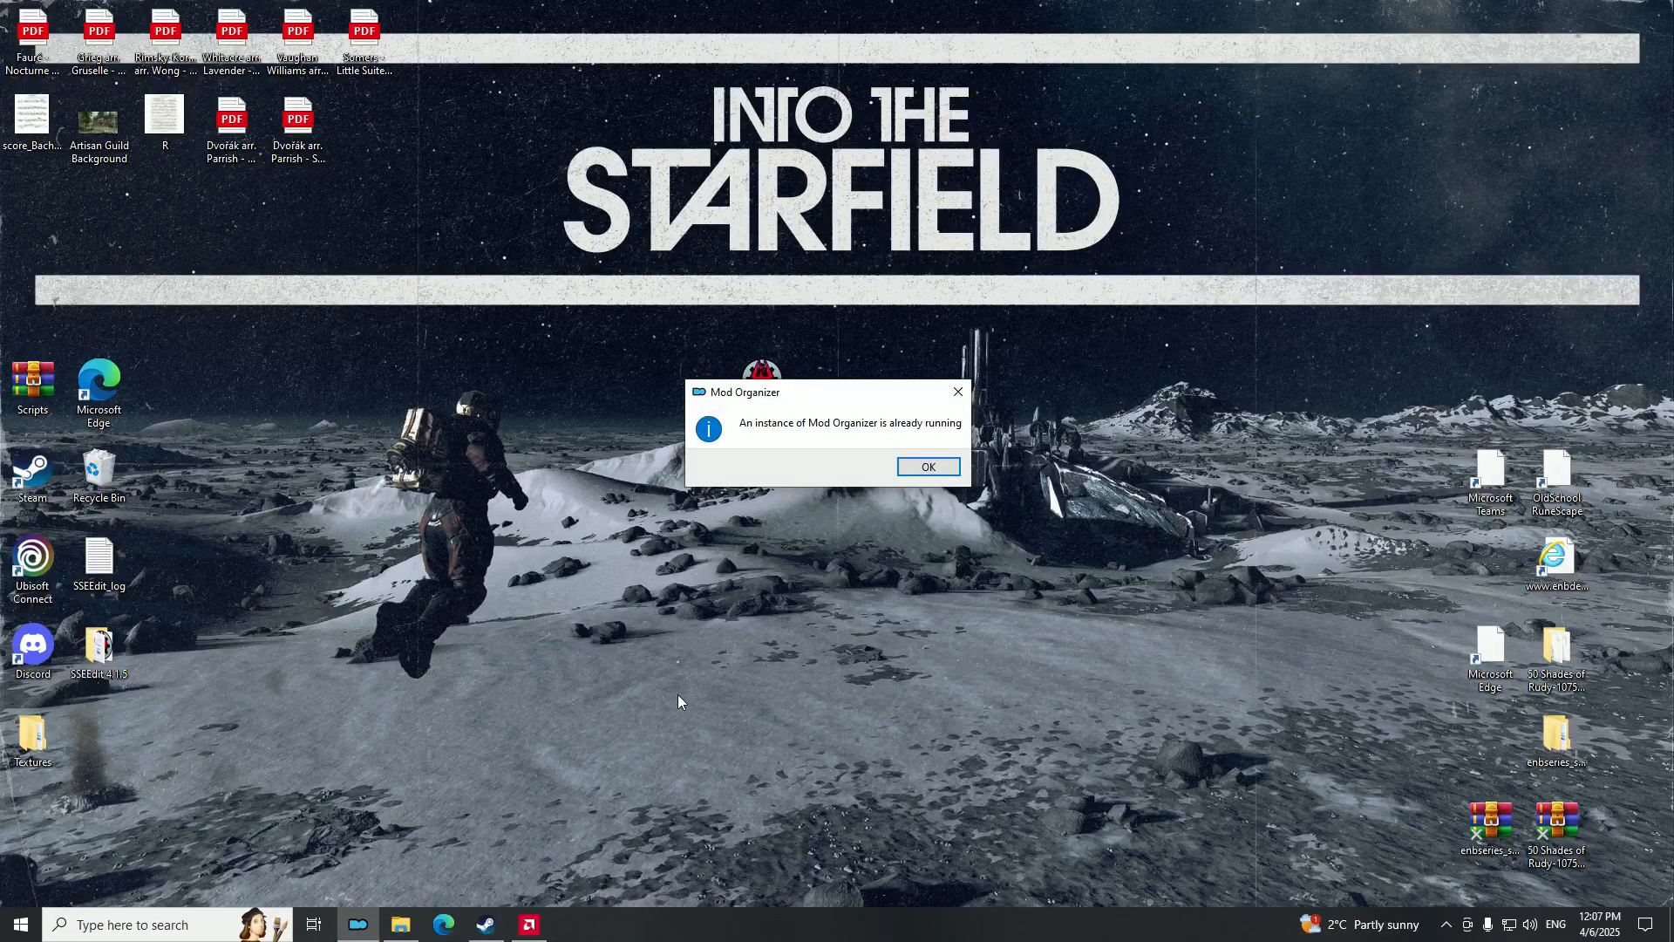
left_click(928, 467)
left_click(551, 735)
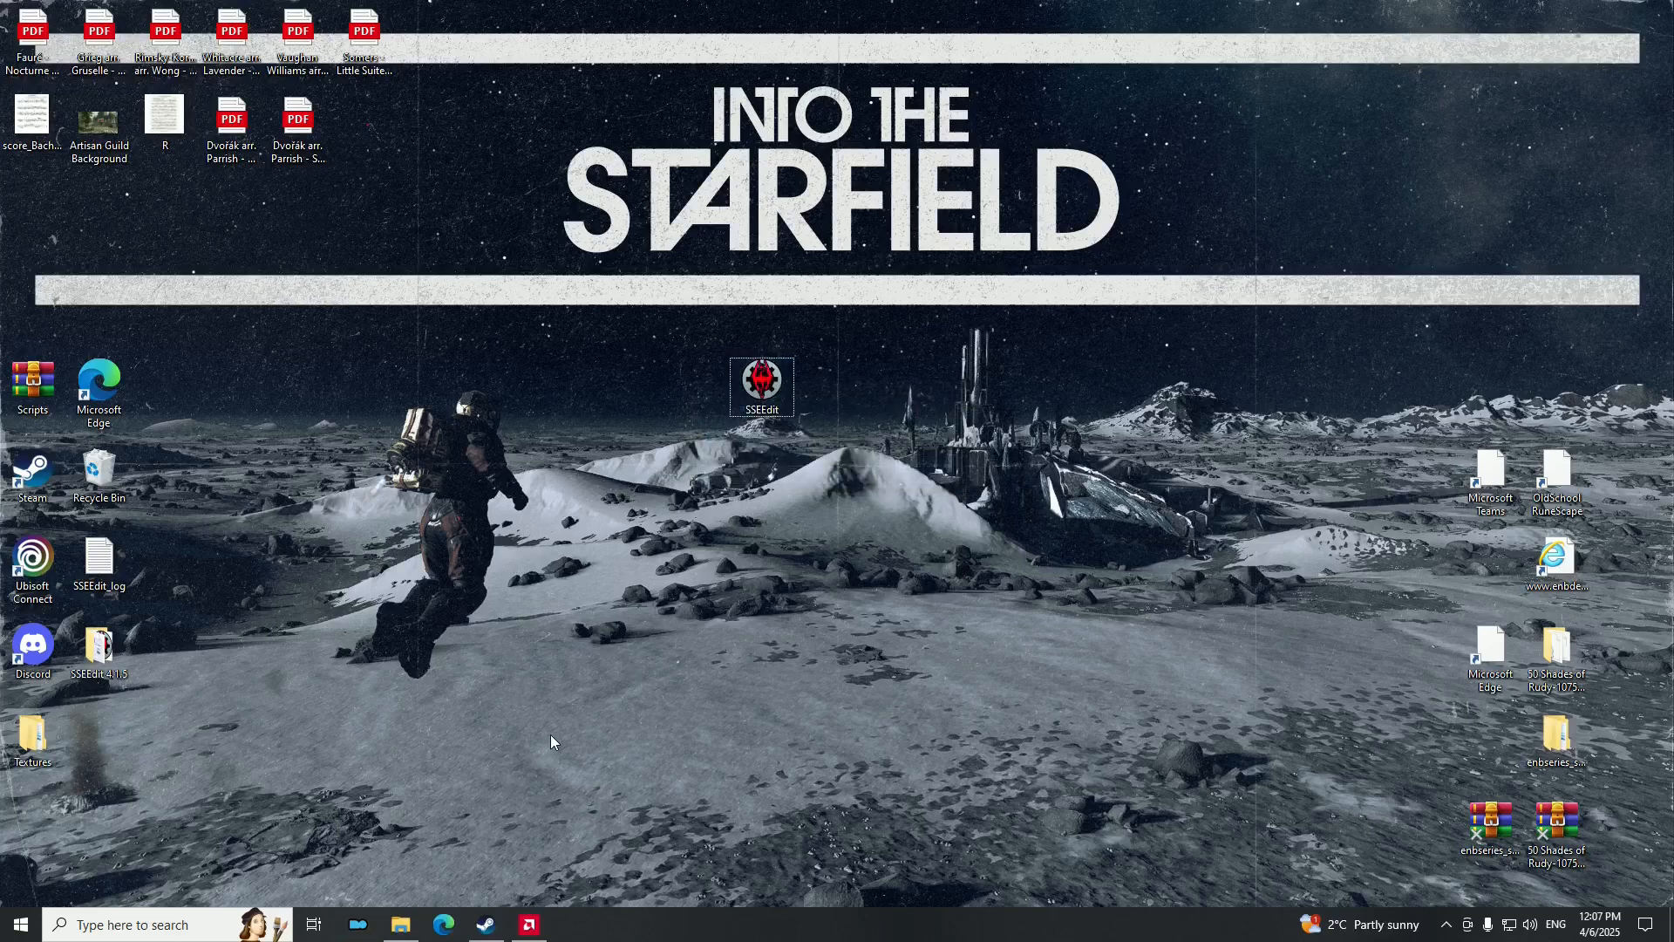
left_click(358, 924)
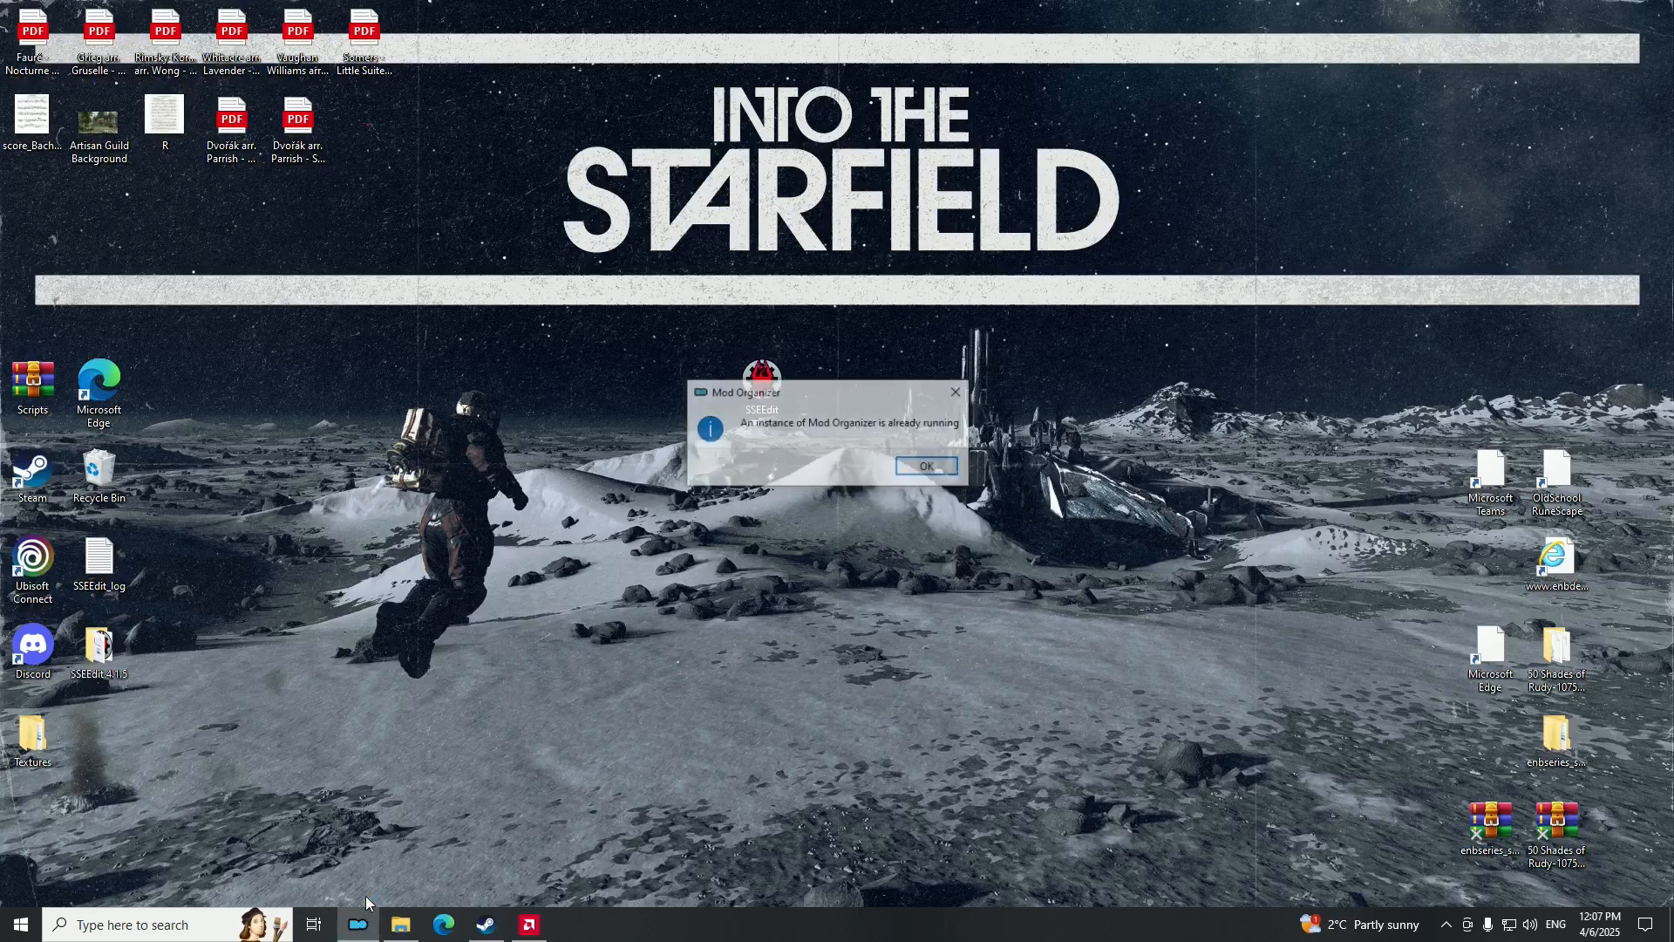
left_click(928, 469)
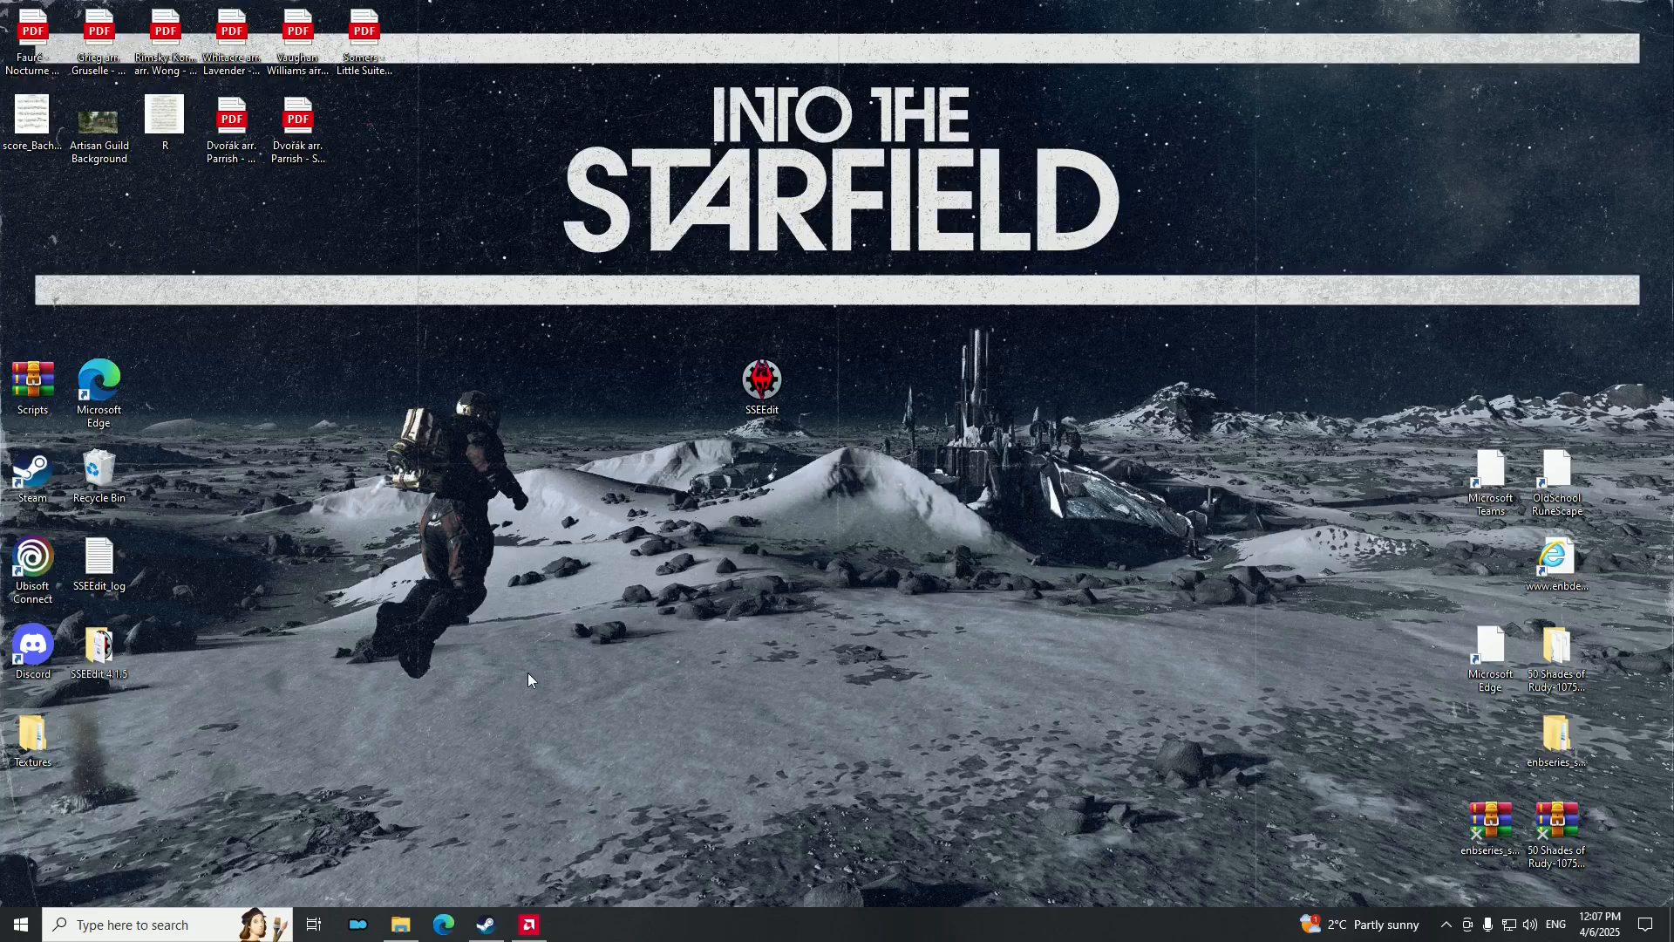
left_click(395, 931)
left_click(1656, 5)
left_click(761, 384)
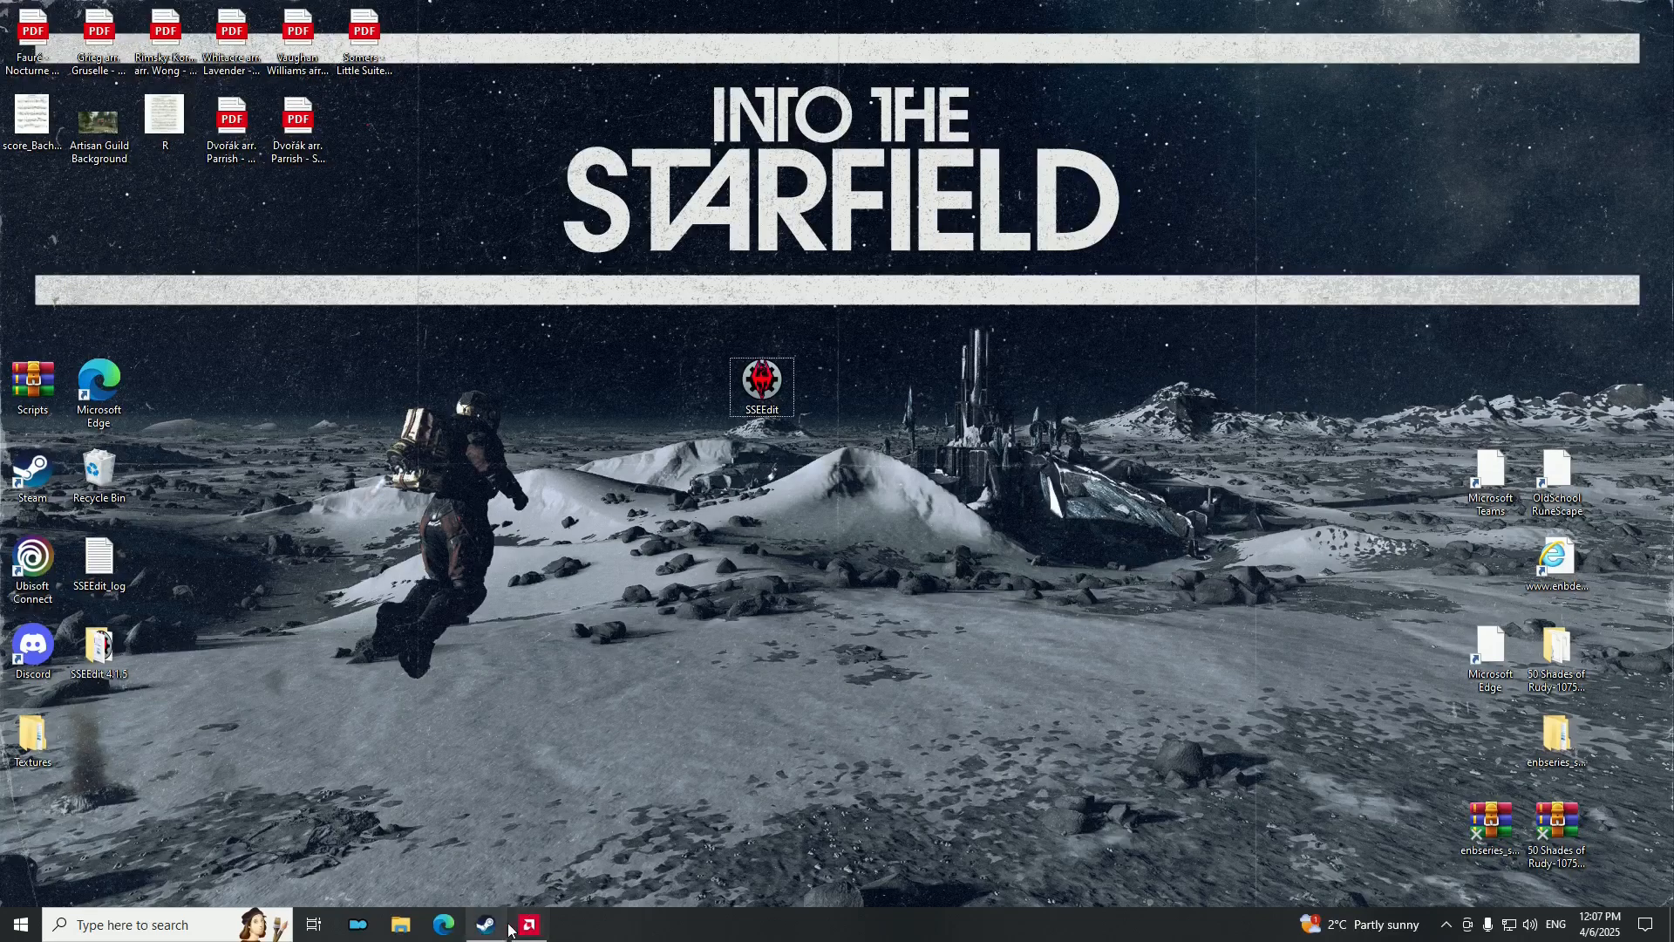
left_click(356, 928)
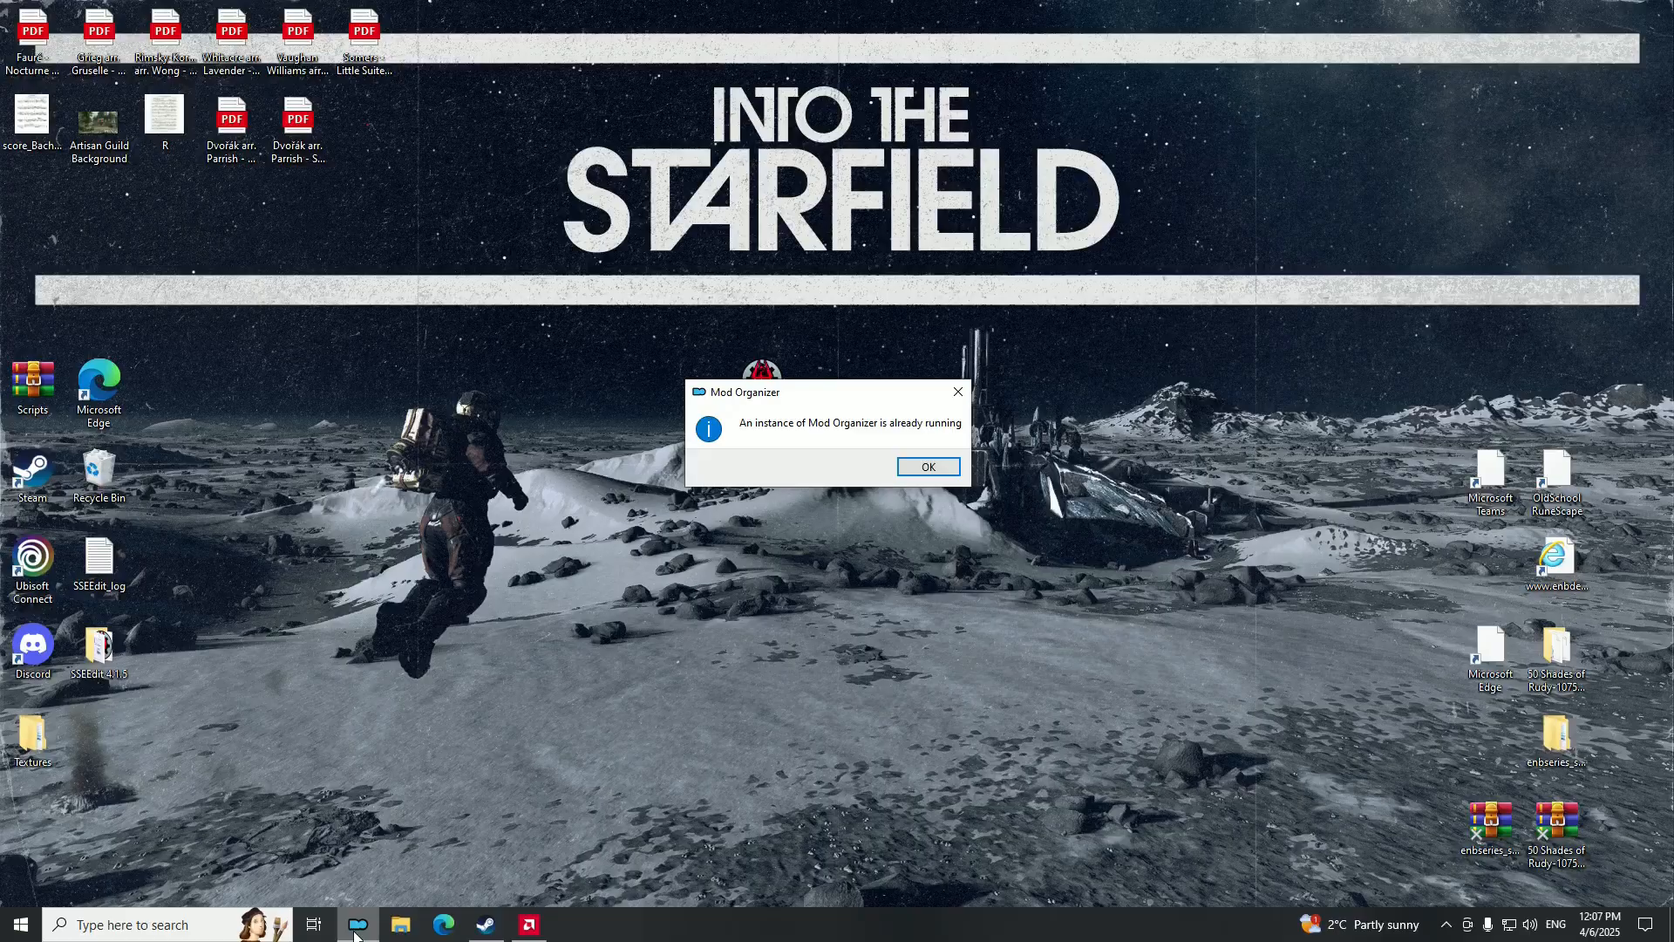
left_click(926, 469)
Switch to Task Manager, end the Mod Organizer 2 GUI process, and close Task Manager.
key("ctrl+alt+Delete")
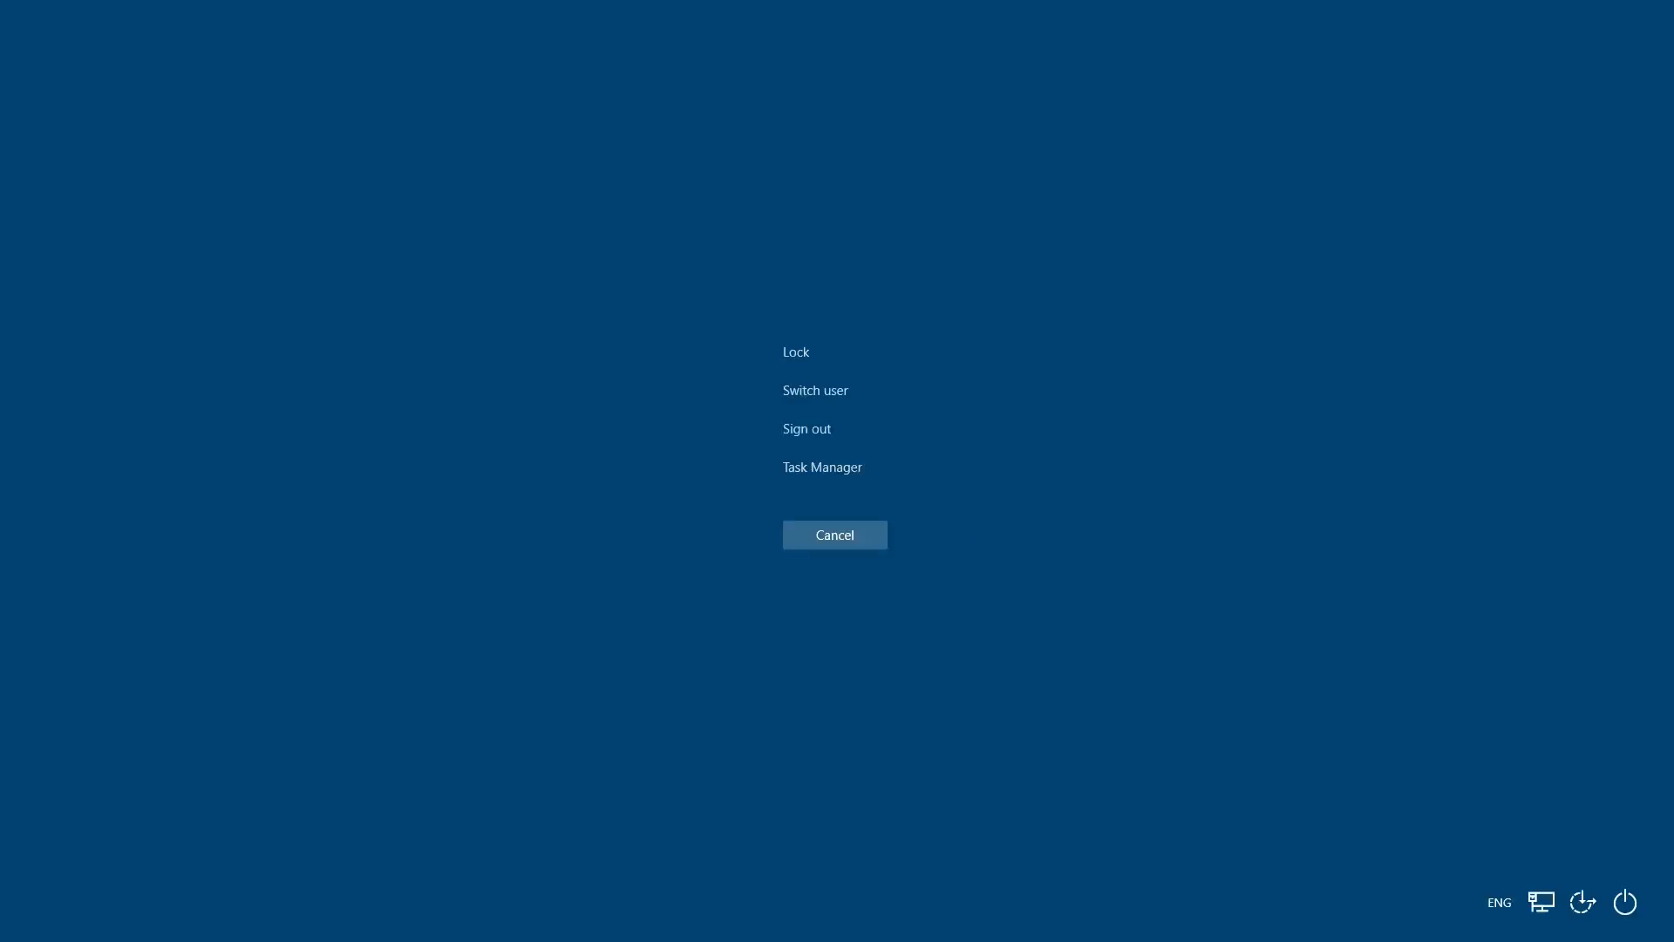
left_click(818, 467)
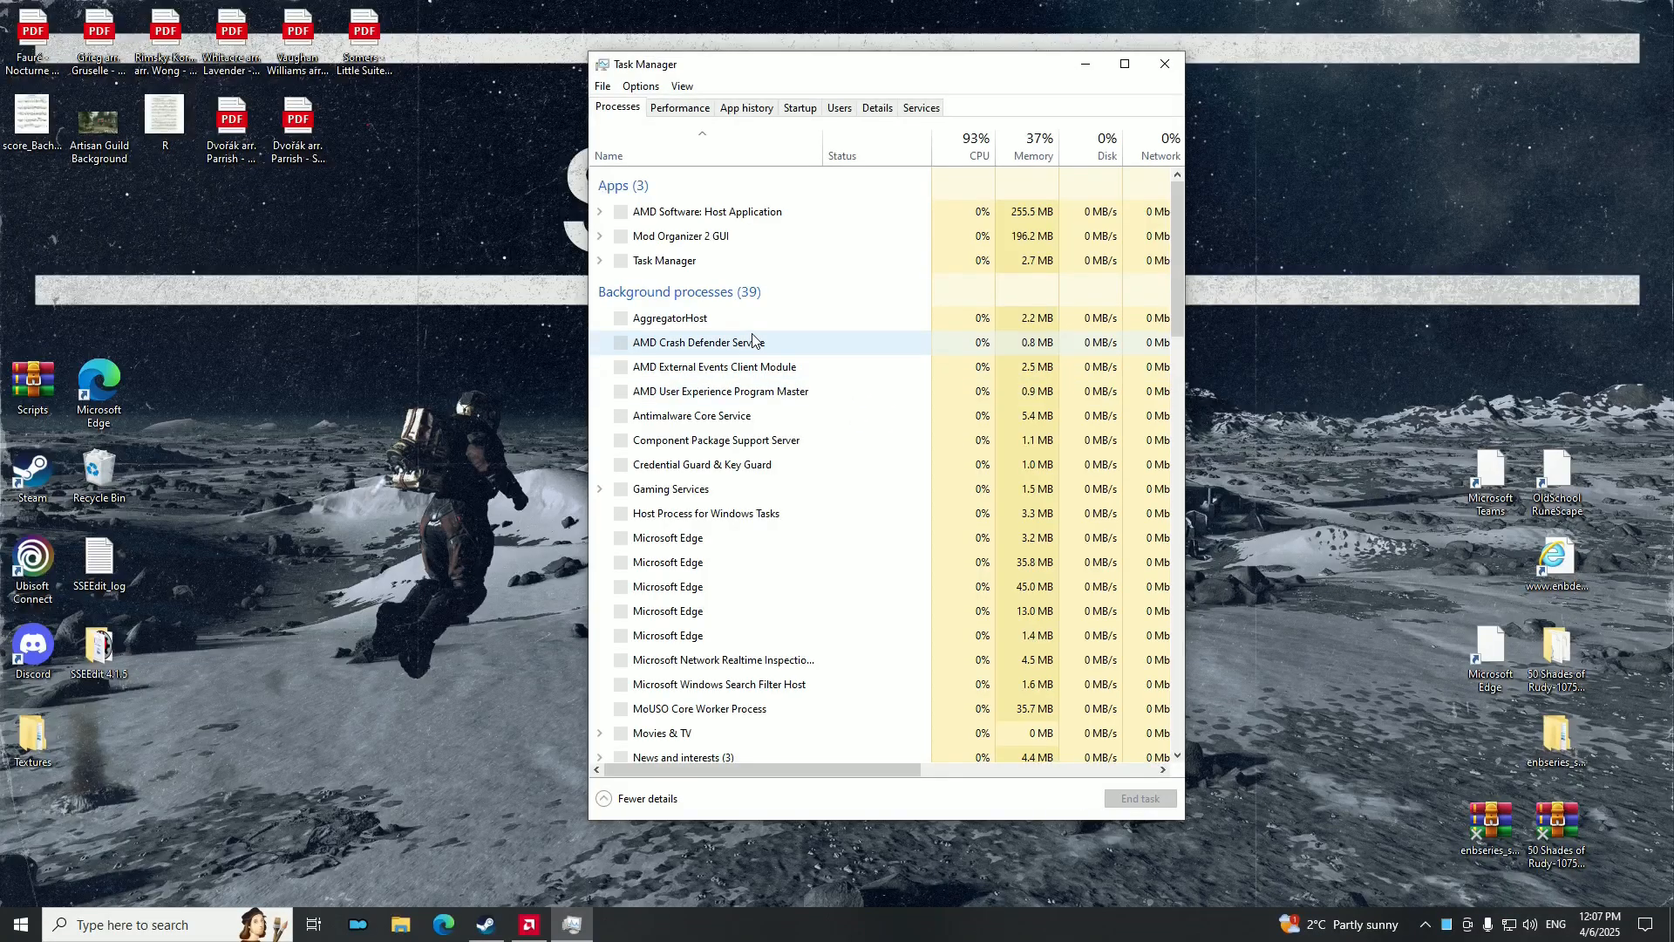
left_click(714, 260)
left_click(1140, 798)
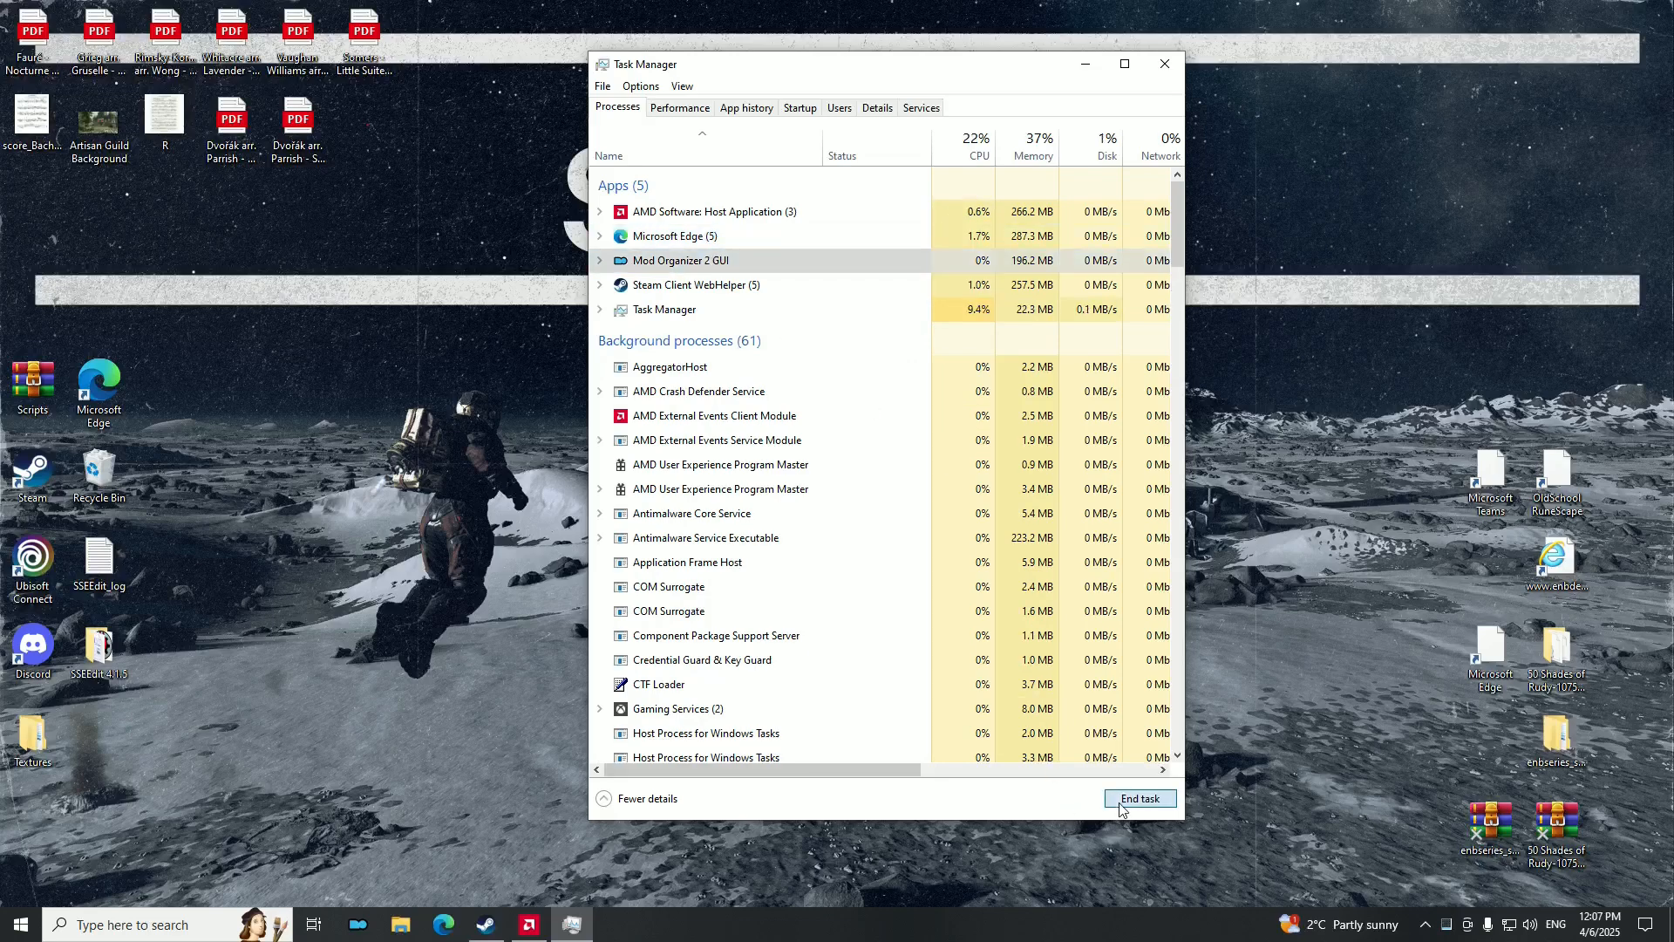
left_click(1165, 64)
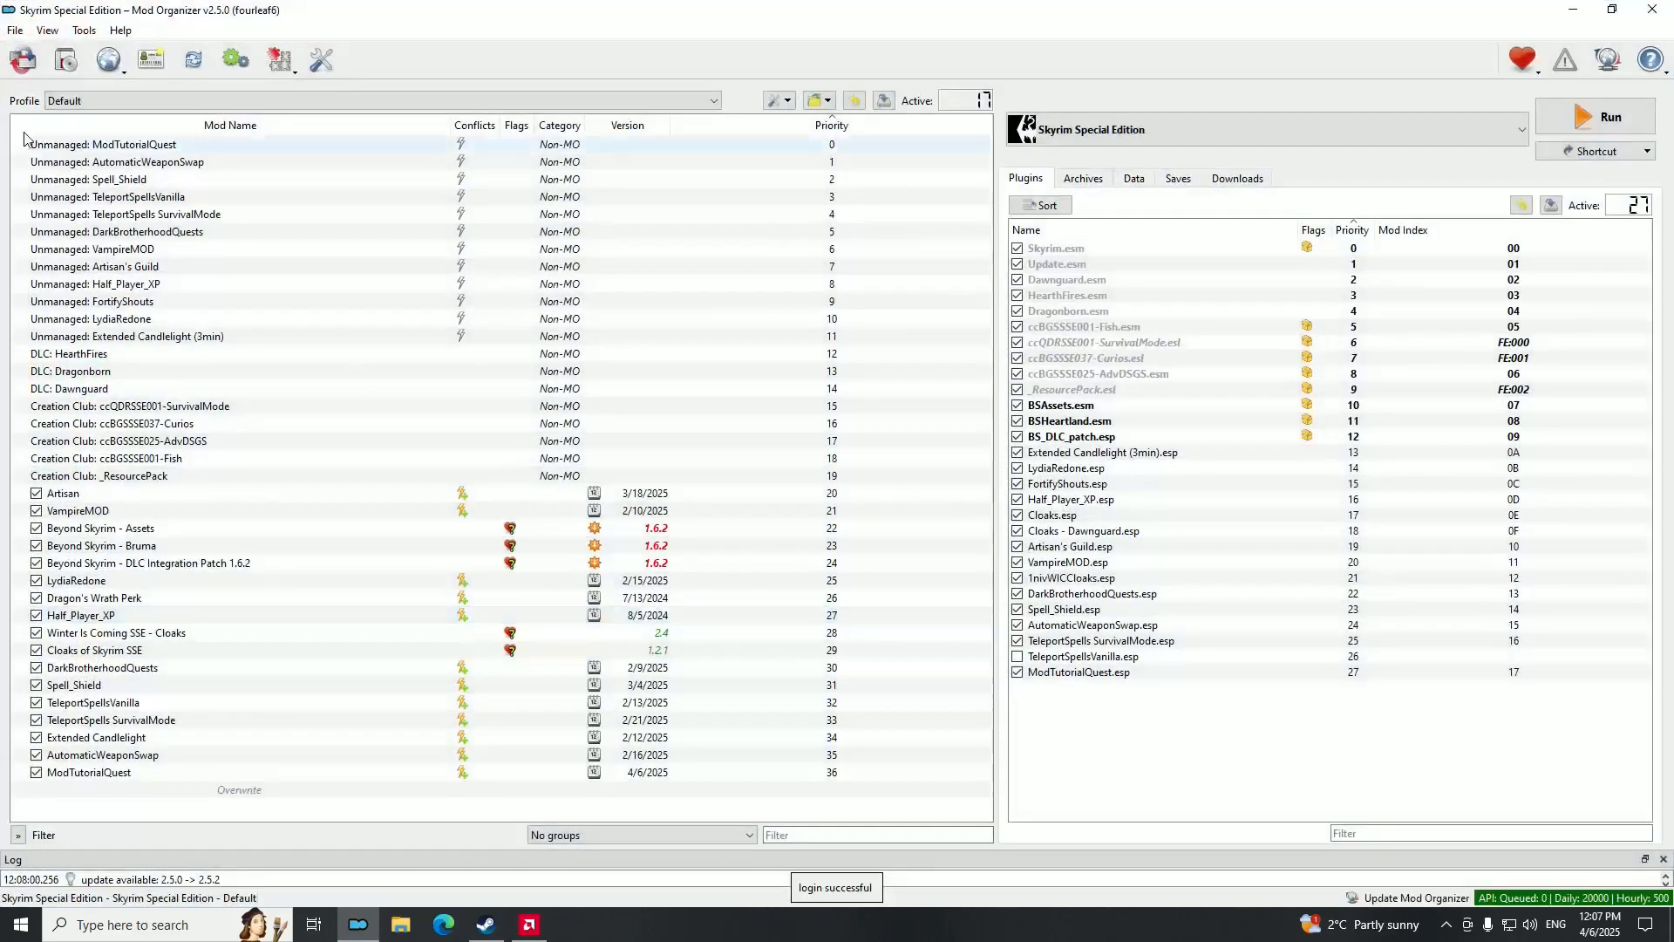
In Mod Organizer, install the ModTutorialQuest archive over the existing mod under the name ModTutorialQuest.
left_click(65, 59)
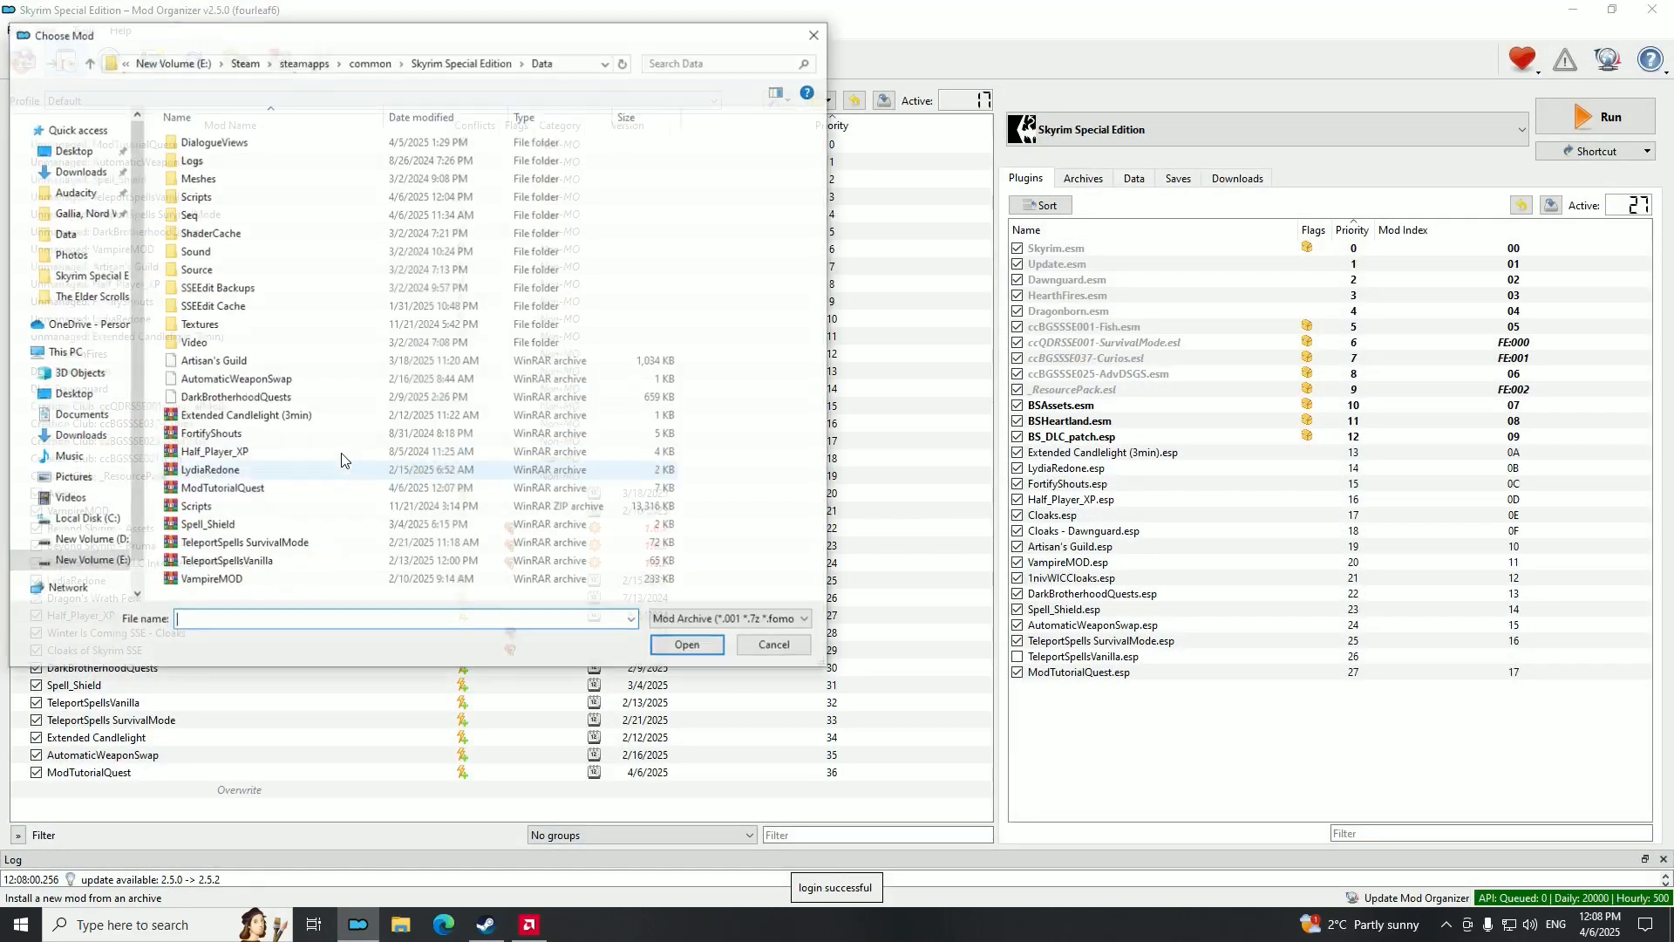
double_click(221, 498)
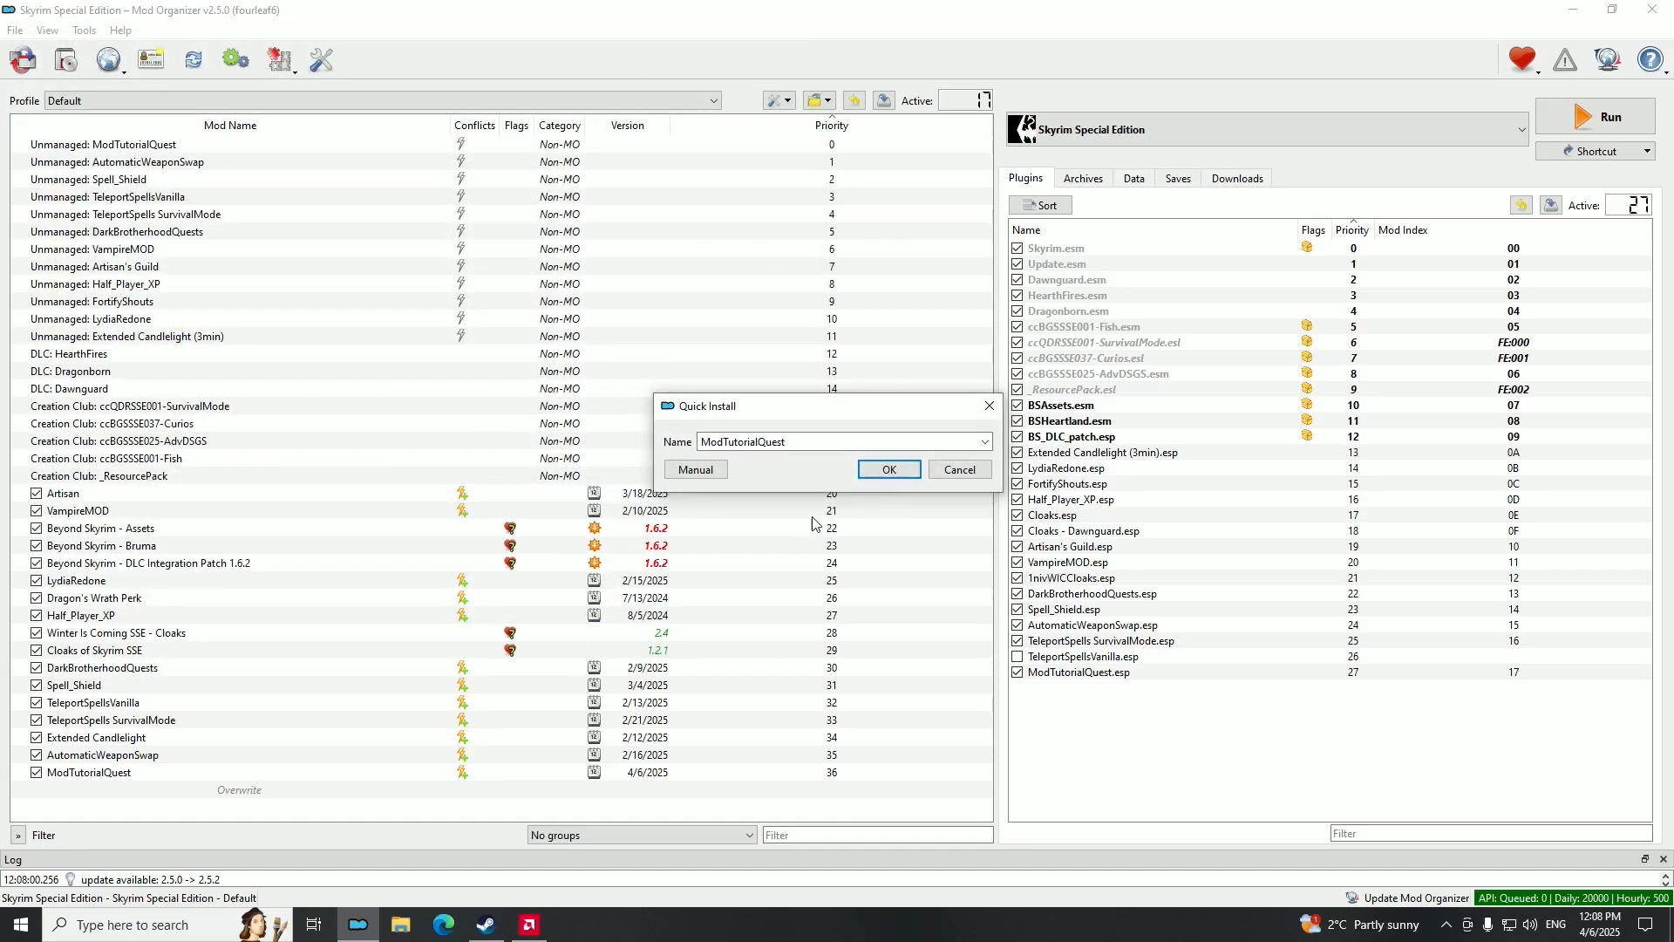
left_click(890, 473)
left_click(835, 506)
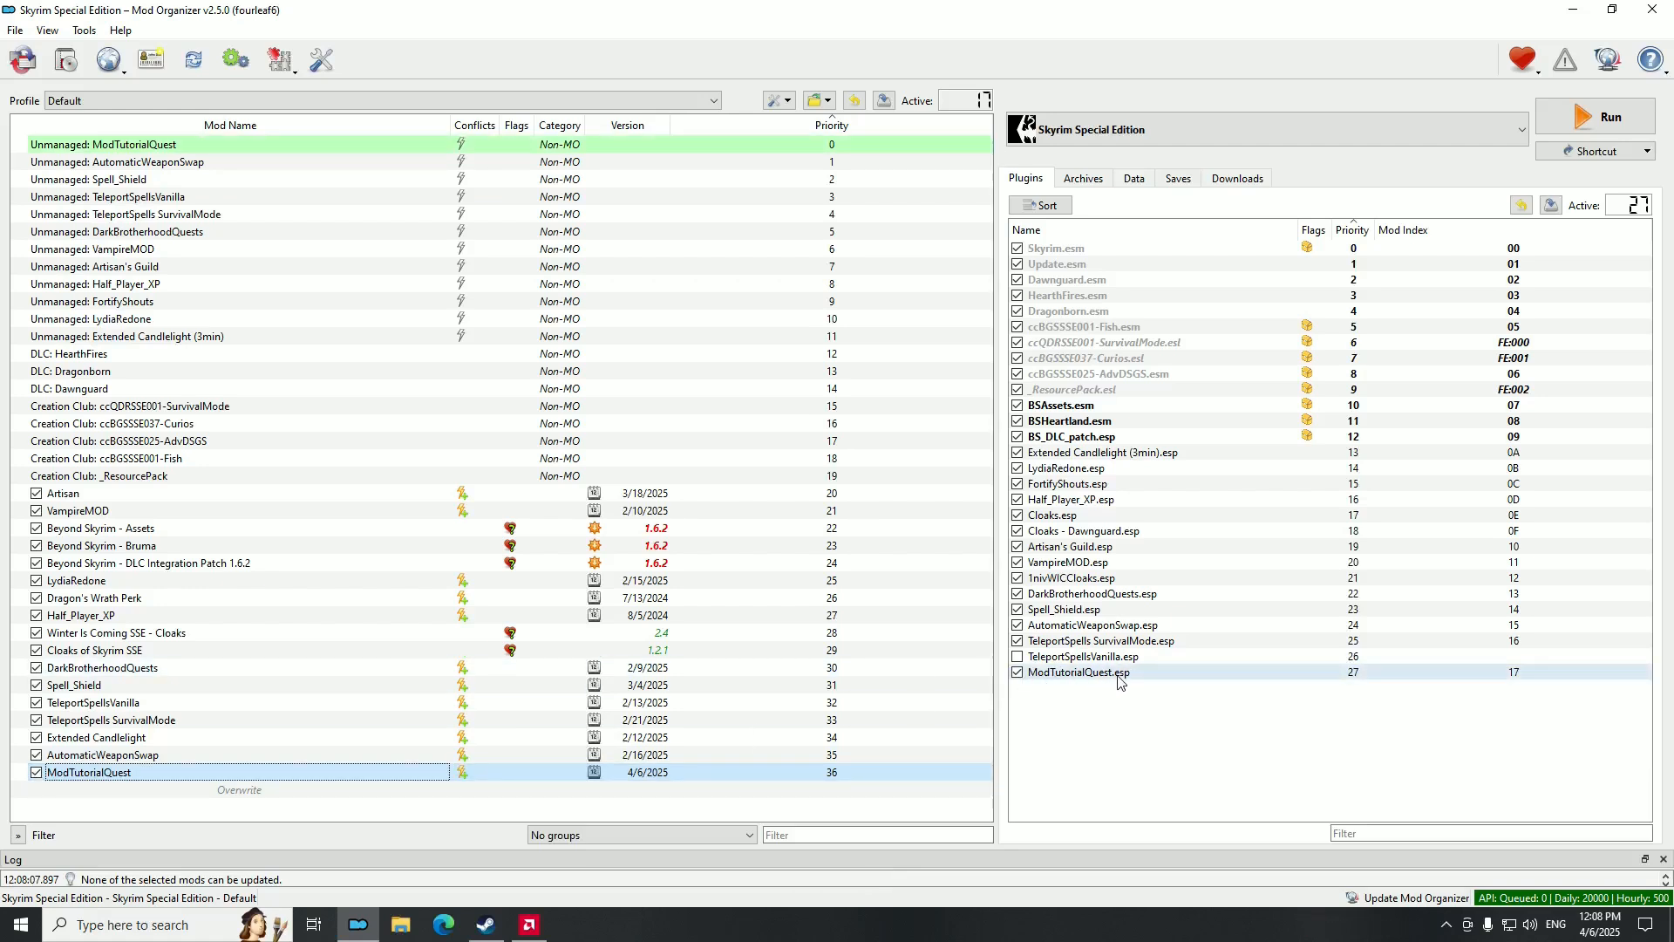
Run Skyrim Special Edition from Mod Organizer and execute the console command "coc riverwood" at the main menu.
left_click(1566, 137)
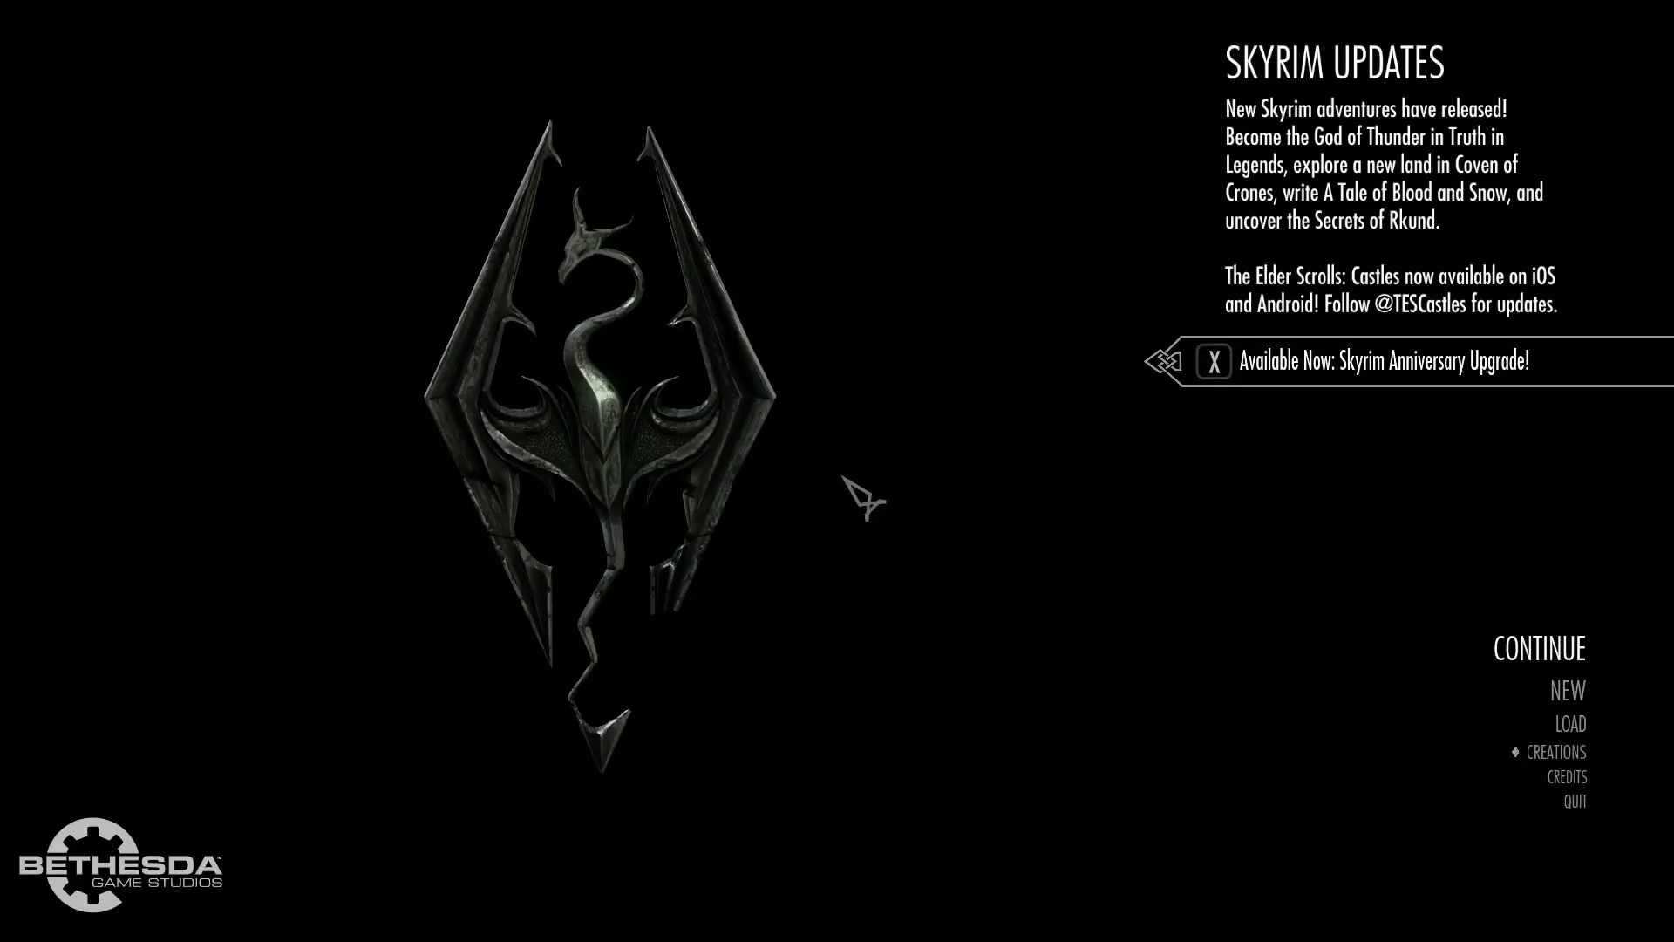
key("grave")
type("coc ri")
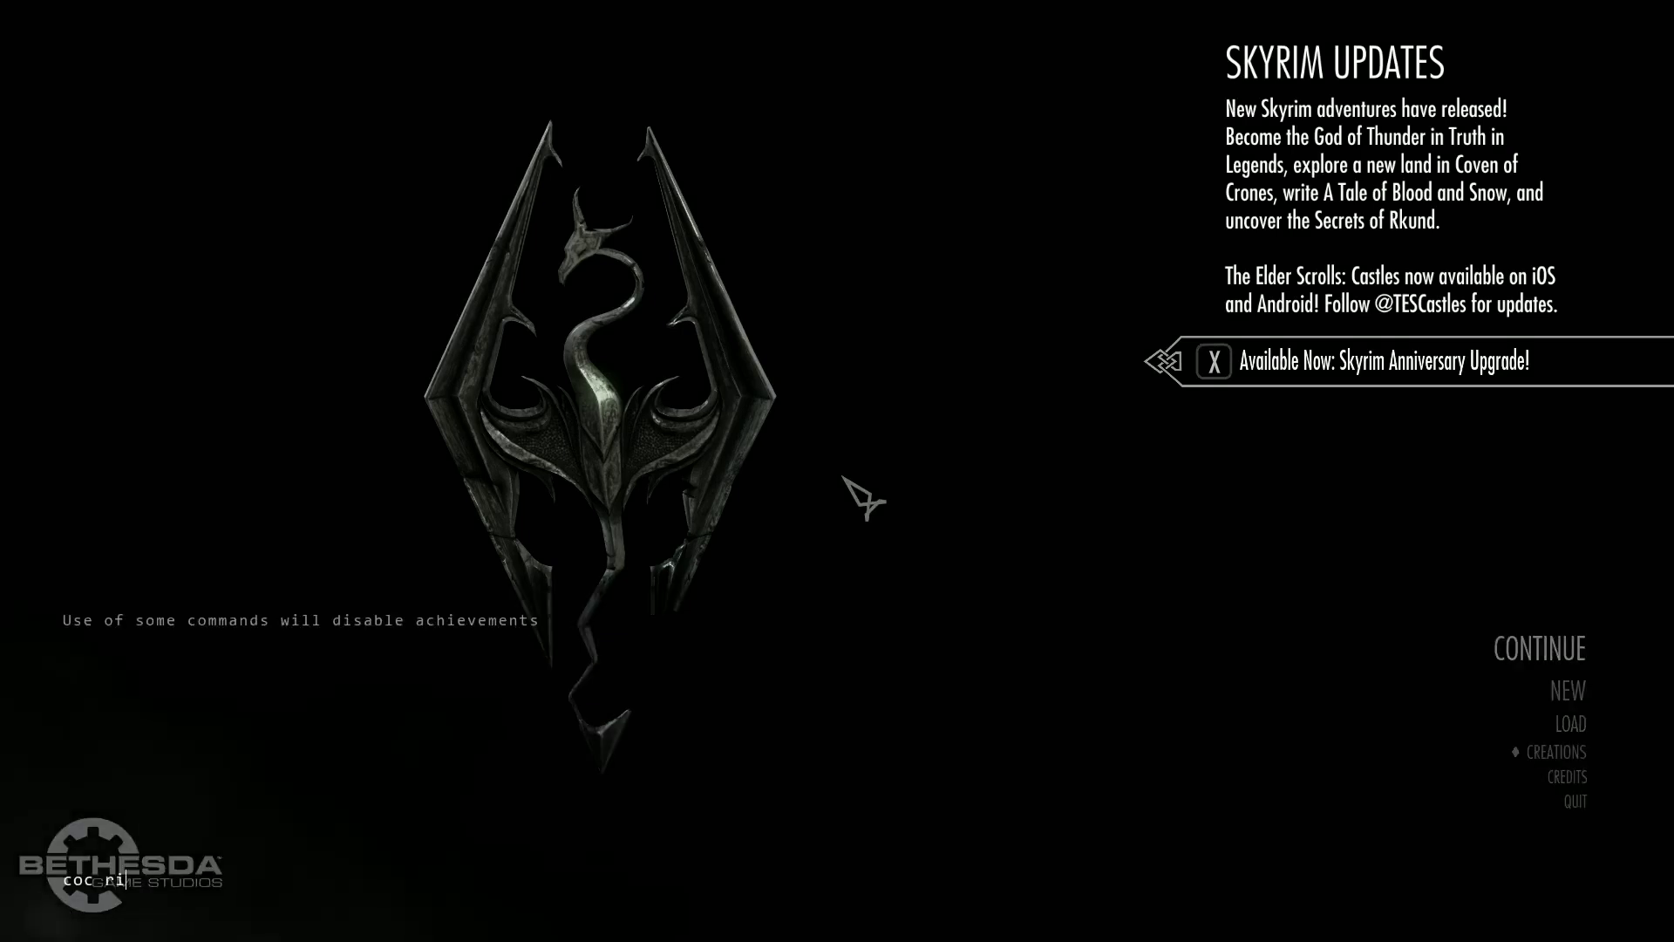
type("verwood")
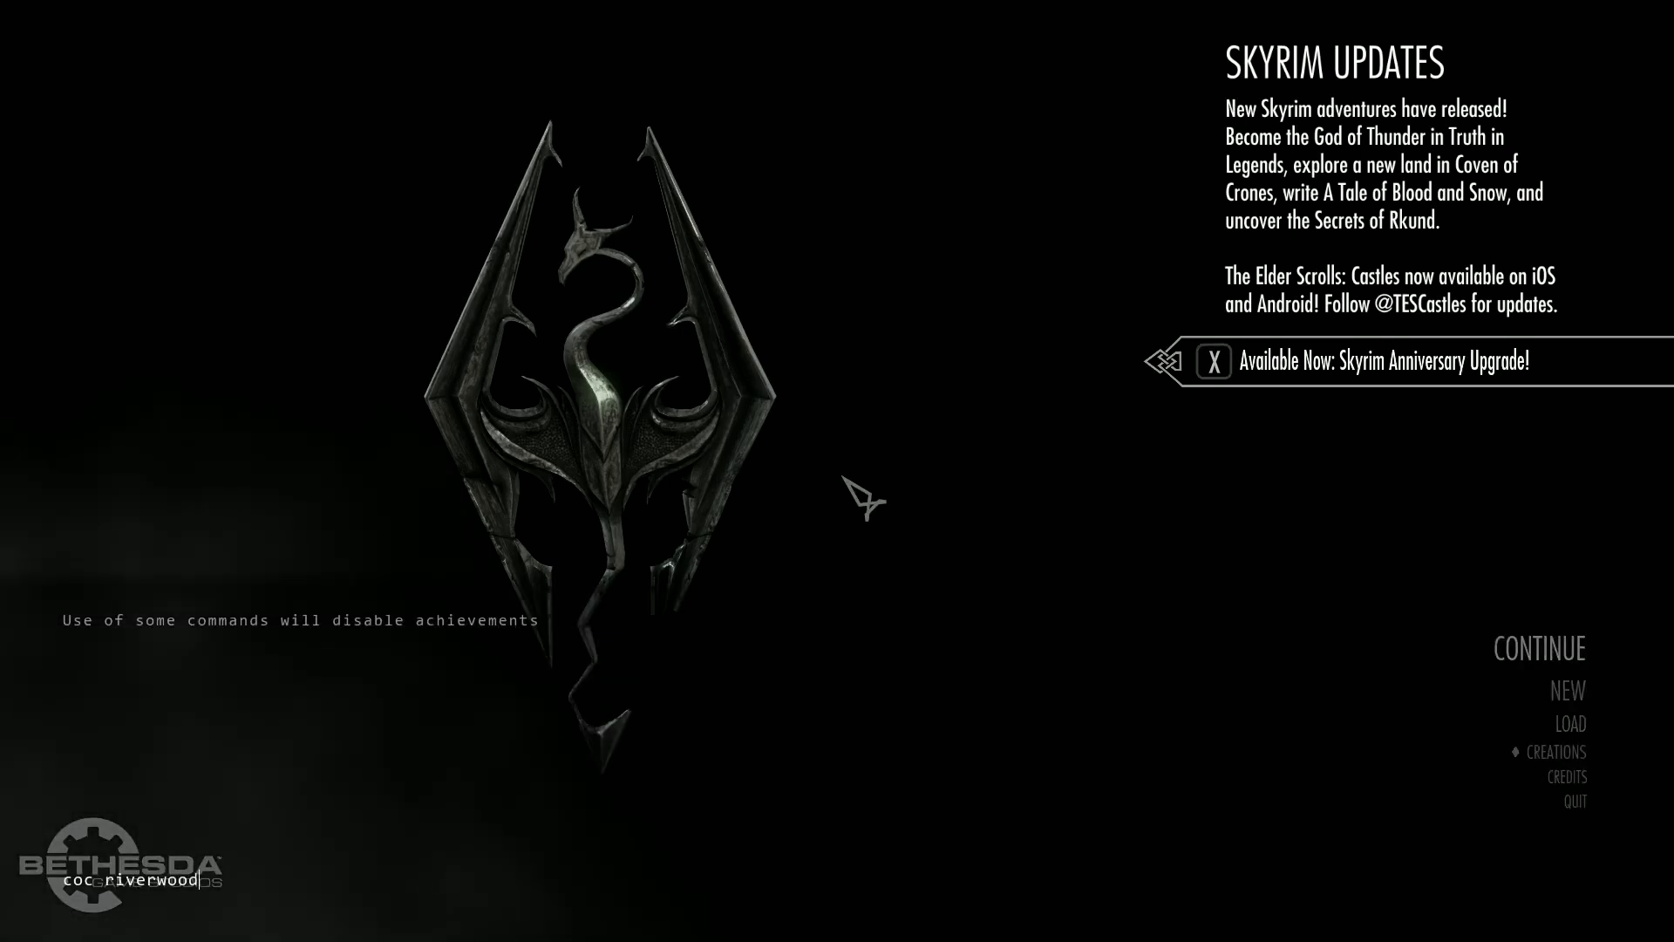
key("Return")
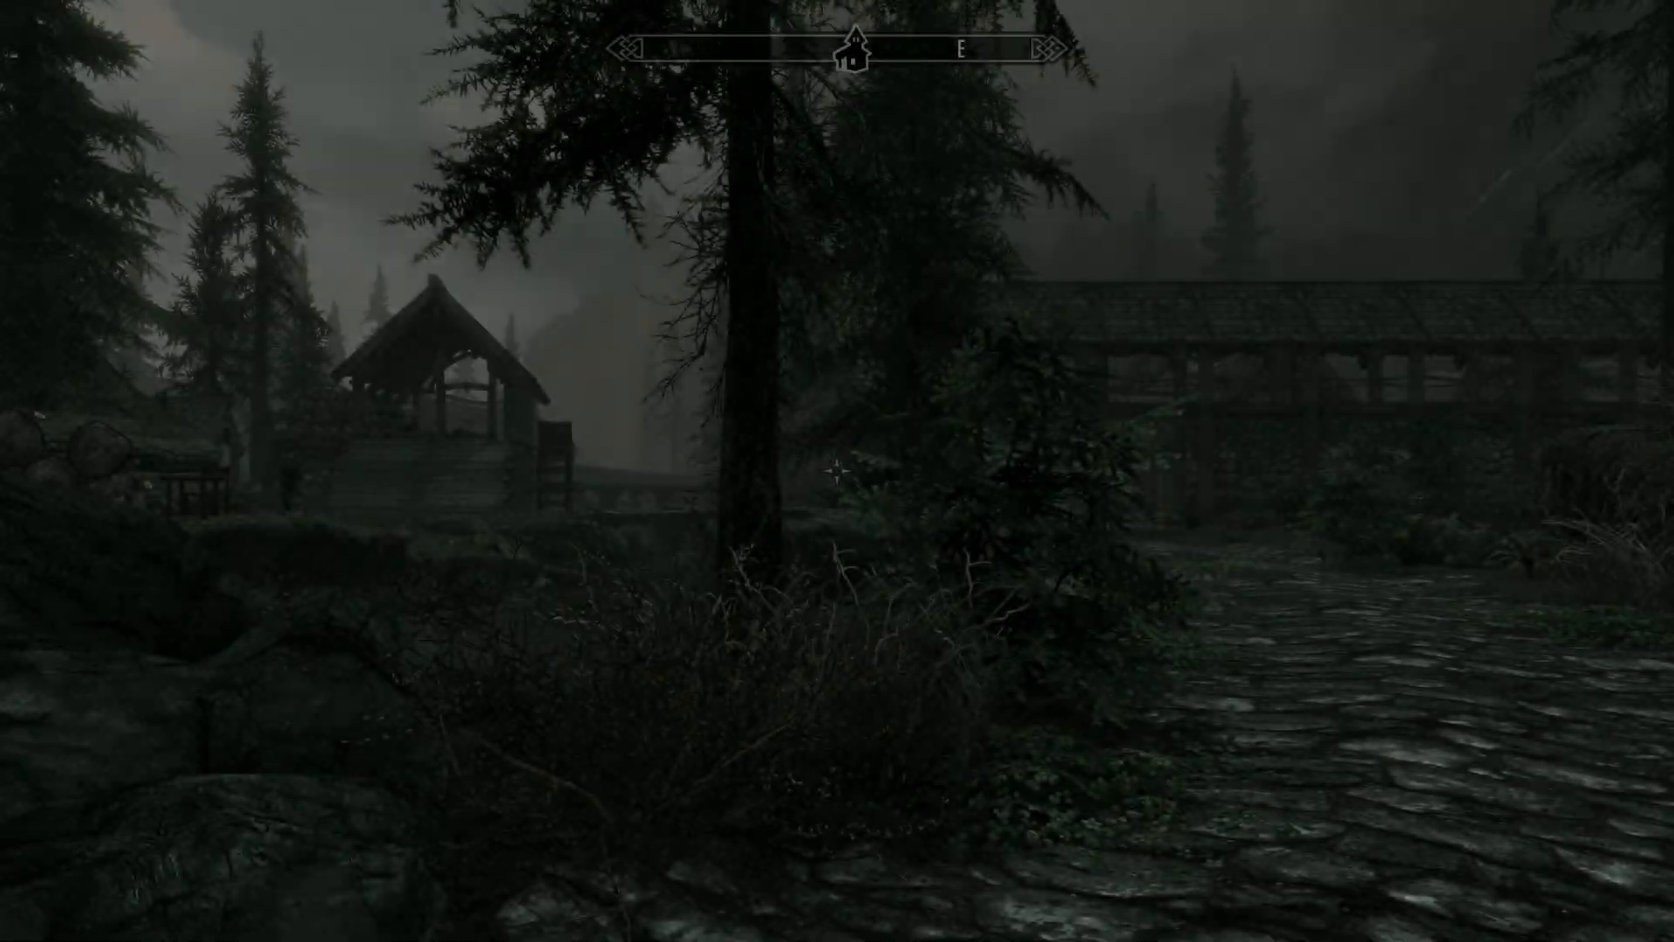
Go through Riverwood into the inn and approach Sinks in Water until the Talk option is available.
key("w")
key("f")
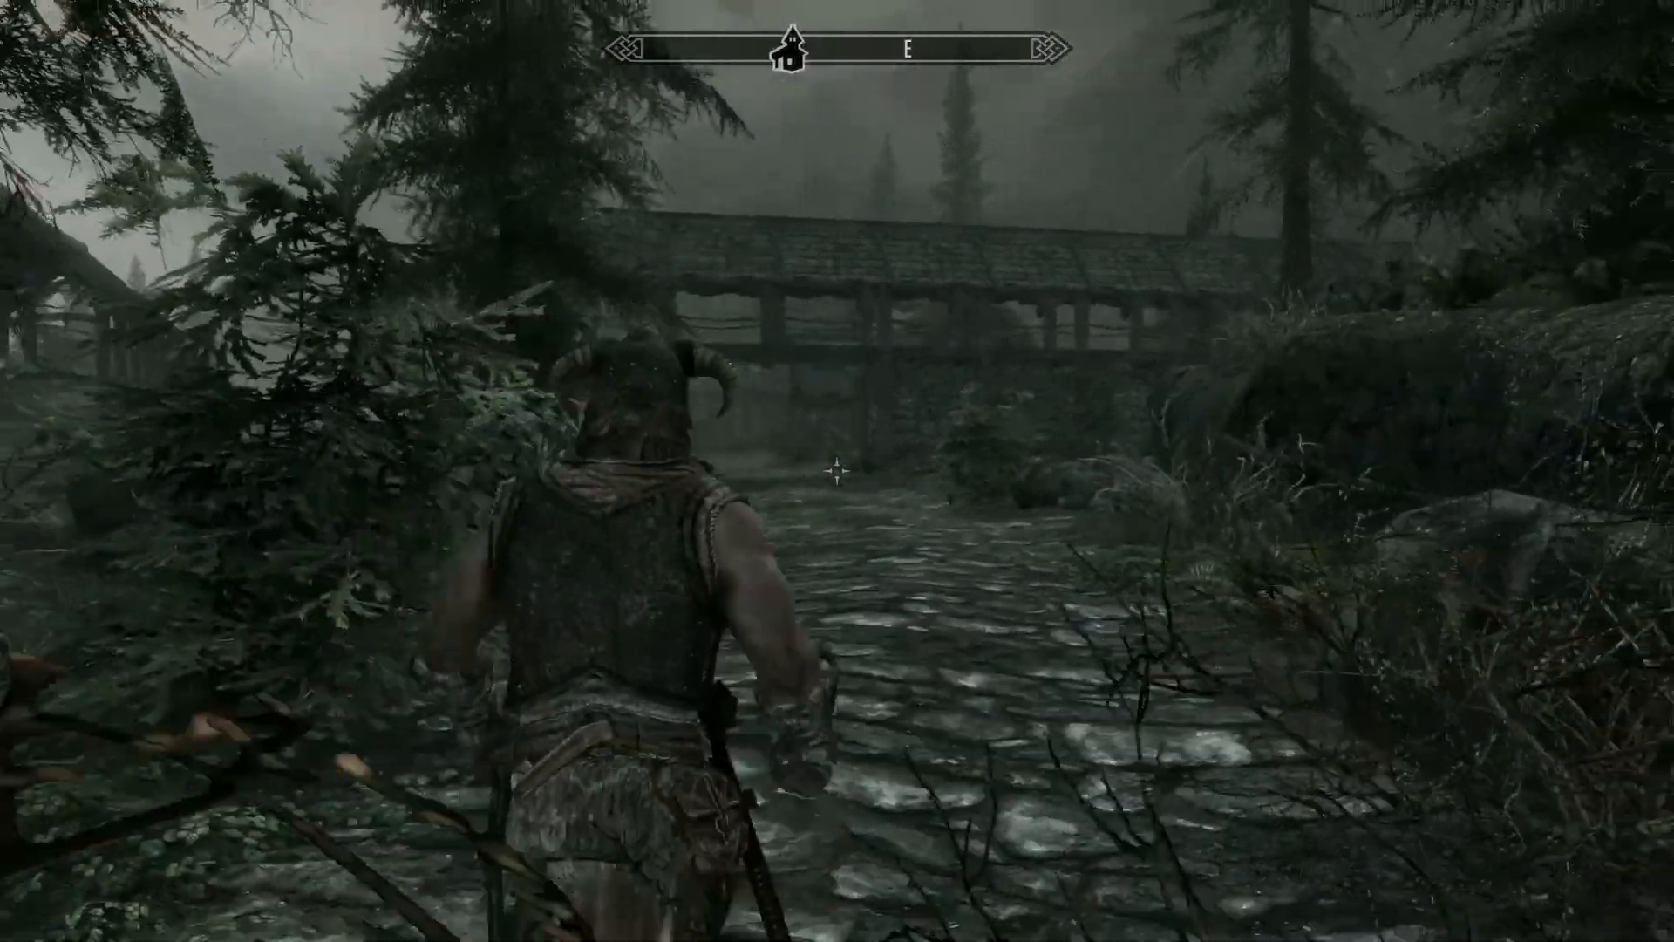
key("alt")
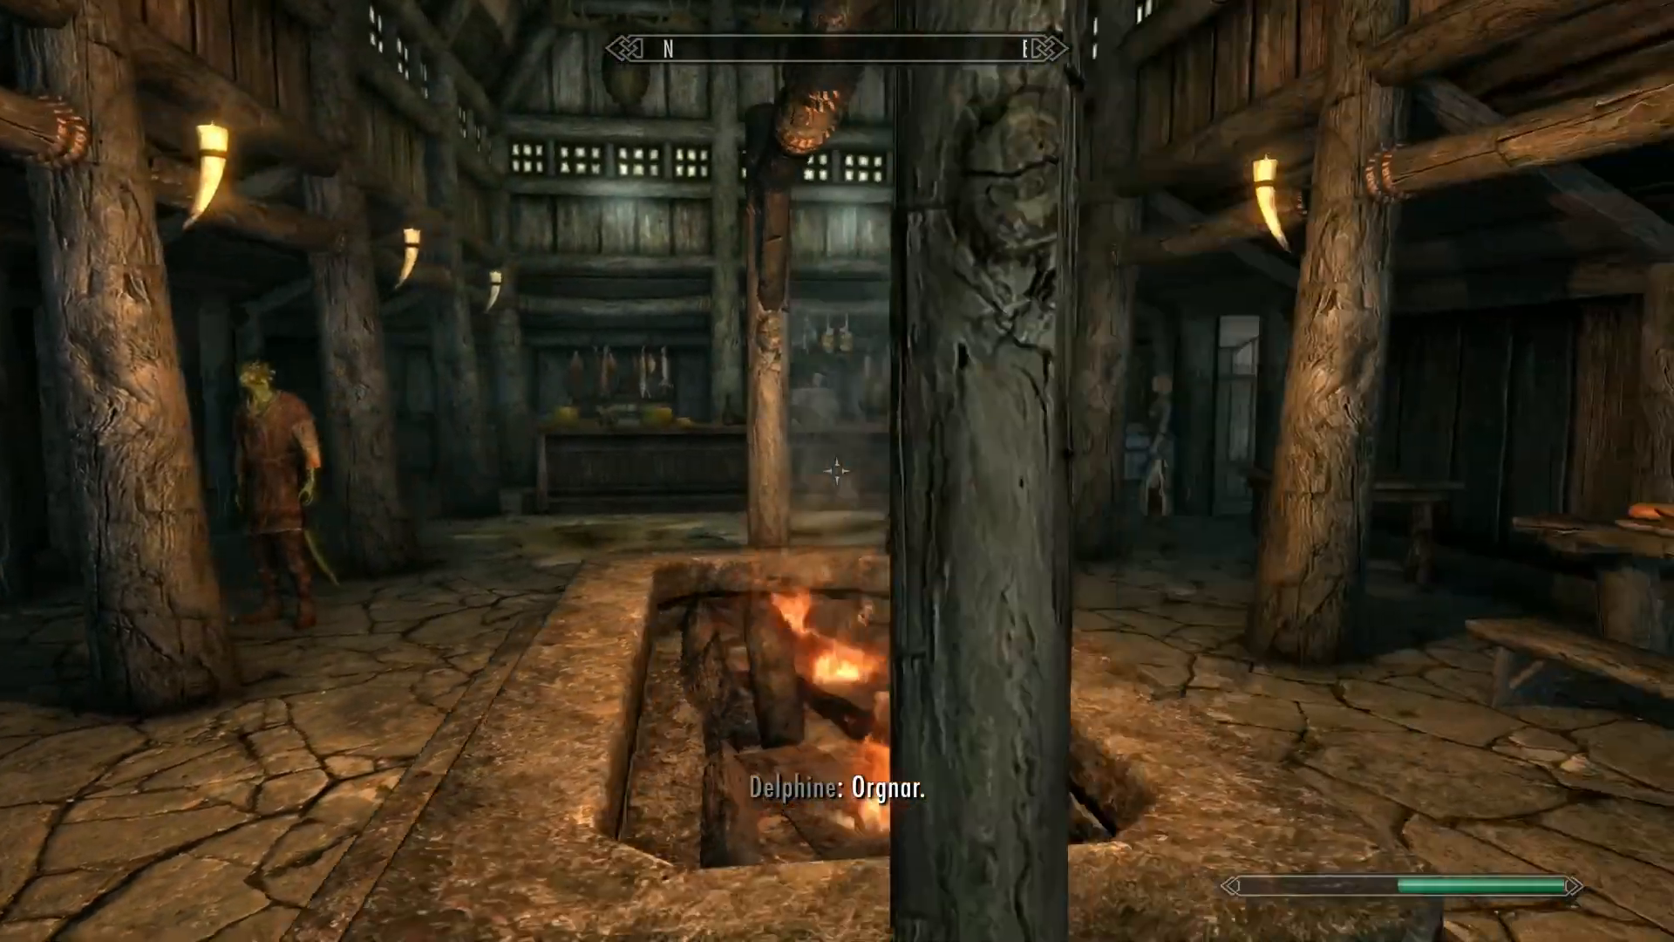
key("w")
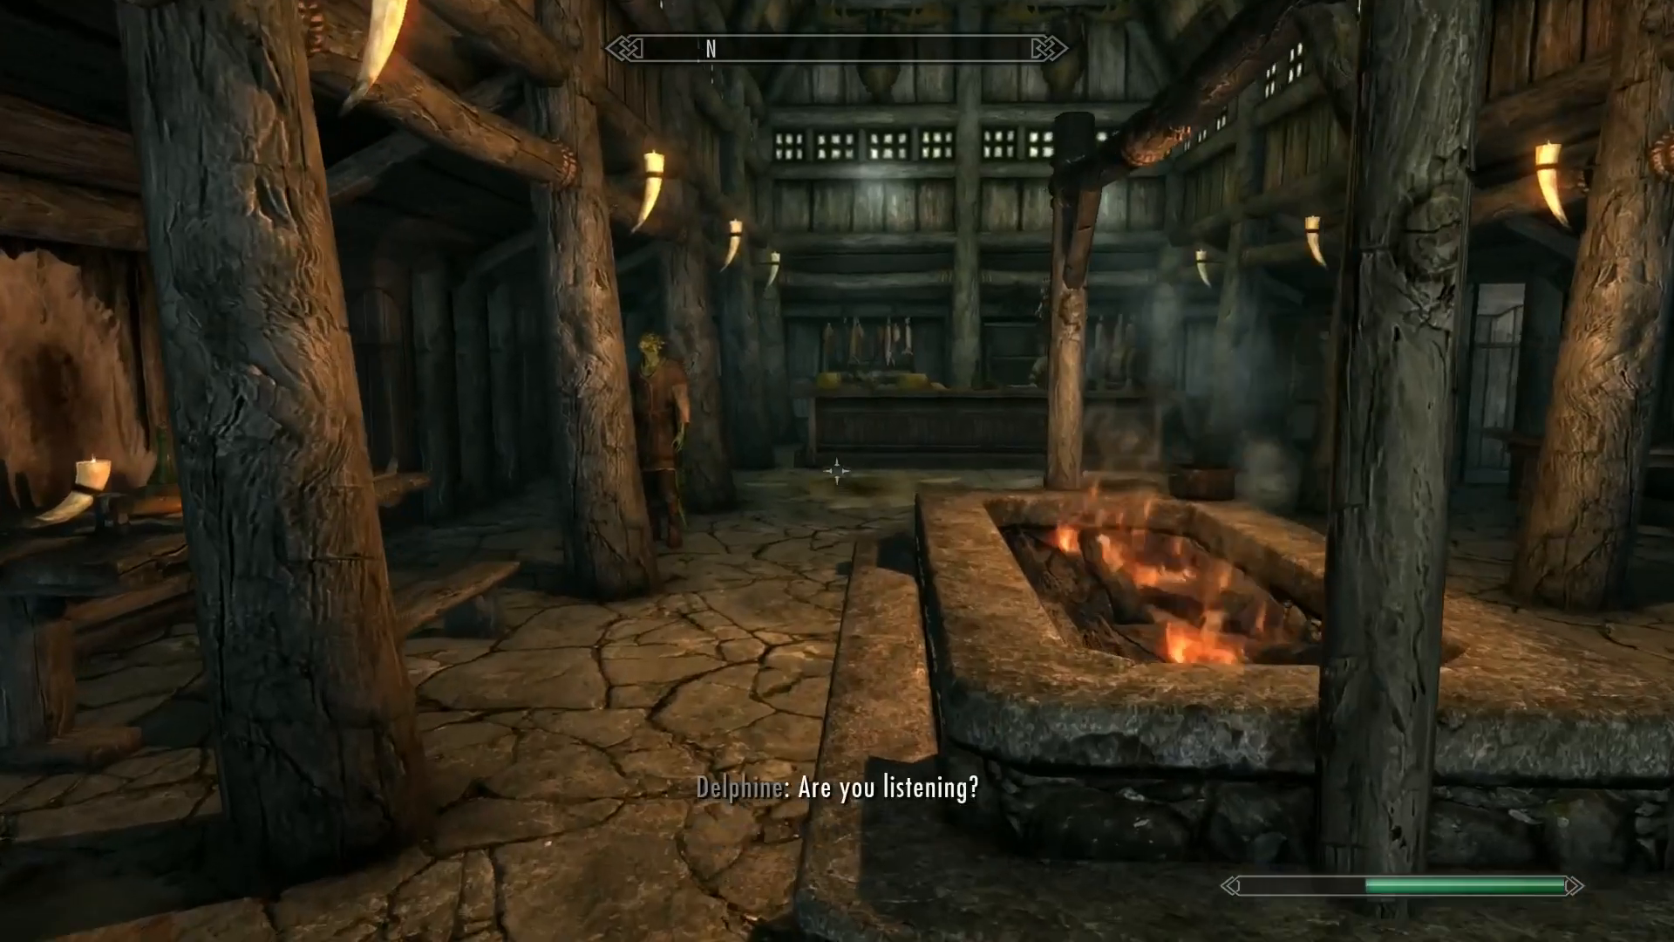
key("w")
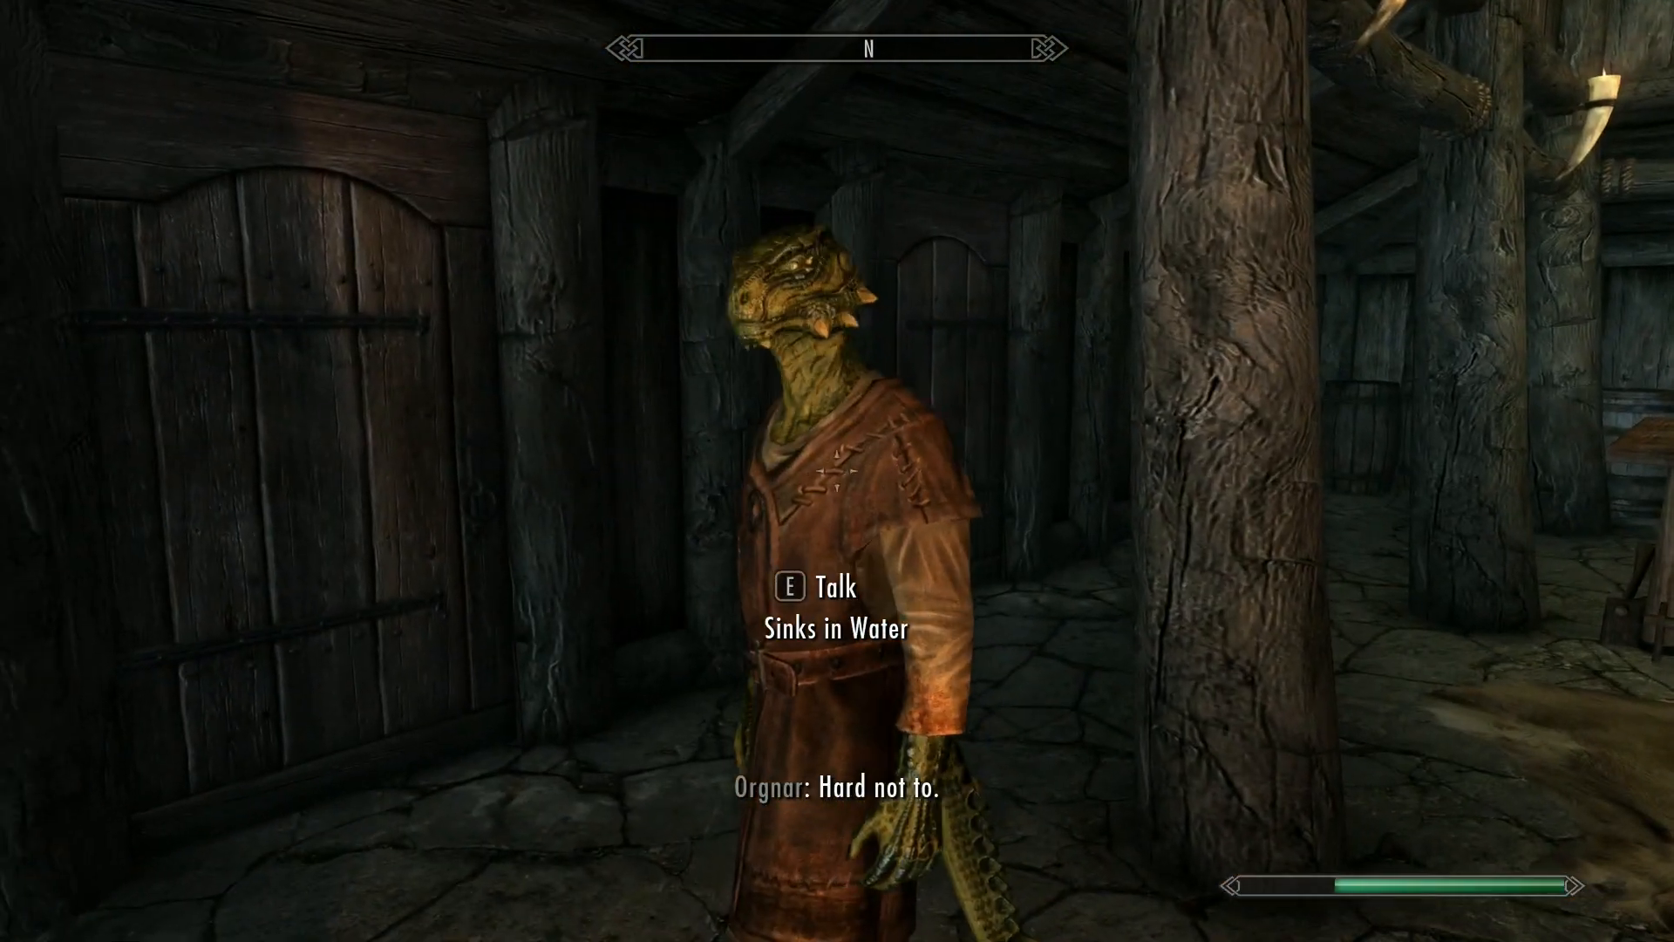
Talk to Sinks in Water, offer help, and accept the task with the reply "Sure I can do that.".
key("e")
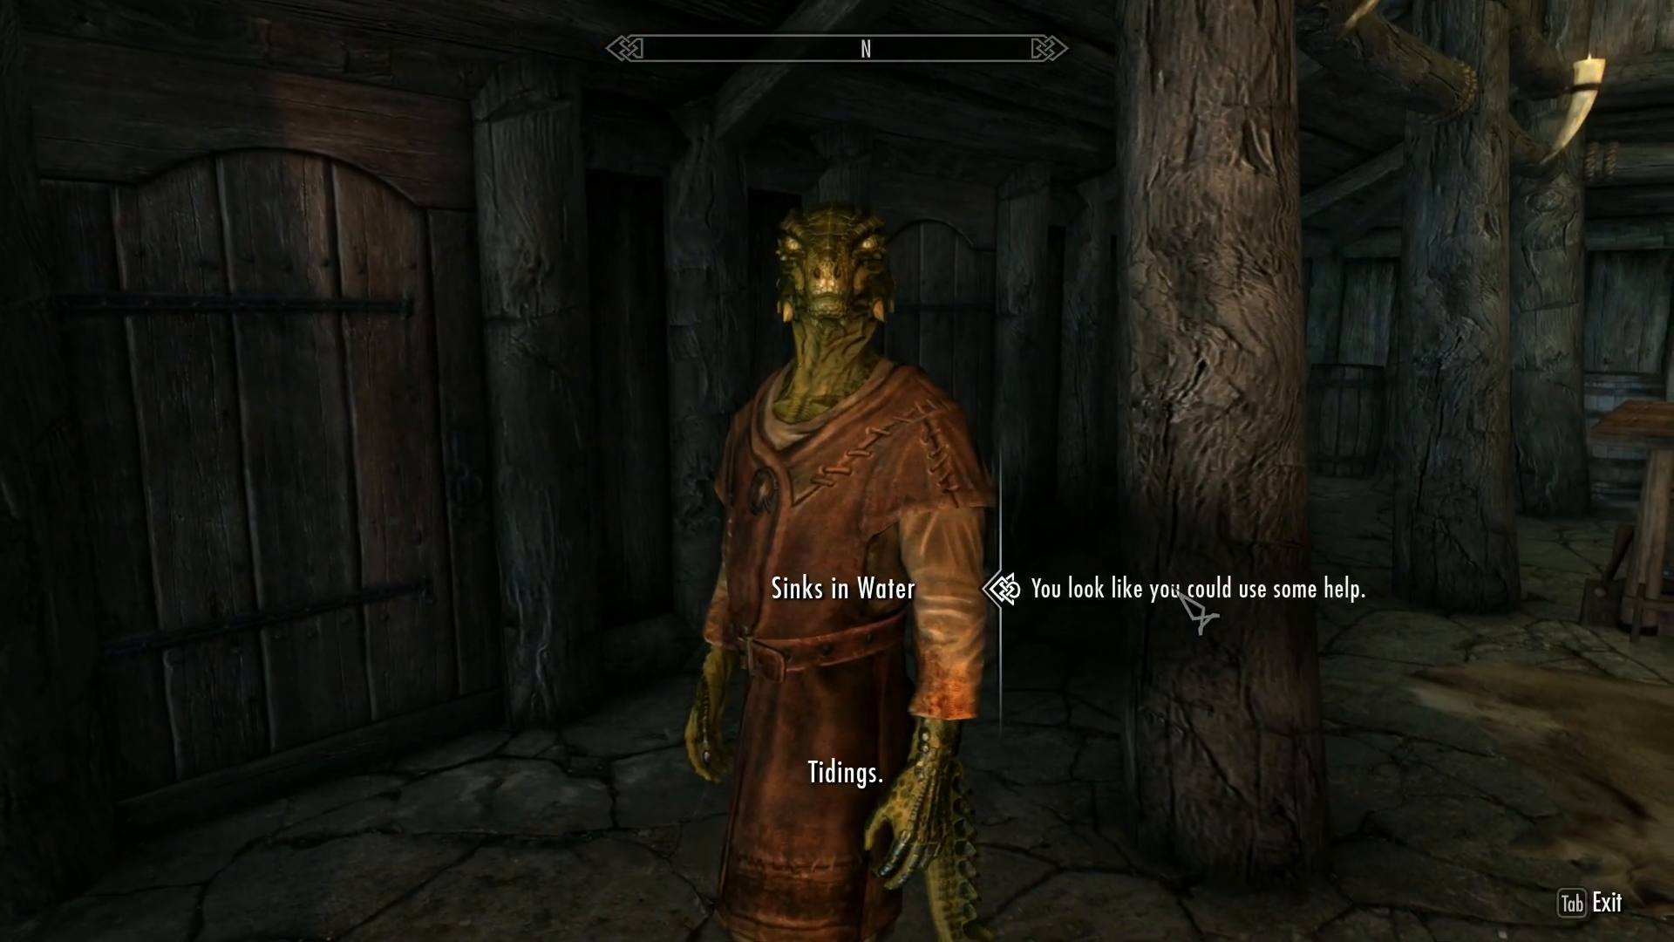
left_click(1194, 600)
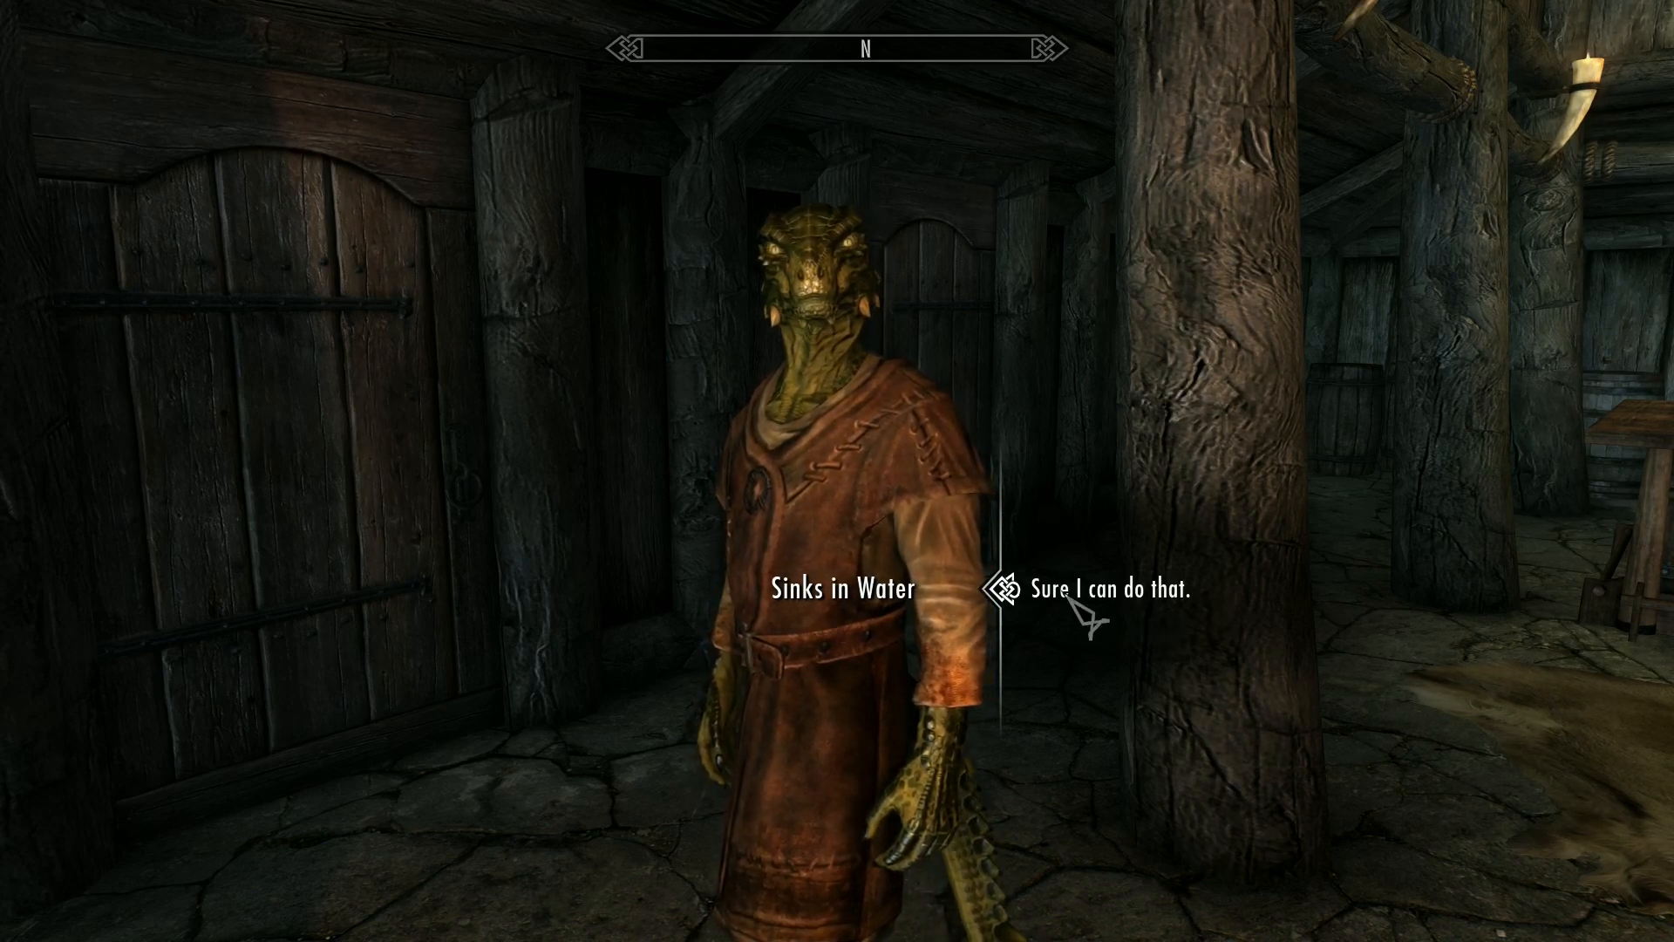
left_click(1141, 601)
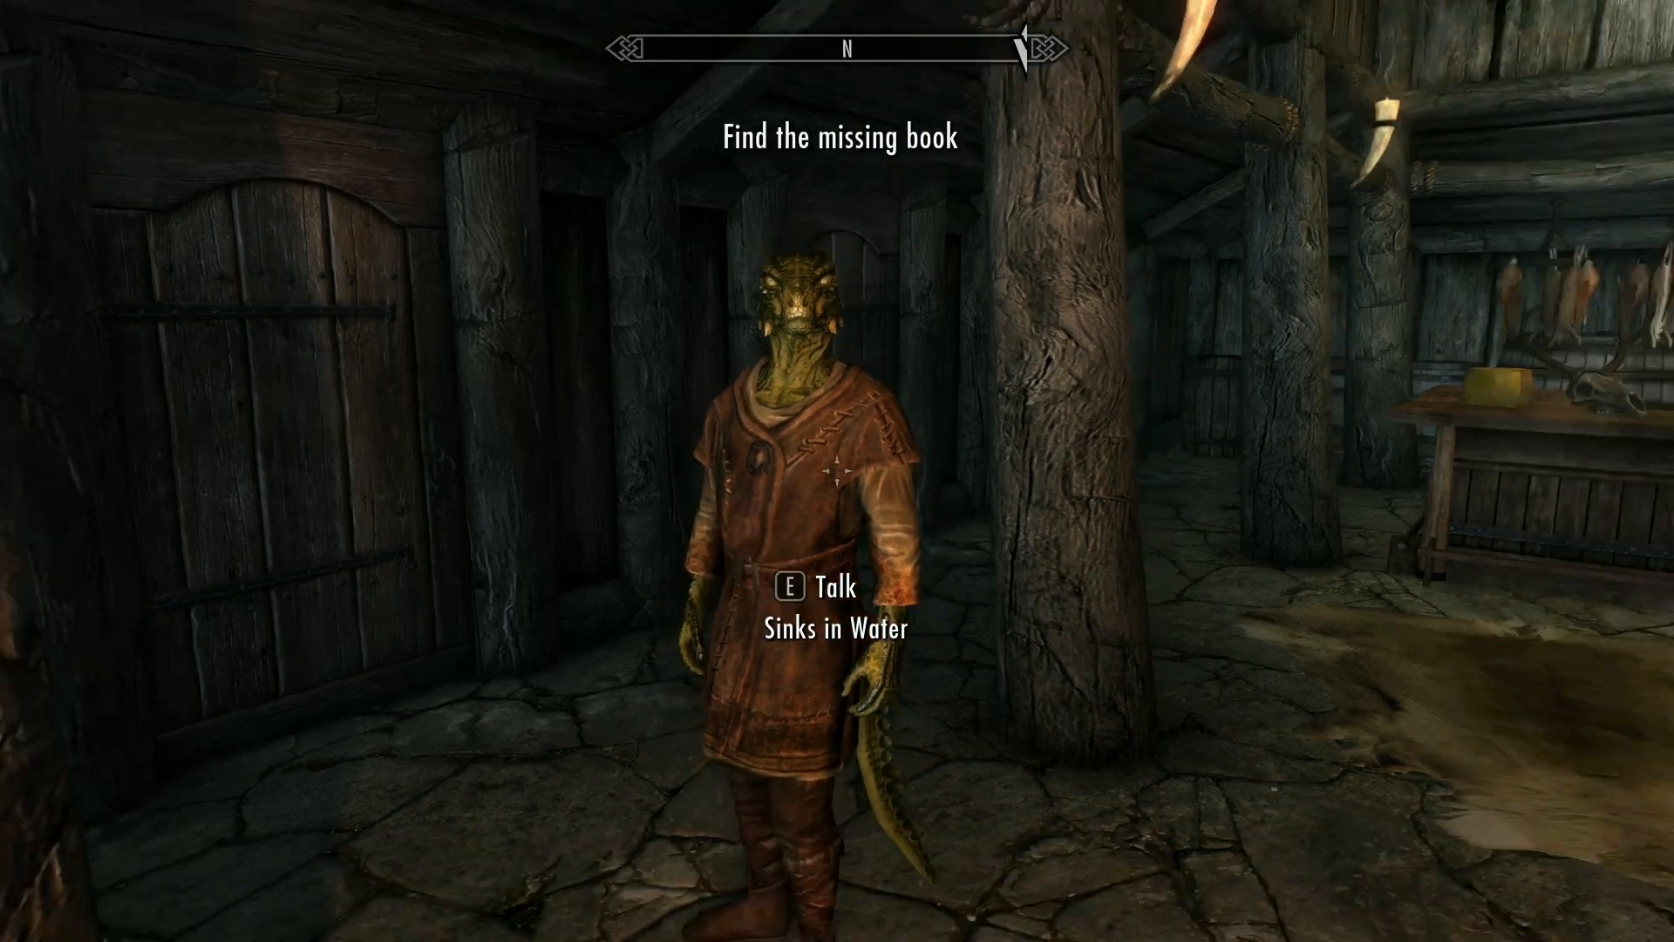
Open the quest journal, dismiss its help message, and review the Missing Book entry and its objectives.
key("j")
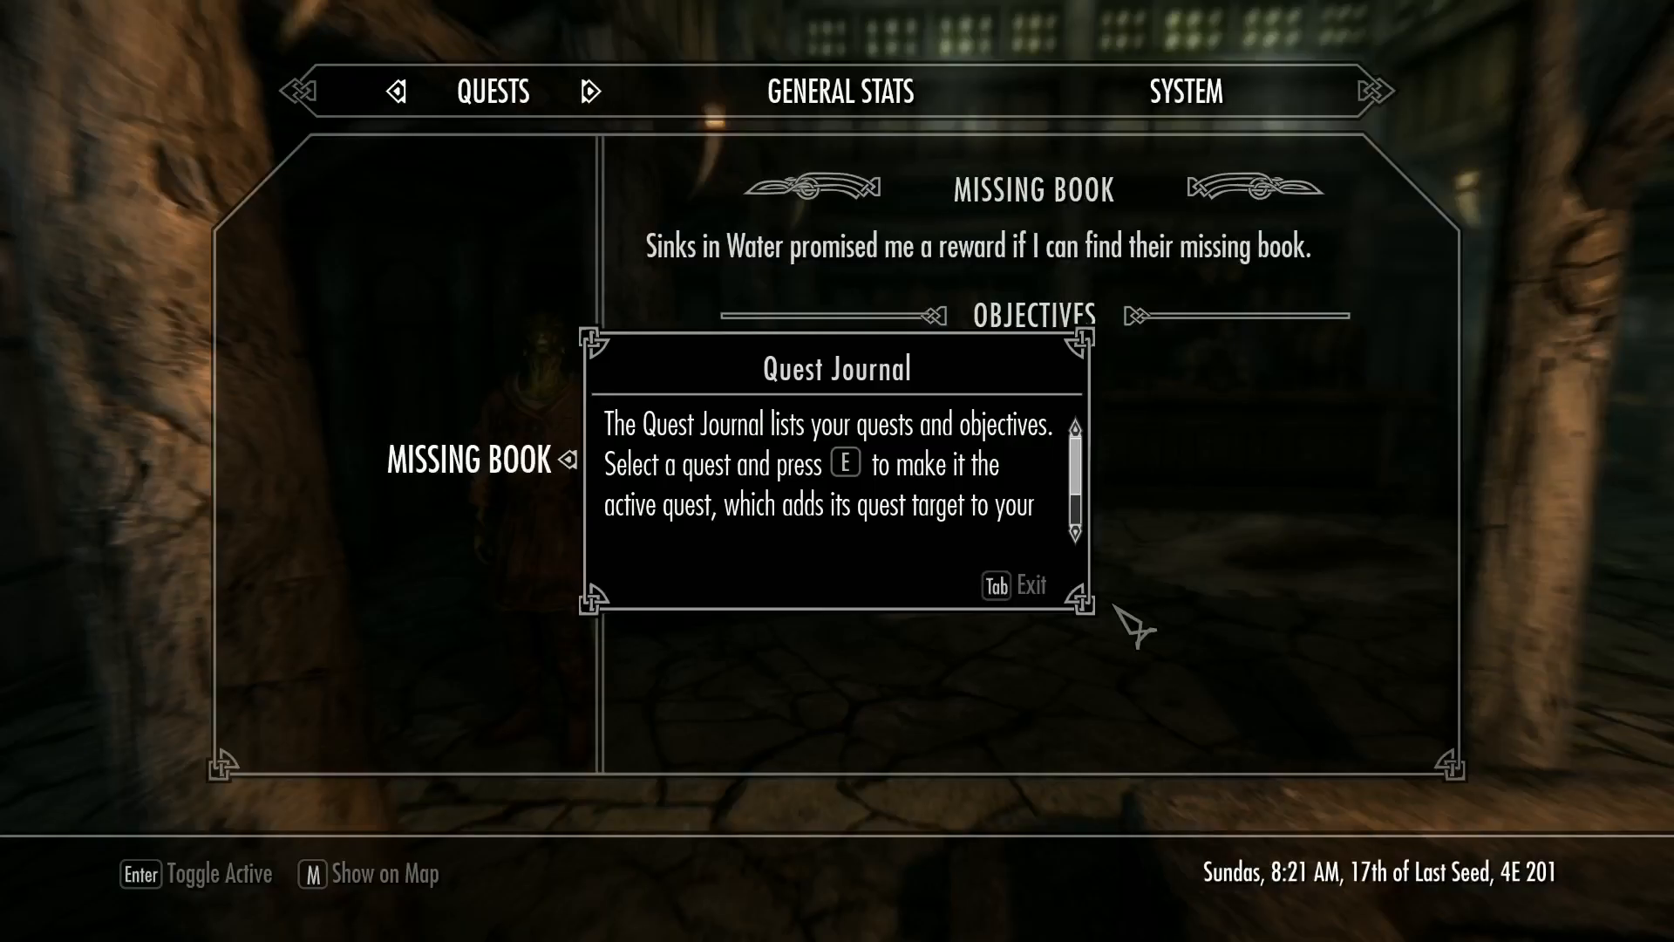
key("Tab")
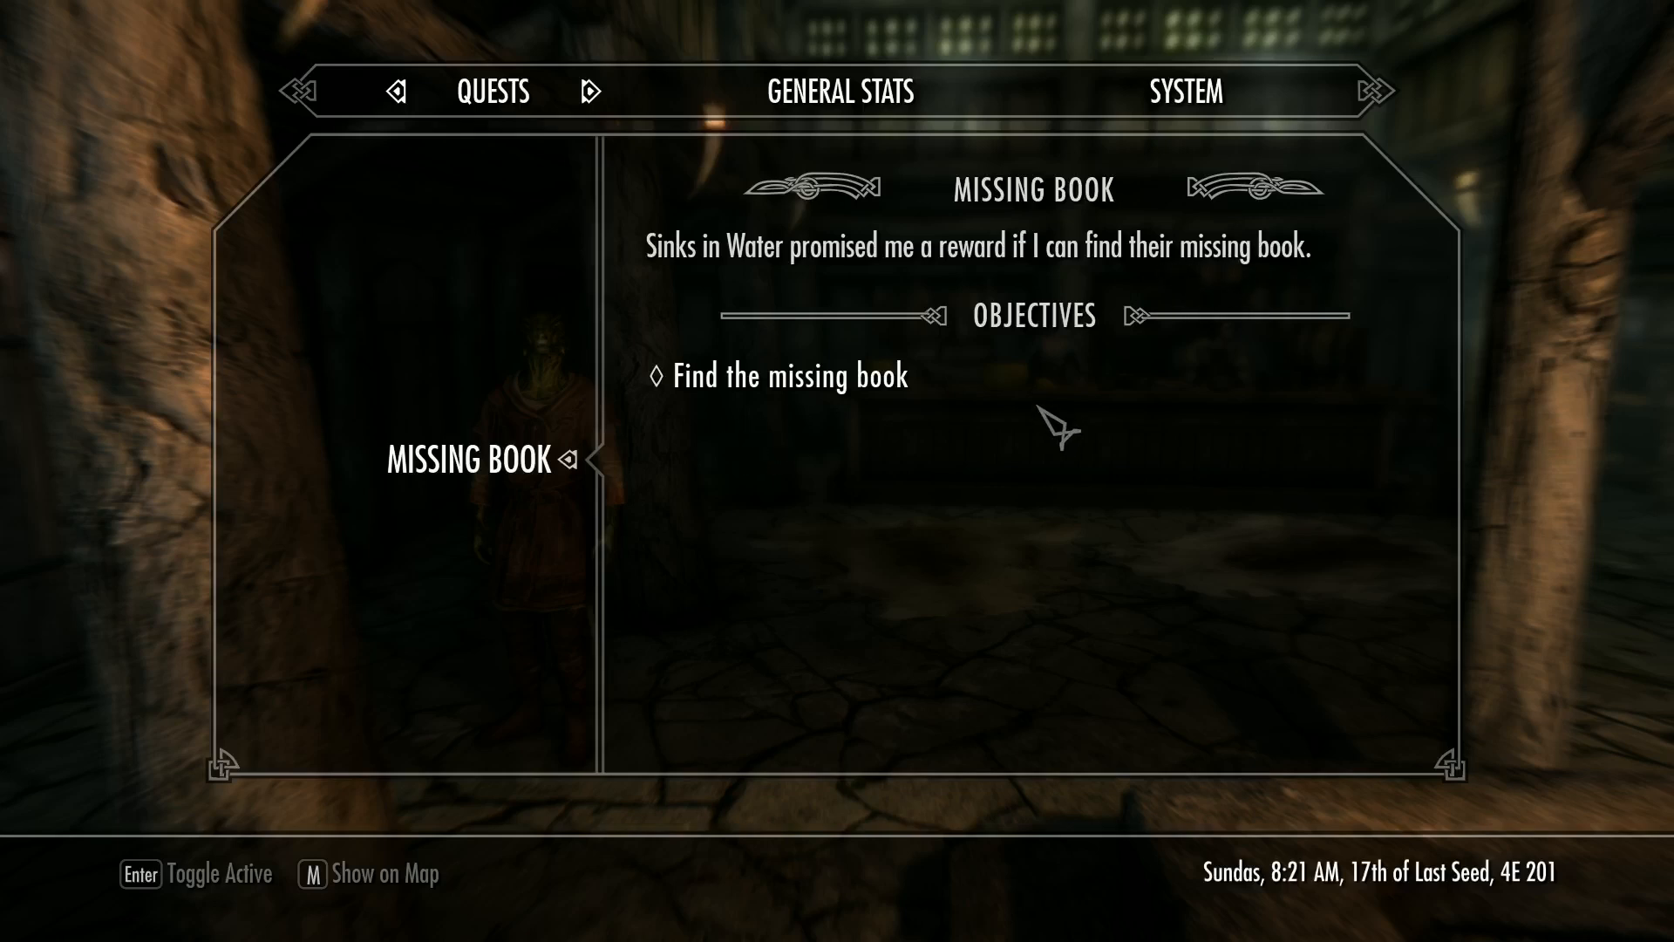
key("grave")
key("grave")
key("Escape")
Query the quest's state in the console with "sqv modtutorialquest" and close the console.
key("grave")
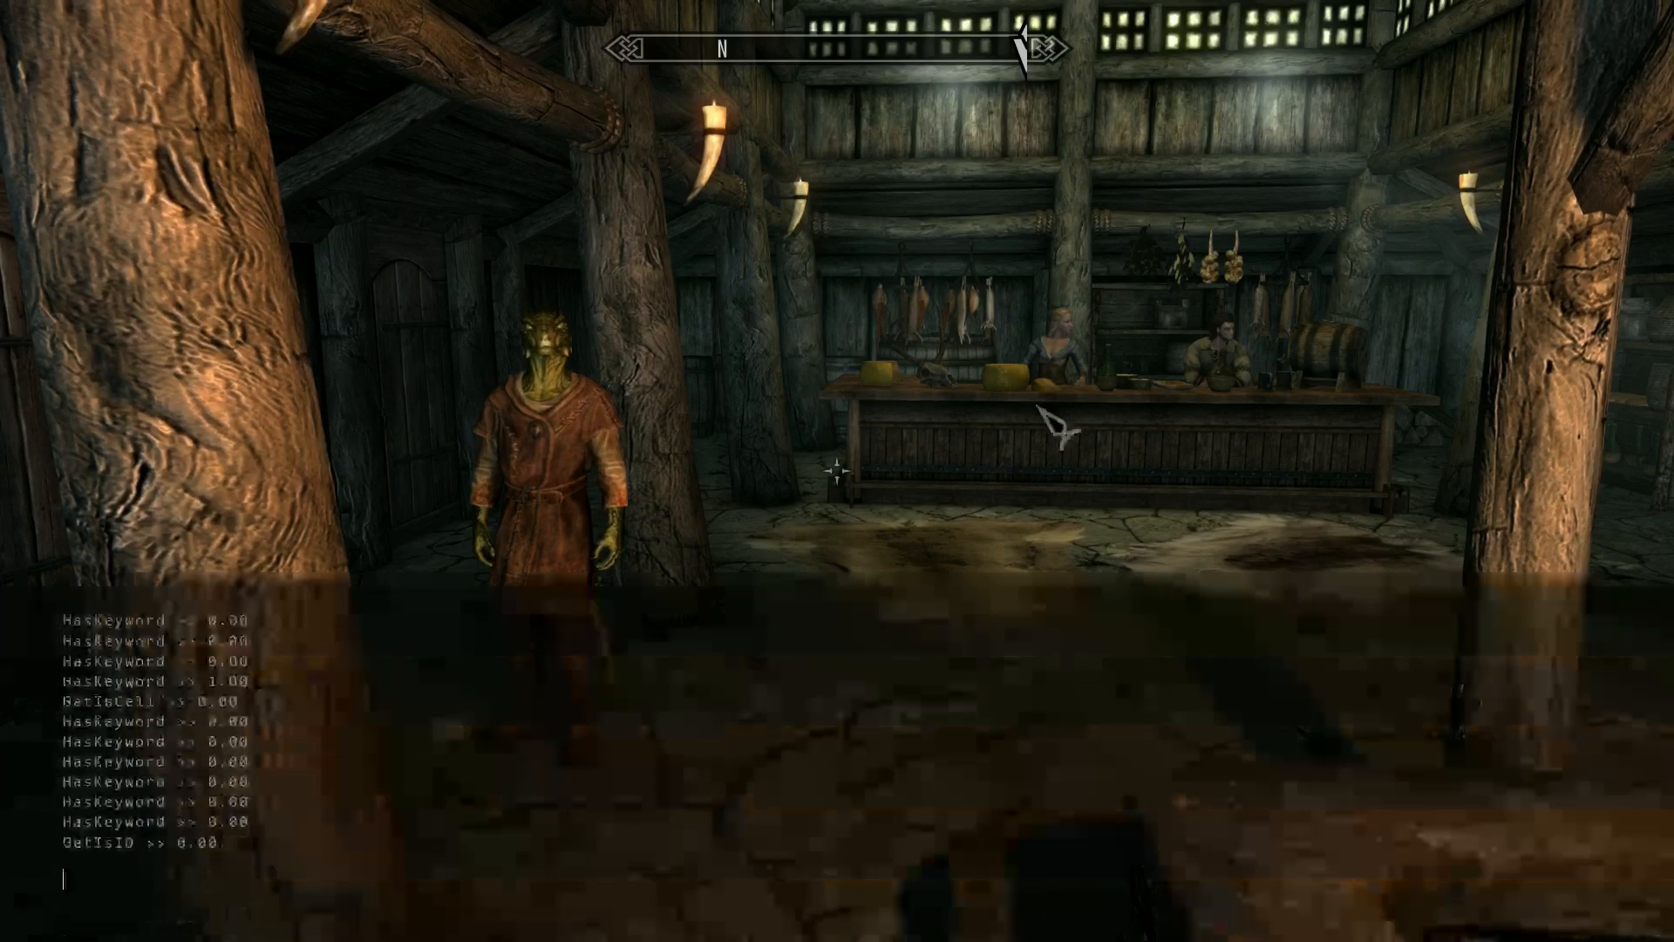
type("sqv modtutorialquest")
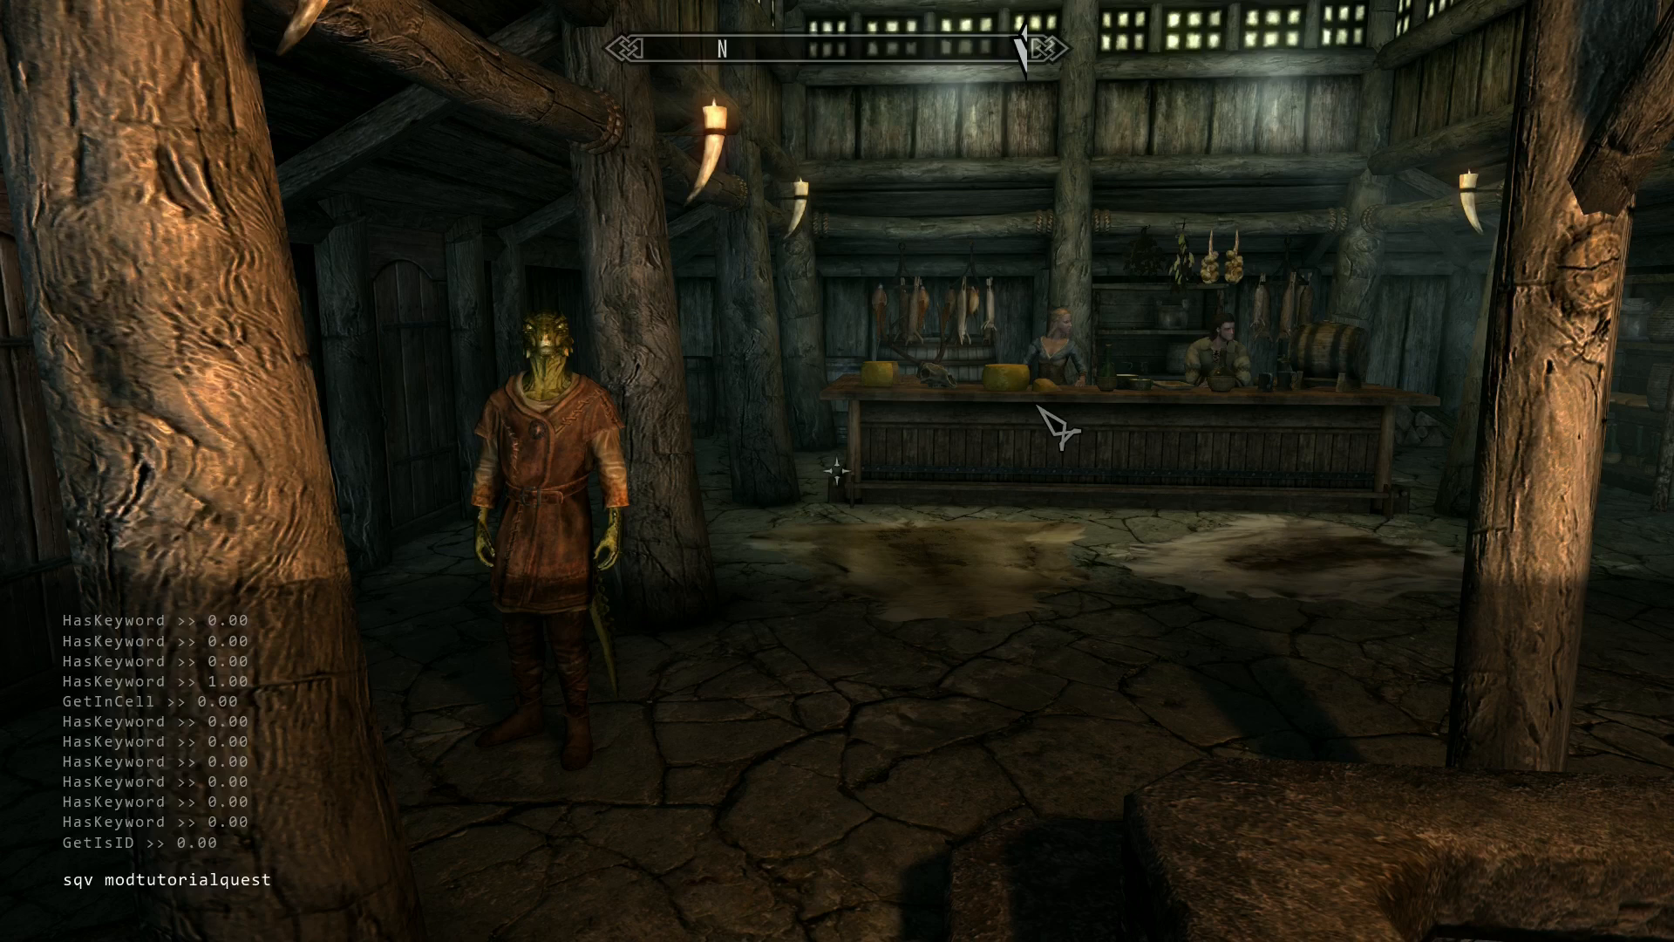
key("Return")
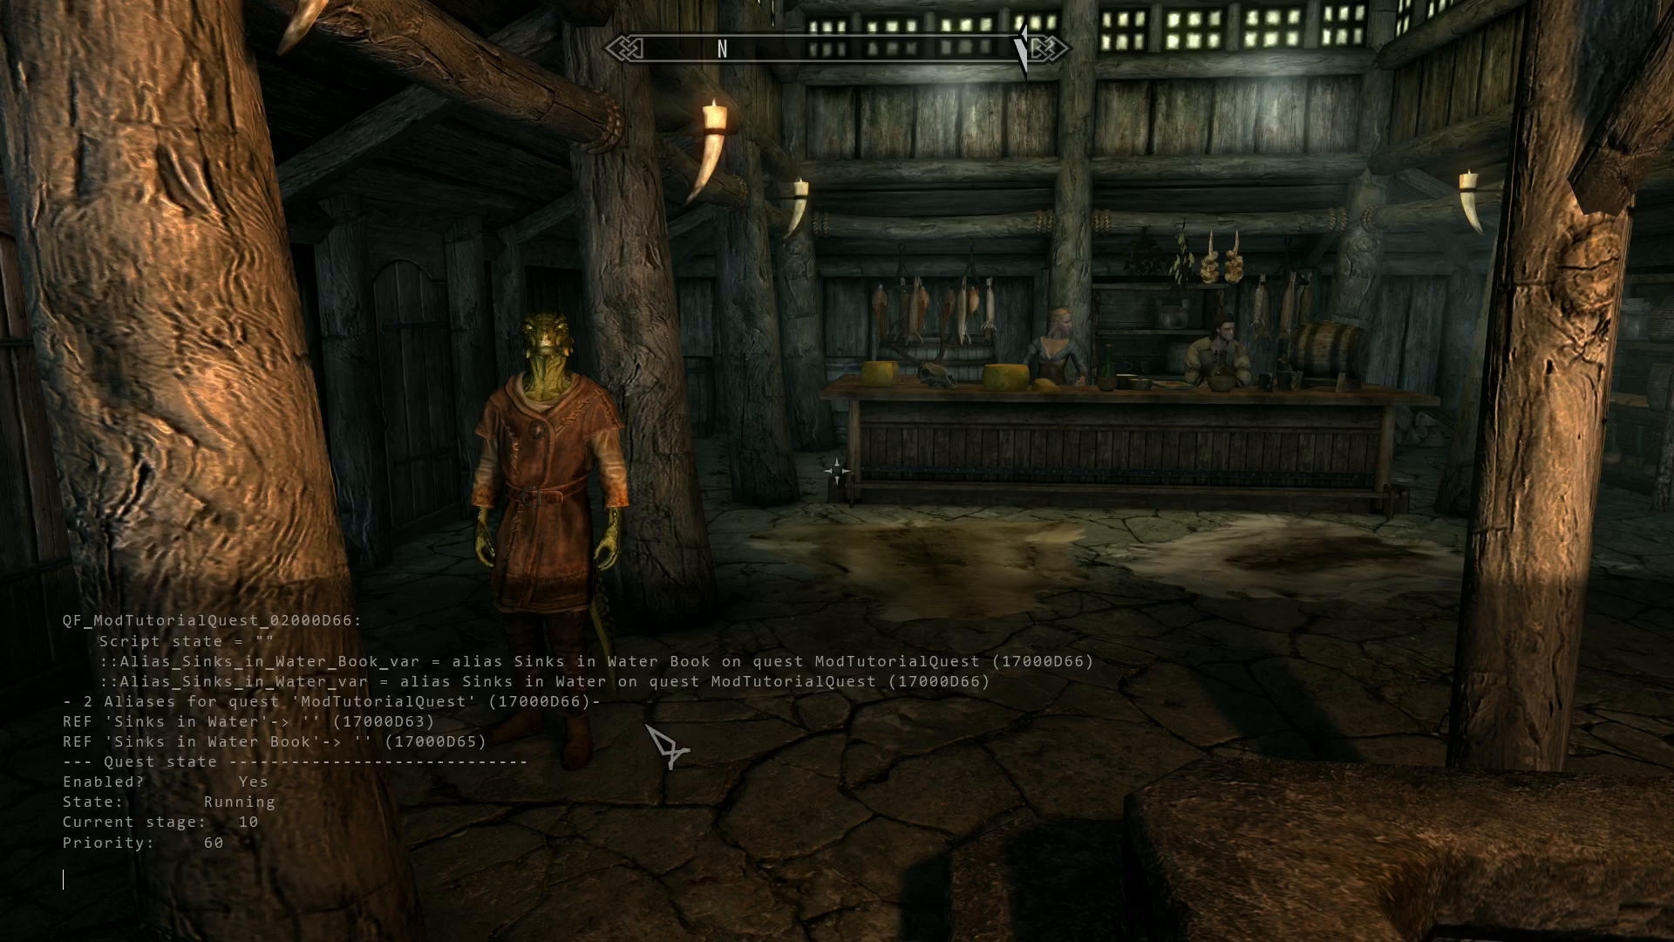
key("grave")
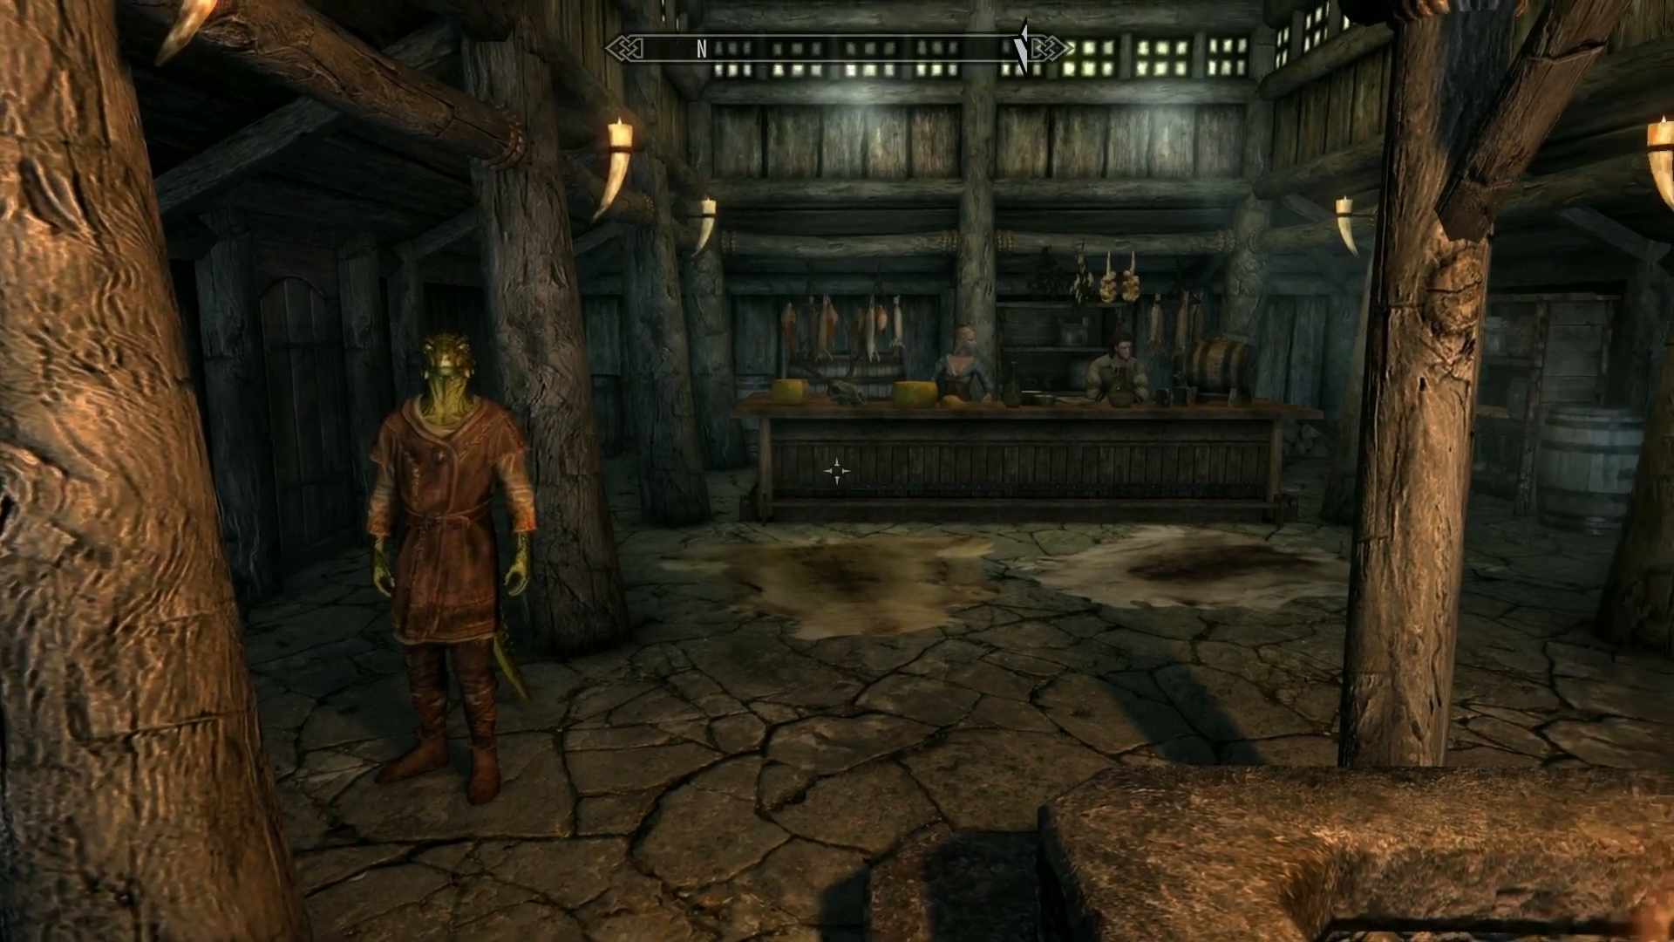
Follow the quest marker into the inn's side room, open the book on the table, and steal it.
key("w")
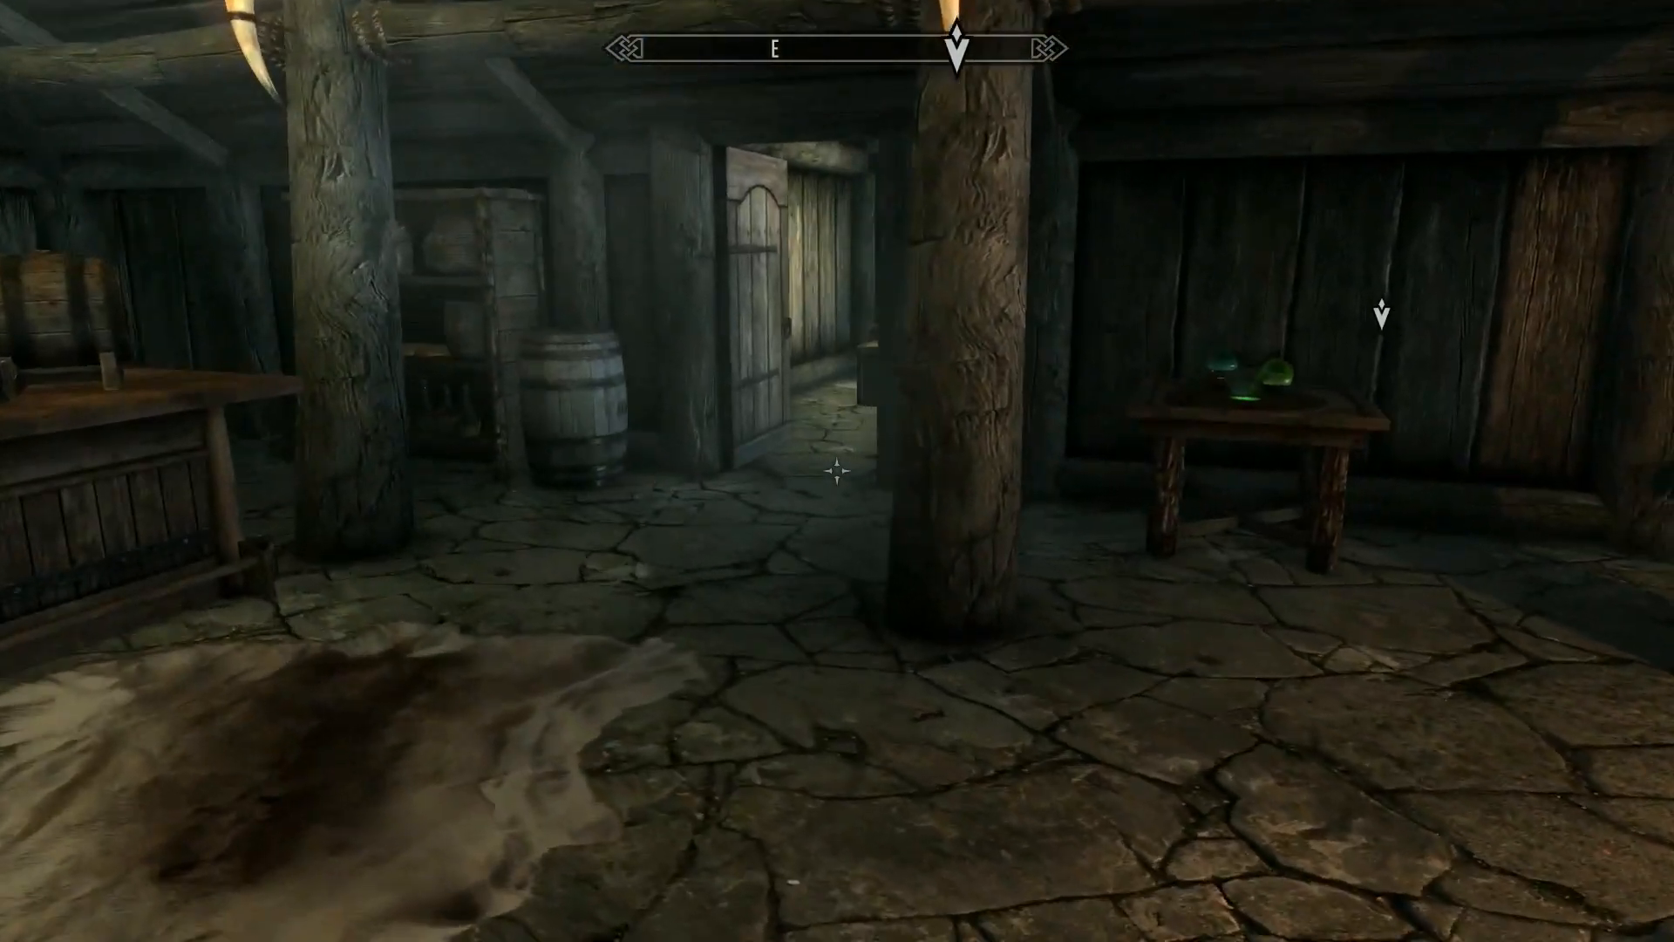
key("w")
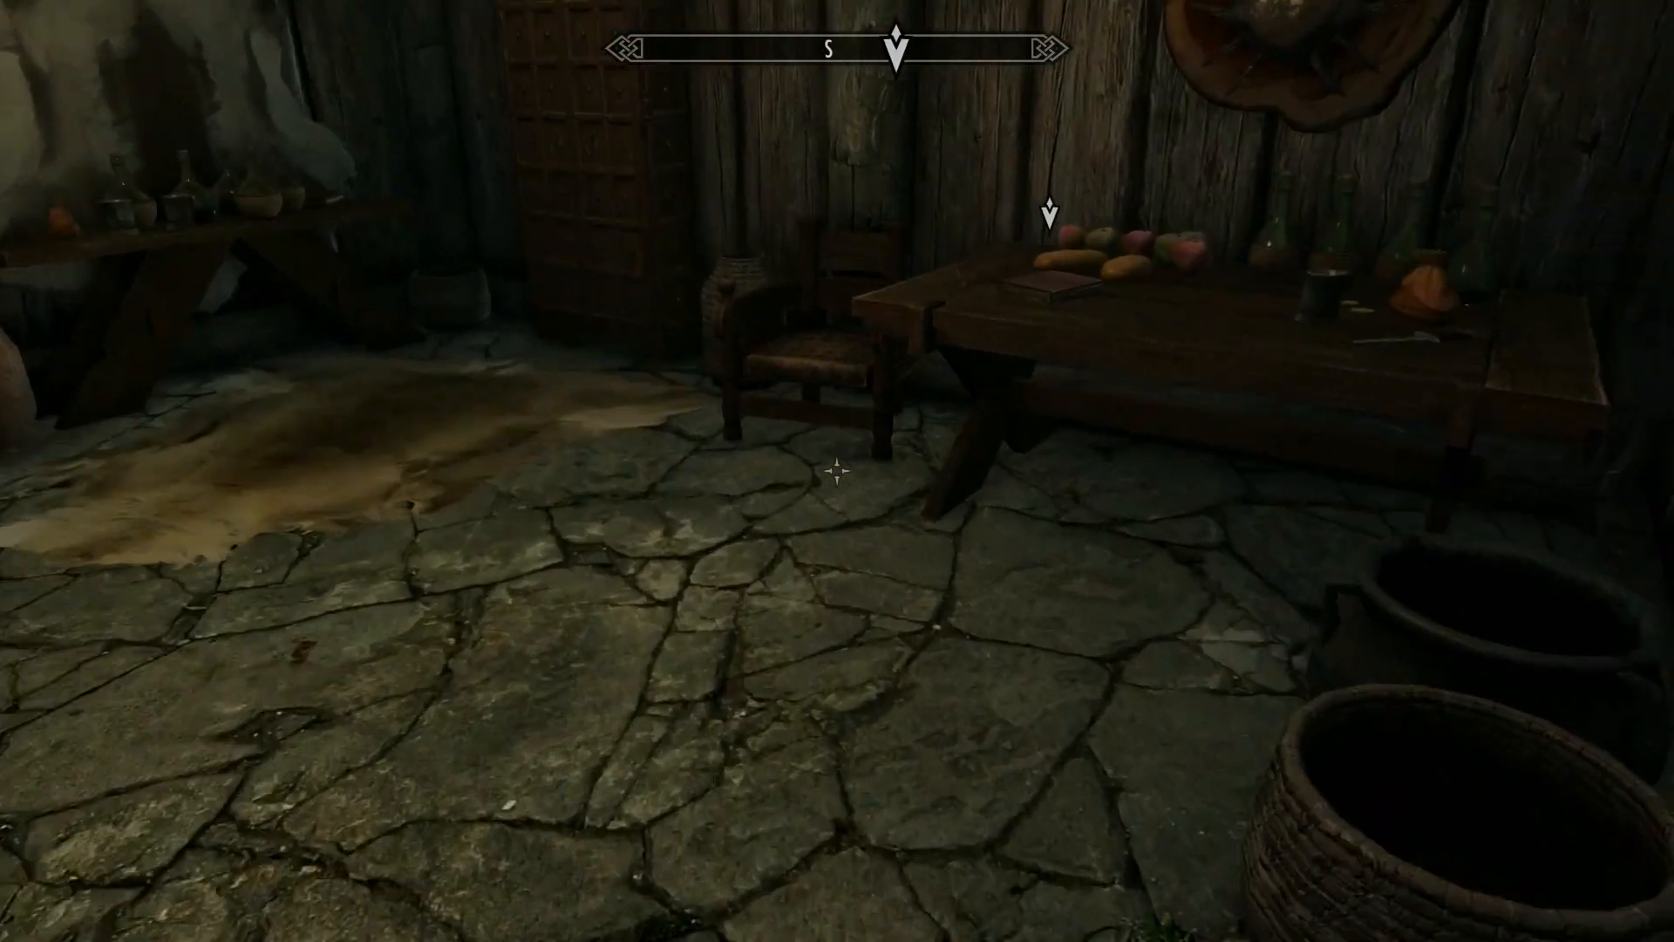
key("w")
key("e")
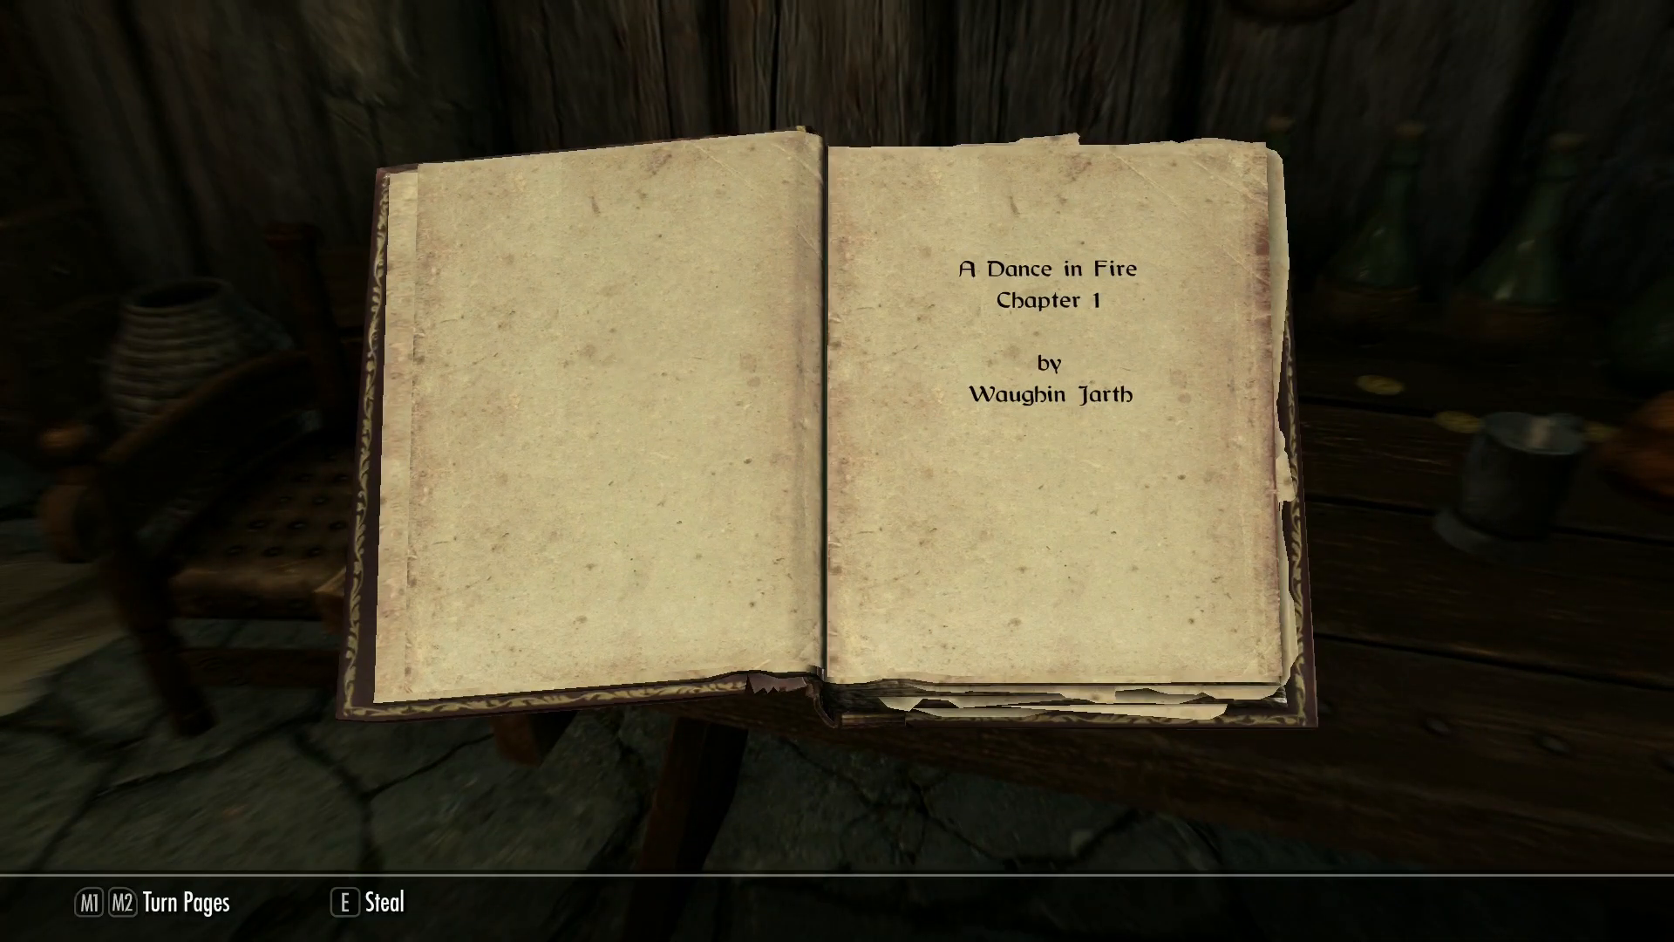
key("Right")
key("e")
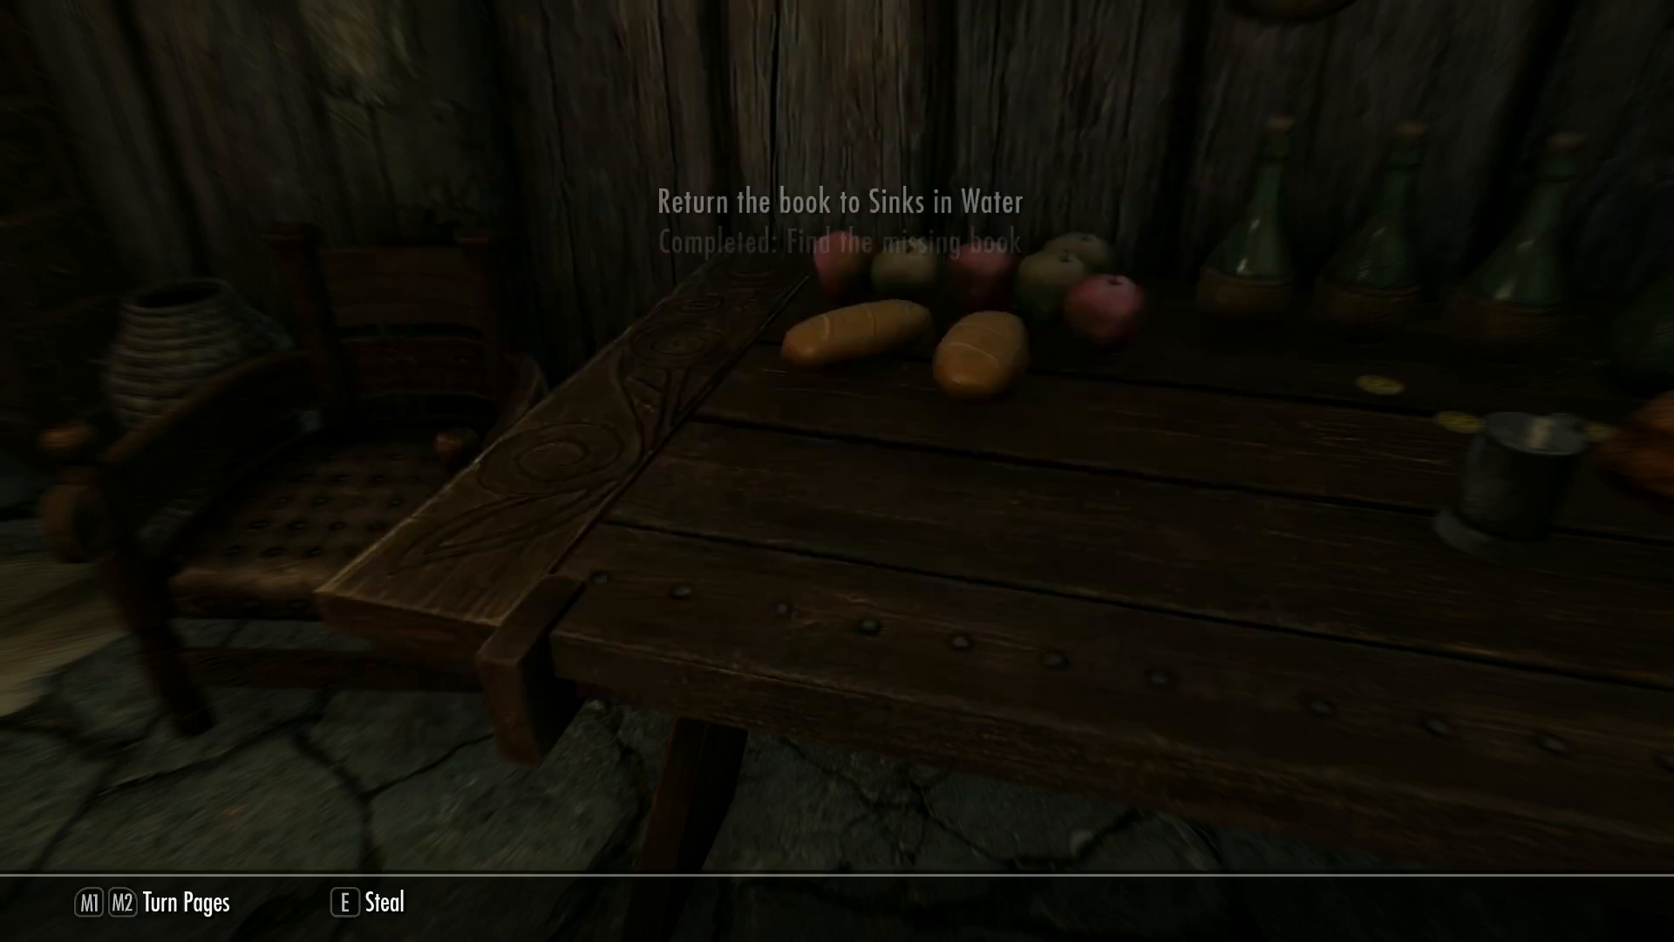
Leave the side room with the book and walk back to Sinks in Water in the main hall.
key("s")
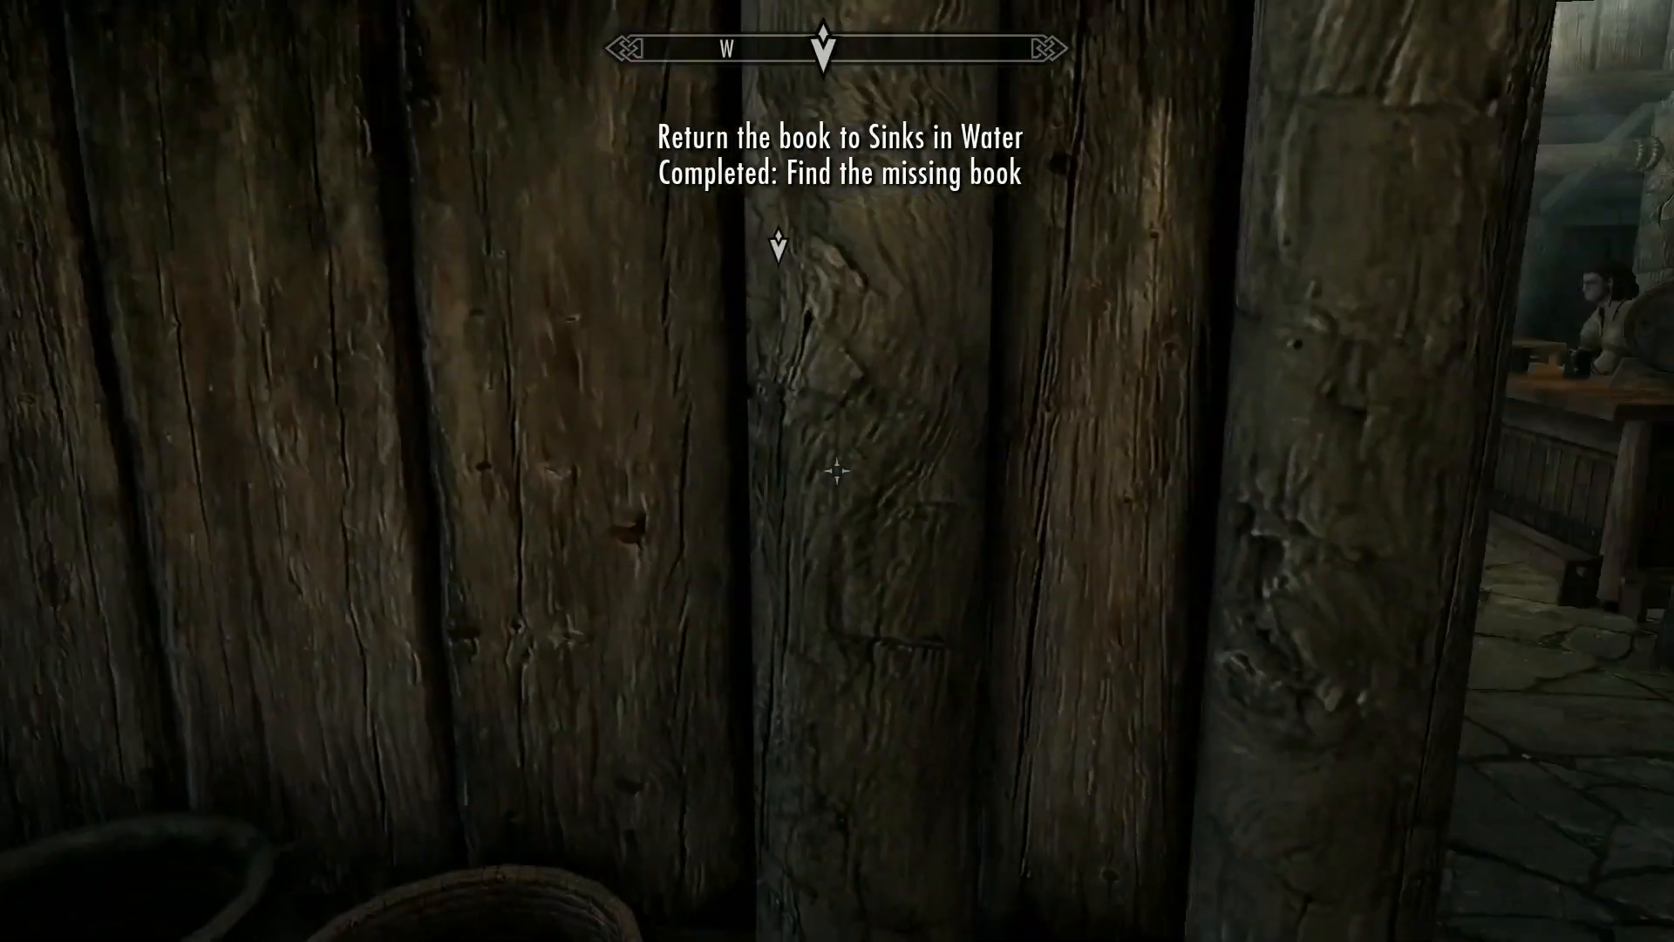
key("d")
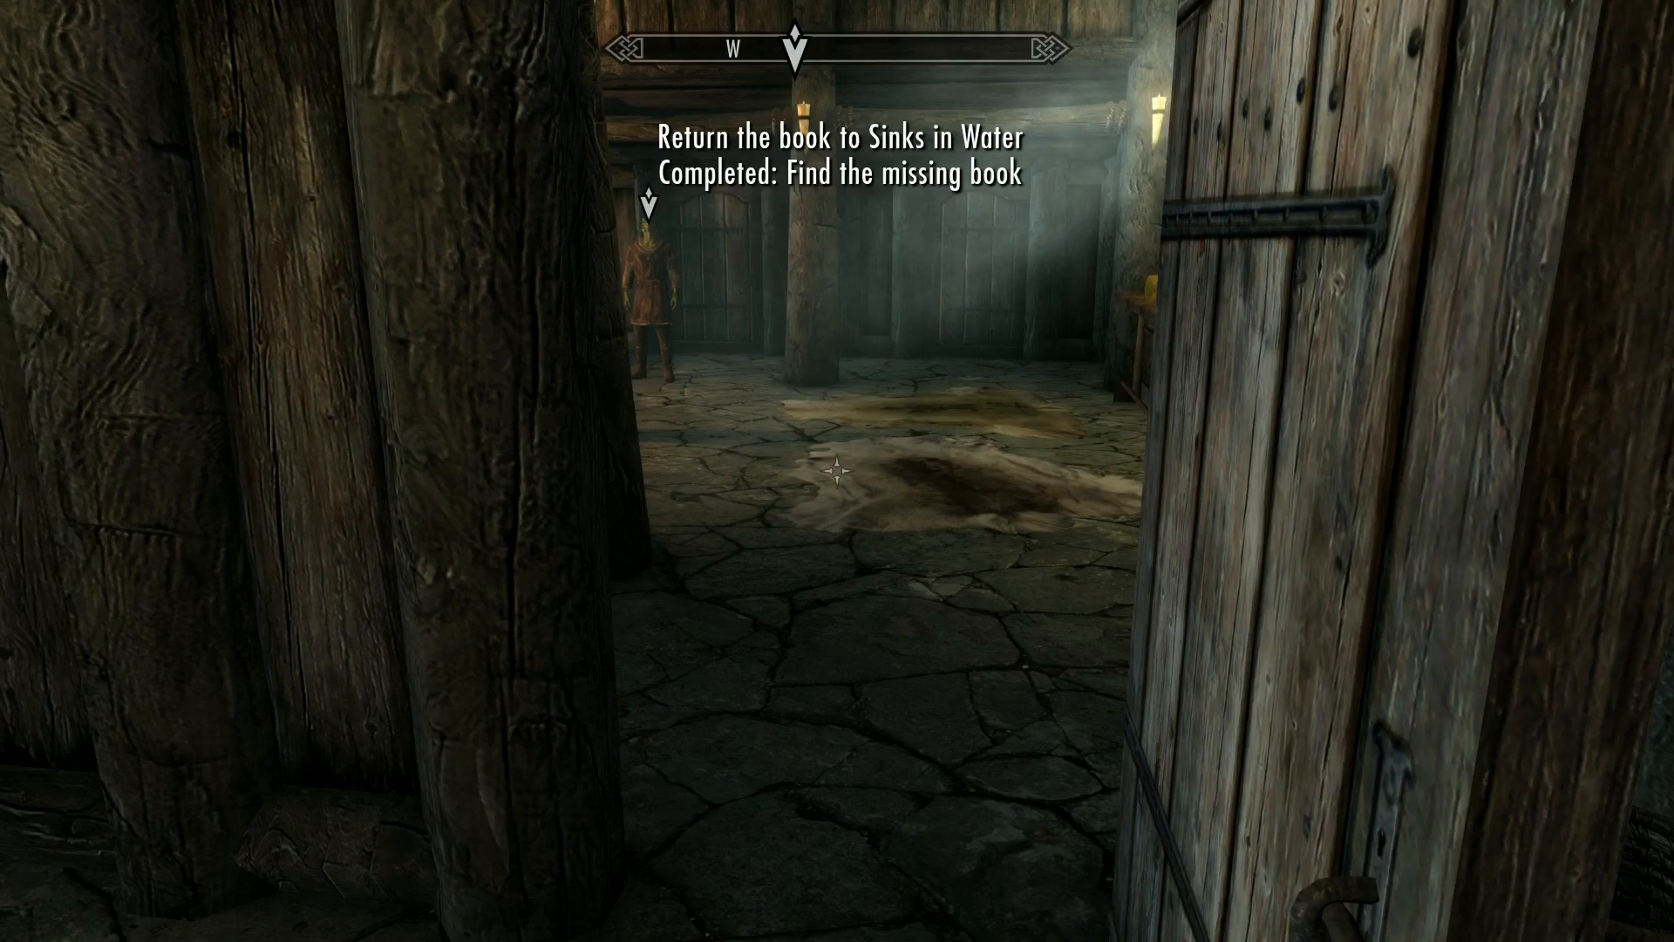
key("w")
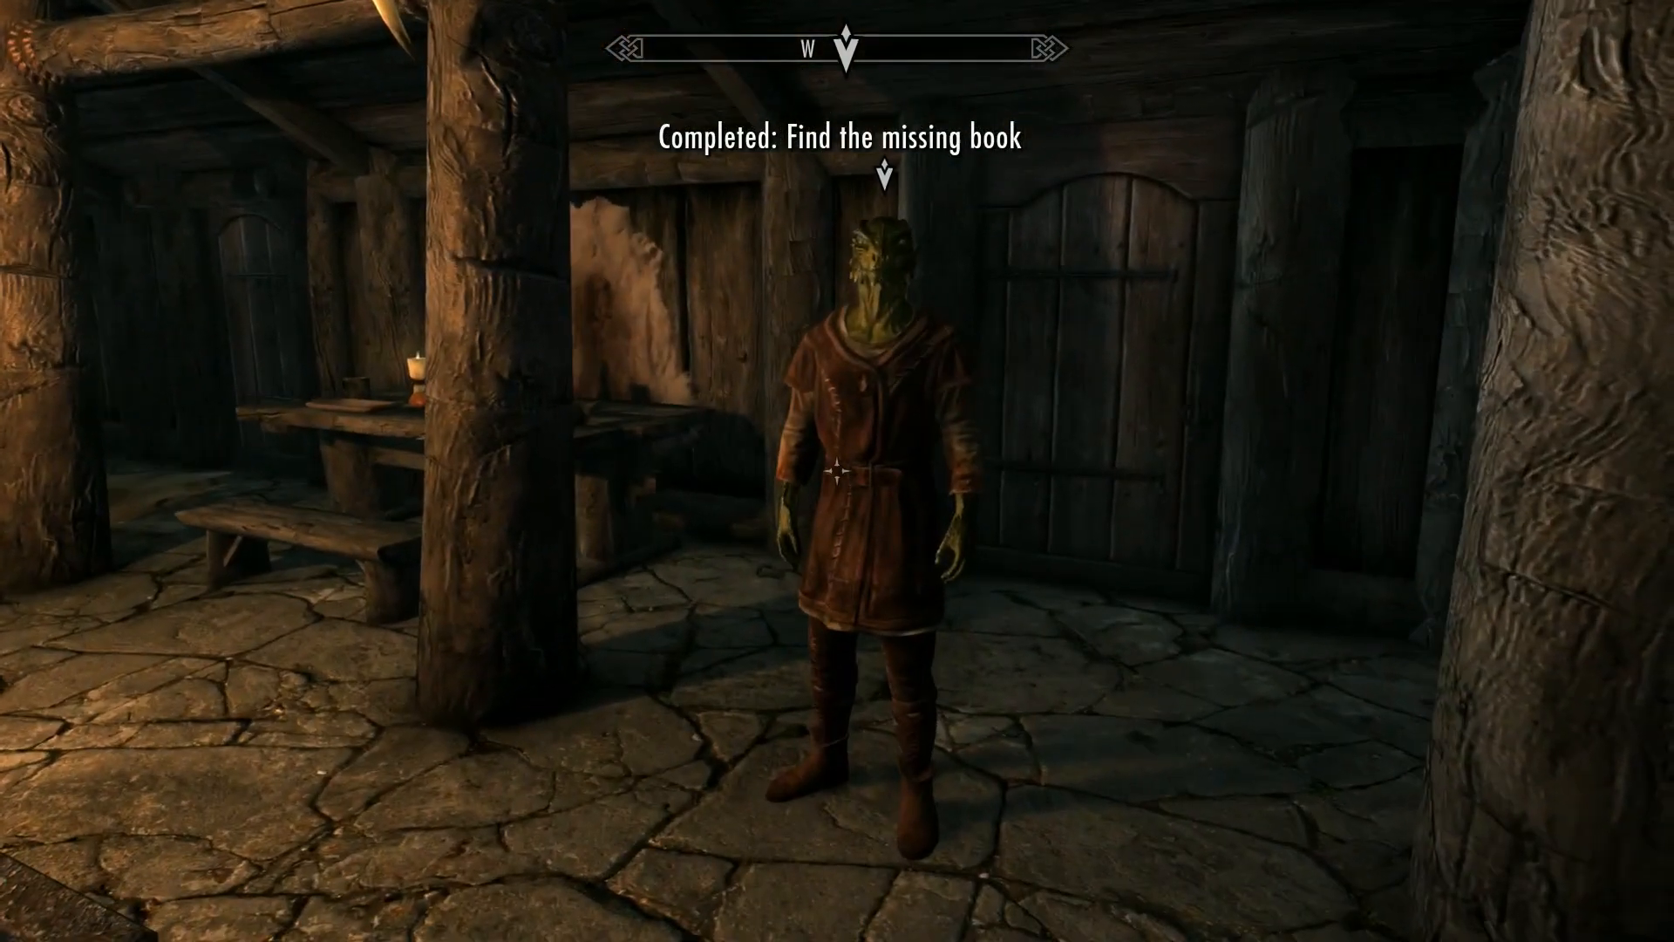
Rerun the console command "sqv modtutorialquest" to check the quest stage after picking up the book.
key("grave")
key("Up")
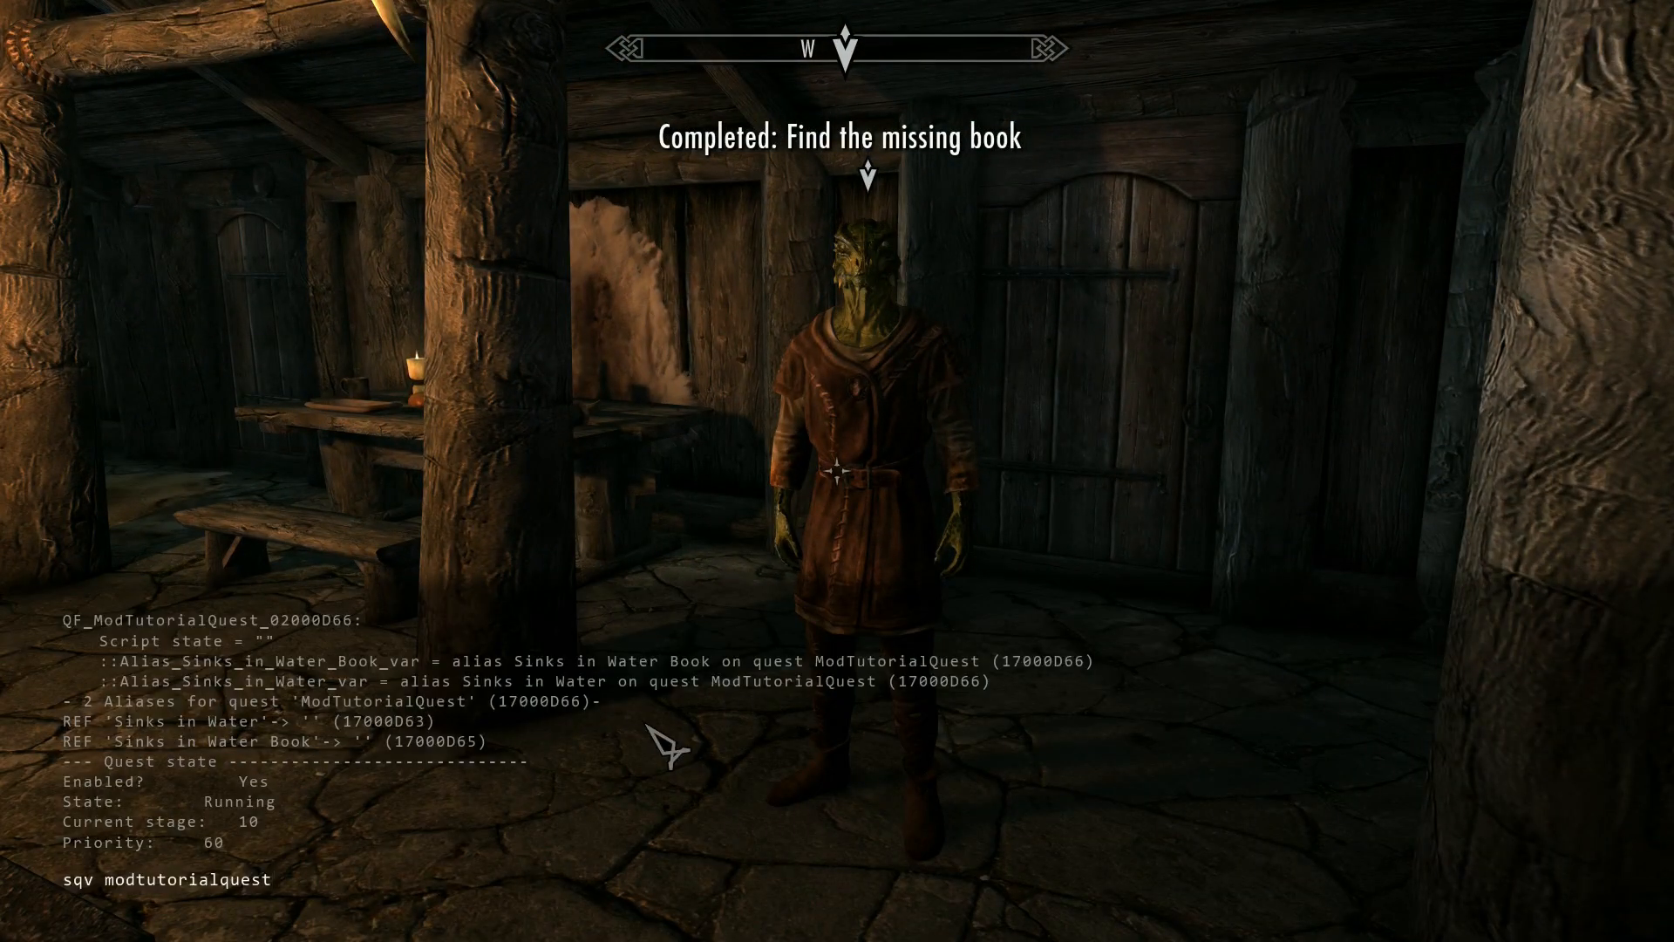
key("Return")
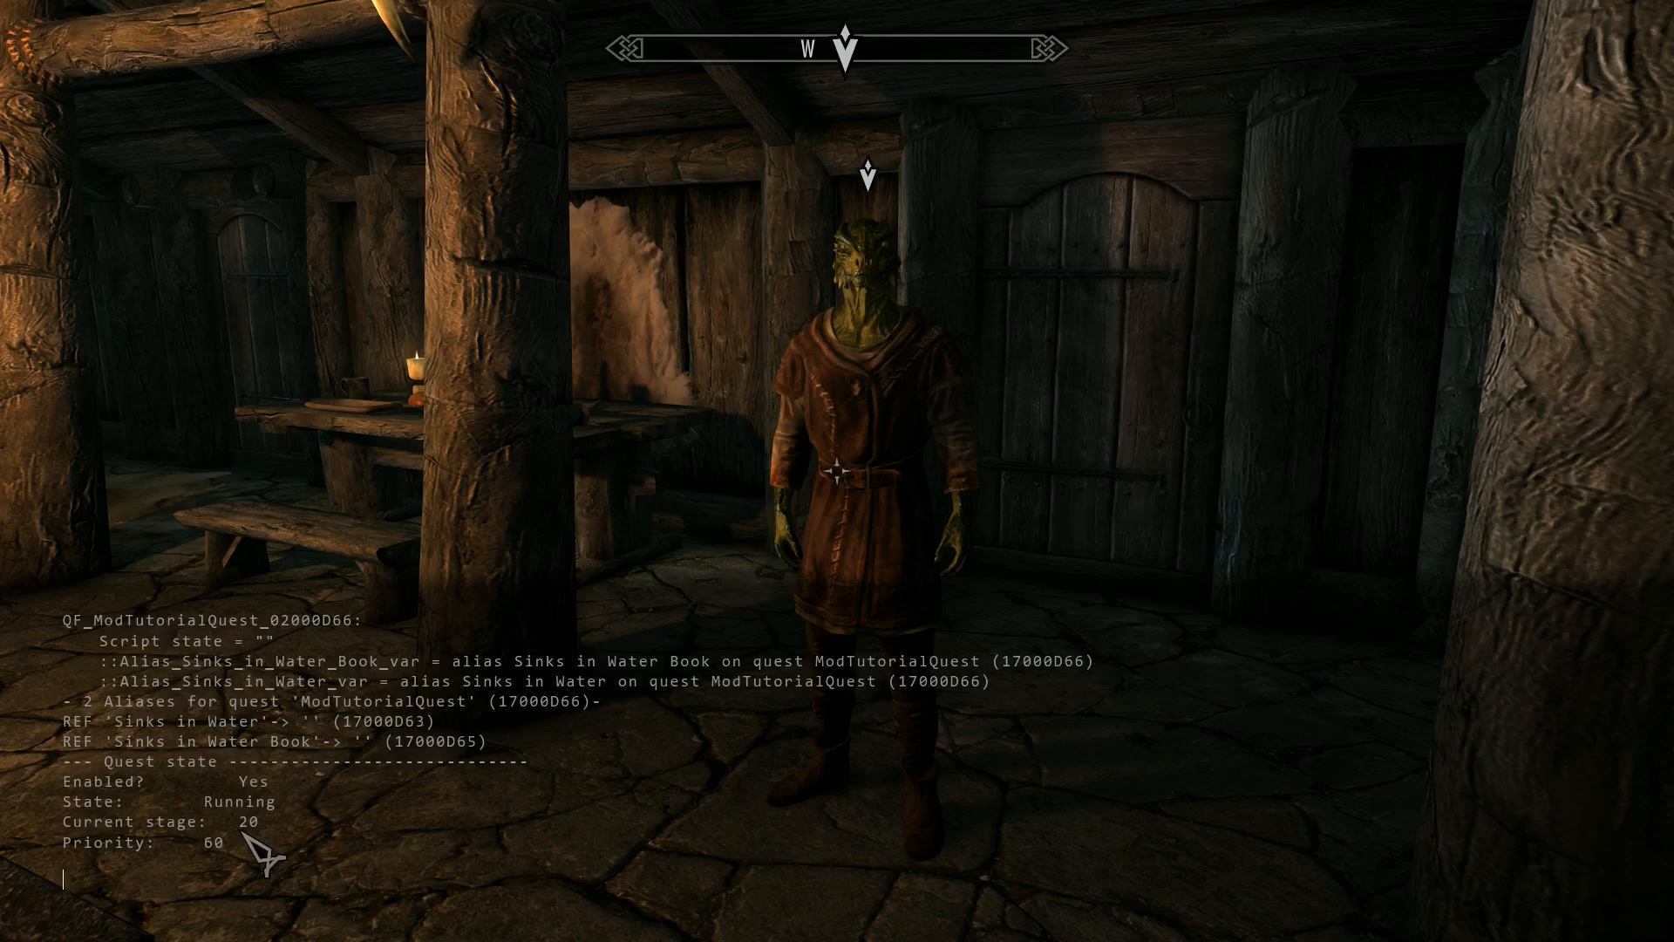
key("grave")
Talk to Sinks in Water again and turn in the quest with the line "I have found your book.".
key("w")
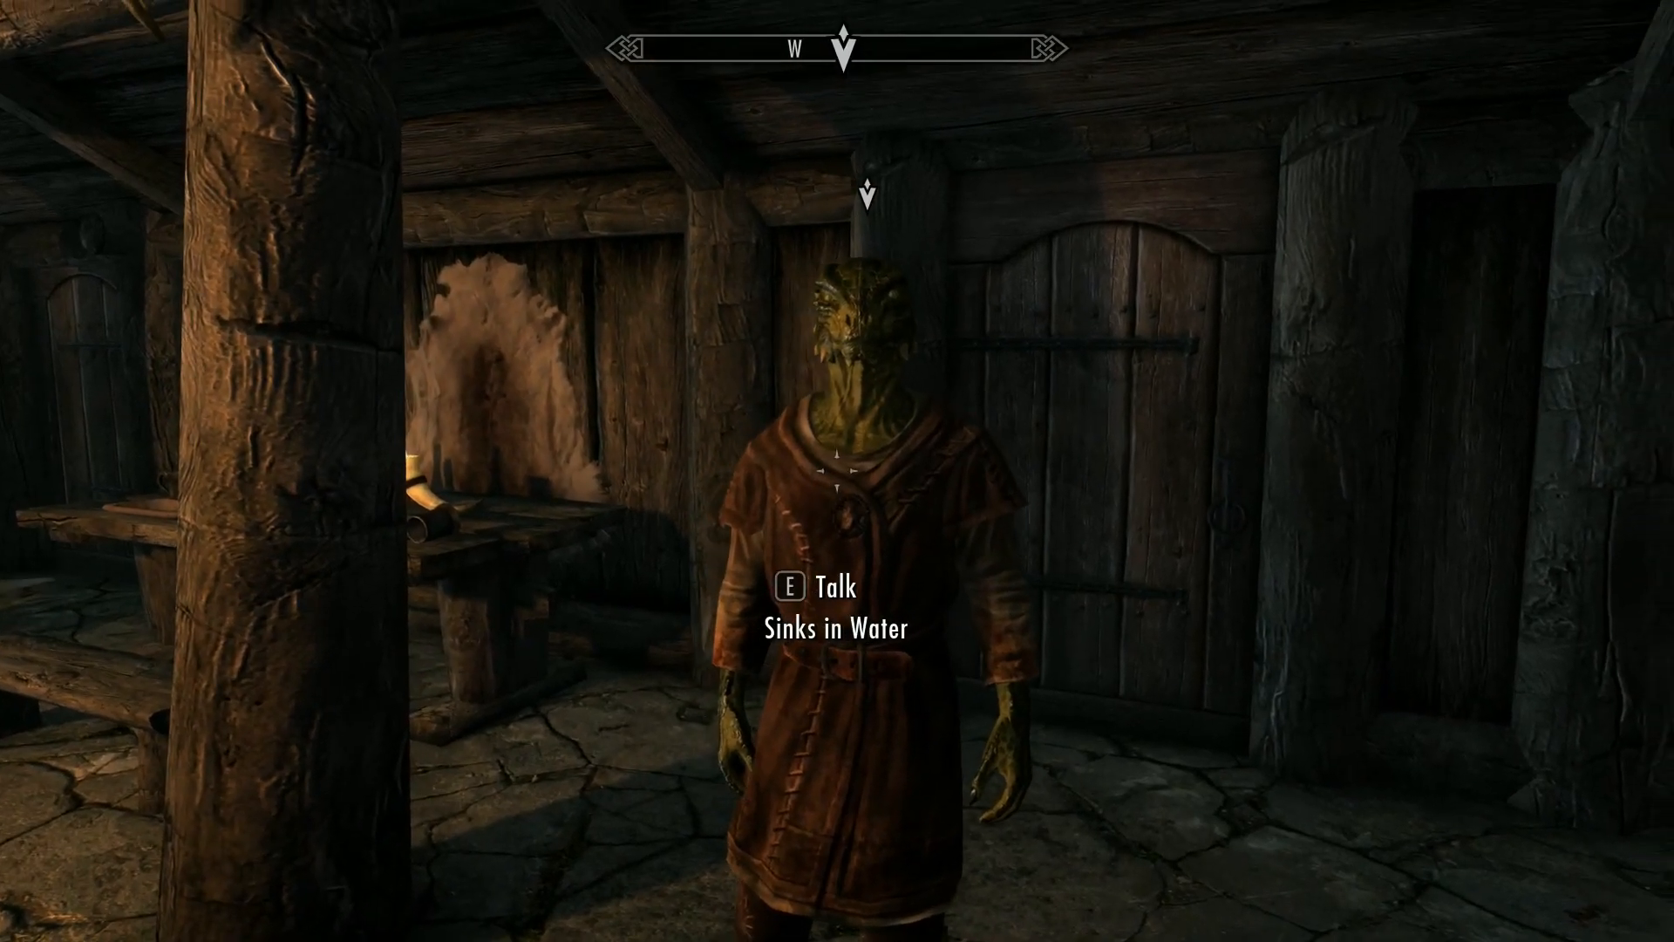
key("e")
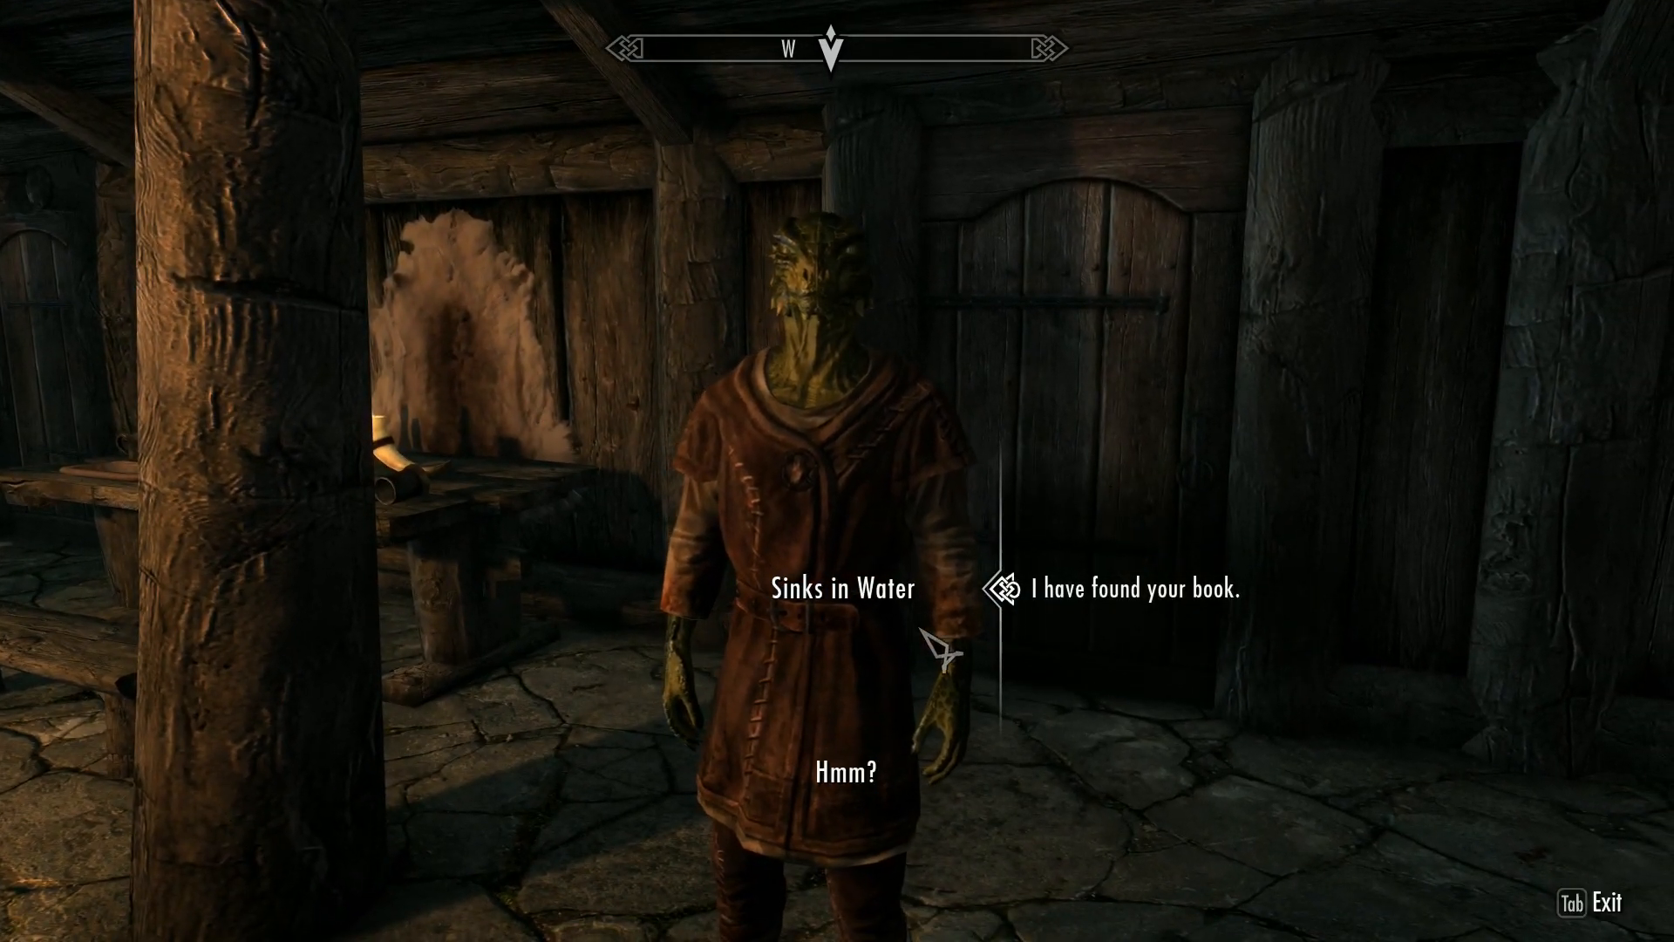
left_click(1140, 588)
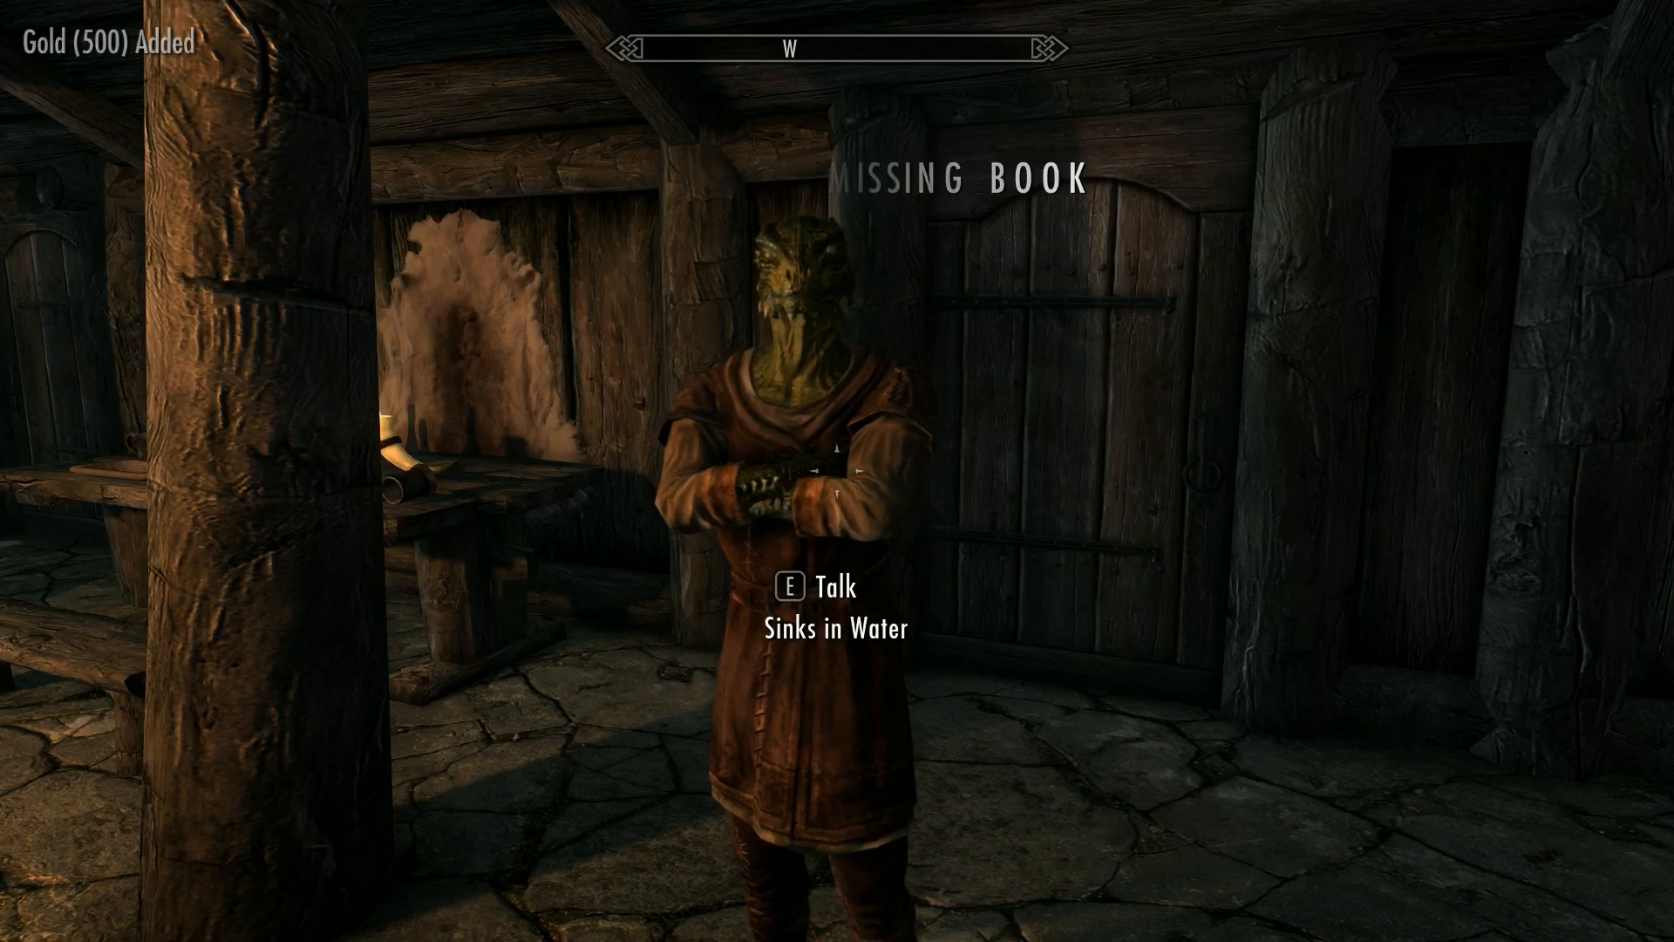
Review the Missing Book entry in the quest journal, and check the quest stage in the console with "sqv modtutorialquest".
key("s")
key("j")
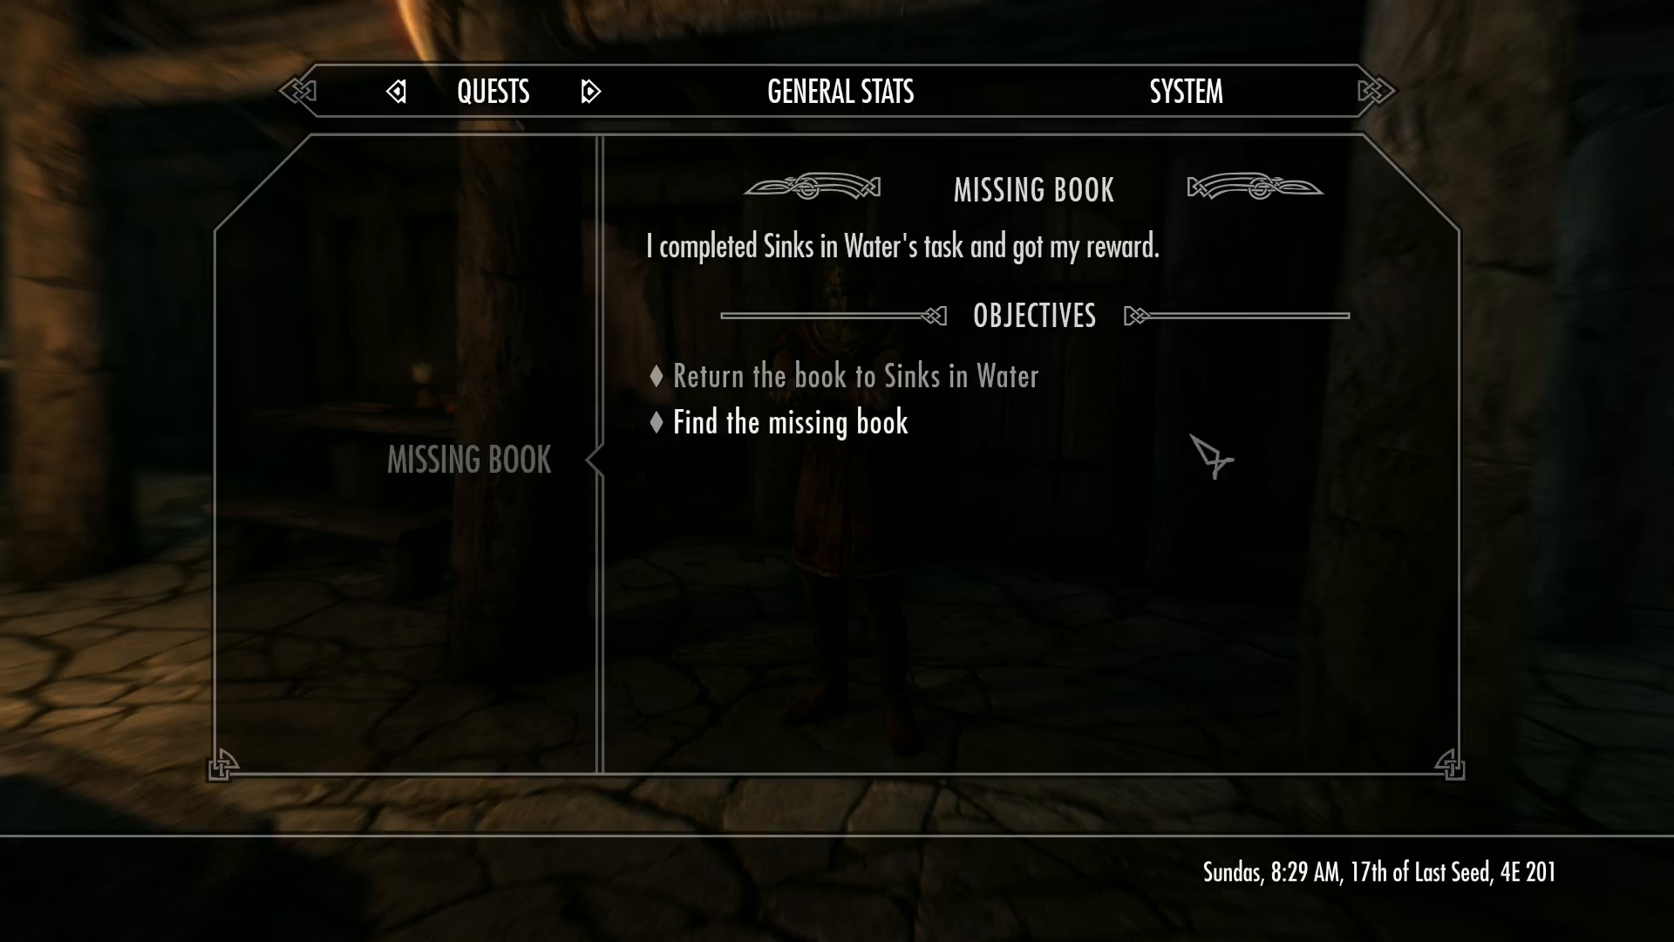
key("Escape")
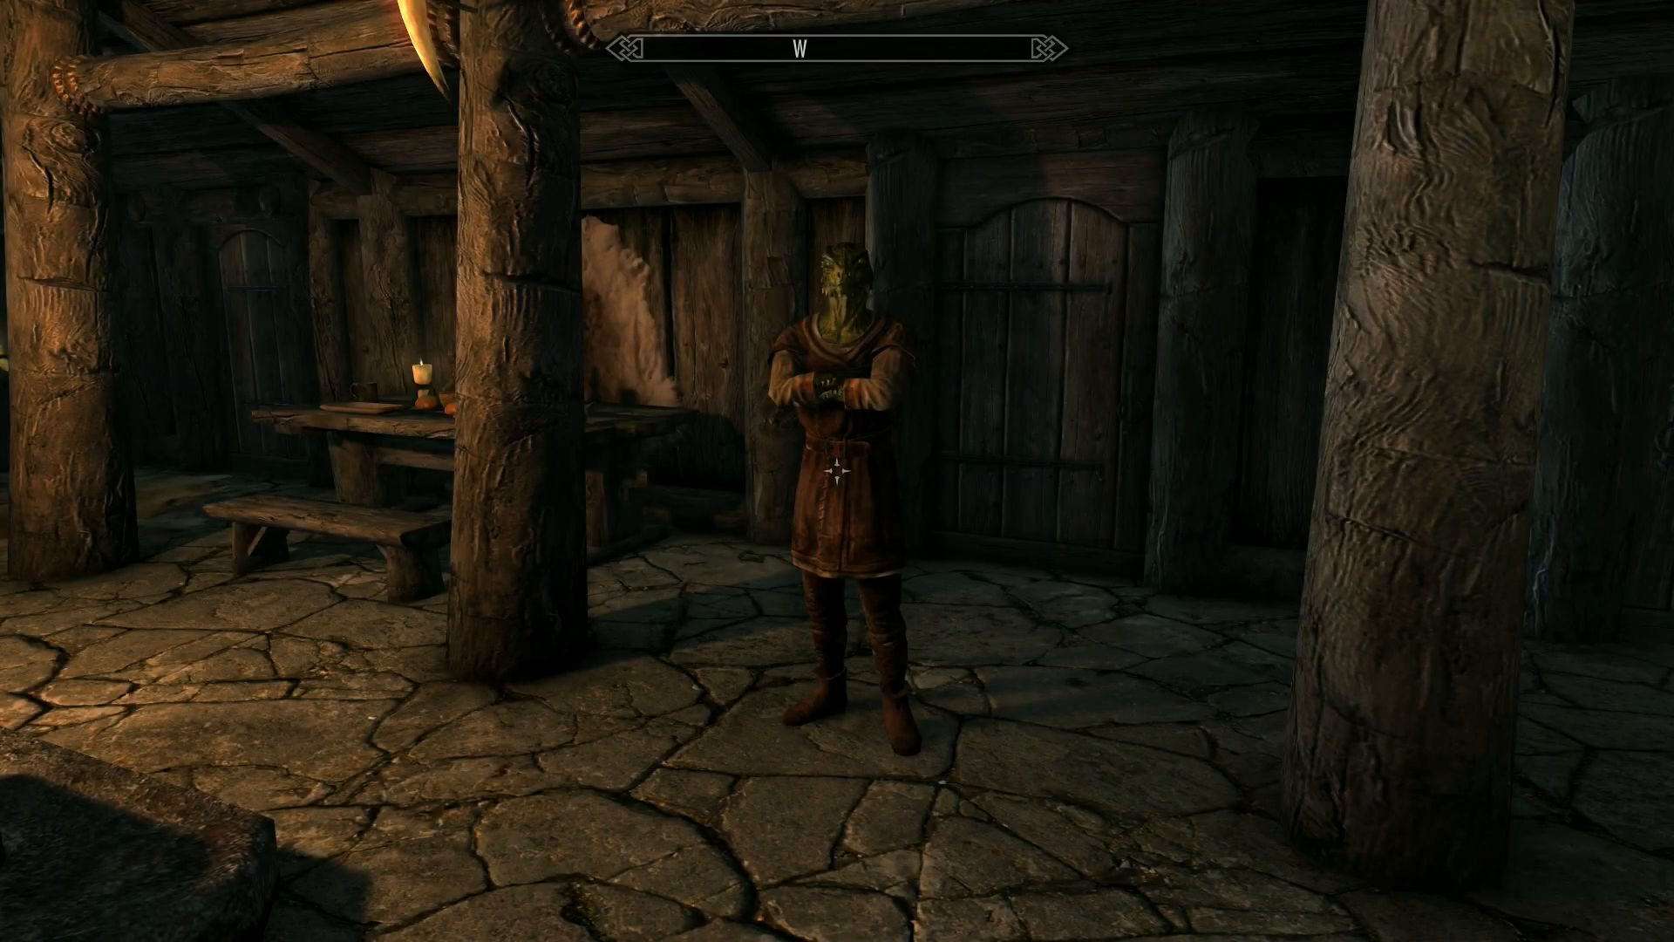
key("grave")
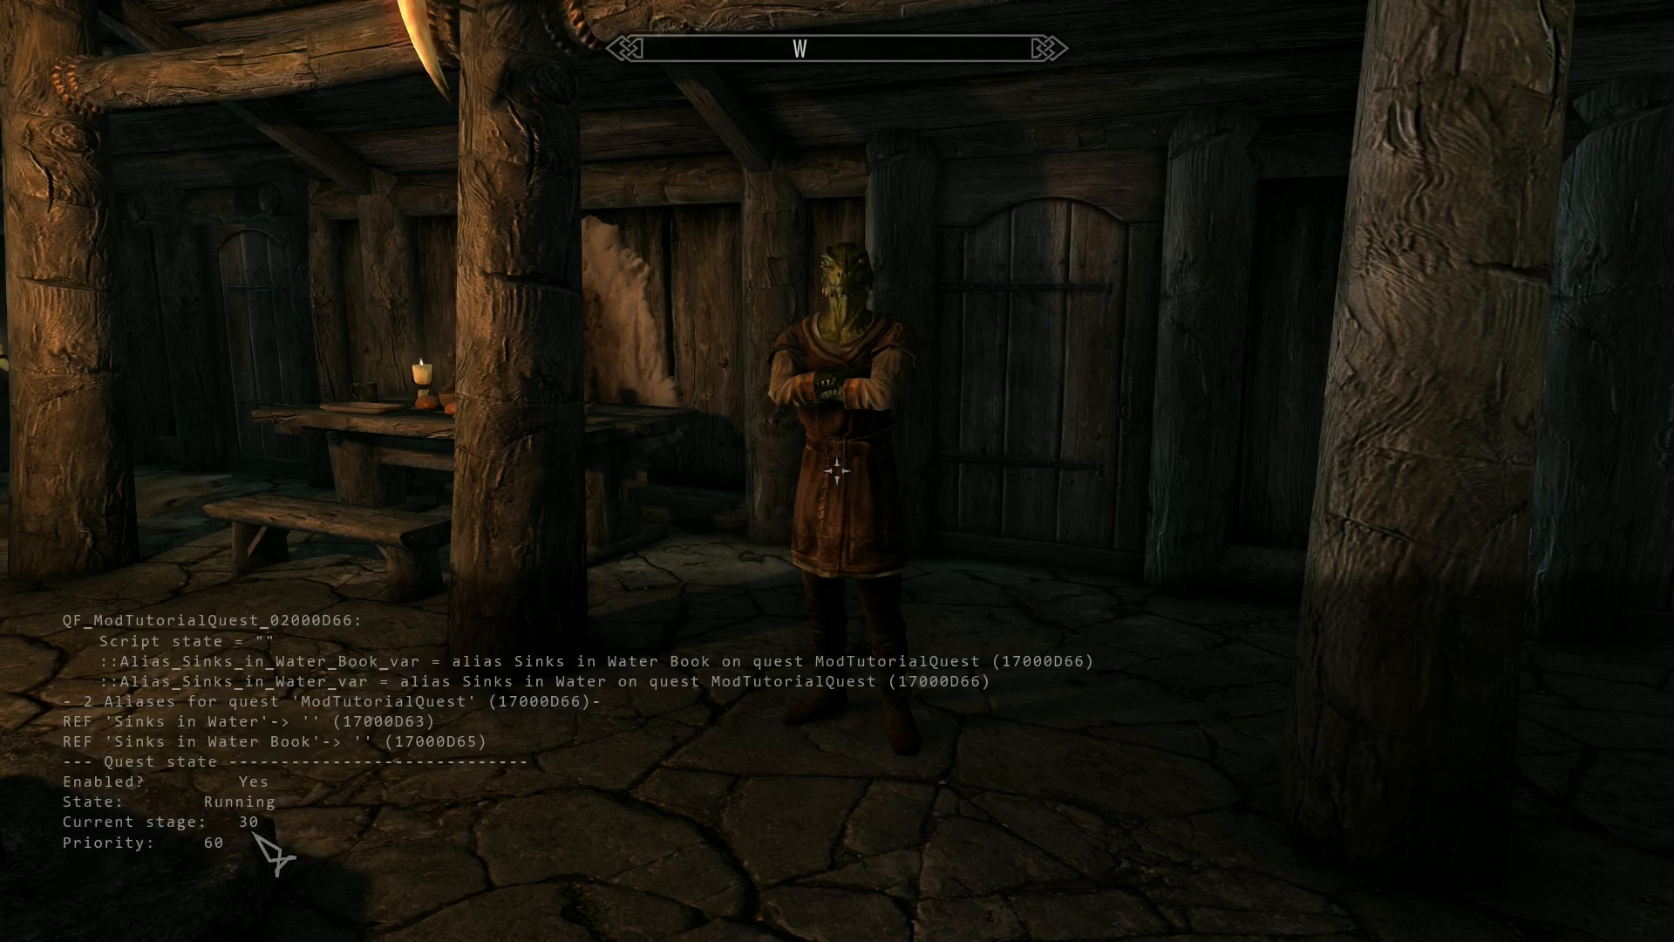
key("grave")
key("s")
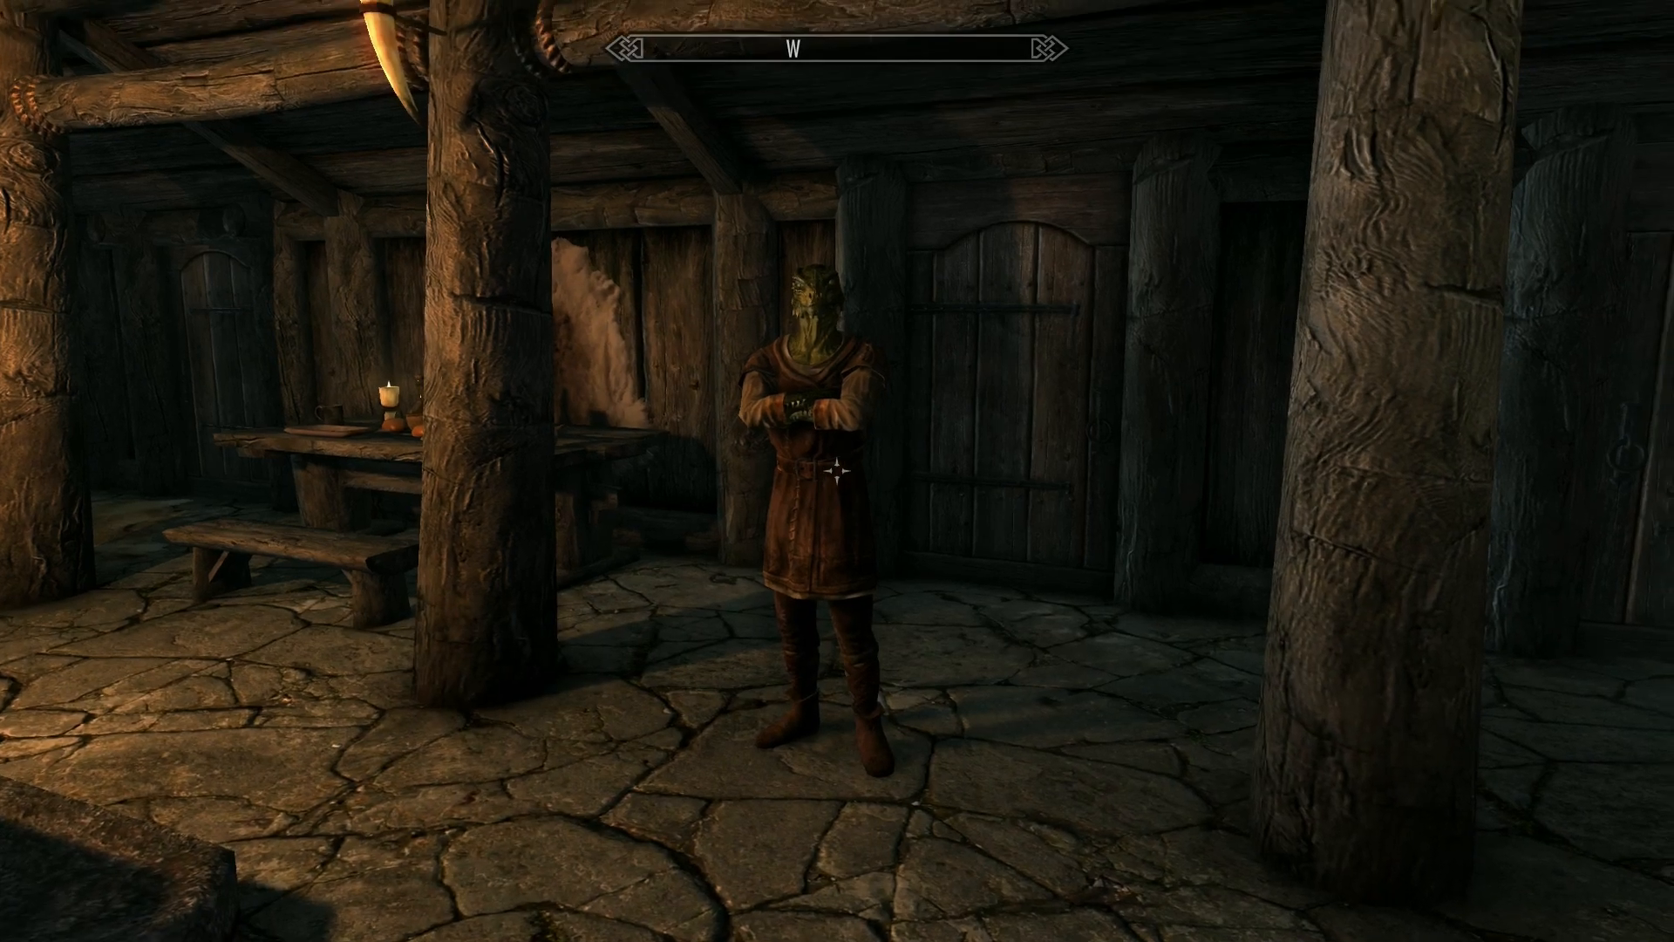
key("w")
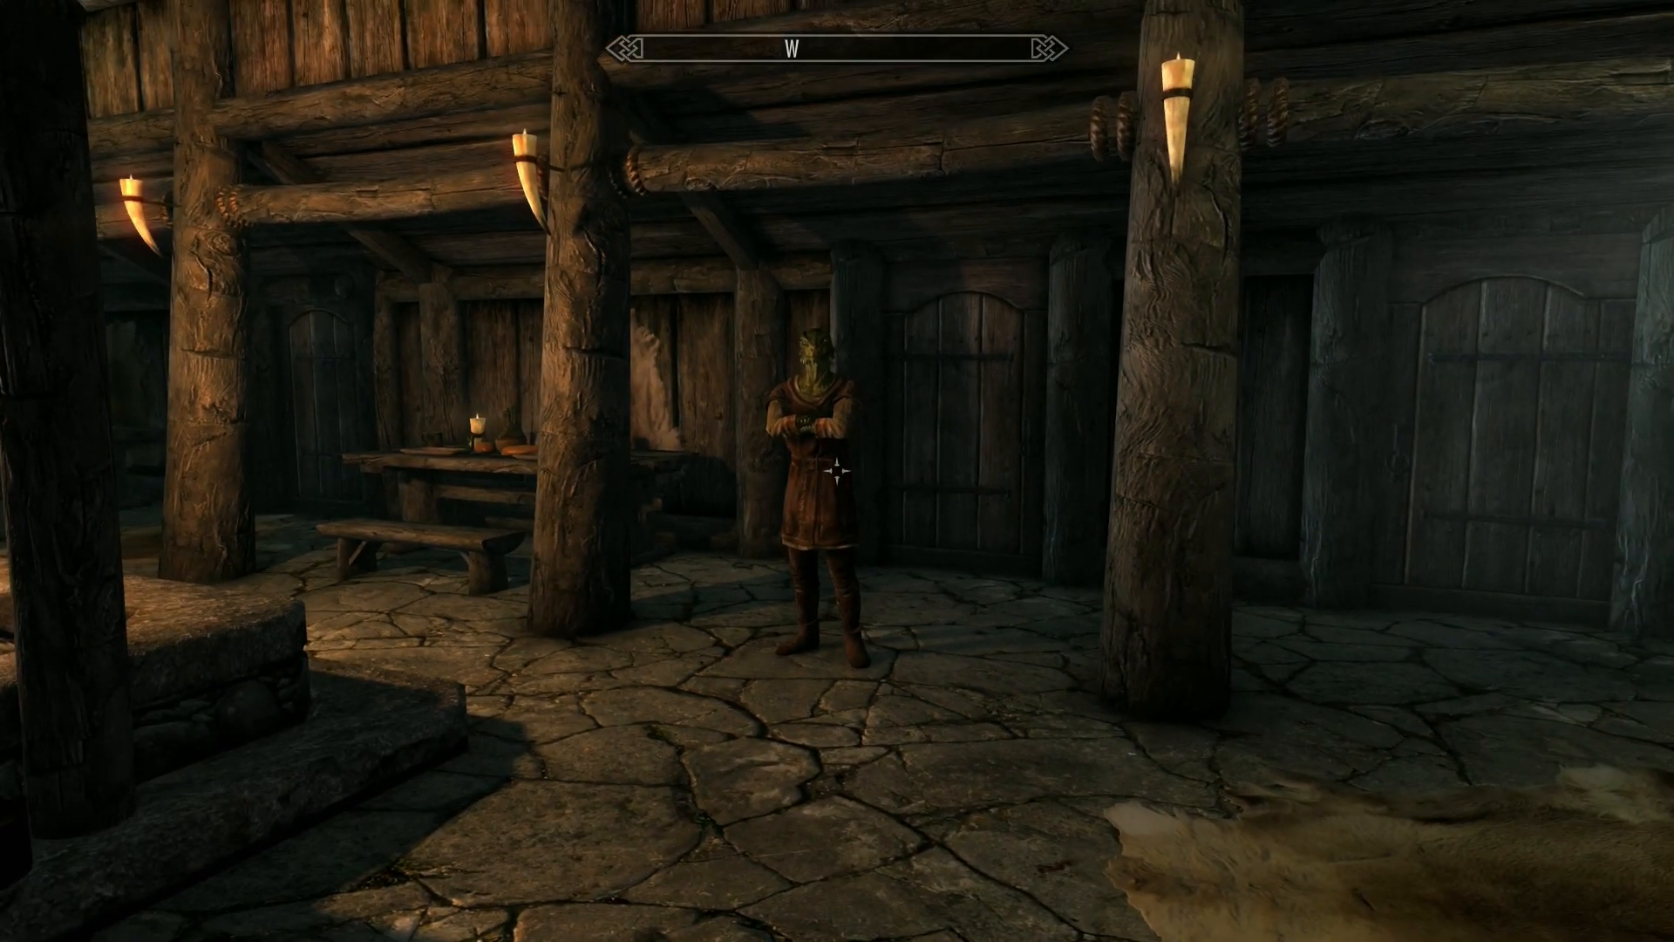
key("s")
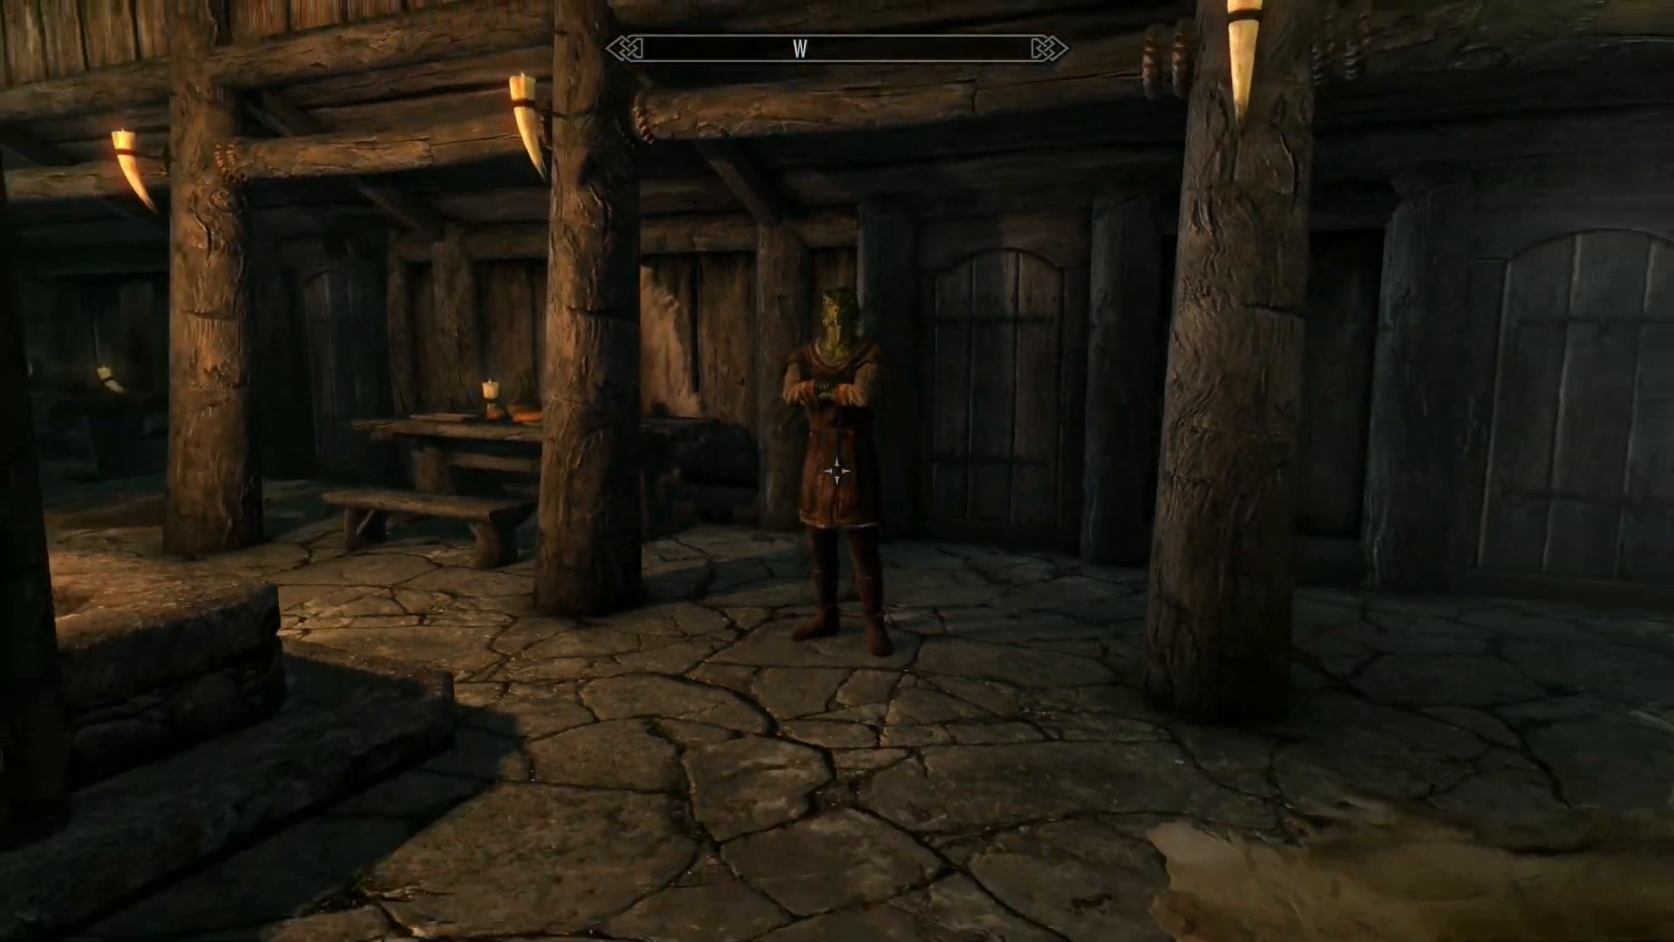
key("w")
Switch to the third-person view and look at the player character from the front.
key("f")
key("w")
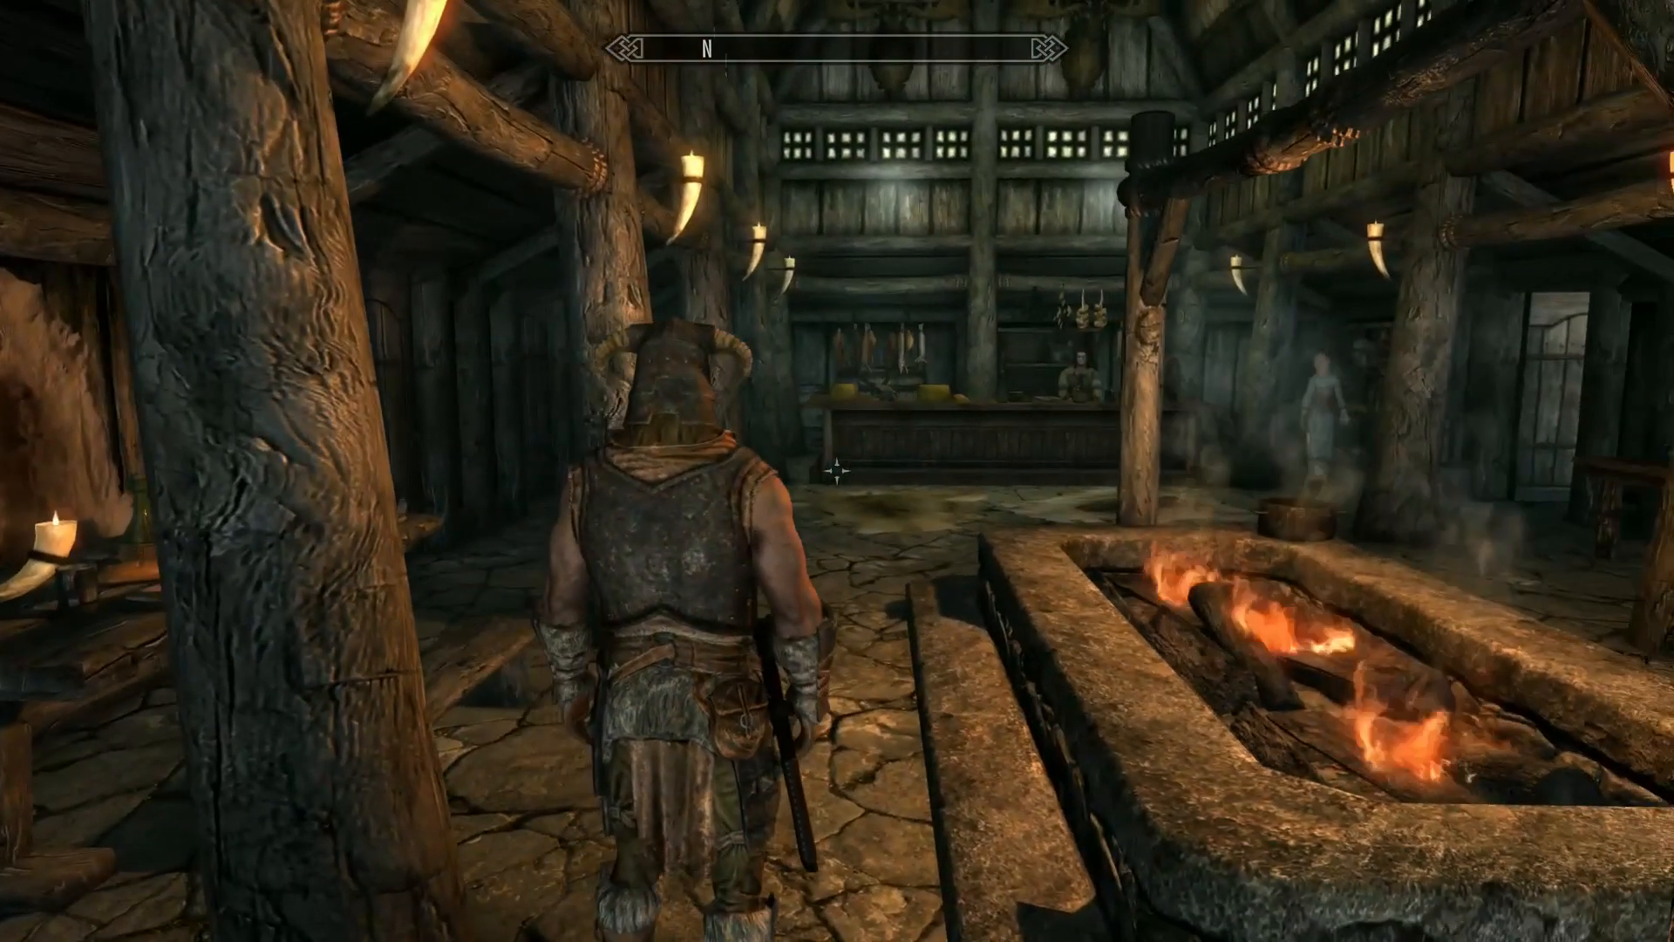
scroll(837, 471, "down", 3)
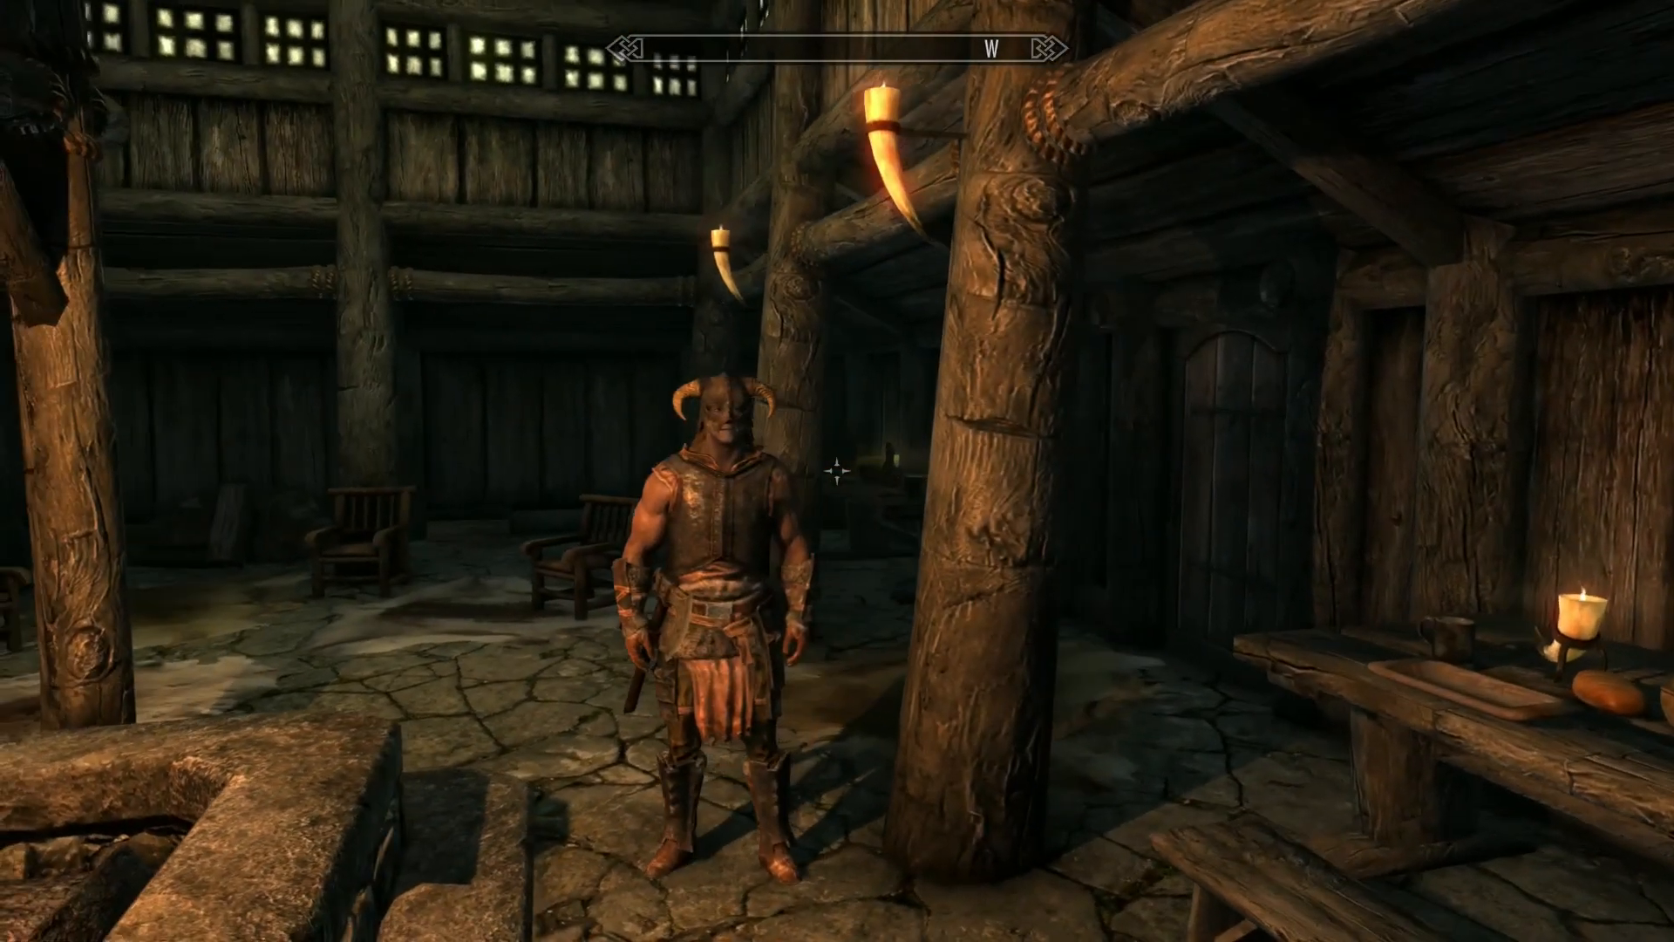
scroll(837, 471, "up", 3)
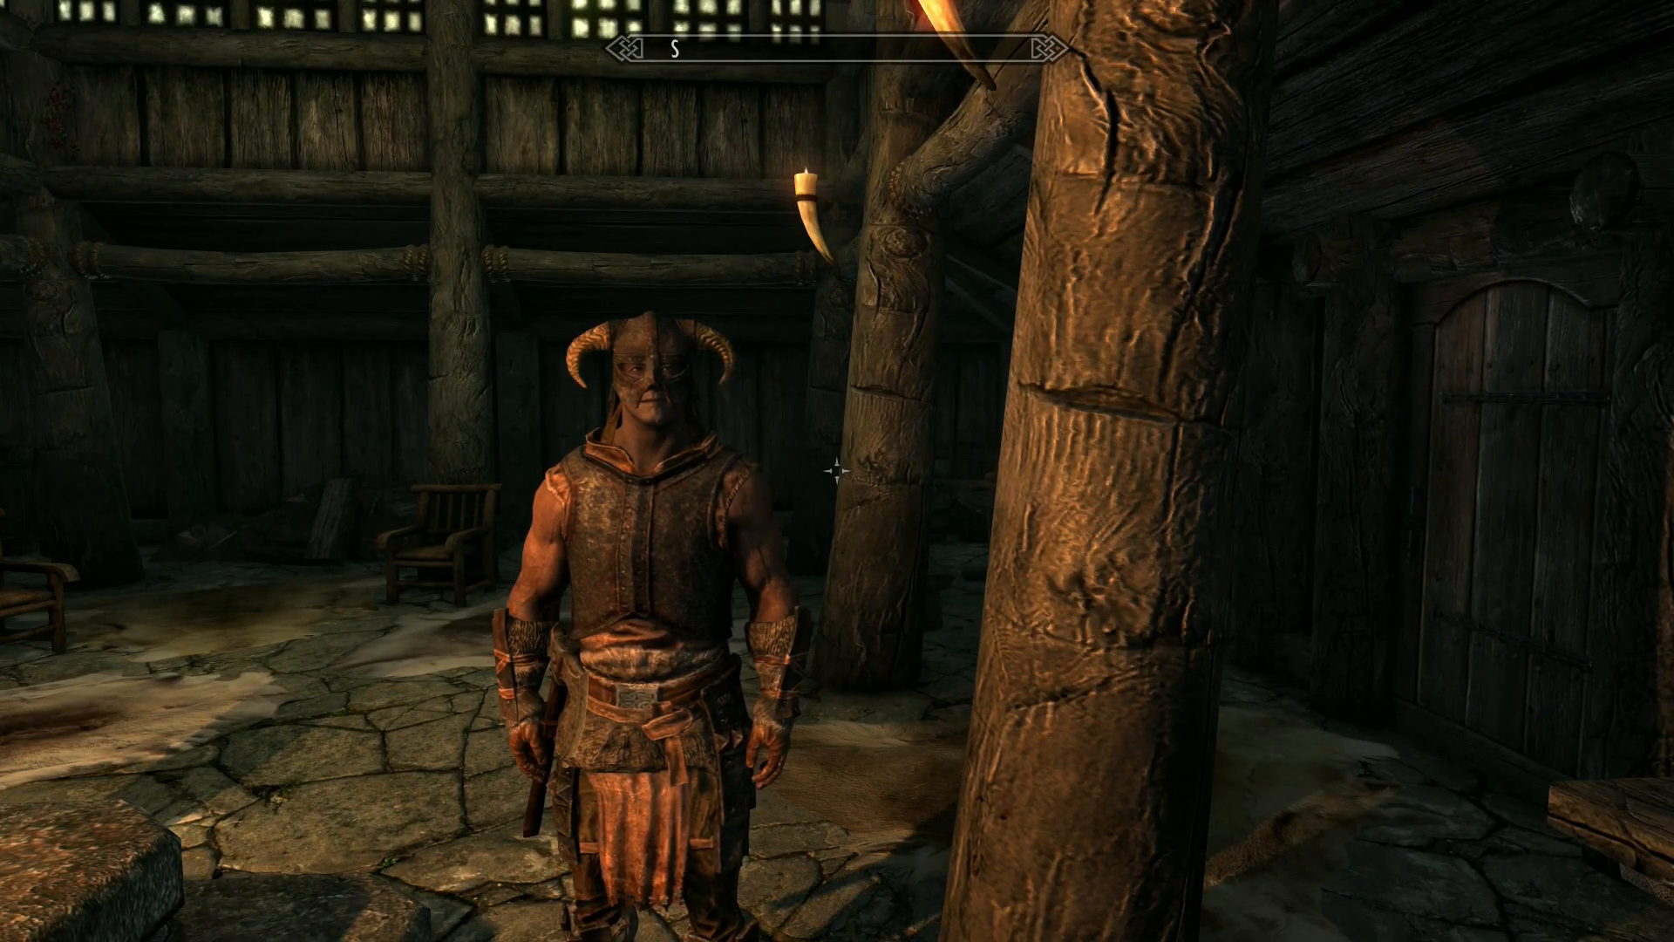
Examine Sinks in Water's Tome among the inventory's books, drop it on the floor, and close the inventory.
key("i")
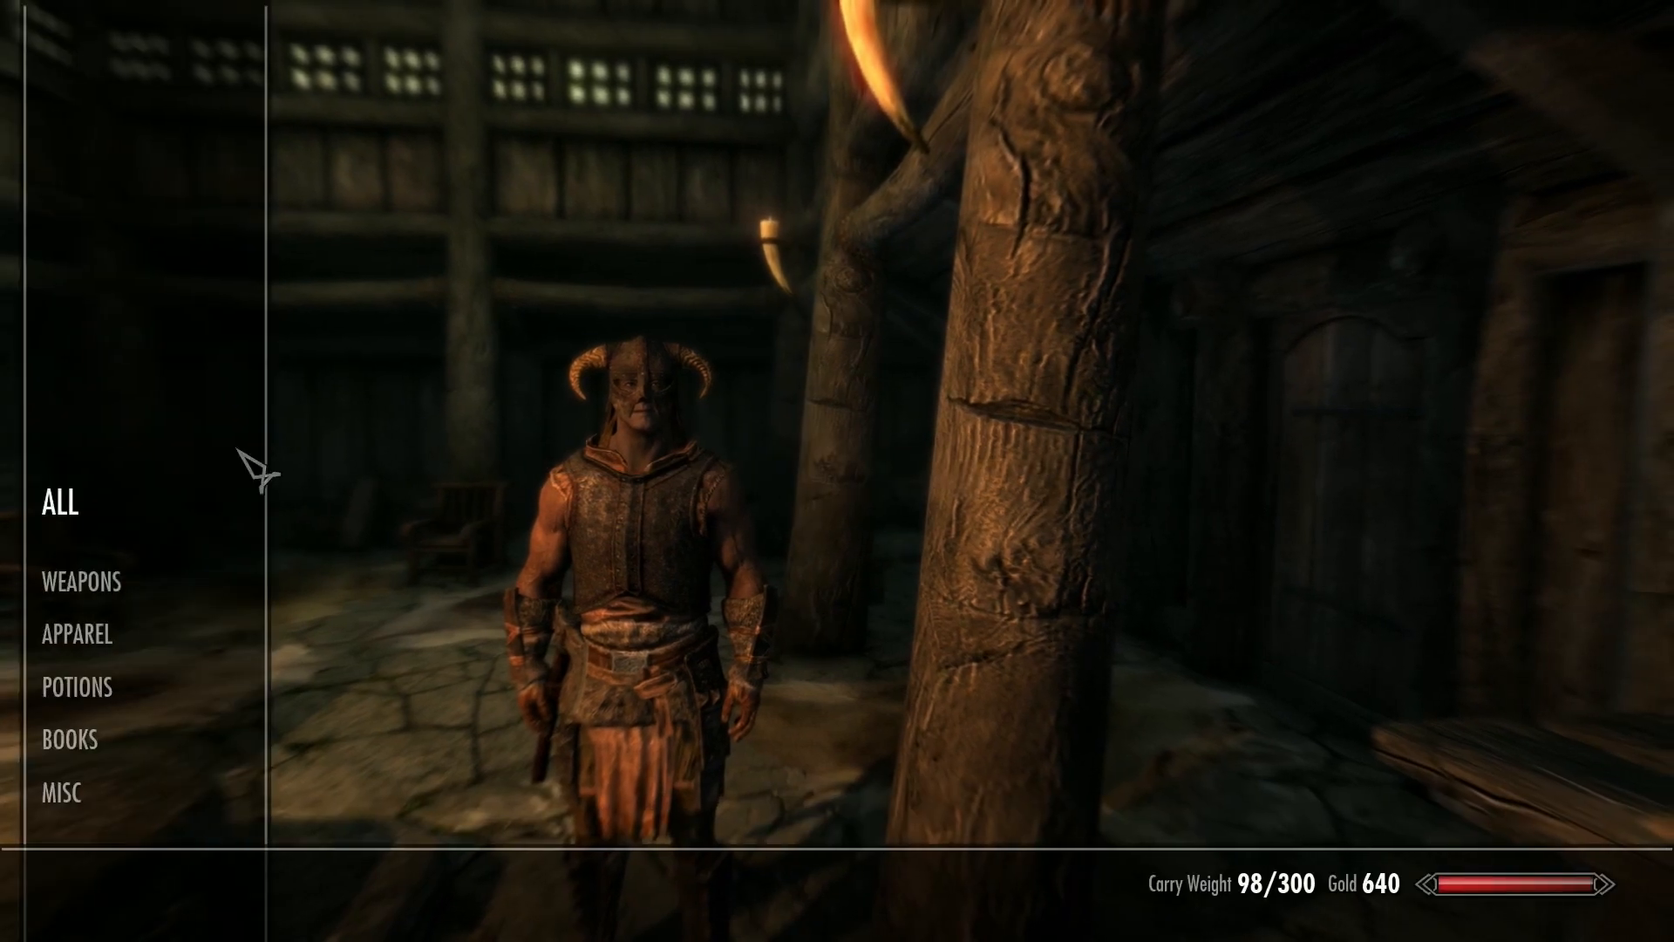
left_click(87, 748)
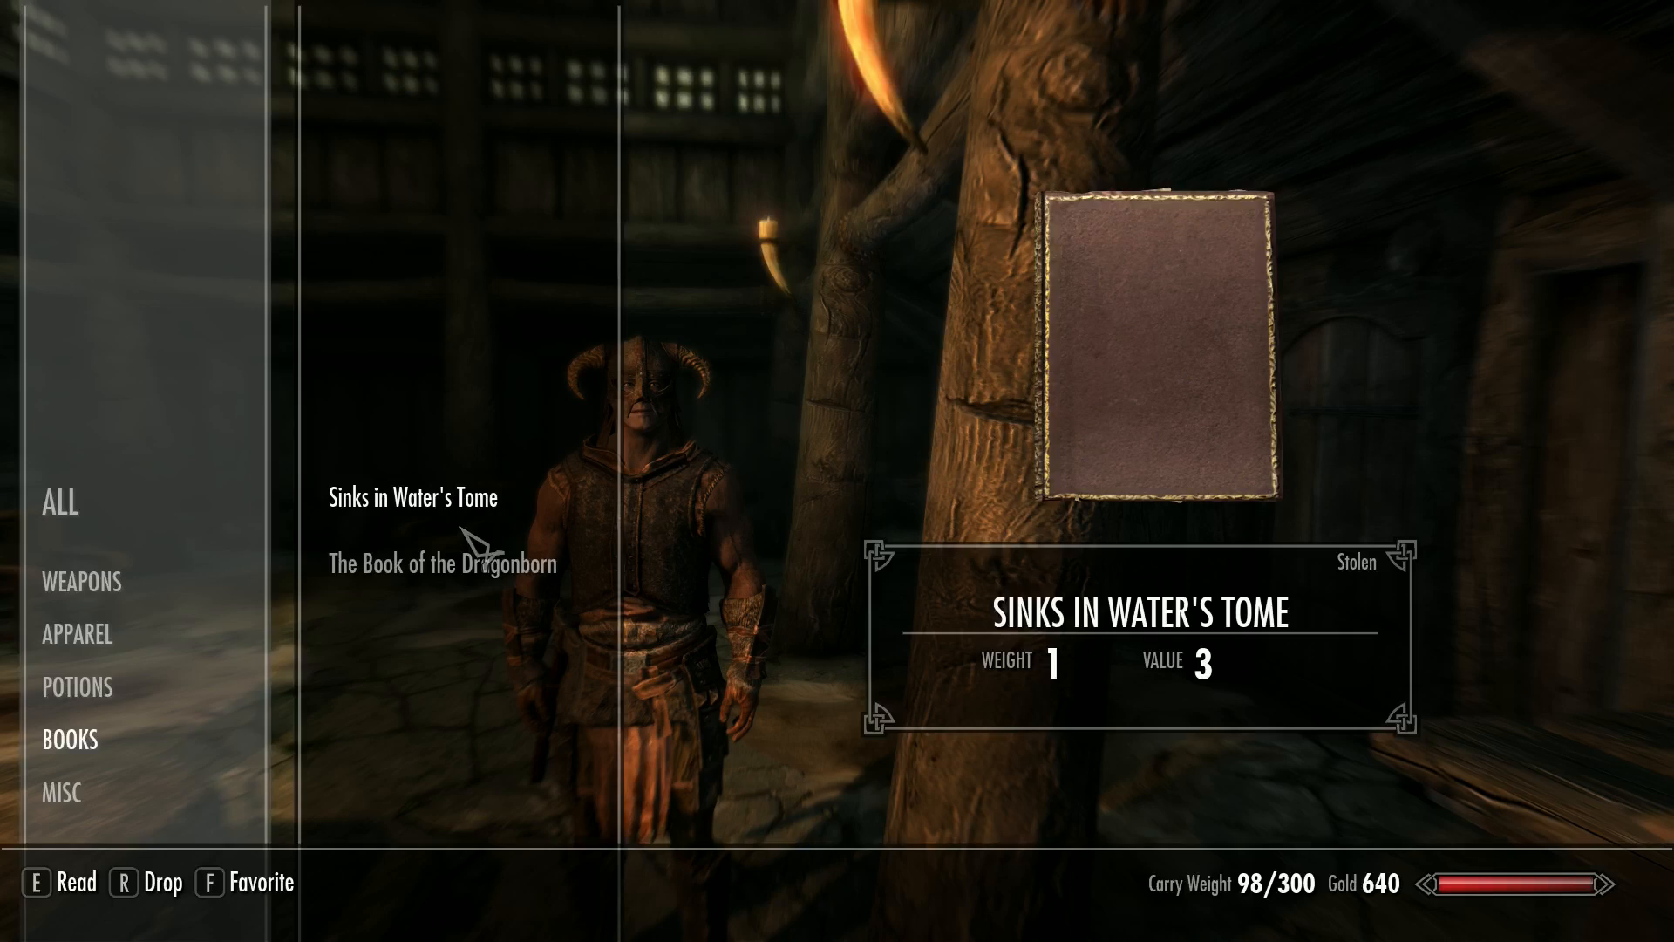
left_click_drag(1264, 349, 1362, 372)
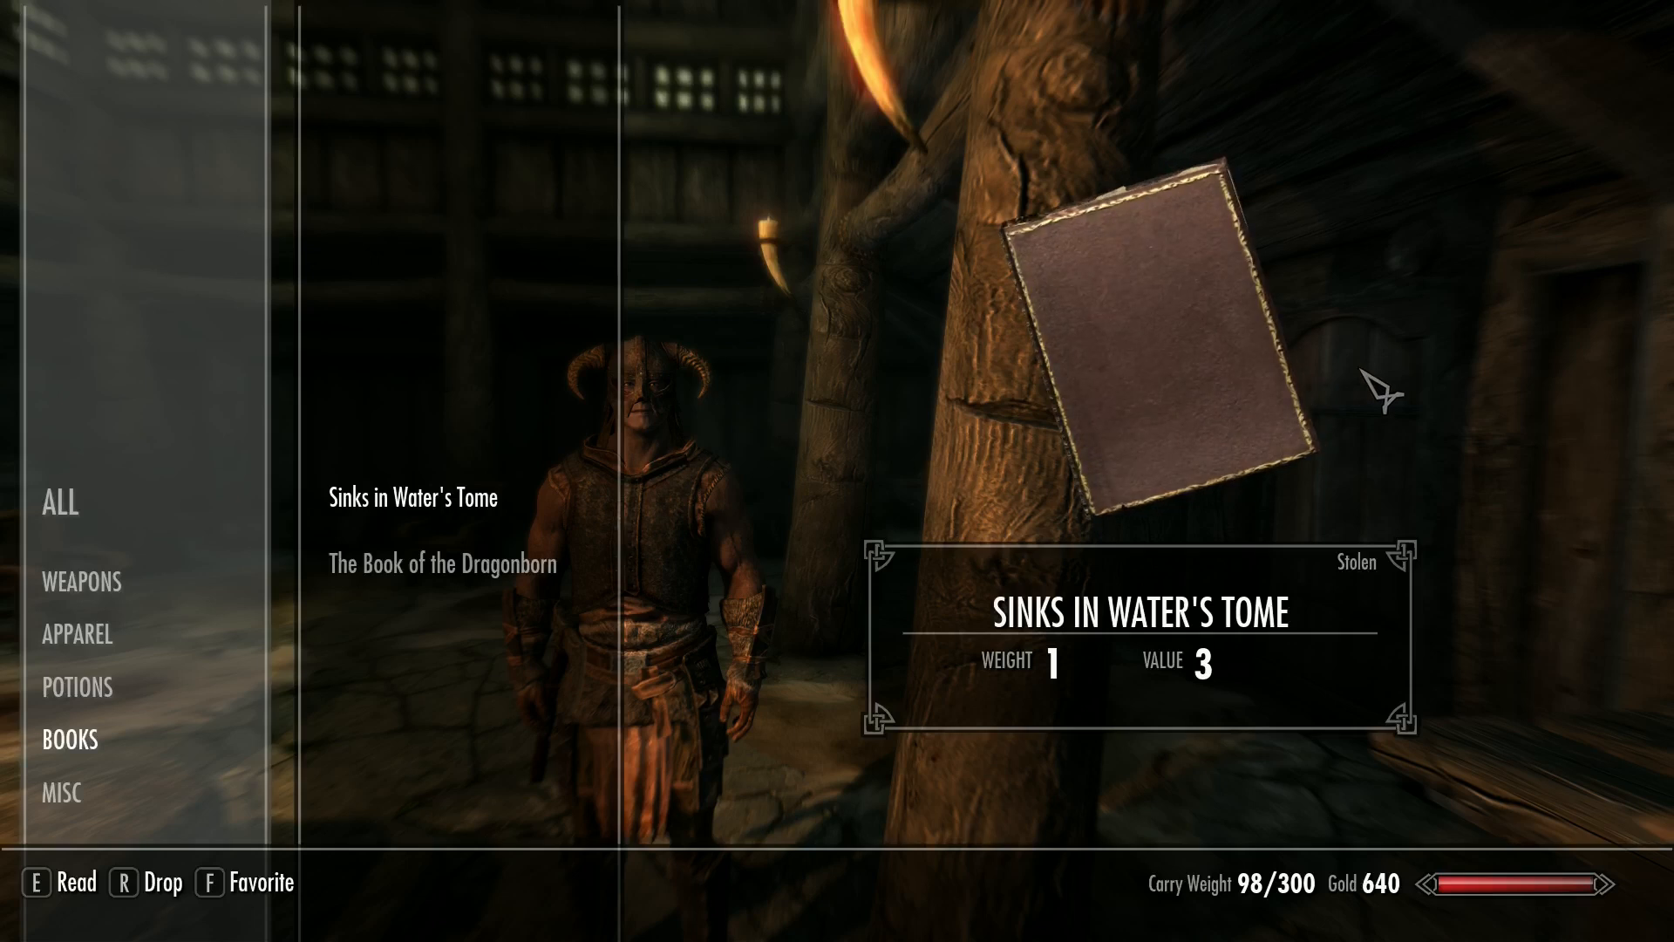
left_click_drag(965, 280, 1000, 181)
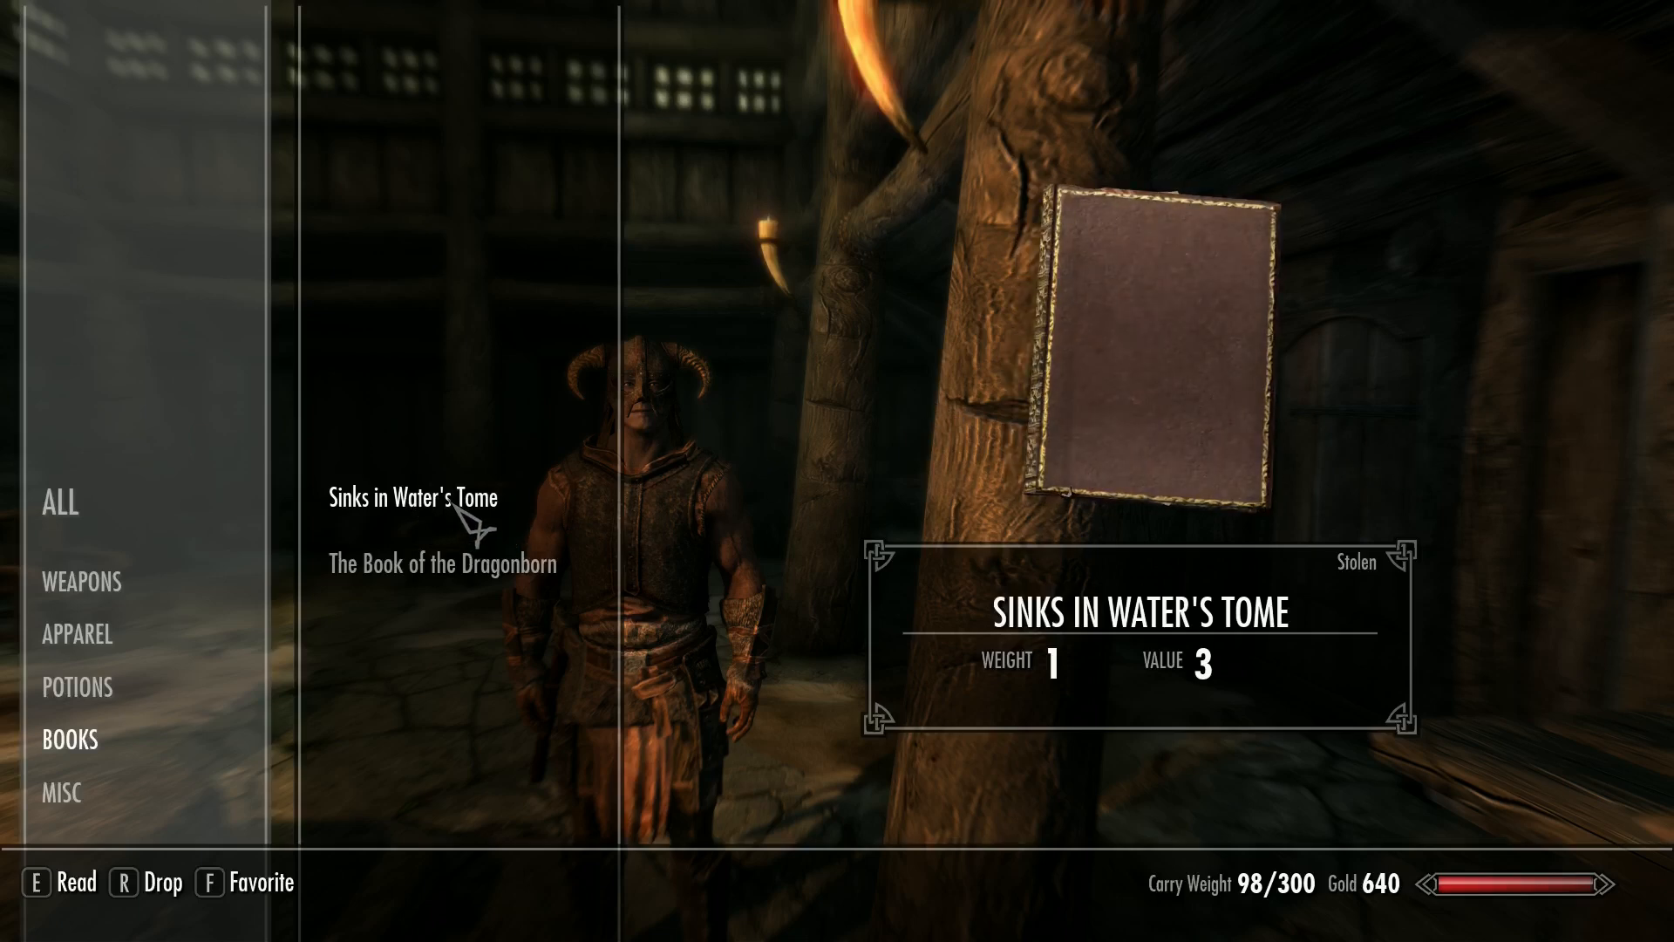
key("r")
key("Tab")
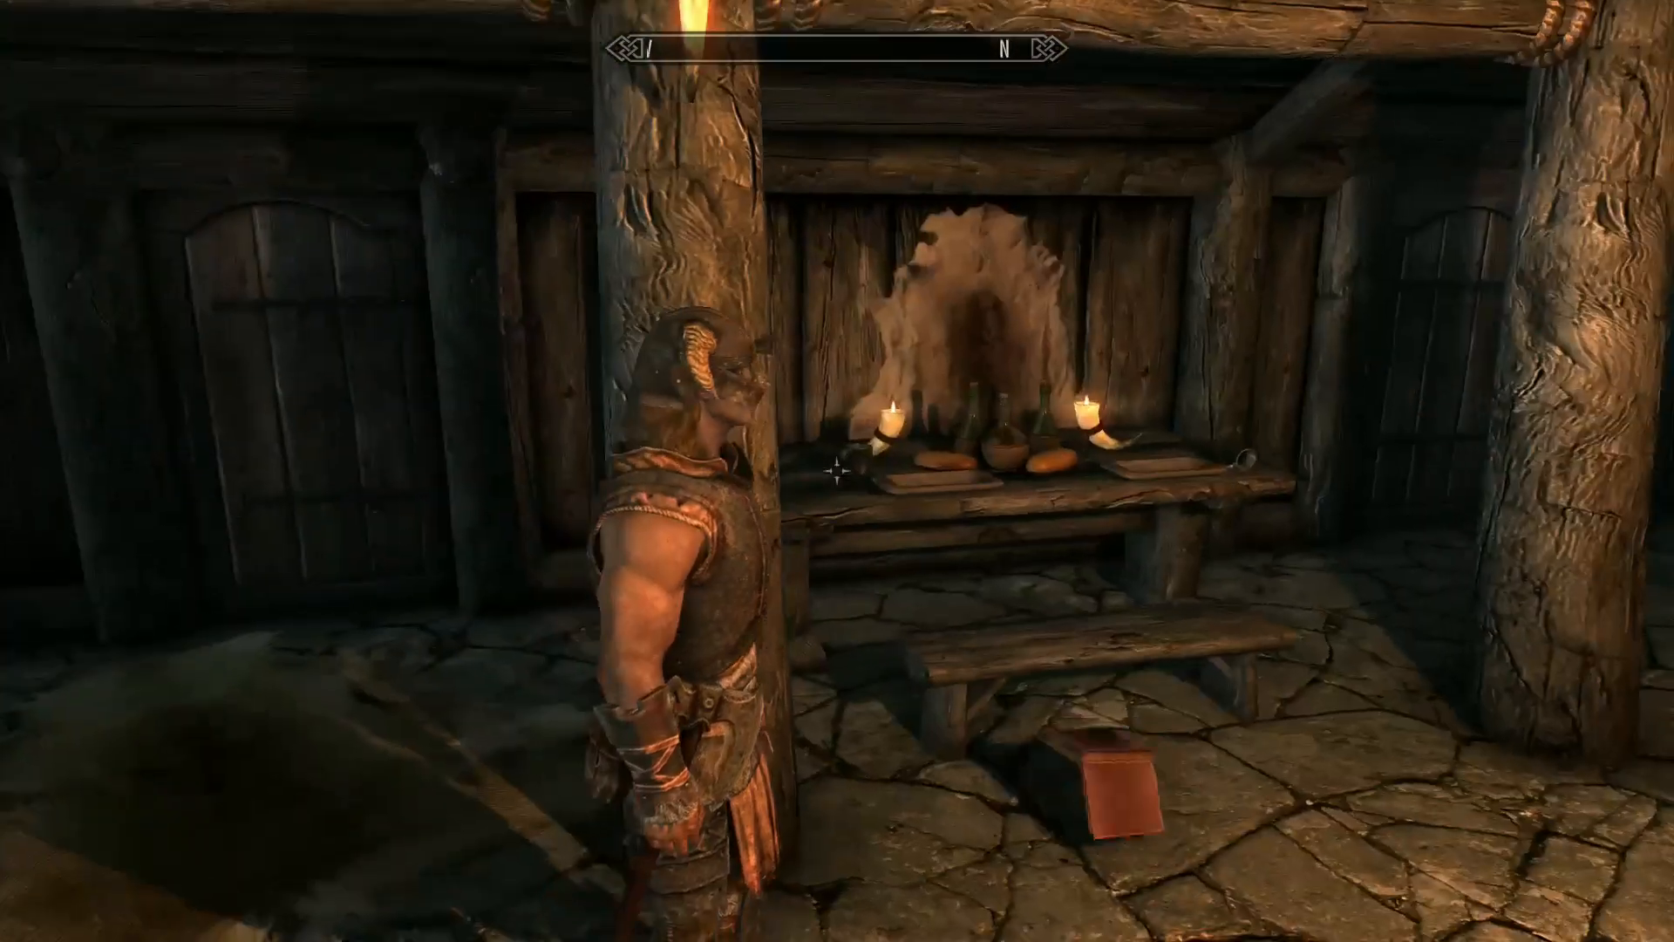
Switch to the first-person view and examine Sinks in Water's Tome lying on the floor beside the bench.
key("f")
key("s")
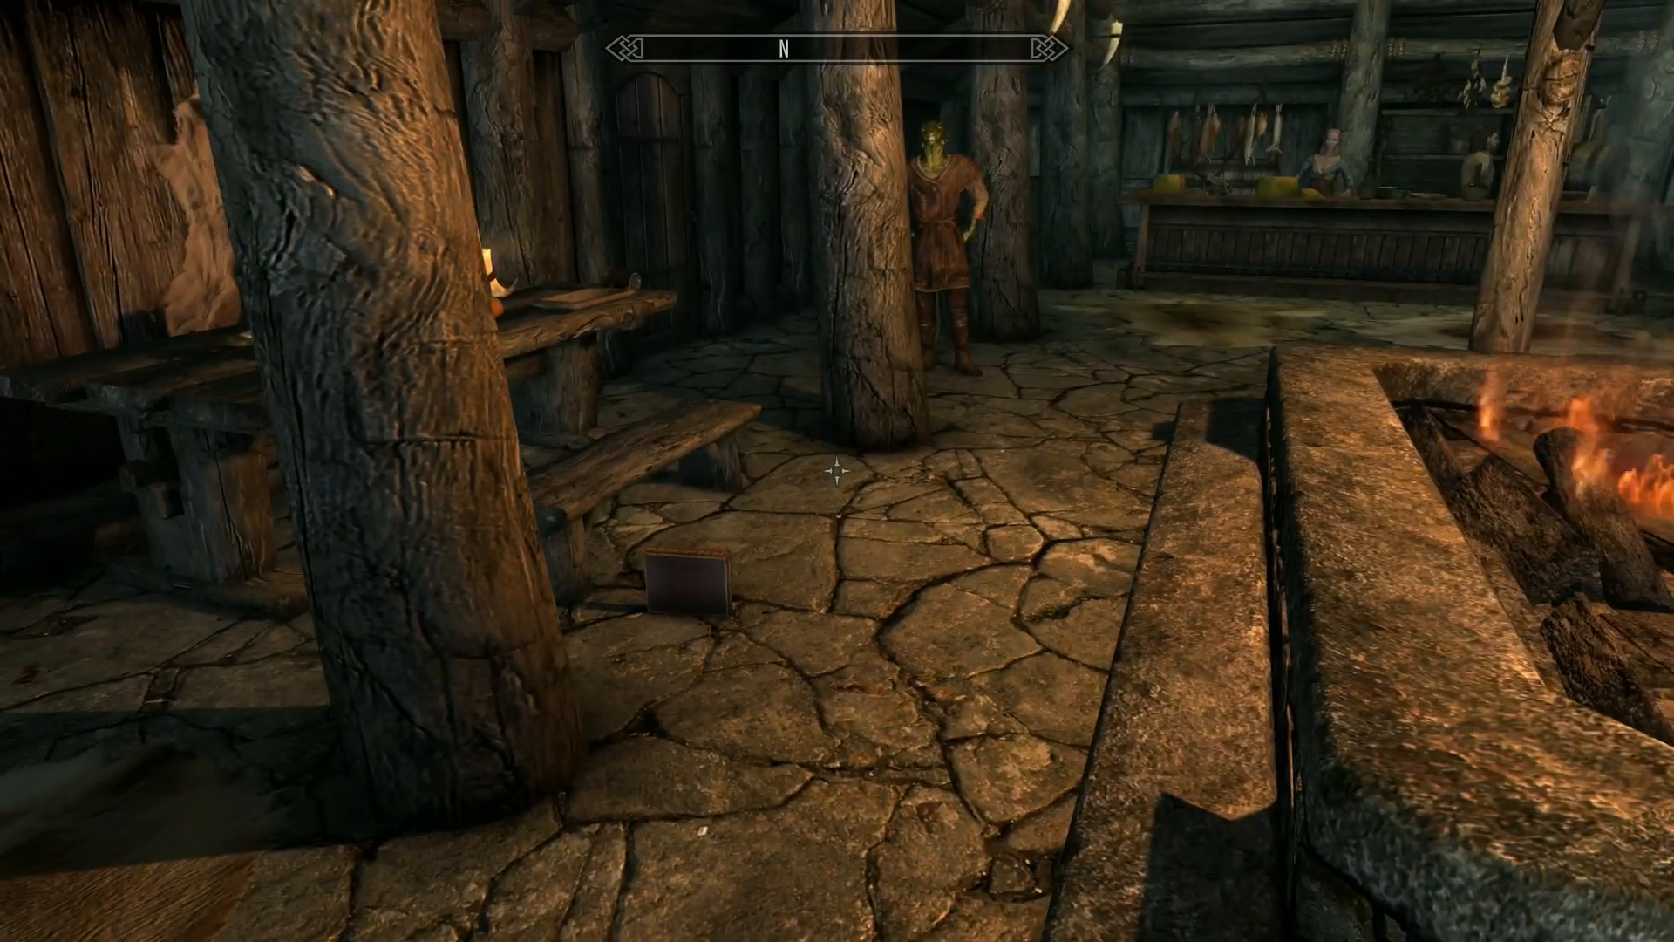
key("w")
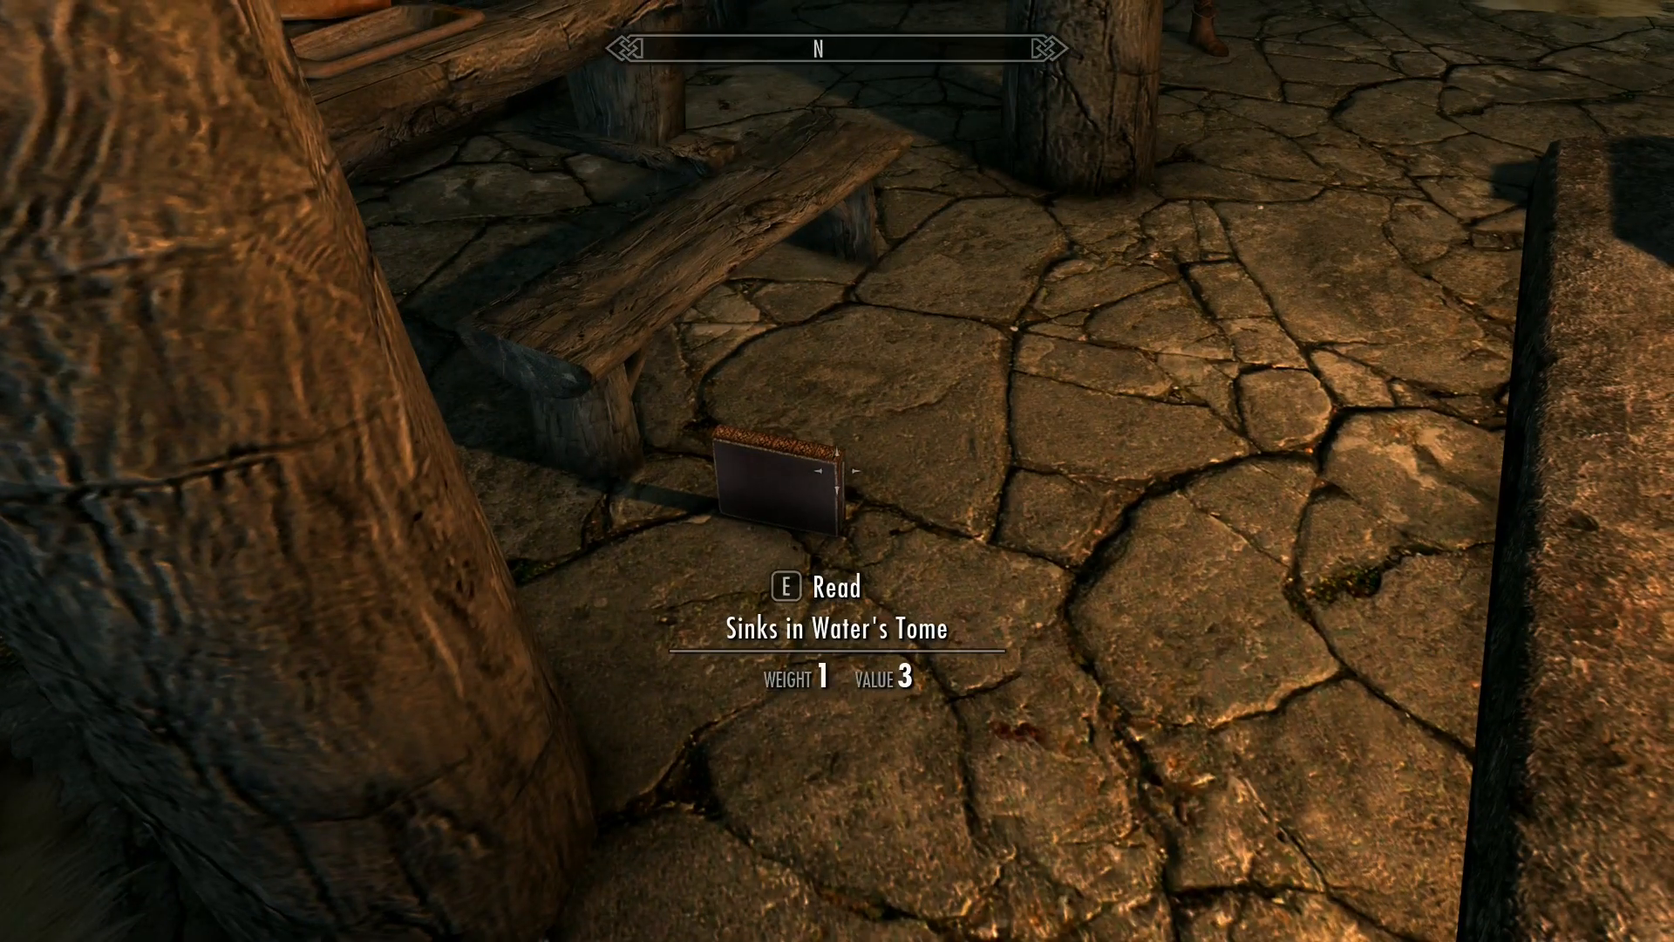
key("w")
key("s")
key("f")
Wait near the bench for Orgnar to pick up the dropped tome and hand it back.
key("w")
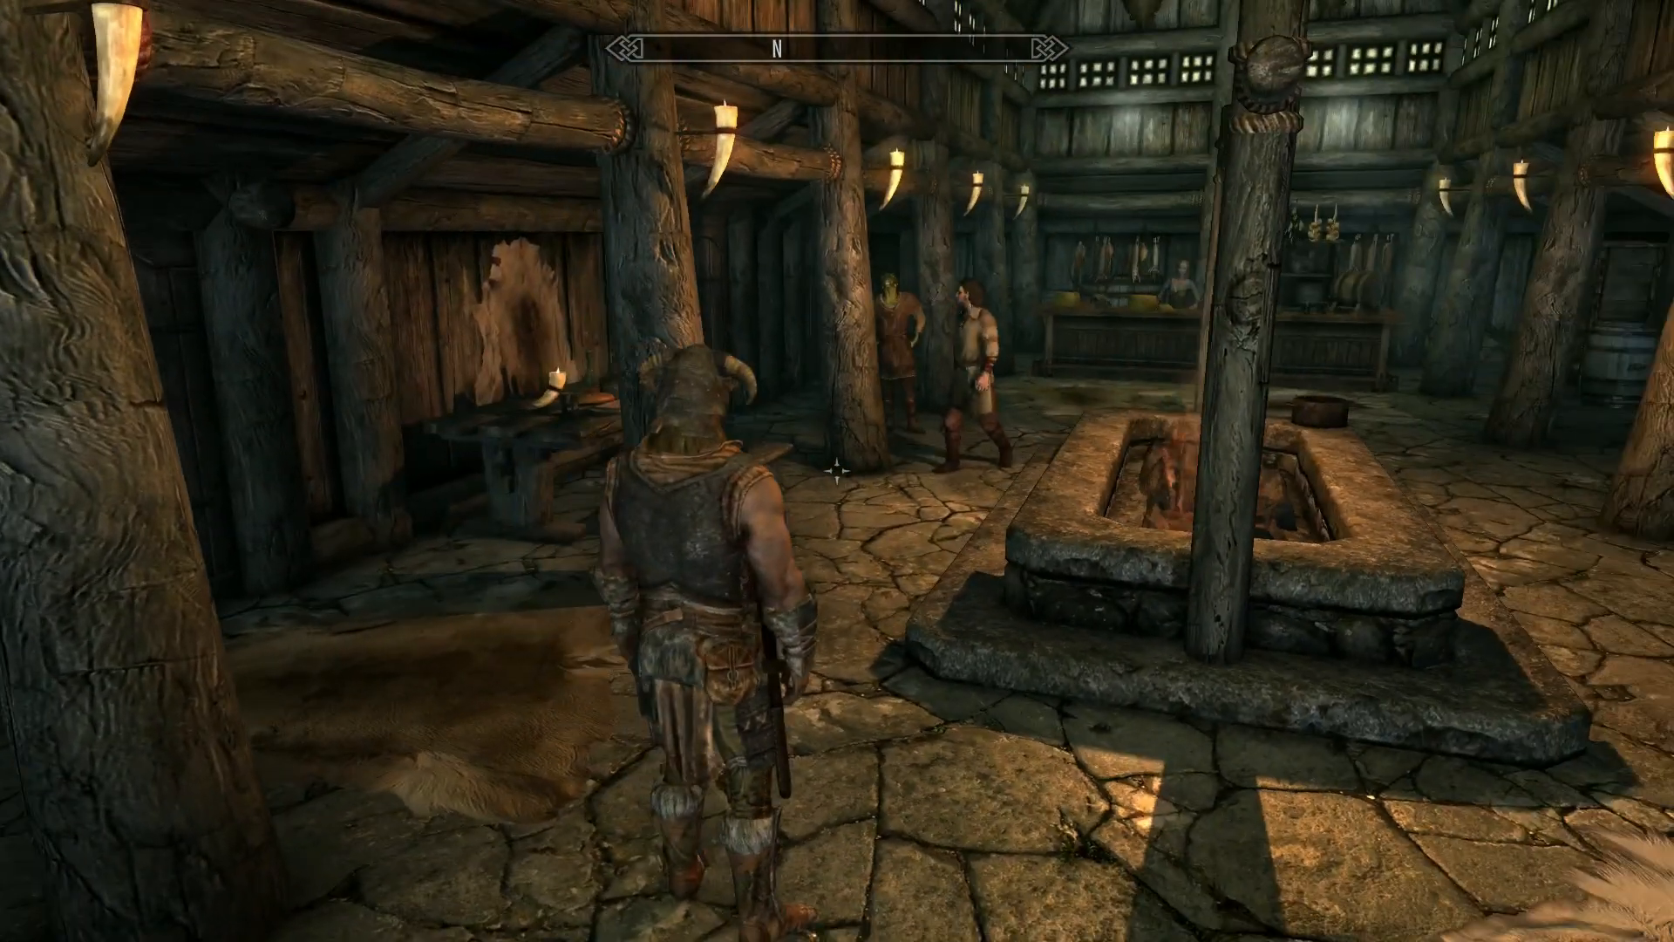
key("f")
key("s")
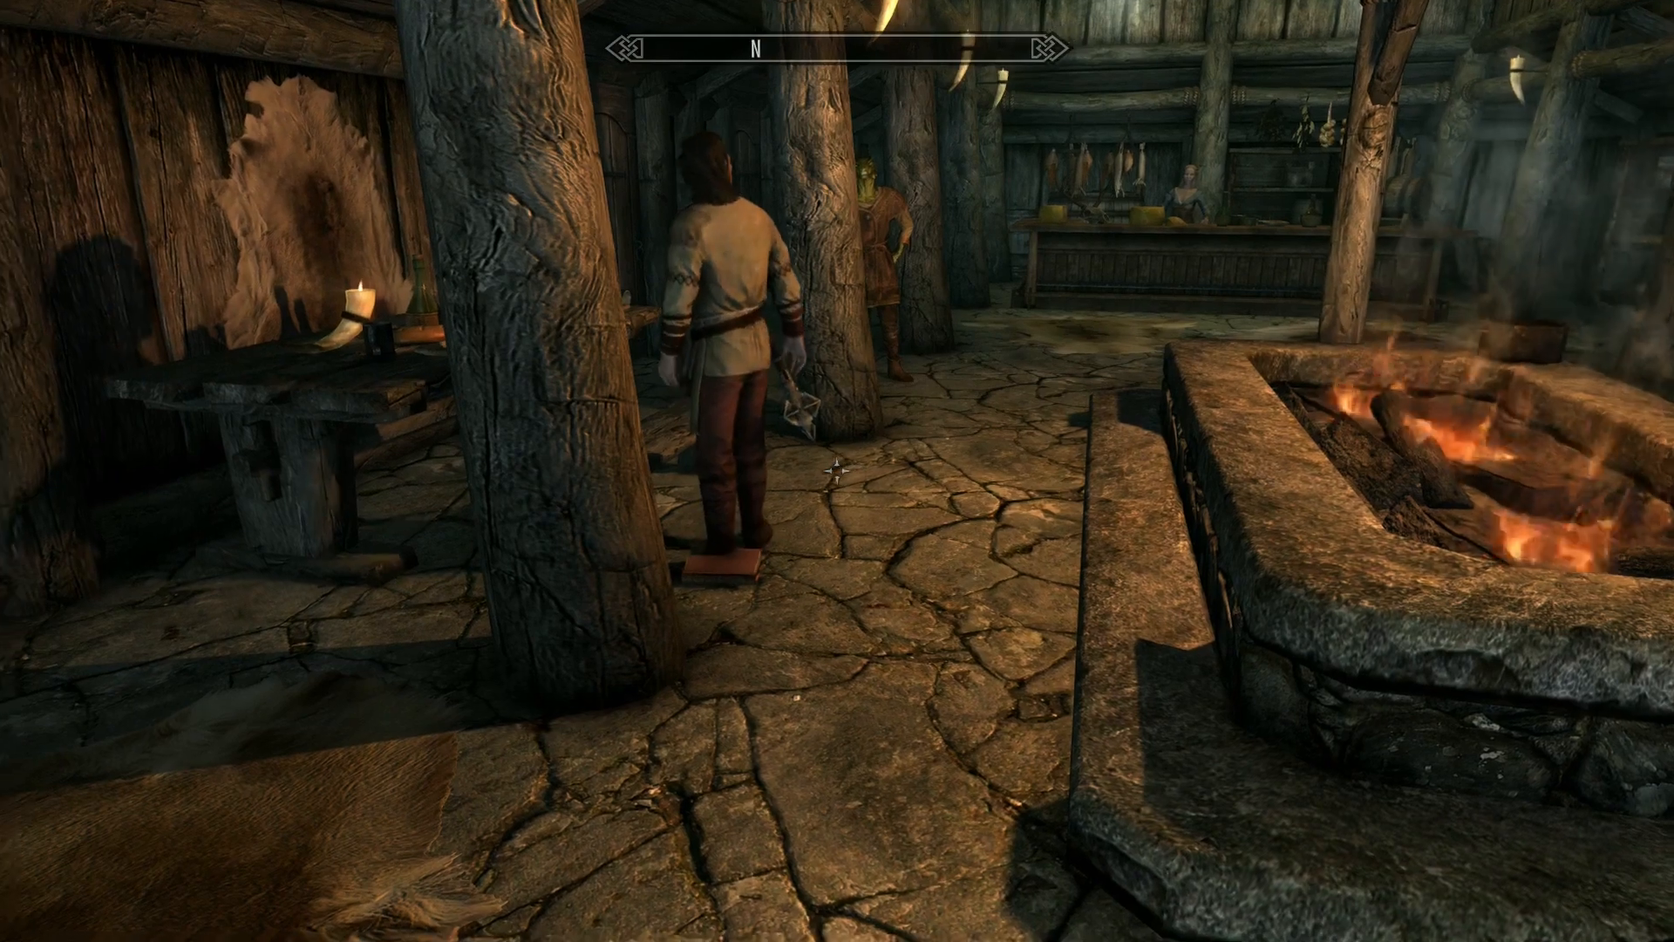
key("d")
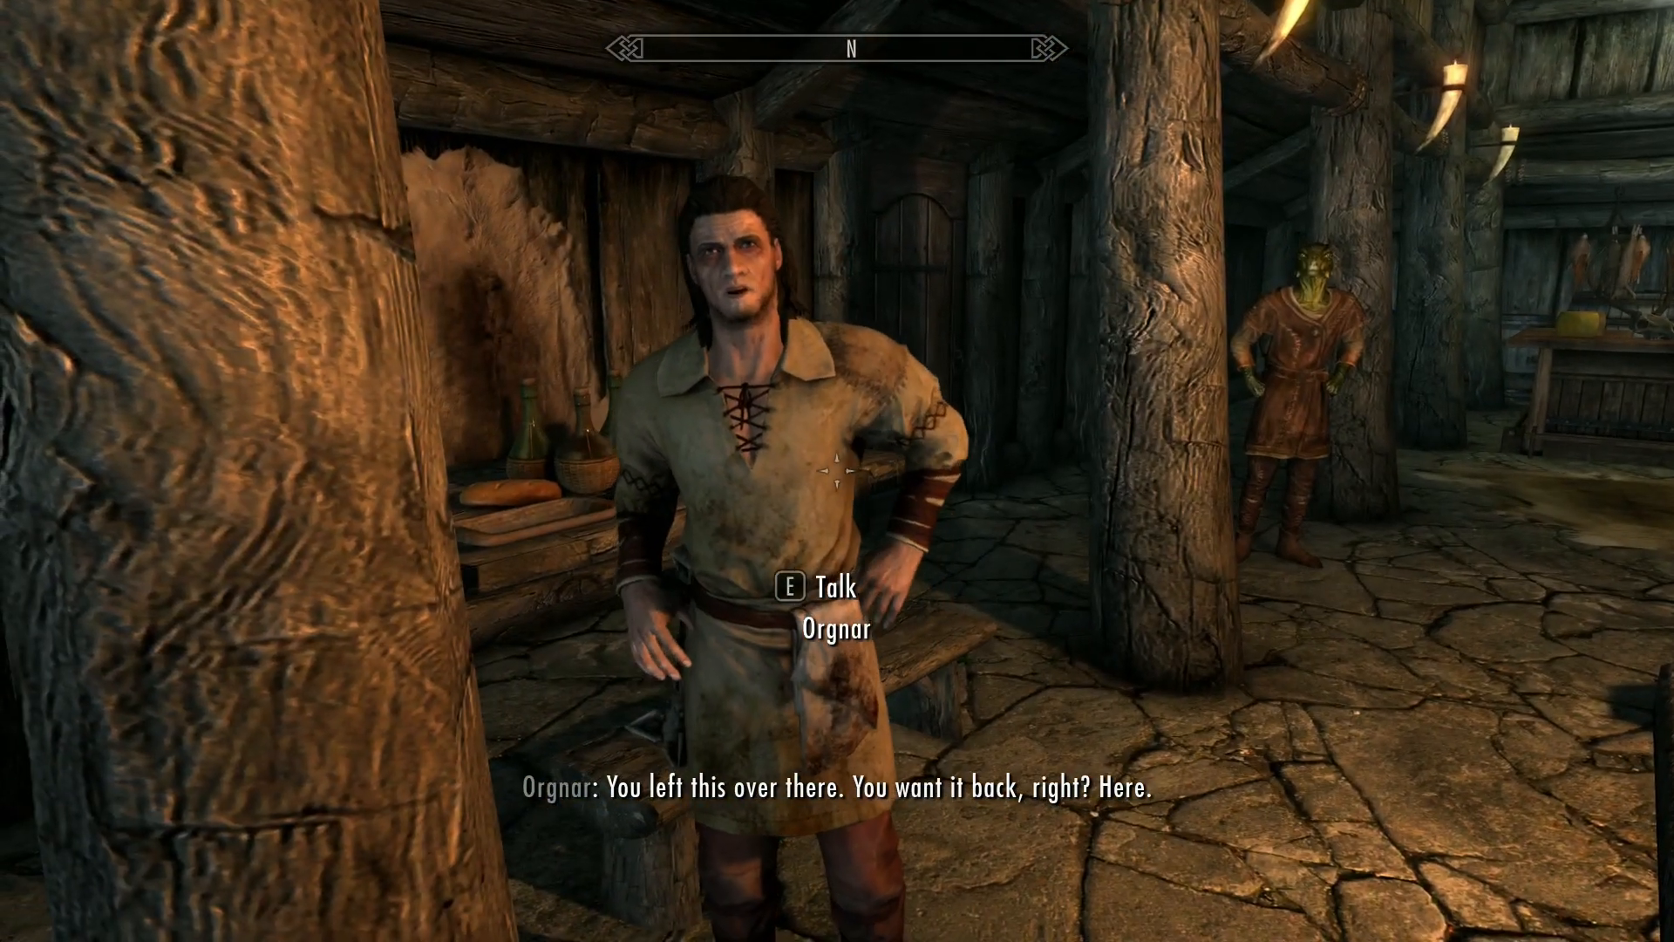
key("s")
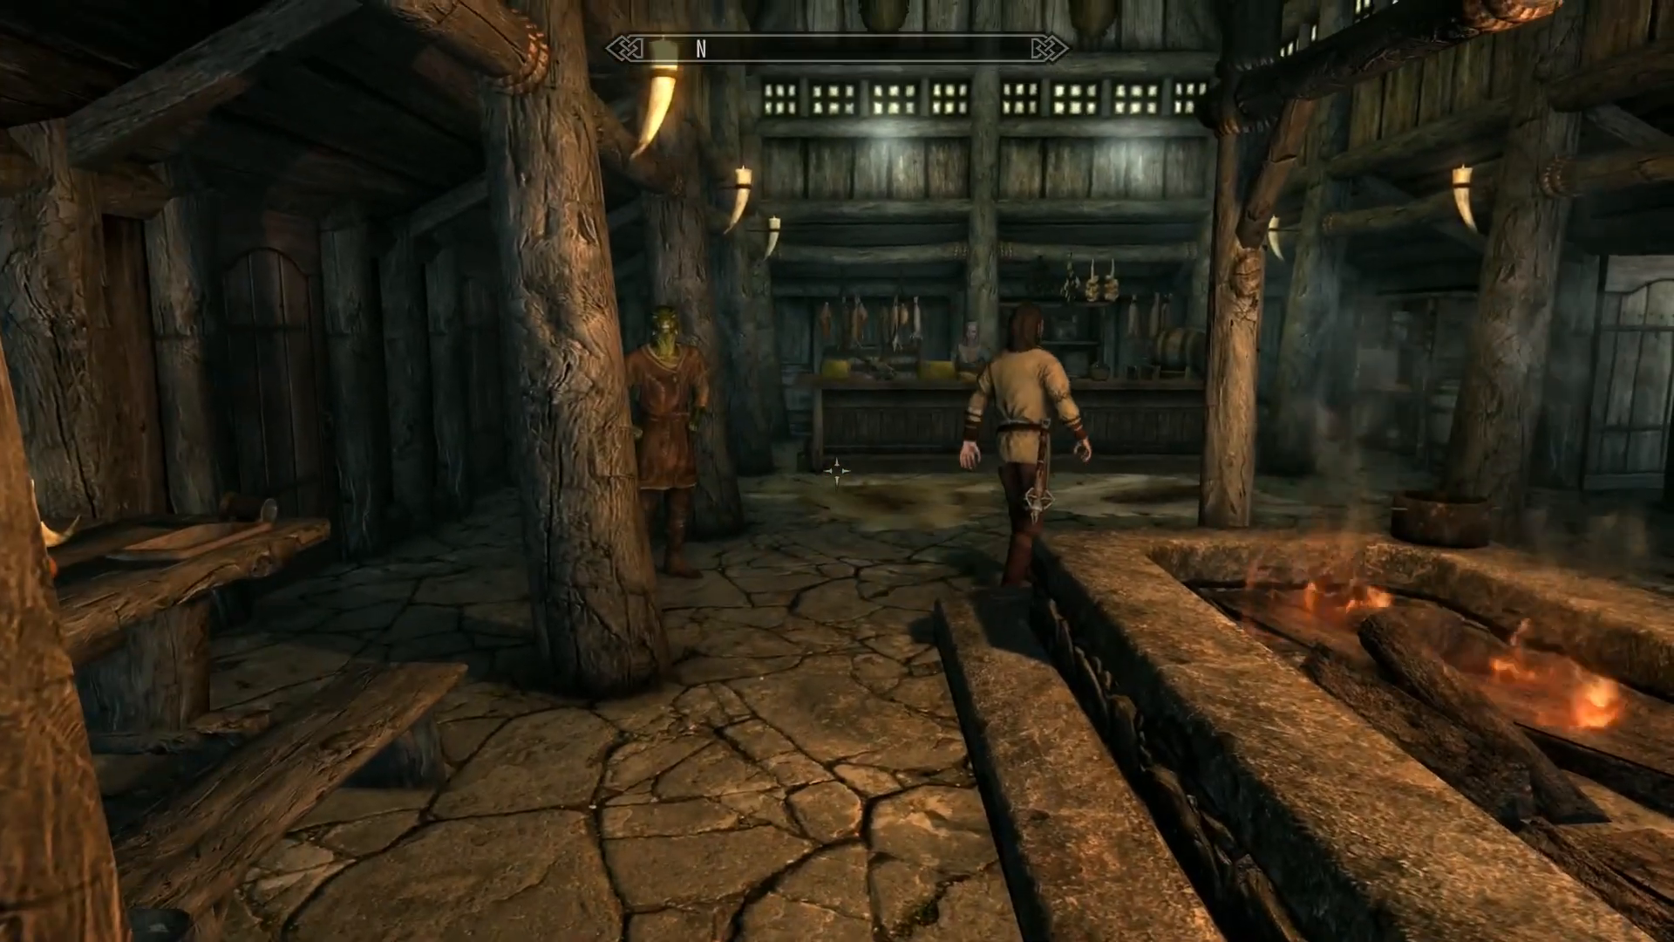
Check the inventory's books for Sinks in Water's Tome, and close the inventory.
key("f")
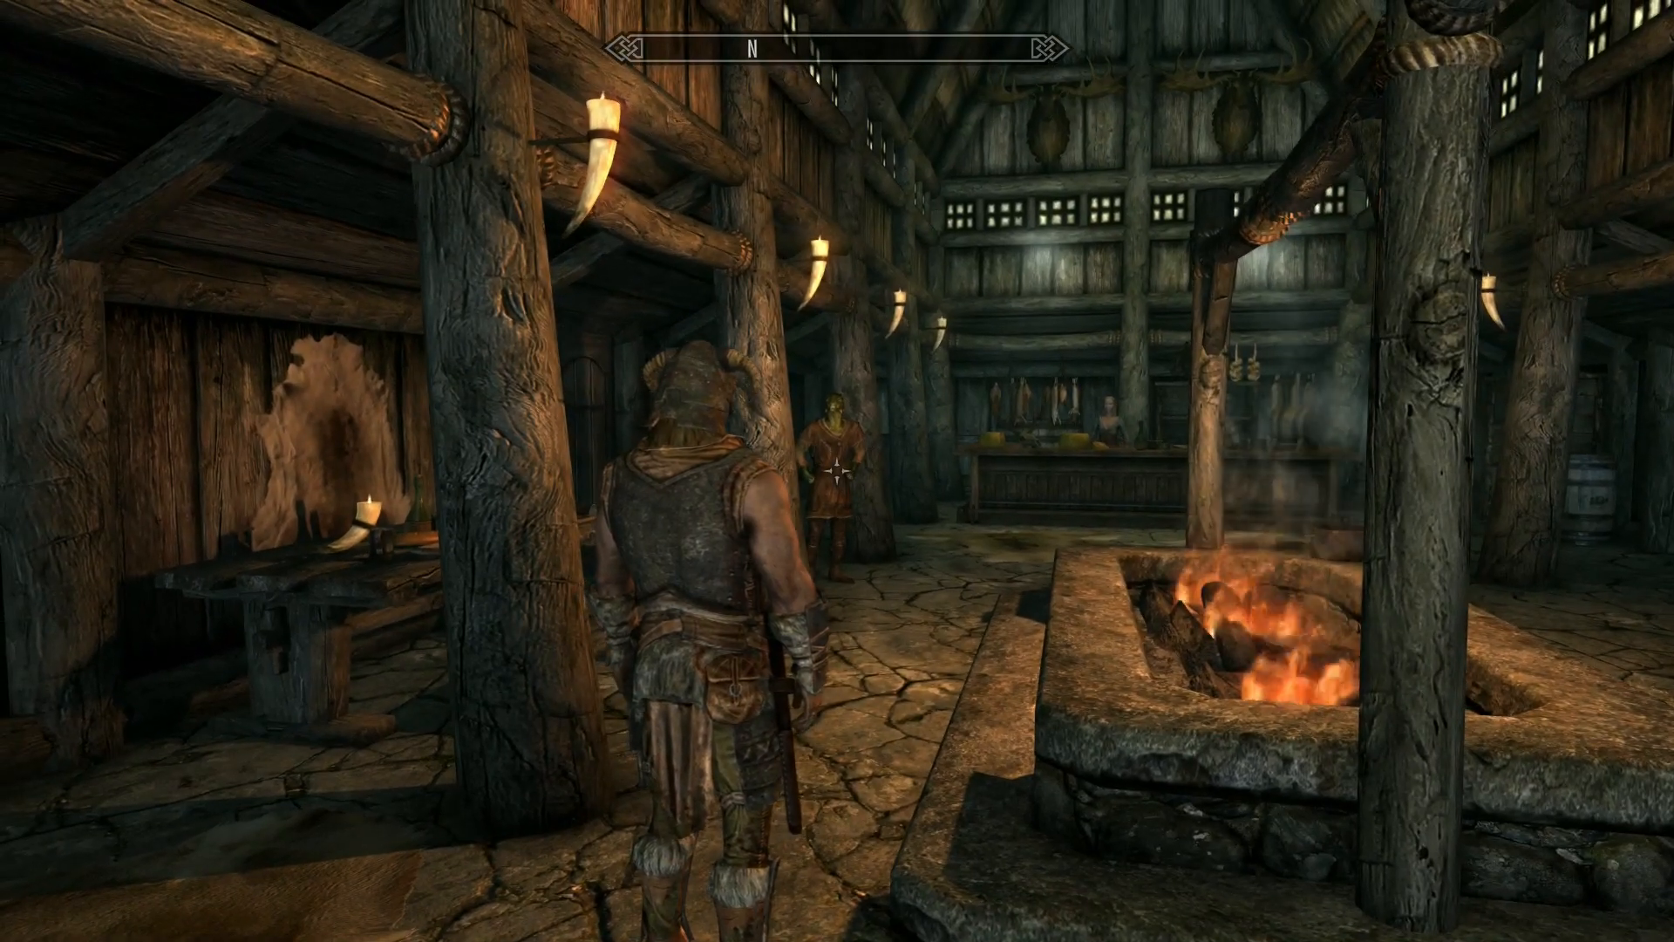
key("f")
key("w")
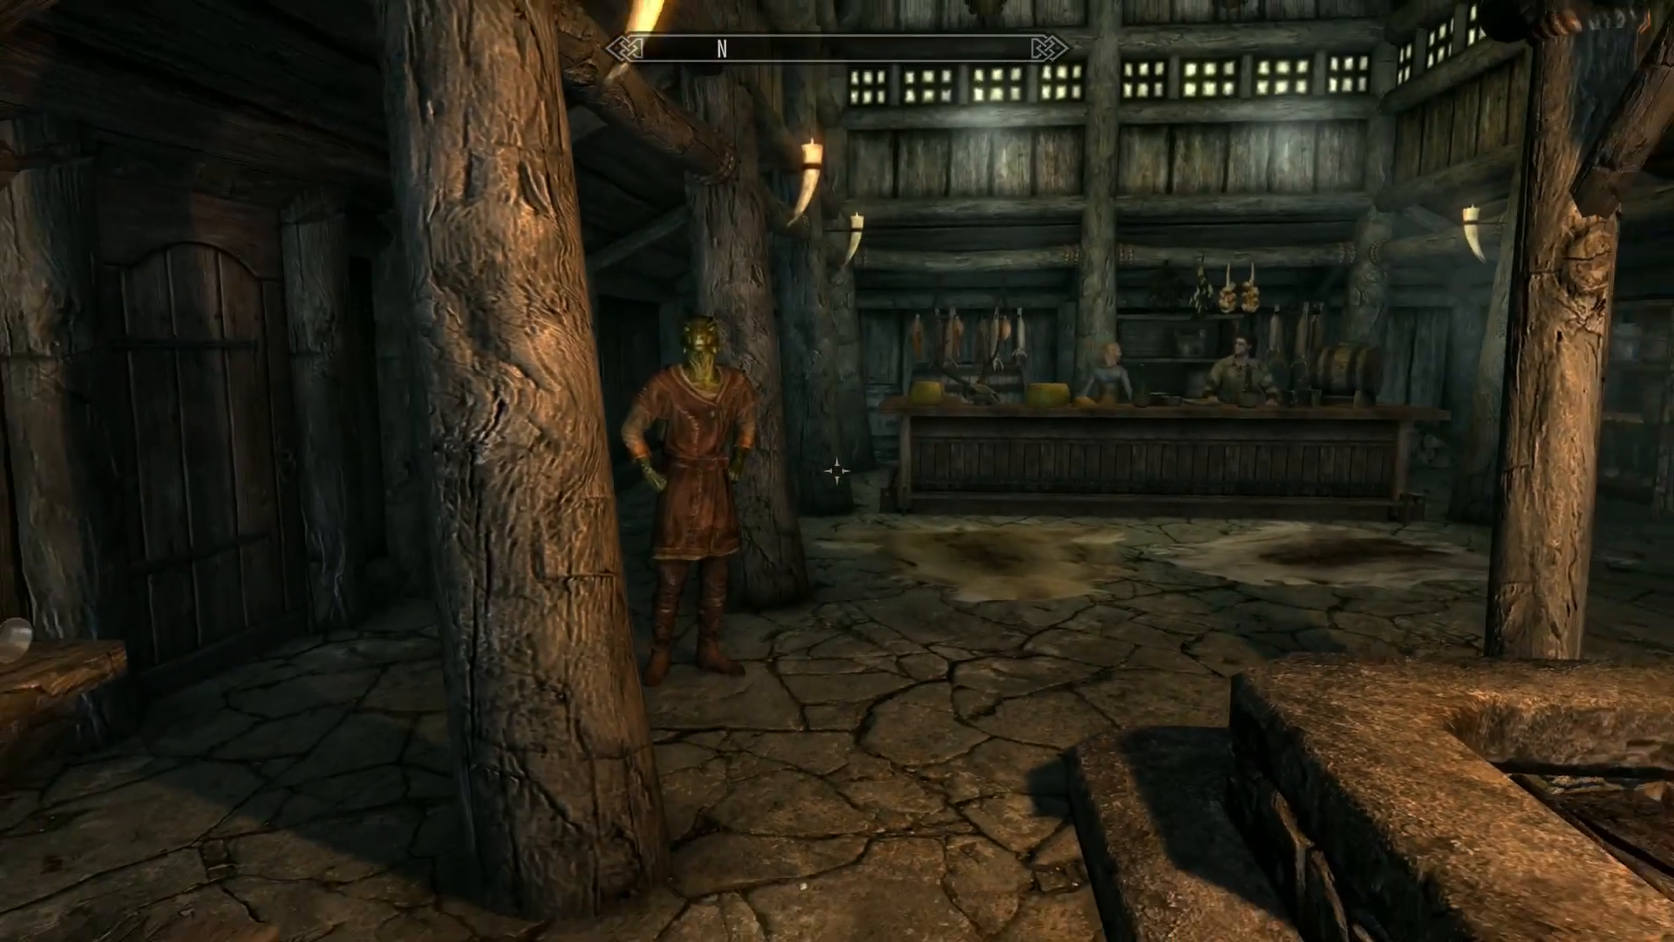
key("i")
left_click(78, 687)
left_click(90, 737)
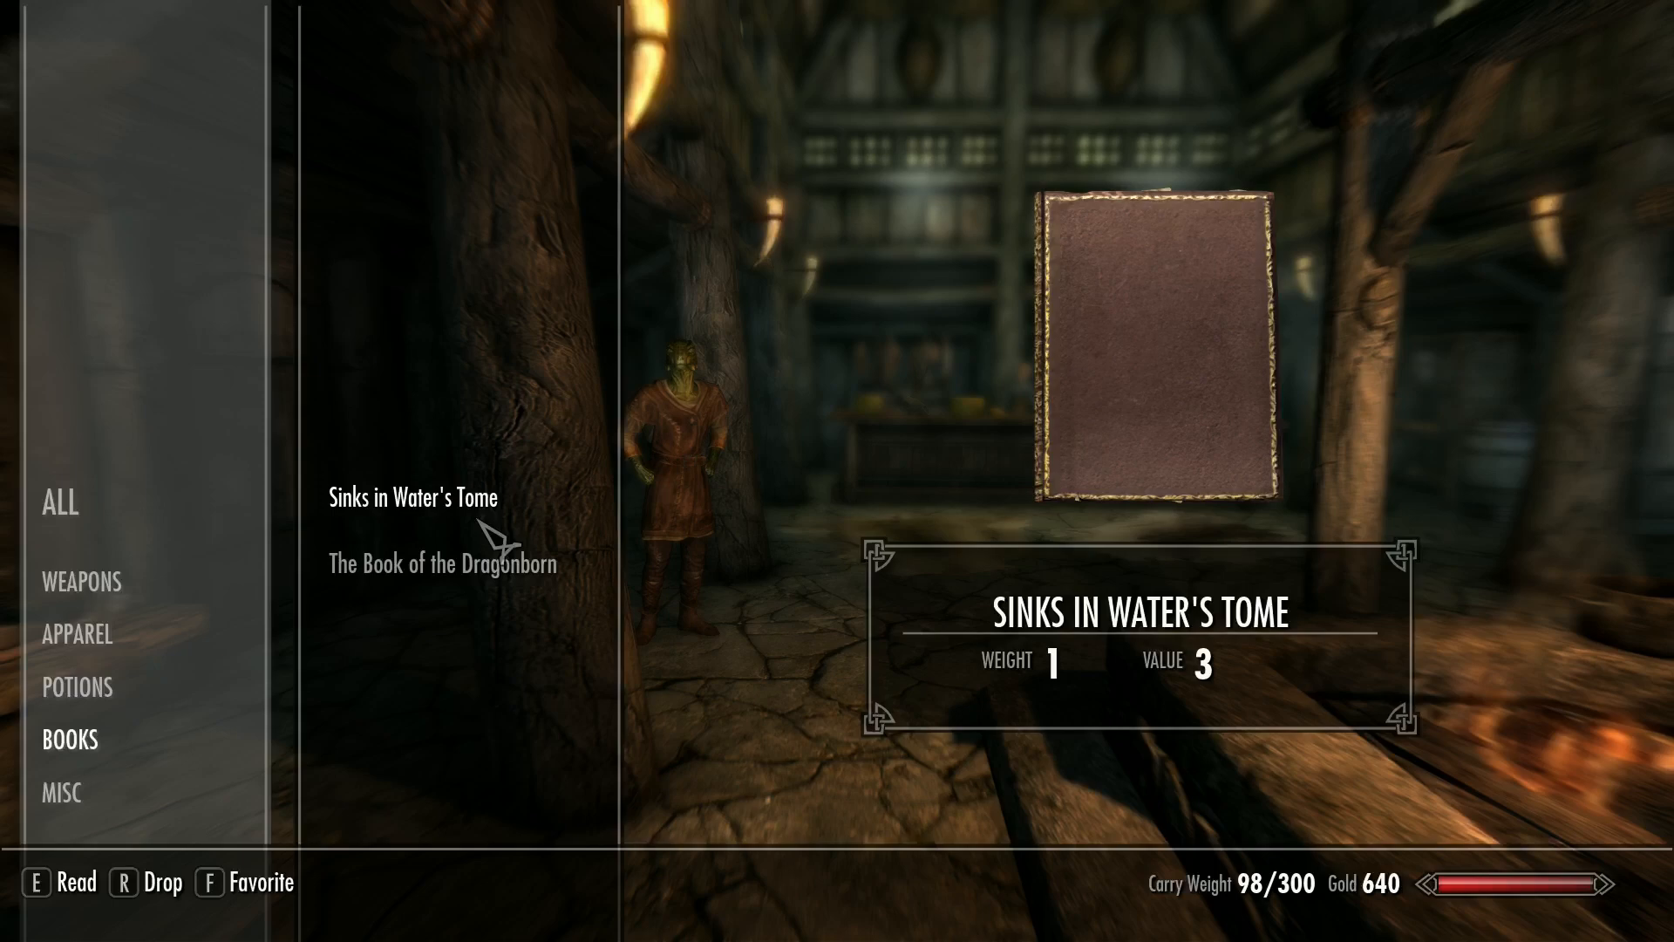
key("i")
Approach Sinks in Water repeatedly to check his greetings without starting a conversation.
key("w")
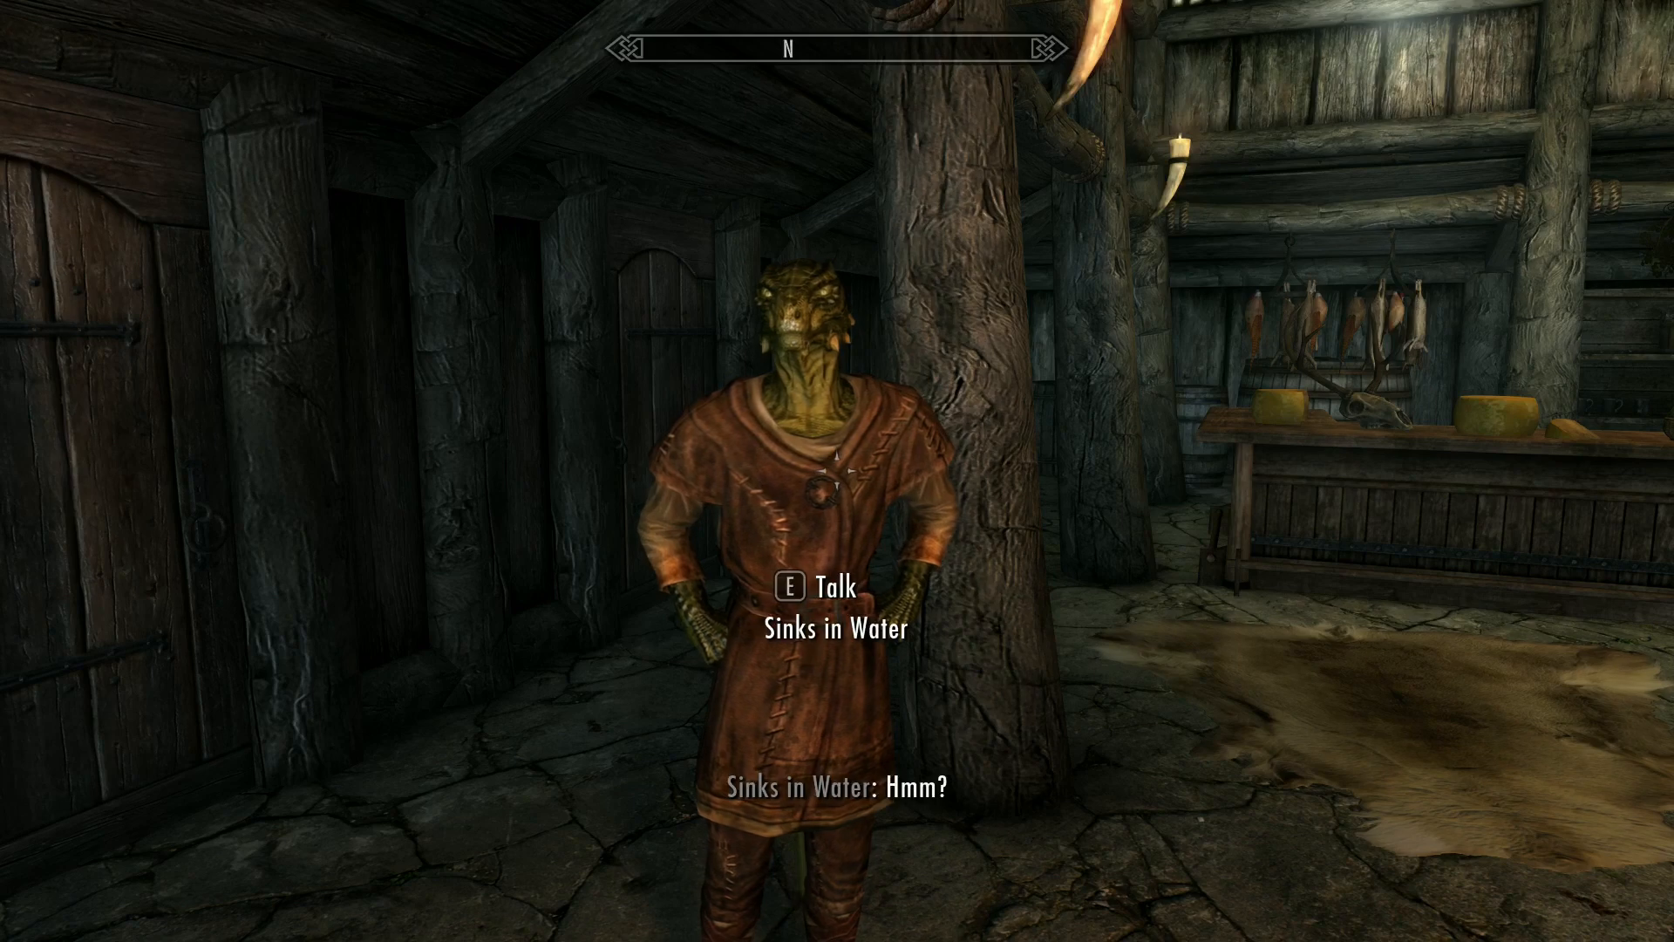
key("w")
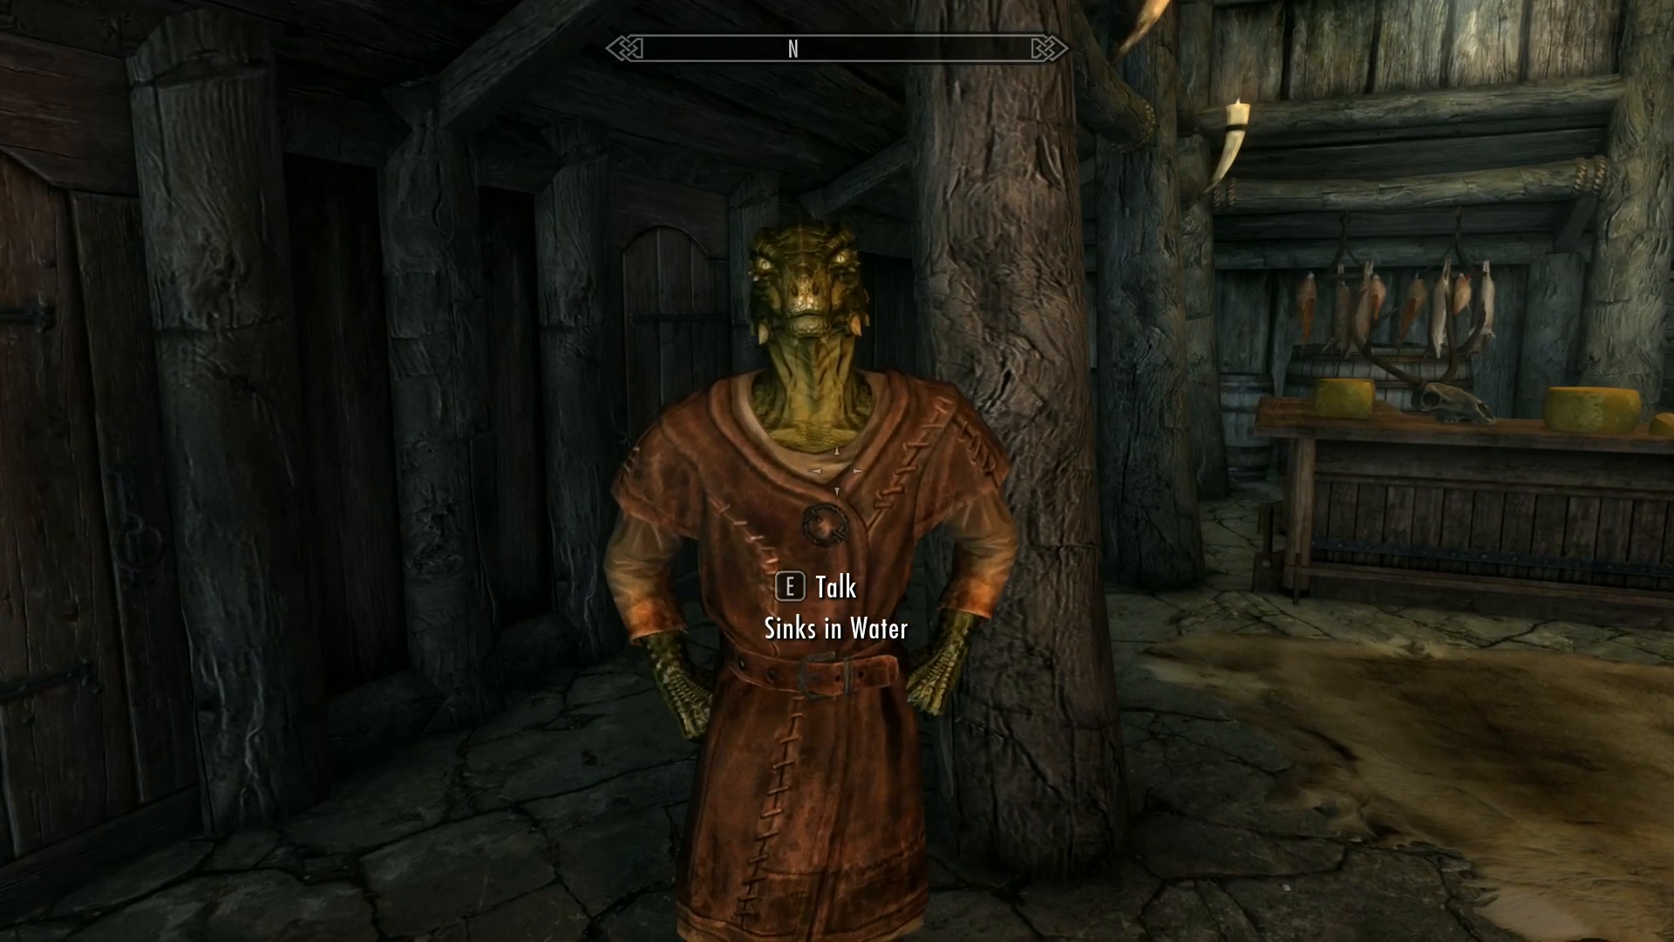
key("s")
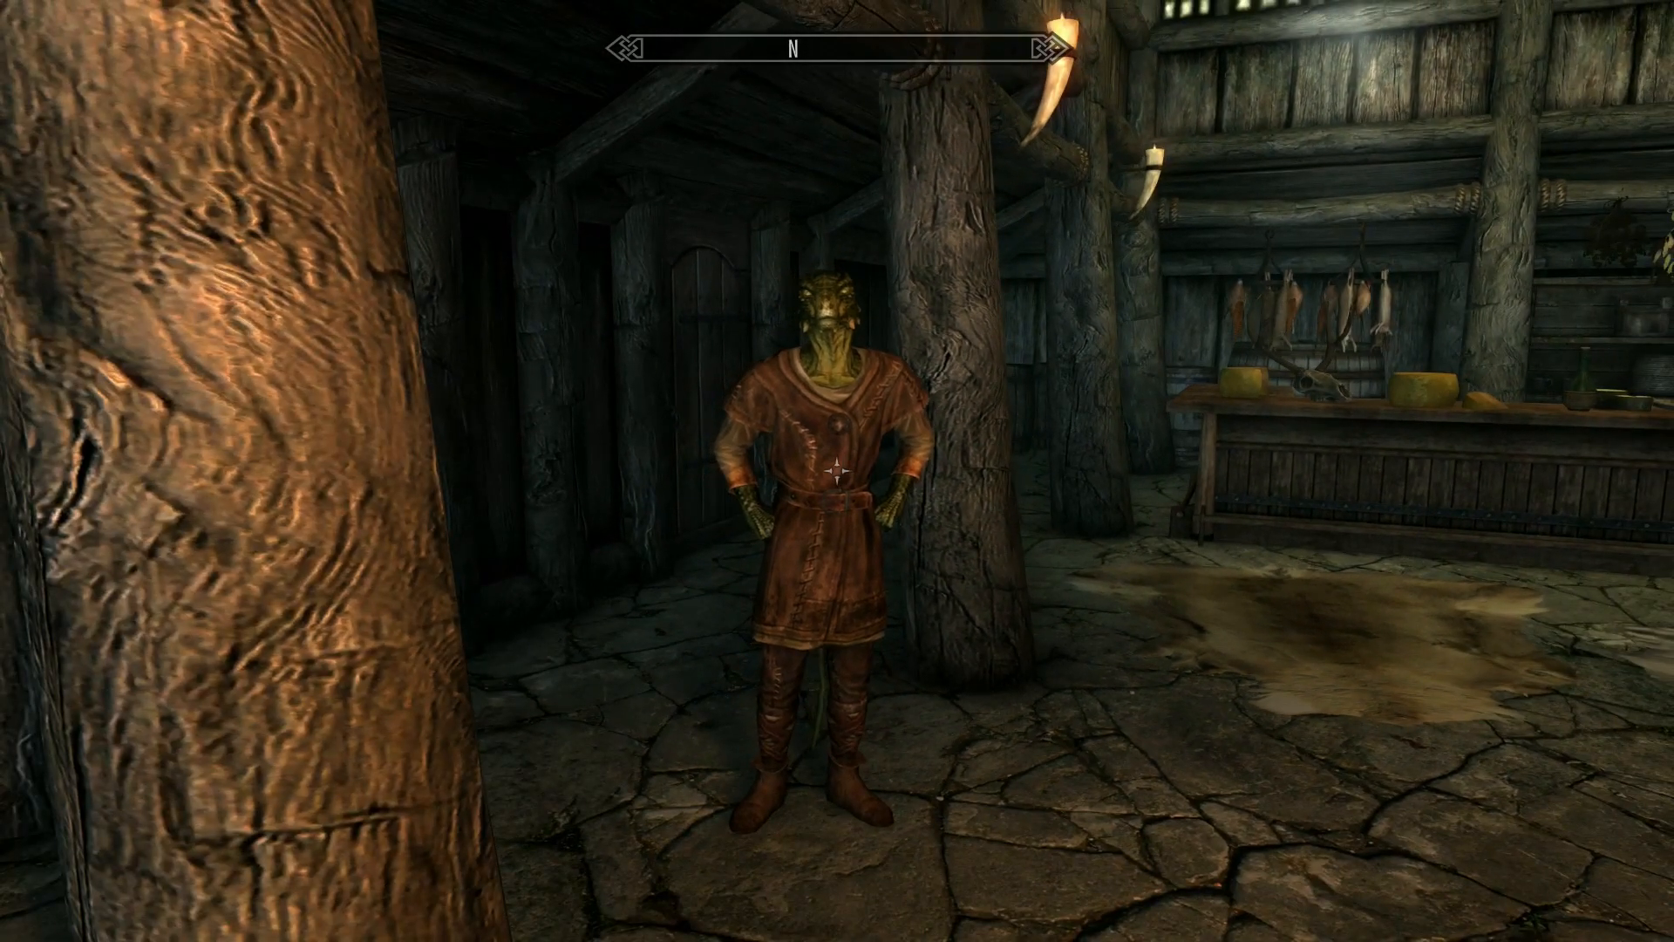
key("w")
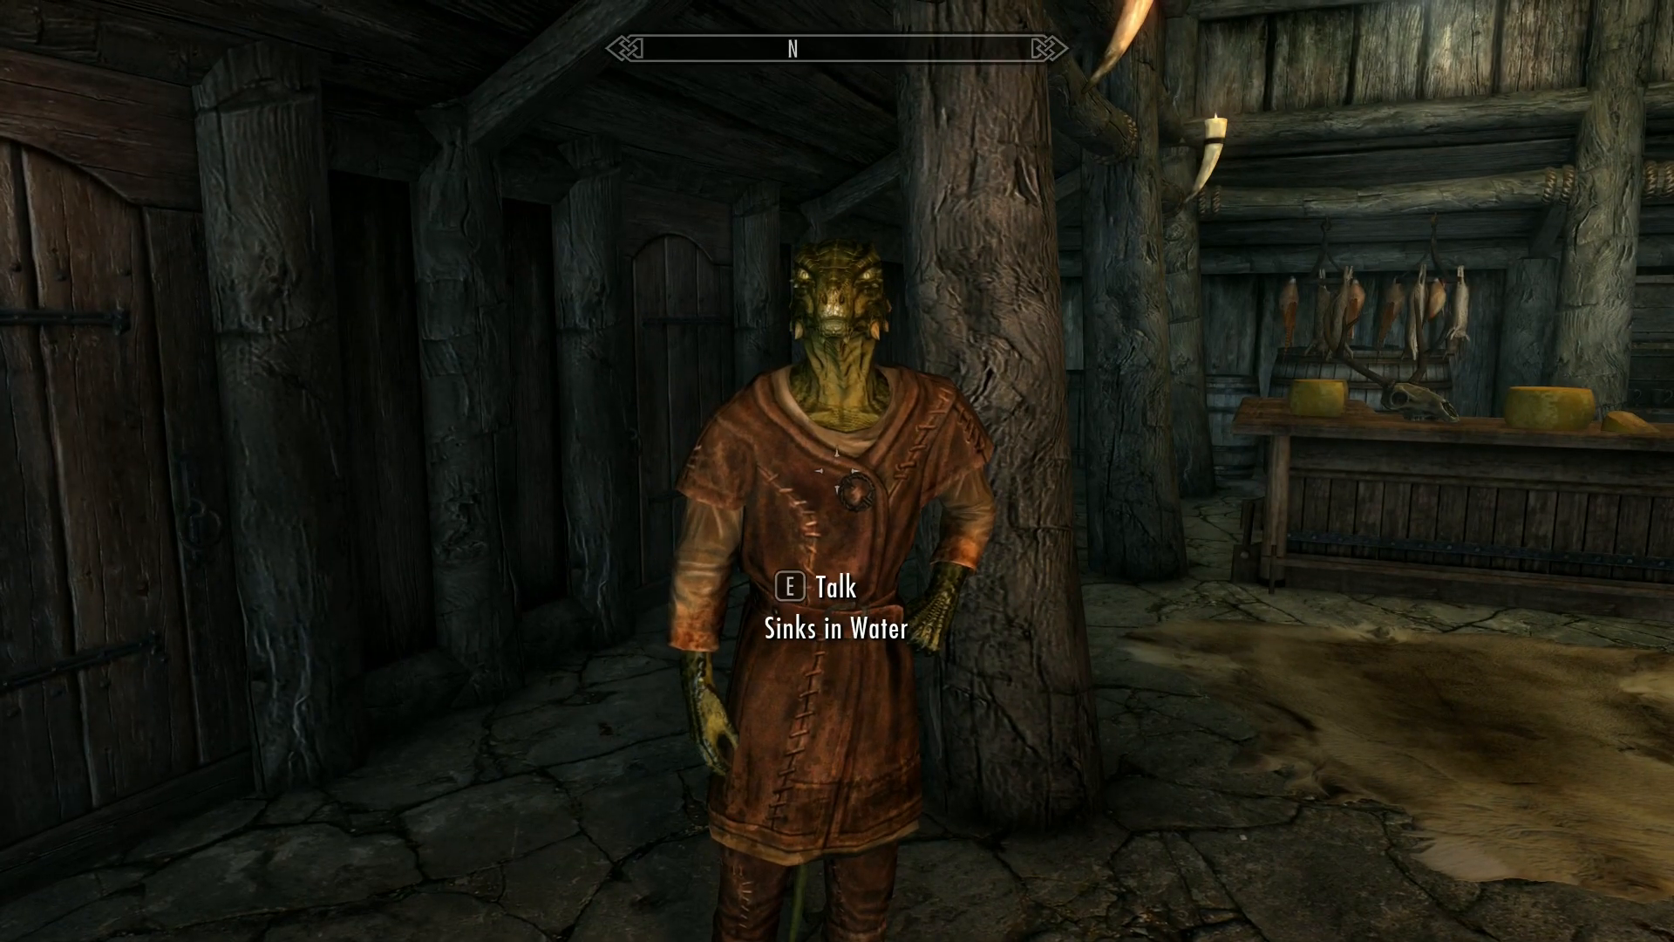
key("s")
key("s")
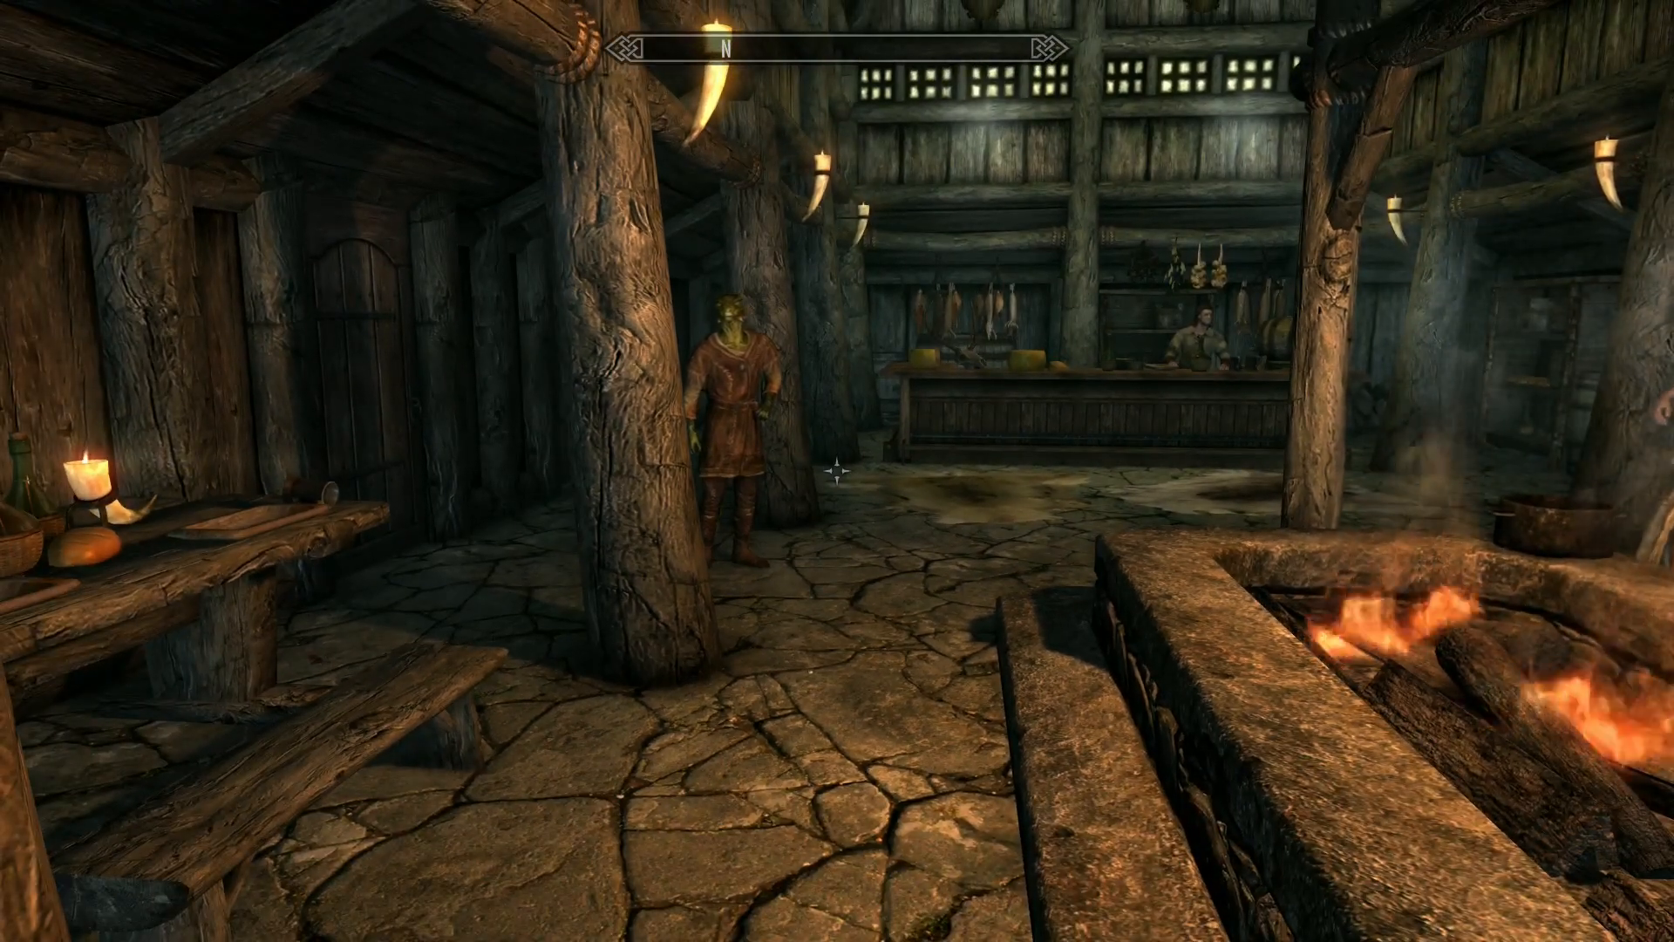
key("w")
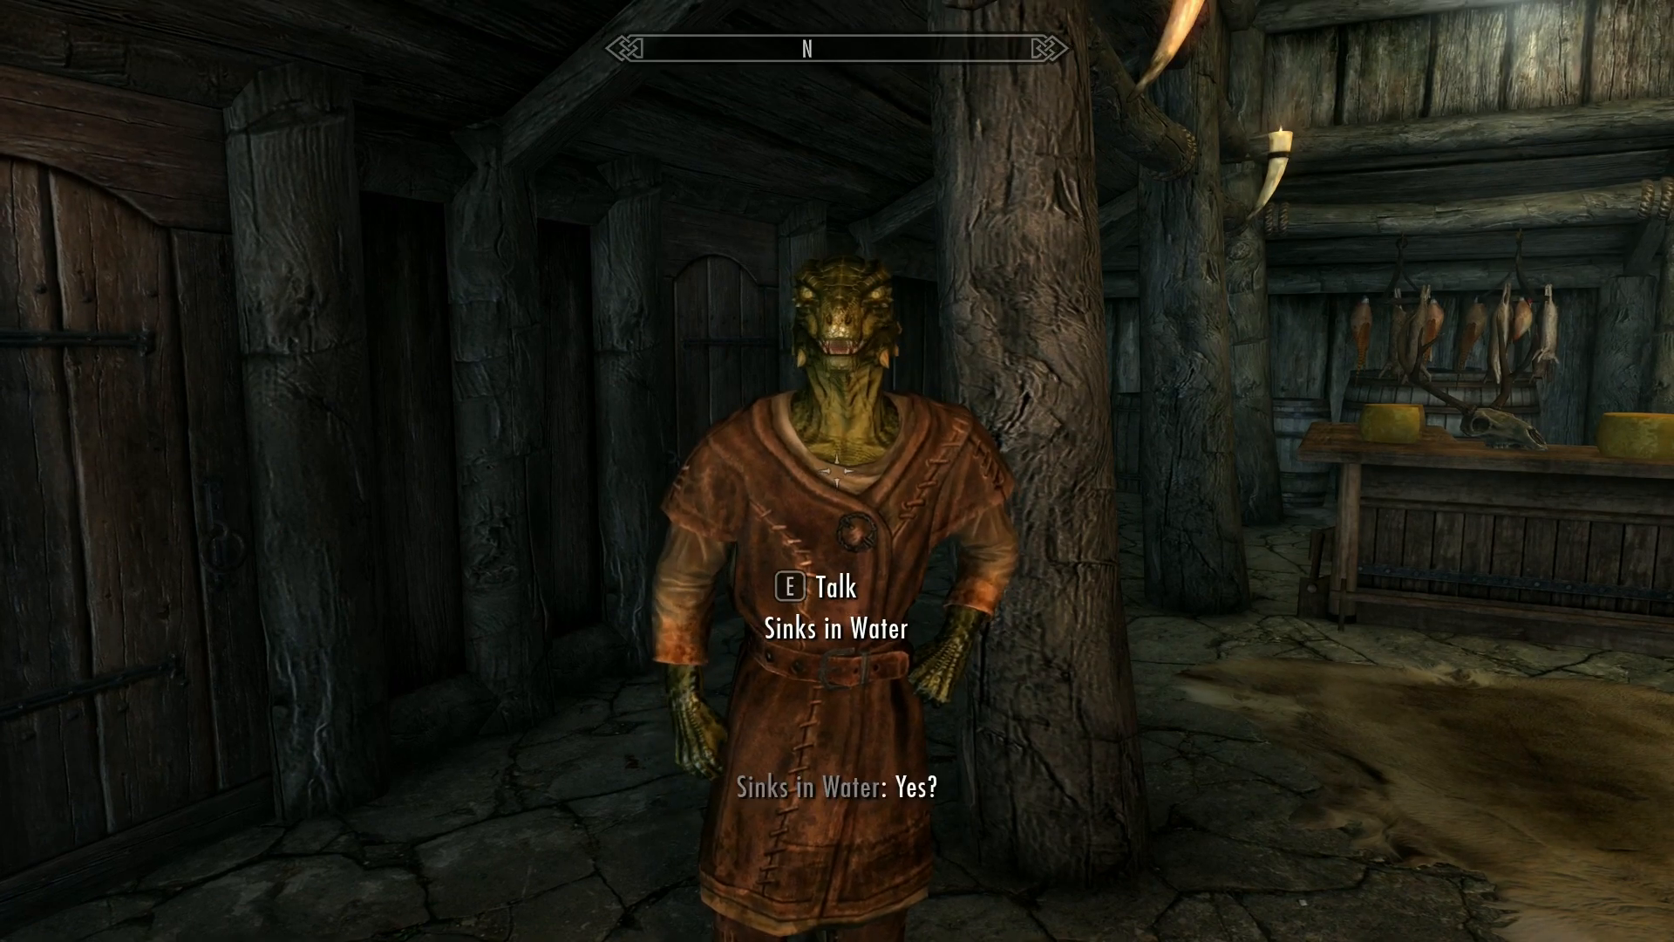
key("s")
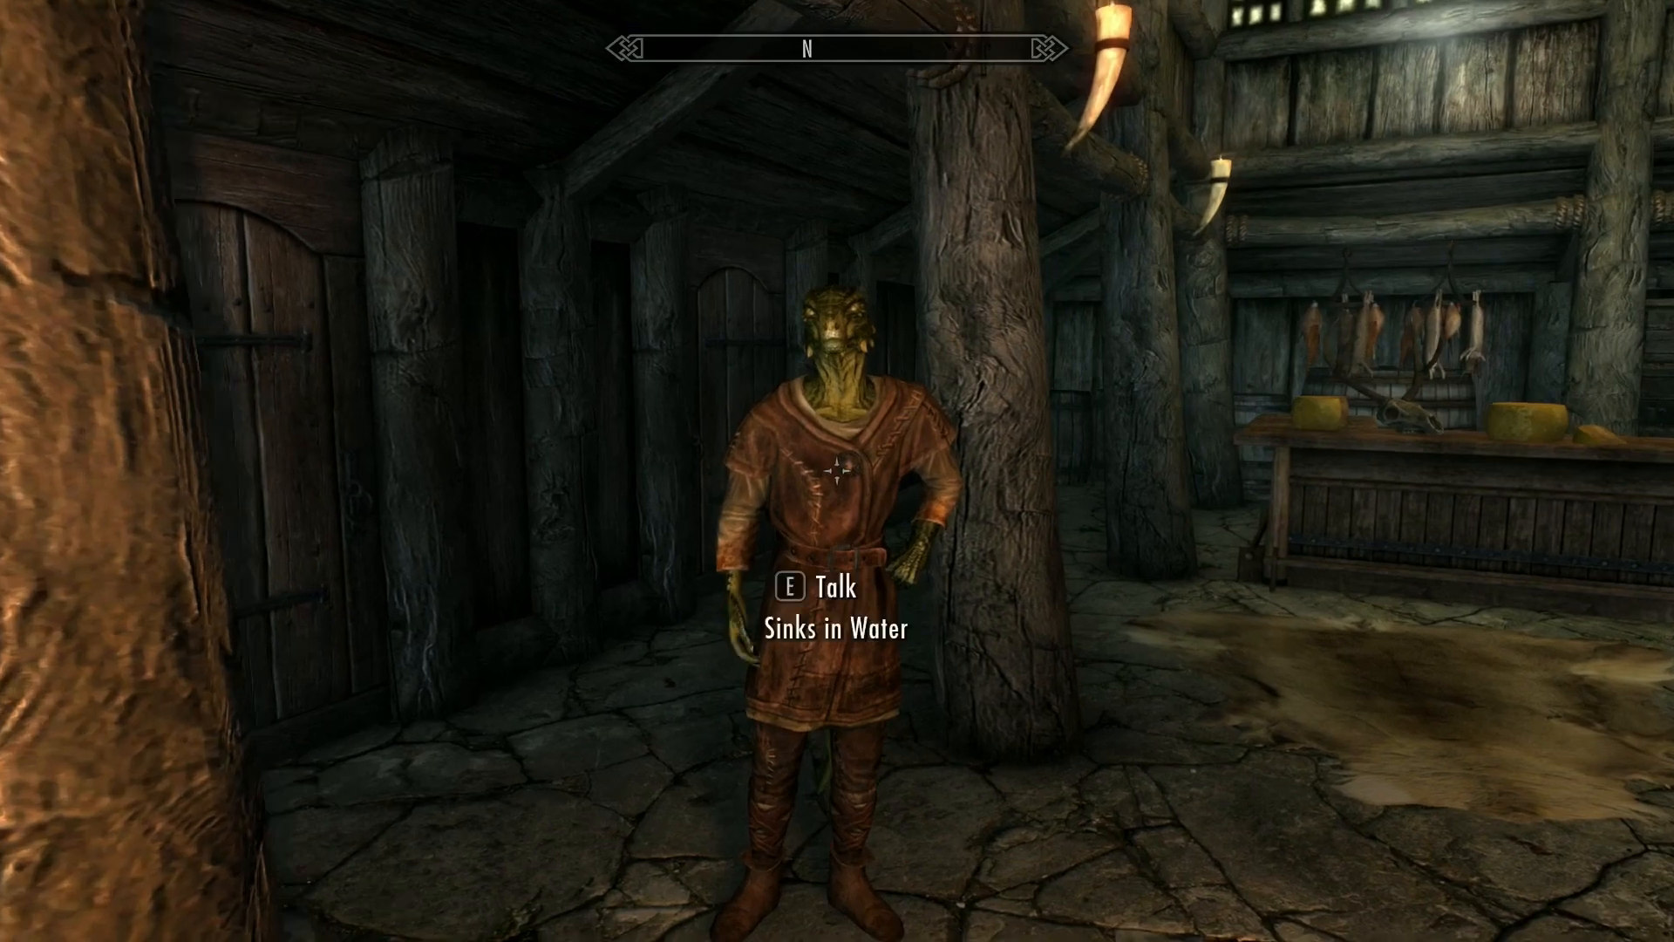
key("w")
key("f")
key("w")
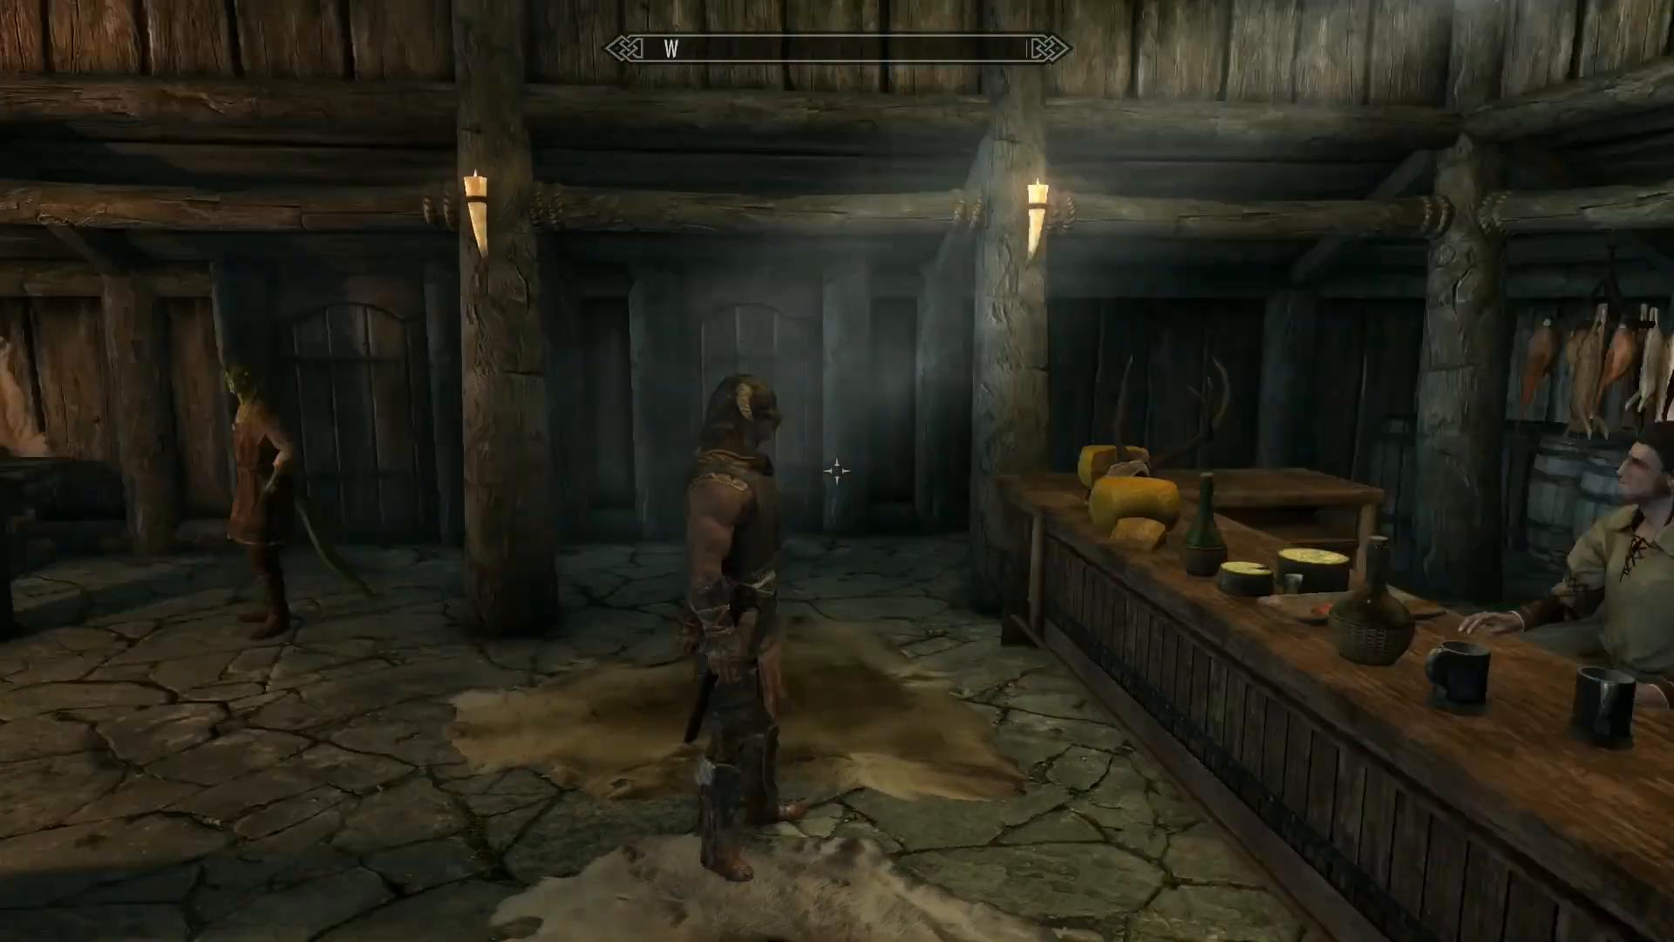
scroll(837, 471, "up", 3)
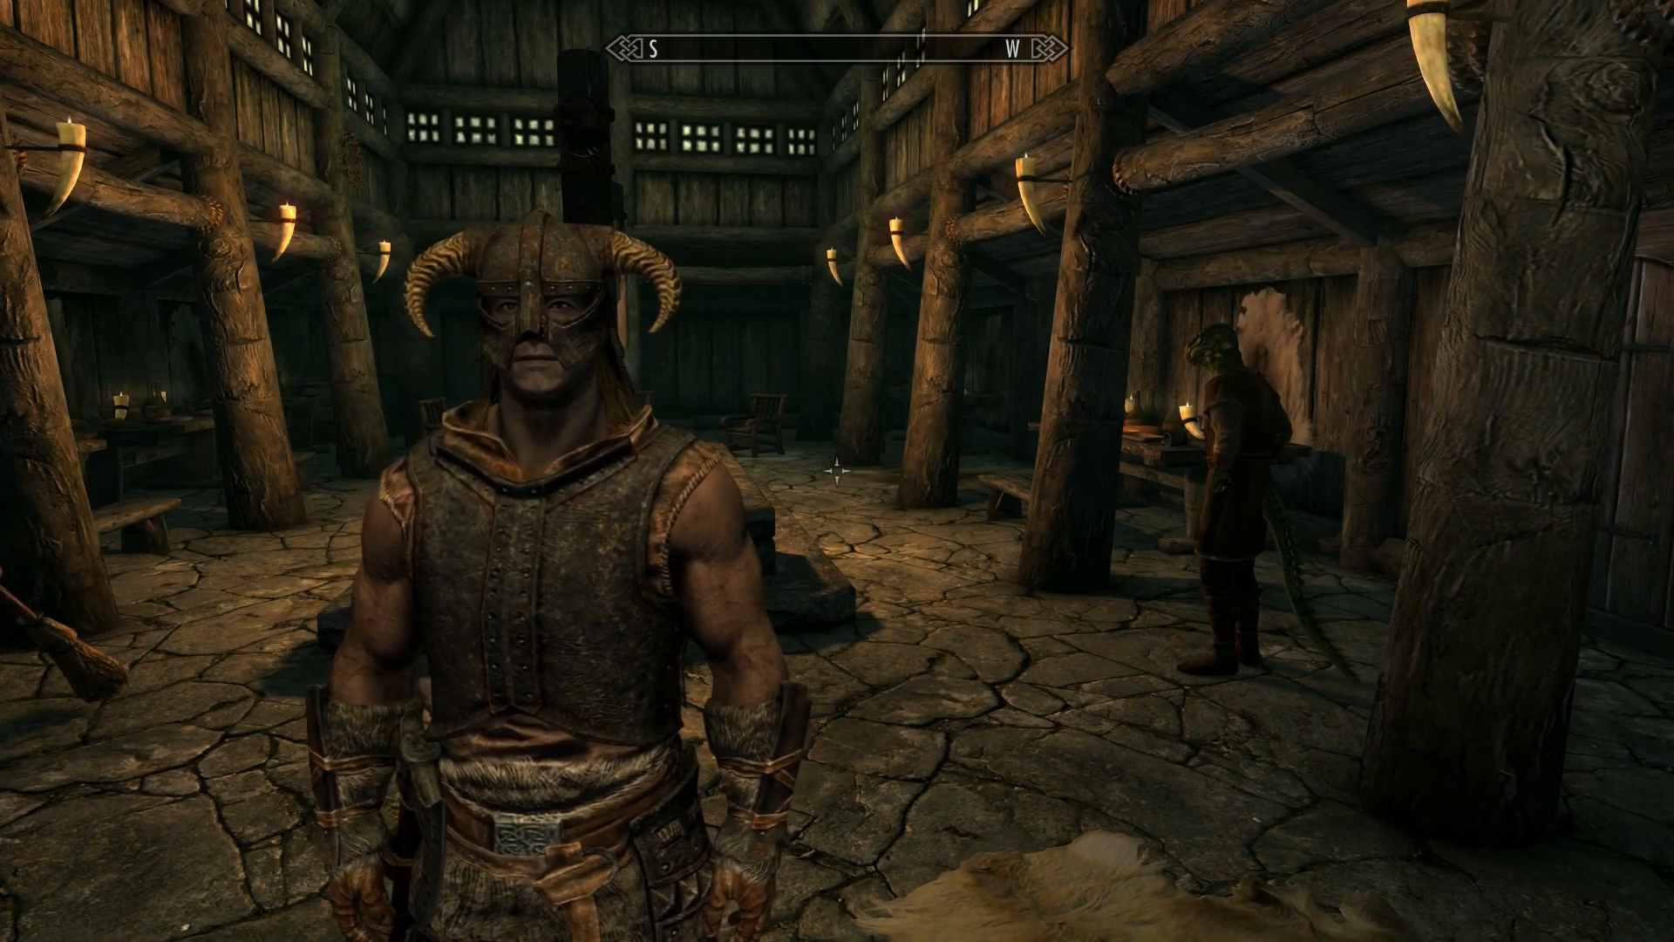
key("w")
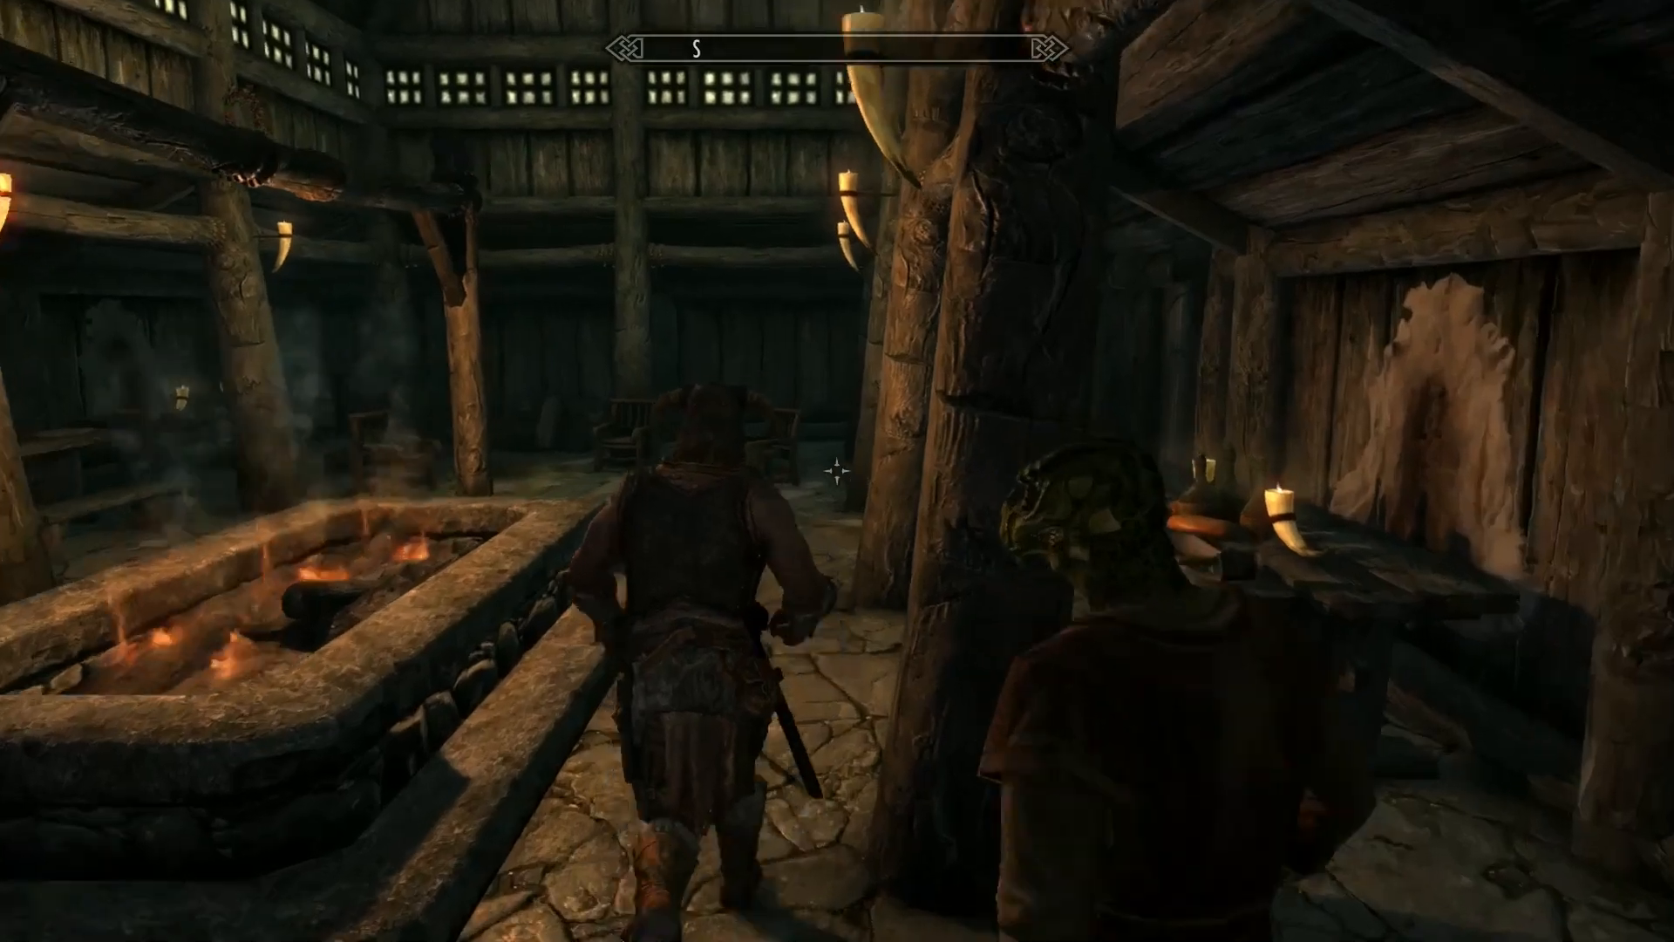
key("f")
key("f")
scroll(837, 471, "down", 5)
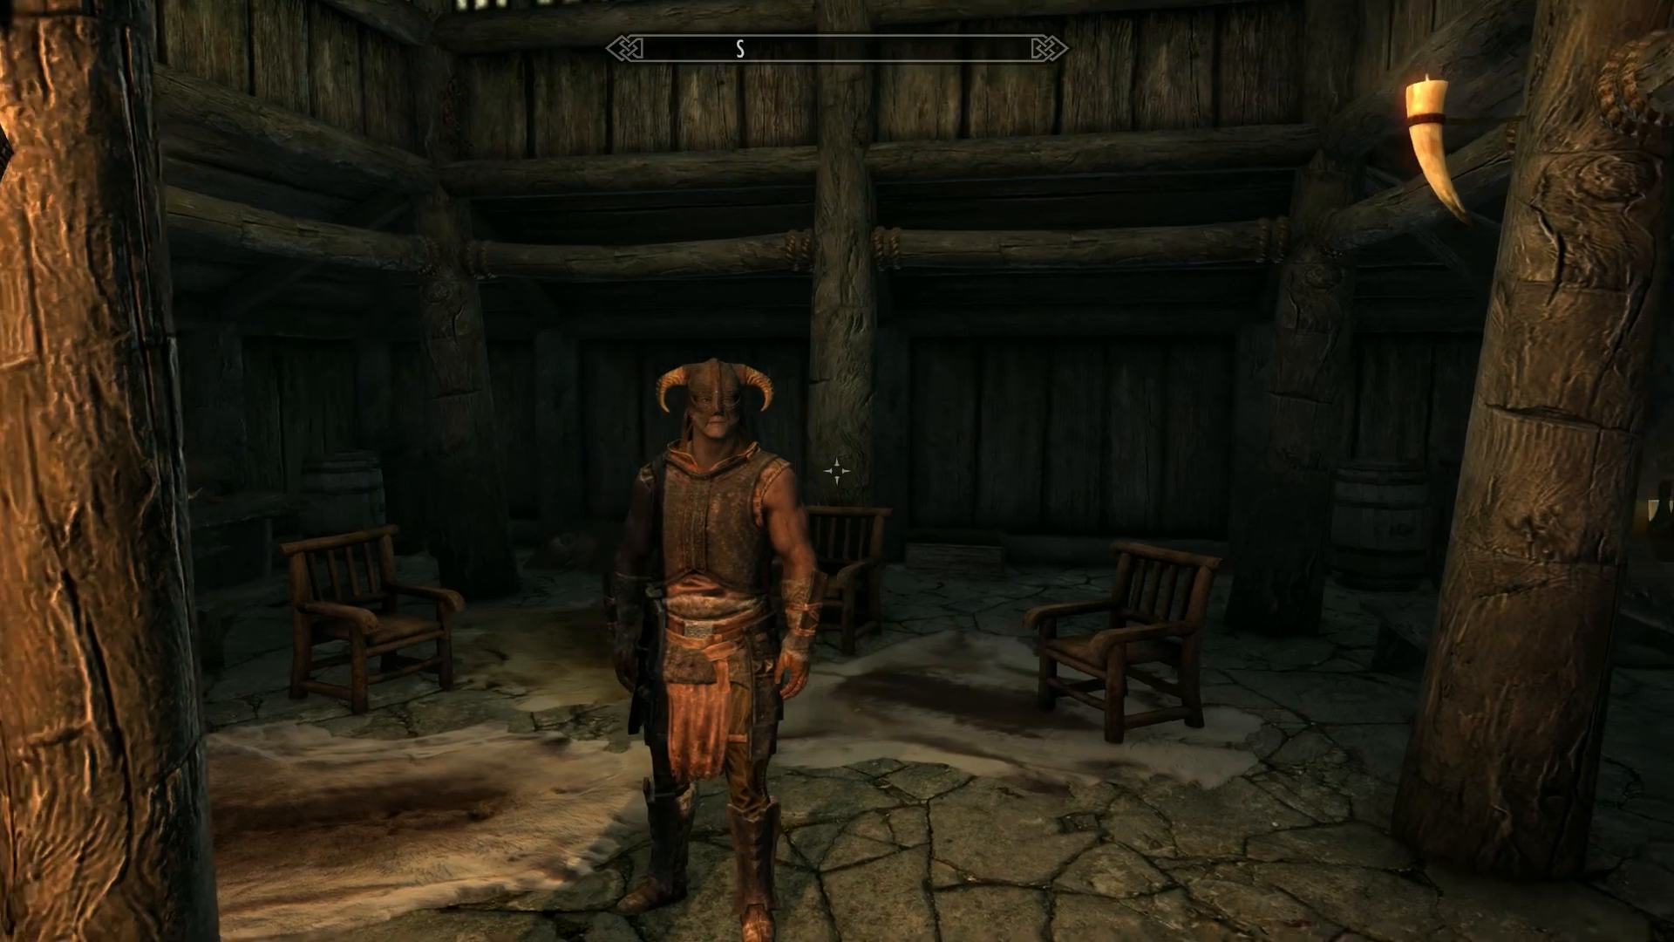
scroll(837, 471, "up", 2)
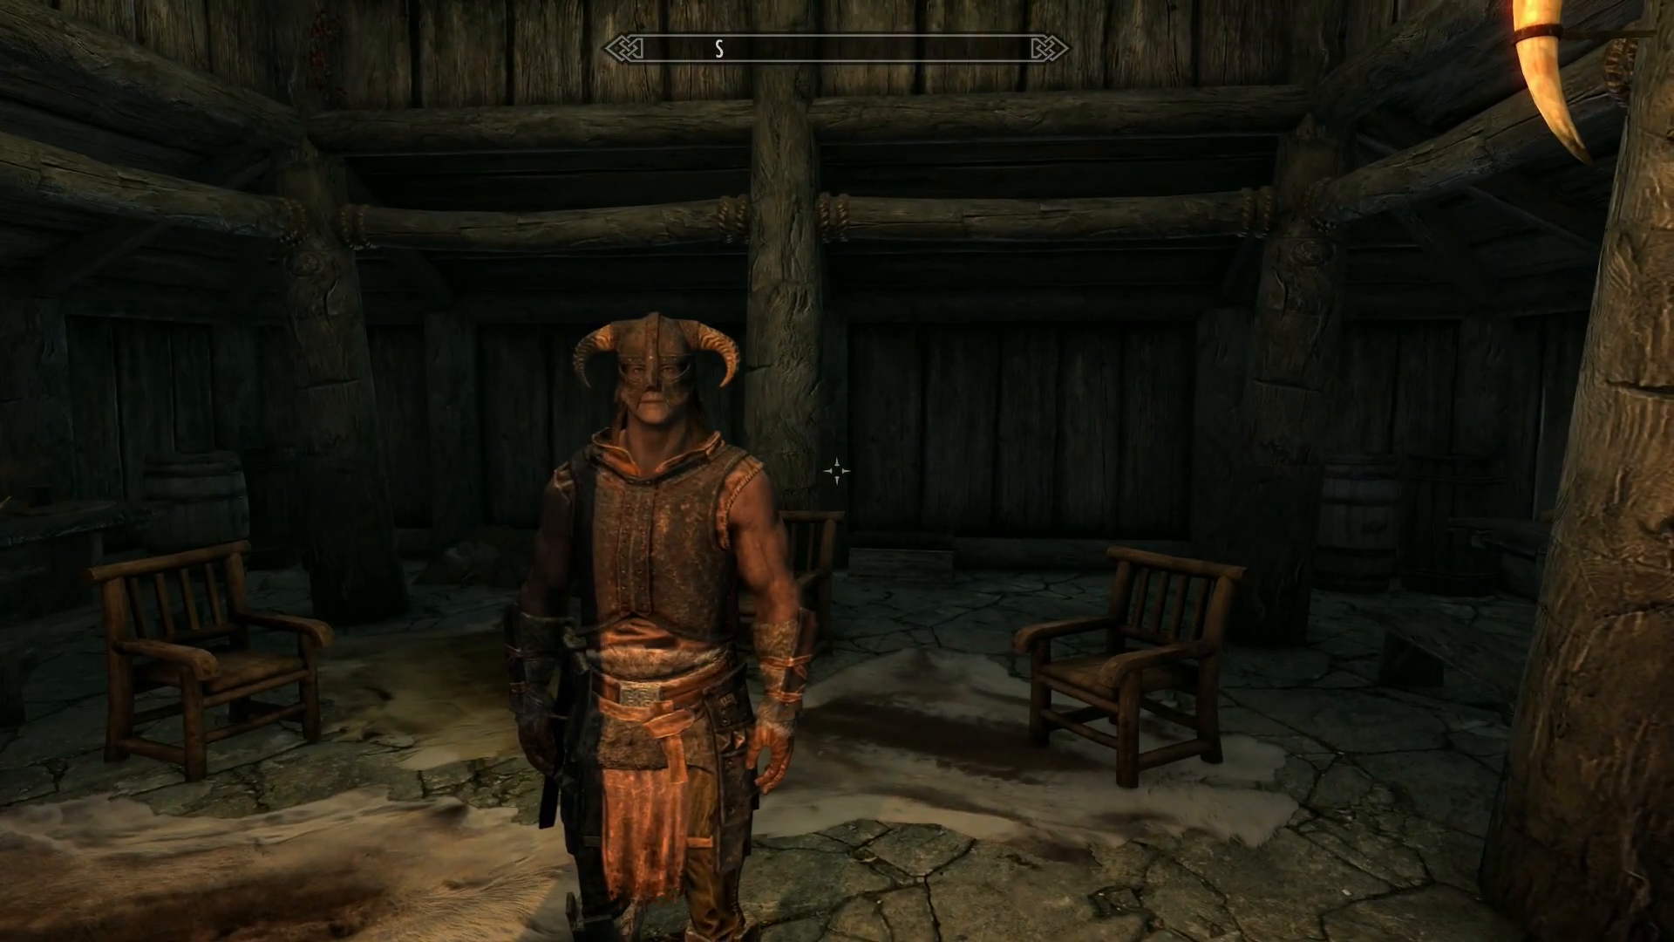